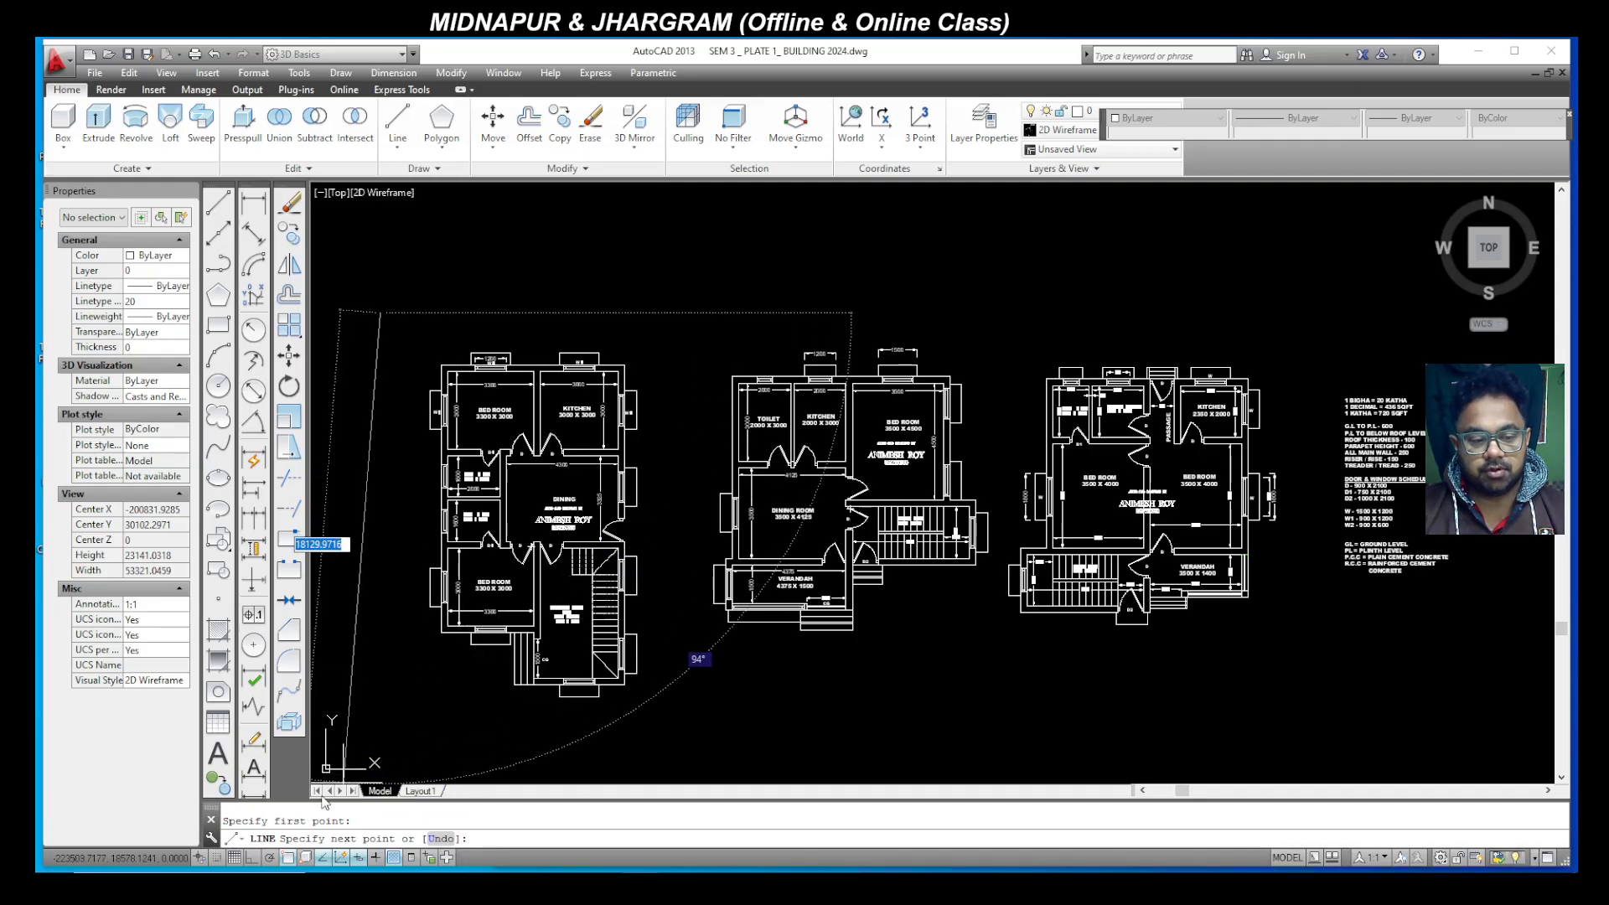
# Step: Draw a horizontal ground line about 36,400 long above the three floor plans with Ortho on
pyautogui.click(252, 857)
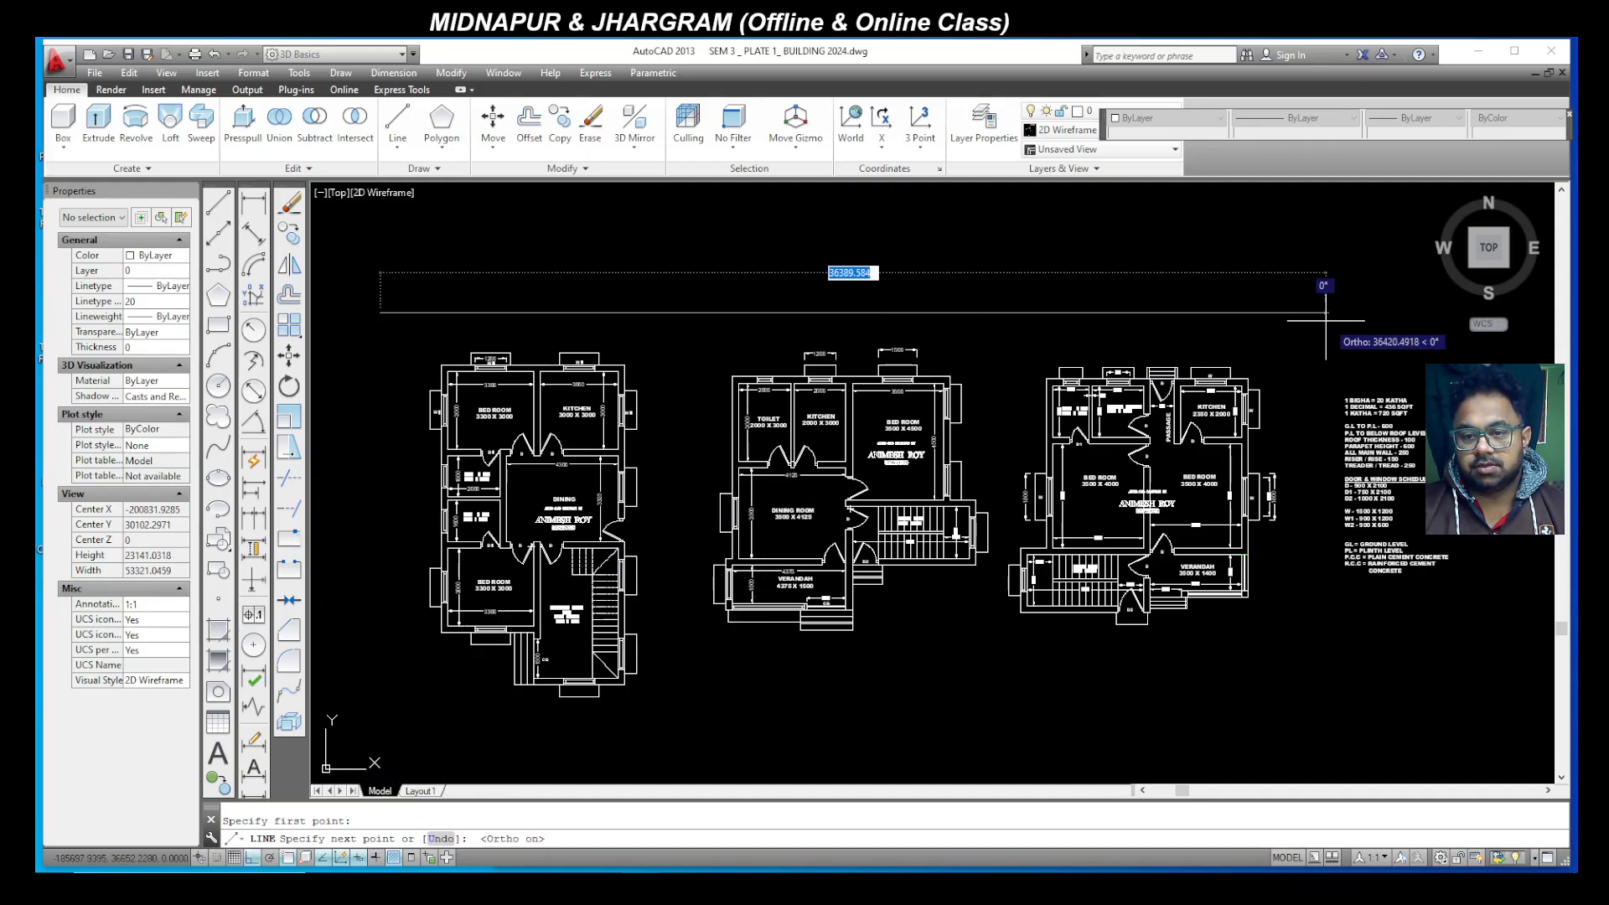
pyautogui.click(1327, 317)
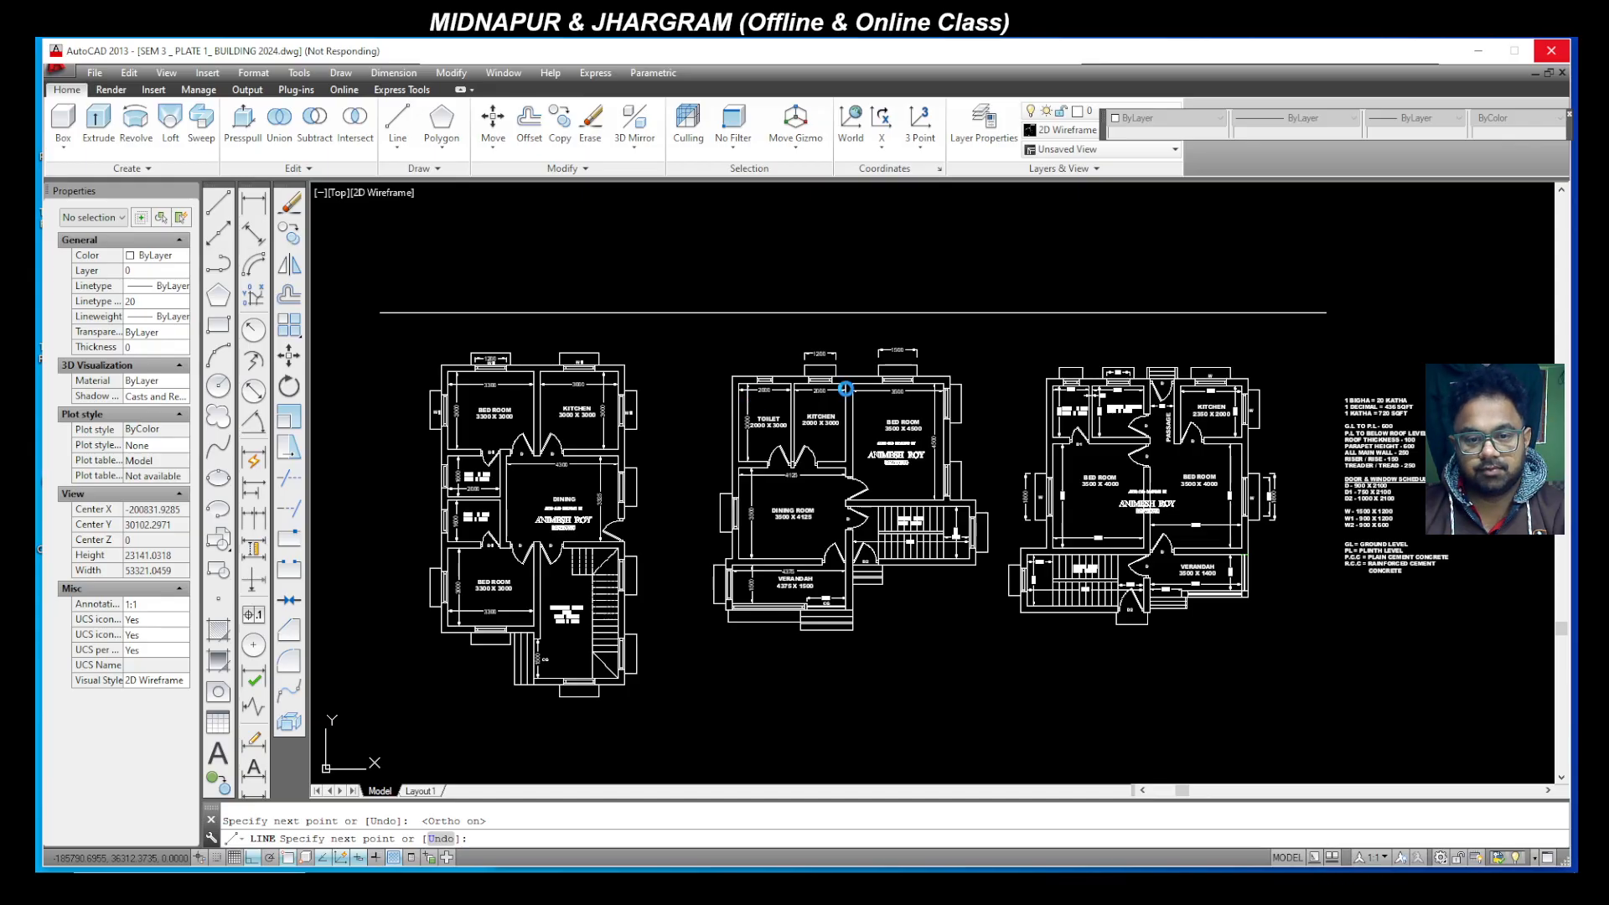
# Step: Copy the GL label from the front elevation to just above the left end of the new ground line
pyautogui.scroll(-2, 865, 419)
pyautogui.scroll(3, 561, 374)
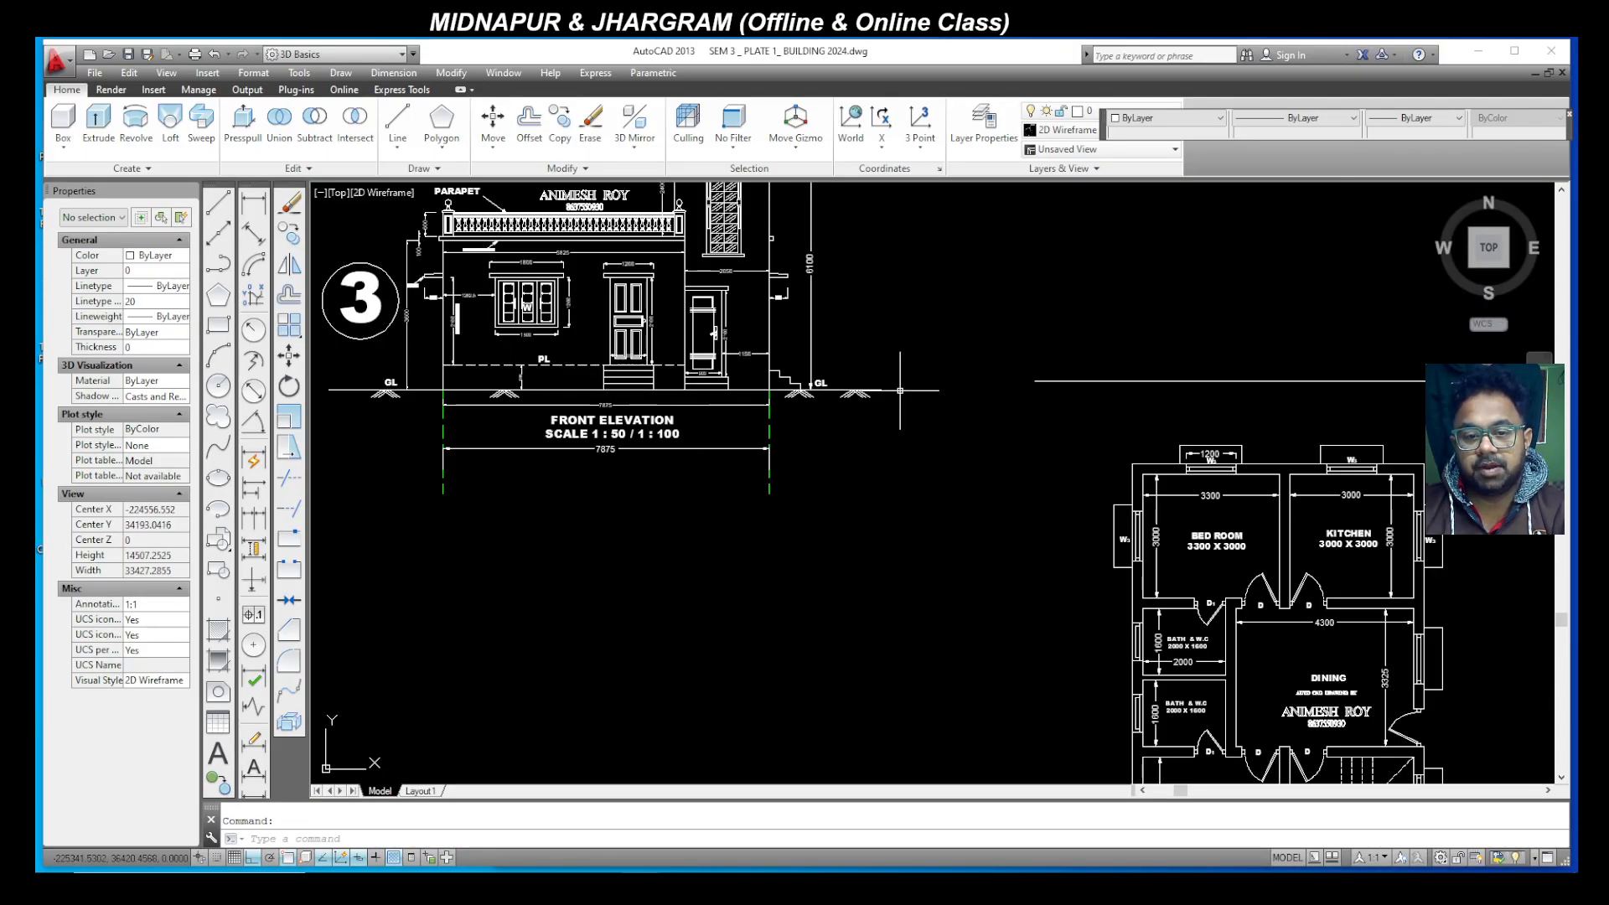
pyautogui.scroll(3, 827, 384)
pyautogui.click(849, 381)
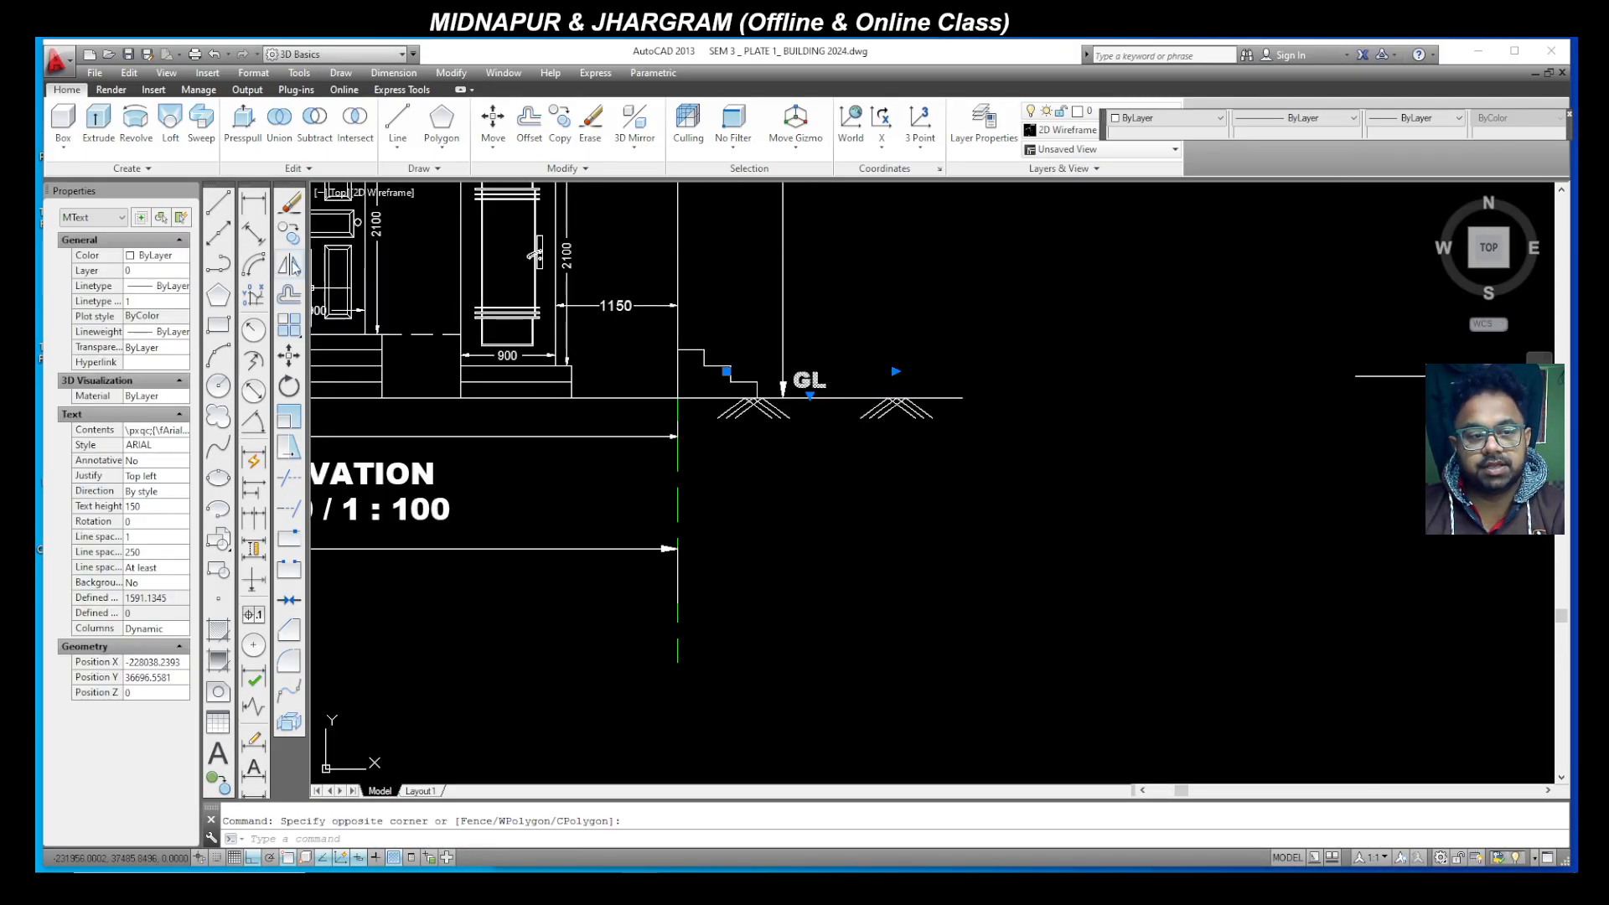
pyautogui.click(290, 232)
pyautogui.click(810, 394)
pyautogui.scroll(-3, 696, 402)
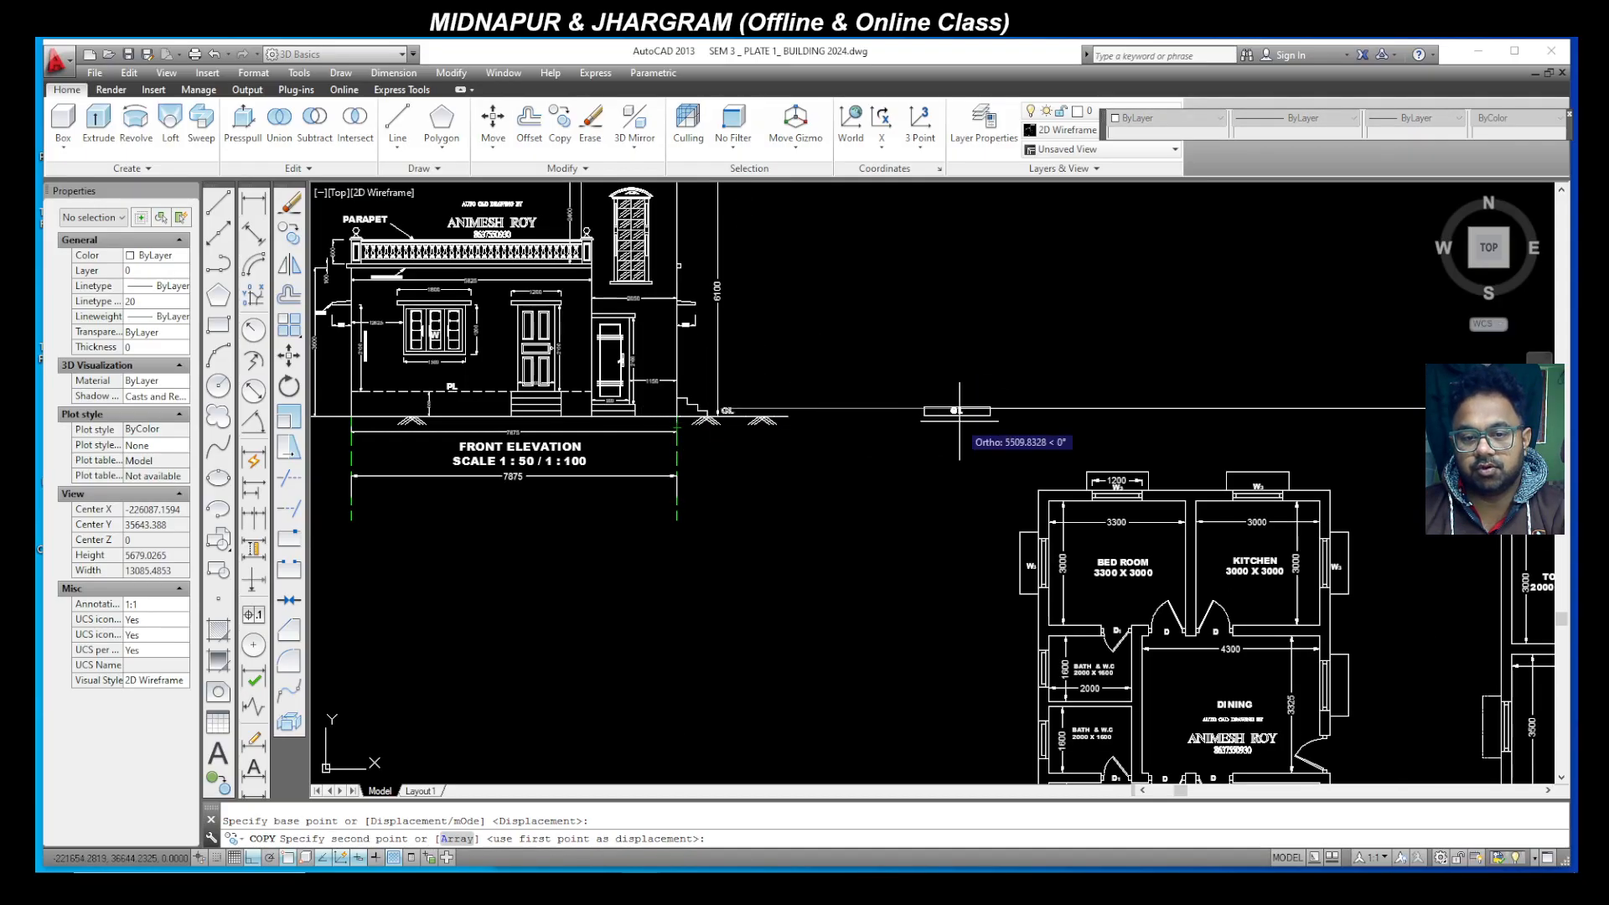
pyautogui.scroll(3, 985, 411)
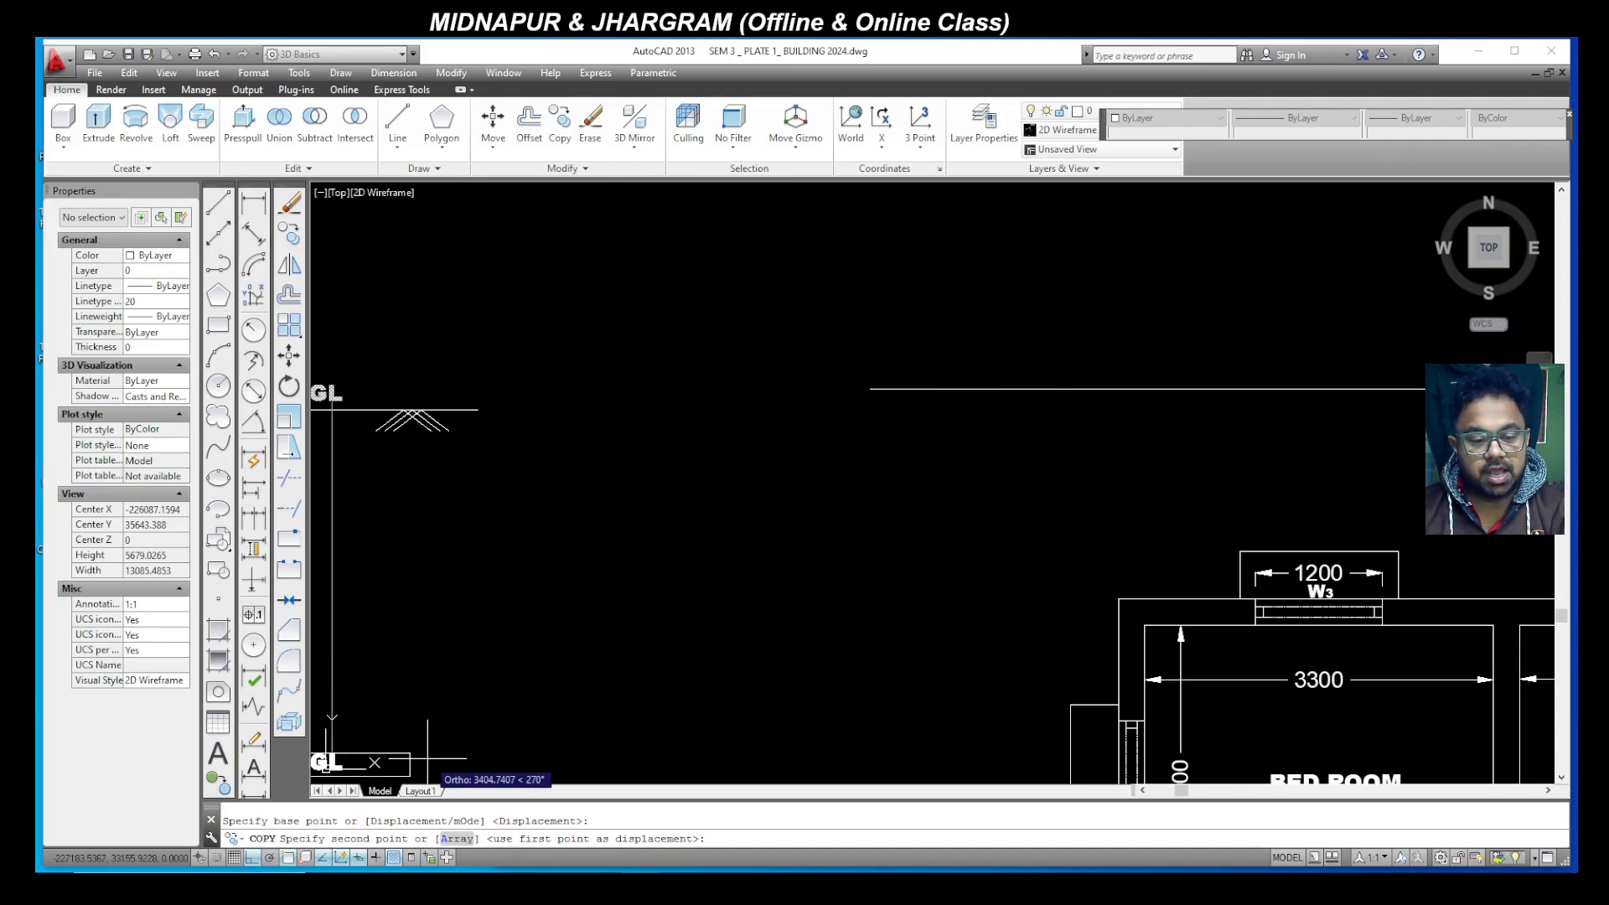
pyautogui.click(251, 857)
pyautogui.click(912, 362)
pyautogui.press('Escape')
# Step: Copy the ground hatch symbol from the front elevation to four places along the underside of the new ground line
pyautogui.click(501, 450)
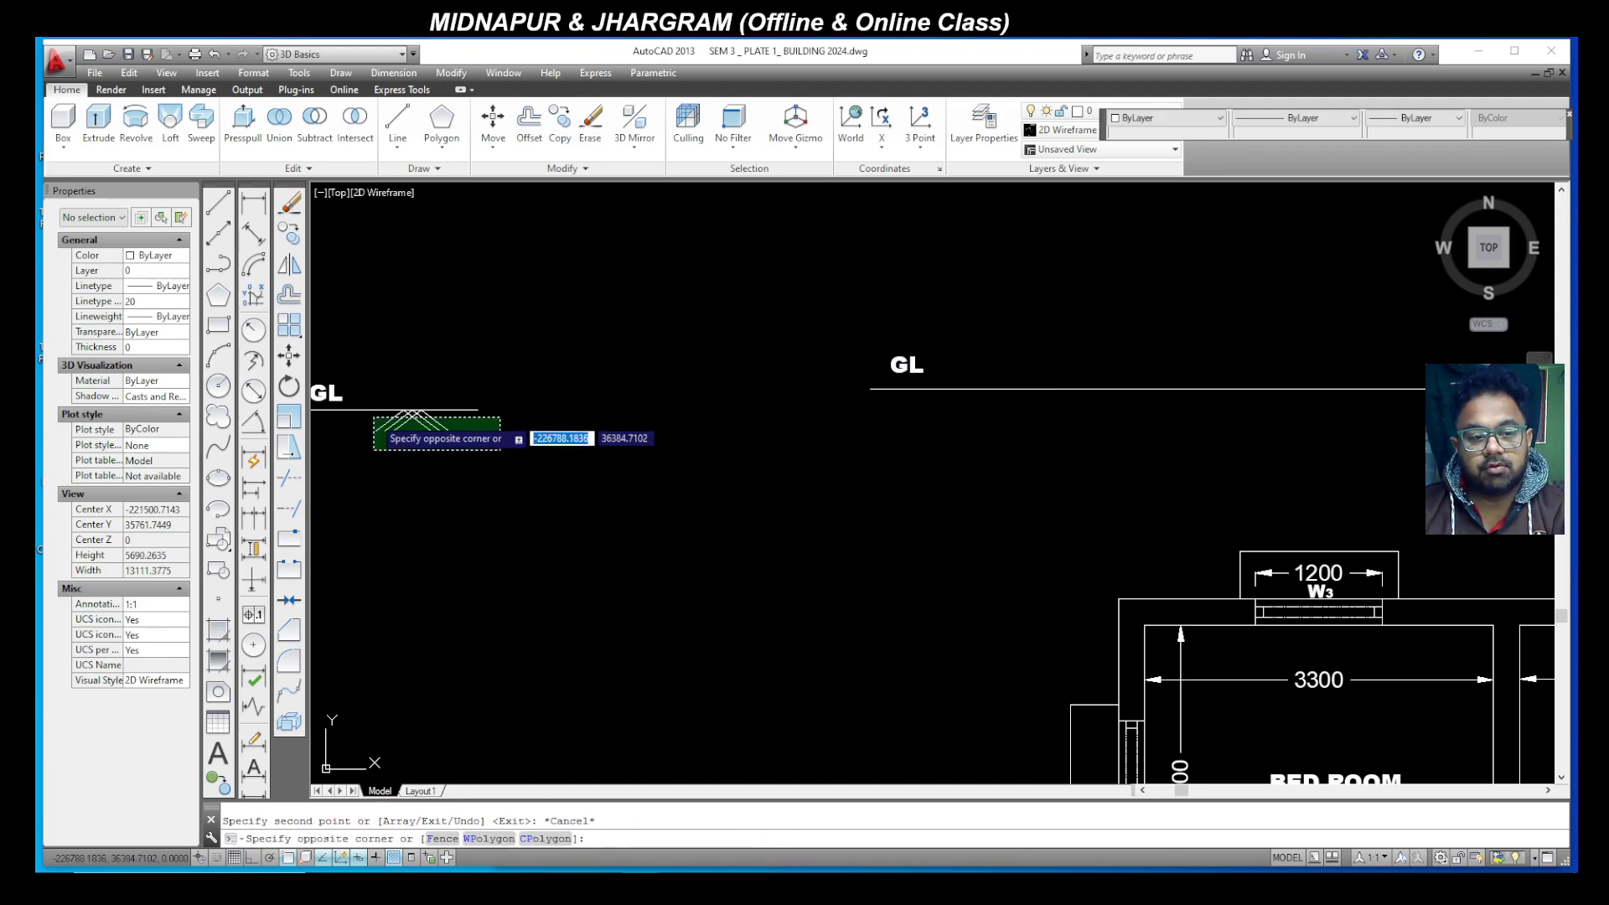
pyautogui.click(381, 418)
pyautogui.click(289, 234)
pyautogui.click(411, 411)
pyautogui.scroll(-3, 700, 483)
pyautogui.scroll(3, 701, 483)
pyautogui.click(809, 448)
pyautogui.scroll(-3, 811, 432)
pyautogui.scroll(4, 1140, 506)
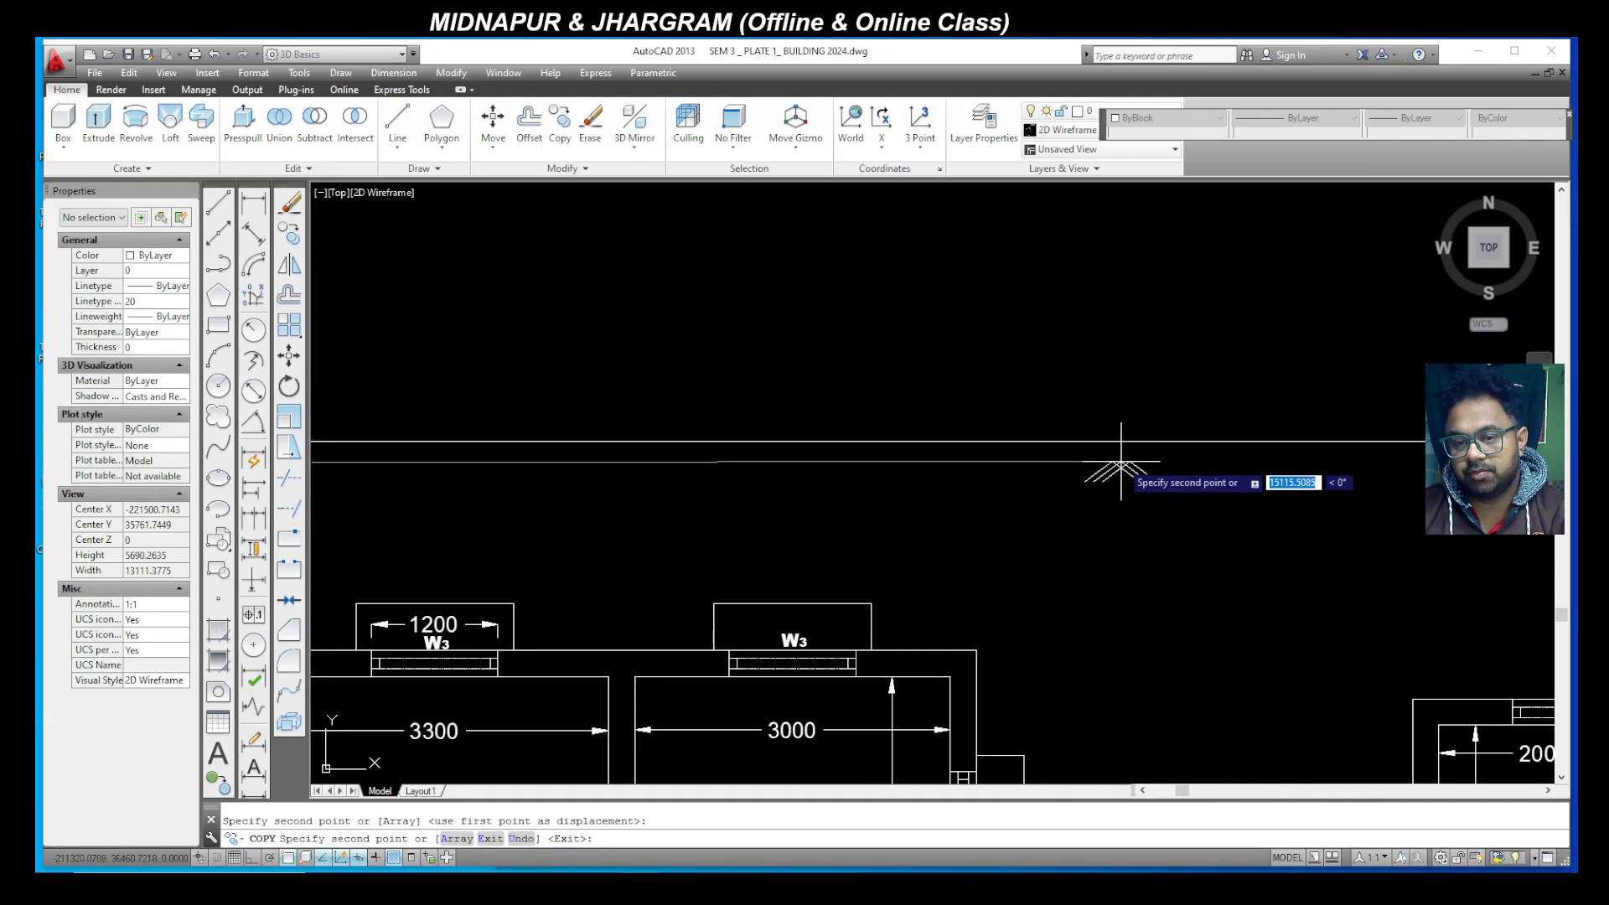
pyautogui.click(1121, 442)
pyautogui.scroll(-5, 817, 560)
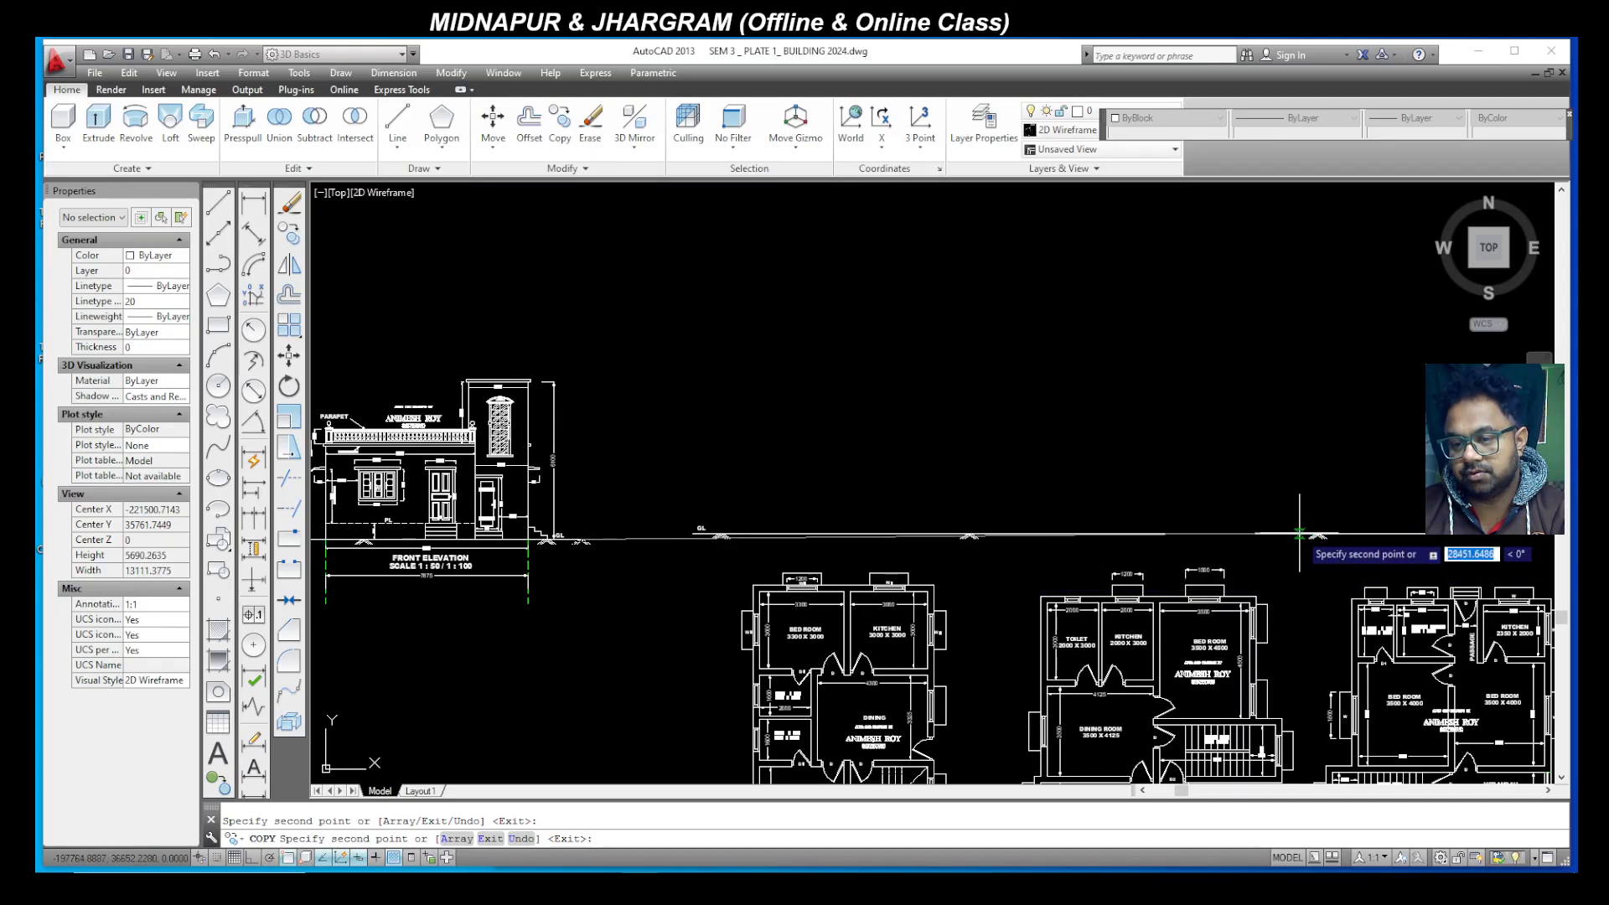
pyautogui.scroll(-3, 998, 557)
pyautogui.scroll(5, 1175, 555)
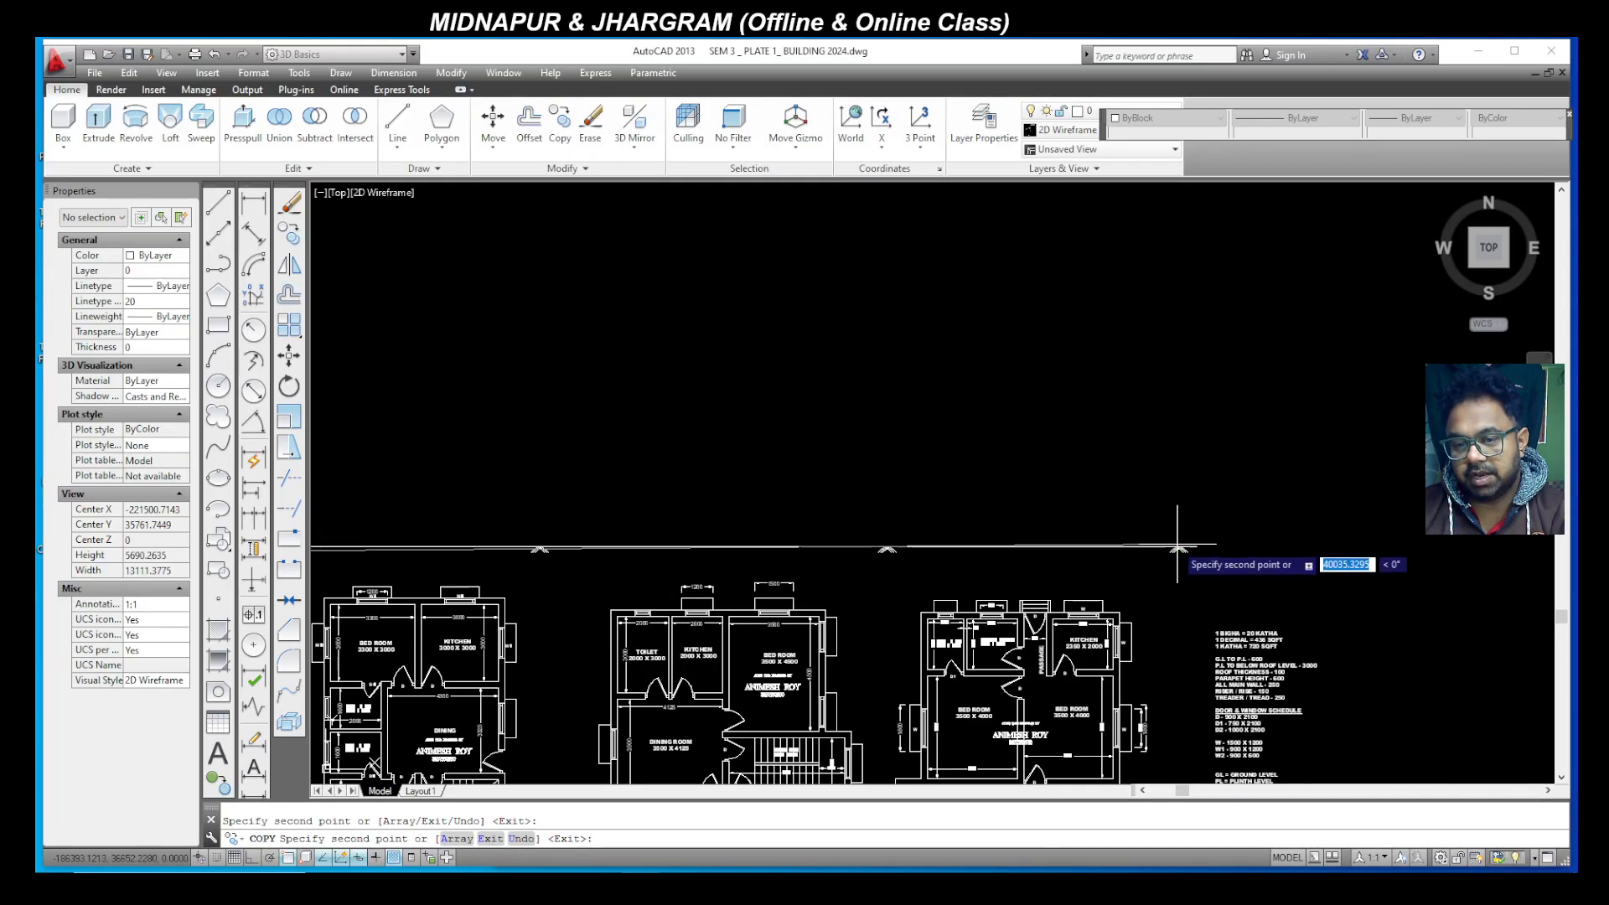
pyautogui.press('Escape')
pyautogui.scroll(5, 1028, 492)
pyautogui.scroll(-5, 1170, 555)
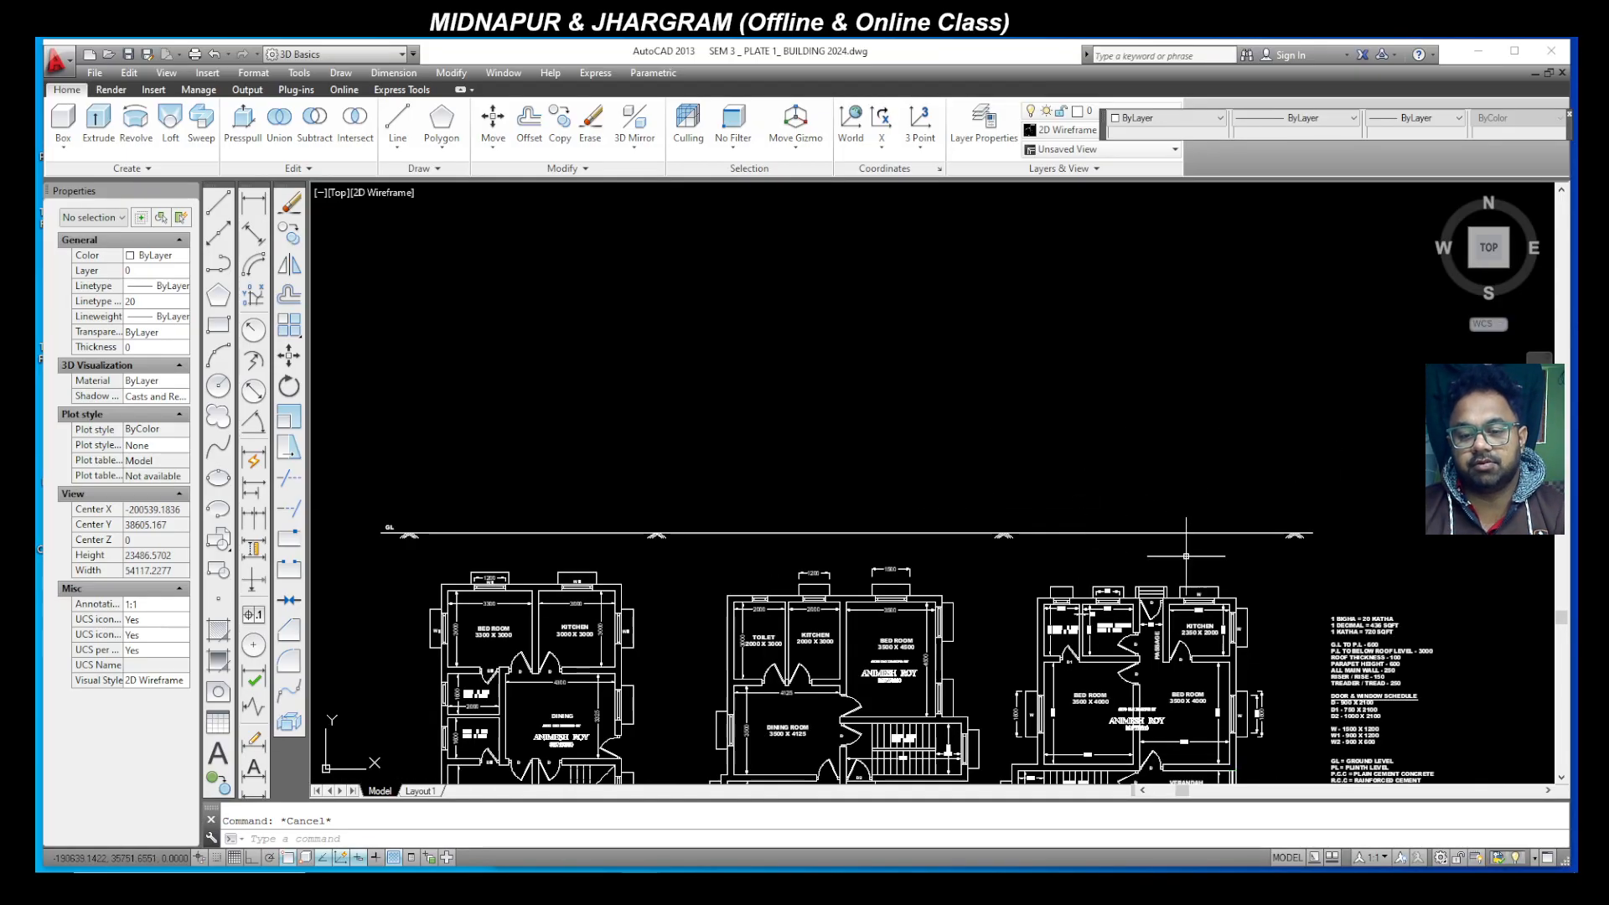
# Step: Examine the specification notes beside the plans for the ground-level-to-plinth-level height
pyautogui.scroll(2, 435, 528)
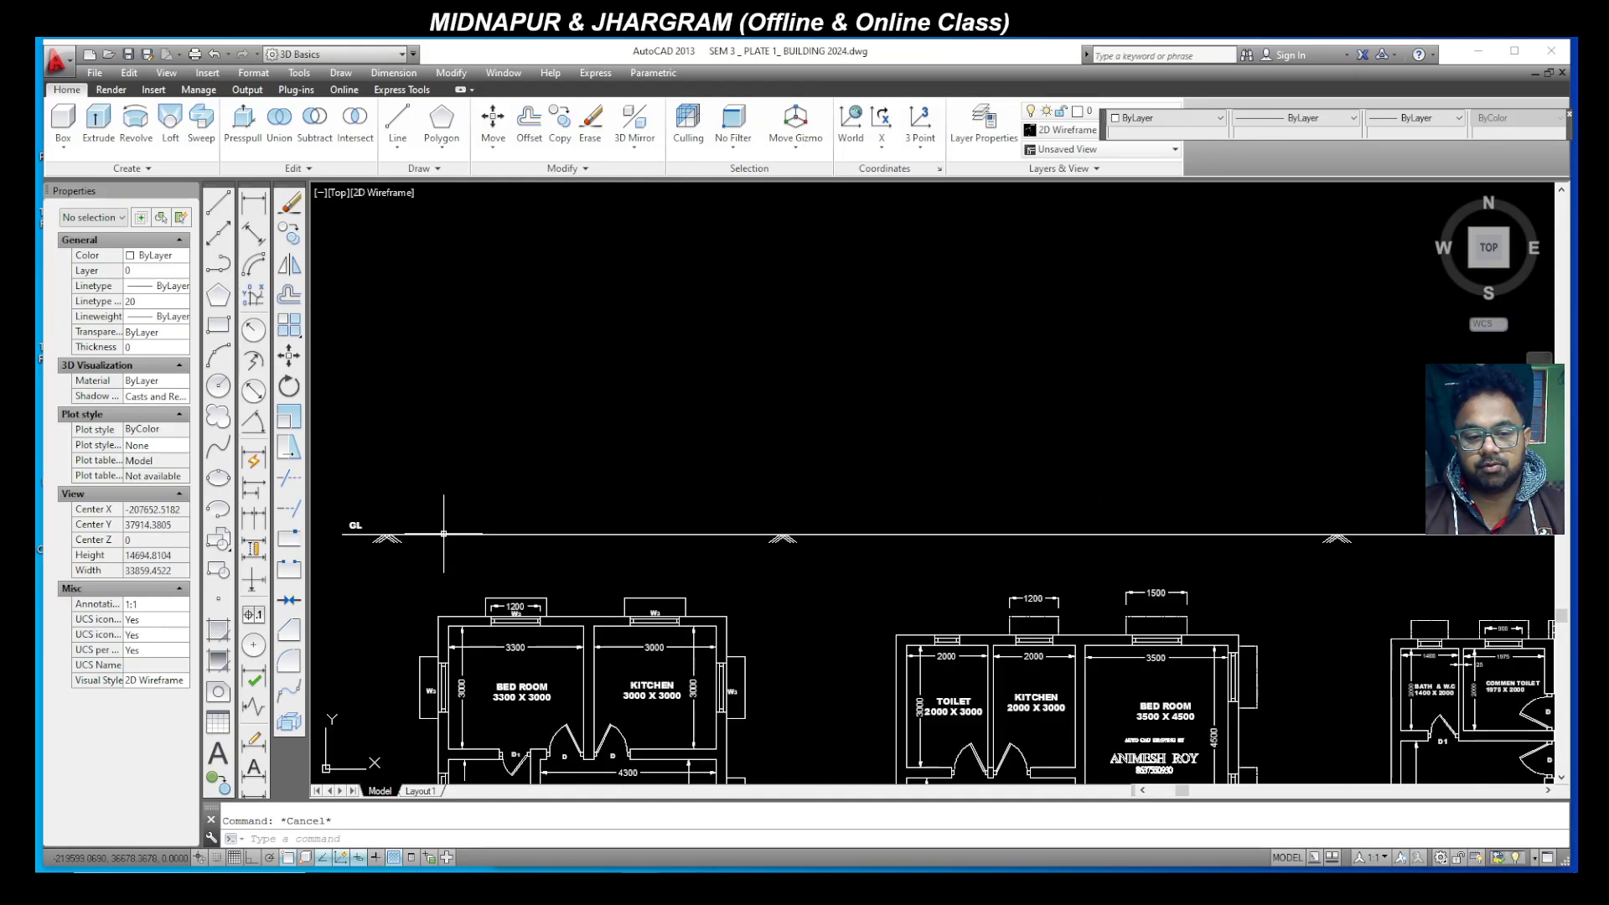
pyautogui.scroll(-2, 750, 509)
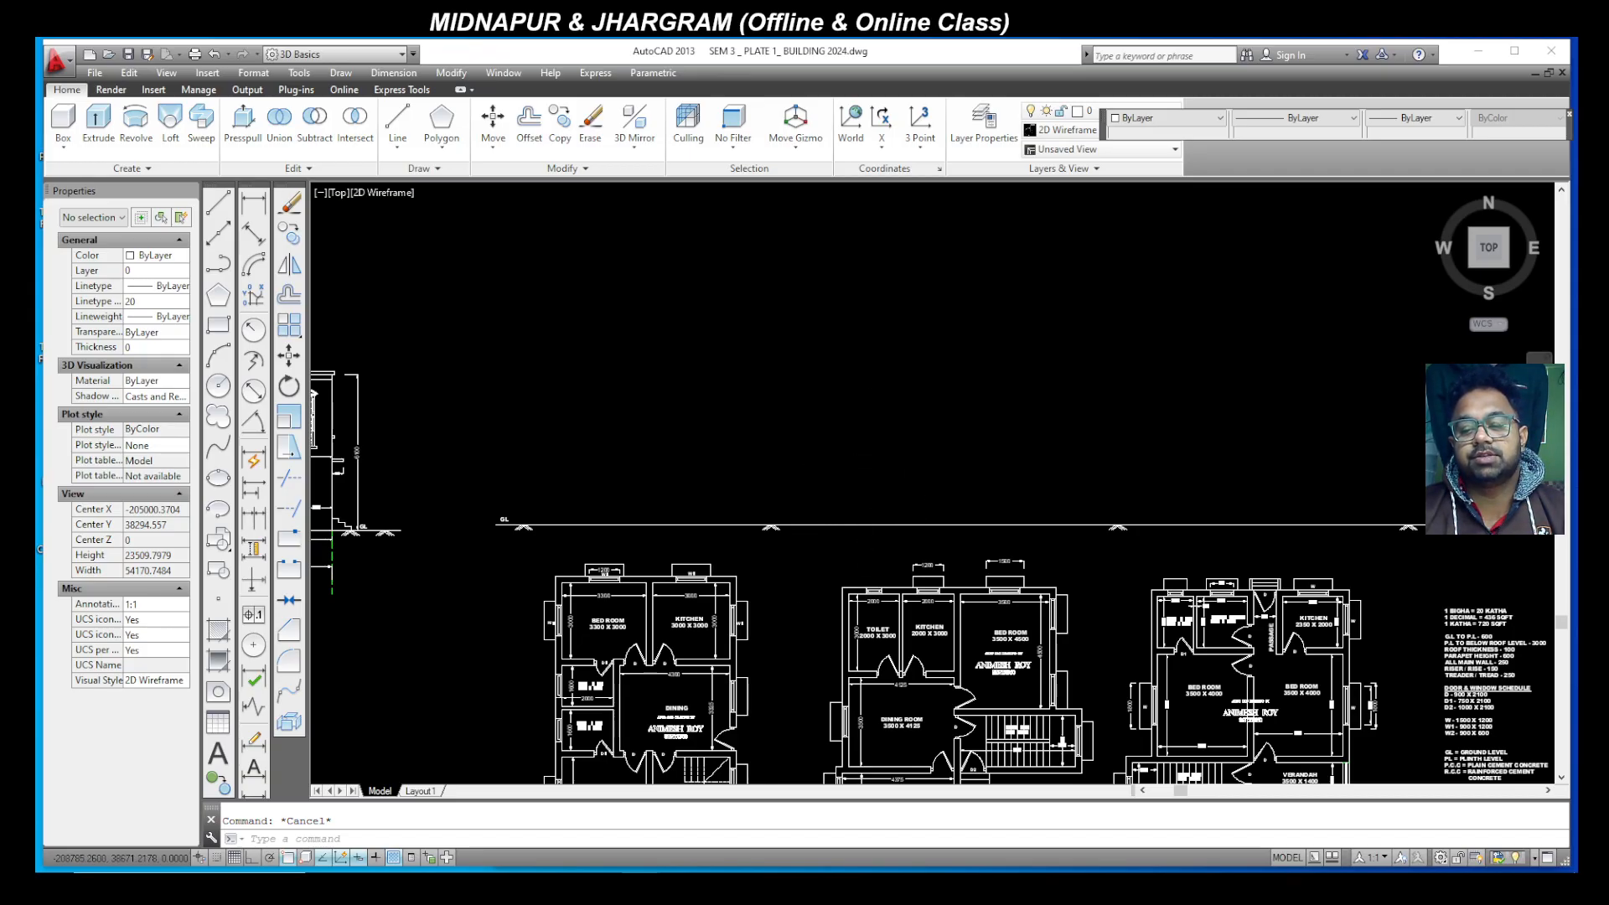
pyautogui.scroll(-2, 1472, 662)
pyautogui.scroll(6, 1248, 658)
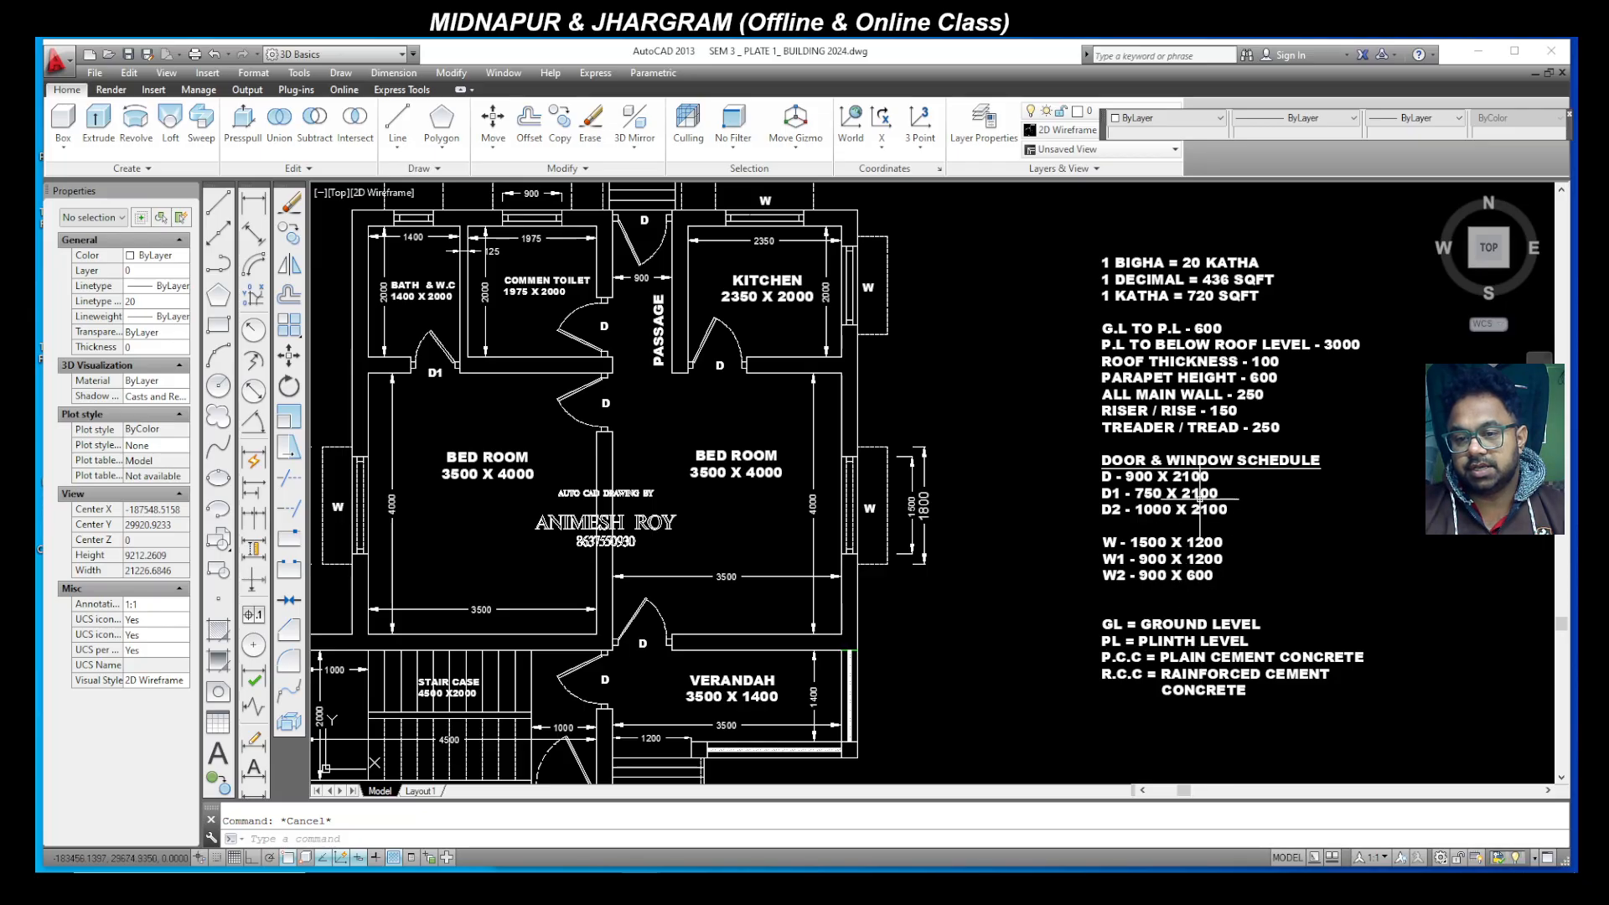
pyautogui.scroll(6, 1179, 333)
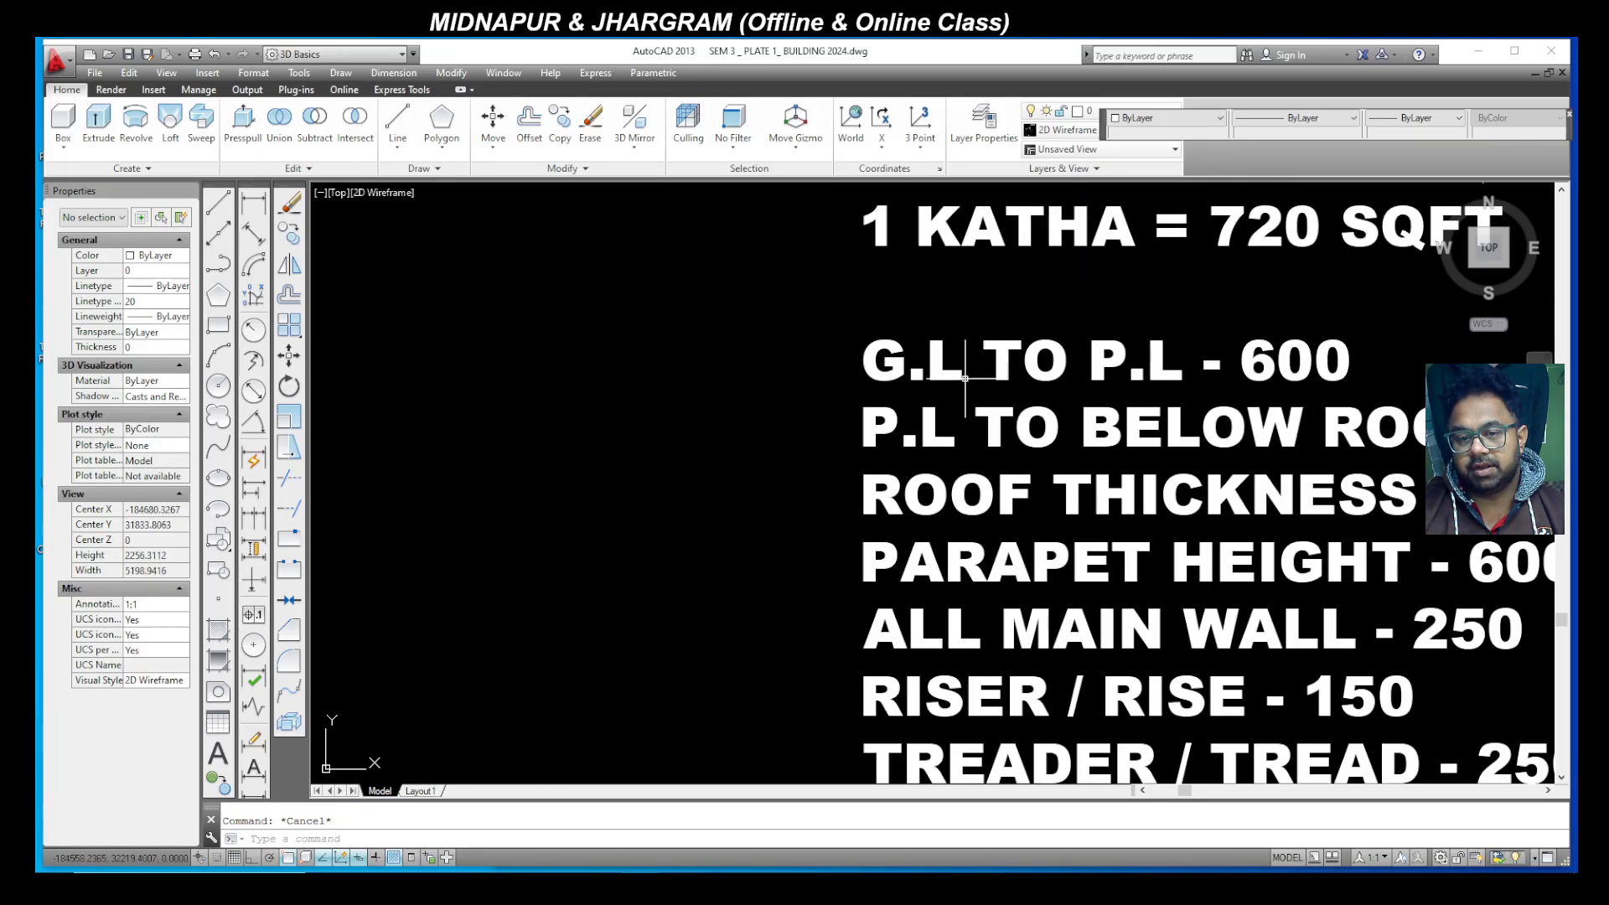
pyautogui.click(1376, 312)
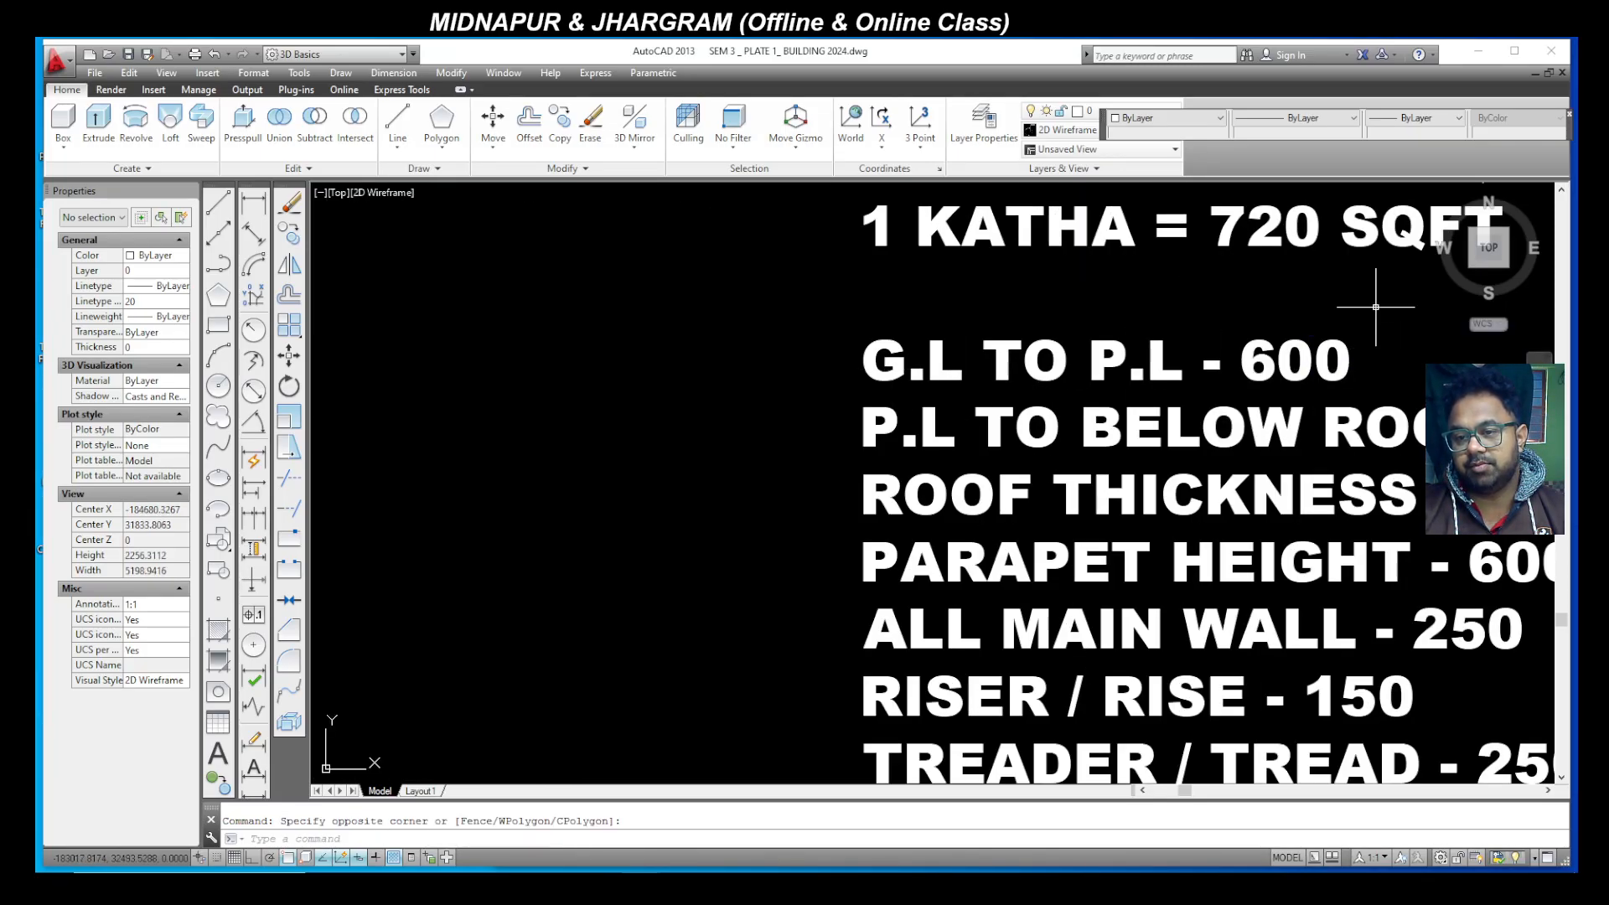
pyautogui.click(837, 390)
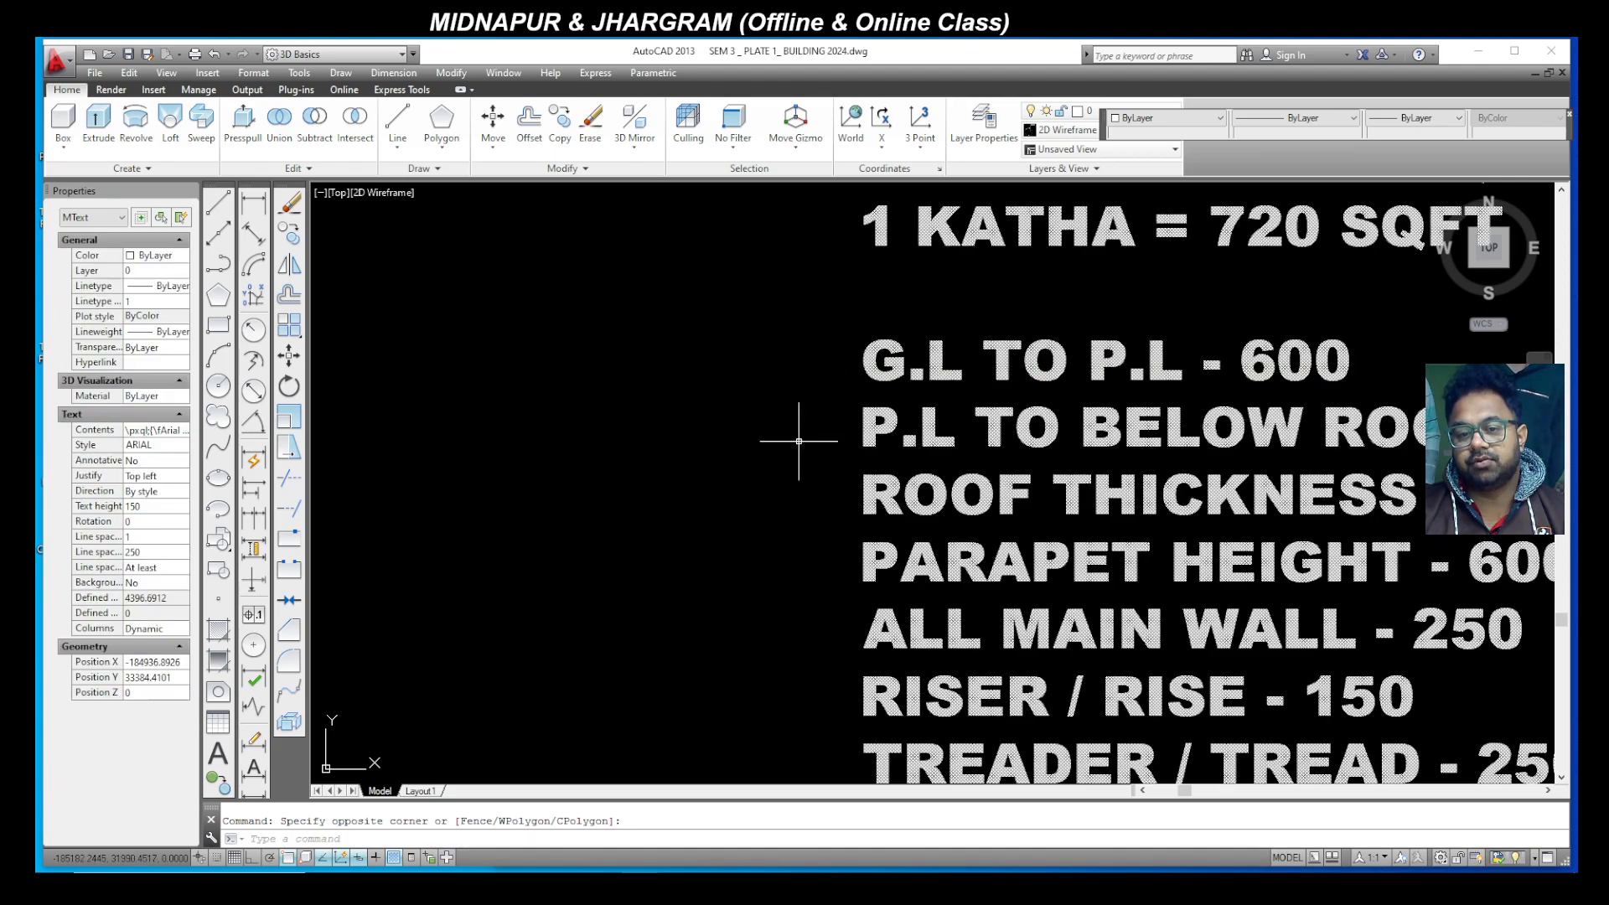
pyautogui.press('Escape')
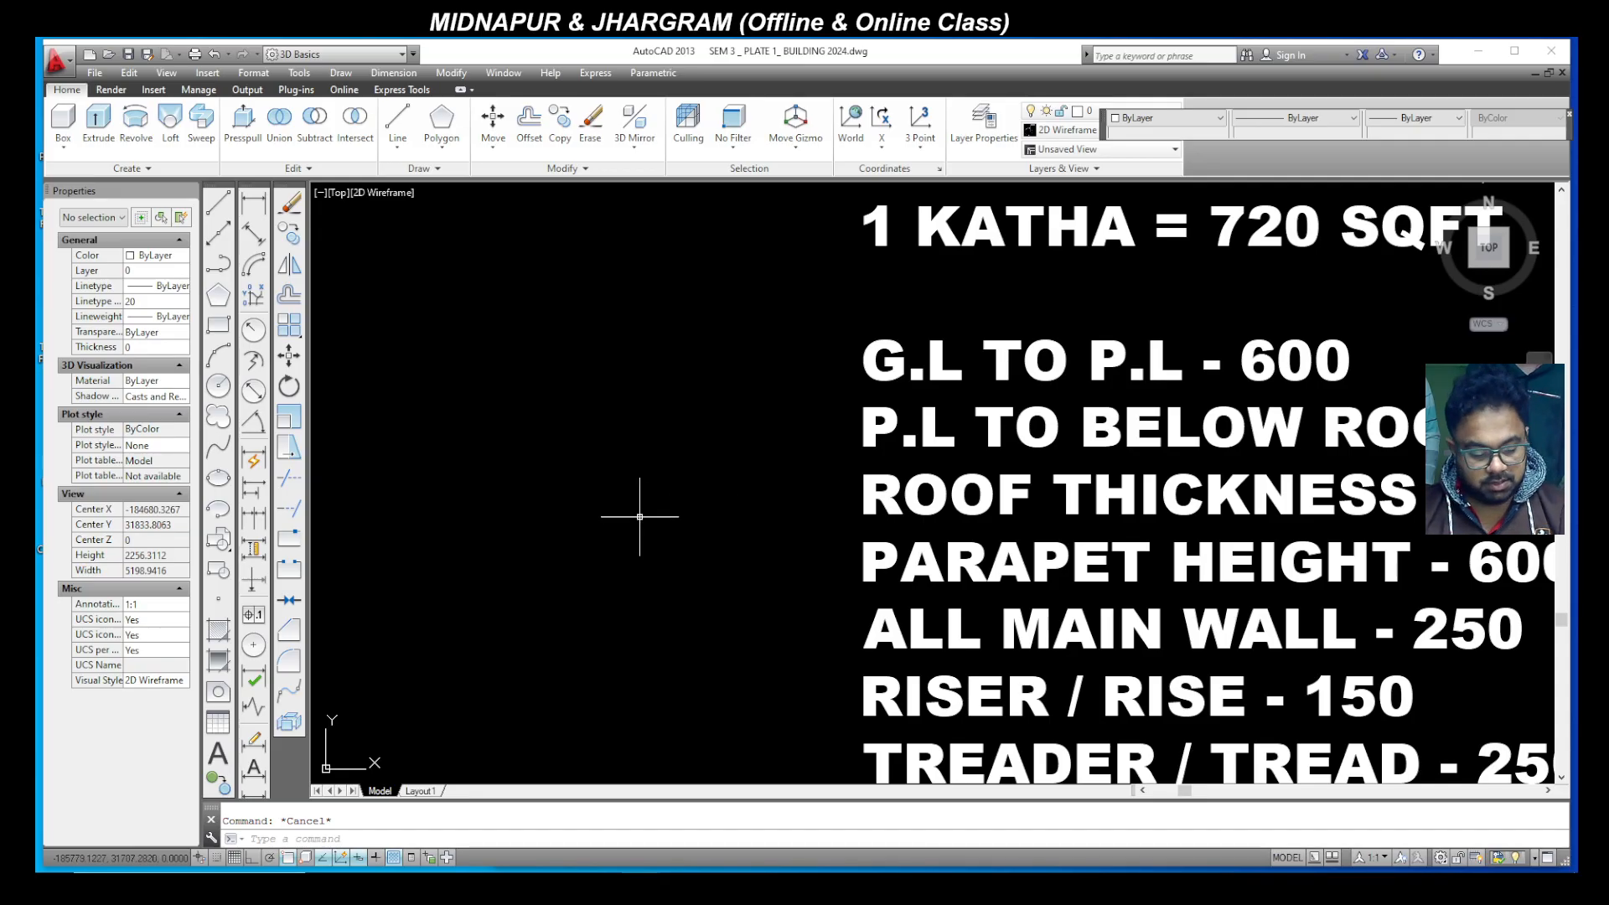
pyautogui.scroll(-10, 959, 530)
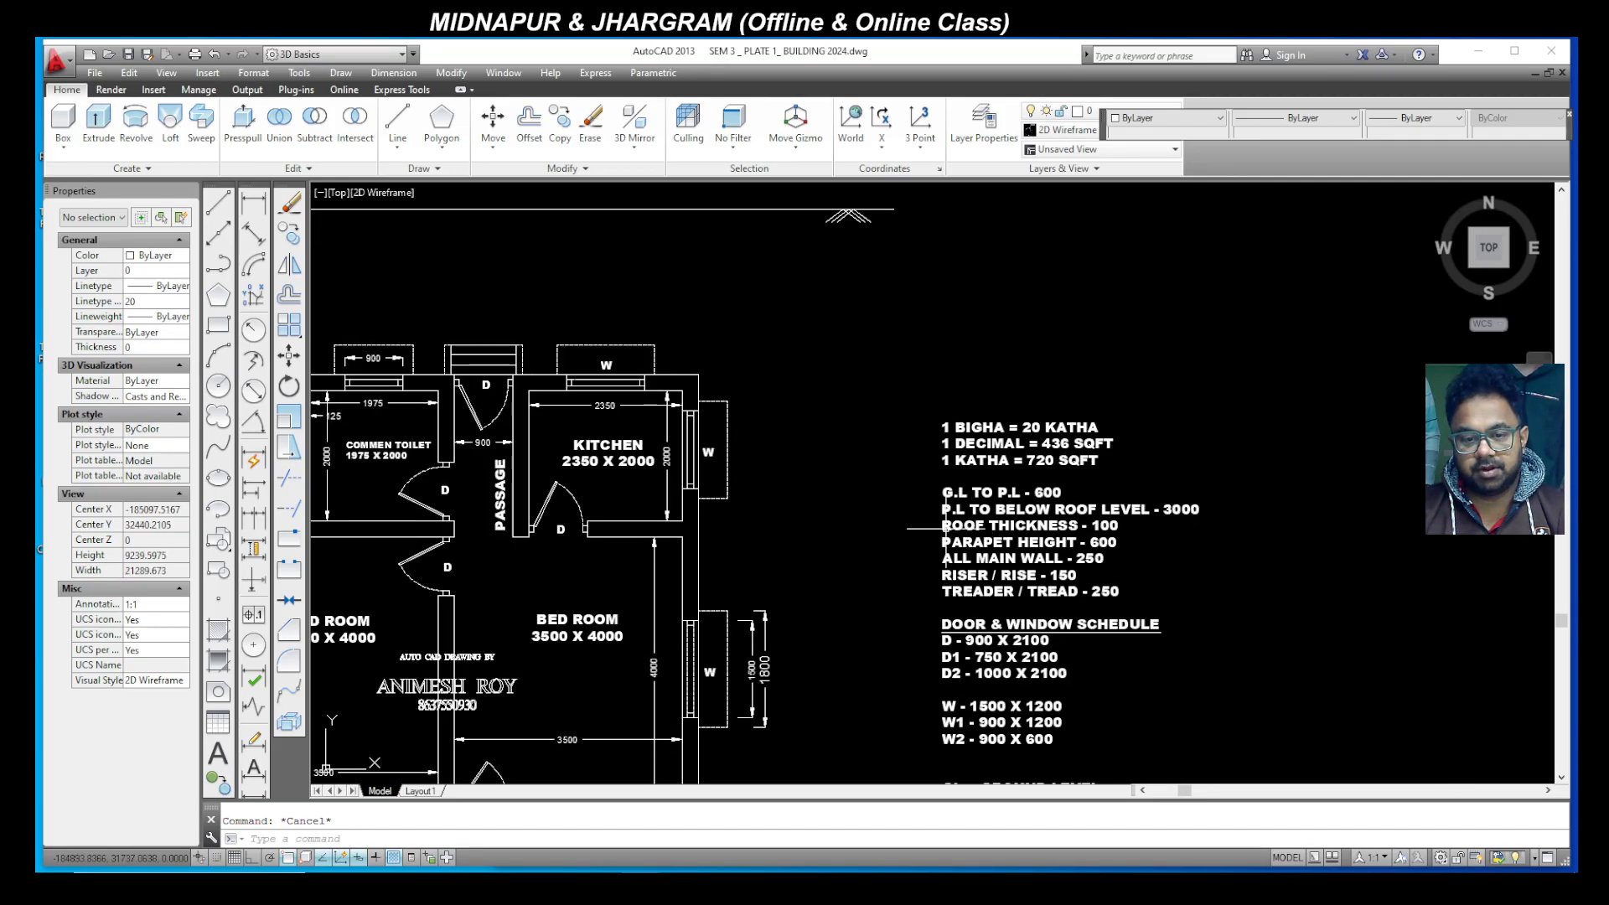
pyautogui.scroll(2, 710, 434)
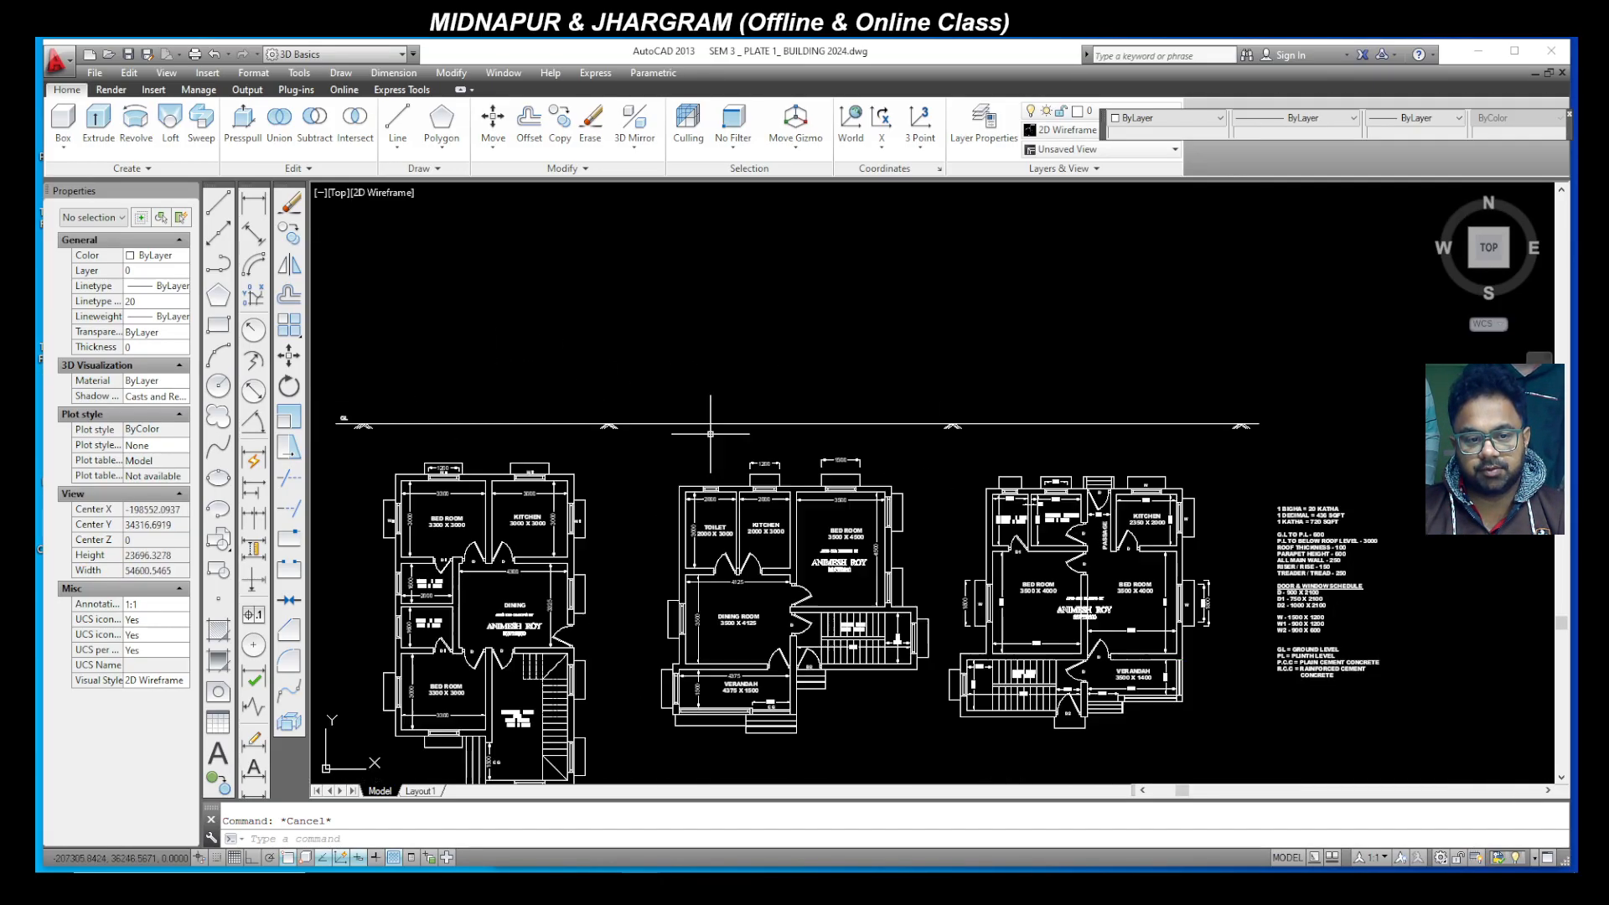
# Step: Offset the ground line 600 upward to create the plinth line
pyautogui.click(290, 297)
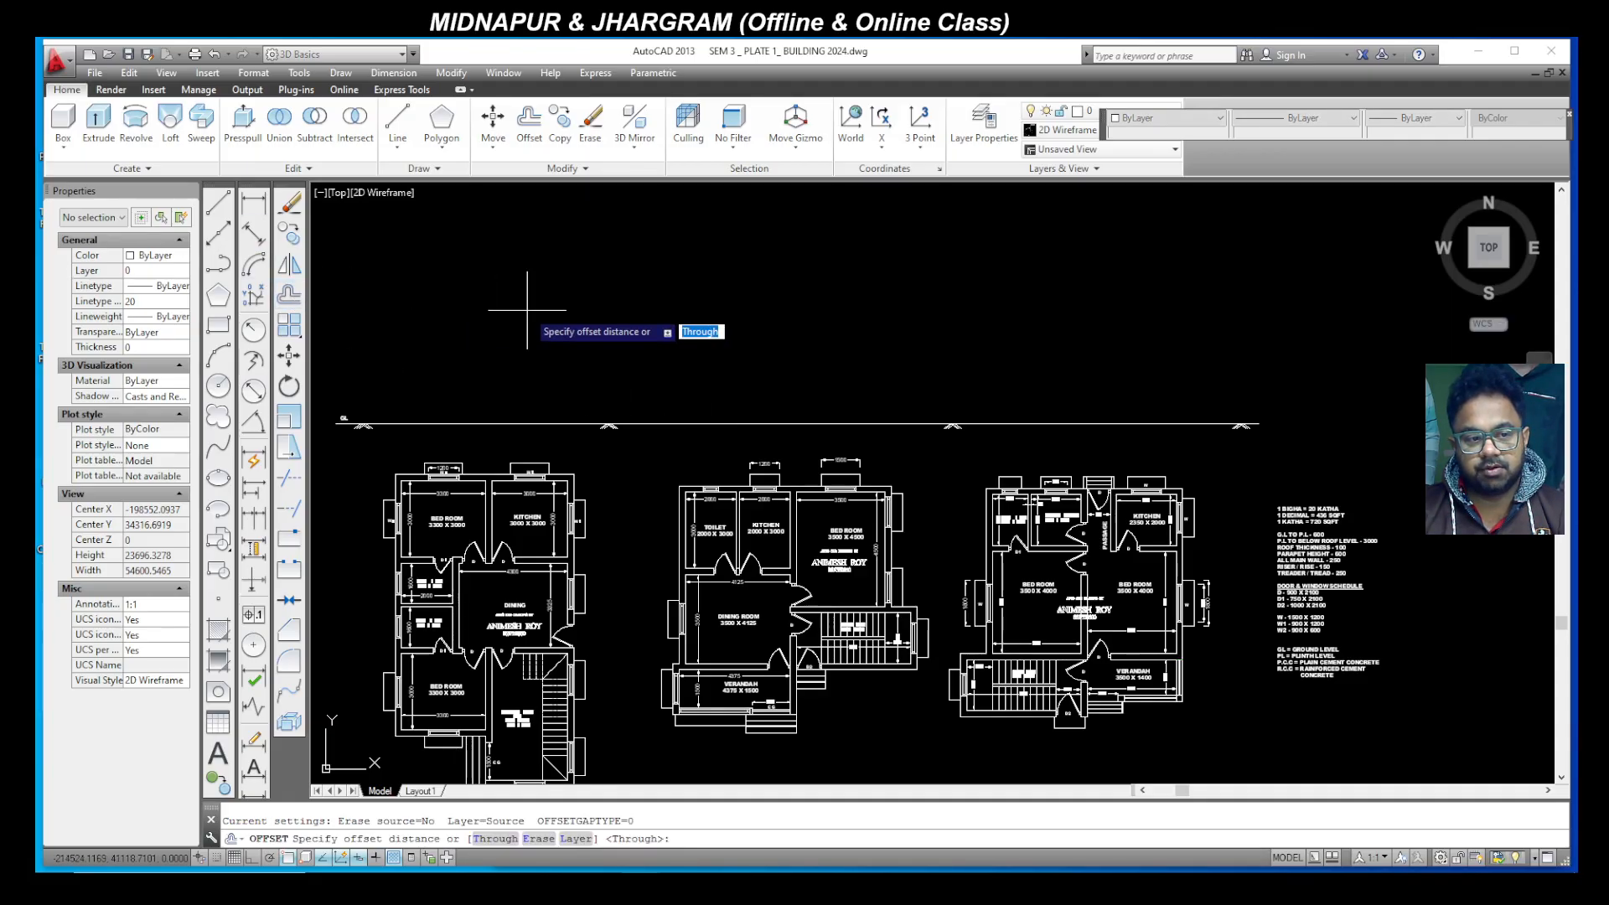
pyautogui.write('600')
pyautogui.press('Return')
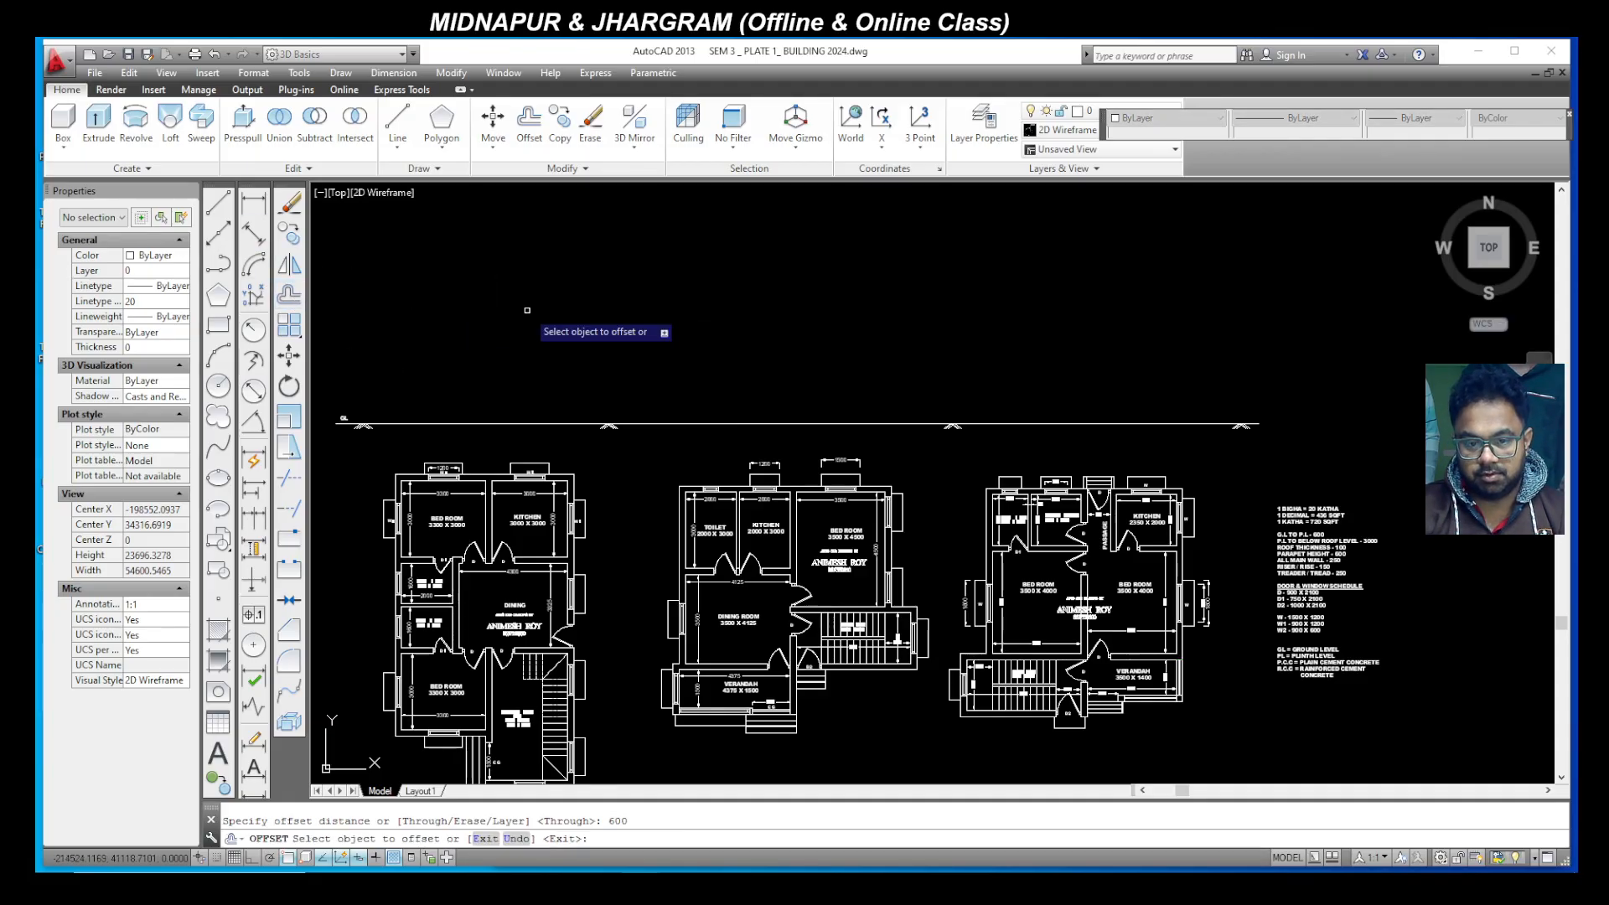
pyautogui.click(685, 424)
pyautogui.click(704, 381)
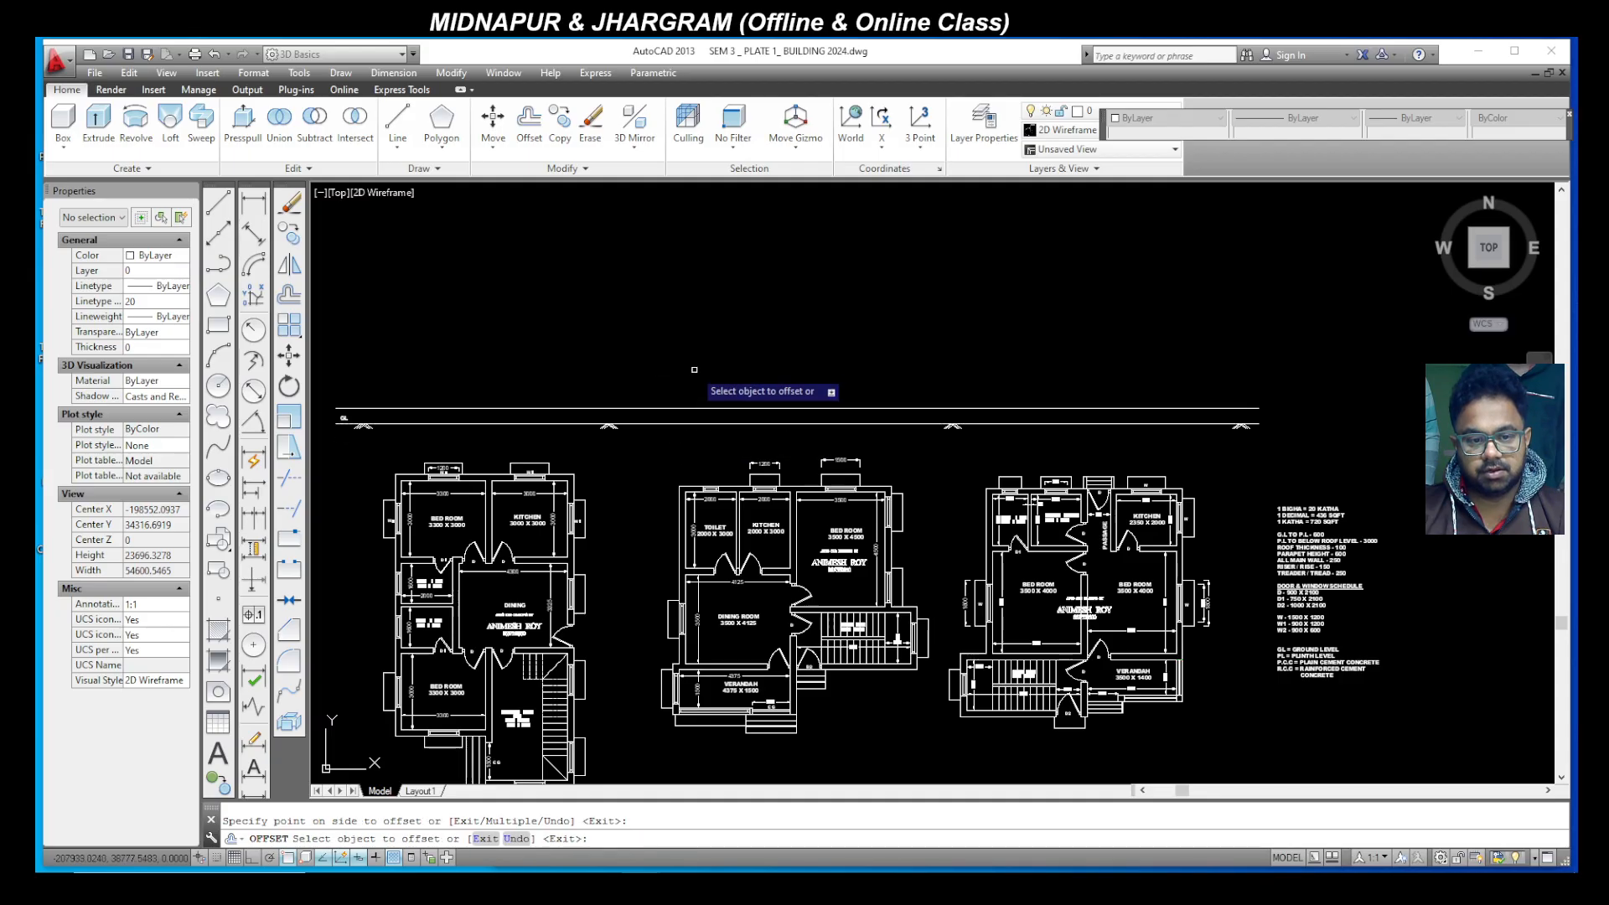
pyautogui.press('Escape')
# Step: Draw a vertical construction line through the first plan's left outer wall, up across the plinth line, with Ortho on
pyautogui.scroll(-3, 973, 469)
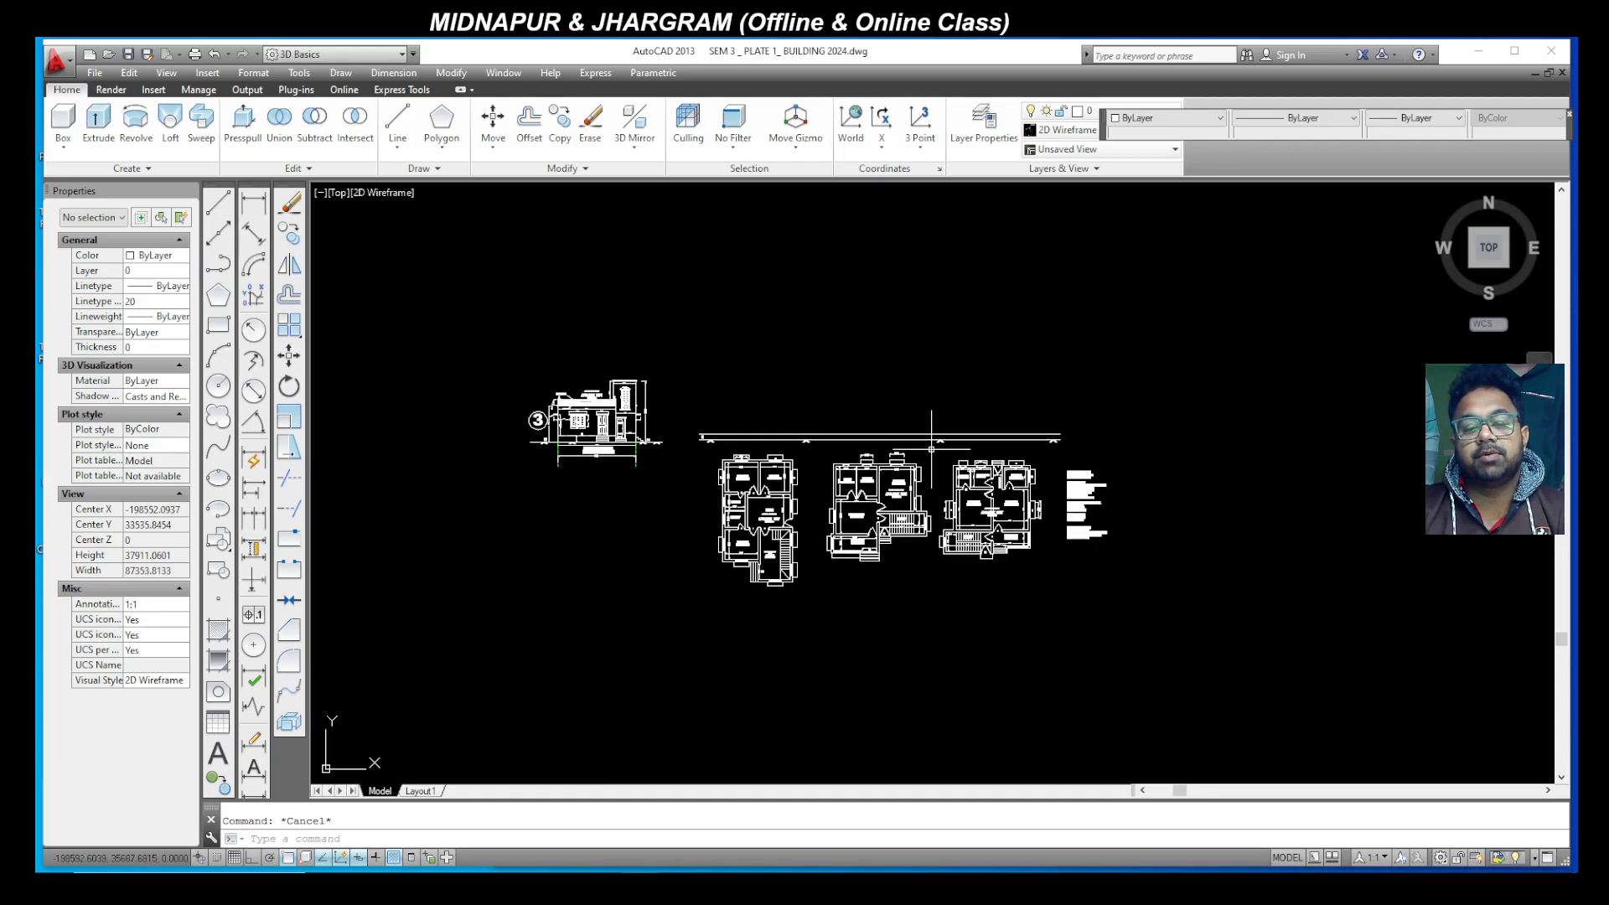
pyautogui.scroll(3, 826, 389)
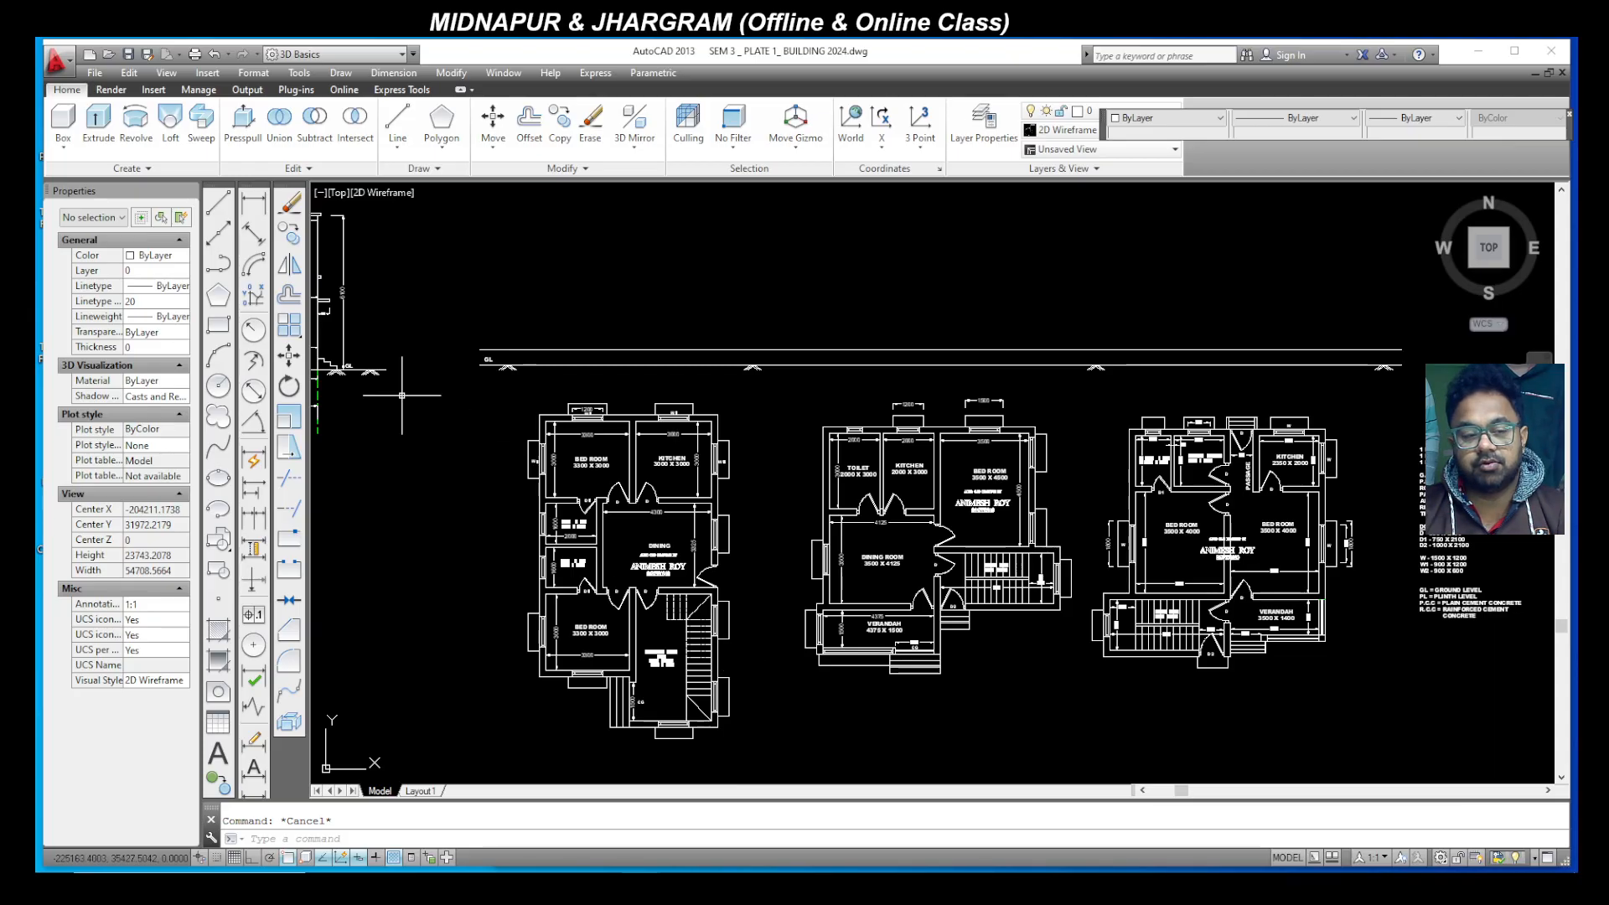
pyautogui.click(217, 243)
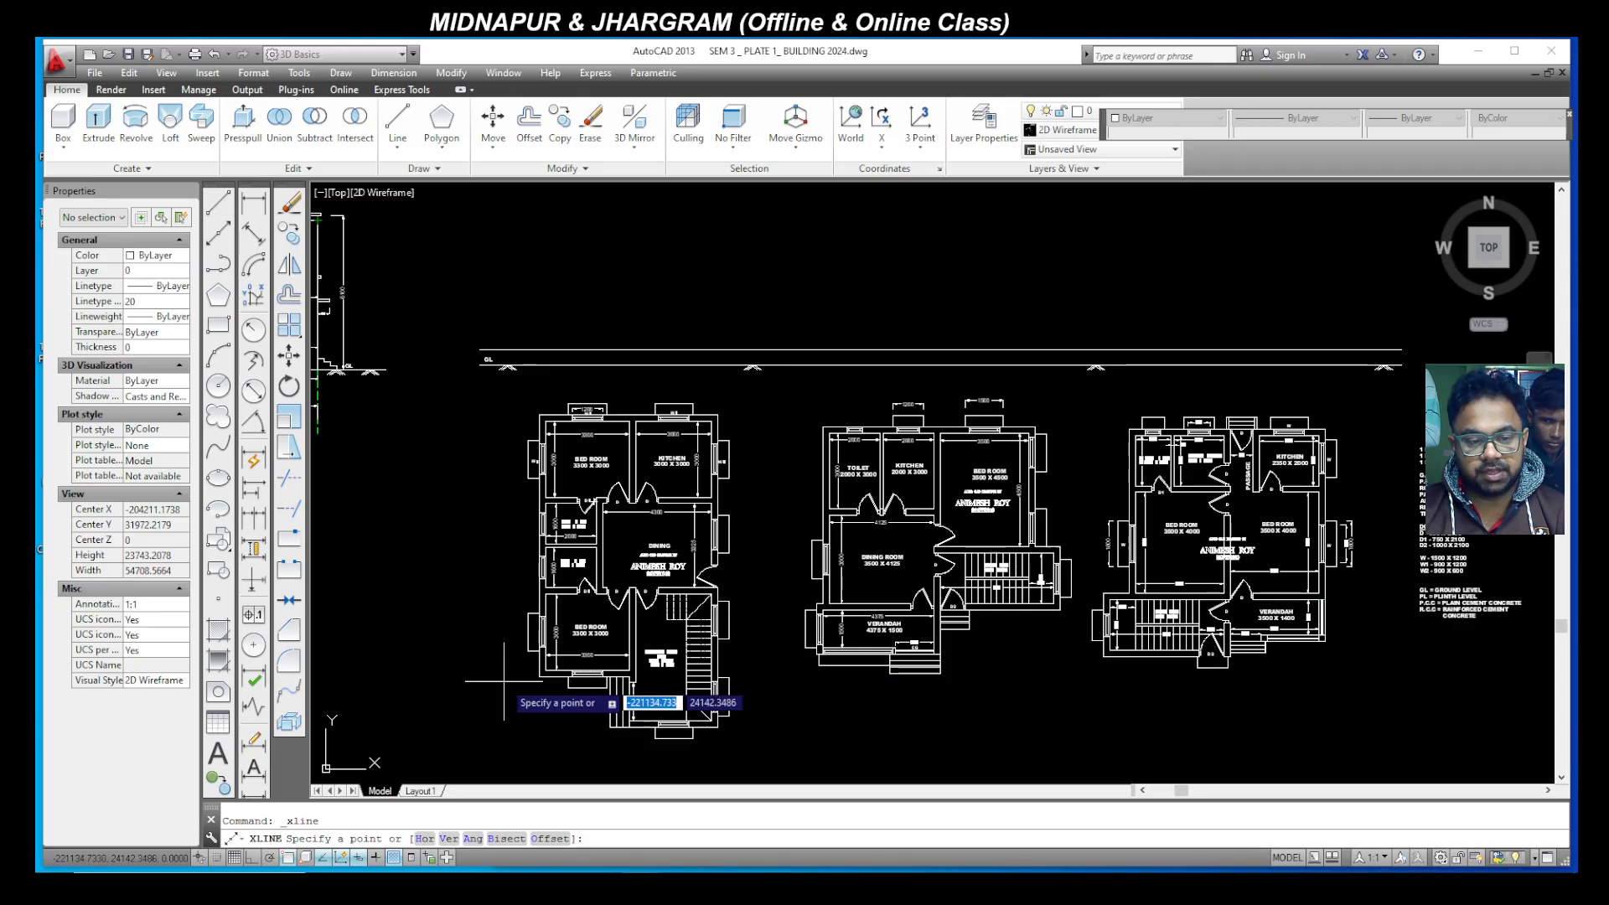
pyautogui.click(540, 672)
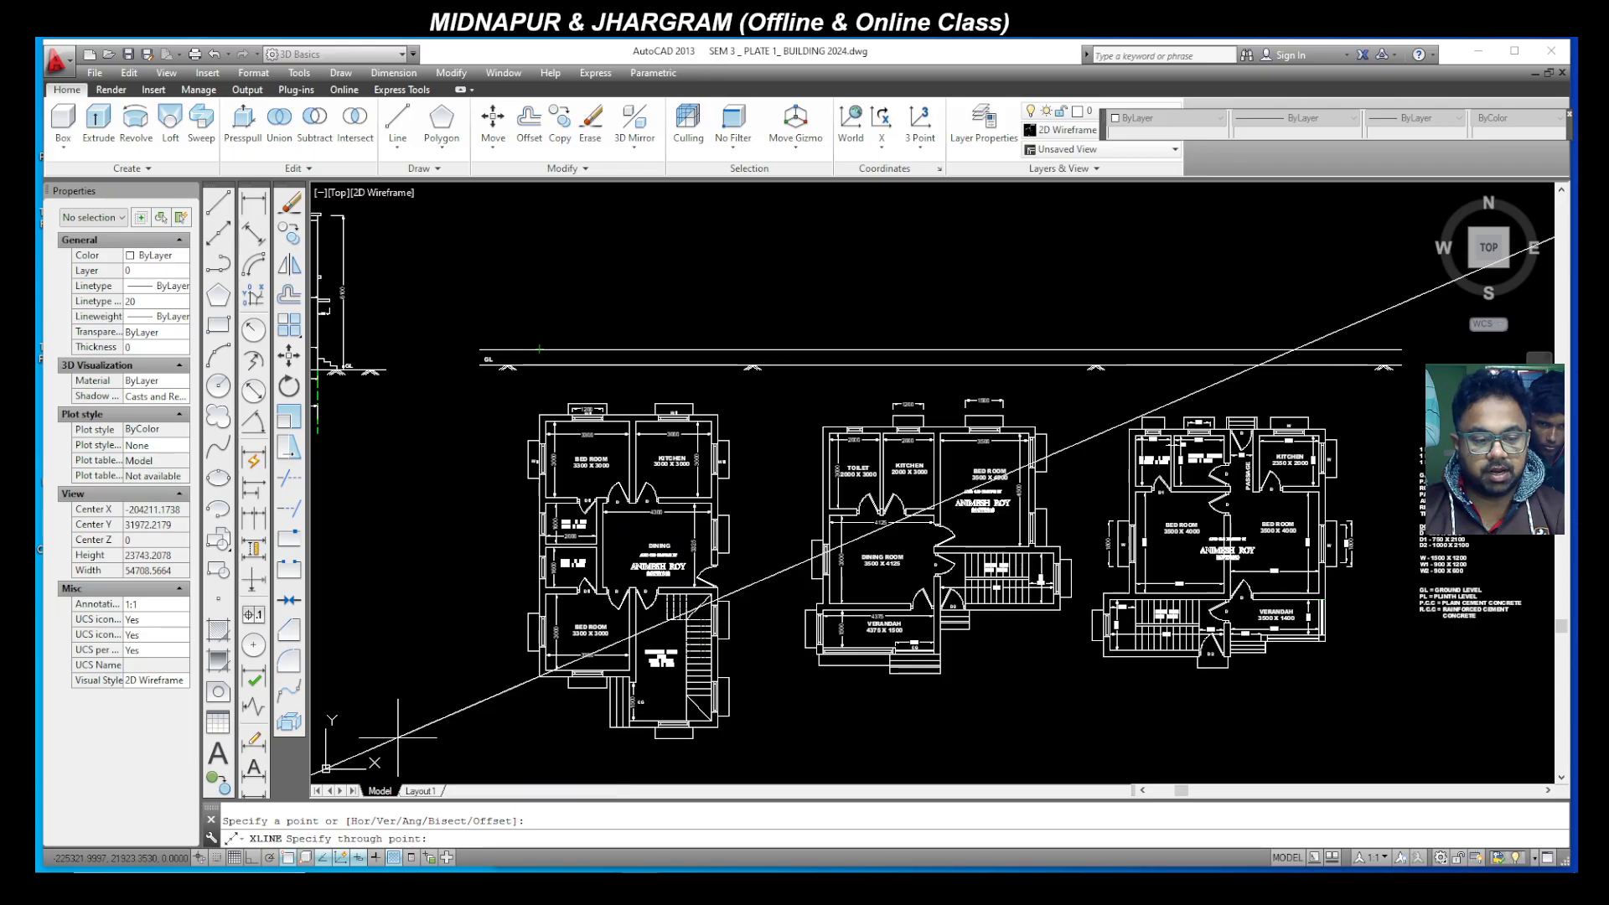
pyautogui.click(256, 859)
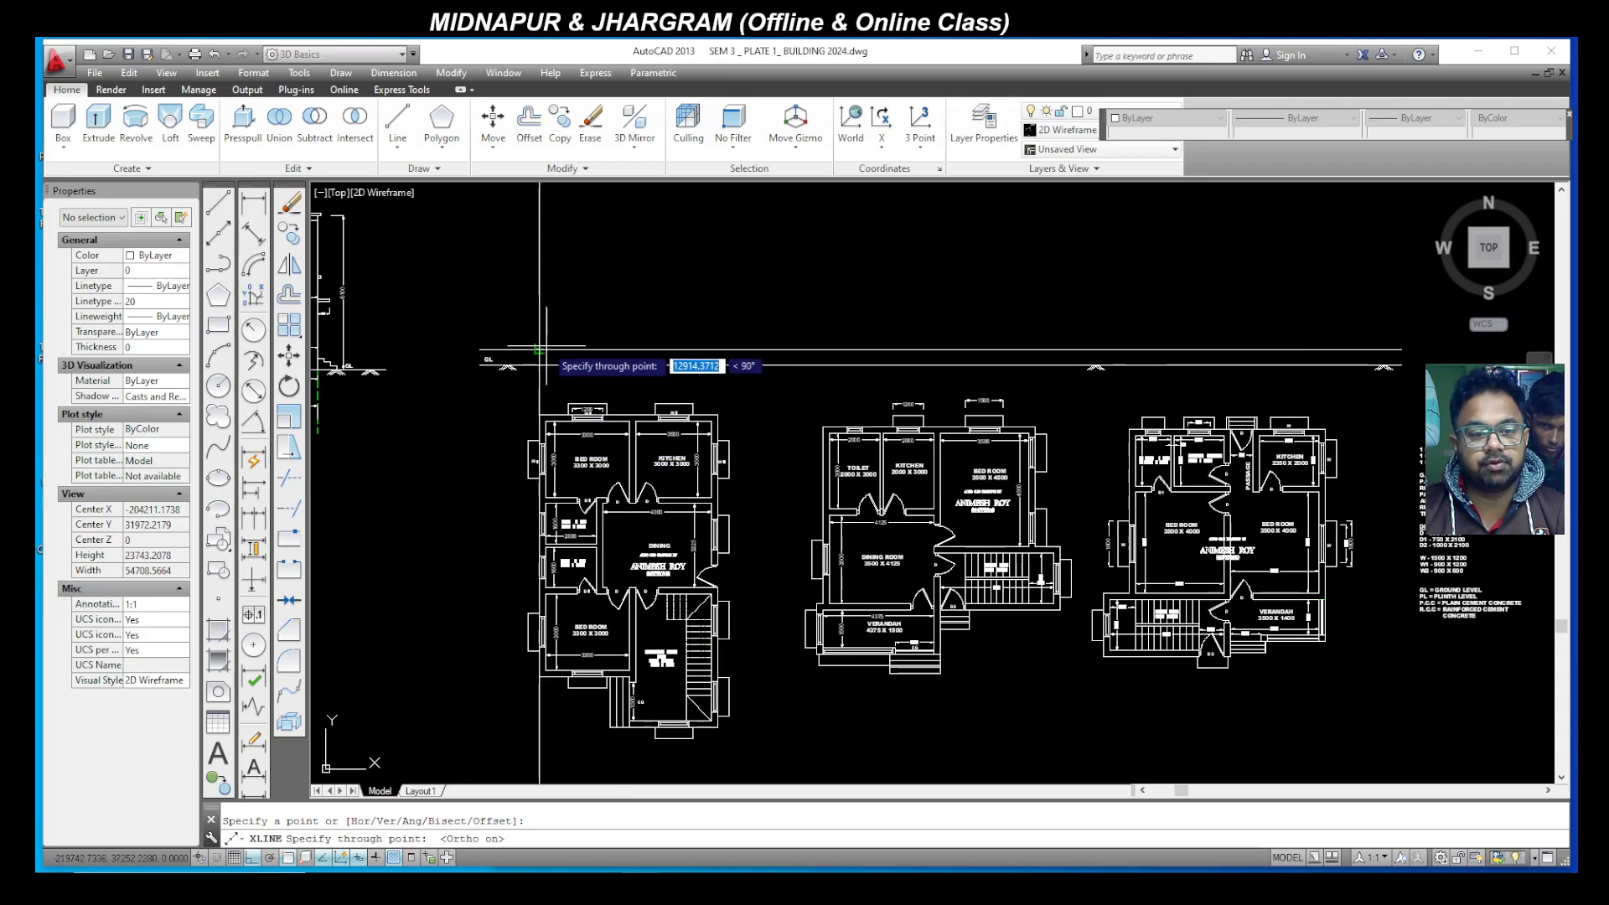
pyautogui.click(539, 350)
pyautogui.press('Escape')
# Step: Draw a vertical construction line through the first plan's lower-right outer corner, up across the ground and plinth lines
pyautogui.scroll(-2, 654, 755)
pyautogui.scroll(2, 605, 630)
pyautogui.scroll(-4, 537, 608)
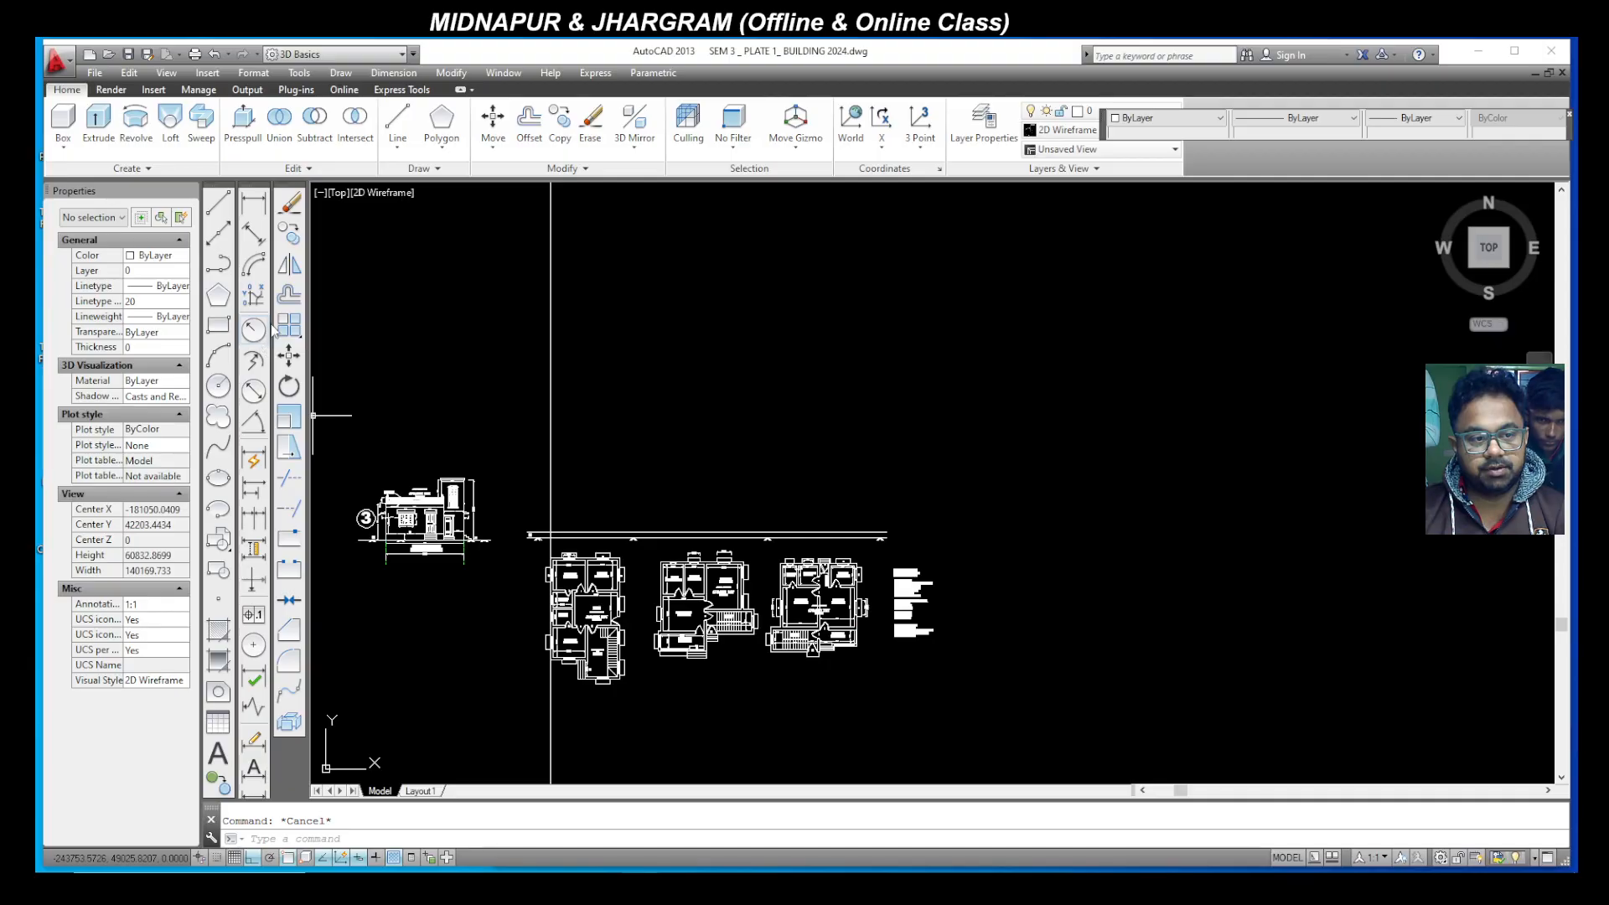
pyautogui.click(219, 236)
pyautogui.scroll(6, 641, 680)
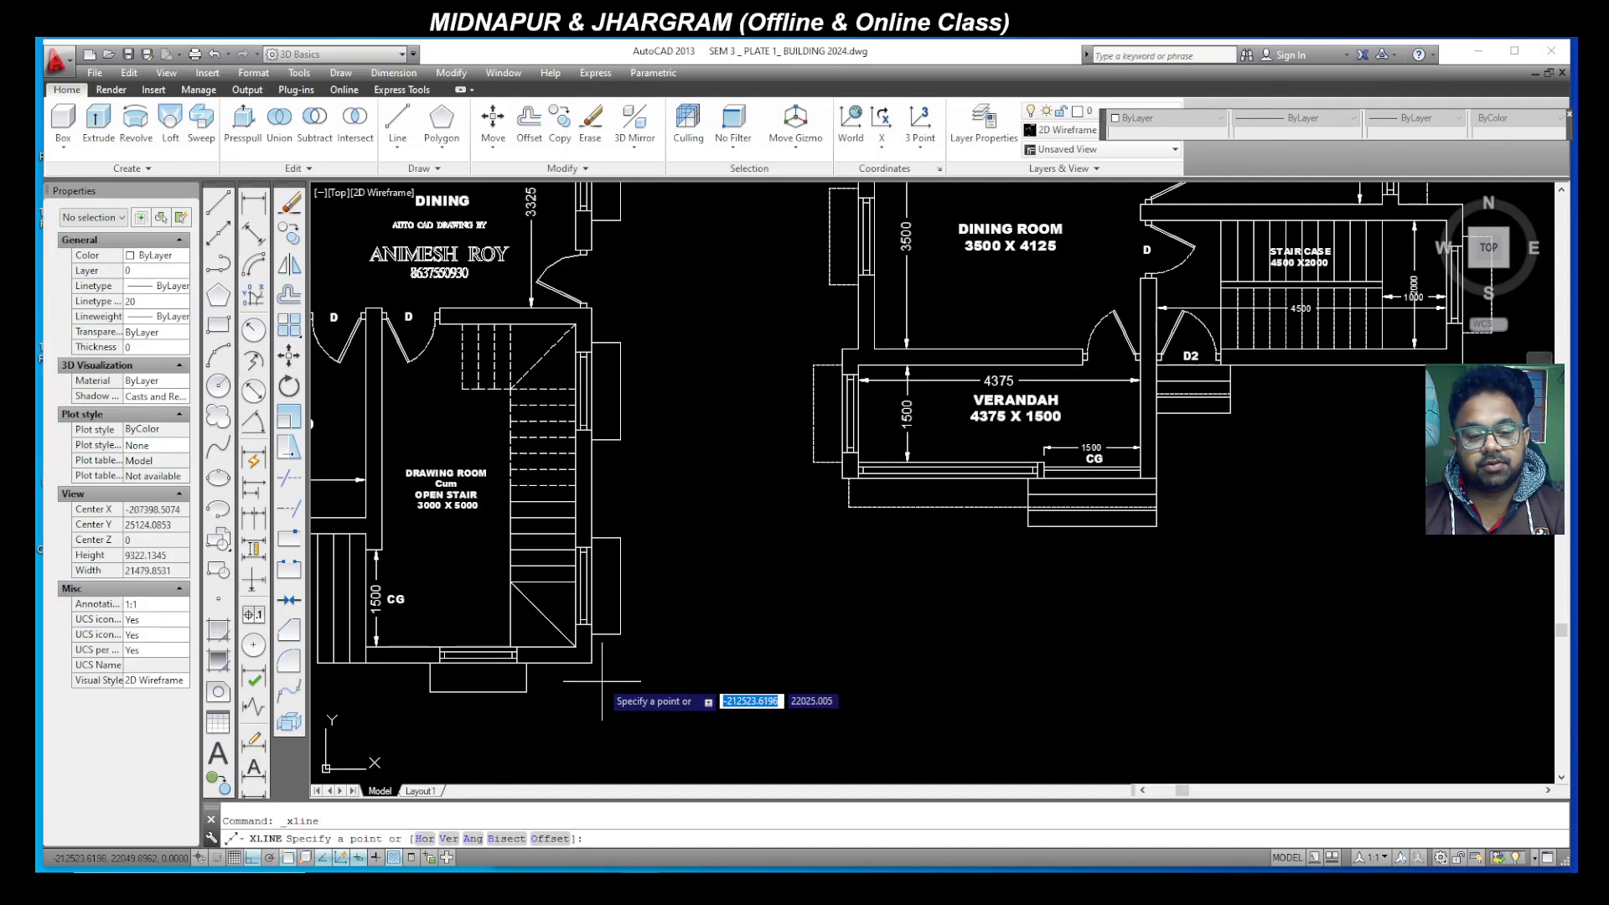
pyautogui.click(591, 662)
pyautogui.scroll(-6, 591, 662)
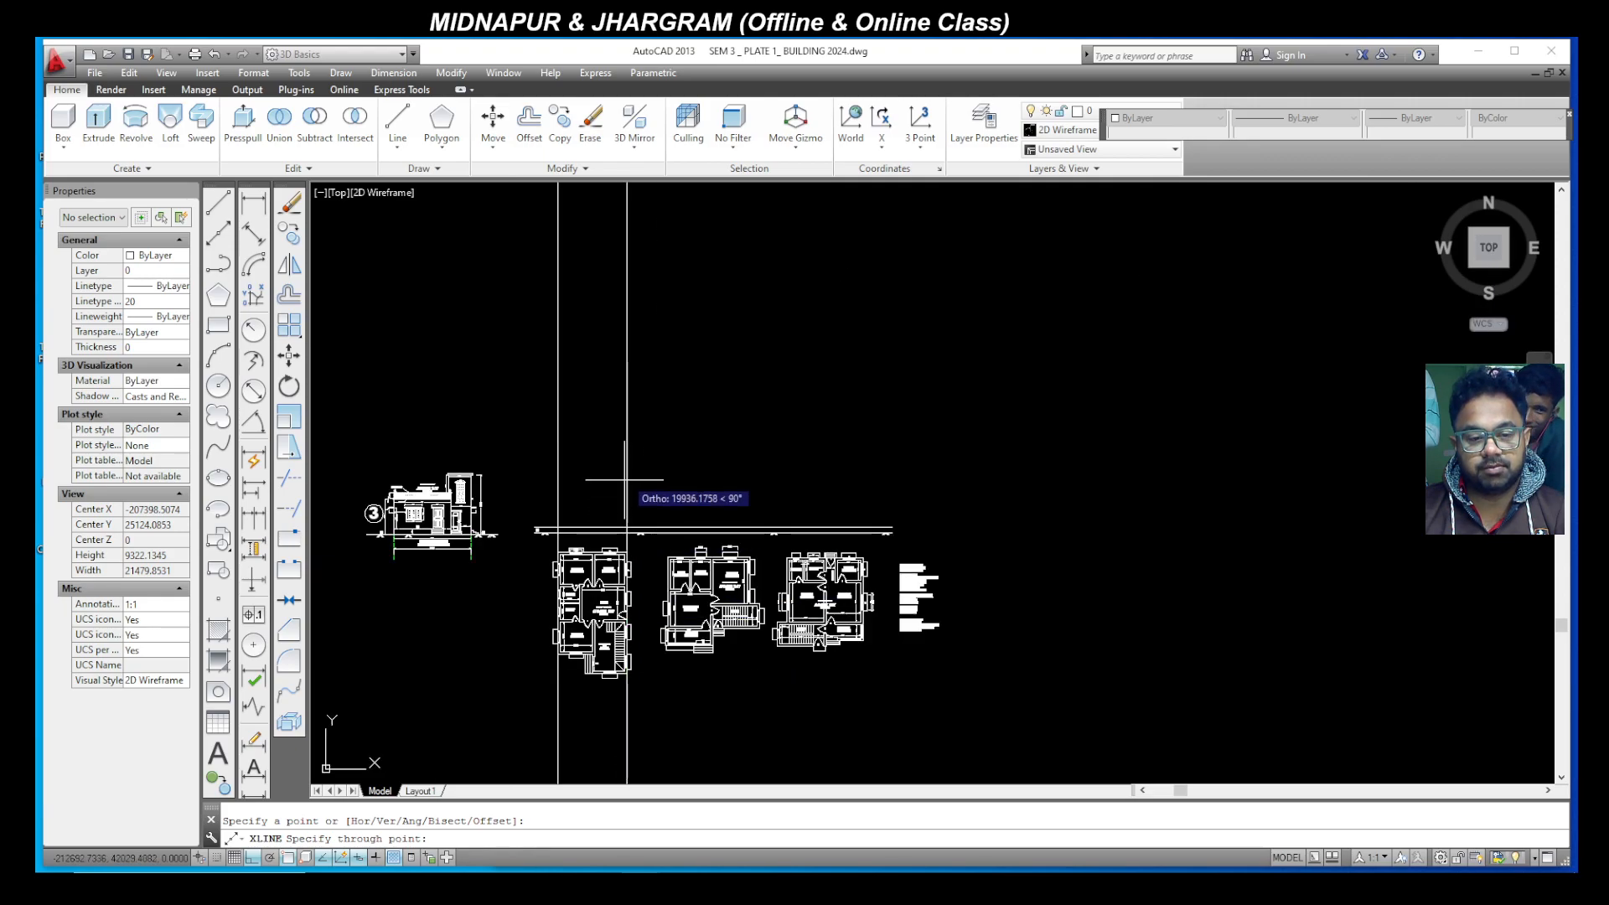
pyautogui.scroll(5, 618, 530)
pyautogui.click(648, 541)
pyautogui.press('Escape')
# Step: Set the object colour to yellow and draw a vertical line from the second plan's lower-left verandah corner up to the ground line
pyautogui.scroll(-4, 599, 520)
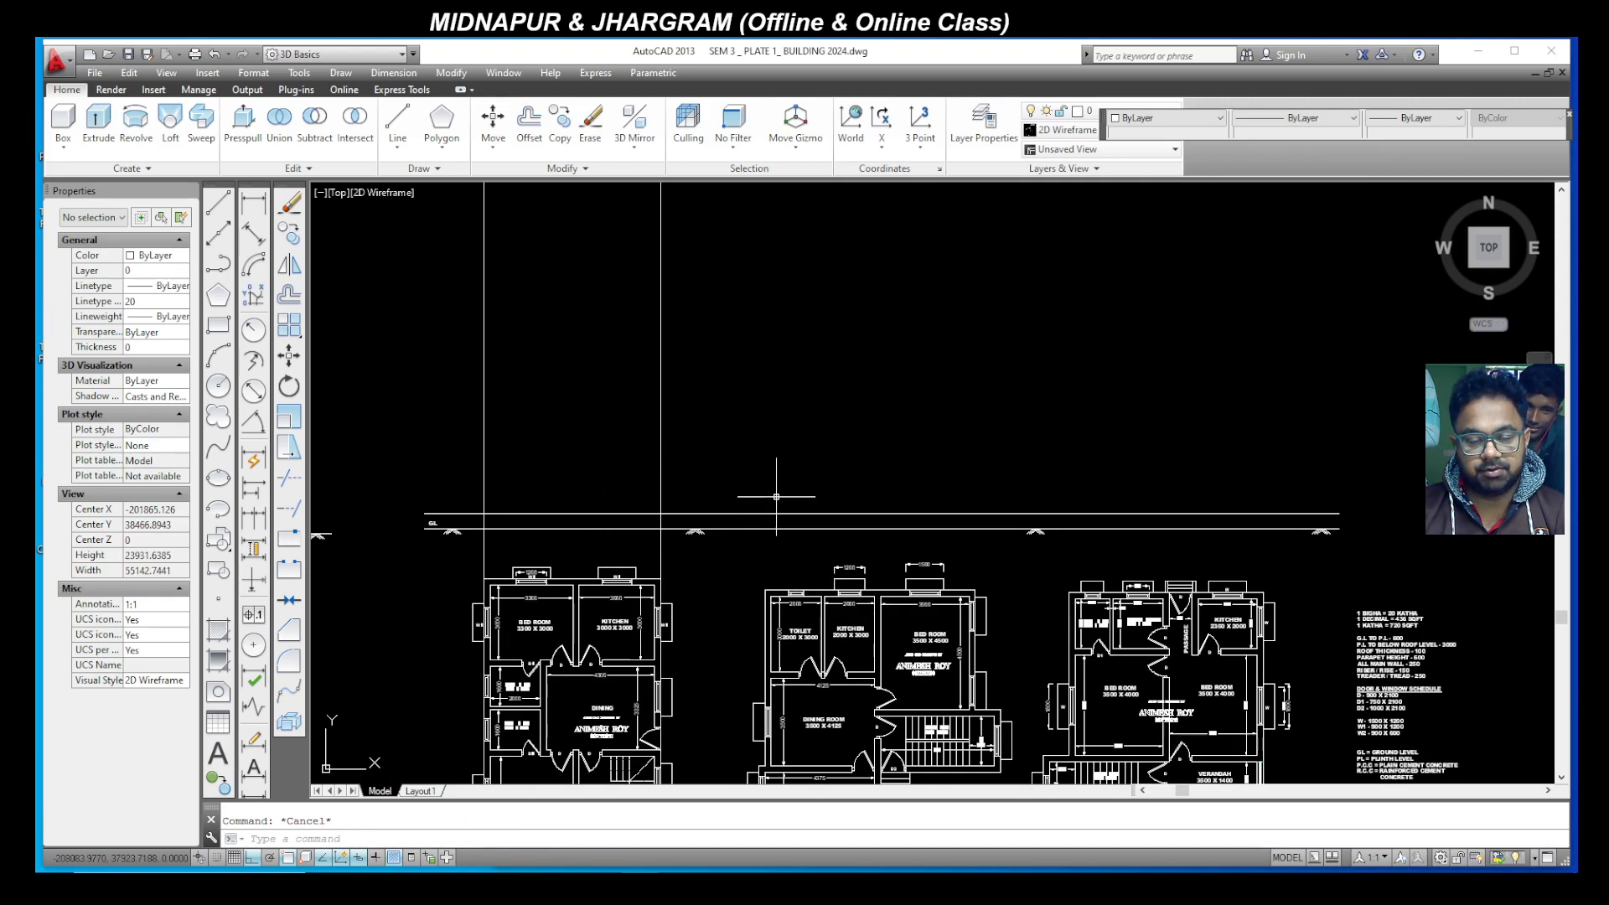
pyautogui.scroll(-2, 647, 489)
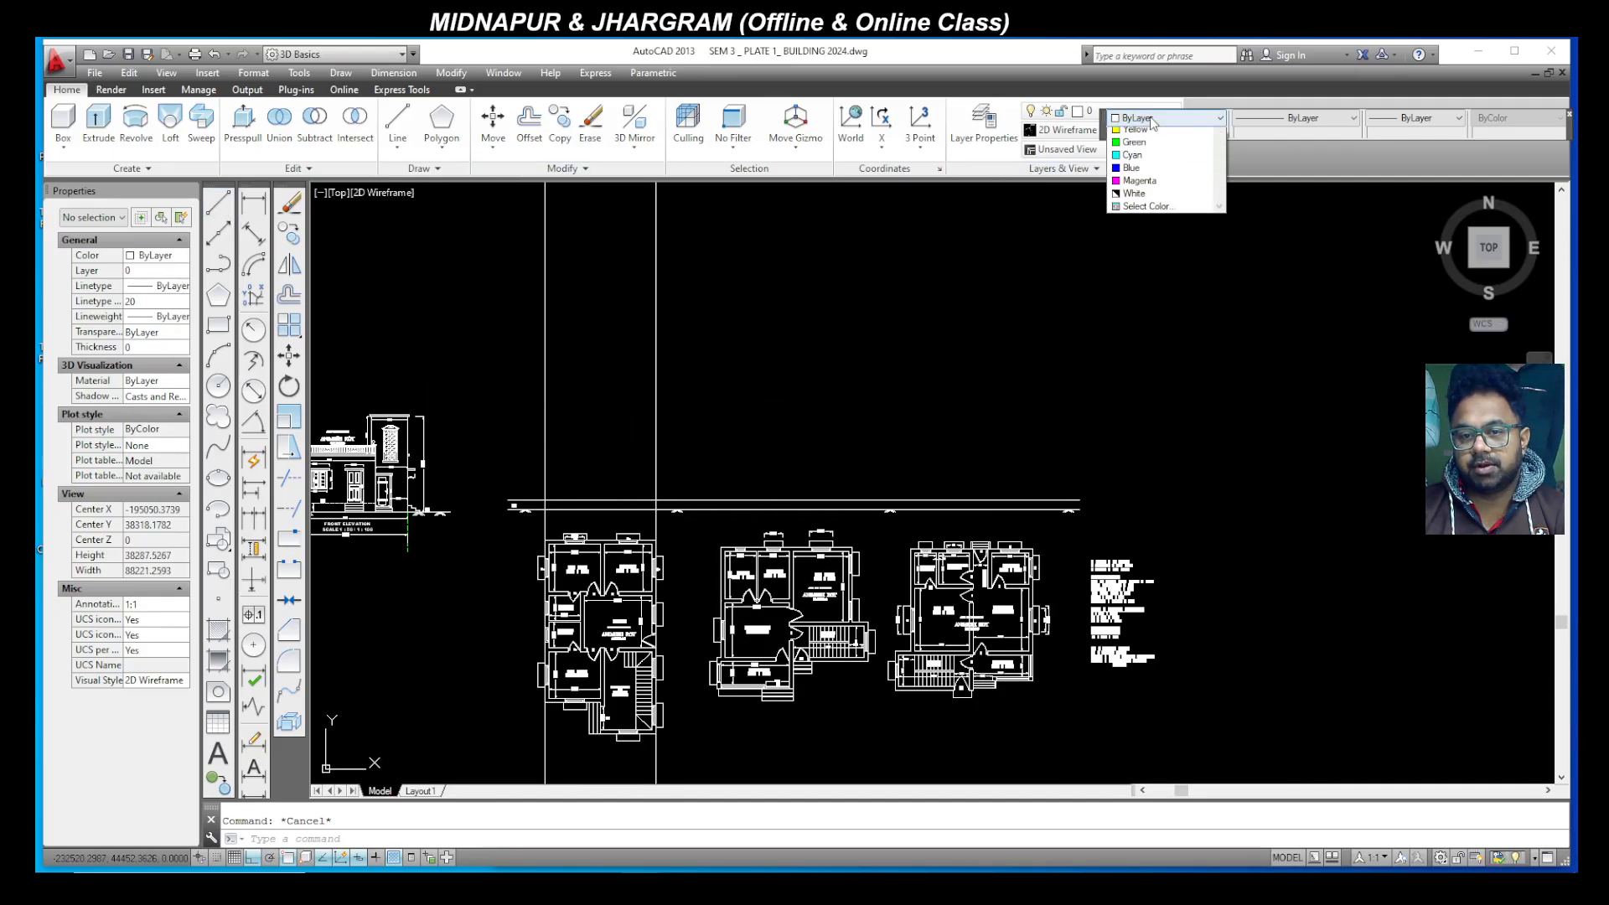
pyautogui.click(1154, 119)
pyautogui.click(1135, 172)
pyautogui.click(218, 203)
pyautogui.scroll(5, 750, 662)
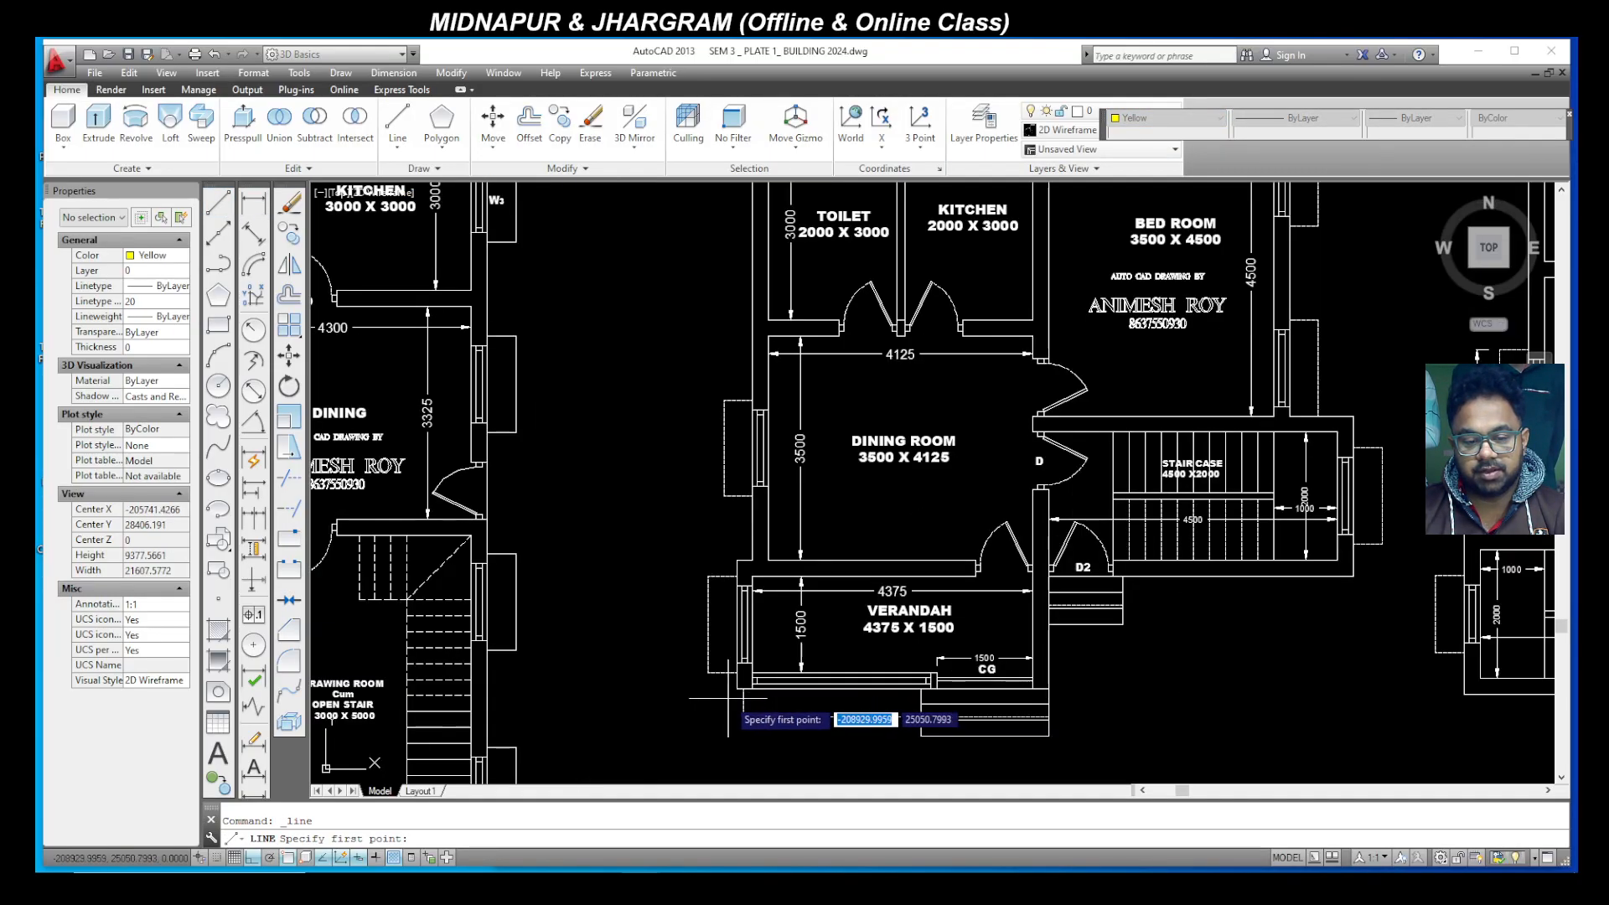
pyautogui.click(738, 689)
pyautogui.scroll(-5, 737, 685)
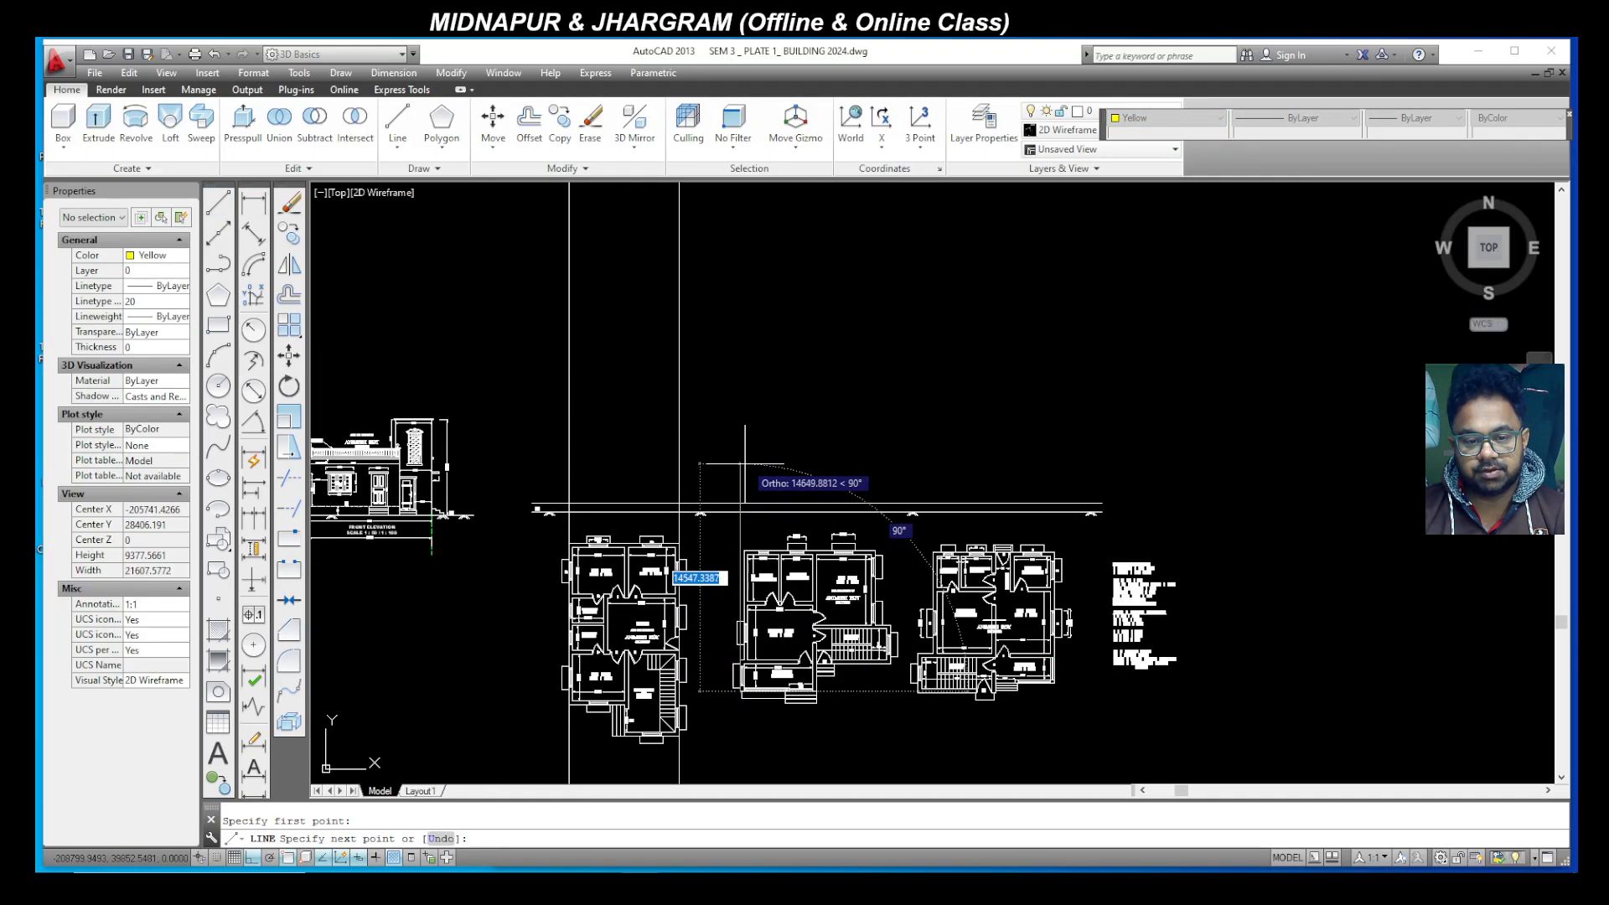
pyautogui.scroll(4, 742, 490)
pyautogui.press('Escape')
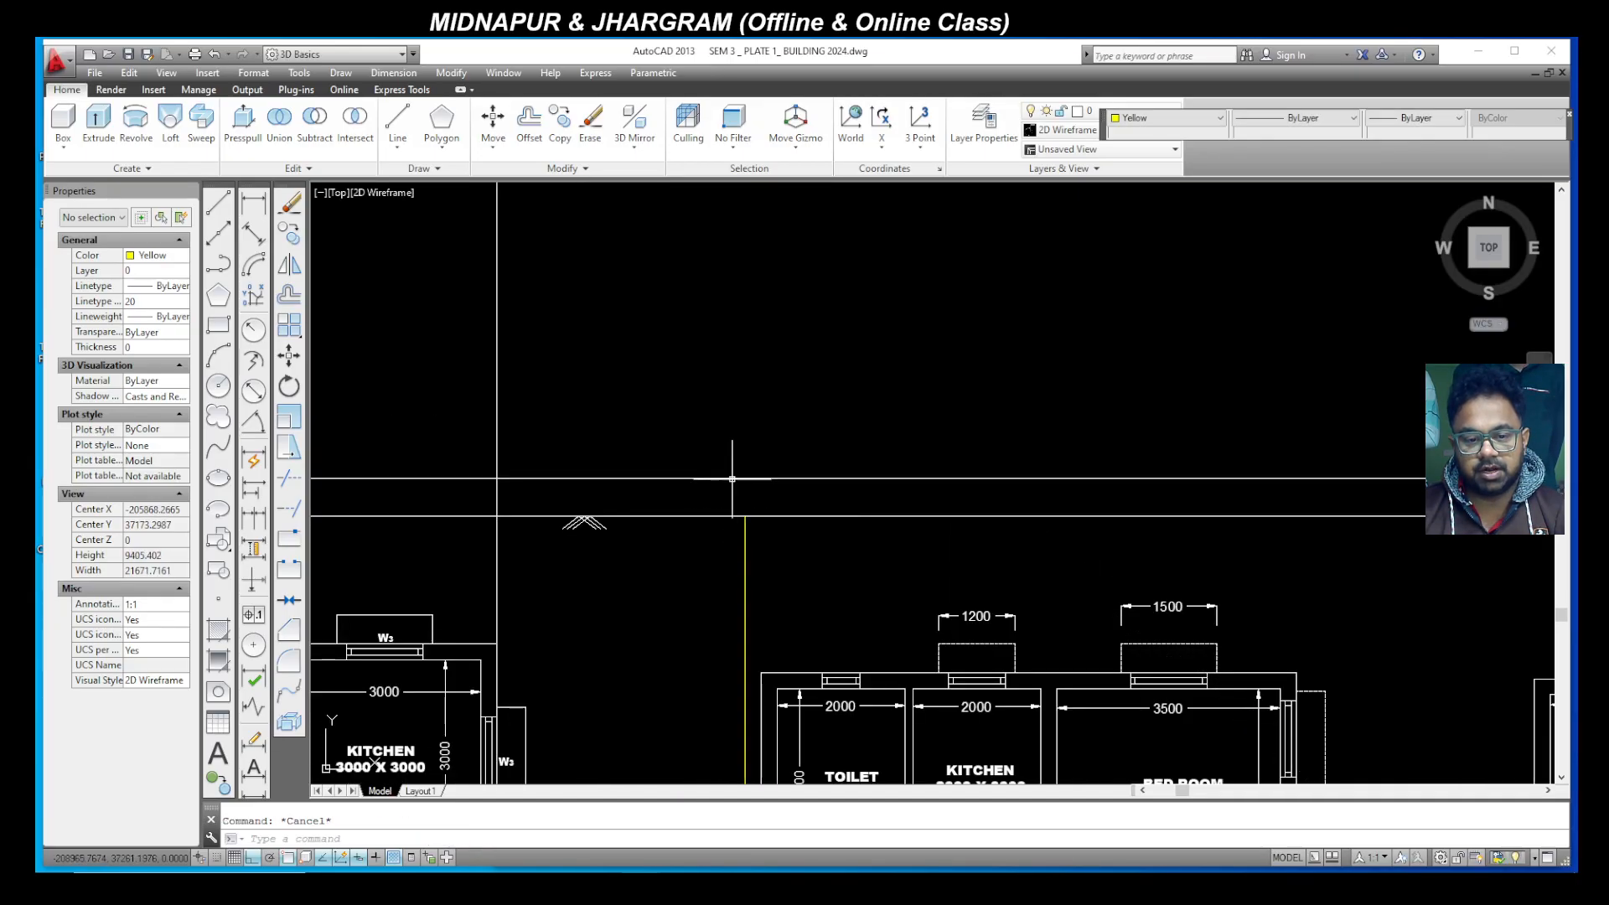
# Step: Draw a vertical line from the lower-right outer corner of the second plan's staircase up to the ground line
pyautogui.scroll(-4, 738, 477)
pyautogui.click(228, 215)
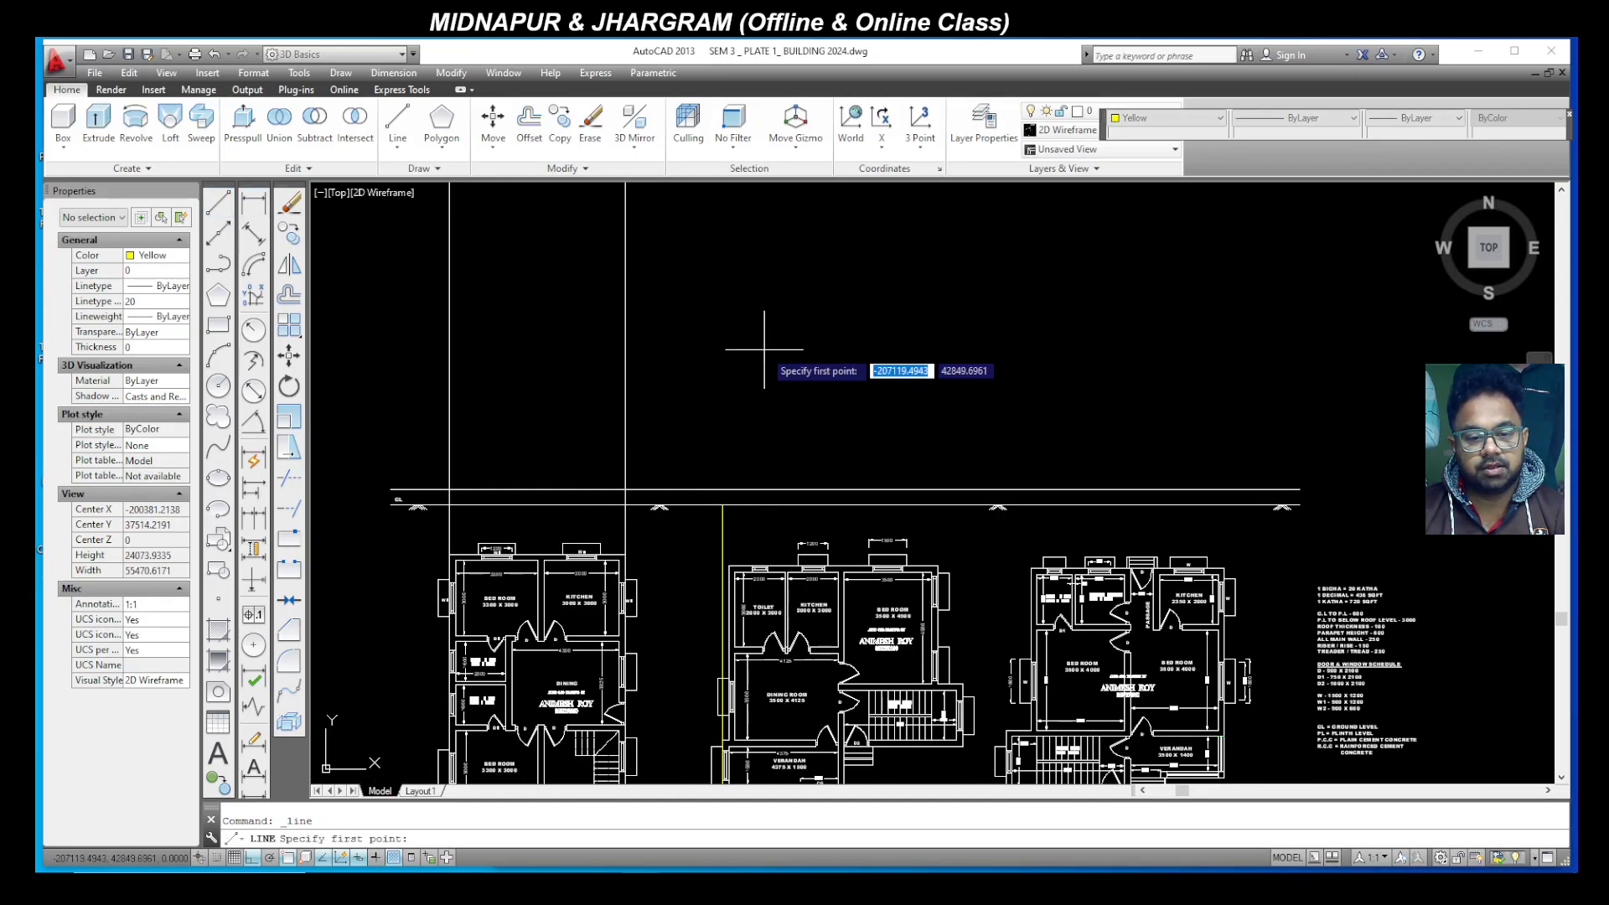
pyautogui.scroll(-2, 805, 486)
pyautogui.scroll(5, 913, 545)
pyautogui.scroll(4, 863, 496)
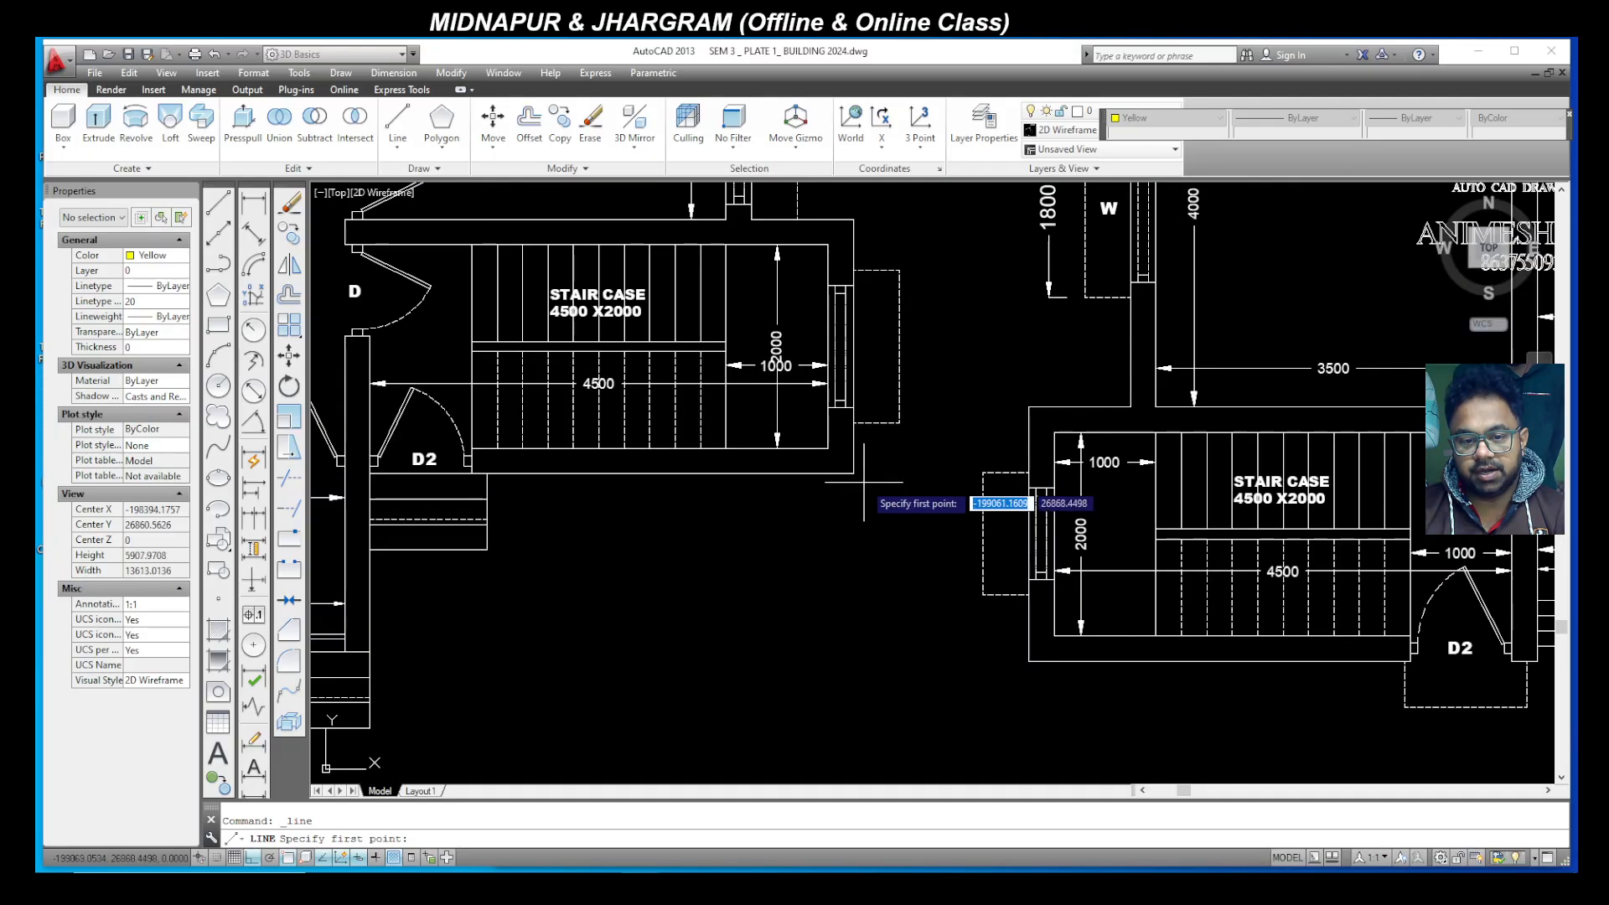
pyautogui.click(852, 486)
pyautogui.scroll(-5, 854, 520)
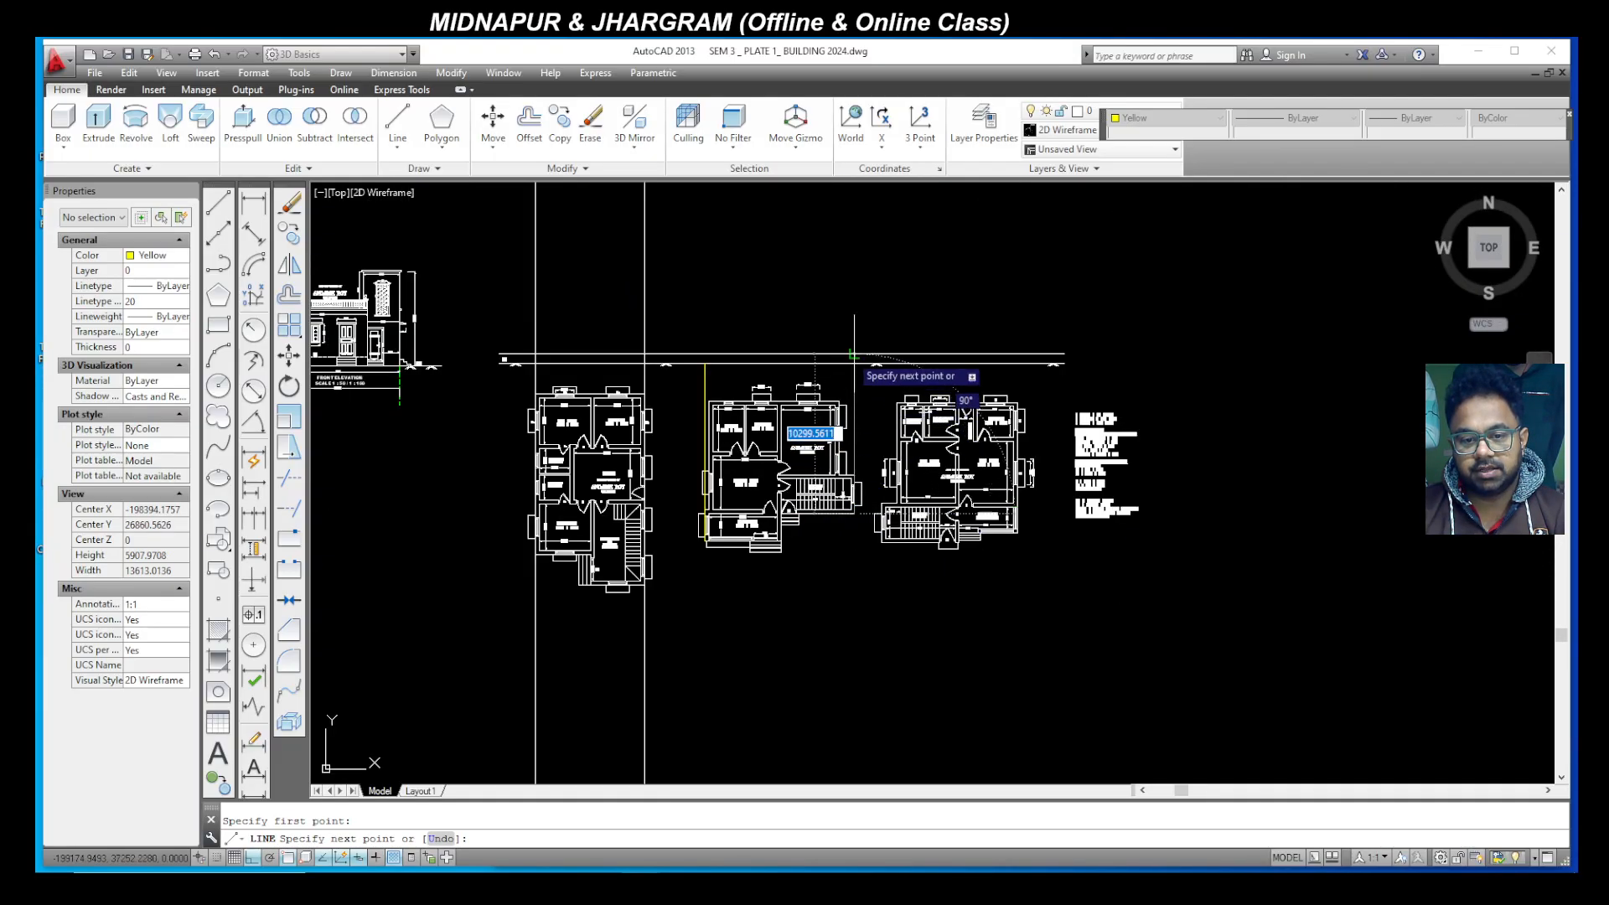
pyautogui.scroll(5, 858, 374)
pyautogui.press('Escape')
# Step: Draw a vertical line from the lower-left outer corner of the third plan's staircase up to the ground line
pyautogui.scroll(-5, 733, 385)
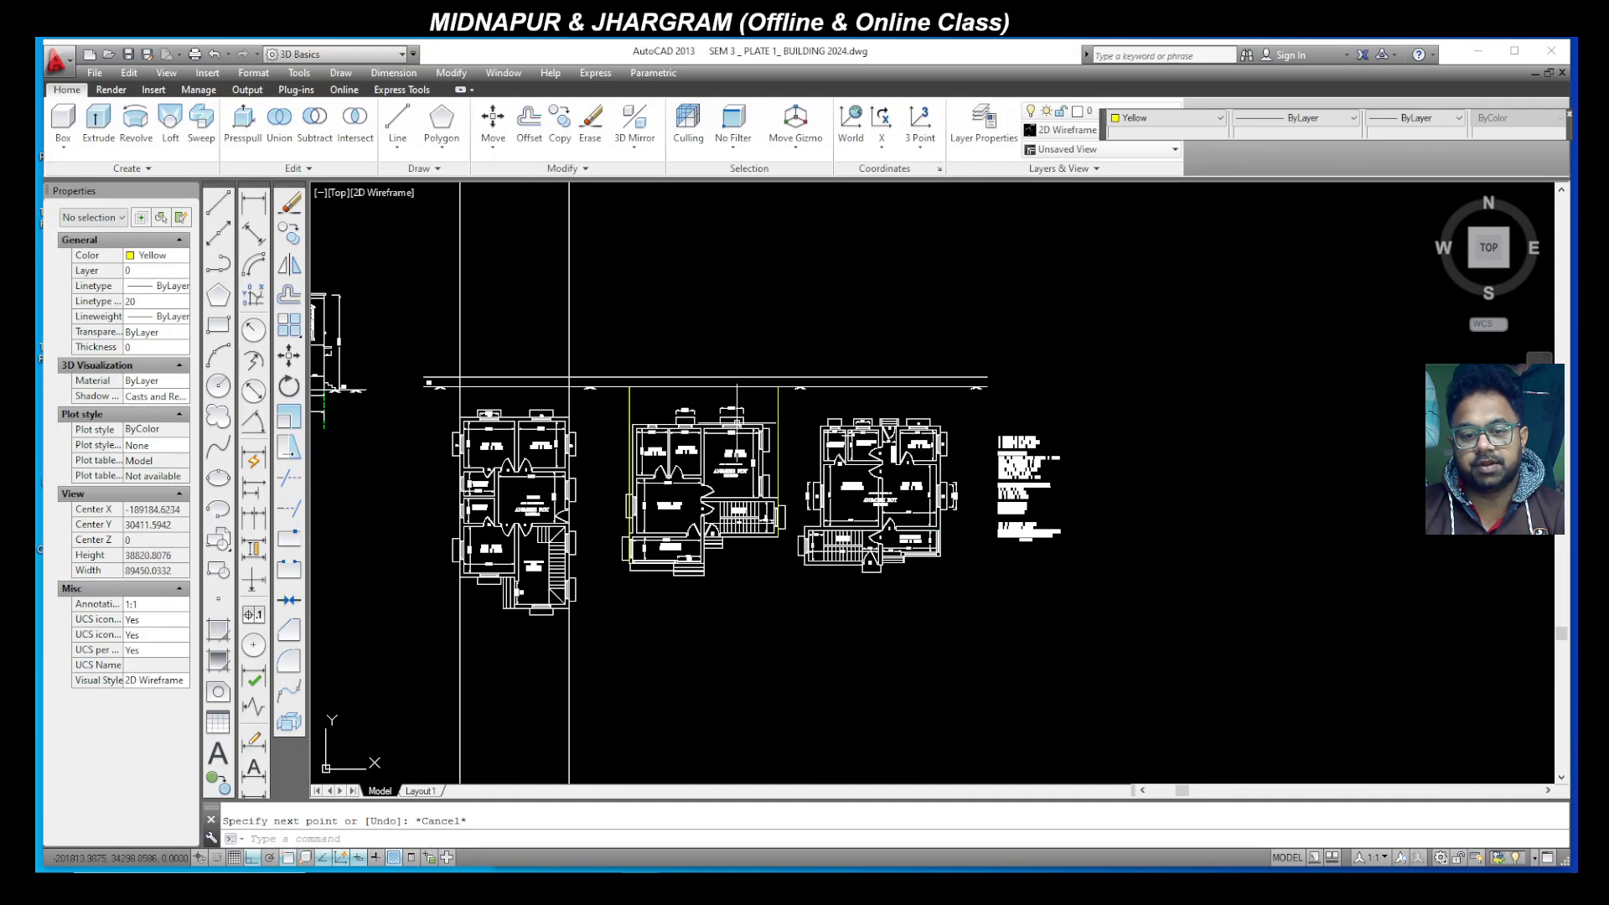
pyautogui.click(216, 206)
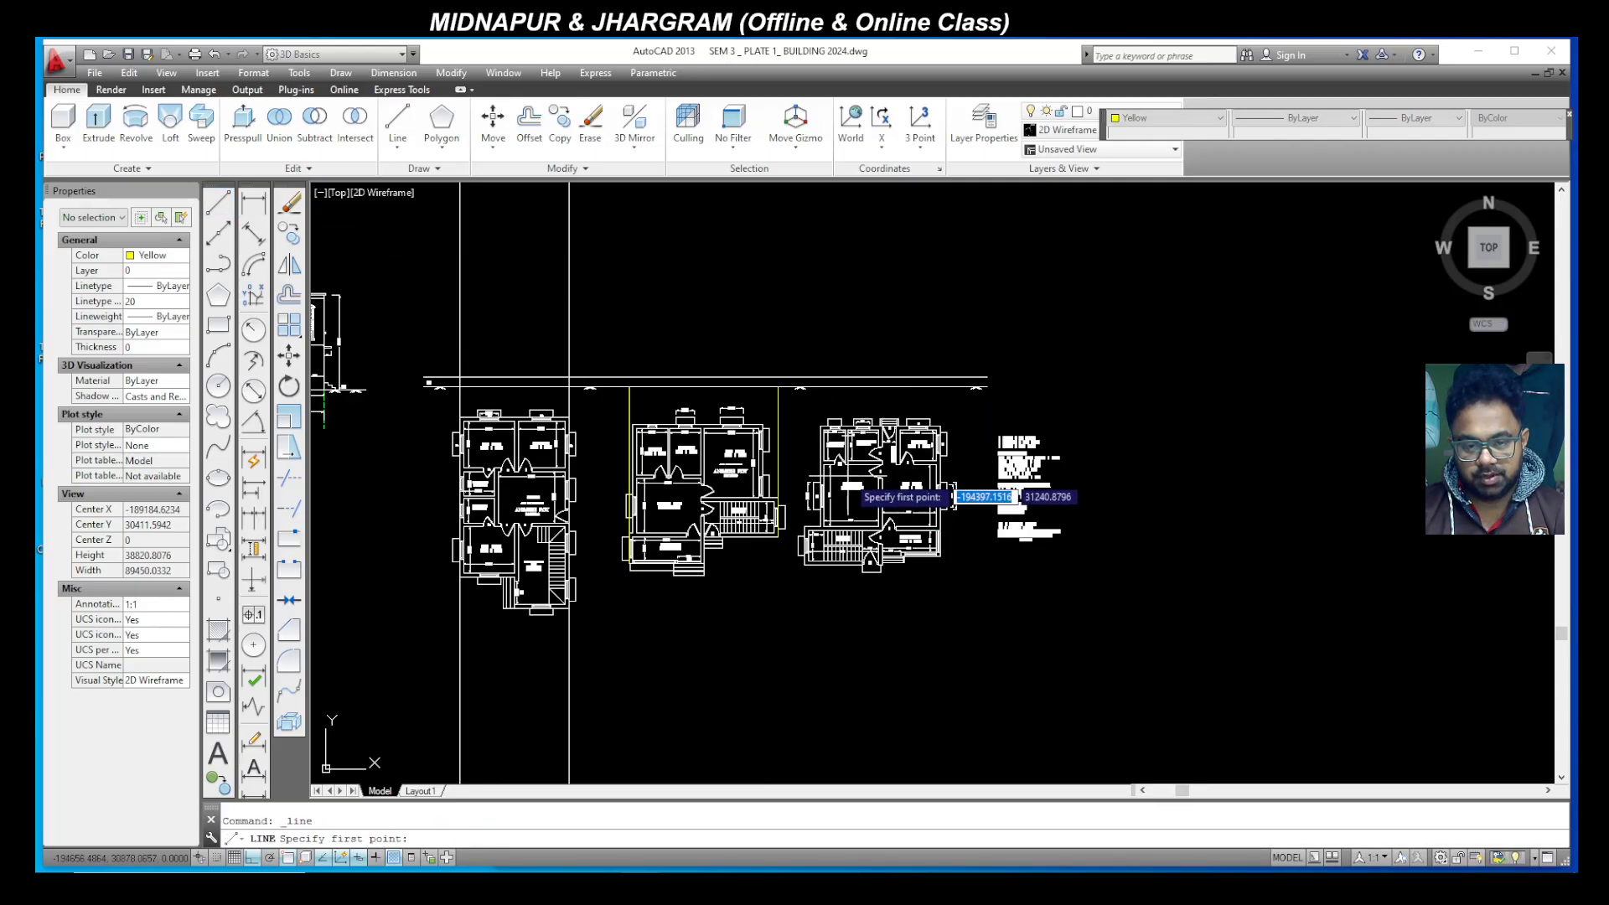
pyautogui.scroll(4, 888, 503)
pyautogui.click(773, 636)
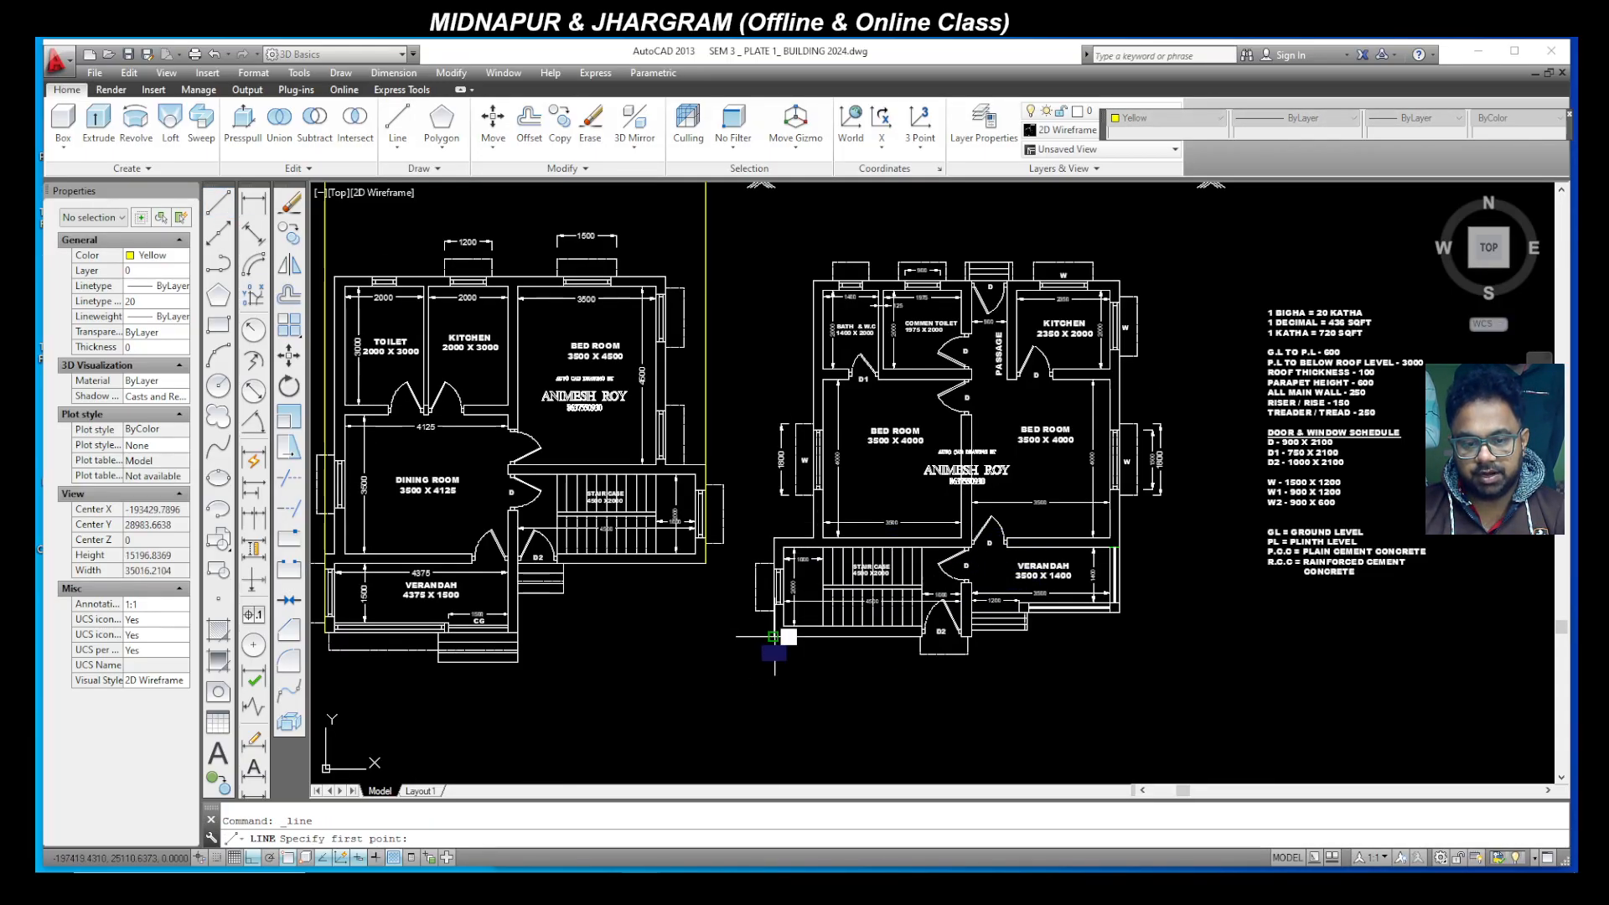
pyautogui.scroll(-2, 768, 413)
pyautogui.scroll(6, 782, 270)
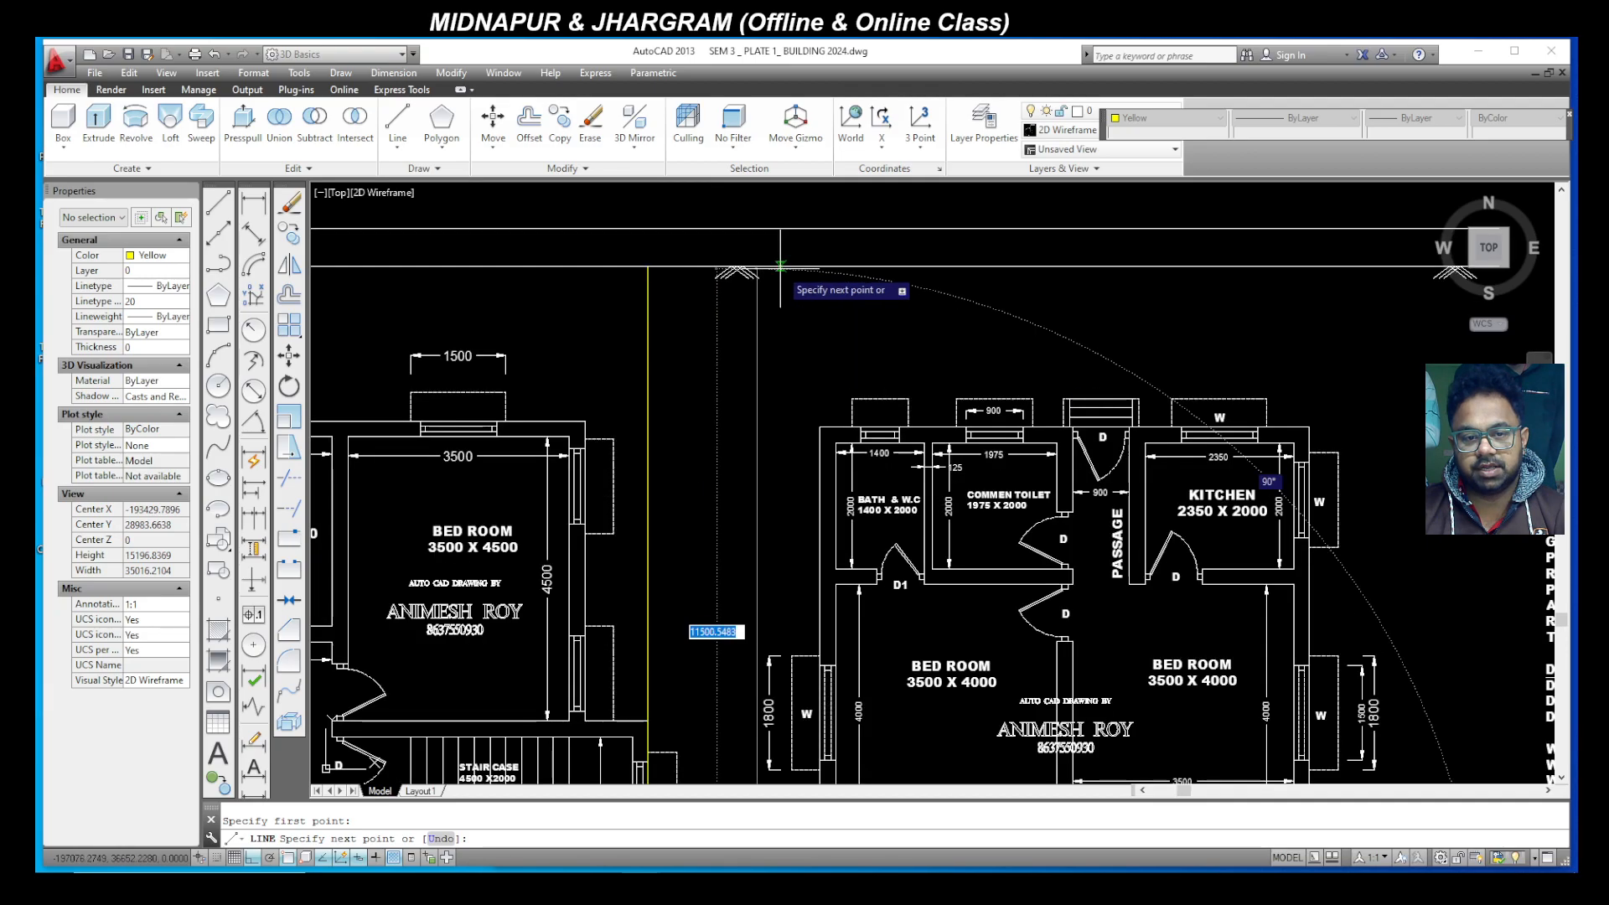
pyautogui.press('Escape')
# Step: Draw a vertical line from the lower-right outer corner of the third plan's verandah up to the ground line
pyautogui.click(217, 204)
pyautogui.scroll(-6, 989, 547)
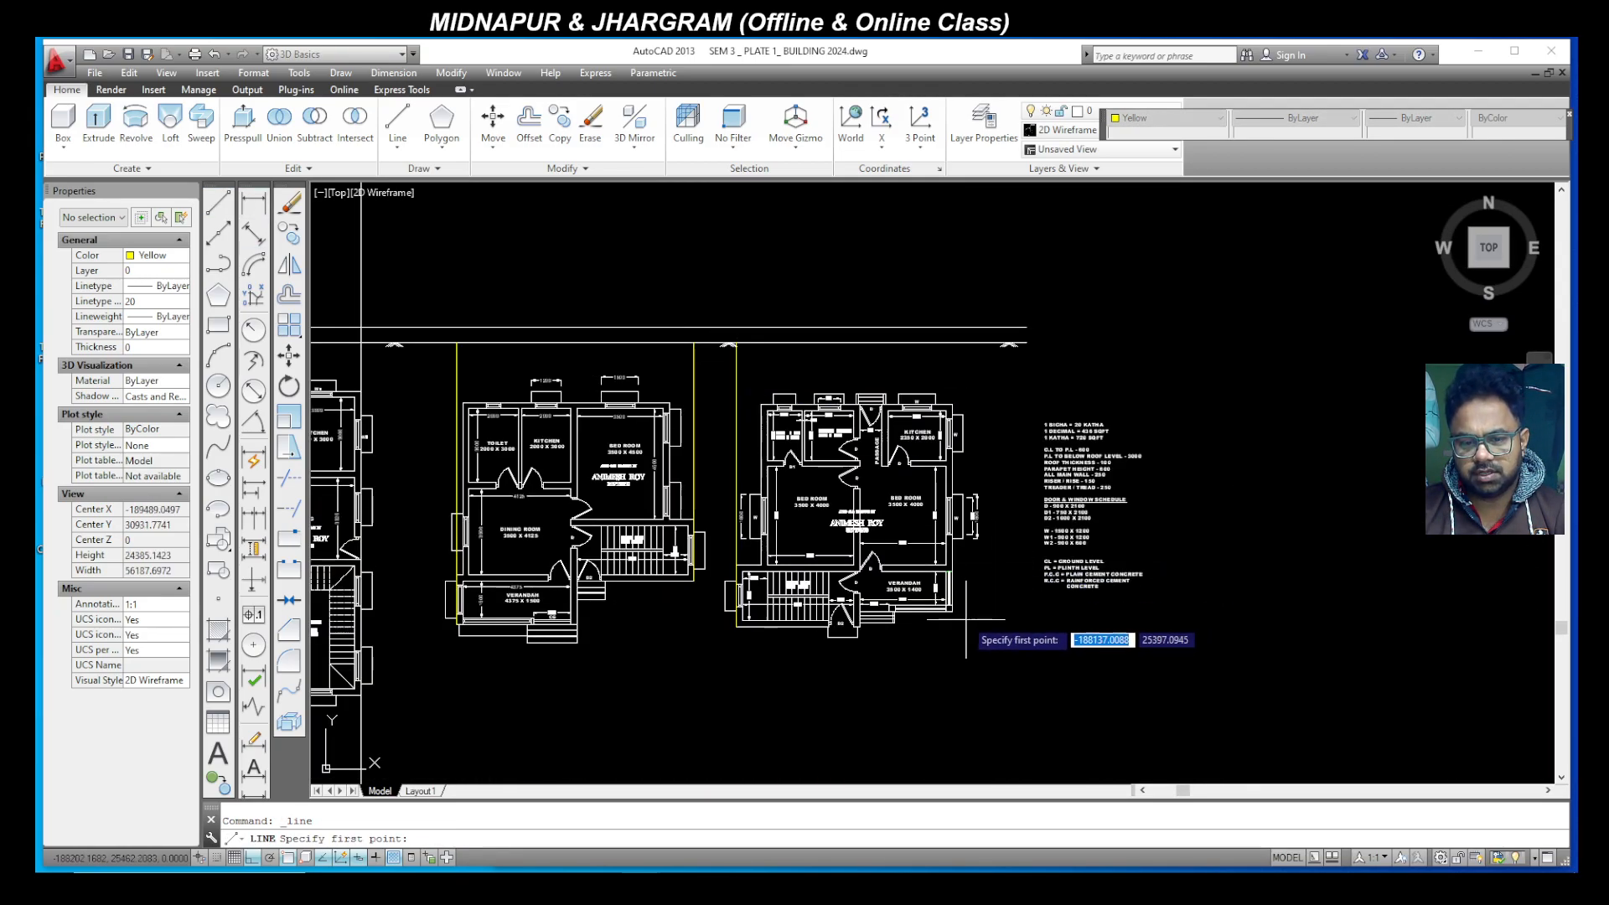
pyautogui.scroll(4, 965, 614)
pyautogui.click(934, 603)
pyautogui.scroll(-4, 934, 603)
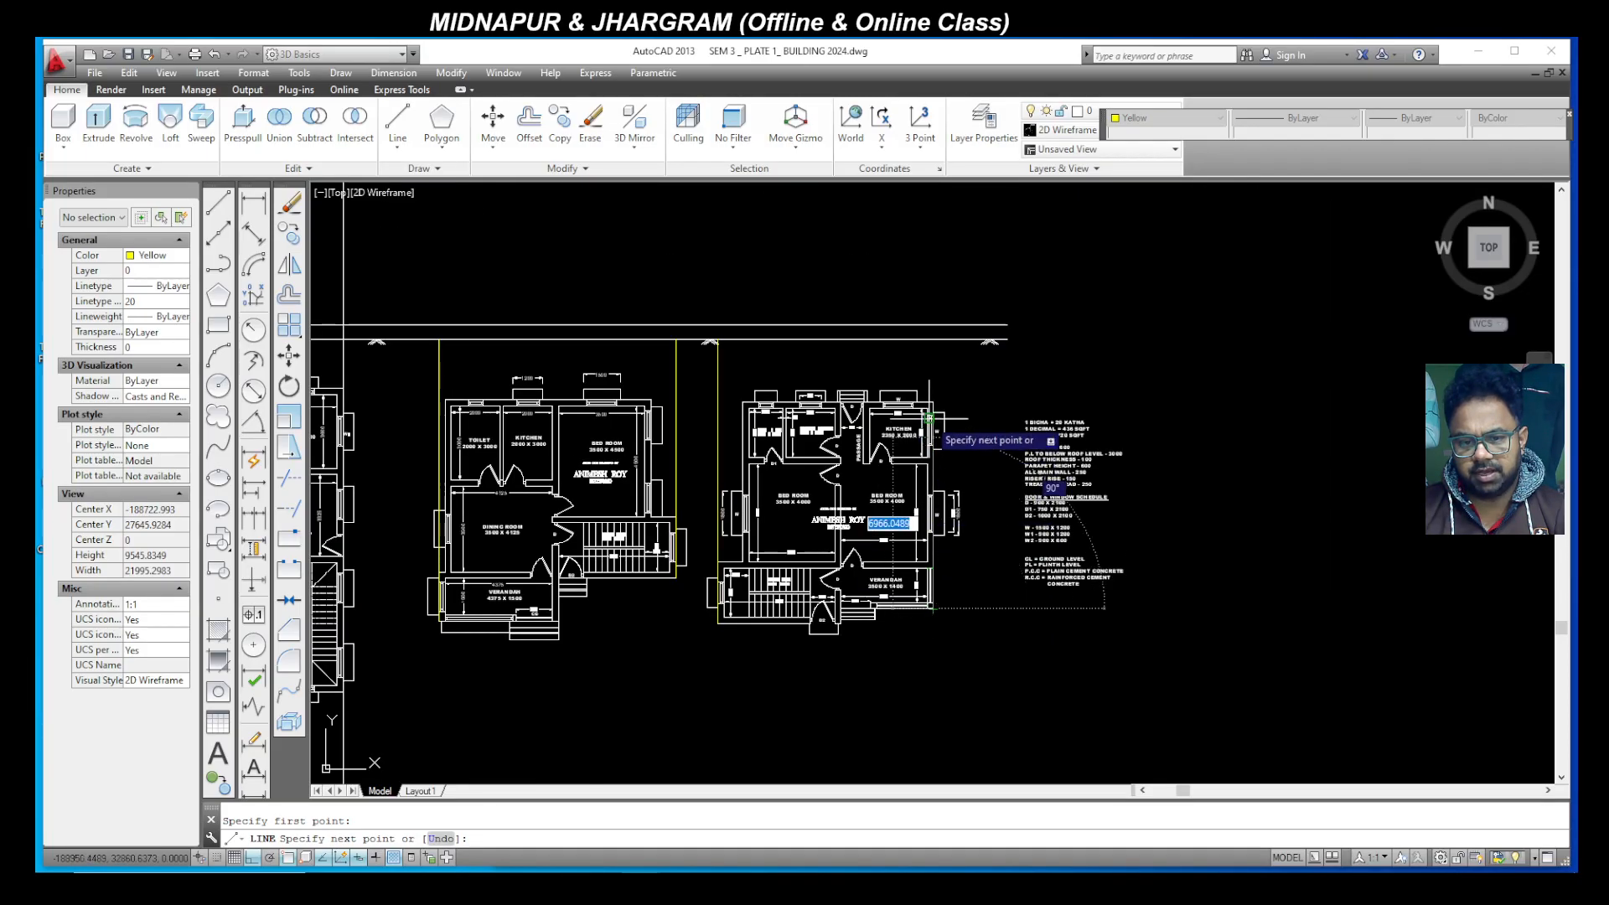
pyautogui.press('Escape')
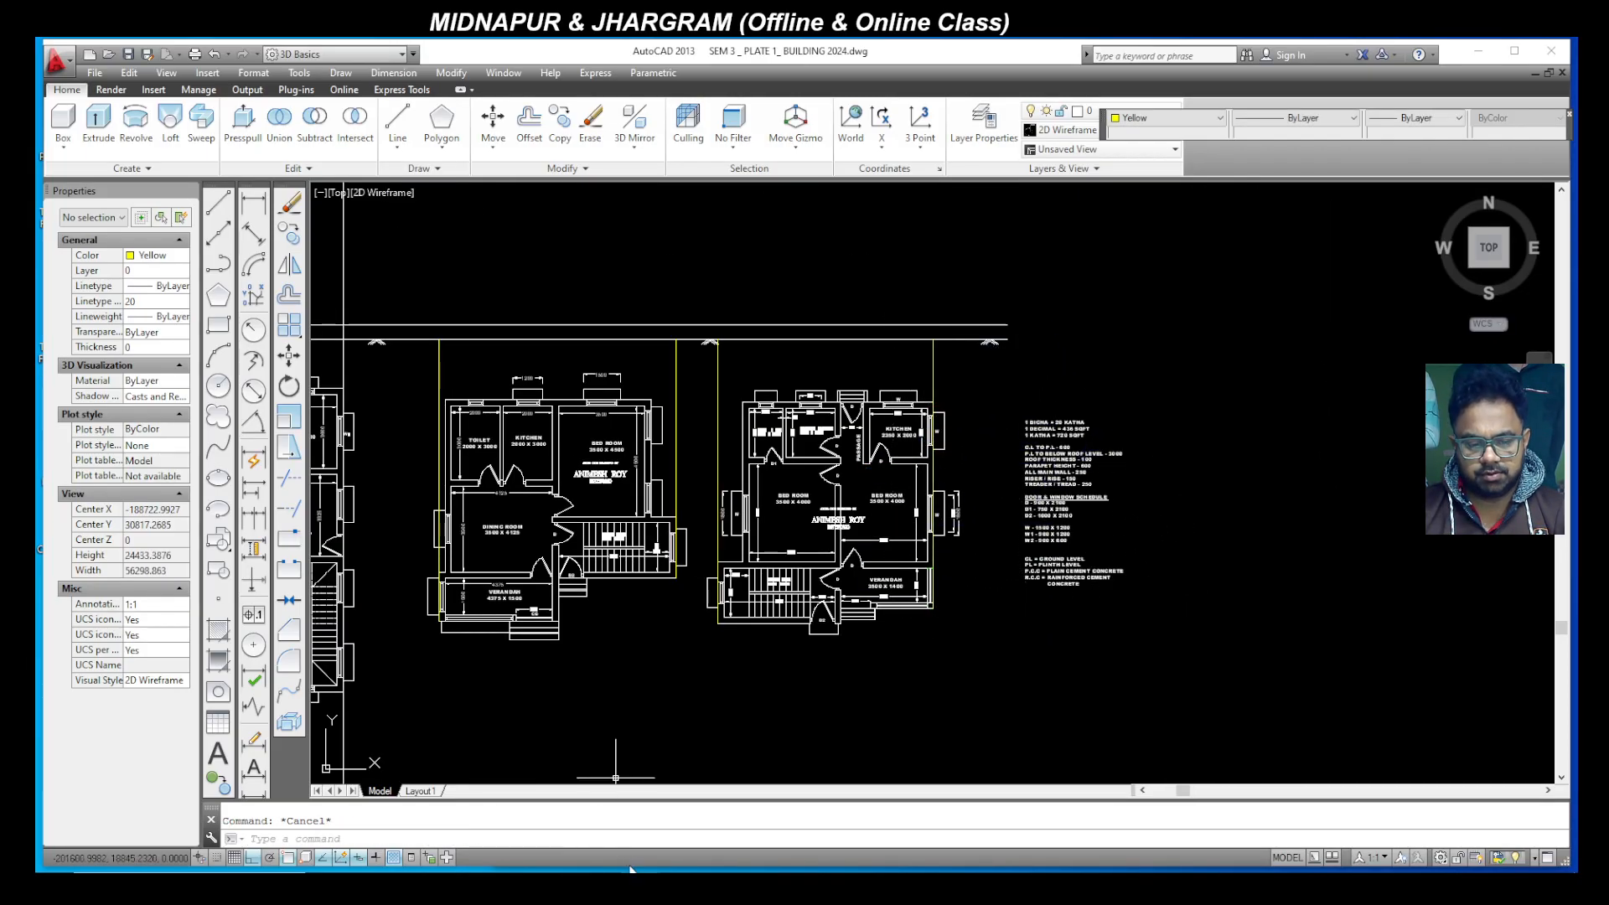
pyautogui.click(678, 874)
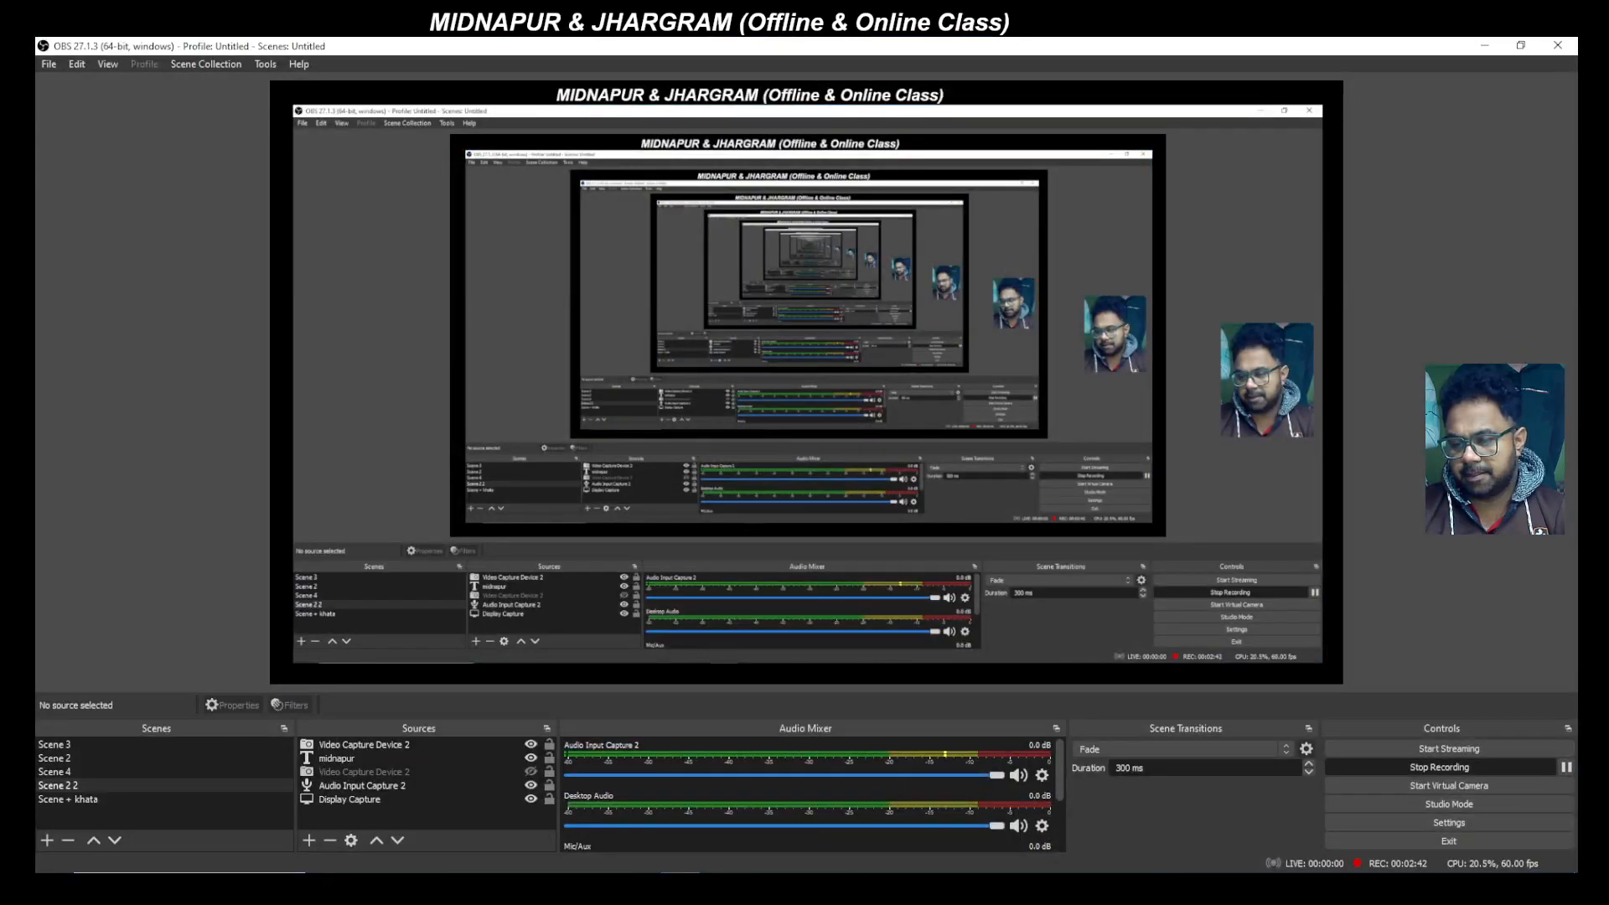
pyautogui.click(677, 874)
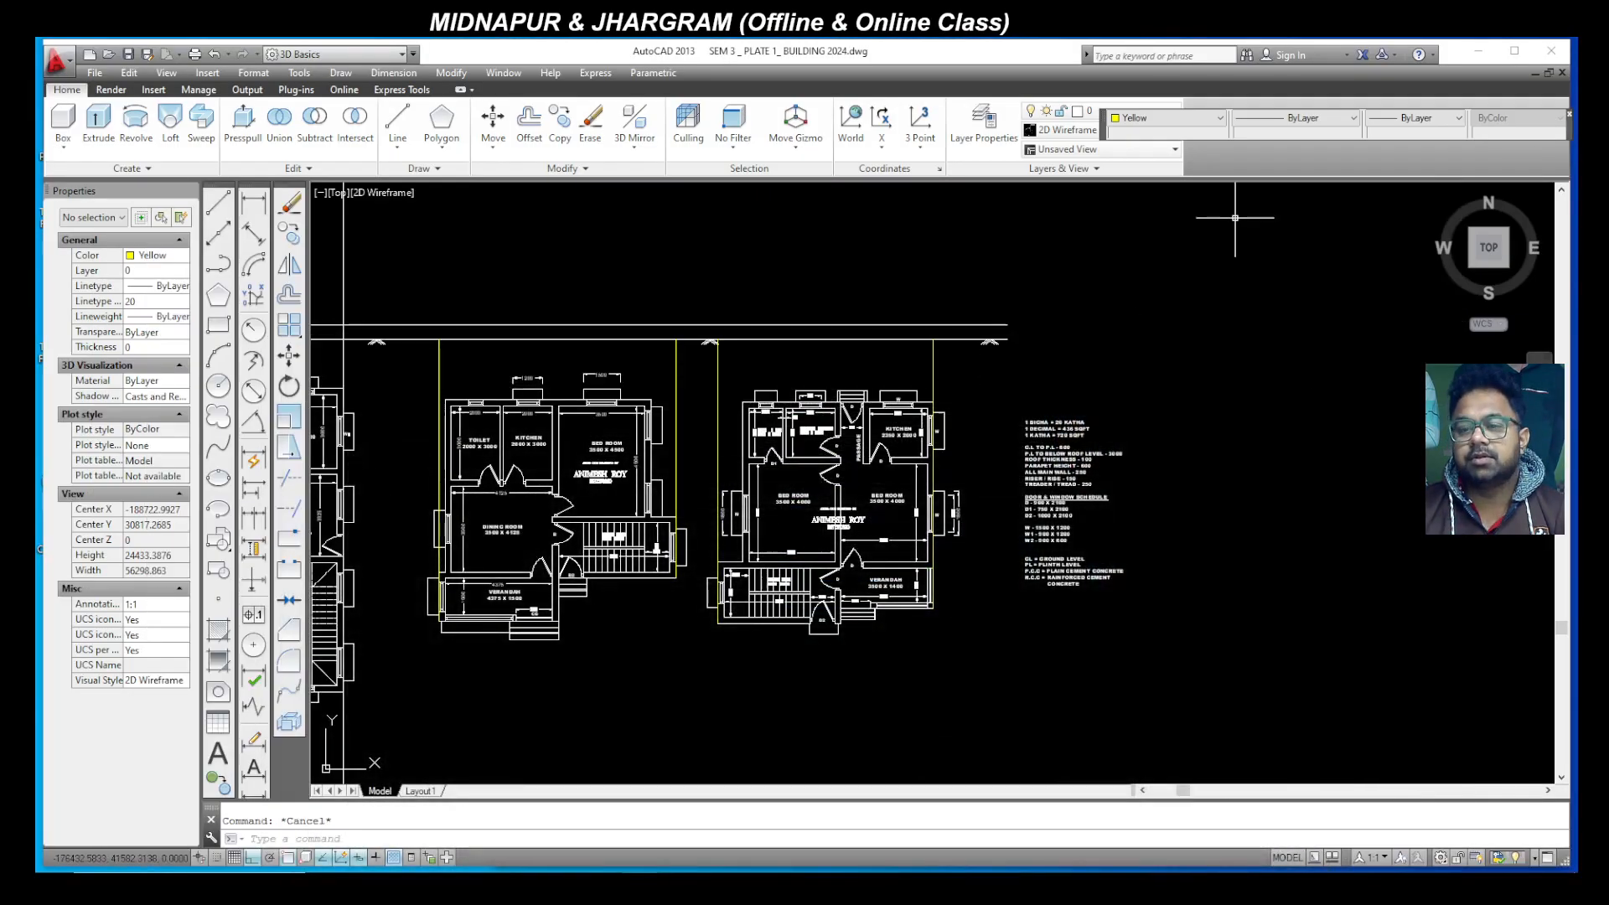
pyautogui.scroll(-4, 686, 426)
pyautogui.scroll(4, 685, 425)
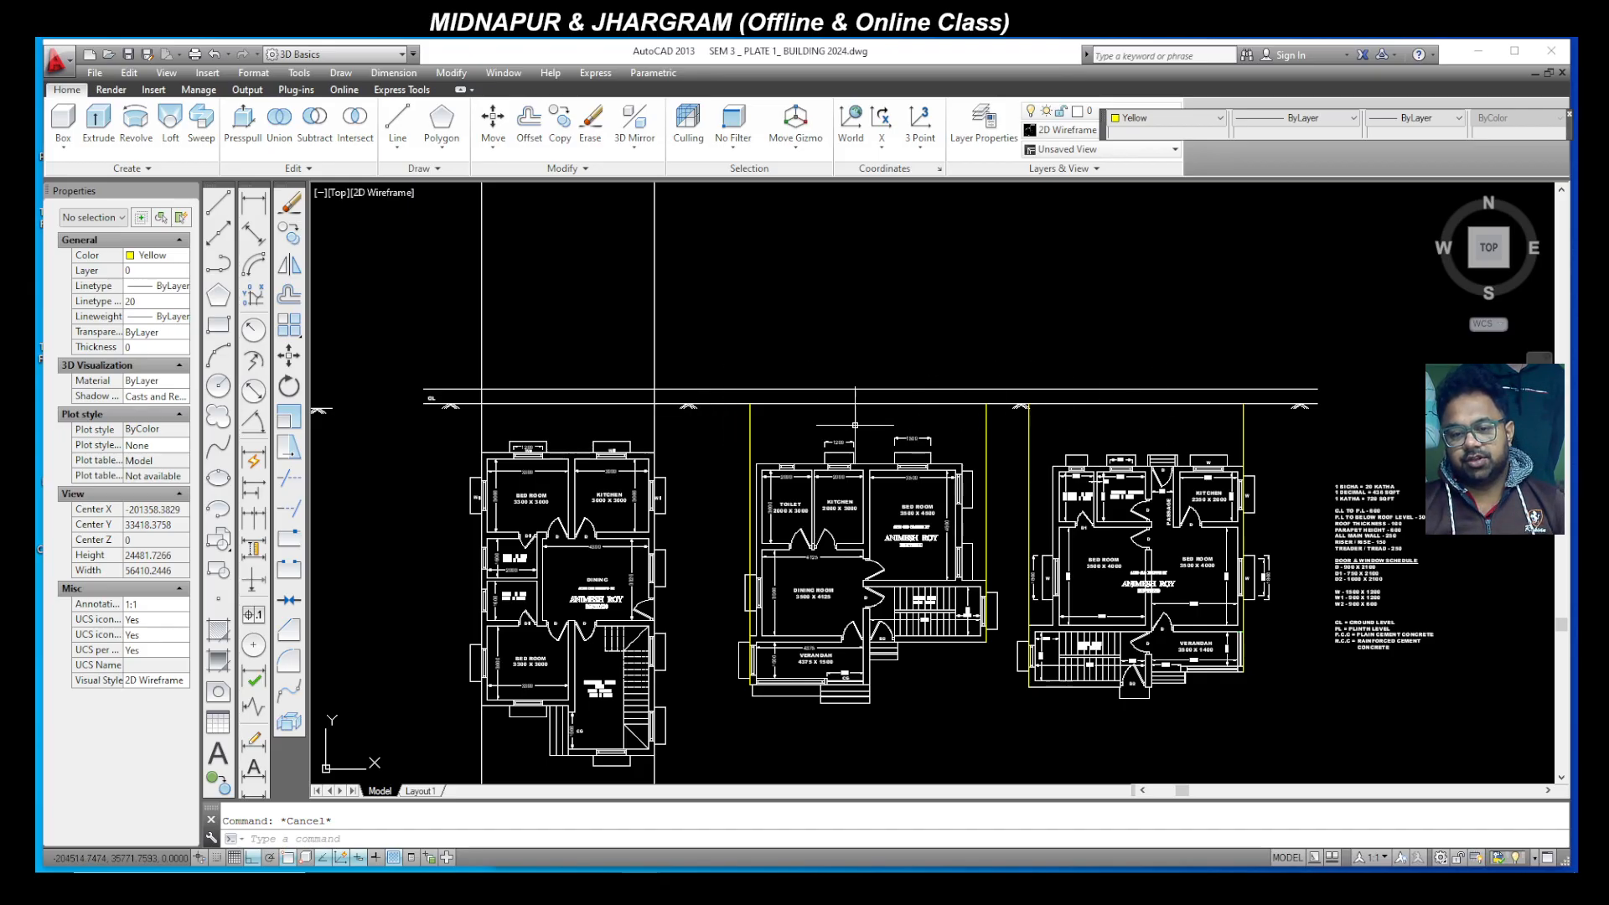
pyautogui.scroll(2, 1284, 694)
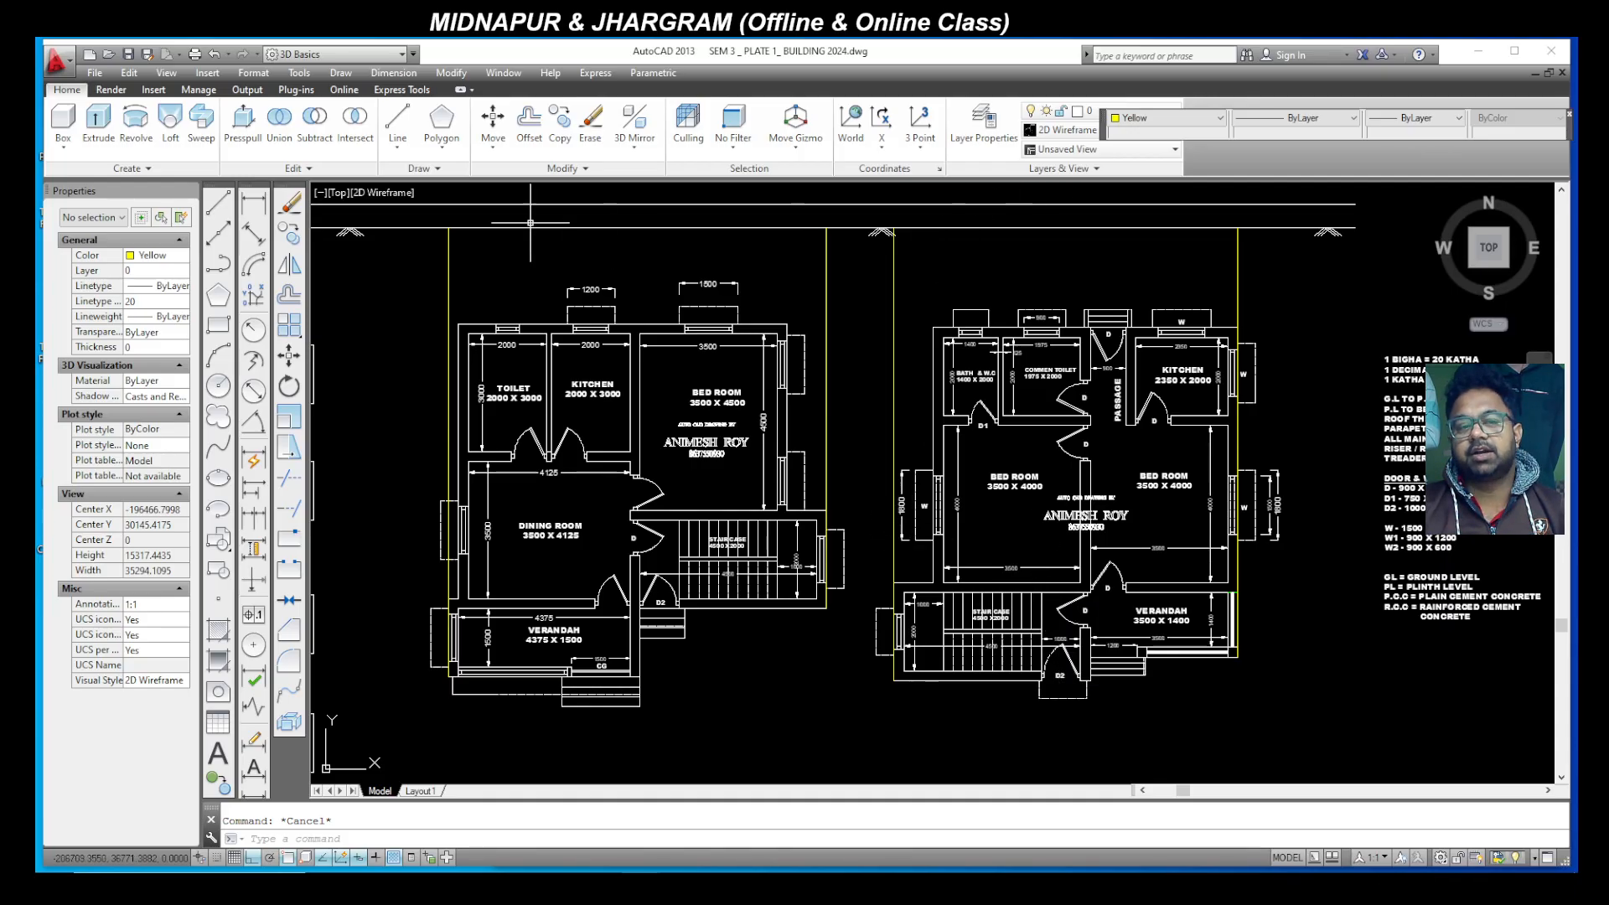
# Step: Draw a vertical line from the third plan's staircase corner beside door D2 and the verandah steps up to the ground line
pyautogui.click(219, 204)
pyautogui.scroll(5, 1089, 713)
pyautogui.scroll(-3, 920, 693)
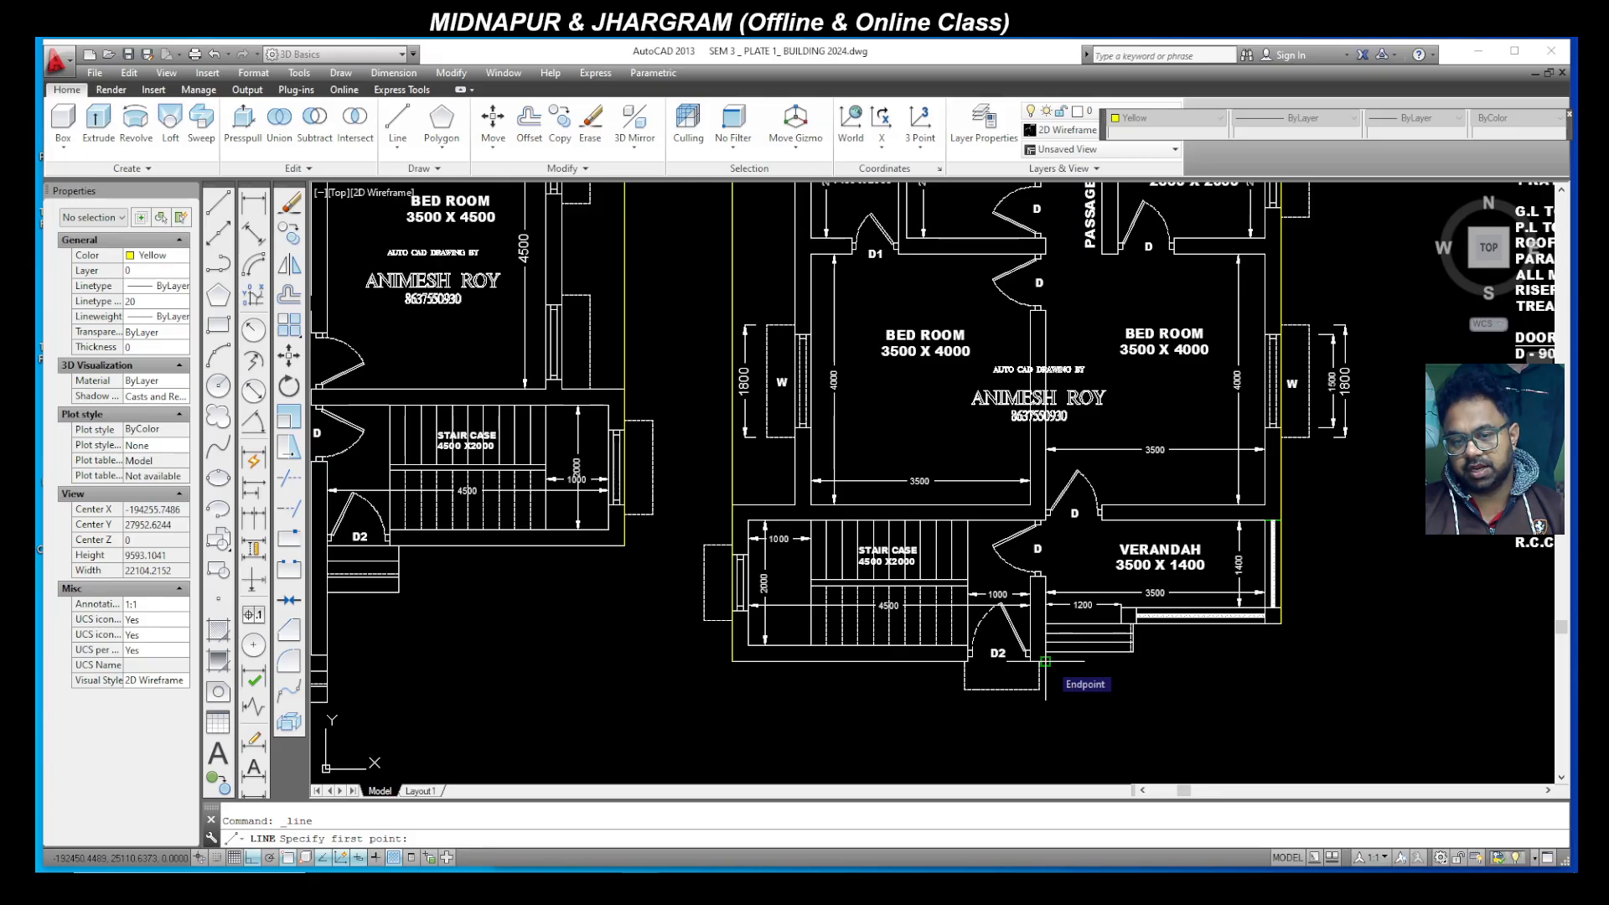
pyautogui.click(1045, 662)
pyautogui.scroll(-5, 1044, 662)
pyautogui.scroll(4, 1044, 381)
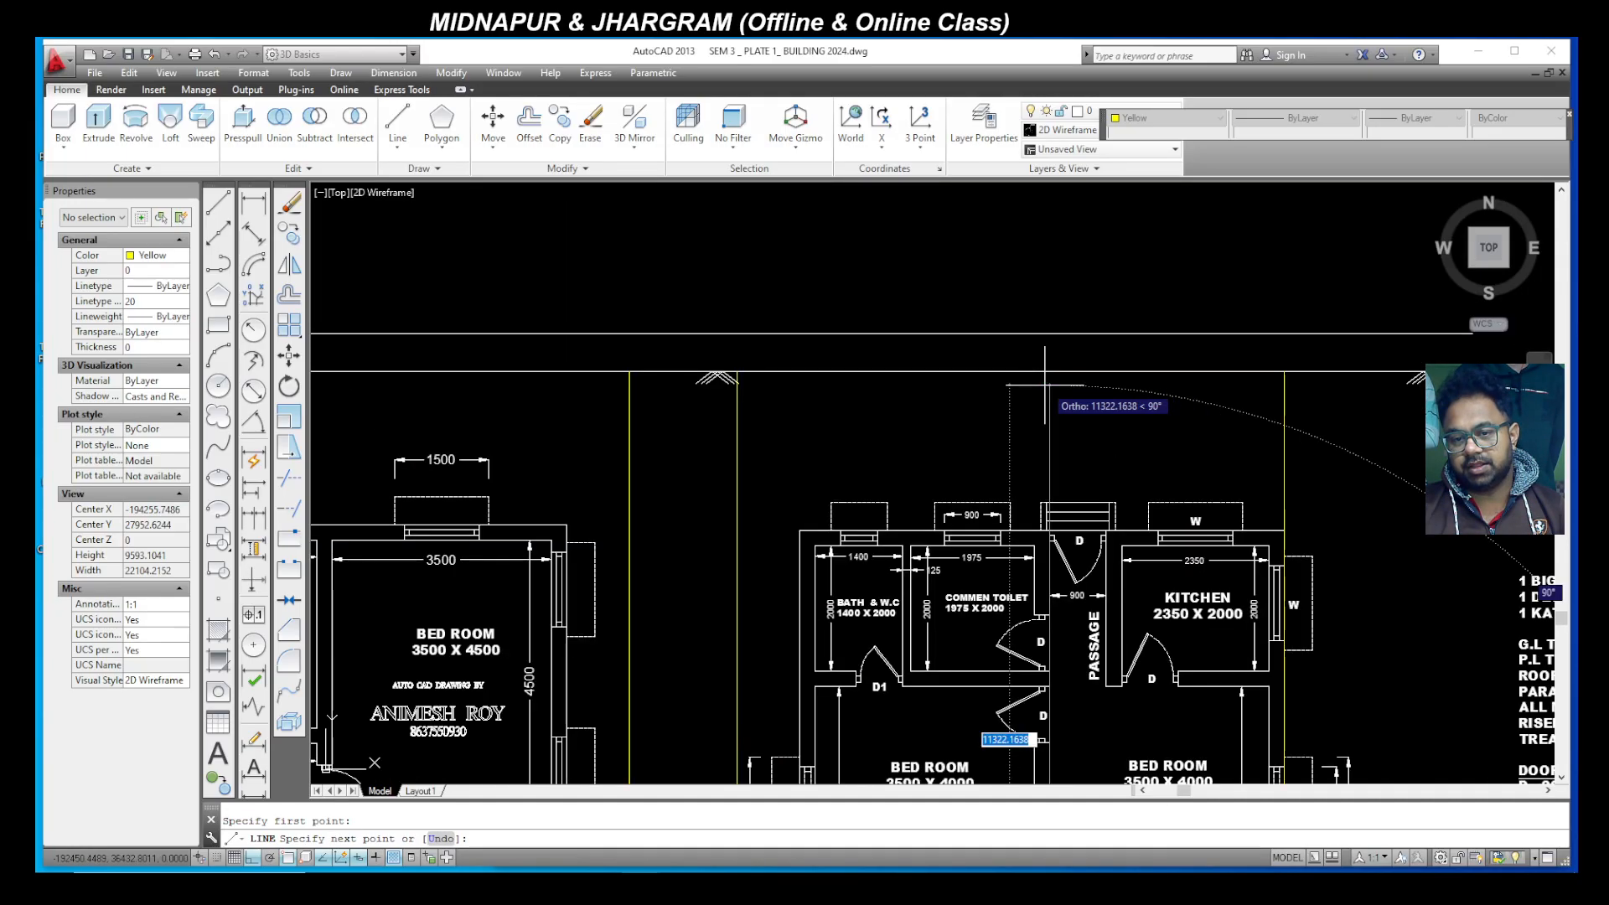
pyautogui.click(1049, 371)
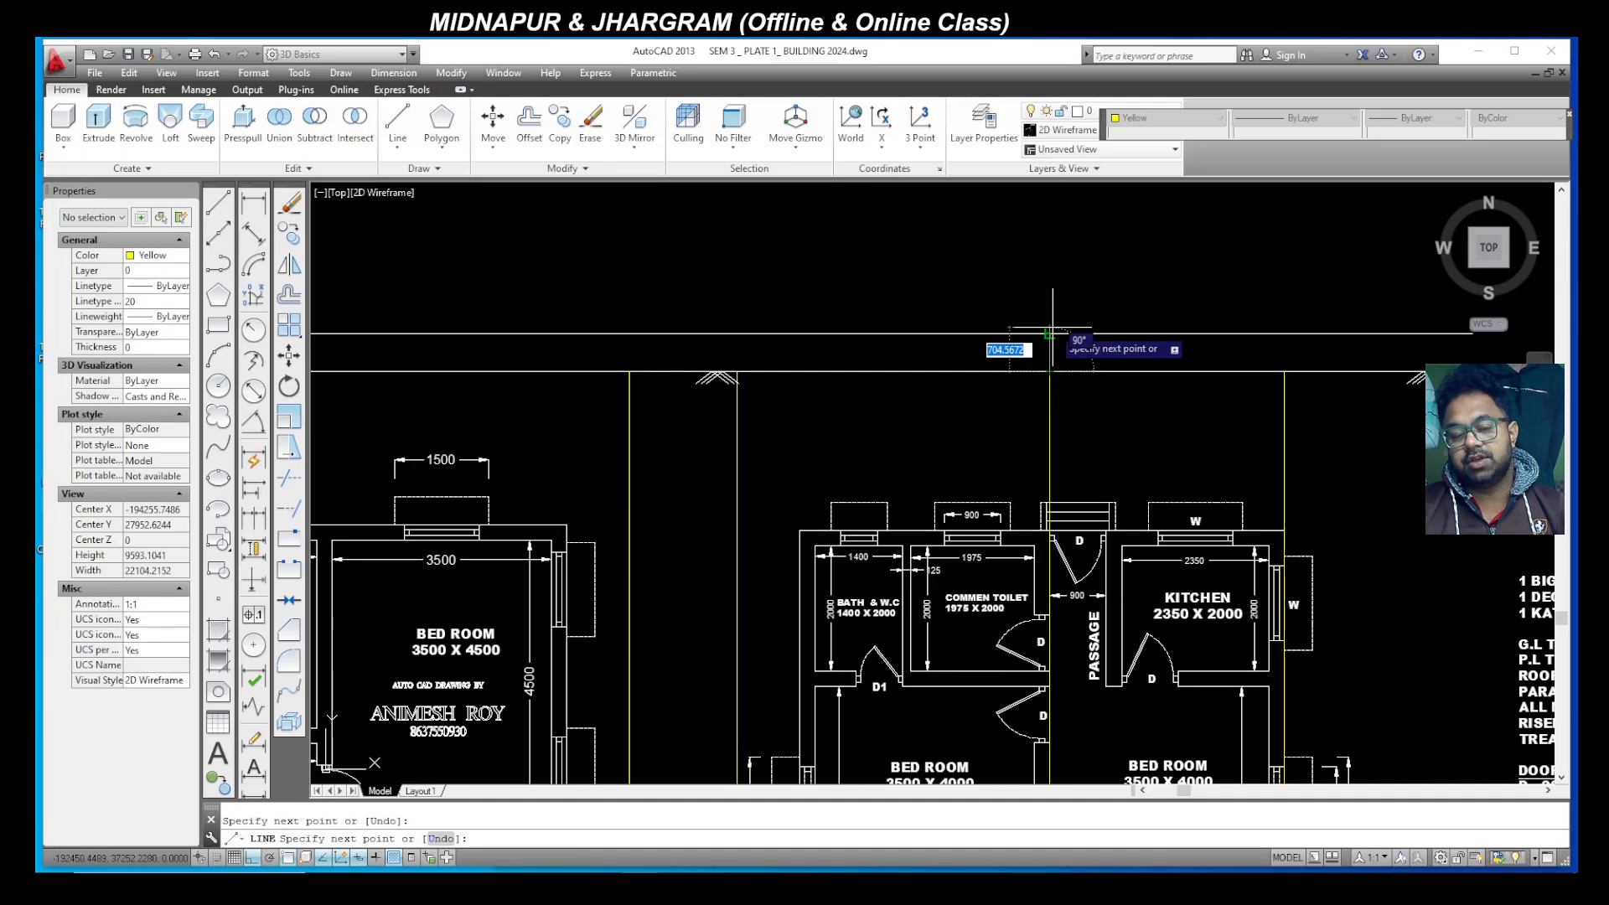
pyautogui.press('Escape')
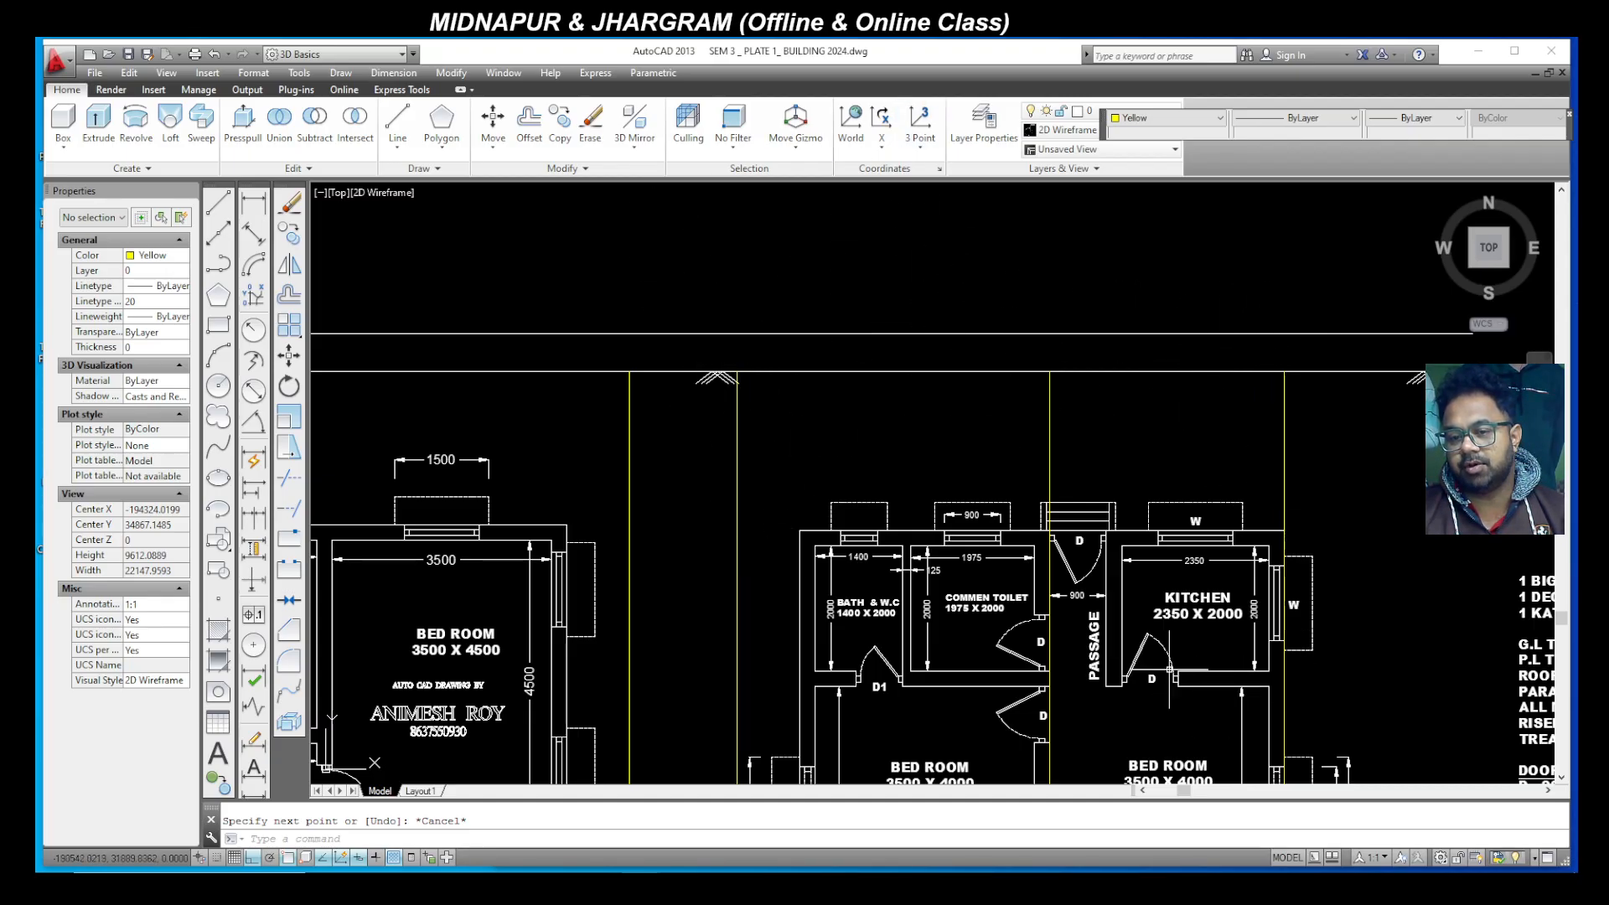
# Step: Draw a vertical line in the second plan from the verandah side of the wall beside door D2 up to the ground line
pyautogui.scroll(-2, 1114, 494)
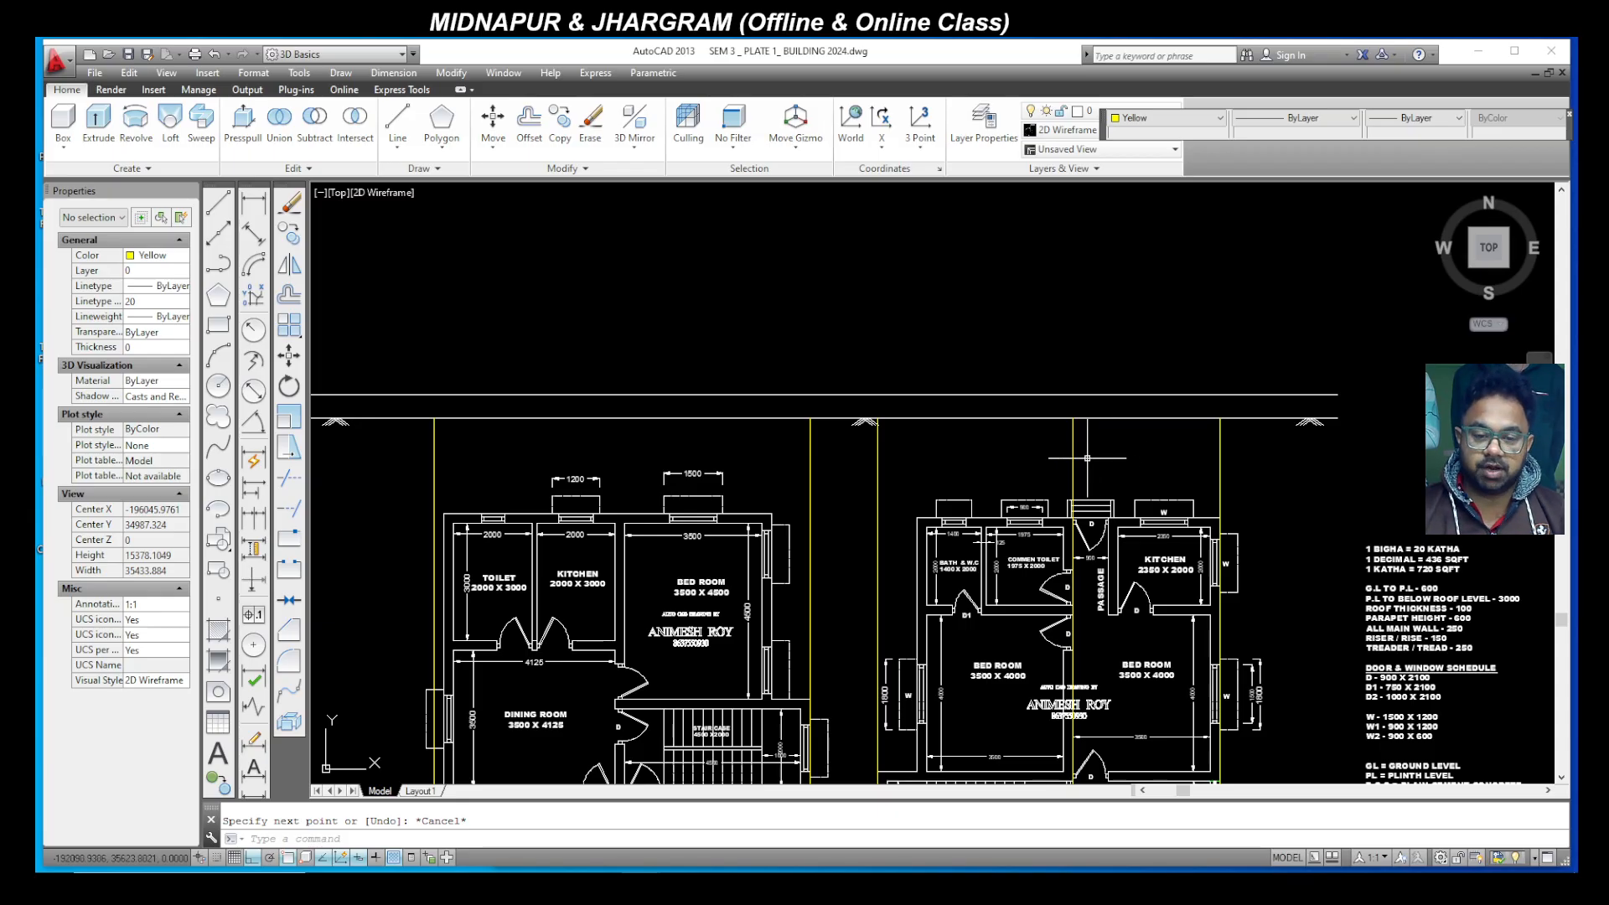
pyautogui.scroll(-3, 1087, 458)
pyautogui.scroll(3, 931, 533)
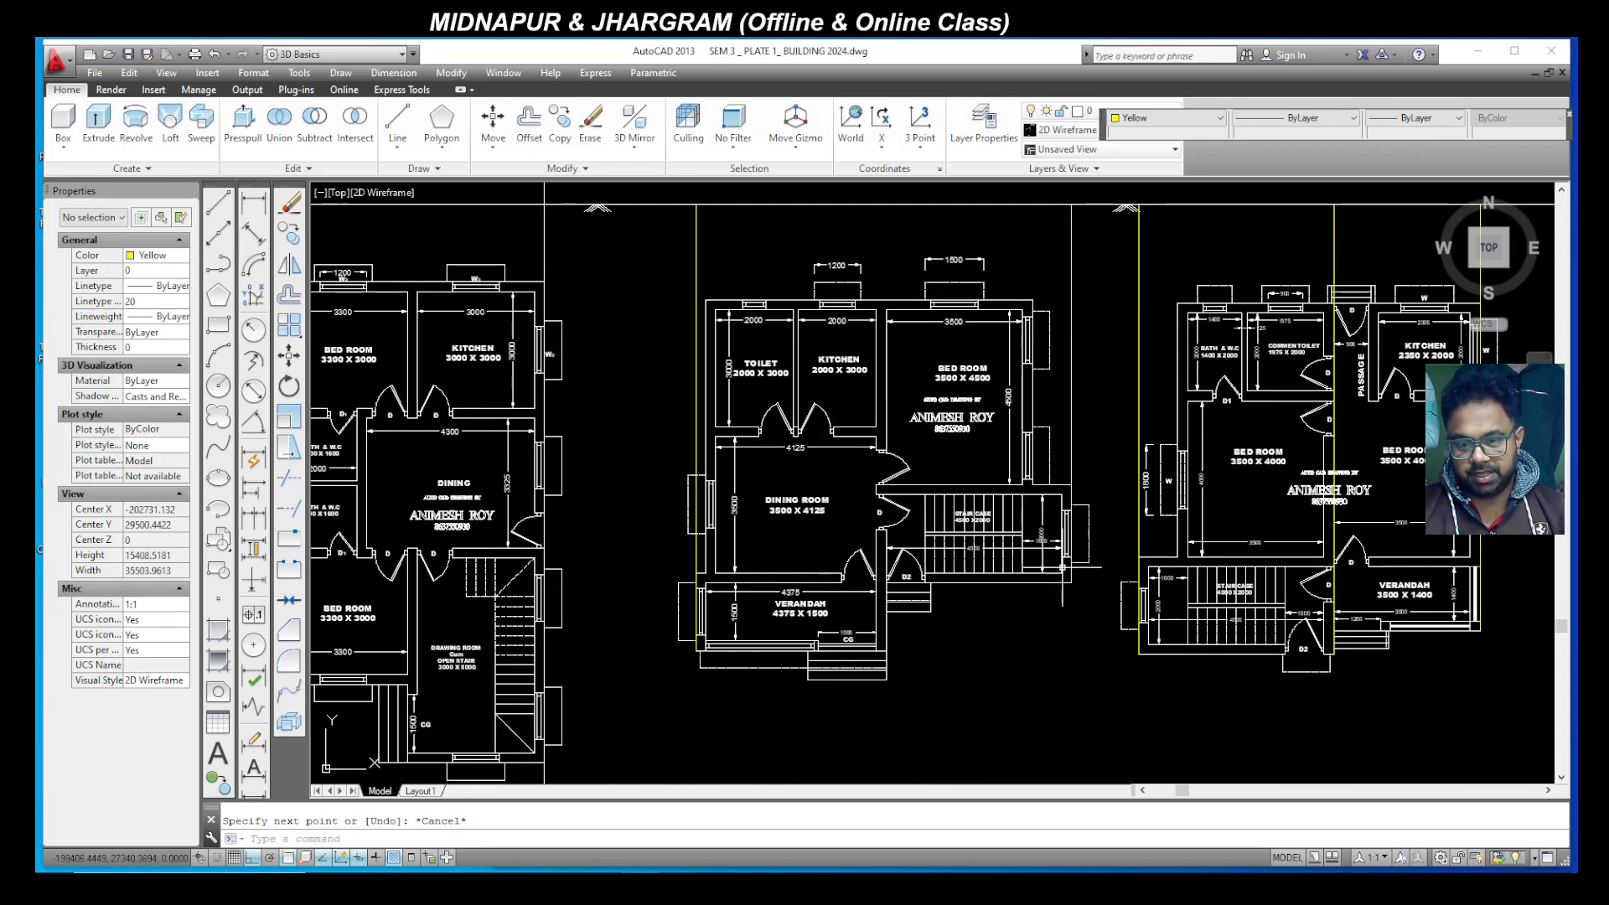
pyautogui.scroll(4, 1062, 567)
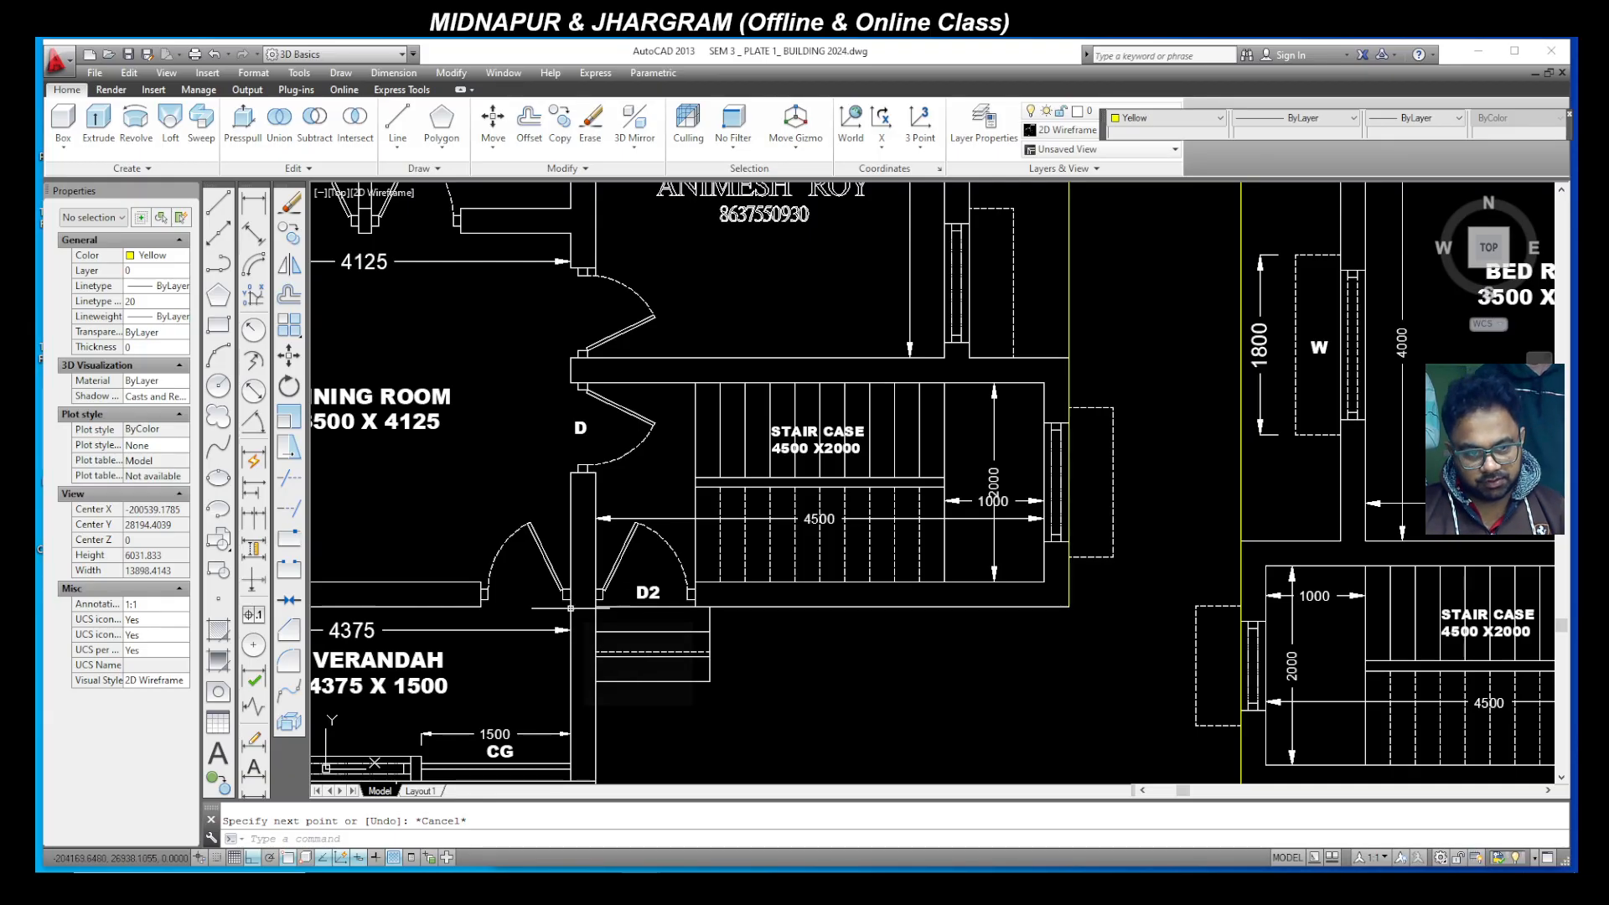
pyautogui.click(218, 202)
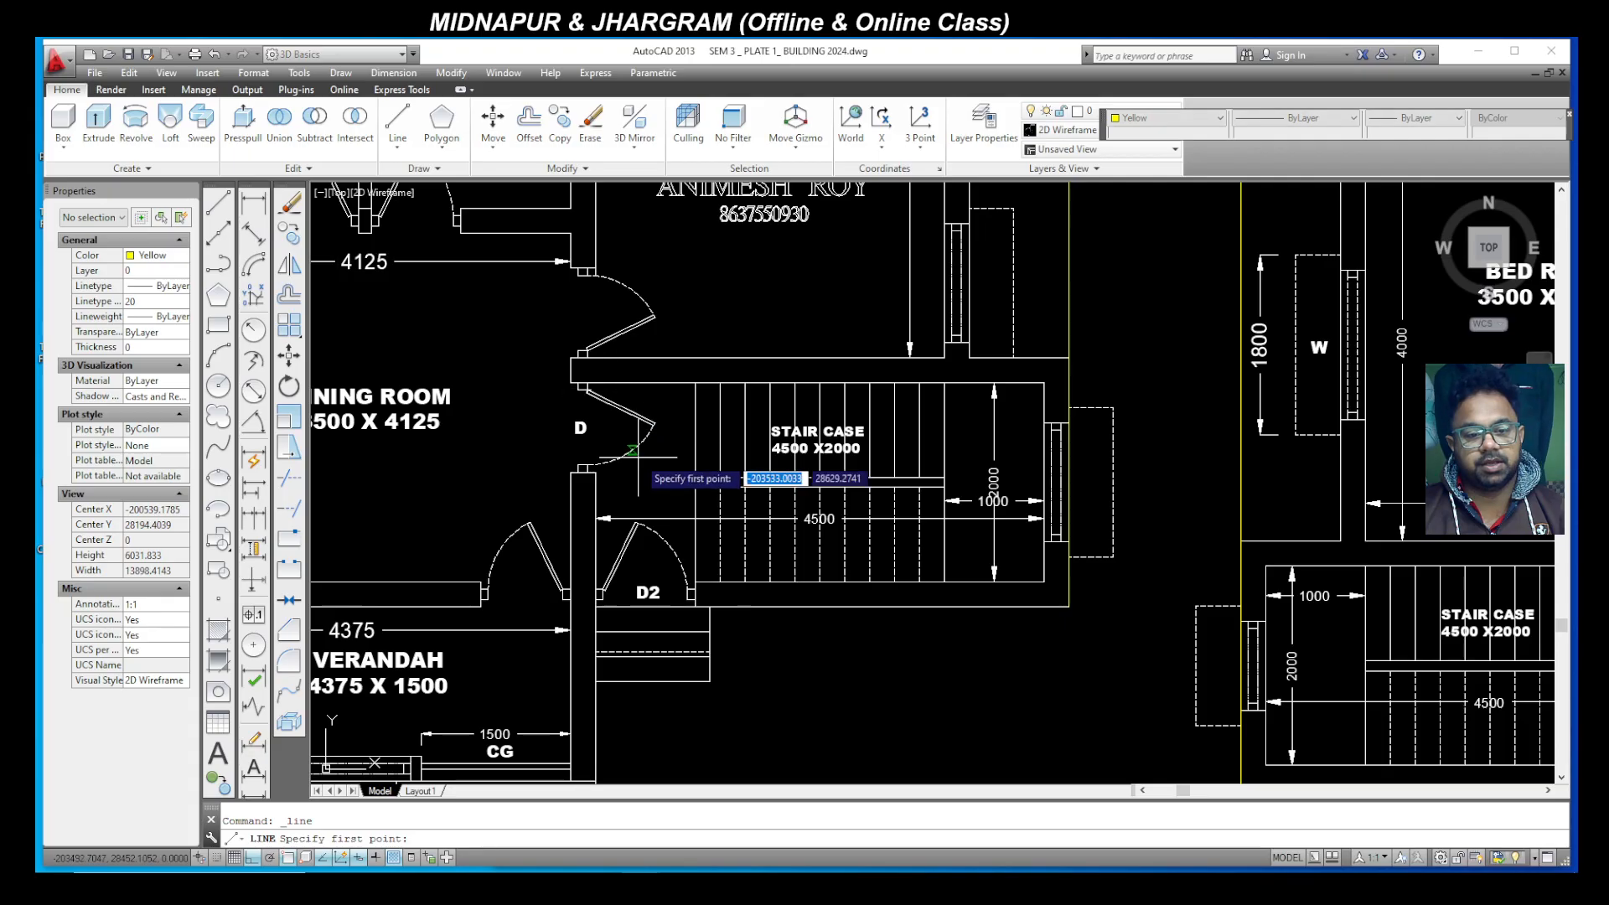
pyautogui.click(570, 607)
pyautogui.scroll(-5, 570, 607)
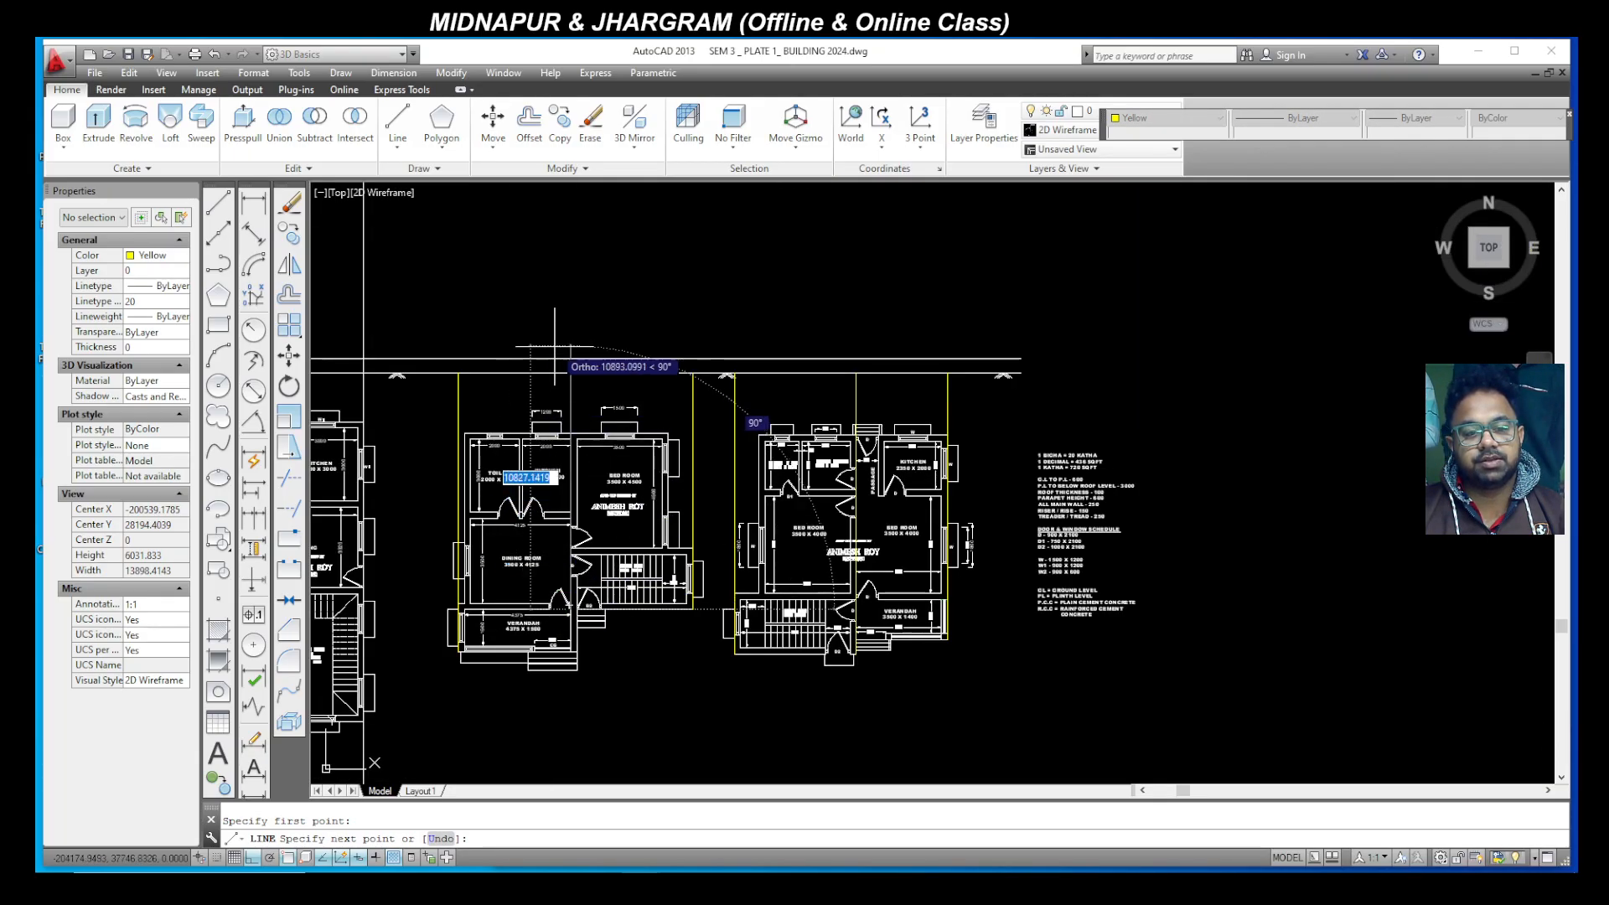
pyautogui.scroll(5, 553, 343)
pyautogui.click(591, 359)
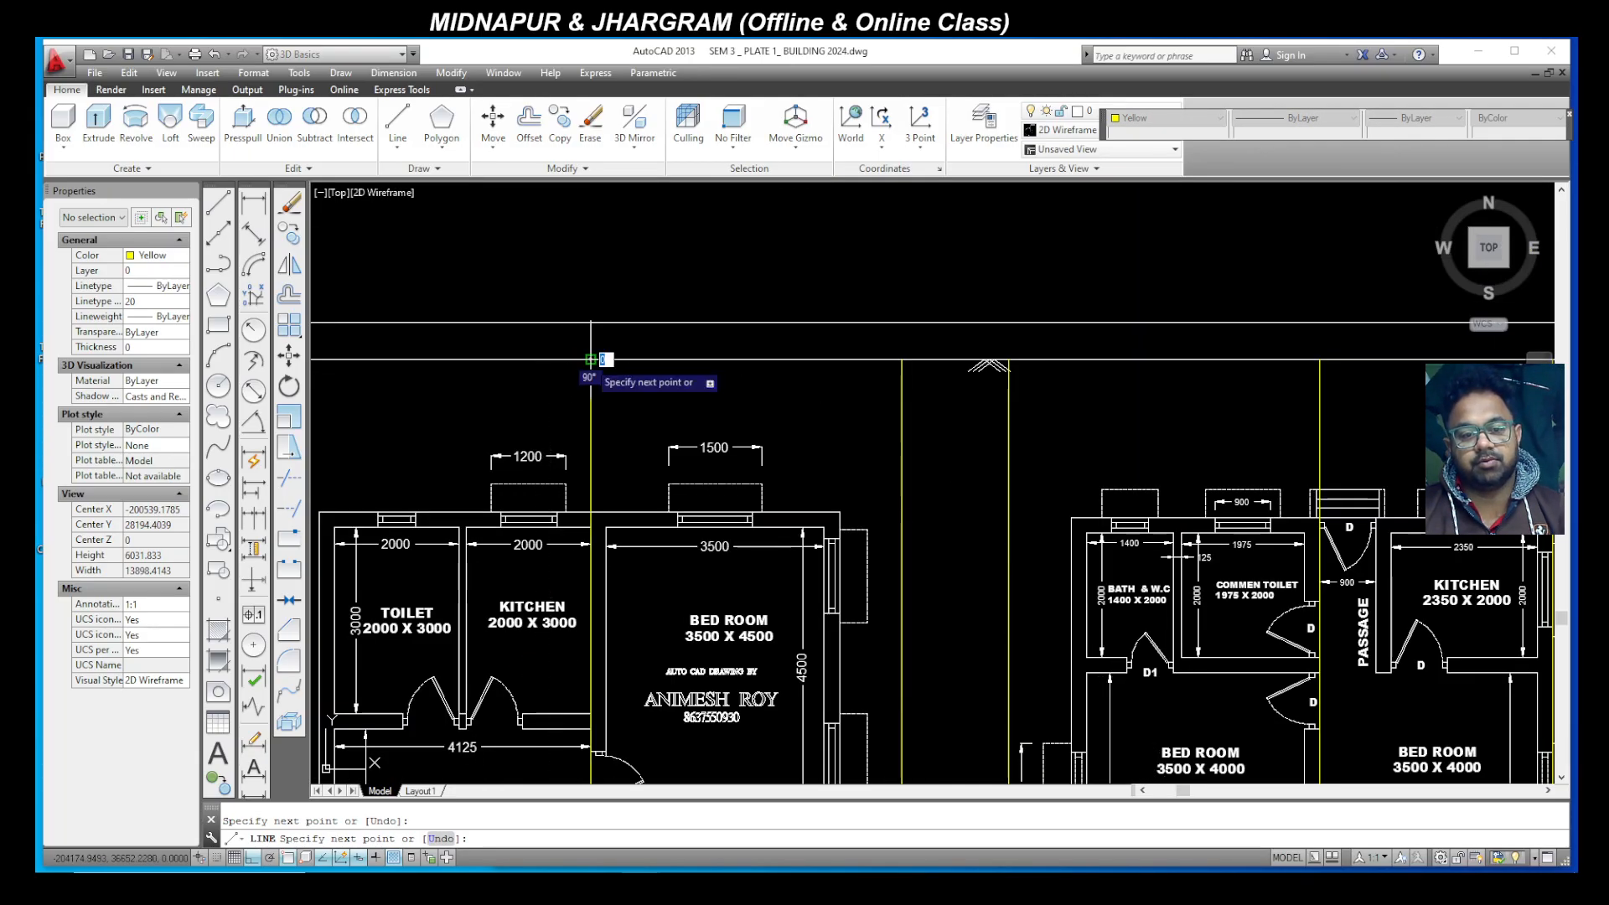
pyautogui.press('Escape')
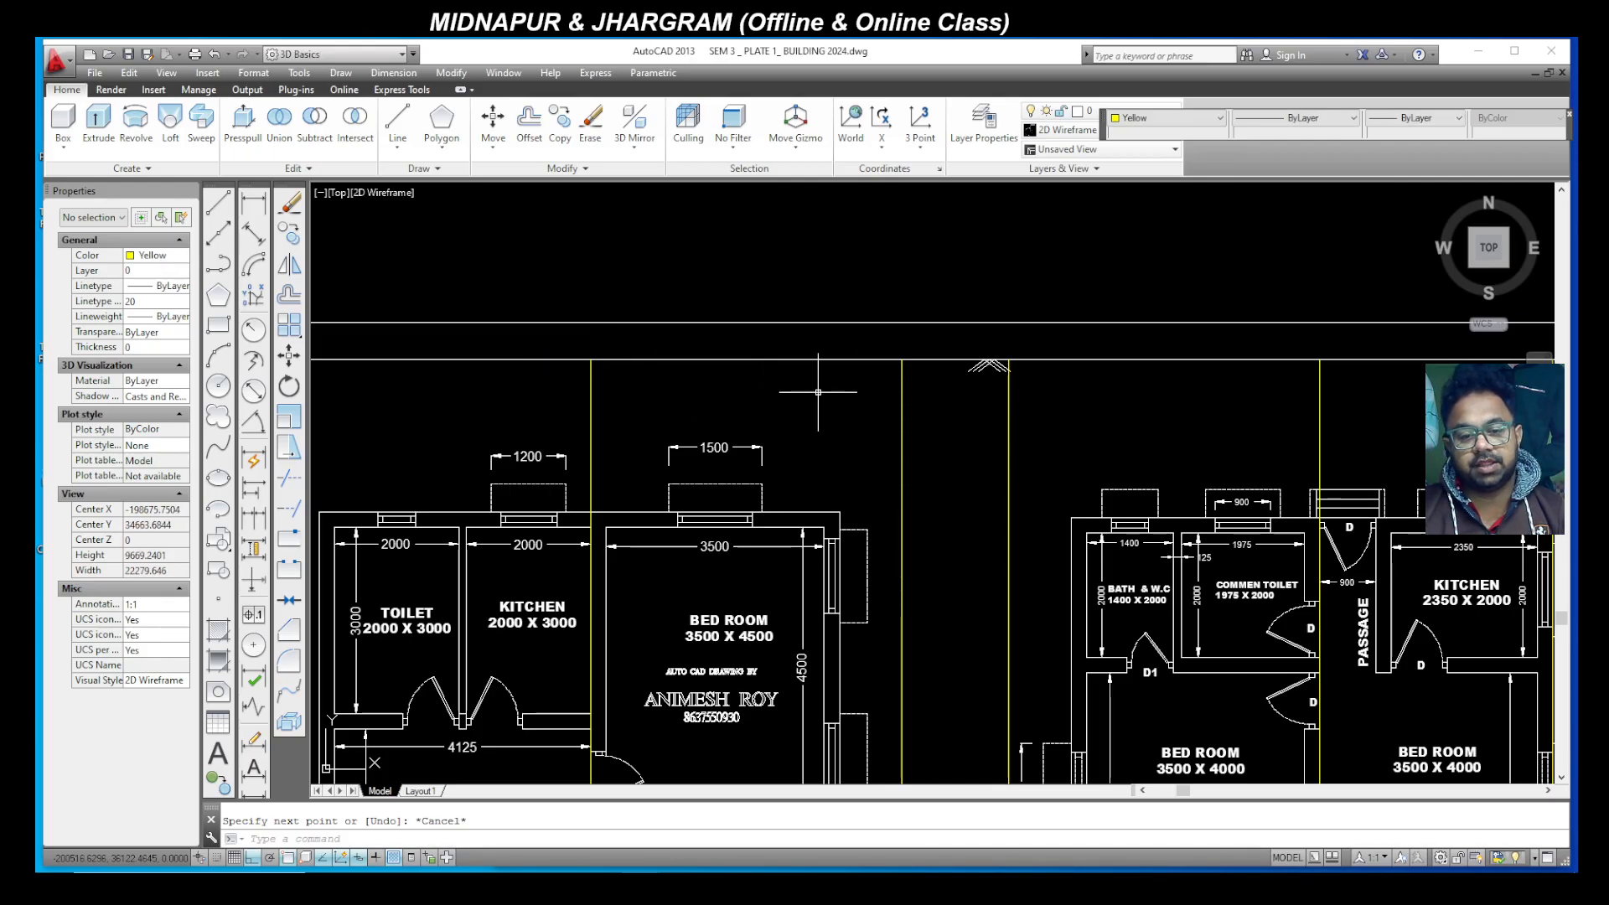
# Step: Examine the first plan's drawing room, open stair and front bedroom wall layout
pyautogui.scroll(-6, 809, 404)
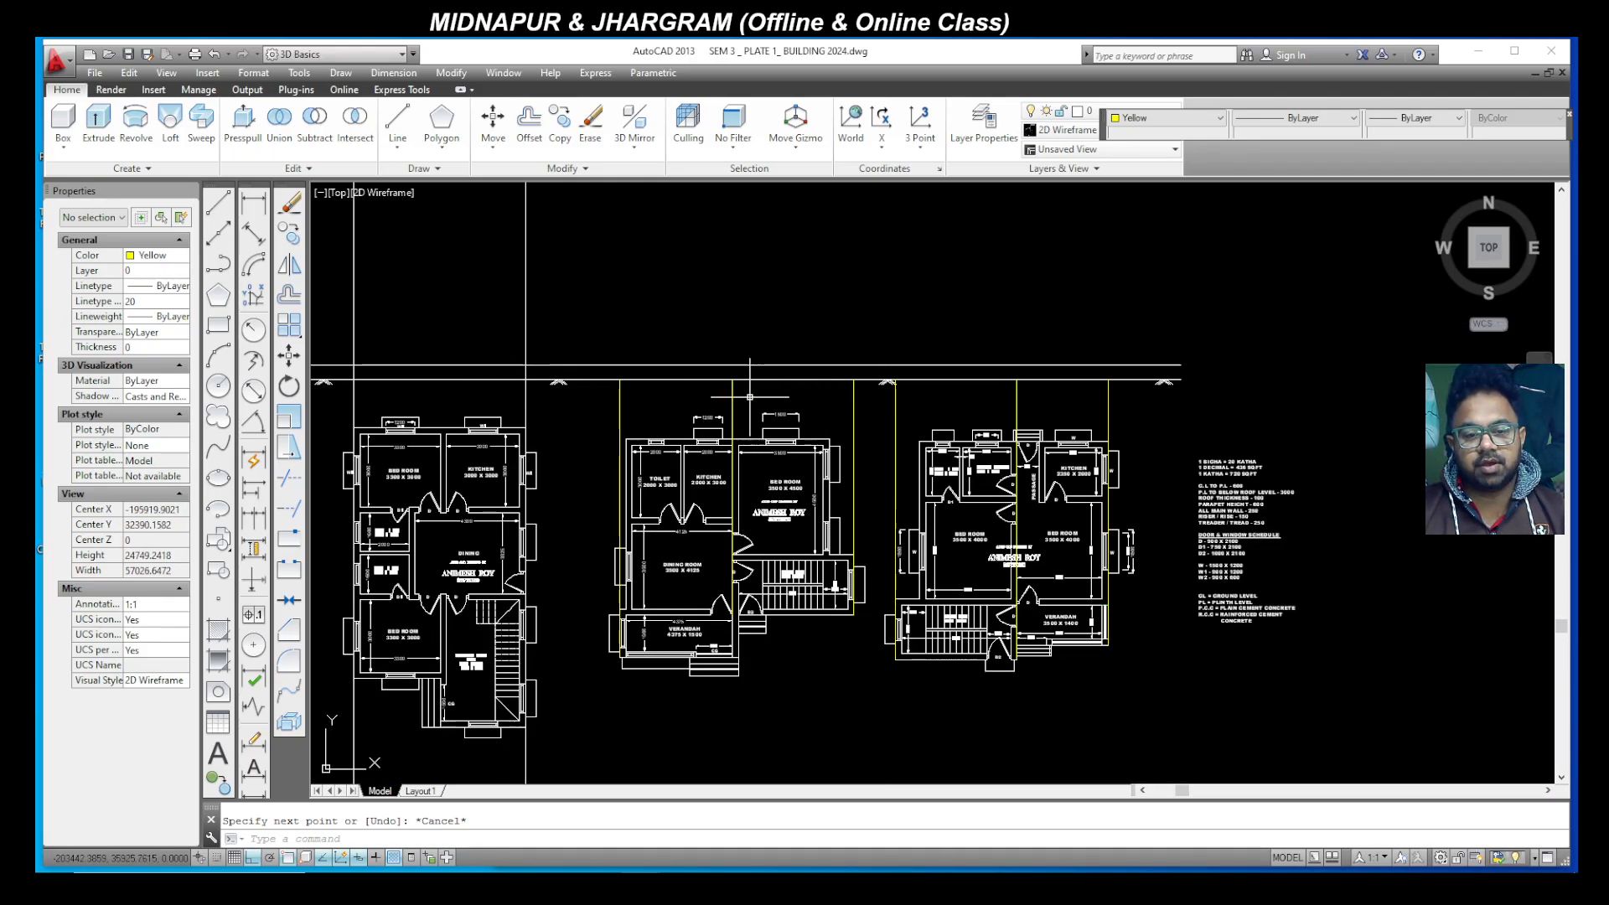
pyautogui.scroll(-4, 663, 396)
pyautogui.scroll(5, 654, 389)
pyautogui.scroll(-3, 620, 381)
pyautogui.scroll(4, 658, 566)
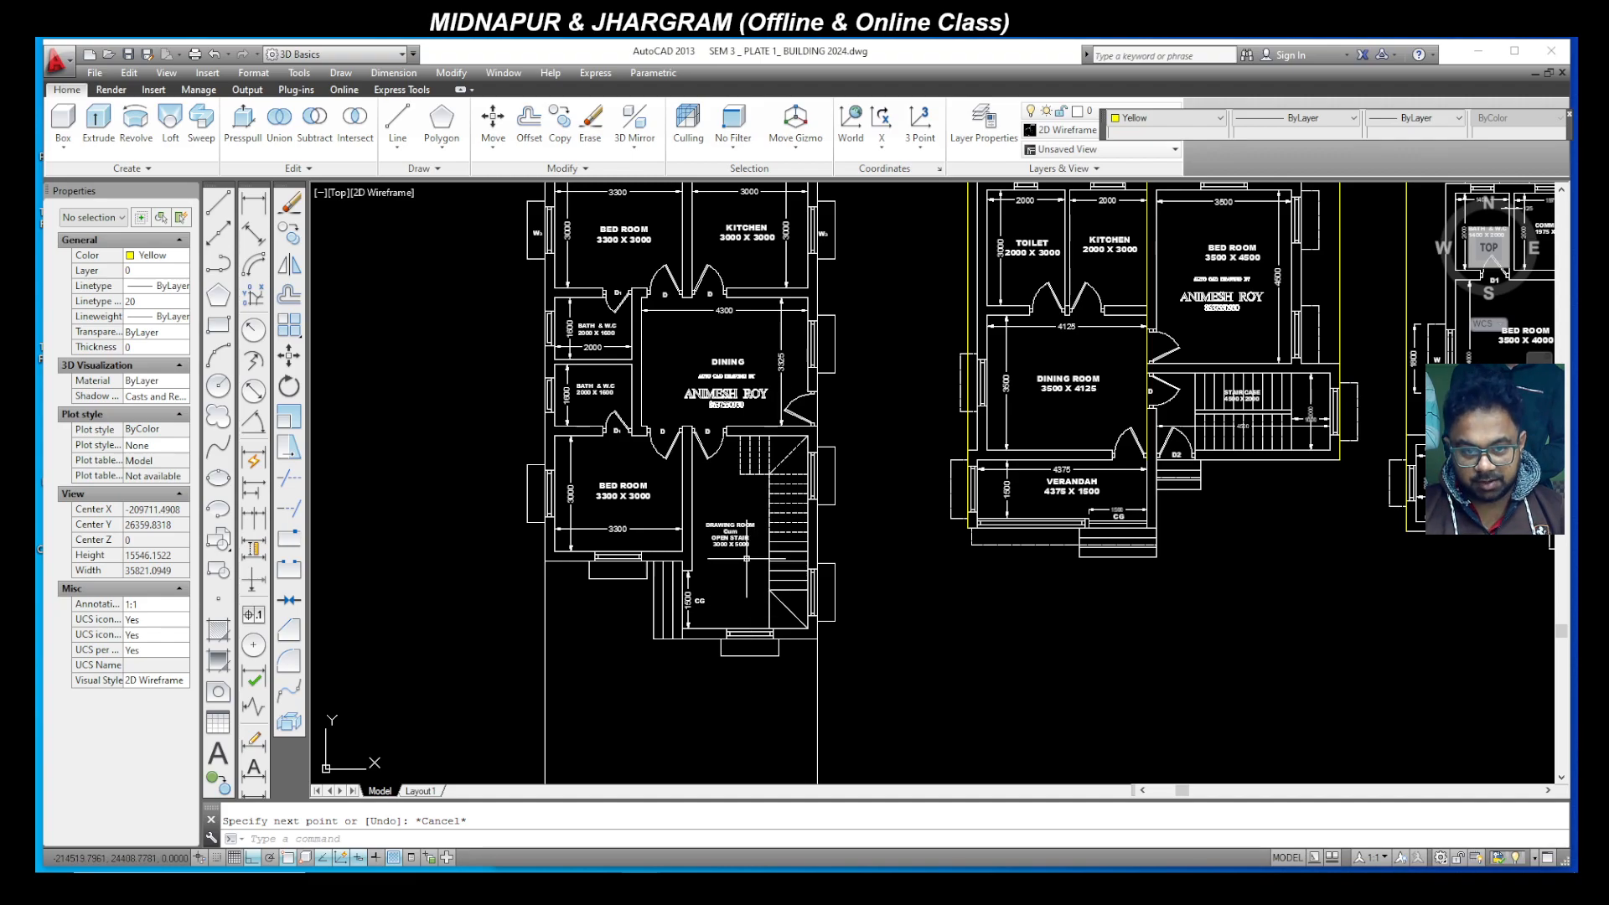
pyautogui.scroll(2, 750, 544)
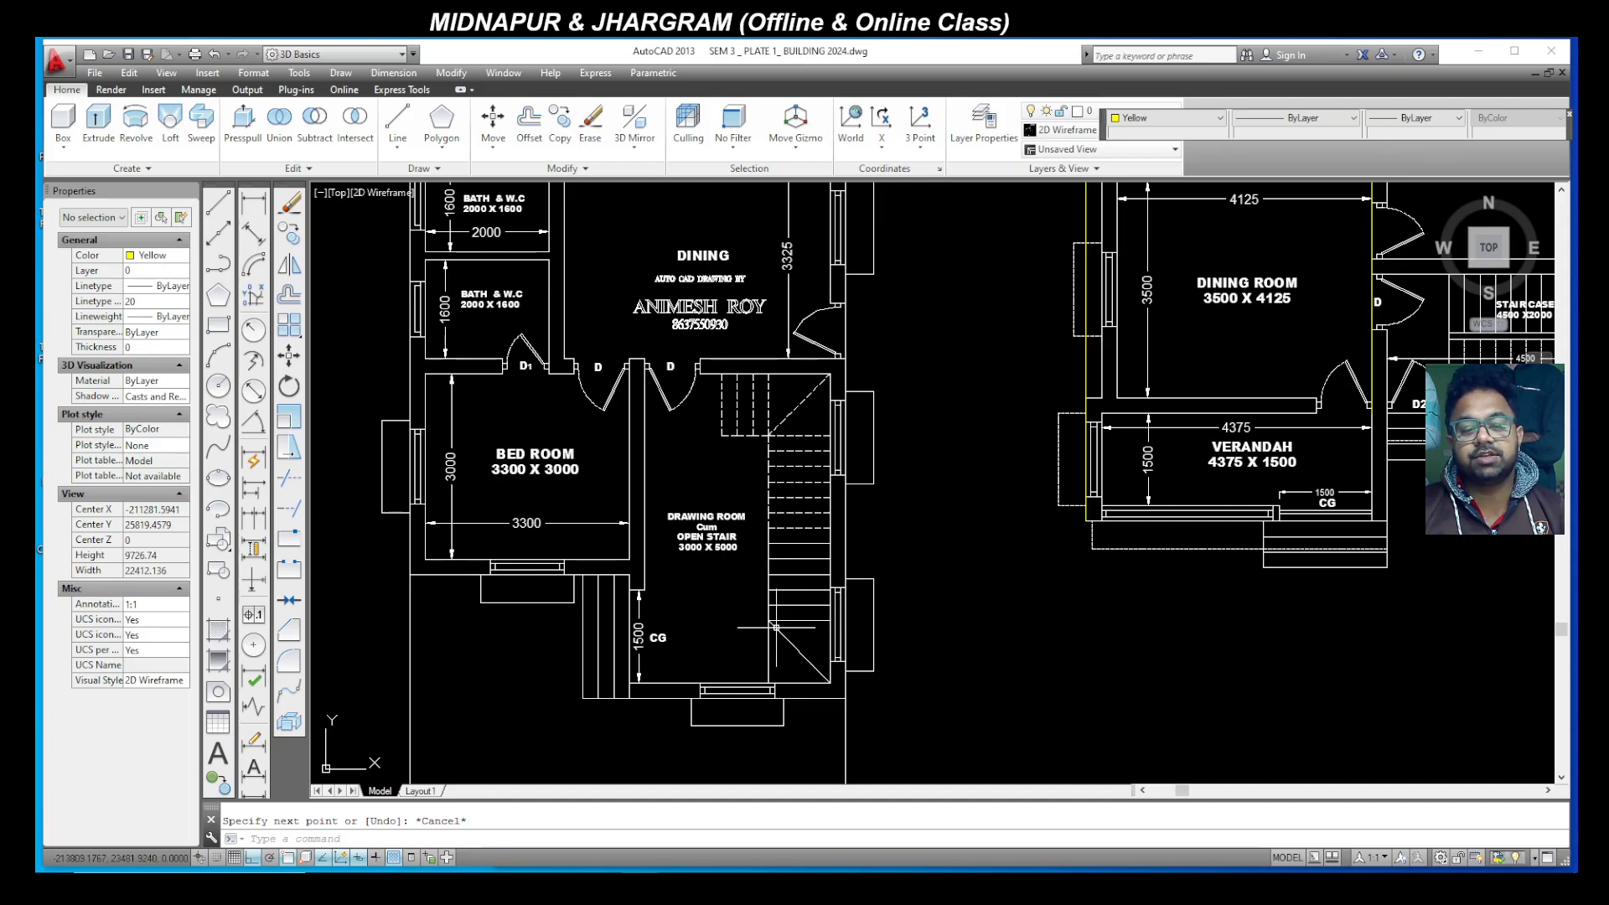
pyautogui.scroll(-2, 704, 536)
pyautogui.scroll(2, 649, 625)
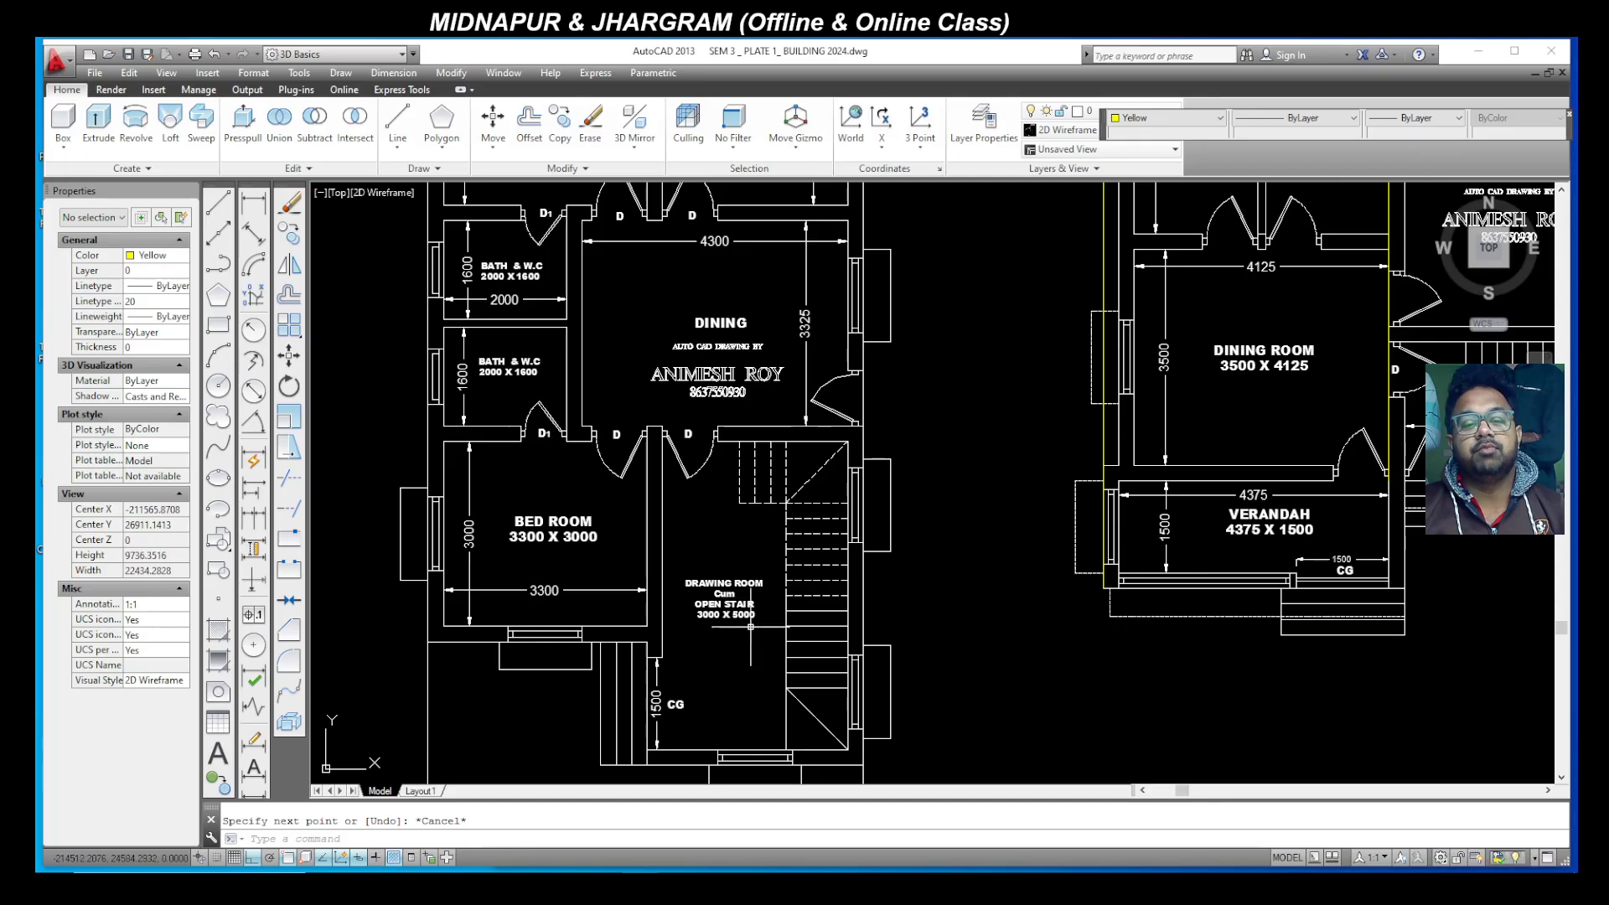
pyautogui.moveTo(750, 462)
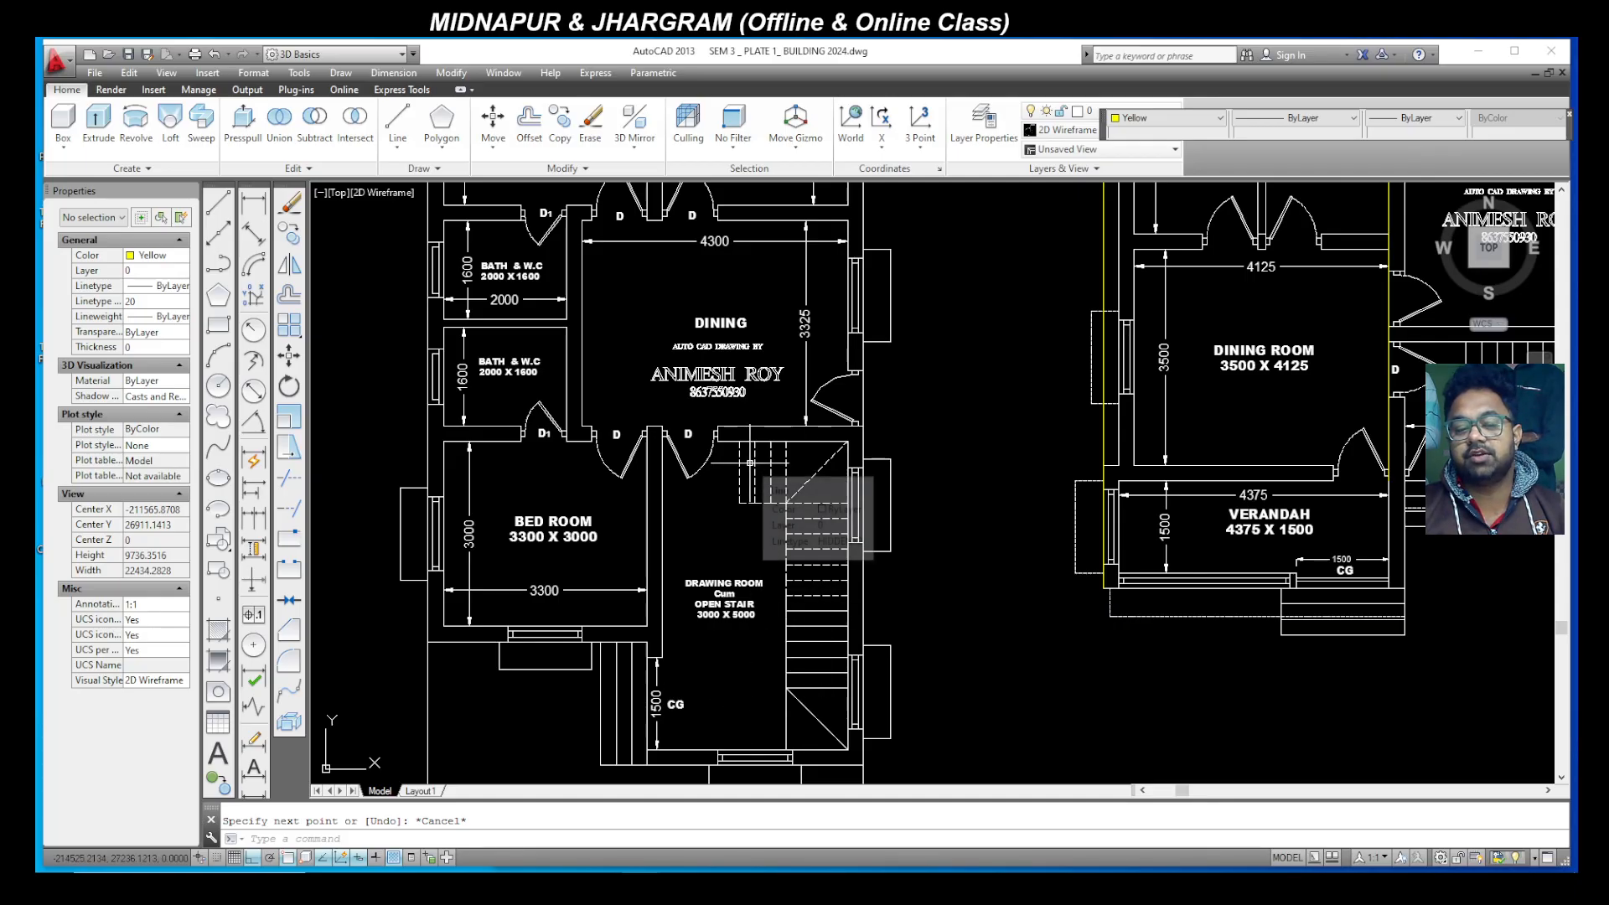
# Step: Draw a vertical line in the first plan from the drawing room's lower-left outer corner beside the entrance steps up to the ground line
pyautogui.scroll(-2, 763, 608)
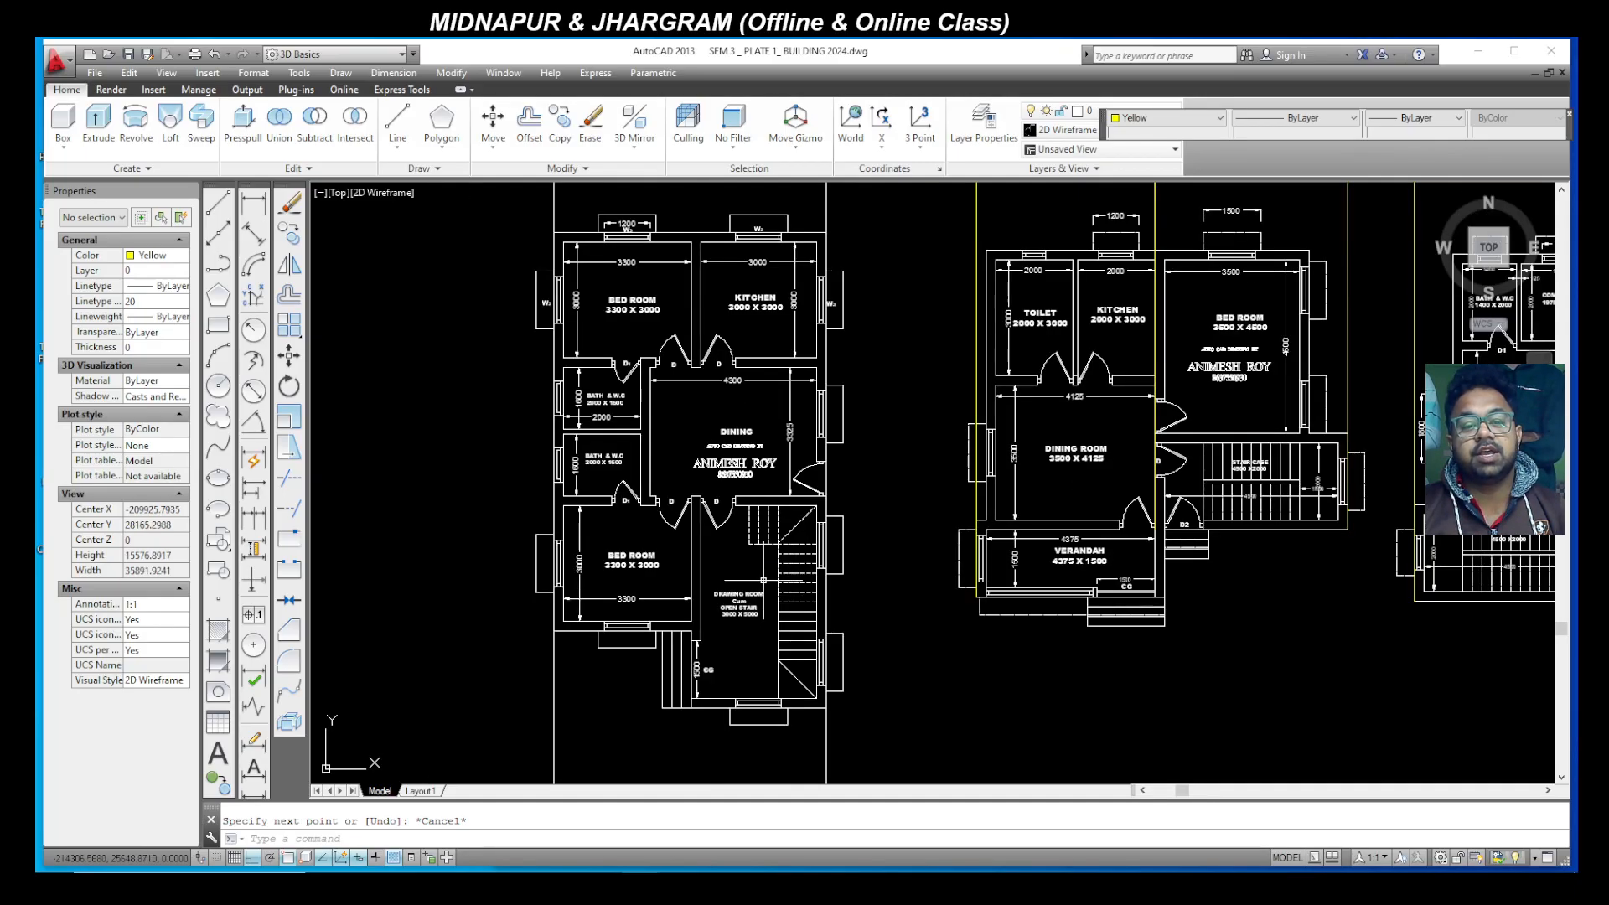
pyautogui.scroll(4, 778, 553)
pyautogui.scroll(-2, 771, 587)
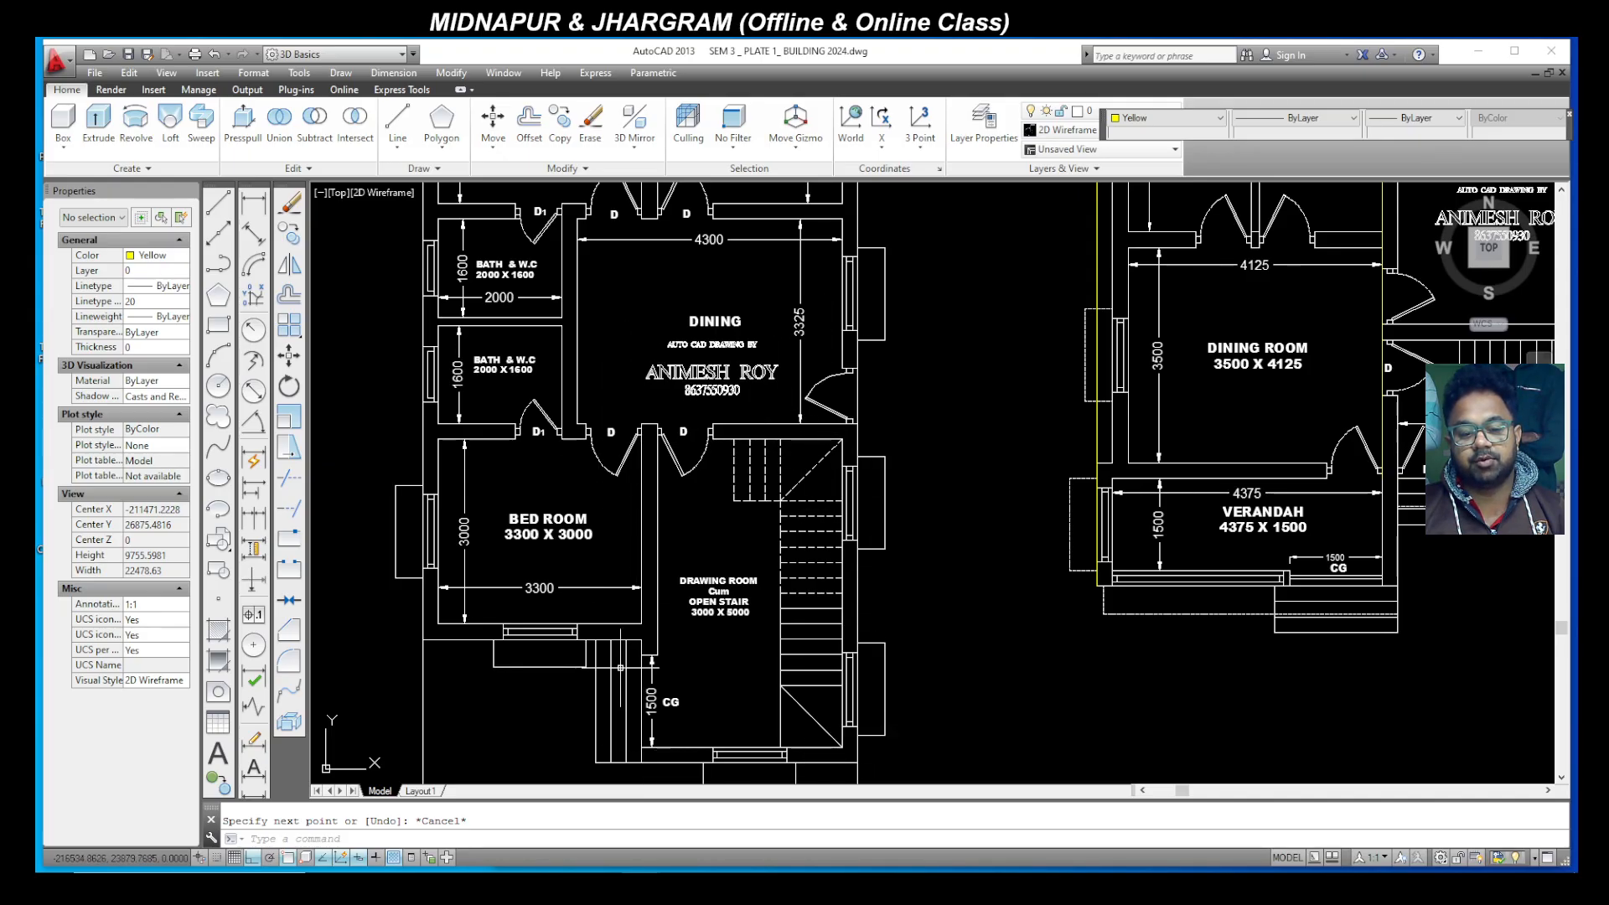
pyautogui.click(217, 204)
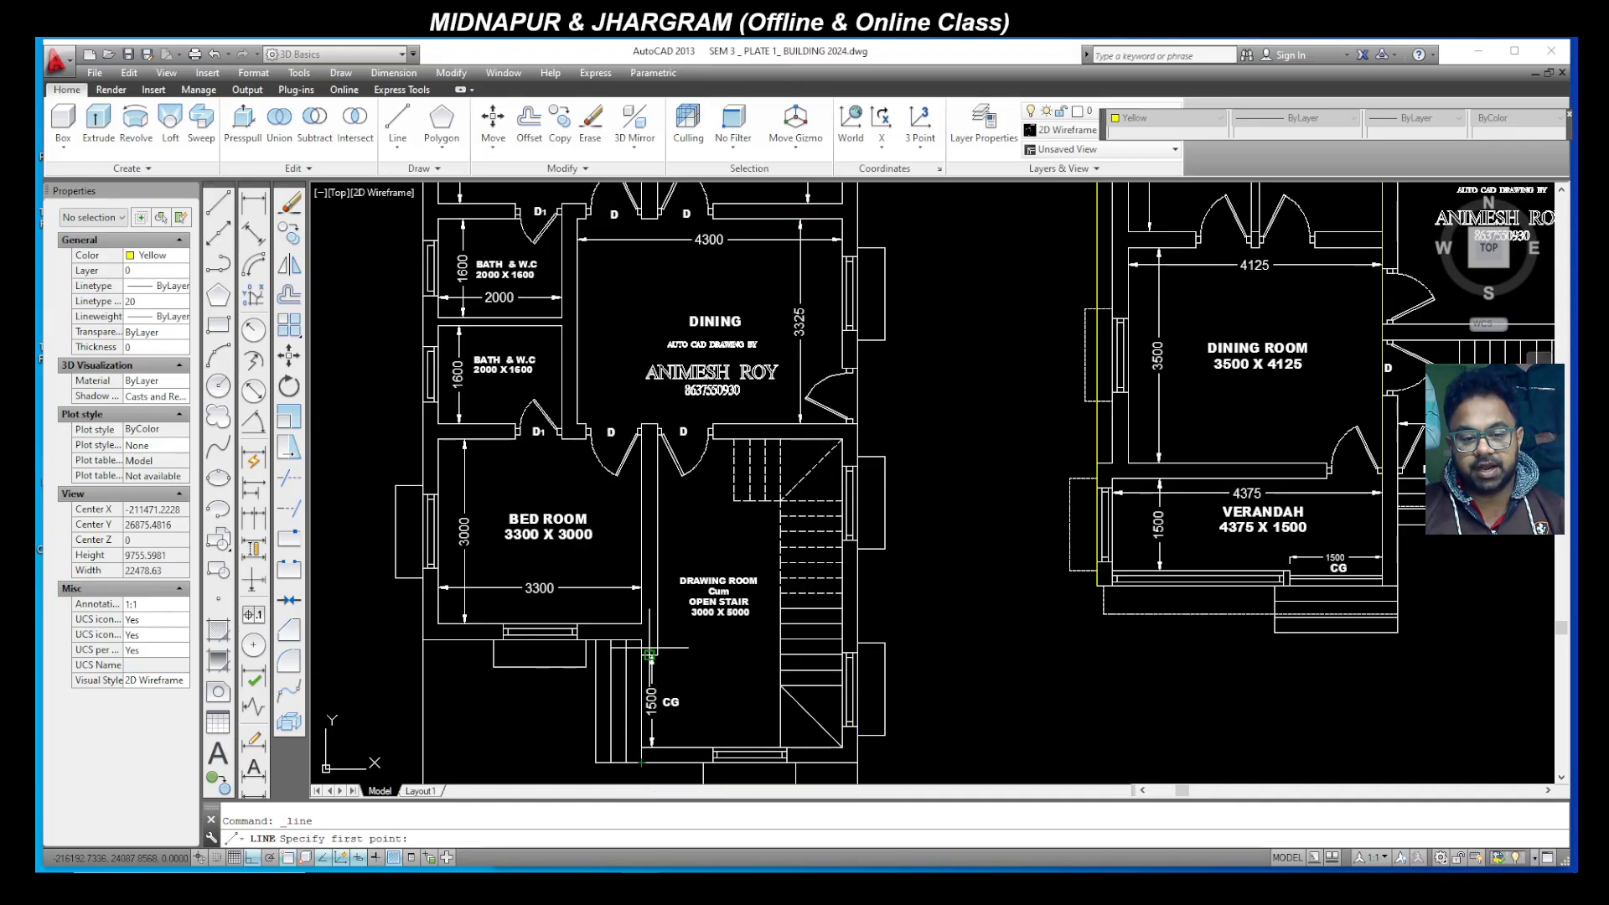
pyautogui.click(641, 762)
pyautogui.scroll(-4, 641, 762)
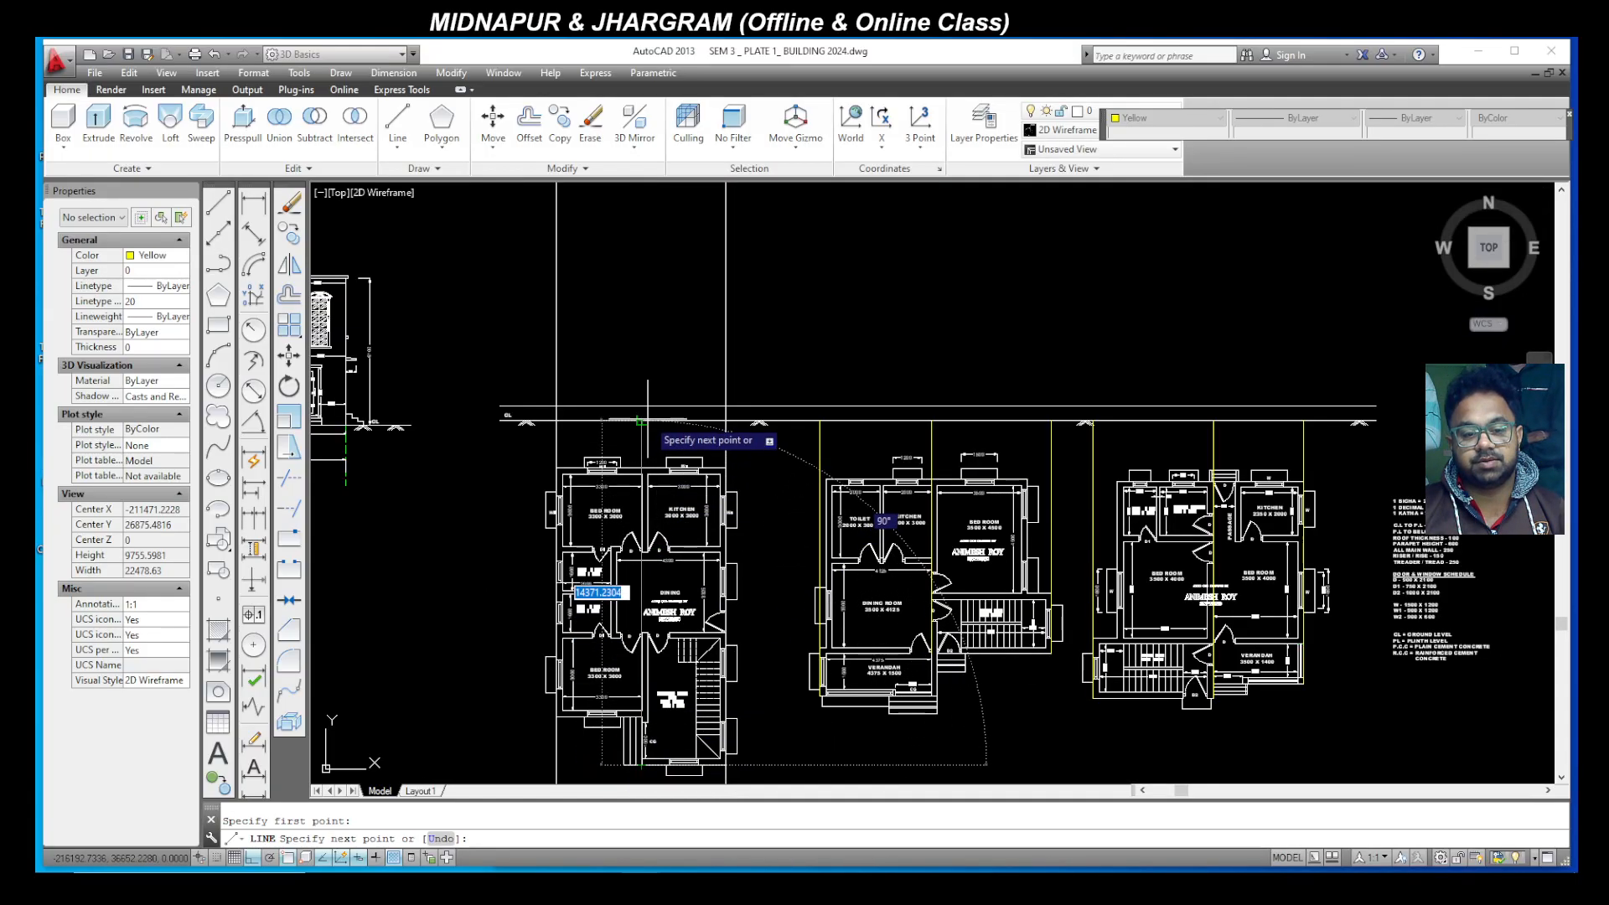
pyautogui.scroll(5, 641, 421)
pyautogui.click(644, 427)
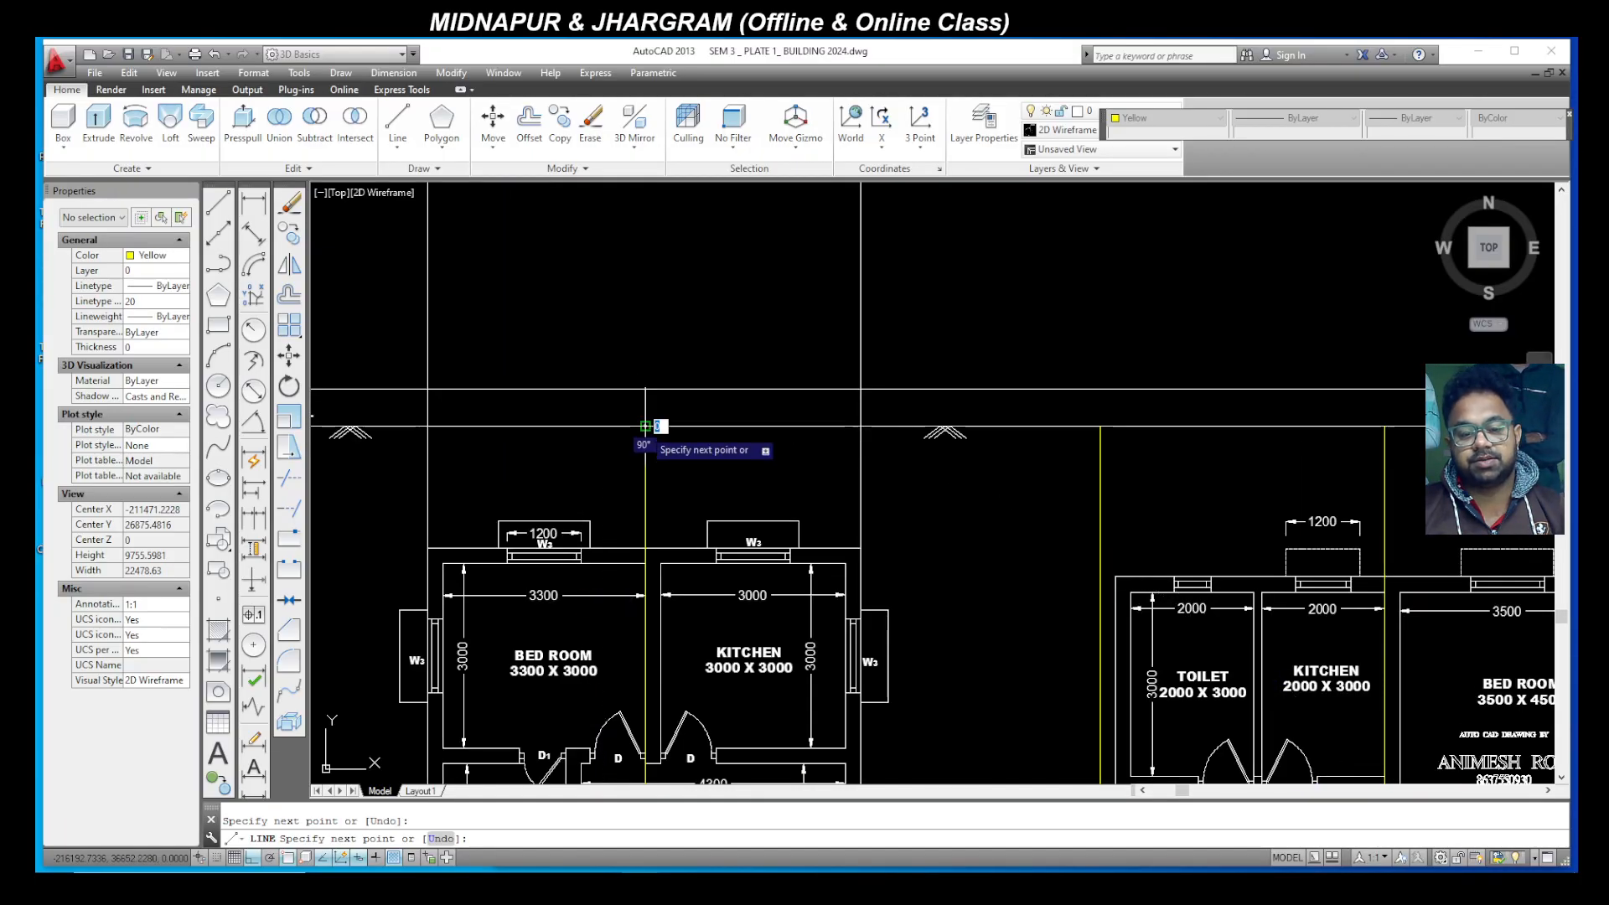
pyautogui.press('Escape')
pyautogui.scroll(-4, 643, 427)
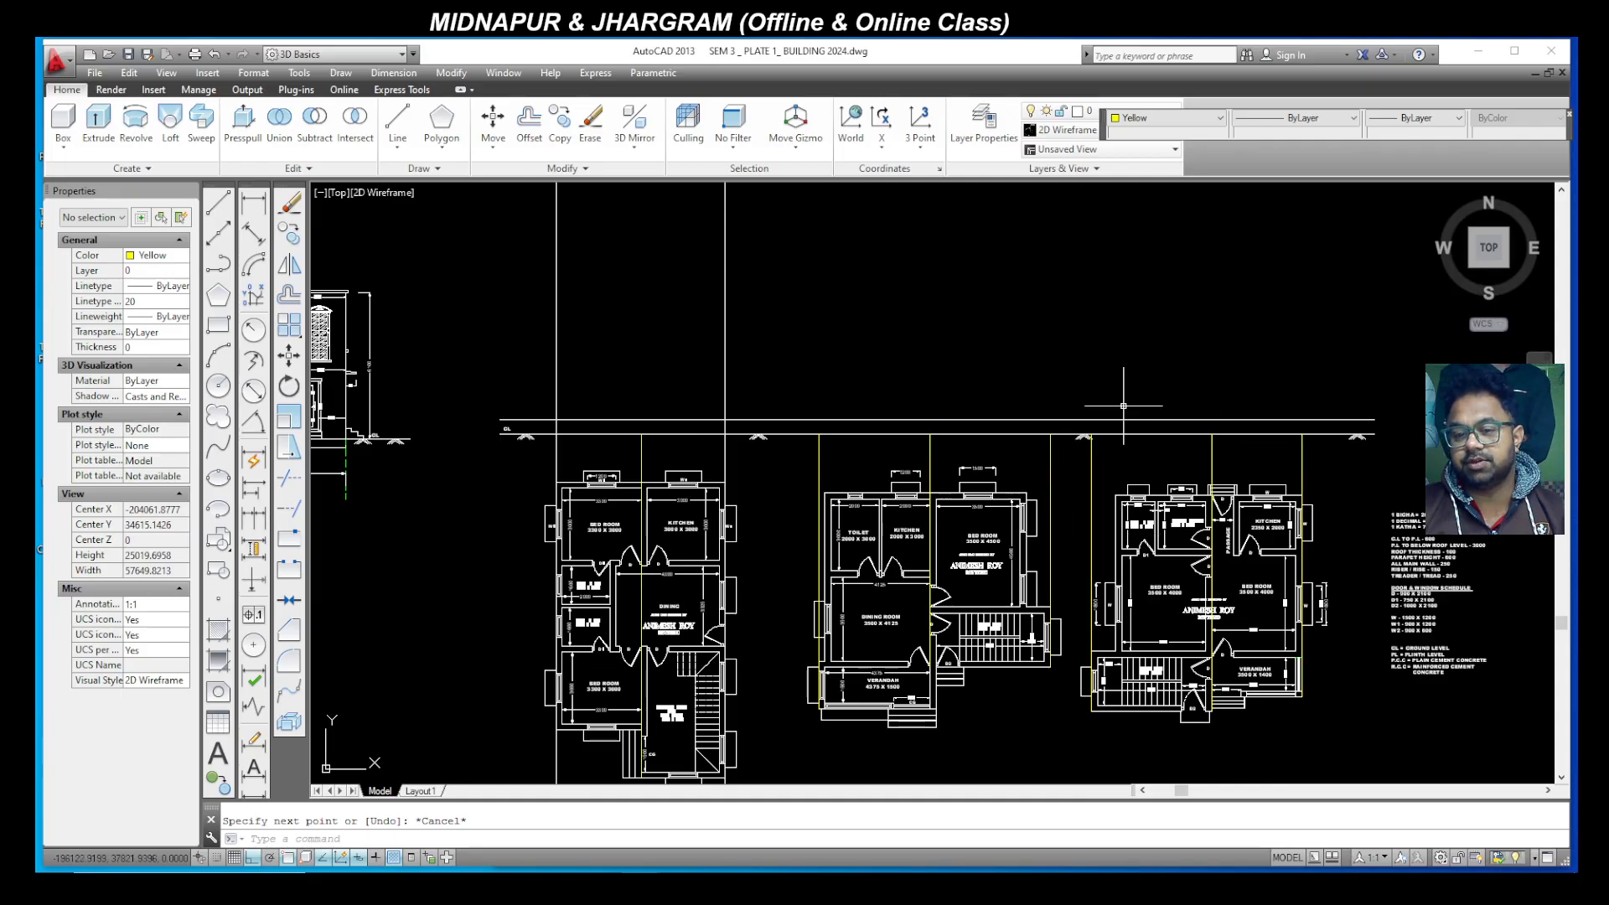
# Step: Copy the GL label to just above the left end of the plinth line, with Ortho off
pyautogui.scroll(4, 550, 422)
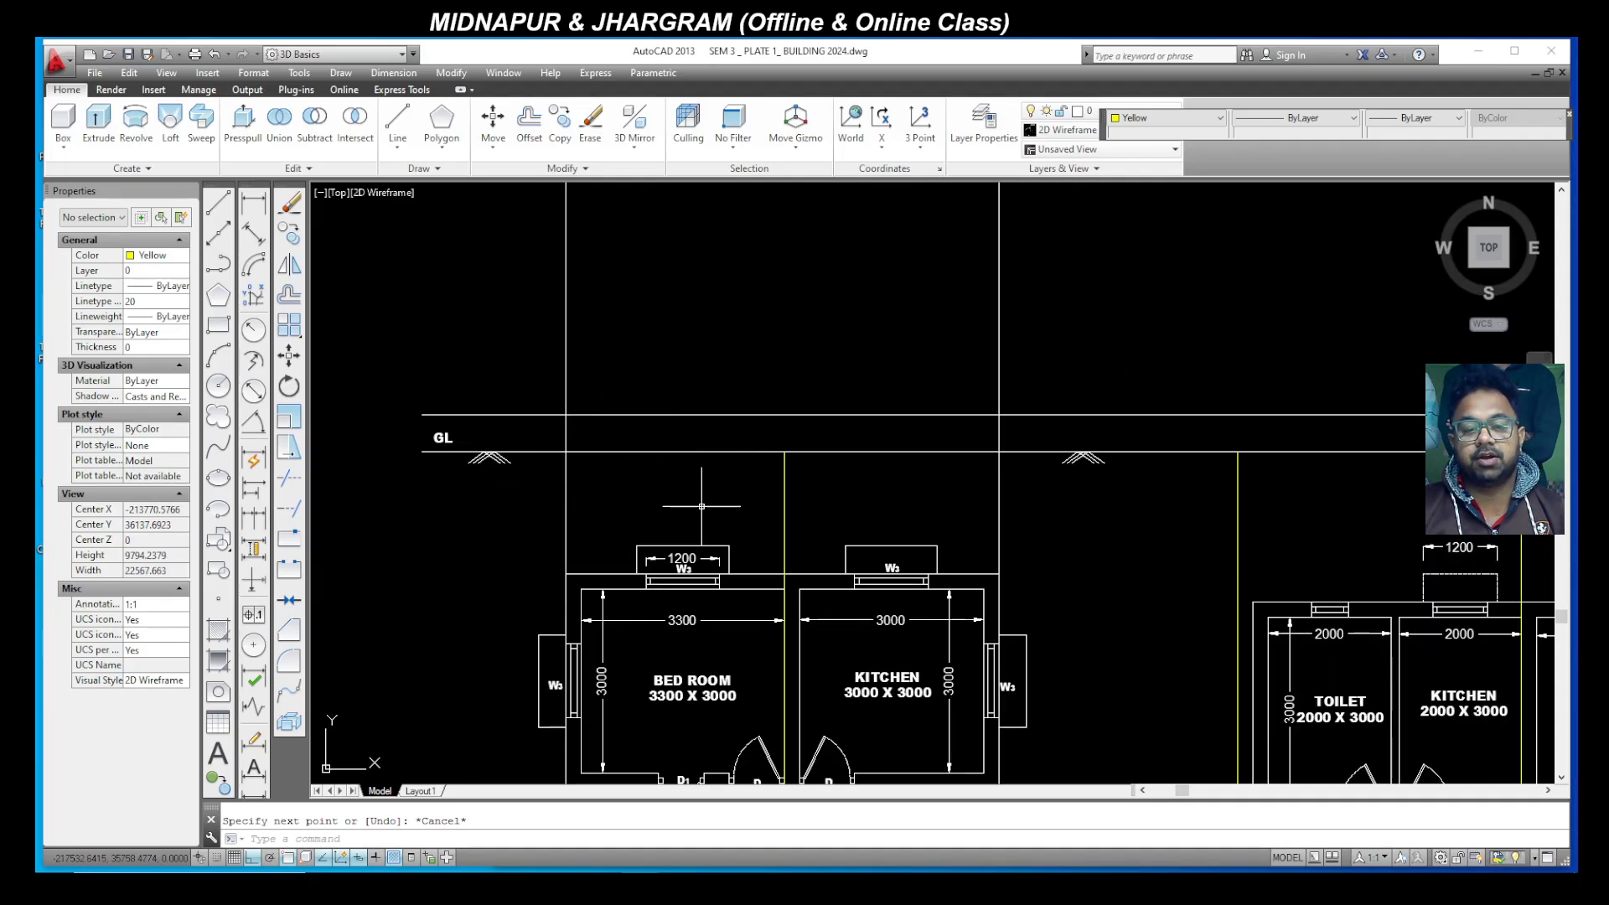
pyautogui.scroll(-2, 687, 503)
pyautogui.scroll(2, 624, 440)
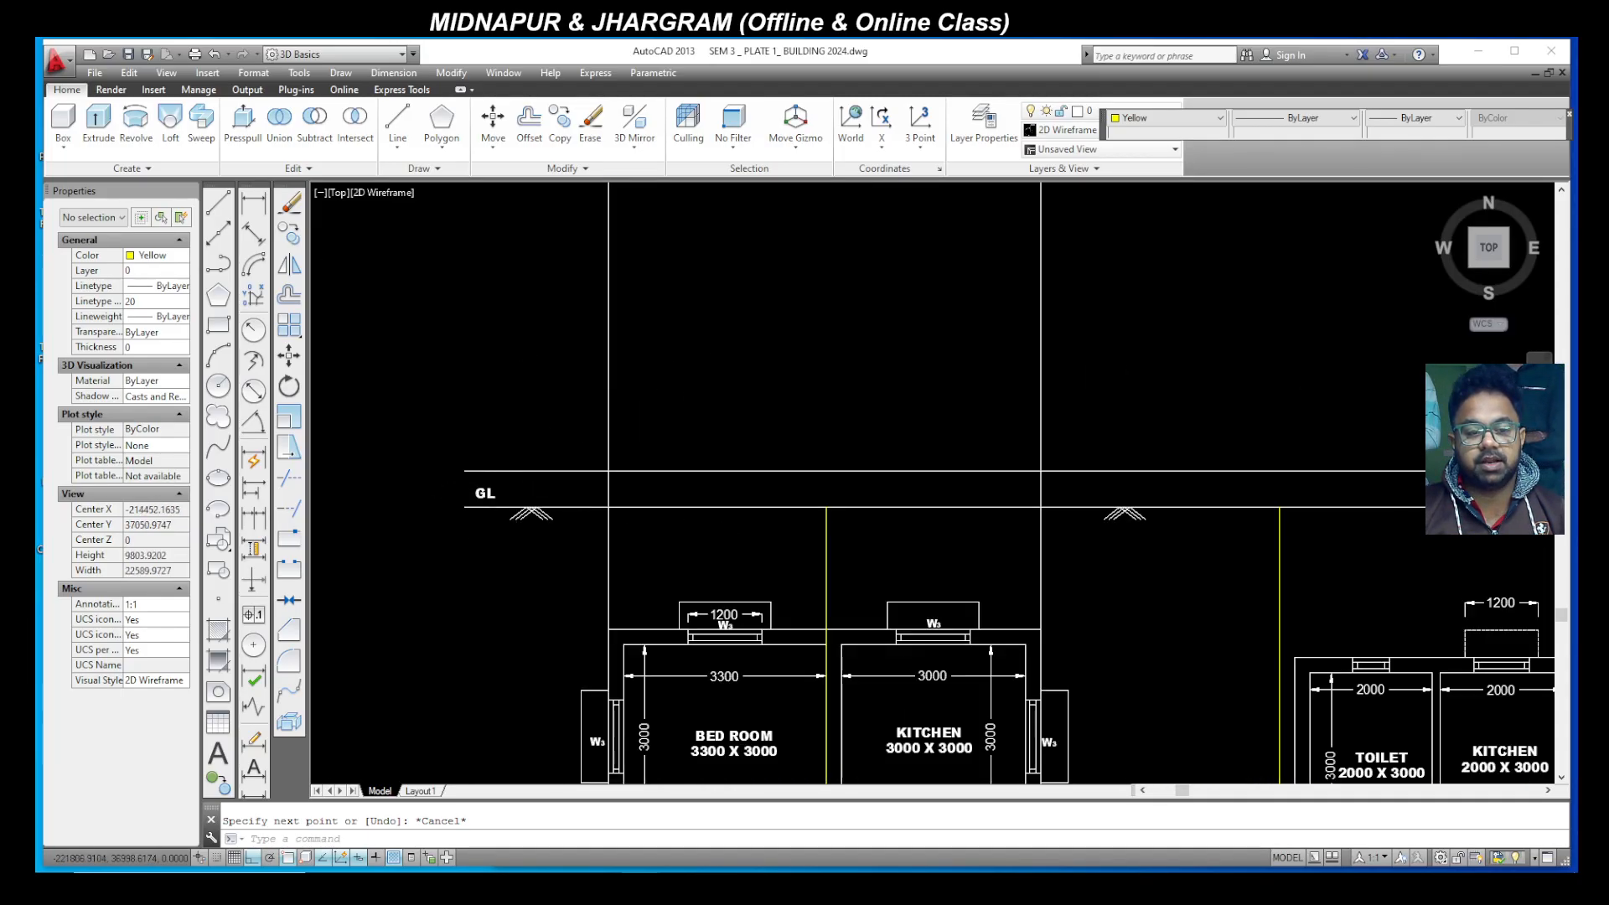
pyautogui.scroll(4, 482, 486)
pyautogui.click(521, 519)
pyautogui.click(441, 478)
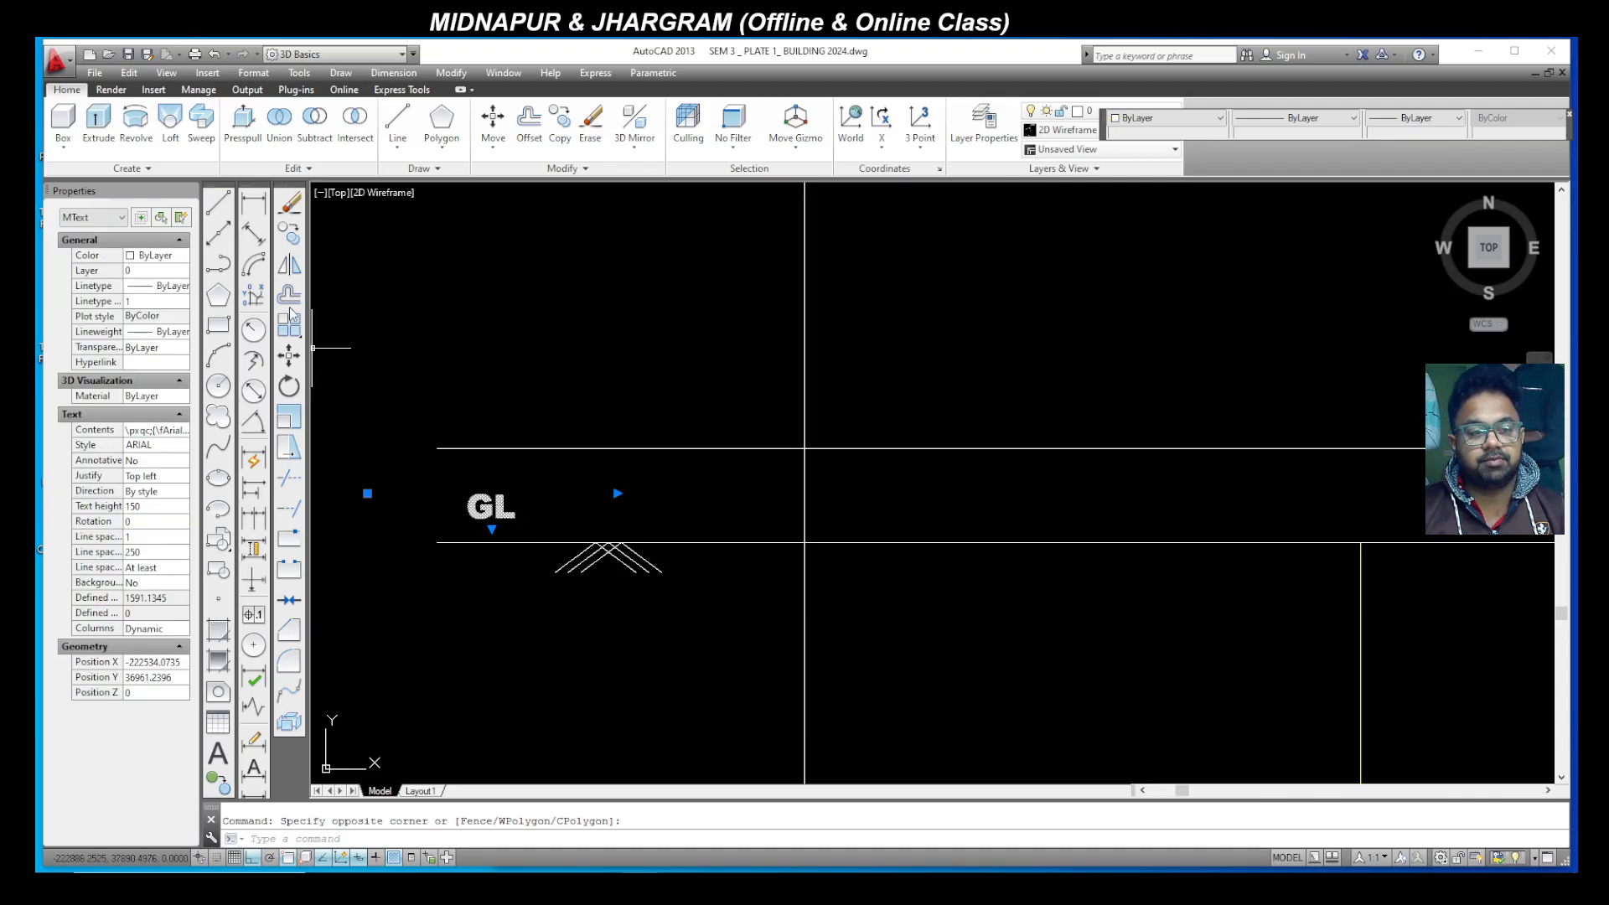
pyautogui.click(290, 233)
pyautogui.click(486, 508)
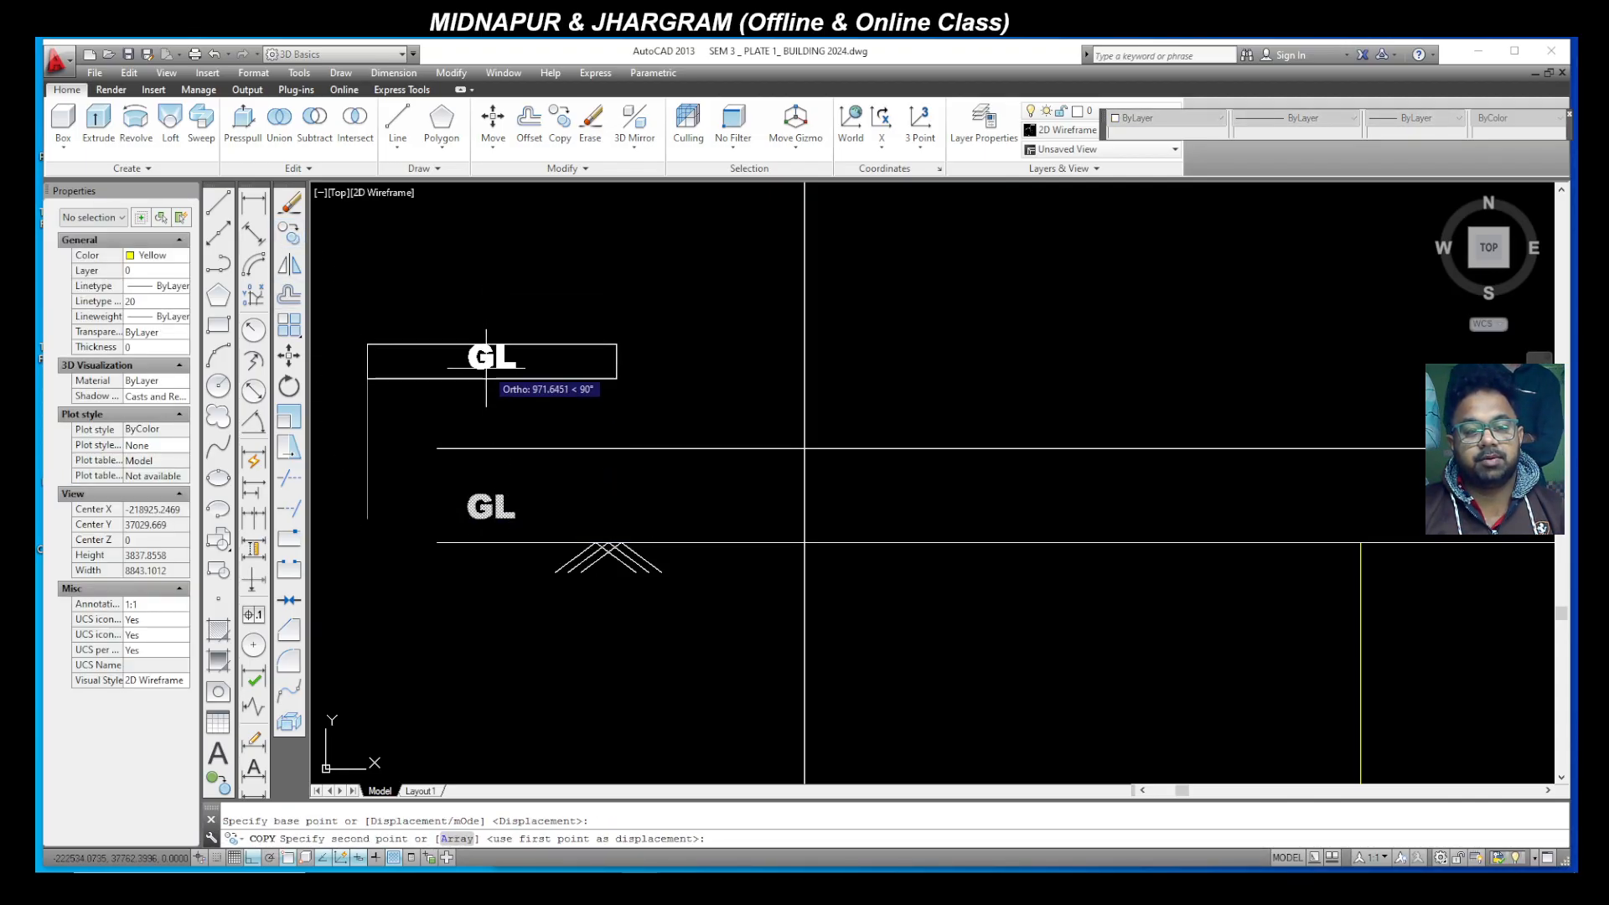
pyautogui.click(252, 857)
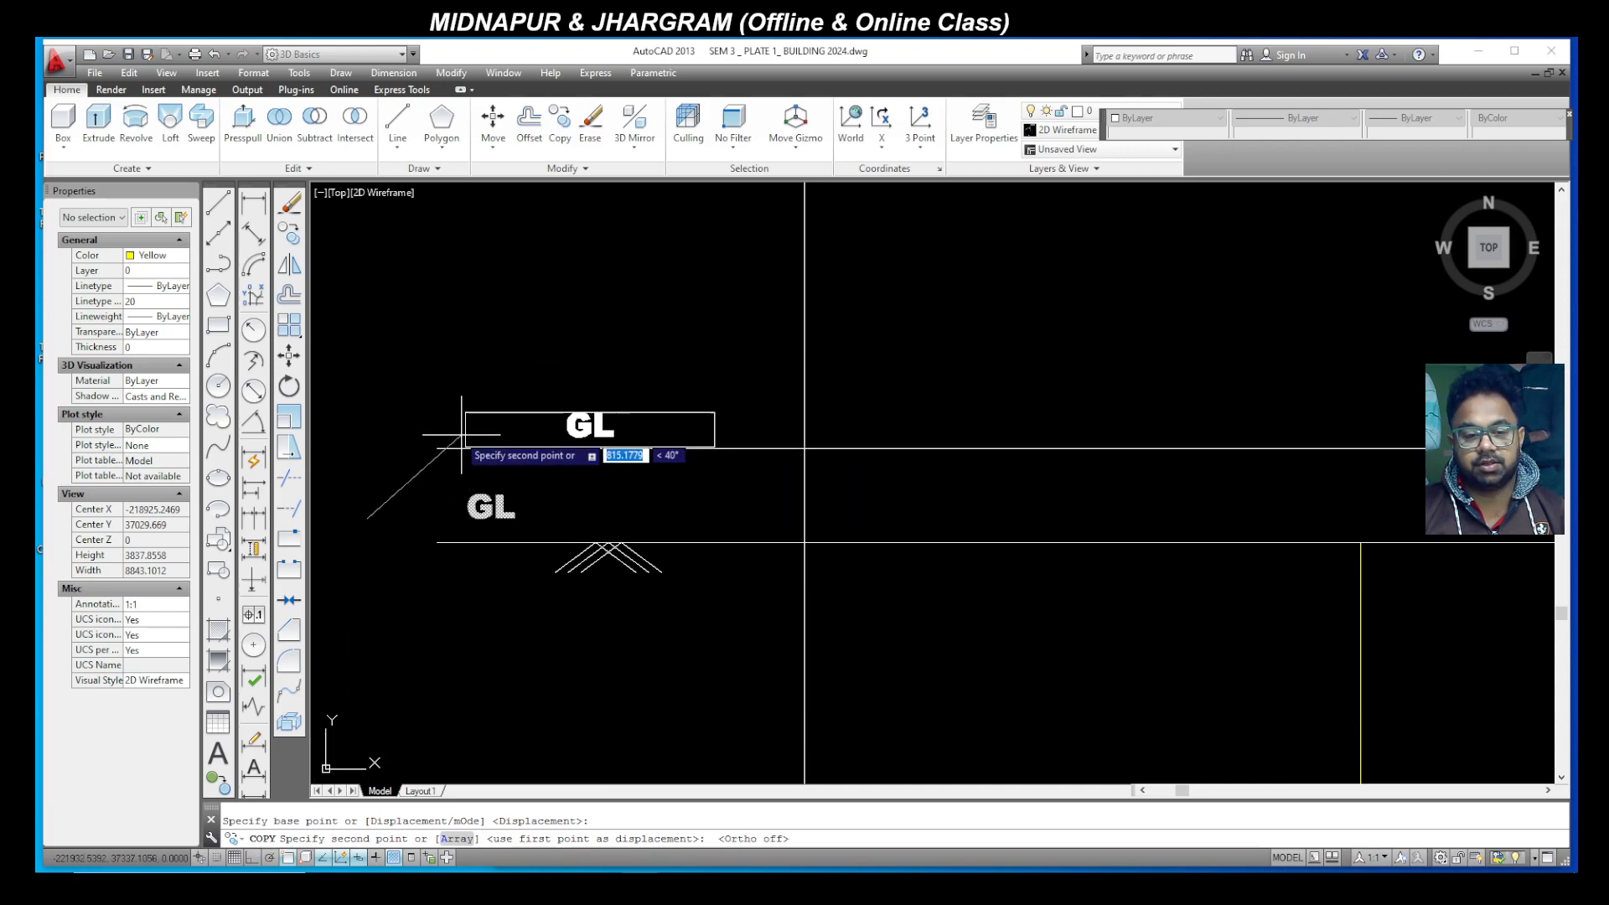
pyautogui.click(389, 436)
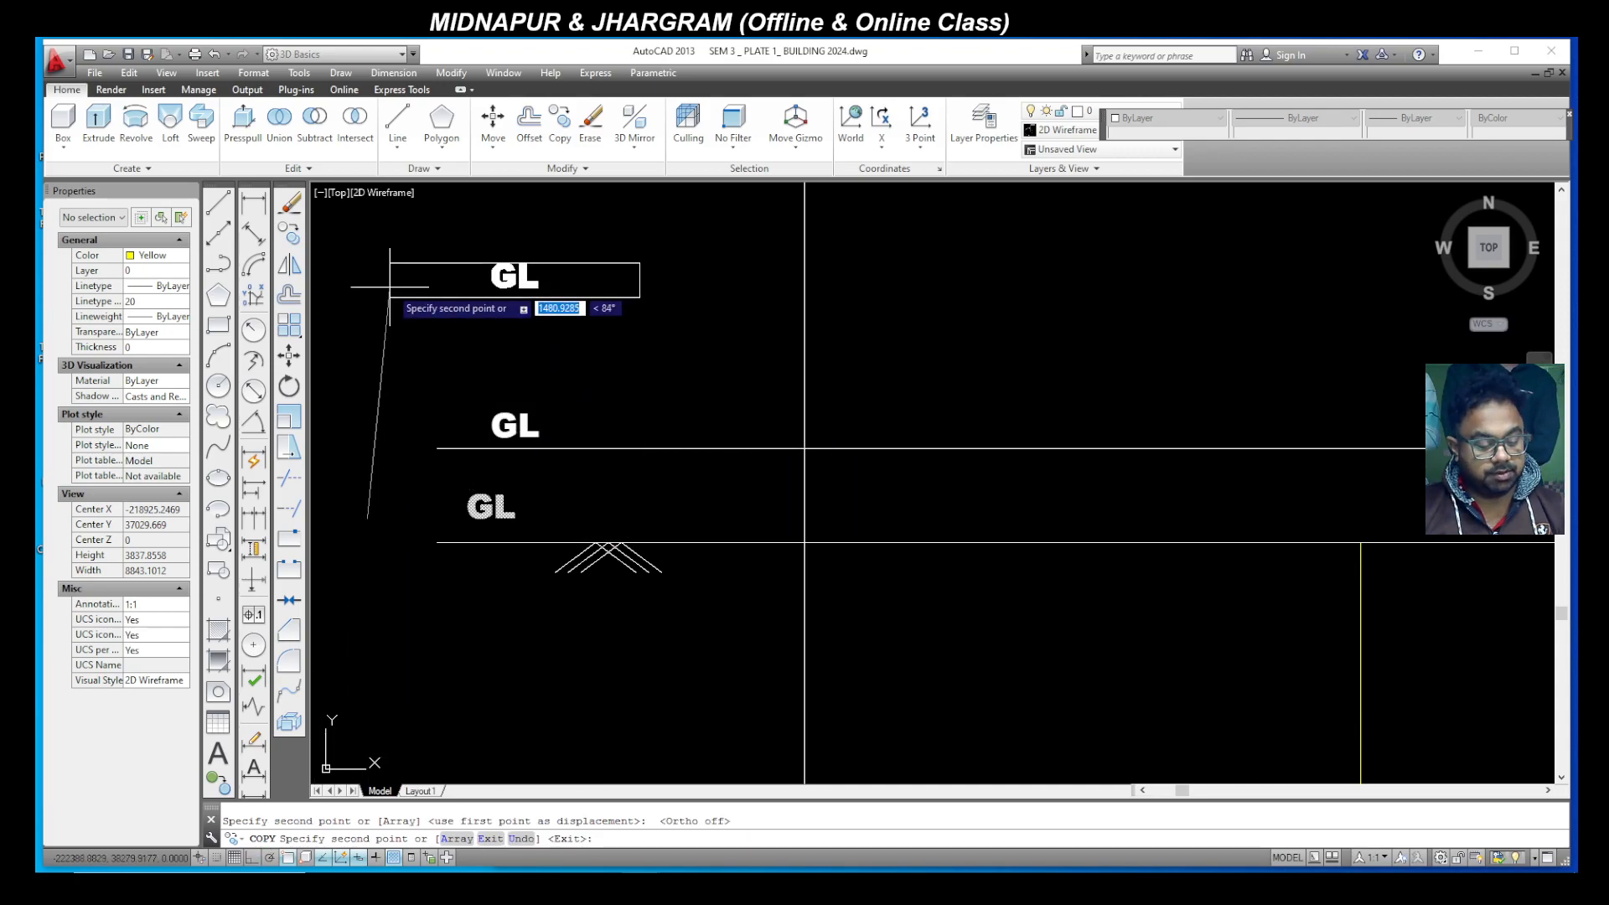
pyautogui.press('Escape')
# Step: Edit the copied label above the plinth line to read PL
pyautogui.doubleClick(515, 424)
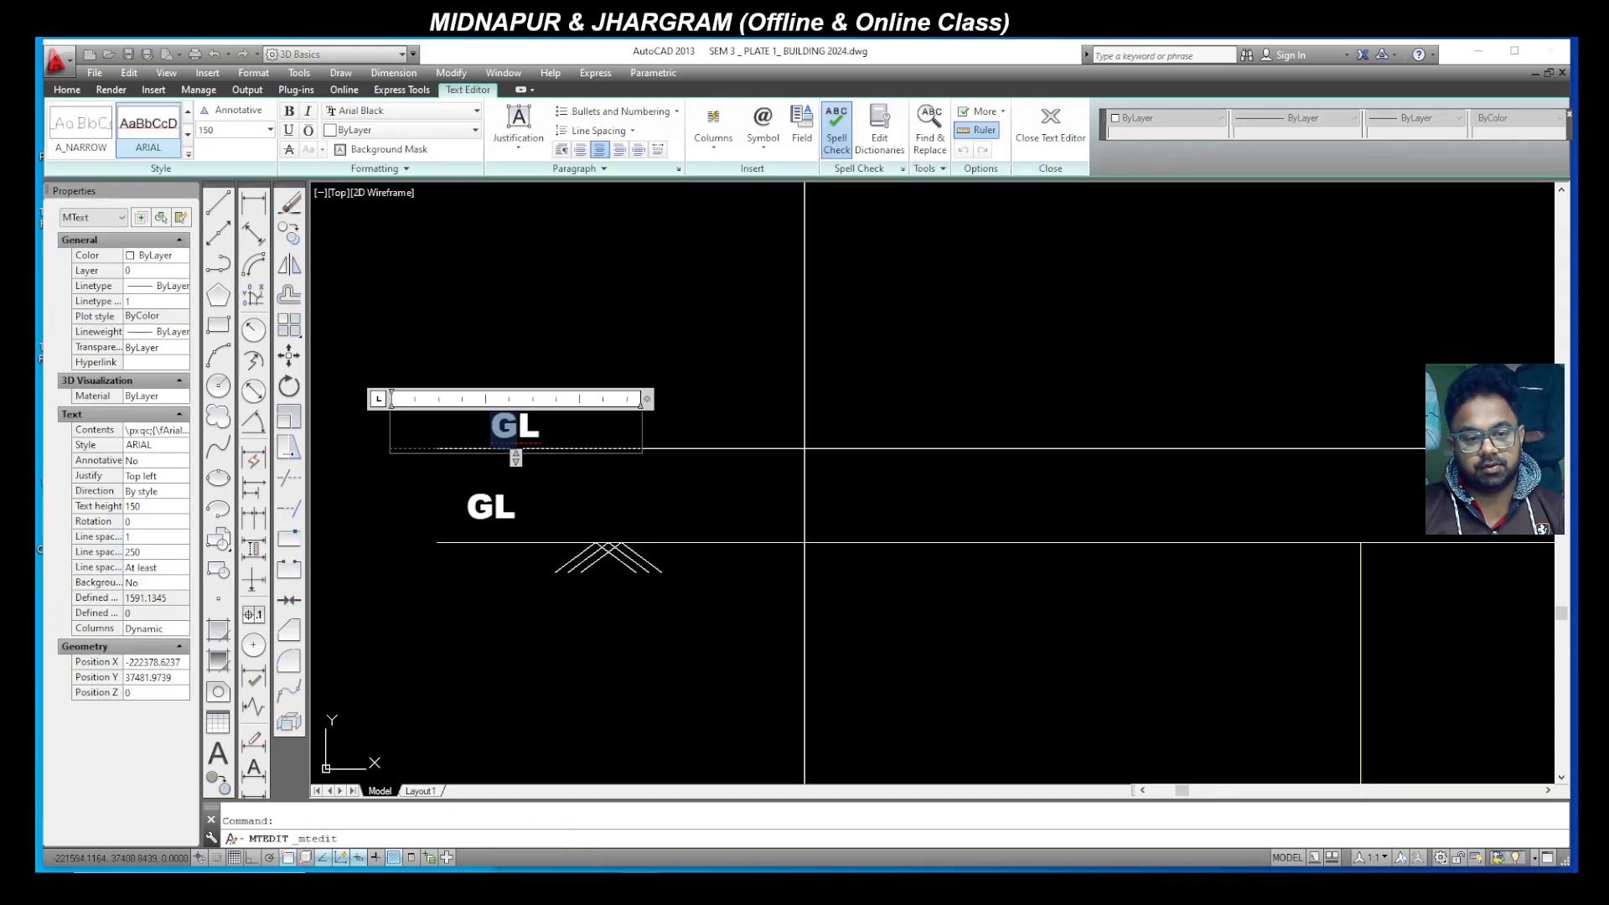
pyautogui.write('P')
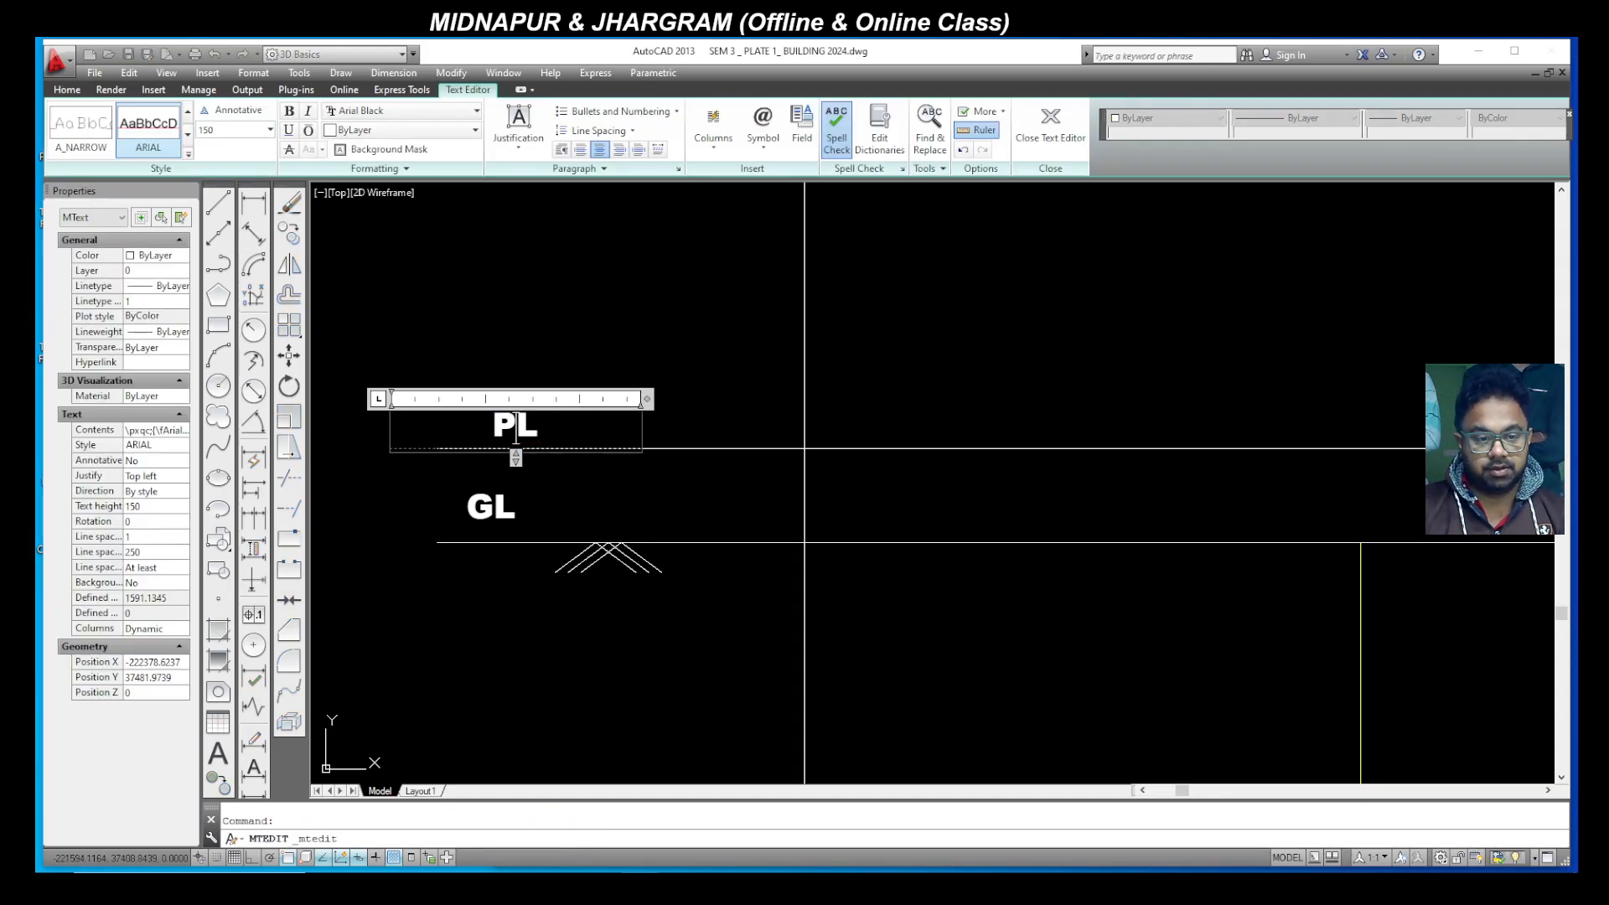
pyautogui.click(654, 393)
pyautogui.scroll(-4, 639, 485)
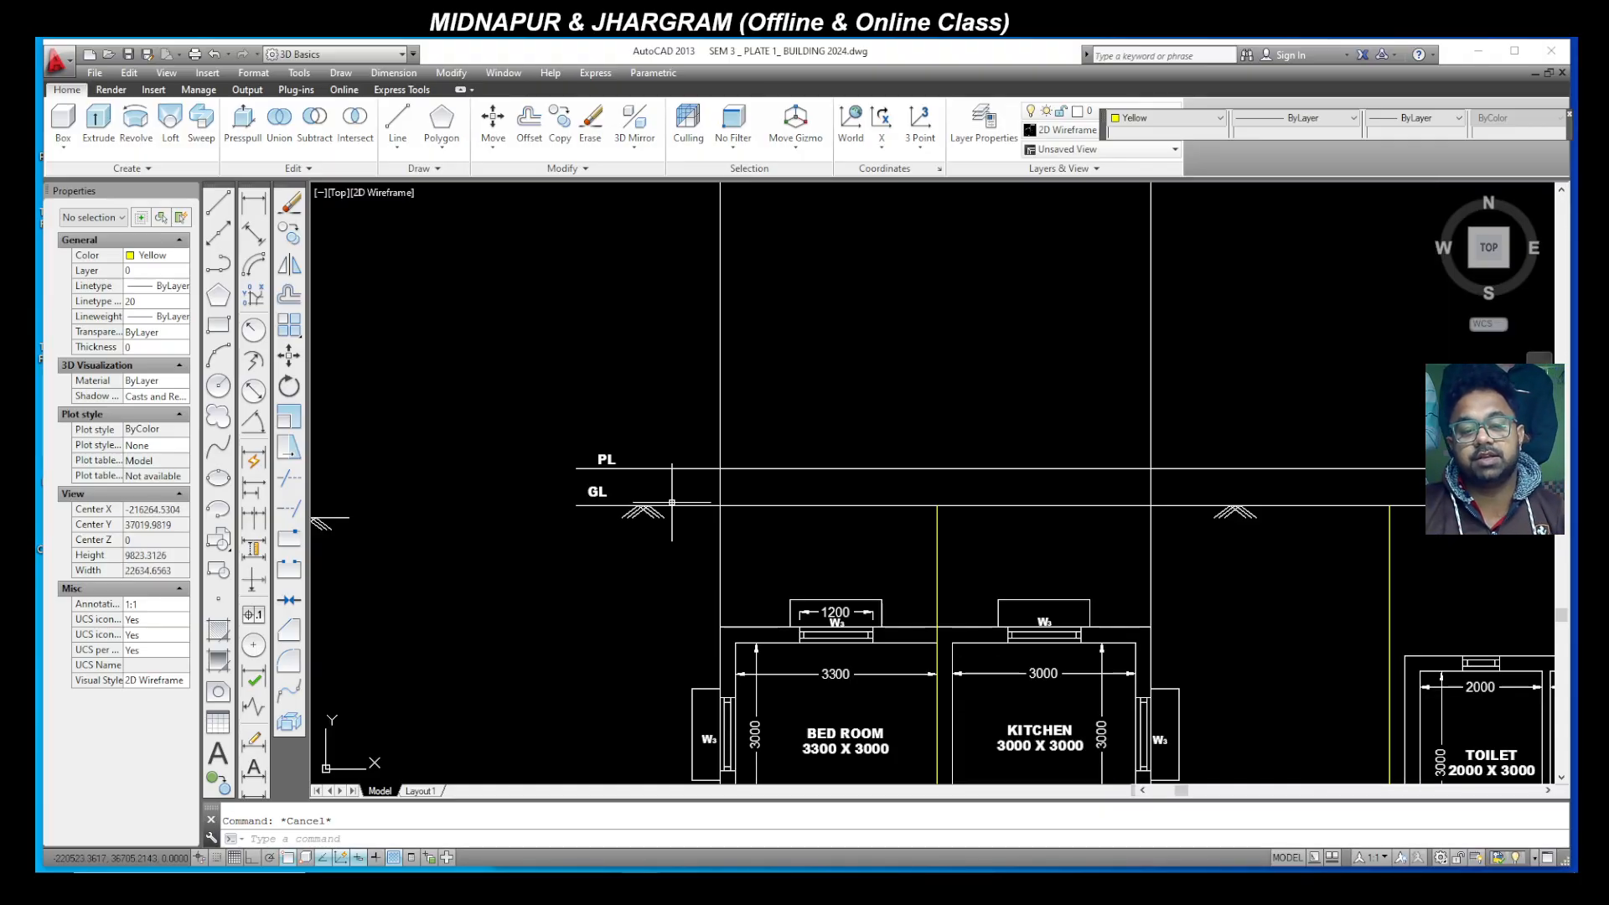
# Step: Examine the level notes and the door heights in the door and window schedule
pyautogui.scroll(-2, 746, 506)
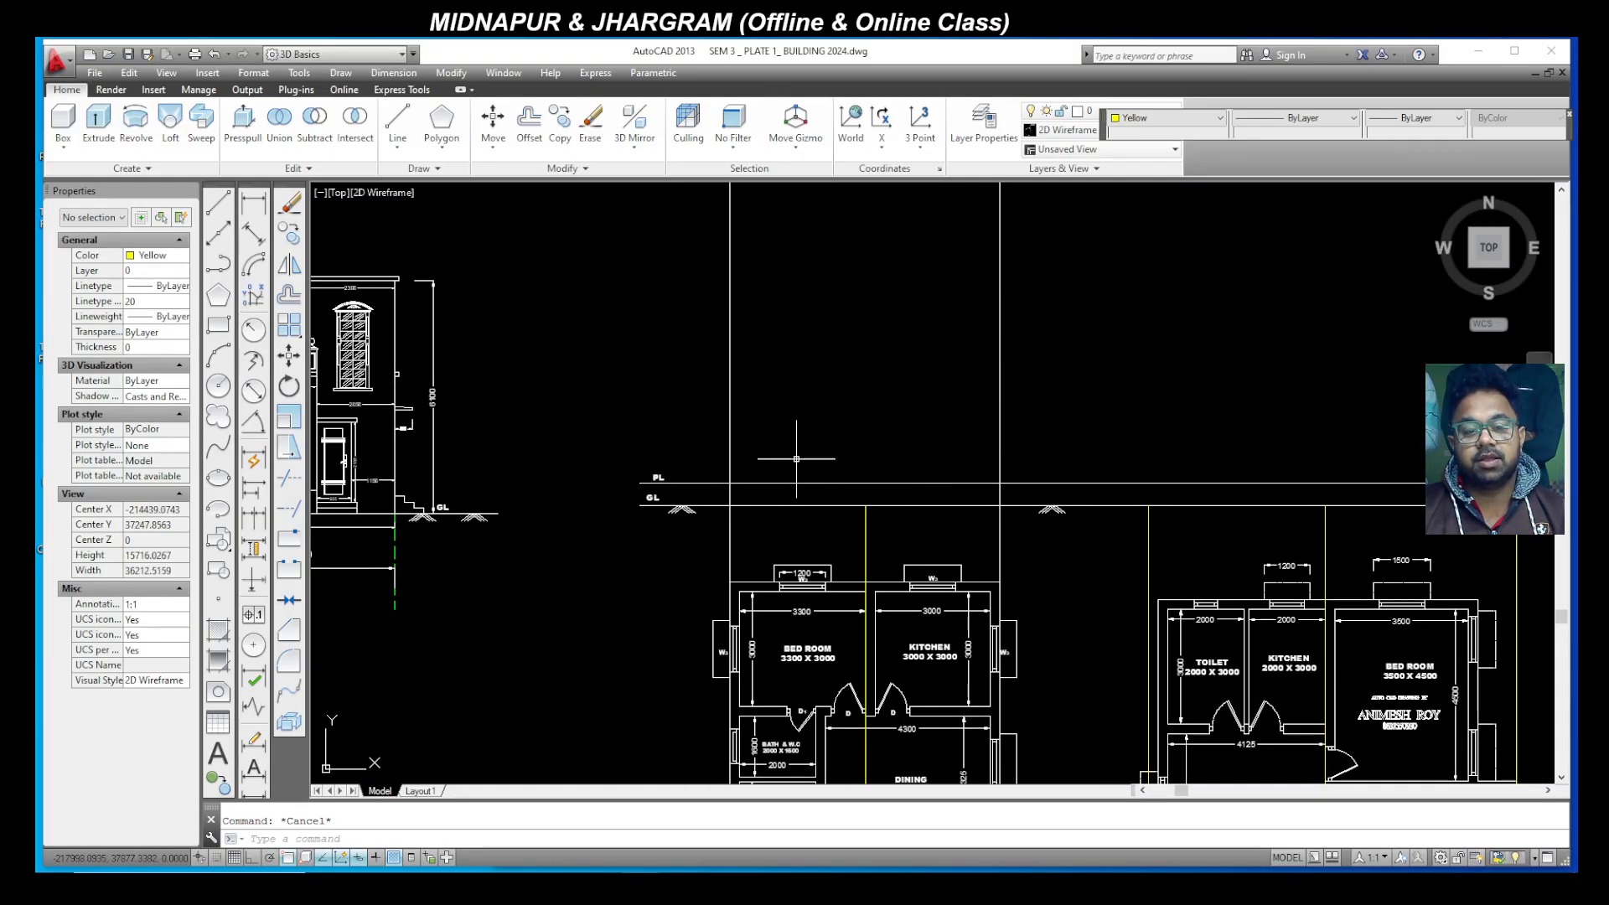
pyautogui.scroll(4, 766, 463)
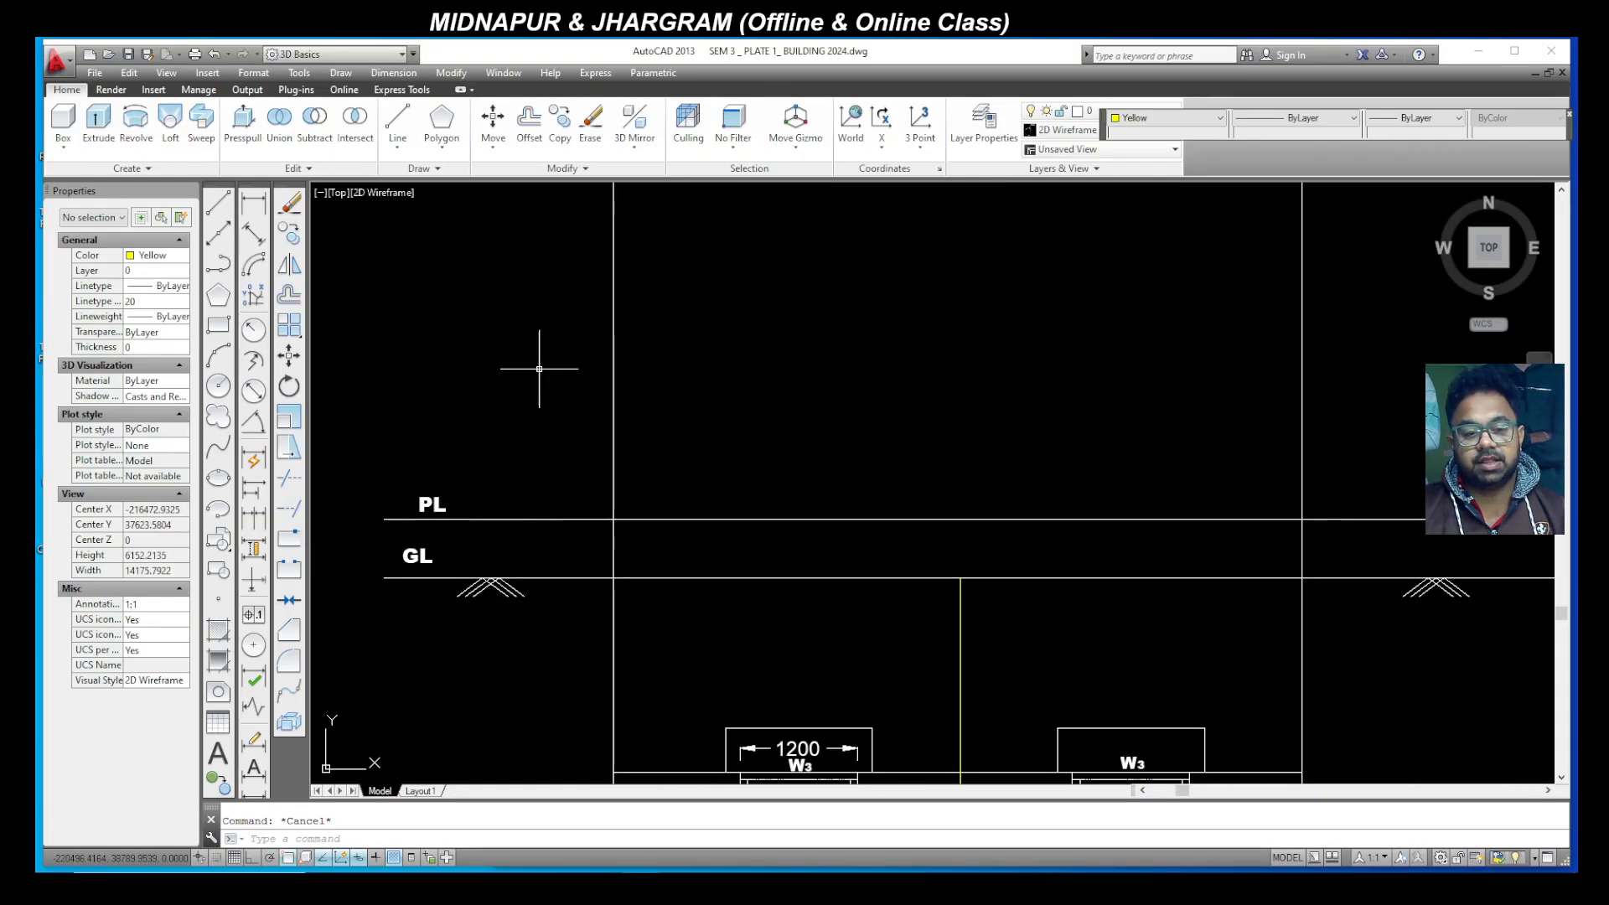
pyautogui.scroll(-4, 497, 488)
pyautogui.scroll(-4, 496, 488)
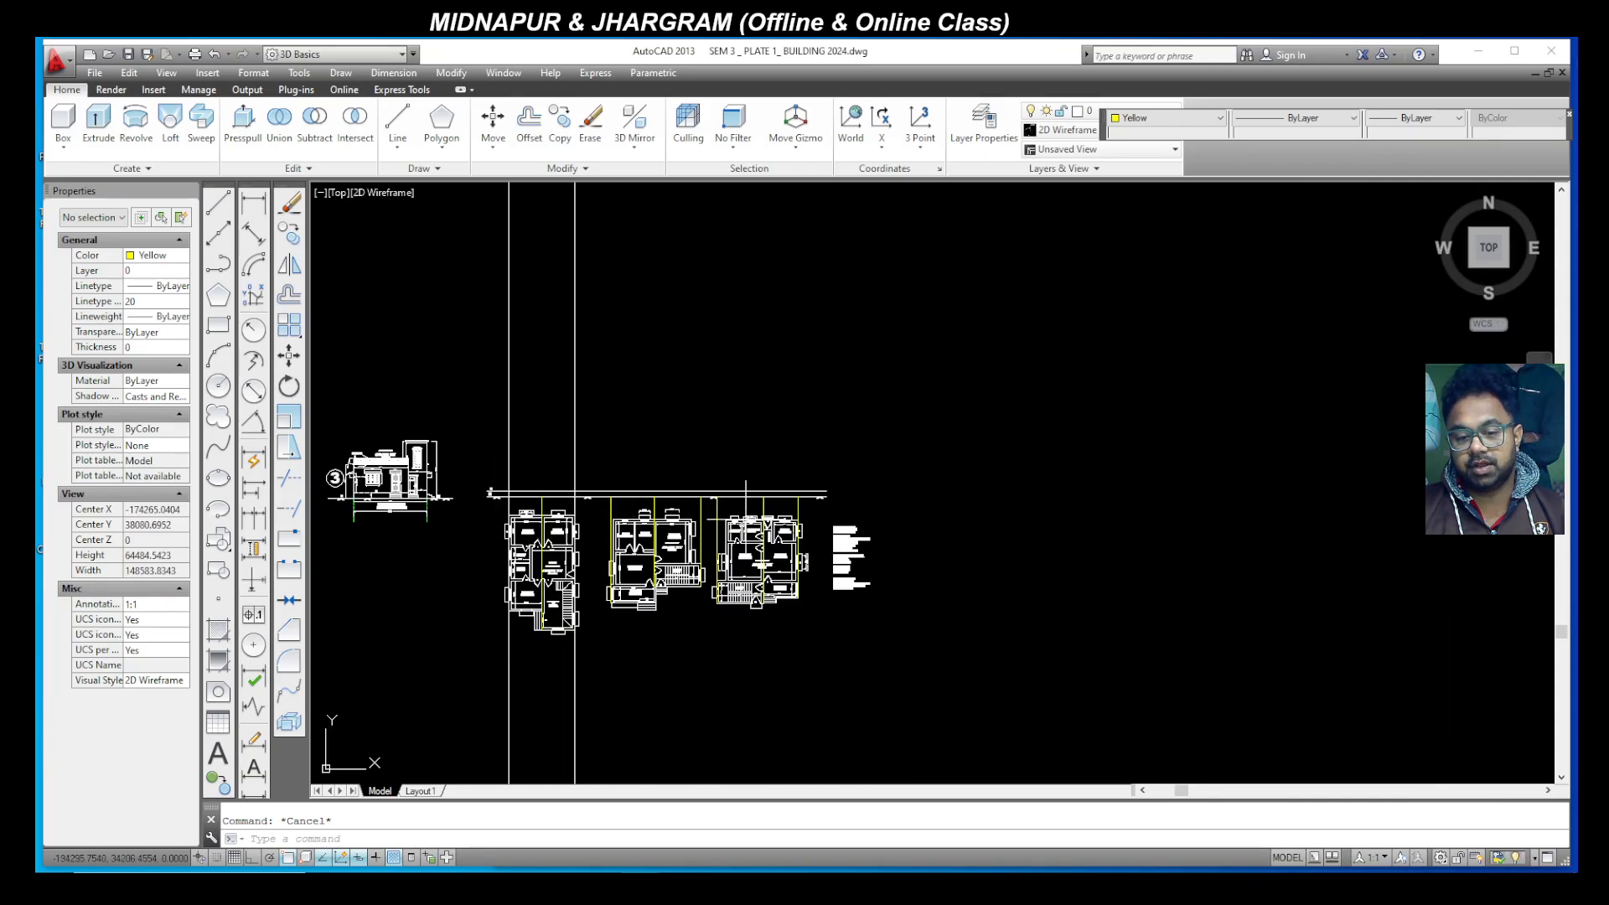
pyautogui.scroll(8, 871, 561)
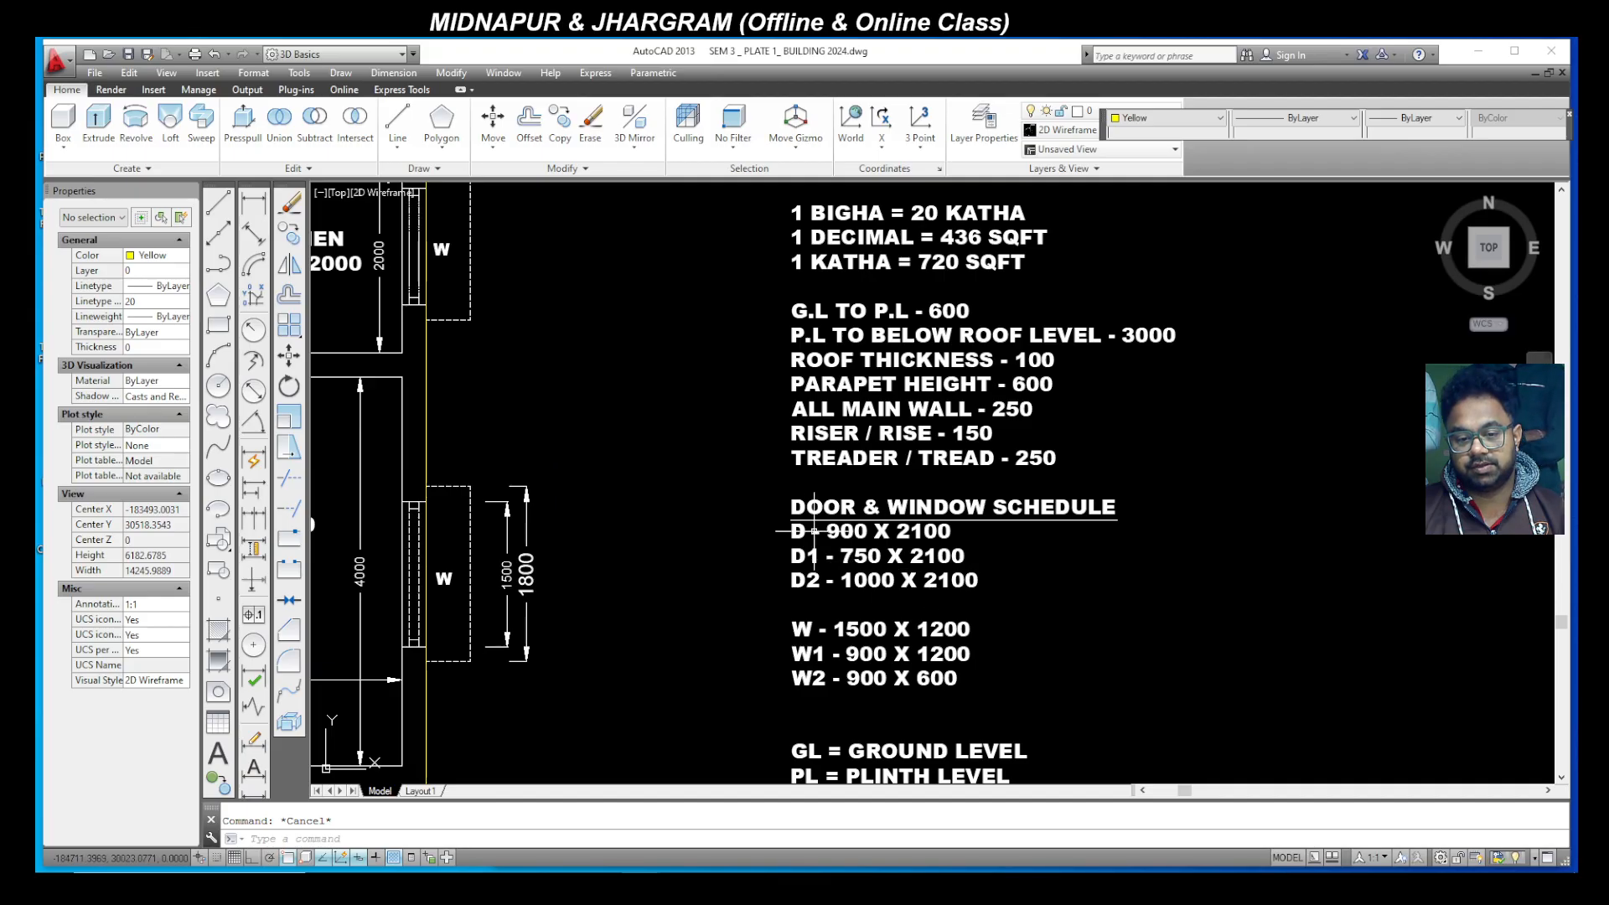
pyautogui.scroll(4, 859, 532)
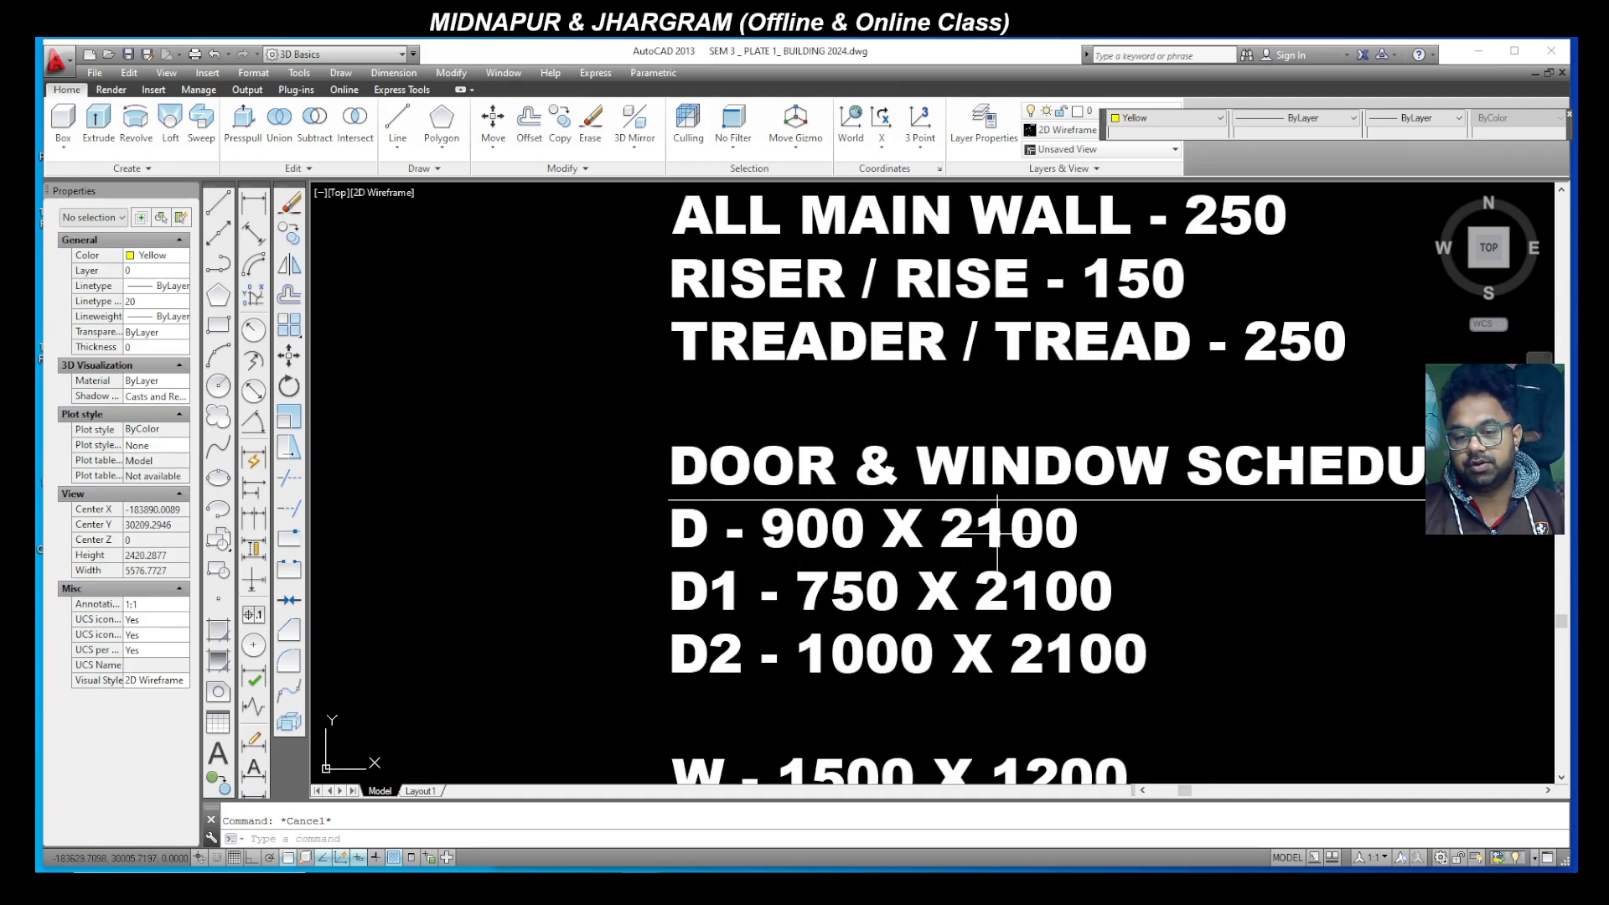
pyautogui.scroll(-6, 789, 475)
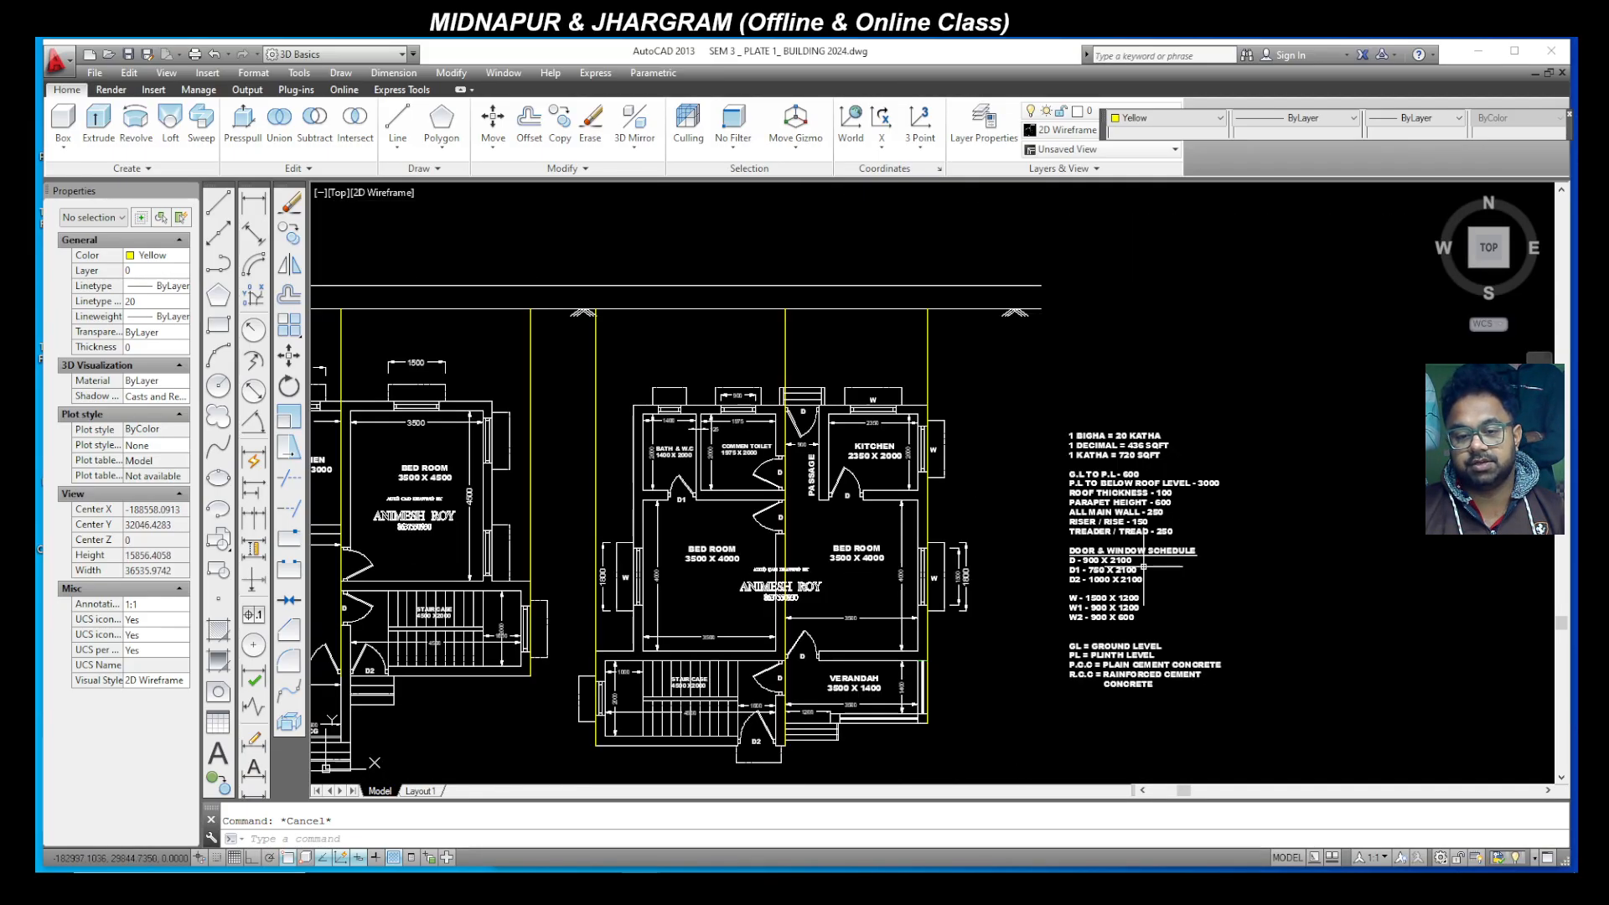
pyautogui.scroll(3, 666, 476)
pyautogui.scroll(-2, 666, 477)
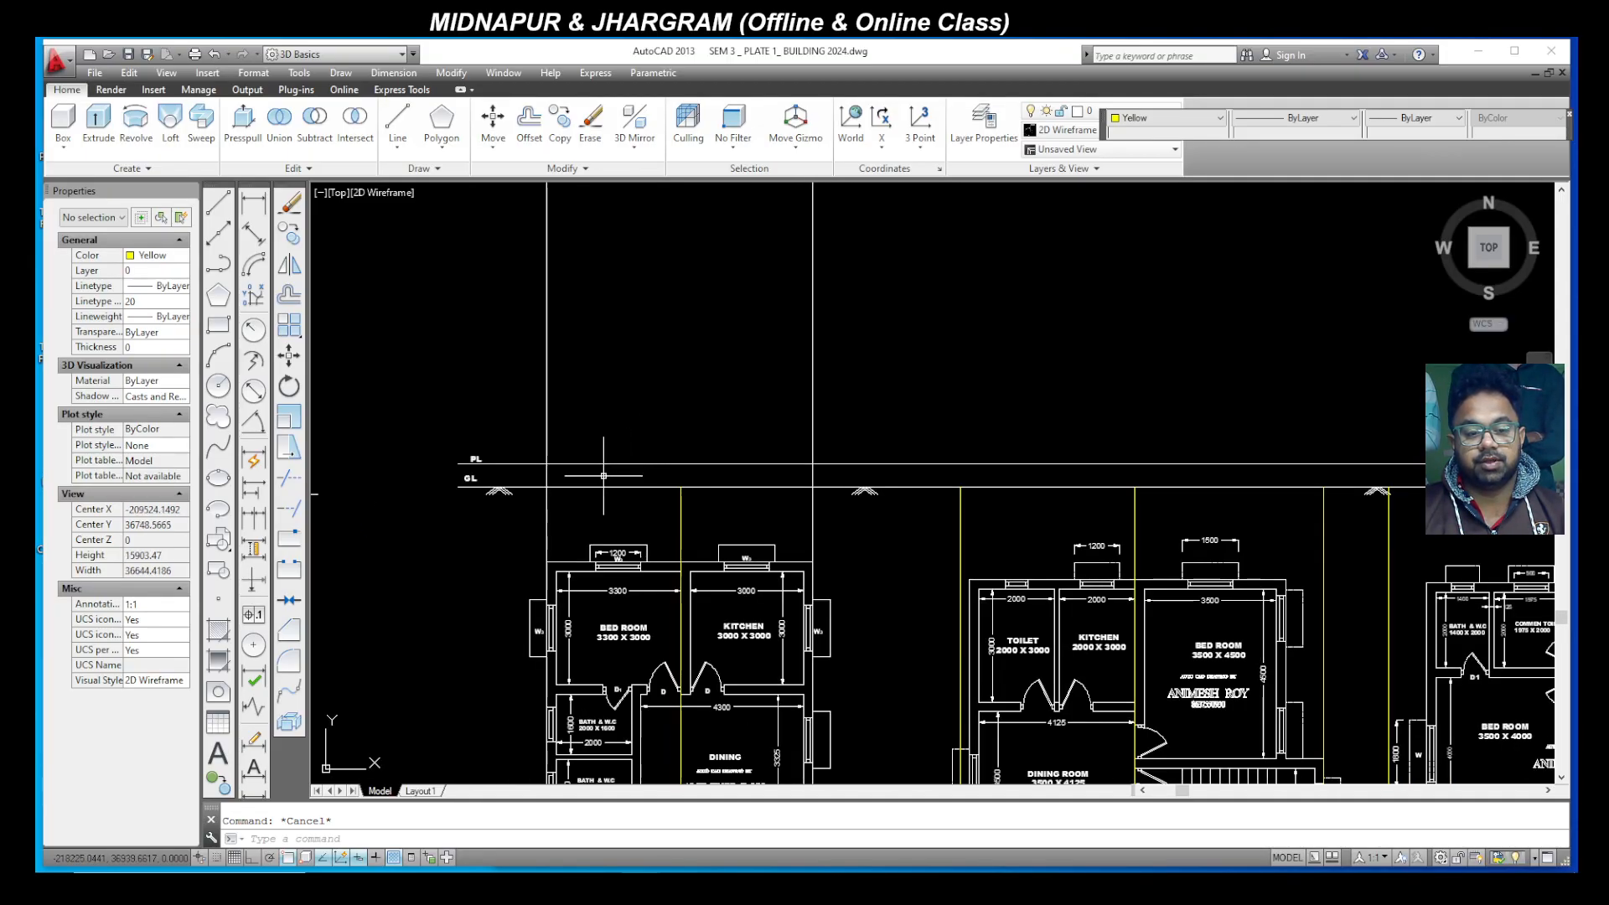
# Step: Offset the plinth line 2100 upward across all three plans
pyautogui.click(289, 294)
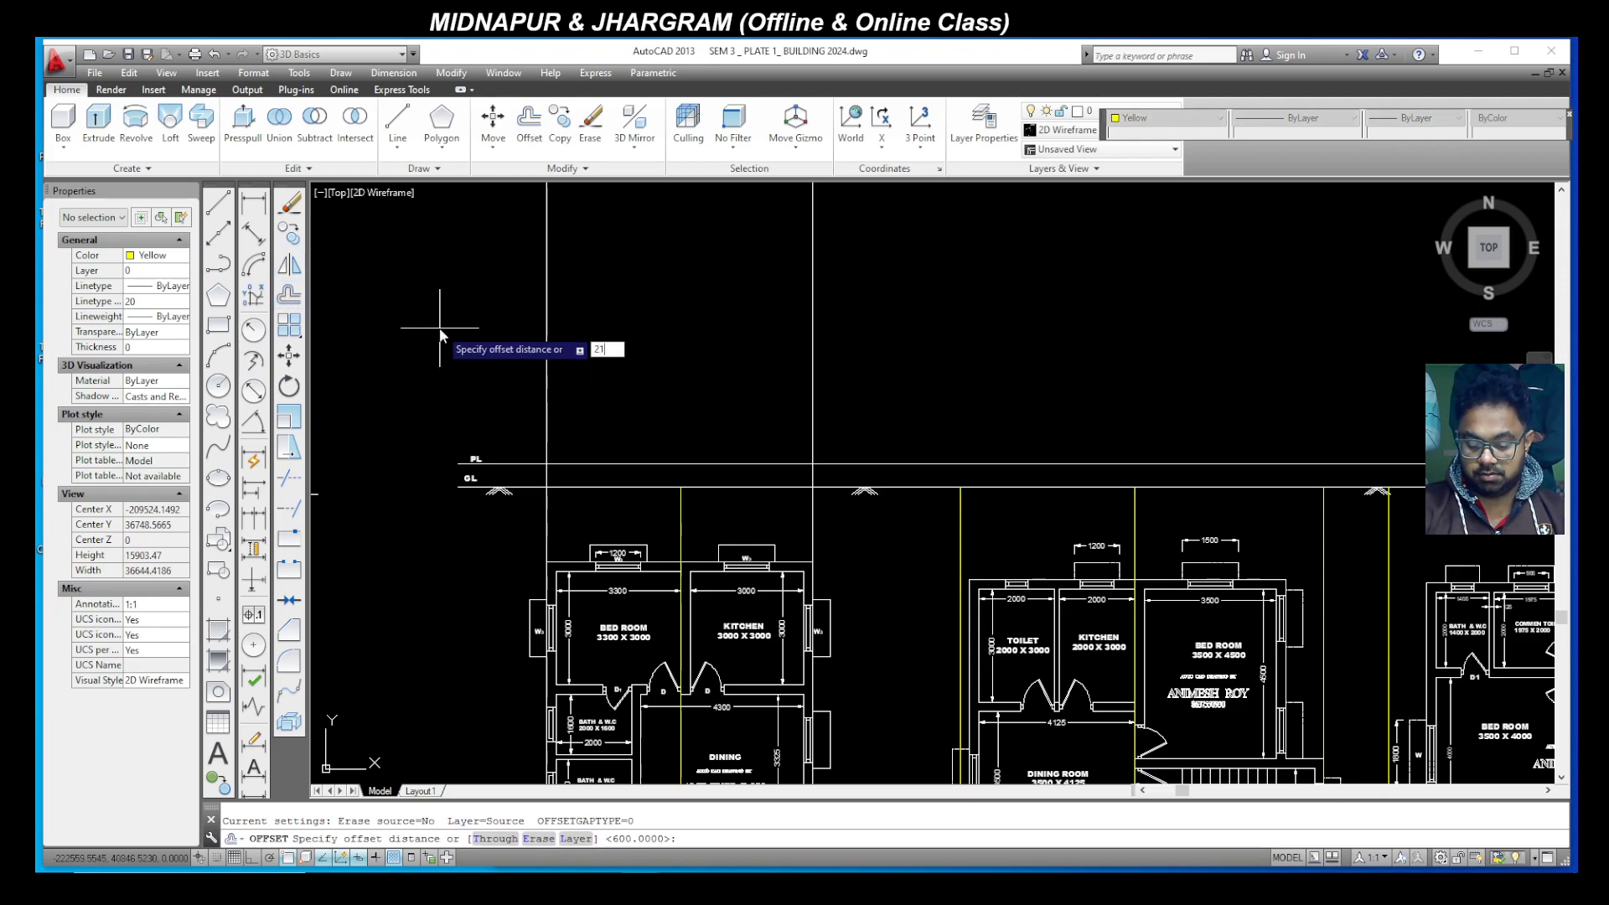
pyautogui.press('Return')
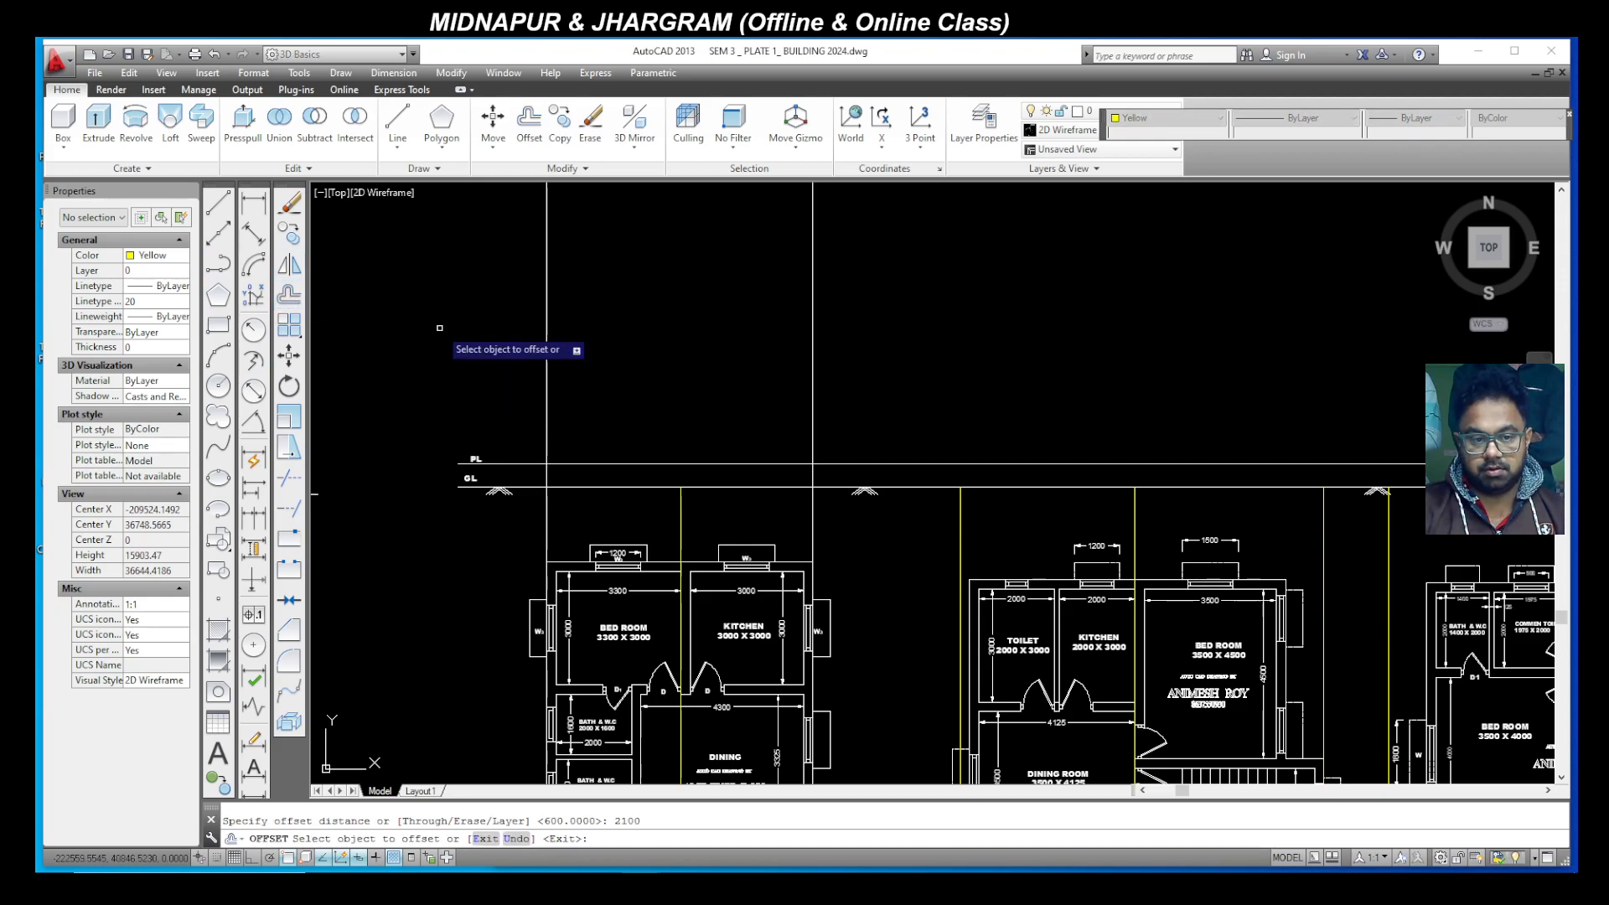
pyautogui.click(570, 464)
pyautogui.click(503, 389)
pyautogui.scroll(-2, 496, 396)
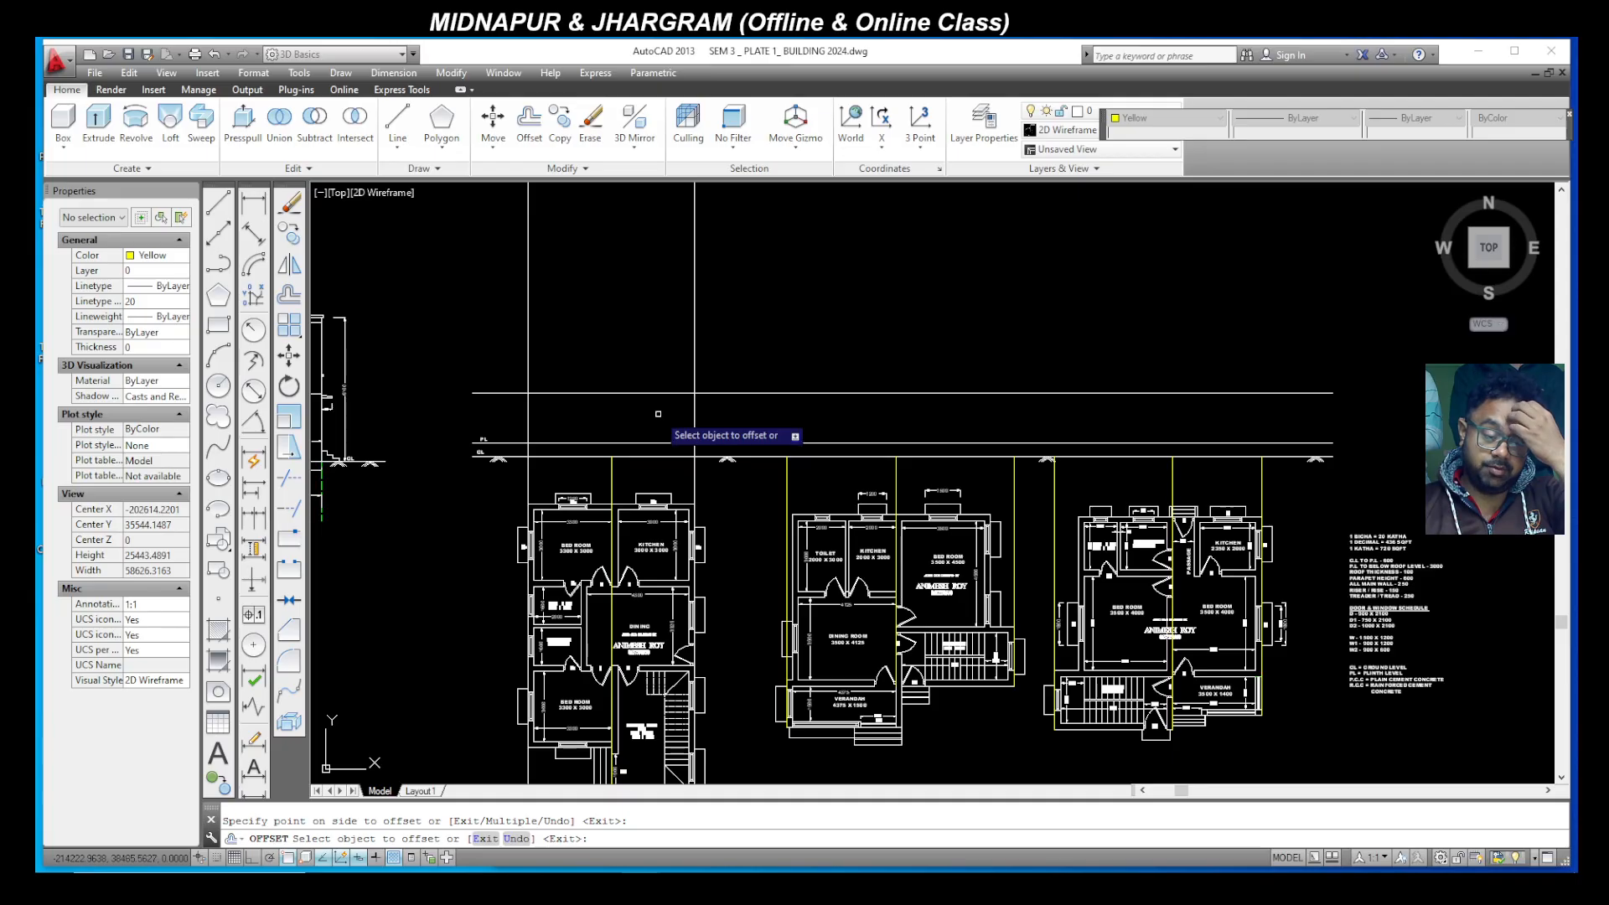
pyautogui.press('Escape')
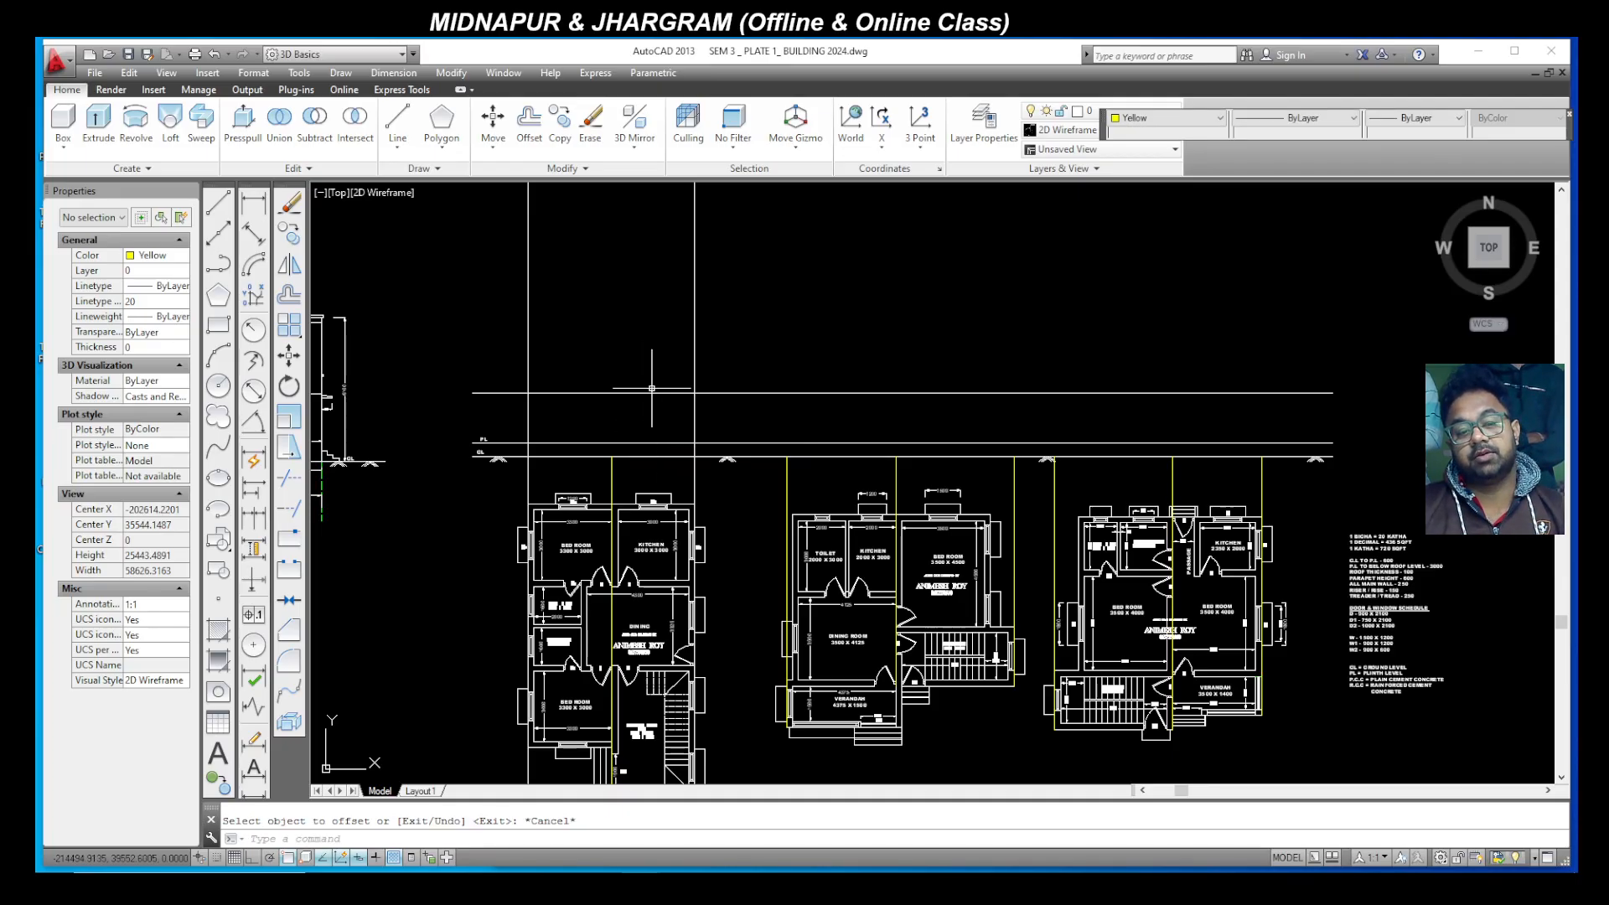
# Step: Check the plinth-to-roof height in the level notes and offset the plinth line 3000 upward
pyautogui.scroll(6, 1460, 586)
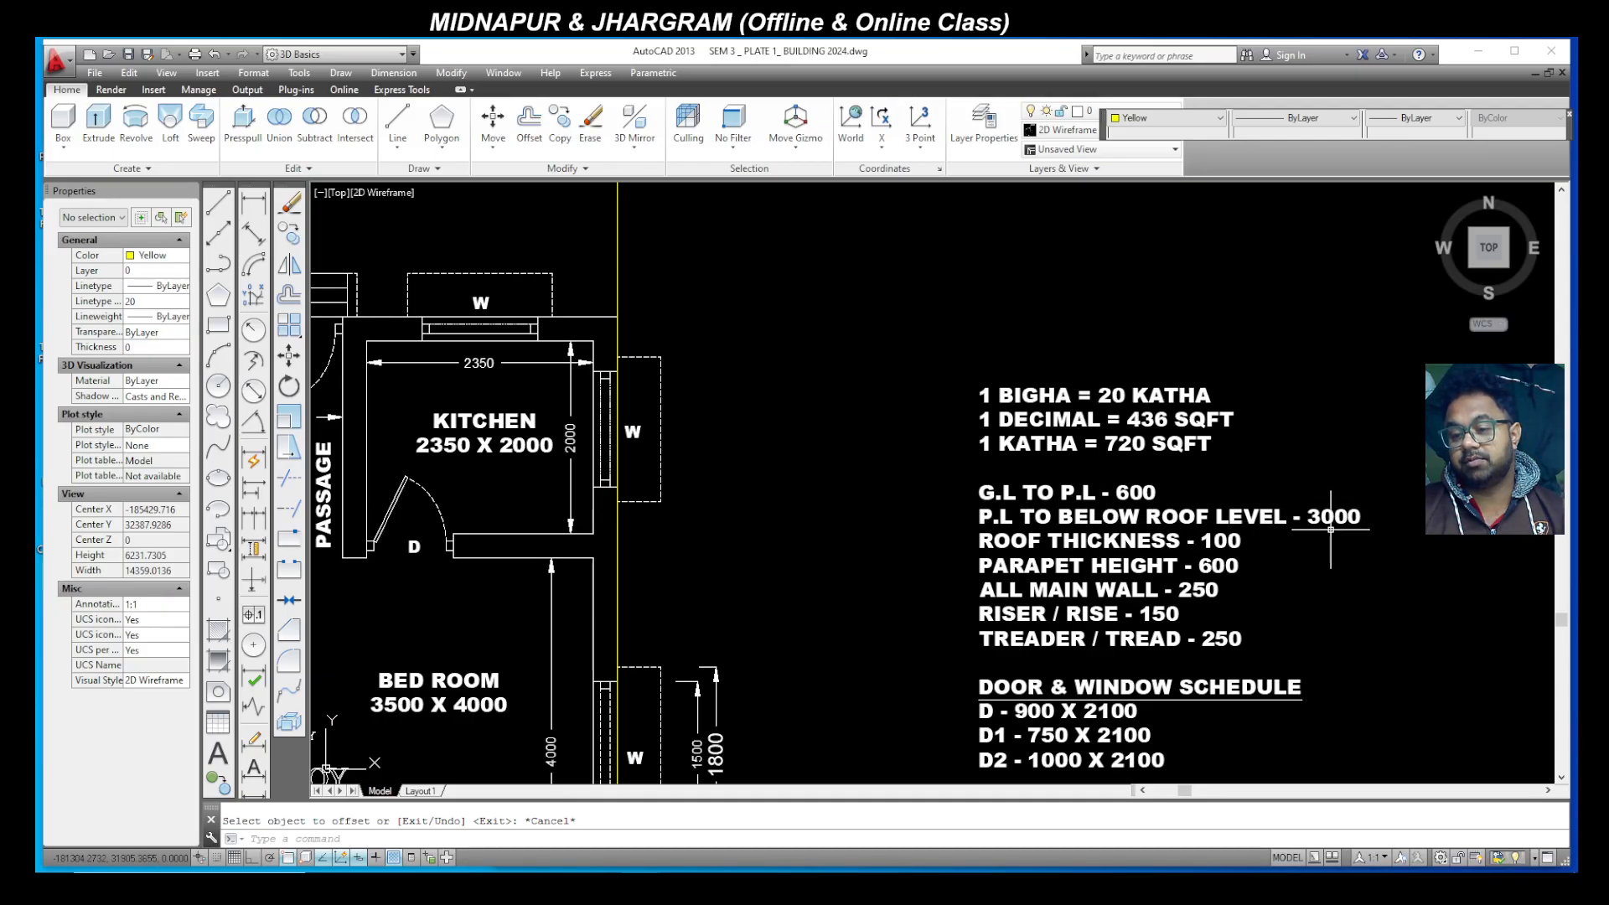
pyautogui.scroll(-2, 1405, 548)
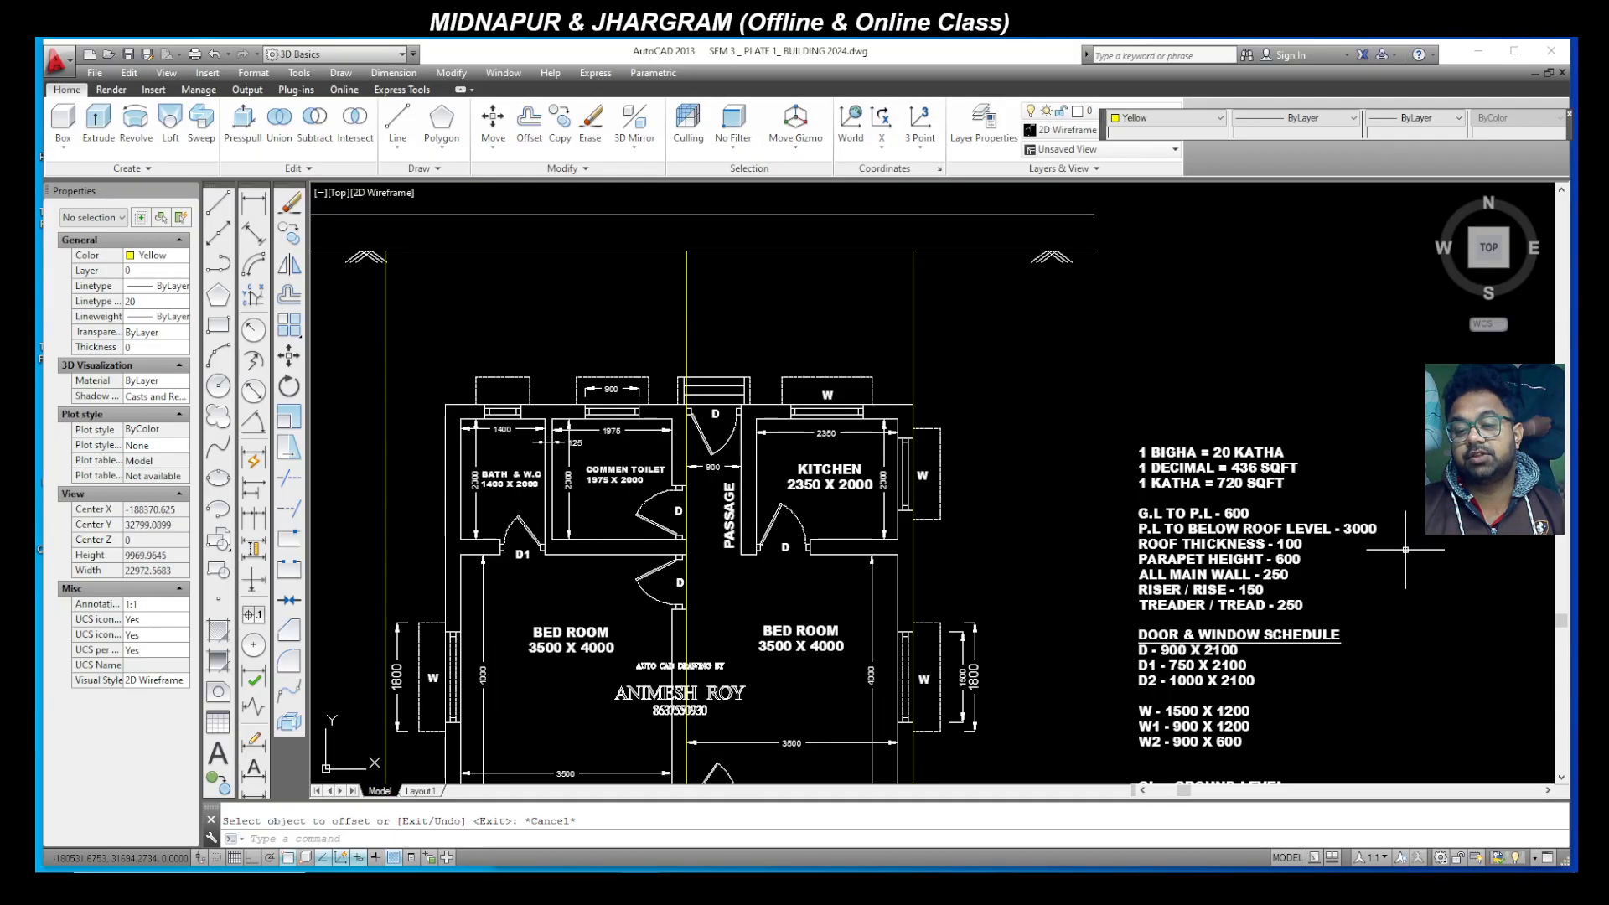
pyautogui.scroll(-4, 1368, 533)
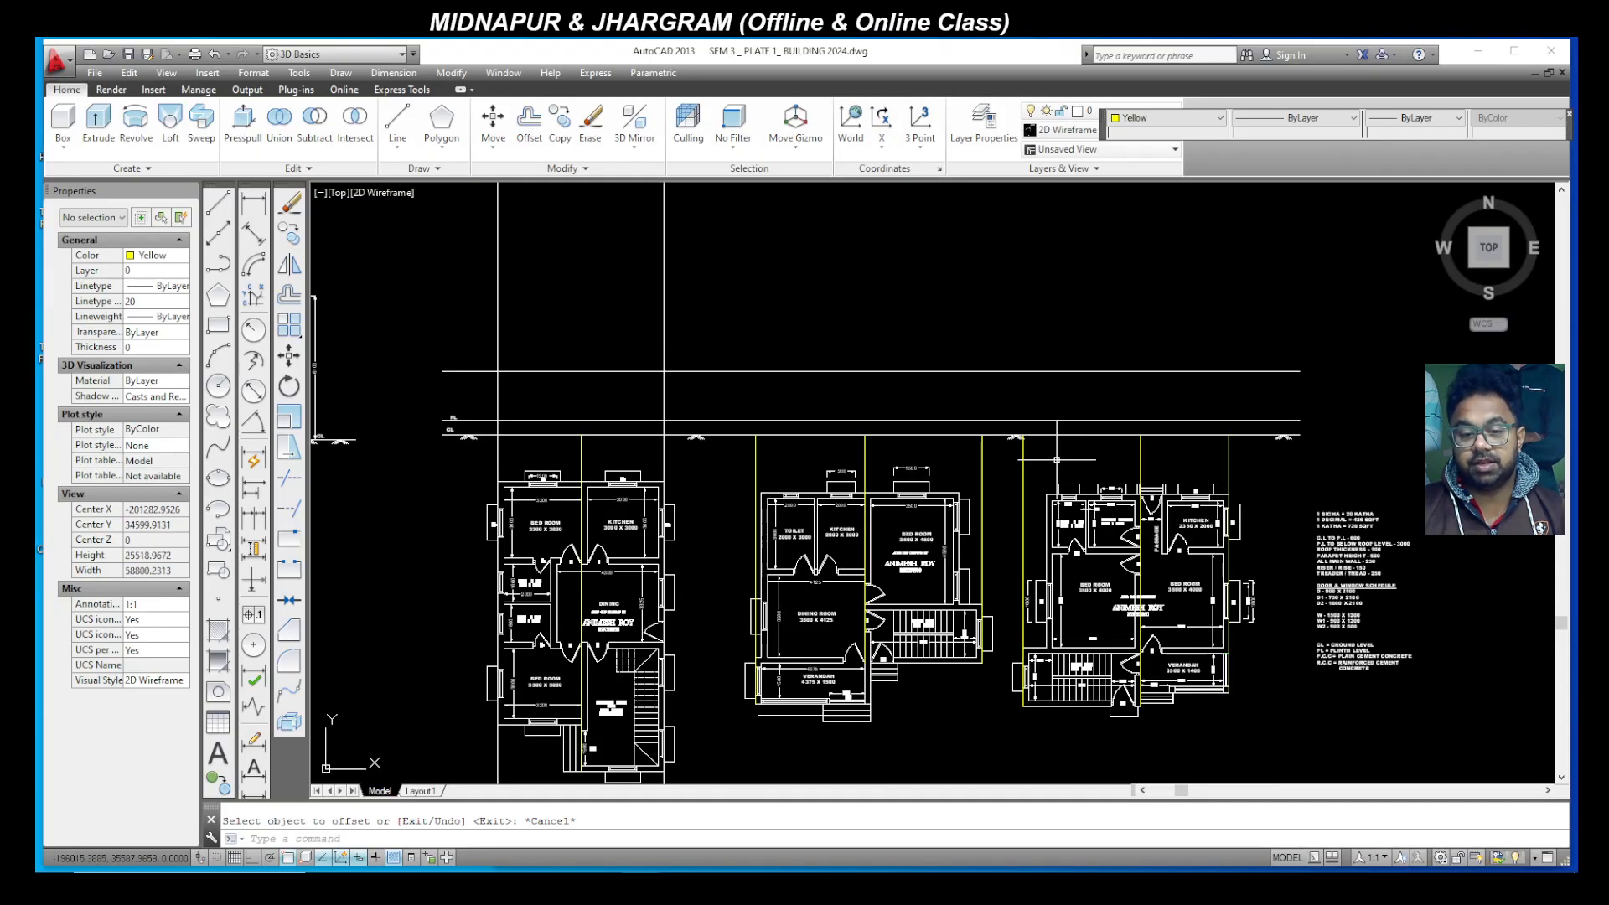
pyautogui.scroll(3, 470, 442)
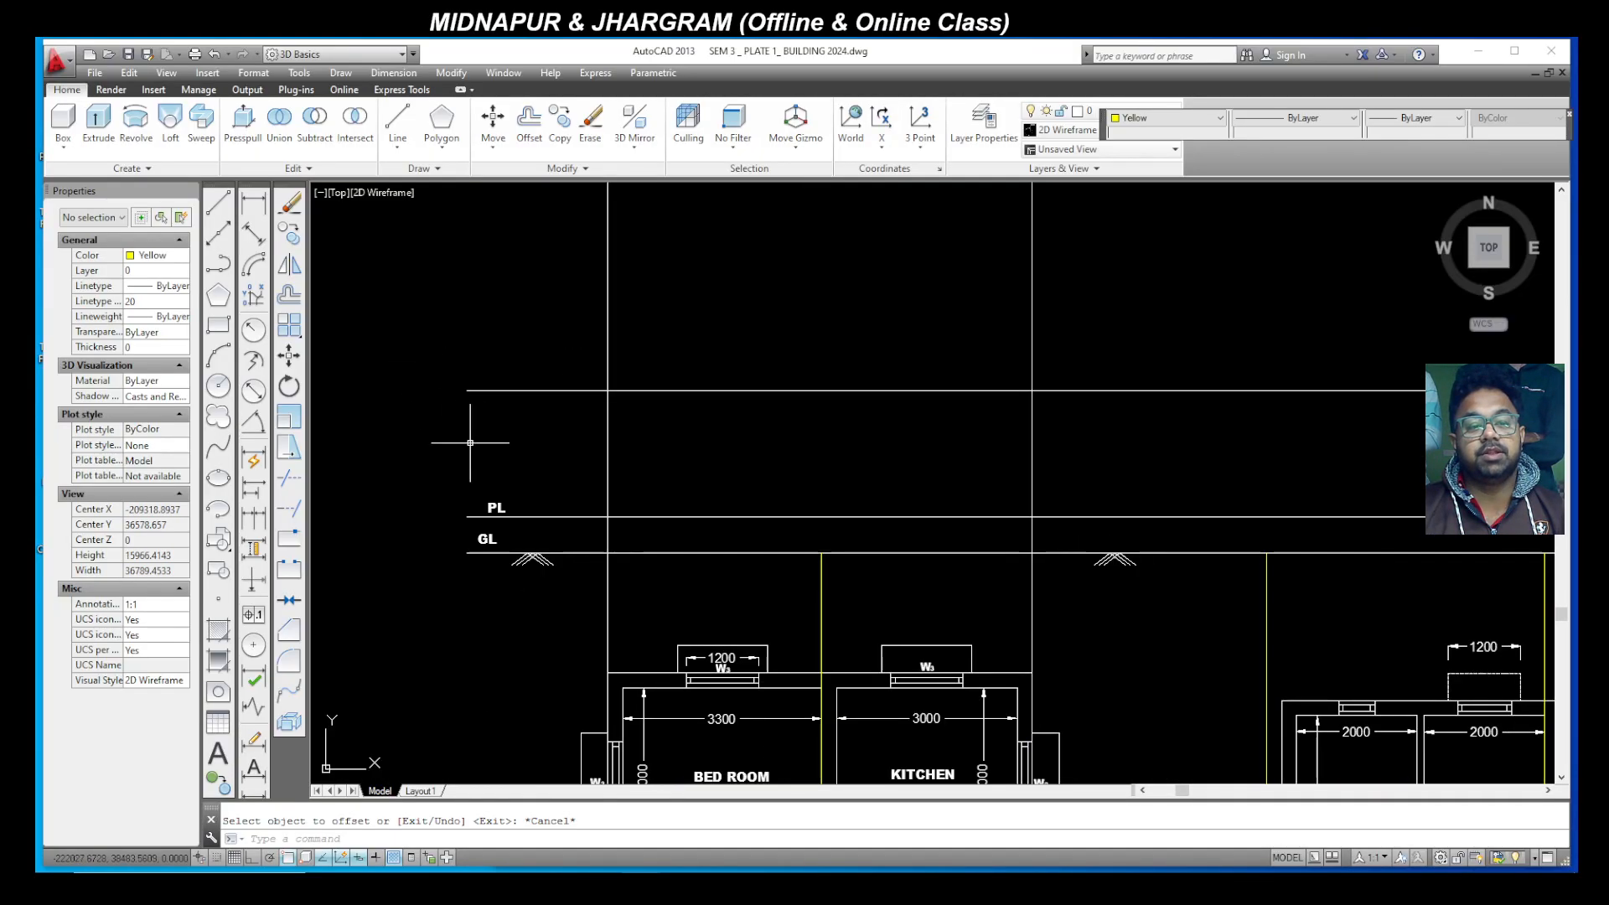
pyautogui.click(289, 297)
pyautogui.write('3')
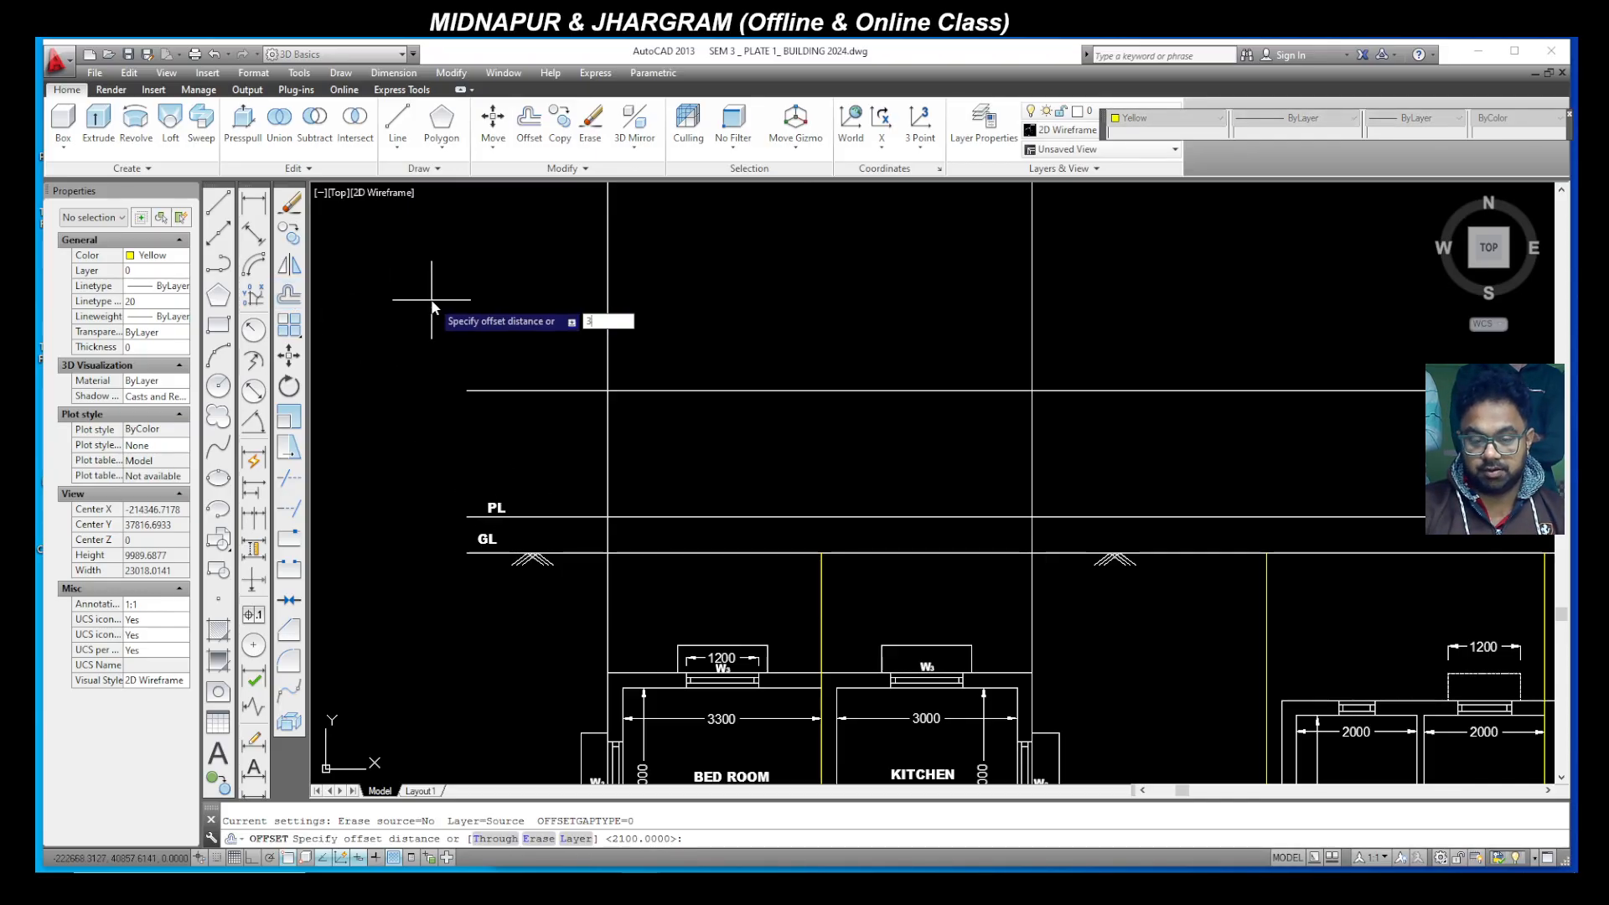
pyautogui.write('000')
pyautogui.press('Return')
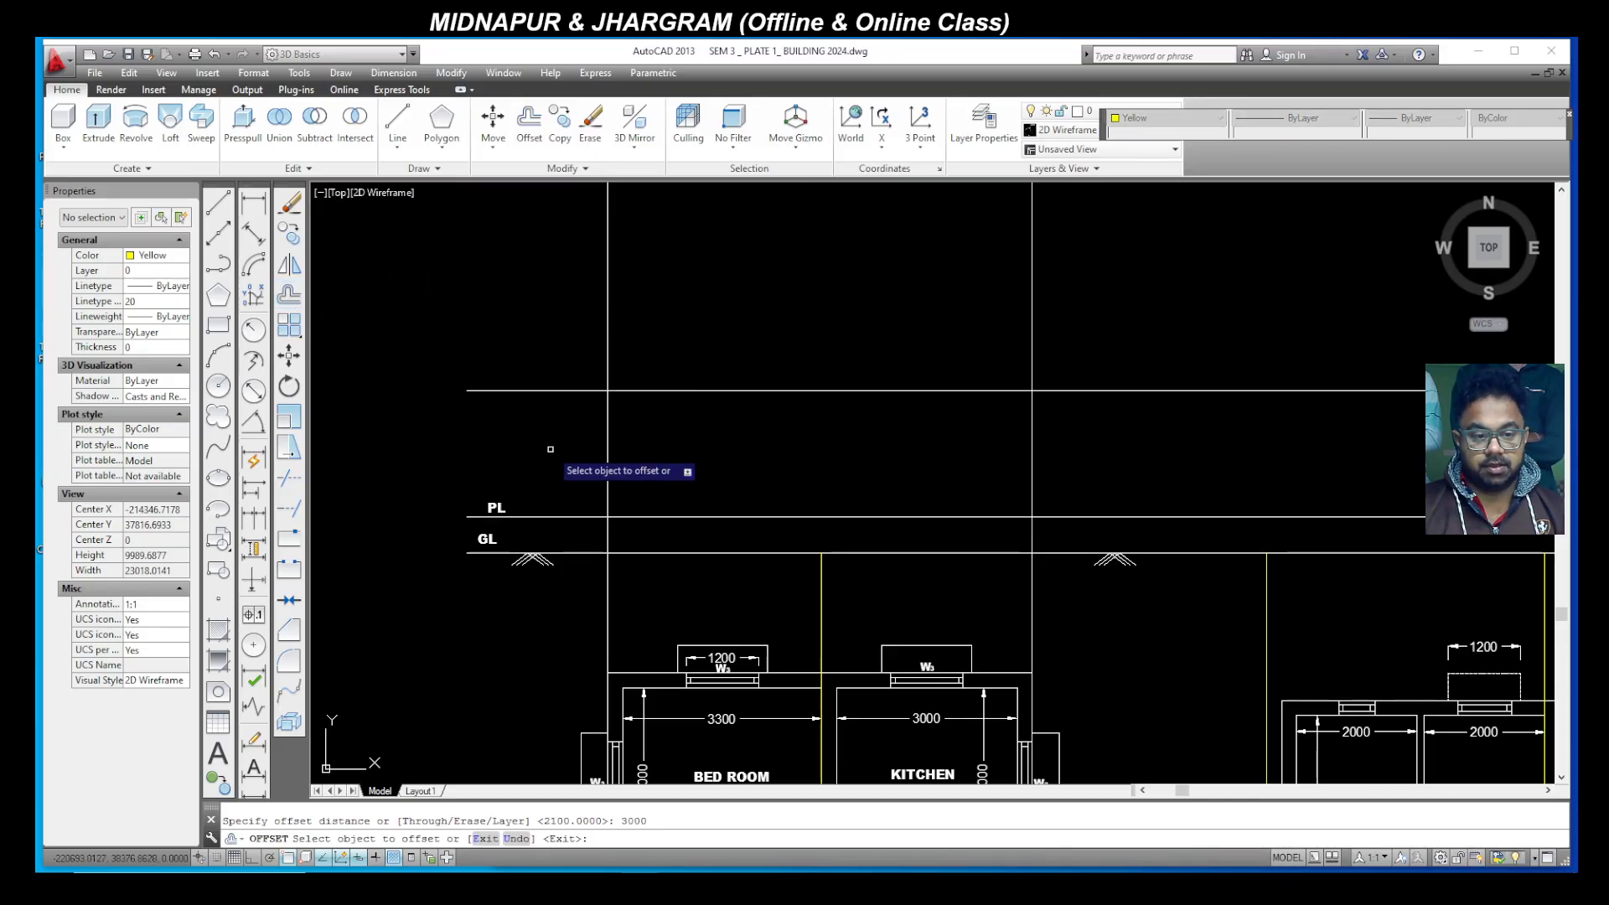
pyautogui.click(566, 517)
pyautogui.click(550, 399)
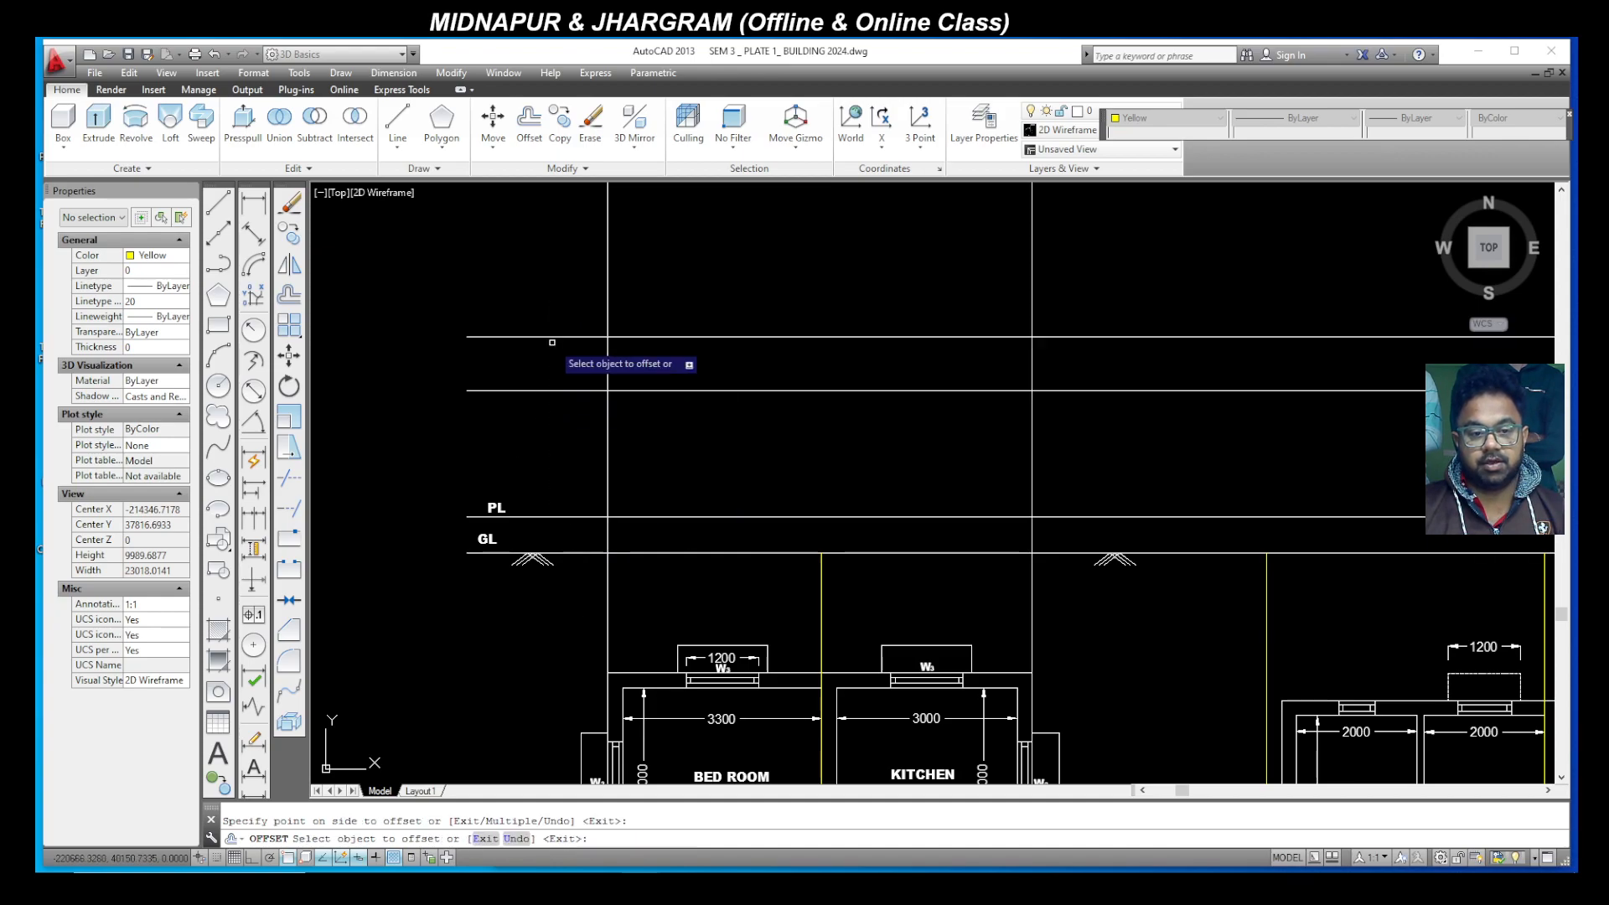
pyautogui.scroll(-2, 416, 419)
pyautogui.scroll(-2, 507, 454)
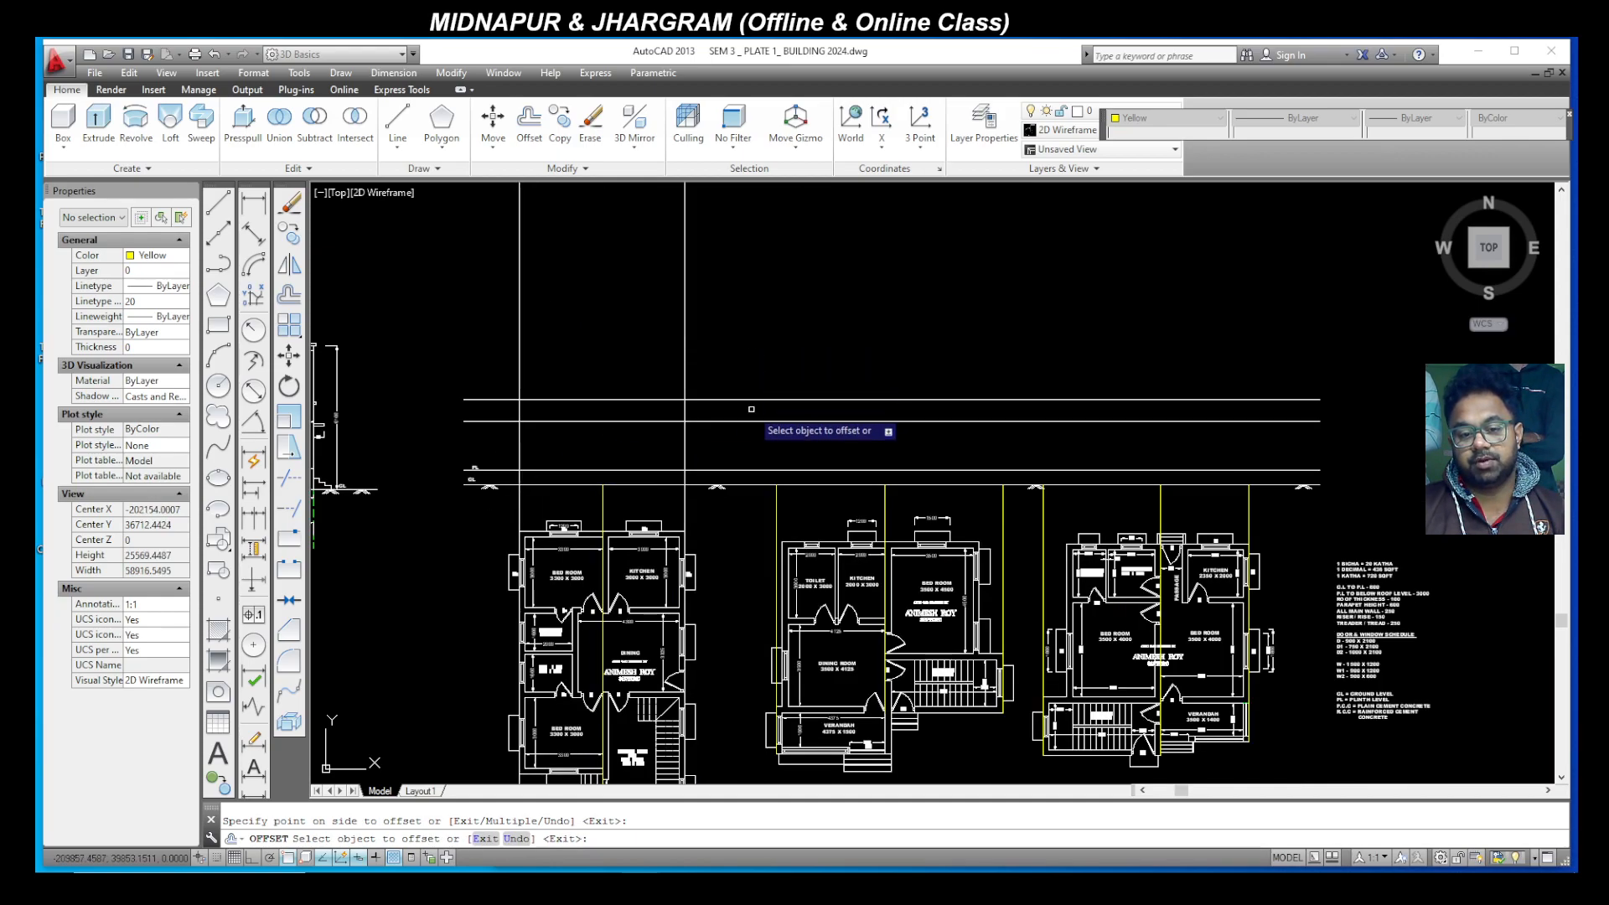
pyautogui.press('Escape')
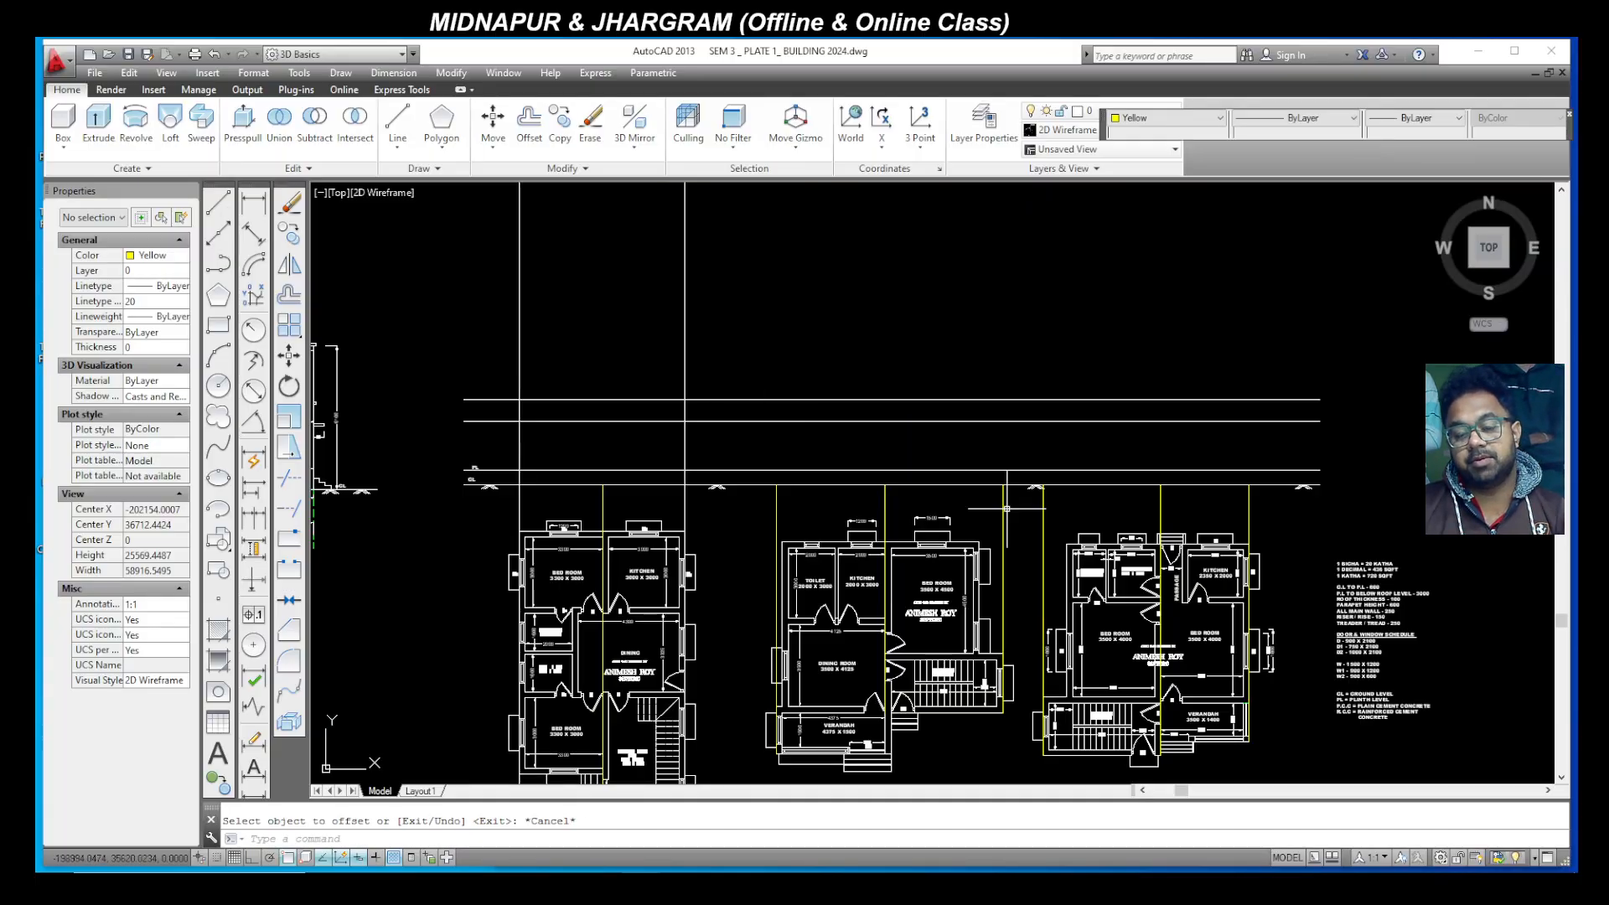
# Step: Check the roof thickness in the level notes and offset the roof-underside line 100 upward
pyautogui.scroll(4, 1391, 603)
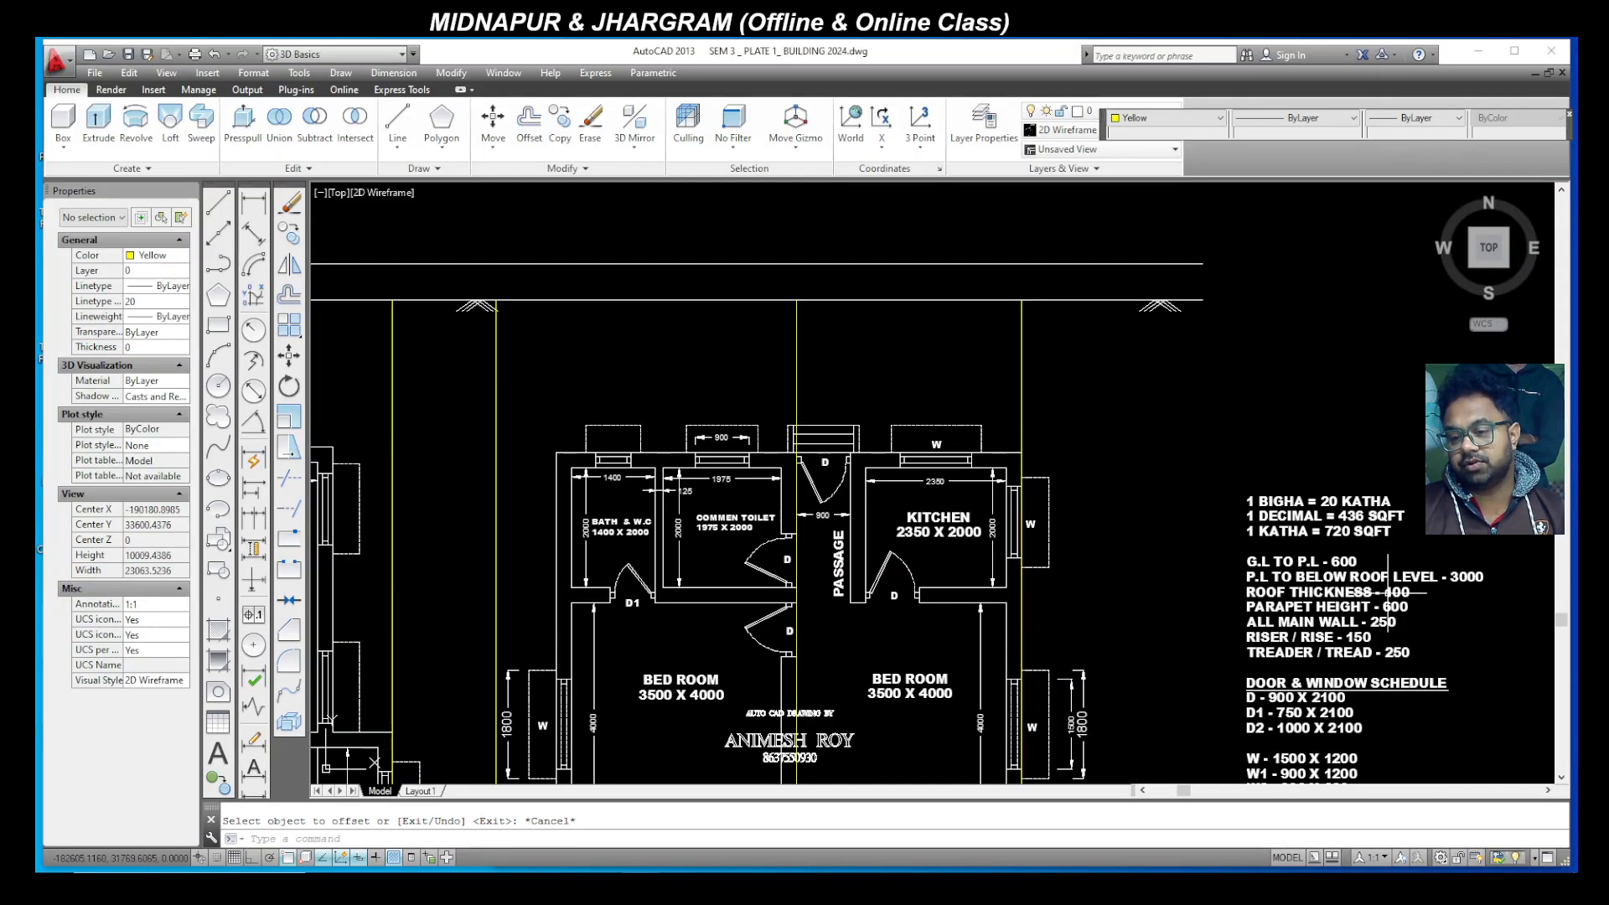
pyautogui.scroll(2, 1388, 593)
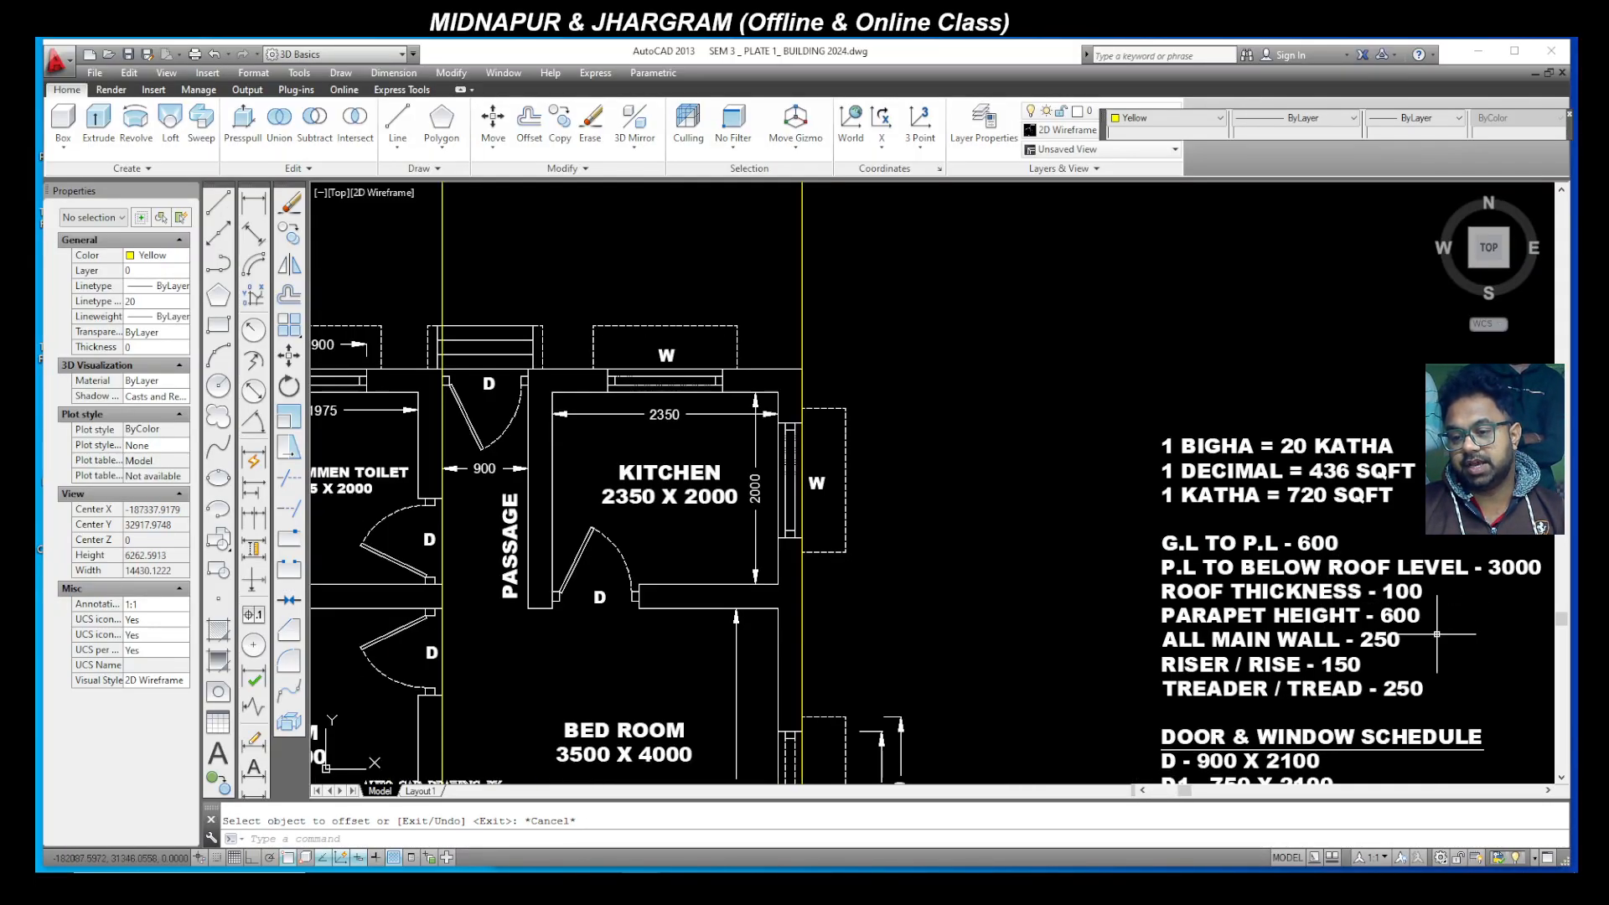
pyautogui.scroll(-3, 1437, 633)
pyautogui.scroll(-3, 1217, 513)
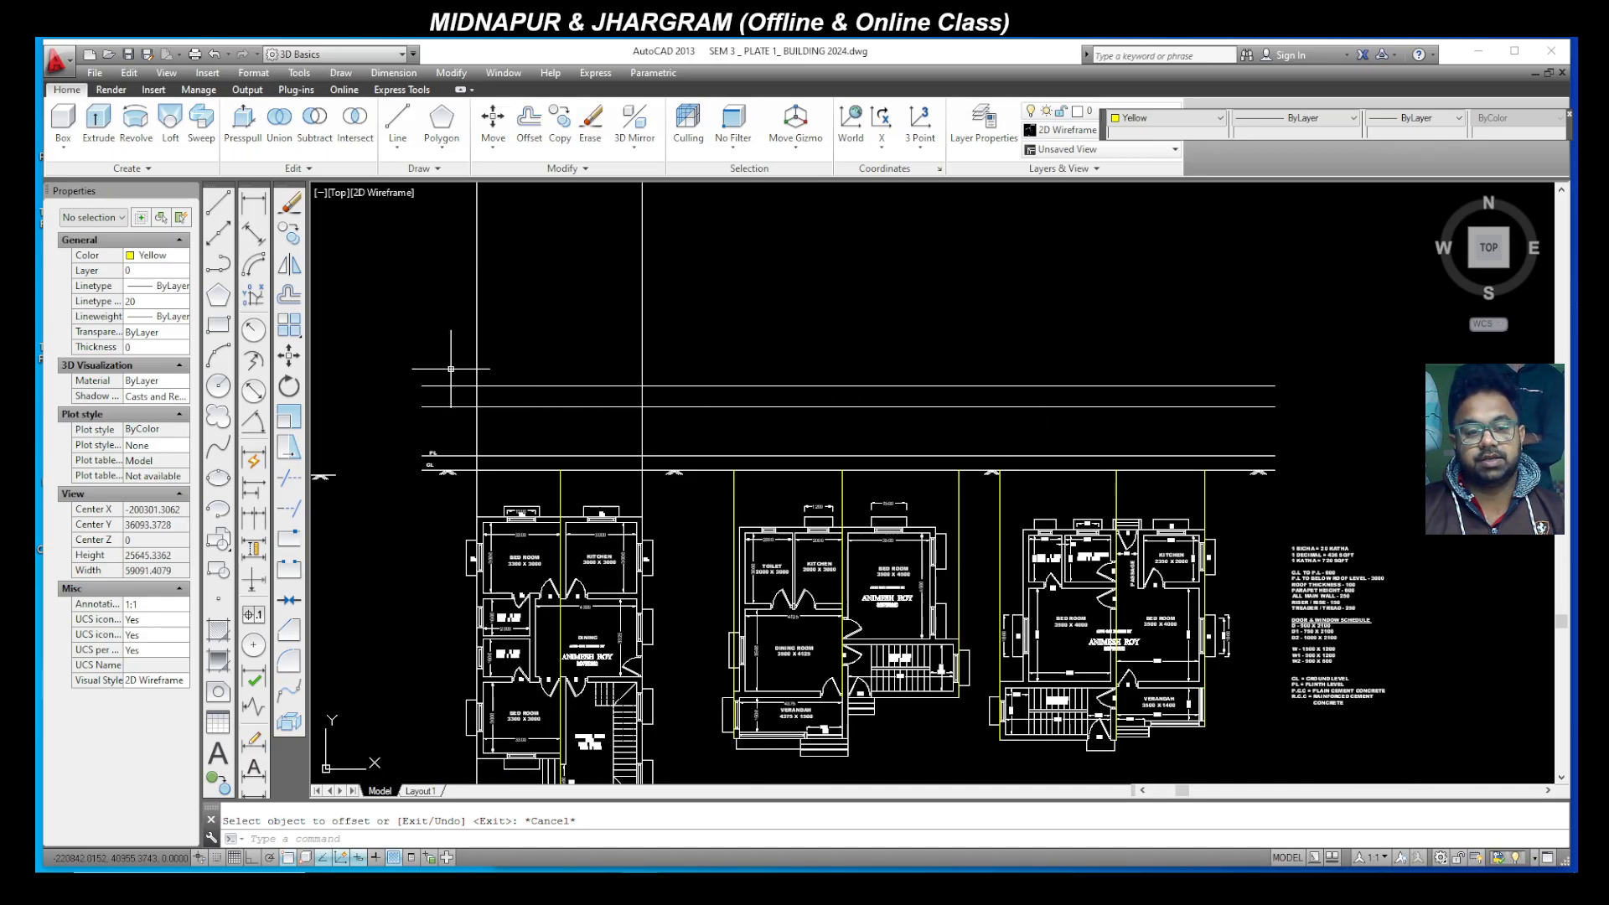
pyautogui.scroll(2, 450, 369)
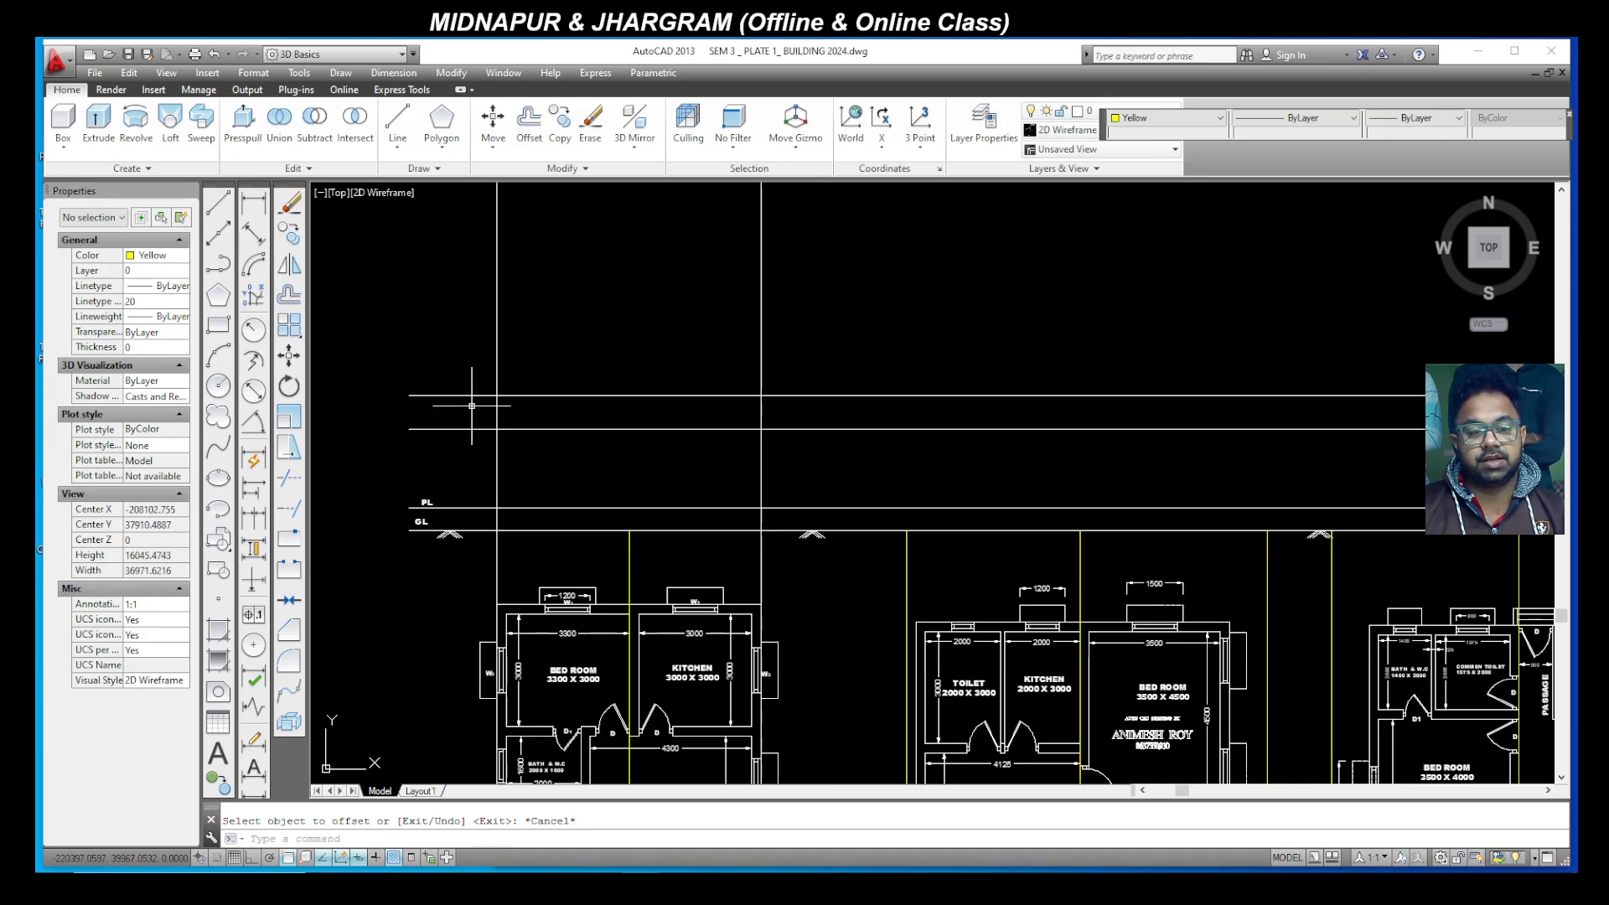
pyautogui.click(288, 297)
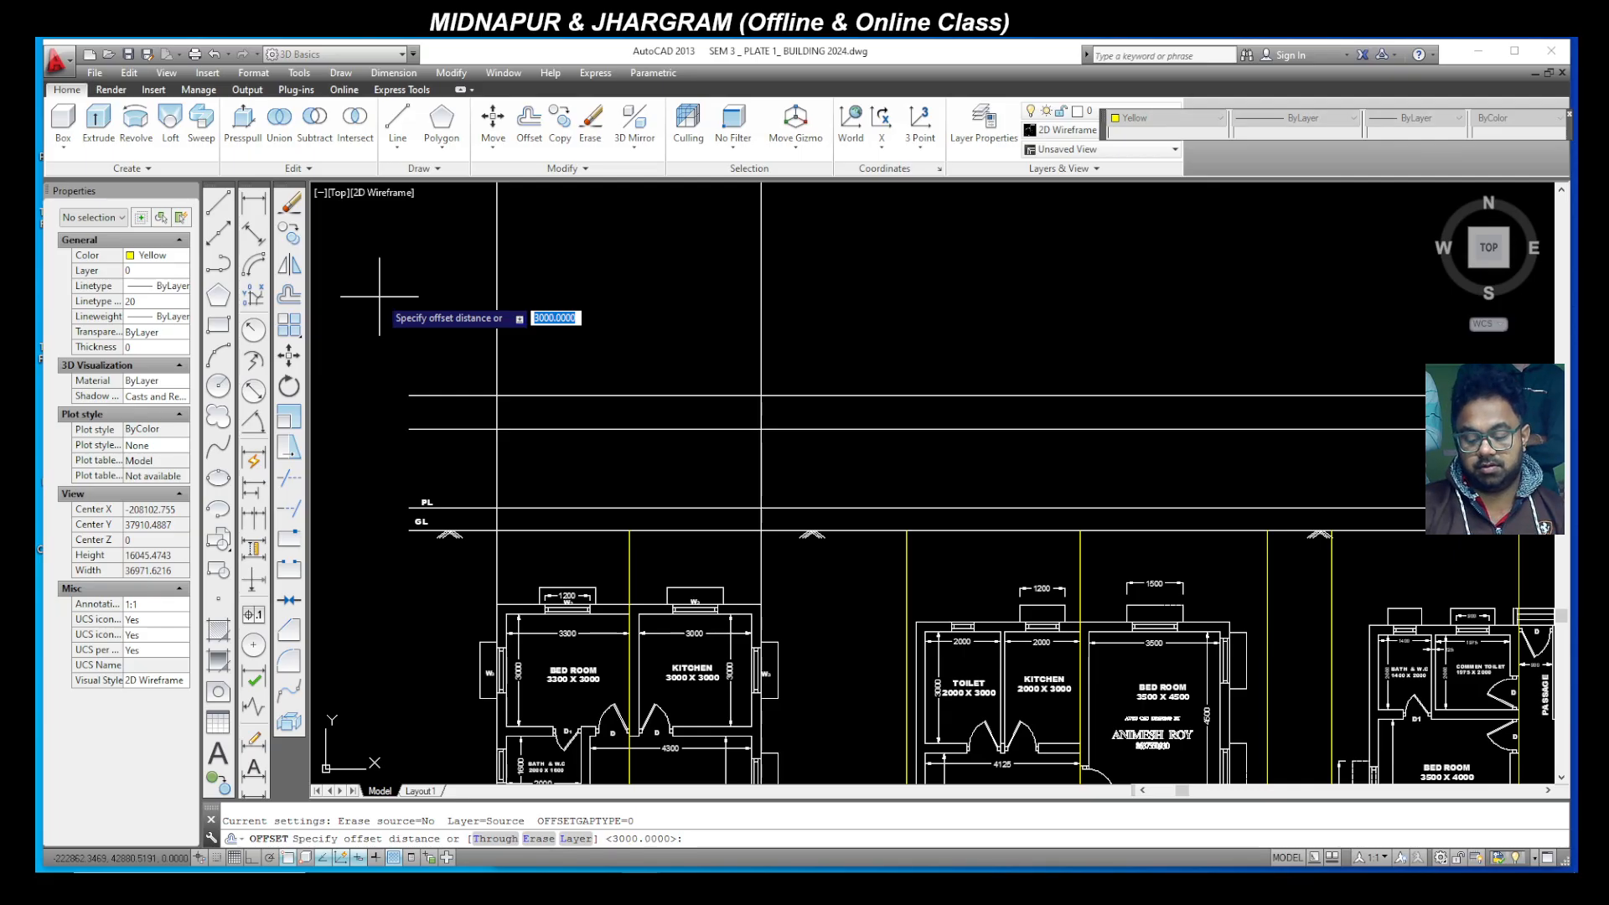
pyautogui.press('Return')
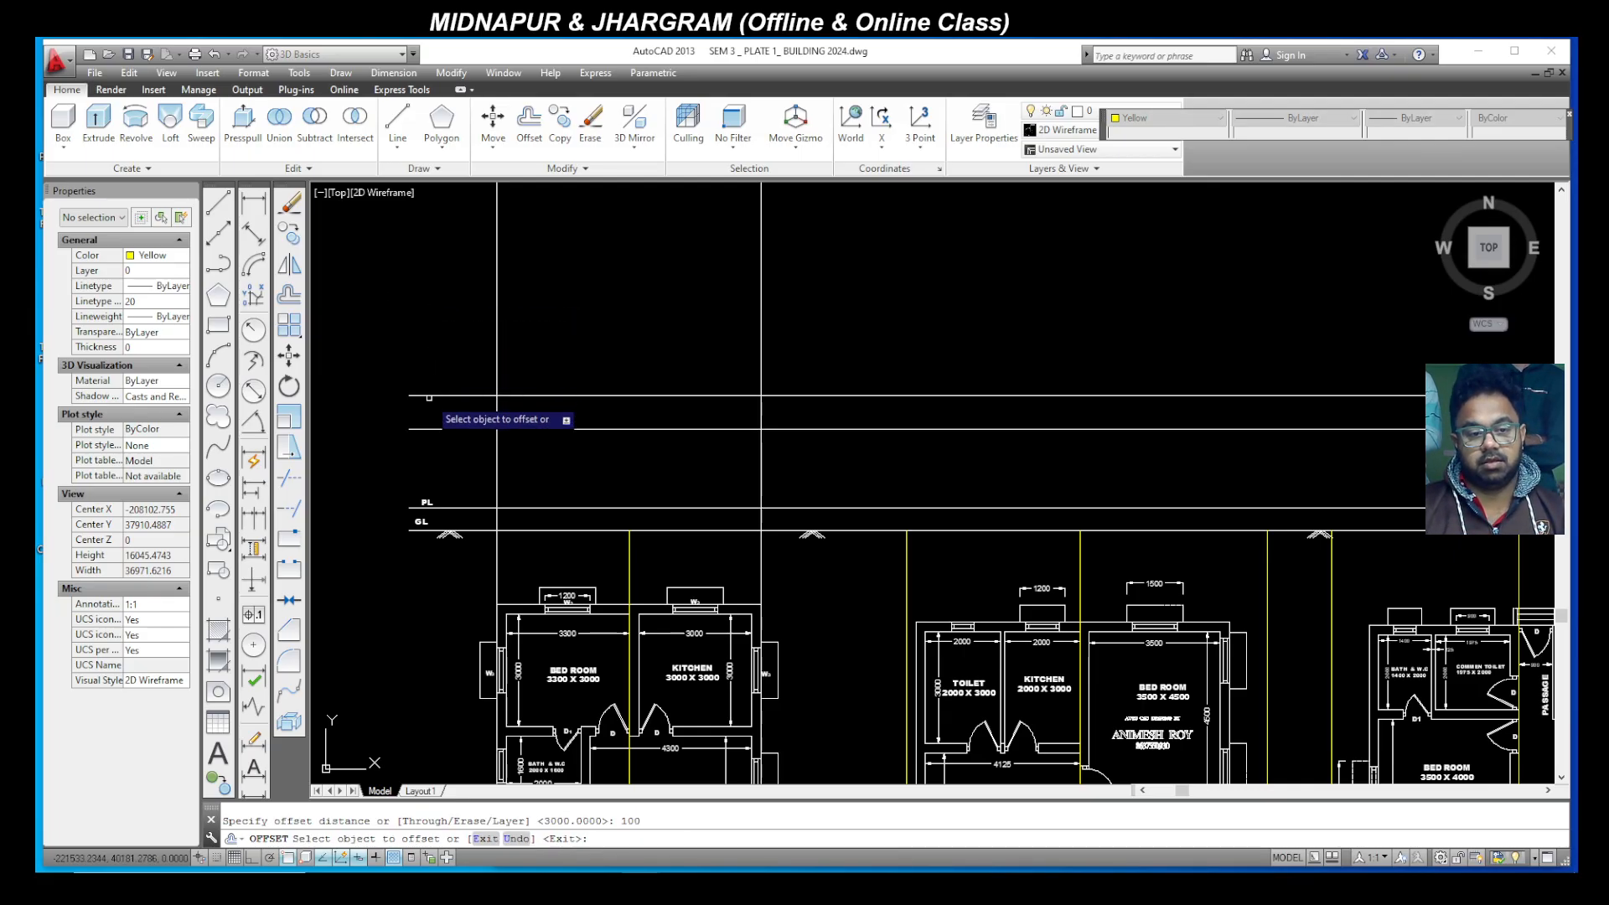
pyautogui.click(443, 395)
pyautogui.click(441, 368)
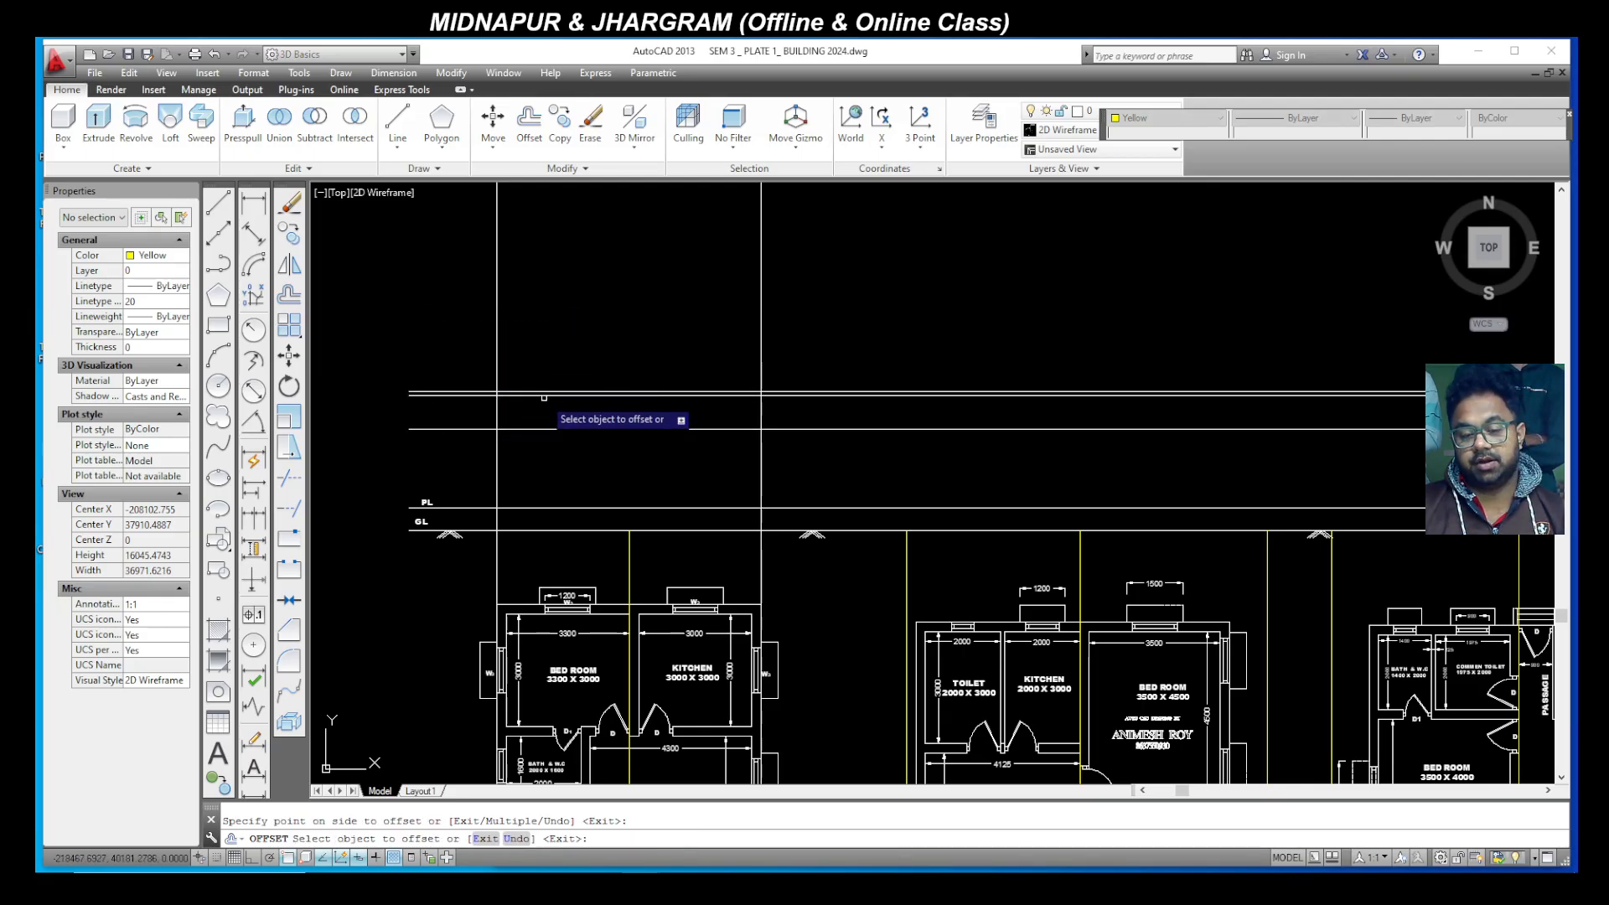
pyautogui.press('Escape')
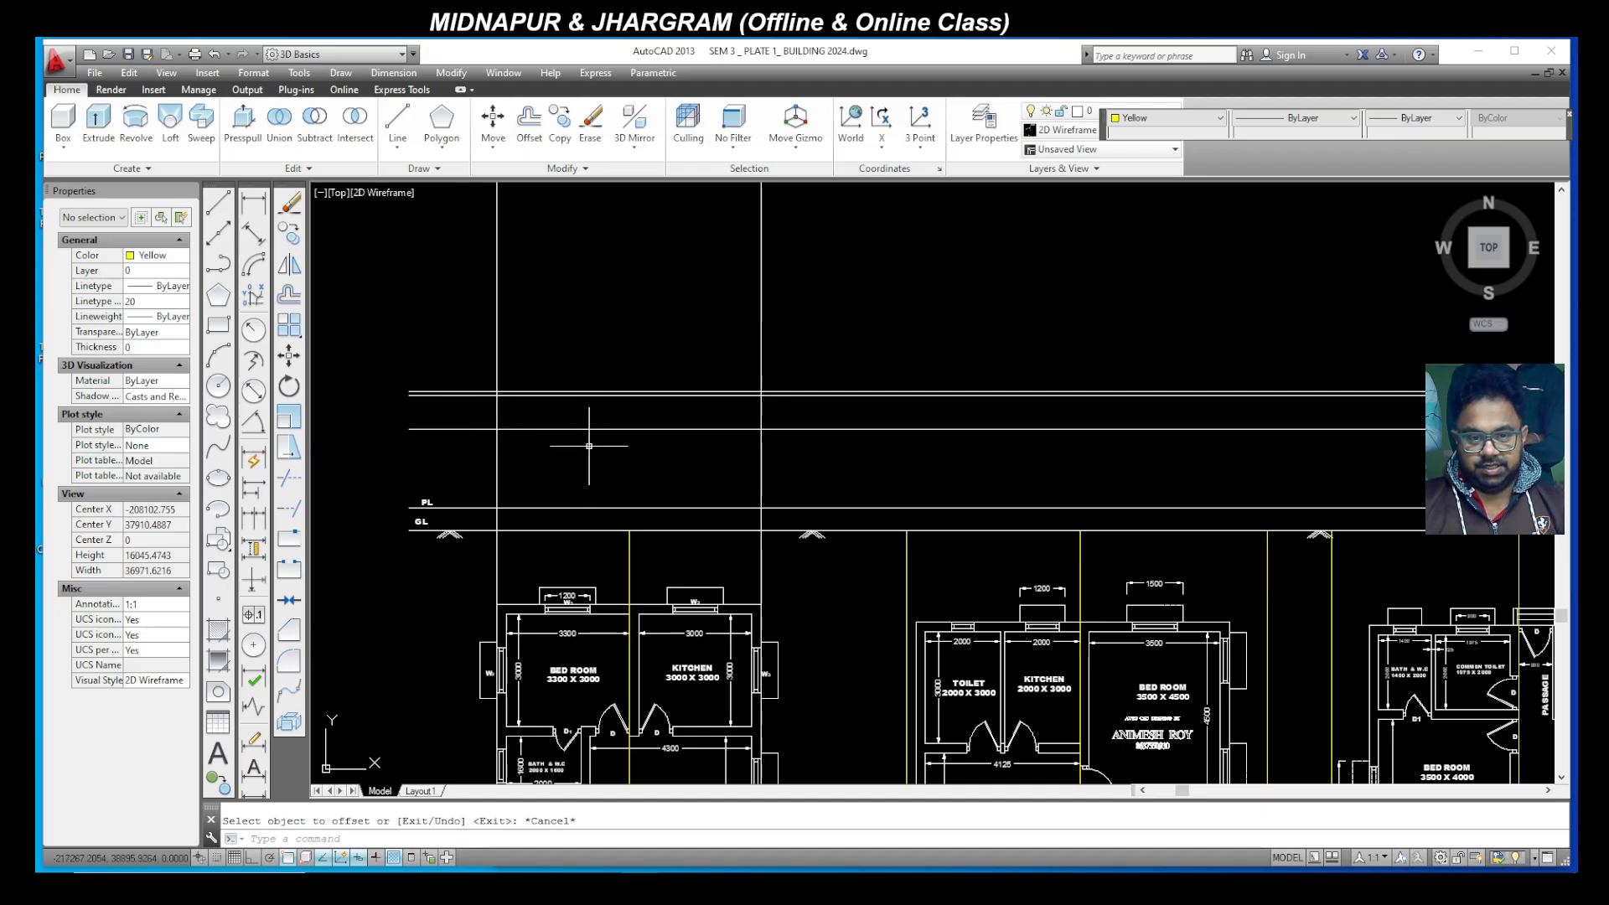
# Step: Add vertical linear dimensions from the plinth line to the door-height line and to the roof-underside line
pyautogui.scroll(6, 553, 444)
pyautogui.scroll(-5, 636, 504)
pyautogui.scroll(3, 528, 467)
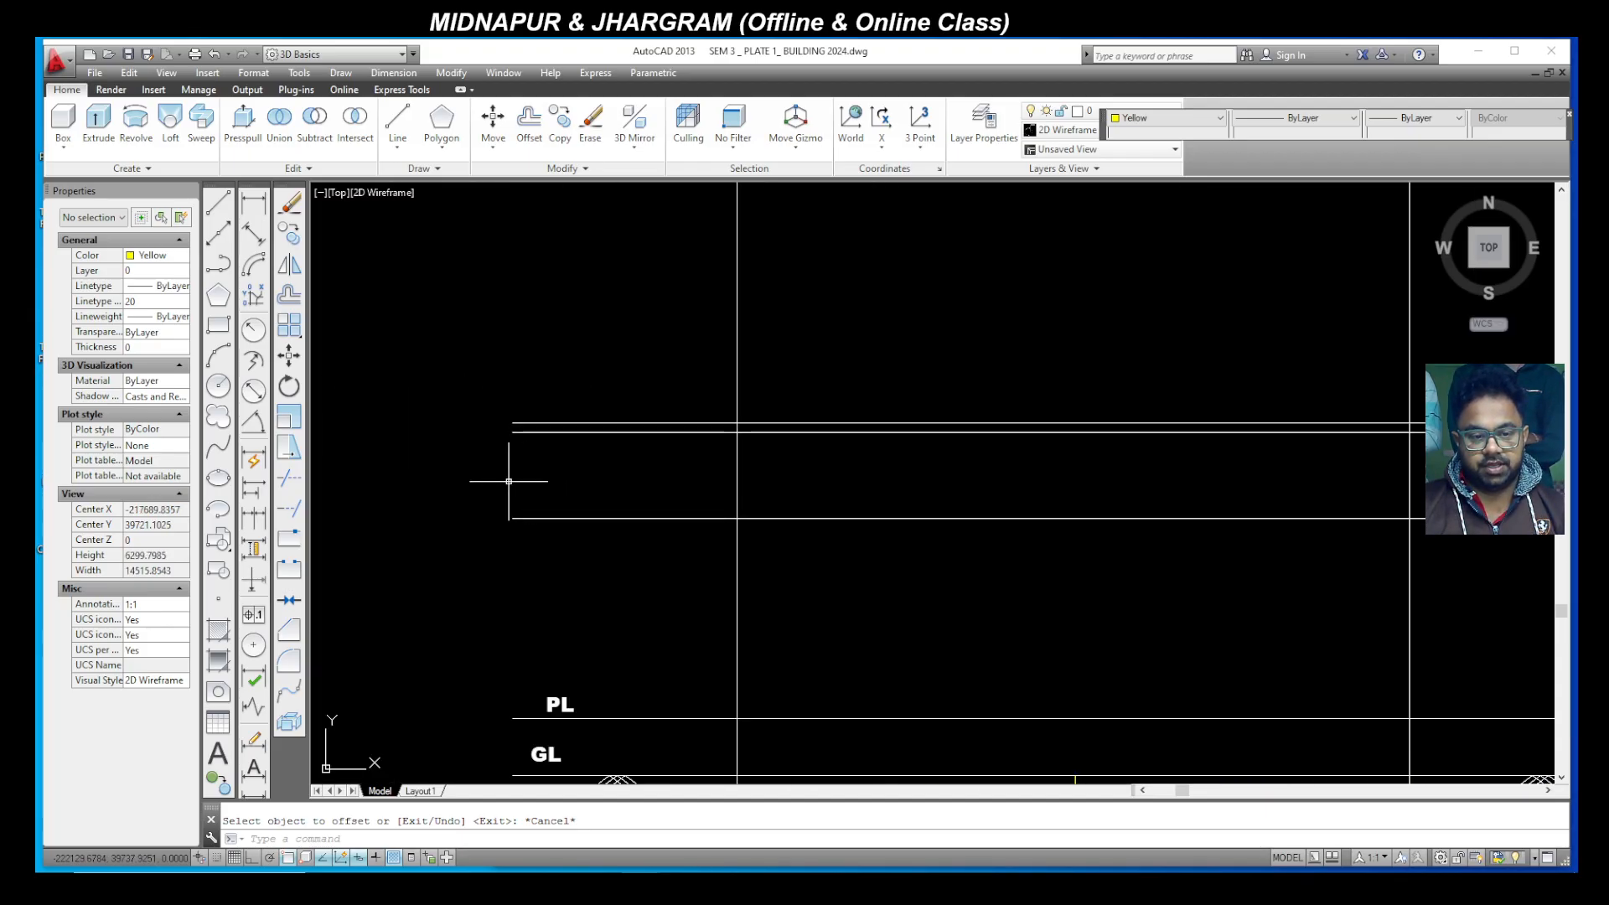
pyautogui.click(253, 204)
pyautogui.click(603, 718)
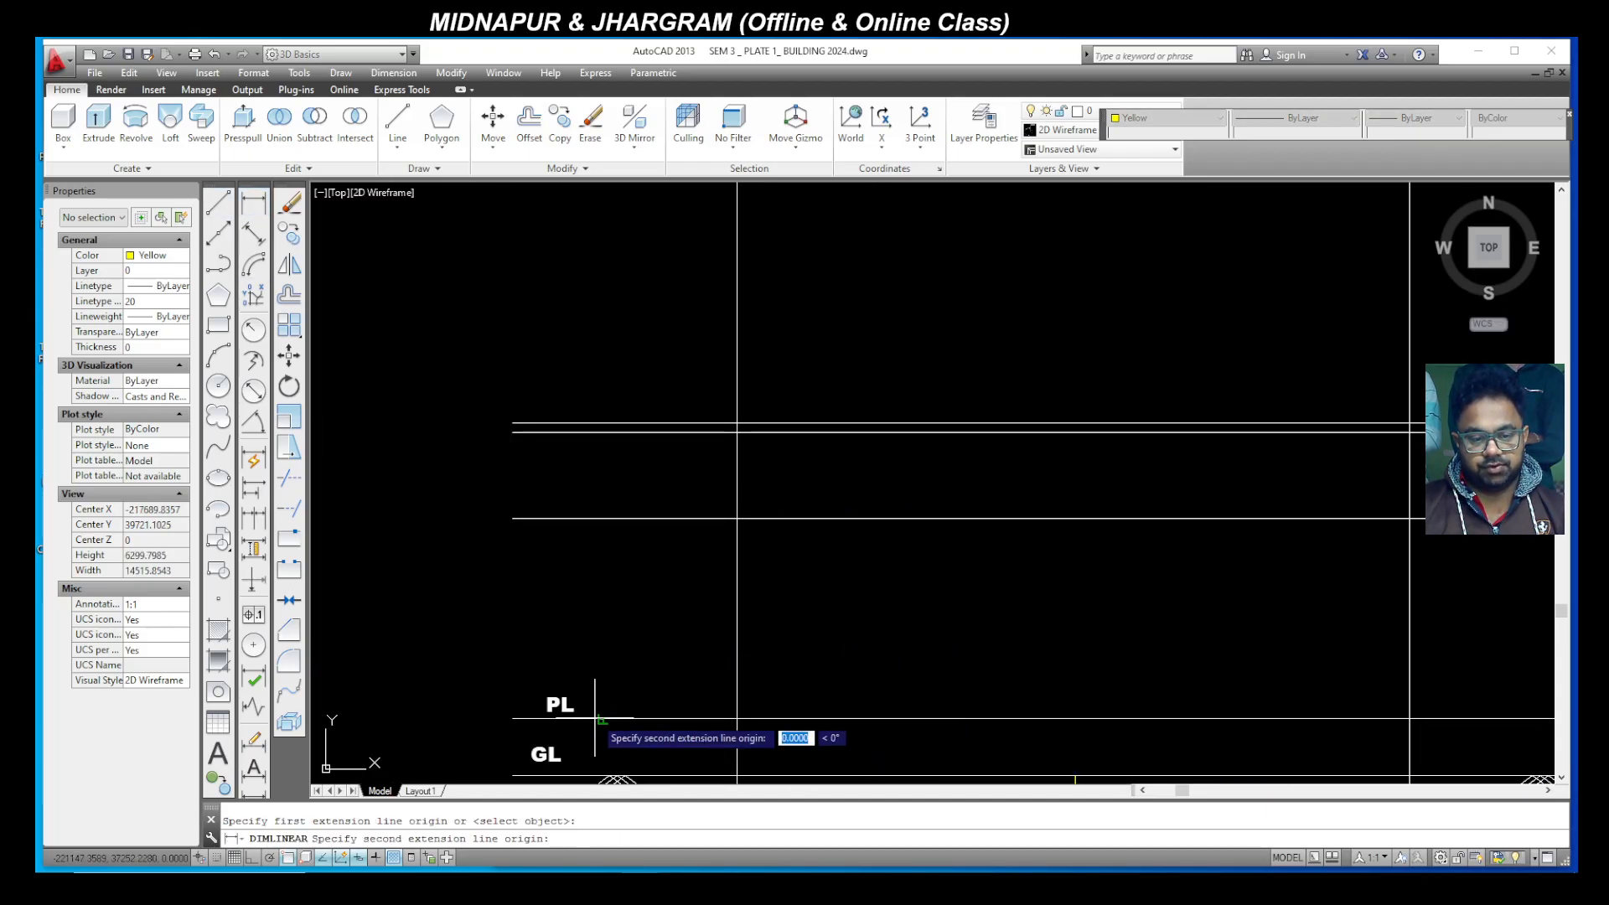
pyautogui.click(602, 518)
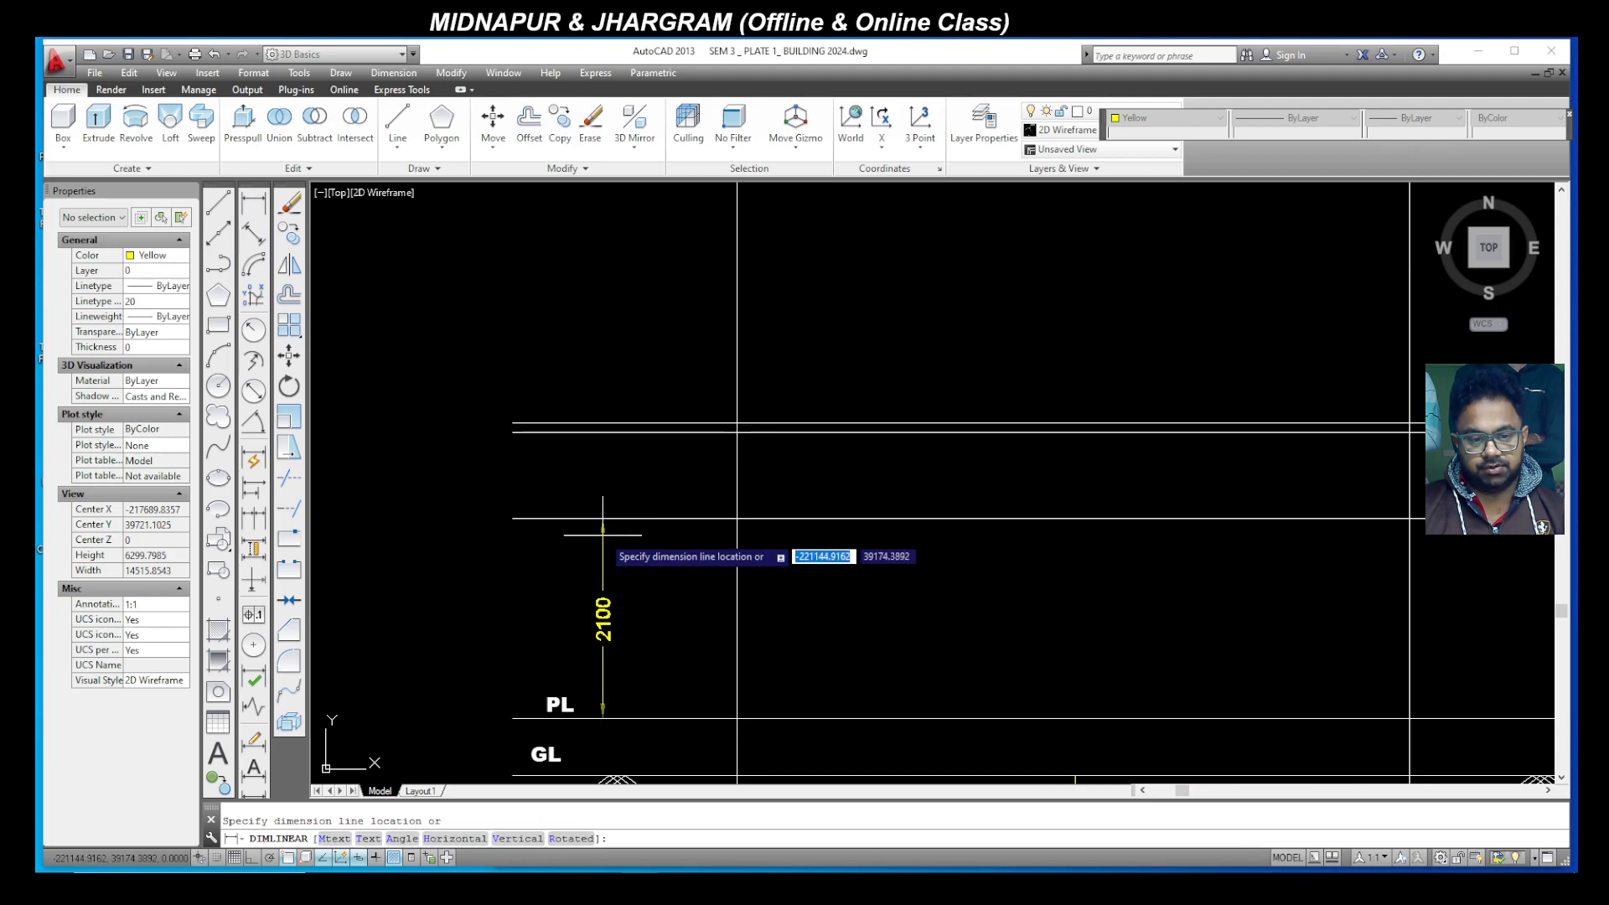
pyautogui.click(603, 524)
pyautogui.click(254, 204)
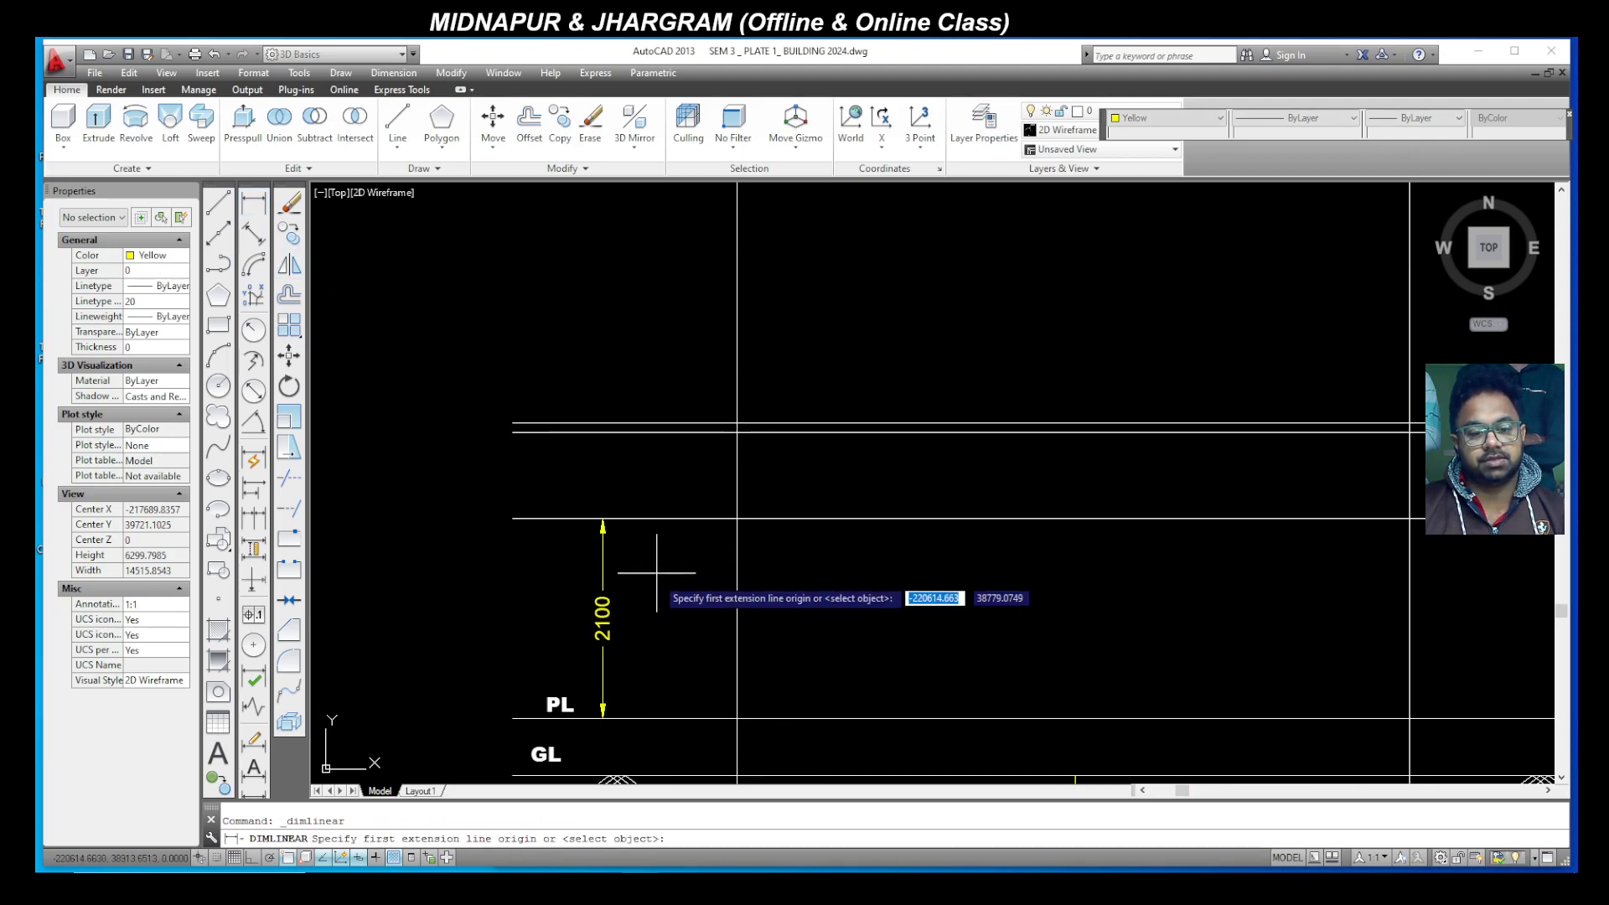
pyautogui.click(628, 719)
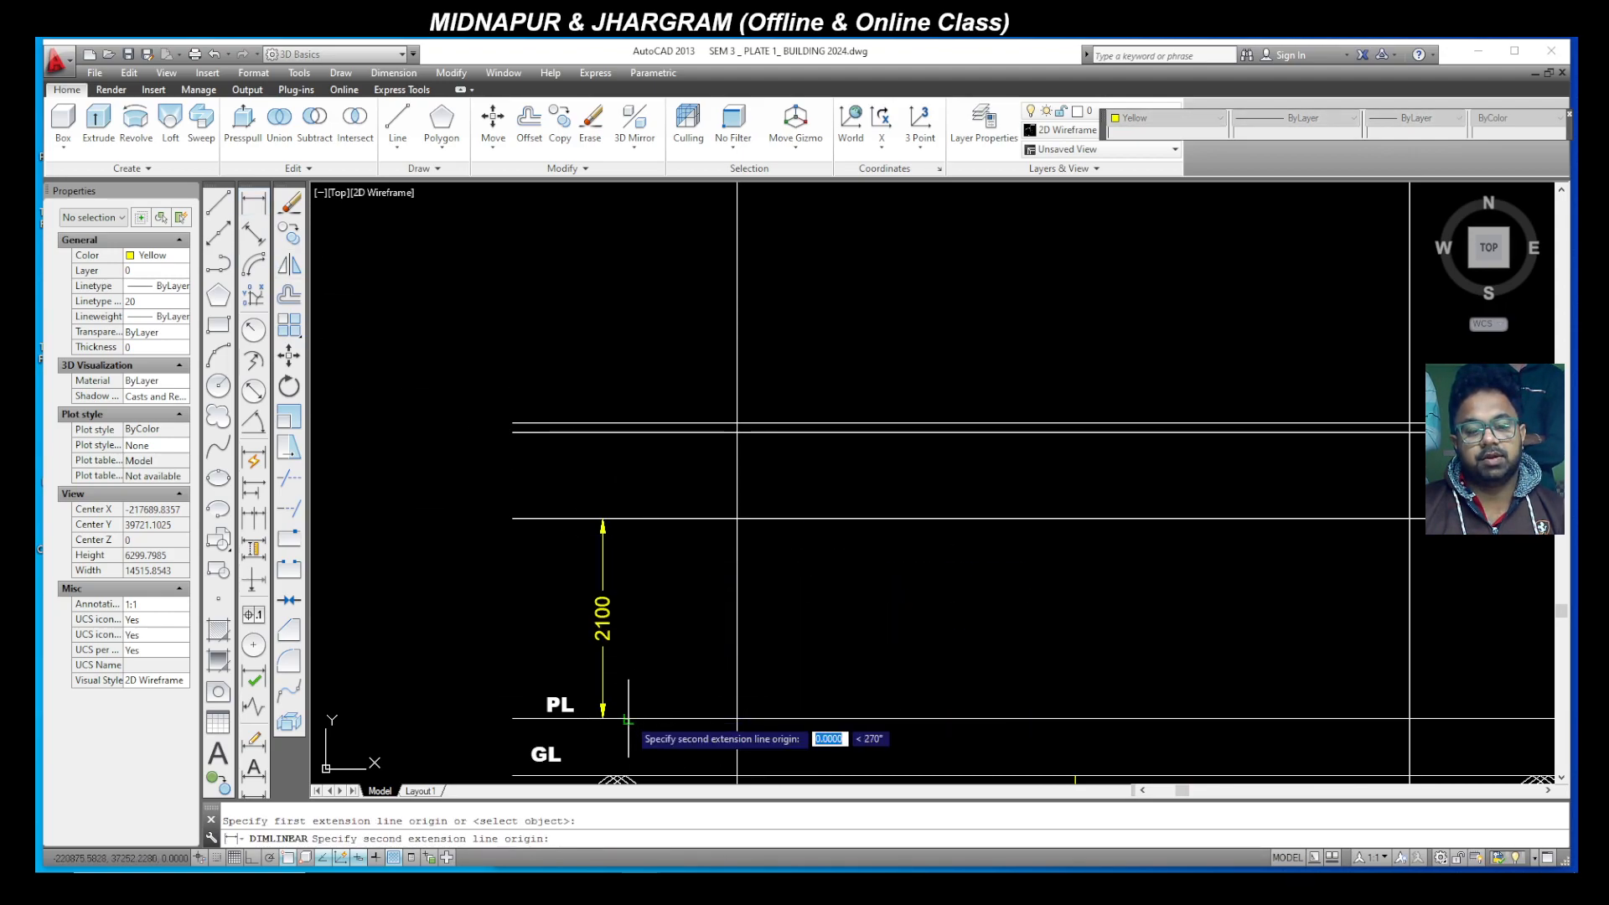
pyautogui.click(628, 432)
pyautogui.click(629, 435)
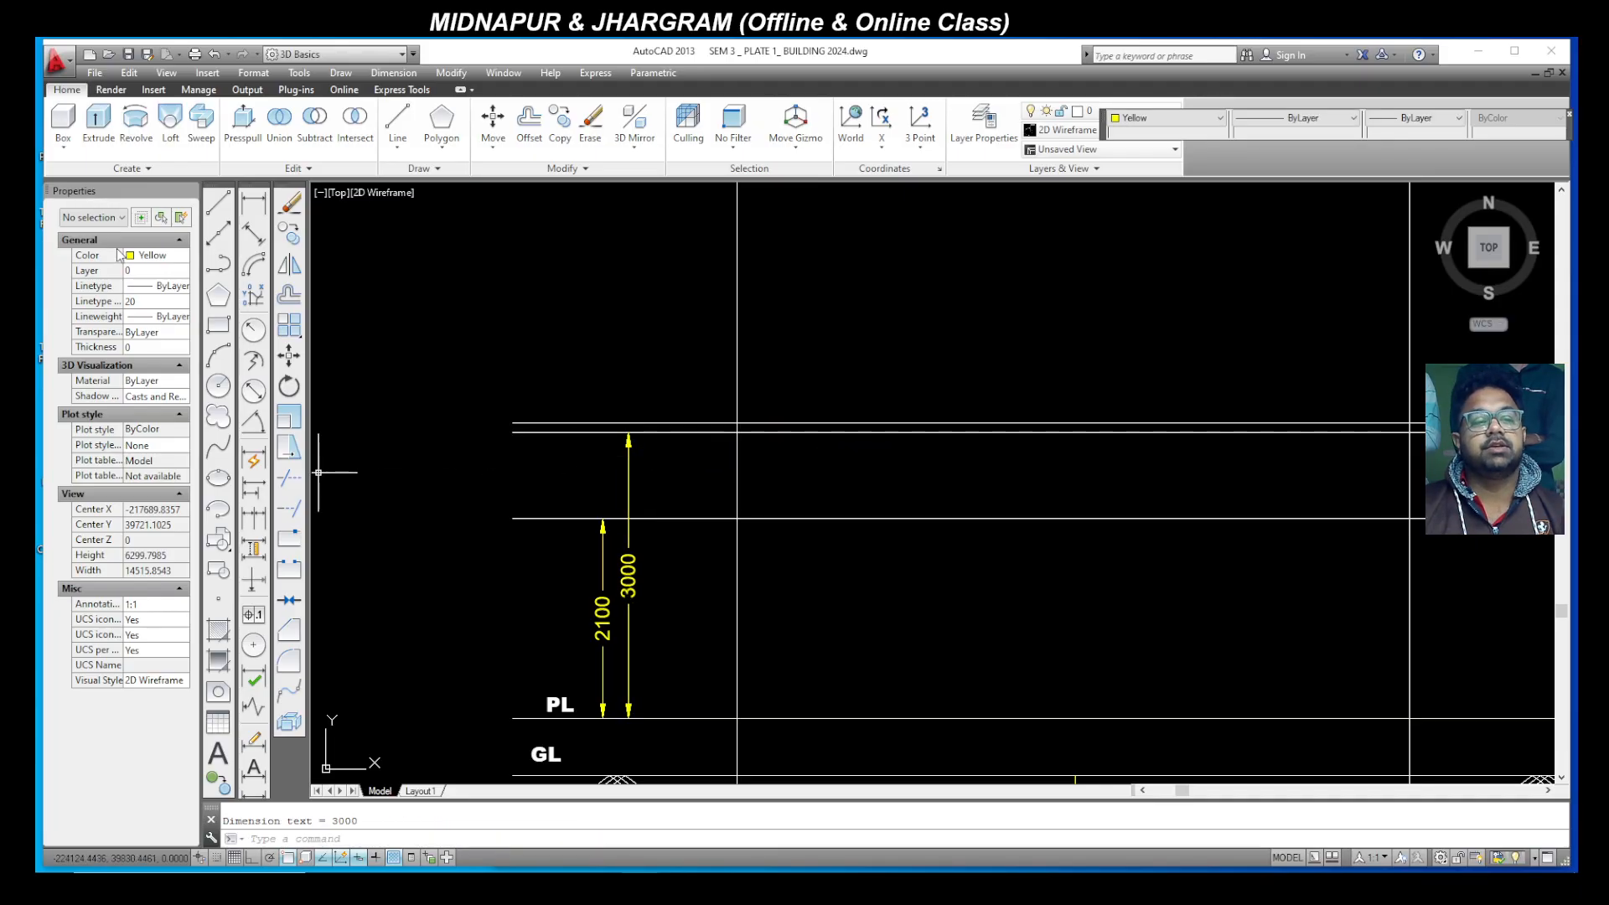
# Step: Add linear dimensions for the roof thickness and for the height between the ground and plinth lines
pyautogui.click(254, 203)
pyautogui.click(596, 424)
pyautogui.click(596, 424)
pyautogui.click(595, 419)
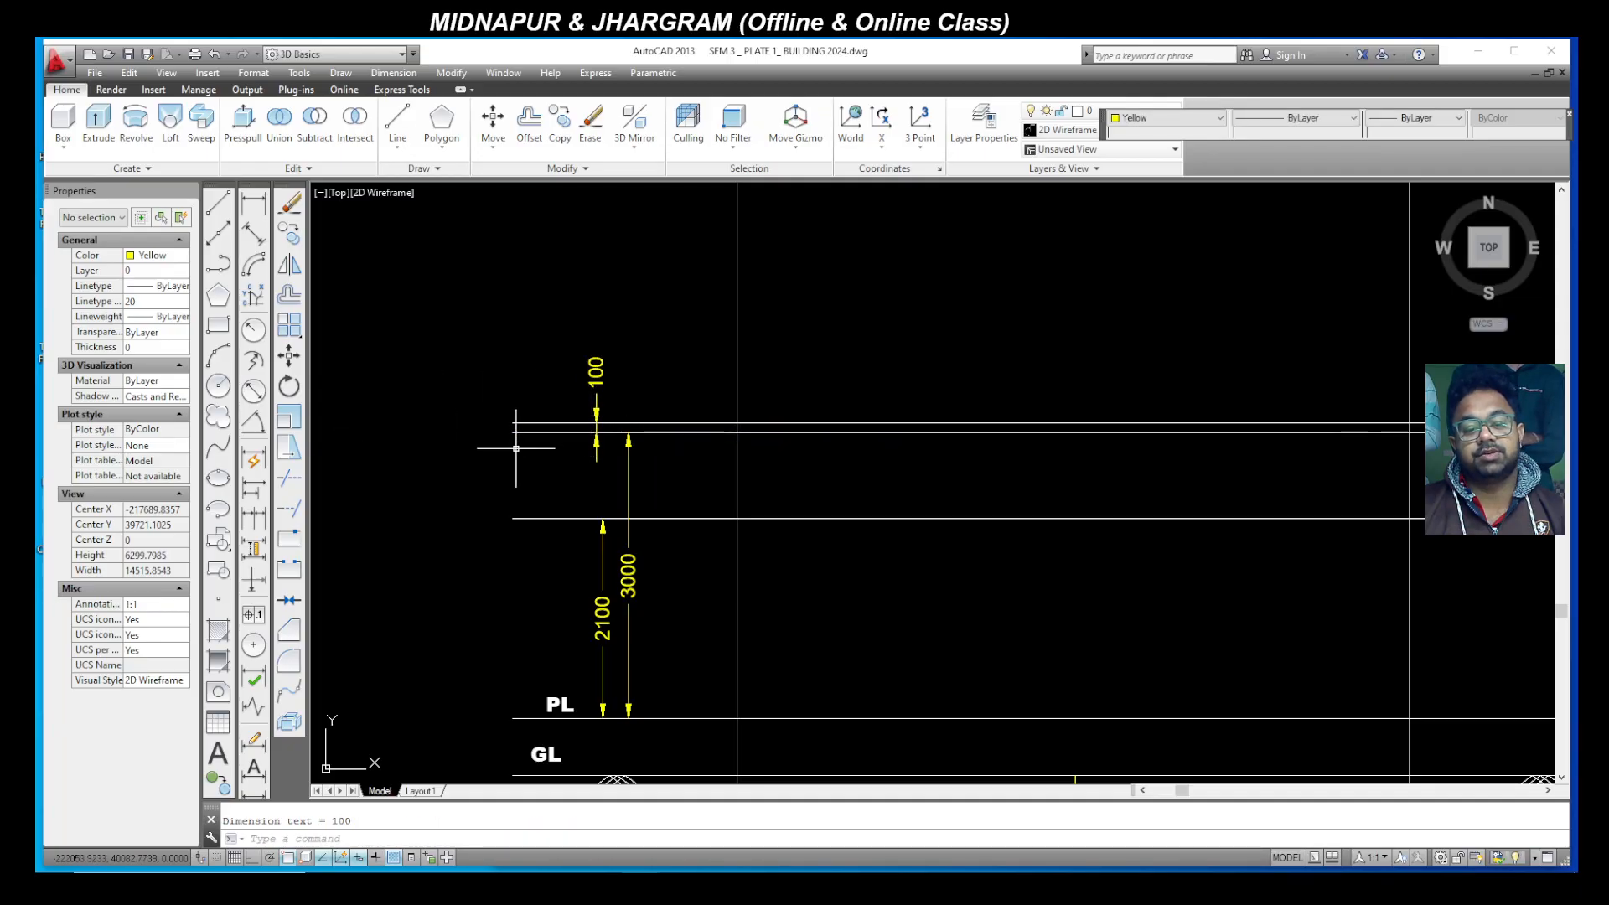
pyautogui.scroll(-2, 516, 446)
pyautogui.scroll(2, 537, 522)
pyautogui.click(253, 204)
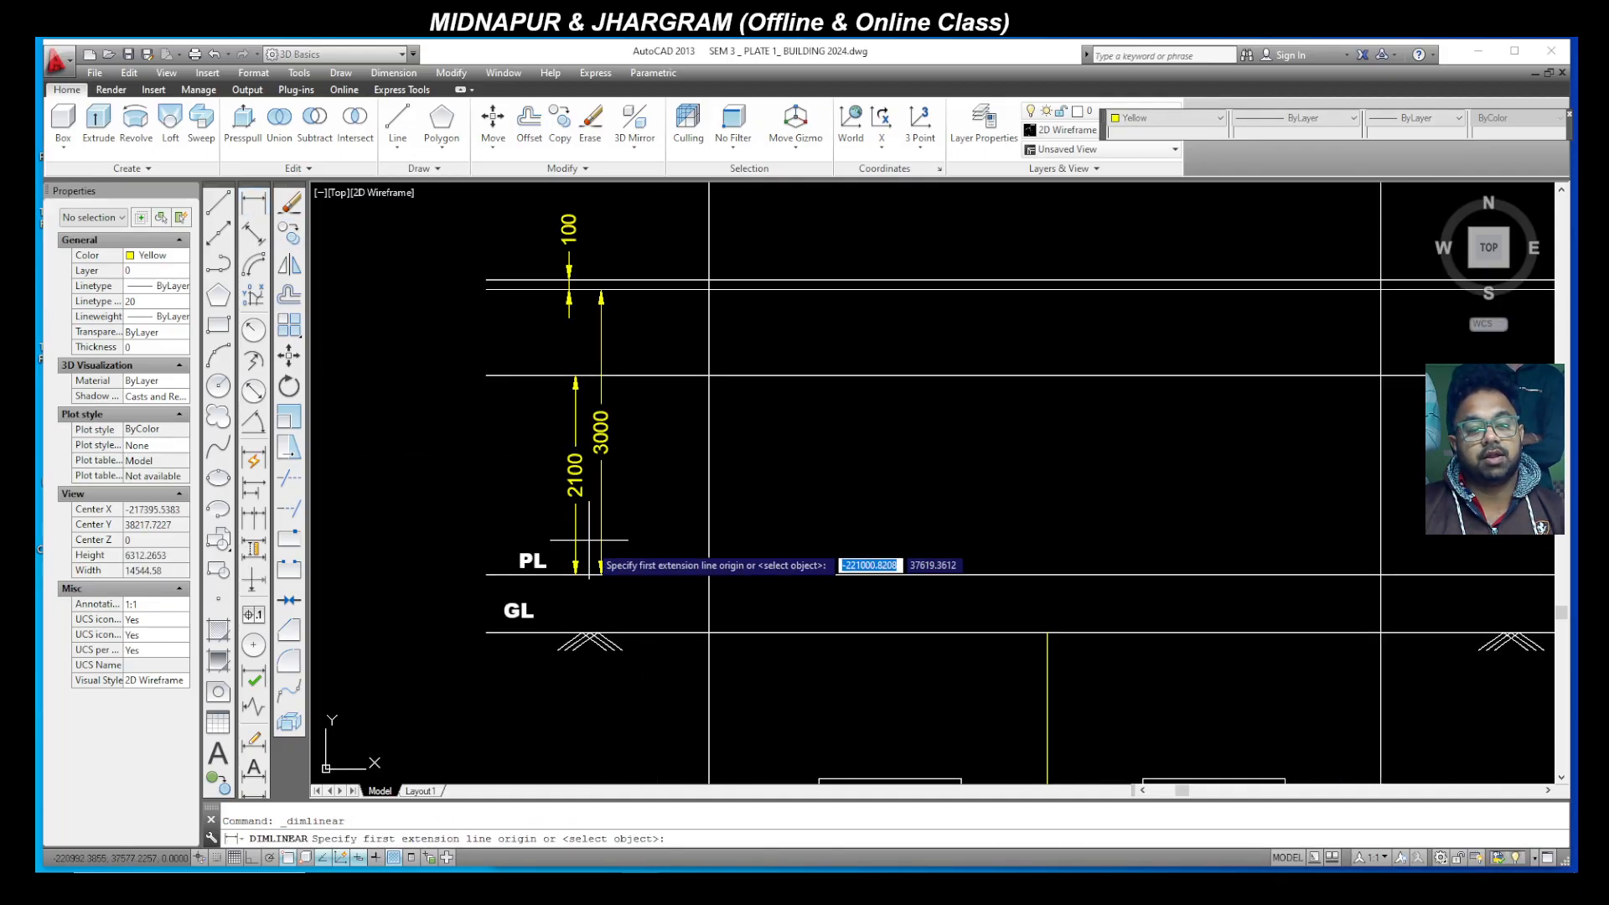
pyautogui.click(557, 631)
pyautogui.click(555, 576)
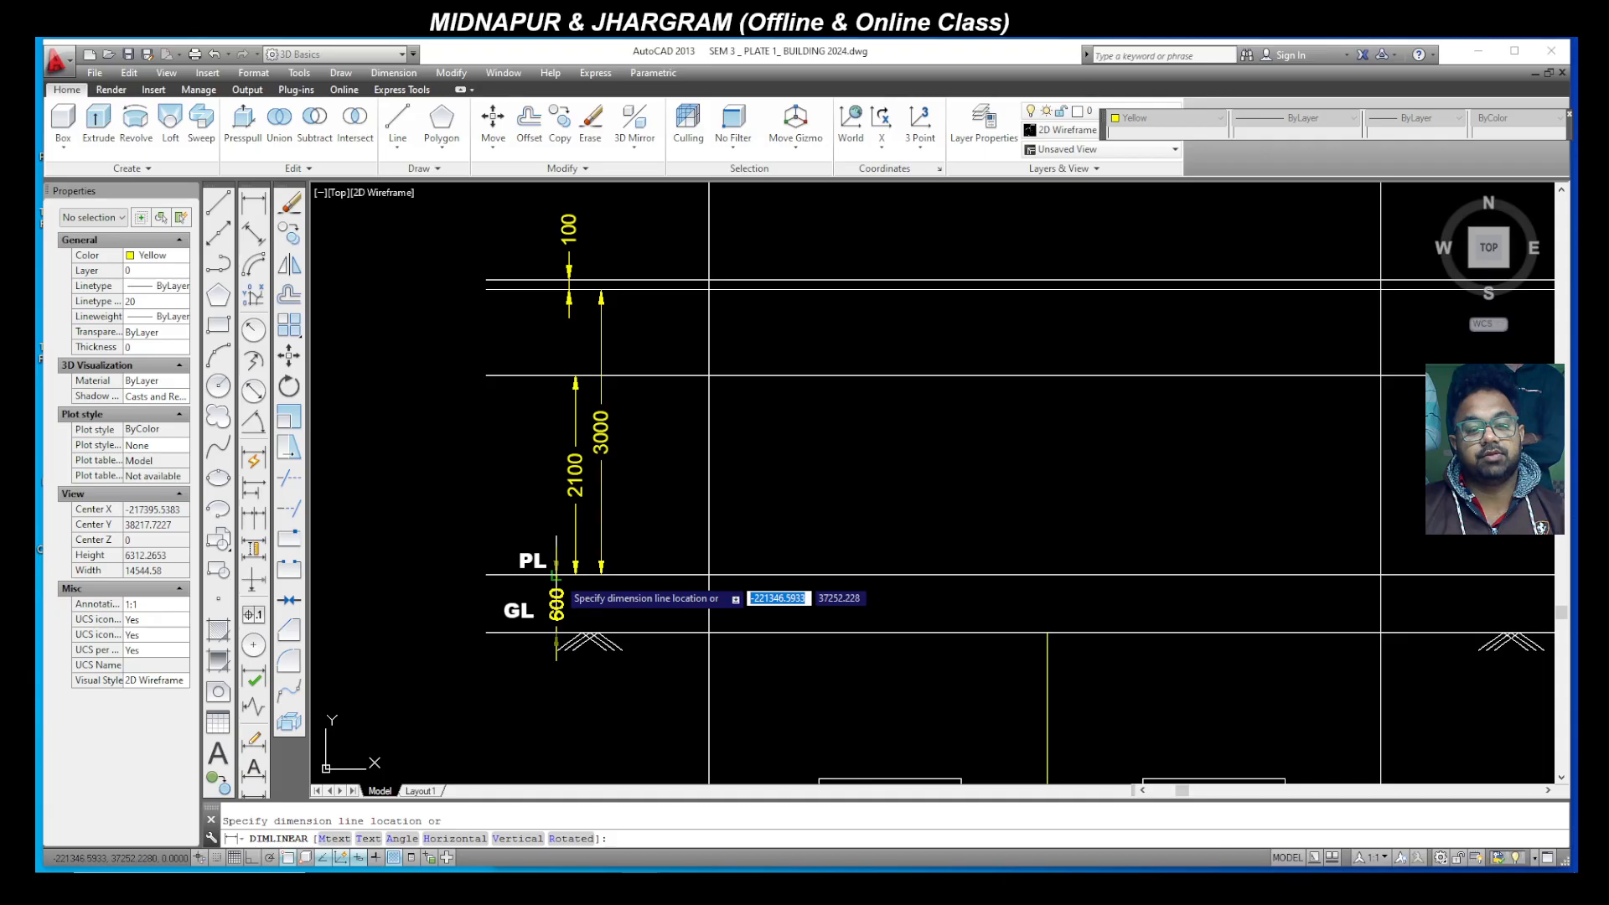
pyautogui.click(554, 604)
pyautogui.scroll(-2, 562, 632)
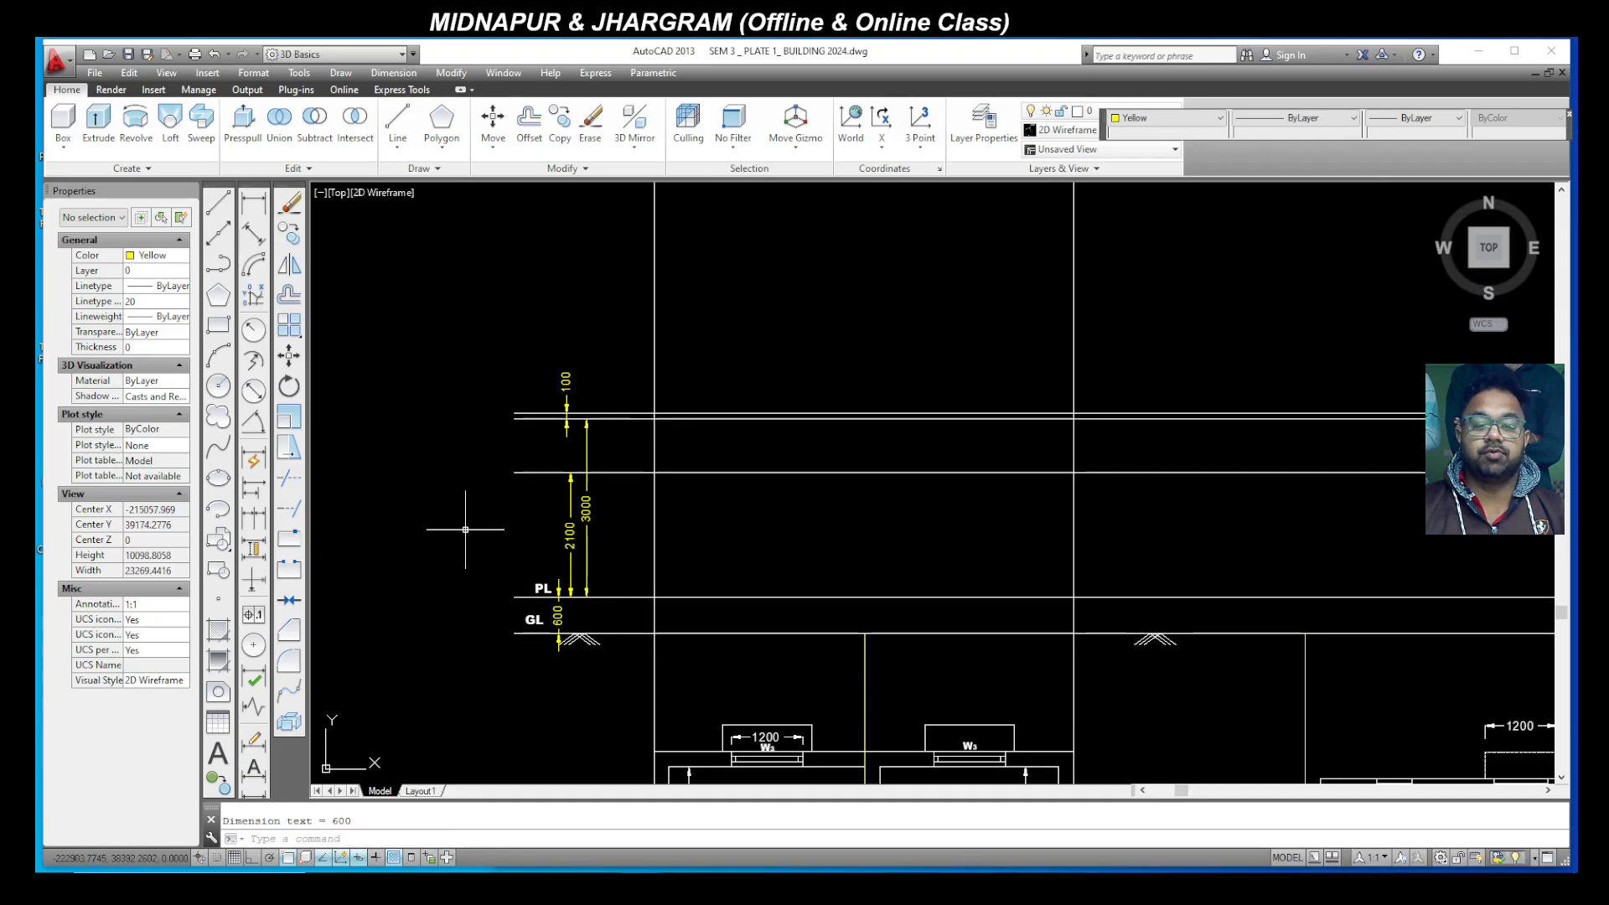
# Step: Examine the level lines and the parapet height in the level notes
pyautogui.scroll(-1, 497, 520)
pyautogui.scroll(-4, 587, 519)
pyautogui.scroll(2, 601, 506)
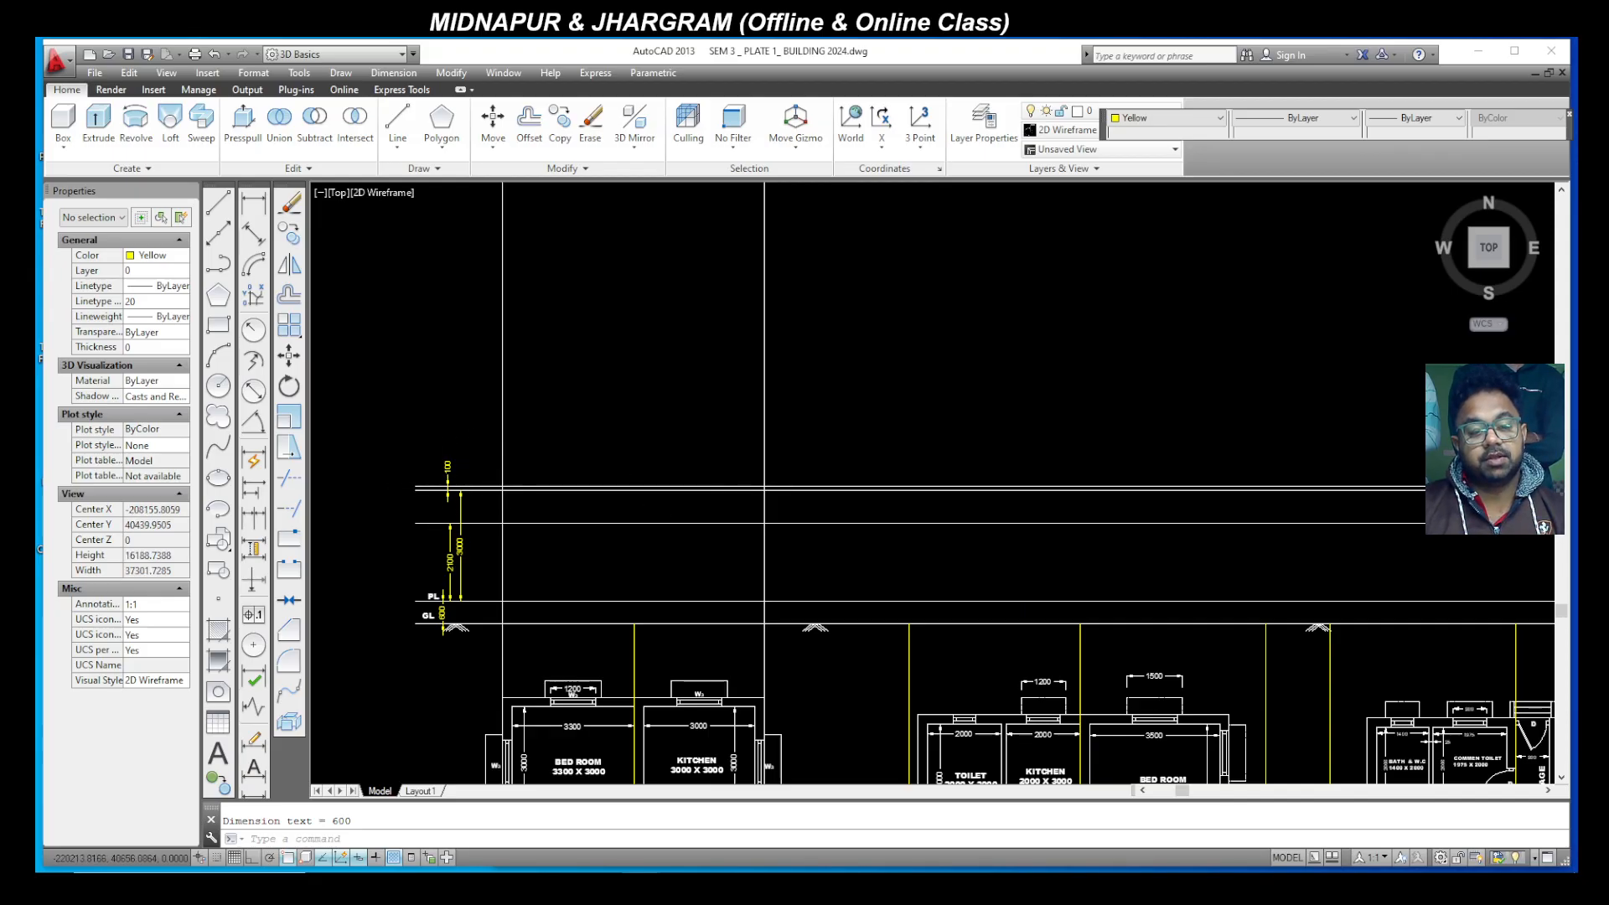
pyautogui.scroll(2, 488, 481)
pyautogui.scroll(-6, 615, 468)
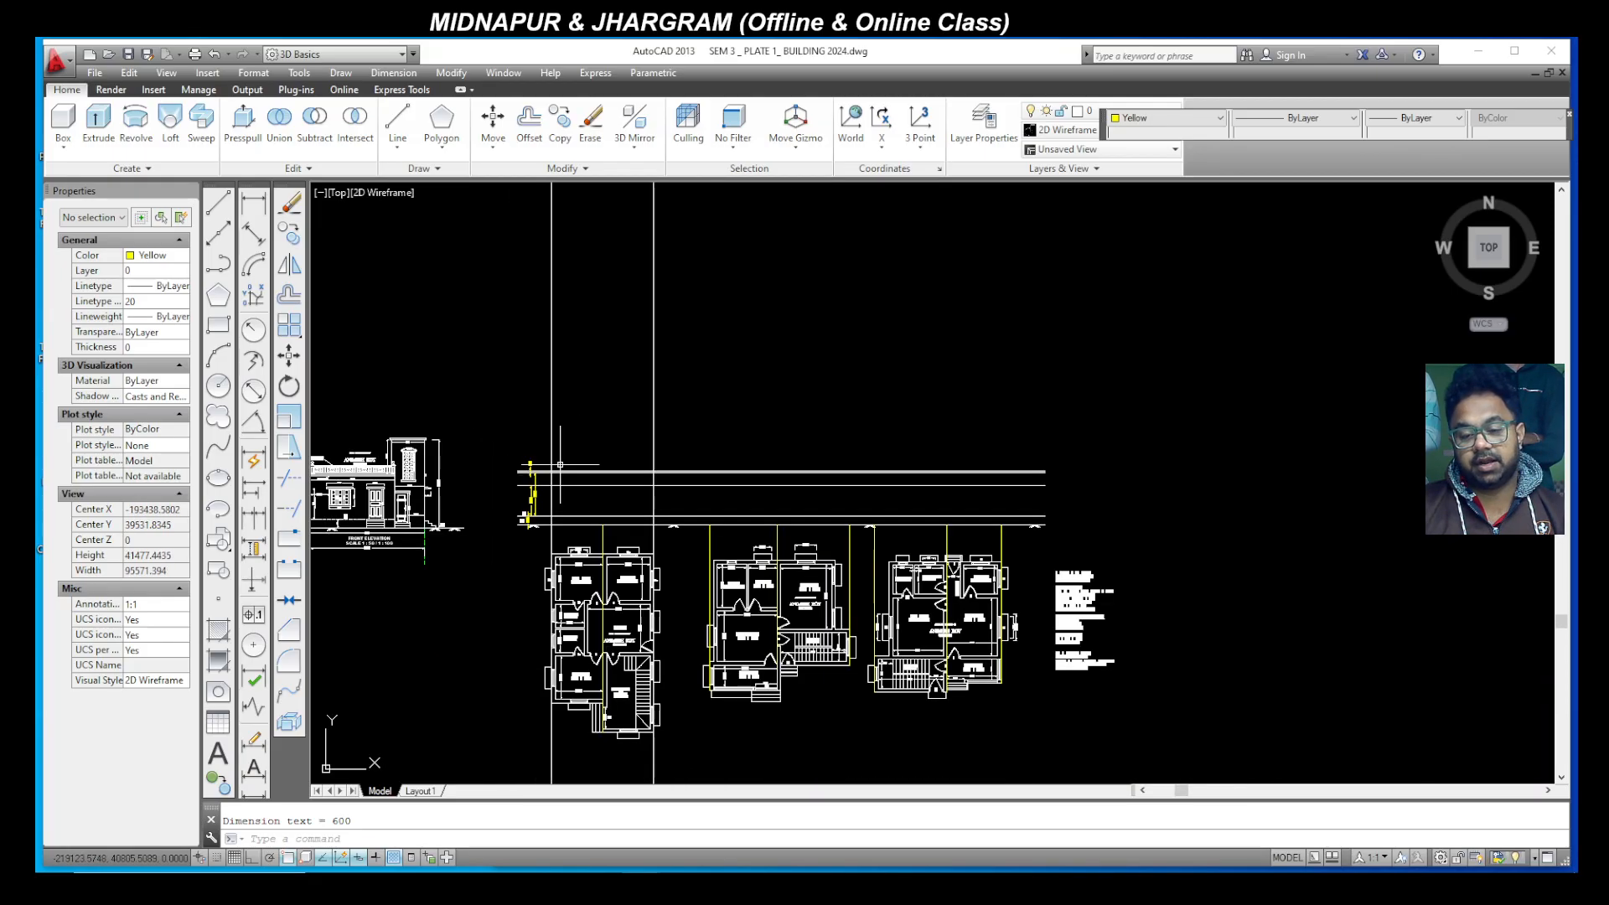
pyautogui.scroll(4, 1097, 647)
pyautogui.scroll(4, 1086, 563)
pyautogui.scroll(-6, 1111, 563)
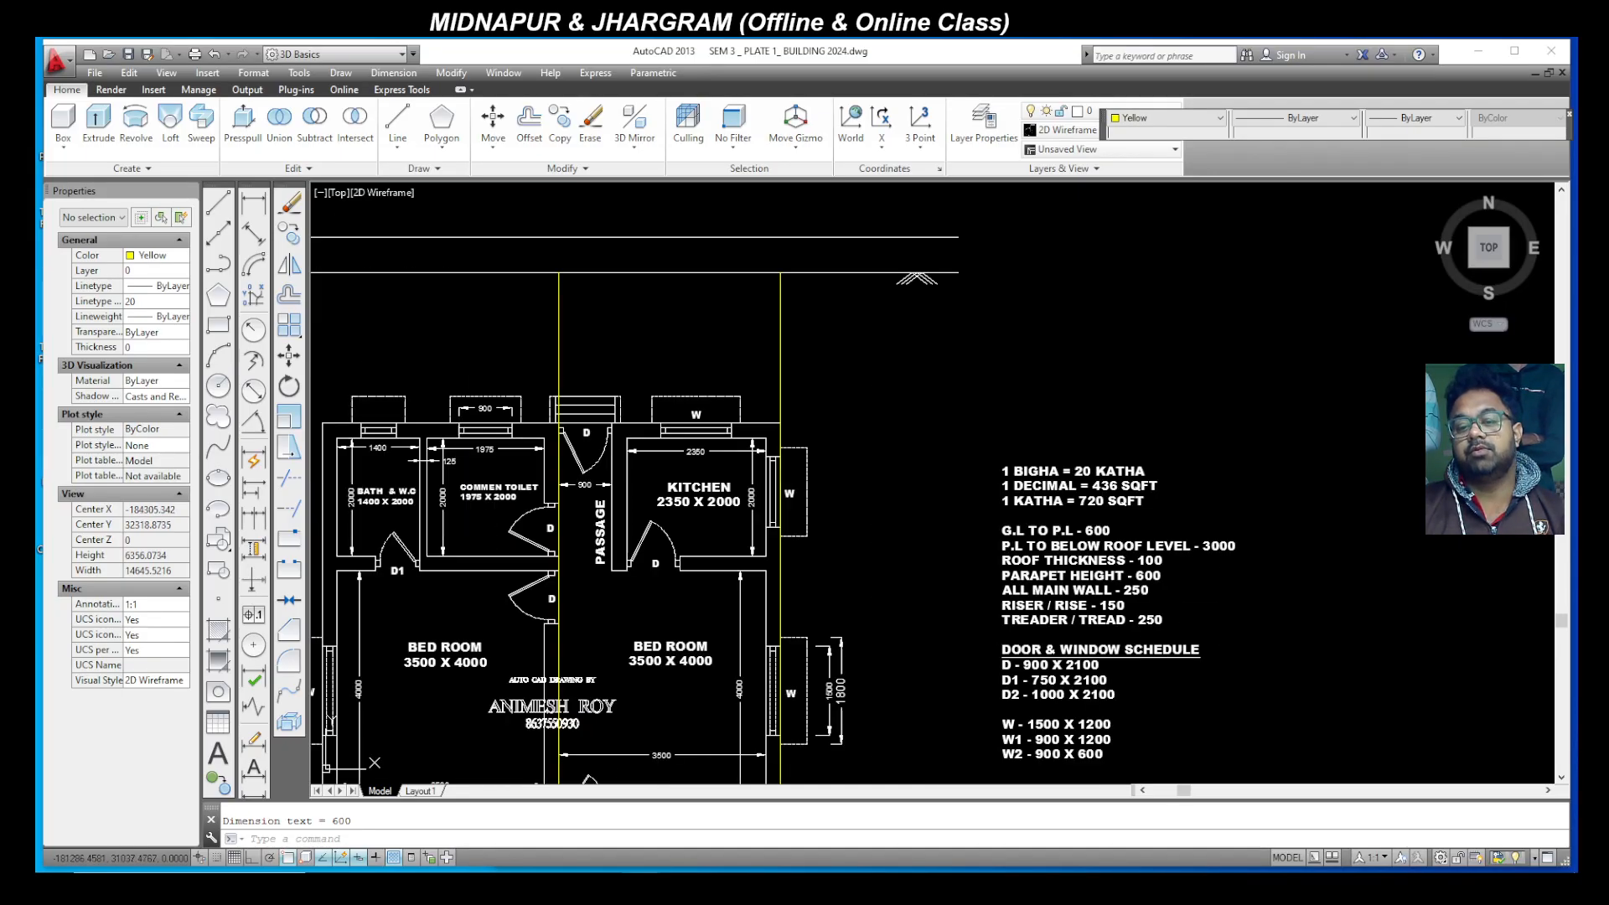
pyautogui.scroll(3, 503, 423)
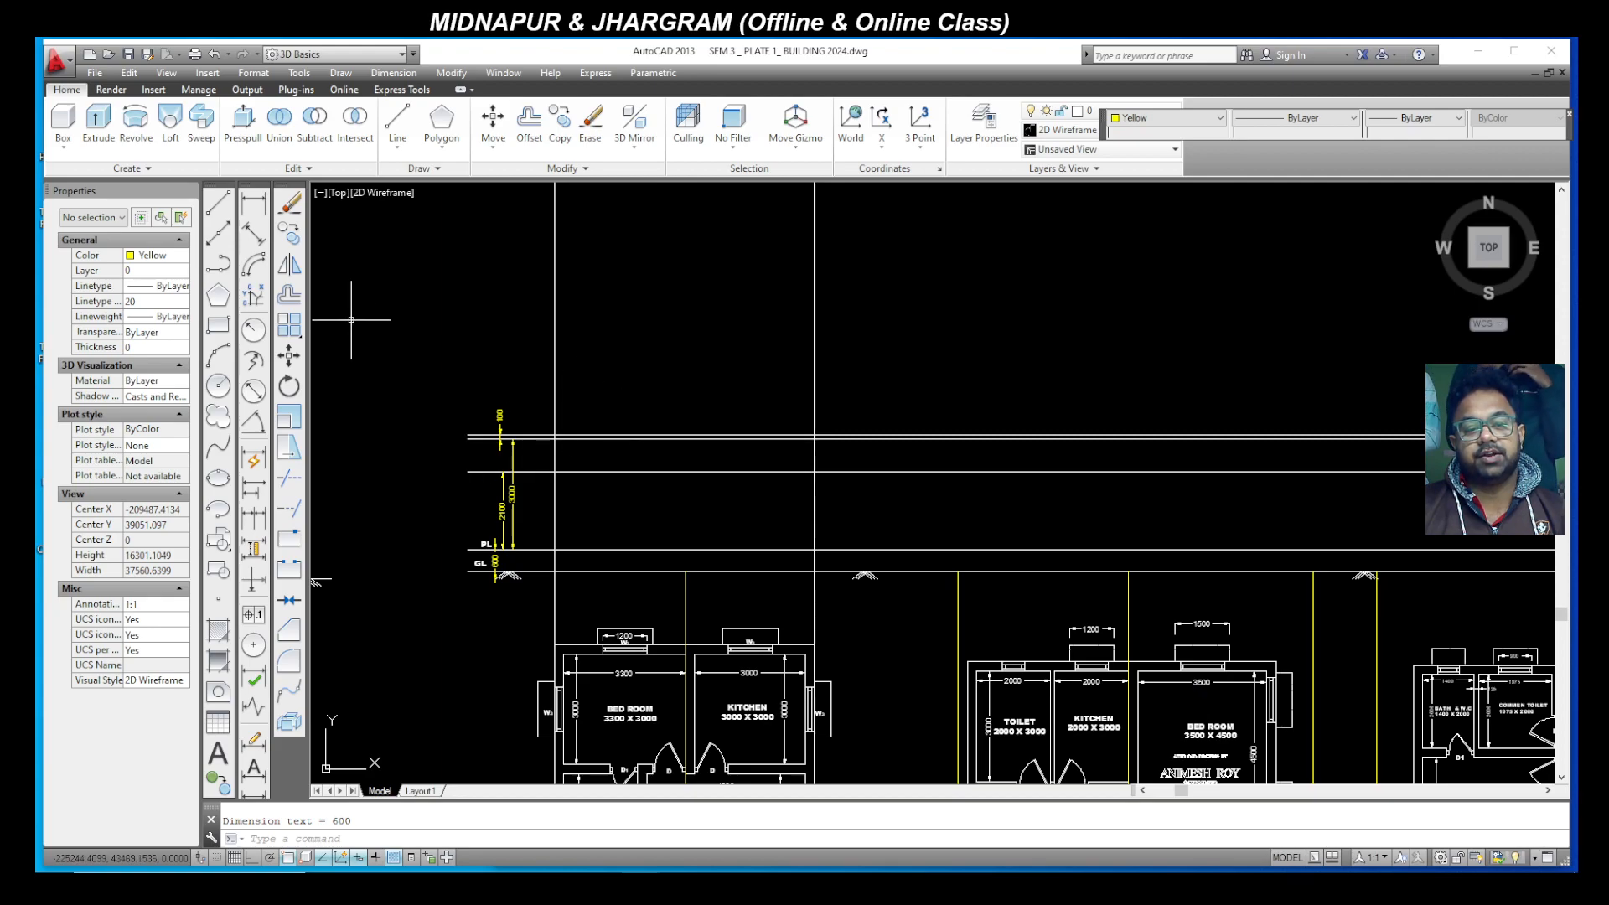
# Step: Offset the roof-top line 750 upward to create the parapet line
pyautogui.click(218, 207)
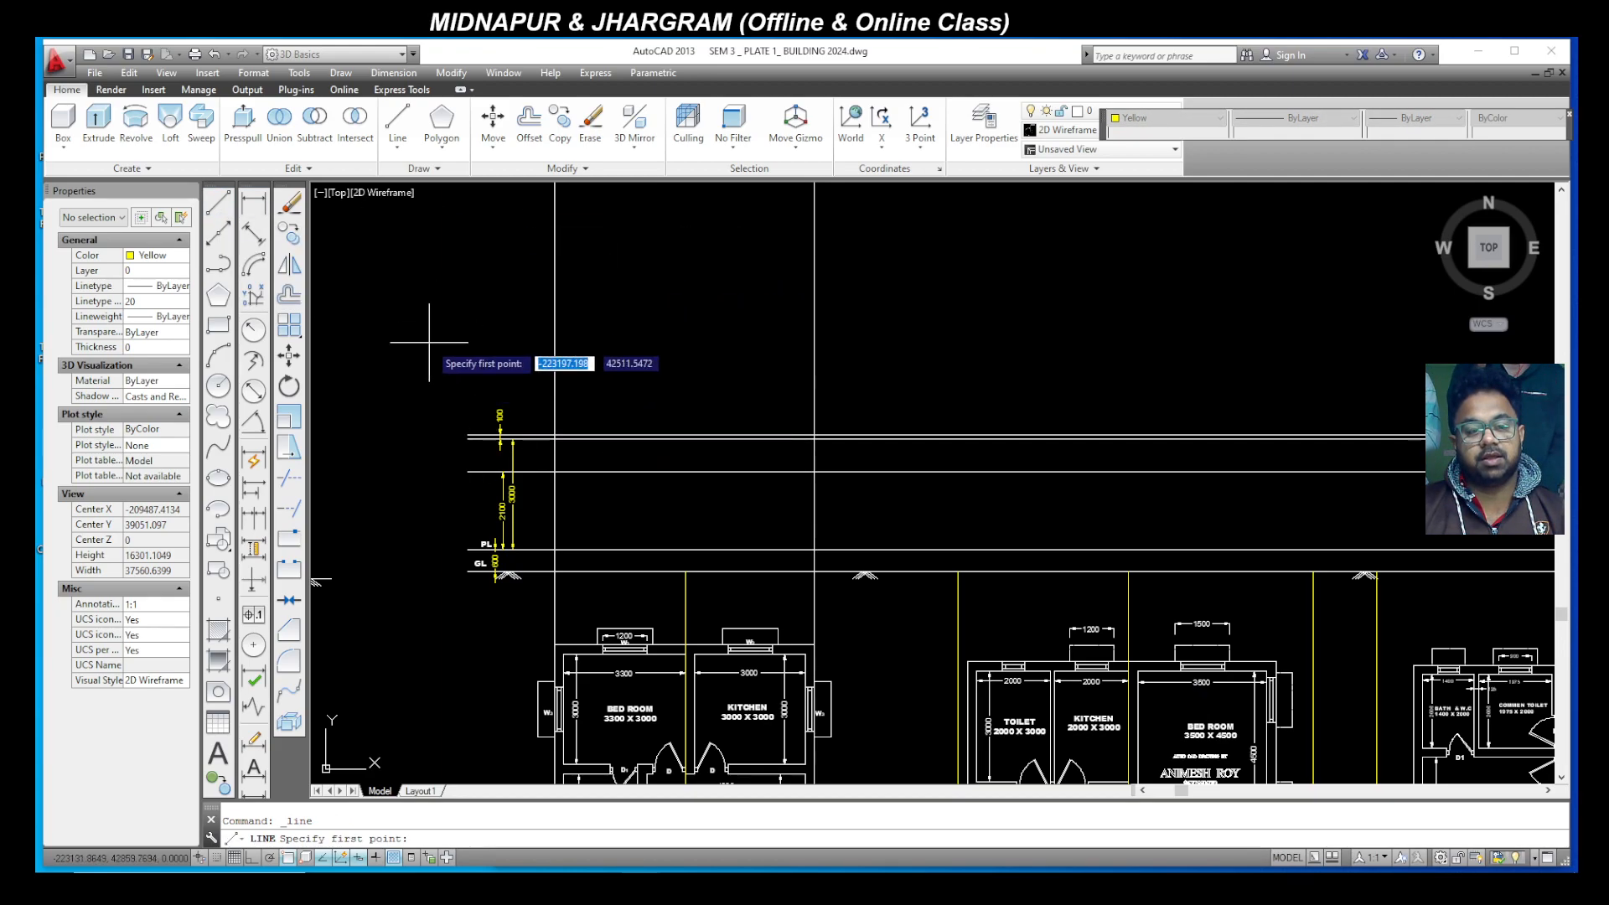
pyautogui.click(289, 298)
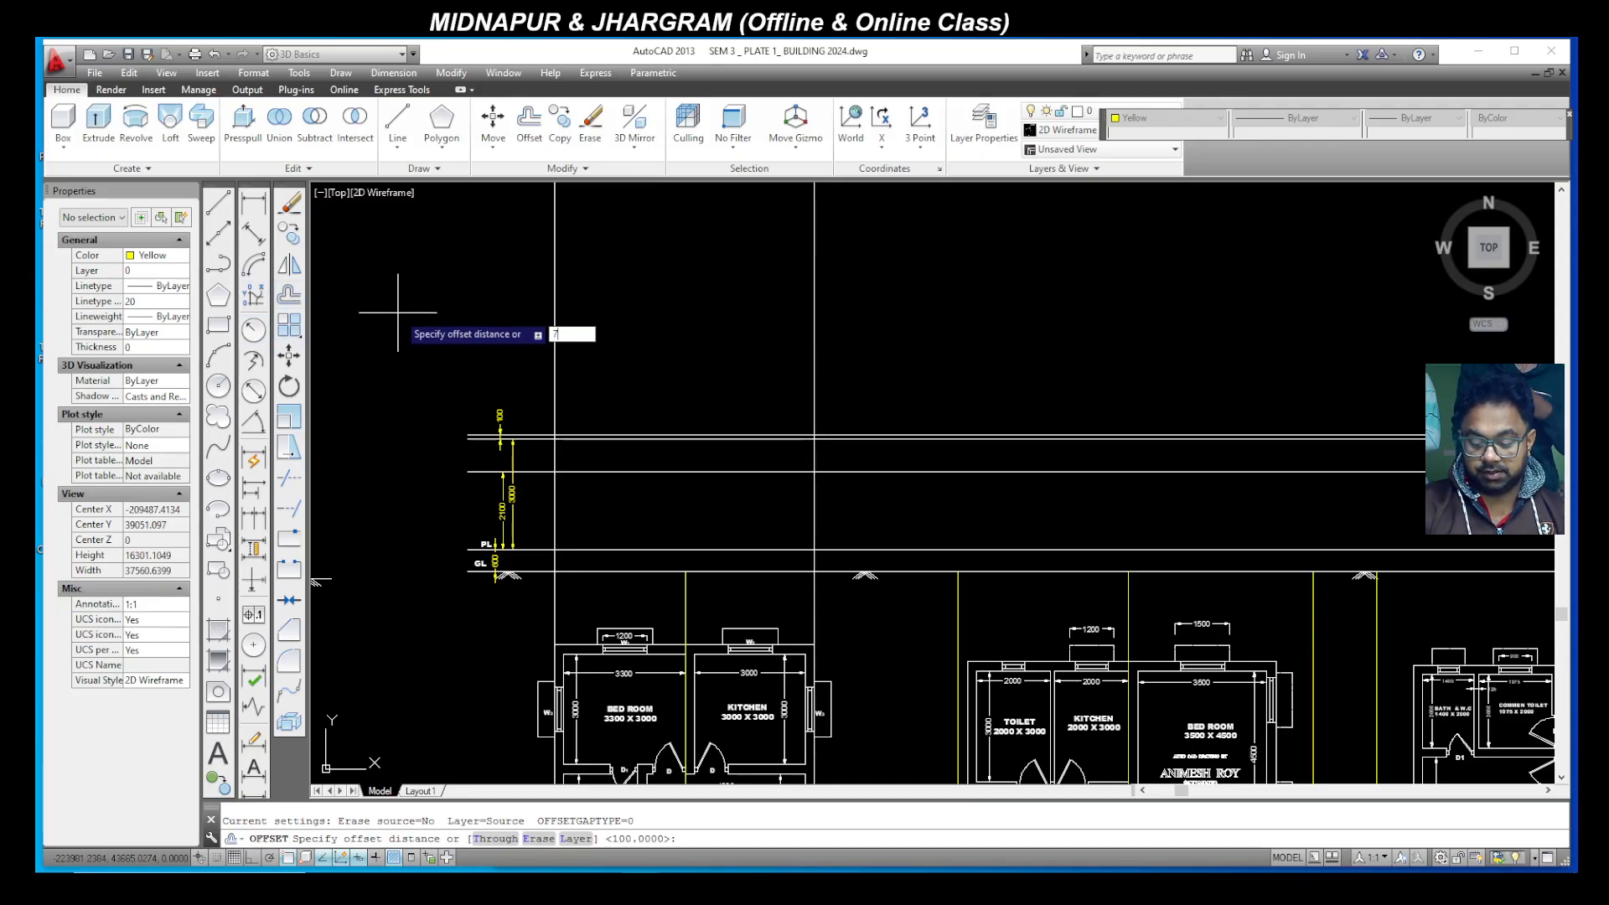
pyautogui.write('750')
pyautogui.press('Return')
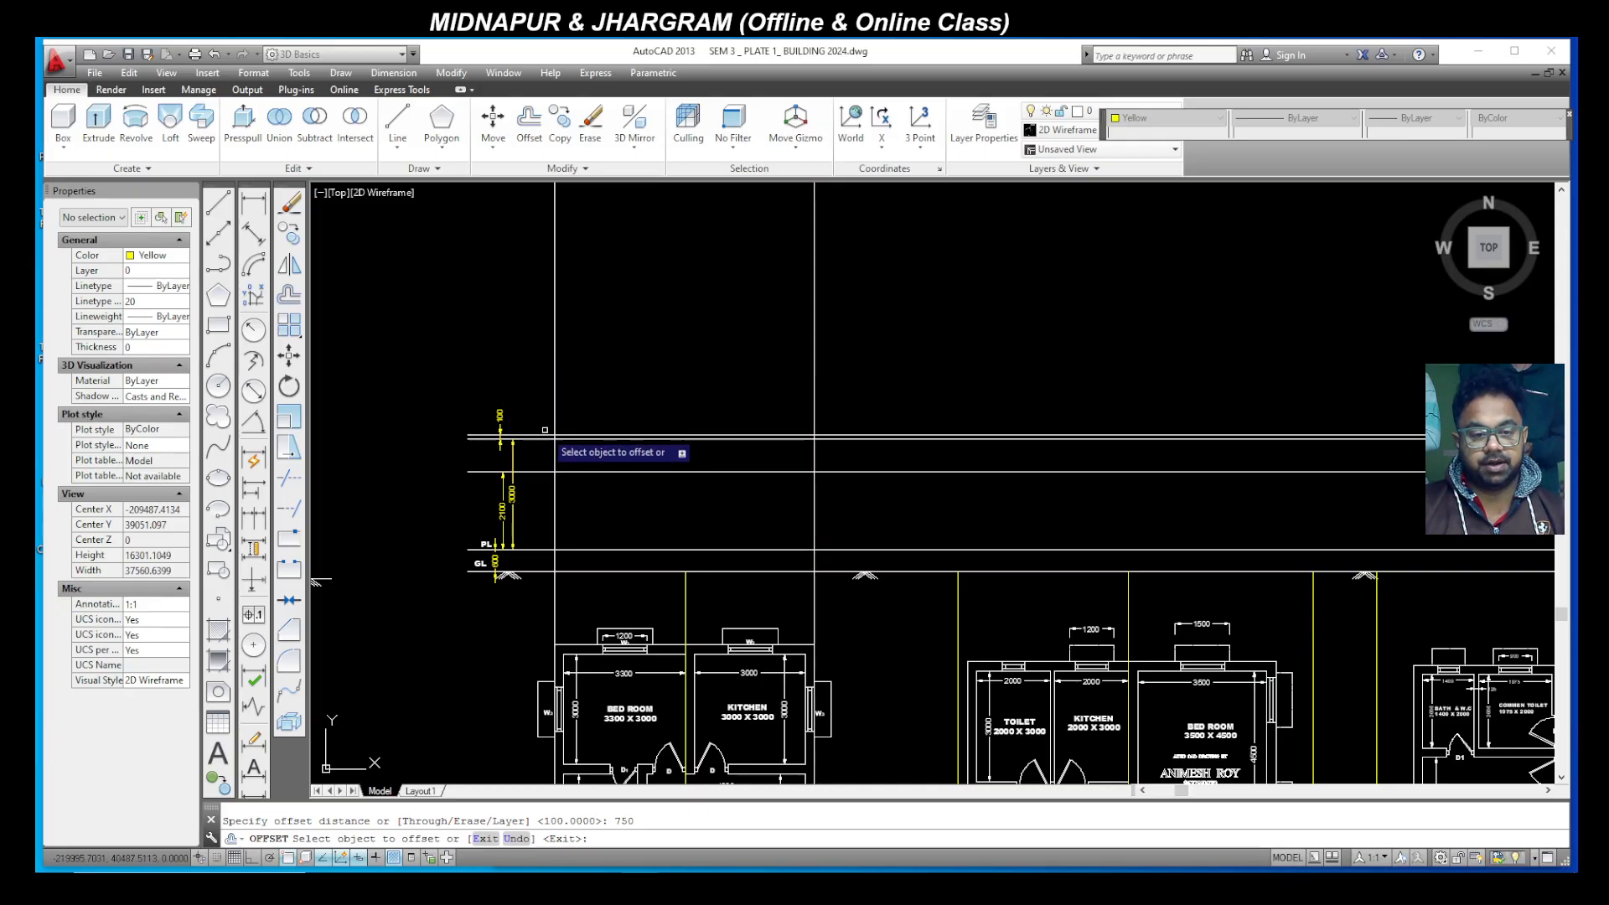
pyautogui.click(545, 434)
pyautogui.click(522, 356)
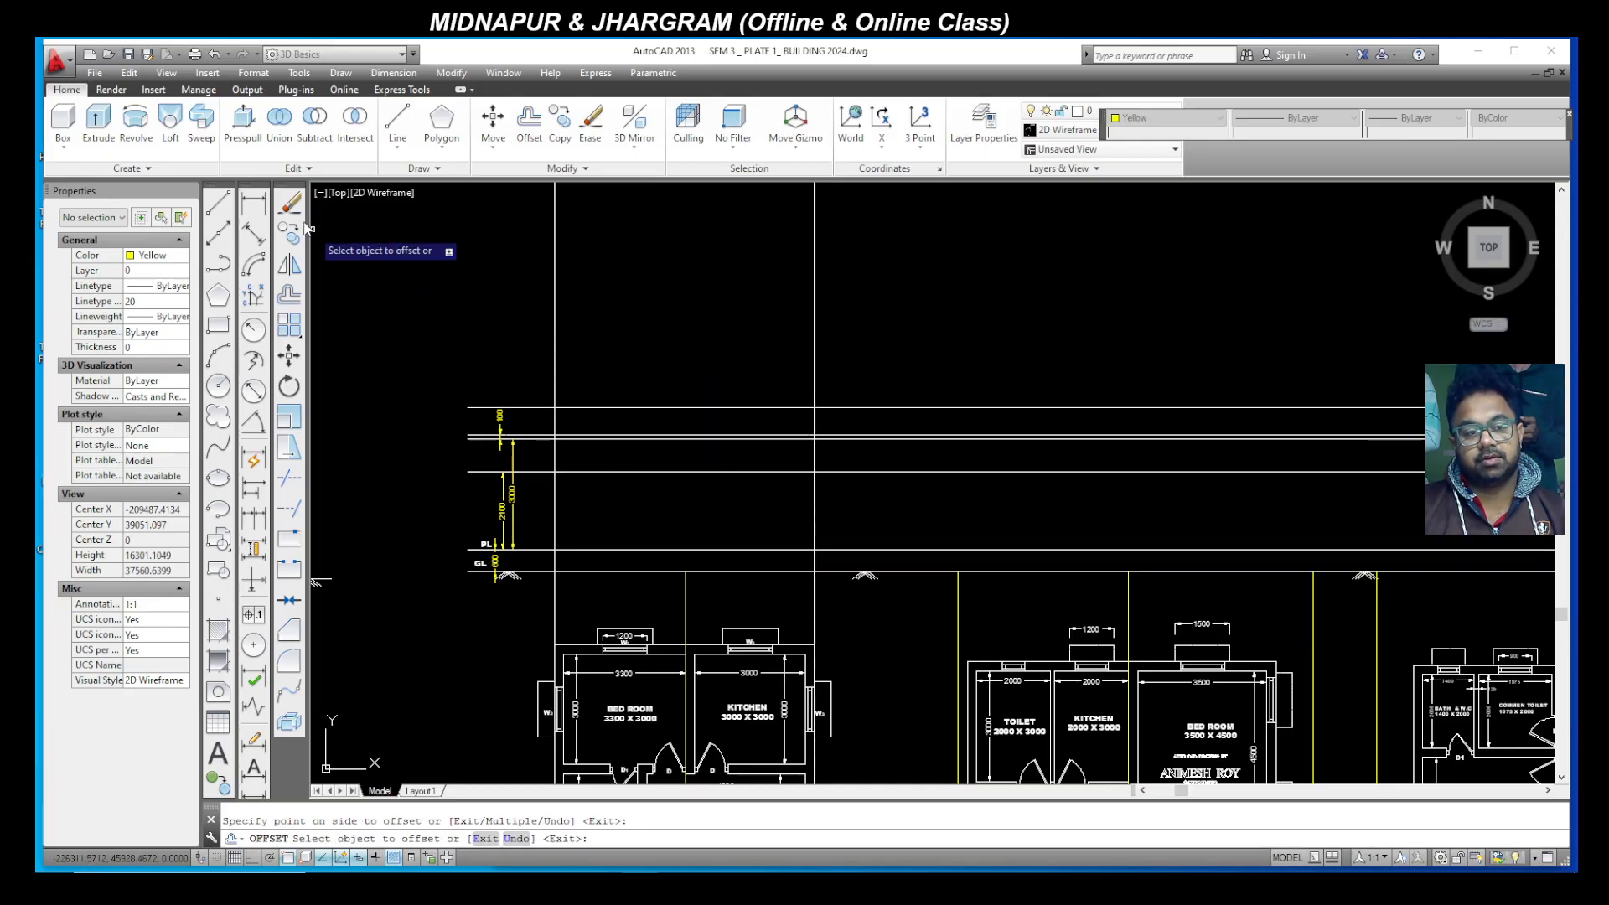
# Step: Add a vertical linear dimension between the roof-top line and the parapet line
pyautogui.click(254, 205)
pyautogui.scroll(2, 530, 415)
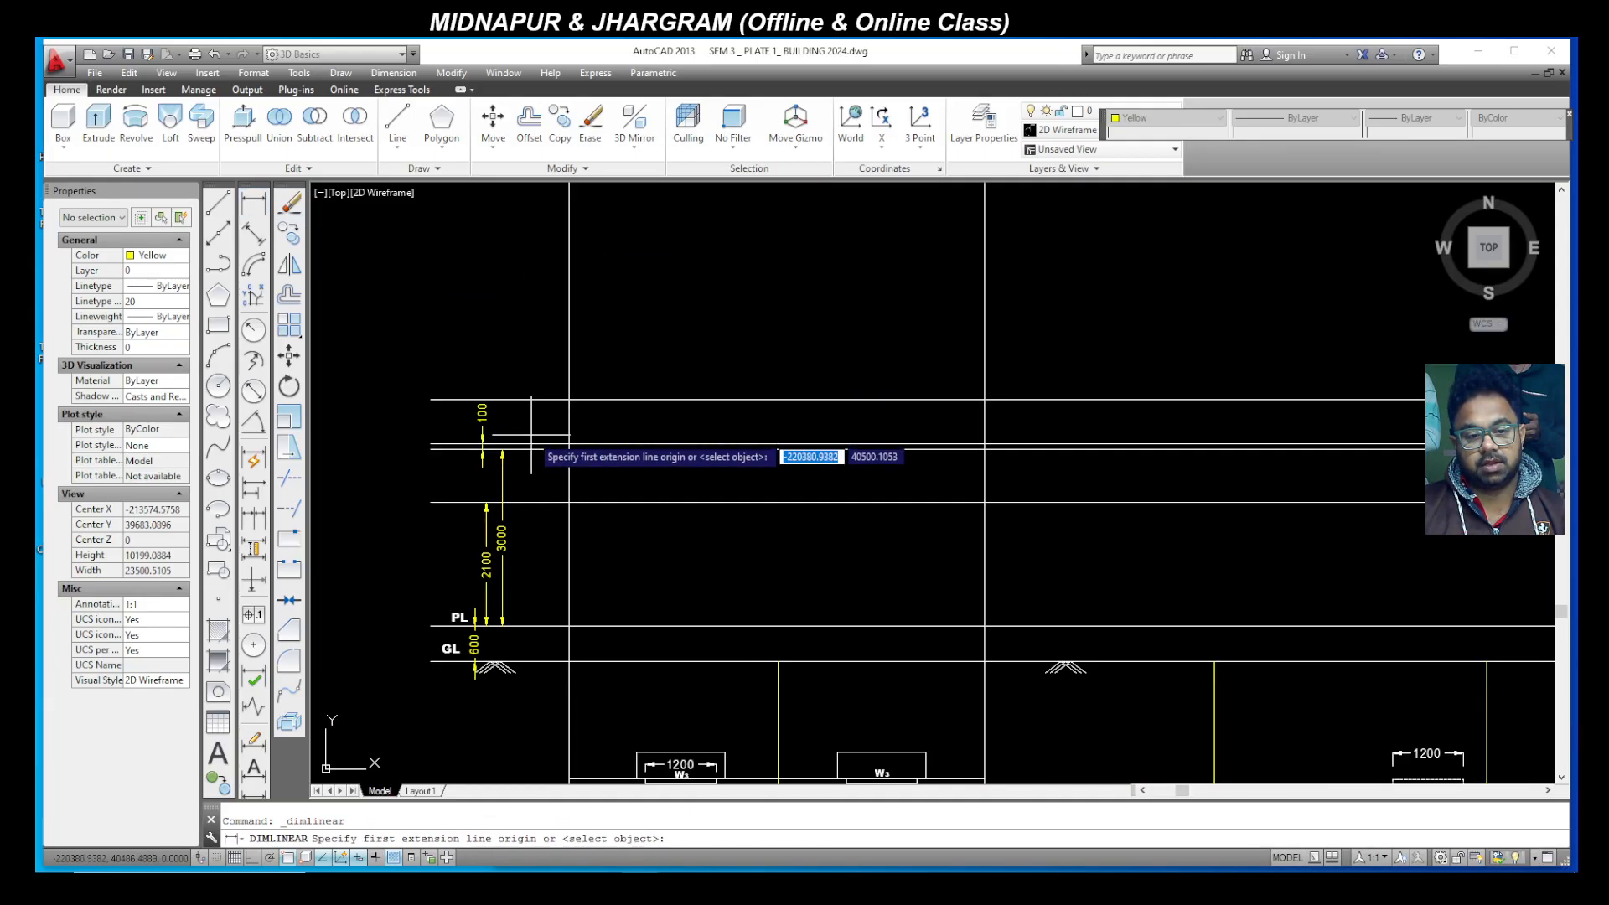
pyautogui.click(533, 446)
pyautogui.click(537, 399)
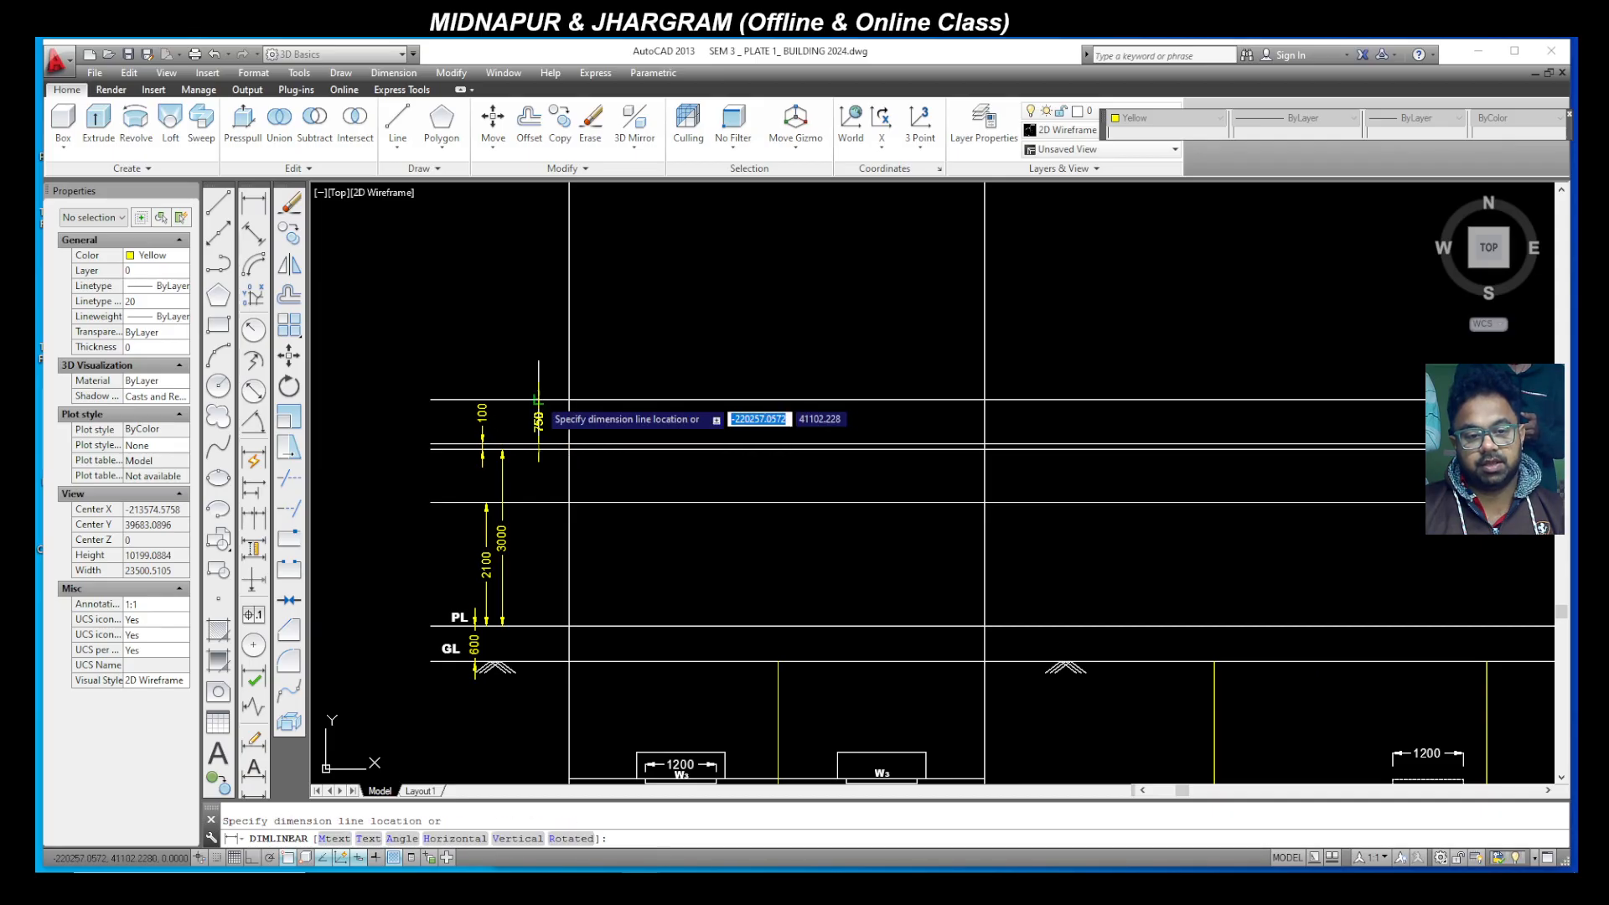
pyautogui.click(538, 416)
pyautogui.scroll(-2, 657, 432)
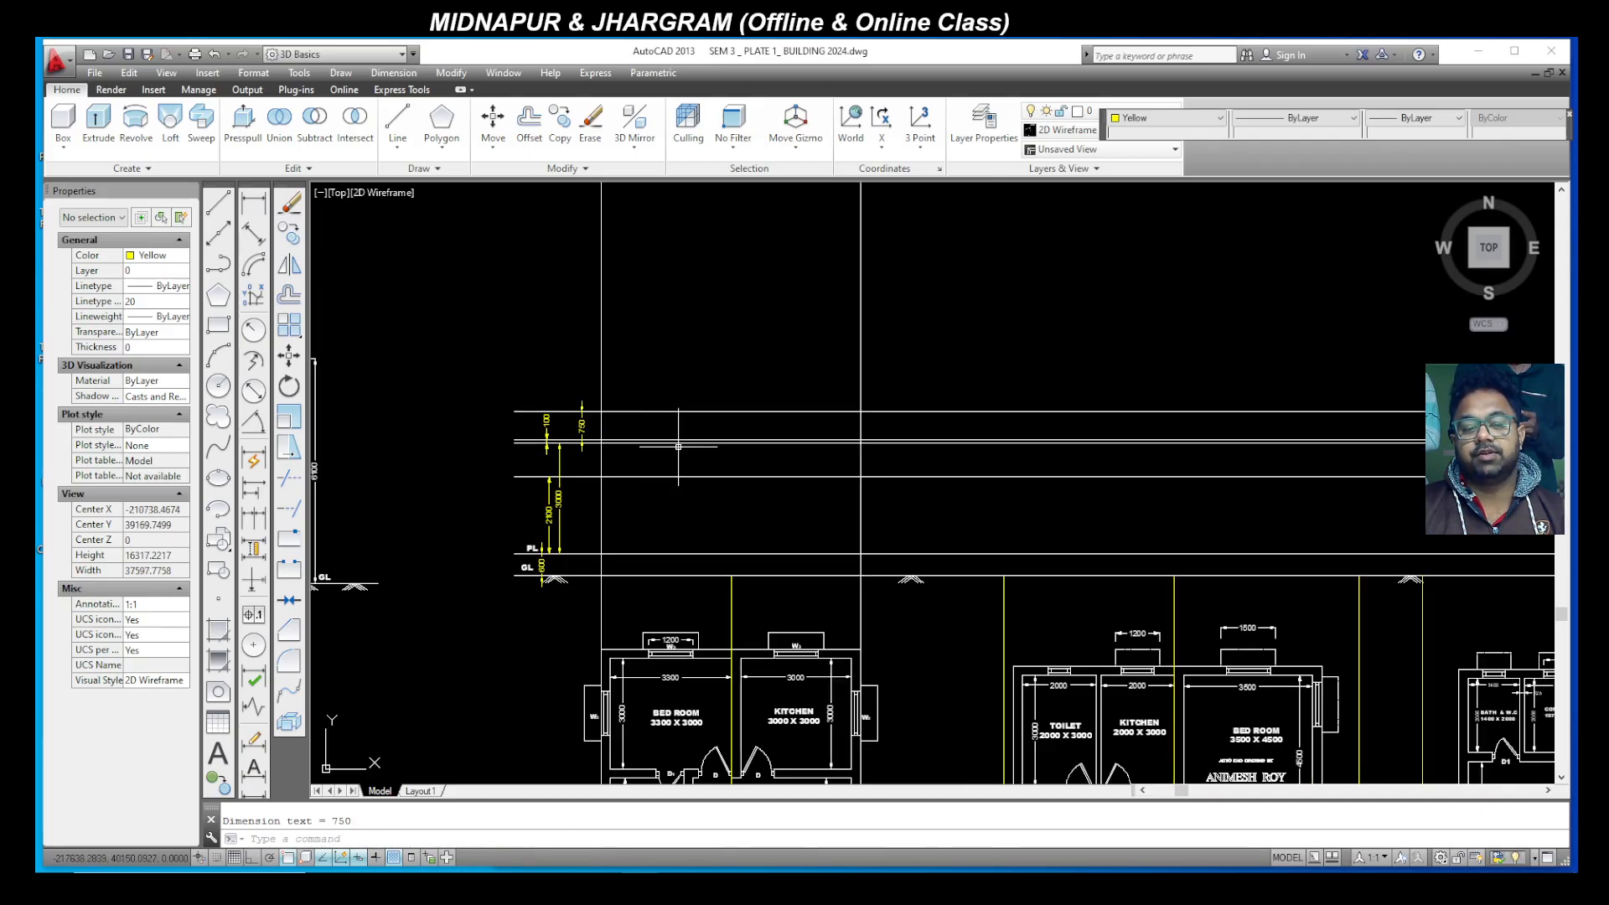
# Step: Draw a vertical line from the ground line up to the parapet line at the middle plan's left projection line
pyautogui.scroll(-2, 627, 497)
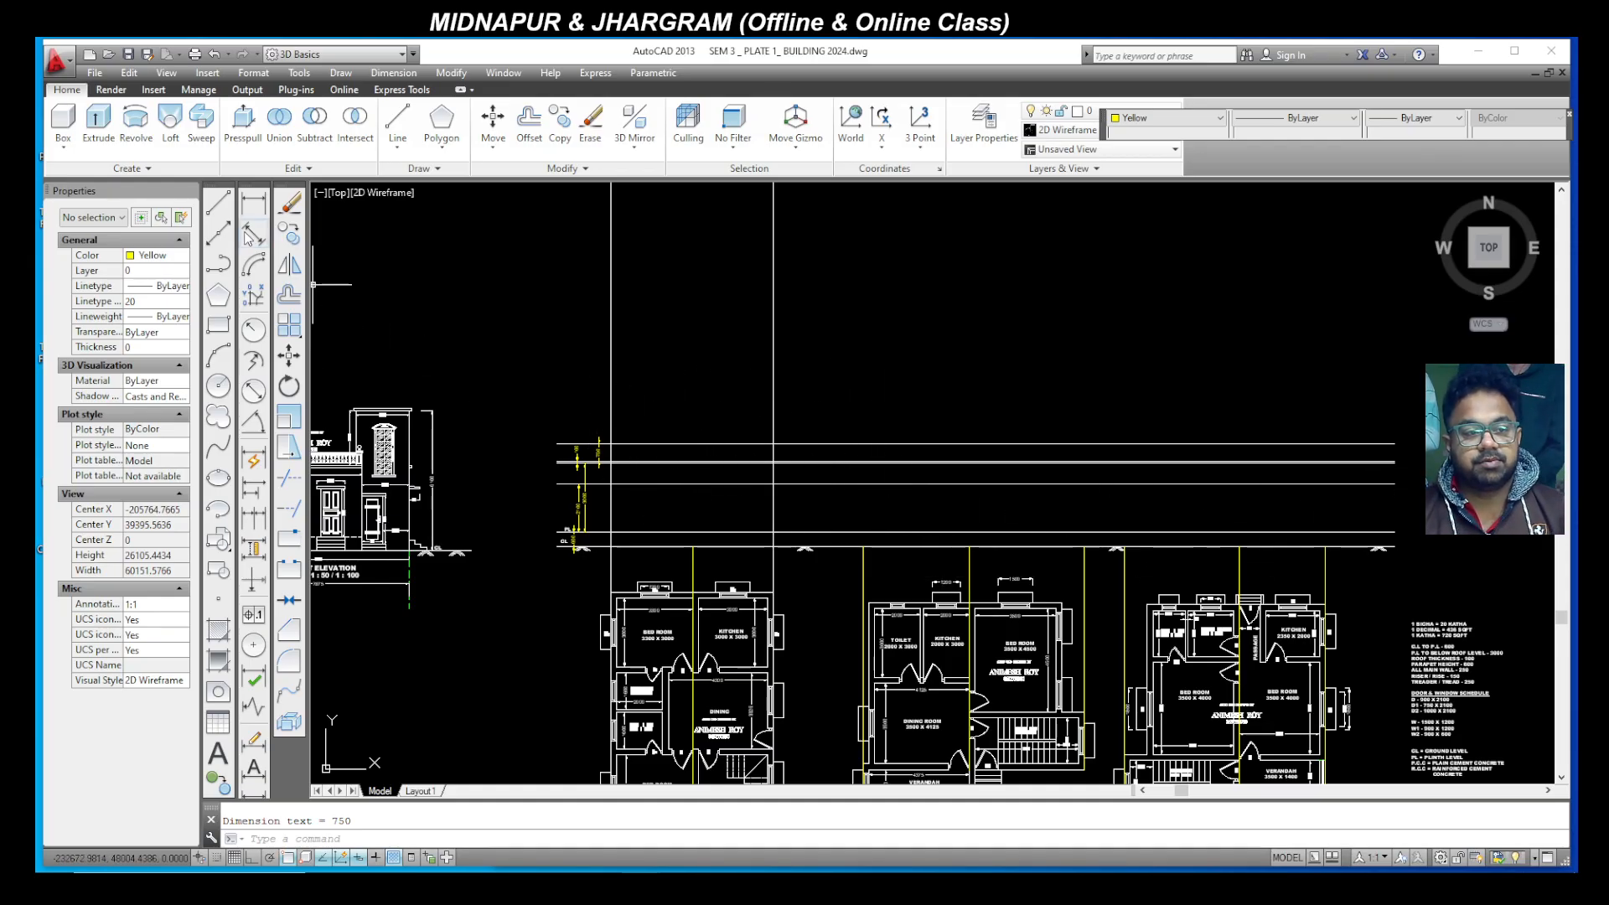
pyautogui.click(220, 209)
pyautogui.click(862, 545)
pyautogui.click(862, 442)
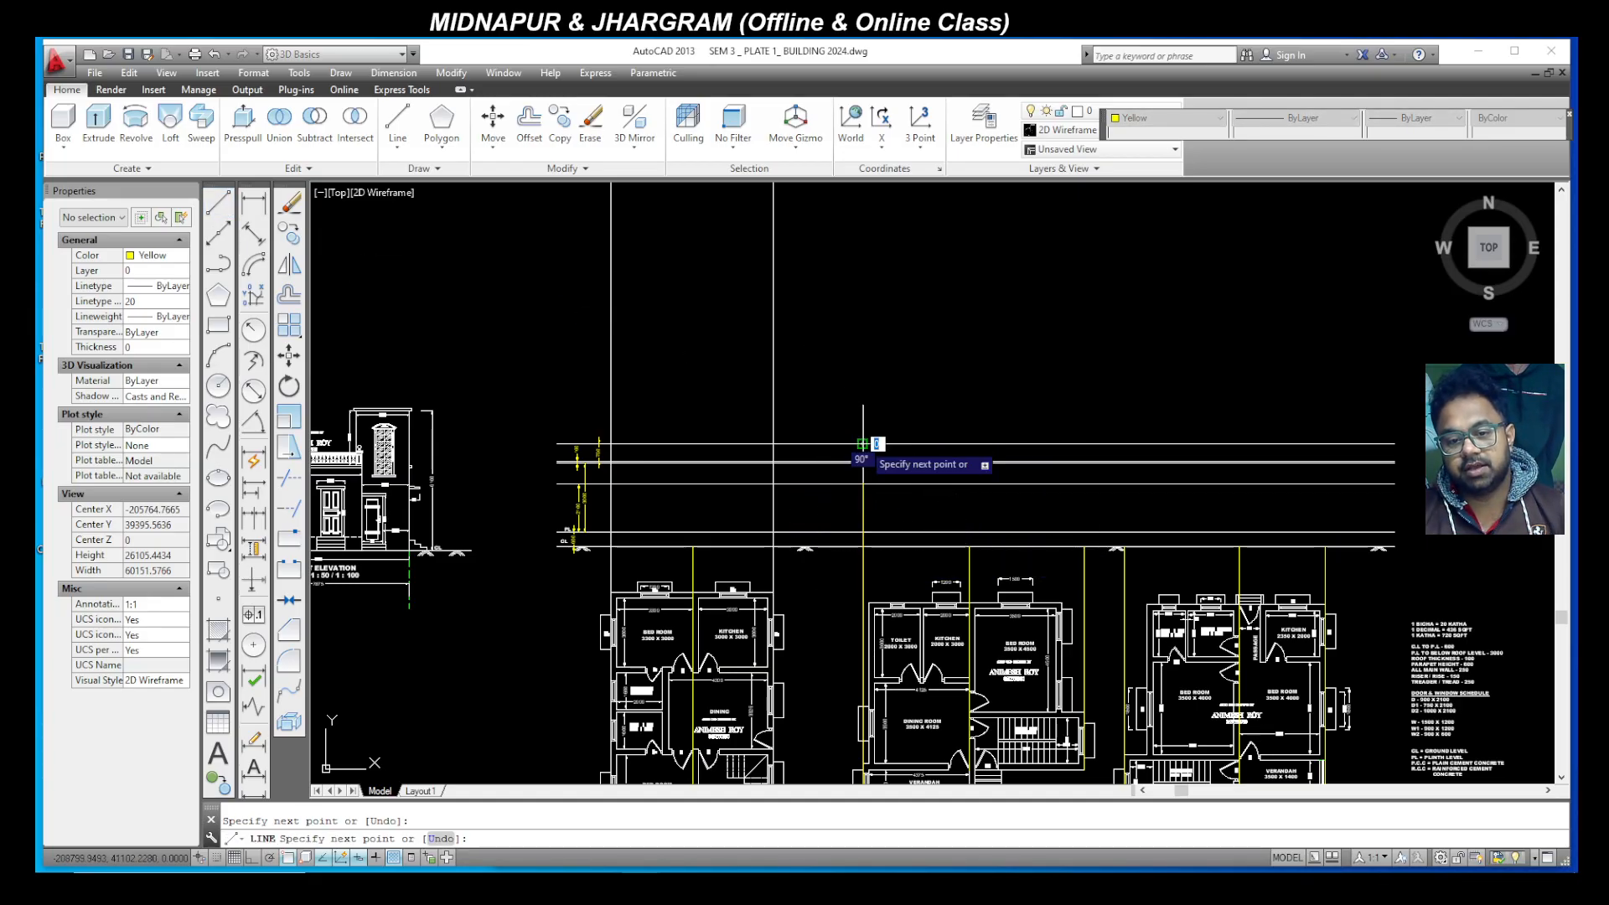
pyautogui.press('Escape')
# Step: Copy the vertical line along the ground line to the remaining projection lines of the middle and right-hand plans
pyautogui.click(894, 524)
pyautogui.click(838, 494)
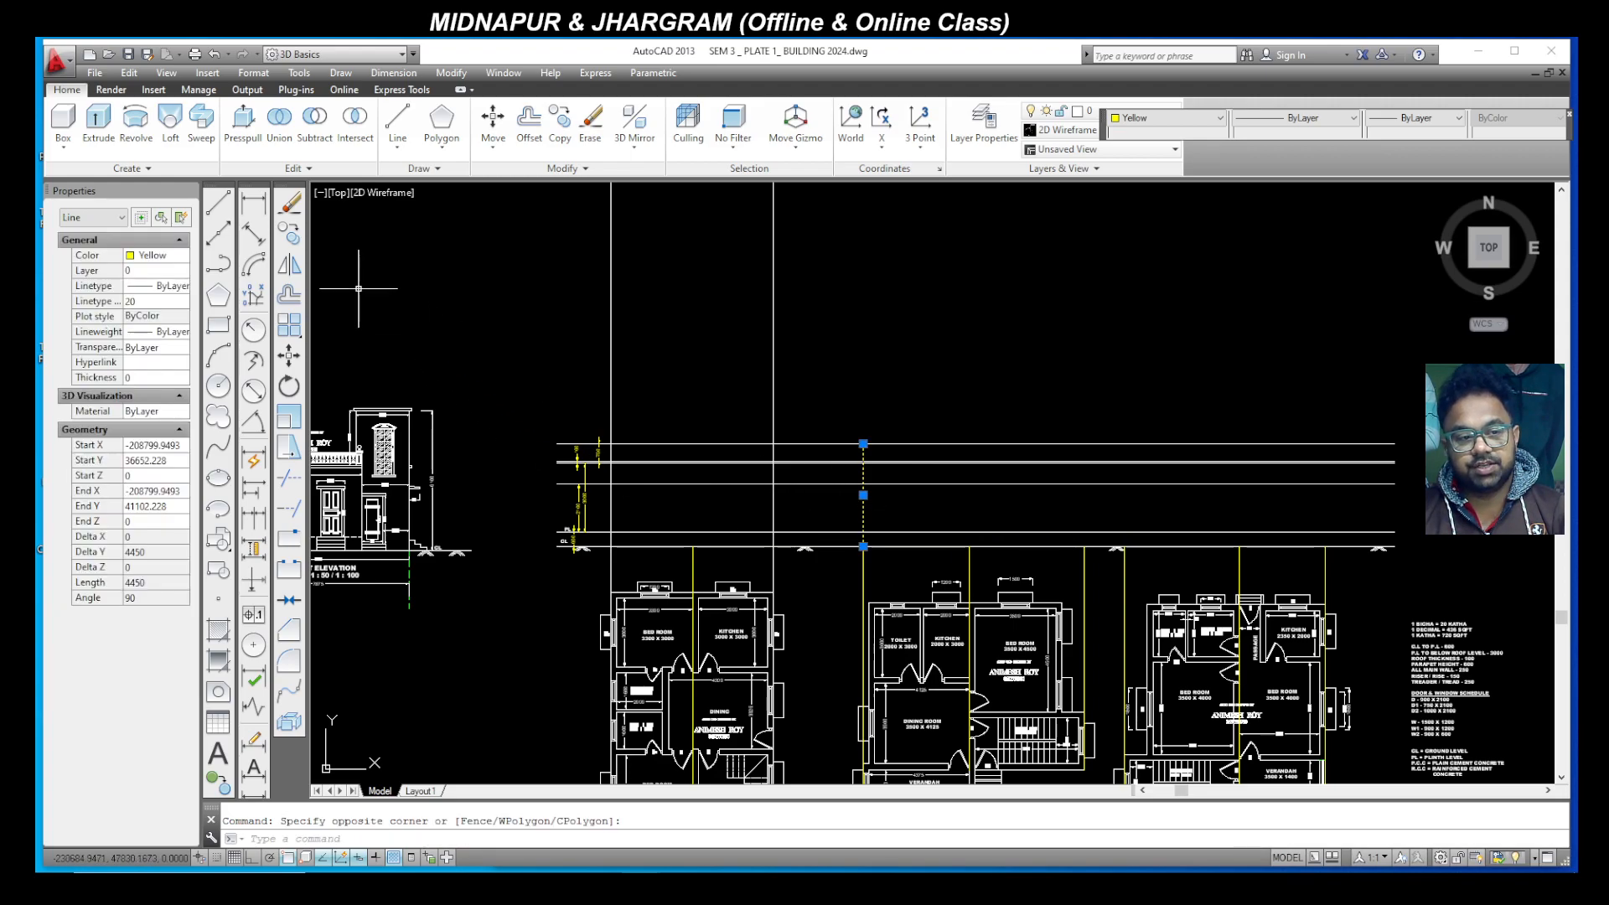
pyautogui.click(294, 240)
pyautogui.scroll(2, 997, 440)
pyautogui.click(786, 604)
pyautogui.click(957, 603)
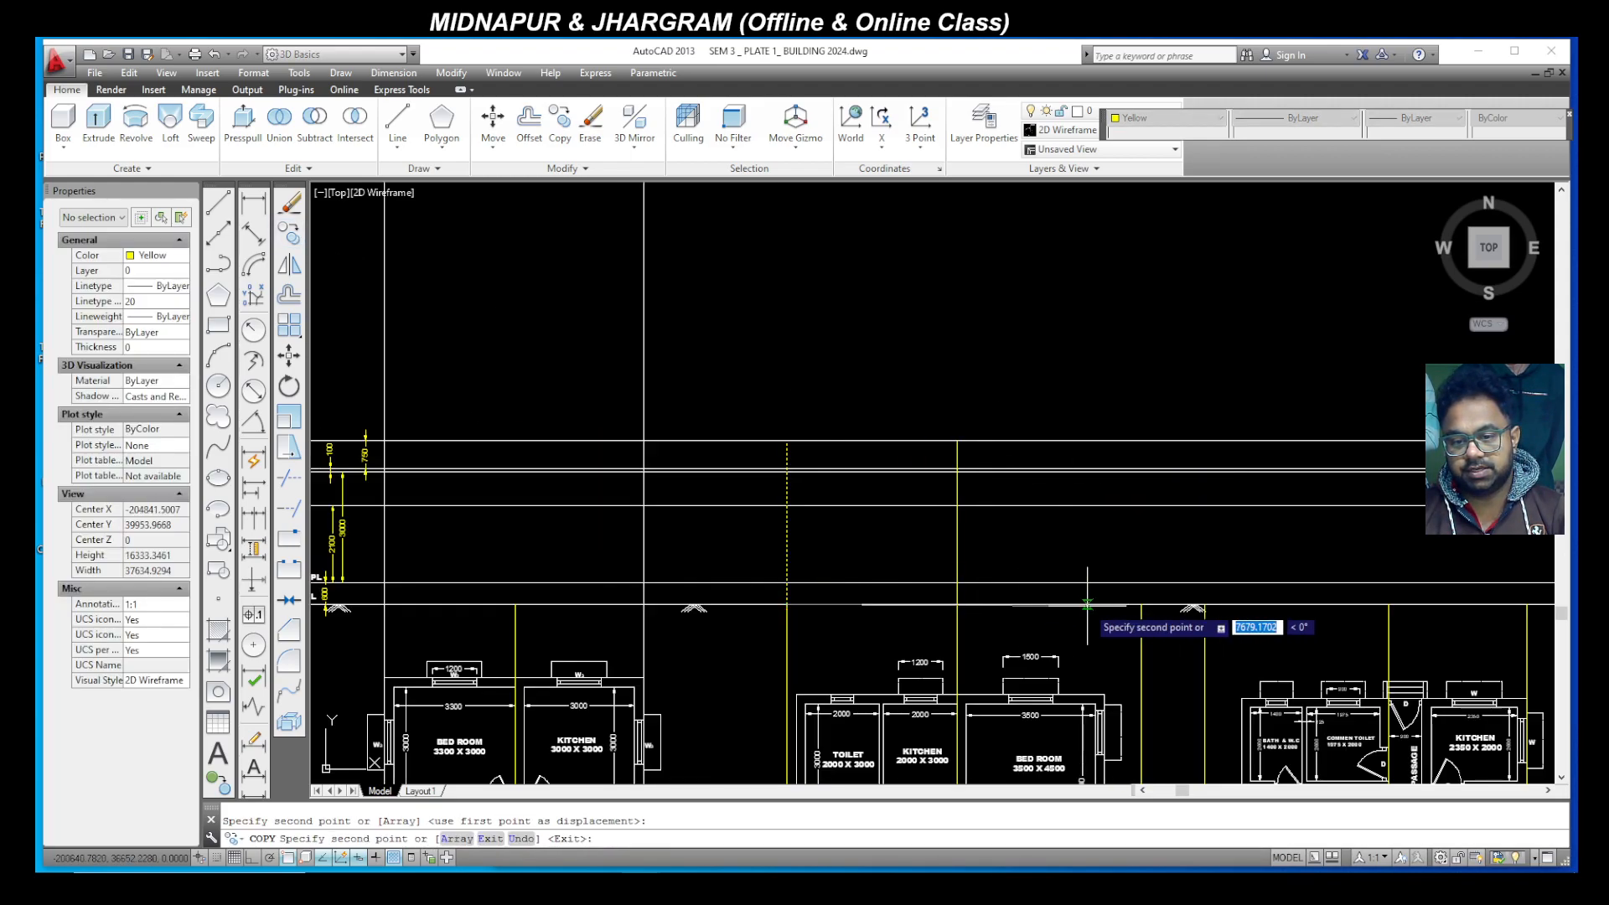
pyautogui.click(1178, 603)
pyautogui.scroll(-4, 851, 625)
pyautogui.scroll(4, 1016, 627)
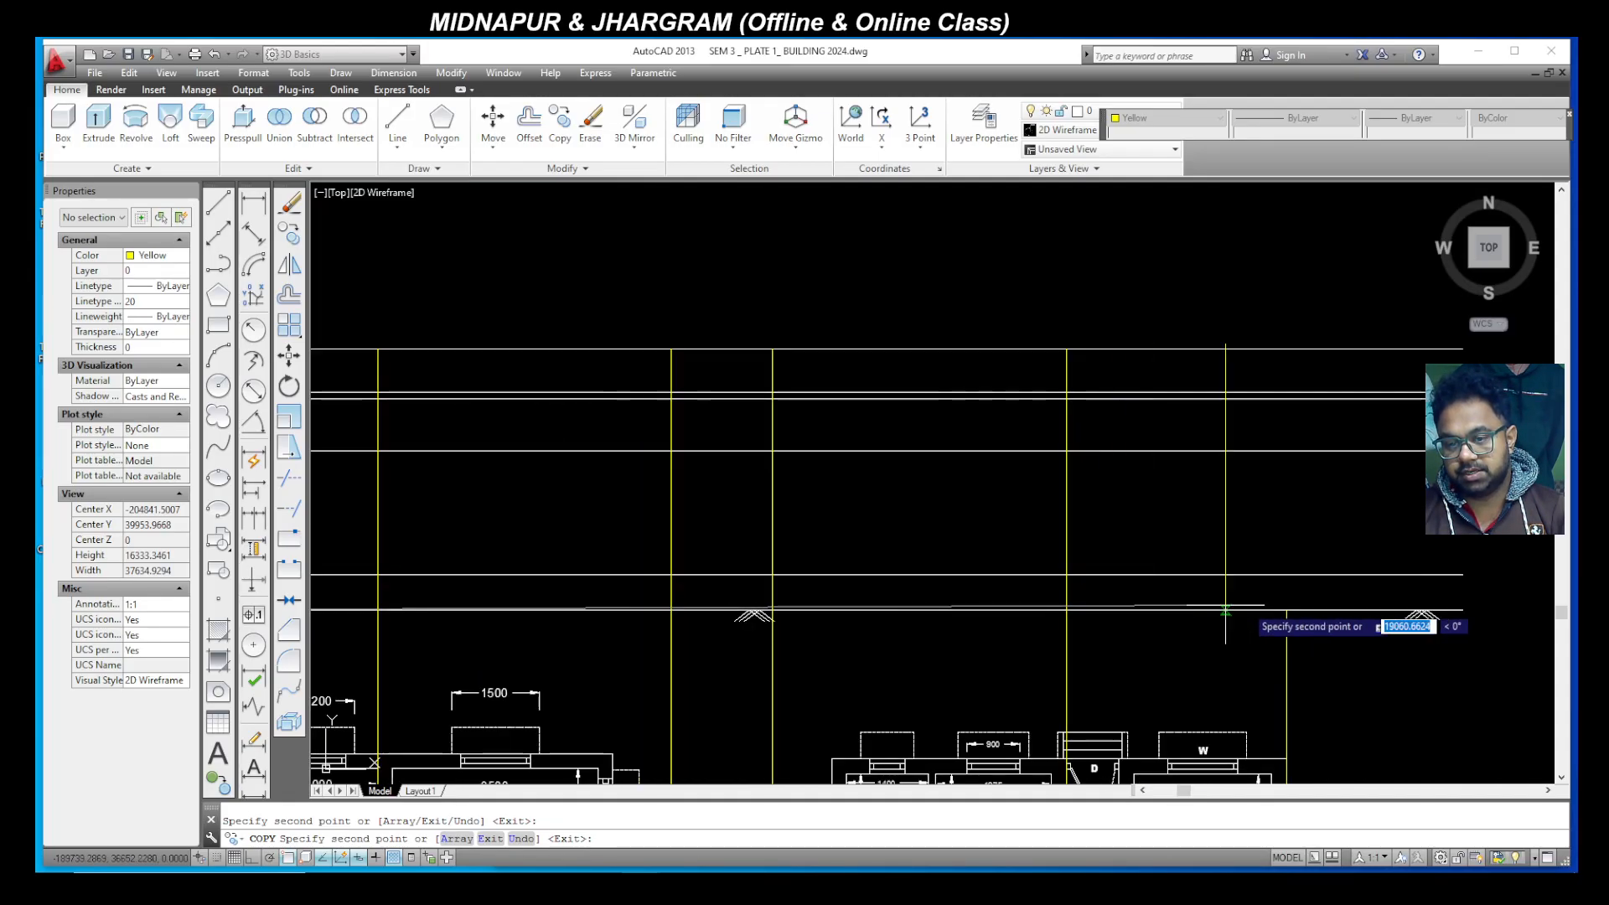
pyautogui.press('Escape')
pyautogui.scroll(-4, 1047, 578)
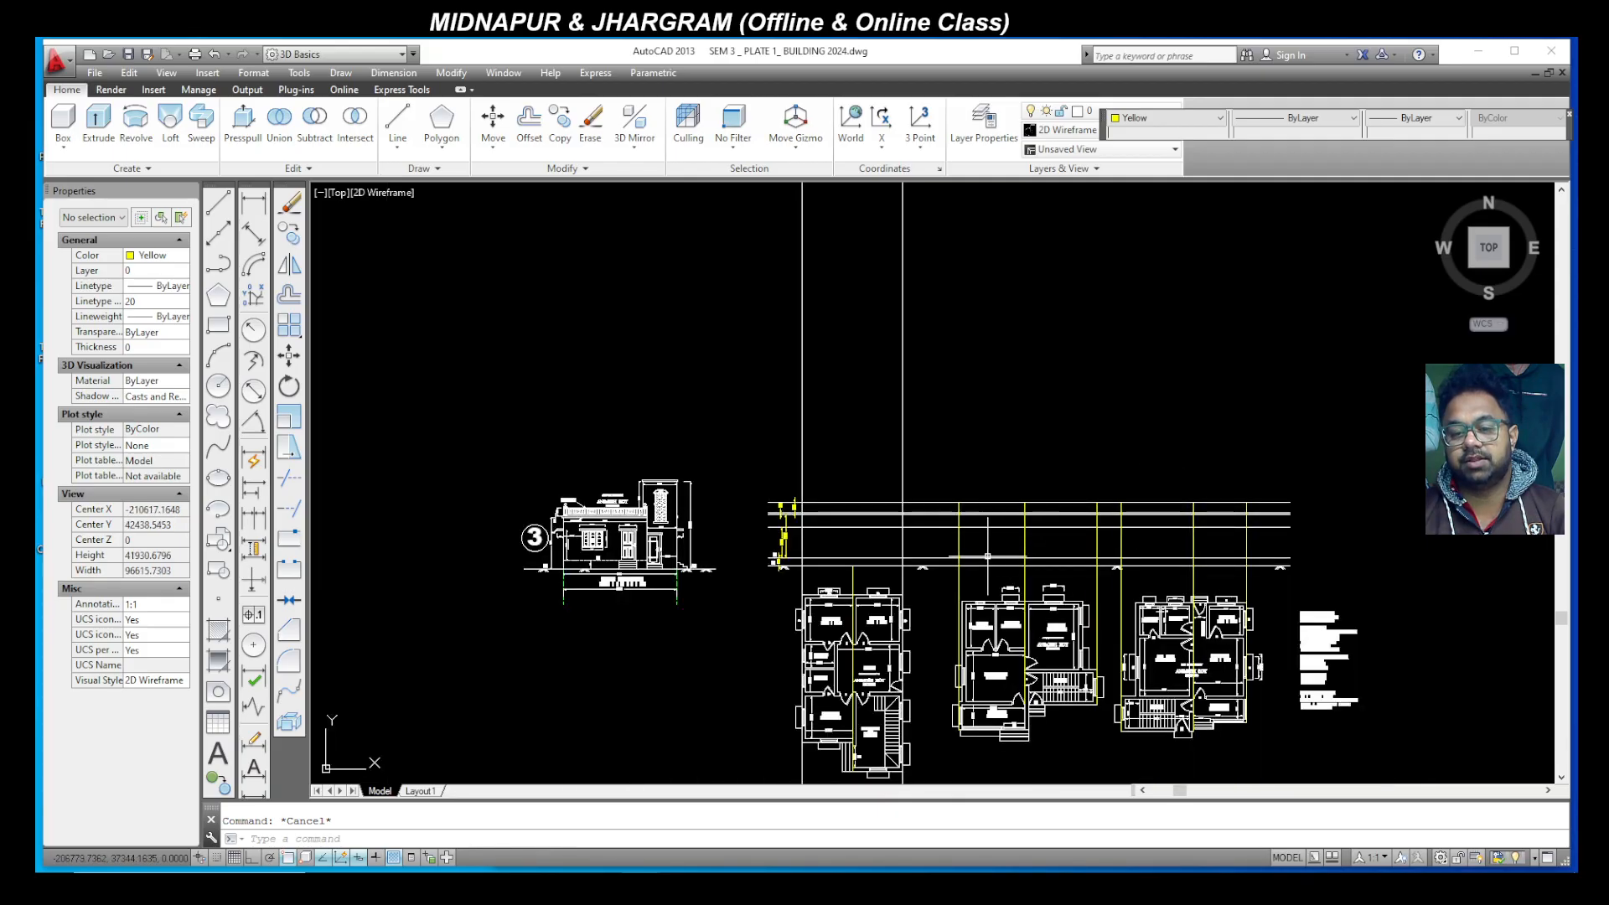
# Step: Trim away the level lines in the gaps between the left and middle plans and between the middle and right-hand plans
pyautogui.scroll(4, 1083, 547)
pyautogui.press('Return')
pyautogui.press('Return')
pyautogui.scroll(-2, 1081, 590)
pyautogui.click(718, 642)
pyautogui.click(679, 454)
pyautogui.scroll(-2, 889, 555)
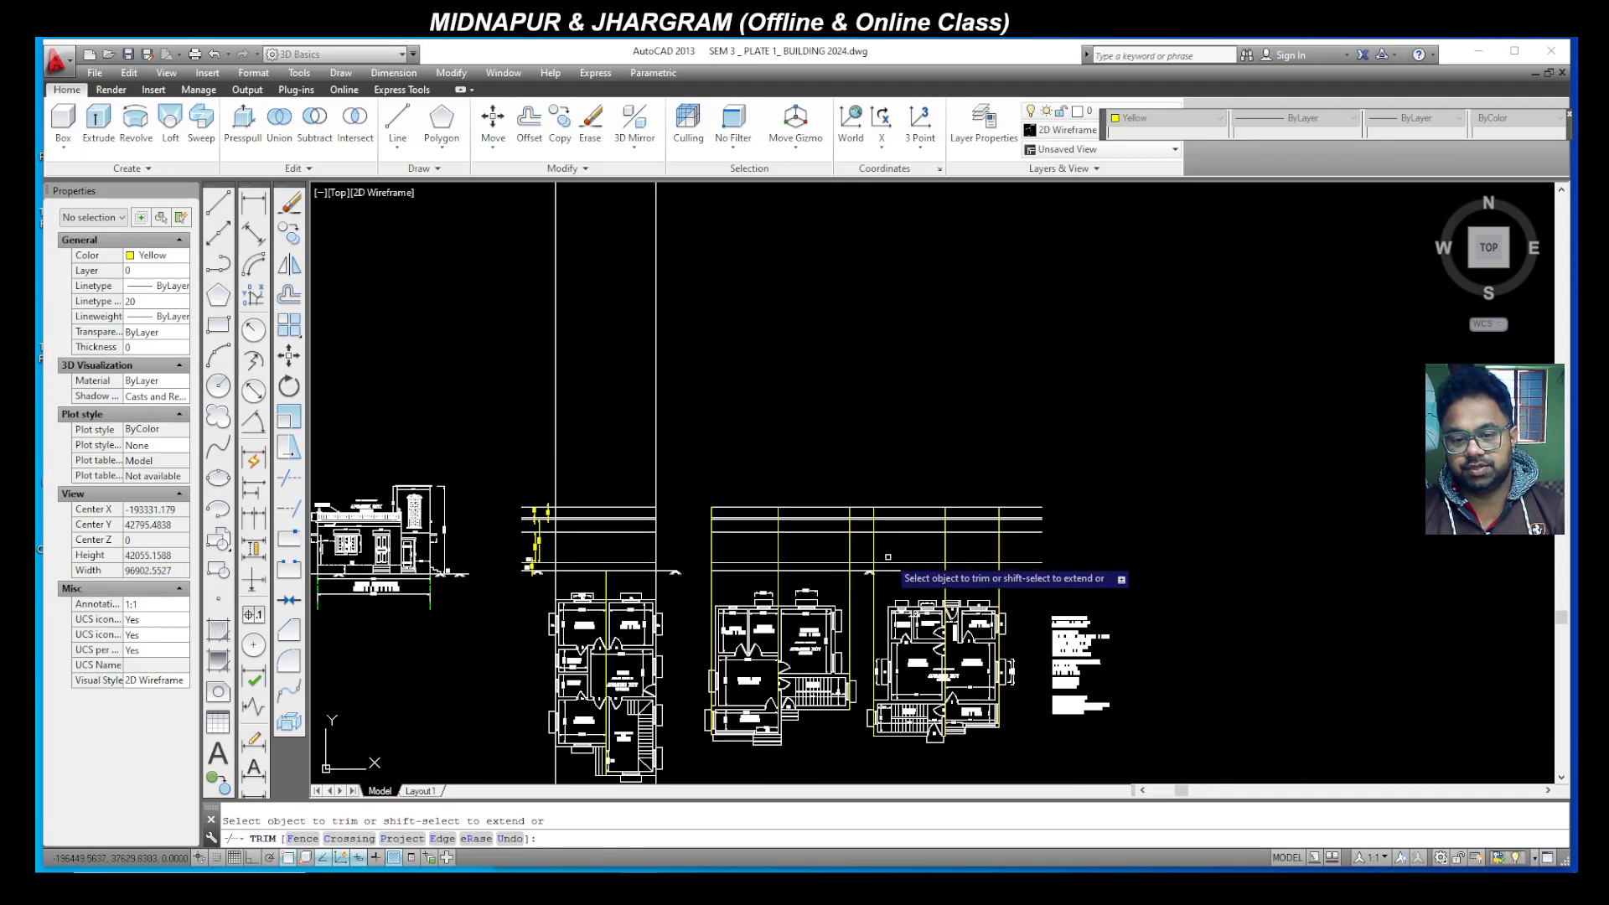
pyautogui.scroll(4, 889, 555)
pyautogui.click(869, 599)
pyautogui.click(866, 386)
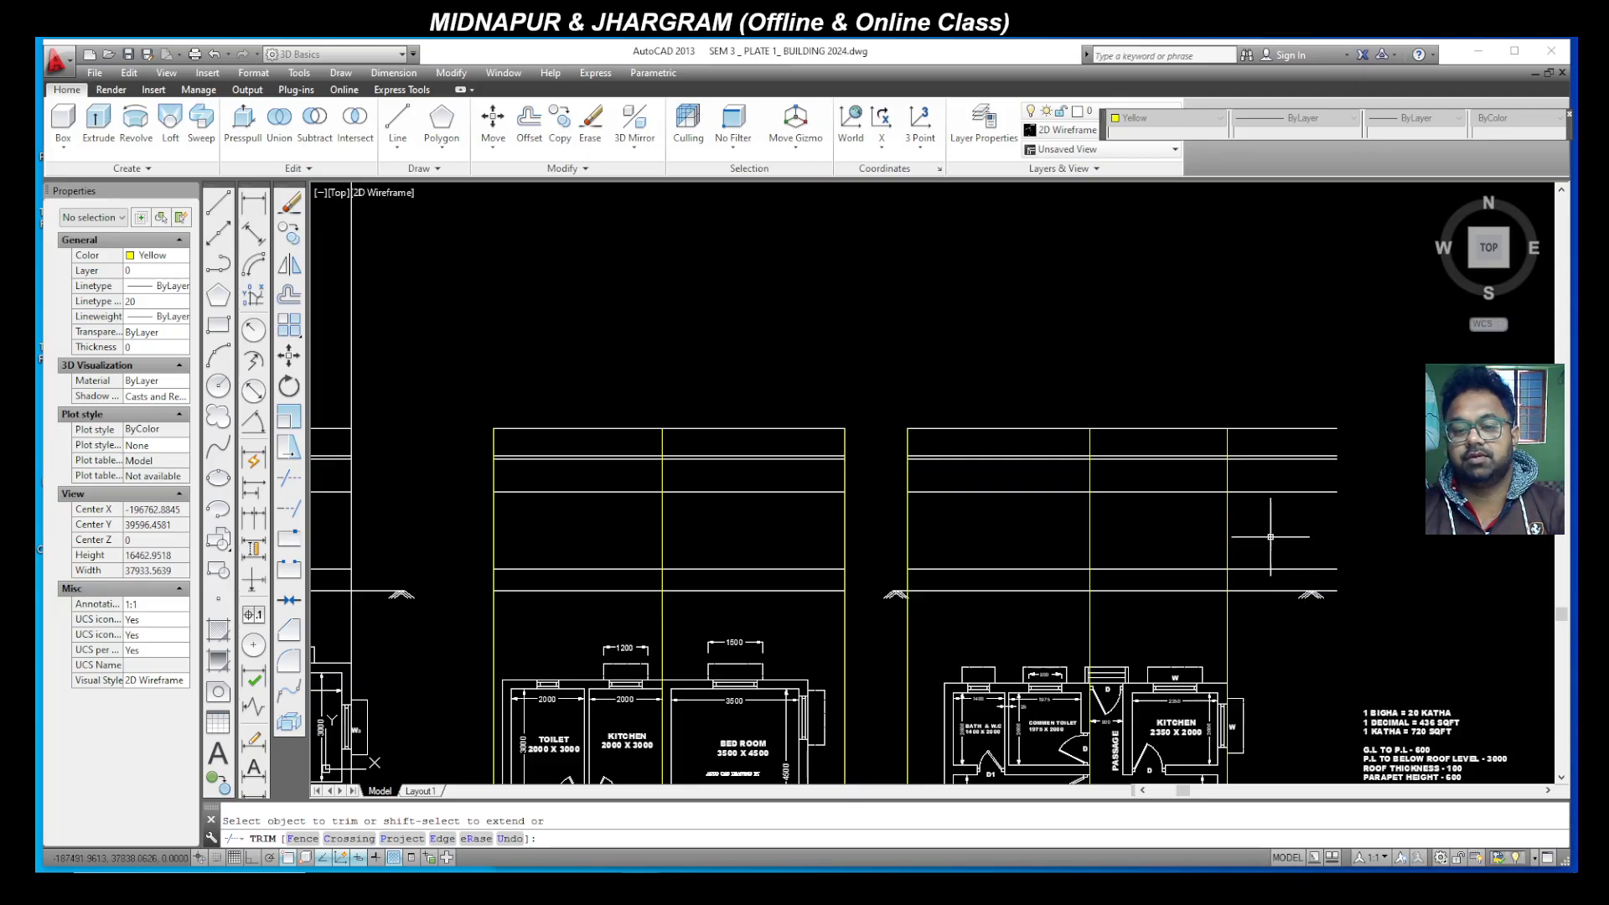
pyautogui.press('Escape')
# Step: Examine the trimmed level lines above the three plans together with the right-hand plan's layout and schedule
pyautogui.scroll(-3, 903, 502)
pyautogui.scroll(2, 854, 494)
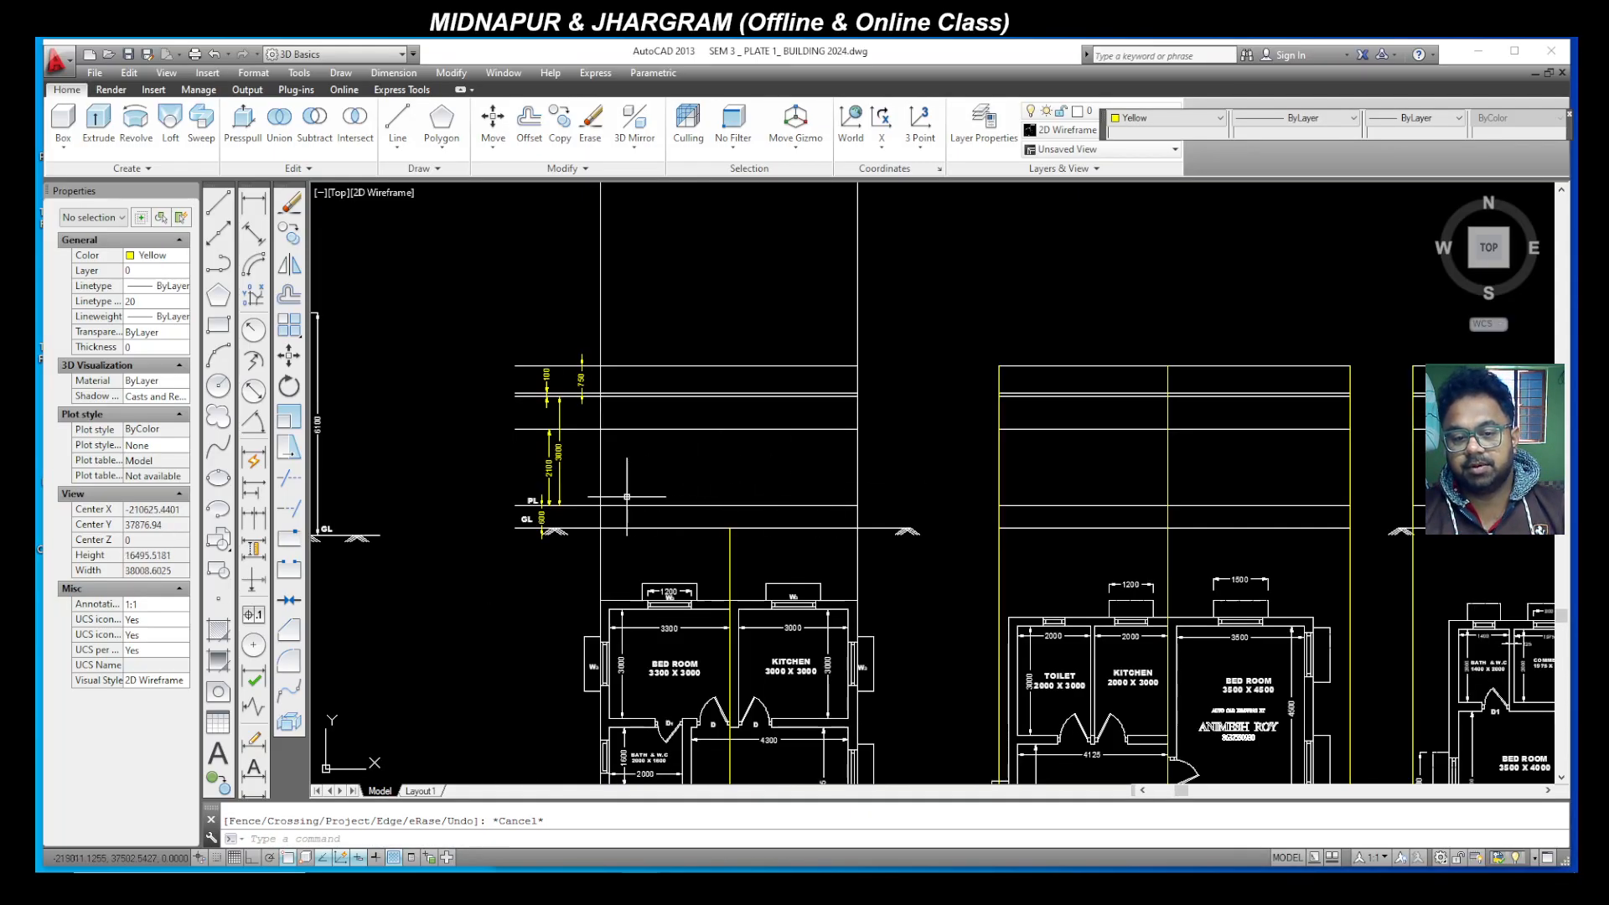
pyautogui.scroll(-1, 696, 496)
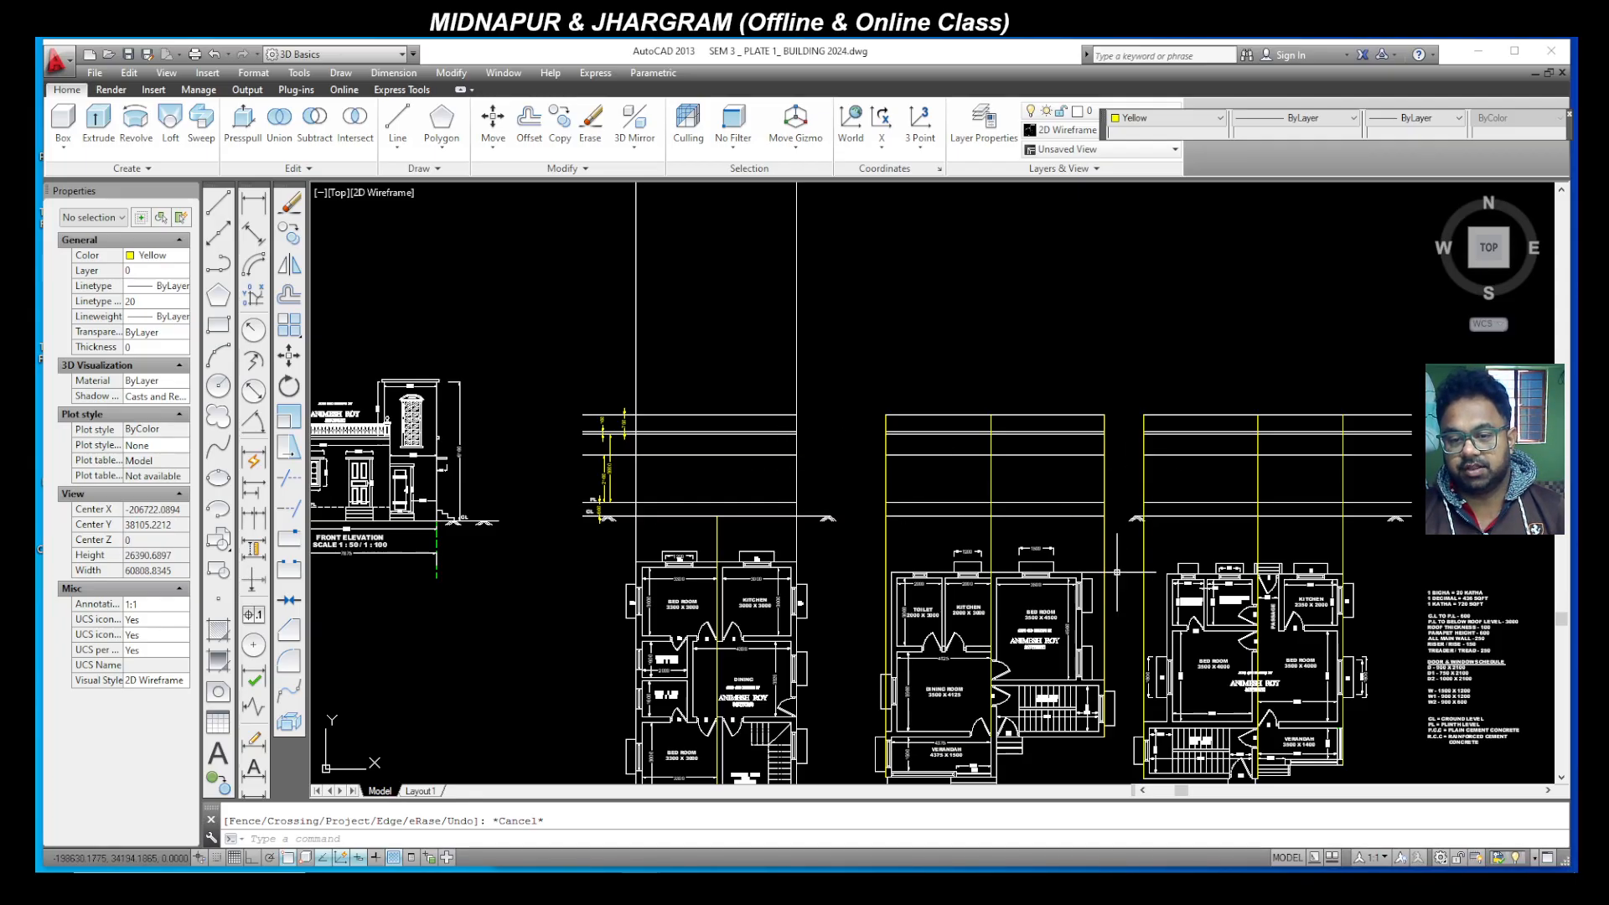
pyautogui.scroll(-1, 1052, 498)
pyautogui.scroll(2, 1292, 499)
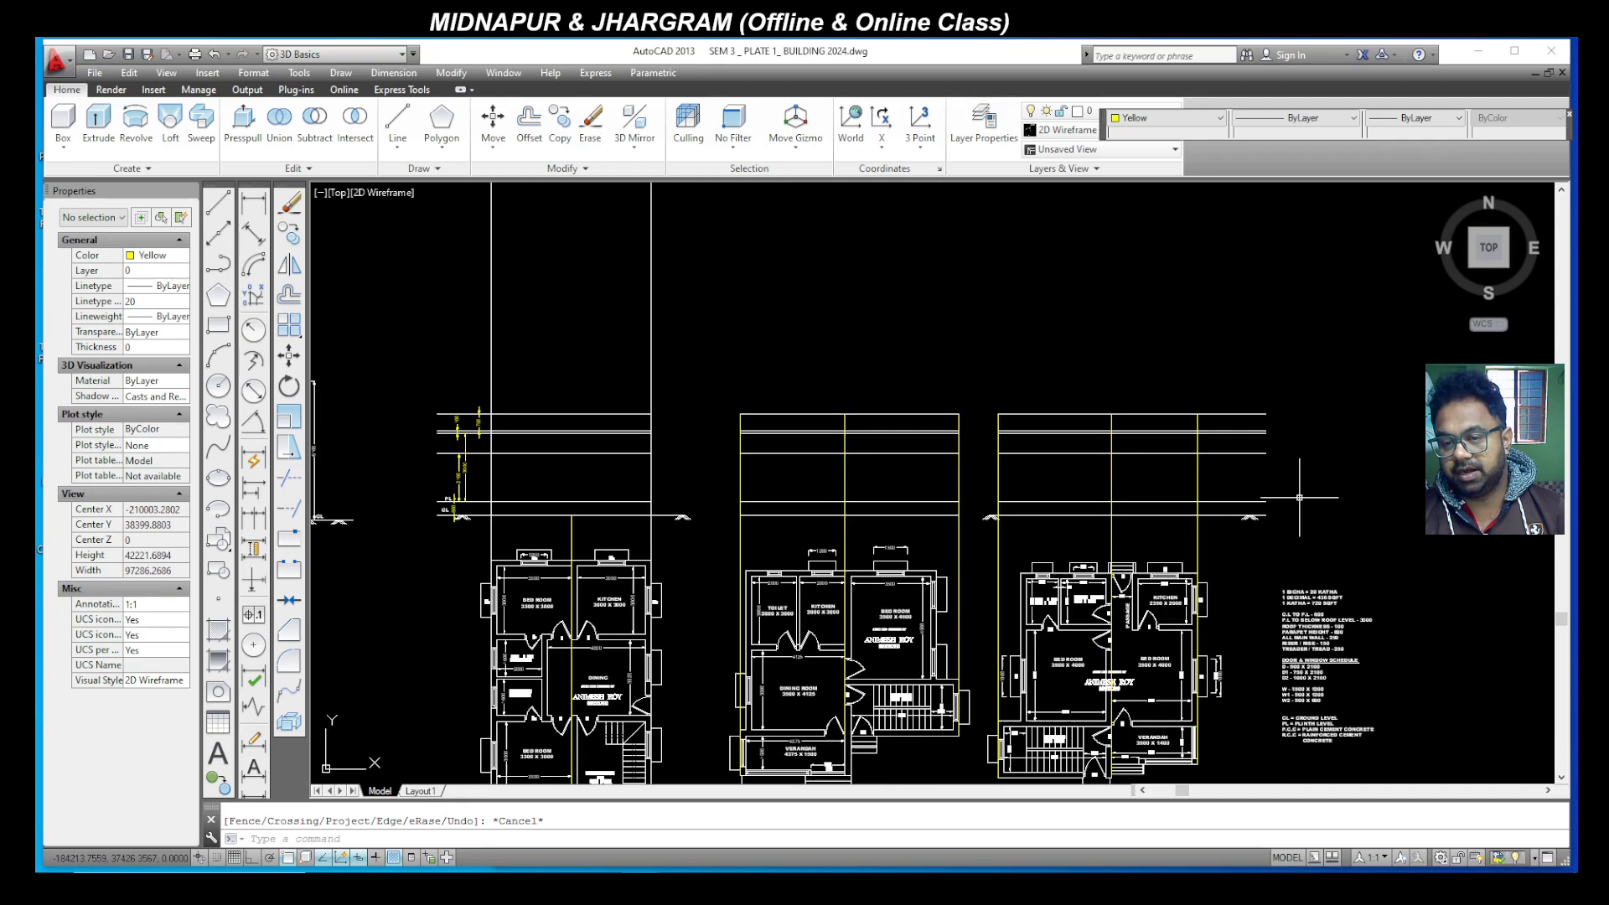
pyautogui.scroll(-2, 1052, 424)
pyautogui.scroll(1, 1062, 495)
pyautogui.scroll(1, 1060, 497)
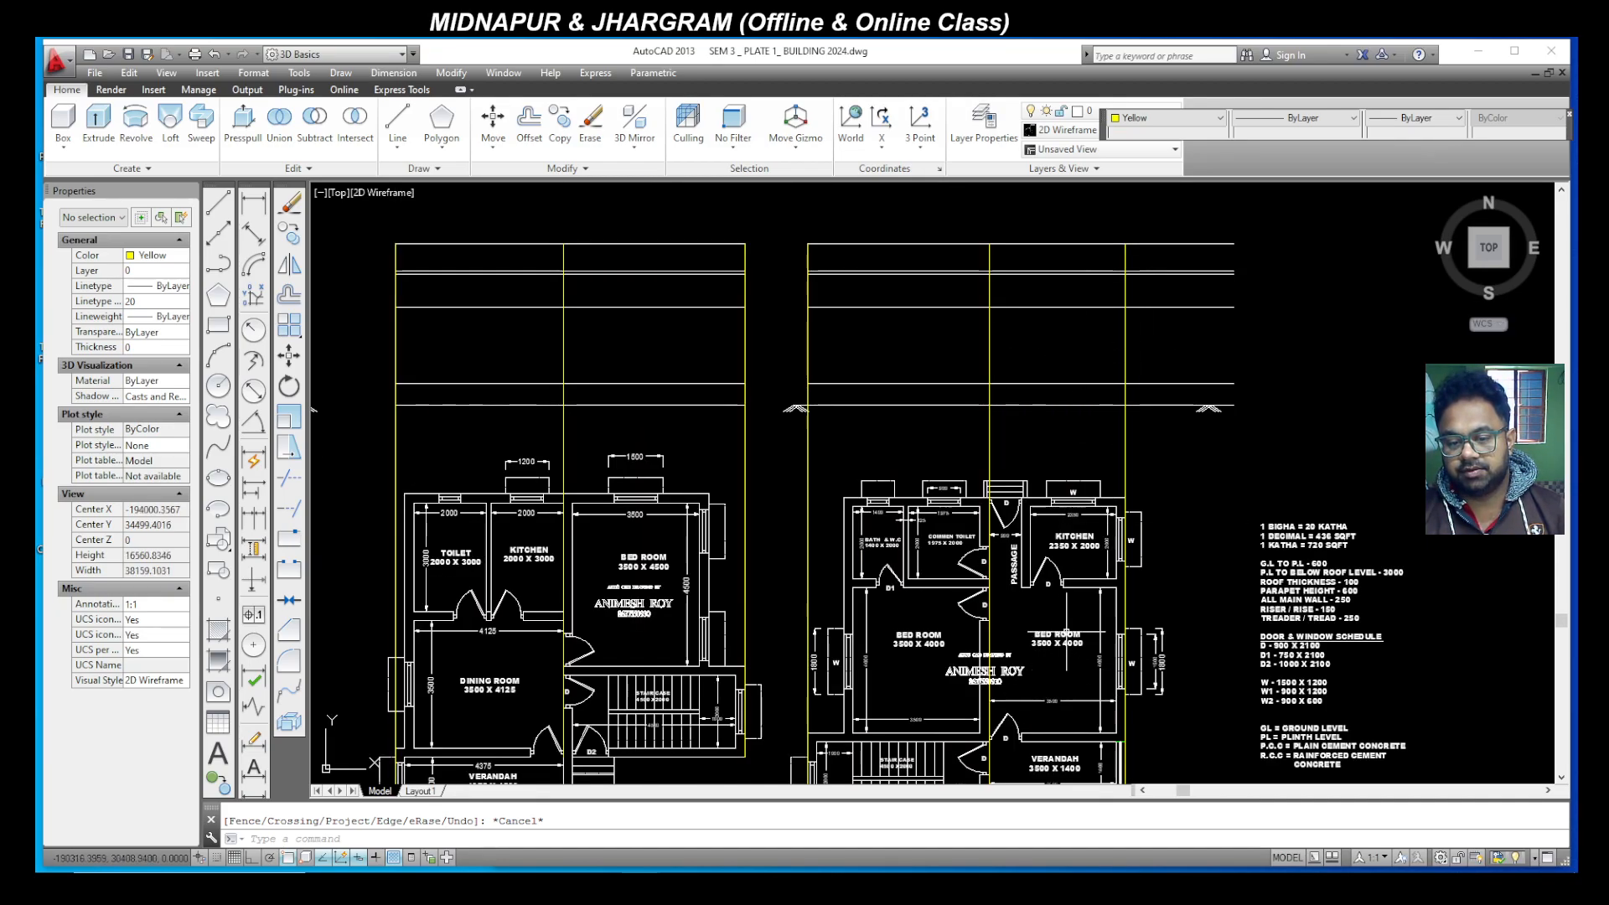
pyautogui.scroll(-1, 931, 670)
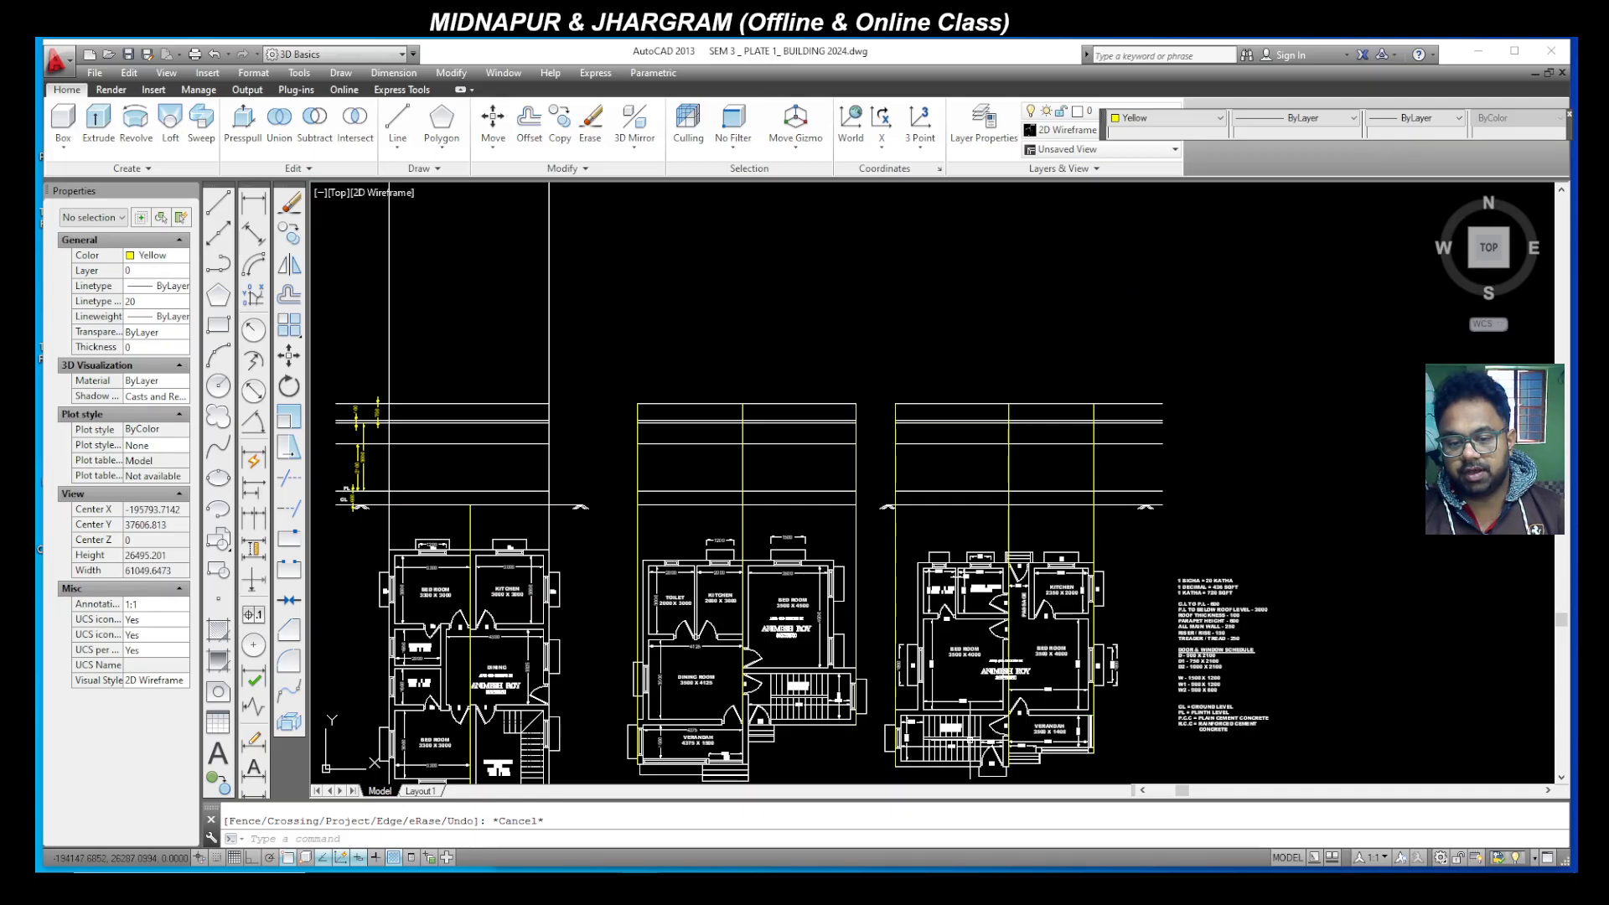
pyautogui.scroll(2, 945, 437)
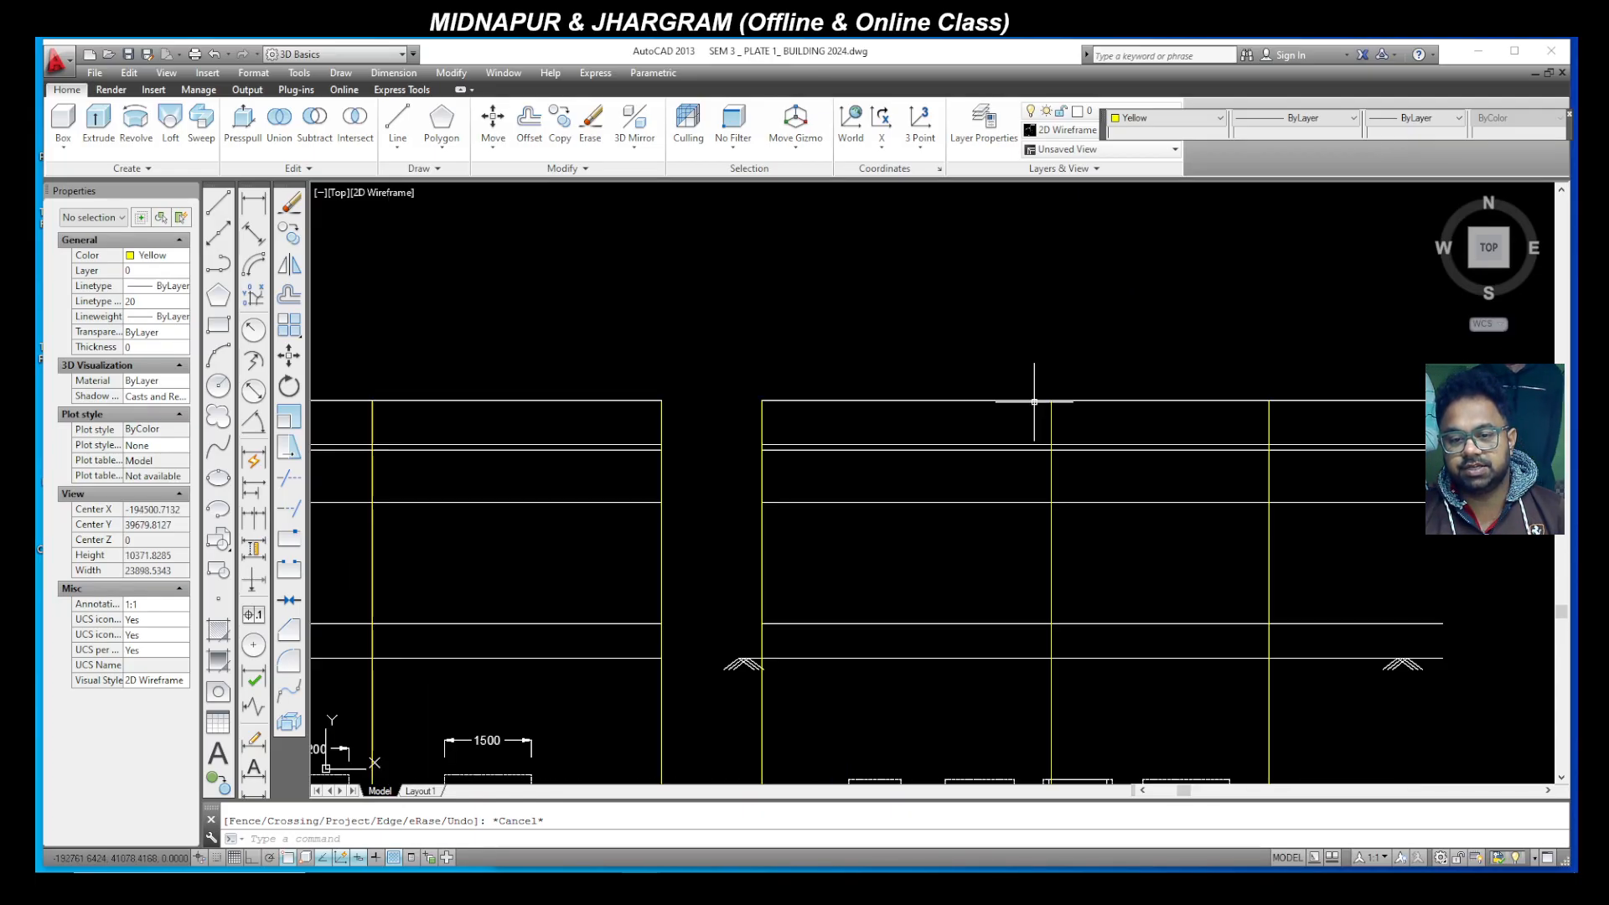
pyautogui.scroll(1, 1024, 392)
pyautogui.scroll(-1, 1013, 561)
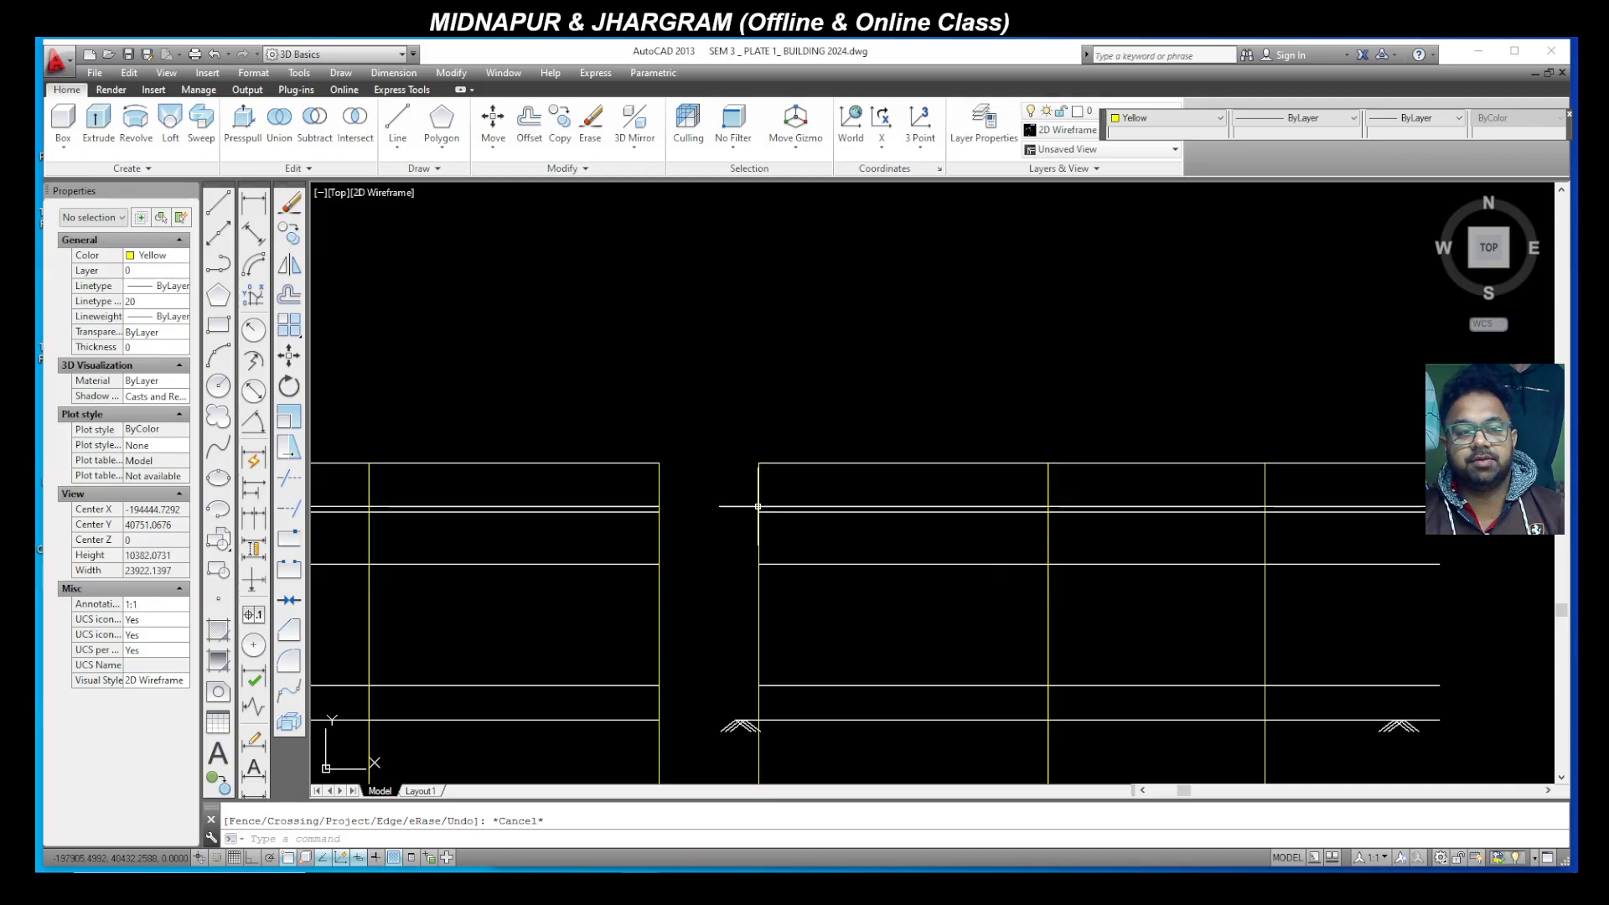
# Step: With ortho on, draw the right-hand plan's stair block outline 2400 above the roof-top line, spanning from its middle to its left projection line
pyautogui.click(219, 209)
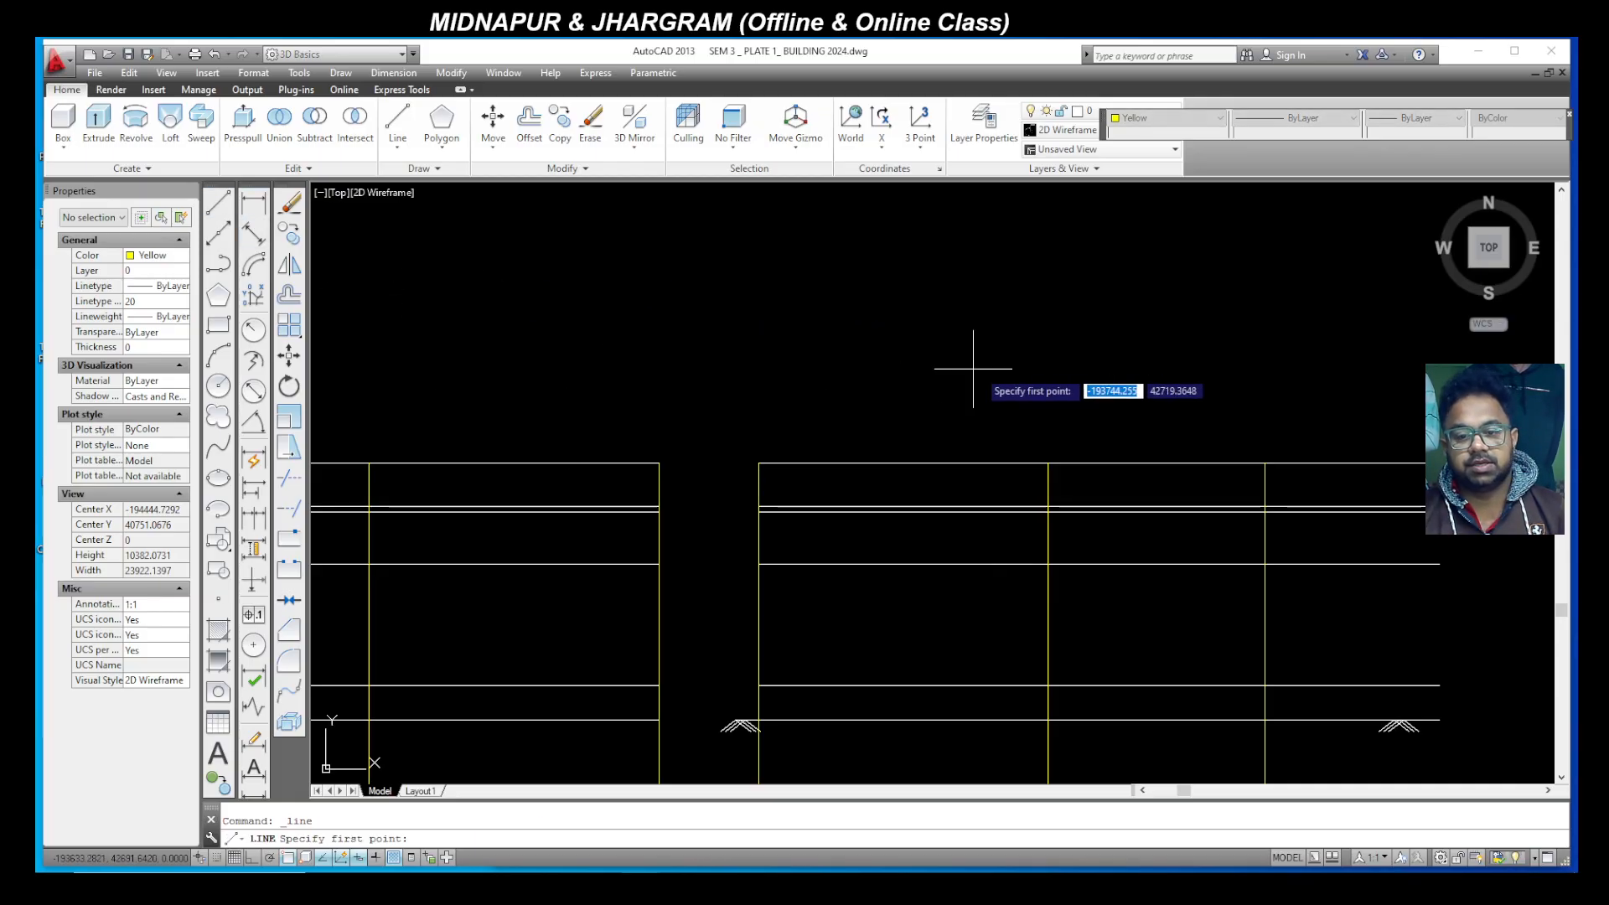
pyautogui.scroll(2, 1047, 506)
pyautogui.click(1047, 506)
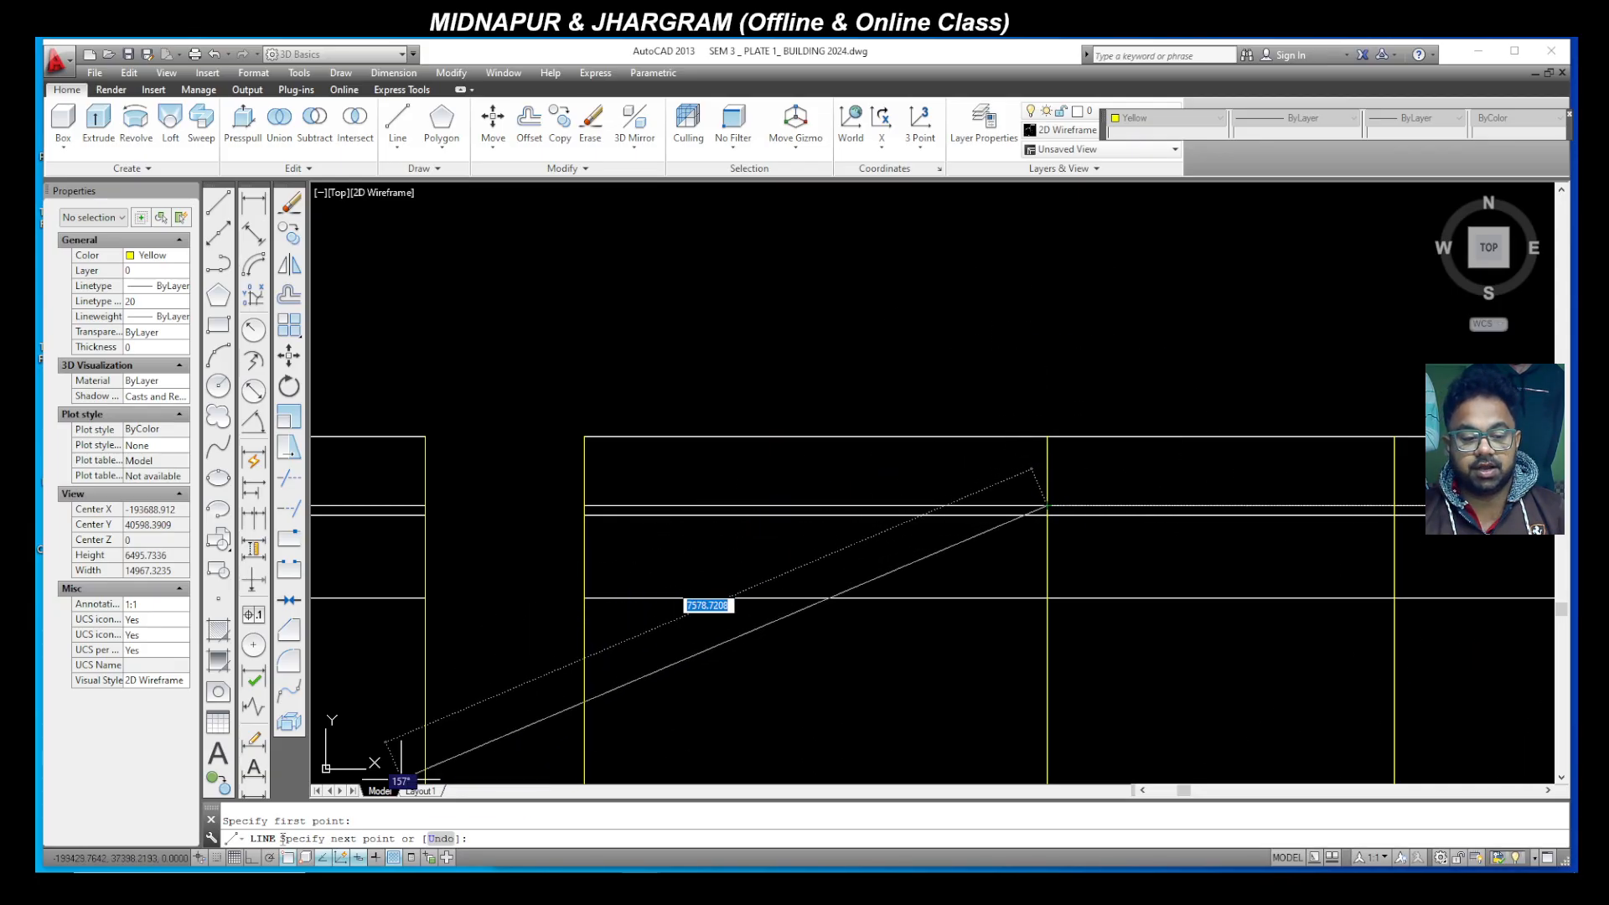
pyautogui.click(252, 856)
pyautogui.write('2400')
pyautogui.press('Return')
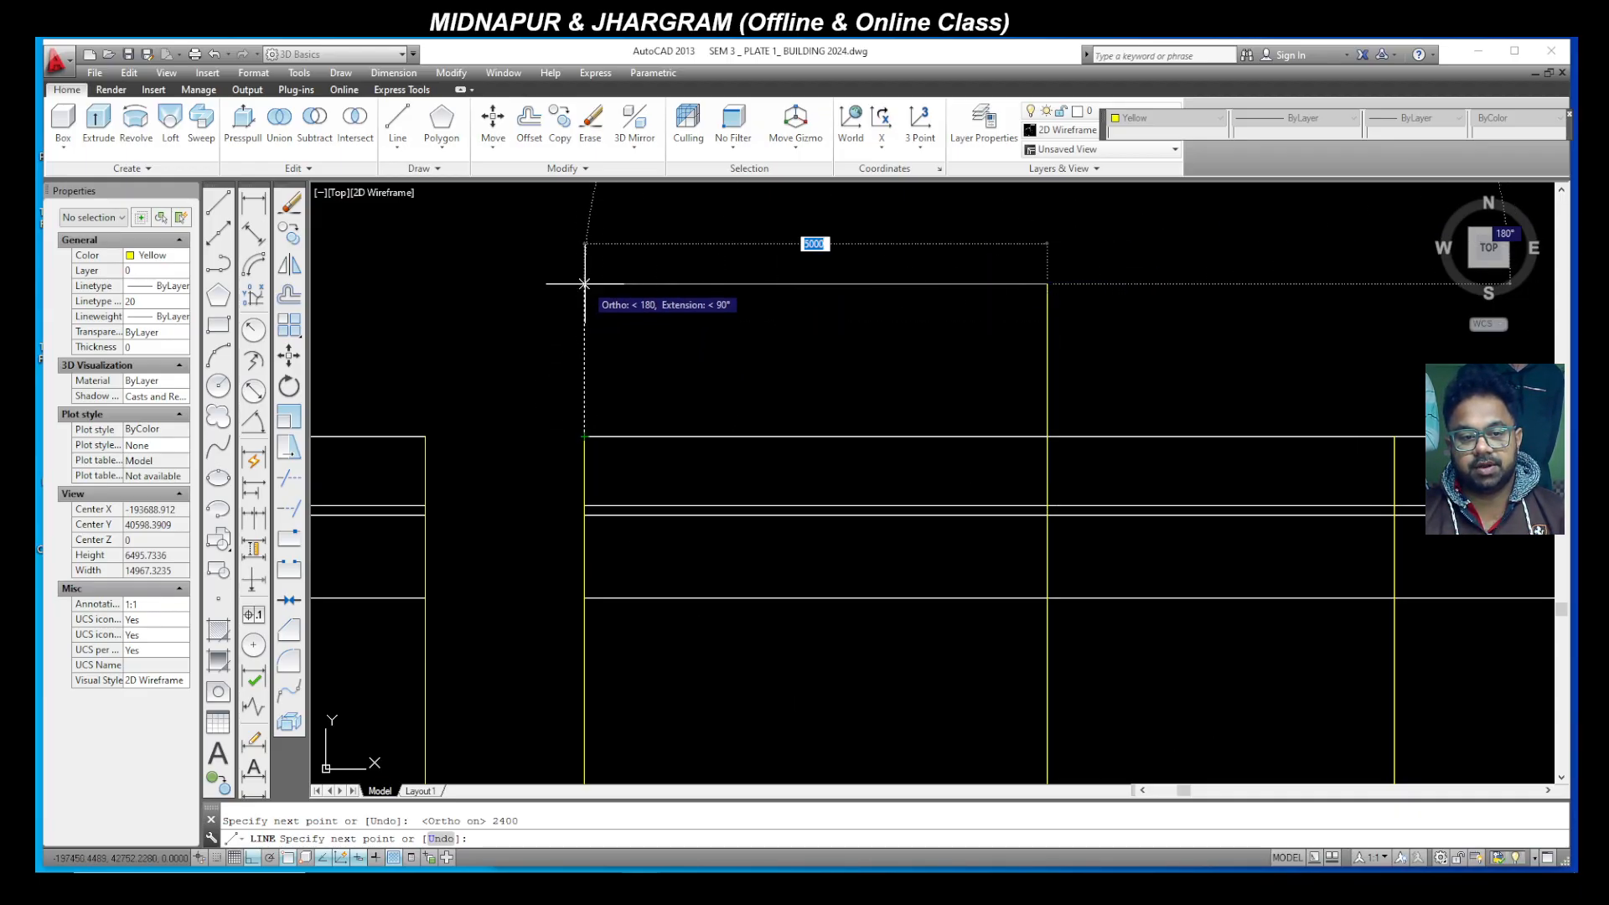
pyautogui.click(585, 284)
pyautogui.click(585, 506)
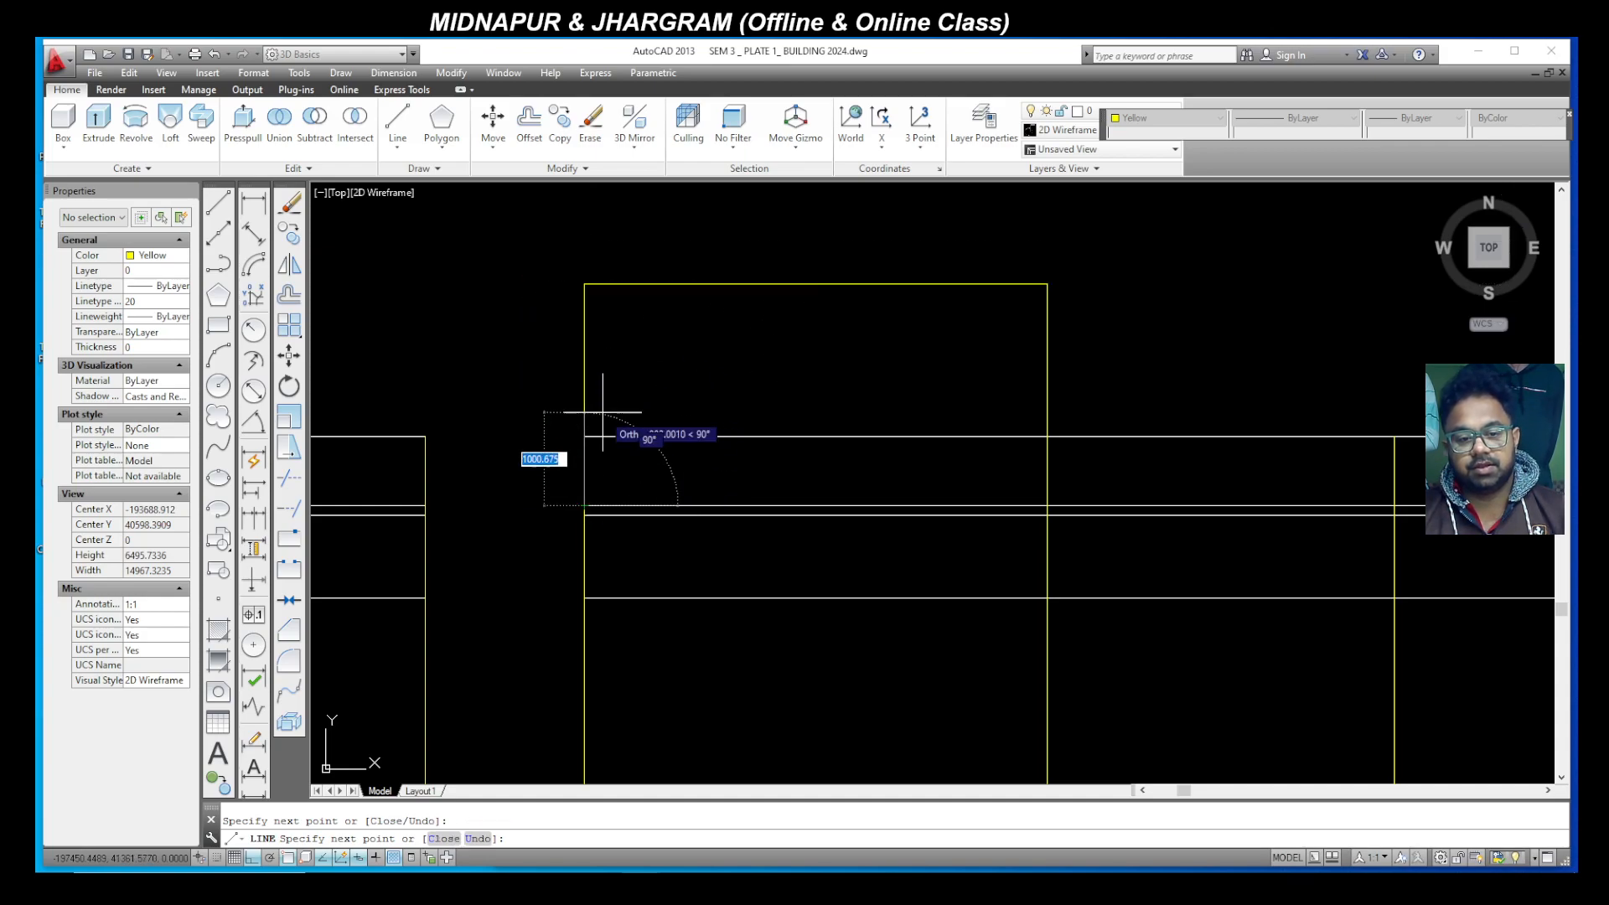
pyautogui.press('Escape')
pyautogui.scroll(-2, 819, 391)
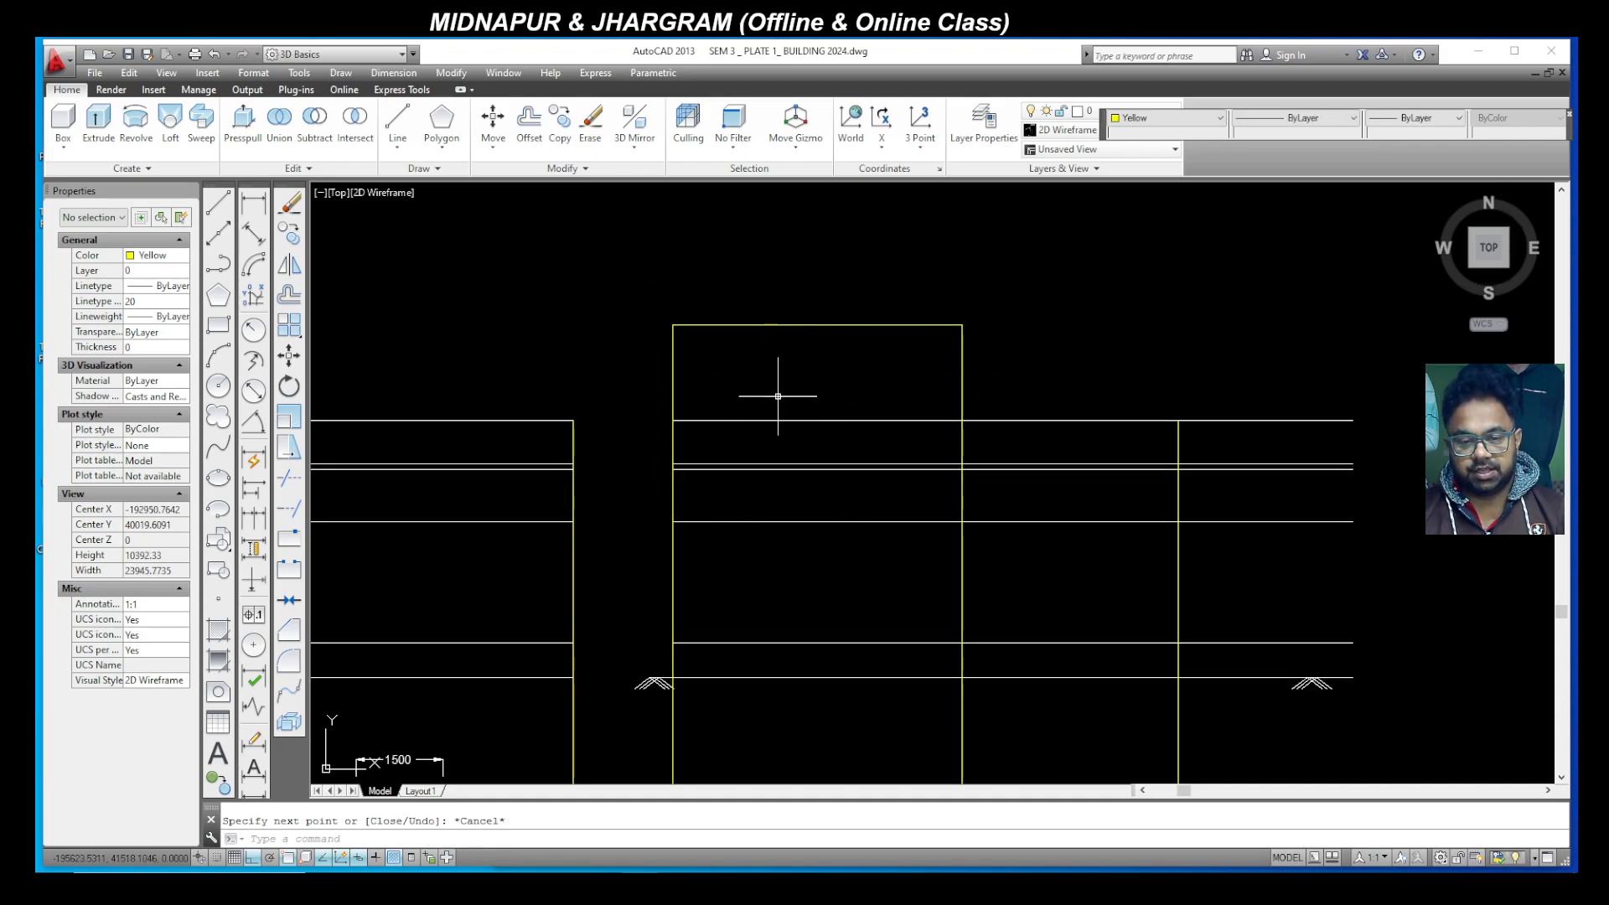
# Step: Add a vertical linear dimension from the roof-top line to the top of the stair block
pyautogui.scroll(2, 979, 420)
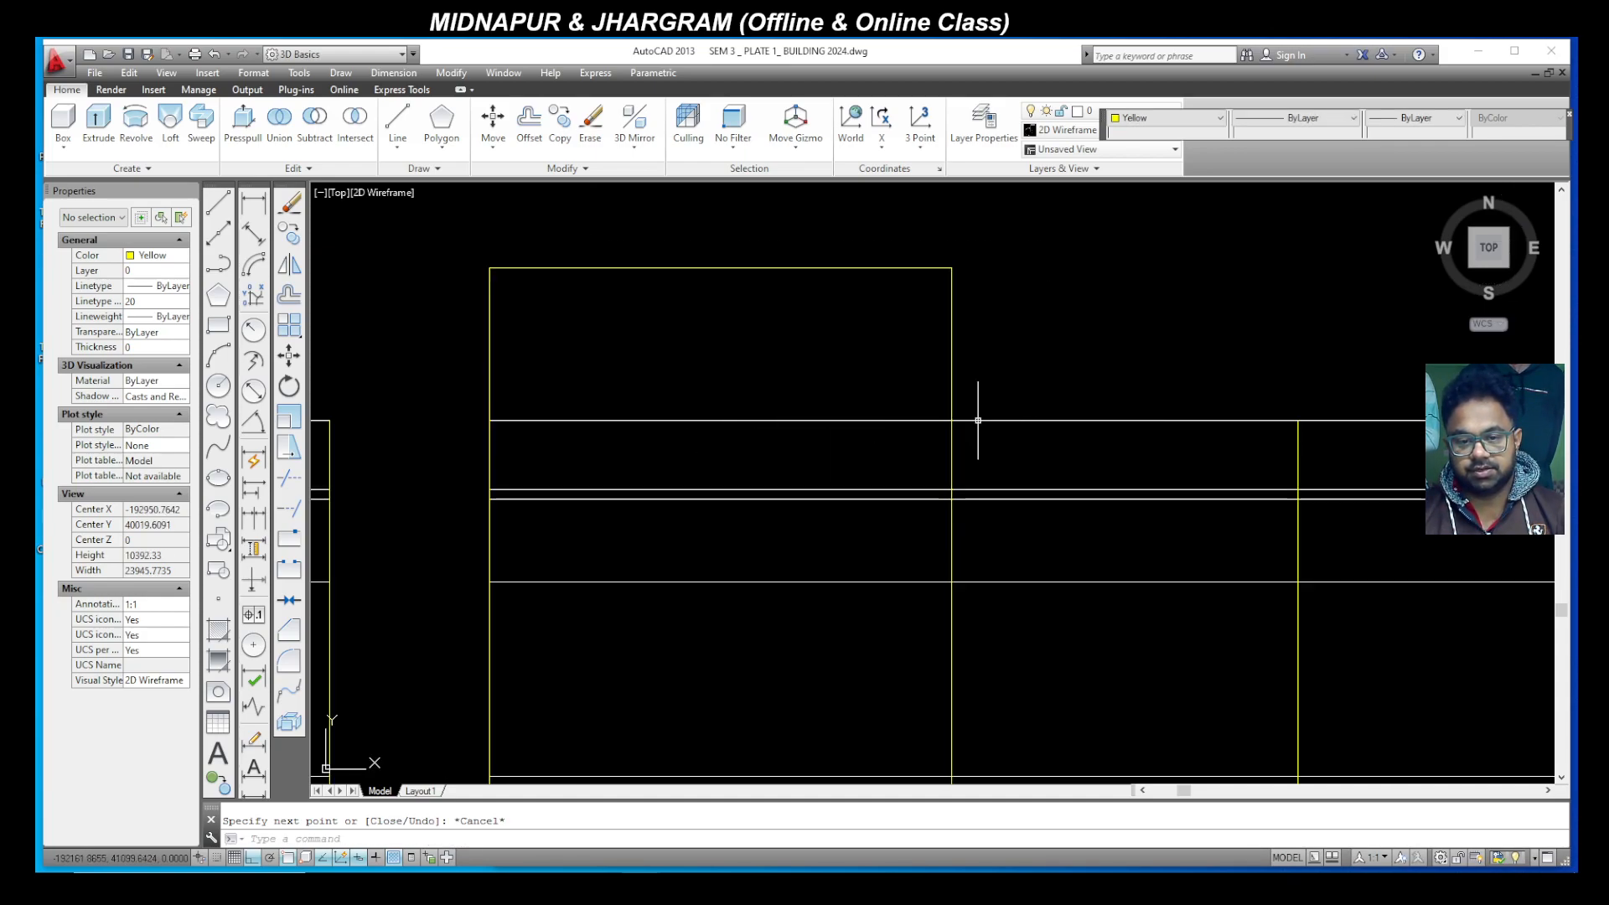
pyautogui.click(253, 203)
pyautogui.click(962, 489)
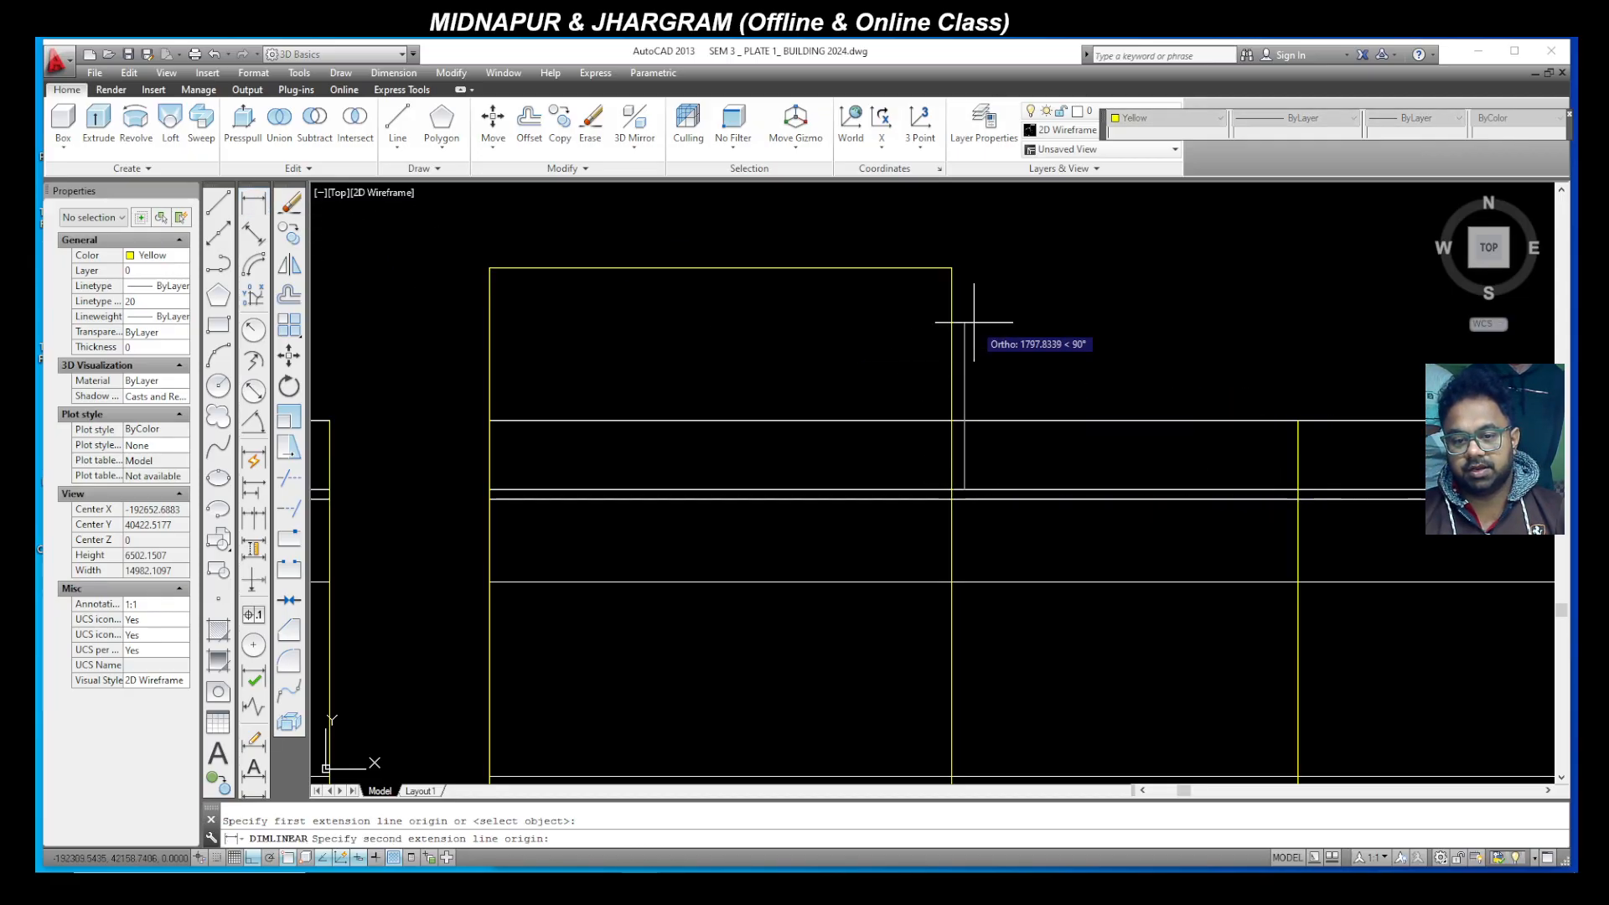
pyautogui.click(952, 268)
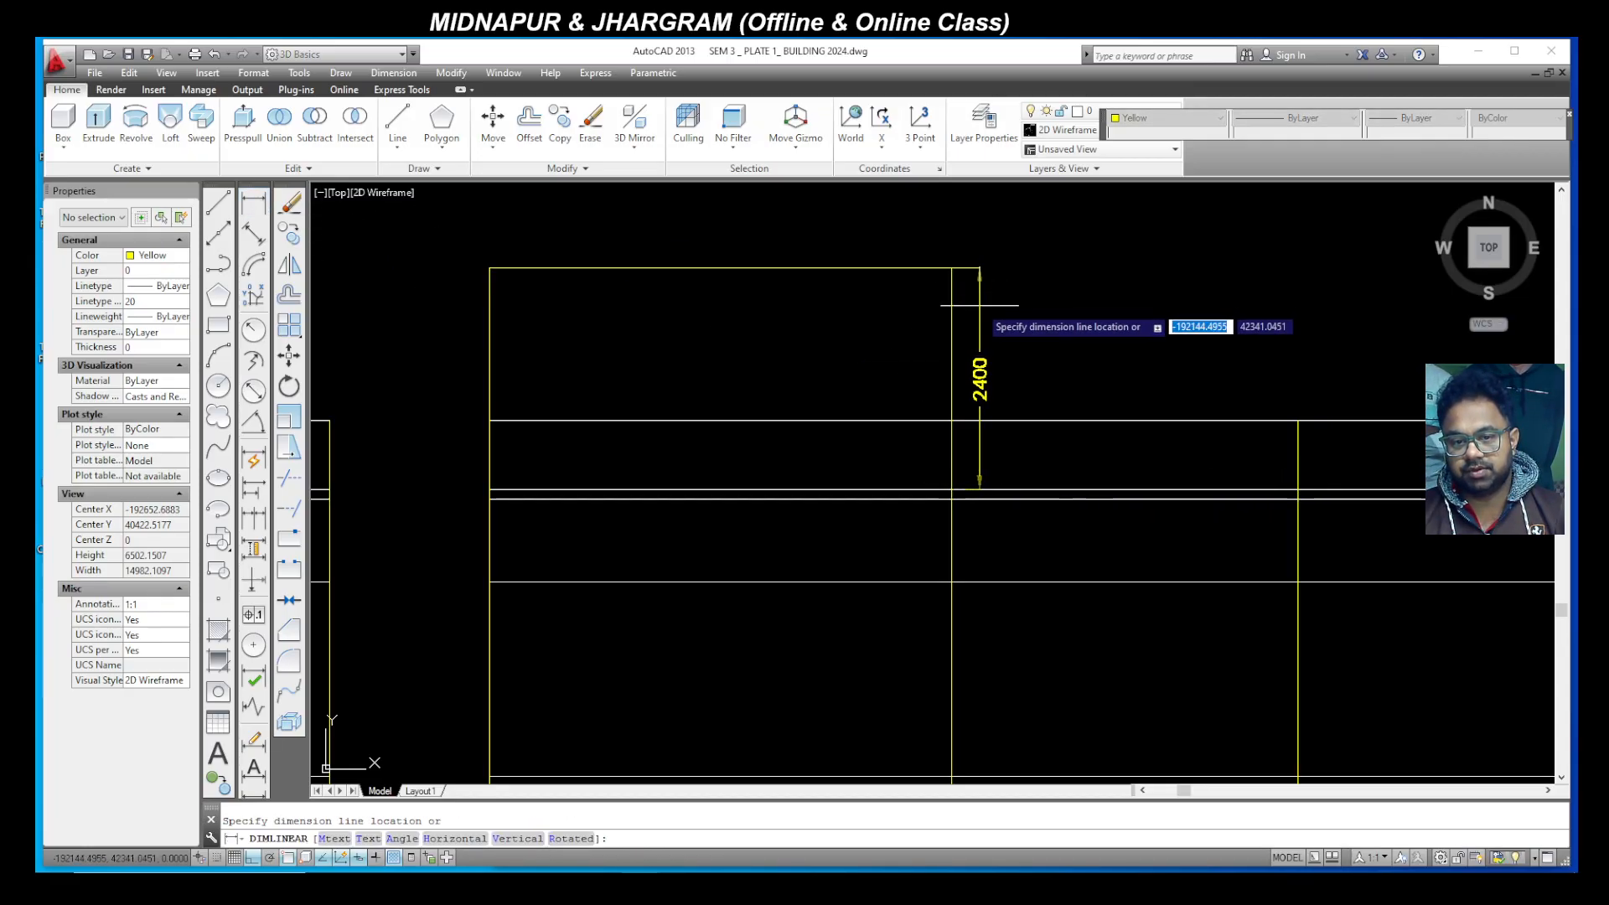
pyautogui.click(980, 306)
pyautogui.scroll(3, 963, 269)
pyautogui.click(949, 260)
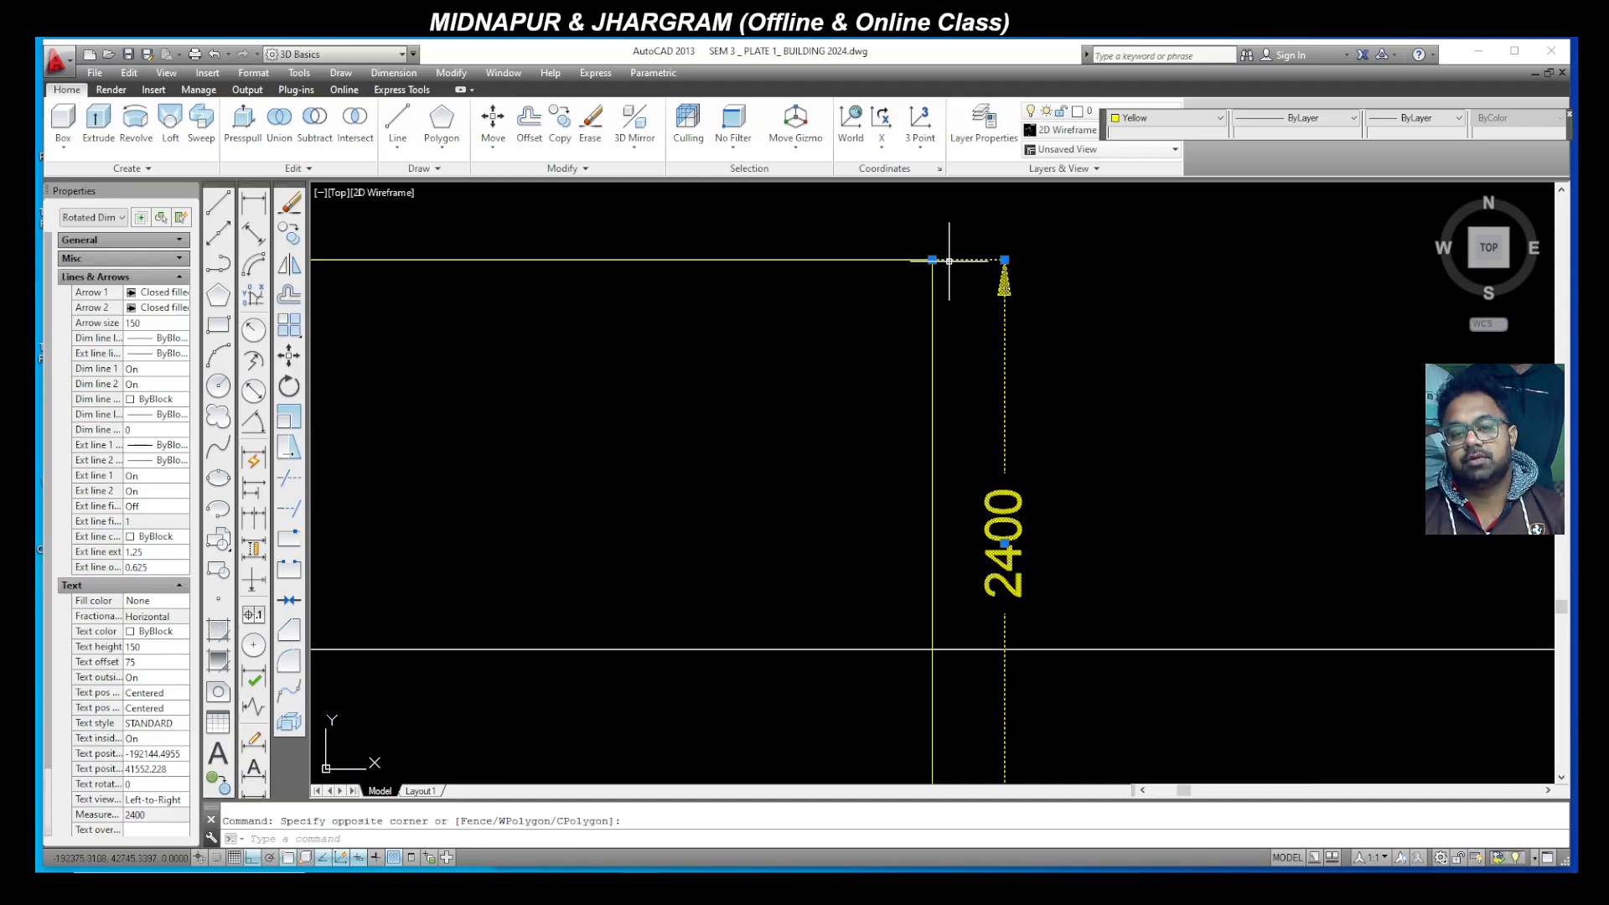
pyautogui.press('Escape')
pyautogui.press('Escape')
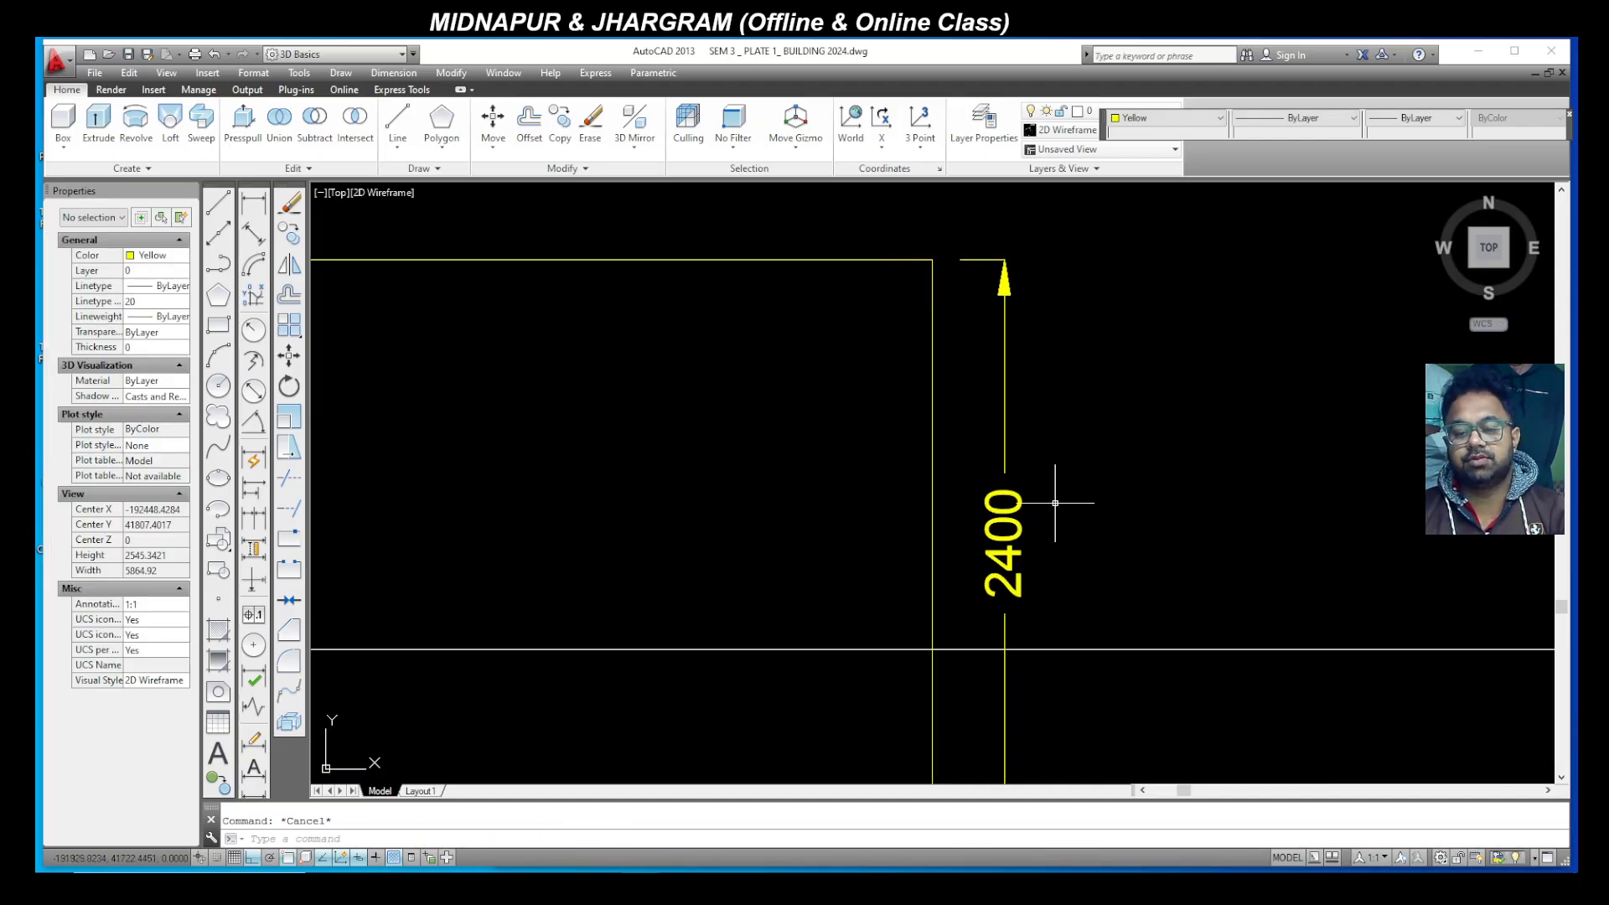
# Step: Change the colour of the stair block's height dimension to white
pyautogui.scroll(-4, 1077, 514)
pyautogui.click(1030, 453)
pyautogui.click(994, 482)
pyautogui.click(1157, 126)
pyautogui.click(1131, 133)
pyautogui.press('Escape')
pyautogui.scroll(-2, 828, 427)
pyautogui.scroll(1, 783, 557)
pyautogui.scroll(1, 864, 609)
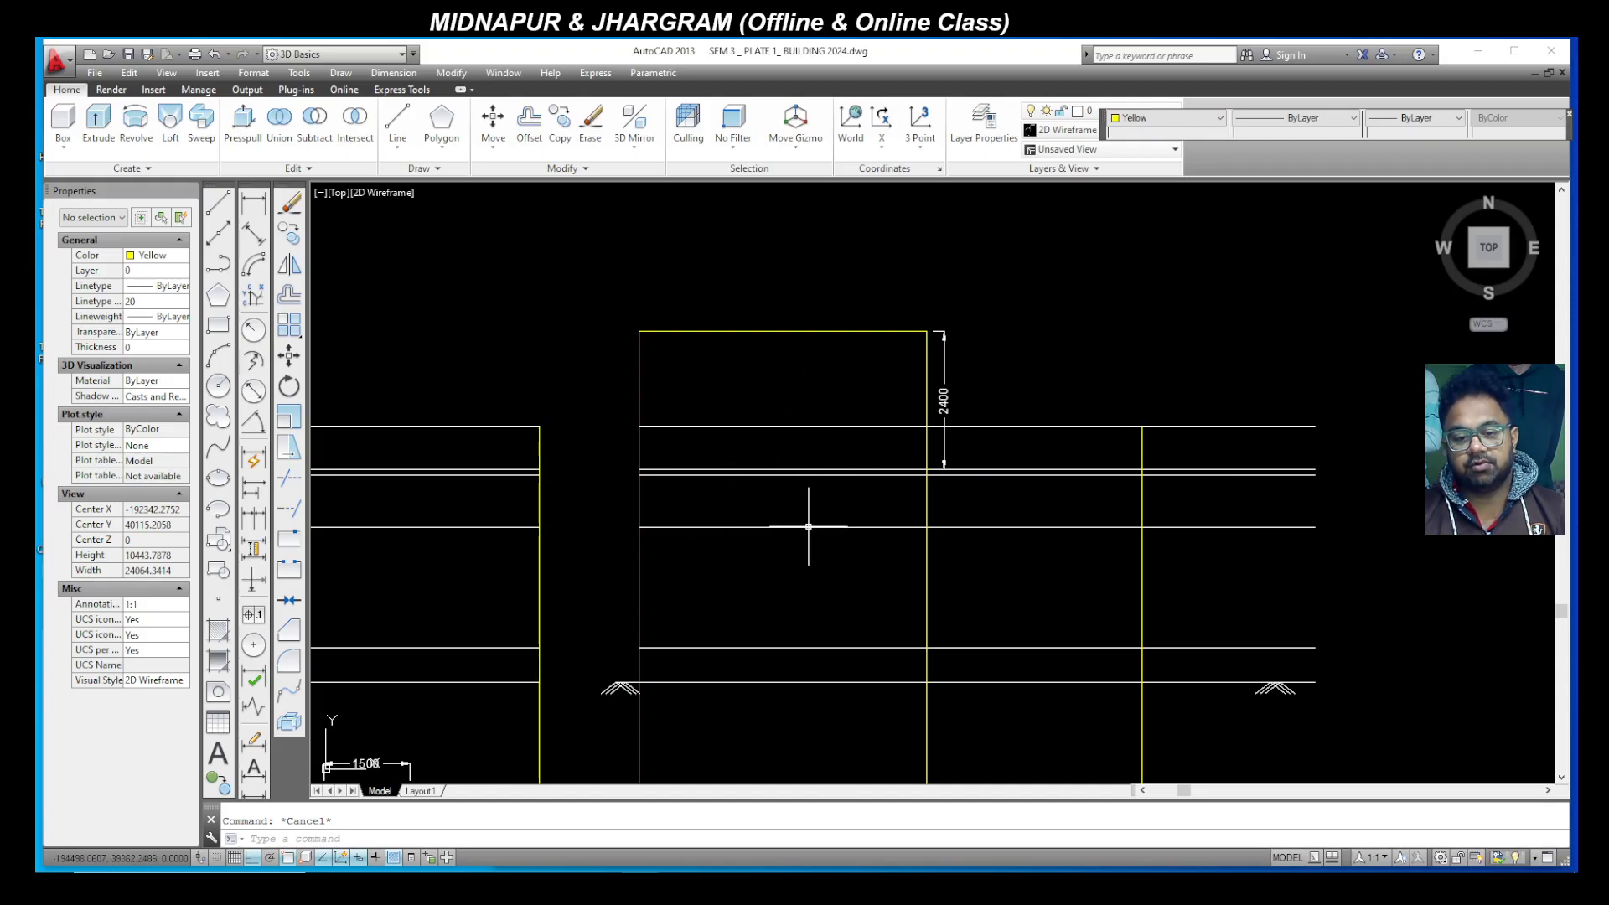
# Step: Trim the parapet, roof and door-height lines out of the stair block's interior, keeping the plinth and ground lines
pyautogui.write('tr')
pyautogui.press('Return')
pyautogui.press('Return')
pyautogui.click(847, 550)
pyautogui.click(759, 378)
pyautogui.press('Escape')
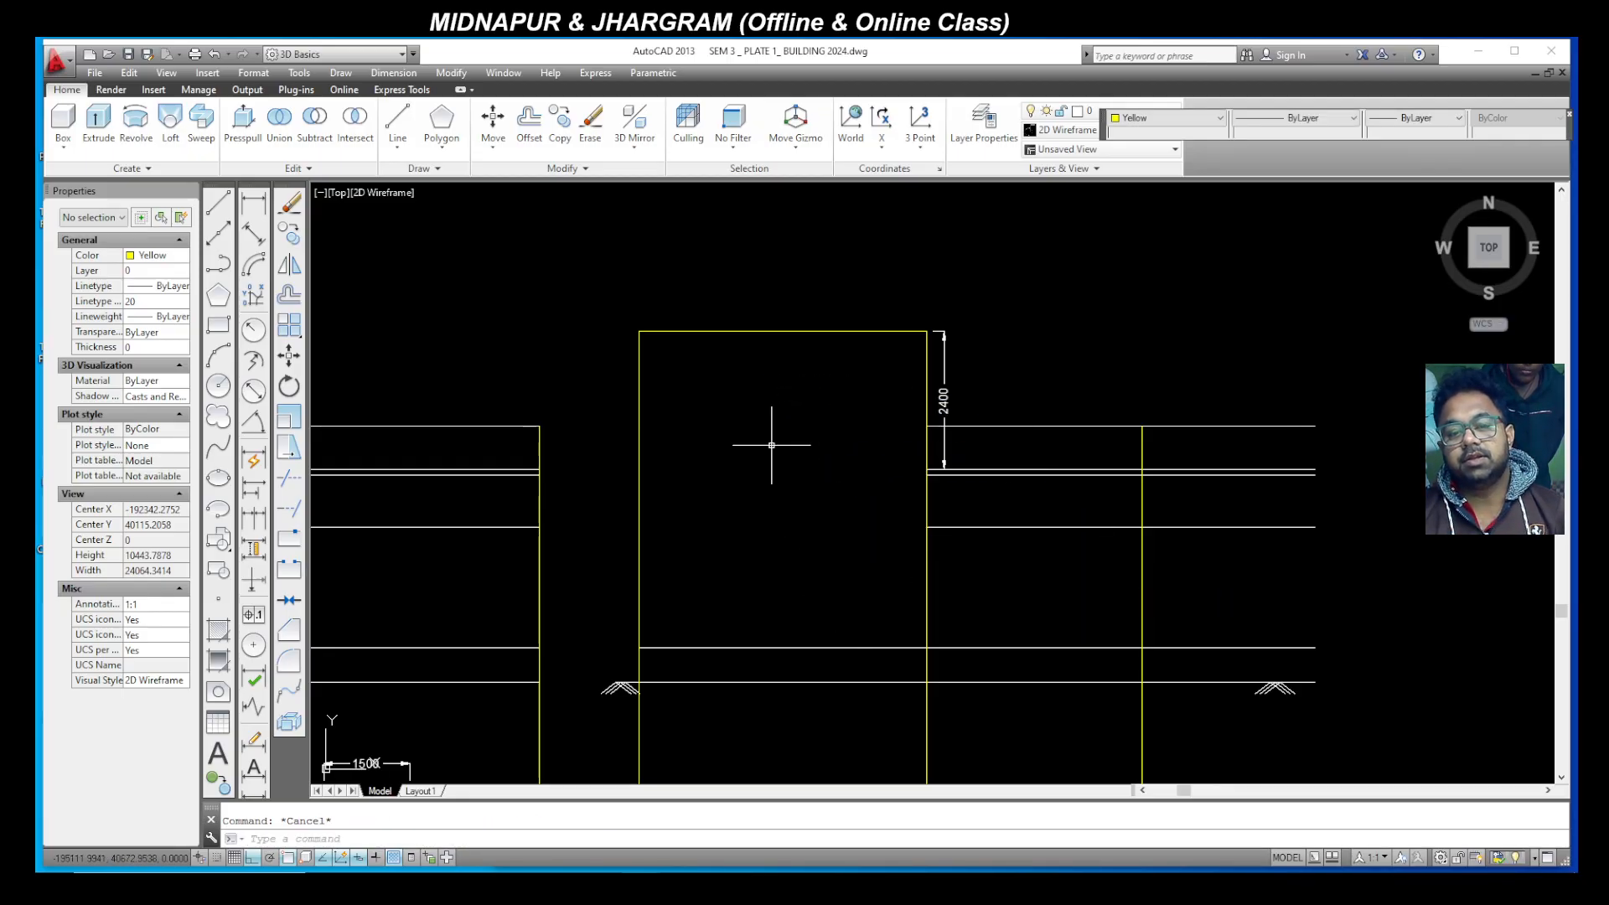
pyautogui.scroll(4, 815, 321)
pyautogui.scroll(-2, 1052, 348)
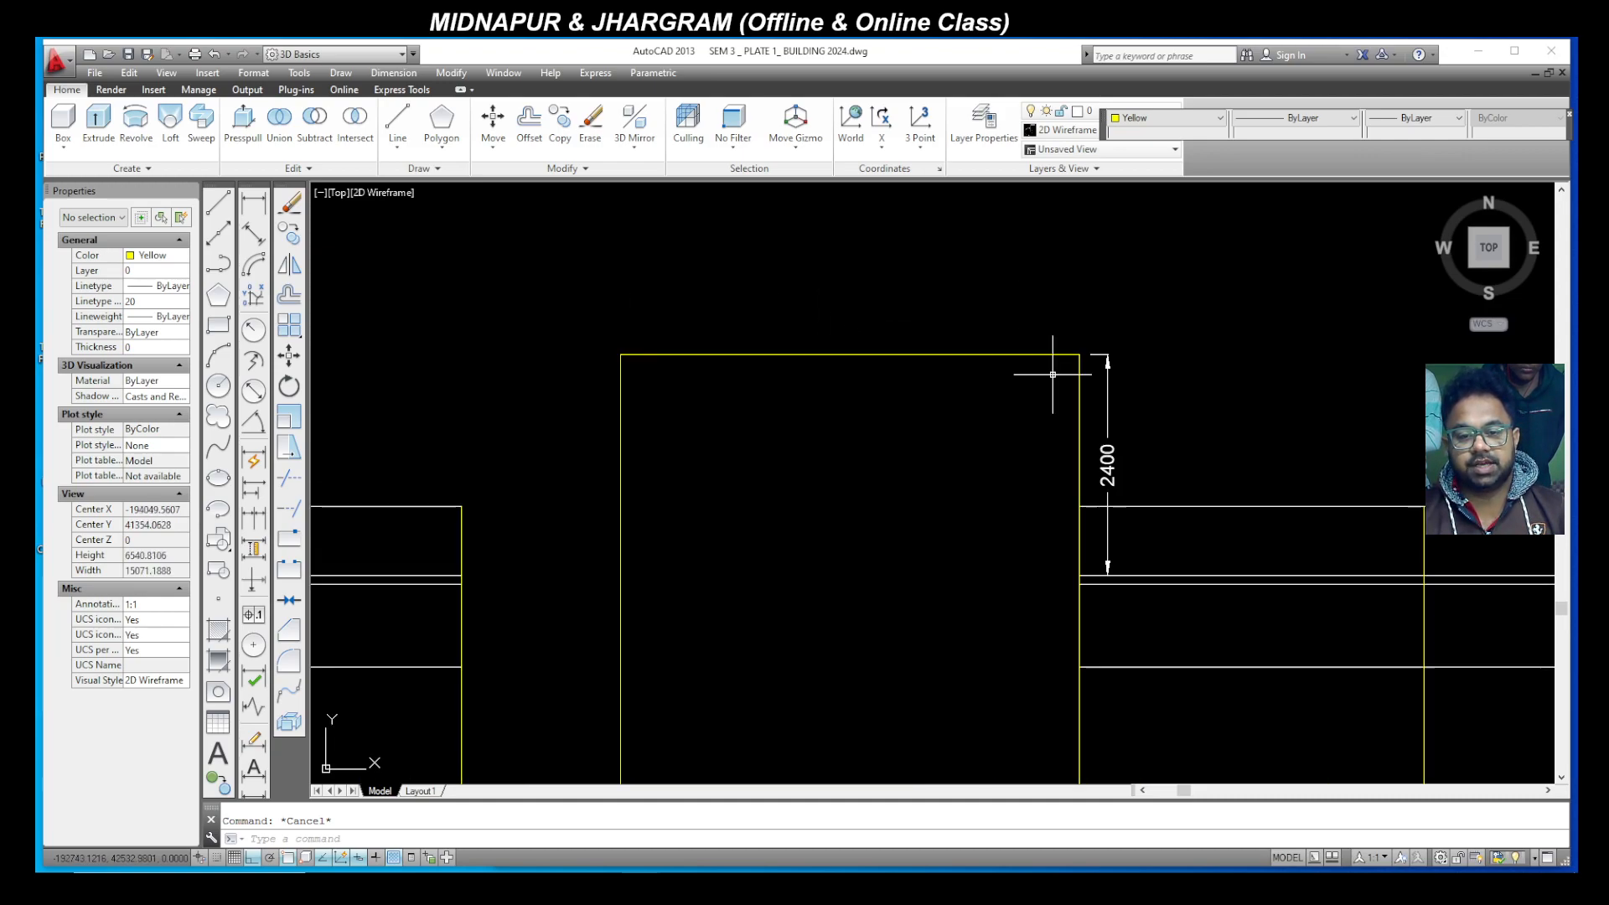
# Step: From the stair block's top-left corner, draw a line 100 outward and 100 up for the roof slab projection
pyautogui.click(218, 202)
pyautogui.click(621, 354)
pyautogui.write('100')
pyautogui.press('Return')
pyautogui.write('100')
pyautogui.press('Return')
pyautogui.press('Escape')
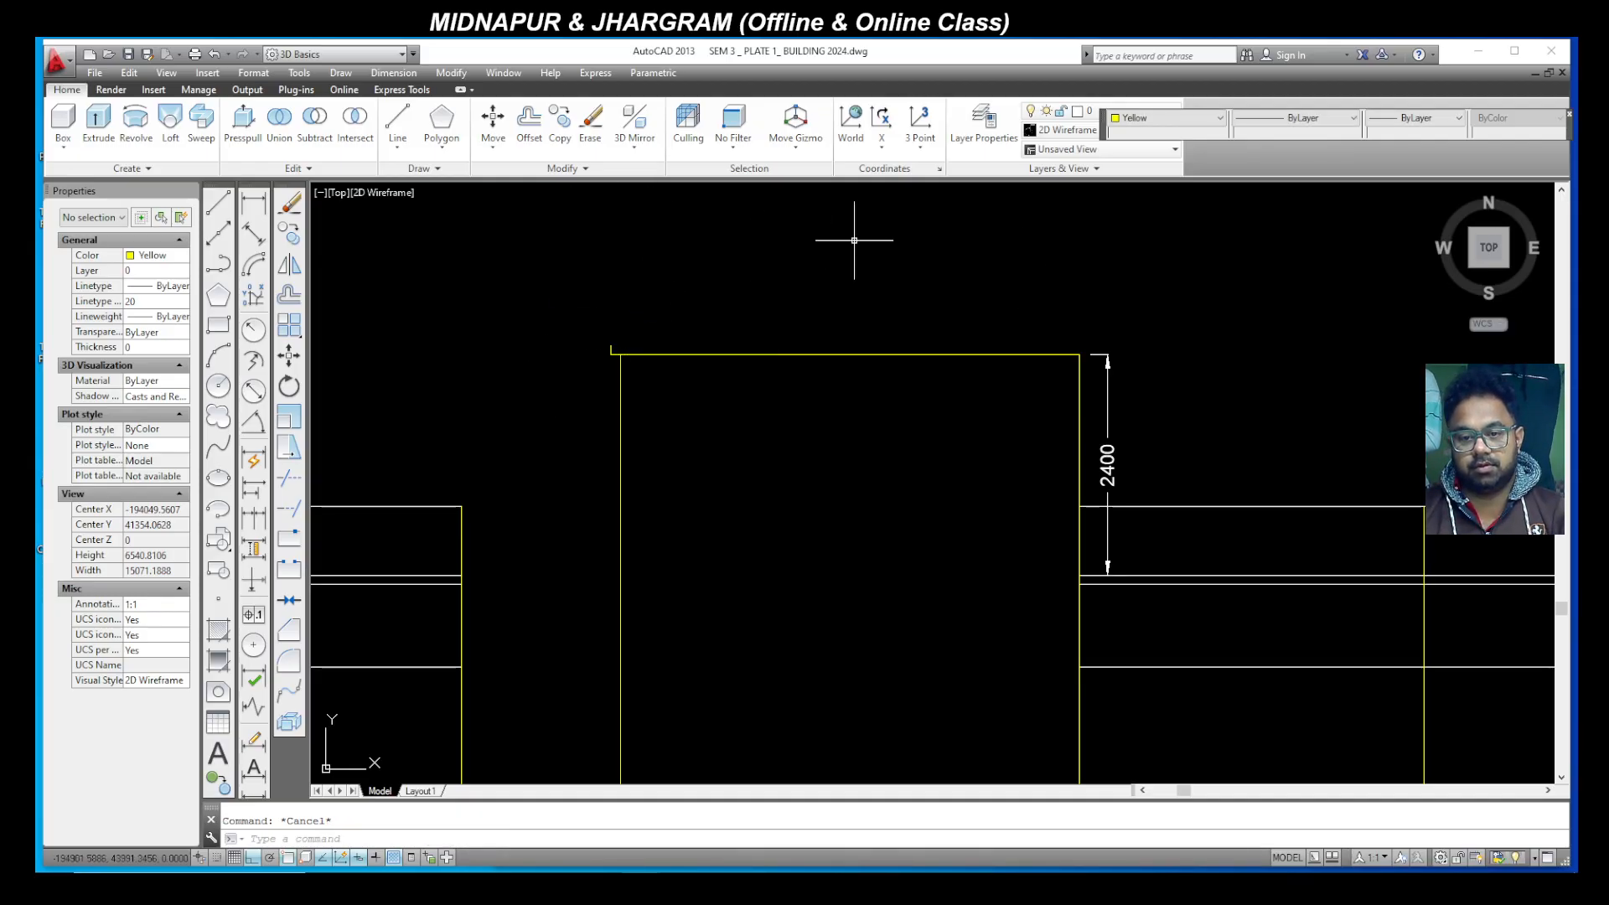
# Step: From the stair block's top-right corner, draw a line 100 outward and 100 up, and close the slab across to the left projection
pyautogui.press('Return')
pyautogui.click(1079, 355)
pyautogui.write('100')
pyautogui.press('Return')
pyautogui.write('100')
pyautogui.press('Return')
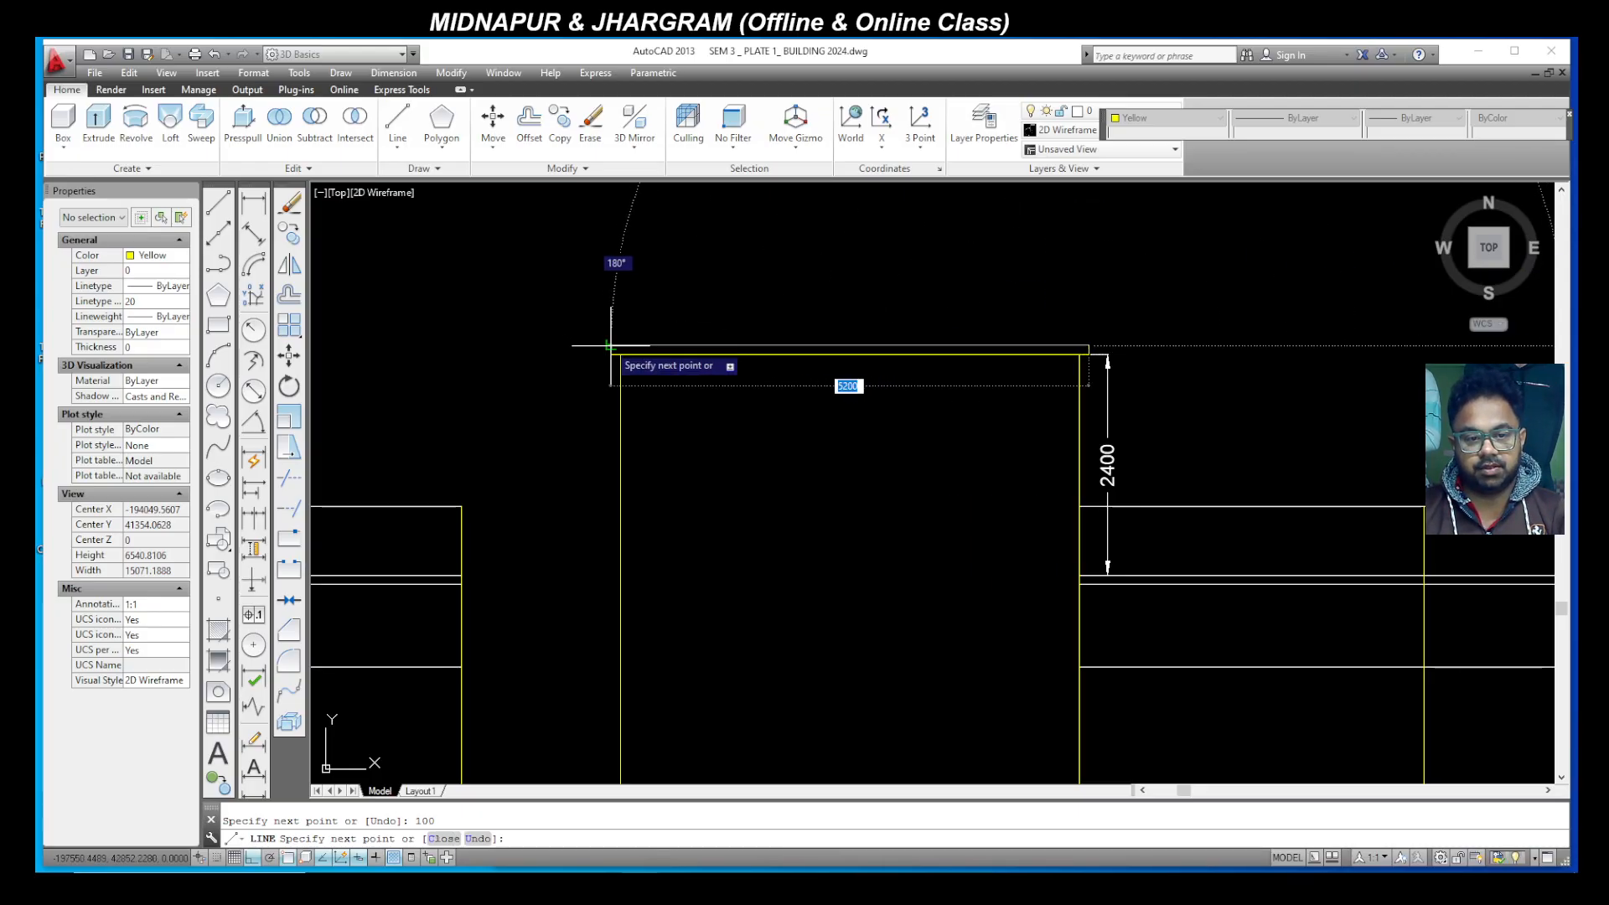
pyautogui.press('Escape')
# Step: Draw a 1000 landing along the plinth line from the stair block's right edge, followed by a first step with 150 rise and 250 tread
pyautogui.scroll(-7, 729, 395)
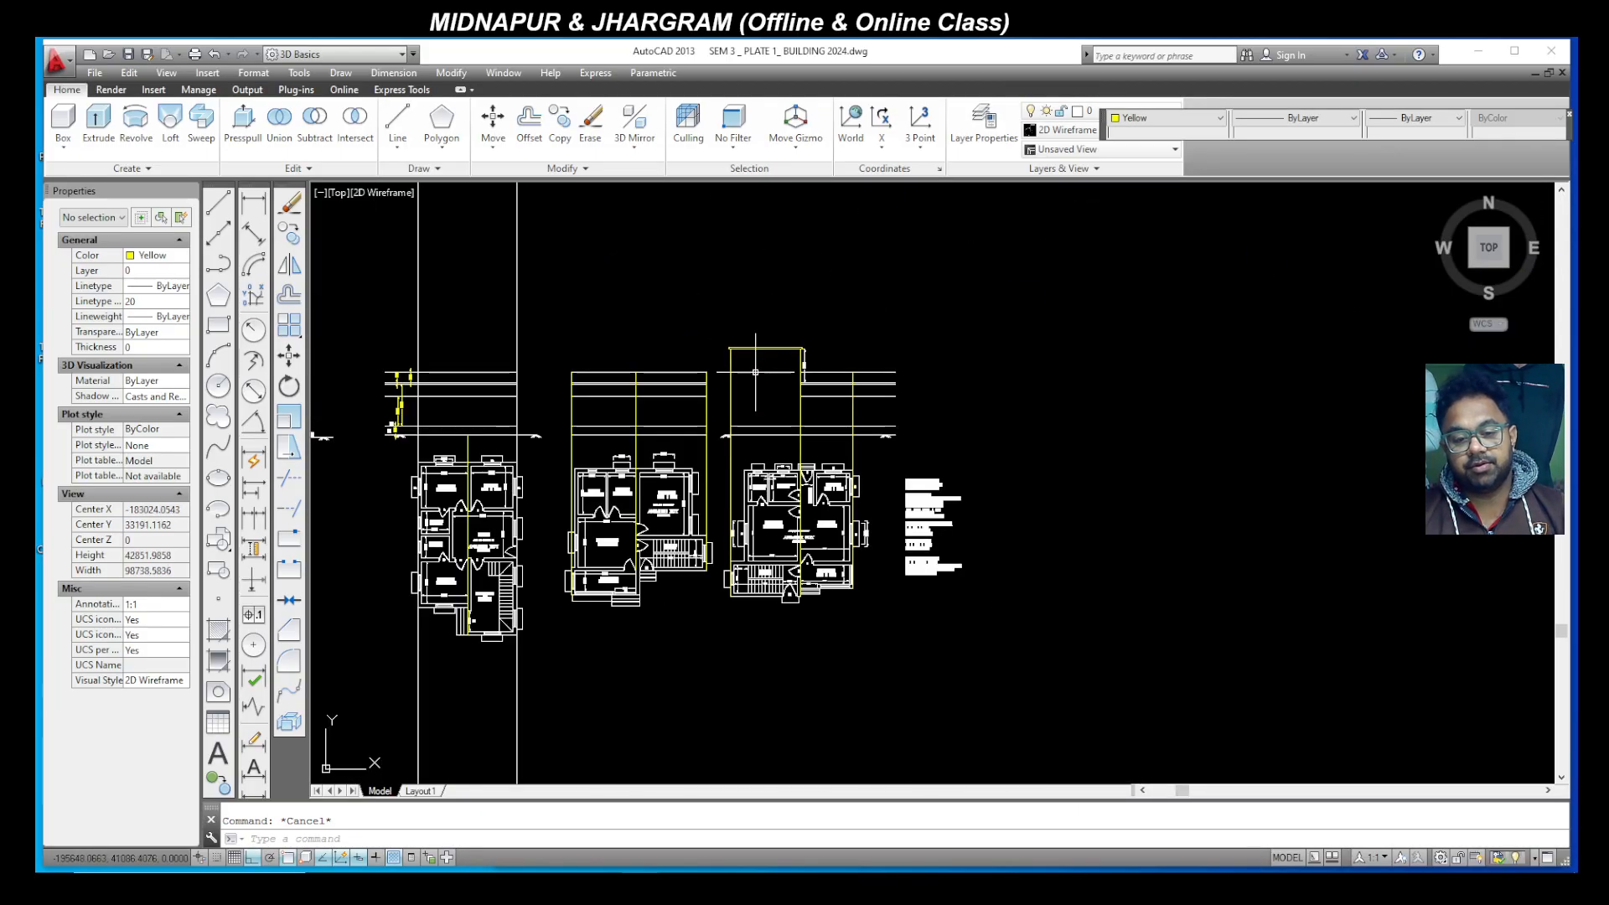
pyautogui.scroll(6, 637, 544)
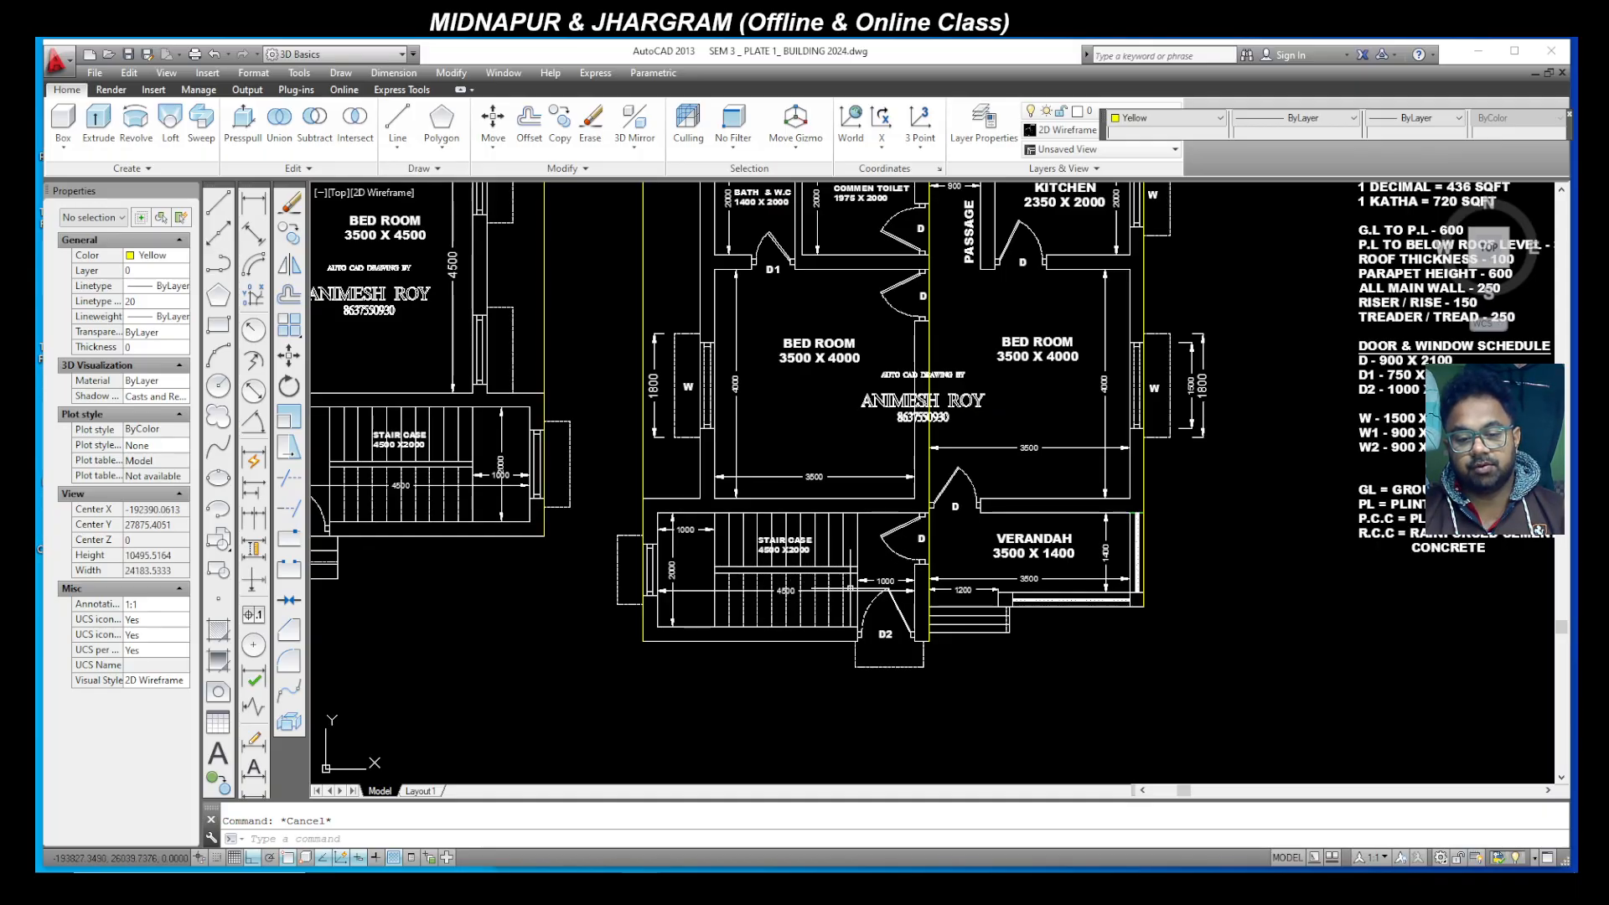
pyautogui.scroll(-5, 849, 587)
pyautogui.scroll(7, 855, 590)
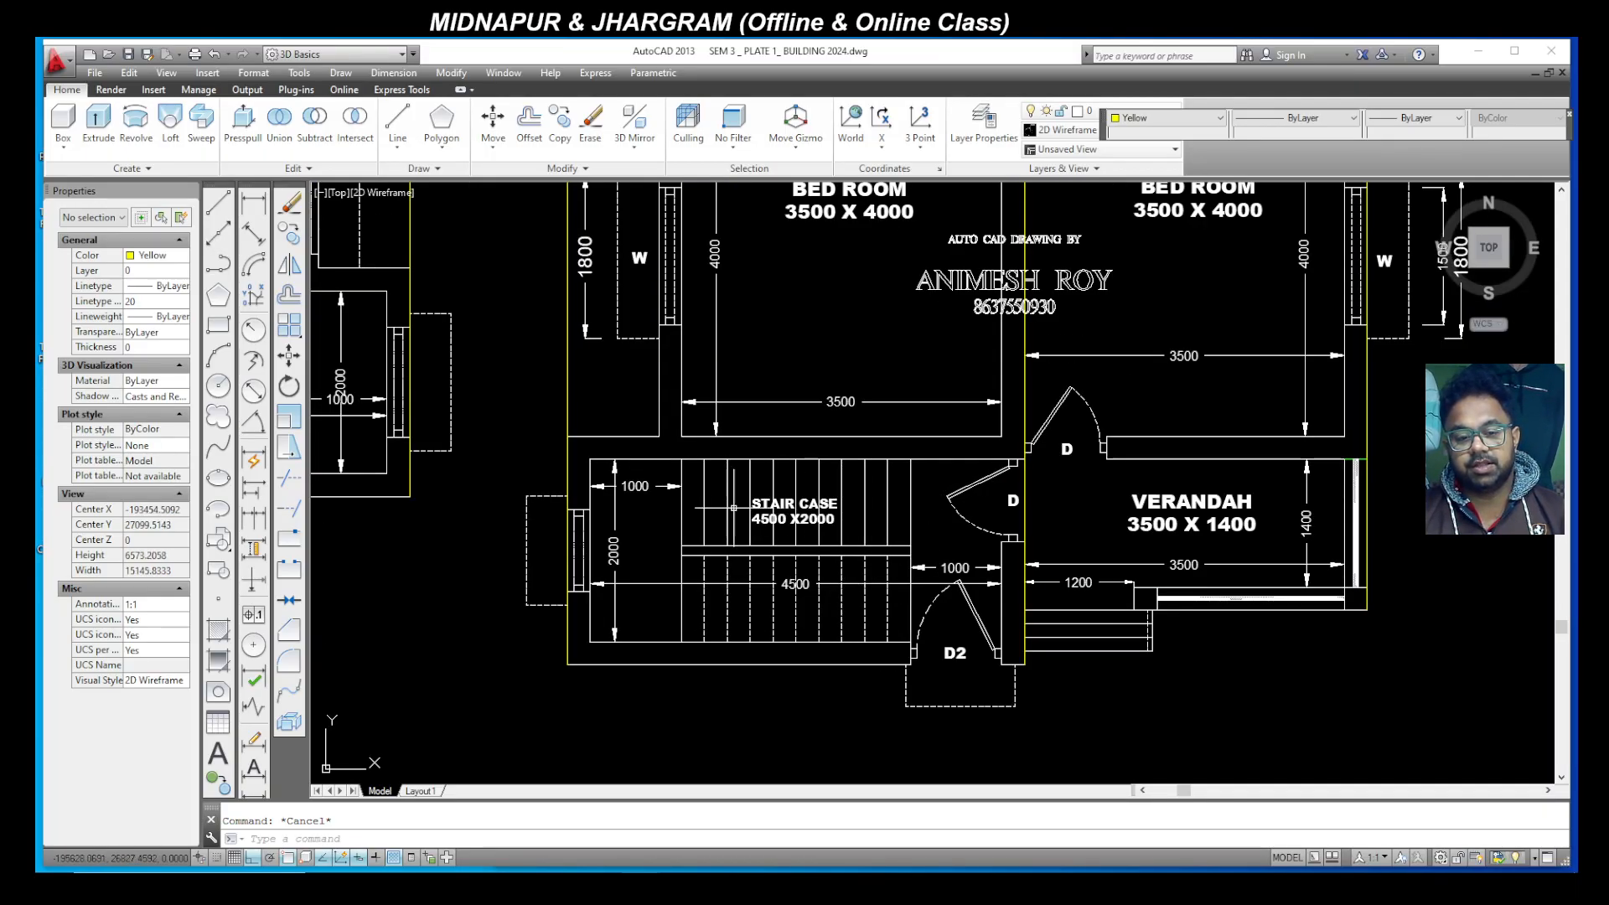
pyautogui.scroll(-6, 934, 579)
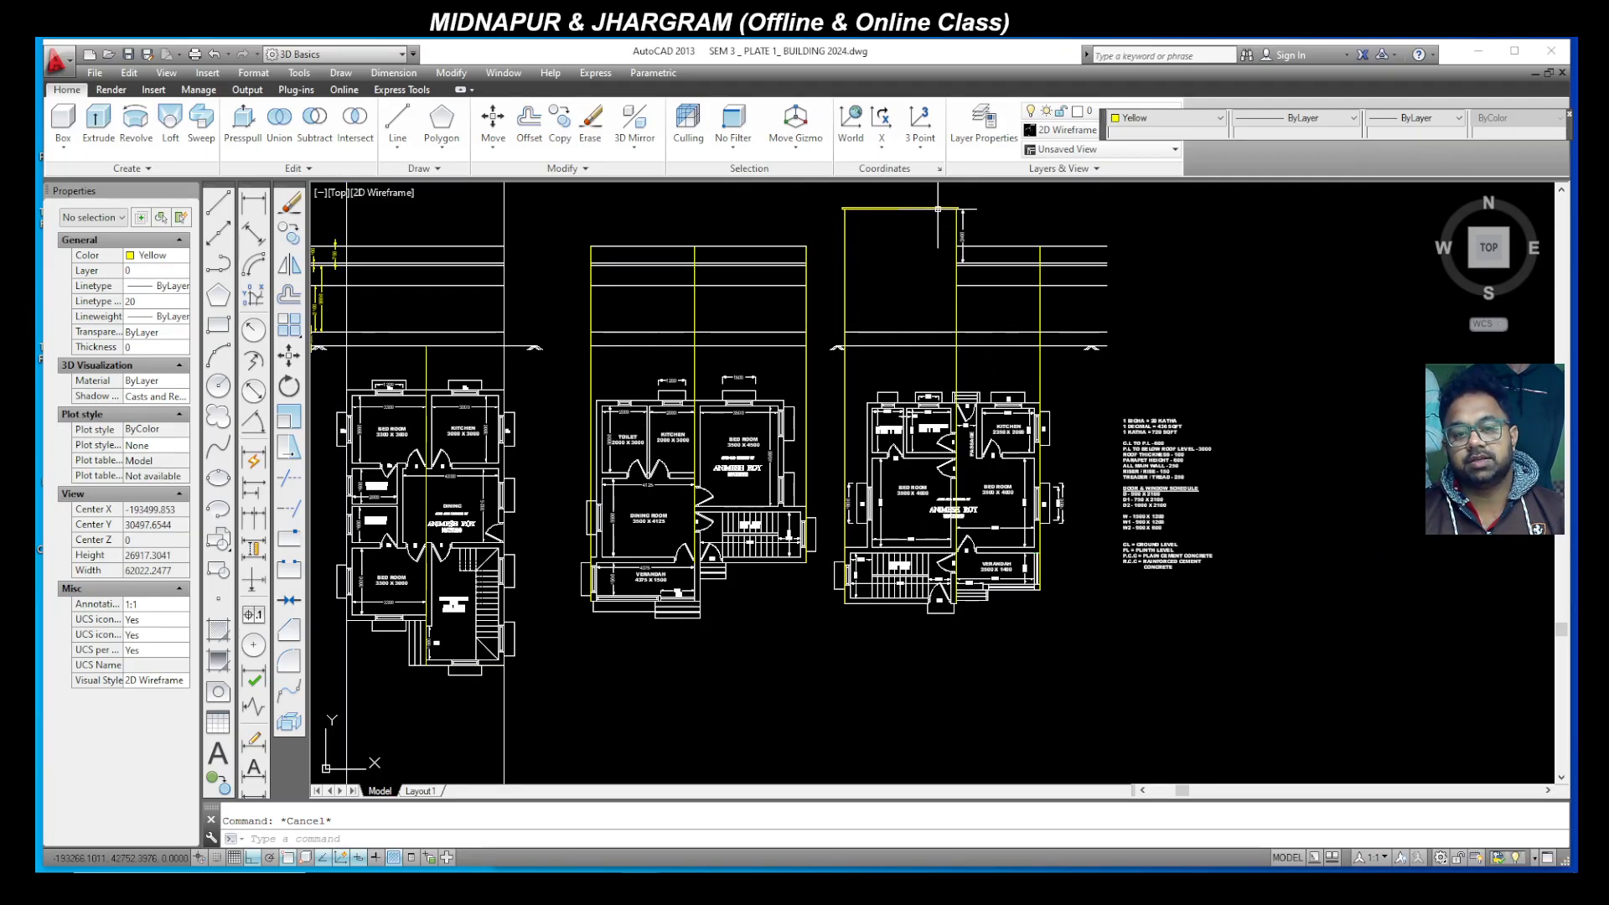
pyautogui.scroll(4, 946, 223)
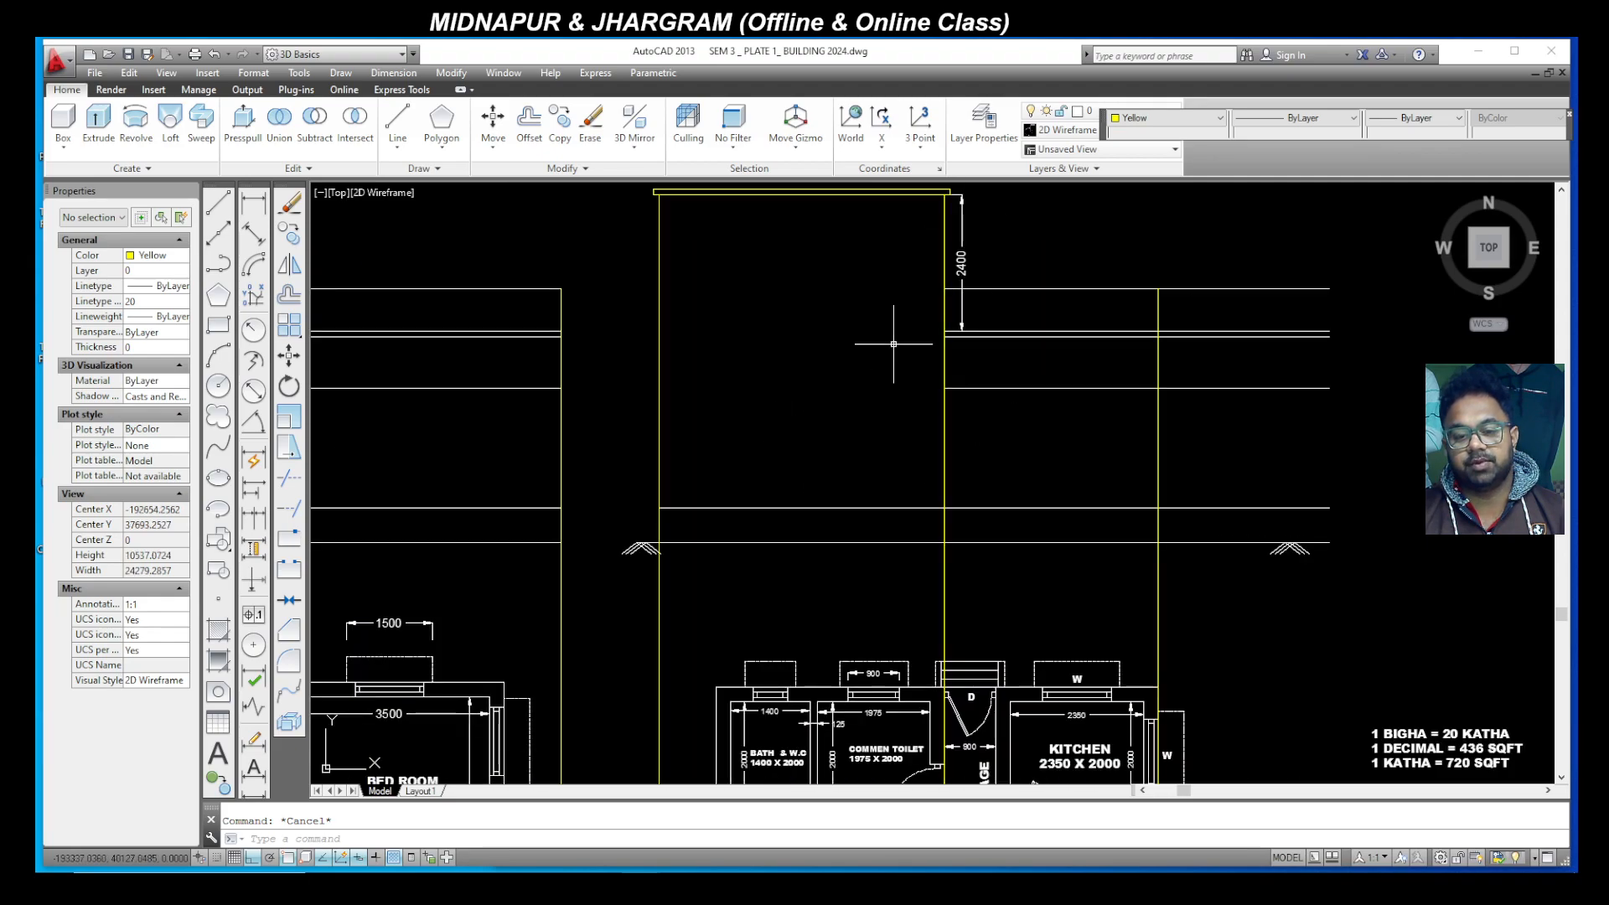
pyautogui.click(224, 211)
pyautogui.click(944, 507)
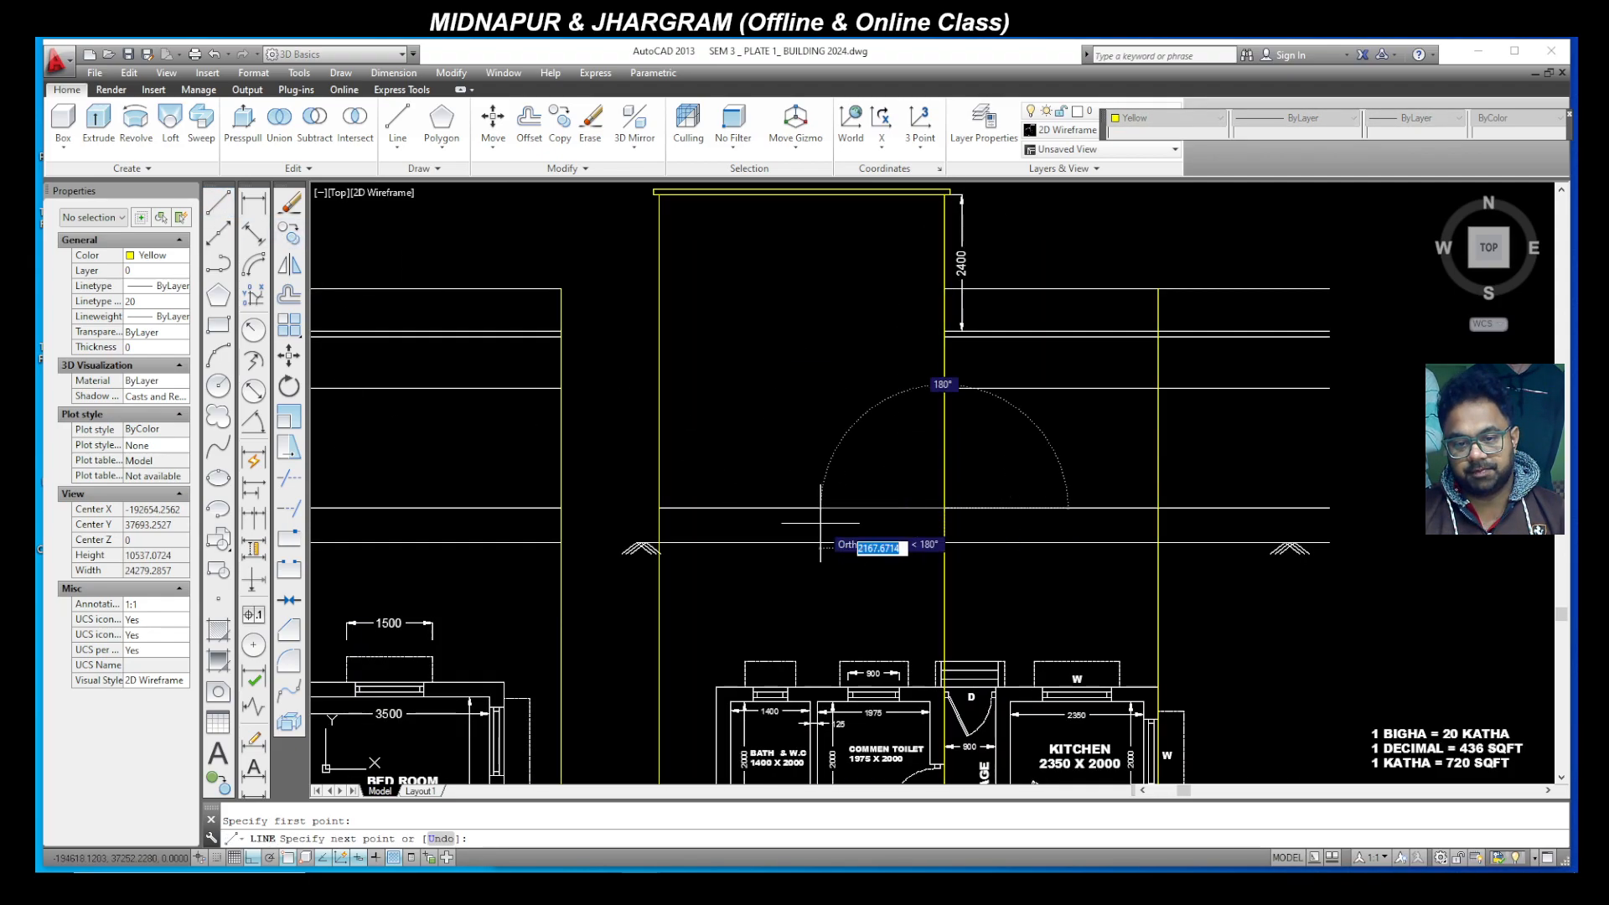
pyautogui.write('1000')
pyautogui.press('Return')
pyautogui.write('2')
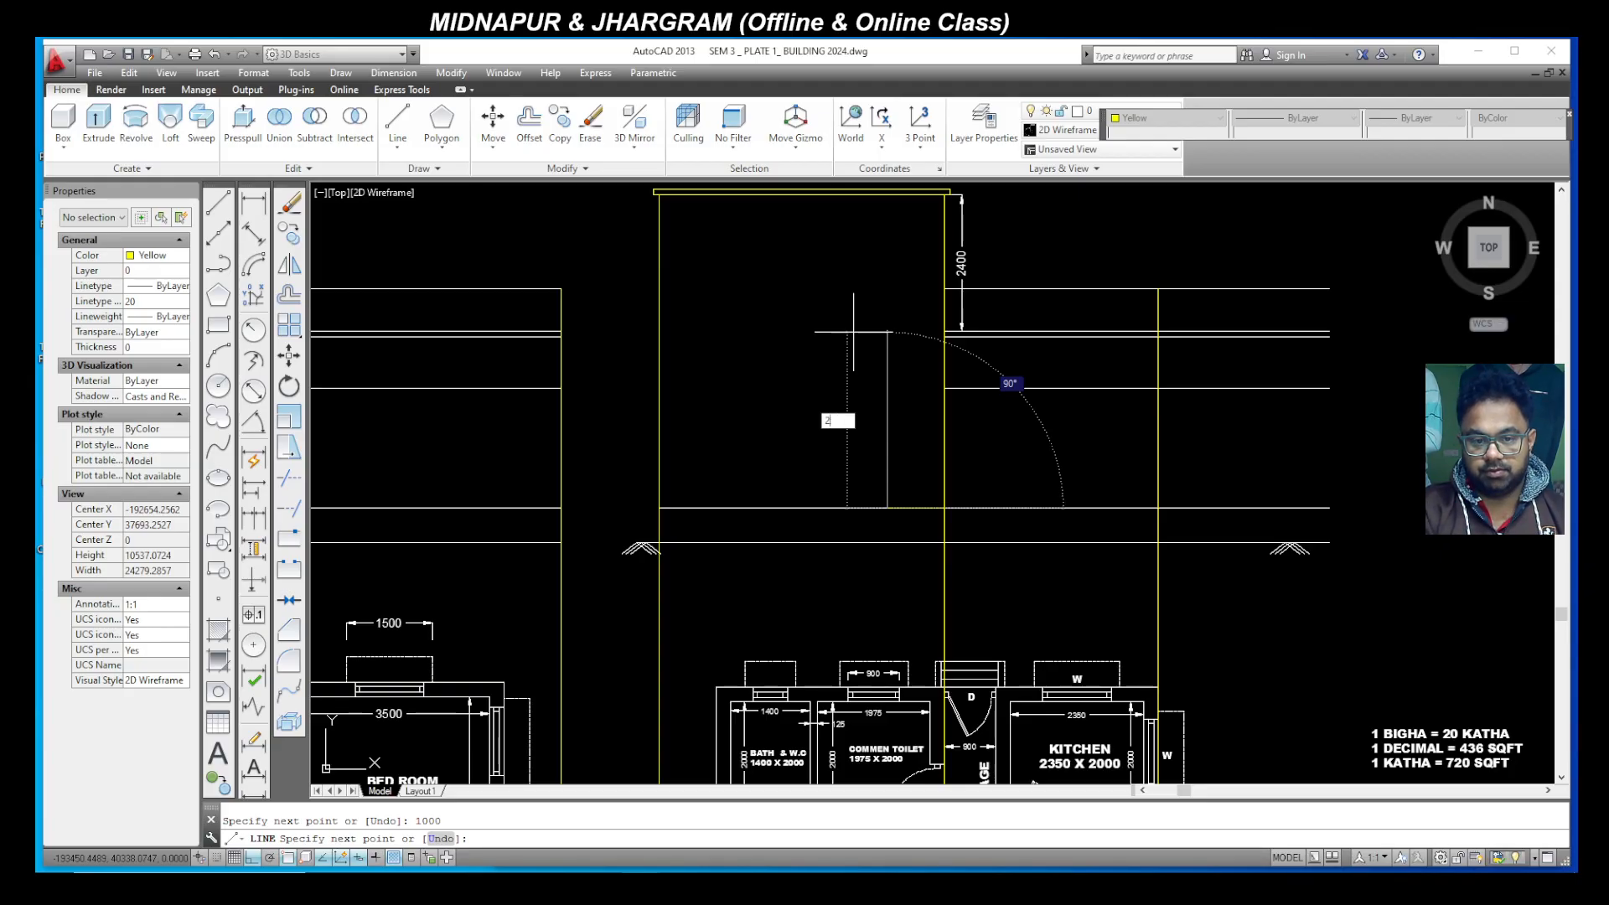
pyautogui.write('50')
pyautogui.press('Return')
pyautogui.write('250')
pyautogui.press('Return')
pyautogui.press('Escape')
pyautogui.scroll(4, 892, 503)
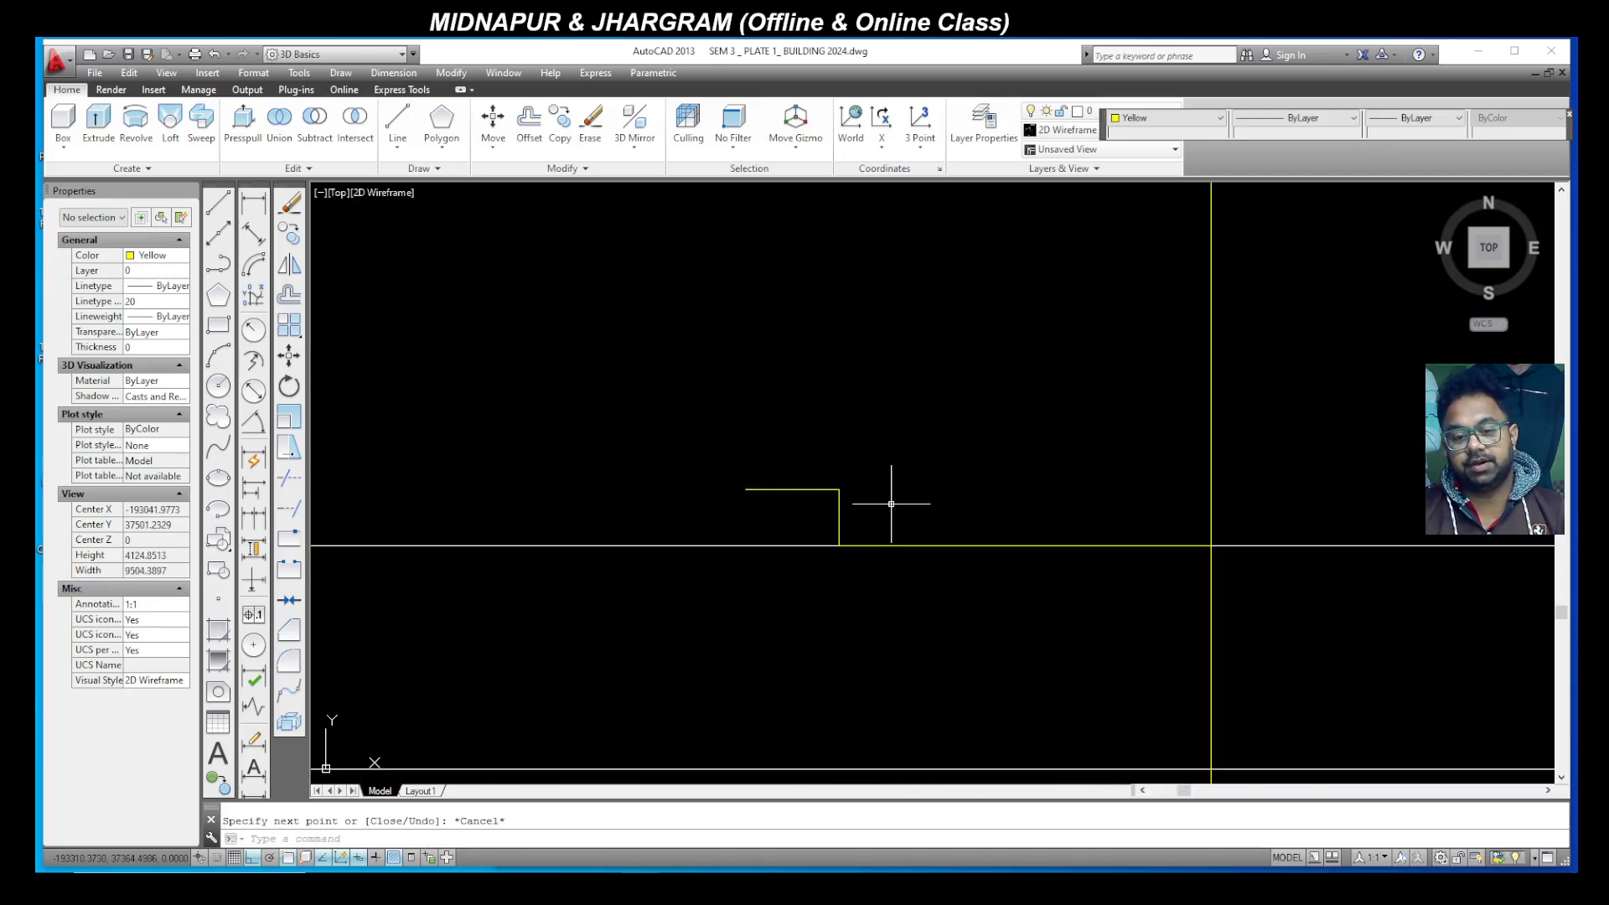
# Step: Add a horizontal linear dimension across the dashed stair flight in the right-hand plan's staircase, from the landing edge to the first riser
pyautogui.scroll(-6, 897, 508)
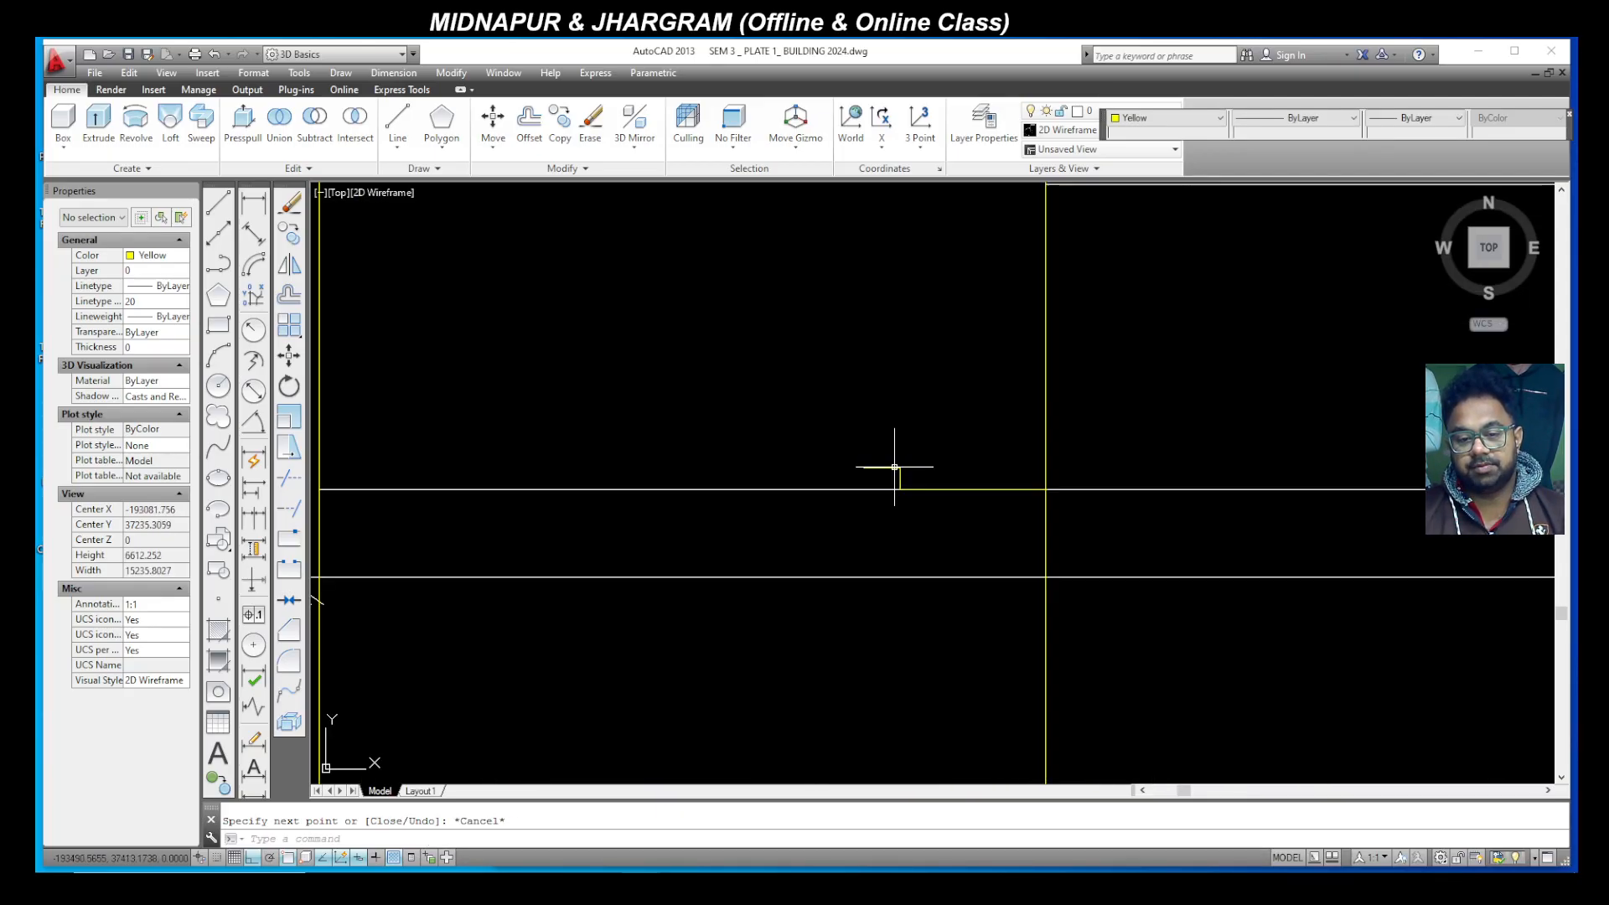
pyautogui.scroll(6, 905, 642)
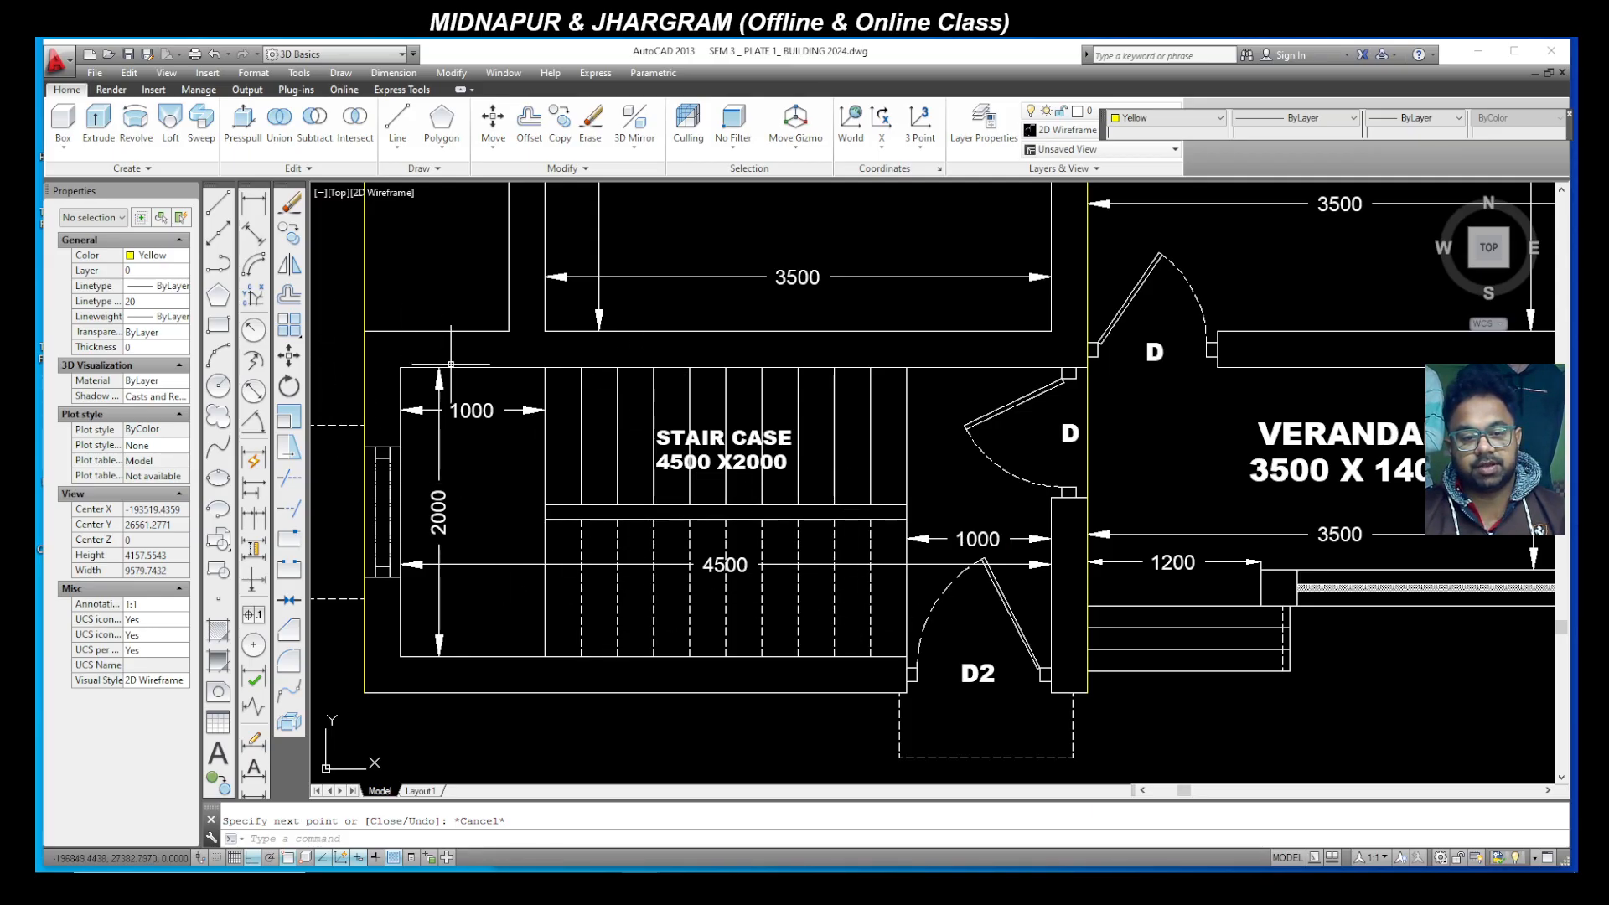
pyautogui.click(253, 202)
pyautogui.click(547, 621)
pyautogui.click(905, 621)
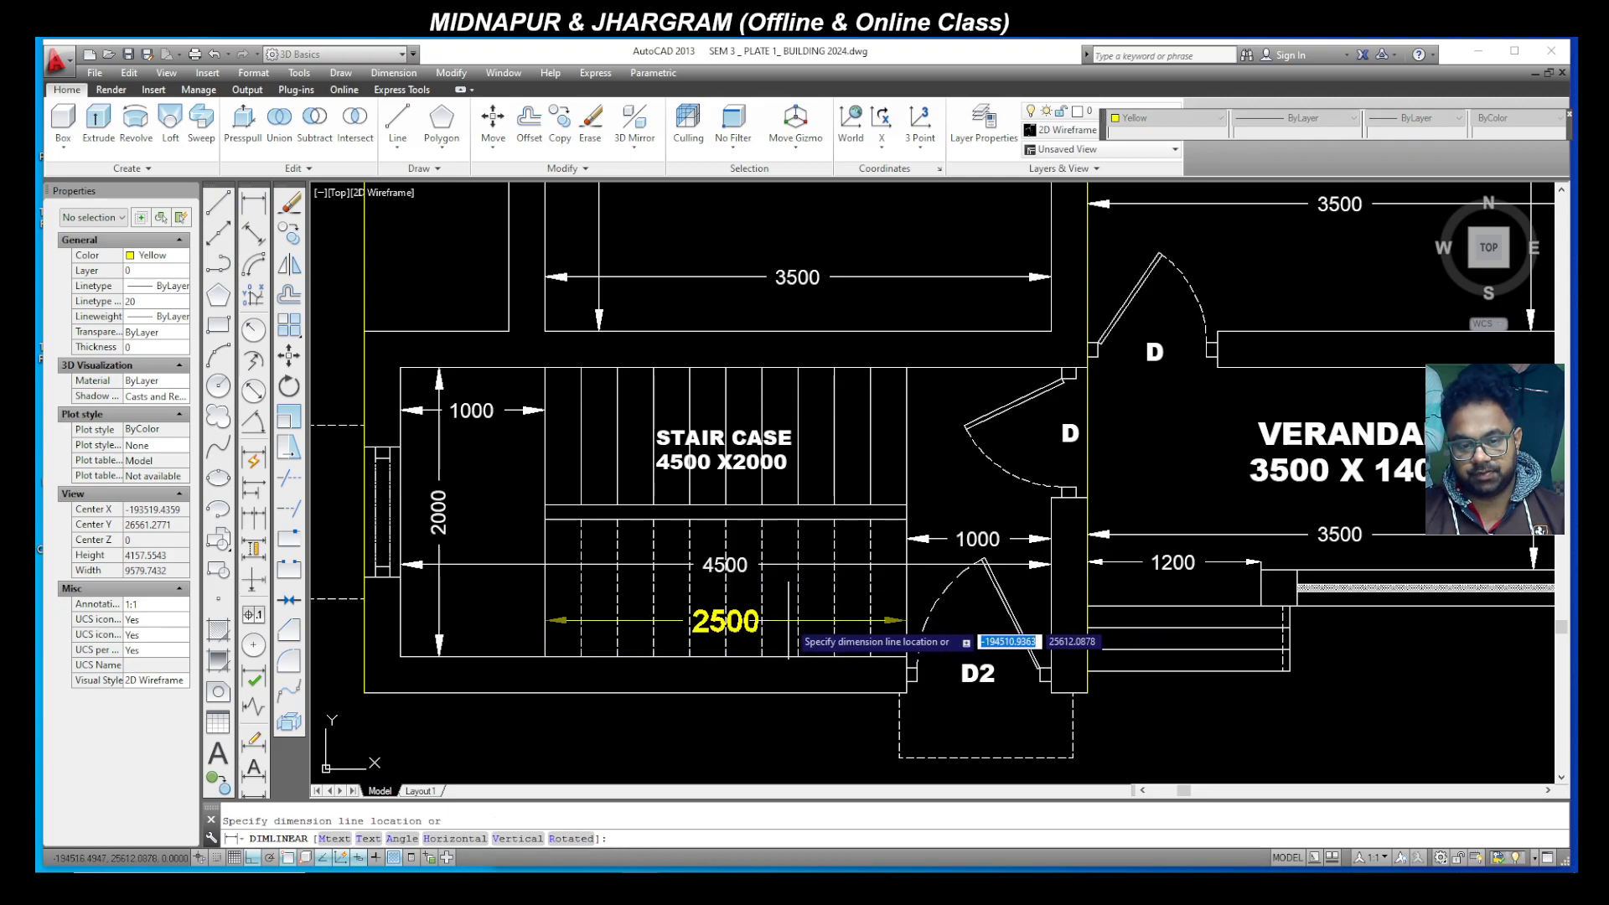
pyautogui.click(831, 620)
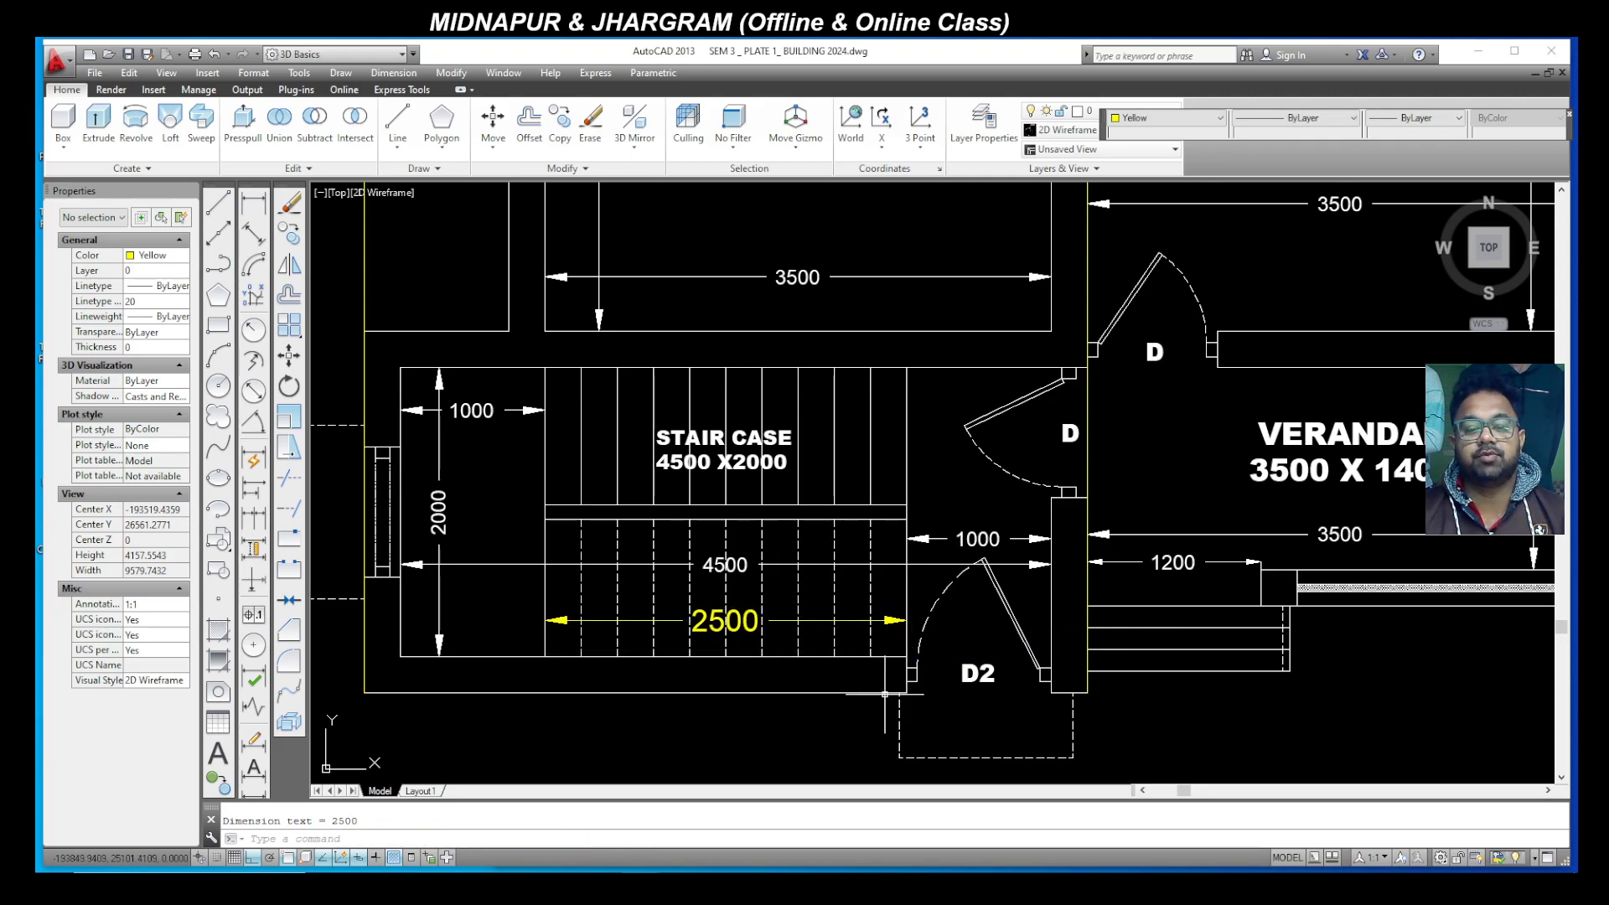
# Step: Copy the first riser and tread in the stair block elevation from the riser's base to the outer end of its tread
pyautogui.scroll(-4, 884, 691)
pyautogui.scroll(-3, 905, 329)
pyautogui.scroll(7, 899, 404)
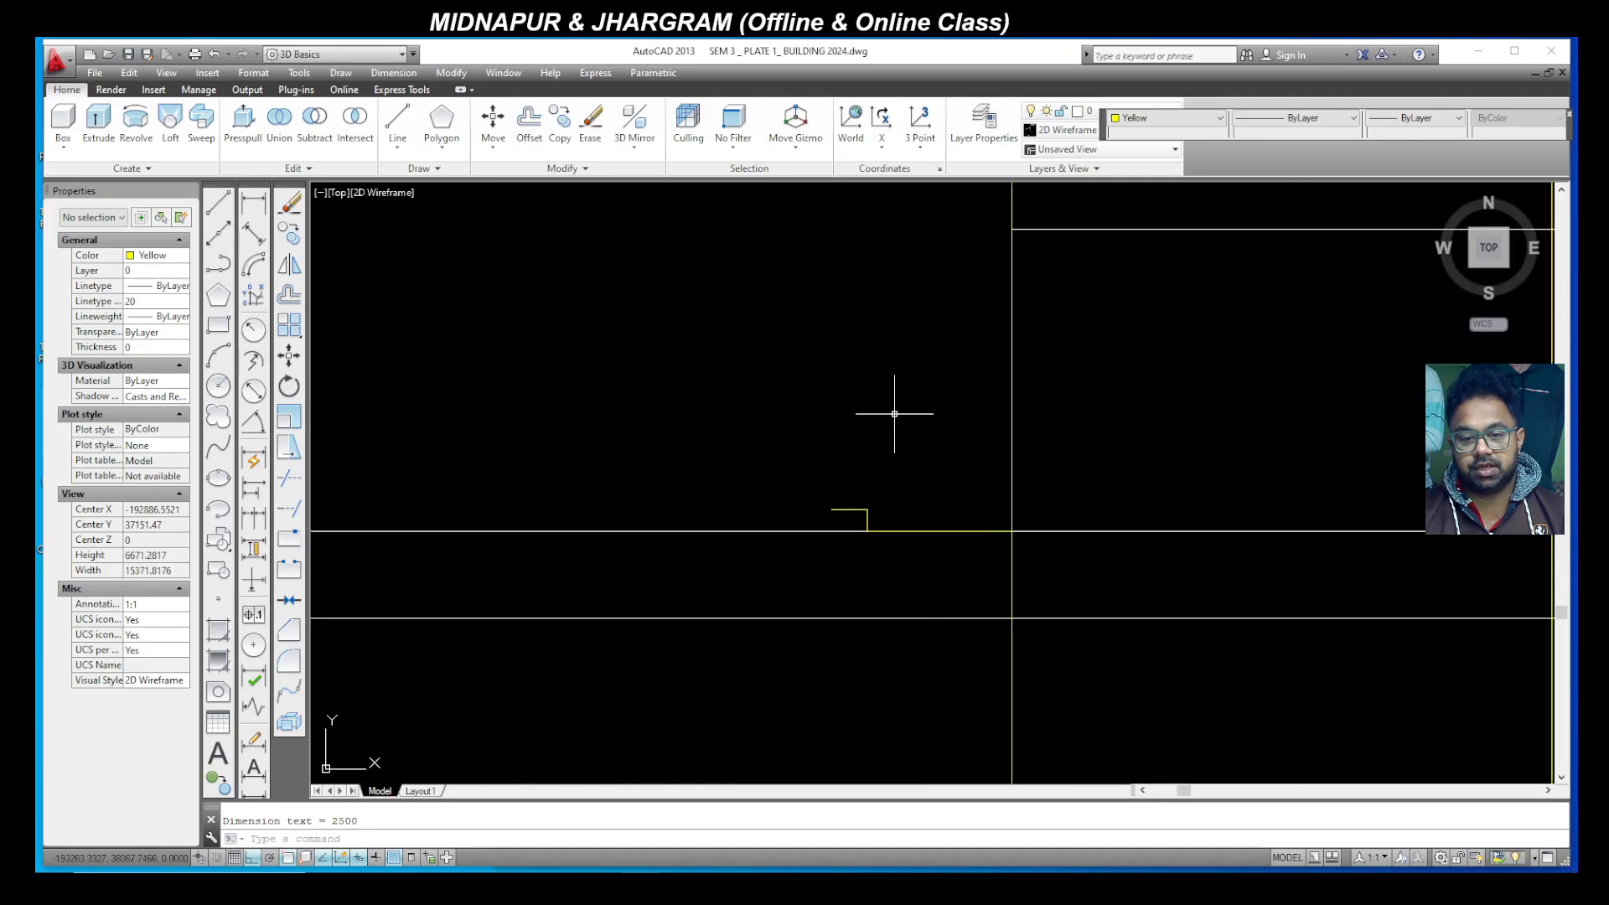
pyautogui.click(878, 516)
pyautogui.click(813, 470)
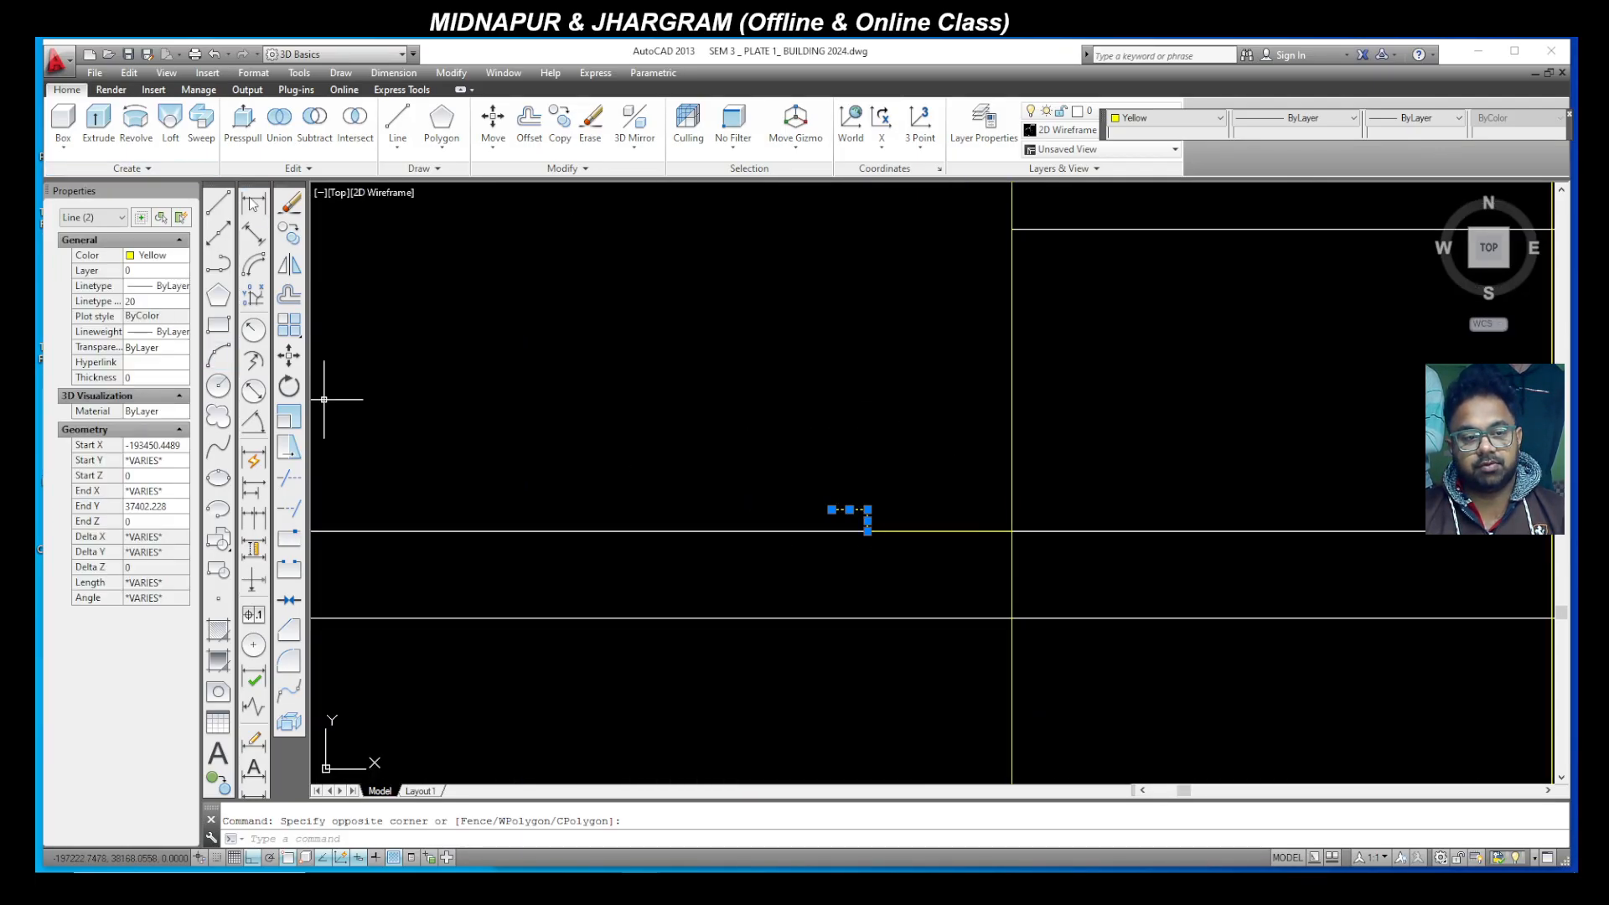
pyautogui.write('co')
pyautogui.press('Return')
pyautogui.scroll(4, 892, 533)
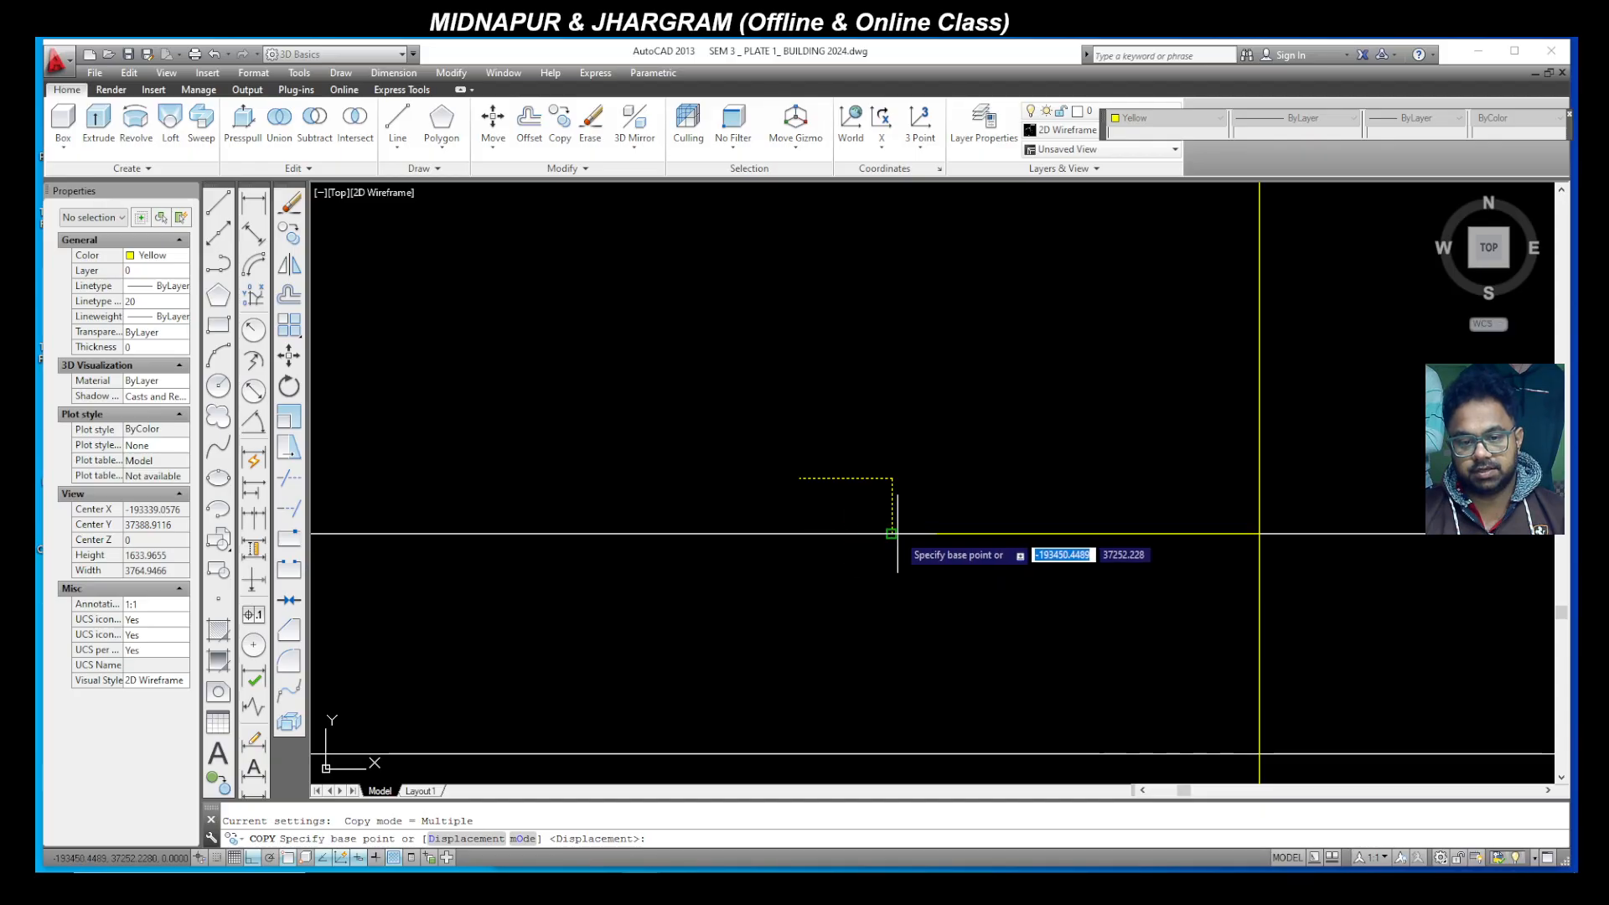
pyautogui.click(892, 533)
pyautogui.click(800, 478)
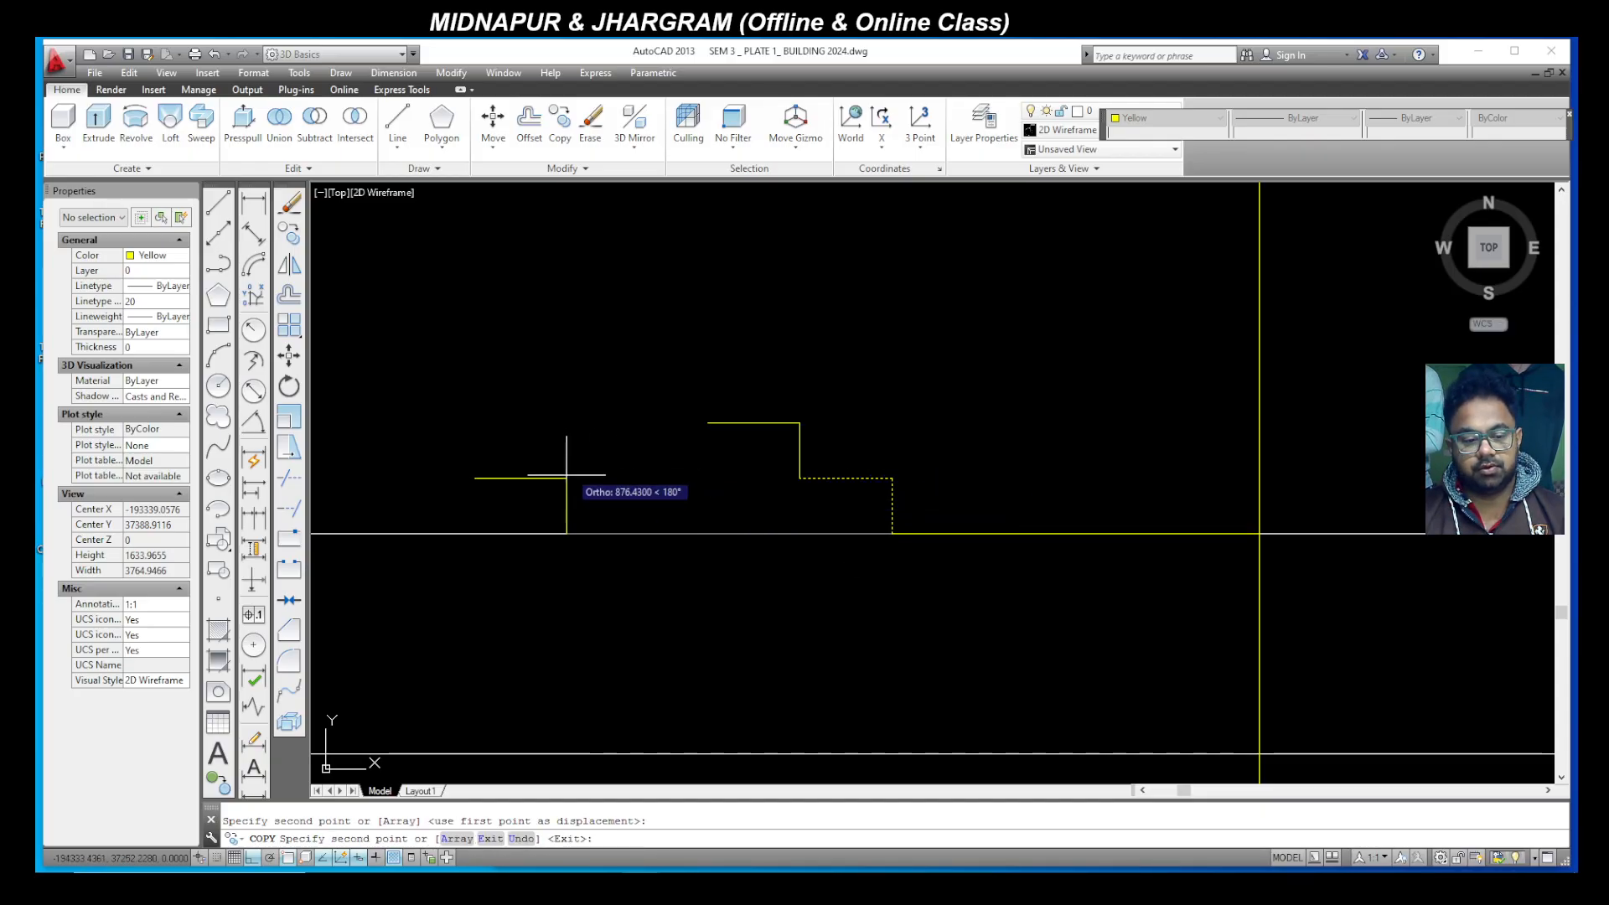
# Step: With Ortho off, keep copying the step end to end up the slope until the flight has 11 steps
pyautogui.press('F8')
pyautogui.scroll(-2, 809, 653)
pyautogui.scroll(2, 719, 599)
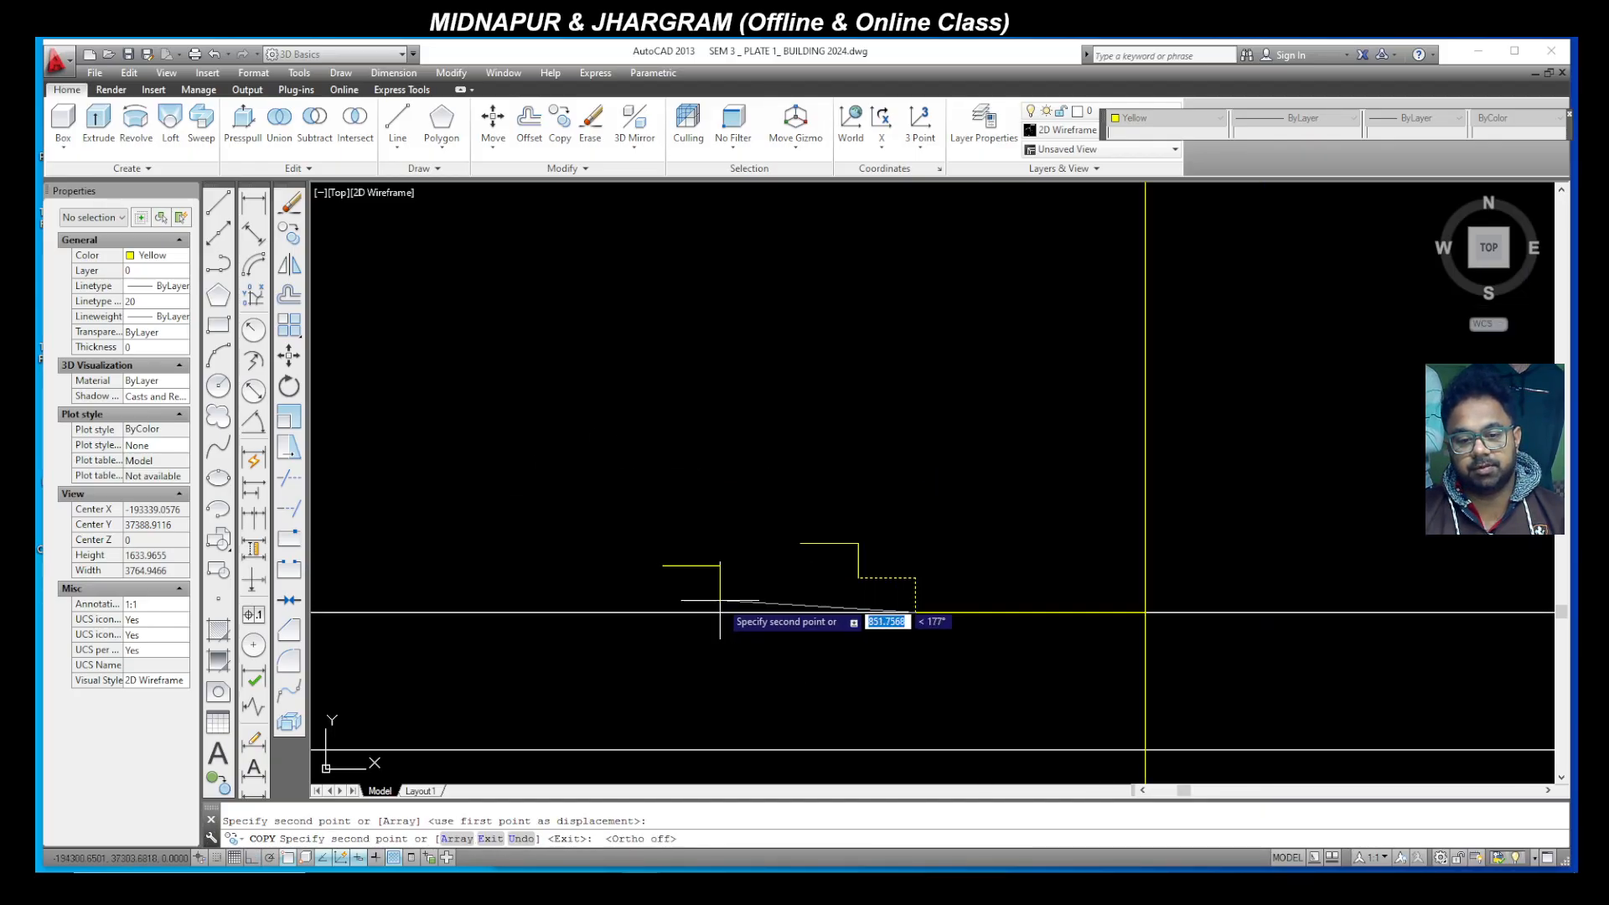
pyautogui.click(848, 510)
pyautogui.click(756, 455)
pyautogui.click(661, 399)
pyautogui.scroll(-3, 930, 492)
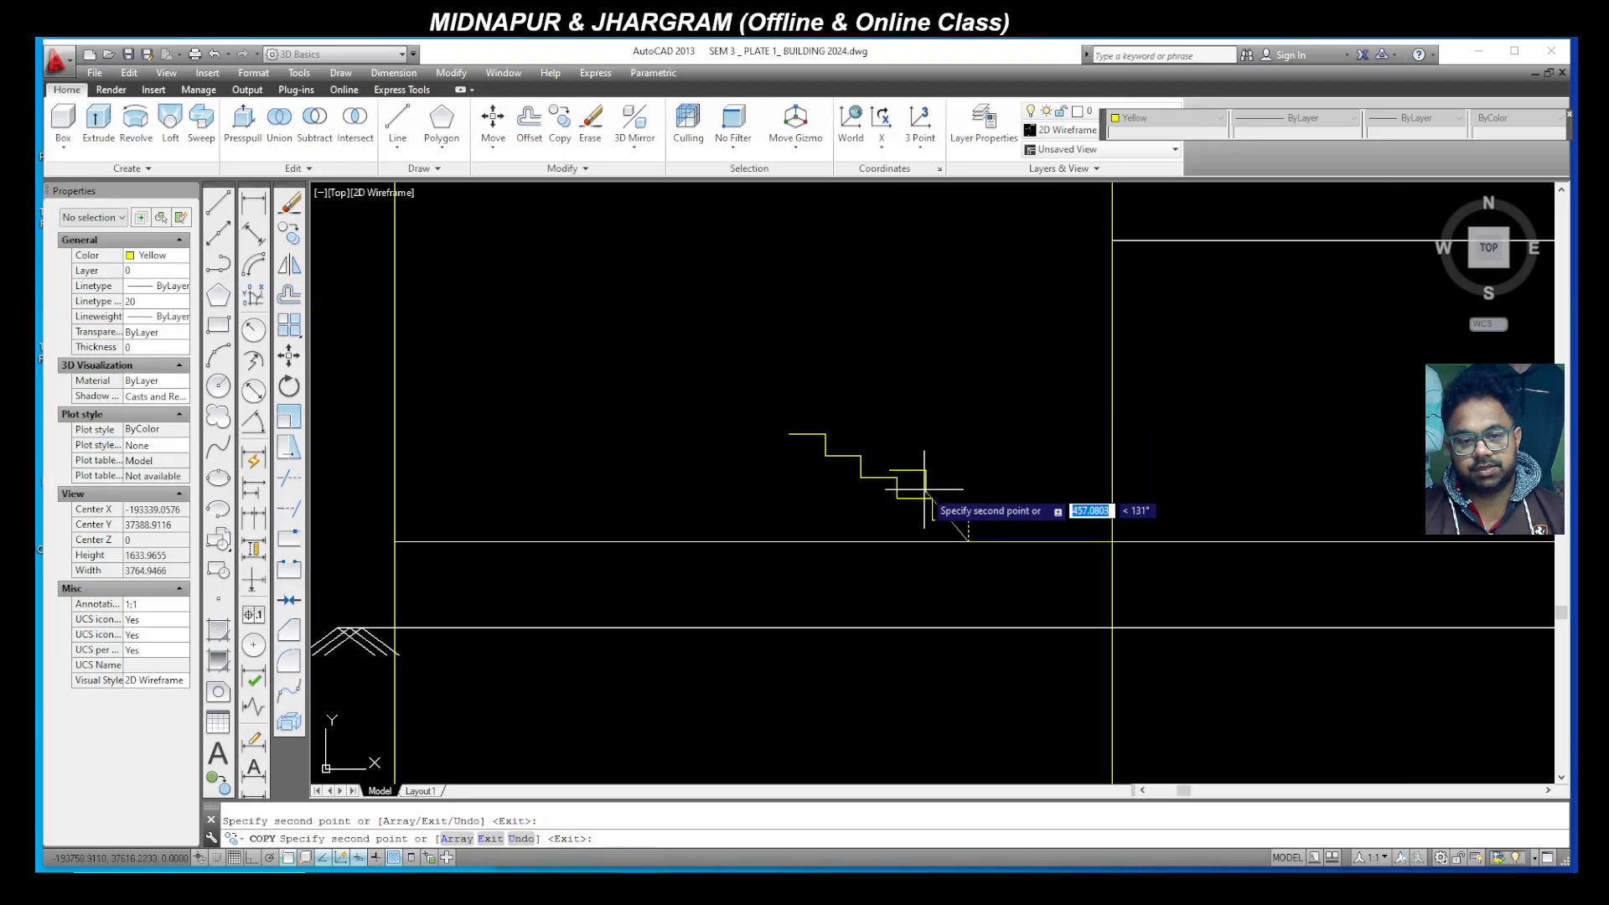
pyautogui.click(788, 432)
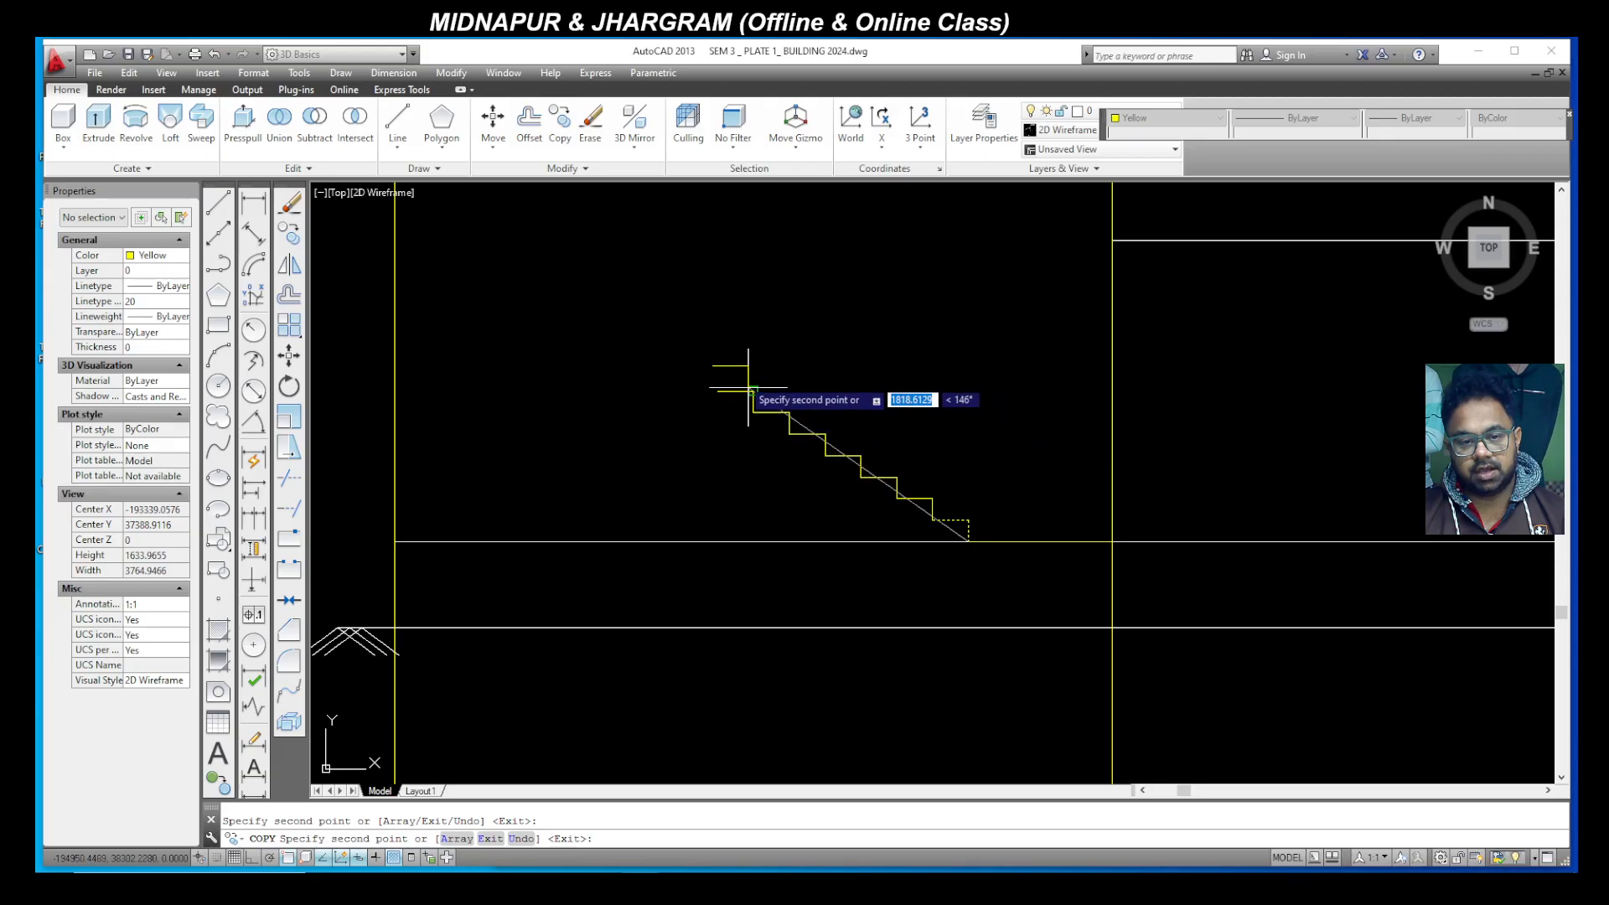
pyautogui.click(717, 391)
pyautogui.click(681, 370)
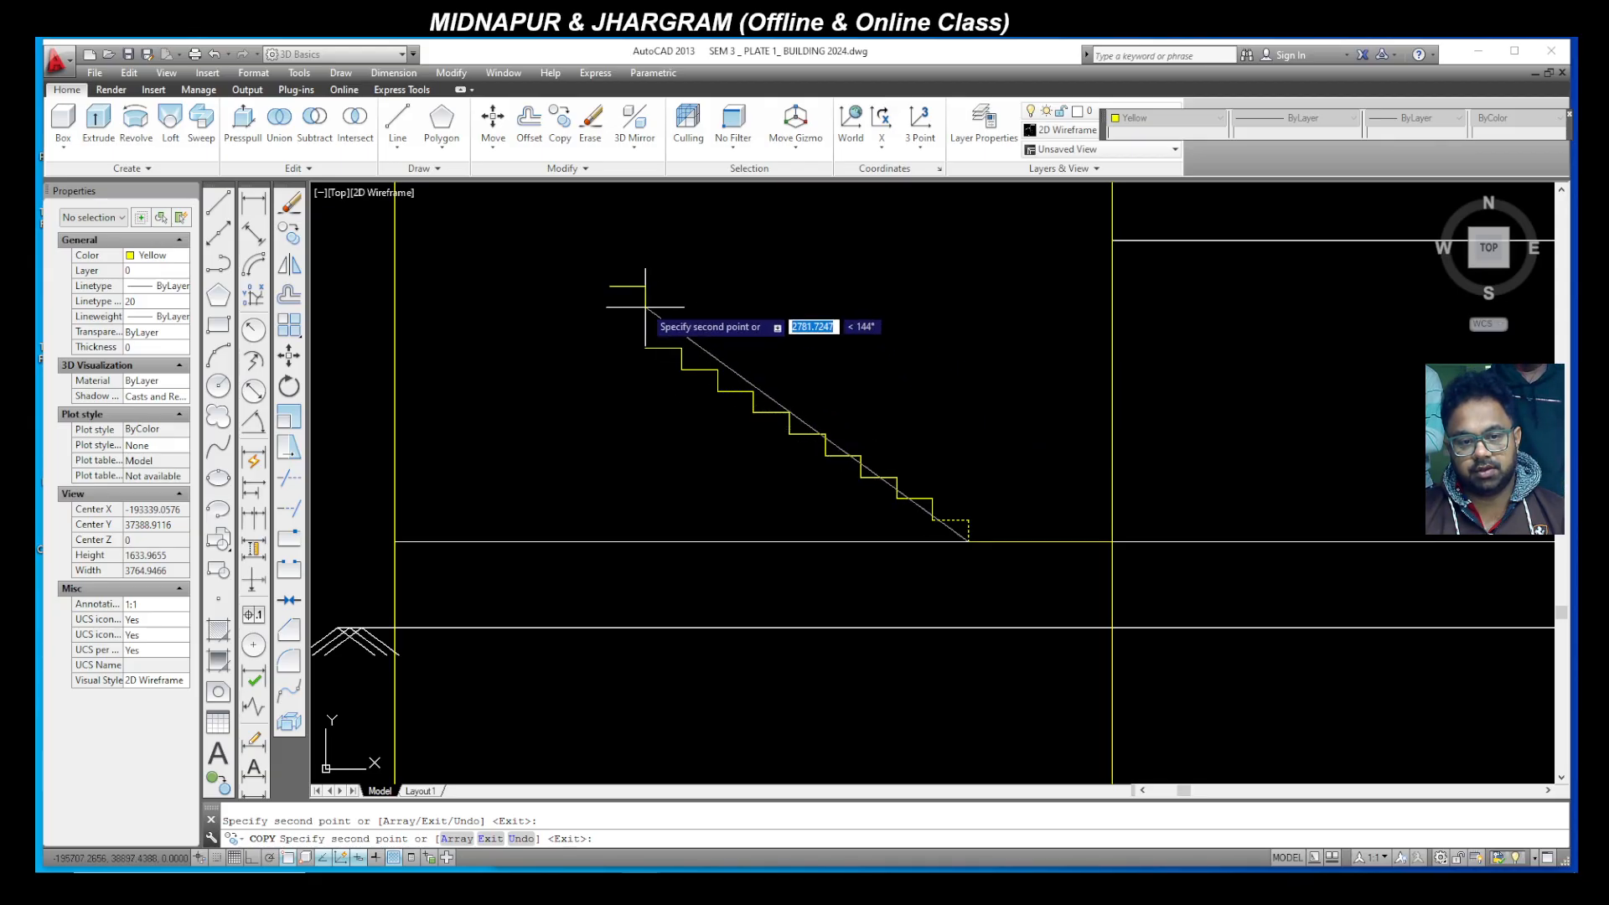
pyautogui.click(642, 344)
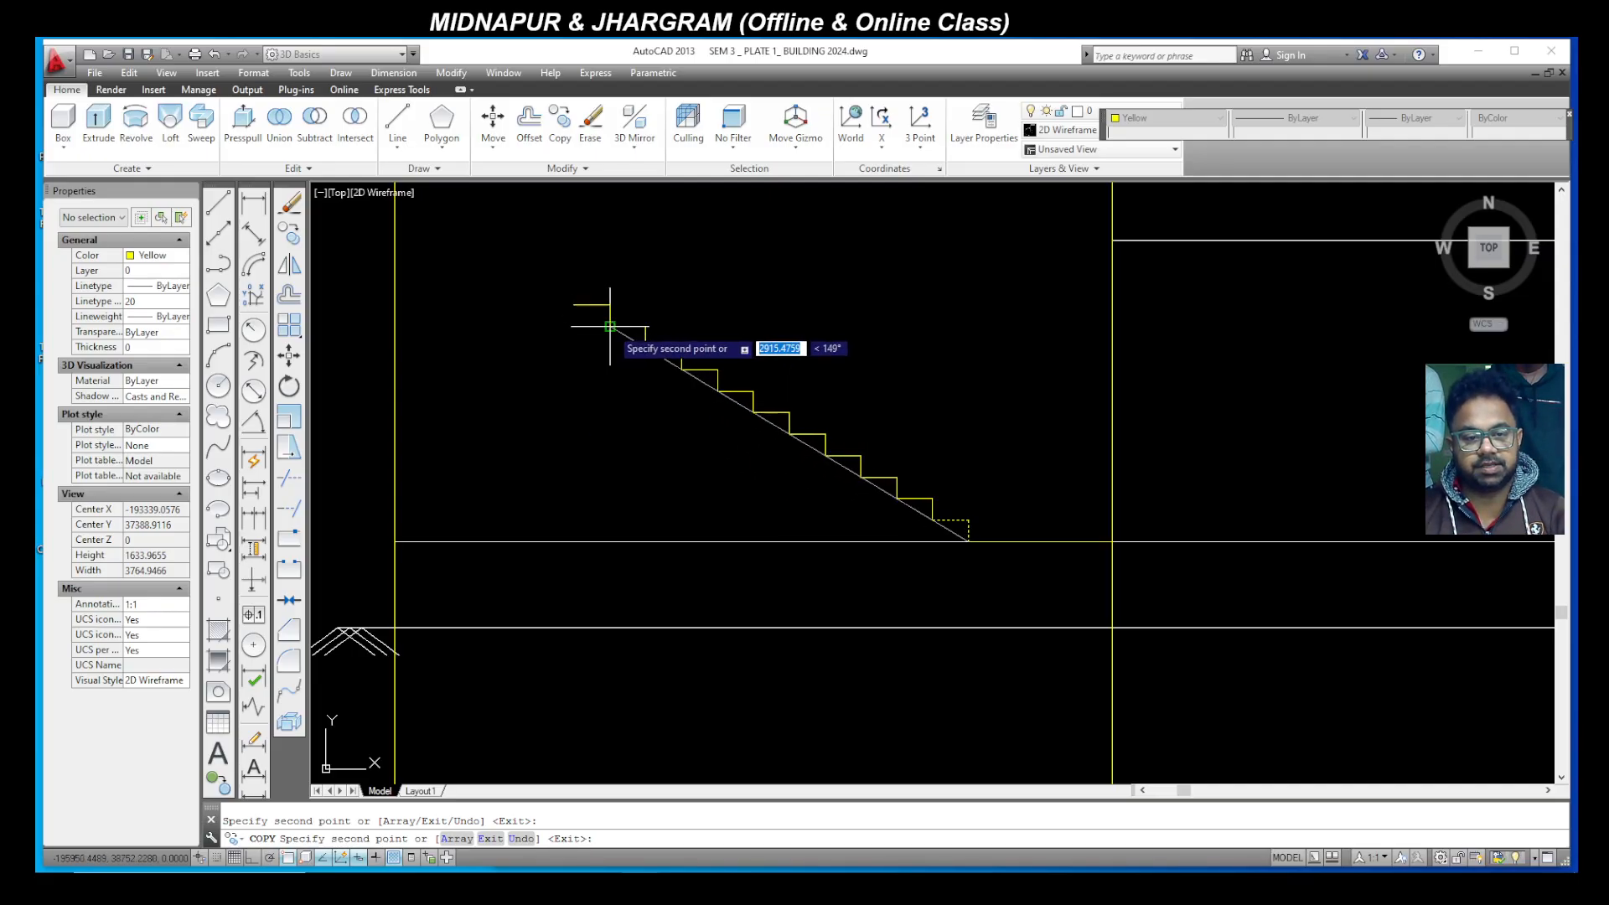
pyautogui.click(610, 326)
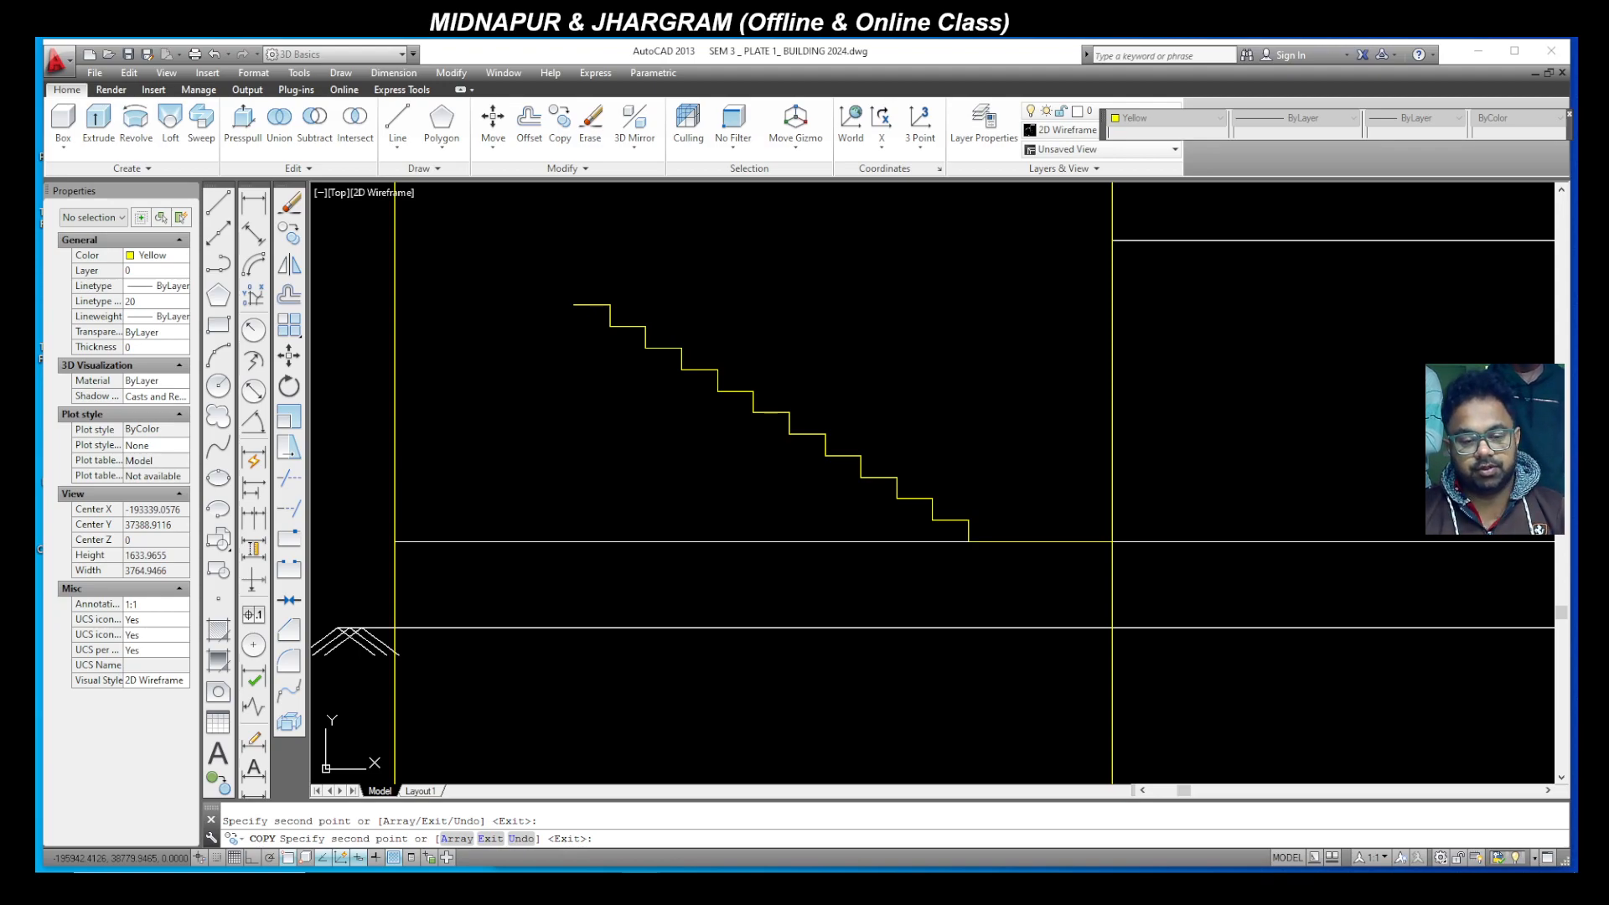
pyautogui.press('Escape')
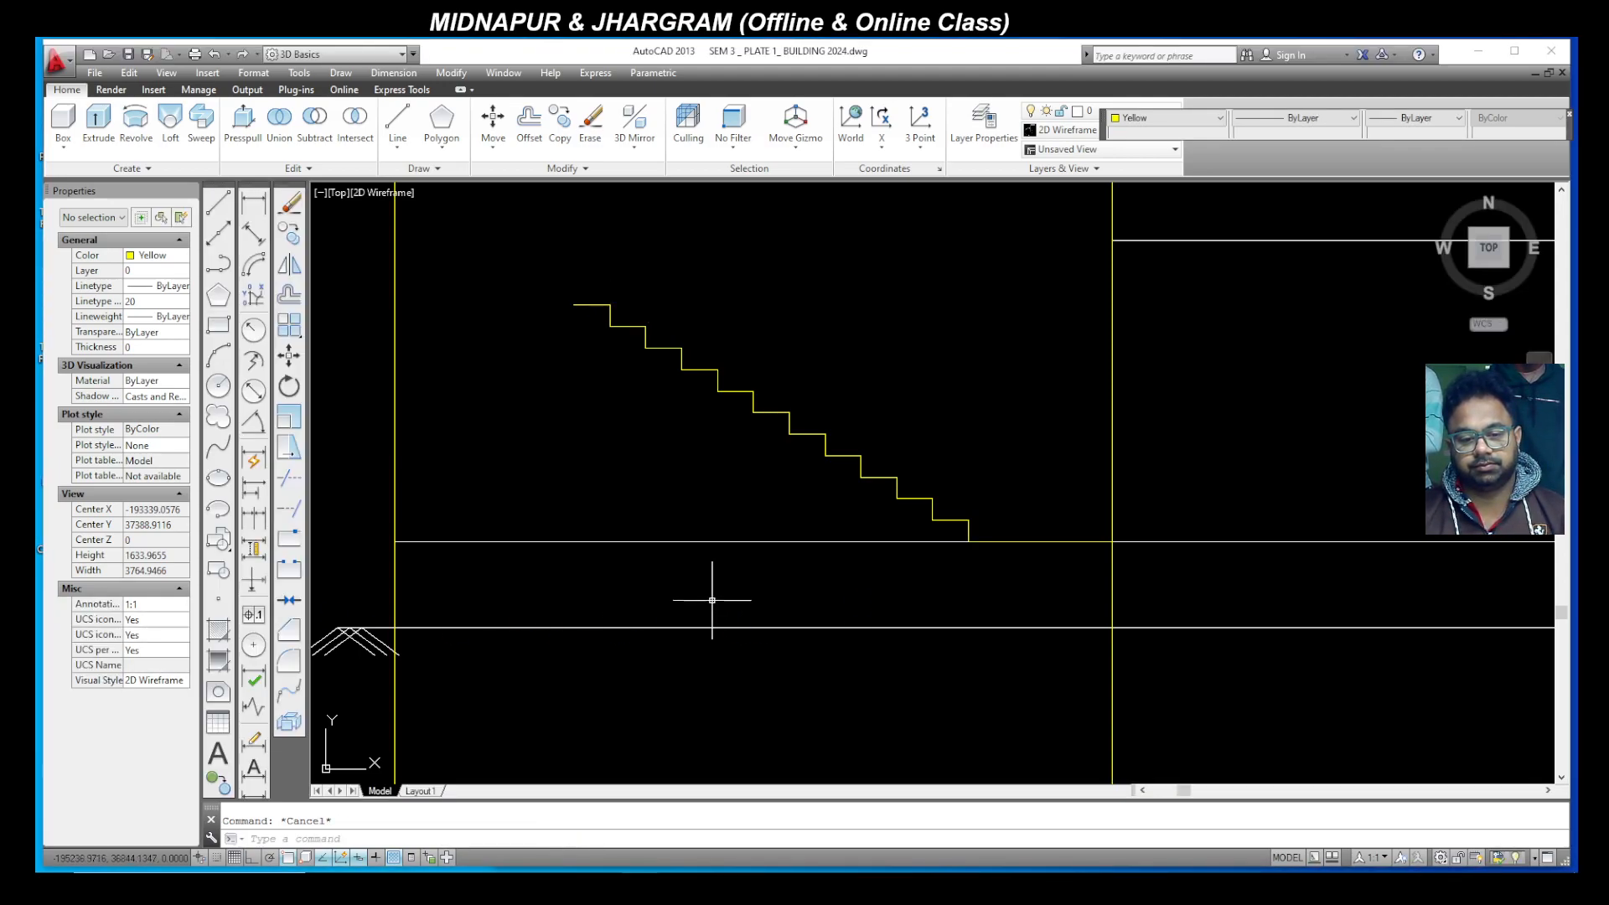
pyautogui.scroll(-2, 708, 503)
pyautogui.scroll(-2, 662, 457)
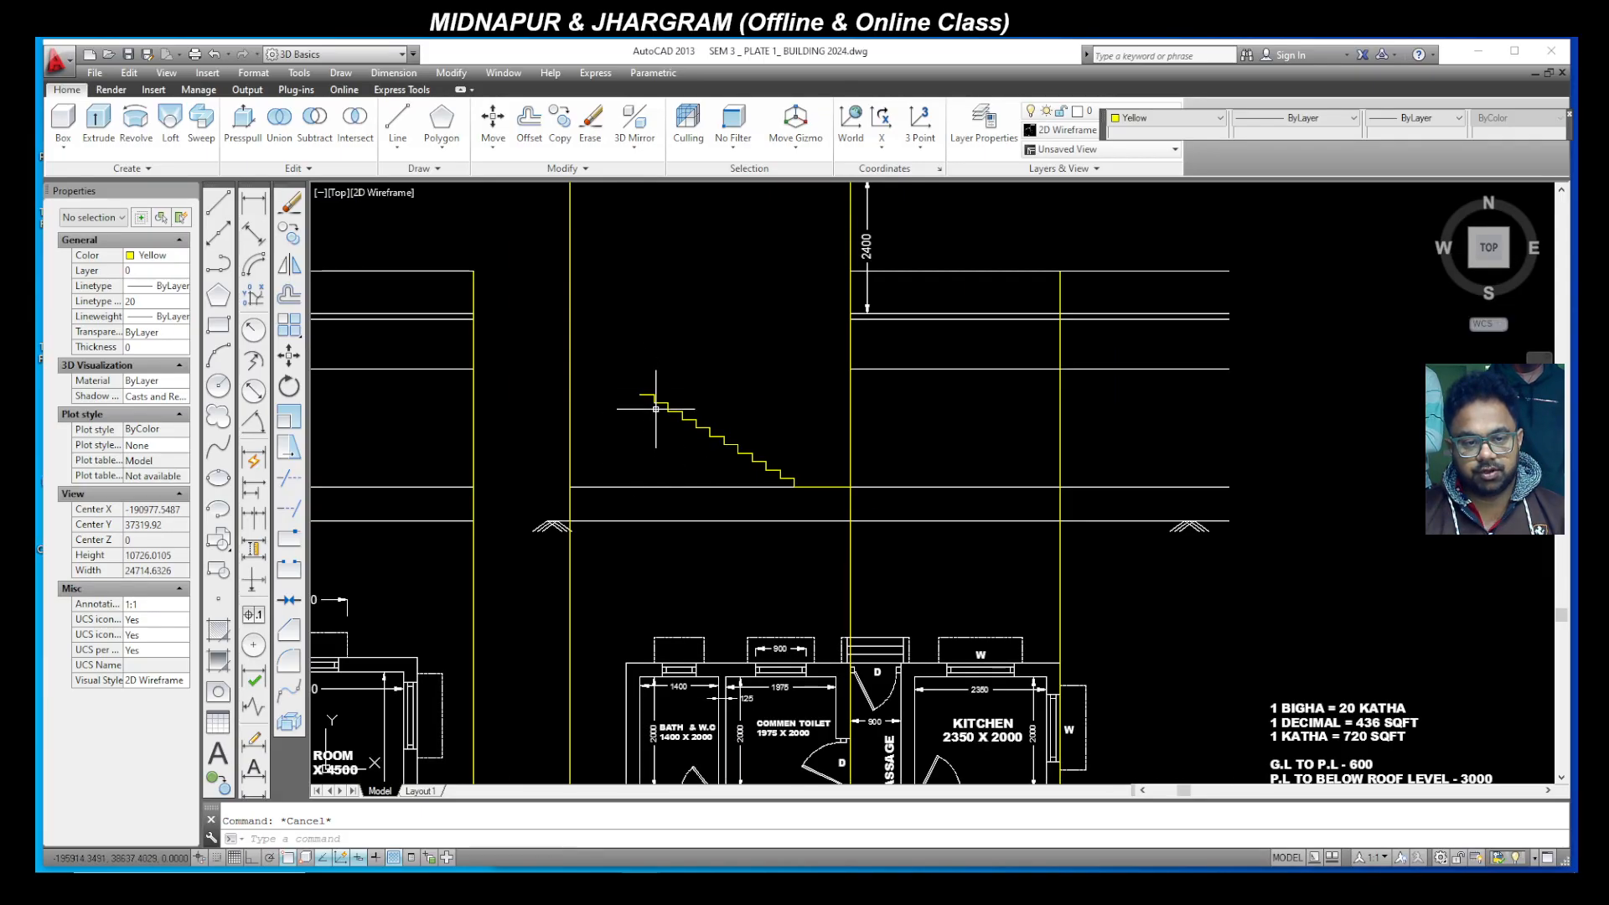
pyautogui.scroll(-2, 662, 441)
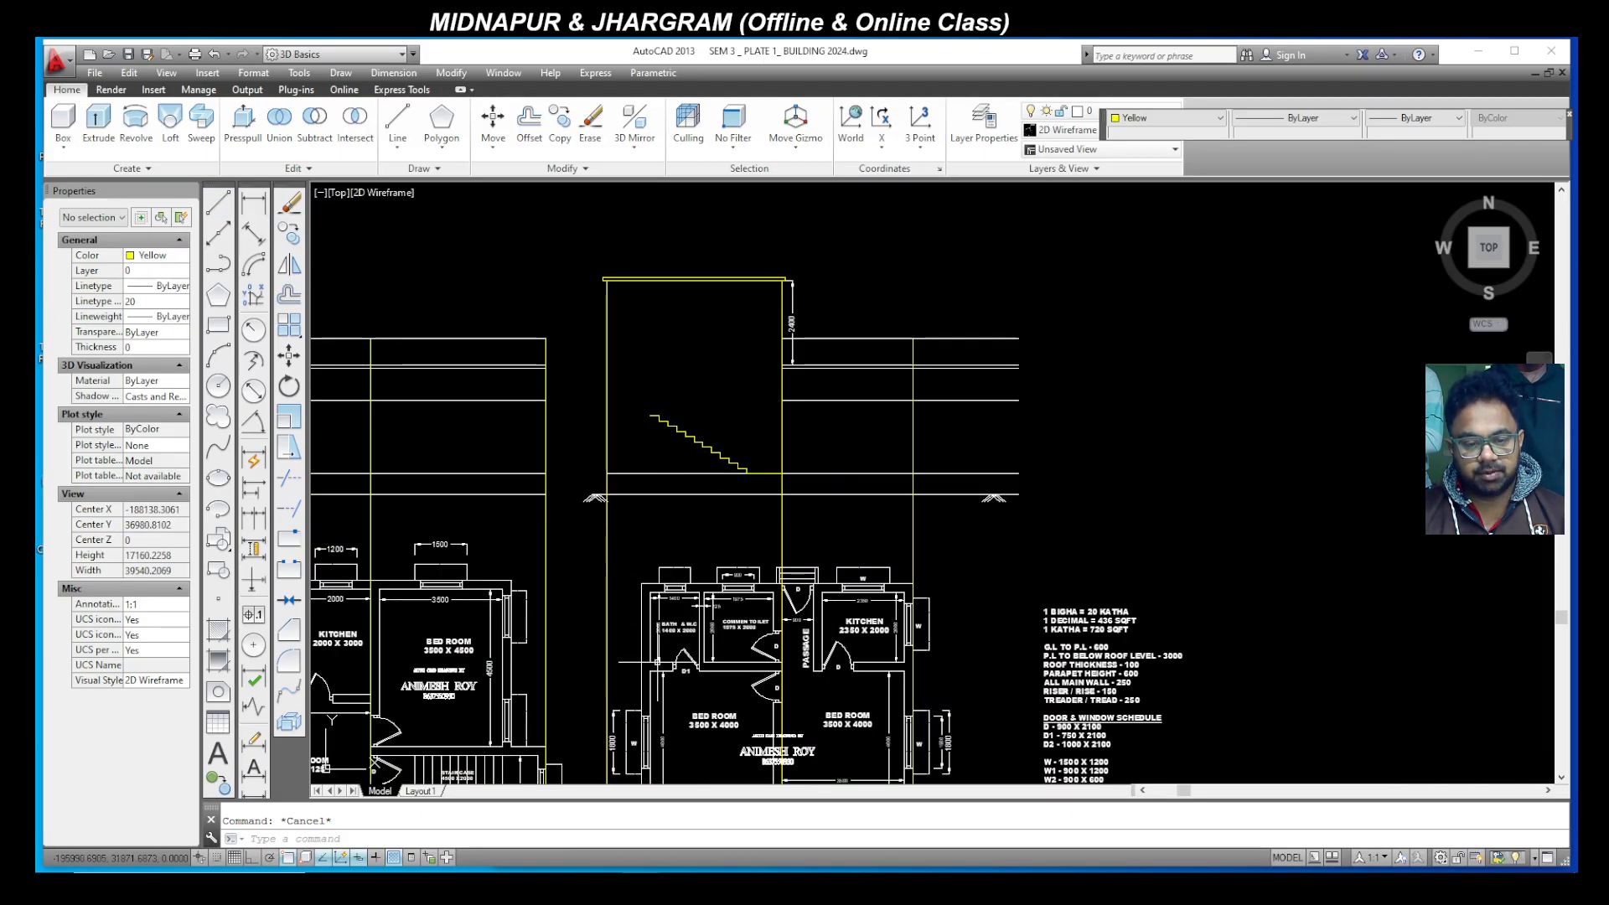
pyautogui.click(217, 205)
pyautogui.scroll(-2, 666, 532)
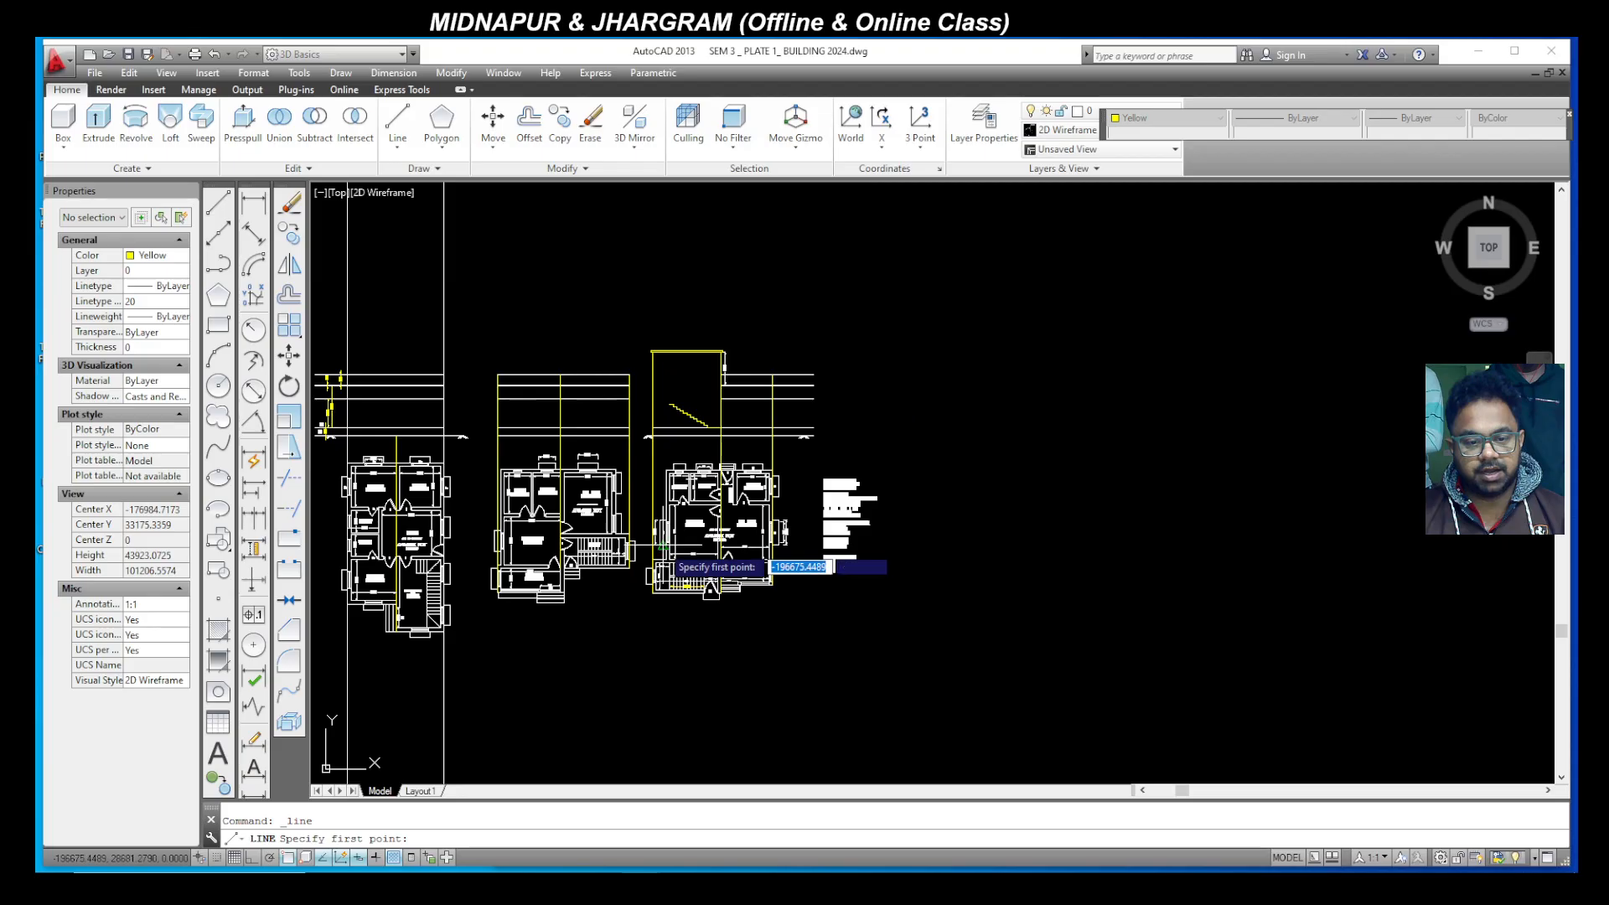
pyautogui.scroll(4, 683, 606)
pyautogui.scroll(-4, 683, 607)
pyautogui.click(682, 610)
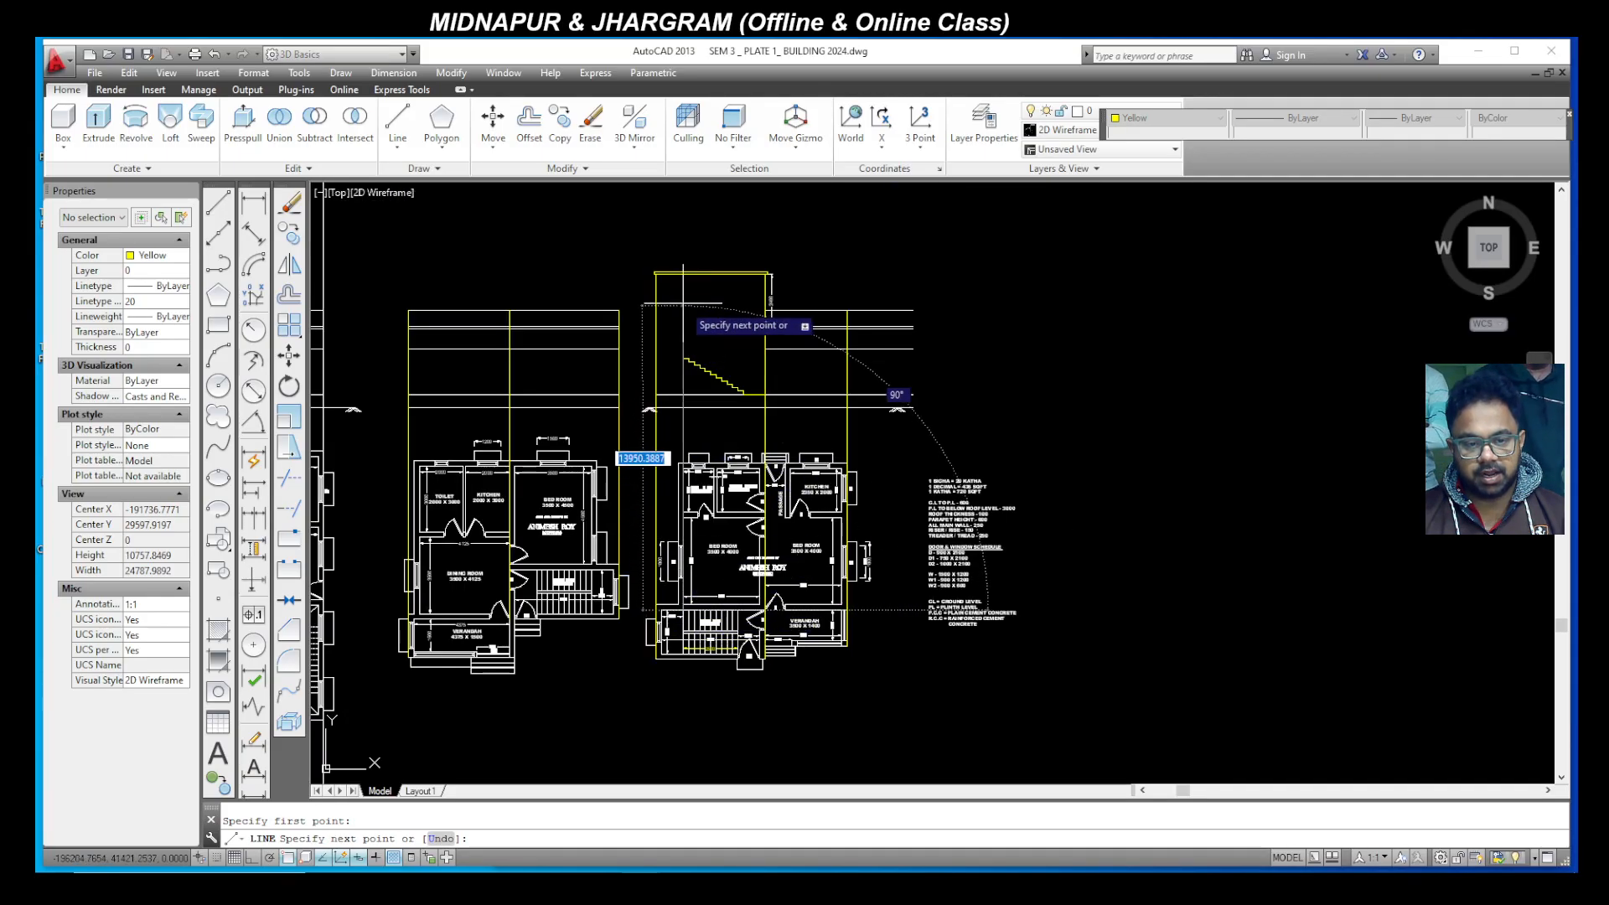
pyautogui.press('Escape')
# Step: With Ortho on, draw a vertical projection line from the landing edge in the staircase plan up past the top of the elevation's flight
pyautogui.click(251, 858)
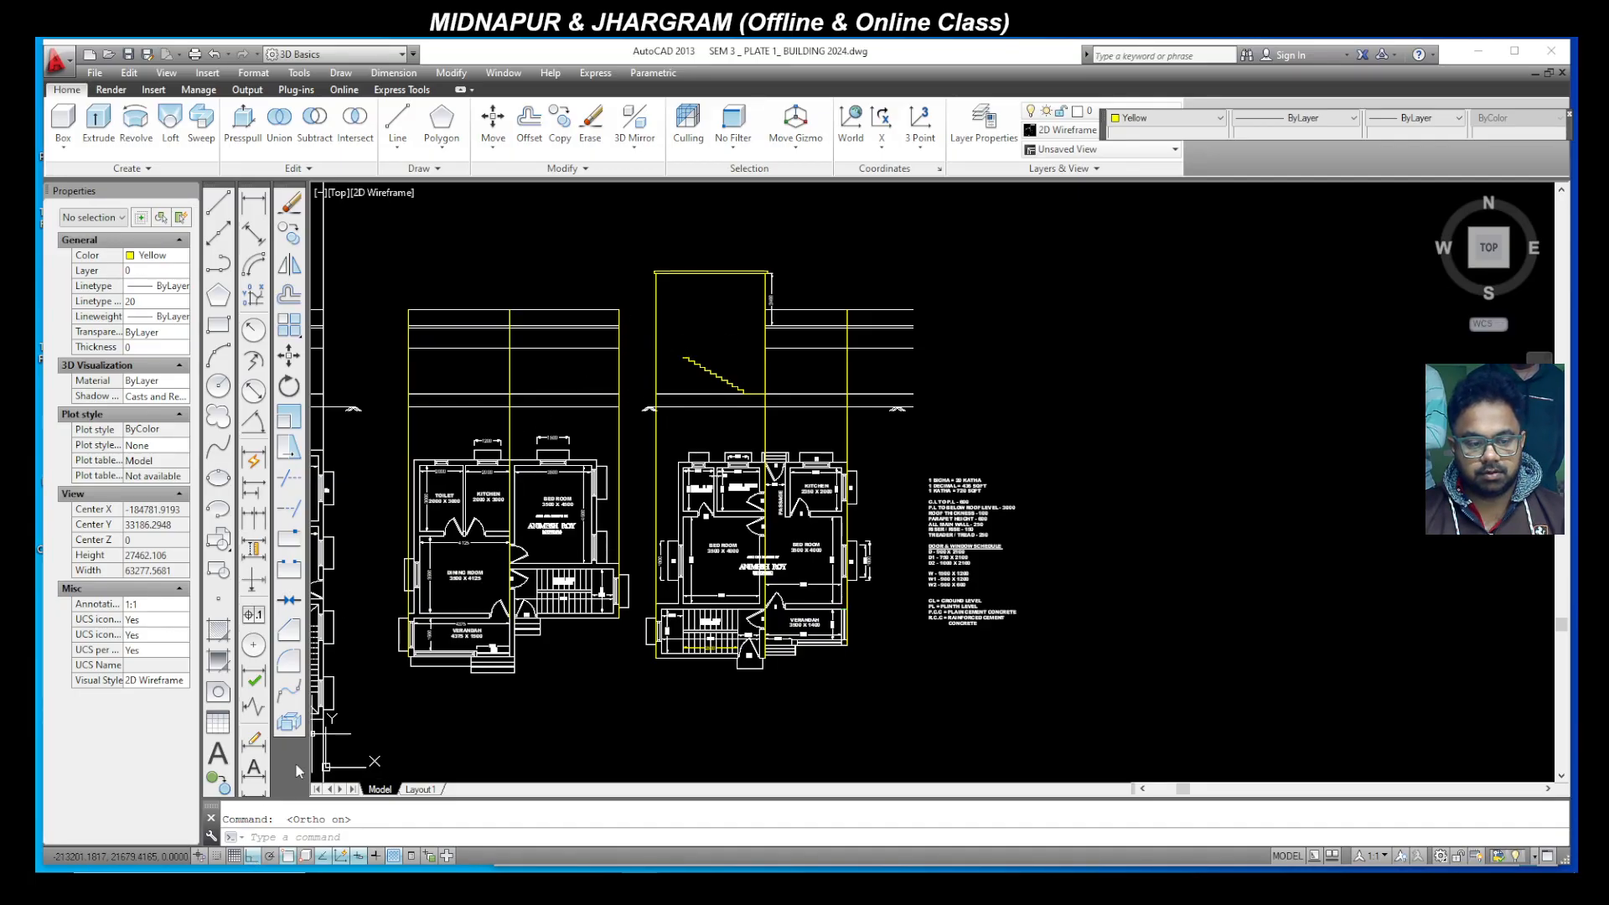
pyautogui.click(221, 205)
pyautogui.click(682, 635)
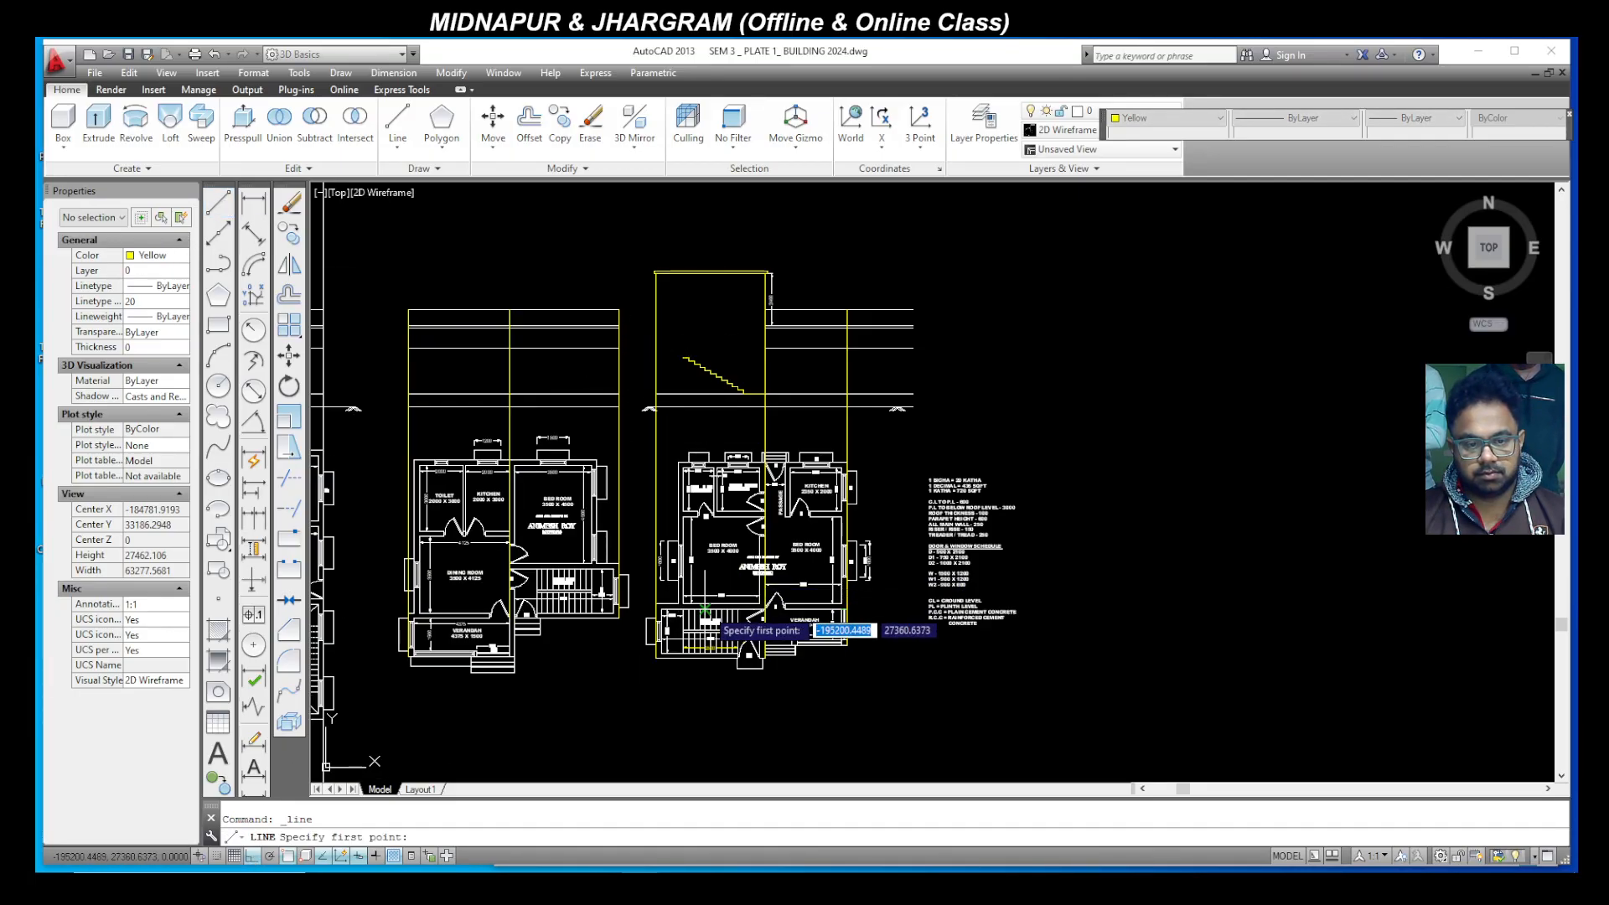
pyautogui.scroll(4, 681, 630)
pyautogui.scroll(-3, 680, 624)
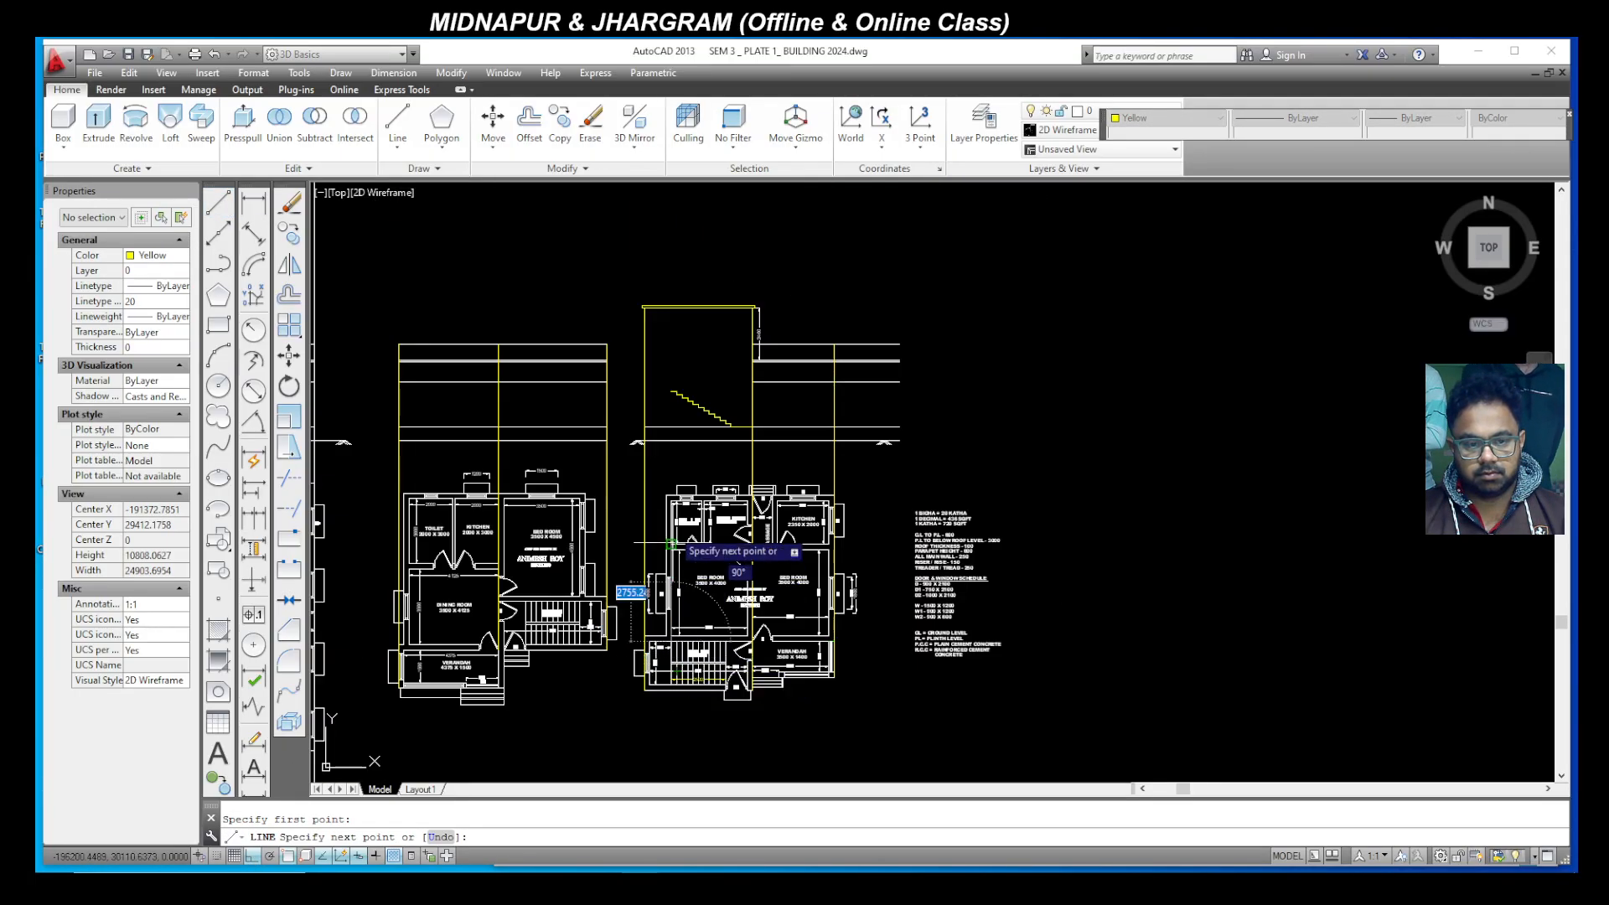
pyautogui.scroll(6, 662, 392)
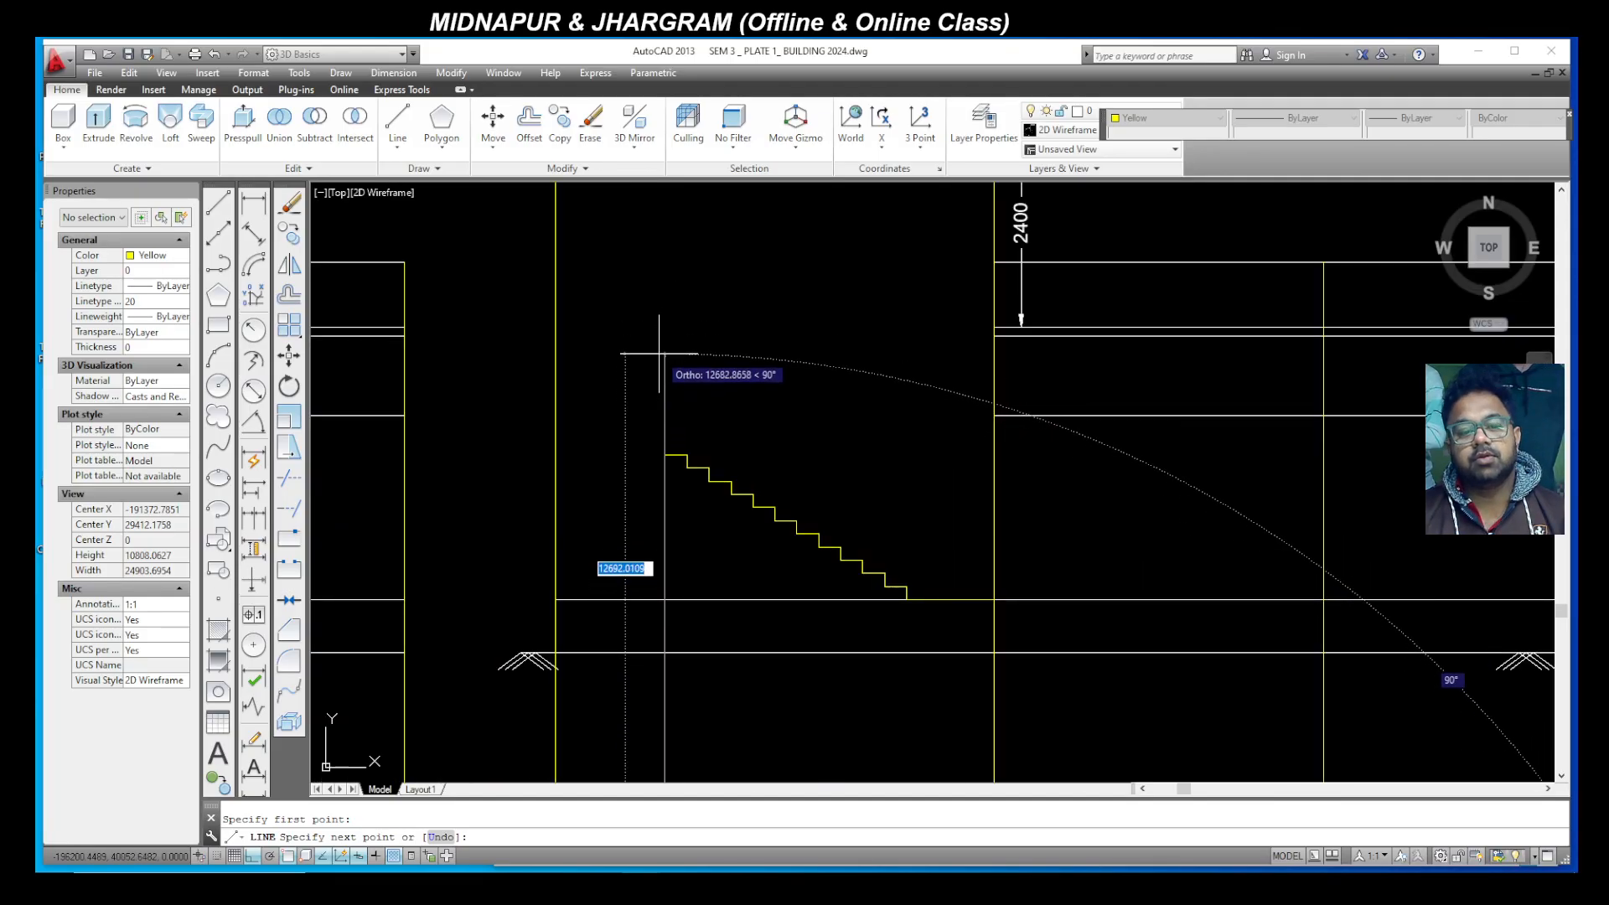
pyautogui.press('Escape')
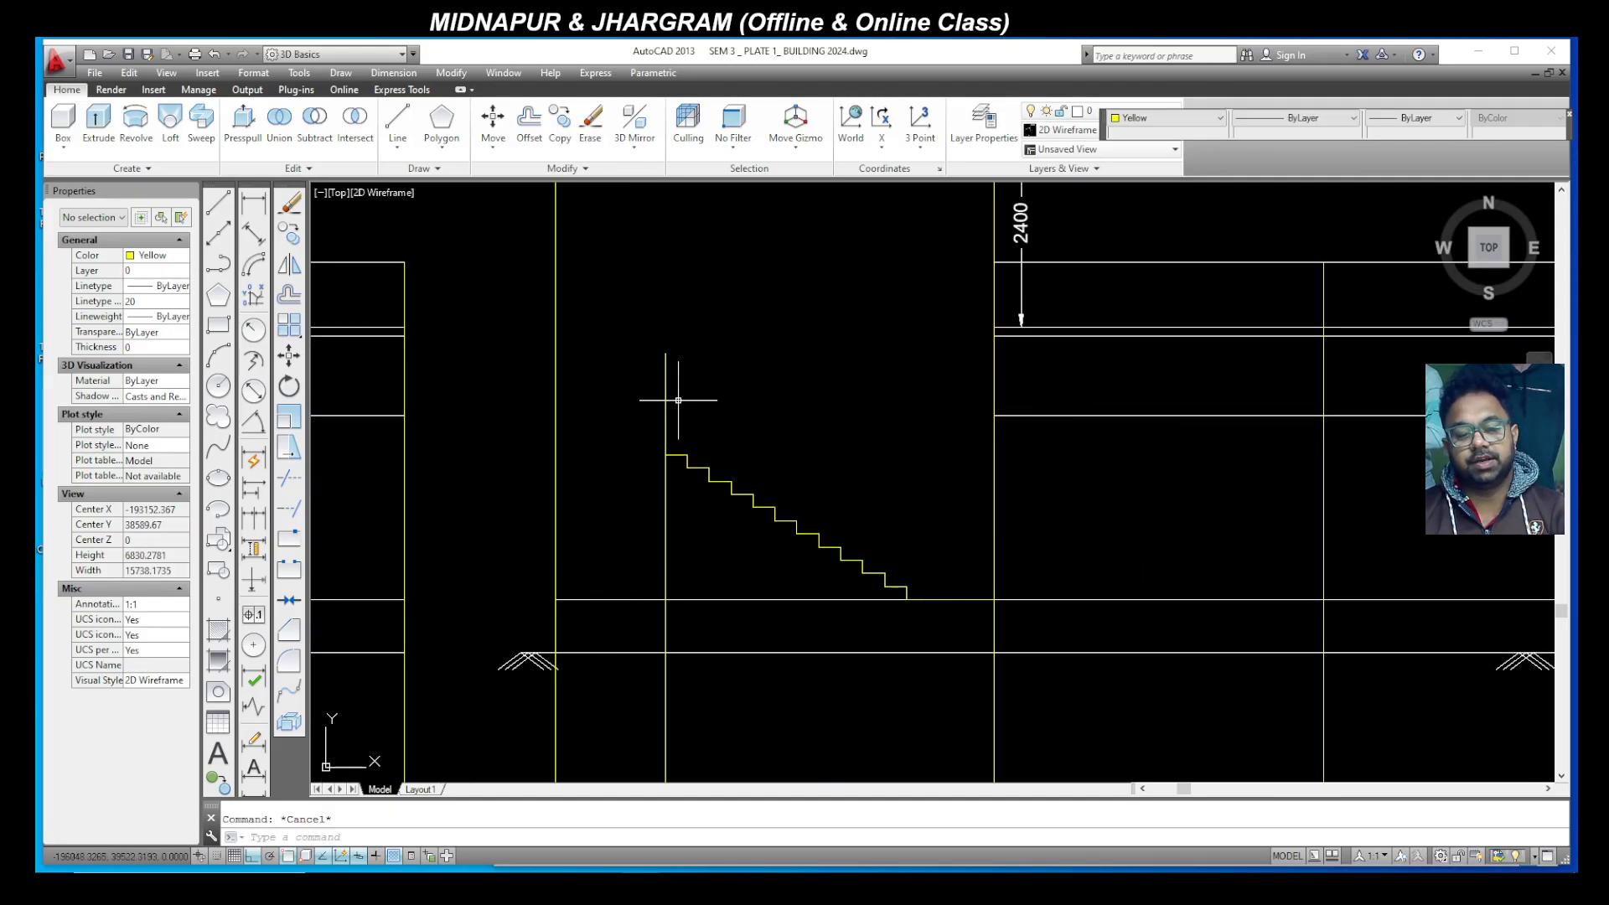
# Step: Try to copy the flight's top riser and tread onto the outer end of the top tread
pyautogui.click(689, 460)
pyautogui.click(676, 438)
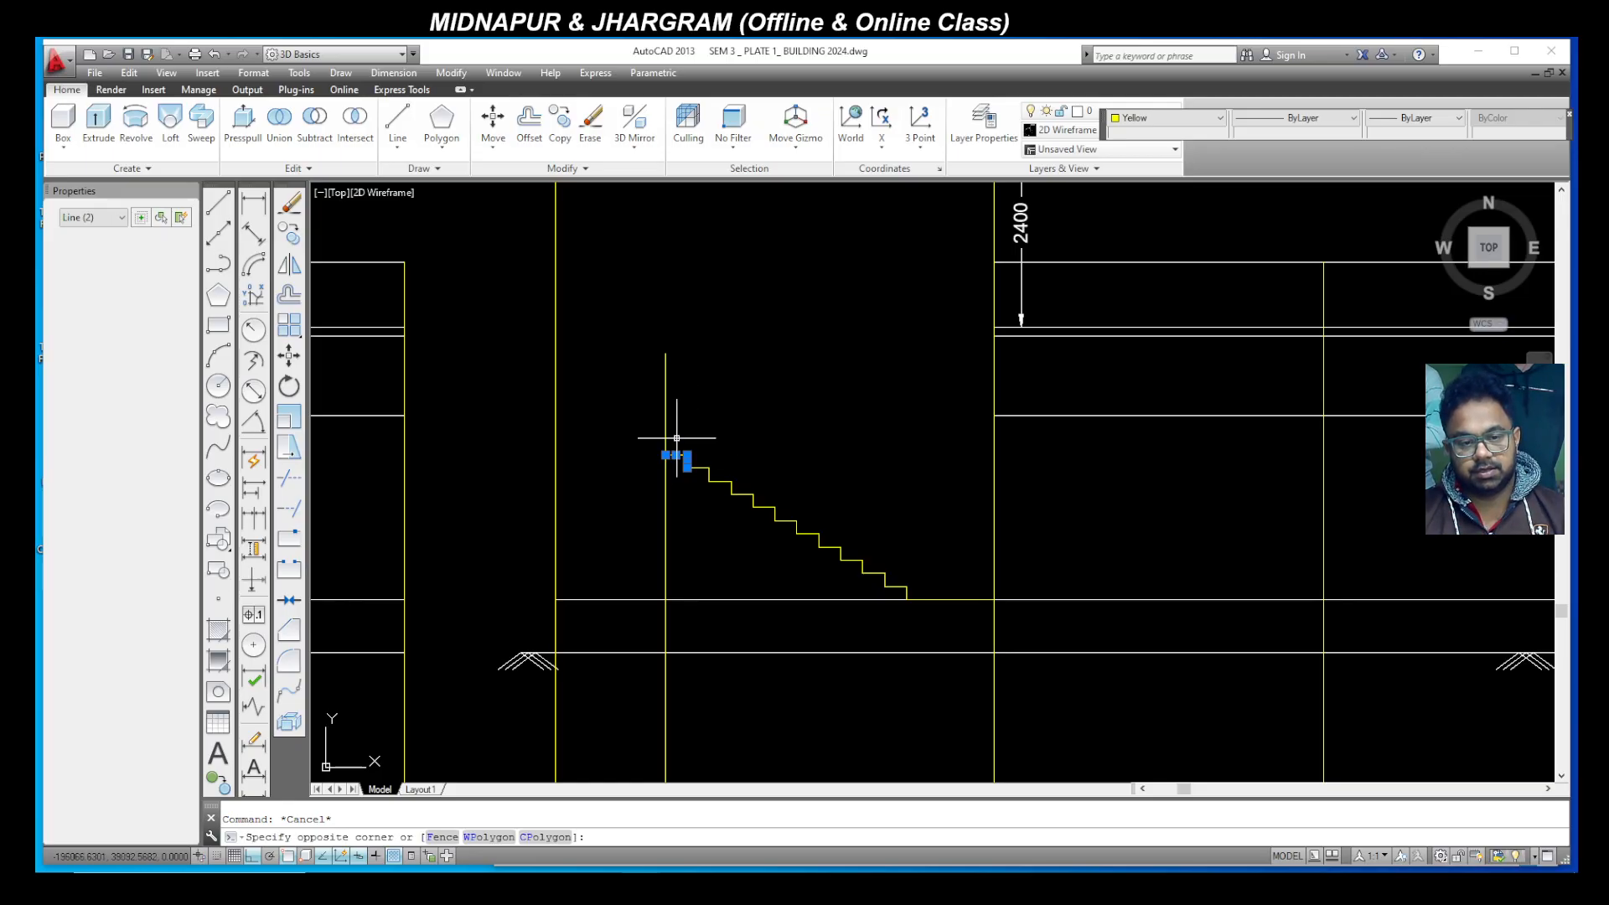
pyautogui.click(293, 235)
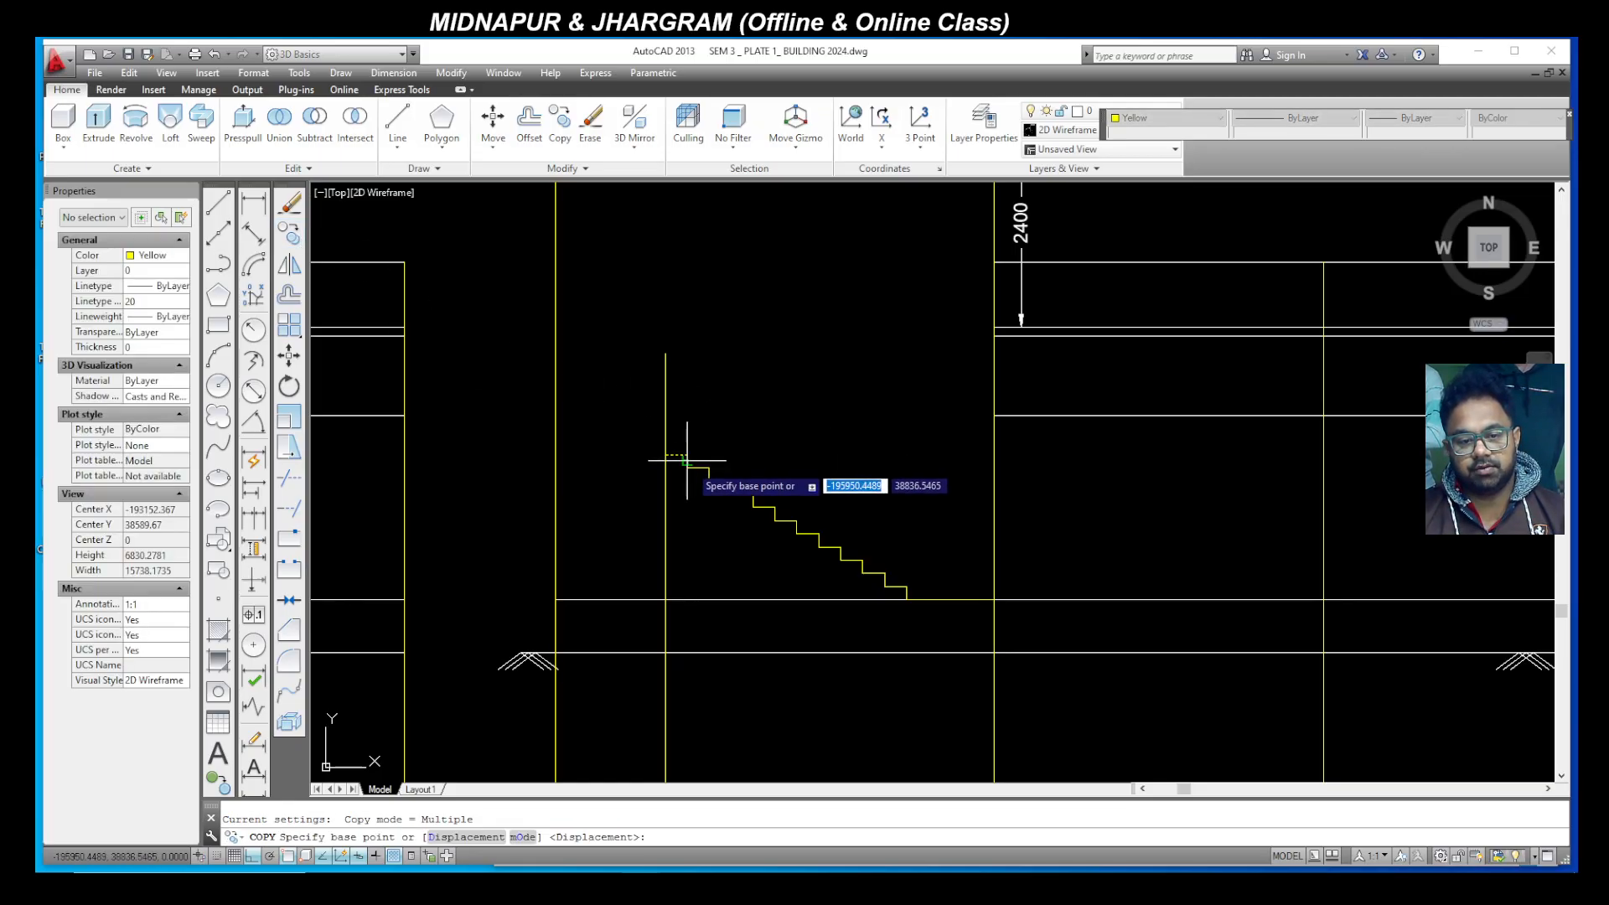
pyautogui.click(681, 459)
pyautogui.click(666, 455)
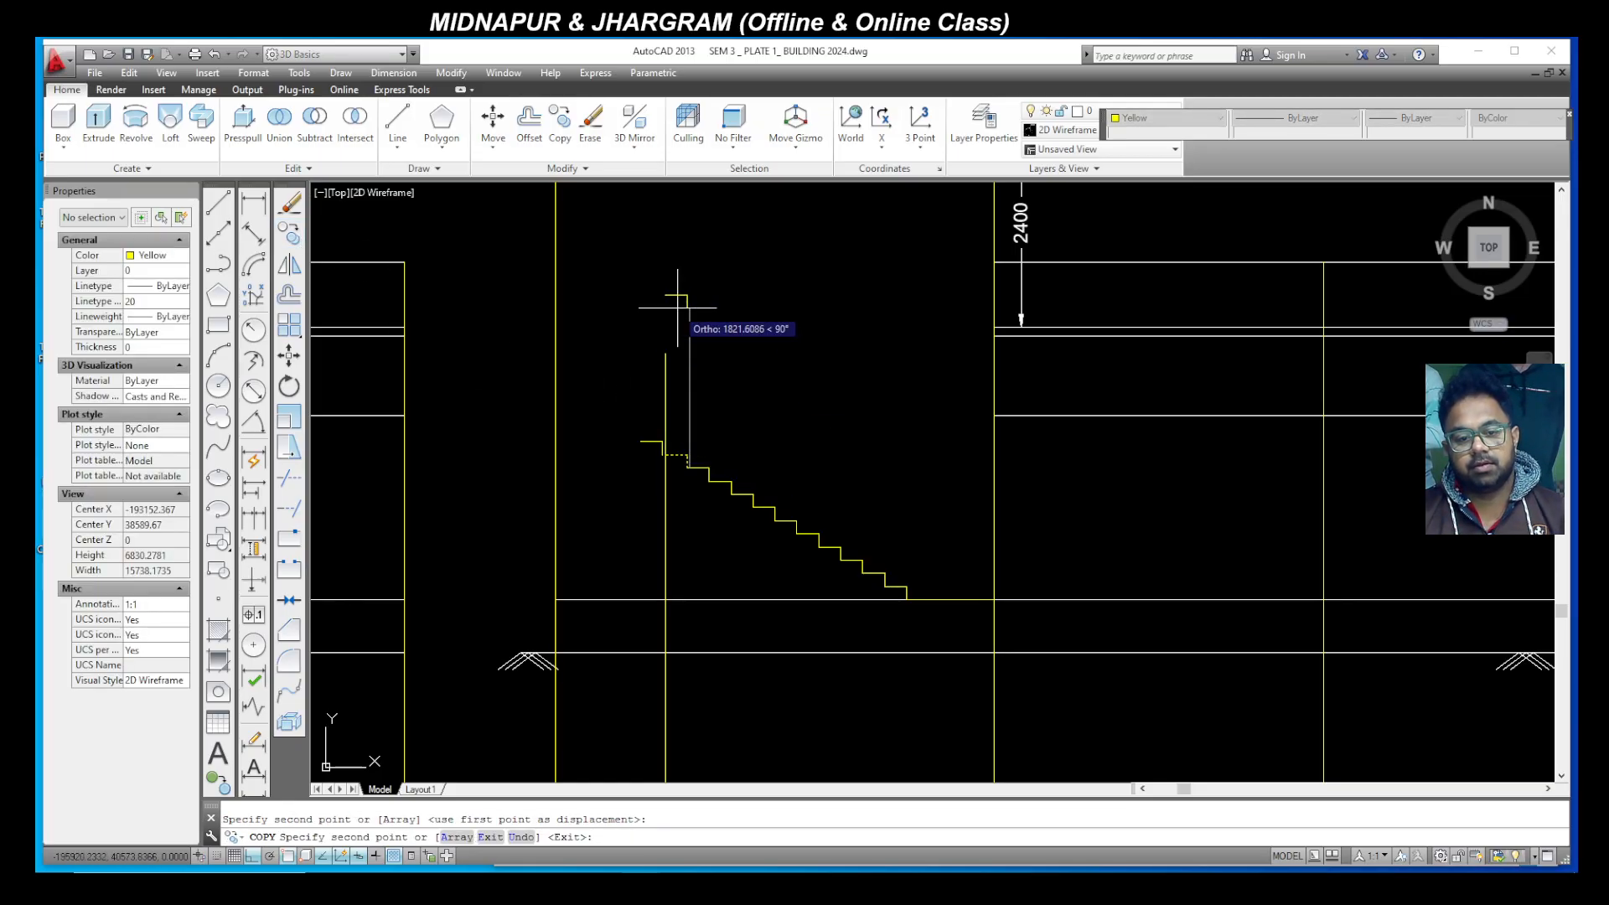
pyautogui.press('Escape')
# Step: Delete the misaligned step copy beside the vertical projection line at the top of the flight
pyautogui.scroll(4, 646, 457)
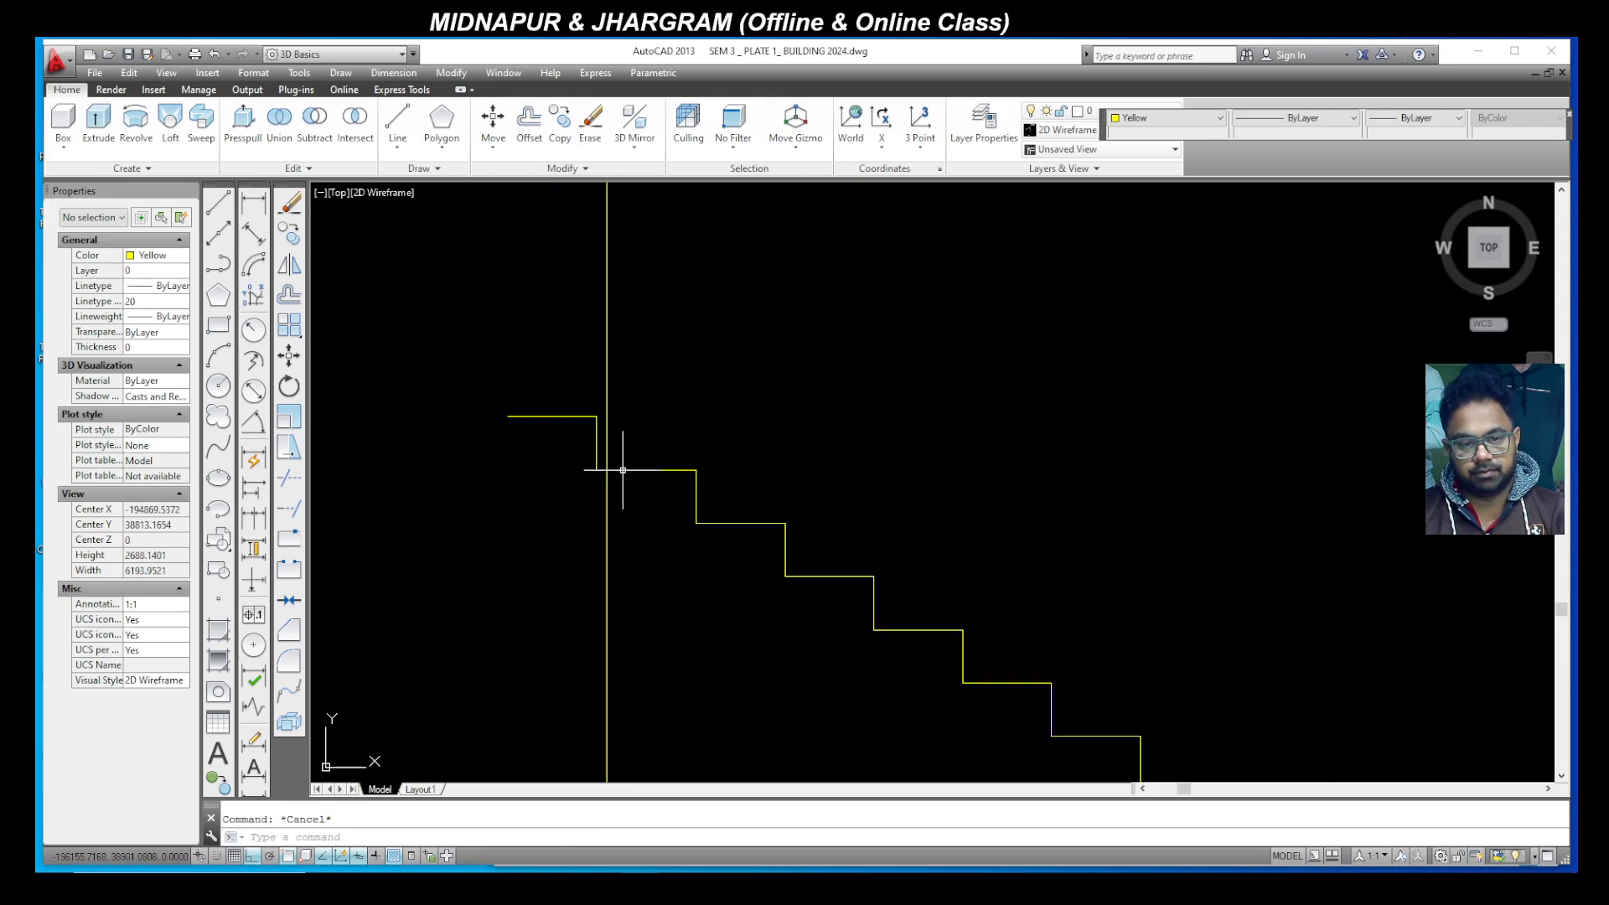
pyautogui.click(597, 483)
pyautogui.click(495, 358)
pyautogui.press('Delete')
# Step: Copy the top riser and tread from the riser's base to the point where the top tread meets the vertical projection line
pyautogui.click(727, 494)
pyautogui.click(679, 423)
pyautogui.click(299, 232)
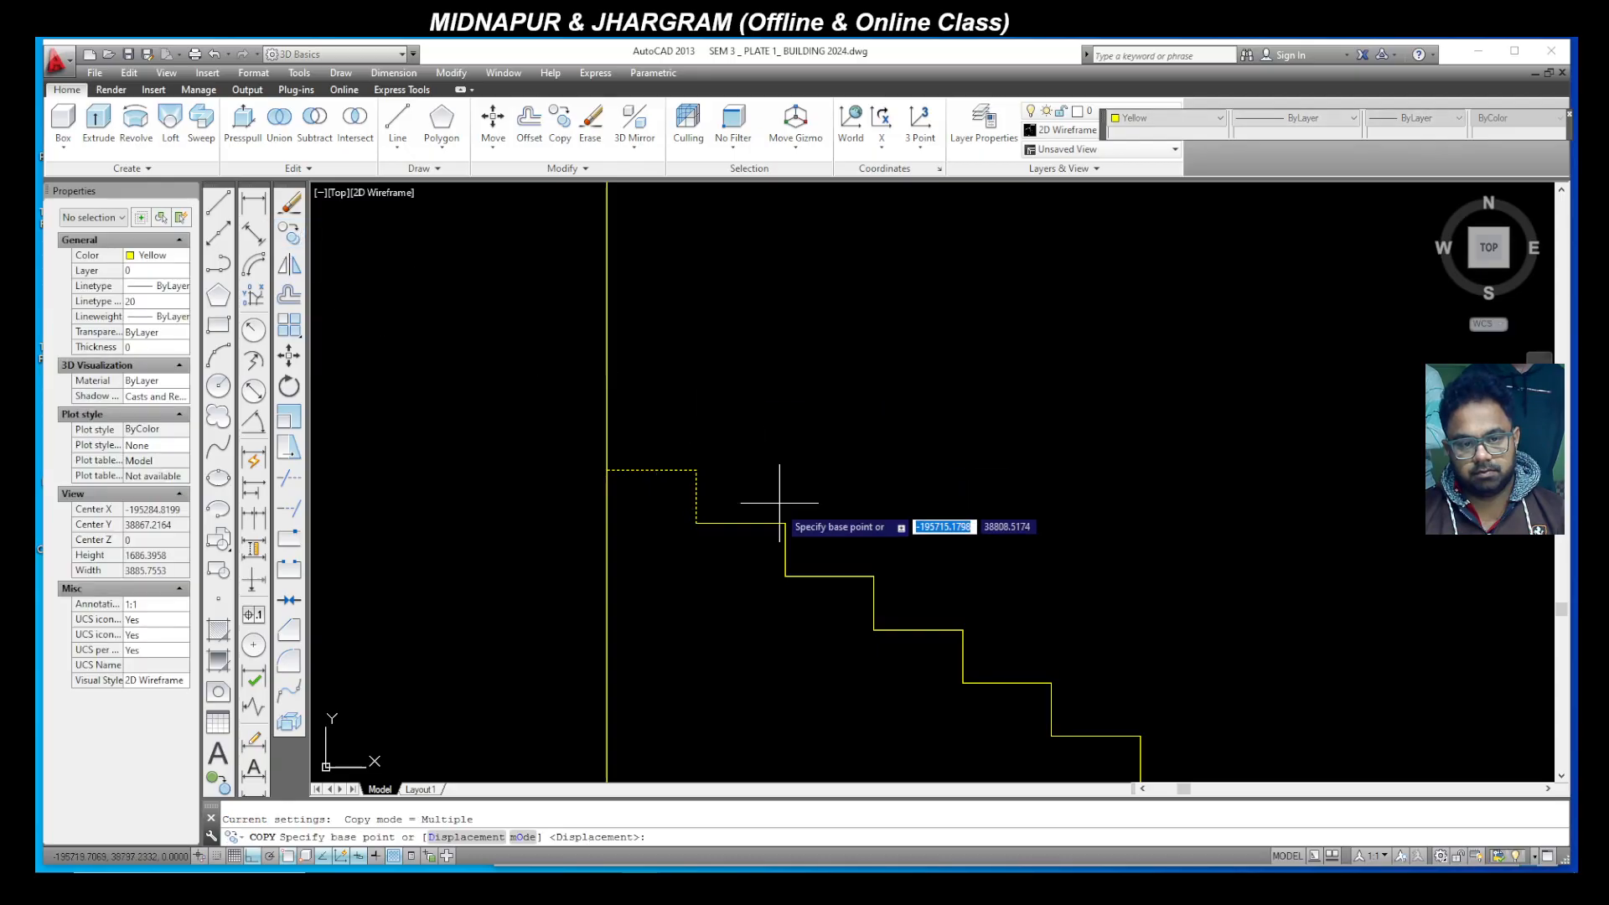
pyautogui.click(695, 523)
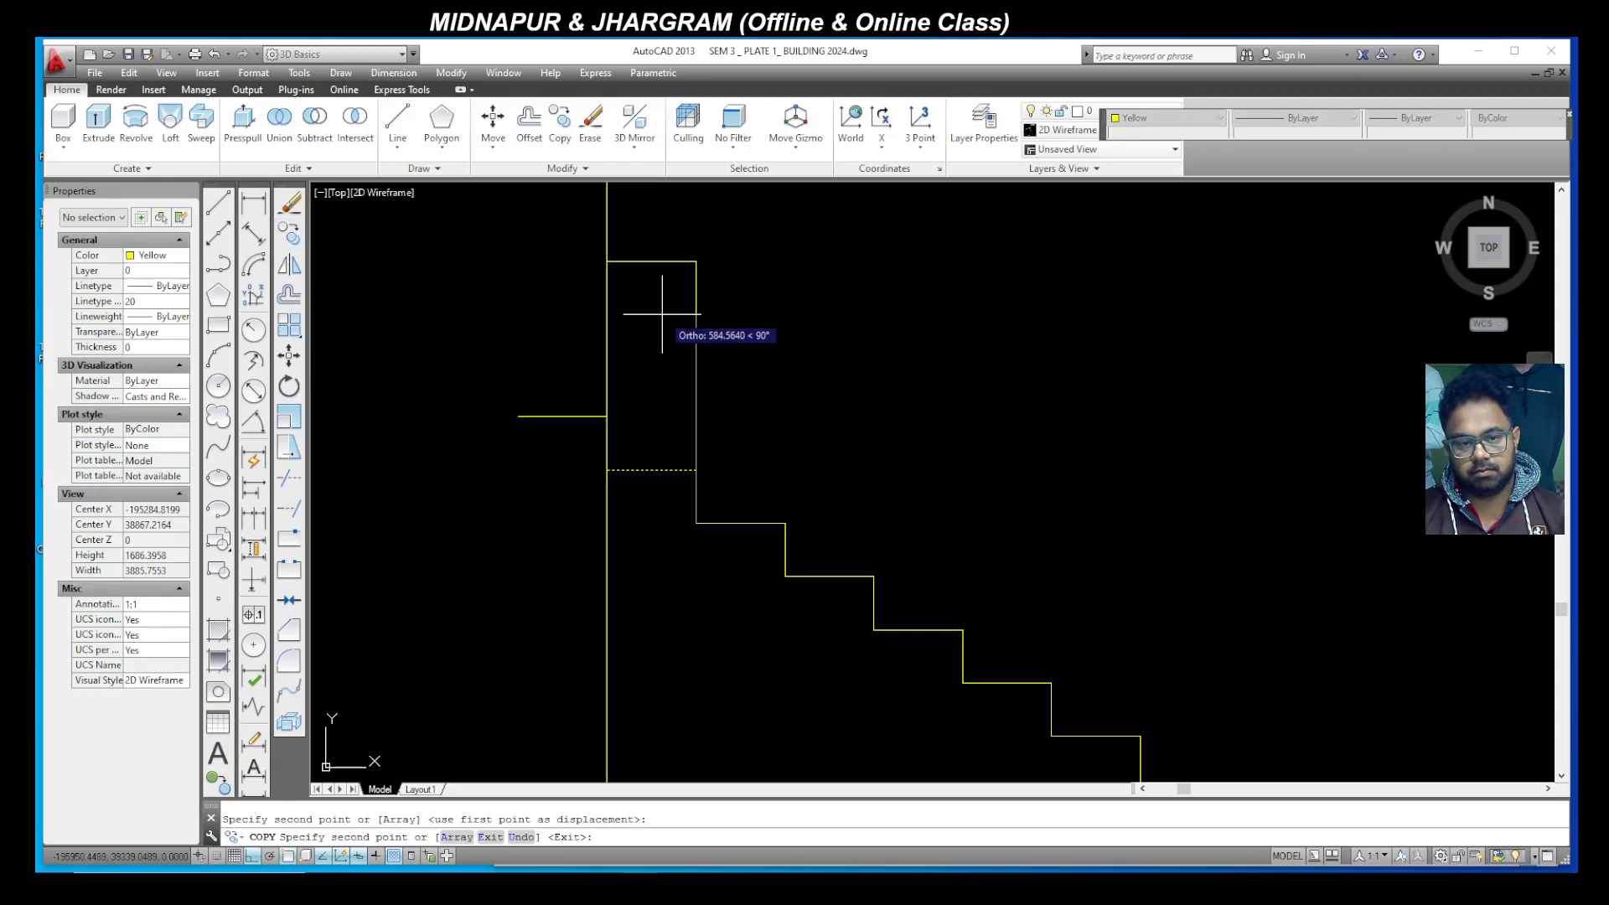
pyautogui.press('Escape')
# Step: Mirror the 11-step flight upward about the horizontal line of the short landing tread, keeping the original flight
pyautogui.scroll(-4, 575, 419)
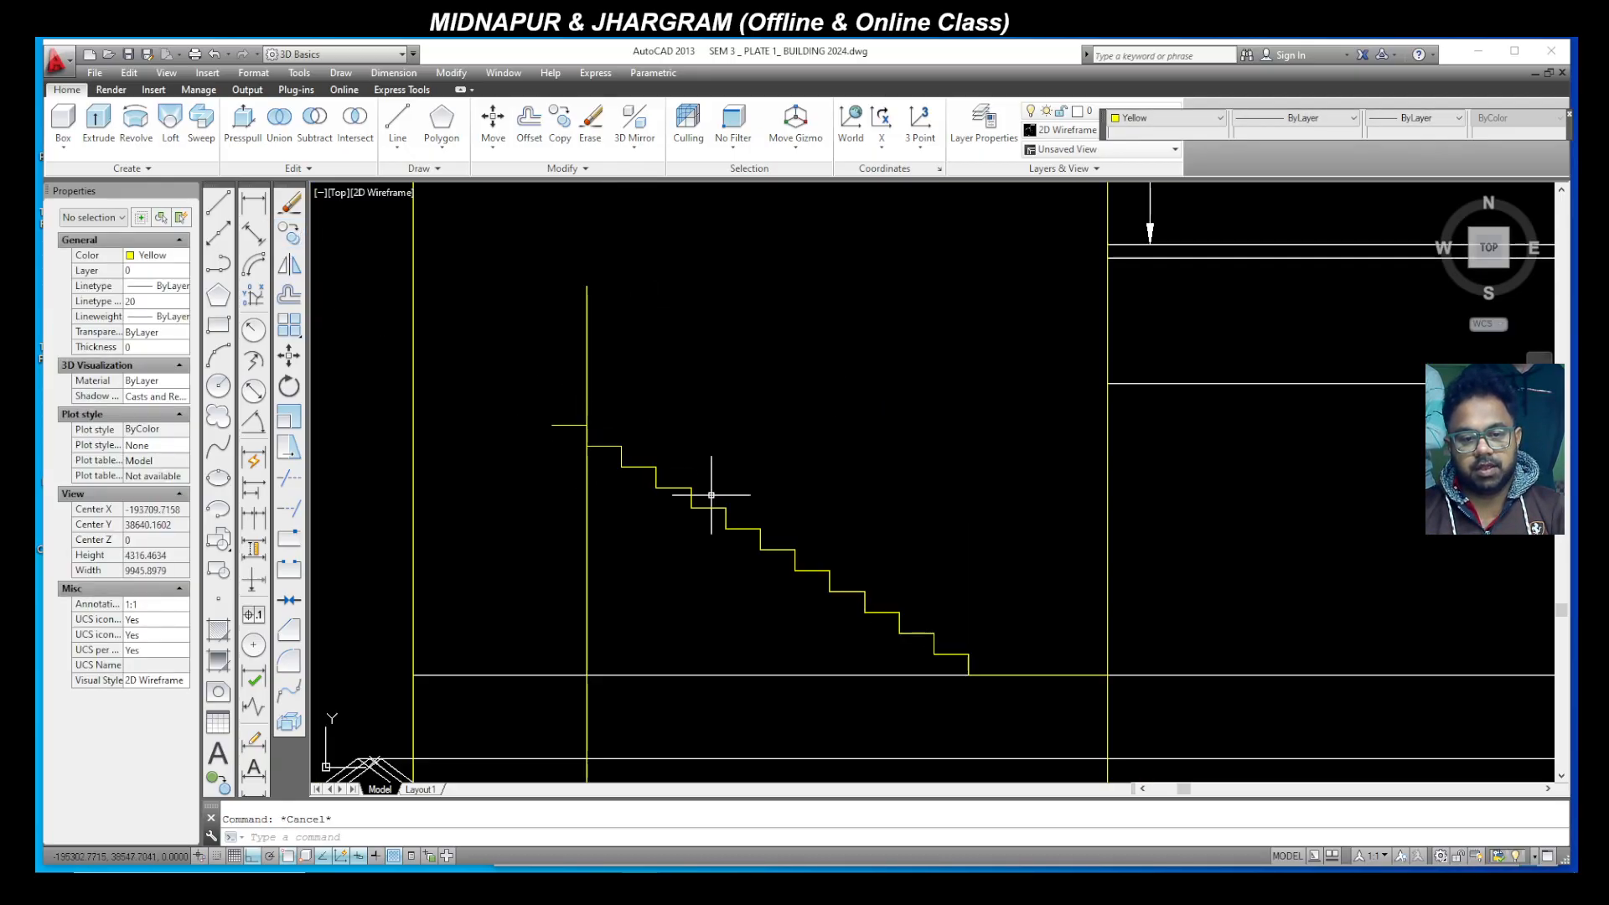
pyautogui.click(986, 654)
pyautogui.click(608, 324)
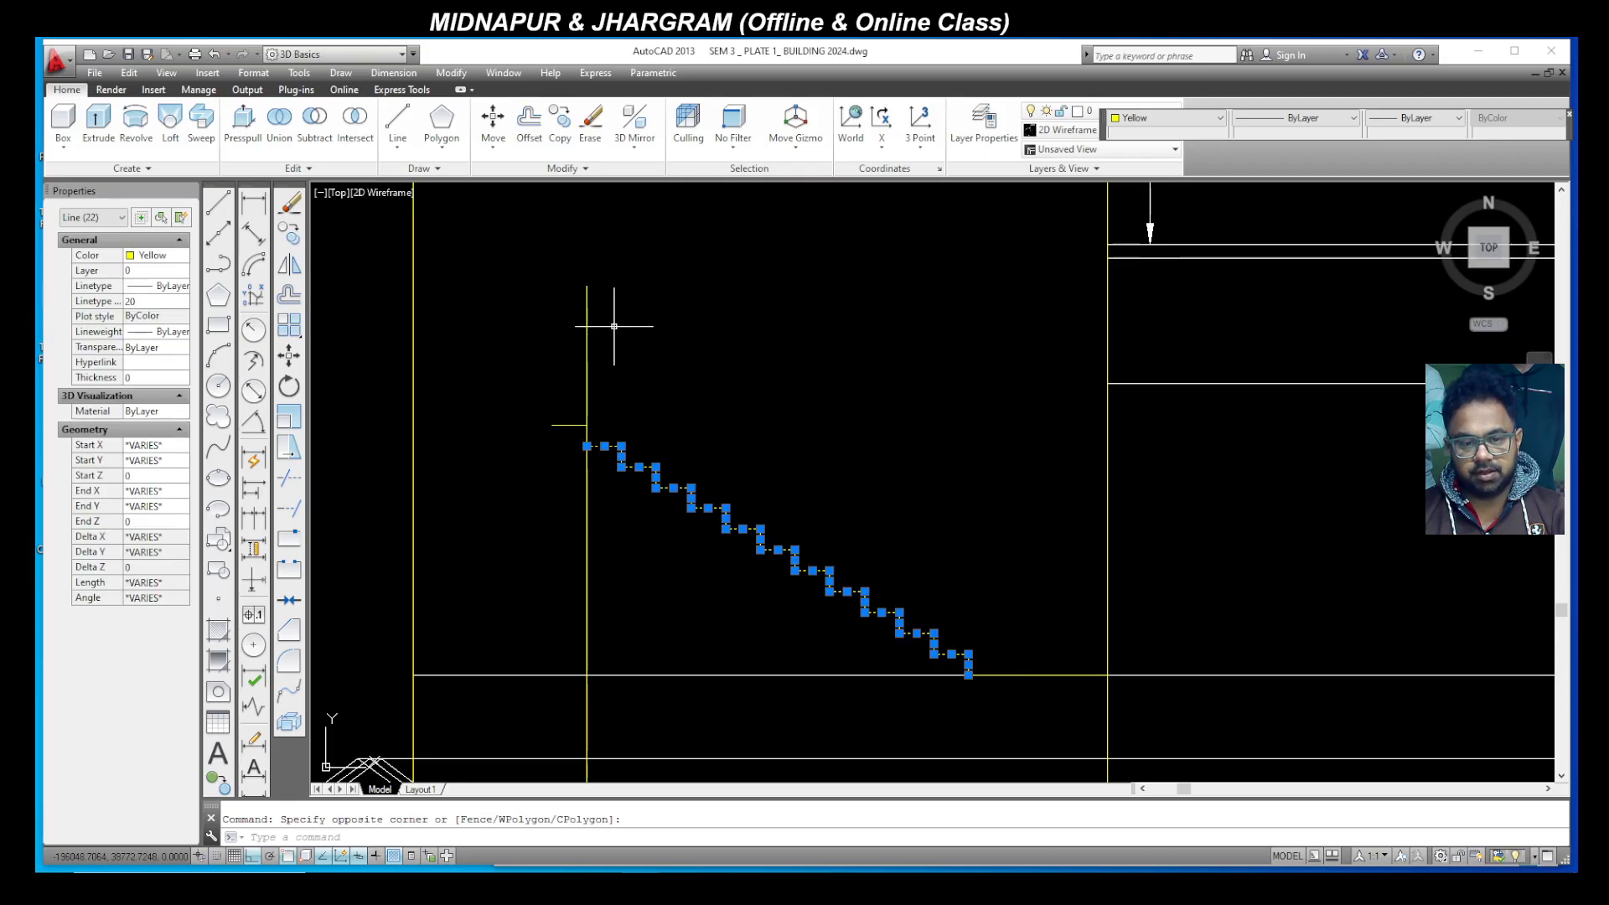
pyautogui.click(289, 270)
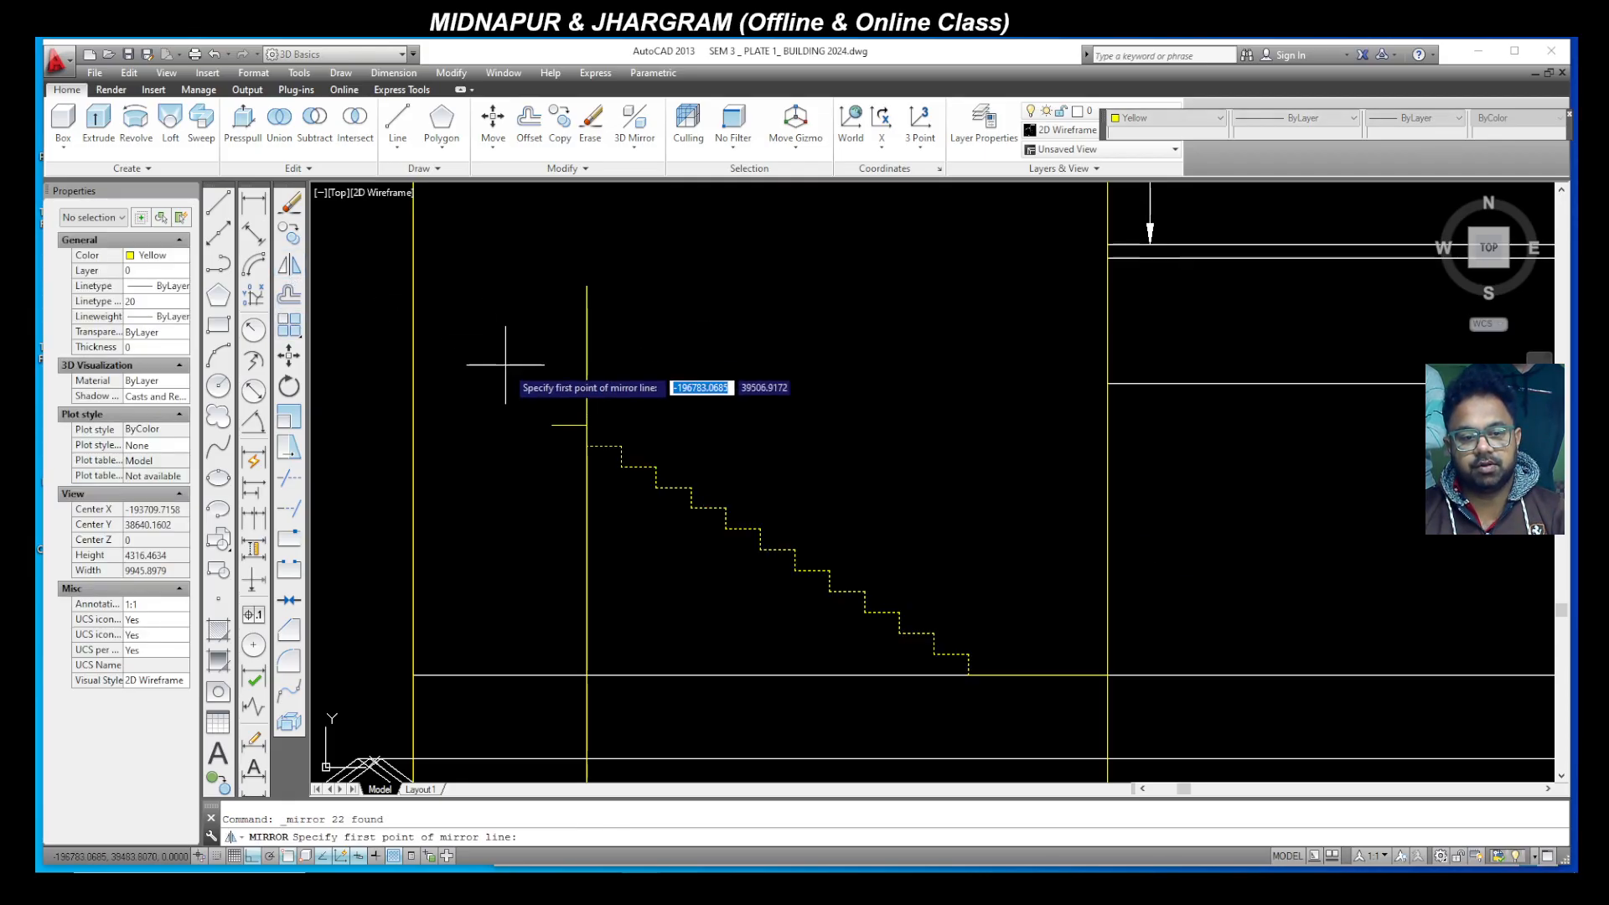
pyautogui.click(586, 424)
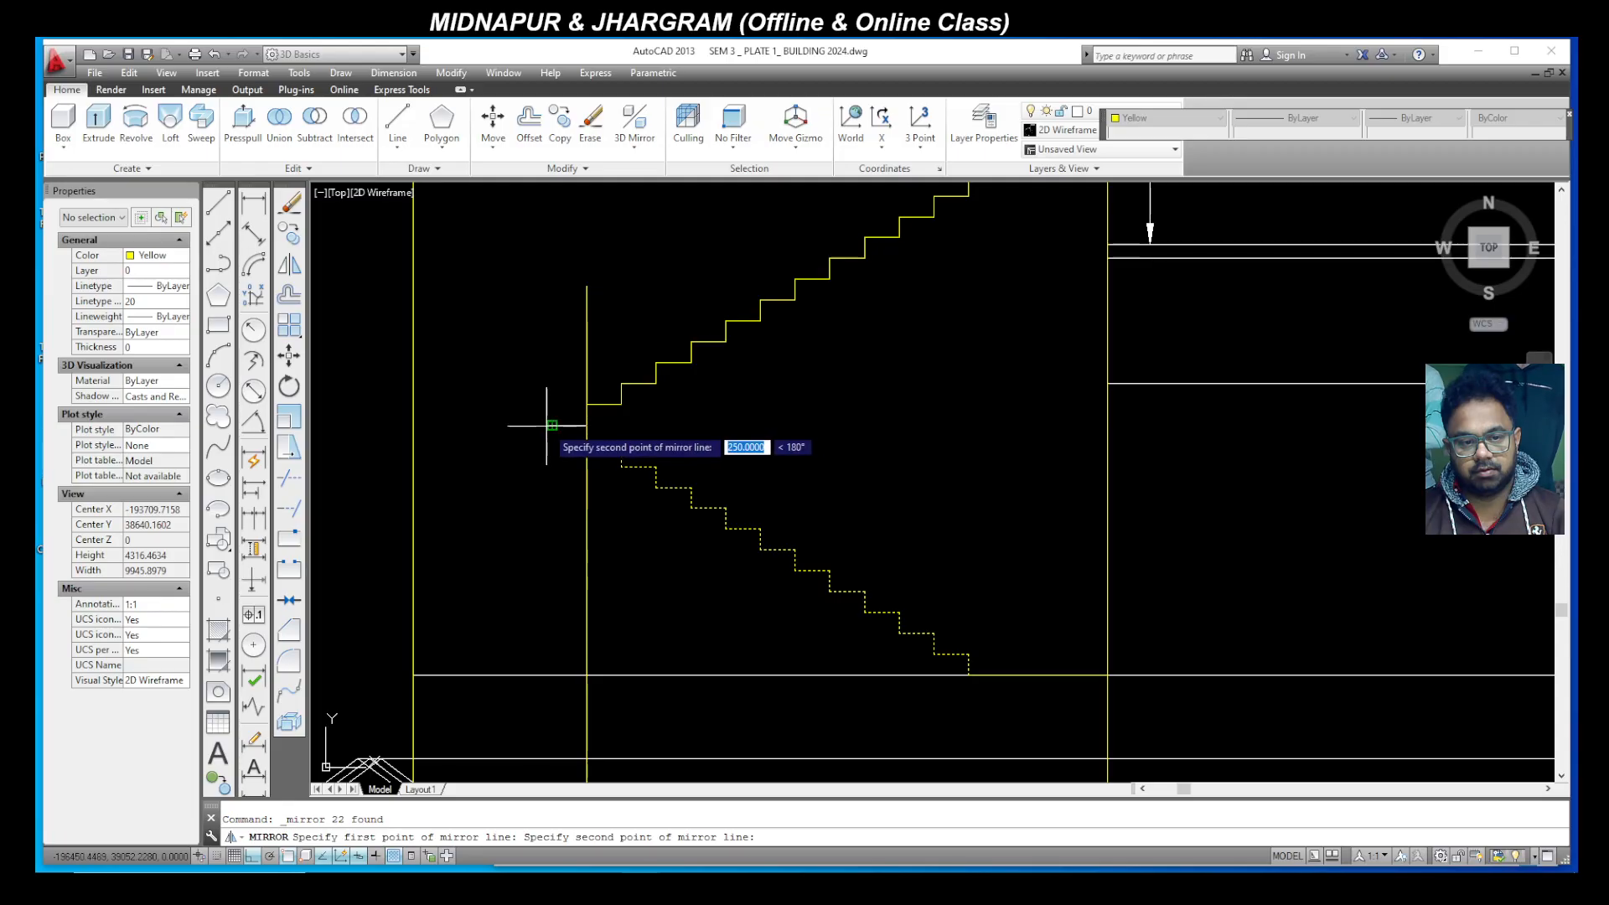
pyautogui.click(546, 425)
pyautogui.scroll(-5, 544, 427)
pyautogui.scroll(3, 536, 517)
pyautogui.scroll(3, 788, 360)
pyautogui.scroll(-5, 683, 490)
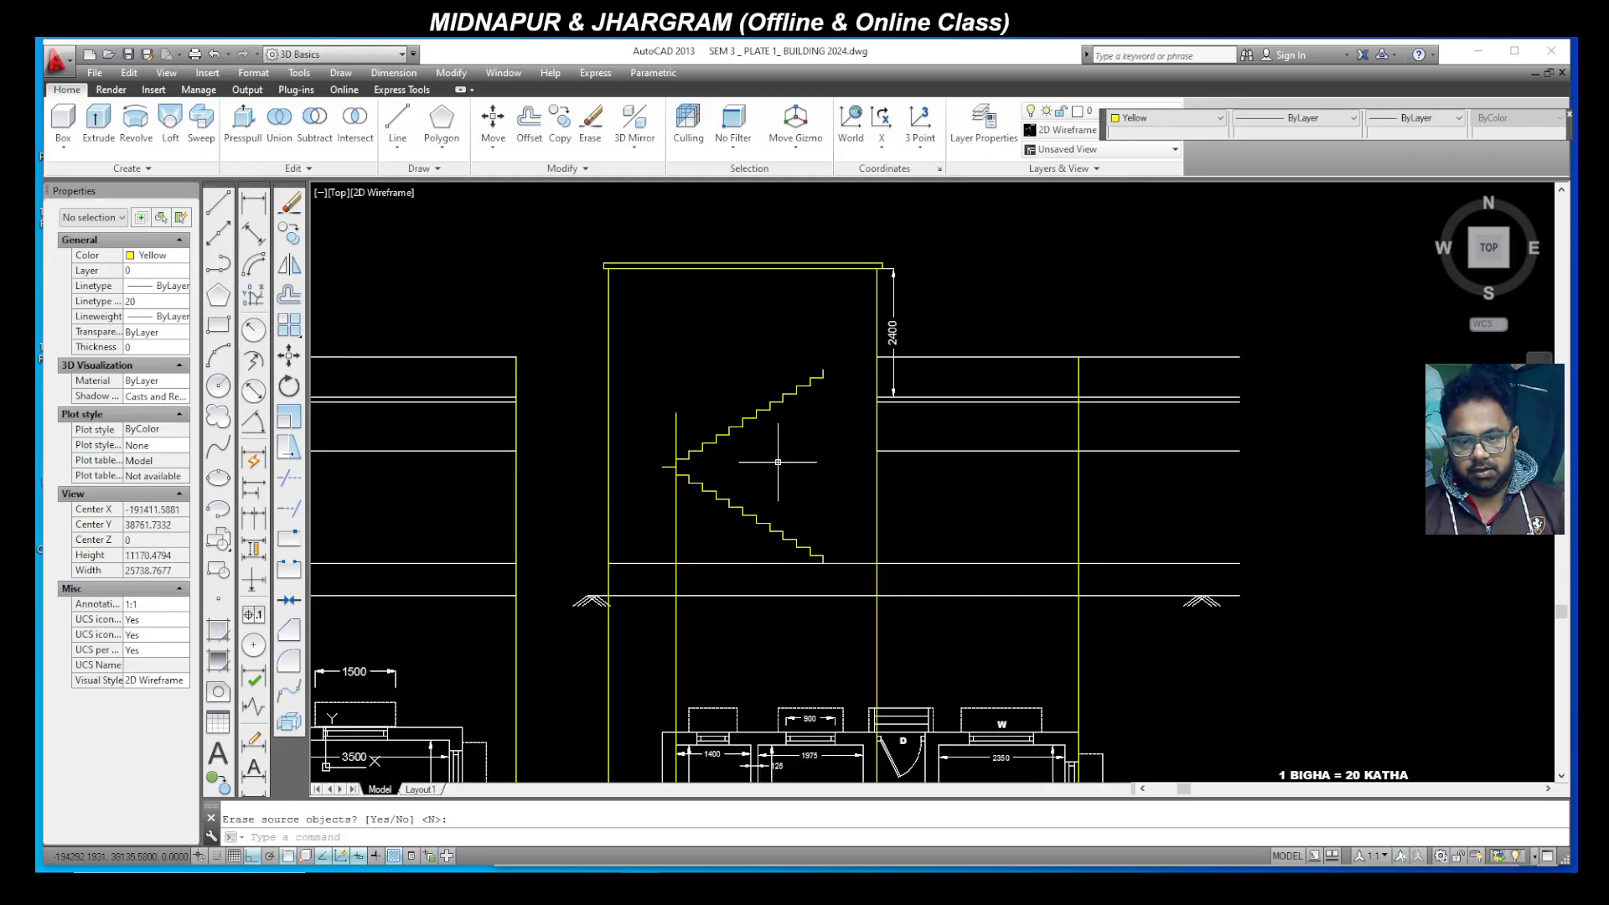
# Step: Dimension the horizontal distance from the lower flight's bottom riser to the vertical projection line beside it
pyautogui.scroll(-3, 776, 462)
pyautogui.scroll(3, 830, 504)
pyautogui.scroll(3, 805, 526)
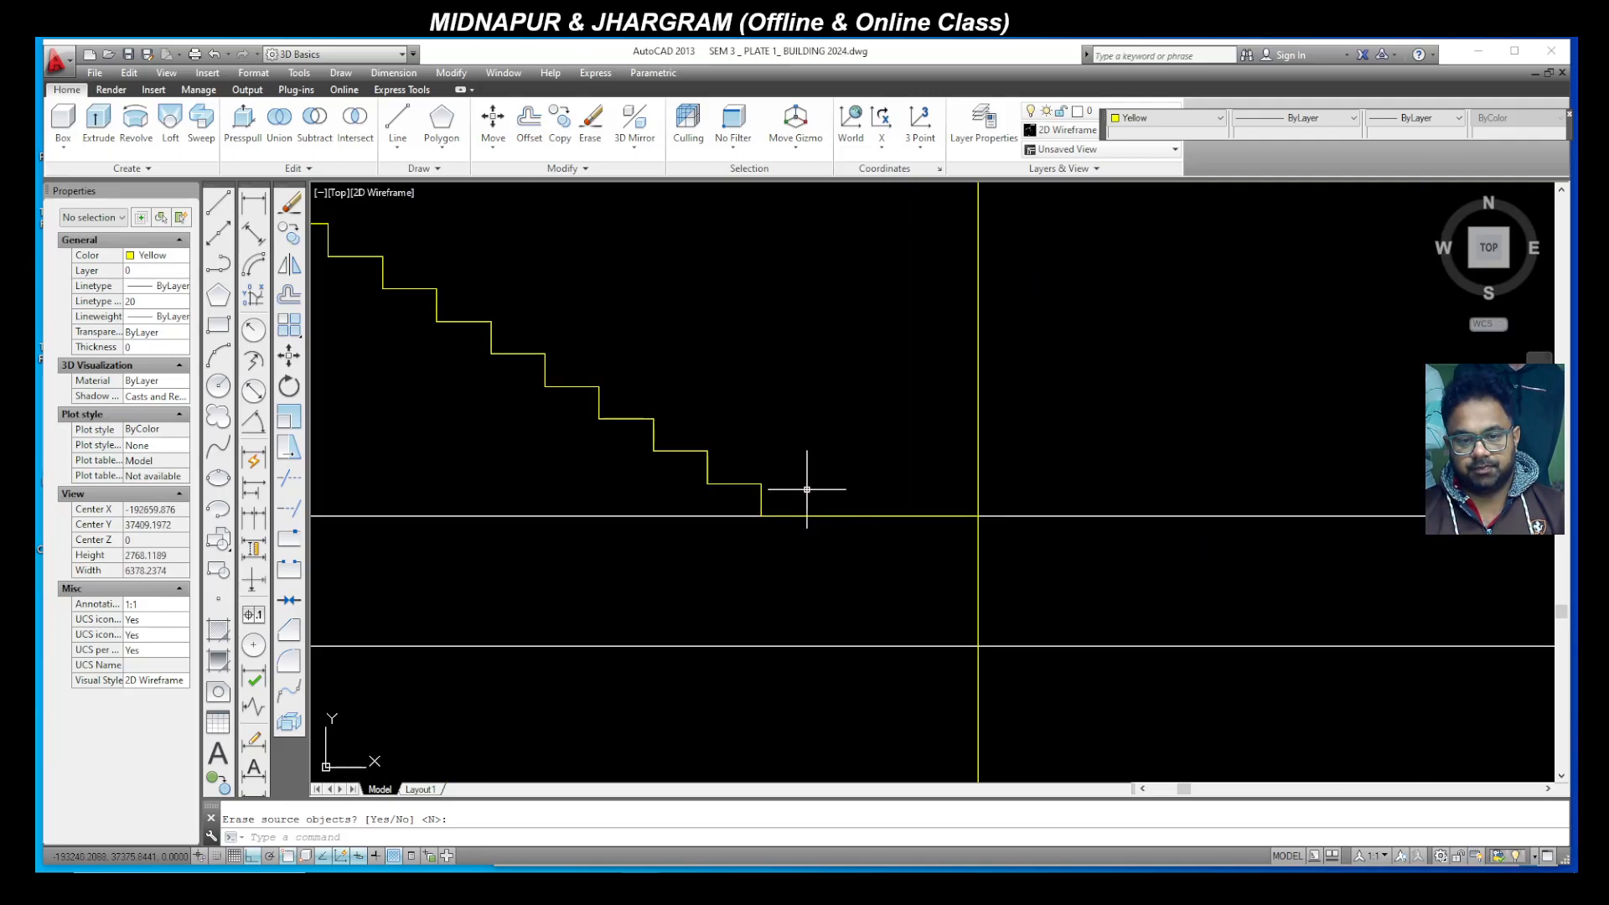
pyautogui.click(264, 209)
pyautogui.click(778, 495)
pyautogui.click(913, 502)
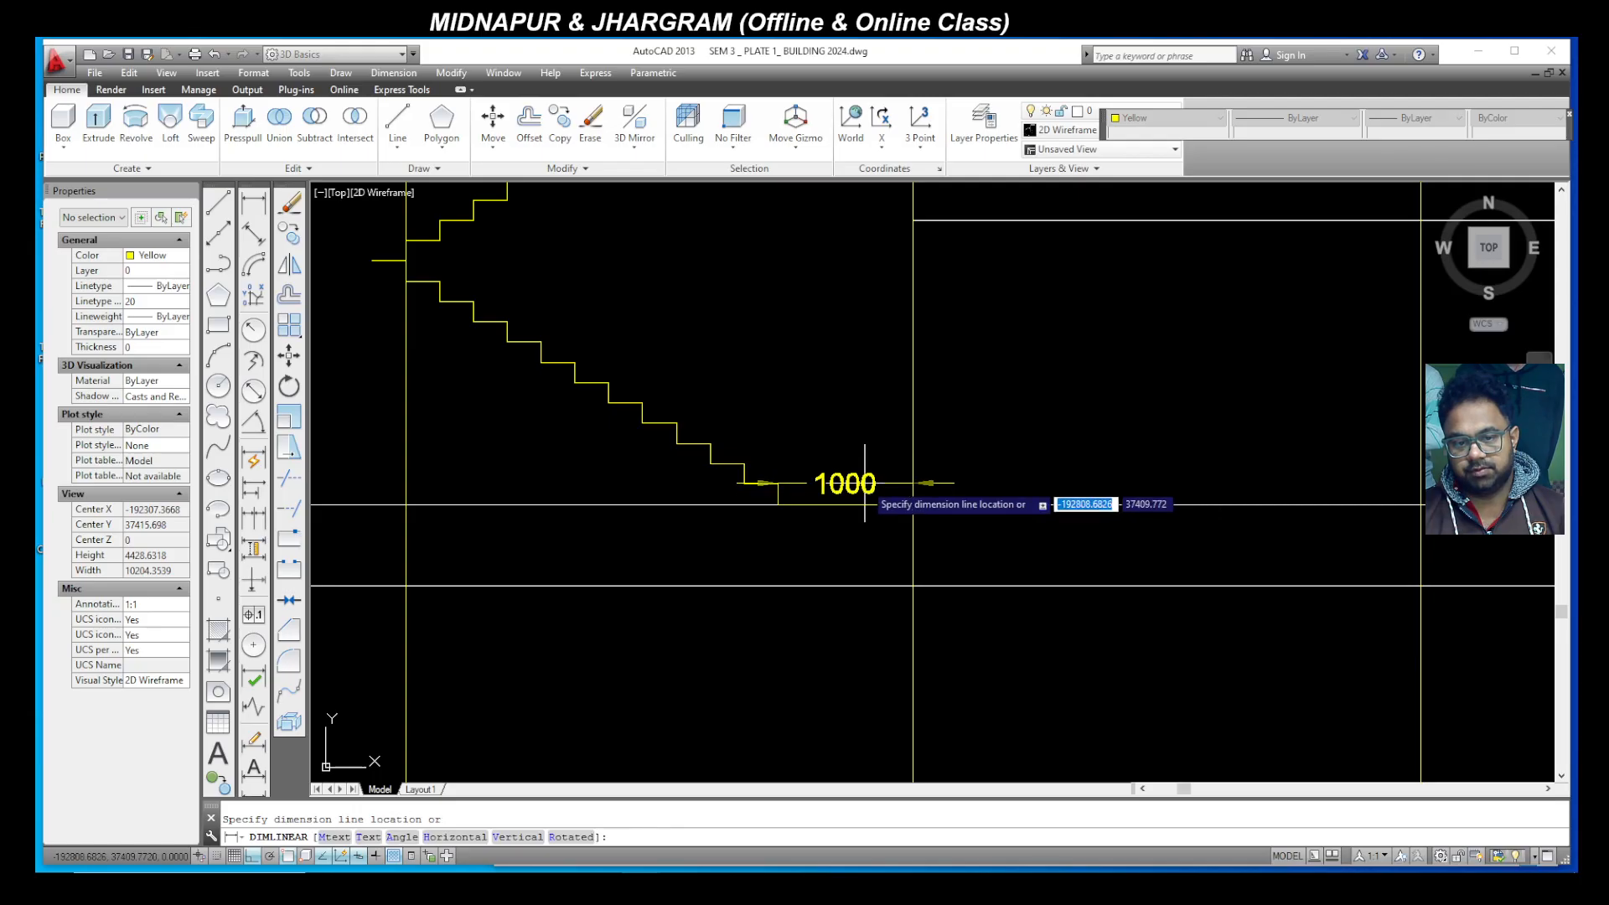
pyautogui.click(838, 486)
# Step: Examine the right-hand plan's staircase landing, its dimensions and the projection line along the adjoining wall, comparing them with the elevation
pyautogui.scroll(-3, 825, 416)
pyautogui.scroll(-5, 825, 416)
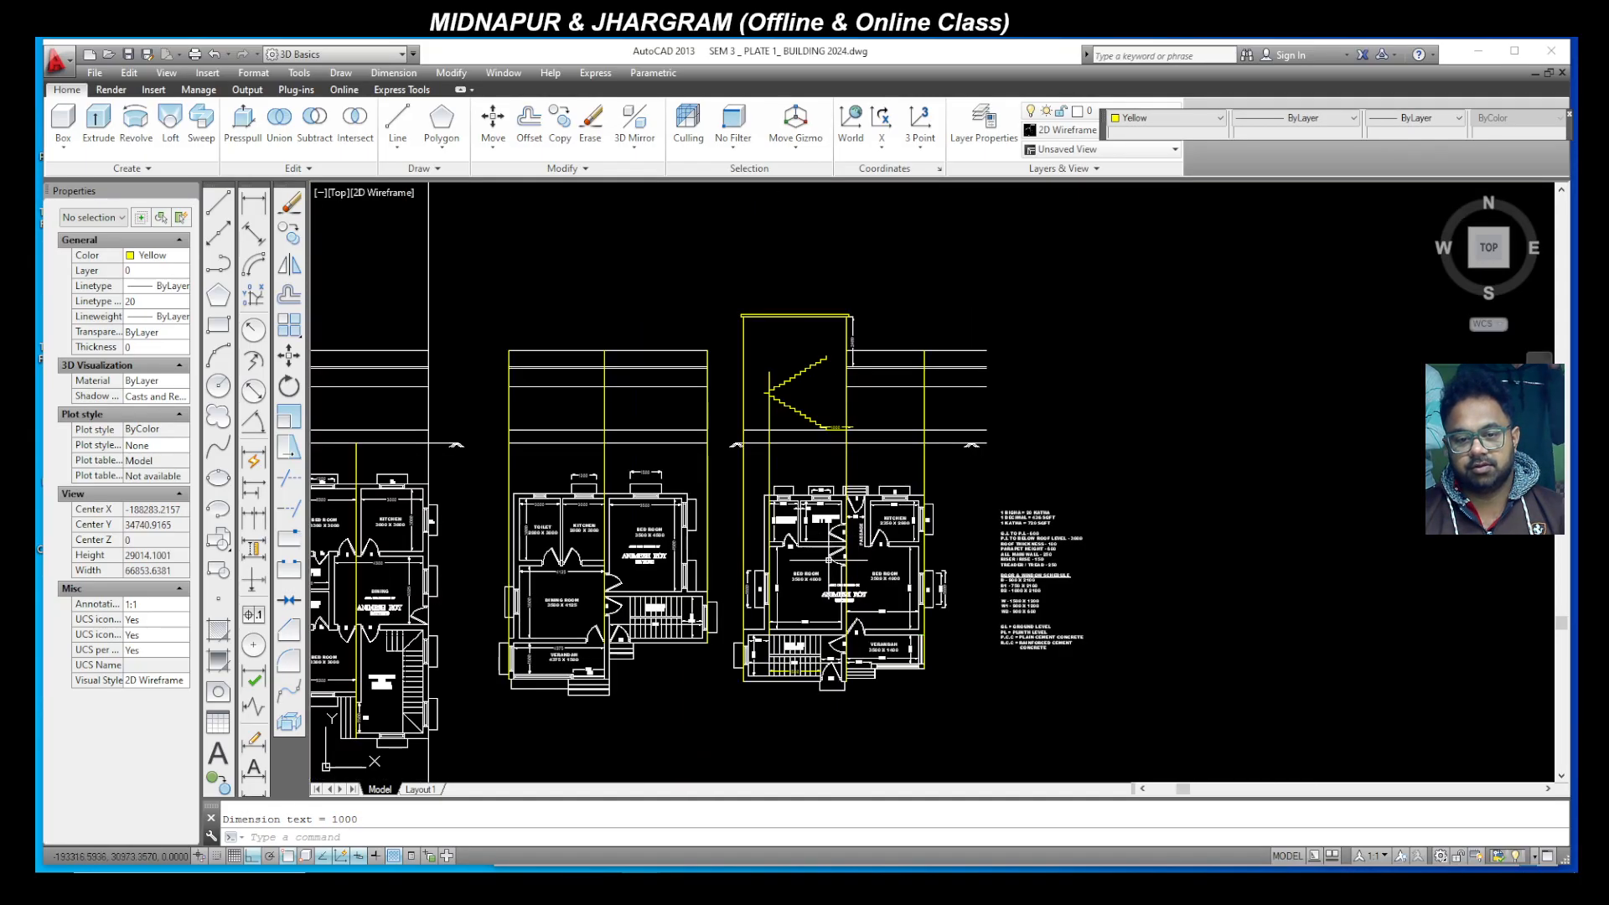
pyautogui.scroll(1, 823, 402)
pyautogui.scroll(-5, 845, 216)
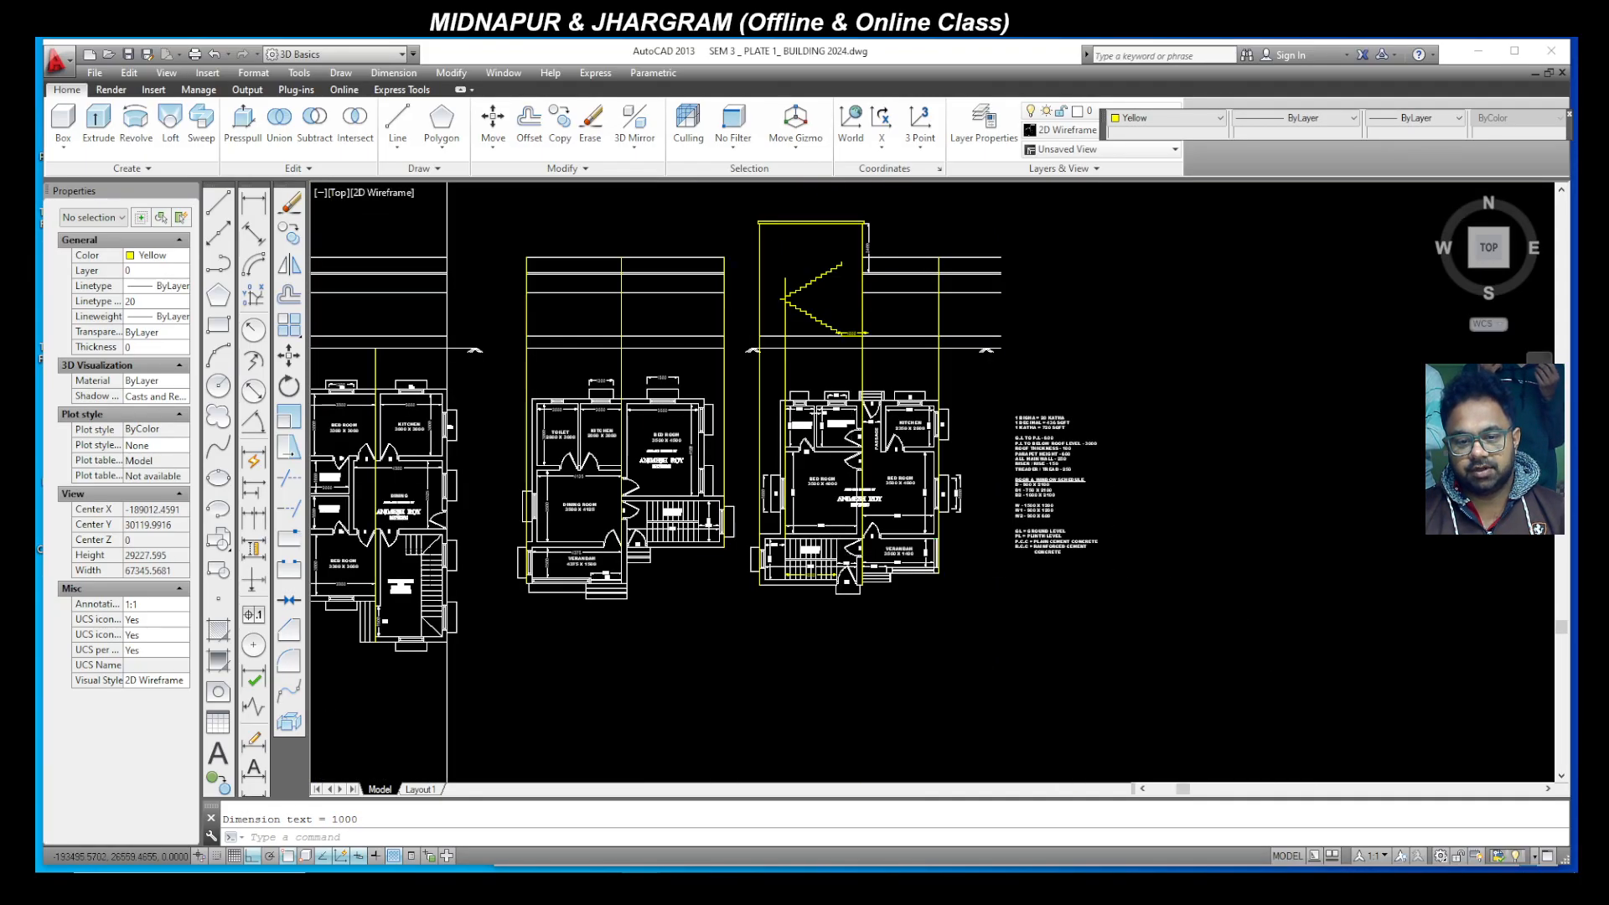
pyautogui.scroll(7, 824, 580)
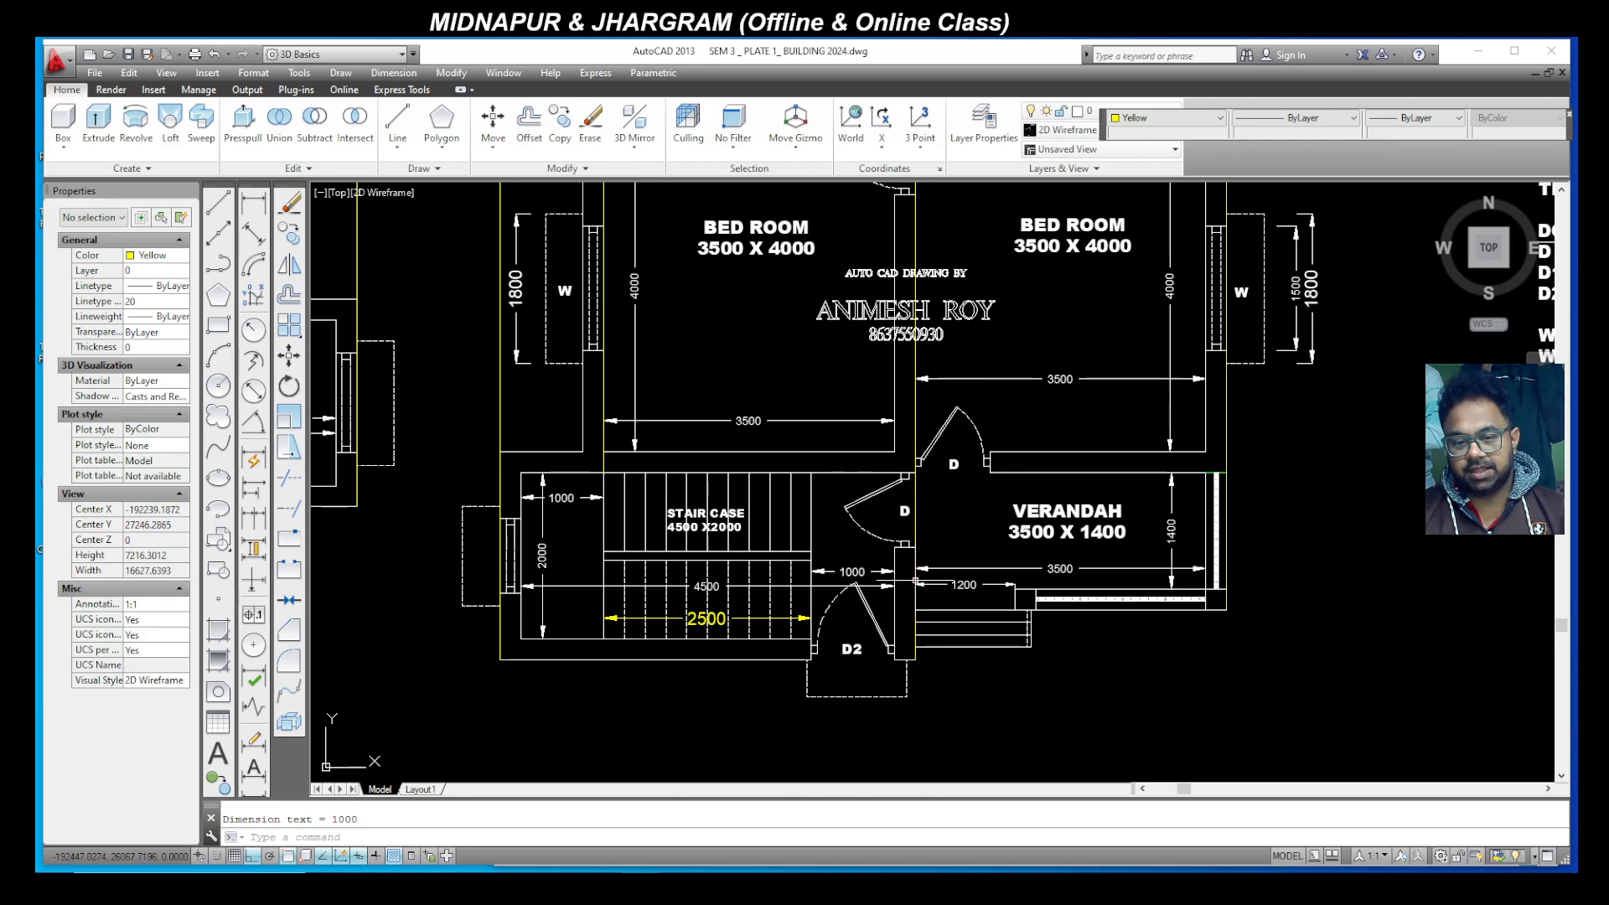
pyautogui.scroll(4, 897, 582)
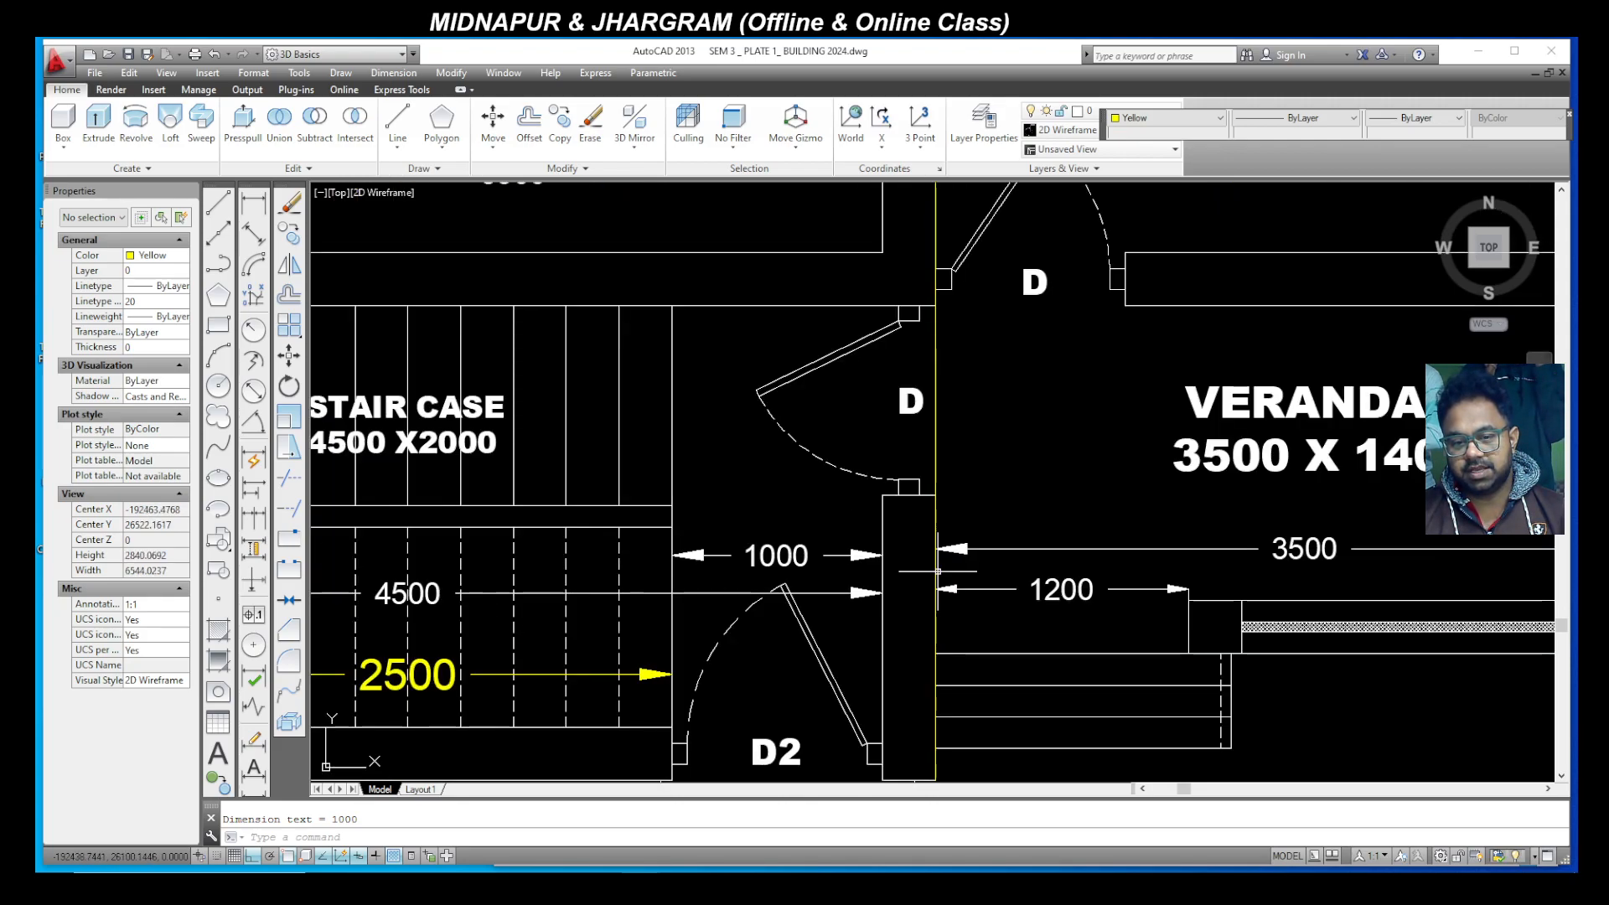
pyautogui.click(936, 571)
pyautogui.scroll(-5, 849, 629)
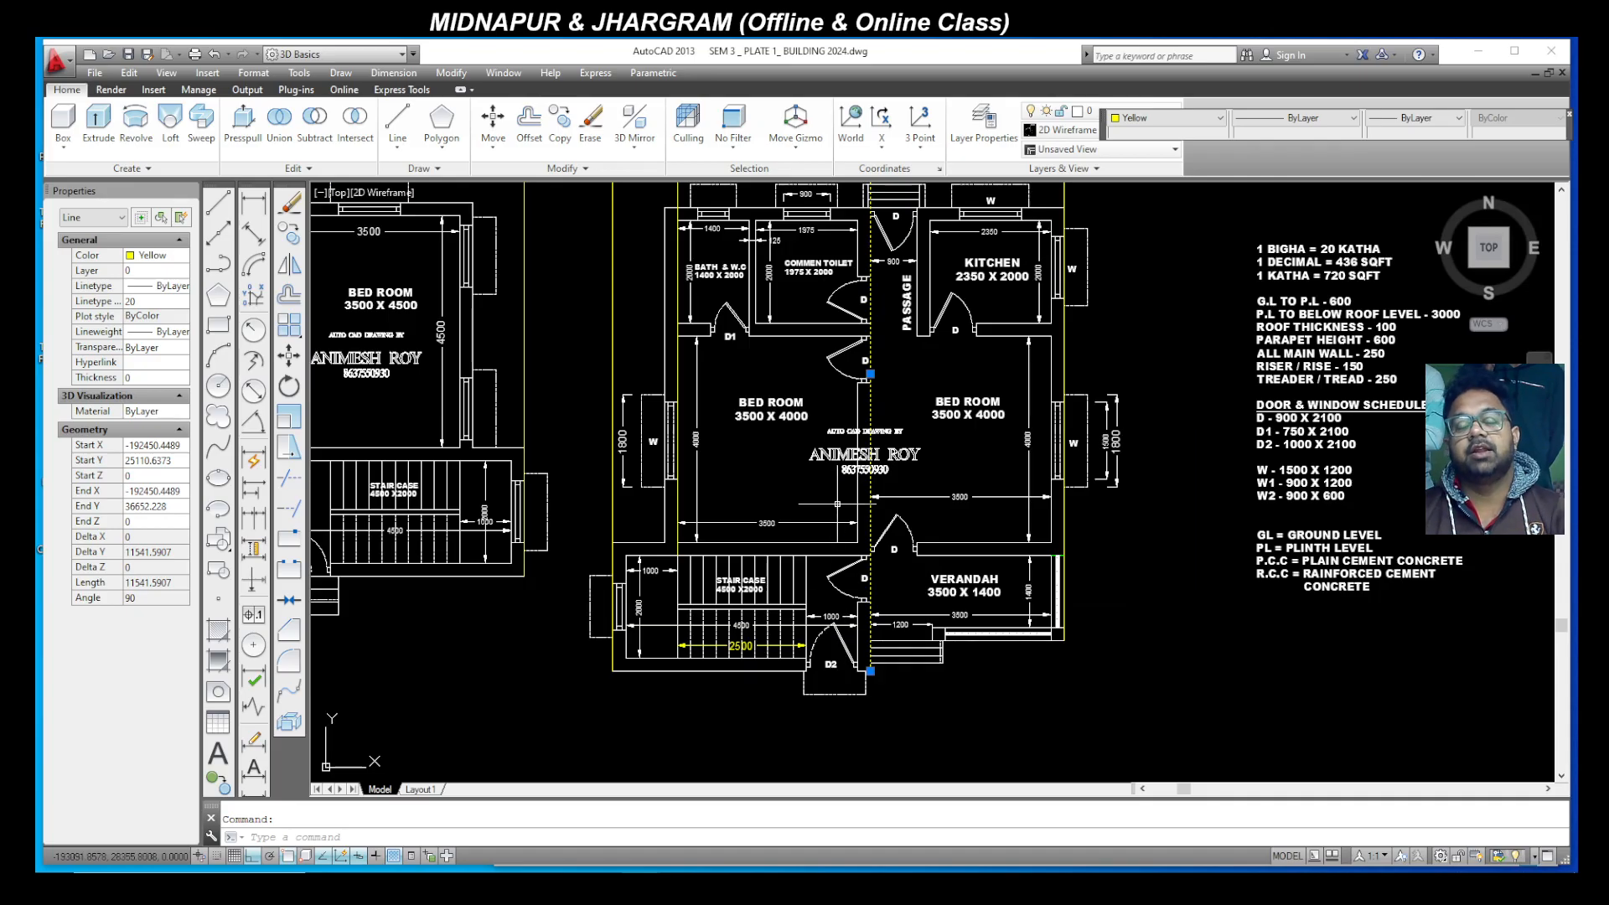
pyautogui.press('Escape')
pyautogui.scroll(-2, 842, 591)
pyautogui.scroll(6, 828, 369)
pyautogui.scroll(4, 828, 370)
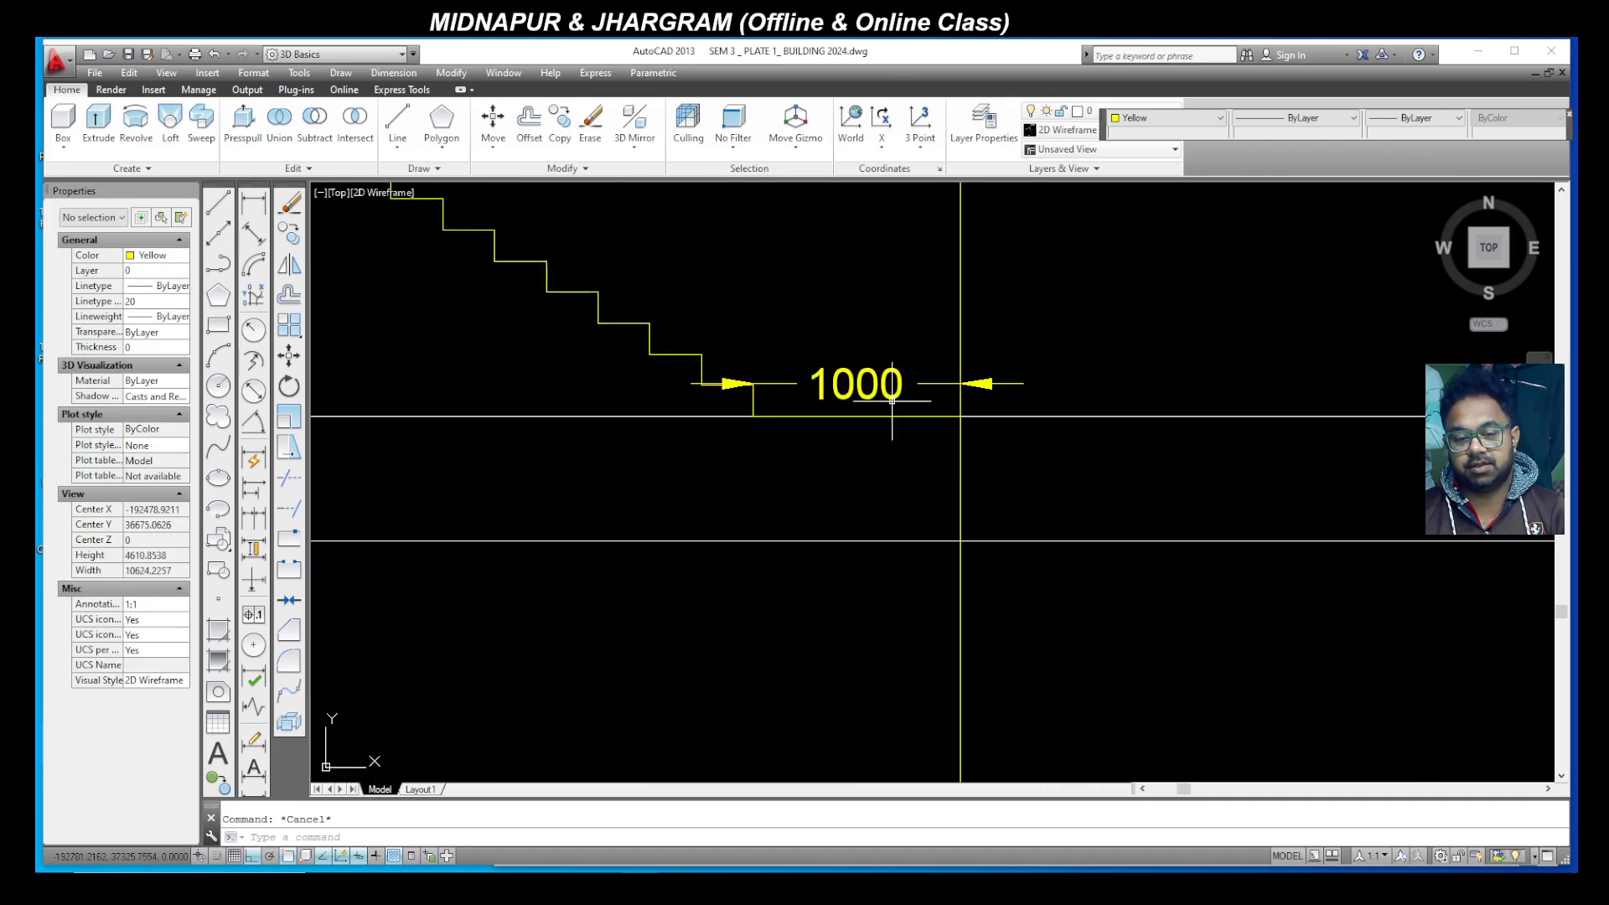
# Step: Delete the horizontal dimension between the lower flight's bottom riser and the vertical projection line
pyautogui.click(855, 379)
pyautogui.press('Delete')
pyautogui.scroll(-3, 817, 370)
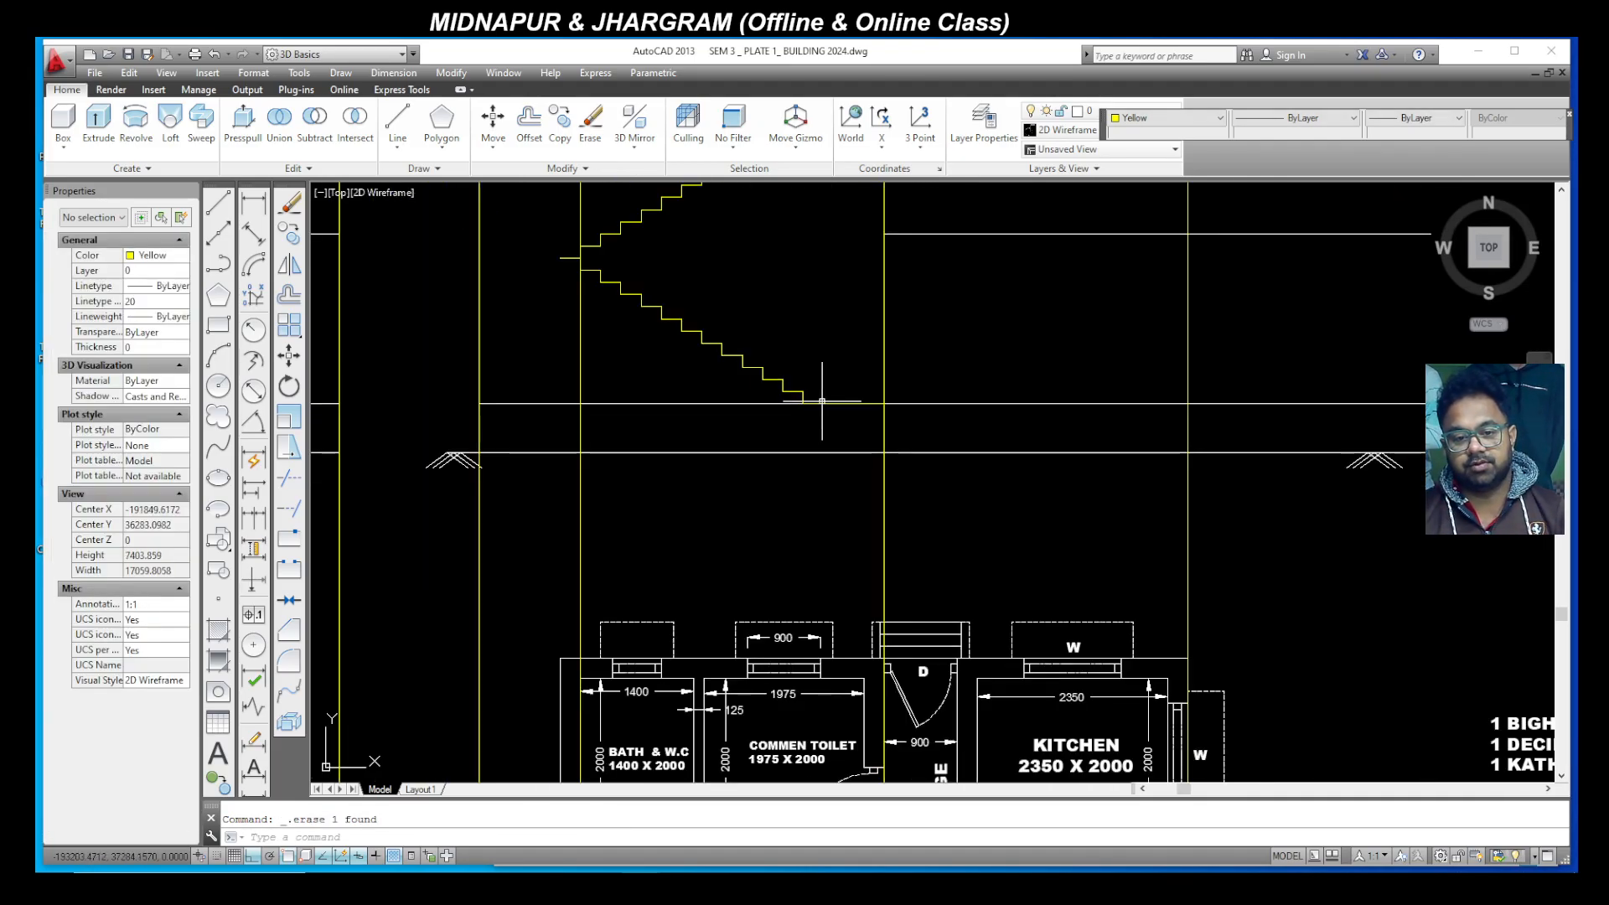
# Step: Move both stair flights and the short landing tread 250 horizontally toward the outer side, away from the inner wall's projection line
pyautogui.click(832, 400)
pyautogui.scroll(-5, 653, 308)
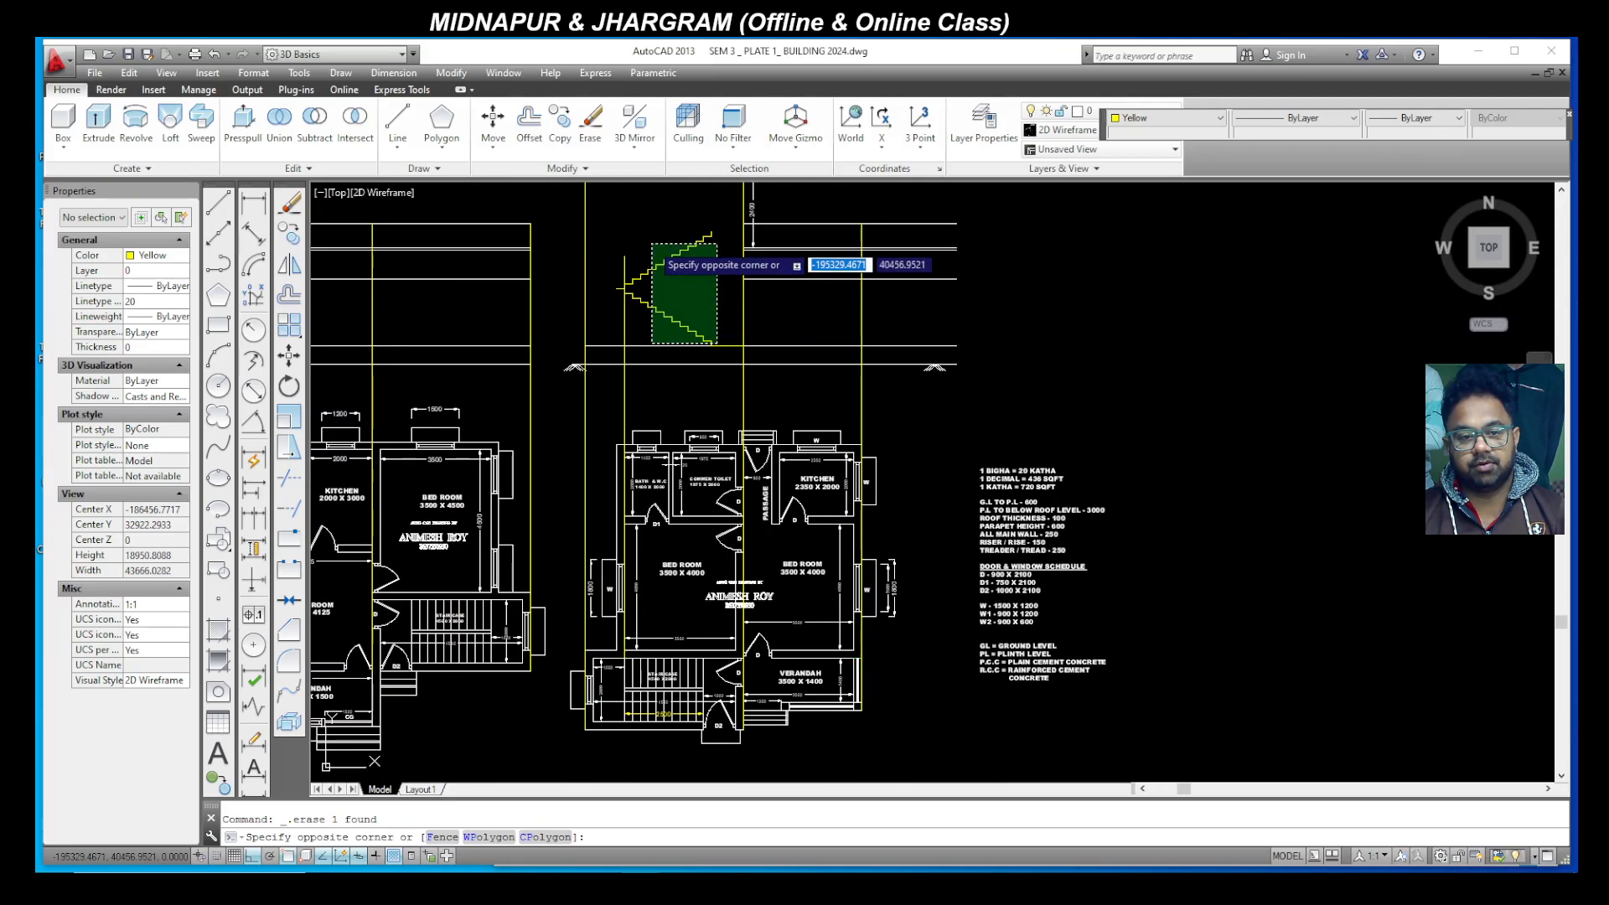
pyautogui.scroll(6, 645, 237)
pyautogui.click(542, 213)
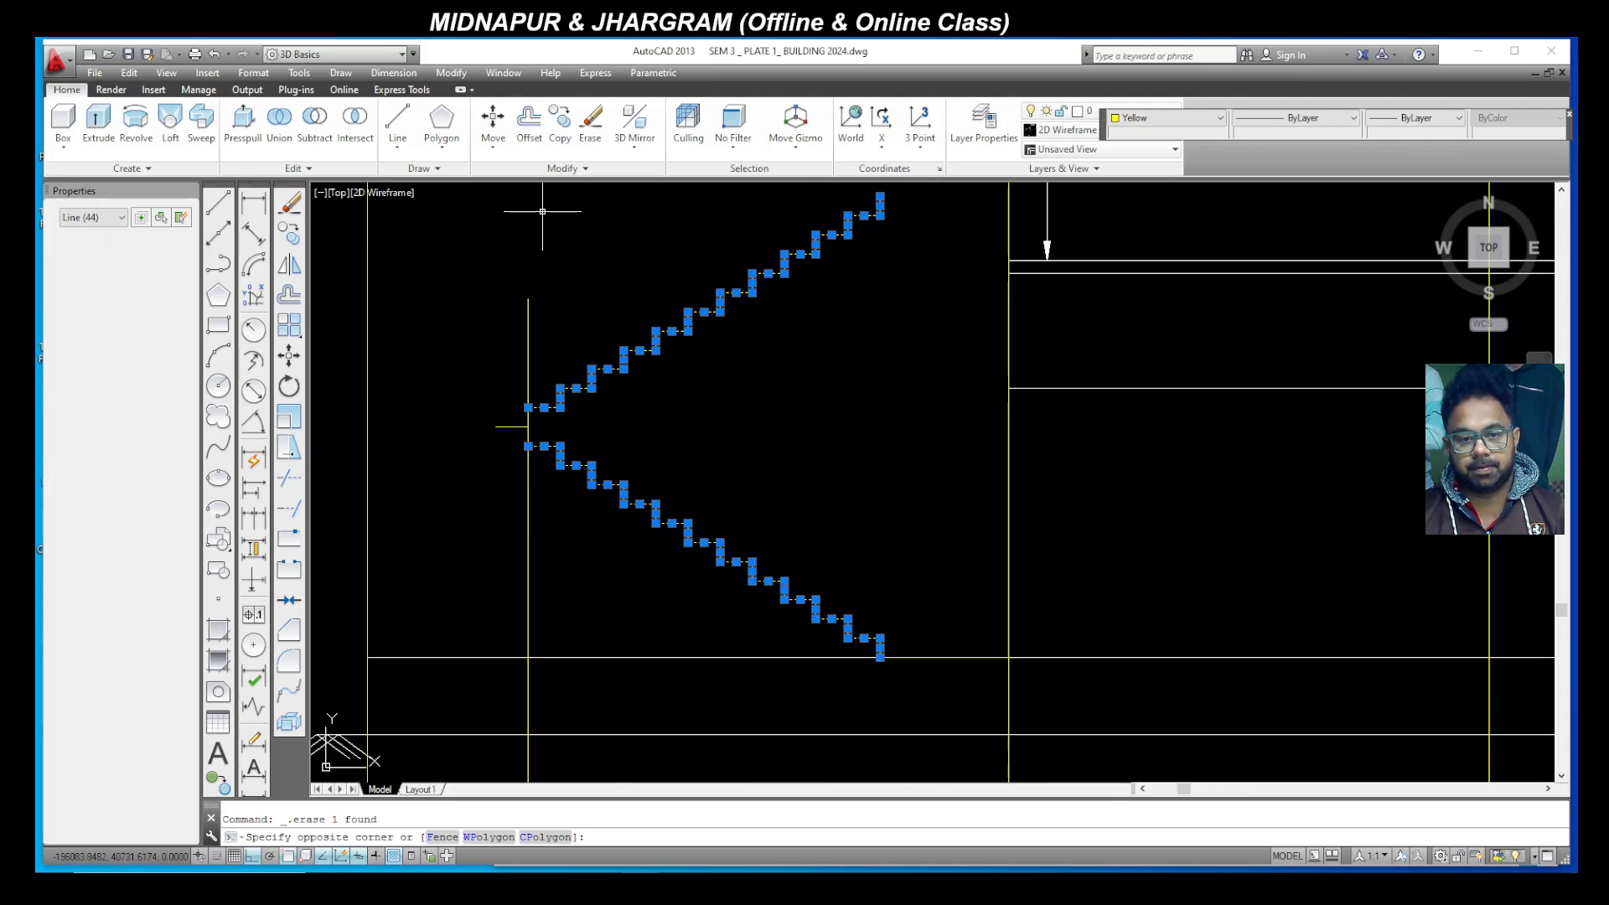
pyautogui.click(522, 439)
pyautogui.click(522, 410)
pyautogui.scroll(-2, 522, 410)
pyautogui.scroll(2, 570, 490)
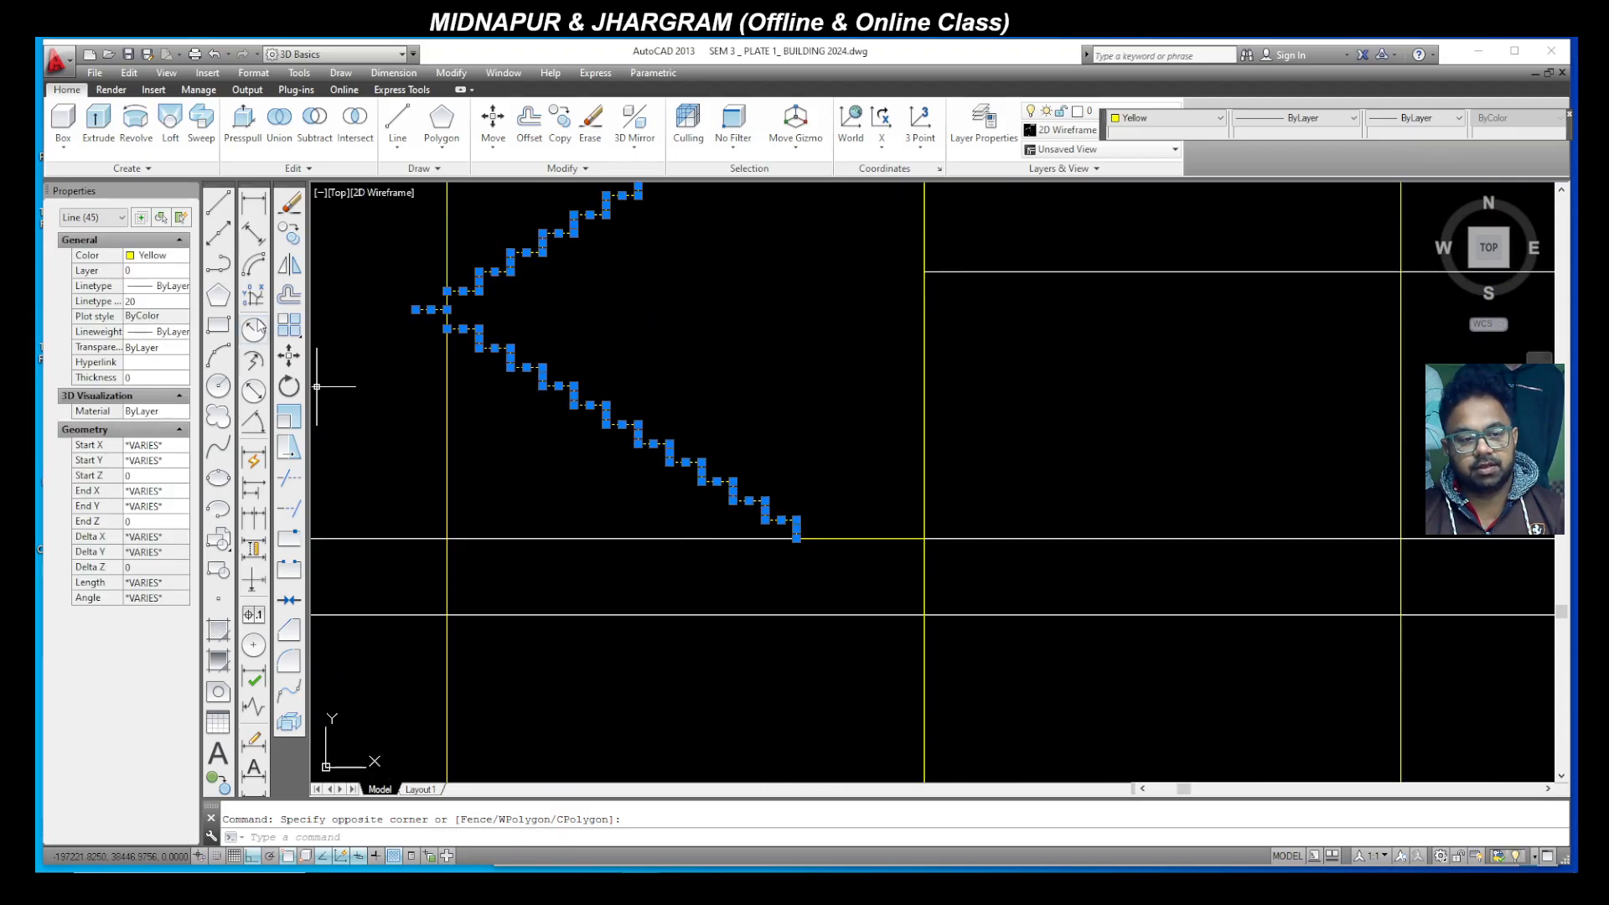
pyautogui.click(291, 358)
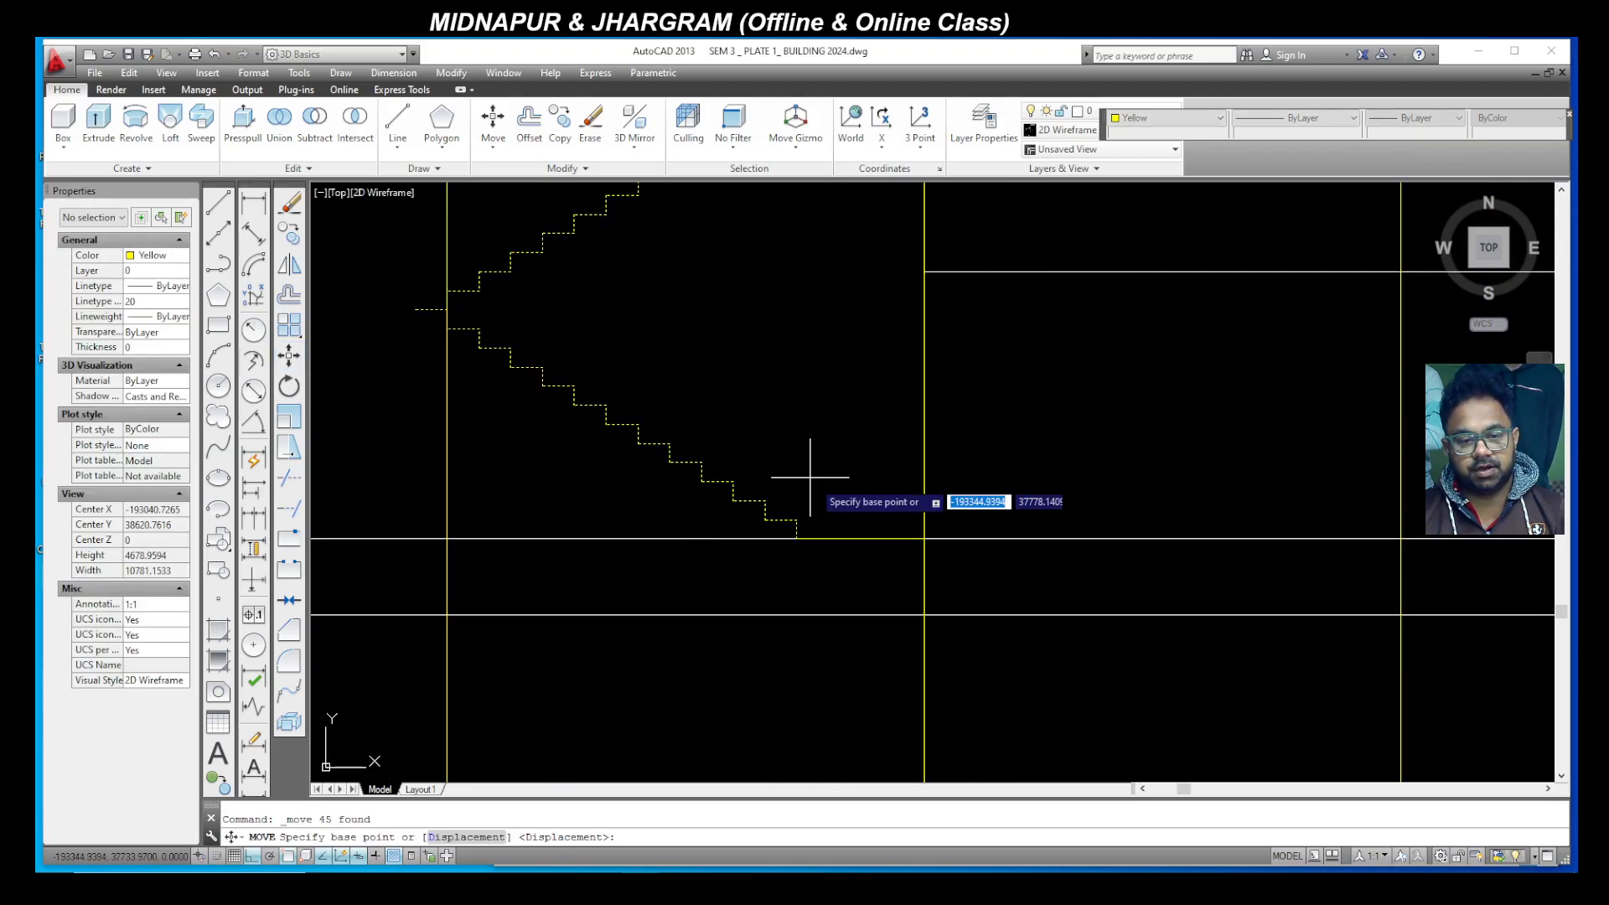
pyautogui.click(796, 538)
pyautogui.write('25')
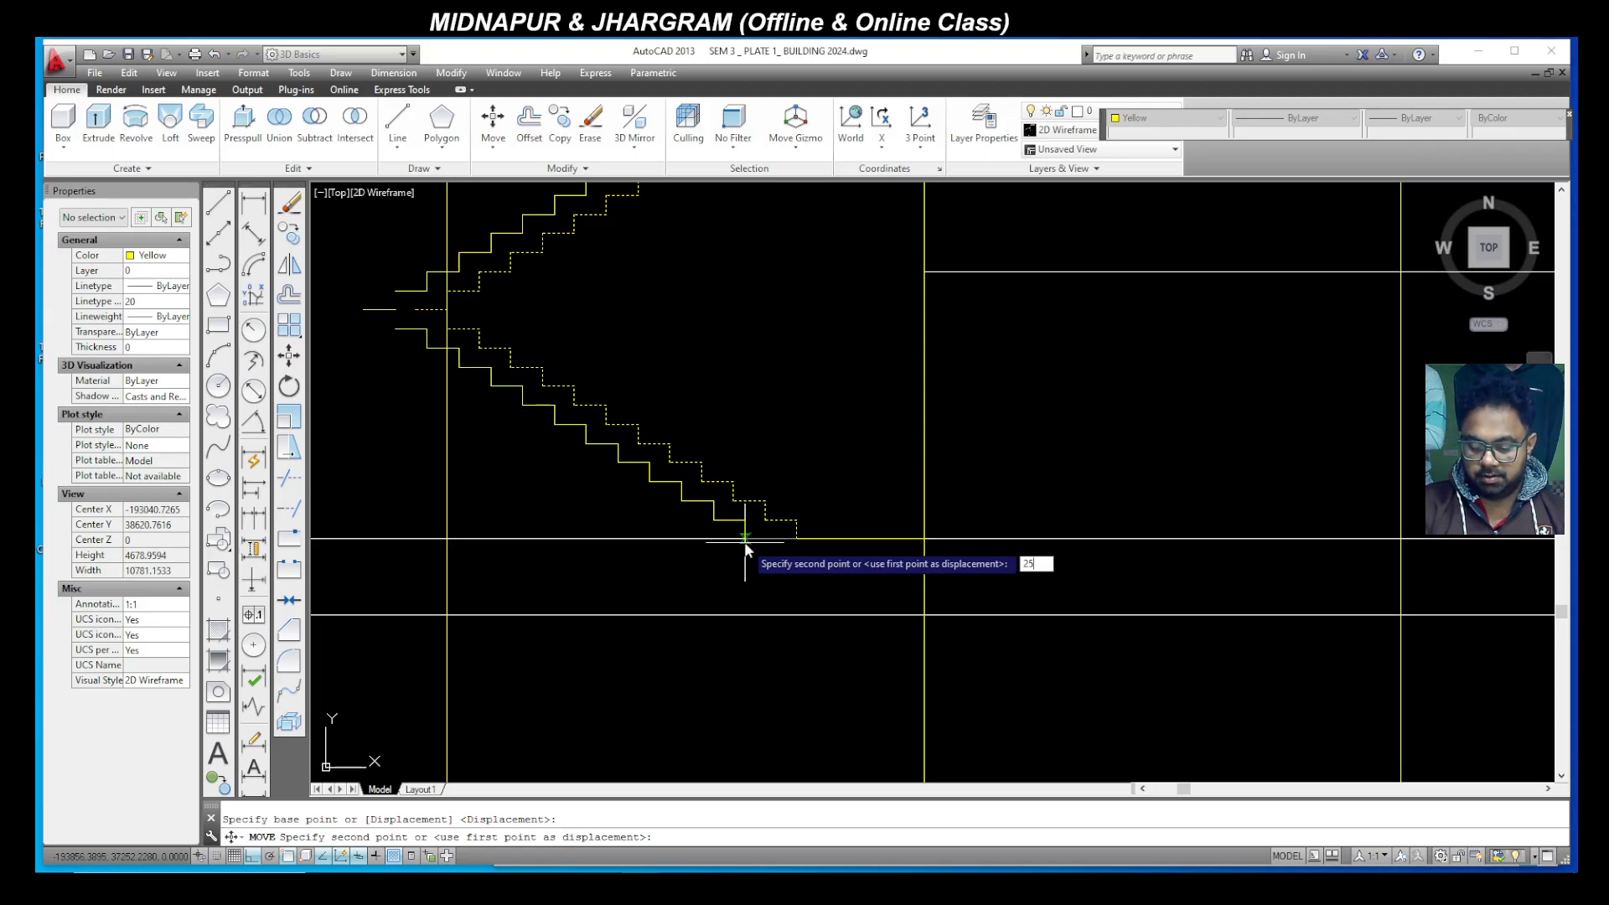
pyautogui.press('Return')
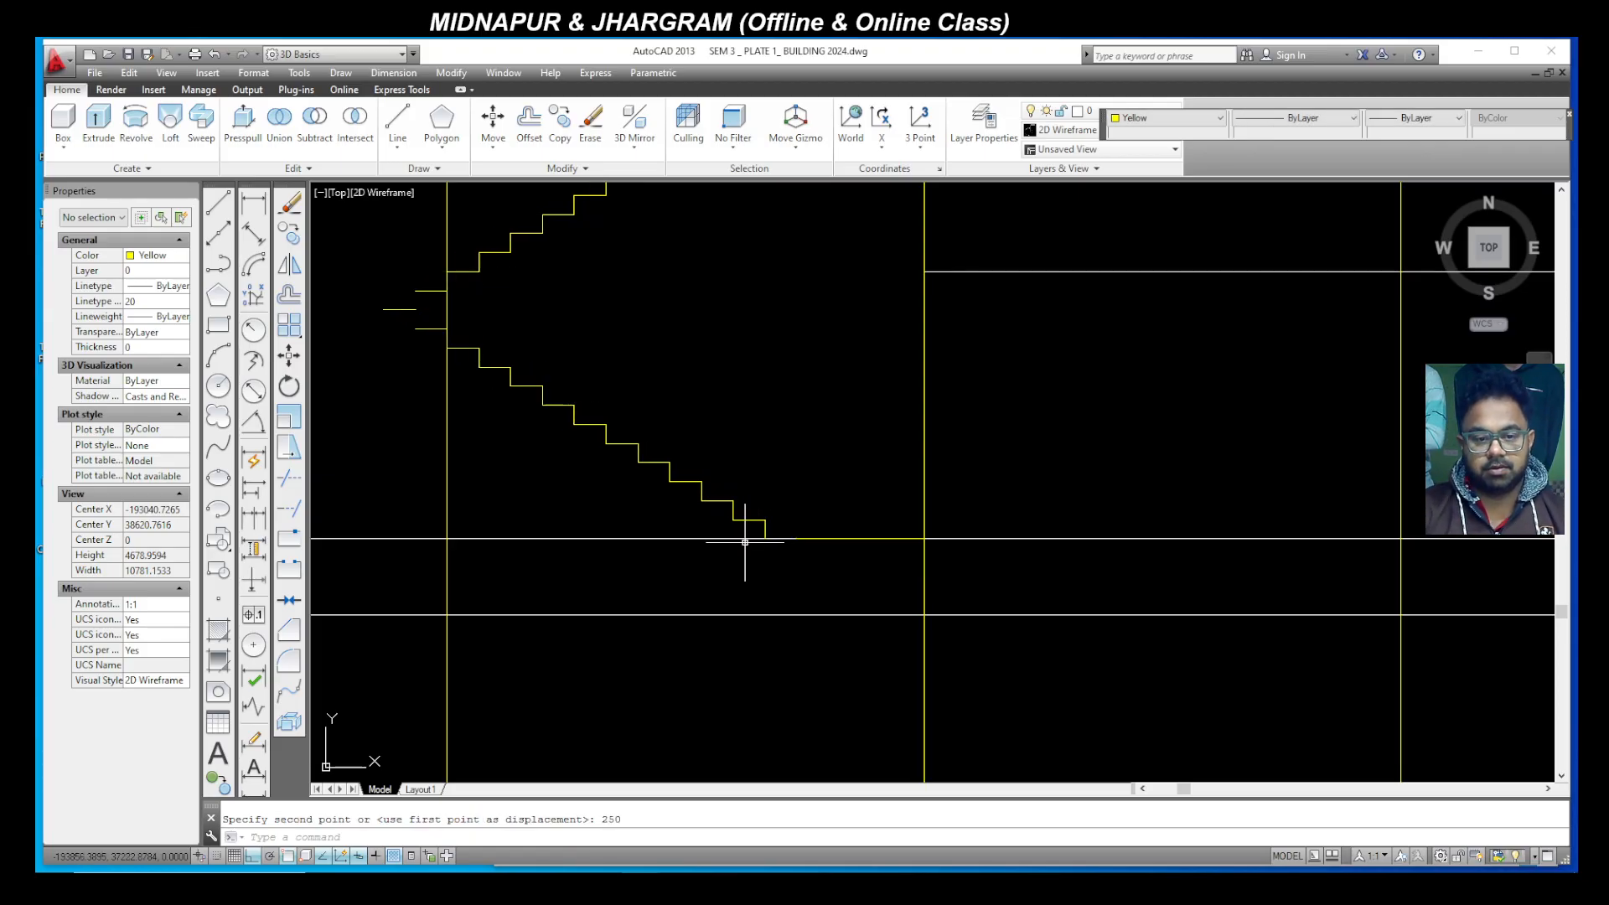
# Step: Delete the upper flight and the old landing tread, keeping the lower flight and its top tread
pyautogui.scroll(2, 431, 317)
pyautogui.click(434, 324)
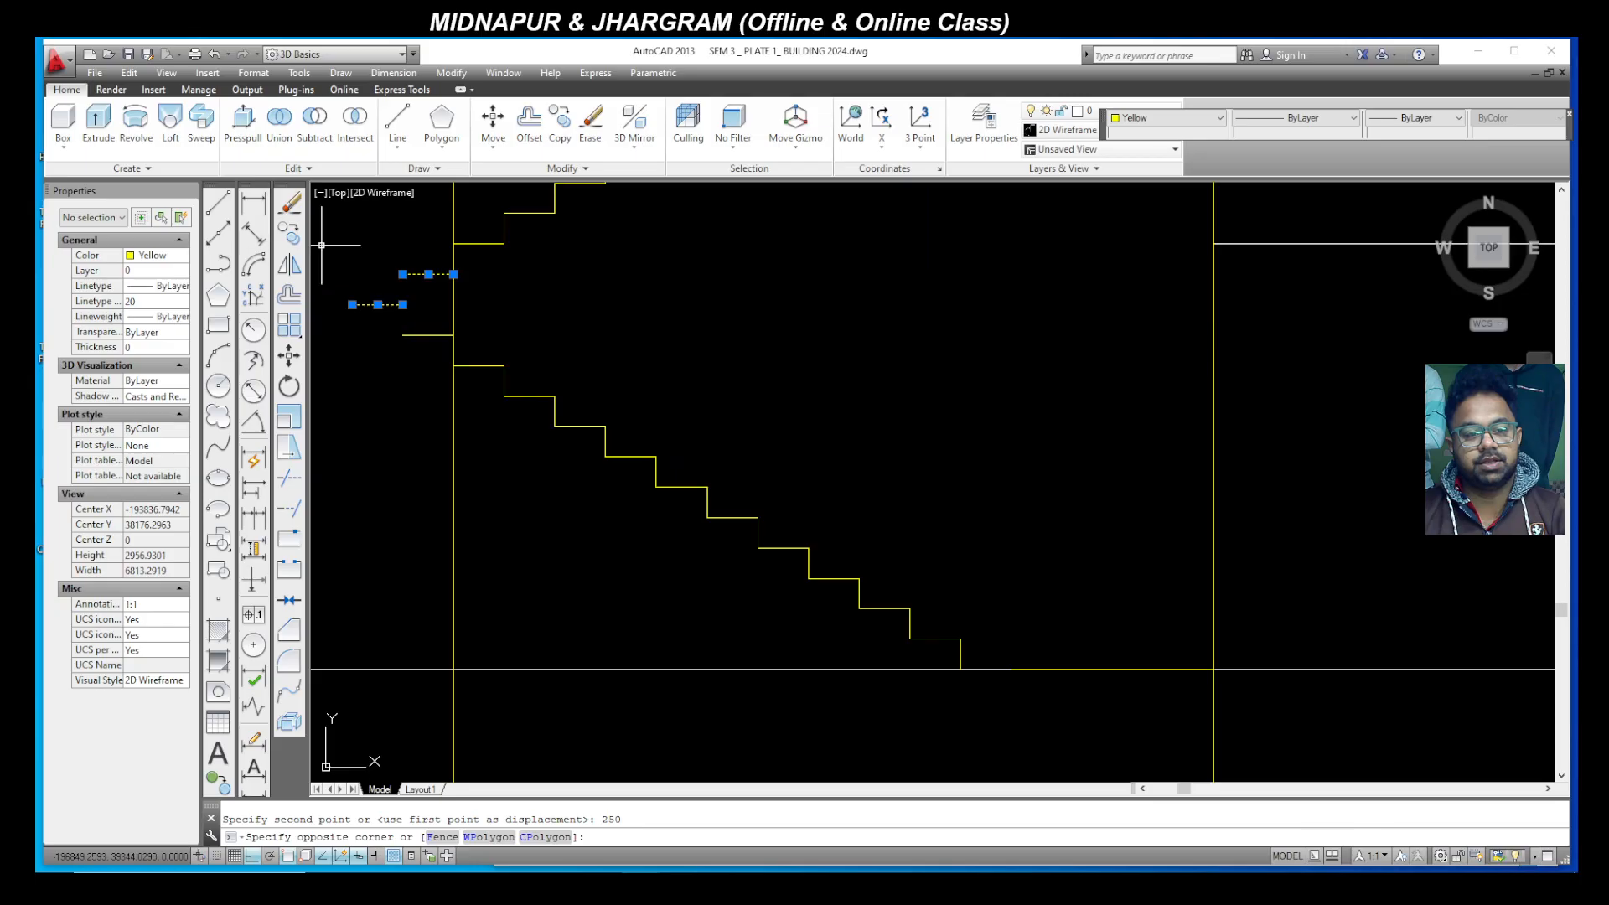
pyautogui.click(319, 244)
pyautogui.press('Delete')
pyautogui.scroll(-6, 773, 373)
pyautogui.click(773, 373)
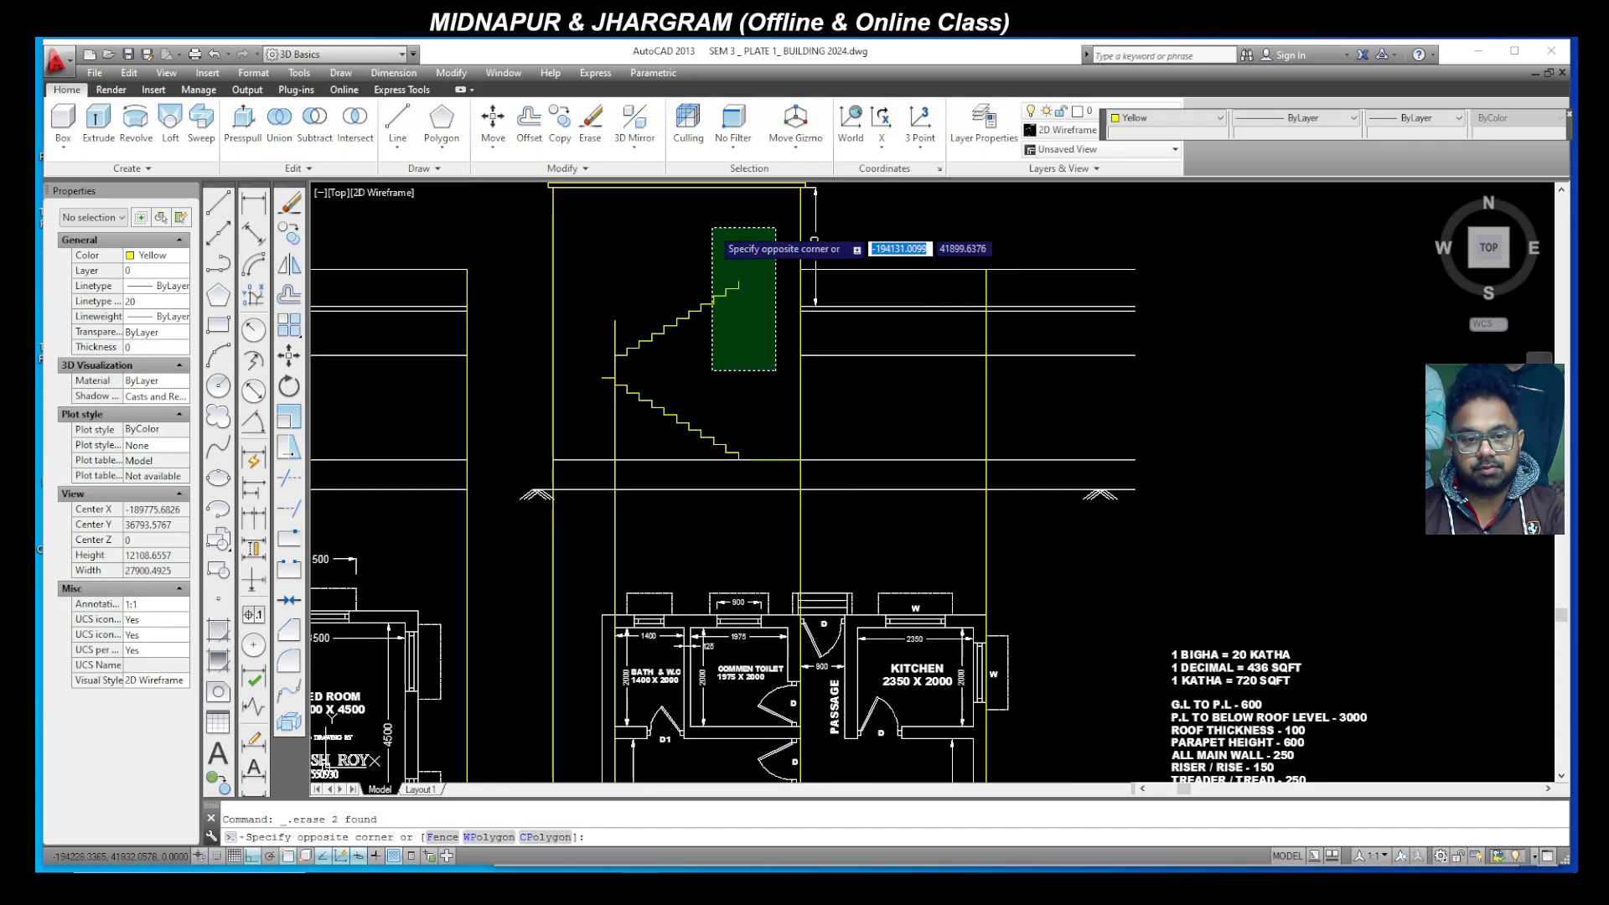
pyautogui.click(616, 223)
pyautogui.press('Delete')
pyautogui.scroll(4, 625, 375)
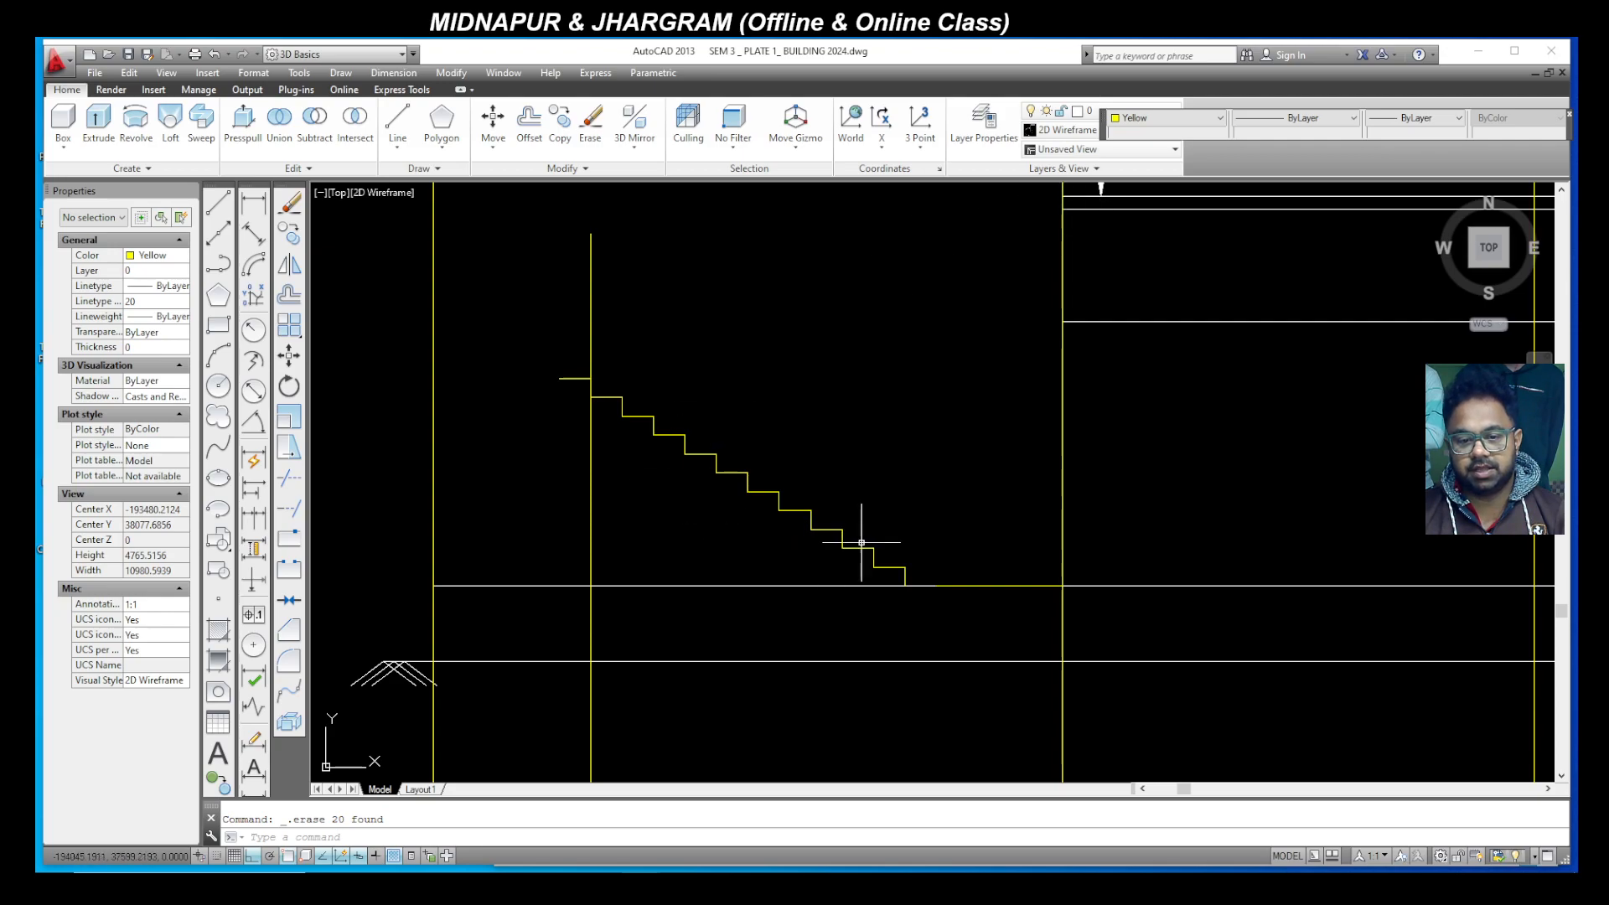
# Step: Mirror the lower flight upward about the horizontal line of the landing tread, keeping the original flight
pyautogui.click(916, 570)
pyautogui.click(603, 362)
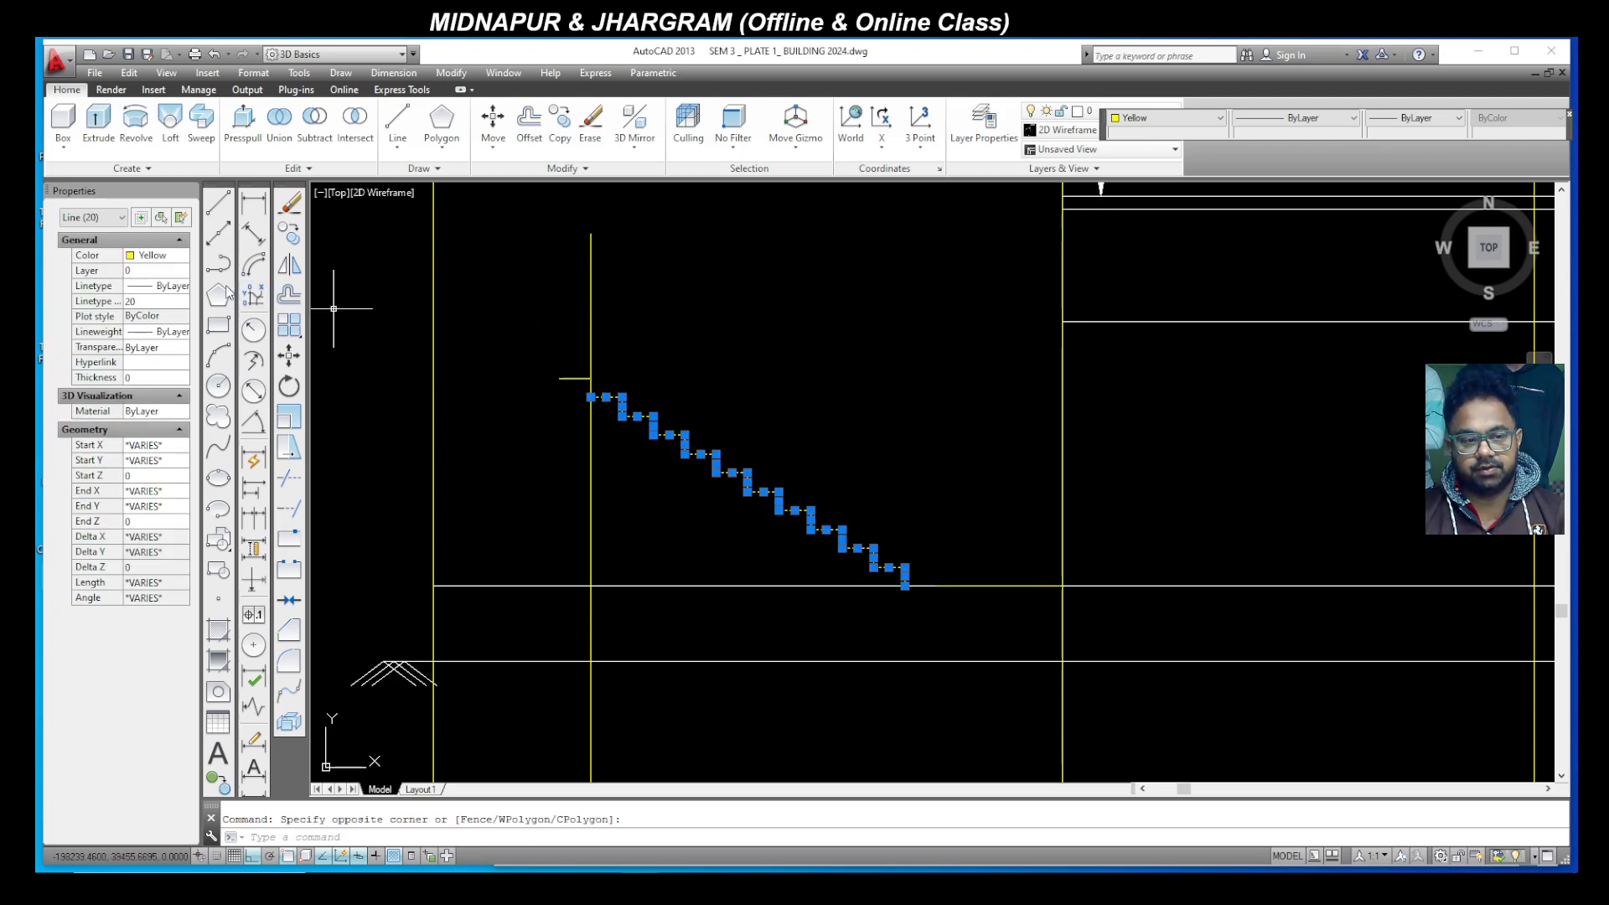
pyautogui.click(290, 270)
pyautogui.click(590, 379)
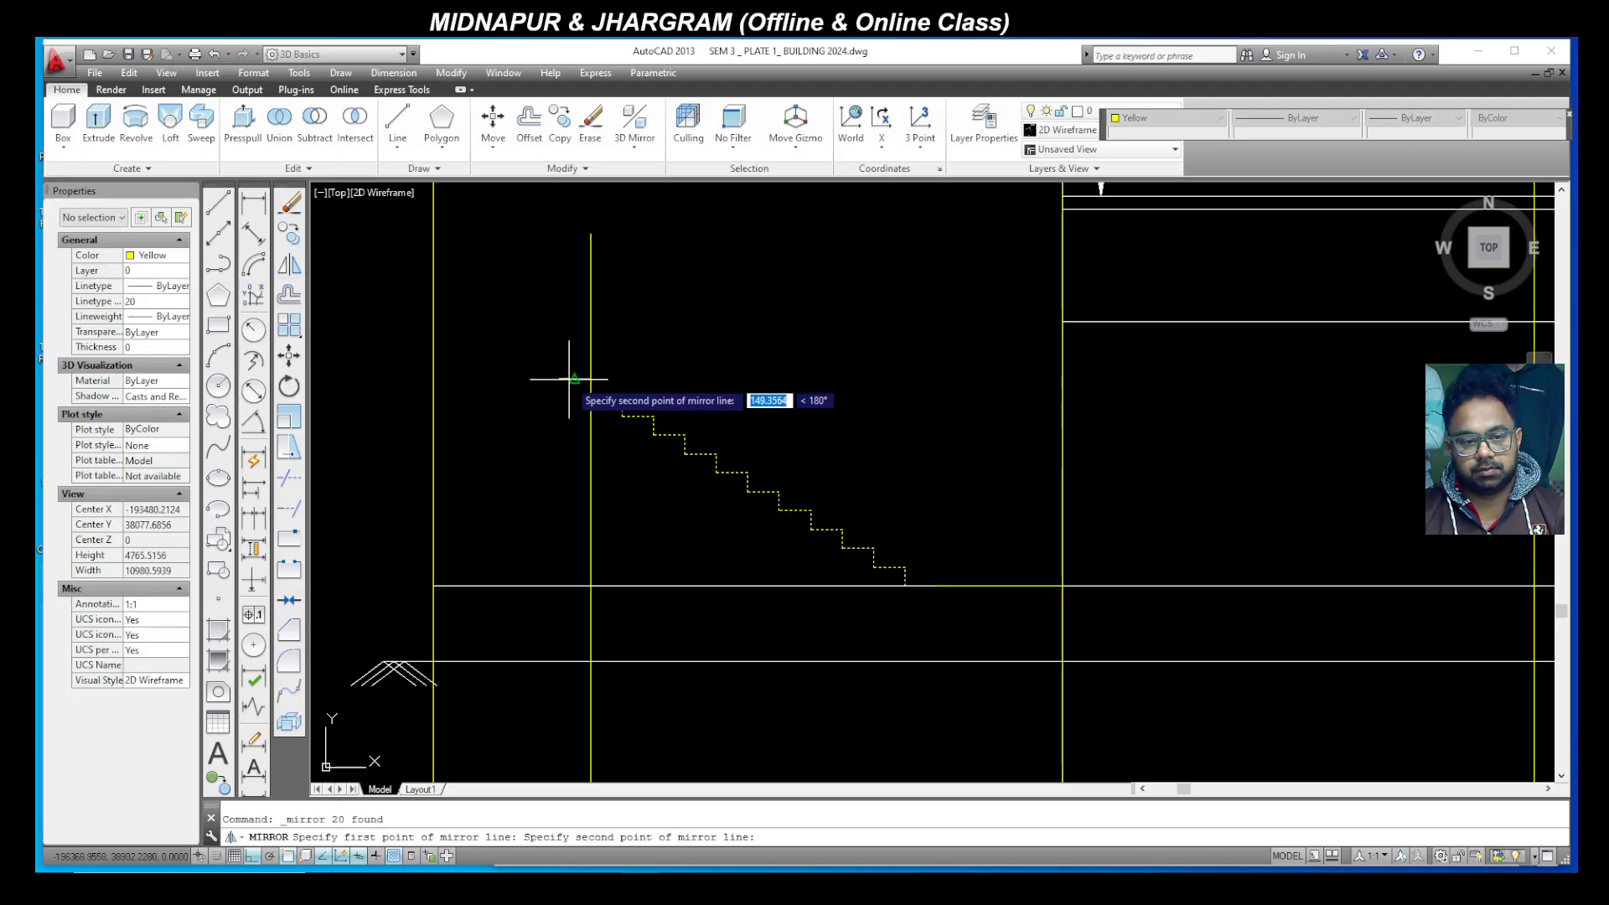
pyautogui.click(553, 377)
pyautogui.press('Return')
pyautogui.scroll(-2, 718, 360)
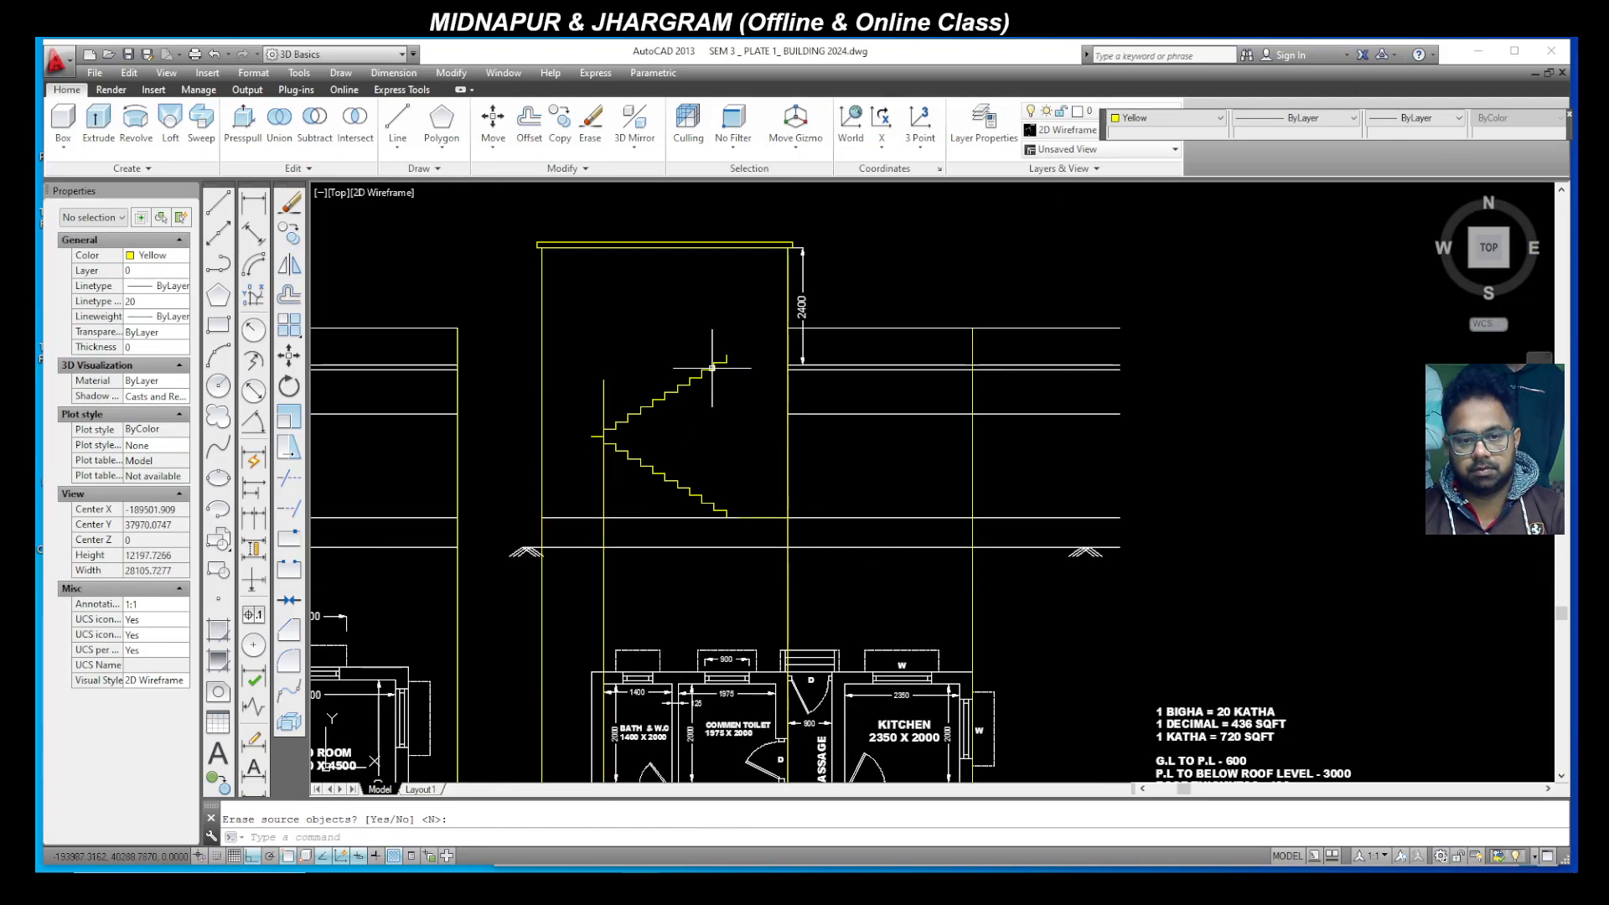
# Step: Extend the two horizontal slab lines at the foot of the 2400 dimension to the upper stair flight
pyautogui.scroll(2, 737, 365)
pyautogui.click(912, 382)
pyautogui.click(900, 375)
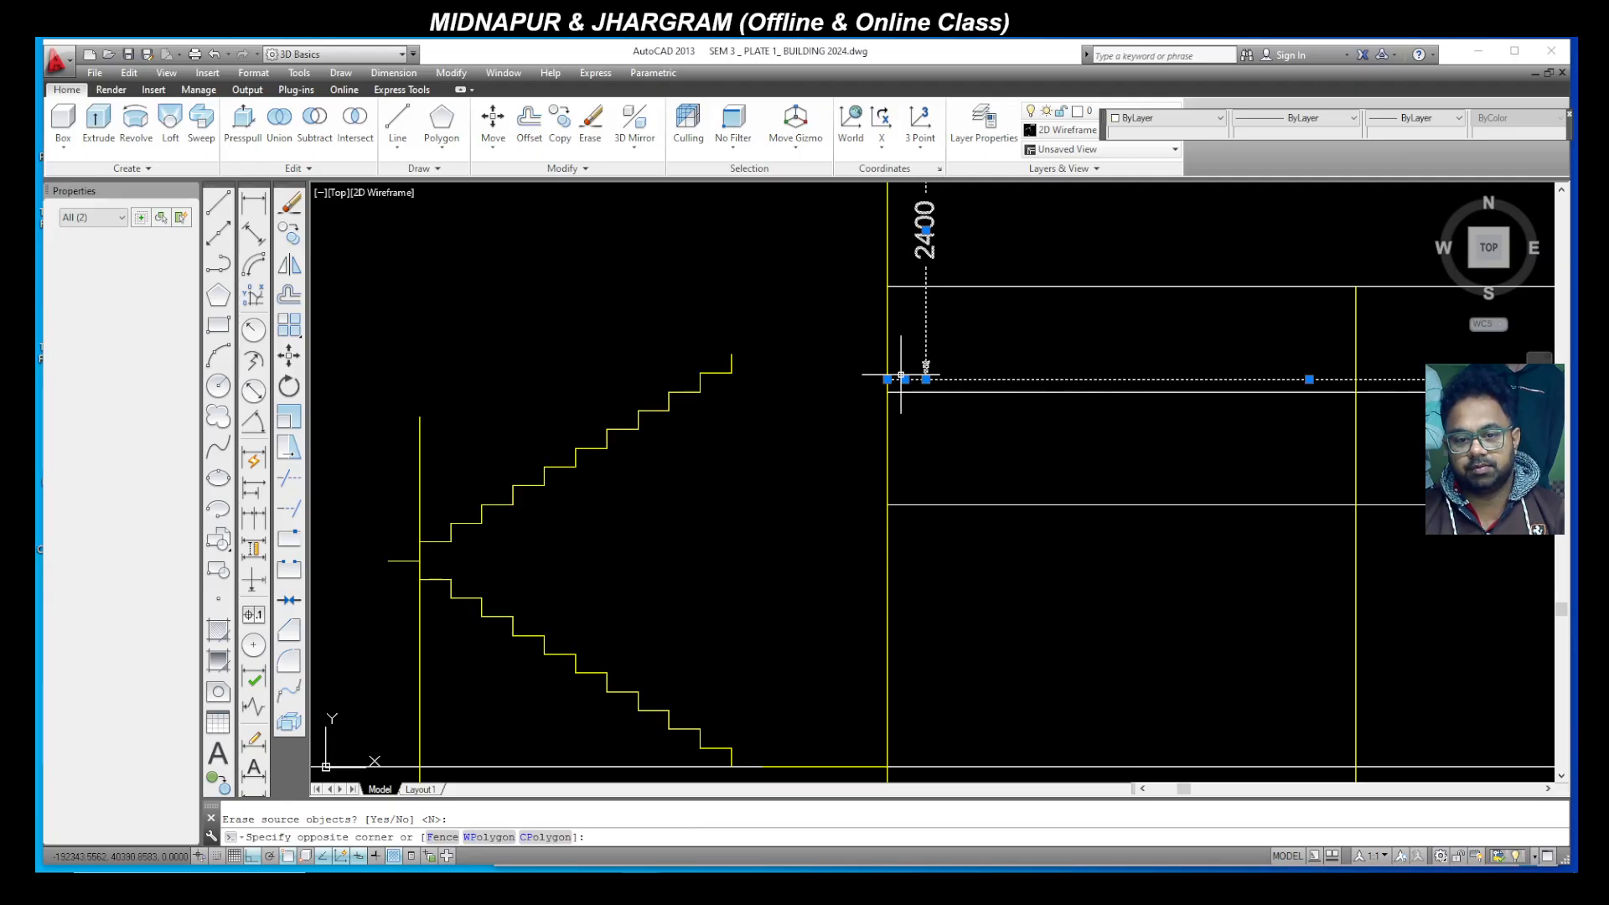
pyautogui.press('Escape')
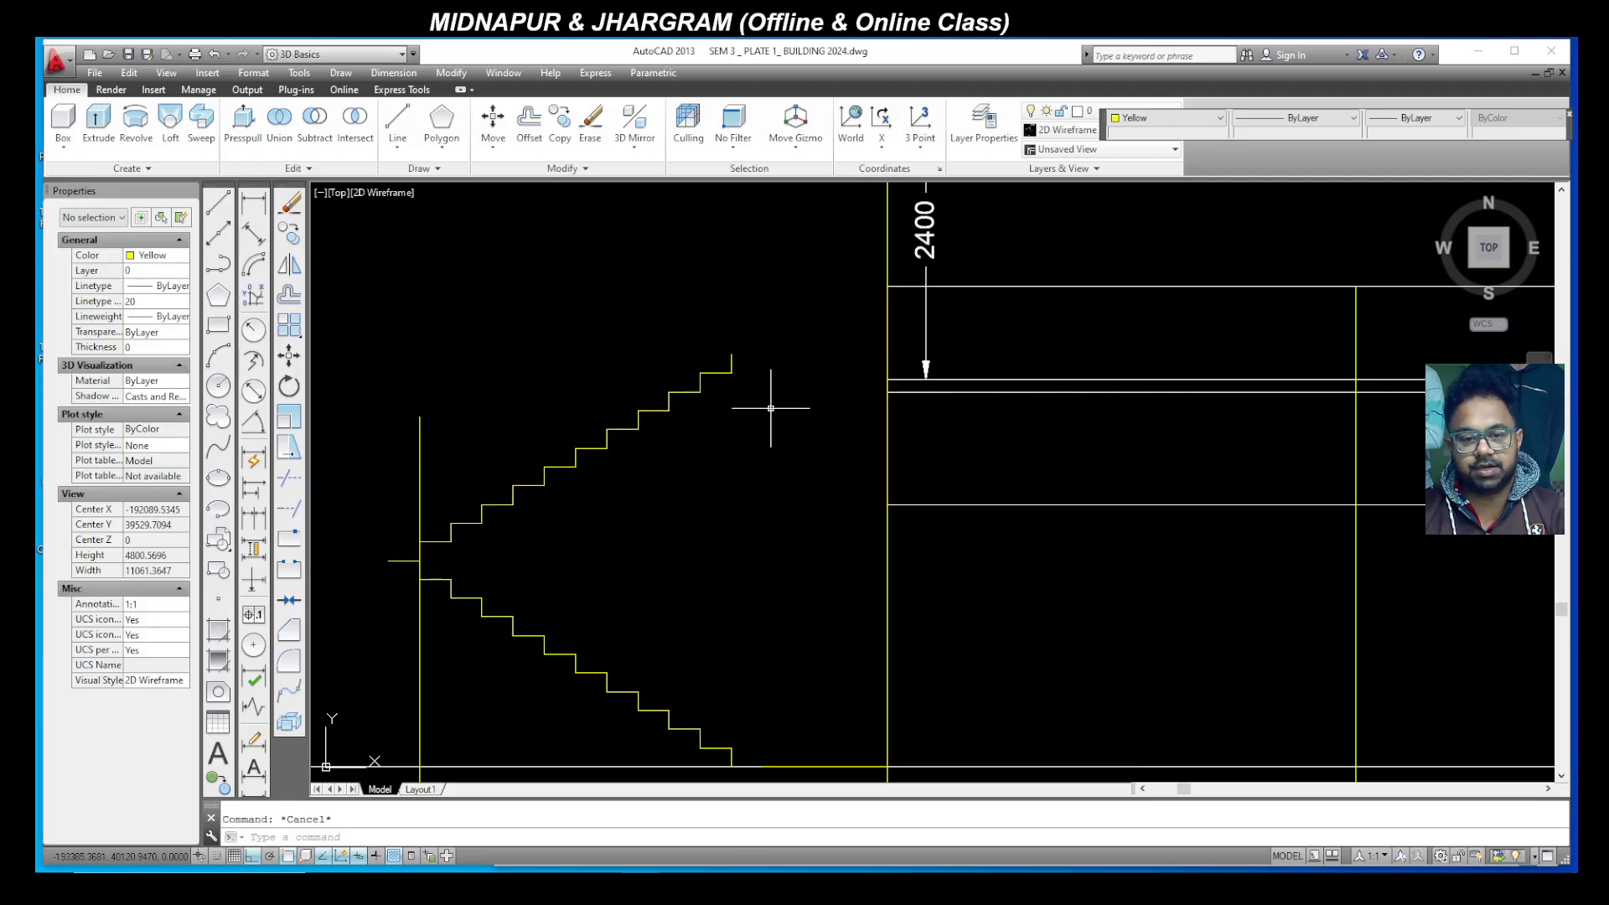
pyautogui.click(286, 513)
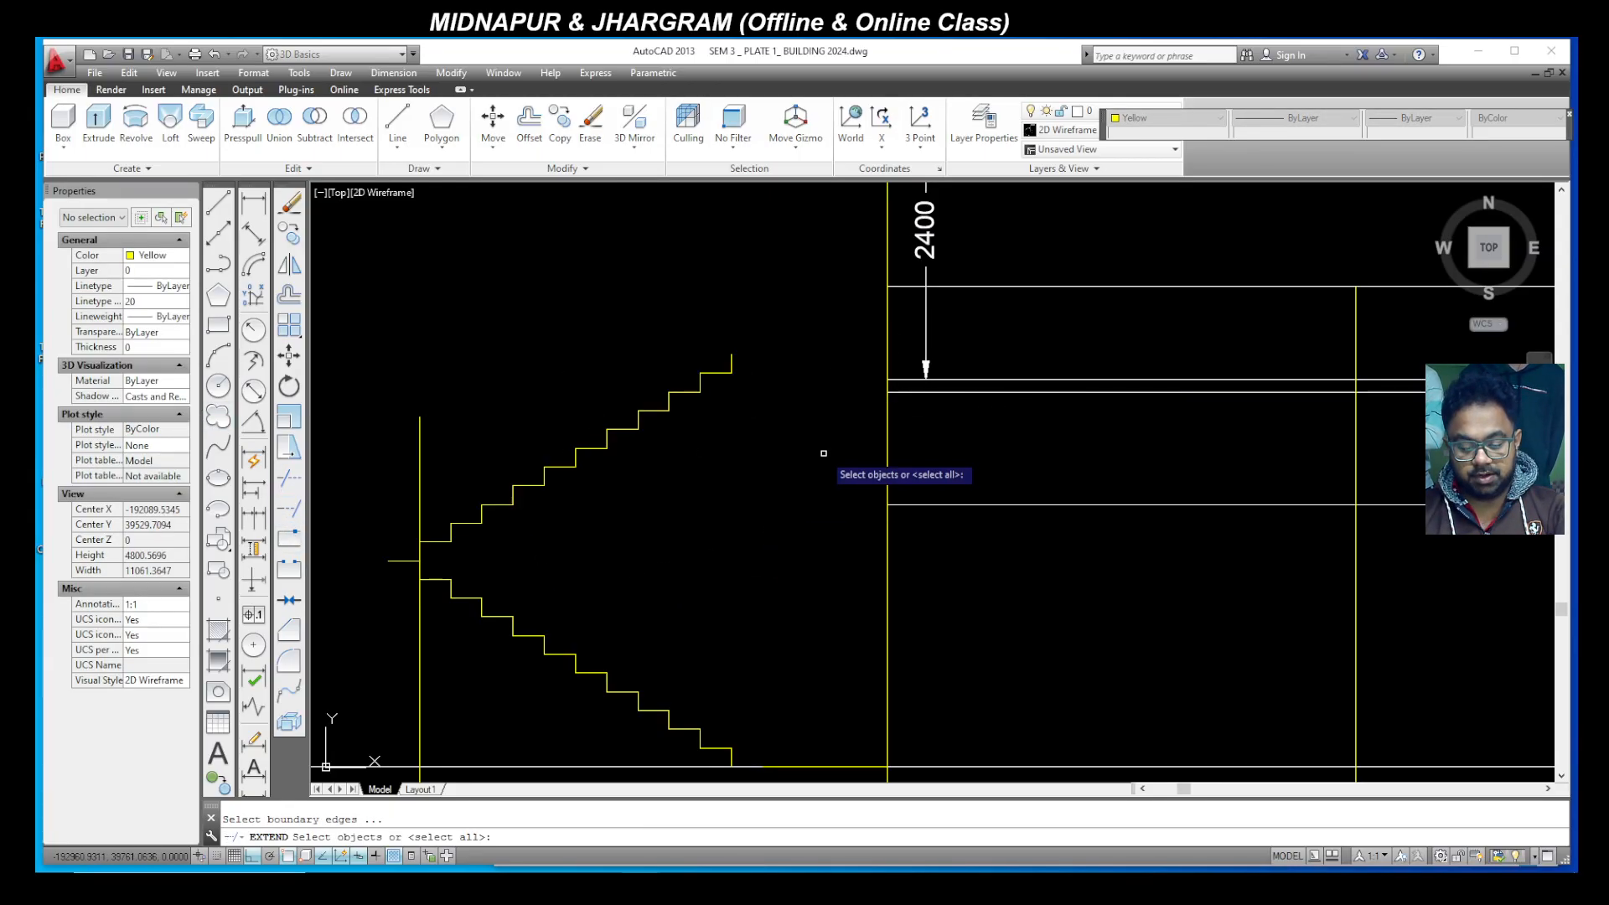
pyautogui.press('Return')
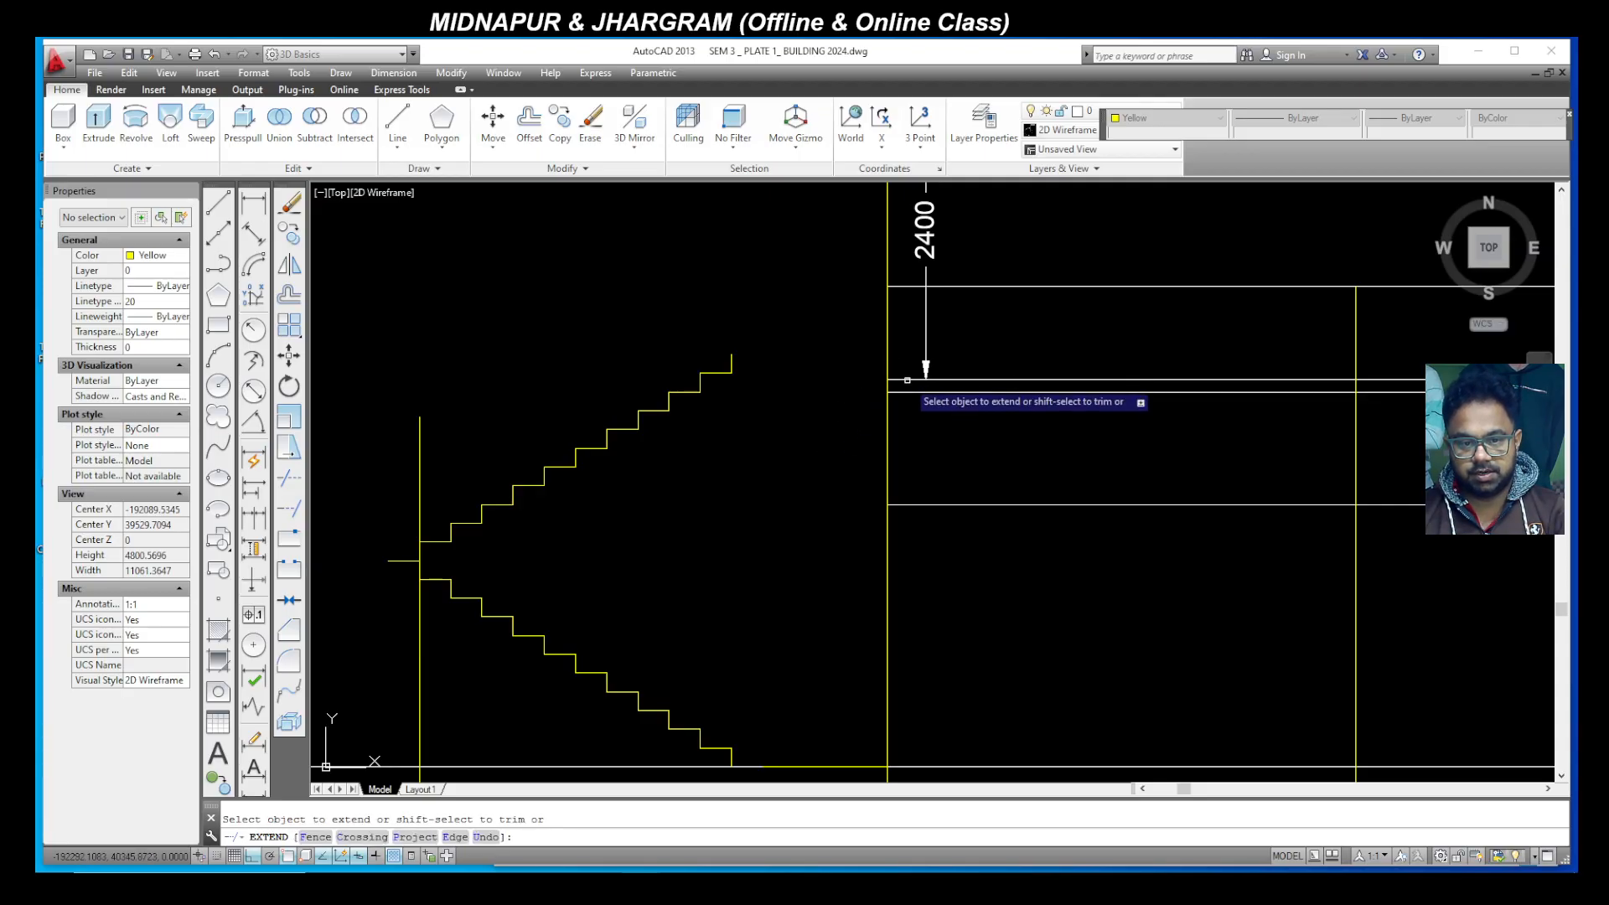
pyautogui.click(895, 392)
pyautogui.press('Escape')
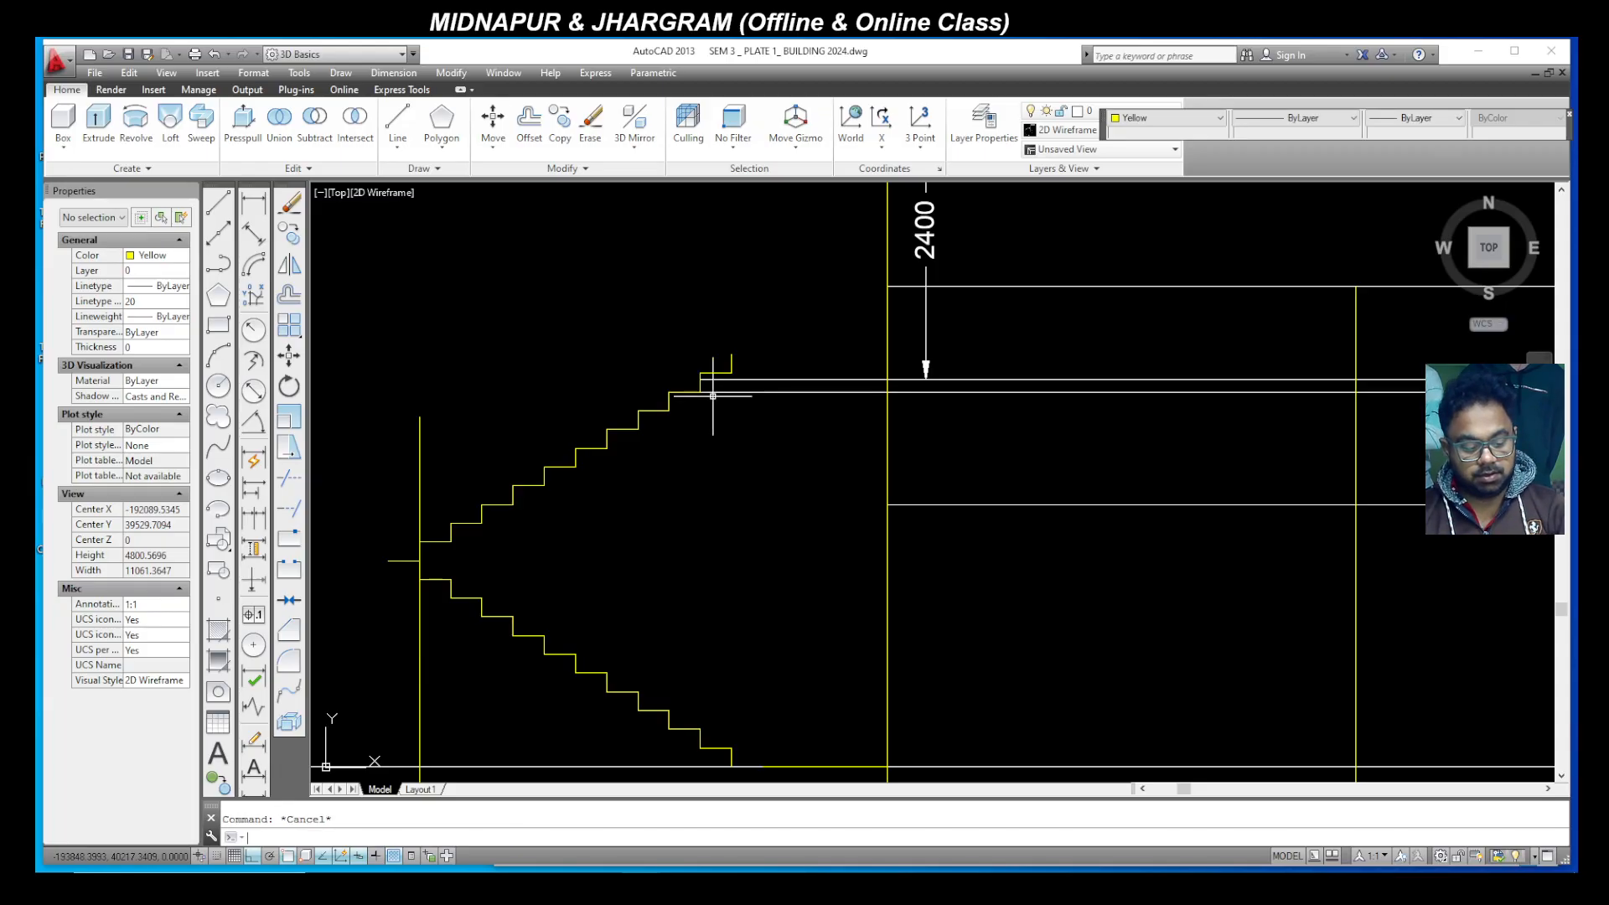
# Step: Trim the upper flight's riser at the slab's top line and delete the leftover tread and riser above it
pyautogui.press('Return')
pyautogui.press('Return')
pyautogui.click(656, 342)
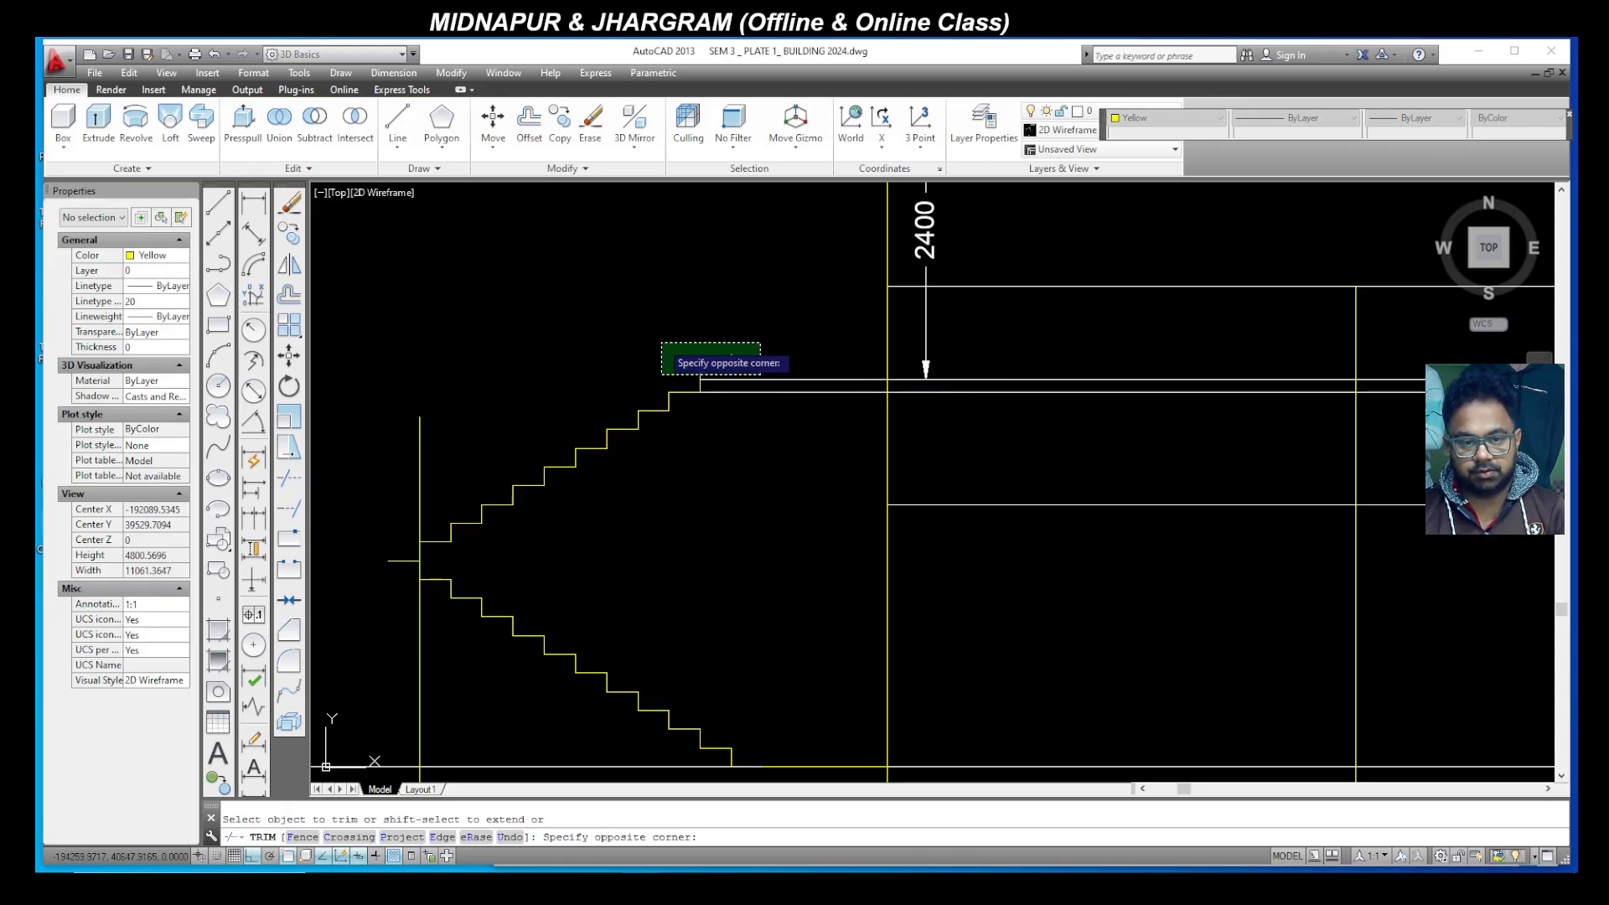
pyautogui.click(661, 340)
pyautogui.press('Escape')
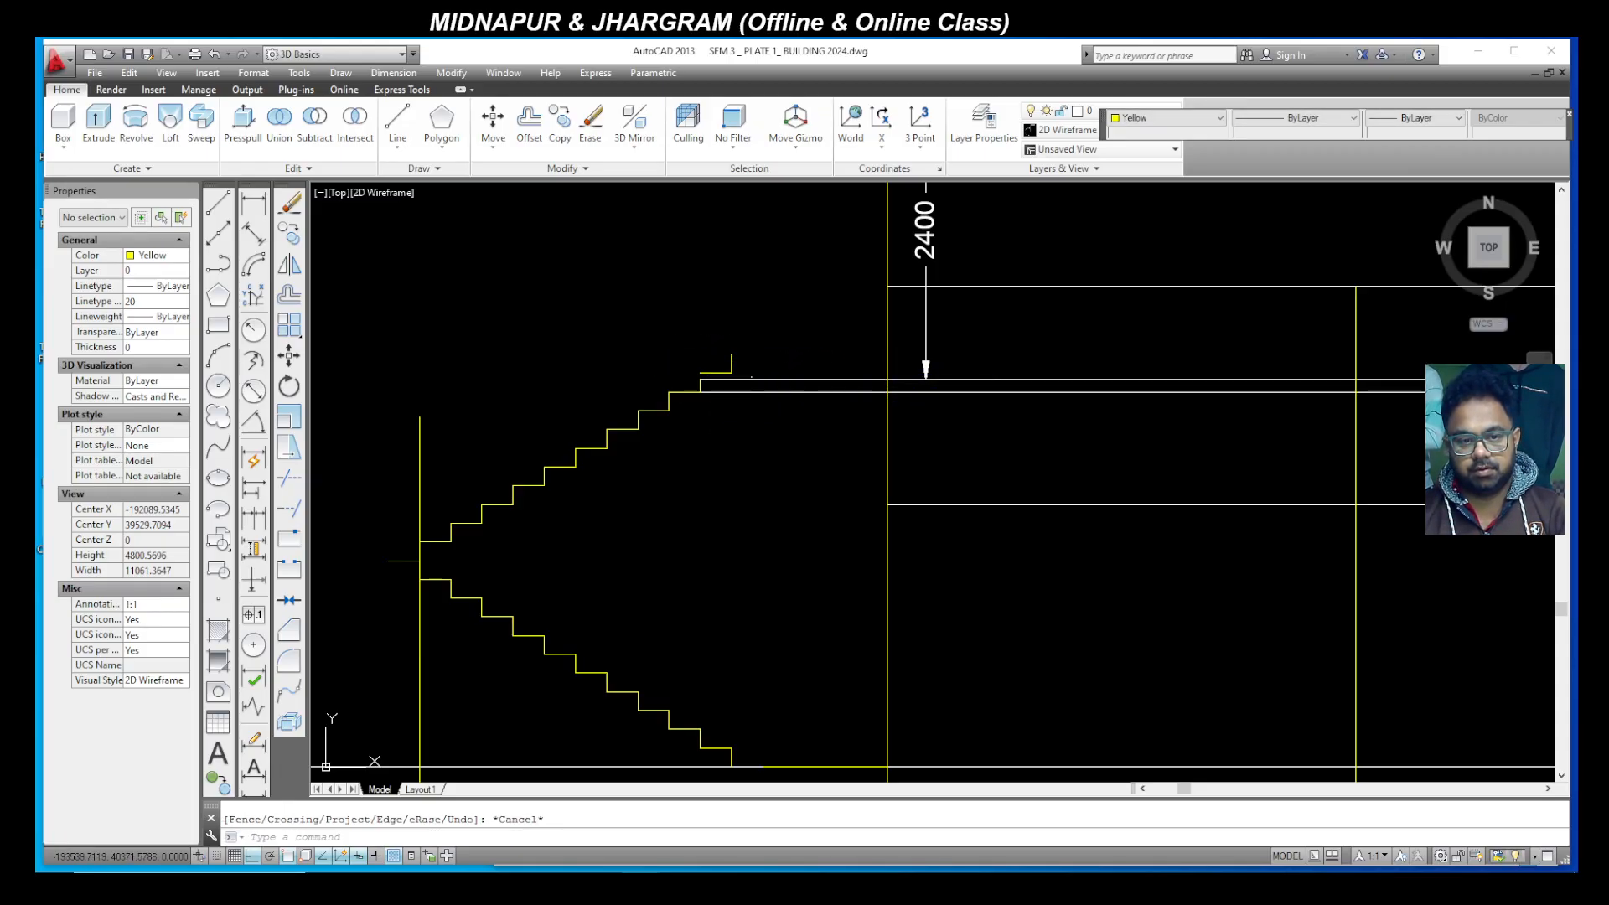
pyautogui.click(751, 376)
pyautogui.click(666, 337)
pyautogui.press('Delete')
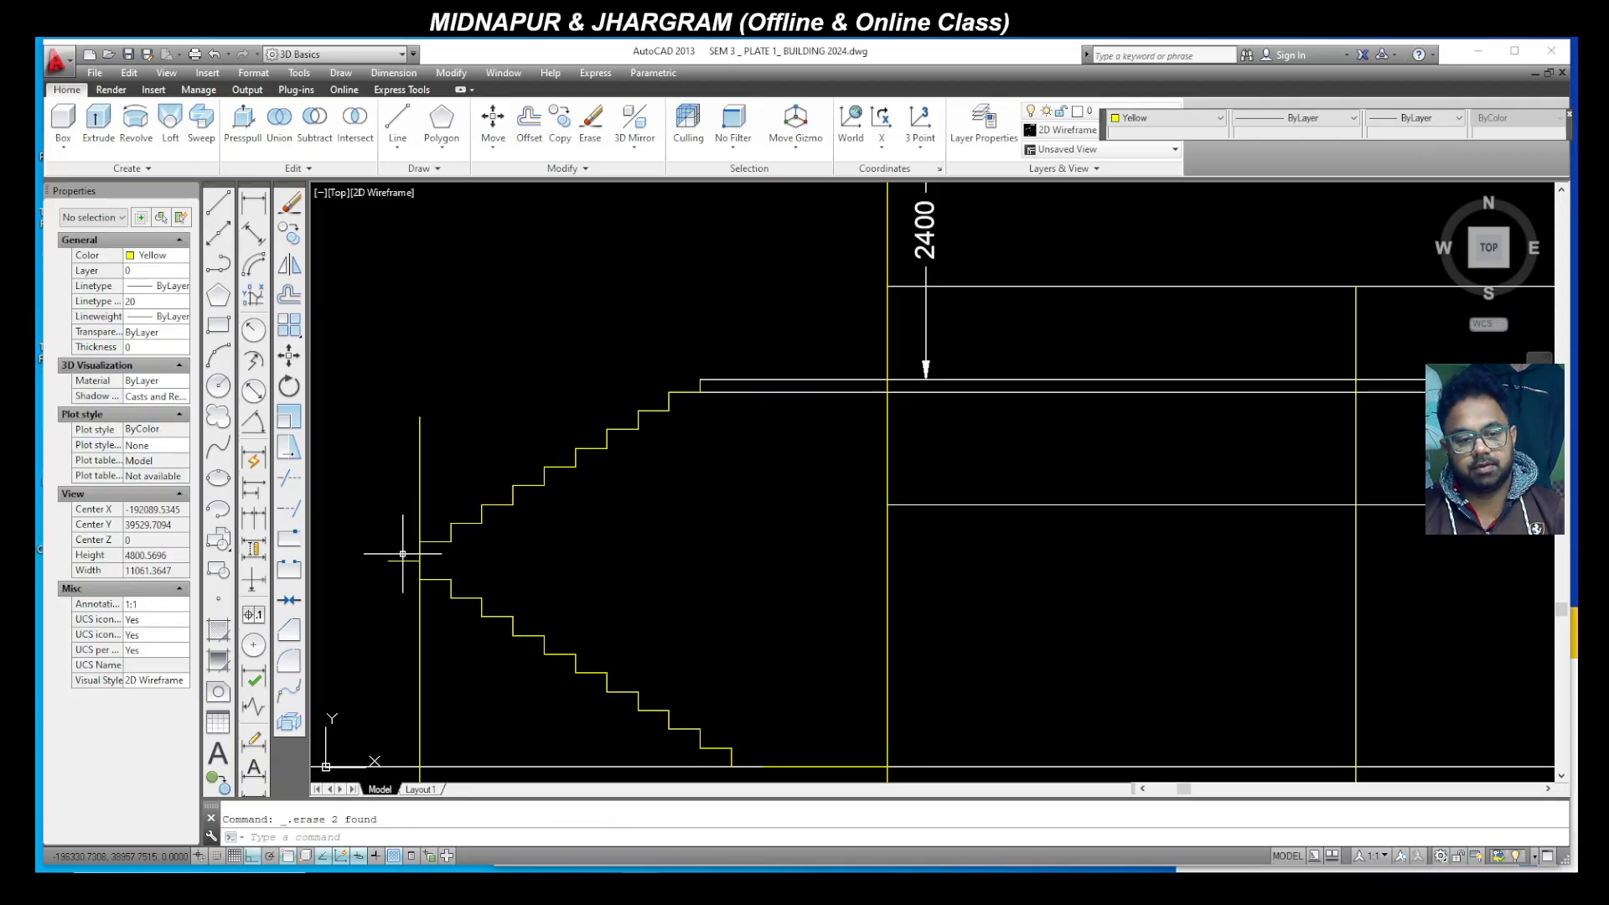
# Step: Delete the vertical projection line and remaining line at the landing end of the two flights
pyautogui.scroll(-4, 619, 509)
pyautogui.scroll(2, 539, 521)
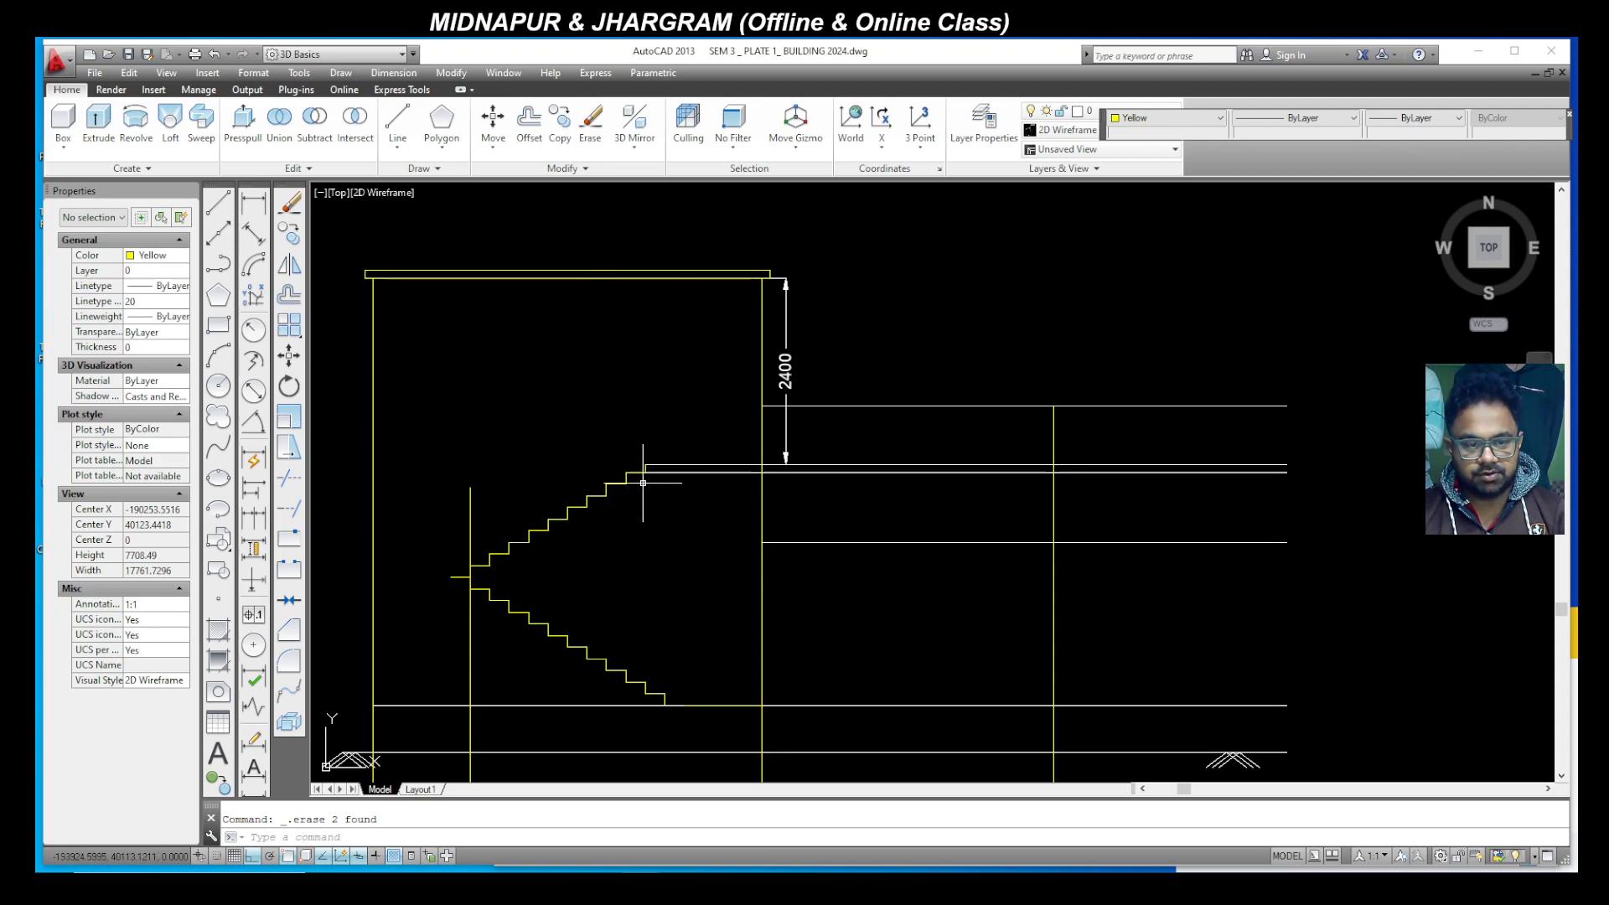
pyautogui.click(492, 516)
pyautogui.click(460, 493)
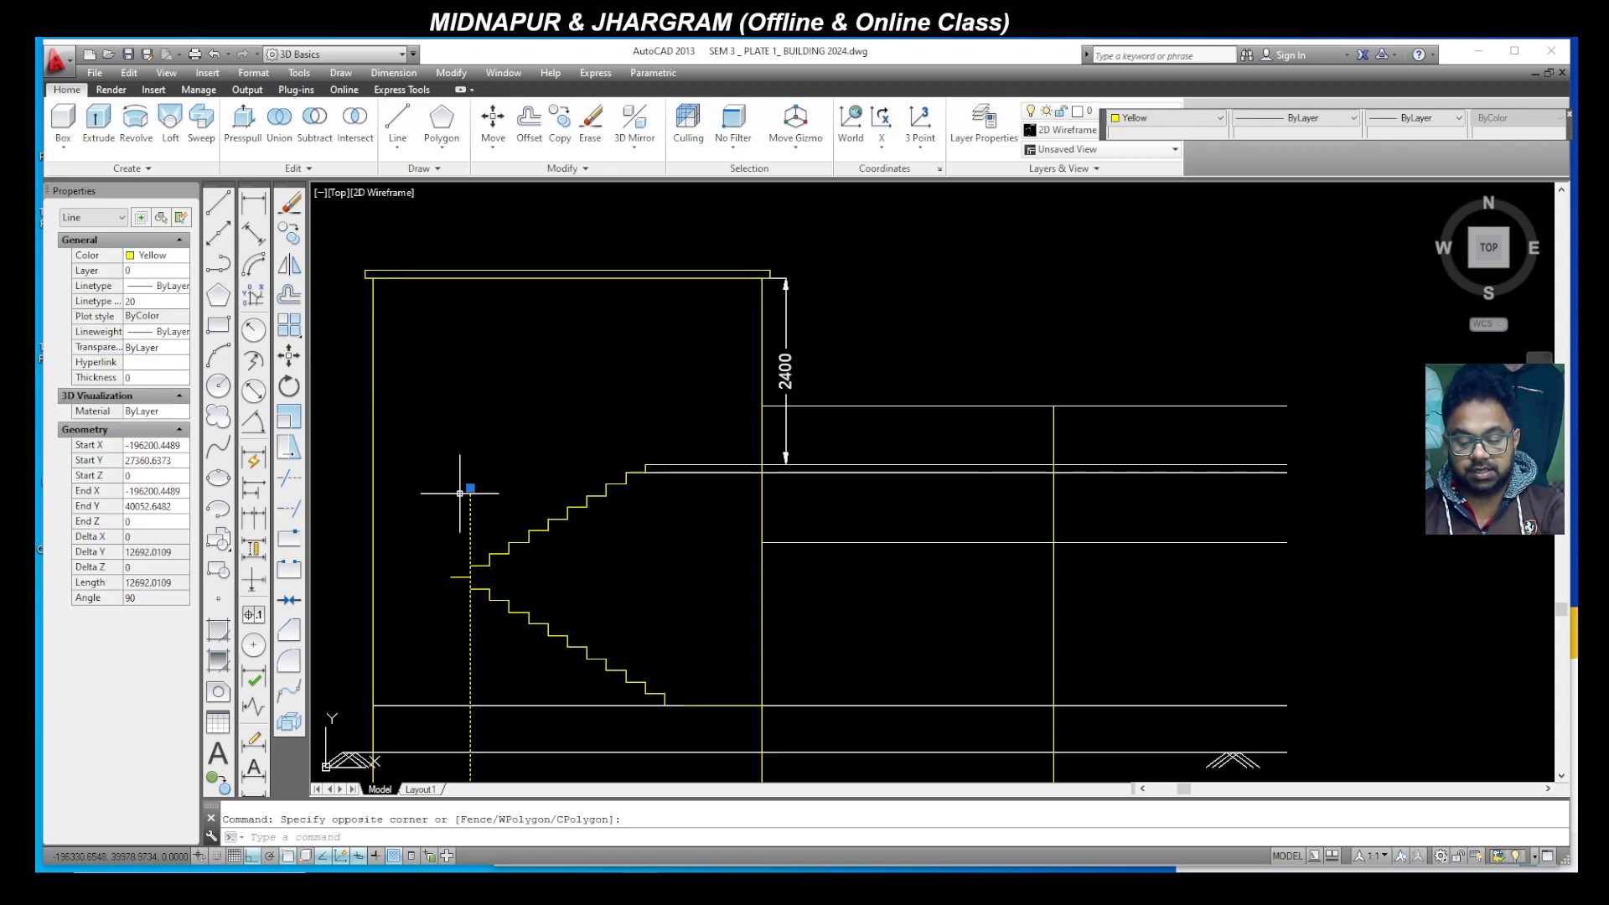
pyautogui.press('Delete')
pyautogui.click(484, 548)
pyautogui.click(425, 504)
pyautogui.press('Delete')
pyautogui.scroll(4, 589, 392)
pyautogui.scroll(-2, 943, 437)
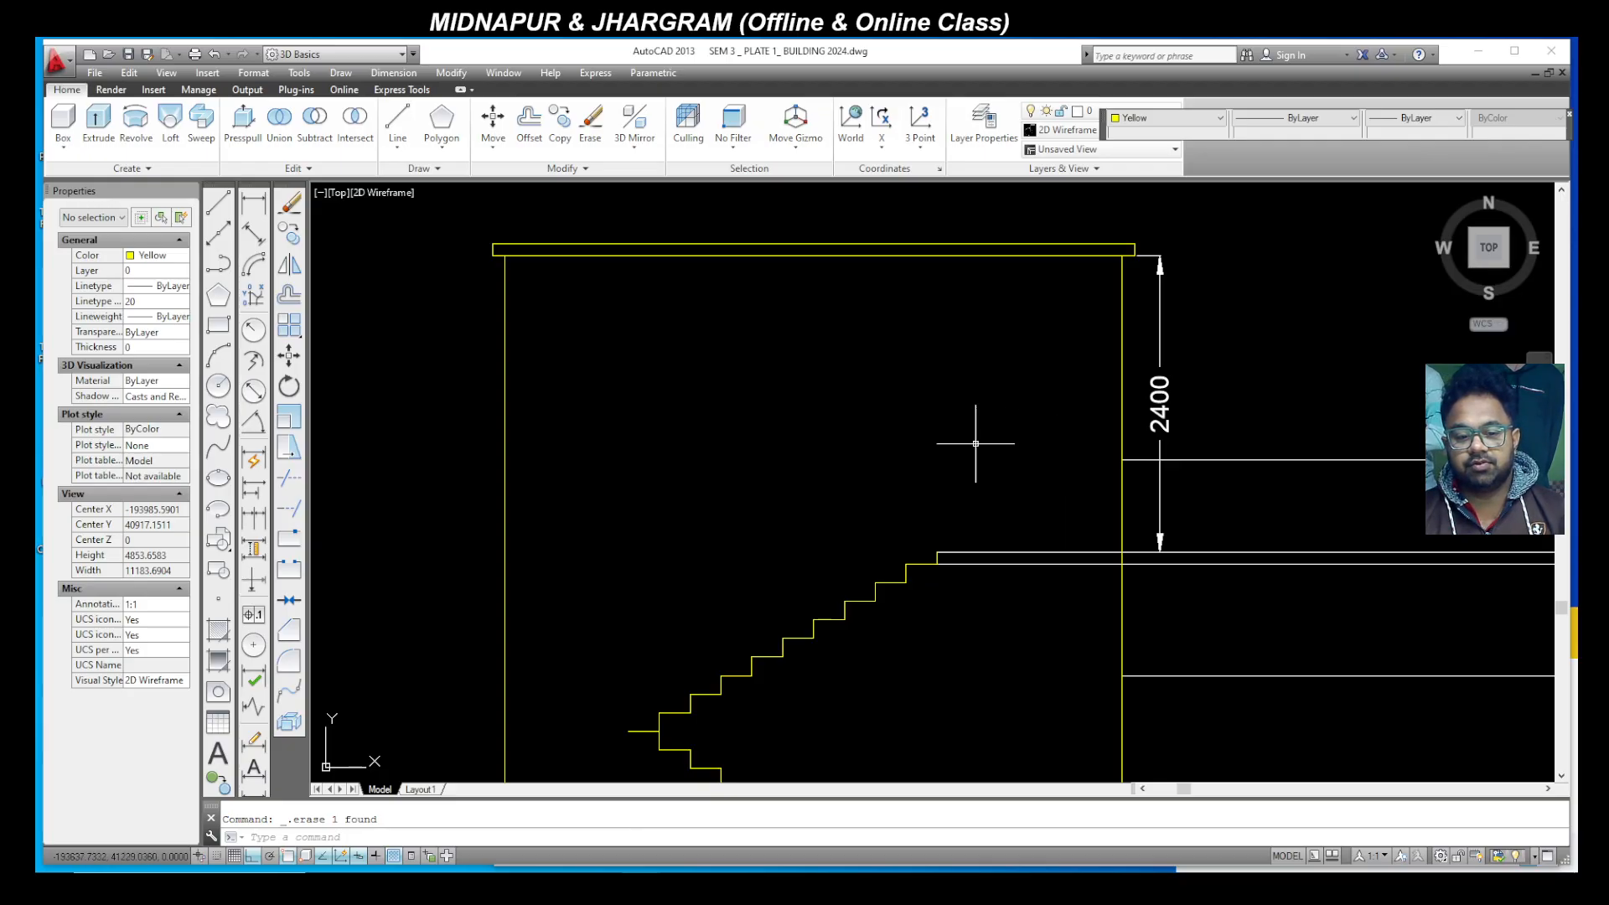
# Step: Draw a vertical line from the upper flight's top riser at slab level to the underside of the stair block's roof slab
pyautogui.click(219, 203)
pyautogui.click(937, 553)
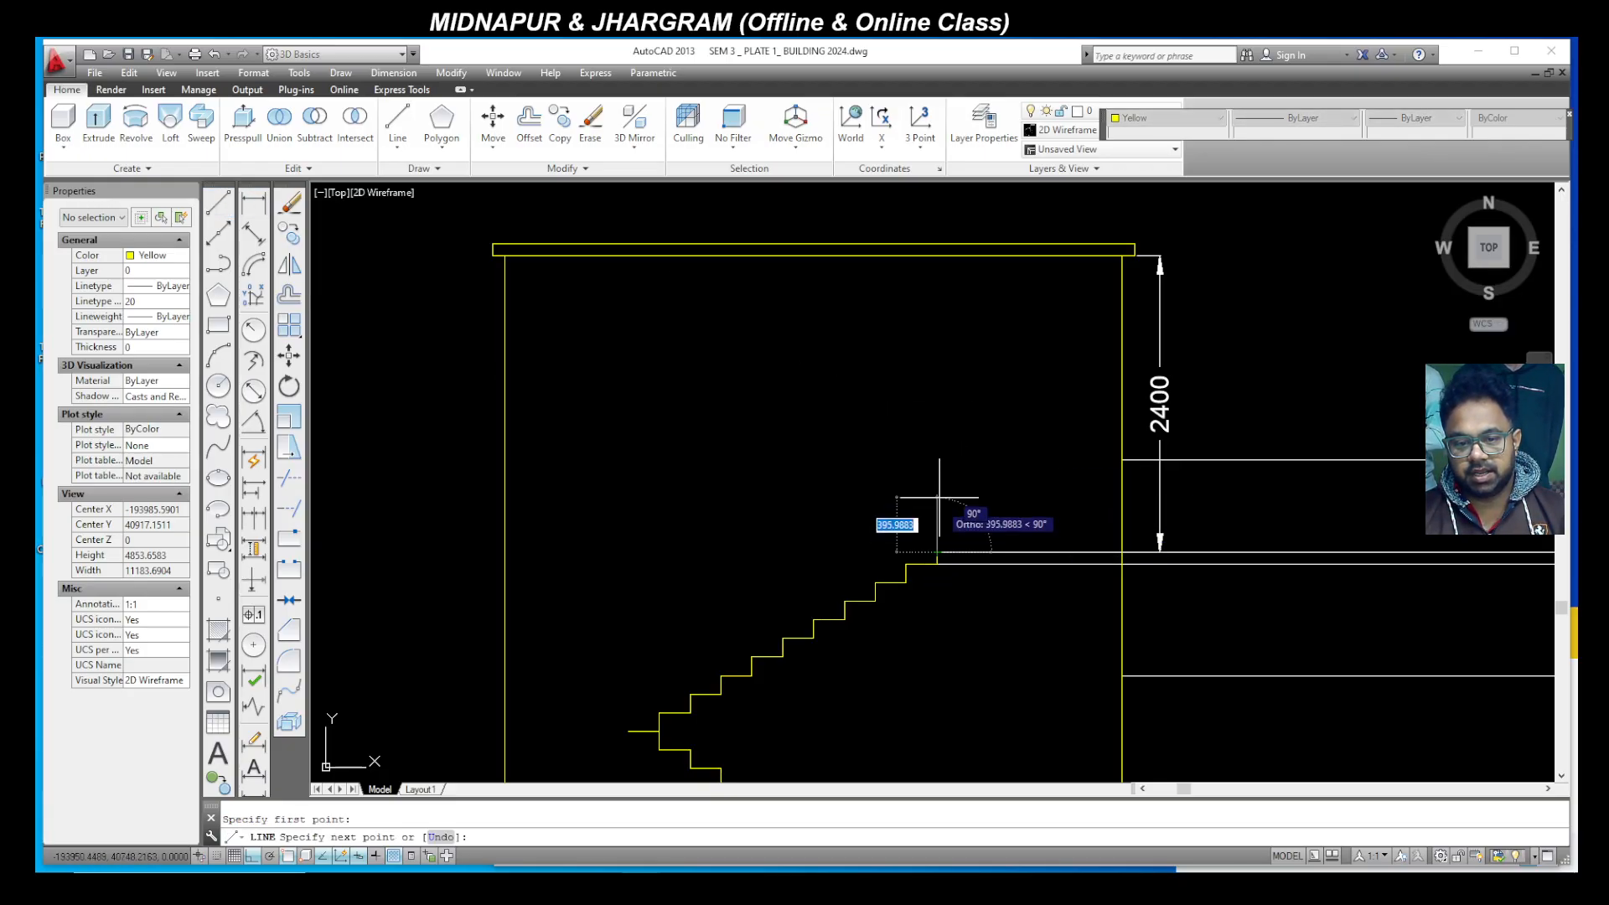
pyautogui.click(936, 256)
pyautogui.press('Escape')
# Step: Draw a 2400 vertical line upward from the outer end of the upper flight's lowest tread
pyautogui.click(219, 204)
pyautogui.click(659, 713)
pyautogui.write('24')
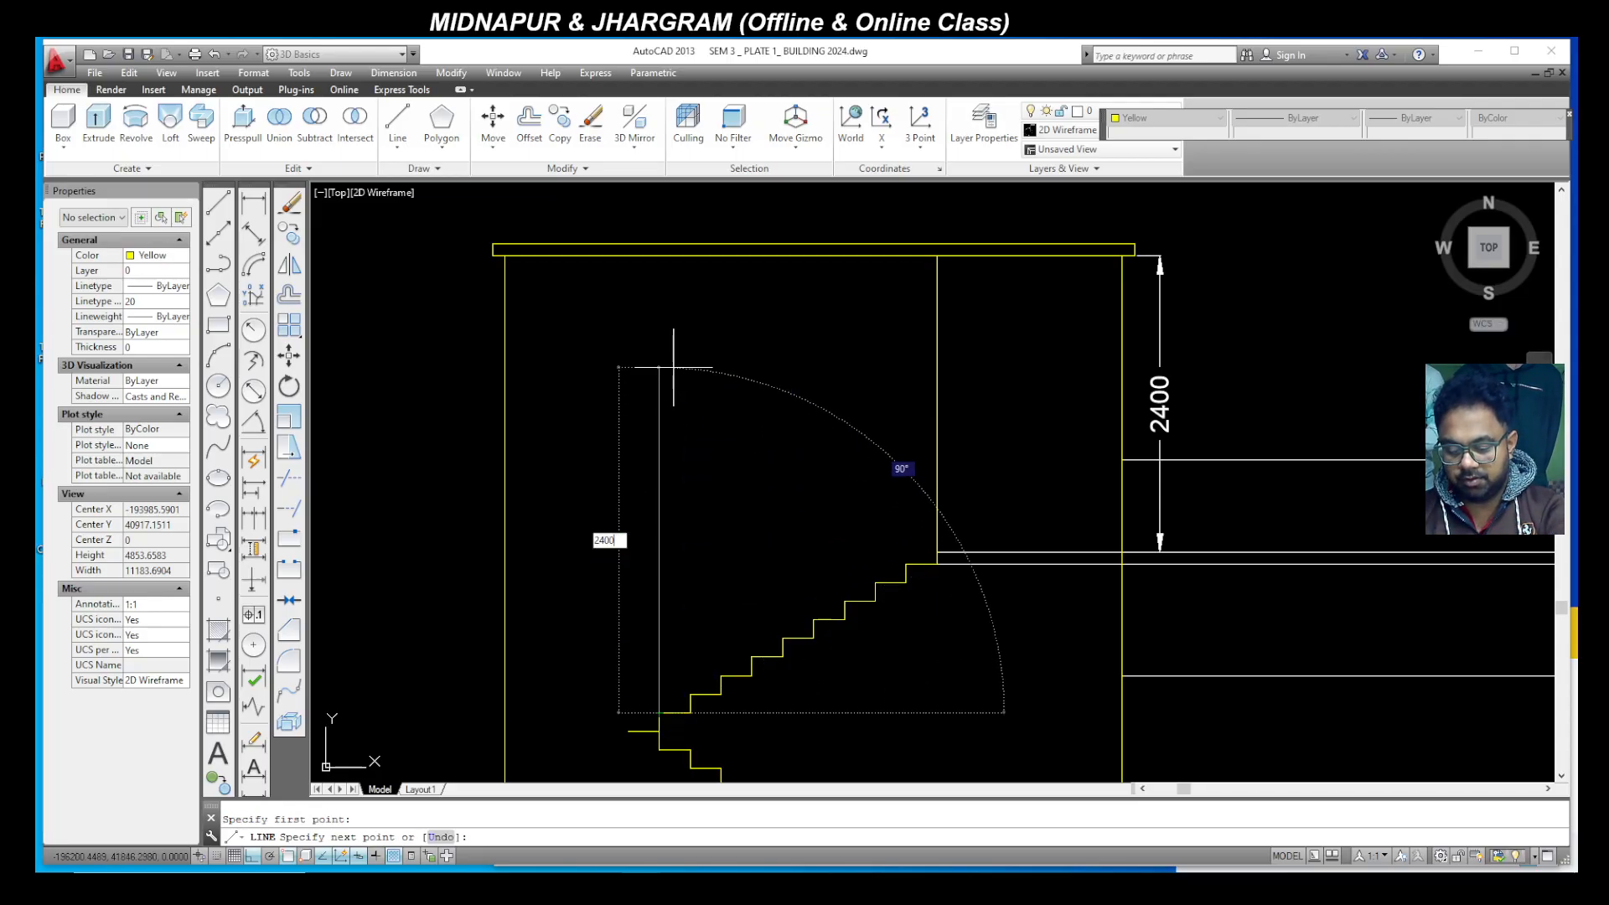
pyautogui.write('00')
pyautogui.press('Return')
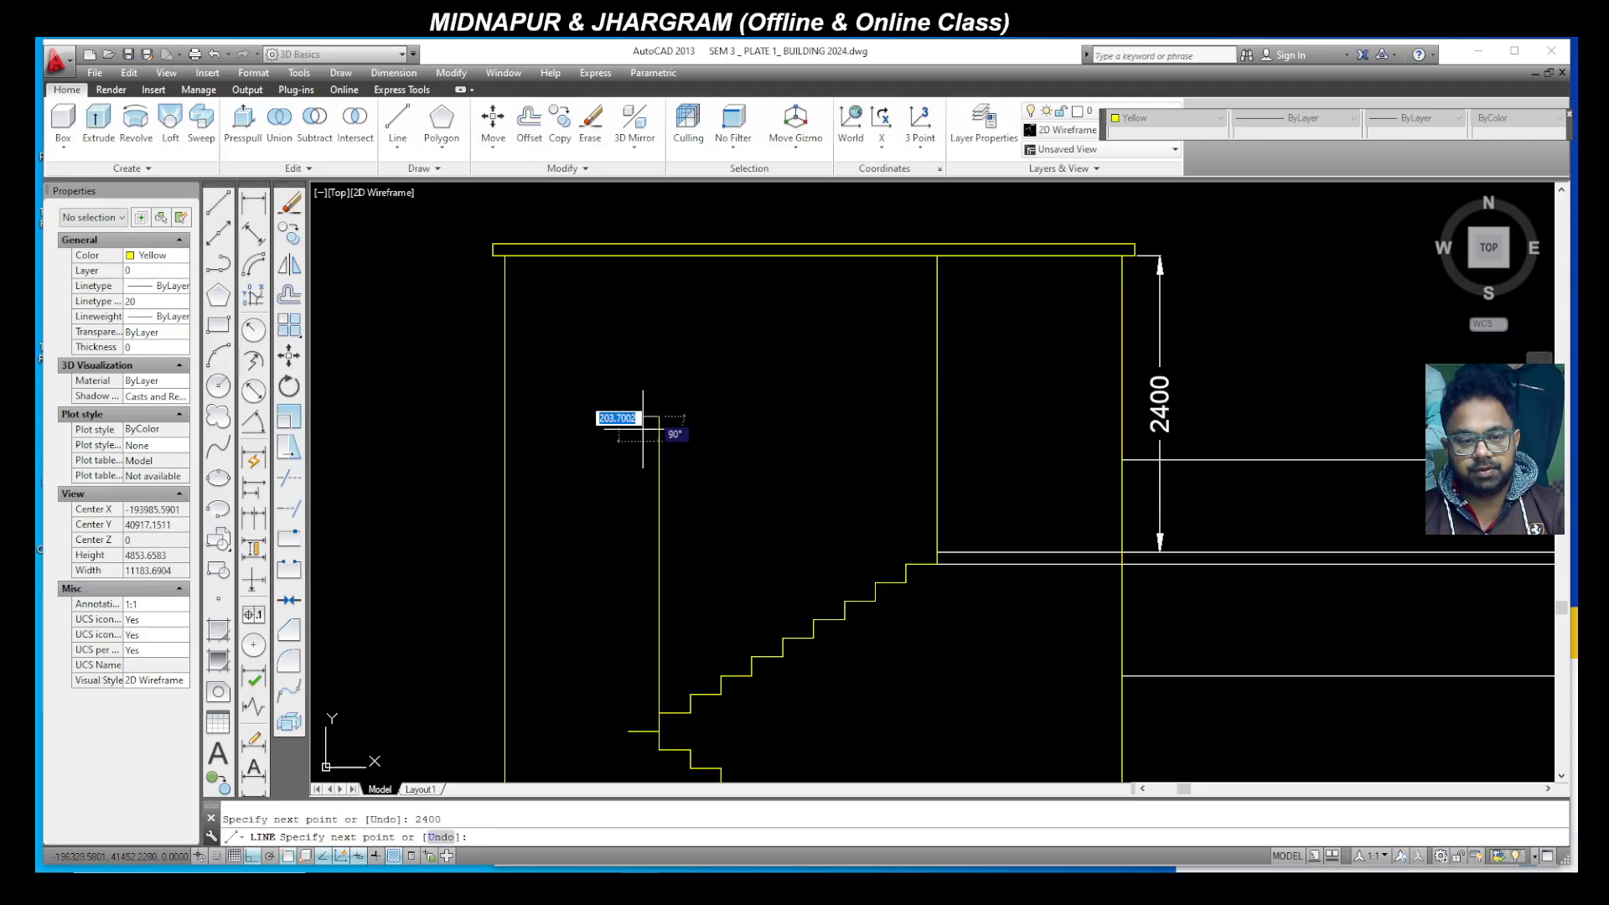
# Step: Draw the stair block's lower roof slab outward from the 2400 line's top end, with a 100 overhang and 100 thickness
pyautogui.click(505, 416)
pyautogui.write('100')
pyautogui.press('Return')
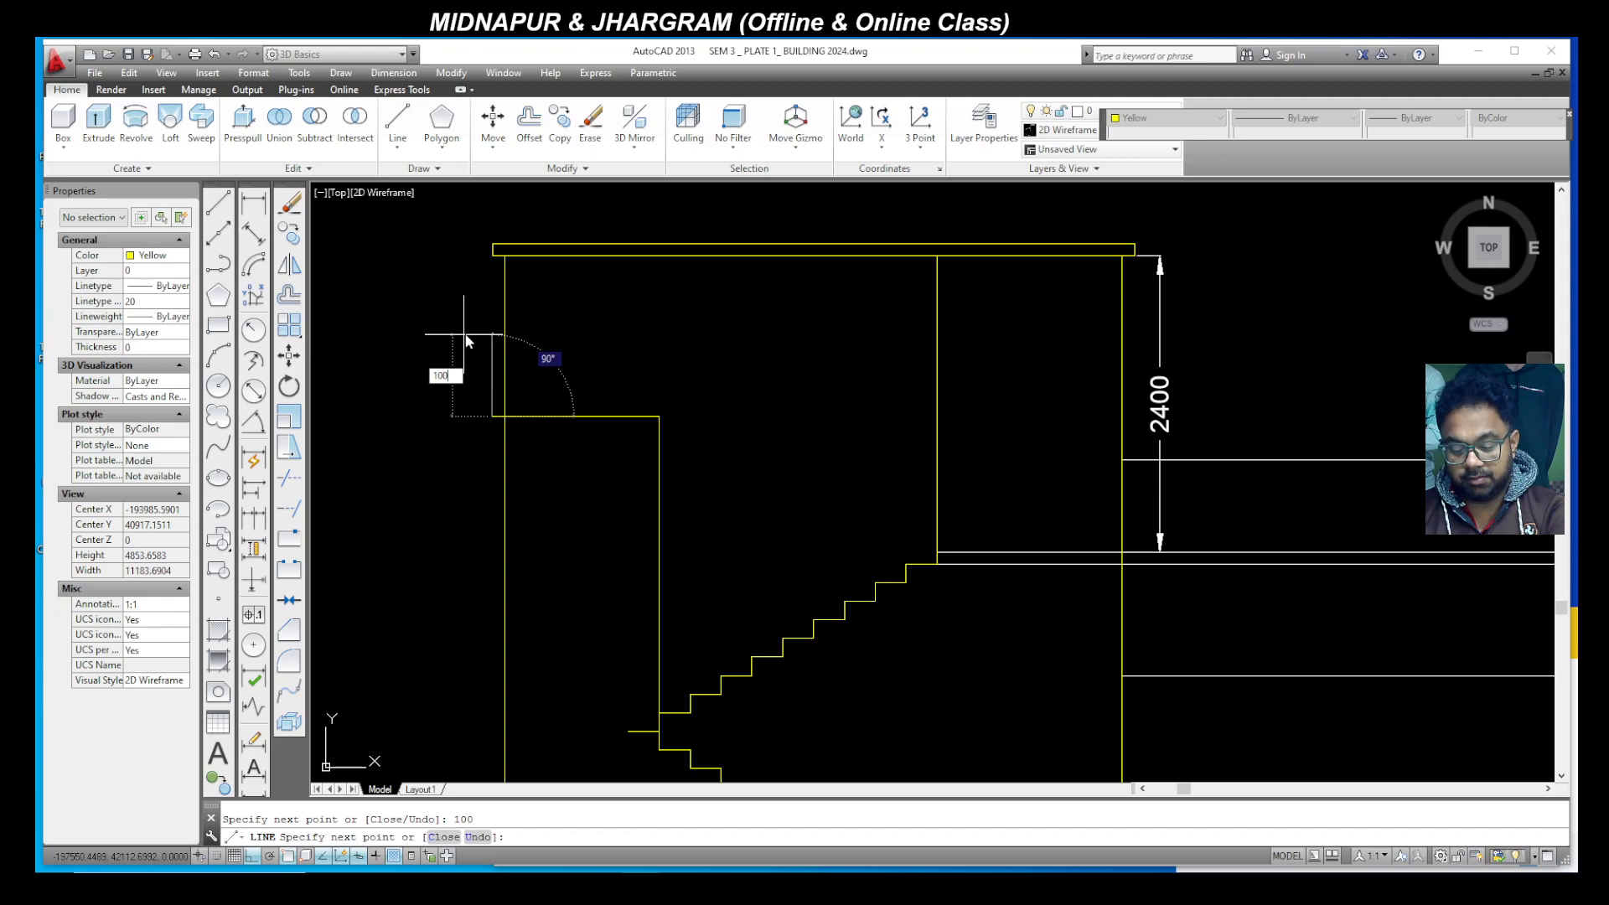
pyautogui.write('100')
pyautogui.press('Return')
pyautogui.scroll(2, 657, 404)
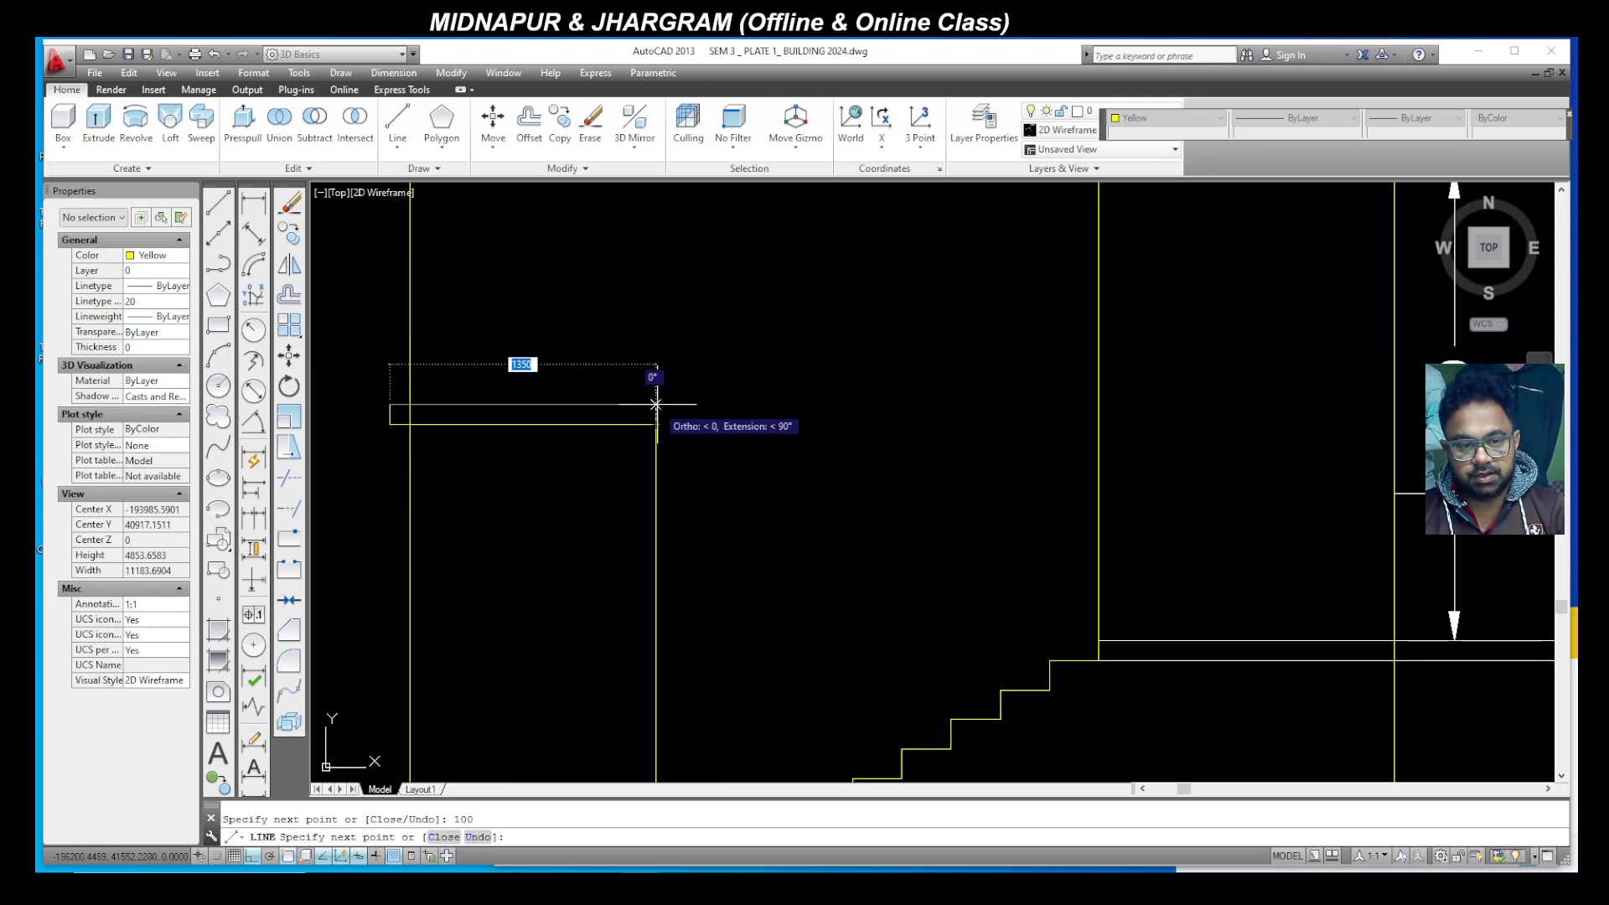
pyautogui.press('Escape')
pyautogui.scroll(-2, 626, 475)
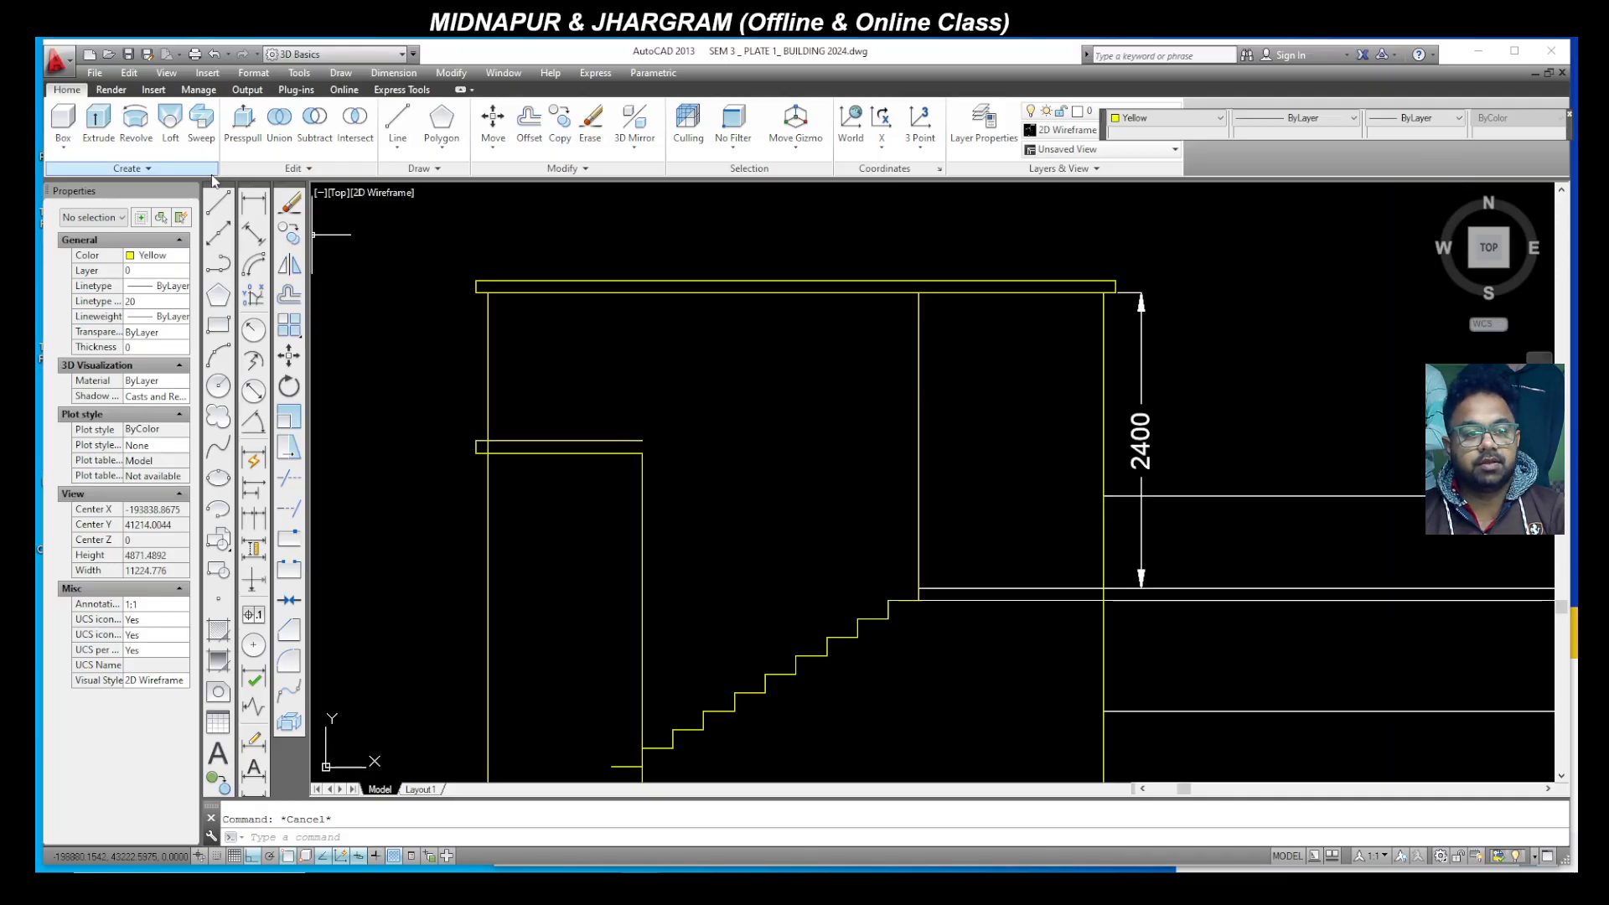
# Step: Draw a sloping line from the lower roof slab's inner bottom corner to the vertical line's end under the upper roof slab
pyautogui.click(218, 202)
pyautogui.click(641, 453)
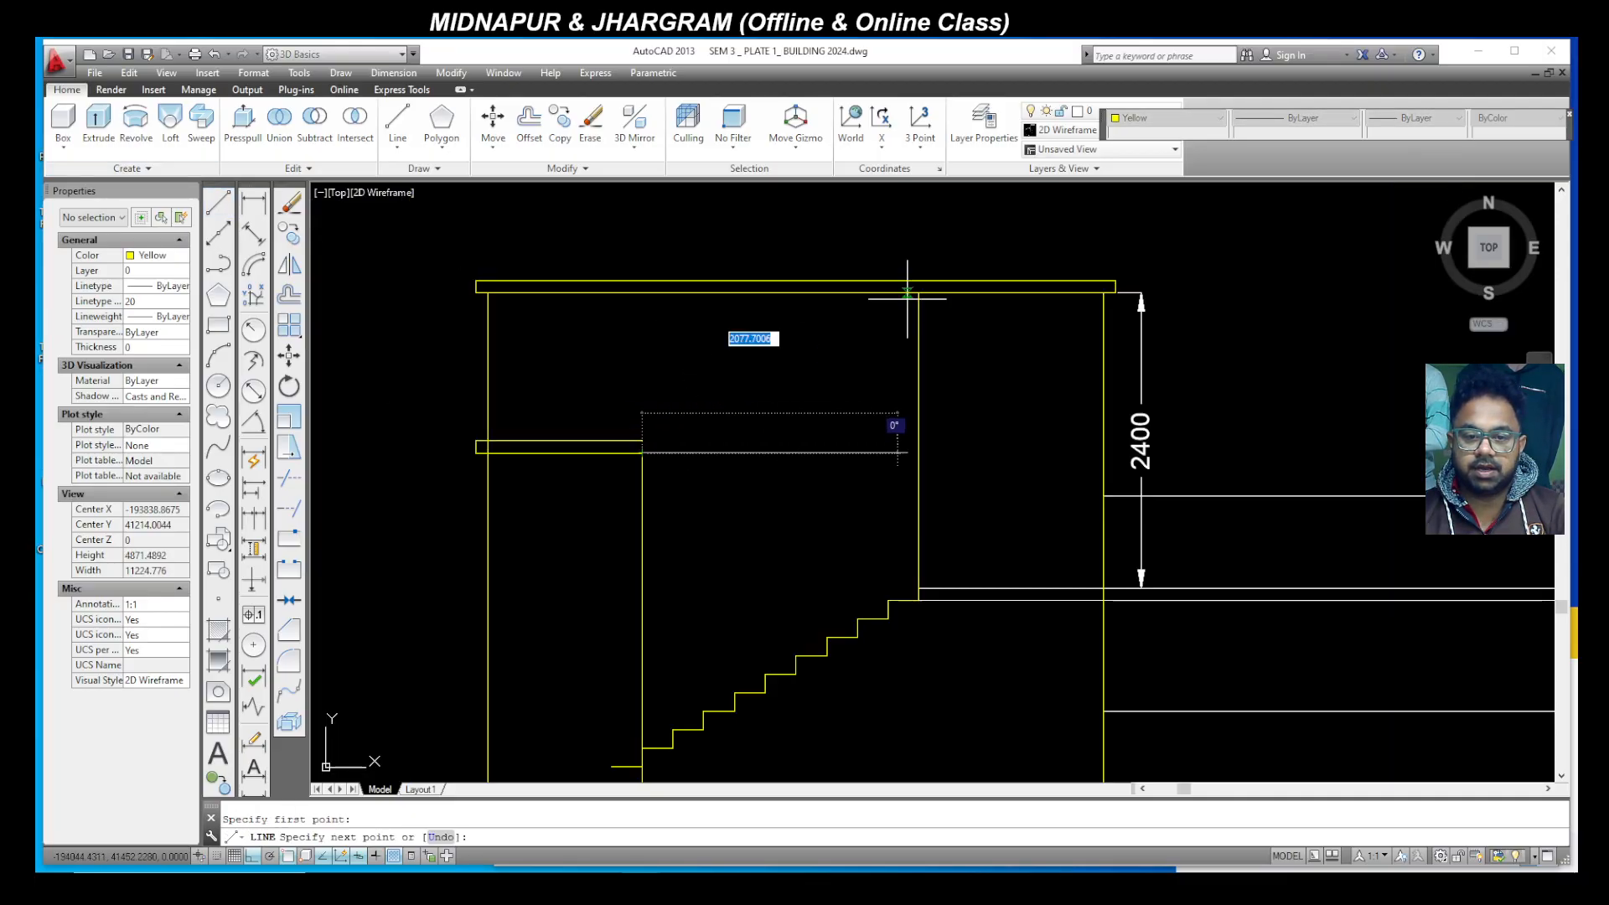
pyautogui.click(919, 294)
pyautogui.press('Escape')
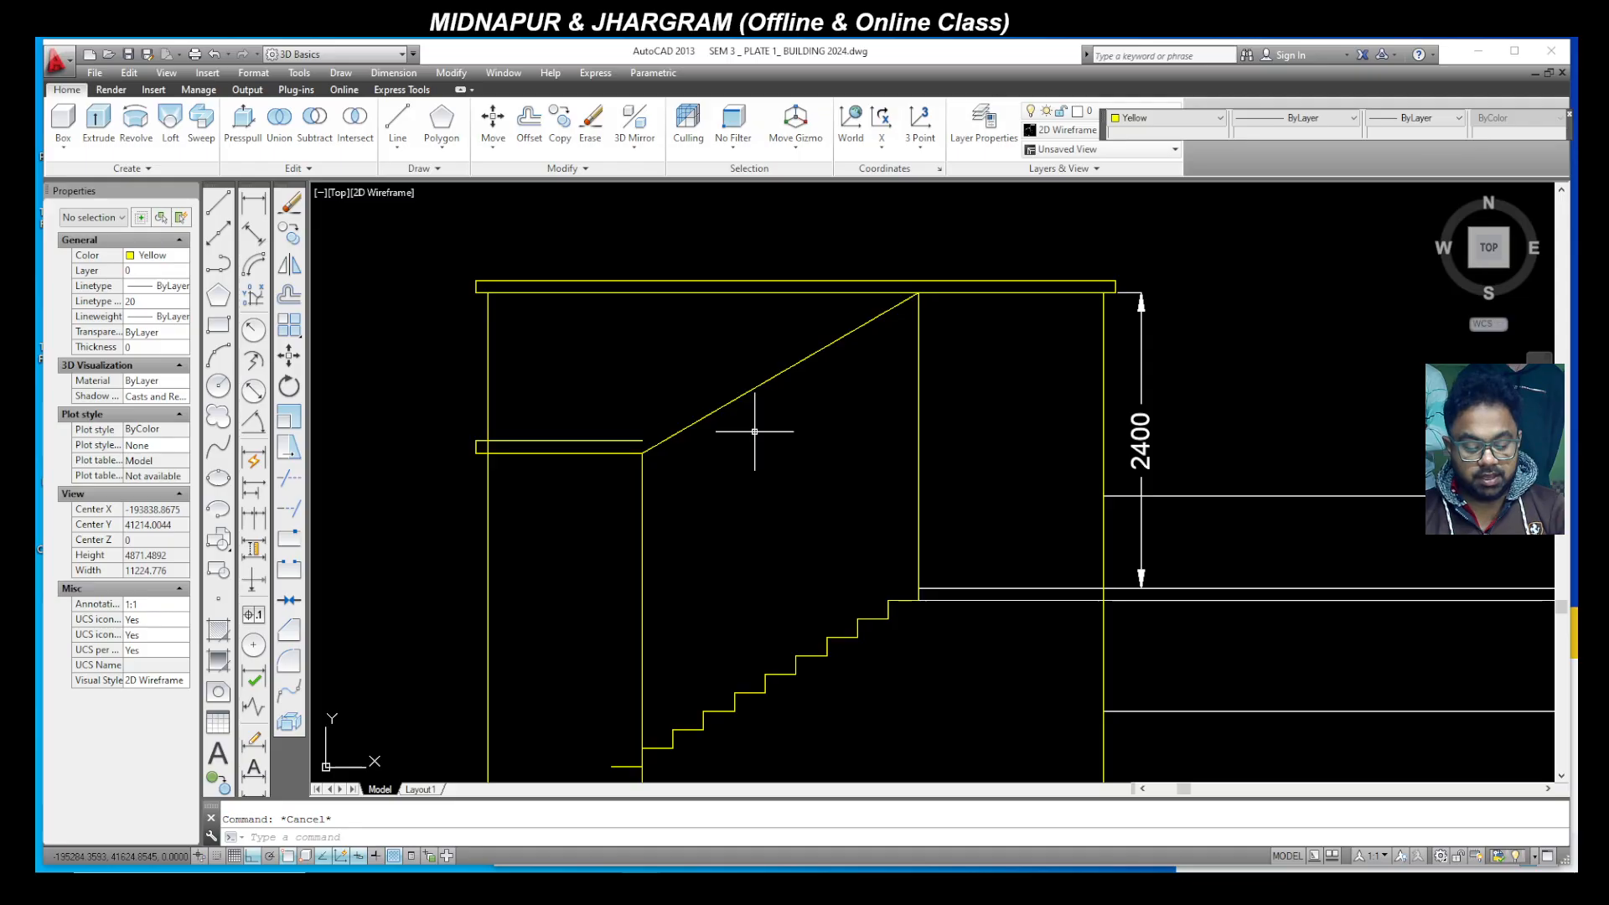
# Step: Offset the sloping line upward by 100 to form the inclined roof slab
pyautogui.write('o')
pyautogui.press('Return')
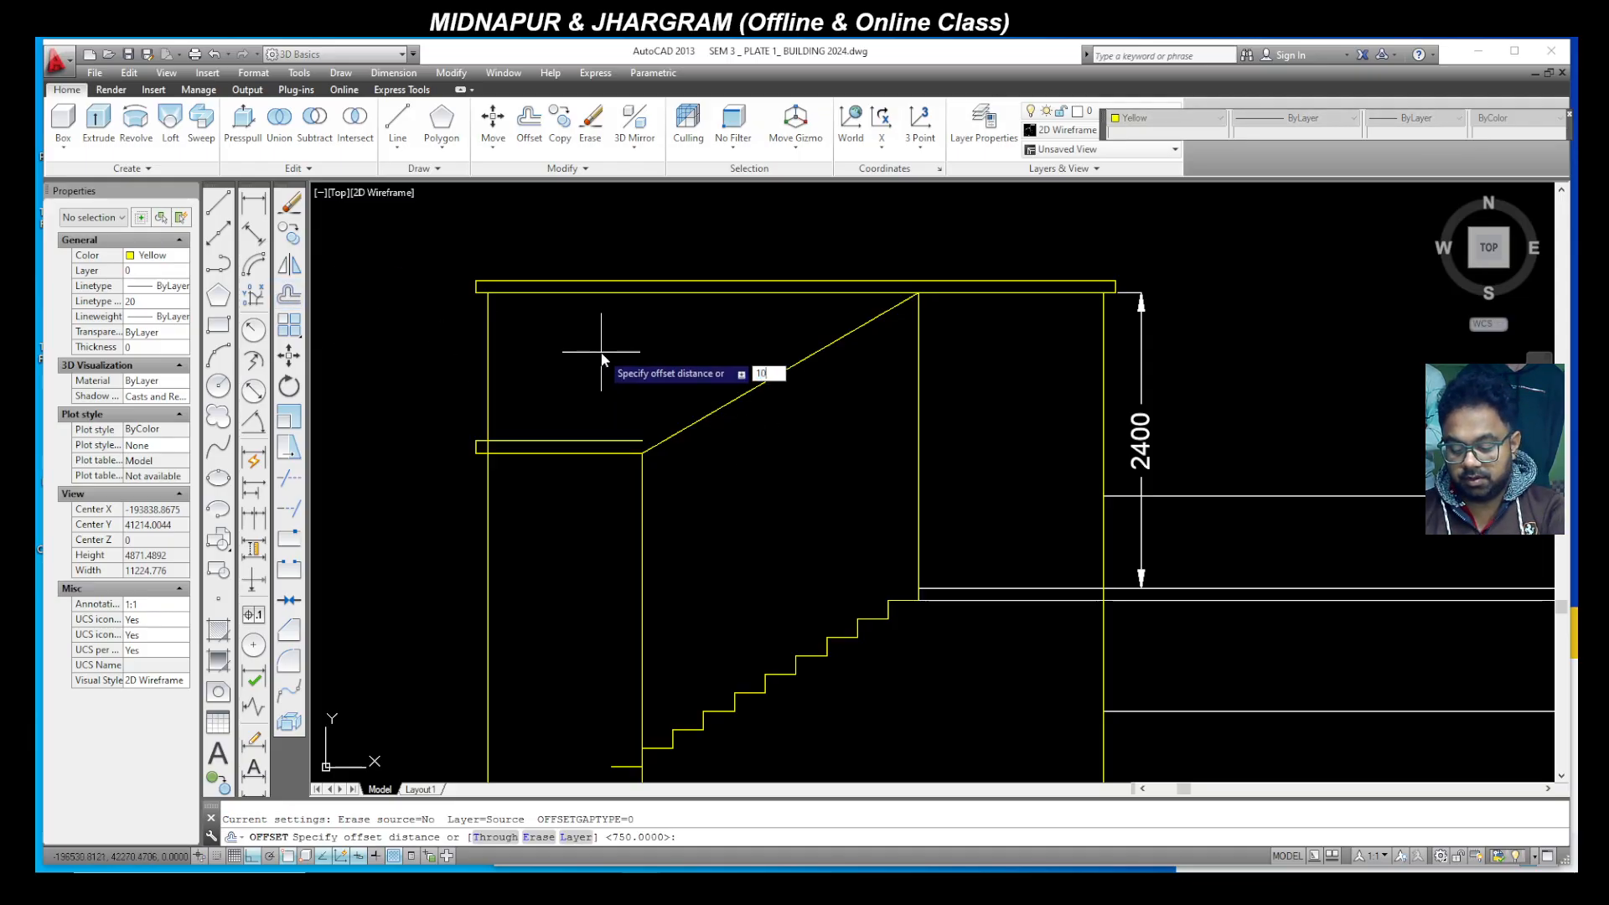
pyautogui.write('10')
pyautogui.press('Return')
pyautogui.click(736, 399)
pyautogui.click(700, 342)
pyautogui.press('Escape')
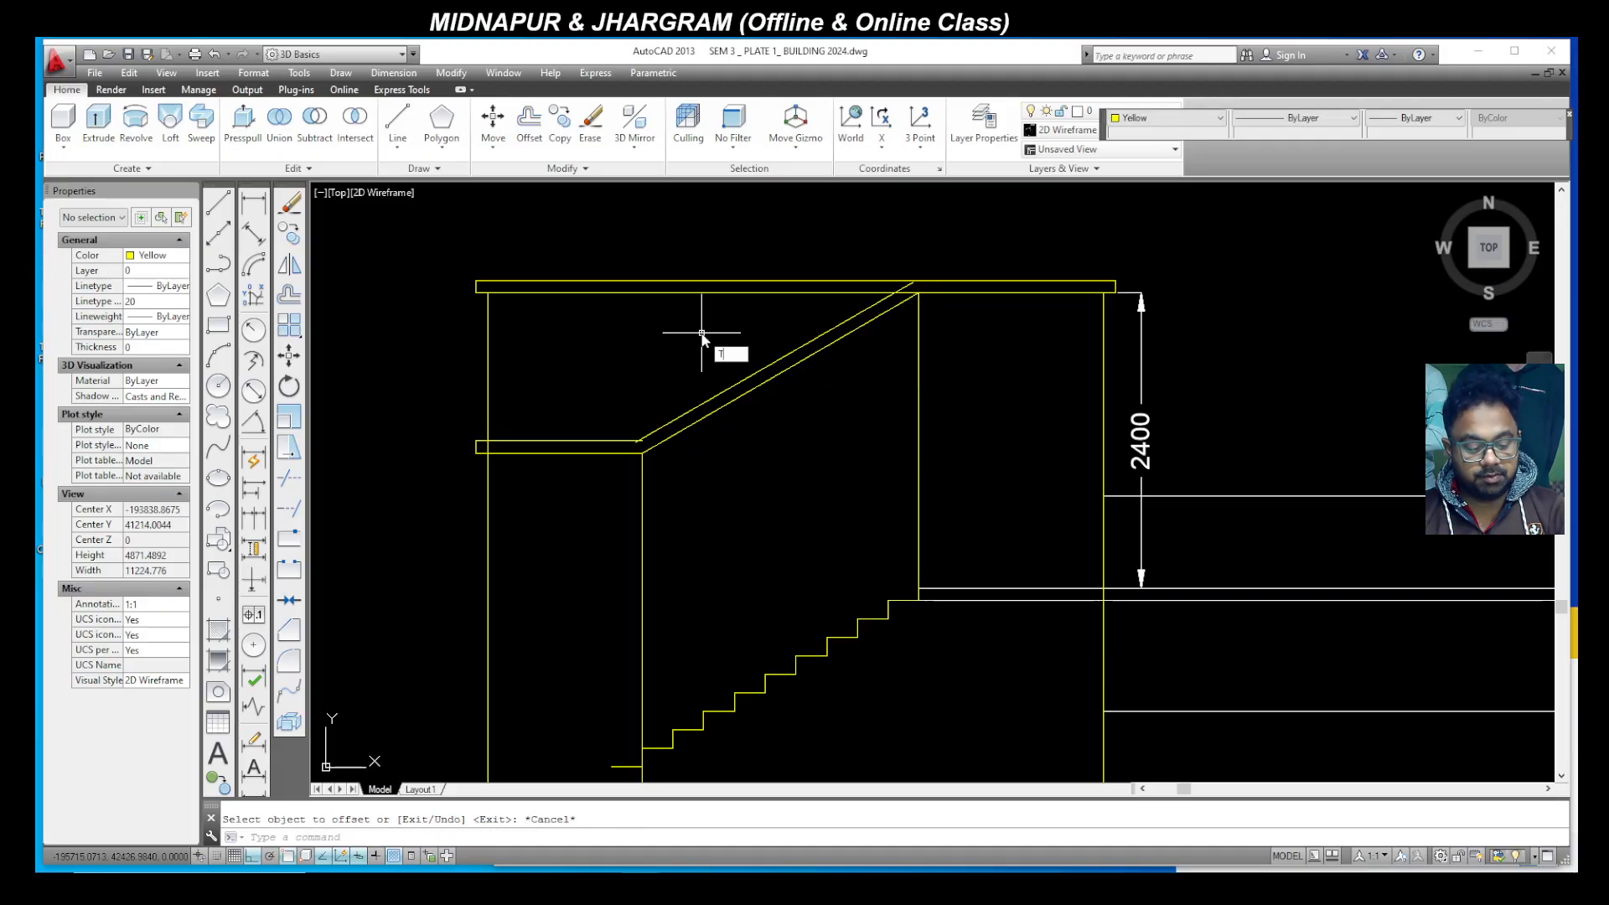
# Step: Trim the upper roof slab's underside and the outer wall line above the lower roof slab
pyautogui.write('TR')
pyautogui.press('Return')
pyautogui.press('Return')
pyautogui.click(566, 360)
pyautogui.click(403, 240)
pyautogui.press('Escape')
pyautogui.click(725, 328)
pyautogui.press('Escape')
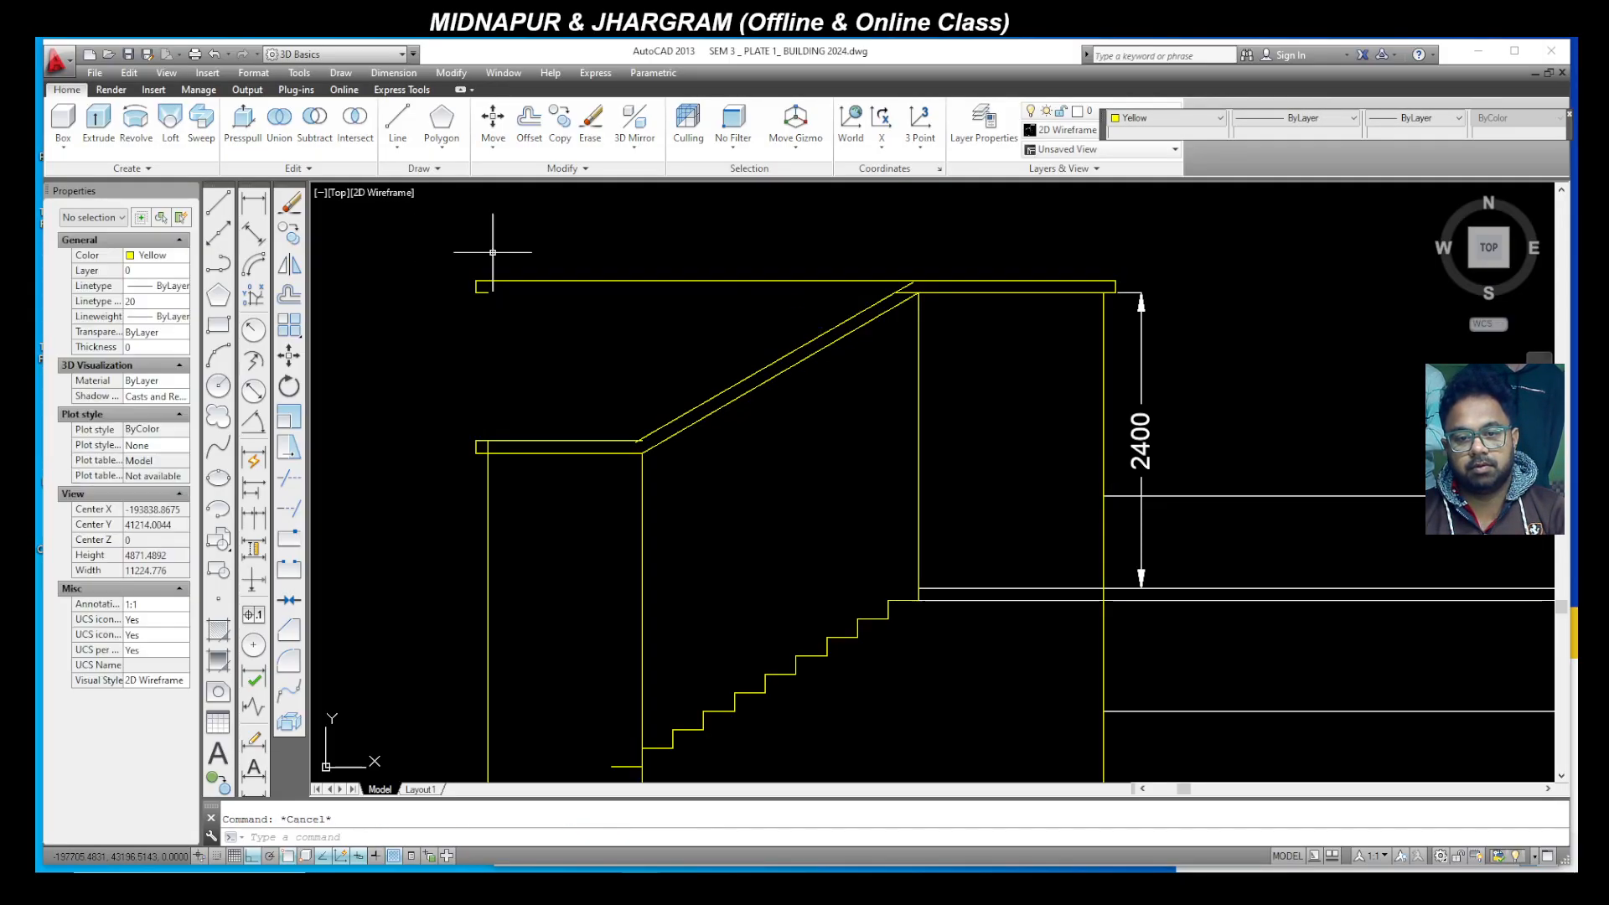
# Step: Chamfer the inclined slab's upper line with the upper roof slab's top line into a sharp corner
pyautogui.write('TR')
pyautogui.press('Return')
pyautogui.press('Escape')
pyautogui.scroll(4, 934, 272)
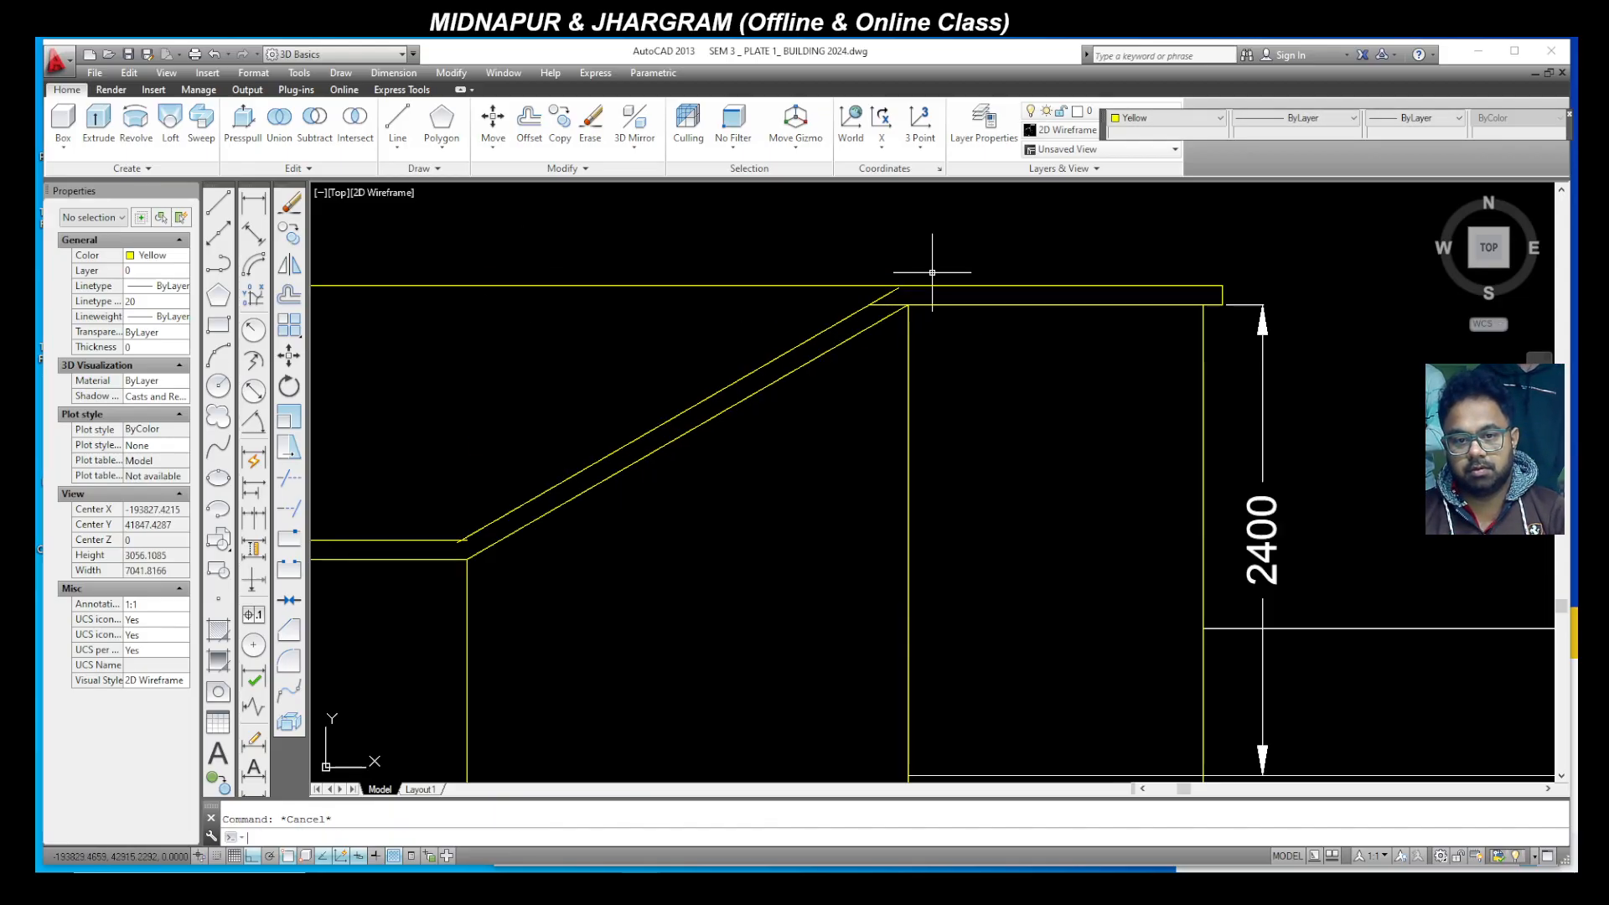
pyautogui.click(294, 634)
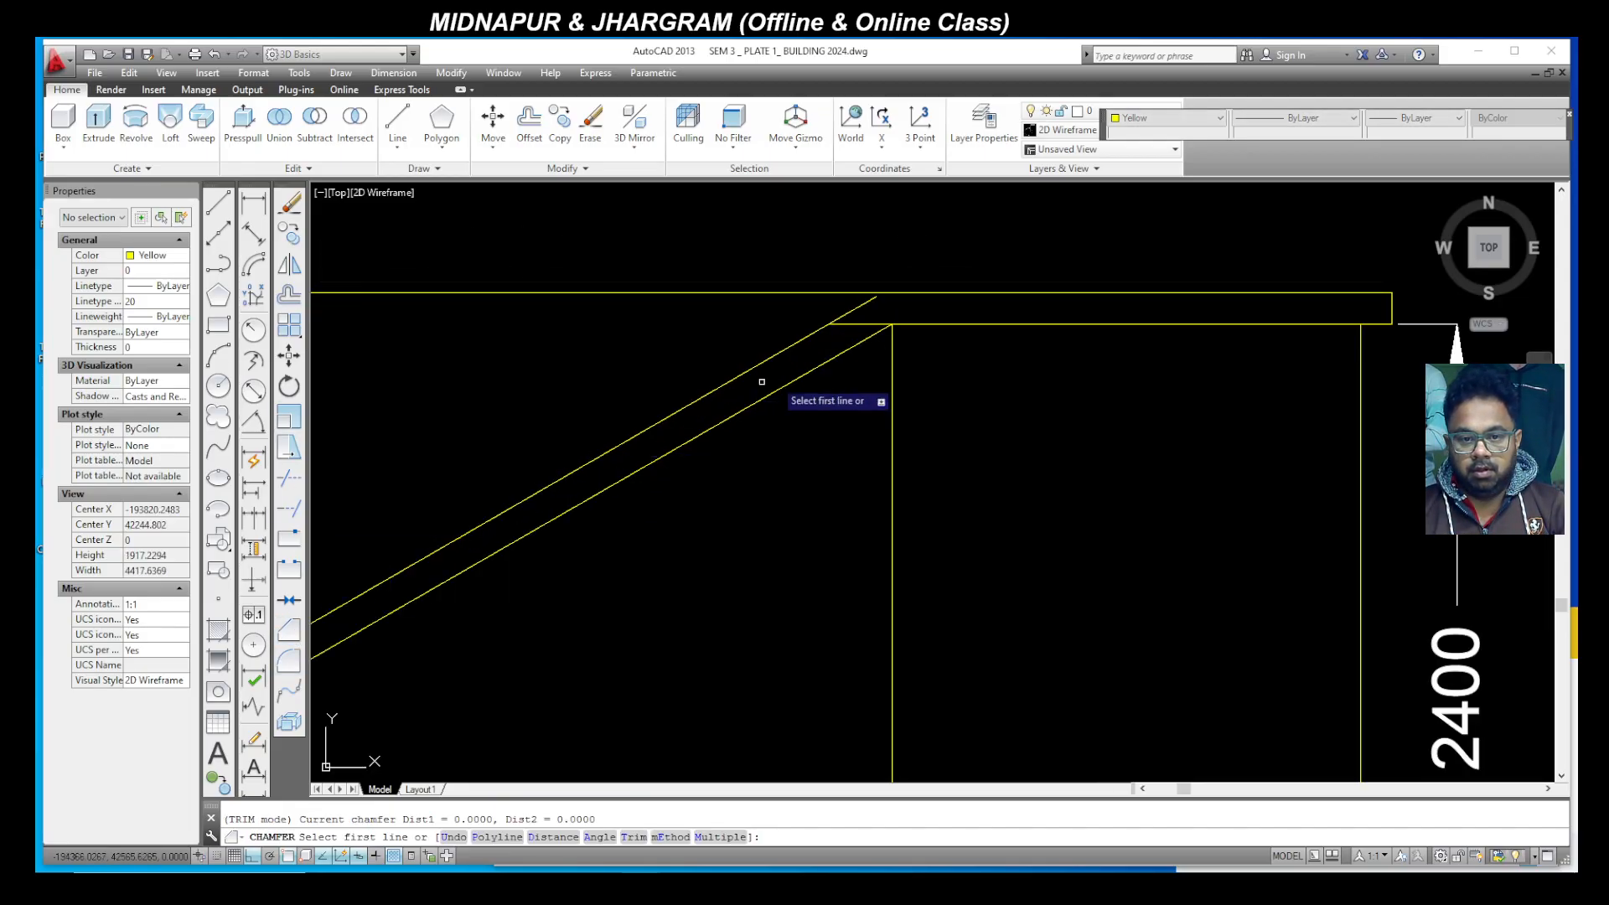
pyautogui.click(855, 307)
pyautogui.click(908, 292)
pyautogui.press('Escape')
pyautogui.click(869, 324)
pyautogui.press('Escape')
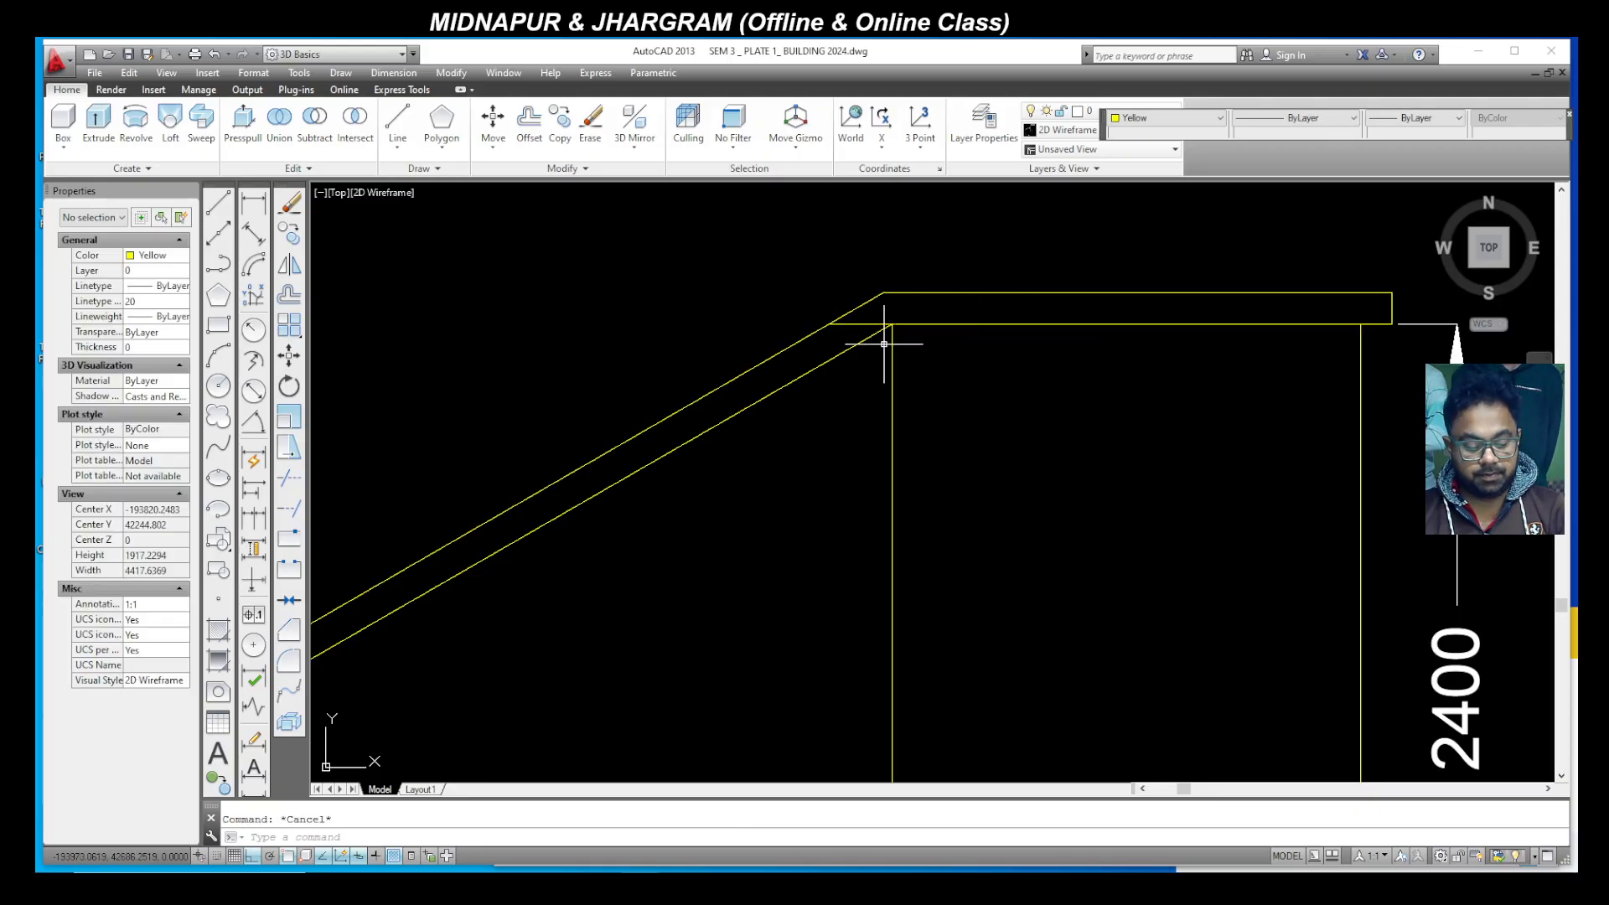
# Step: Trim the leftover upper slab underside line lying between the two sloping lines
pyautogui.write('TR')
pyautogui.press('Return')
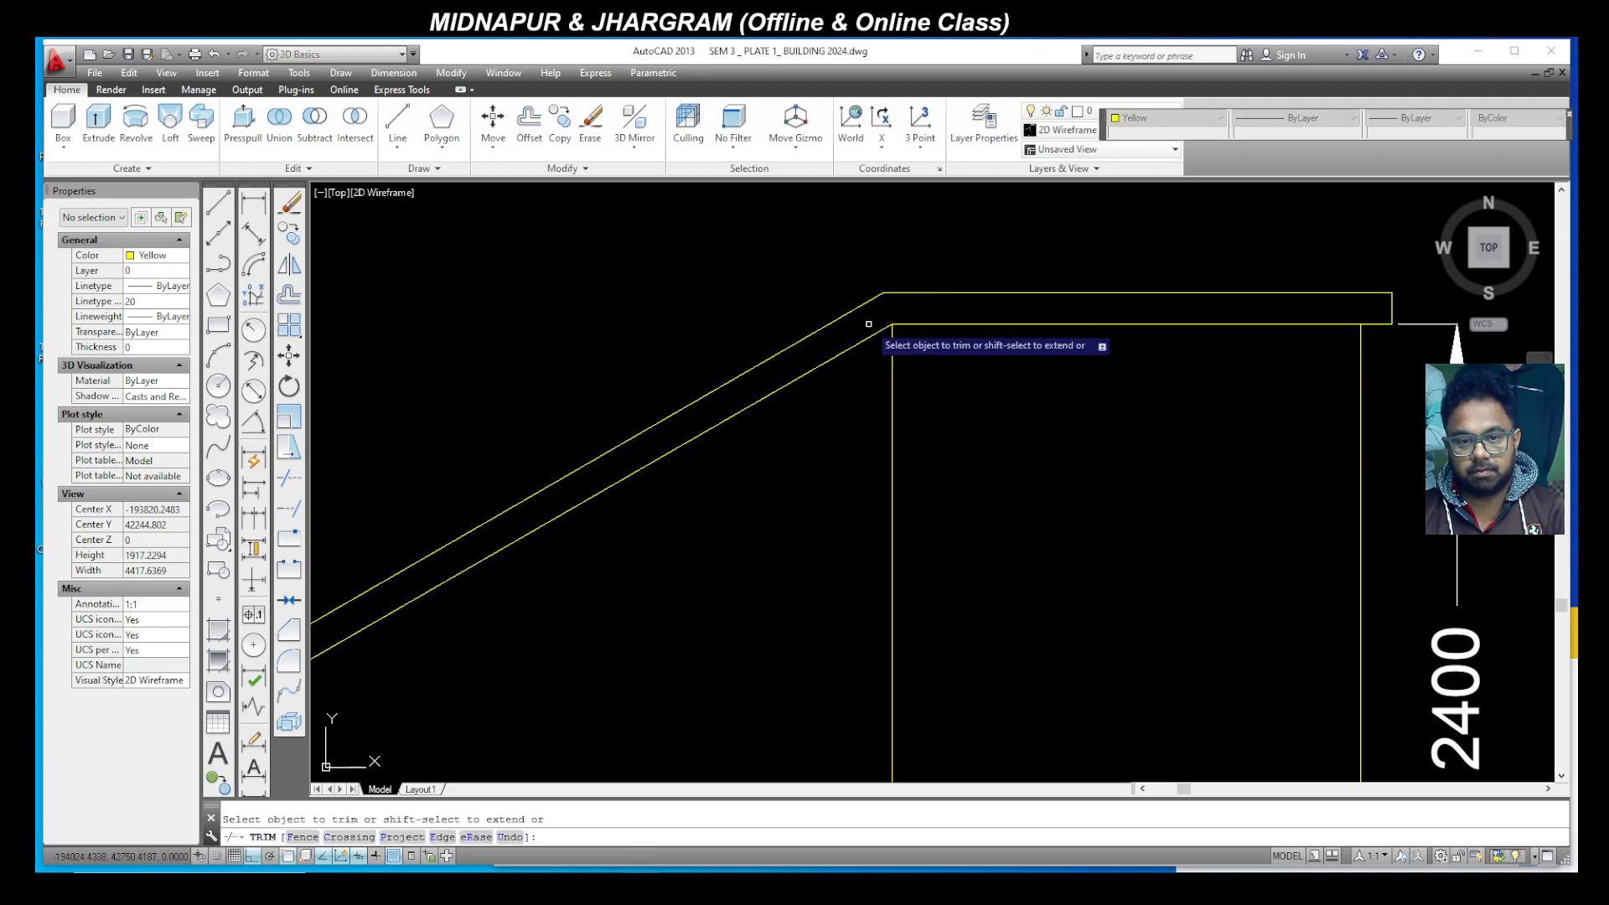
pyautogui.scroll(-4, 871, 327)
pyautogui.press('Escape')
# Step: Trim the overlapping line ends where the inclined slab meets the lower roof slab's top
pyautogui.scroll(4, 681, 516)
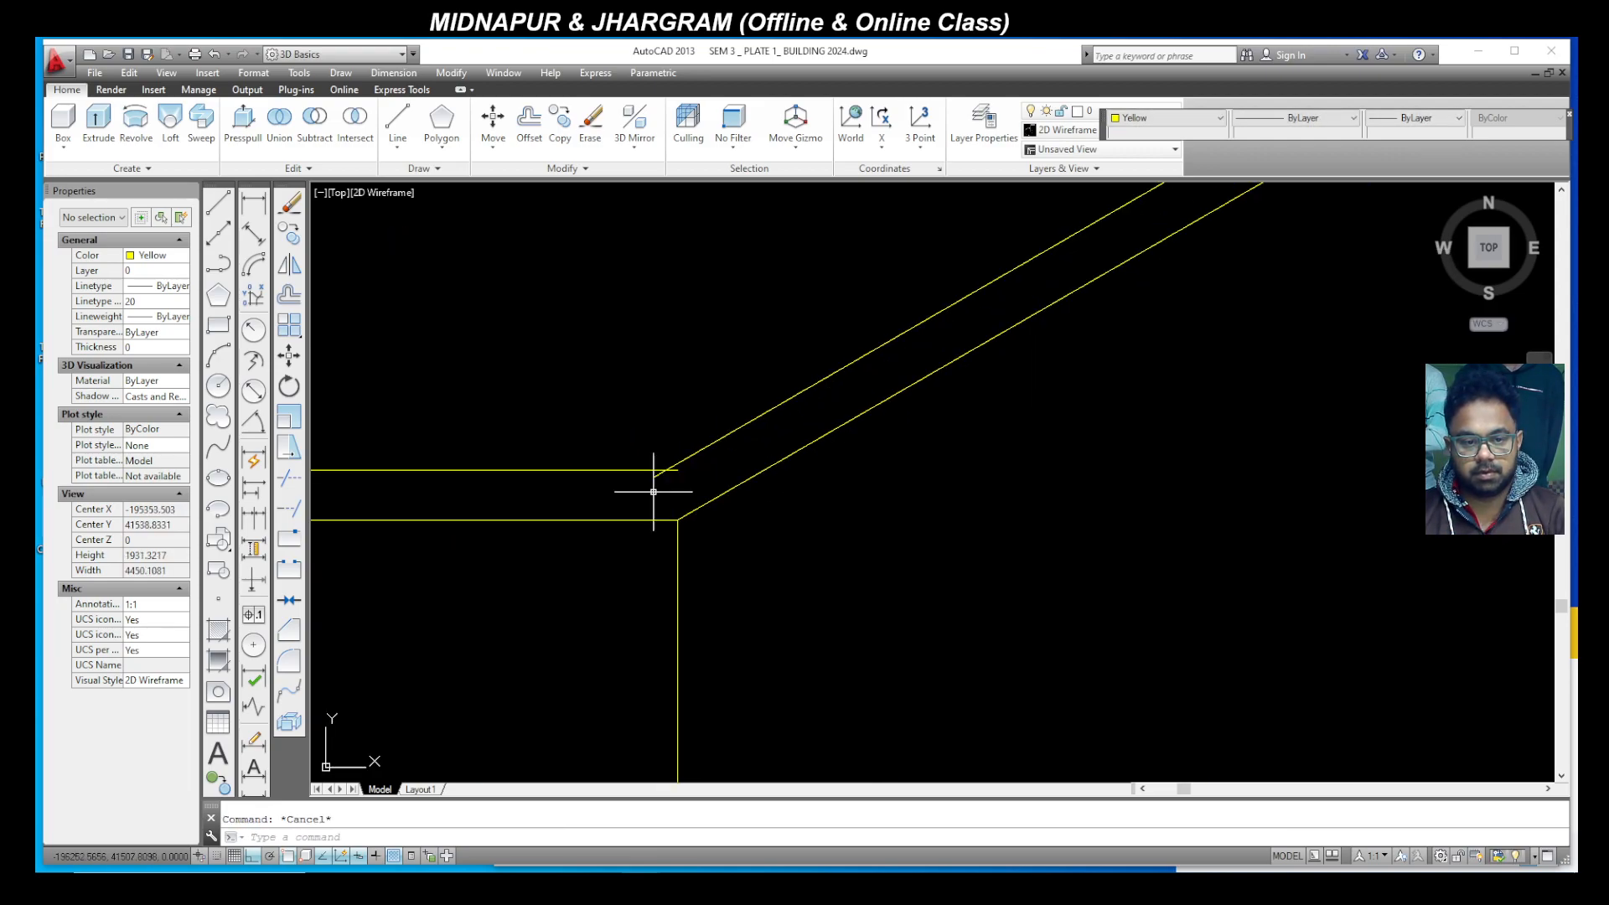
pyautogui.write('TR')
pyautogui.press('Return')
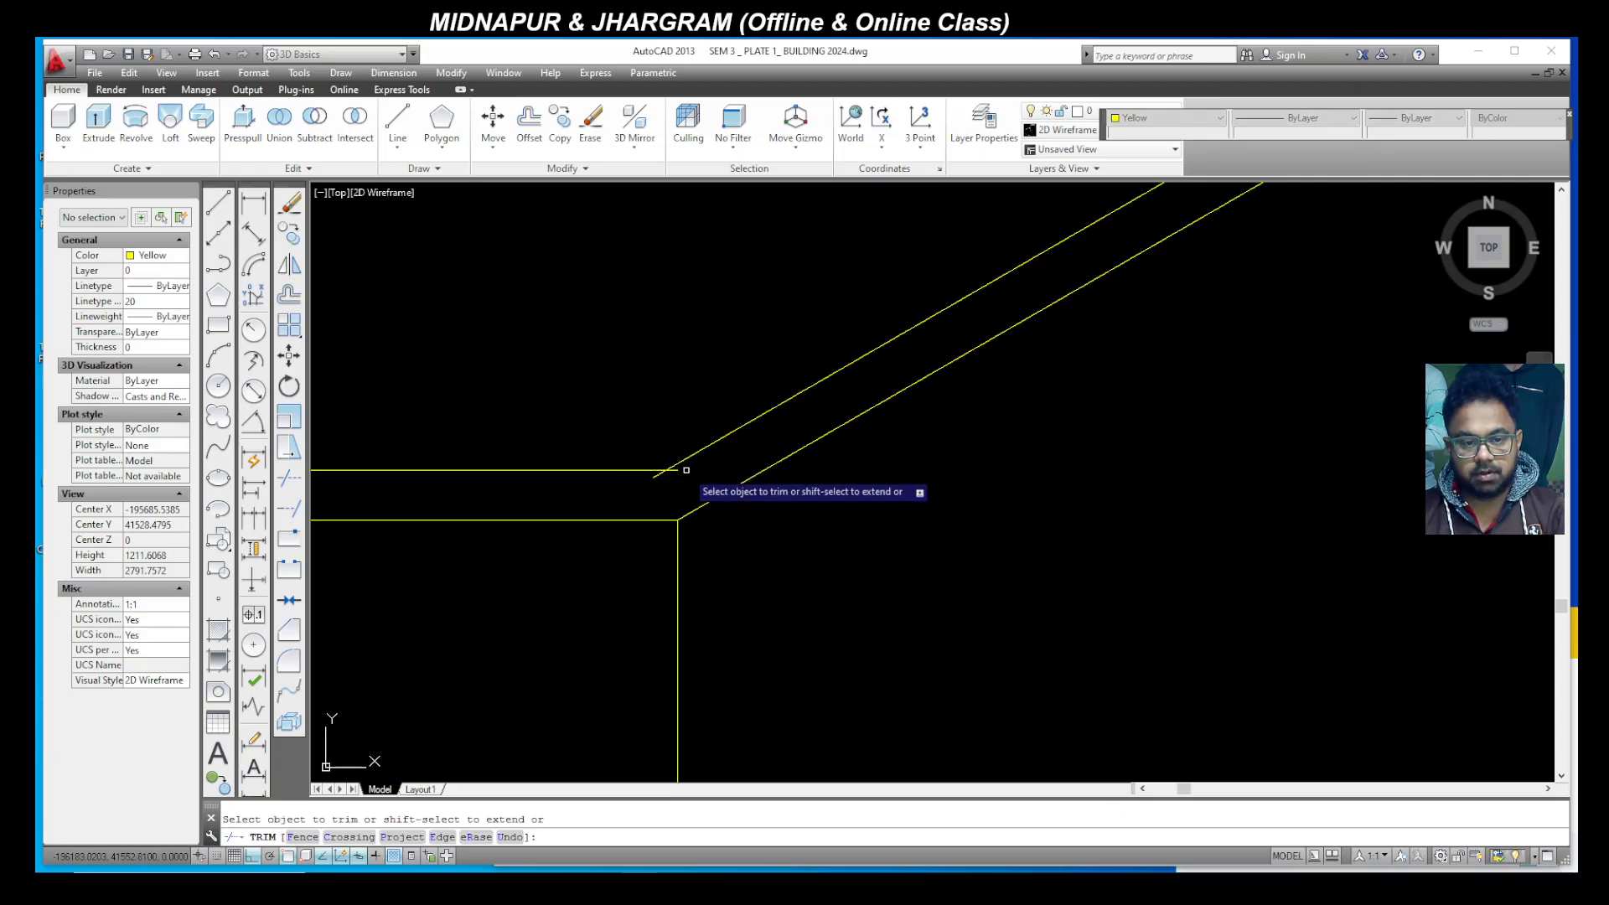
pyautogui.scroll(-5, 654, 476)
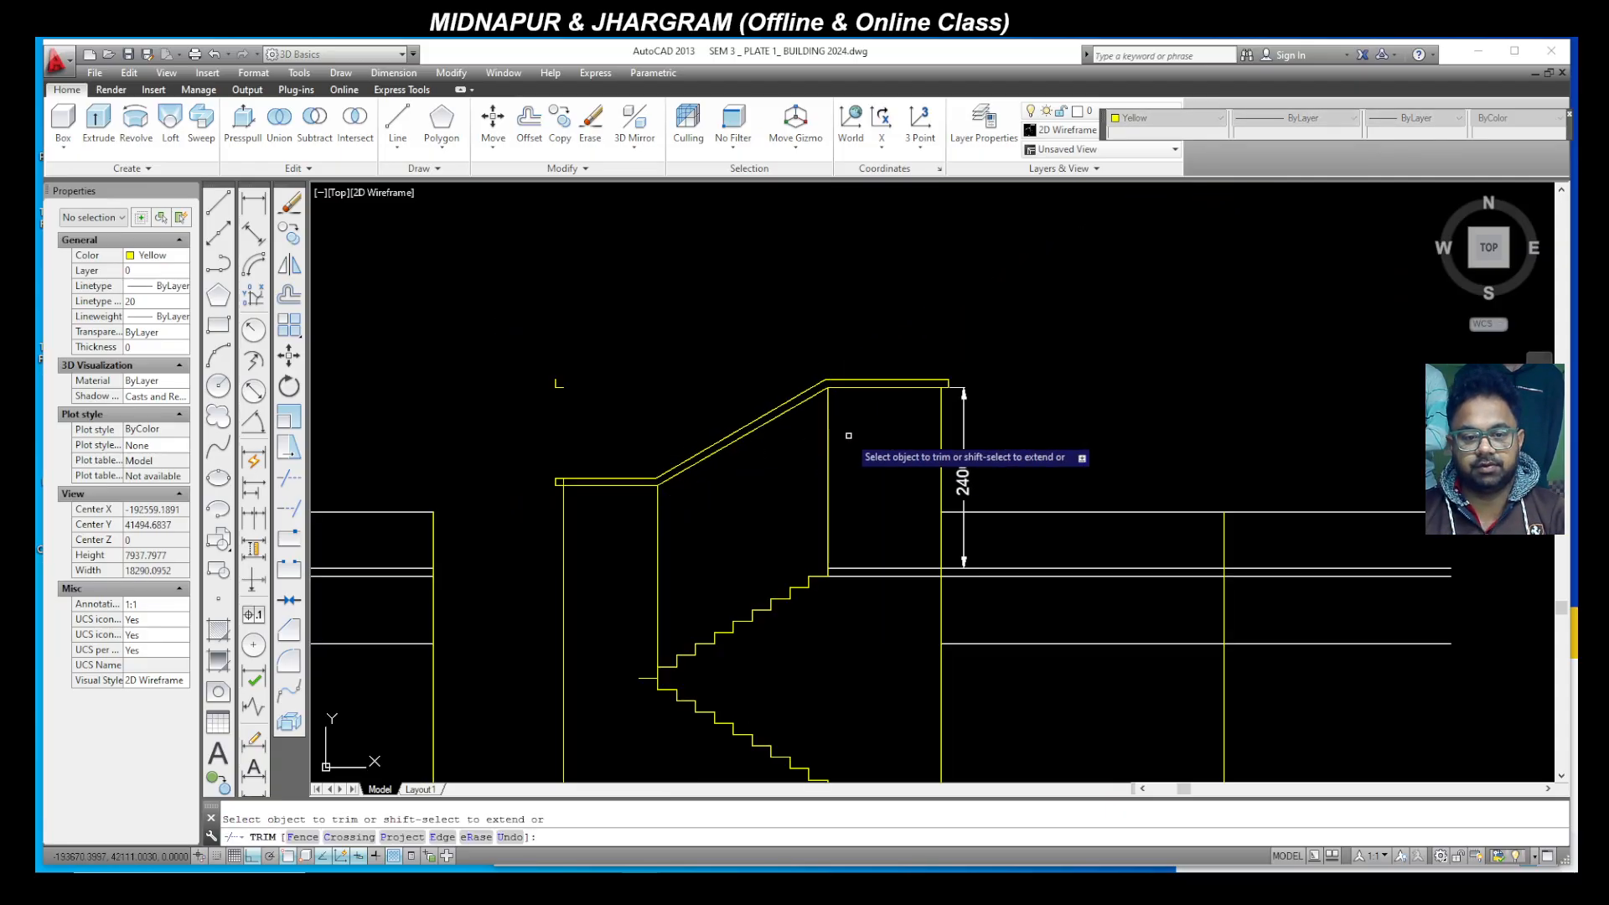
pyautogui.press('Escape')
# Step: Trim the outer wall line where it passes through the lower roof slab
pyautogui.scroll(-3, 866, 477)
pyautogui.scroll(3, 692, 470)
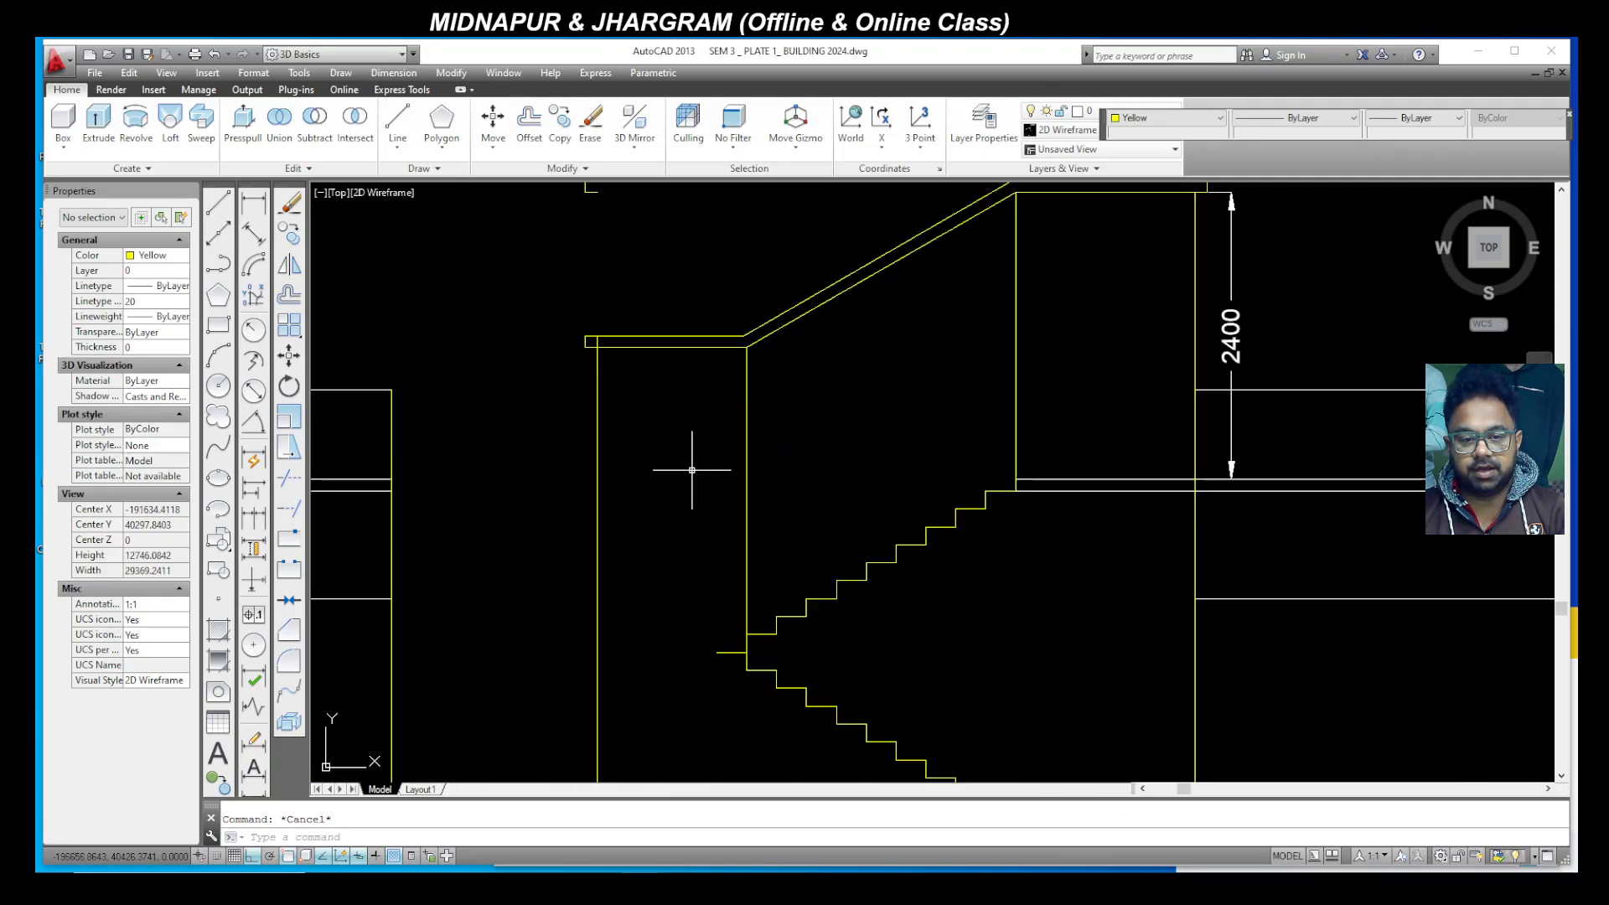
pyautogui.click(596, 340)
pyautogui.click(596, 335)
pyautogui.press('Escape')
pyautogui.press('Escape')
pyautogui.scroll(-2, 759, 355)
pyautogui.scroll(2, 759, 355)
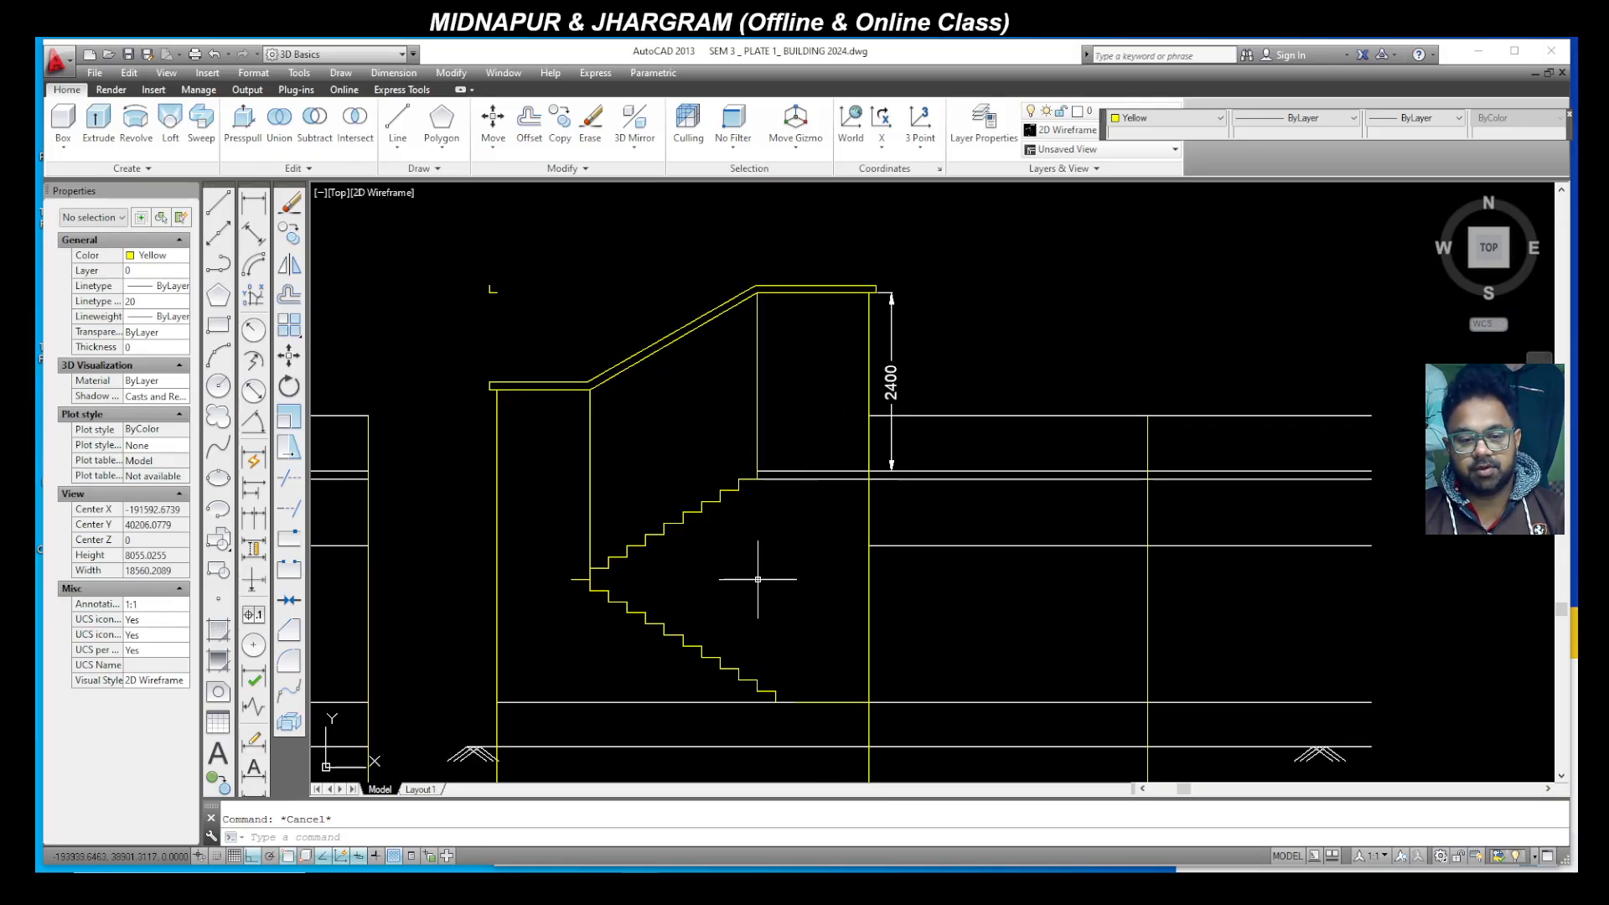
pyautogui.click(794, 697)
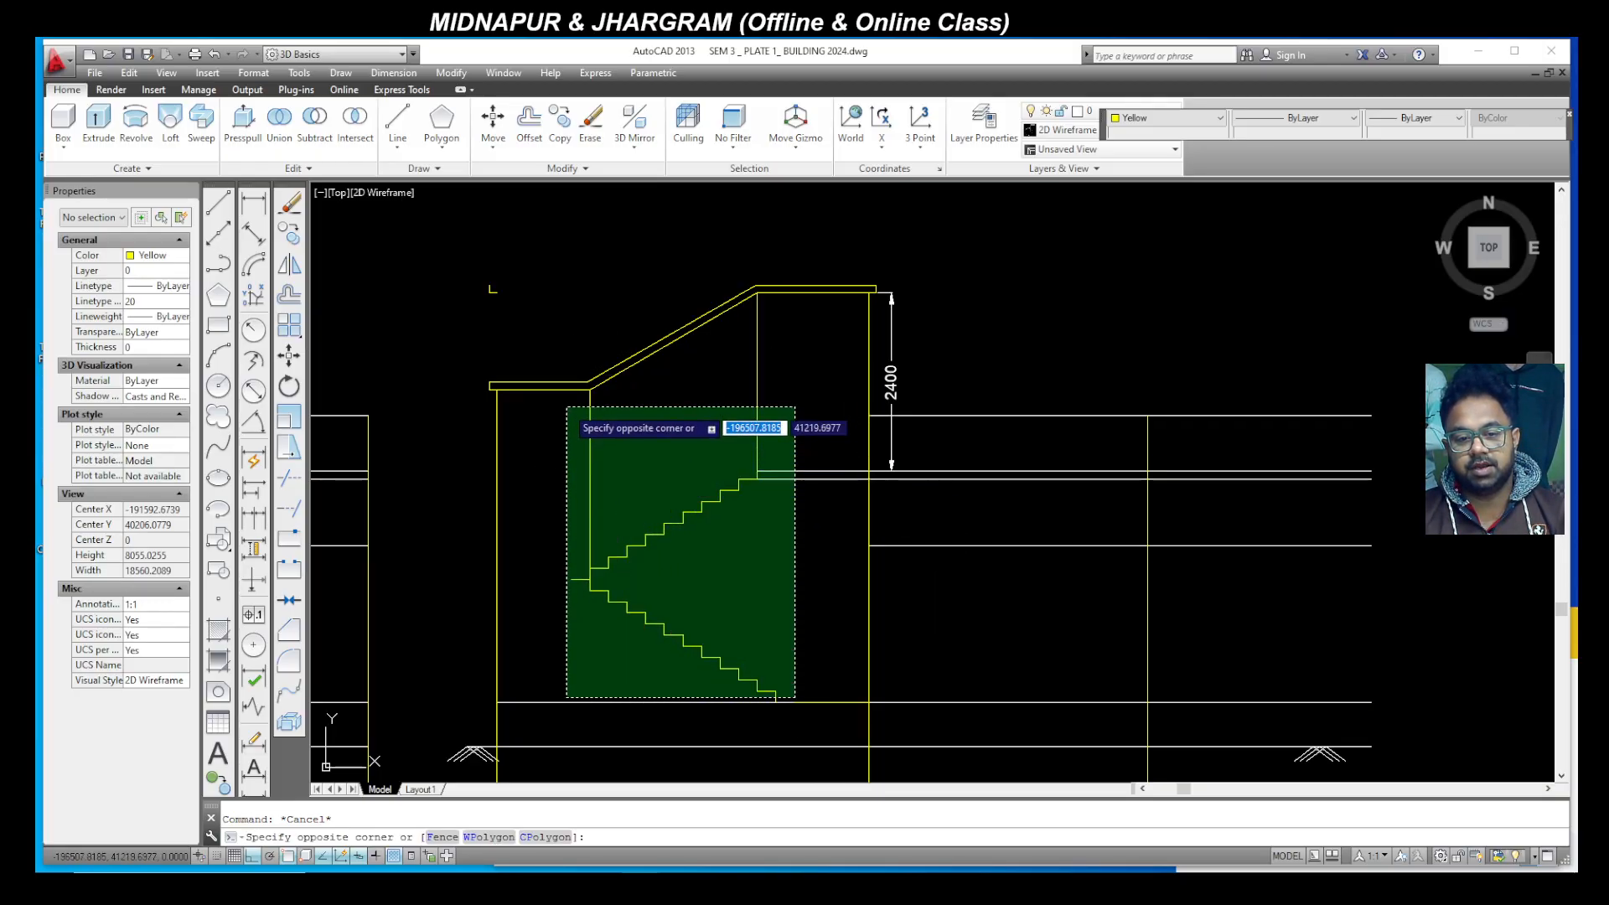
pyautogui.click(566, 407)
pyautogui.press('Escape')
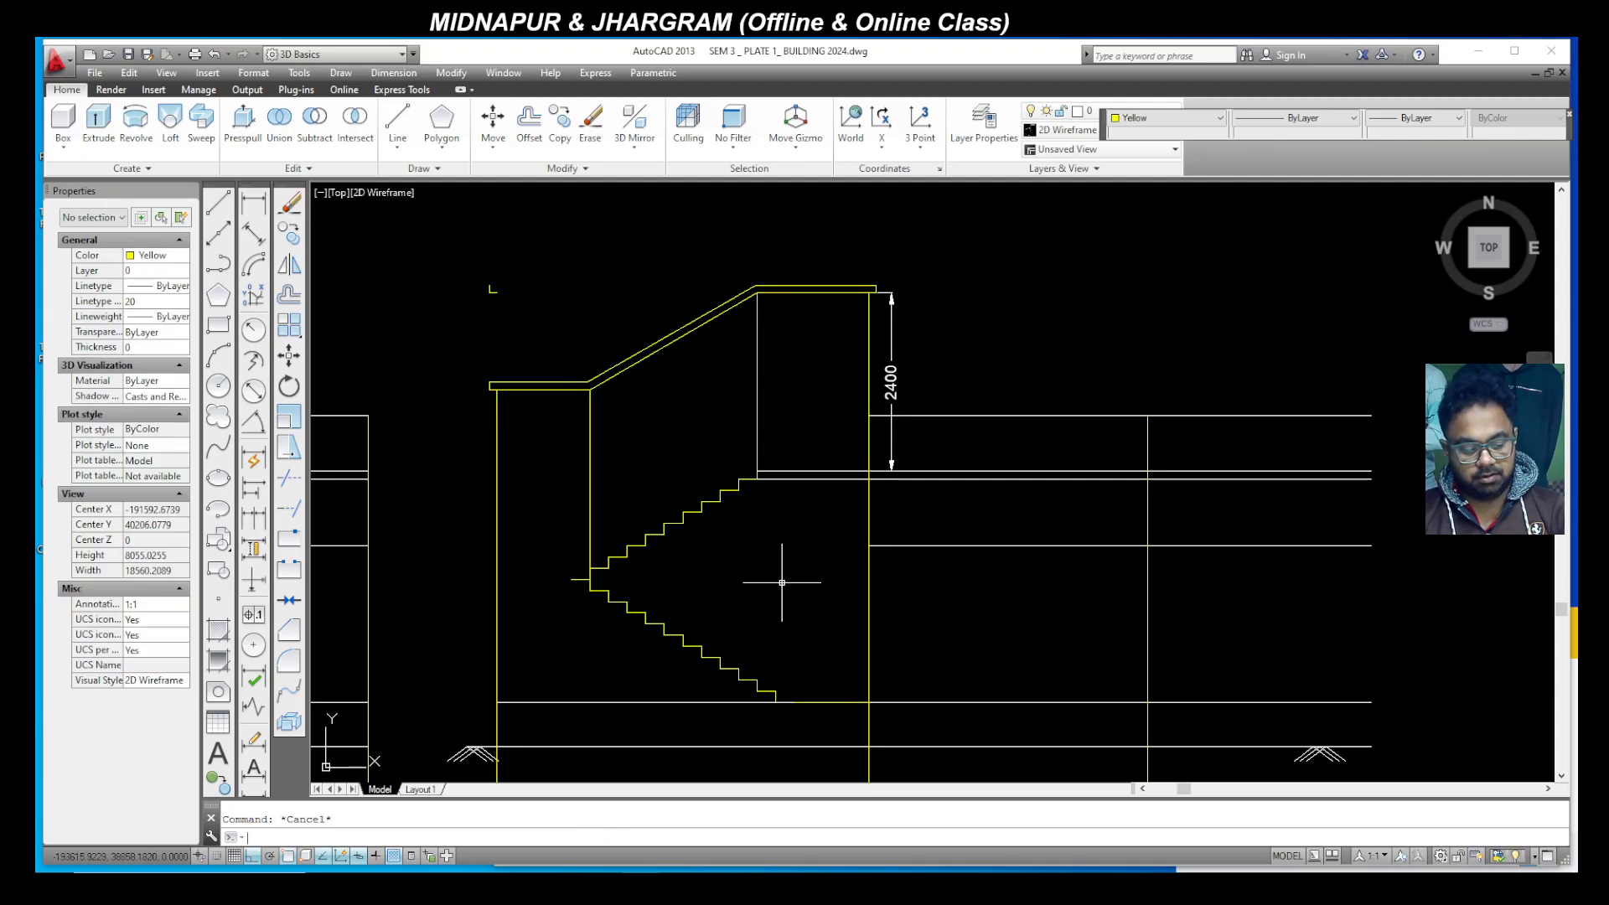
# Step: Trim the floor slab lines between the upper flight's top riser and the stair block's inner wall line
pyautogui.write('TR')
pyautogui.press('Return')
pyautogui.press('Return')
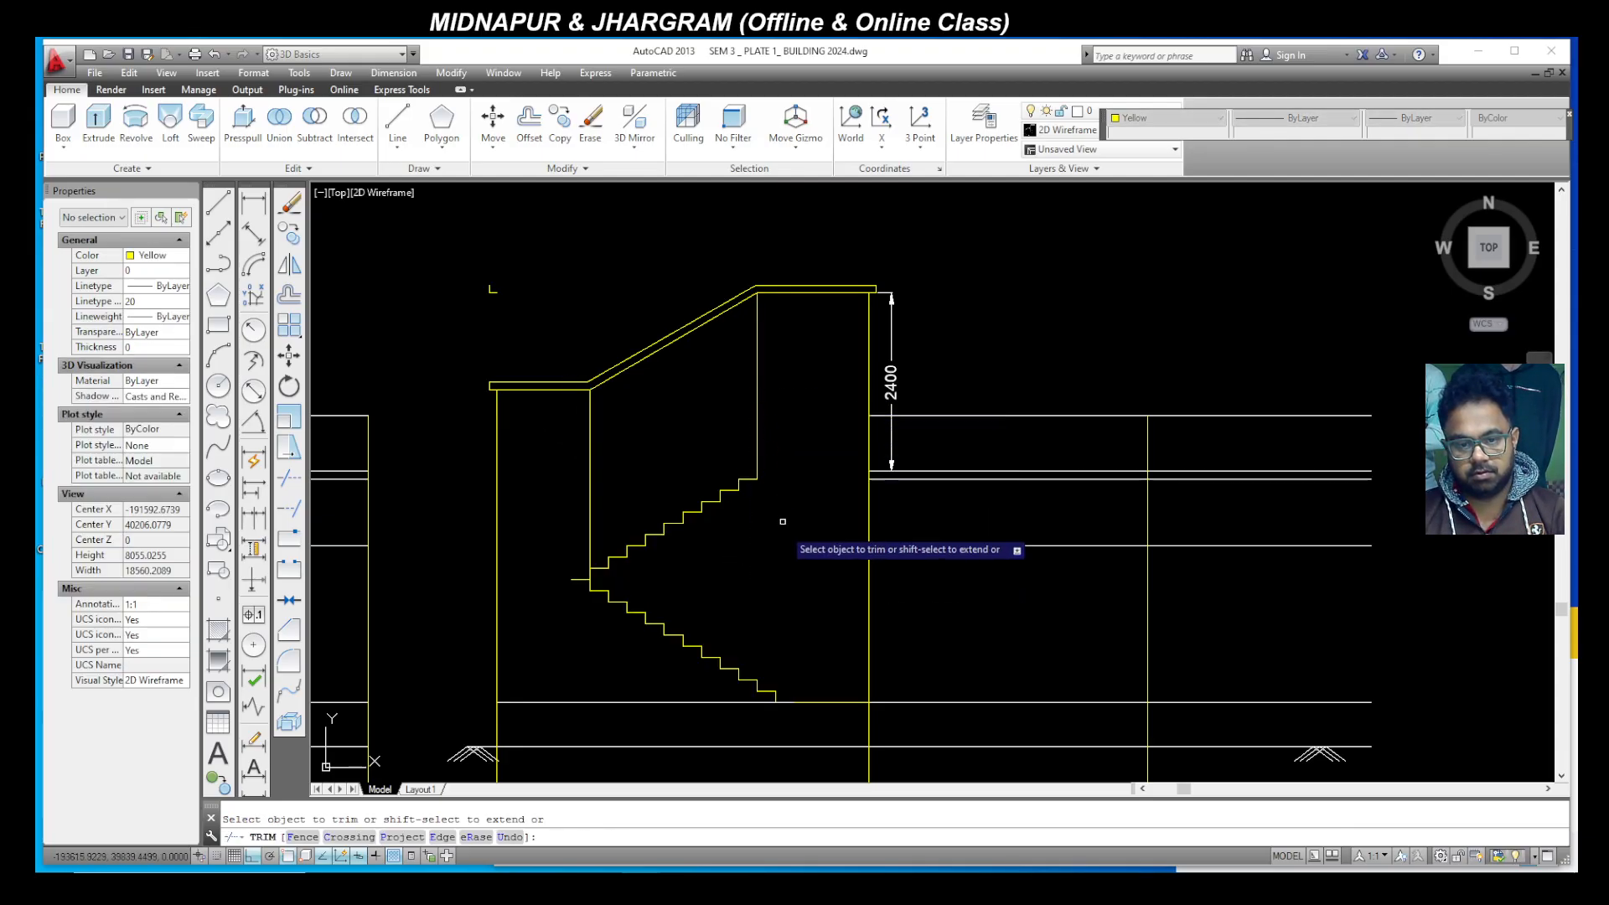
pyautogui.press('Escape')
# Step: Delete both stair flights and the two vertical lines rising from them to the roof slab
pyautogui.click(786, 694)
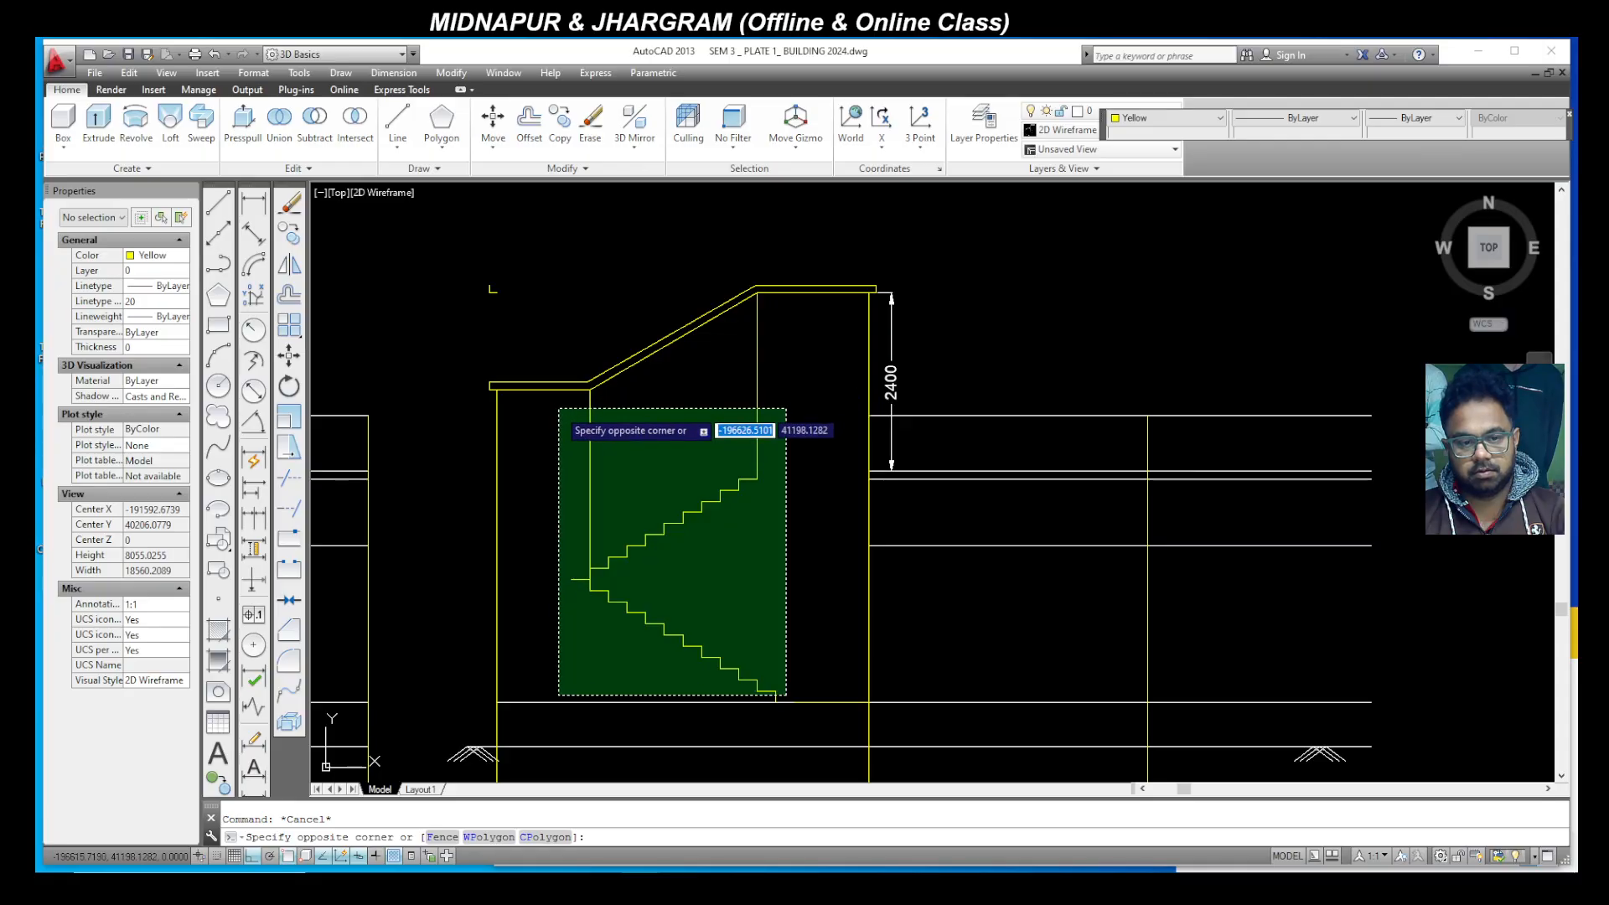
pyautogui.click(564, 414)
pyautogui.press('Delete')
pyautogui.scroll(-4, 804, 285)
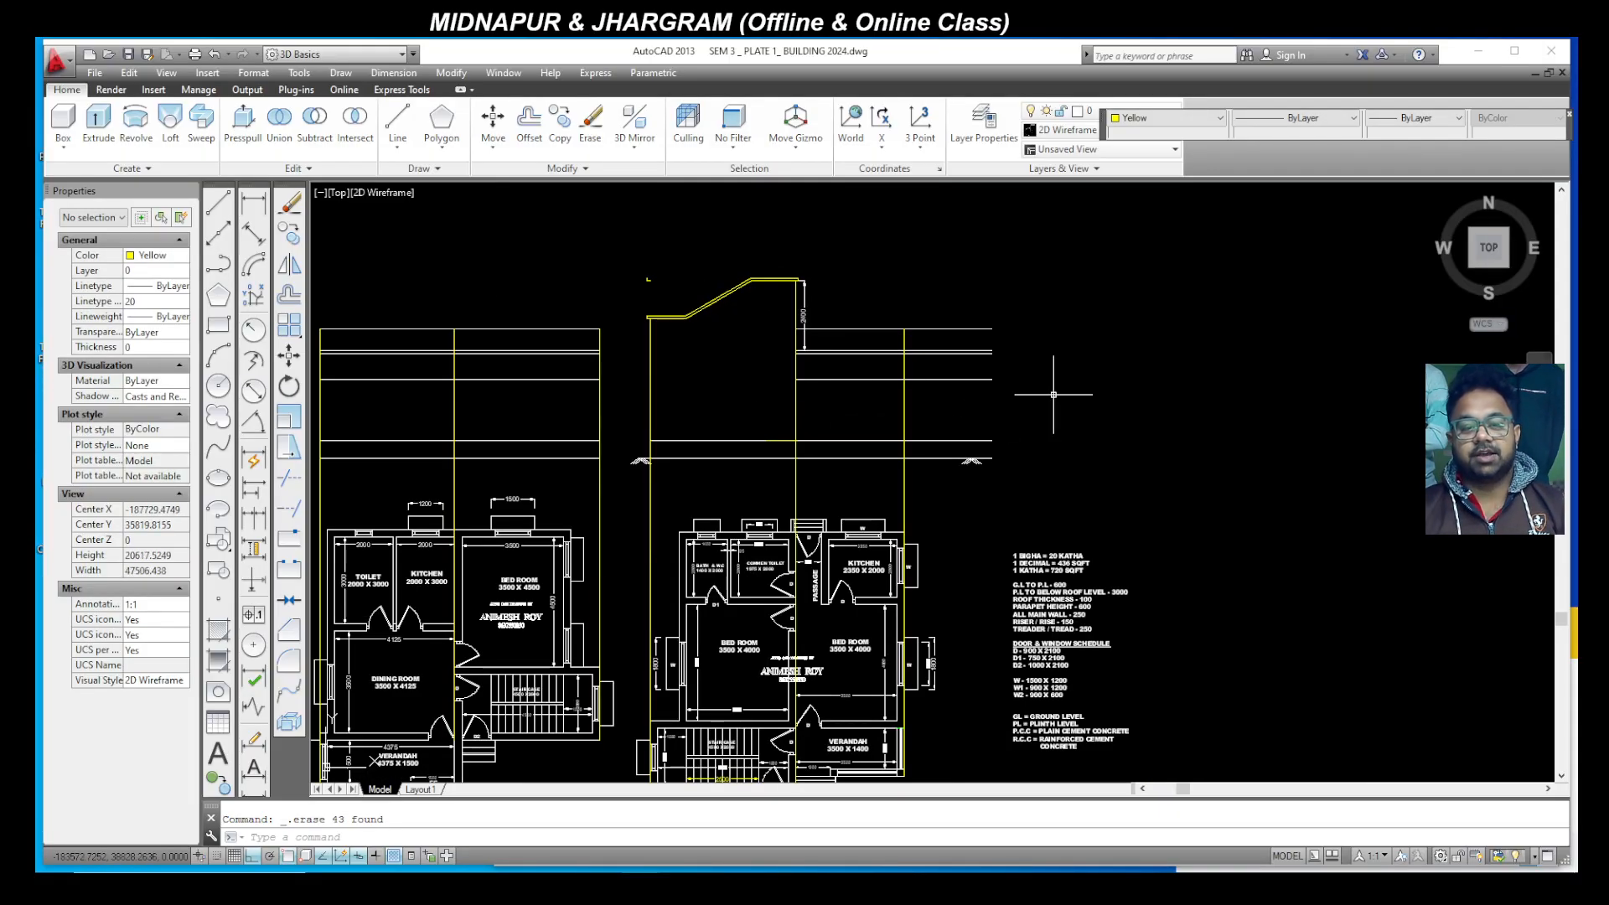
# Step: Examine the finished stair block roof outline against the floor plans and the middle plan's staircase layout
pyautogui.scroll(5, 718, 249)
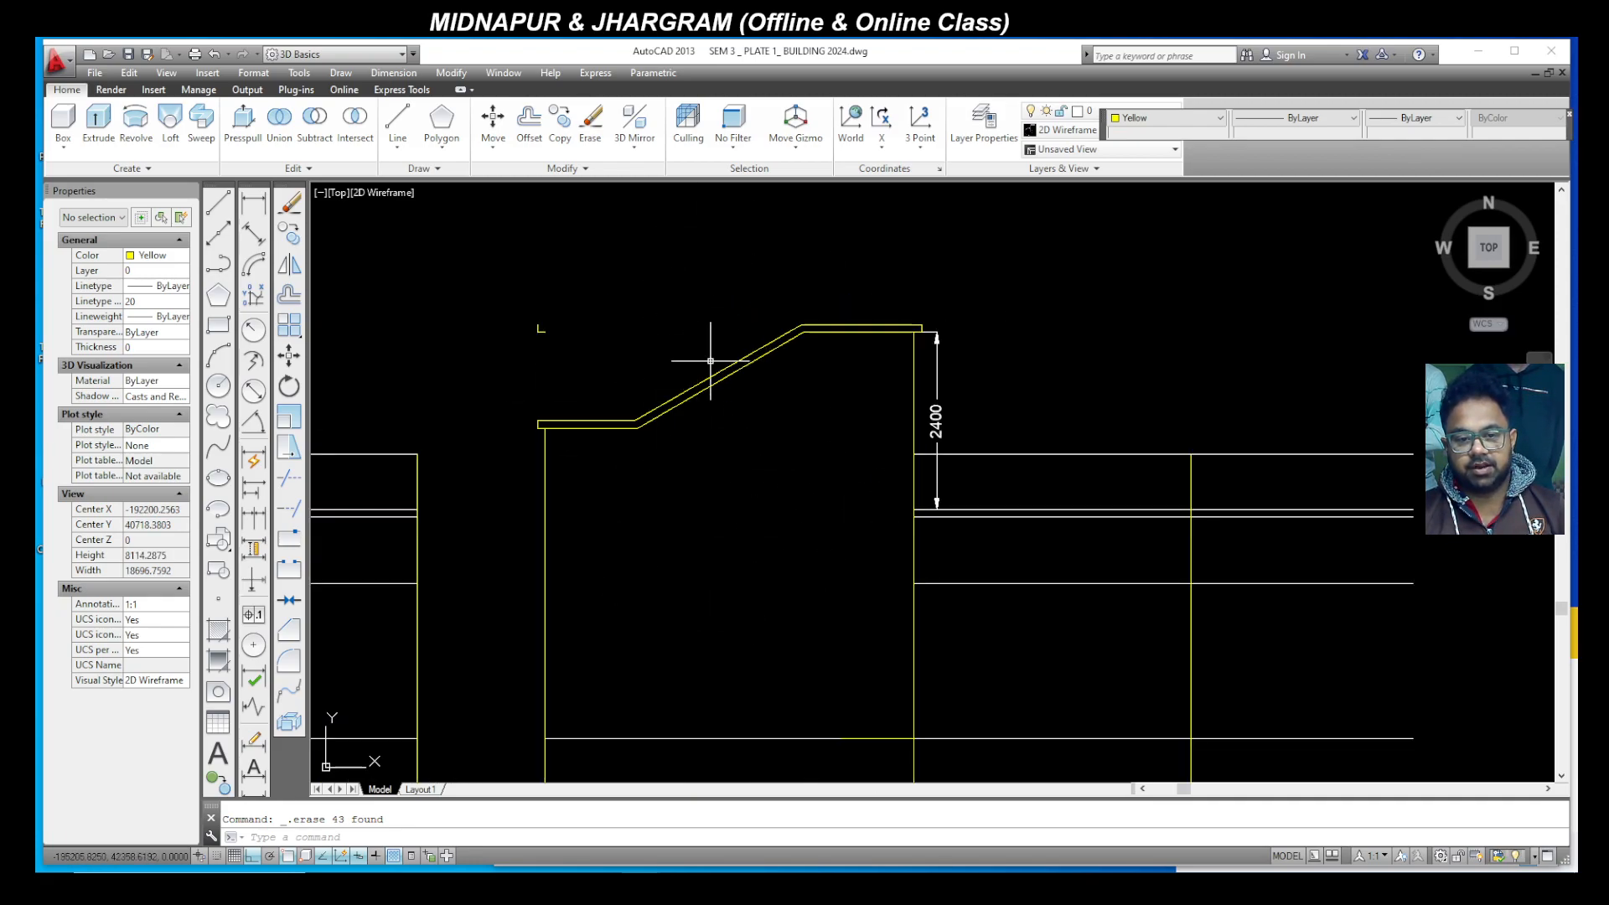
pyautogui.scroll(-4, 784, 411)
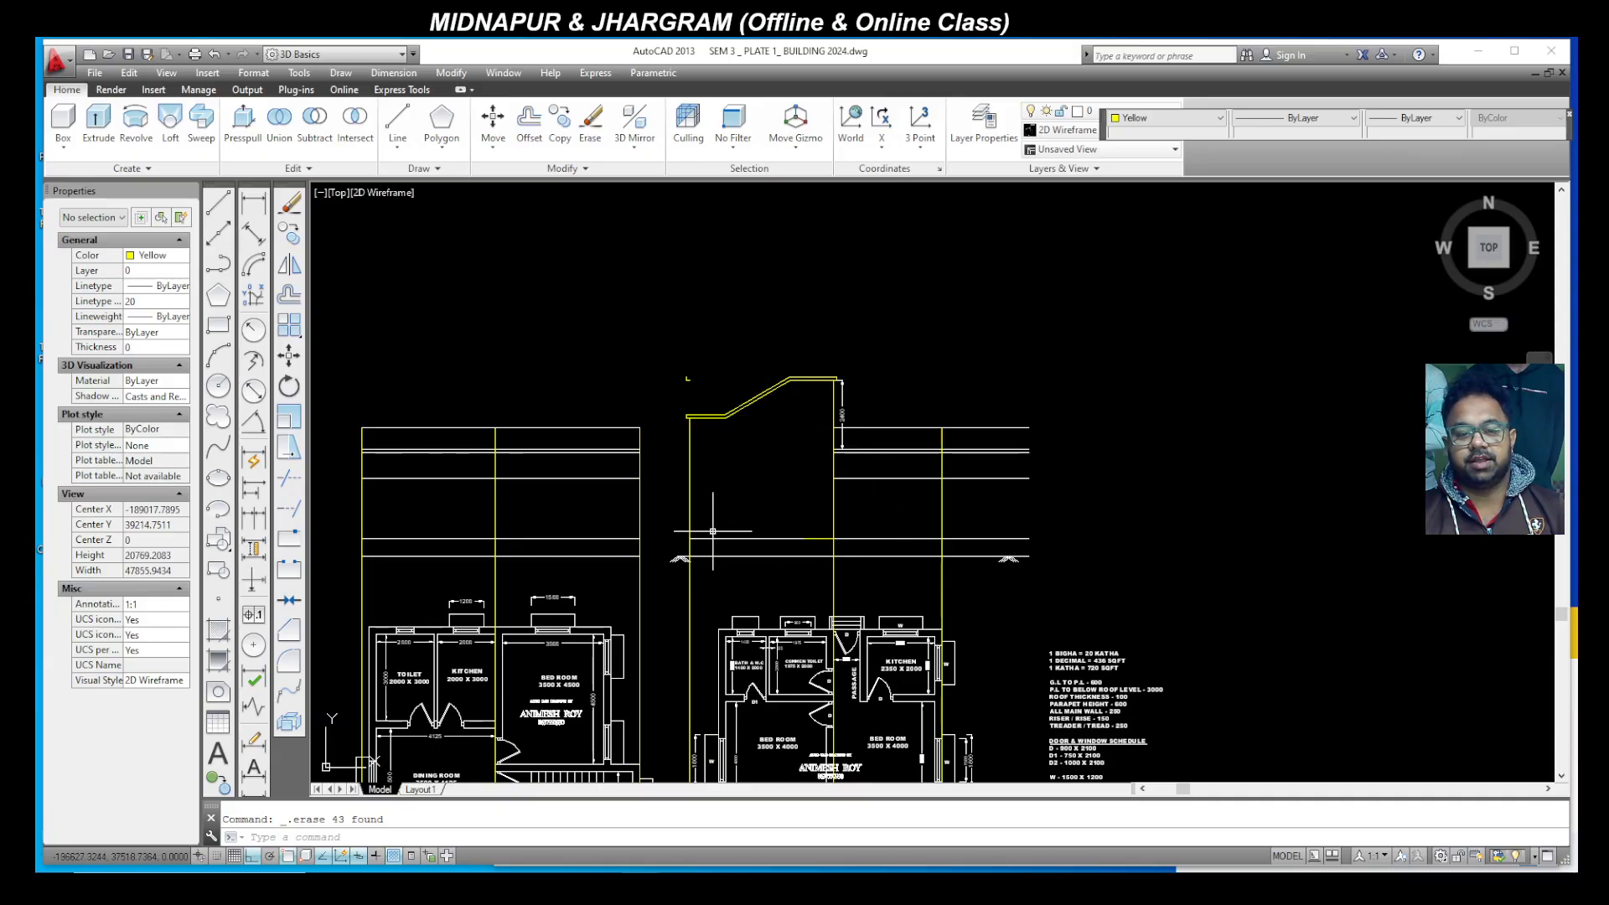
pyautogui.scroll(2, 672, 521)
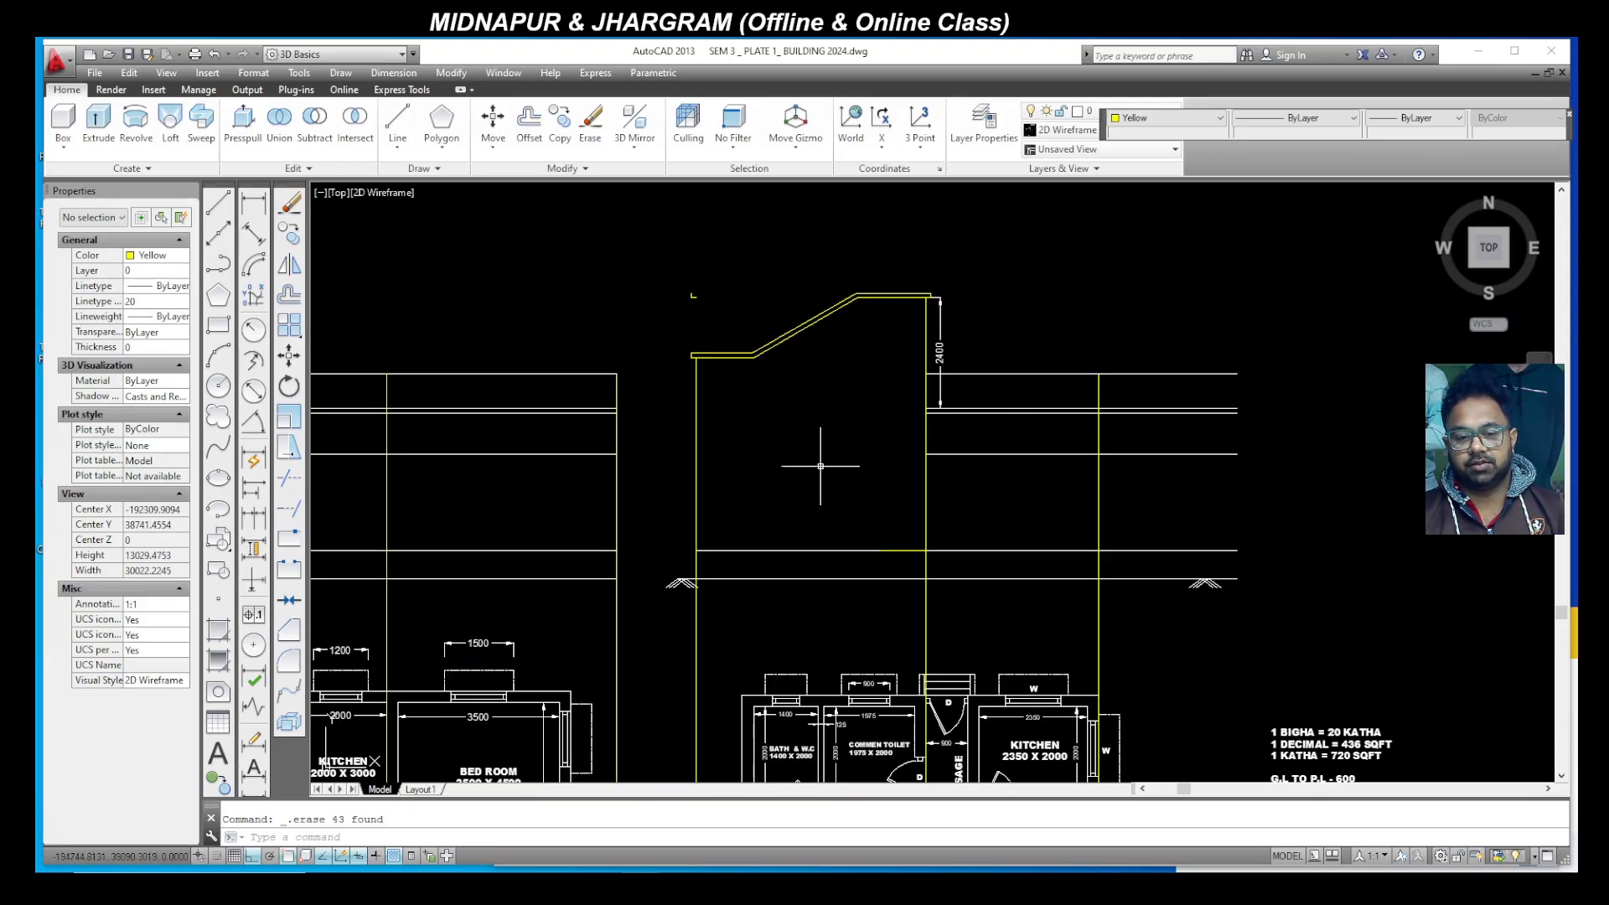
pyautogui.scroll(-3, 787, 425)
pyautogui.scroll(-2, 821, 495)
pyautogui.scroll(1, 802, 686)
pyautogui.scroll(4, 808, 634)
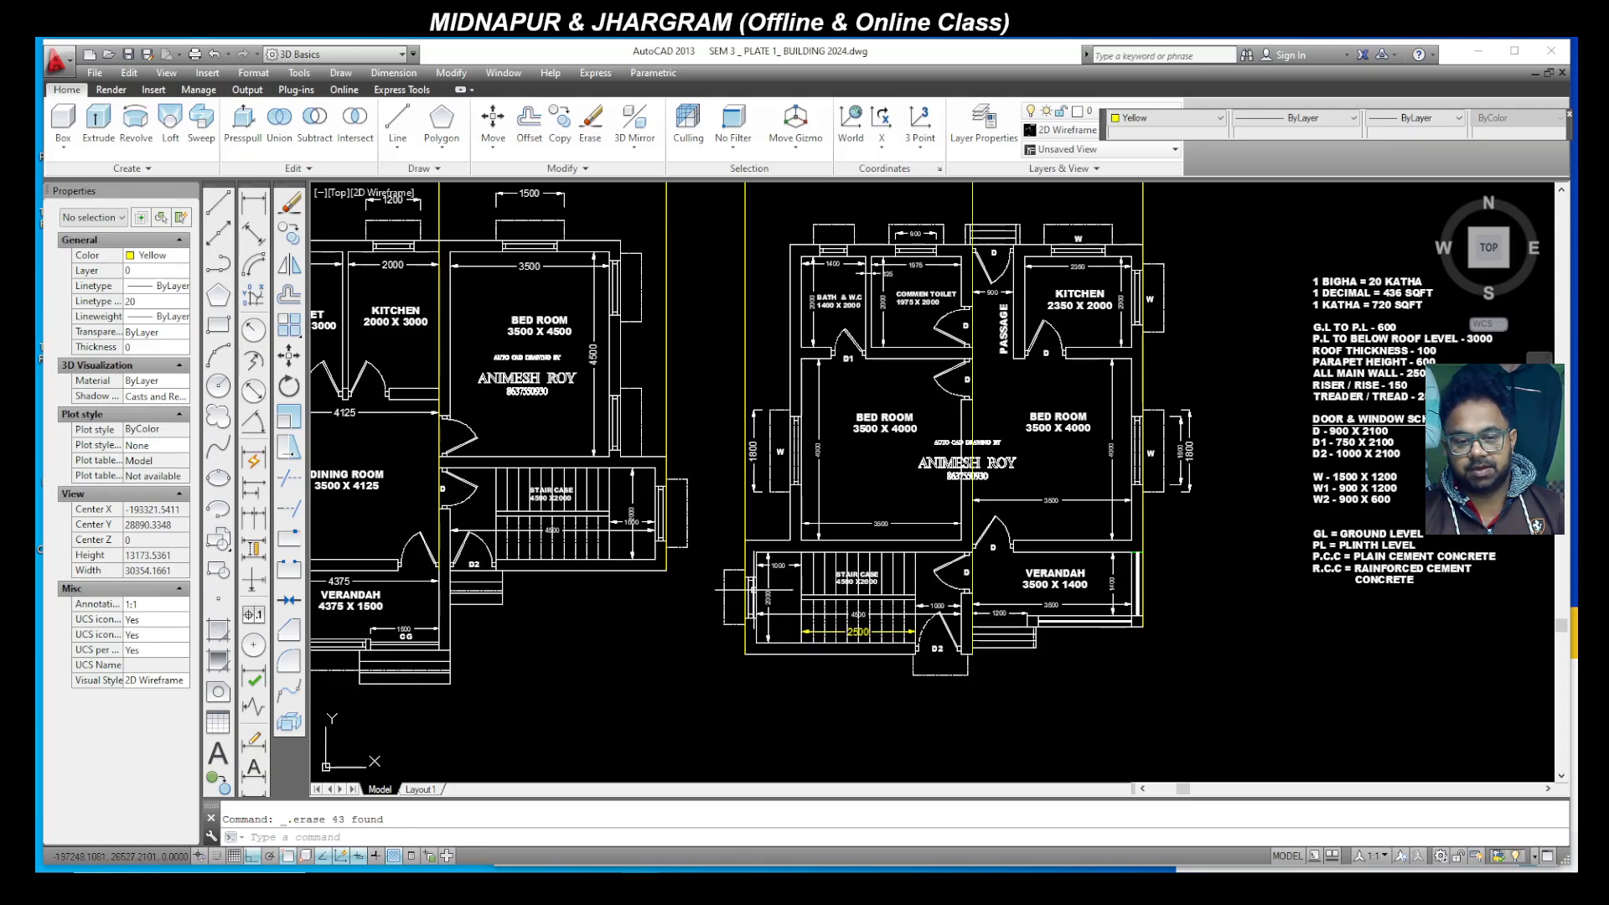
pyautogui.scroll(-4, 759, 596)
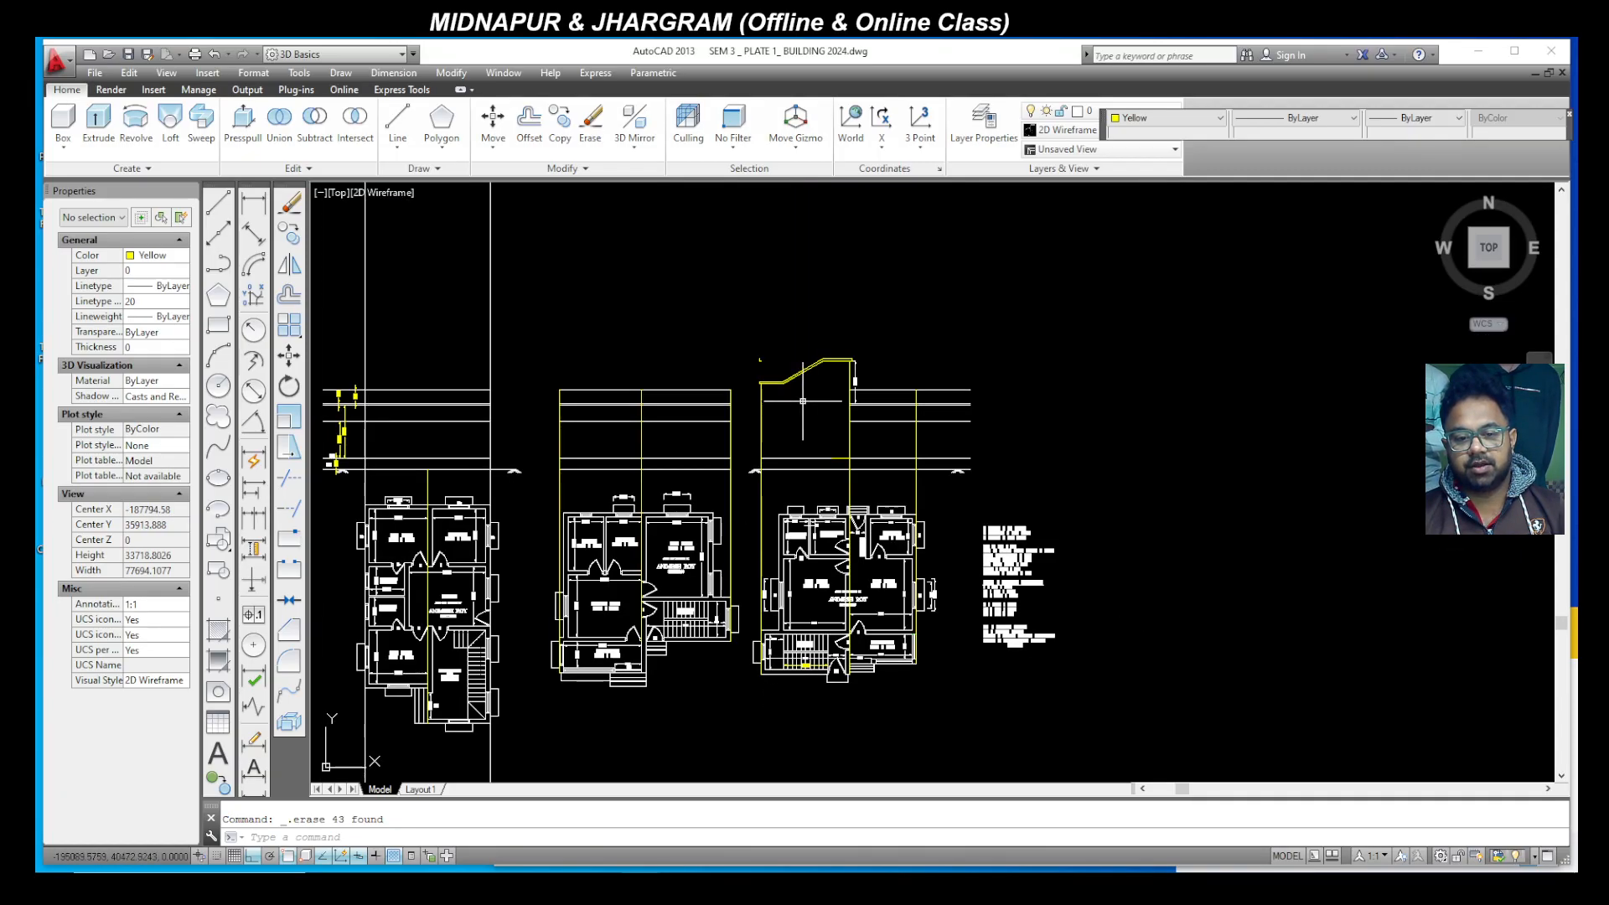
pyautogui.scroll(5, 830, 431)
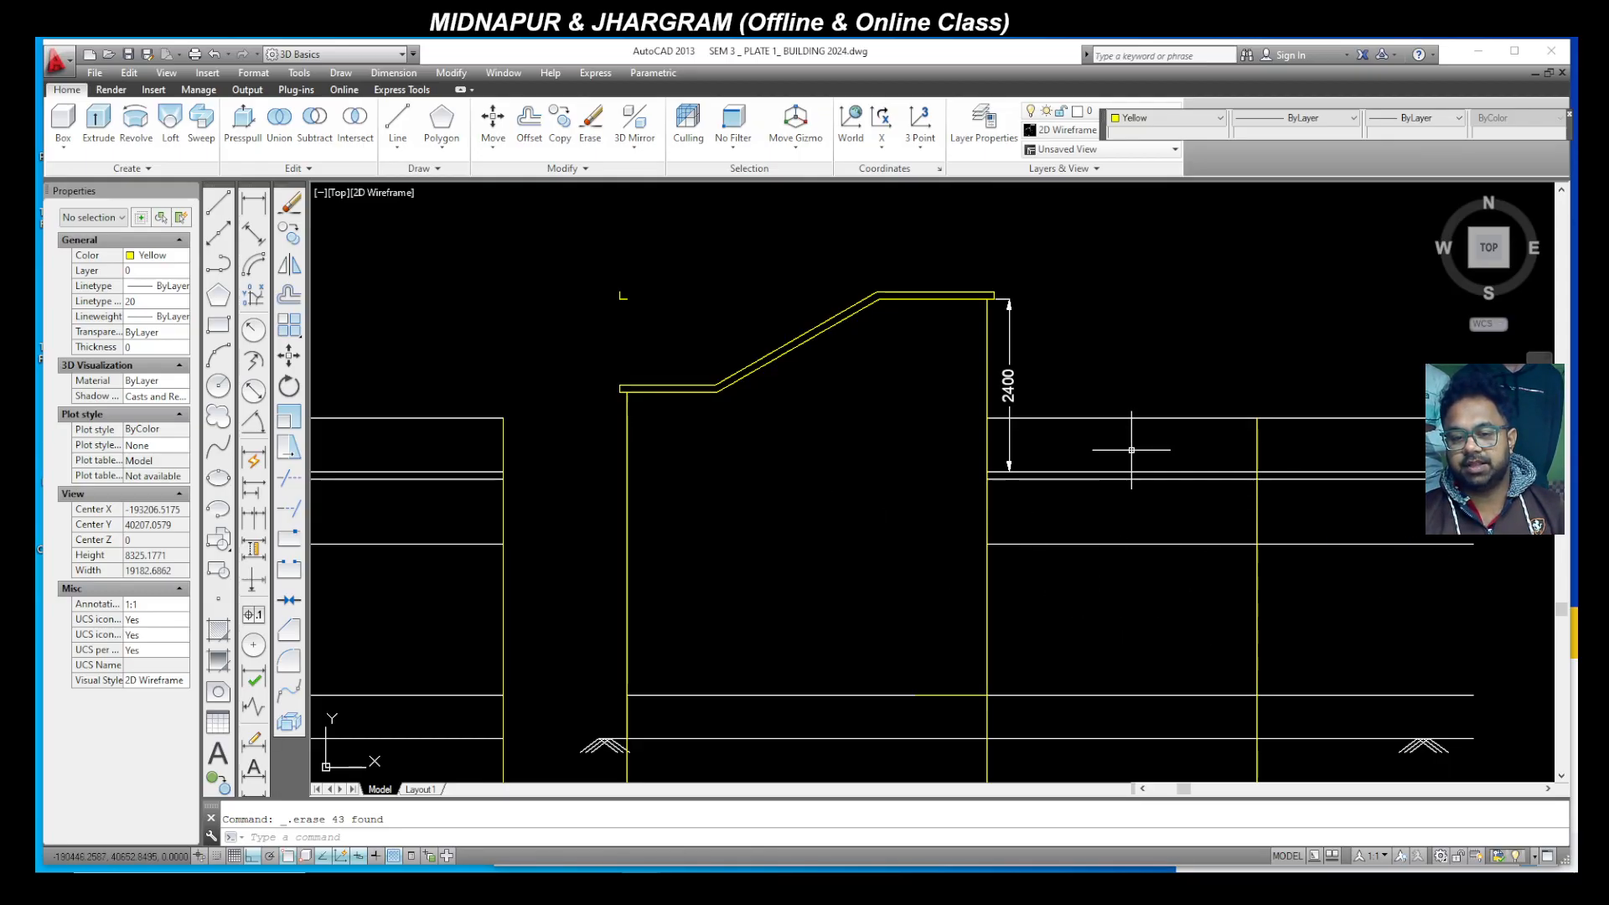
pyautogui.scroll(-3, 1131, 449)
pyautogui.scroll(-2, 925, 423)
pyautogui.scroll(-1, 836, 469)
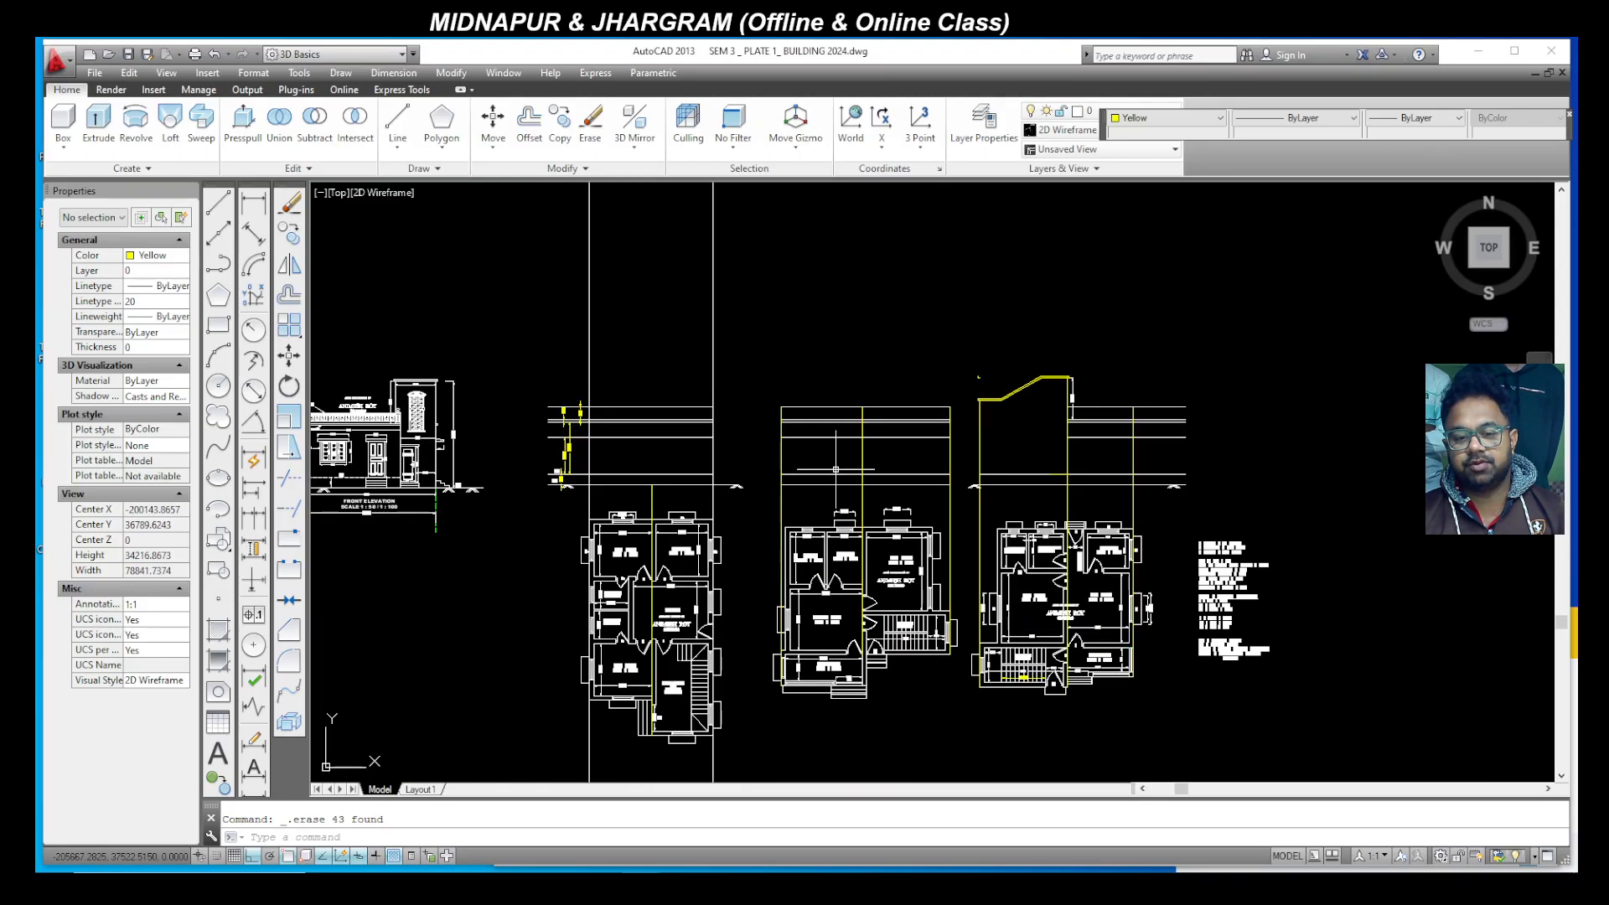
pyautogui.scroll(5, 932, 656)
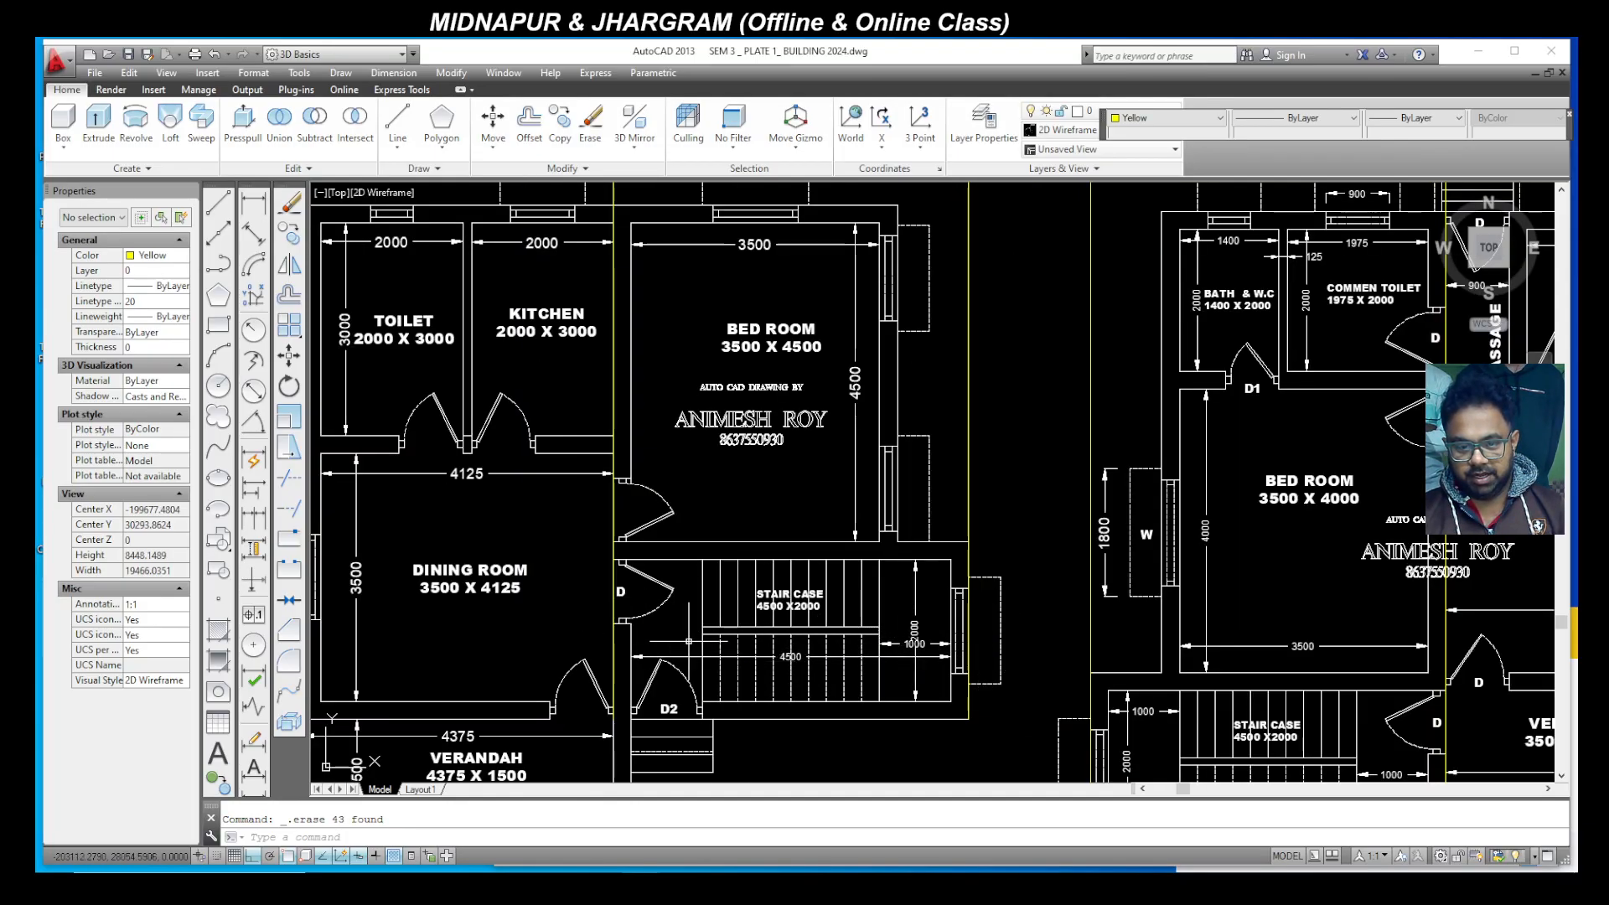
pyautogui.scroll(2, 815, 638)
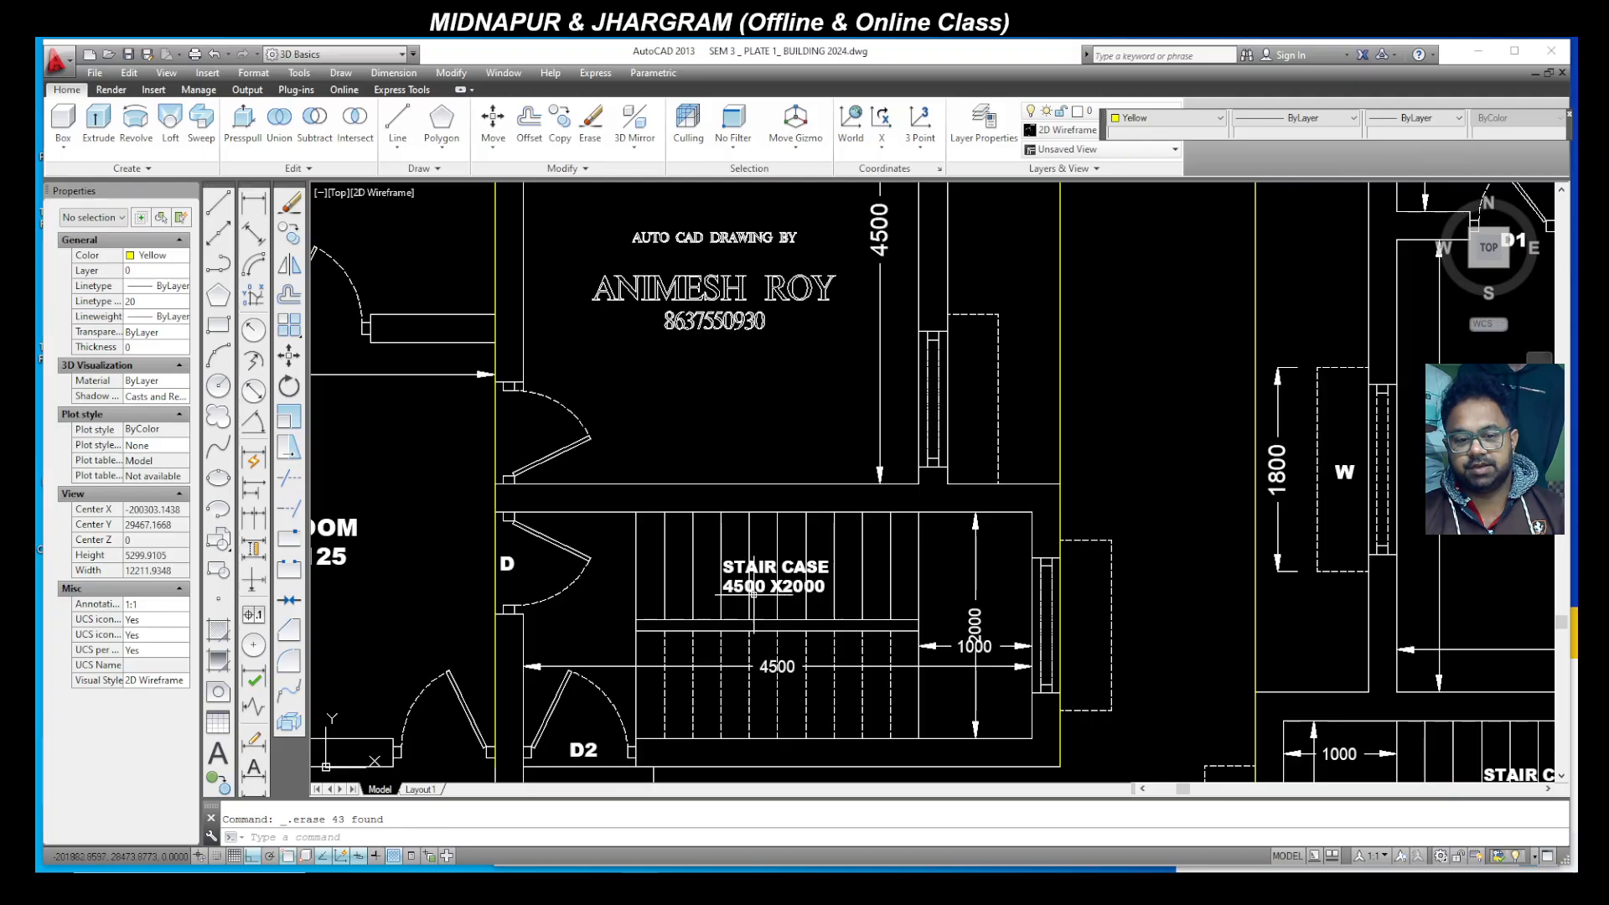
pyautogui.scroll(-2, 758, 594)
pyautogui.scroll(-2, 1081, 611)
pyautogui.scroll(2, 1194, 684)
pyautogui.scroll(-3, 1194, 684)
pyautogui.scroll(3, 1061, 309)
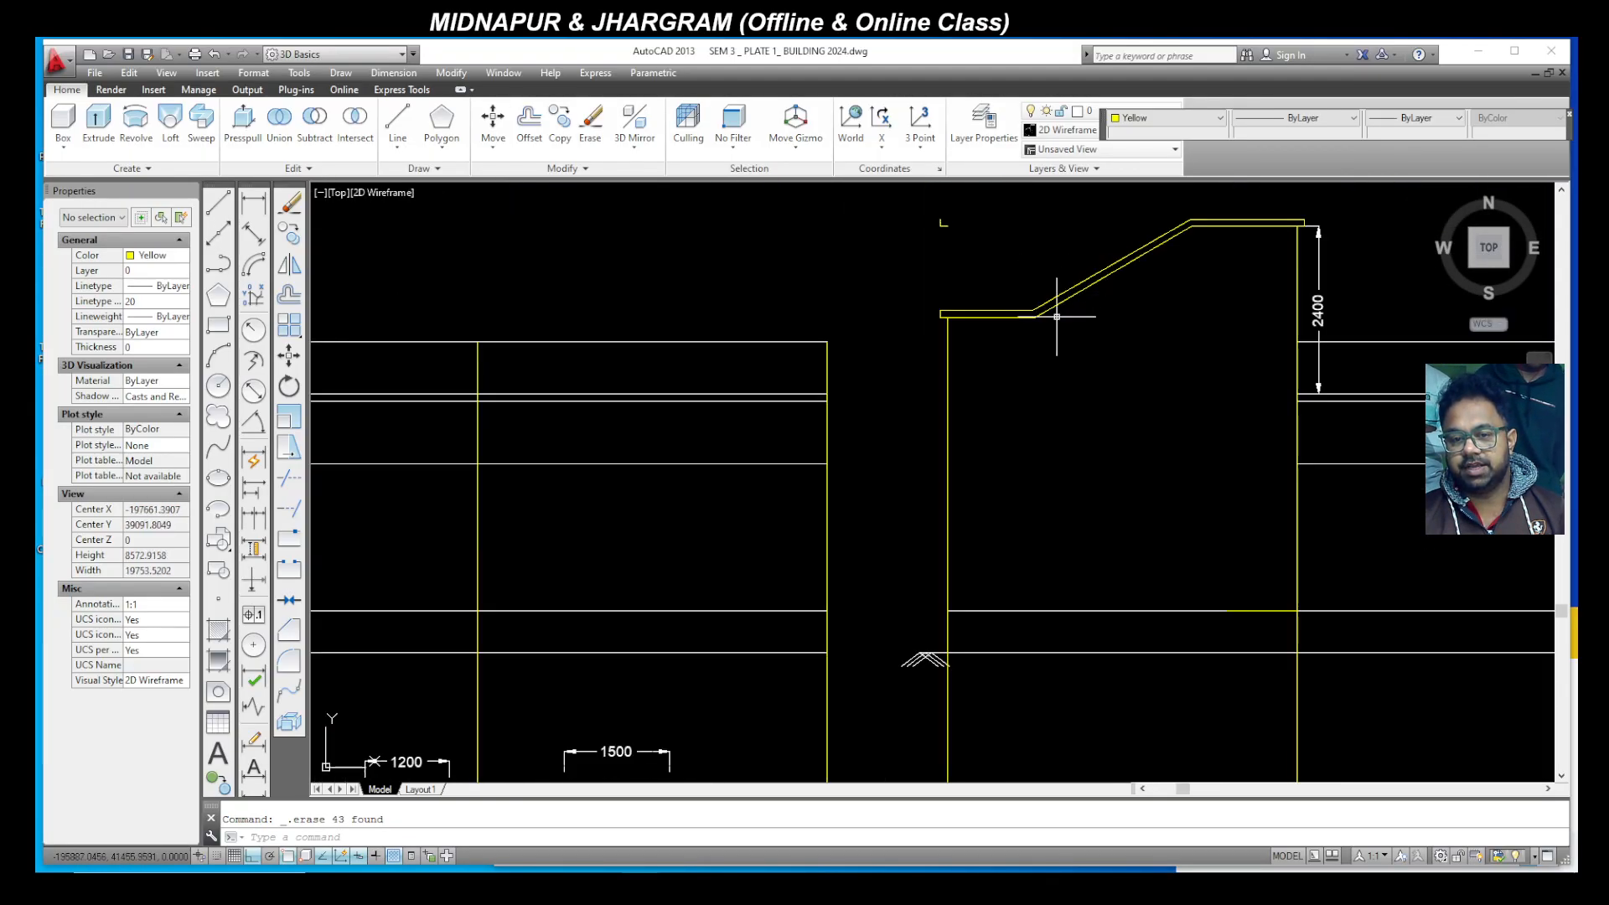
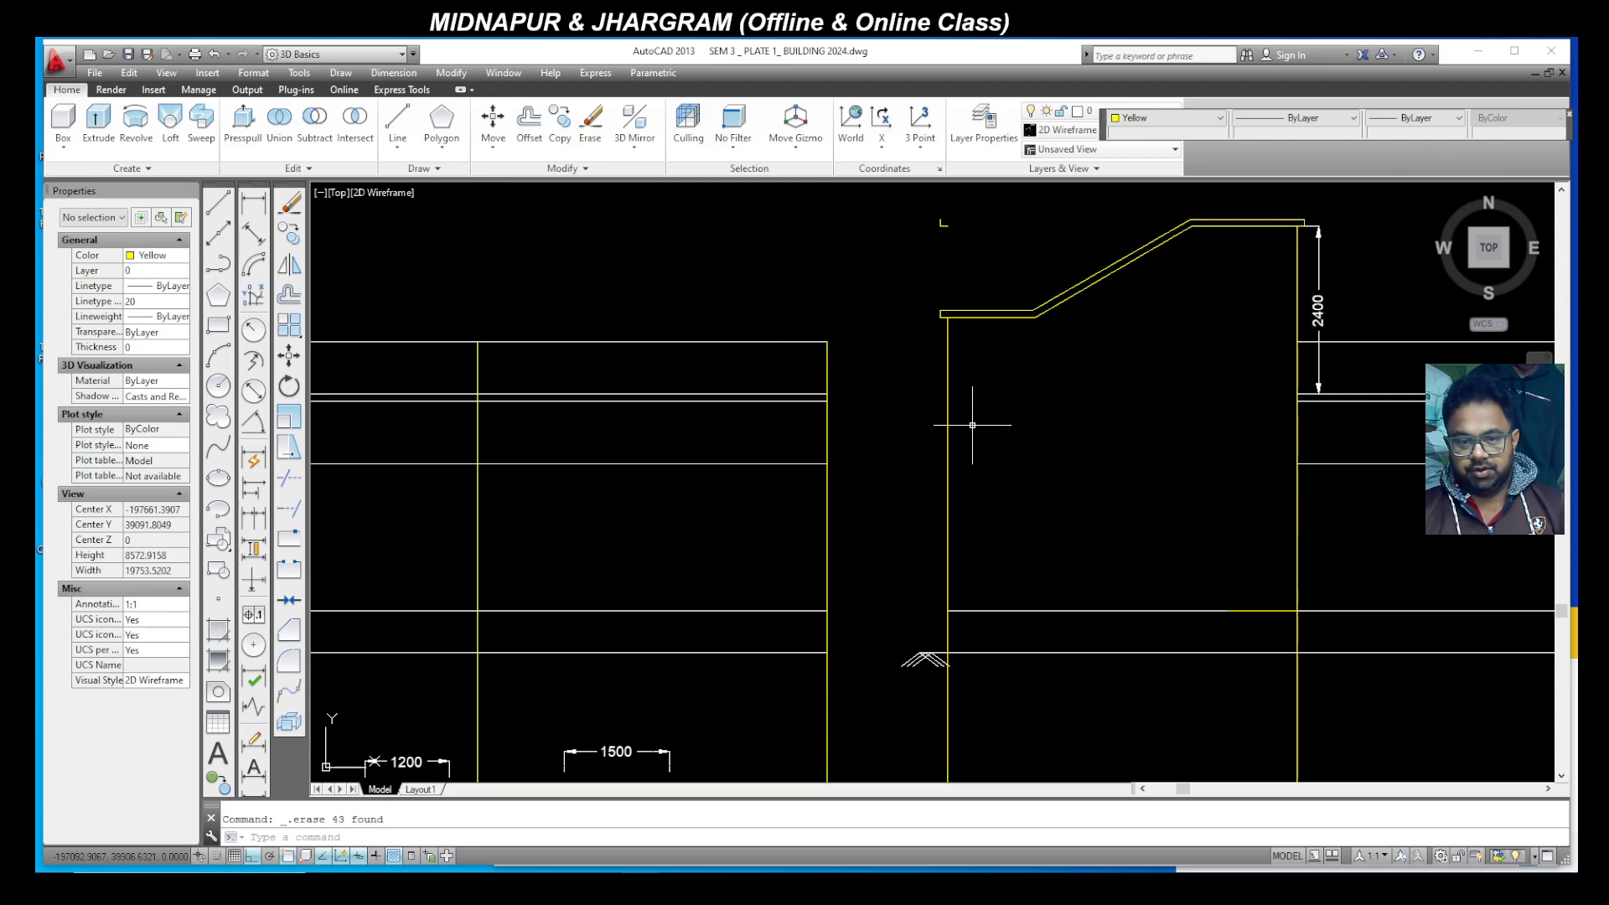
# Step: Trim the horizontal lines above plinth level between the two vertical lines of the middle elevation's stair block
pyautogui.press('Return')
pyautogui.click(753, 534)
pyautogui.click(579, 261)
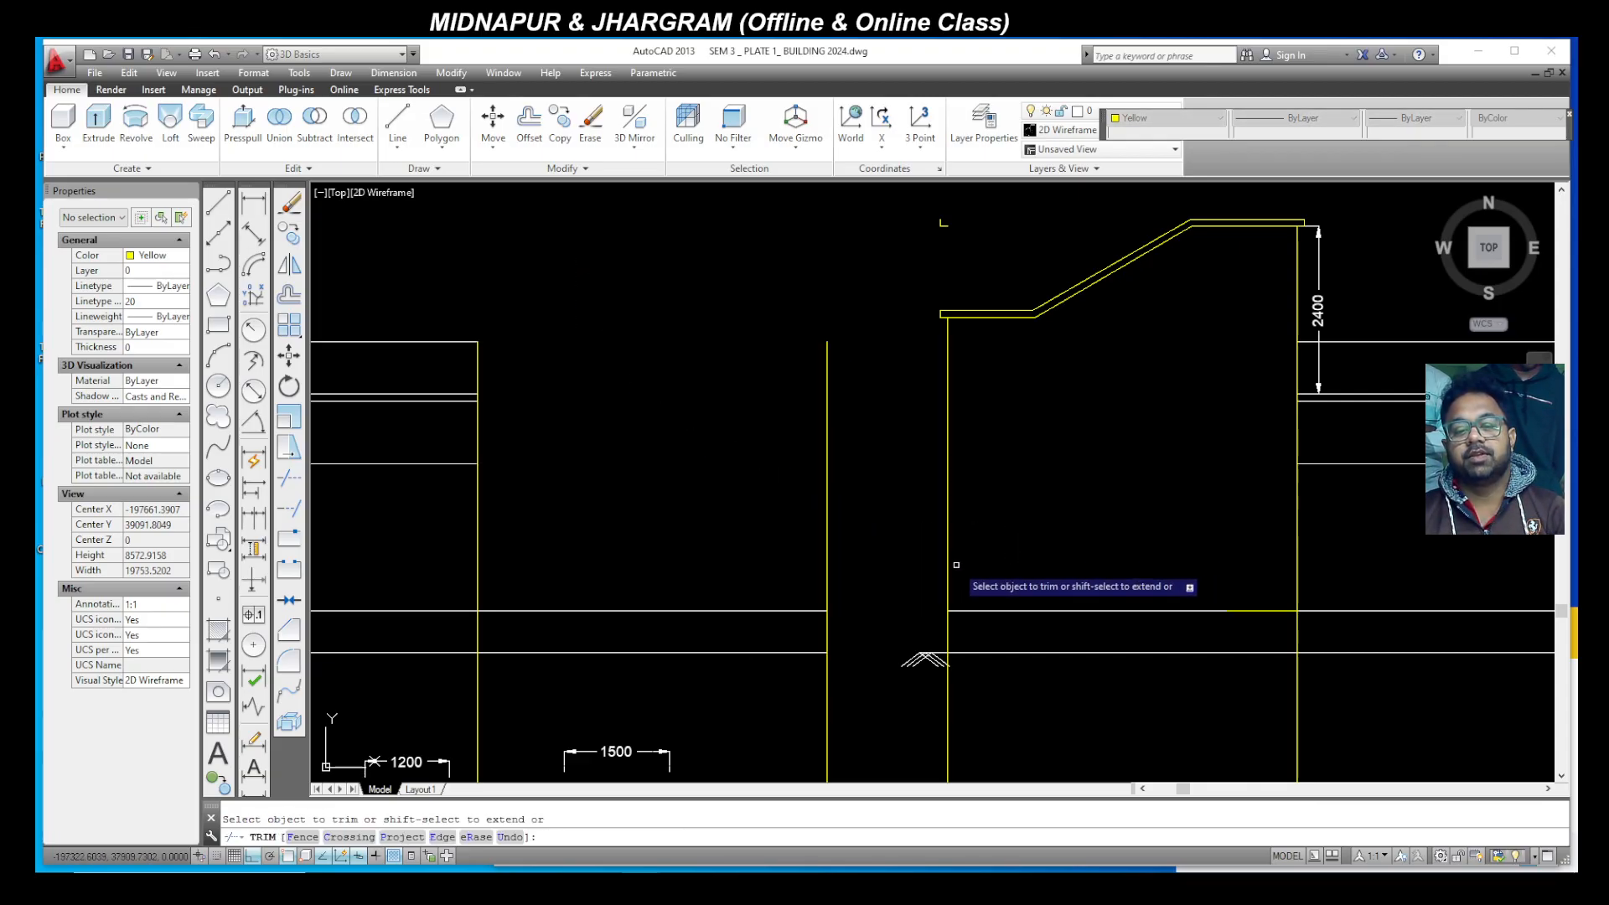
pyautogui.press('Escape')
# Step: Draw a plinth-level line joining the middle elevation's stair block to the right-hand elevation's stair block
pyautogui.click(219, 206)
pyautogui.click(828, 611)
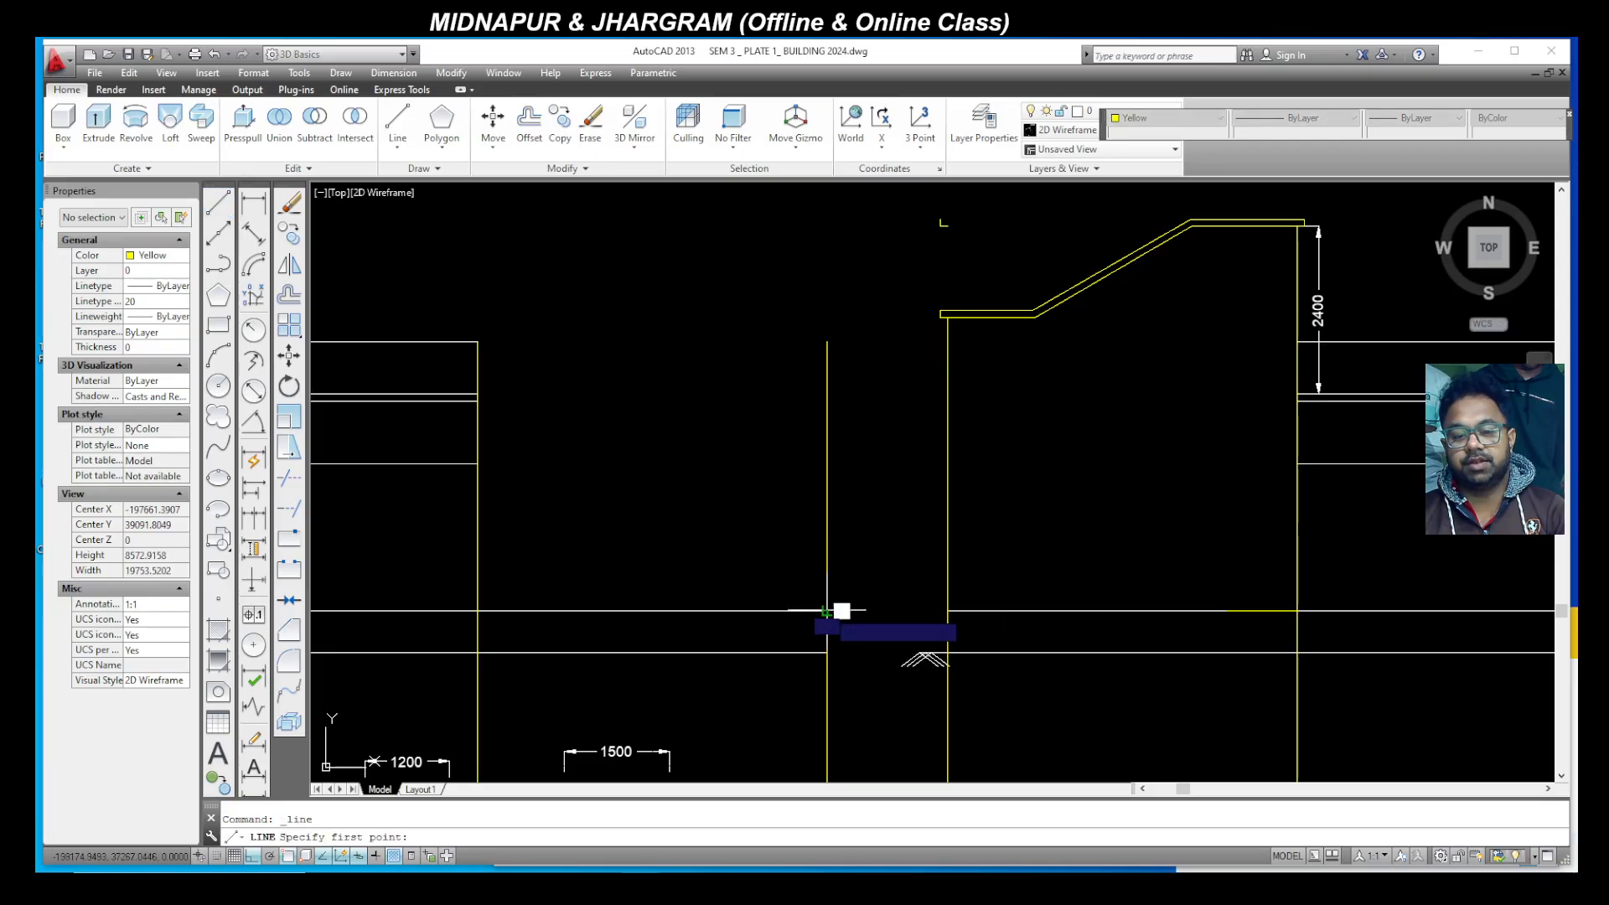
pyautogui.click(947, 611)
pyautogui.press('Escape')
pyautogui.scroll(-2, 1131, 505)
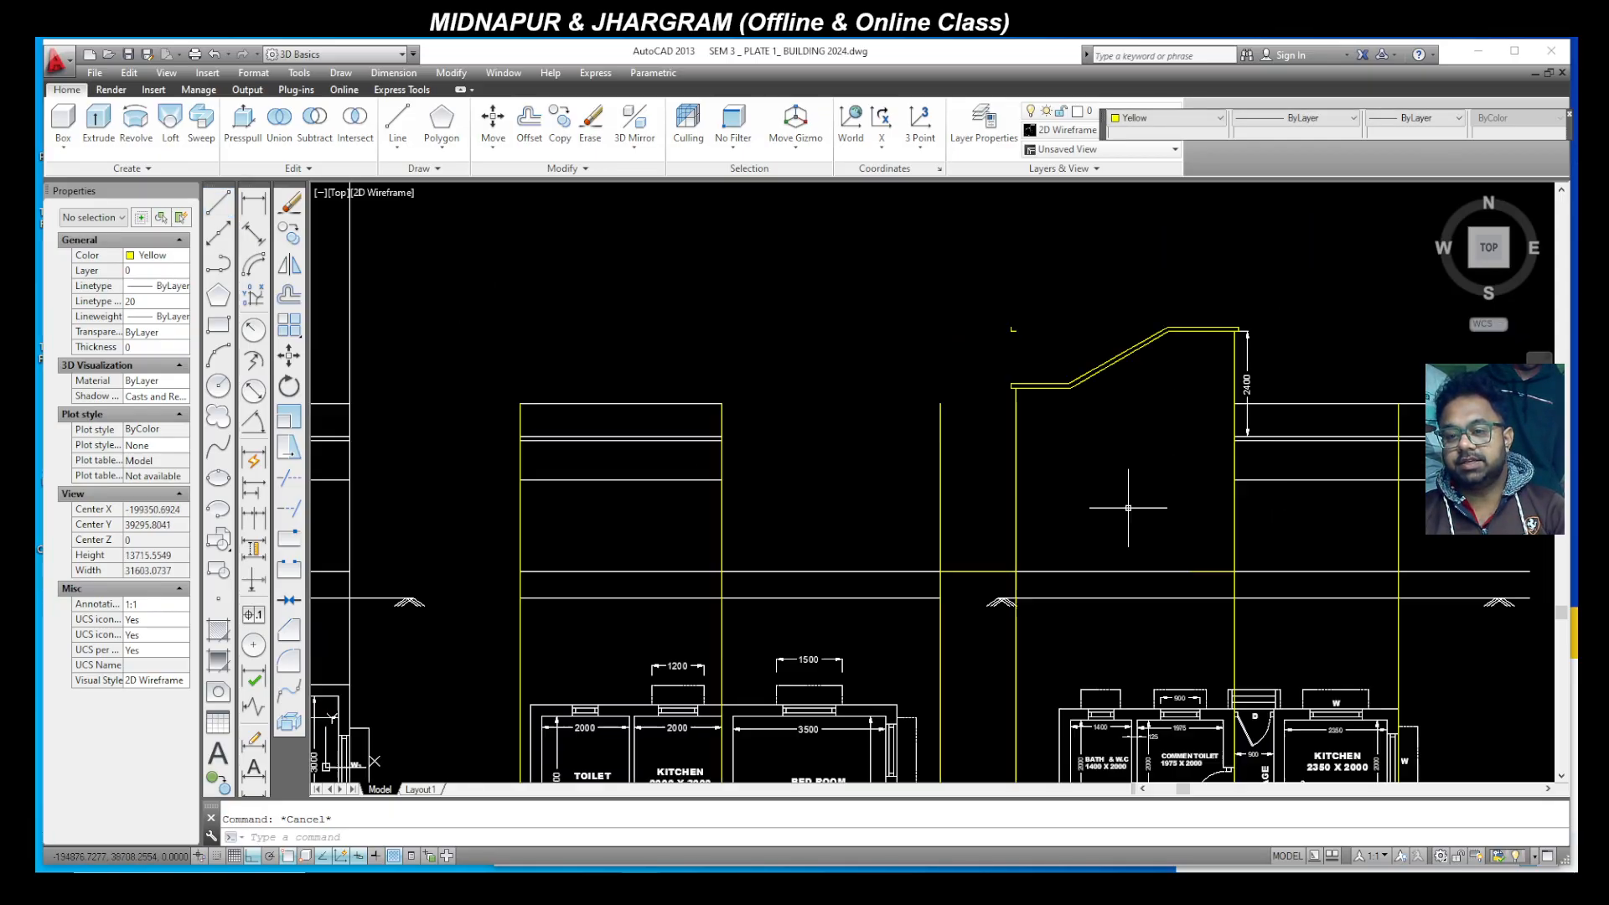
pyautogui.click(1289, 365)
pyautogui.click(1100, 250)
pyautogui.click(1108, 463)
pyautogui.click(988, 301)
pyautogui.click(1235, 496)
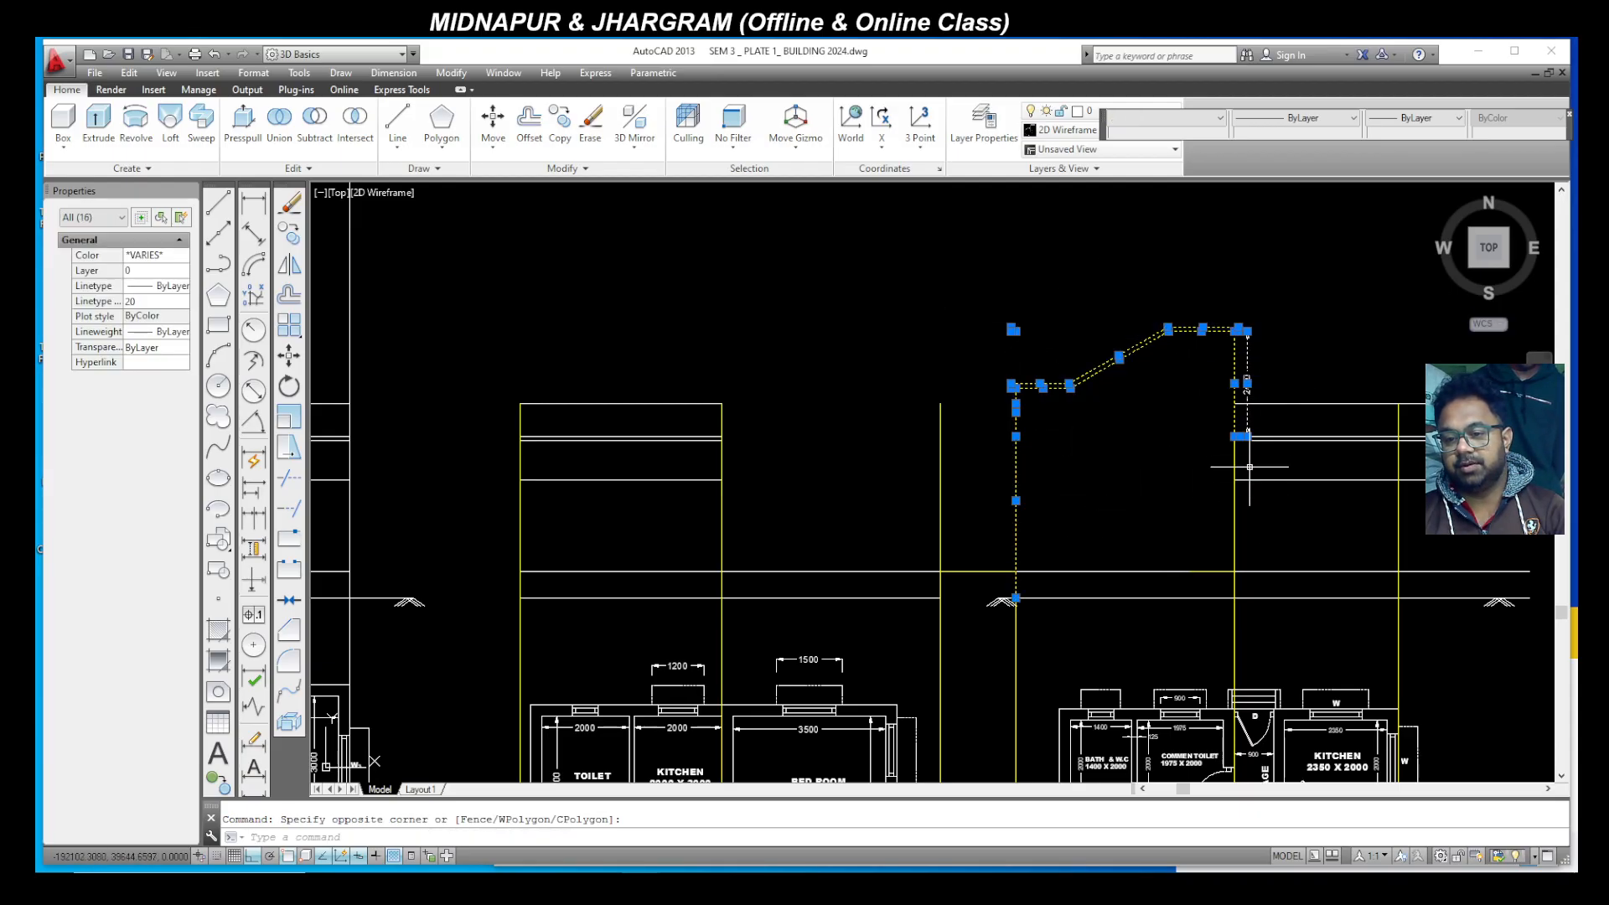
pyautogui.scroll(2, 1249, 474)
pyautogui.press('Escape')
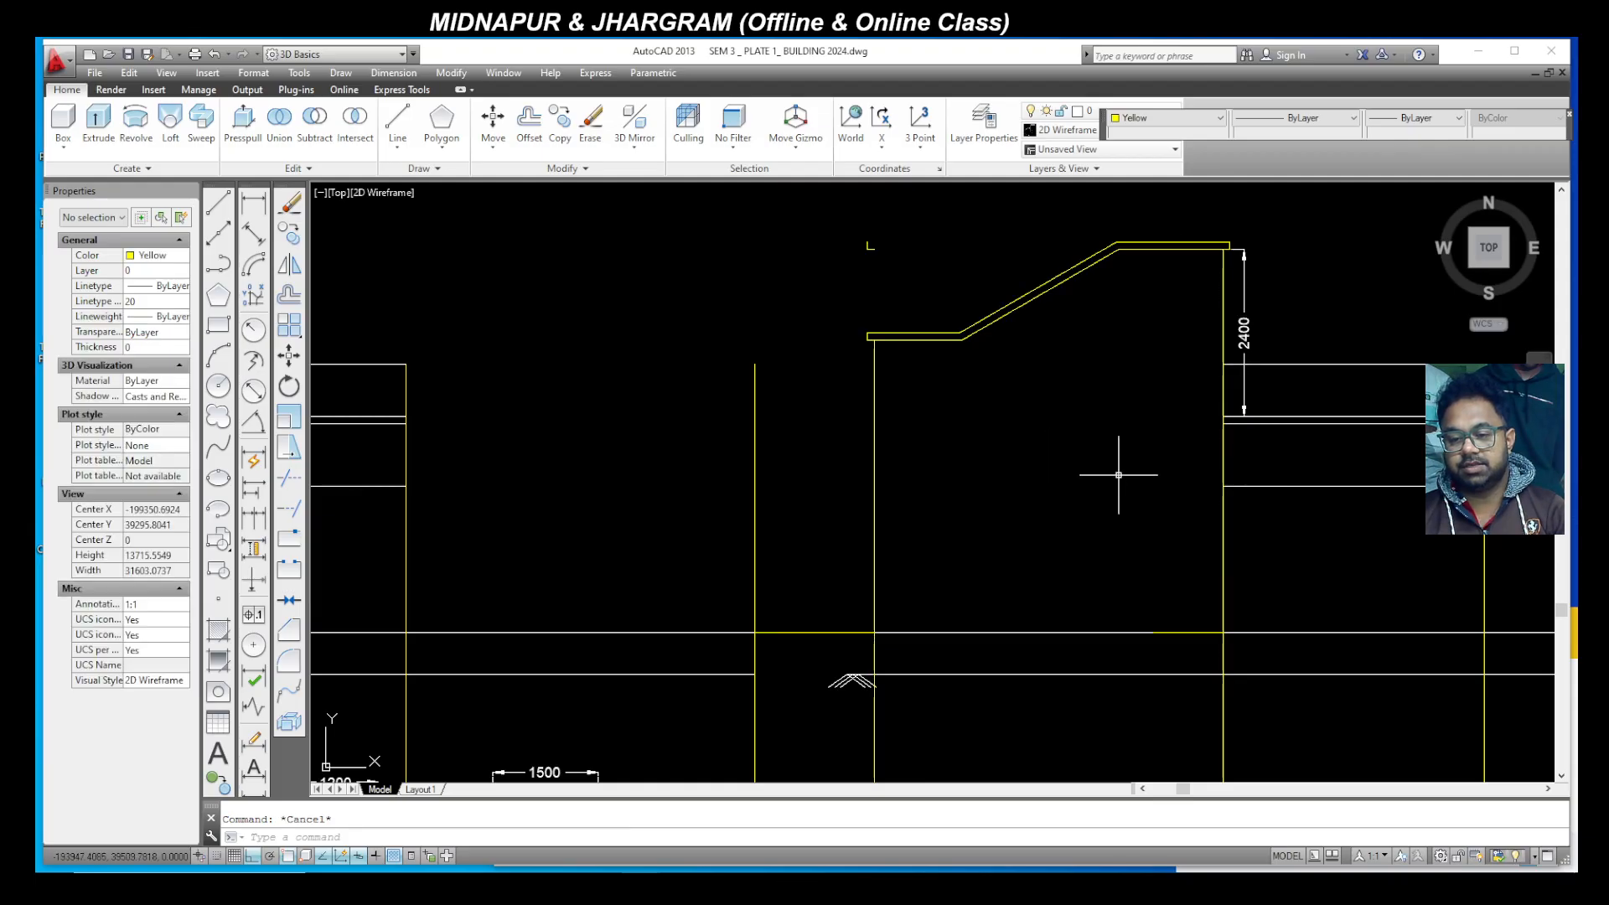
pyautogui.click(1265, 400)
pyautogui.click(1176, 368)
pyautogui.press('Escape')
# Step: Mirror the right-hand stair block's roof slab, wall line and 2400 dimension about the vertical axis through the connecting line's midpoint, keeping the originals
pyautogui.click(1287, 330)
pyautogui.click(853, 221)
pyautogui.click(982, 388)
pyautogui.click(822, 287)
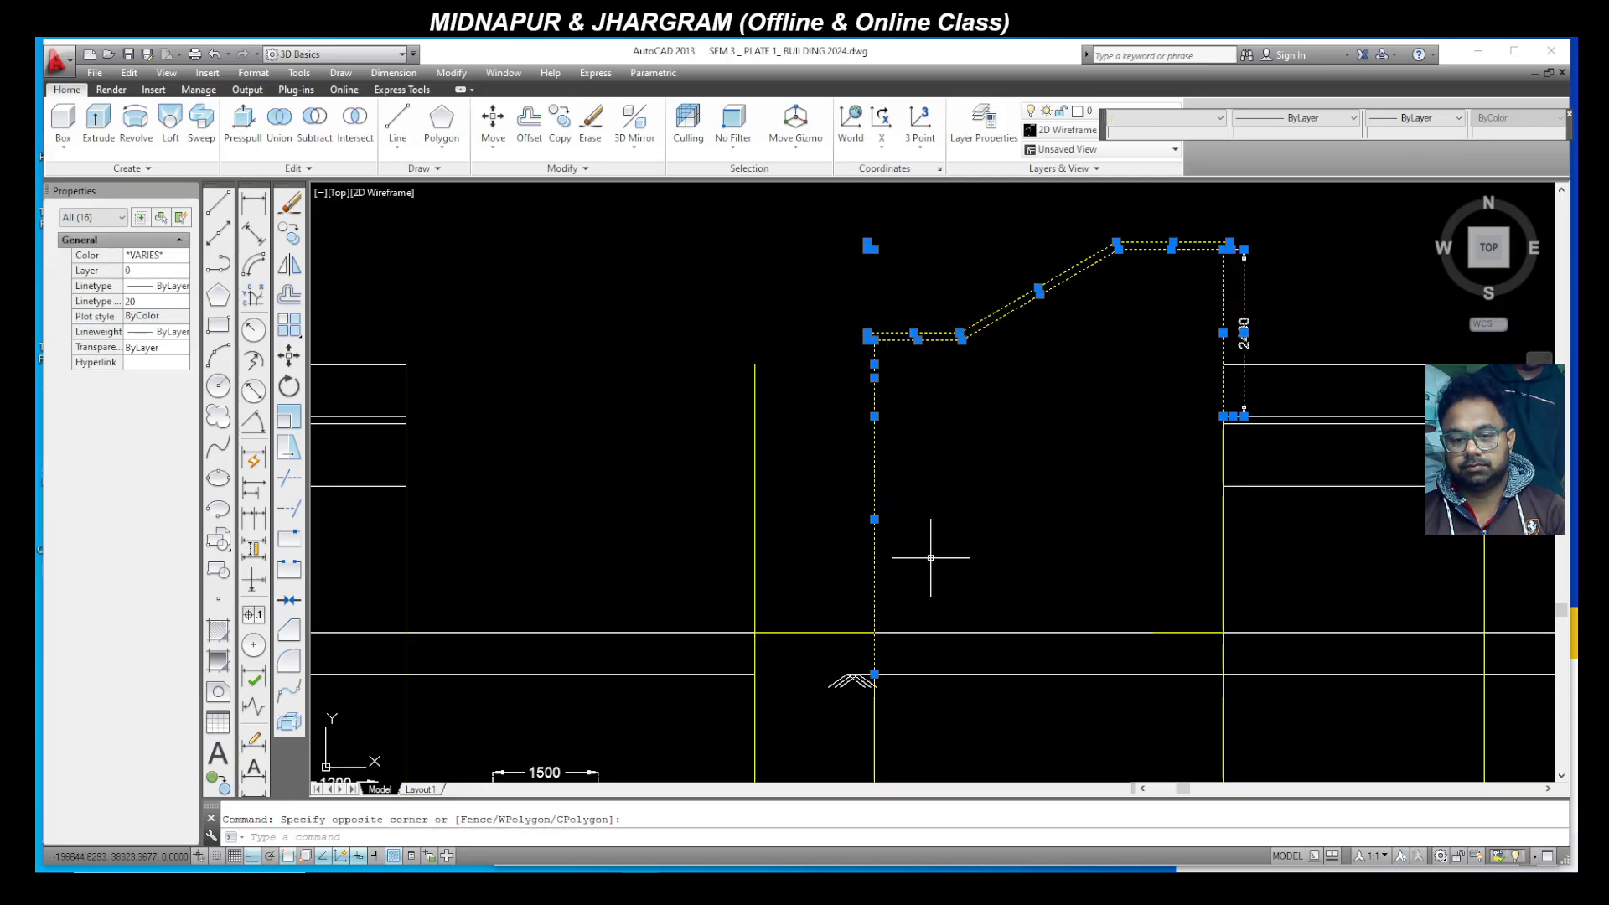
pyautogui.click(289, 267)
pyautogui.click(813, 631)
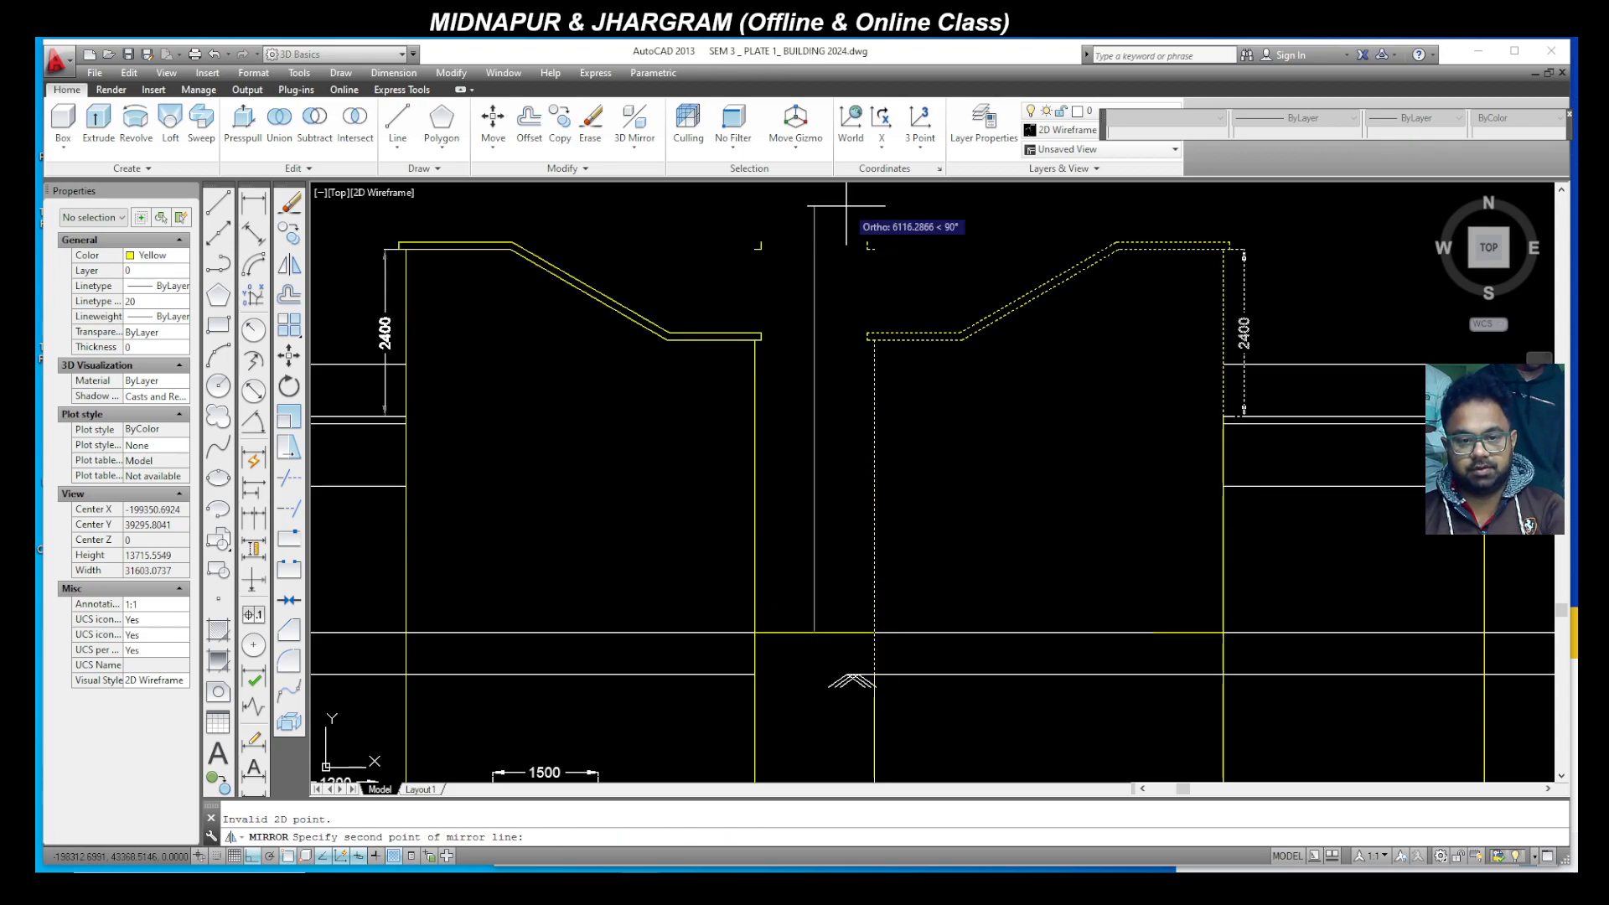
pyautogui.click(828, 328)
pyautogui.press('Return')
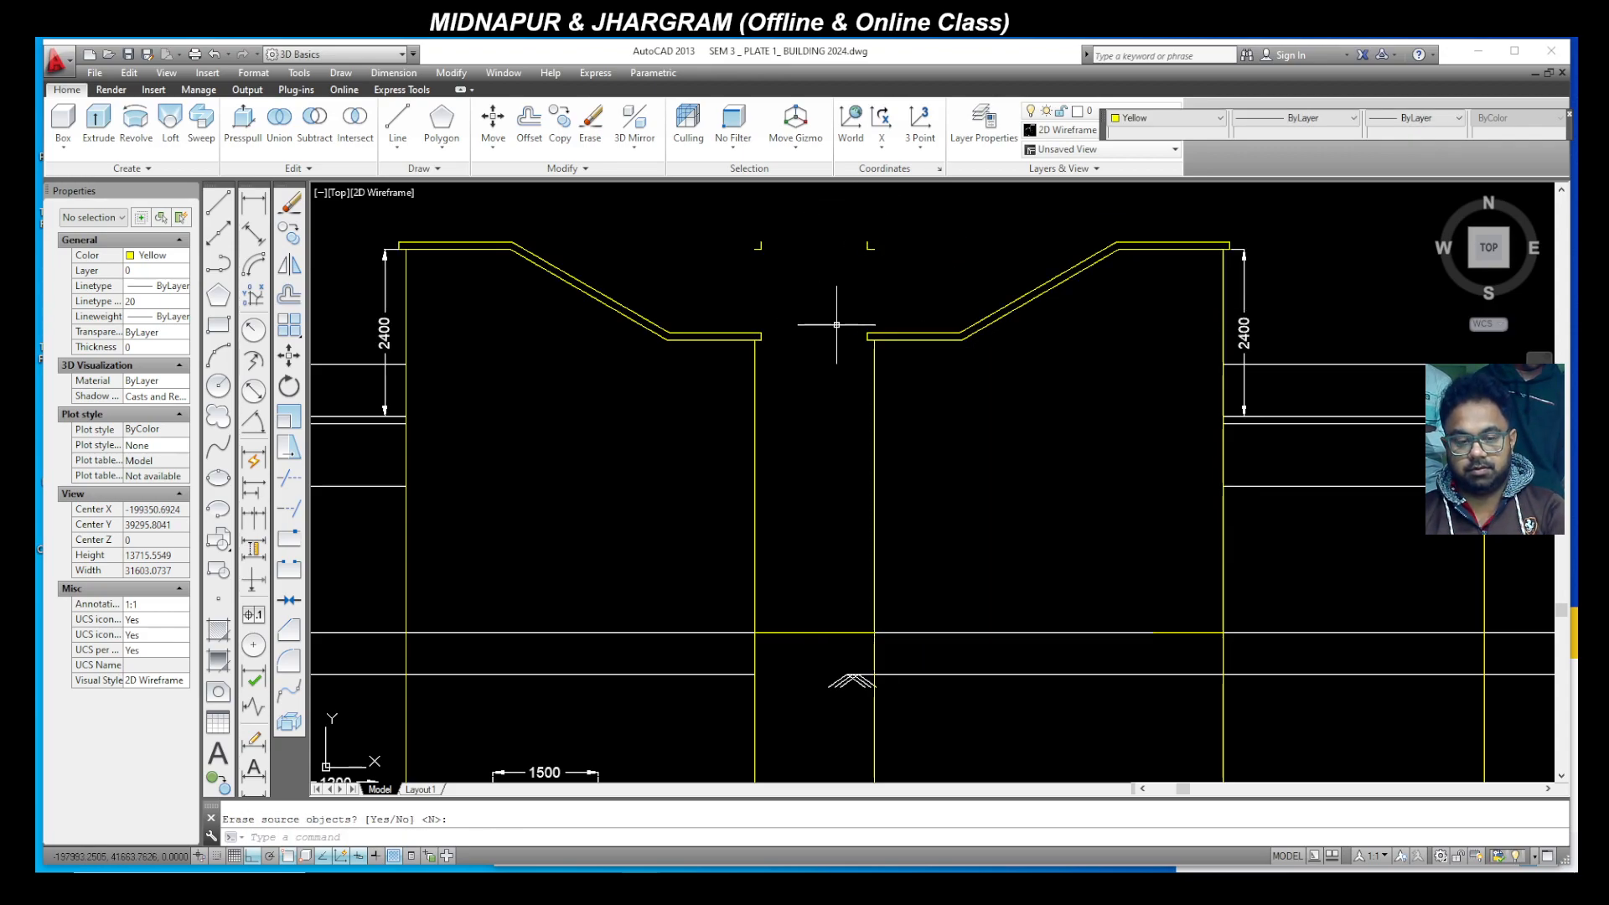
# Step: Delete the small leftover line fragments above the gap between the two stair blocks
pyautogui.click(964, 275)
pyautogui.click(741, 219)
pyautogui.press('Delete')
# Step: Examine the mirrored stair blocks, the left plan's open stair and the level lines of its elevation
pyautogui.scroll(-5, 736, 215)
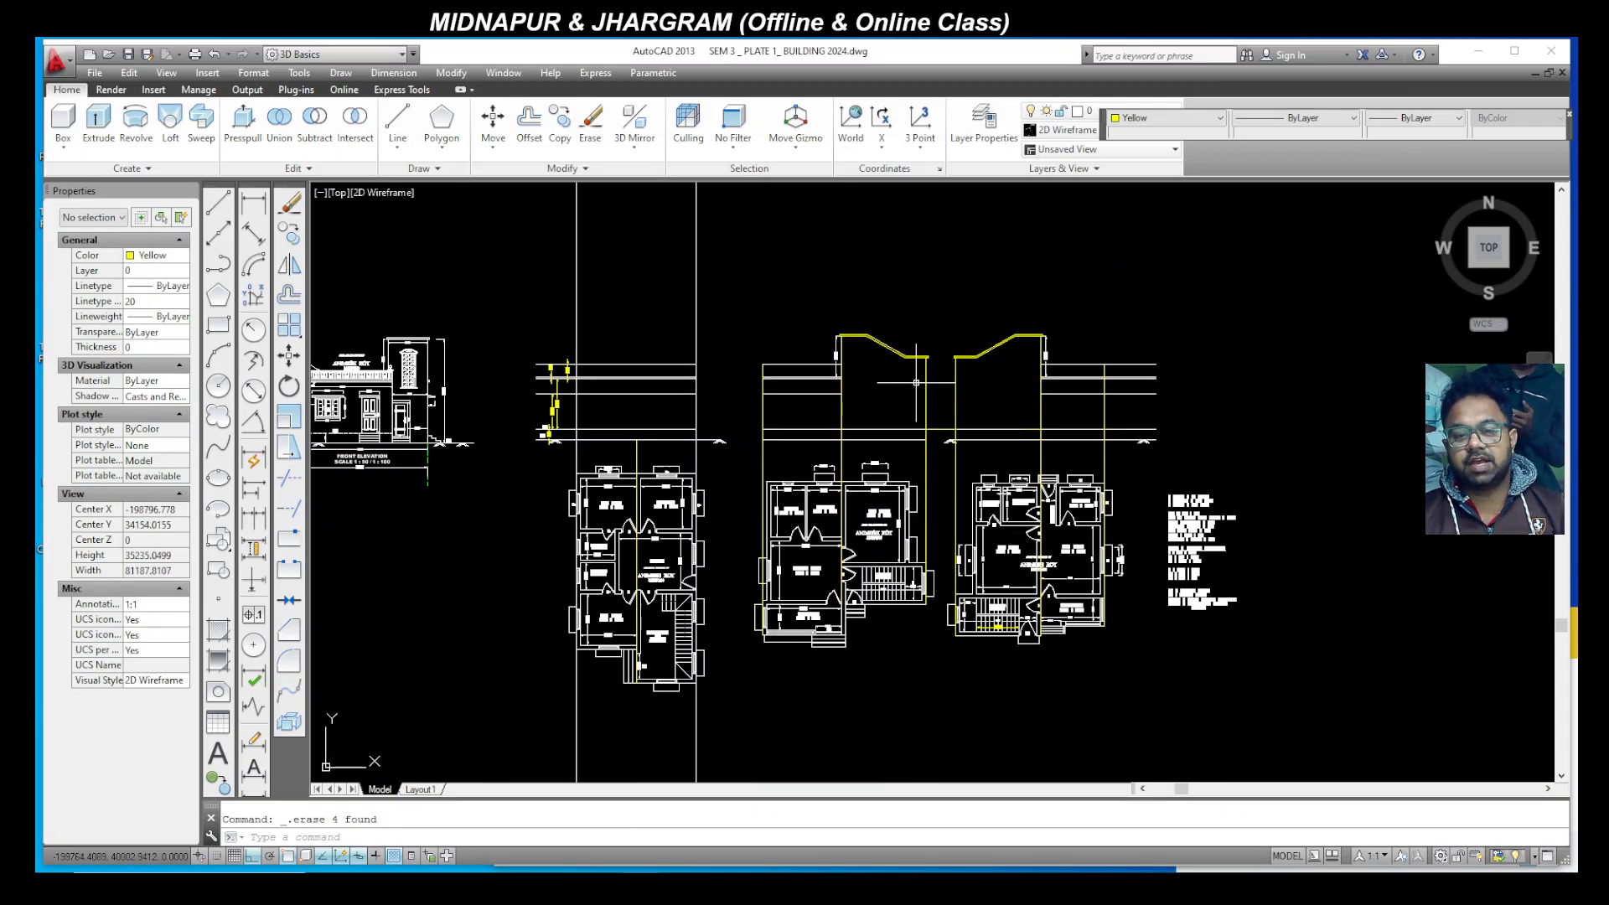
pyautogui.scroll(7, 810, 415)
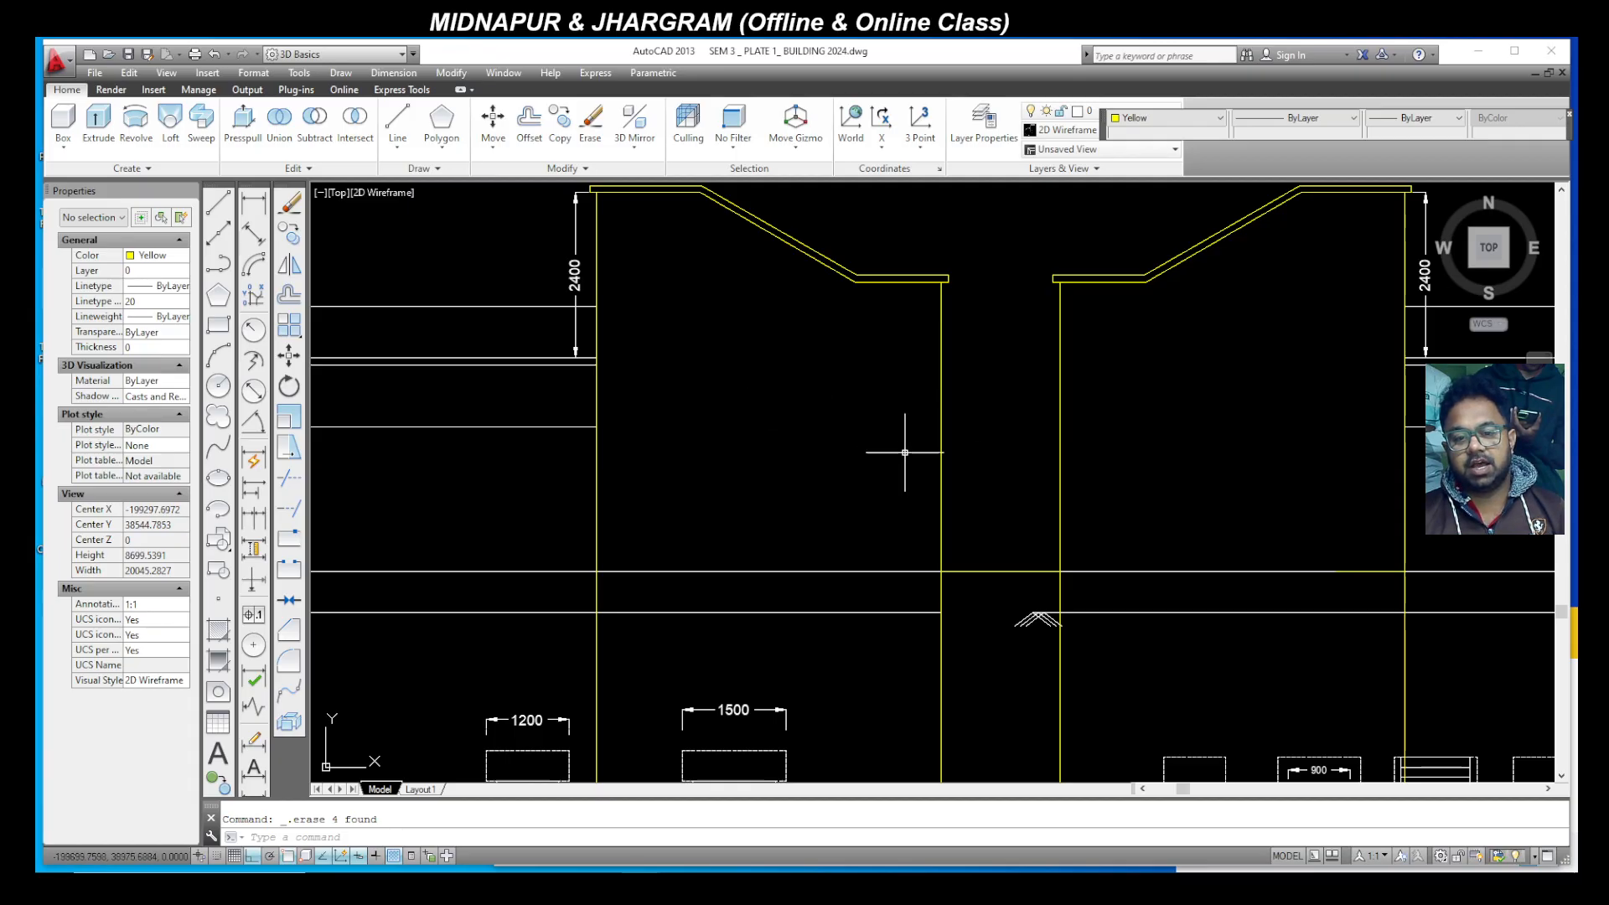
pyautogui.scroll(-4, 827, 392)
pyautogui.scroll(4, 752, 401)
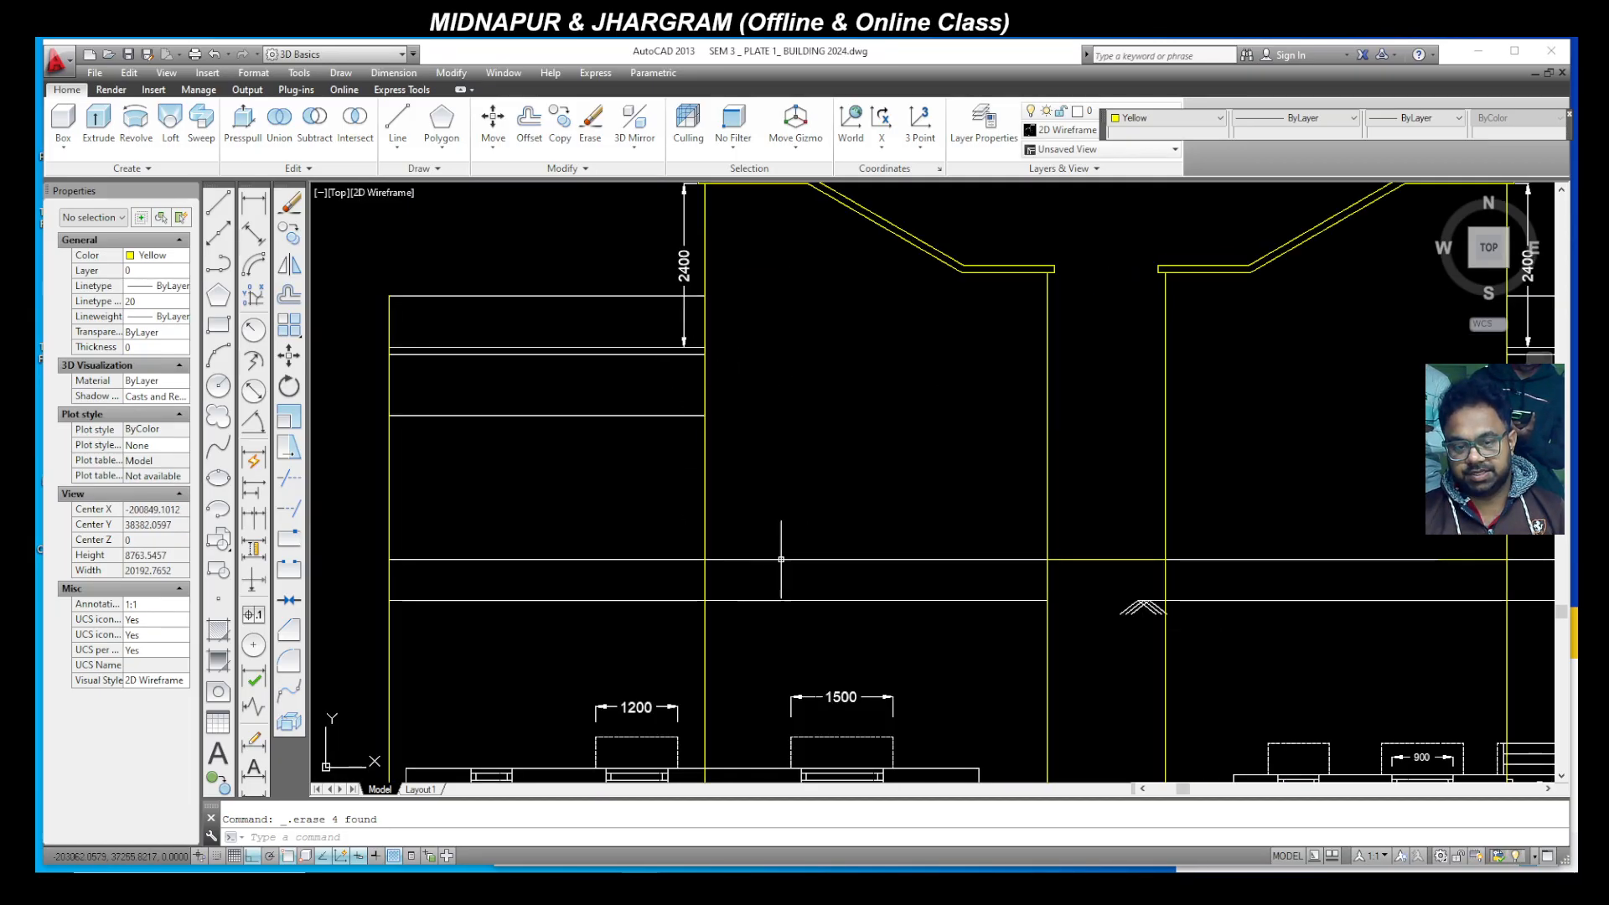
pyautogui.scroll(-2, 881, 569)
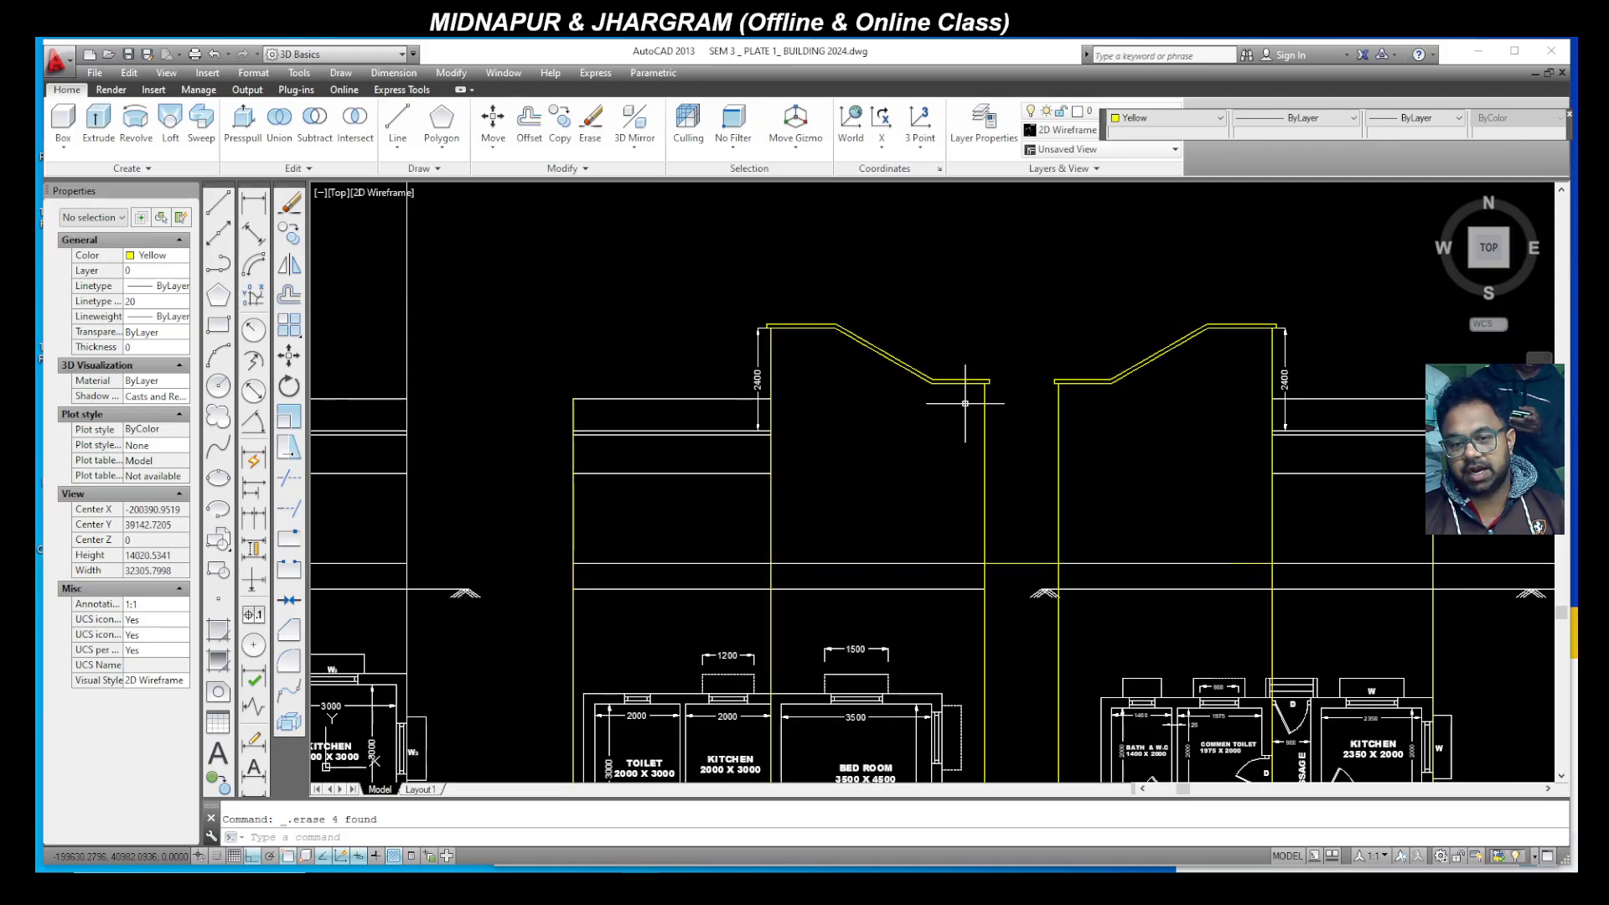
pyautogui.scroll(-4, 963, 407)
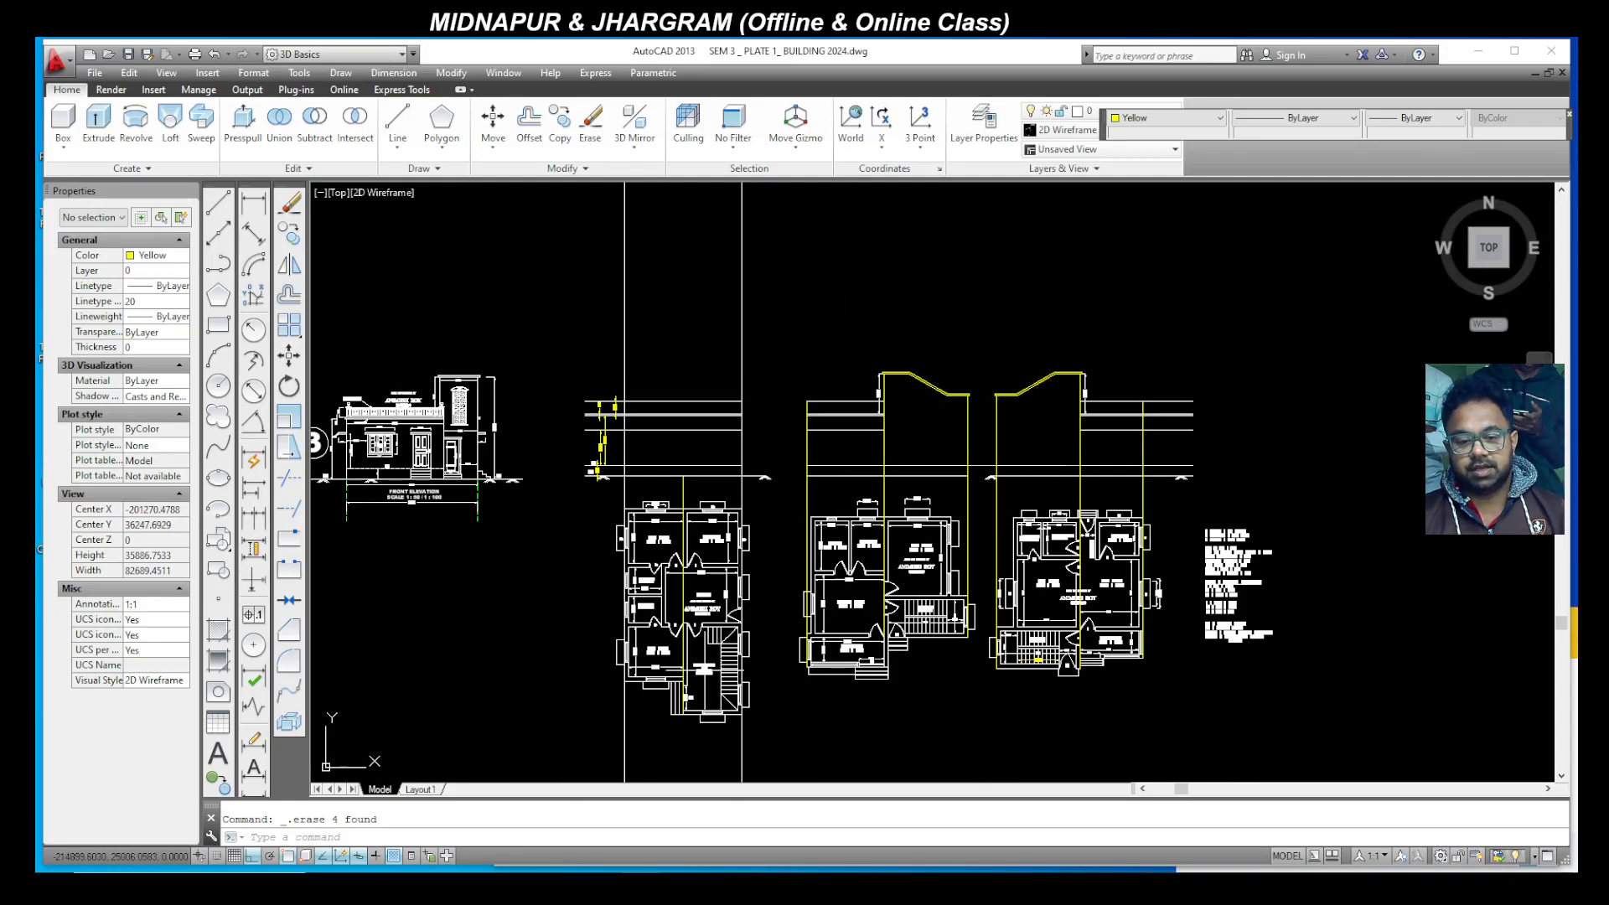
pyautogui.scroll(5, 735, 671)
pyautogui.scroll(-2, 735, 662)
pyautogui.scroll(3, 734, 641)
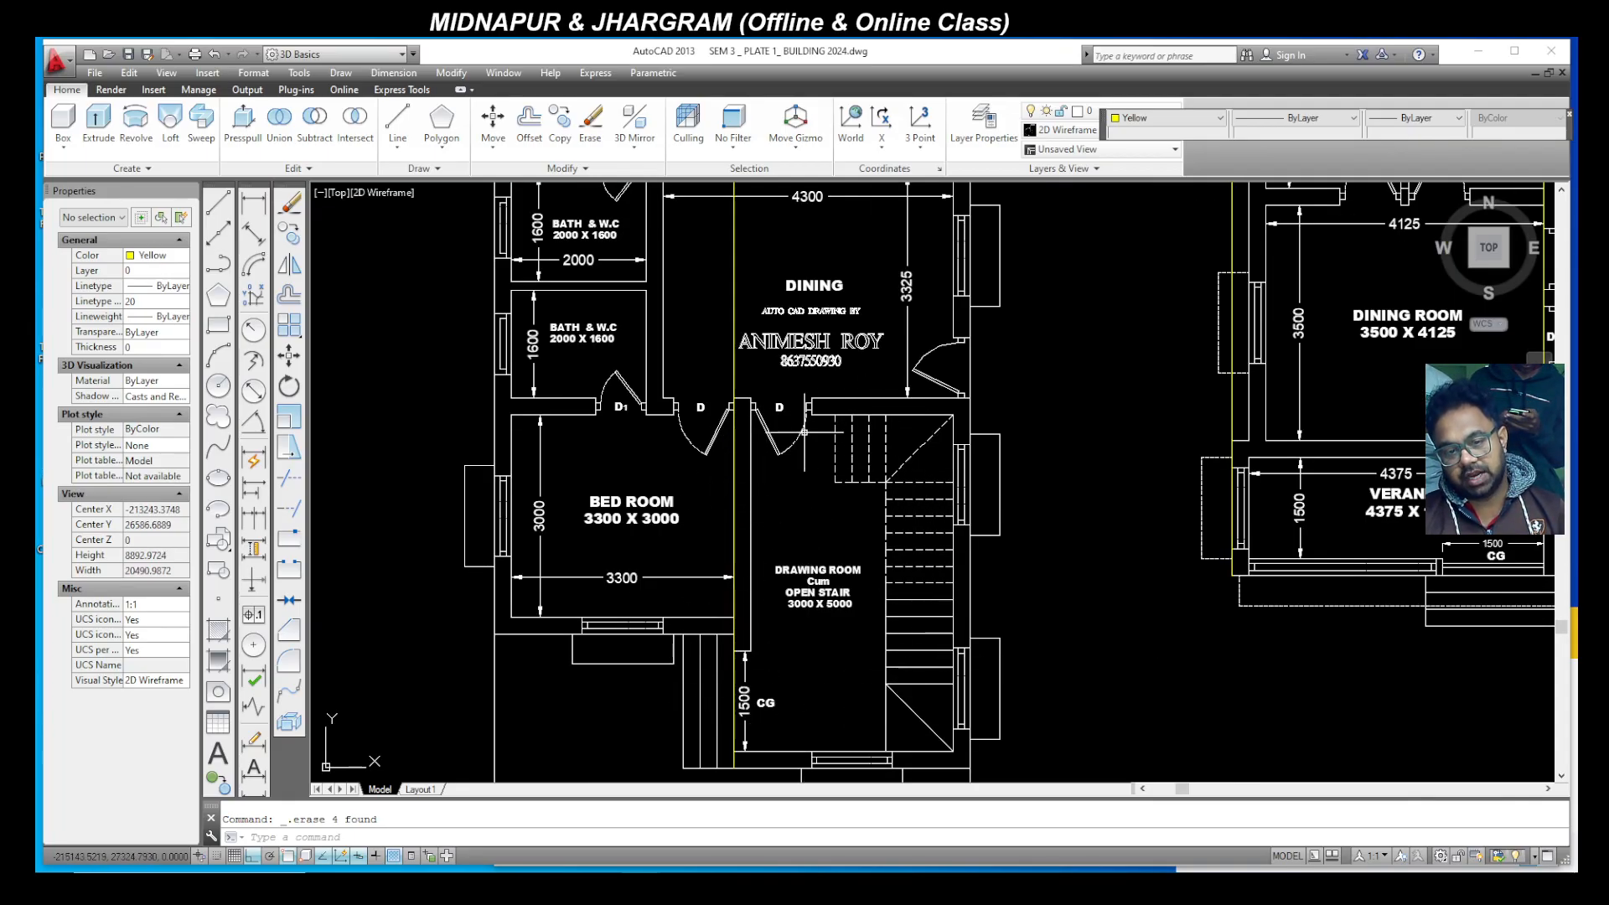
pyautogui.scroll(-5, 788, 352)
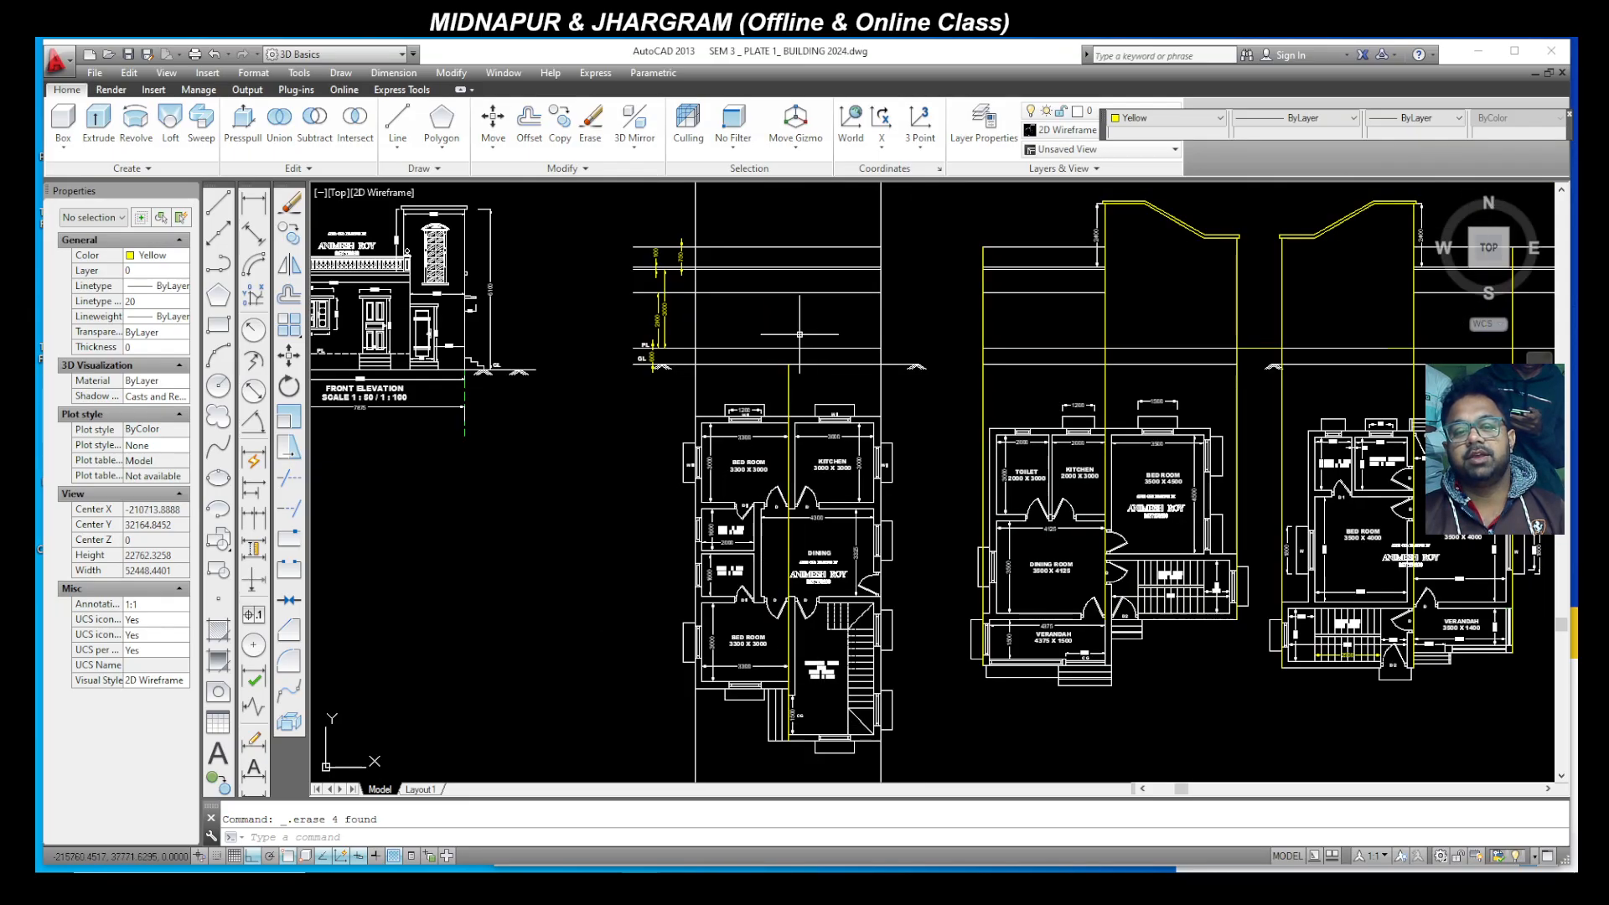
pyautogui.scroll(4, 782, 378)
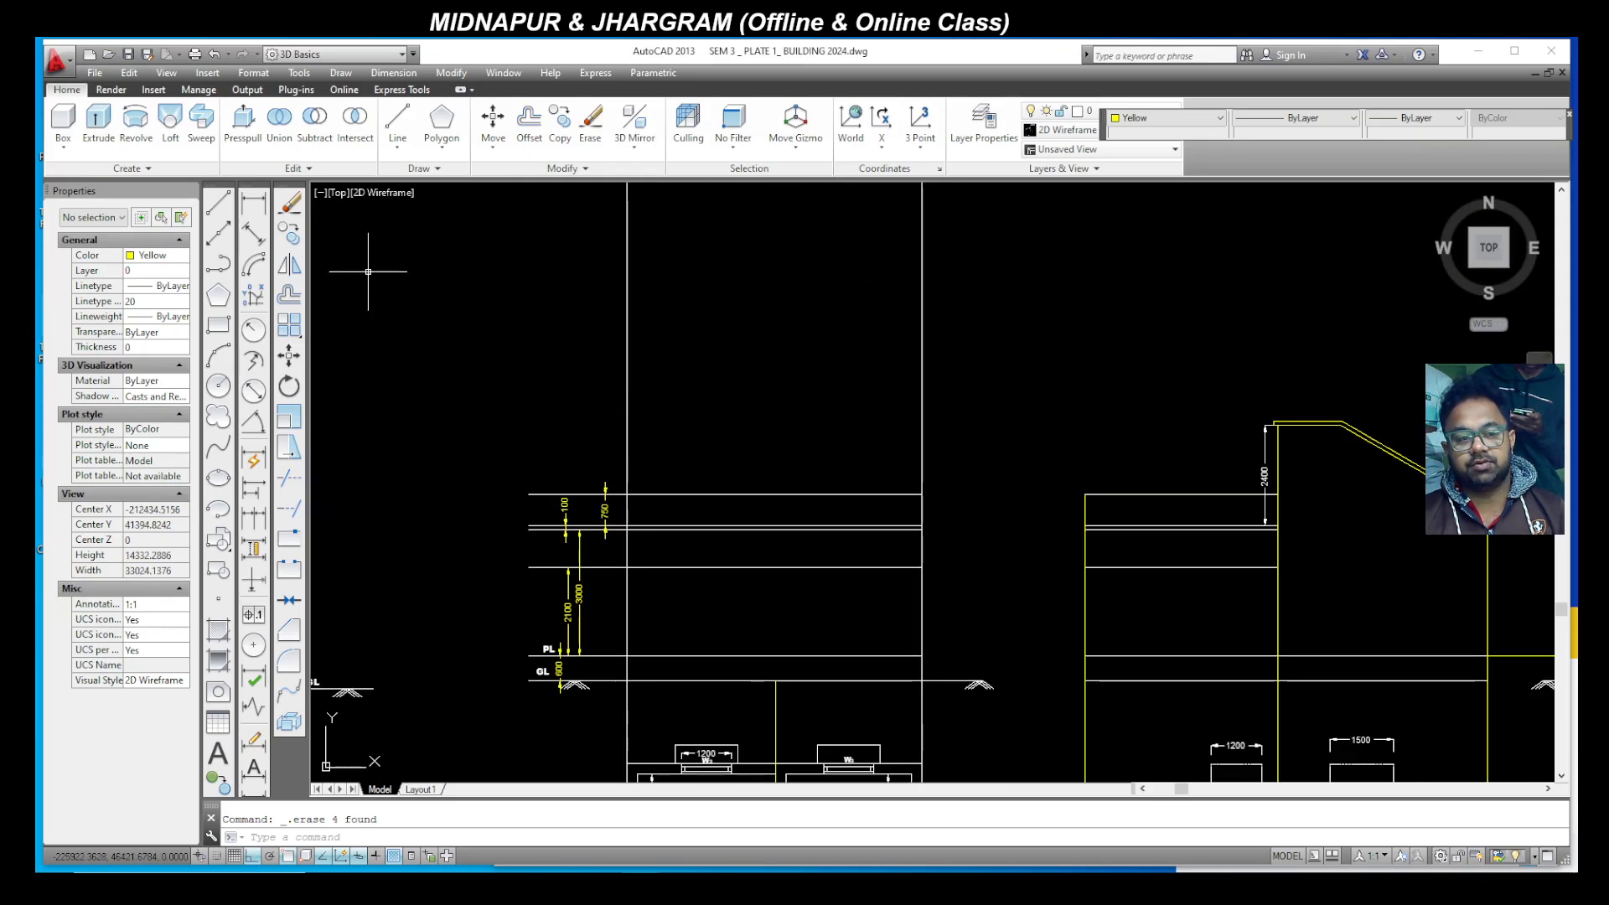
# Step: Draw the left elevation's stair block wall line from ground level to the roof slab's top and 3000 above it
pyautogui.click(217, 204)
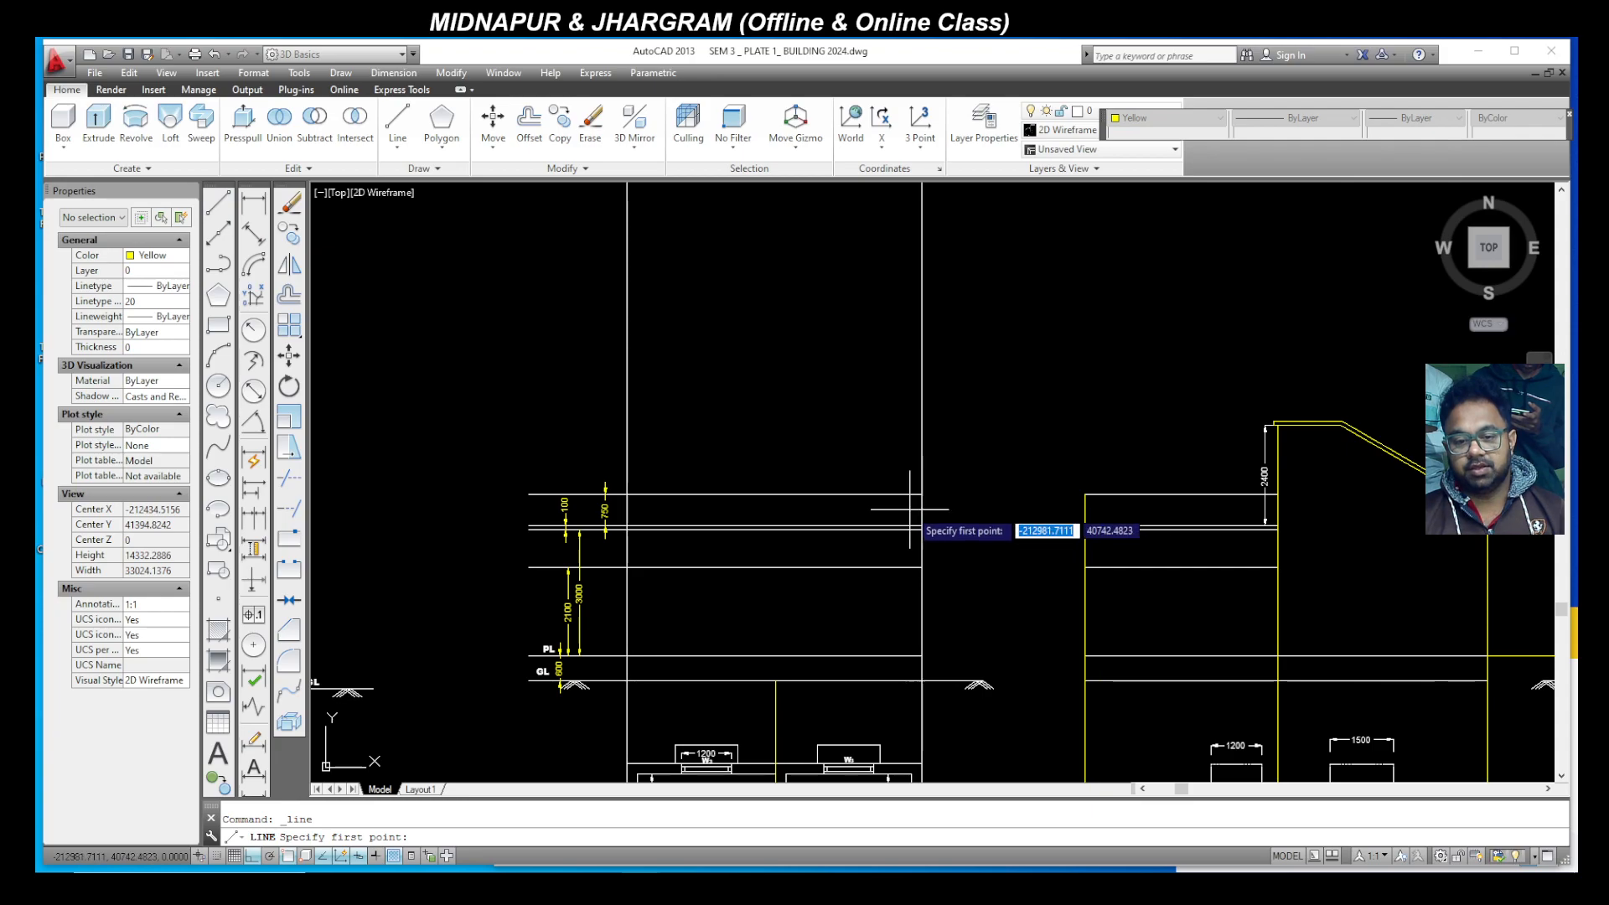
pyautogui.scroll(2, 1016, 549)
pyautogui.scroll(-2, 1016, 549)
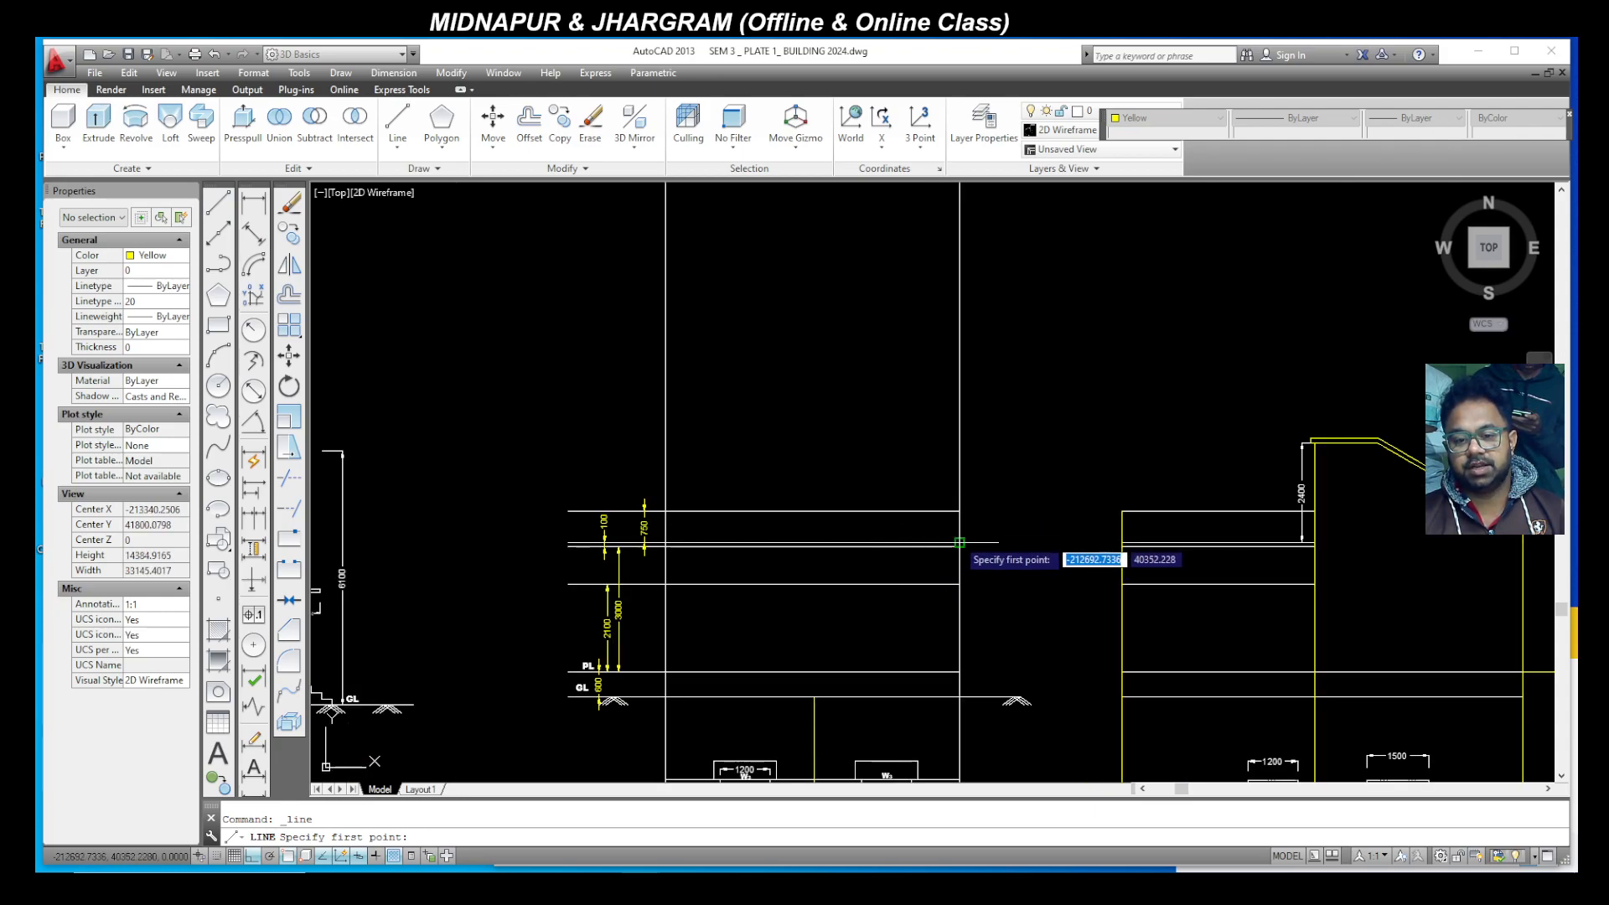
pyautogui.scroll(2, 809, 715)
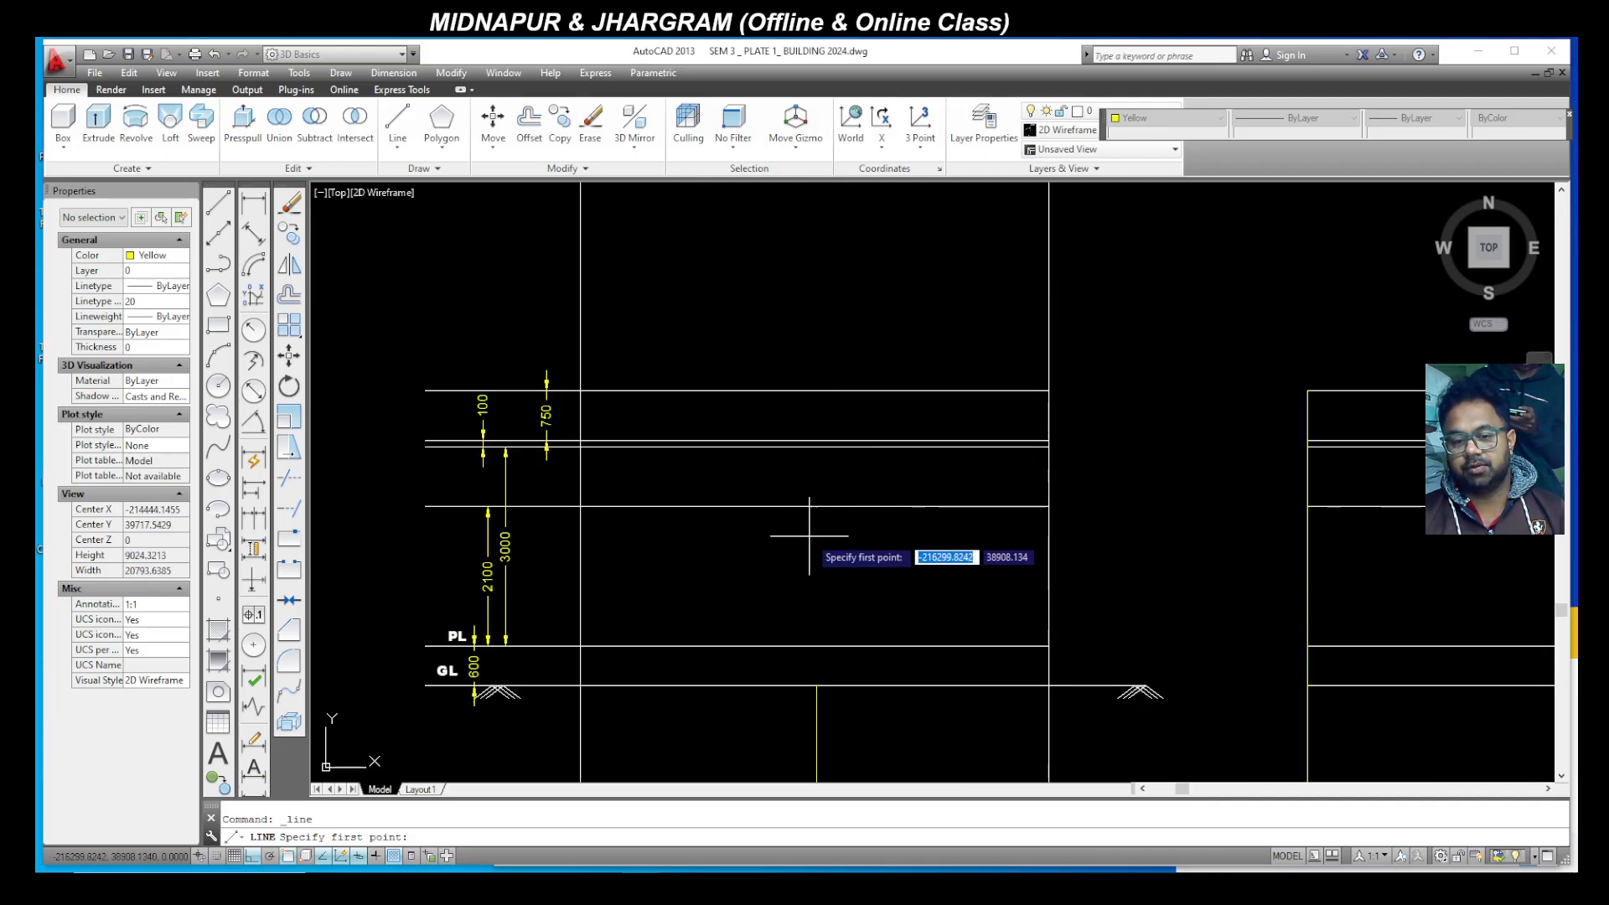
pyautogui.scroll(-2, 808, 438)
pyautogui.scroll(-4, 874, 590)
pyautogui.scroll(2, 874, 748)
pyautogui.scroll(-2, 924, 764)
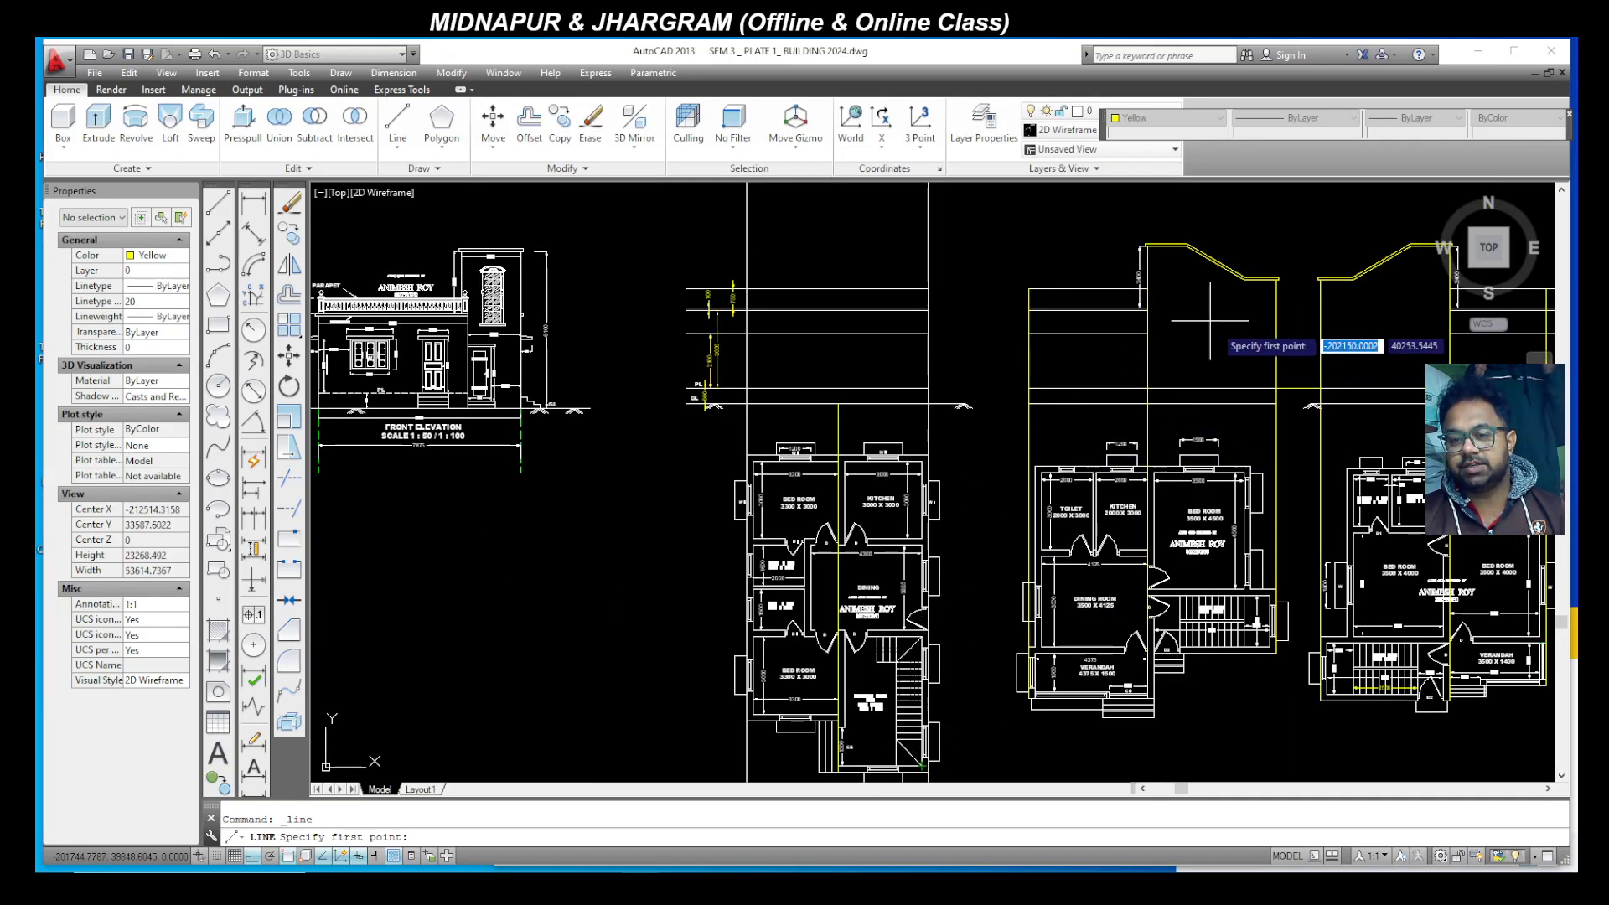
pyautogui.scroll(4, 903, 587)
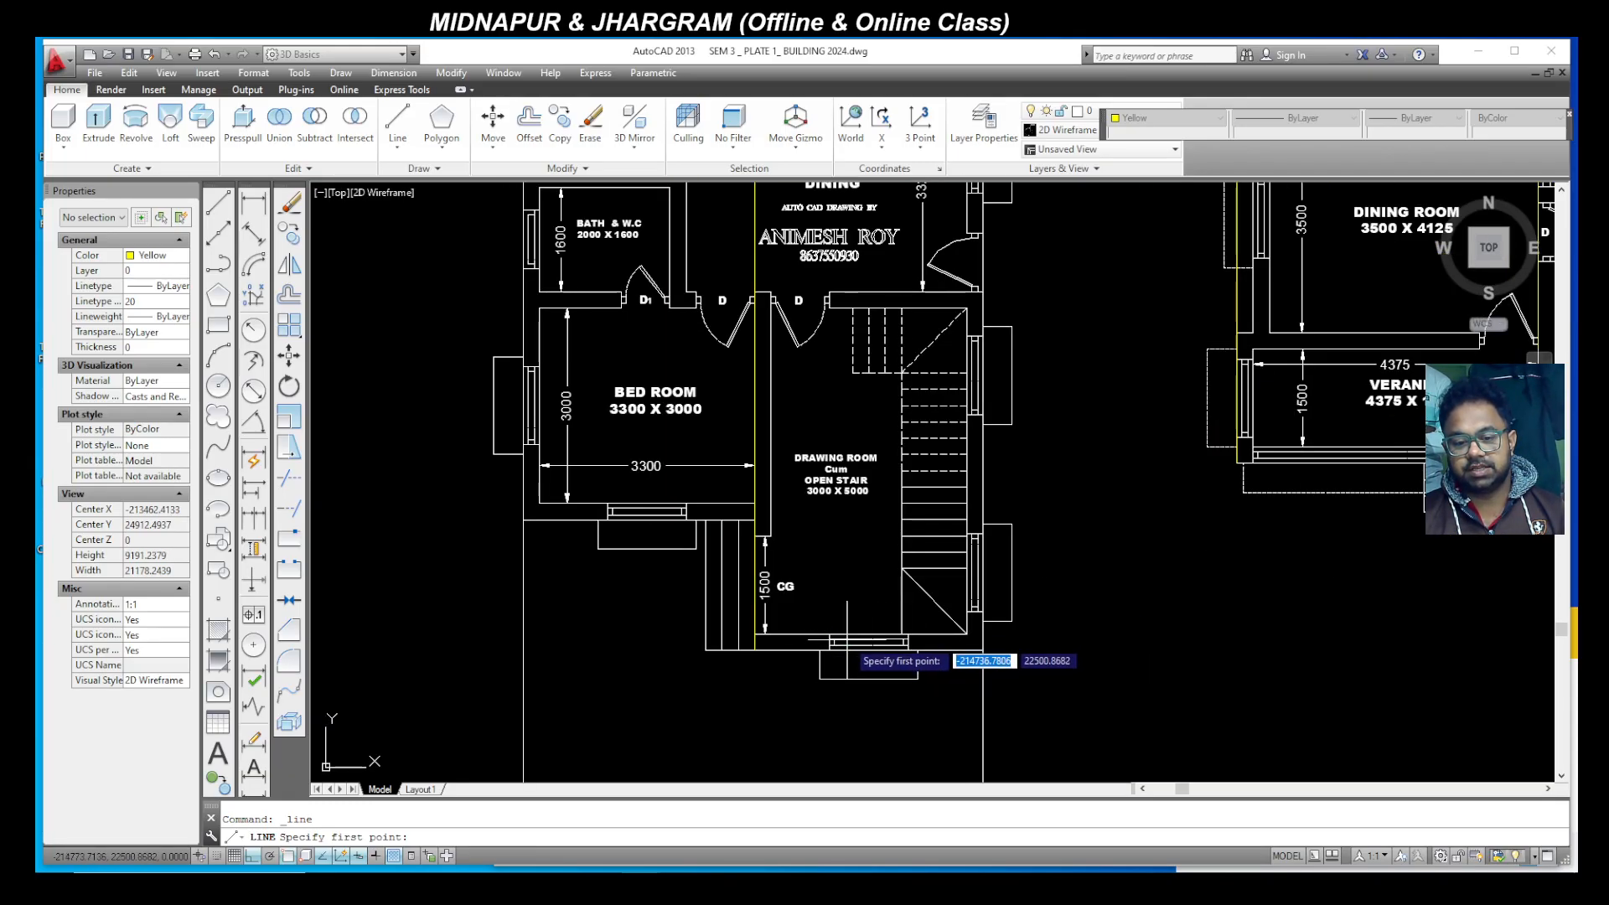
pyautogui.scroll(-4, 847, 657)
pyautogui.scroll(-3, 871, 470)
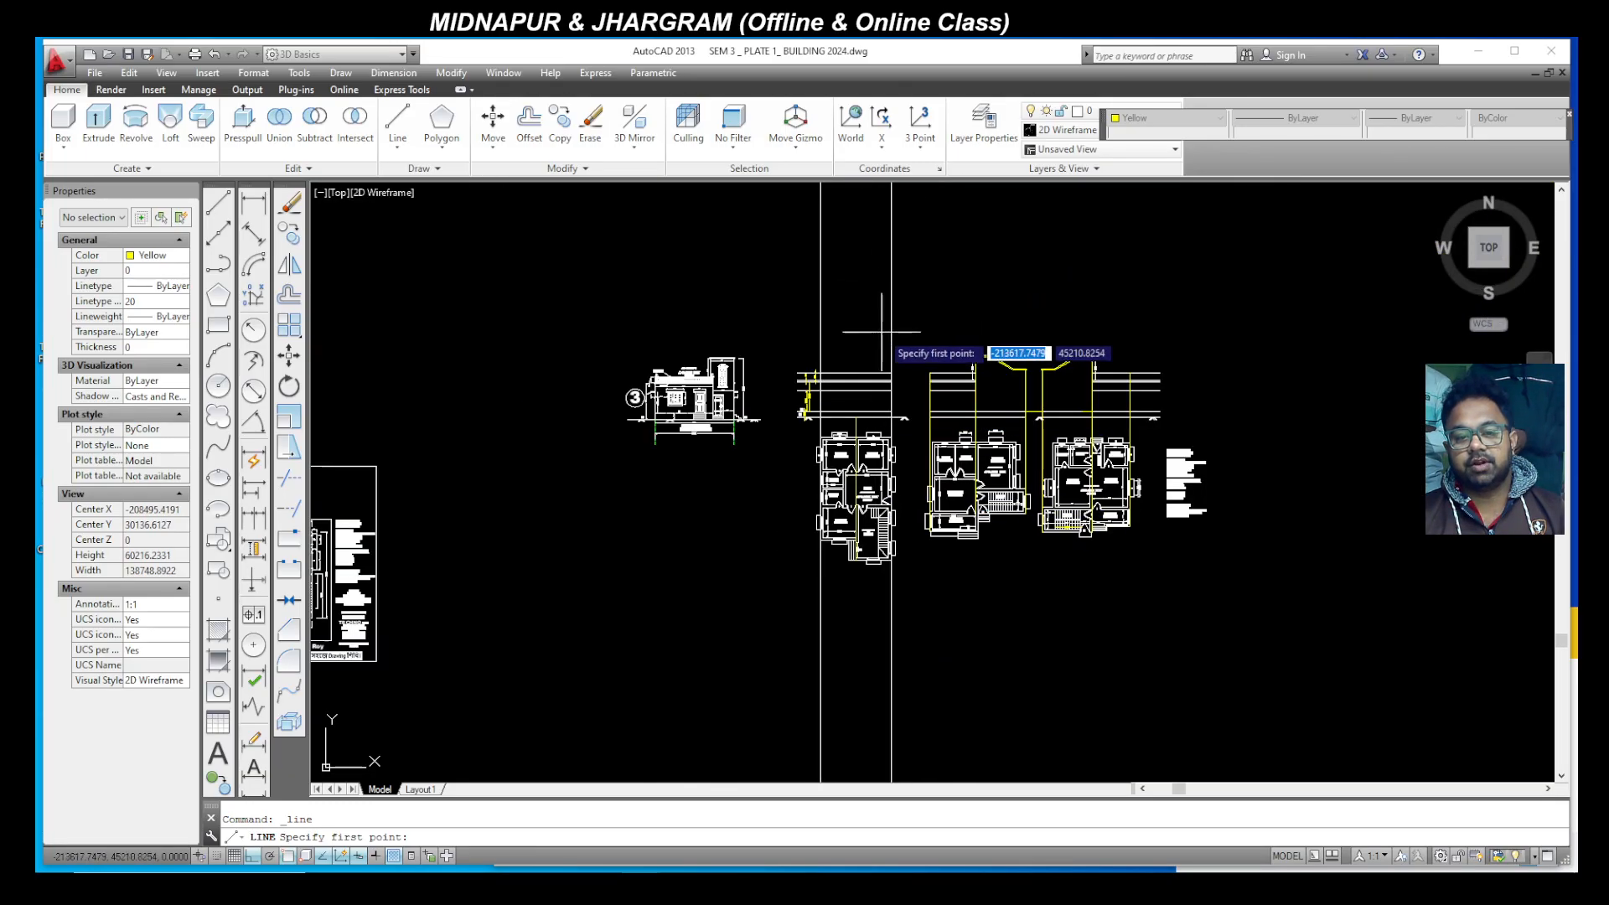
pyautogui.scroll(7, 863, 331)
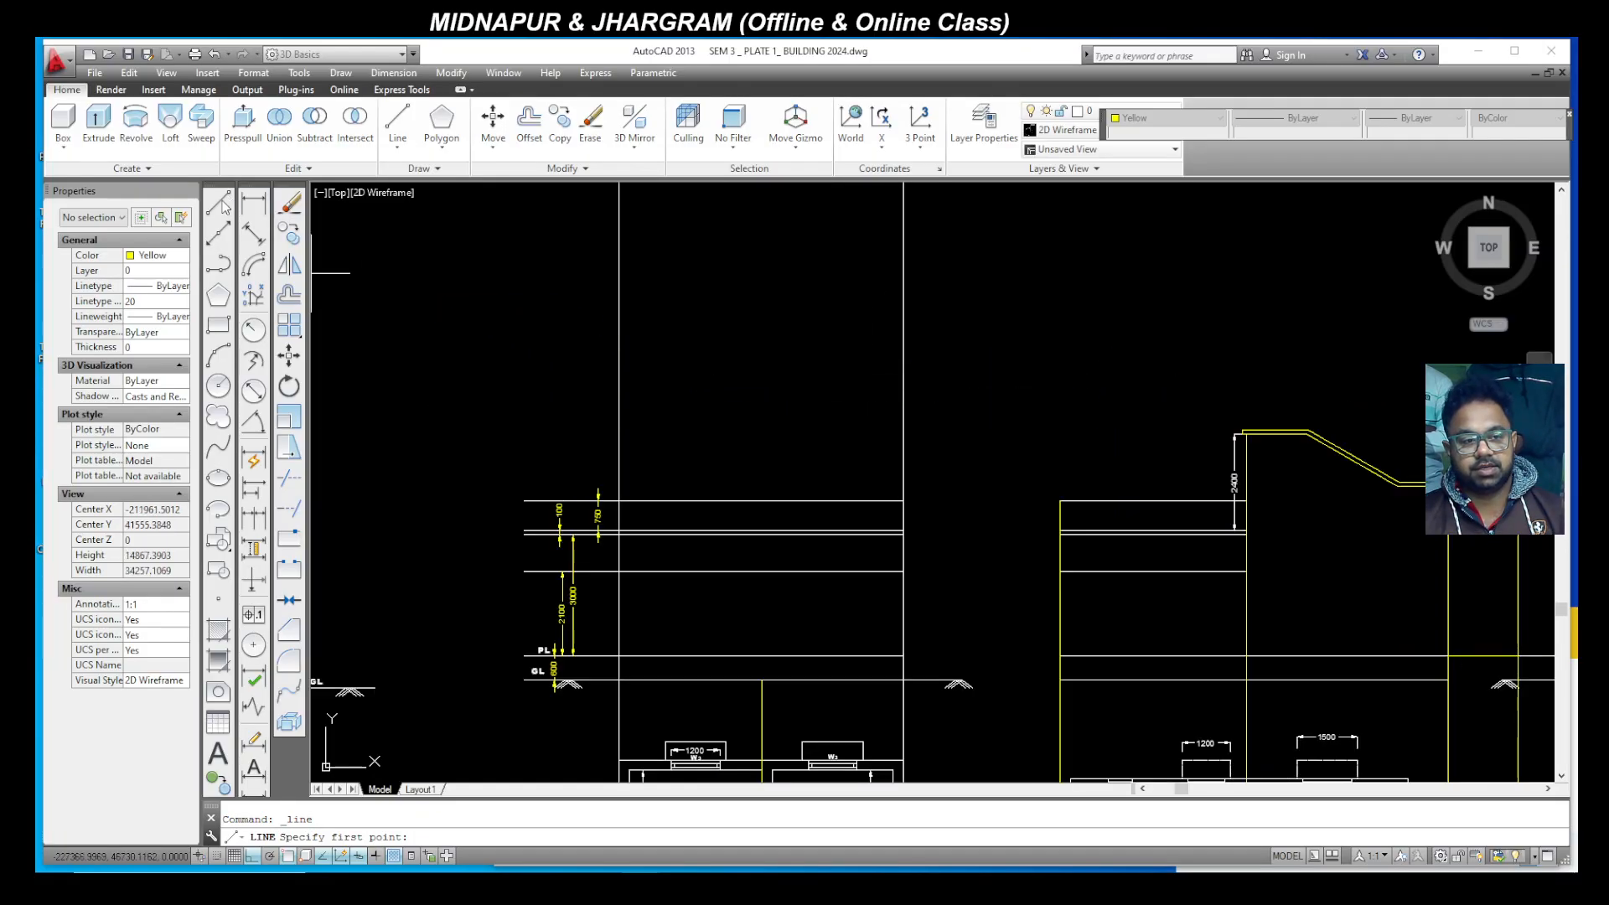
pyautogui.click(762, 680)
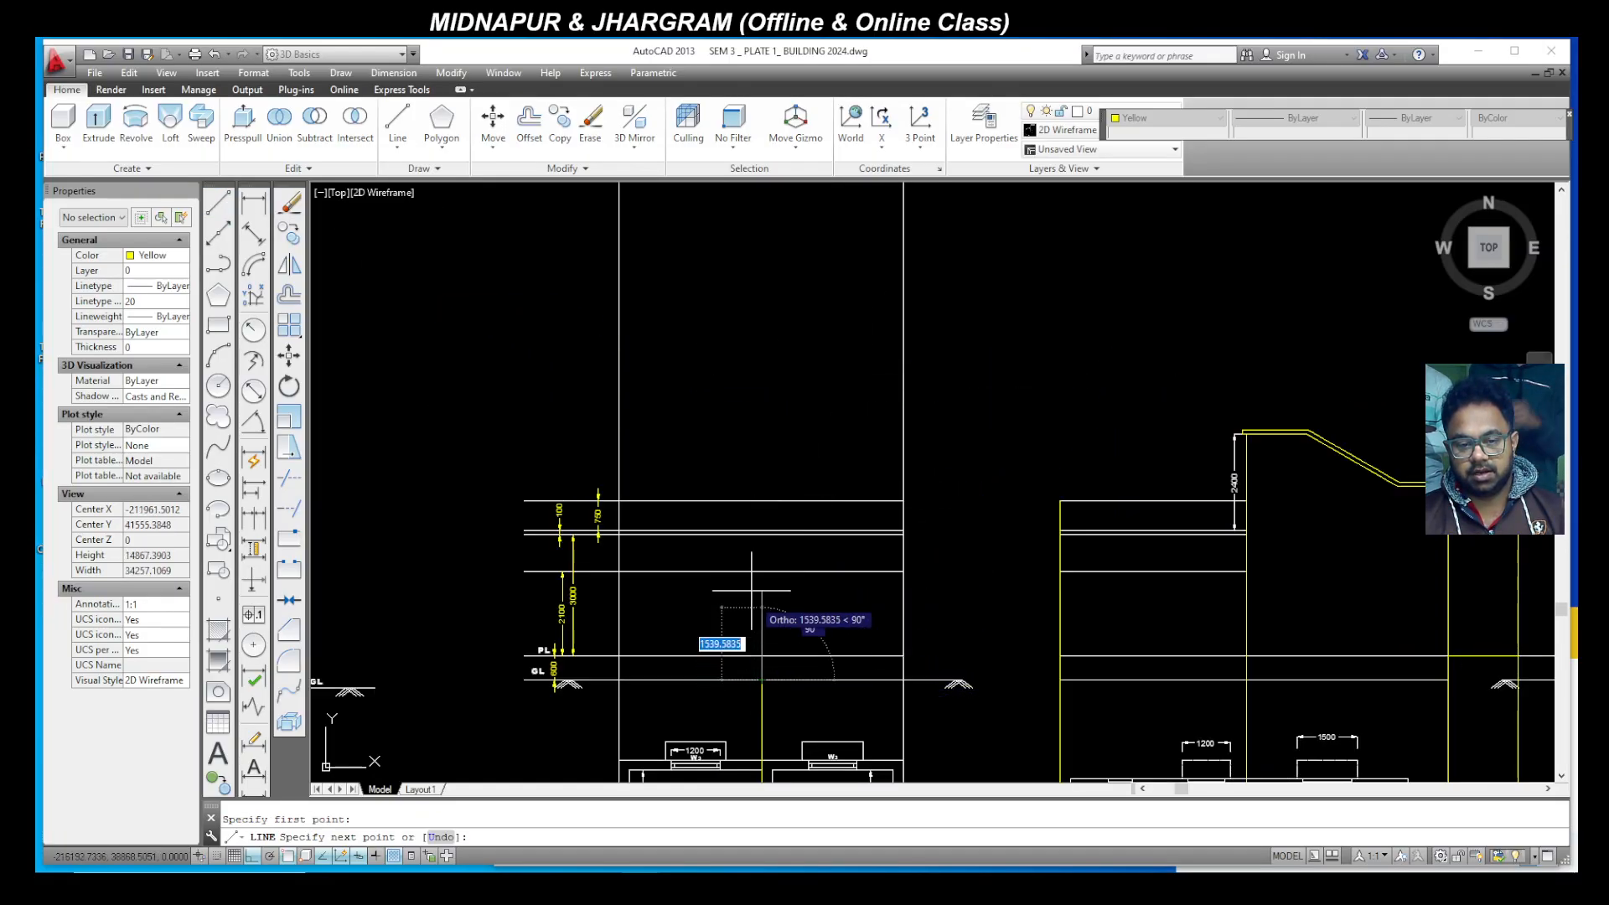
pyautogui.scroll(5, 760, 500)
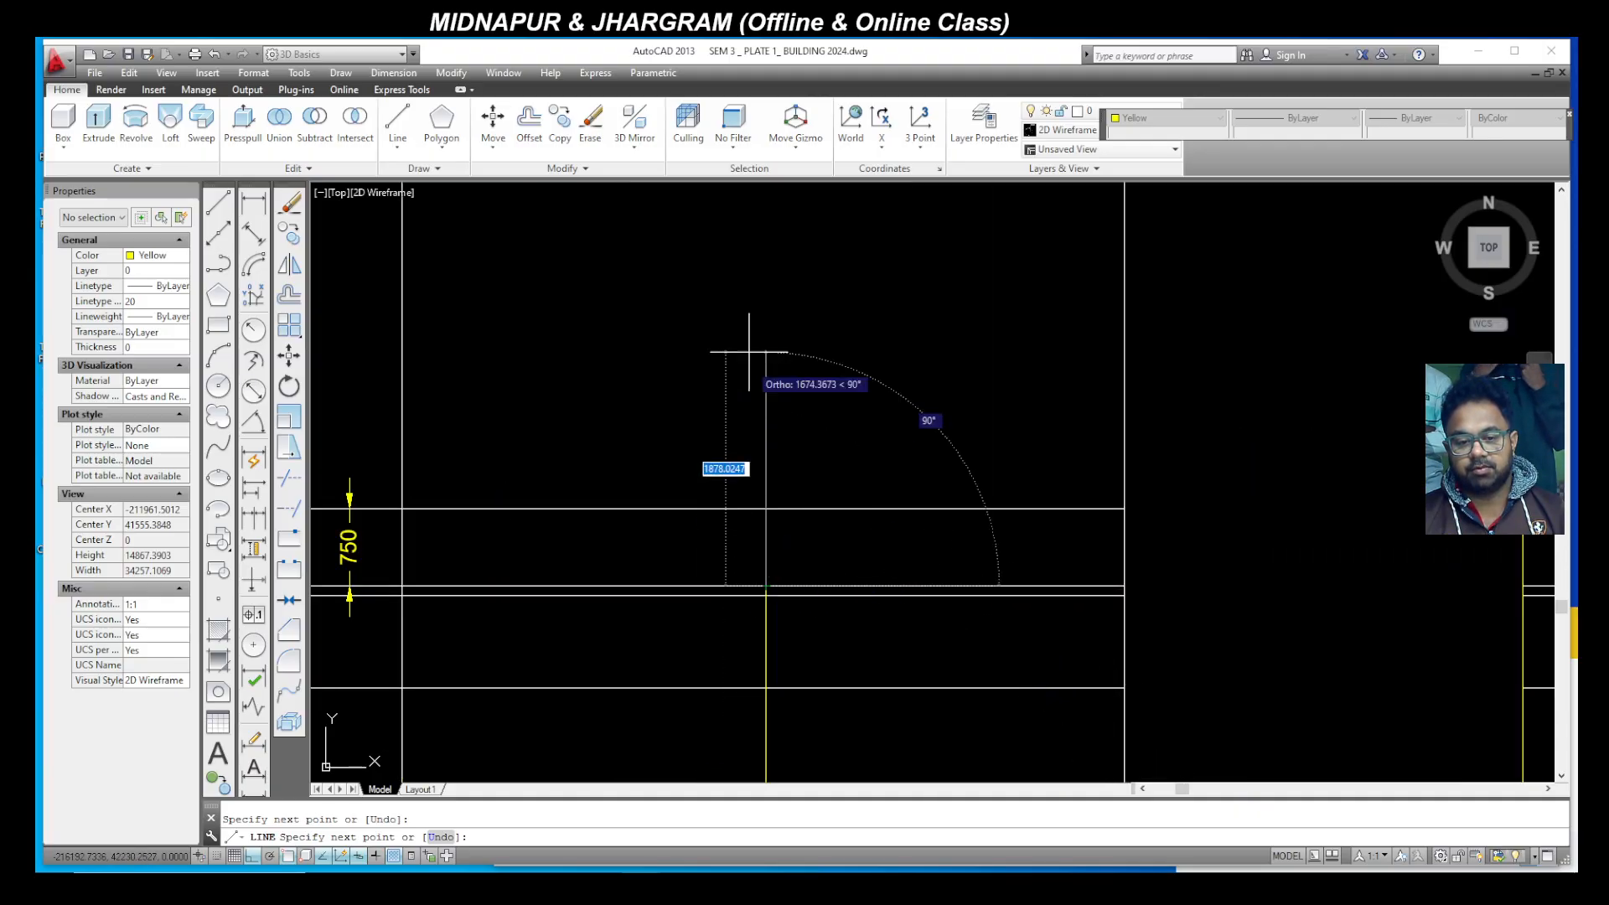
pyautogui.scroll(-3, 779, 485)
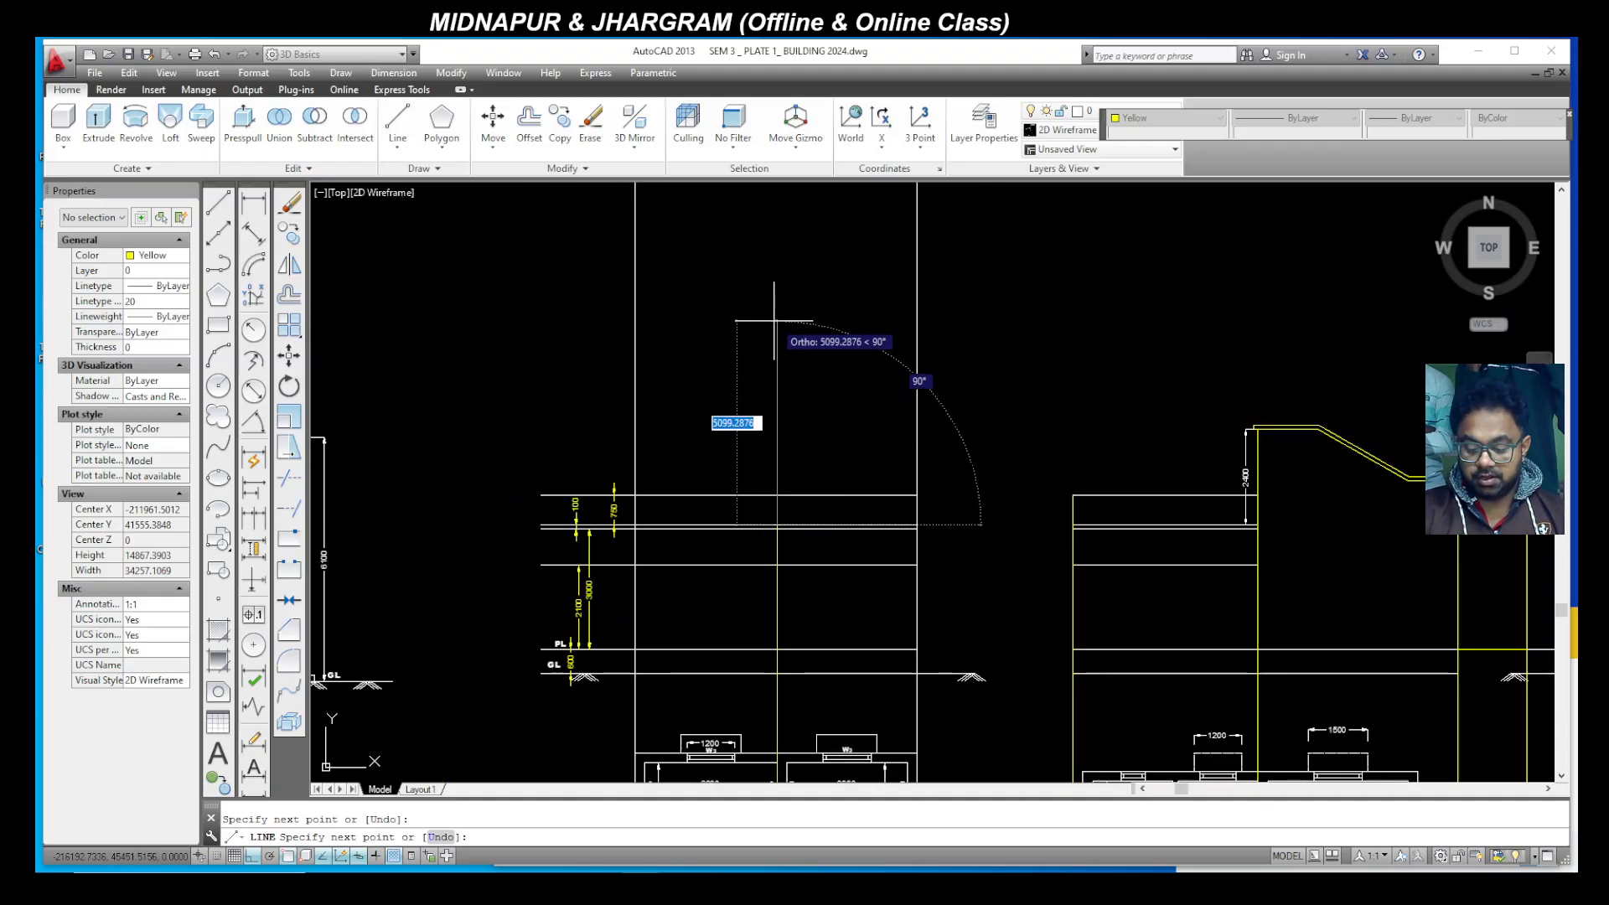
pyautogui.write('3000')
pyautogui.press('Return')
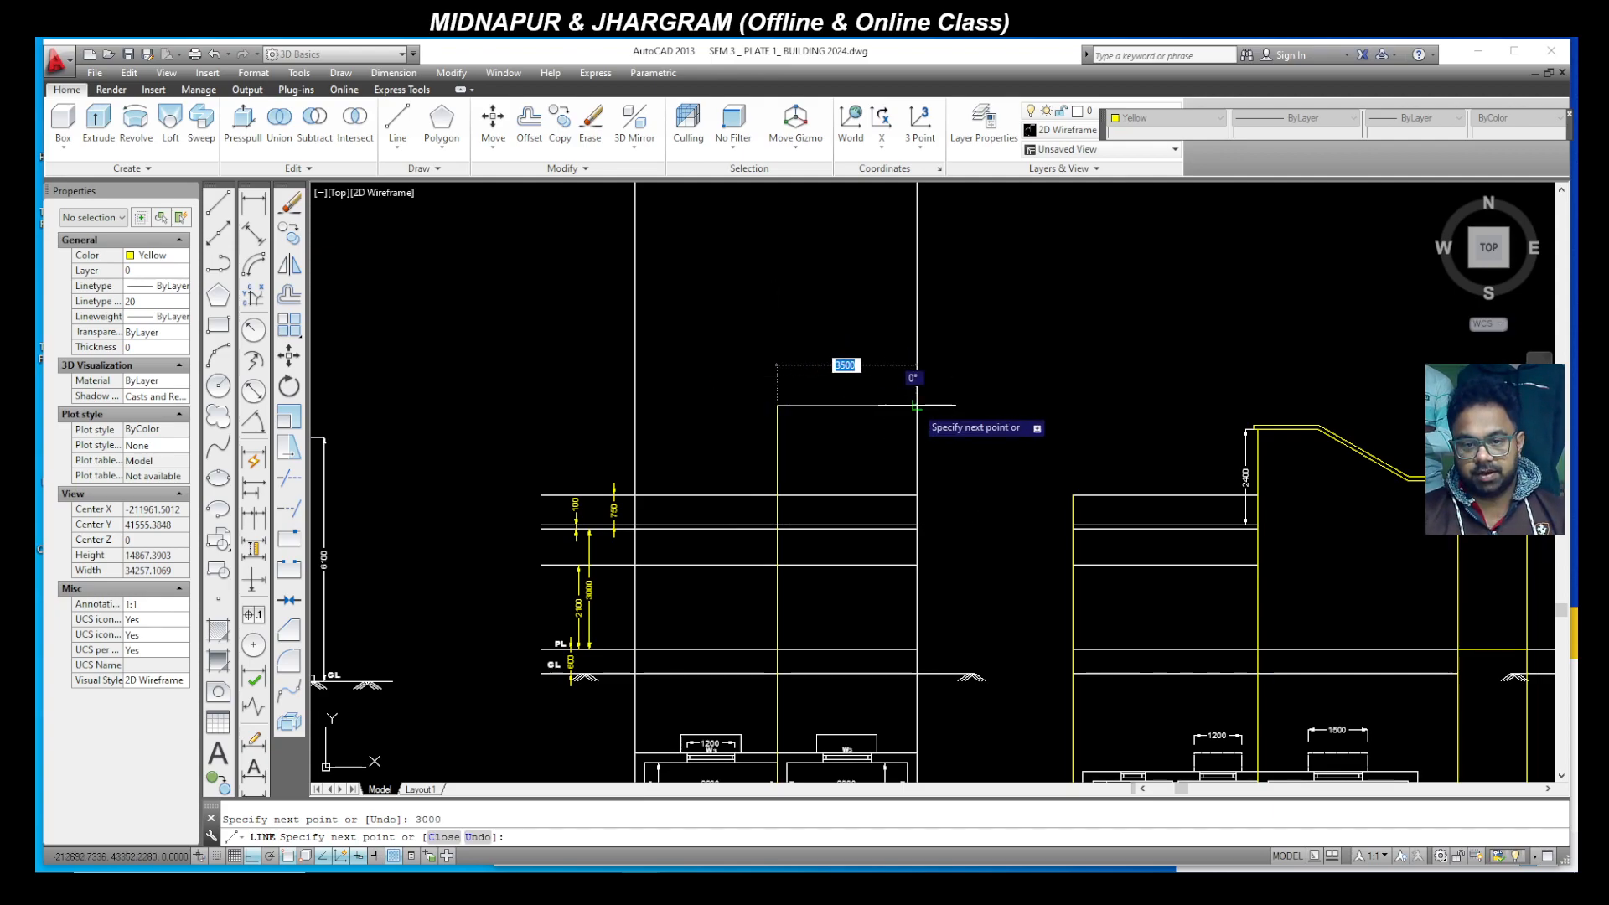
# Step: Draw the stair block's flat roof slab from that wall line to the outer projection line, 100 thick with 100 overhangs at both ends
pyautogui.click(917, 405)
pyautogui.write('100')
pyautogui.press('Return')
pyautogui.write('1')
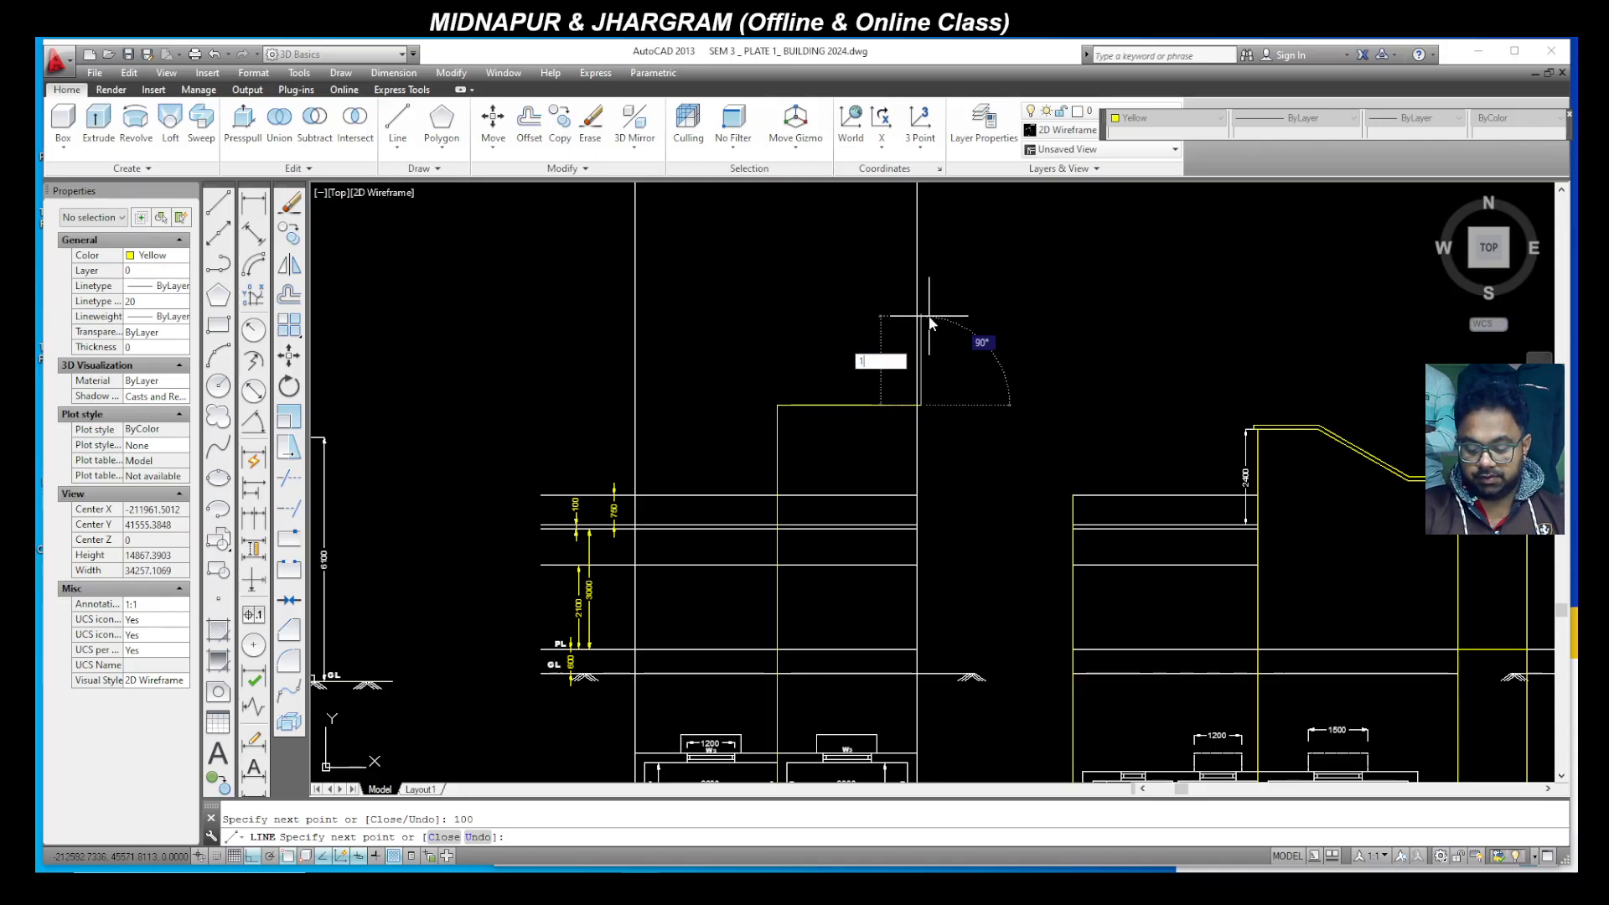
pyautogui.write('00')
pyautogui.press('Return')
pyautogui.scroll(6, 903, 360)
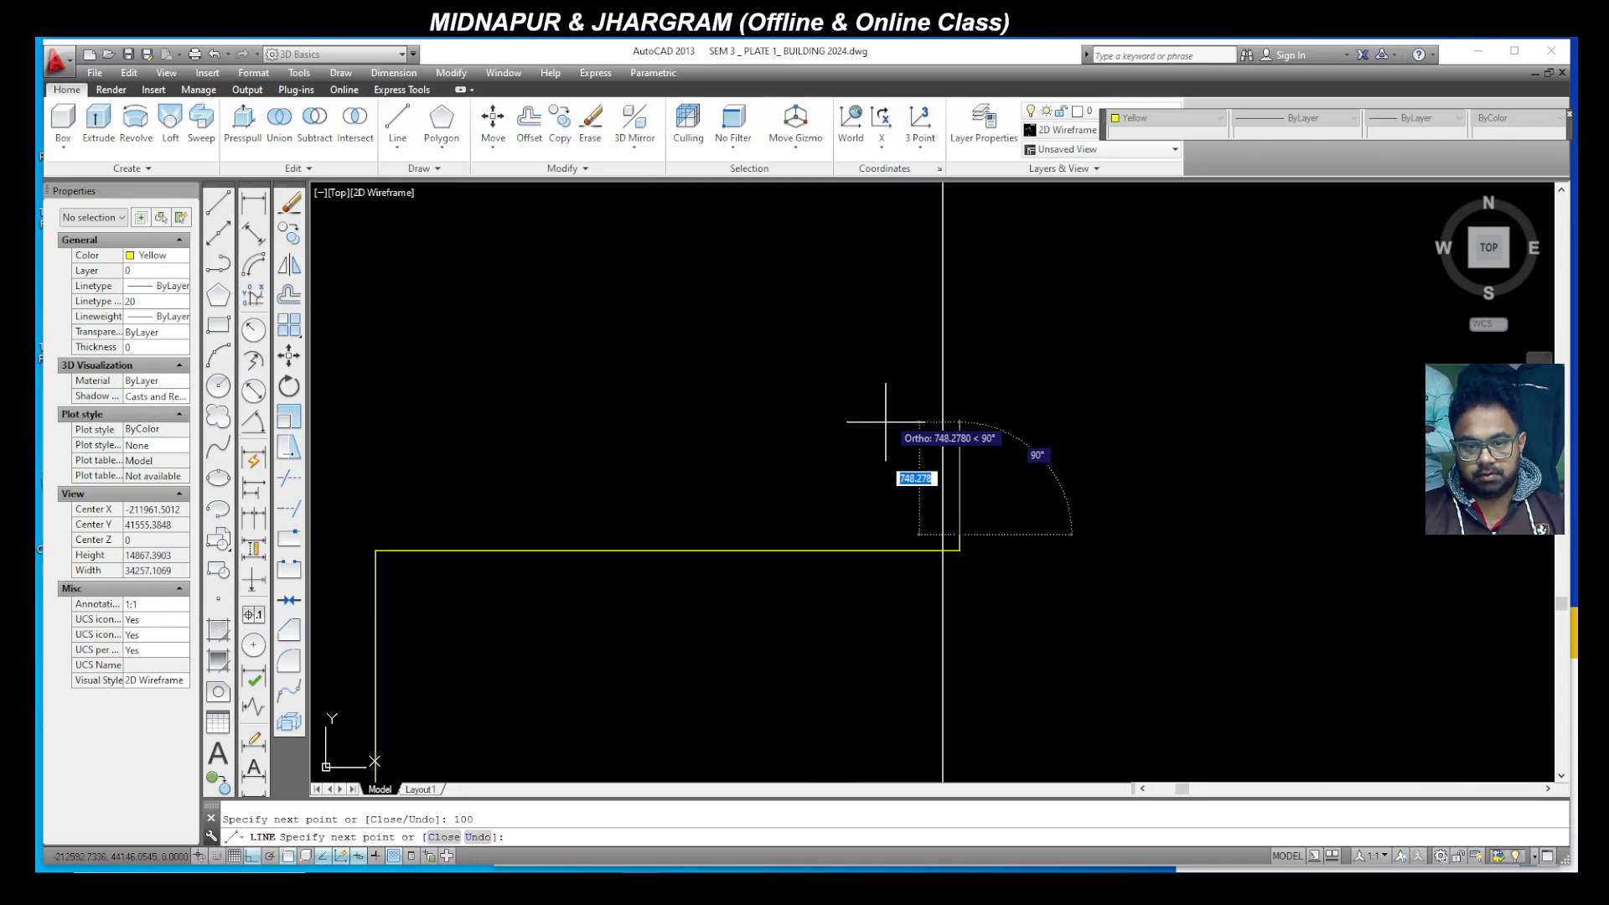
pyautogui.click(375, 534)
pyautogui.write('100')
pyautogui.press('Return')
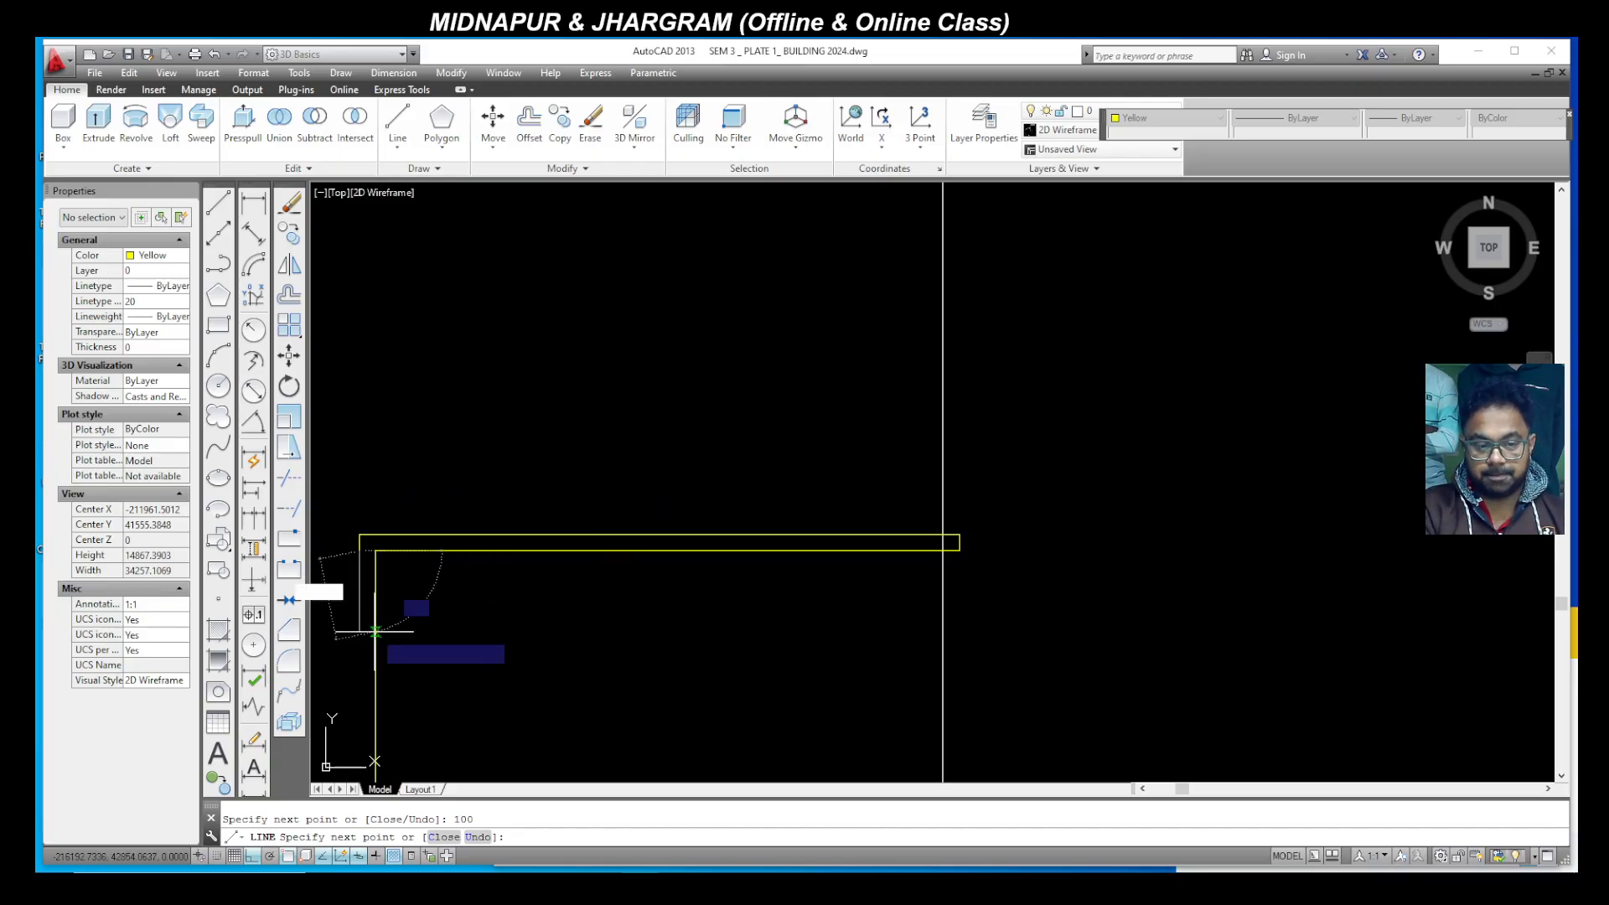
pyautogui.click(359, 534)
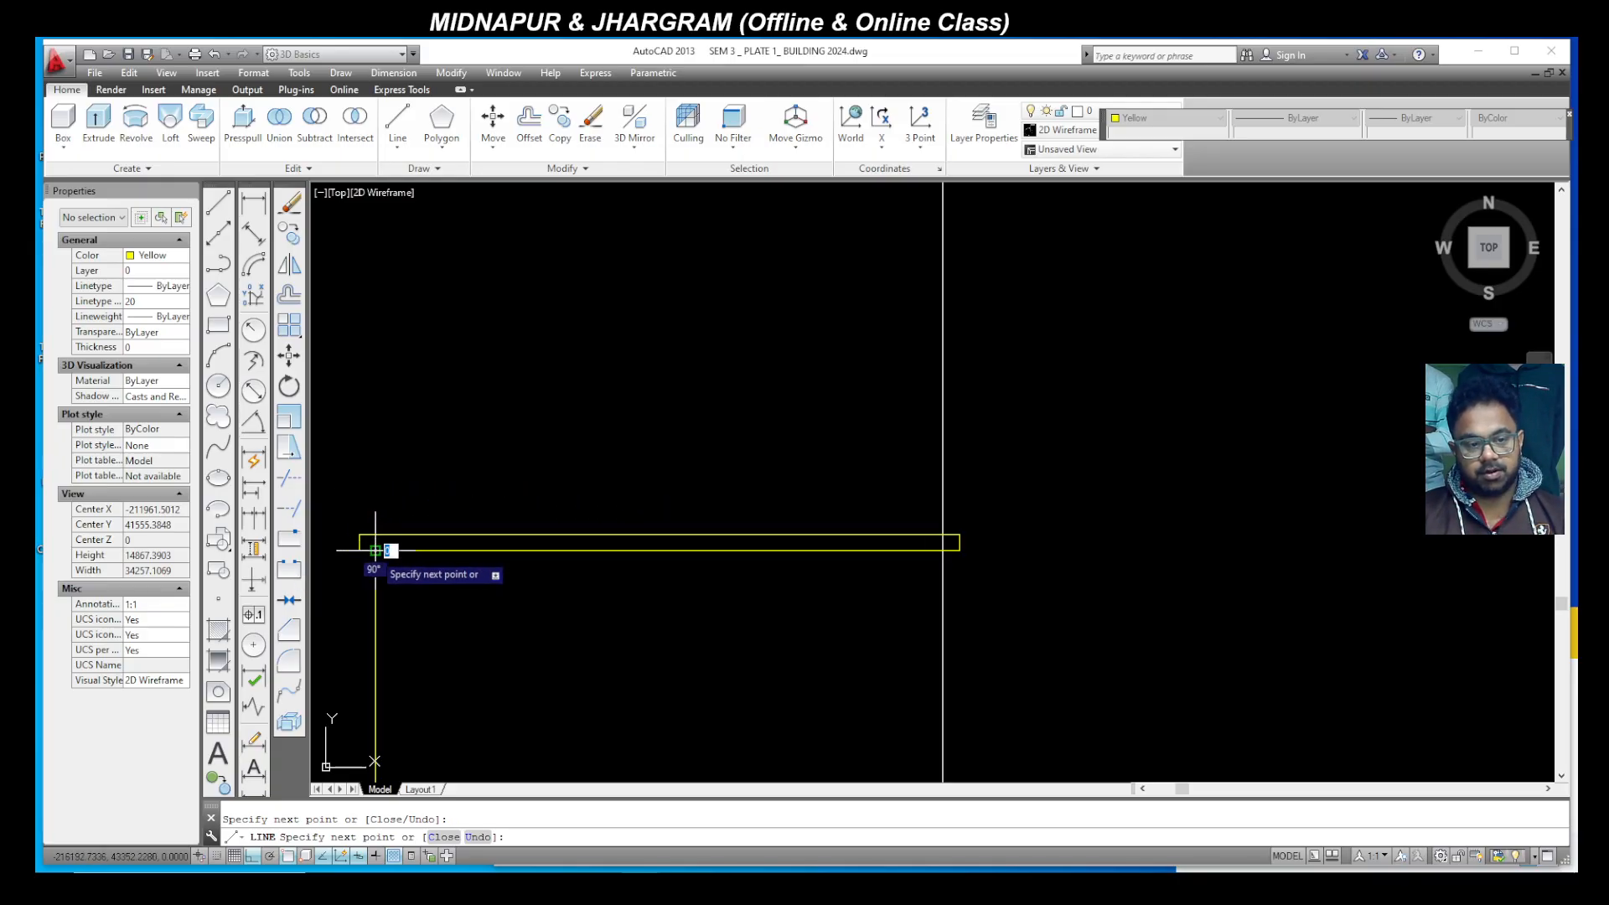
pyautogui.press('Escape')
pyautogui.scroll(-3, 683, 514)
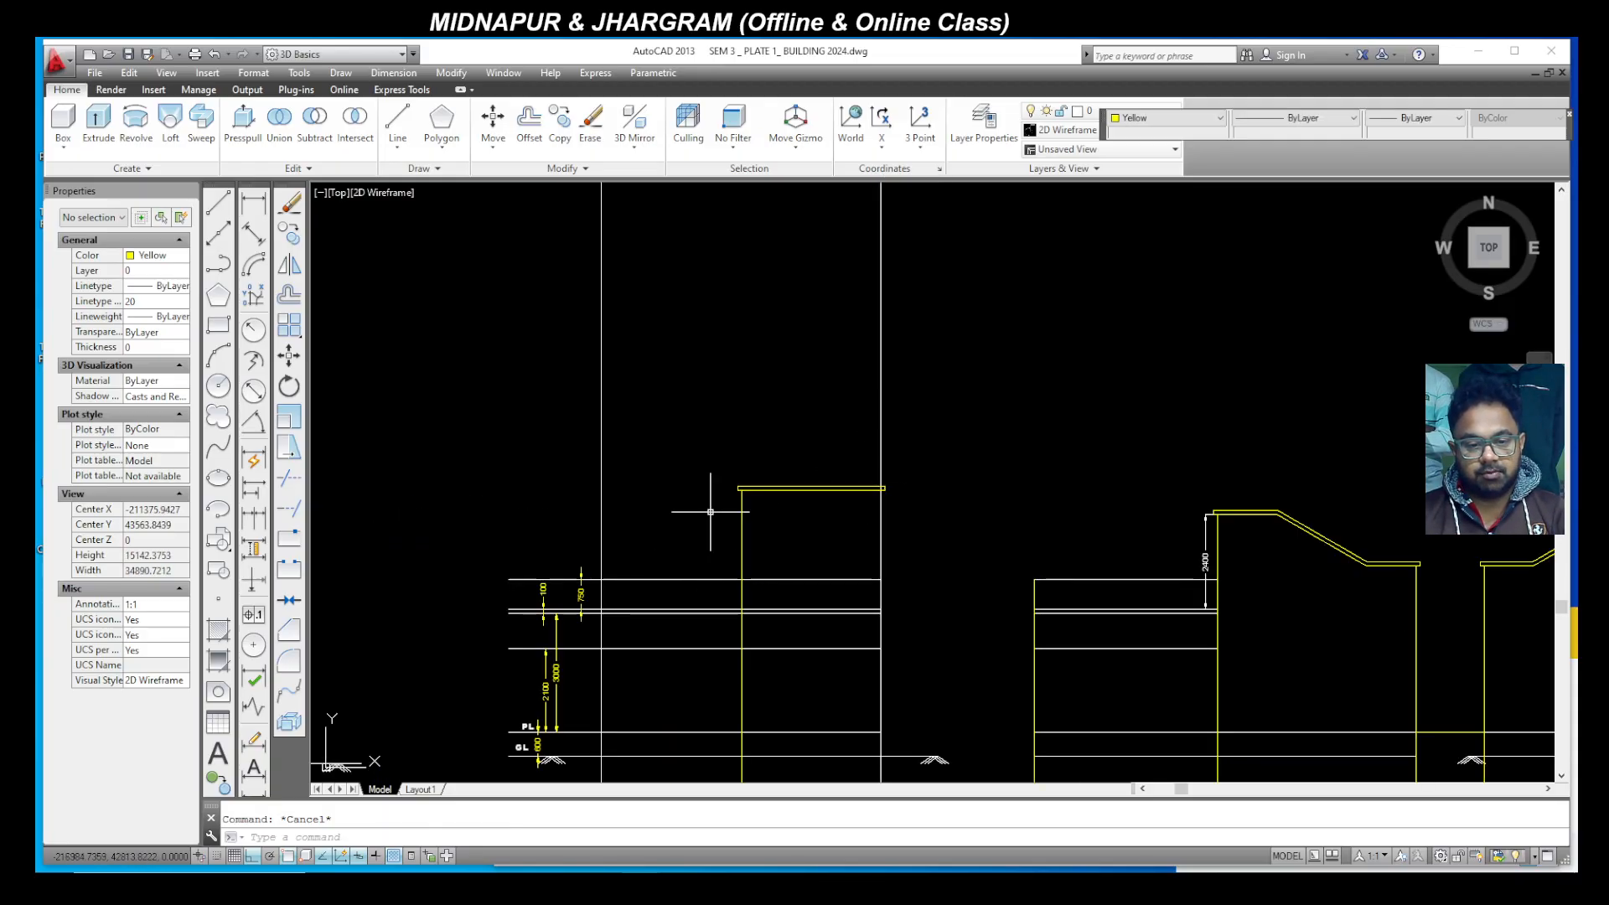
# Step: Trace the left elevation's outer wall lines from ground level, taking the stair-side one up to the new roof slab's underside
pyautogui.scroll(-2, 708, 527)
pyautogui.scroll(4, 703, 645)
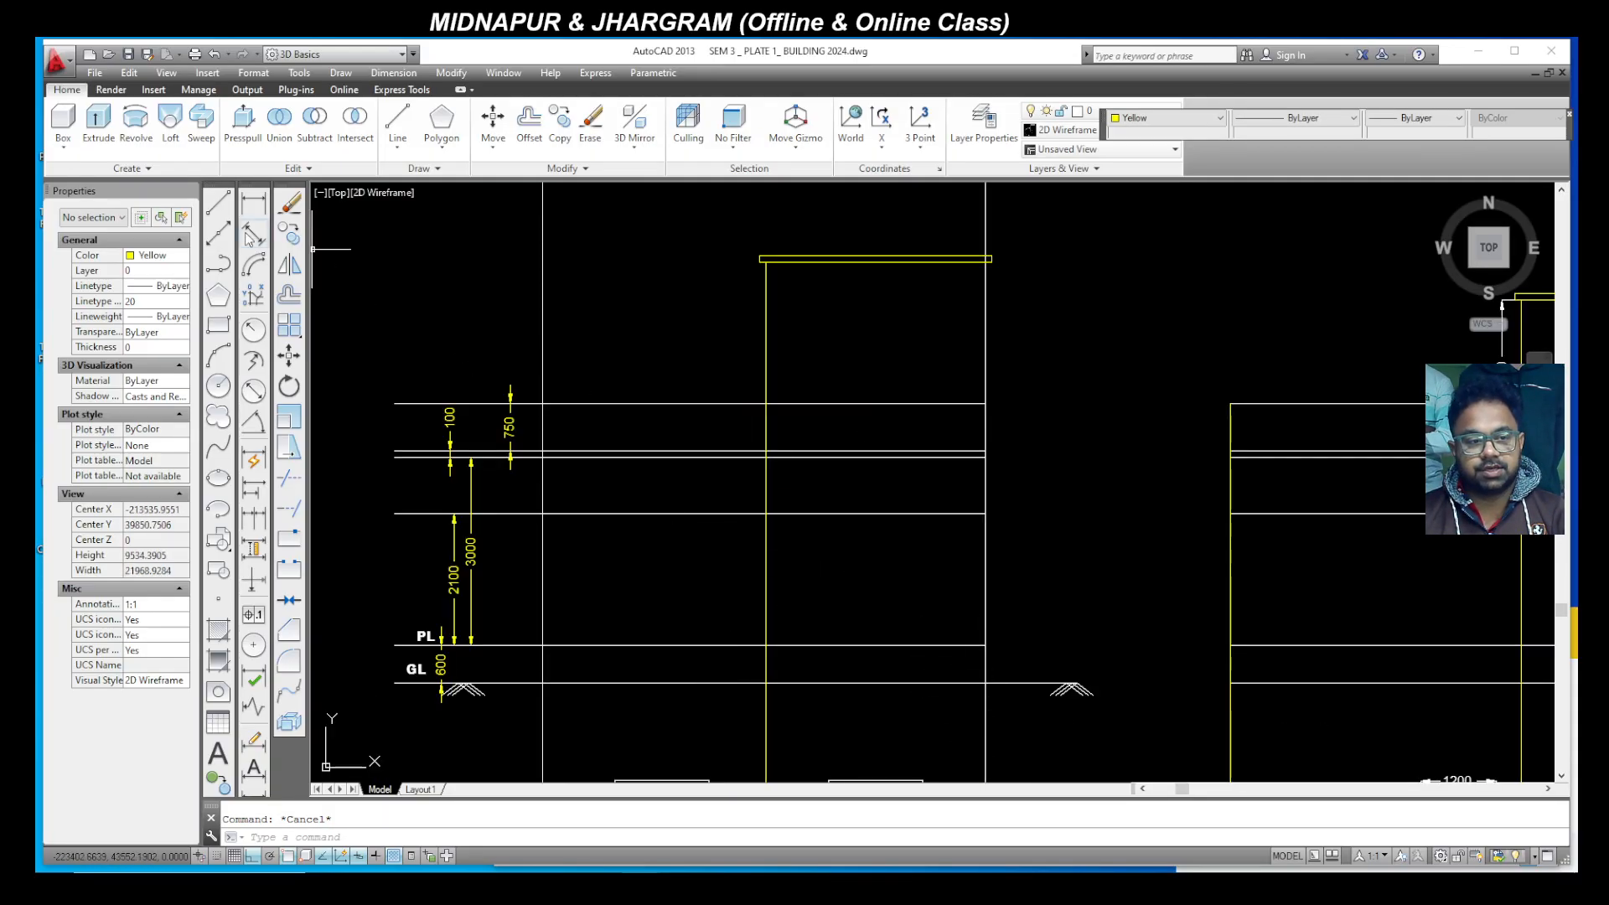
pyautogui.click(218, 204)
pyautogui.click(501, 683)
pyautogui.press('Escape')
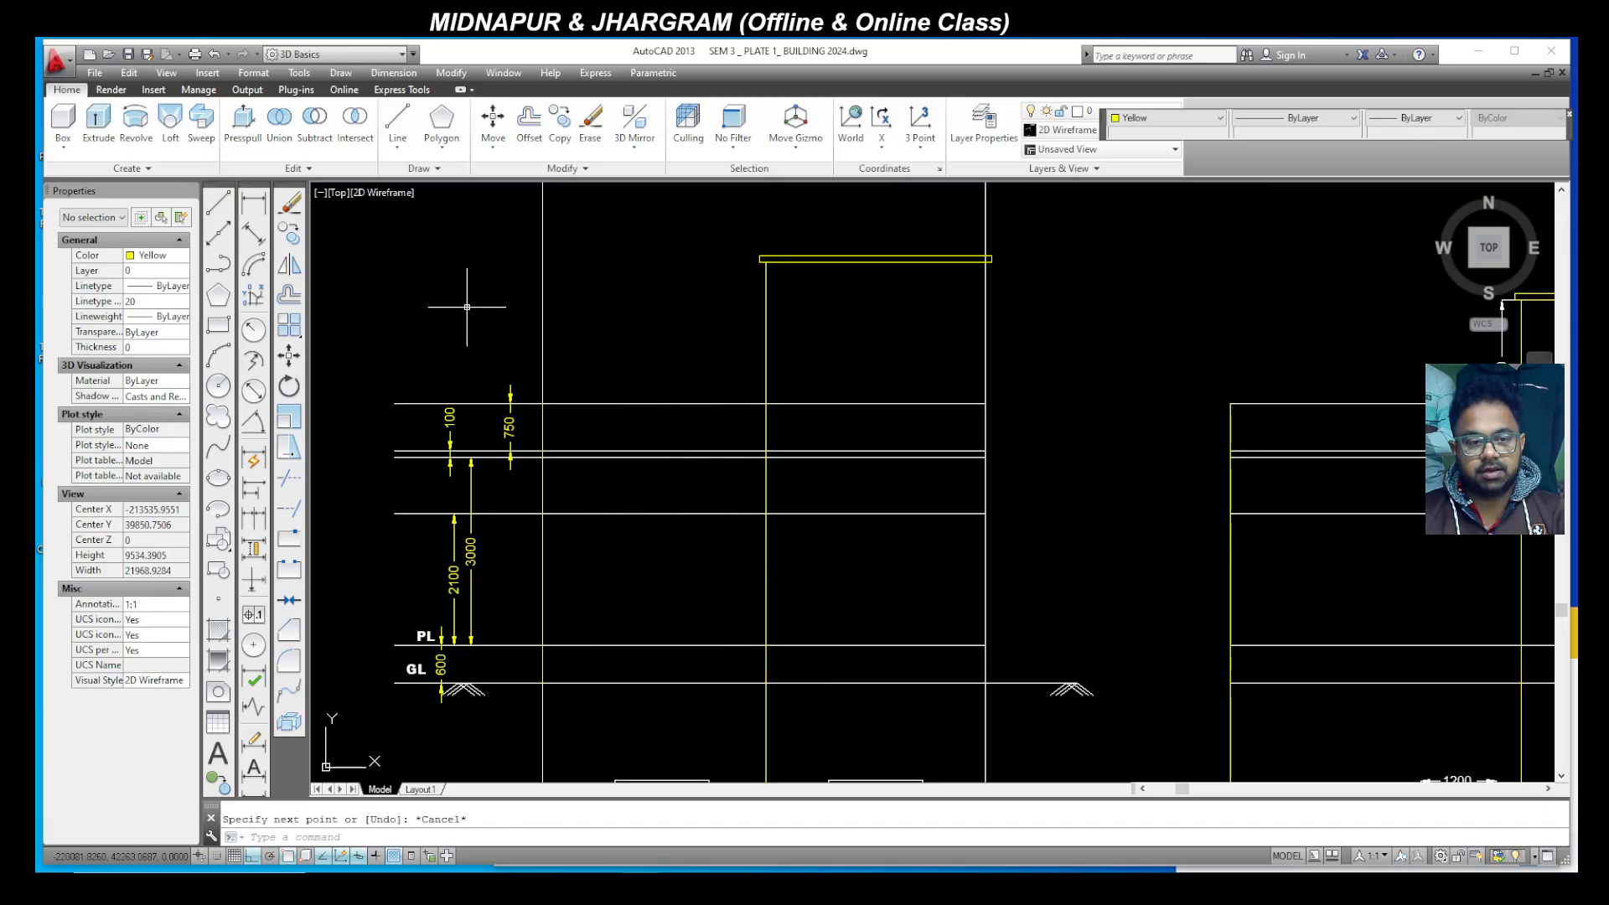
pyautogui.press('Return')
pyautogui.click(945, 683)
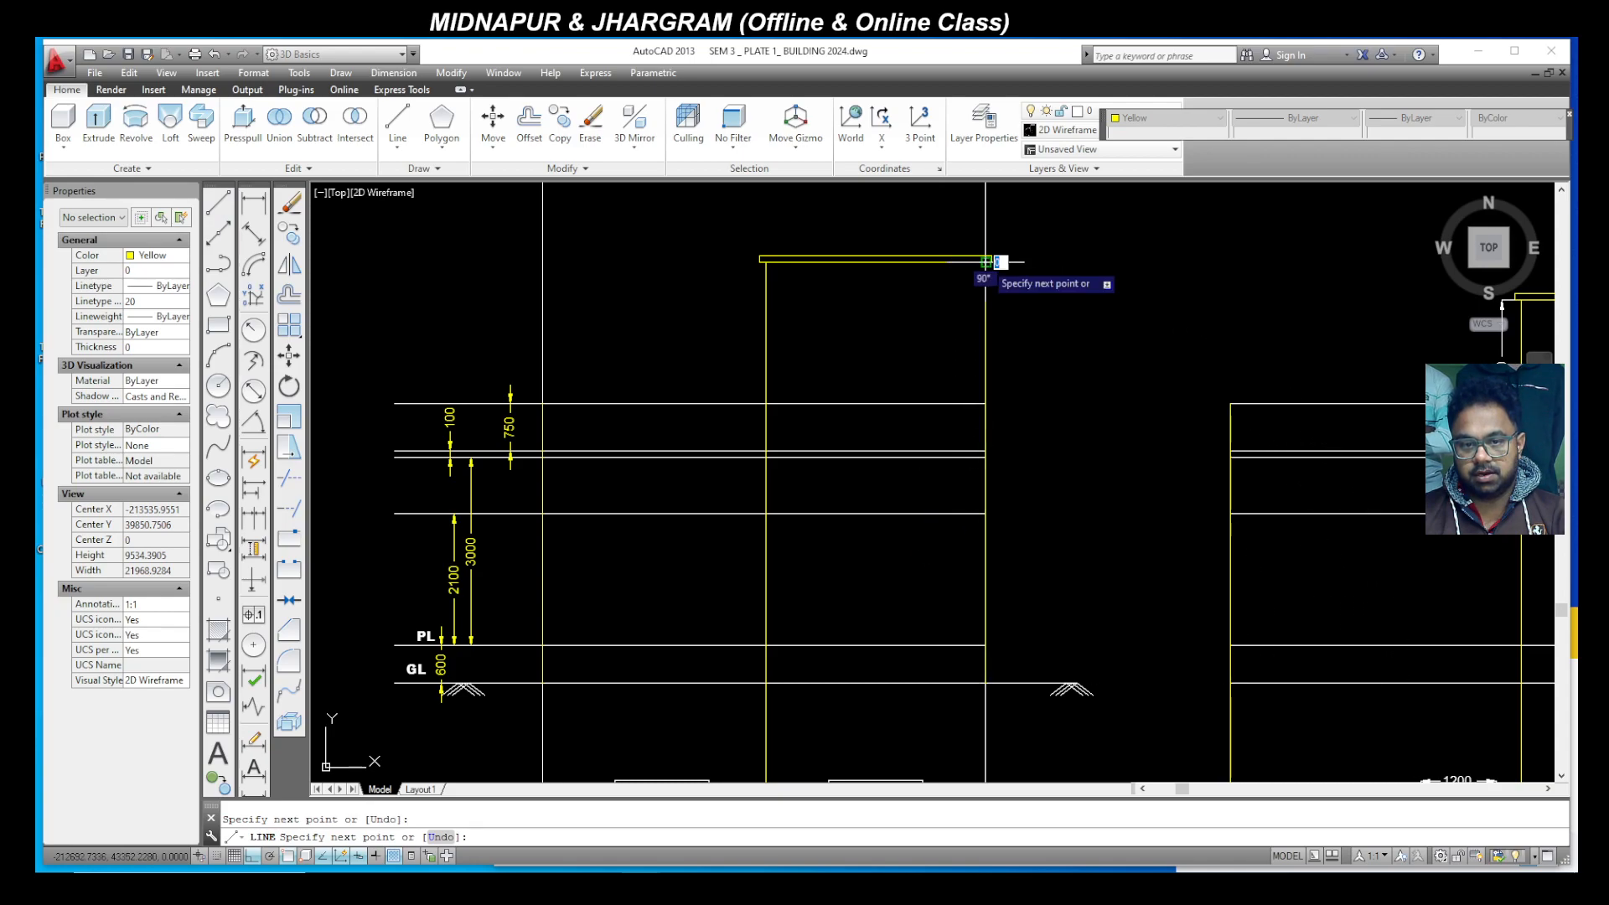
pyautogui.press('Escape')
pyautogui.click(774, 602)
pyautogui.click(758, 582)
pyautogui.press('Escape')
# Step: Erase the three leftover projection lines running between the left elevation's ground line and its floor plan
pyautogui.scroll(-2, 802, 547)
pyautogui.click(947, 620)
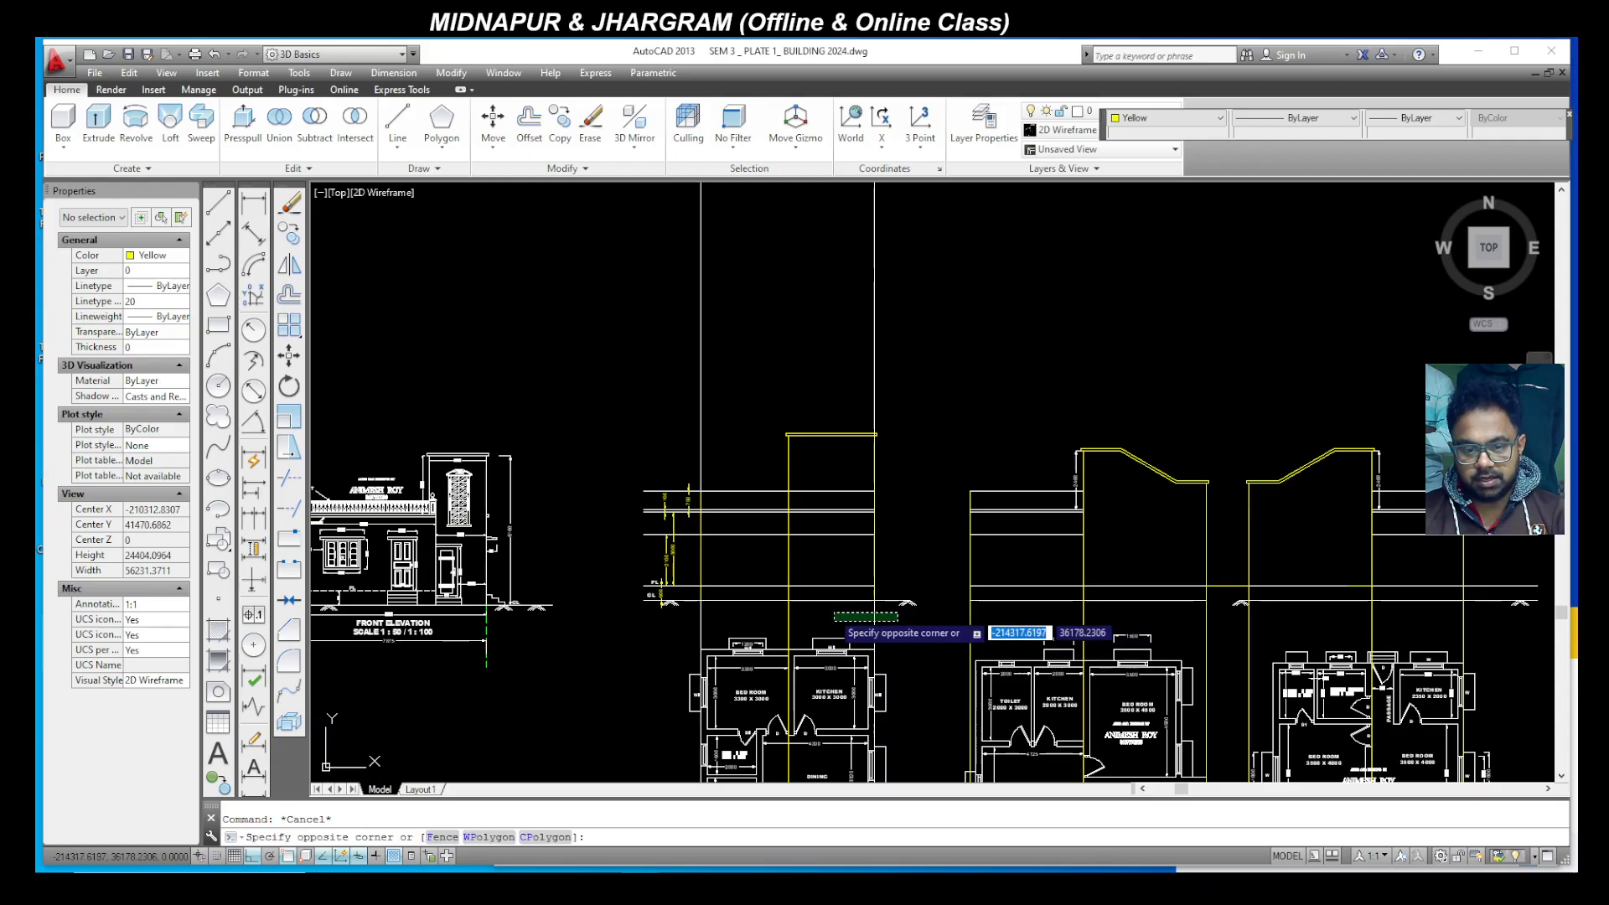
pyautogui.click(689, 609)
pyautogui.click(688, 609)
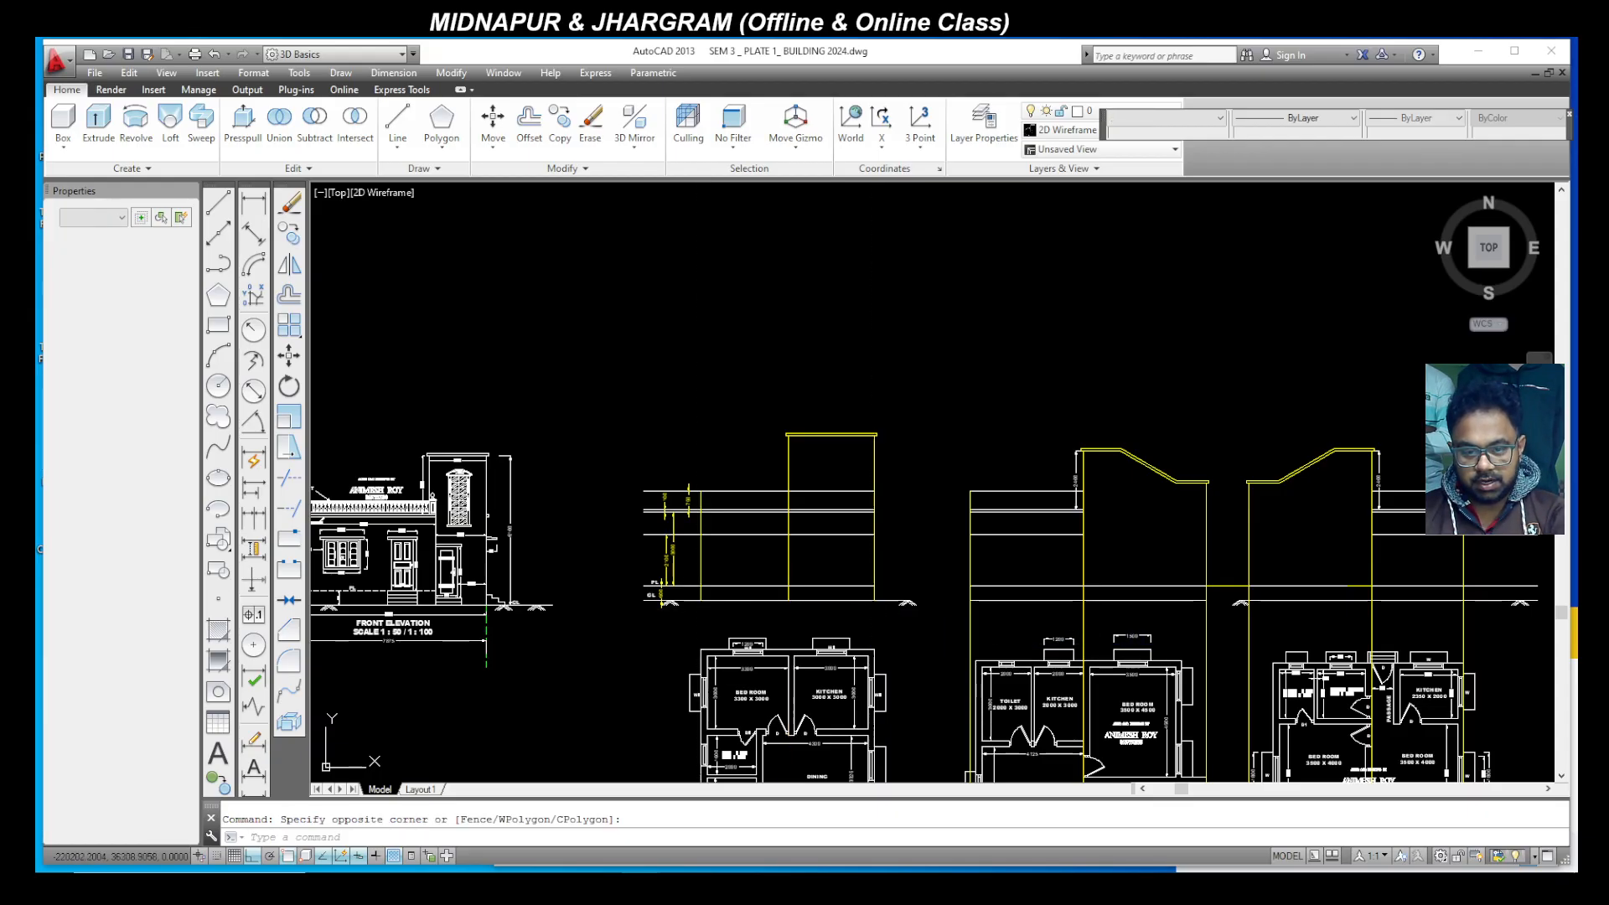
pyautogui.press('Delete')
# Step: Erase the three projection lines below the middle elevation's ground line
pyautogui.scroll(4, 1220, 631)
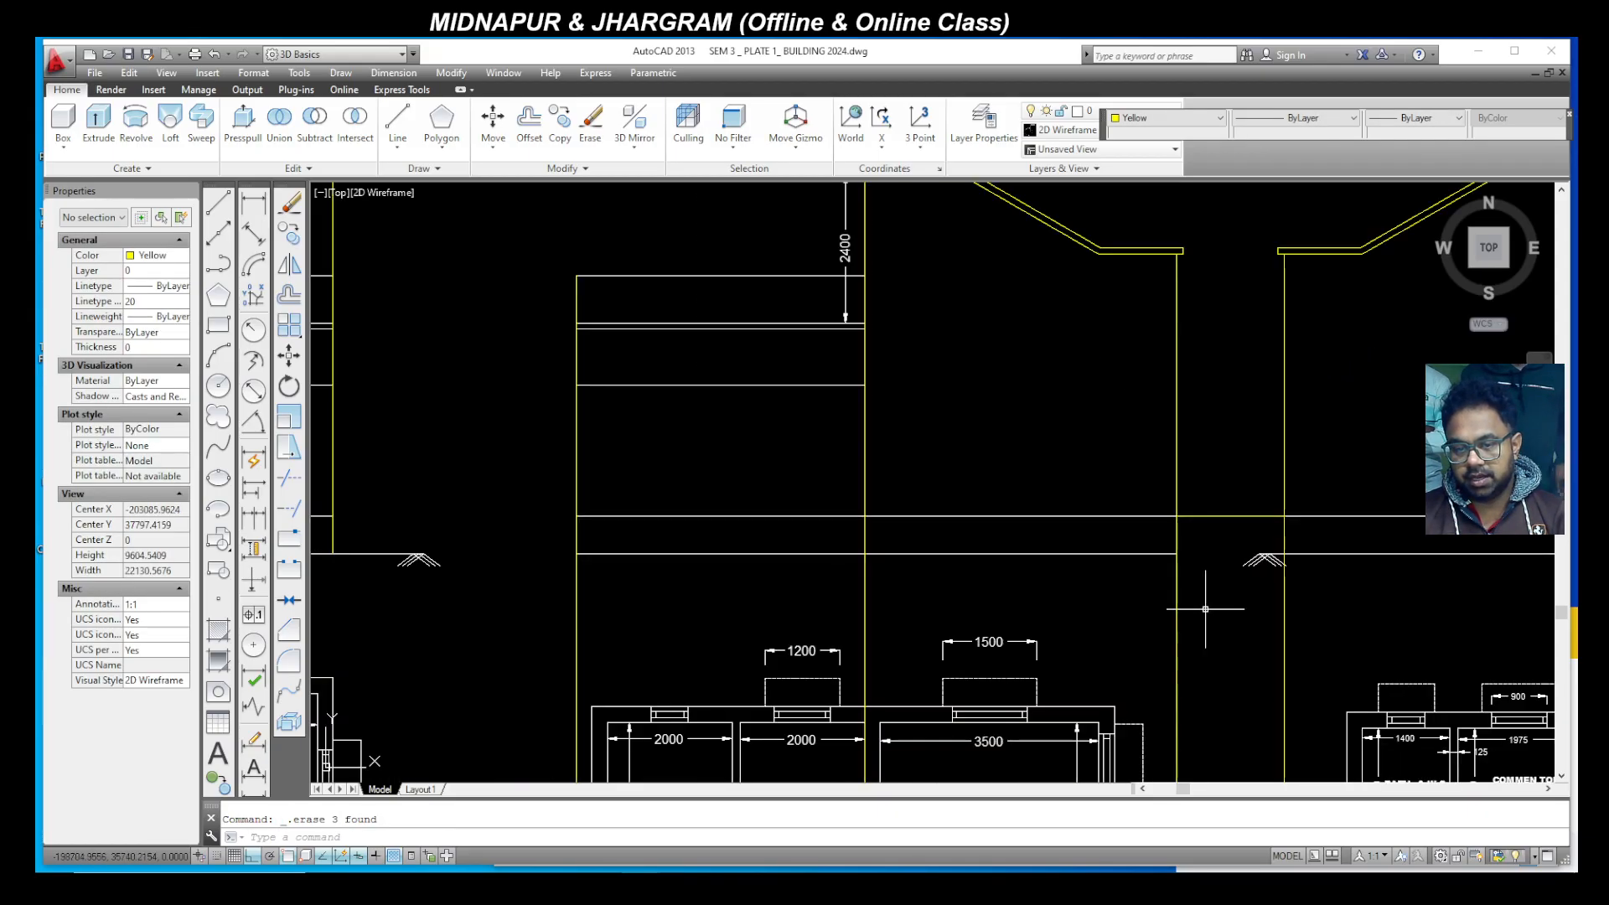
pyautogui.click(1205, 607)
pyautogui.click(556, 582)
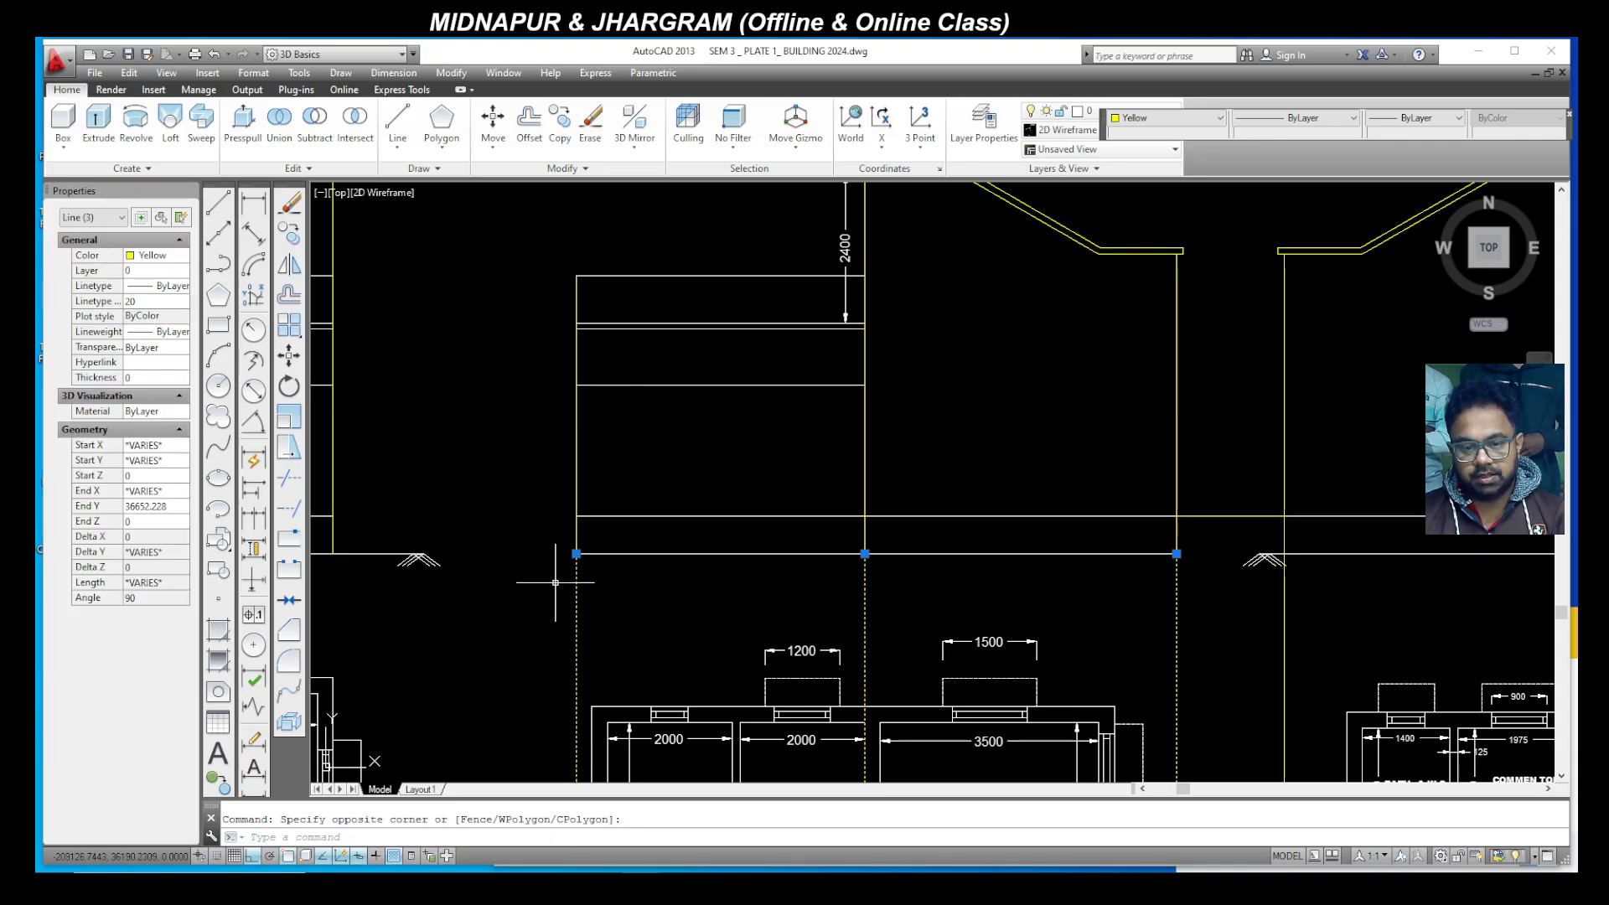
pyautogui.press('Delete')
# Step: Erase the three projection lines below the right elevation's ground line
pyautogui.scroll(-4, 704, 598)
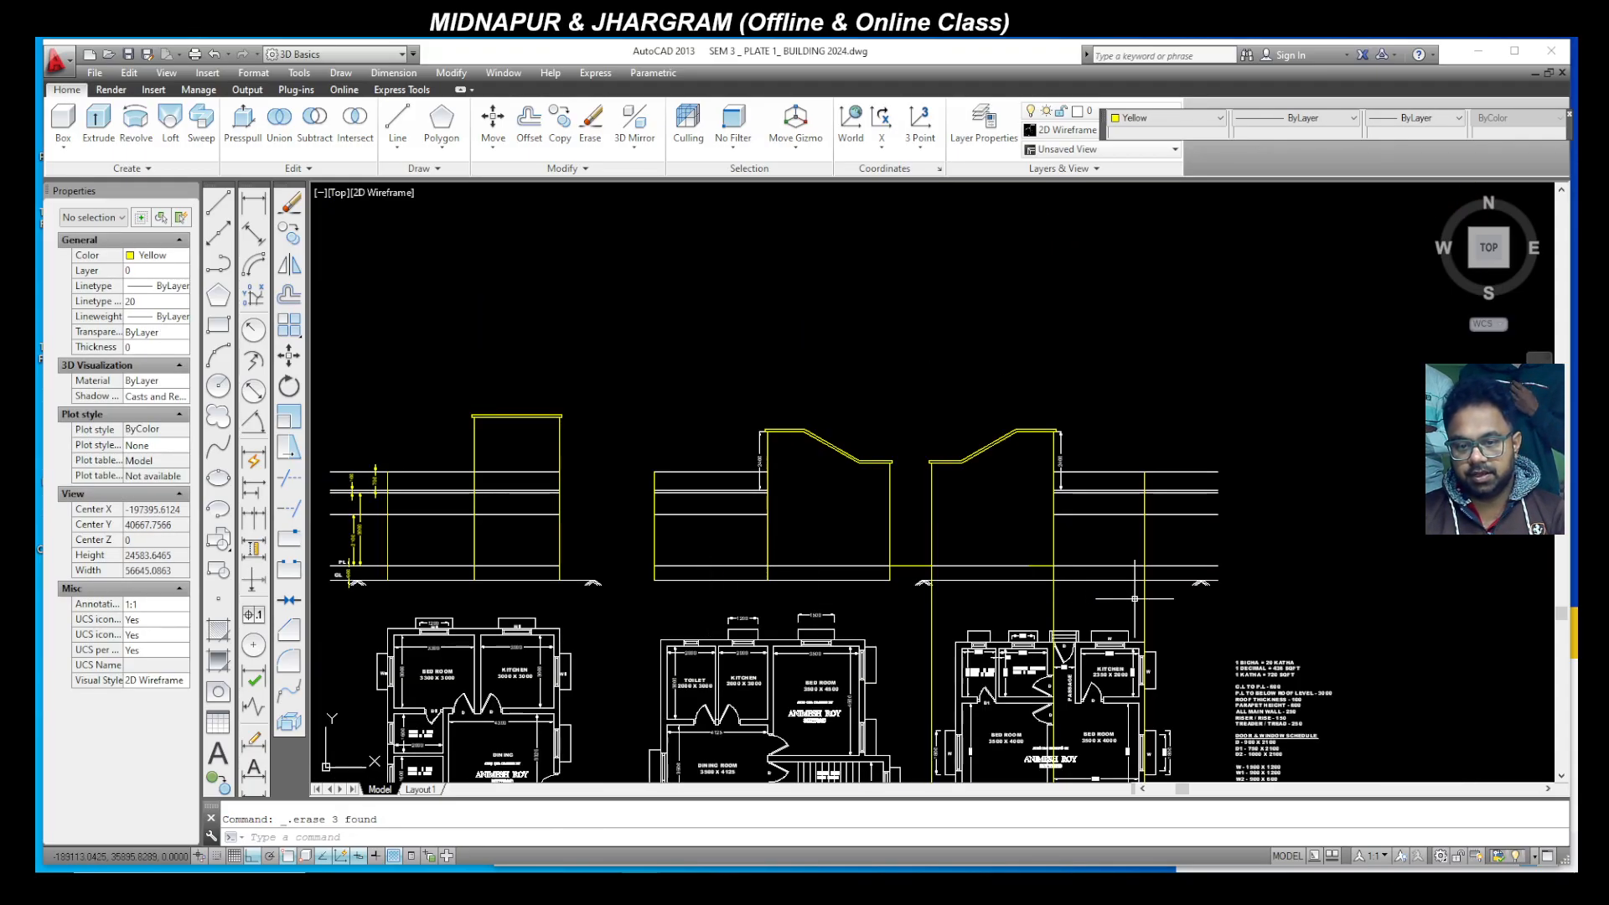
pyautogui.scroll(4, 1212, 621)
pyautogui.click(1216, 627)
pyautogui.click(598, 591)
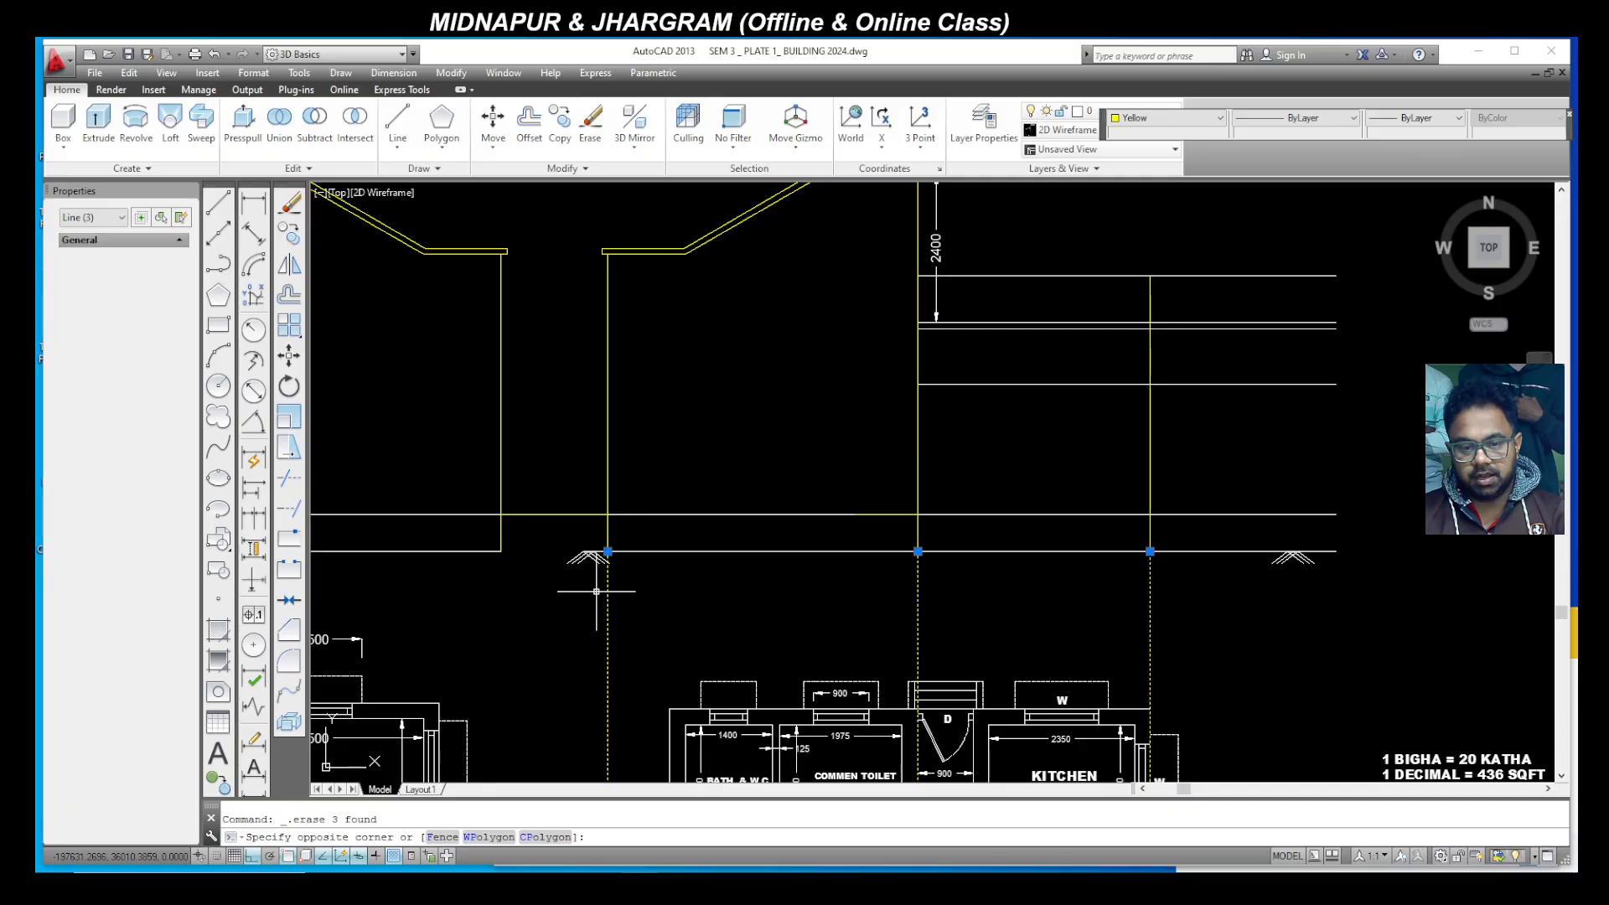
pyautogui.press('Delete')
# Step: Examine the three cleaned-up elevation outlines above their floor plans and the finished front elevation beside them
pyautogui.scroll(-3, 1097, 611)
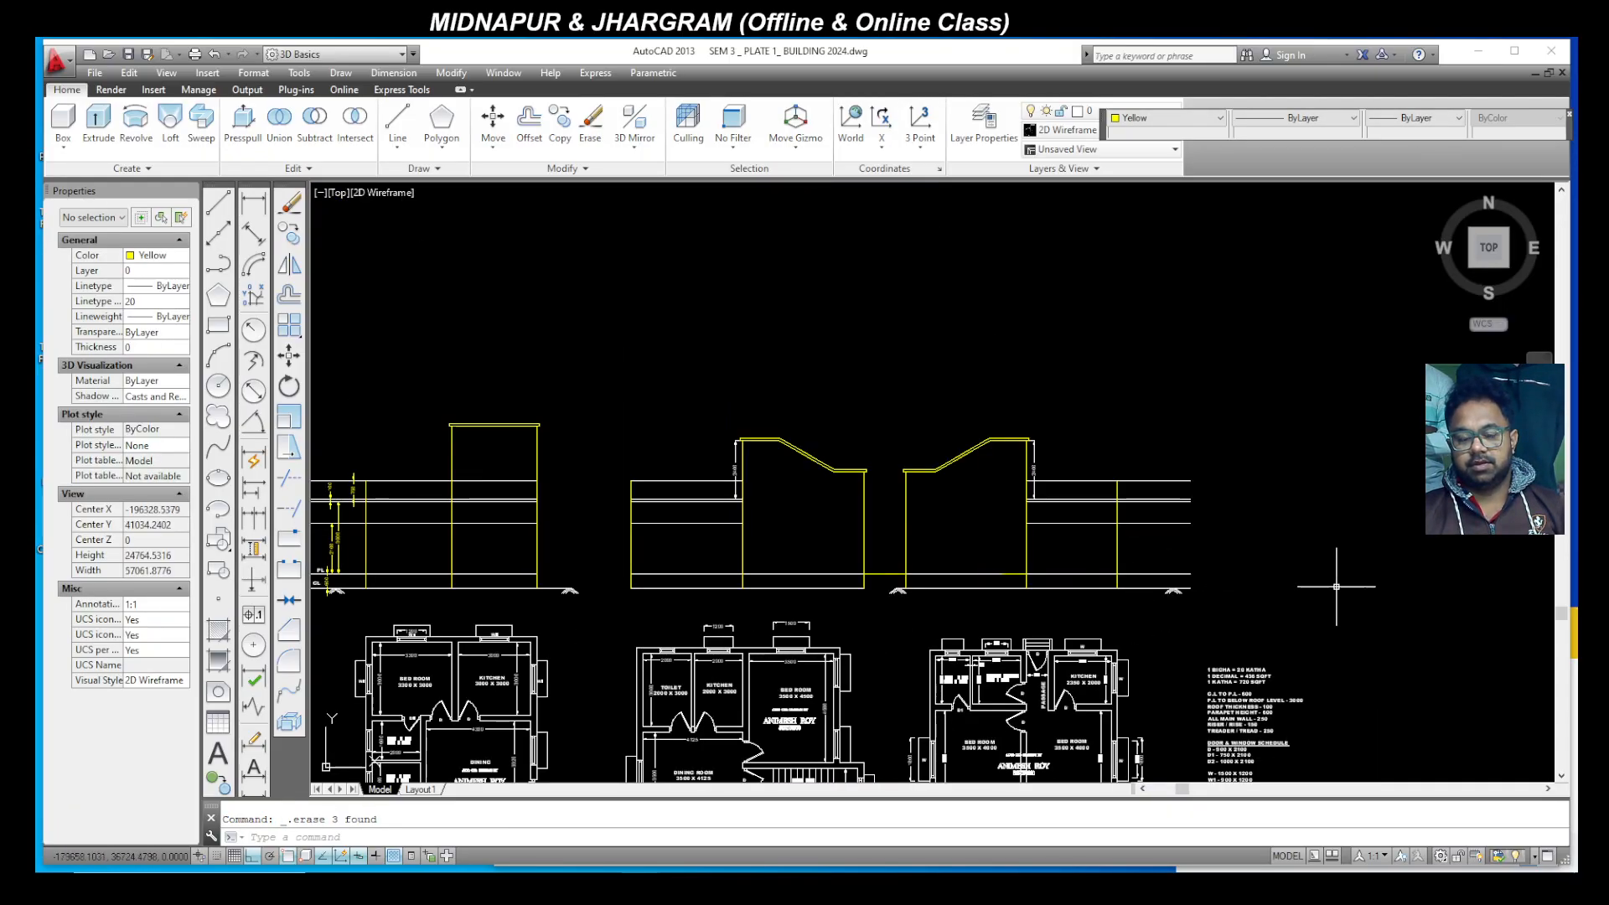
pyautogui.scroll(-2, 1337, 541)
pyautogui.scroll(3, 867, 591)
pyautogui.scroll(-1, 968, 551)
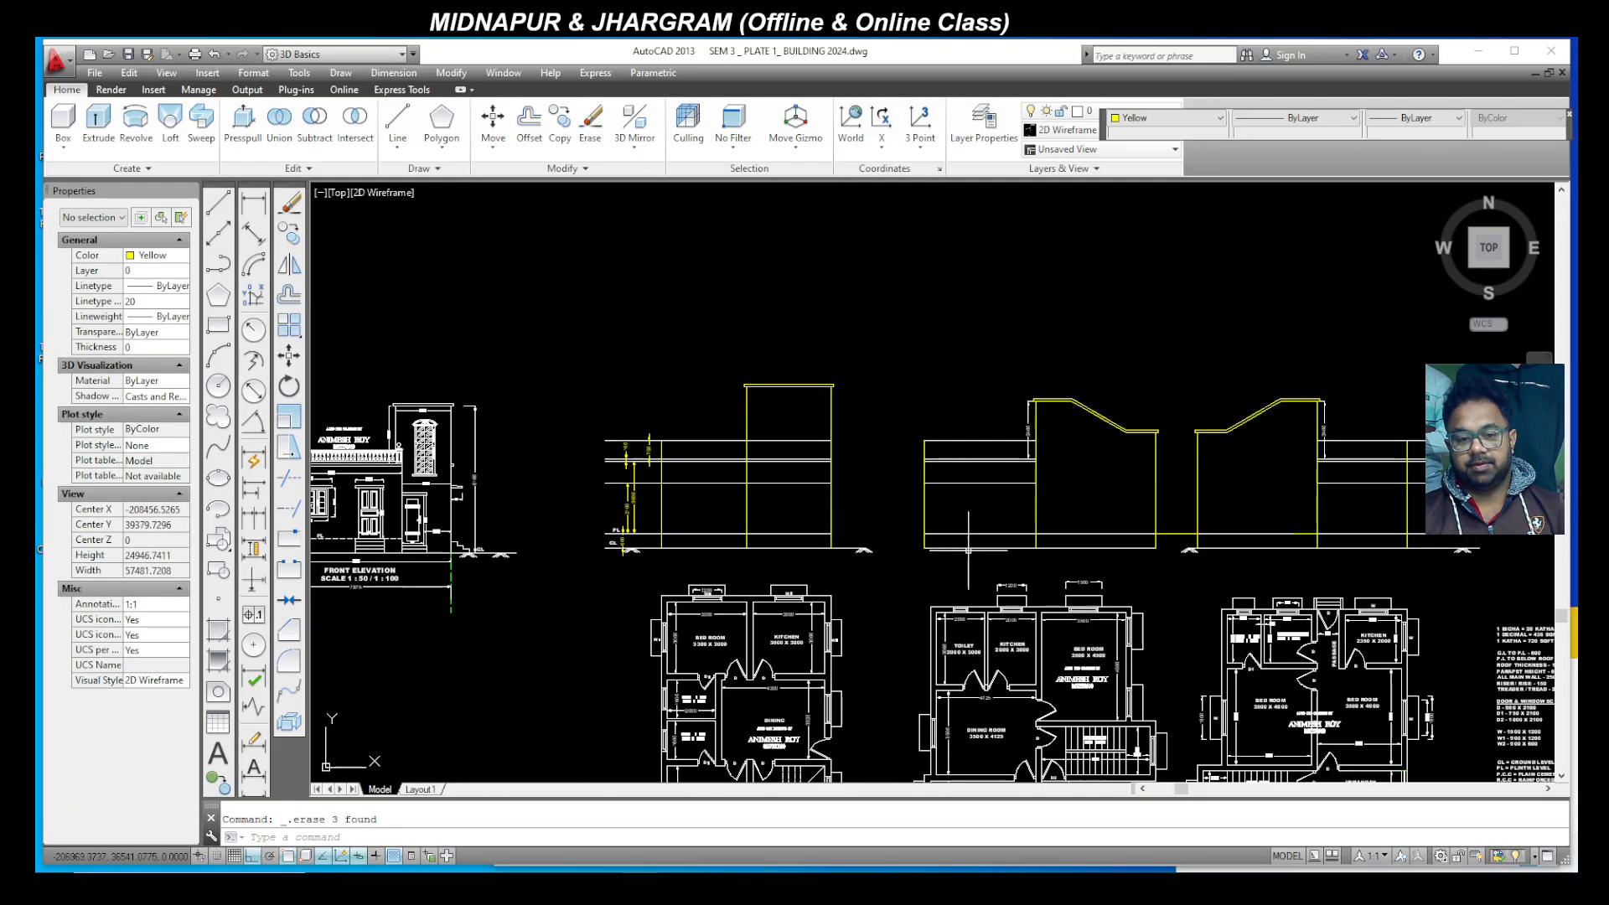
pyautogui.scroll(2, 612, 542)
pyautogui.scroll(-2, 697, 526)
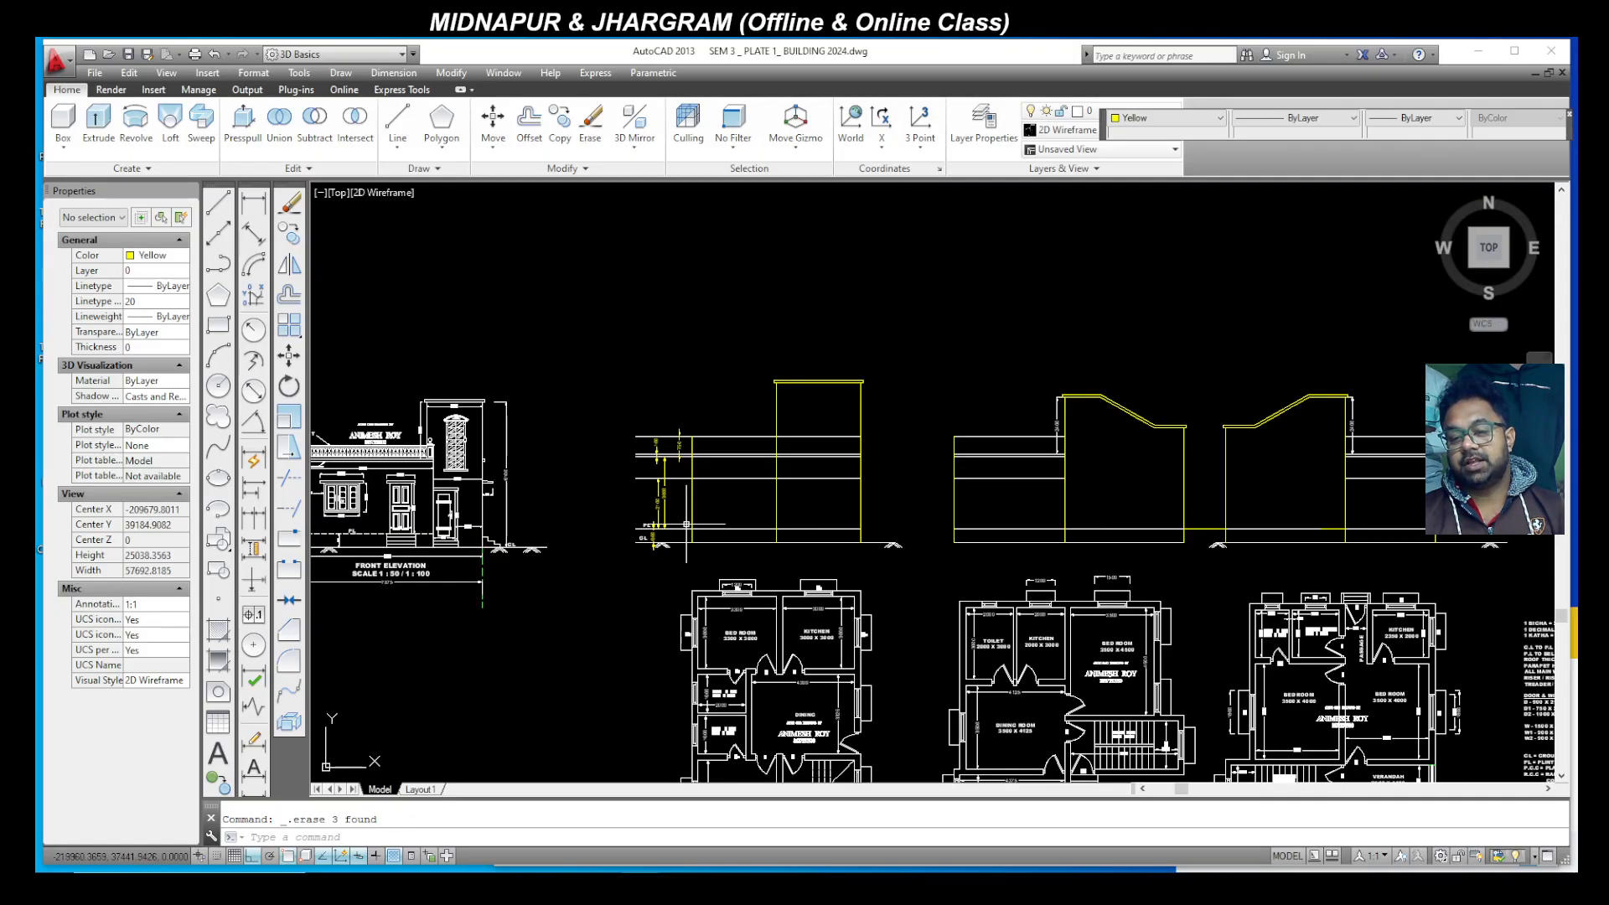
pyautogui.scroll(-2, 911, 462)
pyautogui.scroll(1, 955, 474)
pyautogui.scroll(-1, 1001, 485)
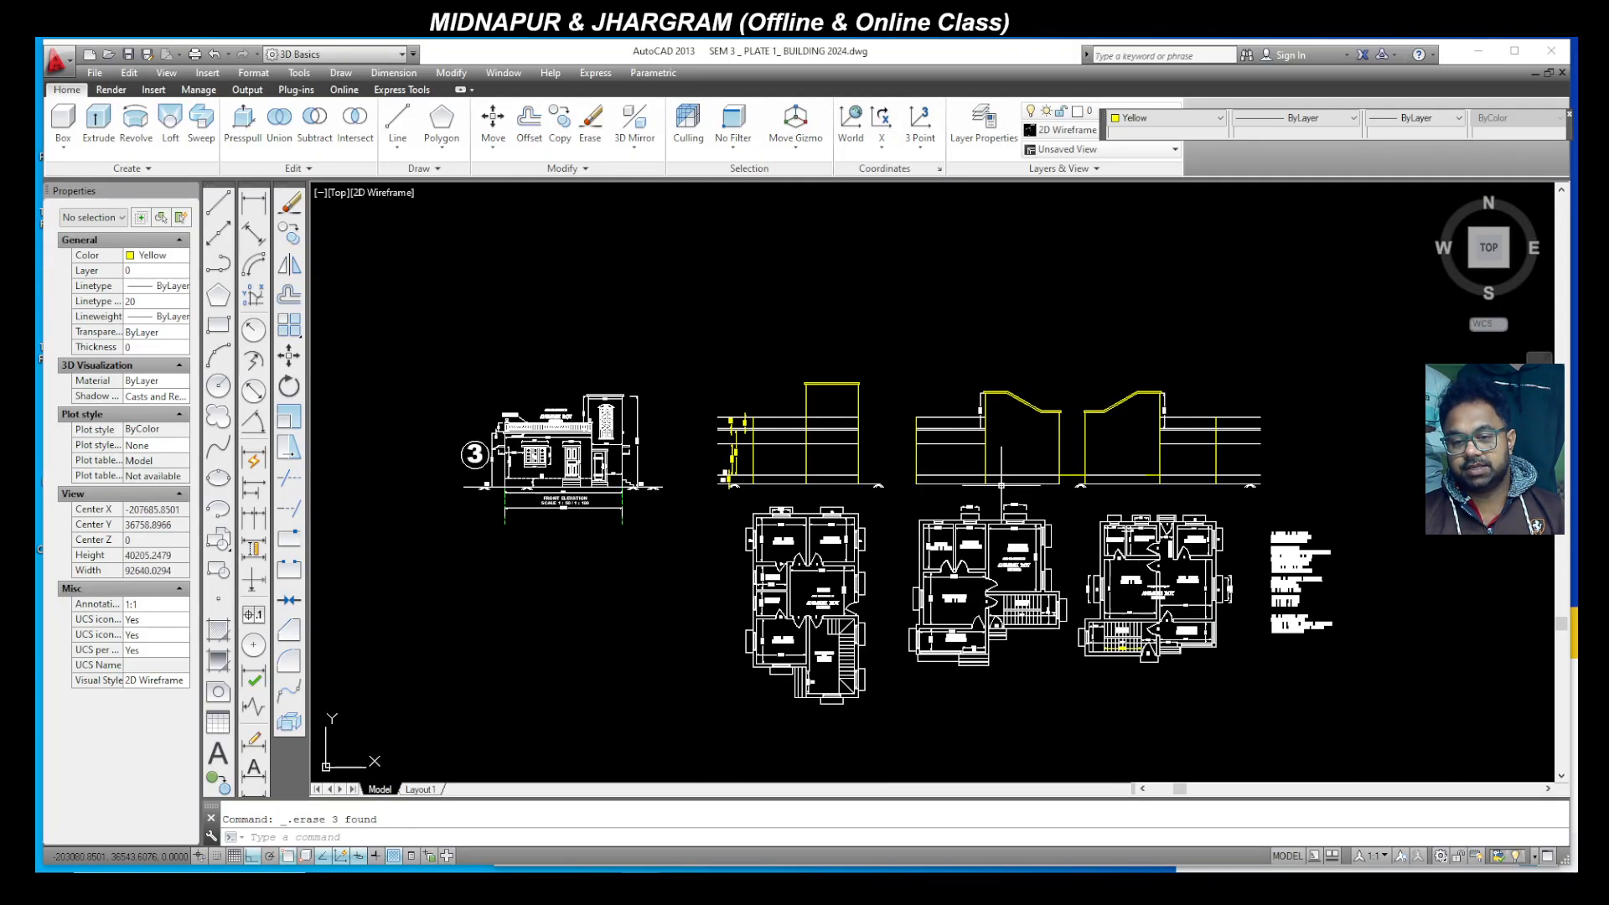
pyautogui.scroll(2, 1032, 649)
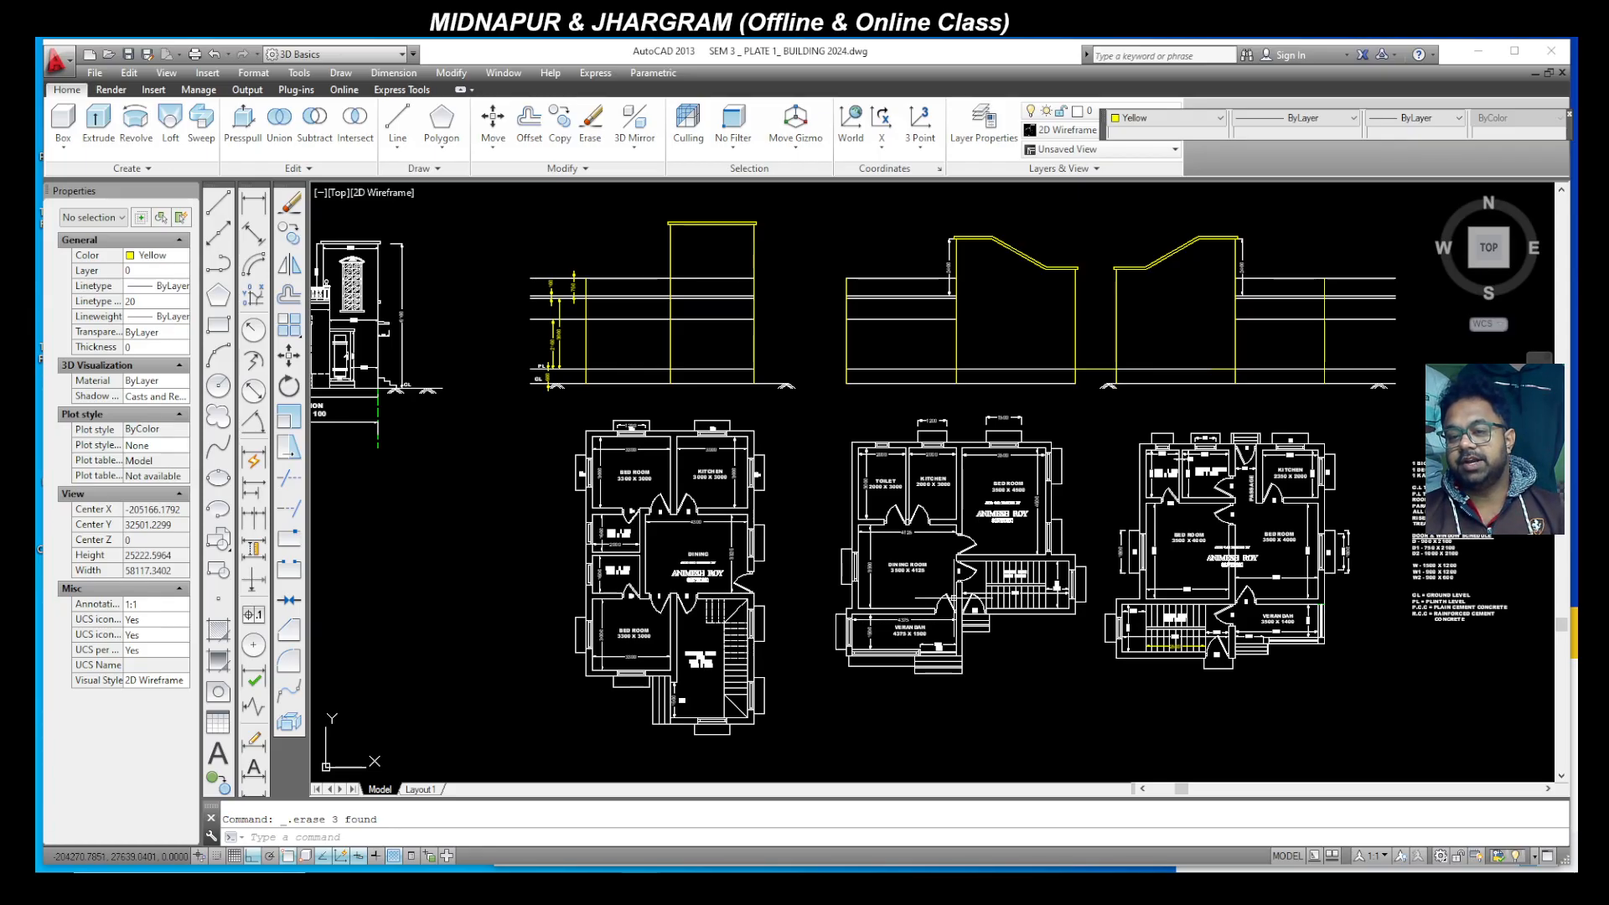
pyautogui.scroll(2, 631, 327)
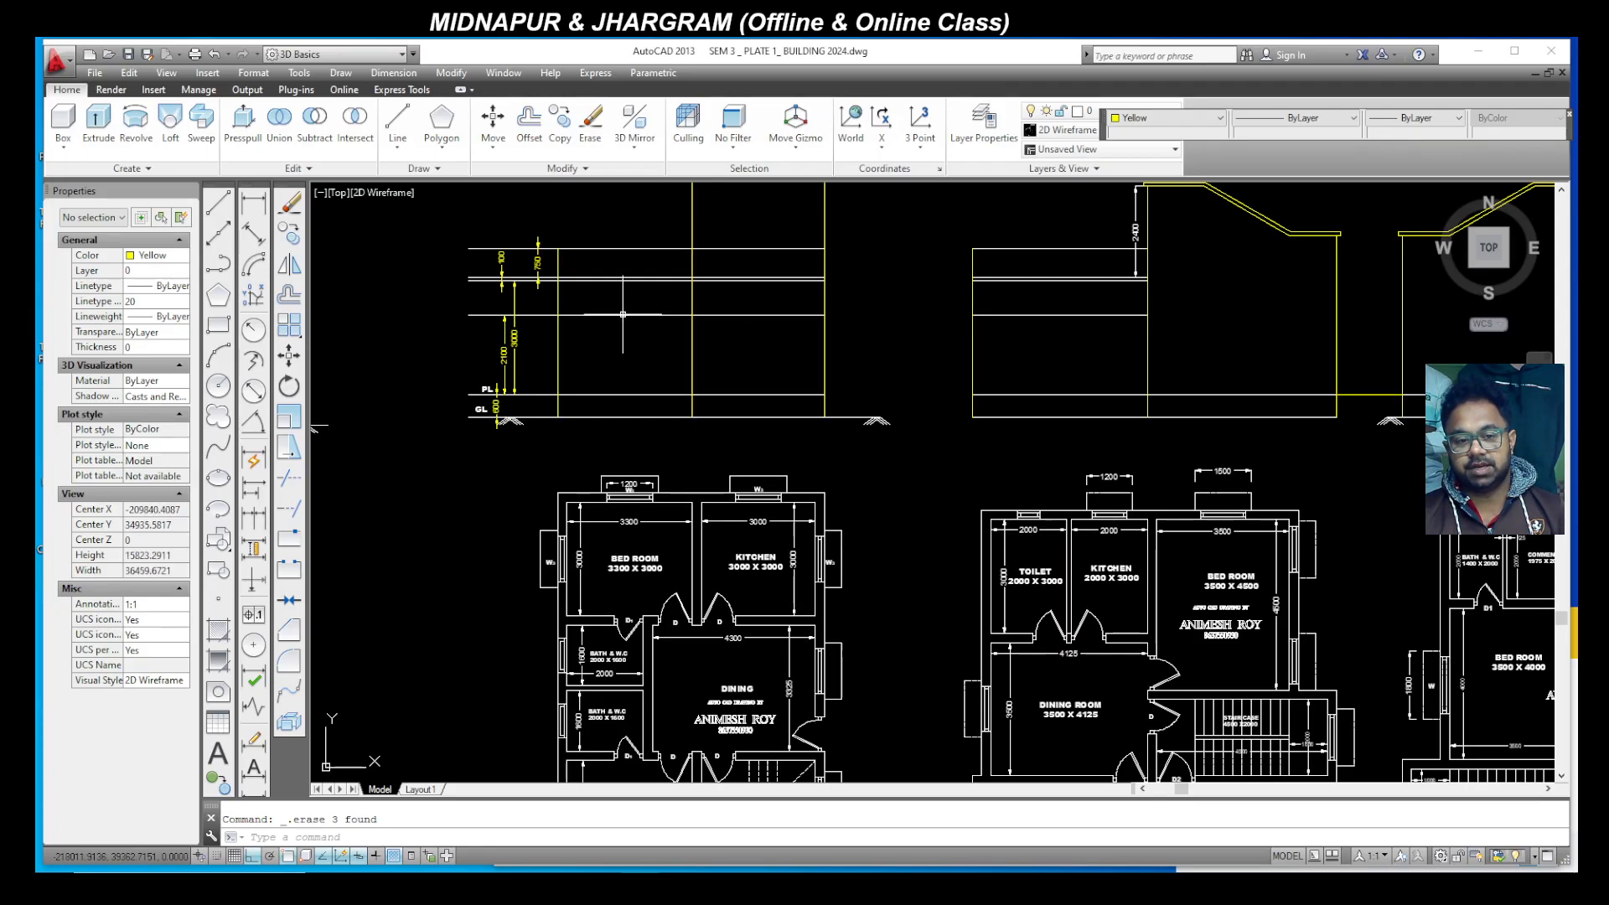
# Step: Copy the left elevation's PL label straight up from the plinth line onto the line 2100 above it
pyautogui.click(624, 315)
pyautogui.scroll(4, 514, 323)
pyautogui.scroll(-2, 557, 377)
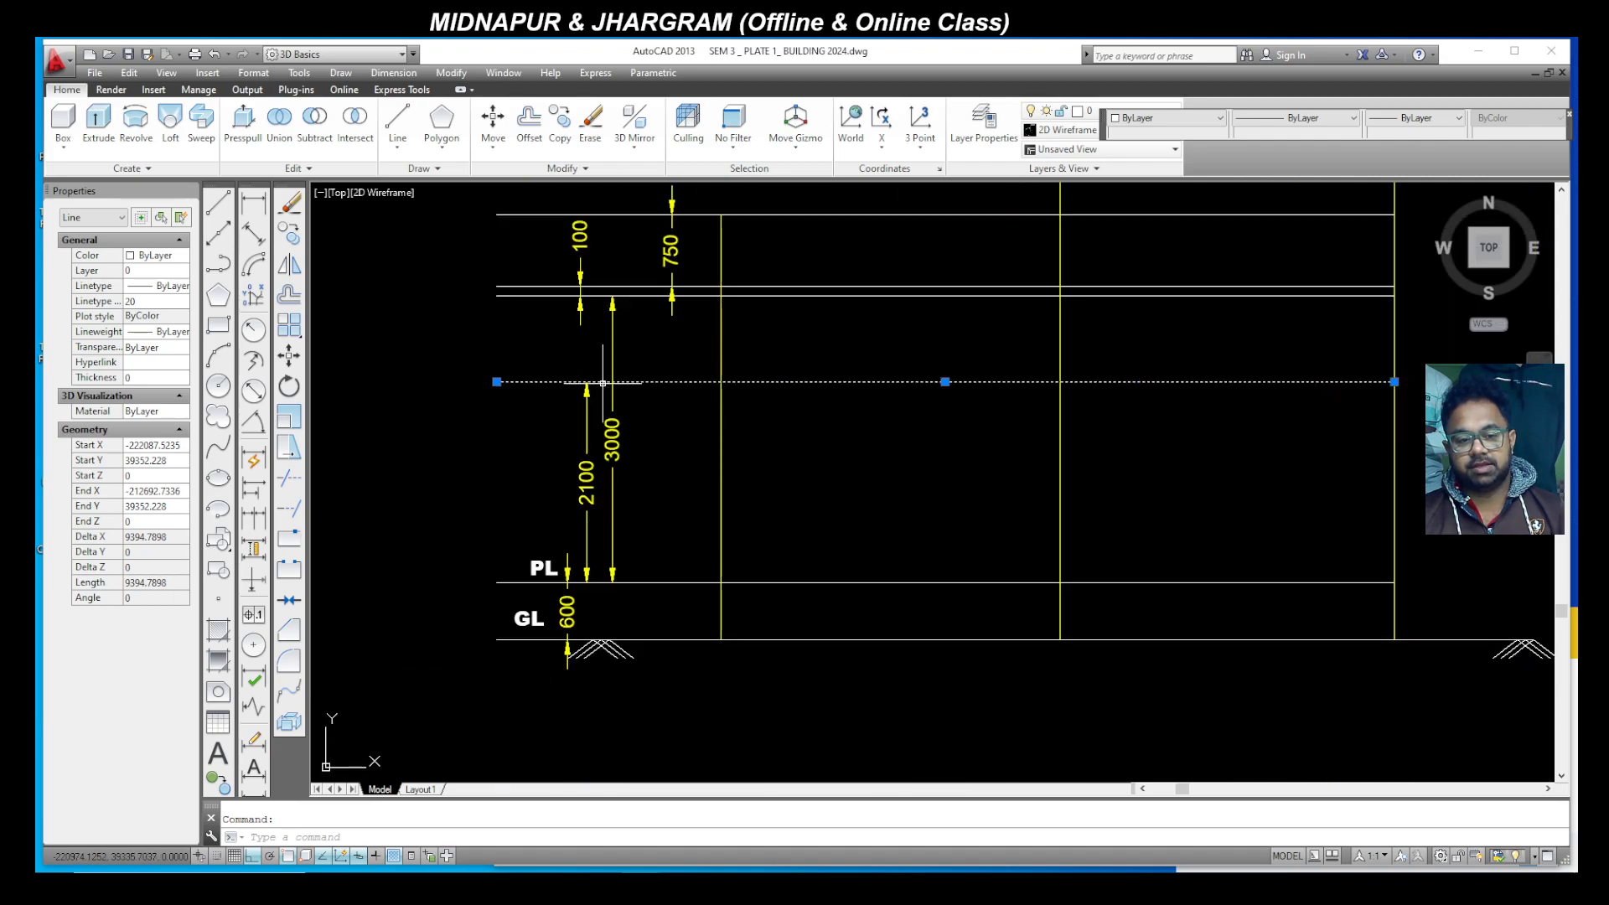
pyautogui.press('Escape')
pyautogui.click(545, 570)
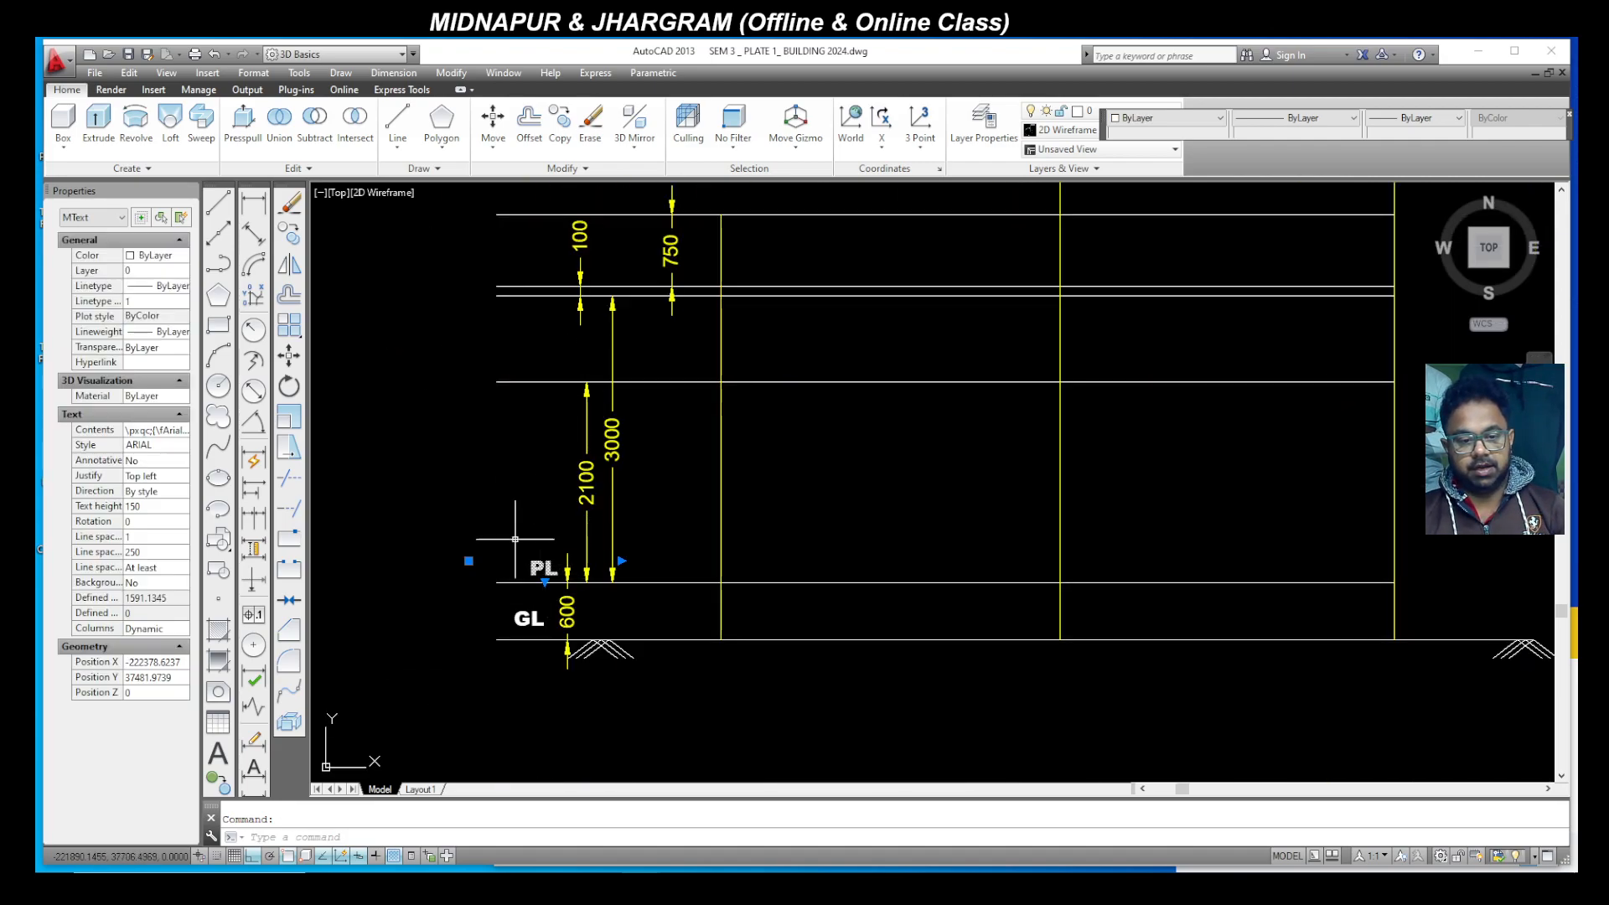
pyautogui.click(289, 234)
pyautogui.click(501, 582)
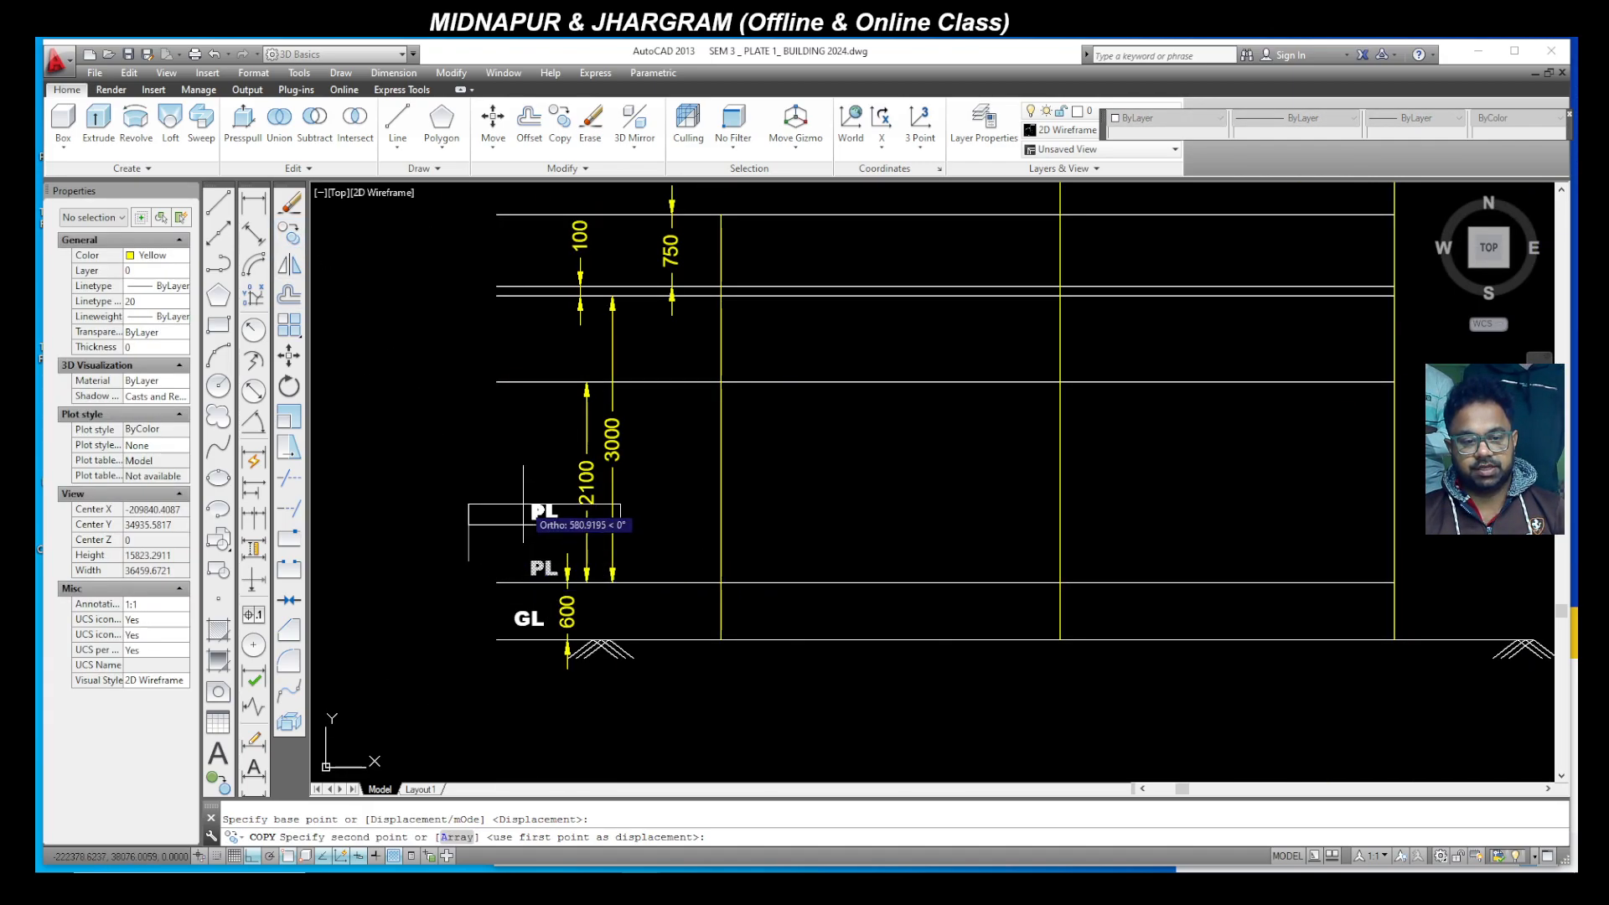
pyautogui.click(506, 381)
pyautogui.press('Escape')
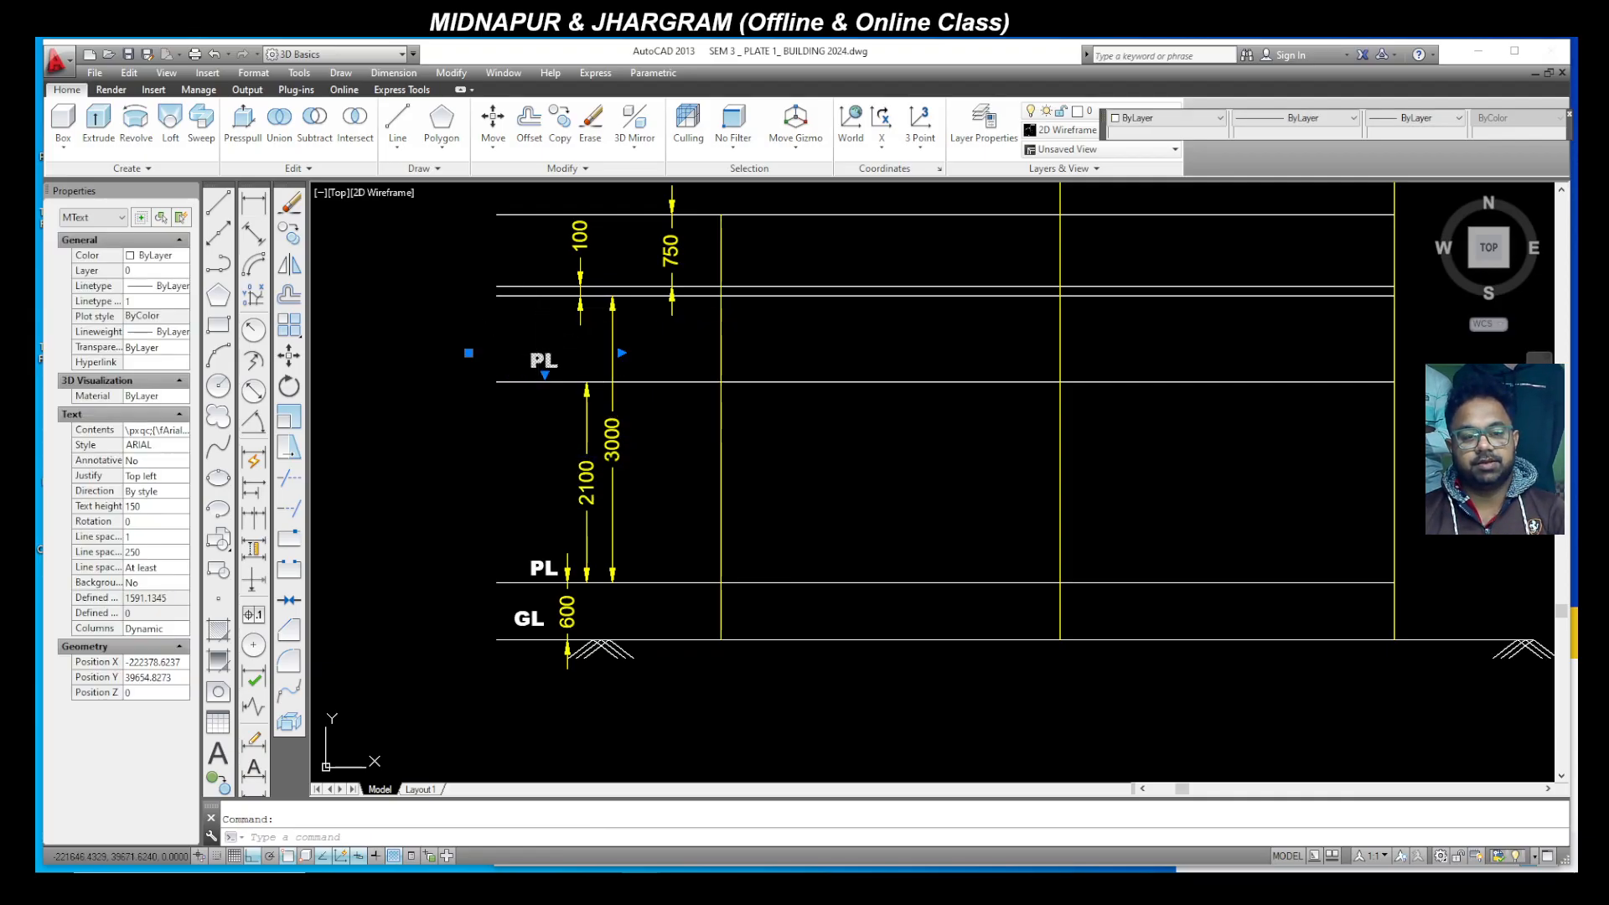
# Step: Change the copied label's text to LINTEL LEVEL and narrow the gap between its two text columns
pyautogui.doubleClick(543, 361)
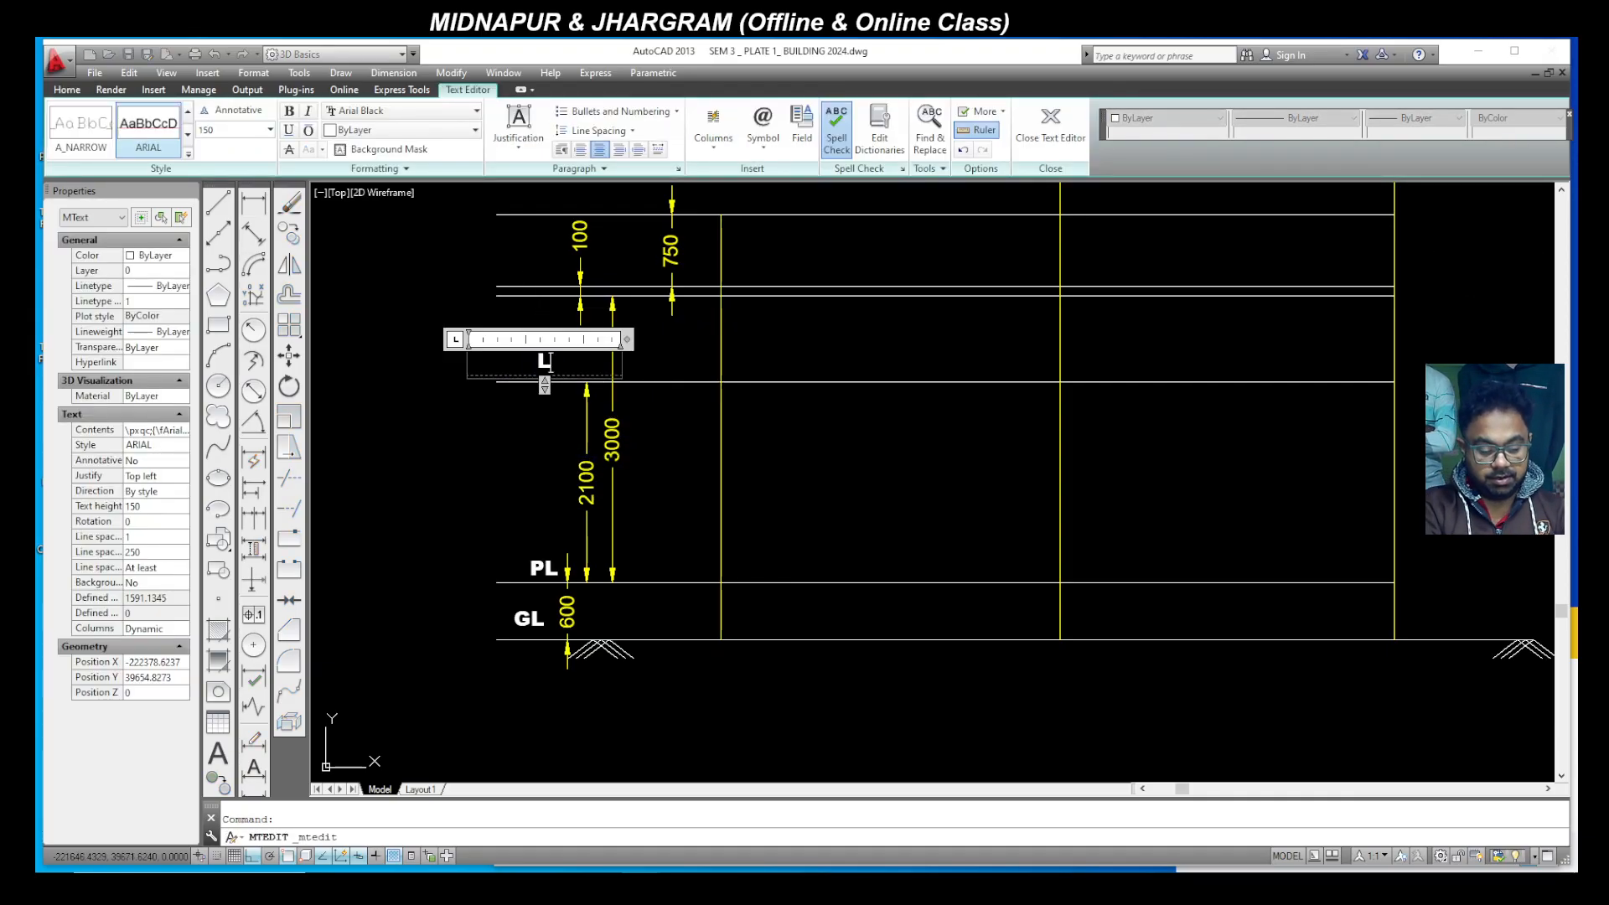
pyautogui.write('LINTEL LEVEL')
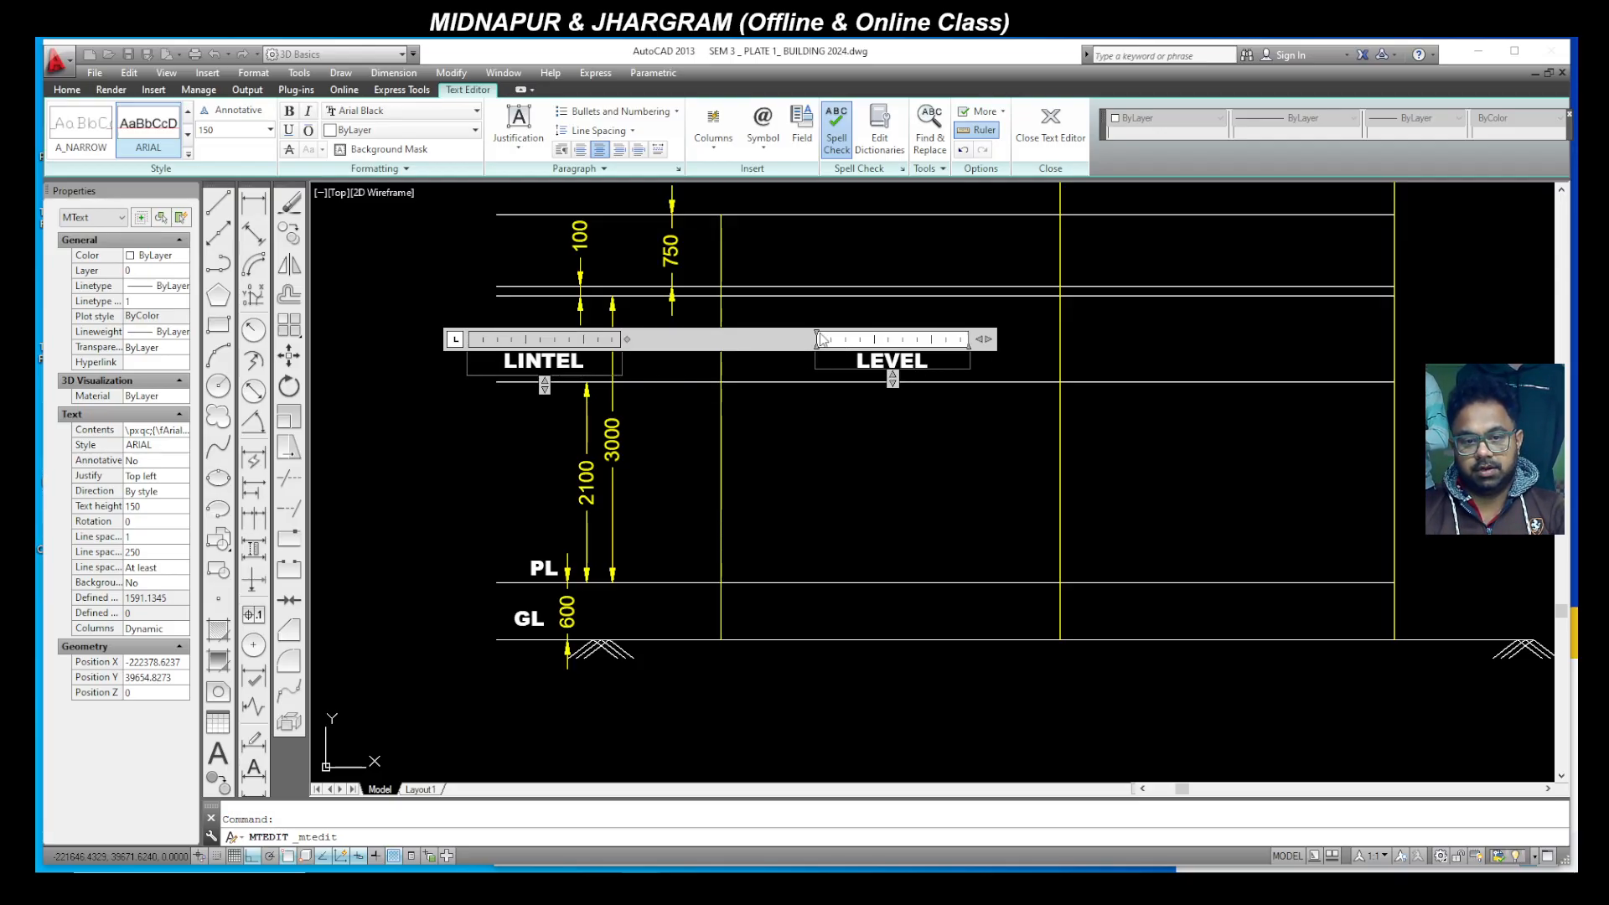
pyautogui.moveTo(989, 340); pyautogui.dragTo(679, 338)
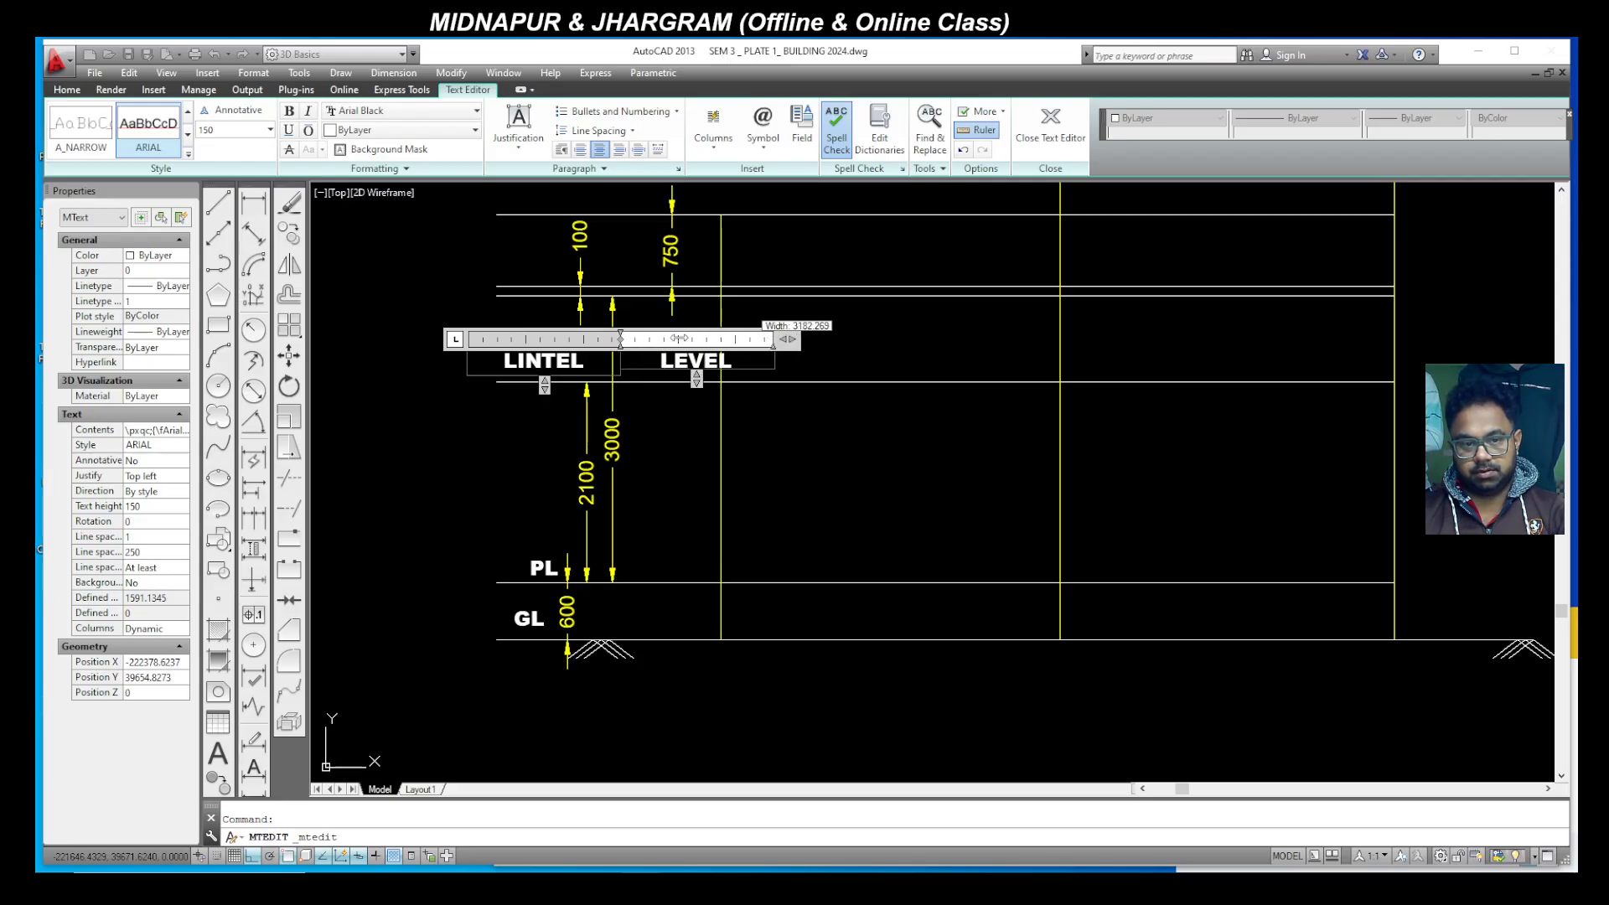
pyautogui.press('Escape')
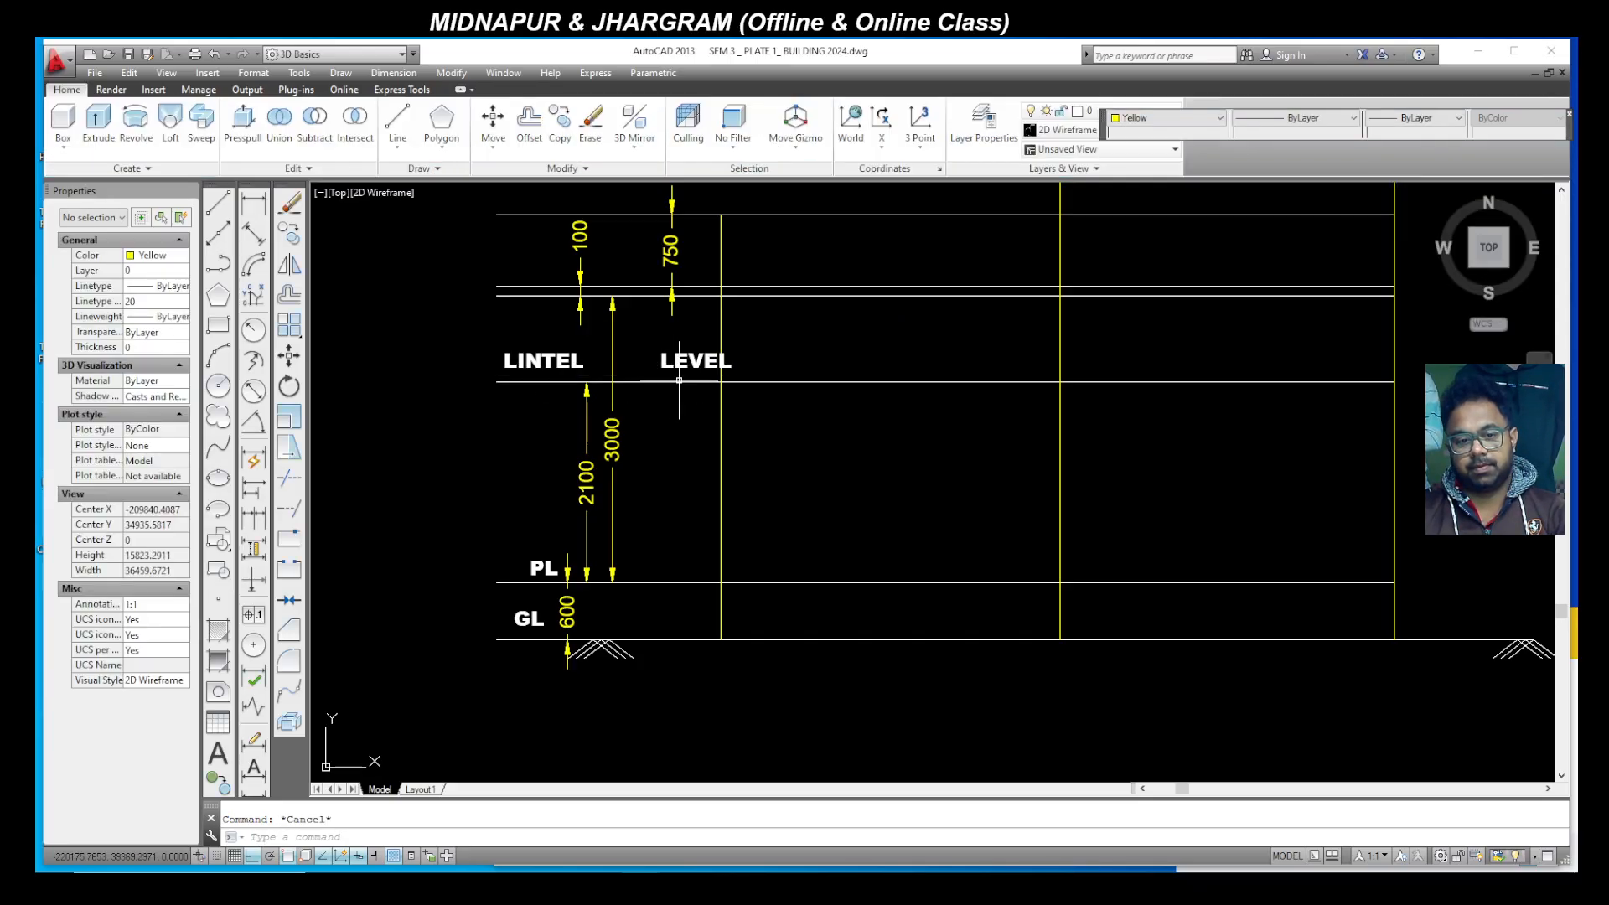
# Step: Move the LINTEL LEVEL label together with the 750 dimension horizontally away from the left elevation's outer wall line
pyautogui.click(682, 372)
pyautogui.click(636, 312)
pyautogui.click(288, 356)
pyautogui.click(384, 492)
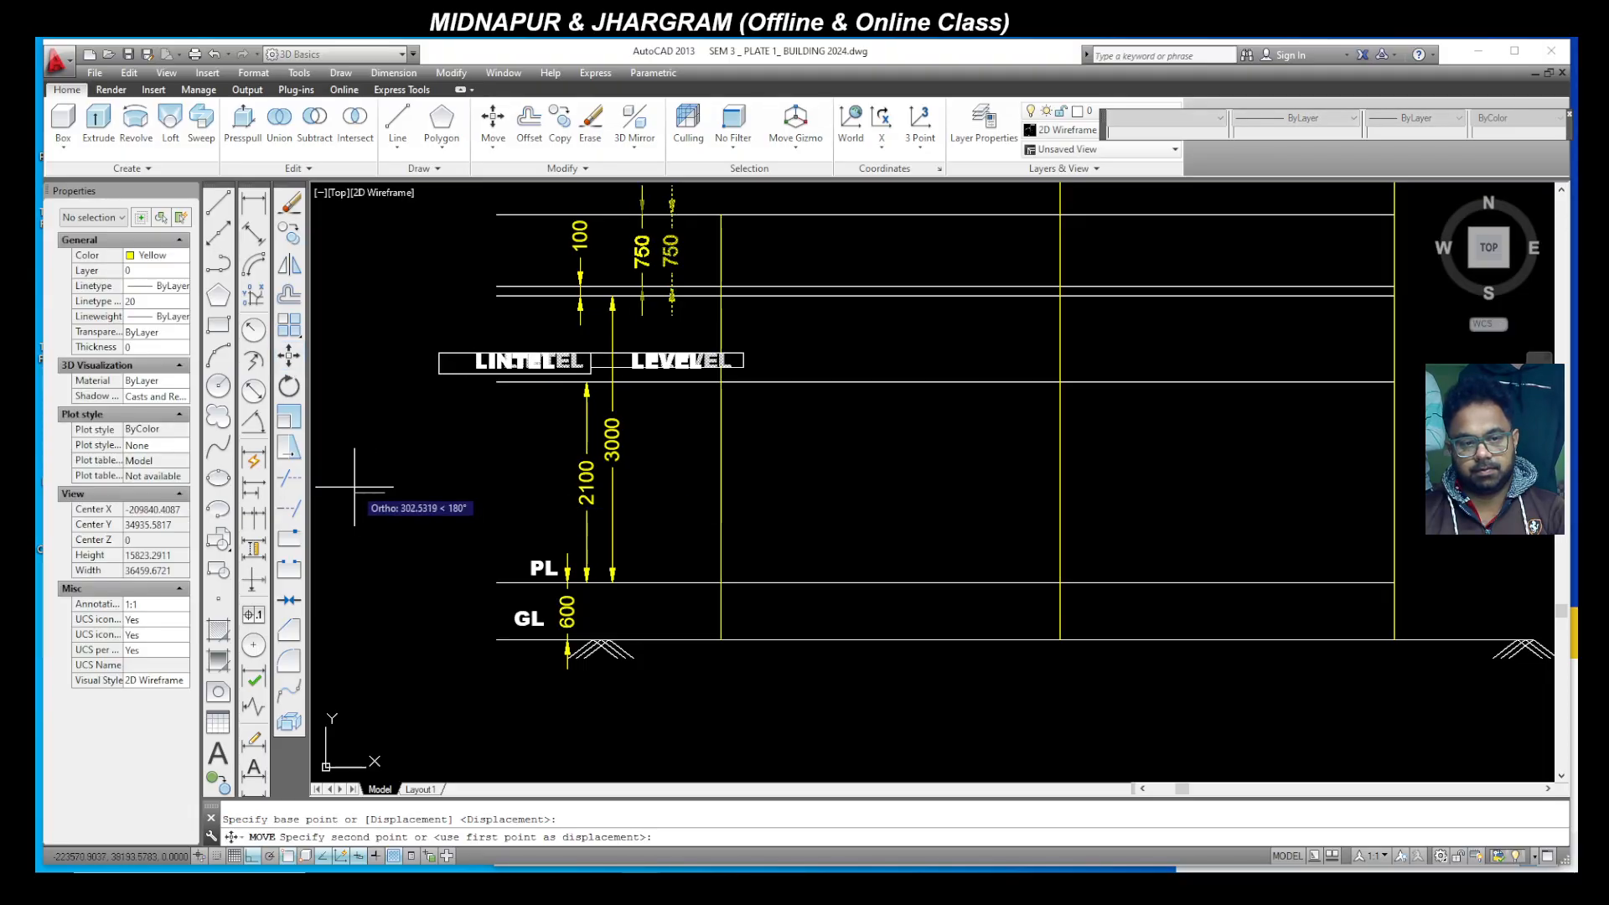
pyautogui.click(335, 470)
pyautogui.press('Escape')
# Step: Set the colour of all lines, labels and dimensions in the three elevations to ByLayer
pyautogui.scroll(-4, 580, 496)
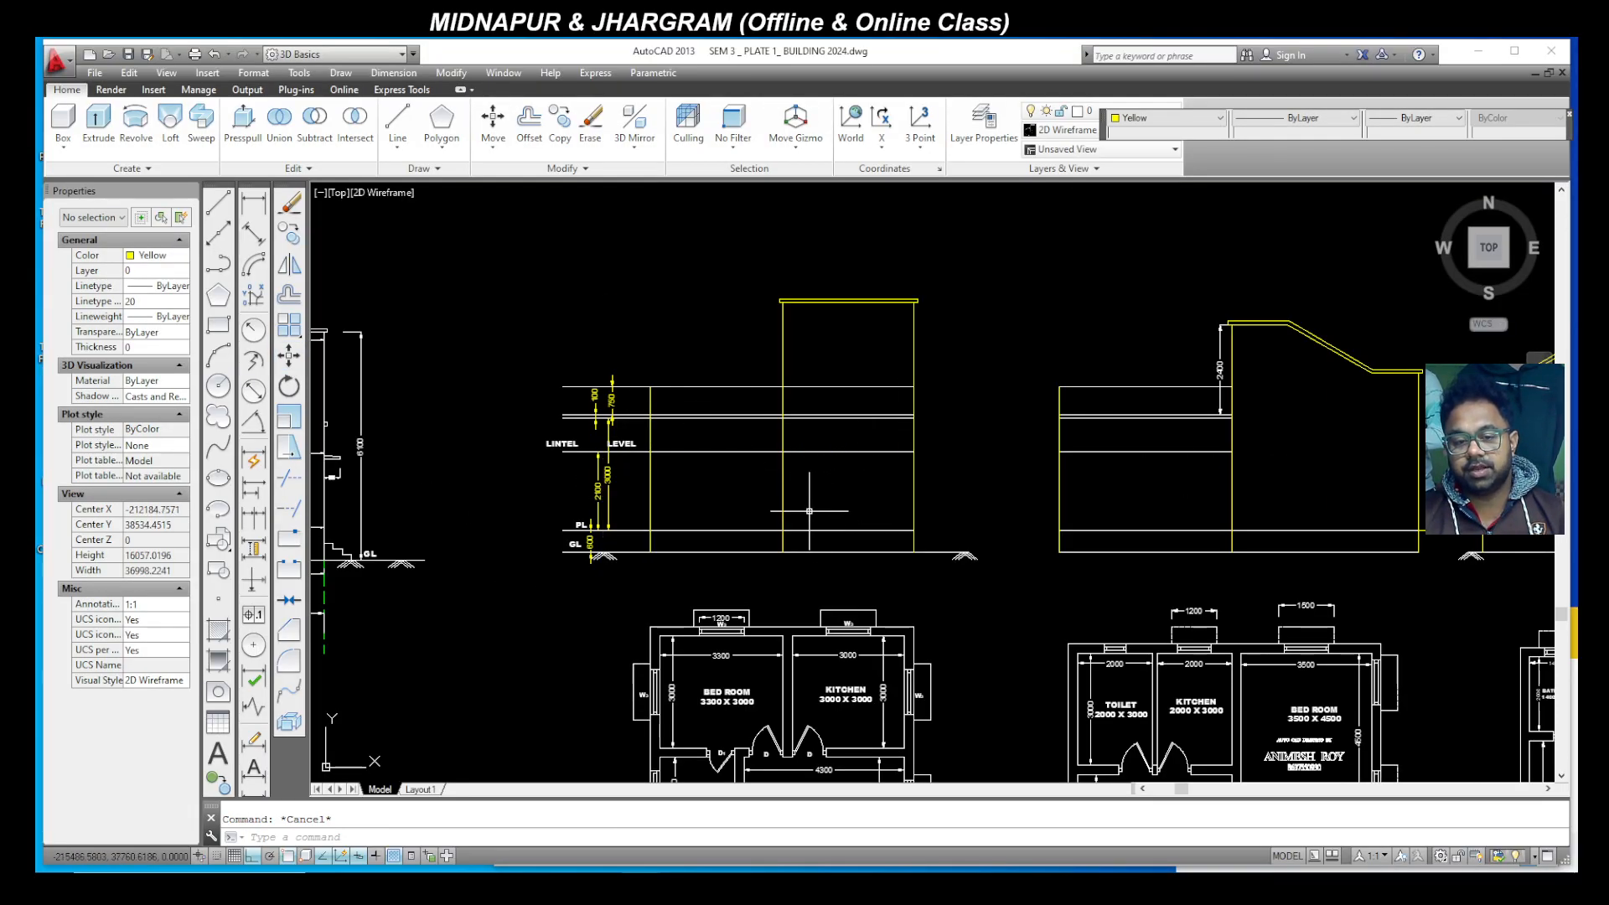
pyautogui.scroll(-2, 595, 457)
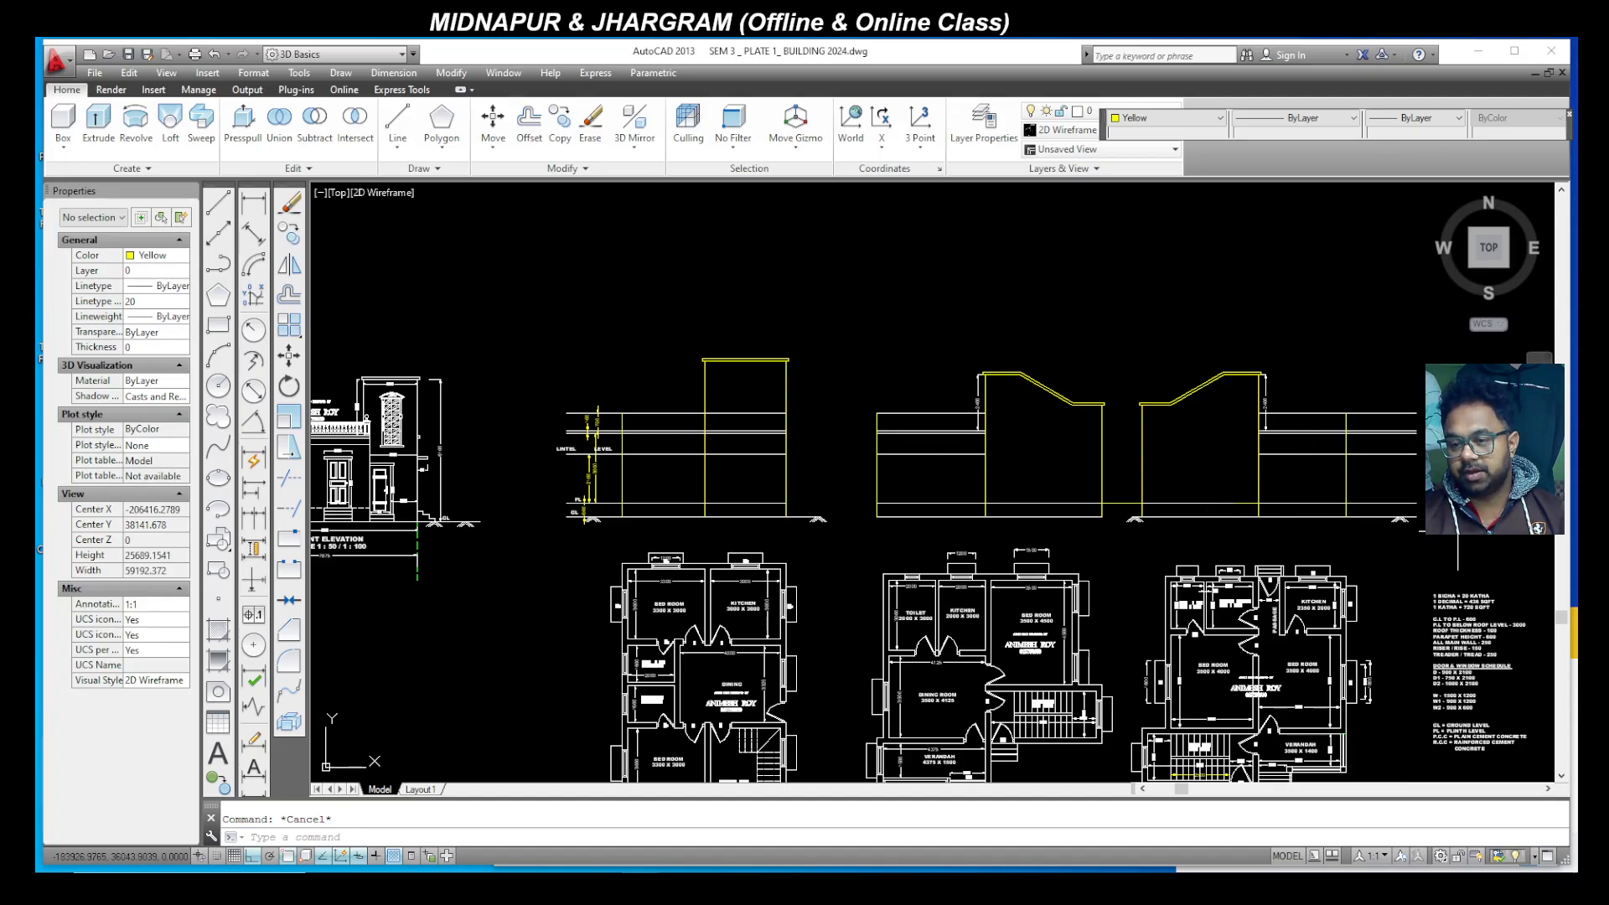
pyautogui.click(1457, 531)
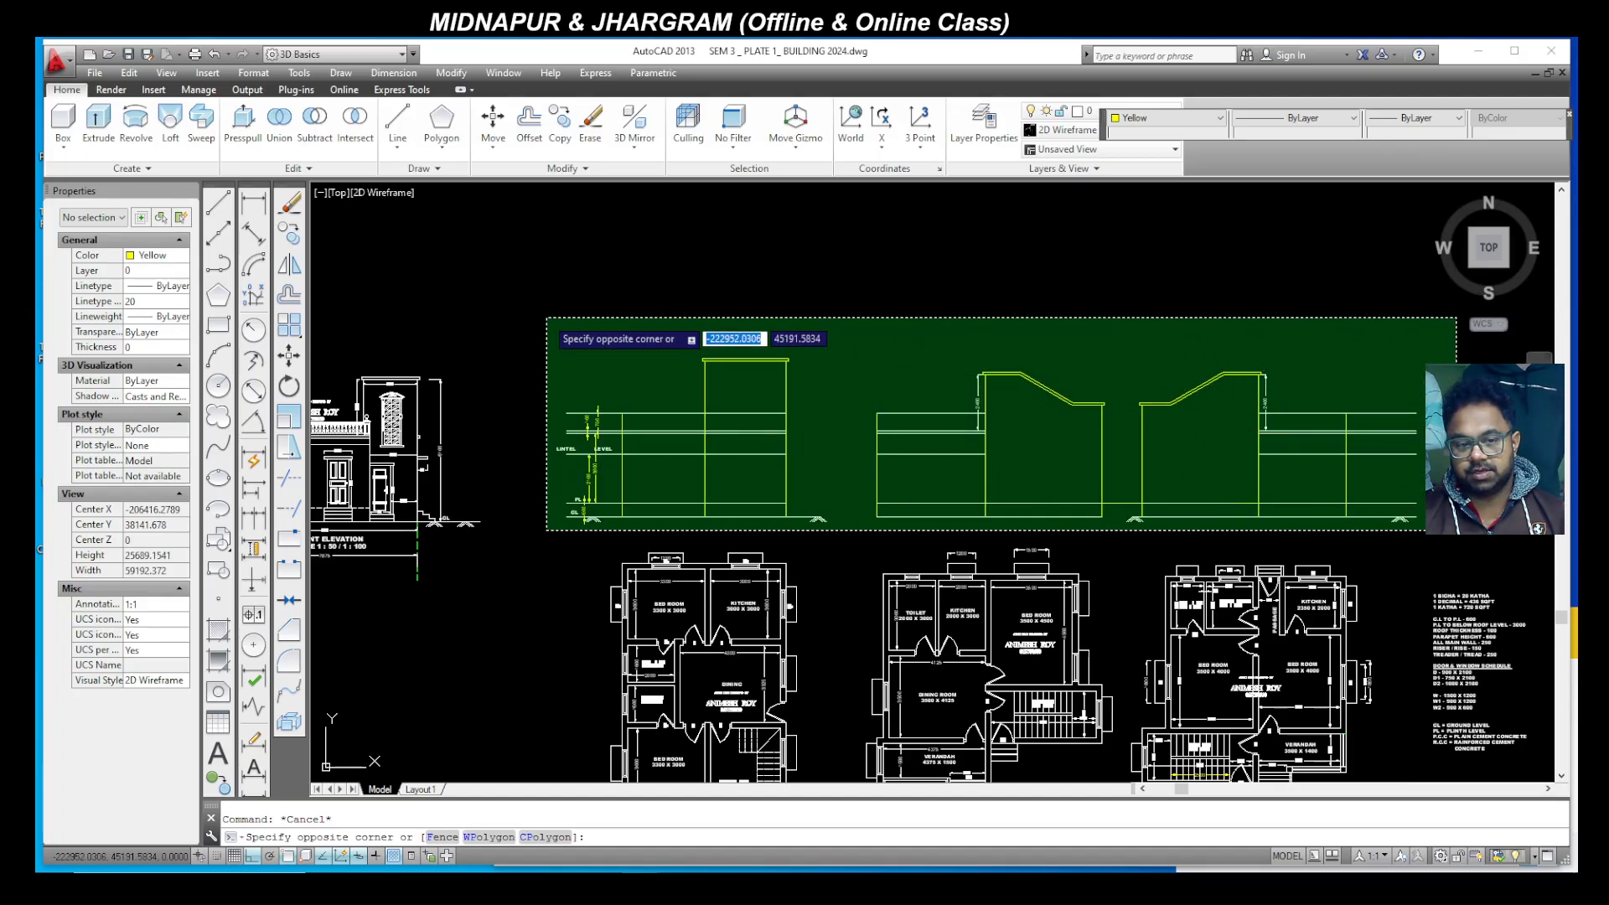
pyautogui.click(547, 318)
pyautogui.click(1151, 126)
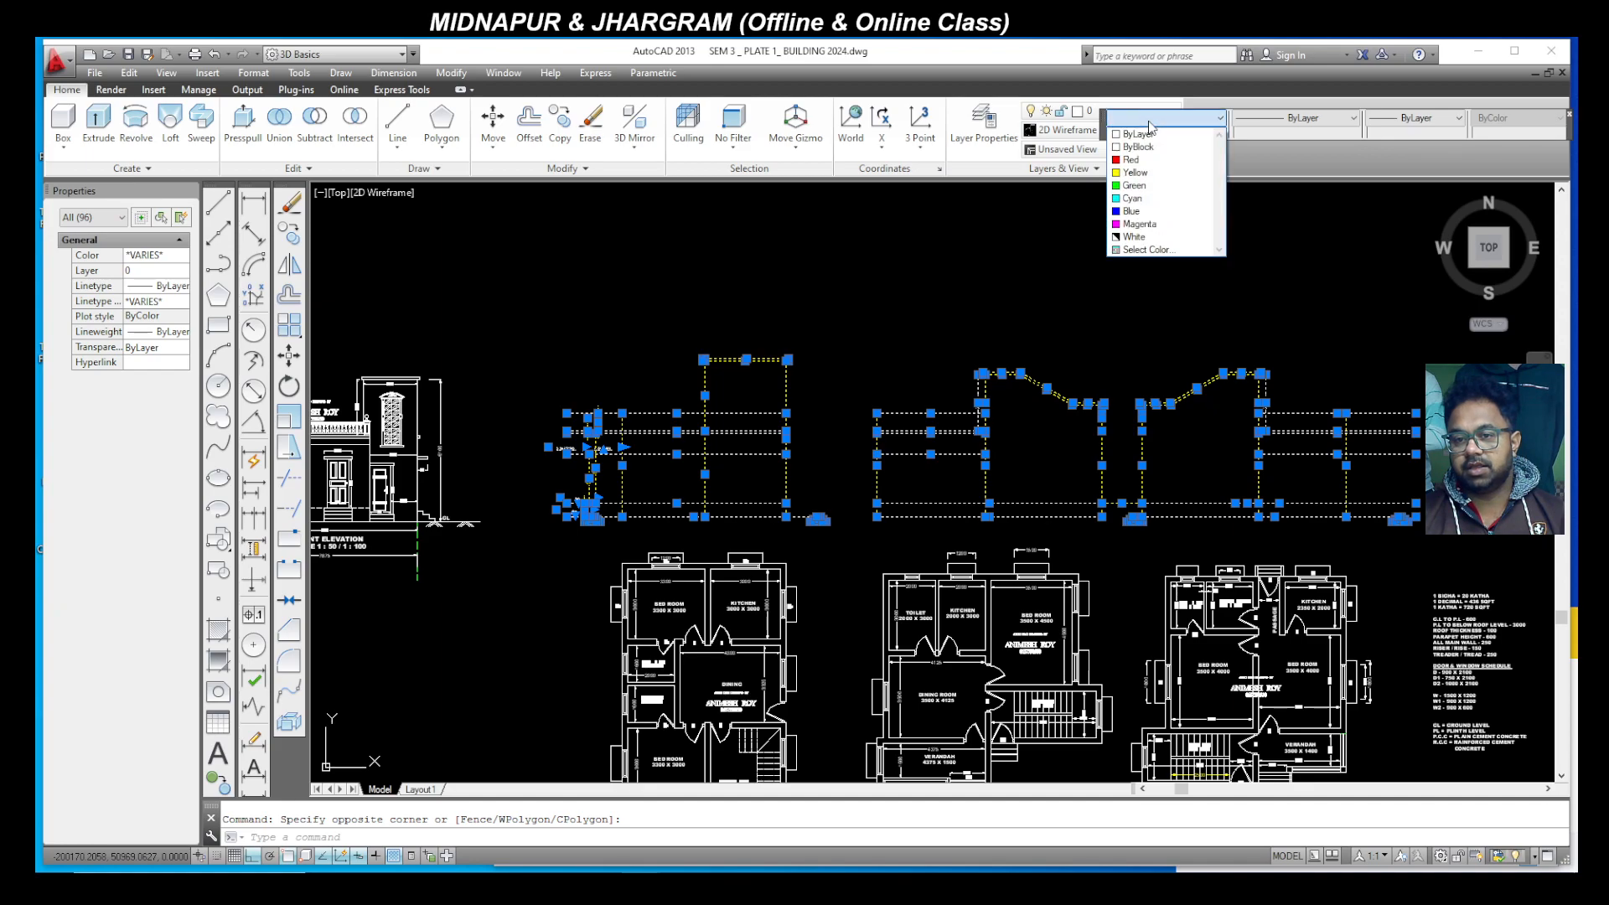
pyautogui.click(1140, 134)
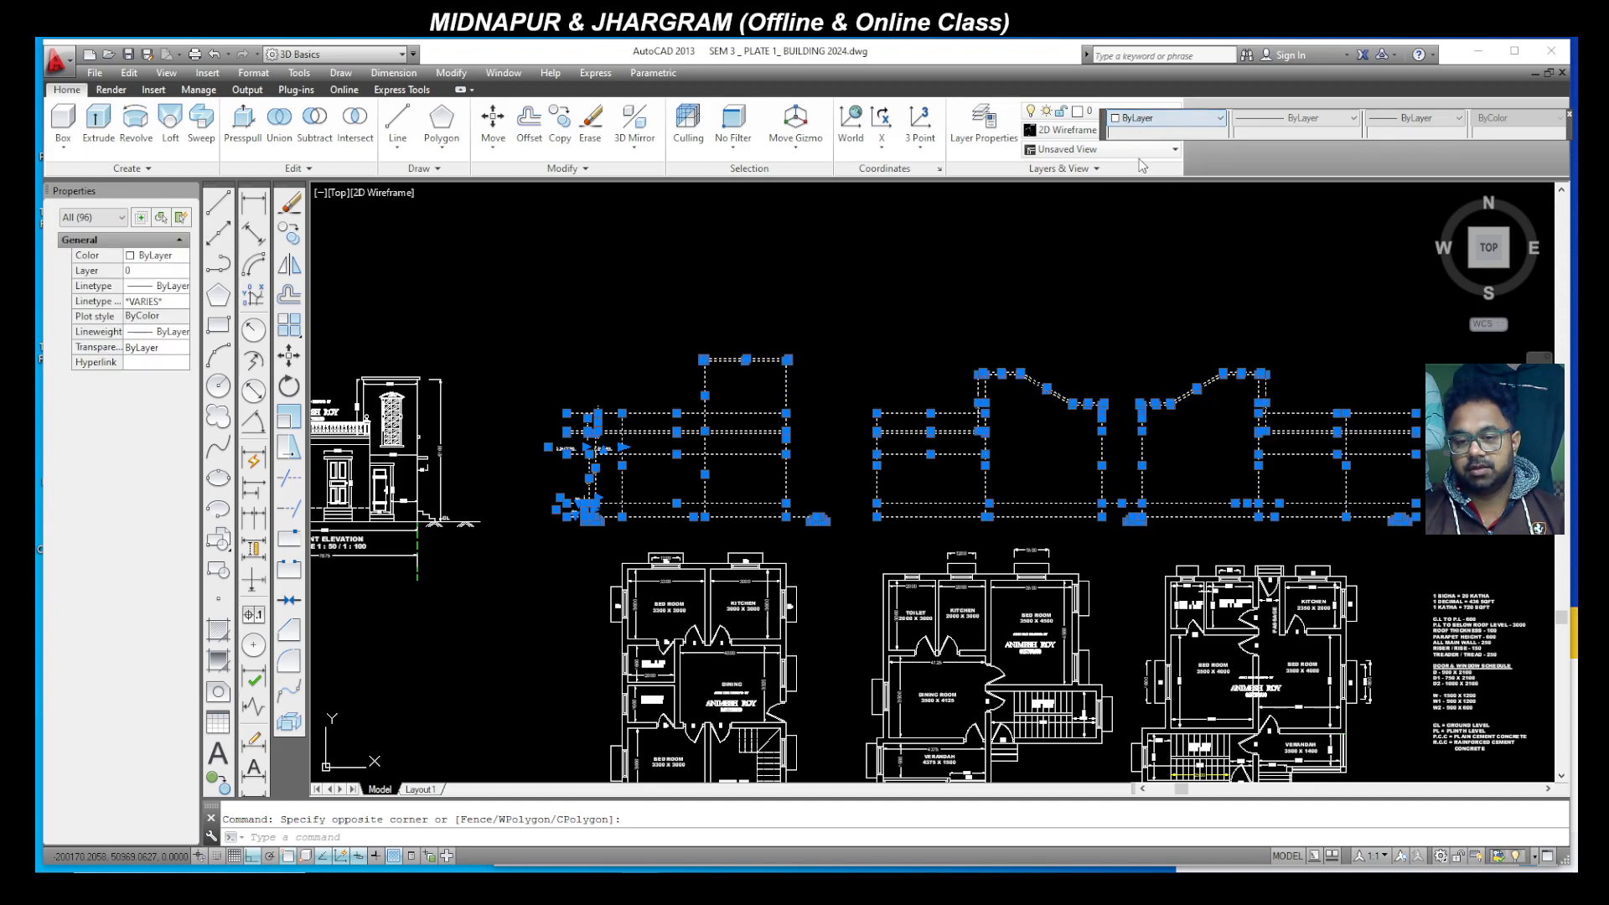
pyautogui.press('Escape')
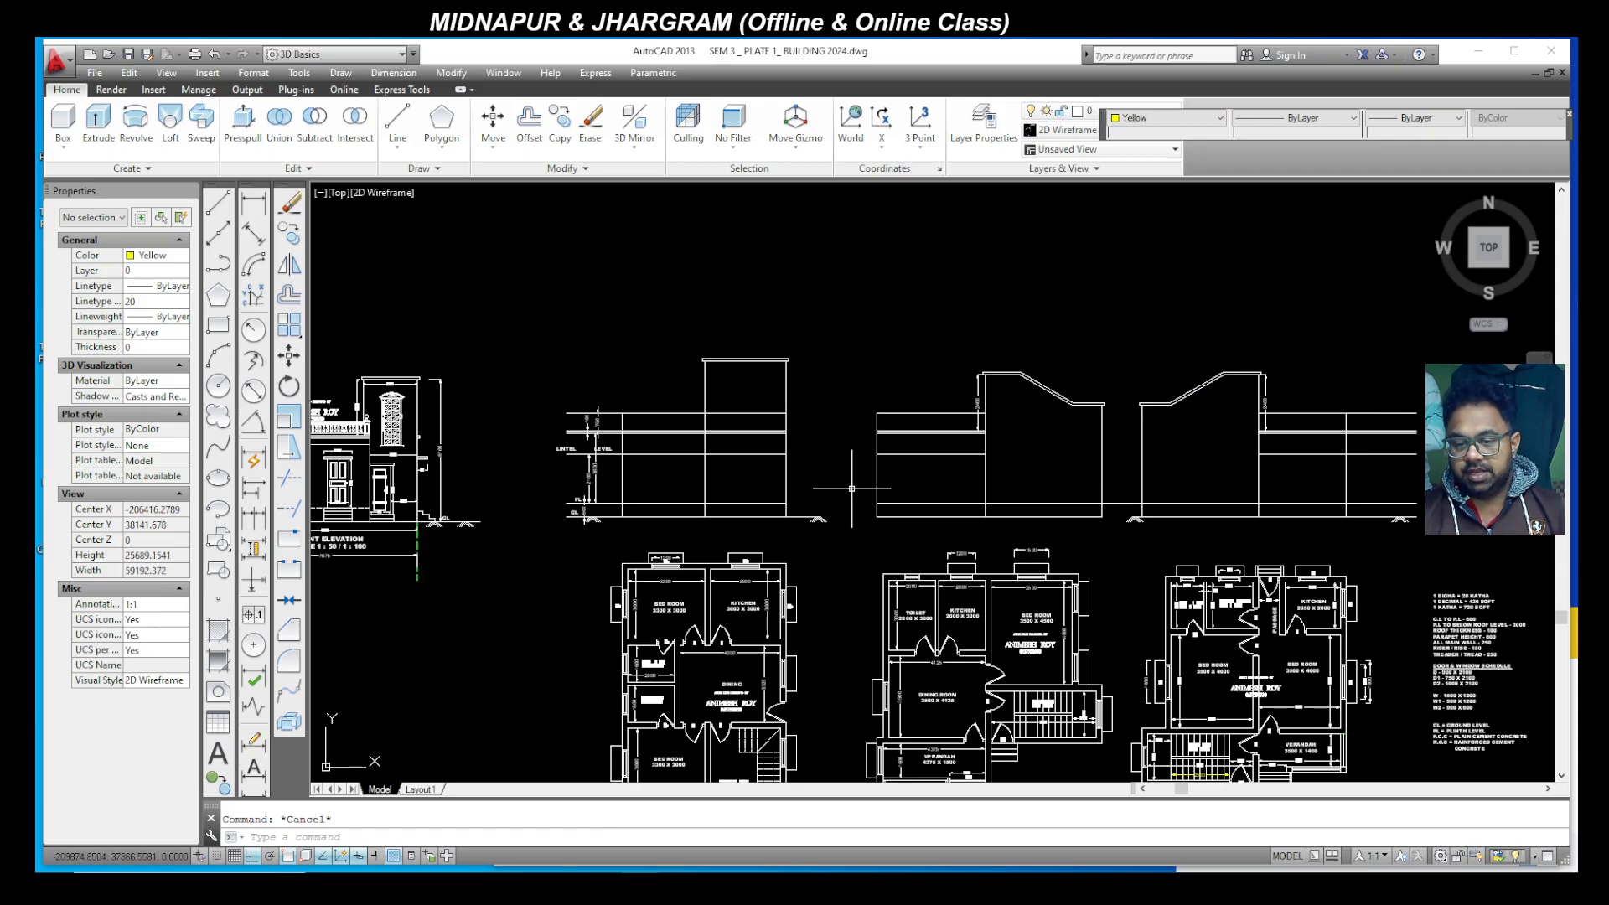
# Step: Trim the right elevation's plinth, lintel, roof and parapet lines where they run past its outer wall line
pyautogui.scroll(-2, 852, 488)
pyautogui.scroll(4, 1127, 549)
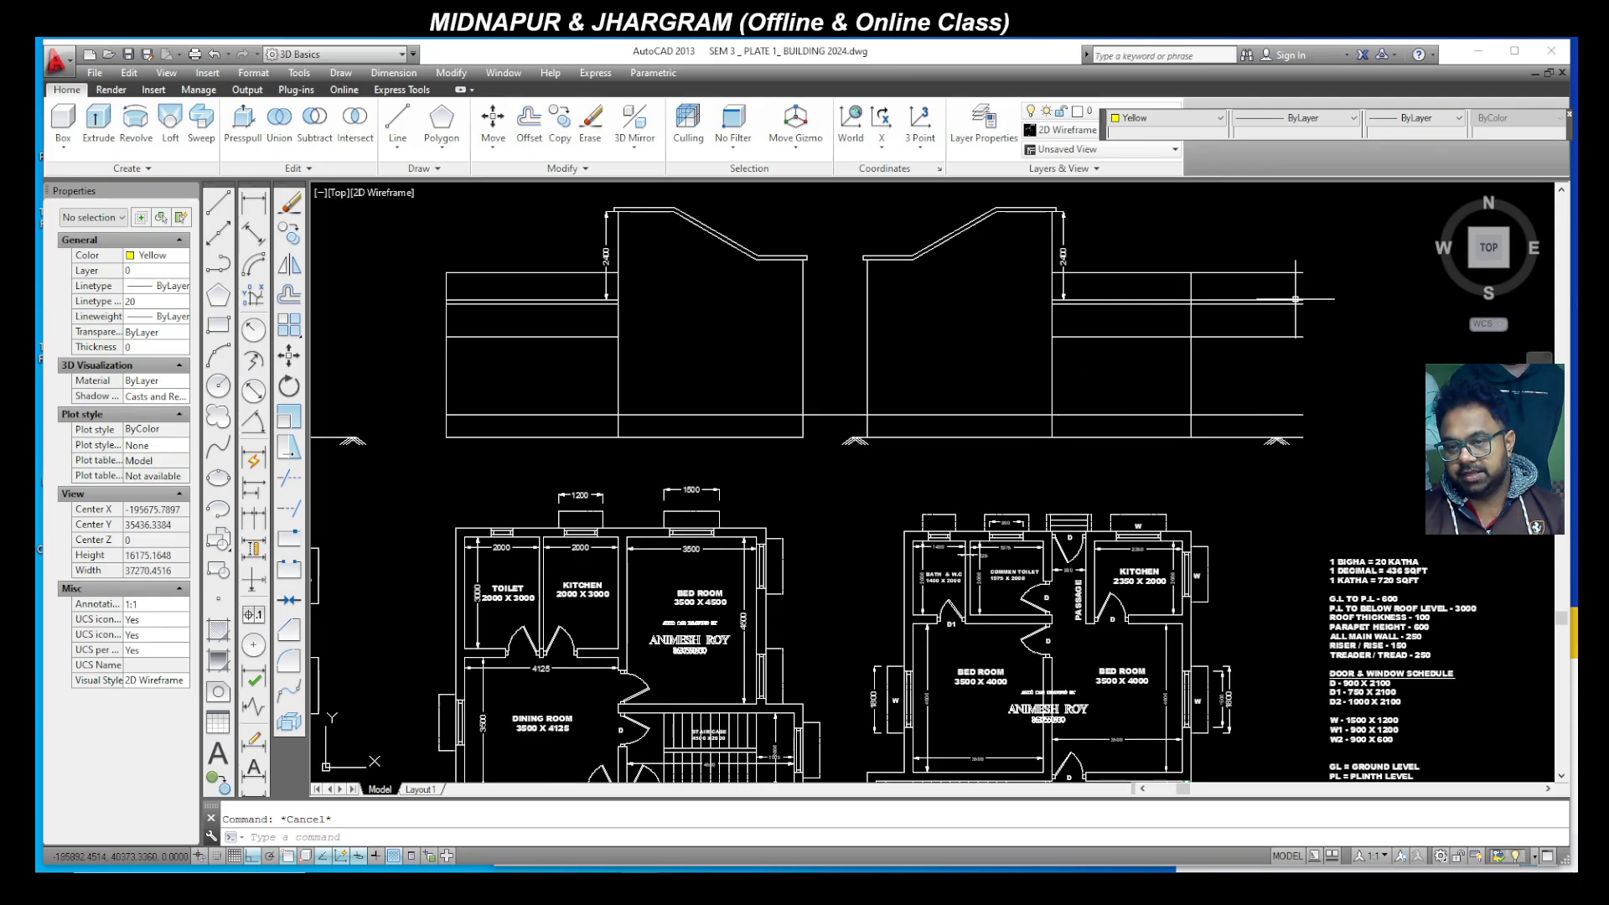
pyautogui.press('Return')
pyautogui.press('Return')
pyautogui.click(1274, 423)
pyautogui.click(1232, 237)
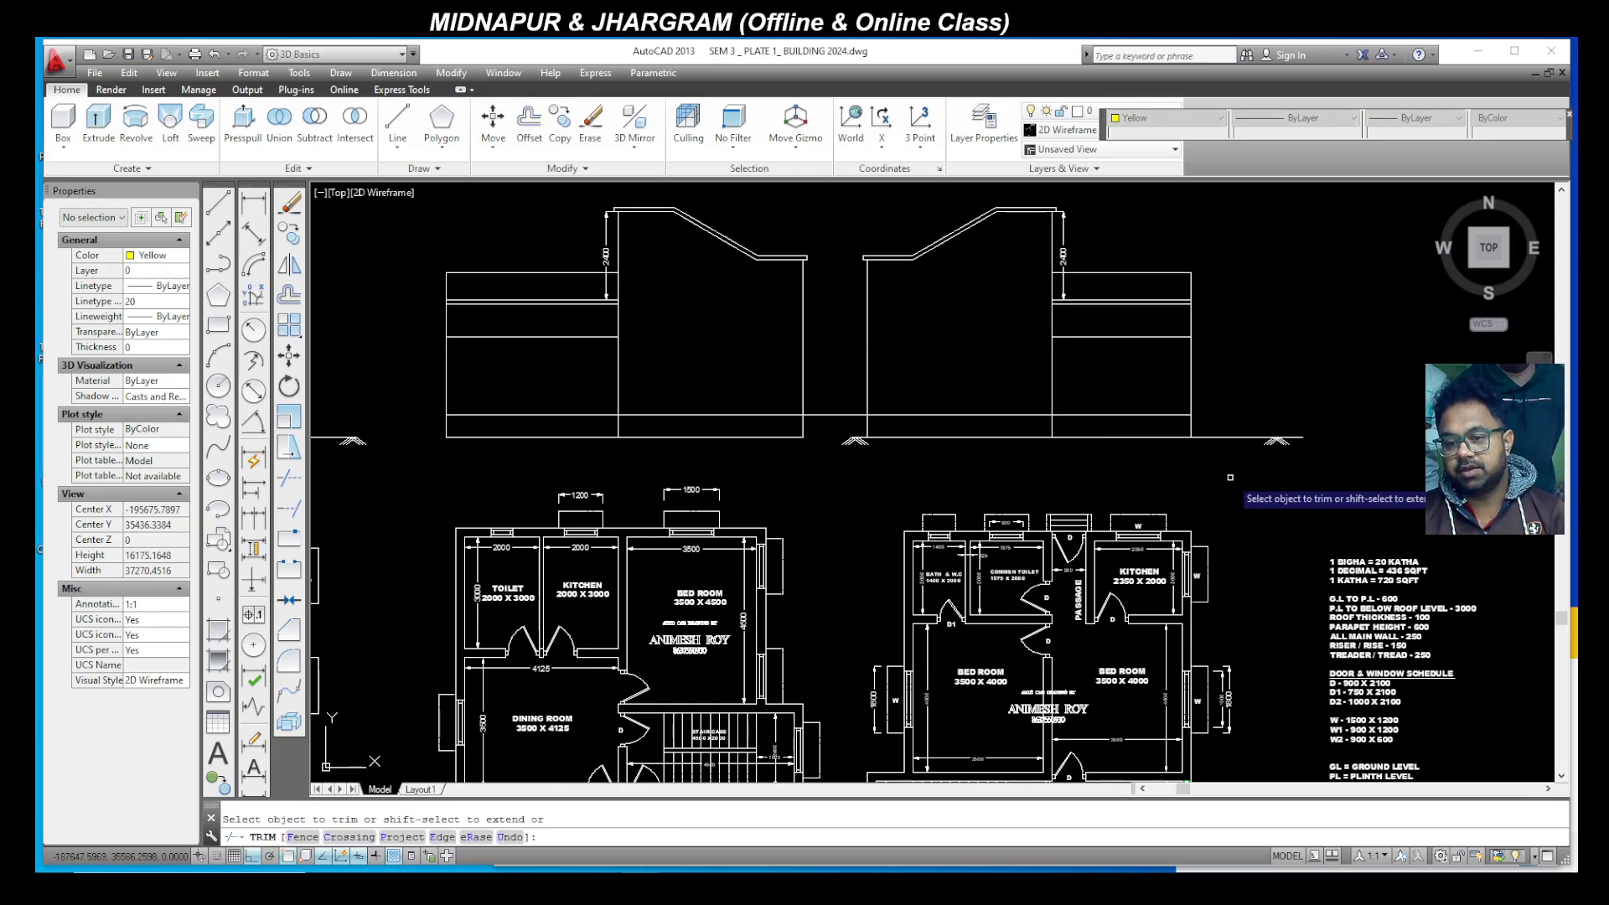
# Step: Erase the piece of plinth line crossing the gap between the middle and right elevations
pyautogui.click(830, 383)
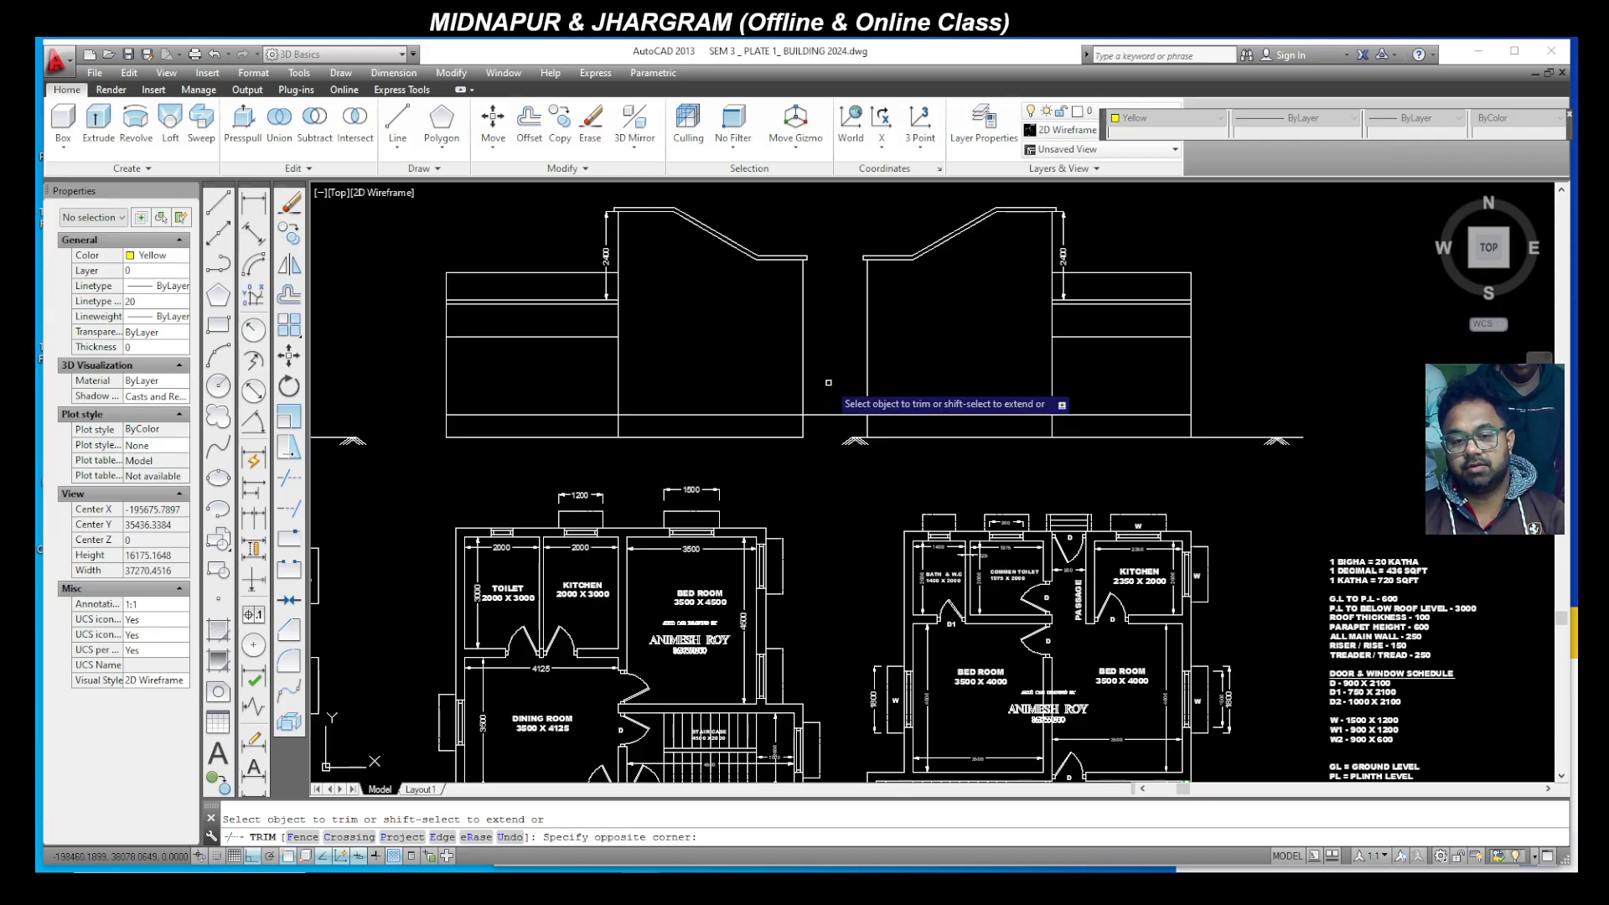
pyautogui.press('Escape')
pyautogui.press('Escape')
pyautogui.click(832, 423)
pyautogui.click(822, 360)
pyautogui.press('Delete')
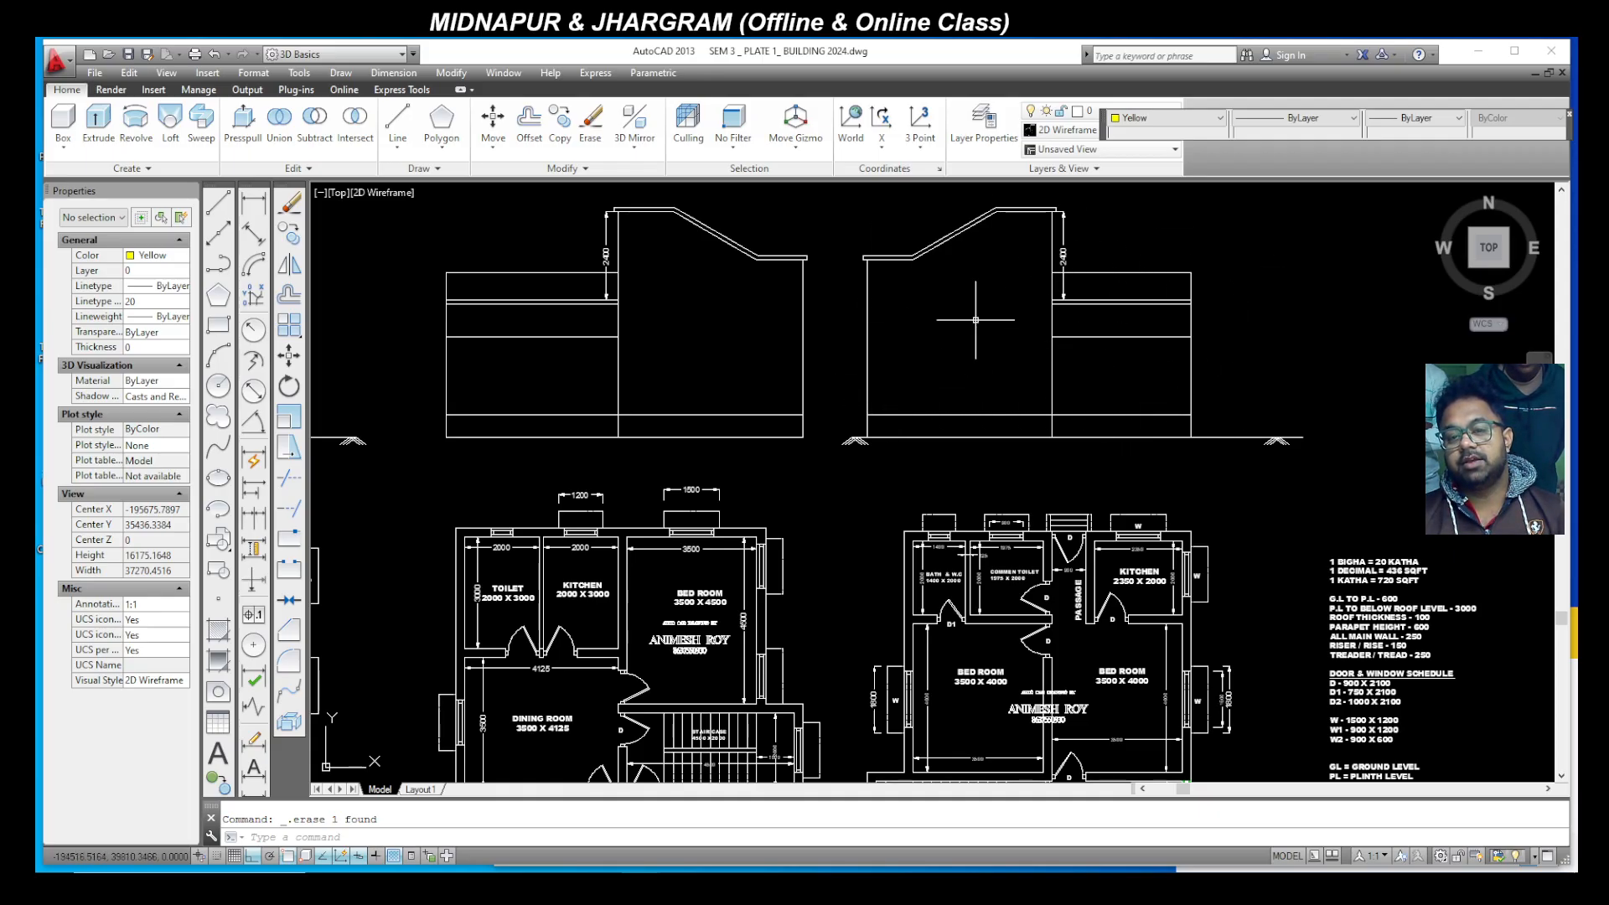
# Step: Draw a vertical projection line from the outer end of the right plan's front verandah grille up to the right elevation's lintel line
pyautogui.scroll(-5, 984, 293)
pyautogui.scroll(6, 977, 343)
pyautogui.scroll(-2, 975, 327)
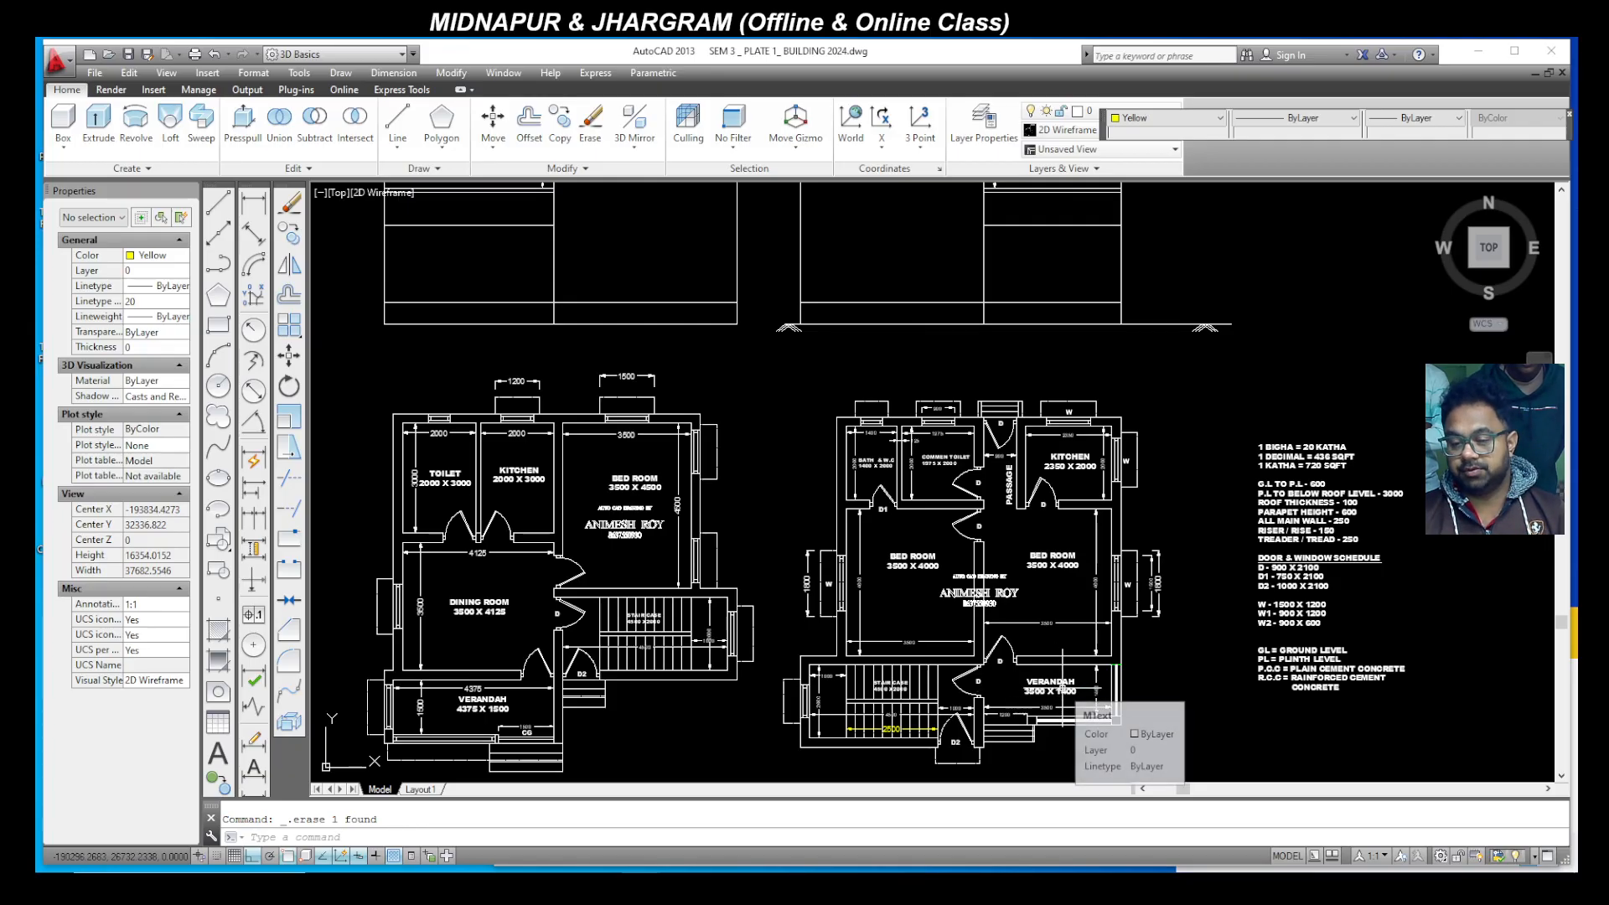
pyautogui.scroll(4, 1091, 733)
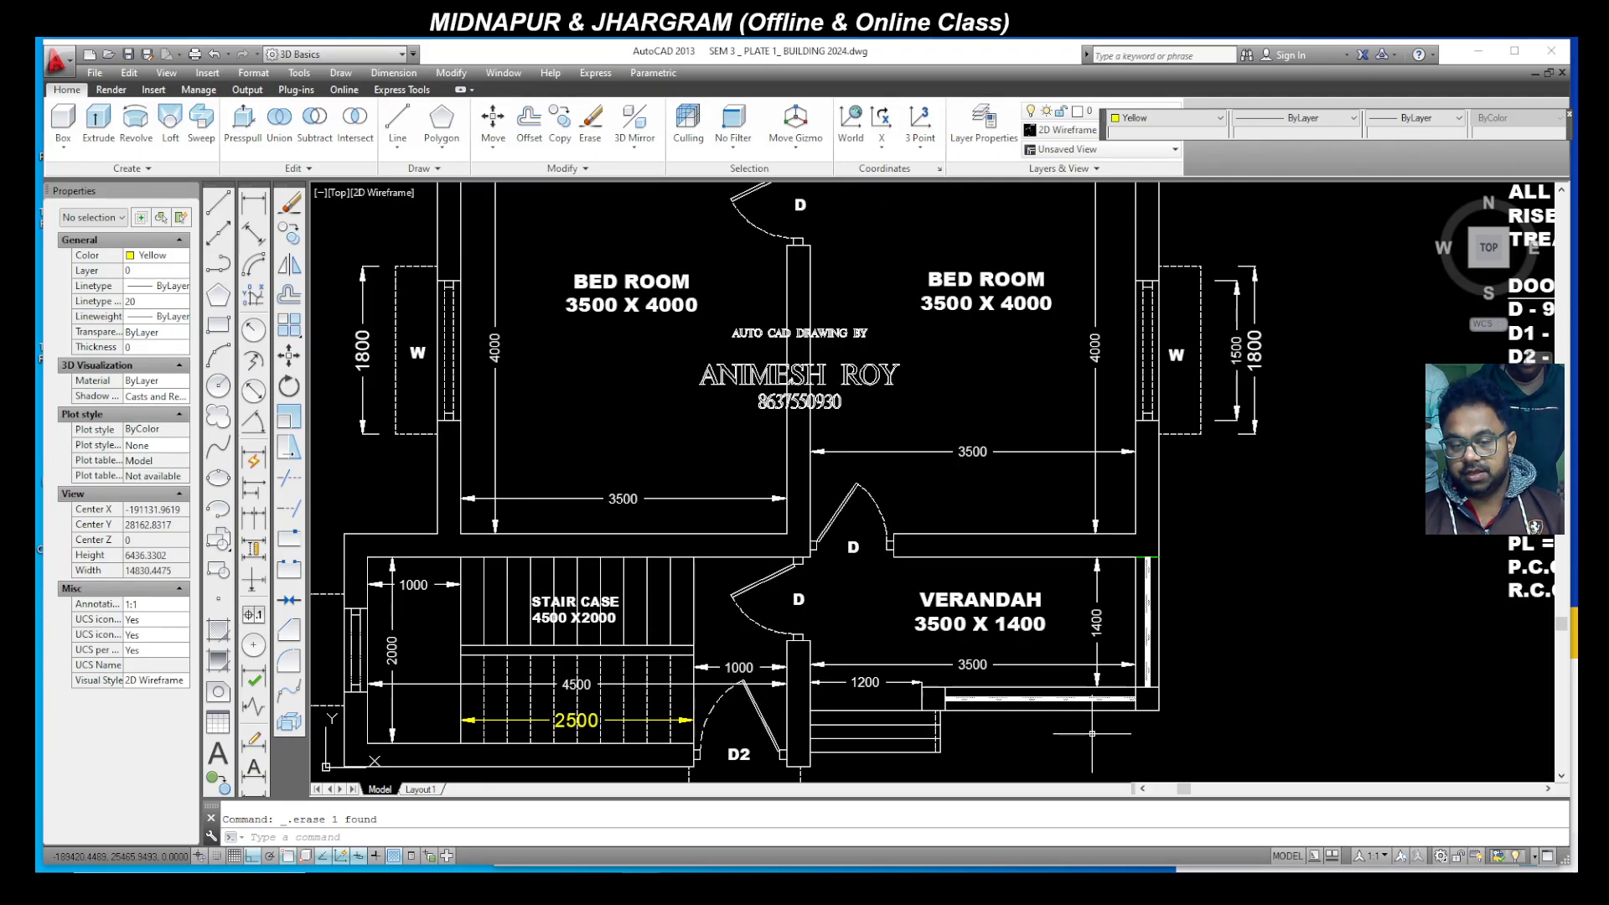
pyautogui.scroll(4, 1148, 714)
pyautogui.scroll(-2, 1174, 685)
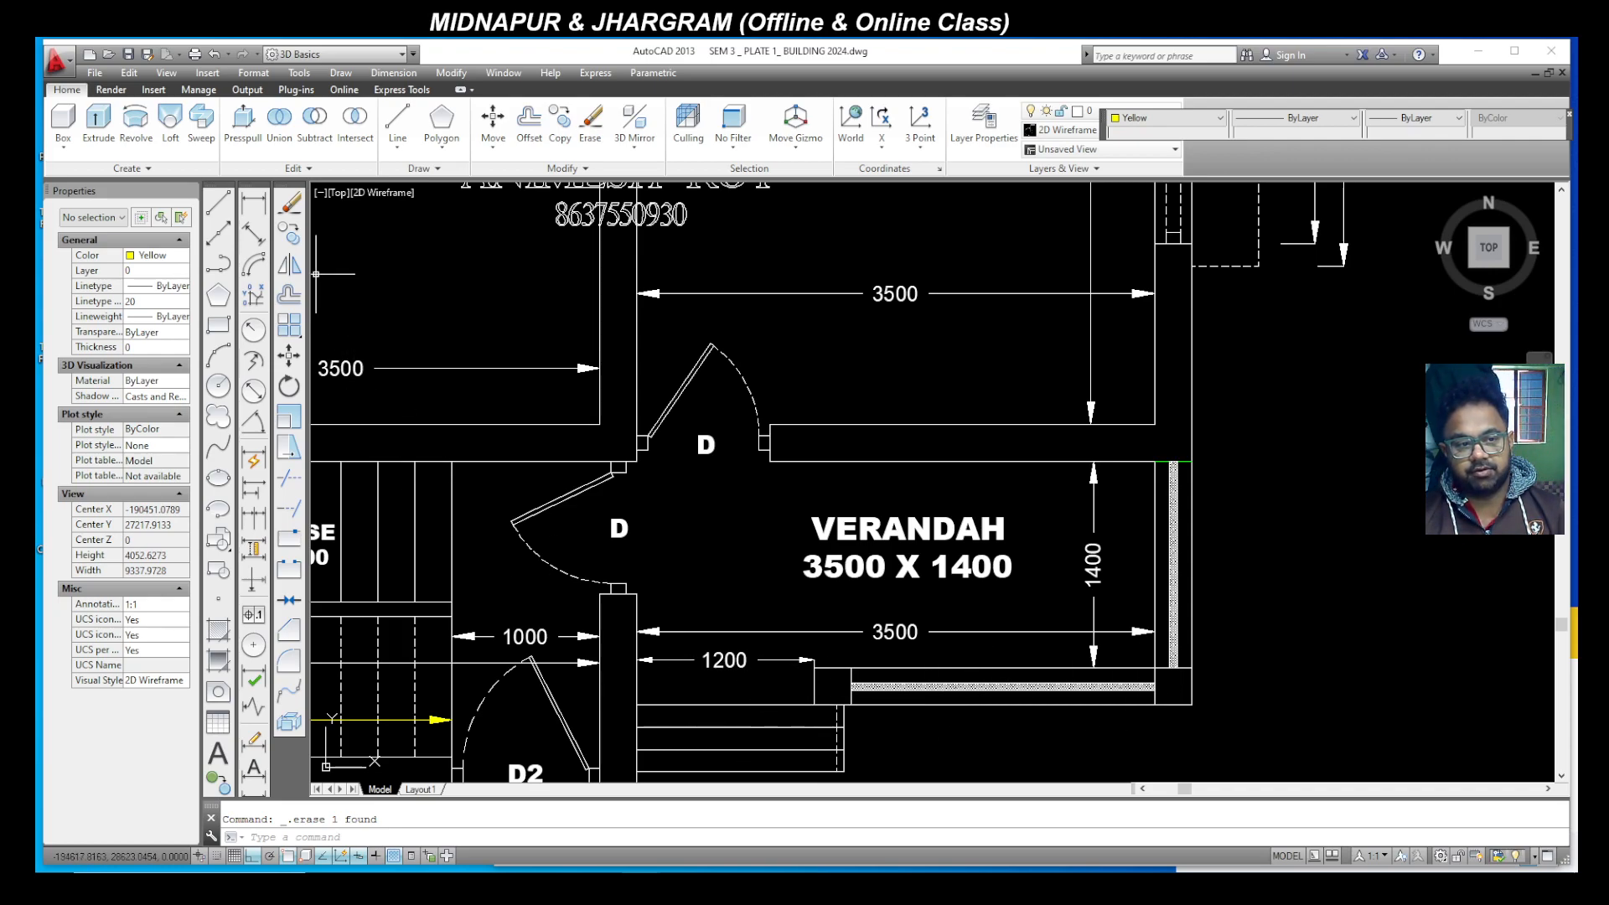
pyautogui.click(218, 202)
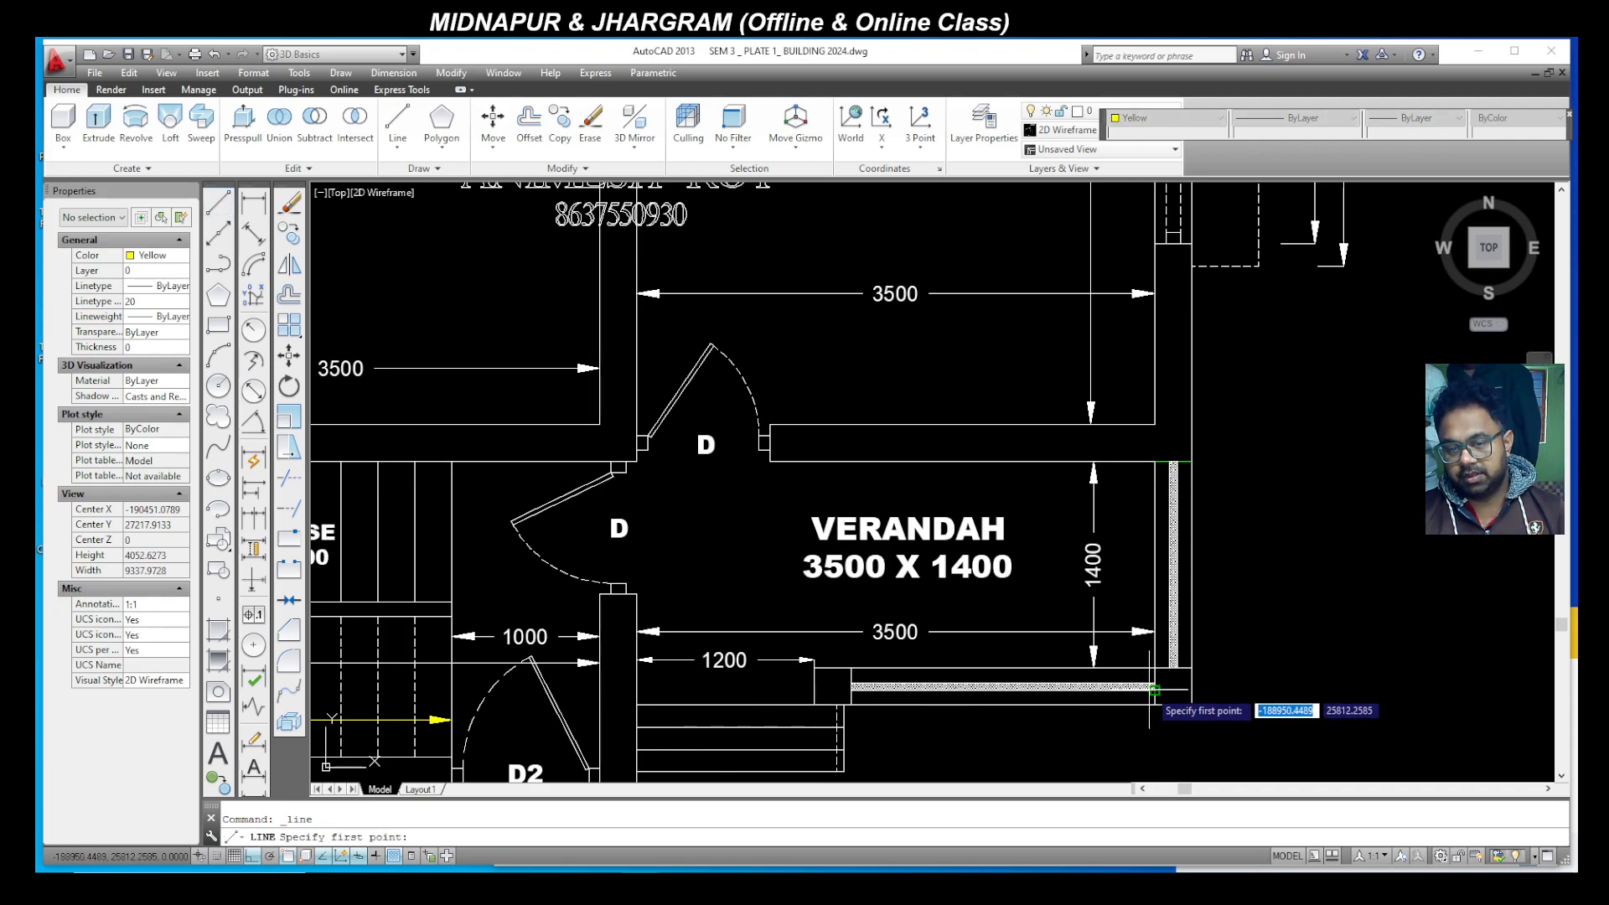
pyautogui.scroll(4, 1154, 689)
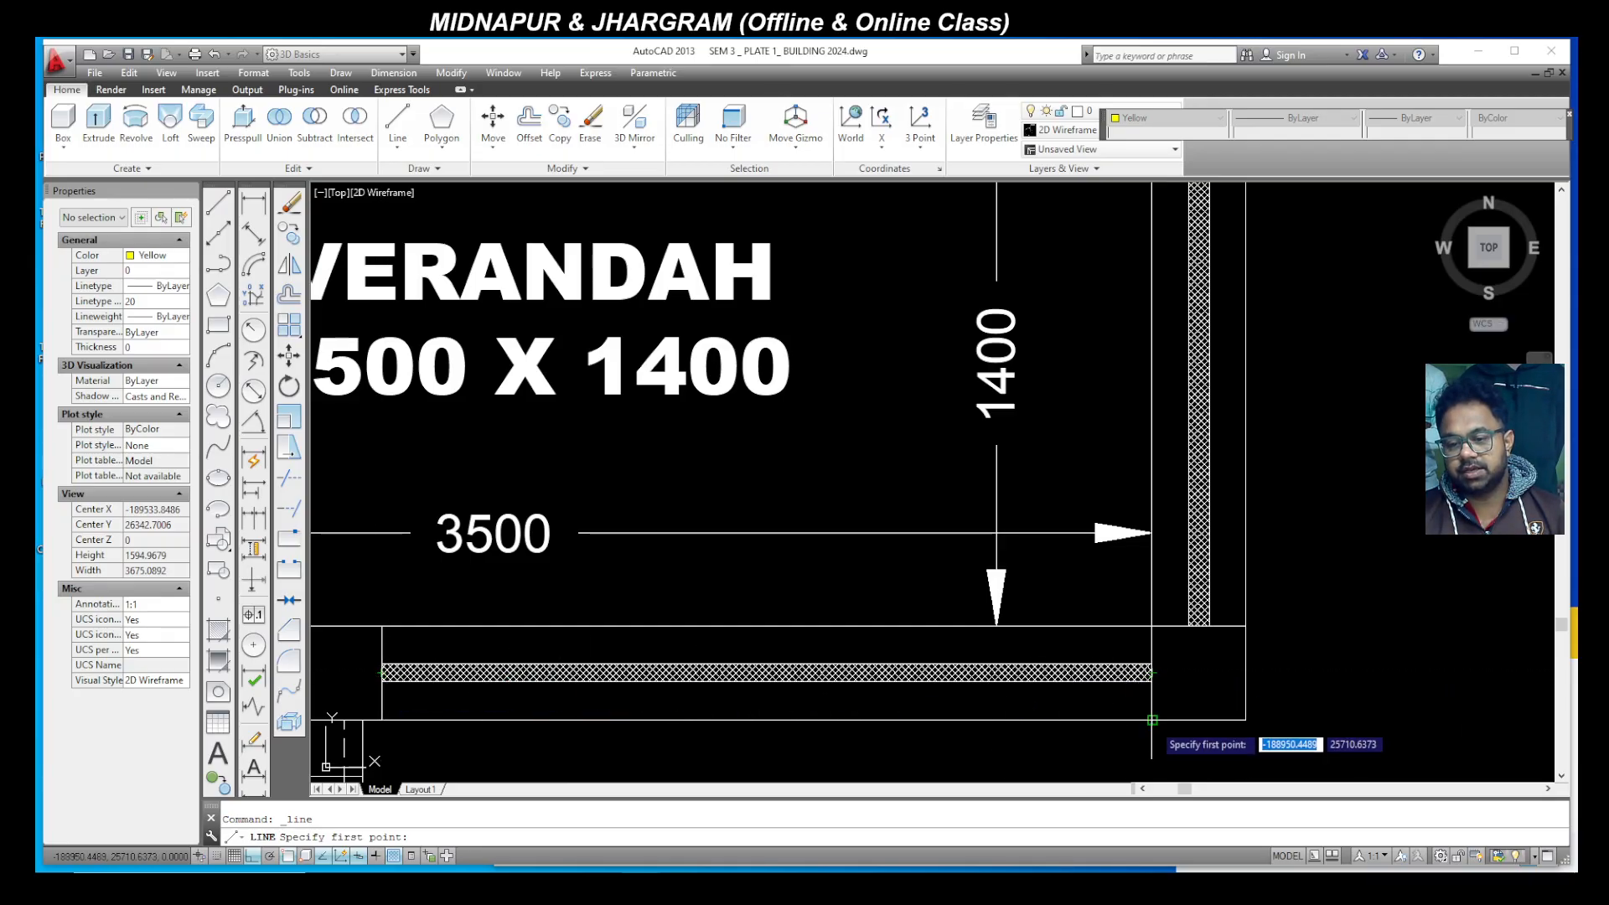
pyautogui.click(1153, 719)
pyautogui.scroll(-5, 1152, 720)
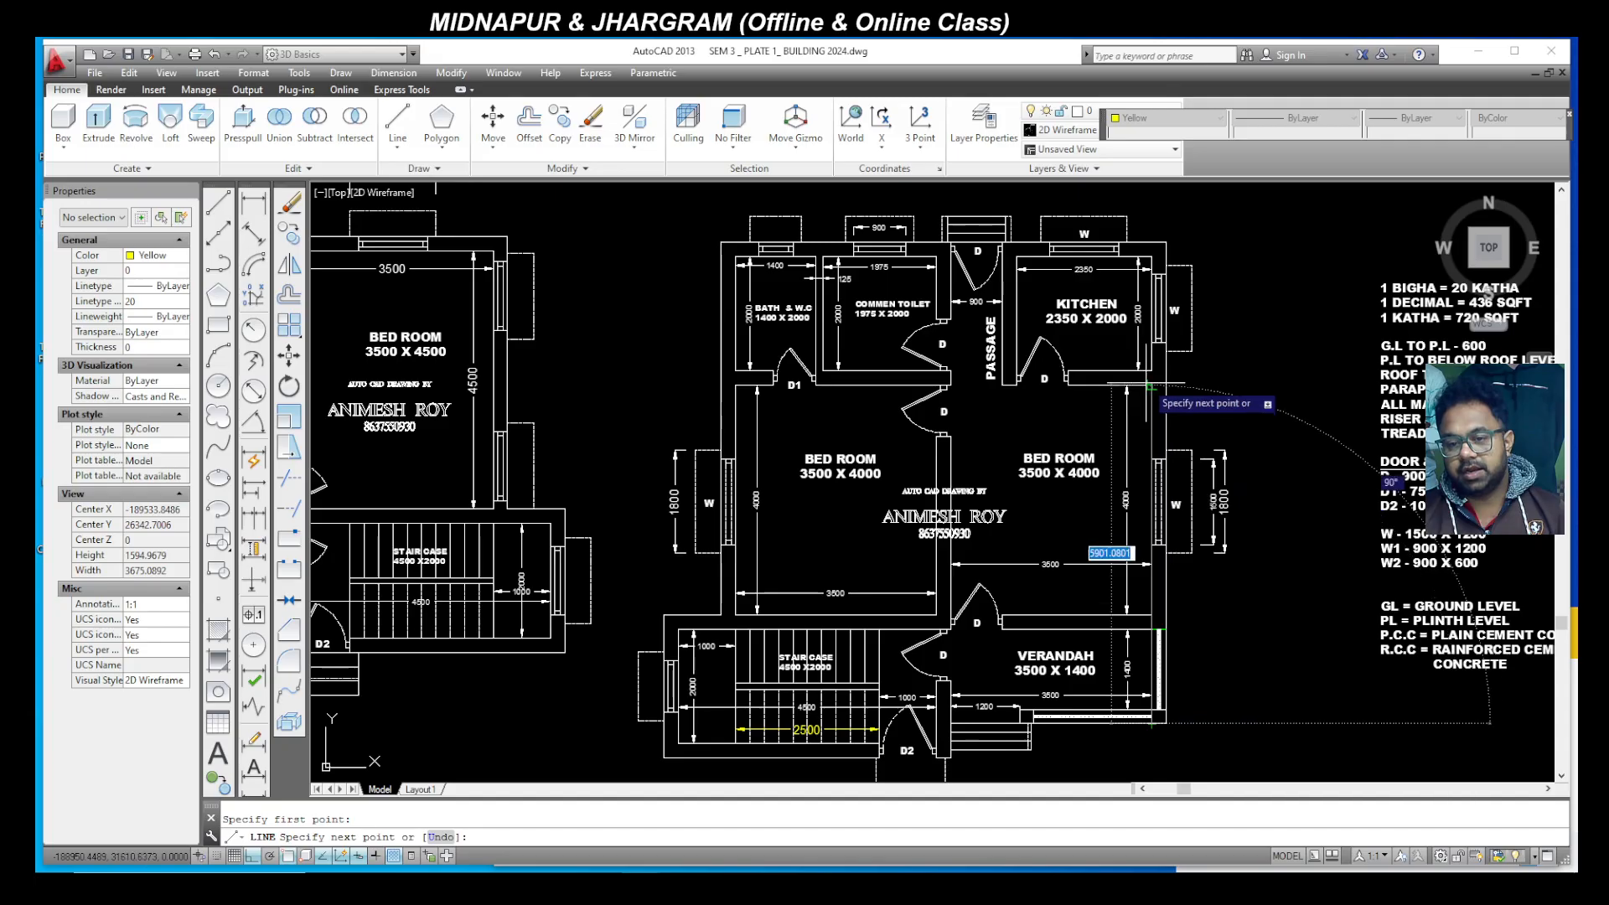
pyautogui.scroll(-3, 1114, 587)
pyautogui.scroll(3, 1149, 360)
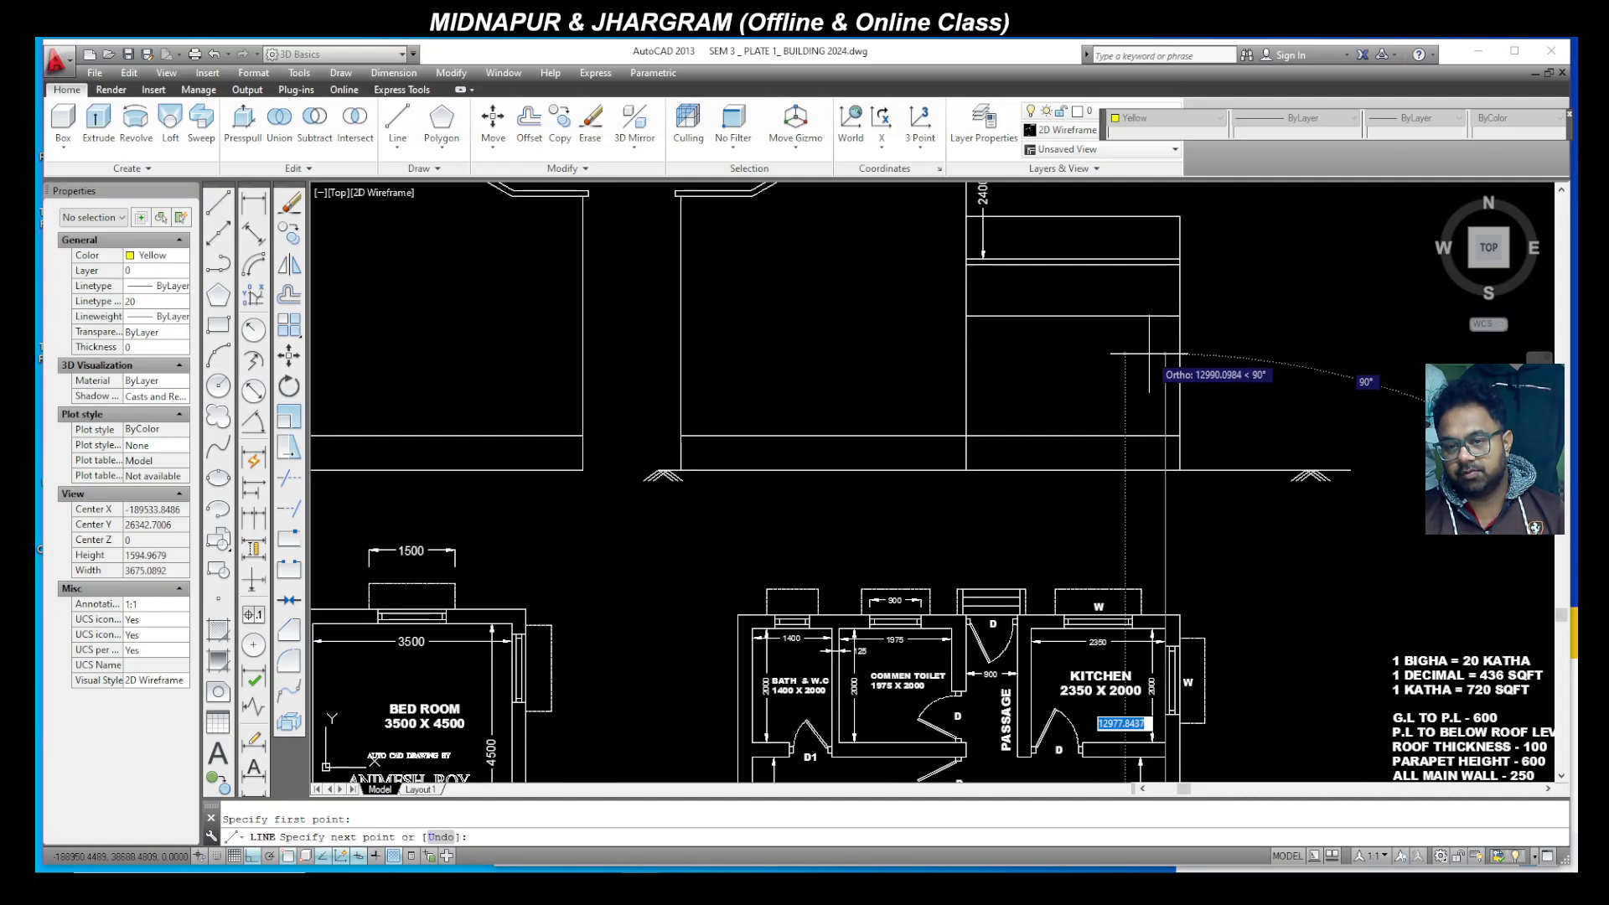
pyautogui.scroll(3, 1148, 356)
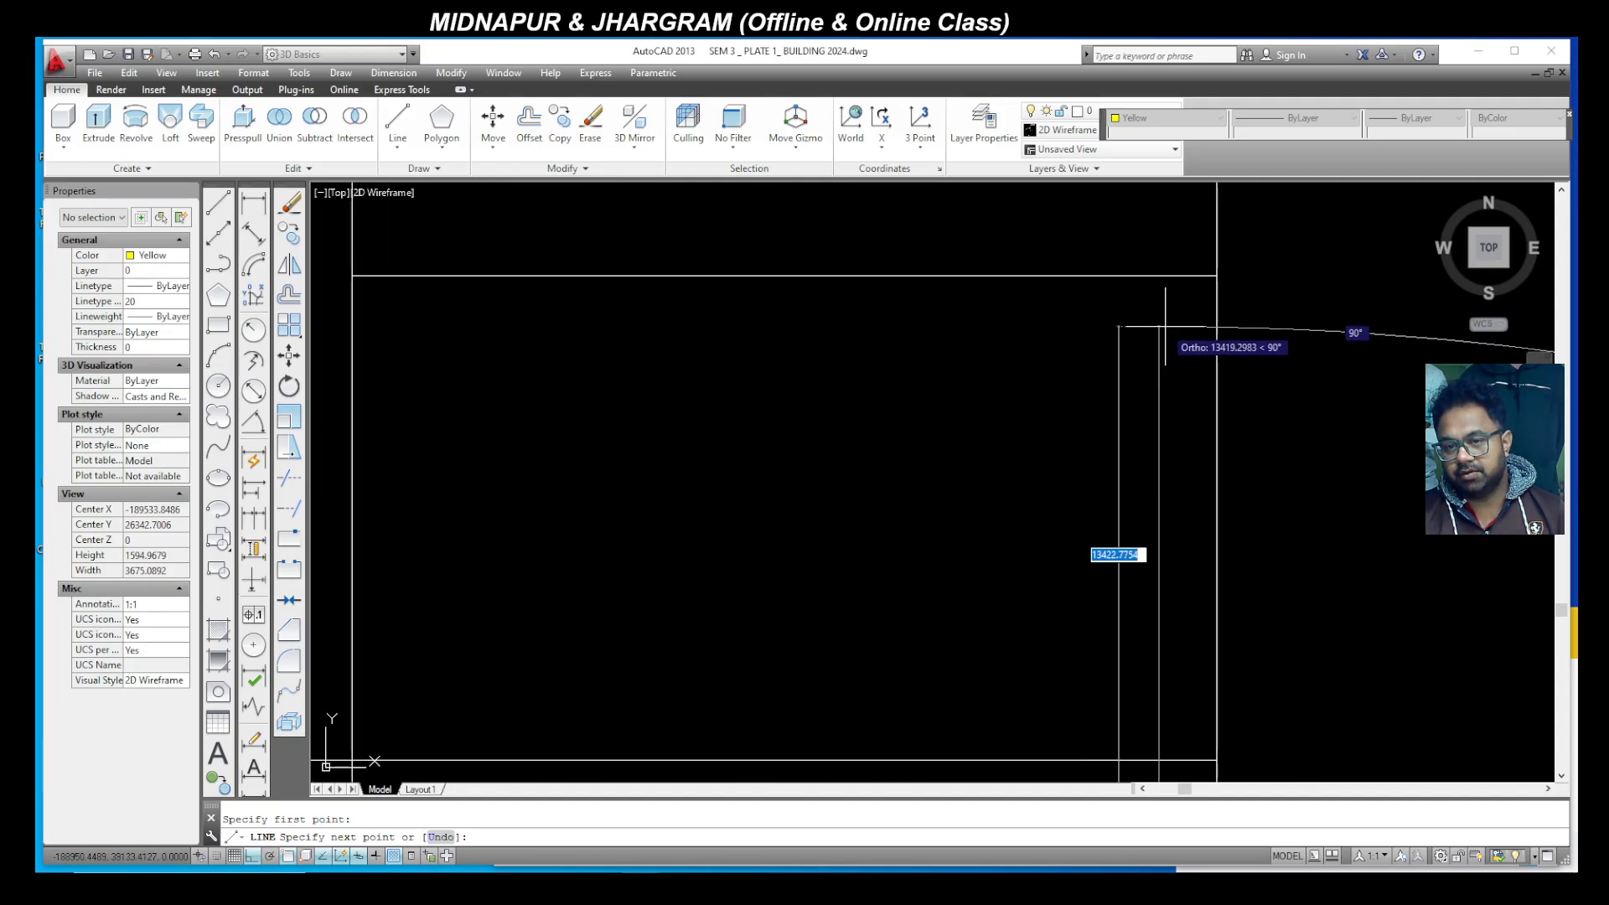
pyautogui.click(1158, 276)
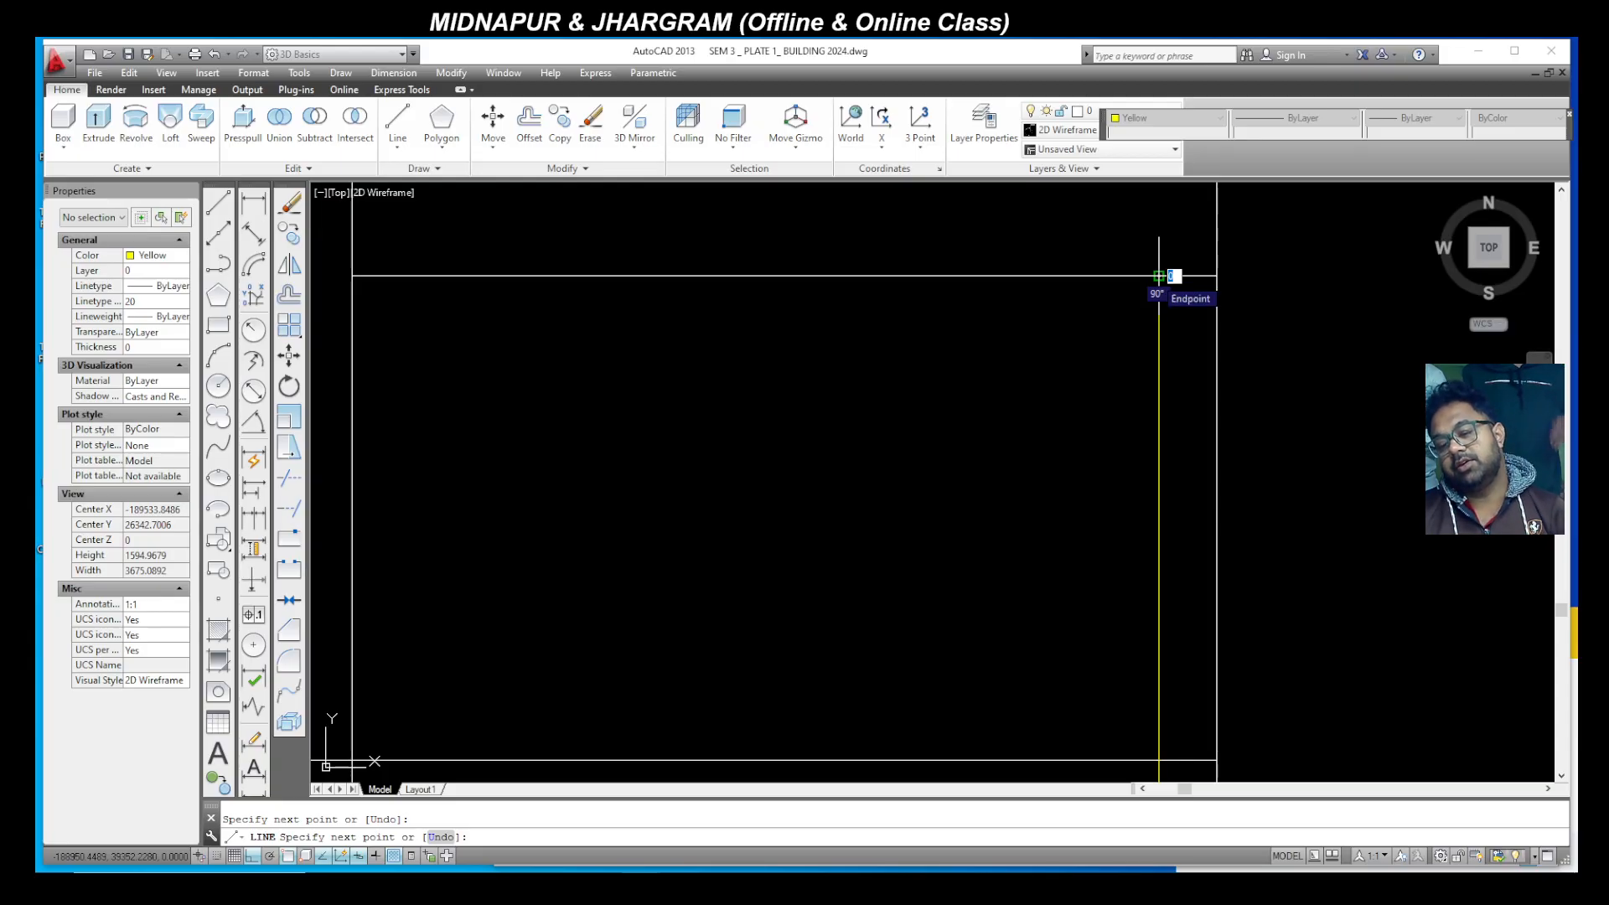
pyautogui.press('Escape')
pyautogui.scroll(-4, 1050, 254)
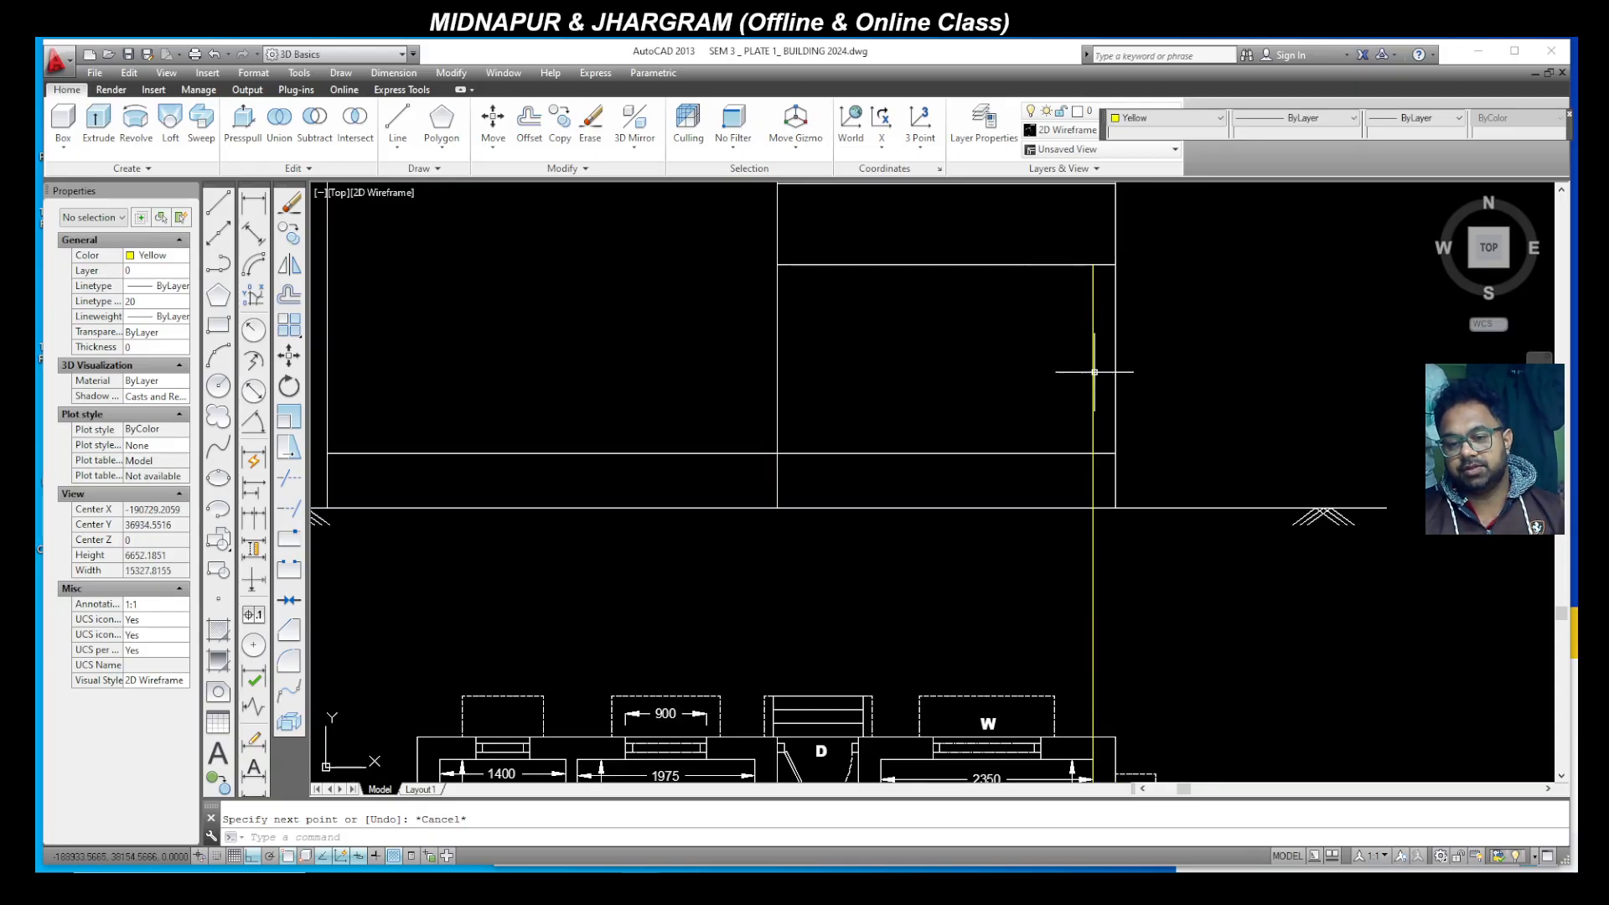
# Step: Copy the projection line to the verandah grille's other end and to both edges of the 1200 entrance opening
pyautogui.scroll(-4, 1089, 377)
pyautogui.scroll(4, 452, 310)
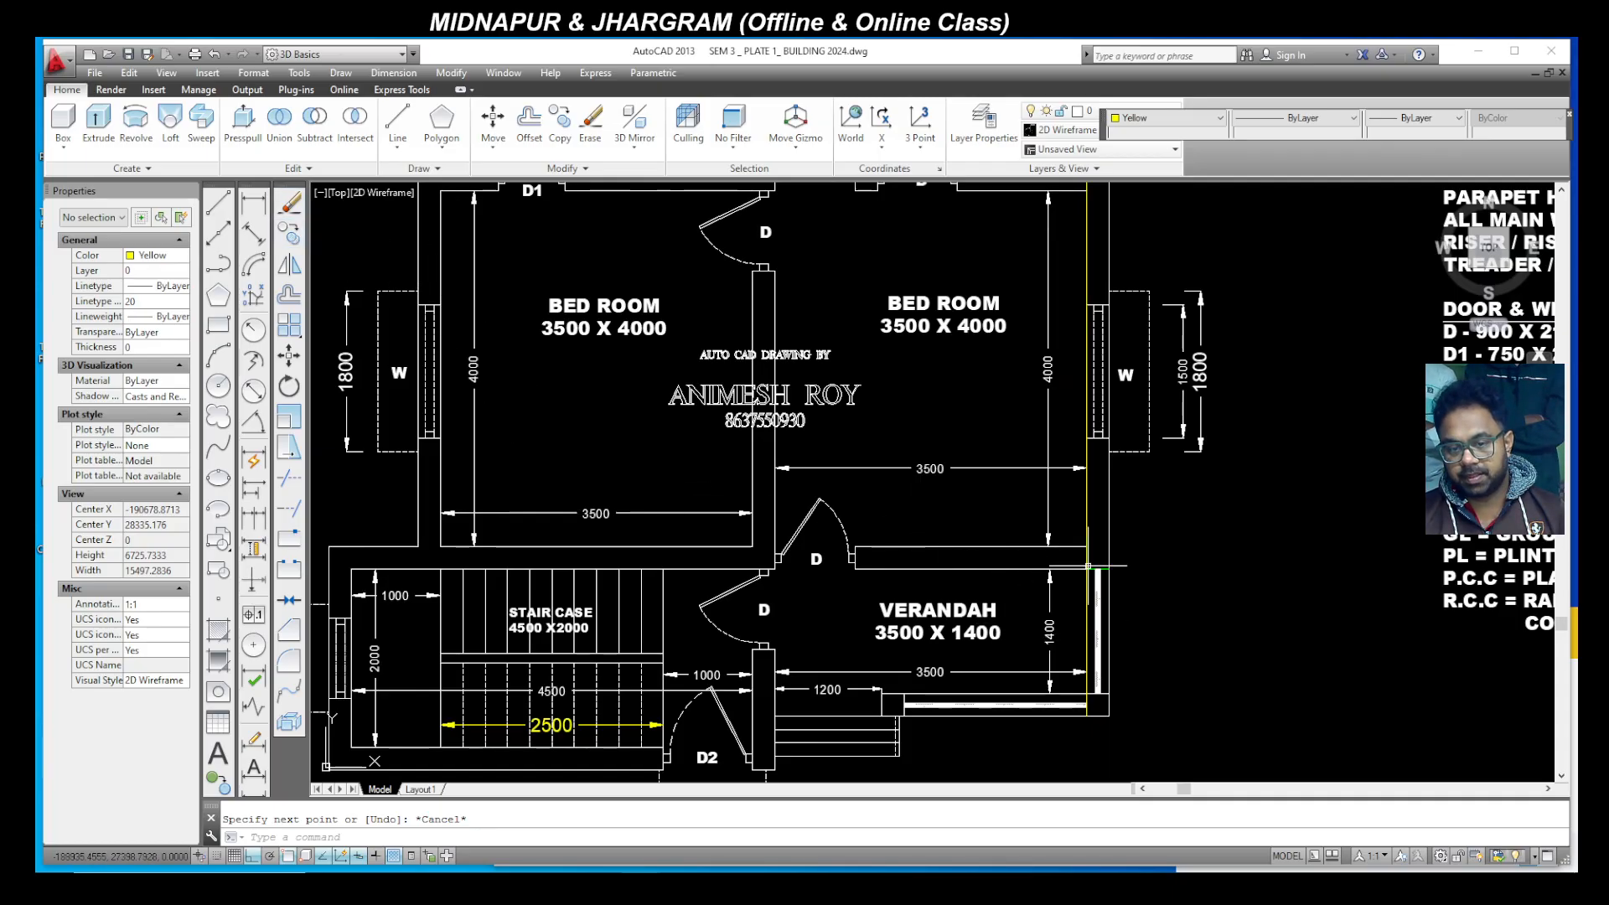
pyautogui.click(1087, 654)
pyautogui.click(288, 235)
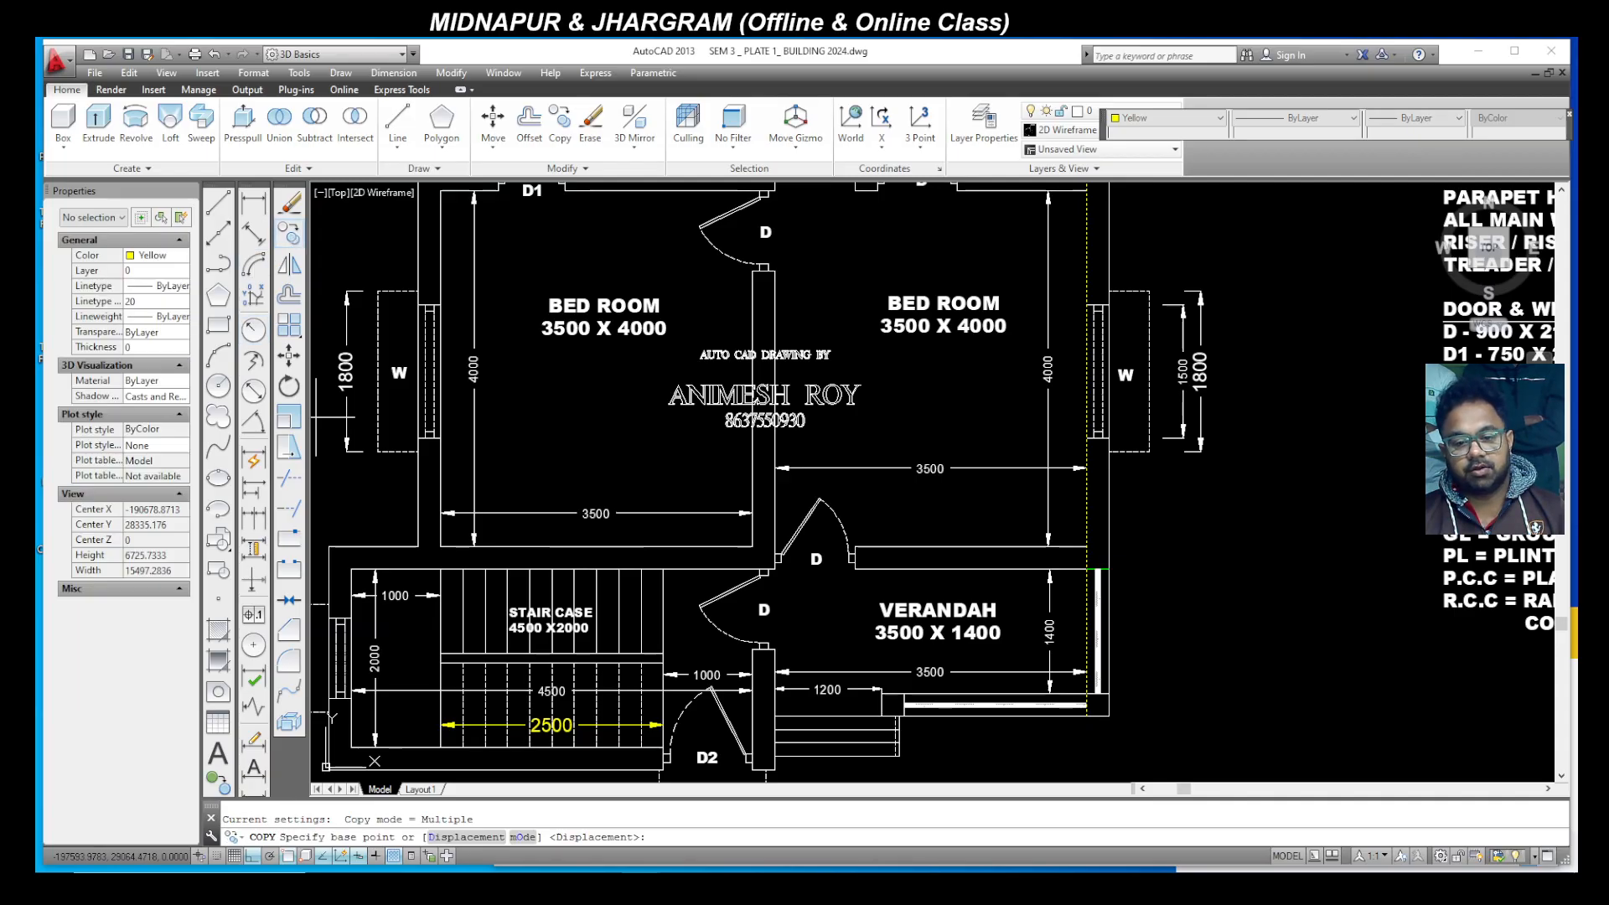
pyautogui.scroll(4, 1087, 715)
pyautogui.click(1102, 718)
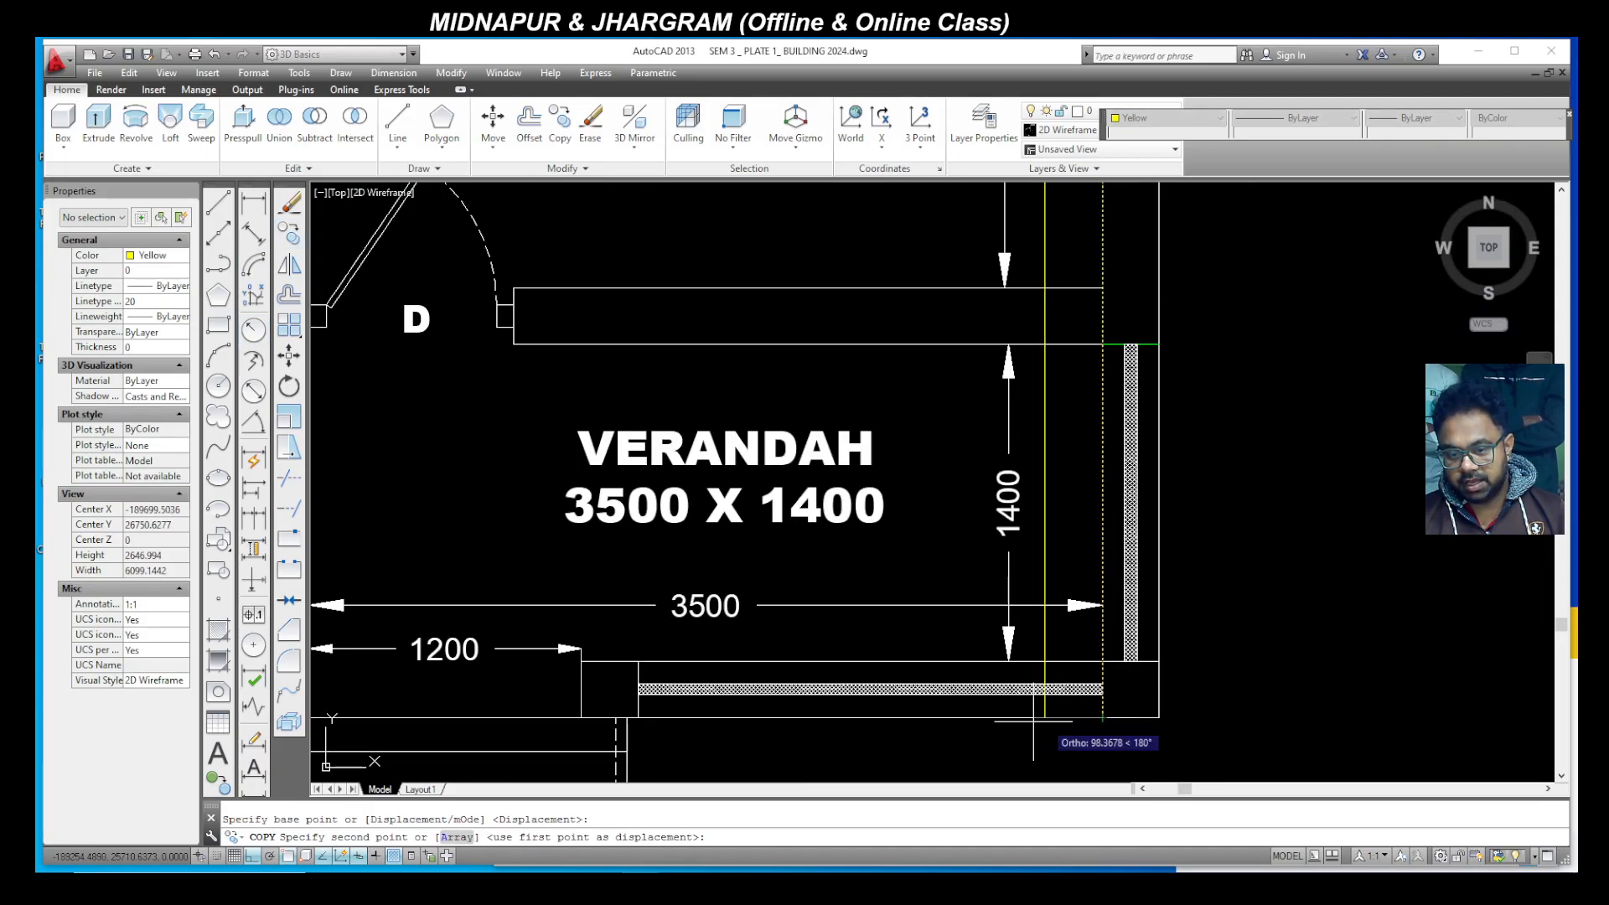
pyautogui.click(637, 719)
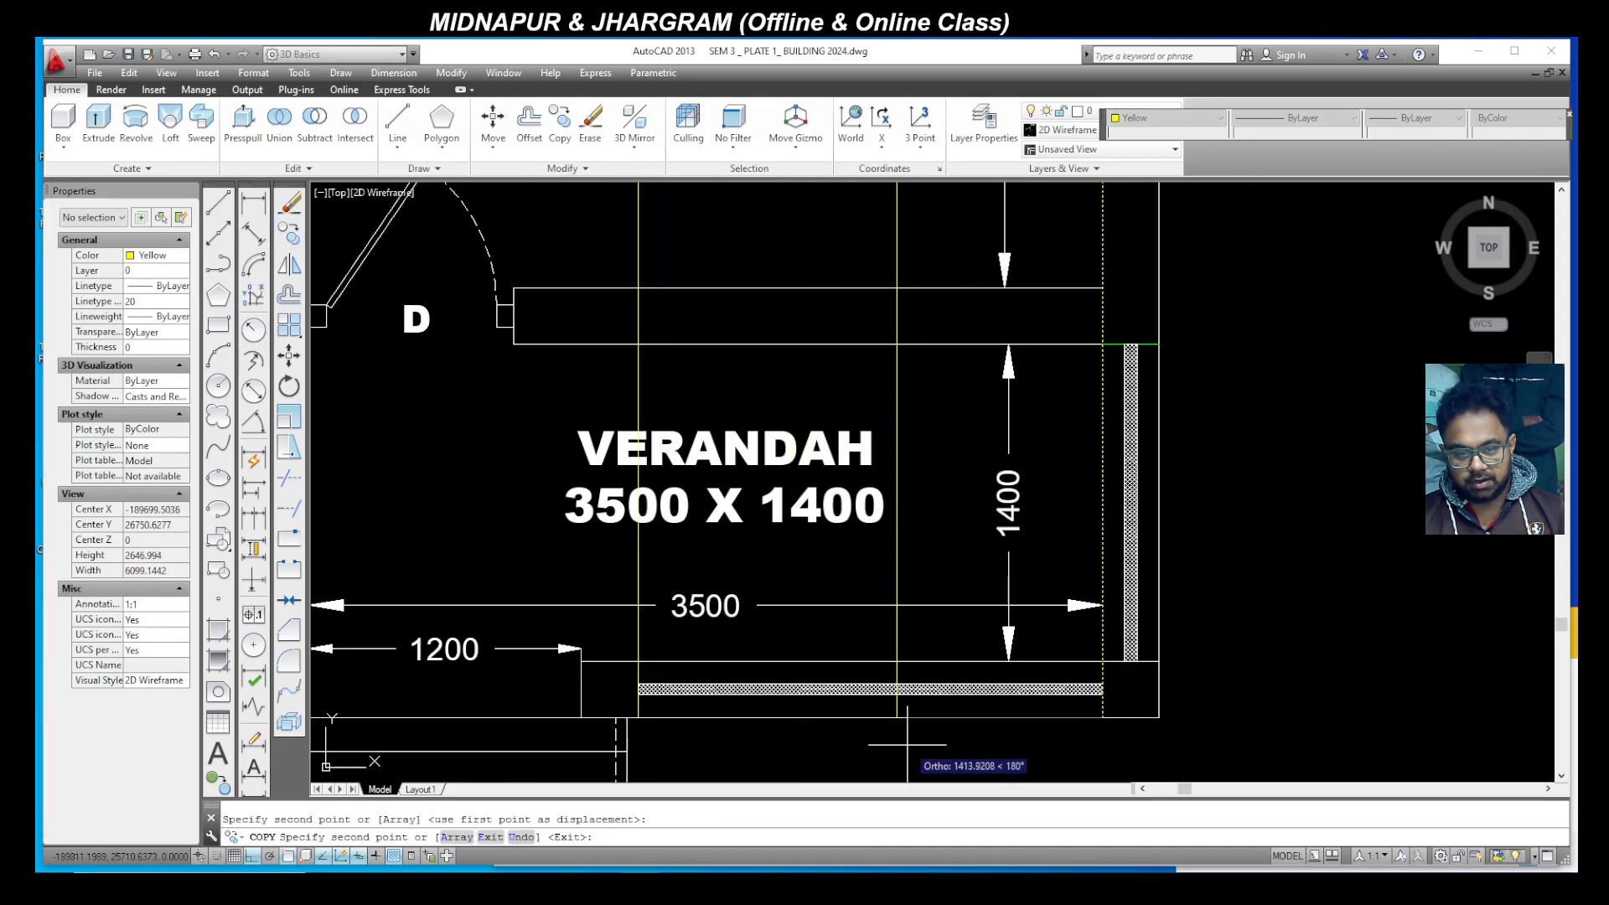
pyautogui.scroll(-4, 889, 703)
pyautogui.scroll(6, 754, 708)
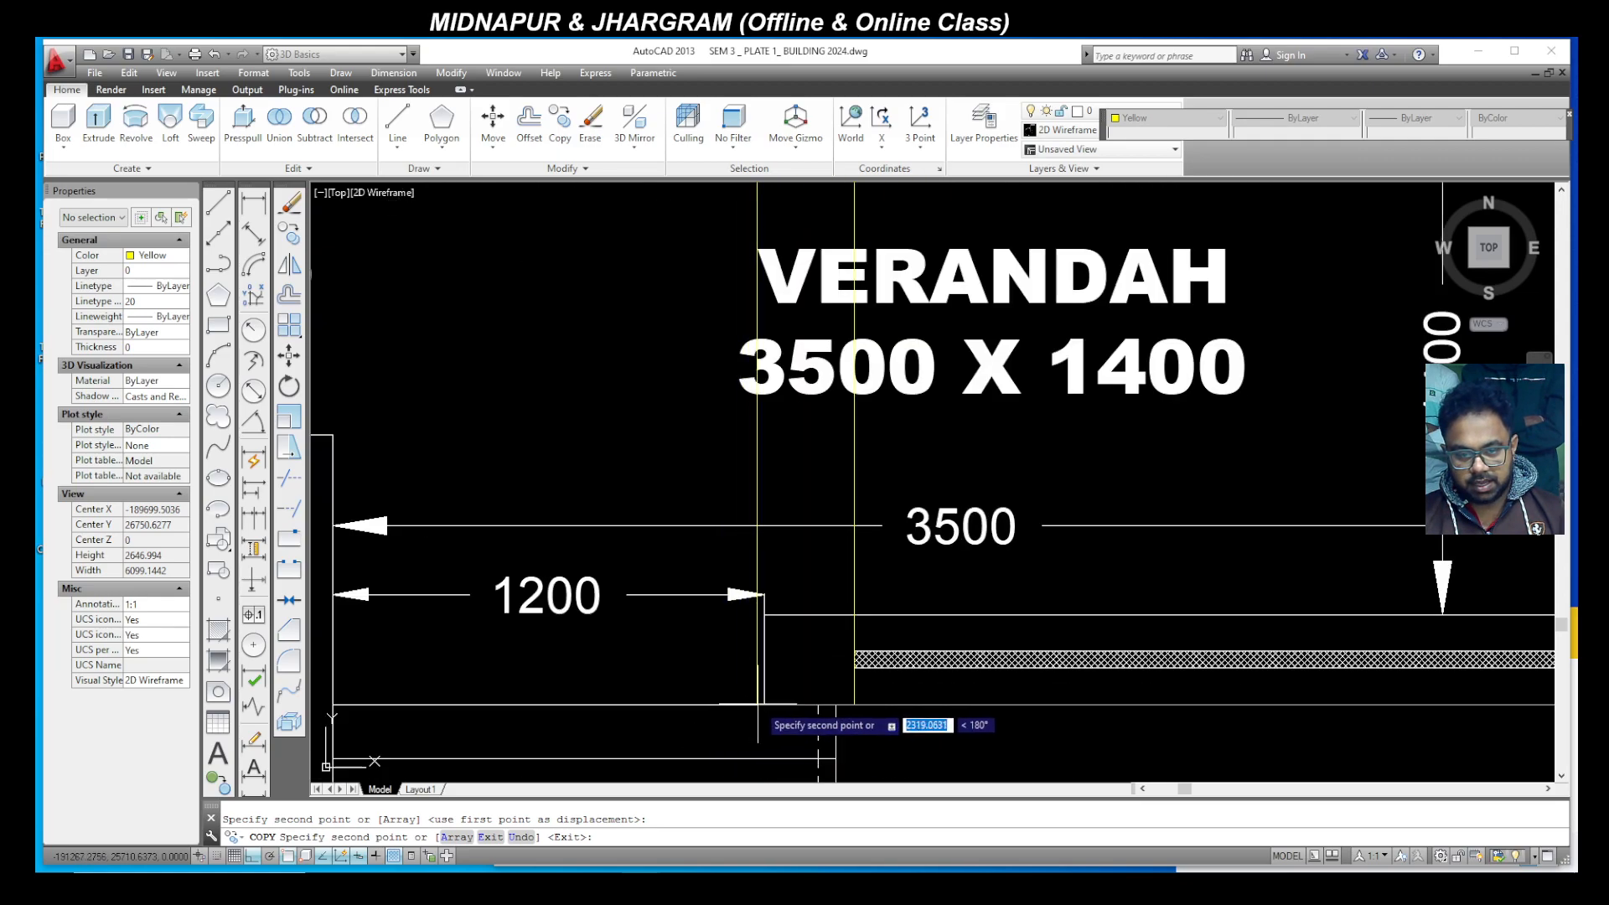
pyautogui.scroll(-3, 754, 716)
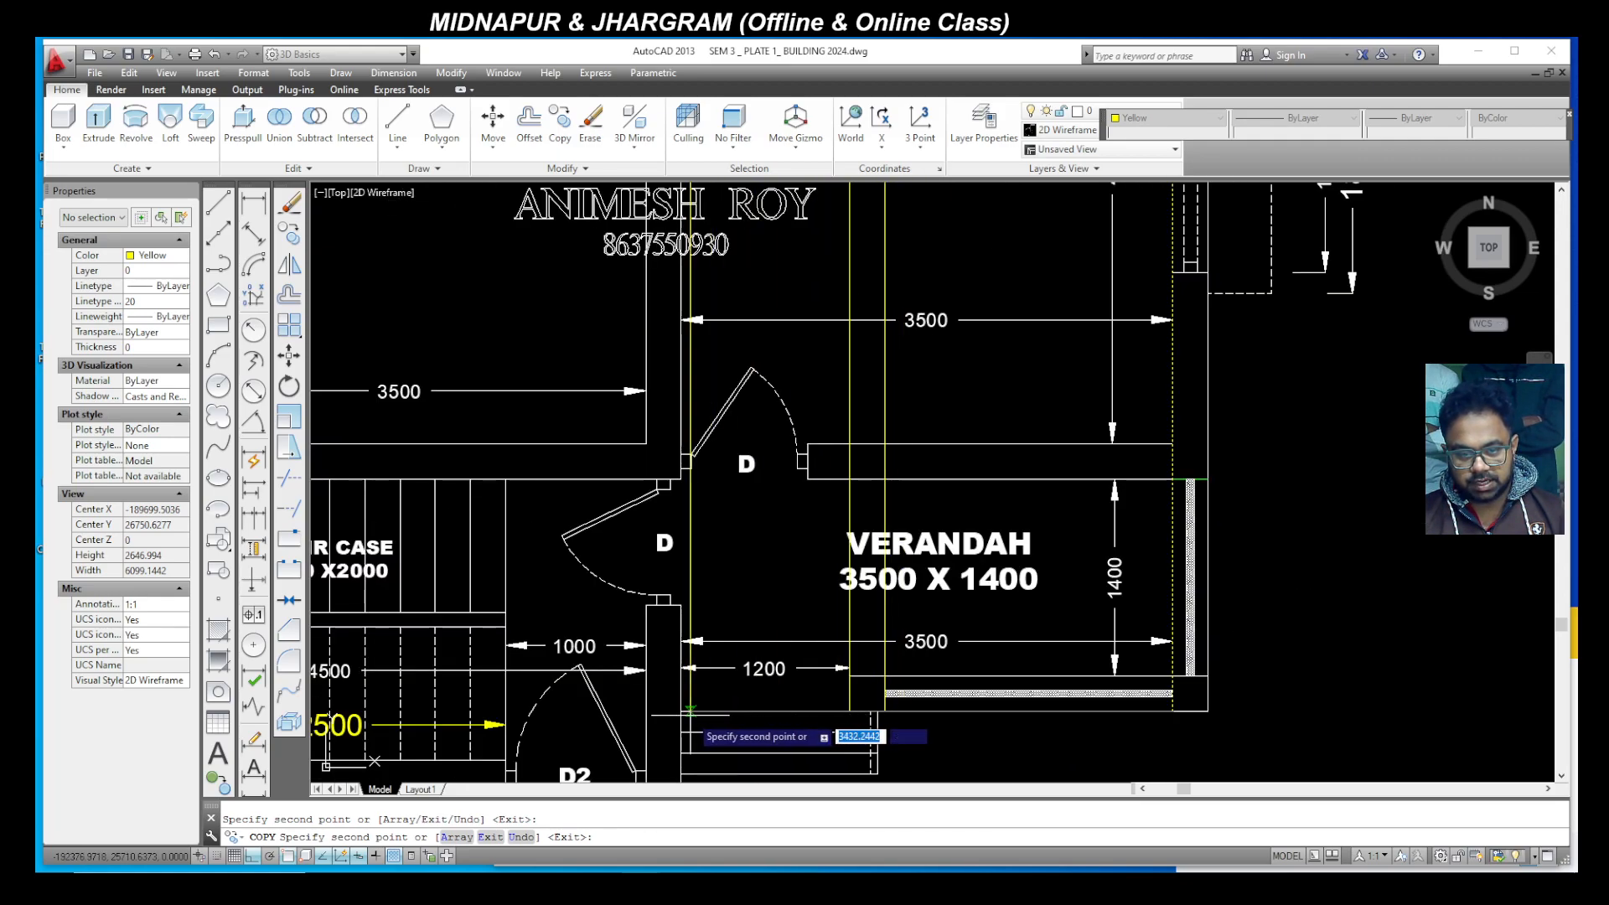
# Step: Copy the projection line to both sides of the D2 door opening in the right plan
pyautogui.scroll(-4, 1077, 755)
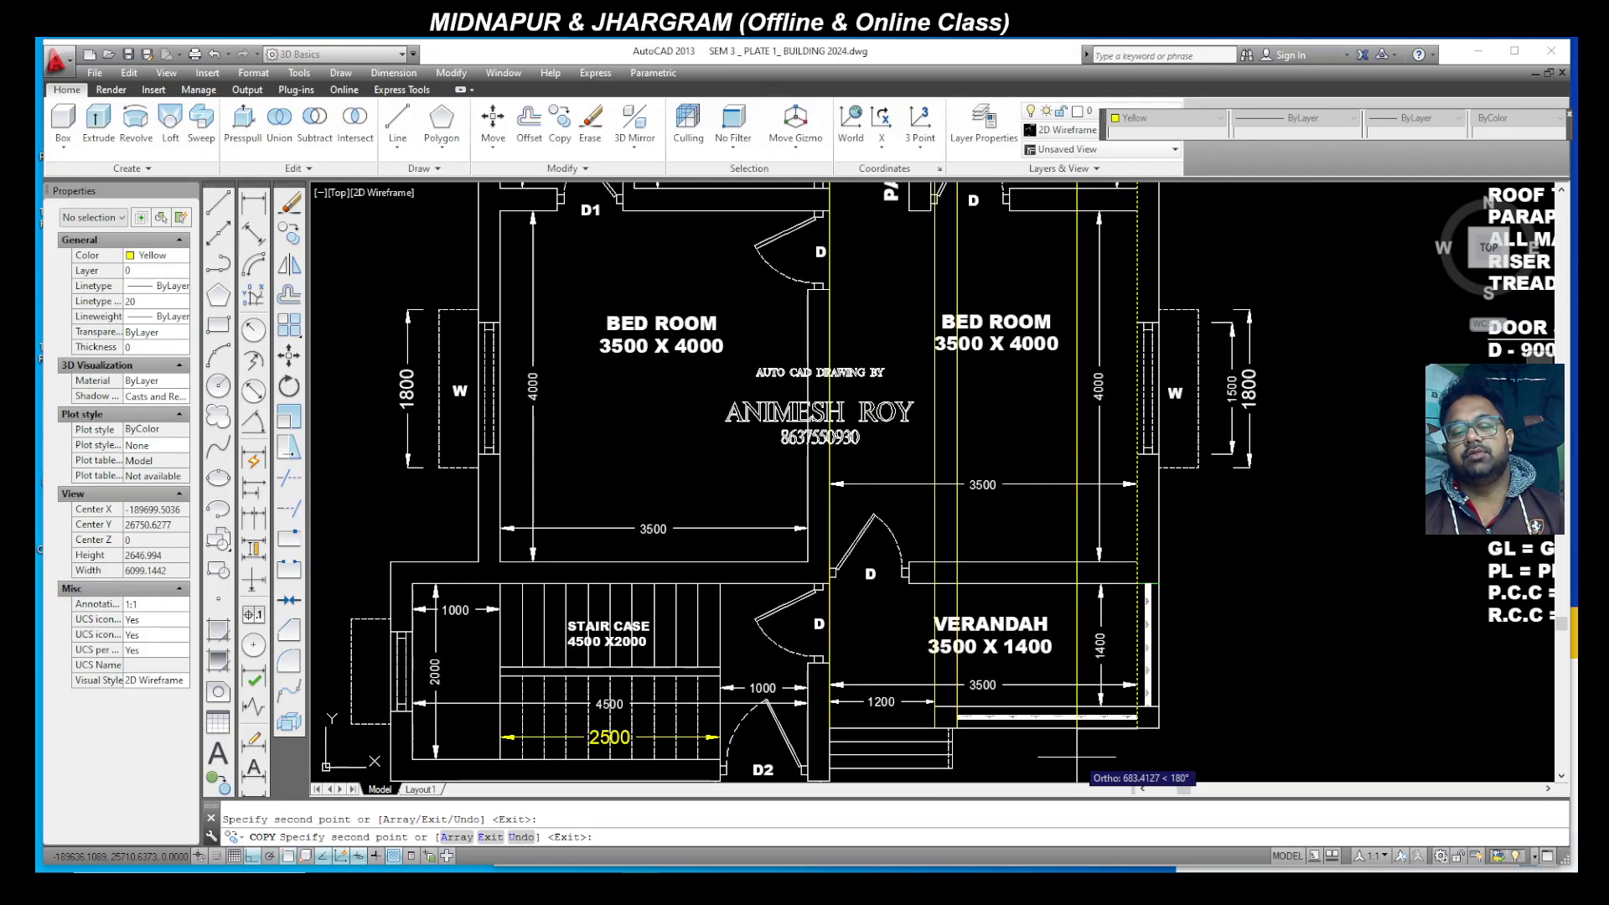
pyautogui.scroll(-2, 946, 716)
pyautogui.scroll(6, 946, 714)
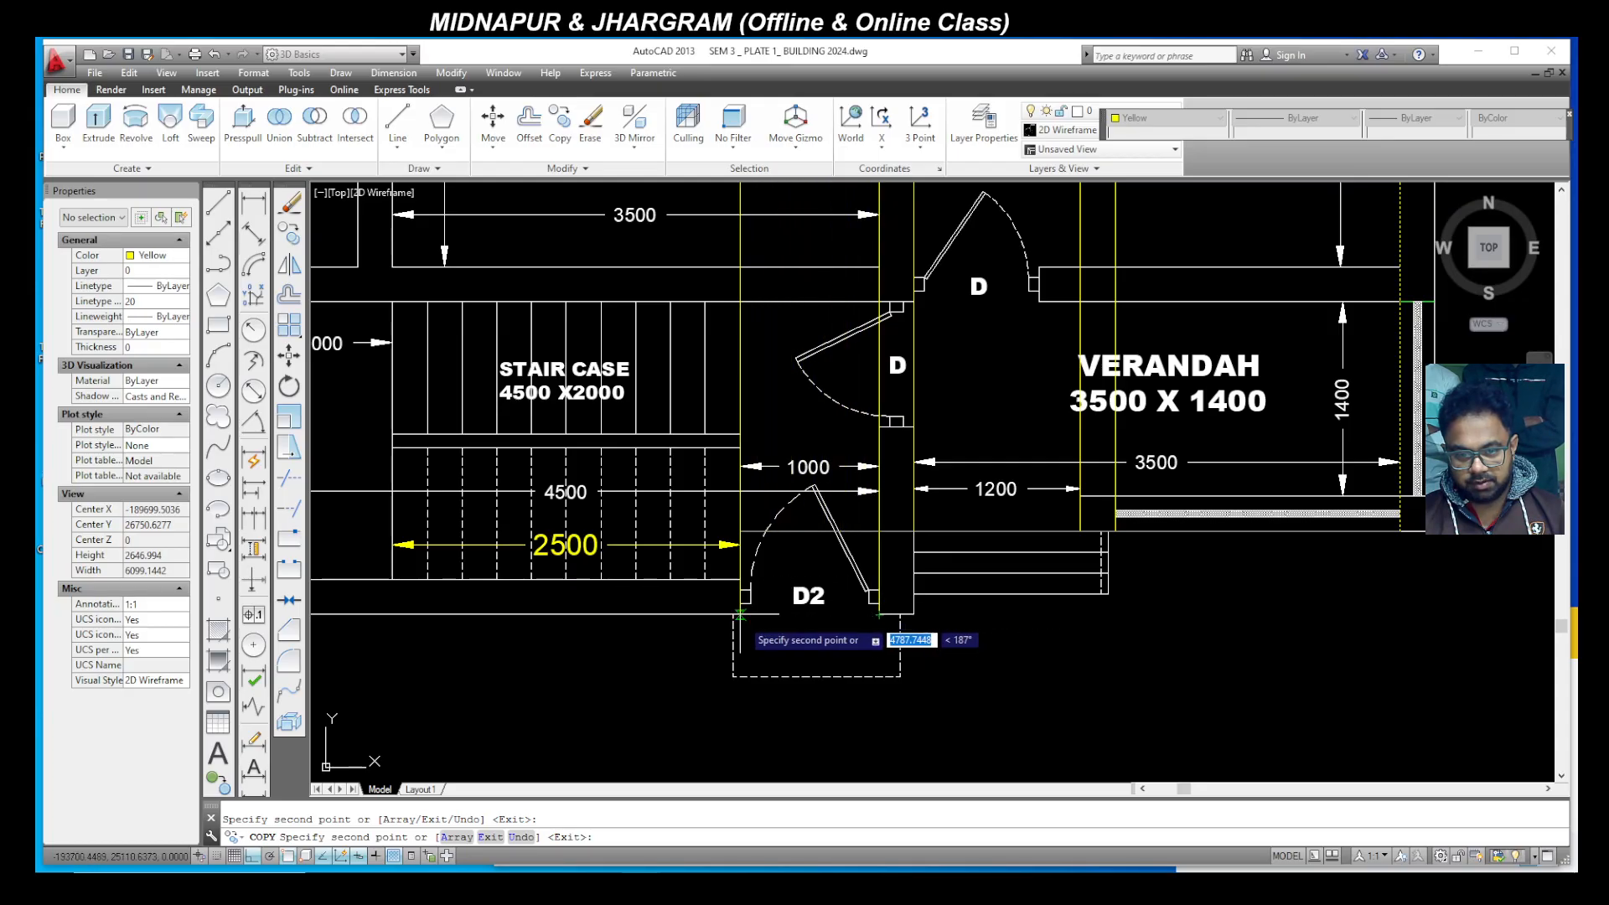
pyautogui.scroll(-4, 745, 726)
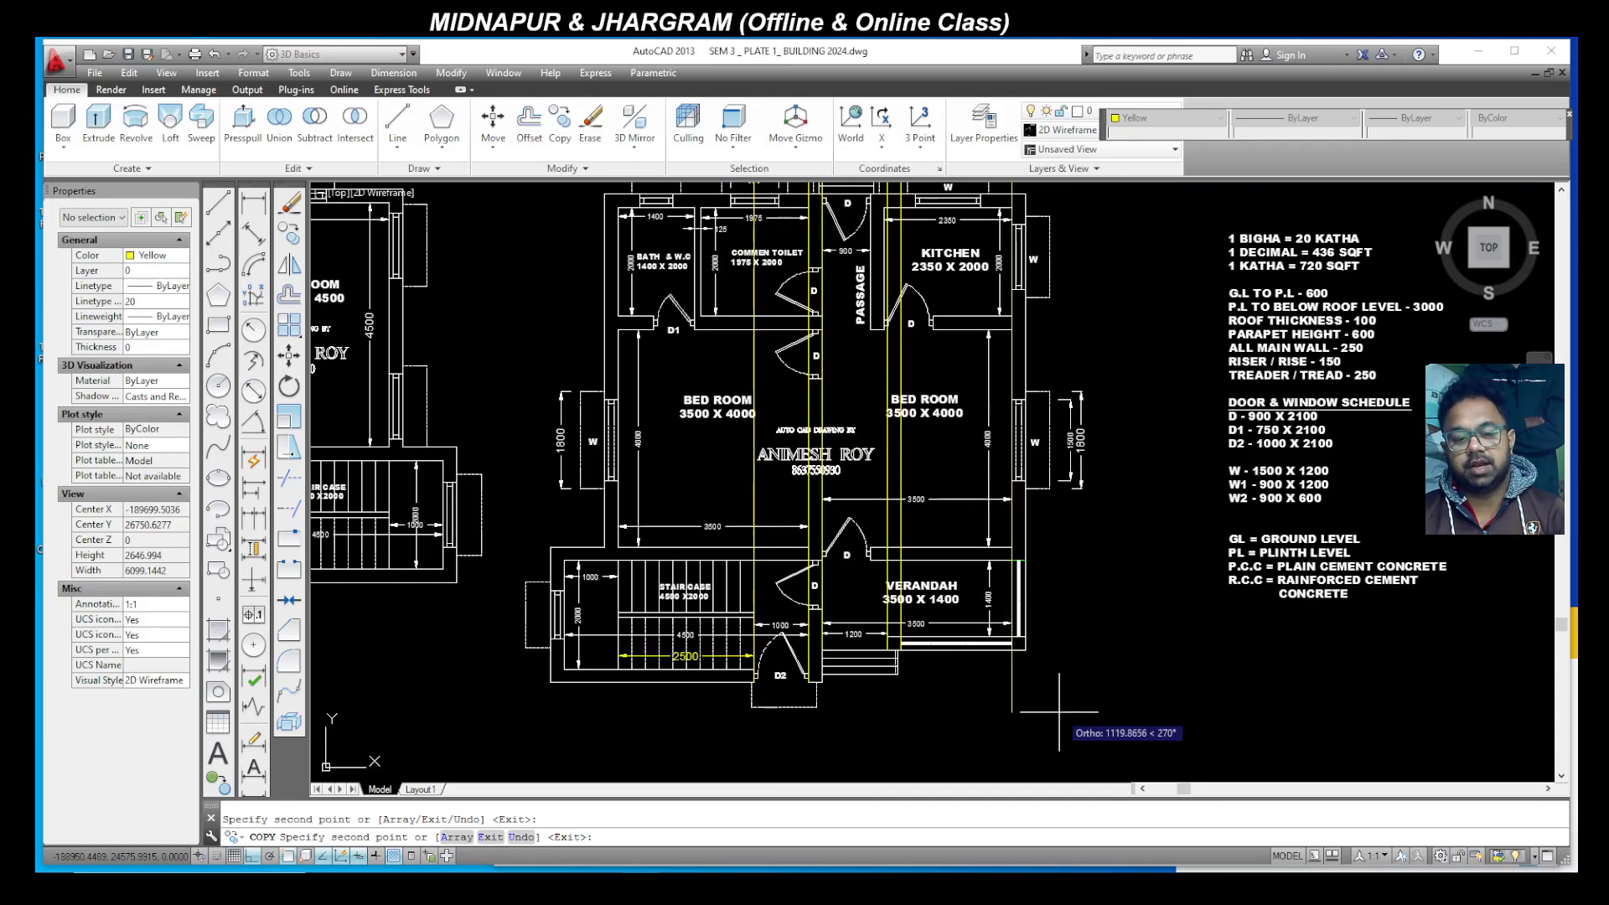
pyautogui.press('Escape')
# Step: Outline the verandah grille opening in the right elevation, 1200 high below the lintel line, between its two projection lines
pyautogui.scroll(3, 876, 670)
pyautogui.scroll(-1, 867, 668)
pyautogui.scroll(1, 862, 665)
pyautogui.scroll(-2, 831, 611)
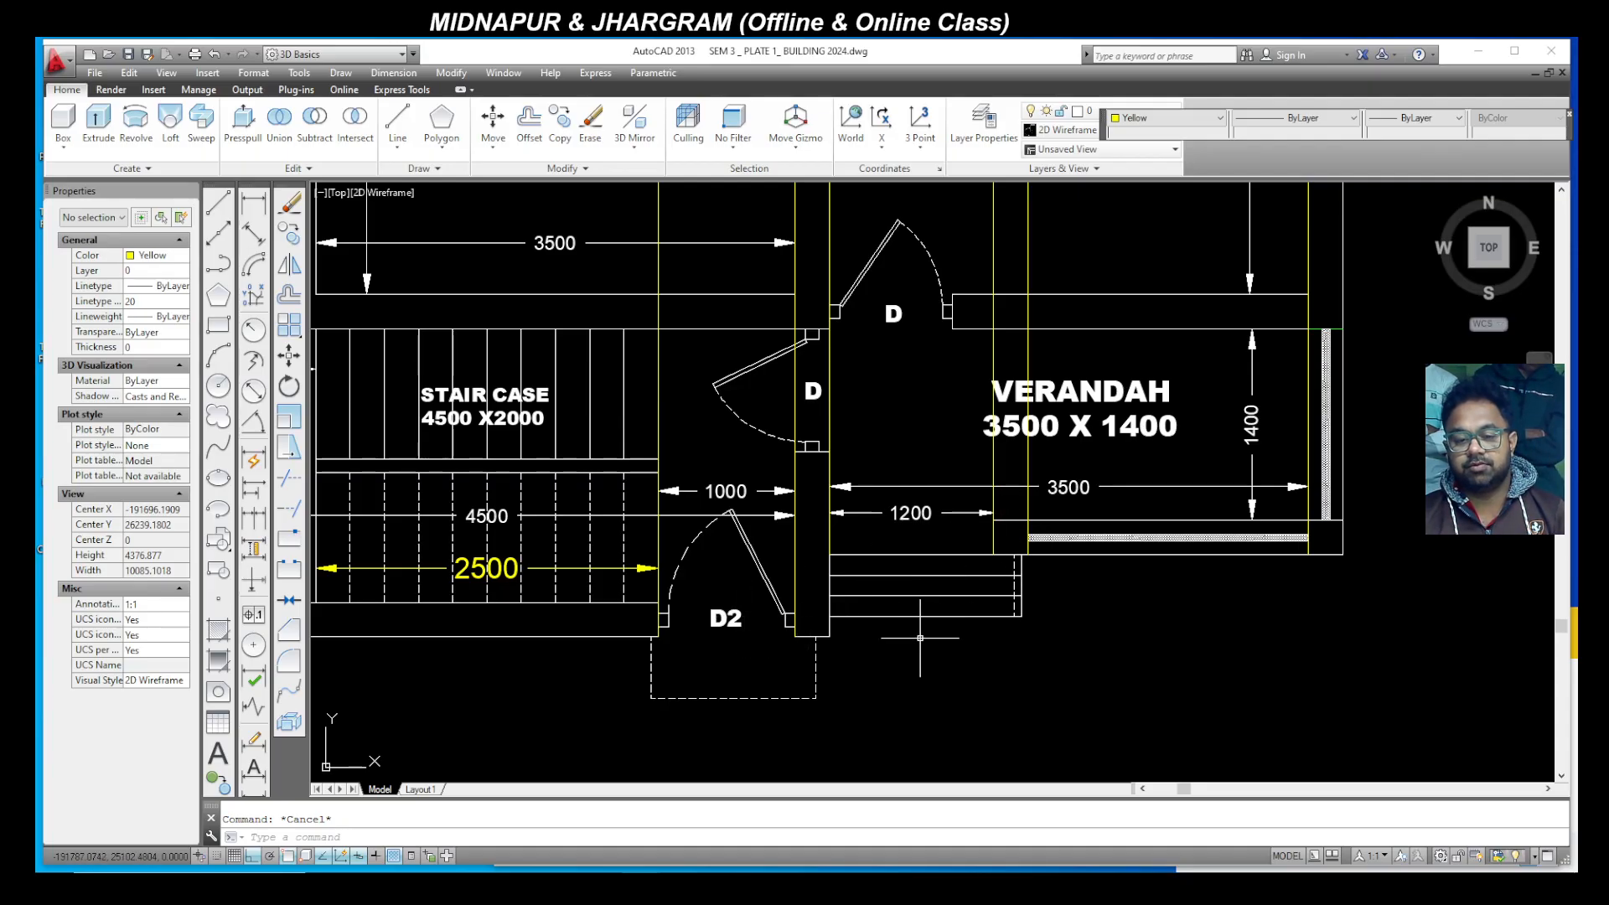
pyautogui.scroll(-6, 1002, 525)
pyautogui.scroll(-2, 913, 635)
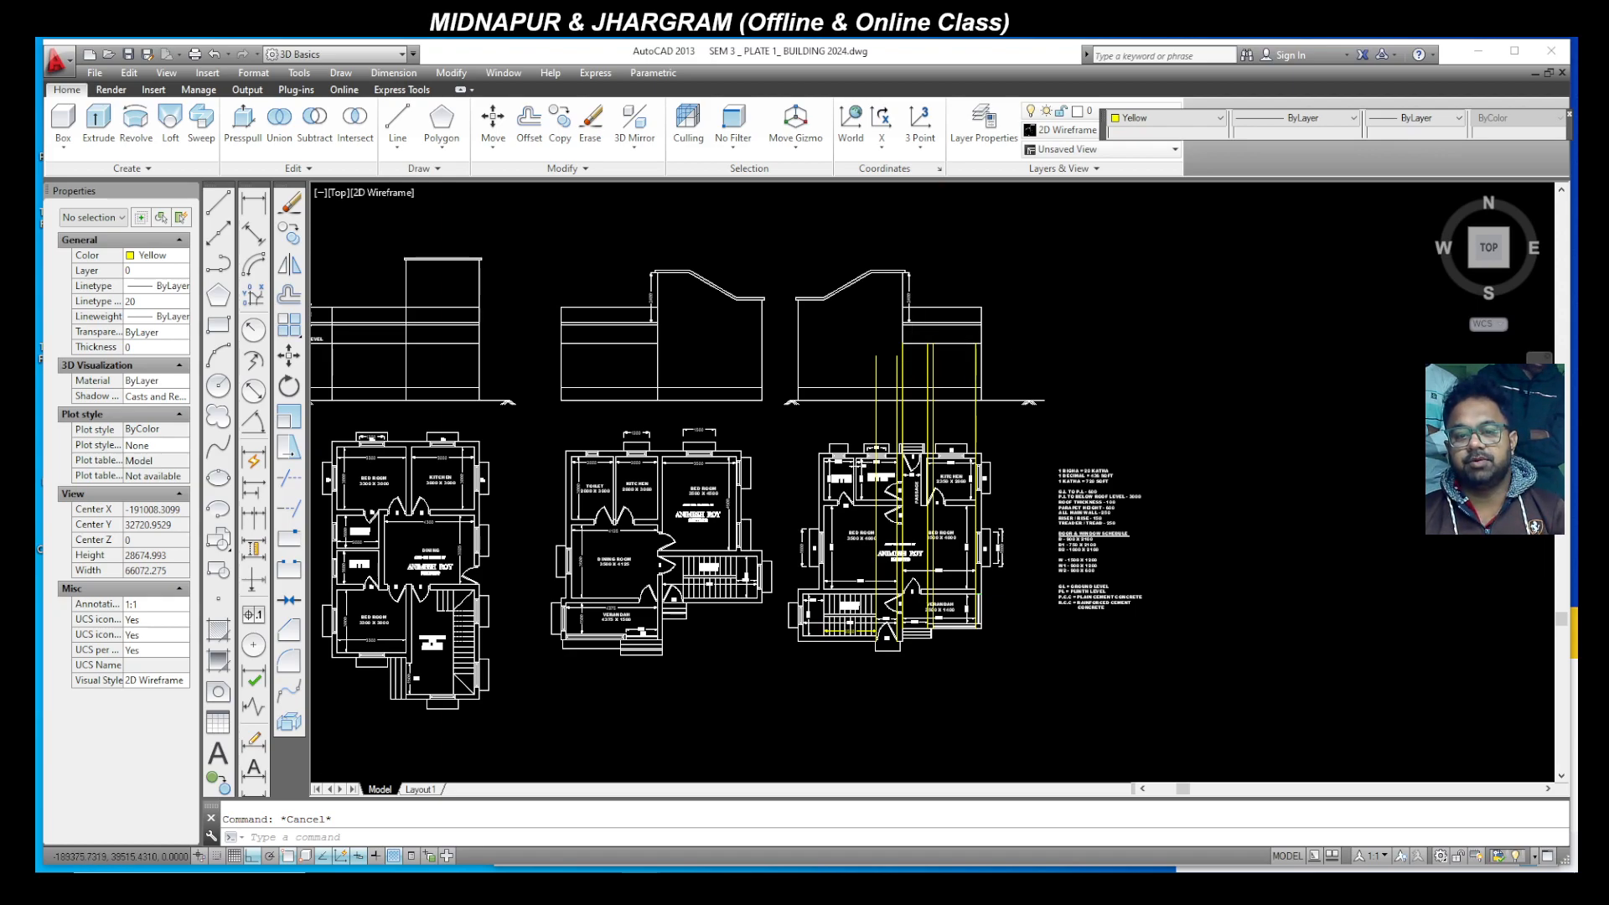
pyautogui.scroll(4, 972, 340)
pyautogui.scroll(4, 963, 365)
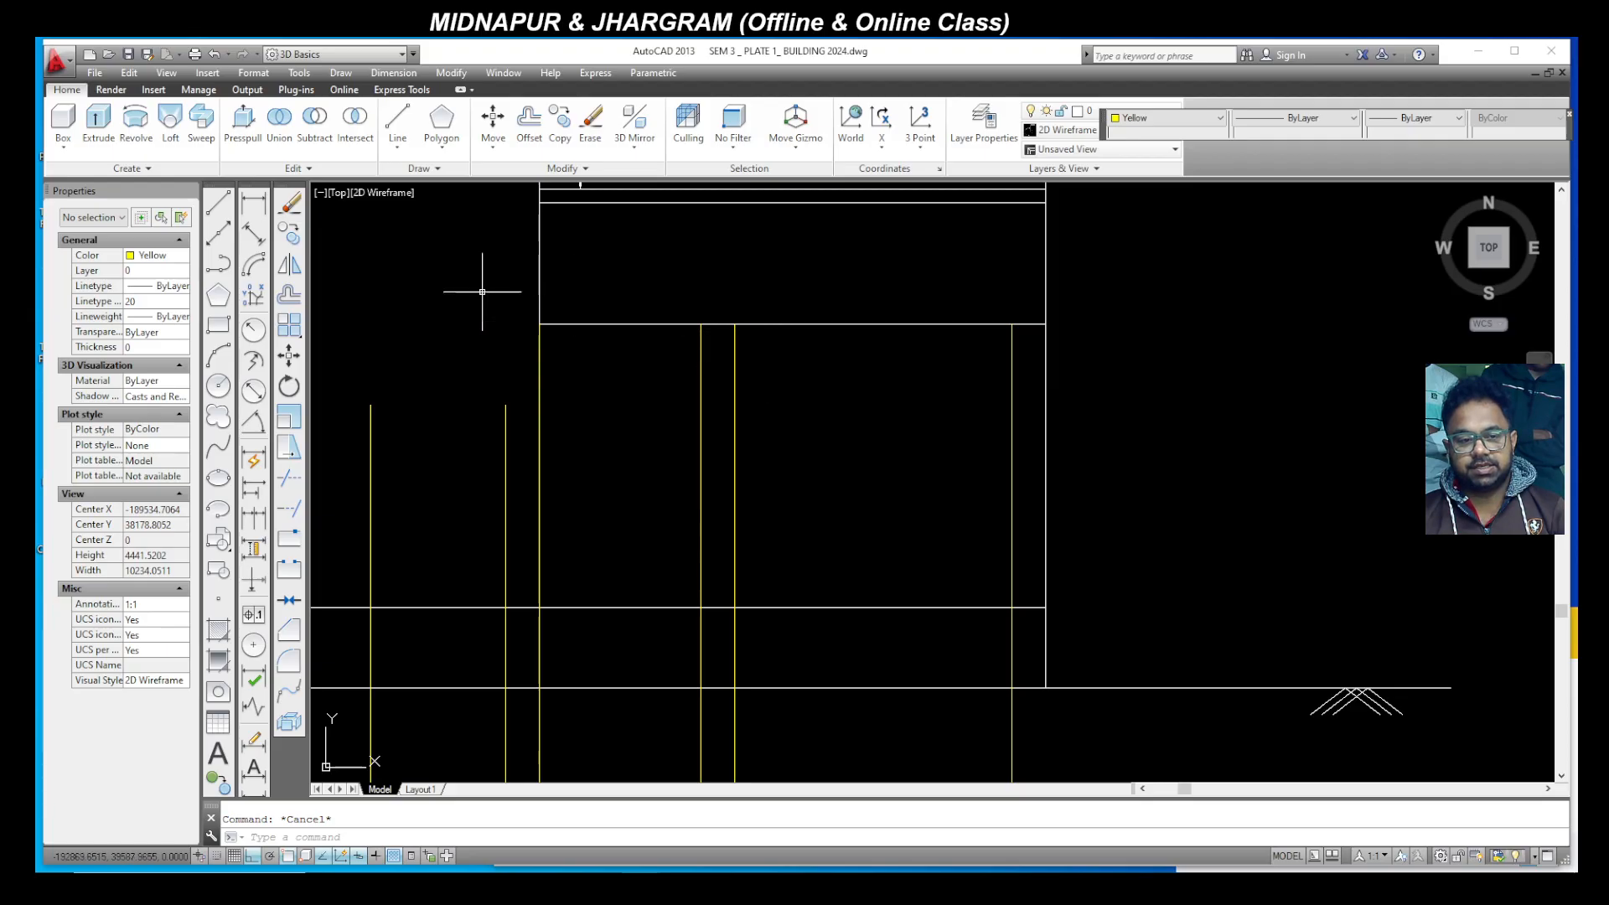
pyautogui.click(220, 207)
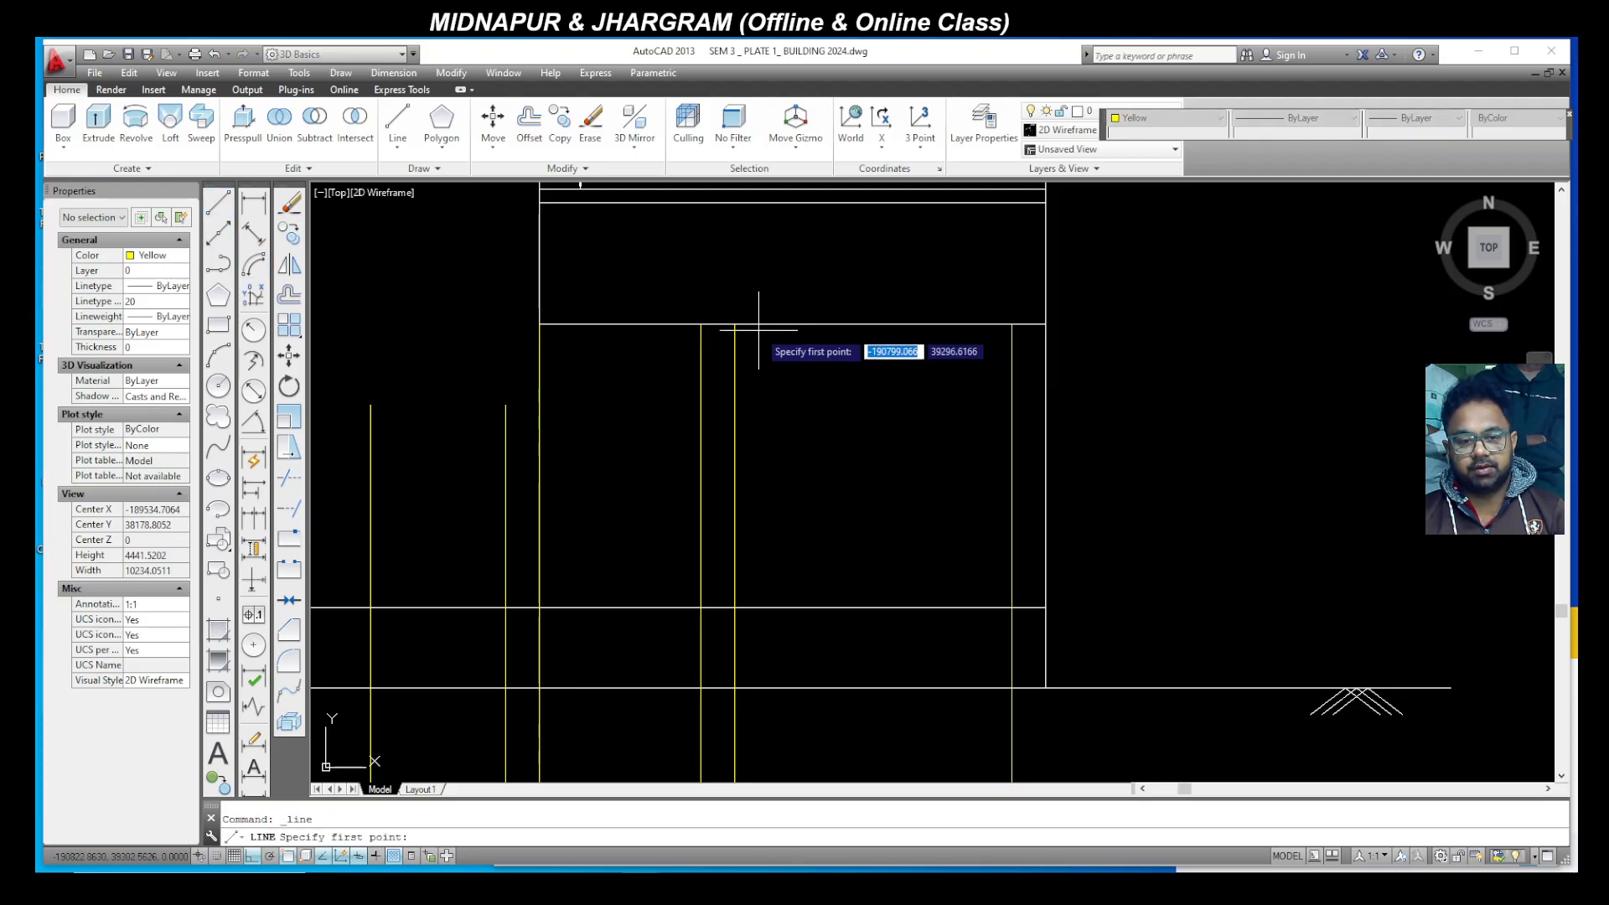
pyautogui.click(700, 323)
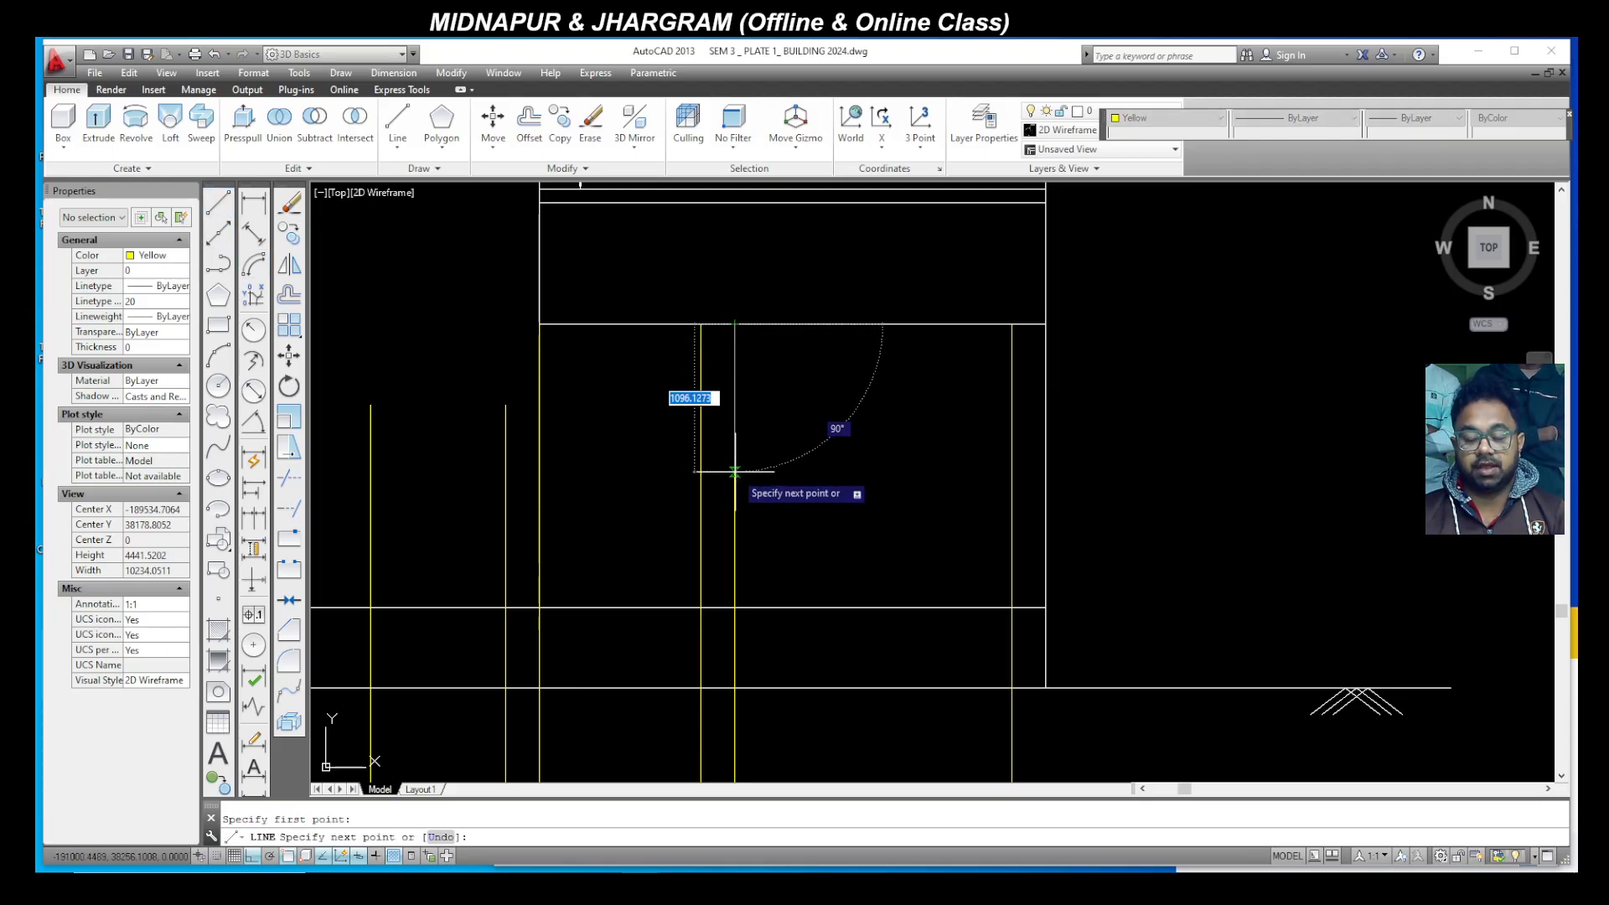
pyautogui.write('12')
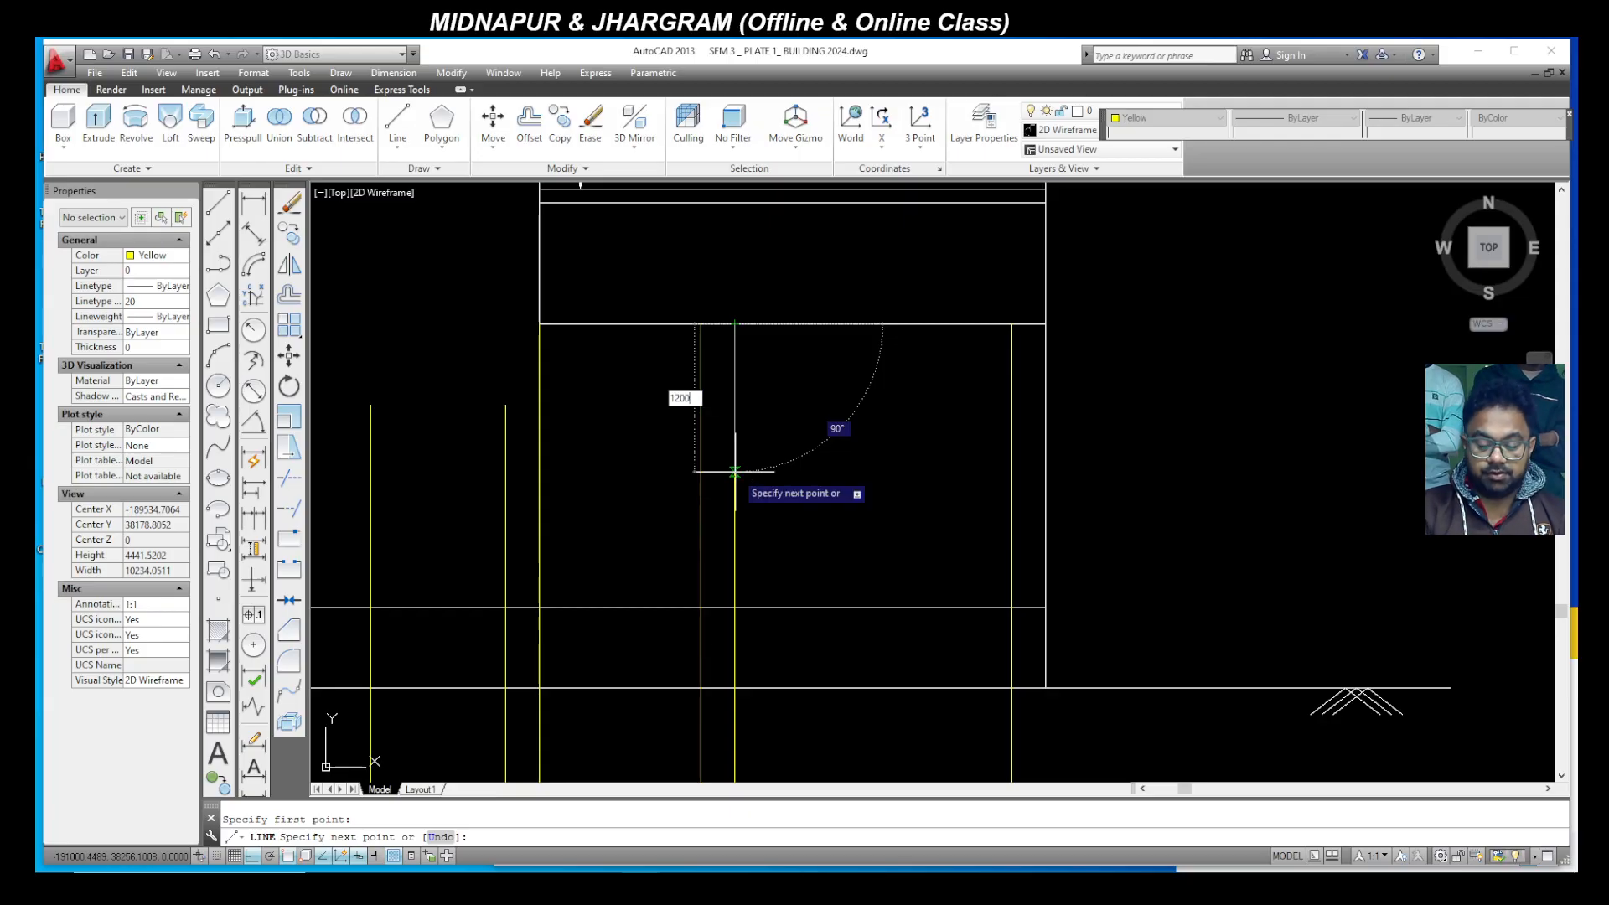
pyautogui.write('00')
pyautogui.press('Return')
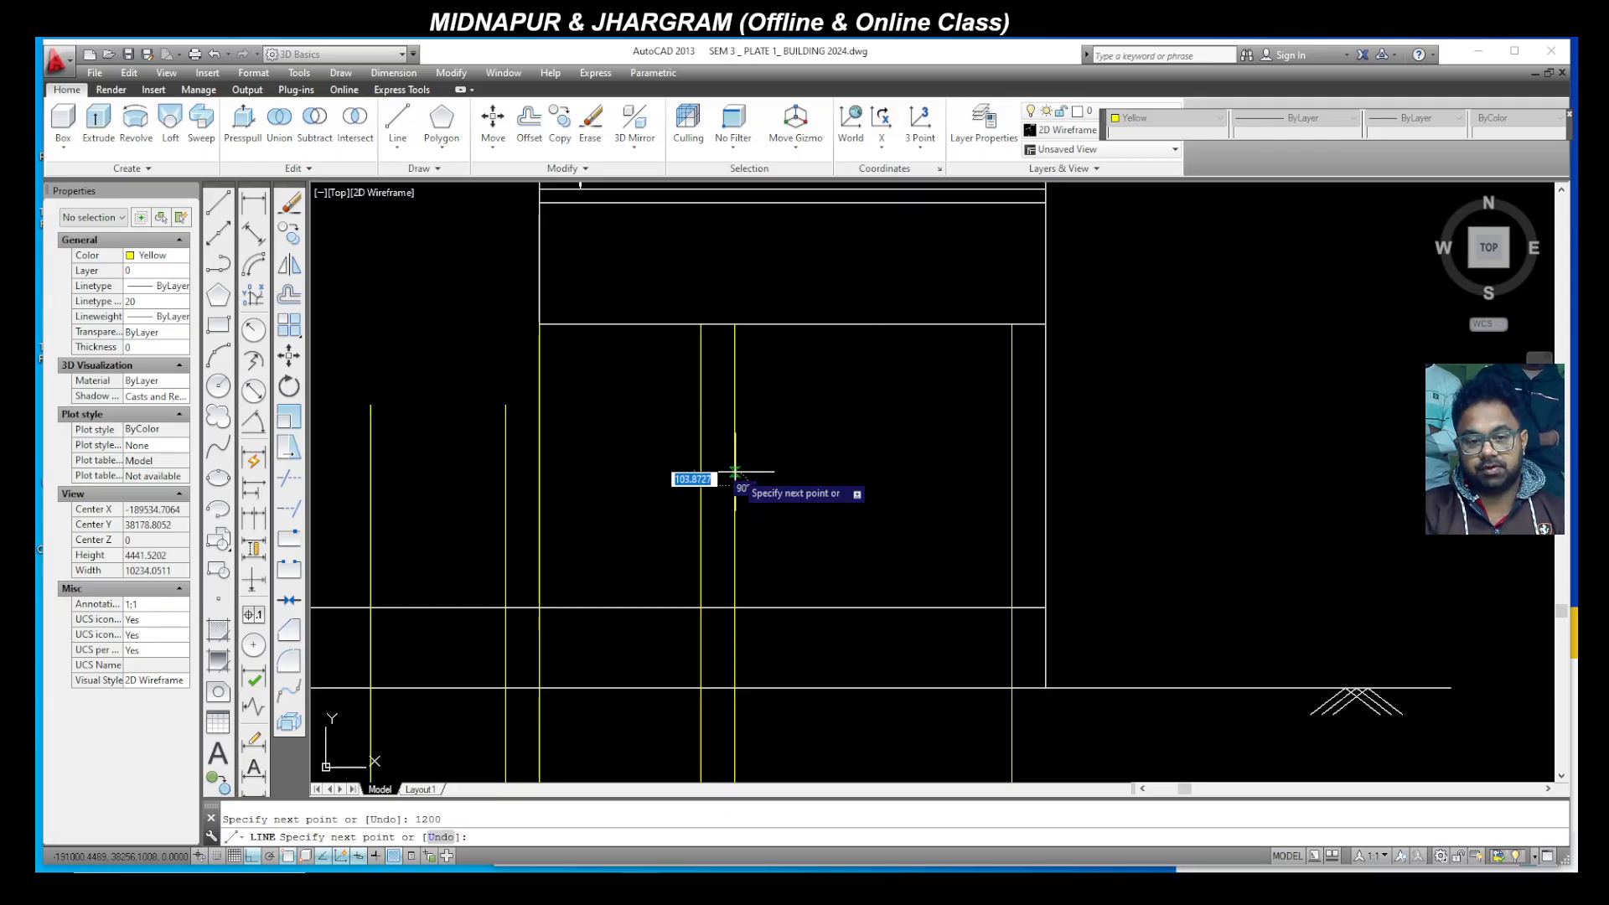
pyautogui.click(1011, 484)
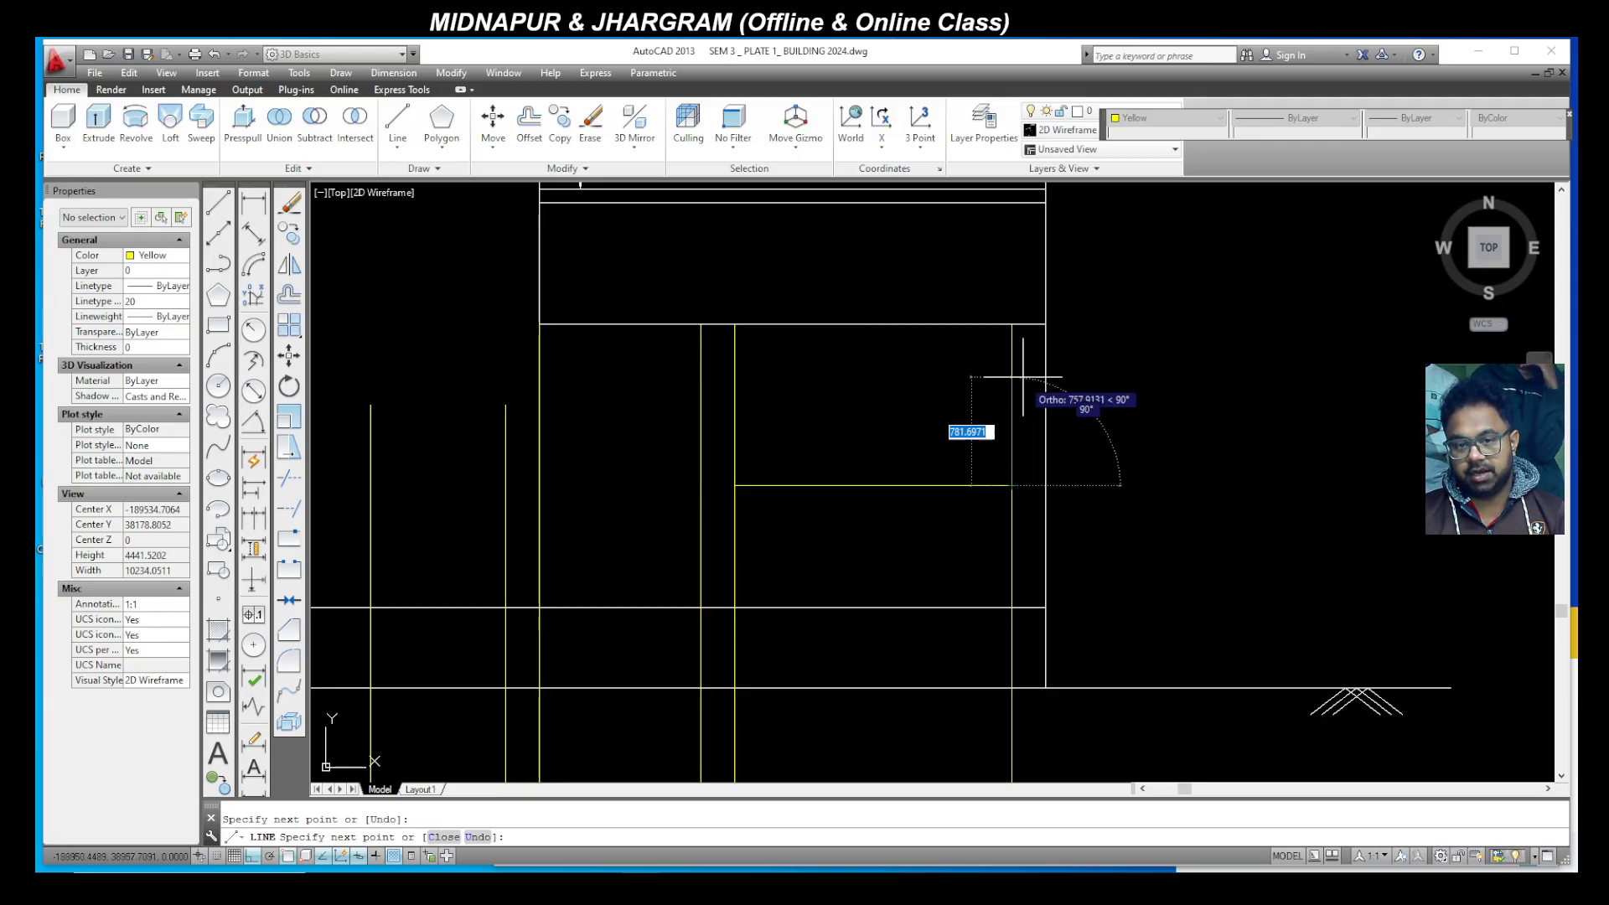
pyautogui.click(1012, 324)
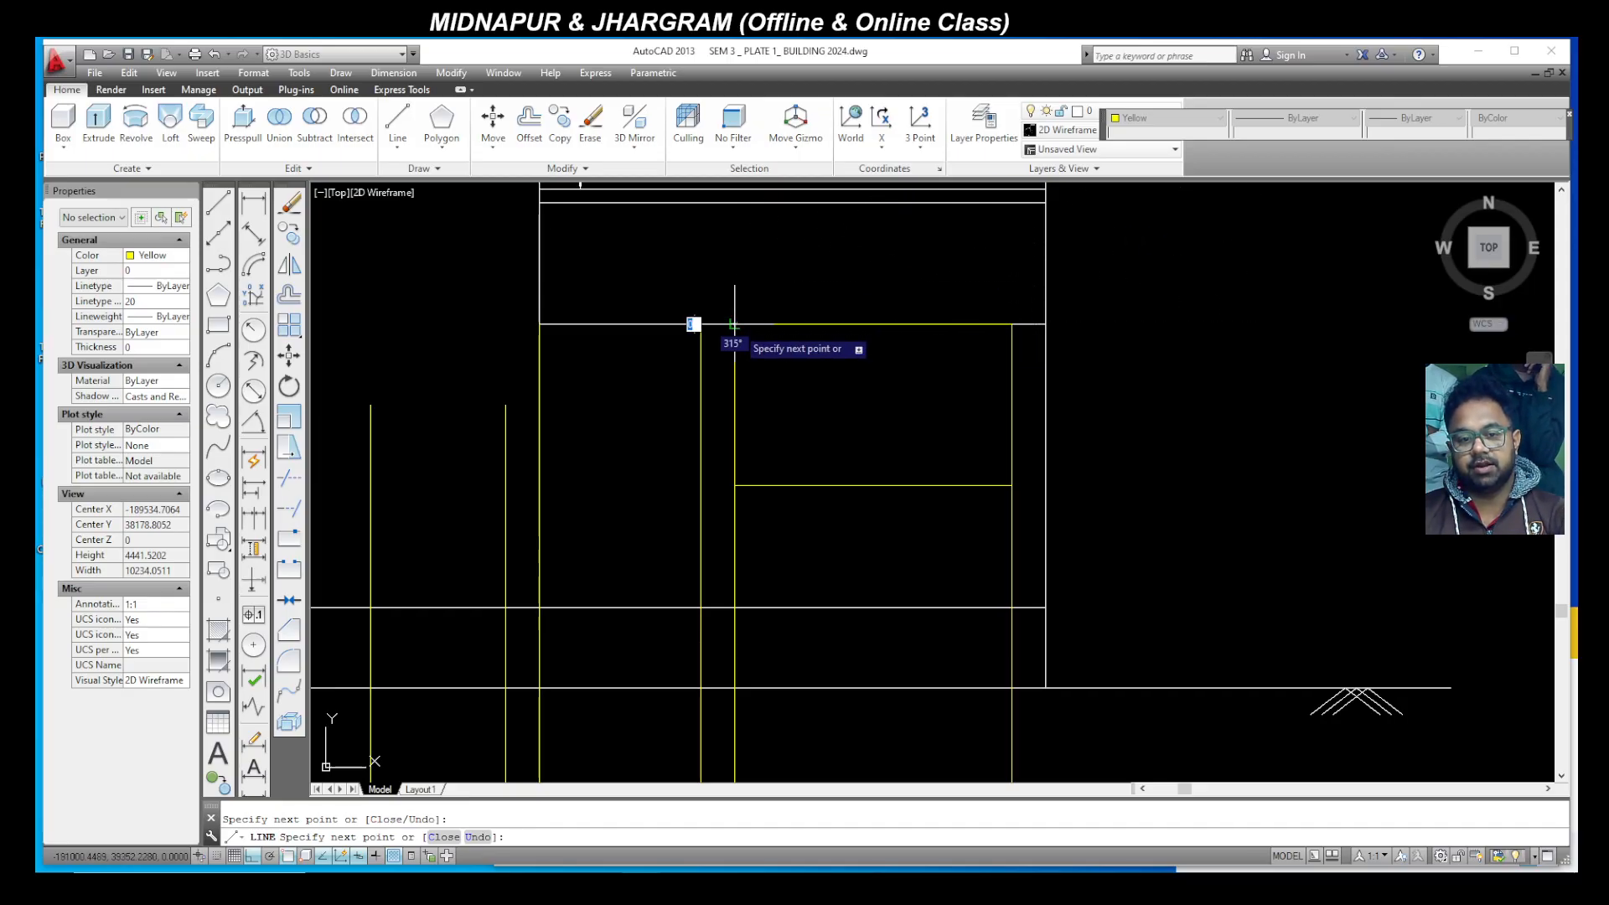
pyautogui.click(735, 324)
pyautogui.press('Escape')
# Step: Erase the two projection lines running below the verandah grille opening
pyautogui.click(1017, 539)
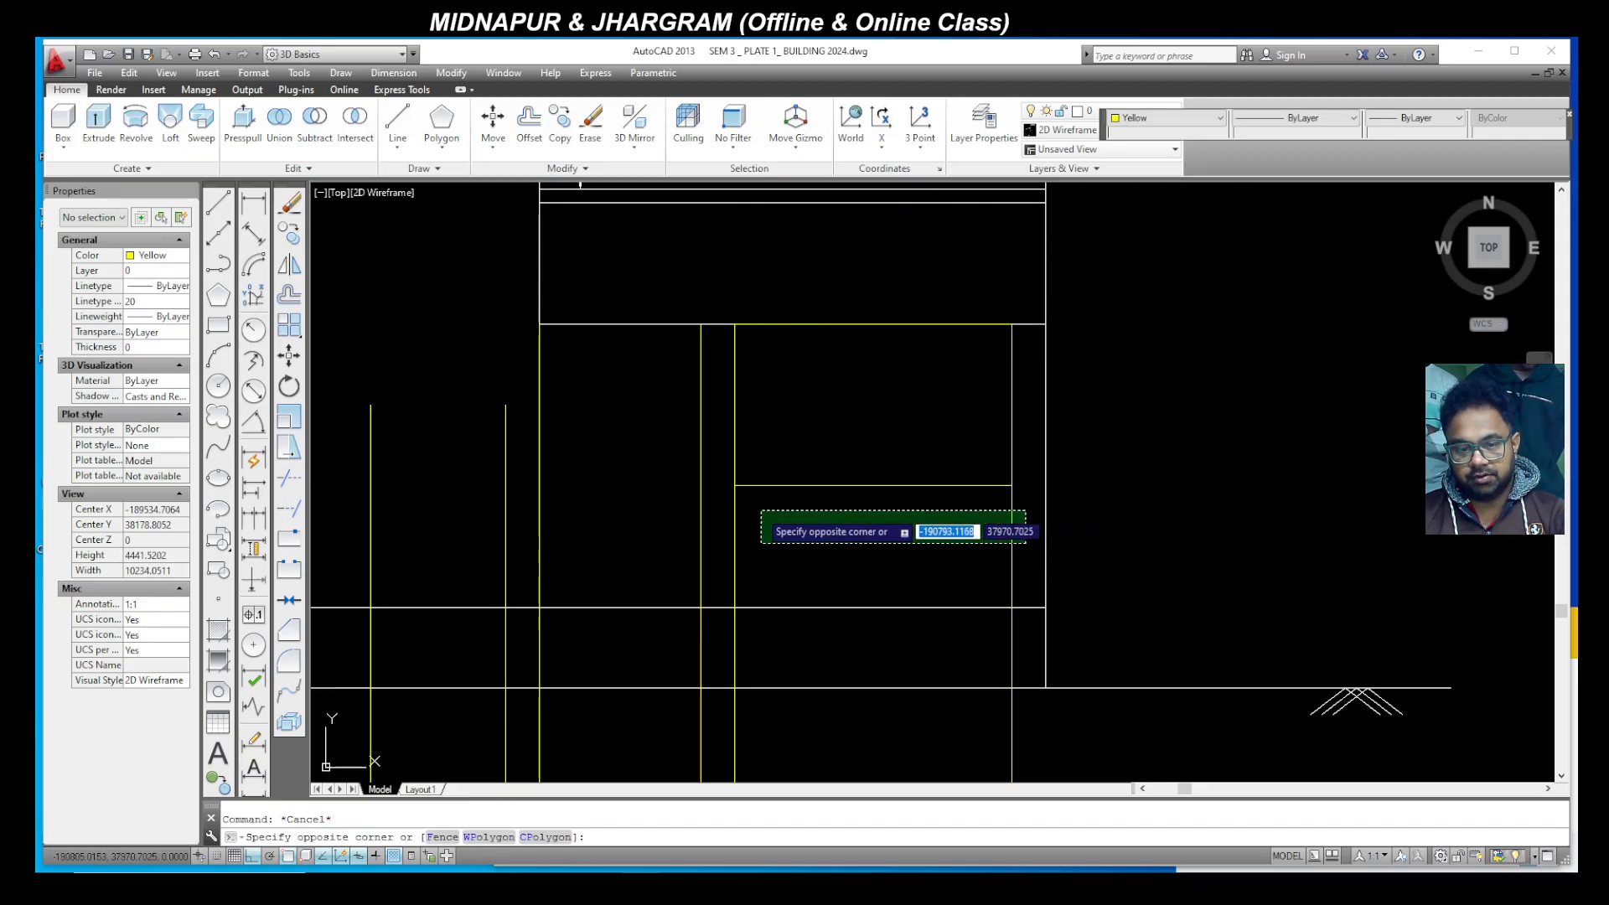
pyautogui.click(727, 509)
pyautogui.press('Delete')
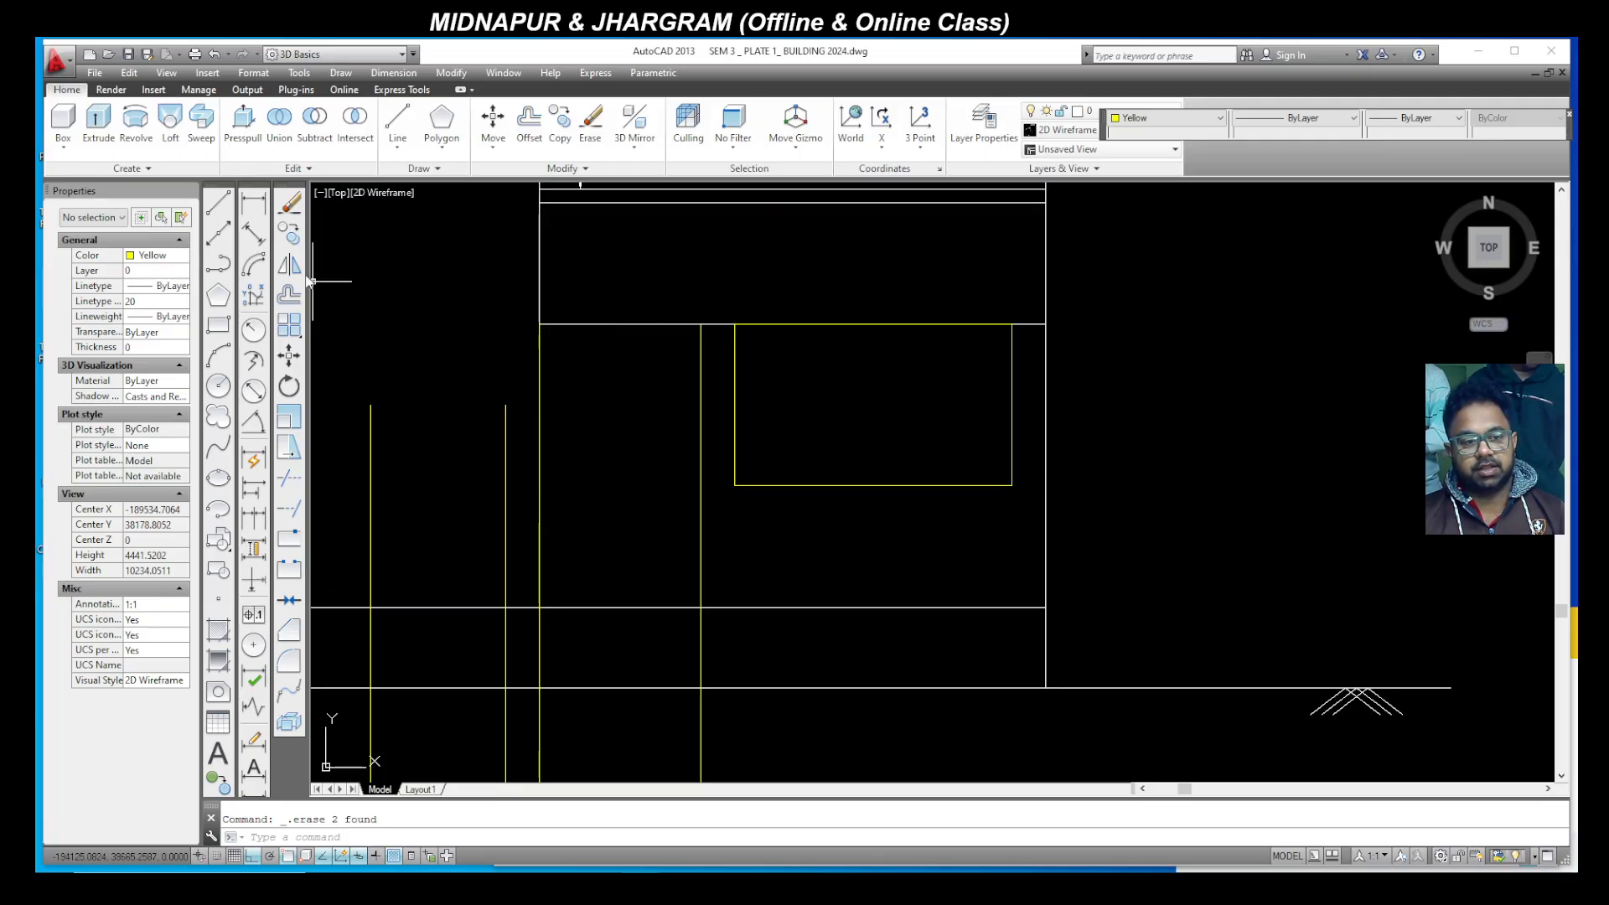
# Step: Outline the verandah entrance opening in the right elevation from the lintel line down to the plinth line, between its projection lines
pyautogui.click(217, 203)
pyautogui.click(539, 324)
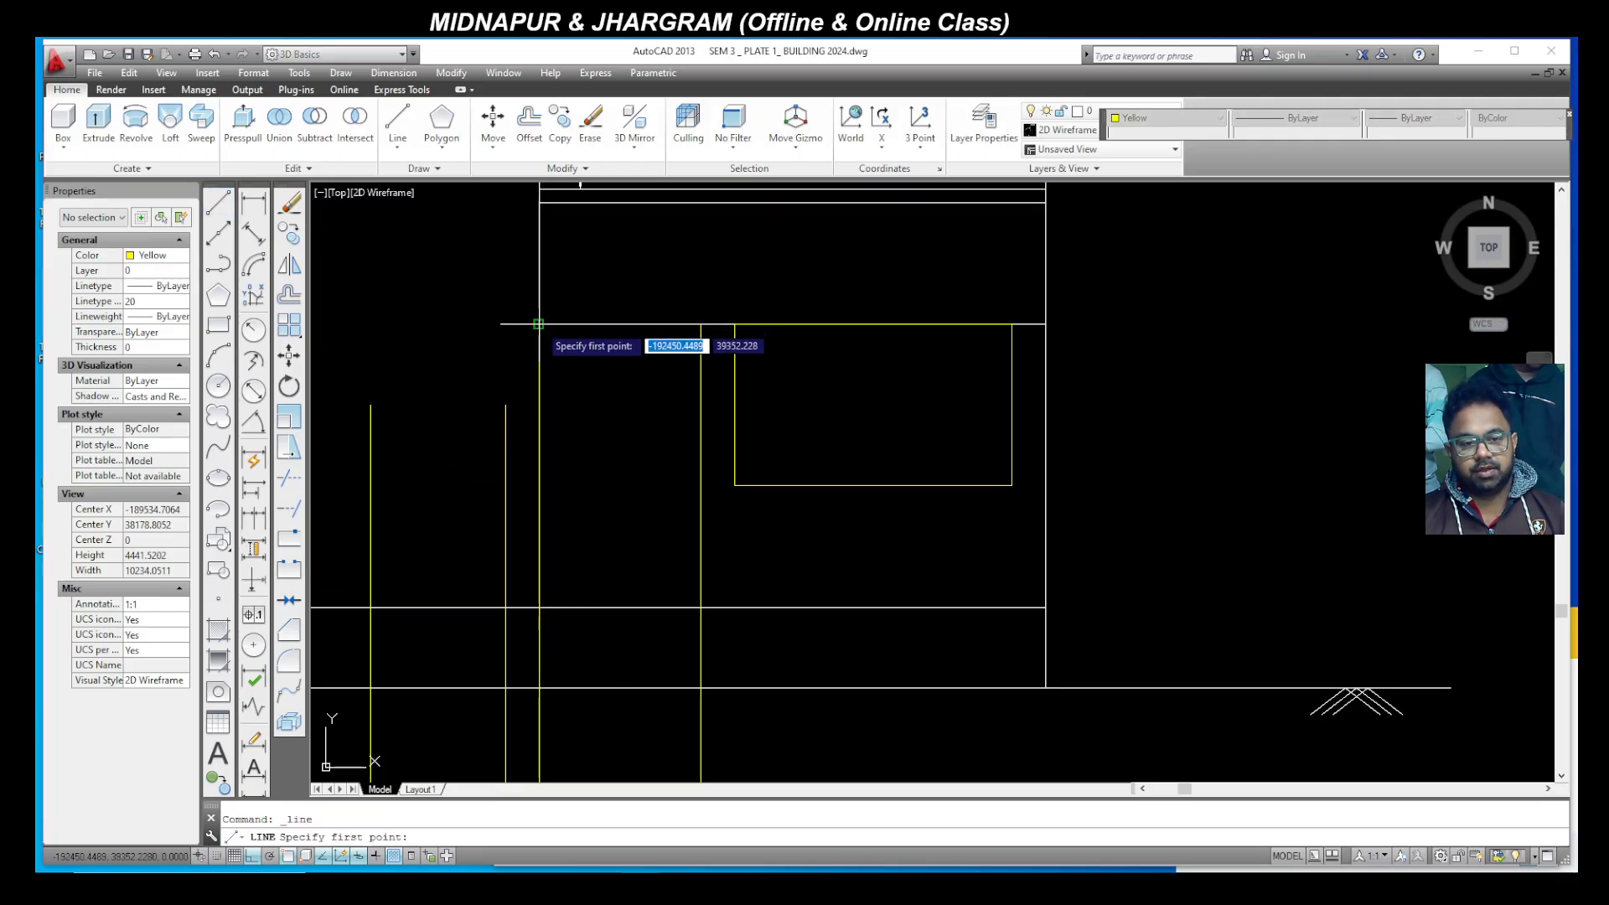
pyautogui.click(700, 324)
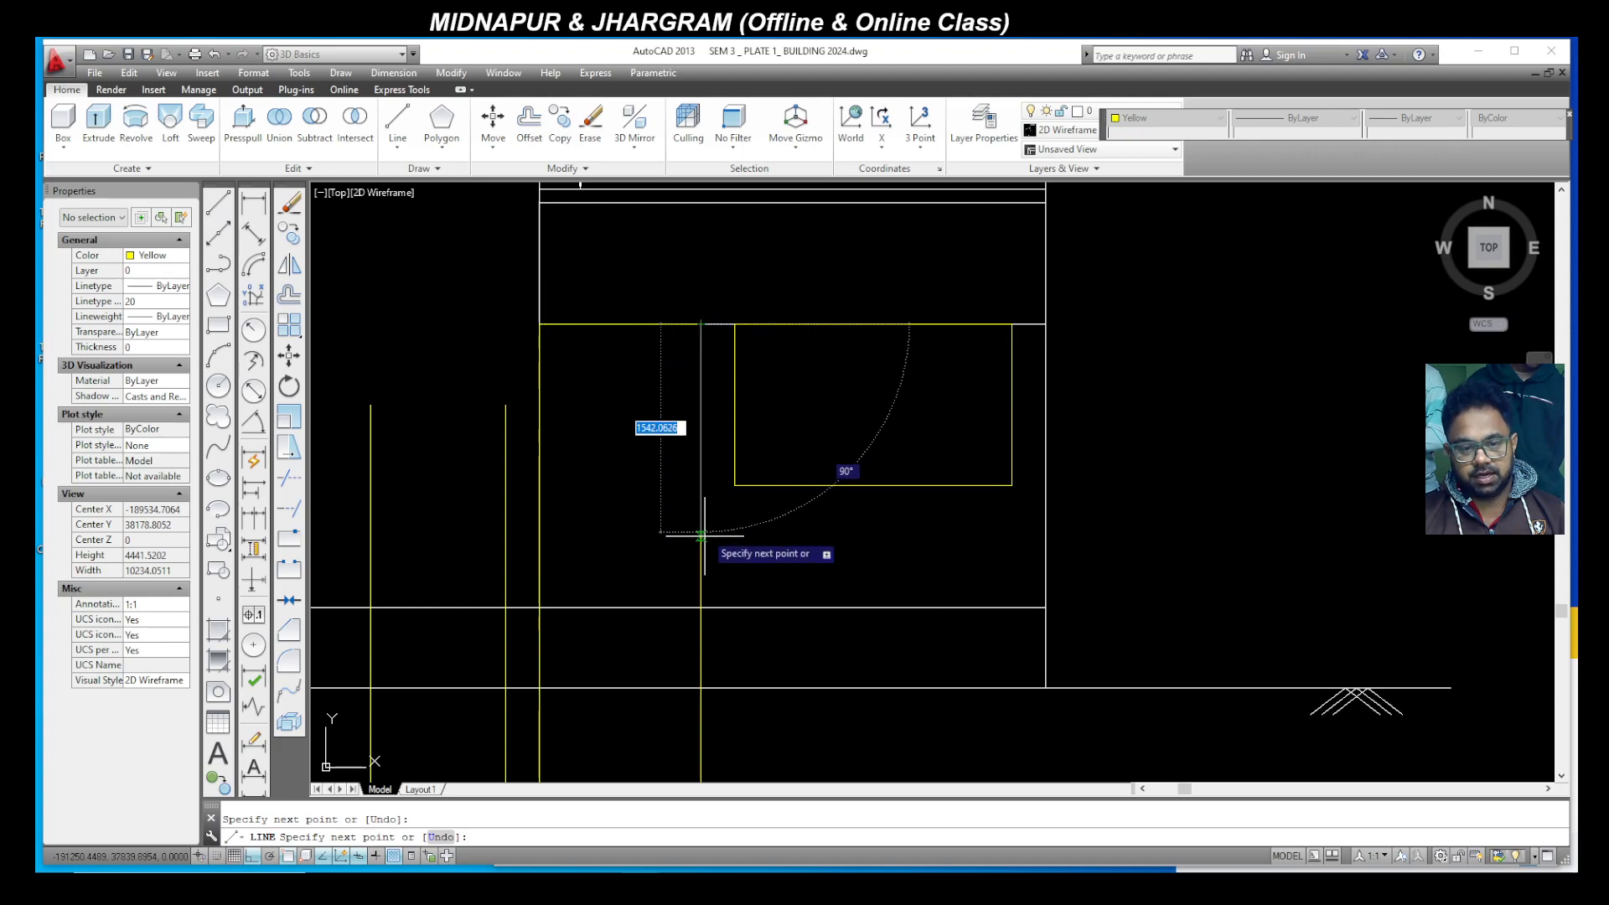
pyautogui.click(700, 607)
pyautogui.click(539, 606)
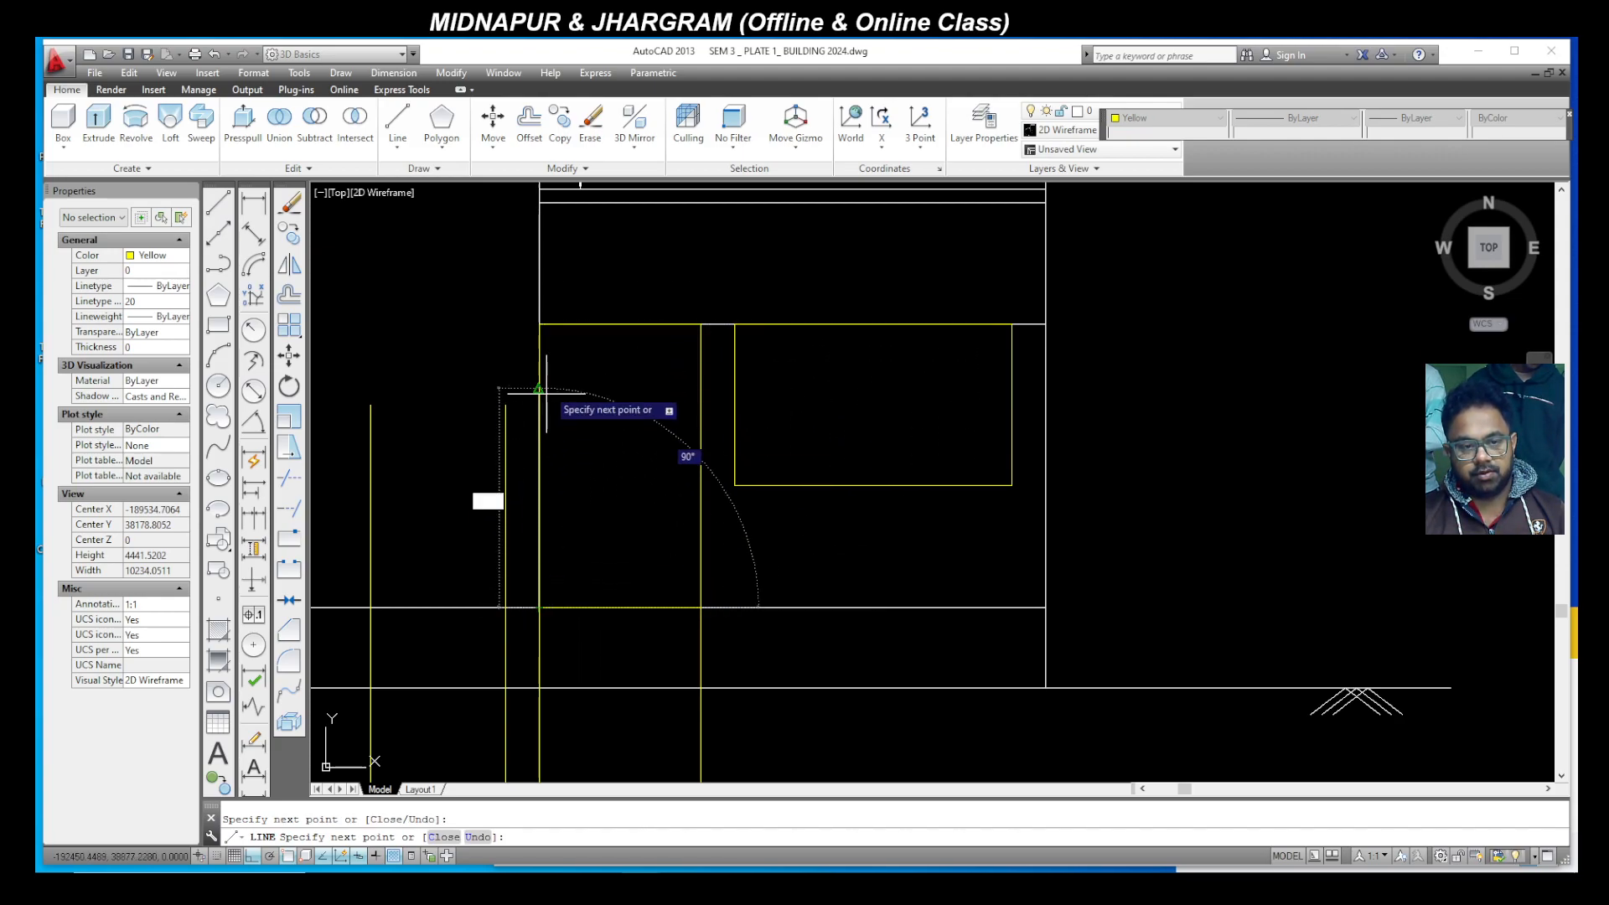
pyautogui.click(538, 324)
pyautogui.press('Escape')
# Step: Erase the two long projection lines of the verandah entrance opening in the right elevation, keeping the opening's outline
pyautogui.scroll(-2, 683, 611)
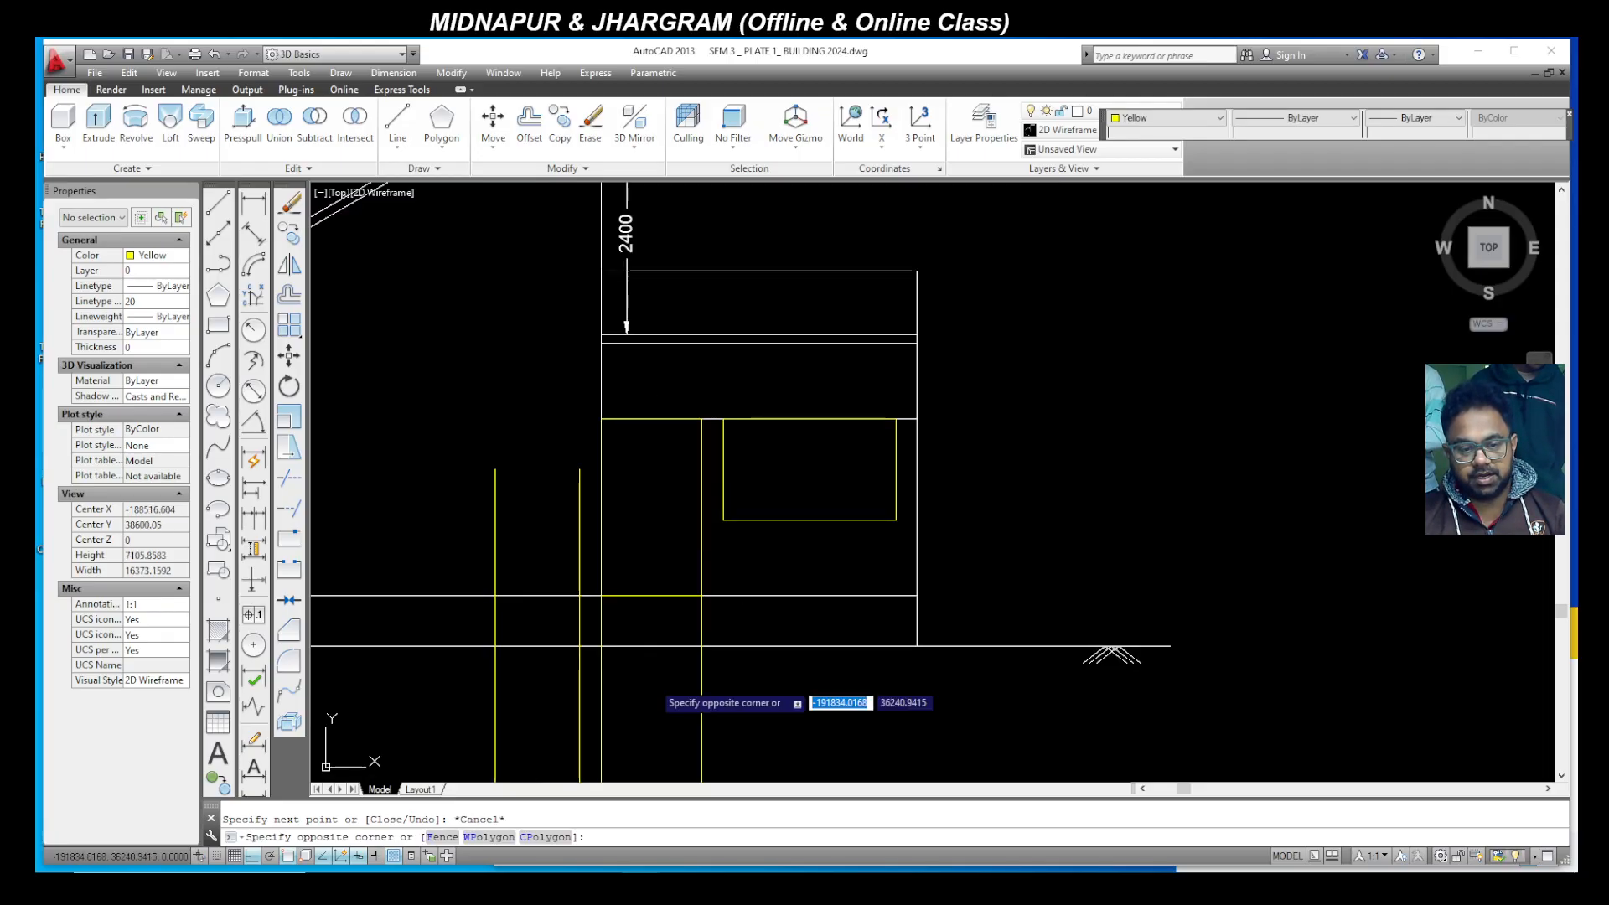
pyautogui.click(734, 694)
pyautogui.click(595, 670)
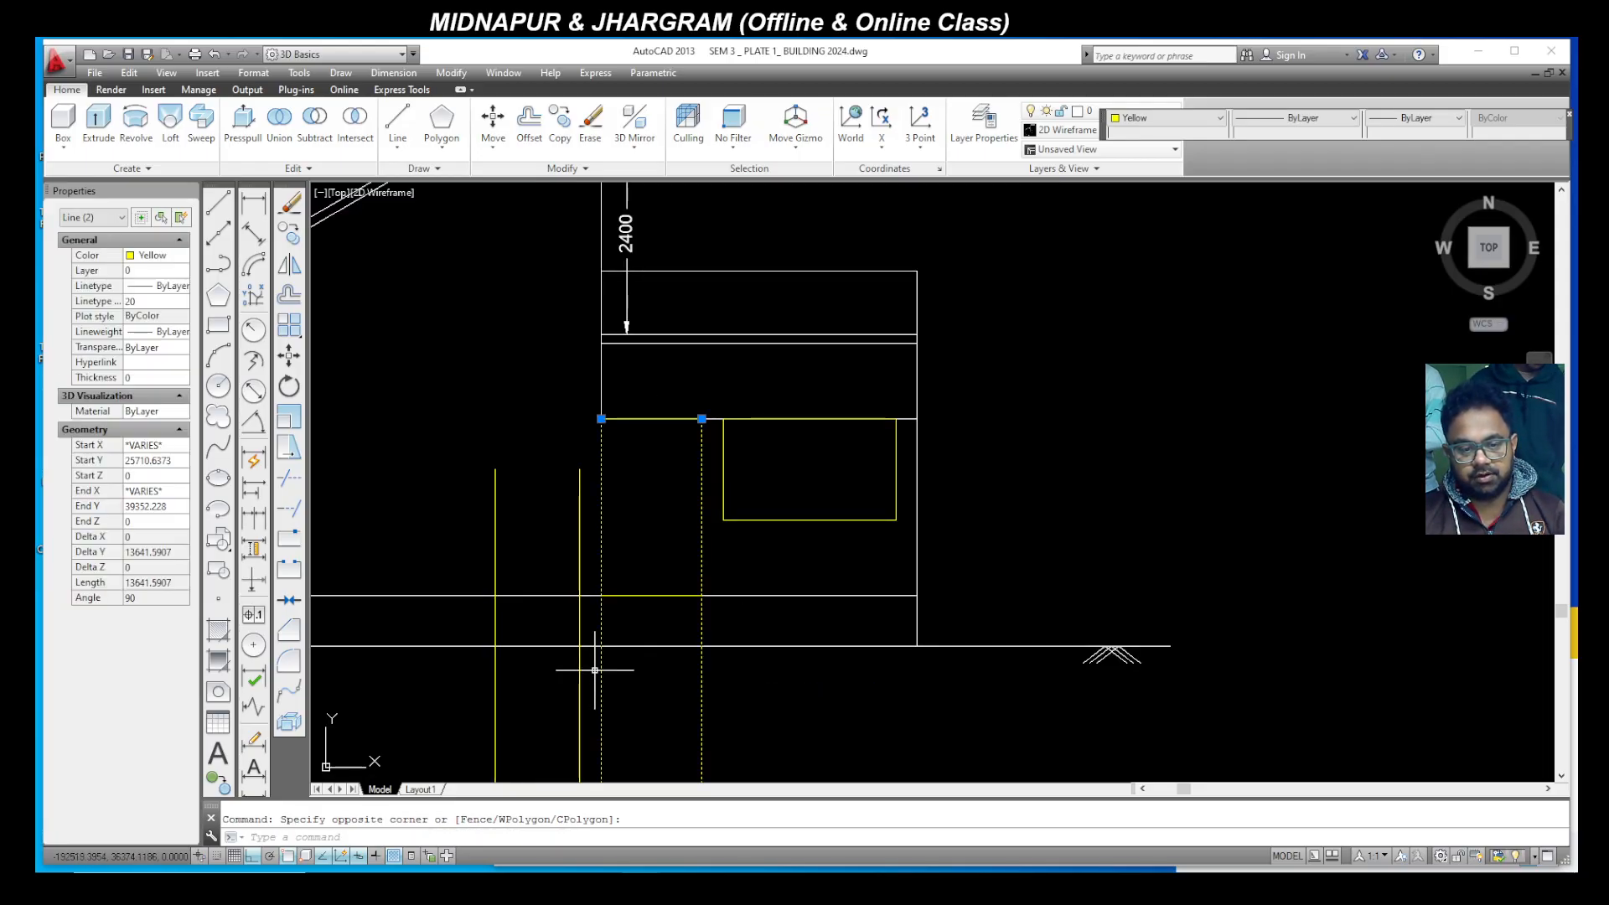
pyautogui.press('Delete')
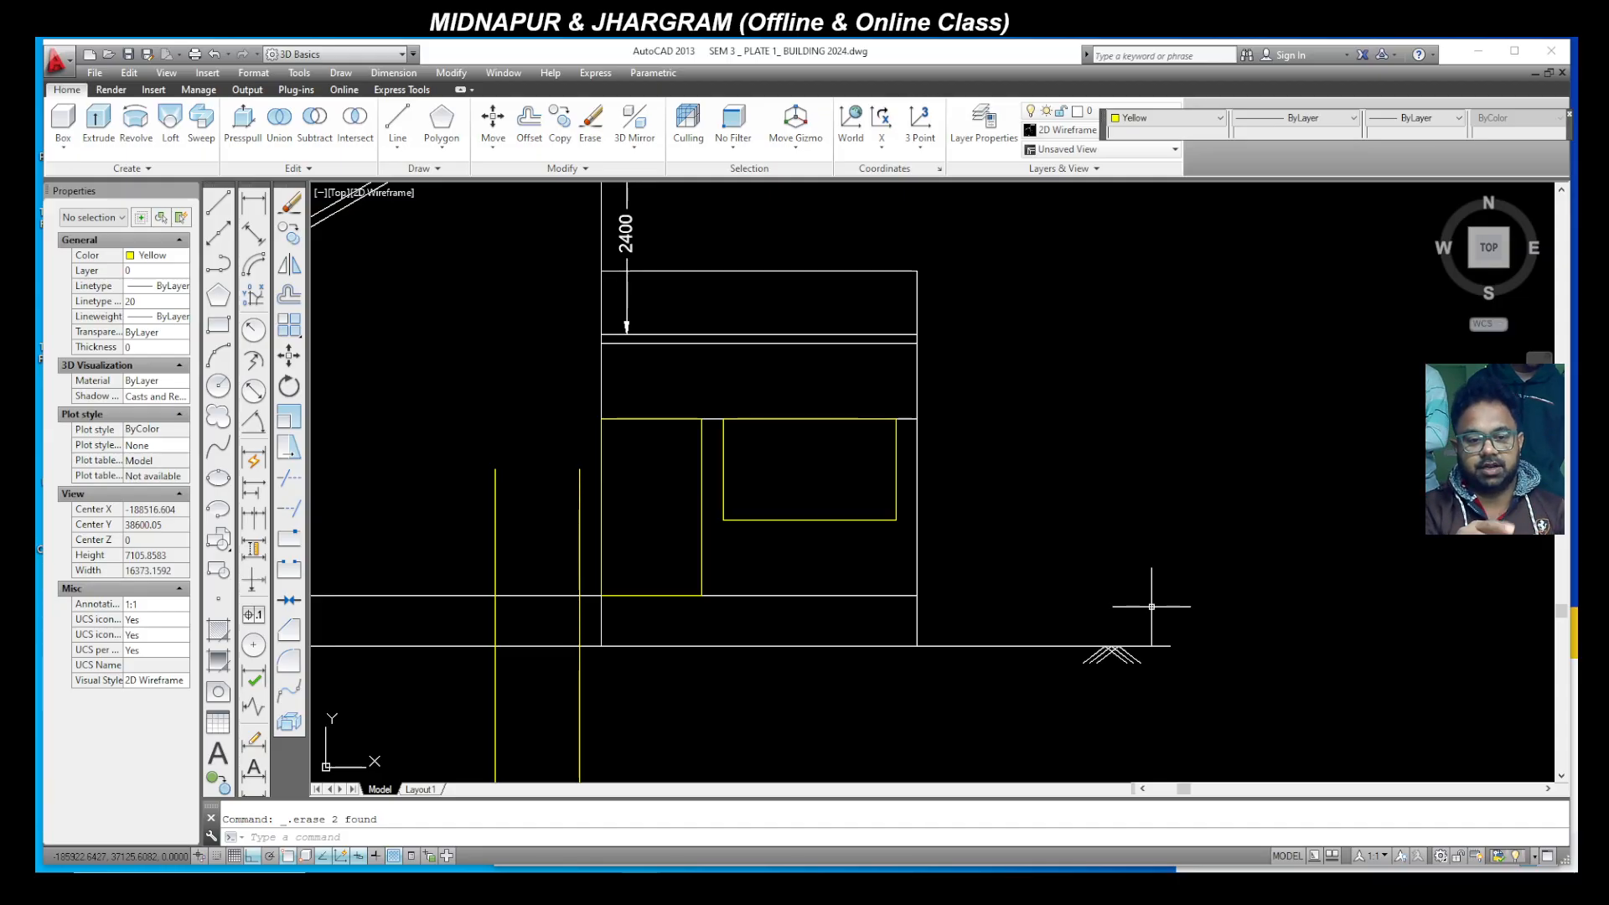
# Step: Examine the D2 door's two projection lines in the right elevation, alongside the neighbouring elevations and the floor plans below
pyautogui.scroll(-2, 646, 538)
pyautogui.scroll(4, 631, 528)
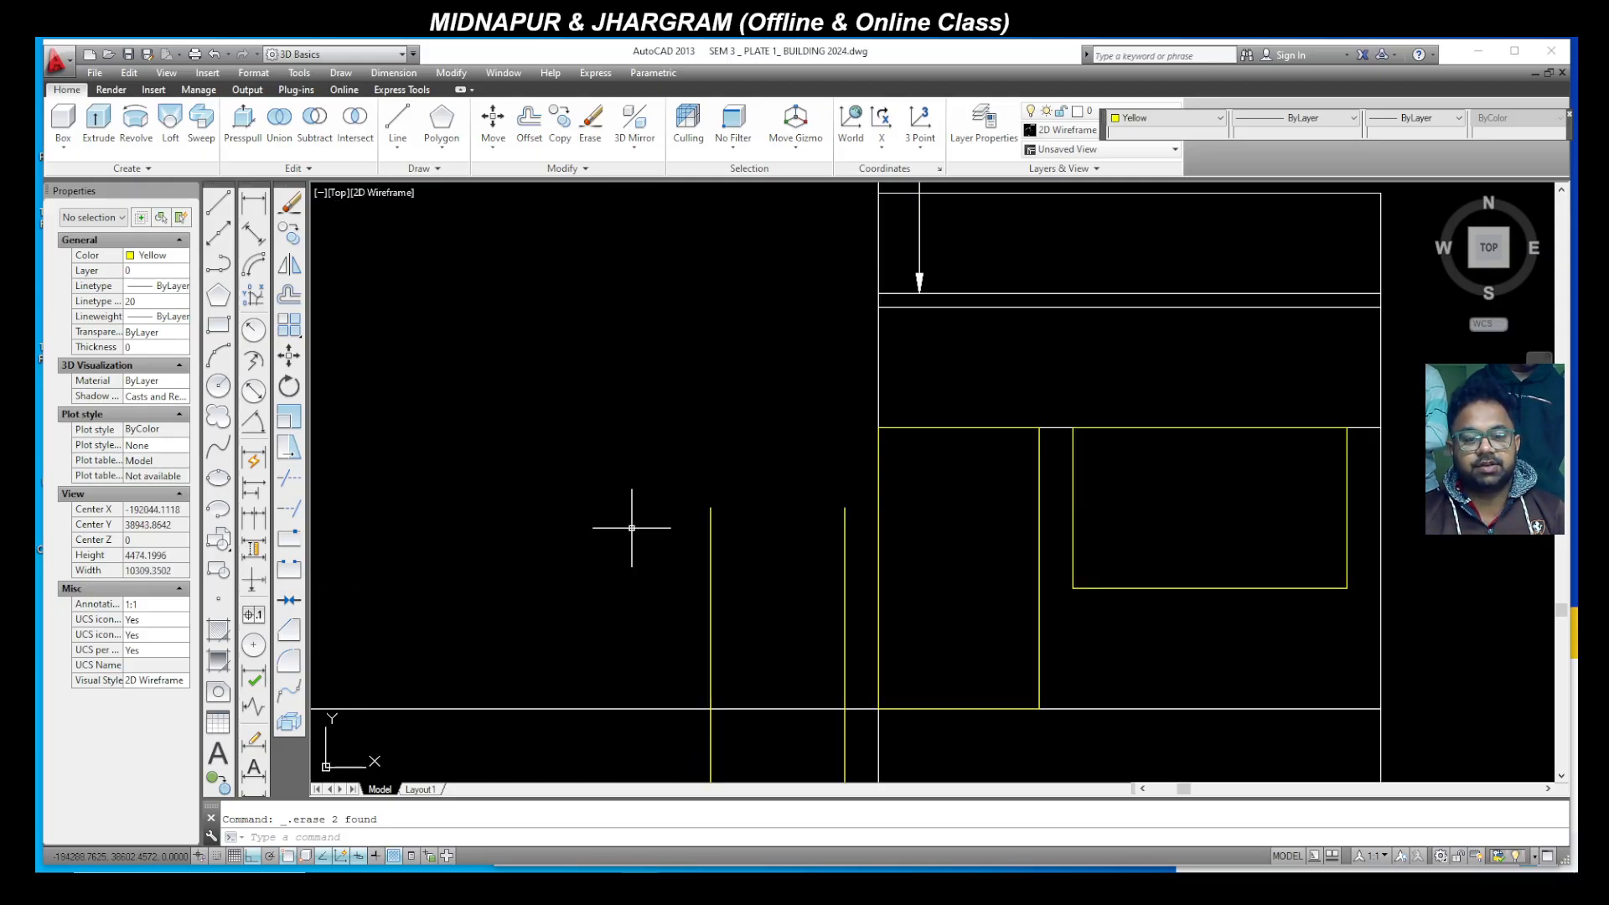
pyautogui.scroll(-2, 856, 554)
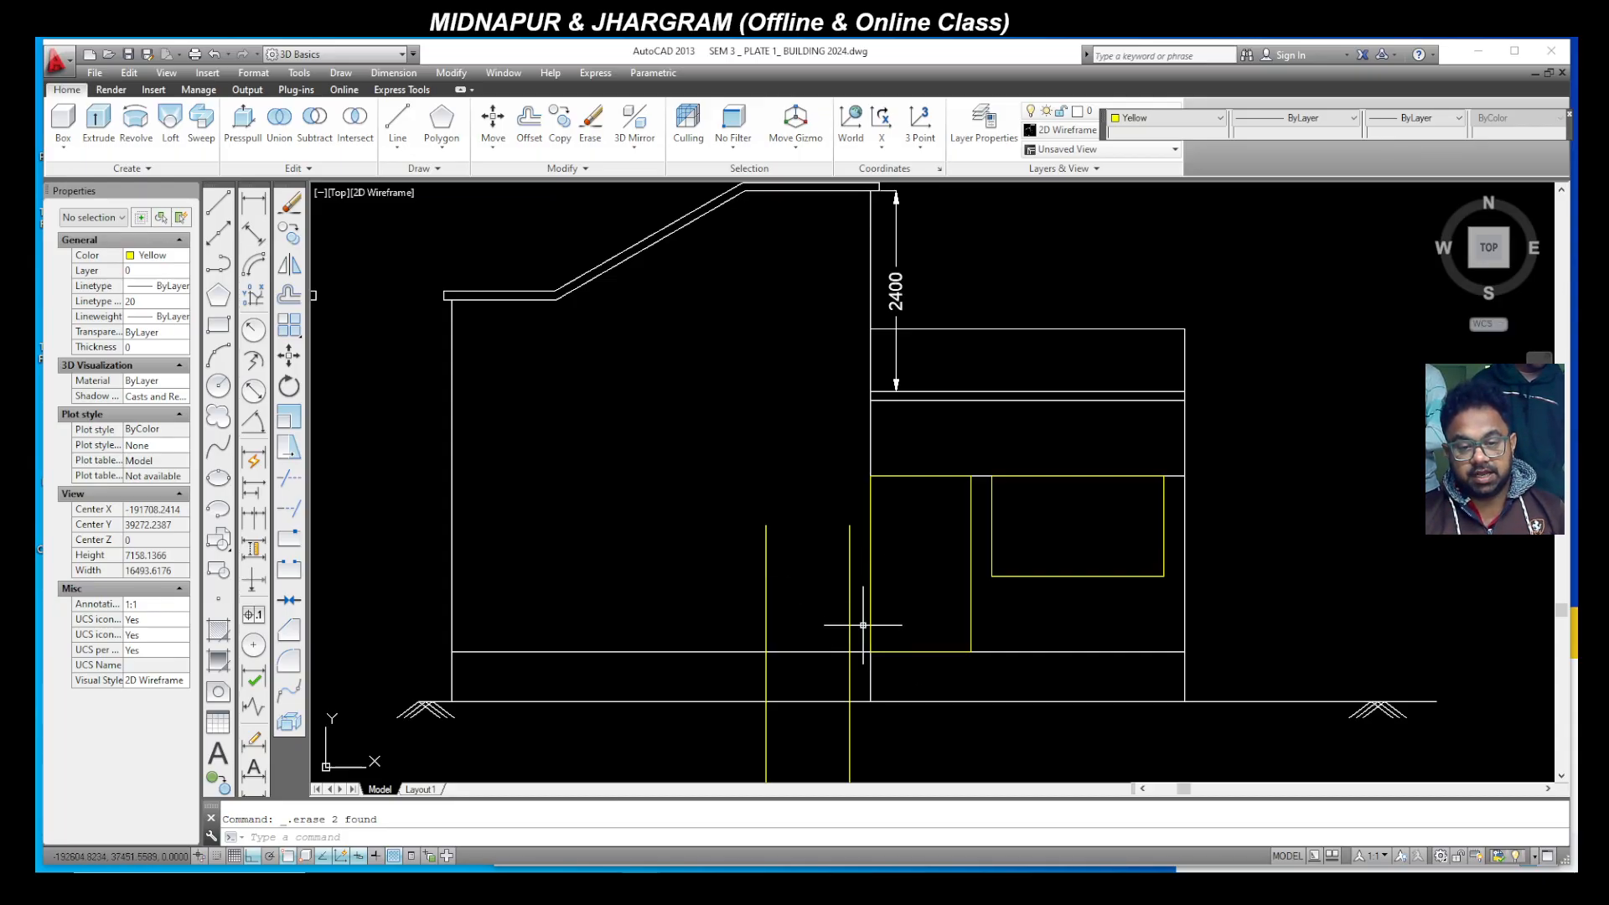
pyautogui.scroll(2, 865, 617)
pyautogui.scroll(-1, 791, 653)
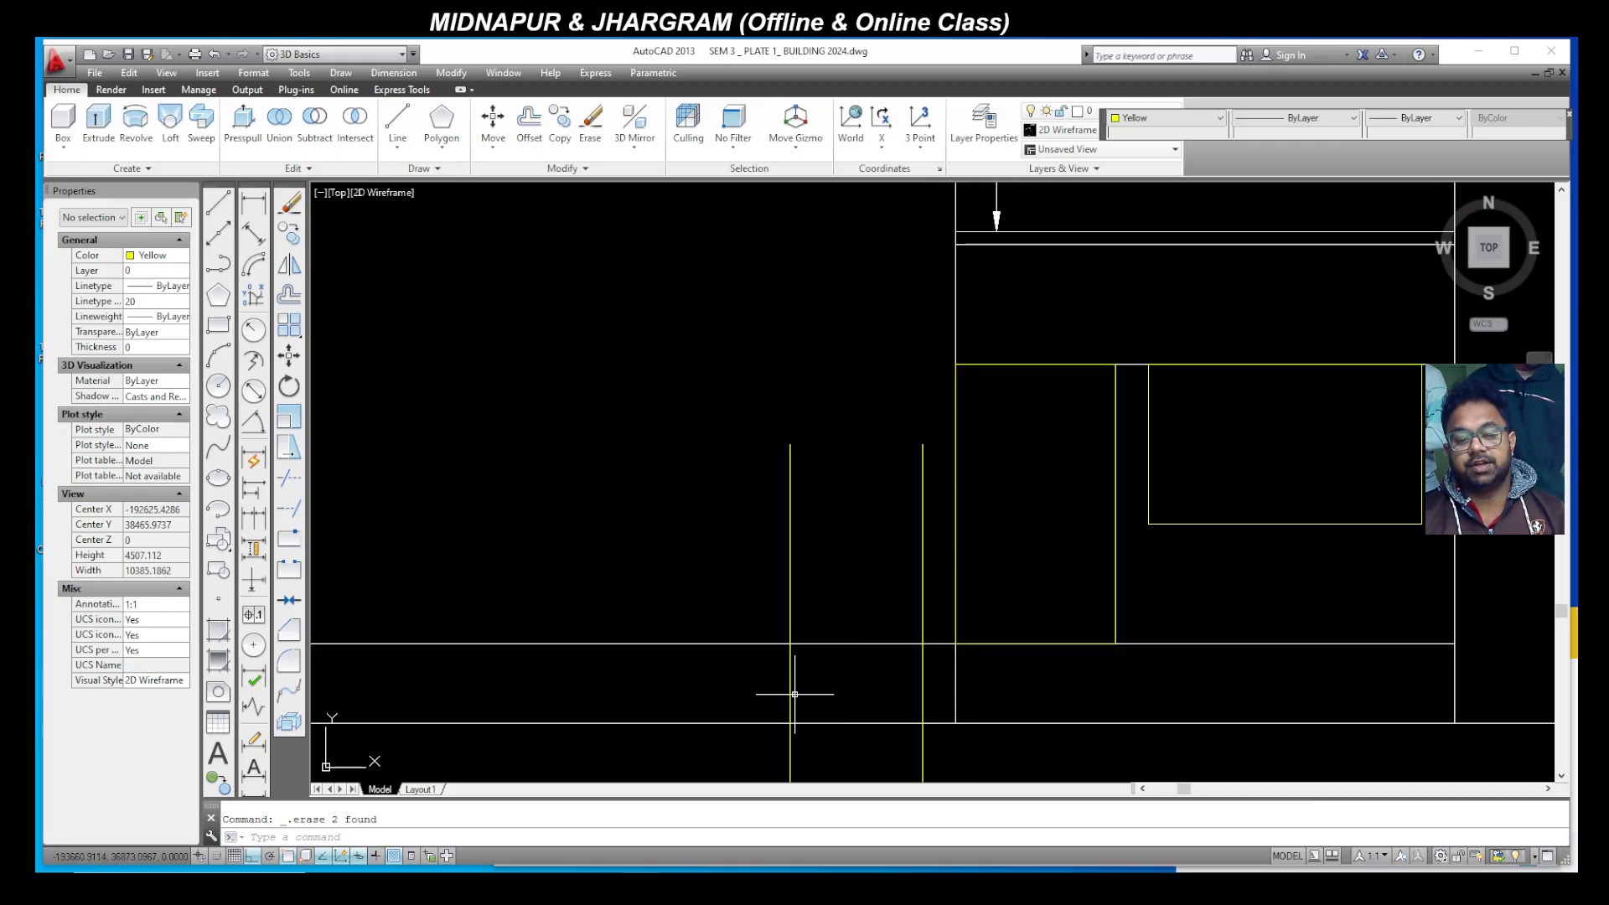
pyautogui.scroll(-3, 967, 580)
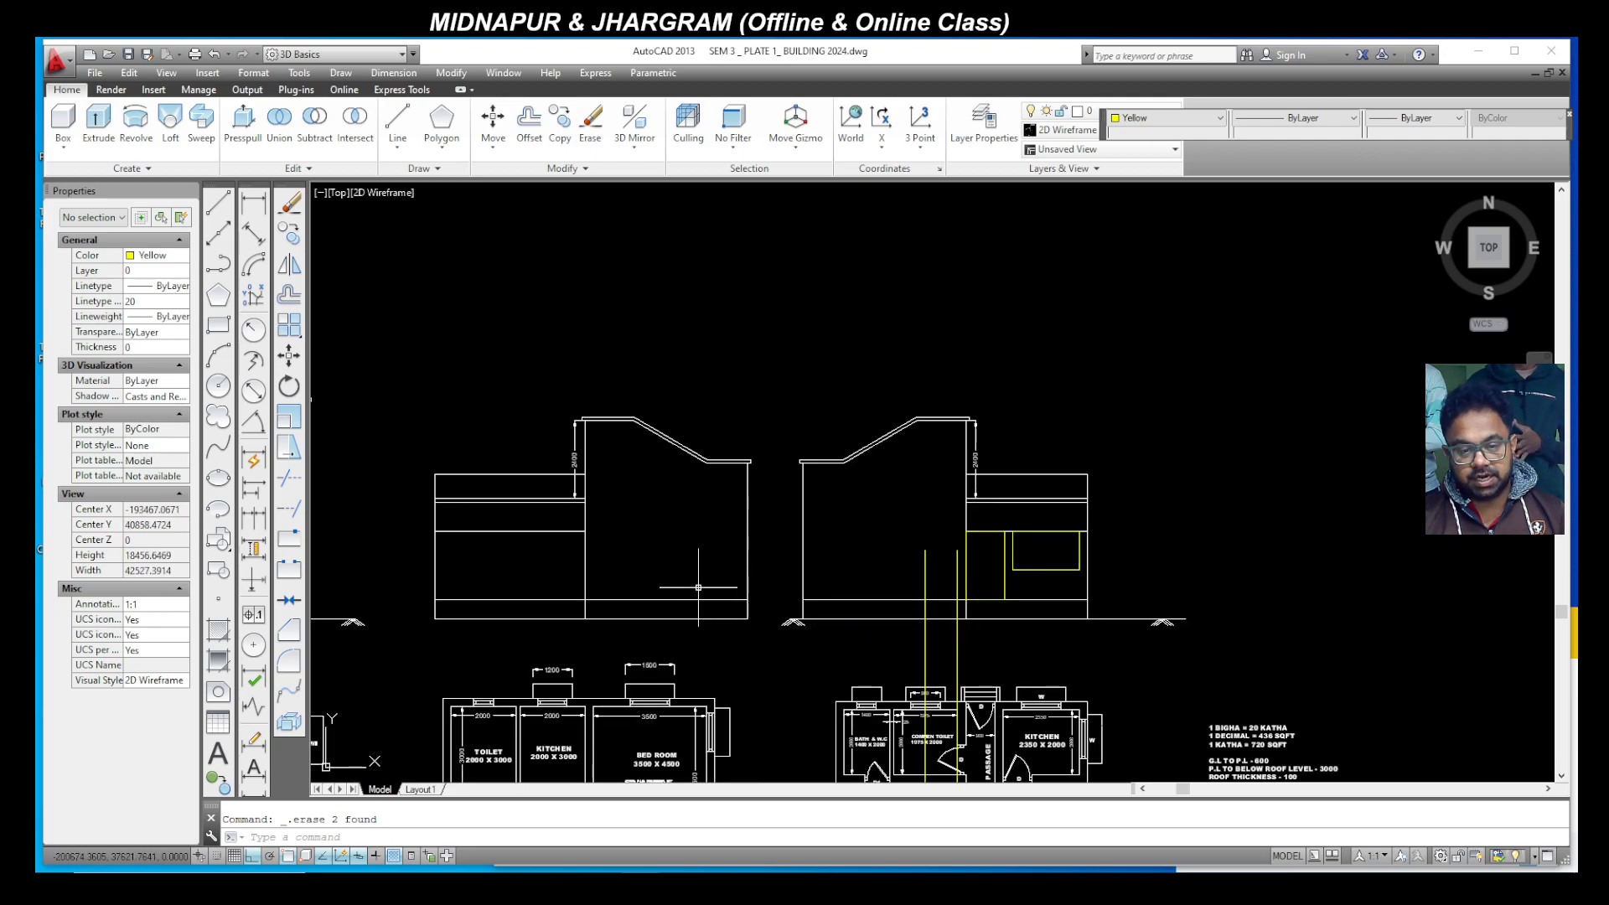
pyautogui.scroll(-1, 712, 593)
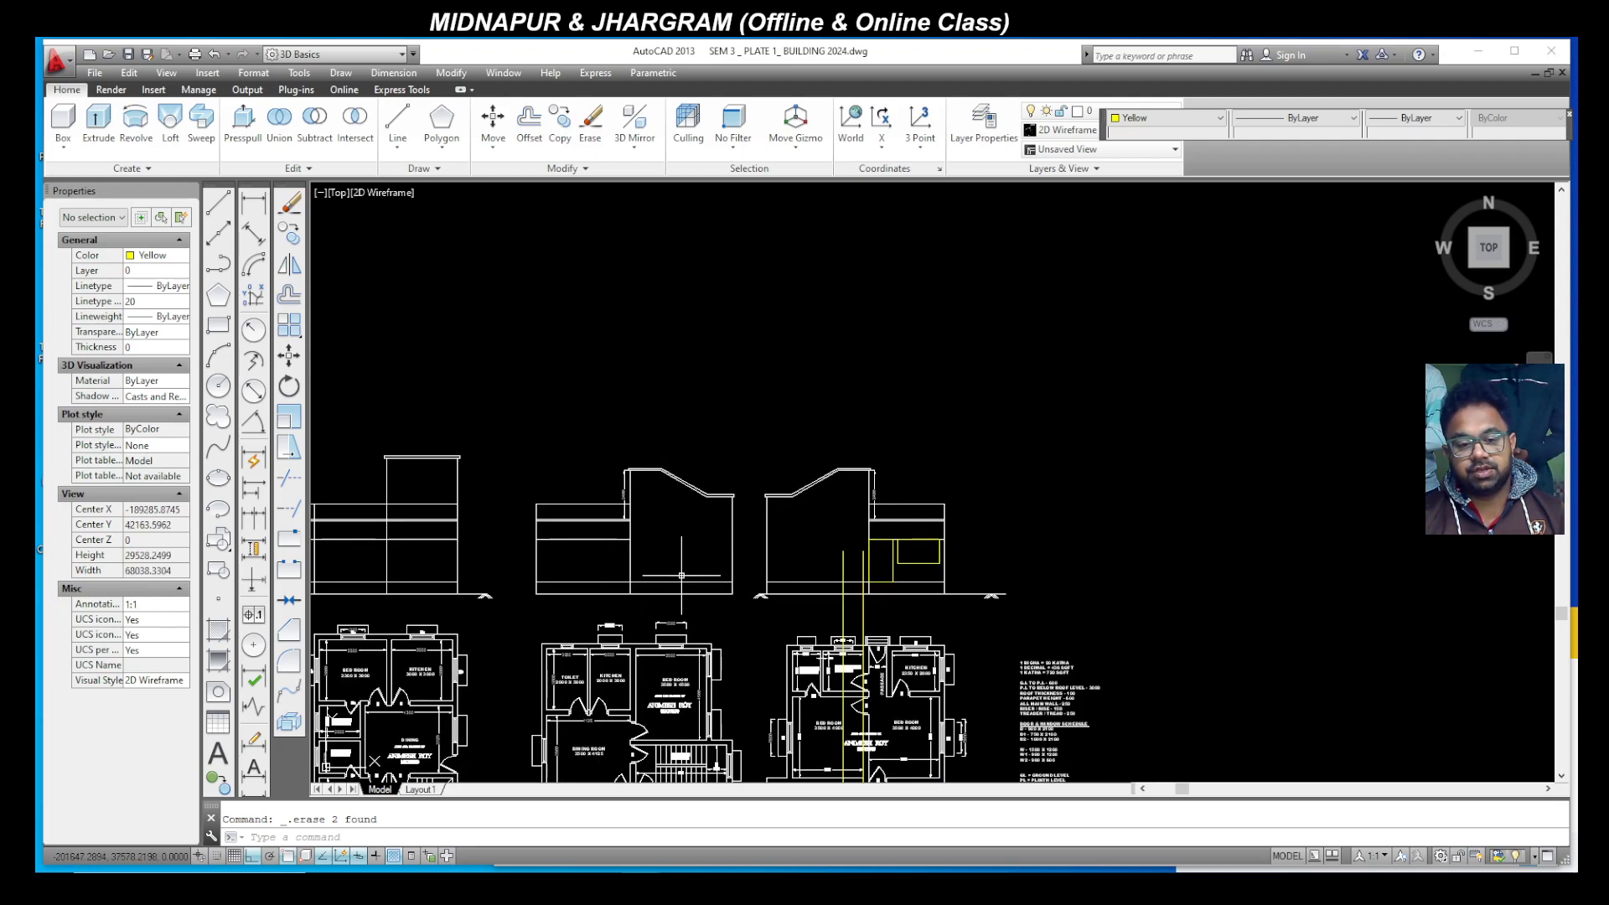
pyautogui.scroll(1, 855, 586)
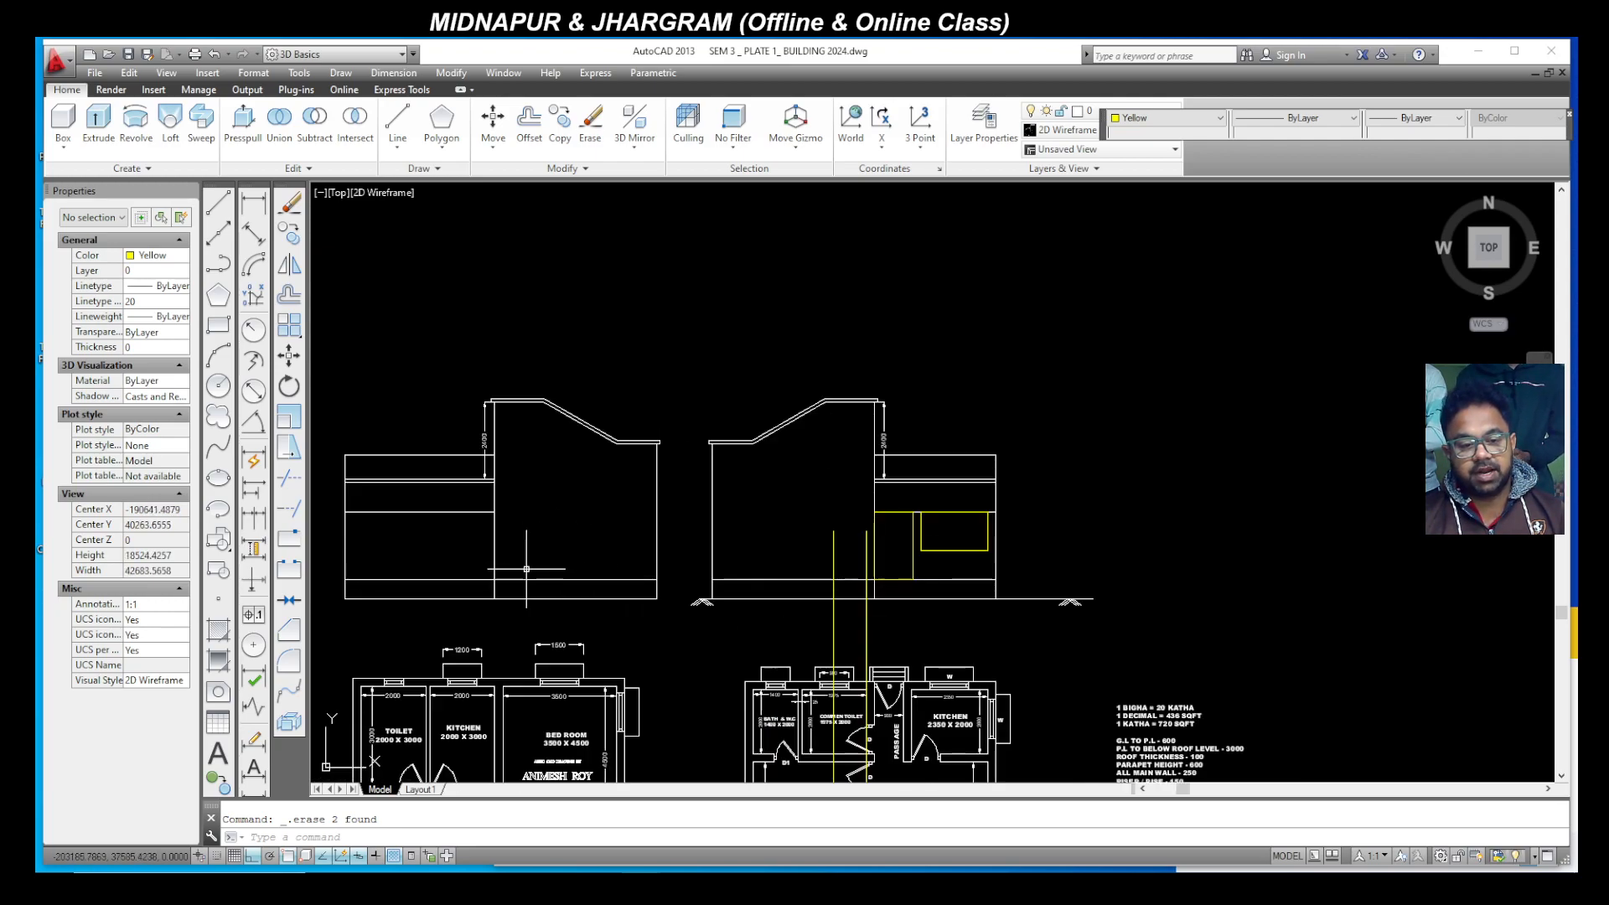
# Step: Draw a closed door outline 2100 high between the two yellow projection lines, with its base 300 above the ground line
pyautogui.scroll(1, 523, 569)
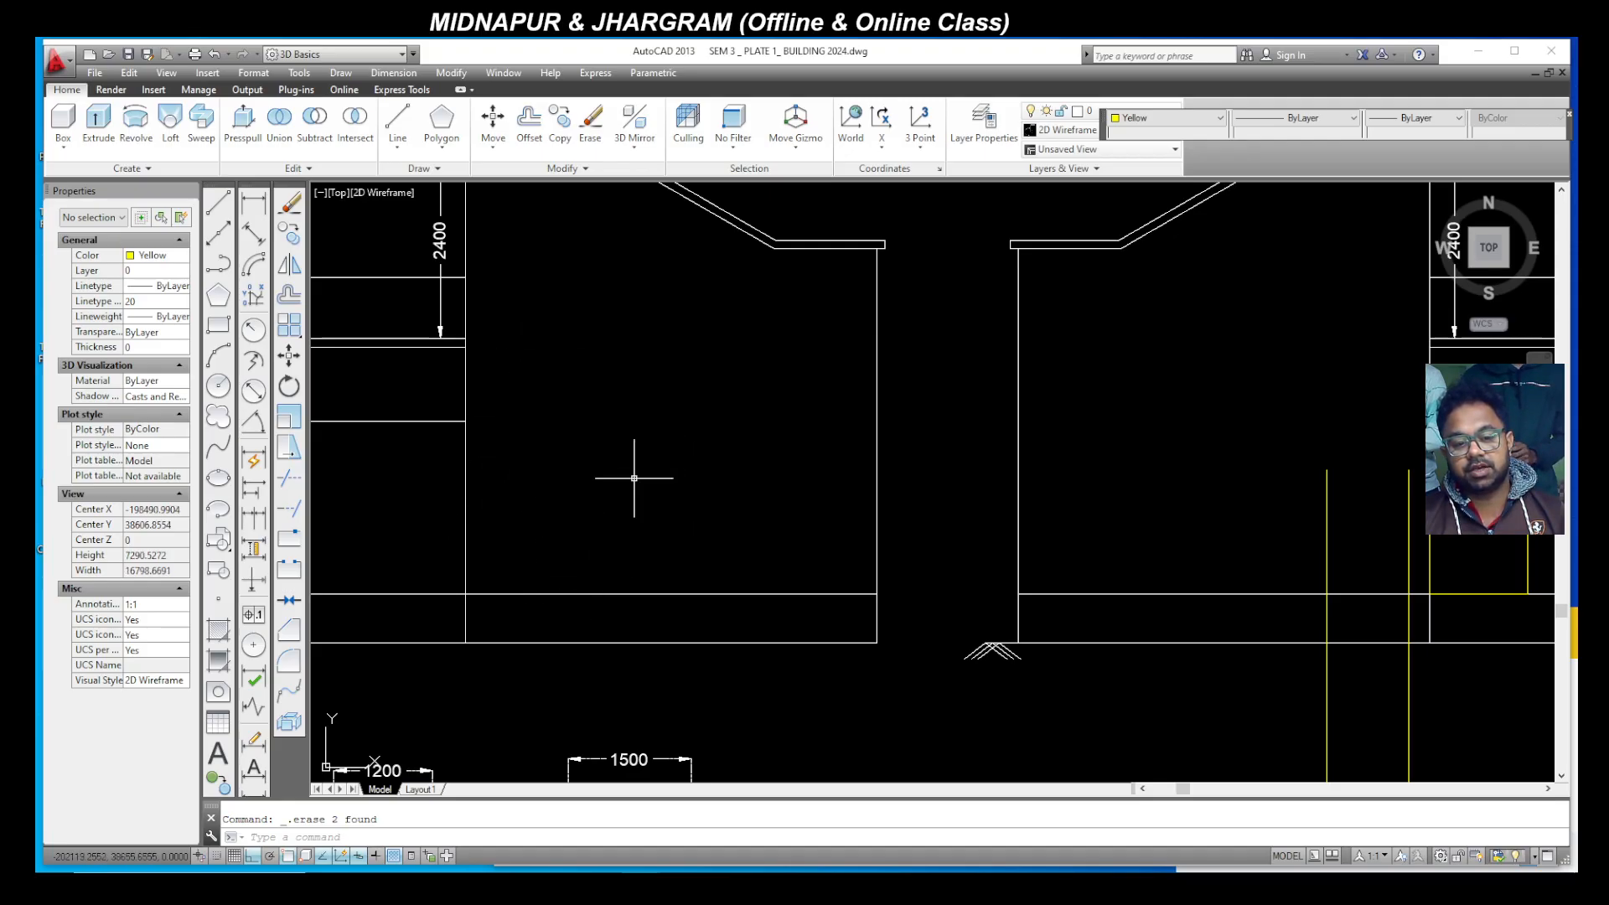
pyautogui.scroll(-2, 526, 529)
pyautogui.scroll(3, 869, 532)
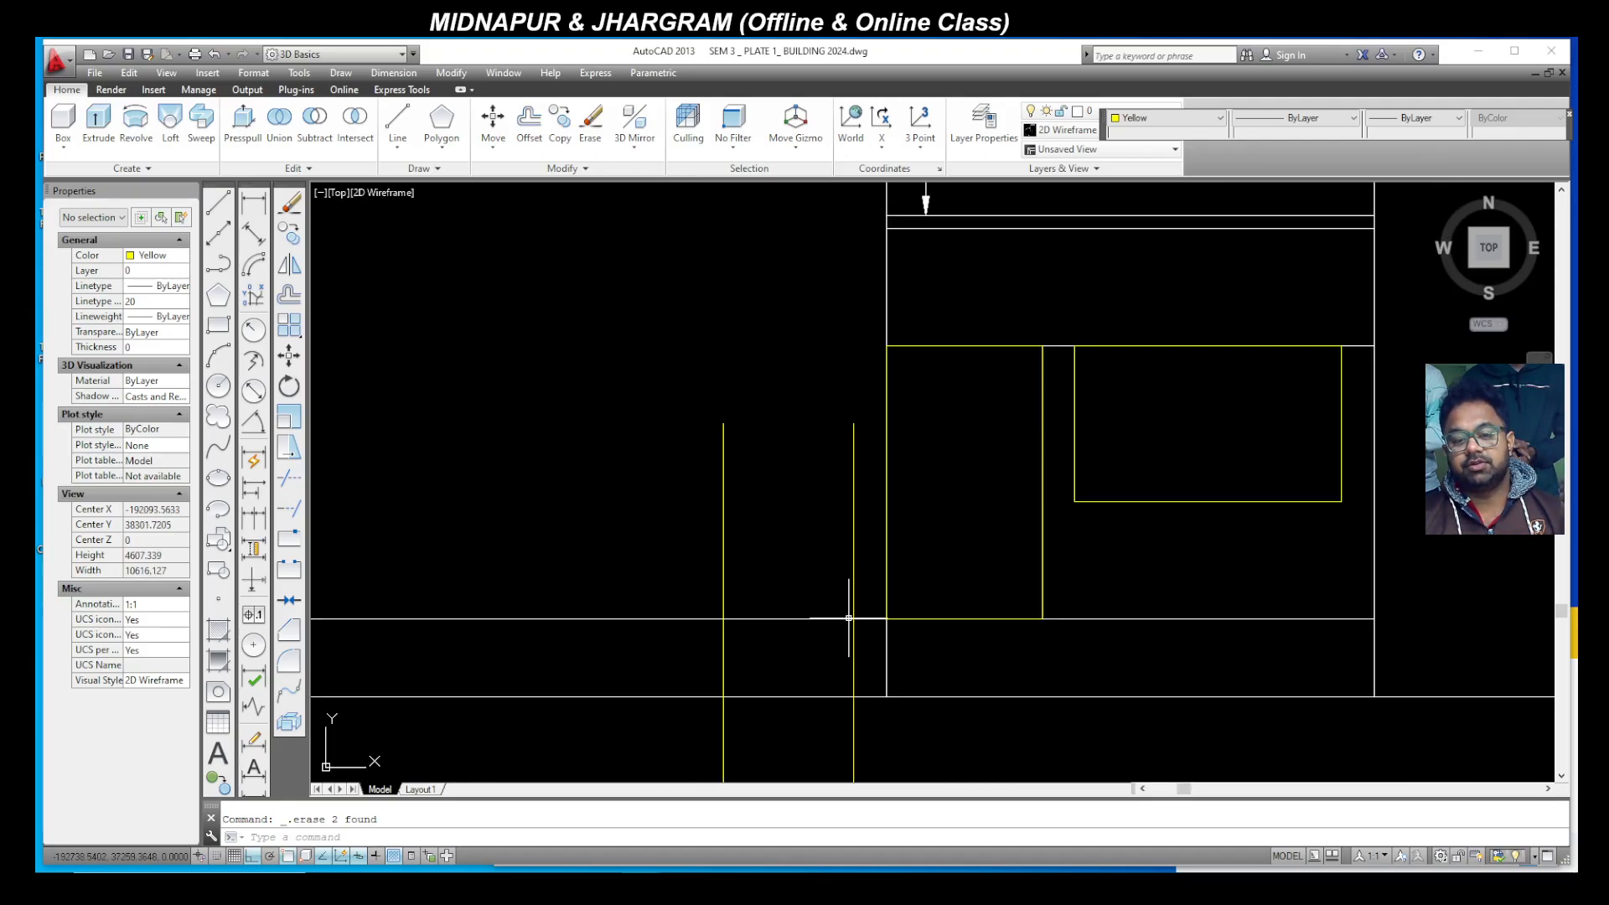
pyautogui.click(218, 203)
pyautogui.click(723, 696)
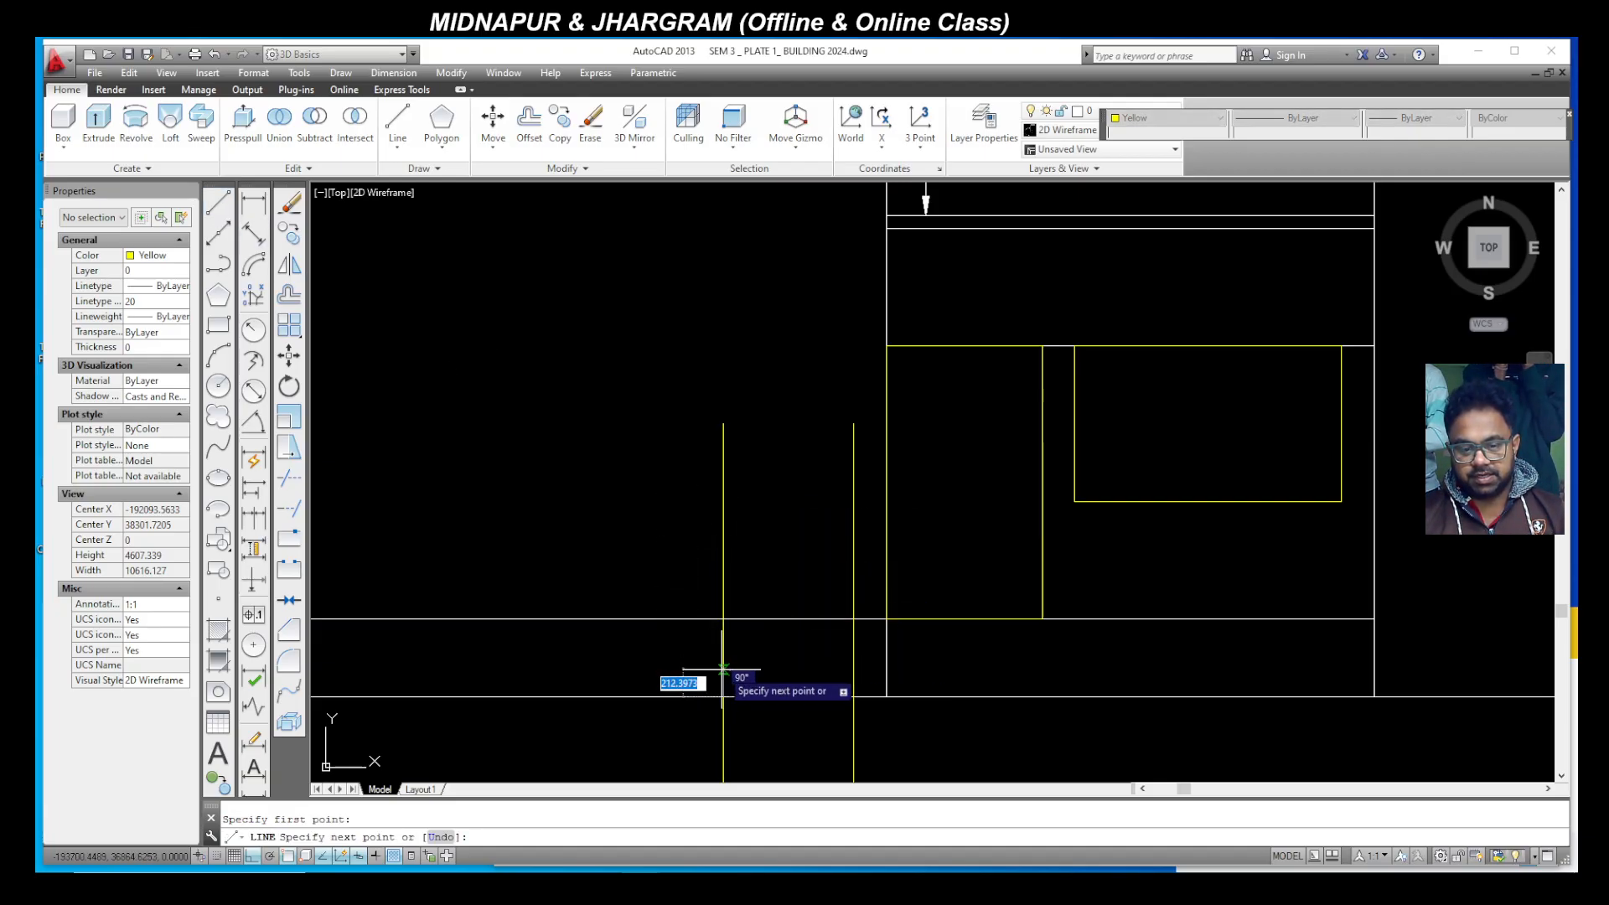
pyautogui.write('300')
pyautogui.press('Return')
pyautogui.click(852, 657)
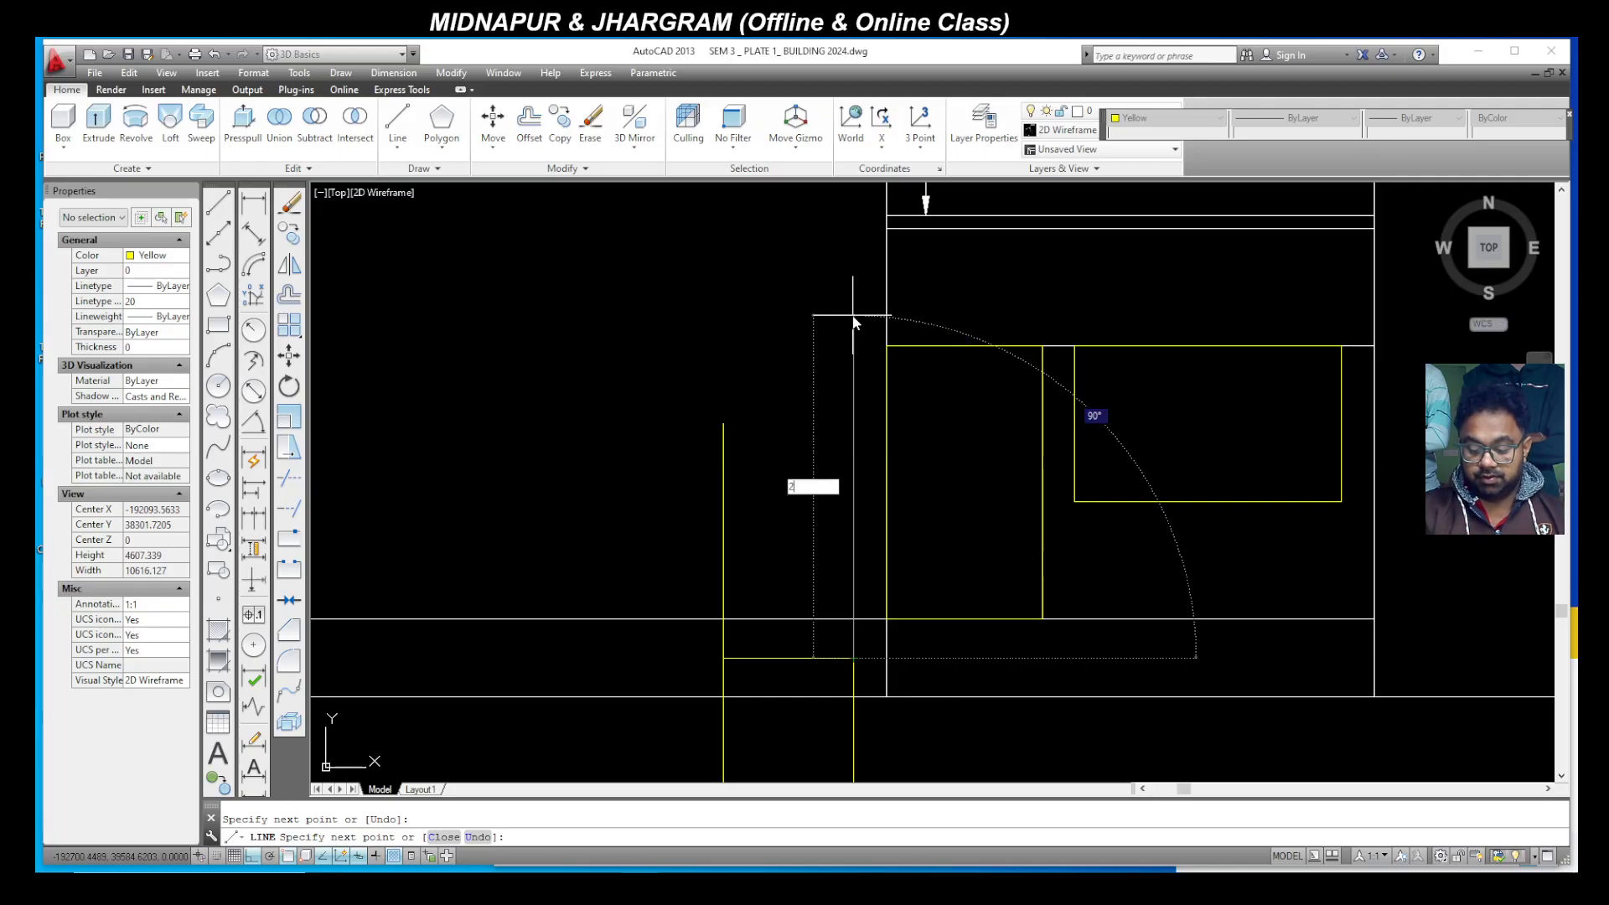
pyautogui.press('Return')
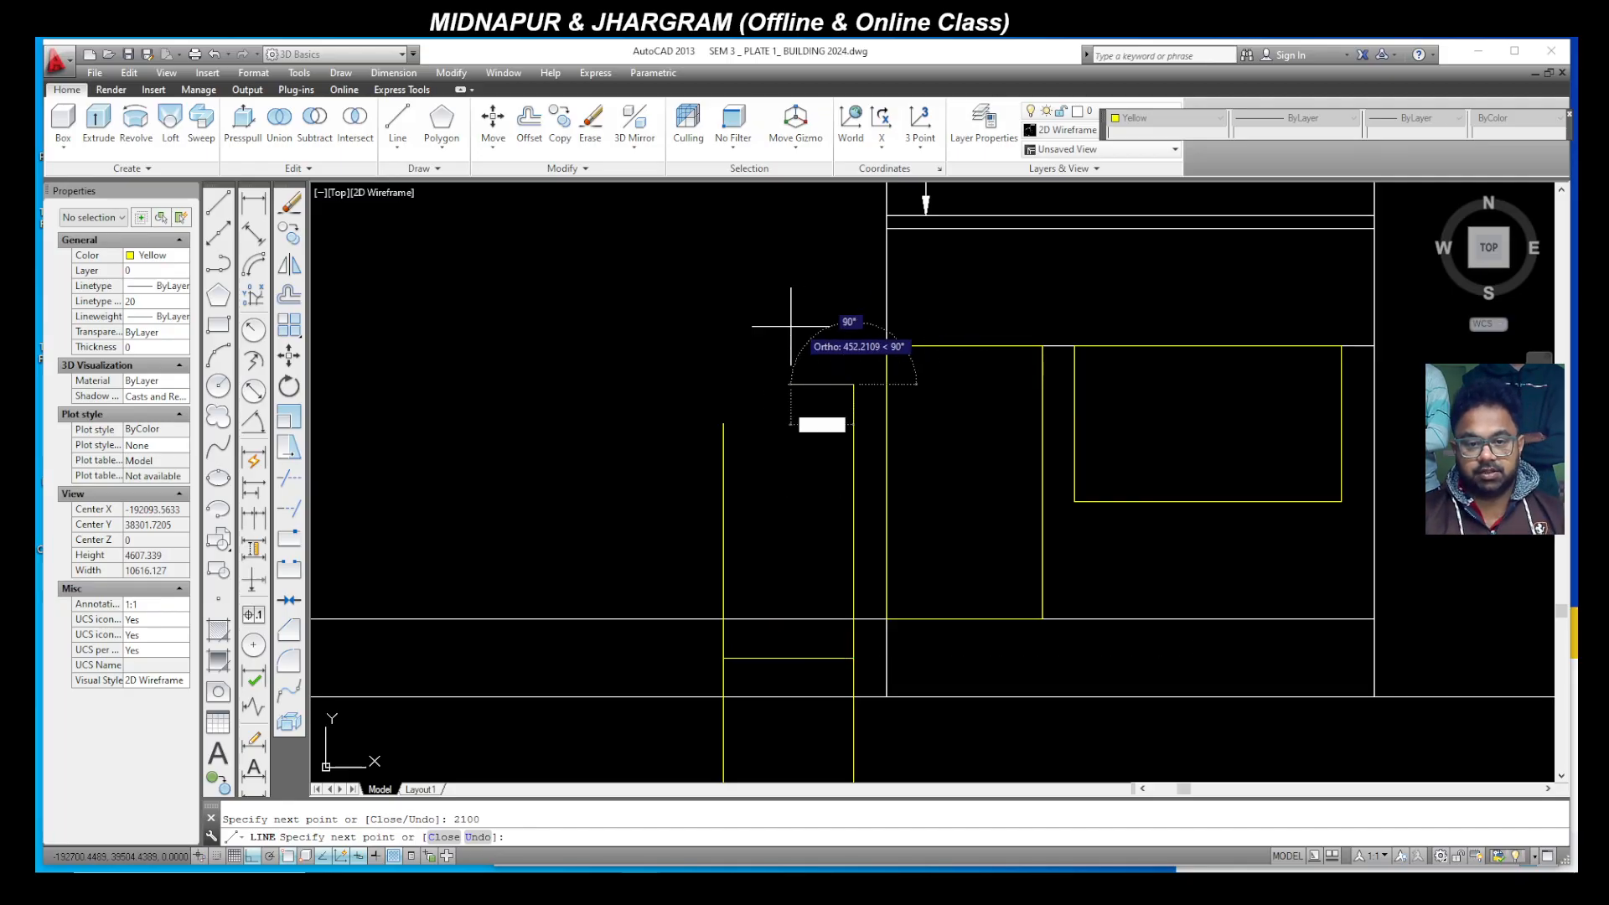
pyautogui.click(723, 385)
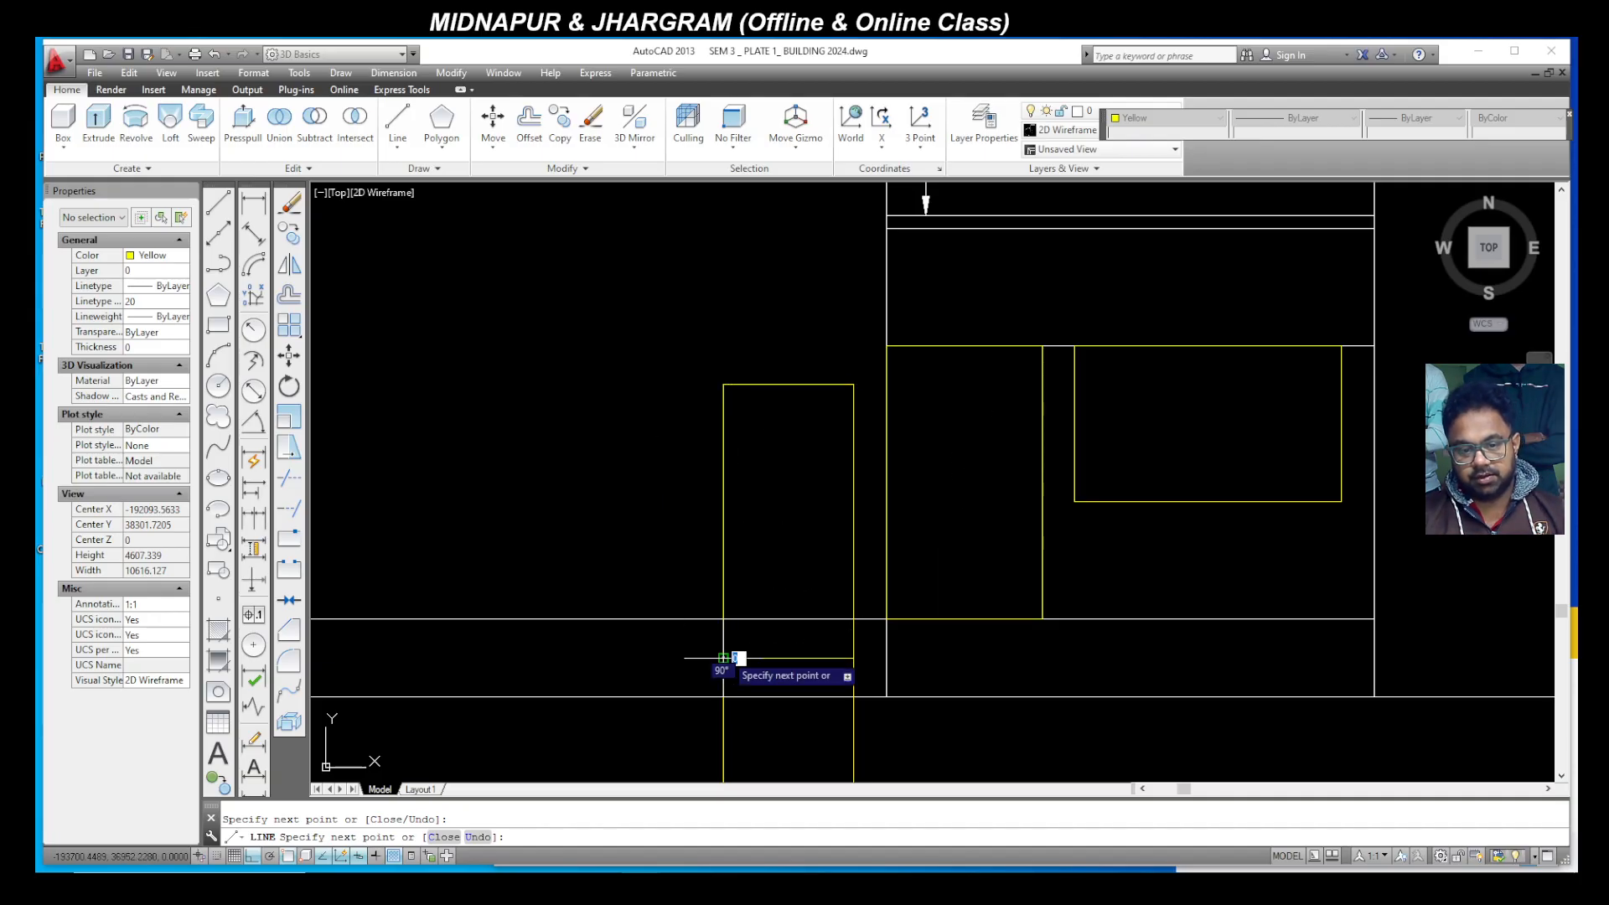
pyautogui.click(724, 658)
pyautogui.press('Escape')
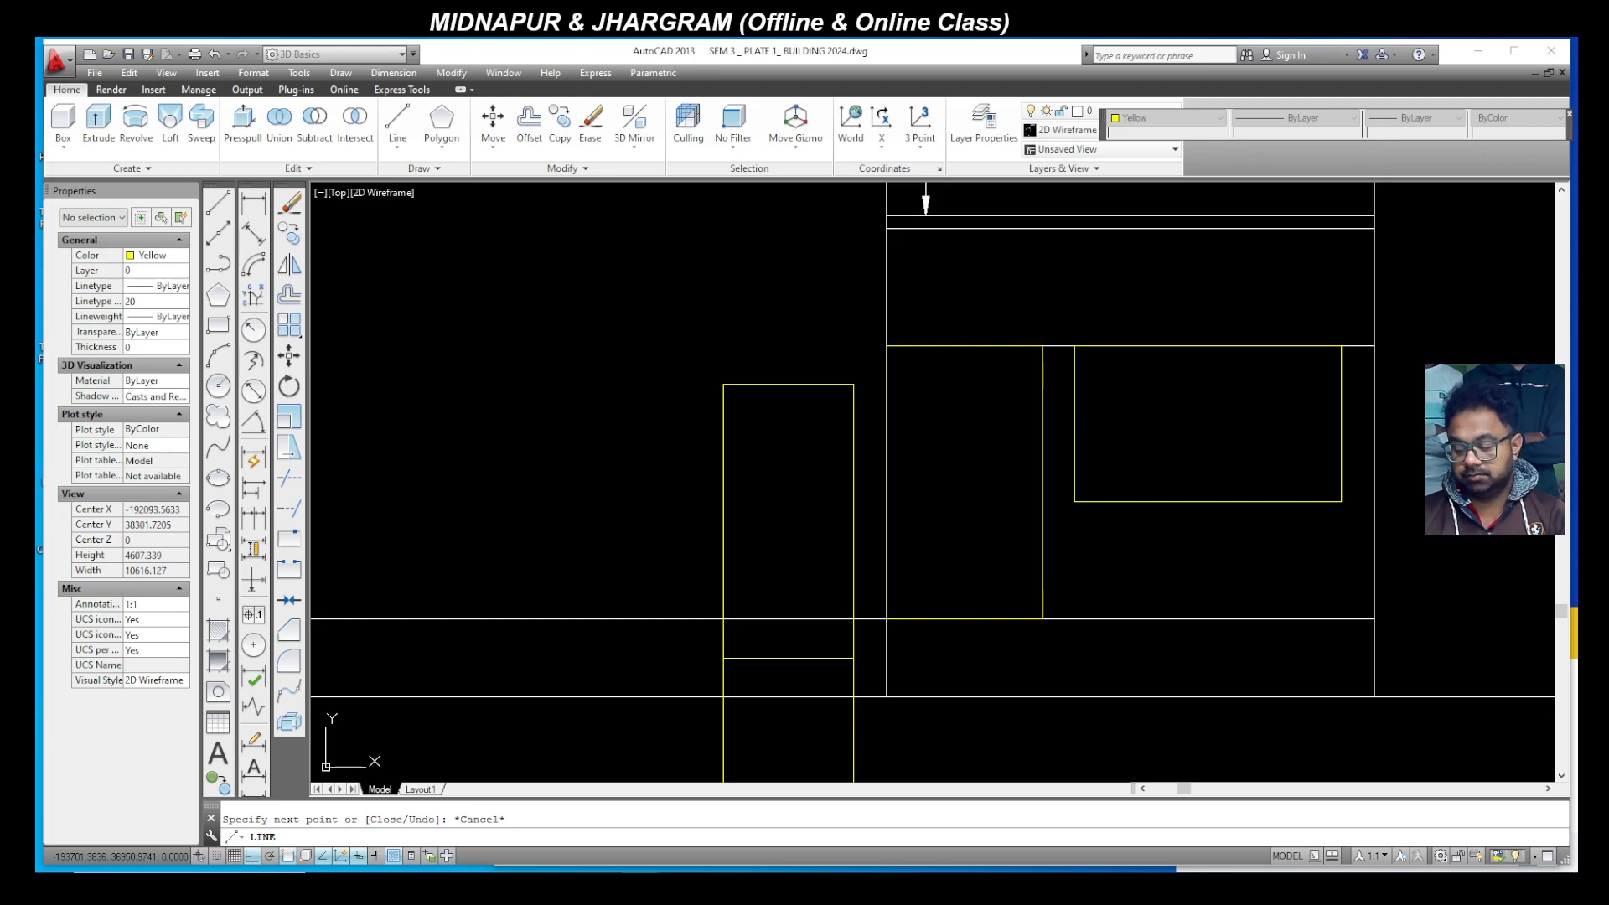
pyautogui.press('Escape')
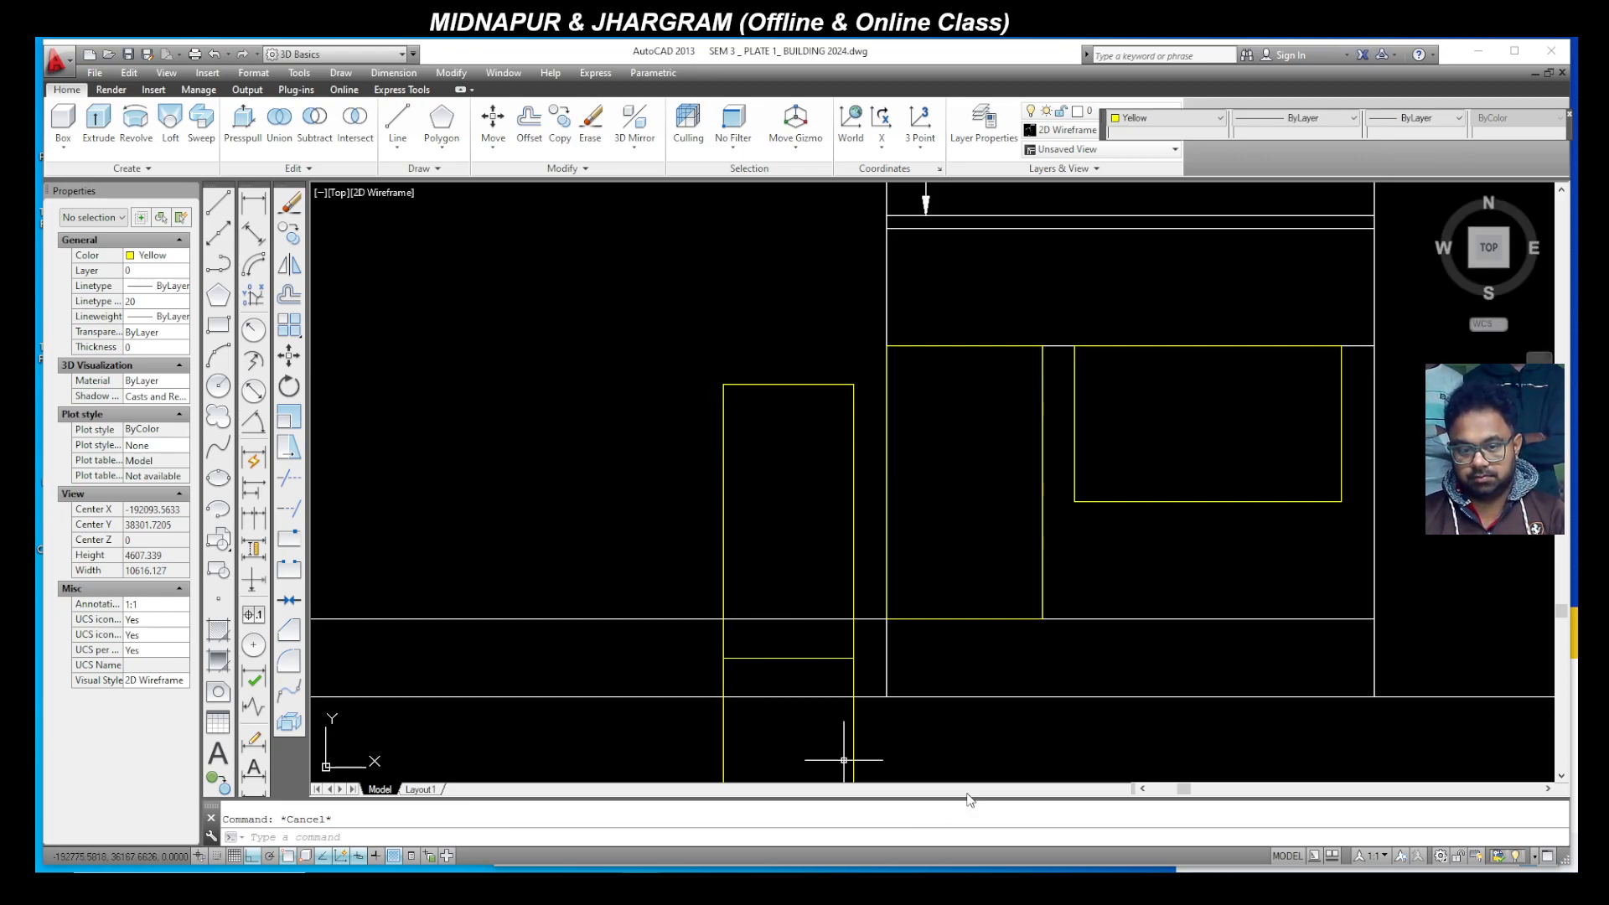
# Step: Erase the two vertical projection lines and the leftover 300 segment below the new door outline
pyautogui.moveTo(909, 762); pyautogui.dragTo(615, 730)
pyautogui.press('Delete')
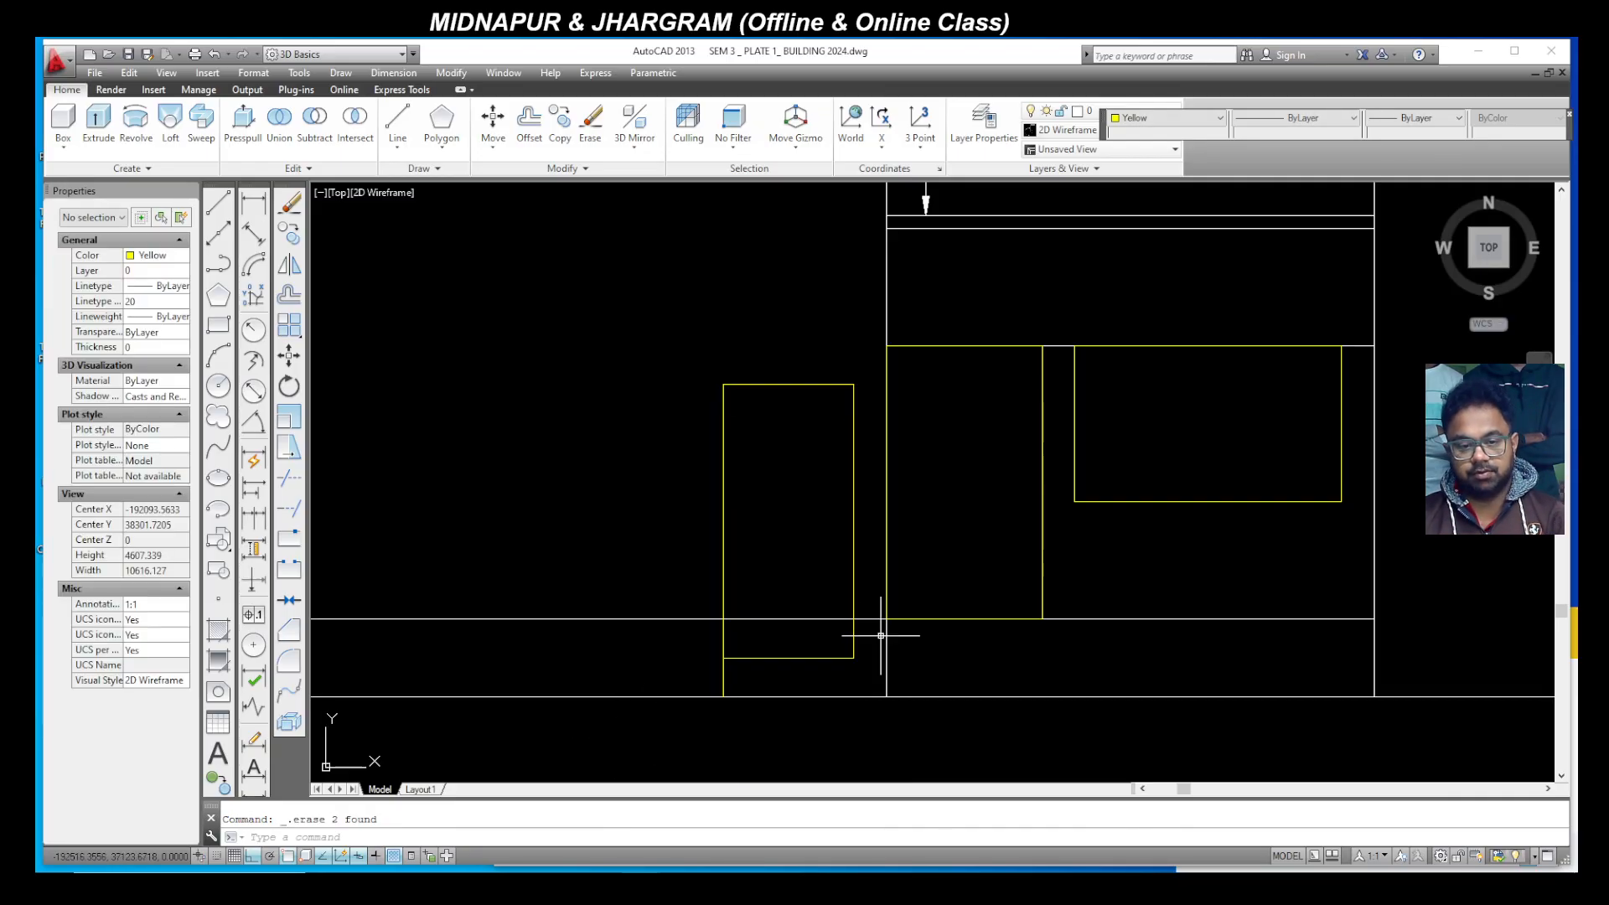
pyautogui.moveTo(755, 684); pyautogui.dragTo(696, 669)
pyautogui.press('Delete')
# Step: Examine the new door outline beside the other openings and compare it with the neighbouring elevations and plans
pyautogui.scroll(-2, 902, 702)
pyautogui.scroll(4, 791, 692)
pyautogui.scroll(-2, 851, 675)
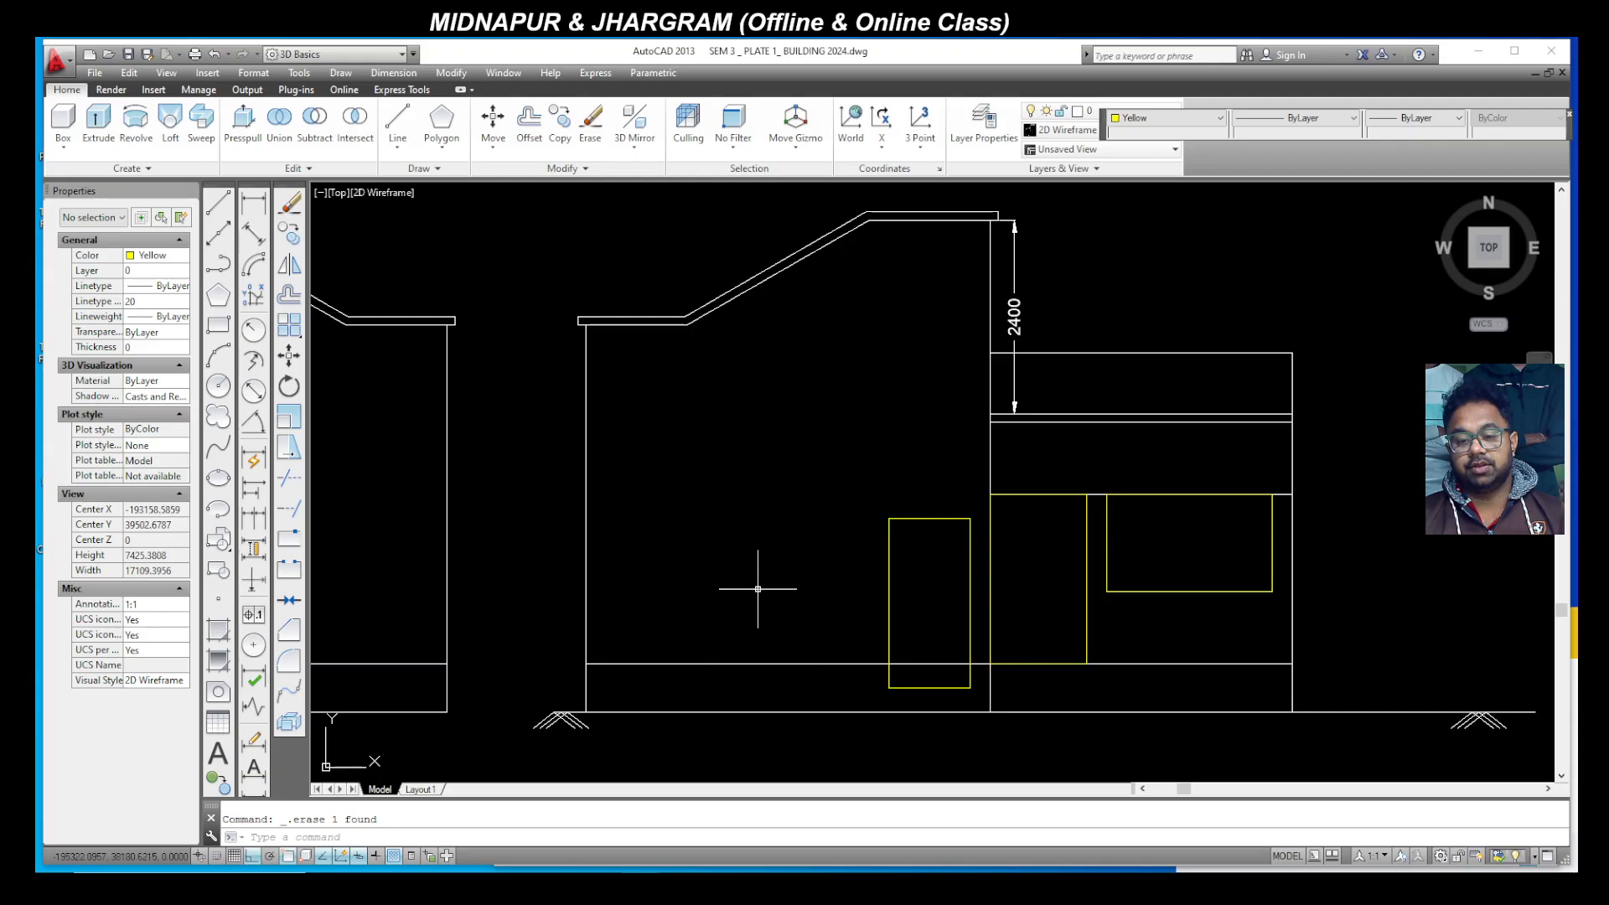
pyautogui.scroll(2, 1179, 677)
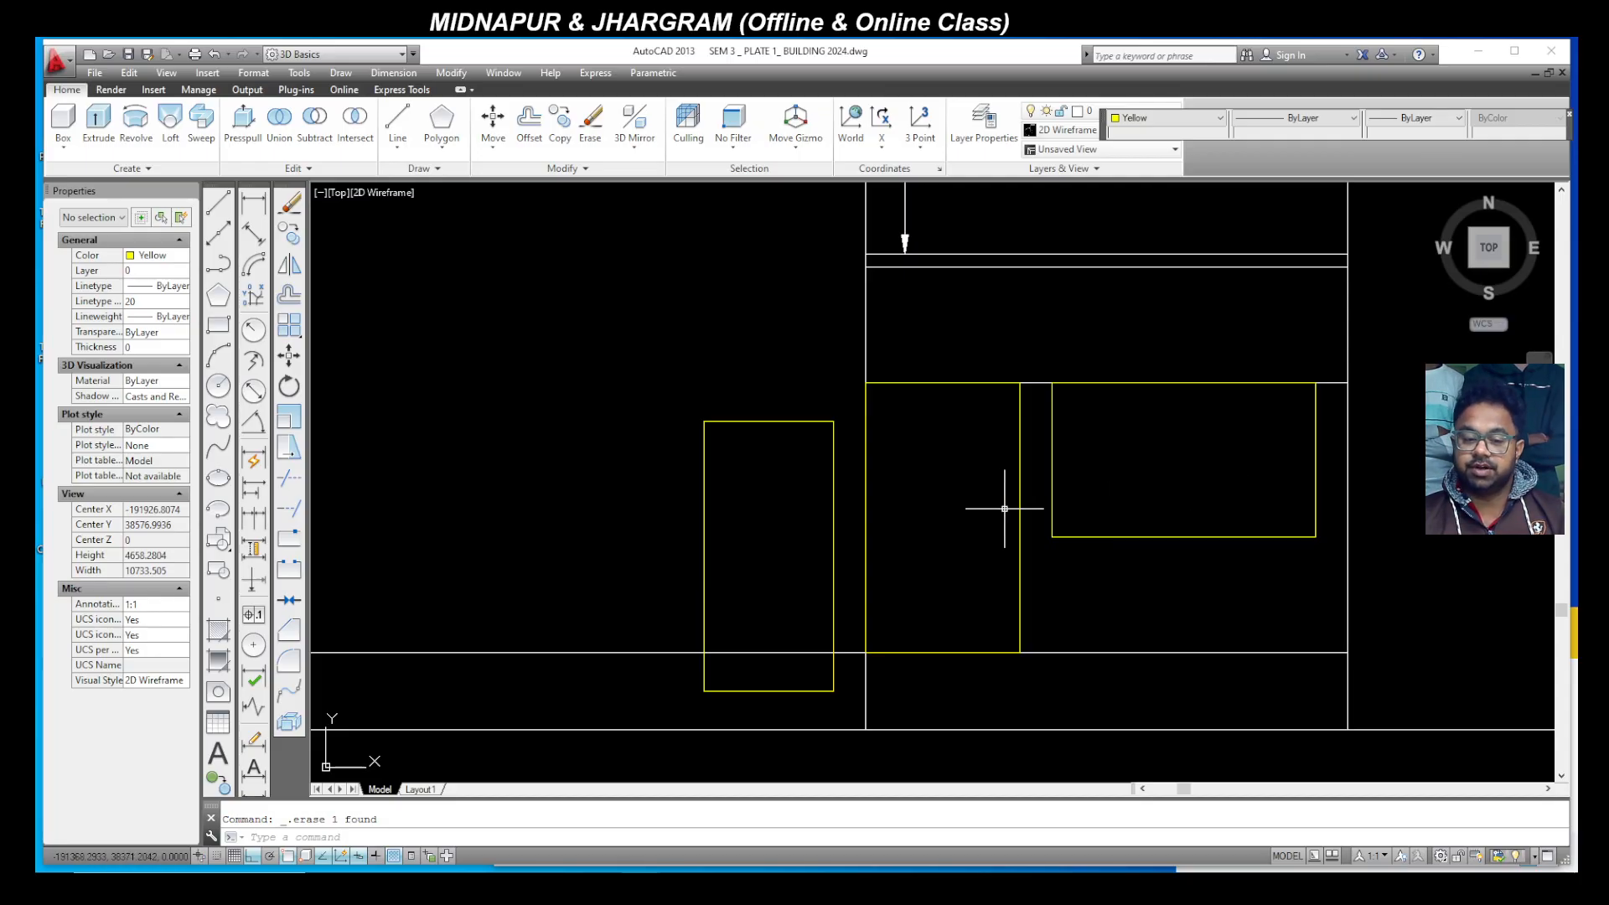
pyautogui.scroll(-2, 916, 603)
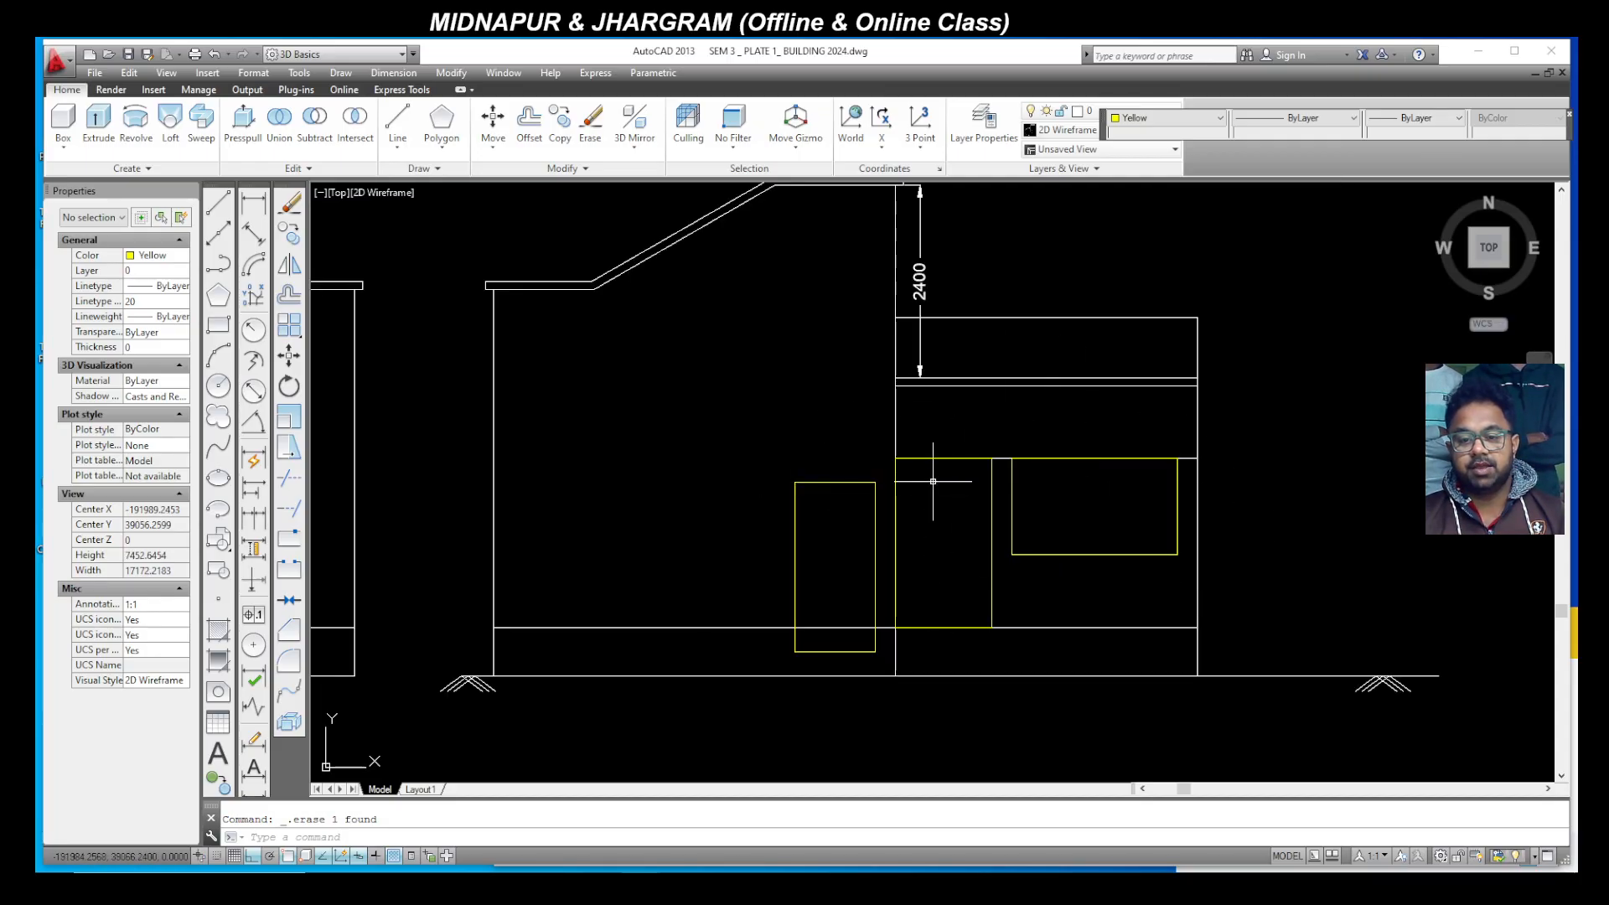
pyautogui.scroll(-2, 979, 558)
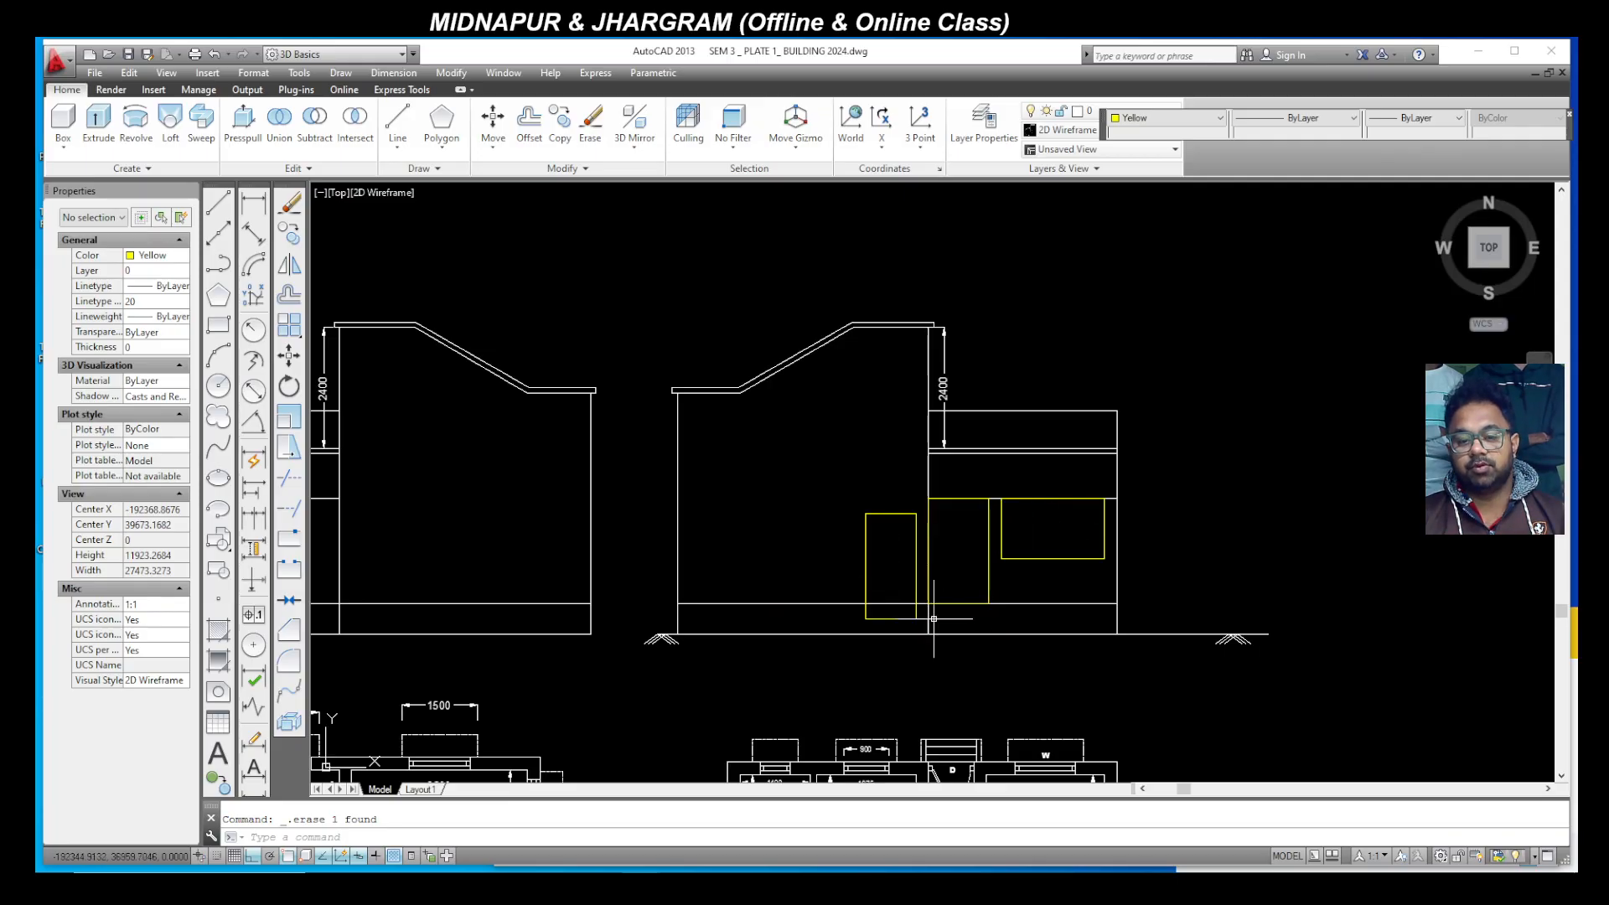
pyautogui.scroll(4, 961, 629)
pyautogui.scroll(-6, 845, 610)
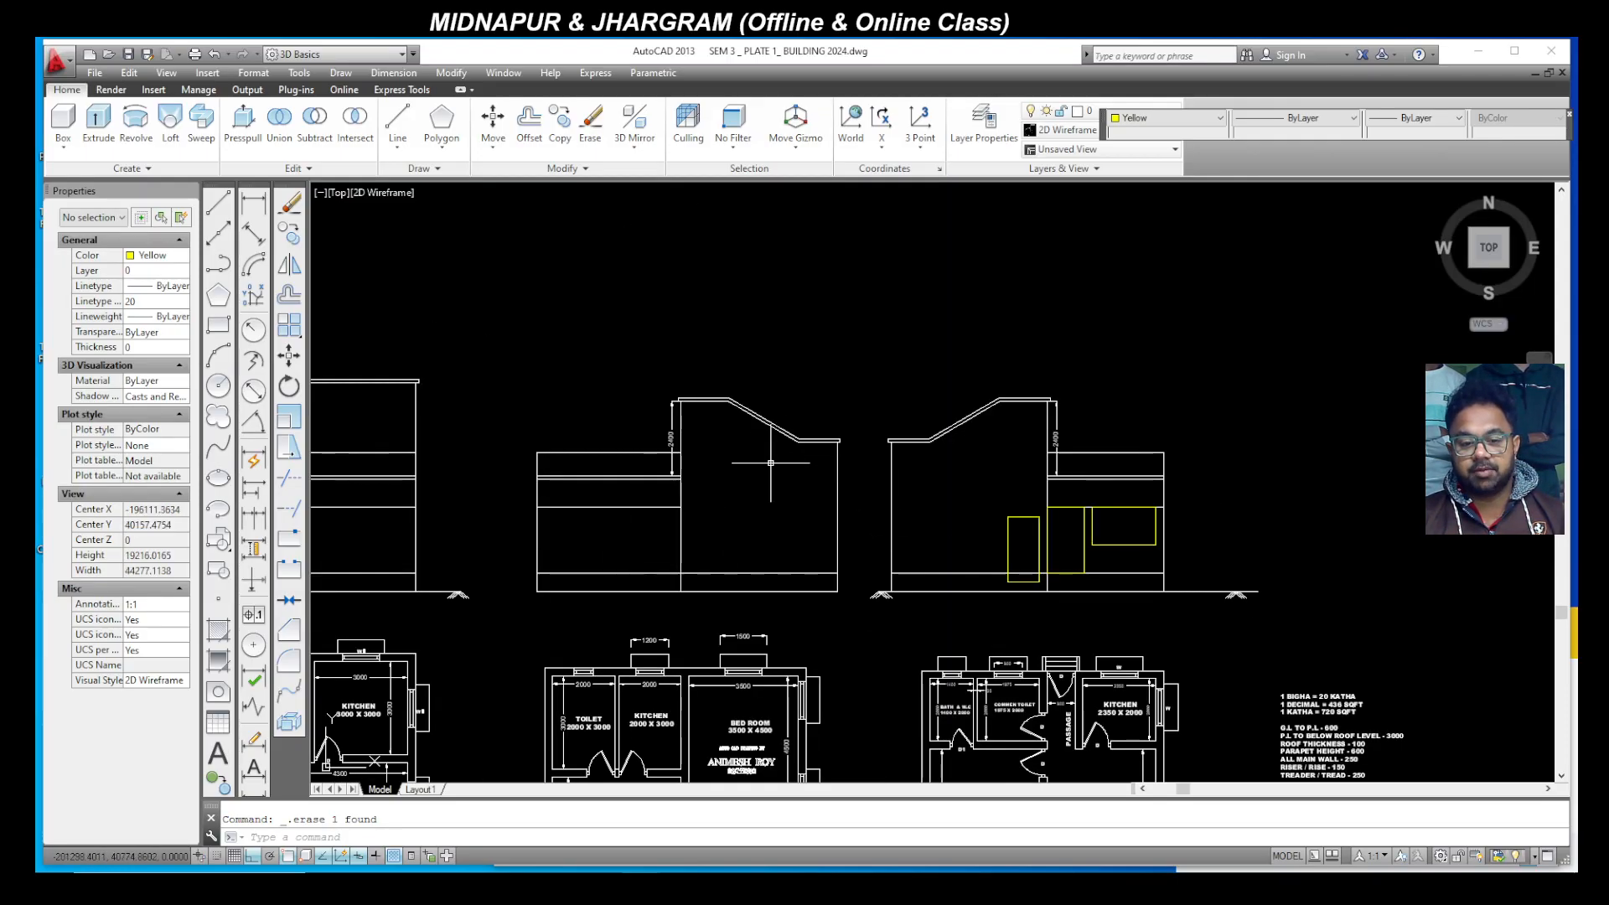
pyautogui.scroll(2, 993, 583)
pyautogui.scroll(-5, 1123, 562)
pyautogui.scroll(5, 803, 592)
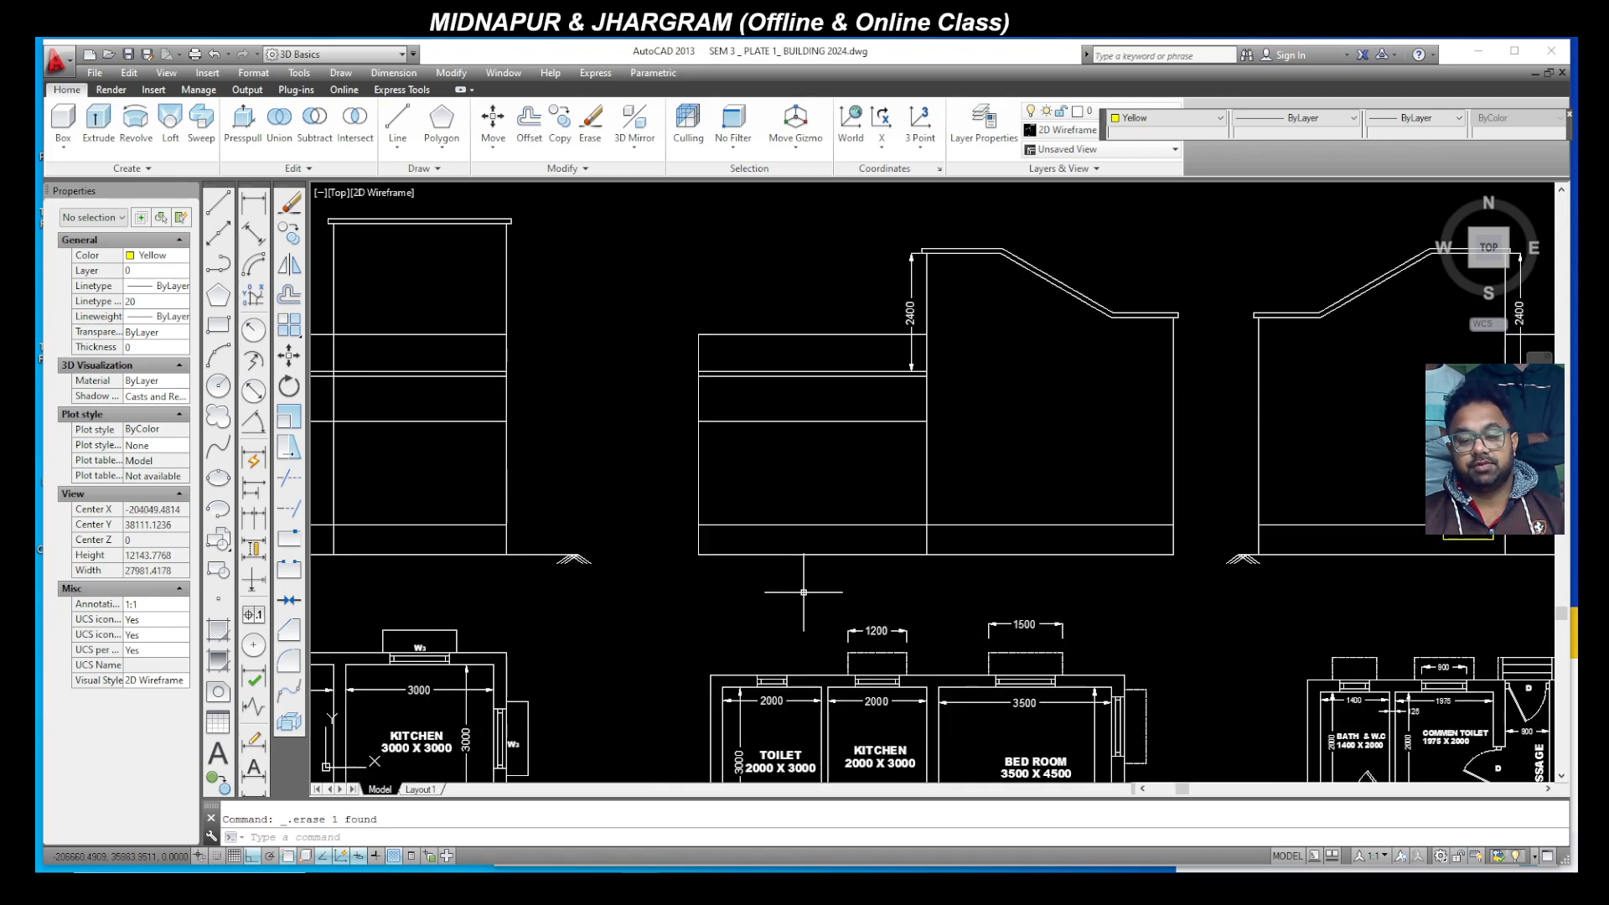
# Step: Save the drawing and dismiss the antivirus notification
pyautogui.click(93, 76)
pyautogui.click(453, 365)
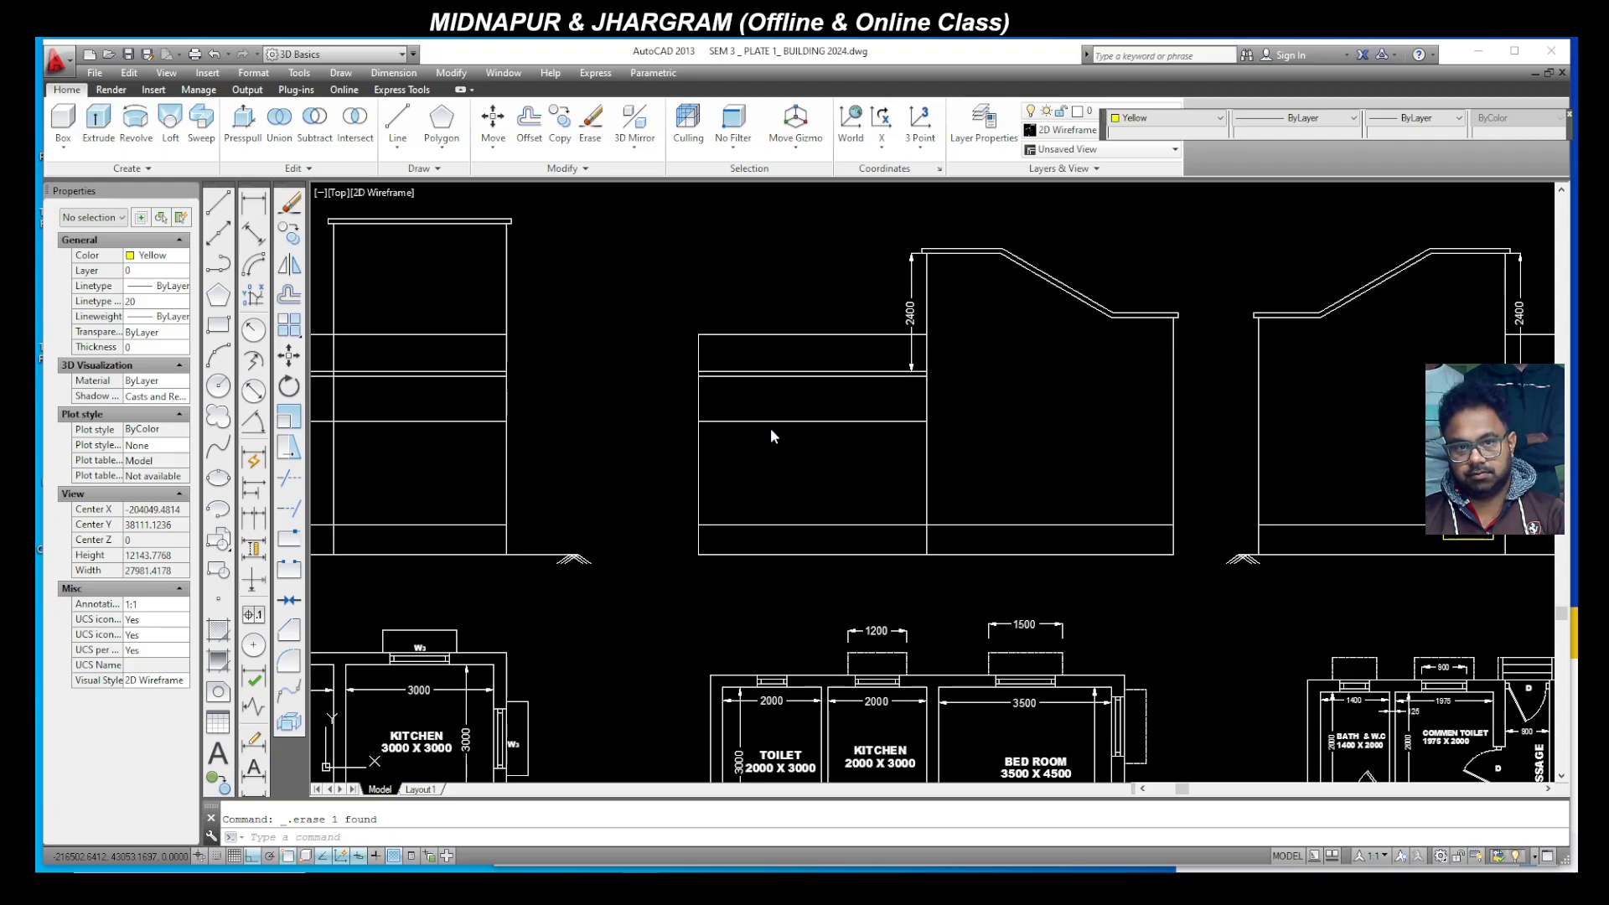
pyautogui.hotkey('ctrl', 's')
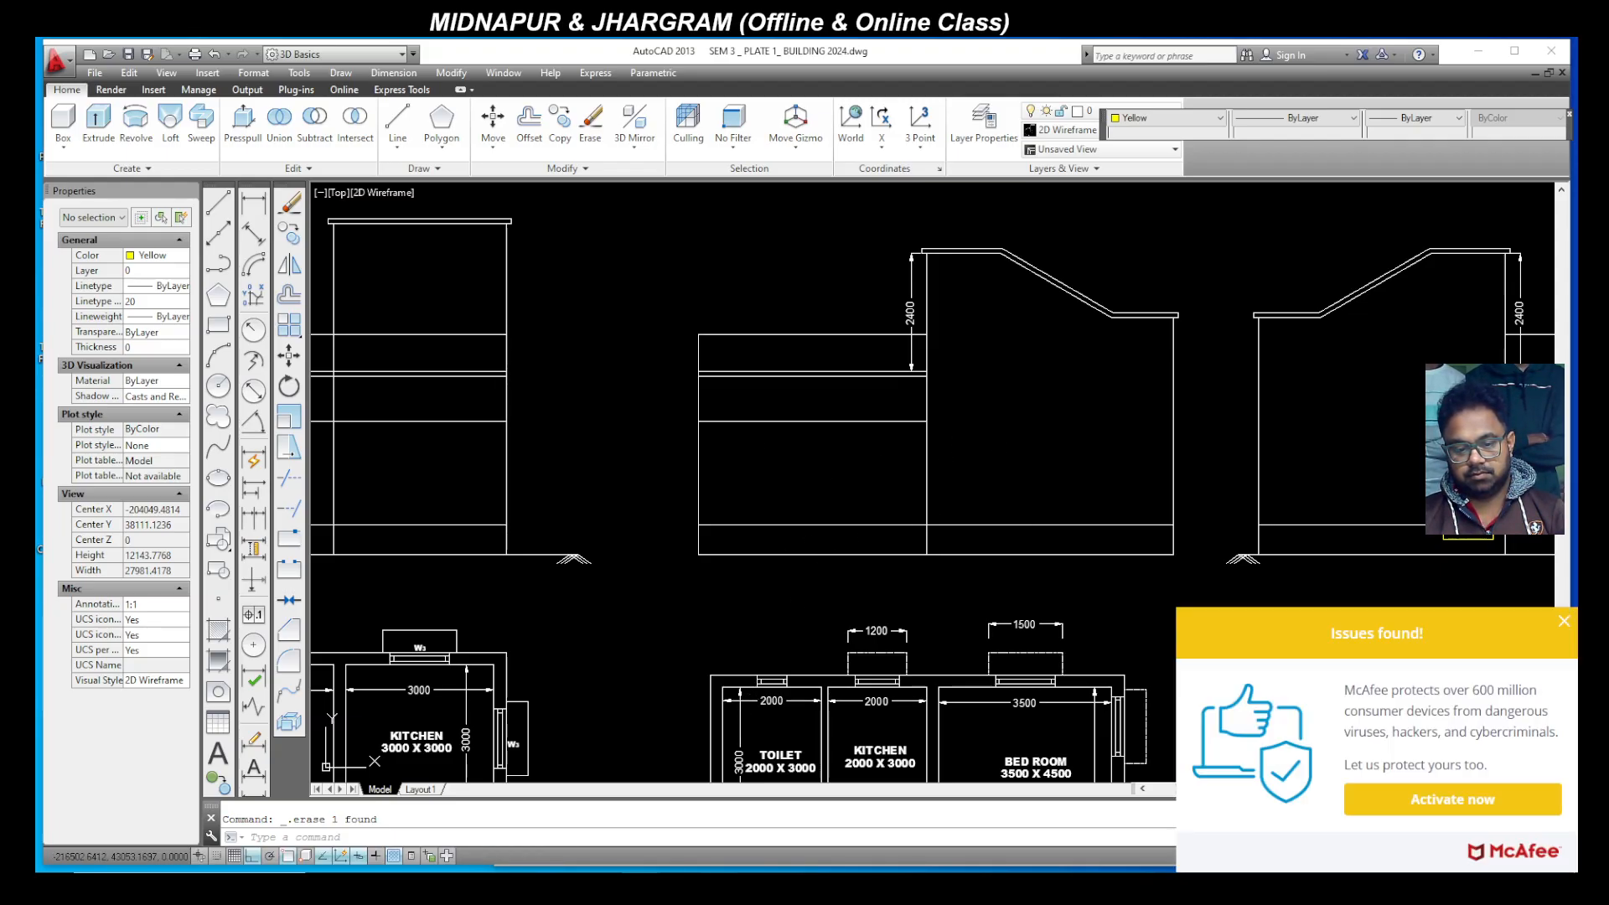
pyautogui.click(1563, 622)
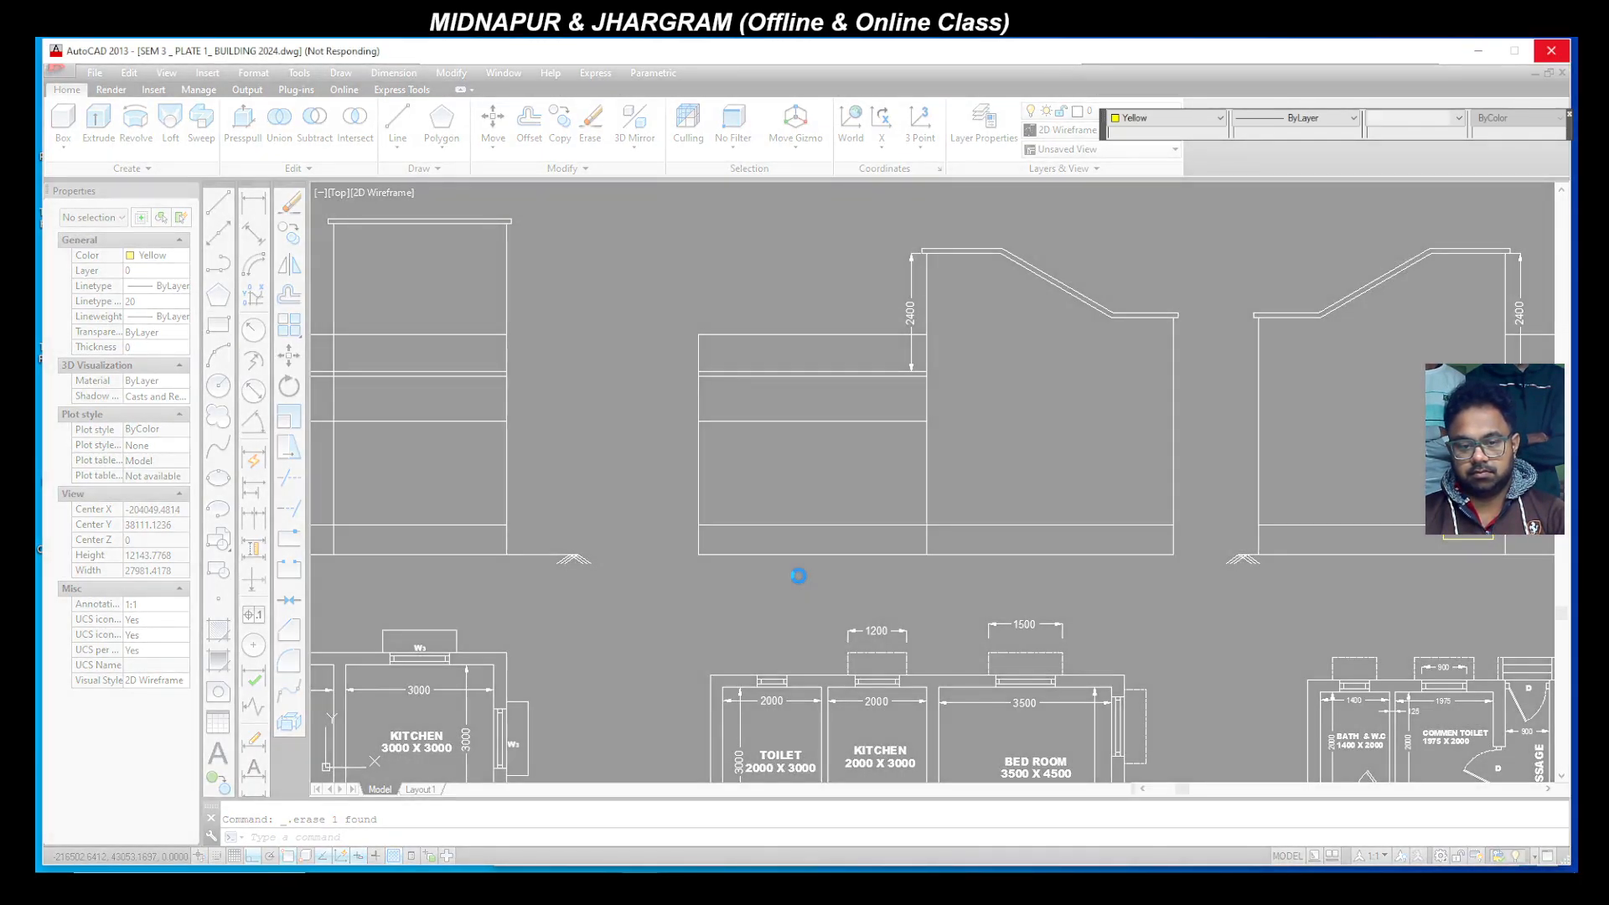
# Step: Draw a vertical projection line from the verandah corner pier's inner edge on the outer wall face up to the middle elevation's lintel line
pyautogui.scroll(-4, 798, 570)
pyautogui.scroll(4, 817, 754)
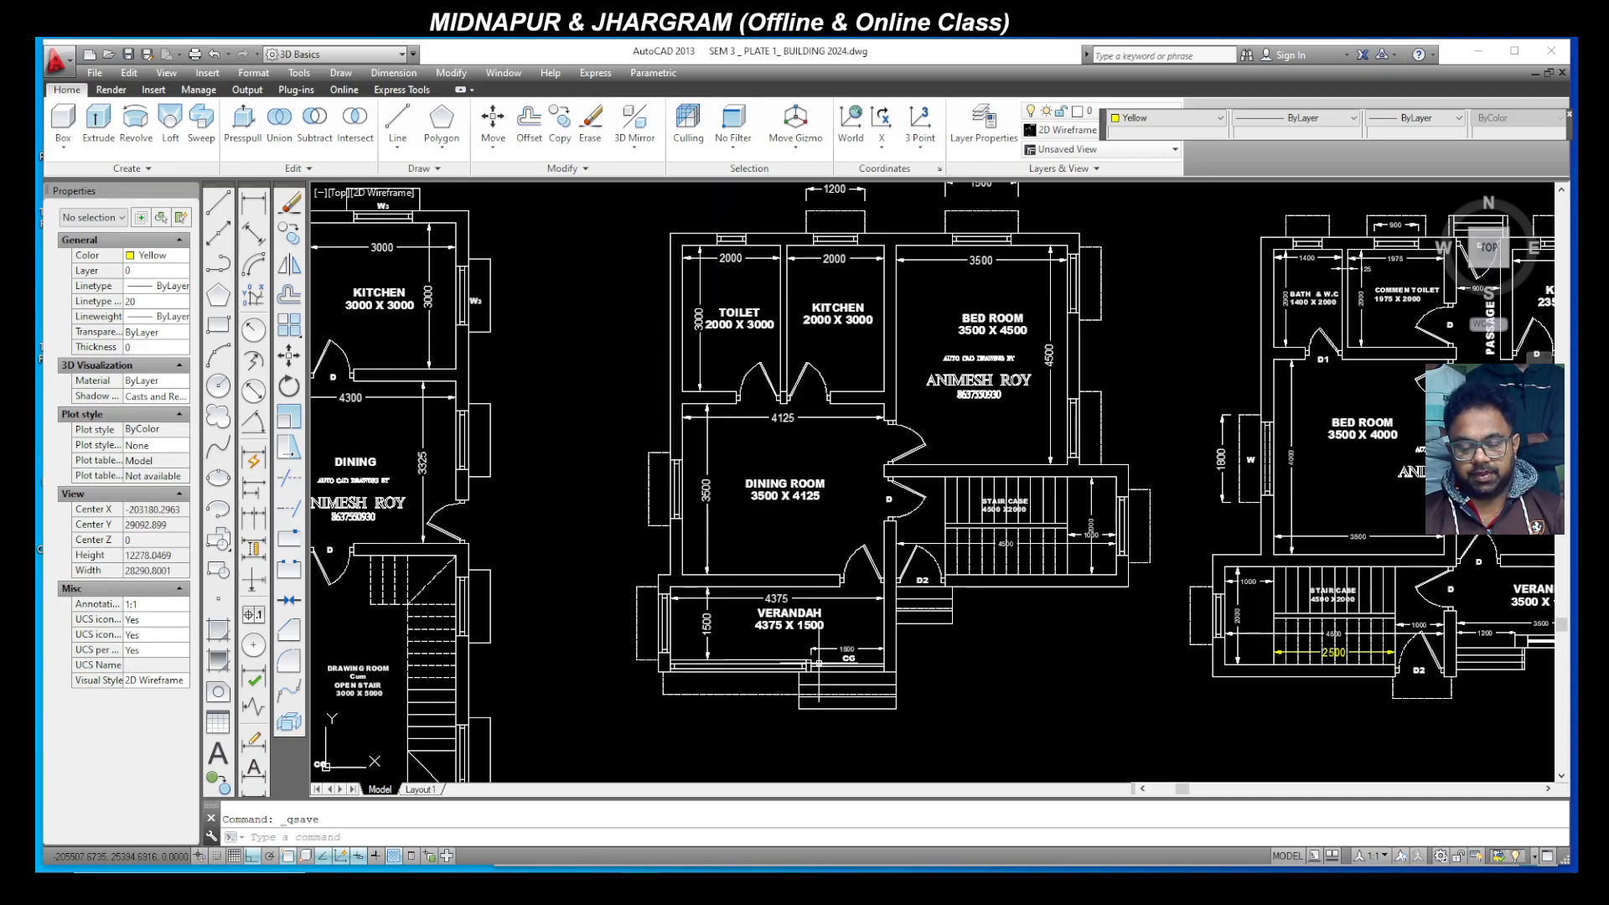
pyautogui.scroll(2, 711, 666)
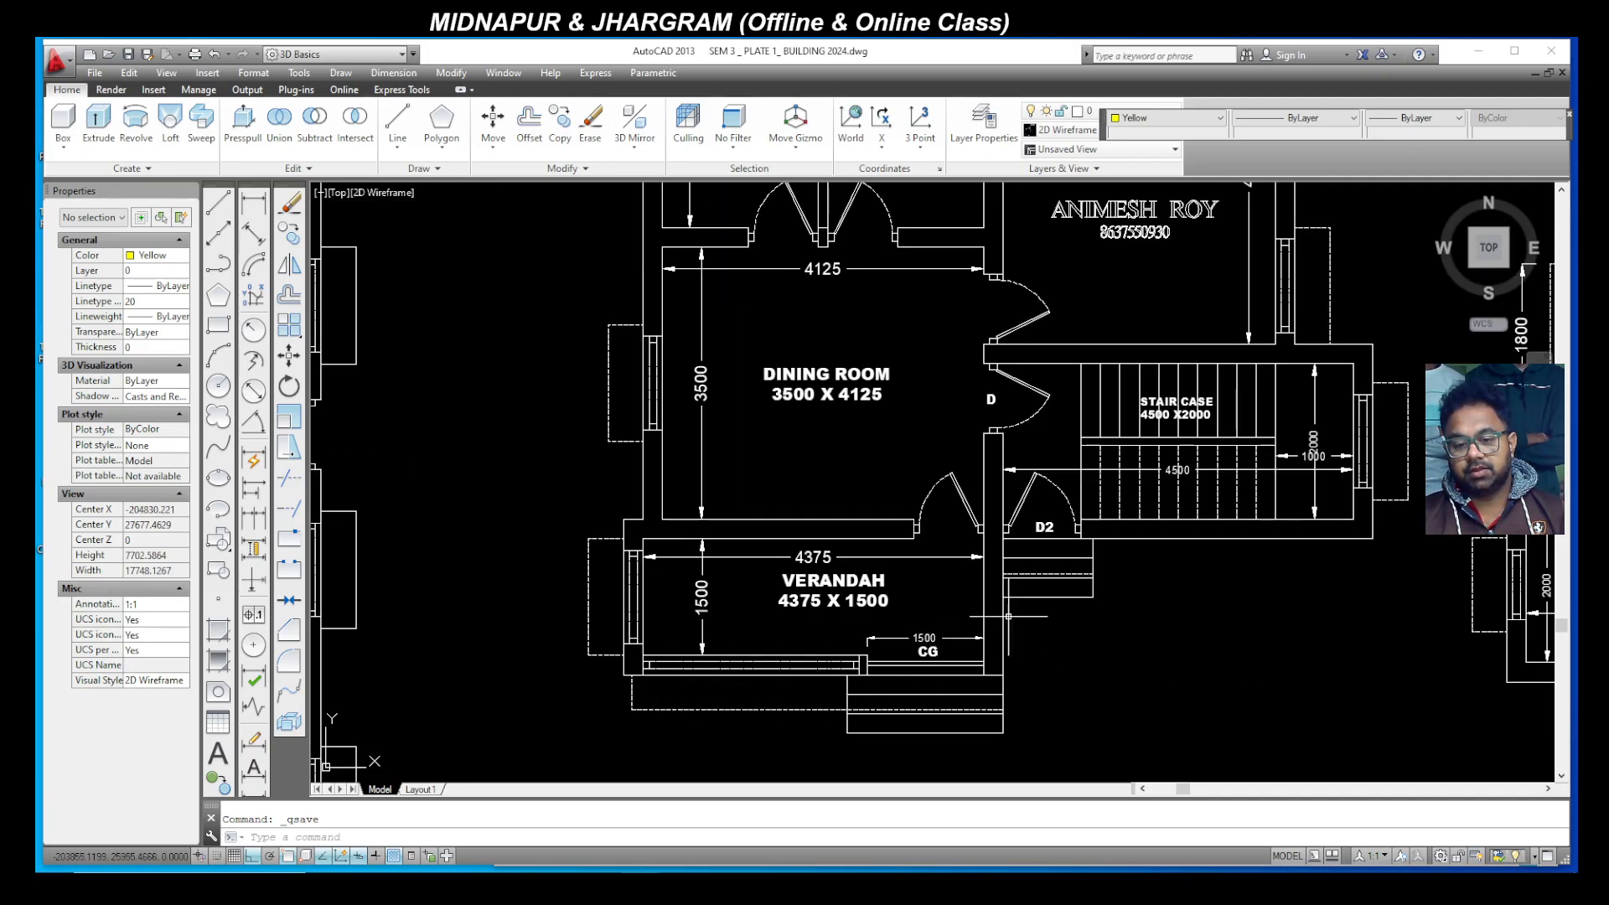
pyautogui.click(220, 205)
pyautogui.scroll(4, 648, 667)
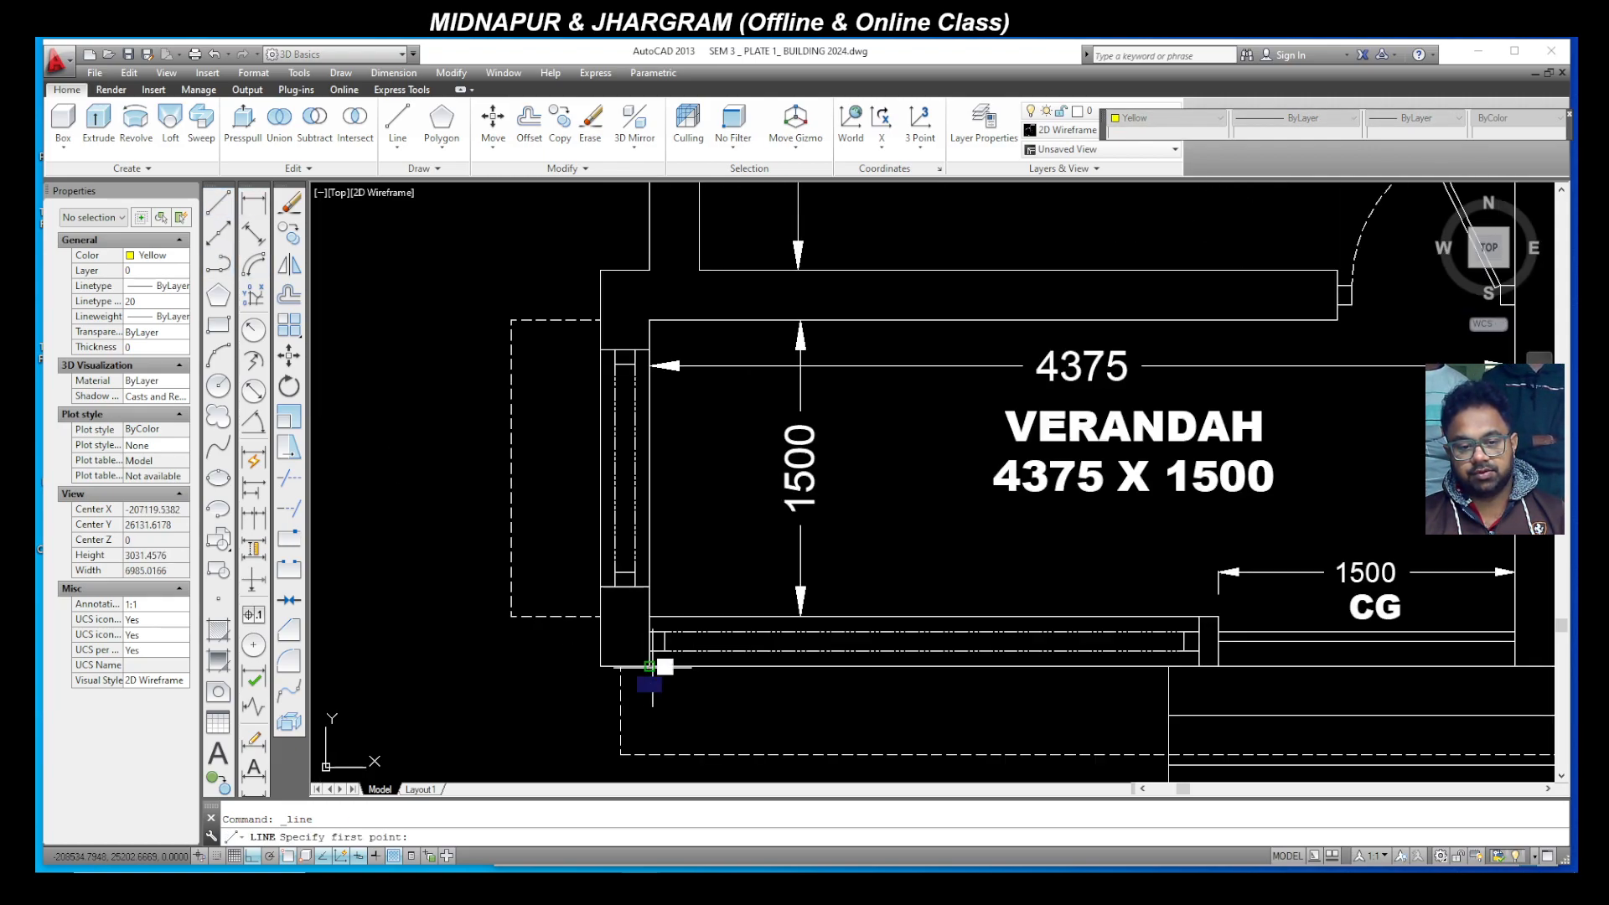
pyautogui.click(648, 666)
pyautogui.scroll(-8, 649, 666)
pyautogui.scroll(8, 653, 513)
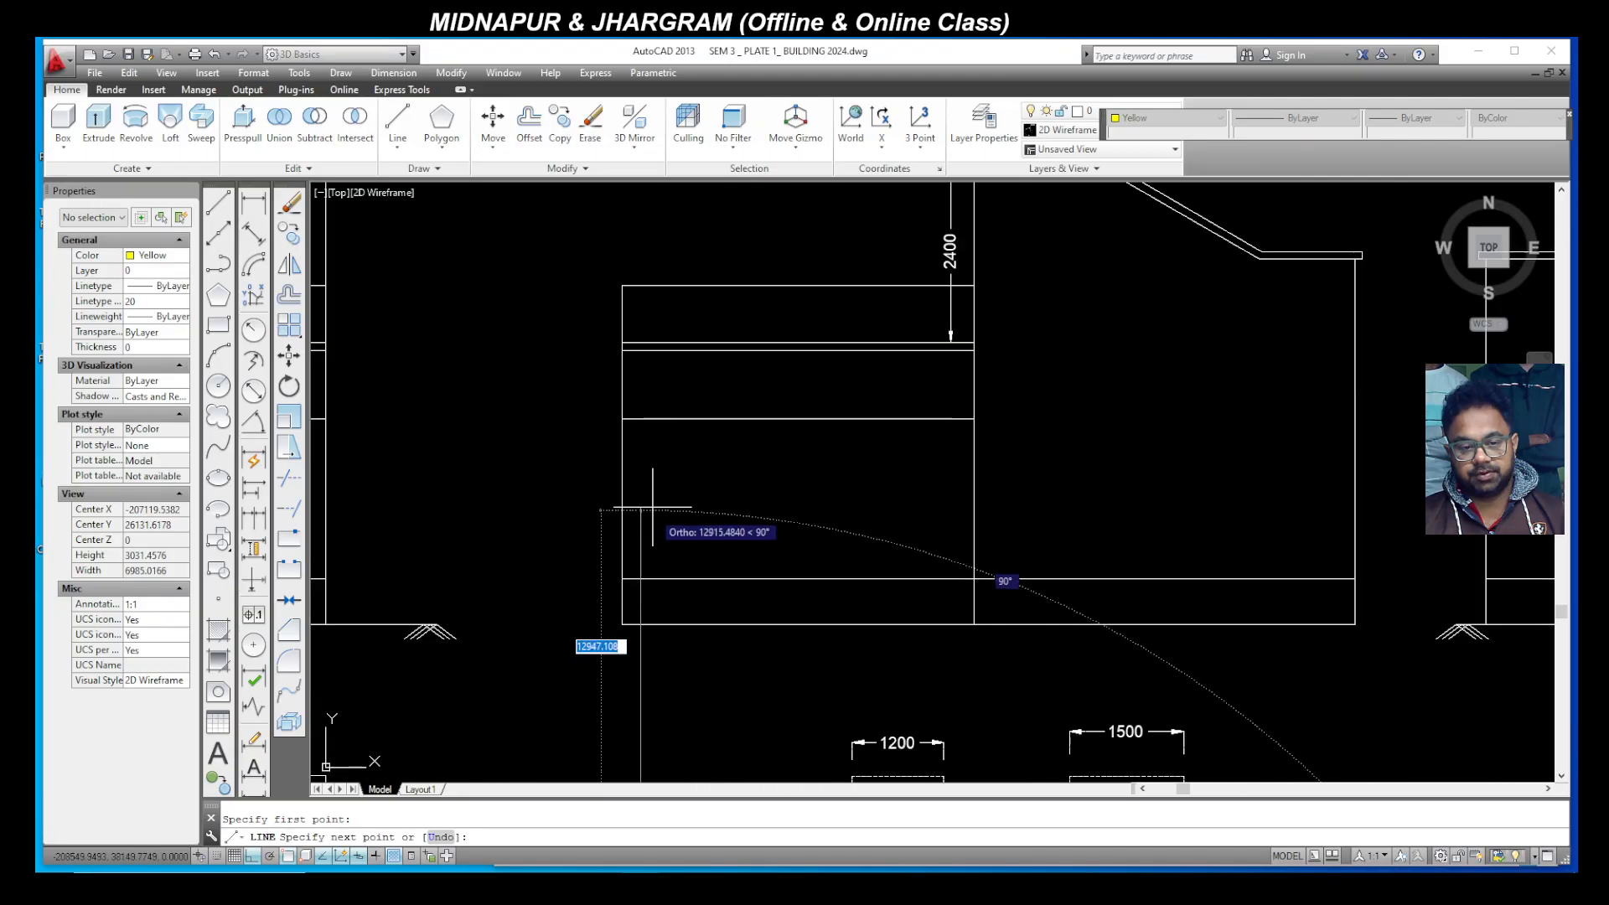
pyautogui.click(641, 418)
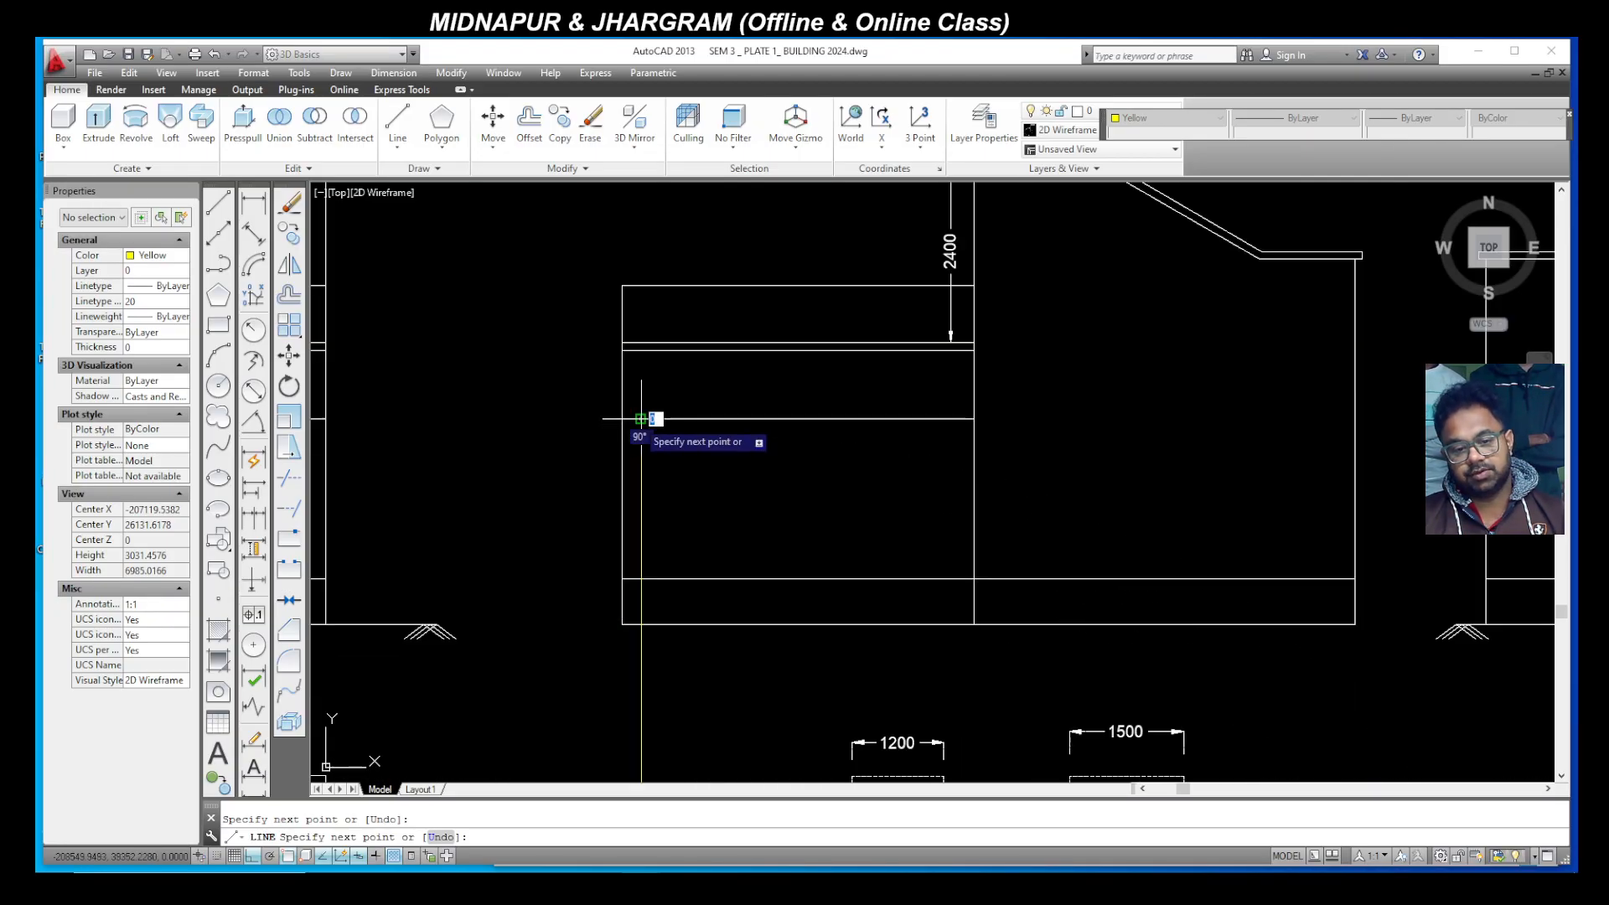
pyautogui.press('Escape')
pyautogui.scroll(-8, 710, 405)
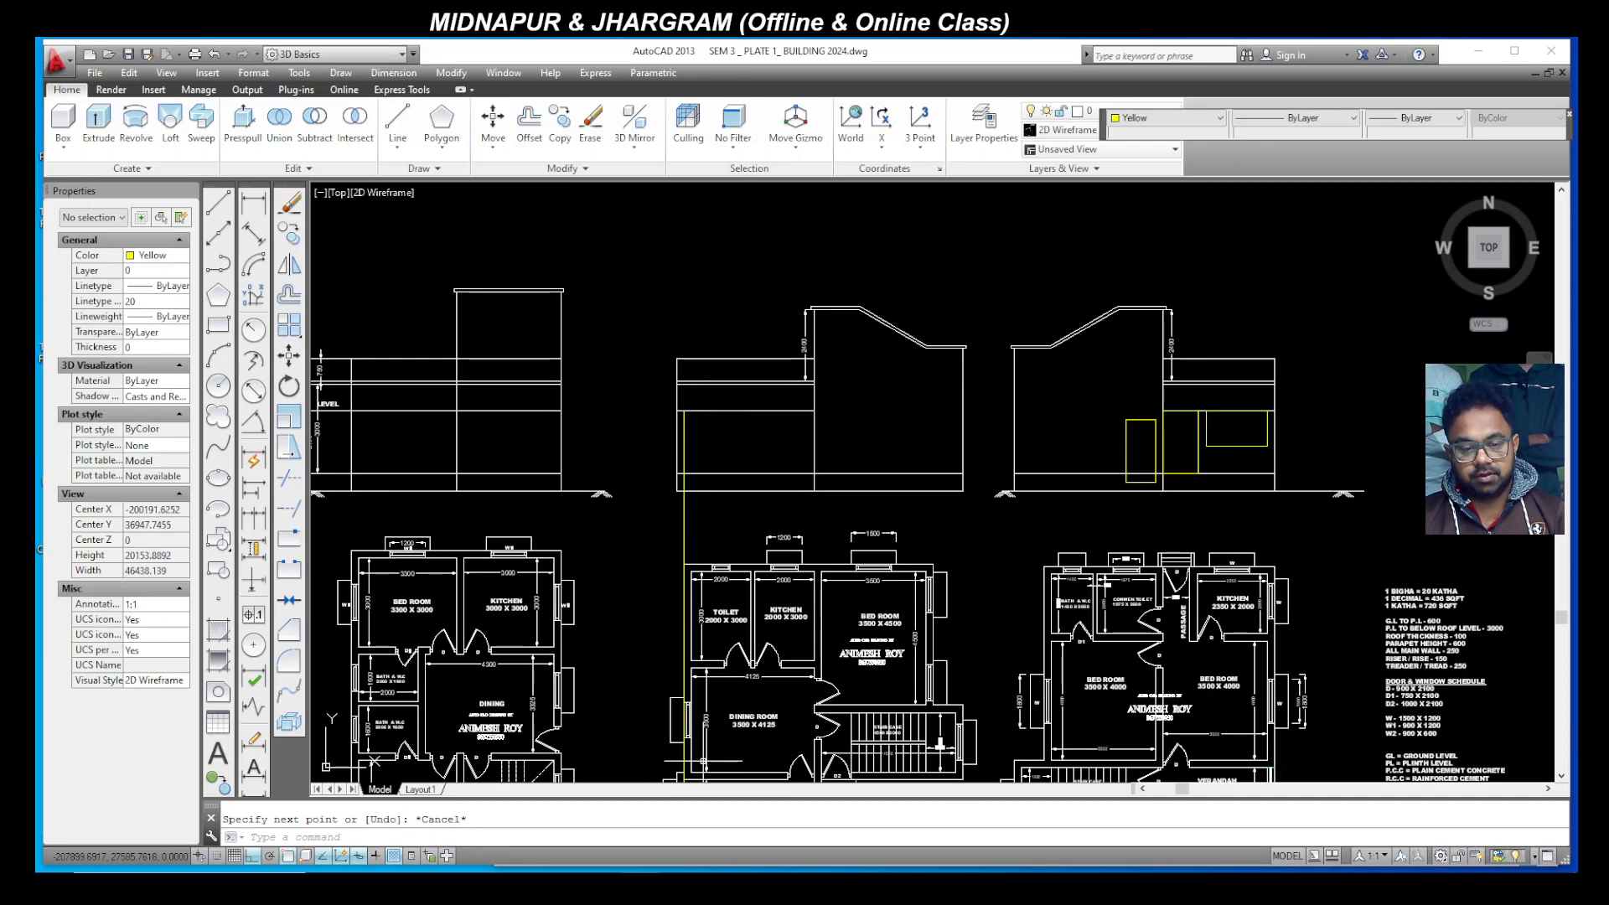
pyautogui.scroll(5, 675, 729)
pyautogui.scroll(-5, 671, 721)
pyautogui.scroll(6, 668, 712)
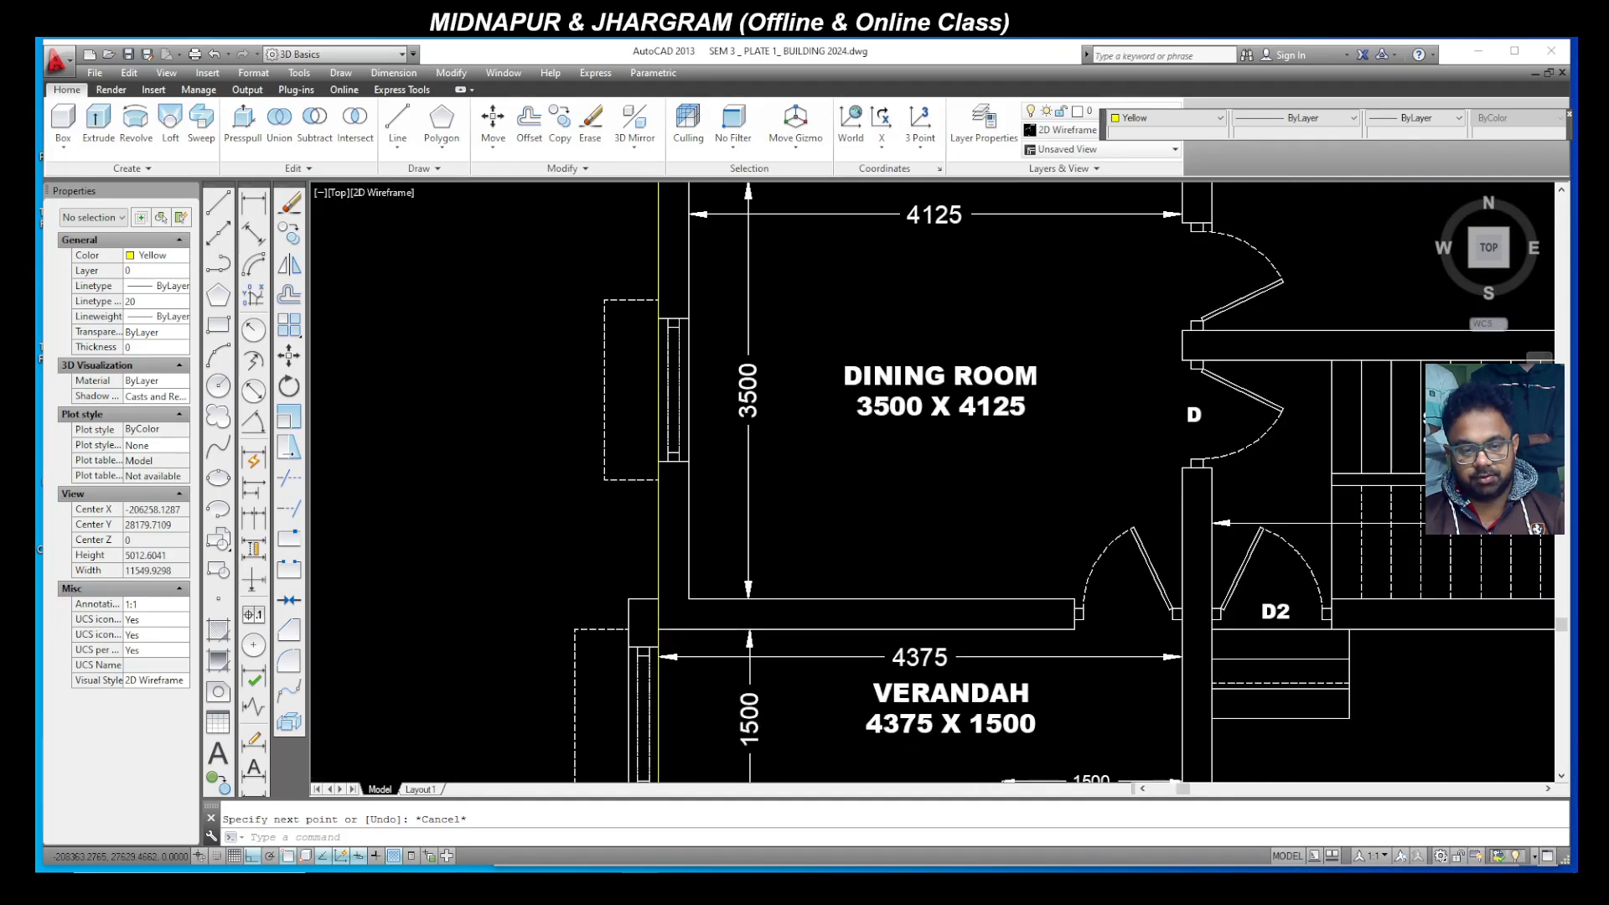
pyautogui.scroll(-5, 722, 628)
pyautogui.scroll(6, 722, 628)
pyautogui.scroll(4, 679, 636)
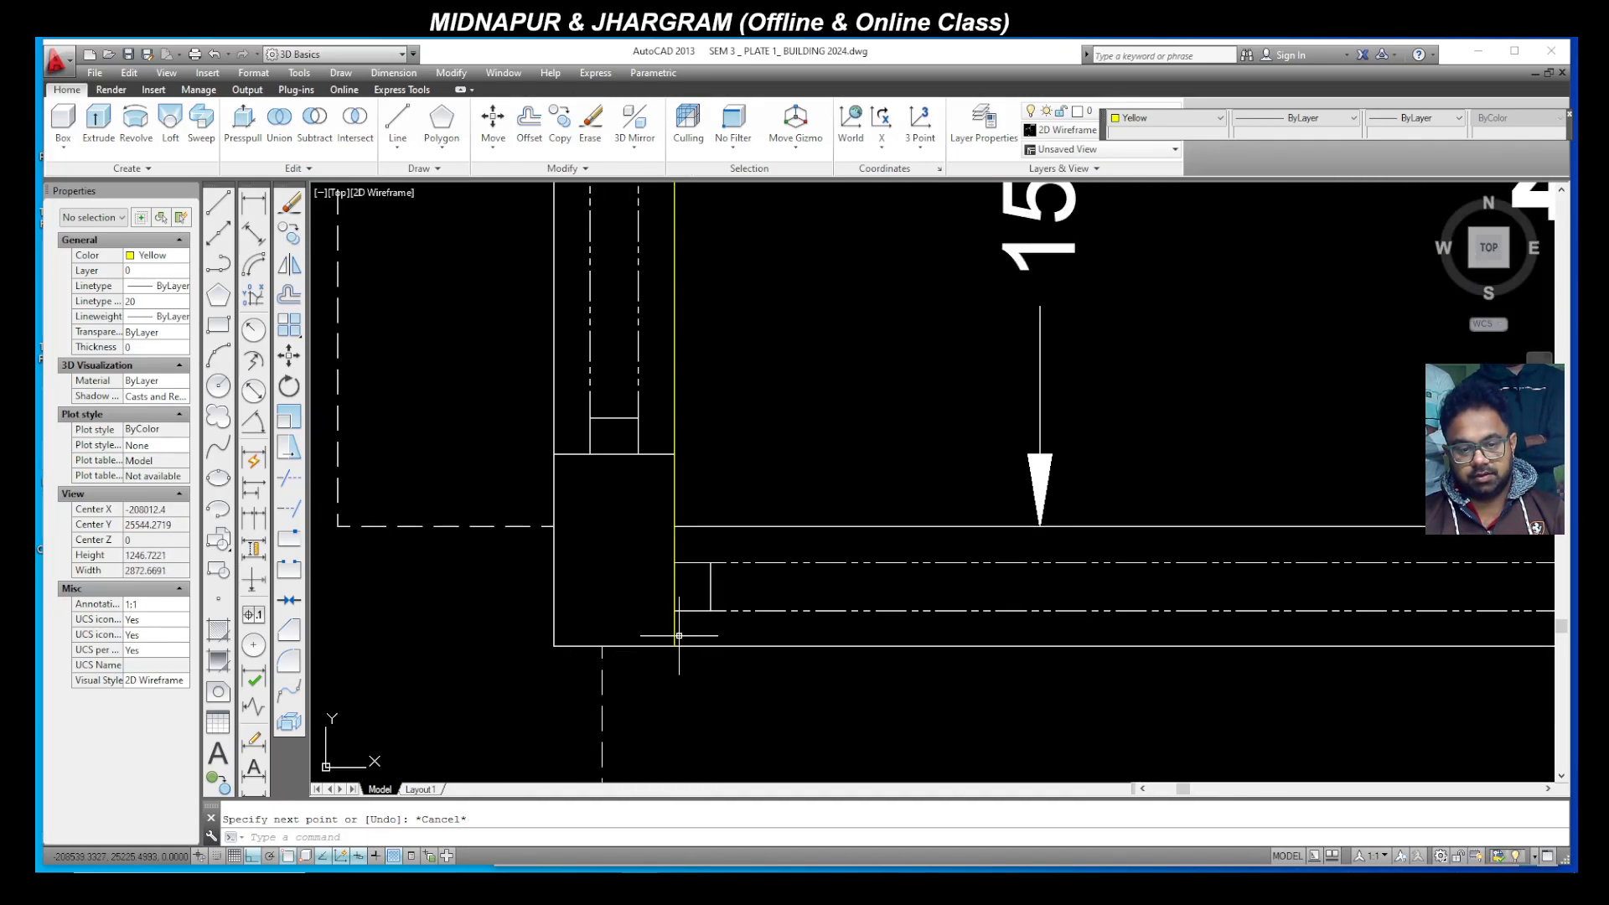
pyautogui.click(674, 635)
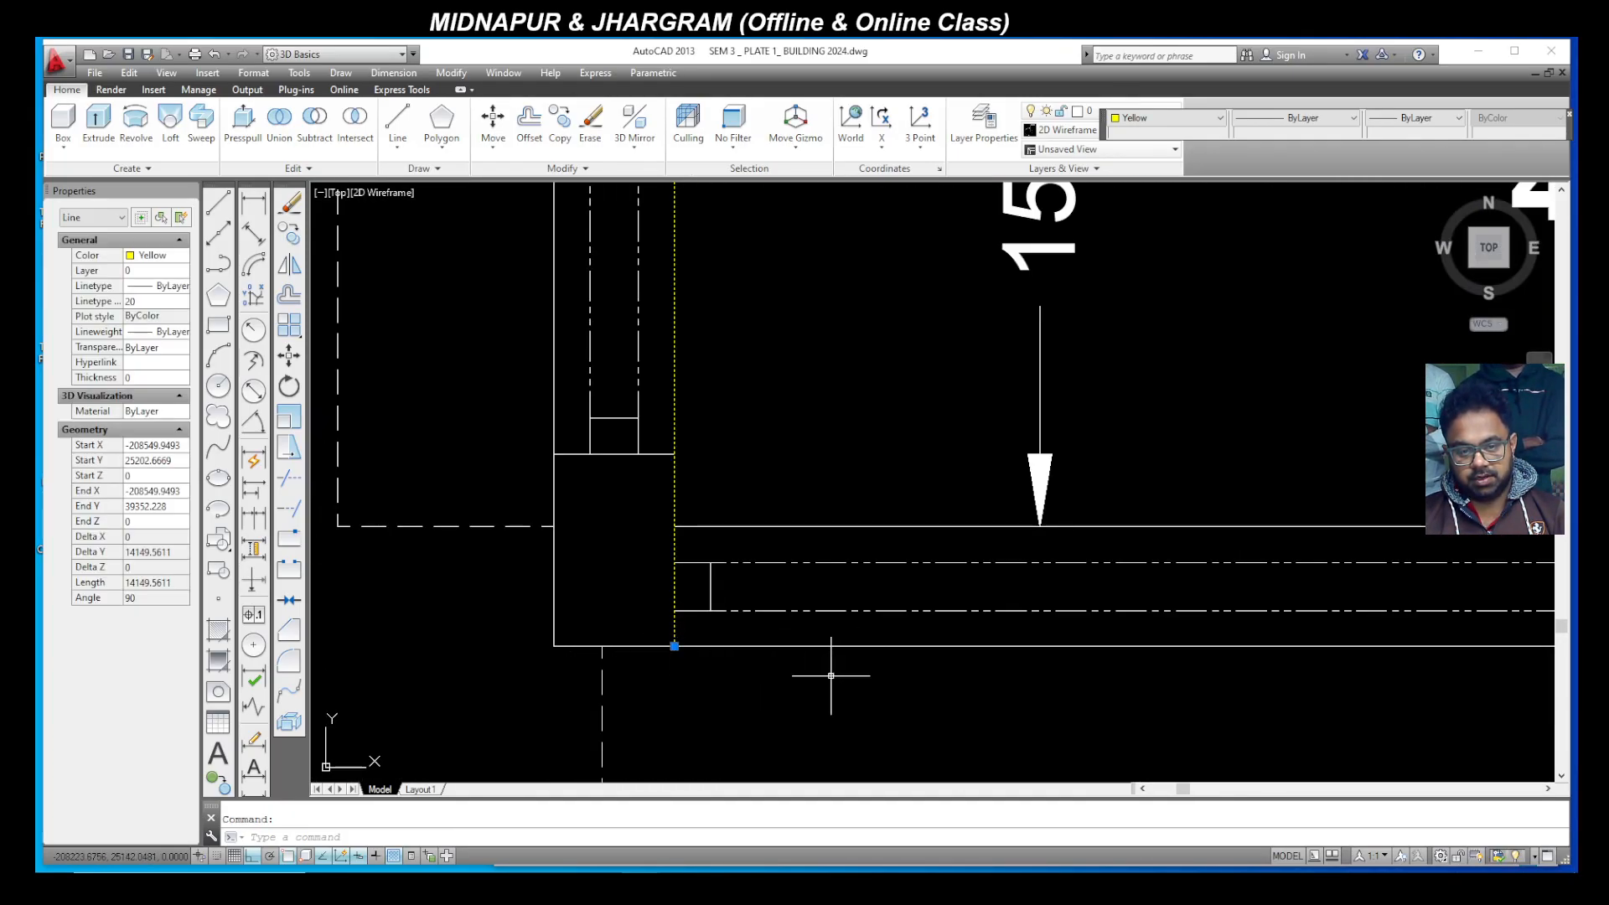
pyautogui.click(293, 240)
pyautogui.click(674, 645)
pyautogui.scroll(-2, 622, 649)
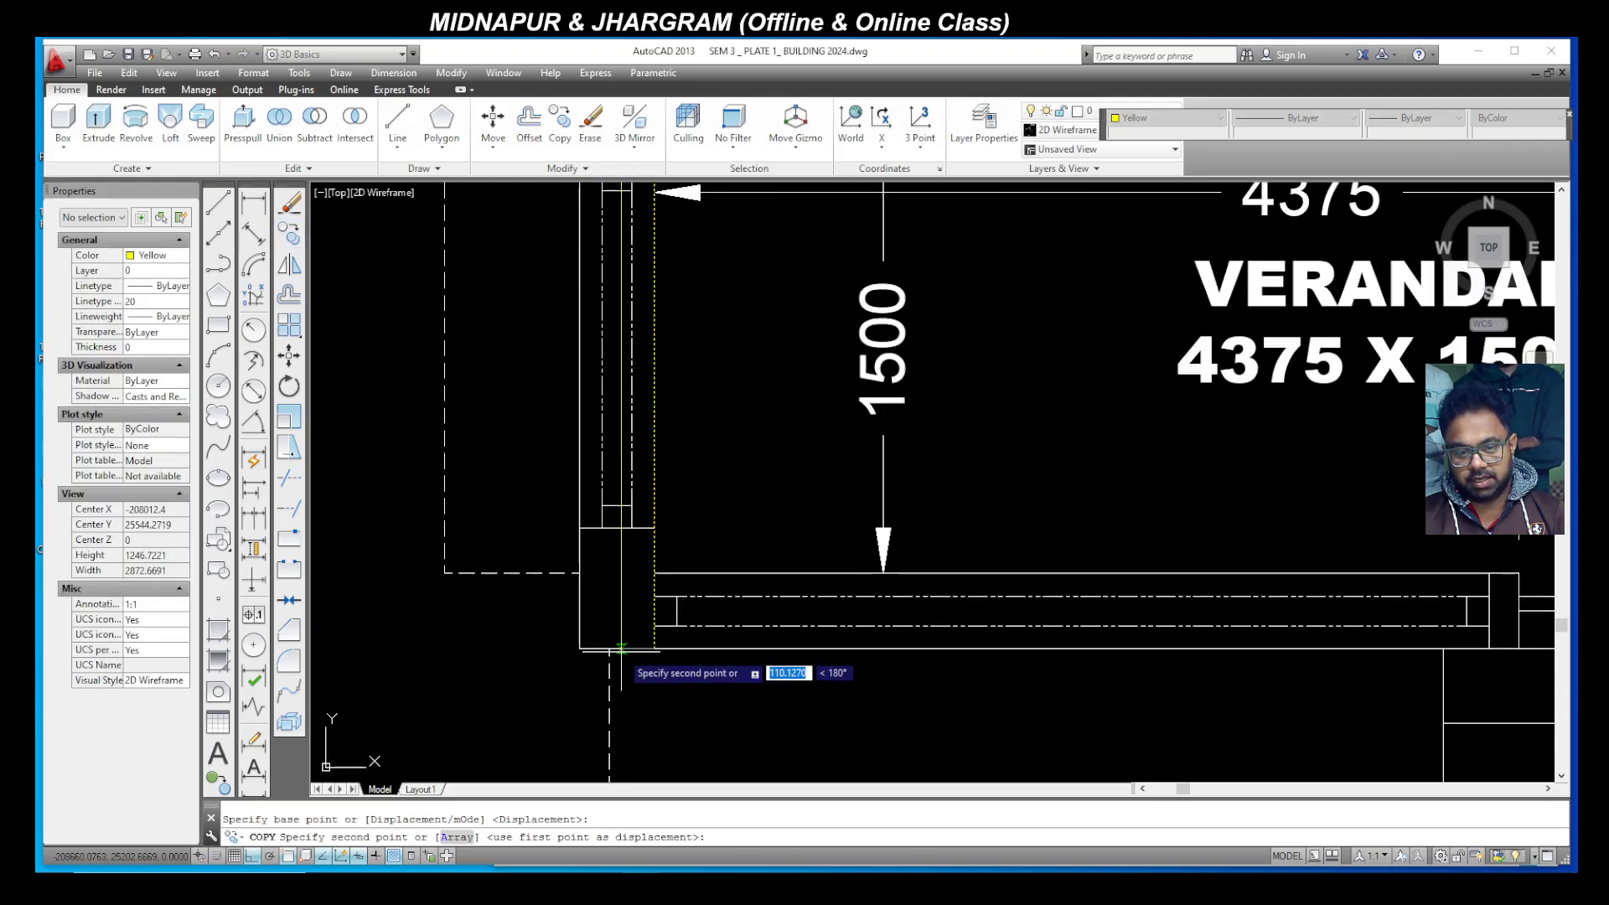
pyautogui.scroll(-2, 737, 653)
pyautogui.scroll(3, 1206, 653)
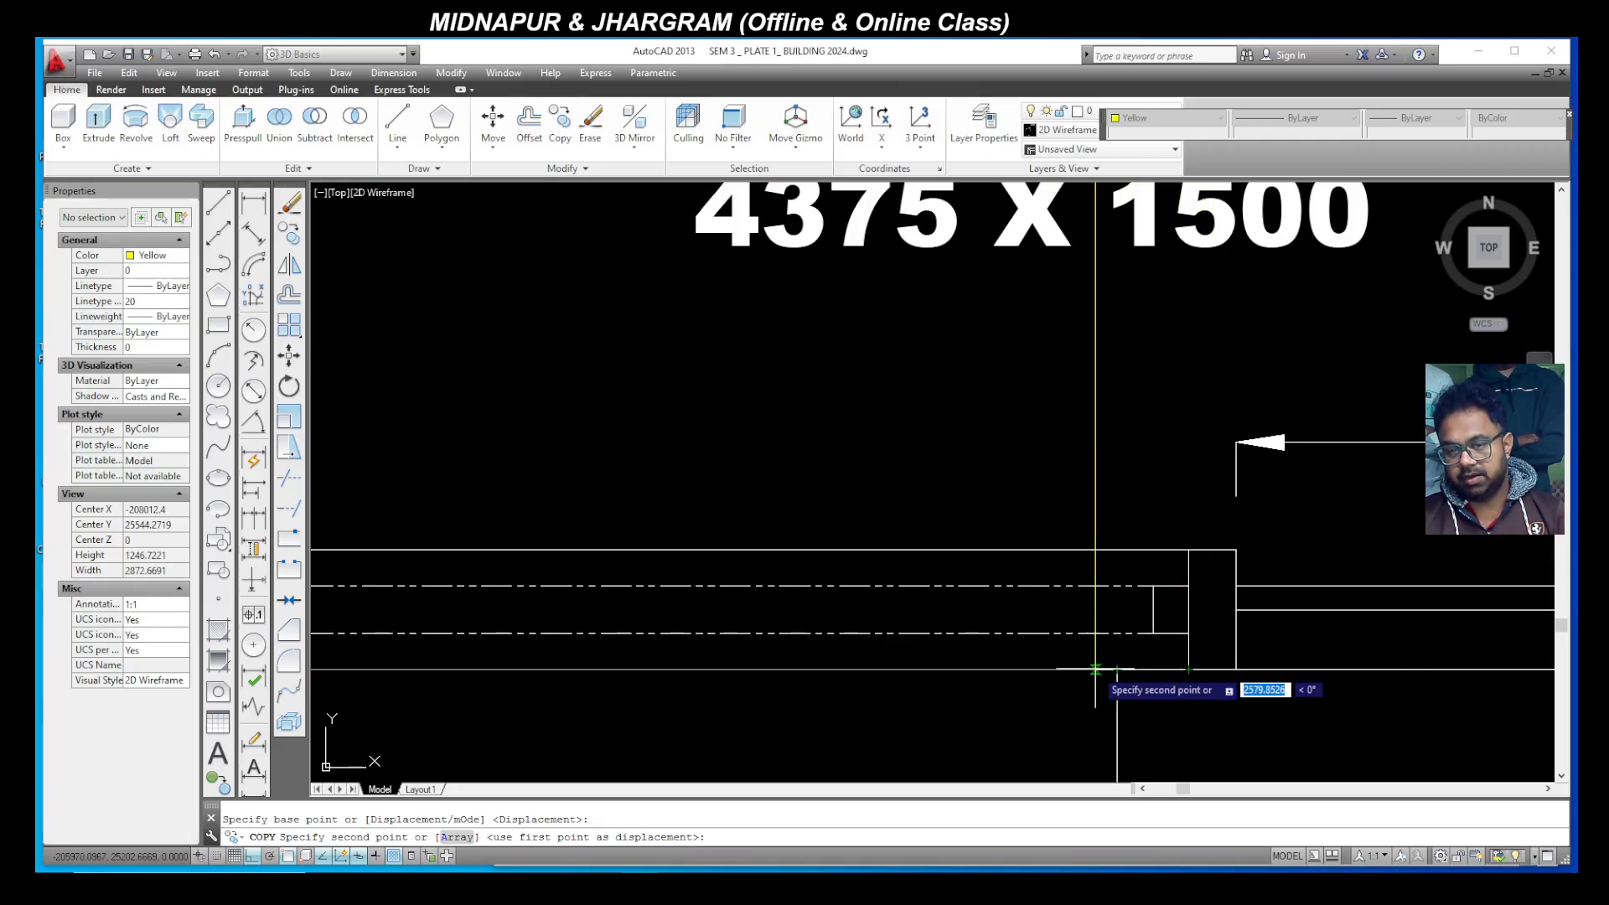
pyautogui.press('Escape')
# Step: Measure the width of the verandah wall pier beside the CG opening with a linear dimension
pyautogui.scroll(-3, 1137, 633)
pyautogui.scroll(5, 1095, 611)
pyautogui.scroll(-2, 925, 557)
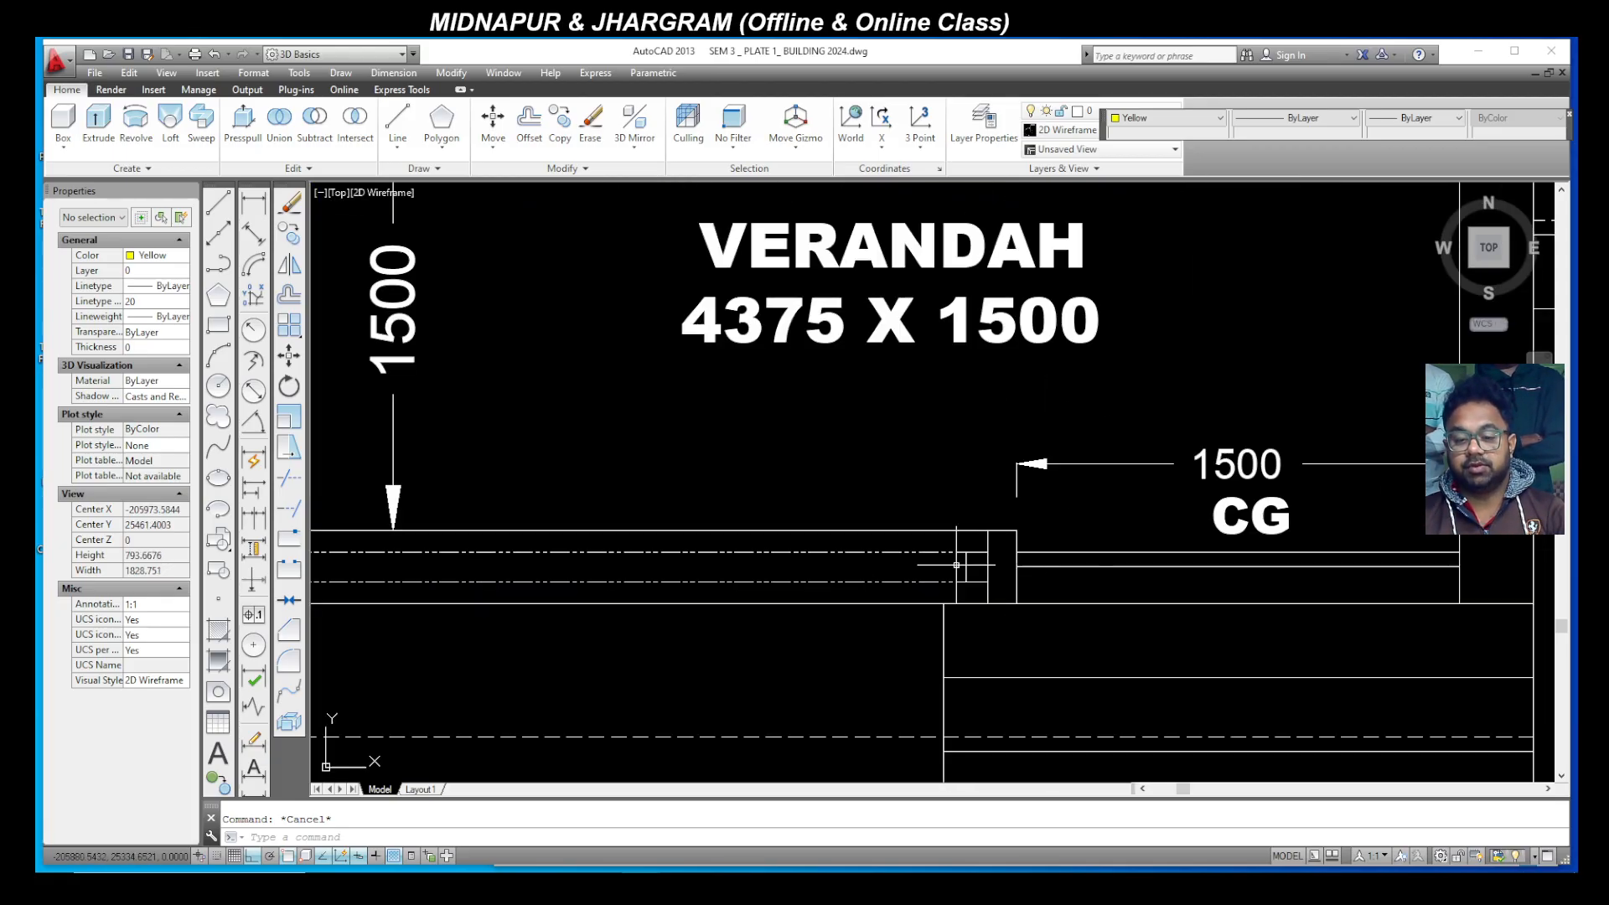
pyautogui.scroll(2, 979, 579)
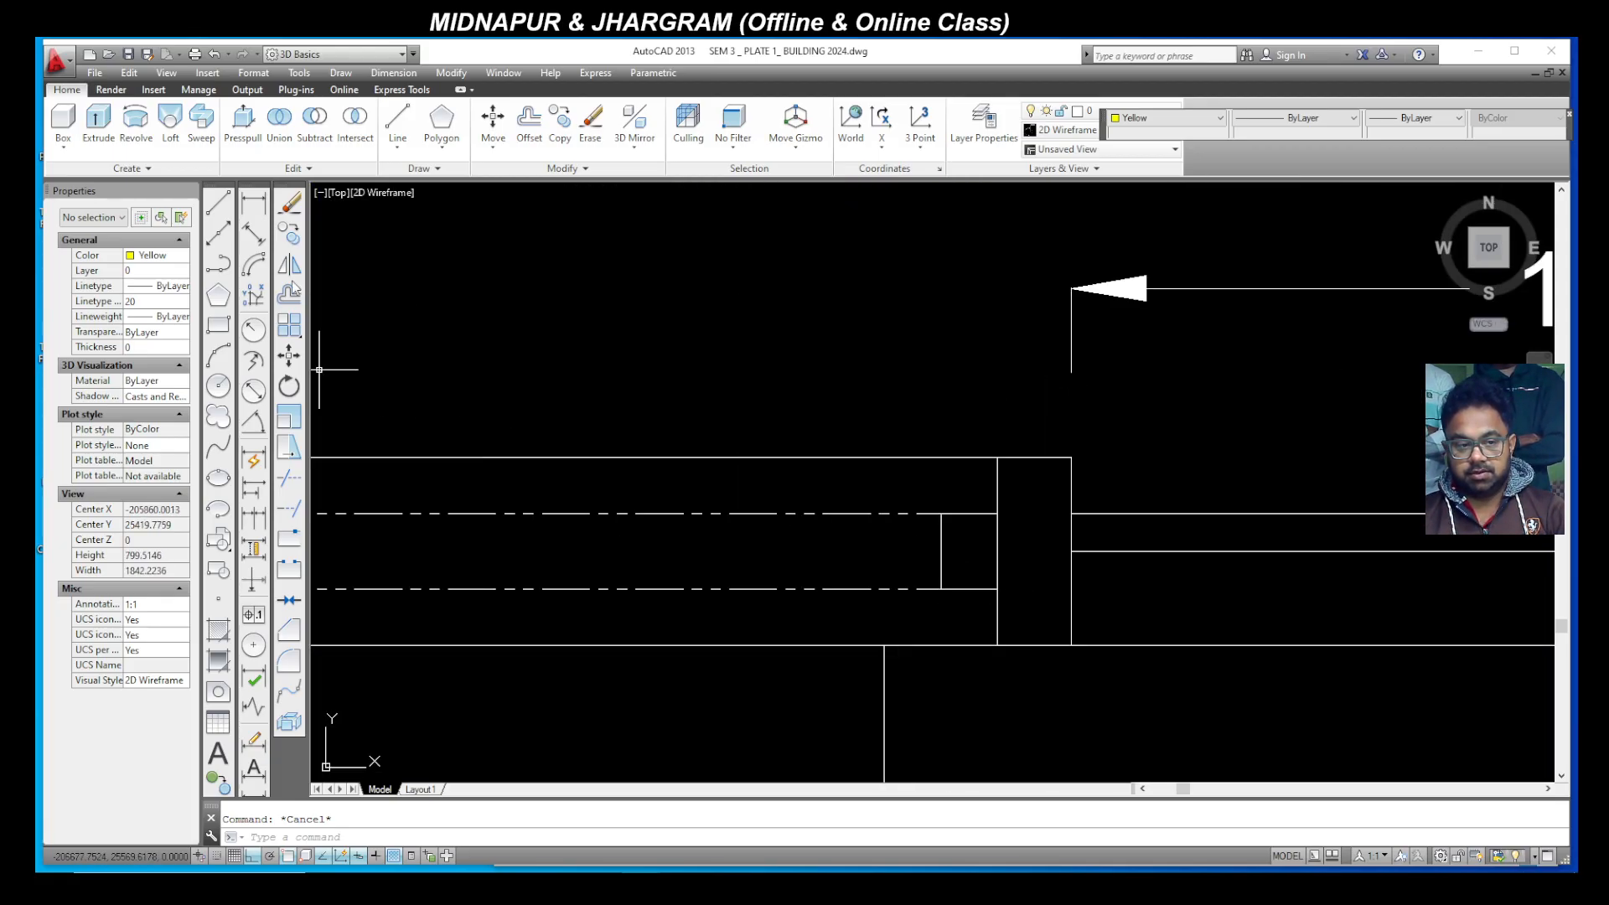
pyautogui.click(254, 204)
pyautogui.click(997, 489)
pyautogui.scroll(-1, 1033, 495)
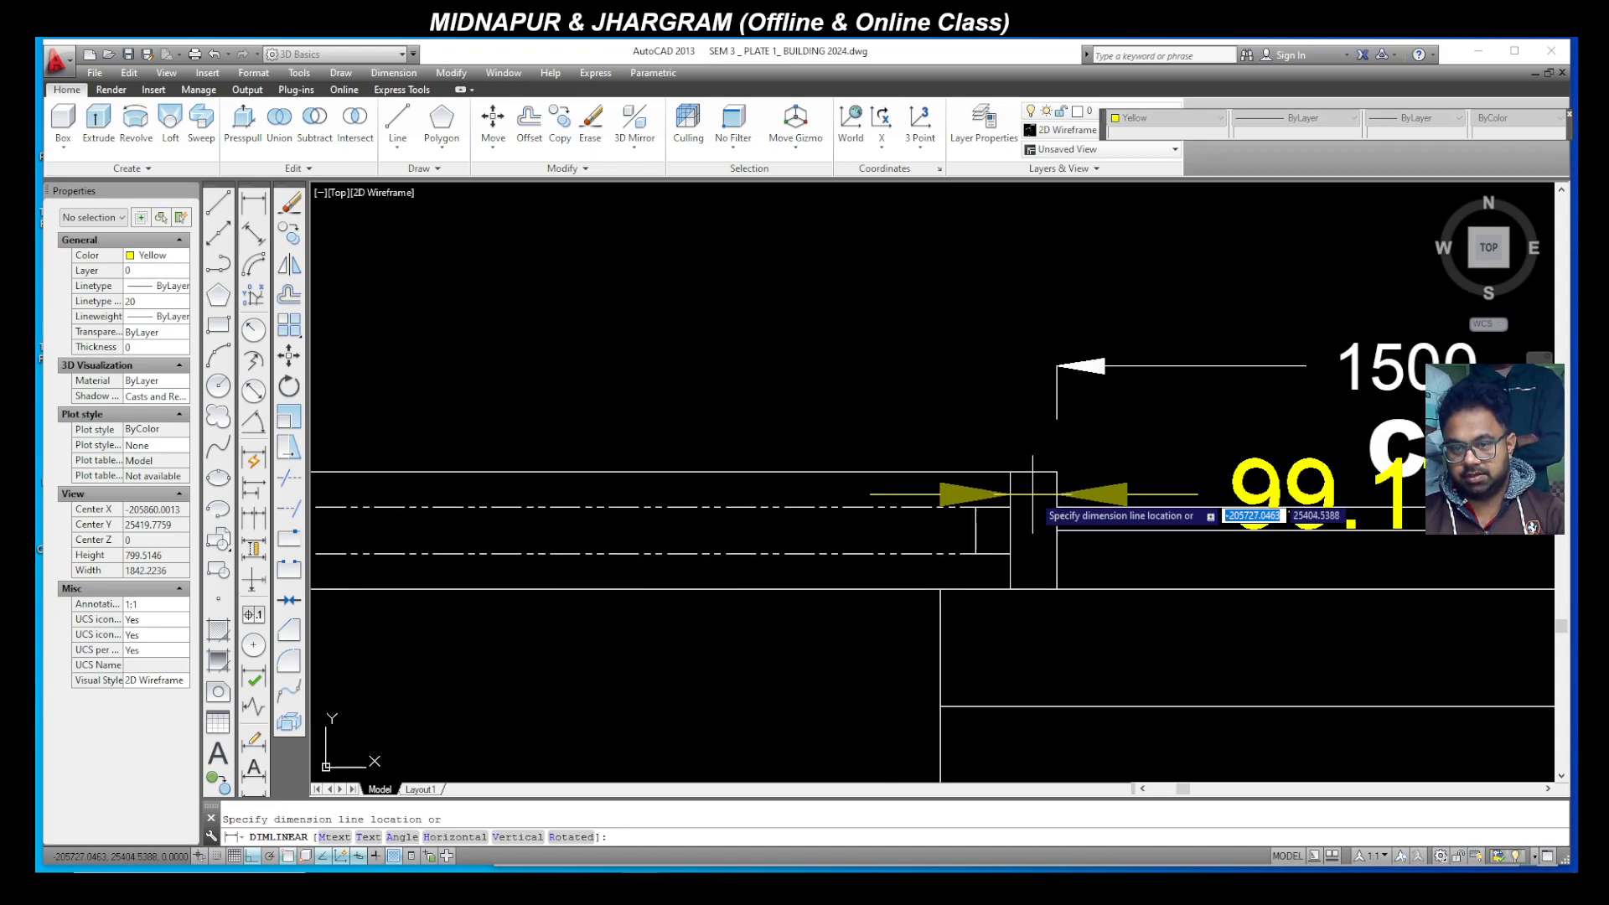
pyautogui.press('Escape')
# Step: Draw a line 250 leftward from the pier's upper corner beside the CG opening, then down to the outer wall line
pyautogui.click(219, 207)
pyautogui.click(1056, 471)
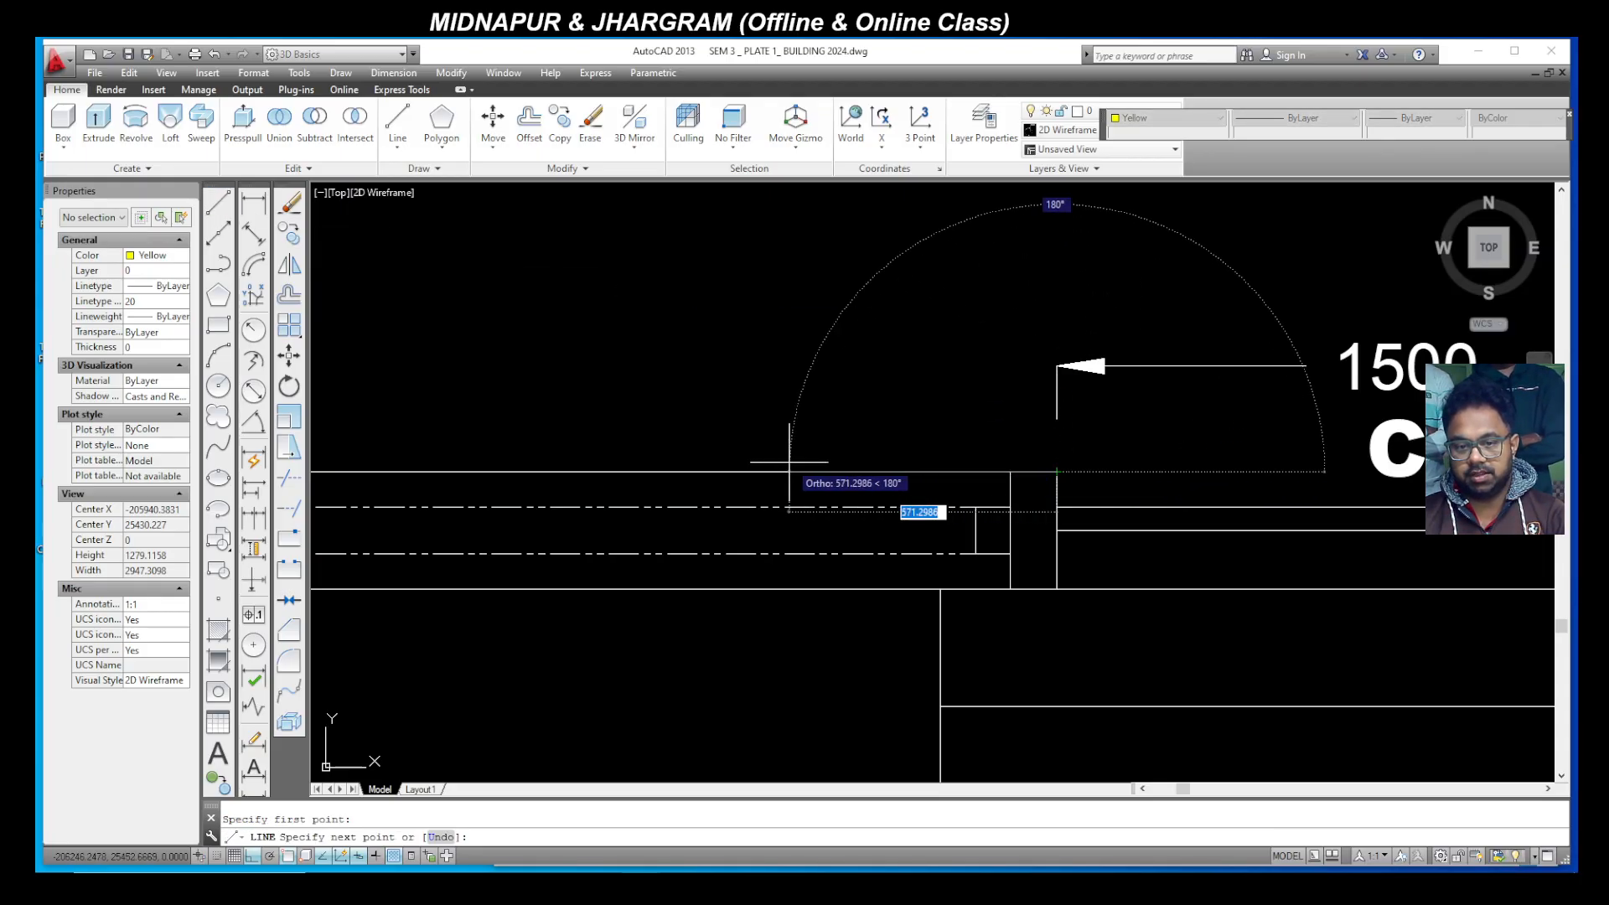
pyautogui.write('250')
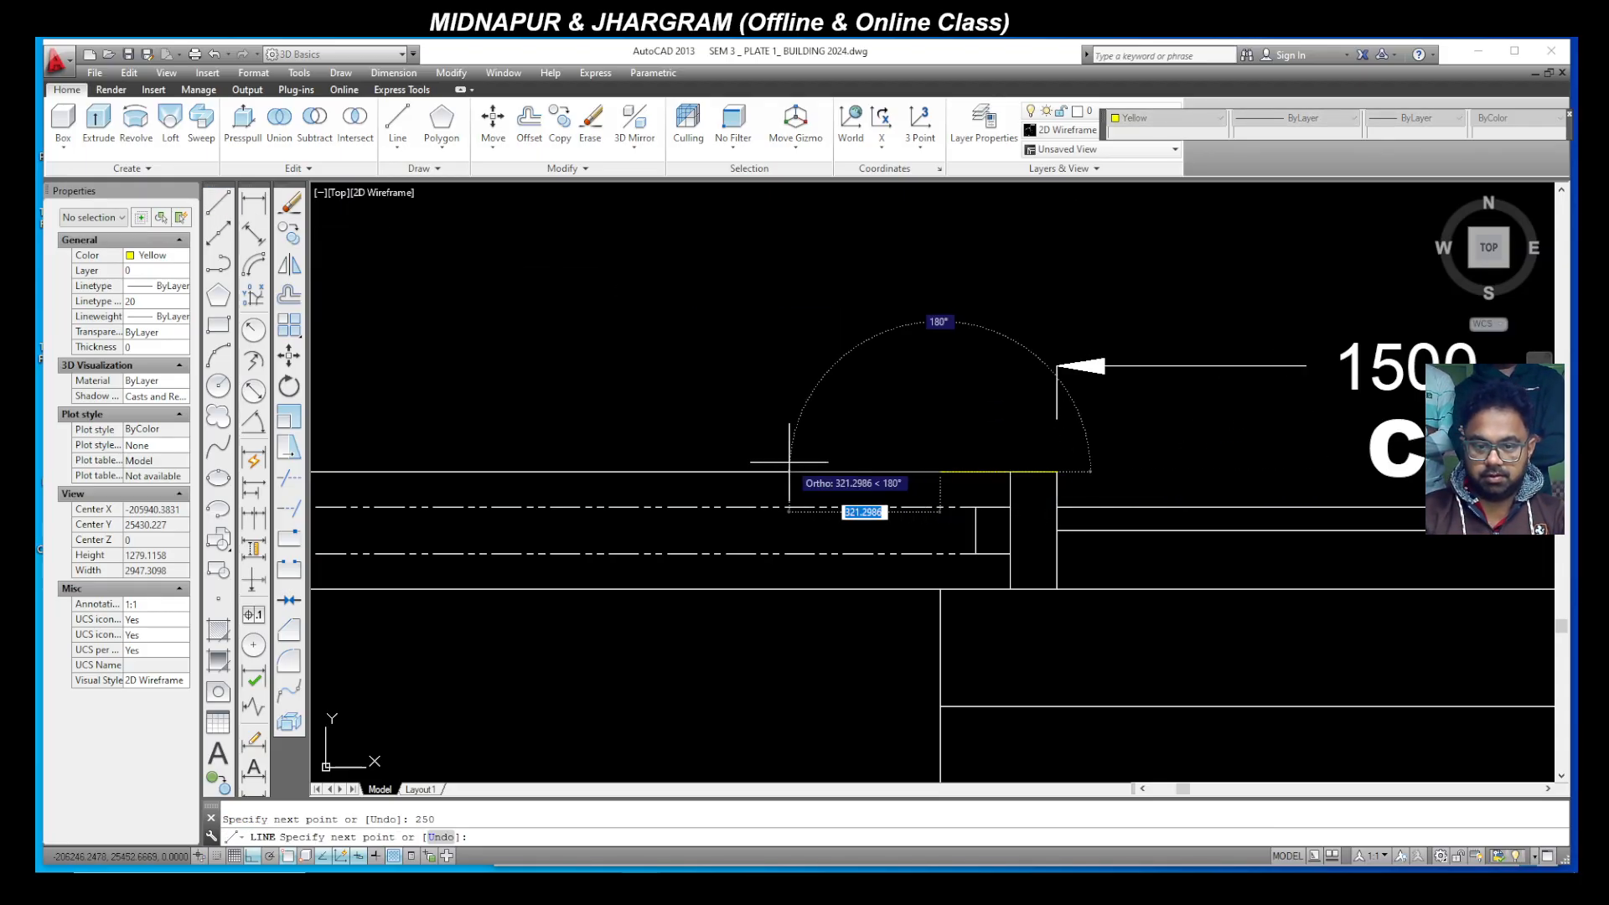
pyautogui.press('Return')
pyautogui.press('Escape')
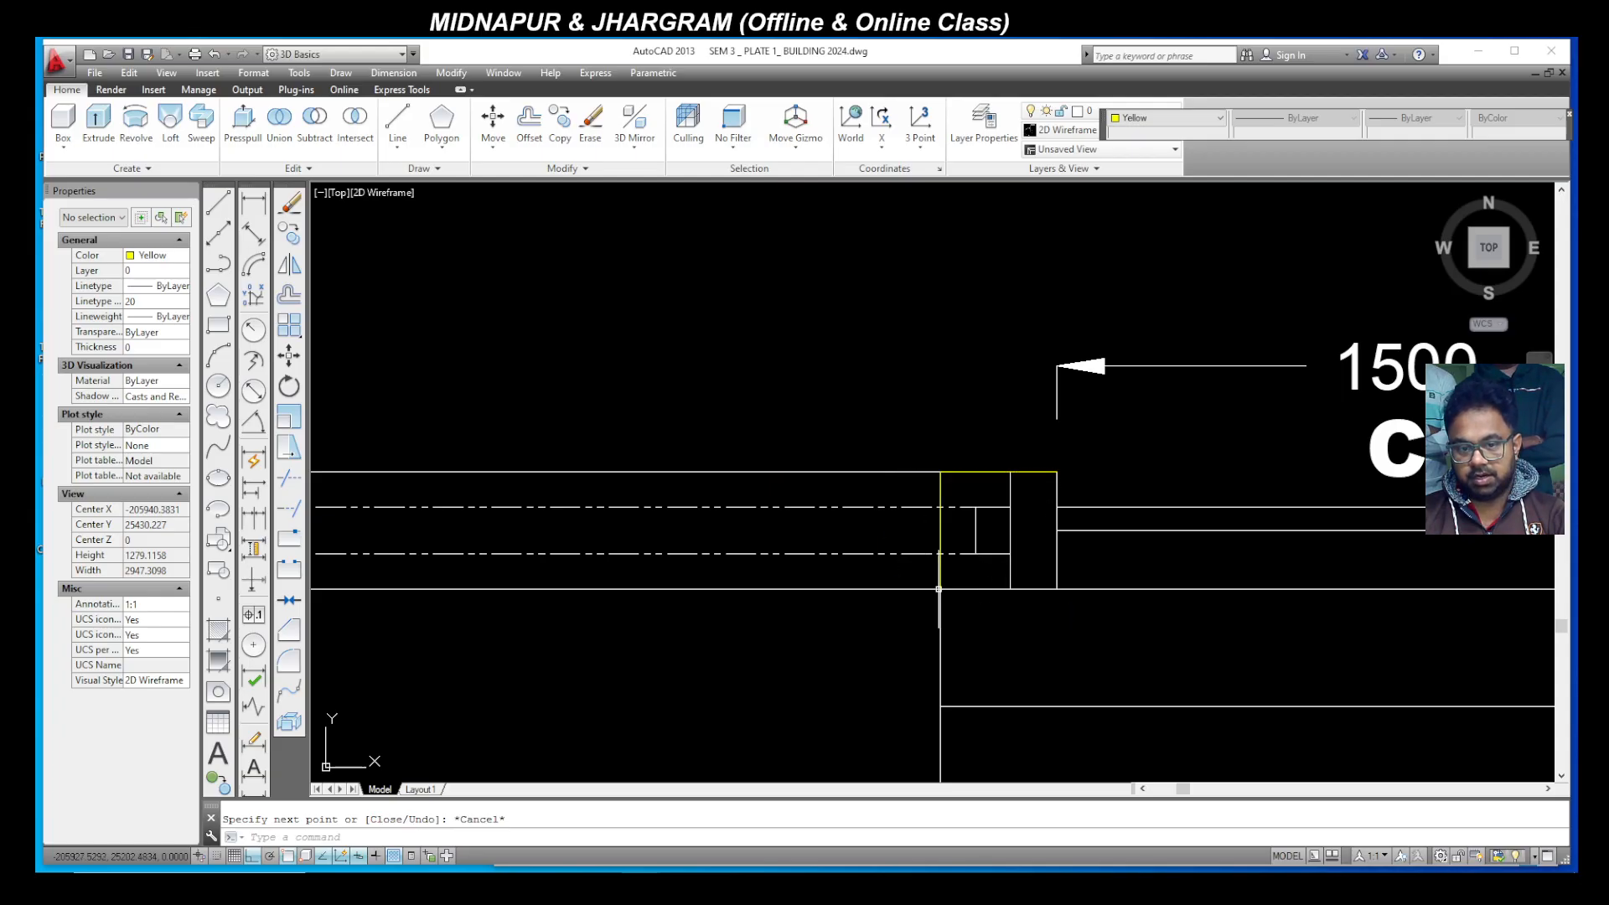
# Step: Move the verandah window's end lines and inner frame line from the old pier edge to the new pier edge beside the CG opening
pyautogui.click(1002, 563)
pyautogui.click(971, 480)
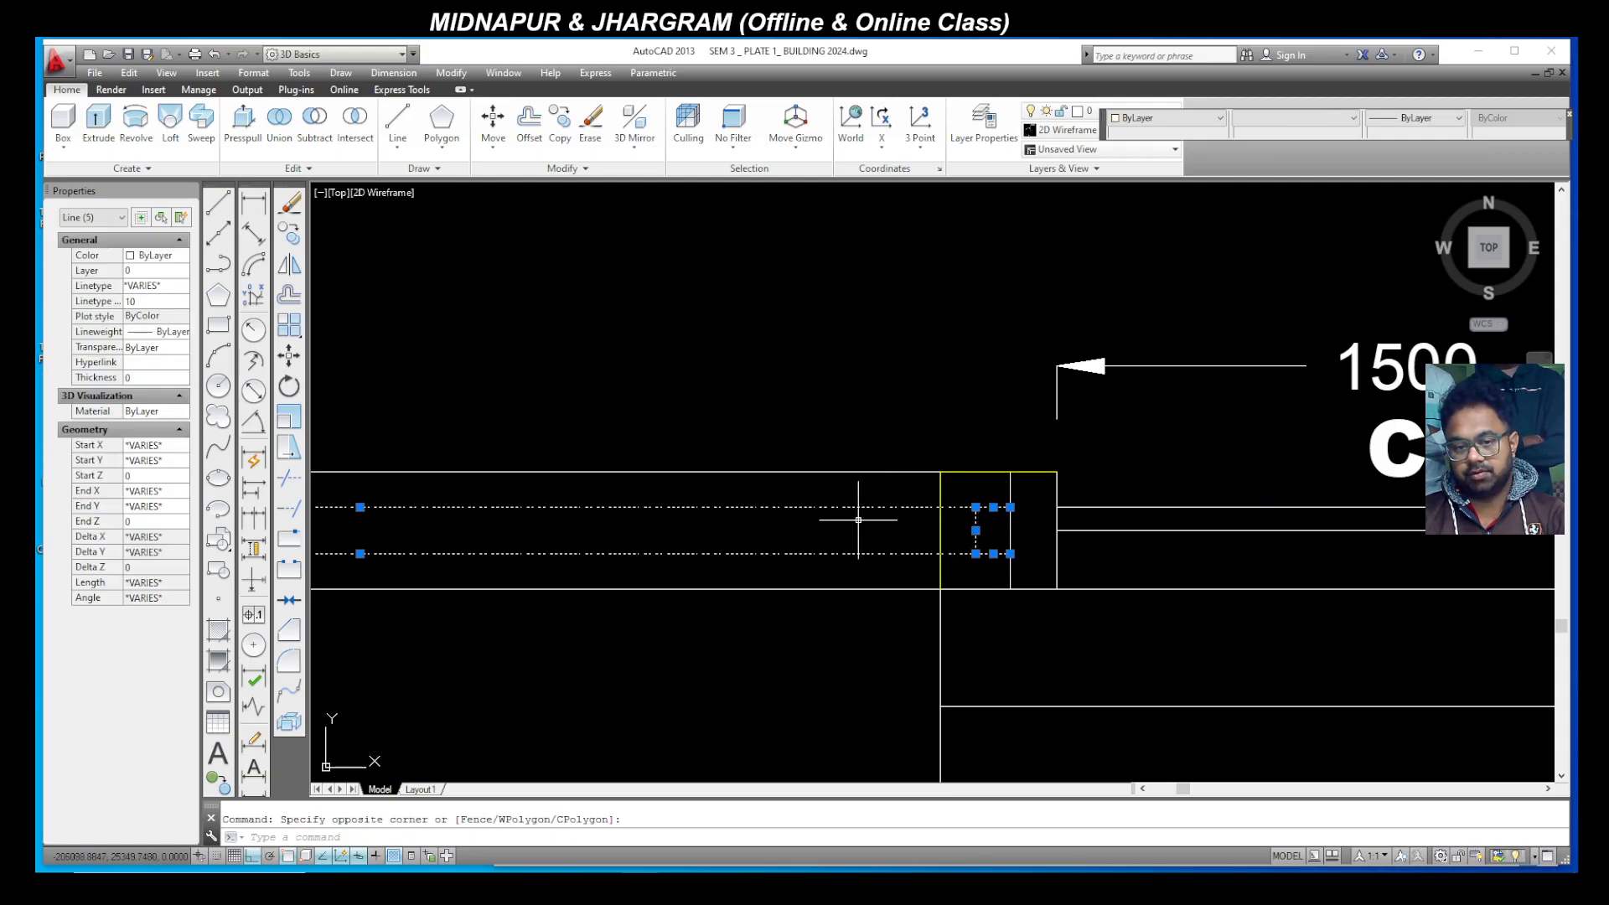
pyautogui.click(289, 356)
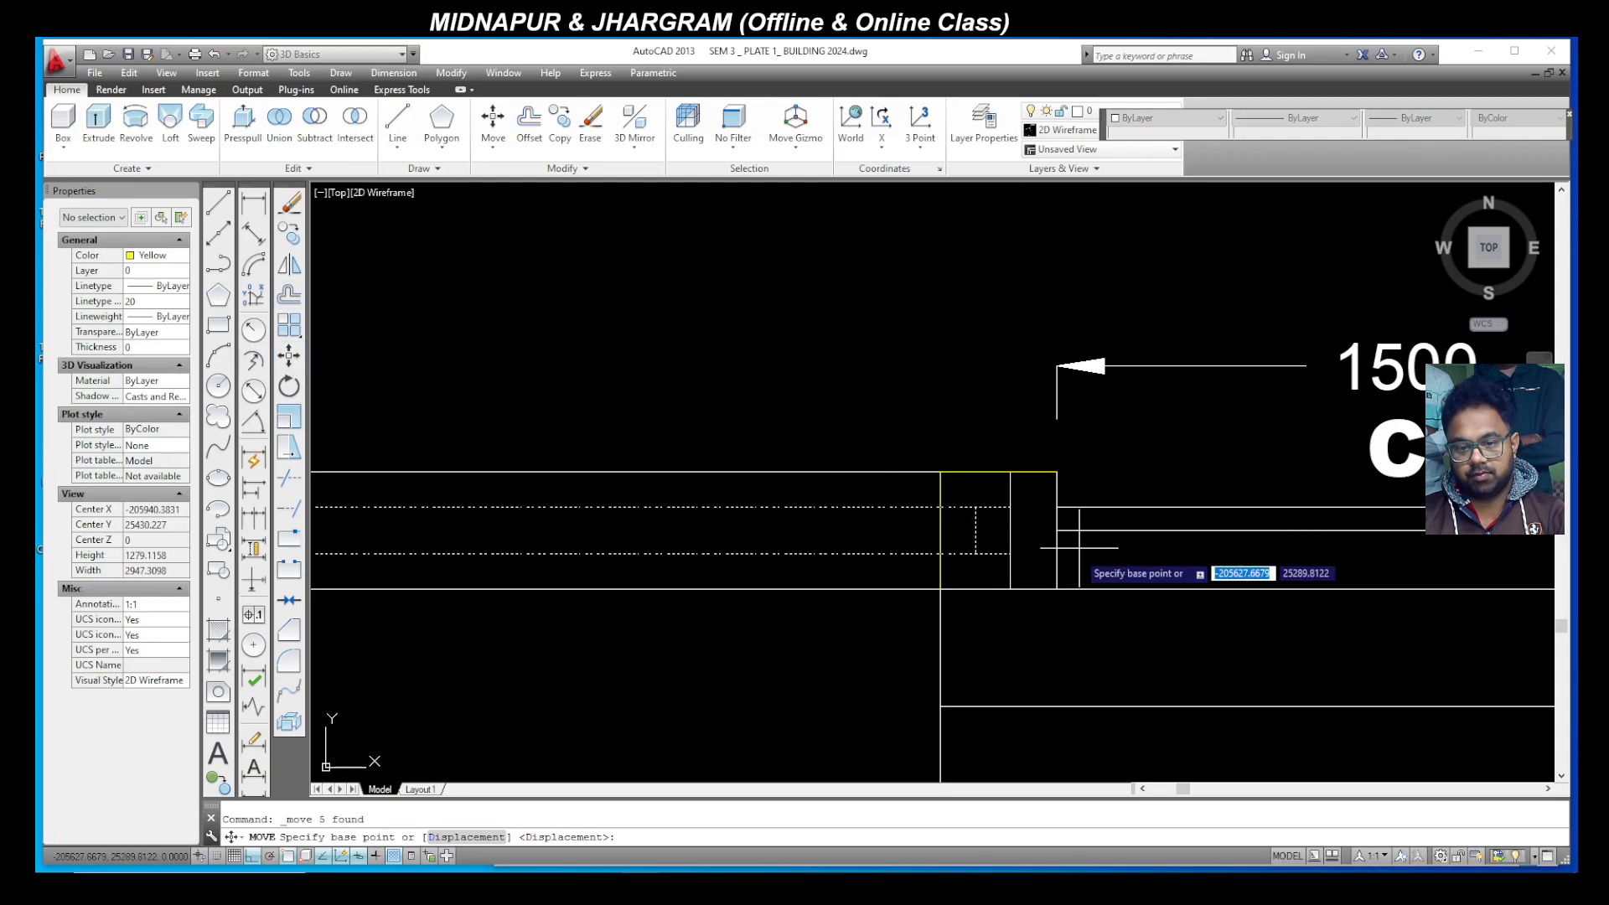
pyautogui.click(1011, 590)
pyautogui.click(940, 589)
pyautogui.press('Escape')
# Step: Erase the old pier edge beside the CG opening and recolour the new yellow pier lines to match the white wall lines
pyautogui.click(1030, 569)
pyautogui.click(997, 528)
pyautogui.press('Delete')
pyautogui.click(997, 507)
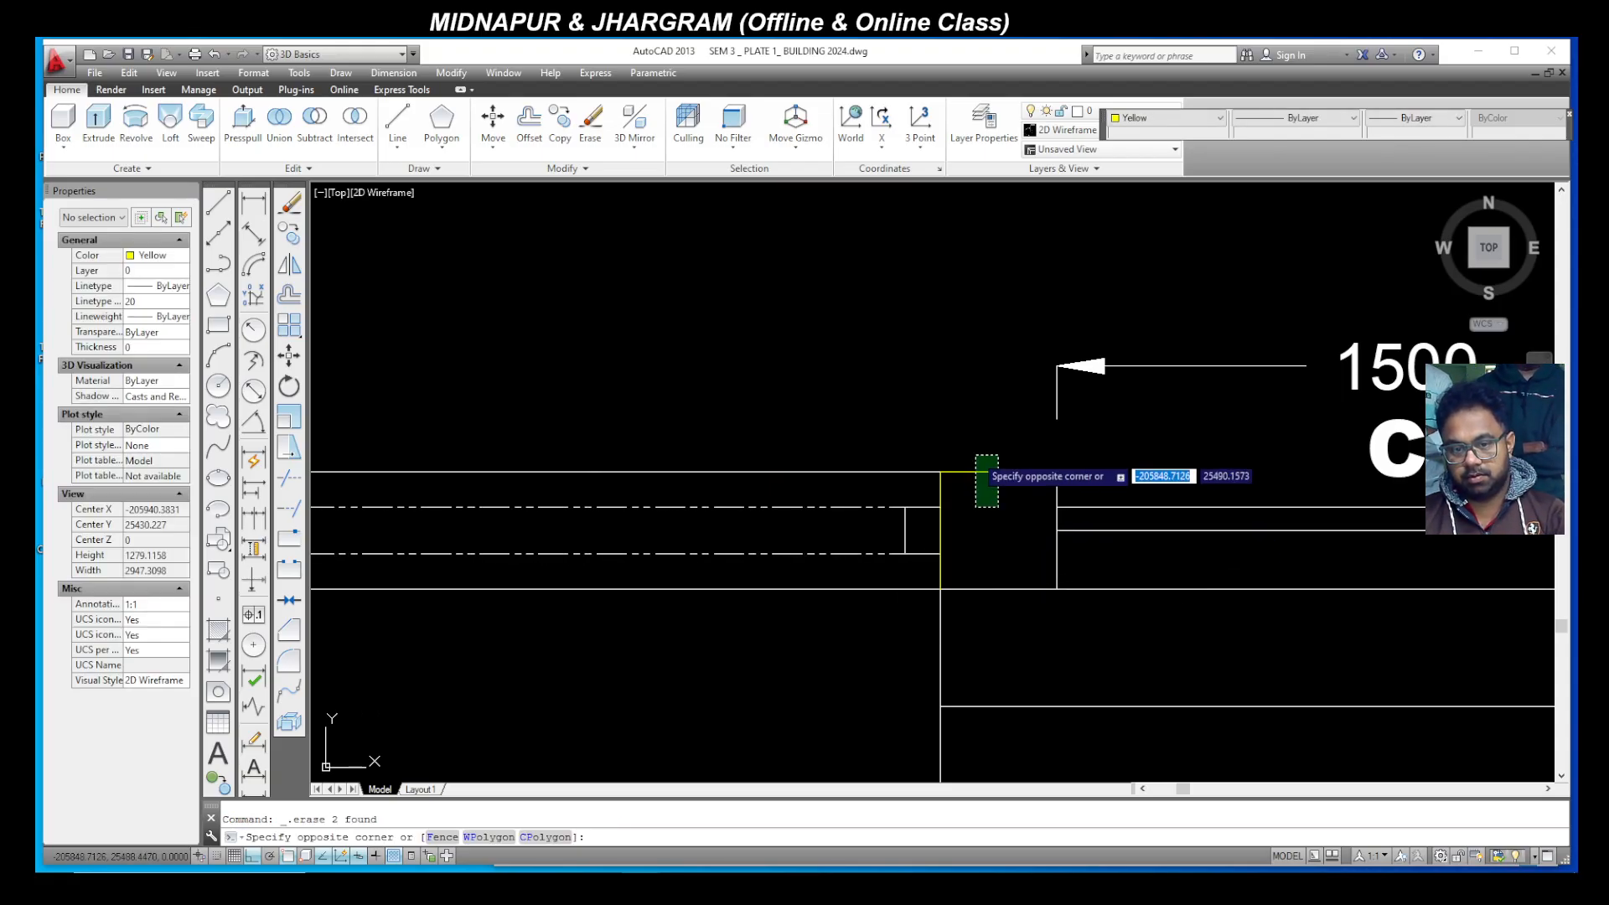
pyautogui.click(972, 456)
pyautogui.click(940, 499)
pyautogui.click(1155, 121)
pyautogui.click(1136, 177)
pyautogui.press('Escape')
# Step: Trim the verandah window's dash-dot lines where they run past the inner edge of the corner pier
pyautogui.scroll(-3, 930, 481)
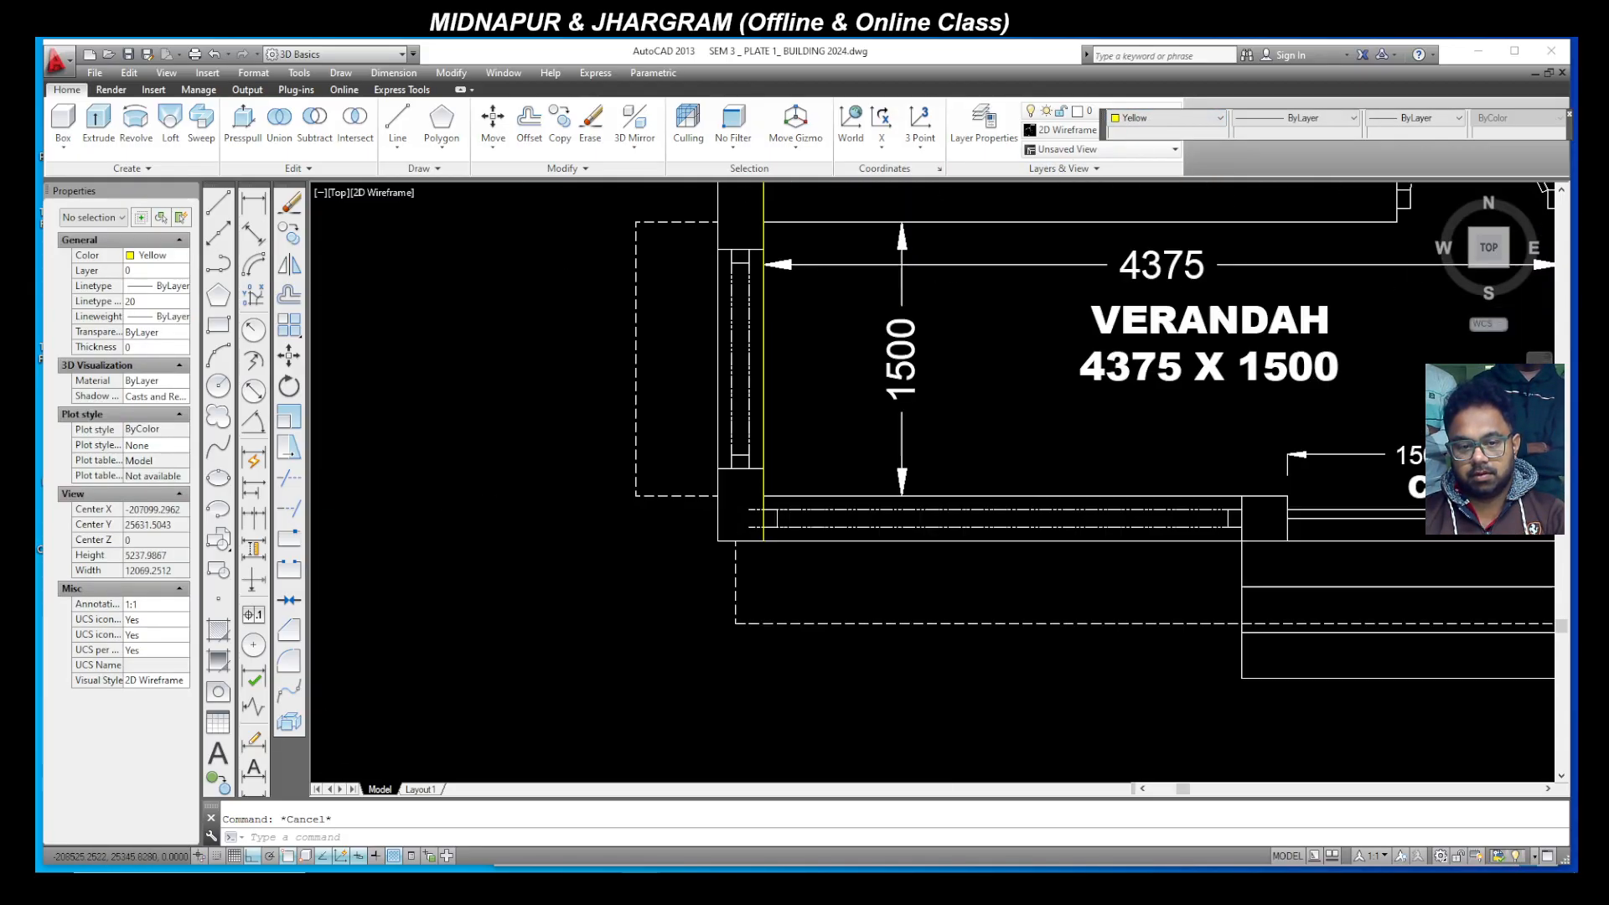
pyautogui.scroll(8, 744, 580)
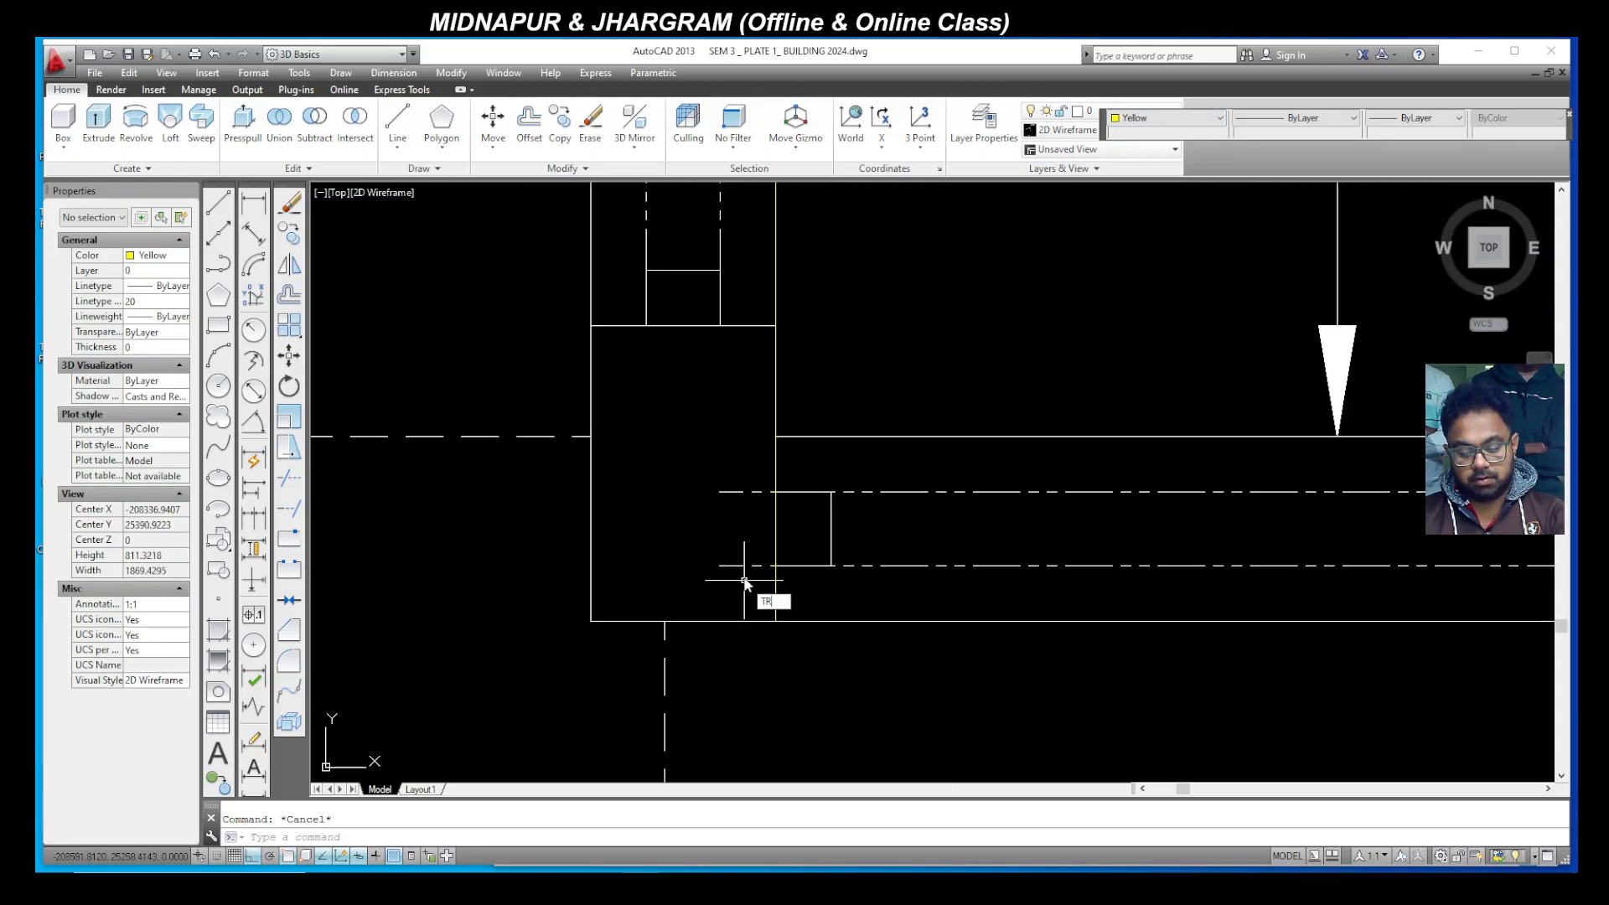
pyautogui.press('Return')
pyautogui.press('Return')
pyautogui.click(748, 575)
pyautogui.click(714, 469)
pyautogui.click(758, 596)
pyautogui.click(703, 452)
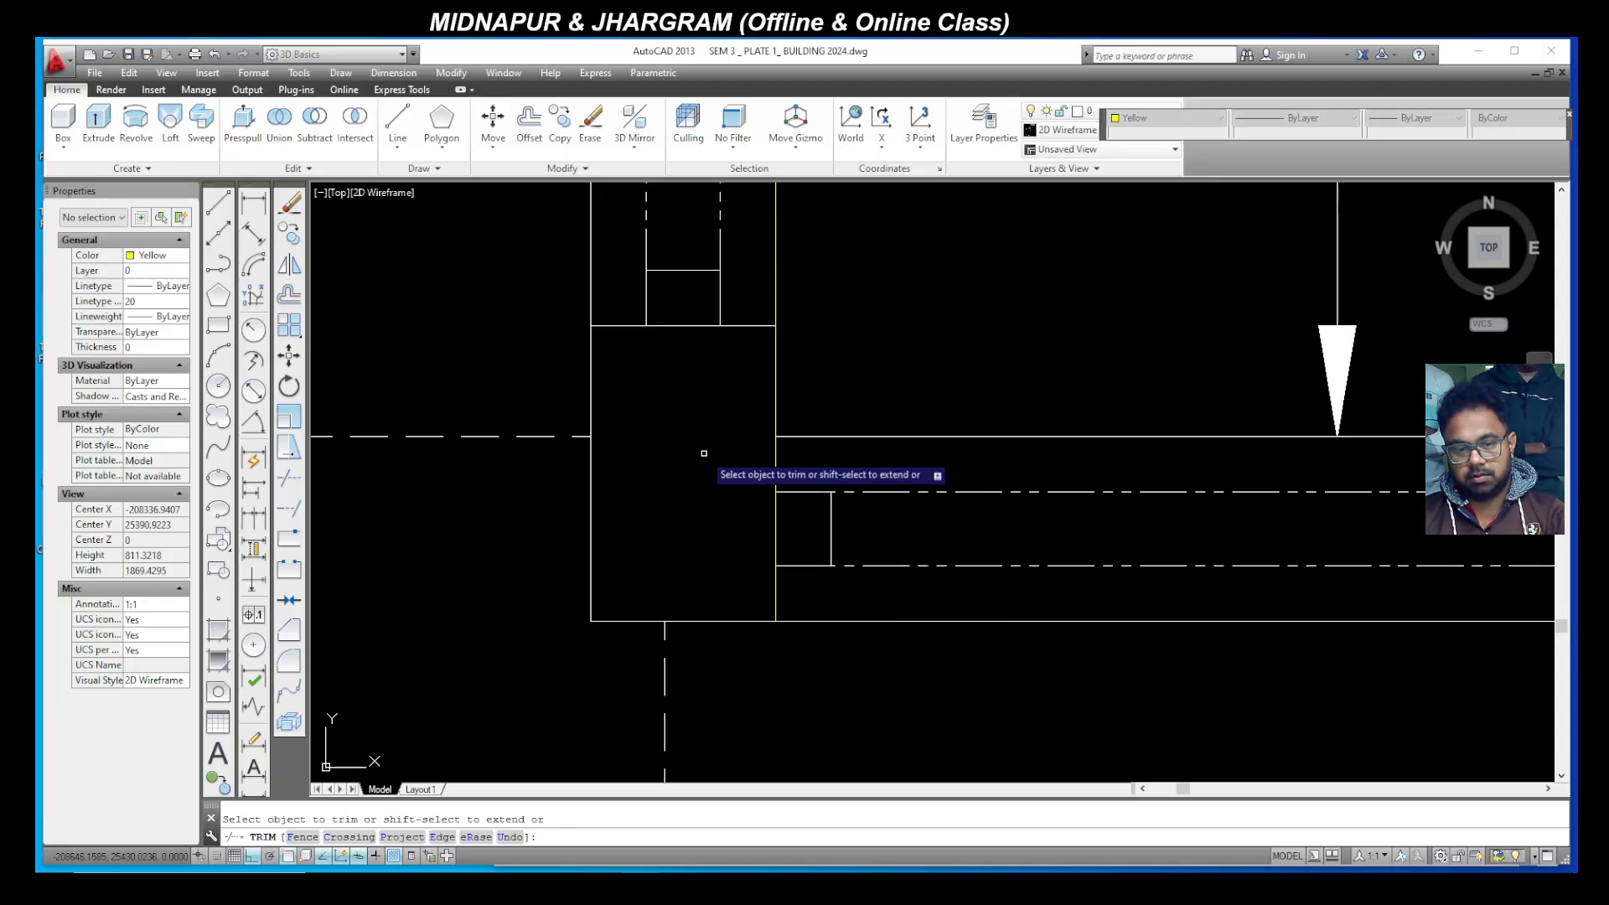
pyautogui.press('Escape')
# Step: Copy the corner pier's yellow projection line to both edges of the pier beside the CG opening
pyautogui.scroll(-4, 729, 529)
pyautogui.scroll(3, 737, 529)
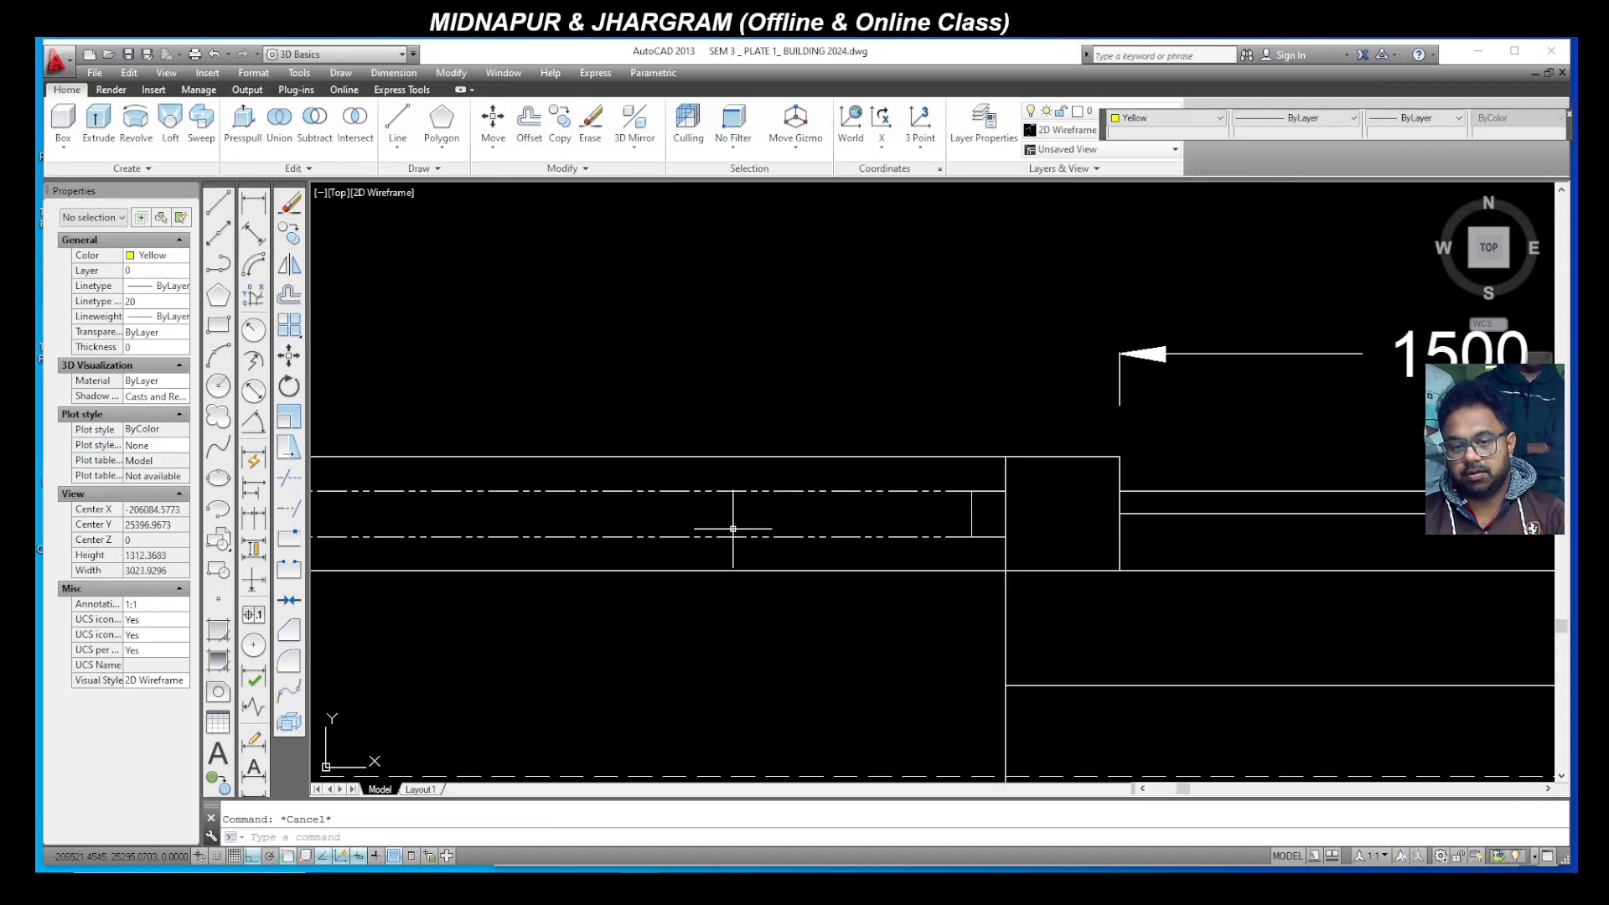
pyautogui.scroll(-4, 736, 529)
pyautogui.scroll(4, 488, 552)
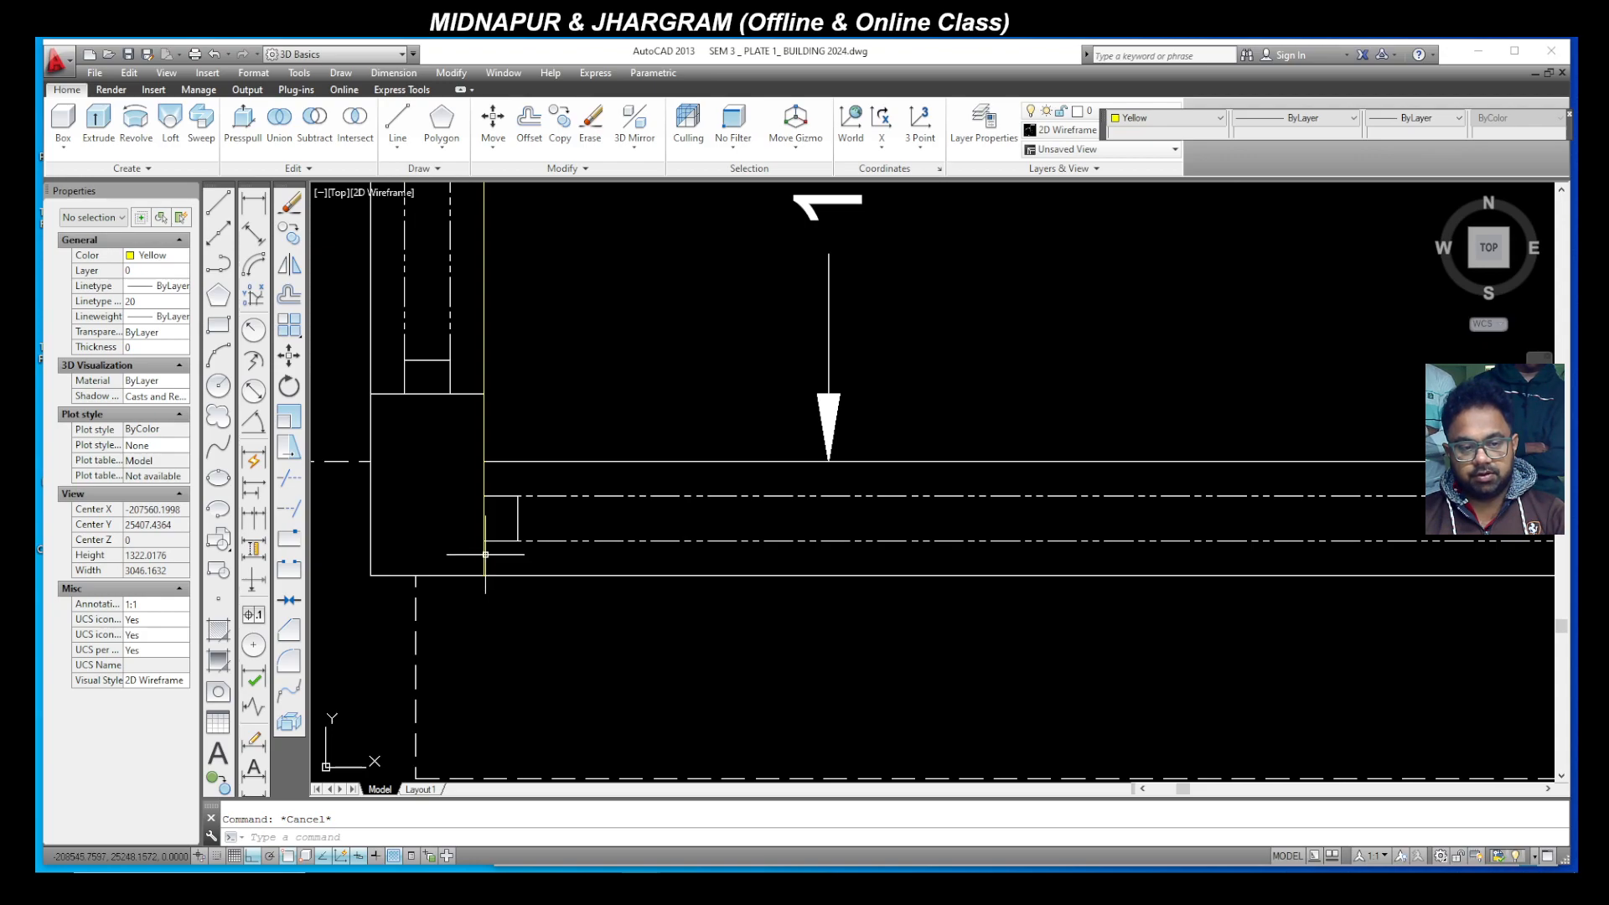
pyautogui.click(486, 554)
pyautogui.click(290, 243)
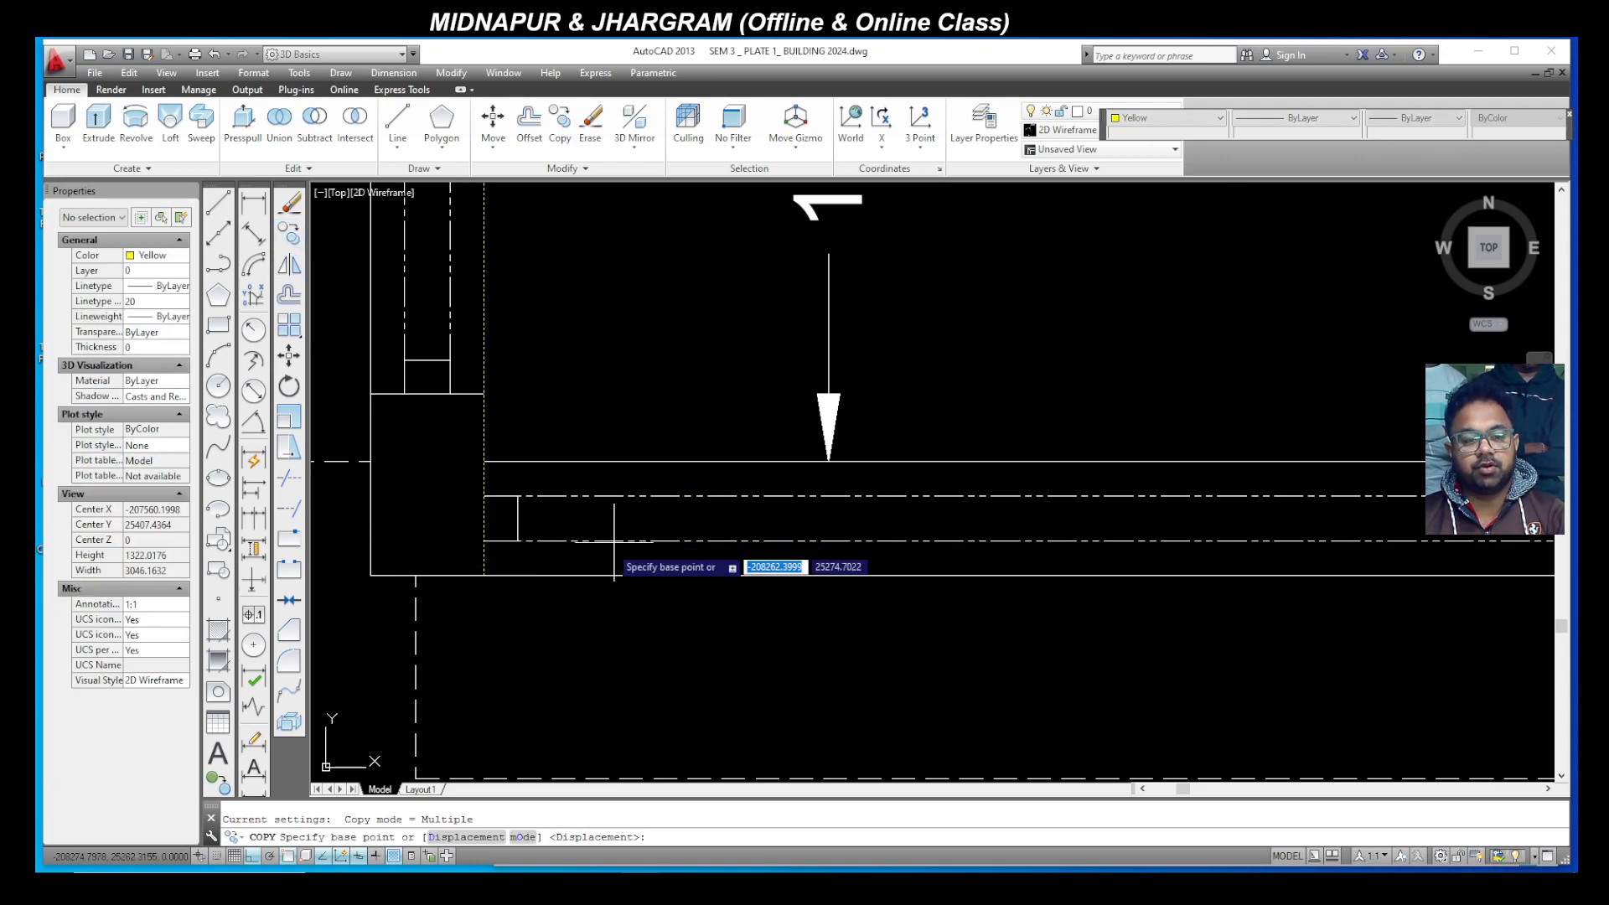
pyautogui.click(484, 577)
pyautogui.scroll(-4, 458, 585)
pyautogui.scroll(5, 728, 592)
pyautogui.click(728, 592)
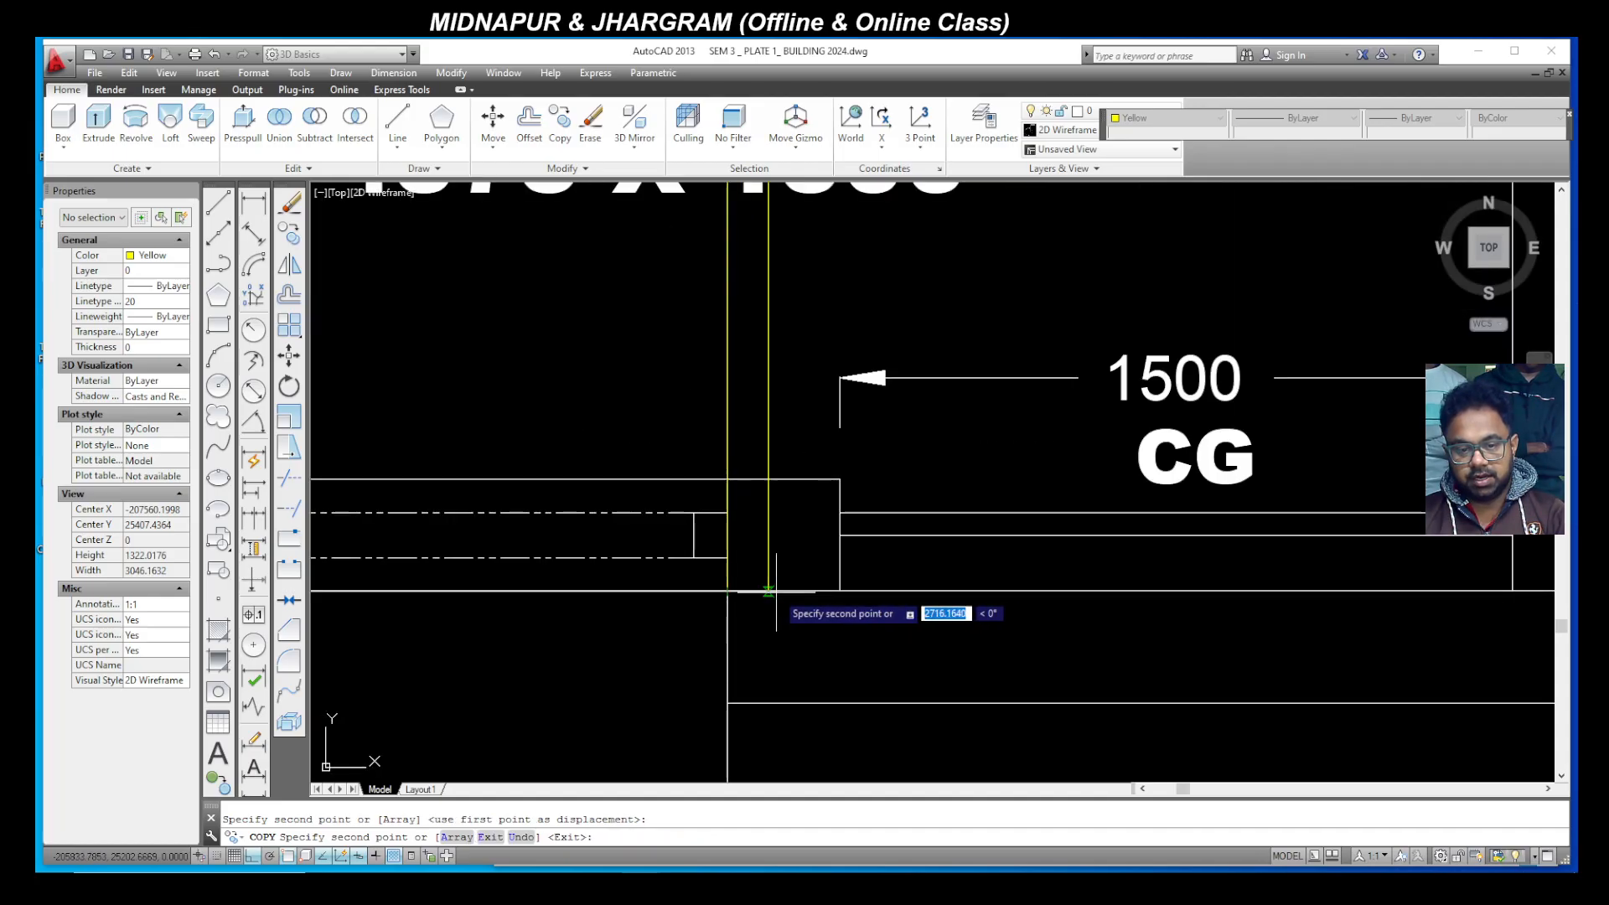
pyautogui.click(840, 591)
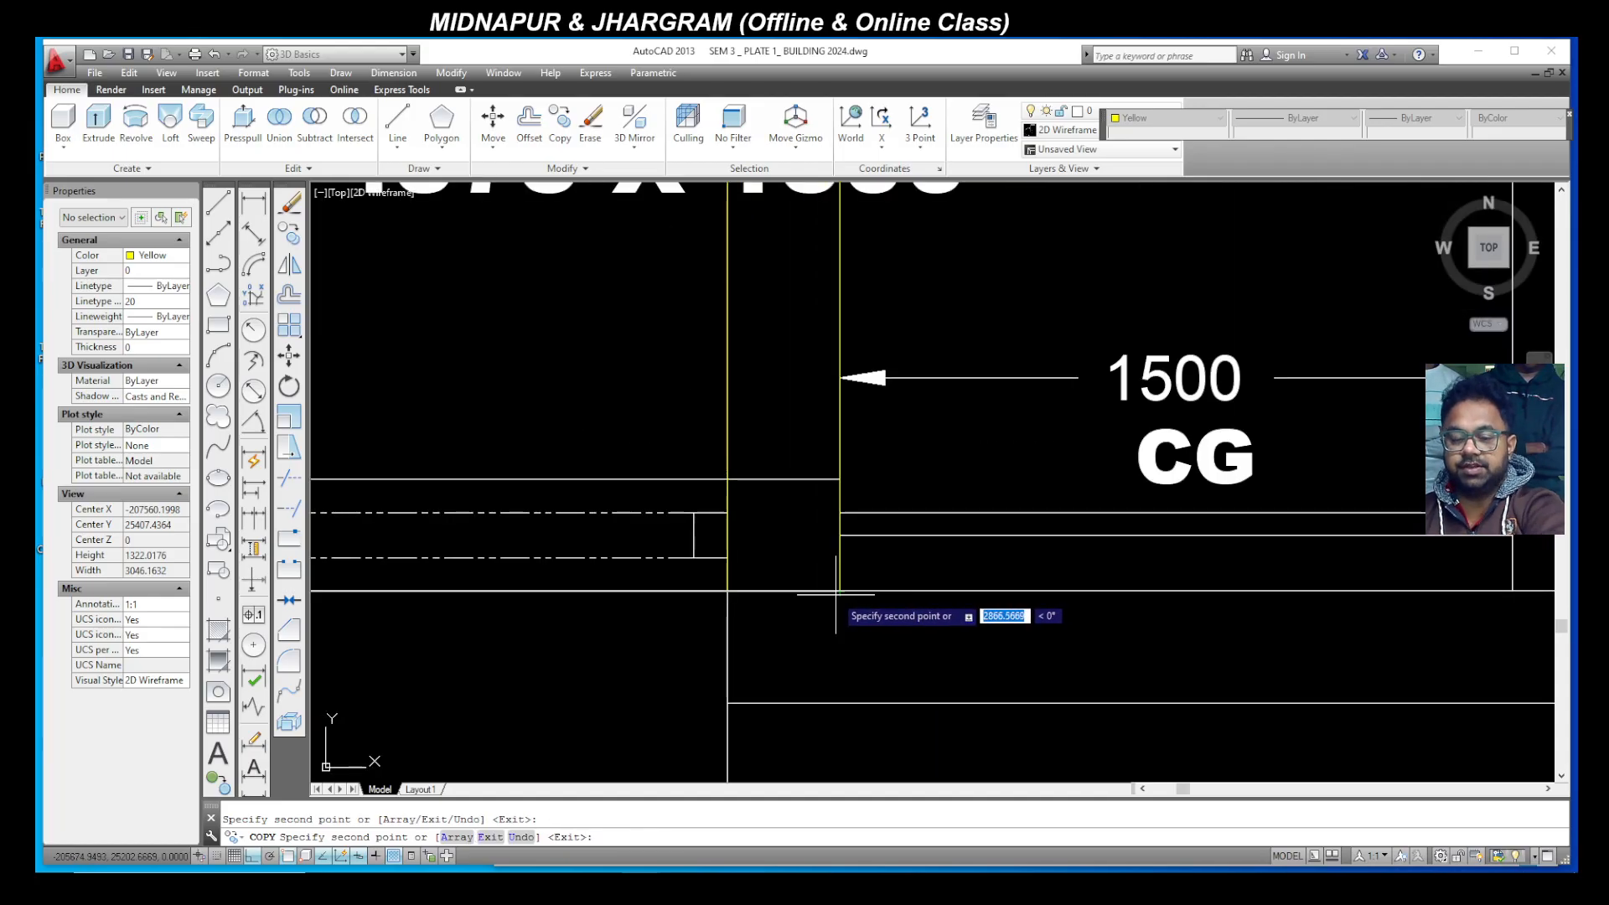
# Step: Copy the projection line to the far edge of the CG opening and to both jambs of door D2
pyautogui.scroll(-4, 747, 607)
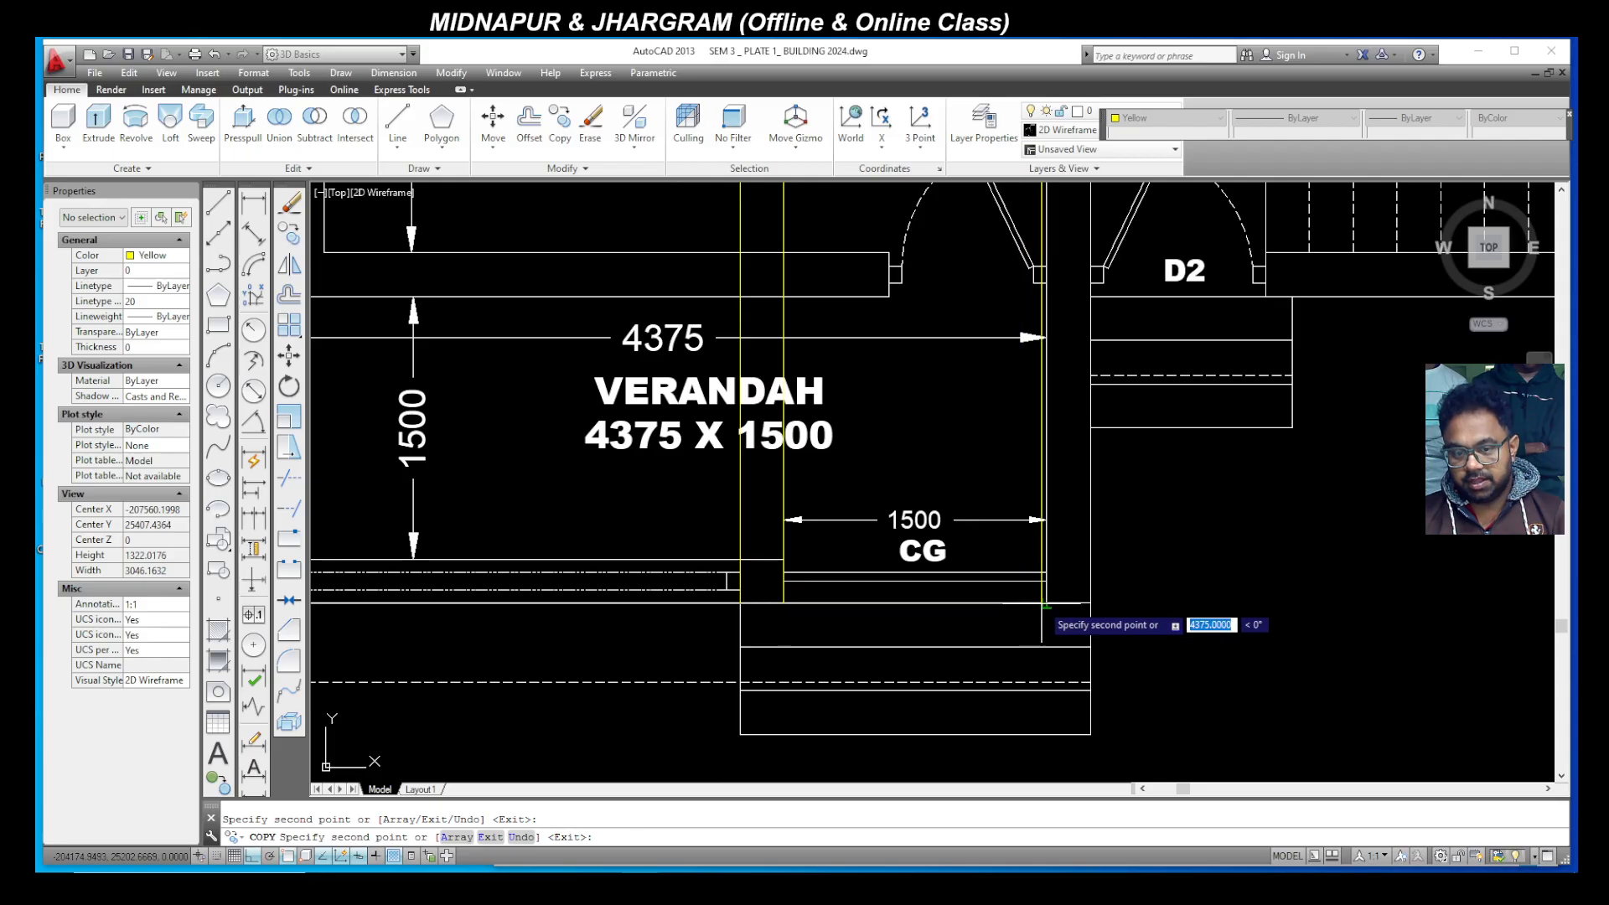
pyautogui.scroll(-3, 993, 610)
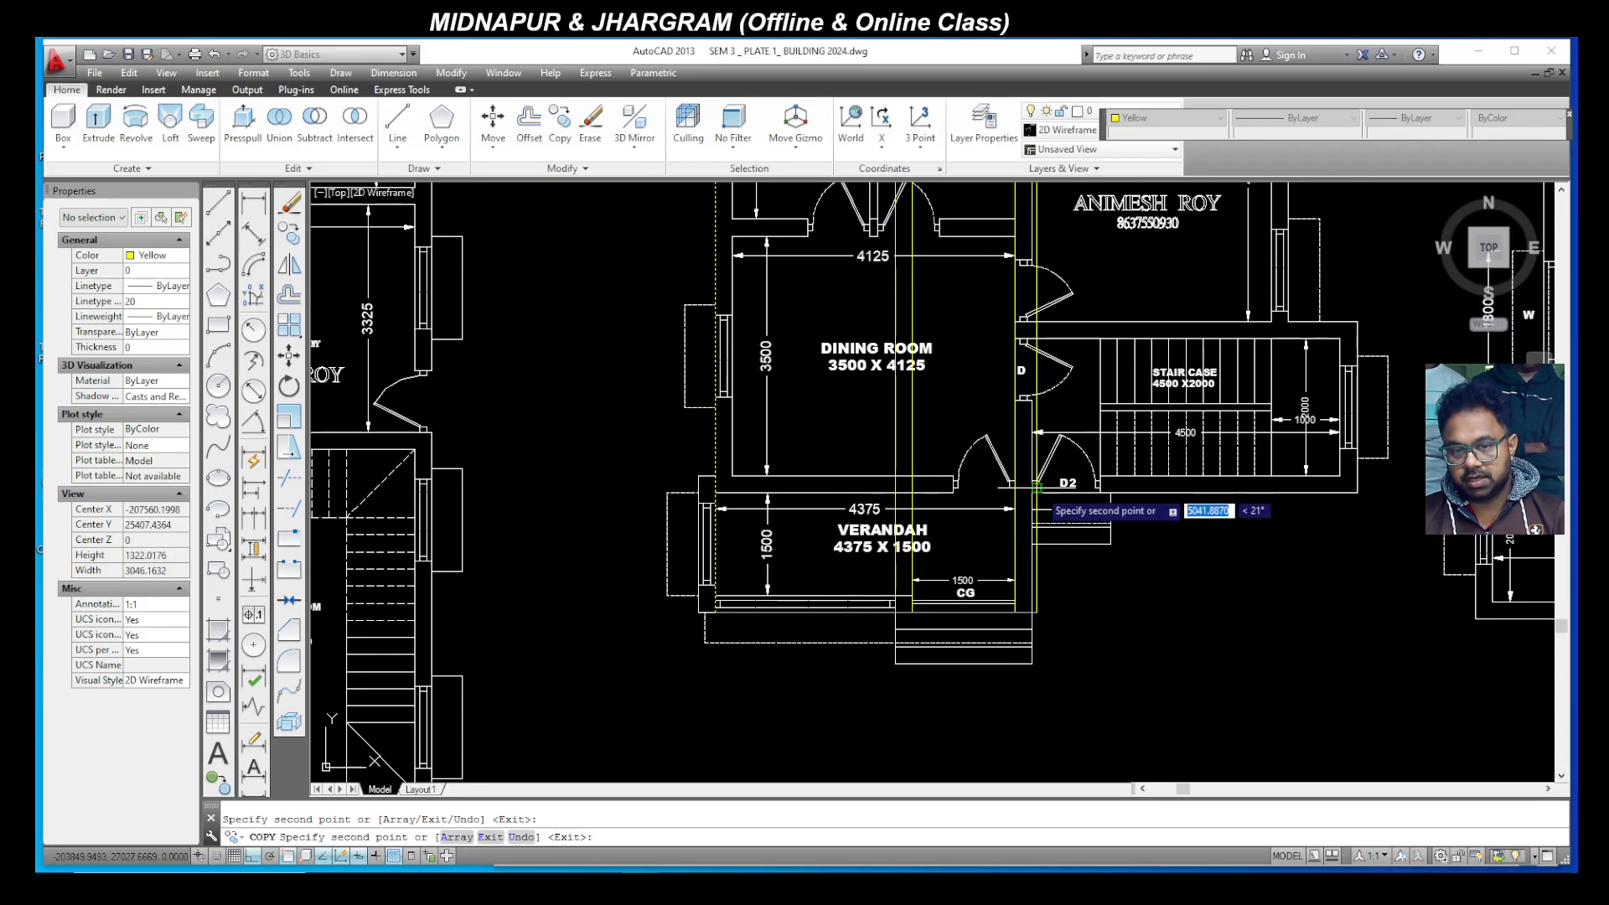
pyautogui.scroll(5, 1021, 494)
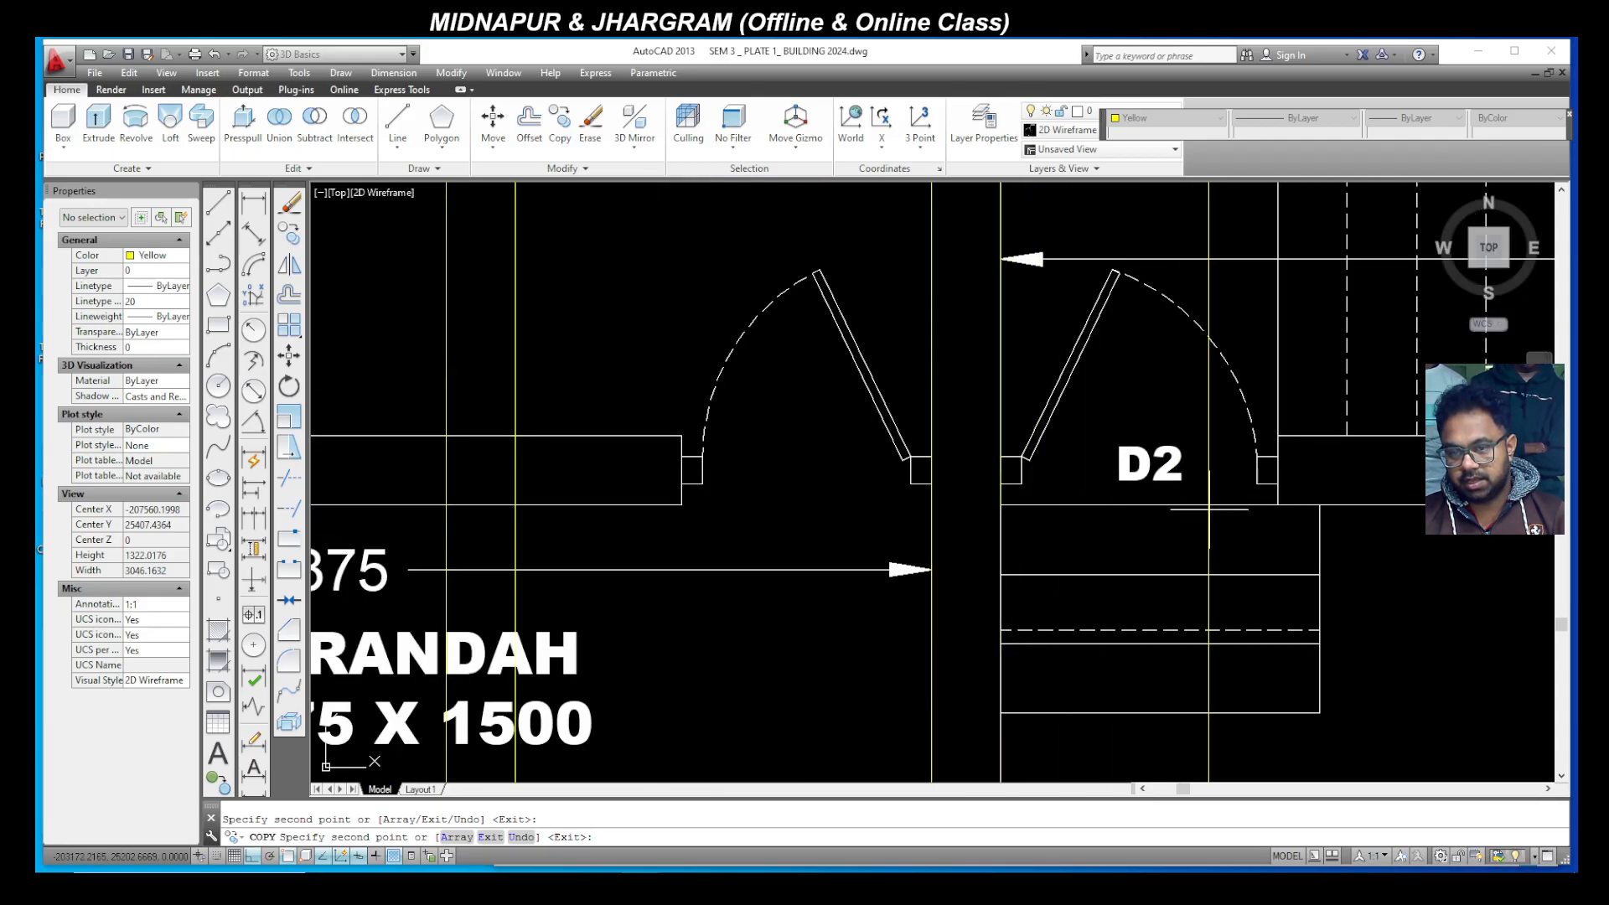
pyautogui.scroll(-5, 838, 548)
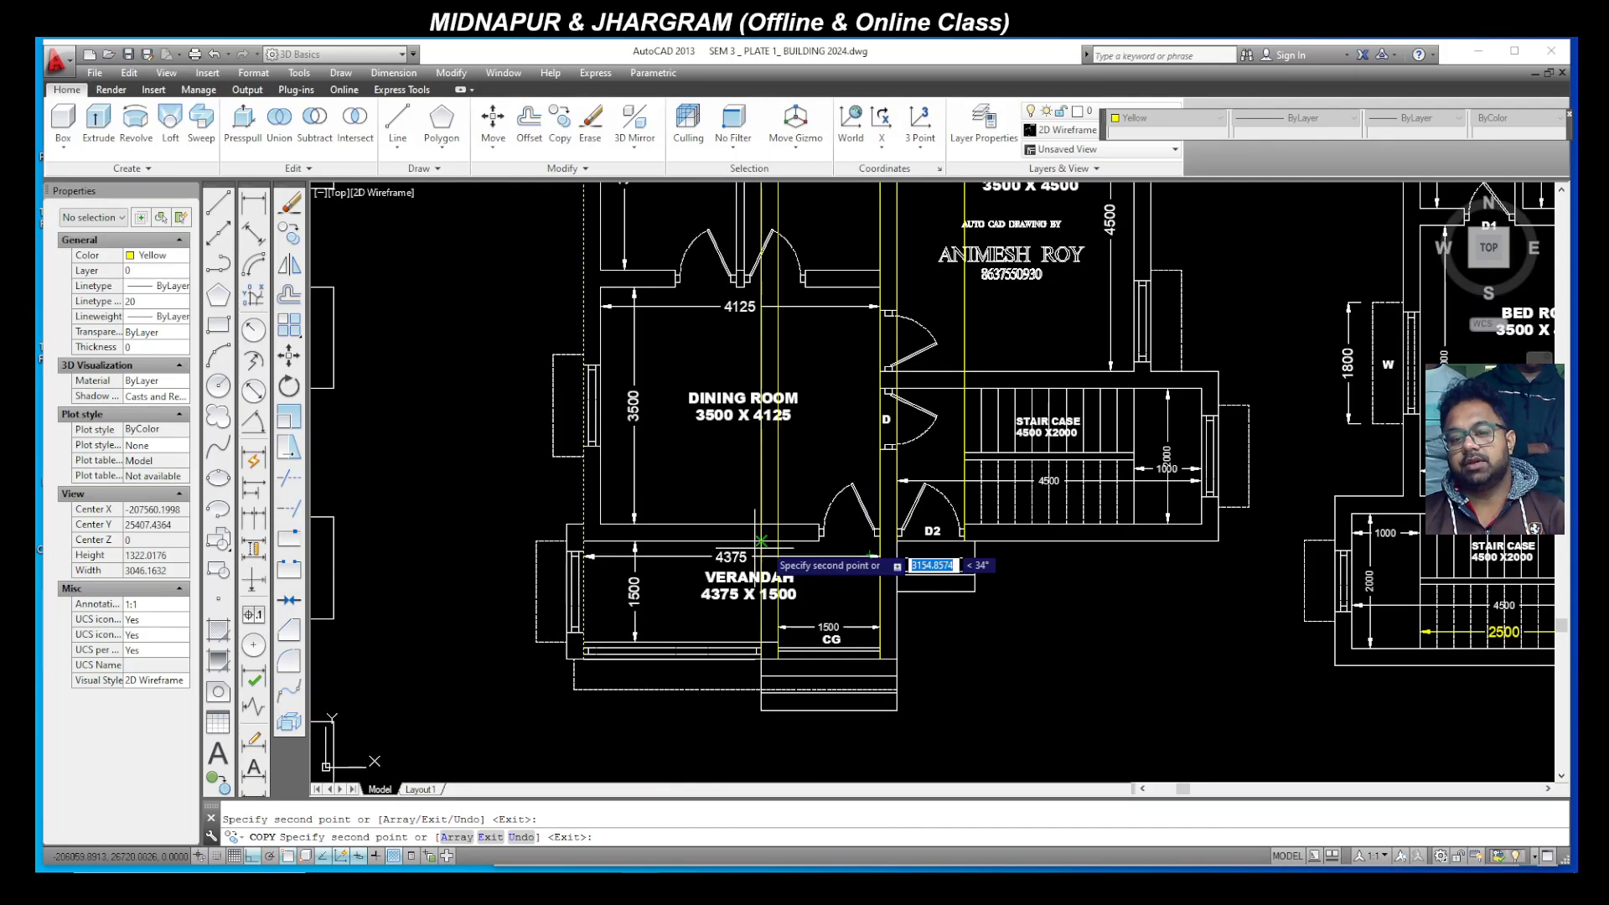
# Step: Copy the projection line to both edges of the front bedroom window in the plan with the open-stair drawing room
pyautogui.scroll(-2, 1101, 620)
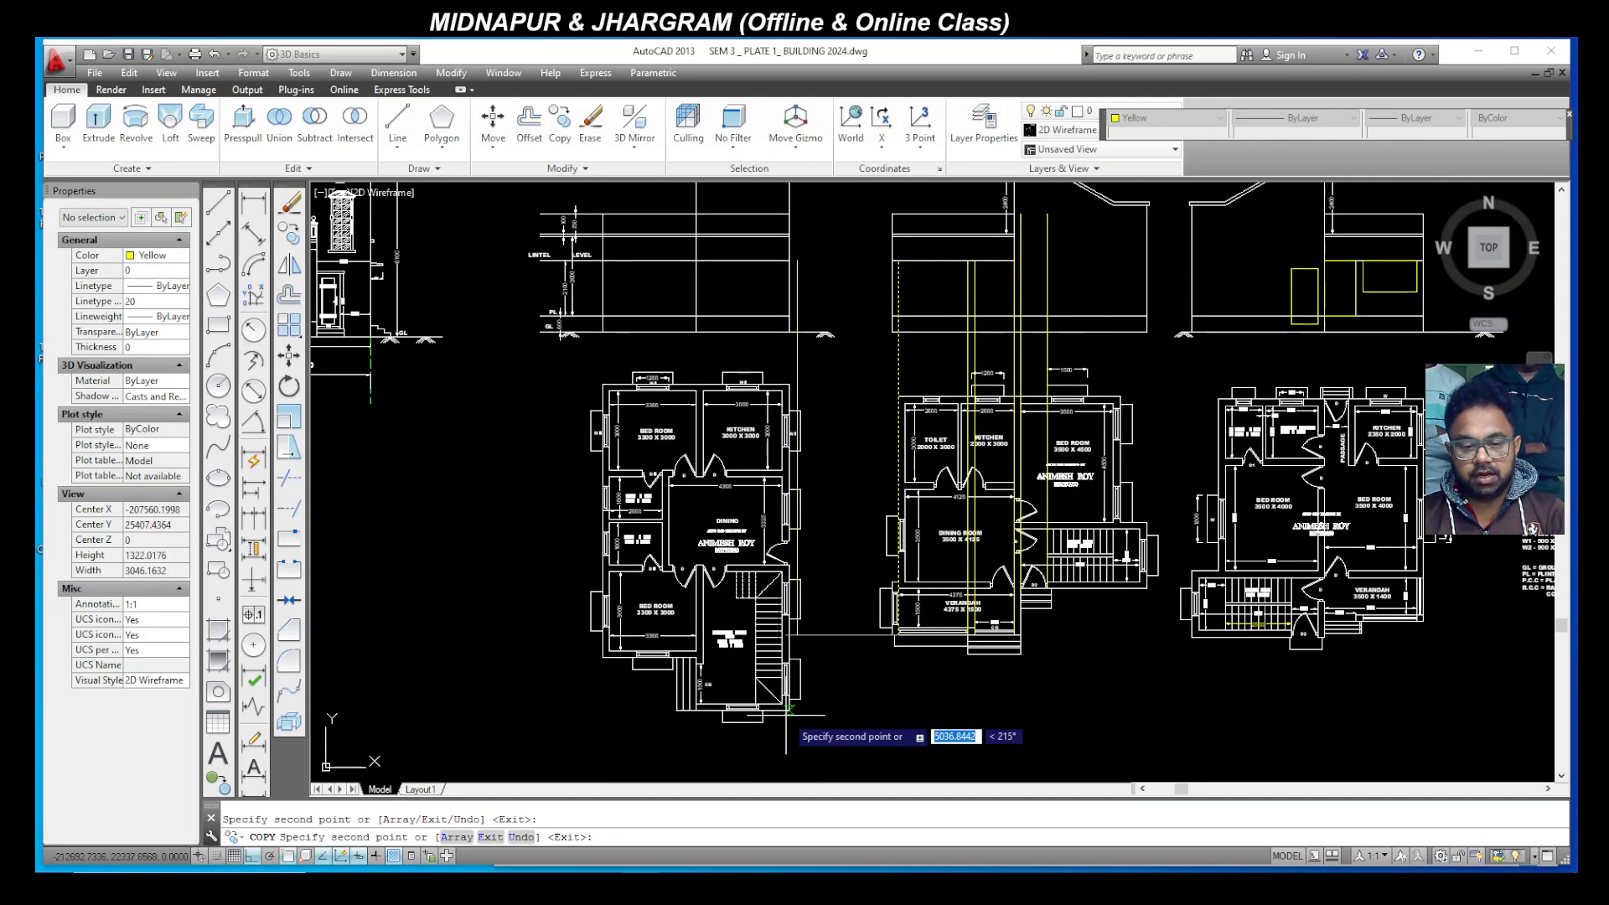
pyautogui.scroll(3, 754, 719)
pyautogui.scroll(2, 776, 722)
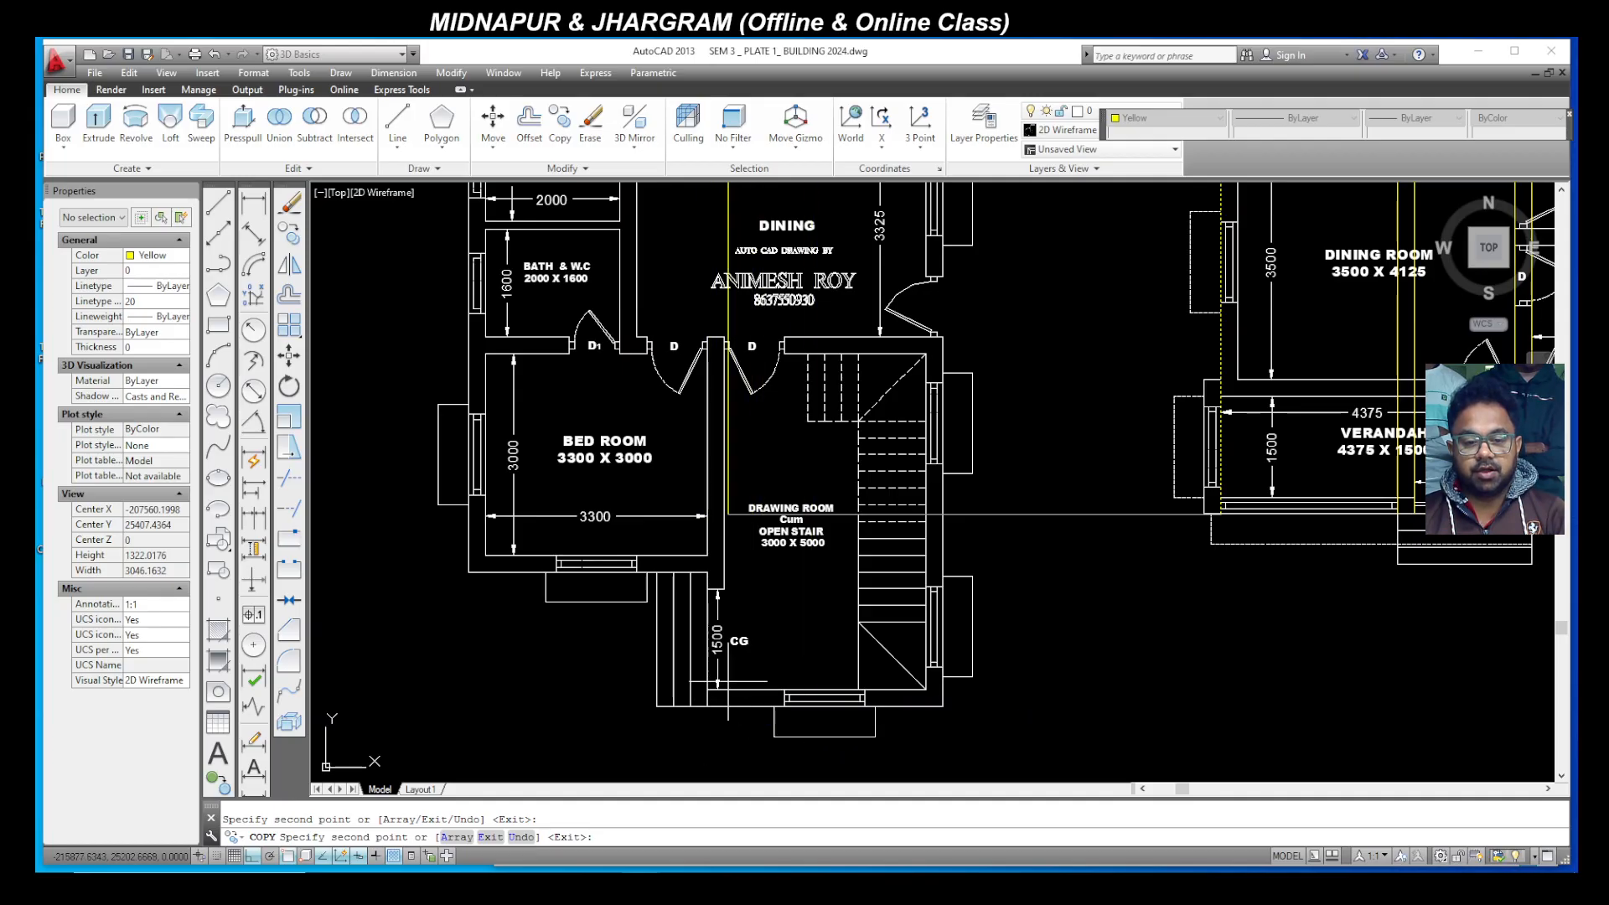
pyautogui.scroll(2, 523, 577)
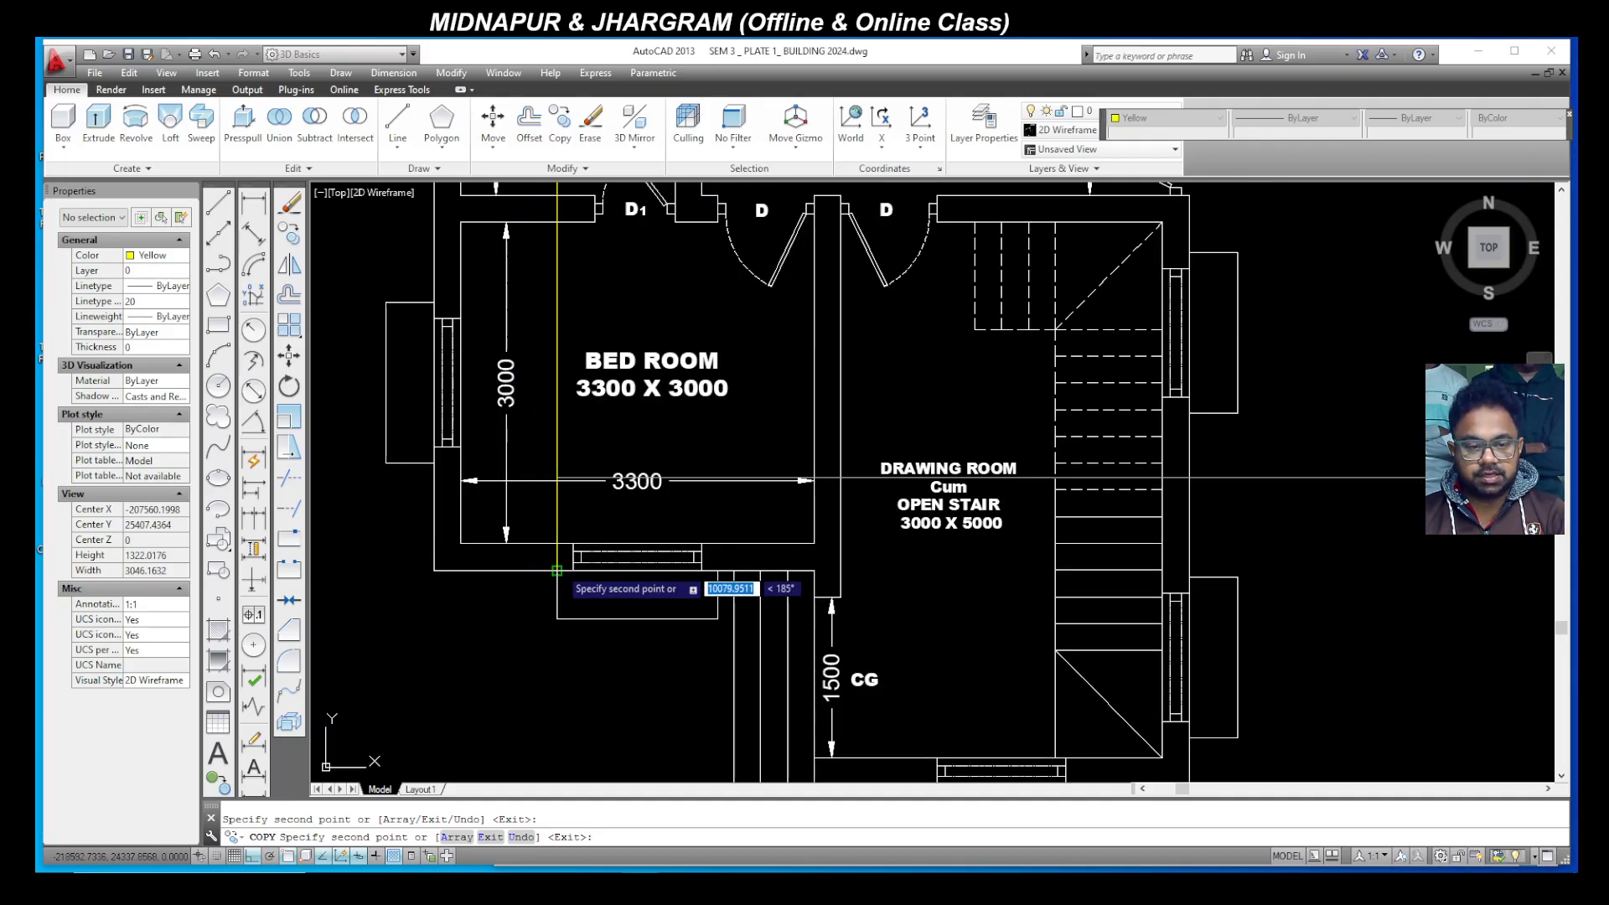
pyautogui.scroll(4, 570, 577)
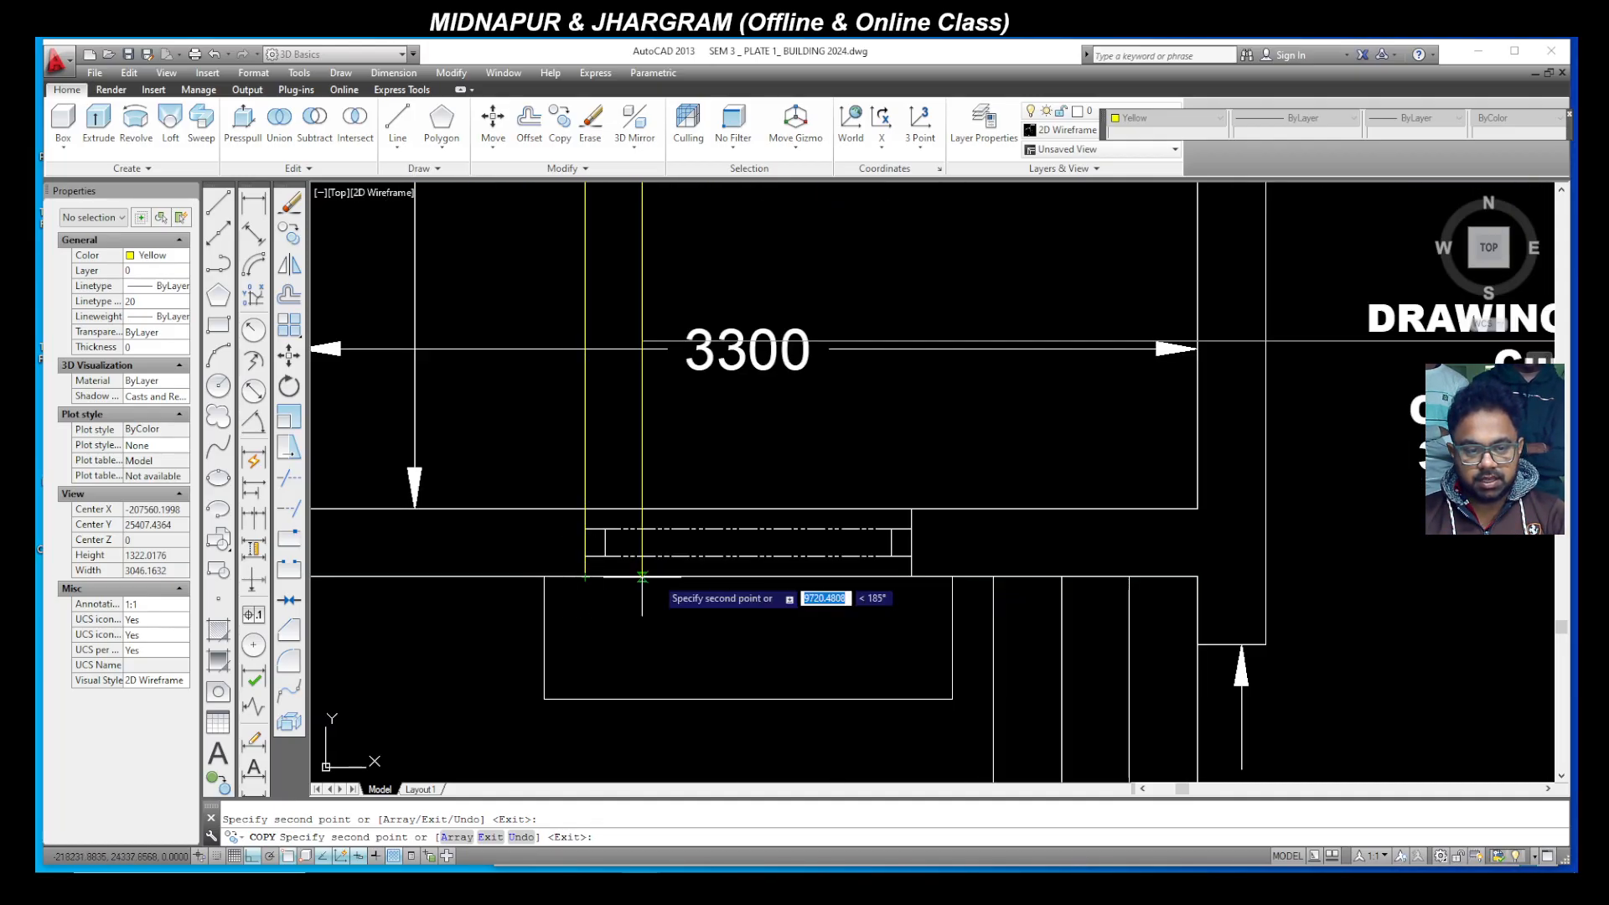
pyautogui.scroll(-5, 725, 577)
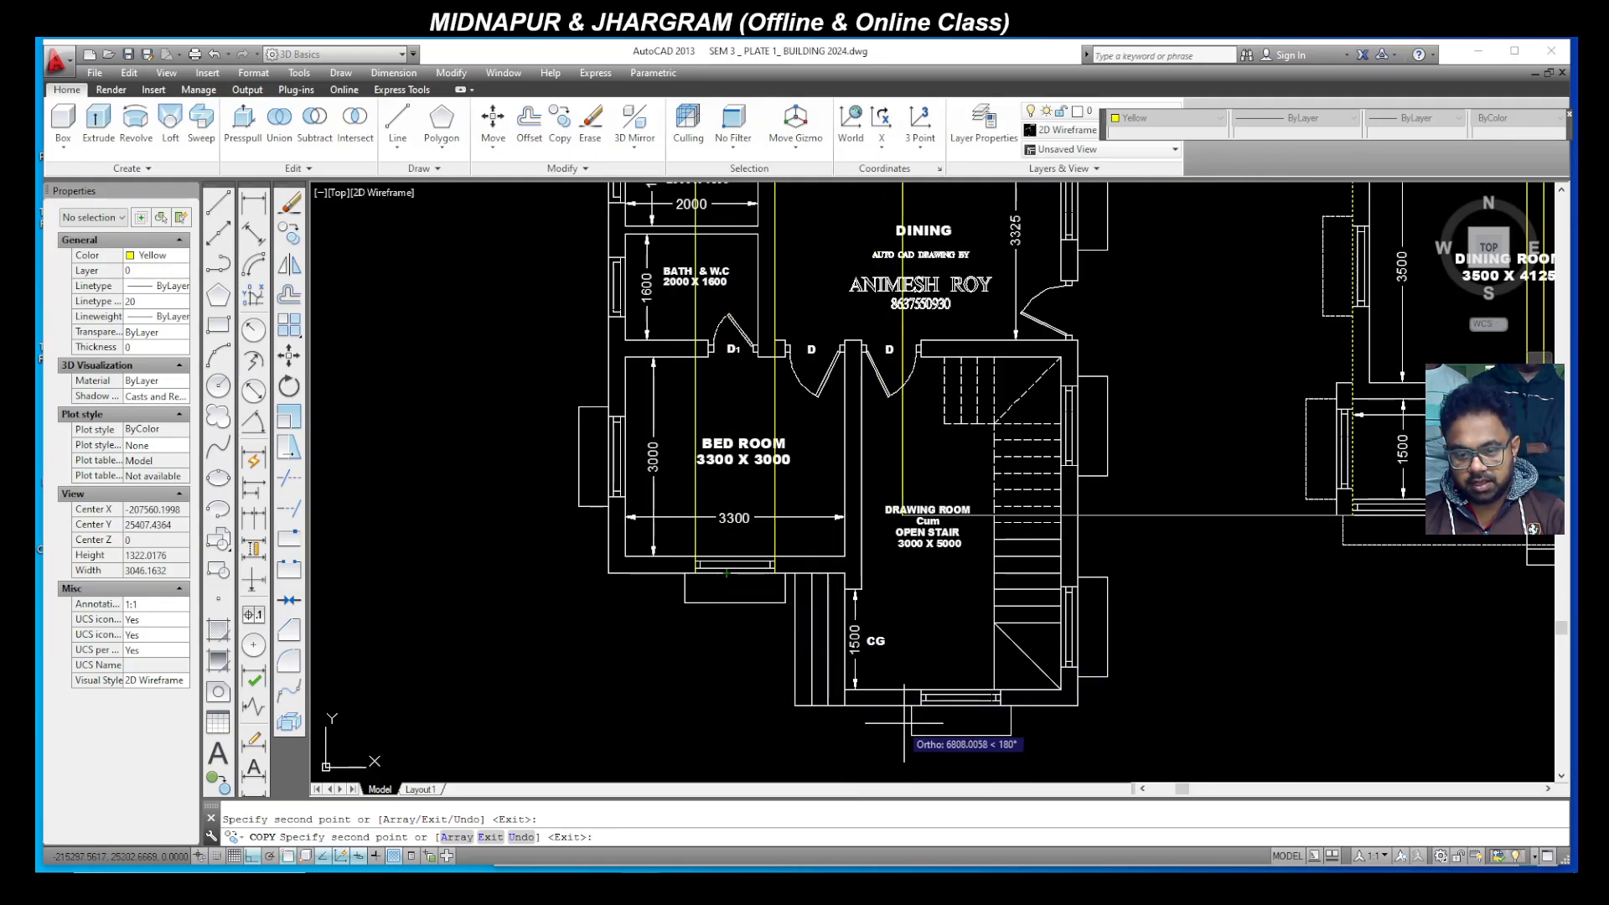
# Step: Copy the projection line to both edges of the drawing room's front window and to the outer wall face at CG
pyautogui.scroll(4, 921, 722)
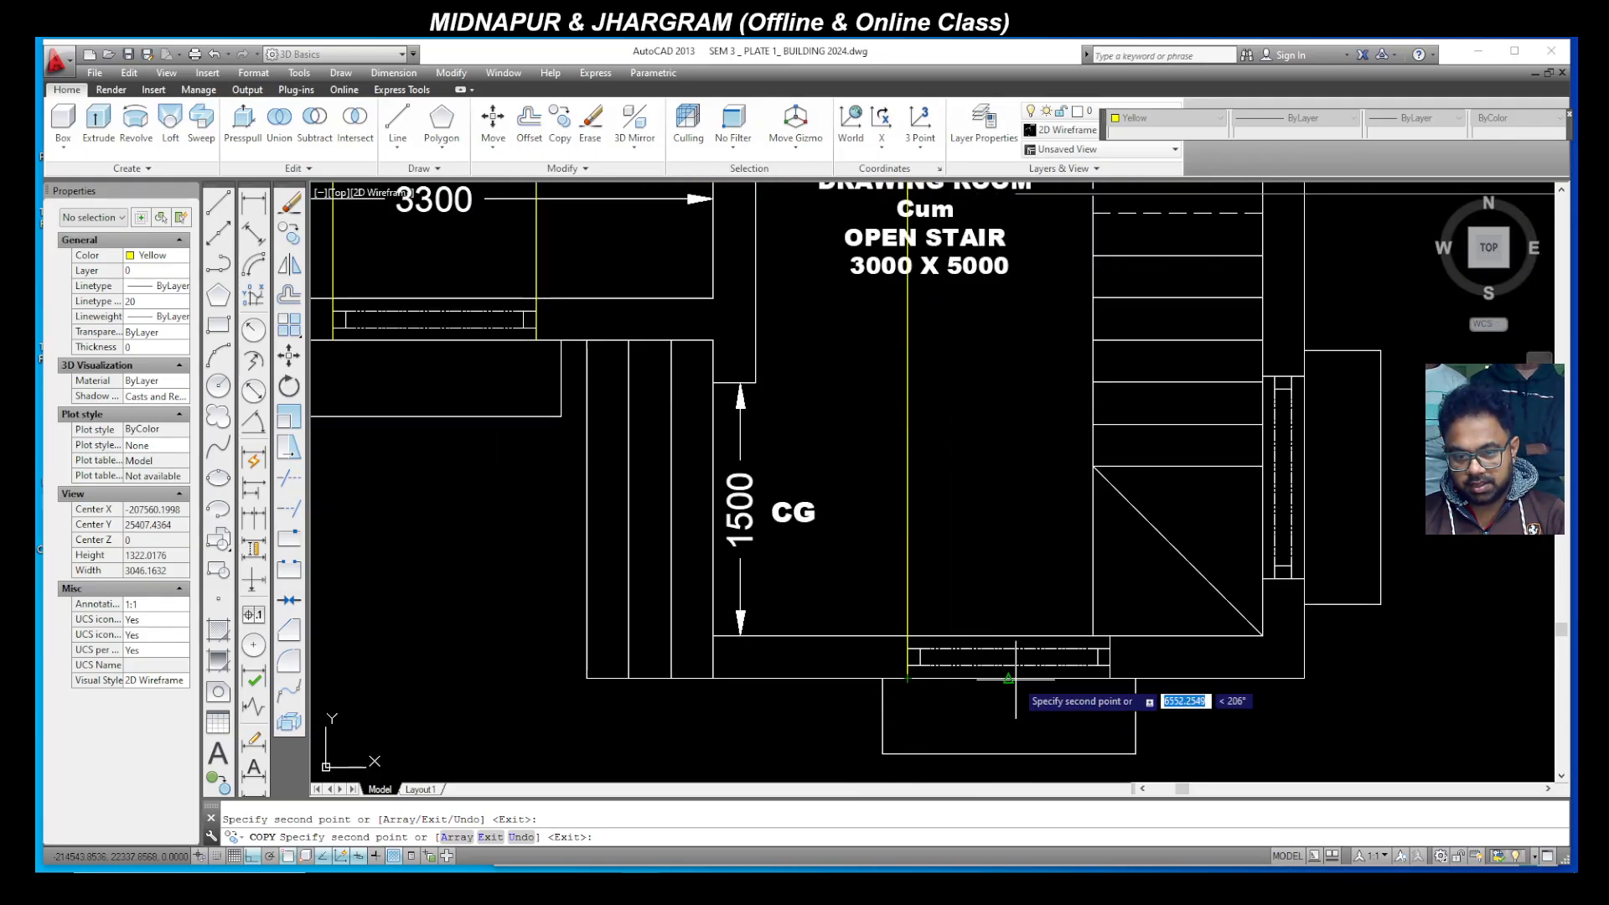
pyautogui.scroll(-2, 753, 681)
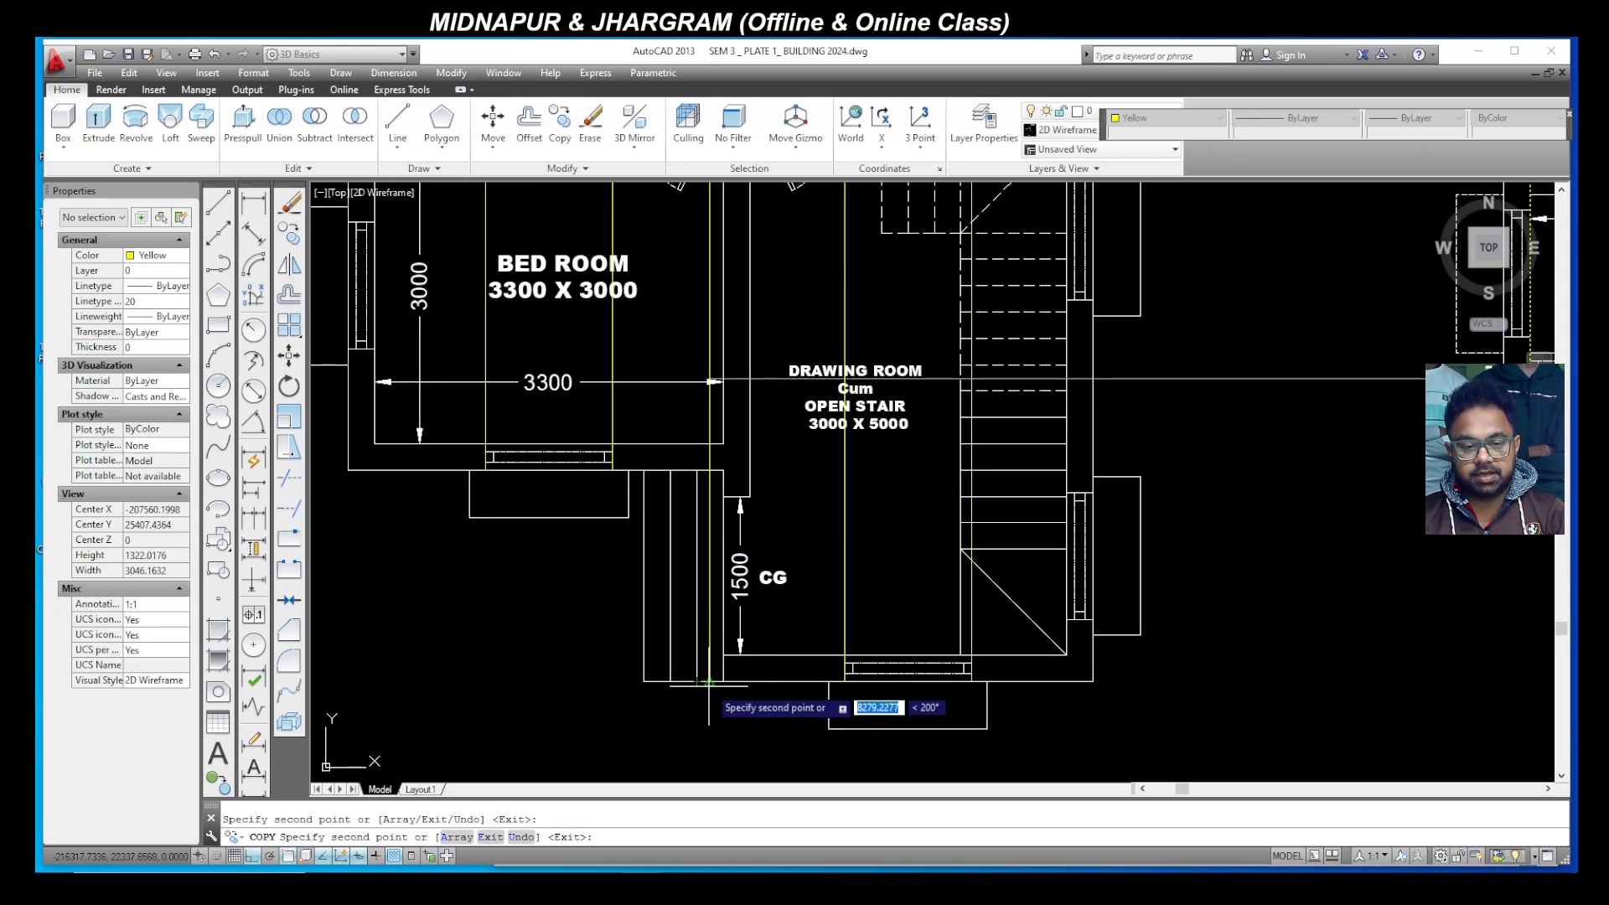
pyautogui.scroll(4, 697, 652)
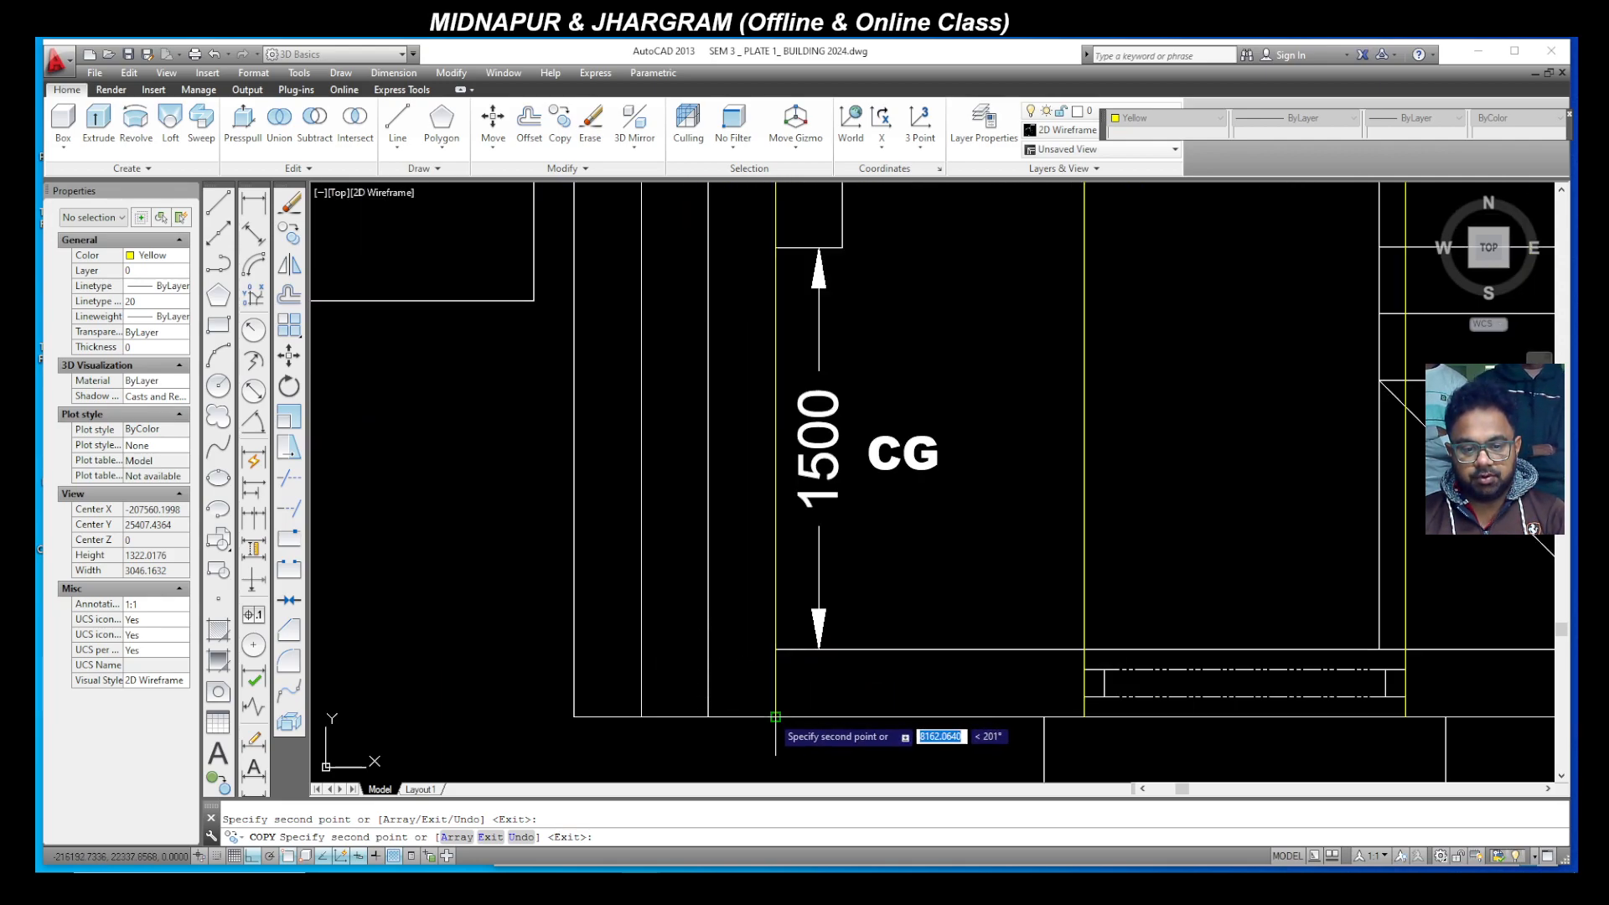
pyautogui.scroll(-3, 918, 661)
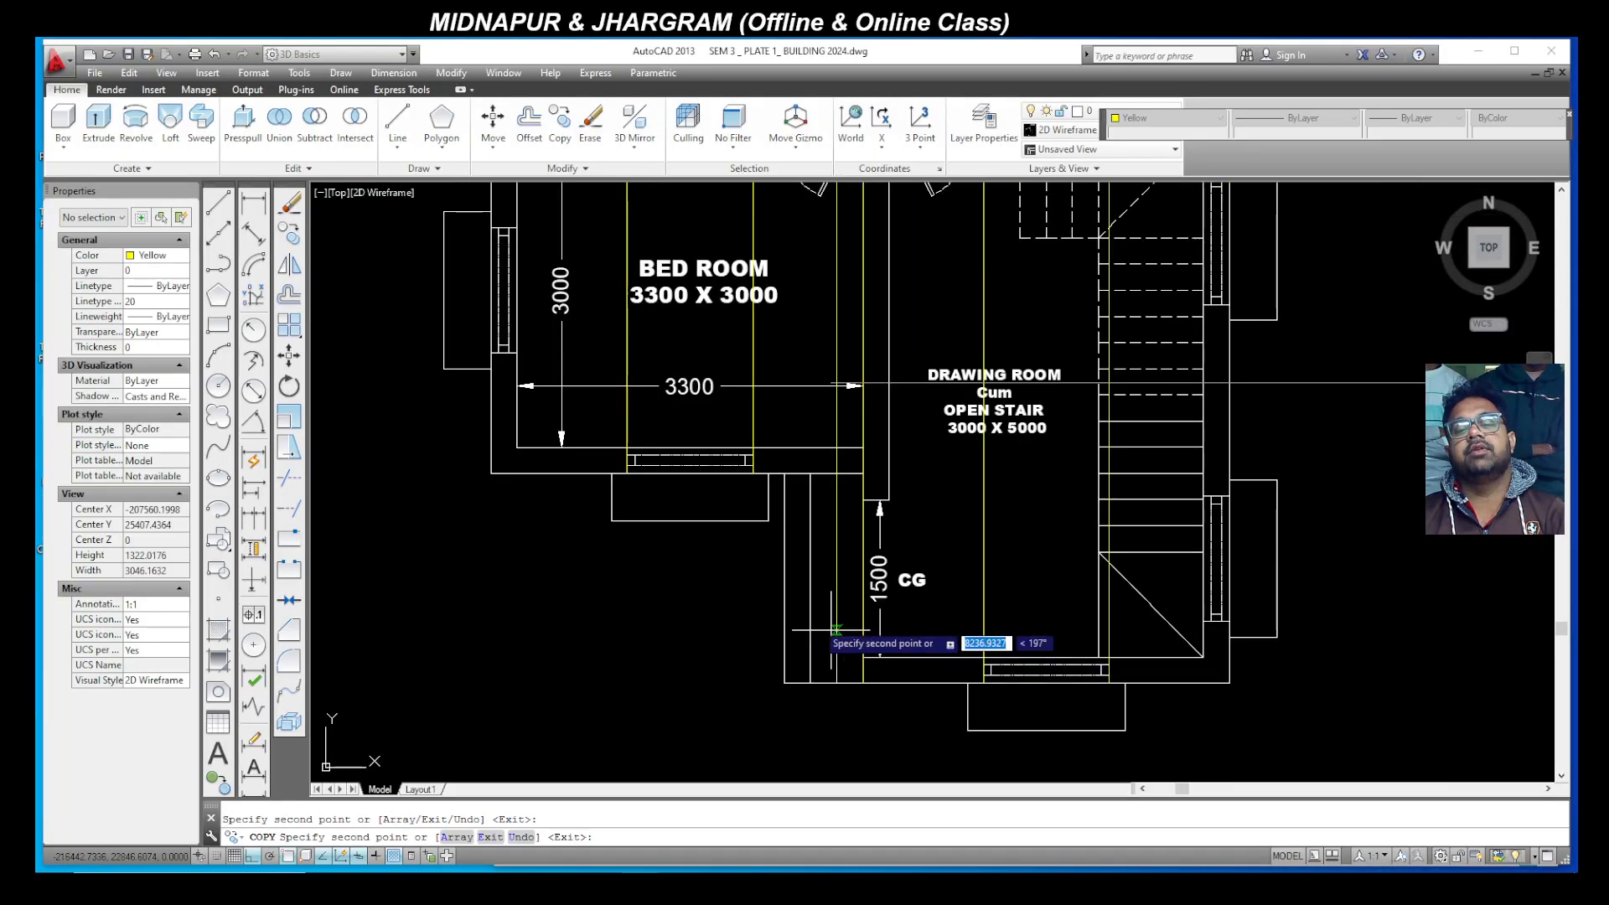
pyautogui.scroll(-3, 894, 580)
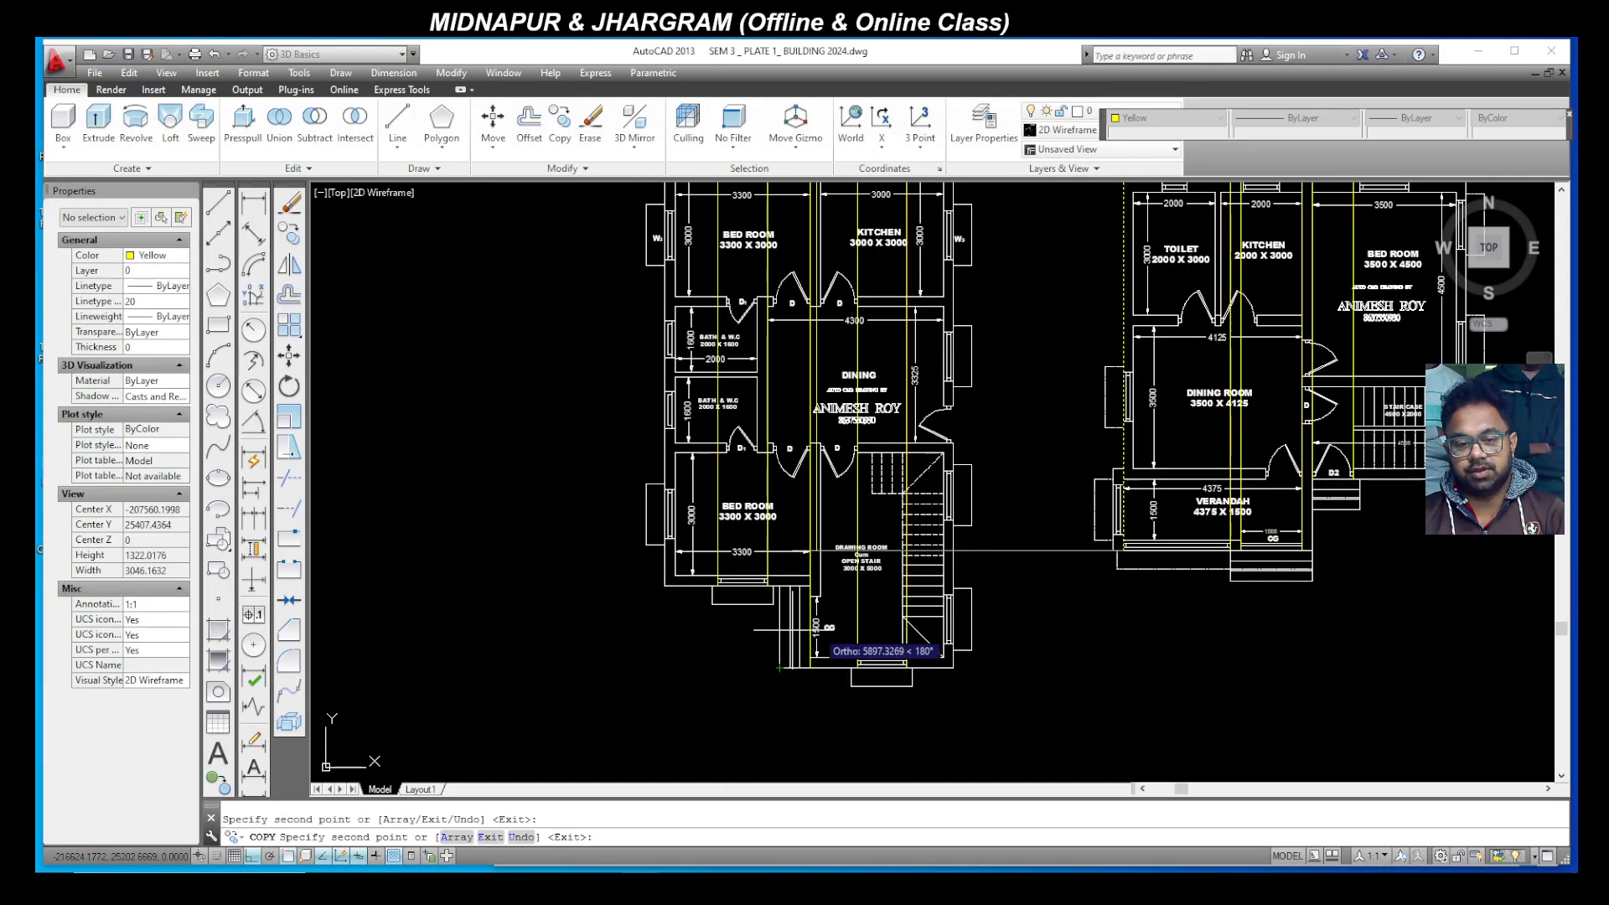
pyautogui.press('Escape')
# Step: Outline the verandah window opening in the middle elevation, 1200 deep below the lintel line, between the corner pier and CG-side pier projections
pyautogui.scroll(-3, 825, 615)
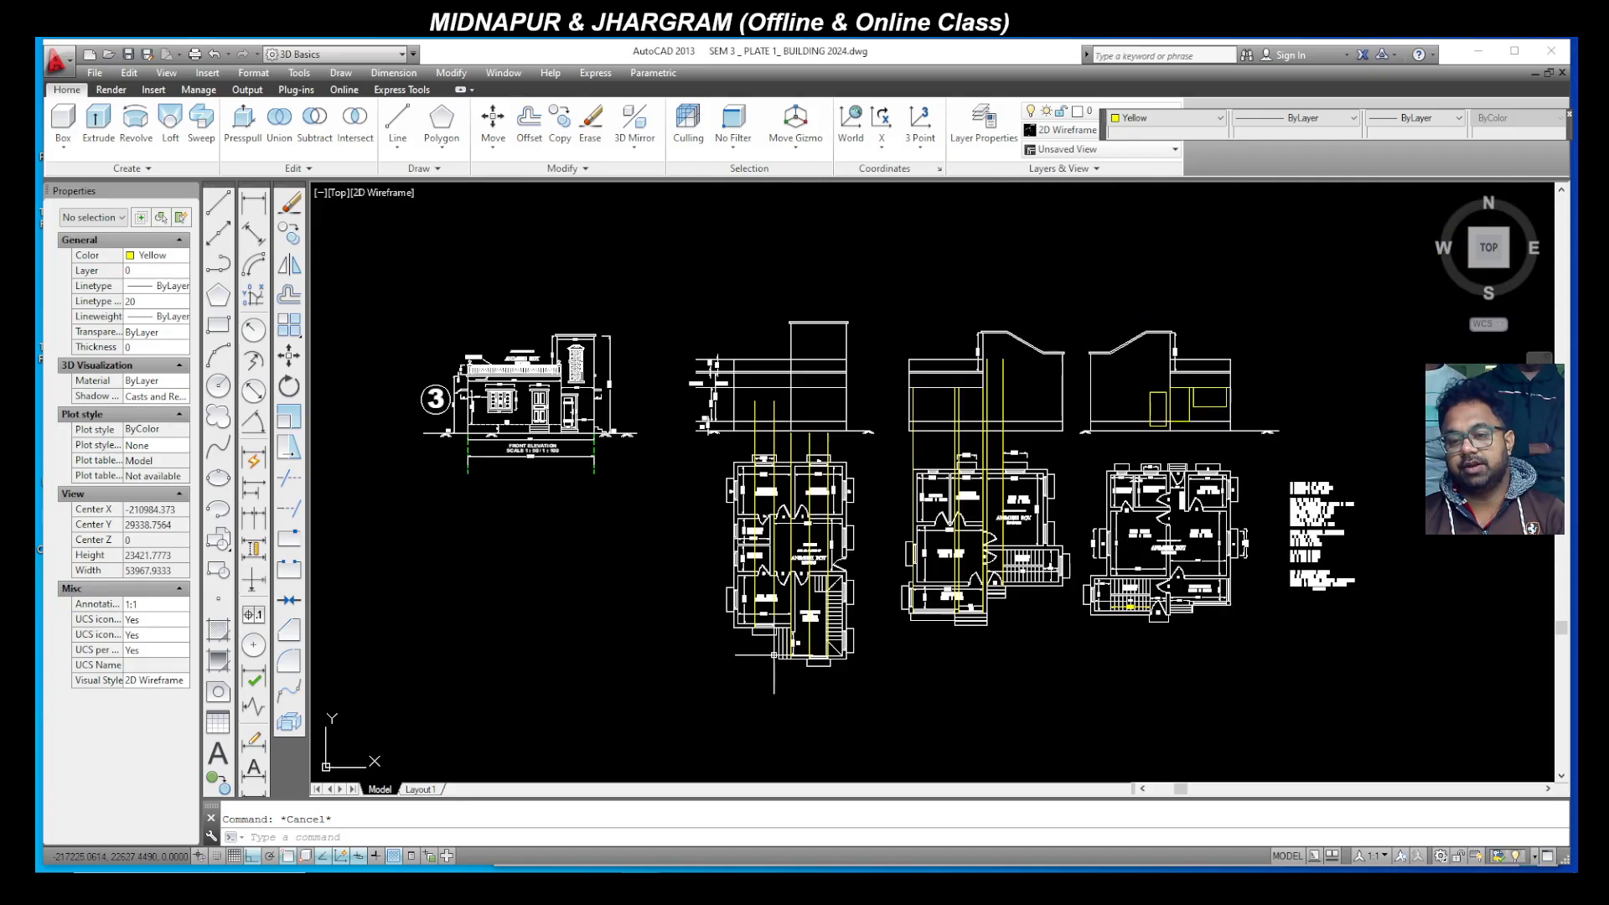
pyautogui.scroll(3, 1022, 398)
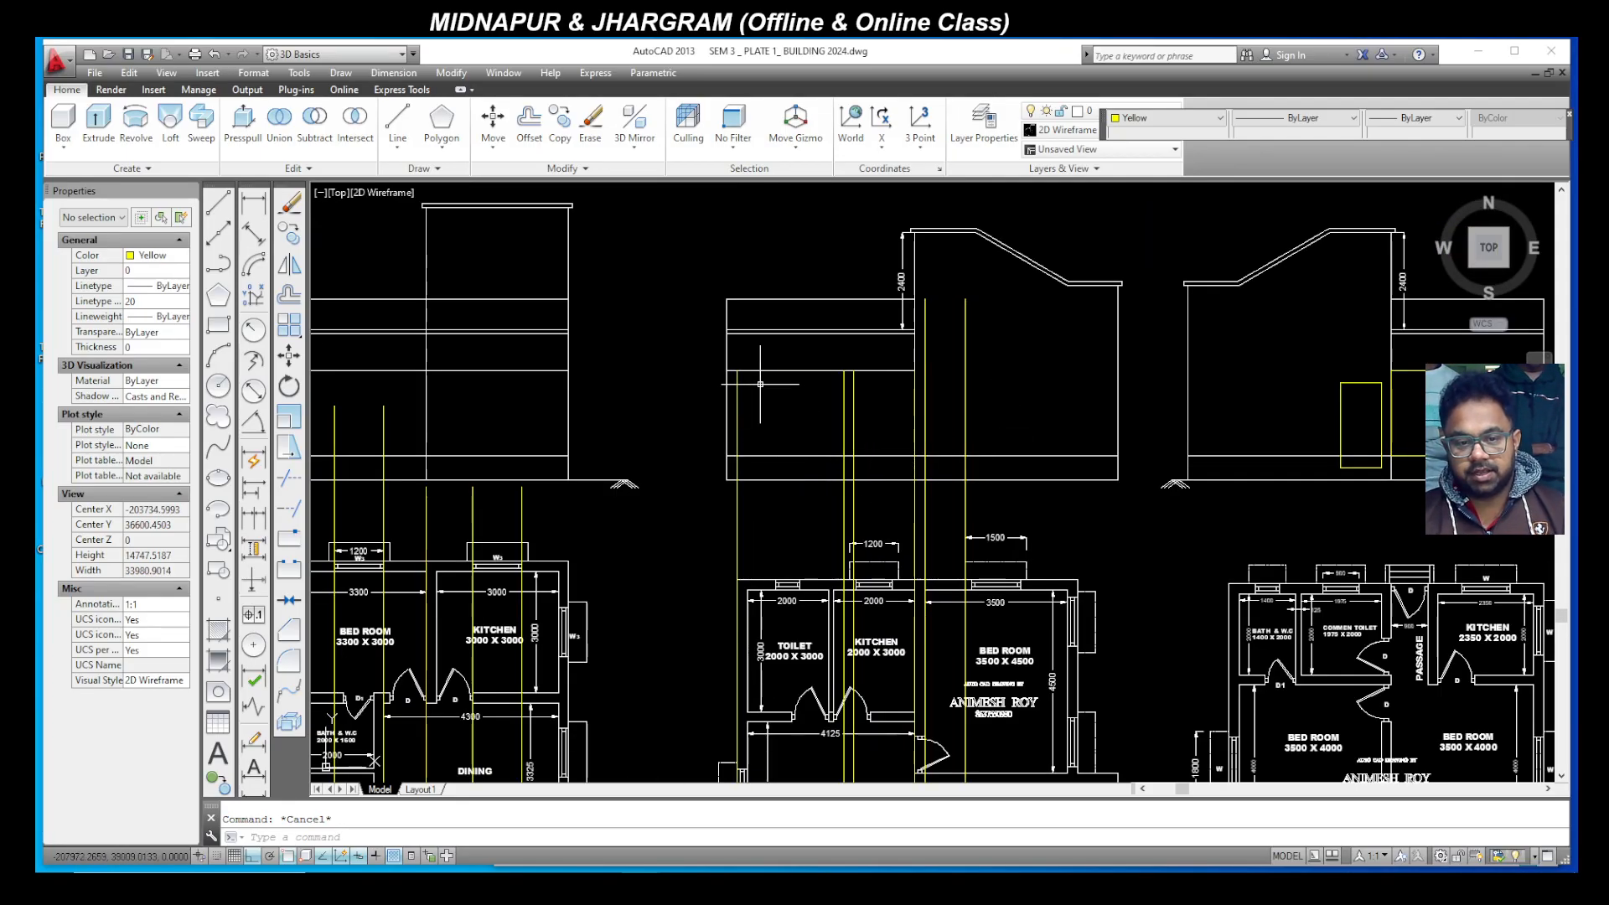
pyautogui.scroll(3, 762, 386)
pyautogui.scroll(1, 986, 471)
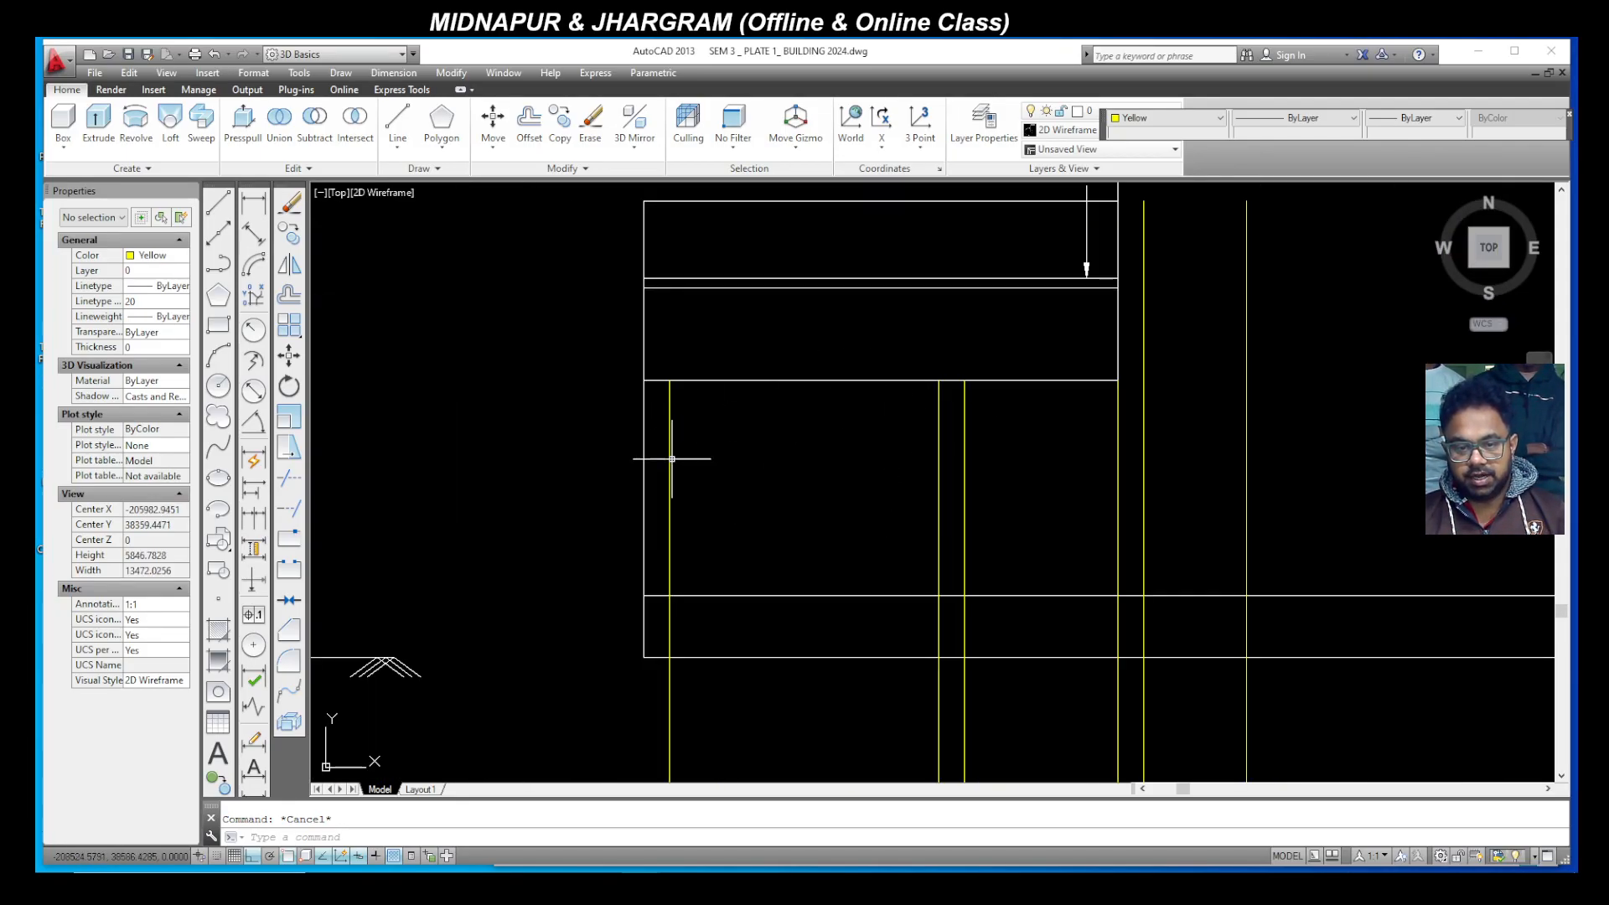
pyautogui.click(222, 205)
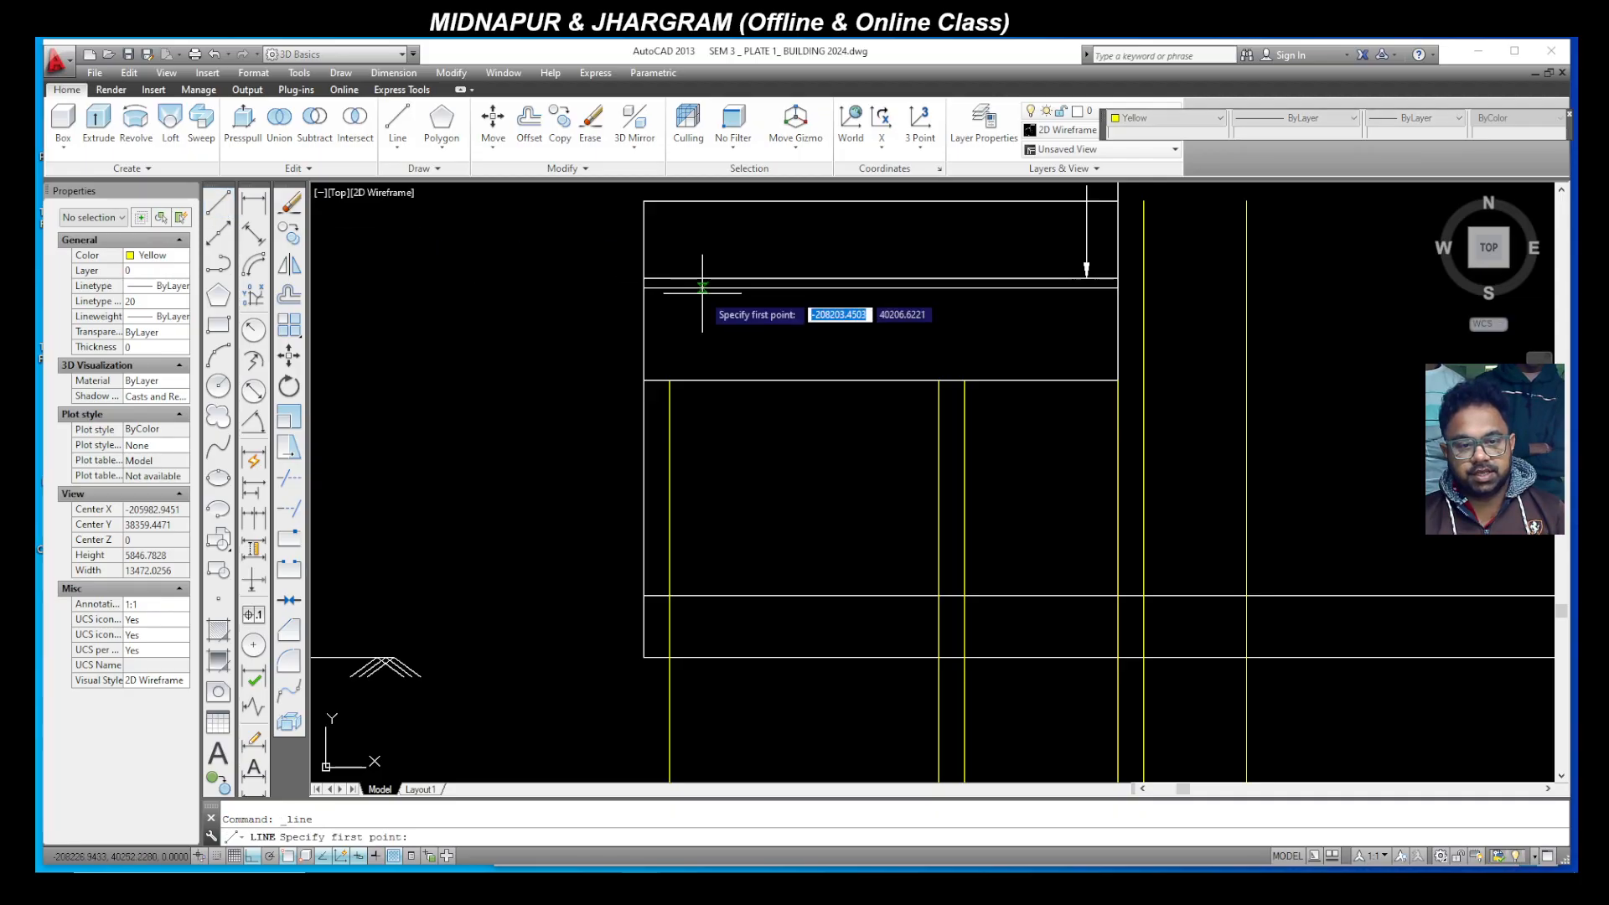
pyautogui.click(668, 380)
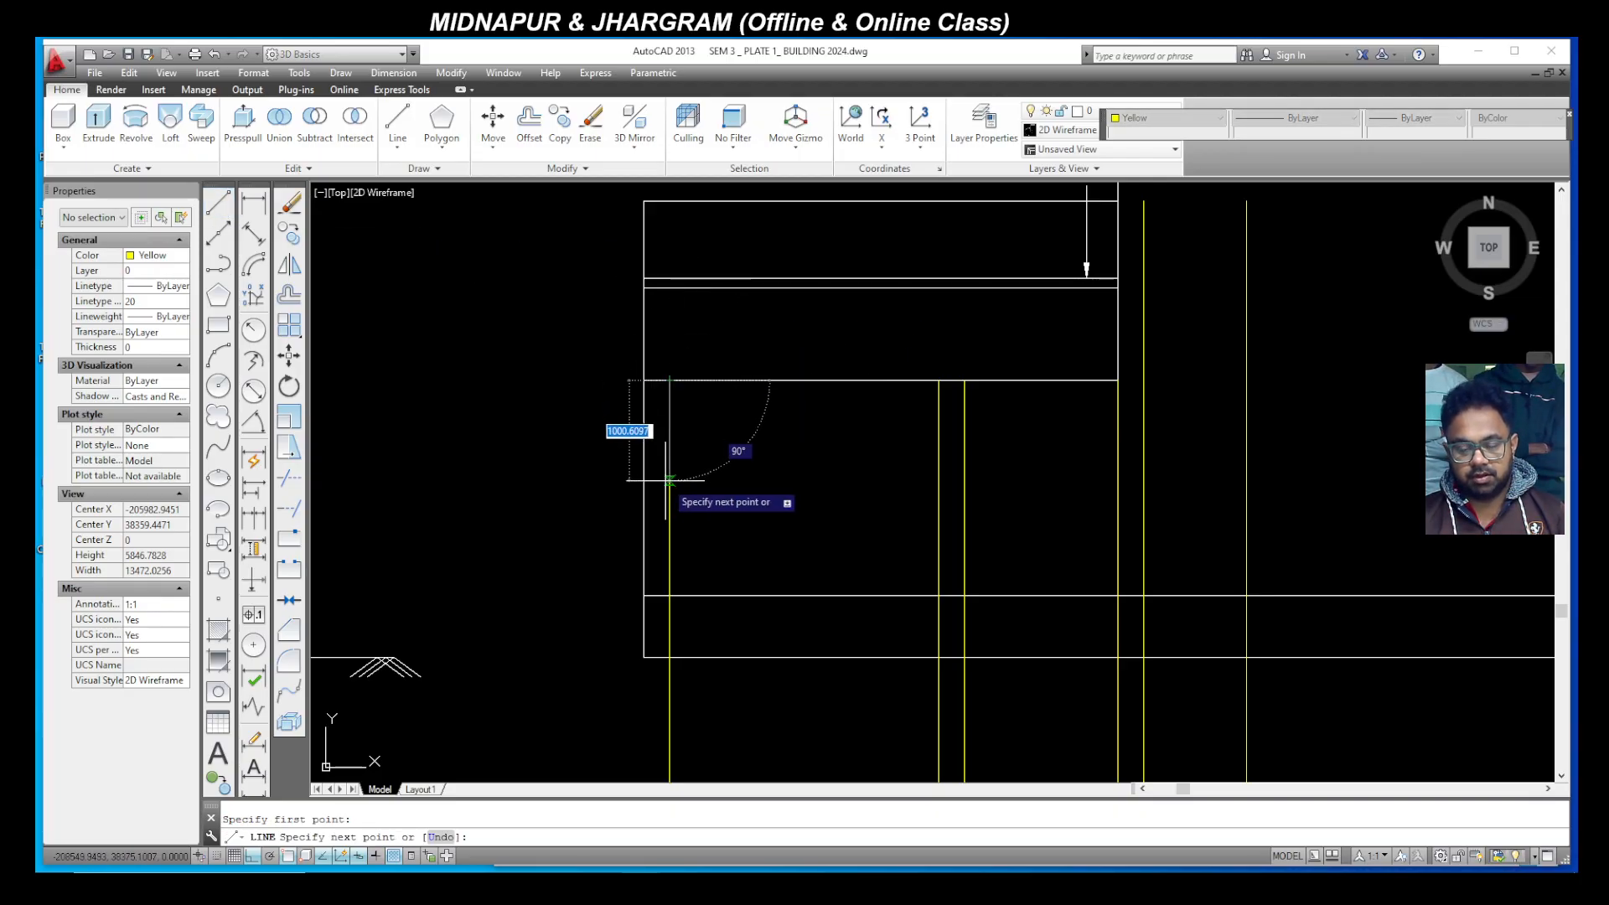
pyautogui.write('1200')
pyautogui.press('Return')
pyautogui.click(936, 503)
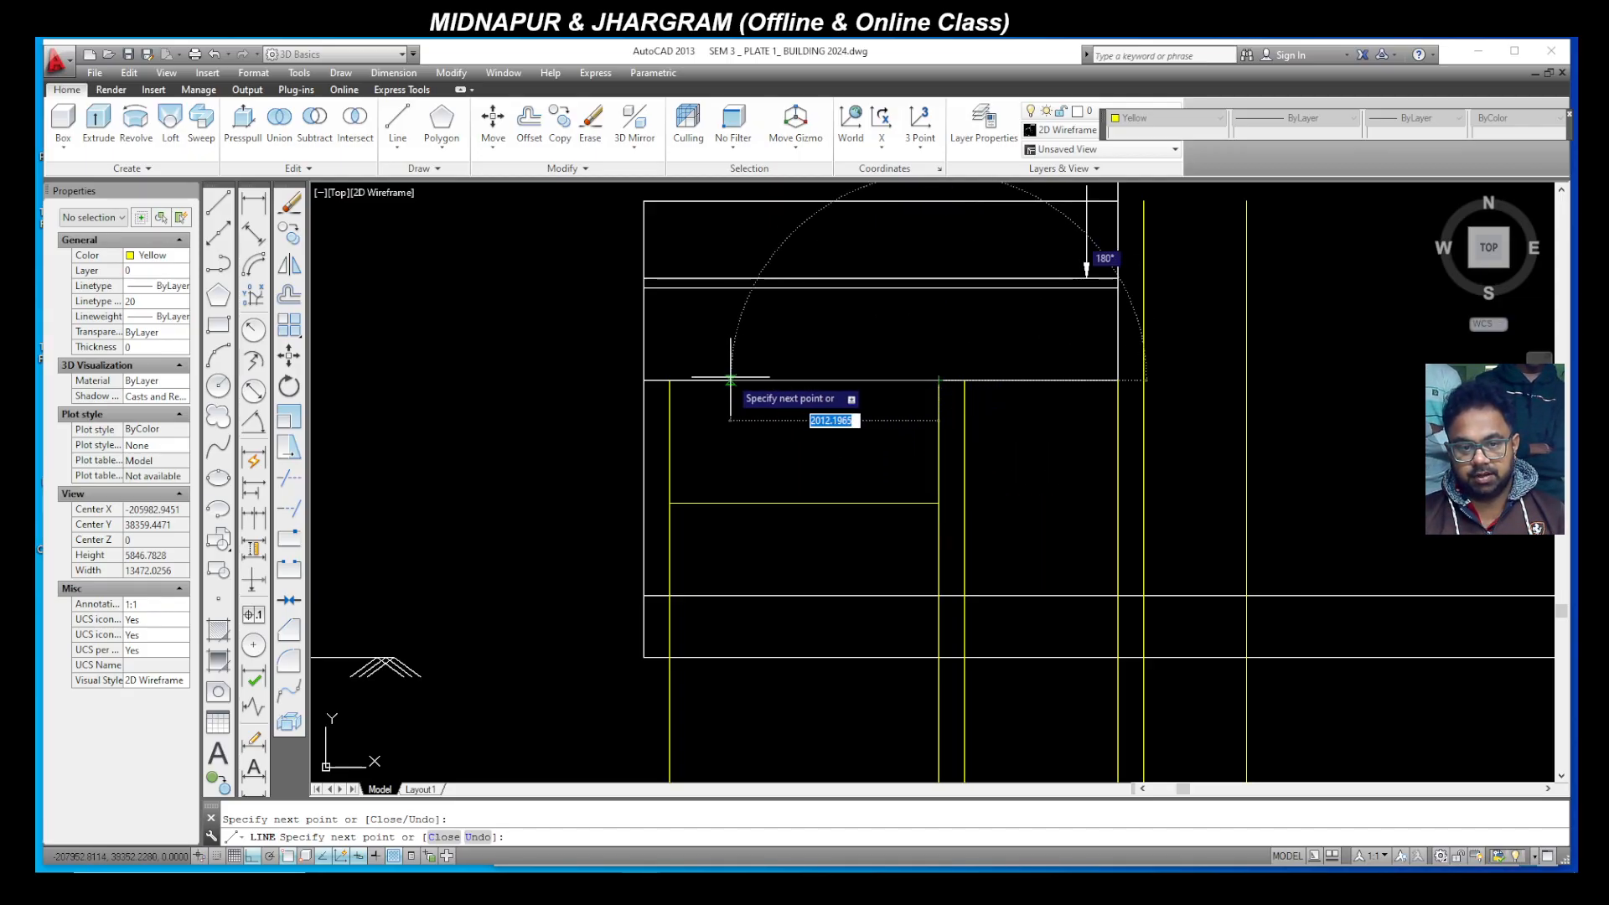
pyautogui.click(669, 379)
pyautogui.press('Escape')
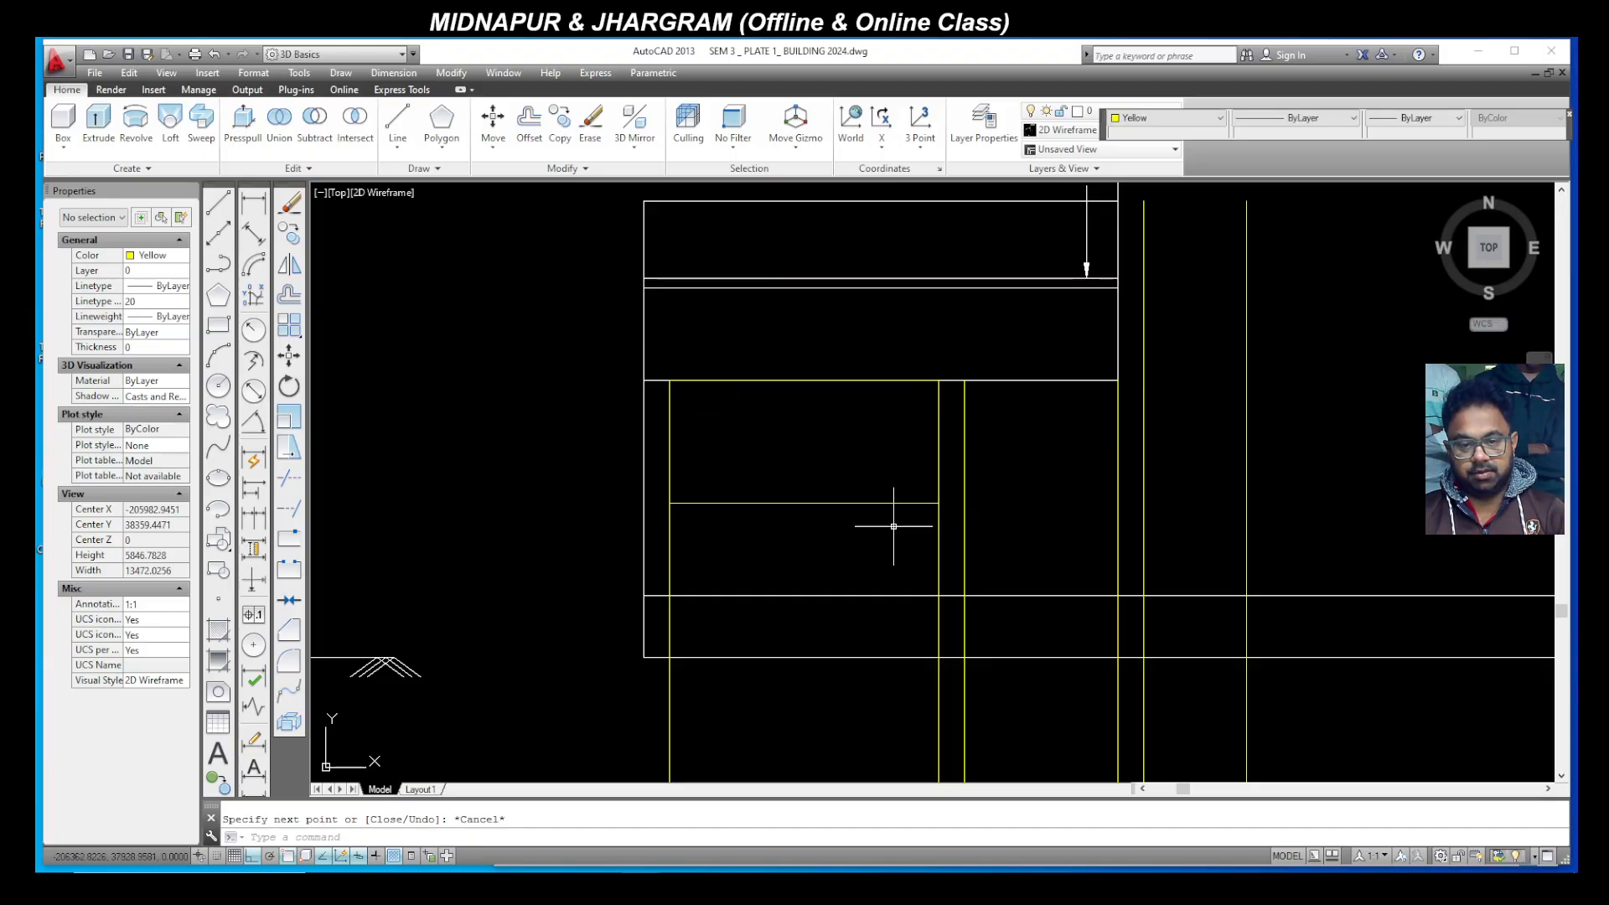
# Step: Erase the two projection lines that run below the verandah window opening in the middle elevation
pyautogui.click(944, 563)
pyautogui.click(660, 530)
pyautogui.press('Delete')
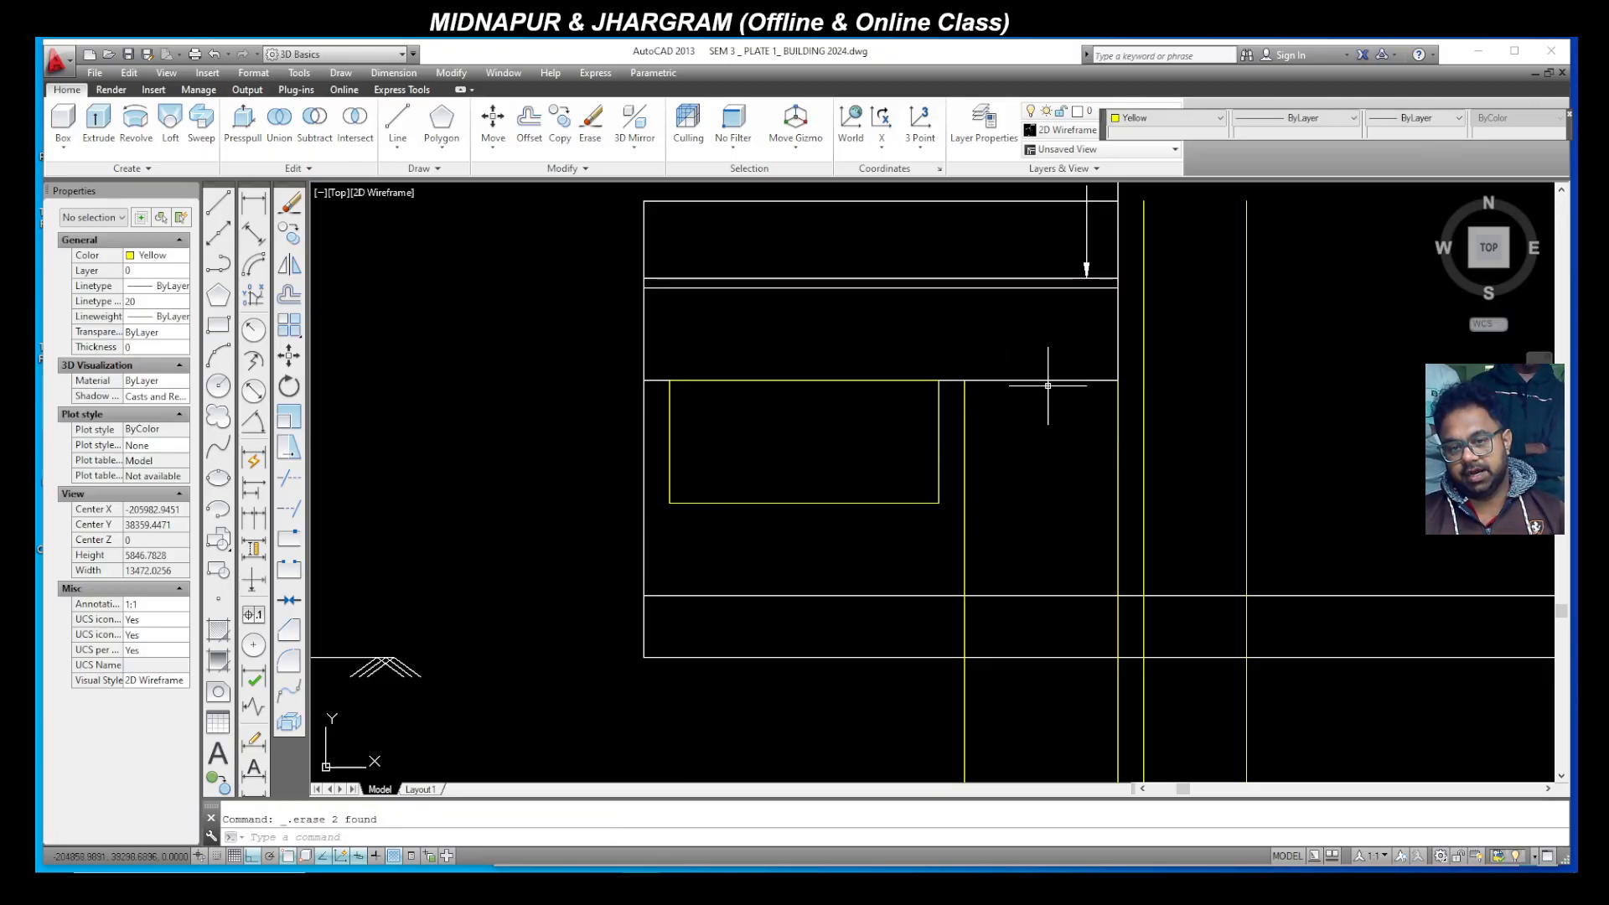
# Step: Draw the CG opening as a rectangle from lintel line to plinth line in the middle elevation, and erase its two projection lines
pyautogui.click(219, 327)
pyautogui.click(965, 379)
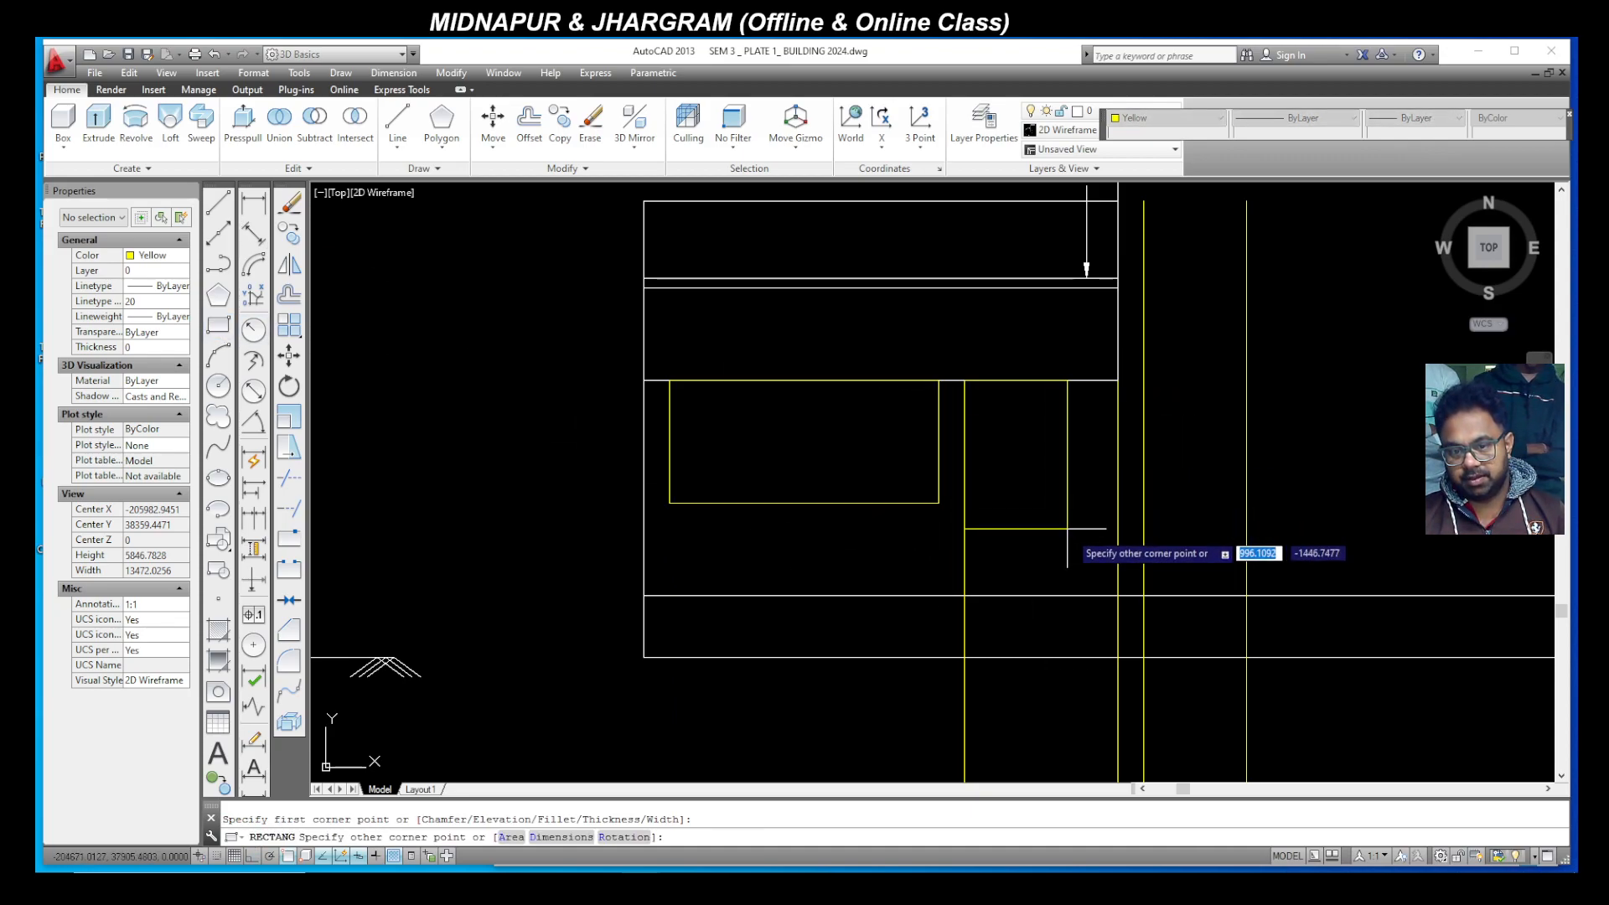
pyautogui.click(1118, 596)
pyautogui.click(1126, 698)
pyautogui.click(932, 674)
pyautogui.press('Delete')
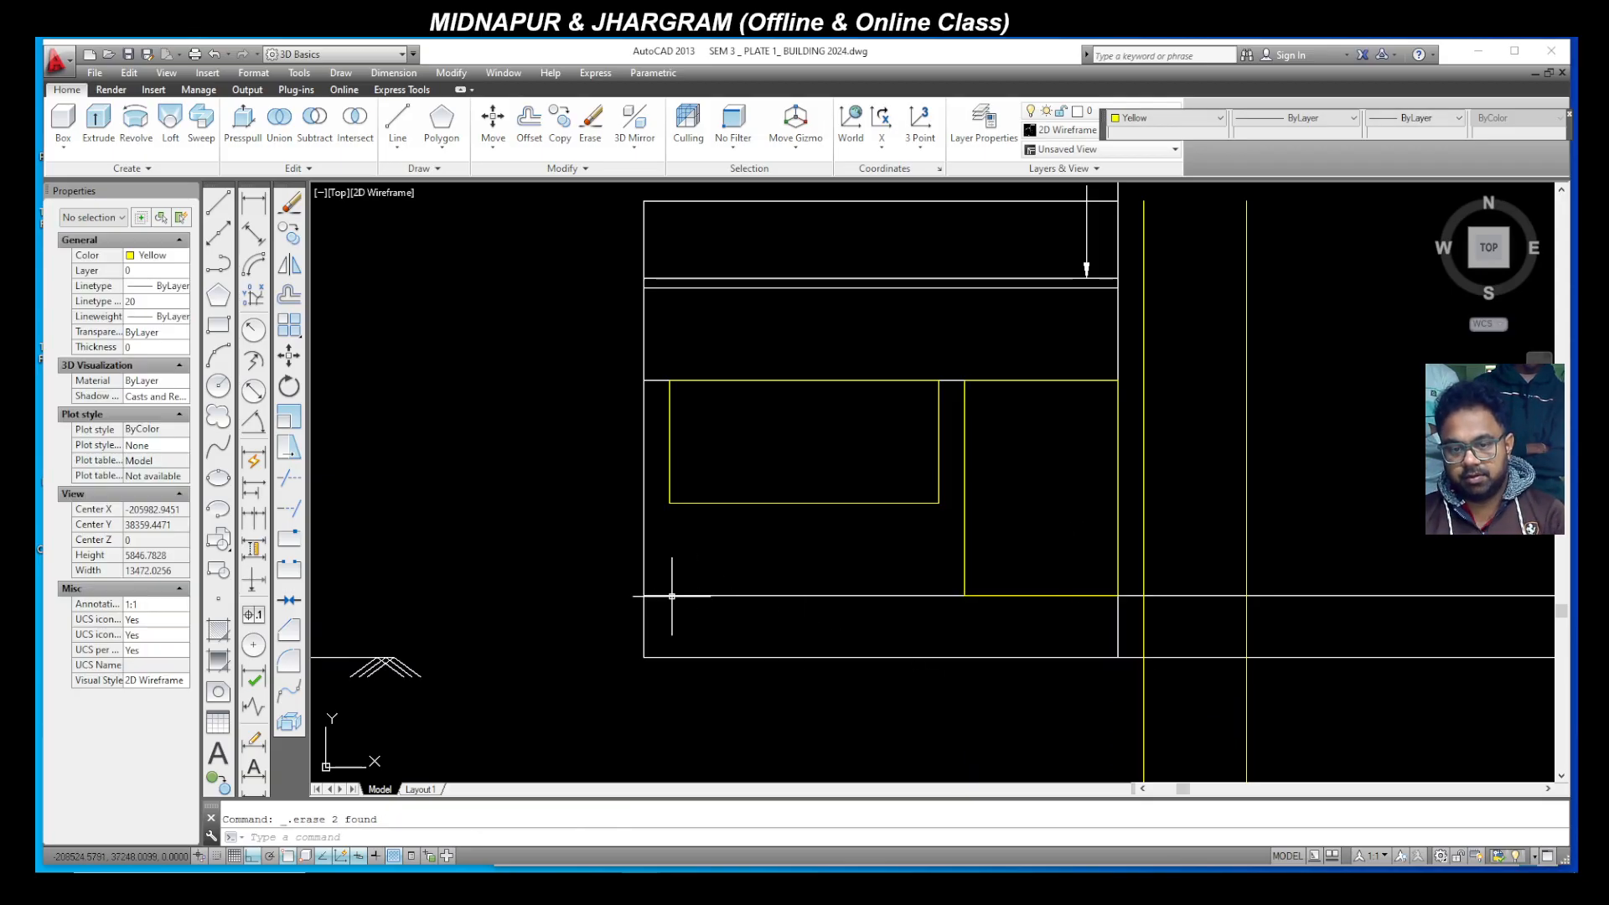
# Step: Draw the door opening beyond the CG opening as a rectangle from lintel line to plinth line in the middle elevation, and erase its two projection lines
pyautogui.scroll(-2, 1016, 532)
pyautogui.scroll(2, 955, 491)
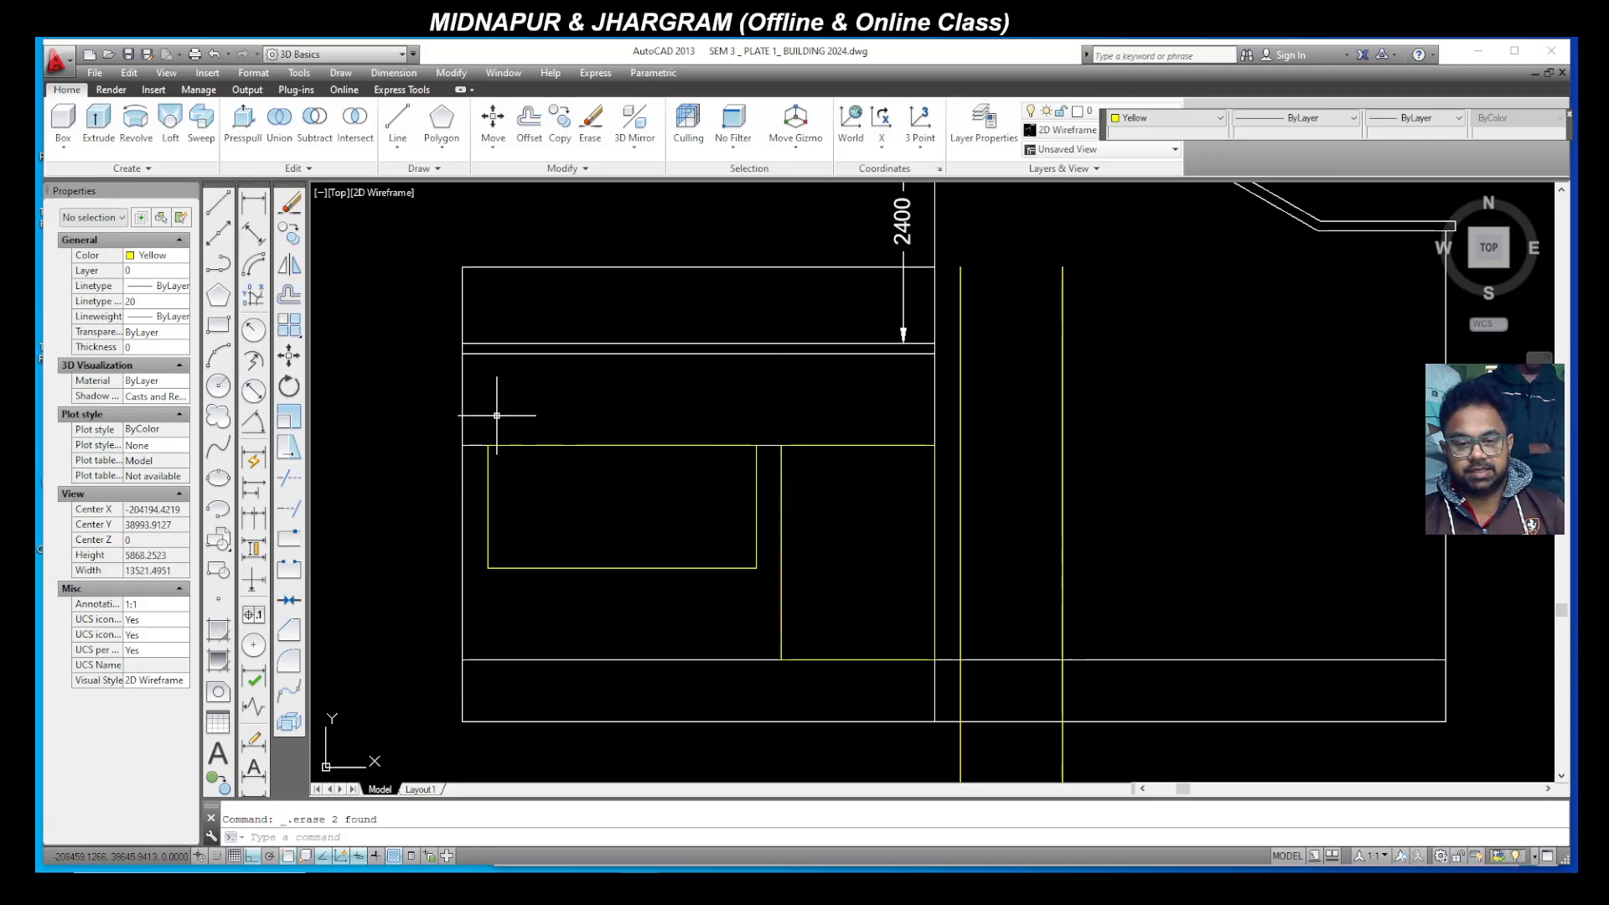
pyautogui.click(218, 202)
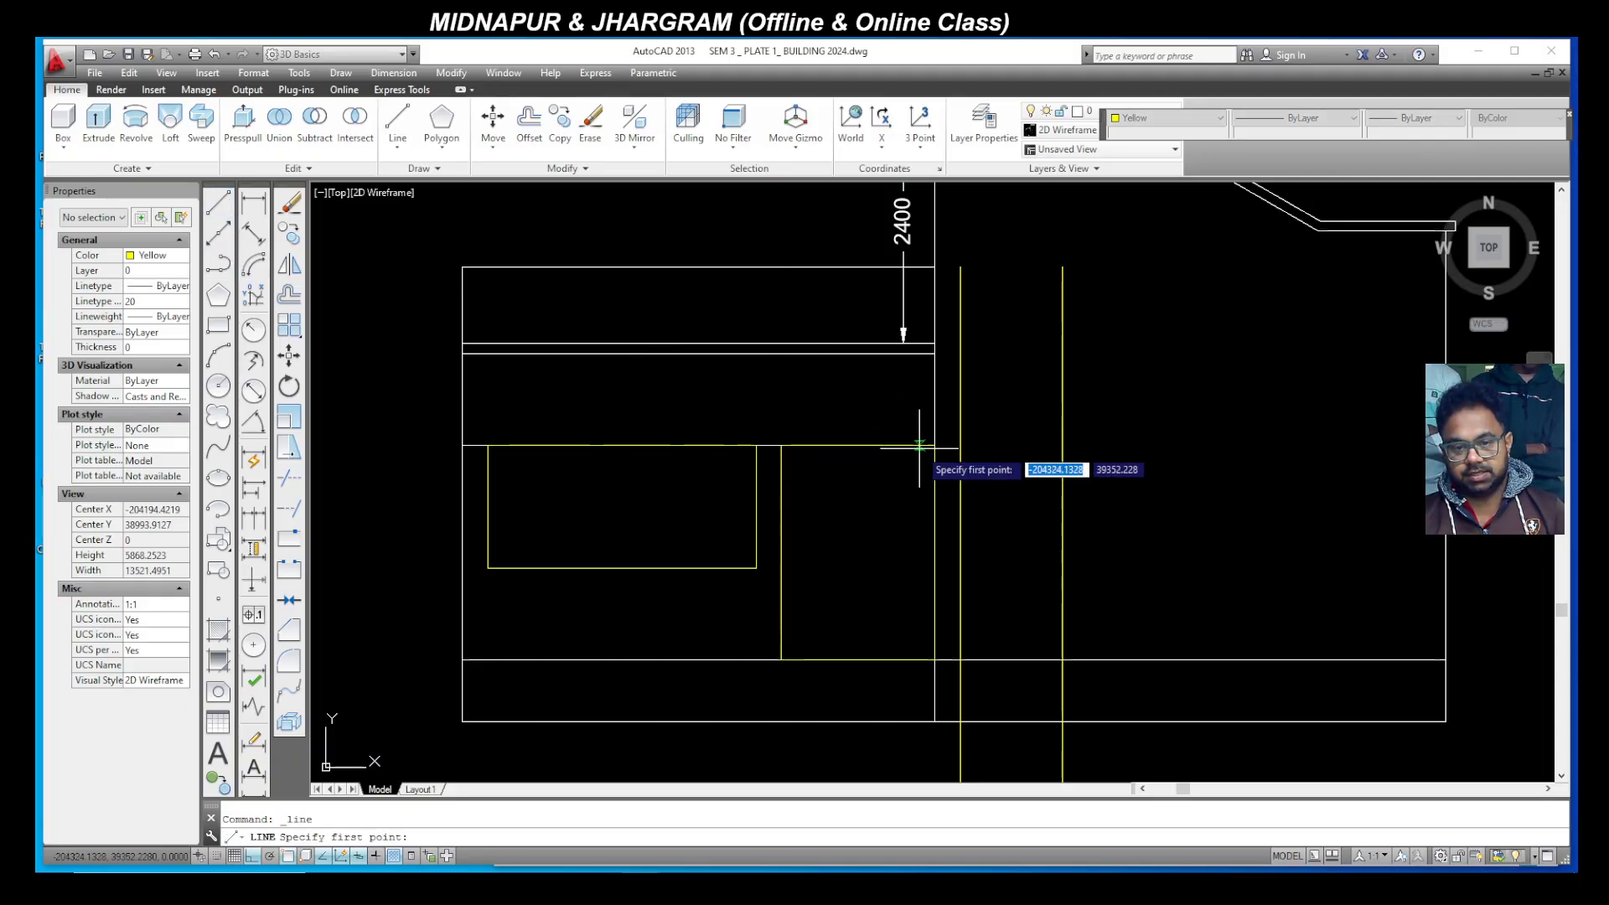
pyautogui.click(961, 445)
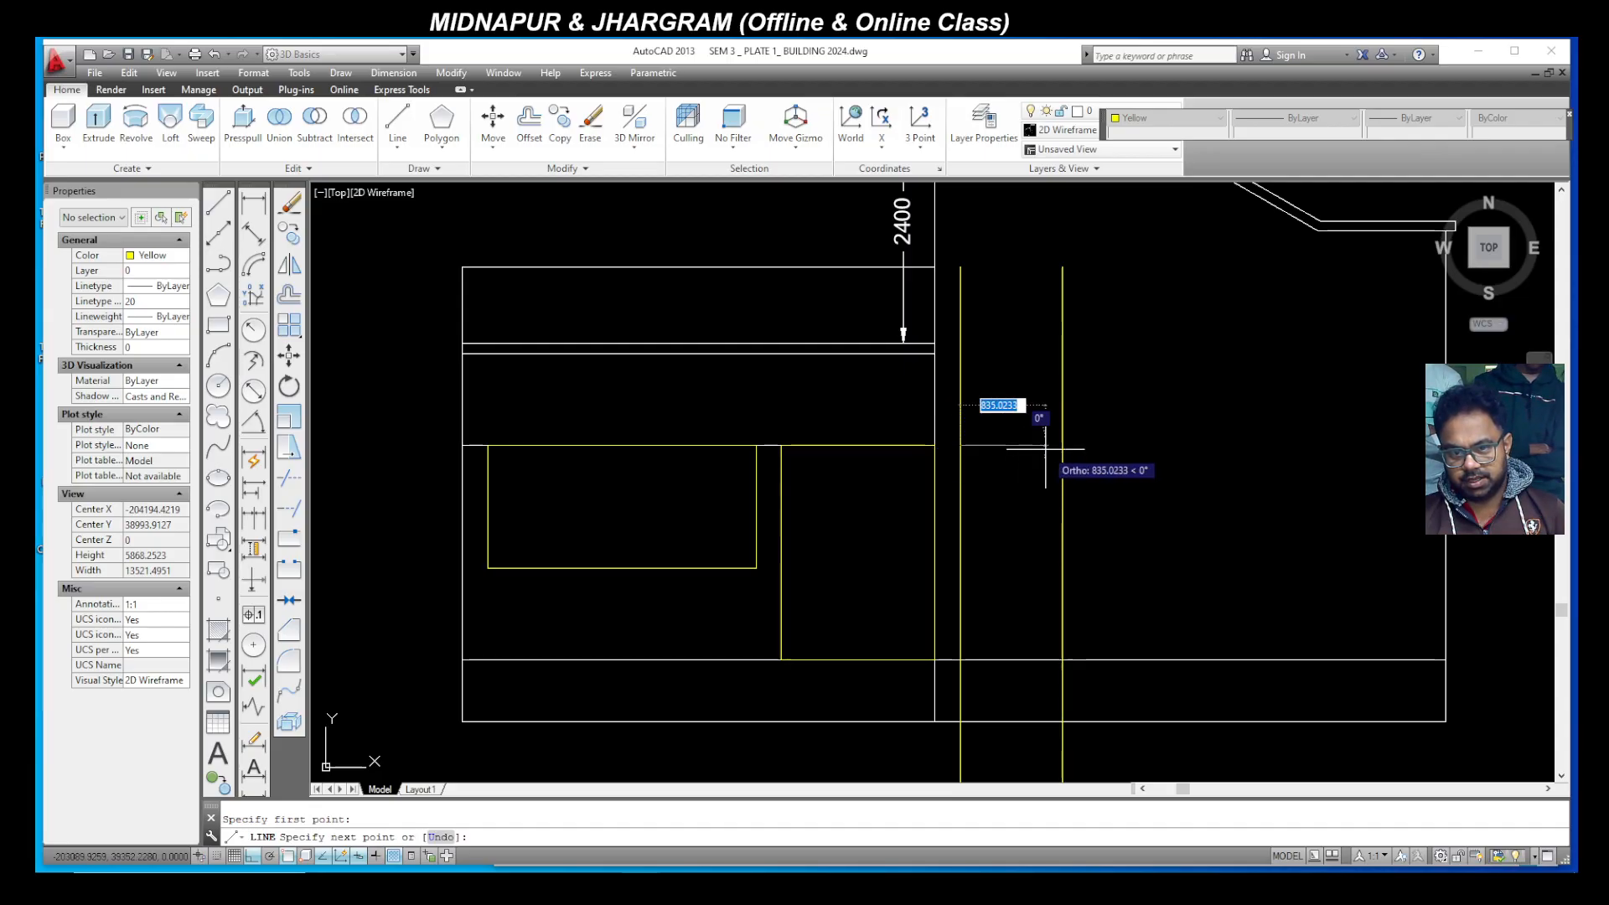
pyautogui.click(1062, 445)
pyautogui.click(1063, 660)
pyautogui.click(960, 659)
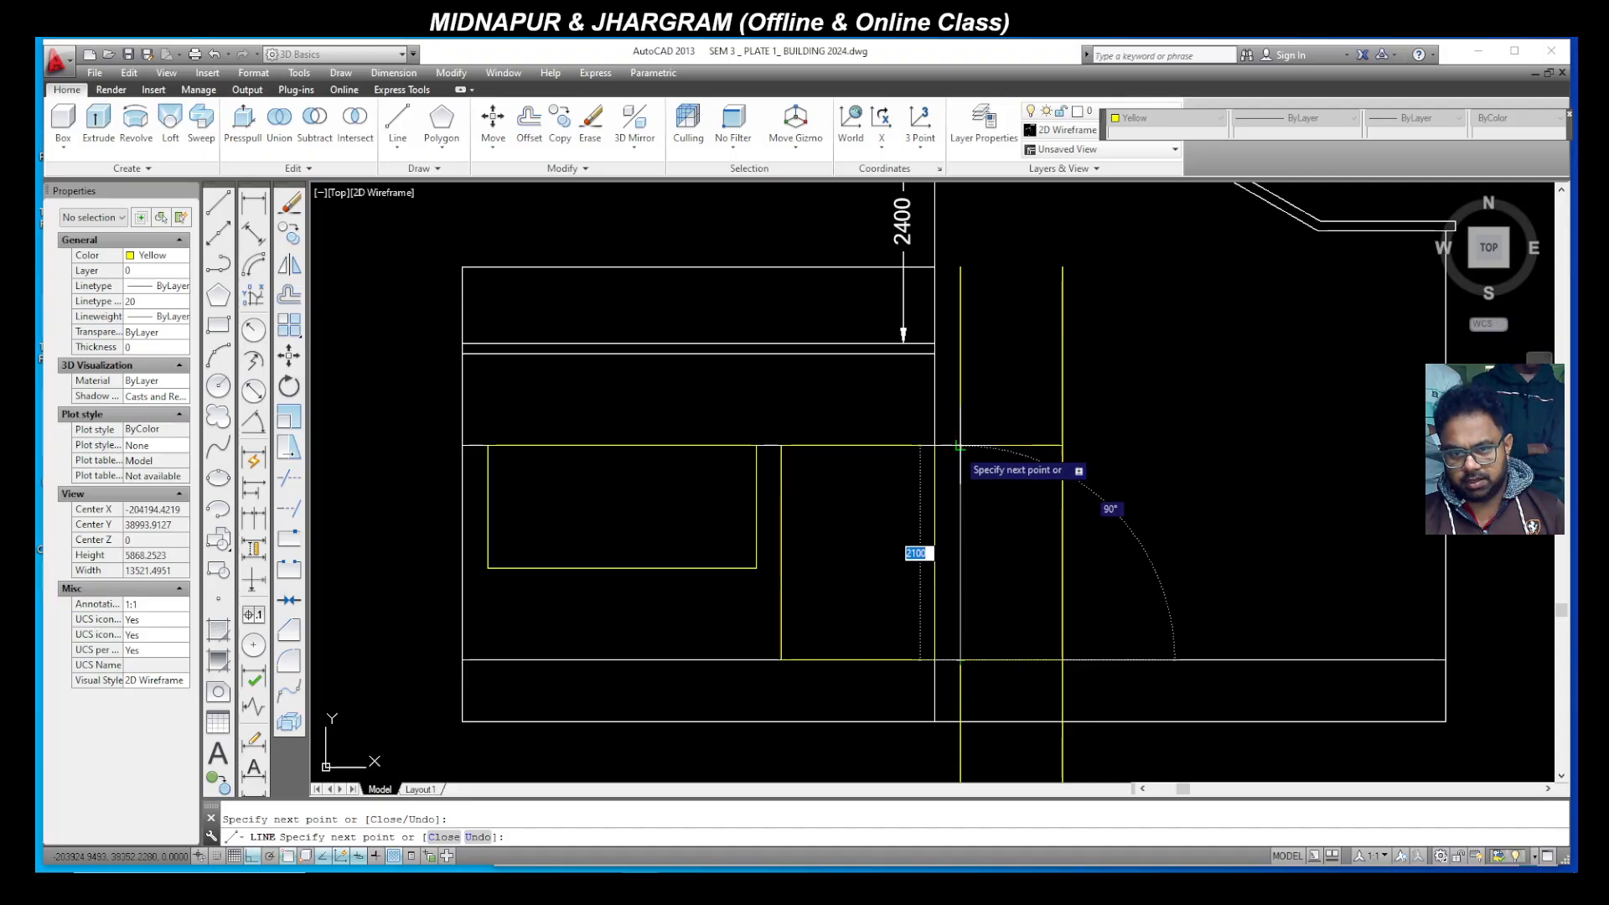
pyautogui.press('Escape')
pyautogui.click(1080, 434)
pyautogui.click(952, 374)
pyautogui.press('Delete')
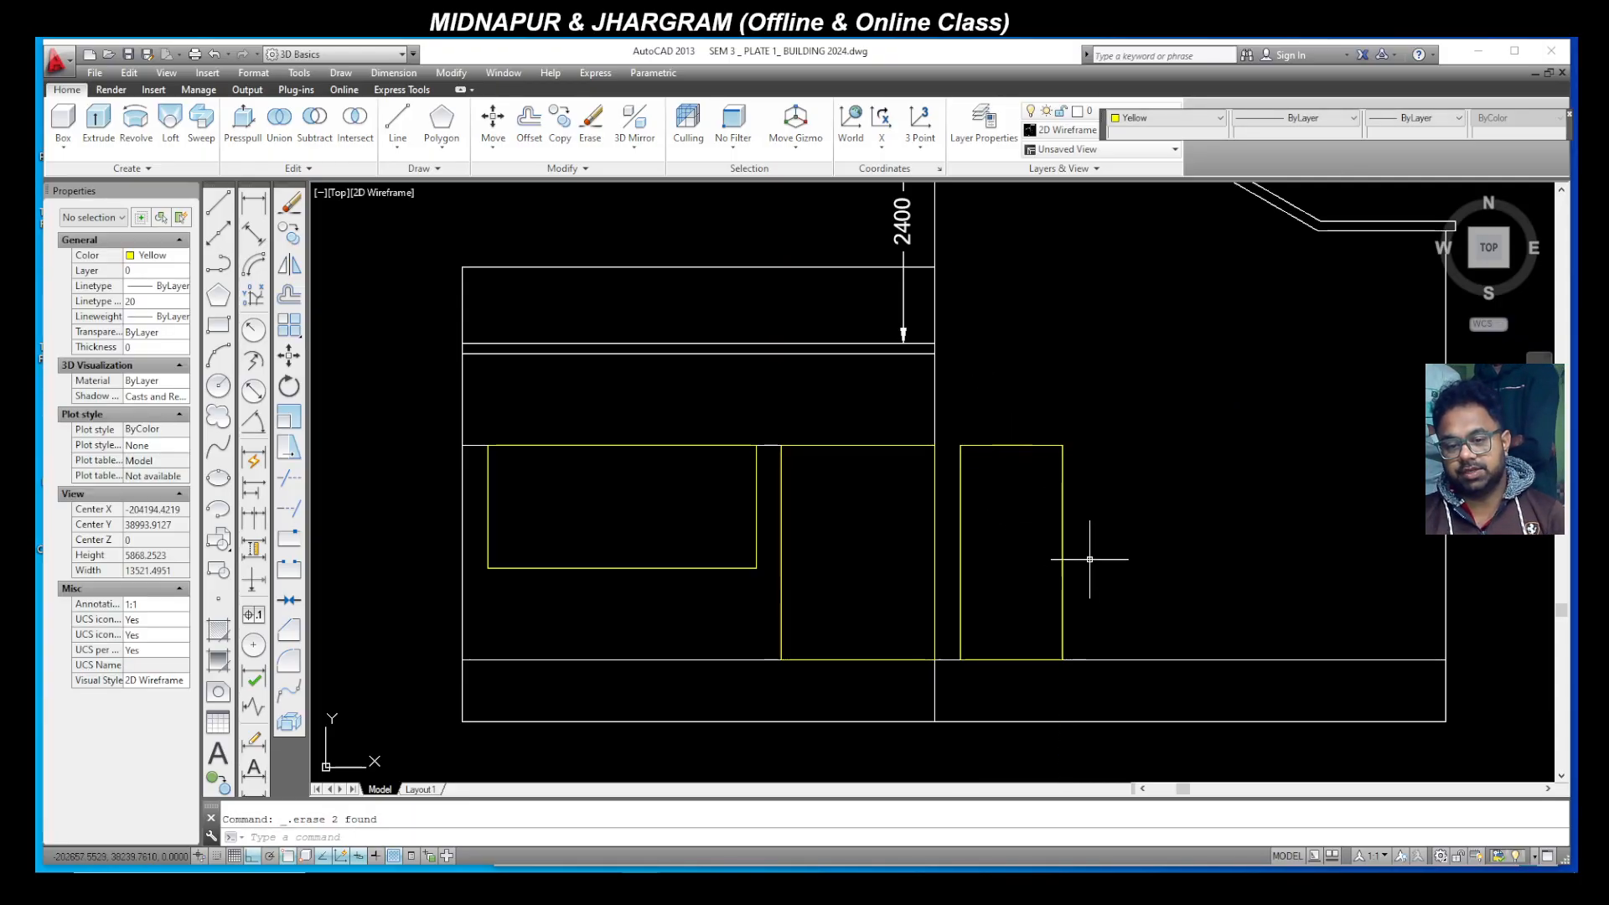
# Step: Extend the projection line of the drawing room front window's stair-side edge up to the lintel line of the level-marked elevation
pyautogui.scroll(-5, 1080, 419)
pyautogui.scroll(-3, 1016, 449)
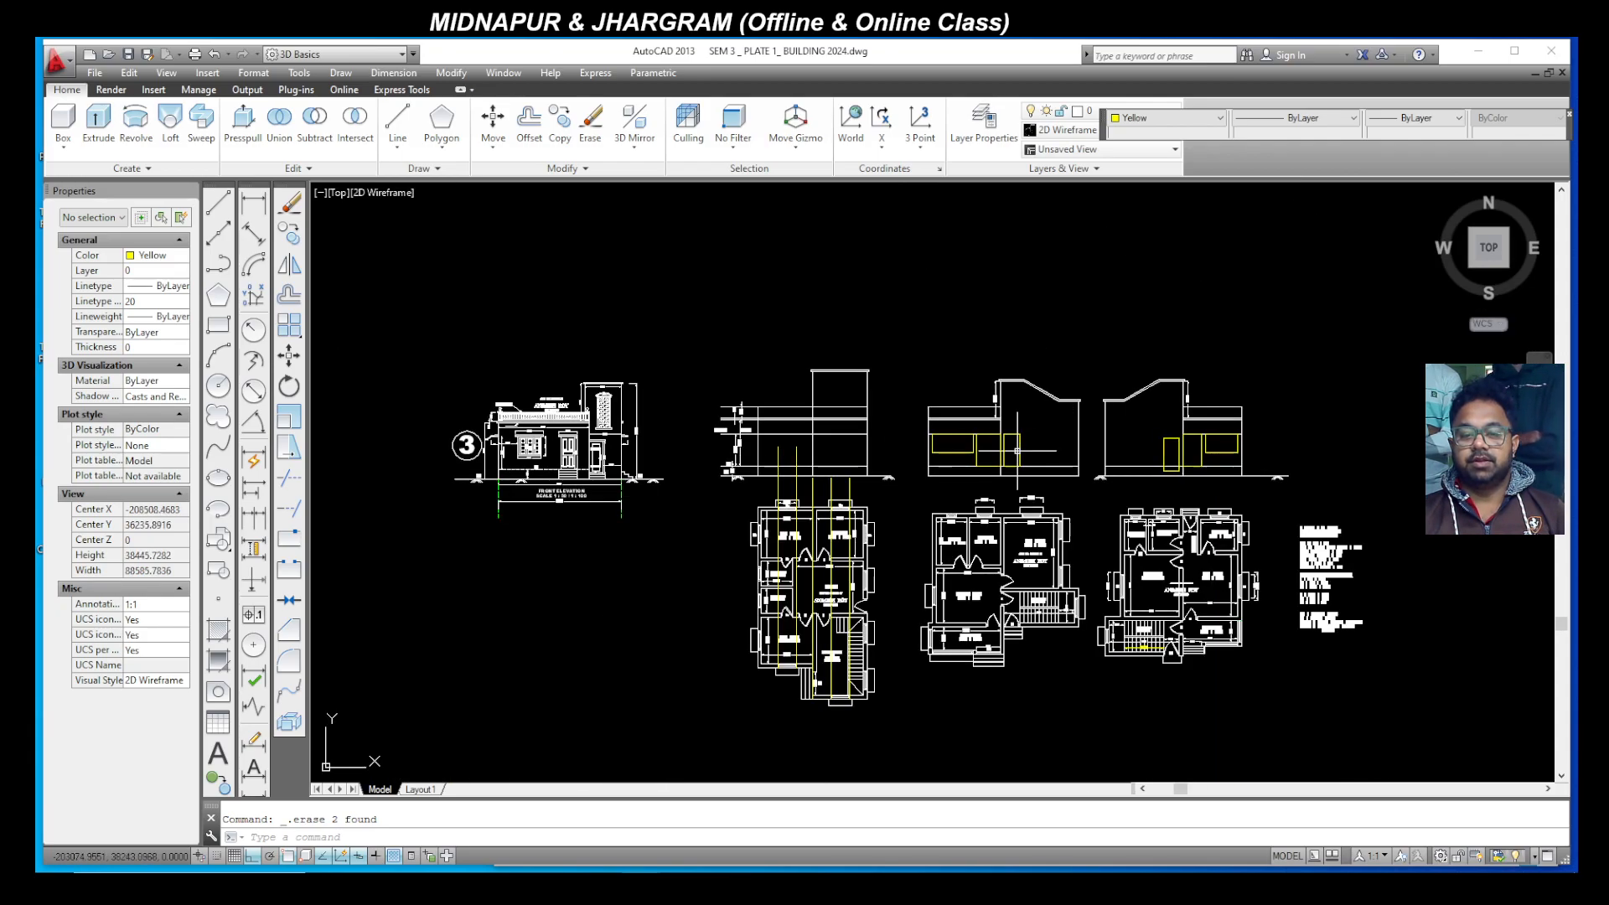
pyautogui.scroll(5, 999, 403)
pyautogui.scroll(-3, 999, 436)
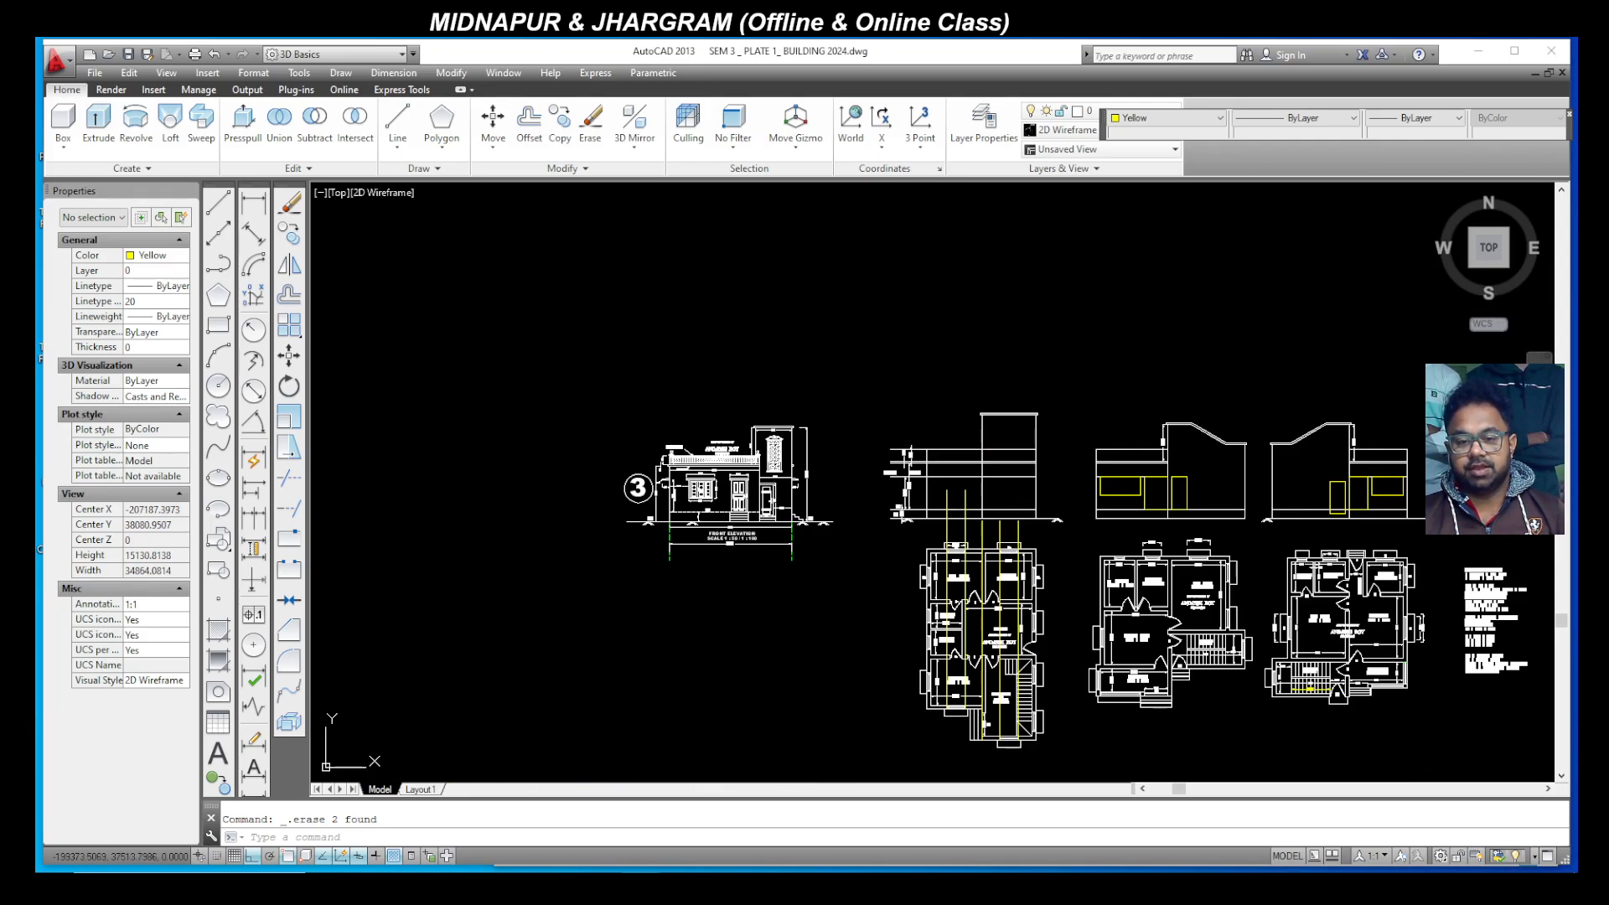
pyautogui.scroll(2, 976, 523)
pyautogui.scroll(-2, 1102, 440)
pyautogui.scroll(1, 1111, 665)
pyautogui.scroll(4, 1031, 686)
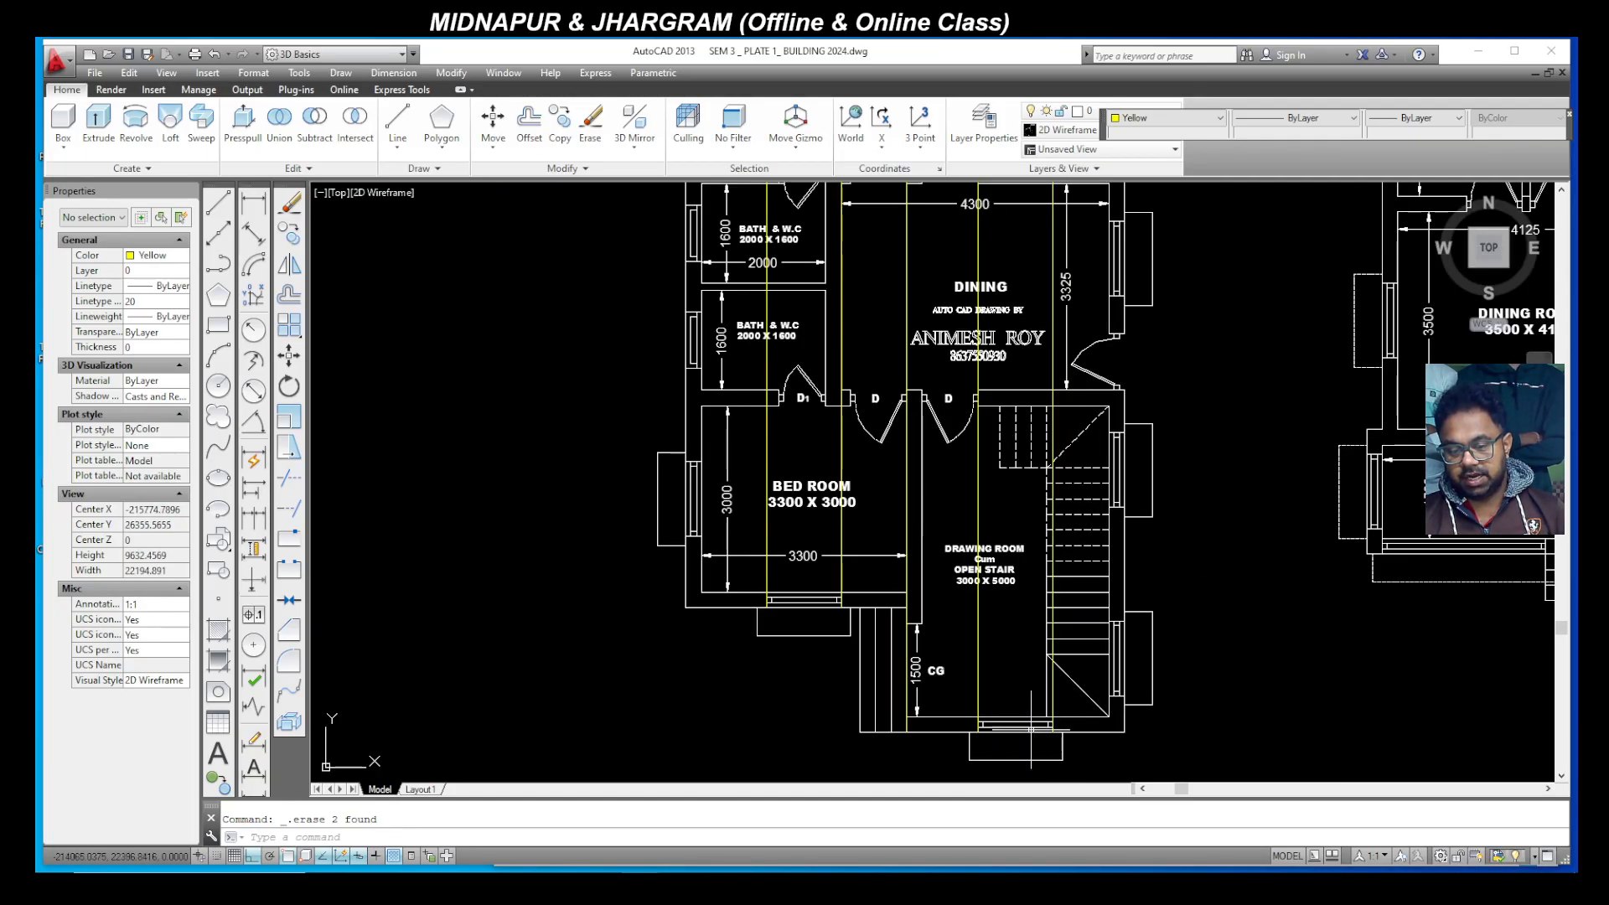
pyautogui.scroll(-4, 1039, 727)
pyautogui.scroll(6, 1064, 457)
pyautogui.click(1060, 435)
pyautogui.click(1066, 432)
pyautogui.scroll(-3, 1066, 431)
pyautogui.scroll(3, 1066, 327)
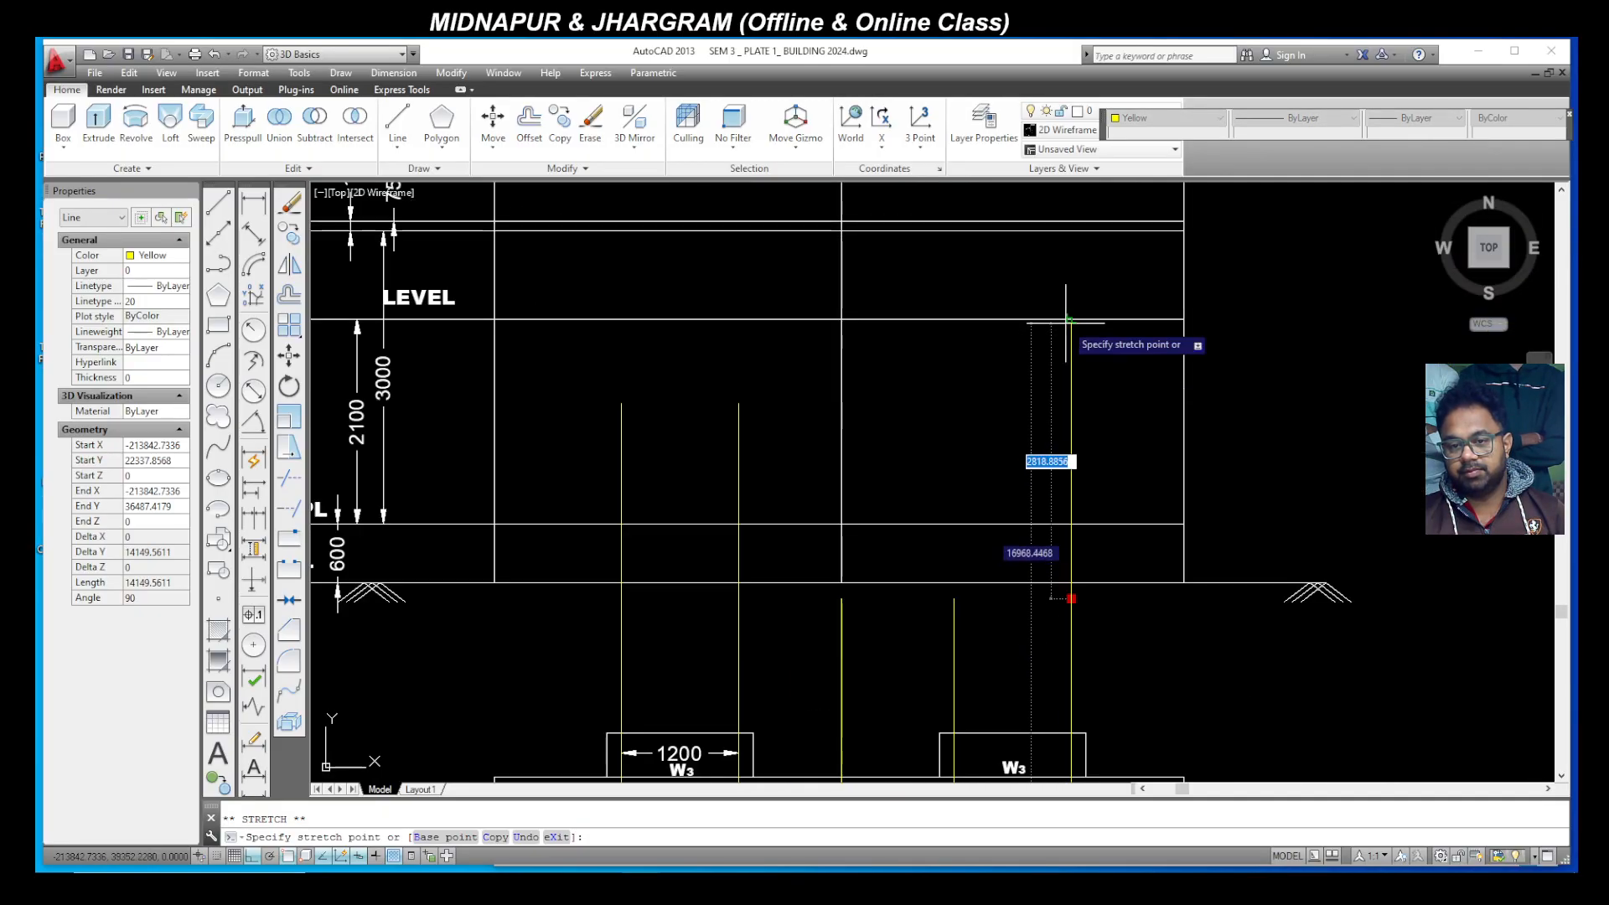
pyautogui.click(1069, 319)
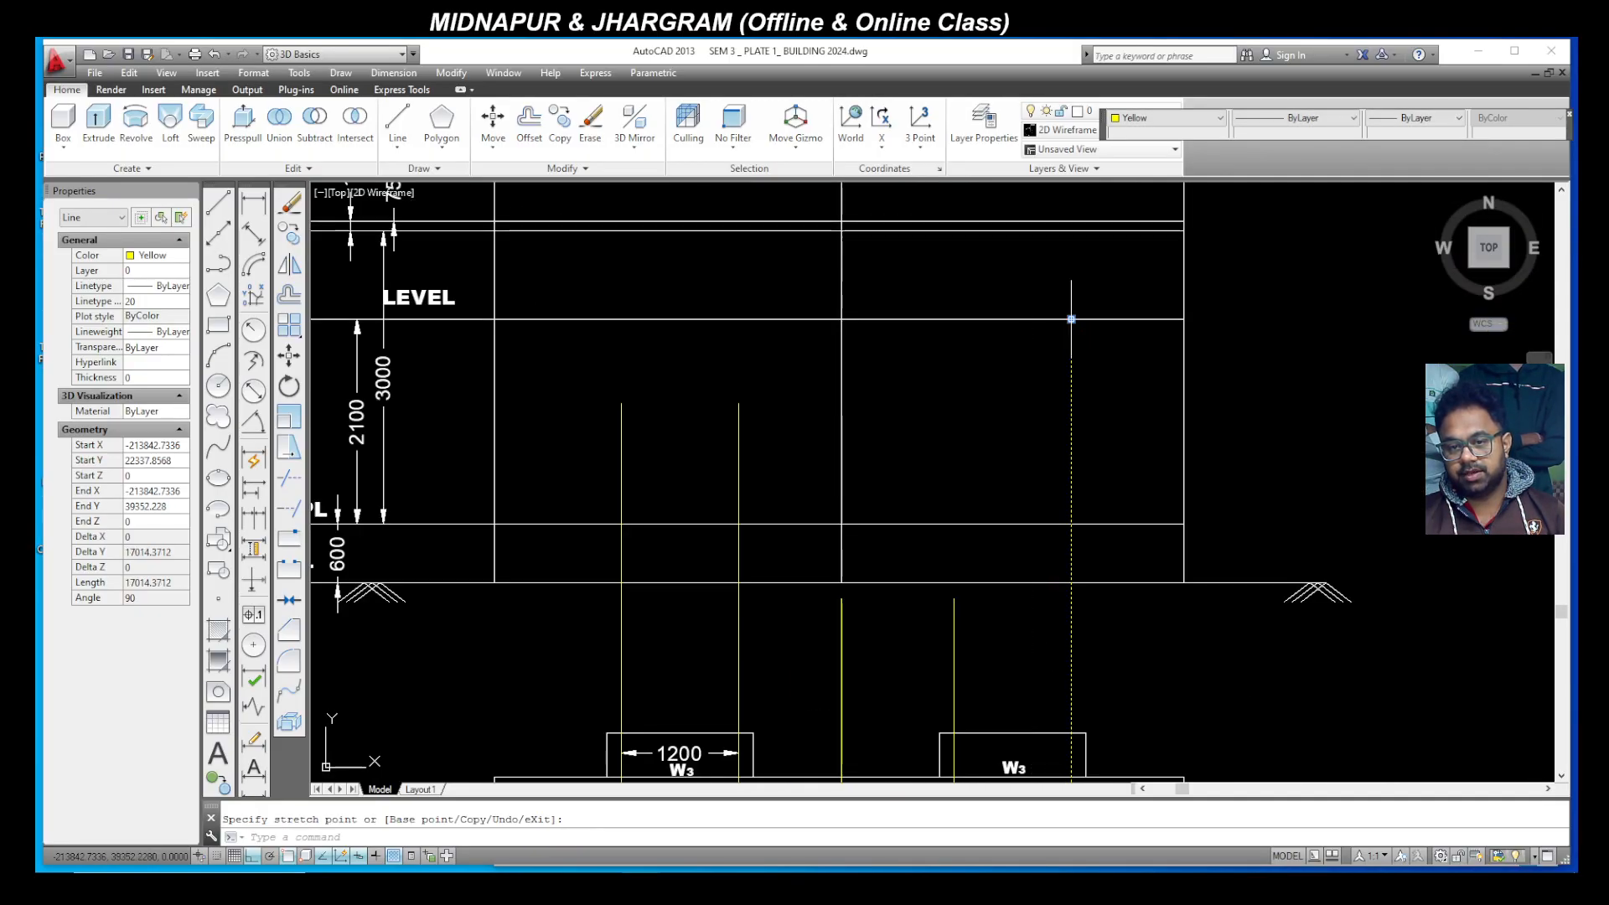
pyautogui.press('Escape')
# Step: Extend the projection line of the drawing room front window's CG-side edge up to the same lintel line
pyautogui.click(985, 637)
pyautogui.click(942, 610)
pyautogui.click(955, 596)
pyautogui.click(954, 599)
pyautogui.click(954, 599)
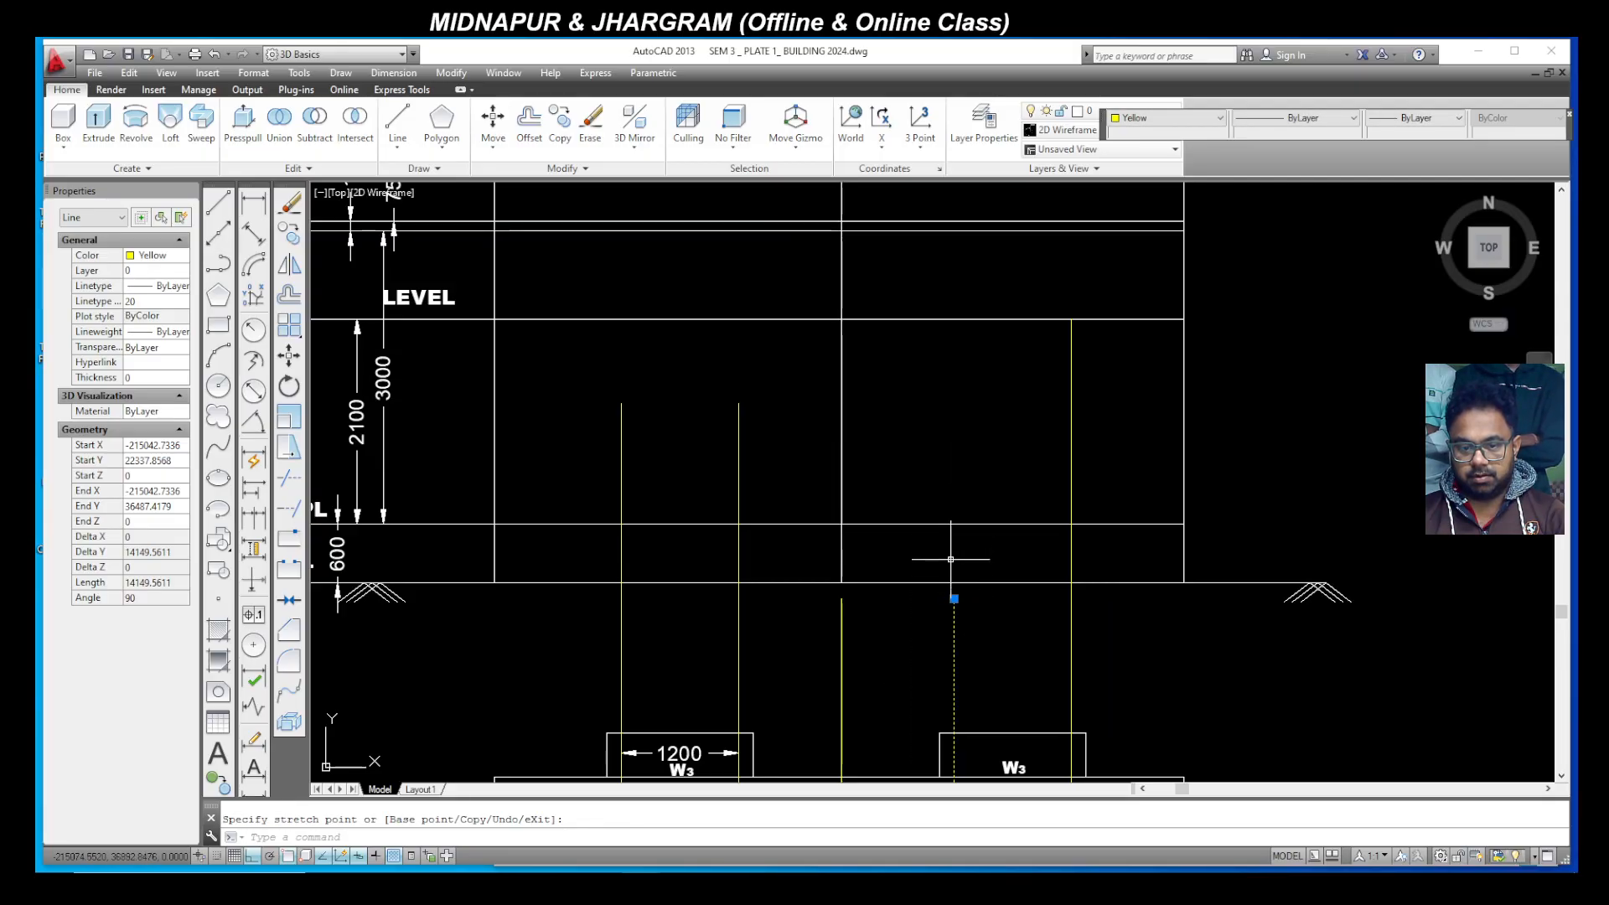
pyautogui.click(953, 319)
pyautogui.press('Escape')
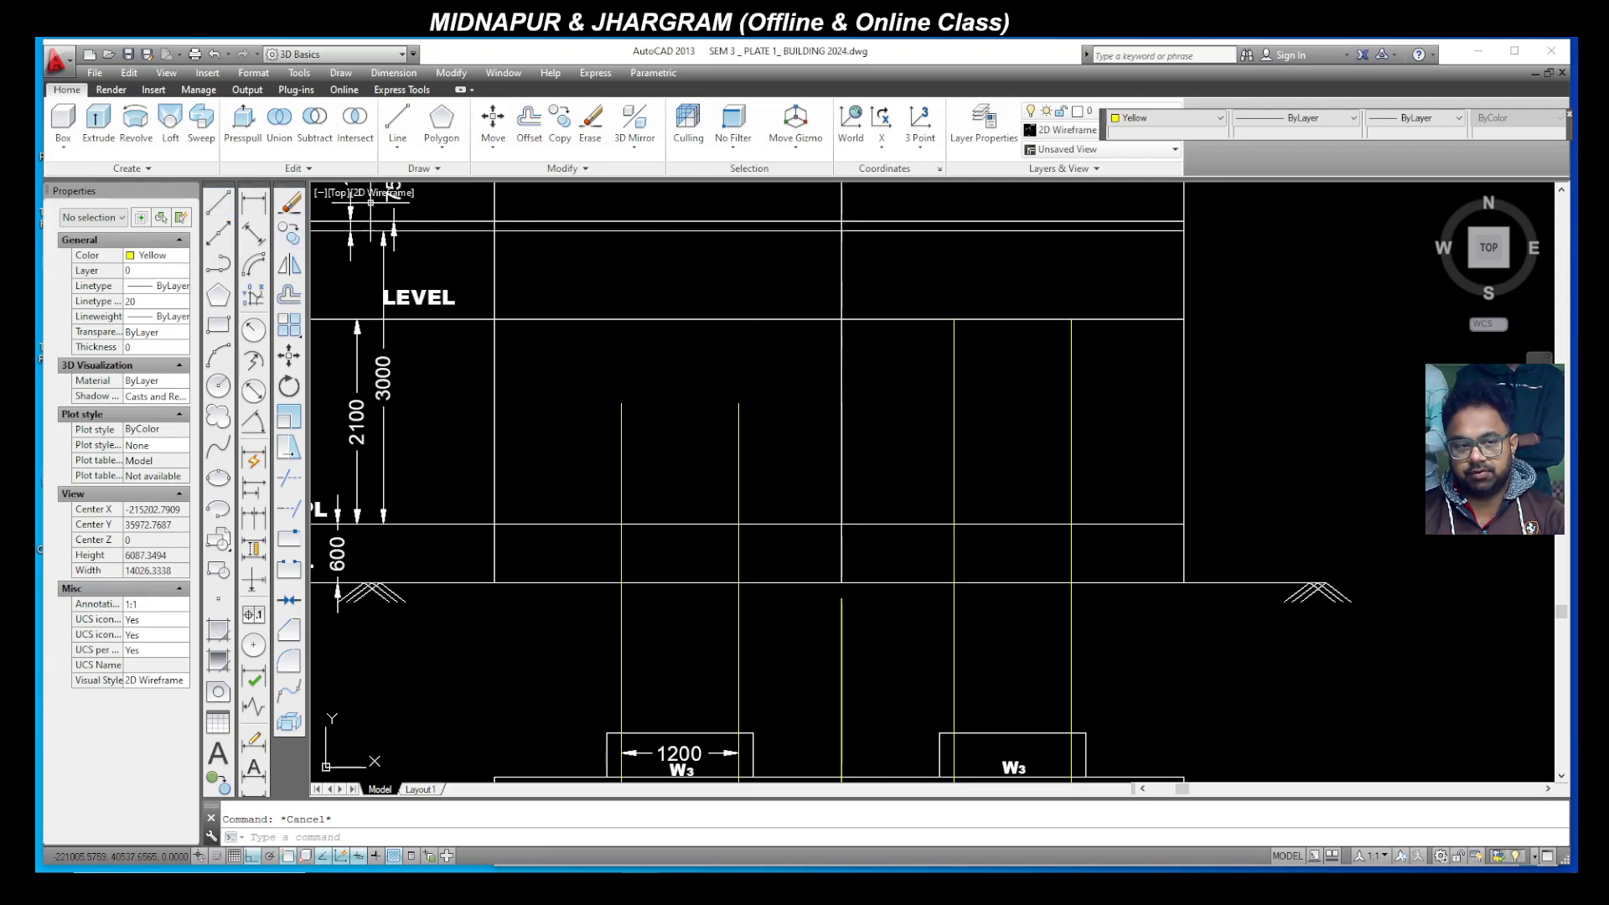
# Step: Outline the drawing room window in the level-marked elevation, 1200 deep below the lintel line, between its two projection lines
pyautogui.click(219, 203)
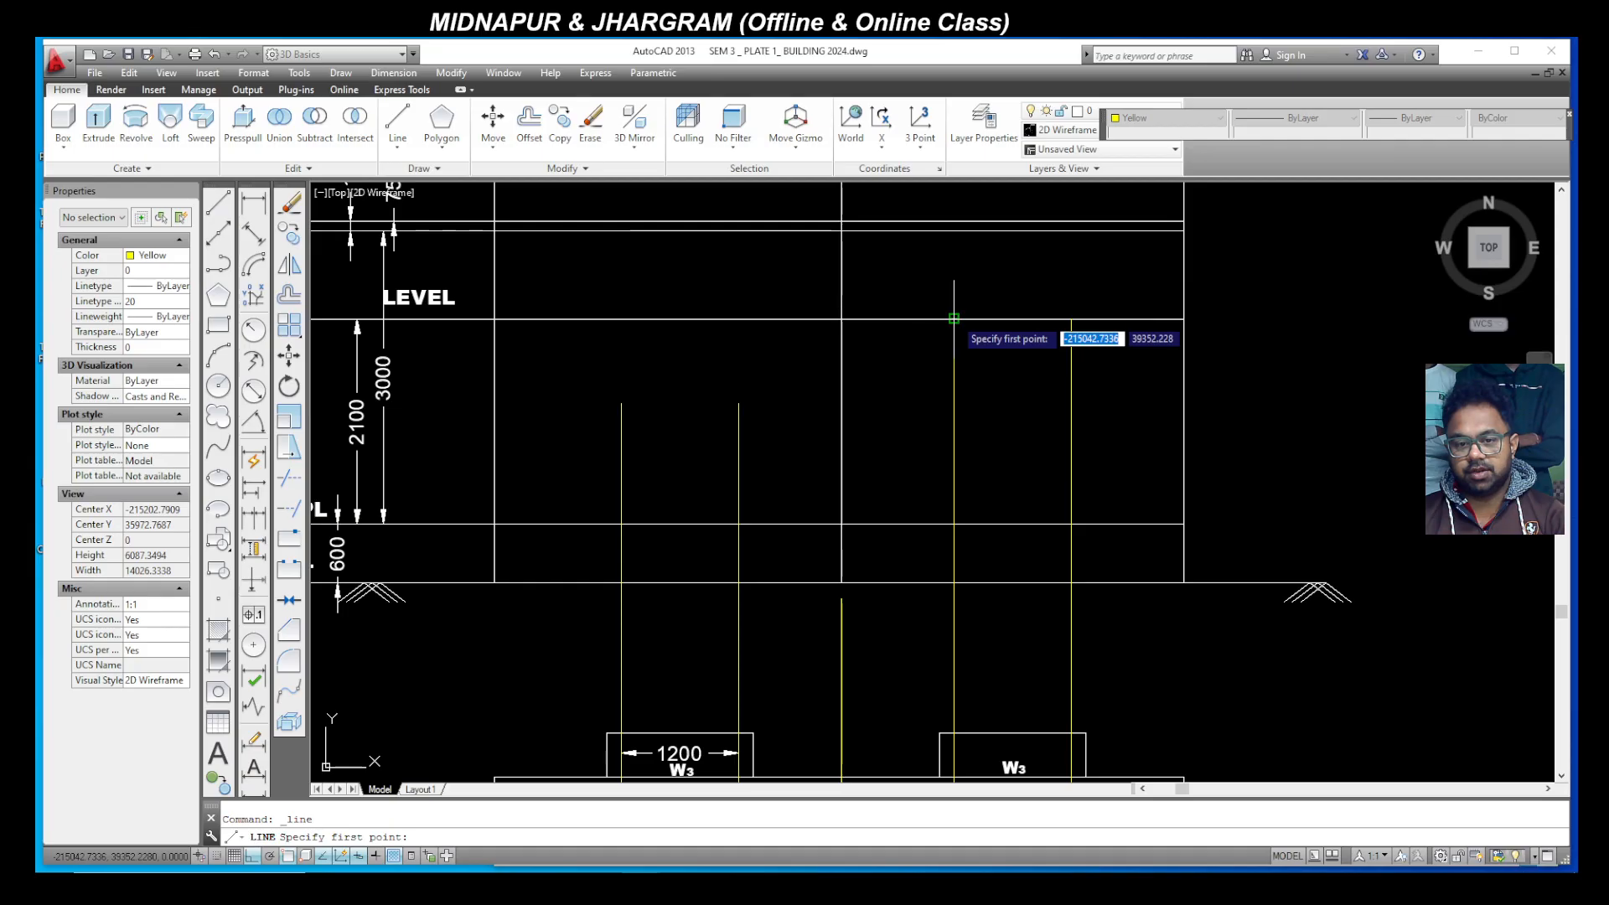
pyautogui.click(953, 320)
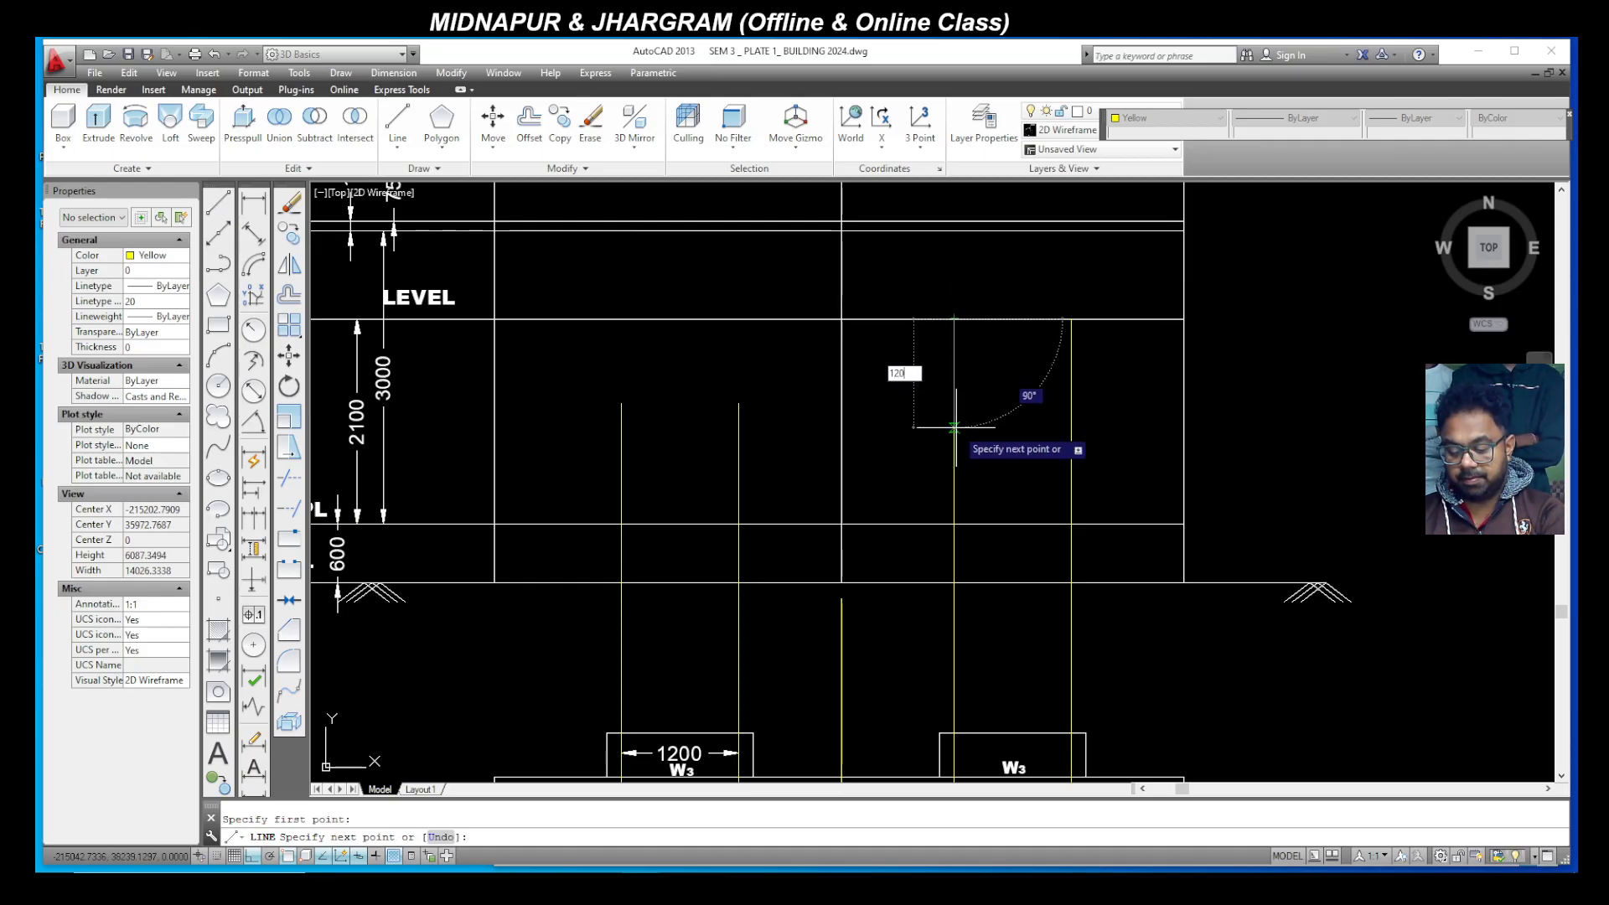
pyautogui.write('1200')
pyautogui.press('Return')
pyautogui.click(1070, 437)
pyautogui.click(1071, 319)
pyautogui.click(954, 319)
pyautogui.press('Escape')
pyautogui.press('Escape')
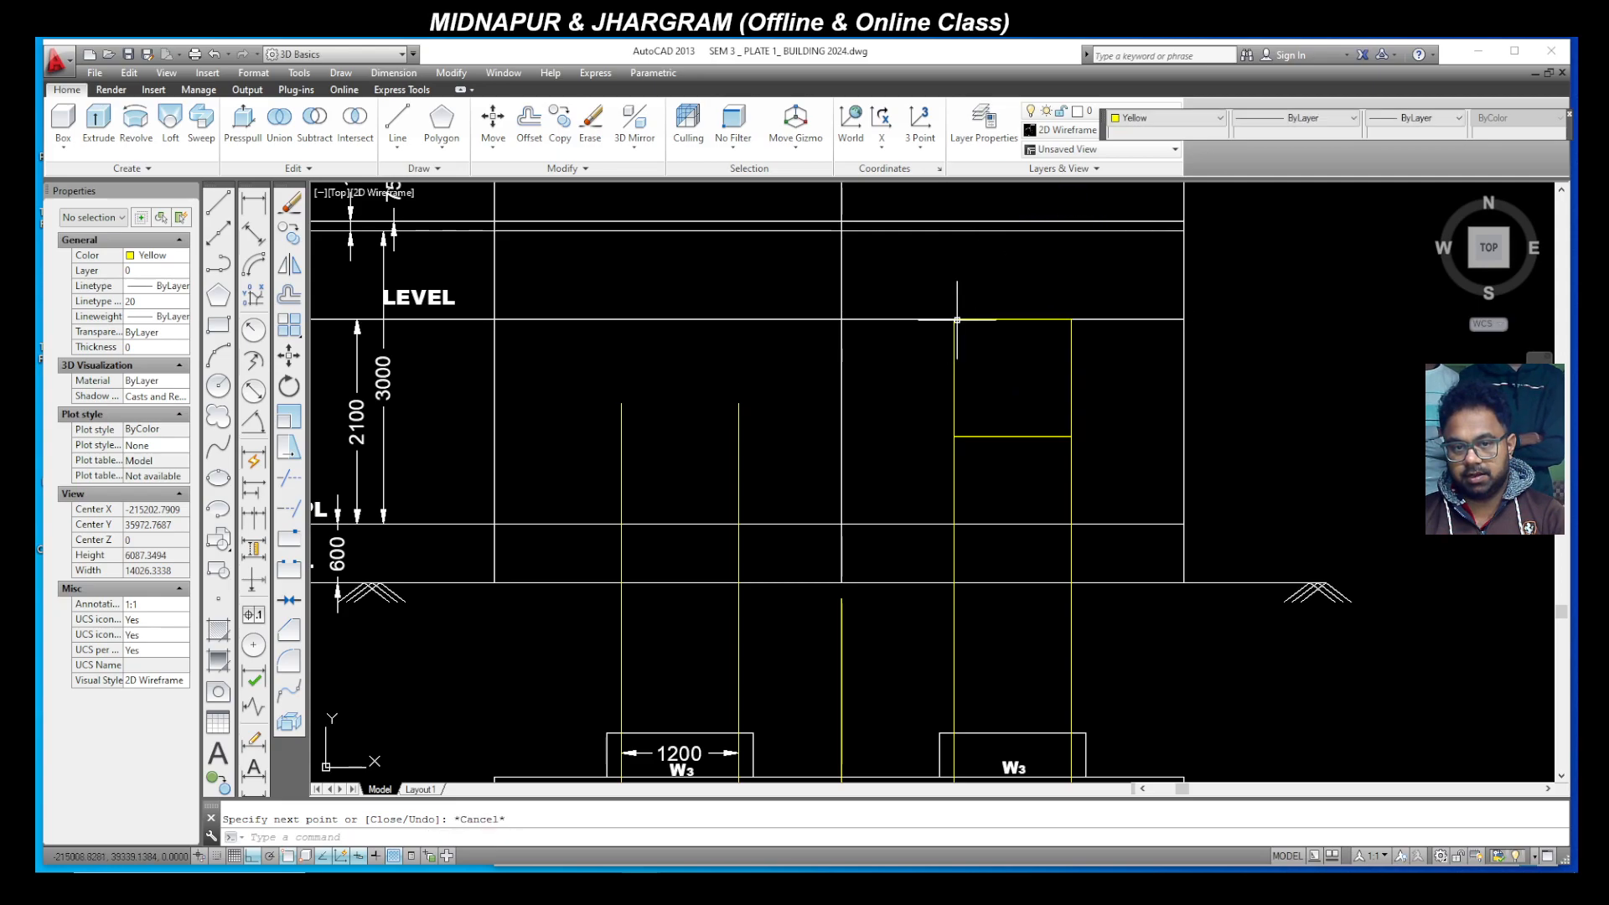
# Step: Erase the two projection lines that run below the drawing room window outline
pyautogui.click(1113, 480)
pyautogui.click(916, 445)
pyautogui.press('Delete')
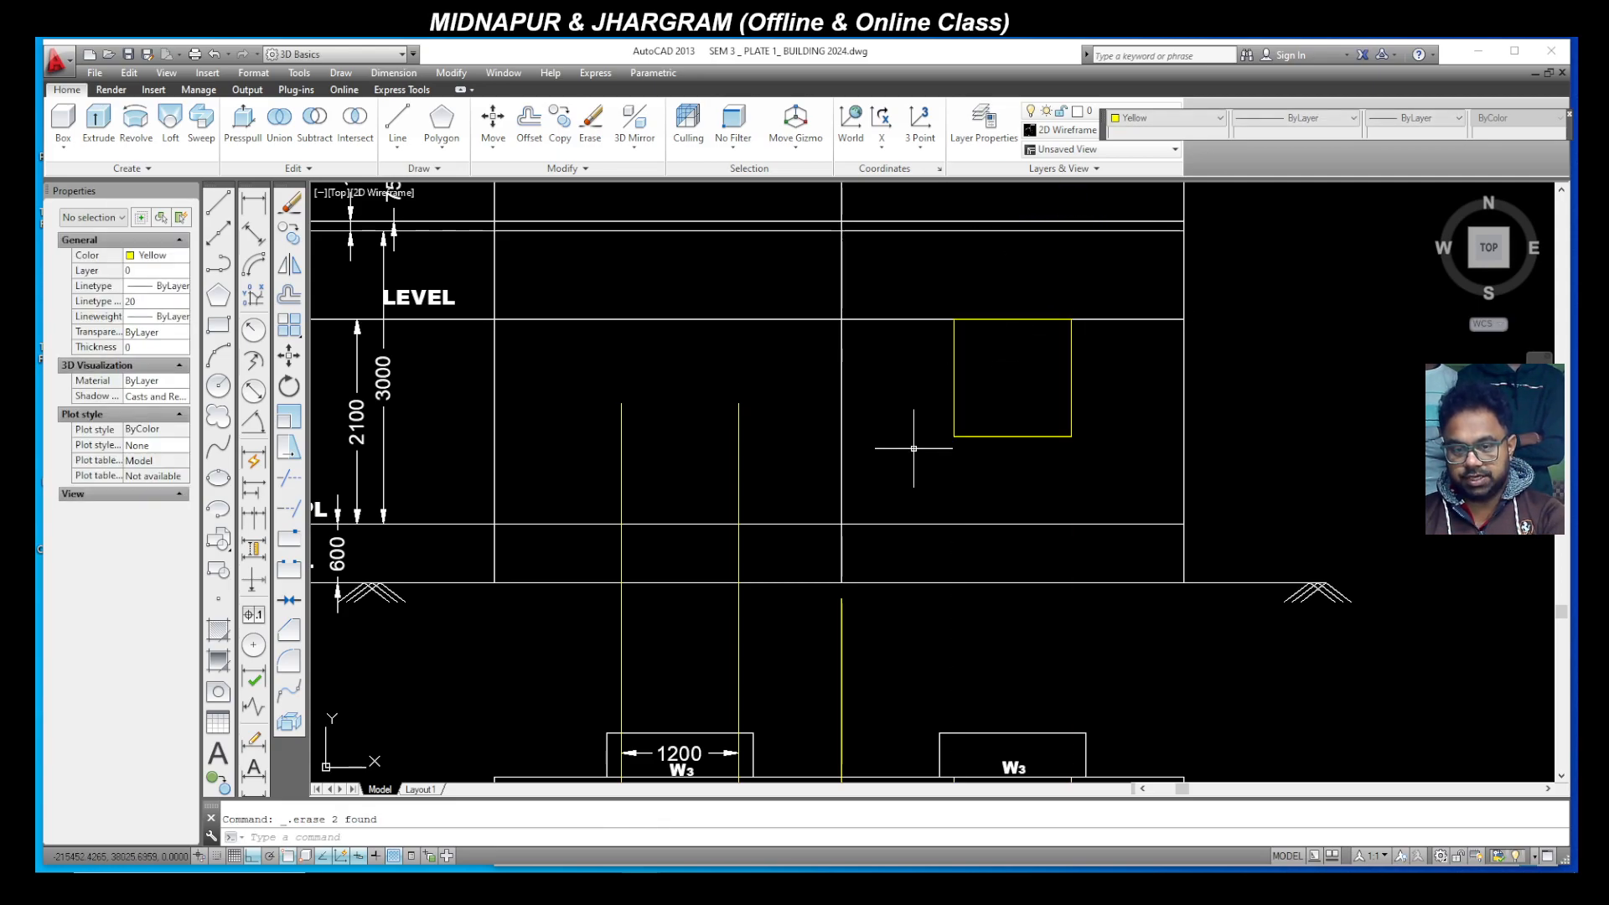
# Step: Extend both projection lines of the front bedroom's window up to the lintel line in the level-marked elevation
pyautogui.scroll(-2, 916, 445)
pyautogui.scroll(-3, 1178, 439)
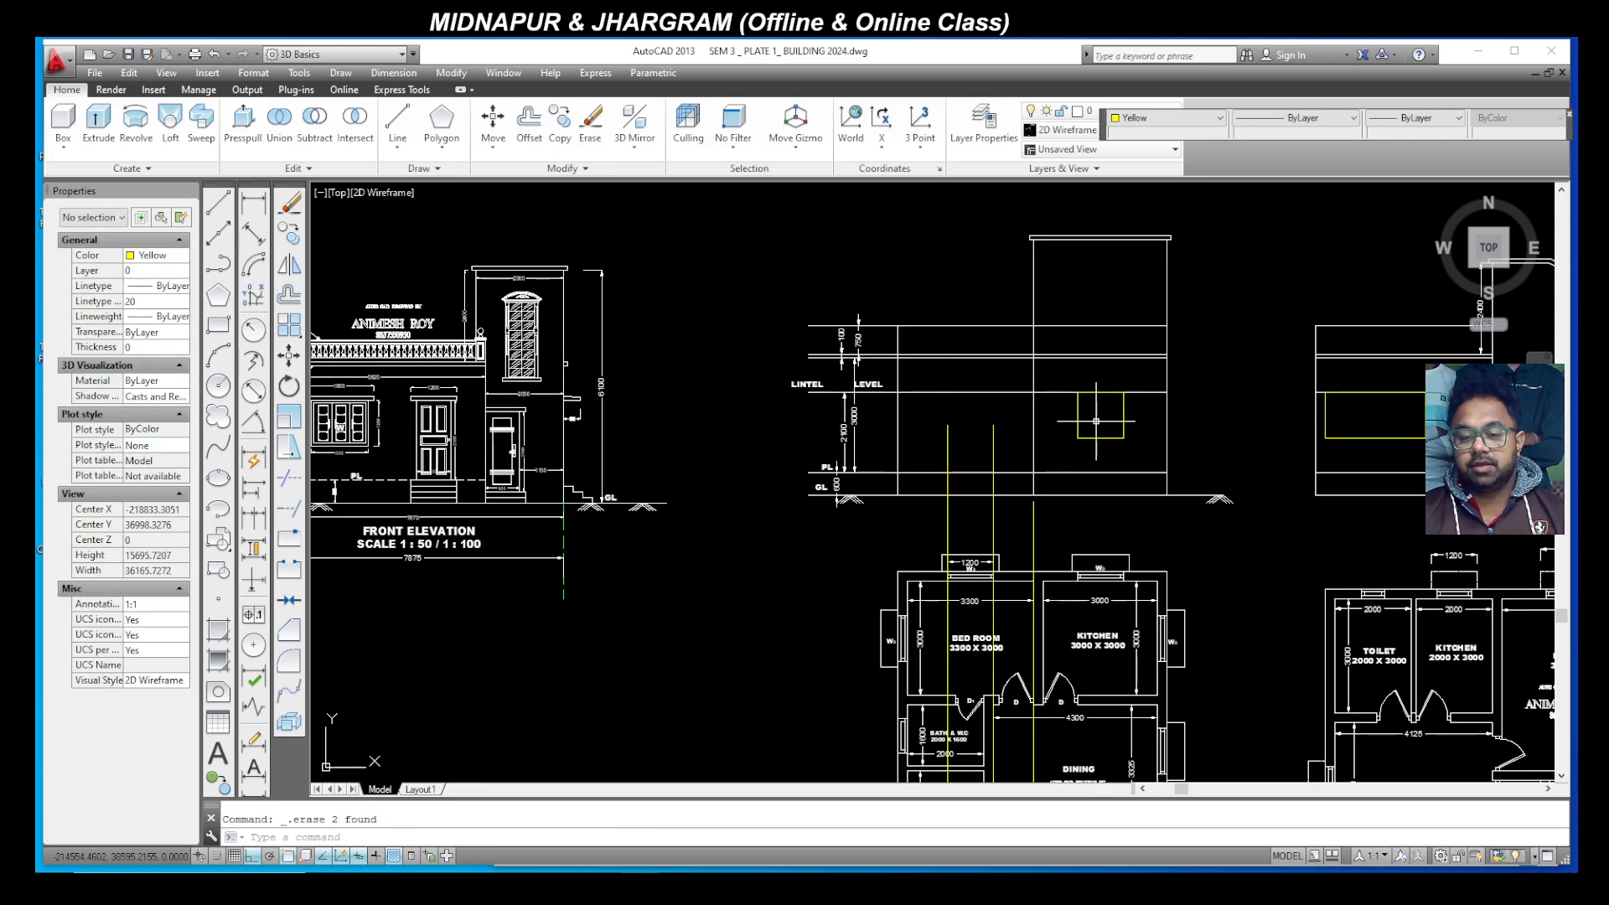
pyautogui.scroll(5, 1092, 614)
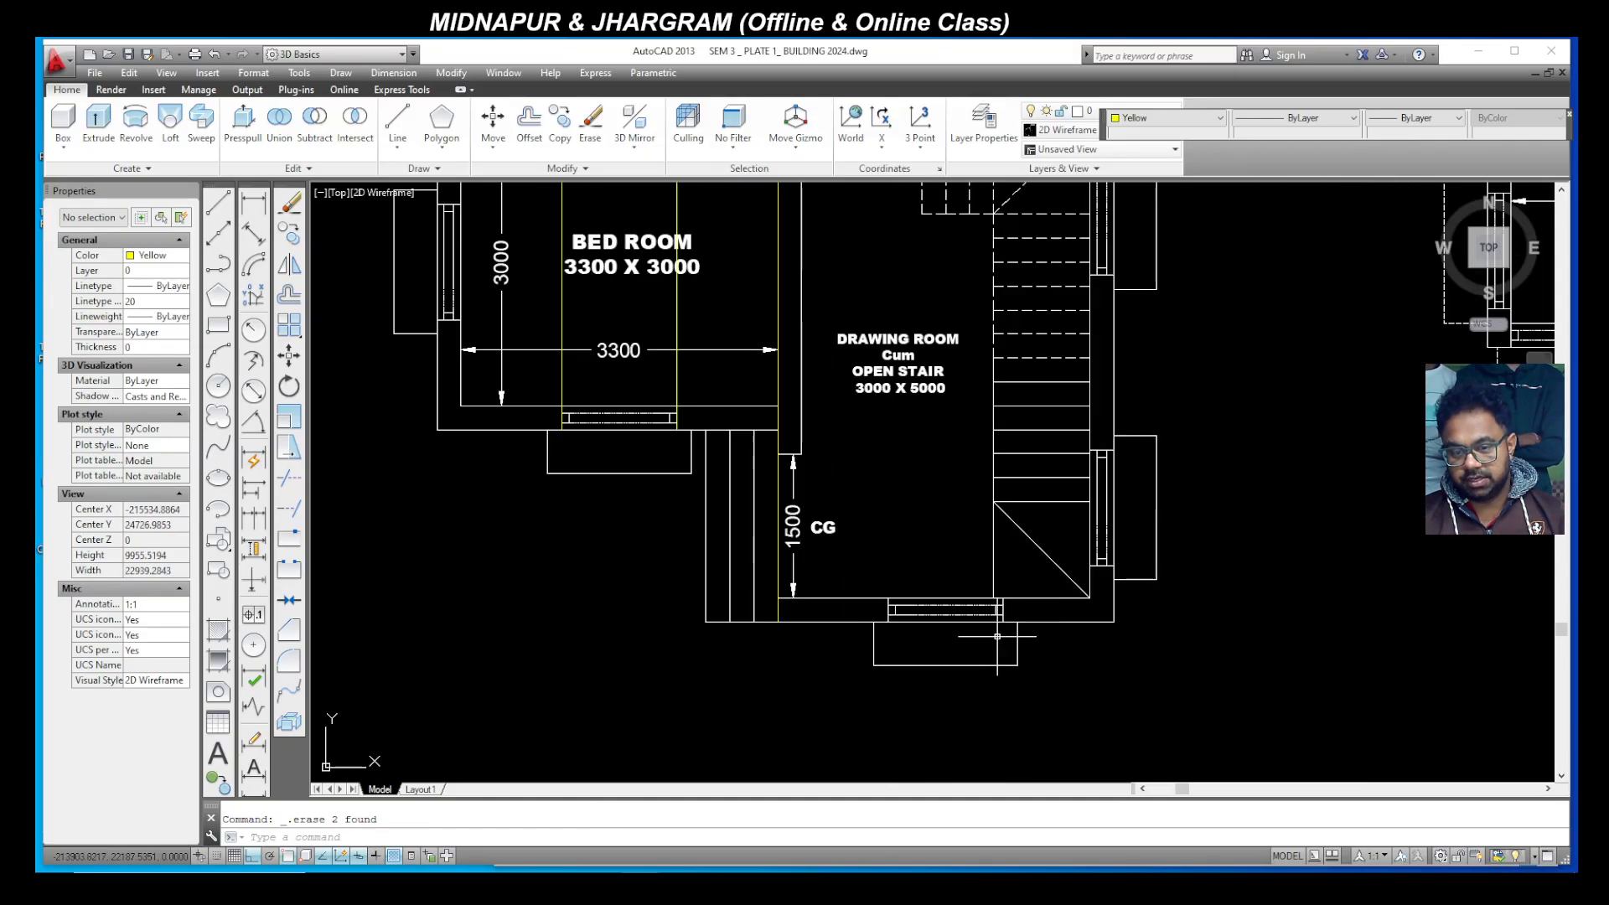
pyautogui.scroll(-5, 1070, 635)
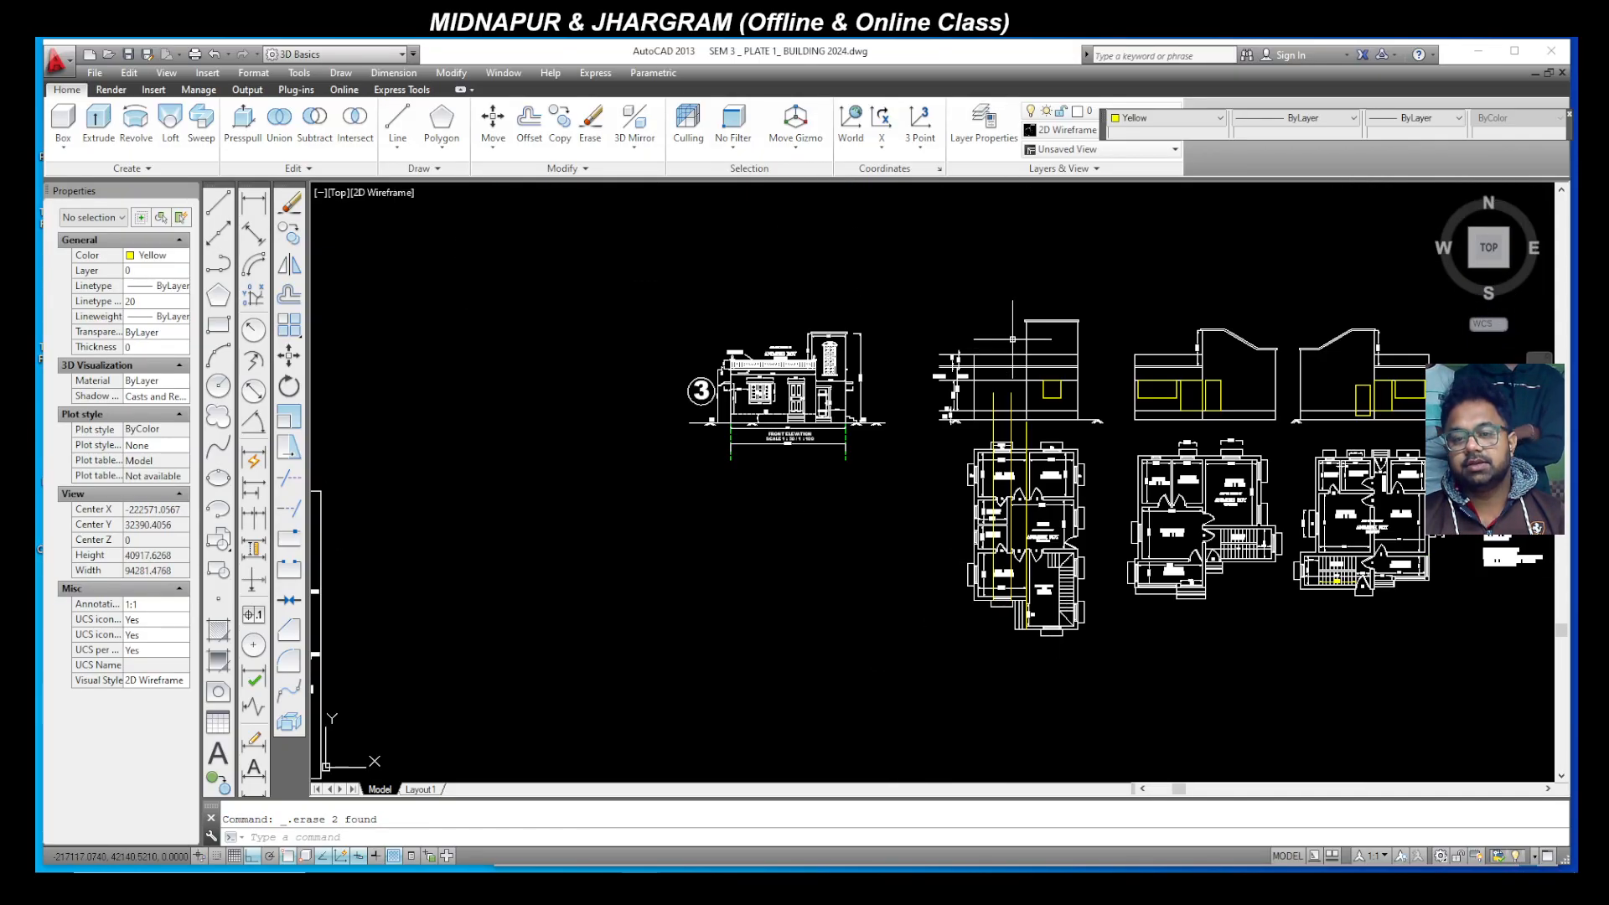
pyautogui.scroll(5, 1012, 339)
pyautogui.scroll(-6, 1031, 369)
pyautogui.scroll(2, 938, 536)
pyautogui.scroll(6, 968, 502)
pyautogui.scroll(-6, 948, 428)
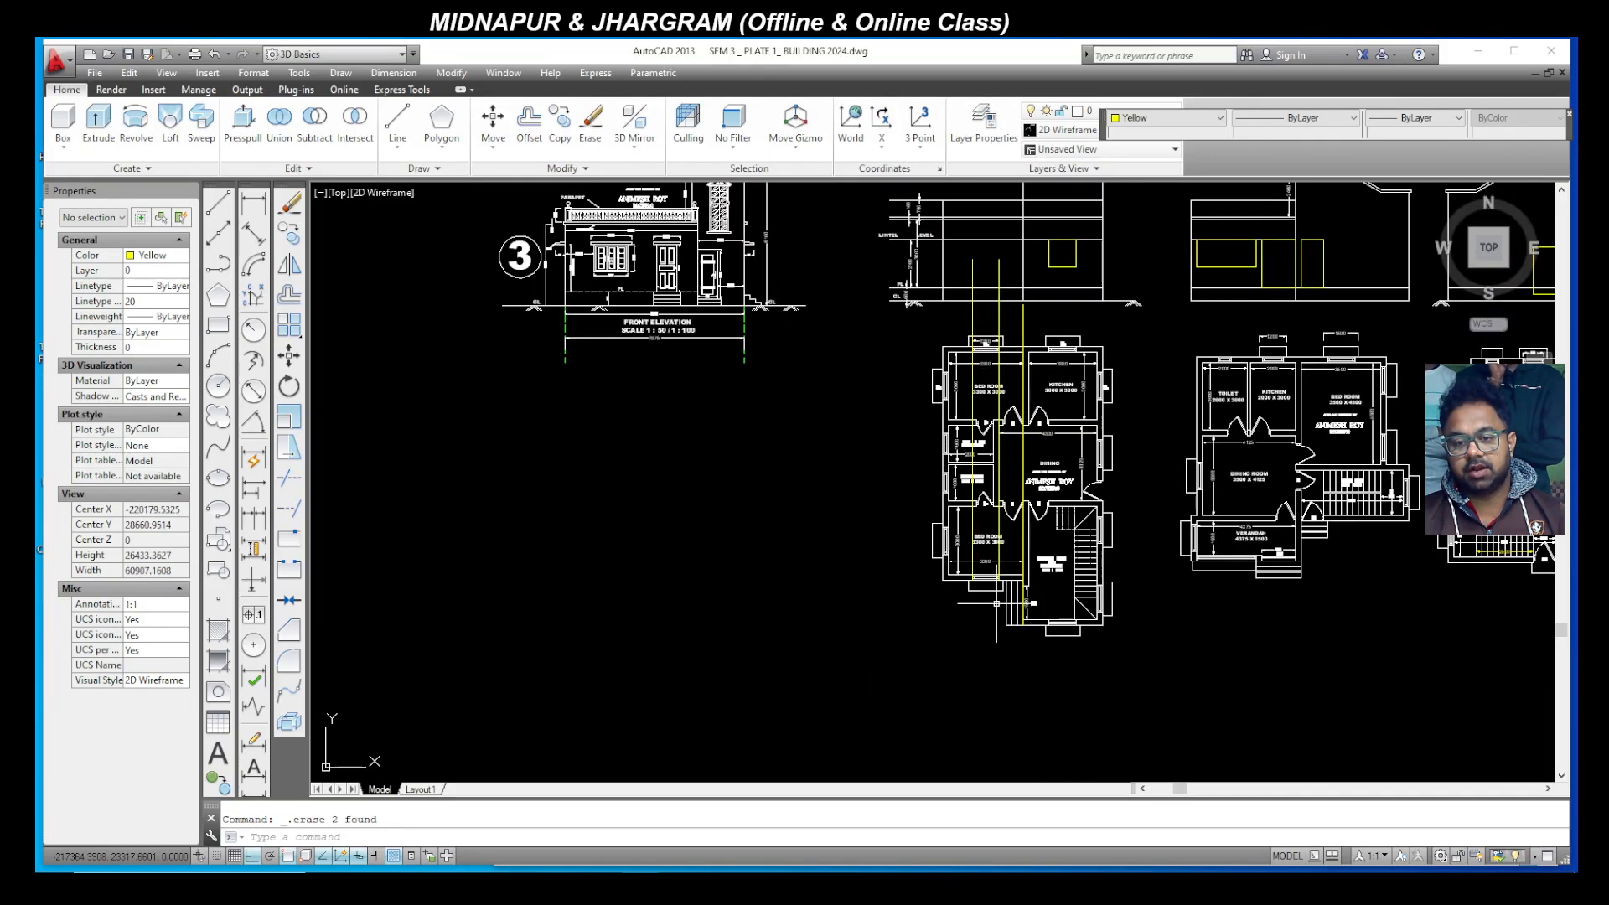
pyautogui.scroll(7, 988, 396)
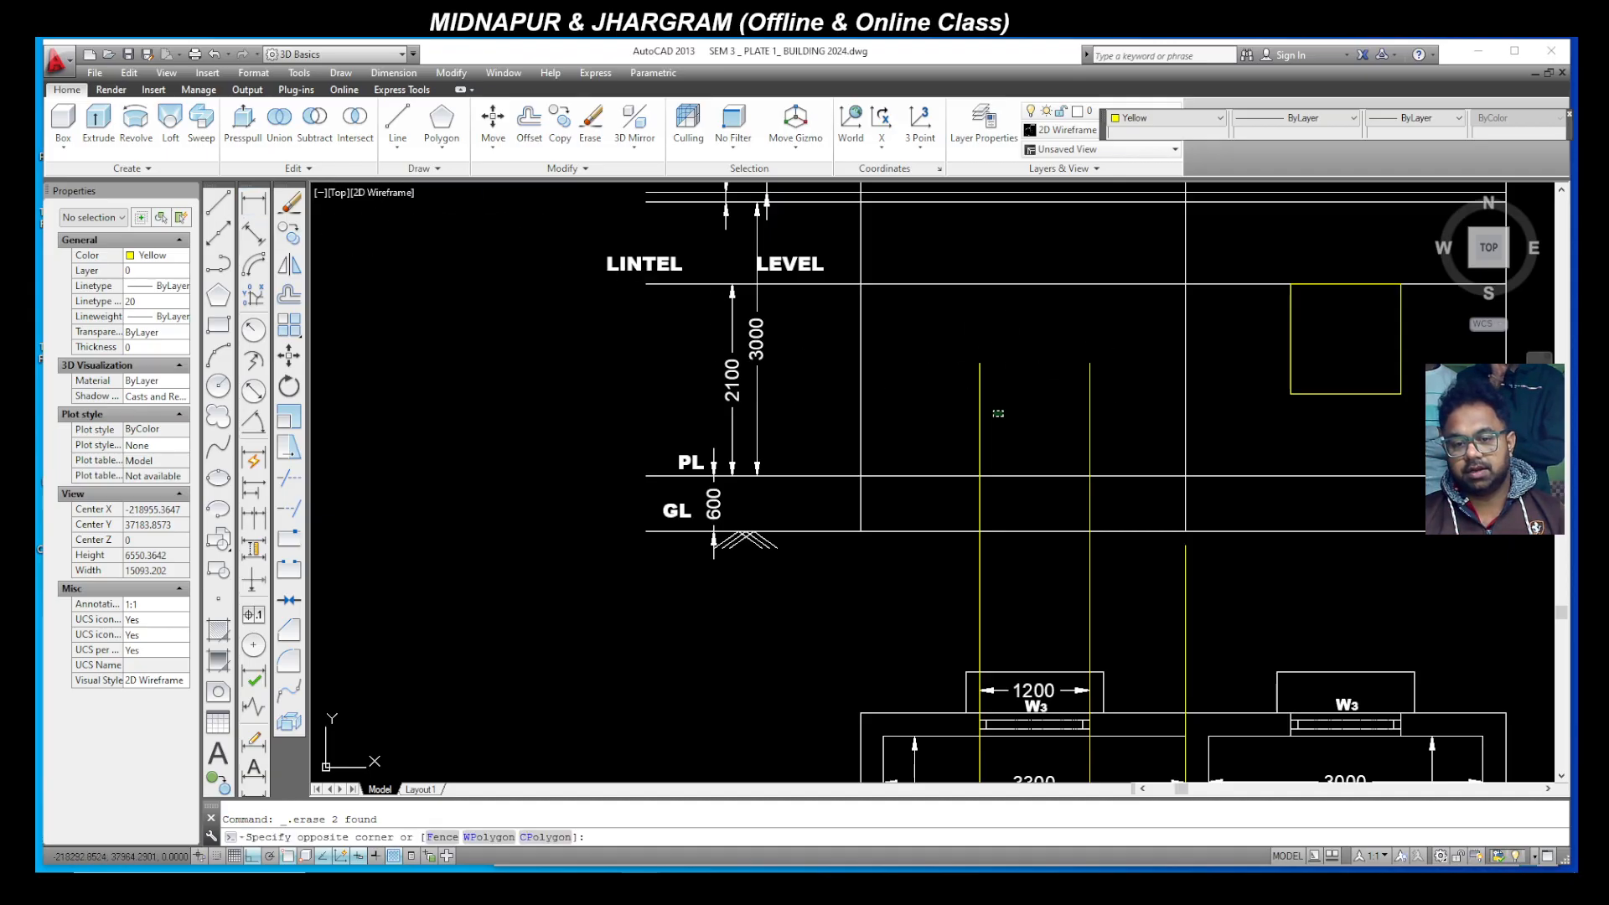
pyautogui.click(985, 367)
pyautogui.click(978, 363)
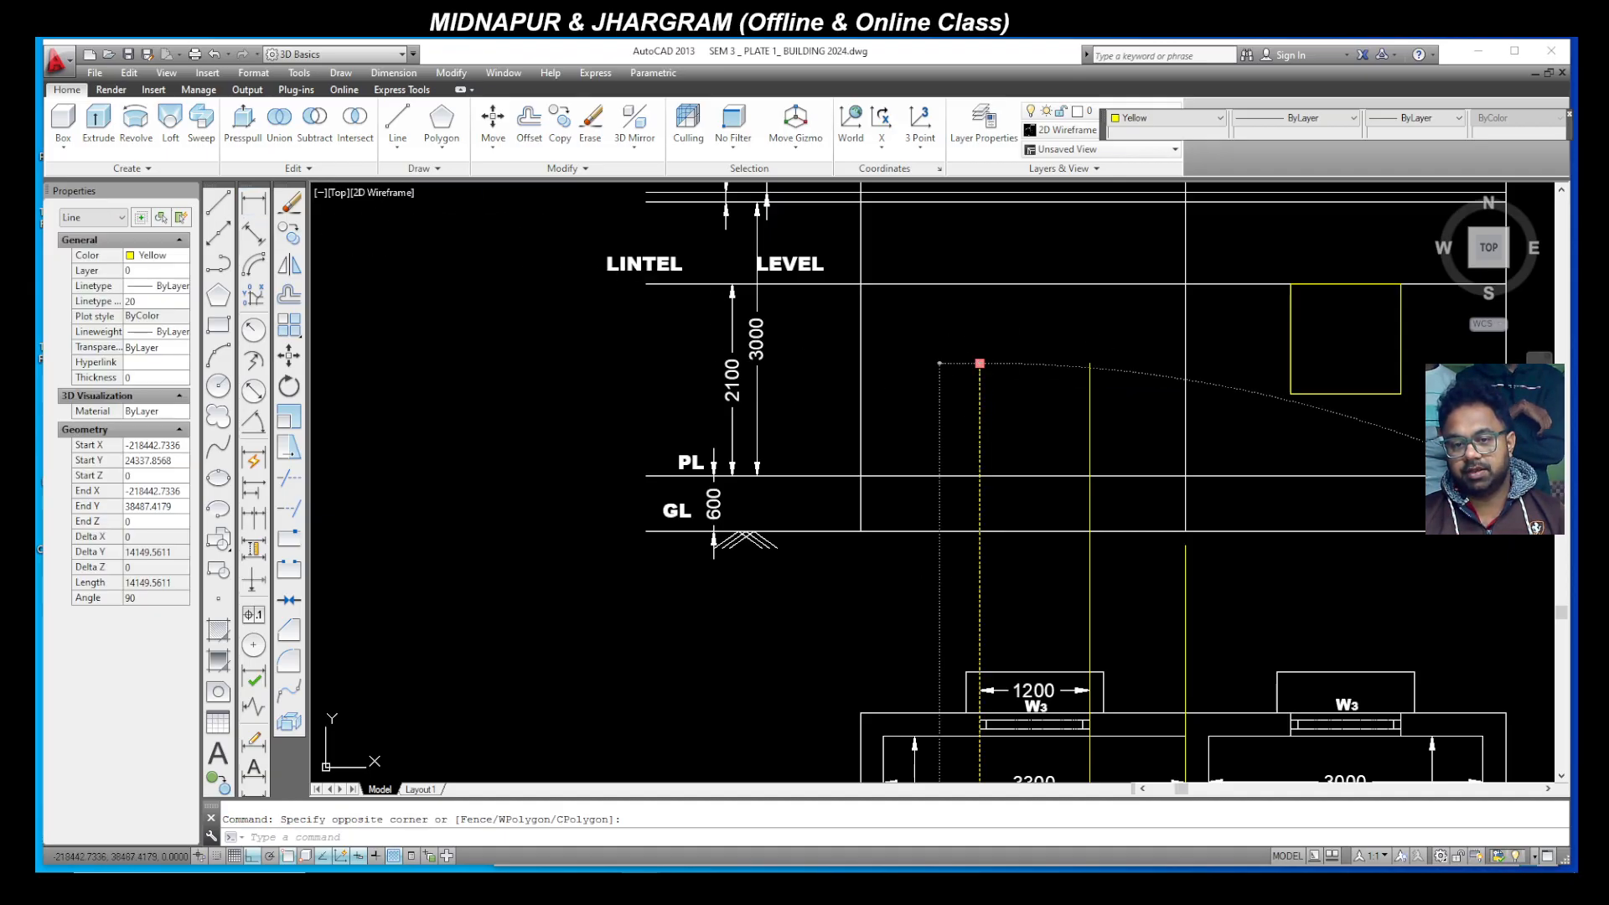
pyautogui.click(992, 287)
pyautogui.click(1090, 402)
pyautogui.click(1089, 362)
pyautogui.click(1088, 285)
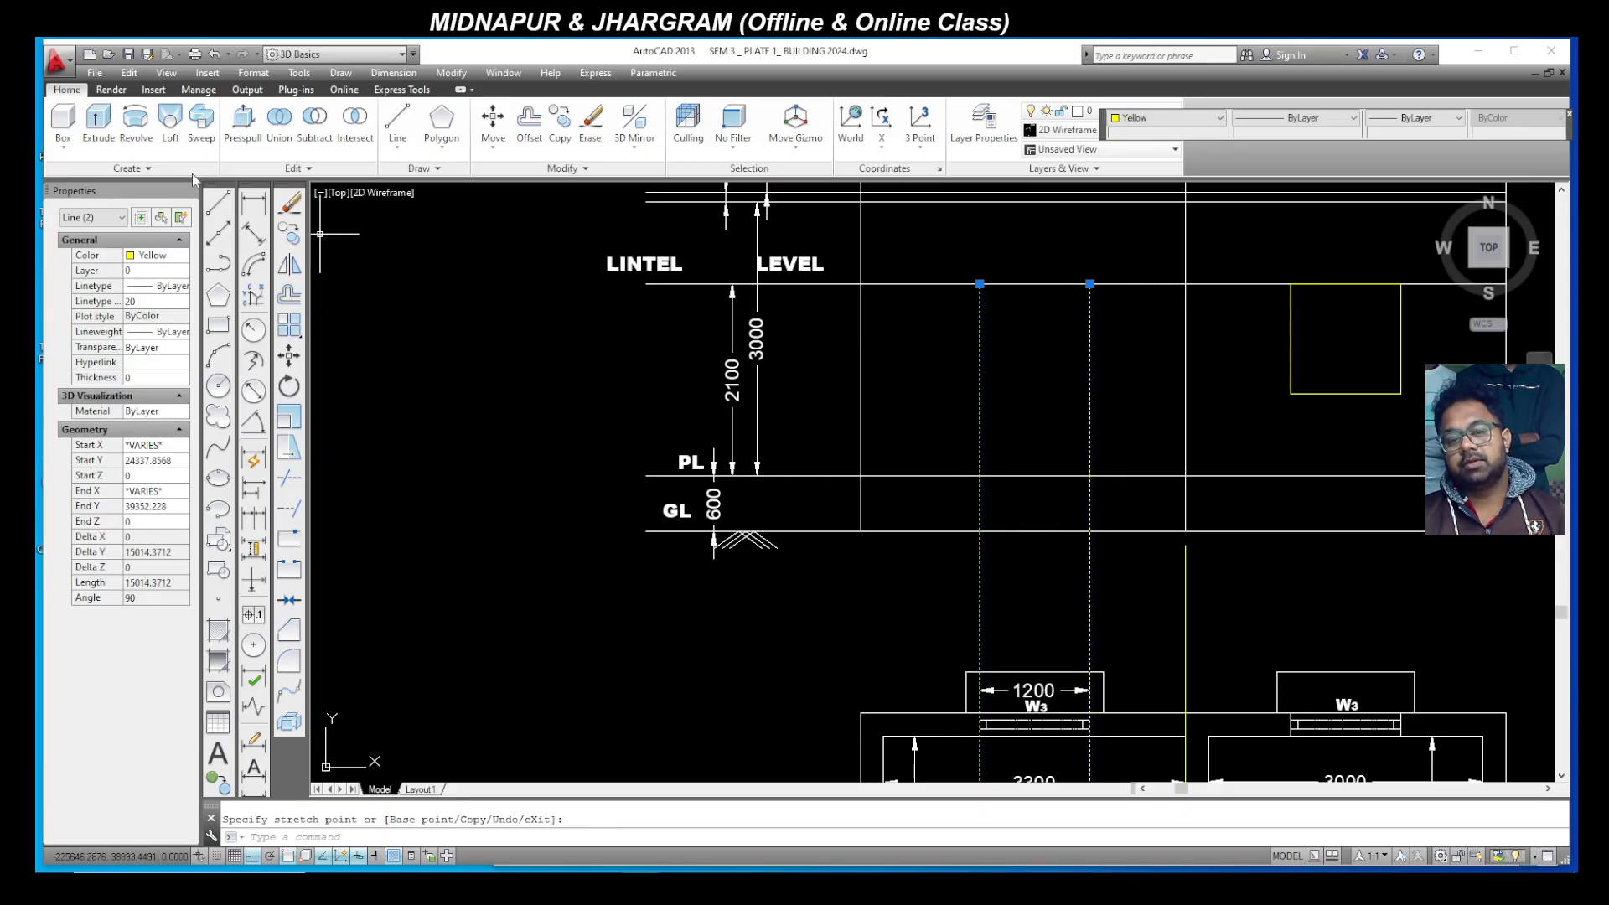
# Step: Outline the front bedroom window in the level-marked elevation, 1200 deep below the lintel line, between its two projection lines
pyautogui.click(218, 202)
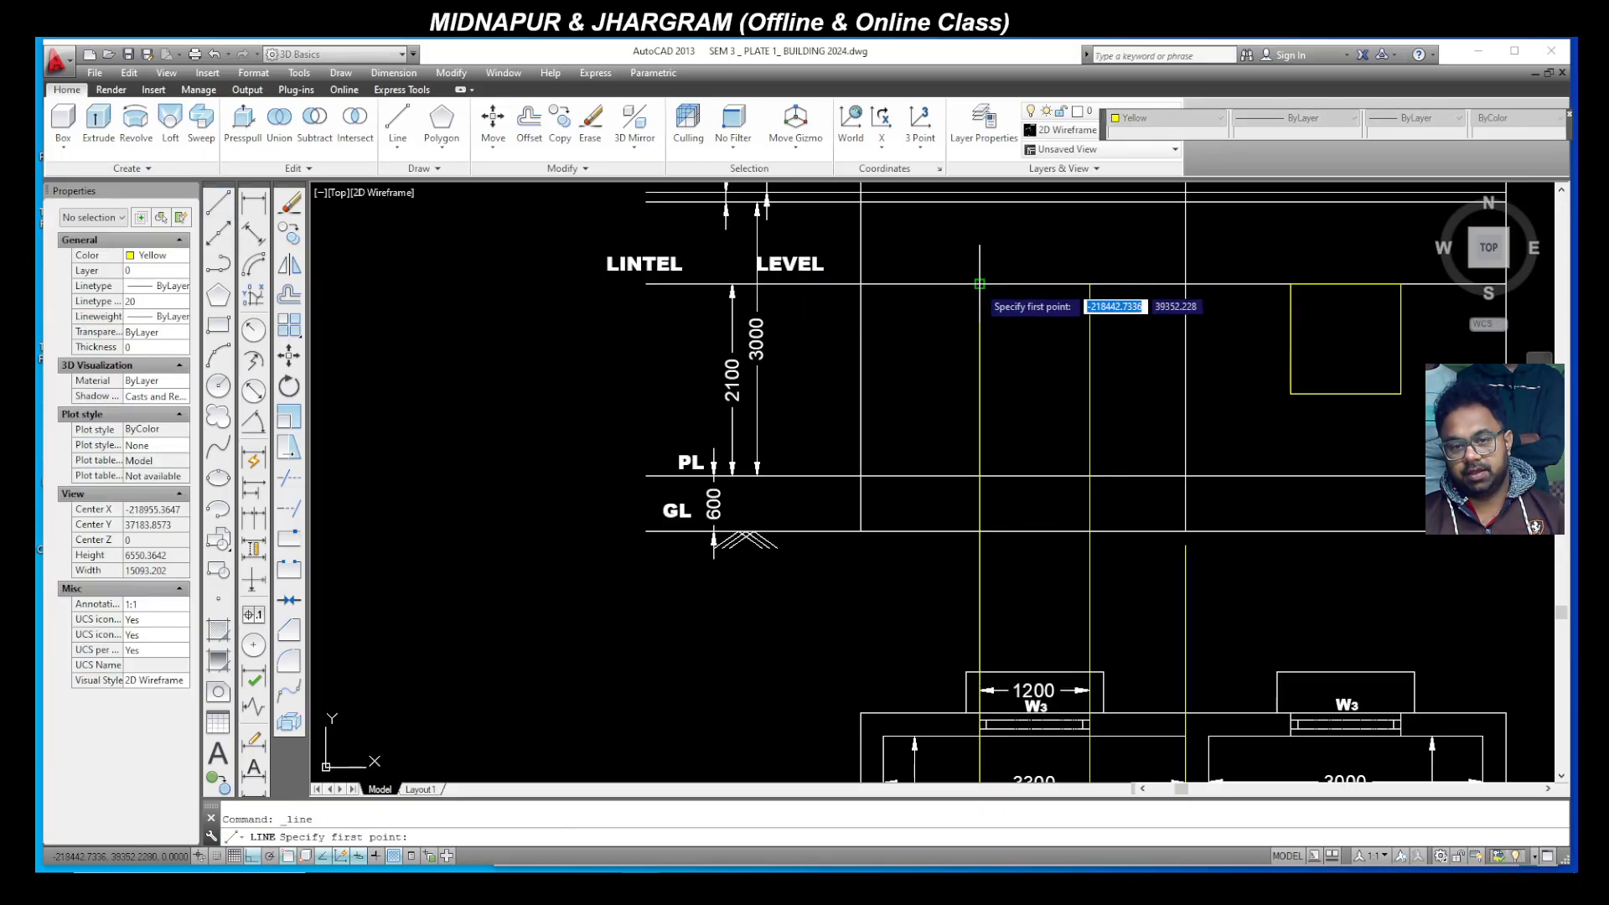
pyautogui.click(1090, 285)
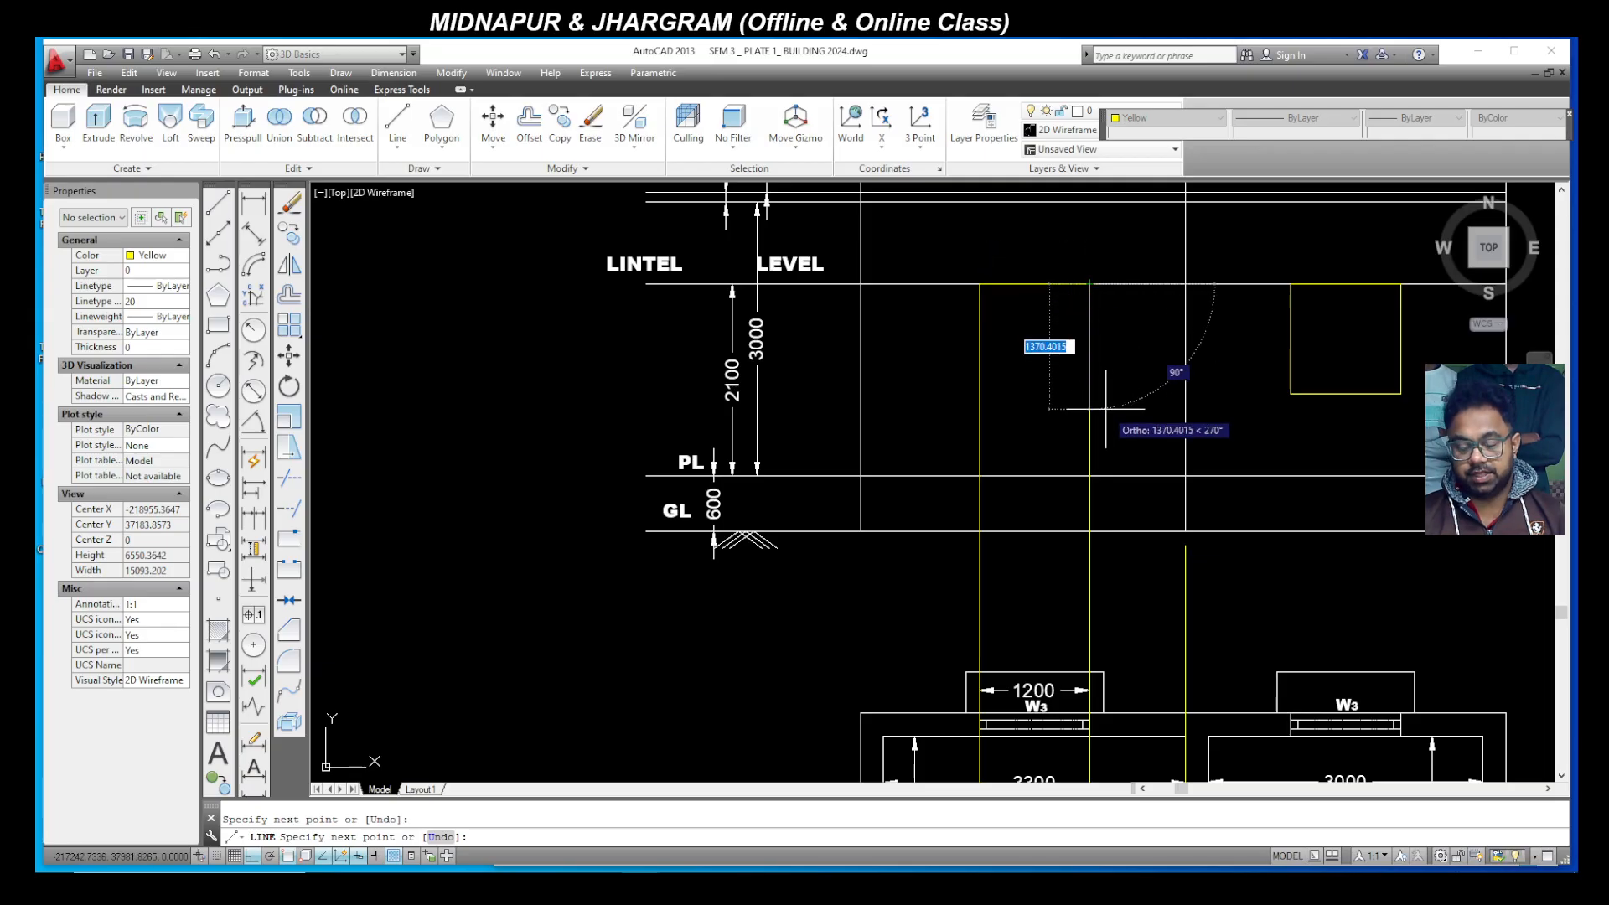
pyautogui.write('1200')
pyautogui.press('Return')
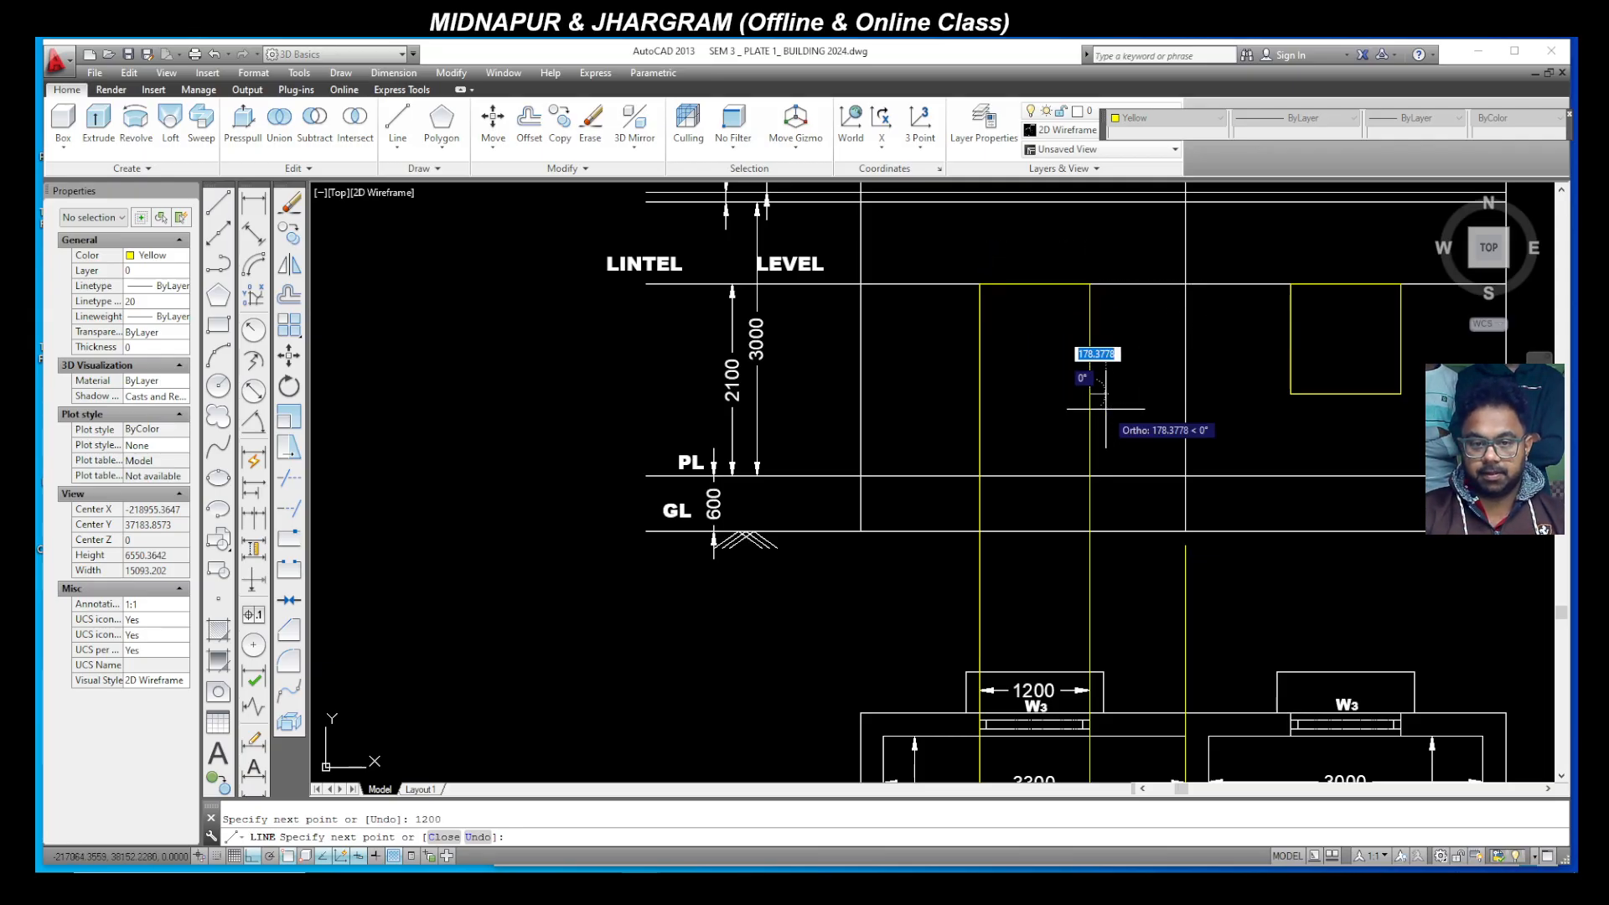
pyautogui.click(978, 393)
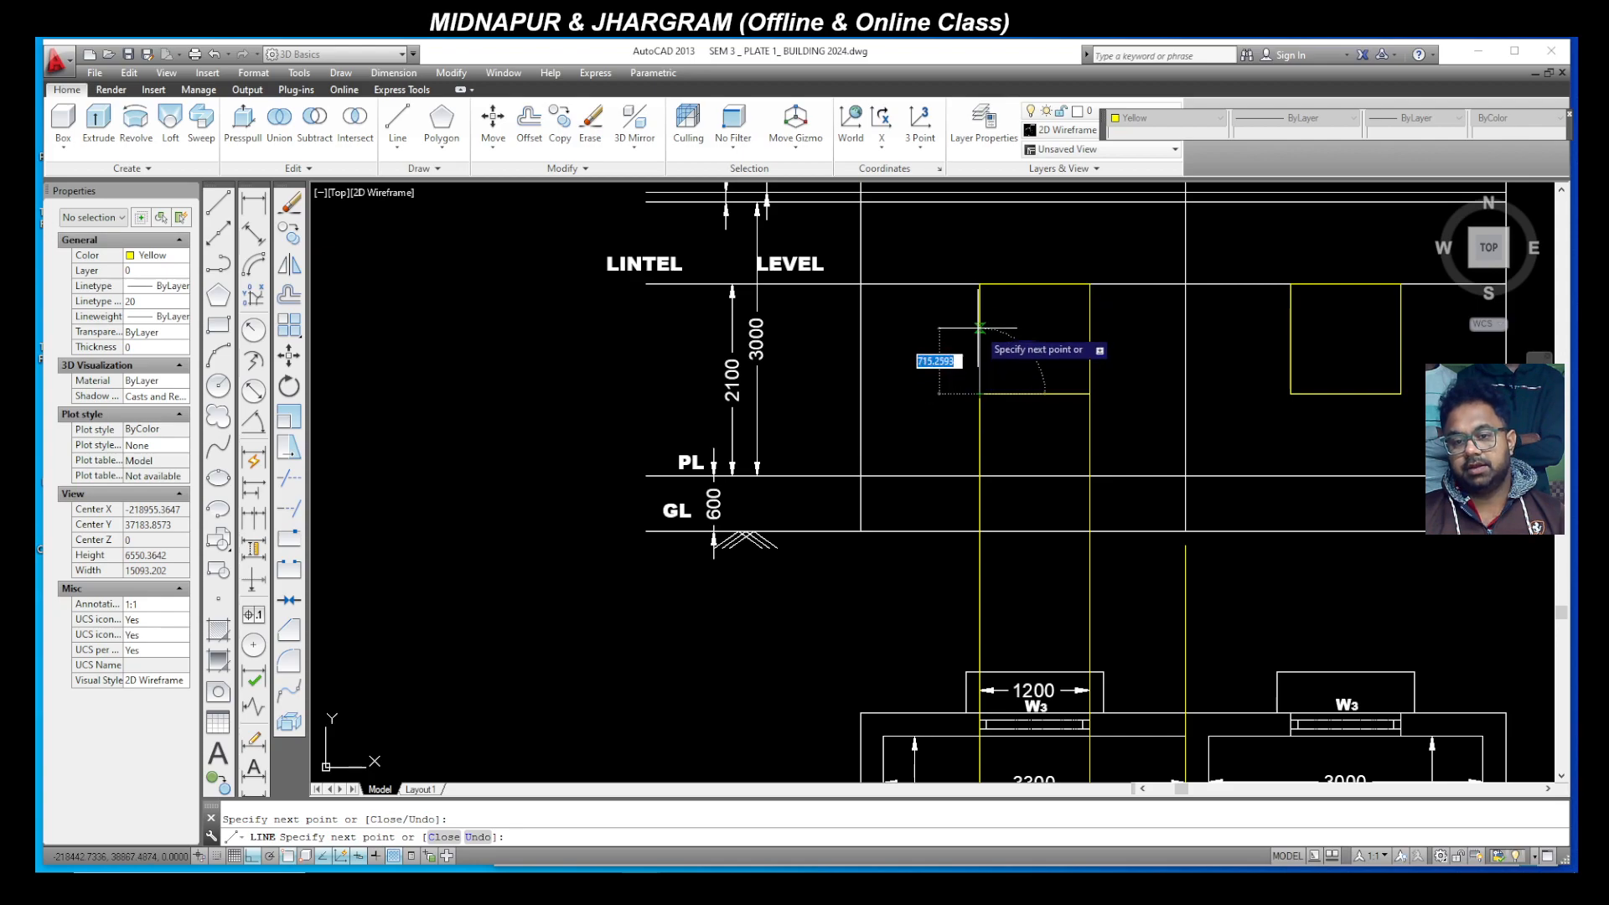
pyautogui.click(978, 284)
pyautogui.press('Escape')
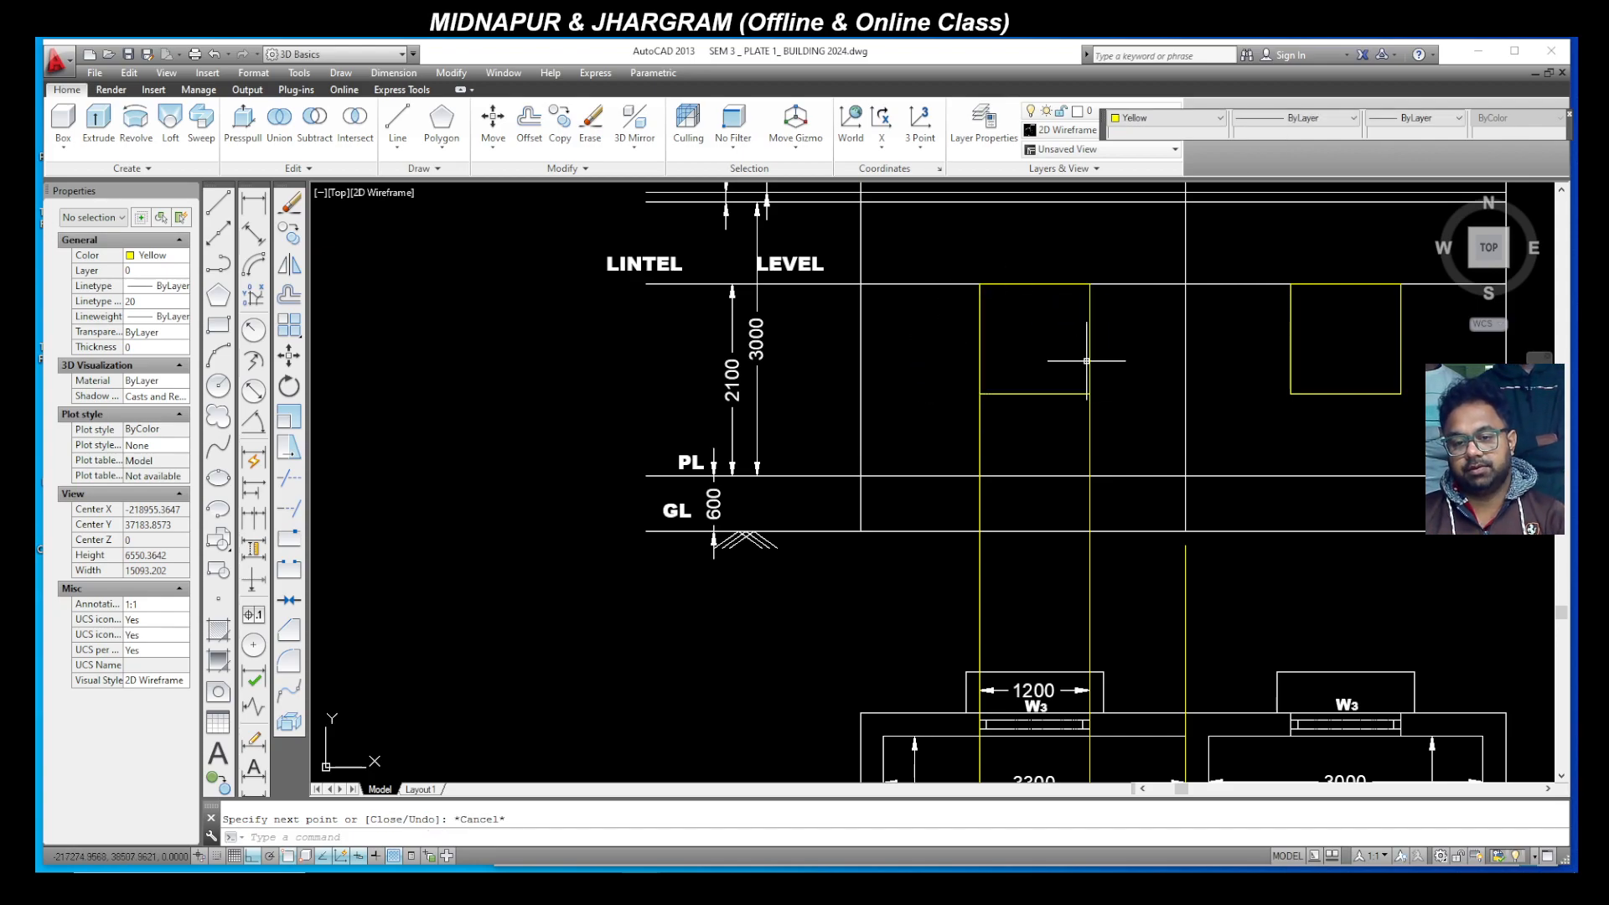
# Step: Erase the two projection lines that run below the bedroom window outline
pyautogui.click(1165, 457)
pyautogui.click(926, 412)
pyautogui.press('Delete')
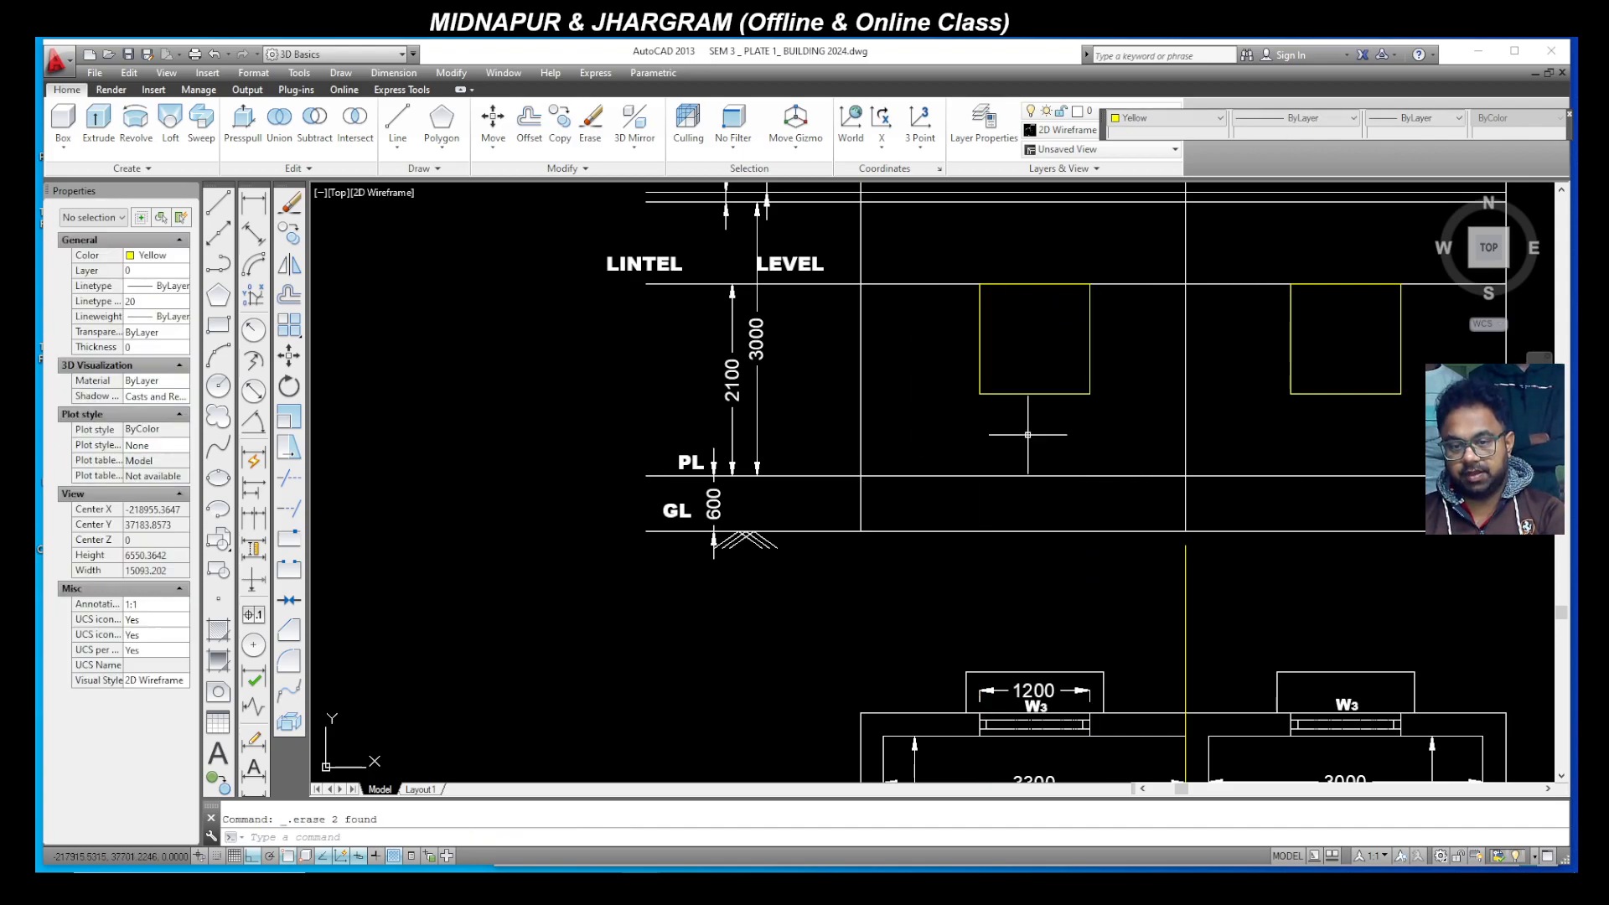
# Step: Draw the stepped entrance profile in the level-marked elevation, descending leftward from the wall's plinth-level point with 150 risers and 250 treads to ground level
pyautogui.click(1223, 585)
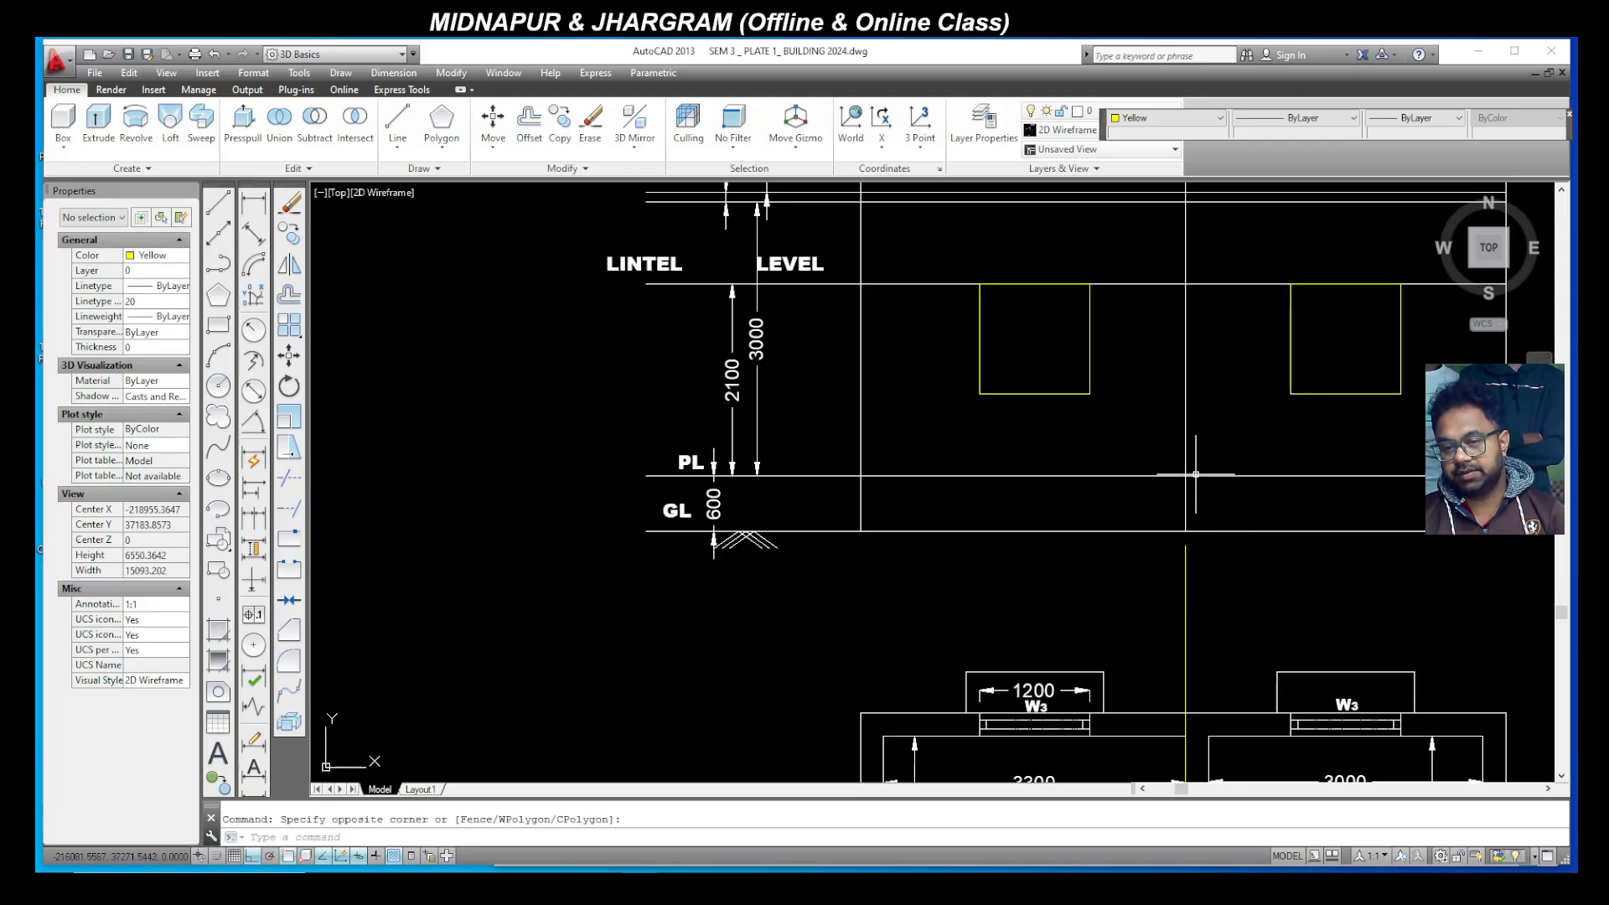
pyautogui.click(218, 202)
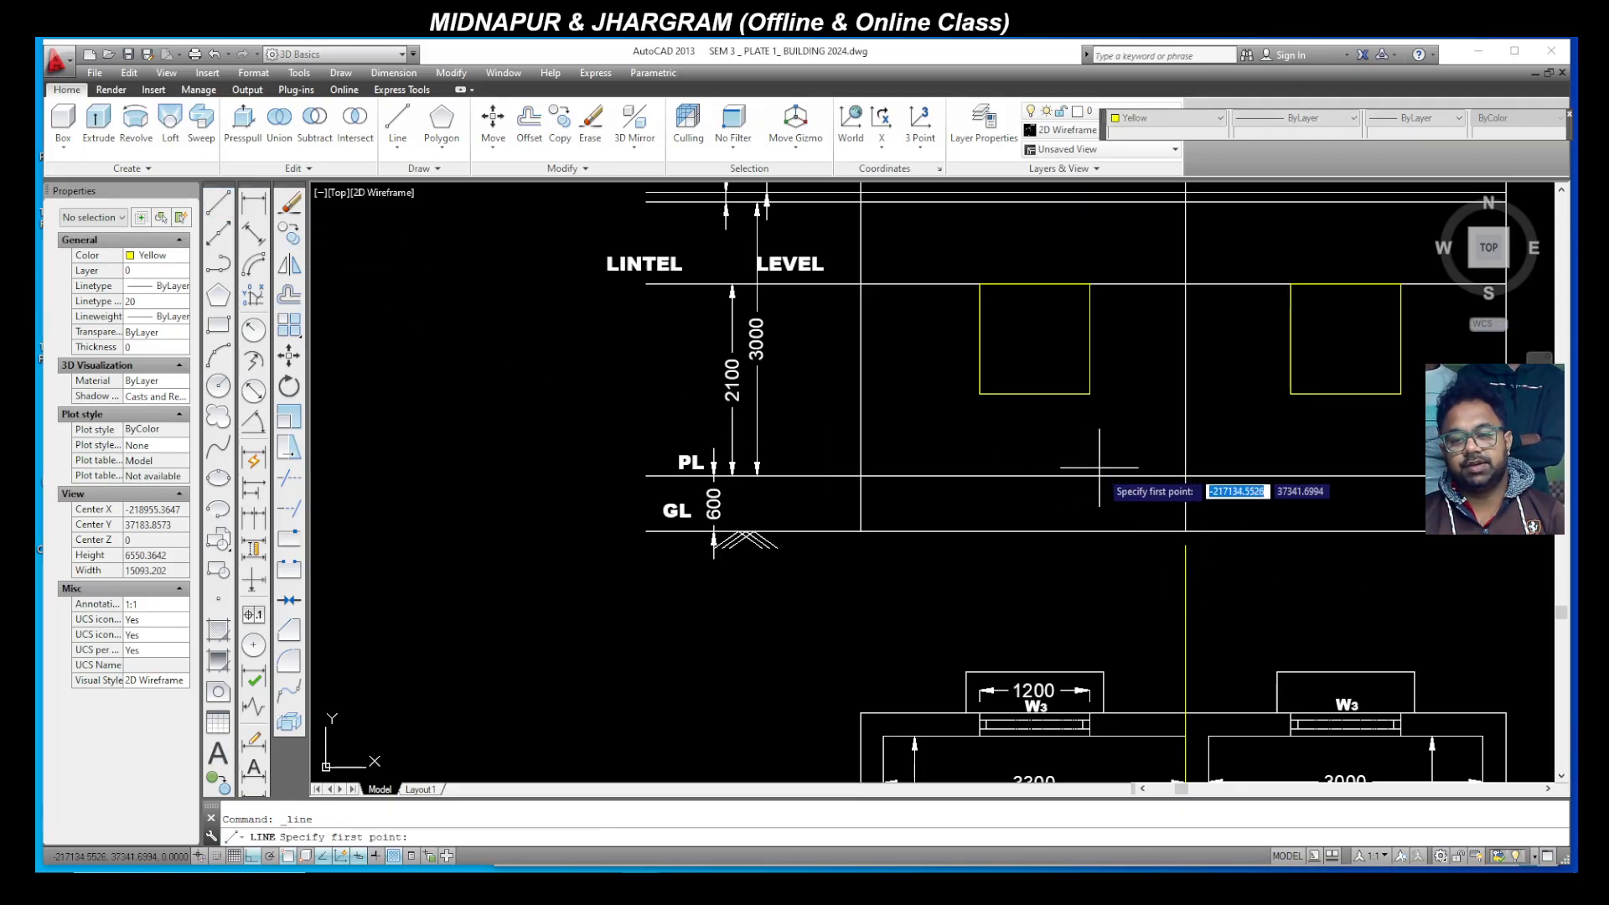
pyautogui.scroll(4, 1209, 512)
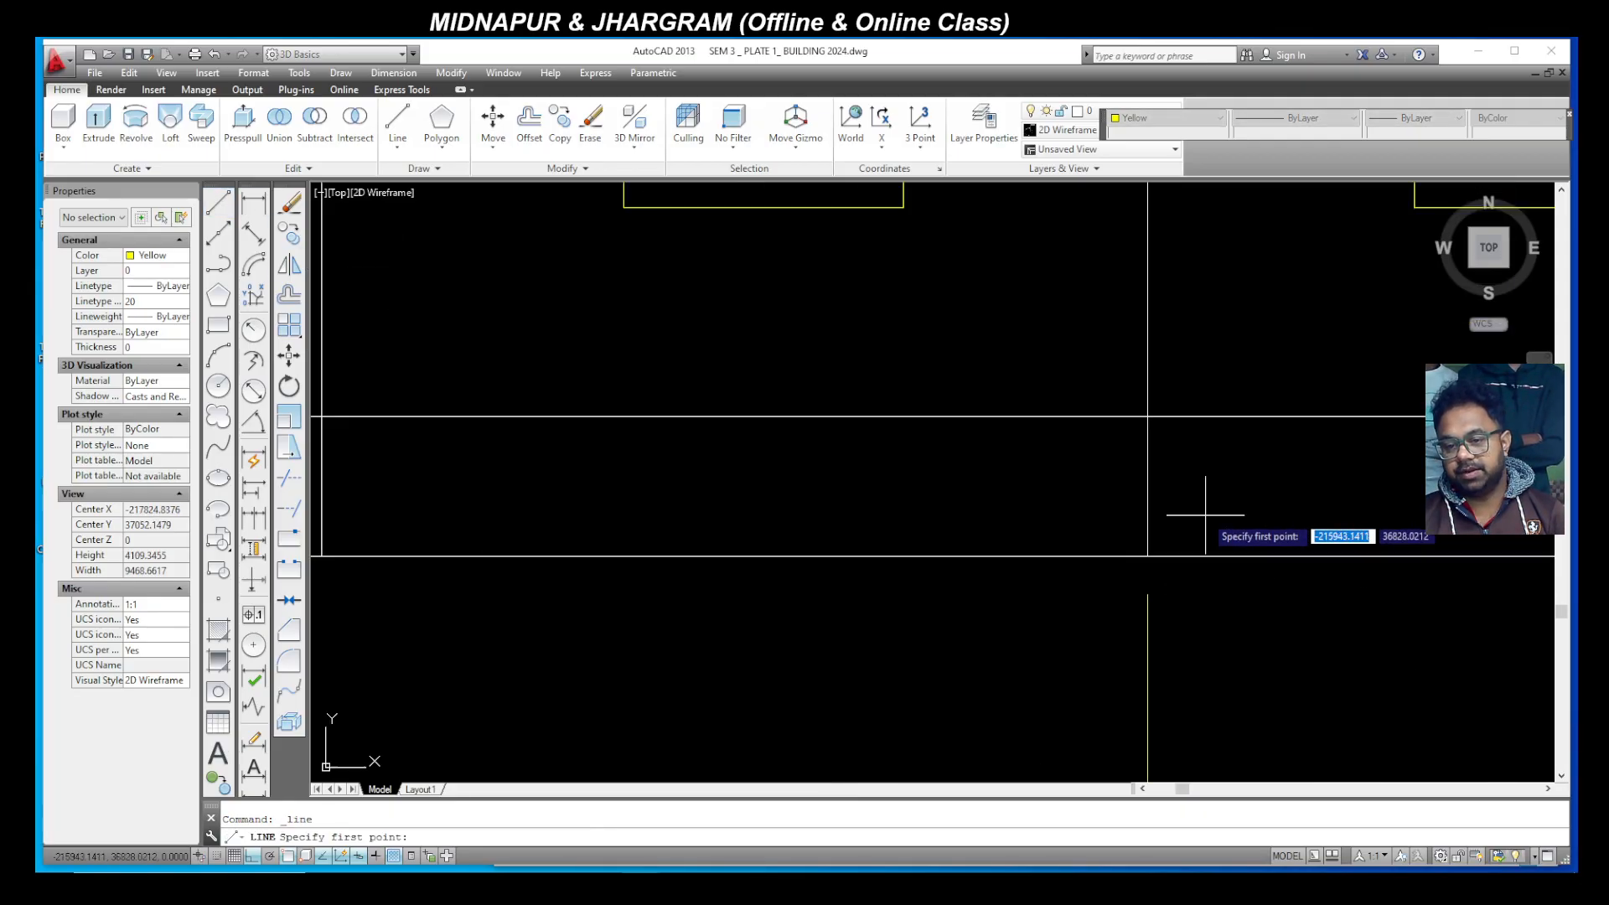
pyautogui.click(1147, 416)
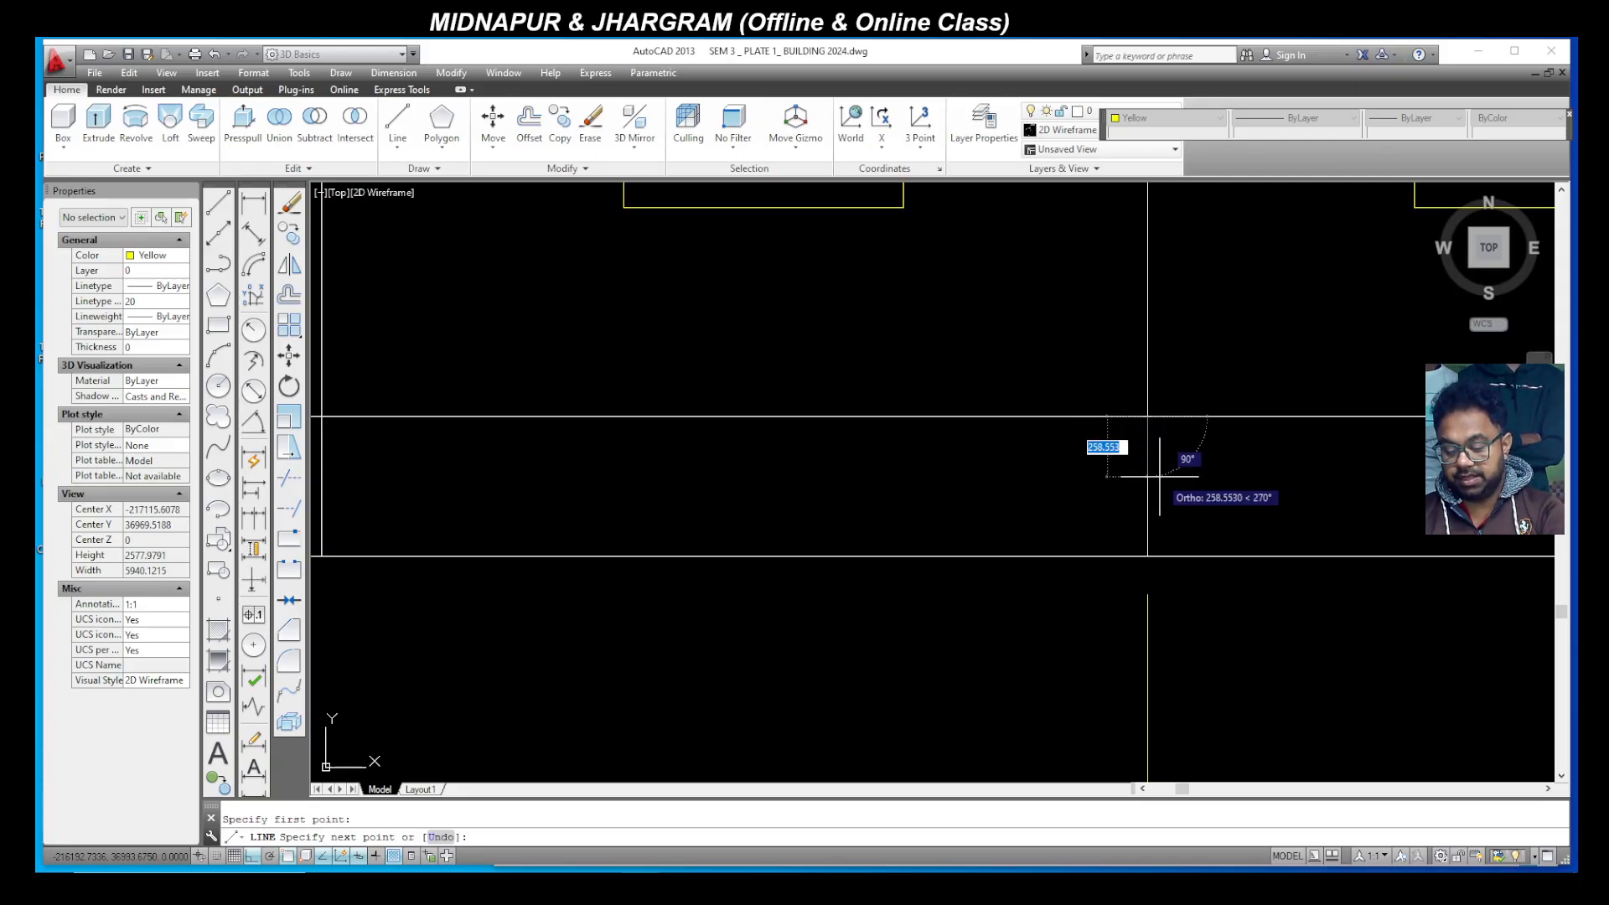
pyautogui.write('150')
pyautogui.press('Return')
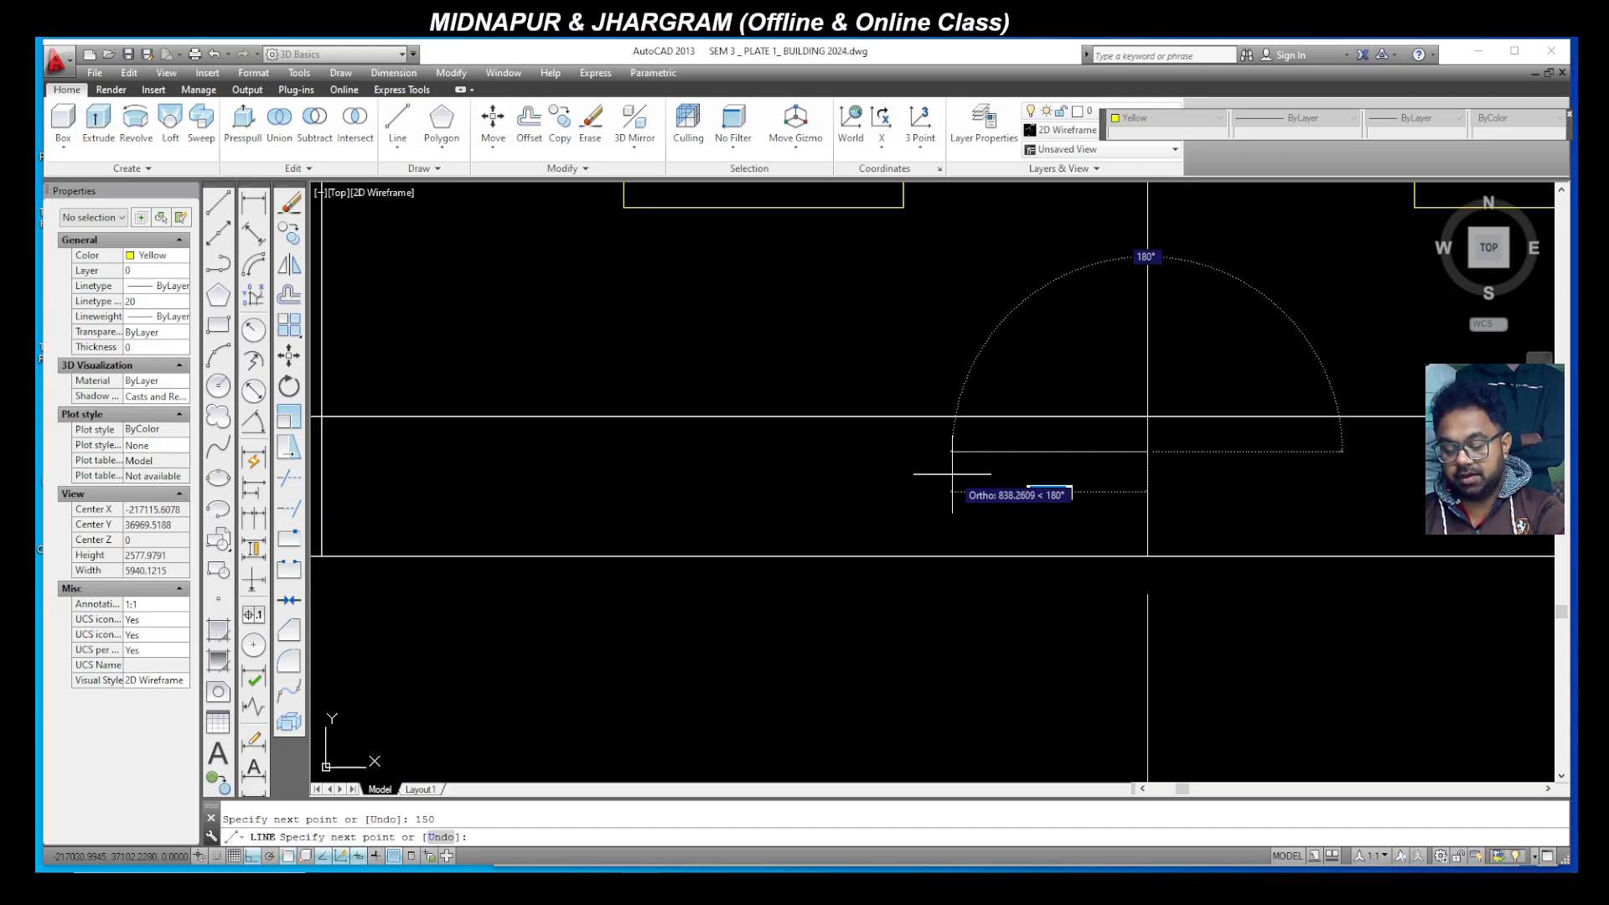
pyautogui.write('250')
pyautogui.press('Return')
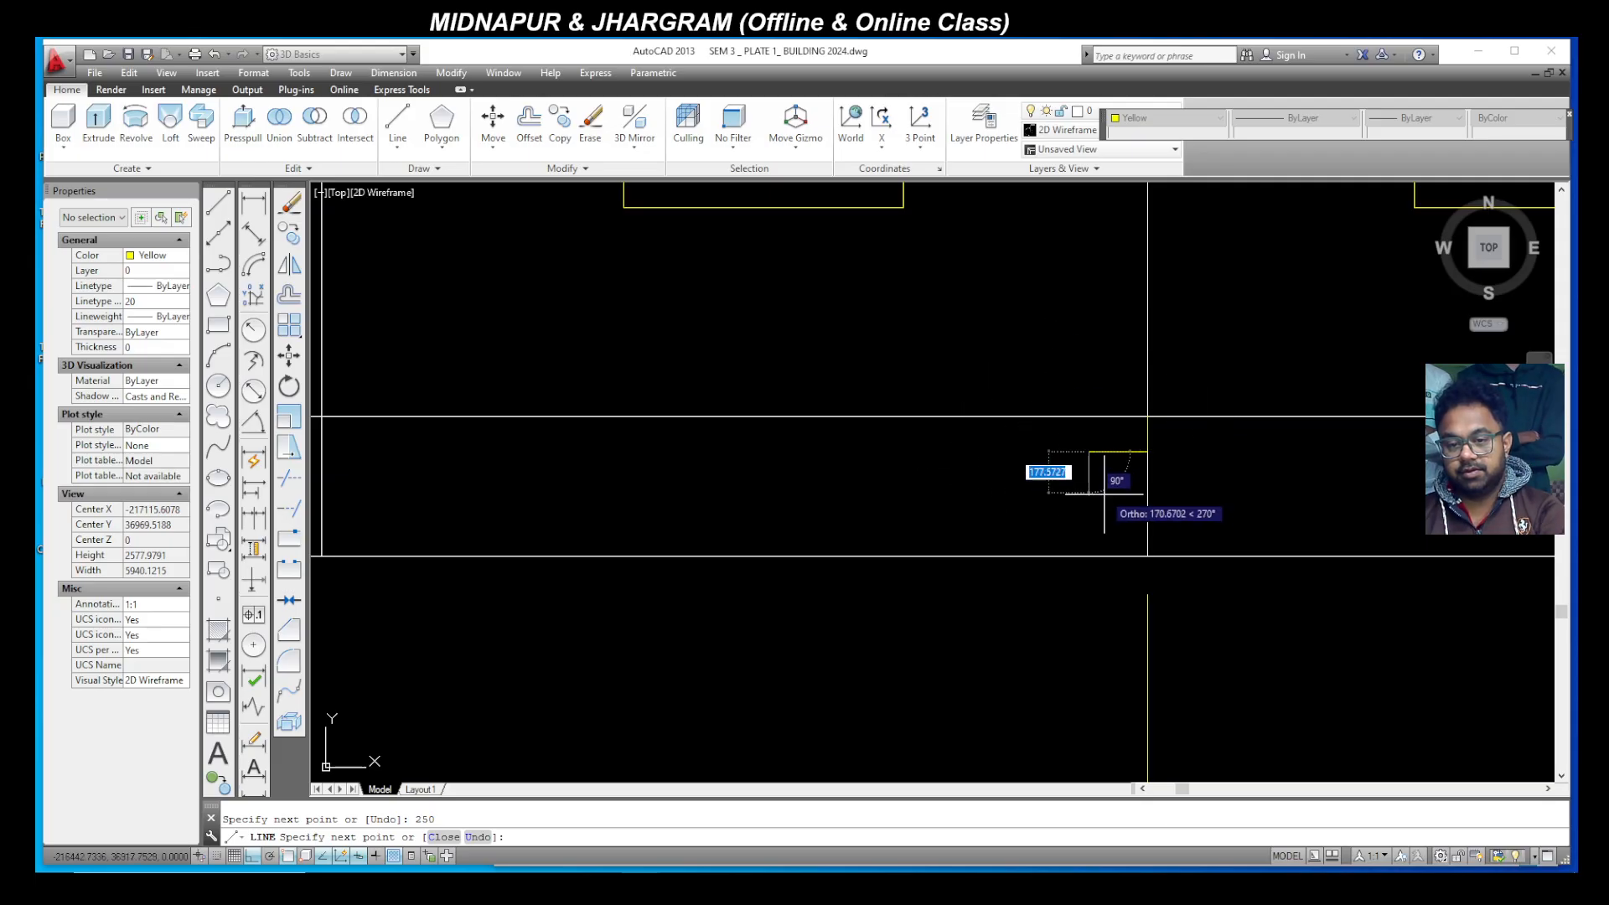
pyautogui.write('150')
pyautogui.press('Return')
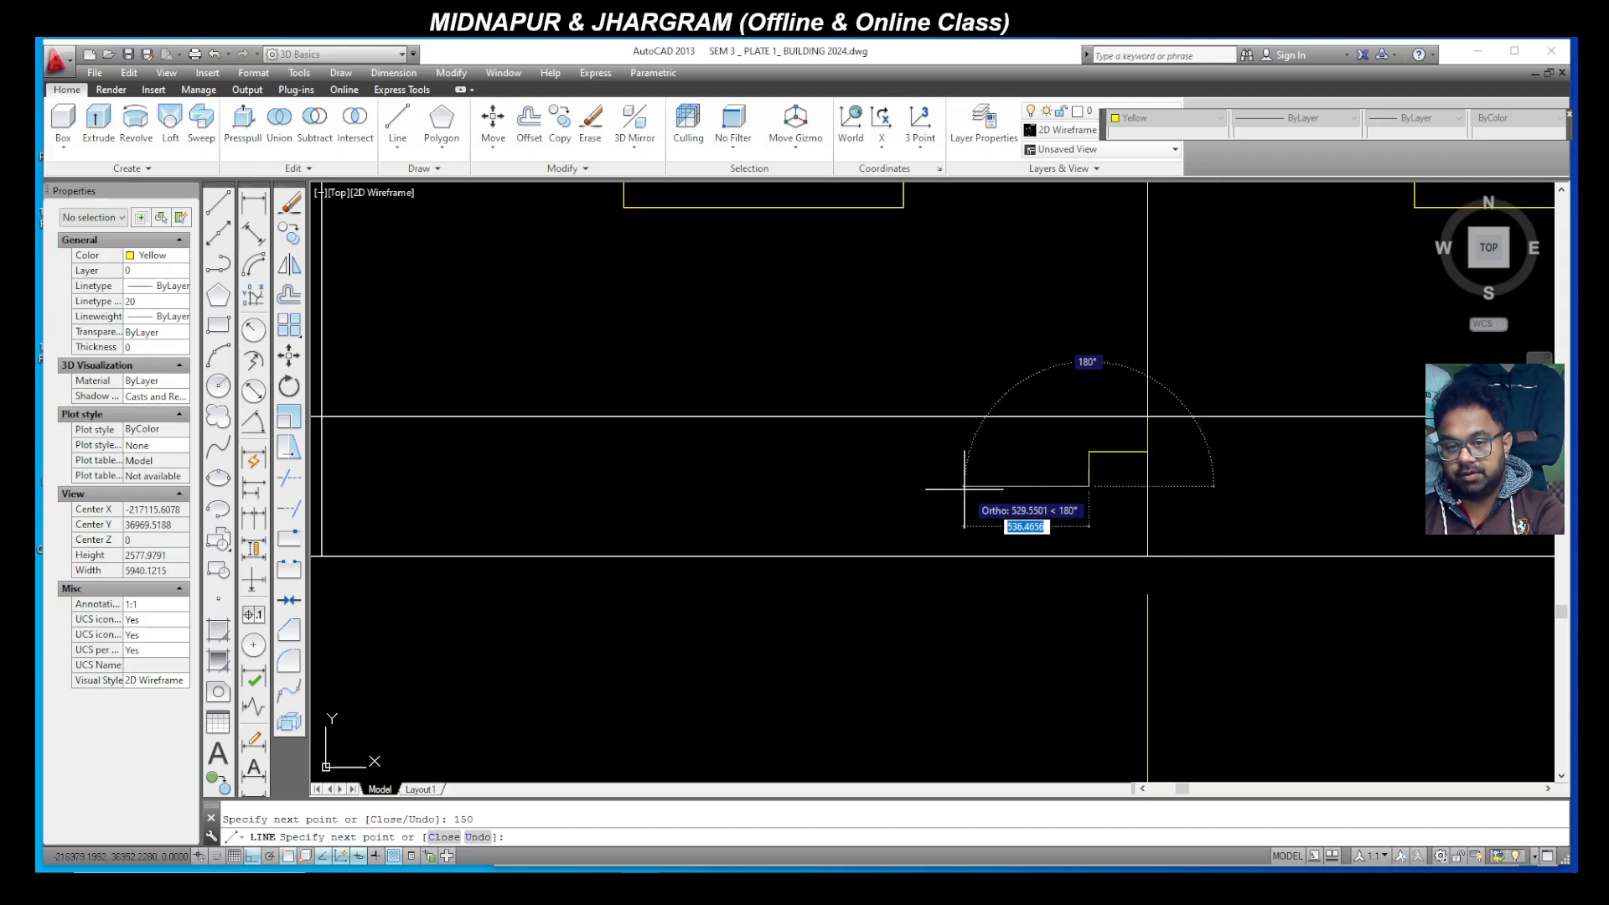
pyautogui.write('250')
pyautogui.press('Return')
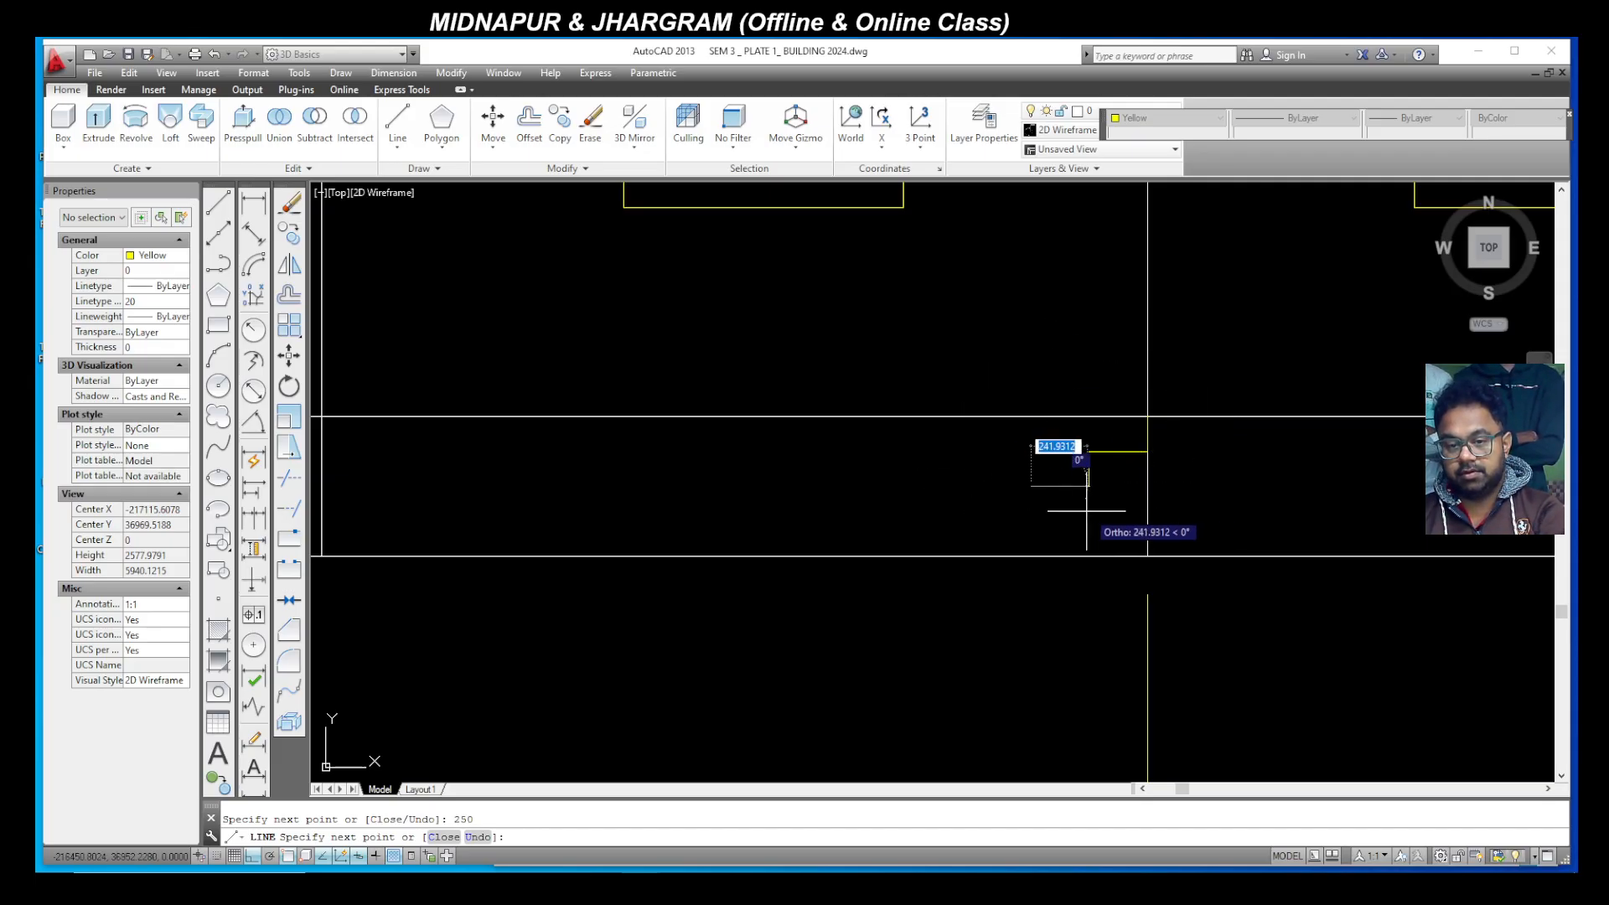
pyautogui.write('150')
pyautogui.press('Return')
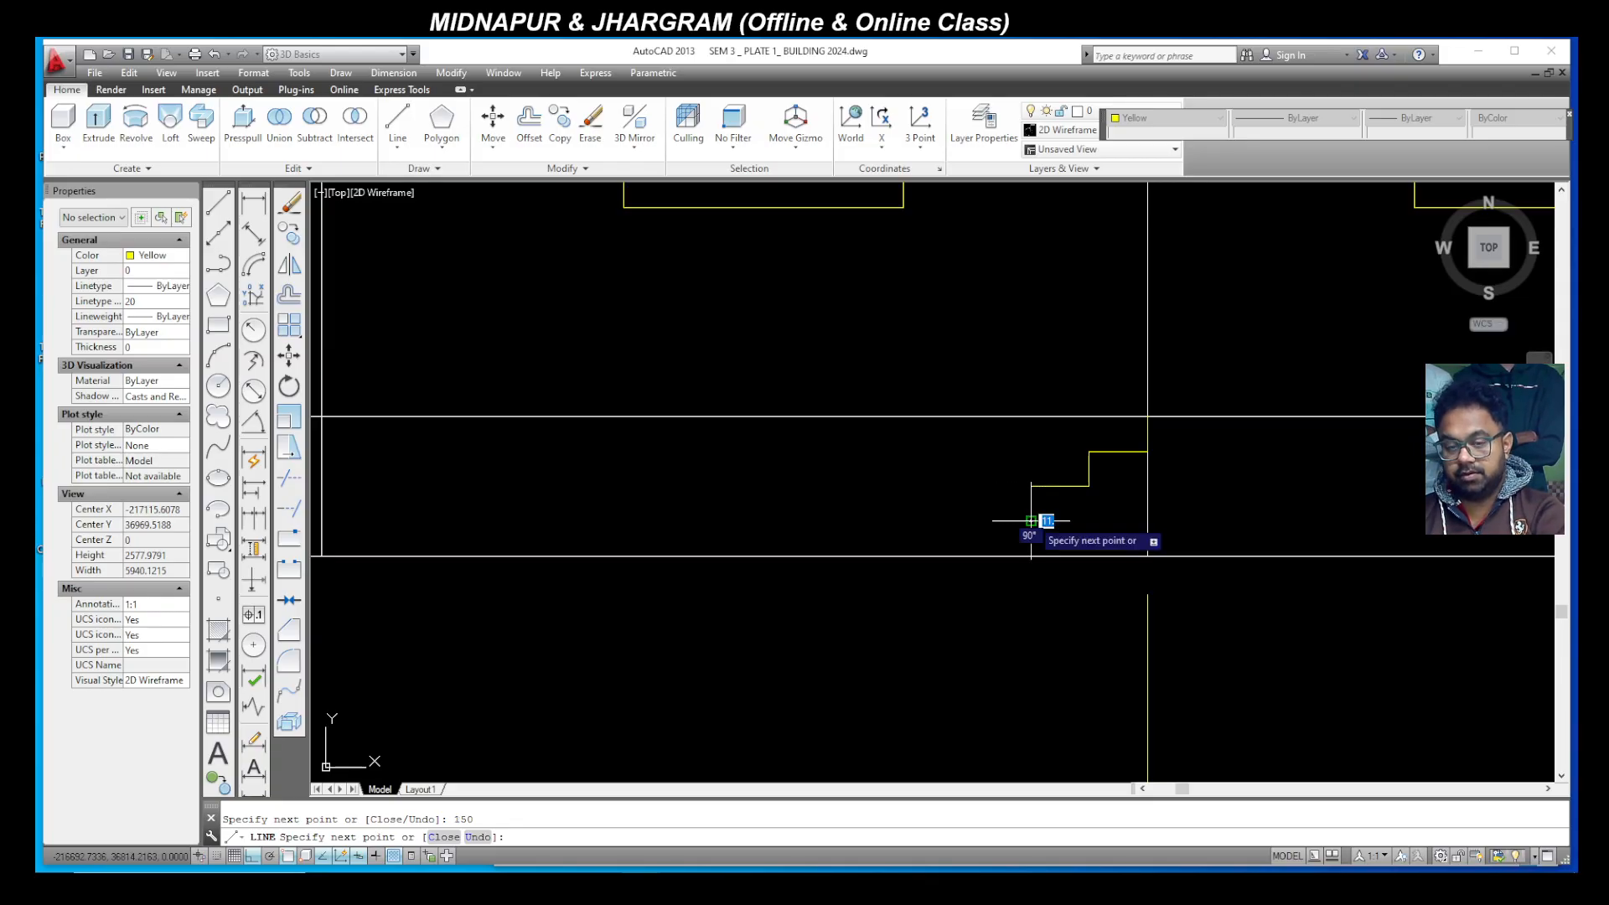
pyautogui.write('250')
pyautogui.press('Return')
pyautogui.write('1')
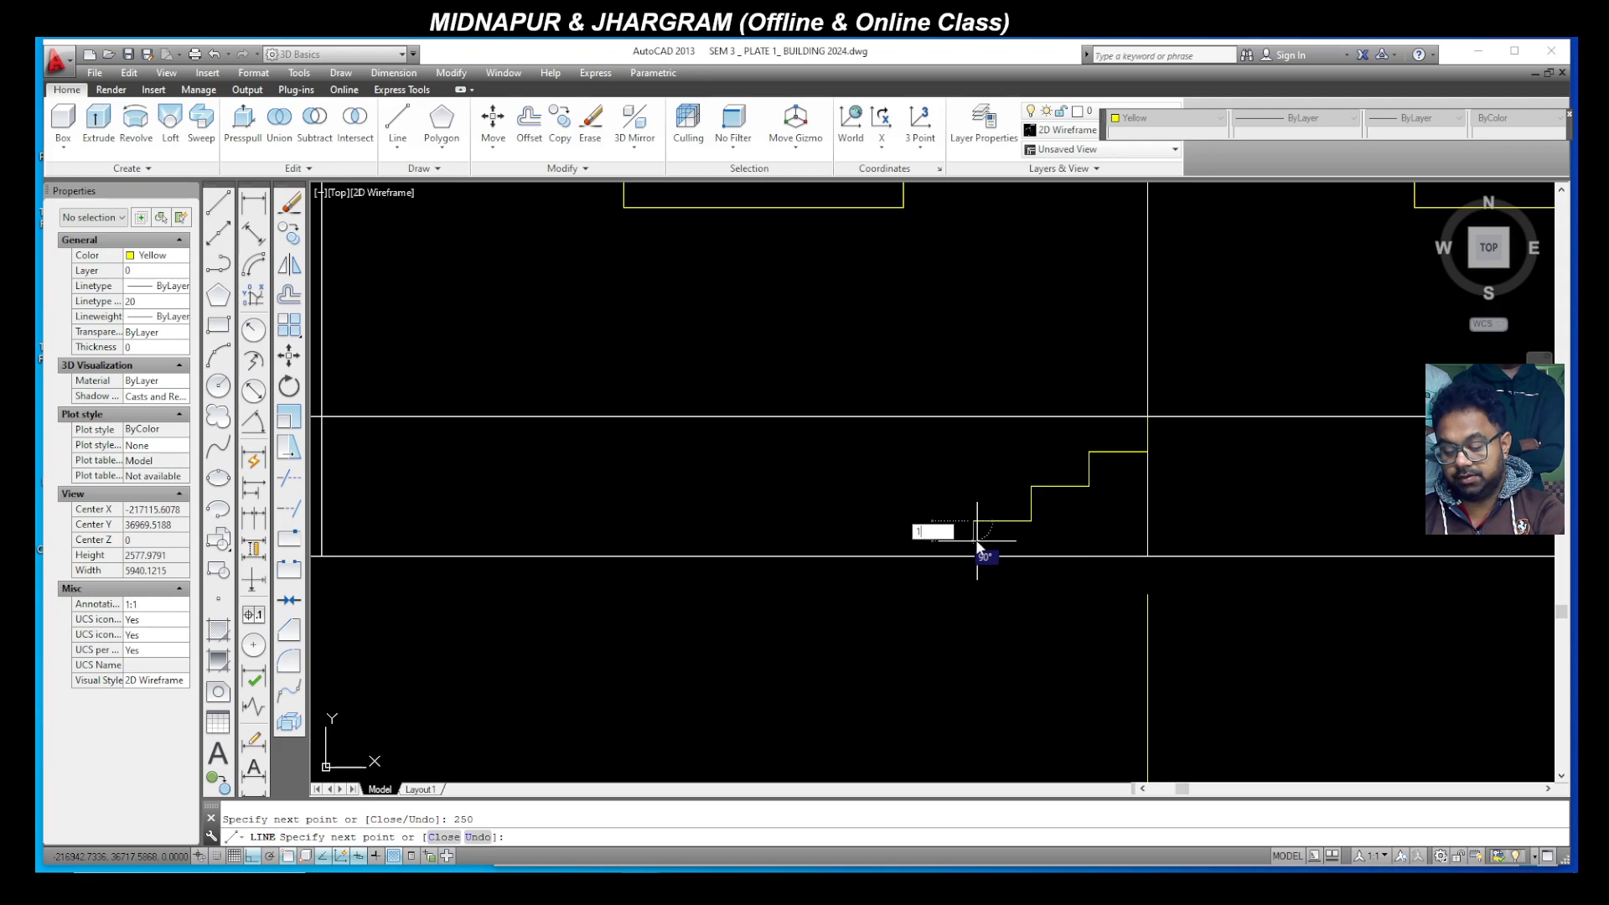
pyautogui.write('50')
pyautogui.press('Return')
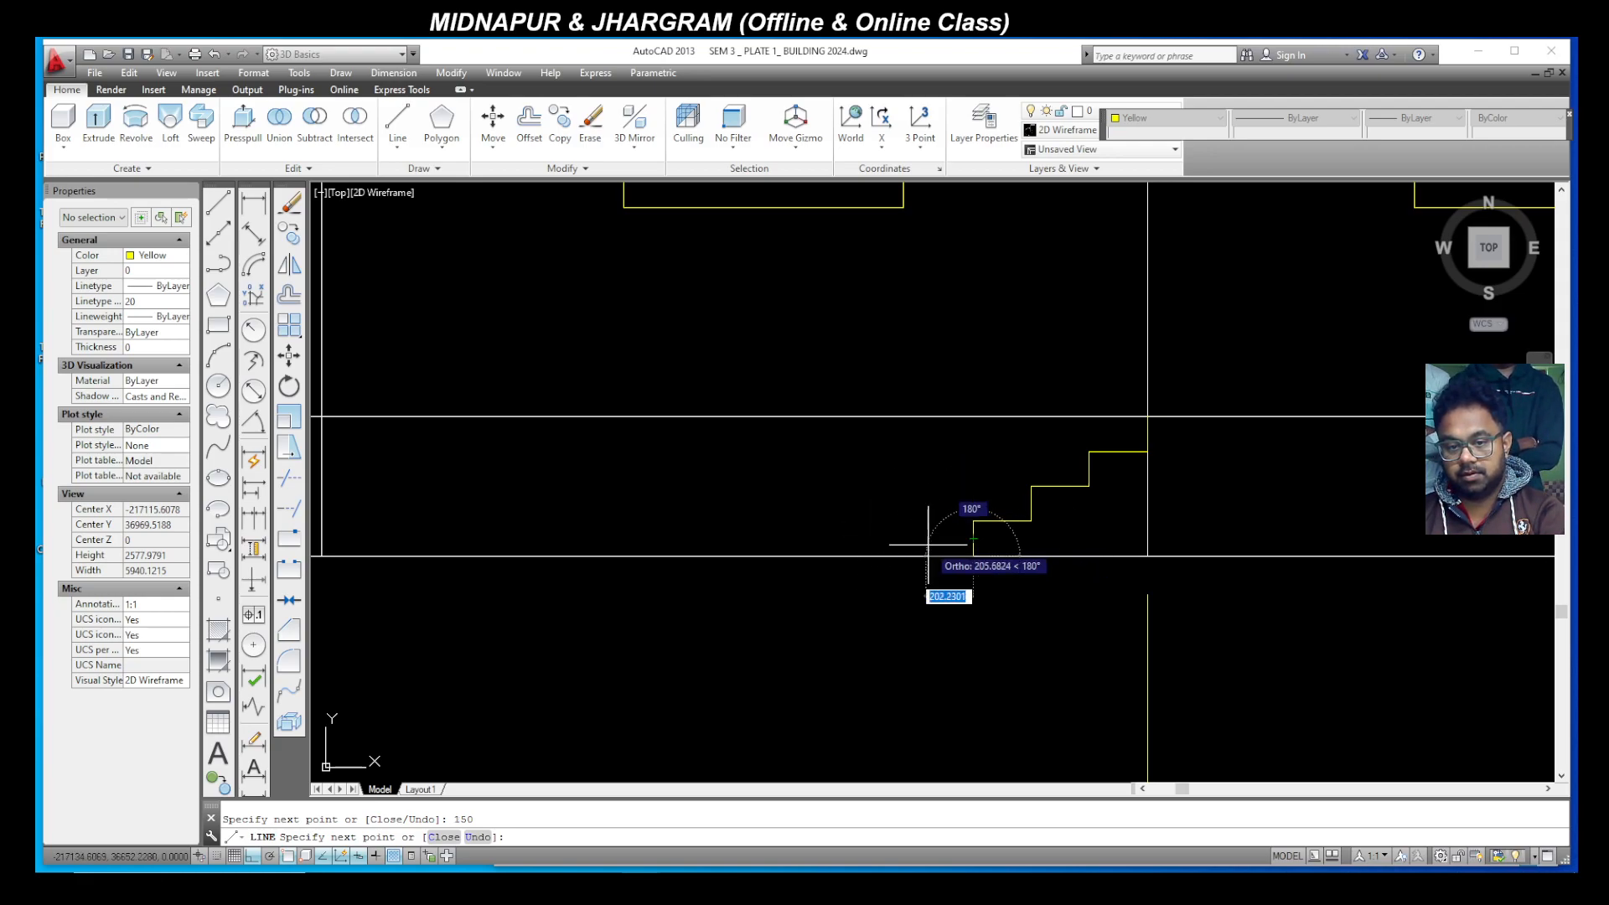
pyautogui.press('Escape')
# Step: Erase the long vertical projection line running up through the floor plan toward the new steps in the level-marked elevation
pyautogui.scroll(-4, 880, 539)
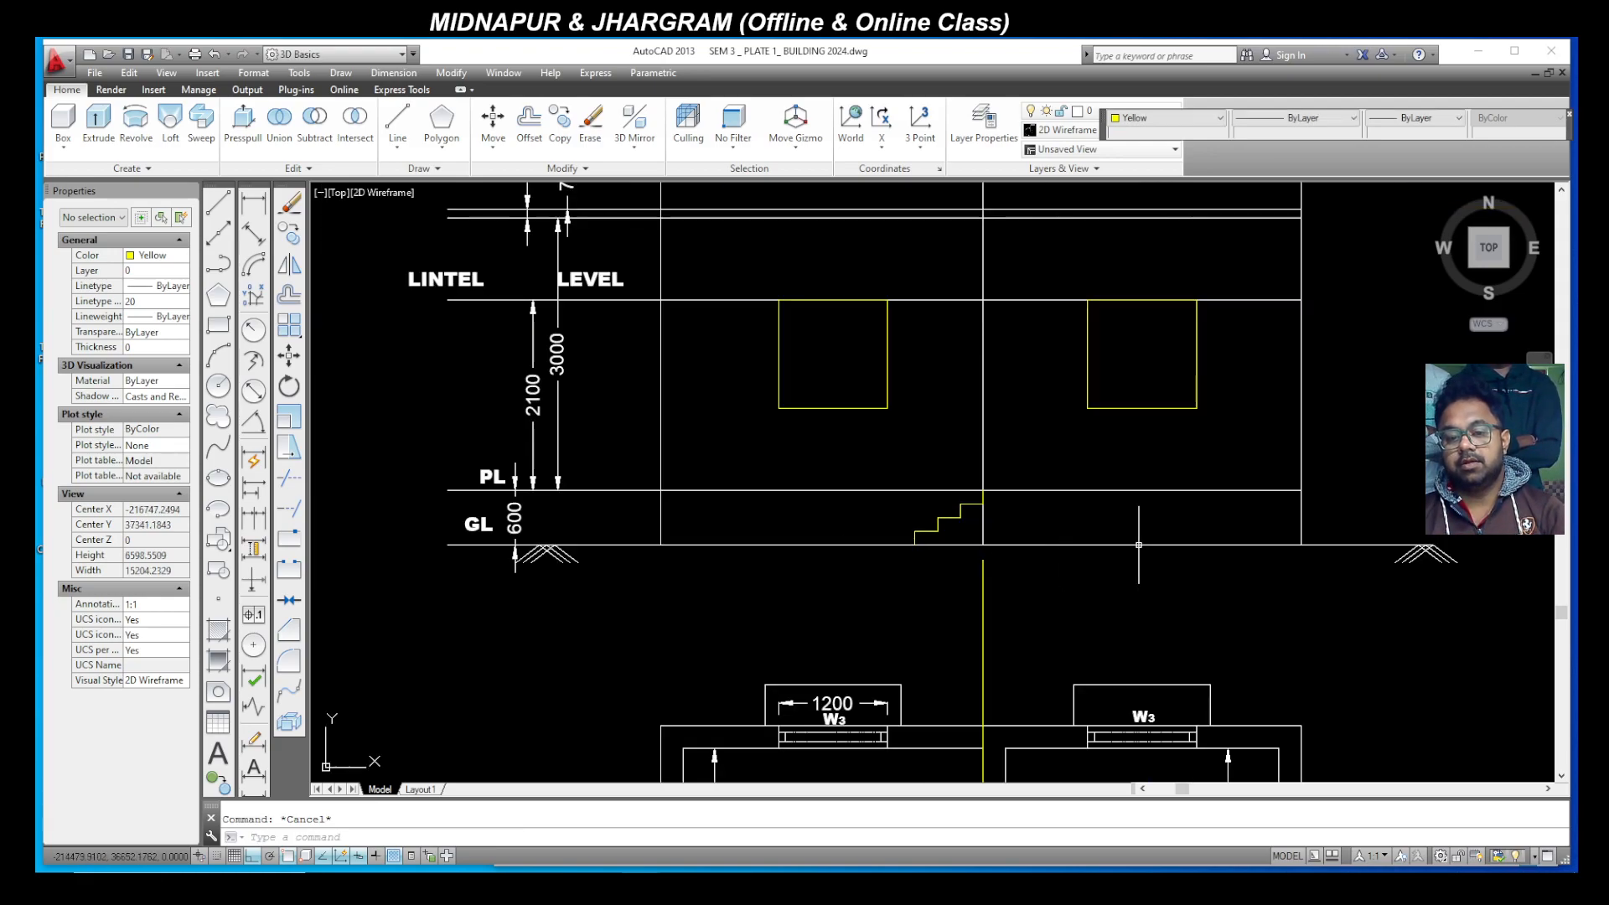
pyautogui.scroll(-5, 964, 490)
pyautogui.scroll(-3, 978, 651)
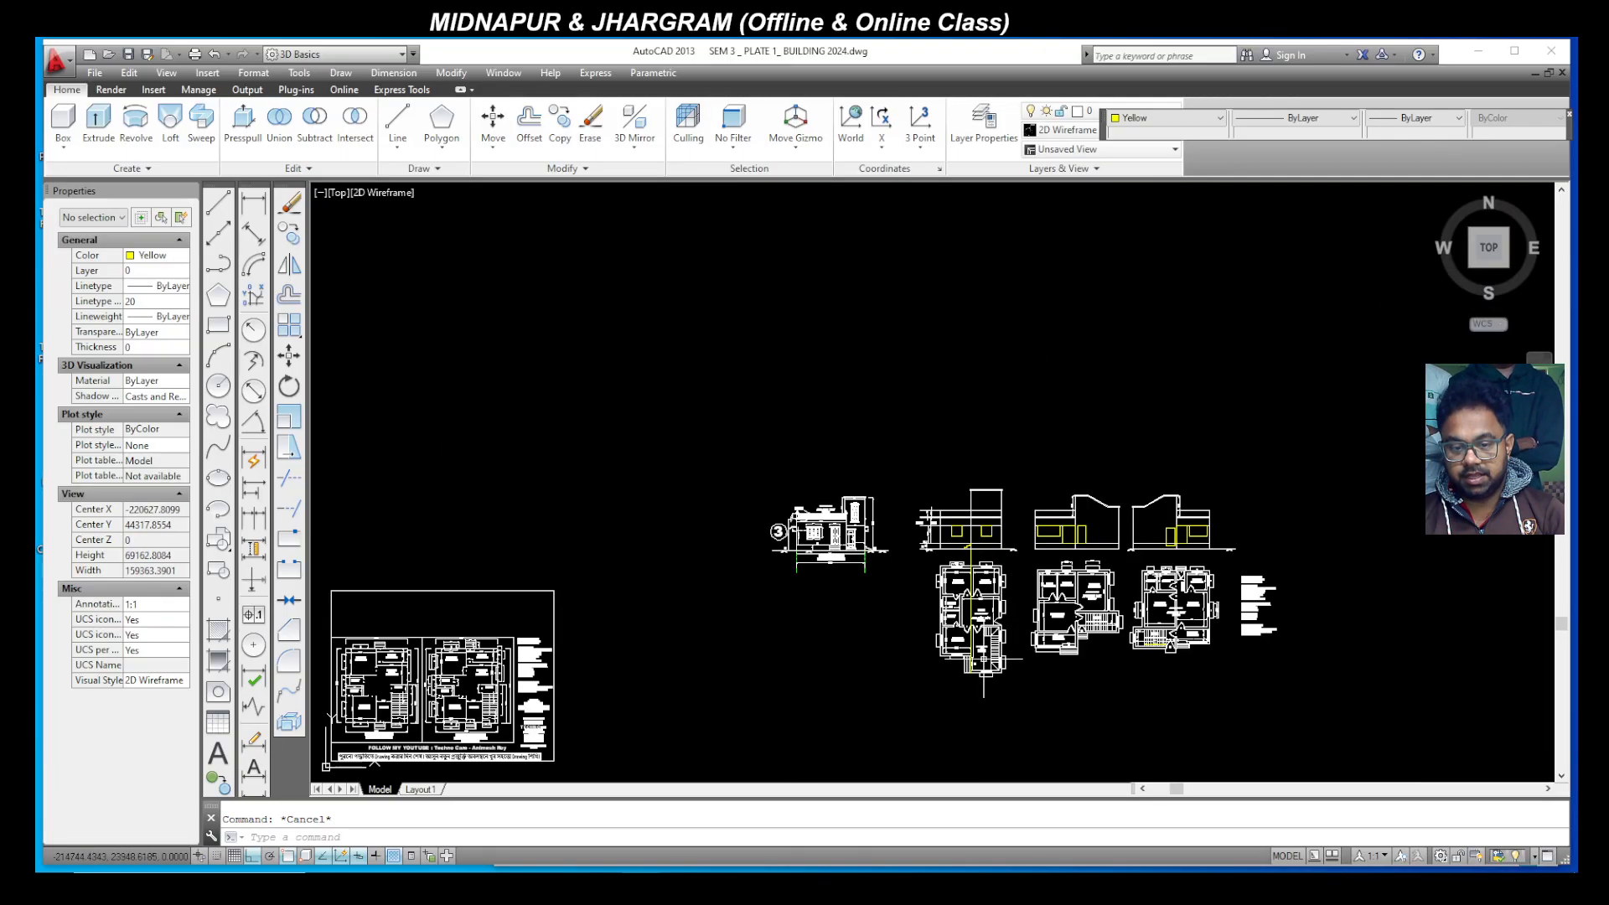
pyautogui.scroll(8, 963, 646)
pyautogui.scroll(3, 955, 641)
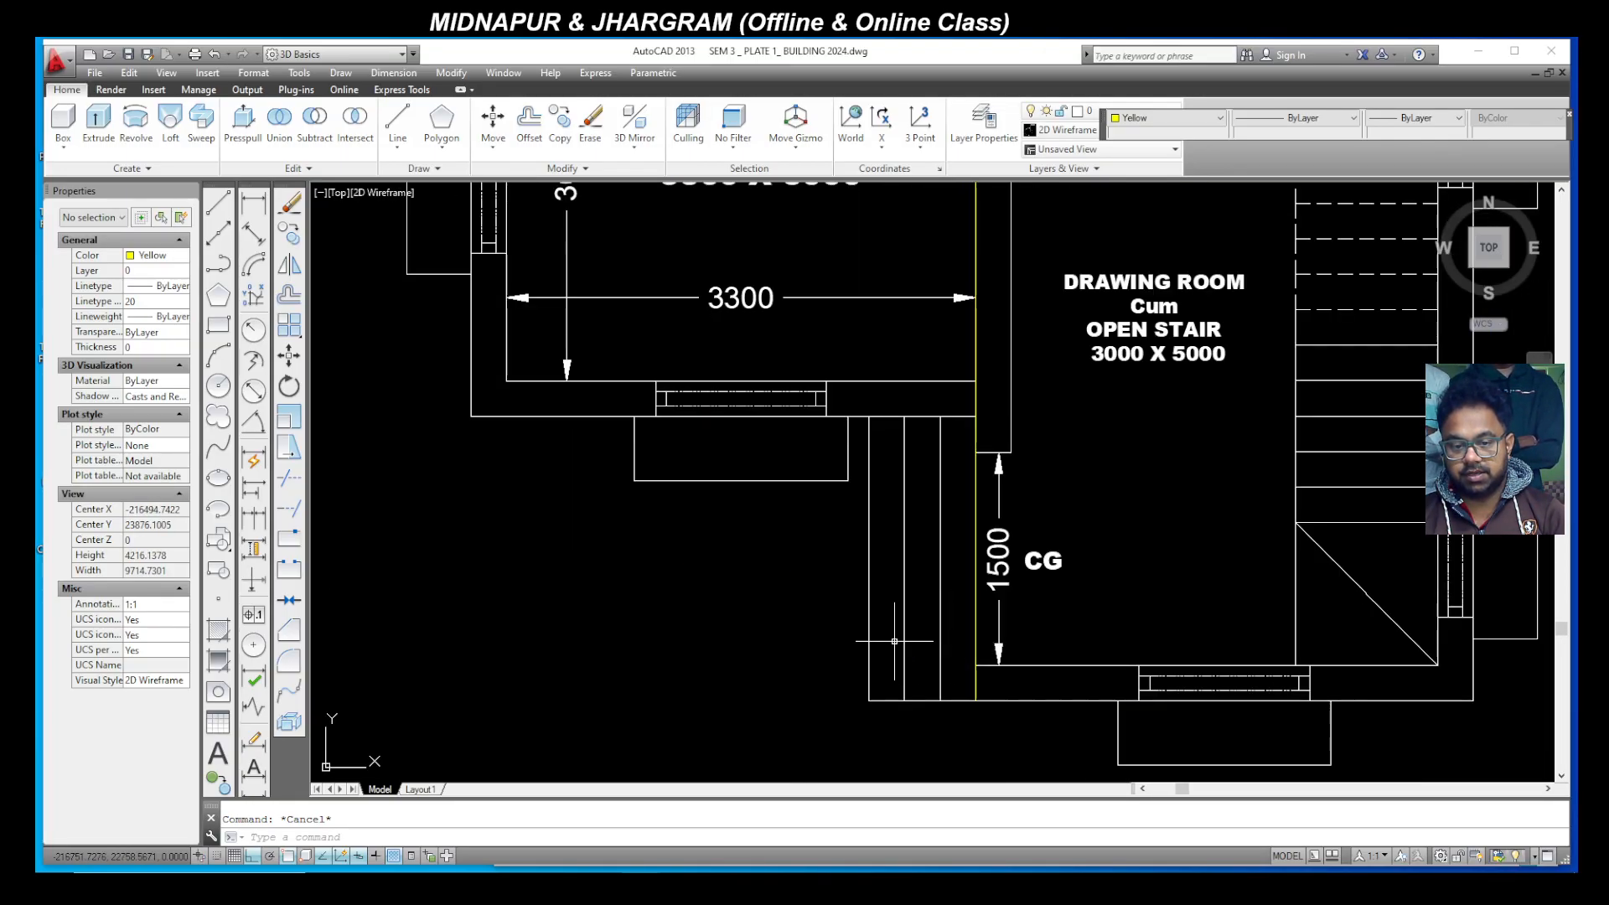
pyautogui.scroll(-8, 955, 641)
pyautogui.scroll(4, 966, 342)
pyautogui.scroll(2, 966, 342)
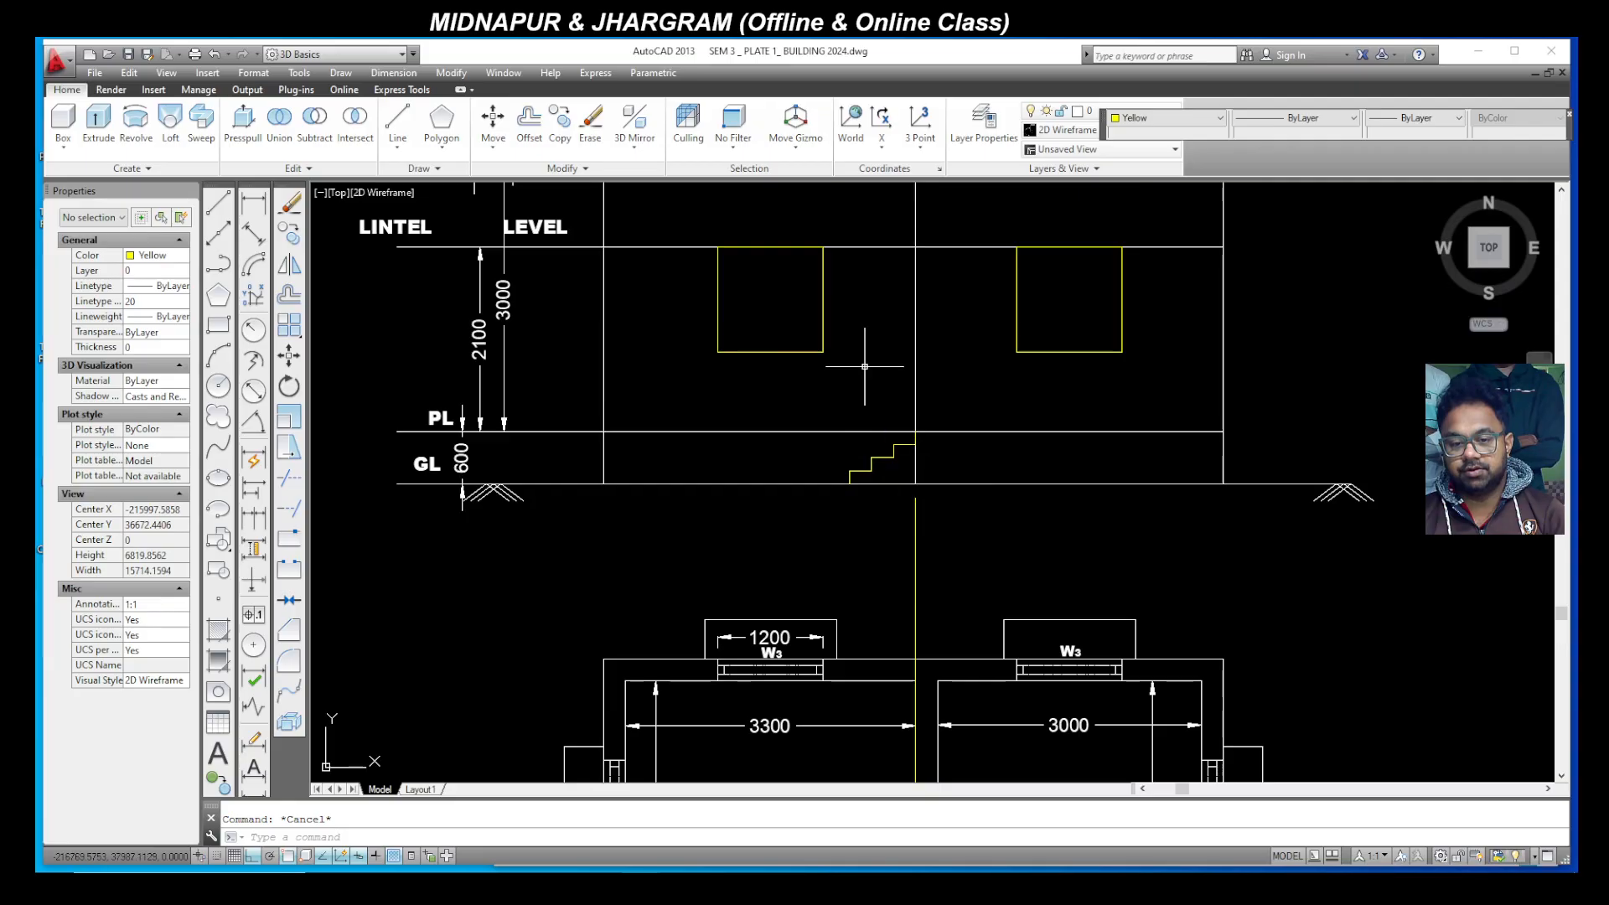
pyautogui.click(965, 548)
pyautogui.click(827, 515)
pyautogui.press('Delete')
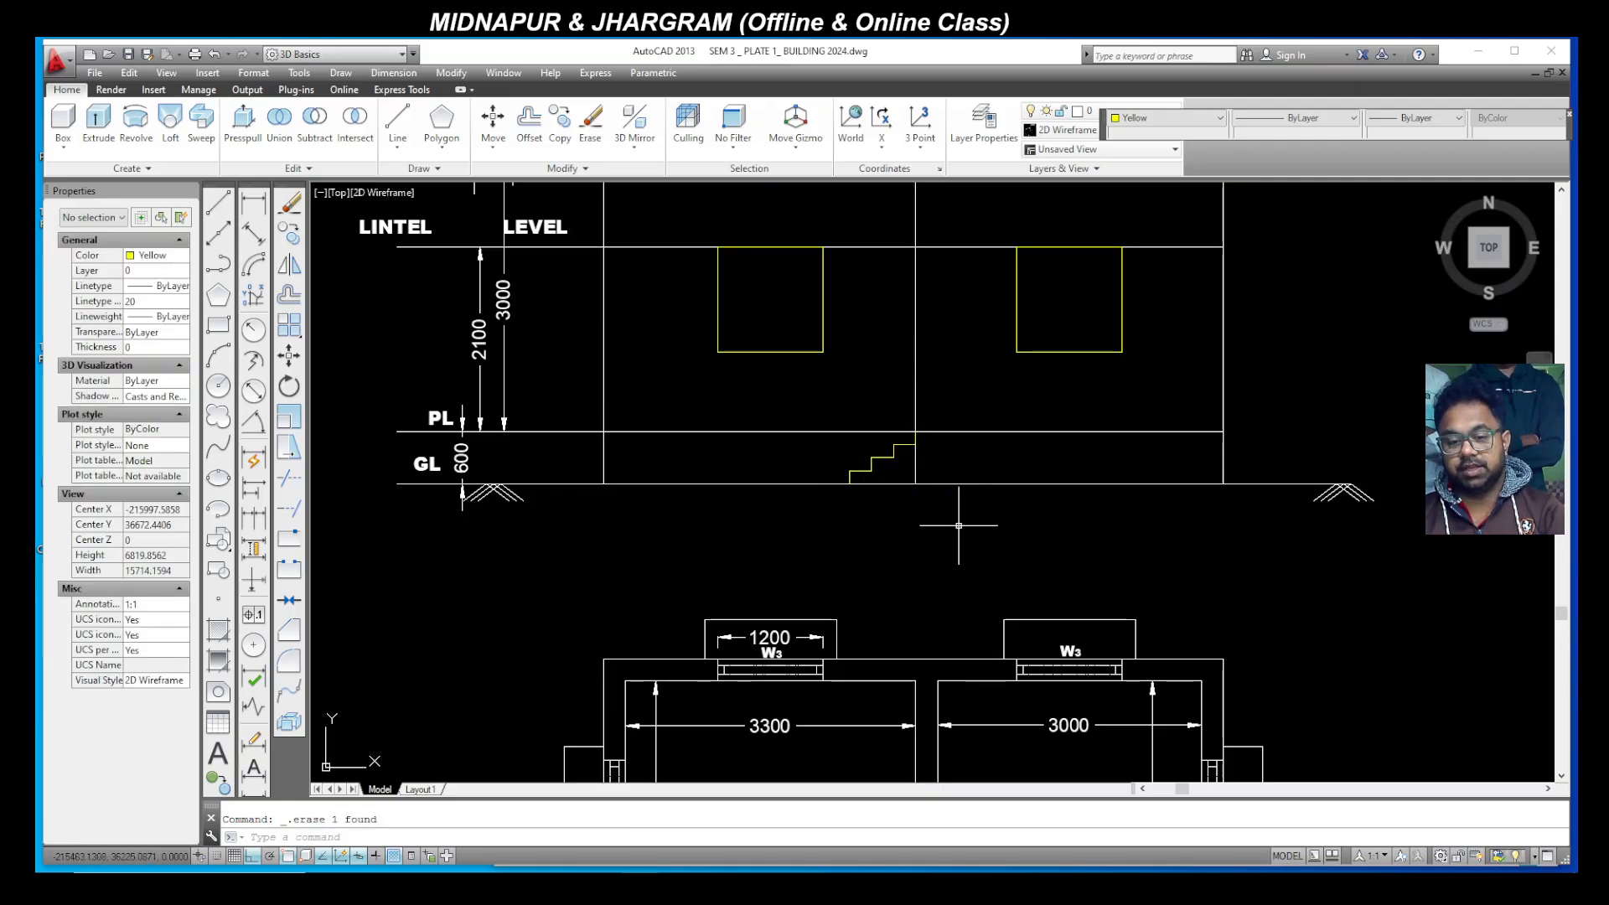
# Step: Draw a roof slab projection at the outer wall beside the kitchen window elevation, 100 outward and 100 high, closing back at the wall
pyautogui.scroll(-5, 962, 528)
pyautogui.scroll(4, 616, 455)
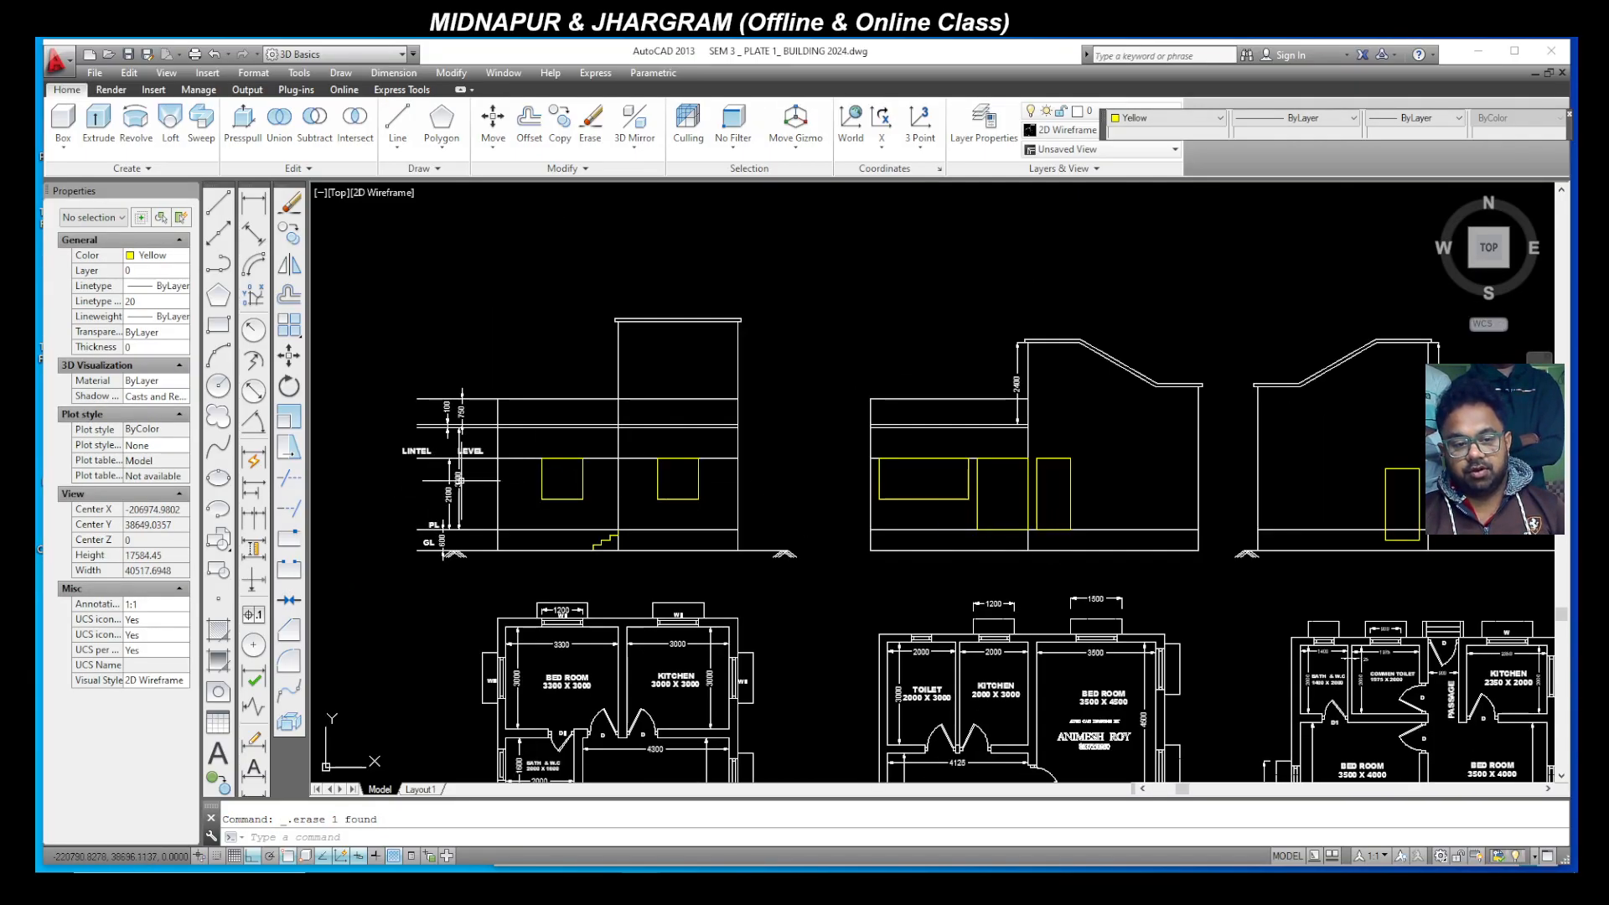
pyautogui.scroll(1, 467, 484)
pyautogui.scroll(-3, 520, 486)
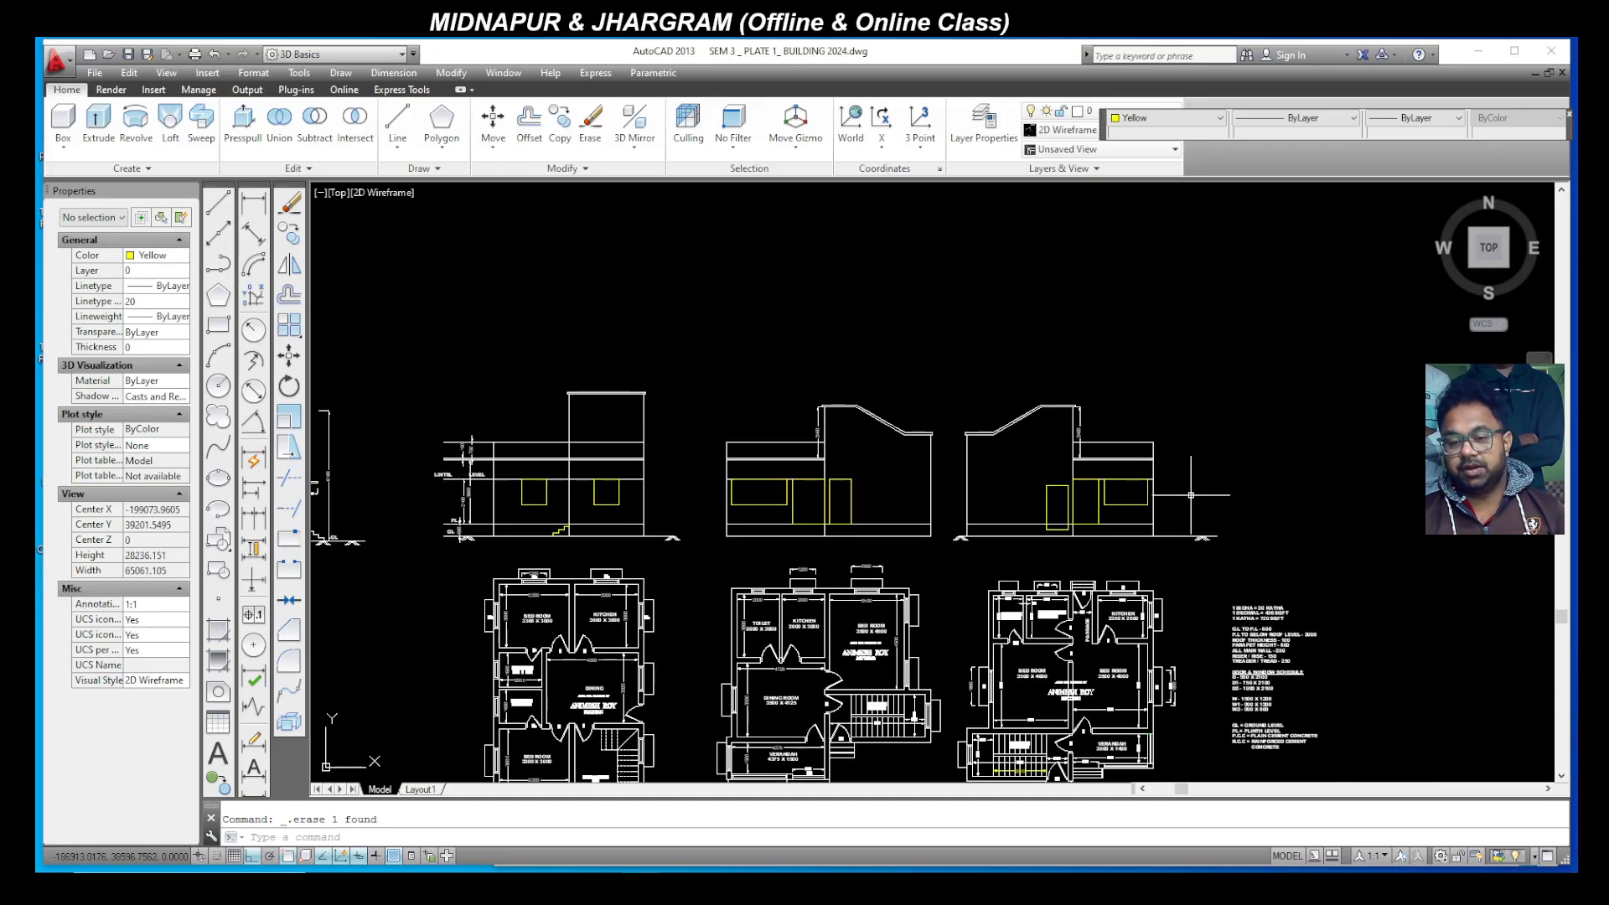
pyautogui.scroll(4, 1151, 508)
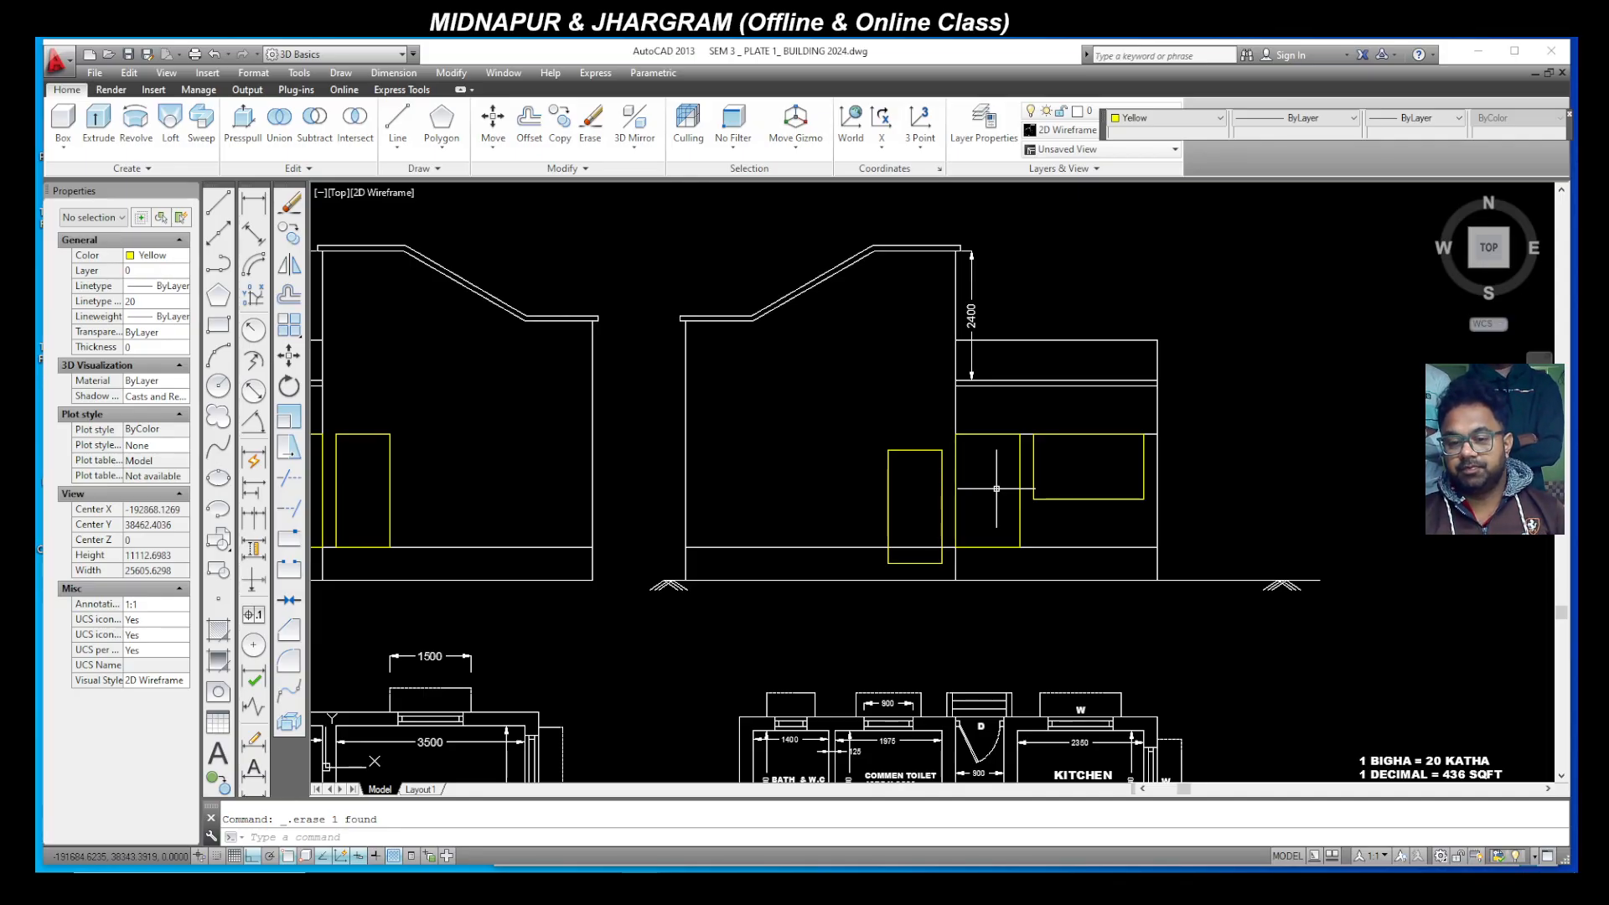
pyautogui.scroll(4, 1097, 384)
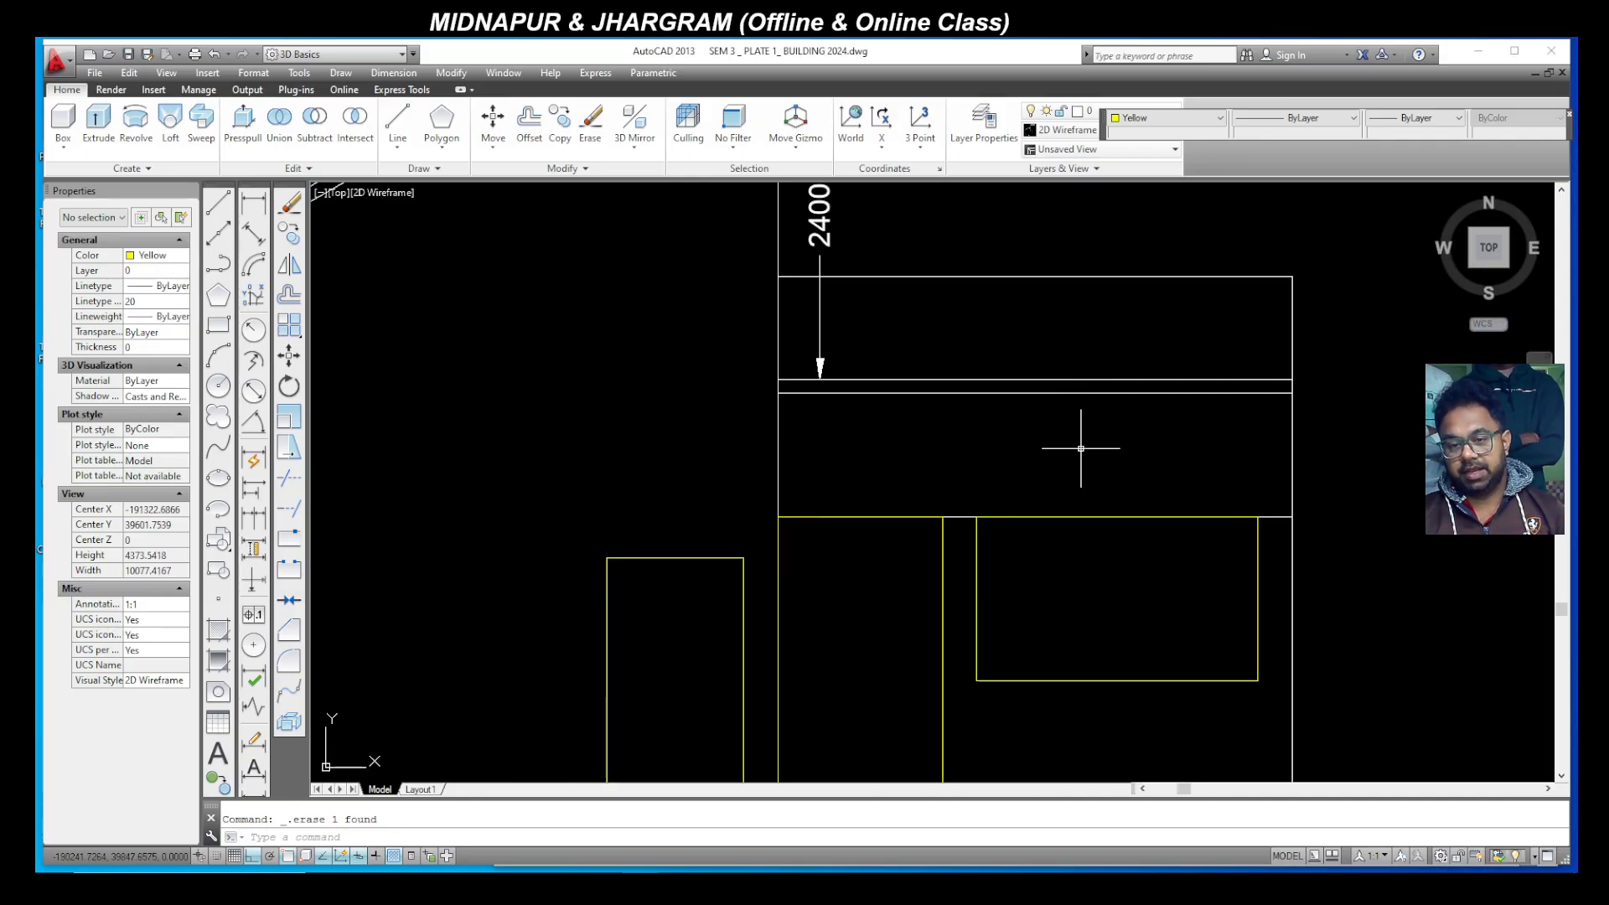
pyautogui.scroll(-2, 1096, 358)
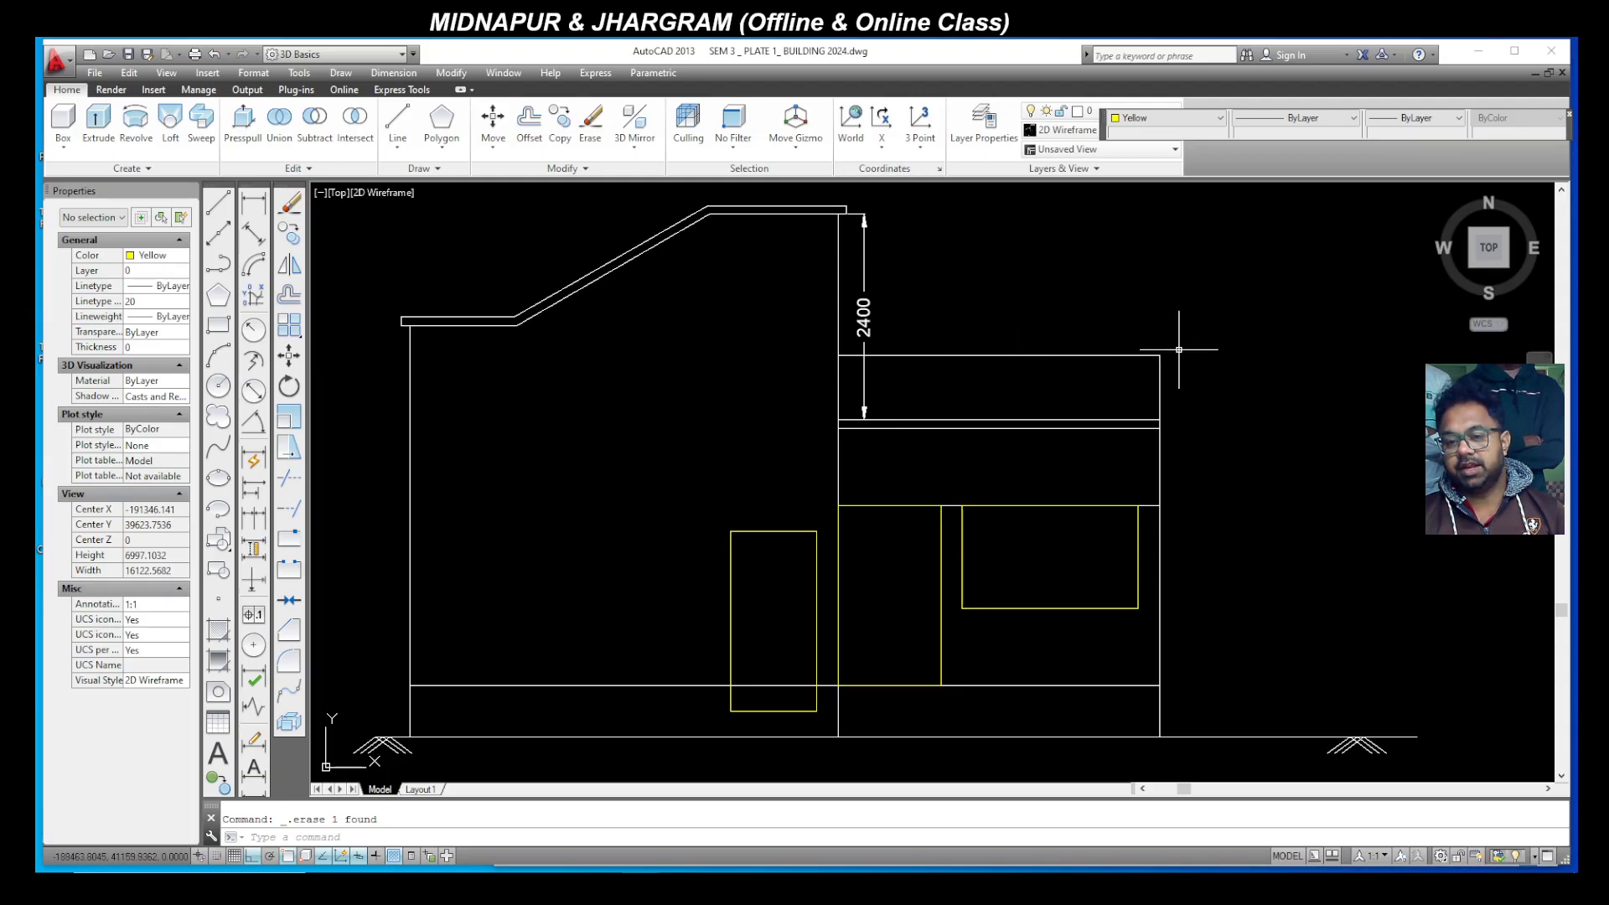
pyautogui.scroll(4, 1167, 427)
pyautogui.scroll(-2, 1156, 438)
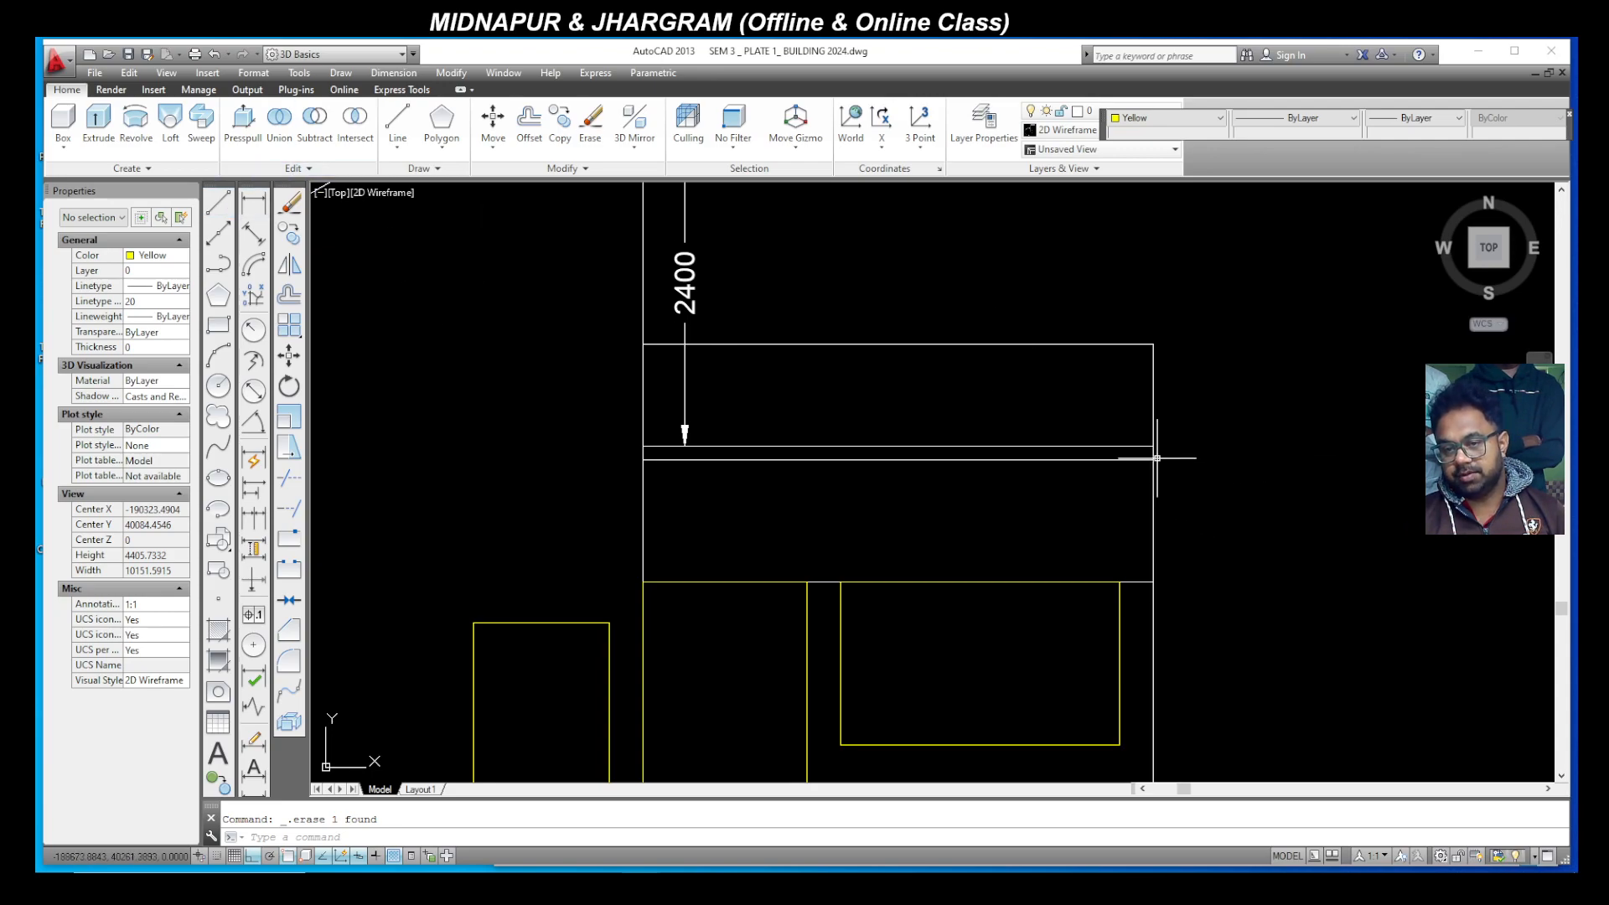
pyautogui.click(224, 209)
pyautogui.click(1153, 459)
pyautogui.write('100')
pyautogui.press('Return')
pyautogui.write('100')
pyautogui.press('Return')
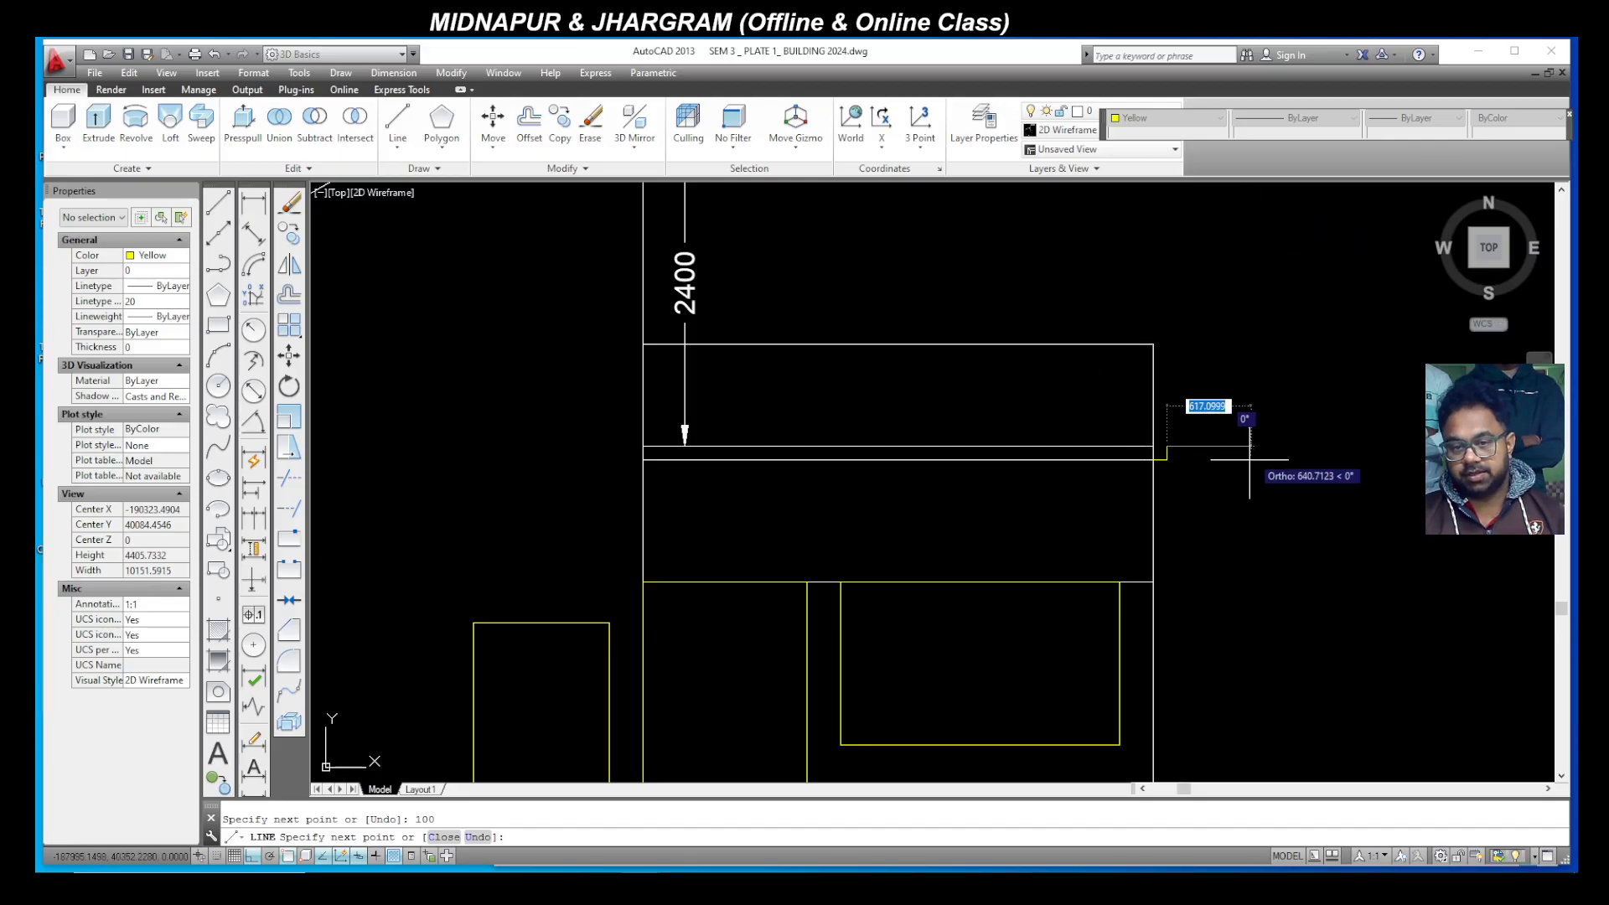
pyautogui.scroll(3, 1173, 423)
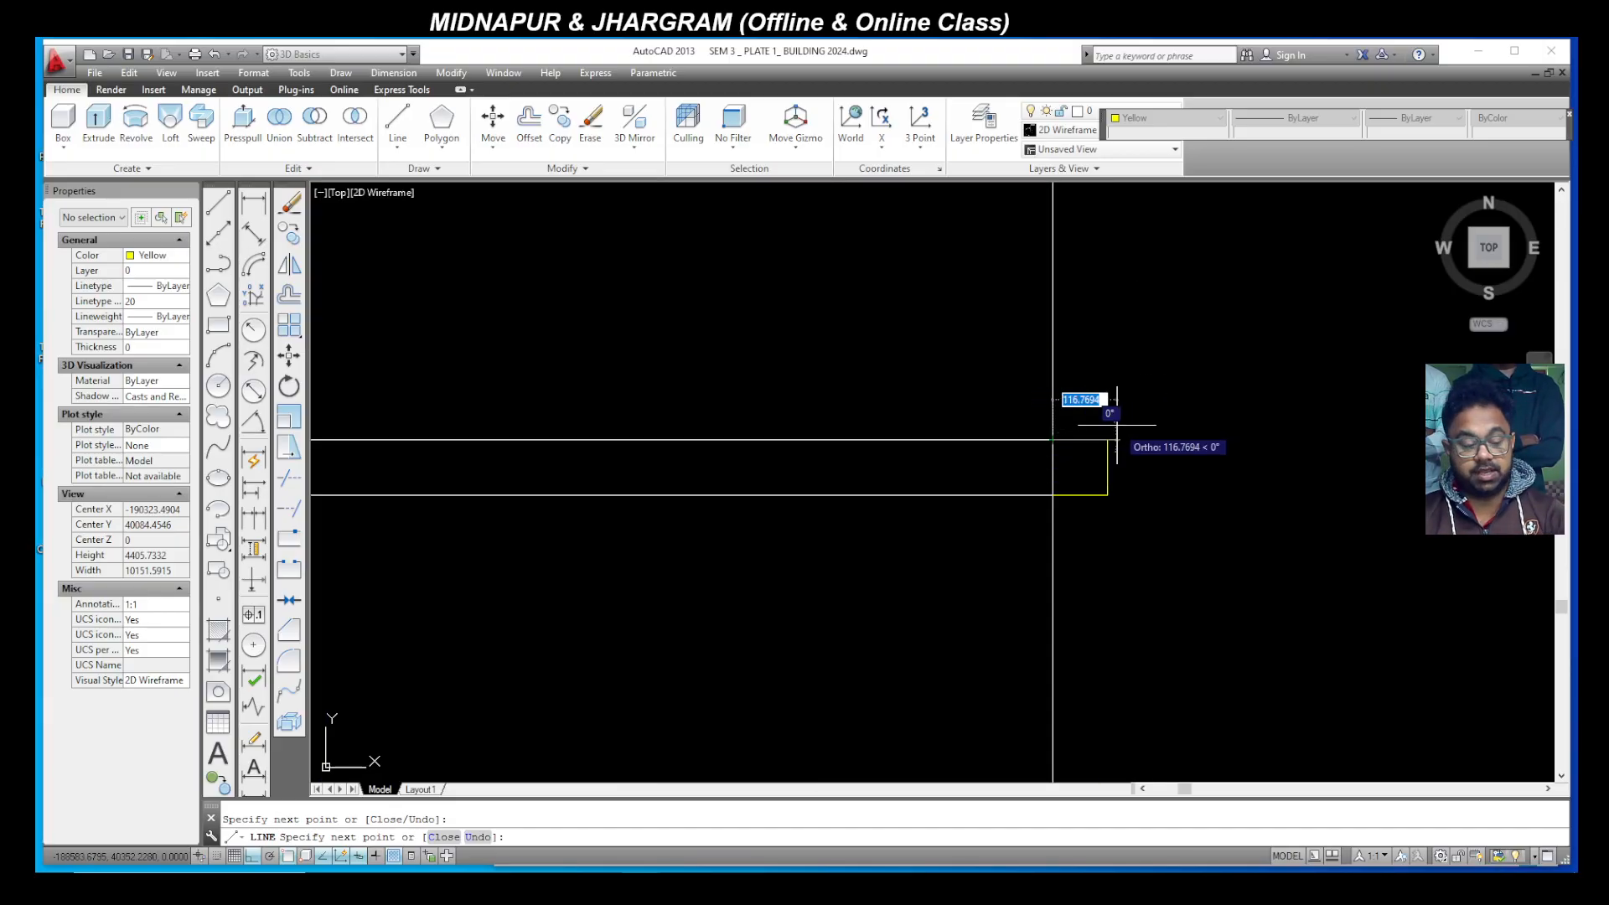
pyautogui.press('Escape')
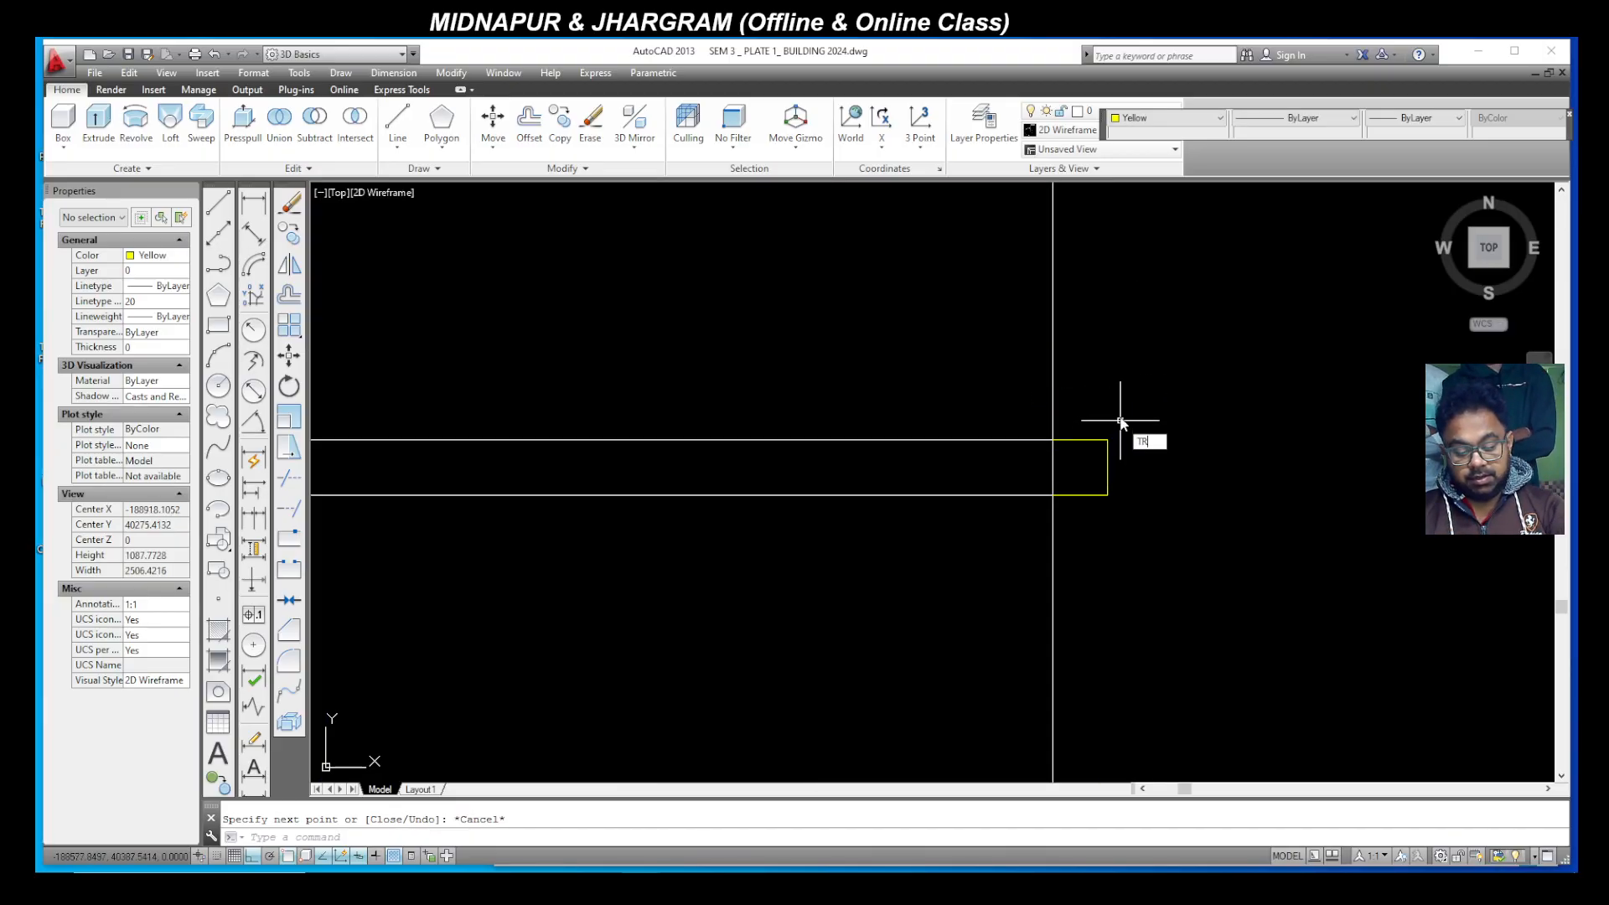
# Step: Trim the wall line between the two roof slab lines where the new slab projection meets the wall
pyautogui.press('Return')
pyautogui.press('Return')
pyautogui.click(1077, 479)
pyautogui.click(1016, 460)
pyautogui.scroll(-2, 1310, 434)
pyautogui.press('Escape')
pyautogui.press('Escape')
pyautogui.scroll(-3, 1091, 389)
pyautogui.scroll(3, 953, 392)
pyautogui.click(1339, 457)
pyautogui.click(1119, 283)
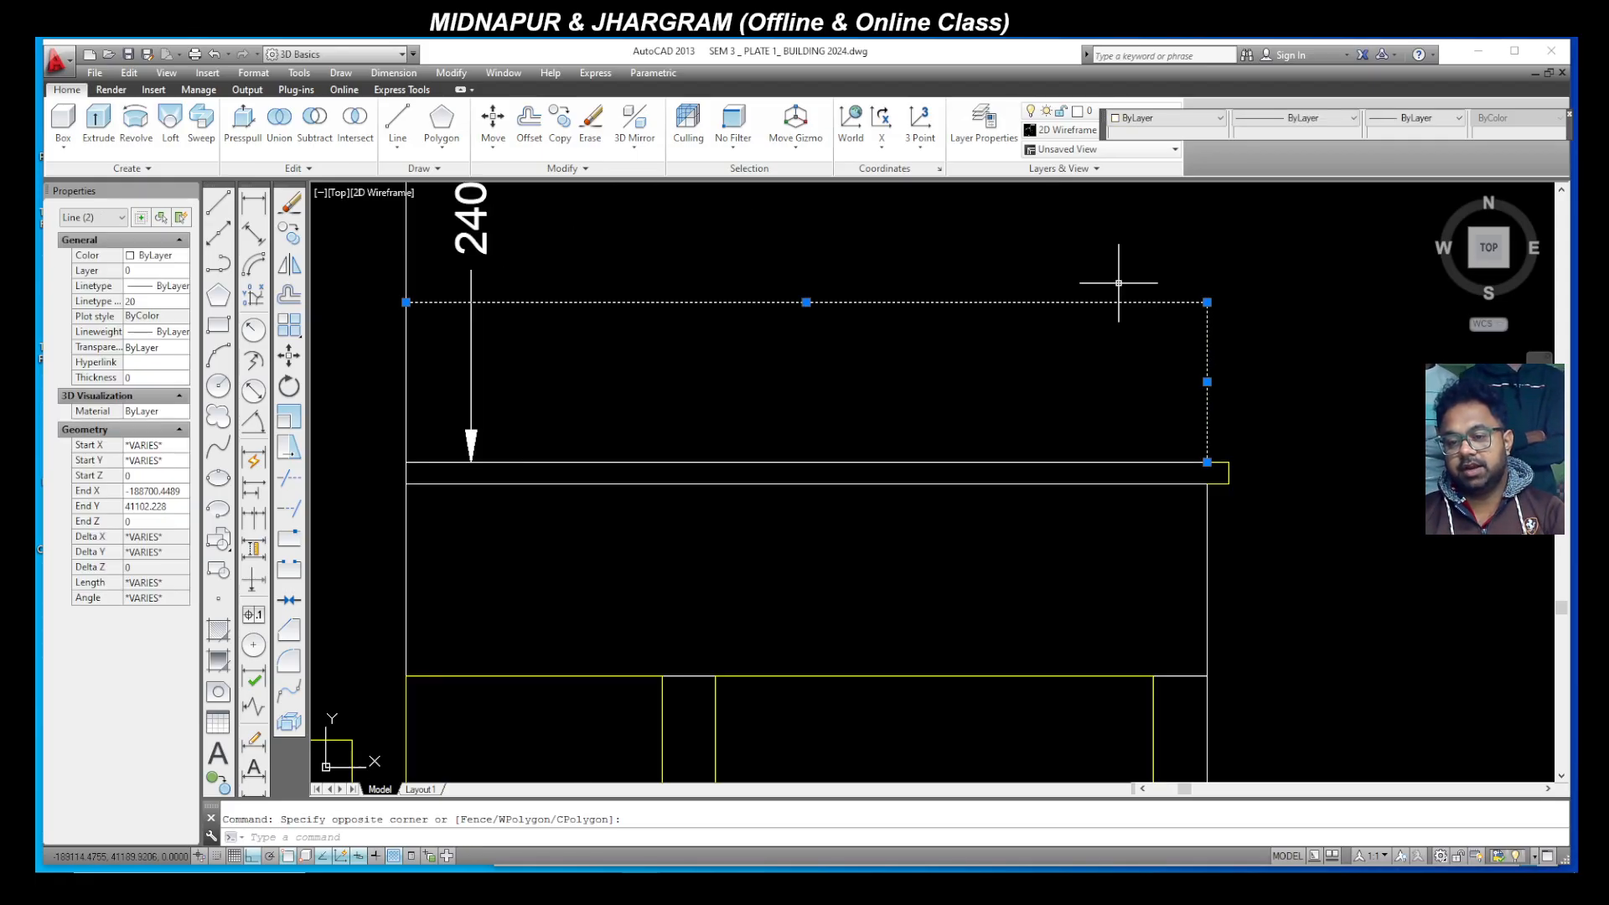
pyautogui.press('Escape')
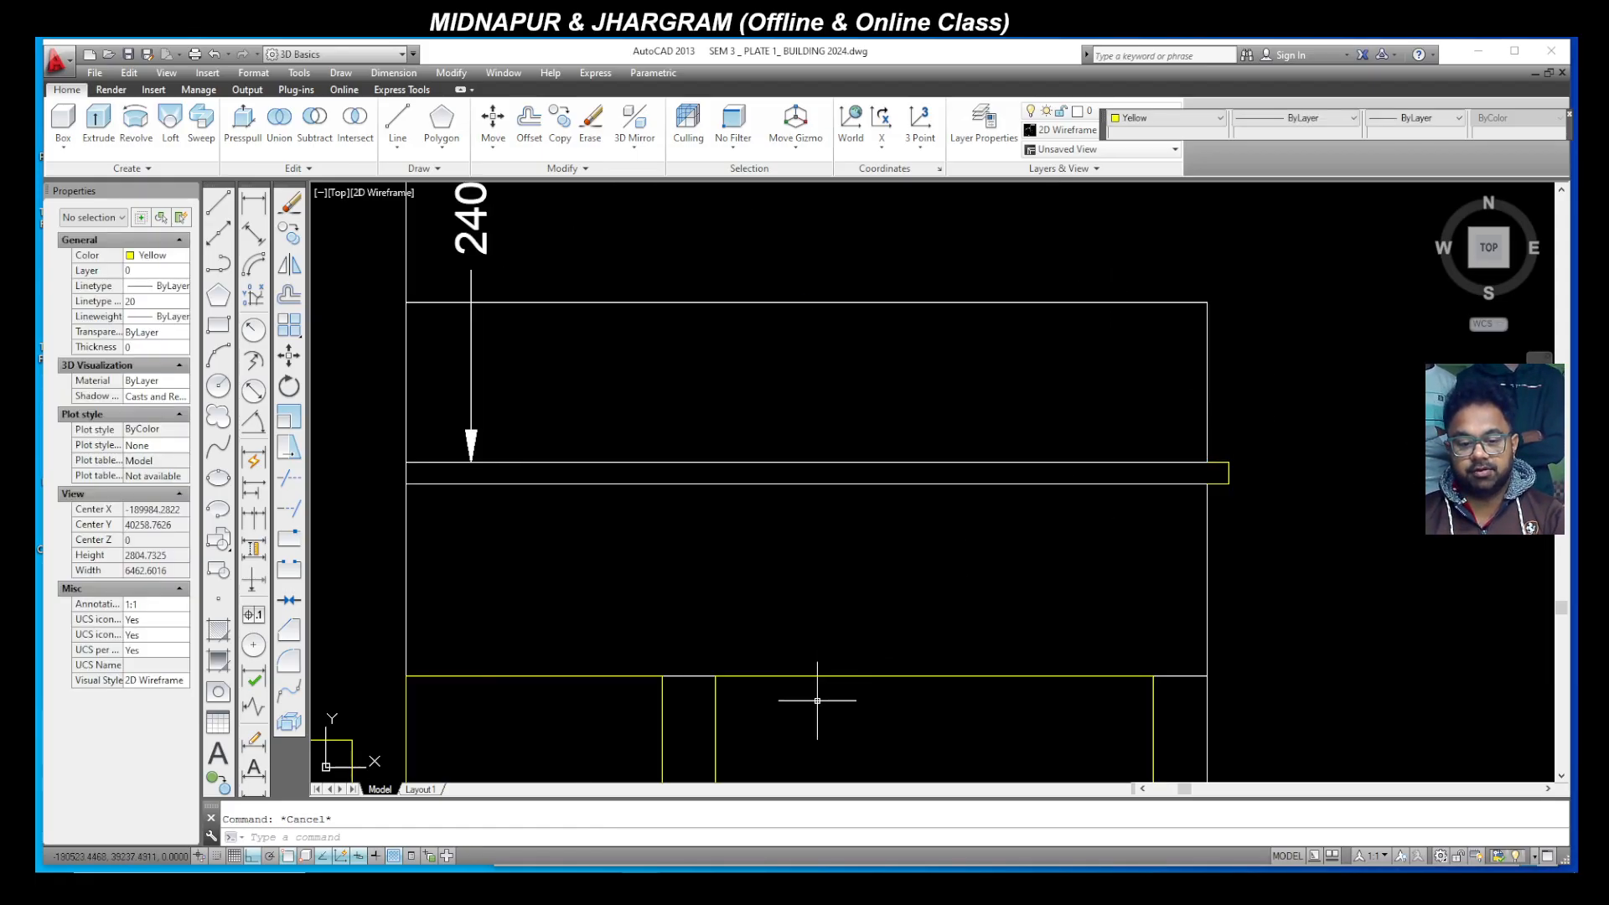
# Step: Switch to the All design.dwg drawing and locate the balustrade designs in its block library
pyautogui.click(702, 830)
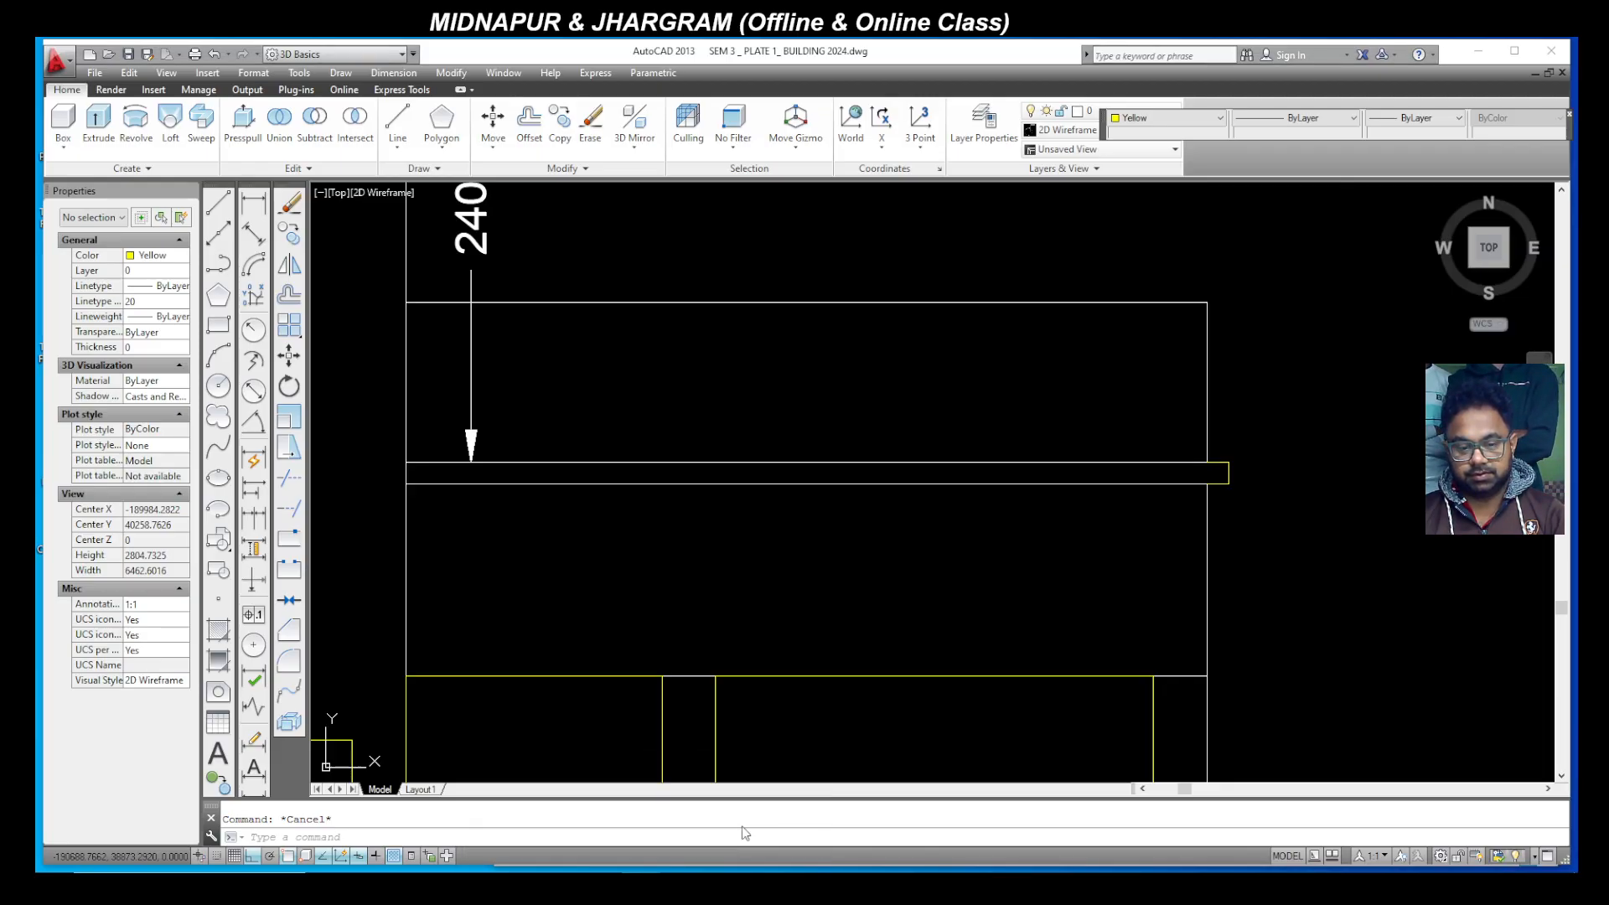
pyautogui.scroll(-5, 838, 502)
pyautogui.scroll(5, 989, 712)
pyautogui.scroll(4, 1253, 695)
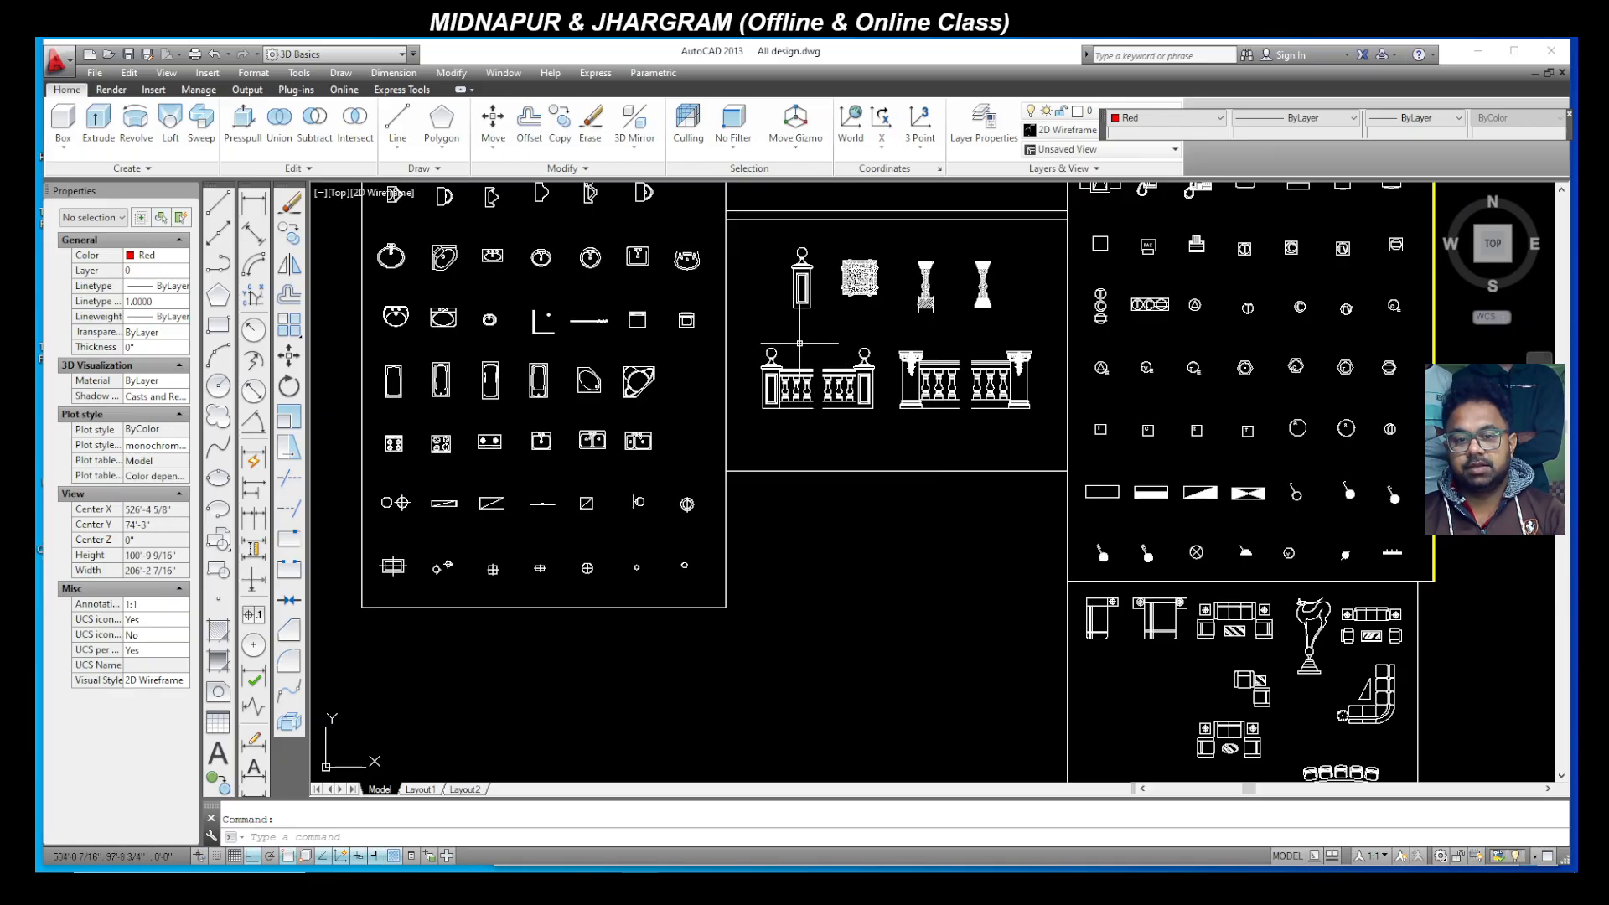
pyautogui.scroll(4, 799, 343)
pyautogui.scroll(4, 964, 536)
pyautogui.scroll(-2, 922, 637)
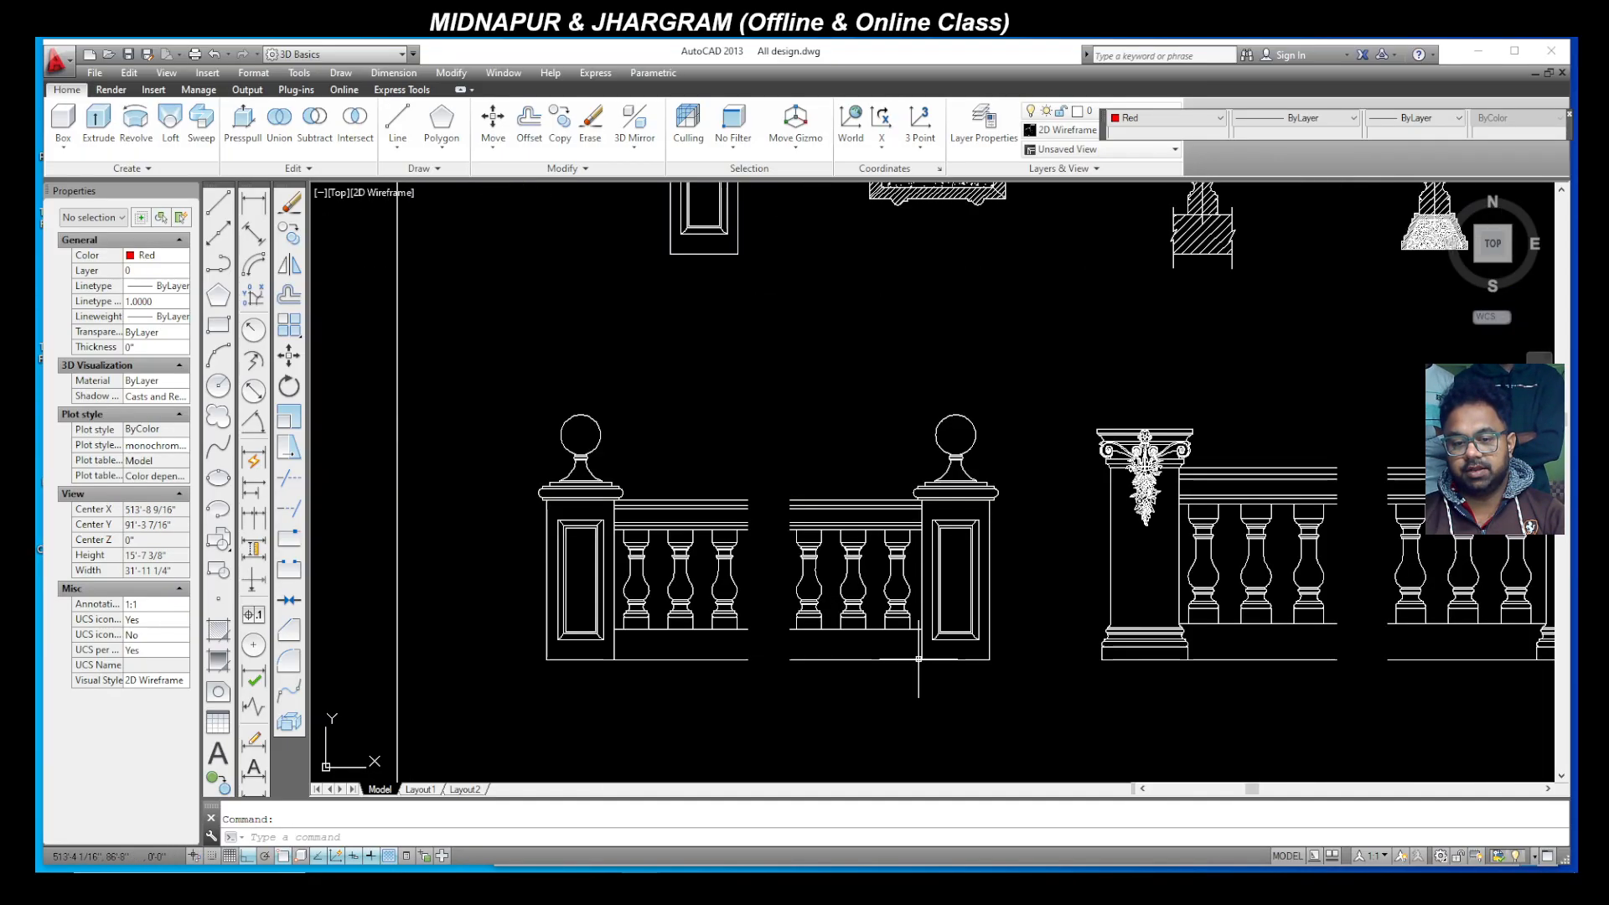
# Step: Copy the right half of the balustrade with the ornate floral column to the clipboard
pyautogui.click(1023, 692)
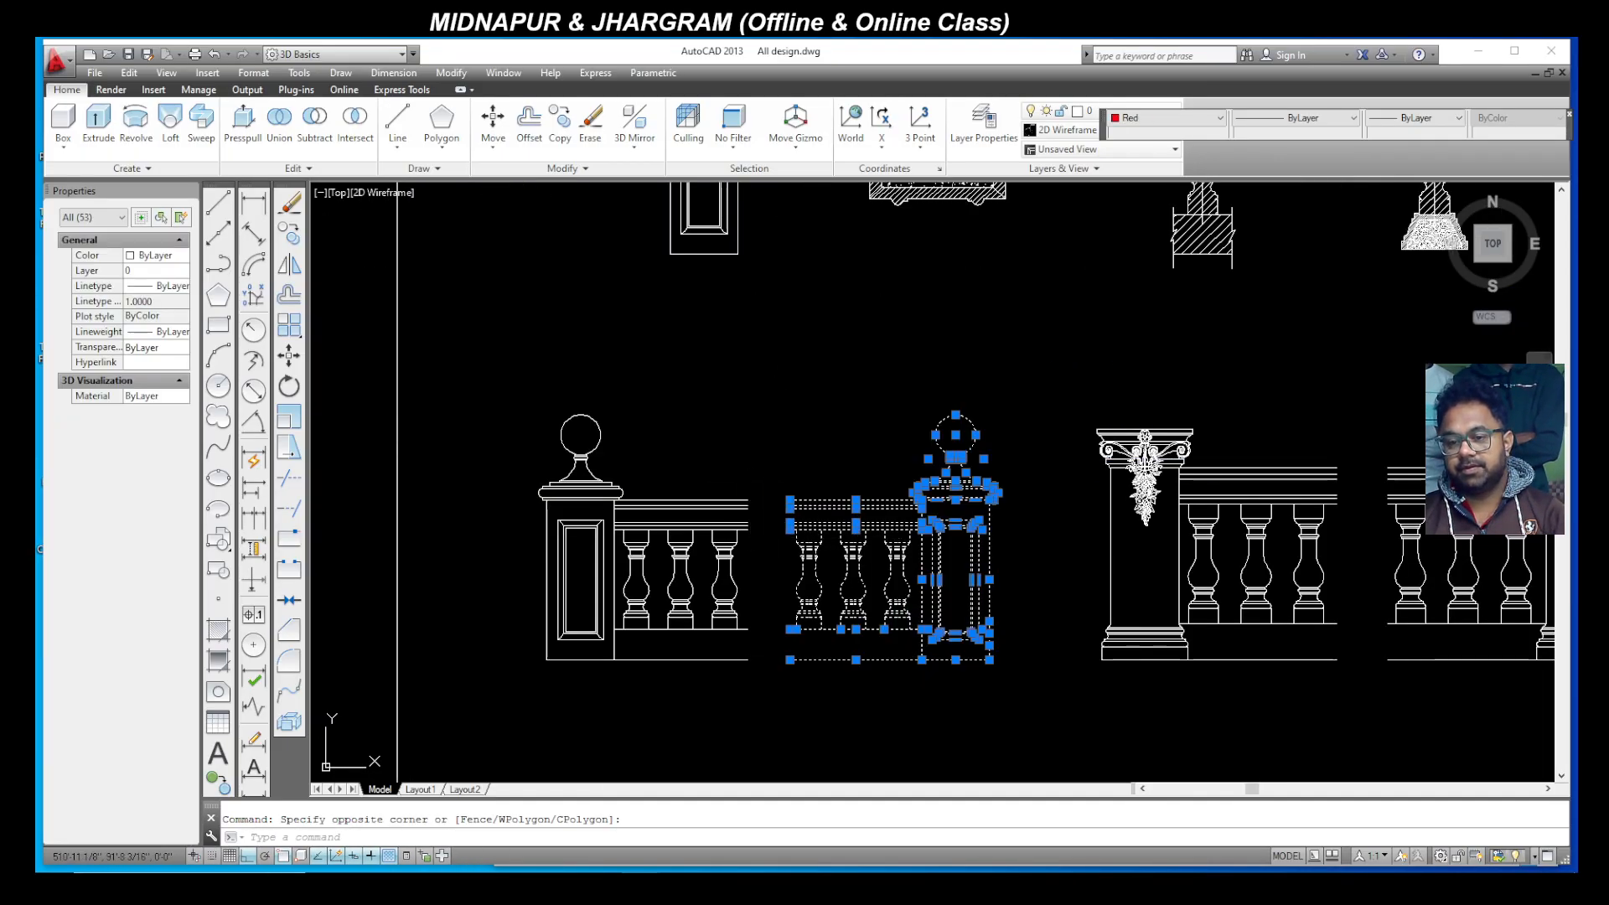
pyautogui.press('Escape')
pyautogui.scroll(-3, 1264, 557)
pyautogui.scroll(5, 1264, 556)
pyautogui.click(1364, 737)
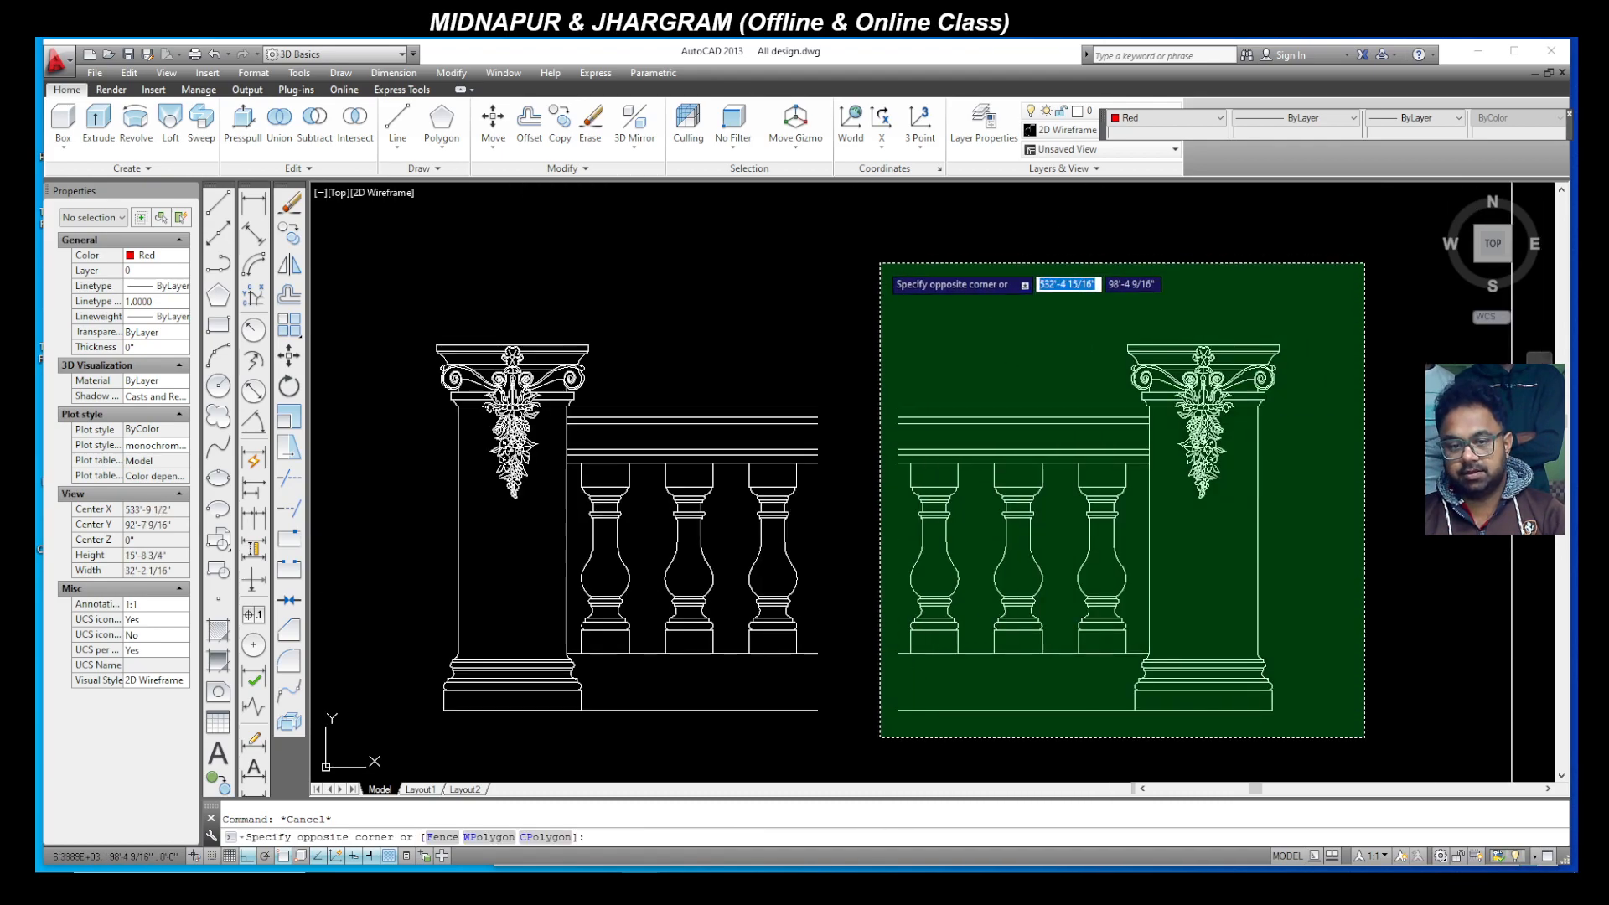
pyautogui.click(878, 263)
pyautogui.hotkey('ctrl', 'c')
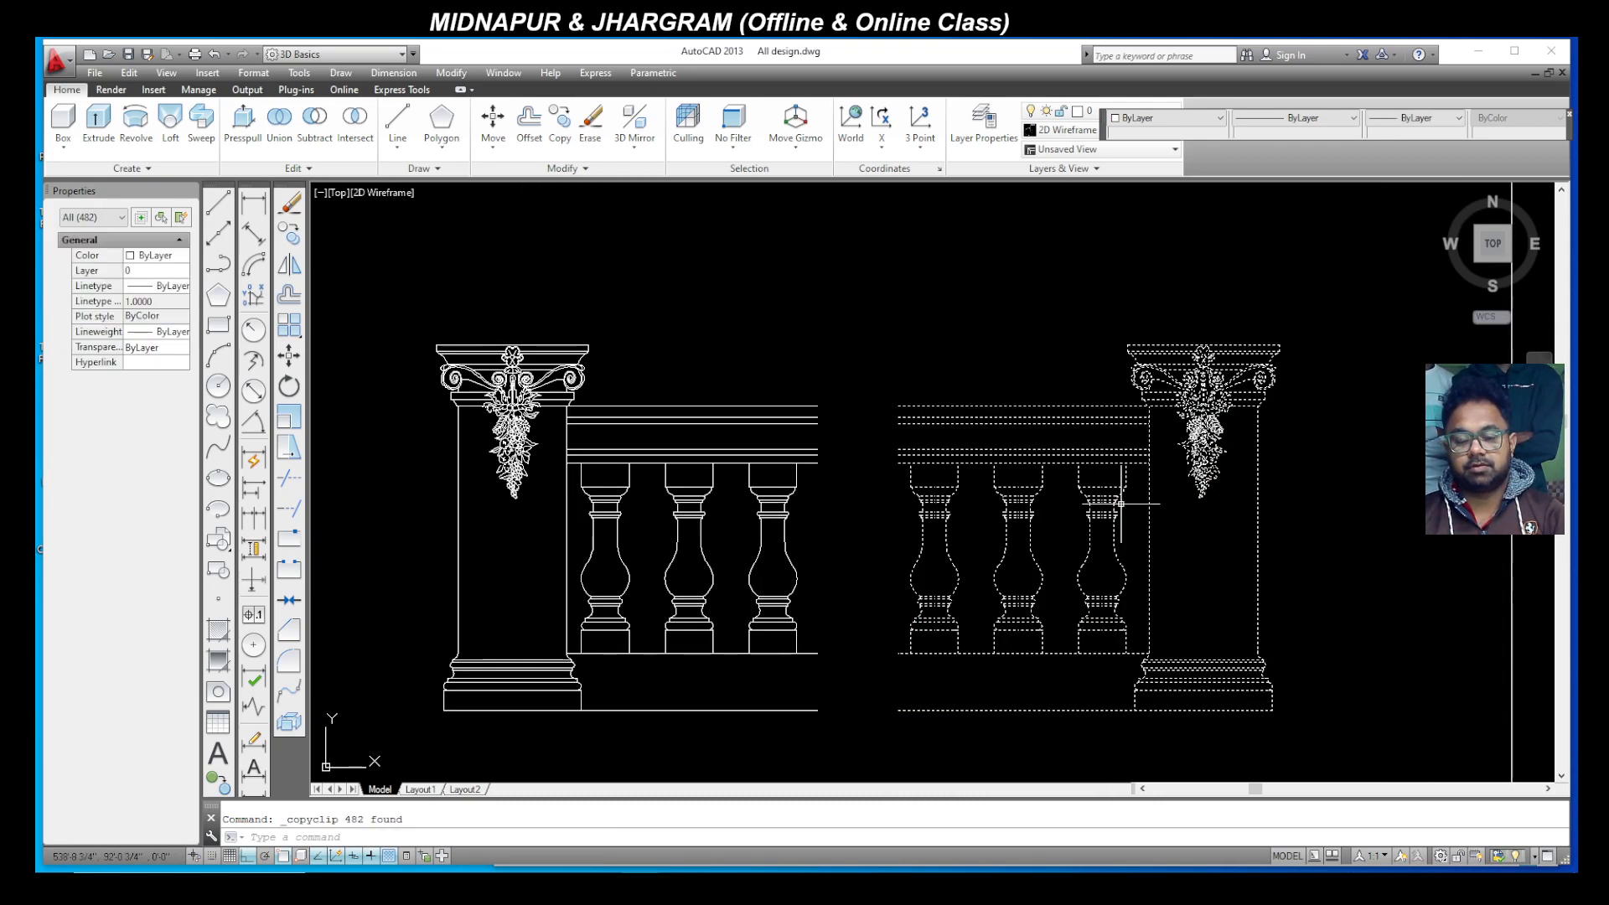
# Step: Switch to the SEM 3 _ PLATE 1_ BUILDING 2024.dwg drawing and paste the copied balustrade in the empty space beside the roof slab elevation
pyautogui.moveTo(641, 870)
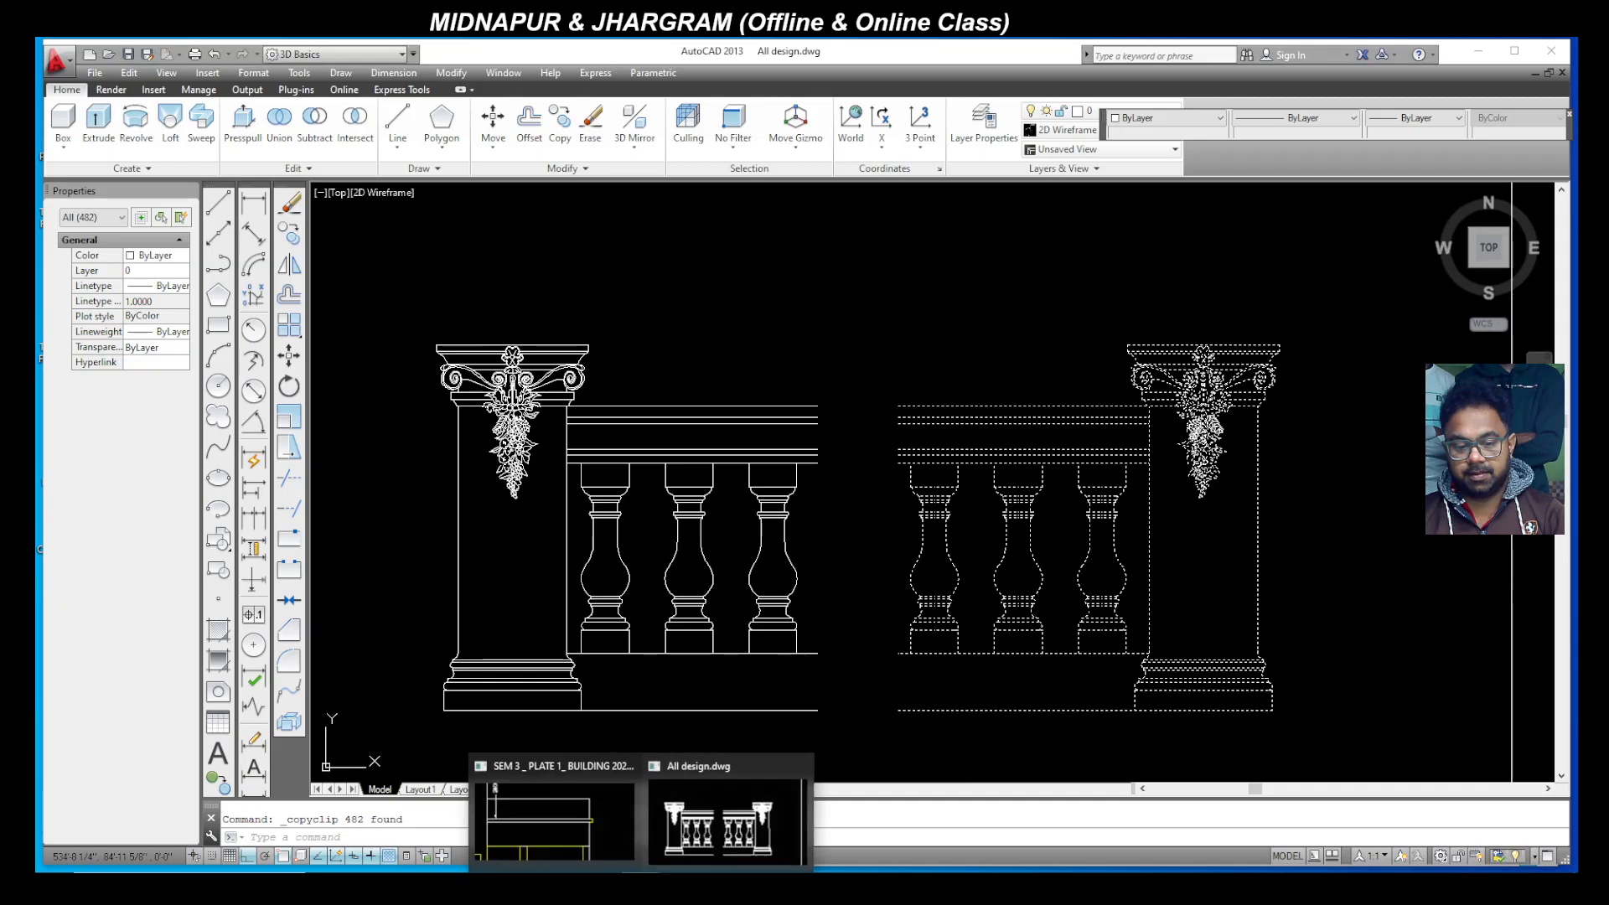
pyautogui.click(564, 833)
pyautogui.press('Escape')
pyautogui.scroll(-4, 780, 544)
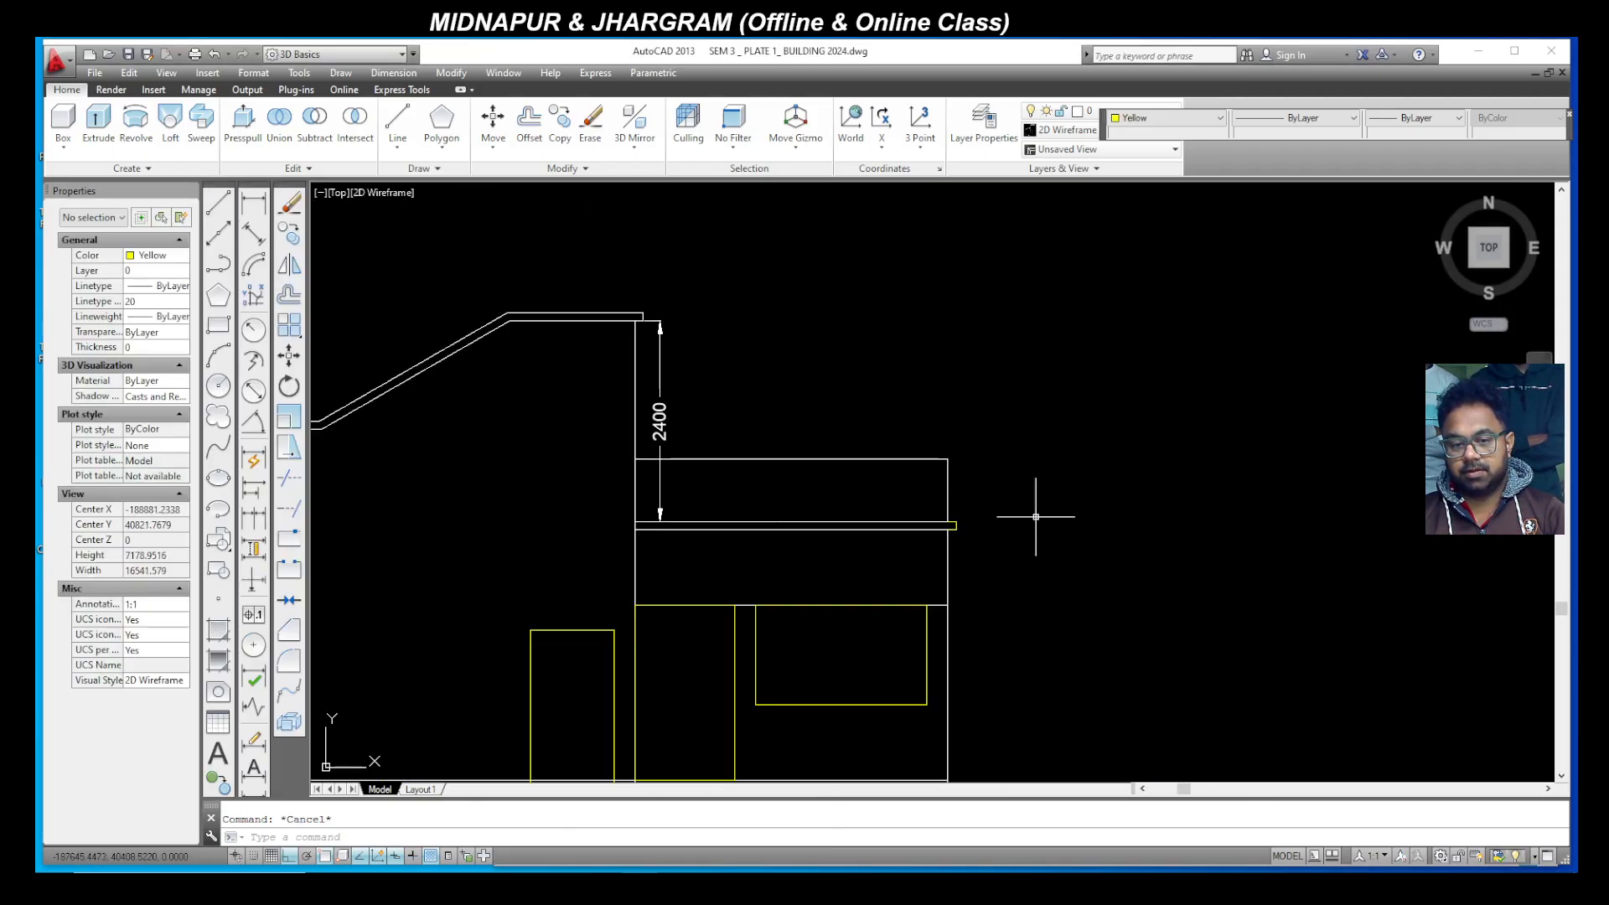
pyautogui.scroll(2, 1106, 496)
pyautogui.hotkey('ctrl', 'v')
pyautogui.press('Escape')
pyautogui.scroll(4, 1125, 532)
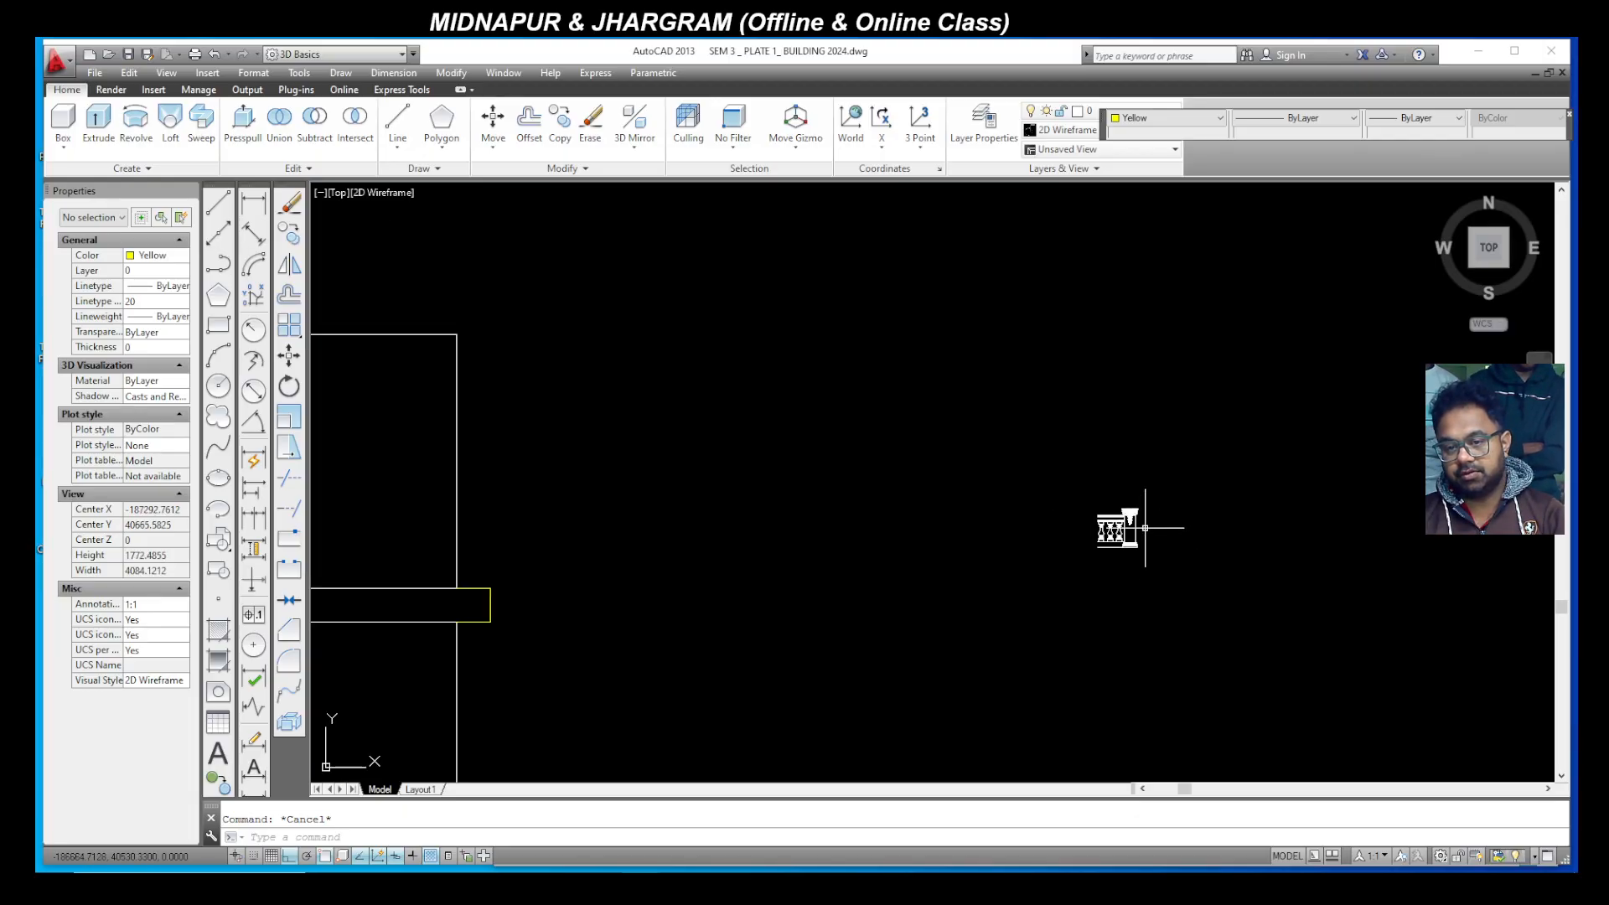
# Step: Measure the pasted balustrade column's overall height with a temporary linear dimension, and erase that dimension
pyautogui.click(254, 202)
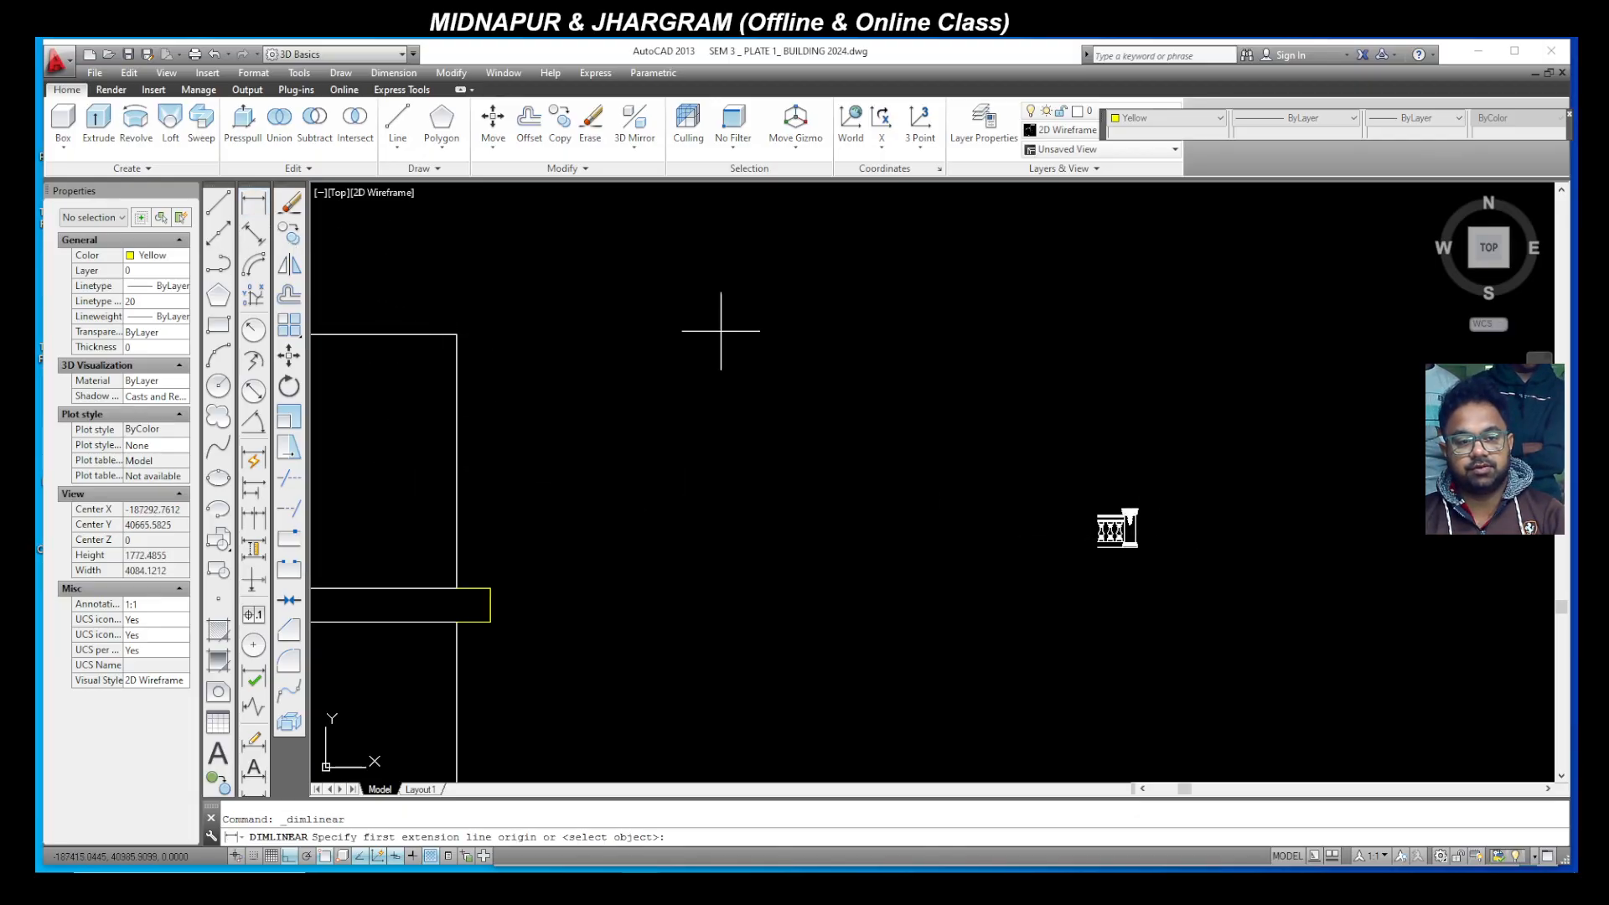
pyautogui.scroll(10, 1114, 536)
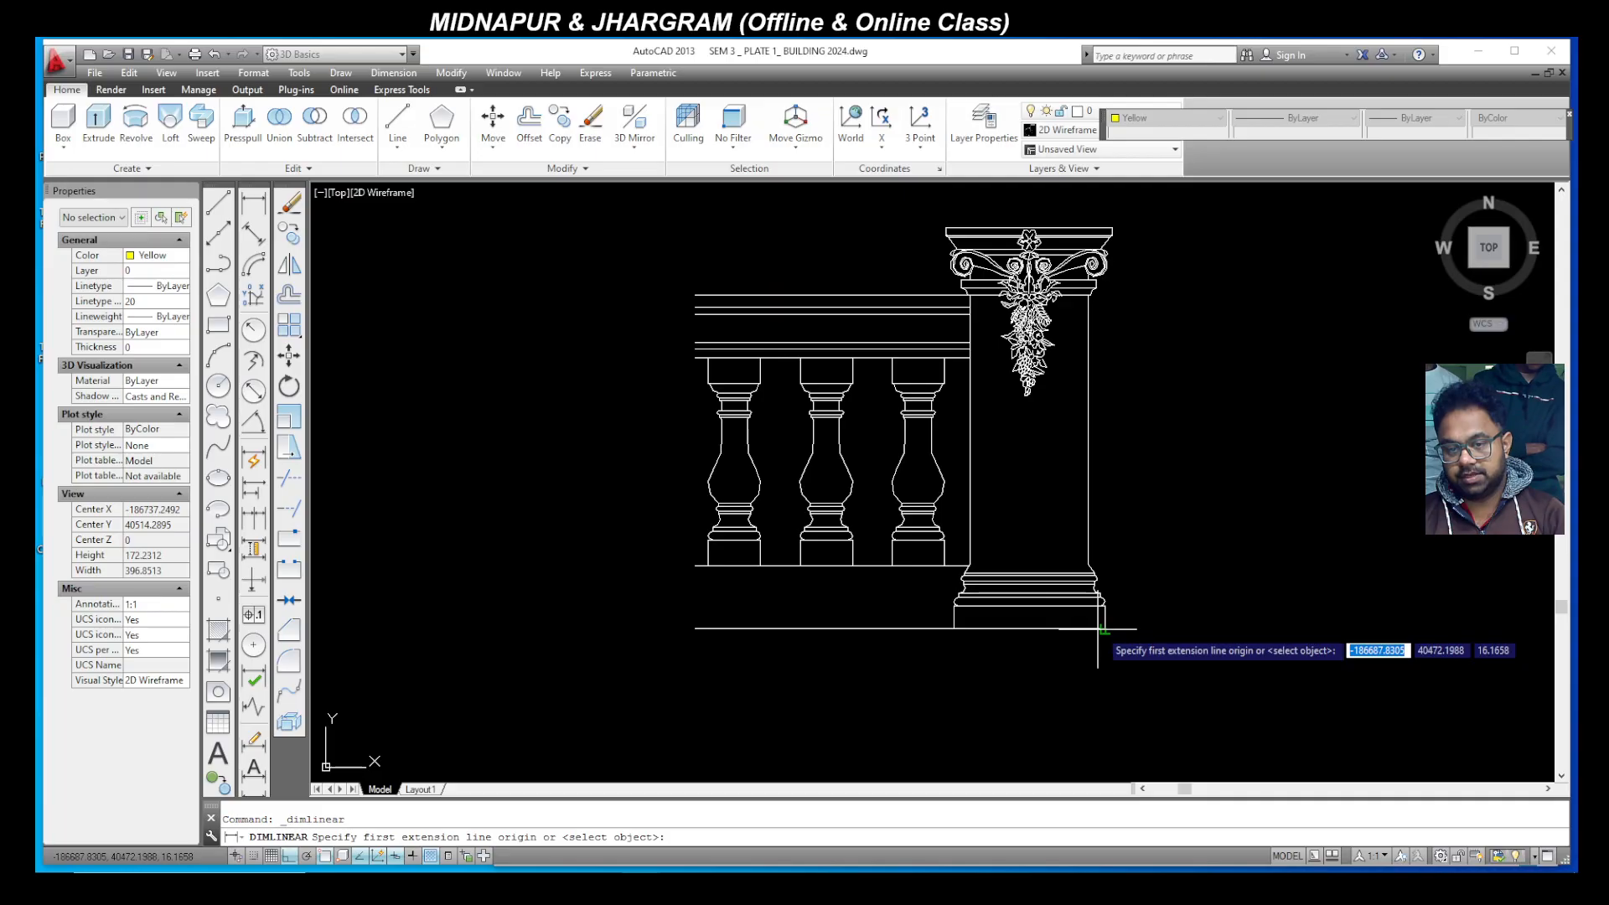
pyautogui.scroll(-4, 1119, 635)
pyautogui.click(1119, 634)
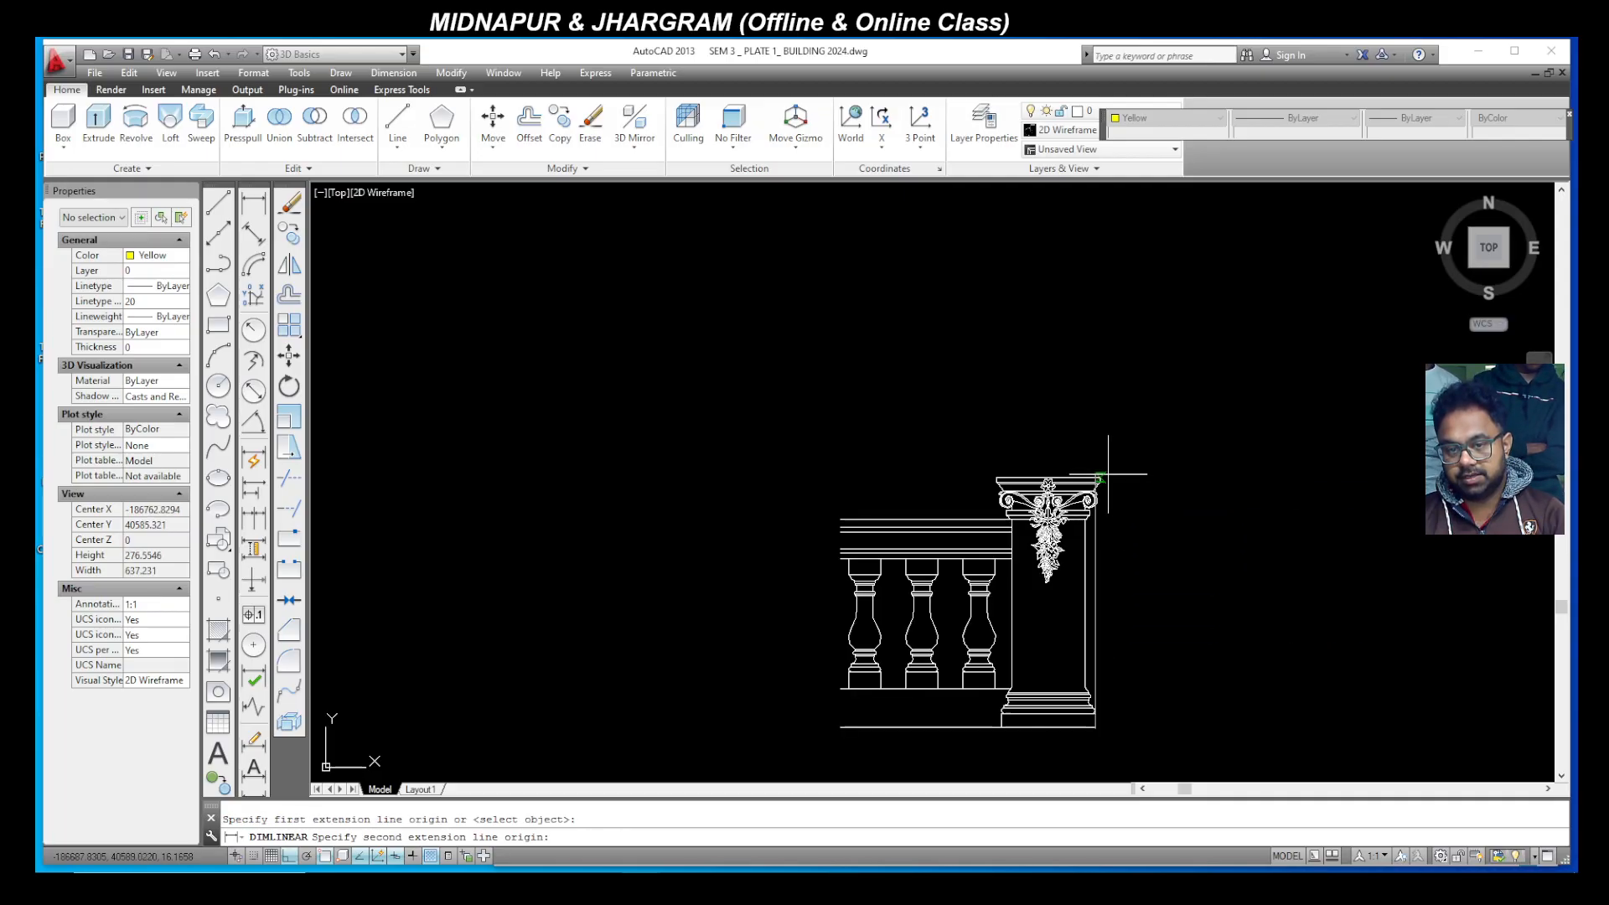
pyautogui.click(1120, 477)
pyautogui.click(1178, 494)
pyautogui.scroll(-4, 1114, 578)
pyautogui.scroll(-2, 1115, 562)
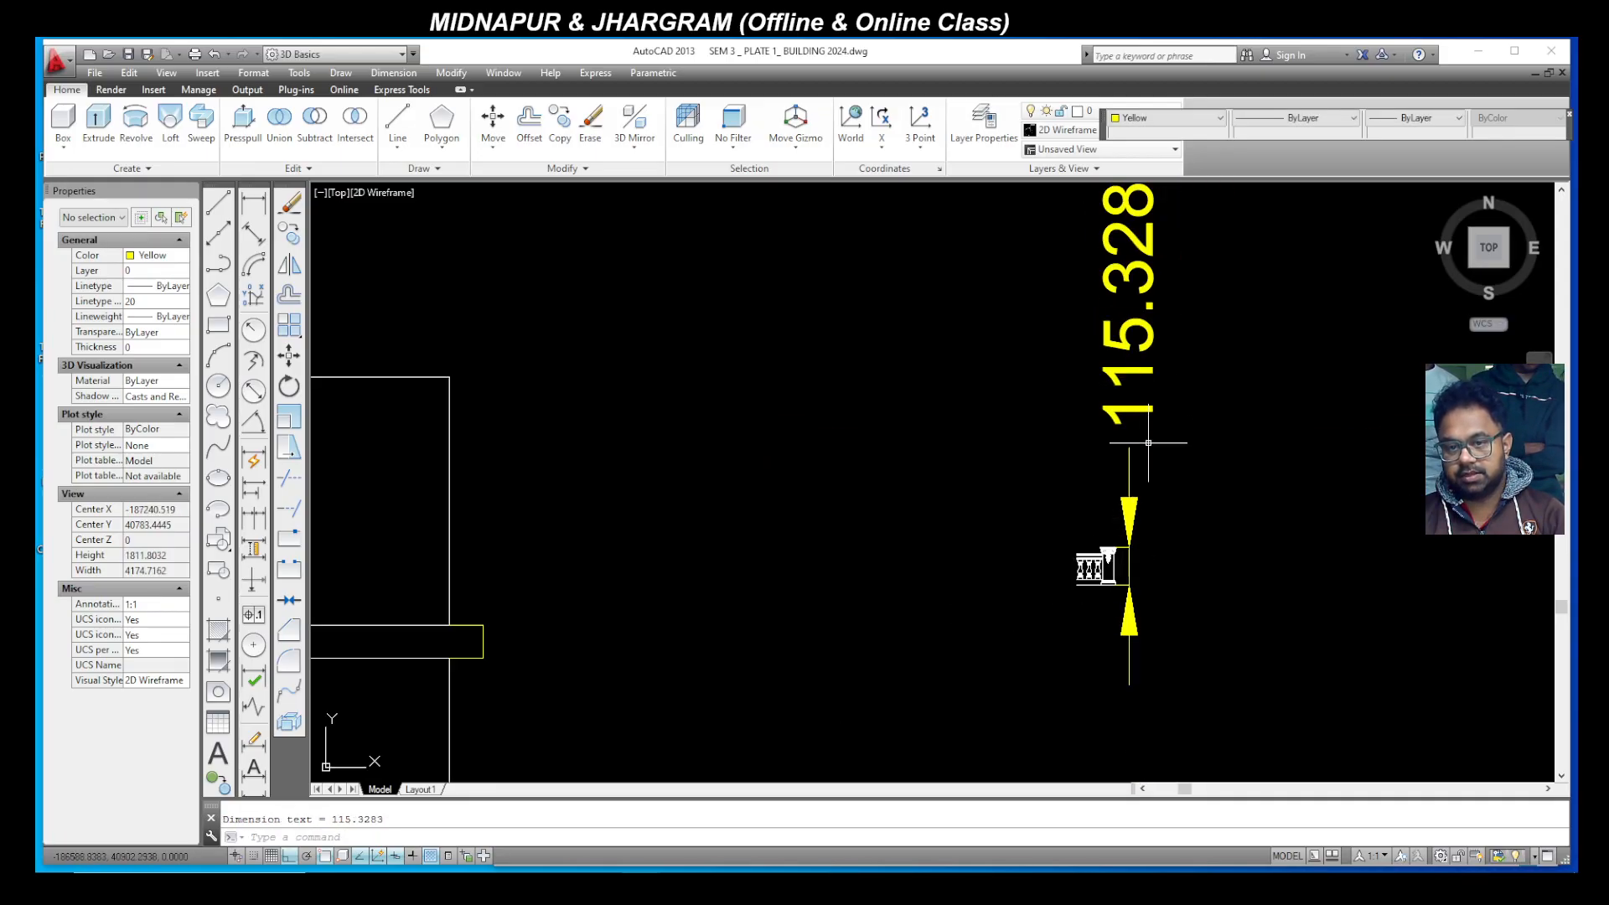
pyautogui.click(1230, 526)
pyautogui.click(1011, 257)
pyautogui.press('Delete')
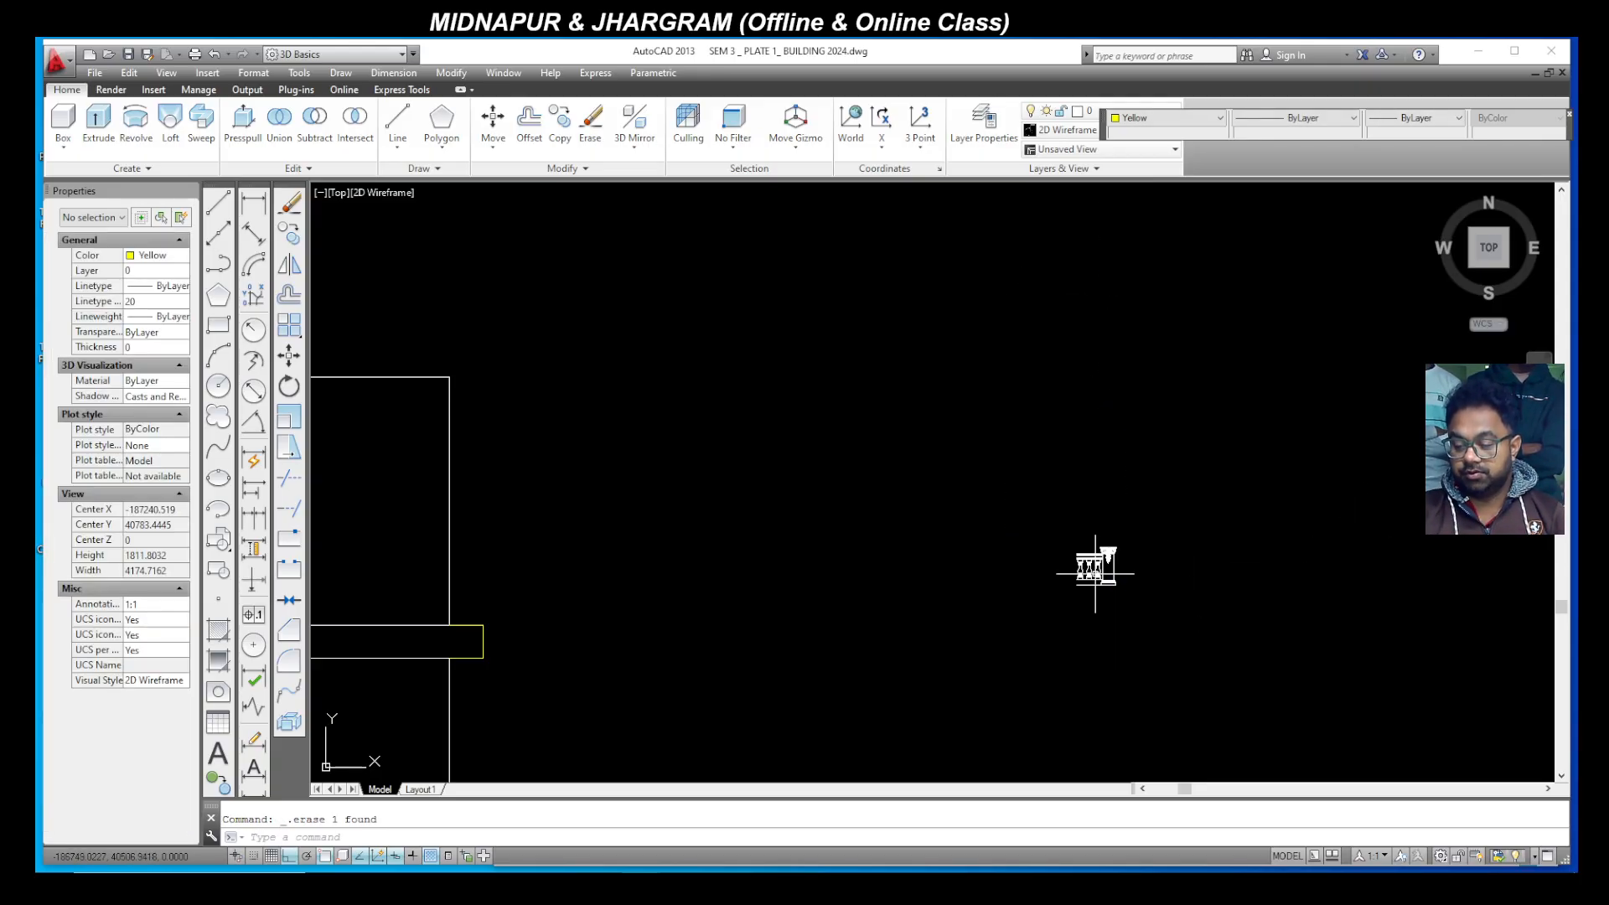
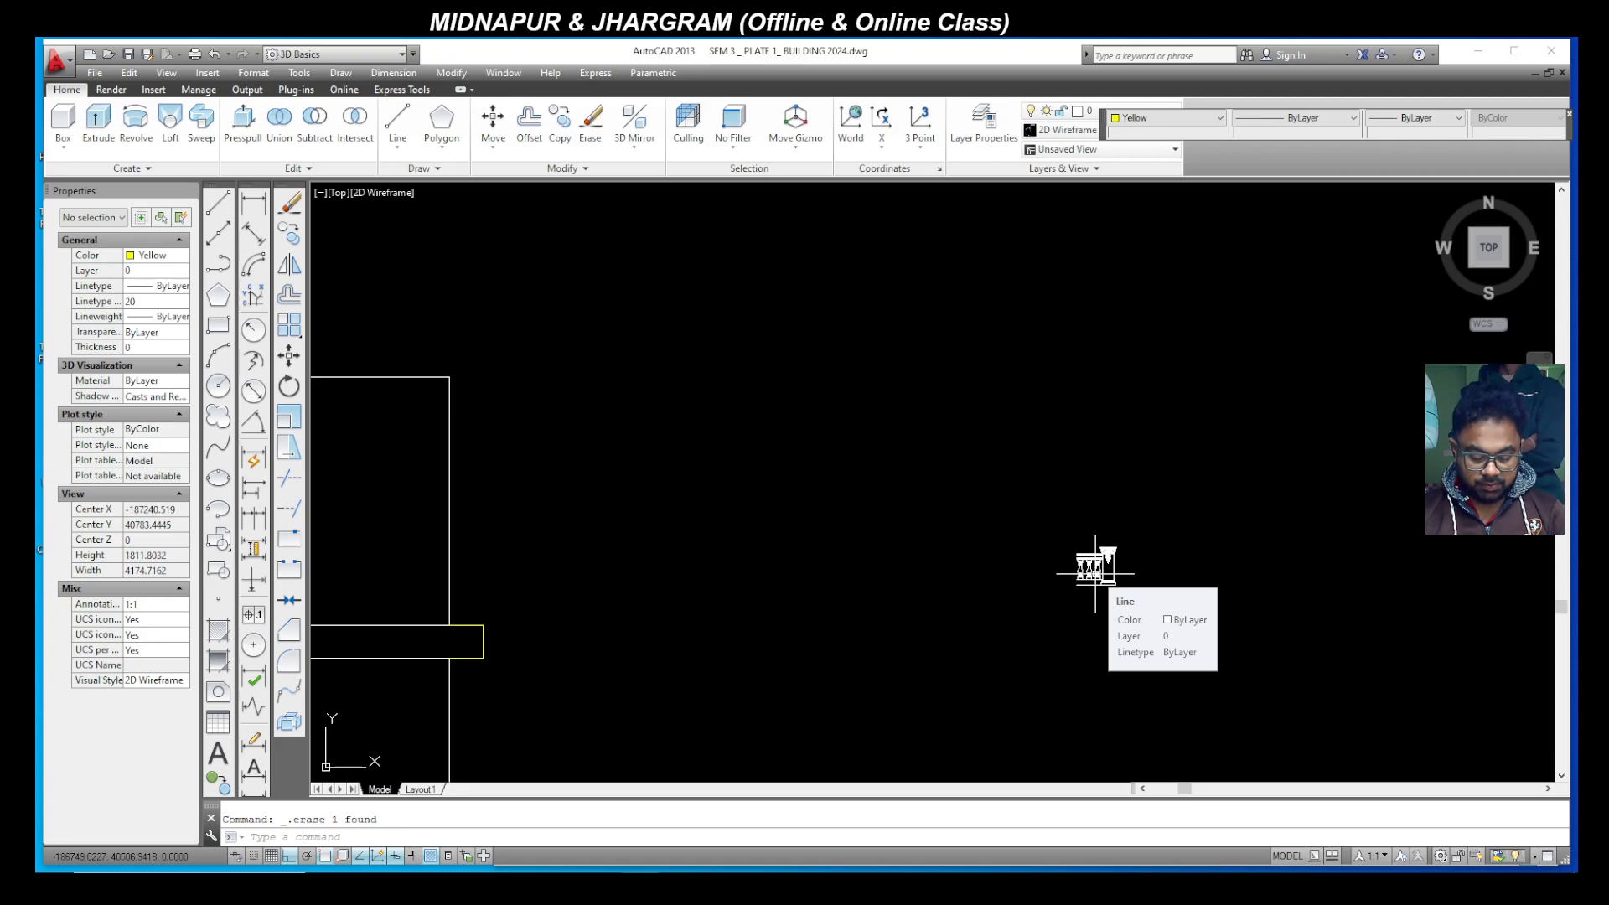
# Step: Scale the whole pasted balustrade by a factor of 6.52 about the outer bottom corner of its column base
pyautogui.scroll(2, 1086, 563)
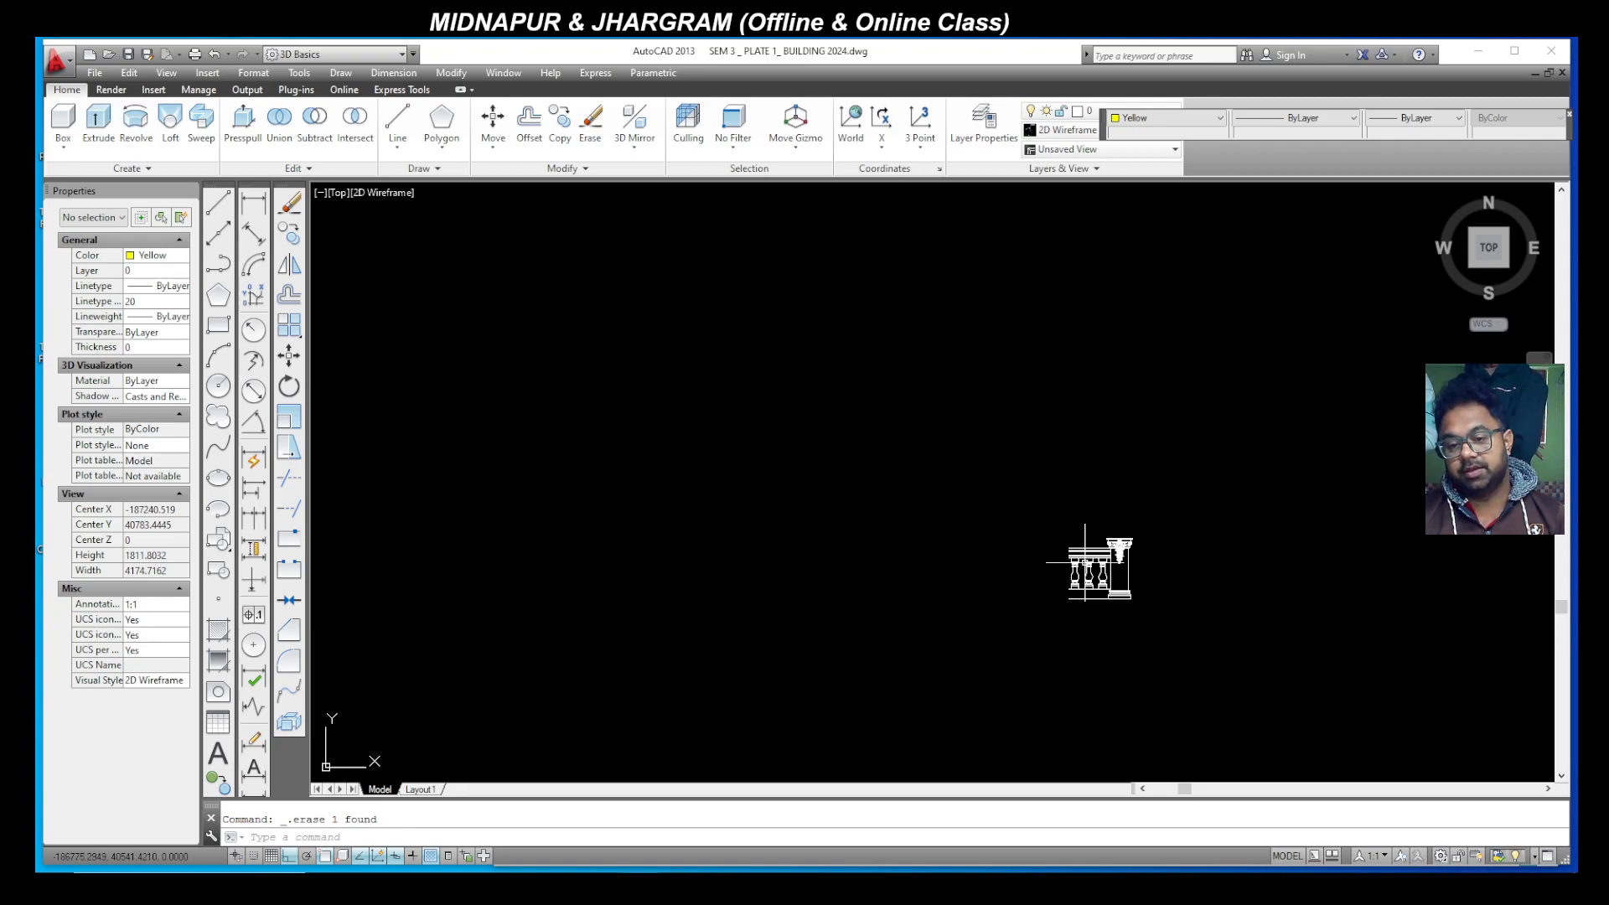
pyautogui.click(1183, 640)
pyautogui.click(988, 455)
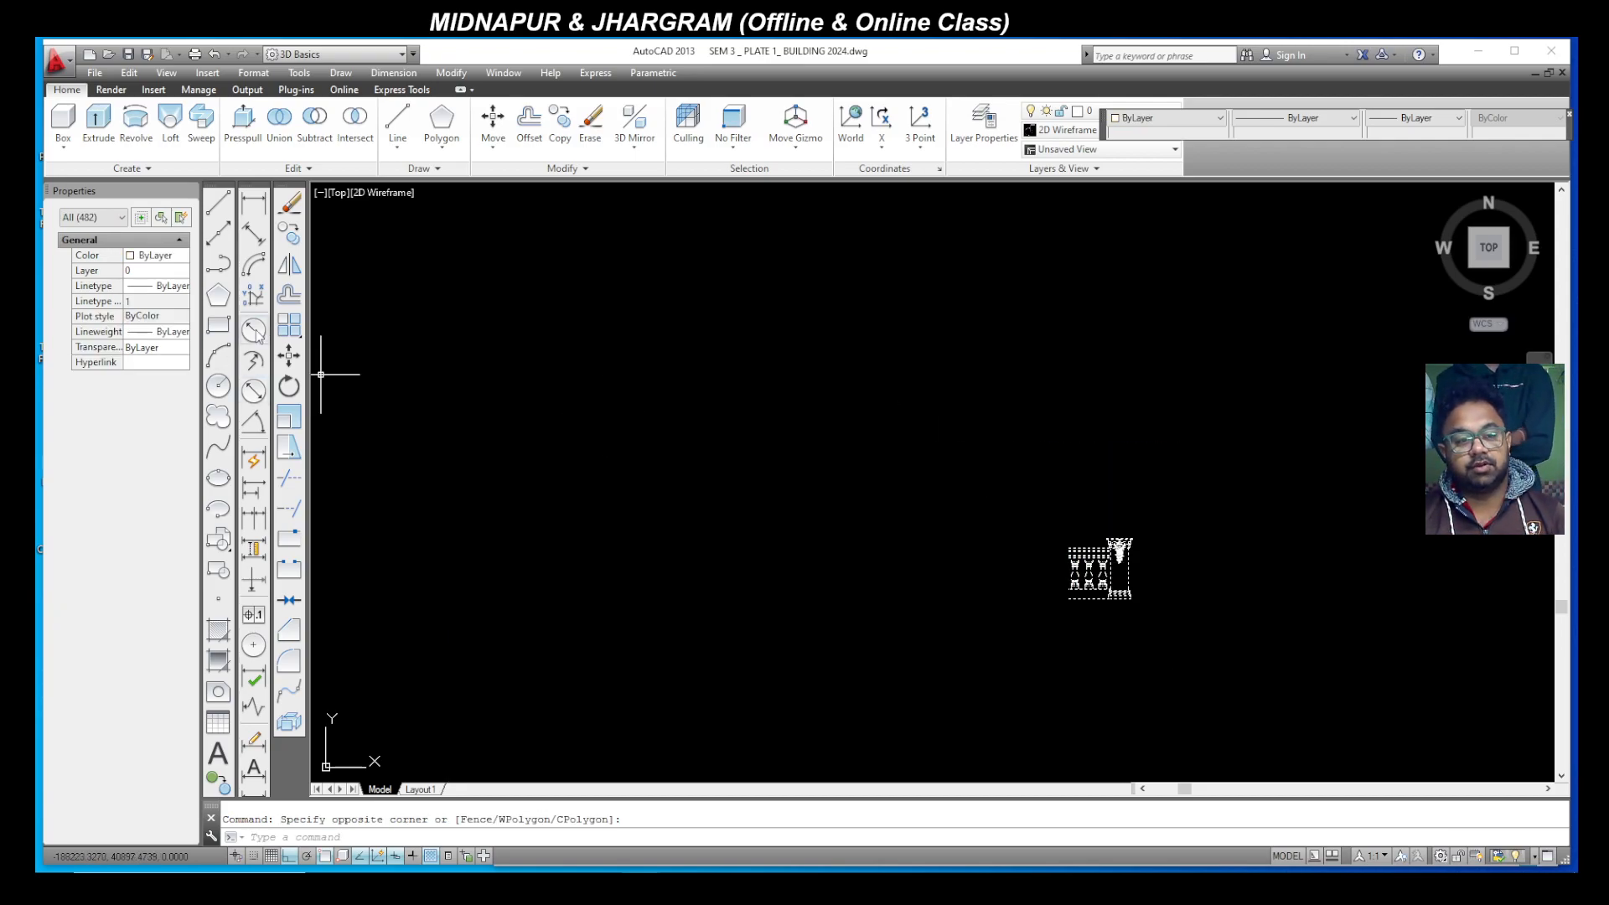
pyautogui.click(285, 424)
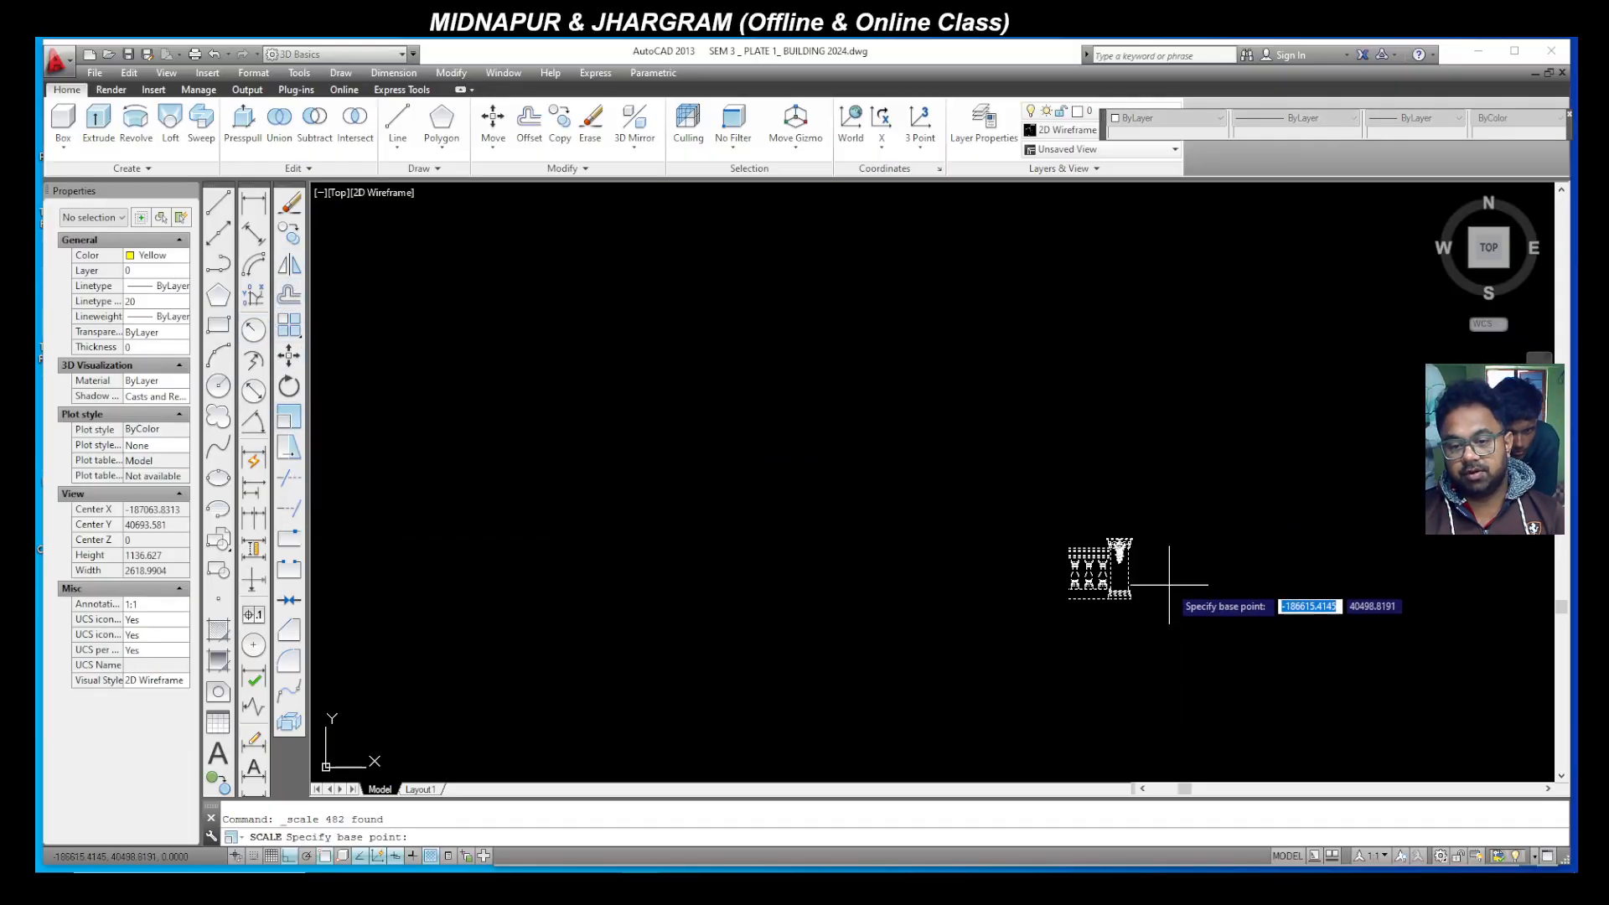
pyautogui.click(1130, 597)
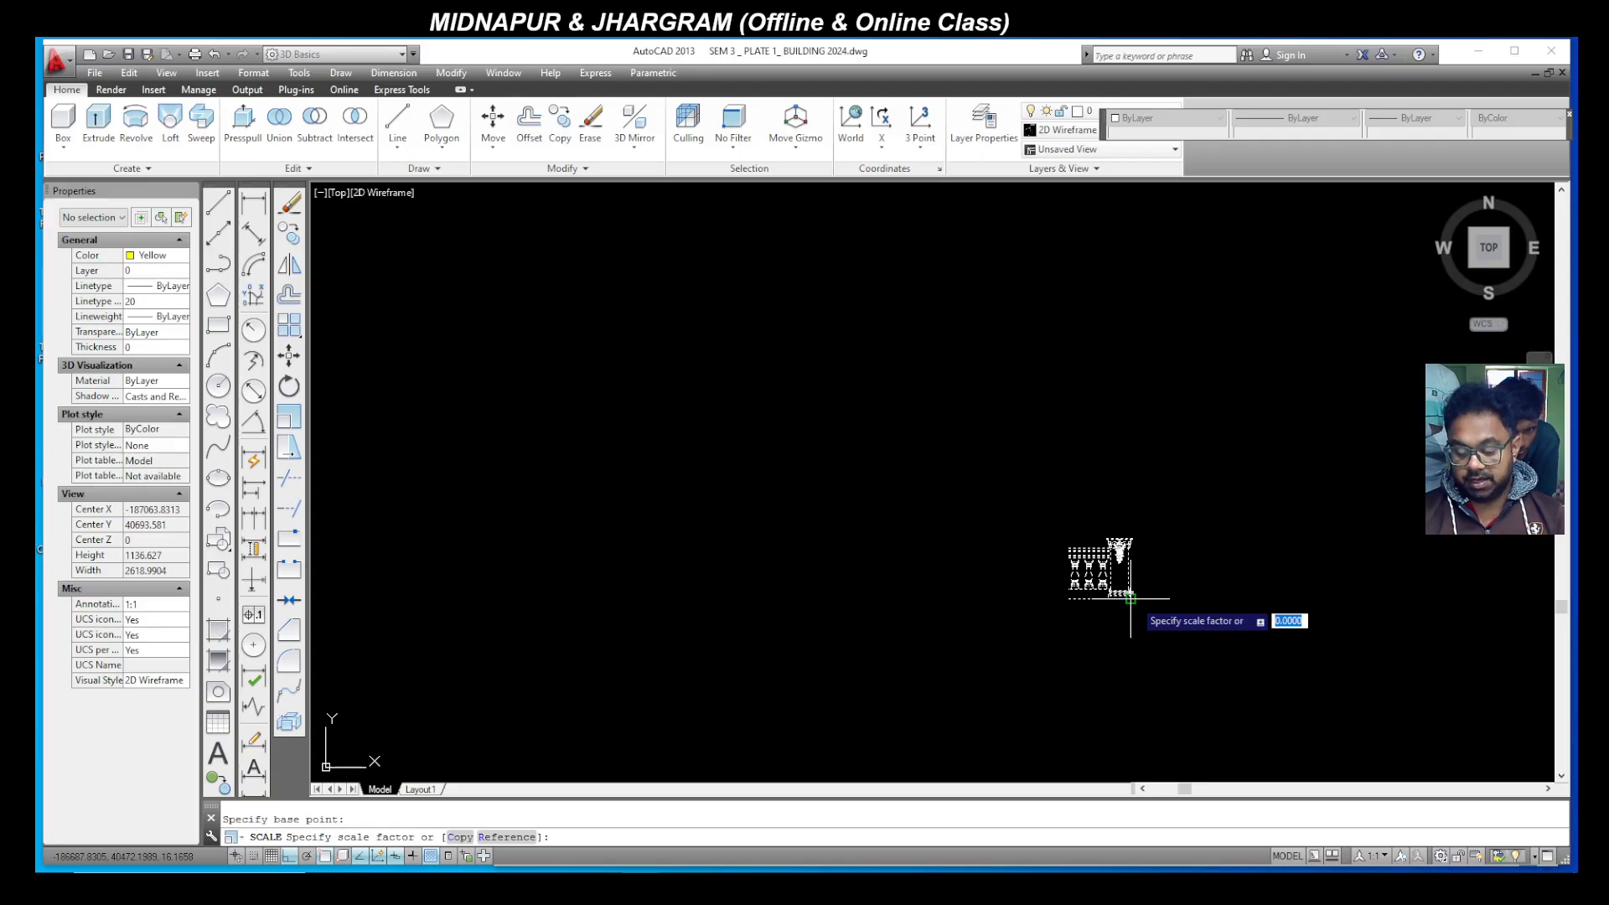
pyautogui.write('6.5')
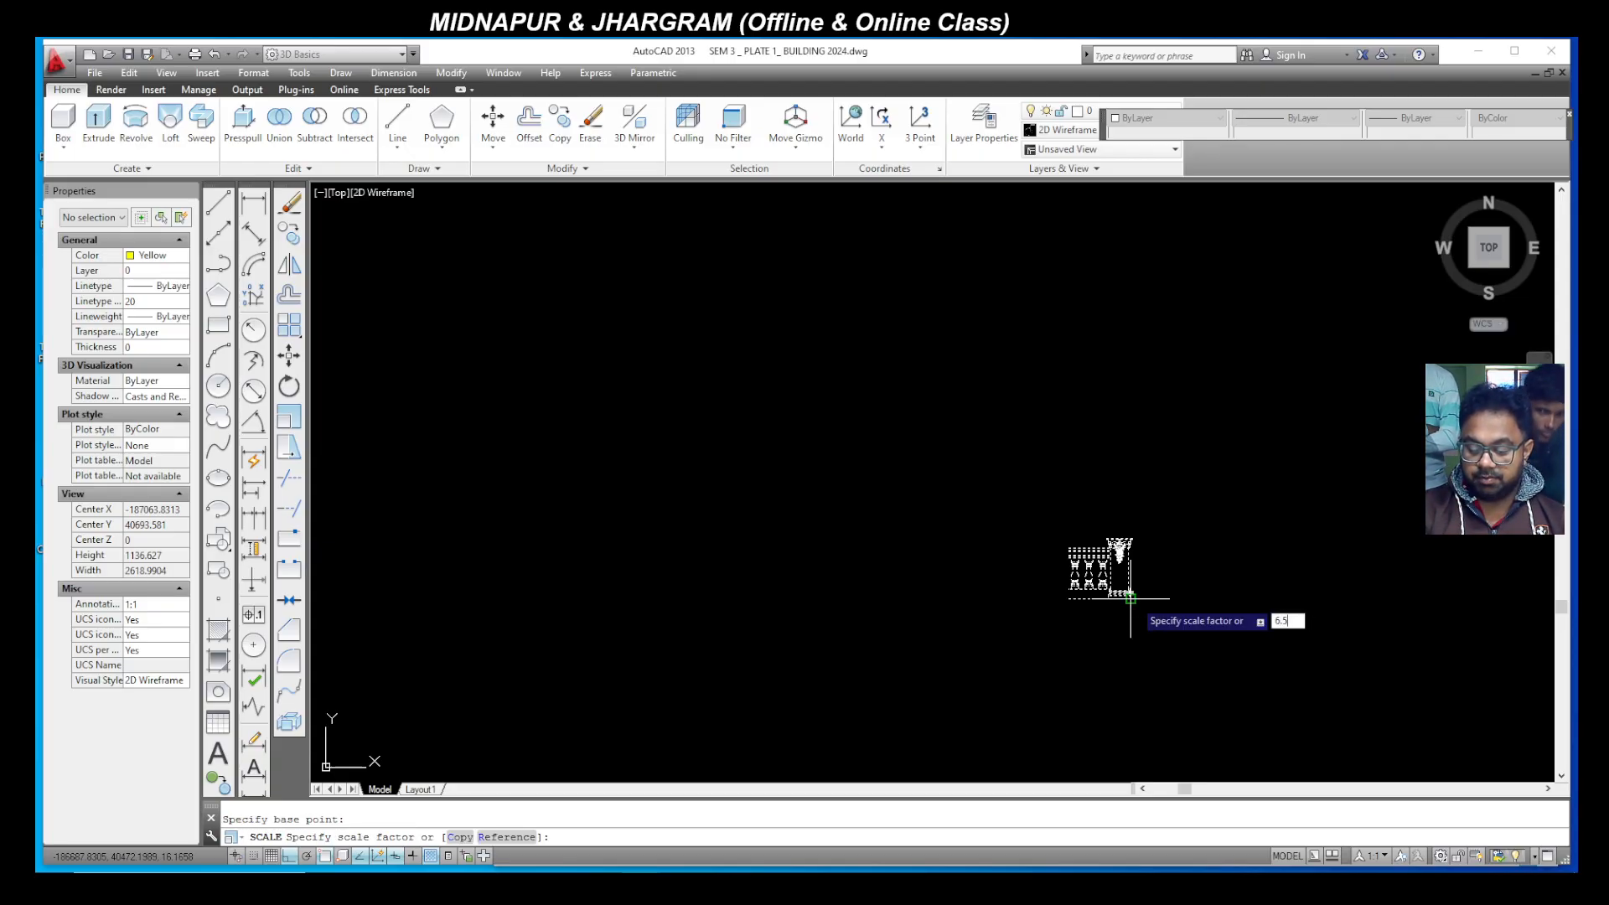
pyautogui.write('2')
pyautogui.press('Return')
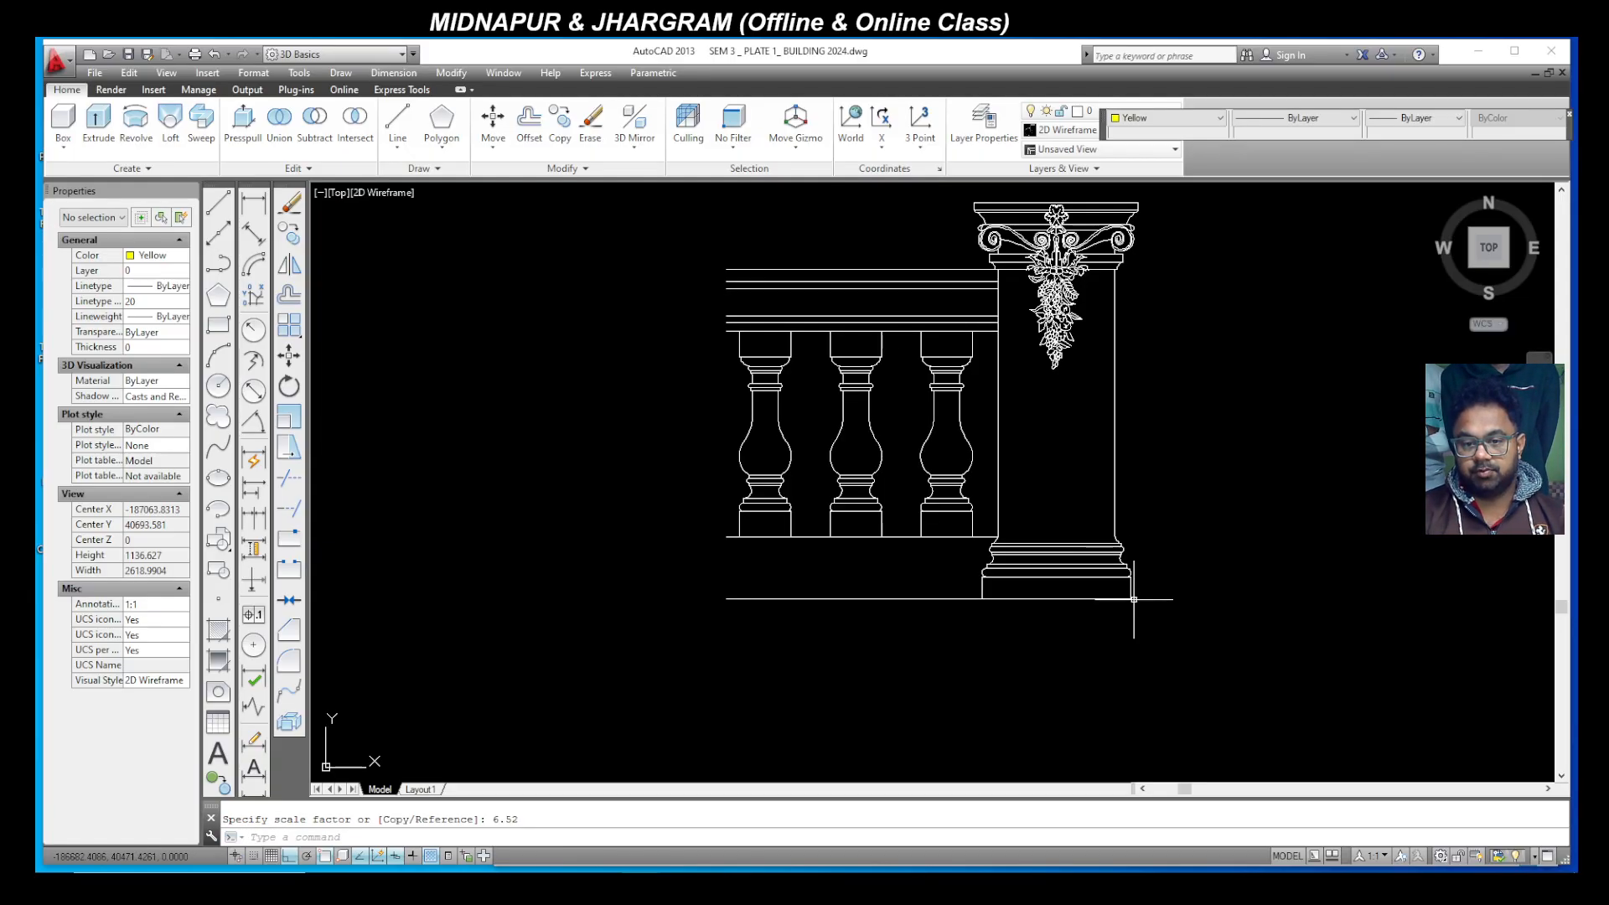
# Step: Copy the scaled balustrade by its column's outer bottom corner onto the roof slab, aligned with the outer wall edge
pyautogui.scroll(-3, 1171, 616)
pyautogui.scroll(2, 951, 605)
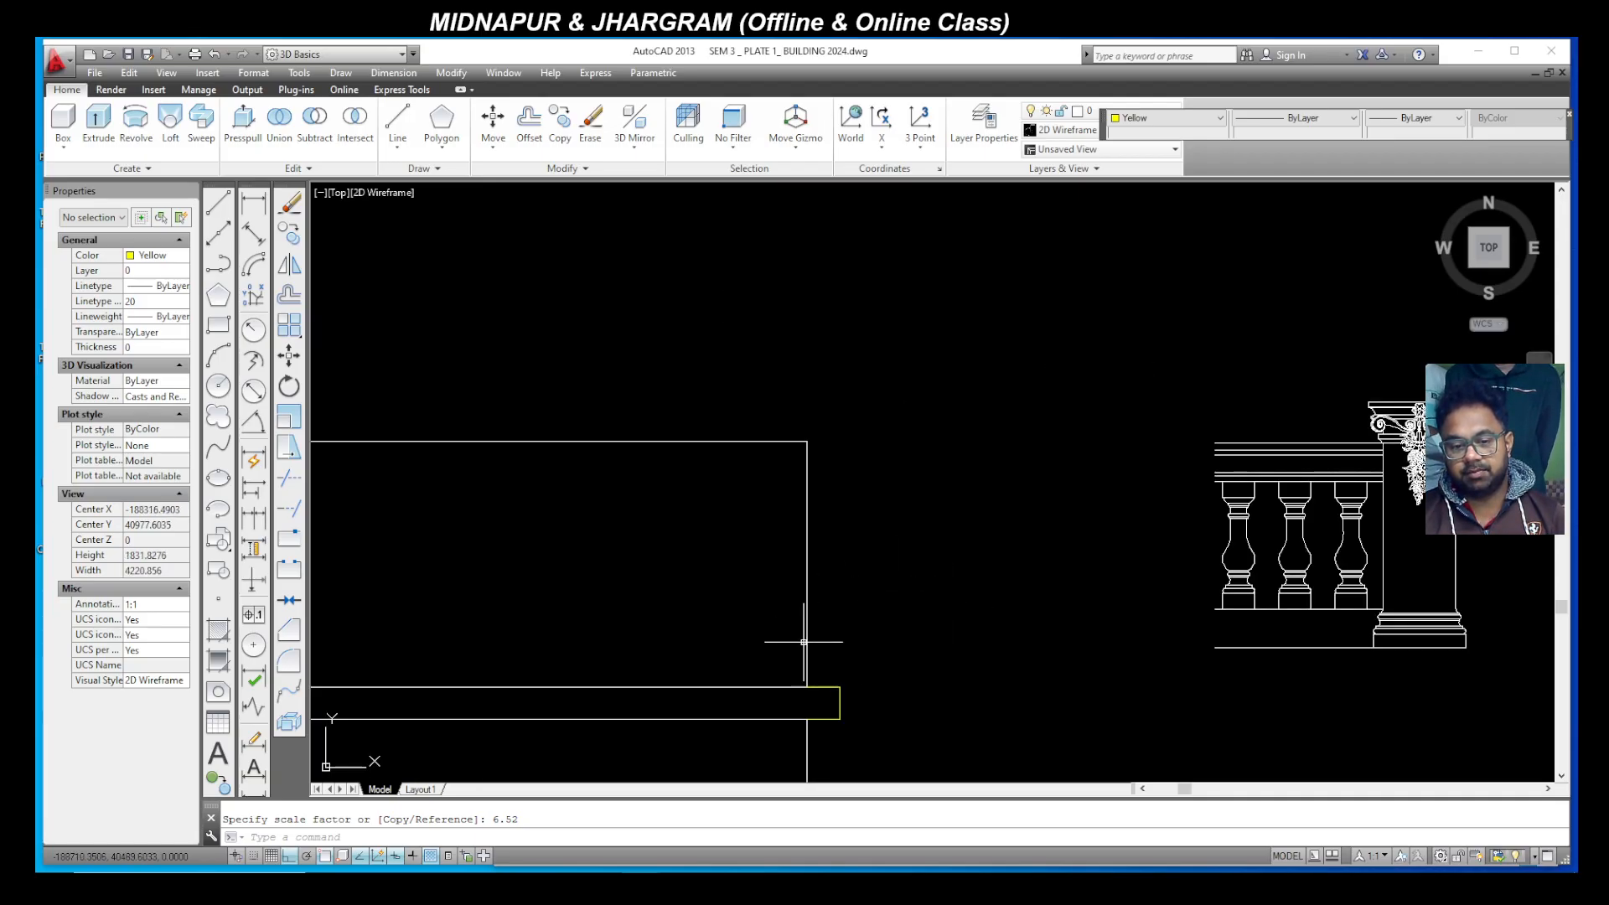
pyautogui.scroll(-4, 850, 641)
pyautogui.click(1129, 676)
pyautogui.click(997, 484)
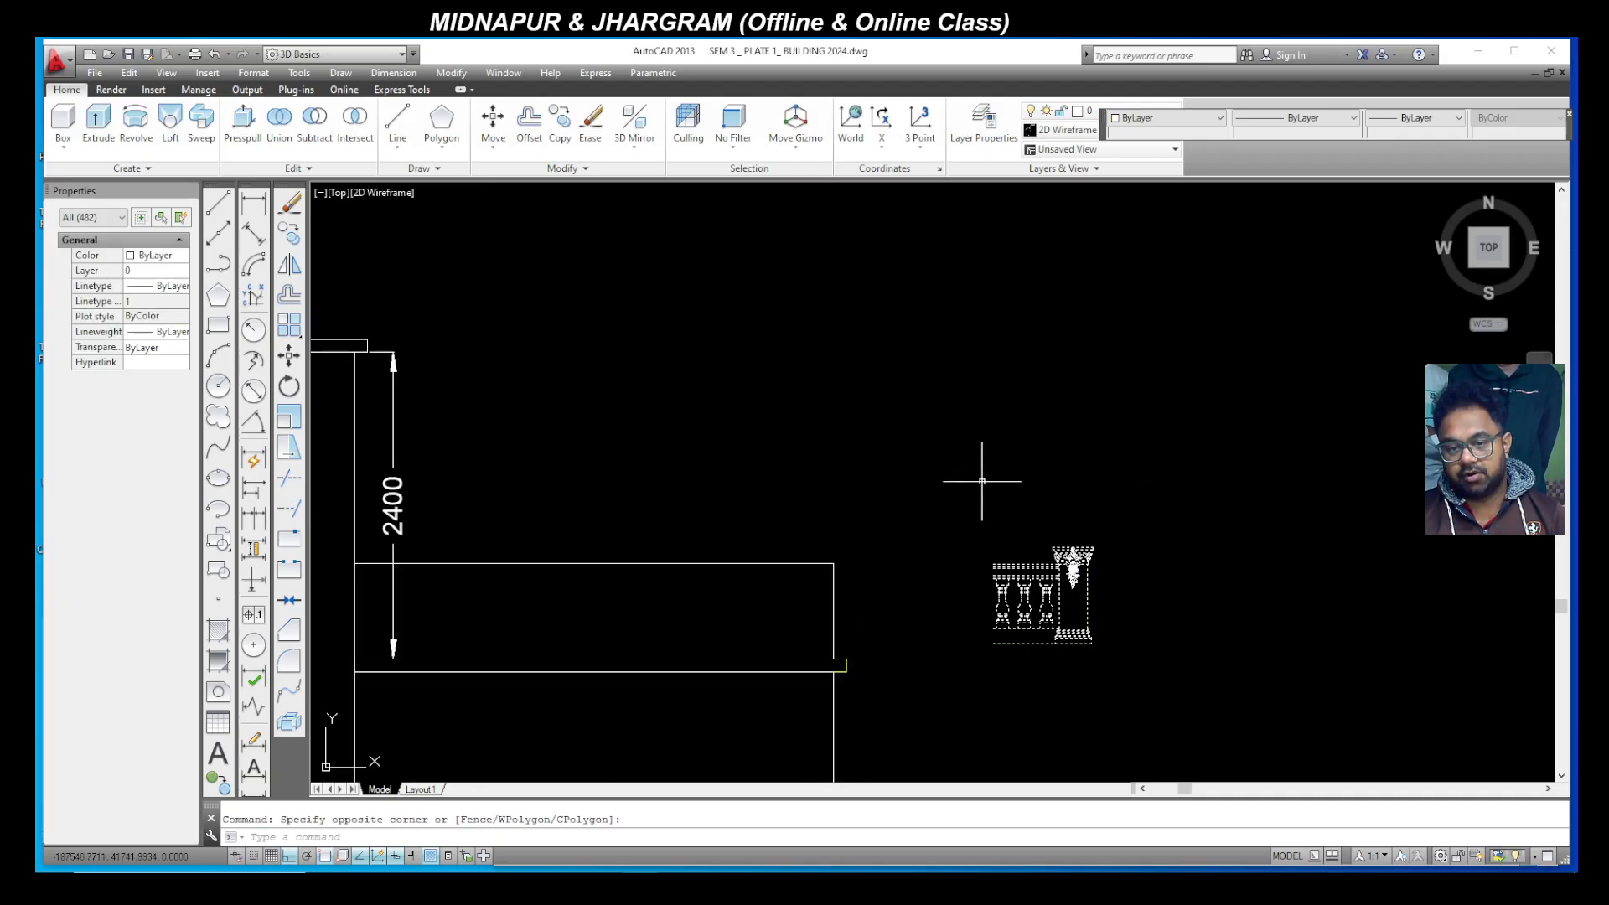
pyautogui.click(292, 238)
pyautogui.scroll(4, 1083, 662)
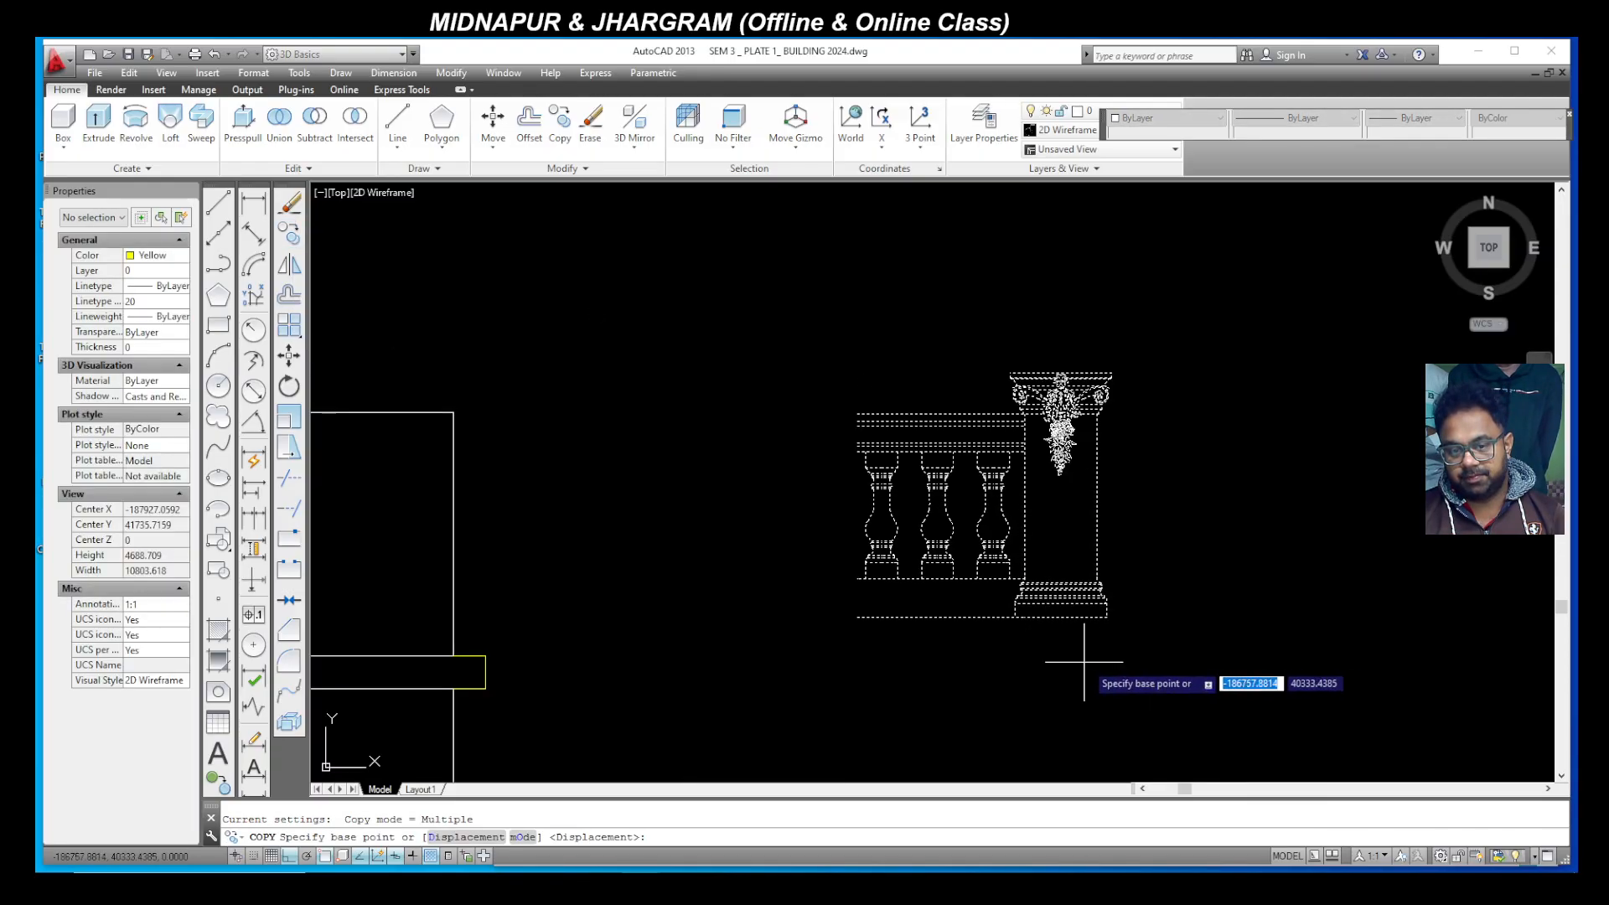
pyautogui.click(1107, 617)
pyautogui.scroll(-5, 1090, 621)
pyautogui.scroll(6, 1052, 627)
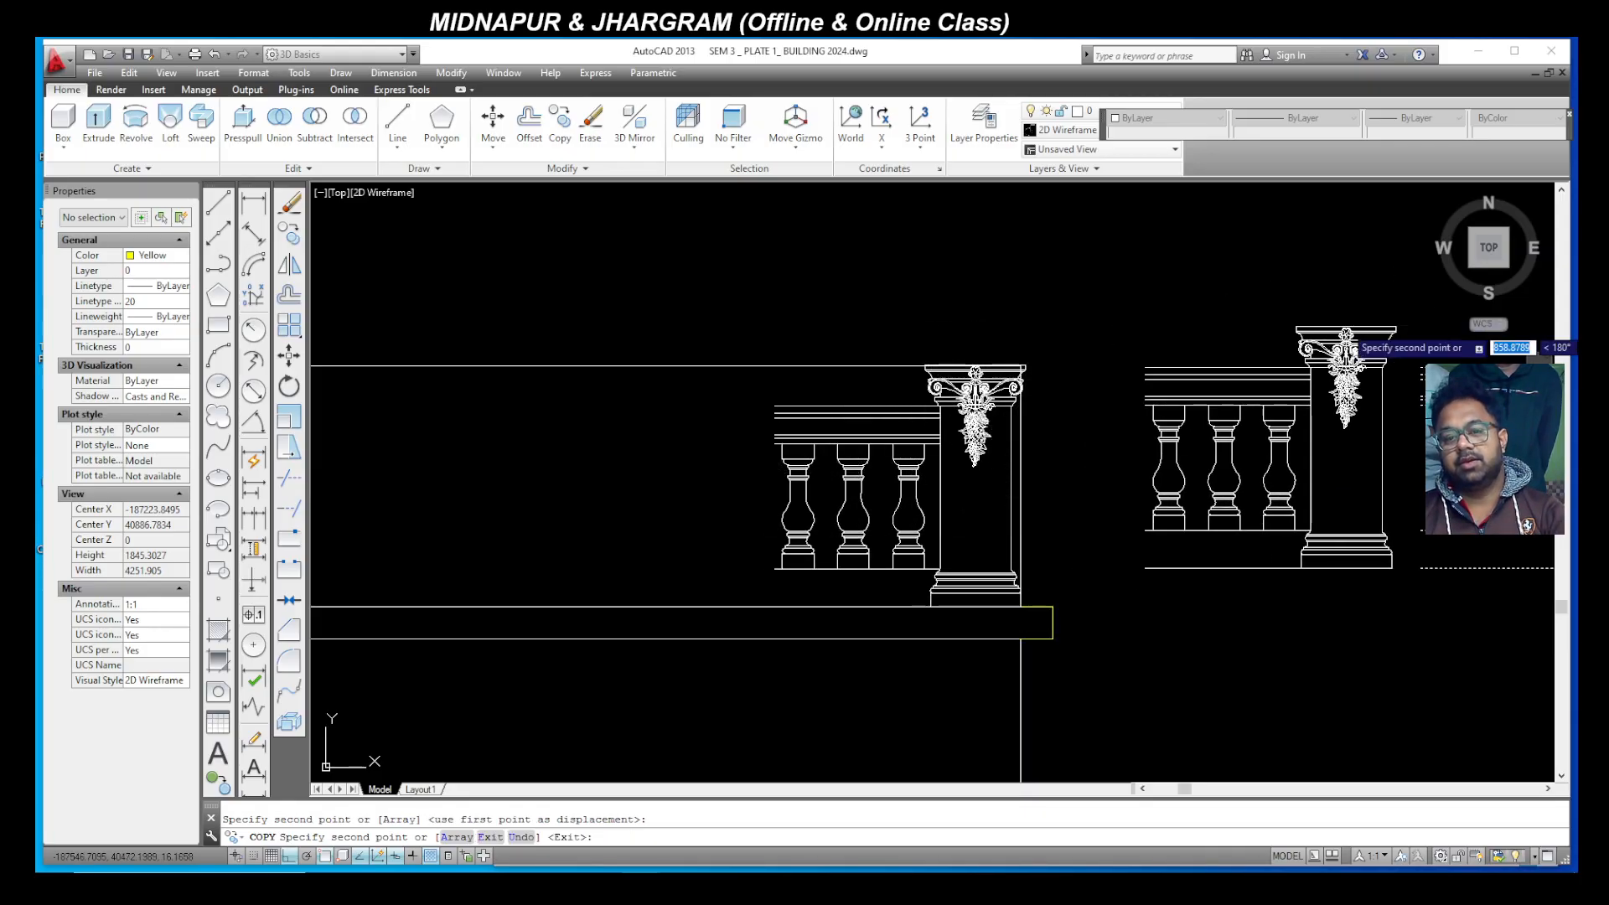
pyautogui.press('Escape')
# Step: Erase the plain parapet's outer vertical line and top horizontal line around the placed balustrade
pyautogui.click(1044, 465)
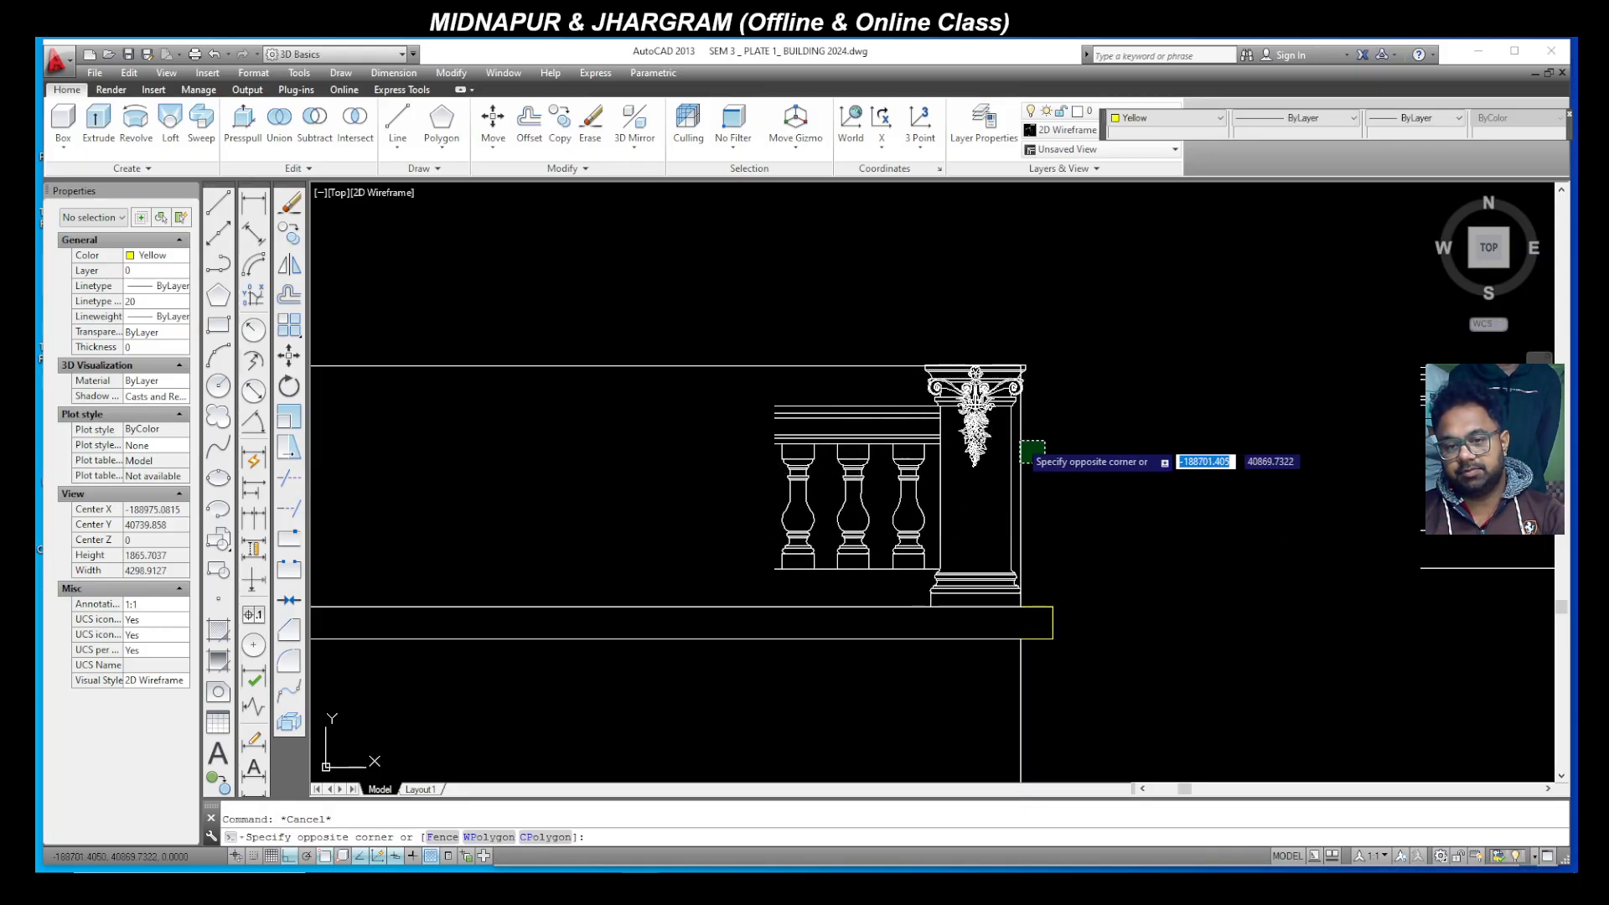
pyautogui.click(1015, 440)
pyautogui.press('Delete')
pyautogui.click(848, 369)
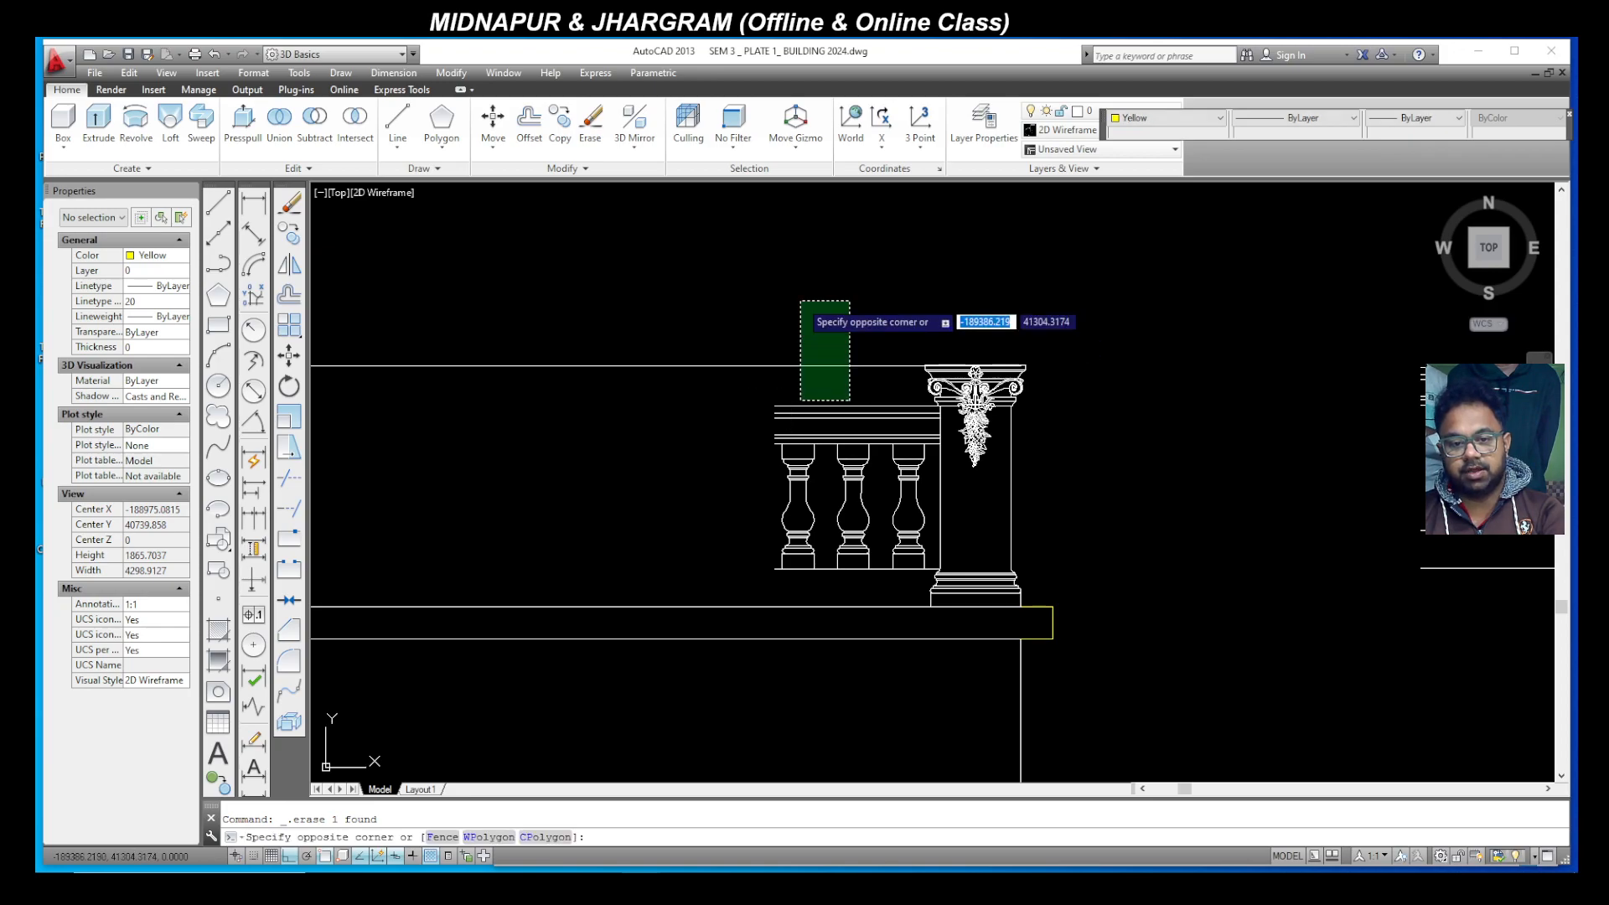
pyautogui.click(798, 297)
pyautogui.press('Delete')
# Step: Delete the 2400 vertical dimension standing above the lower roof slab beside the taller wall
pyautogui.scroll(-3, 1135, 449)
pyautogui.scroll(3, 969, 441)
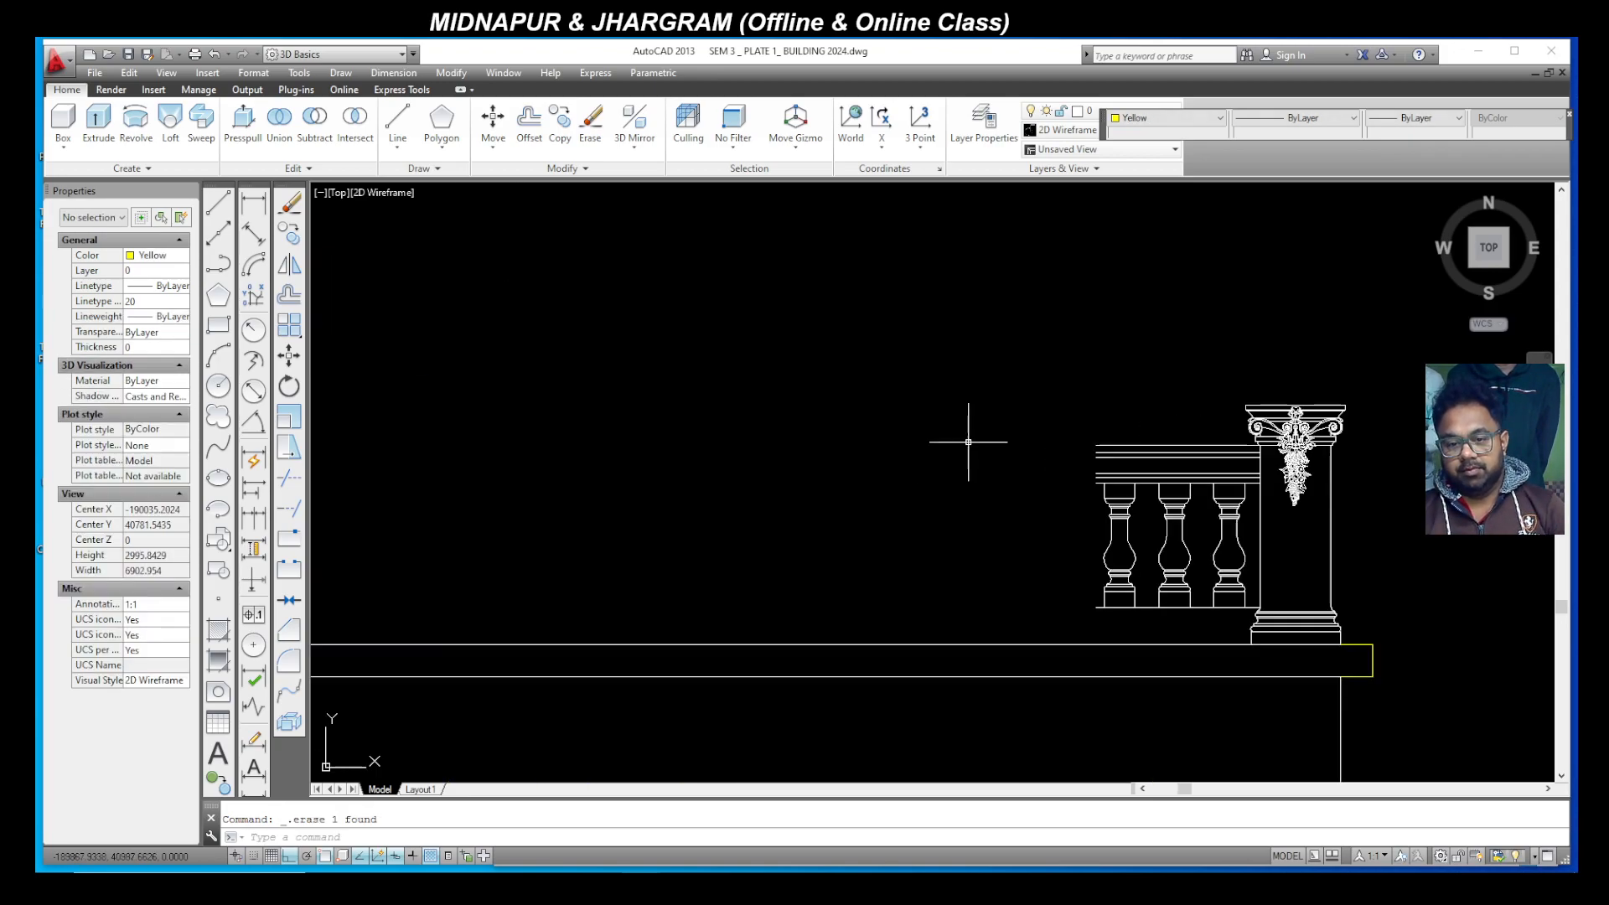
pyautogui.scroll(-2, 1050, 493)
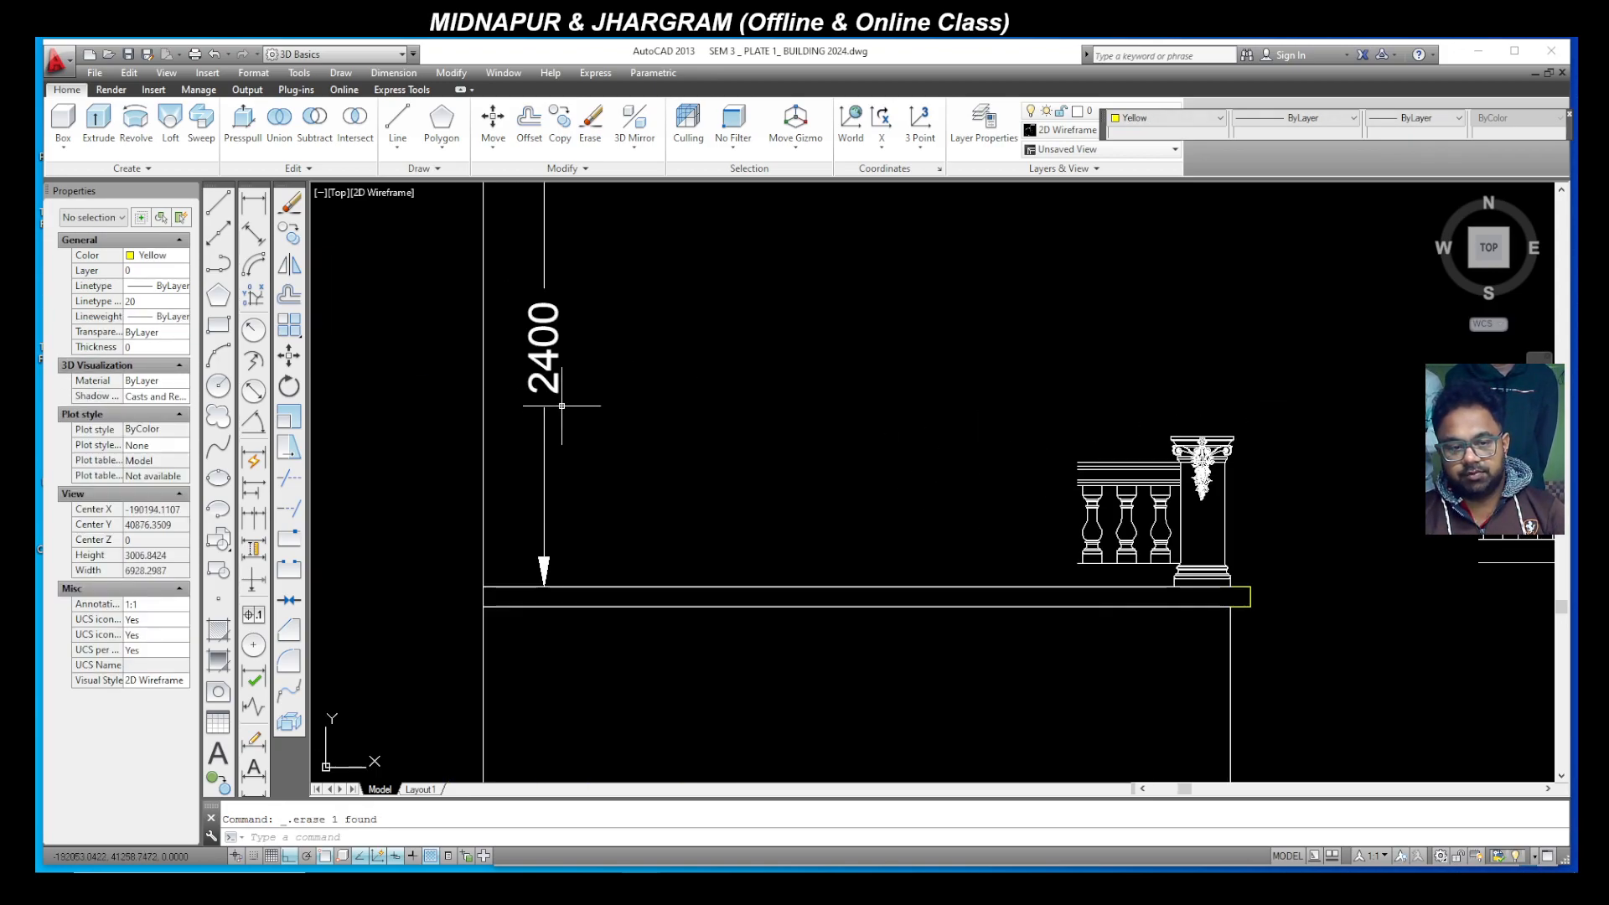
pyautogui.click(552, 392)
pyautogui.press('Delete')
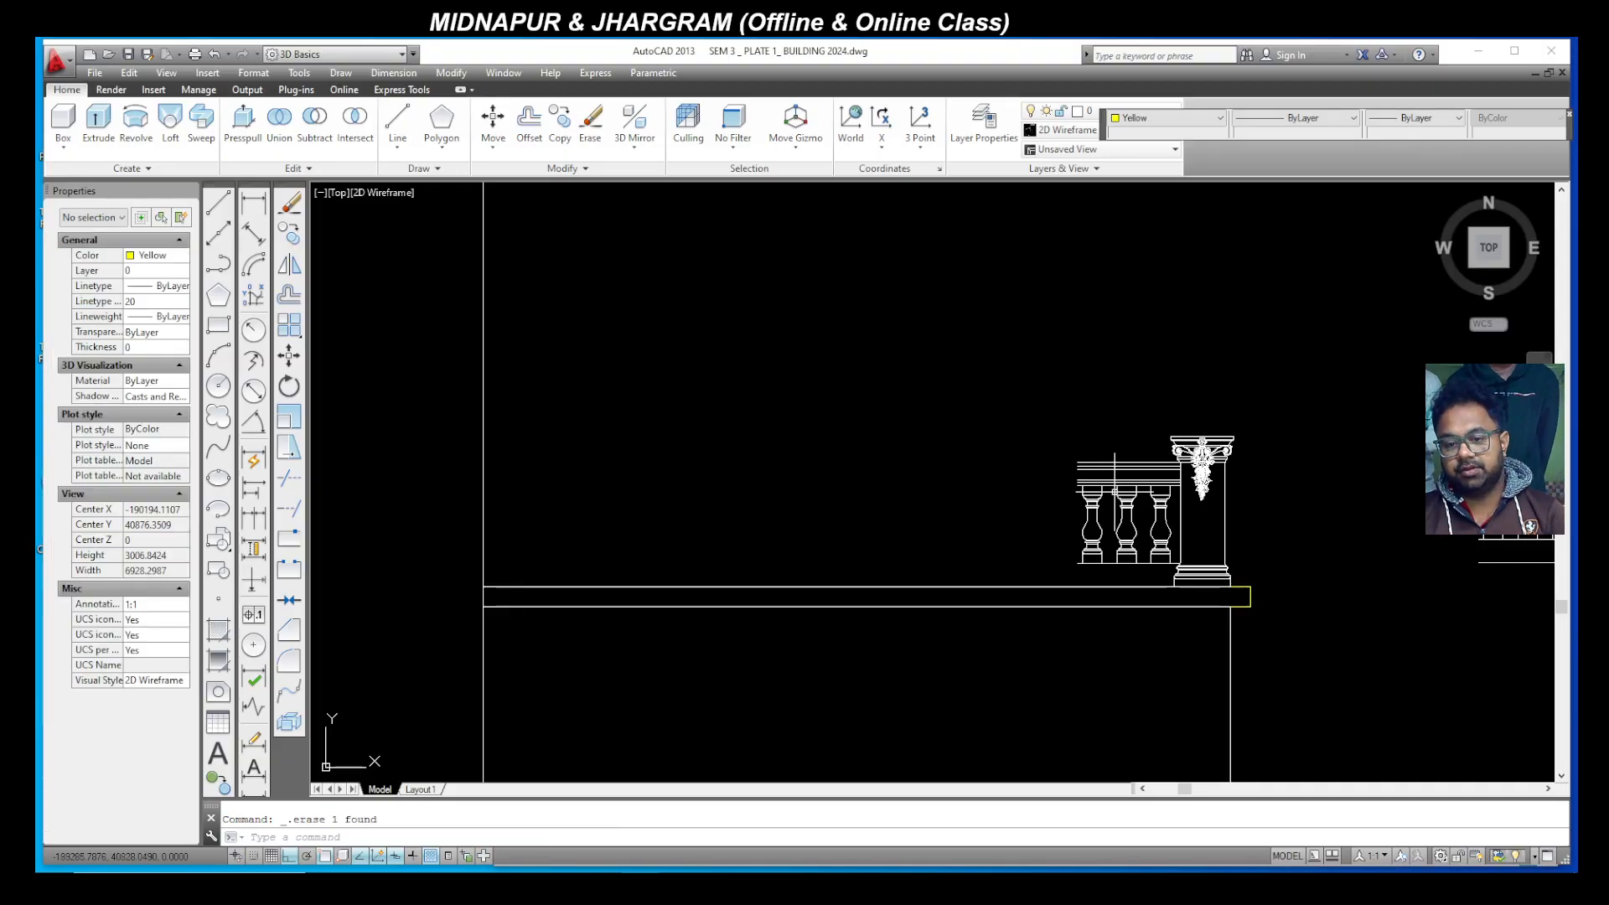
pyautogui.scroll(2, 1114, 493)
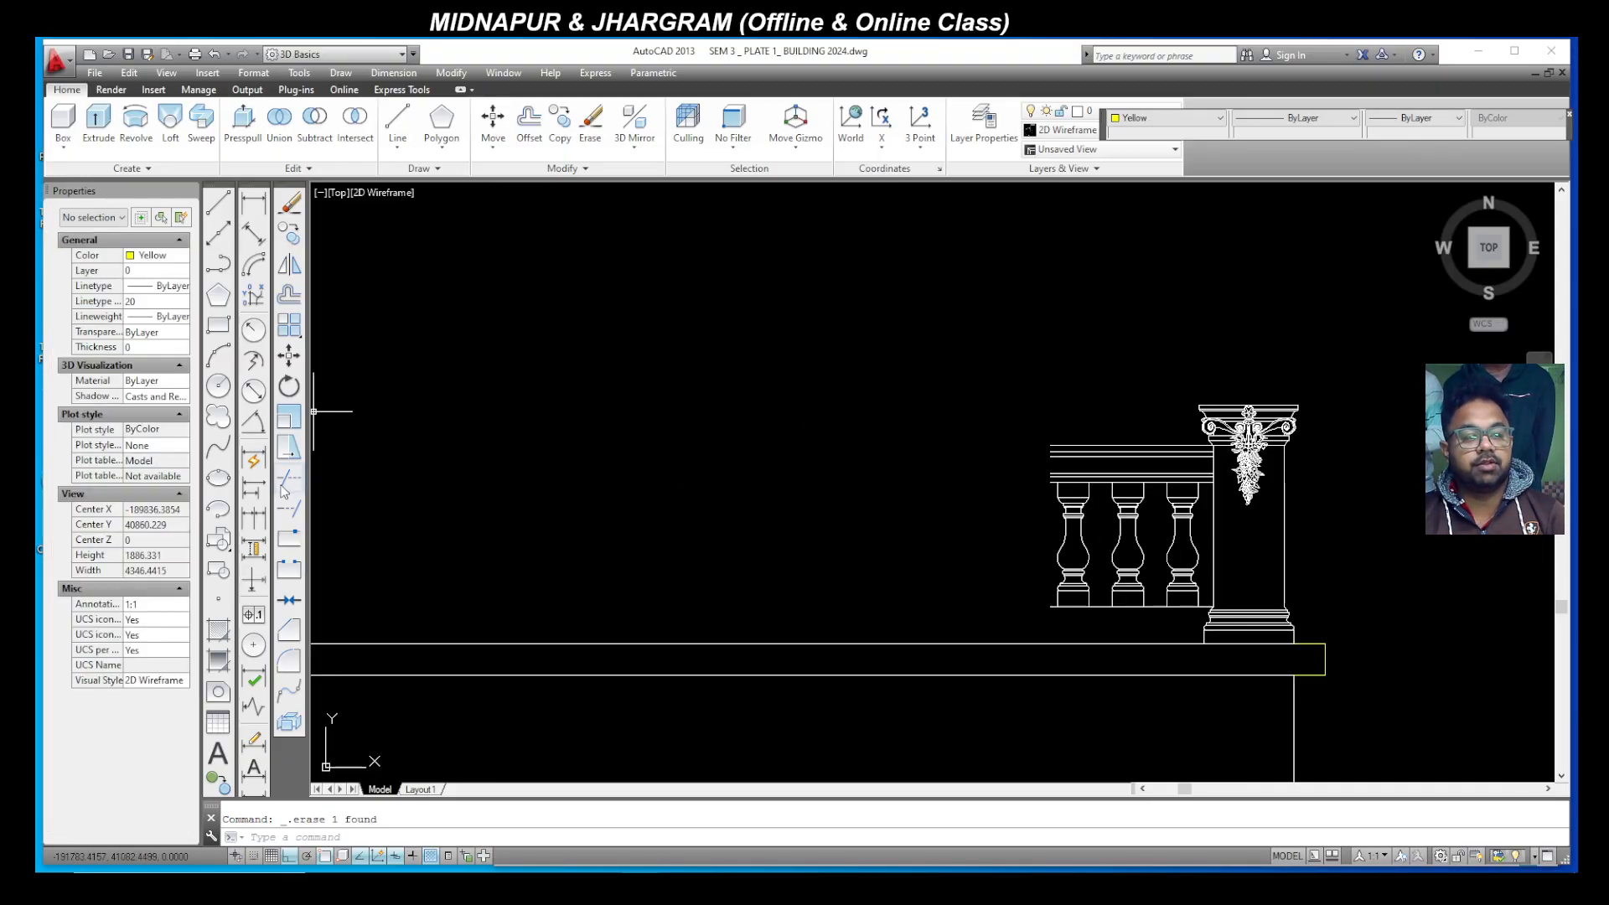
pyautogui.click(290, 508)
pyautogui.press('Return')
pyautogui.scroll(4, 1120, 514)
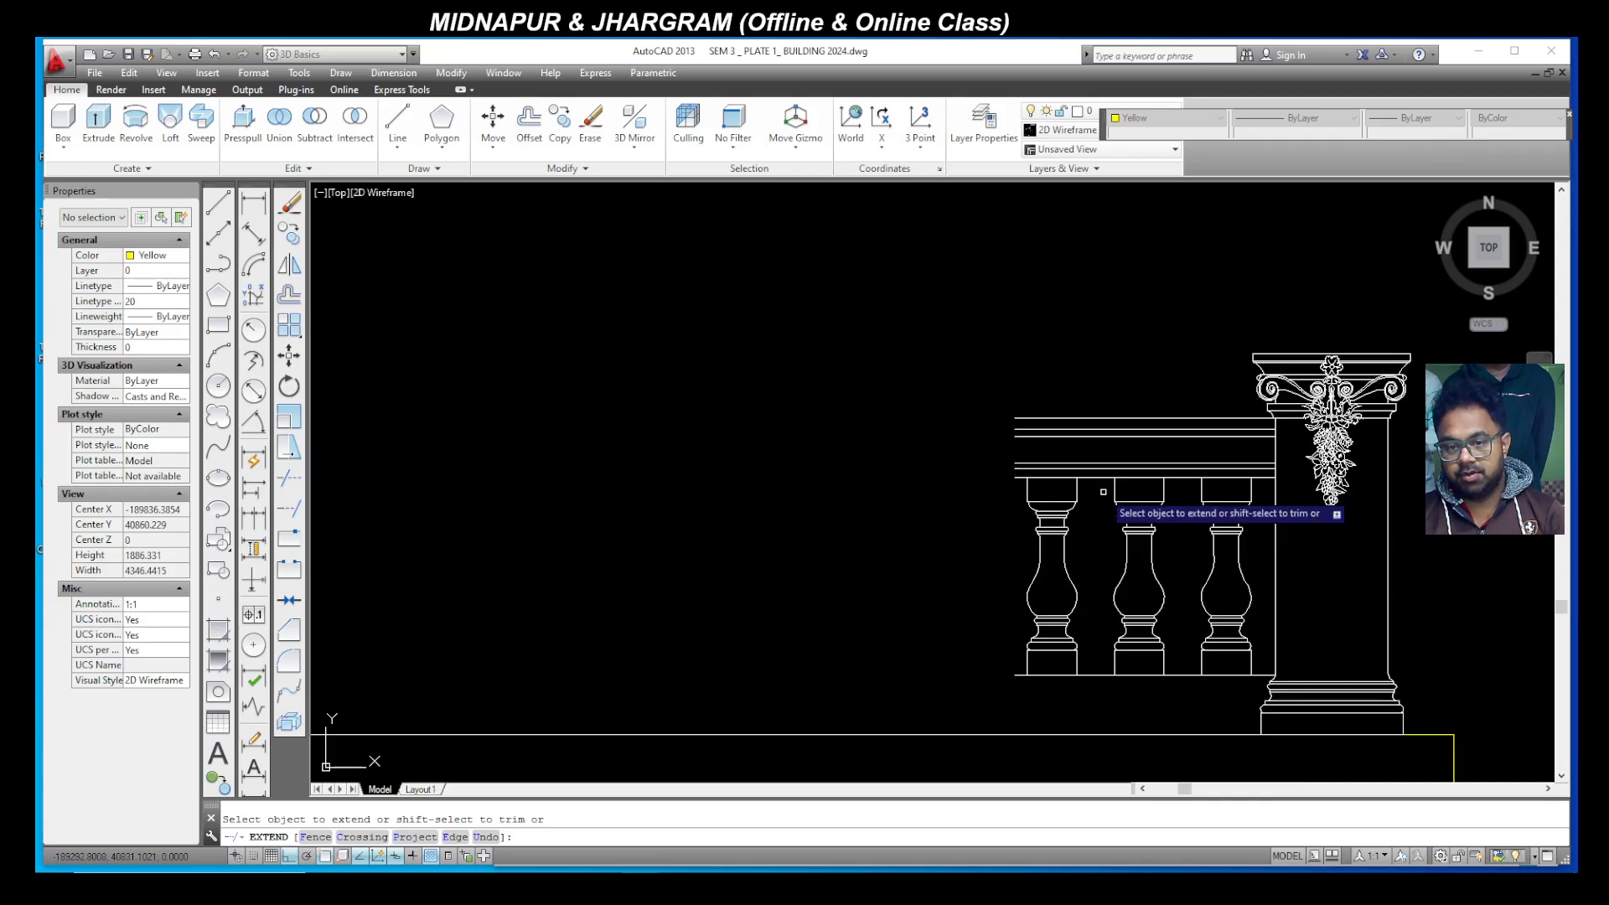
pyautogui.click(1102, 487)
pyautogui.click(1075, 318)
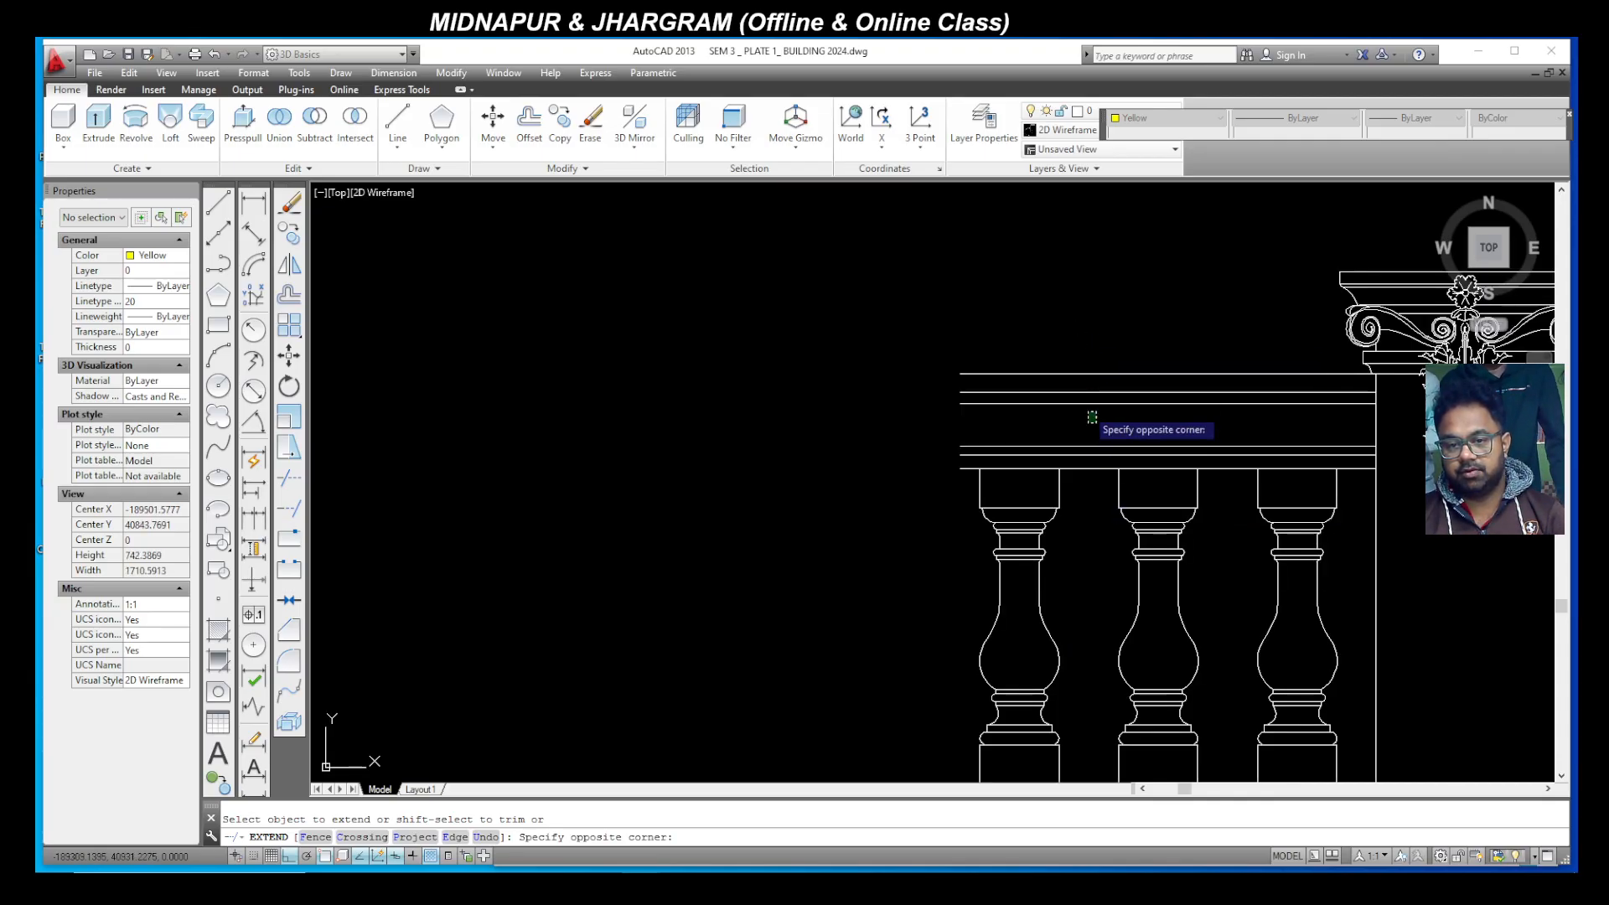
pyautogui.press('Escape')
pyautogui.click(1064, 373)
pyautogui.scroll(-1, 1063, 440)
pyautogui.press('Escape')
# Step: Extend the balustrade's top rail lines and bottom rail line across the roof slab to the taller building wall
pyautogui.click(289, 508)
pyautogui.scroll(-1, 632, 507)
pyautogui.scroll(-1, 540, 507)
pyautogui.scroll(-1, 903, 530)
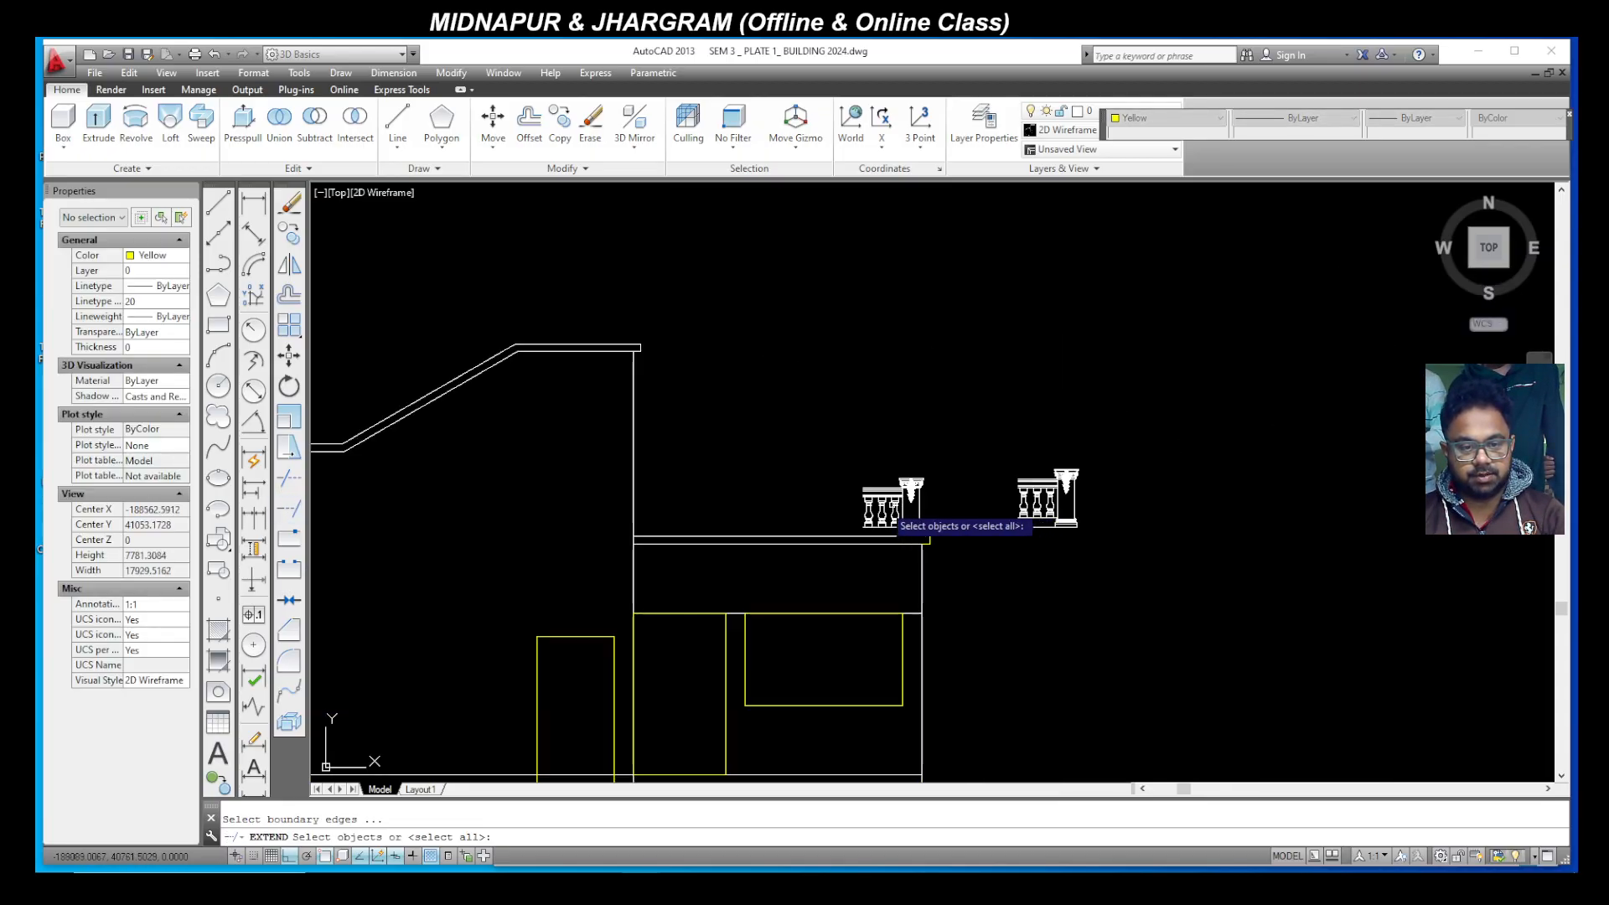
pyautogui.scroll(2, 668, 484)
pyautogui.click(590, 521)
pyautogui.click(528, 489)
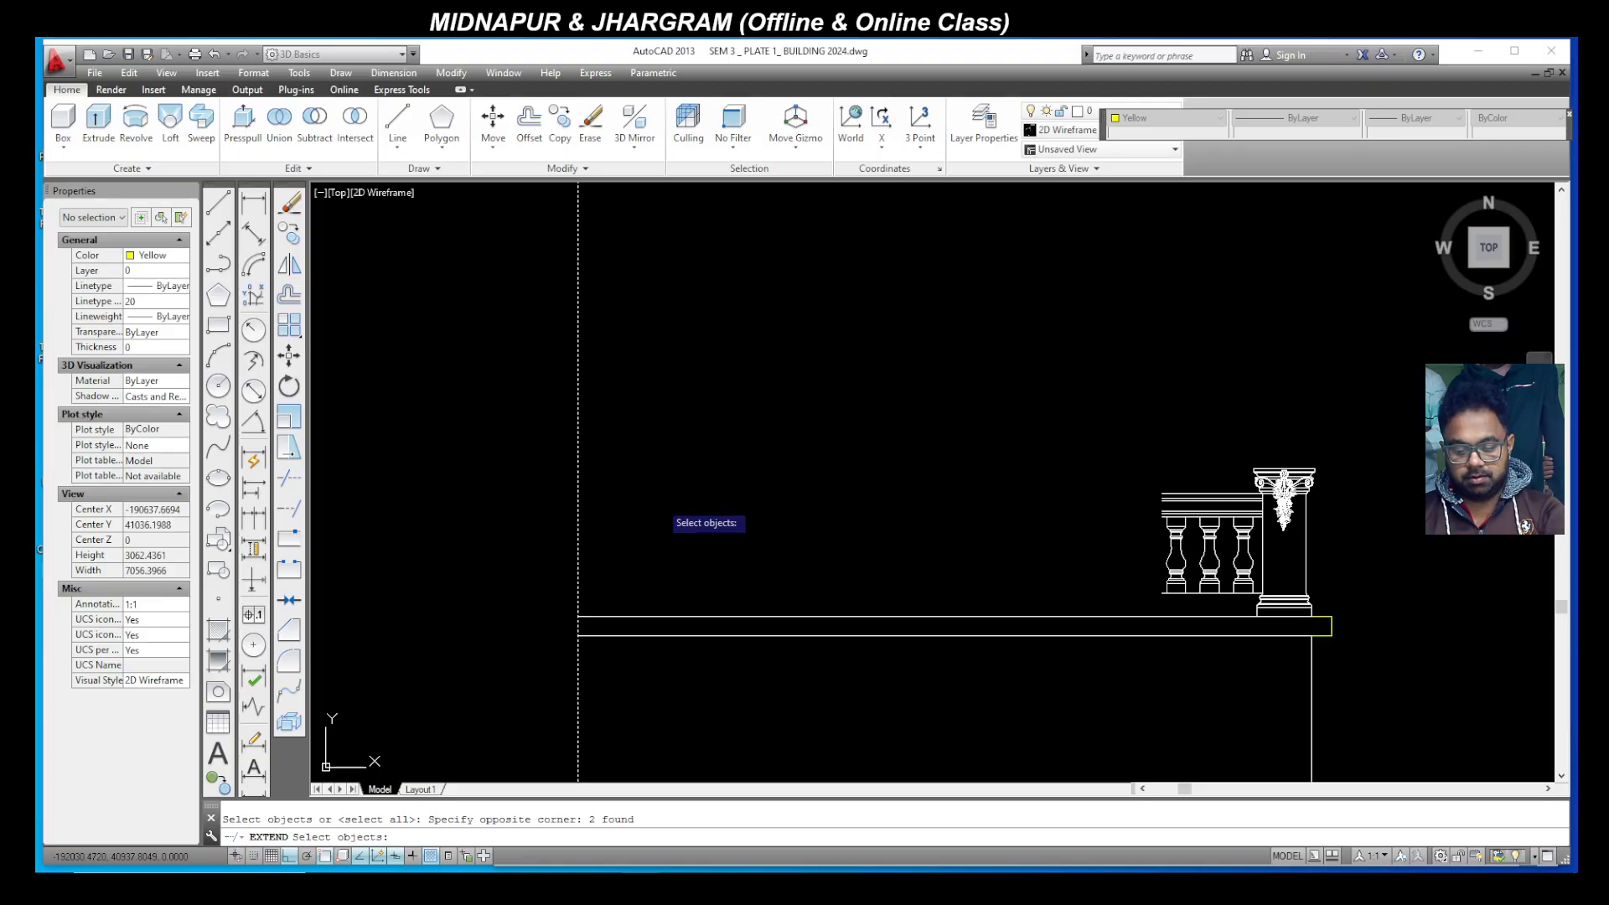
pyautogui.press('Return')
pyautogui.click(1188, 530)
pyautogui.click(1186, 467)
pyautogui.click(1187, 471)
pyautogui.scroll(4, 1194, 597)
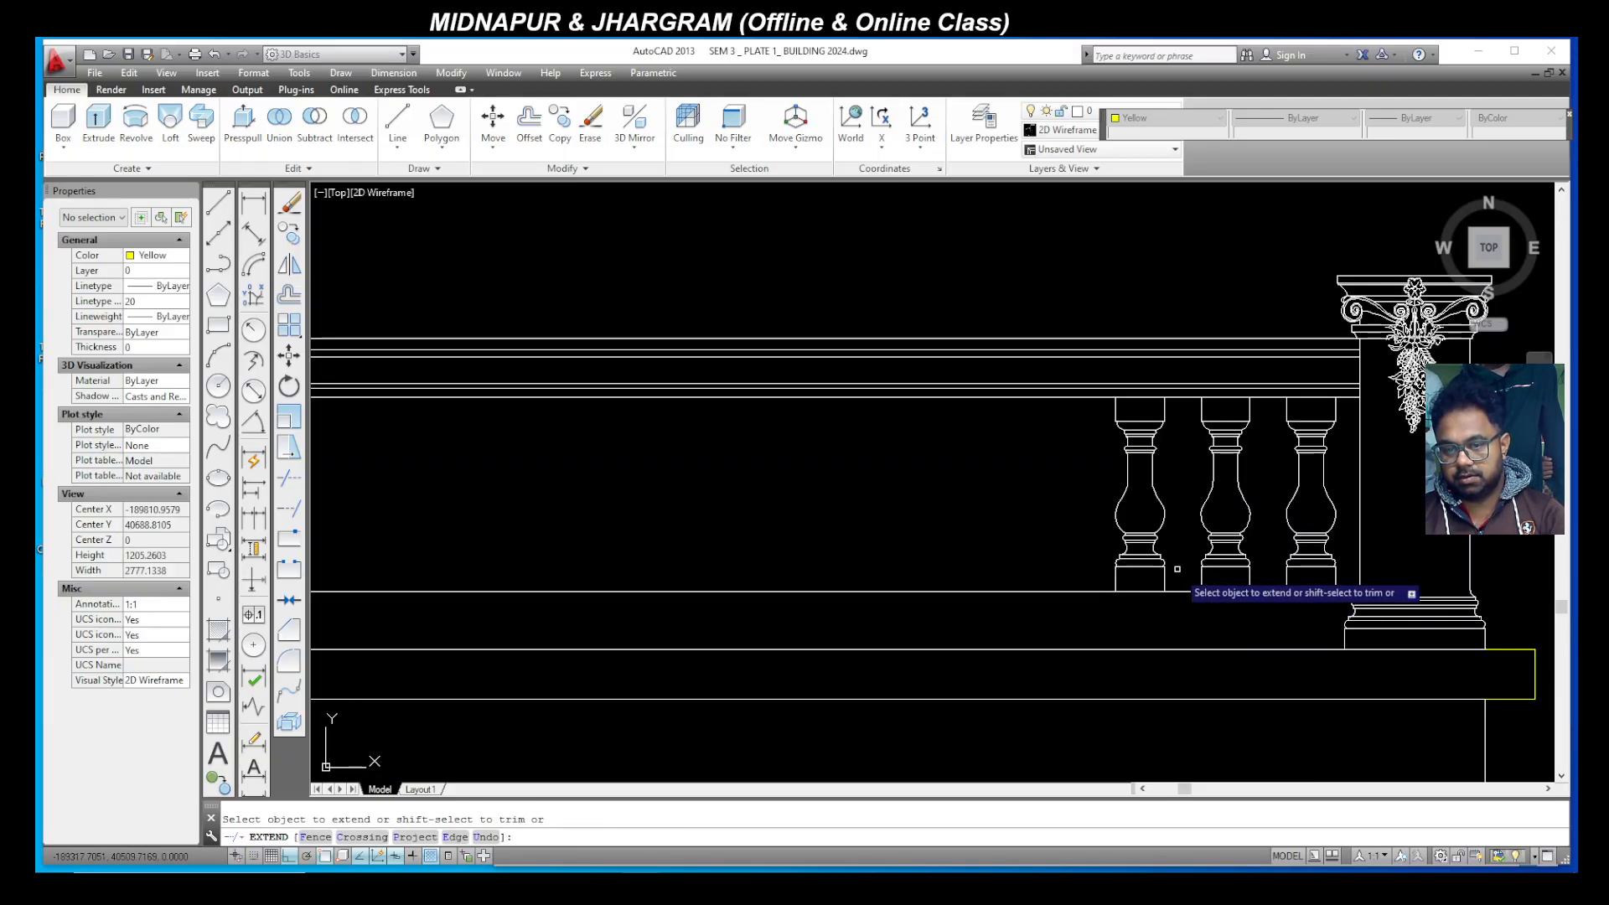
pyautogui.scroll(-3, 1177, 567)
pyautogui.press('Escape')
# Step: Copy the three balusters beside the column repeatedly along the bottom rail, evenly spaced, until they reach the taller building wall
pyautogui.scroll(3, 1181, 587)
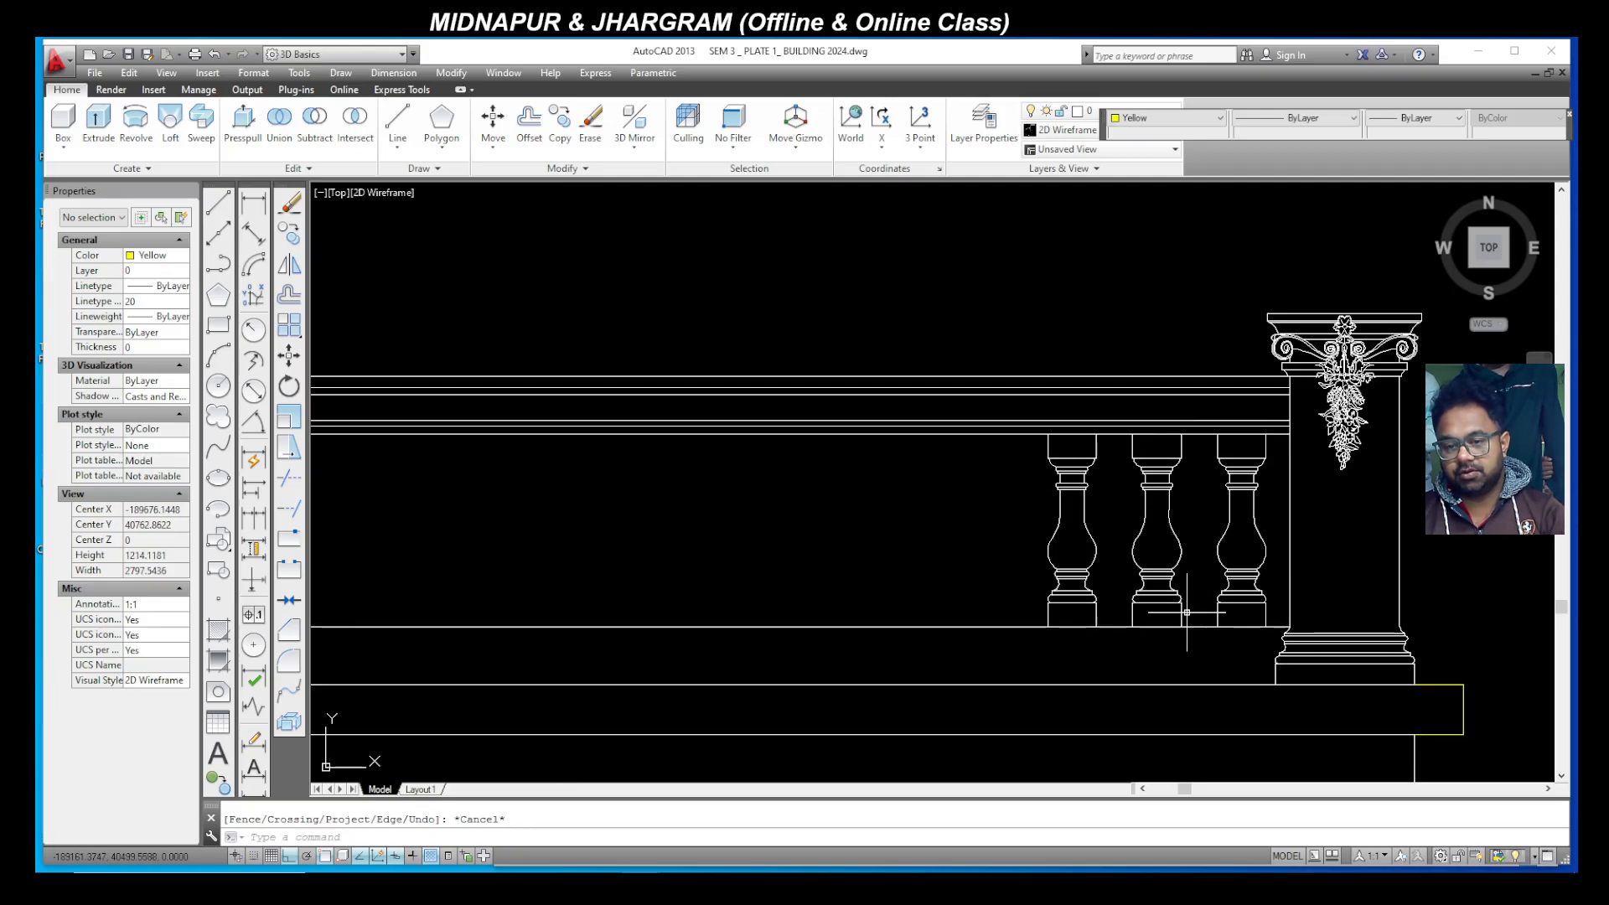
pyautogui.click(1196, 618)
pyautogui.press('Escape')
pyautogui.click(1273, 620)
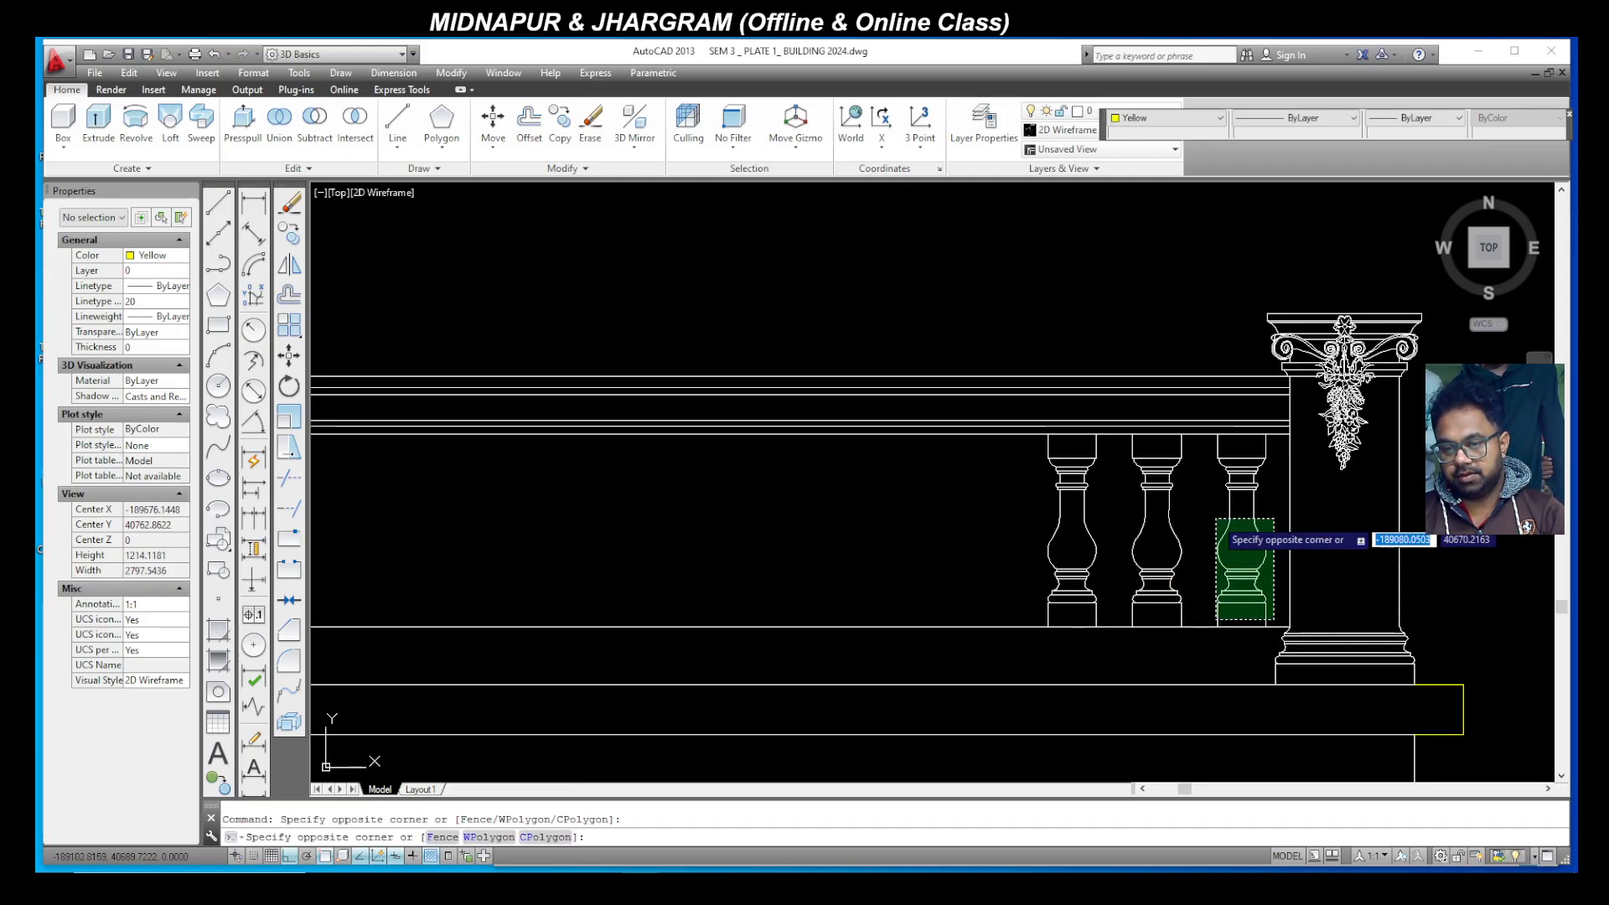
pyautogui.click(998, 440)
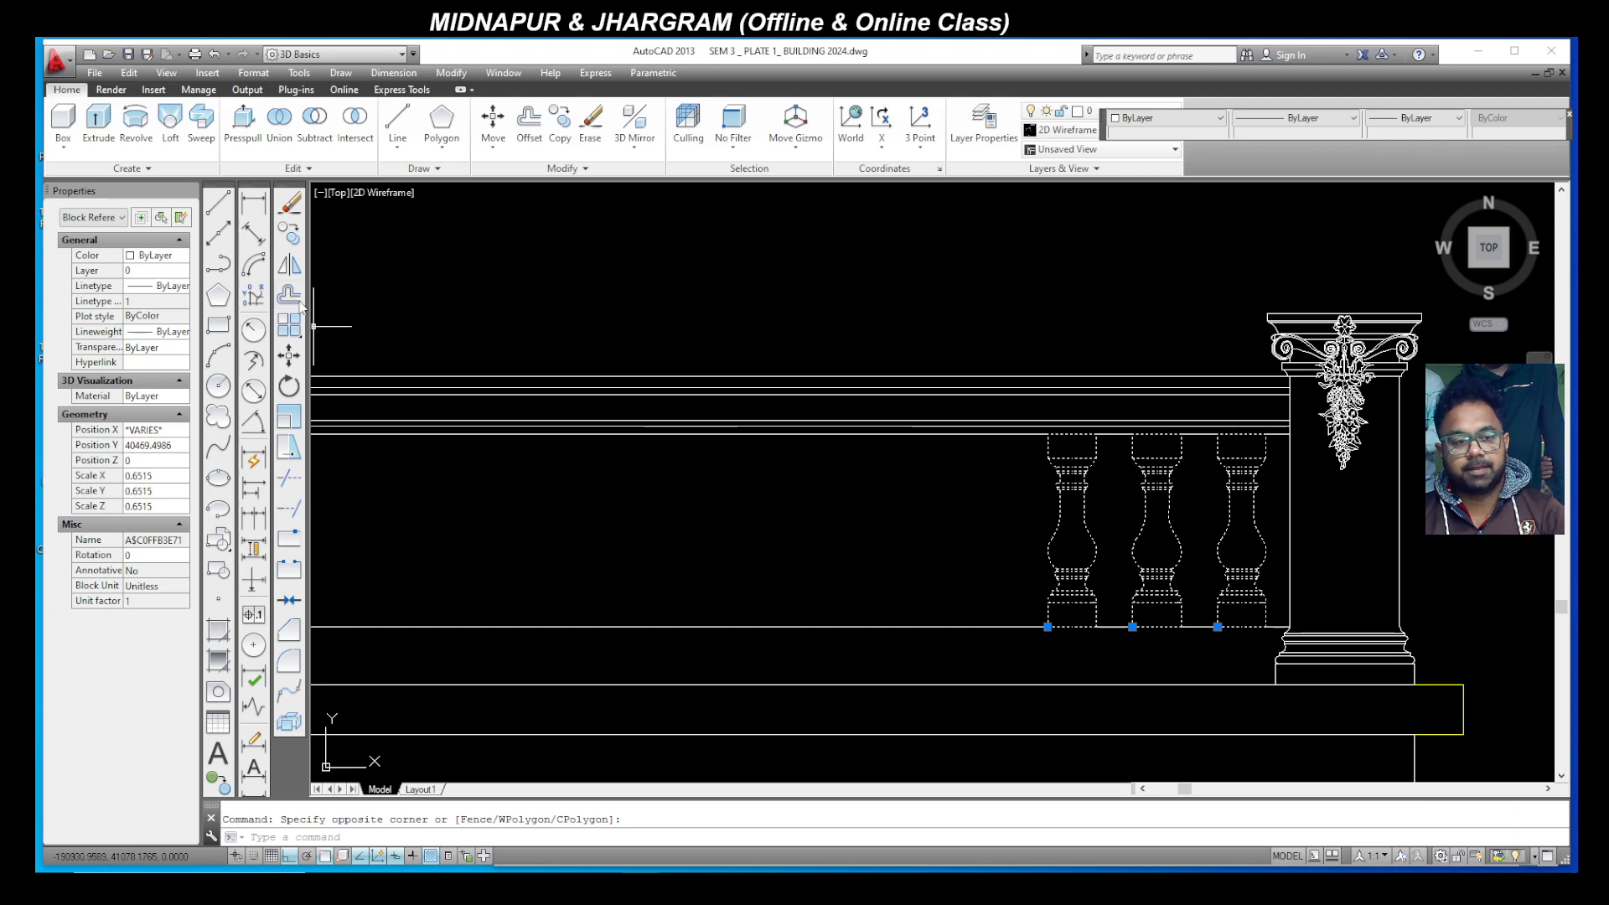
pyautogui.click(290, 238)
pyautogui.click(1247, 628)
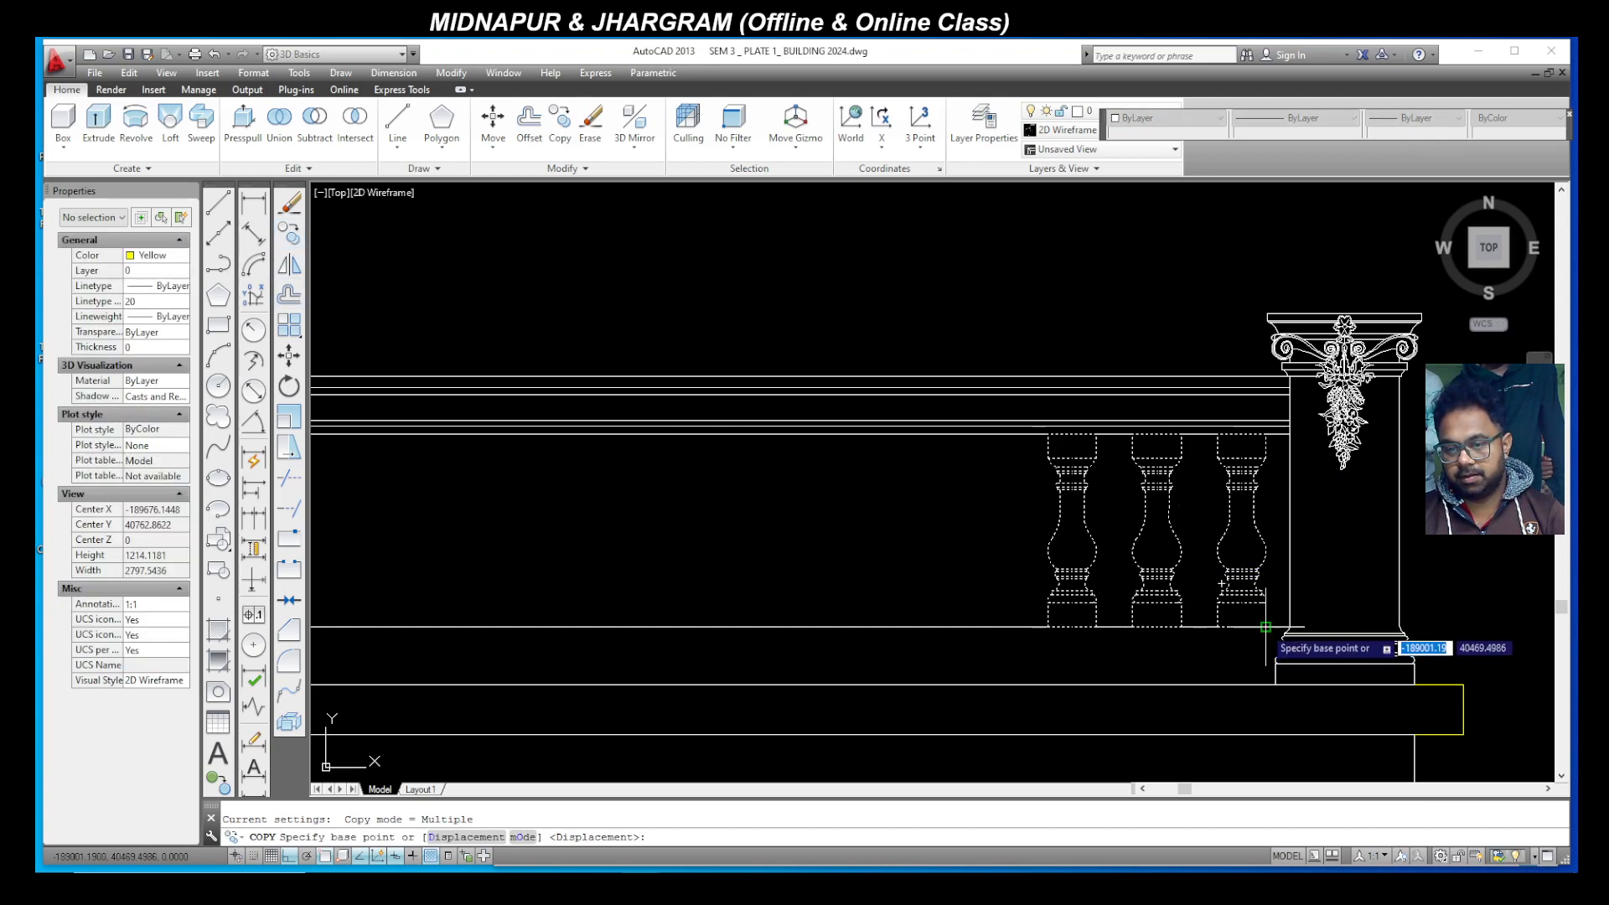
pyautogui.click(1173, 627)
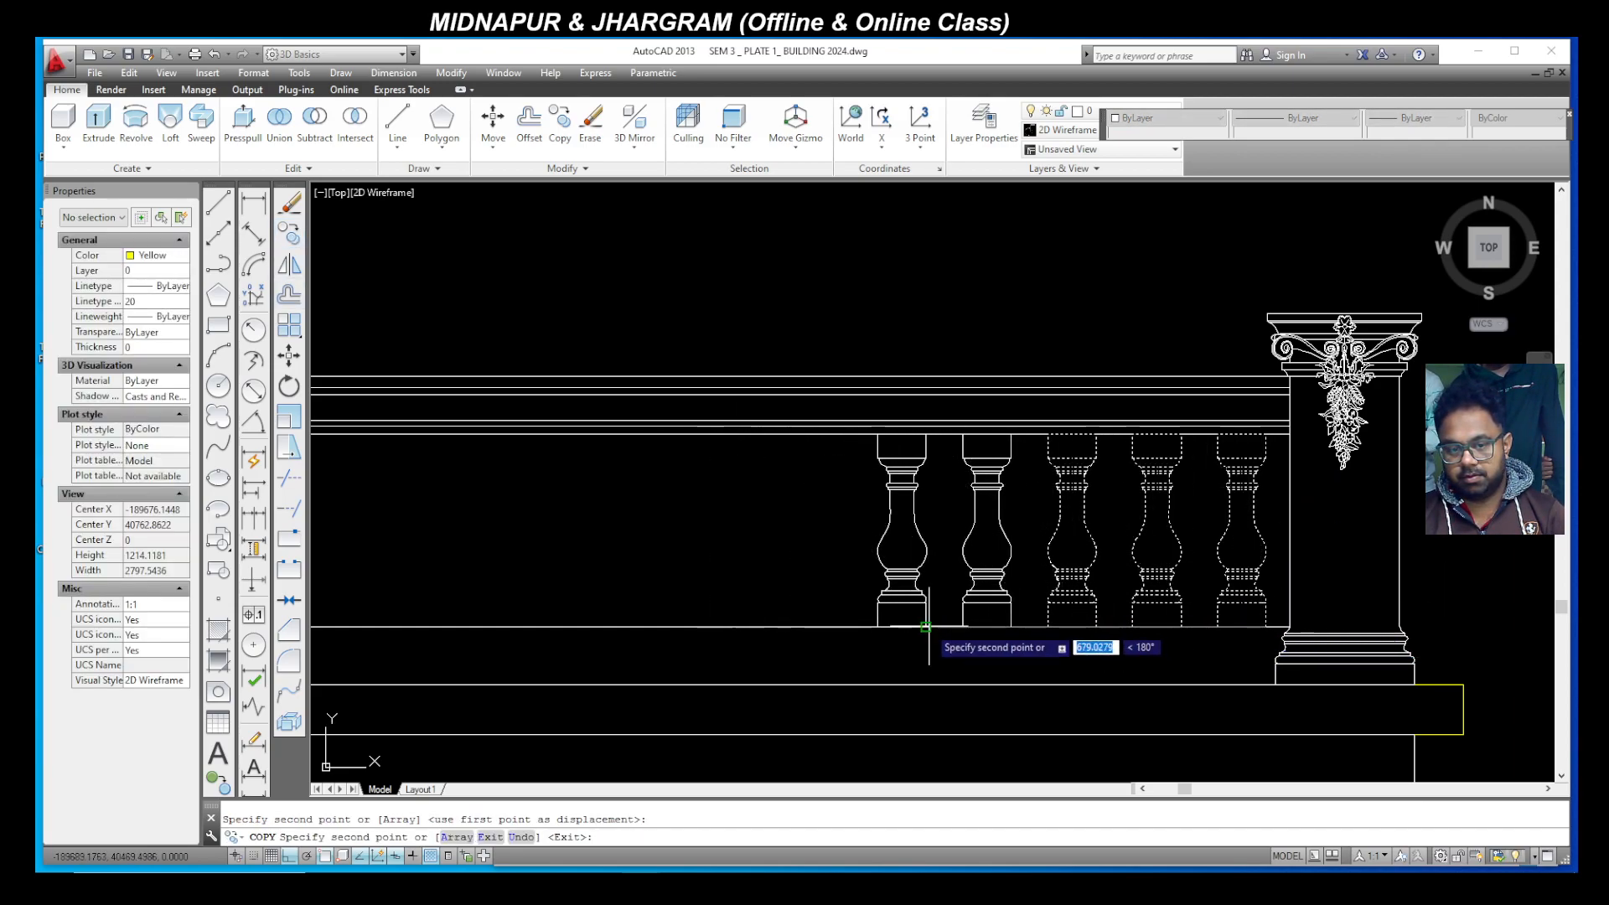
pyautogui.scroll(-3, 936, 627)
pyautogui.scroll(5, 947, 629)
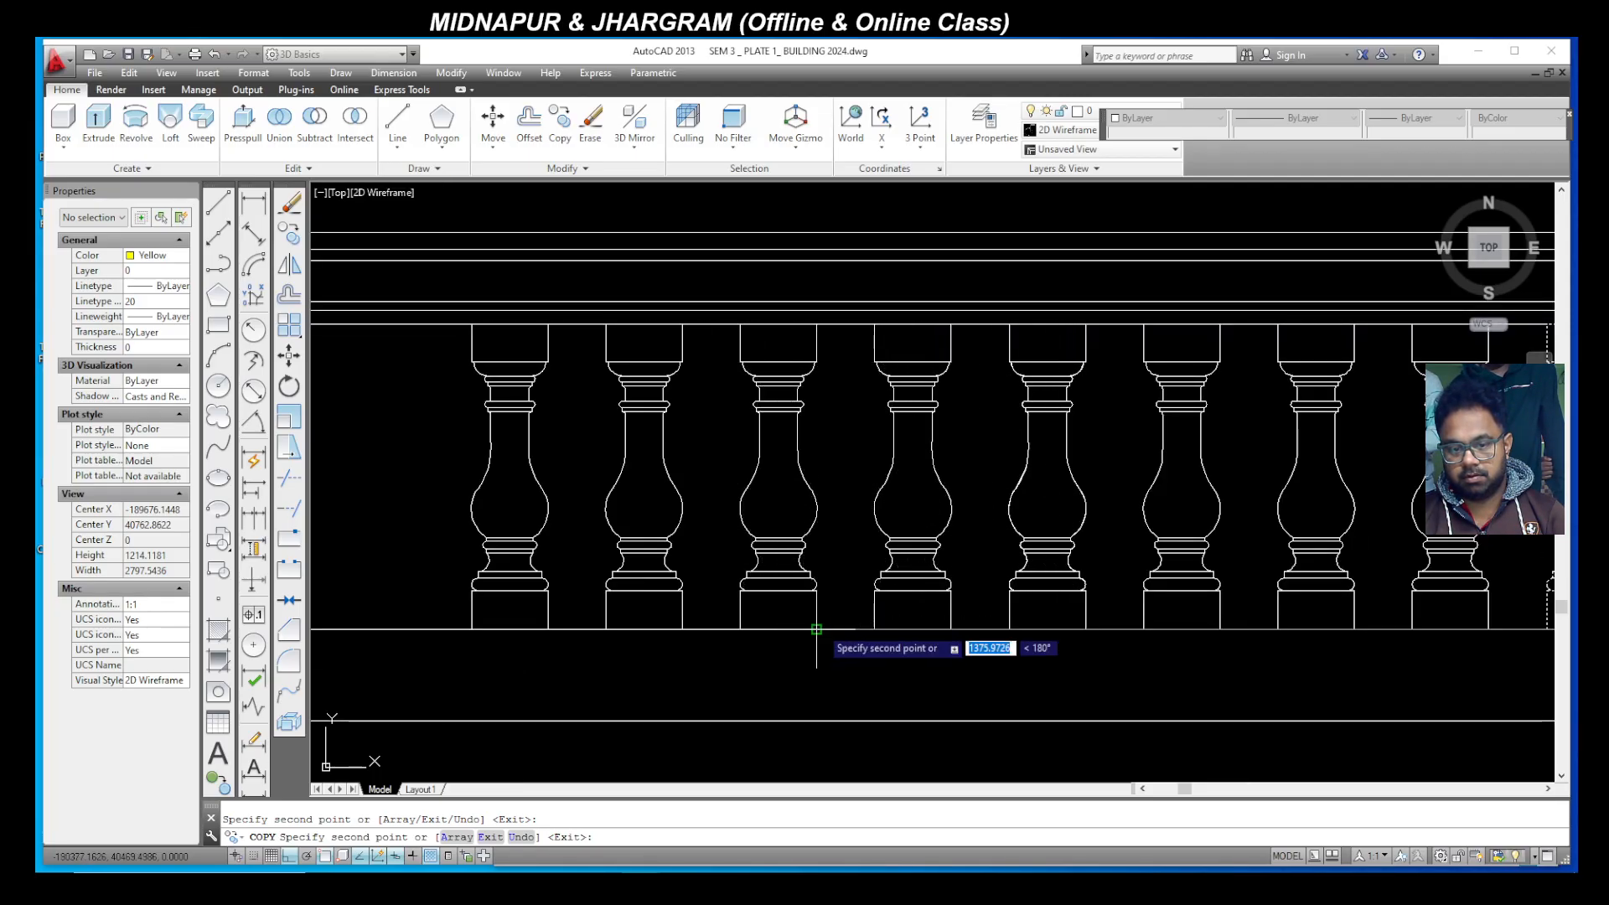
pyautogui.scroll(-3, 1257, 629)
pyautogui.scroll(4, 1089, 645)
pyautogui.scroll(-1, 1039, 624)
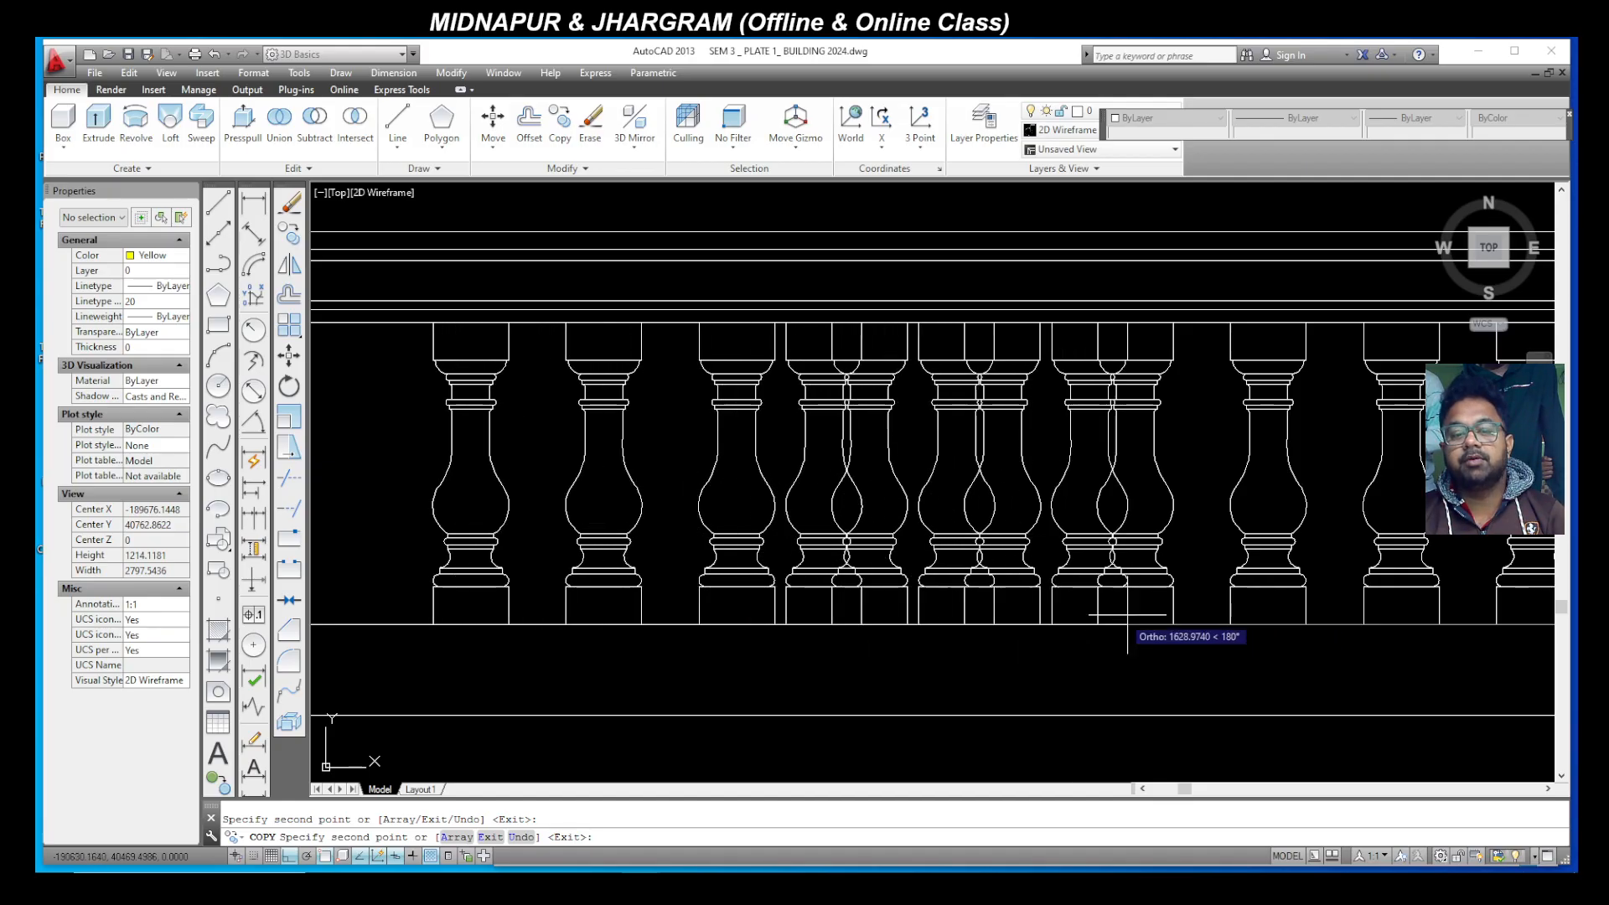
pyautogui.scroll(-7, 1089, 624)
pyautogui.scroll(5, 981, 637)
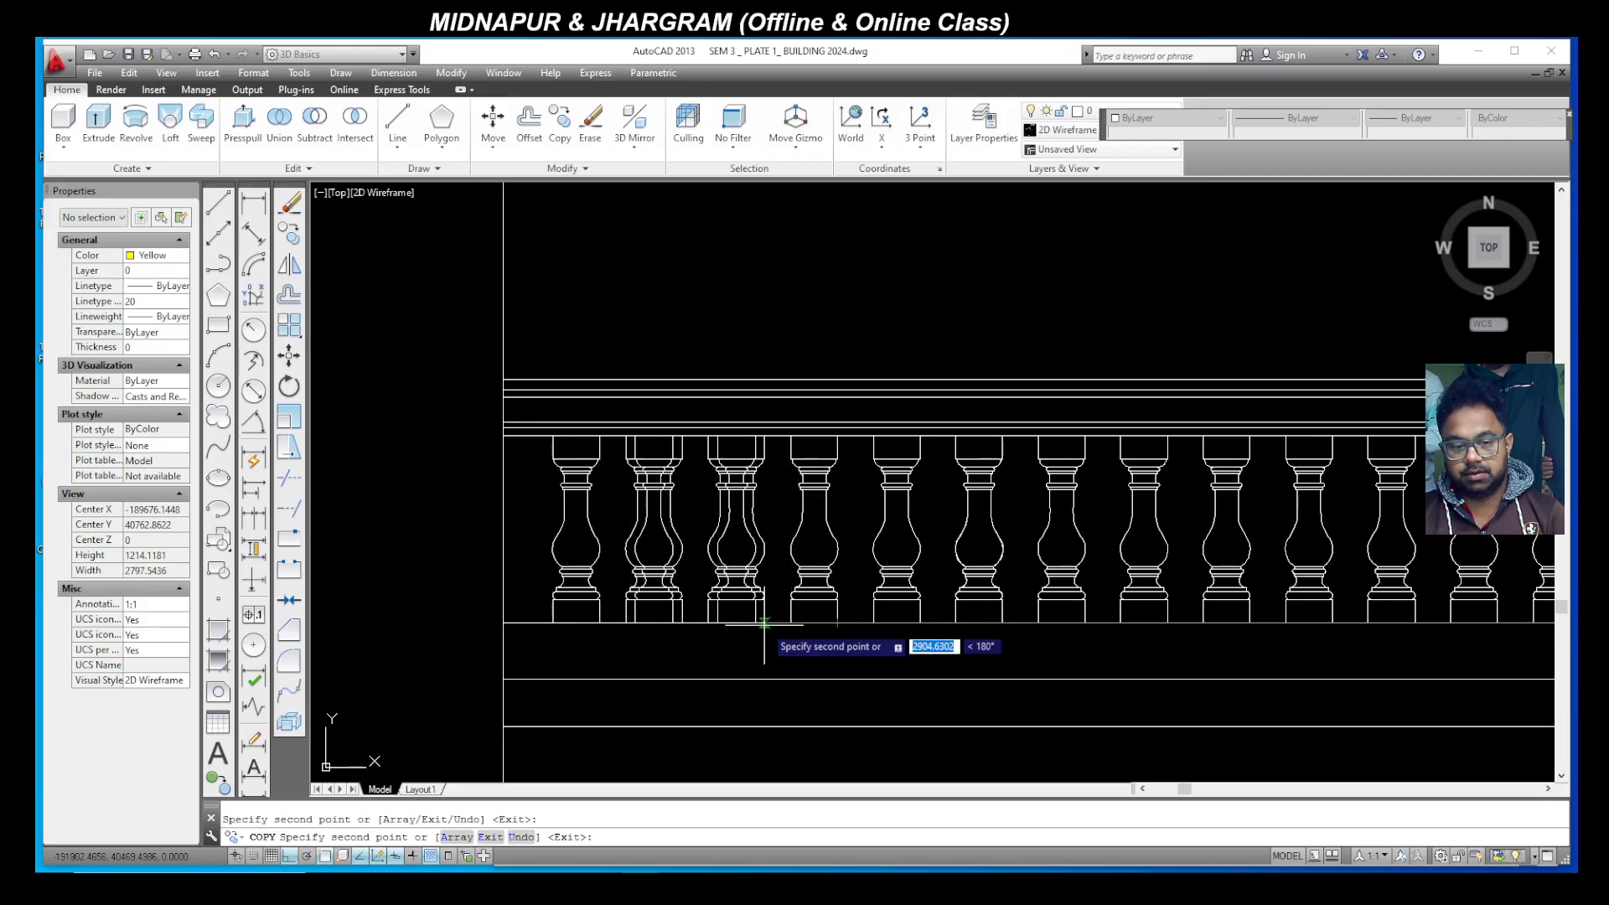
pyautogui.press('Escape')
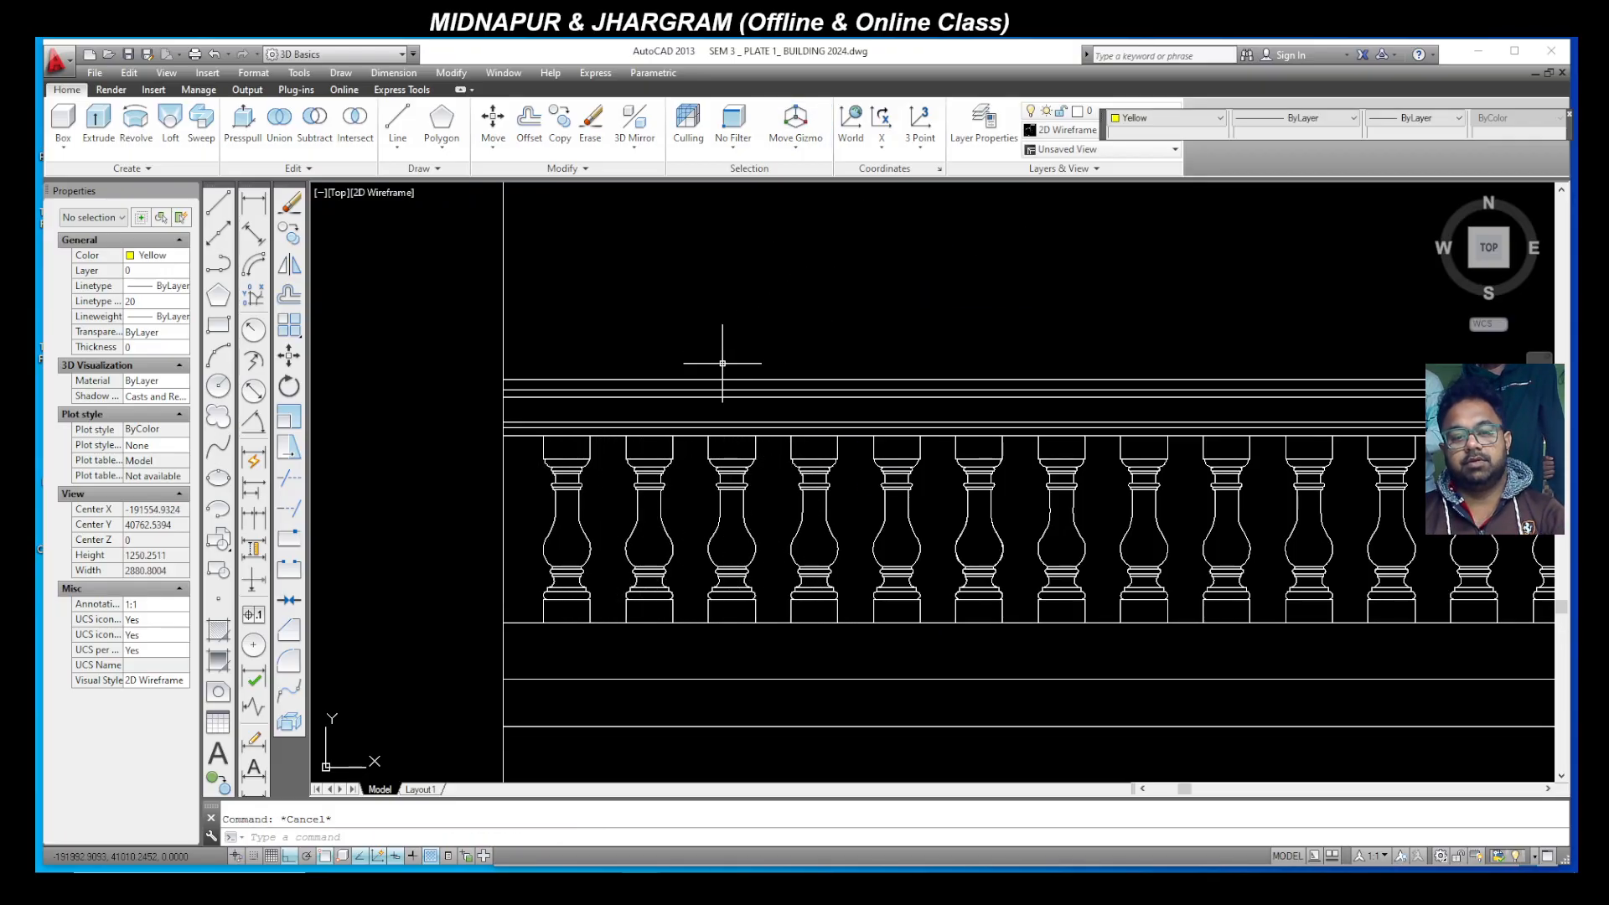
# Step: Examine the filled balustrade and the door and window openings of the elevation below it
pyautogui.scroll(-6, 914, 419)
pyautogui.scroll(-4, 1067, 407)
pyautogui.scroll(6, 1021, 435)
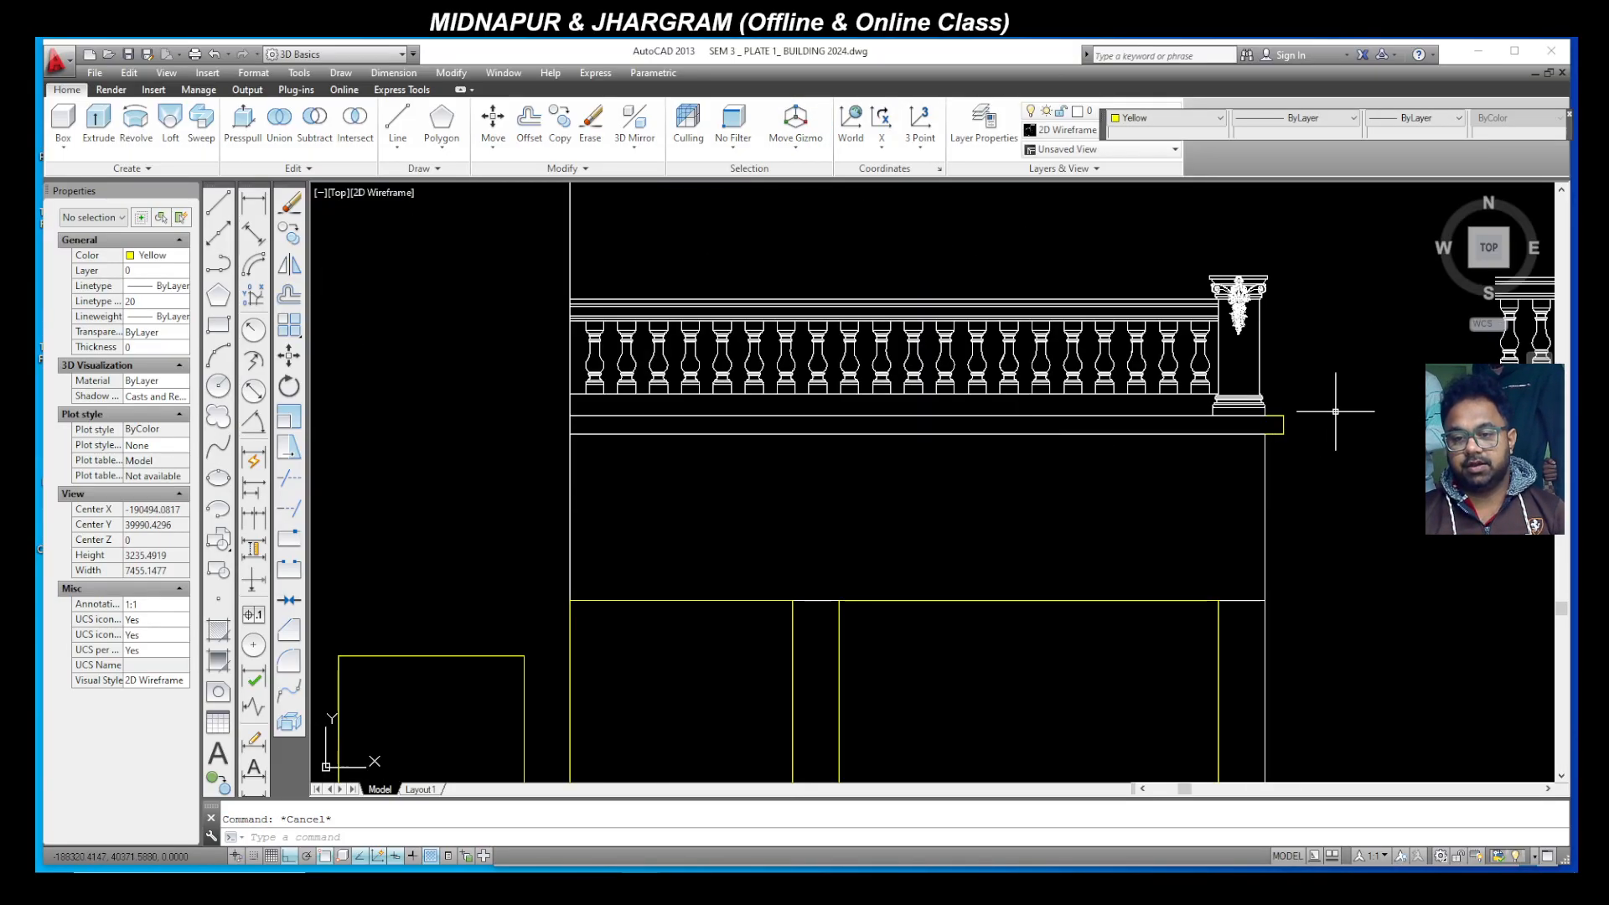
pyautogui.scroll(-4, 1266, 470)
pyautogui.scroll(4, 1171, 511)
pyautogui.scroll(-2, 1220, 467)
pyautogui.scroll(4, 1221, 455)
pyautogui.scroll(-4, 1164, 450)
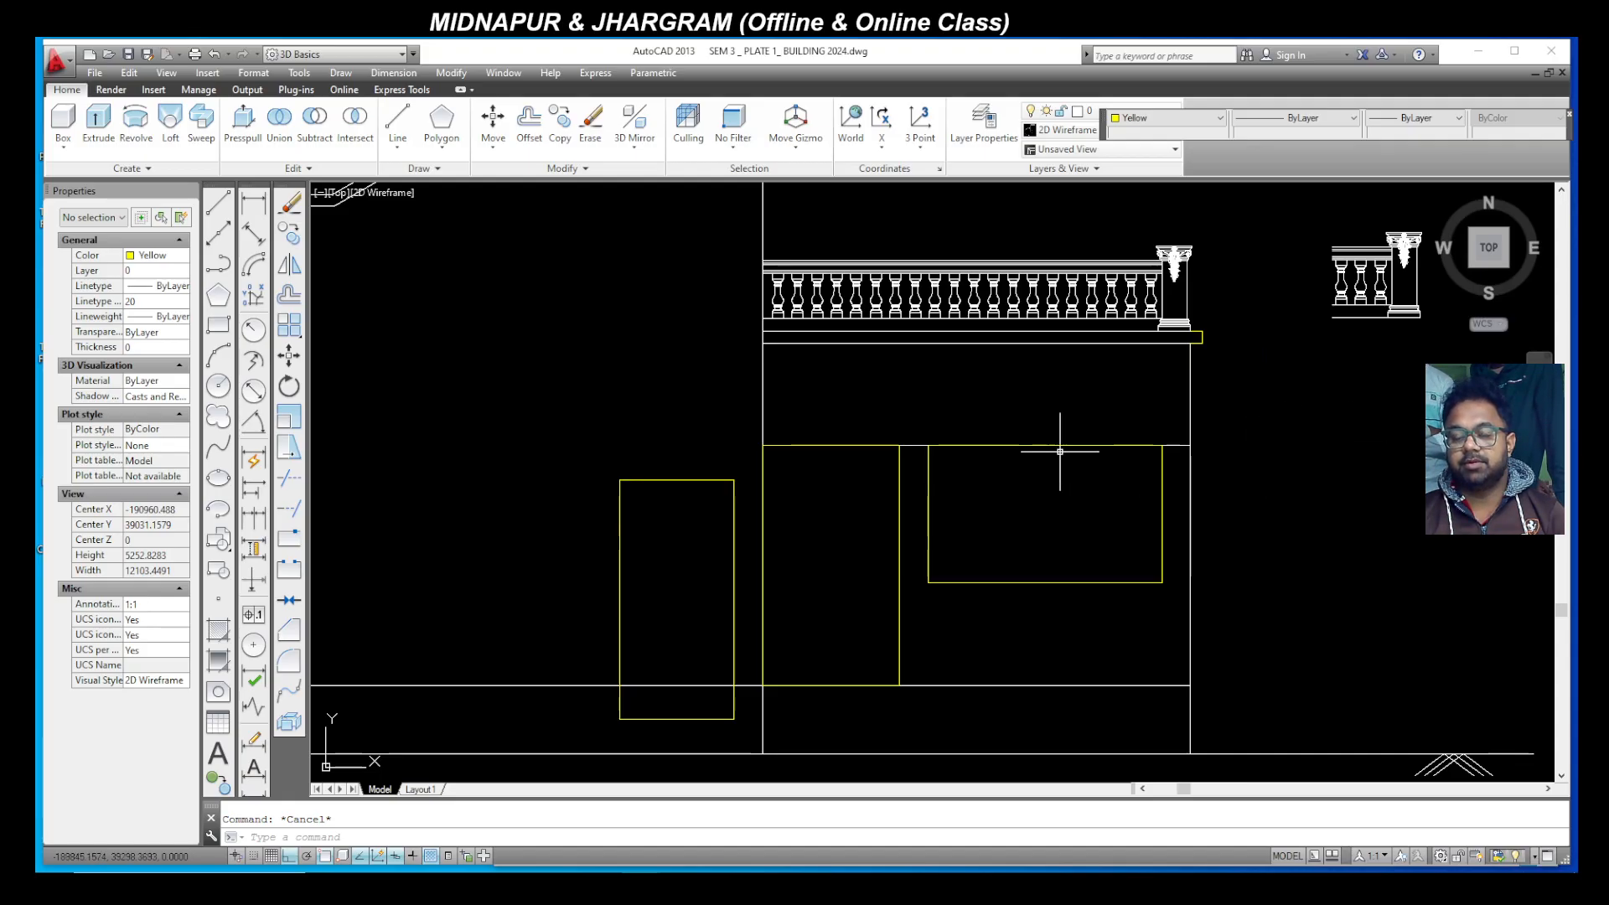
# Step: Draw a 450 horizontal line outward from the outer wall at the window's top level, with a 70 vertical line up from its end
pyautogui.click(217, 205)
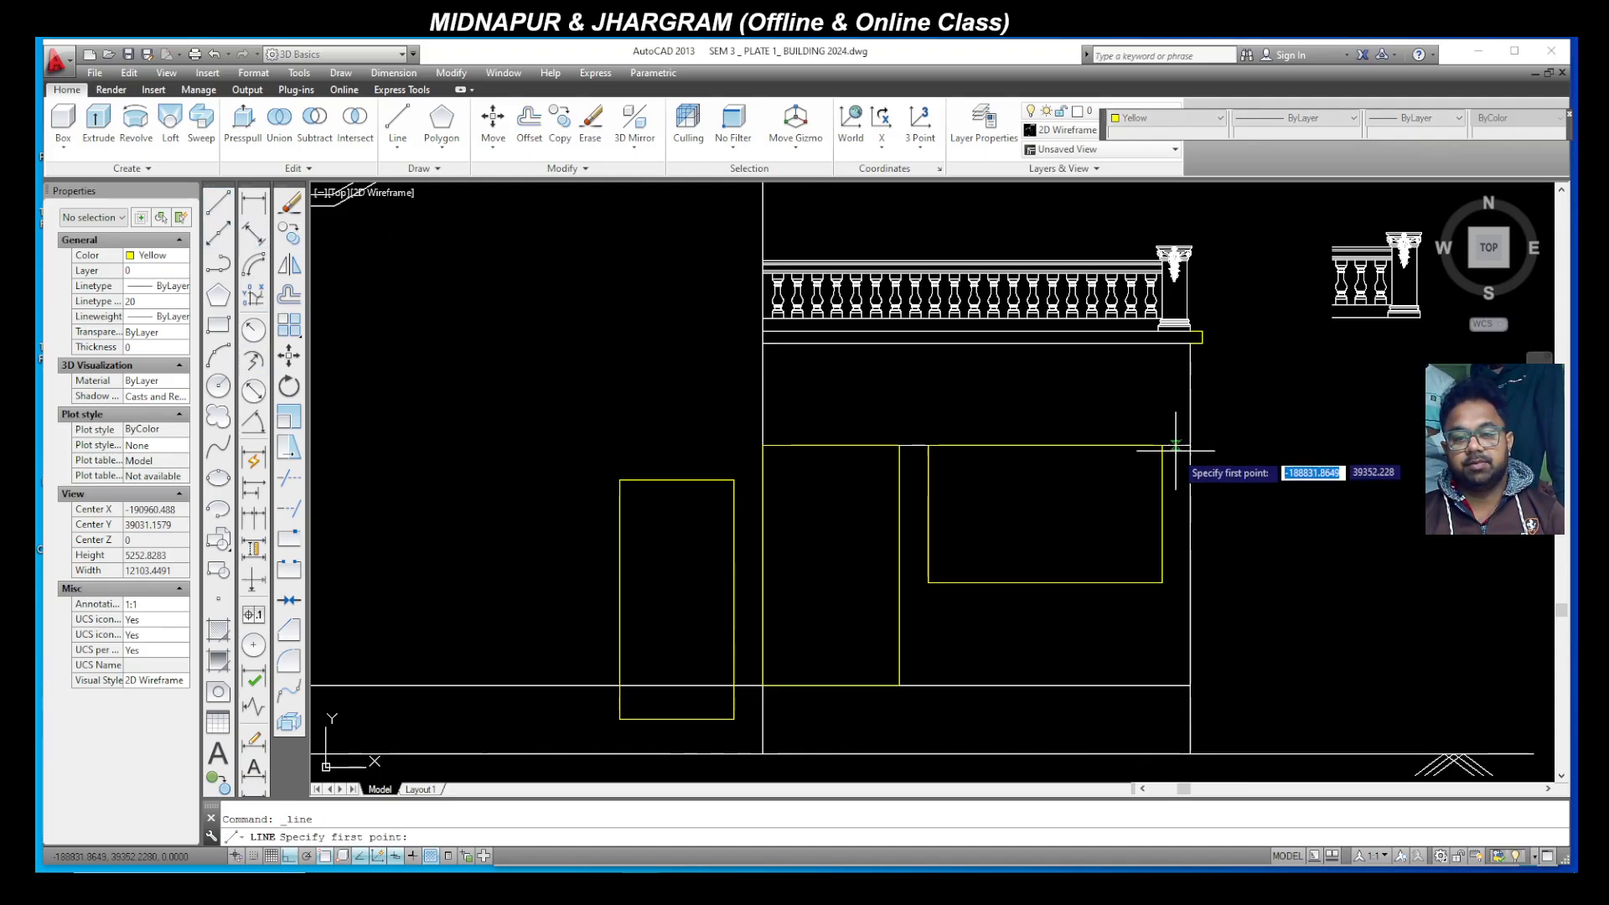
pyautogui.click(1190, 445)
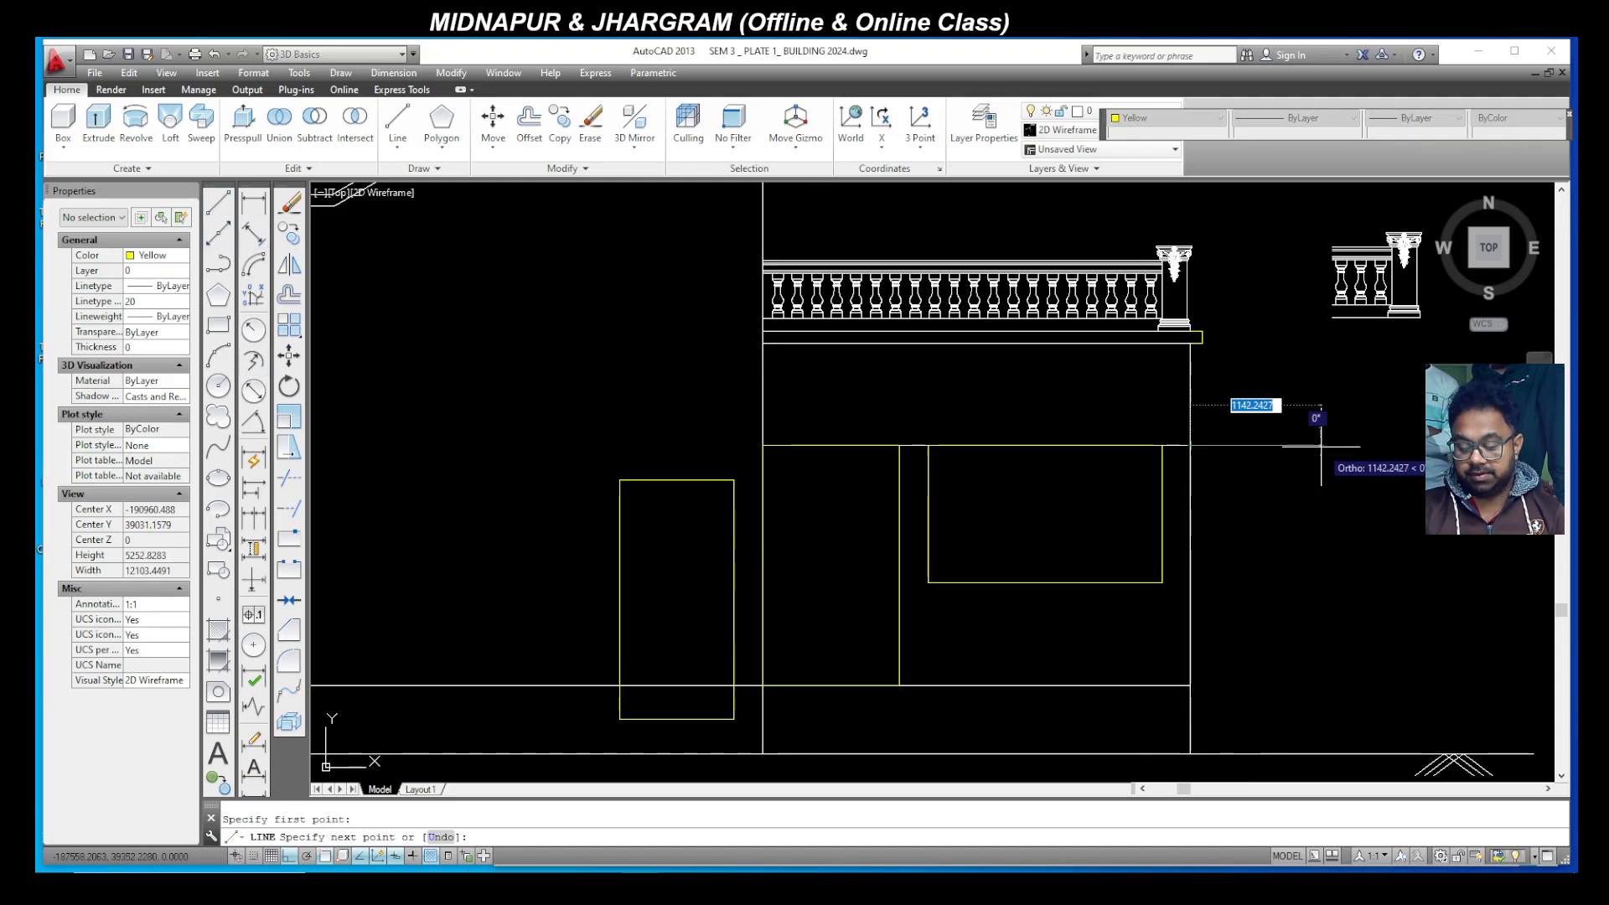
pyautogui.write('450')
pyautogui.press('Return')
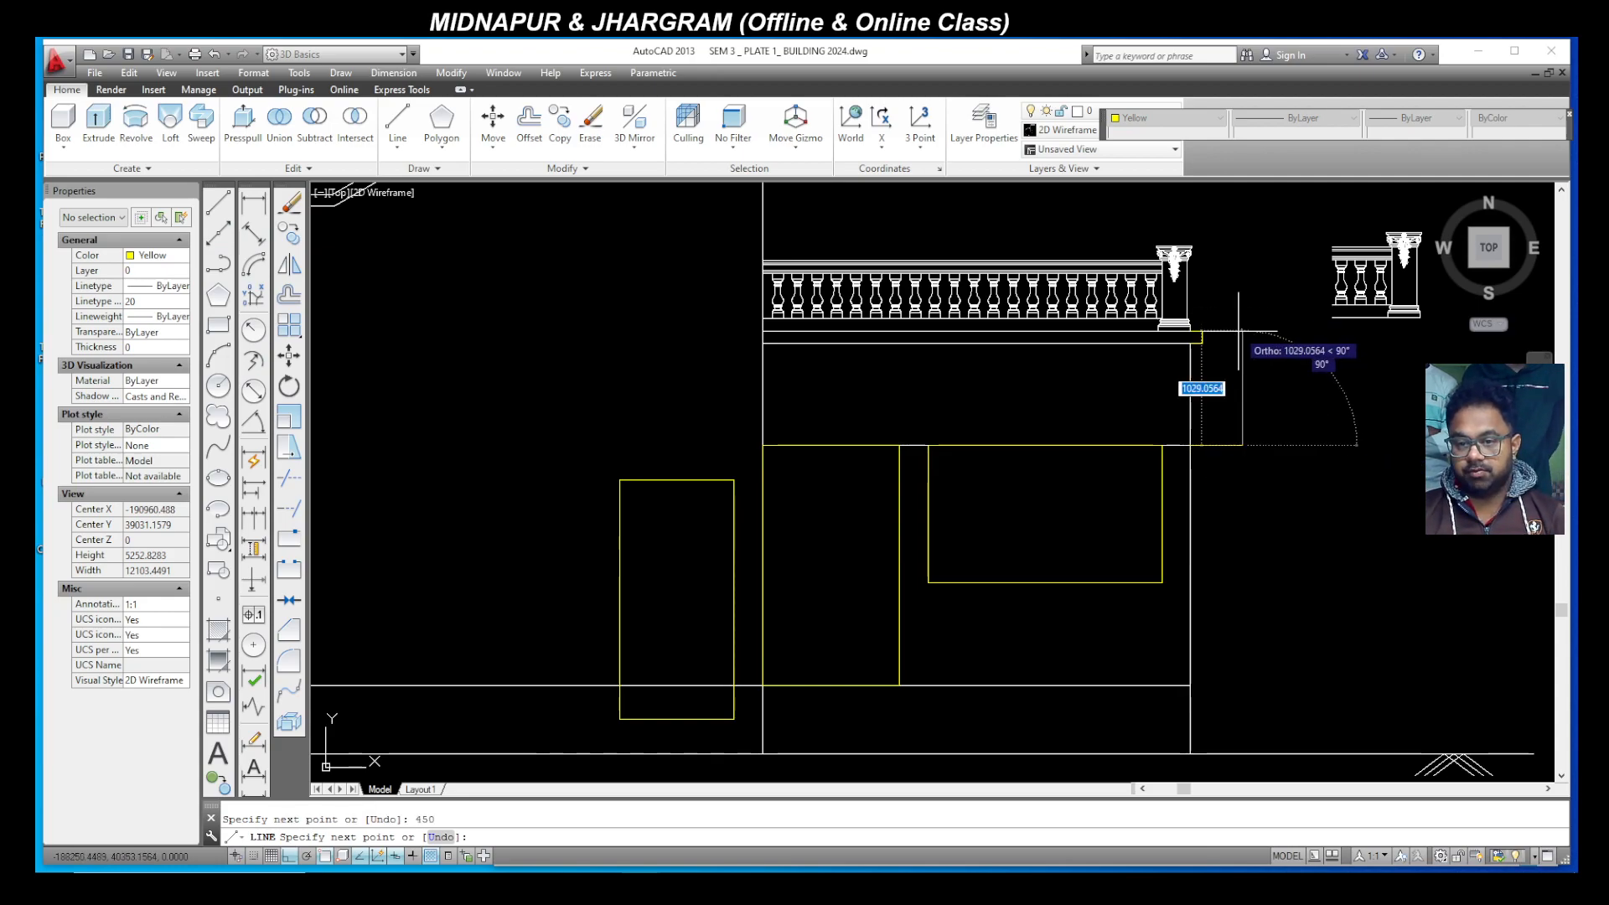
pyautogui.write('70')
pyautogui.press('Return')
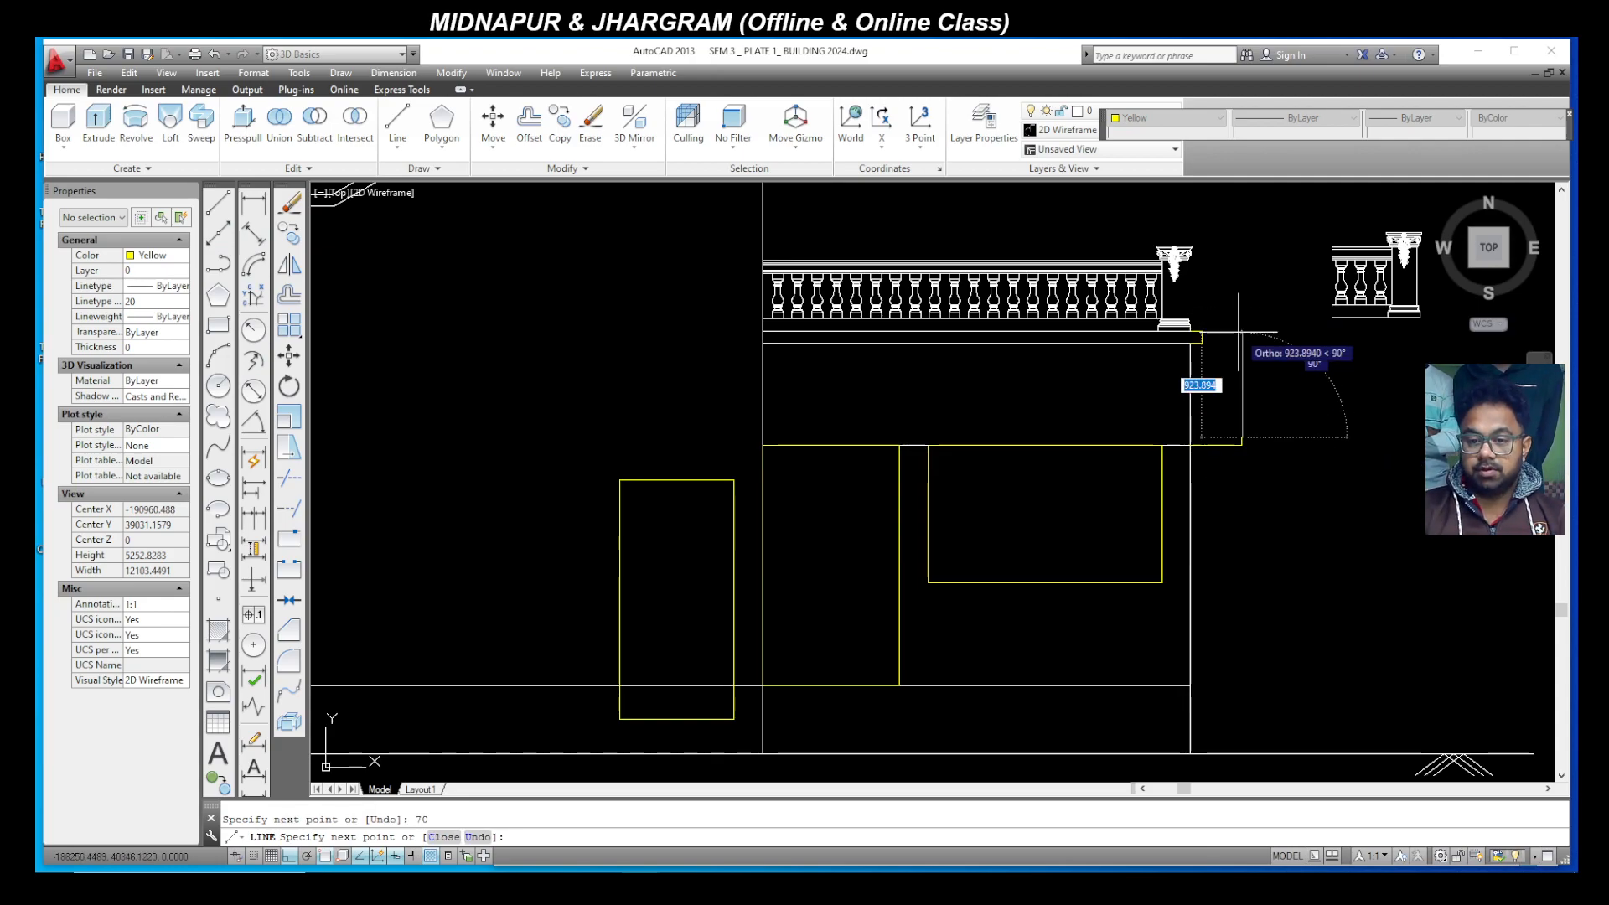
pyautogui.scroll(3, 1214, 460)
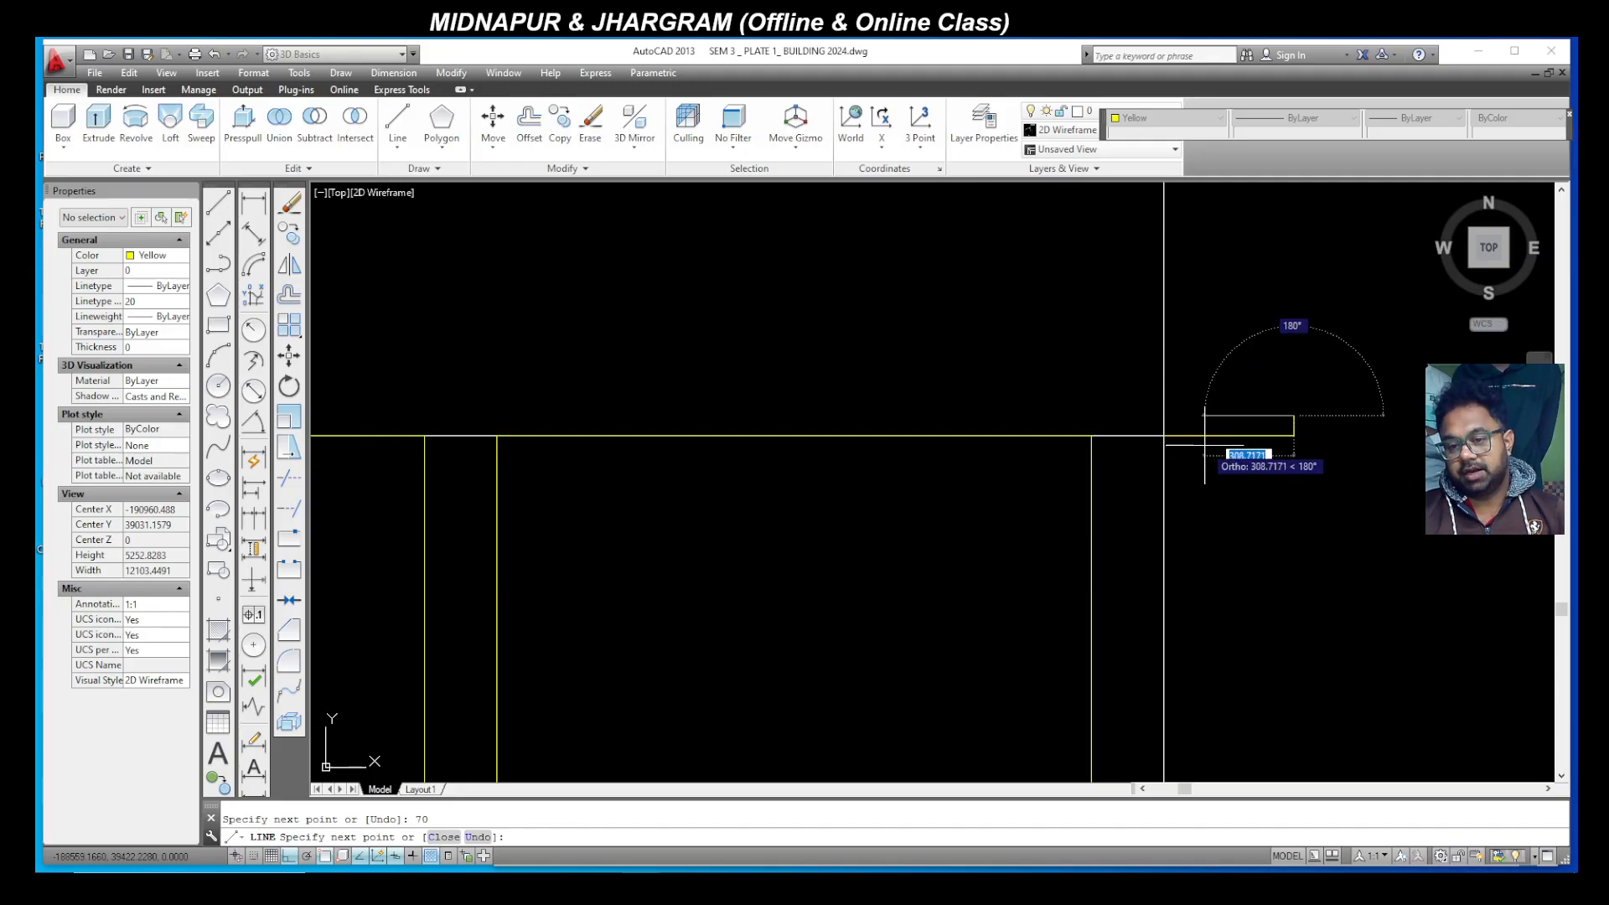
pyautogui.press('Escape')
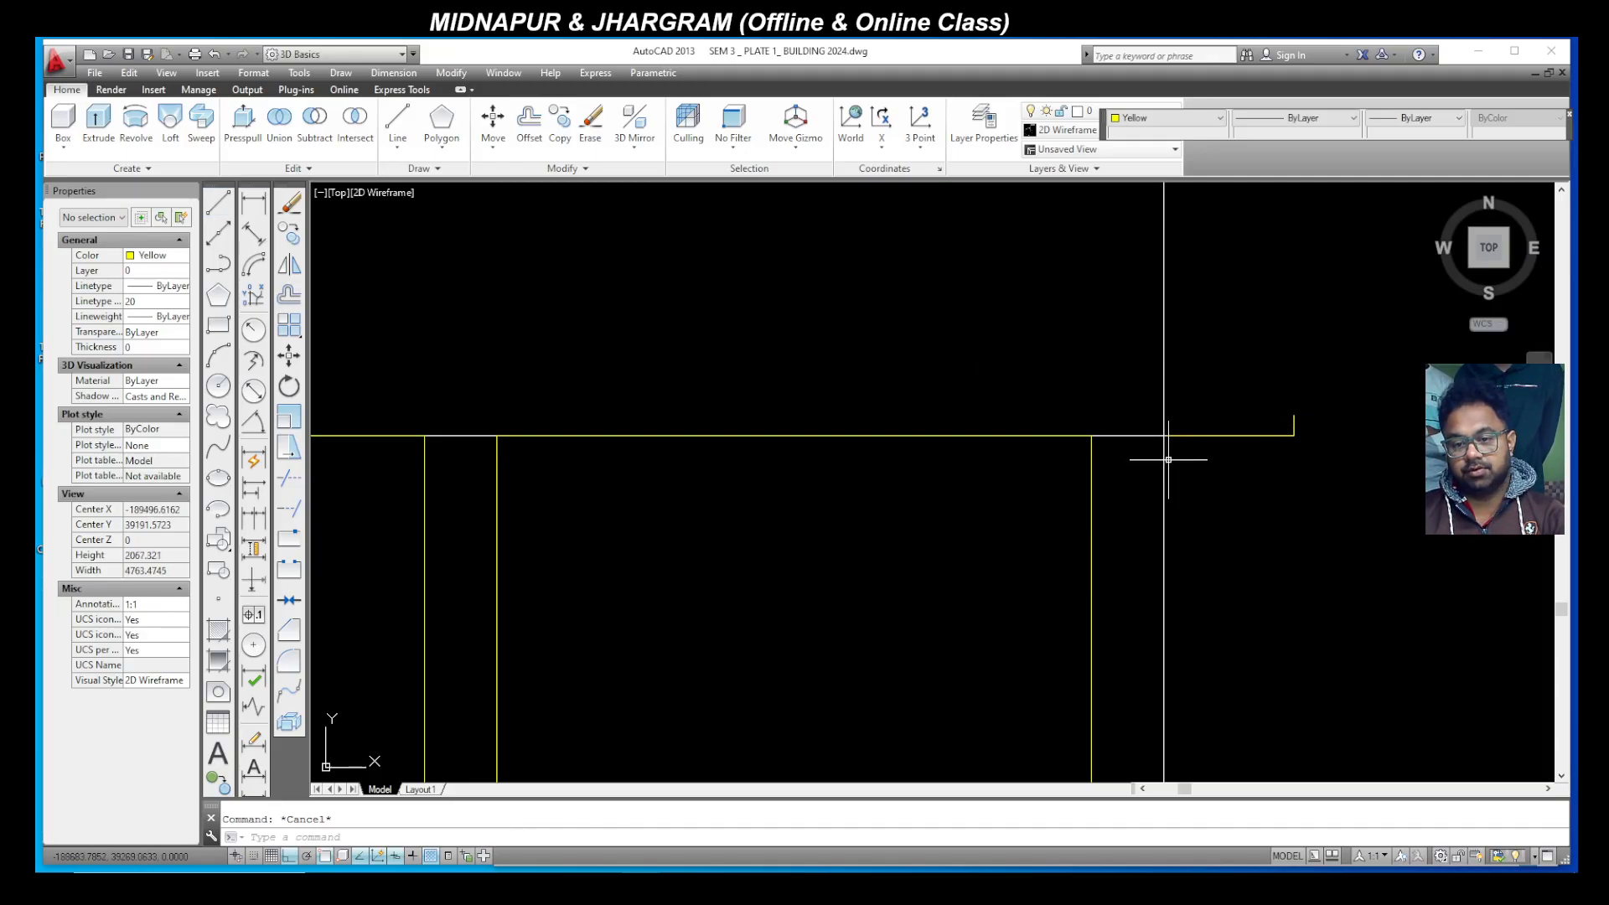
# Step: Draw a 100 vertical line up the wall from the projection's base and a sloping line to the top of its outer edge
pyautogui.click(217, 202)
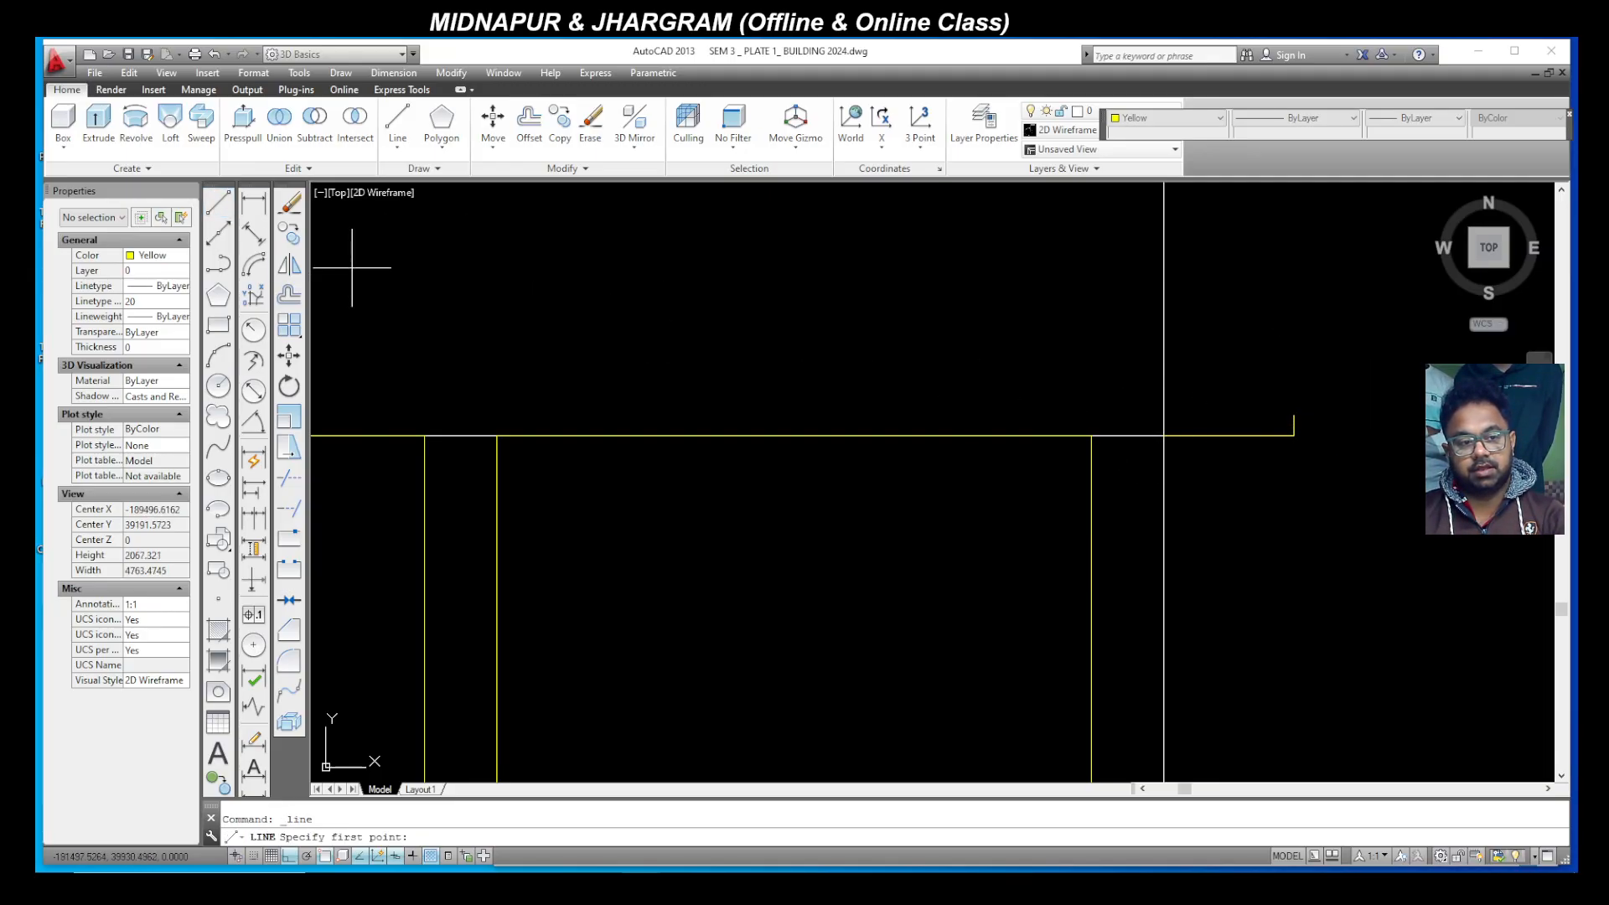
pyautogui.click(1164, 436)
pyautogui.write('100')
pyautogui.press('Return')
pyautogui.click(1293, 415)
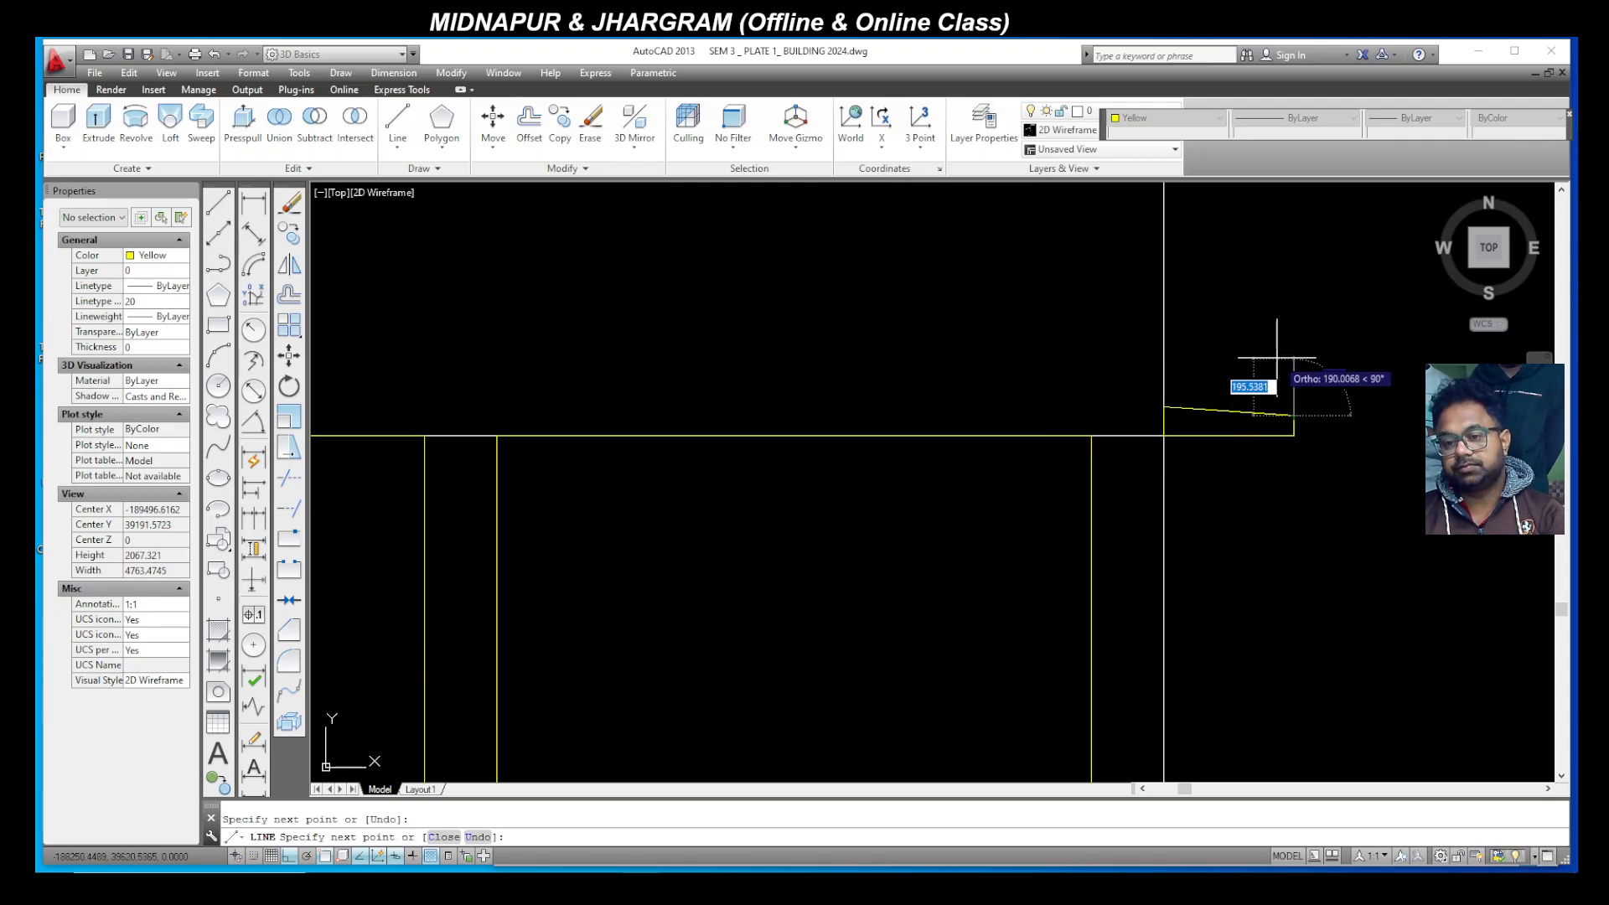
pyautogui.press('Escape')
# Step: Set the colour of the sunshade's lines on the outer wall to ByLayer
pyautogui.scroll(-1, 1192, 465)
pyautogui.click(1293, 489)
pyautogui.click(1220, 375)
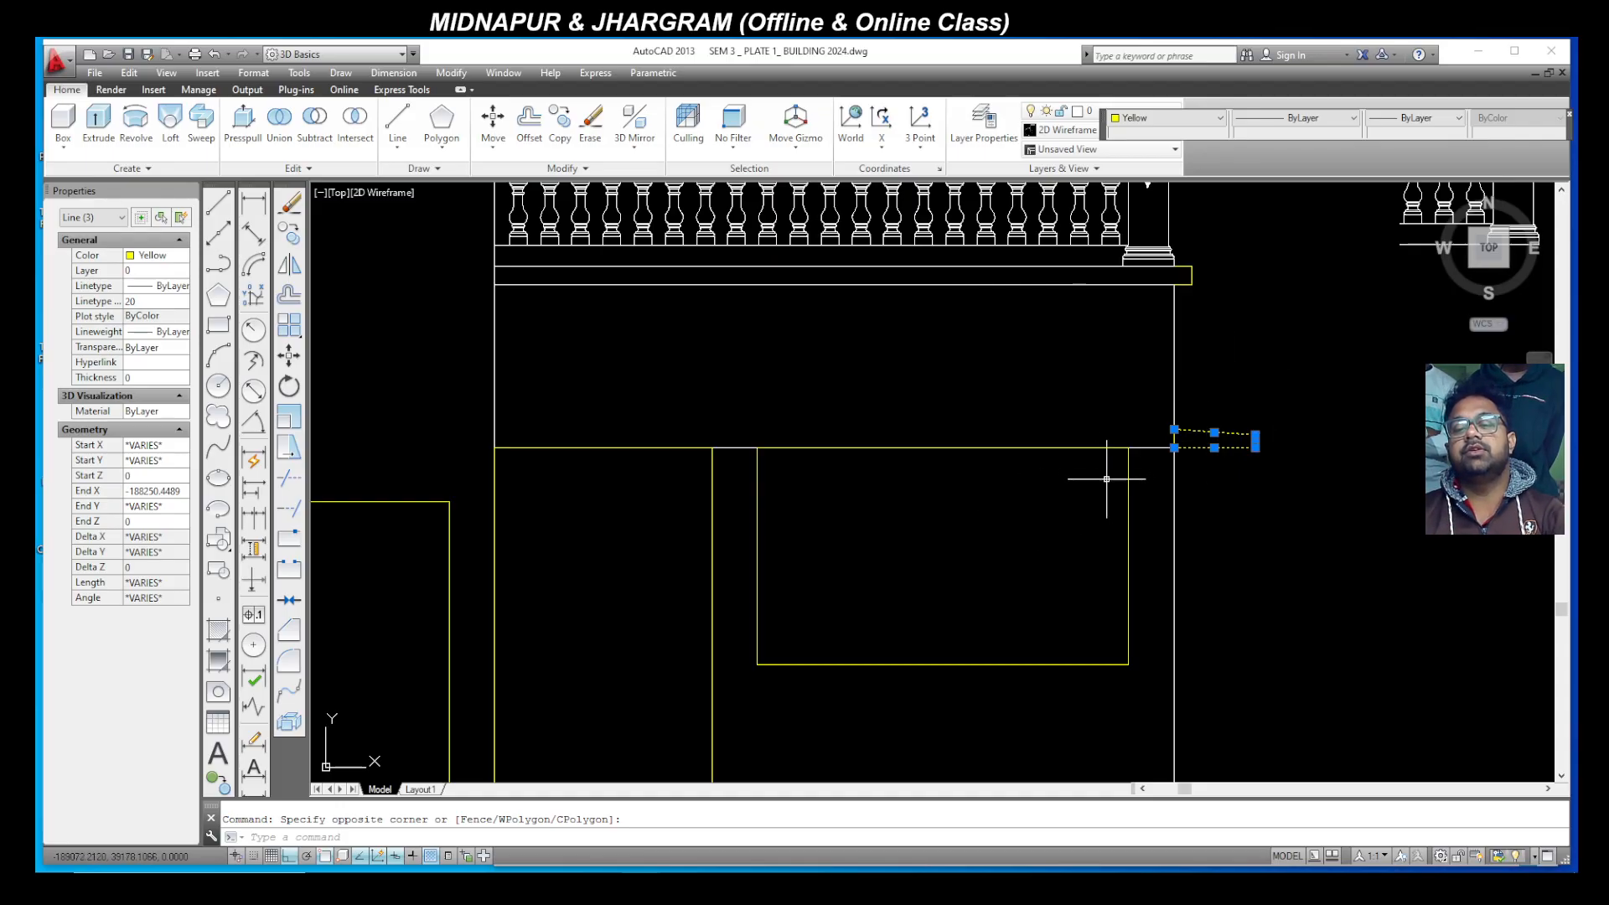
pyautogui.press('Escape')
pyautogui.click(1364, 482)
pyautogui.click(1194, 365)
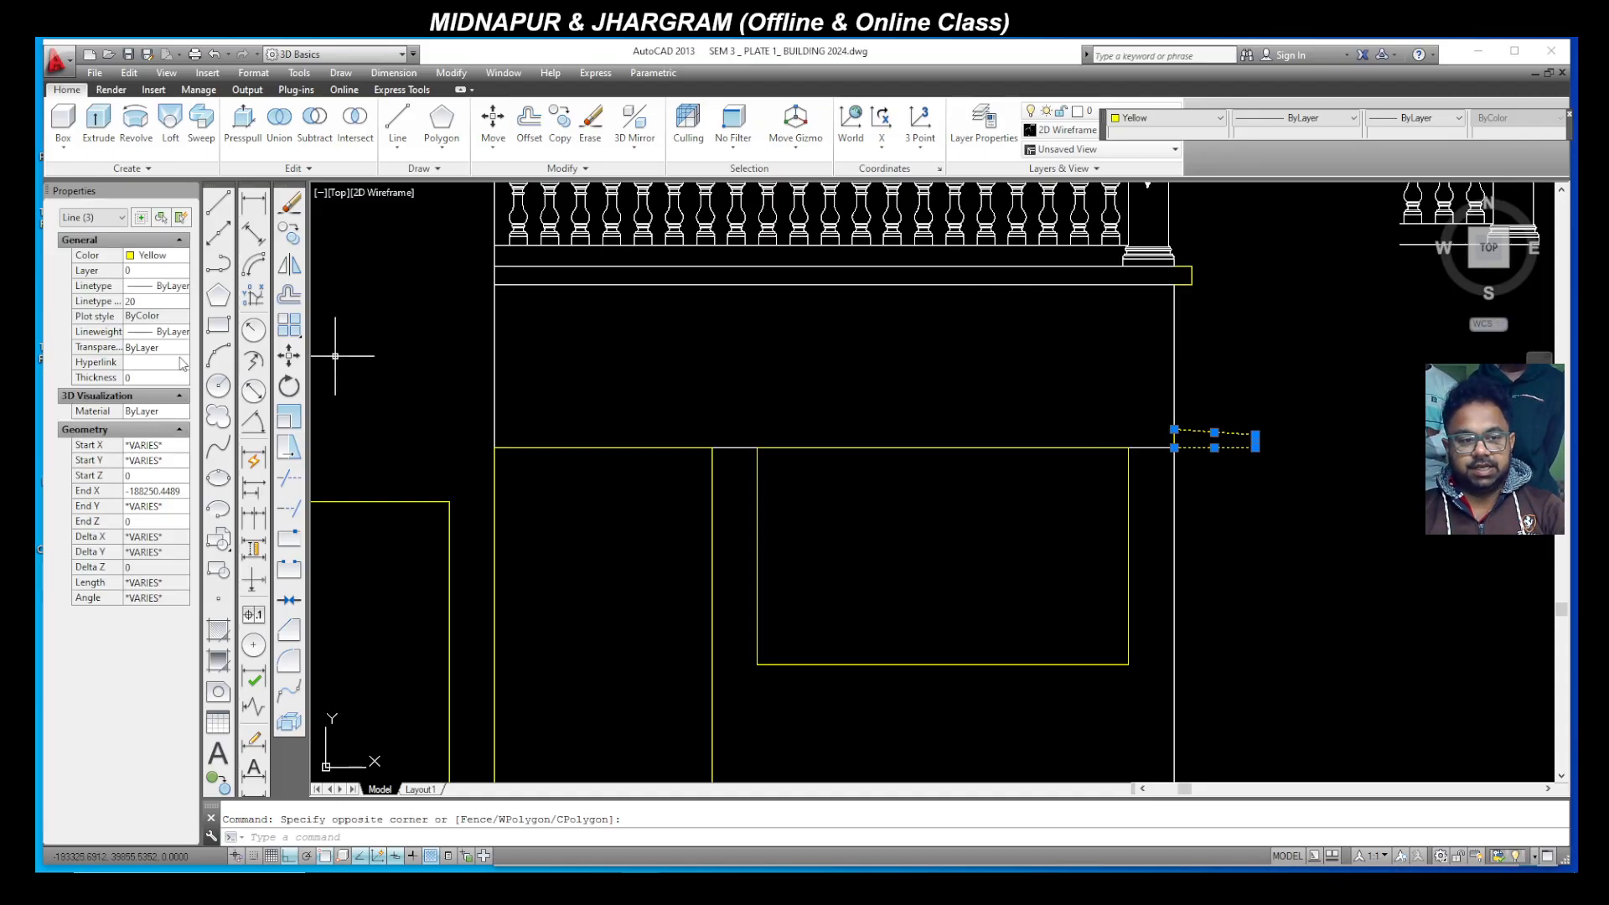
pyautogui.click(1151, 118)
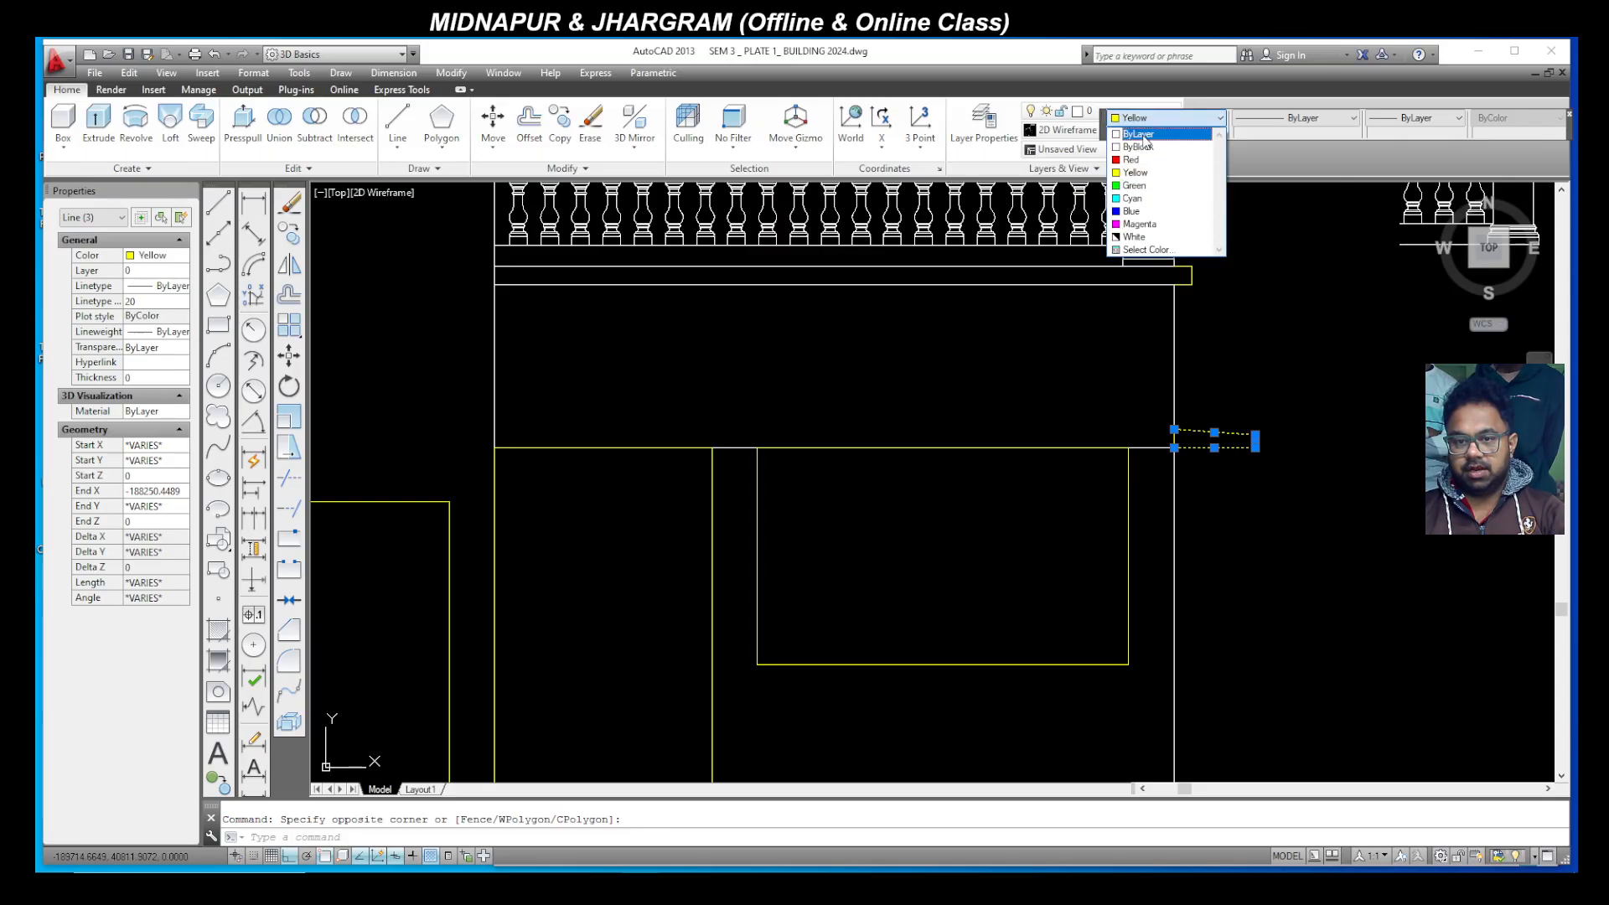
pyautogui.click(1140, 134)
pyautogui.press('Escape')
pyautogui.scroll(-2, 1173, 393)
pyautogui.scroll(4, 1136, 429)
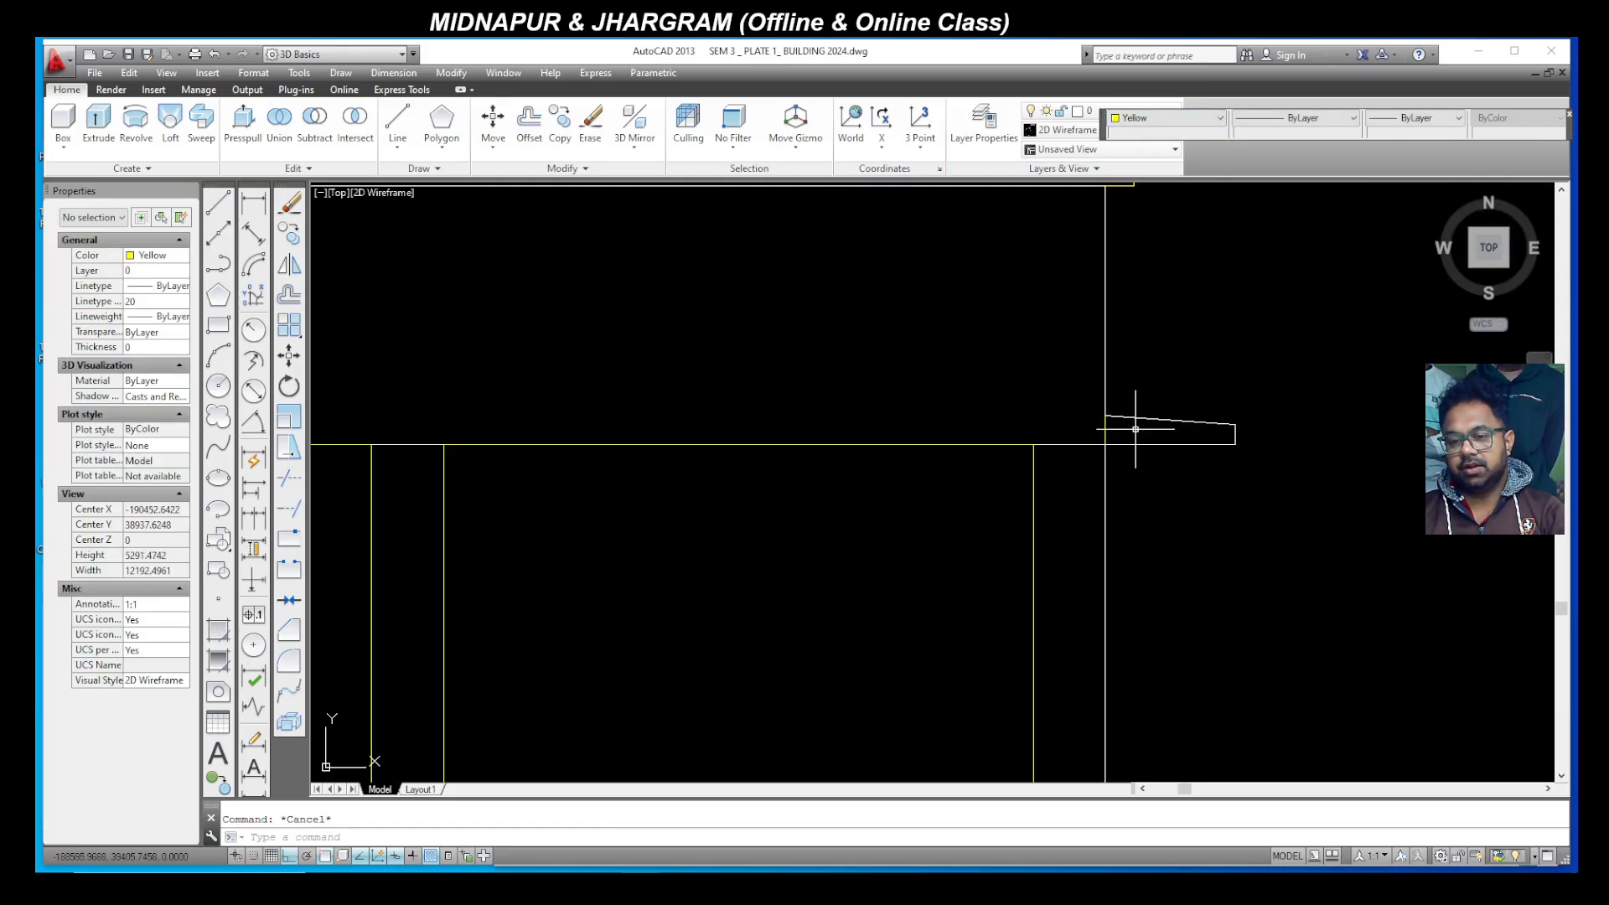
pyautogui.write('TR')
pyautogui.press('Return')
pyautogui.press('Return')
pyautogui.press('Escape')
pyautogui.press('Escape')
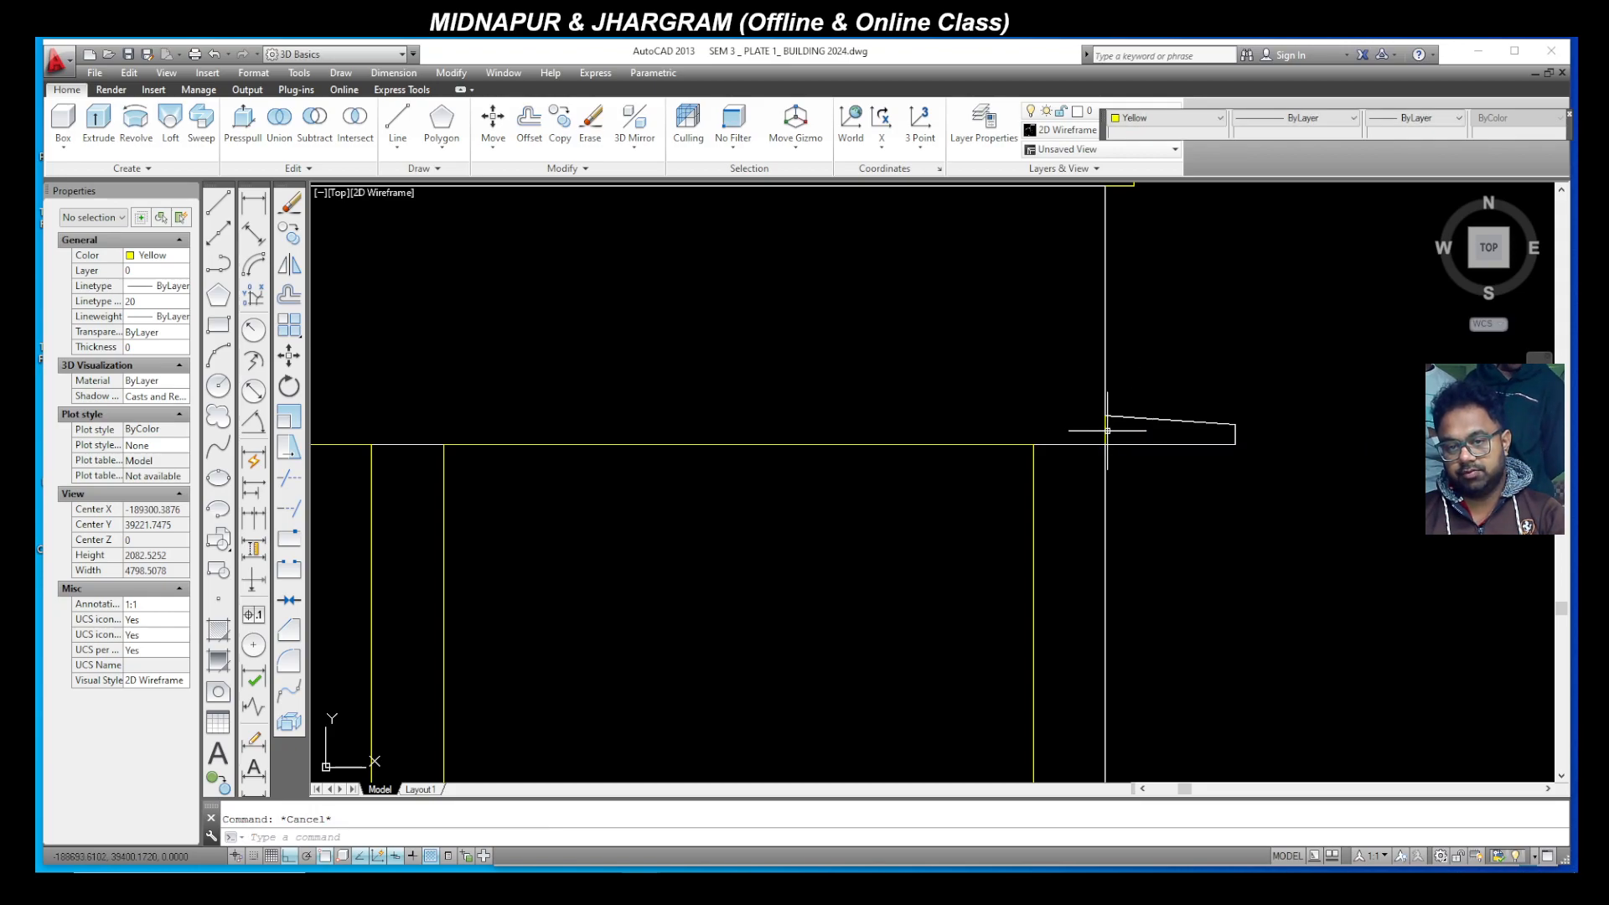
# Step: Erase the short vertical line on the wall face where the sunshade meets it
pyautogui.click(1107, 429)
pyautogui.press('Delete')
pyautogui.scroll(-4, 1174, 419)
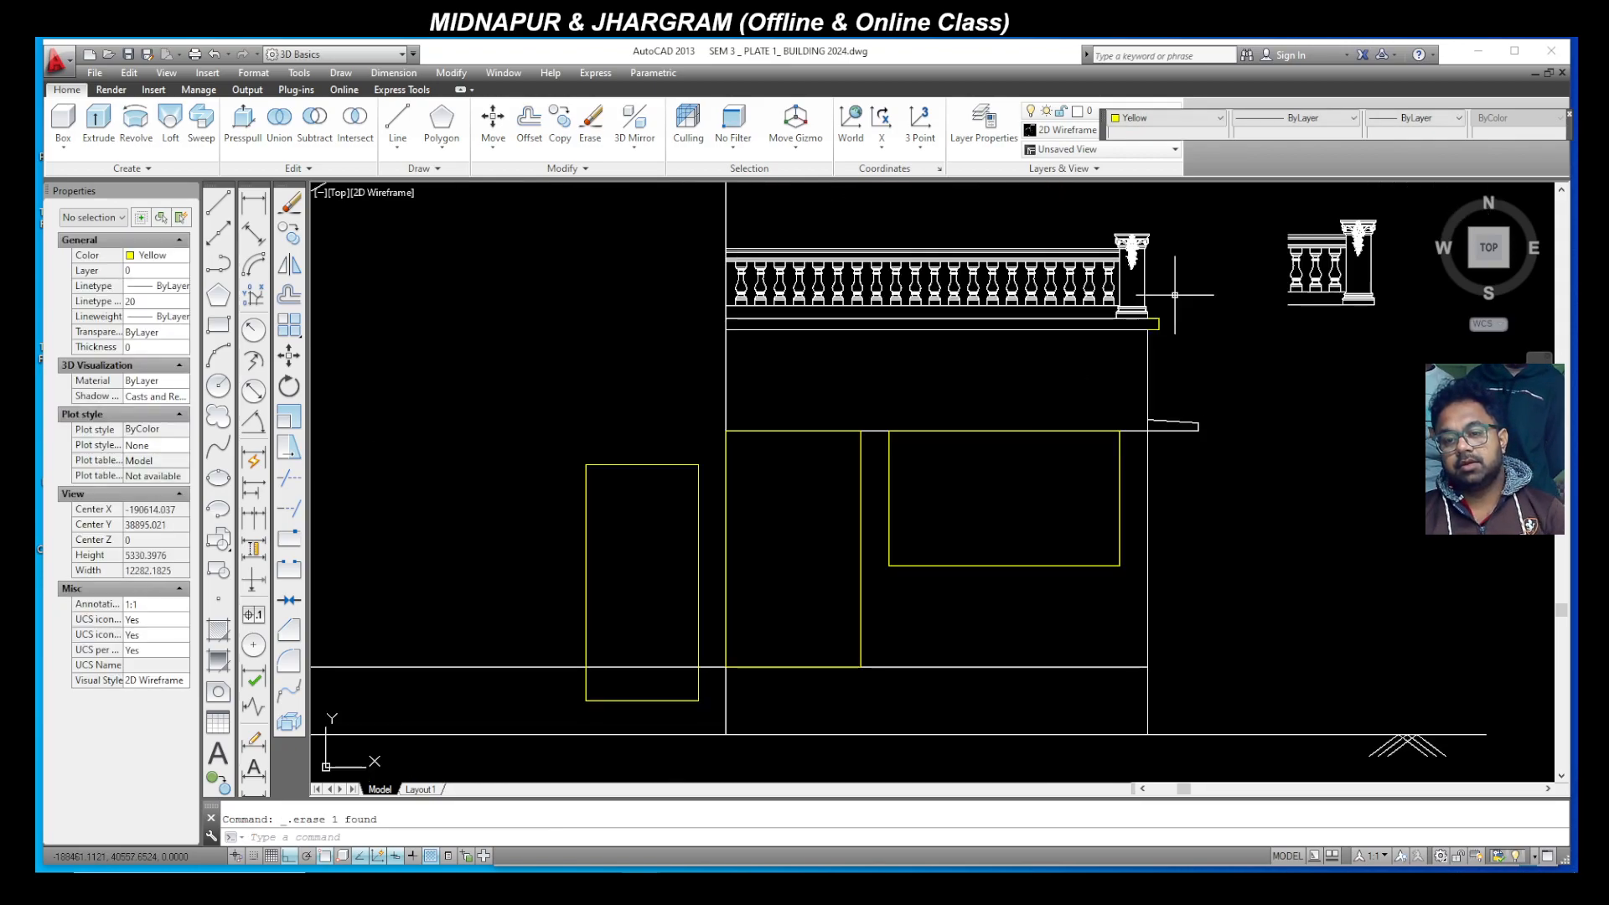
# Step: Move the dashed vertical line beside the verandah steps in the plan to the verandah wall's outer corner
pyautogui.scroll(3, 838, 461)
pyautogui.scroll(-3, 917, 507)
pyautogui.scroll(2, 948, 428)
pyautogui.scroll(-8, 1006, 340)
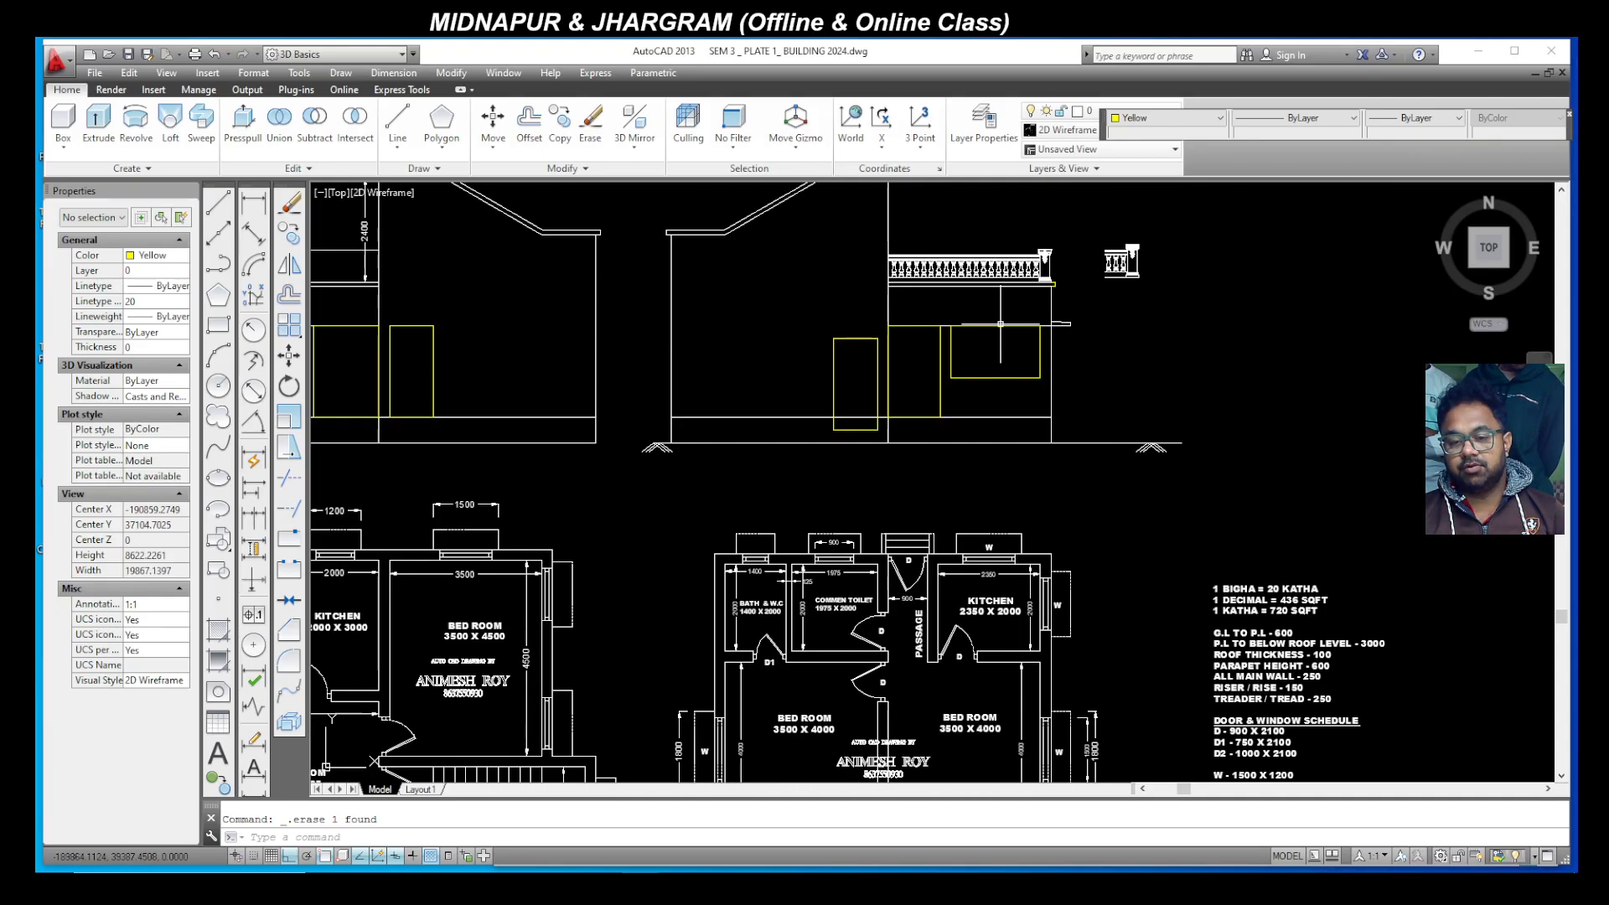
pyautogui.scroll(6, 987, 593)
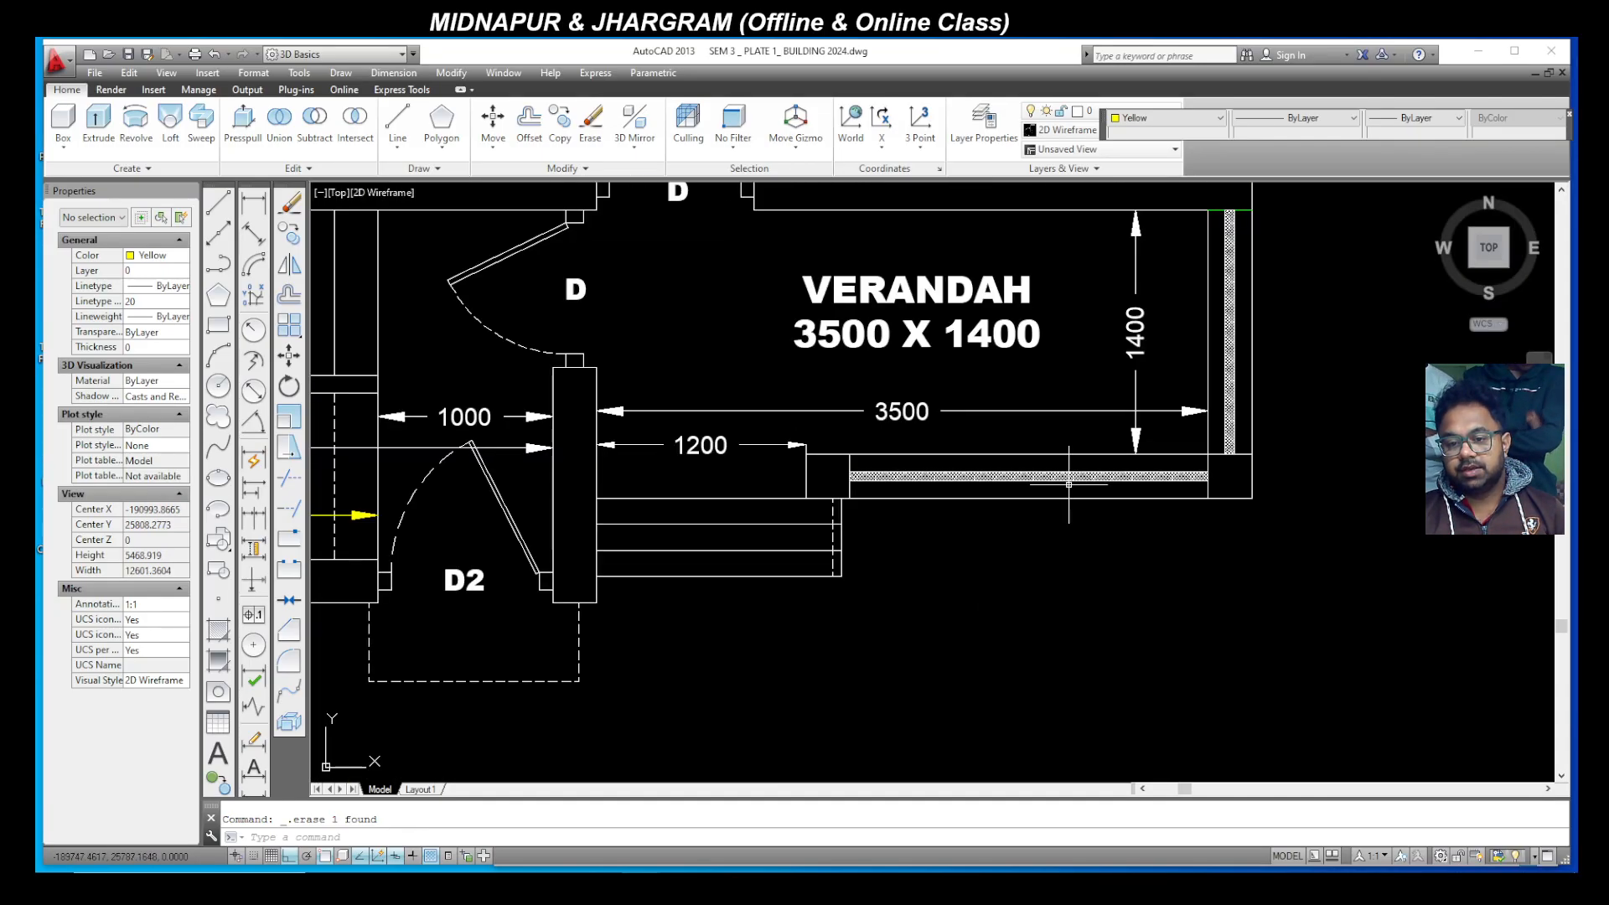
pyautogui.click(833, 563)
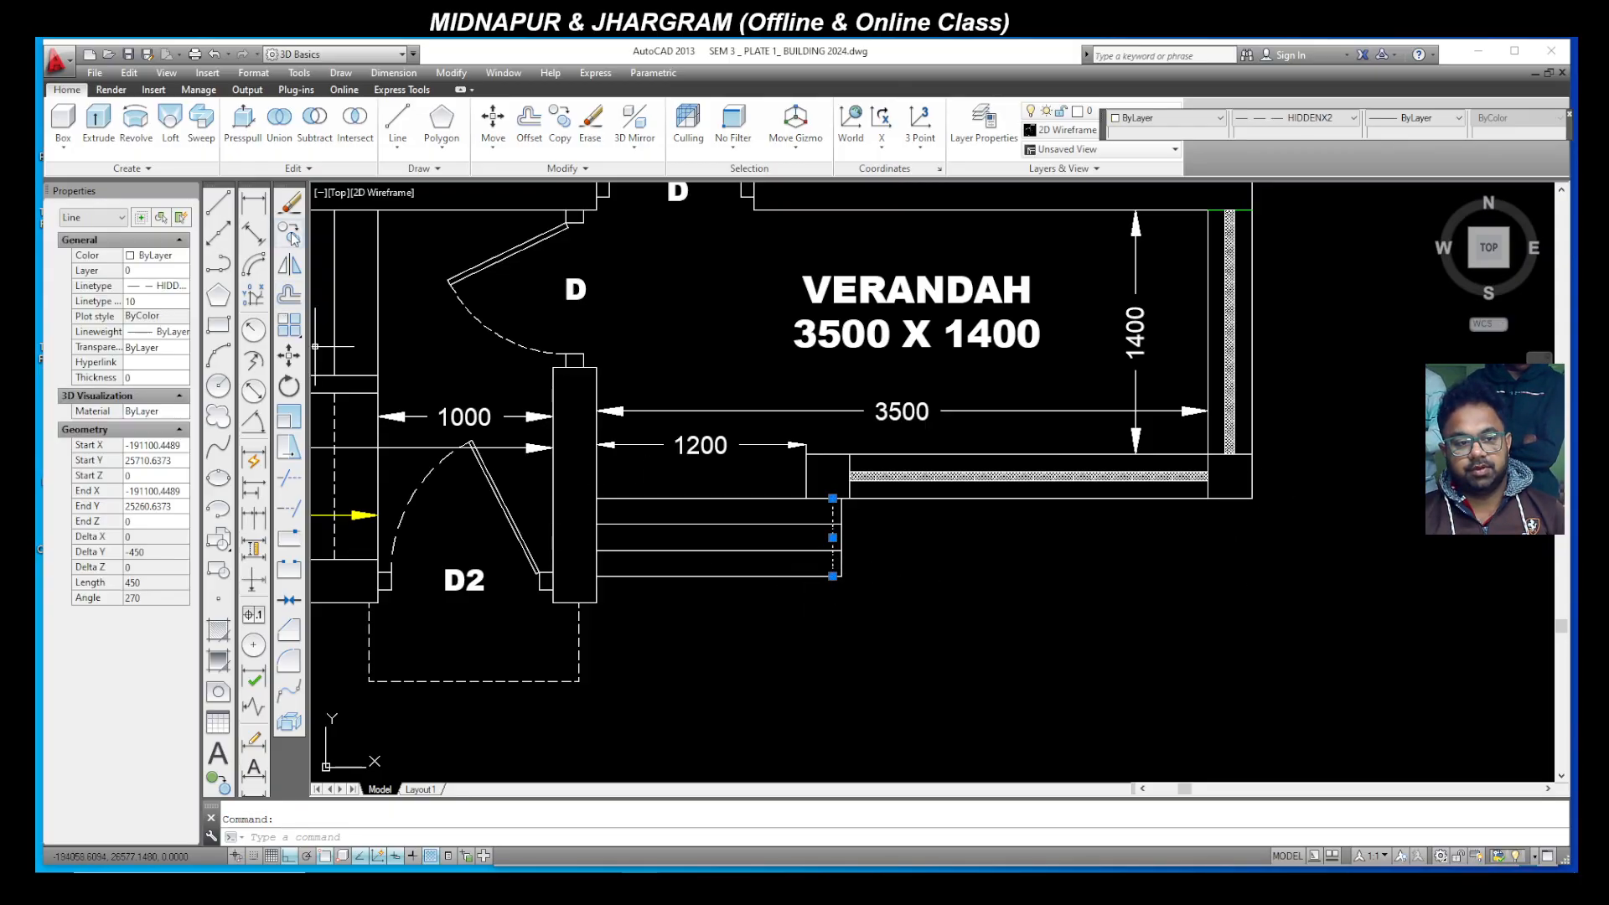
pyautogui.click(289, 356)
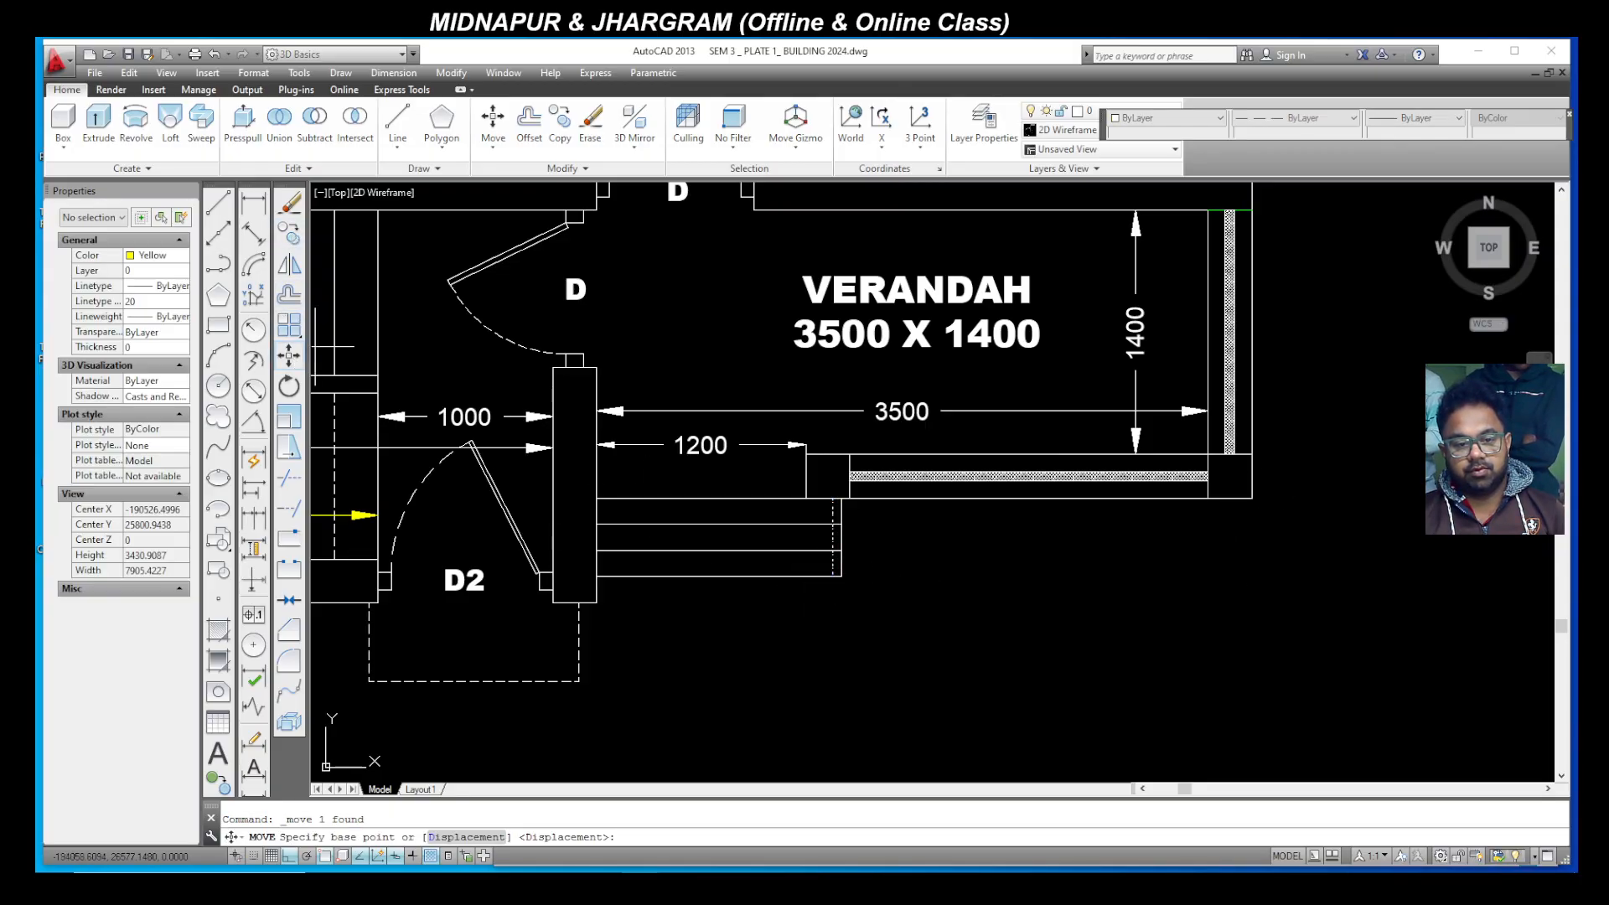
pyautogui.click(832, 497)
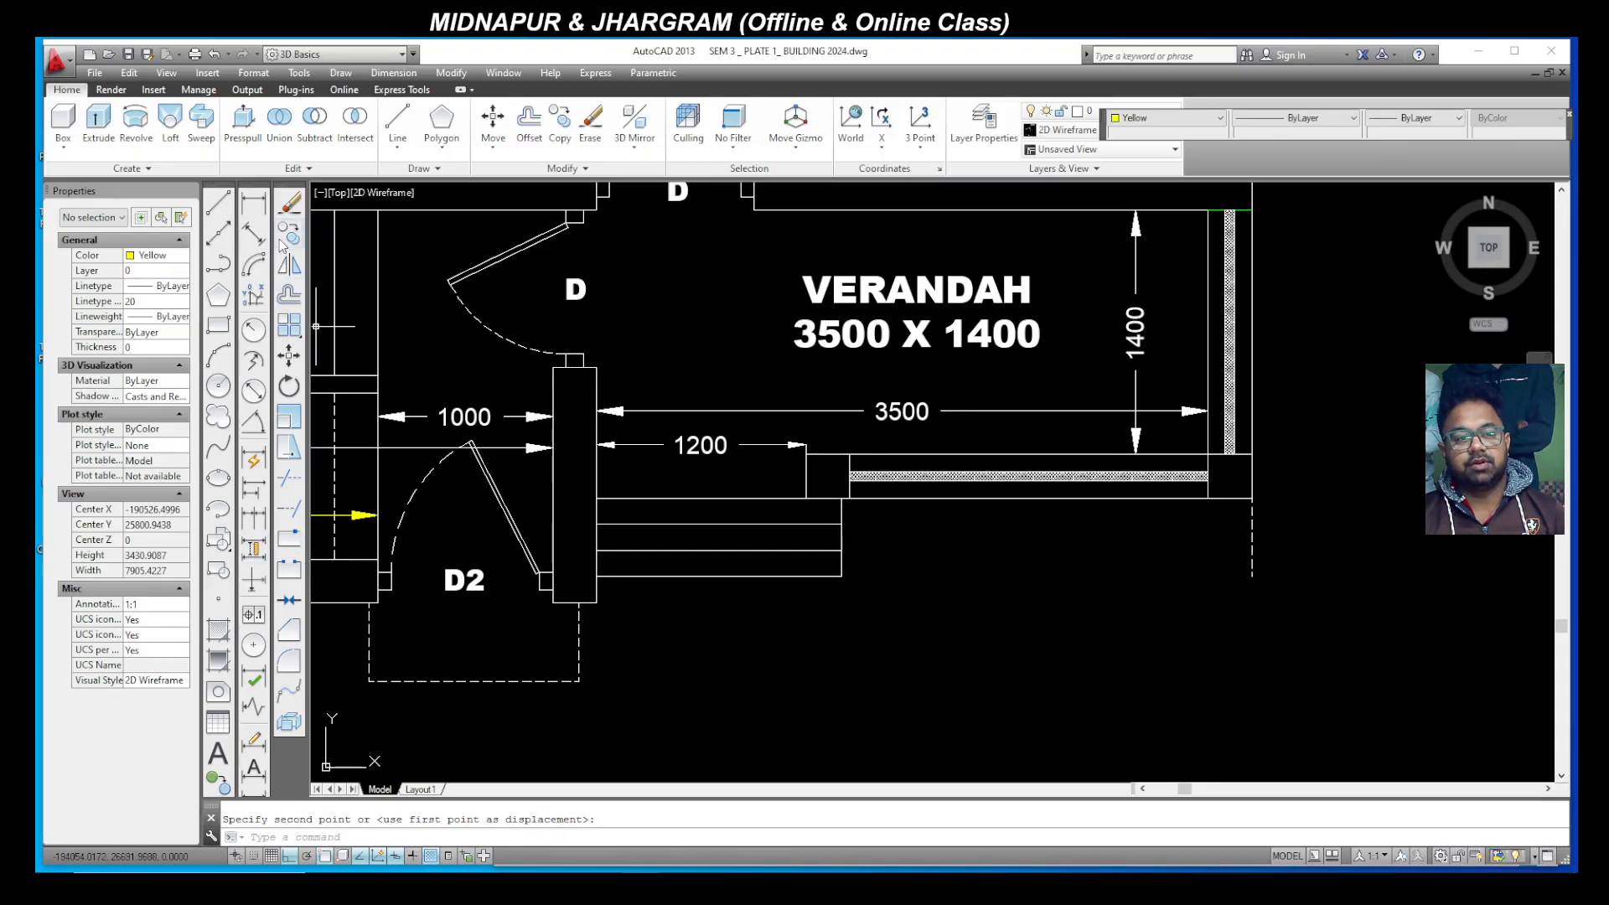
# Step: Copy the dashed horizontal line below door D2 by its outer end onto the lower end of the dashed line at the verandah corner
pyautogui.click(614, 697)
pyautogui.click(474, 681)
pyautogui.click(457, 632)
pyautogui.click(288, 234)
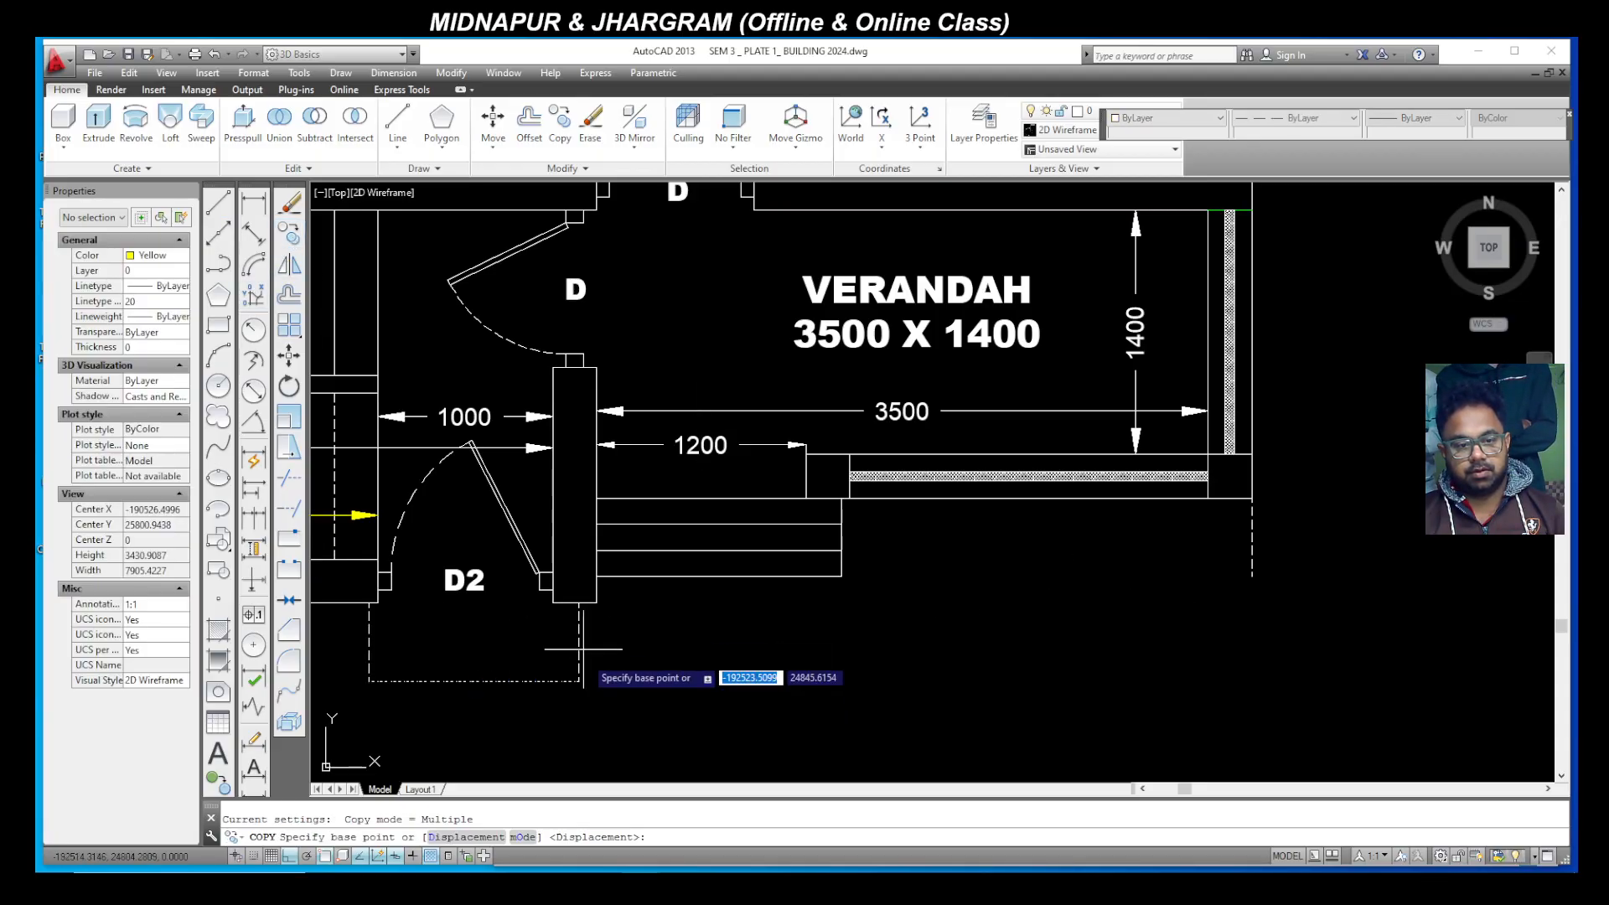
pyautogui.click(578, 682)
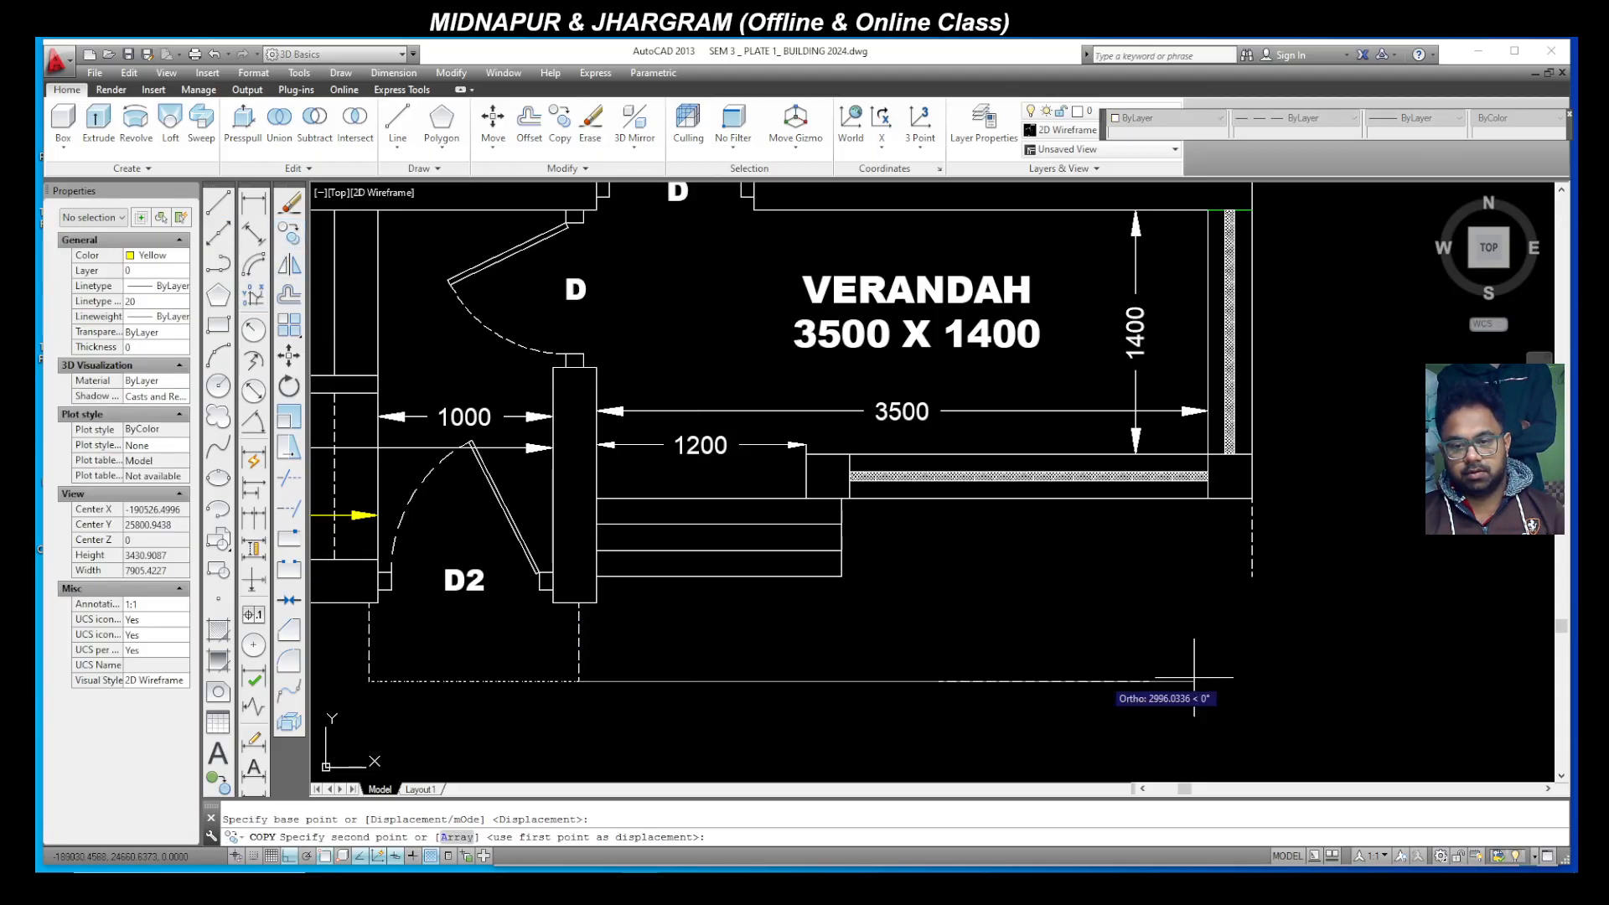
pyautogui.click(1252, 575)
pyautogui.press('Return')
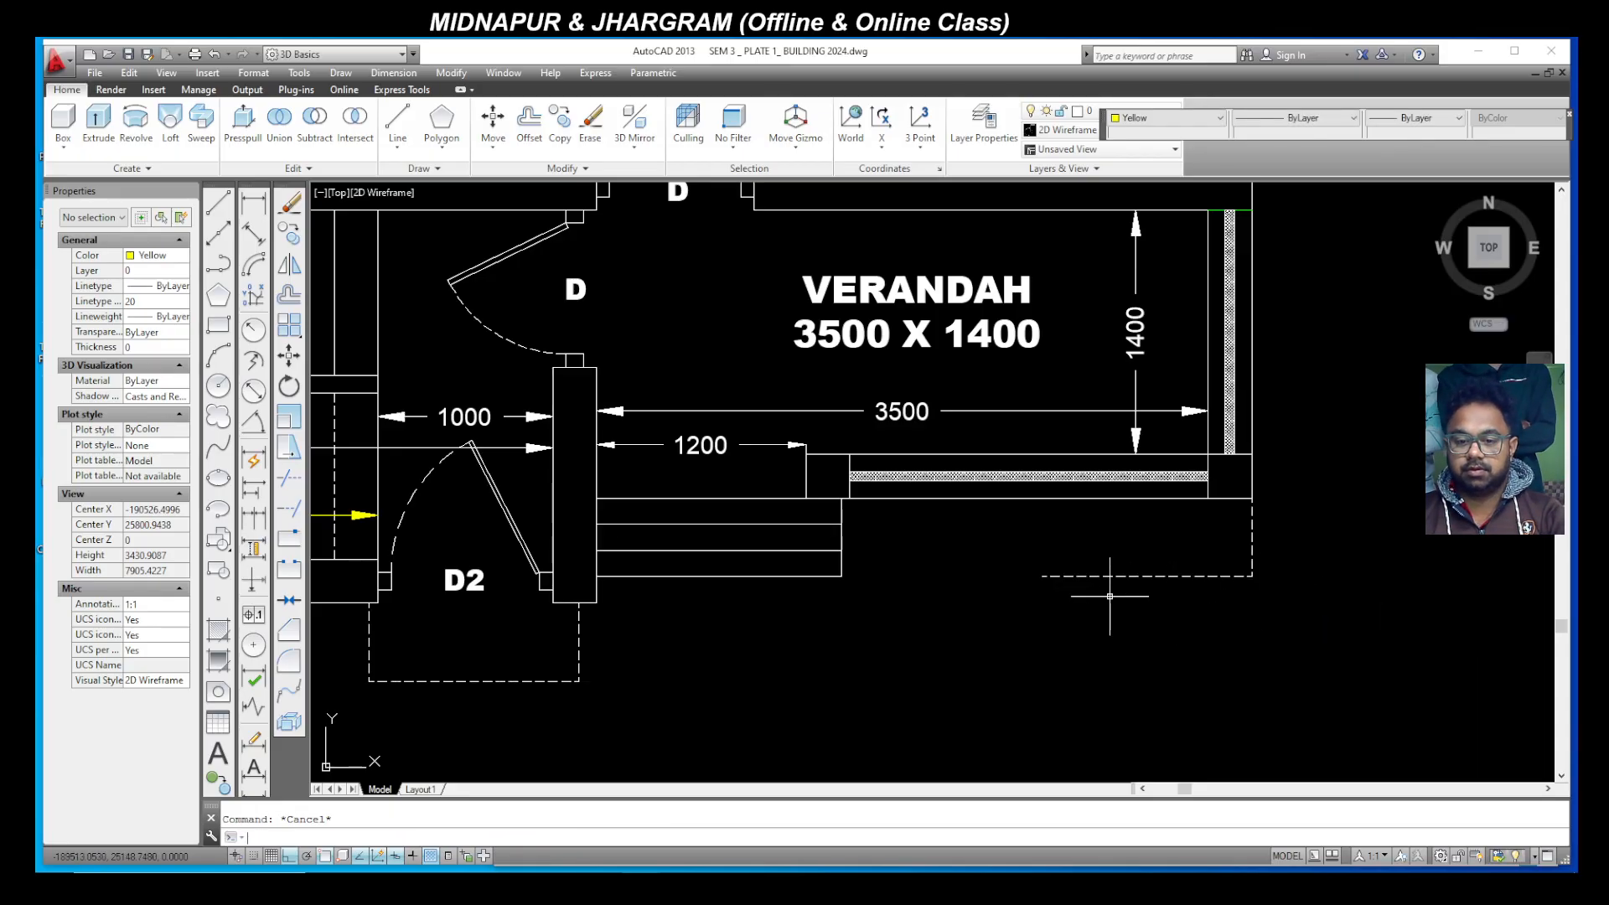
# Step: Stretch the inner end of the dashed horizontal line below the verandah to the wall face beside door D2
pyautogui.click(1095, 576)
pyautogui.click(1042, 576)
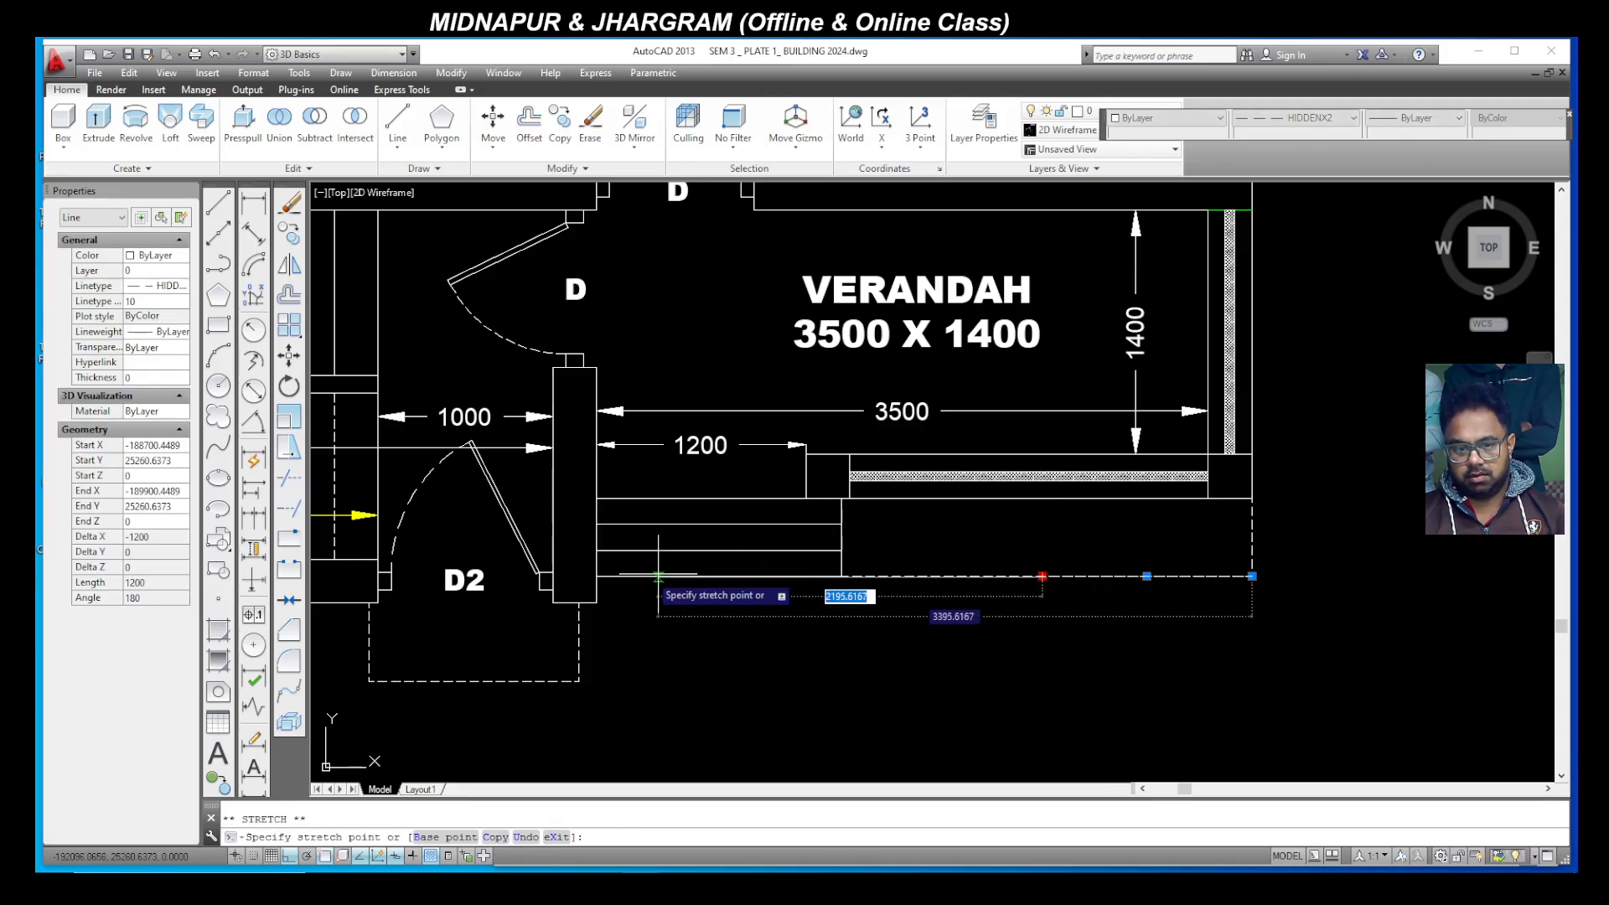
pyautogui.scroll(6, 601, 571)
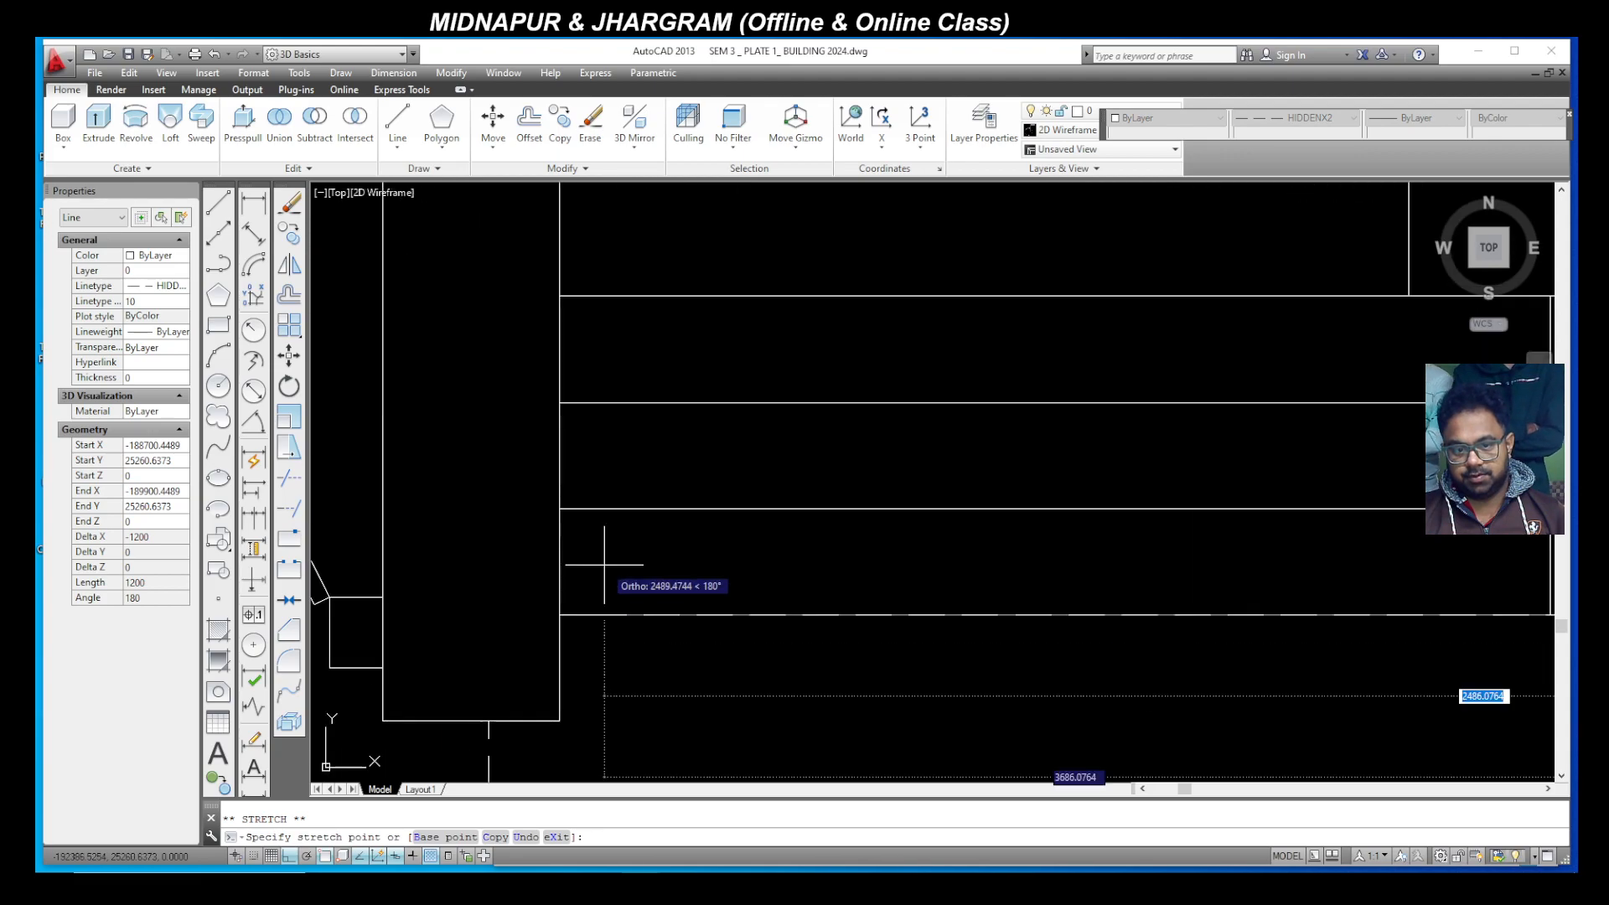
pyautogui.click(559, 615)
pyautogui.scroll(-6, 568, 568)
pyautogui.press('Escape')
pyautogui.press('Escape')
pyautogui.scroll(-2, 984, 600)
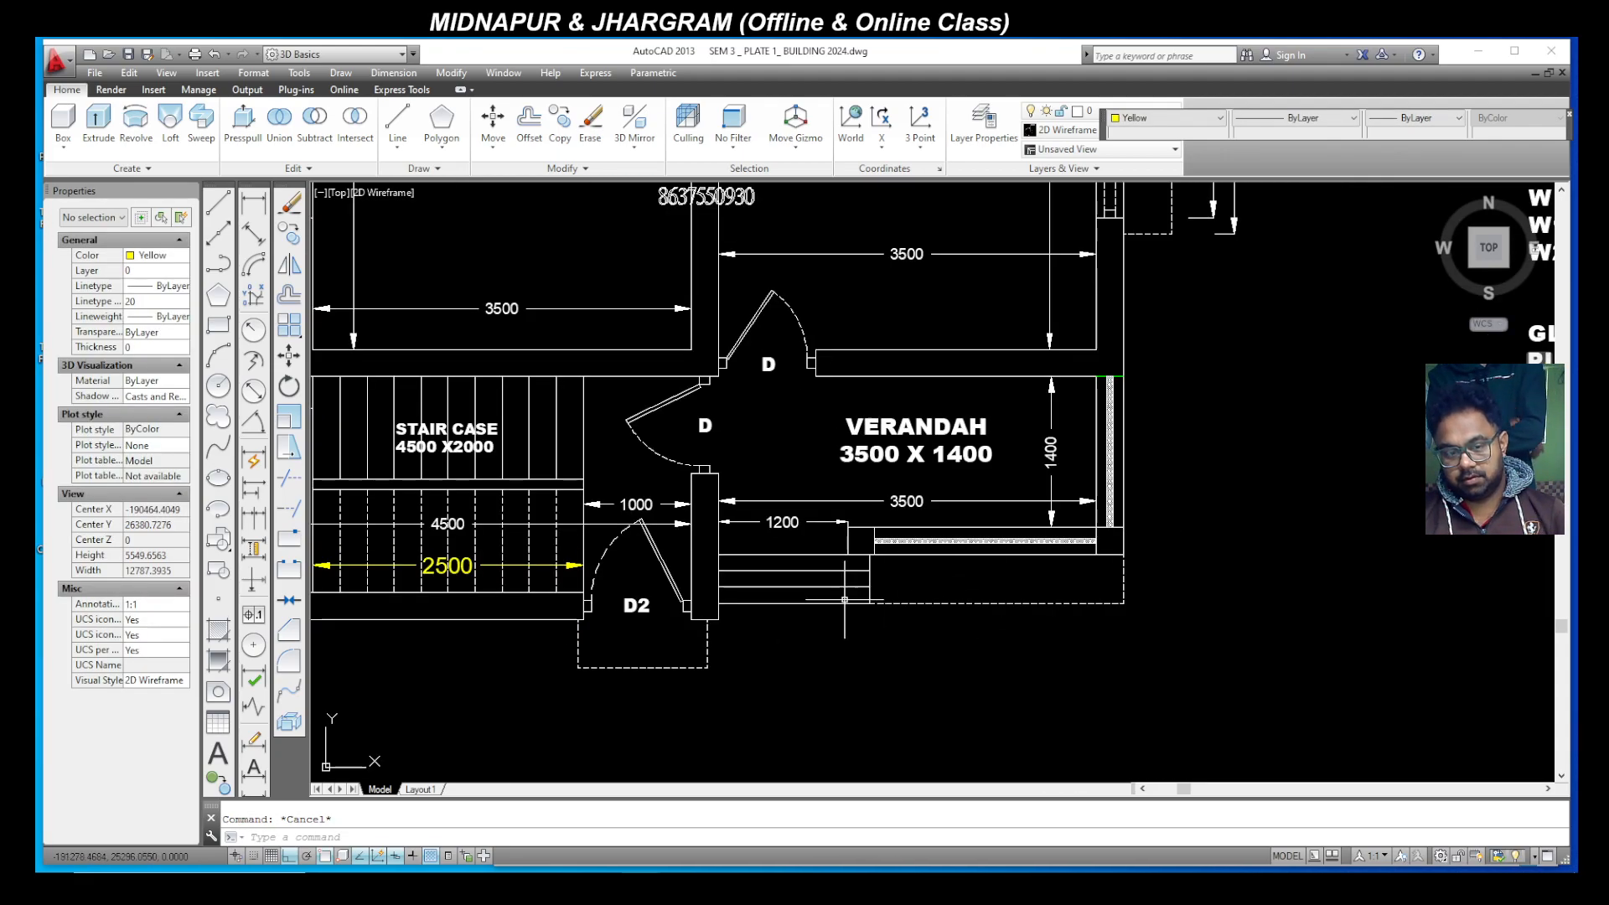
# Step: Draw the side sunshade outline from the verandah's upper outer wall corner: 450 outward, down to the dashed line's level, and back to its corner
pyautogui.click(219, 206)
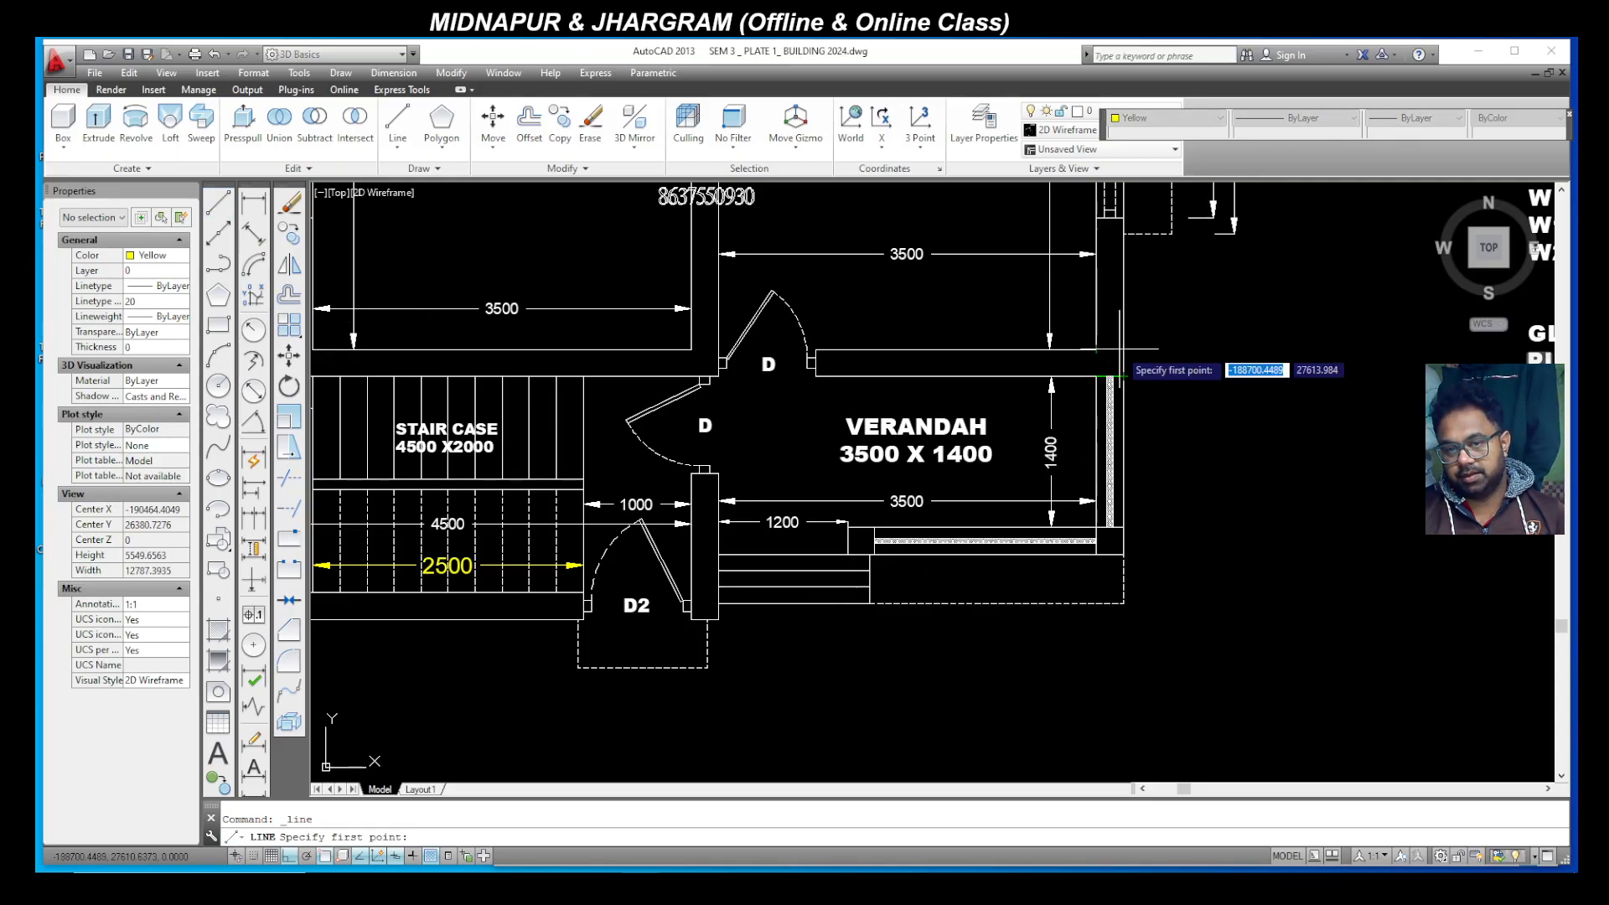
pyautogui.scroll(4, 1090, 350)
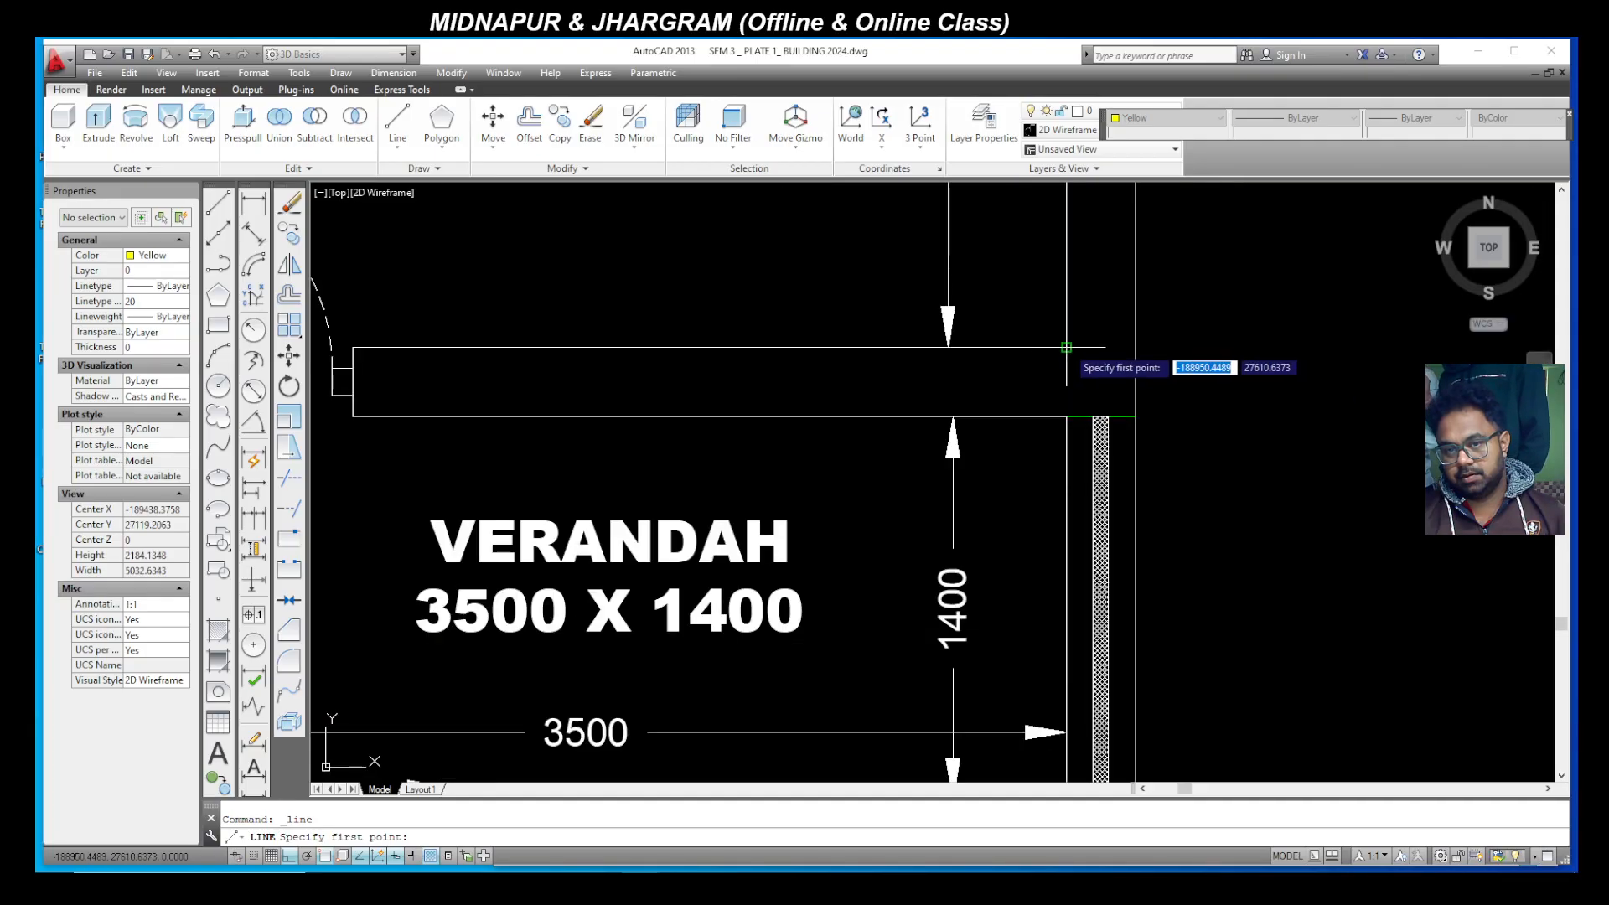
pyautogui.click(1136, 347)
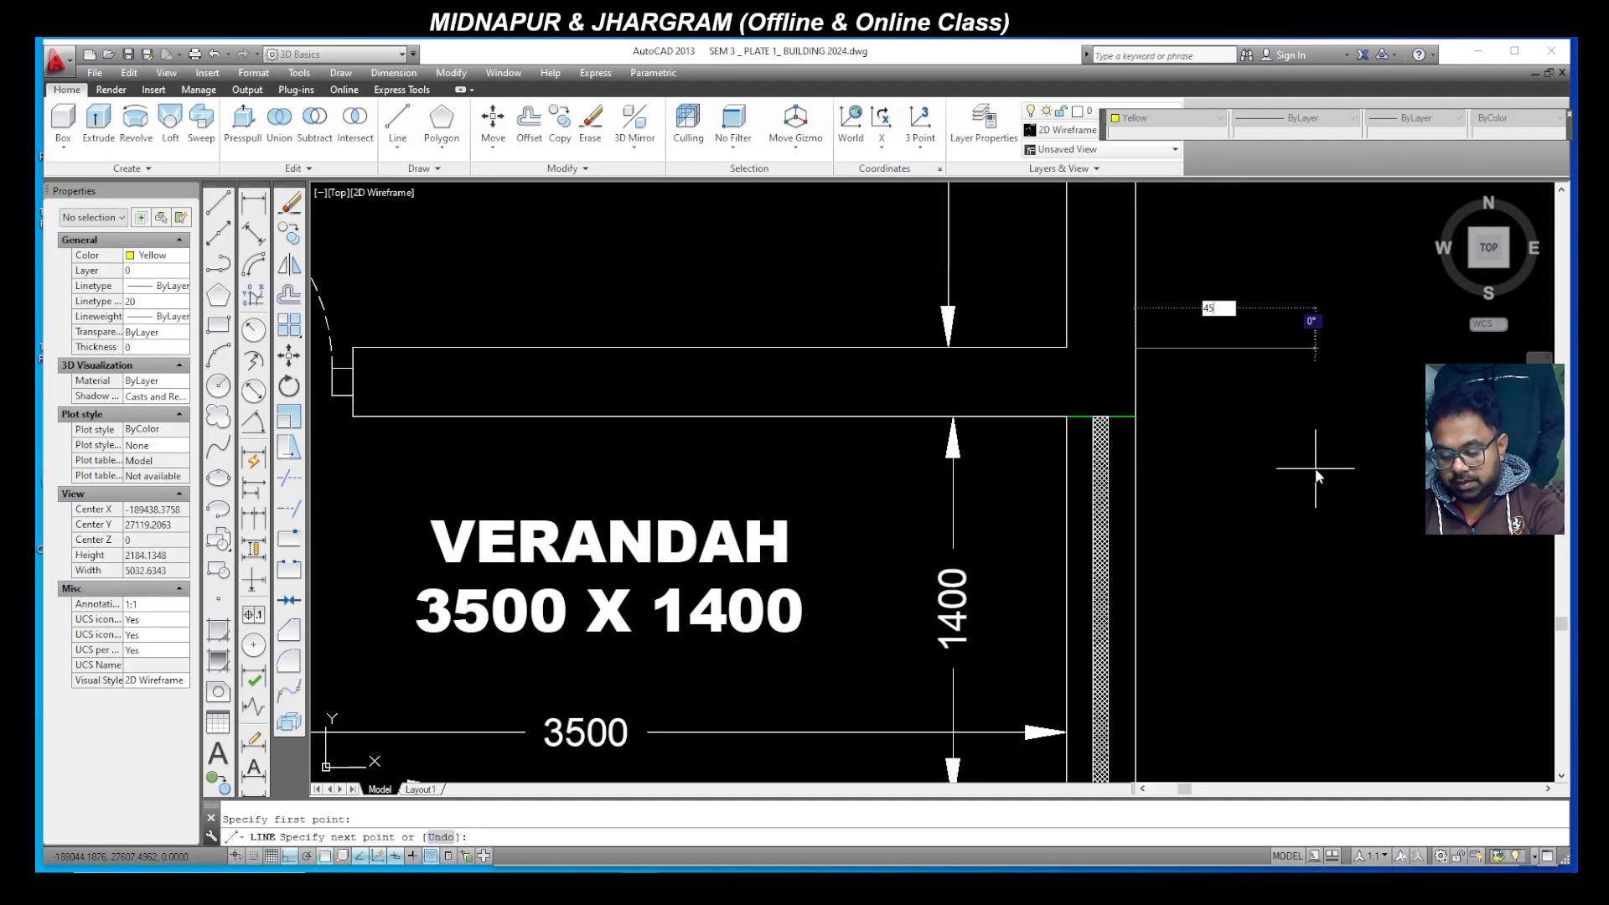
pyautogui.write('450')
pyautogui.press('Return')
pyautogui.scroll(4, 1240, 616)
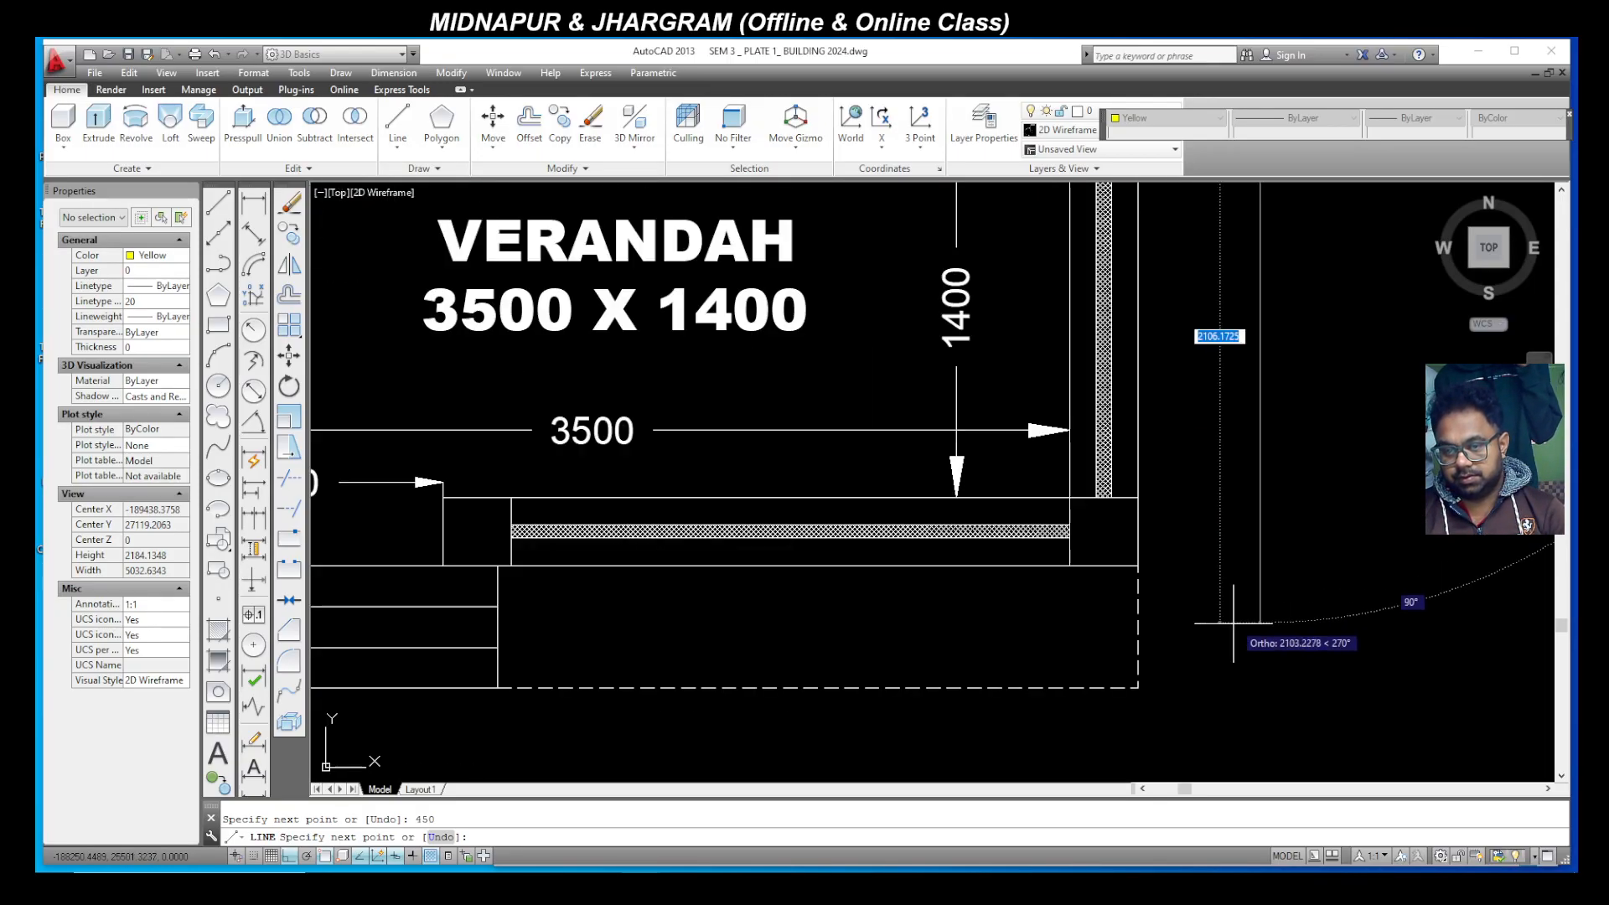
pyautogui.click(1256, 688)
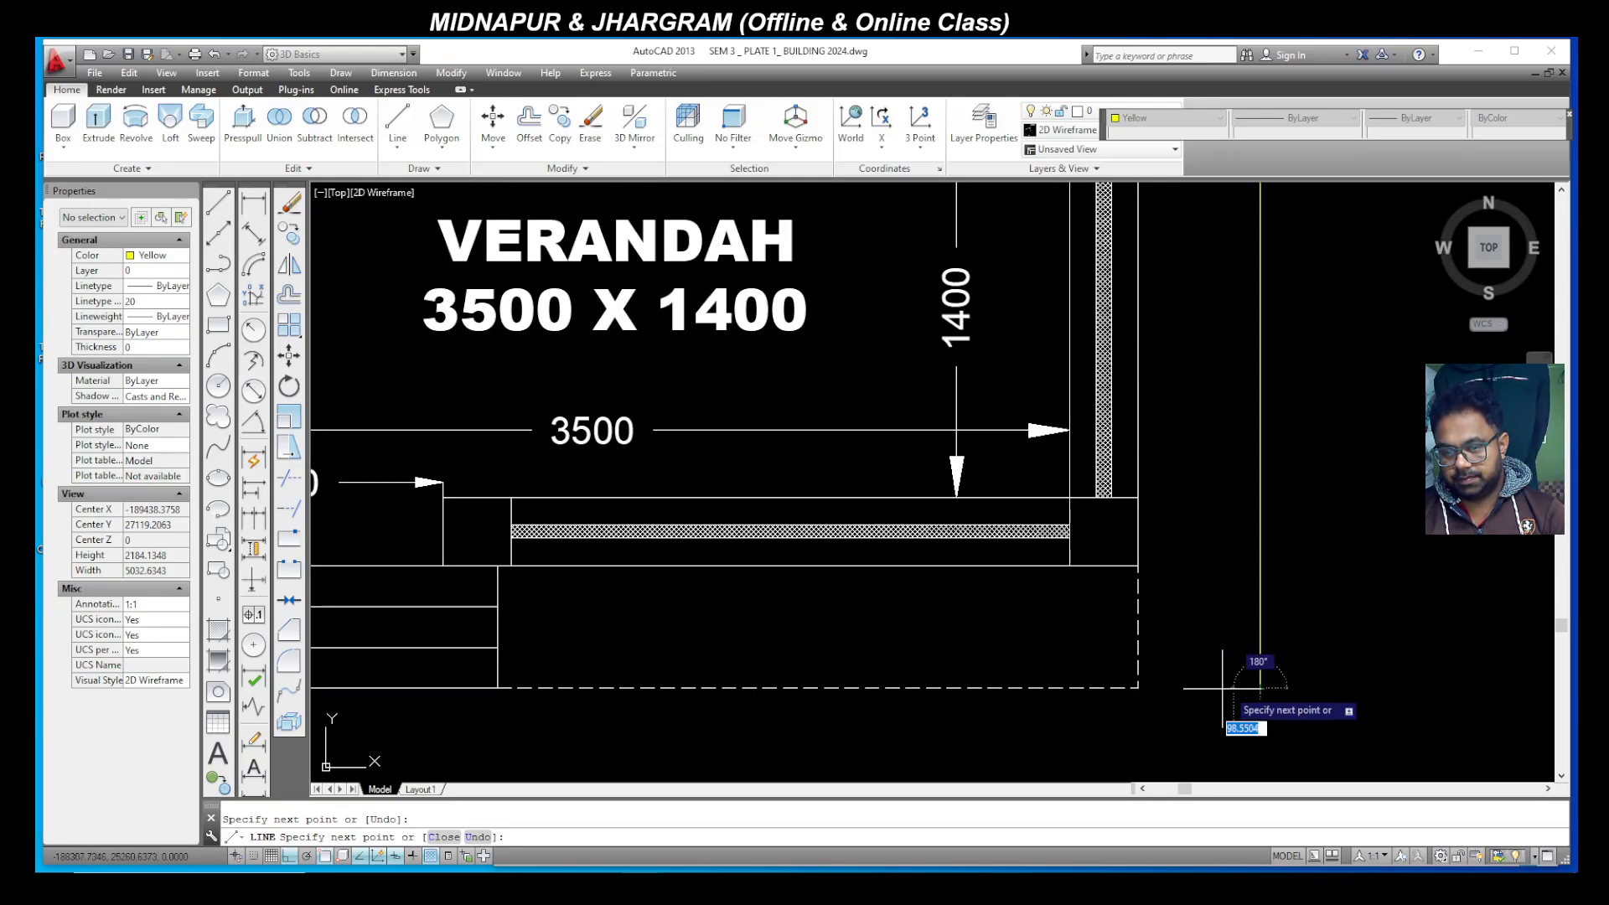
pyautogui.click(1141, 670)
pyautogui.press('Escape')
# Step: Erase the dashed vertical line below the verandah wall's outer corner in the plan
pyautogui.click(1174, 656)
pyautogui.click(1002, 600)
pyautogui.press('Delete')
# Step: Apply a dashed linetype to the three yellow sunshade lines beside the verandah
pyautogui.scroll(-2, 1292, 676)
pyautogui.click(1325, 696)
pyautogui.click(1254, 630)
pyautogui.click(1310, 489)
pyautogui.click(1274, 423)
pyautogui.click(1188, 123)
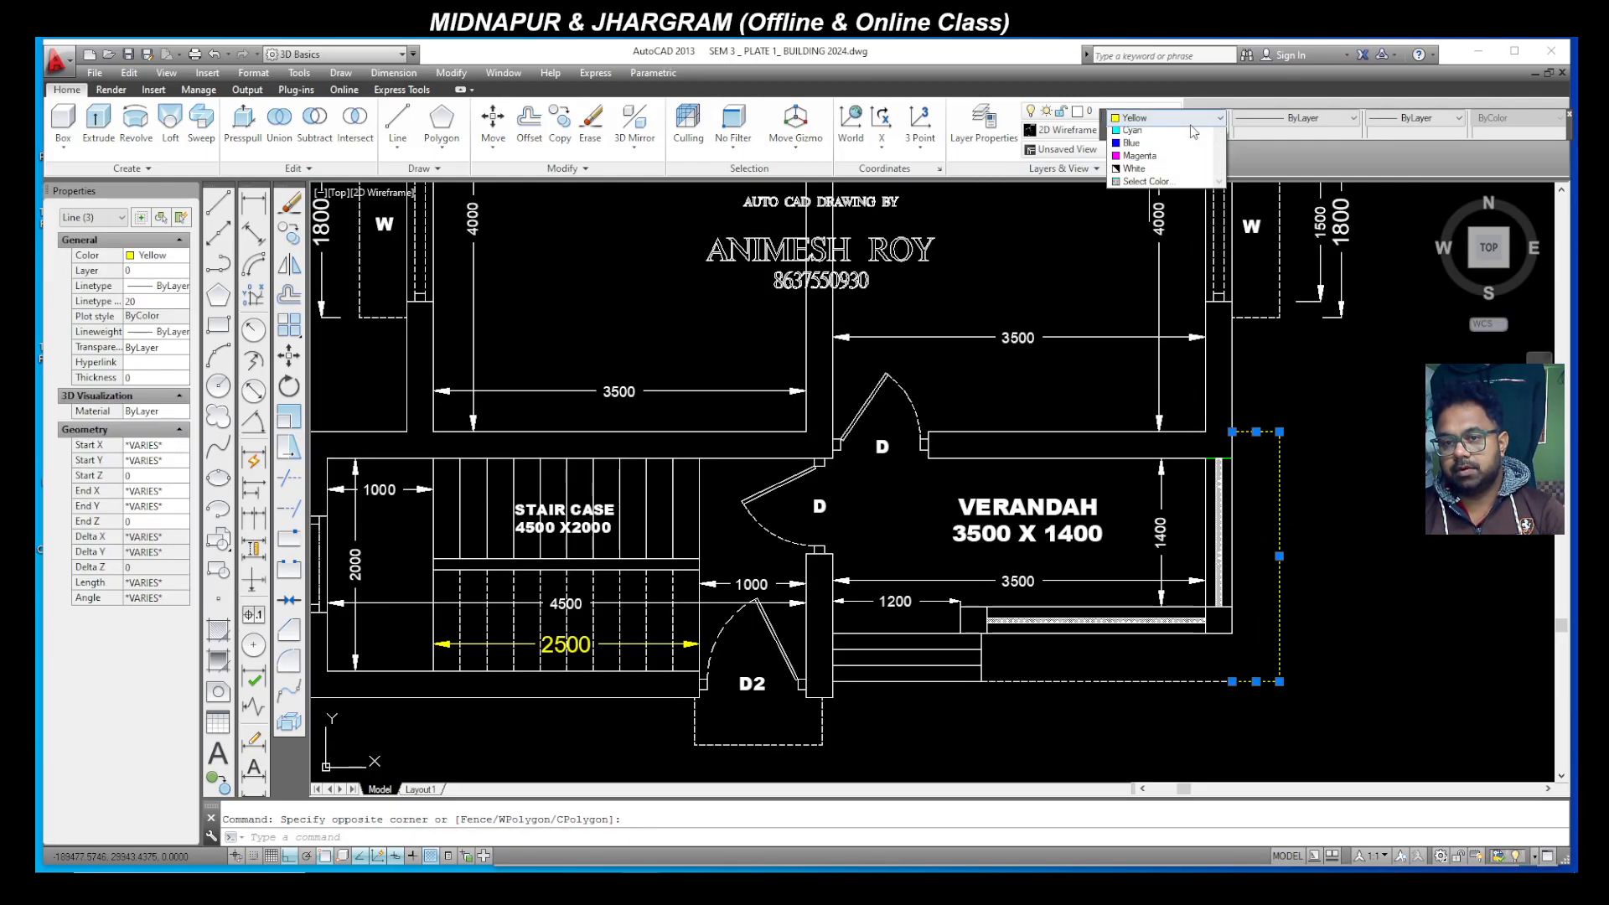
pyautogui.click(1271, 124)
pyautogui.click(1271, 124)
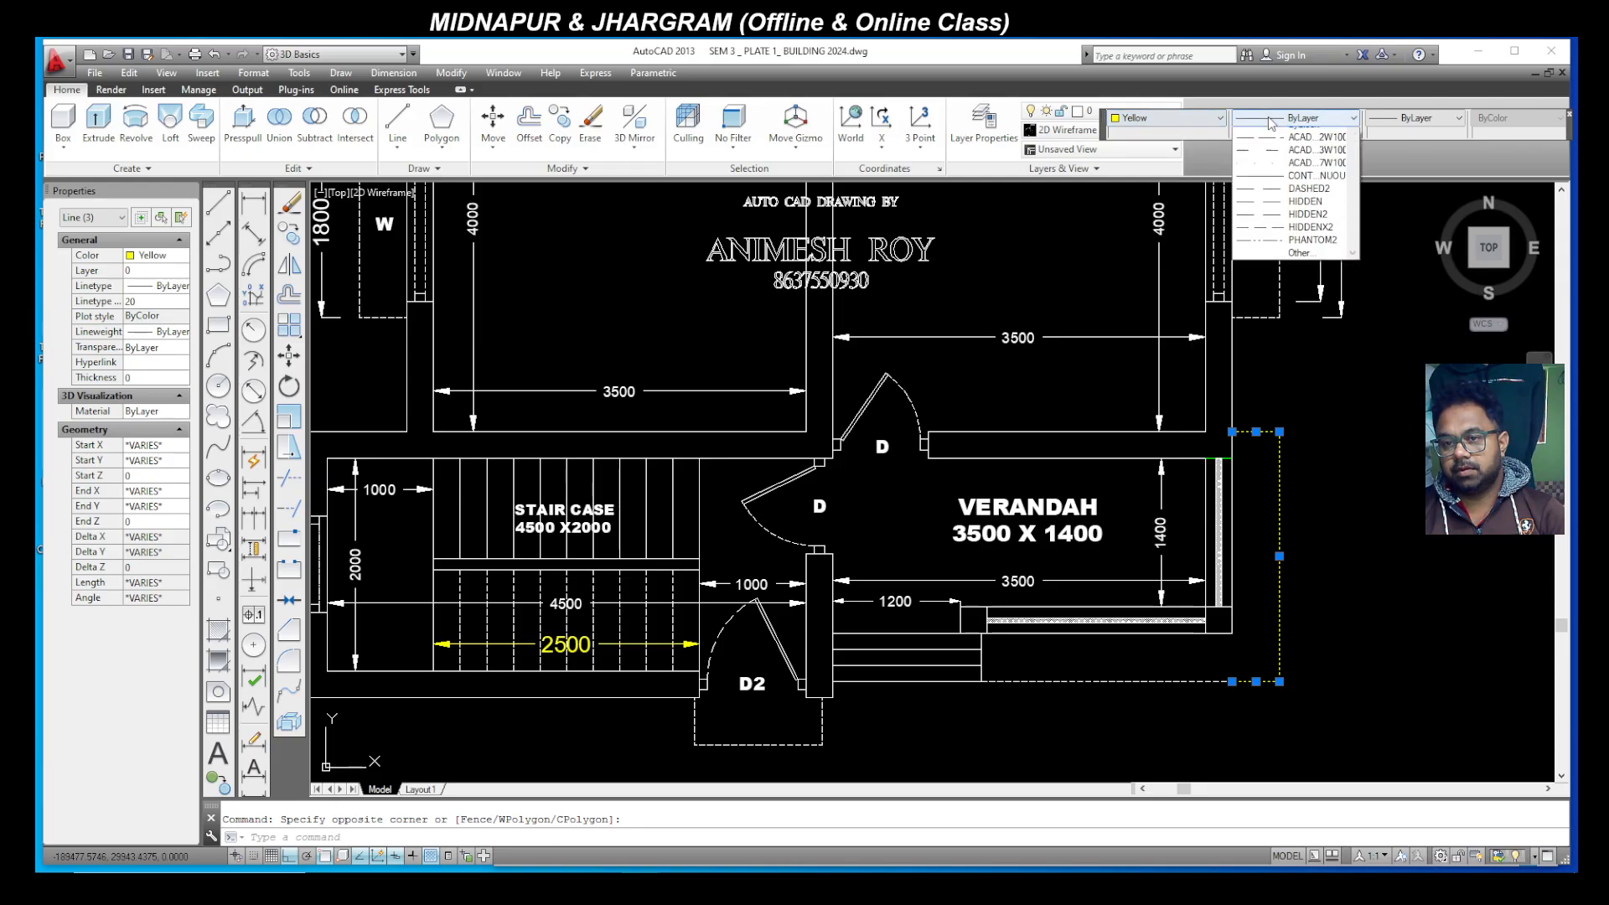
pyautogui.click(1311, 251)
pyautogui.press('Escape')
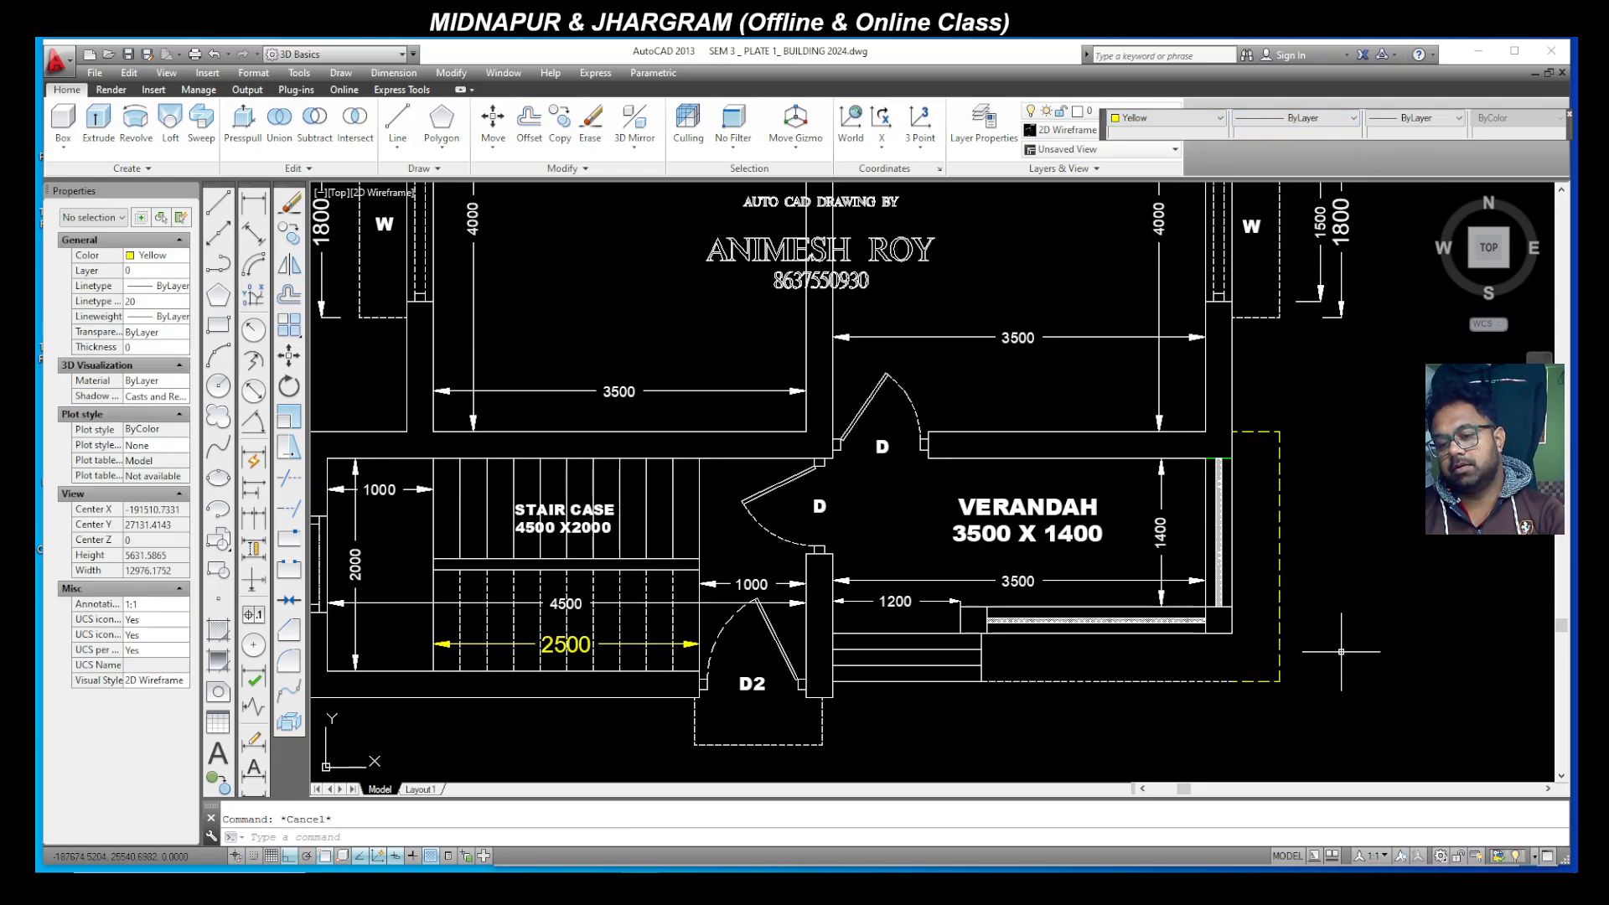
# Step: Change the colour of the three yellow dashed sunshade lines to white, matching the other plan outlines
pyautogui.click(1339, 697)
pyautogui.click(1248, 375)
pyautogui.click(1208, 124)
pyautogui.click(1207, 123)
pyautogui.press('Escape')
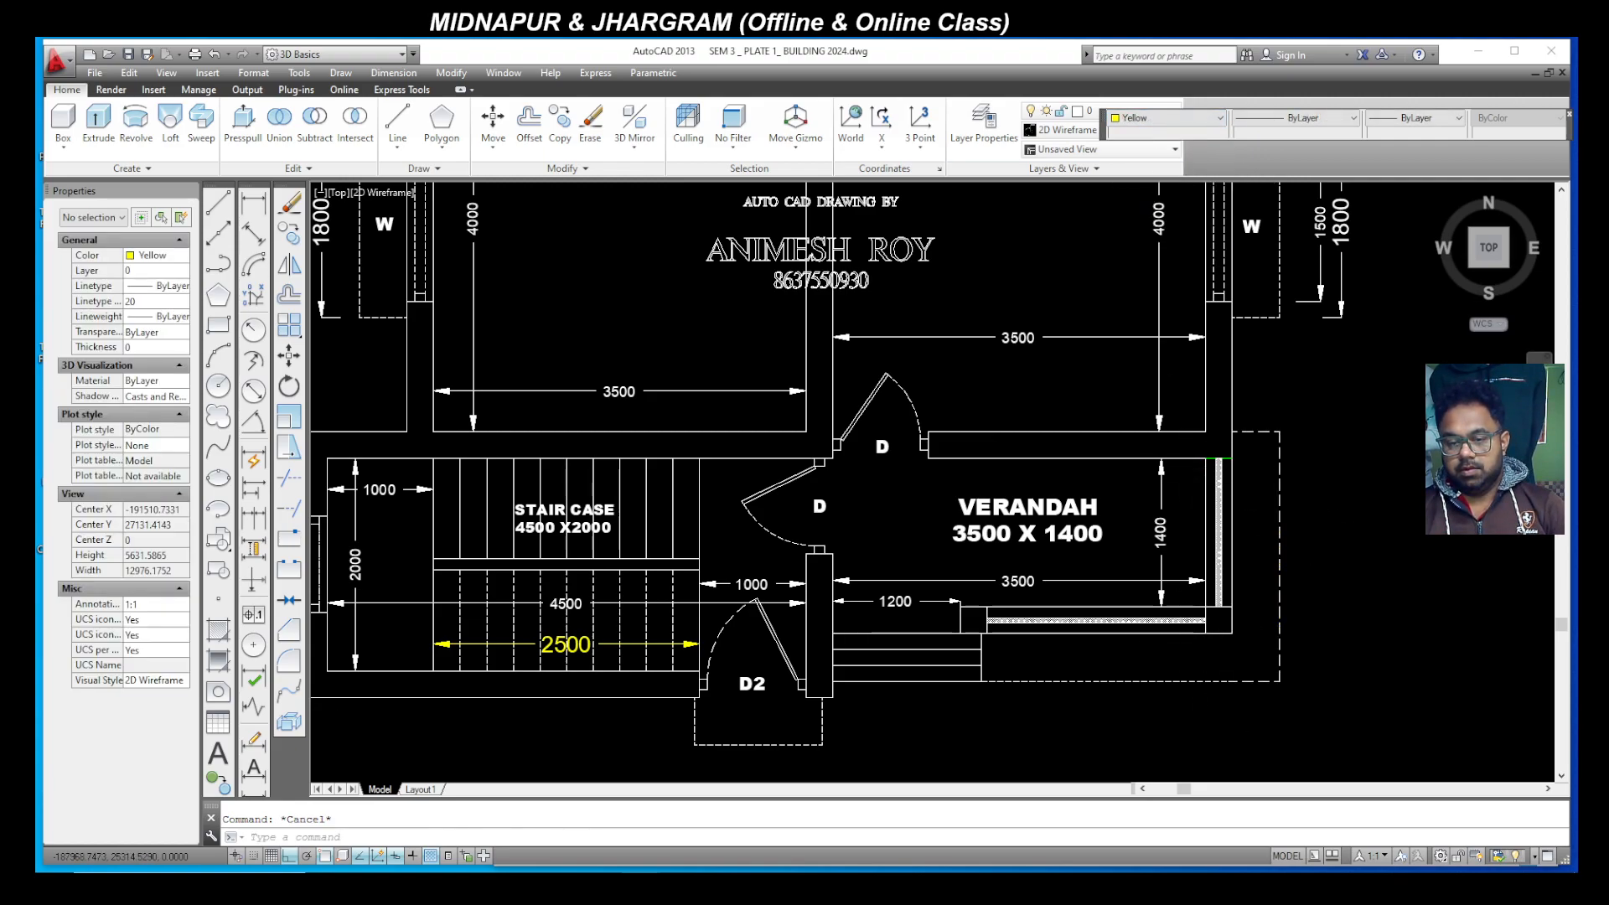
# Step: Offset the top lines of the verandah window and entrance openings 100 upward in the elevation with the balustrade
pyautogui.scroll(-3, 1213, 699)
pyautogui.scroll(3, 1212, 700)
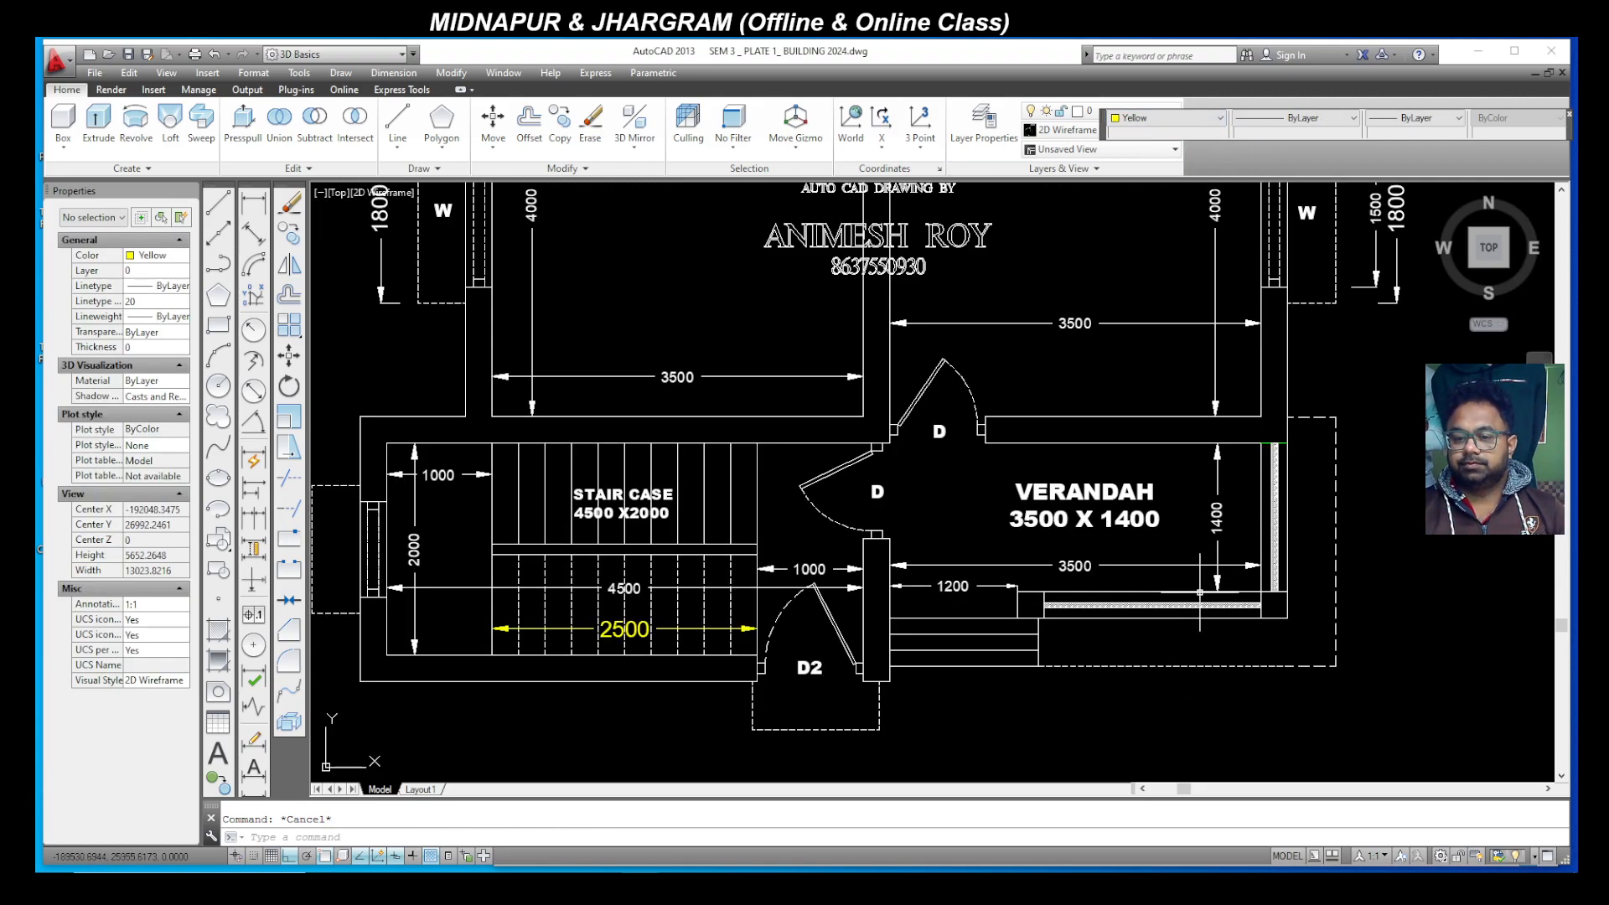
pyautogui.scroll(-5, 964, 402)
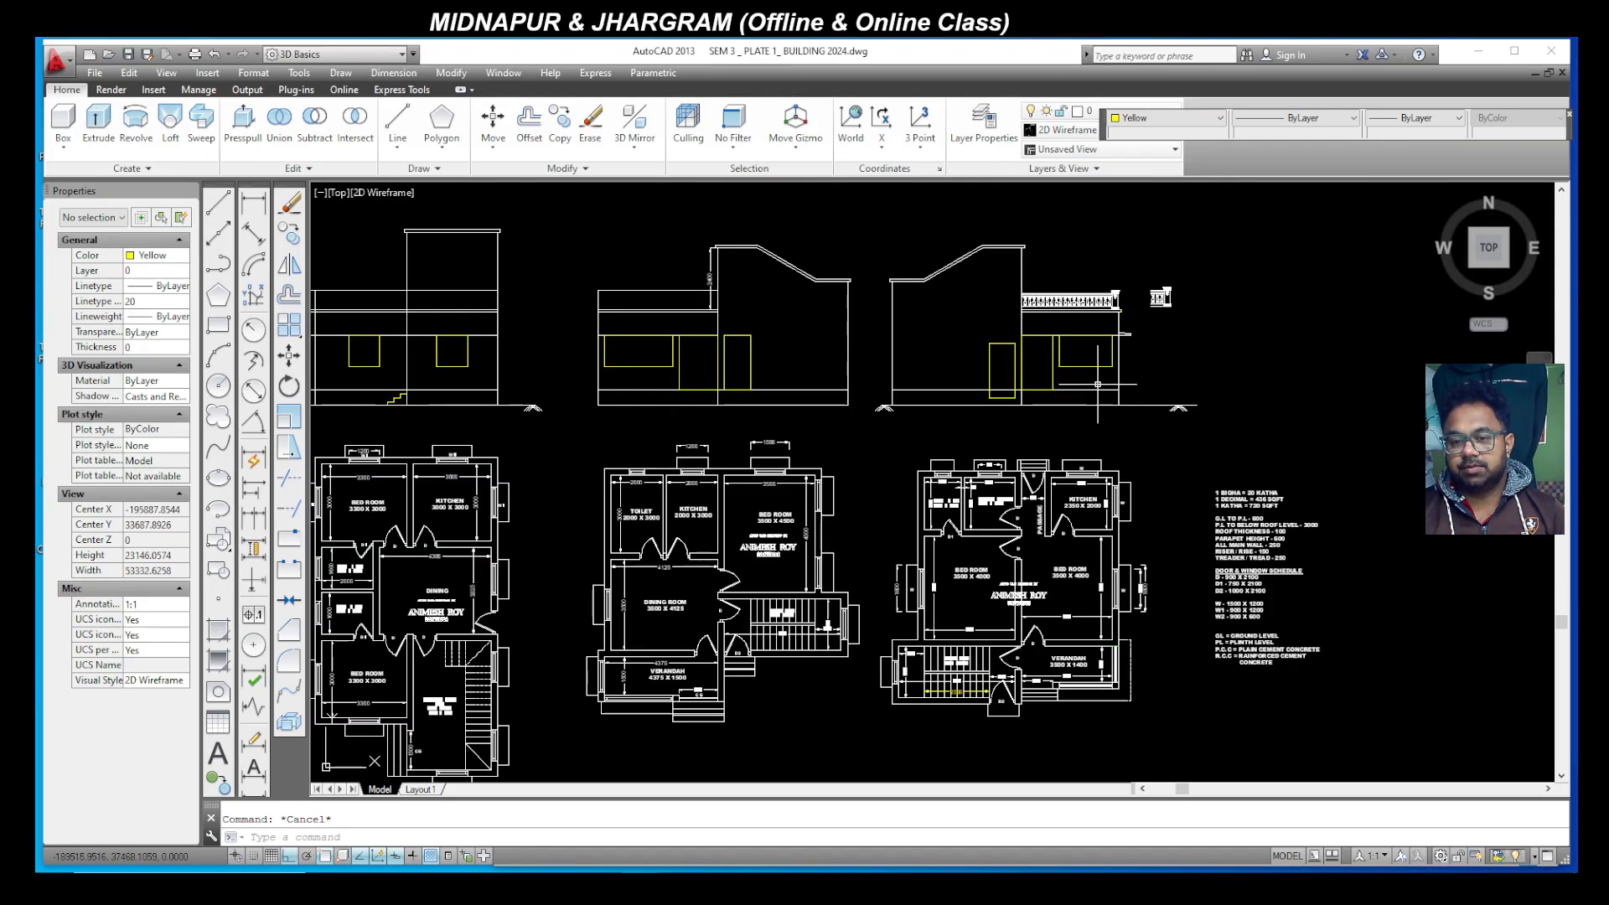
pyautogui.scroll(4, 1110, 329)
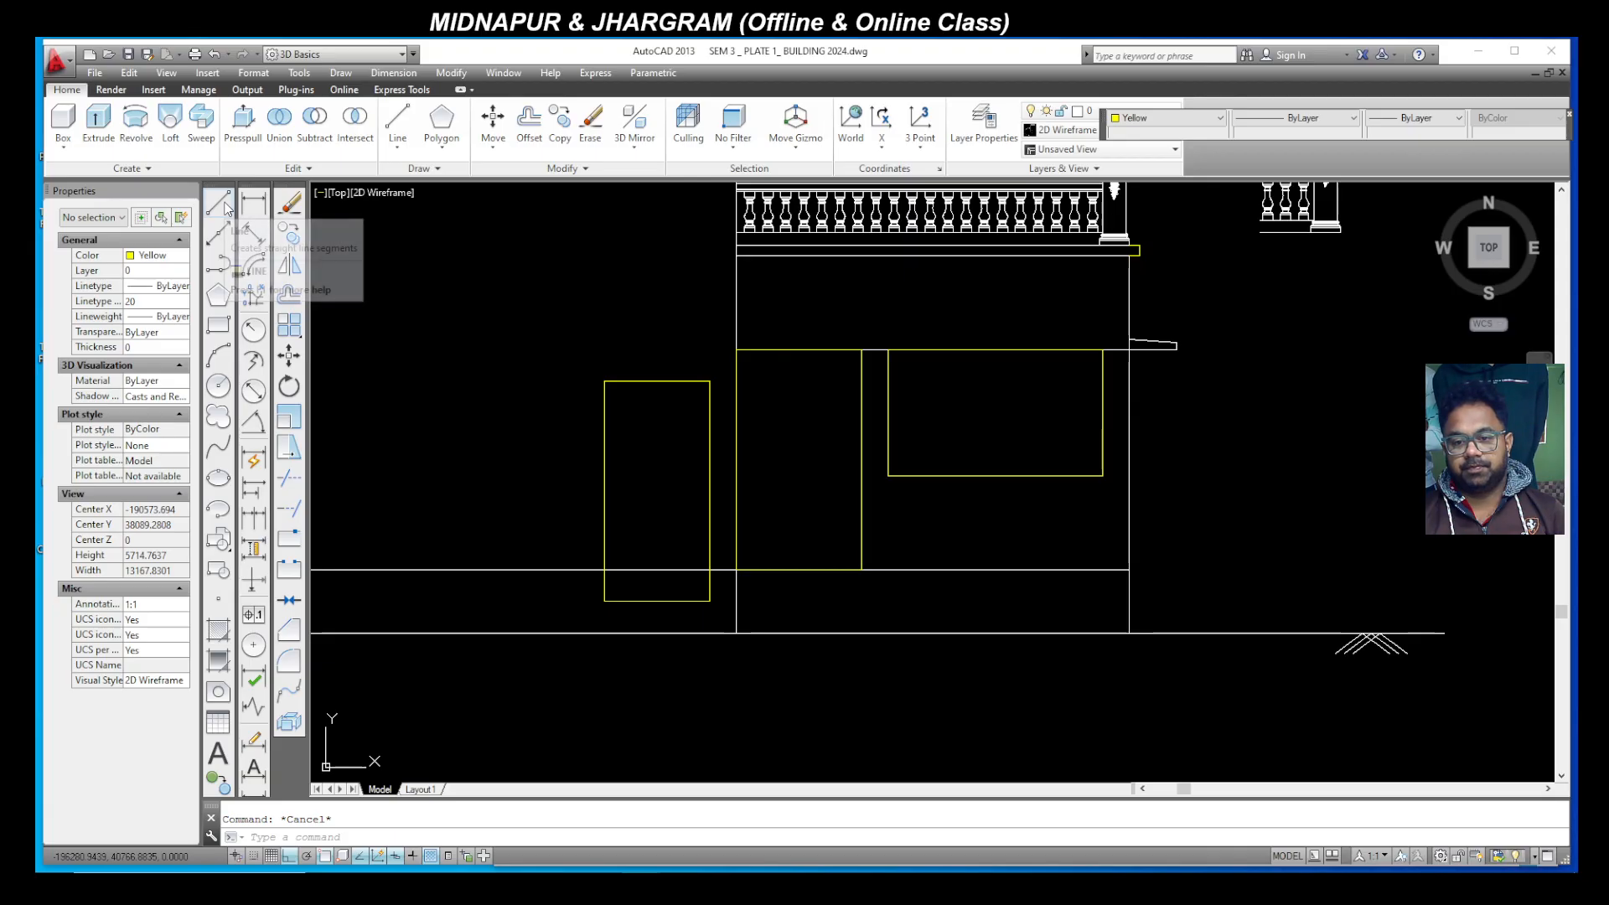
pyautogui.click(288, 298)
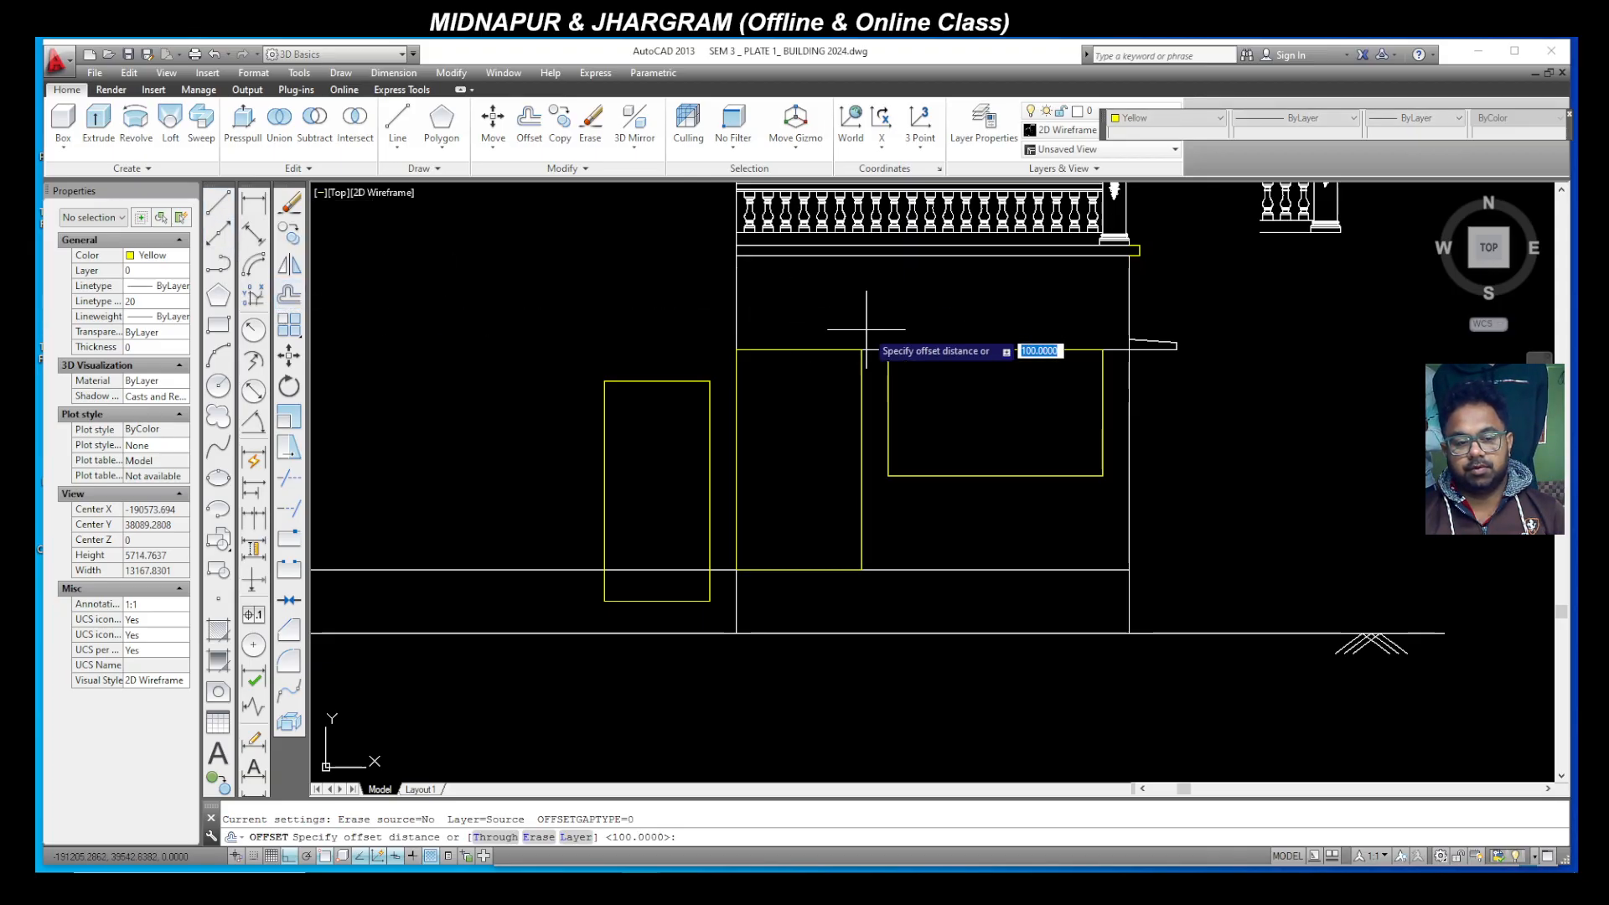
pyautogui.write('100')
pyautogui.press('Return')
pyautogui.click(952, 351)
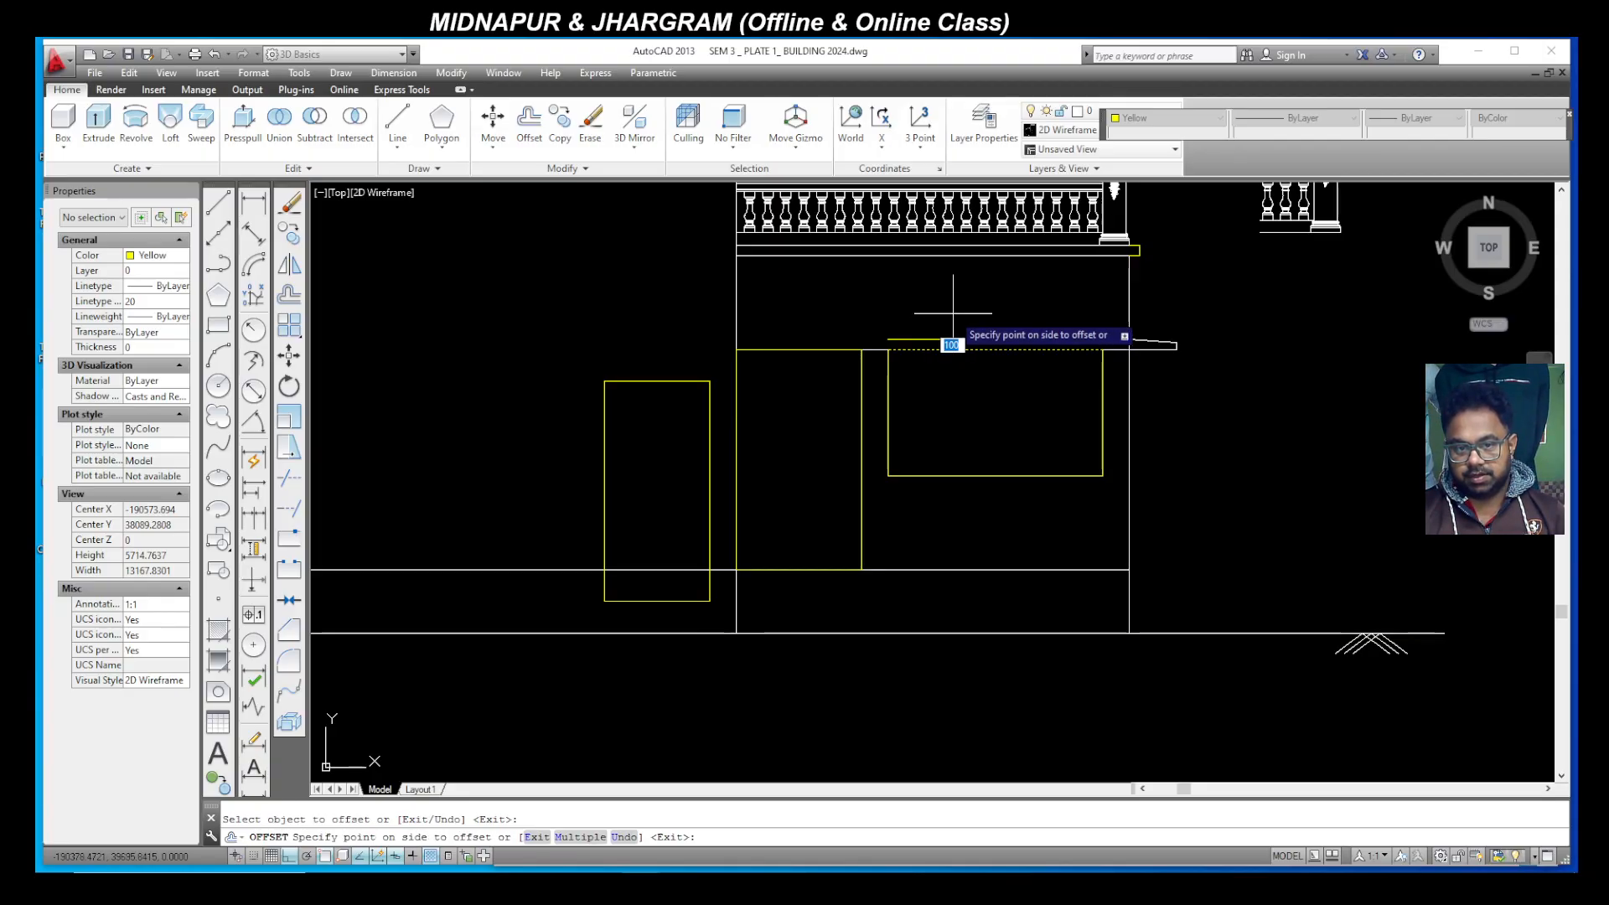
pyautogui.click(835, 350)
pyautogui.click(833, 310)
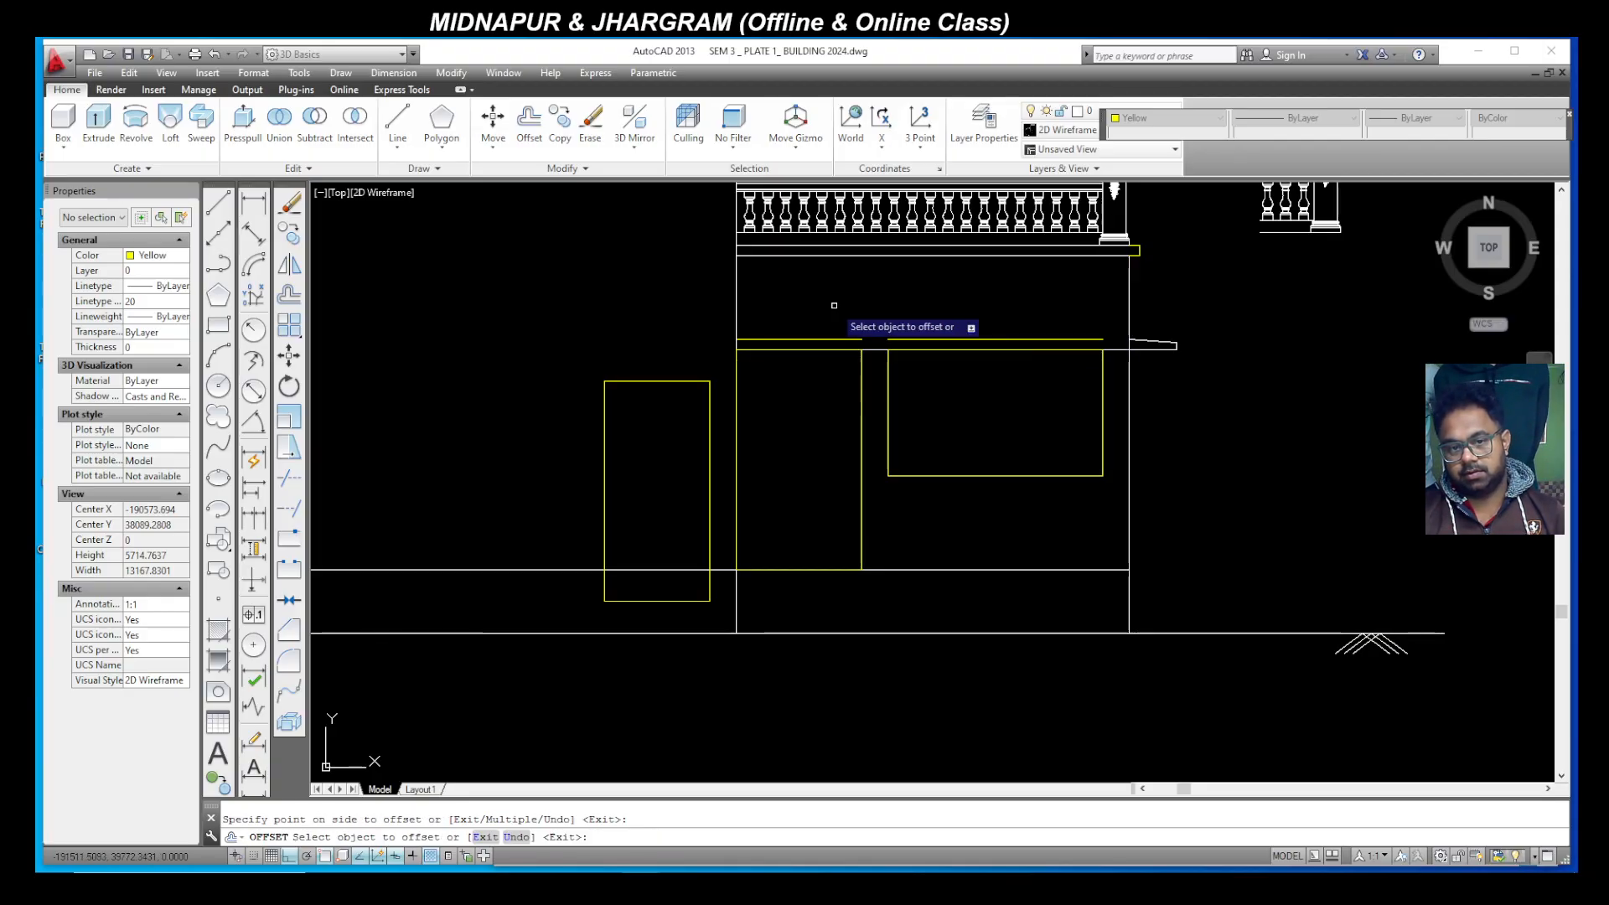
pyautogui.press('Escape')
# Step: Erase the offset line above the entrance opening and stretch the window's offset line across the full verandah wall
pyautogui.click(856, 339)
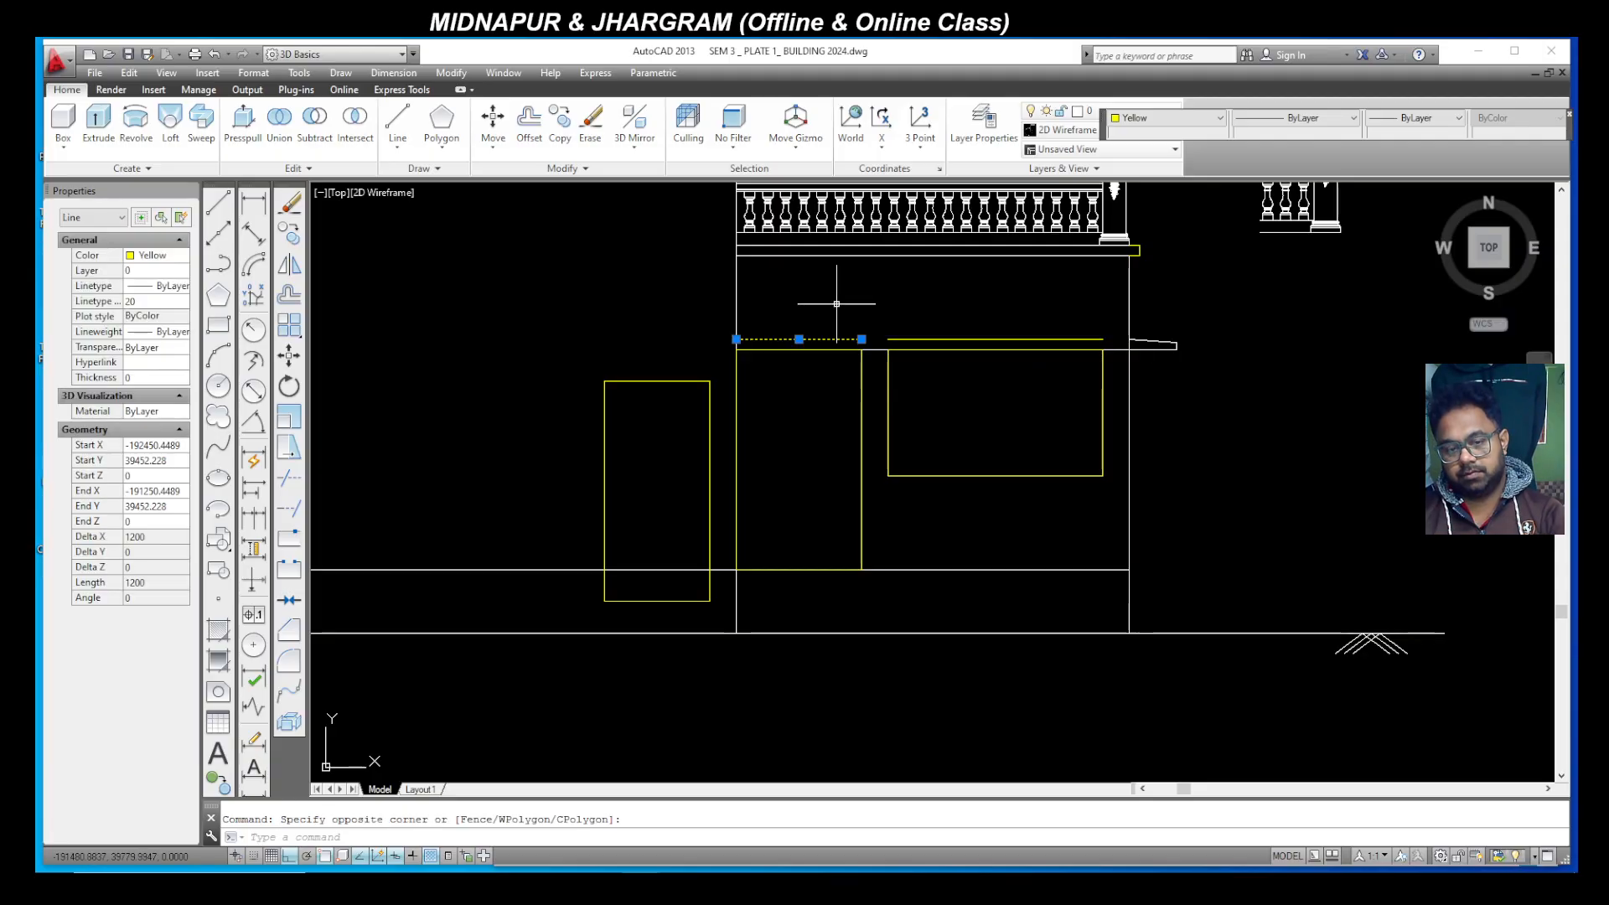
pyautogui.press('Delete')
pyautogui.scroll(2, 977, 323)
pyautogui.scroll(2, 977, 327)
pyautogui.click(930, 404)
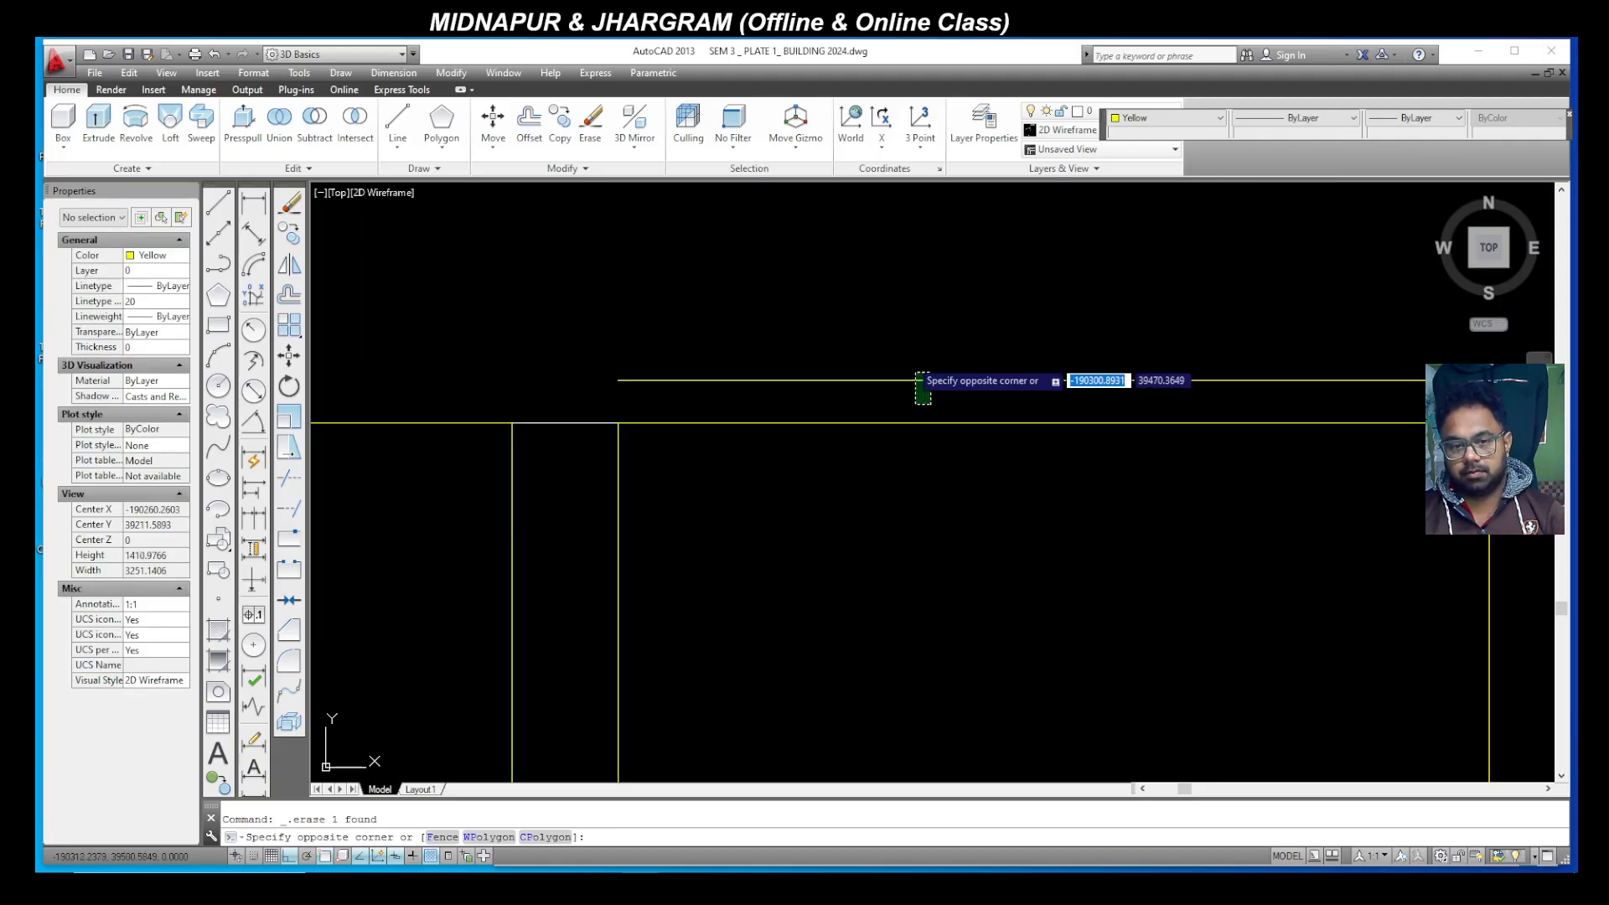
pyautogui.click(909, 367)
pyautogui.scroll(-2, 996, 385)
pyautogui.click(849, 384)
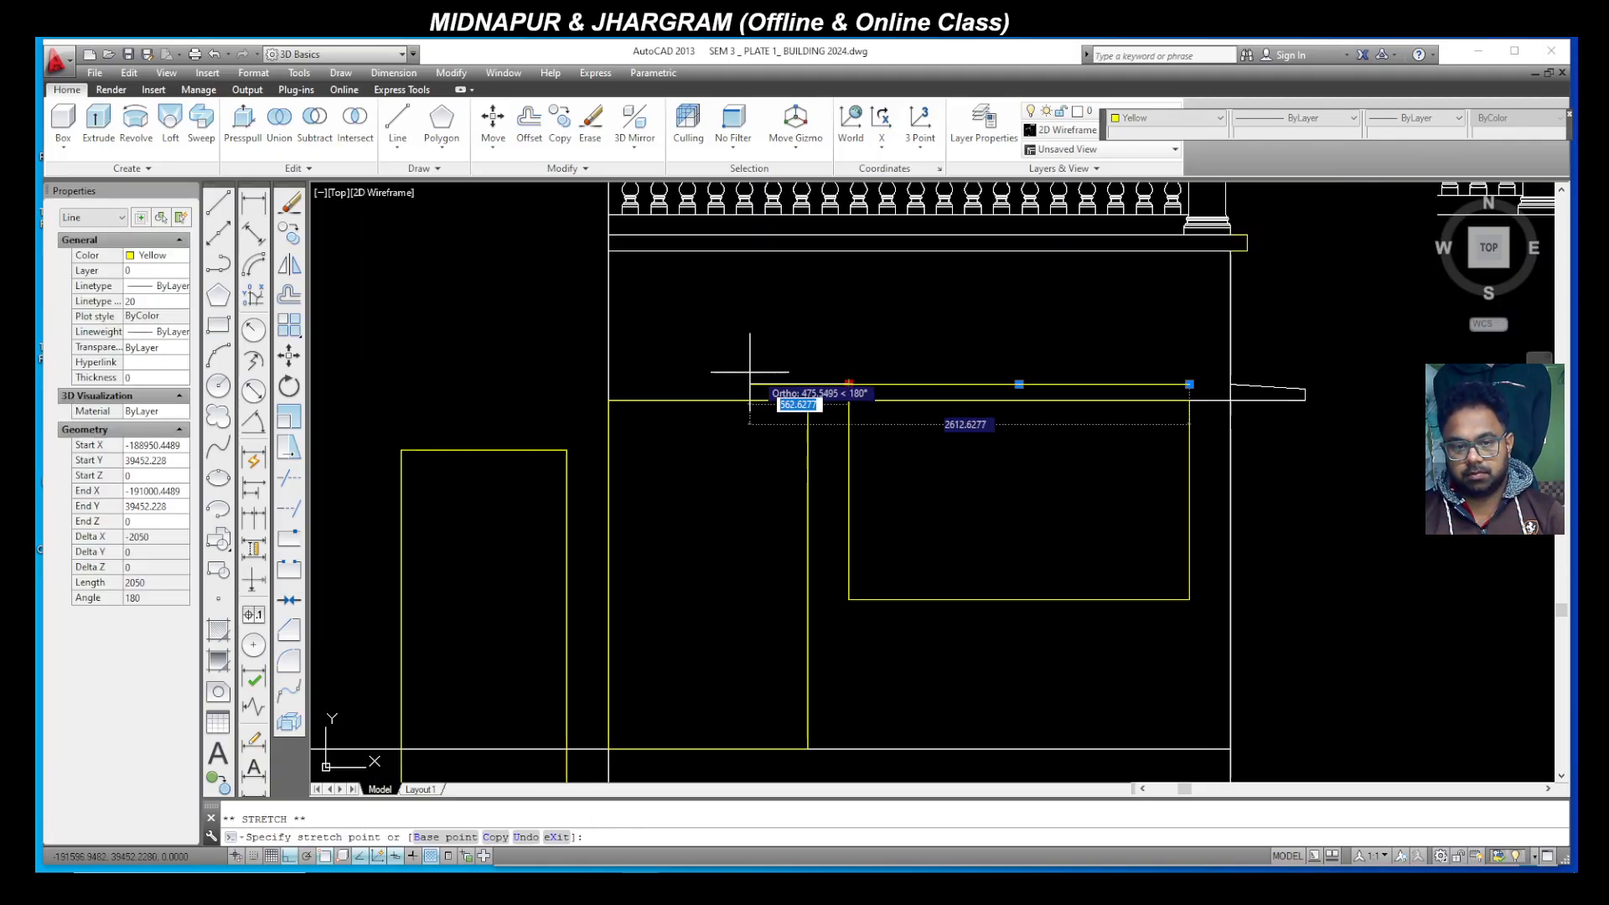
pyautogui.click(609, 383)
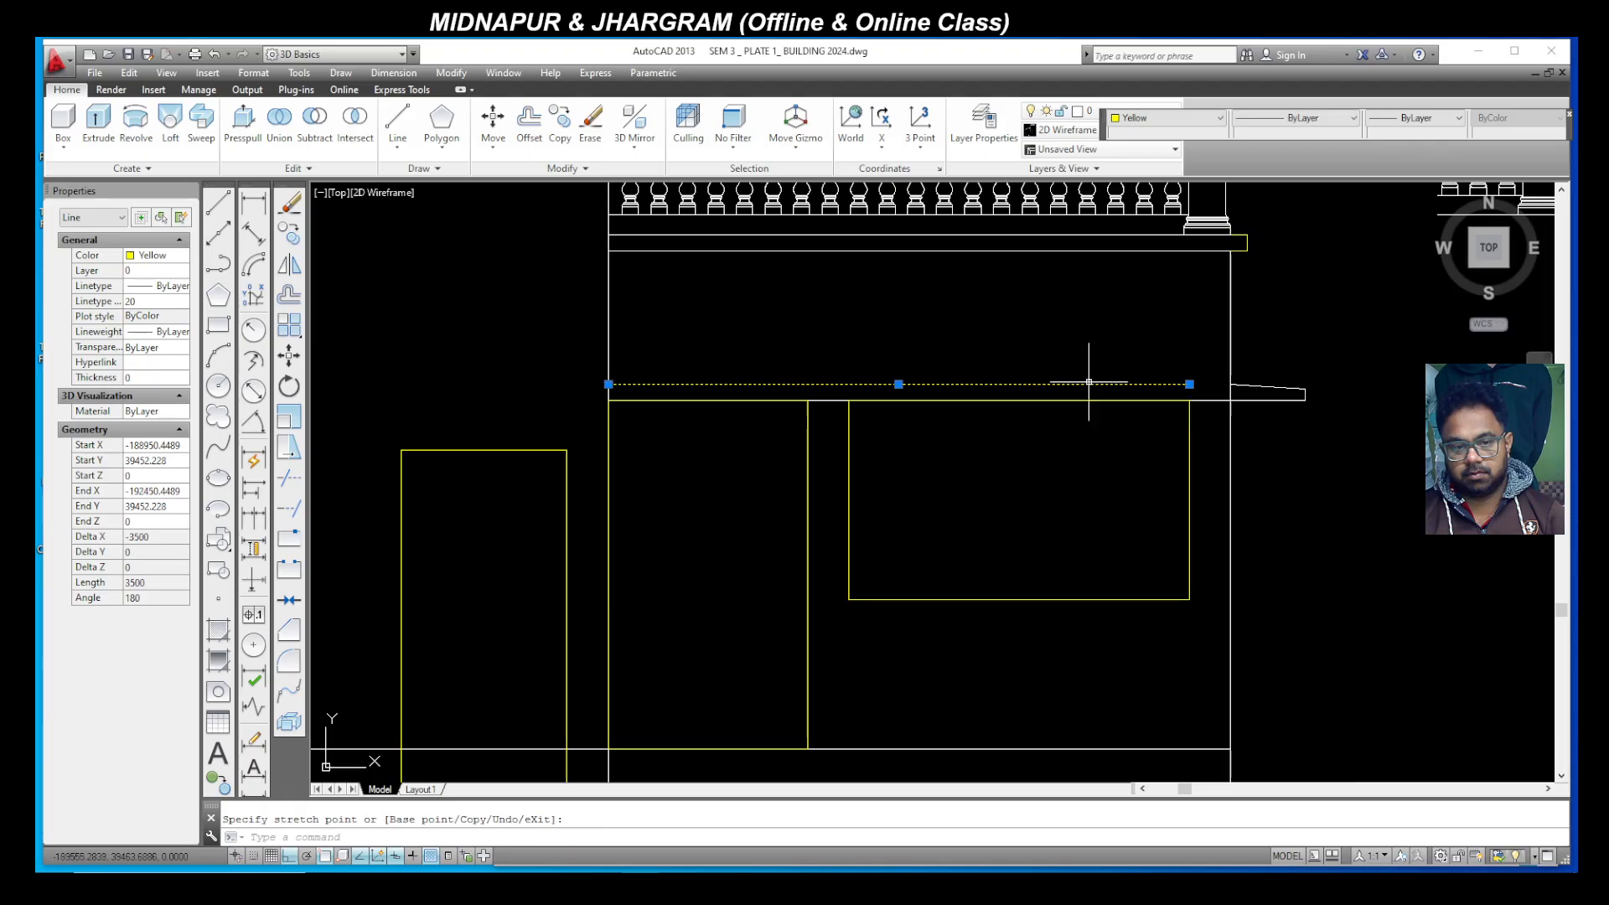
pyautogui.click(1189, 384)
pyautogui.click(1230, 384)
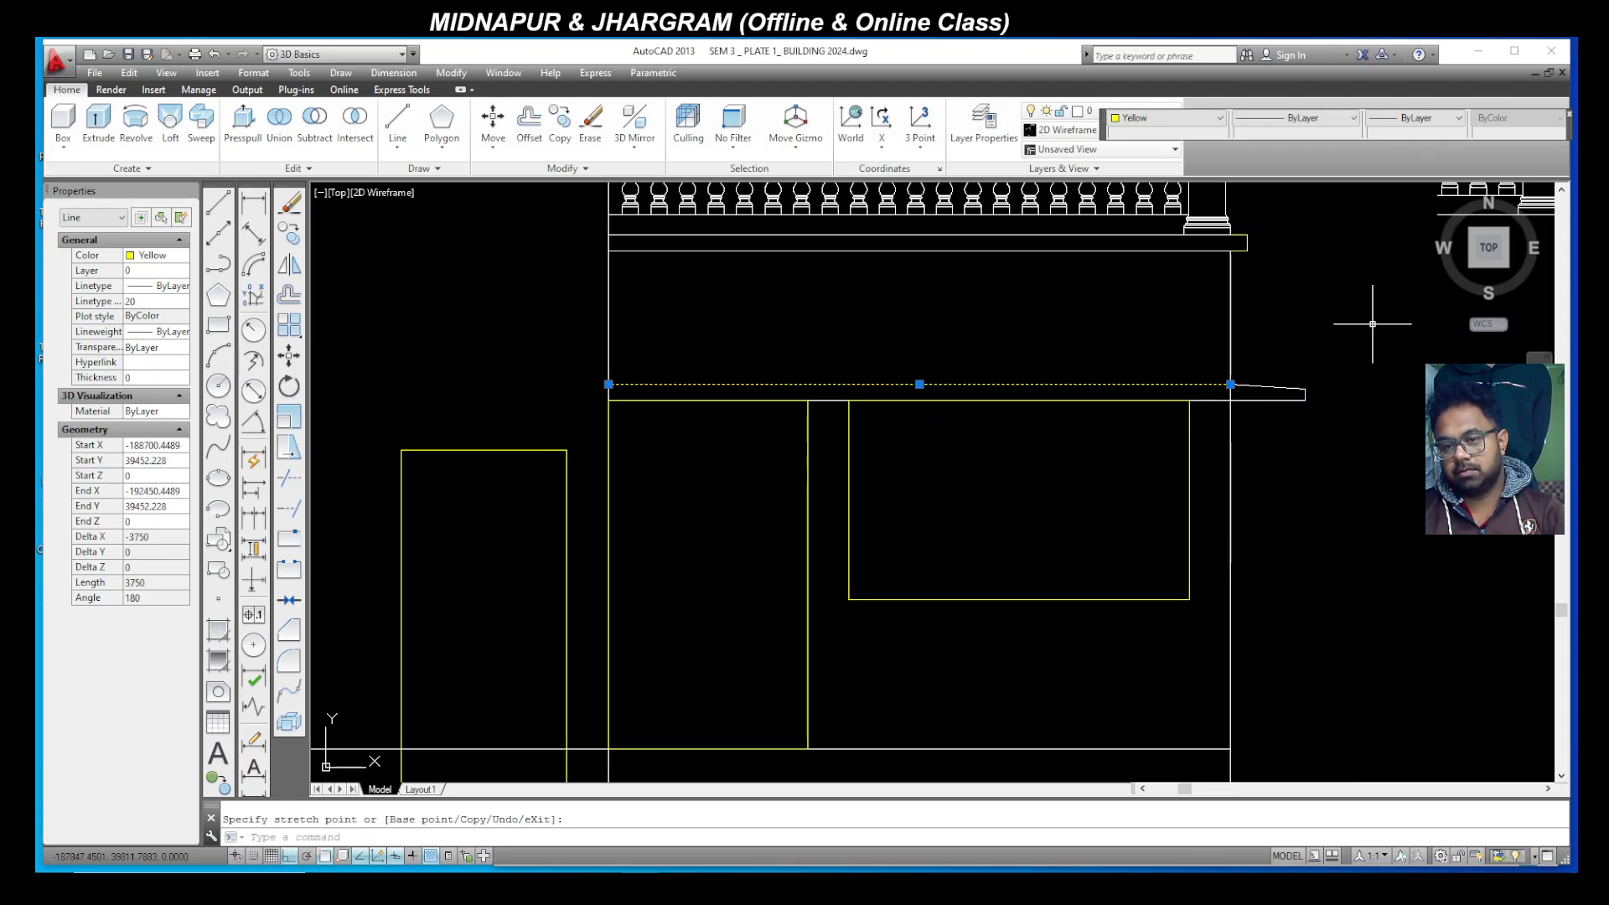
pyautogui.press('Escape')
# Step: Trim the outer wall line between the two sunshade lines in the elevation
pyautogui.press('Return')
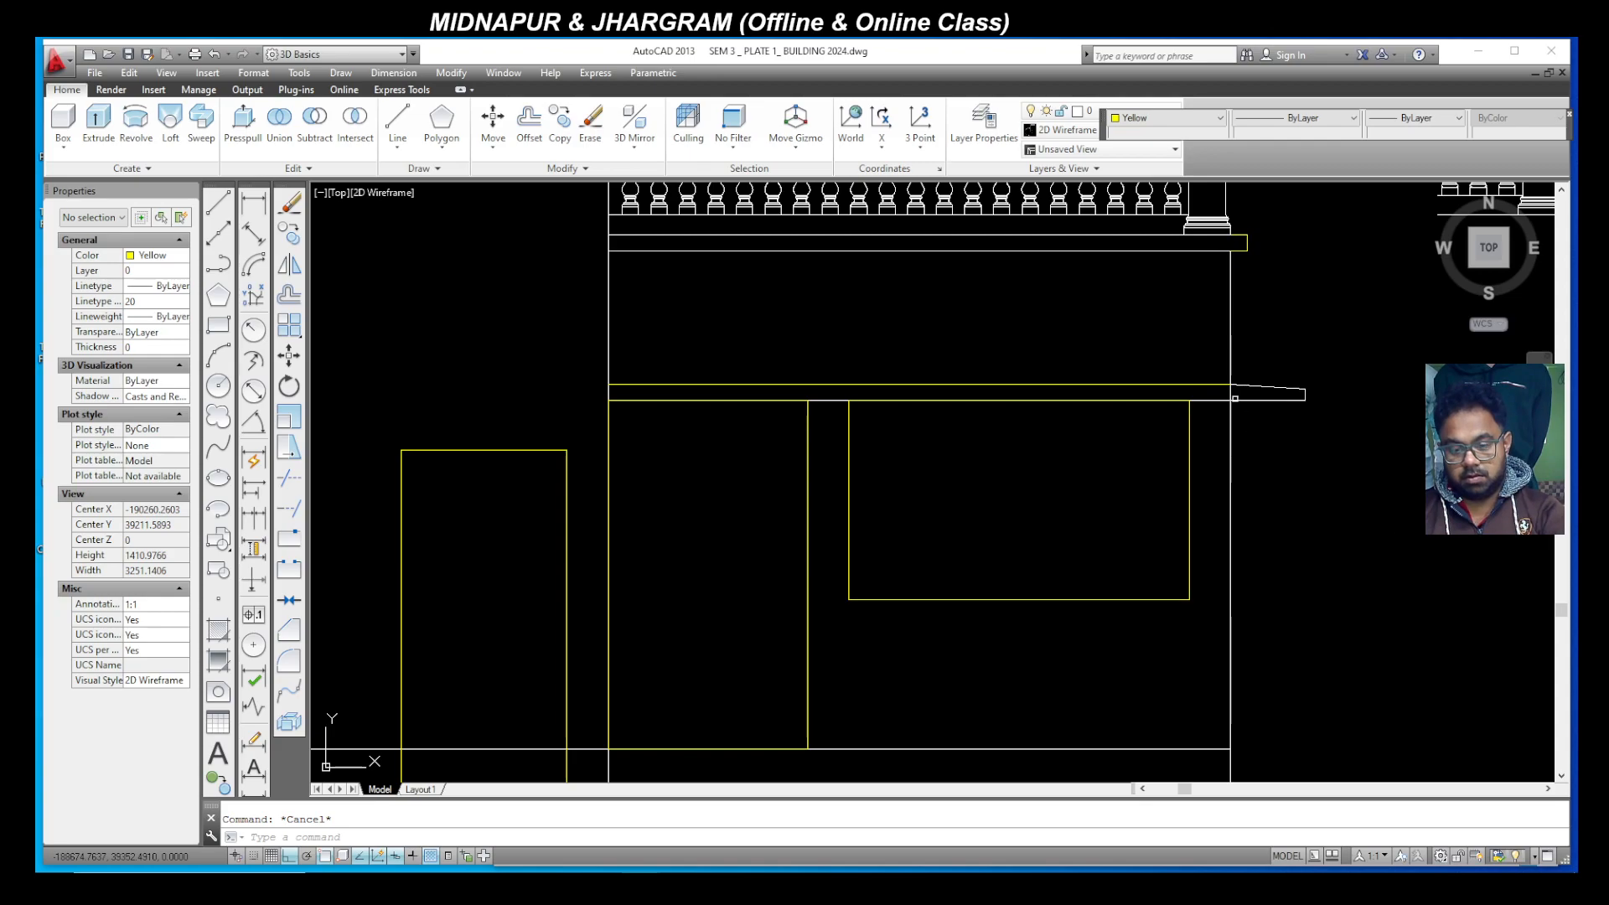
pyautogui.press('Return')
pyautogui.scroll(-6, 1224, 392)
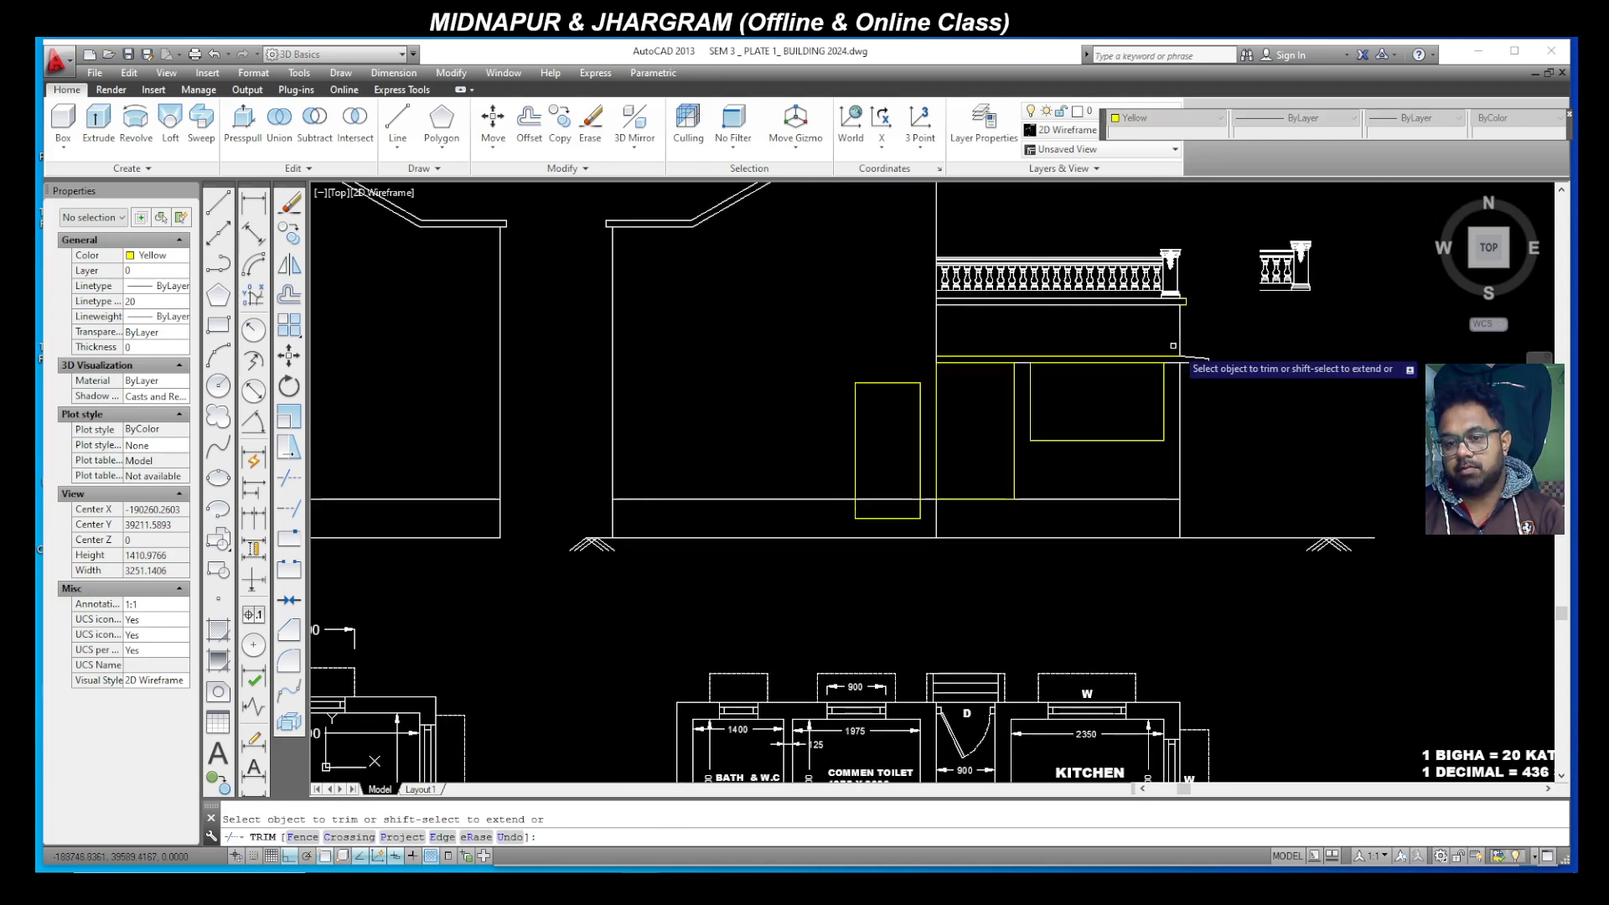
pyautogui.press('Escape')
# Step: Switch from the building drawing to the All design.dwg library drawing
pyautogui.scroll(-6, 1023, 360)
pyautogui.scroll(6, 975, 391)
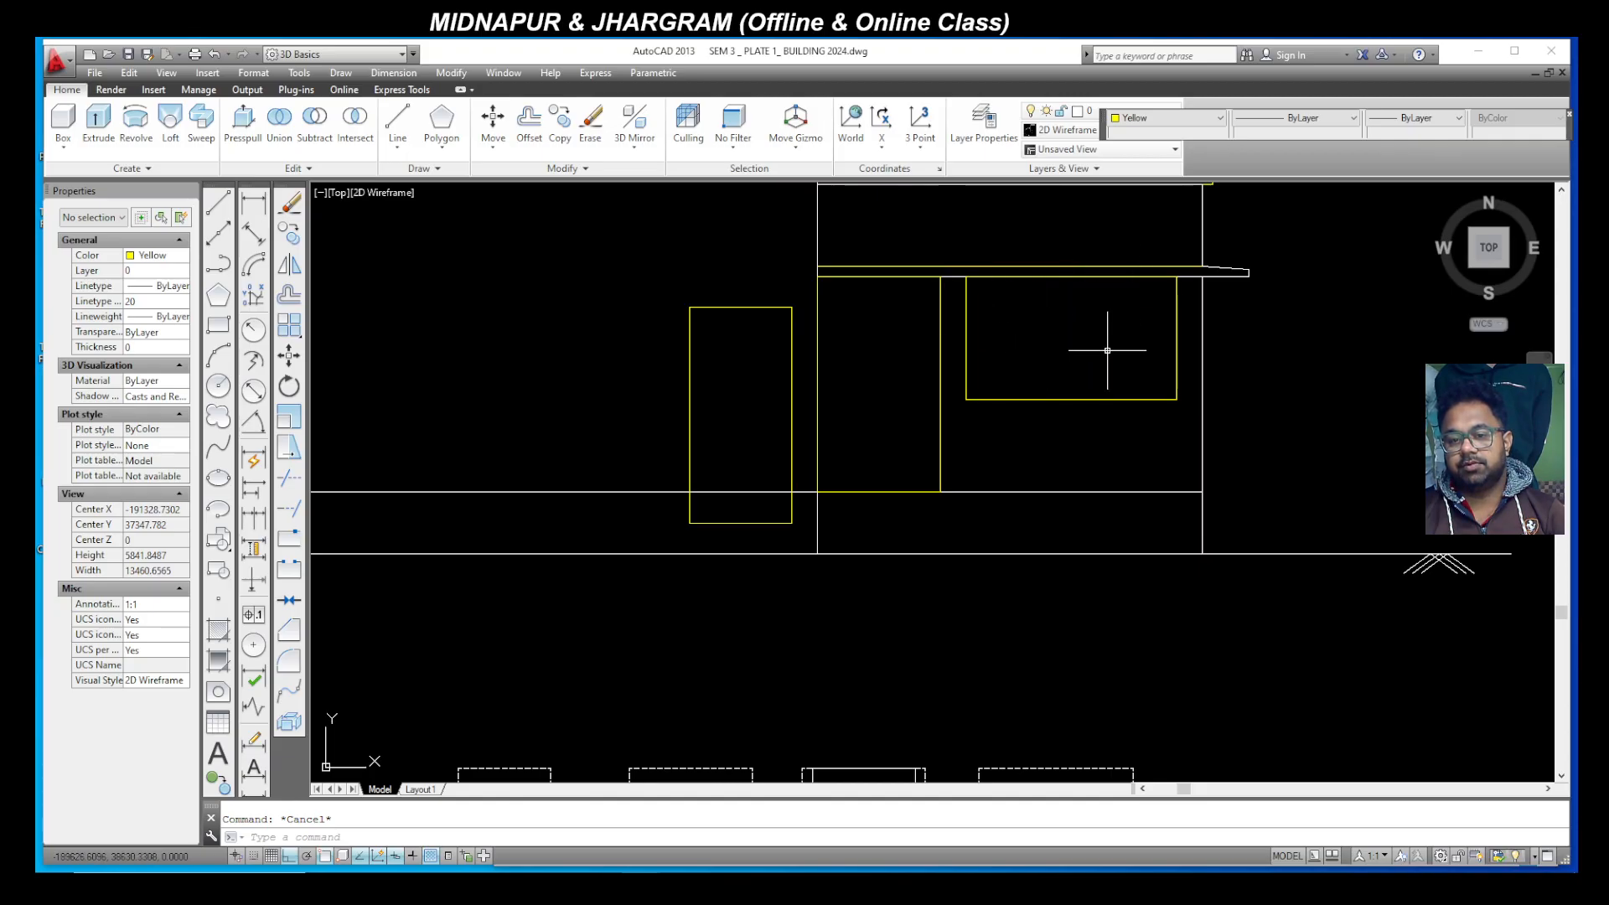
pyautogui.scroll(-6, 1122, 375)
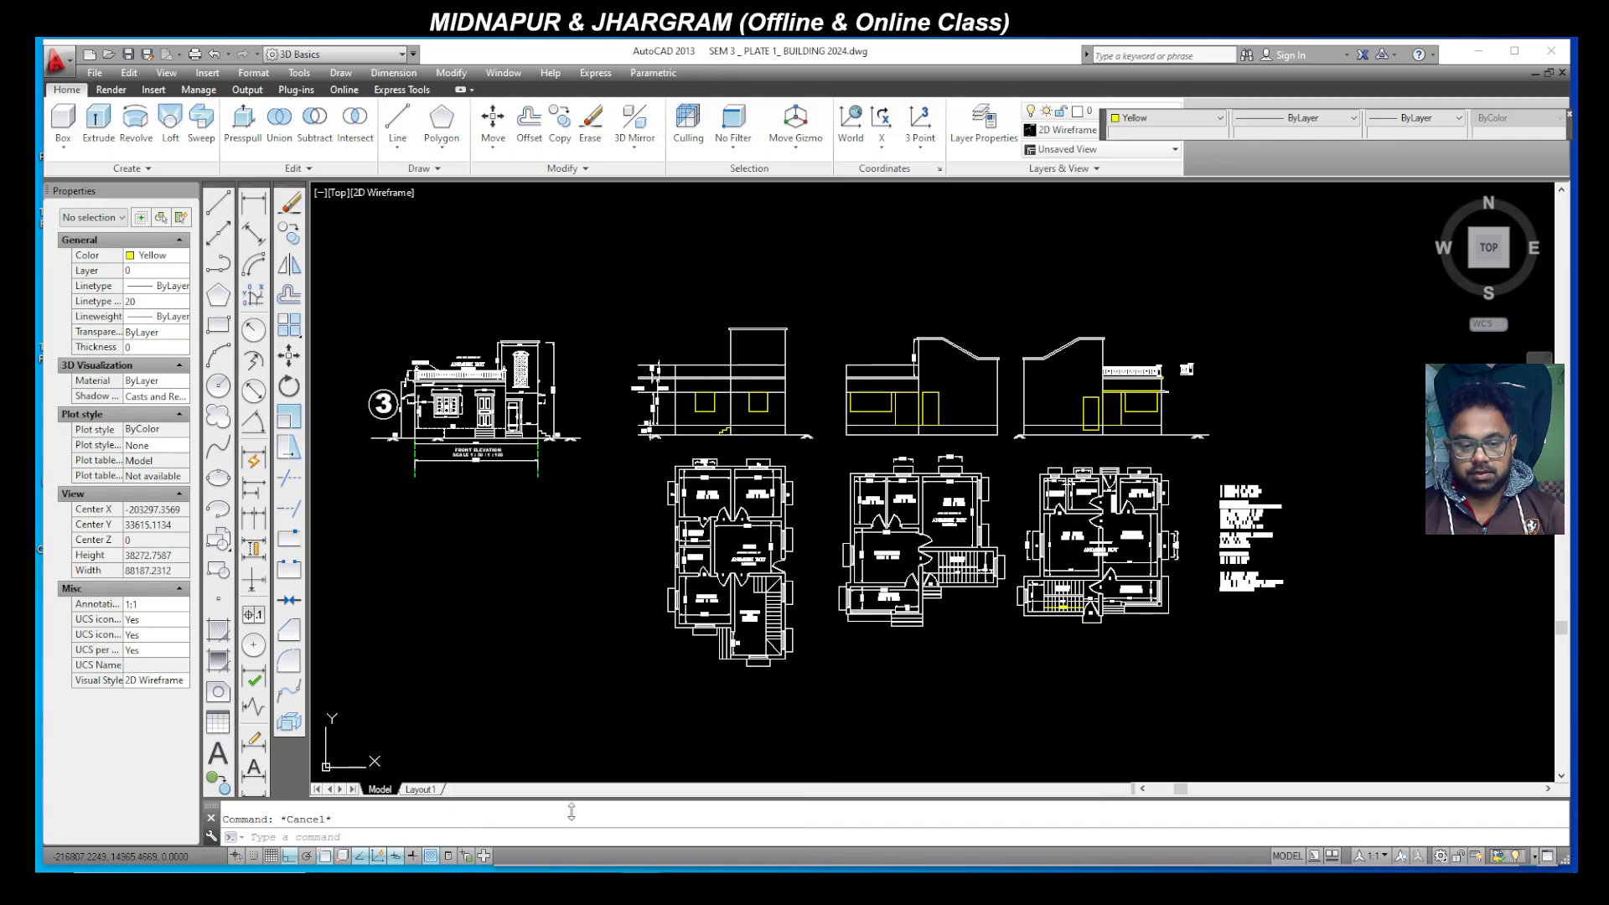
pyautogui.moveTo(644, 868)
pyautogui.click(731, 817)
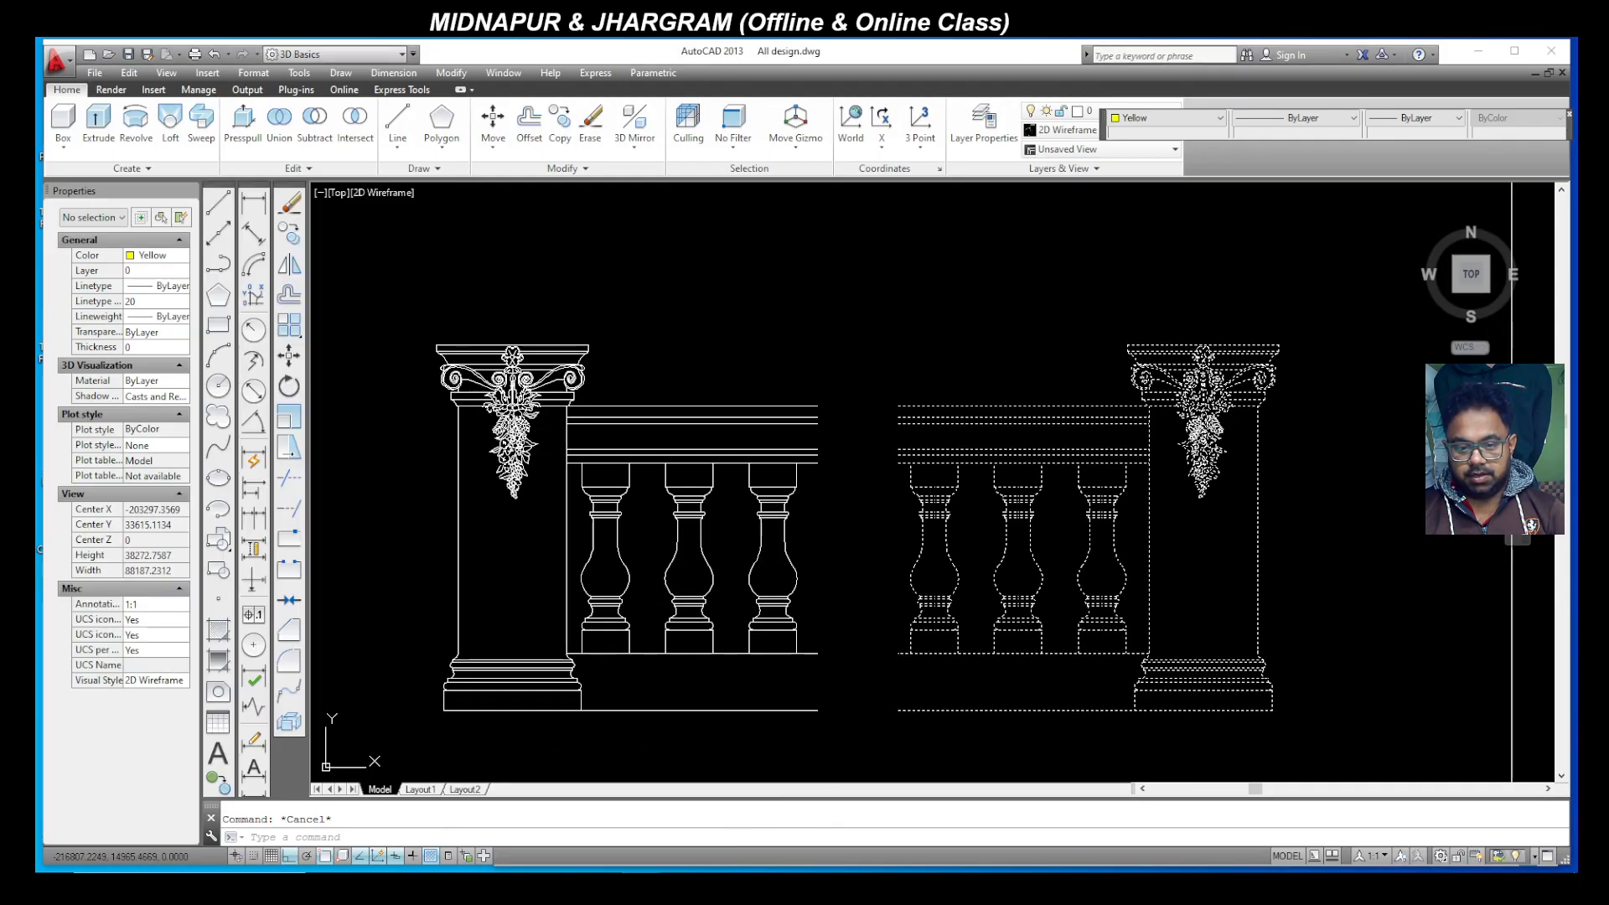
# Step: Look through the library sheets of balustrades, columns and ornaments to locate the door designs
pyautogui.scroll(-2, 977, 538)
pyautogui.scroll(-4, 986, 520)
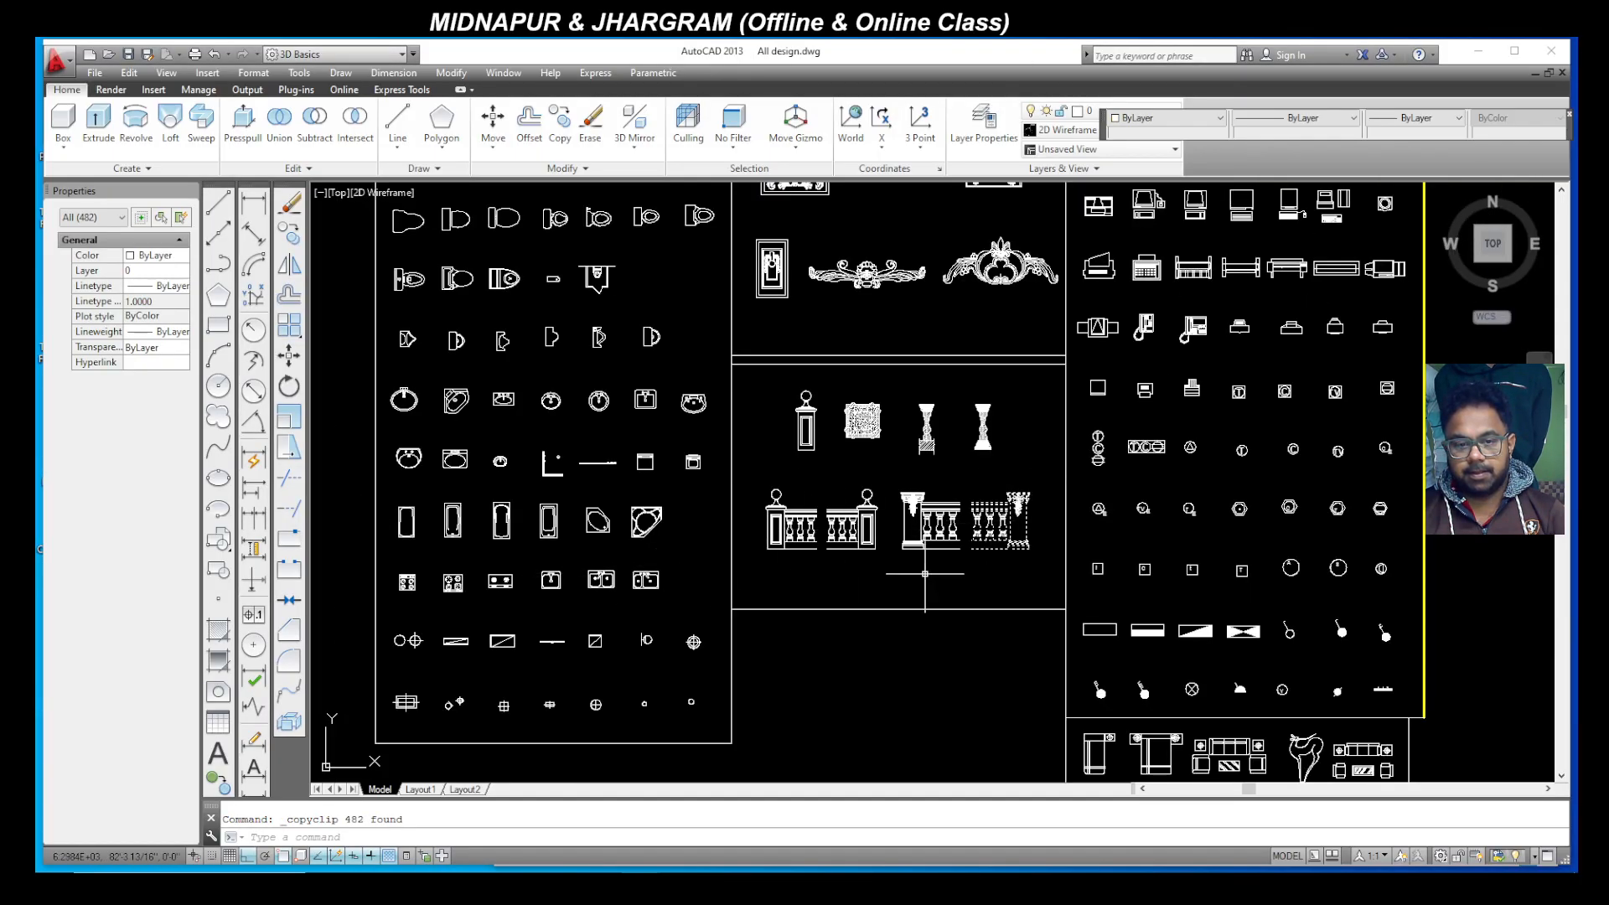
pyautogui.scroll(-4, 924, 574)
pyautogui.scroll(5, 997, 327)
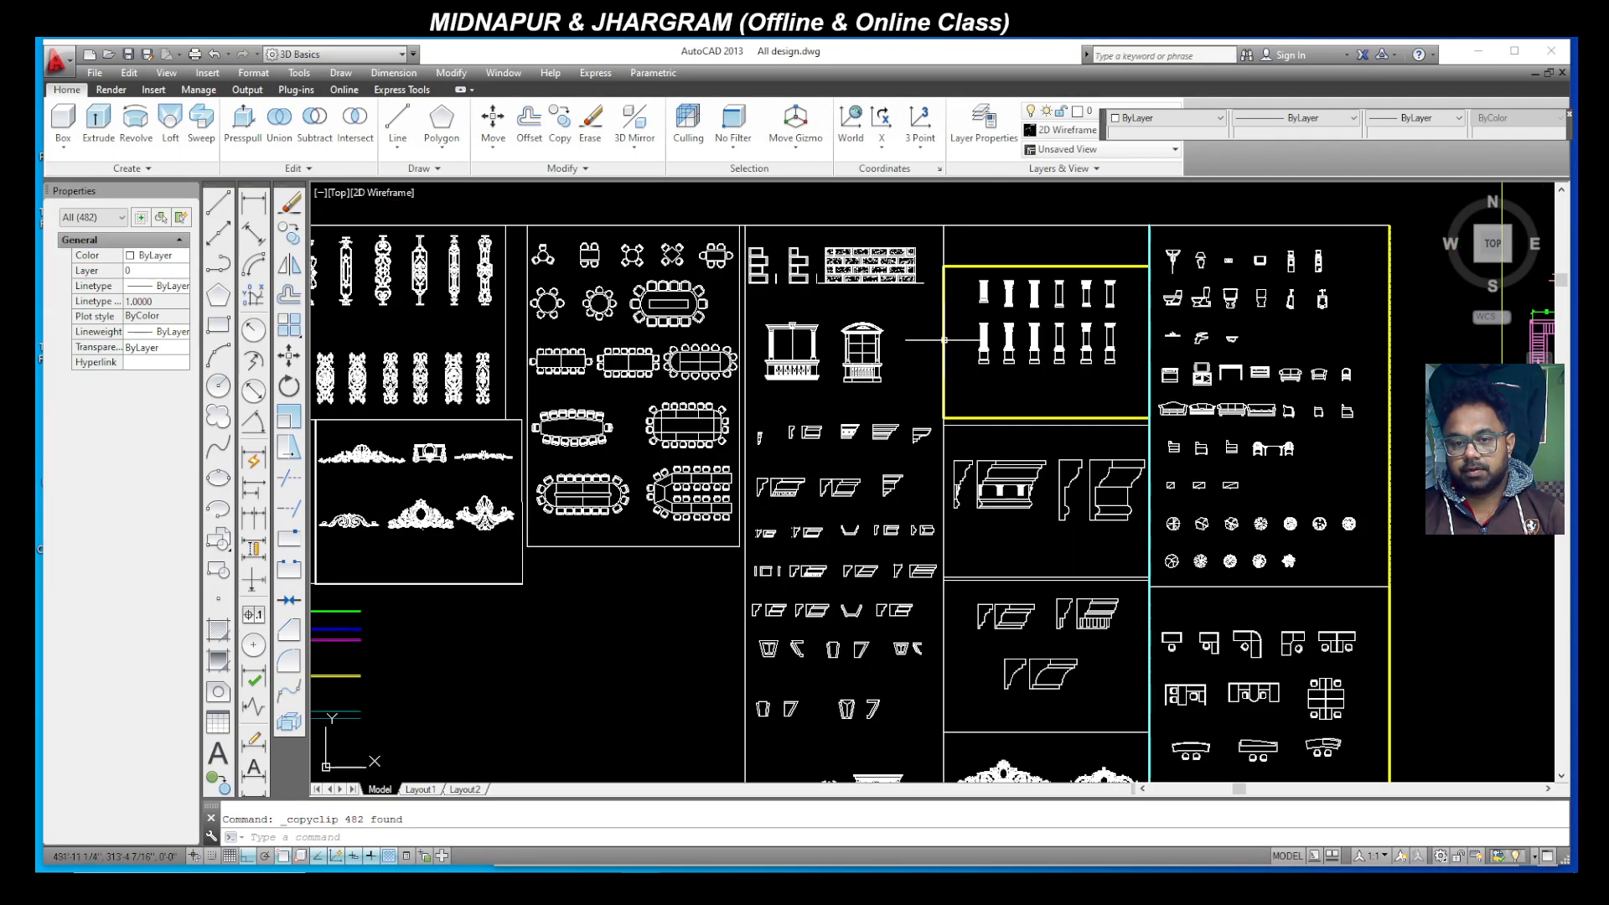
pyautogui.scroll(2, 786, 276)
pyautogui.scroll(-1, 1259, 462)
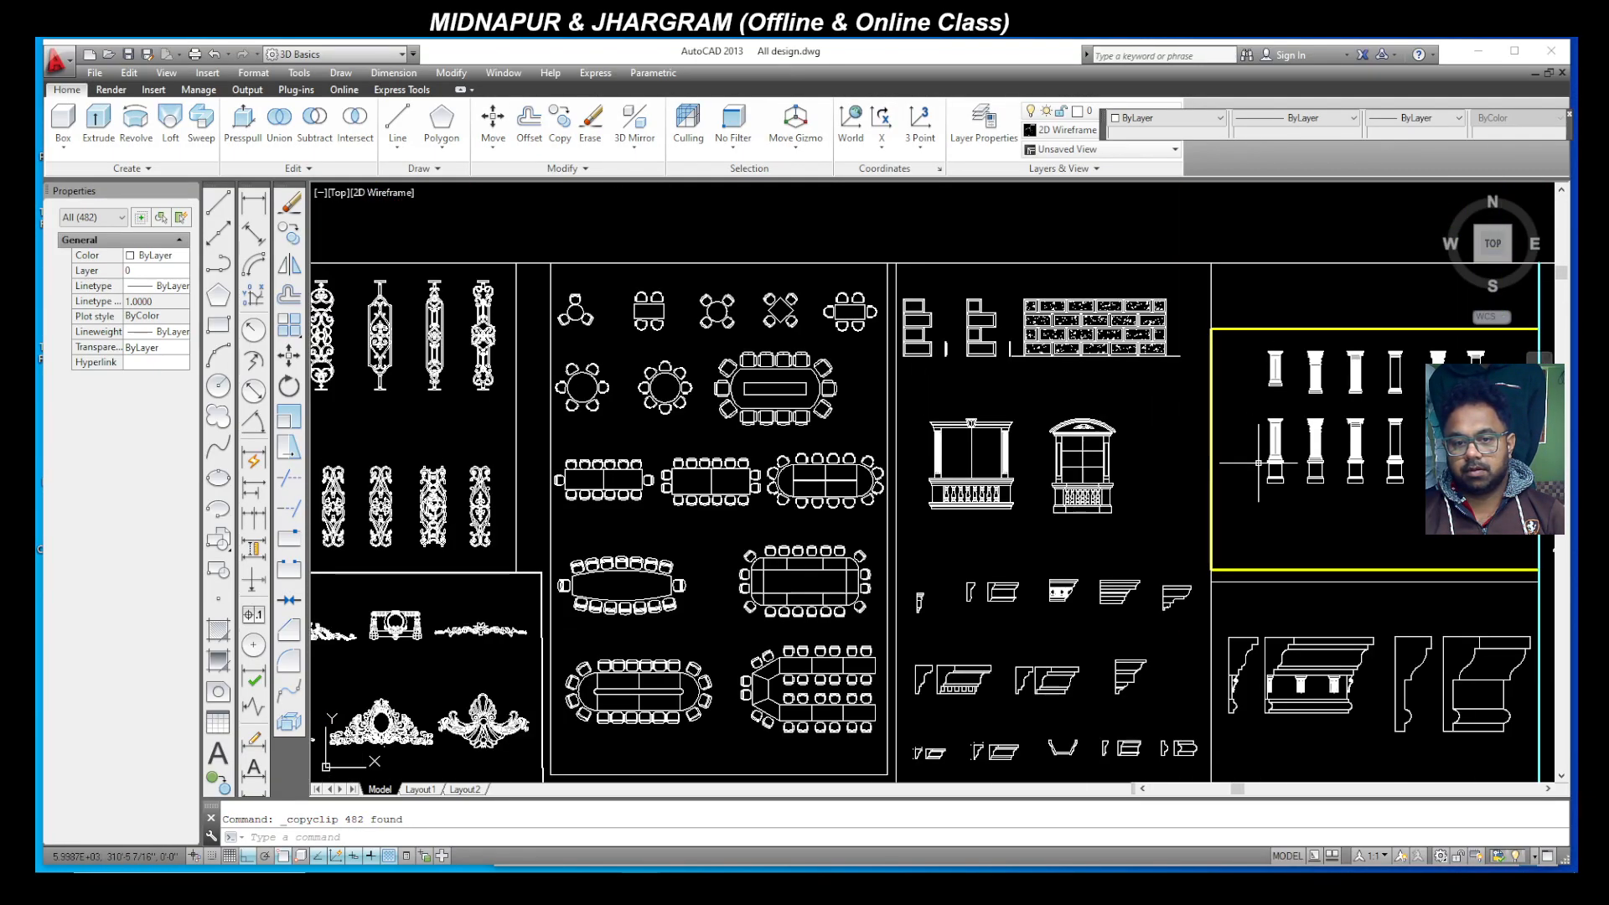
pyautogui.scroll(-4, 1258, 463)
pyautogui.scroll(4, 665, 484)
pyautogui.scroll(-2, 1130, 519)
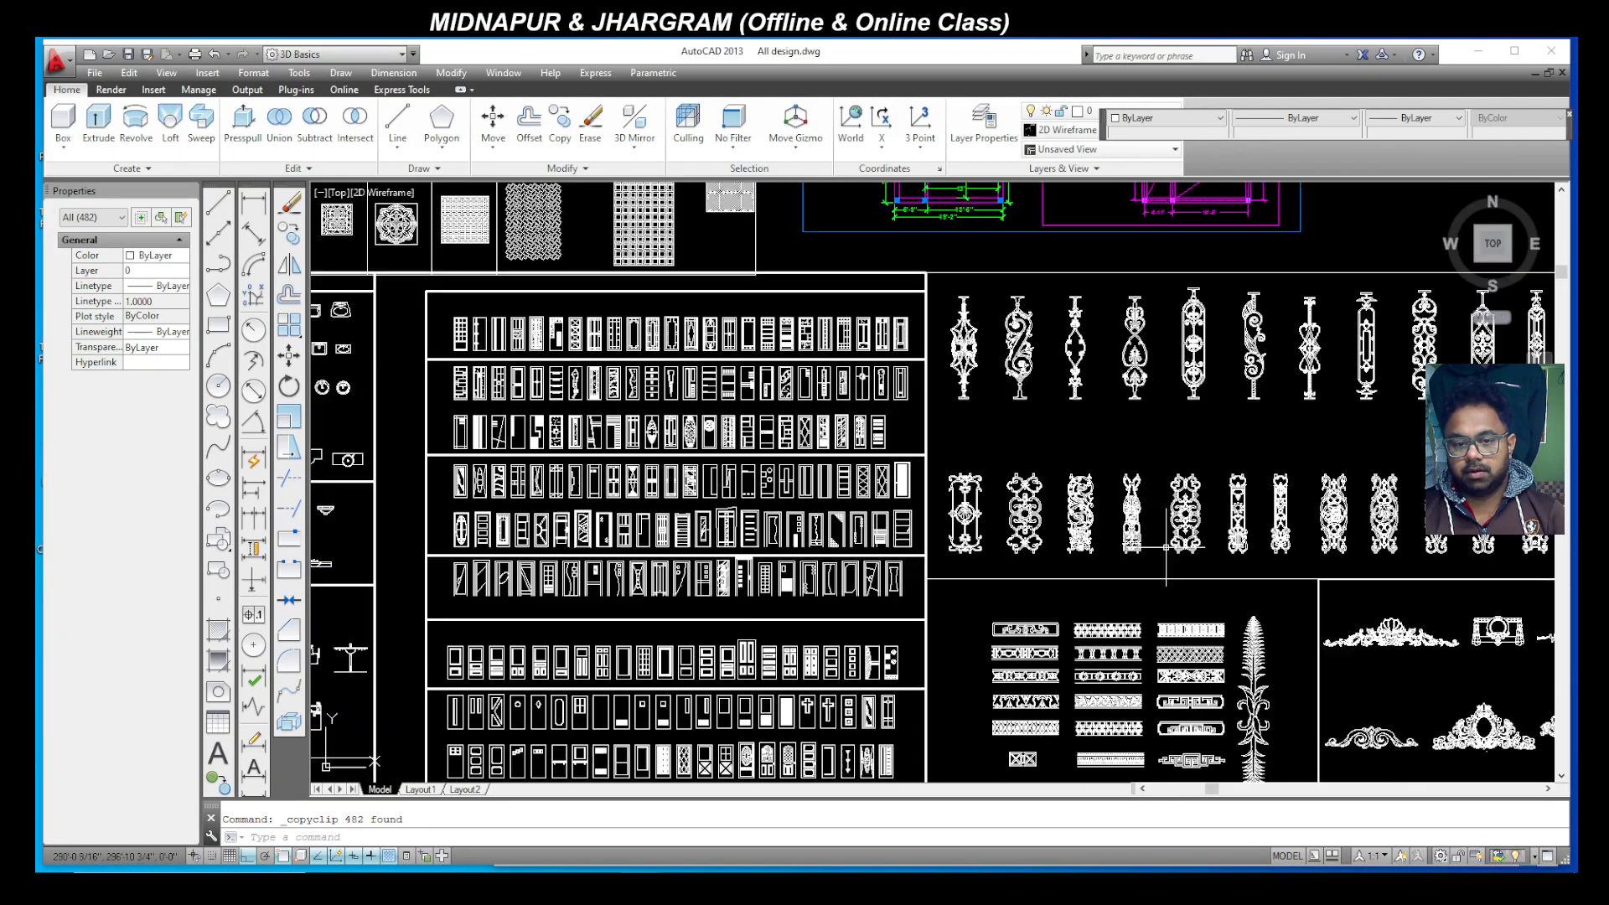
pyautogui.scroll(-2, 1077, 390)
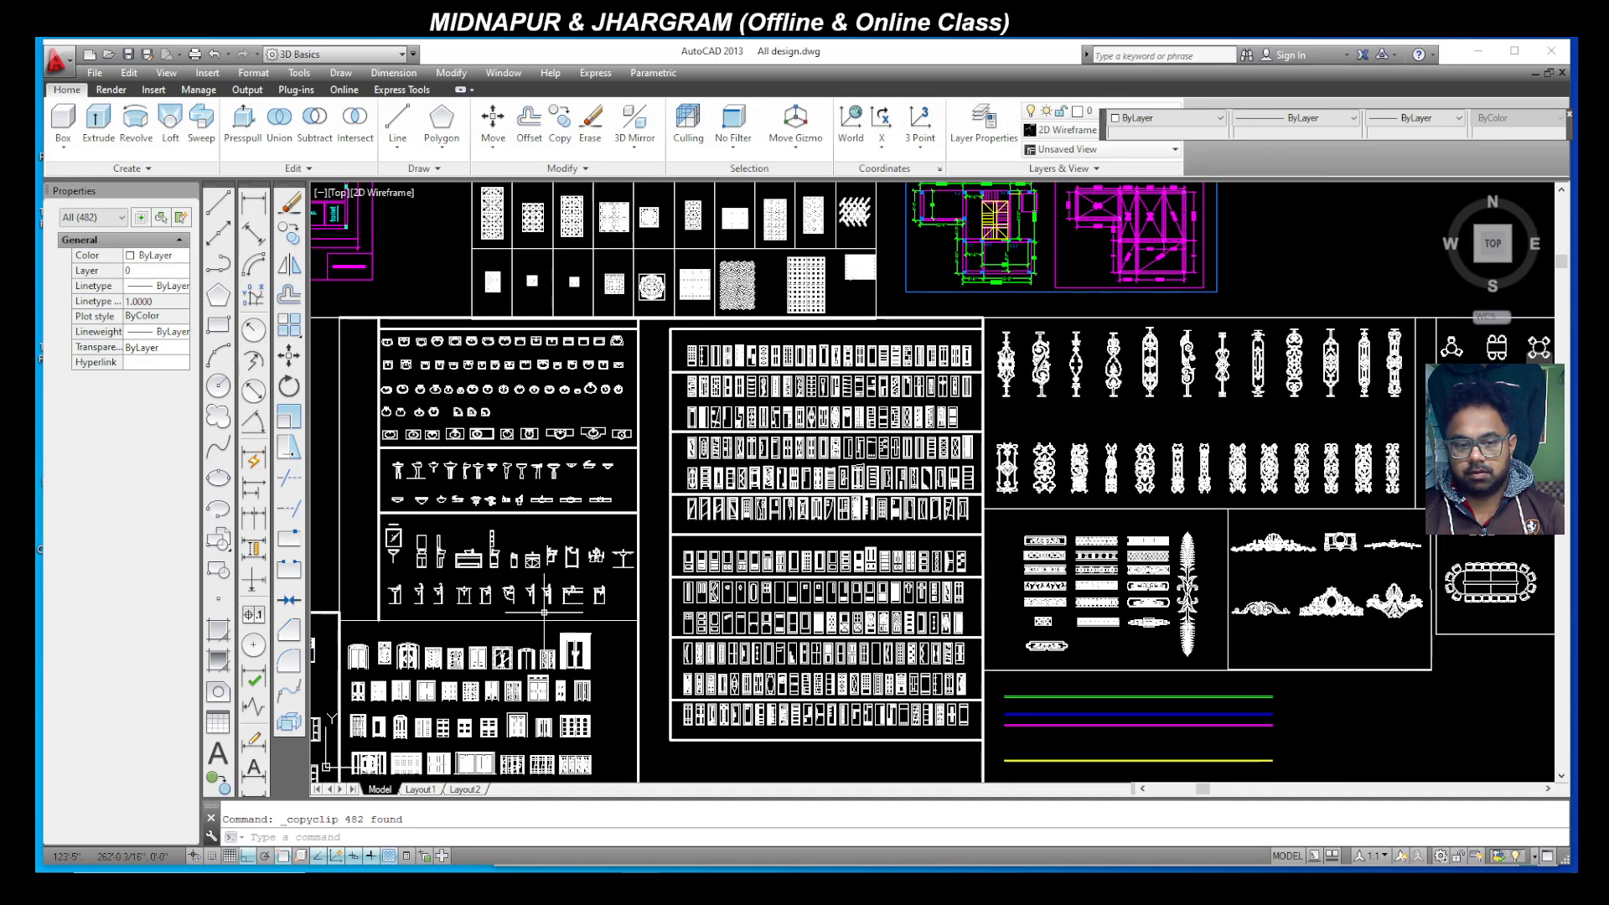
# Step: Examine the rows of double-door and multi-panel door designs below the washbasin elevations
pyautogui.scroll(2, 578, 704)
pyautogui.scroll(-1, 587, 708)
pyautogui.scroll(4, 612, 717)
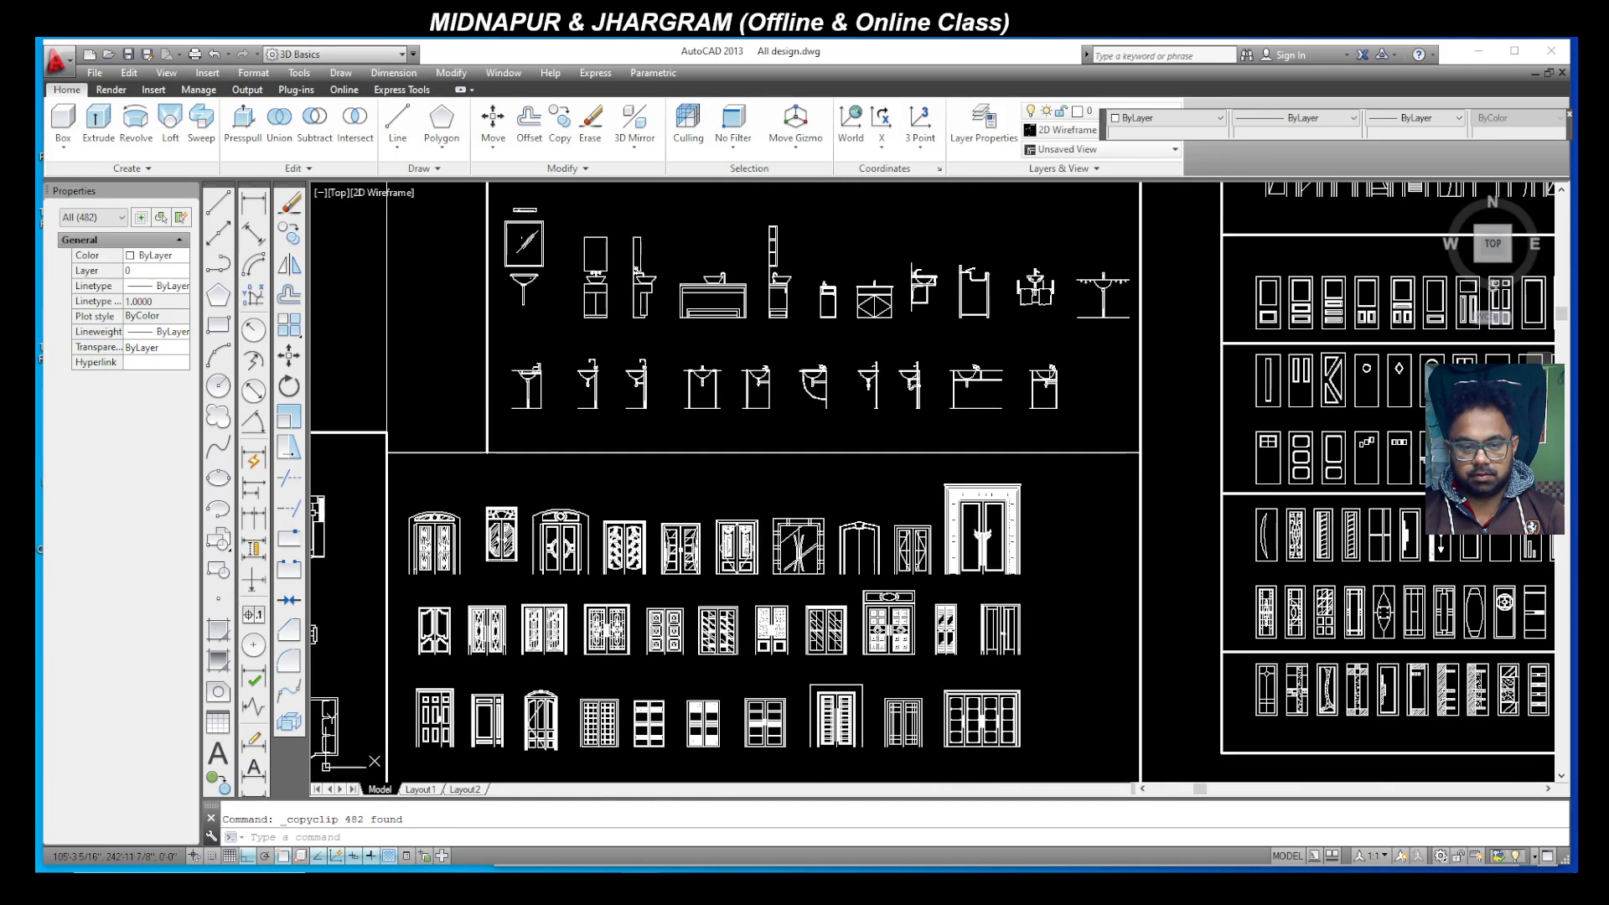
pyautogui.scroll(-2, 646, 722)
pyautogui.scroll(2, 645, 628)
pyautogui.scroll(2, 666, 613)
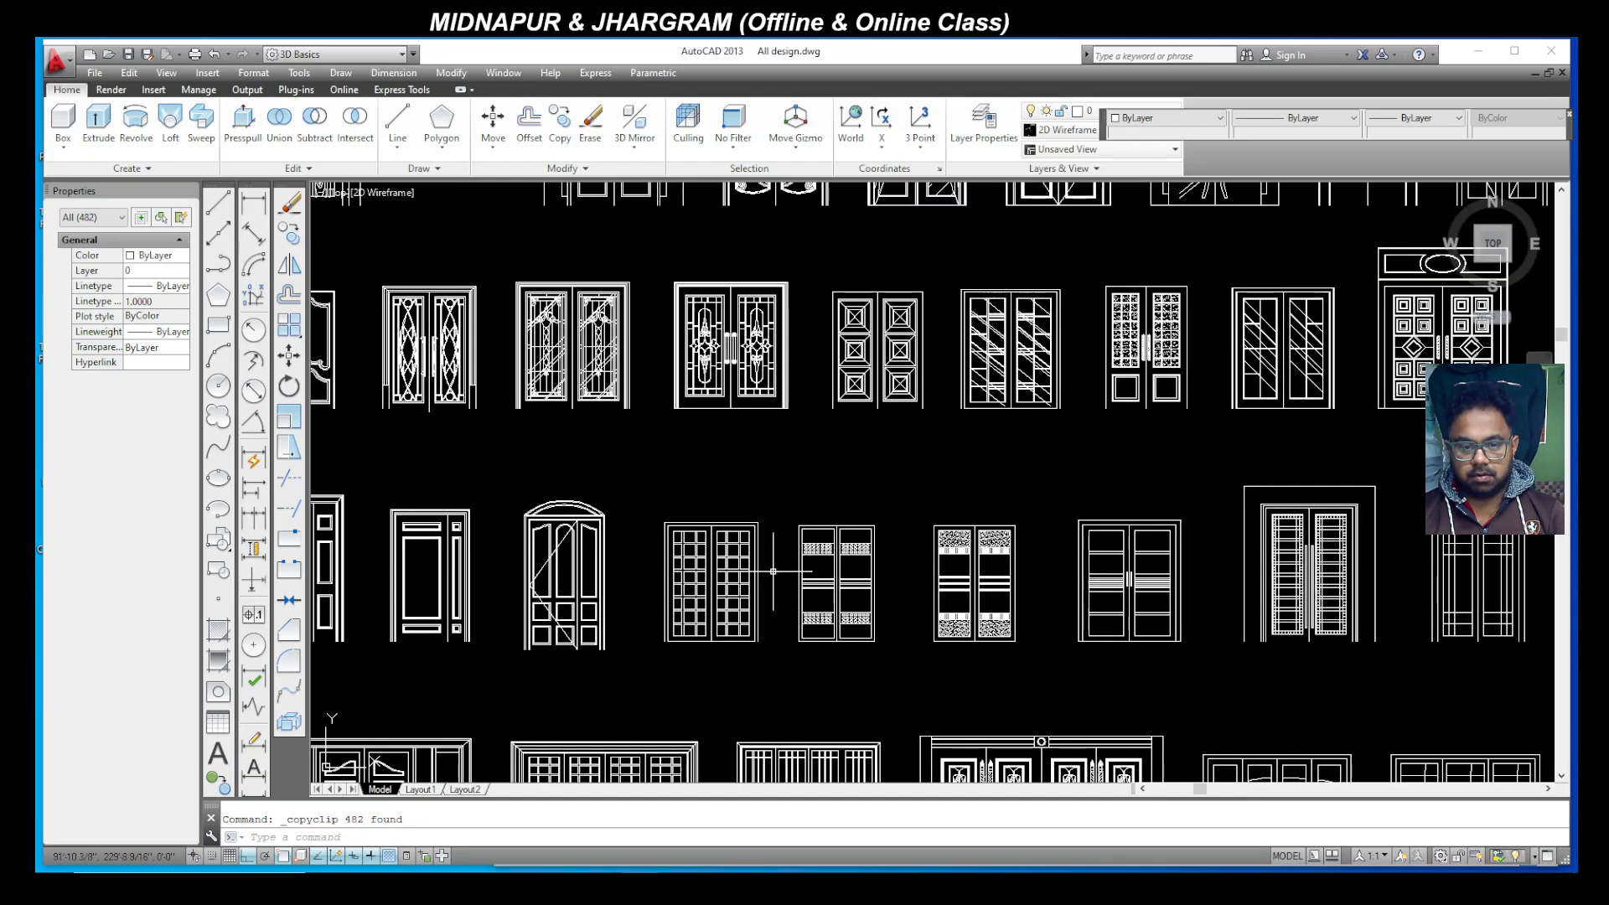
pyautogui.scroll(-2, 735, 557)
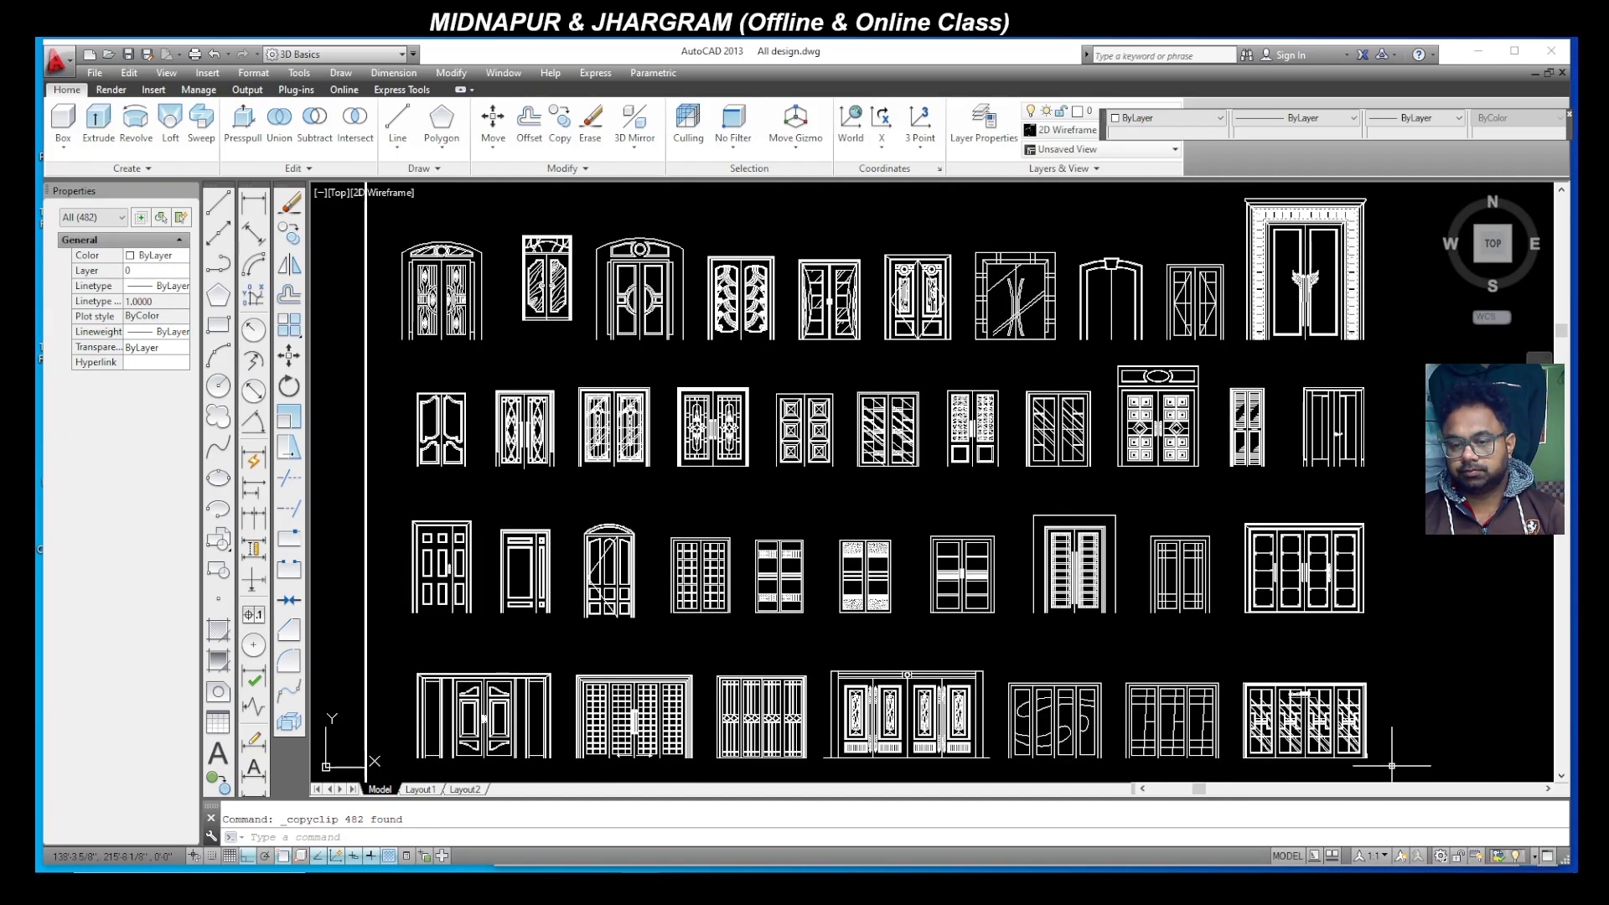
pyautogui.scroll(-2, 738, 732)
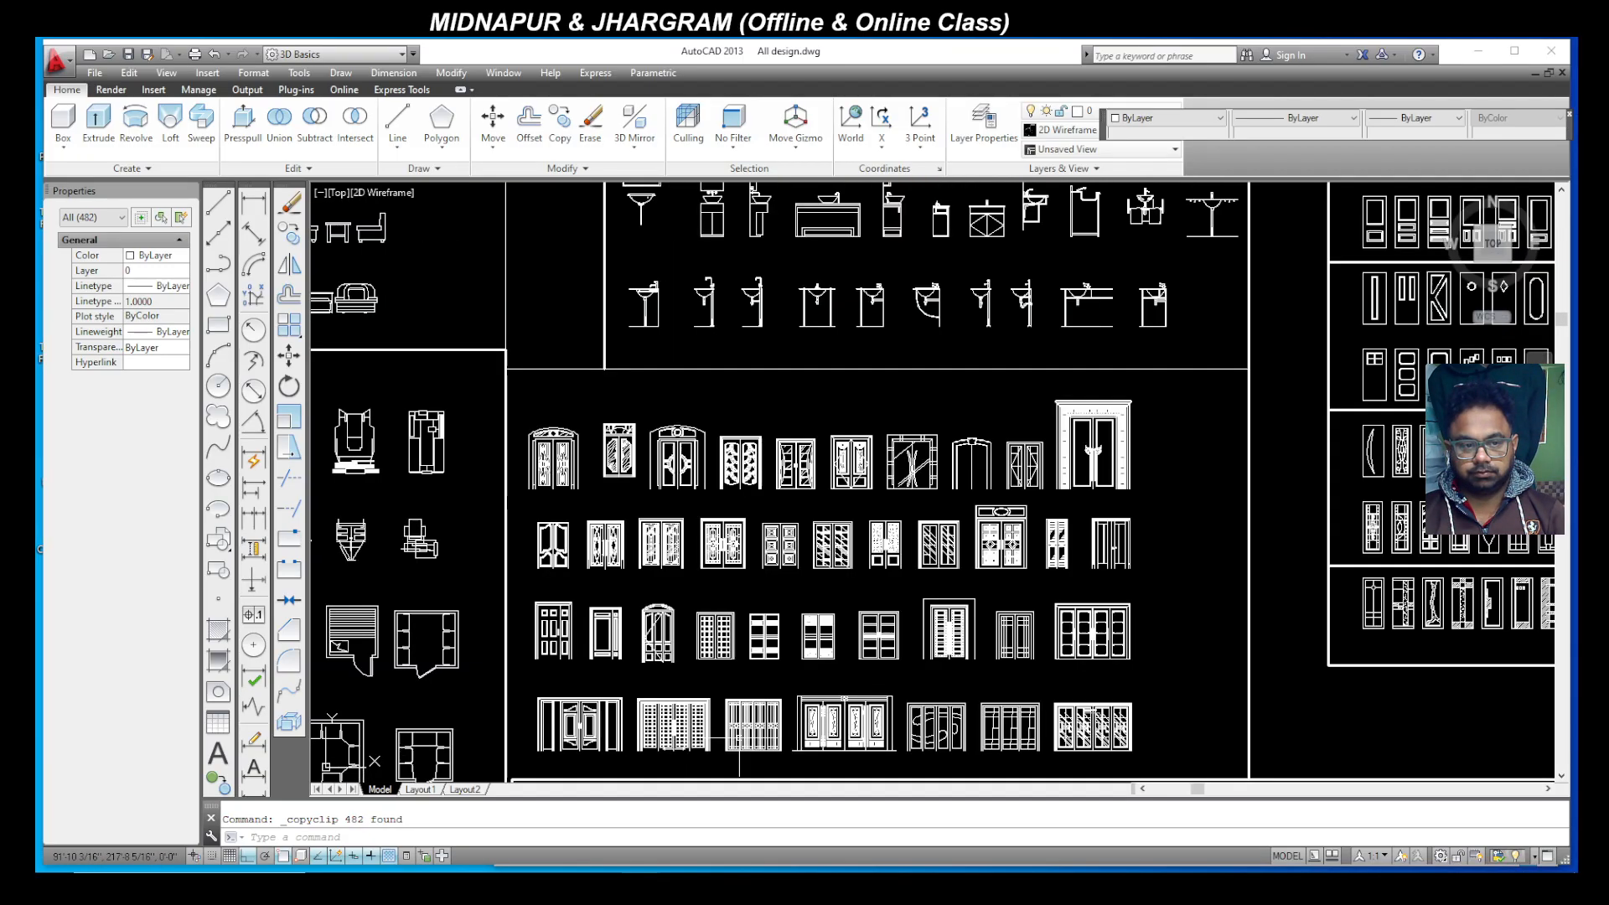
pyautogui.scroll(3, 729, 453)
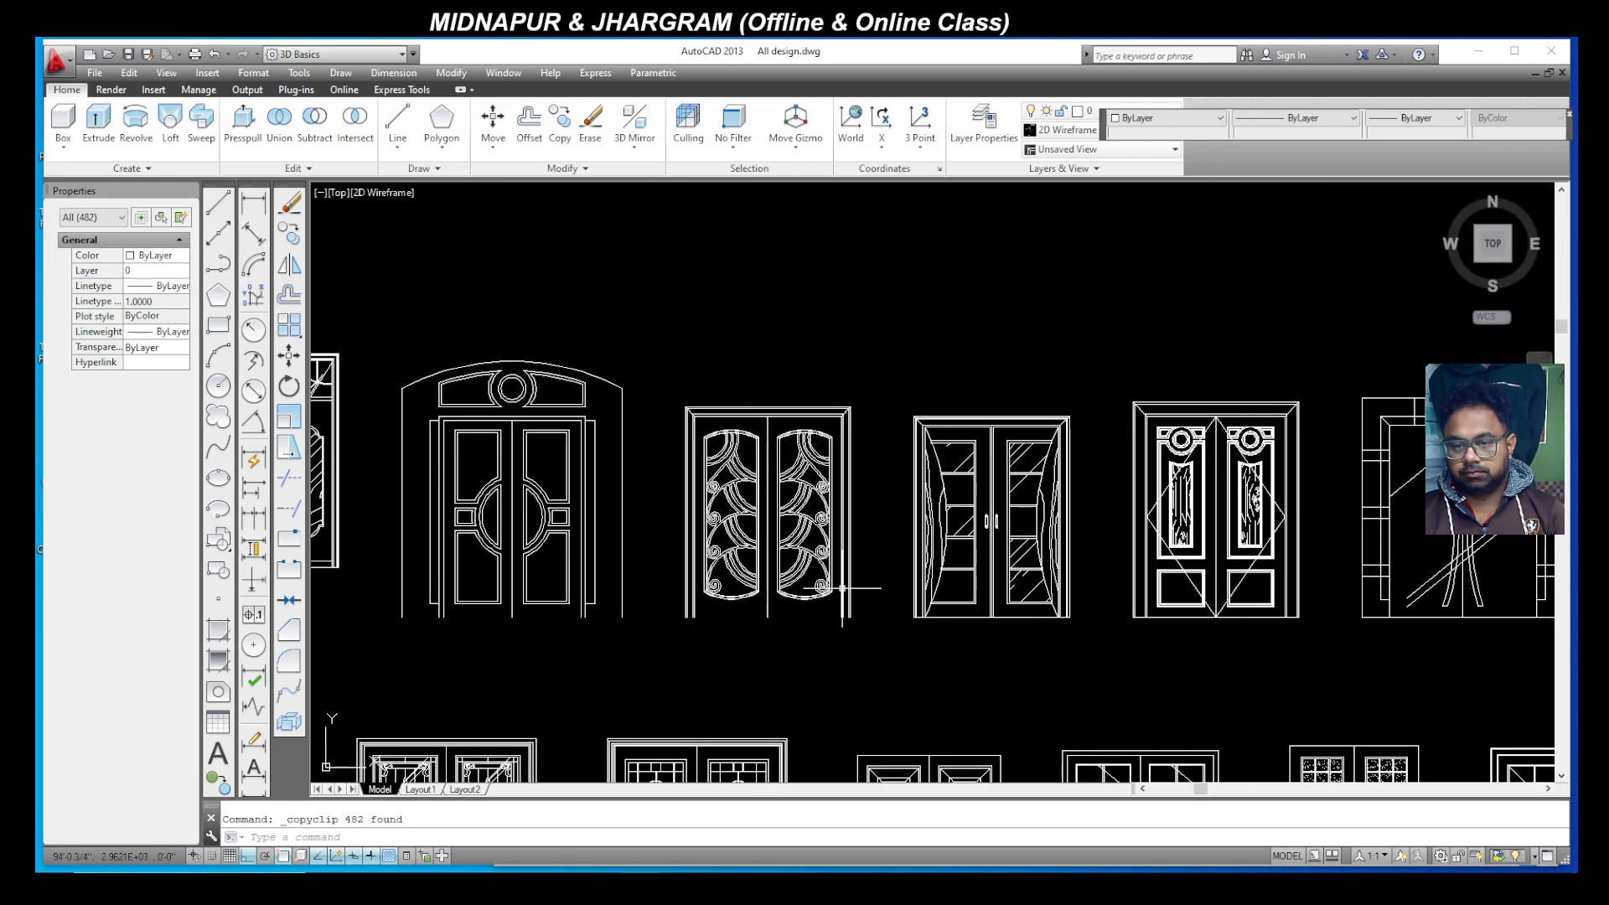
pyautogui.scroll(-3, 842, 589)
pyautogui.scroll(2, 855, 587)
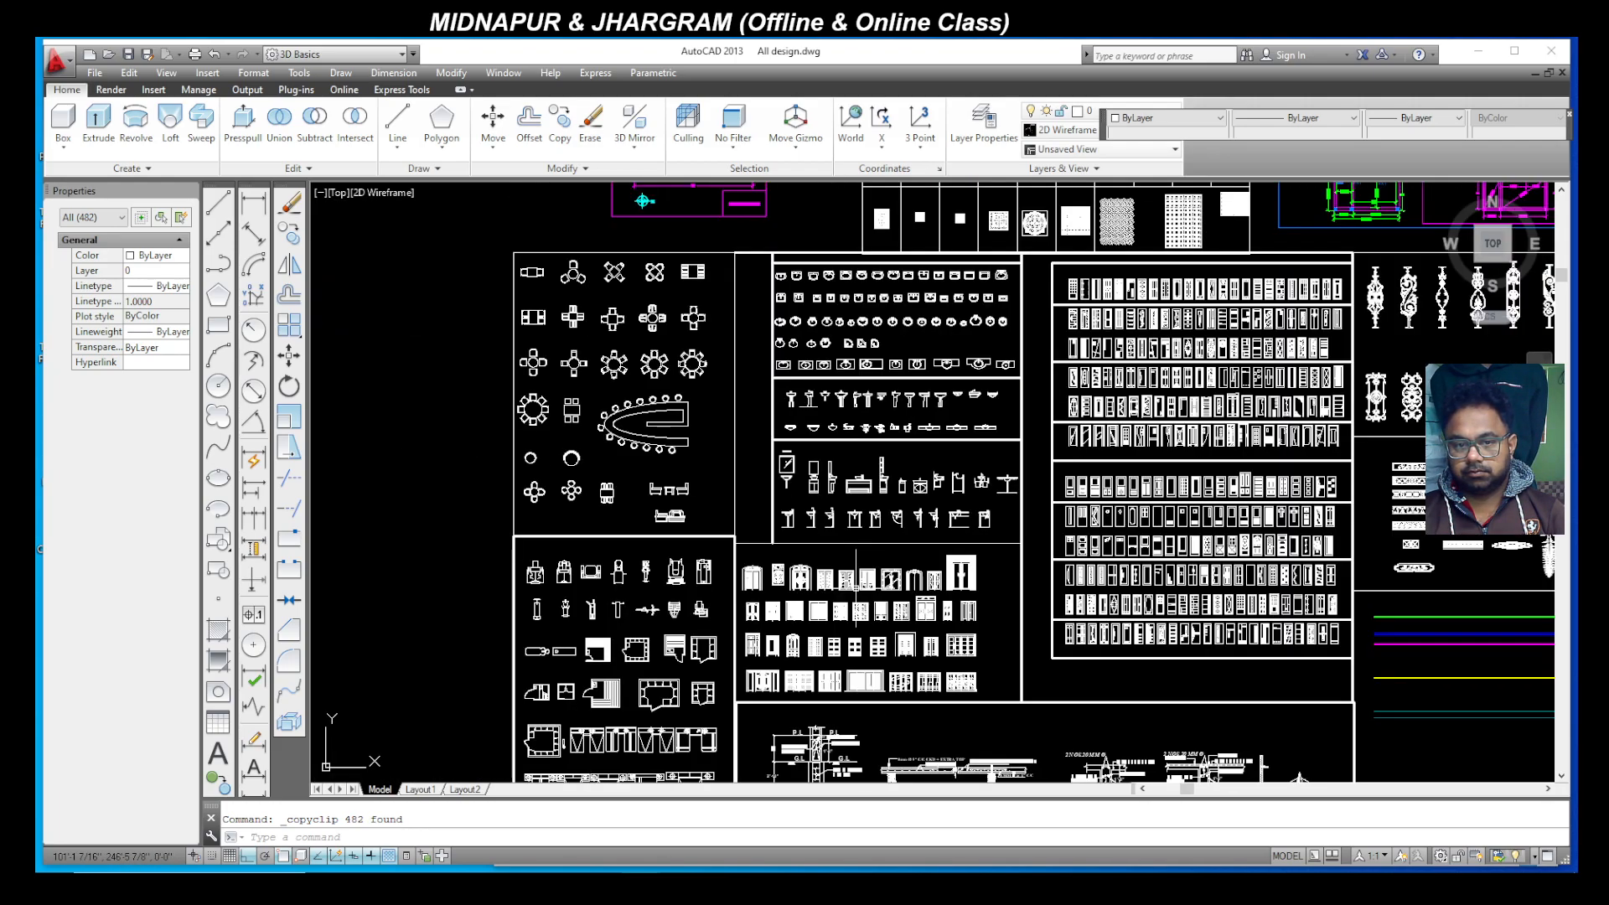
# Step: Examine the single and double door designs in the frame below the septic tank and soak pit detail
pyautogui.scroll(-3, 952, 424)
pyautogui.scroll(4, 952, 424)
pyautogui.scroll(-2, 952, 503)
pyautogui.scroll(5, 838, 662)
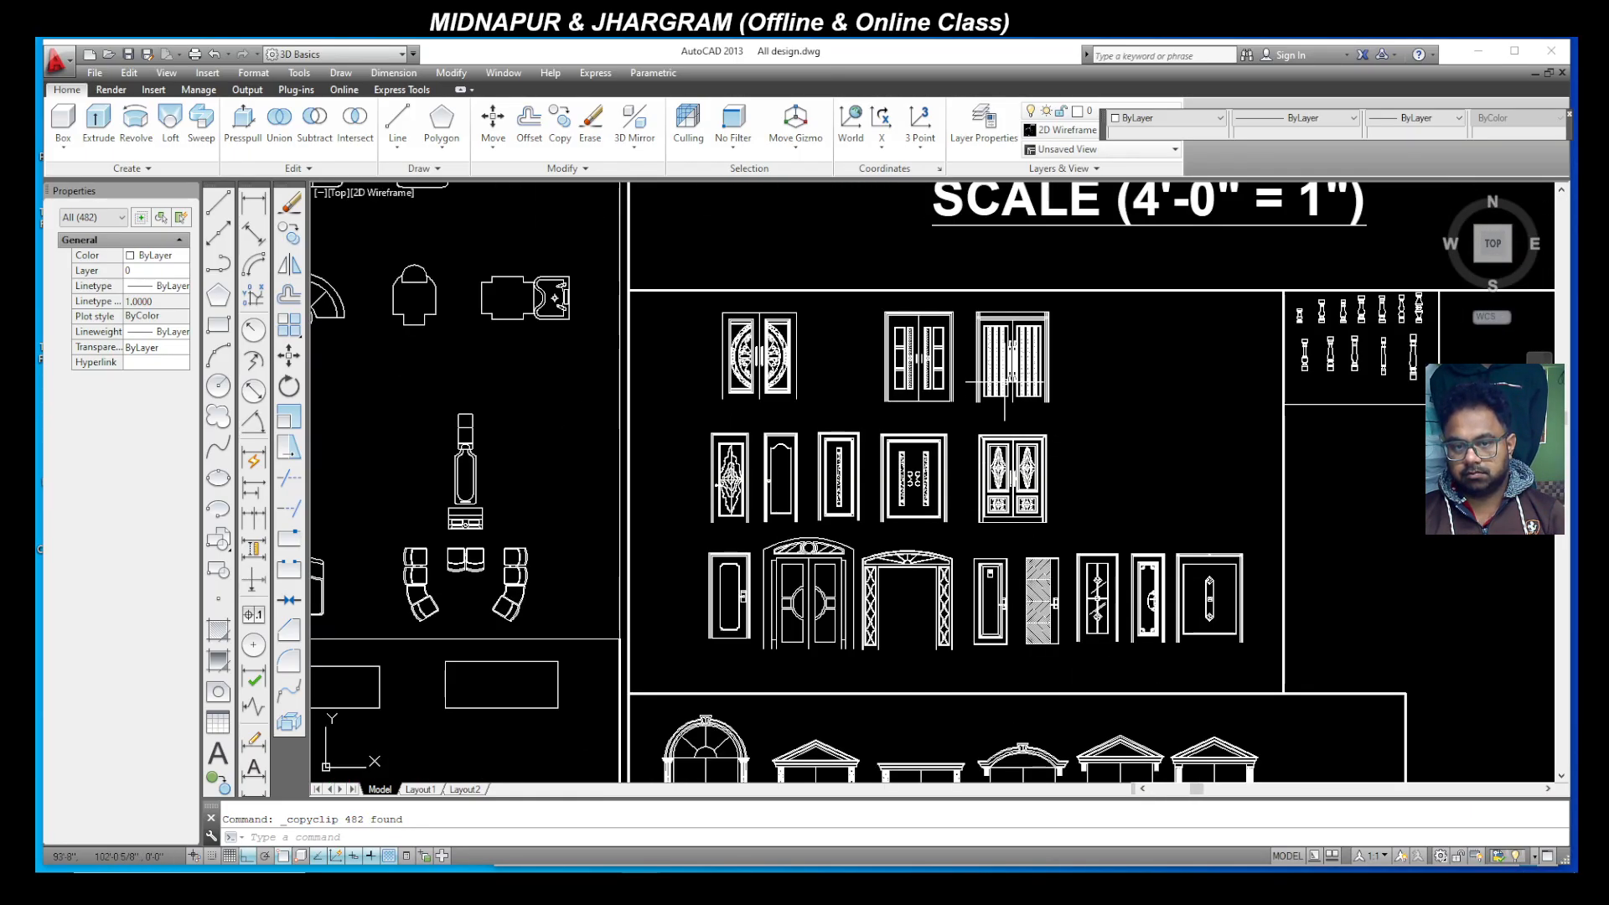
pyautogui.scroll(4, 1005, 385)
pyautogui.scroll(-4, 928, 414)
pyautogui.scroll(3, 978, 611)
pyautogui.scroll(-5, 950, 553)
pyautogui.scroll(4, 963, 608)
pyautogui.scroll(-2, 964, 495)
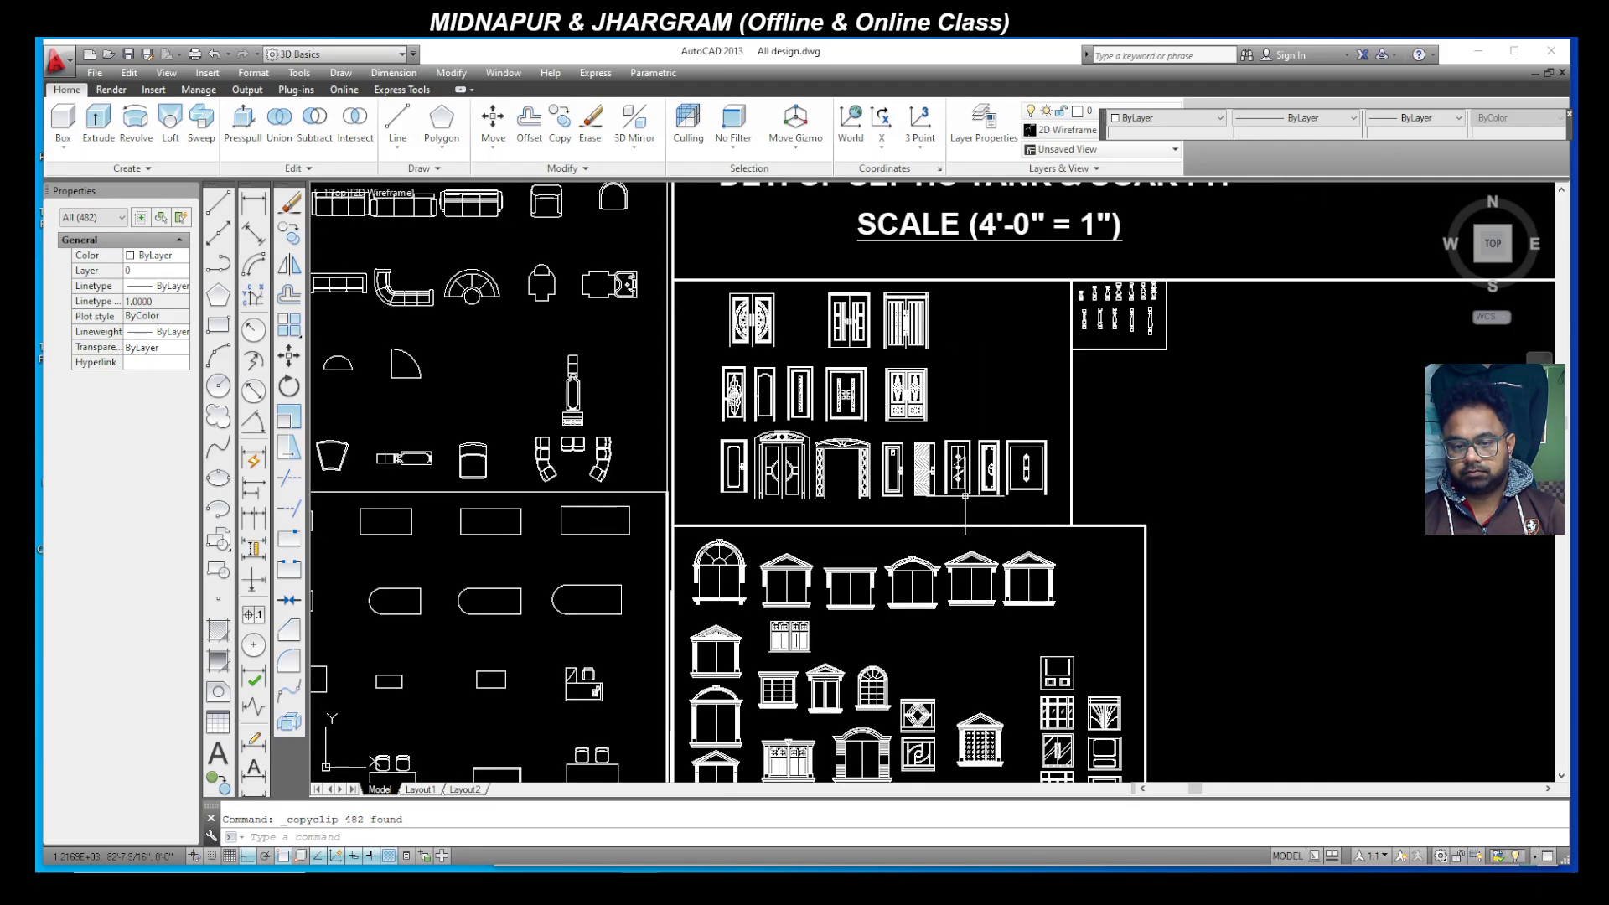
# Step: Browse the window designs and the lower frames of doors and windows with size labels such as 2'-6" and 4'
pyautogui.scroll(4, 911, 662)
pyautogui.scroll(-4, 923, 525)
pyautogui.scroll(4, 799, 618)
pyautogui.scroll(-1, 722, 650)
pyautogui.scroll(-4, 1151, 635)
pyautogui.scroll(2, 1249, 517)
pyautogui.scroll(3, 1301, 712)
pyautogui.scroll(-4, 1174, 629)
pyautogui.scroll(4, 871, 578)
pyautogui.scroll(-3, 865, 570)
pyautogui.scroll(6, 780, 701)
pyautogui.scroll(-2, 864, 659)
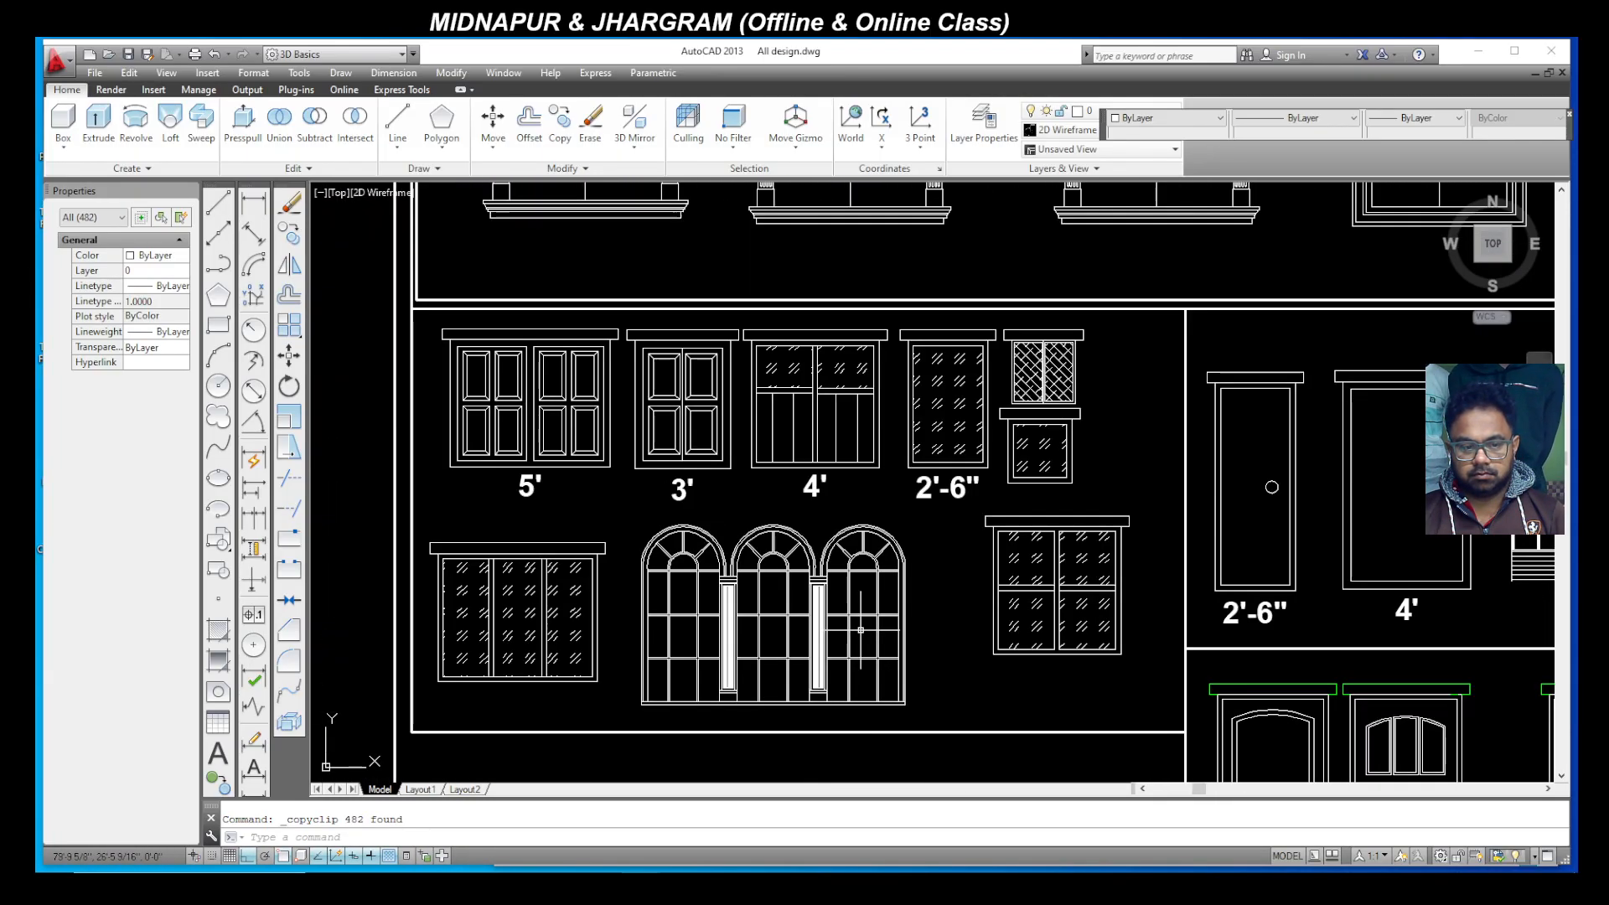
pyautogui.scroll(-4, 716, 622)
pyautogui.scroll(-2, 1275, 689)
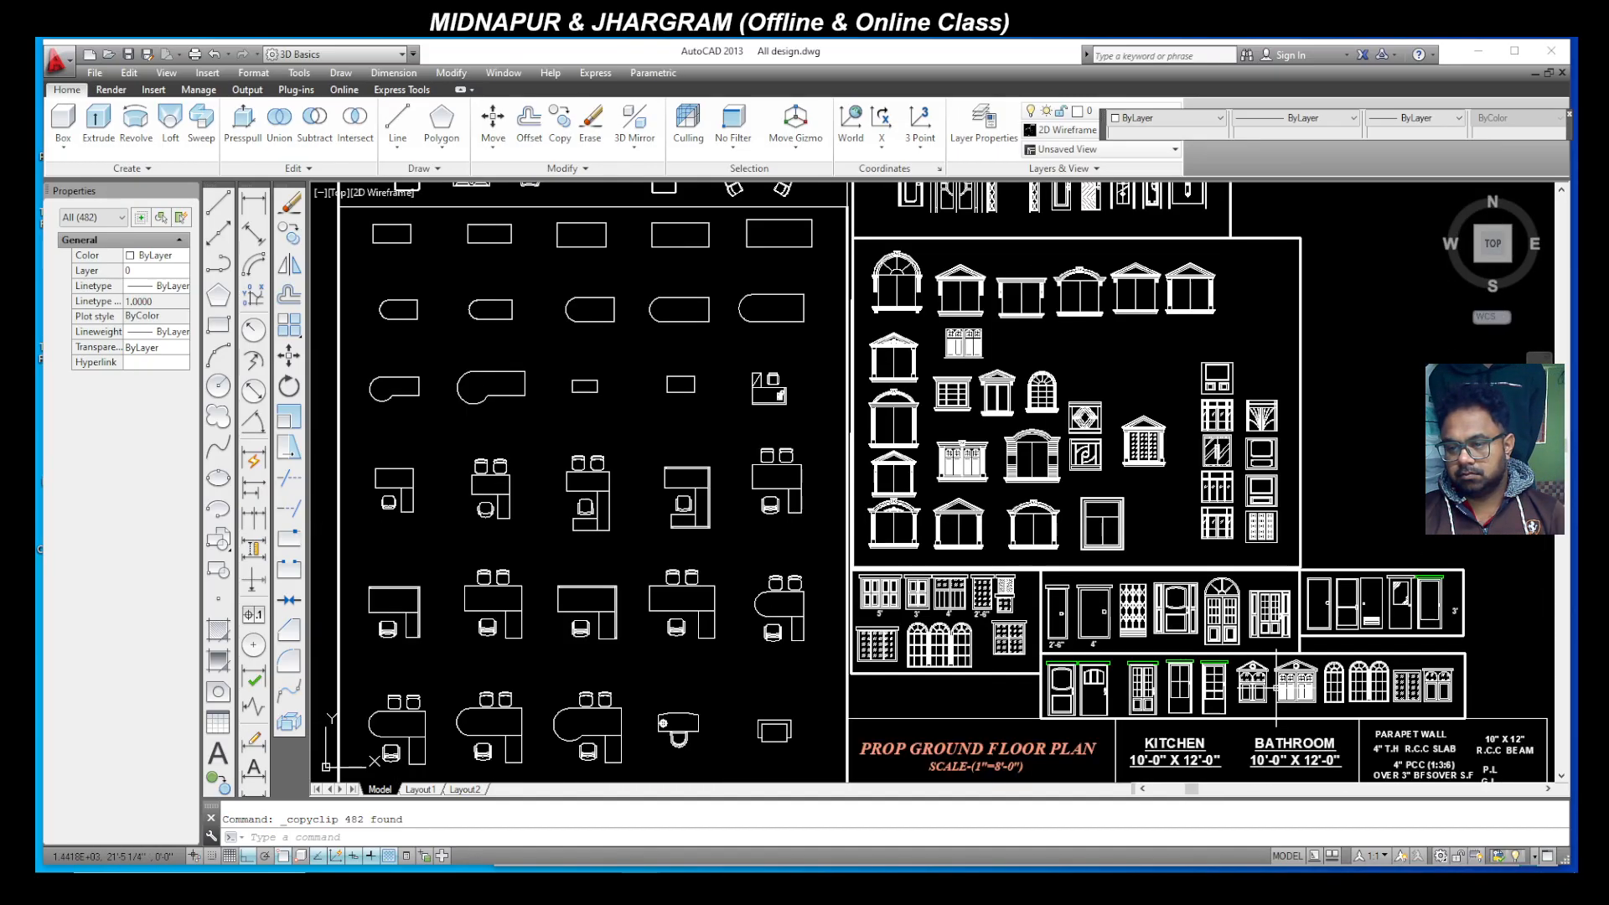
pyautogui.scroll(5, 1456, 687)
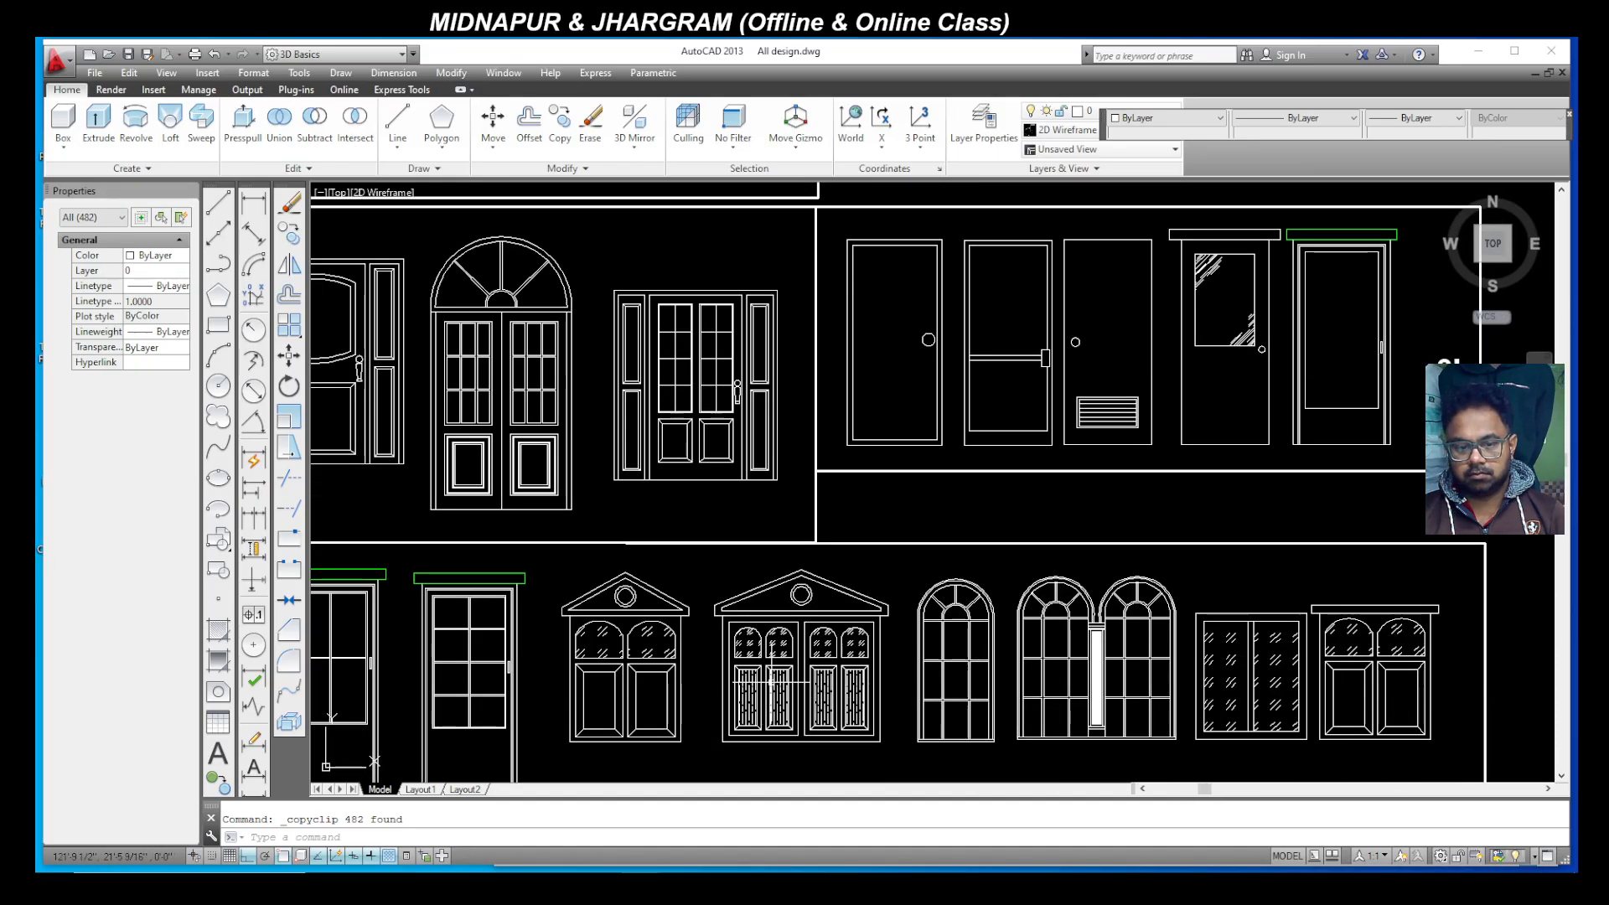
pyautogui.scroll(-3, 1242, 689)
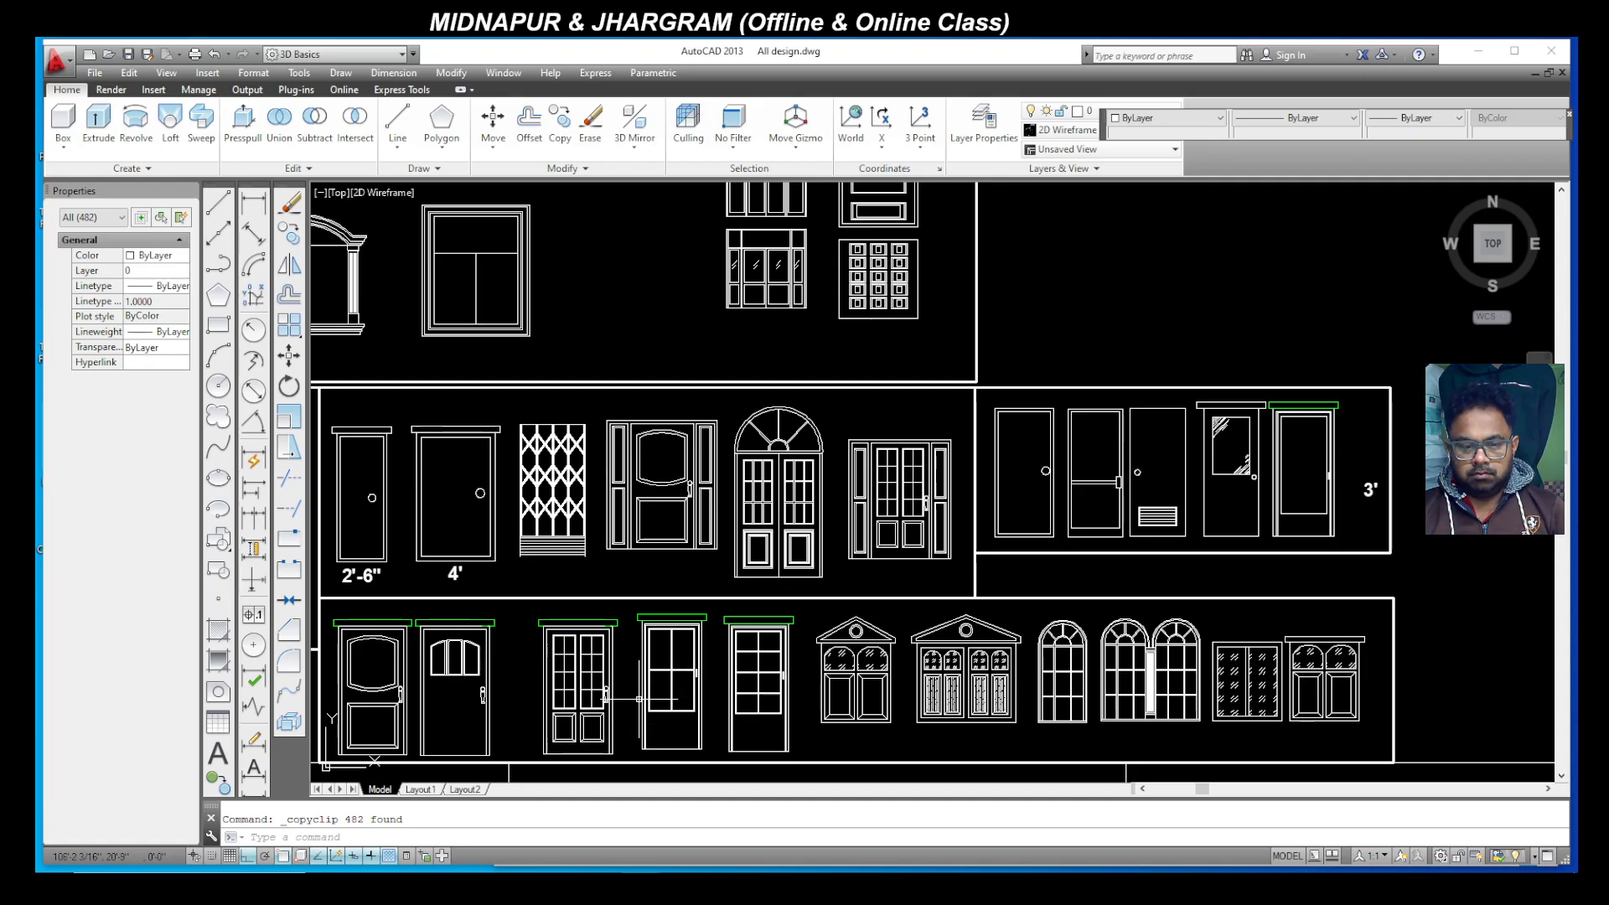
pyautogui.scroll(-4, 759, 701)
# Step: Compare the hatched, handled and decorated door designs beneath the septic tank detail up close
pyautogui.scroll(6, 760, 390)
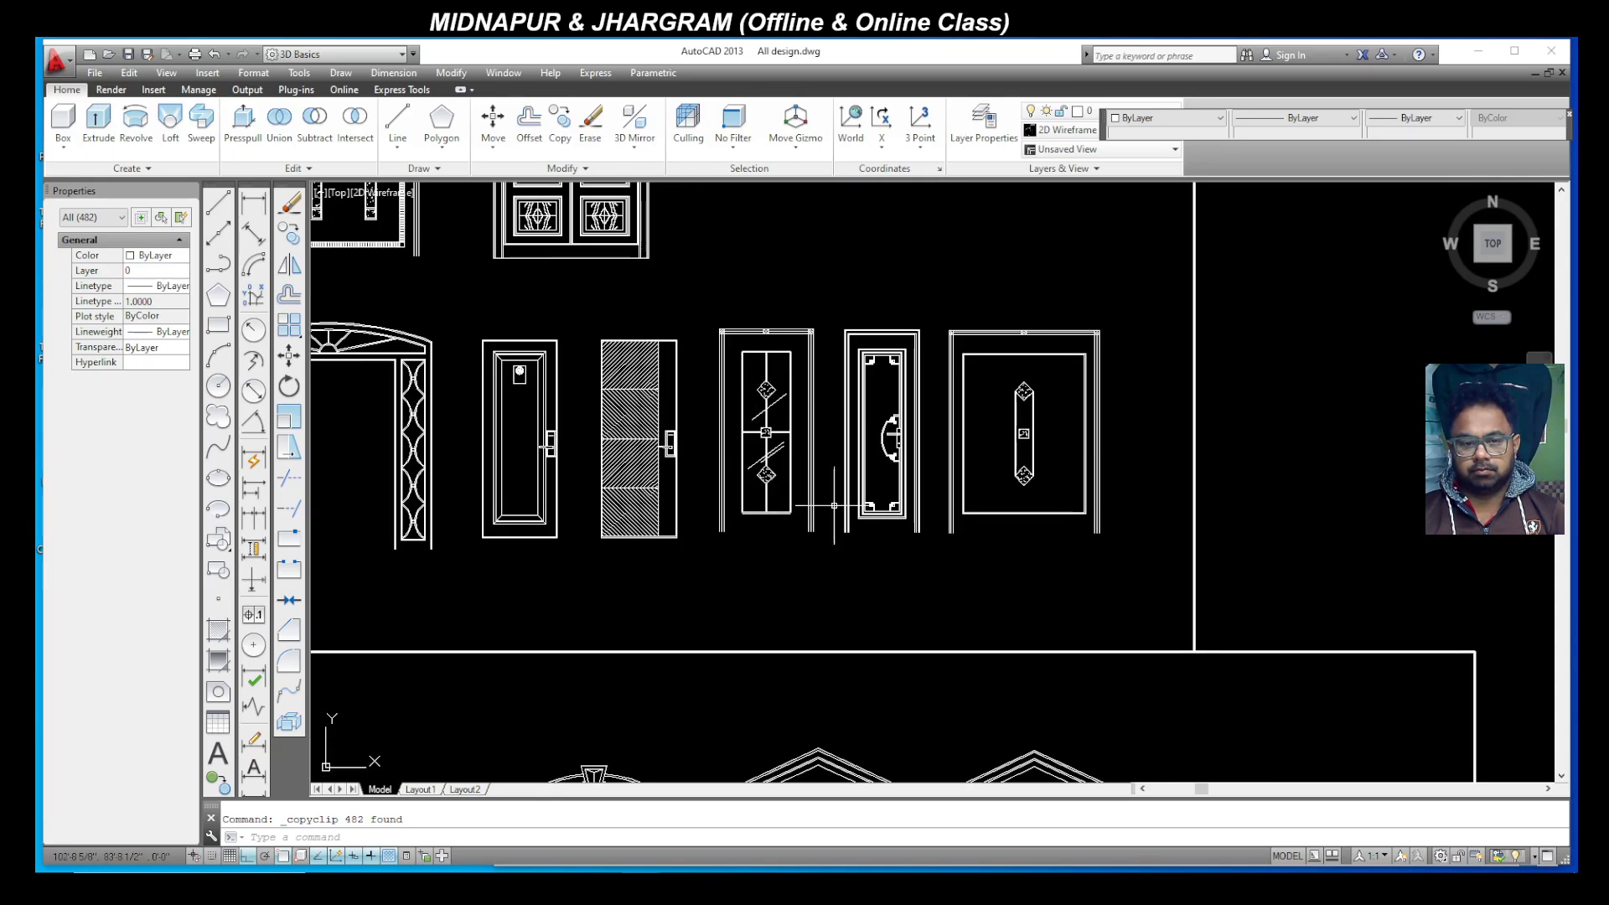
pyautogui.scroll(4, 758, 352)
pyautogui.scroll(-2, 944, 468)
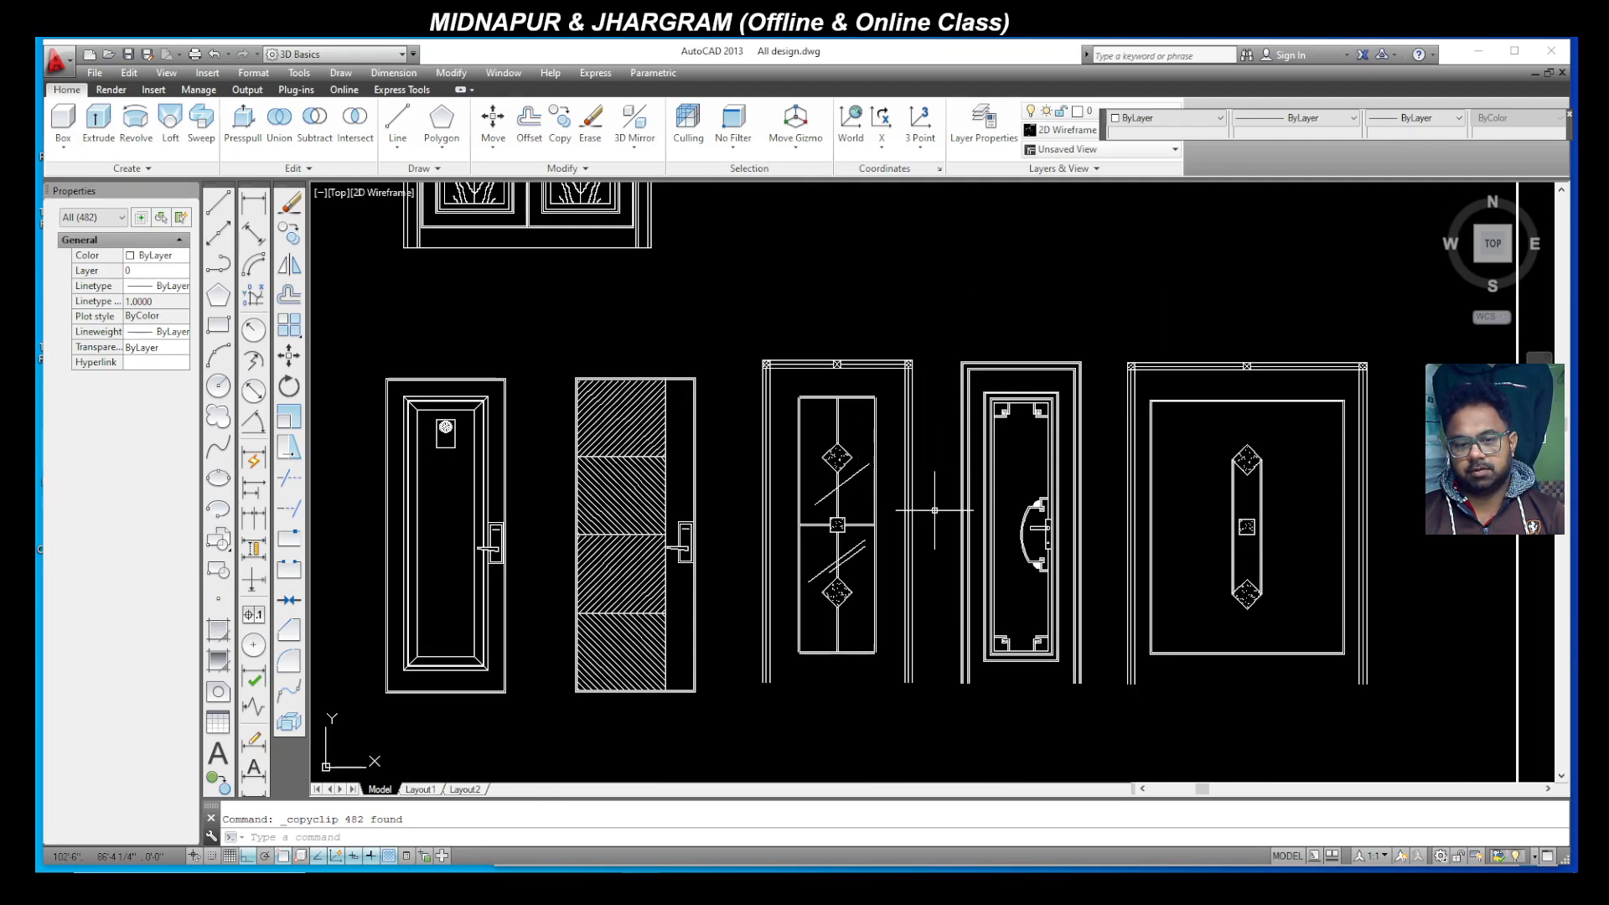
pyautogui.scroll(-2, 1104, 587)
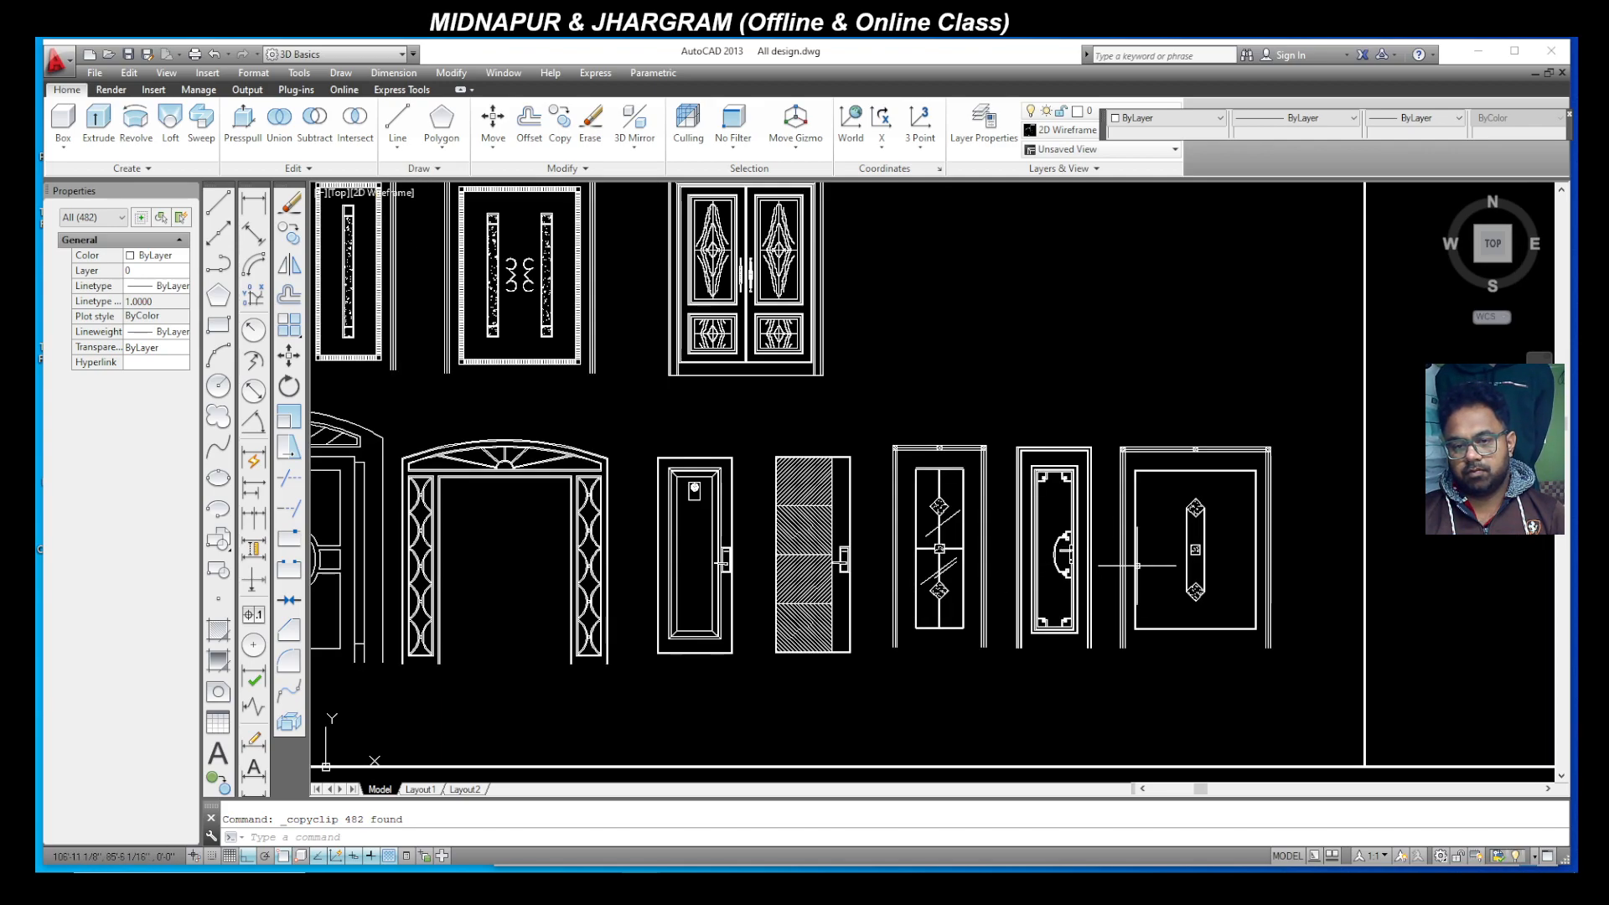
pyautogui.scroll(-4, 1150, 574)
pyautogui.scroll(6, 908, 342)
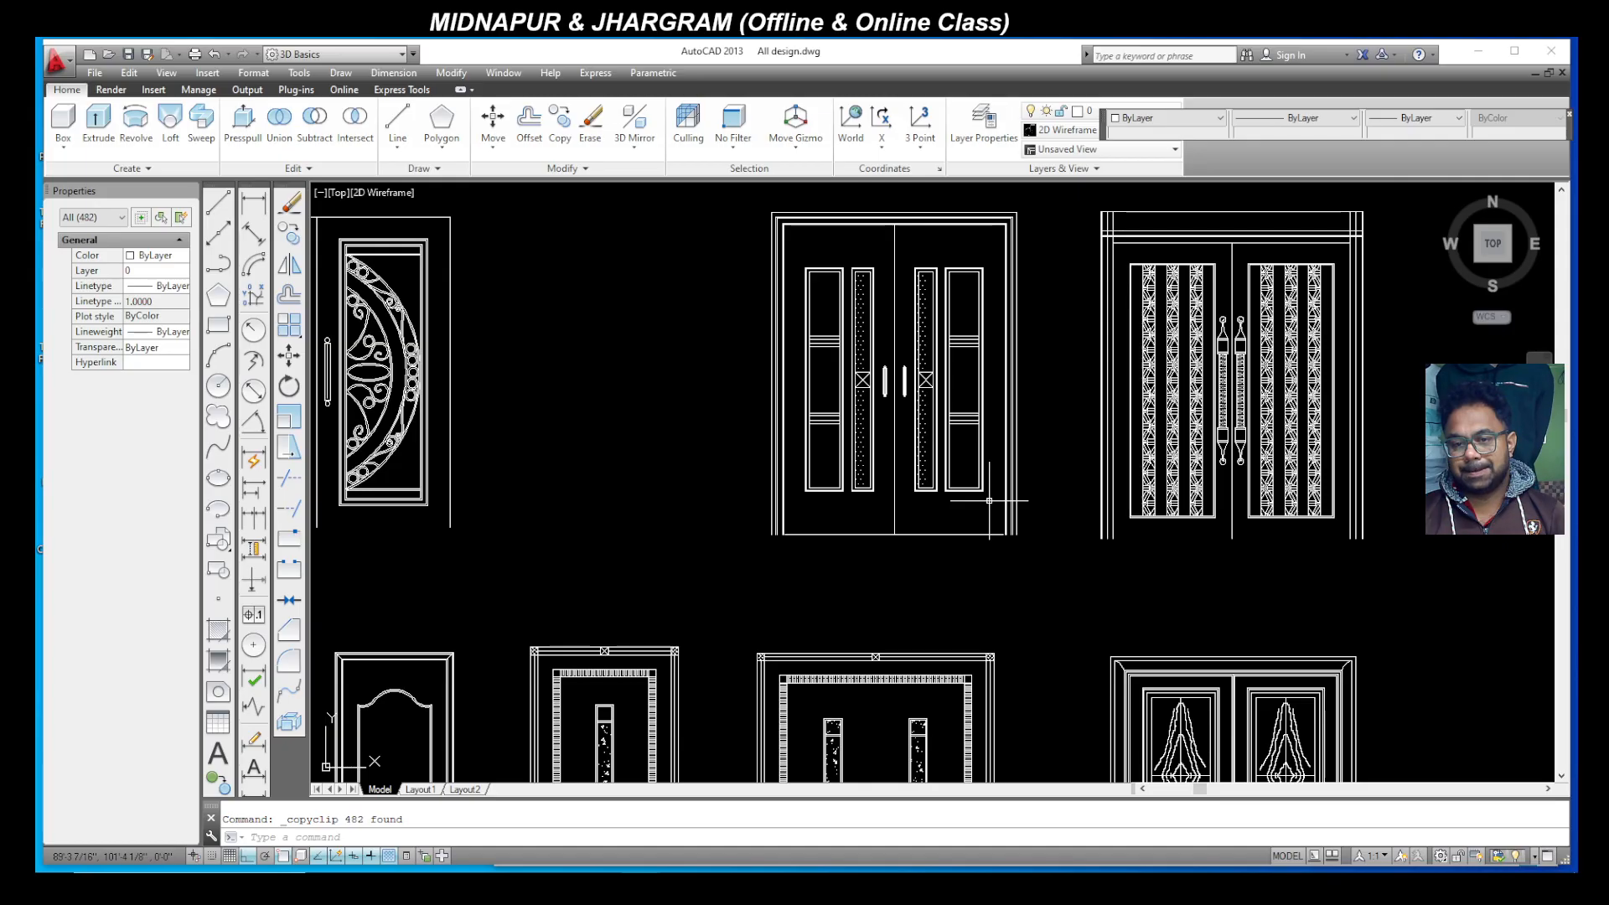
pyautogui.scroll(-4, 987, 512)
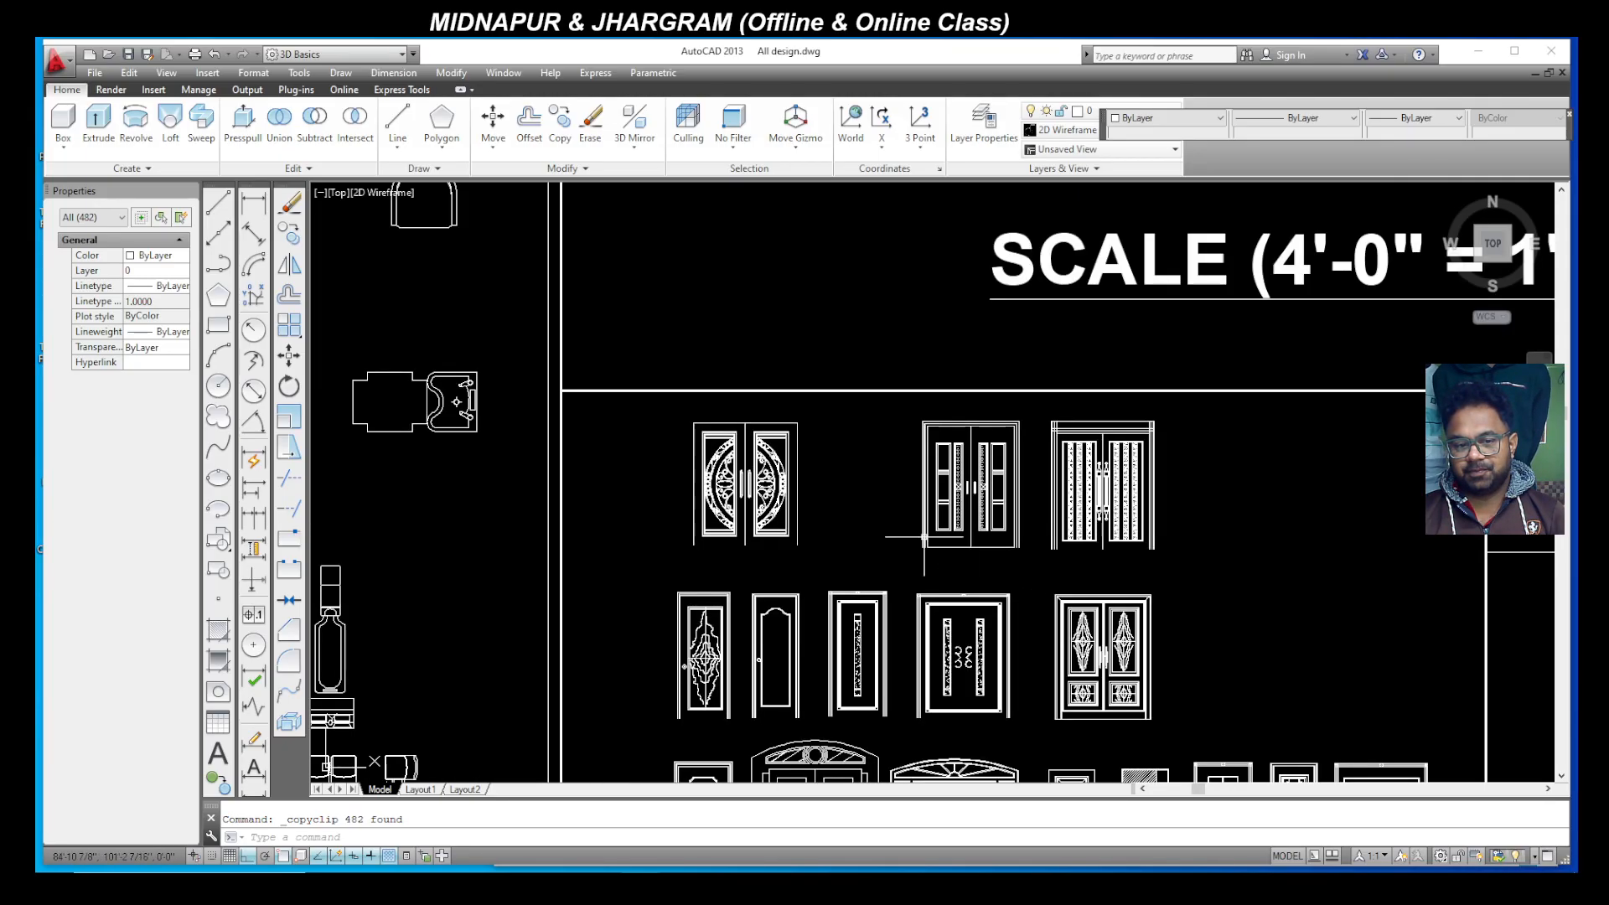
pyautogui.scroll(5, 762, 503)
pyautogui.scroll(-8, 773, 529)
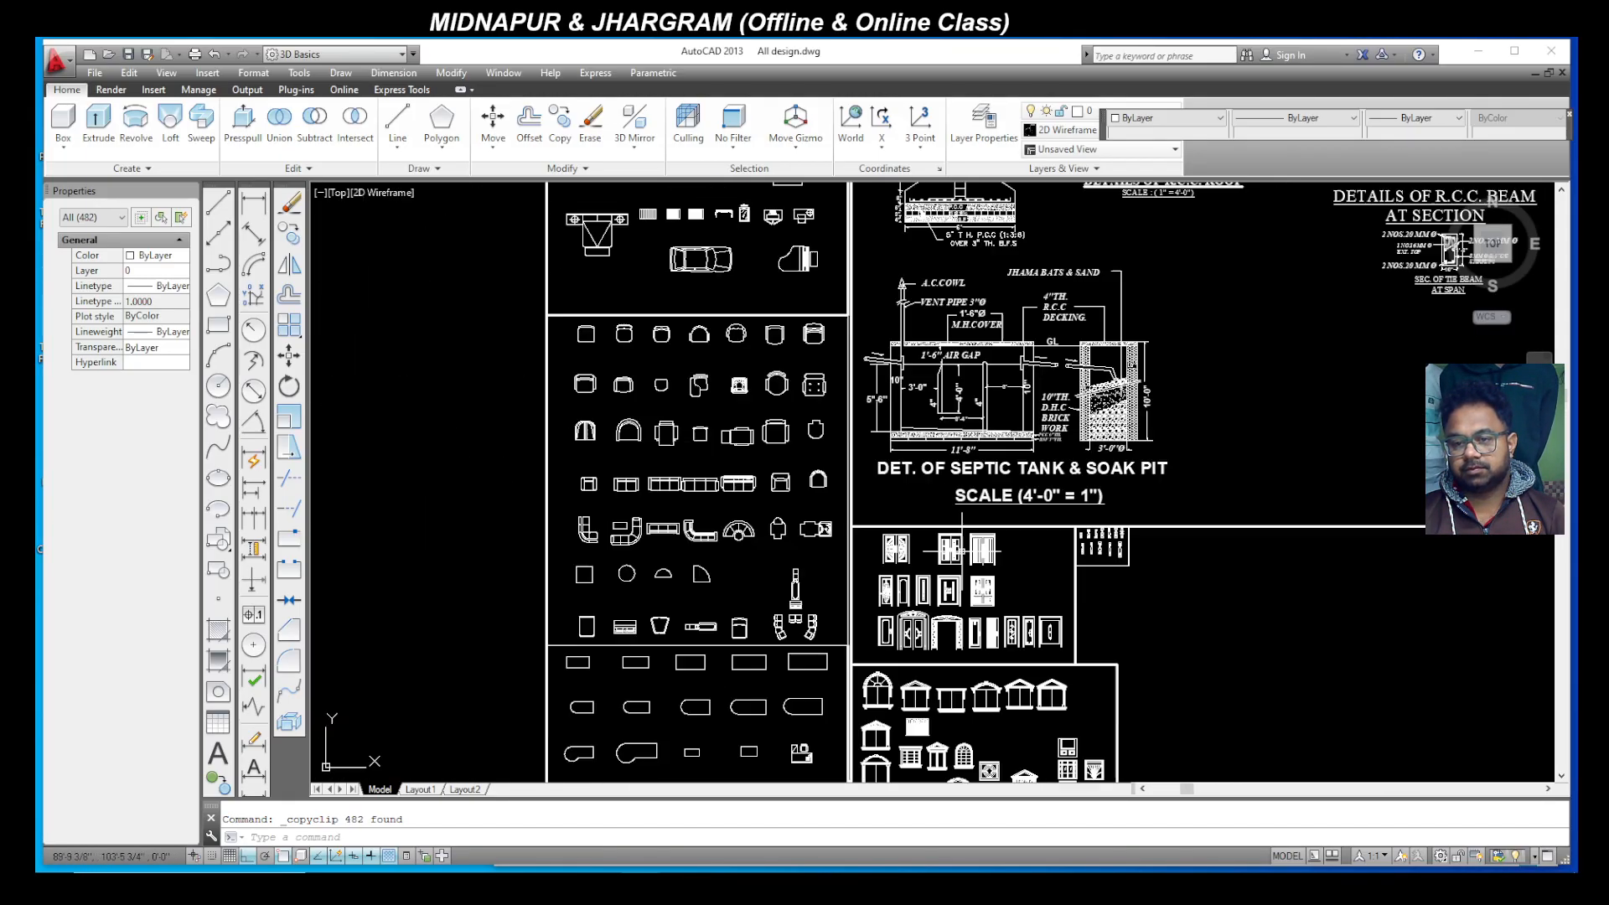
# Step: Examine the framed rows of single-leaf door panel designs beside the ornament patterns
pyautogui.scroll(8, 1163, 298)
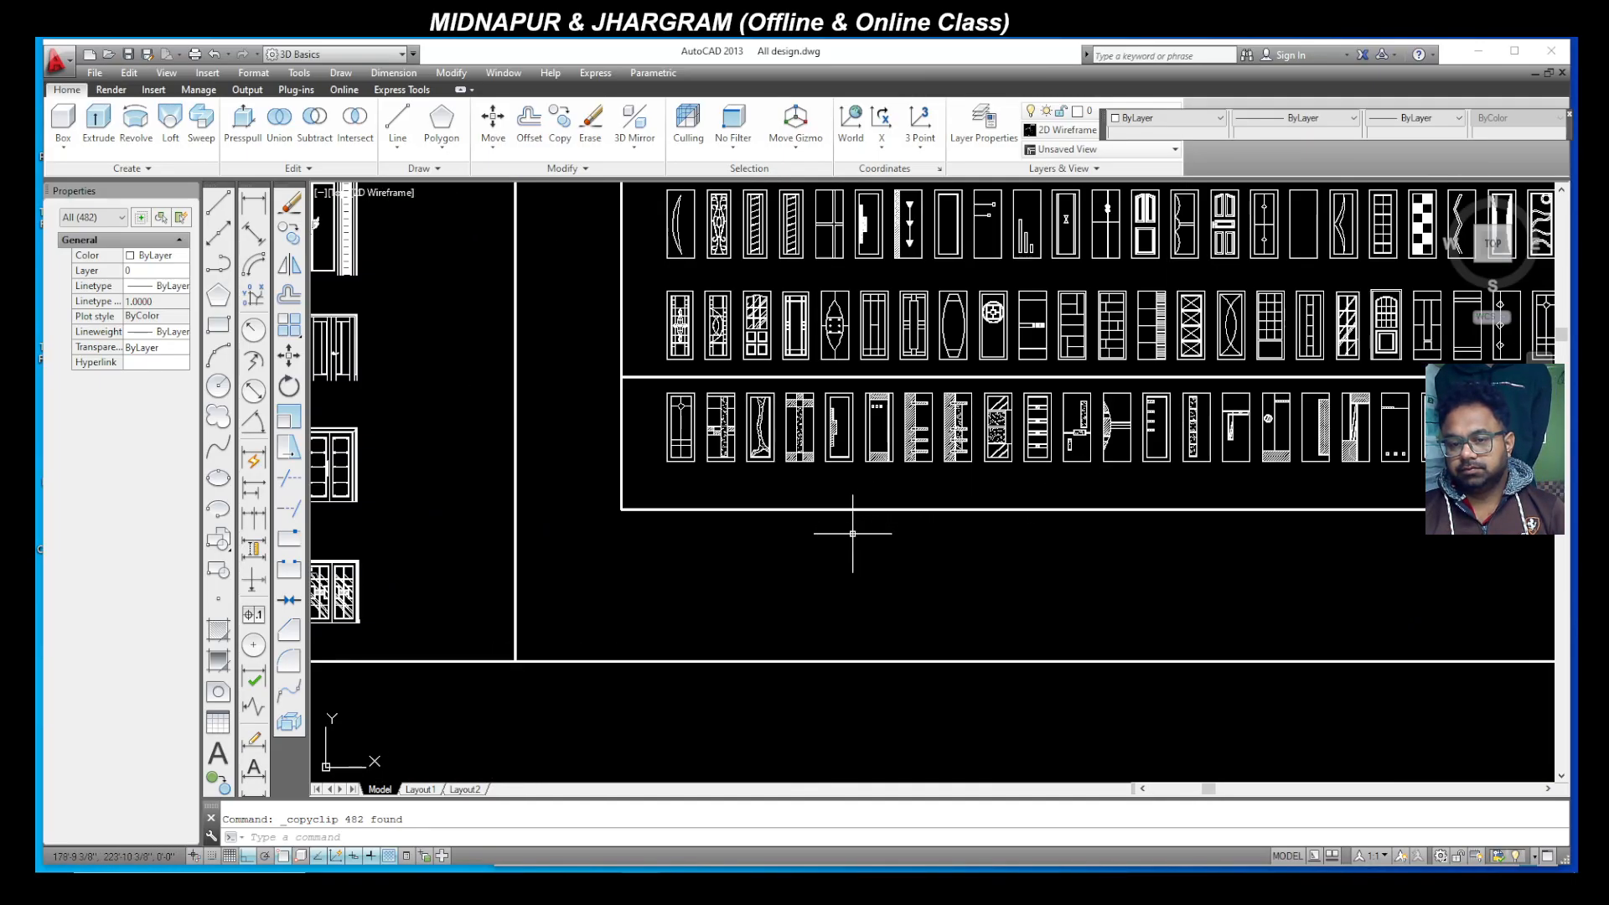
pyautogui.scroll(-6, 850, 537)
pyautogui.scroll(-3, 1092, 452)
pyautogui.scroll(6, 987, 469)
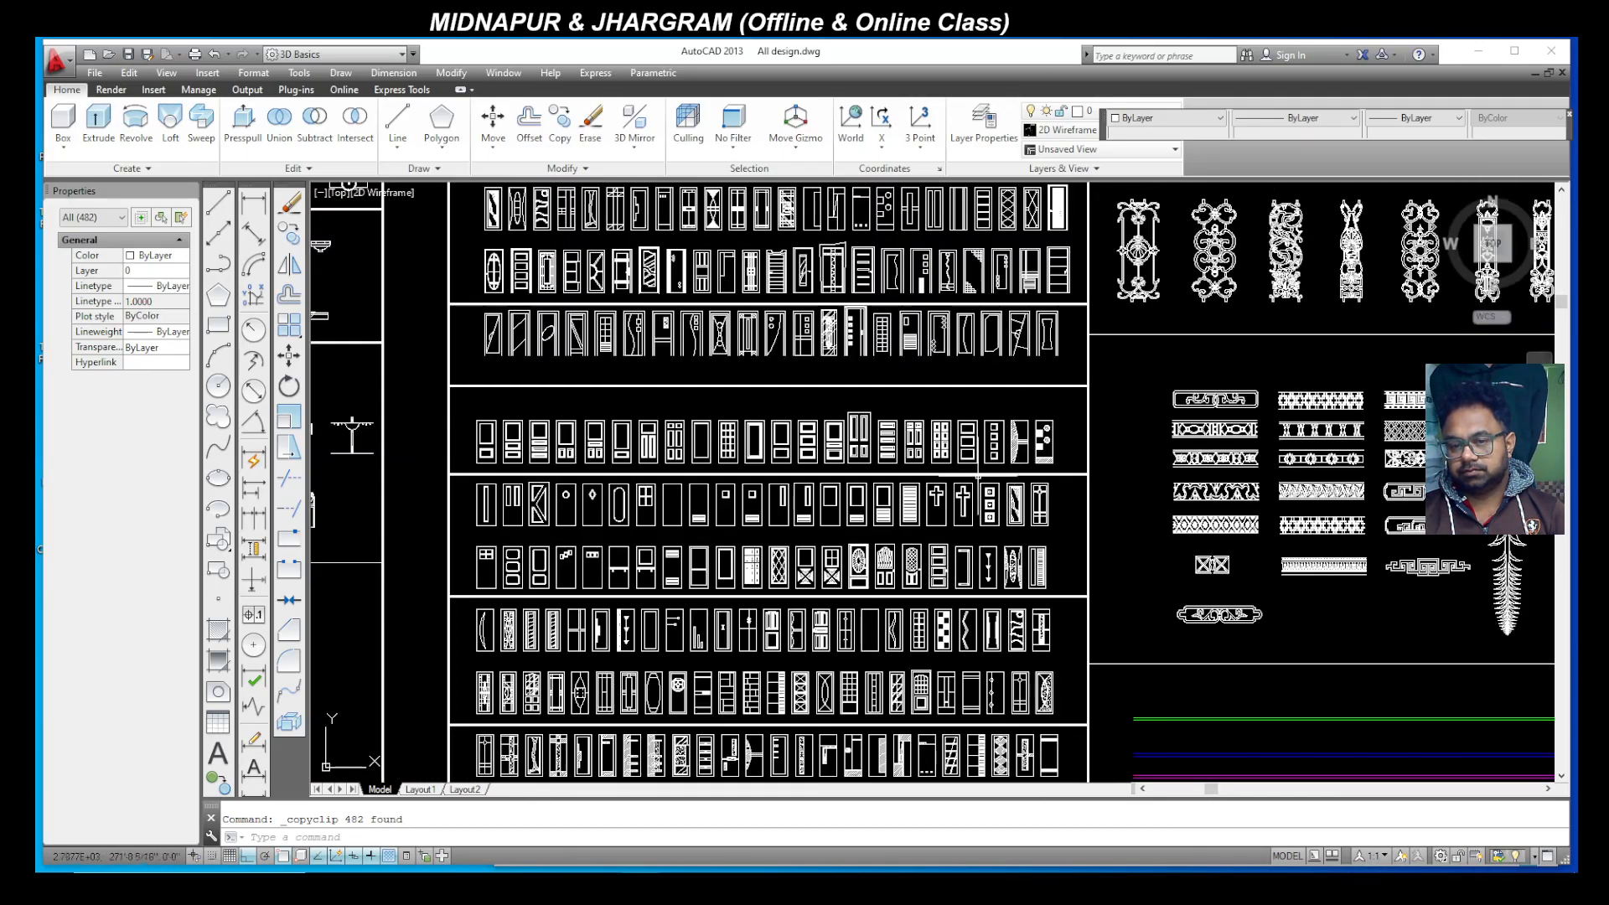
pyautogui.scroll(5, 971, 449)
pyautogui.scroll(-4, 821, 670)
pyautogui.scroll(2, 806, 752)
pyautogui.scroll(2, 806, 752)
pyautogui.scroll(-2, 840, 577)
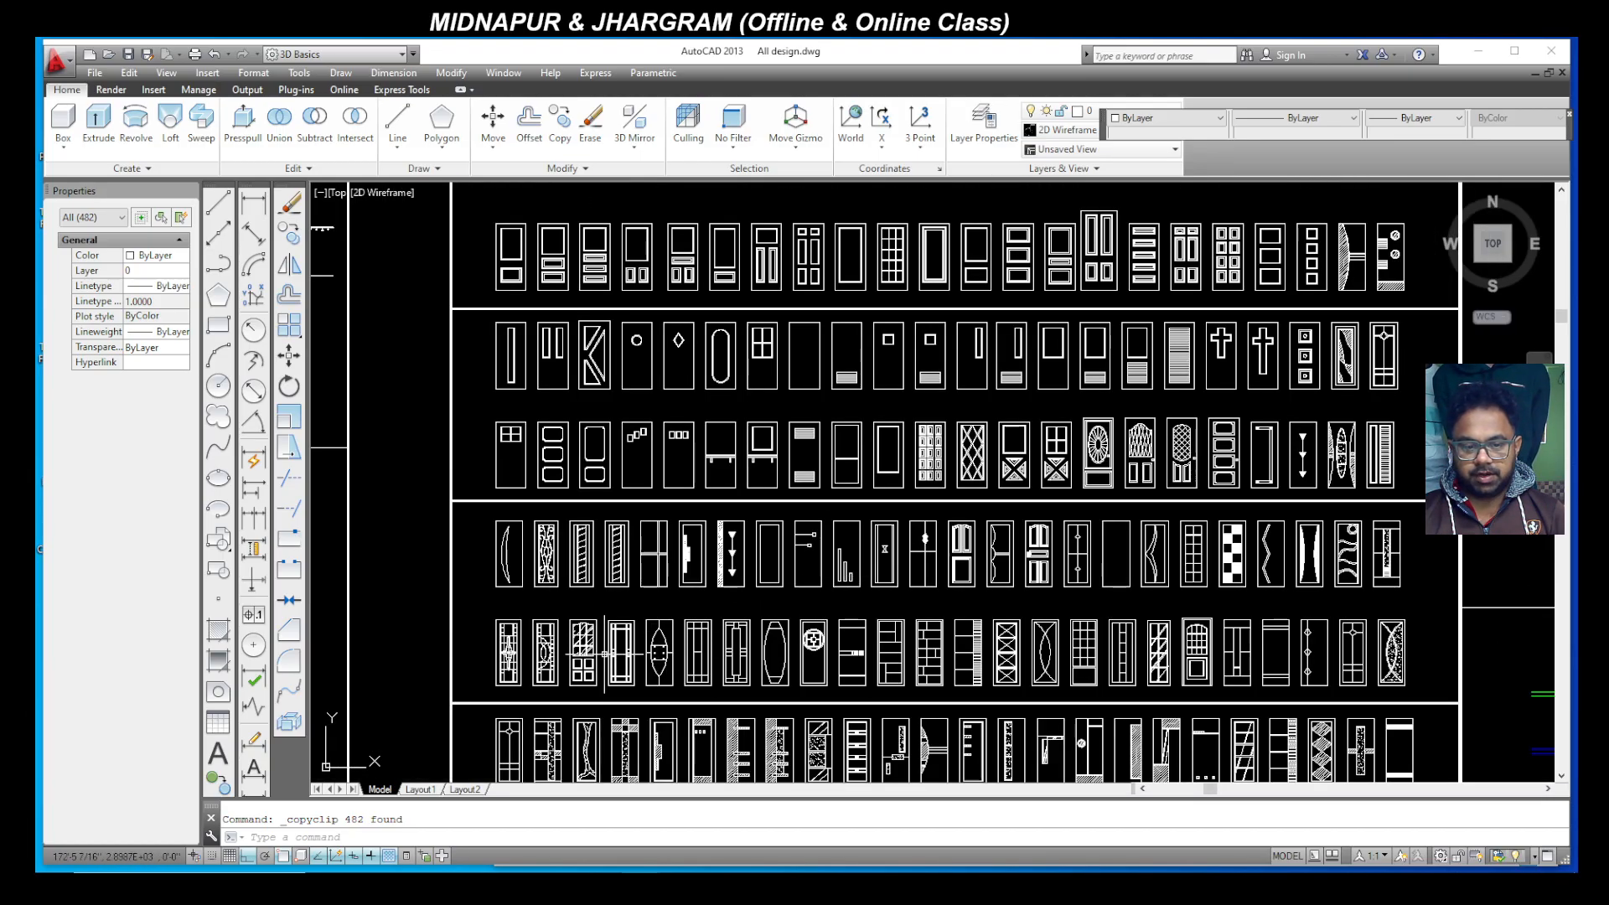
pyautogui.scroll(6, 543, 689)
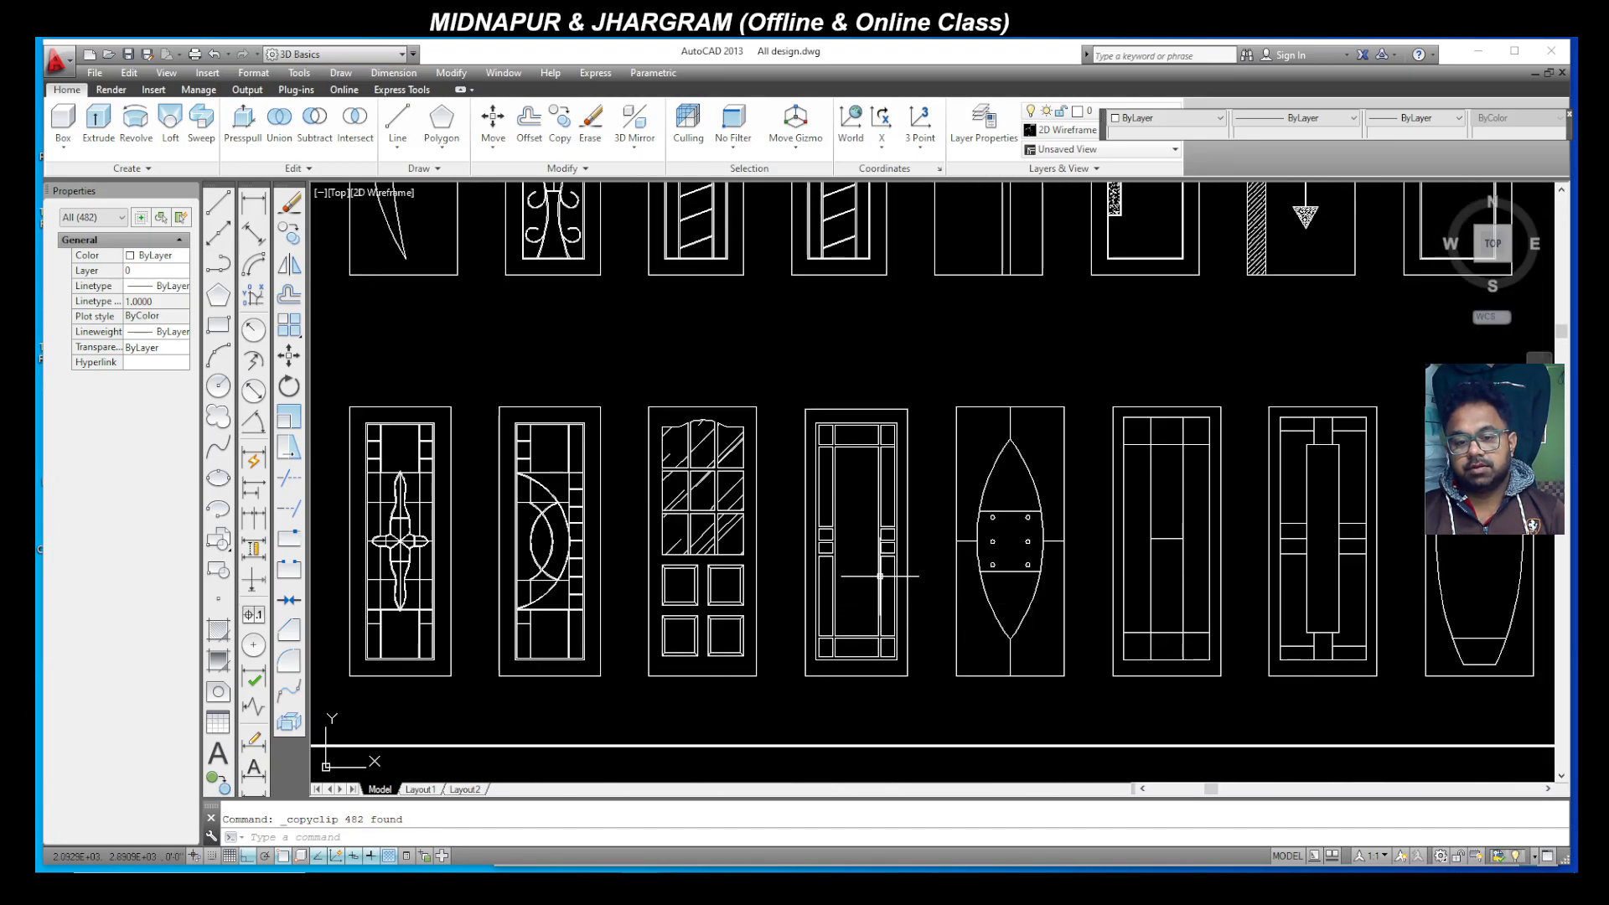
pyautogui.scroll(-2, 876, 584)
pyautogui.click(964, 650)
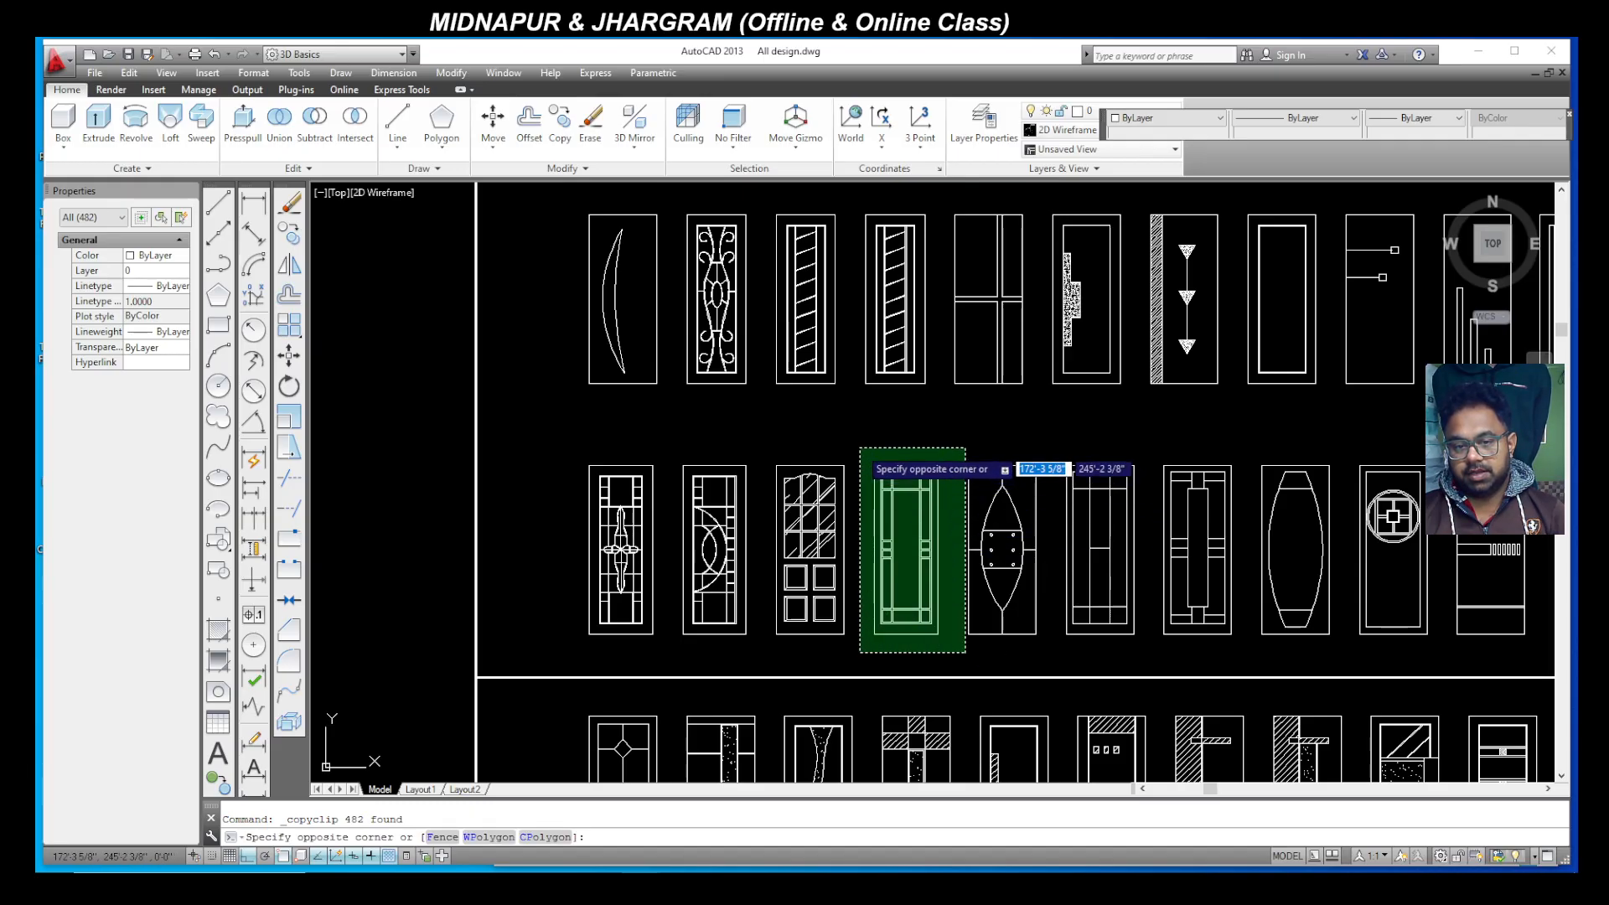
pyautogui.click(955, 677)
pyautogui.scroll(-4, 848, 577)
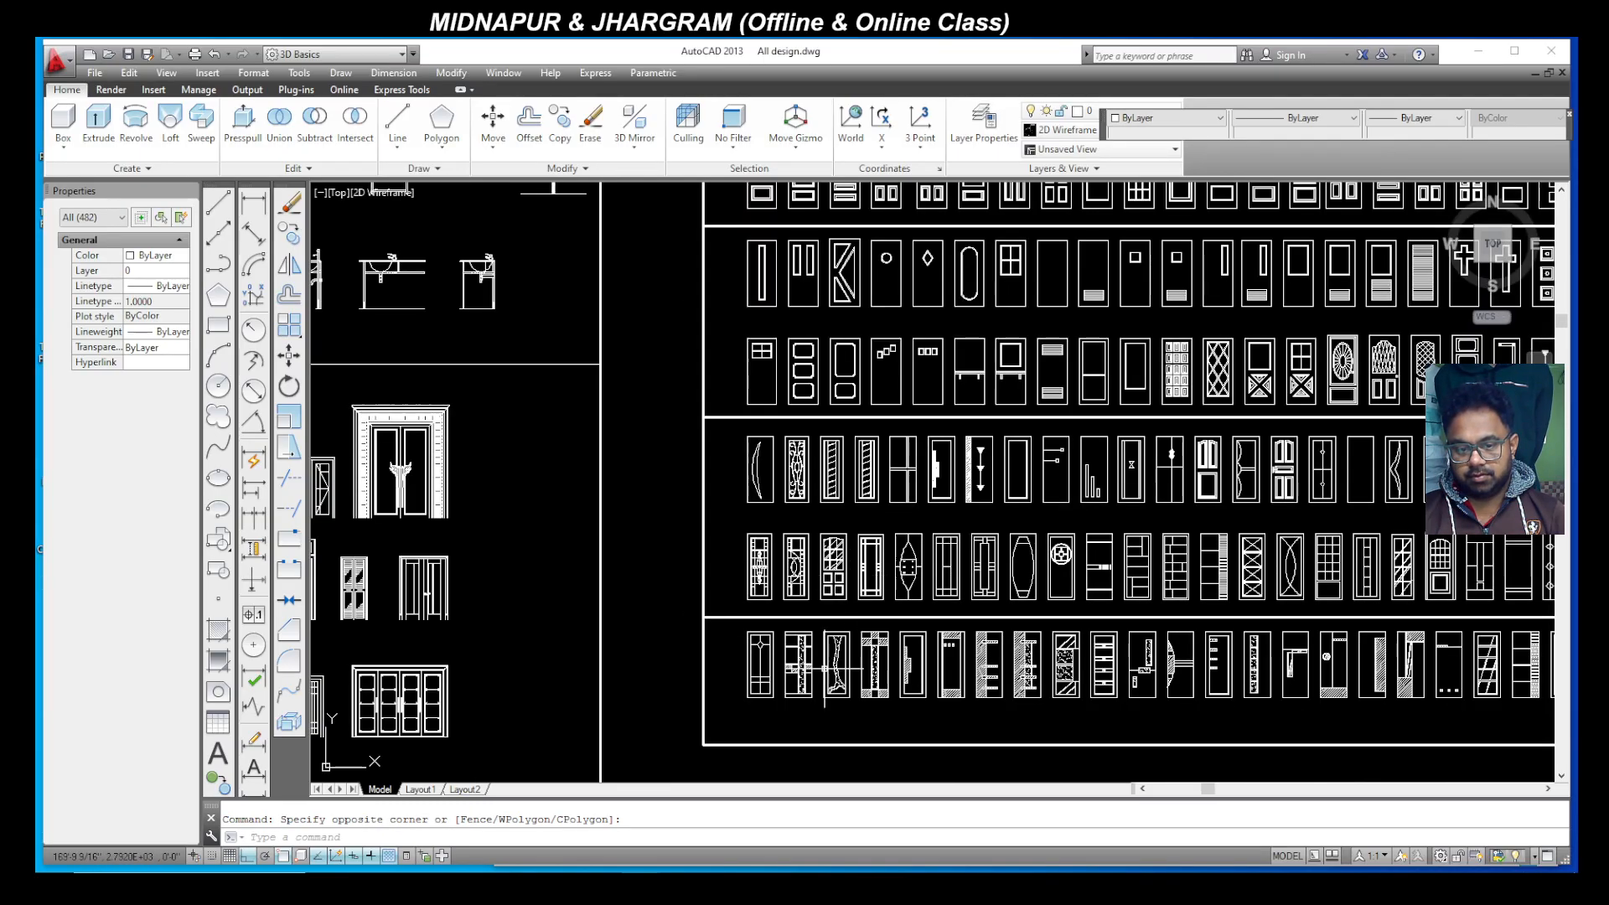
# Step: Copy to the clipboard the eighth door in the last row of single-leaf designs, with hatched side strip and horizontal bars
pyautogui.scroll(4, 827, 666)
pyautogui.scroll(-2, 754, 648)
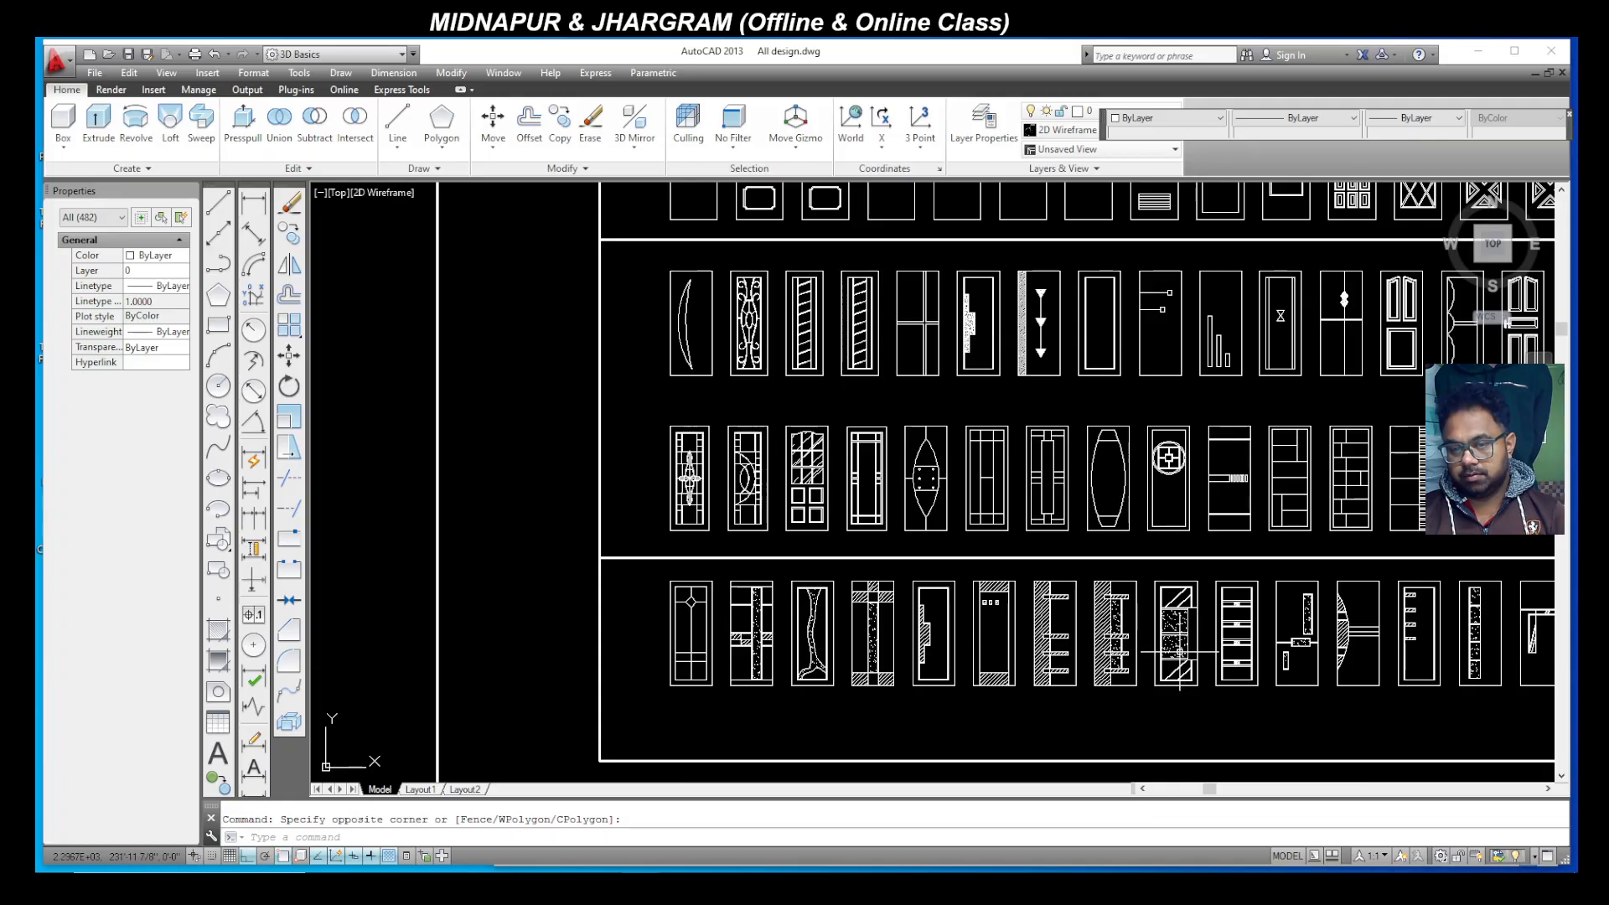
pyautogui.scroll(2, 1190, 652)
pyautogui.click(1118, 710)
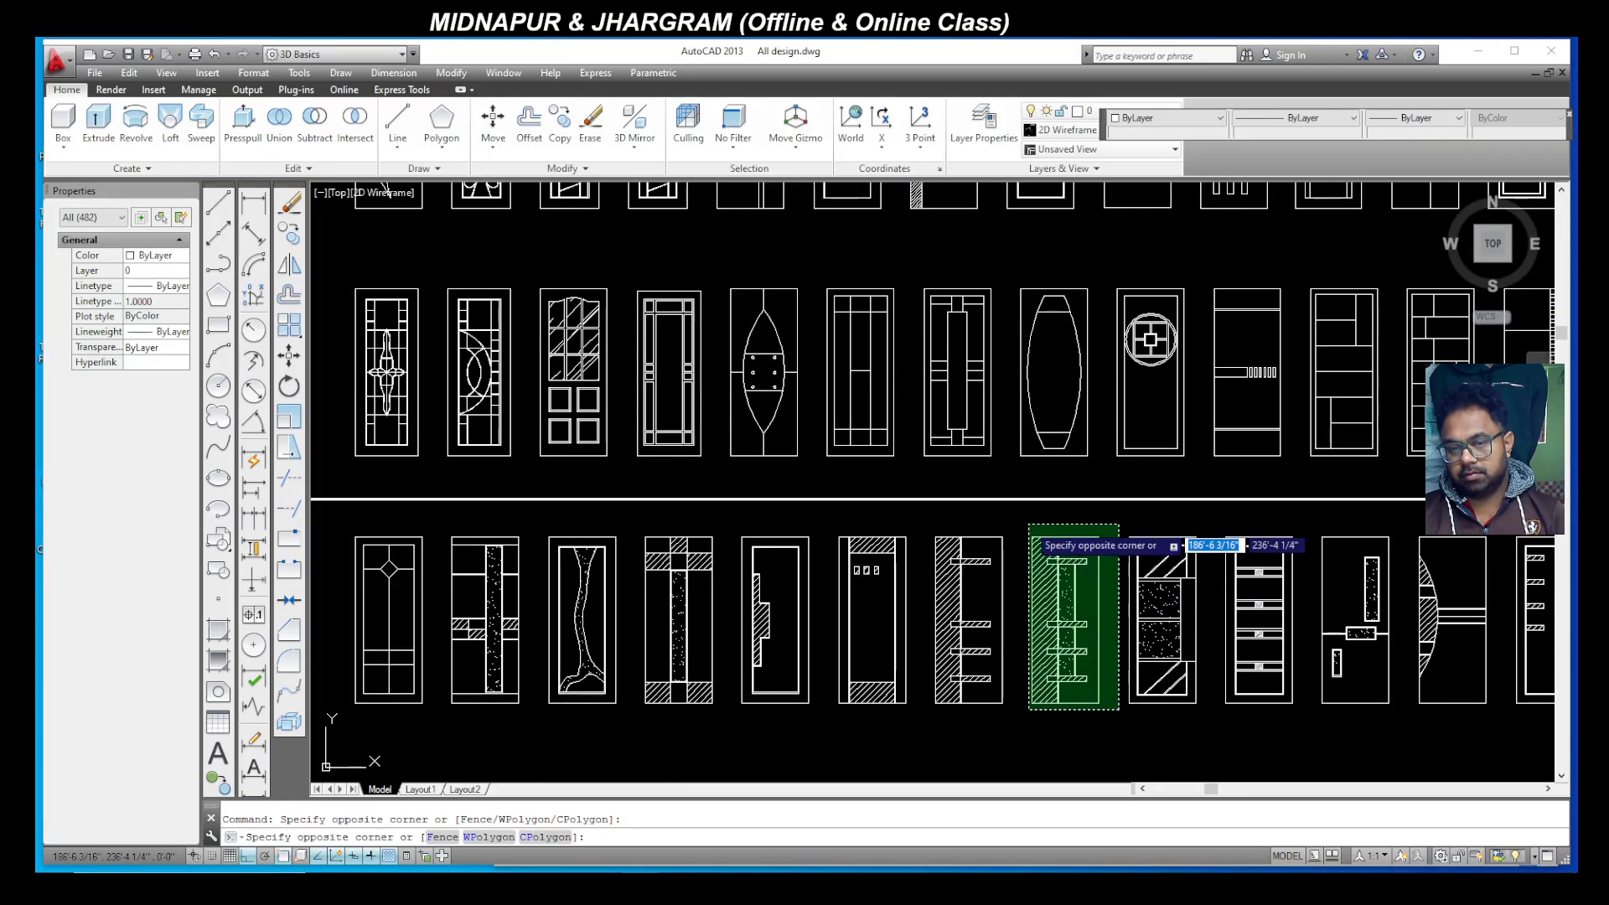
pyautogui.click(1029, 525)
pyautogui.hotkey('ctrl', 'c')
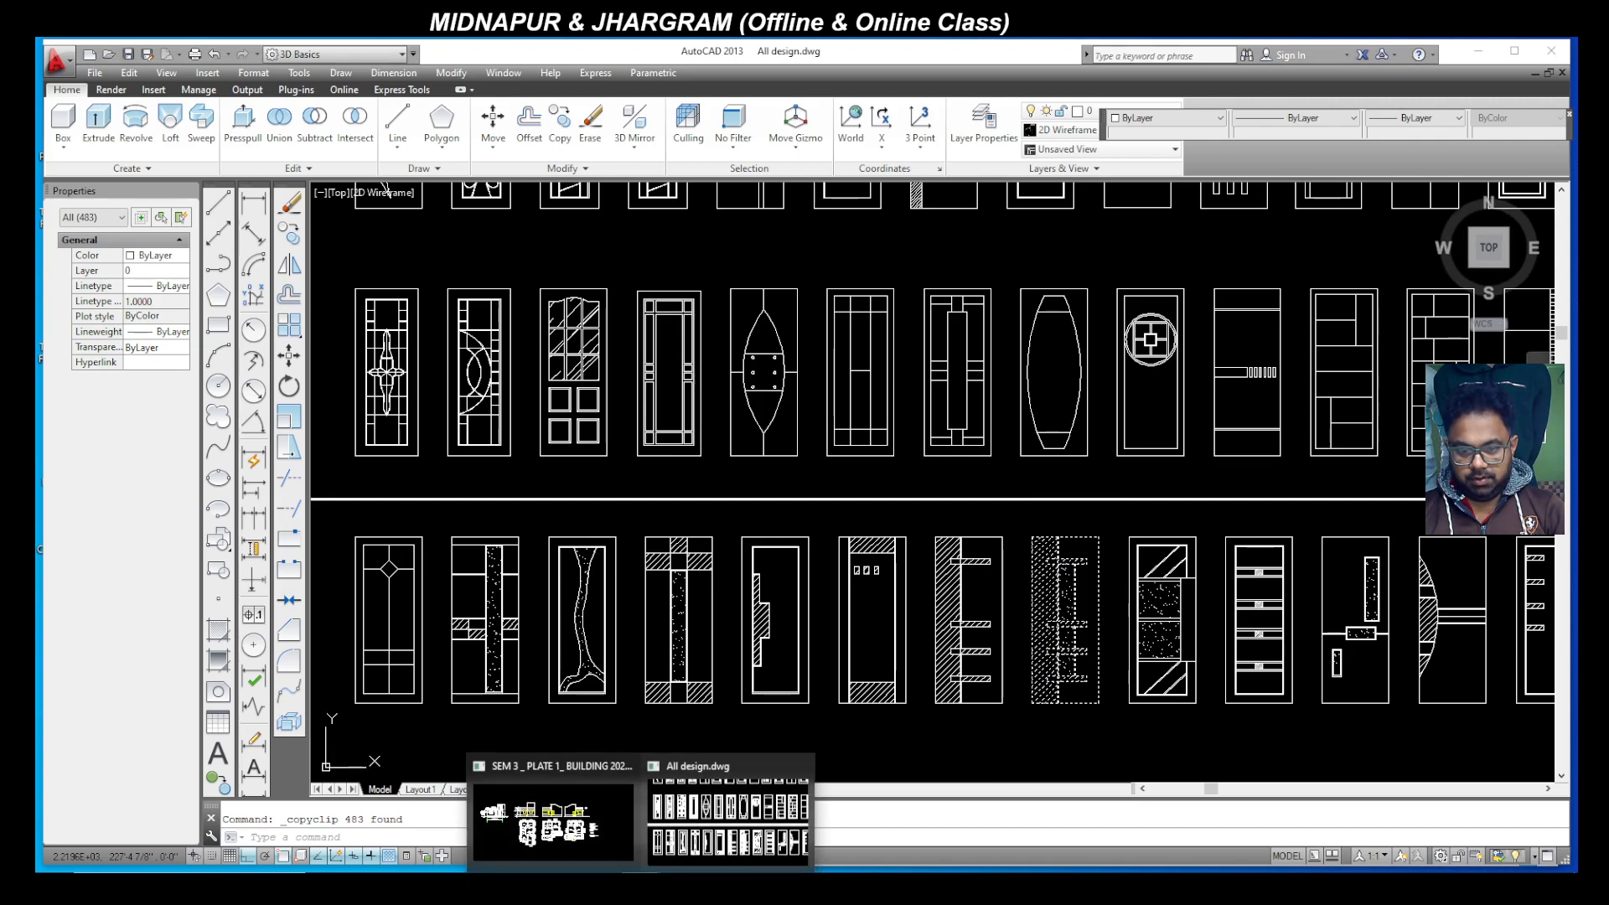
# Step: Switch to SEM 3 _ PLATE 1_ BUILDING 2024.dwg and try to paste the copied door beside the elevations
pyautogui.click(606, 842)
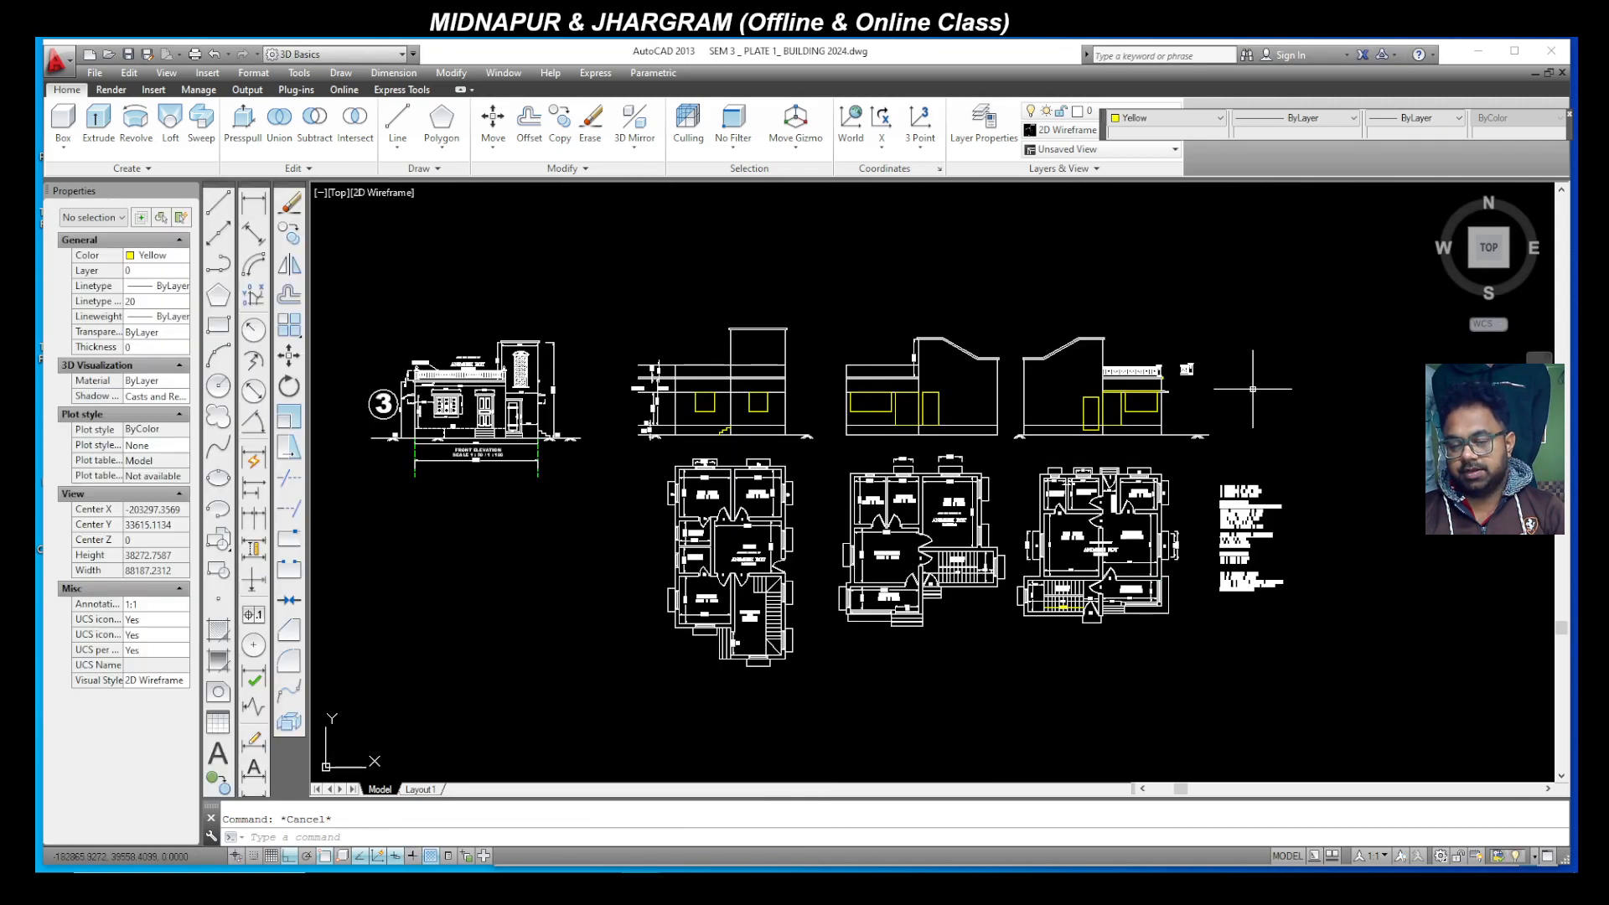
pyautogui.scroll(4, 1250, 374)
pyautogui.hotkey('ctrl', 'v')
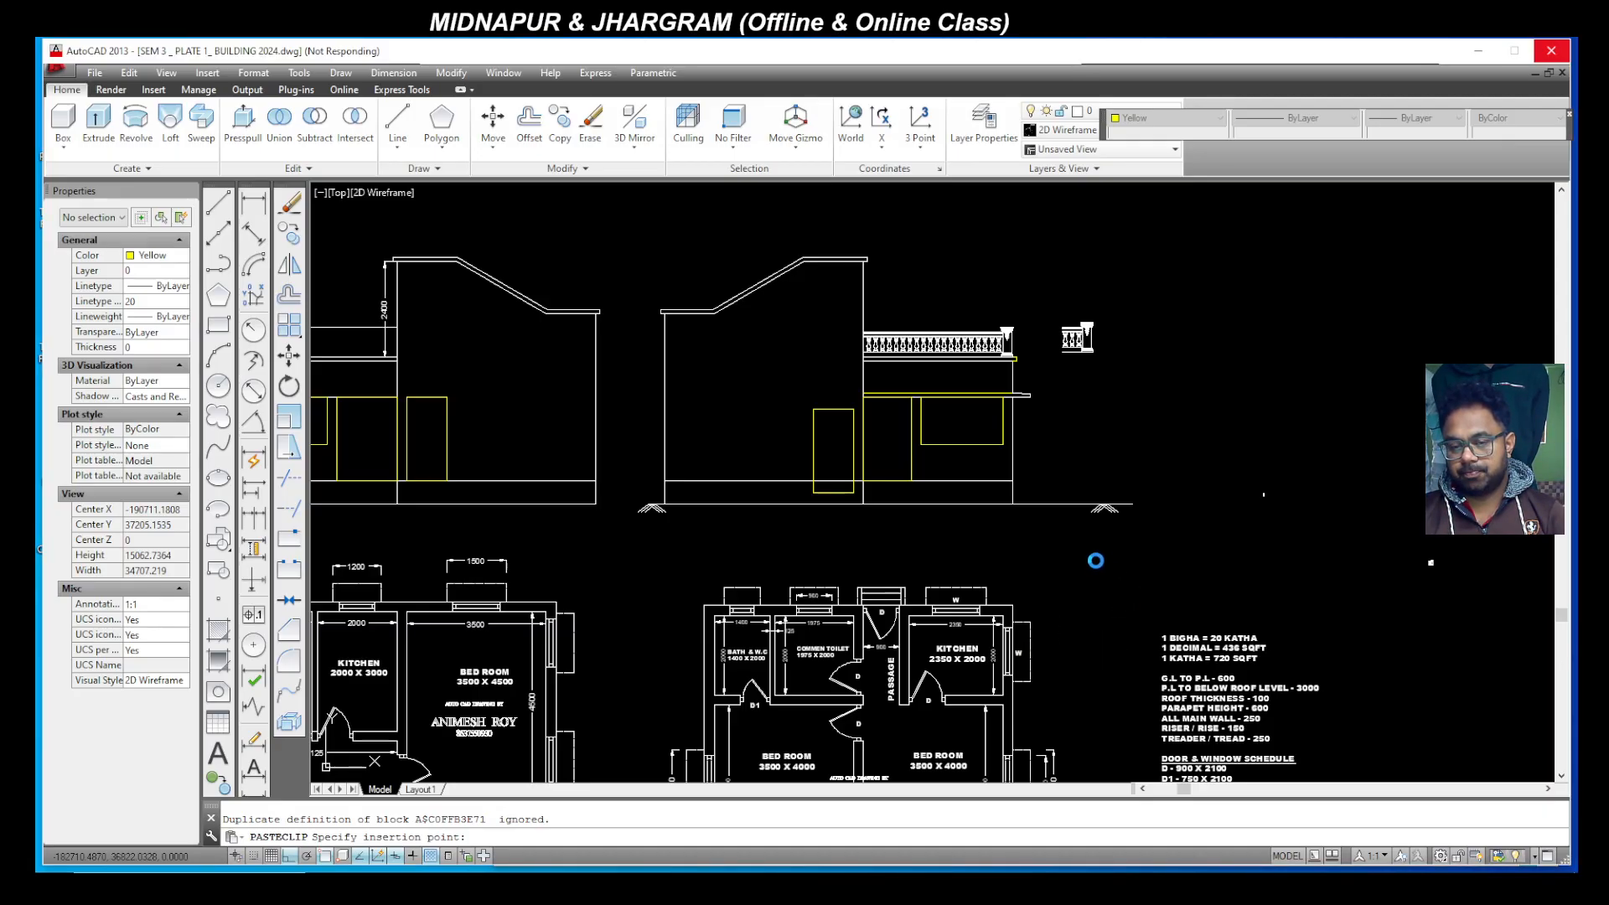
pyautogui.press('Escape')
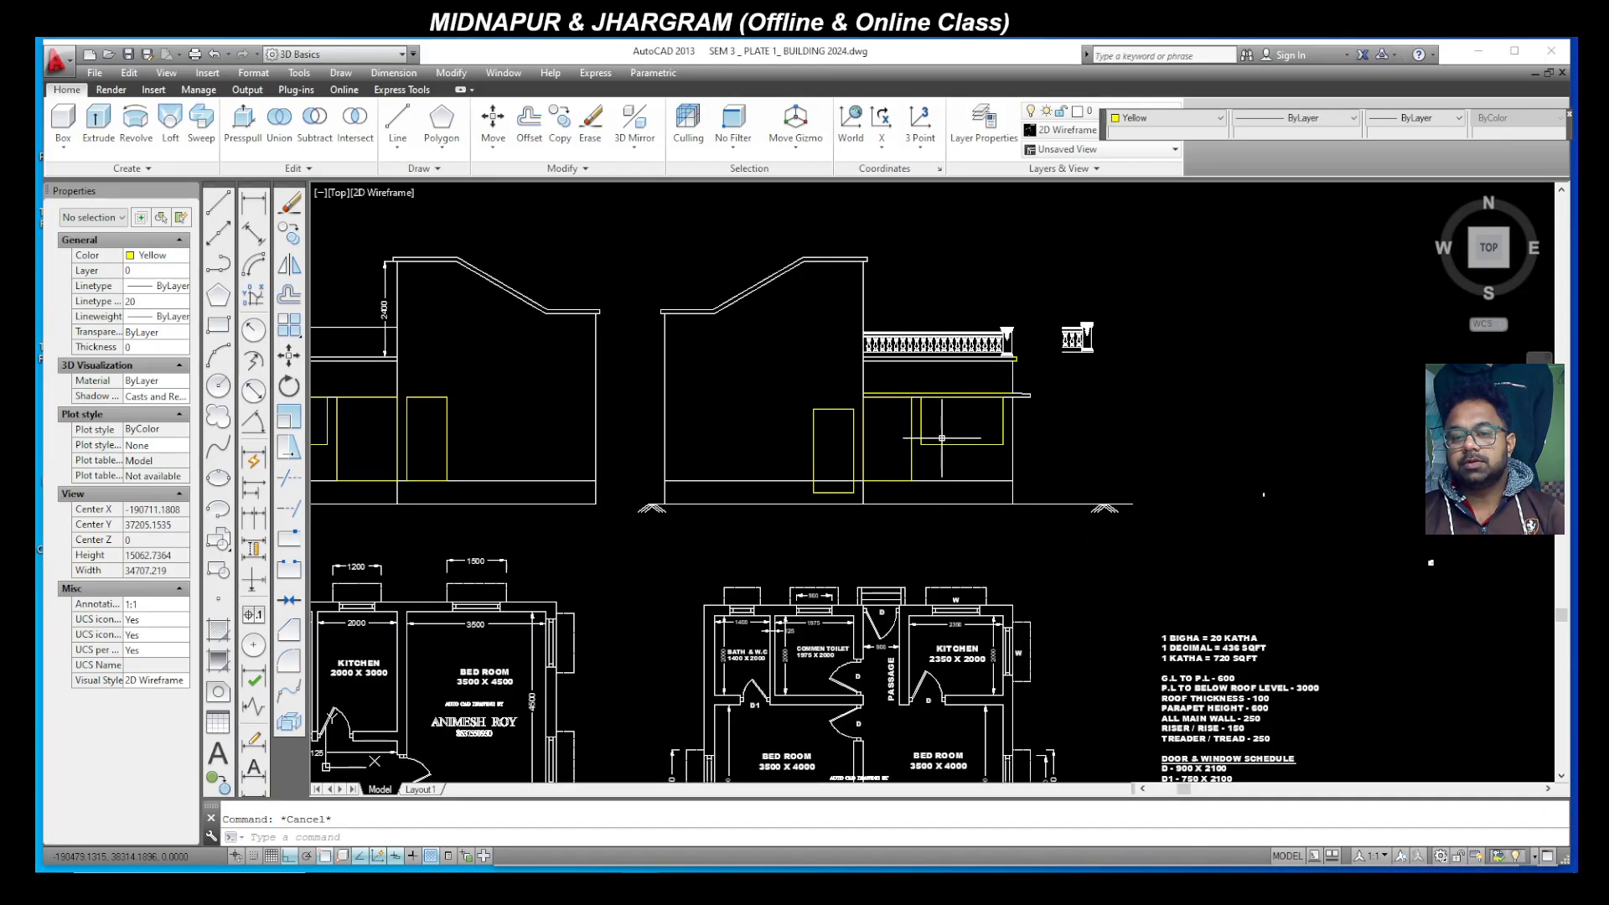
# Step: Hatch the wide window rectangle beneath the sunshade in the last elevation with the HONEY pattern
pyautogui.scroll(6, 941, 437)
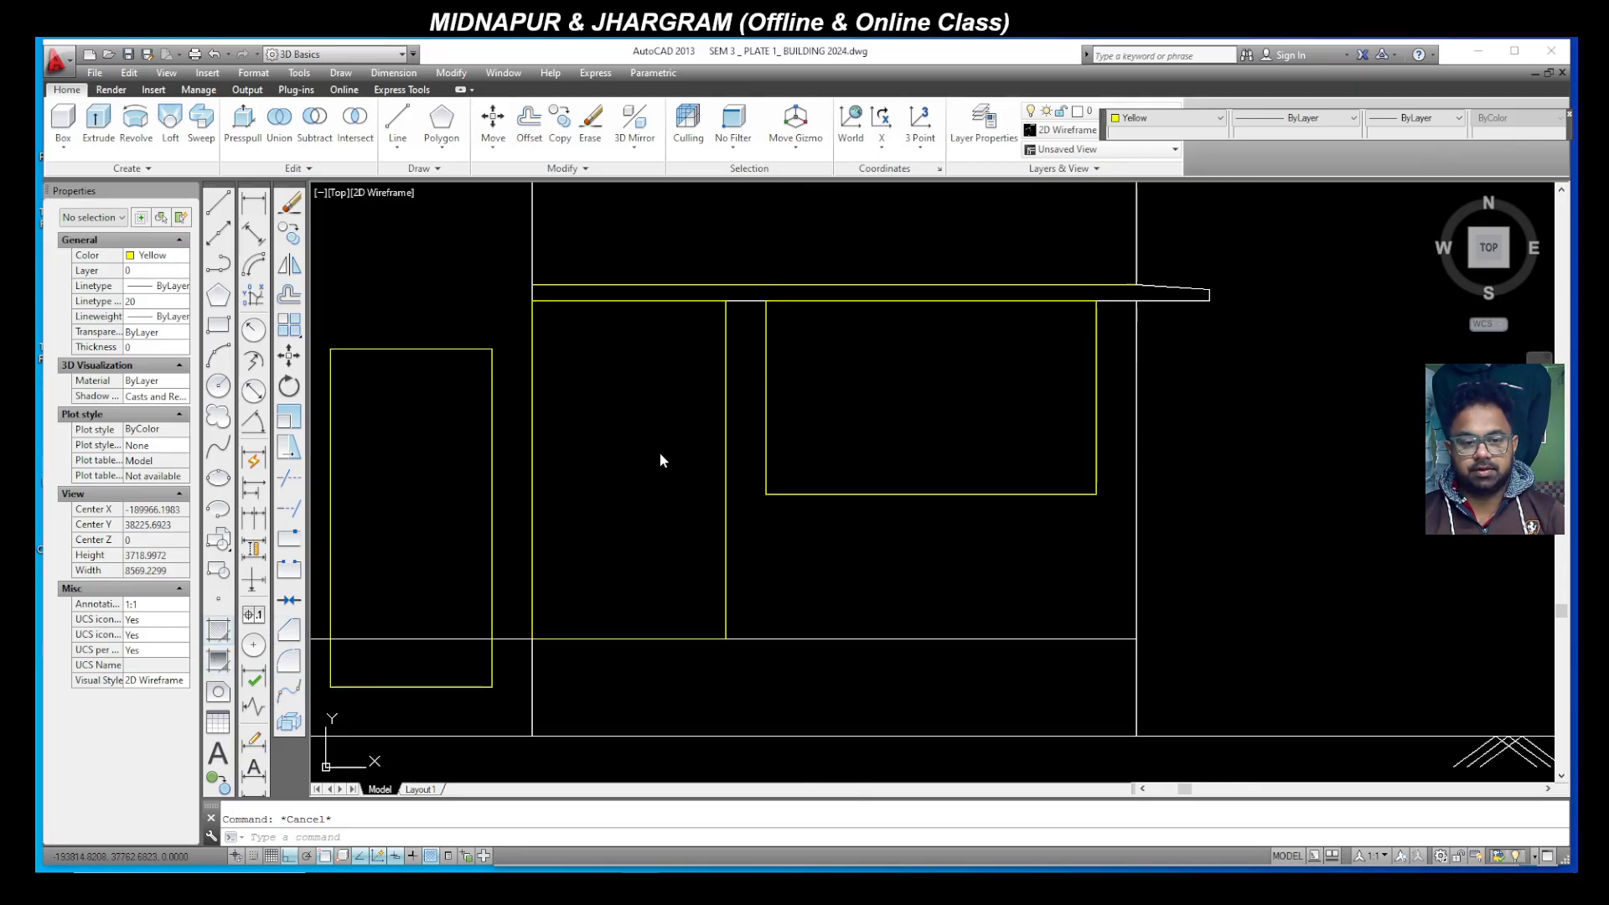
pyautogui.click(219, 630)
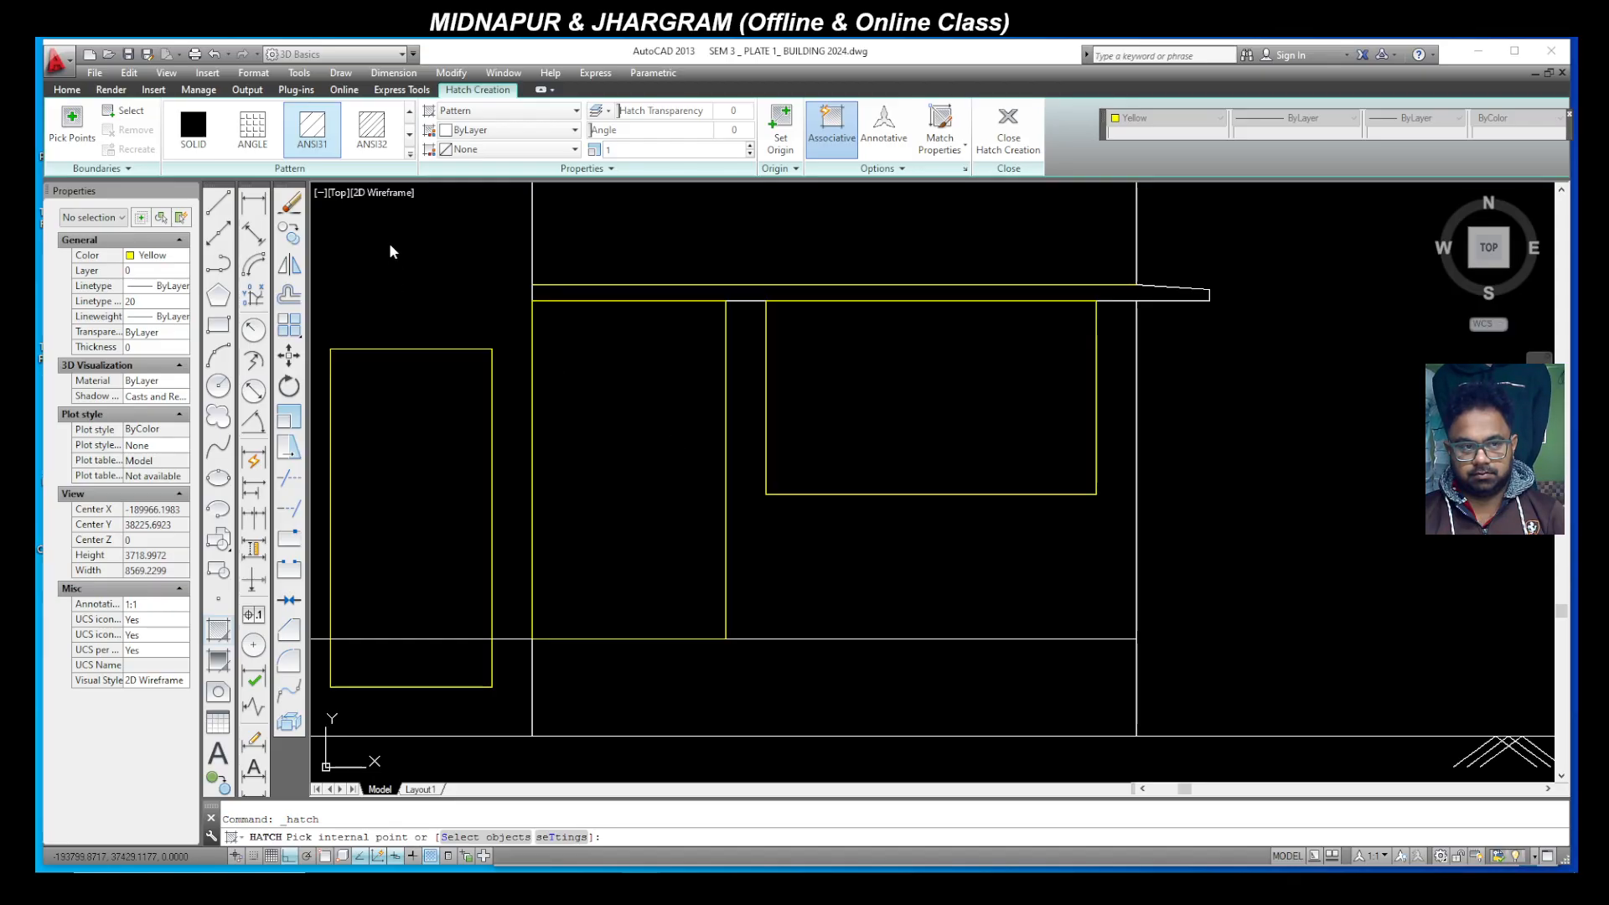
pyautogui.click(410, 137)
pyautogui.click(410, 137)
pyautogui.click(410, 137)
pyautogui.click(409, 136)
pyautogui.click(410, 137)
pyautogui.click(410, 137)
pyautogui.click(410, 137)
pyautogui.click(410, 137)
pyautogui.click(409, 136)
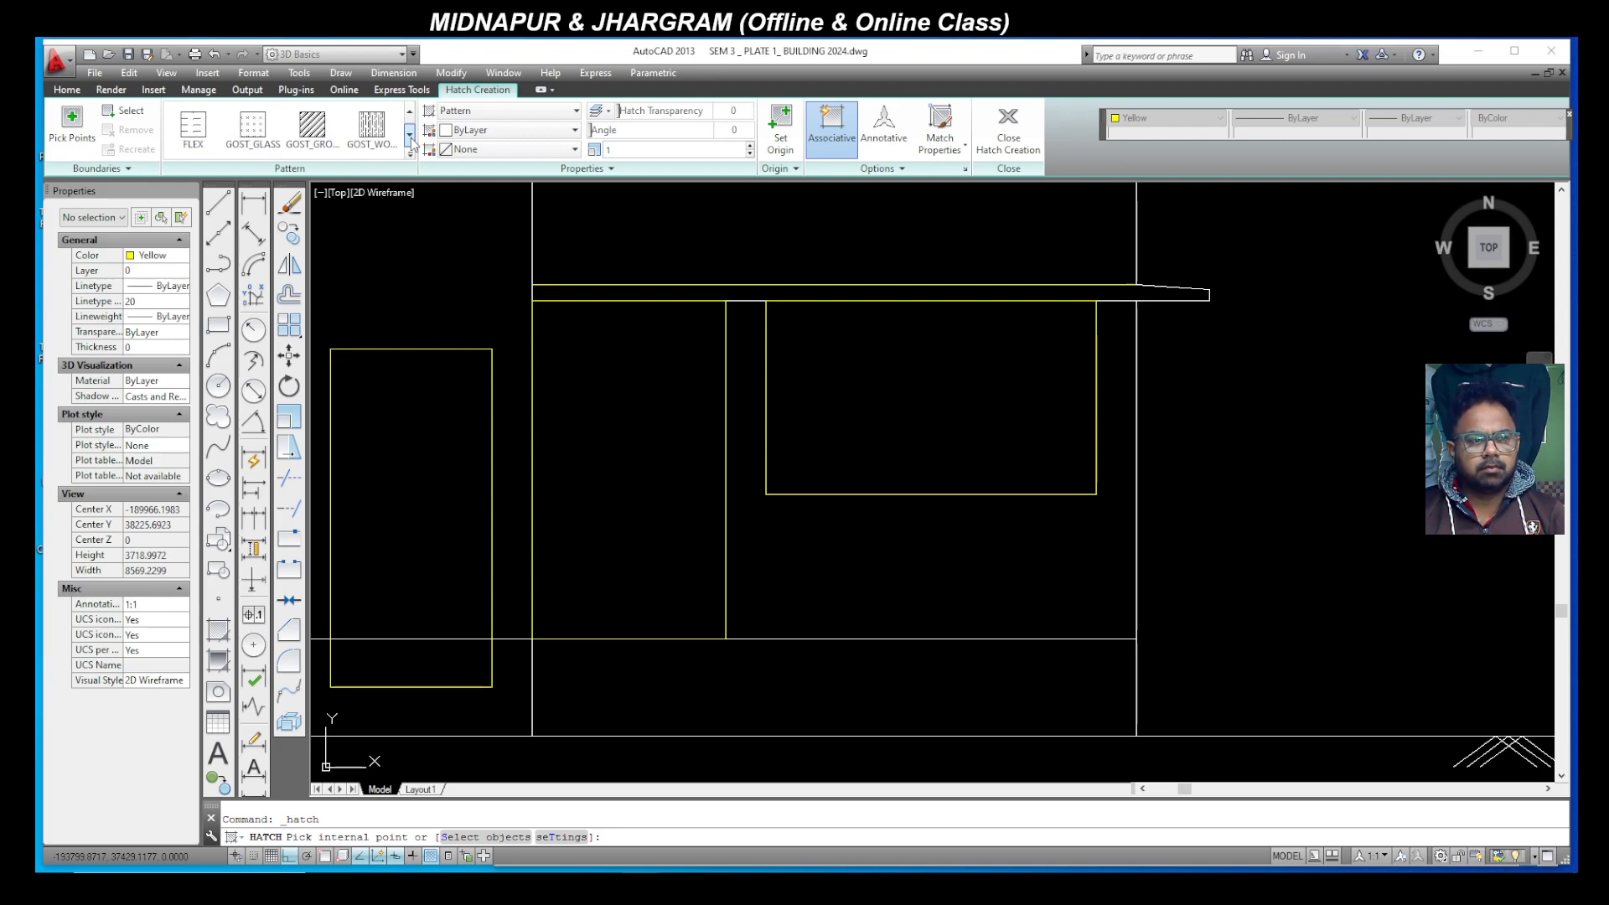
pyautogui.click(409, 136)
pyautogui.click(410, 137)
pyautogui.click(410, 136)
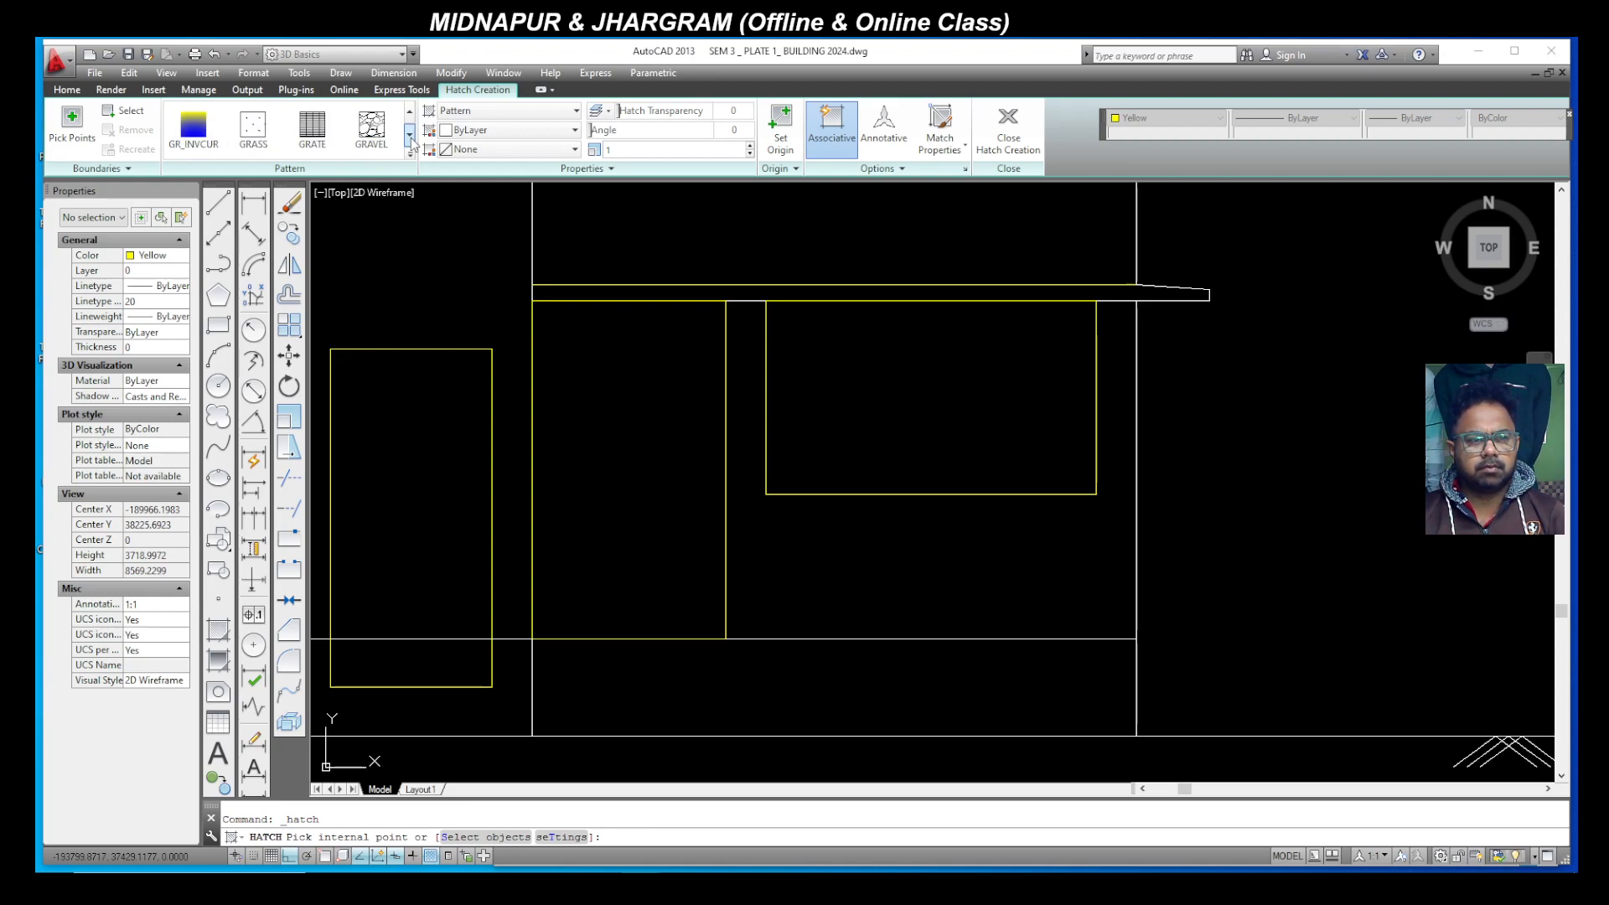
pyautogui.click(410, 136)
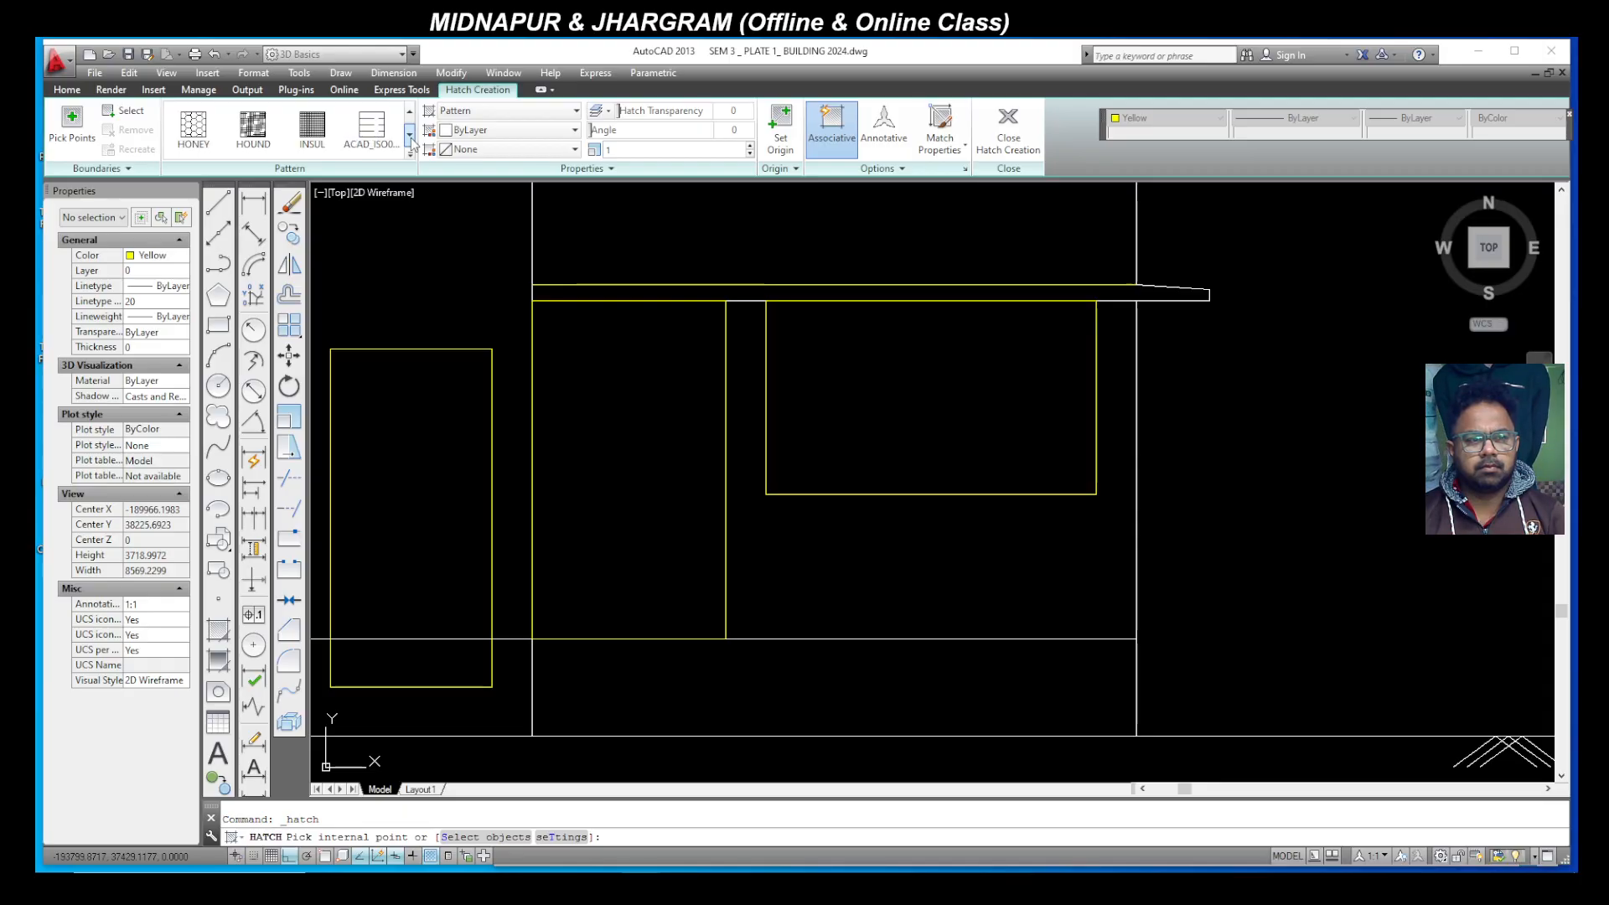
pyautogui.click(409, 137)
pyautogui.click(409, 116)
pyautogui.click(201, 134)
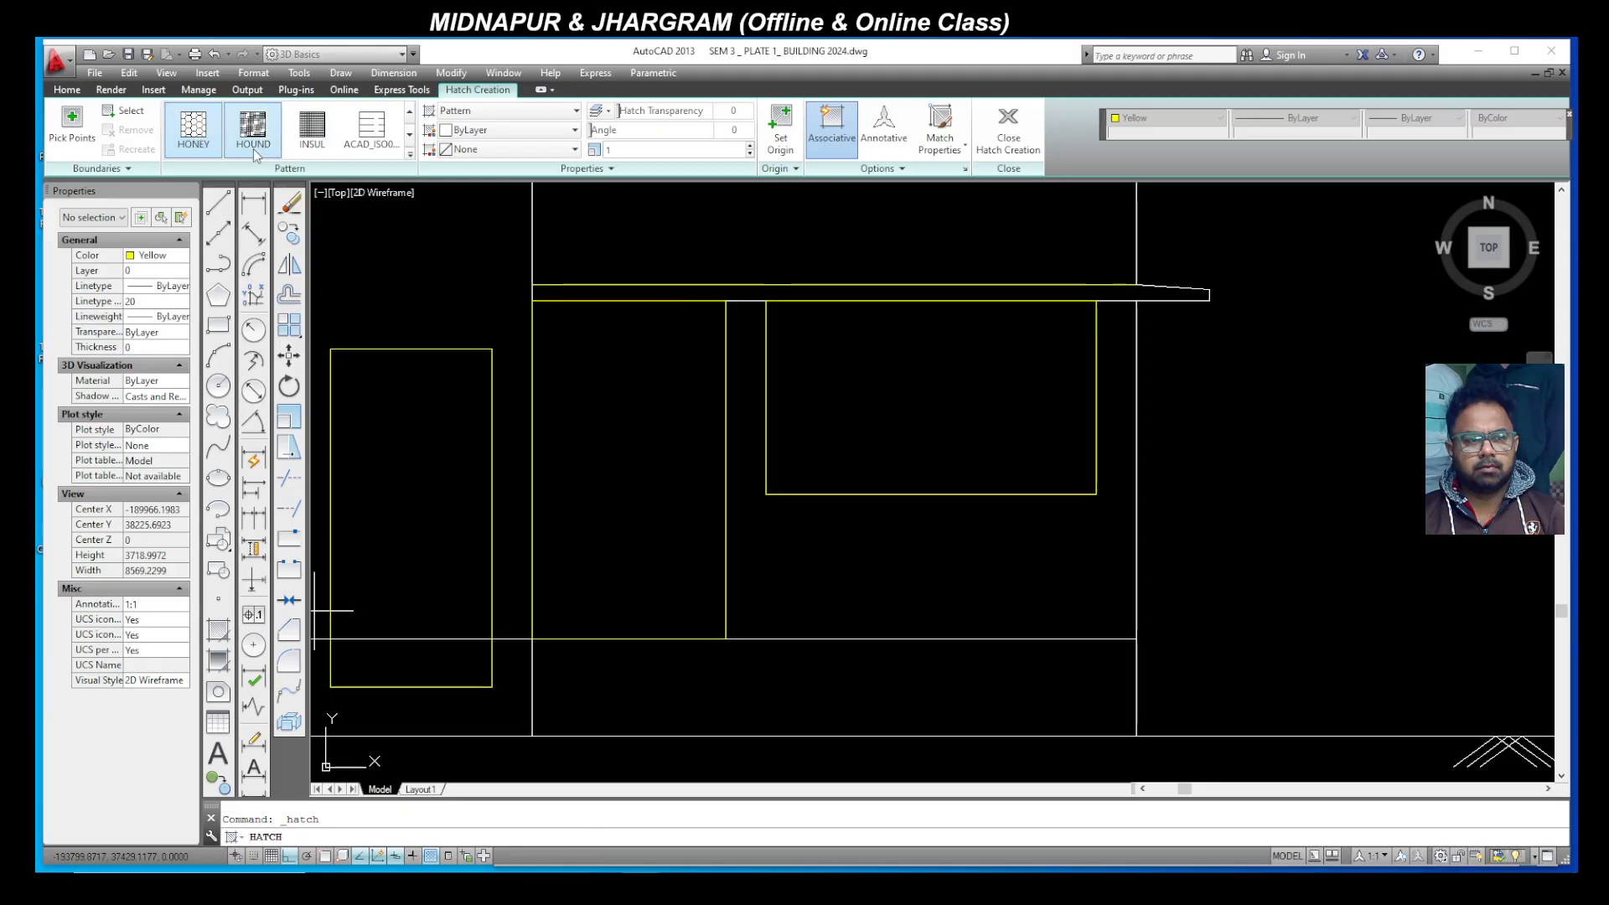
pyautogui.click(909, 385)
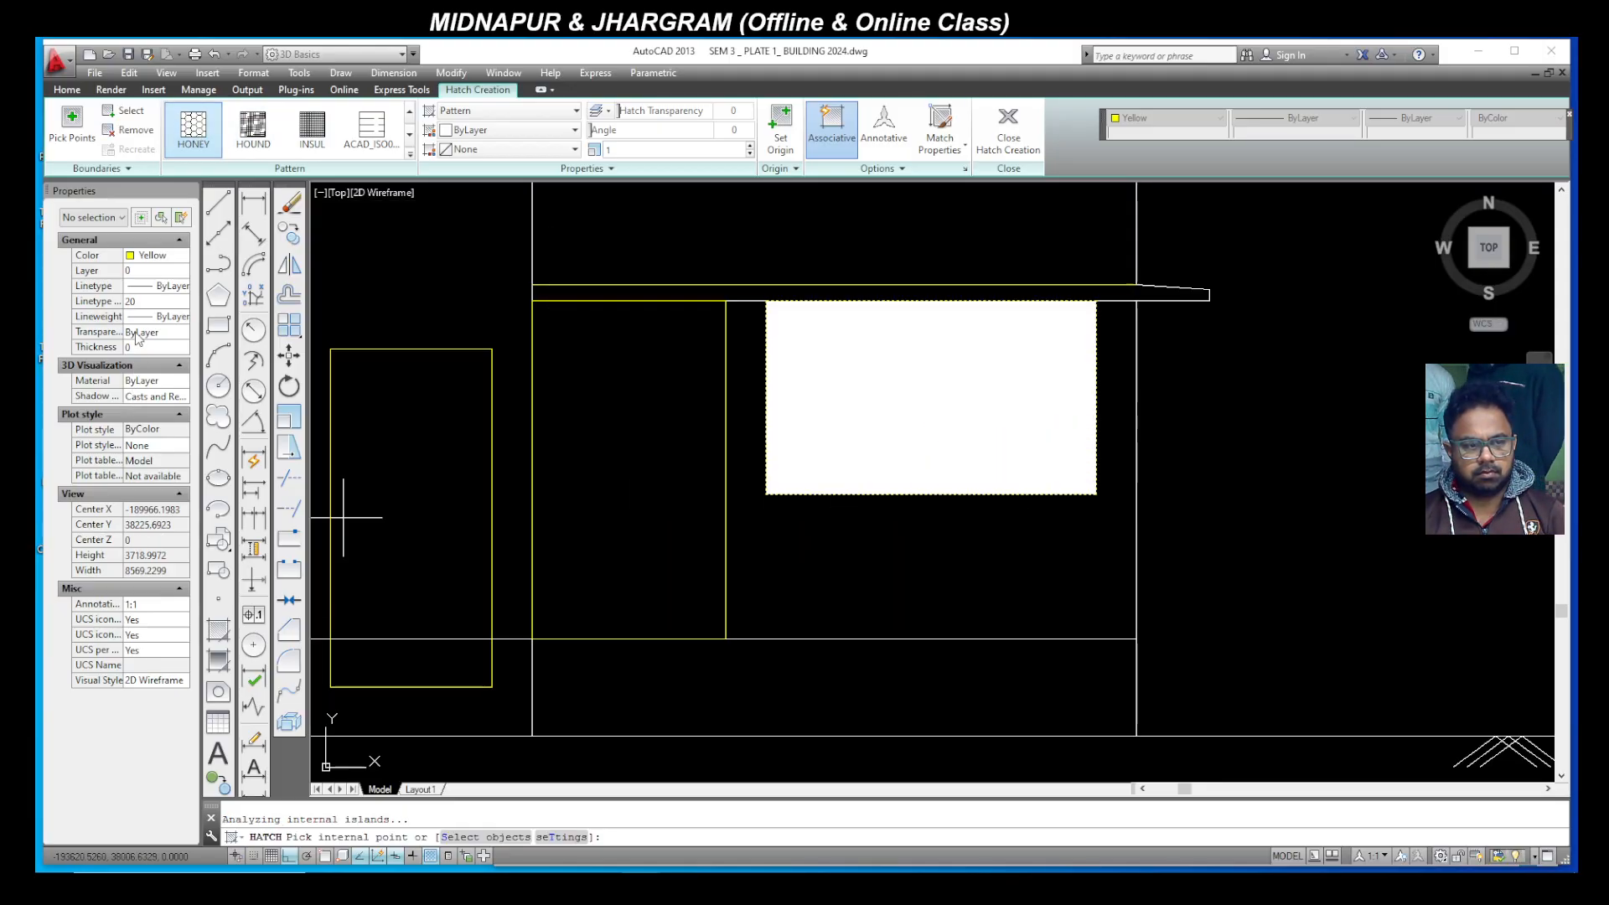
# Step: Try current linetype scales of 100, 1 and 1000 while the window hatch is in progress
pyautogui.click(139, 302)
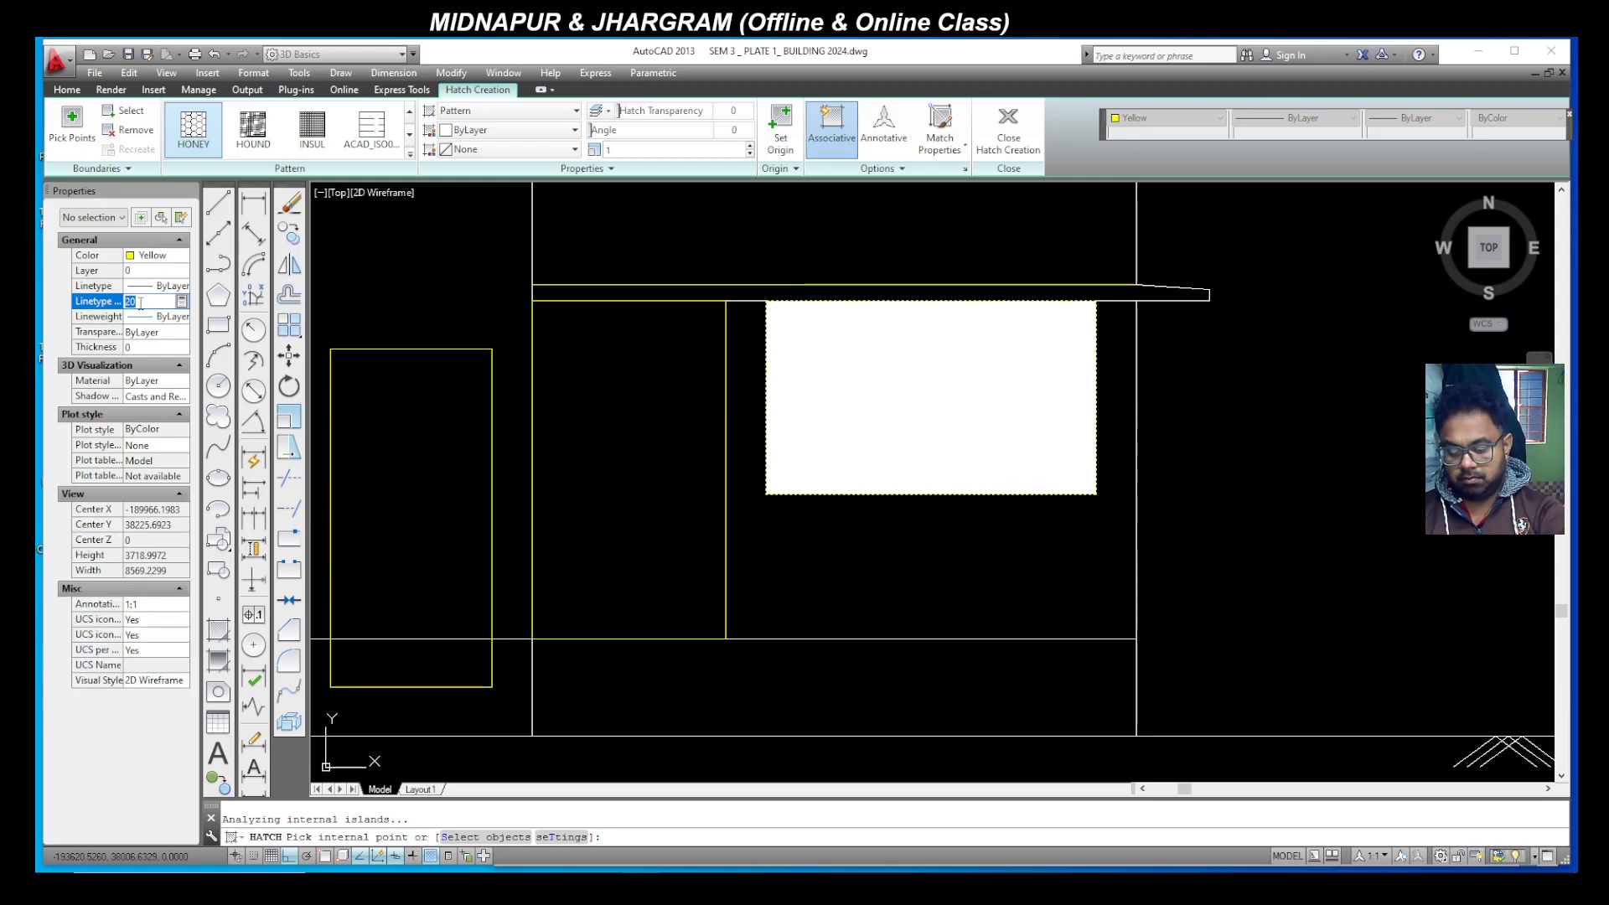
pyautogui.click(147, 315)
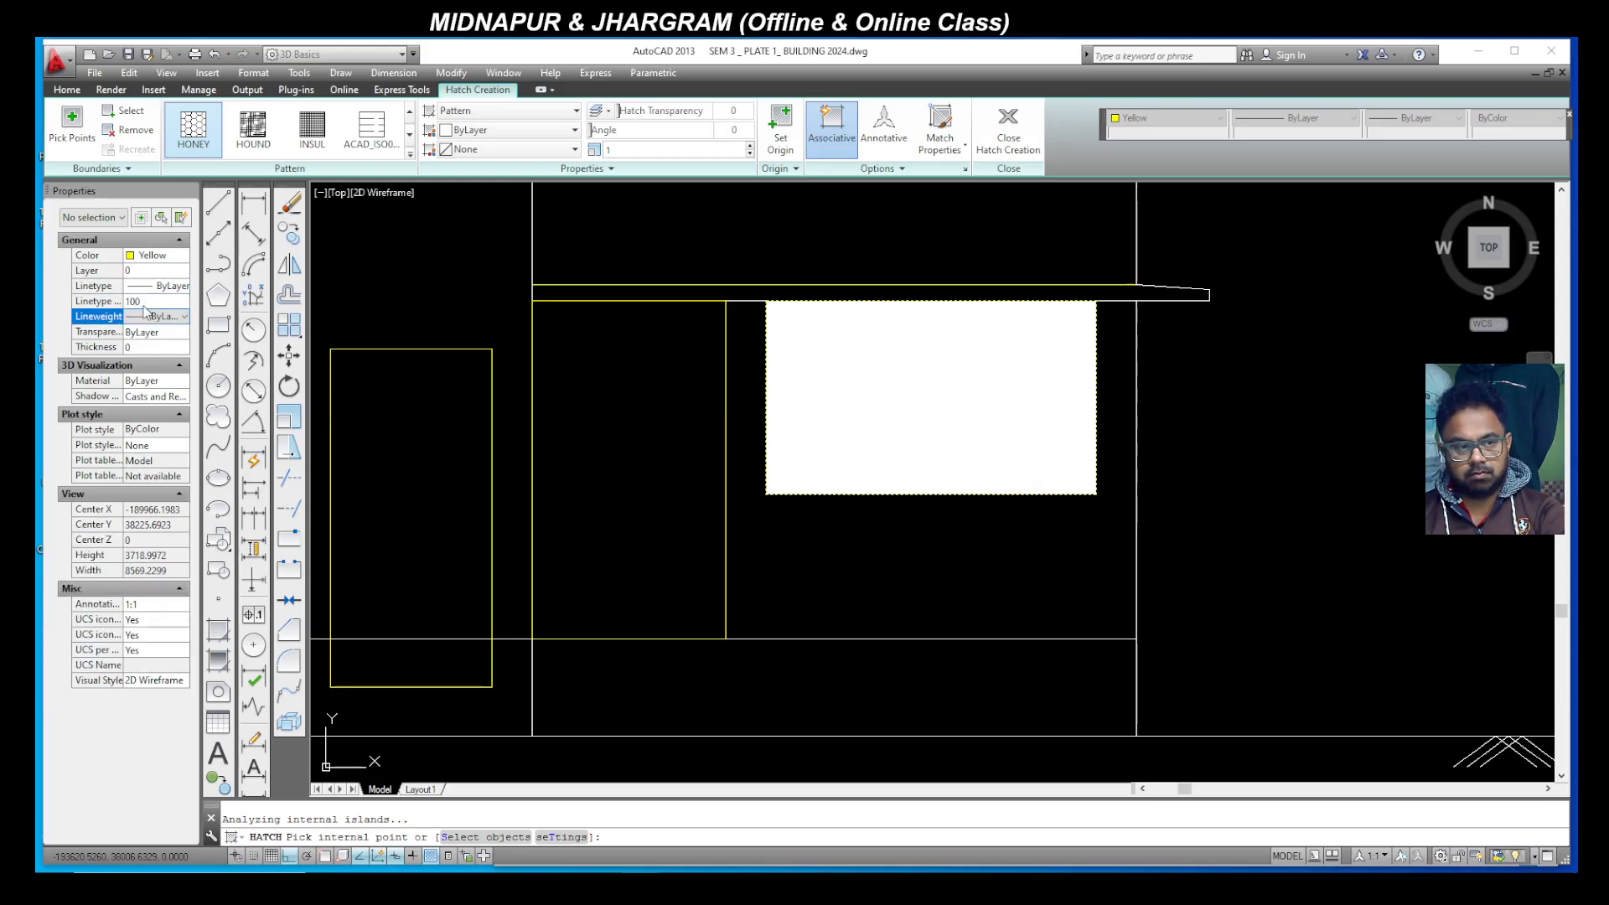
pyautogui.click(143, 306)
pyautogui.write('1')
pyautogui.press('Return')
pyautogui.click(144, 305)
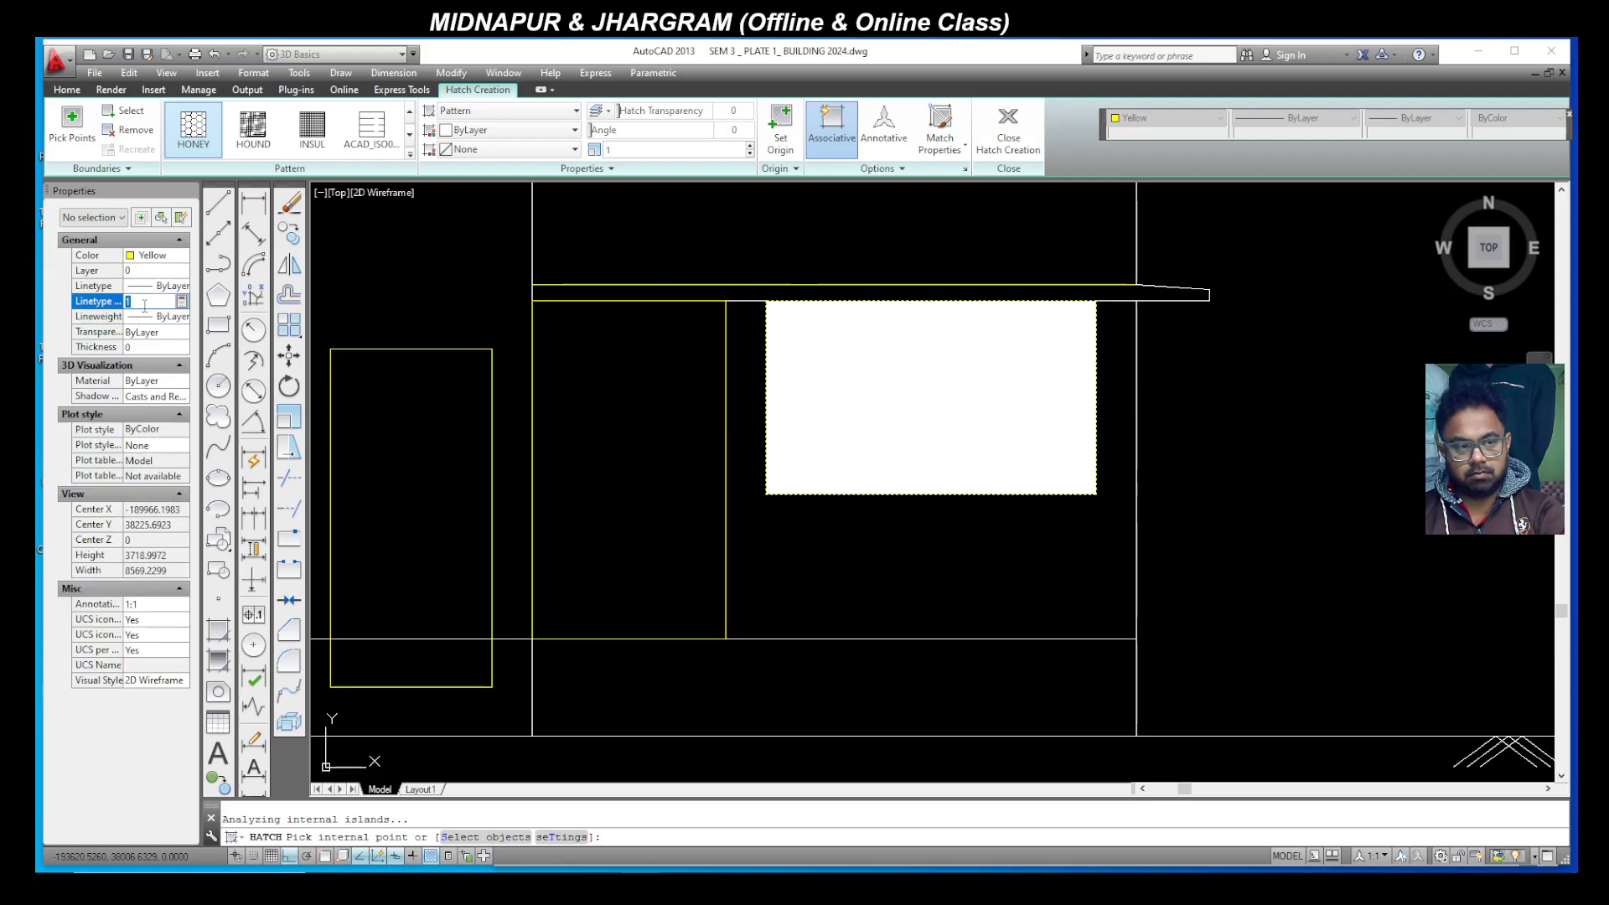
pyautogui.write('1')
pyautogui.press('BackSpace')
pyautogui.press('BackSpace')
pyautogui.press('BackSpace')
pyautogui.press('BackSpace')
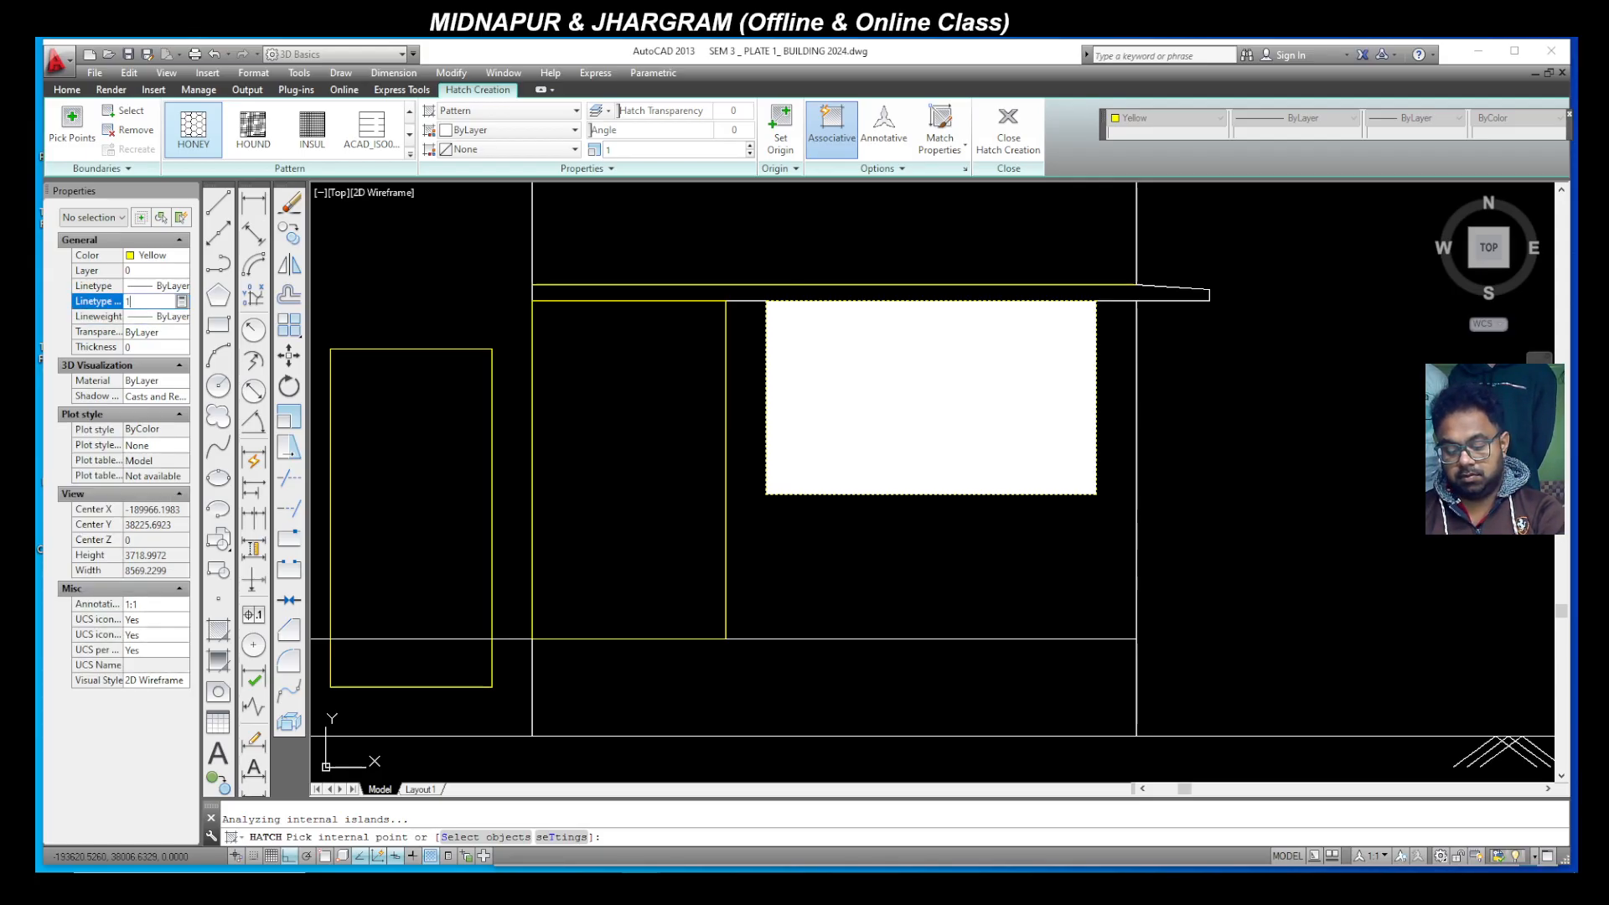
pyautogui.click(148, 317)
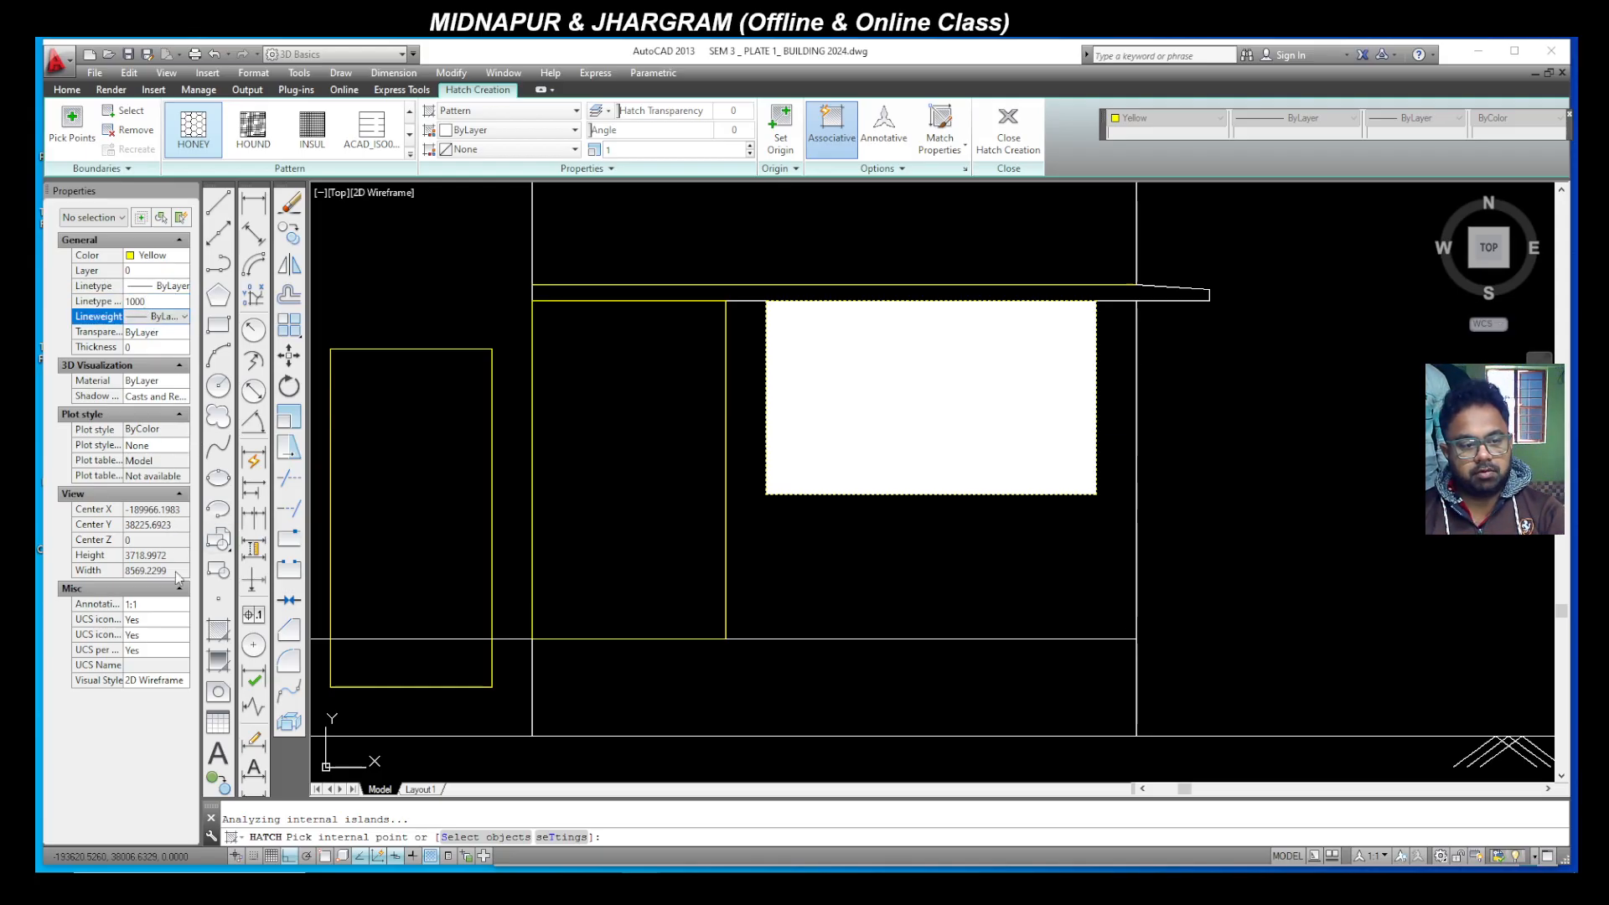
# Step: Set the current linetype scale to 0.1
pyautogui.click(139, 272)
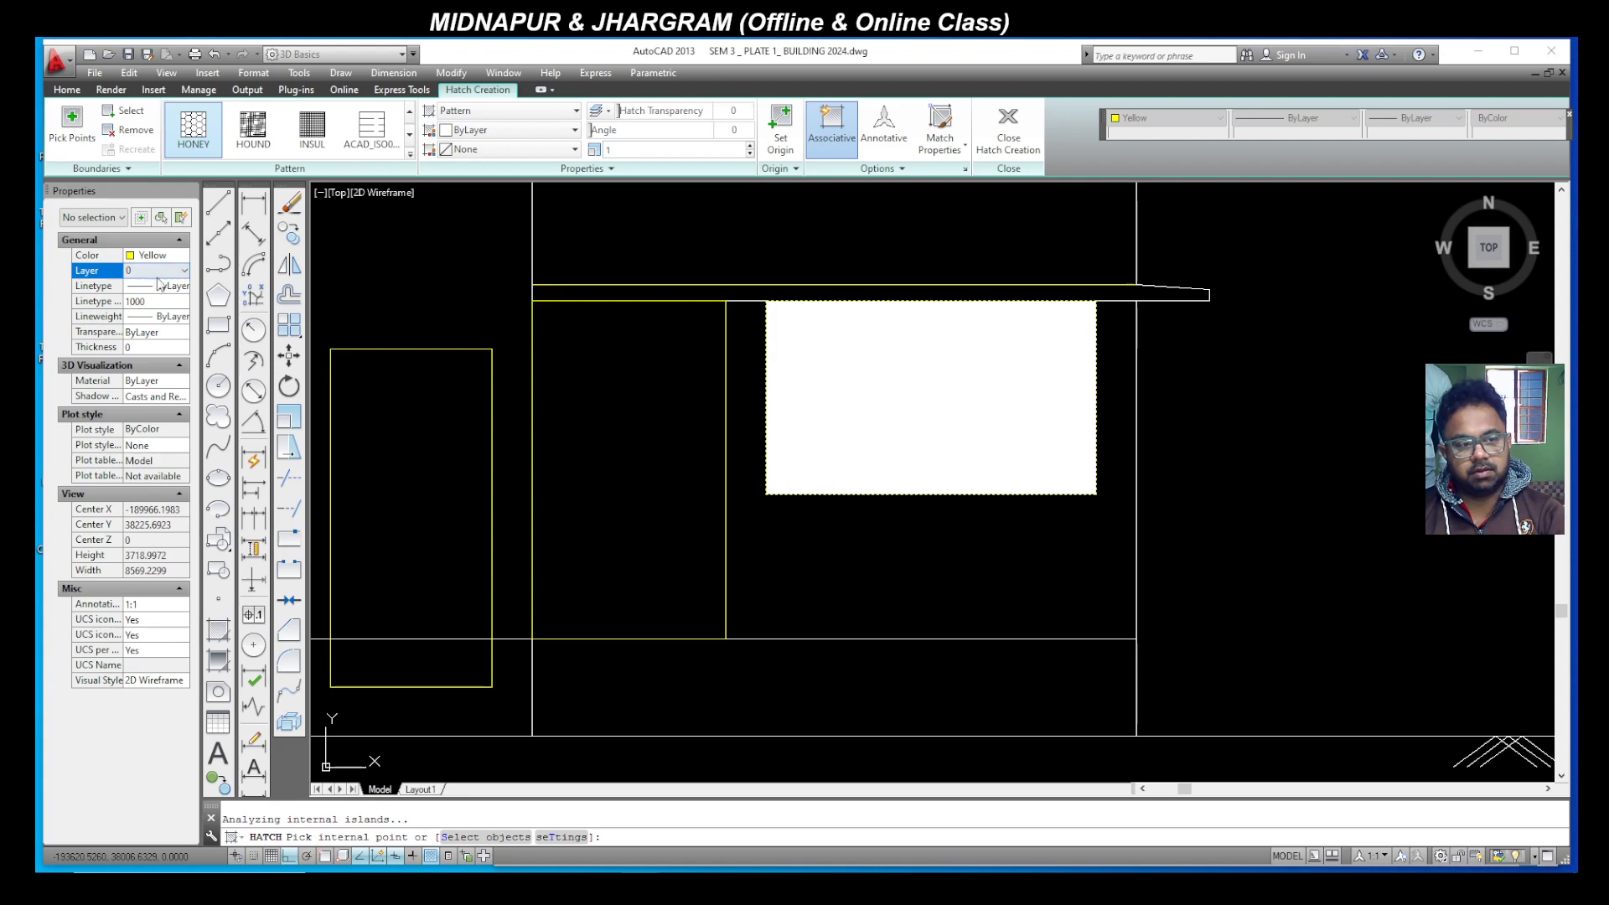
pyautogui.click(165, 258)
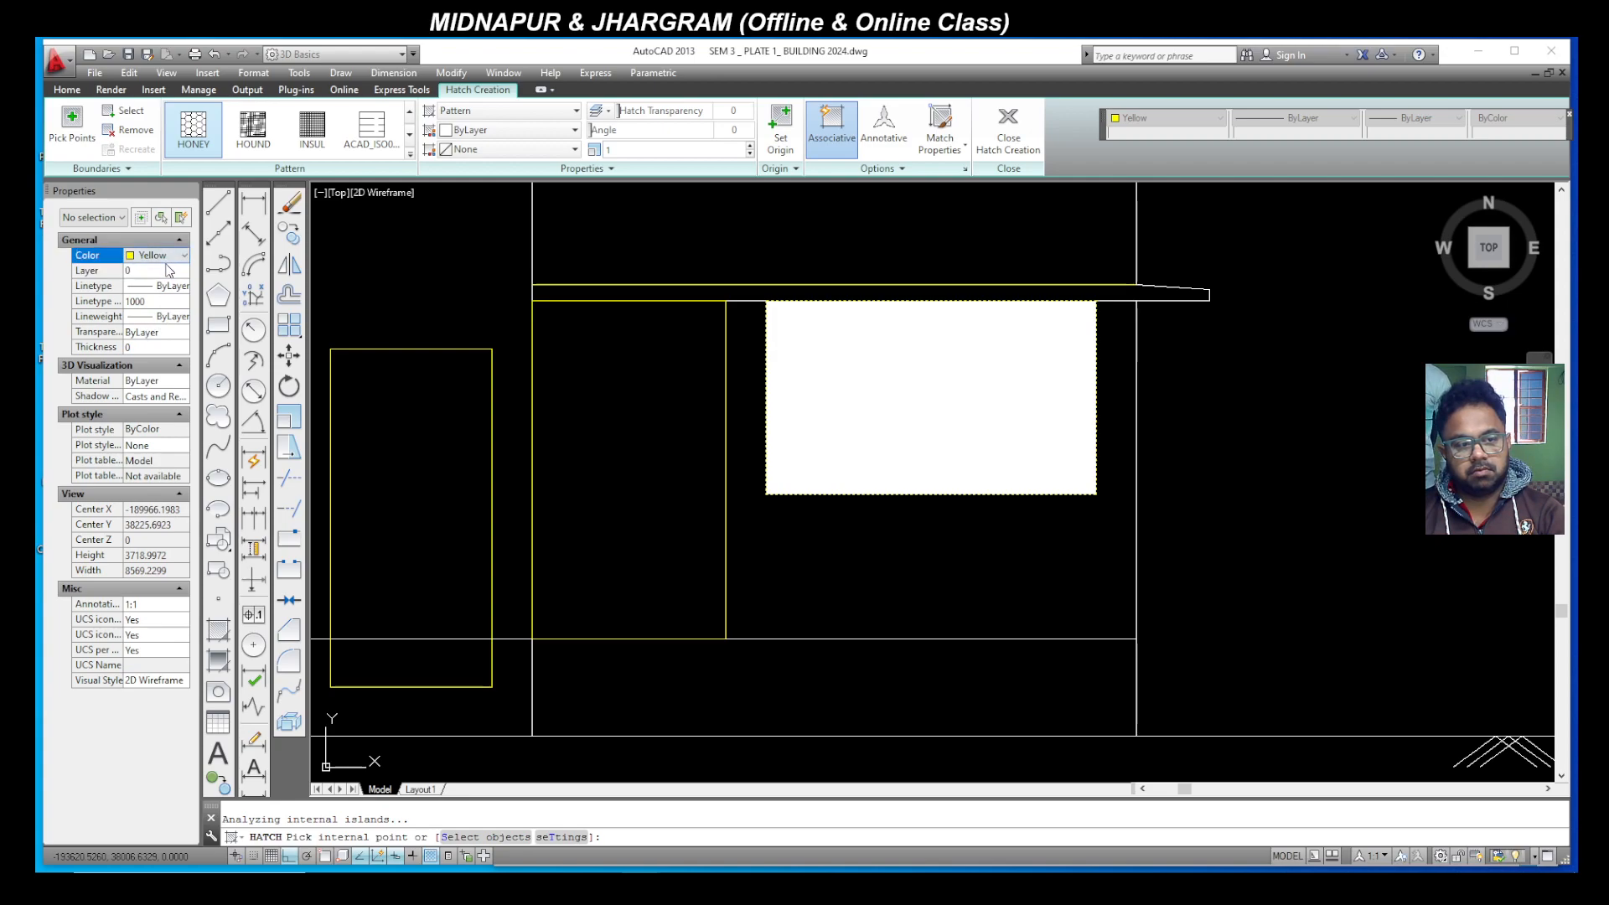
pyautogui.click(148, 302)
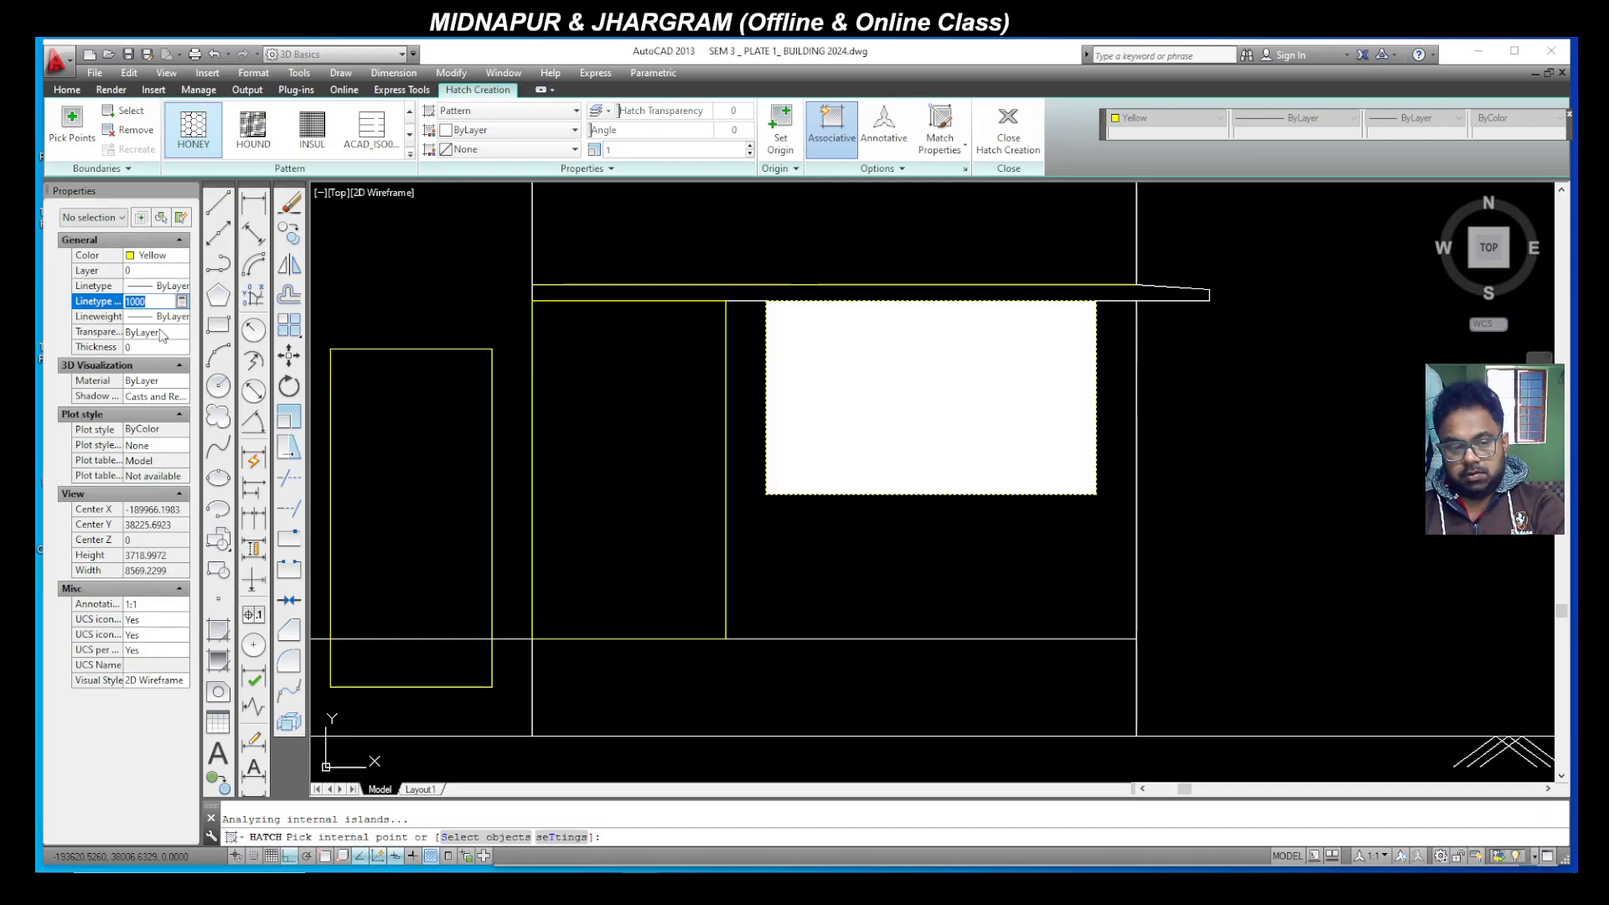
pyautogui.write('0.1')
pyautogui.press('Return')
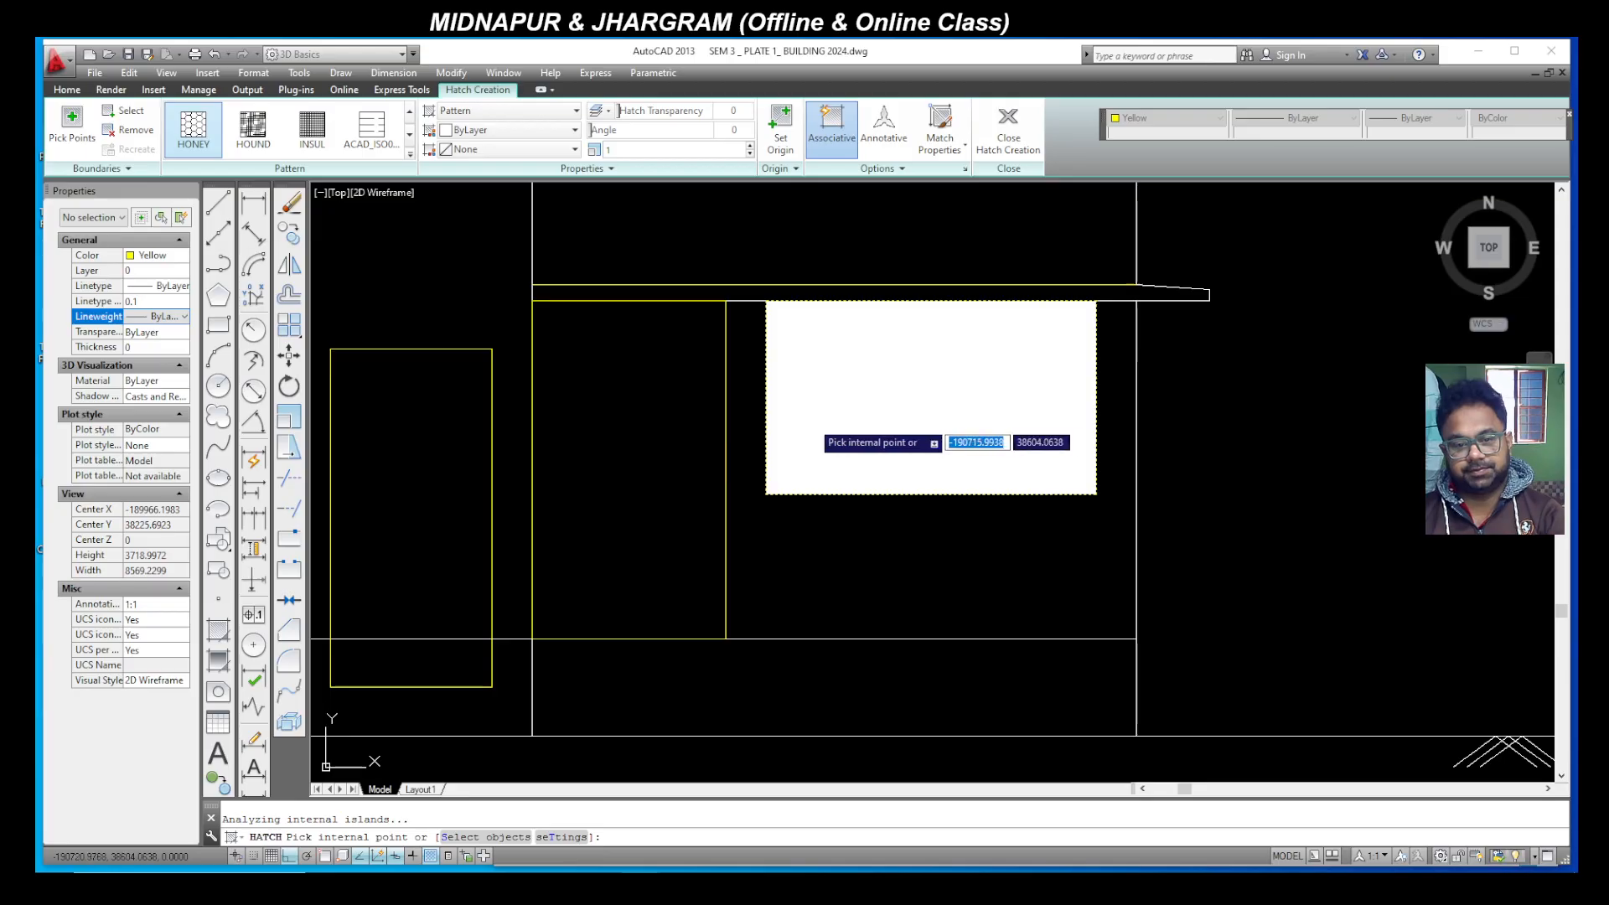
# Step: Finish the hatch command and delete the honeycomb hatch from the window rectangle
pyautogui.press('Escape')
pyautogui.click(909, 395)
pyautogui.press('Delete')
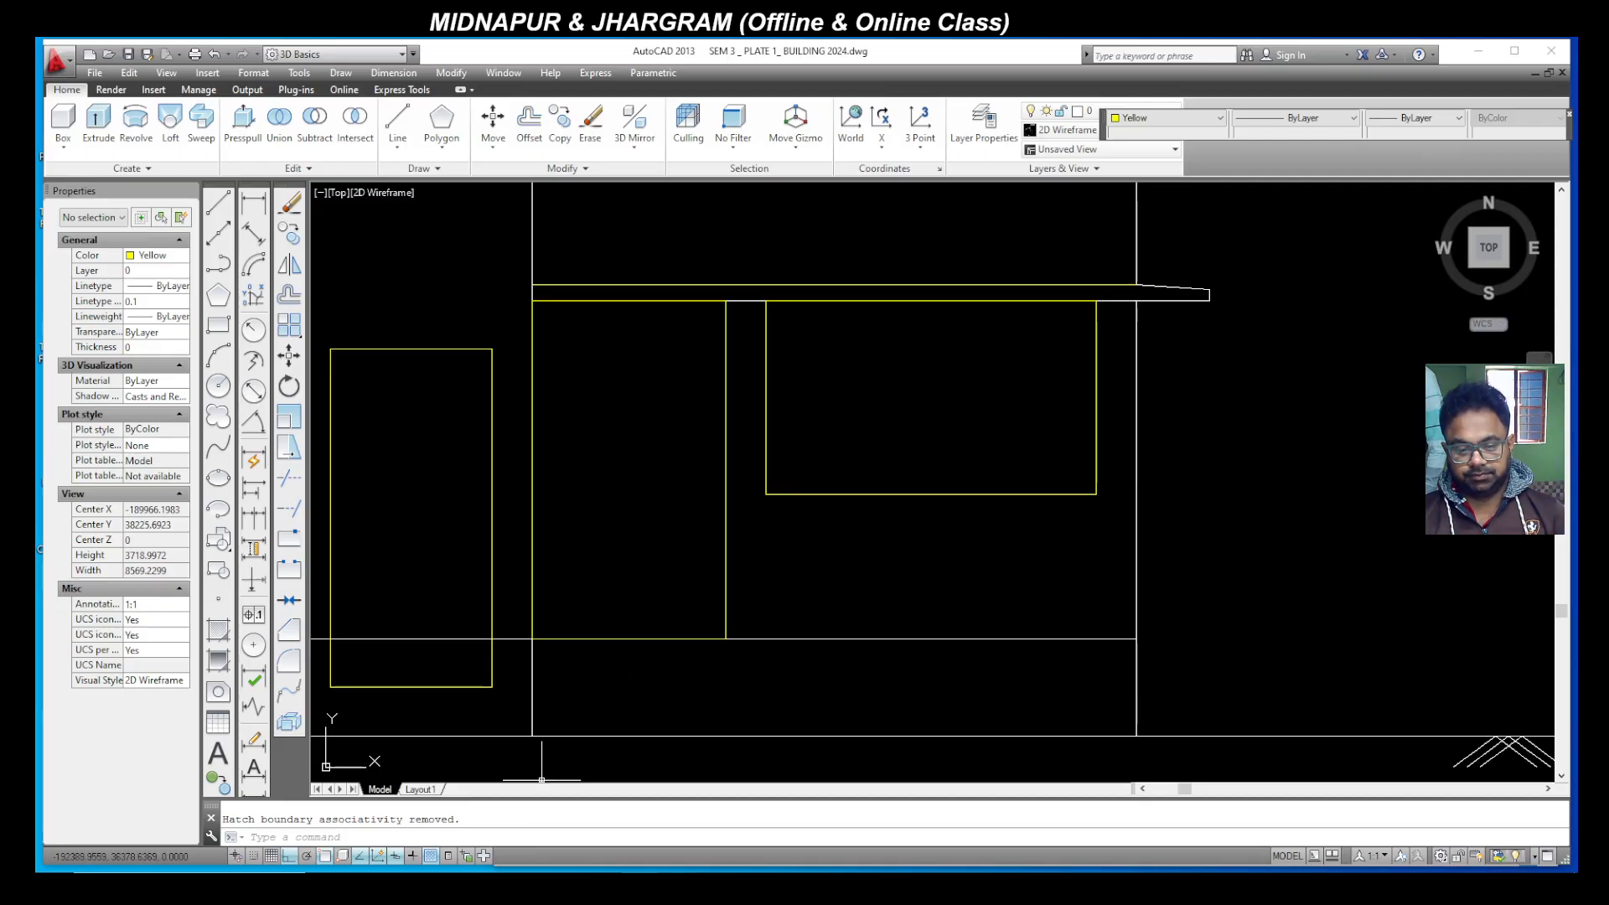
# Step: Switch back to All design.dwg and find the numbered lattice panel designs above the door catalogue
pyautogui.click(727, 838)
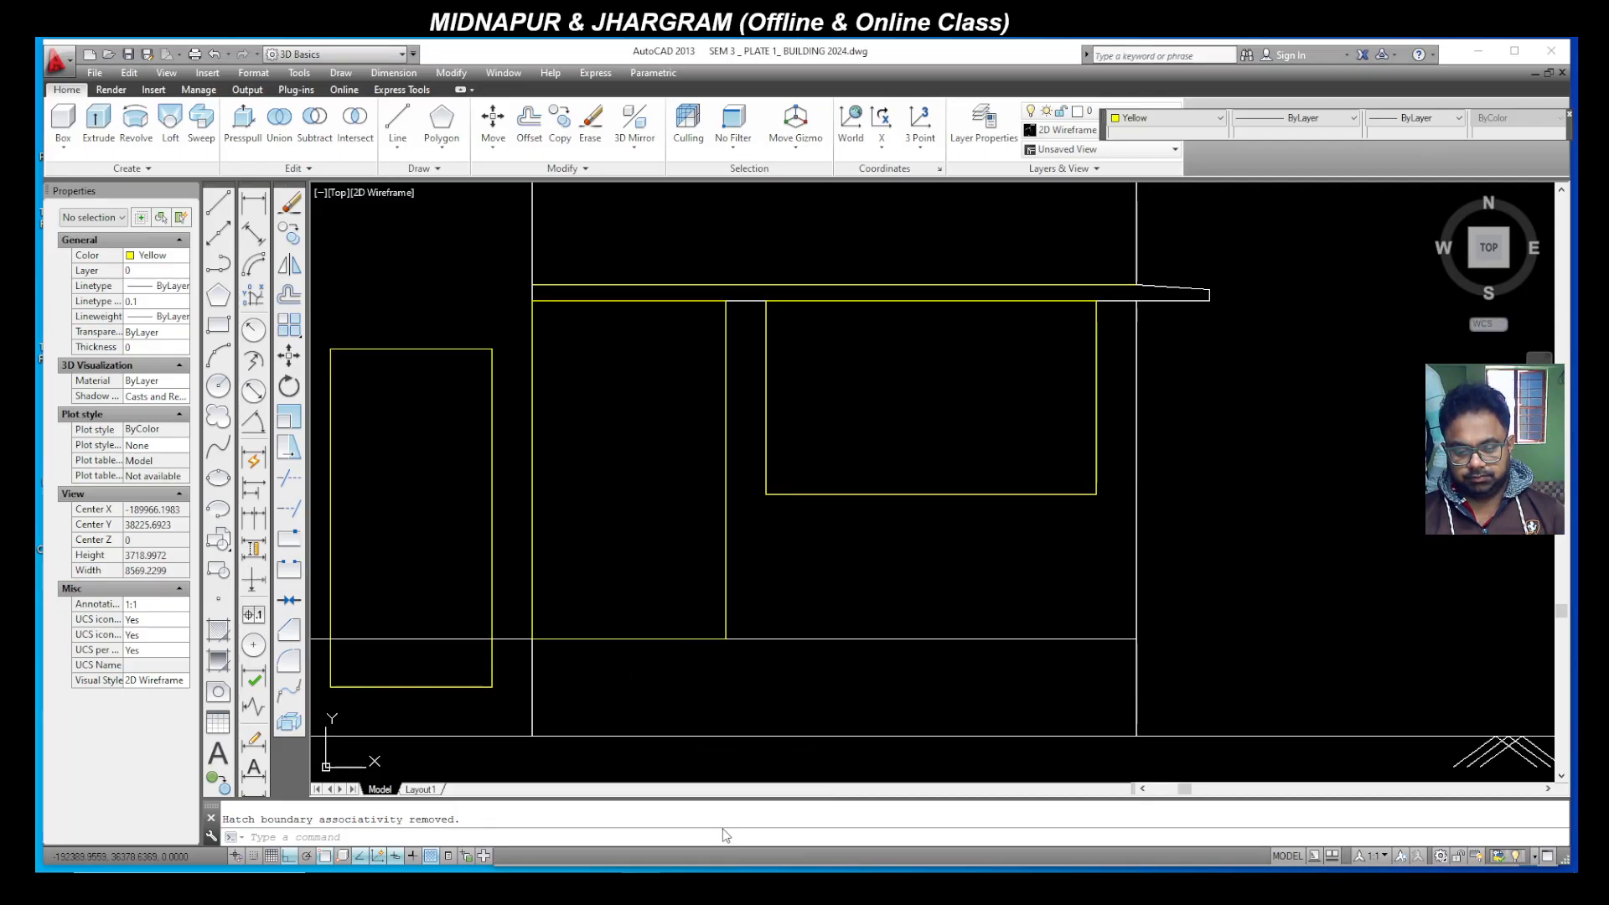
pyautogui.hotkey('ctrl', 'a')
pyautogui.hotkey('ctrl', 'c')
pyautogui.scroll(-8, 1047, 485)
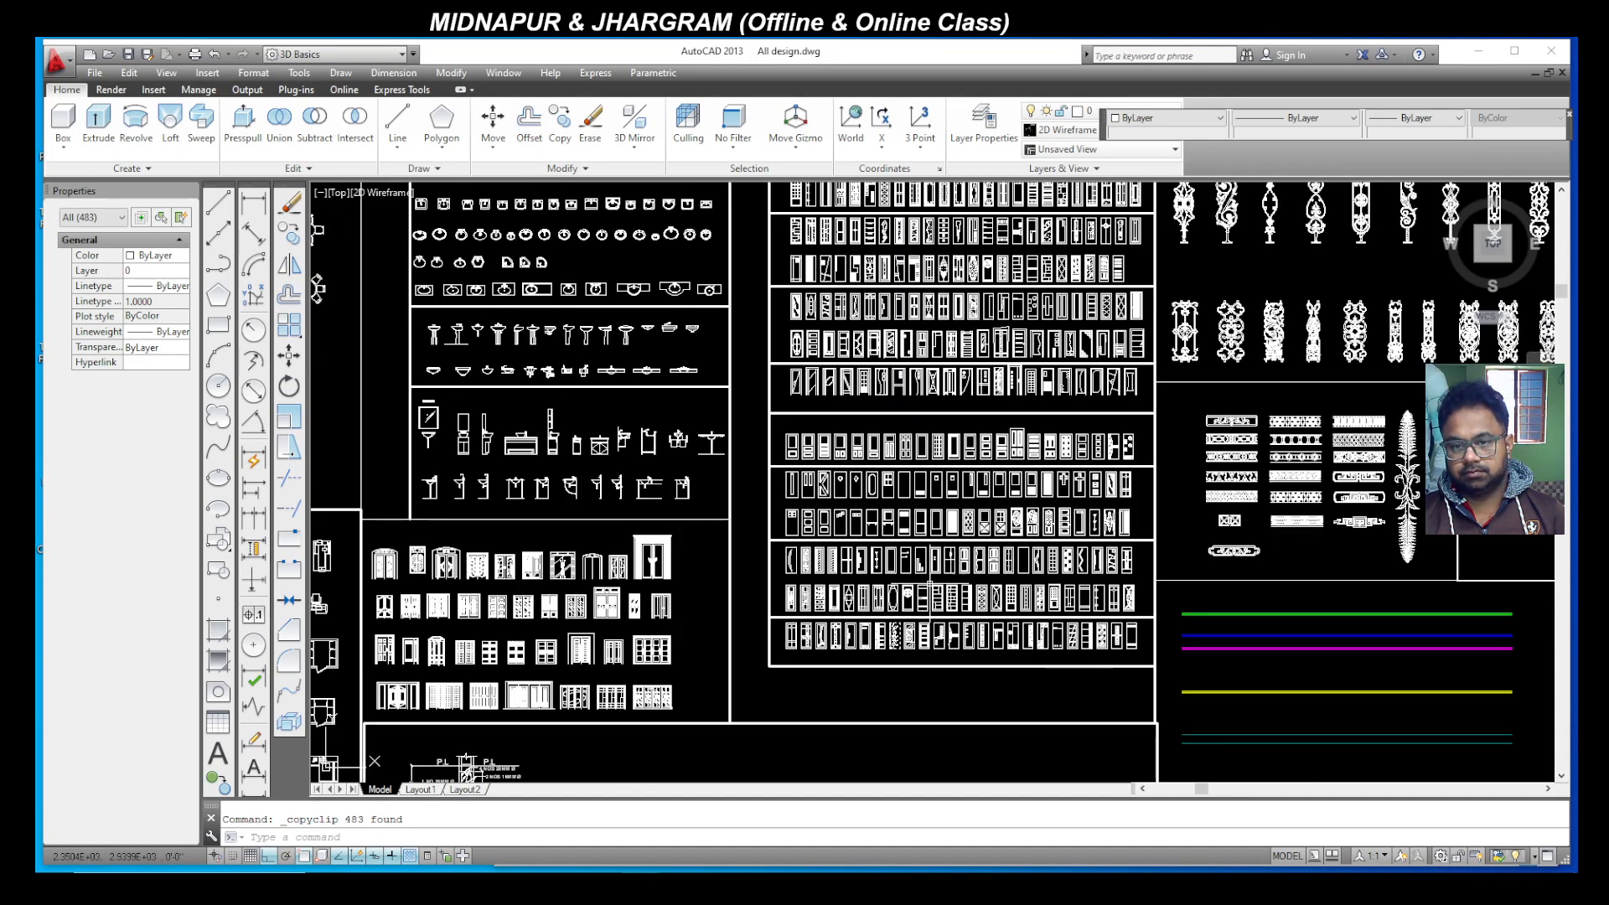
pyautogui.scroll(5, 1300, 336)
pyautogui.scroll(-4, 1307, 545)
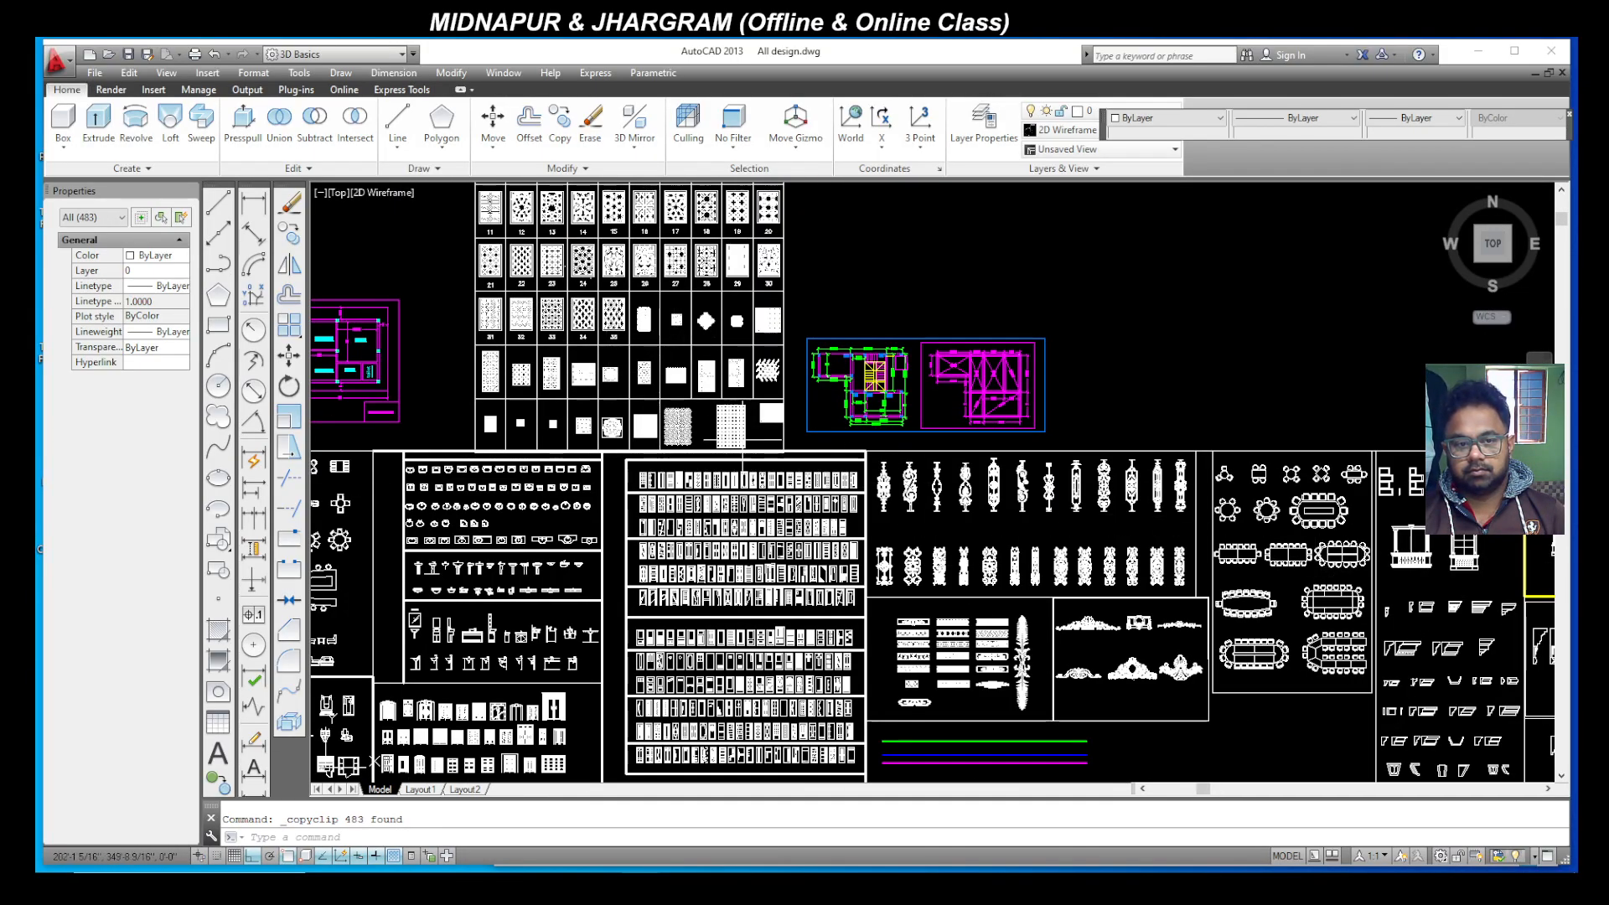
pyautogui.scroll(-2, 738, 411)
pyautogui.scroll(6, 619, 256)
pyautogui.scroll(2, 506, 291)
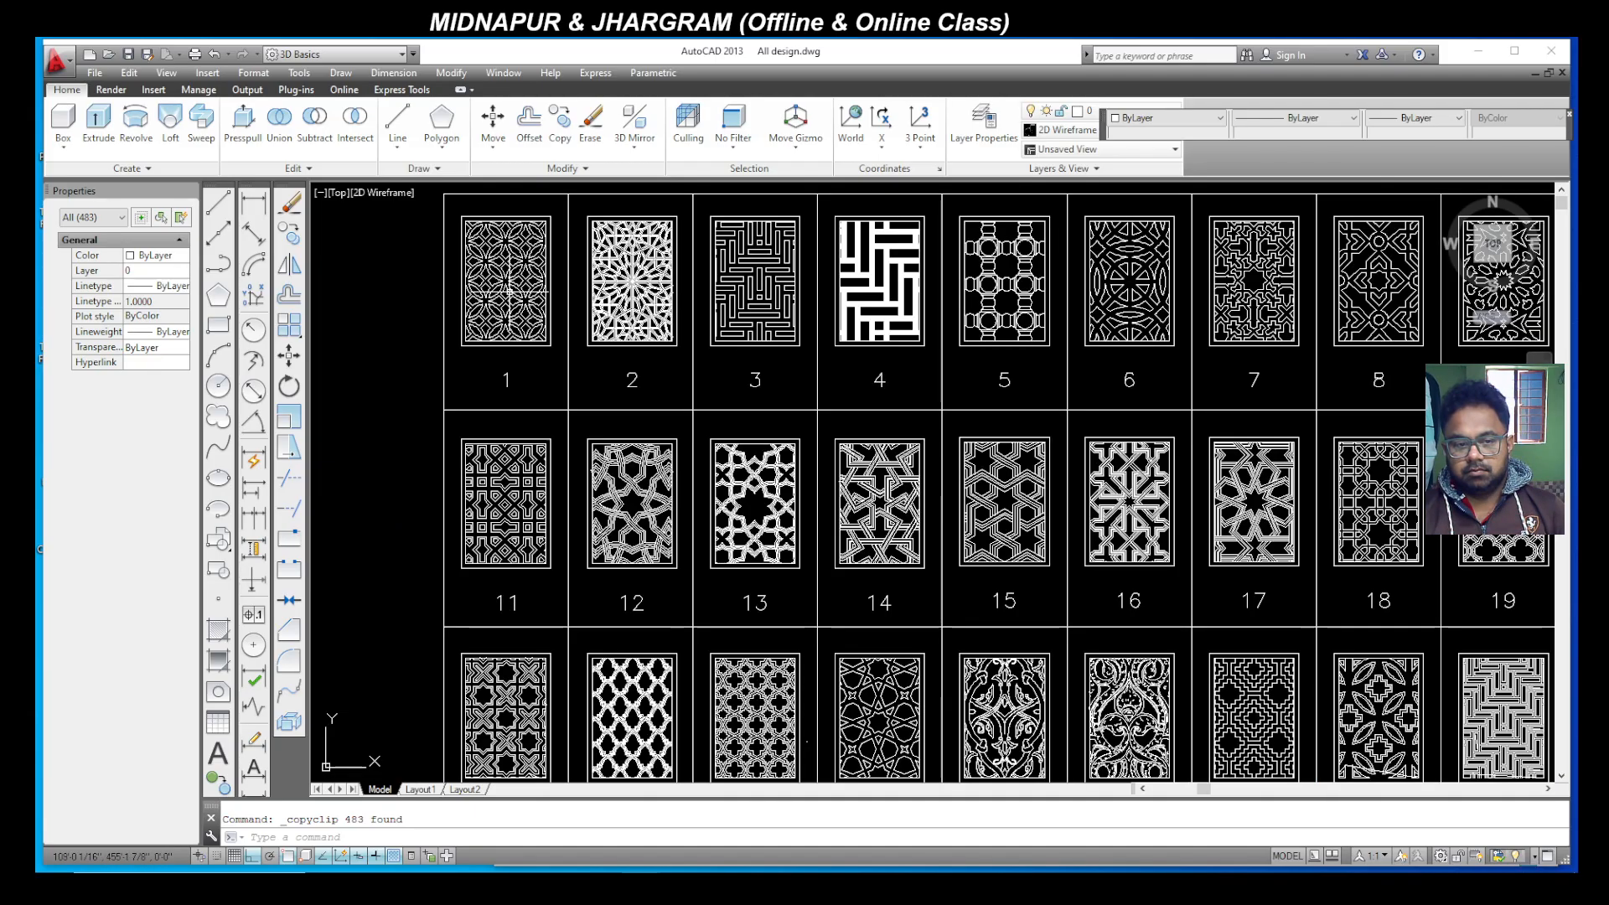
# Step: Compare the numbered lattice panels up close, from design 1 down through the rows to design 35
pyautogui.scroll(6, 469, 340)
pyautogui.scroll(-2, 698, 519)
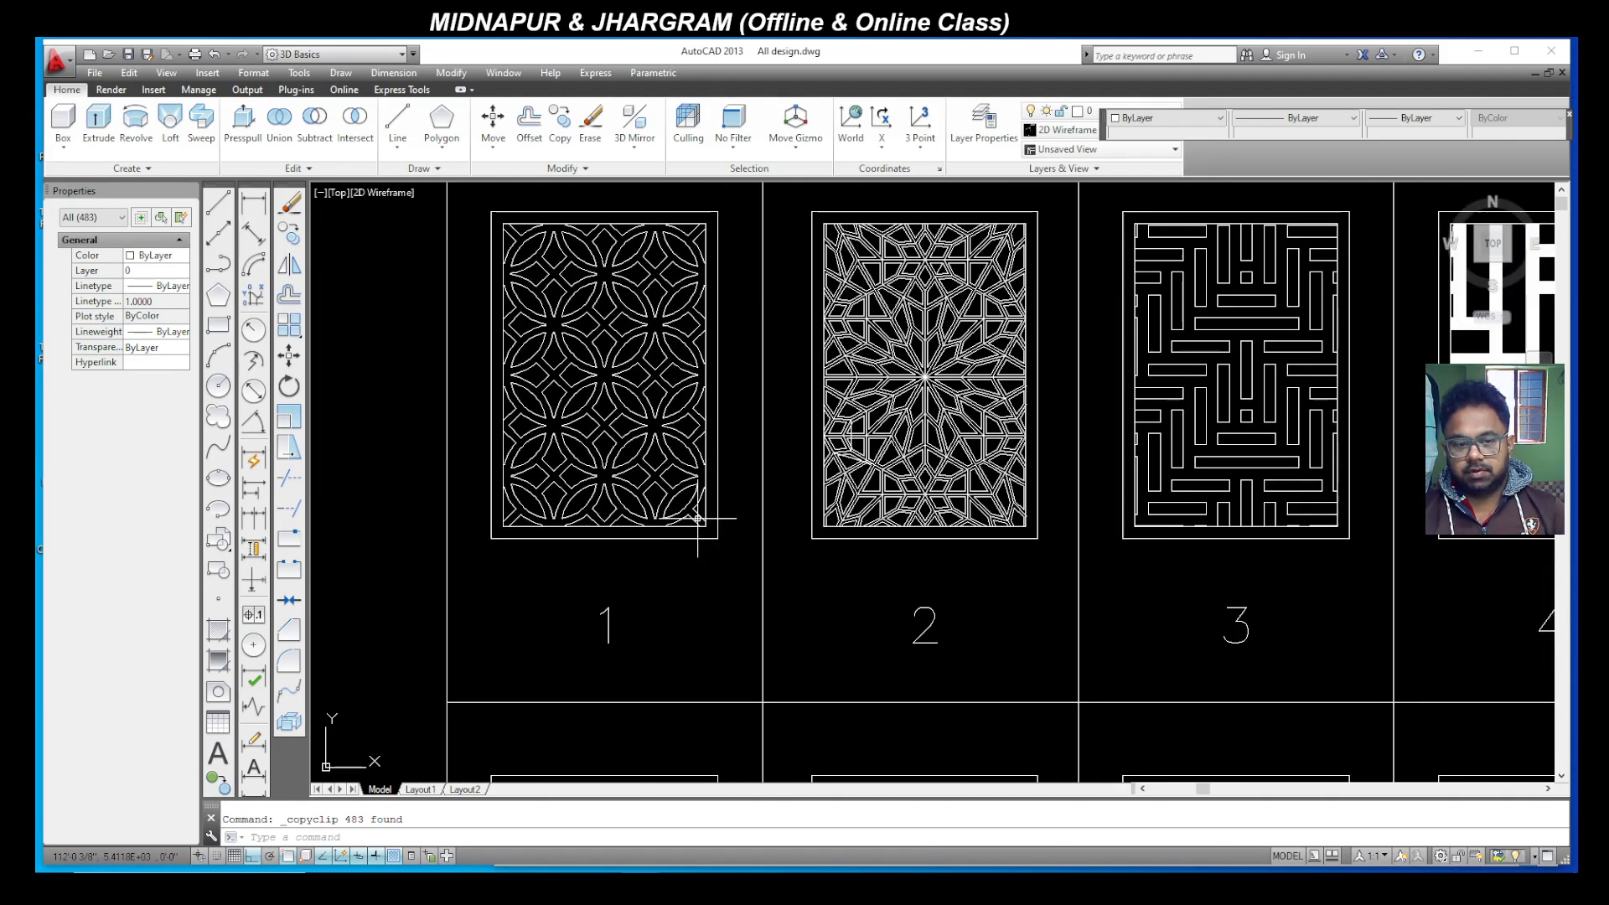
pyautogui.scroll(-4, 501, 444)
pyautogui.scroll(-2, 959, 309)
pyautogui.scroll(4, 1236, 414)
pyautogui.scroll(-4, 1235, 414)
pyautogui.scroll(3, 1167, 570)
pyautogui.scroll(-2, 1231, 435)
pyautogui.scroll(3, 1240, 419)
pyautogui.scroll(-2, 1173, 536)
pyautogui.scroll(2, 1171, 578)
pyautogui.scroll(-3, 972, 410)
pyautogui.scroll(2, 829, 517)
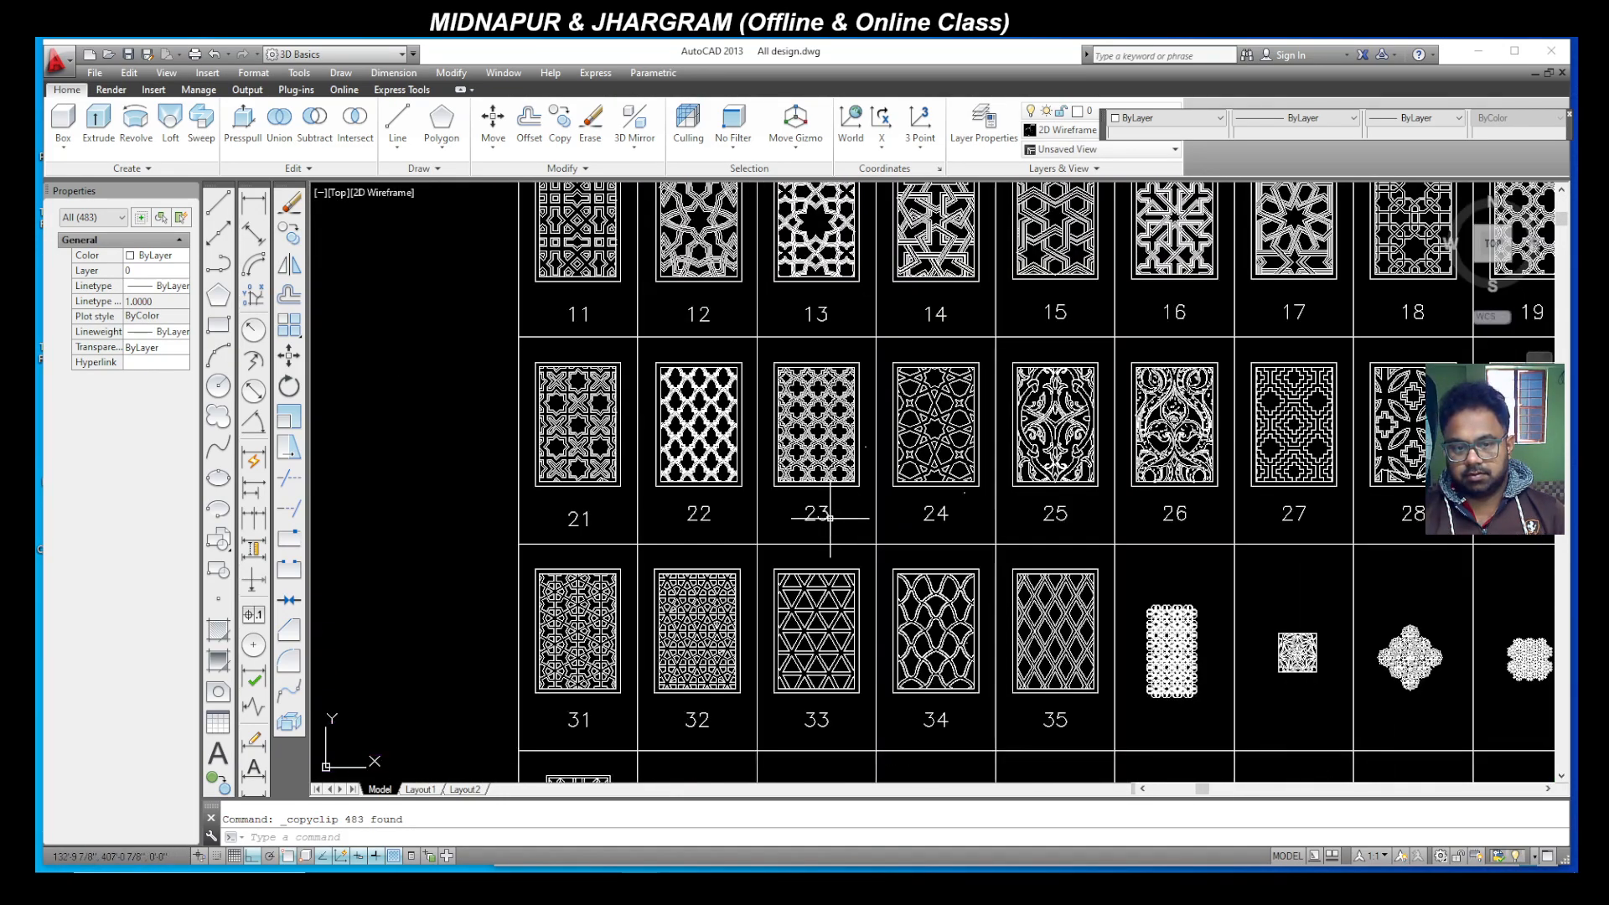
# Step: Examine lattice designs 21 to 35 for a pattern suited to the window
pyautogui.scroll(2, 692, 672)
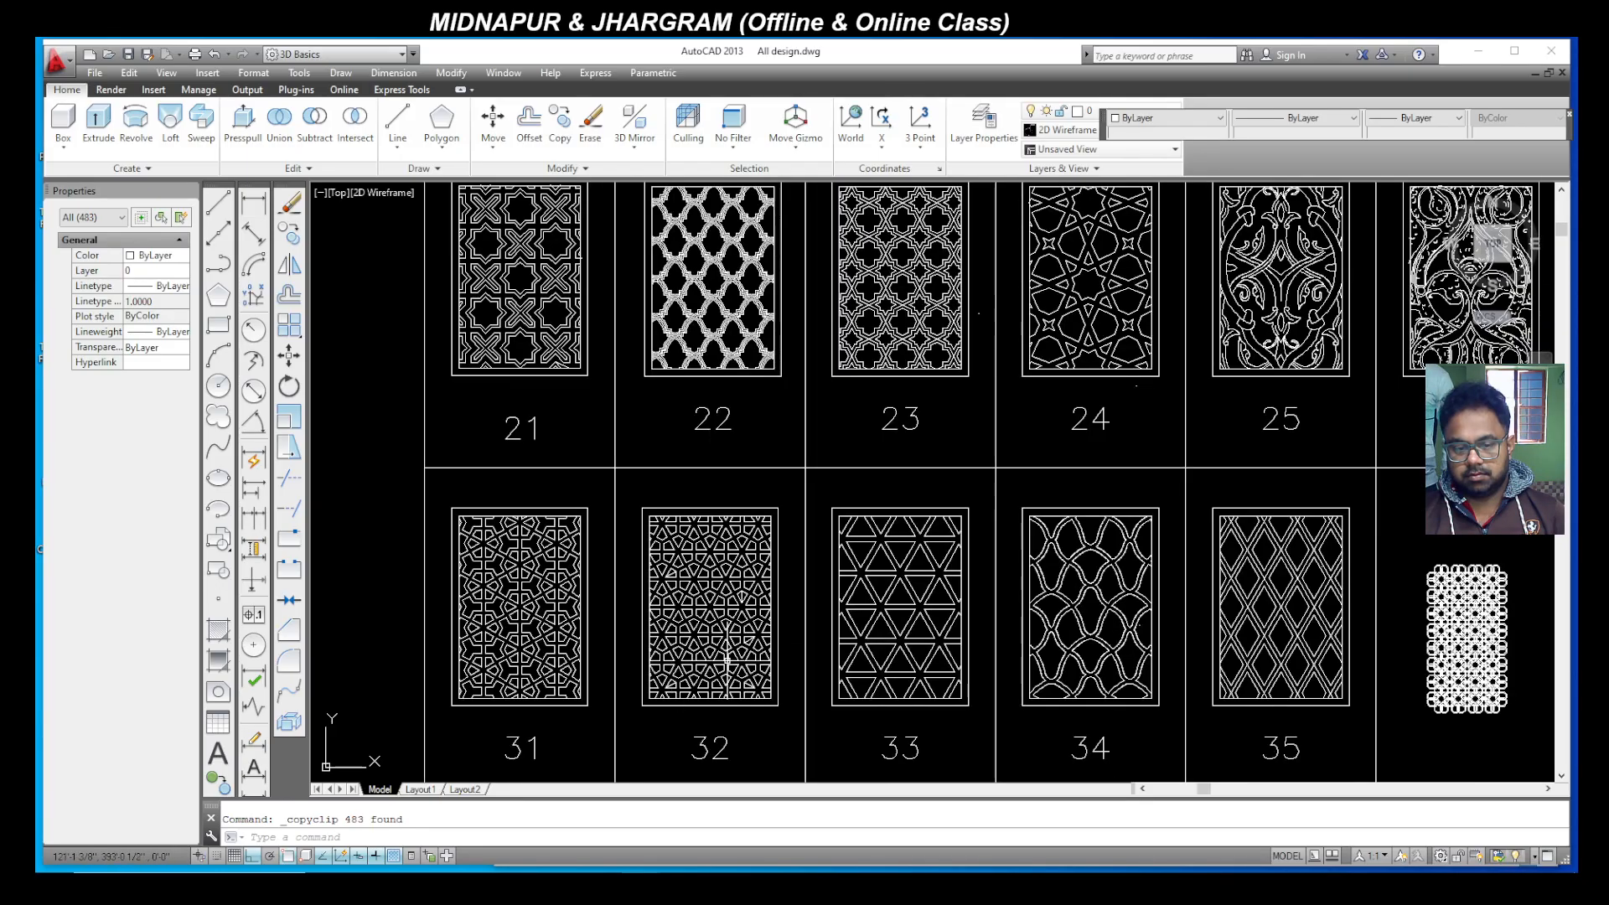
pyautogui.scroll(2, 788, 687)
pyautogui.scroll(-3, 880, 539)
pyautogui.scroll(-3, 761, 486)
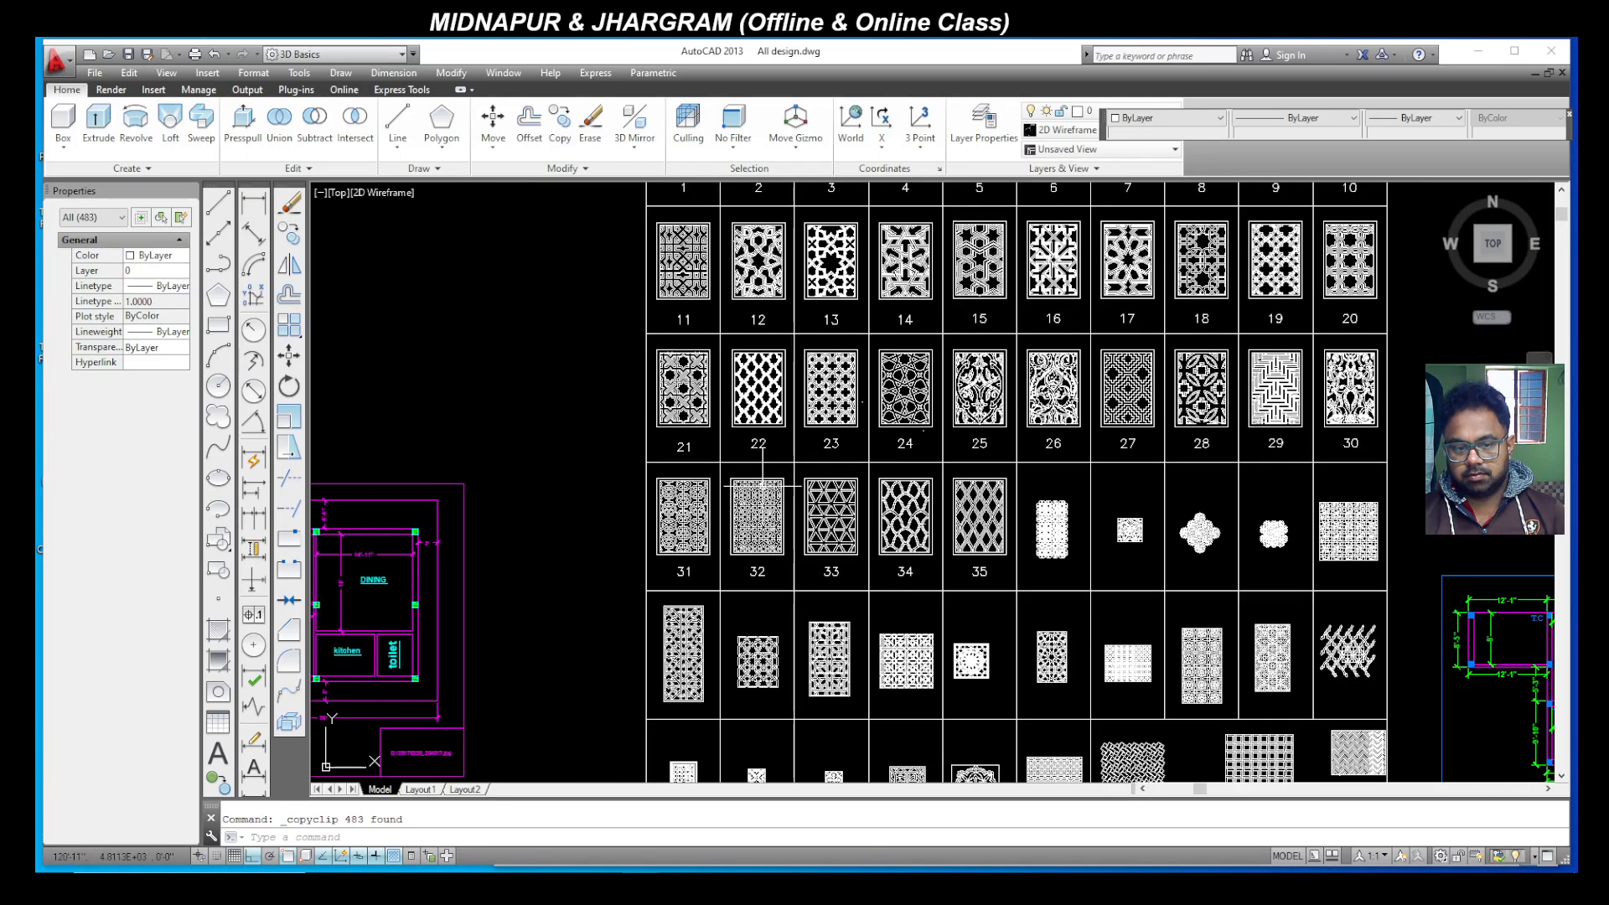
pyautogui.scroll(3, 749, 674)
pyautogui.scroll(-3, 738, 653)
pyautogui.scroll(3, 718, 621)
pyautogui.scroll(-3, 757, 621)
pyautogui.scroll(-8, 757, 621)
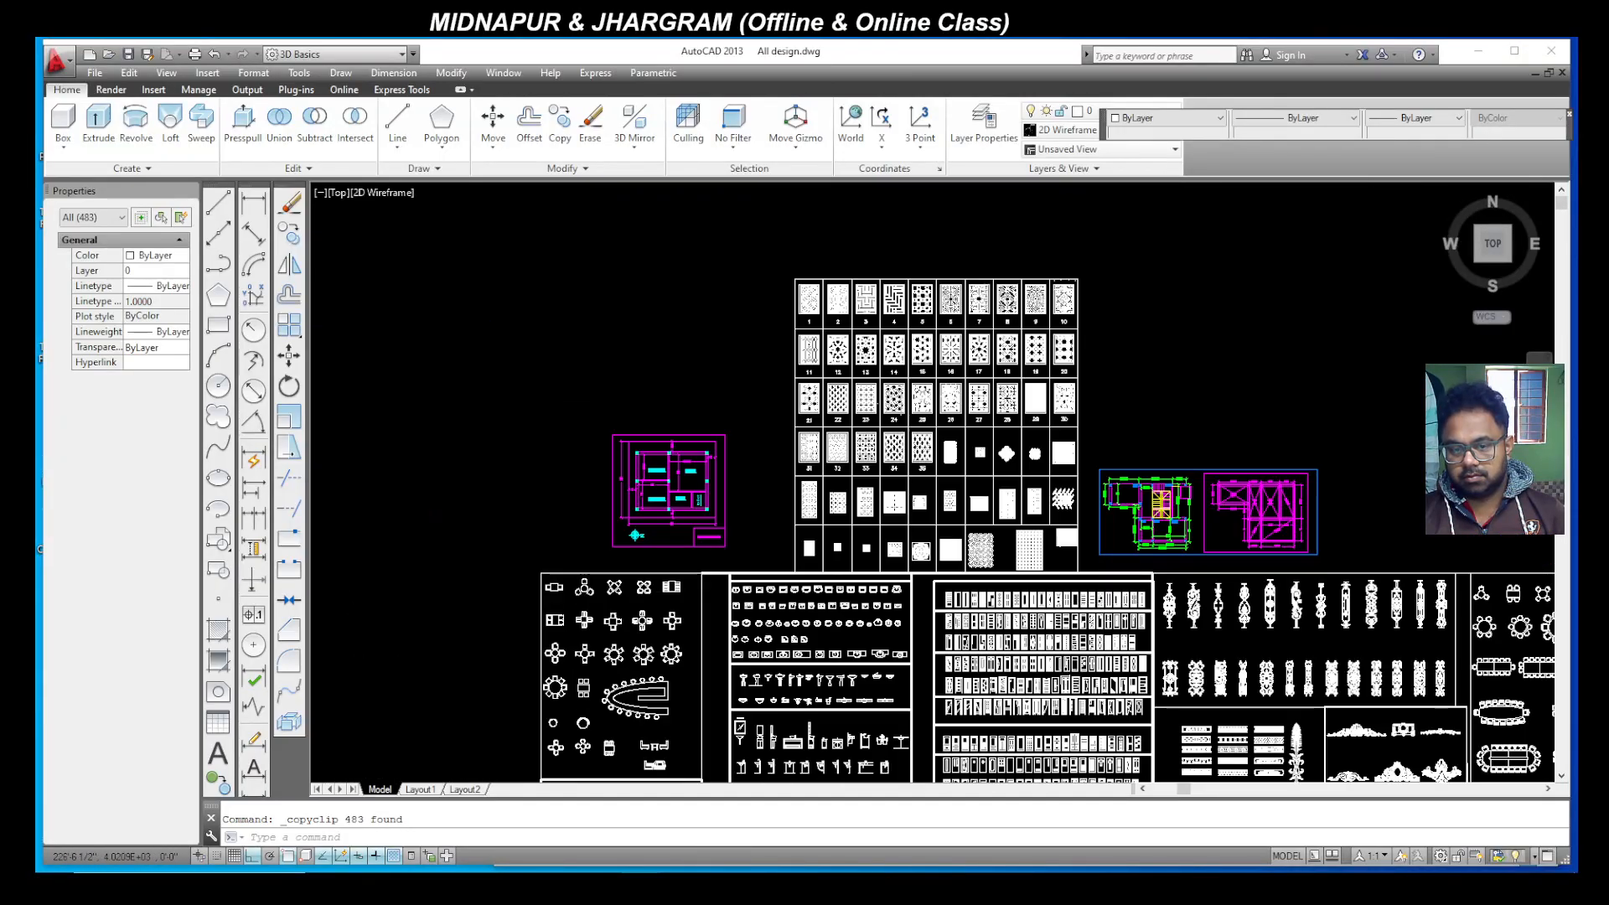
# Step: Examine the rows of double-leaf door designs, including the glazed, square-panelled and louvred ones
pyautogui.scroll(5, 939, 737)
pyautogui.scroll(3, 926, 637)
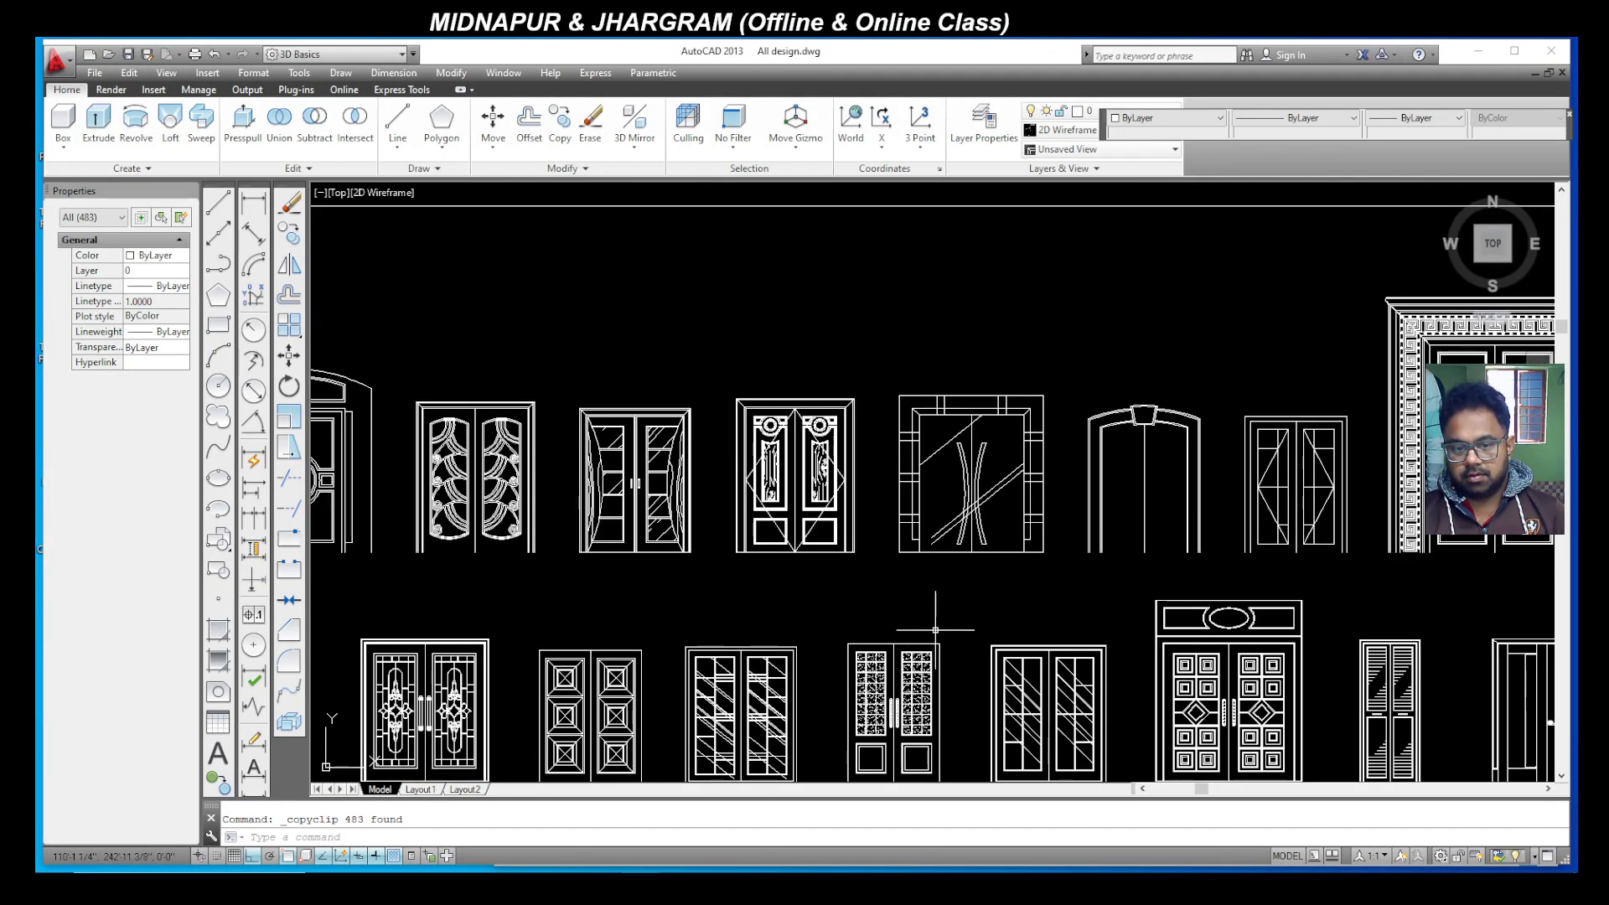
pyautogui.scroll(-2, 859, 503)
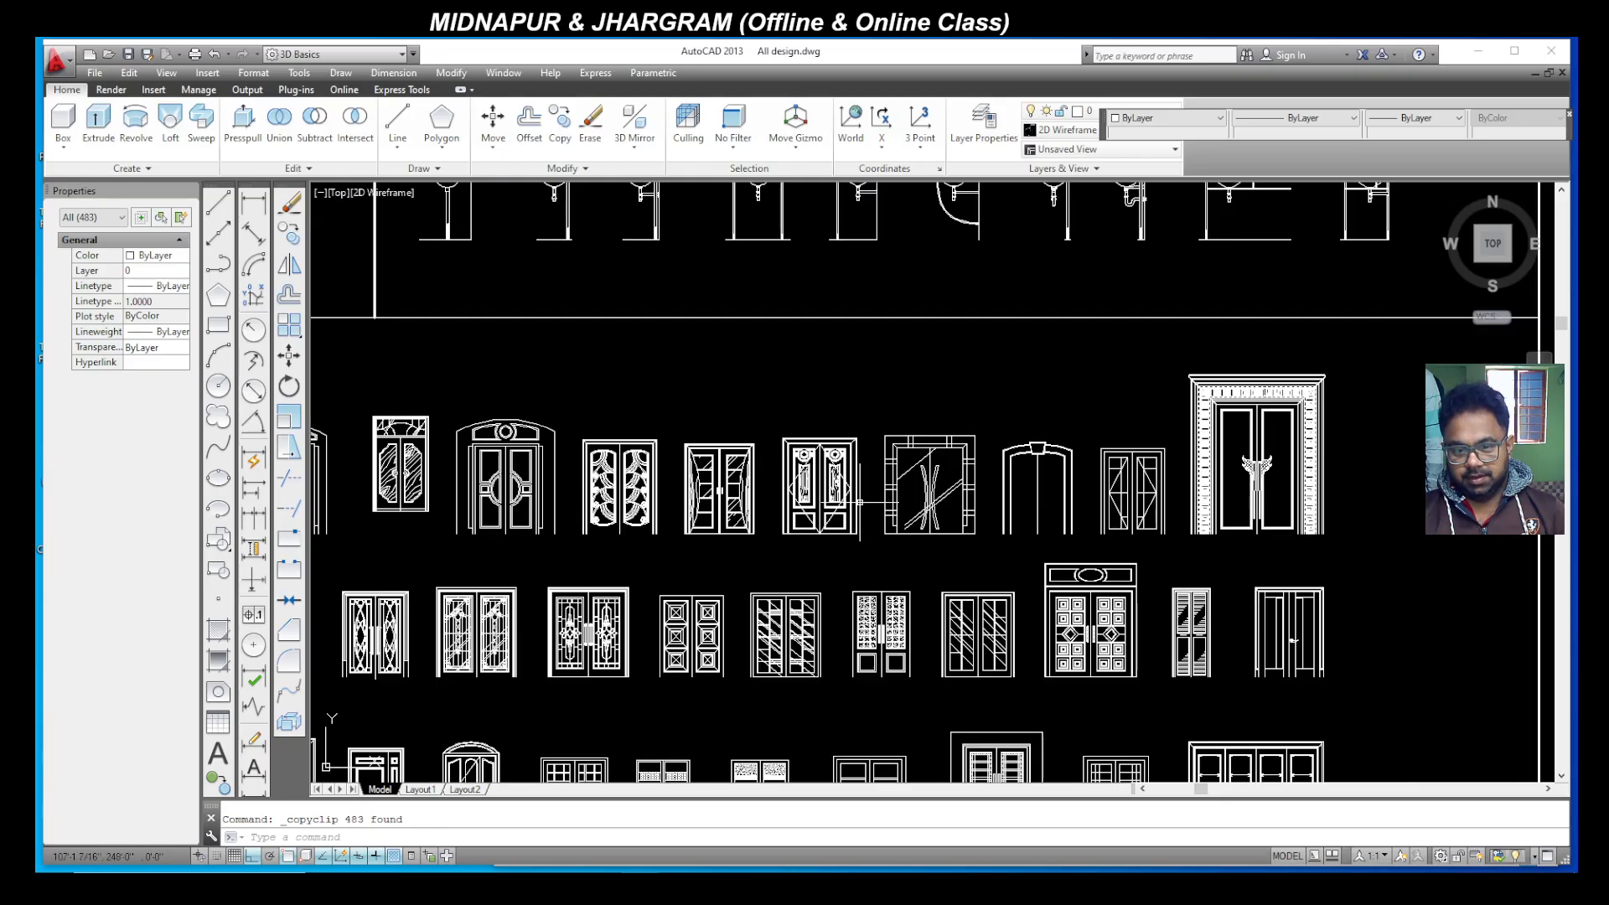
pyautogui.scroll(2, 996, 671)
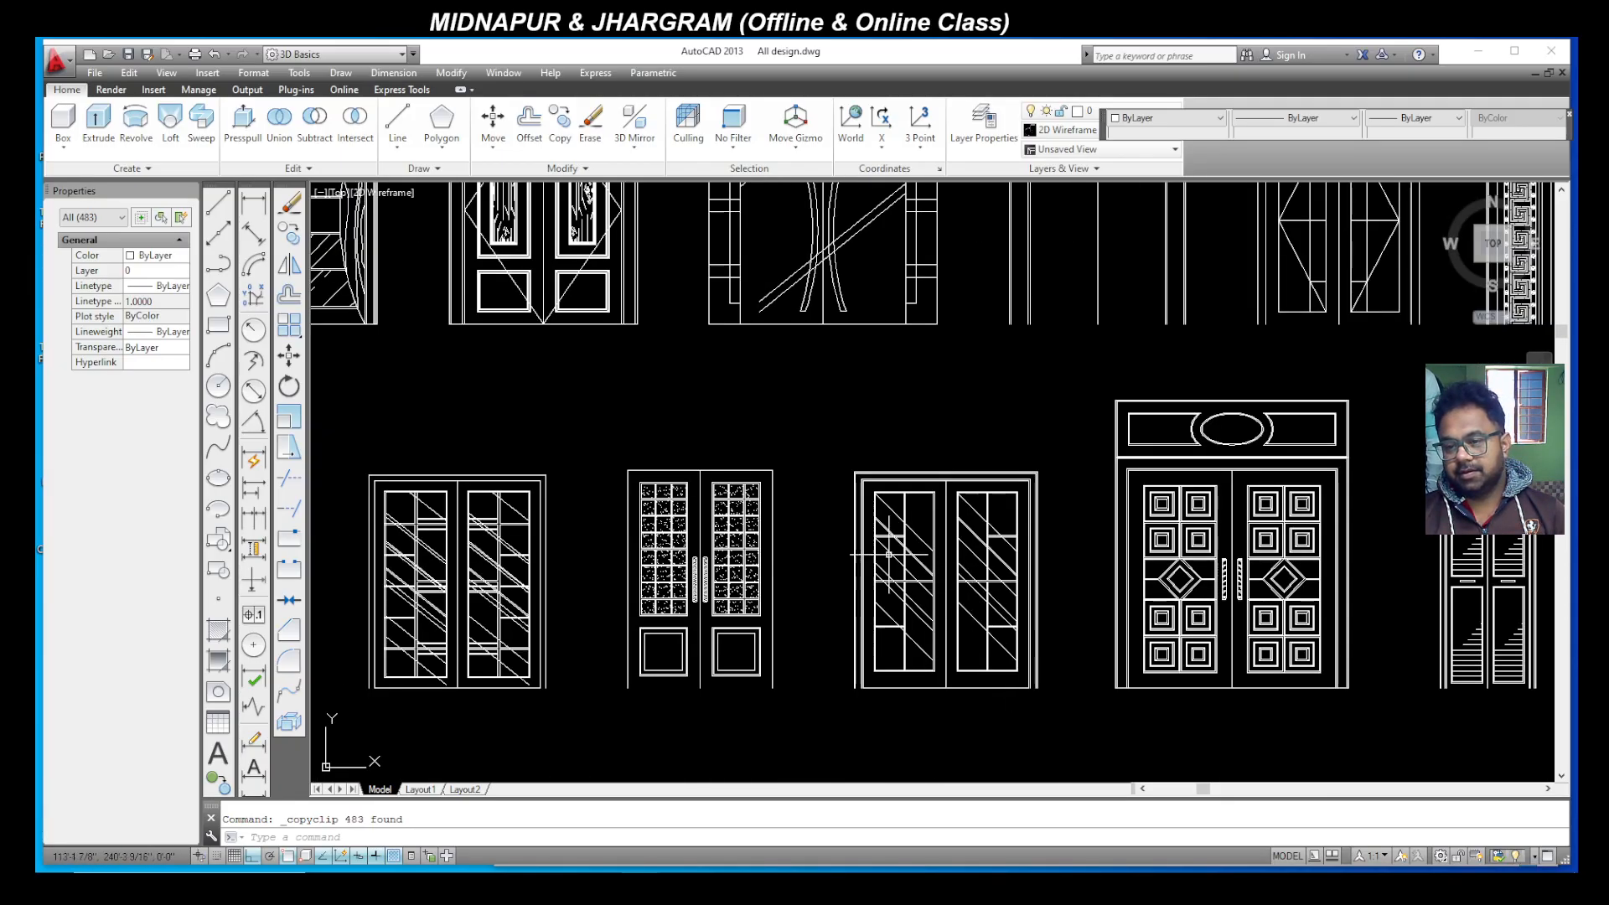
pyautogui.scroll(-2, 897, 557)
pyautogui.scroll(2, 1295, 559)
pyautogui.scroll(-2, 1240, 603)
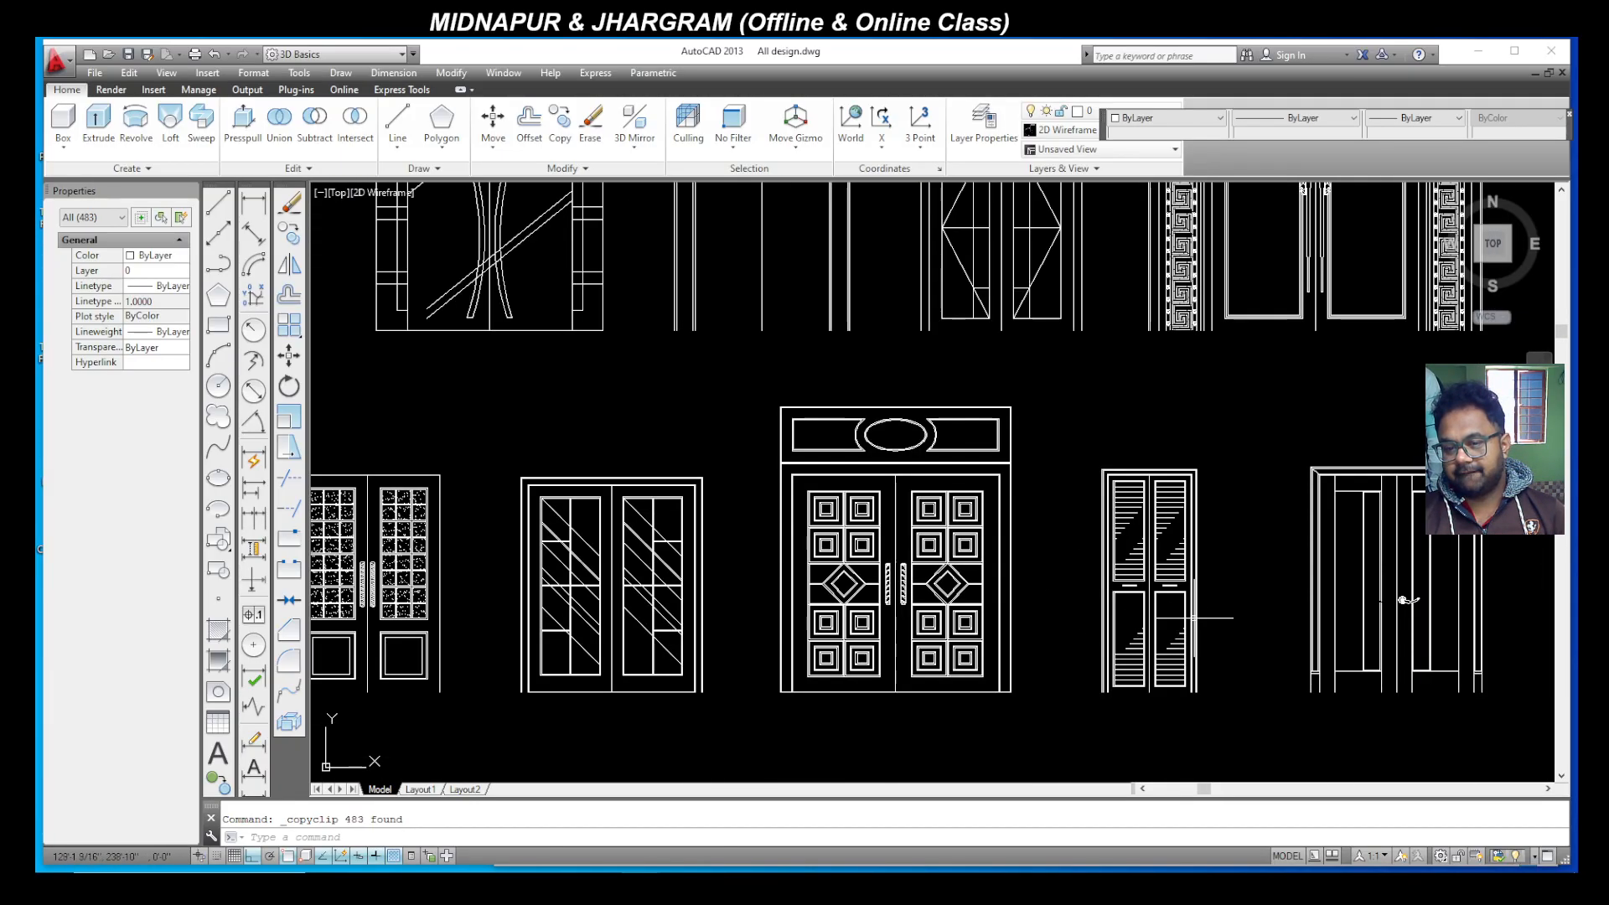
pyautogui.scroll(3, 1194, 647)
pyautogui.click(1102, 602)
pyautogui.scroll(-2, 922, 579)
pyautogui.scroll(1, 708, 554)
pyautogui.scroll(-3, 924, 552)
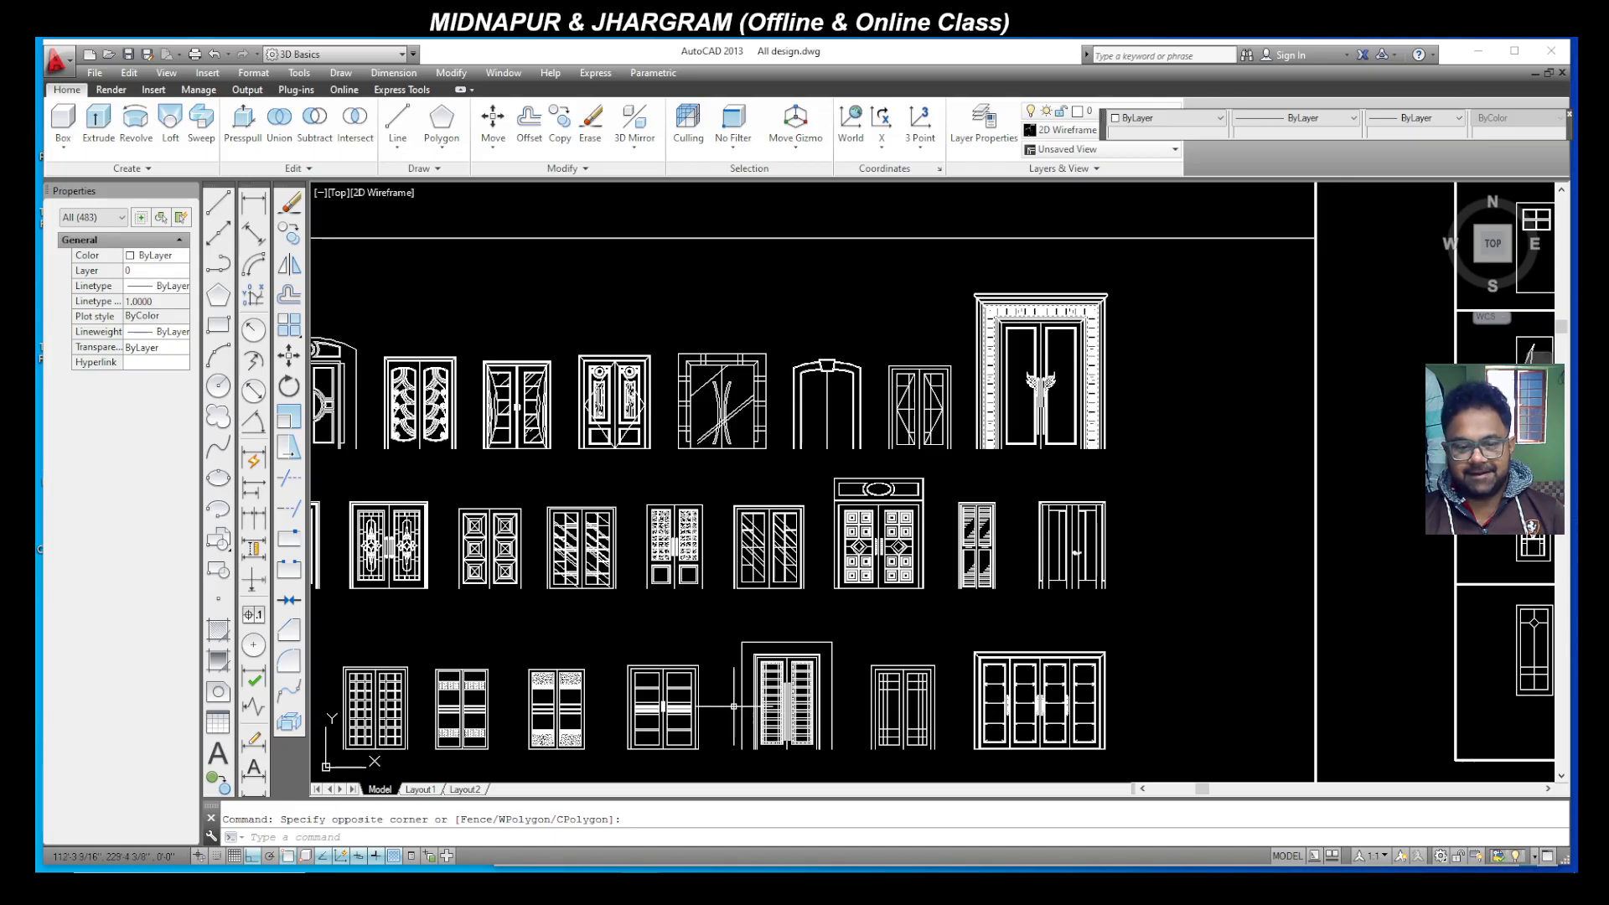
pyautogui.scroll(-2, 860, 639)
pyautogui.scroll(2, 526, 698)
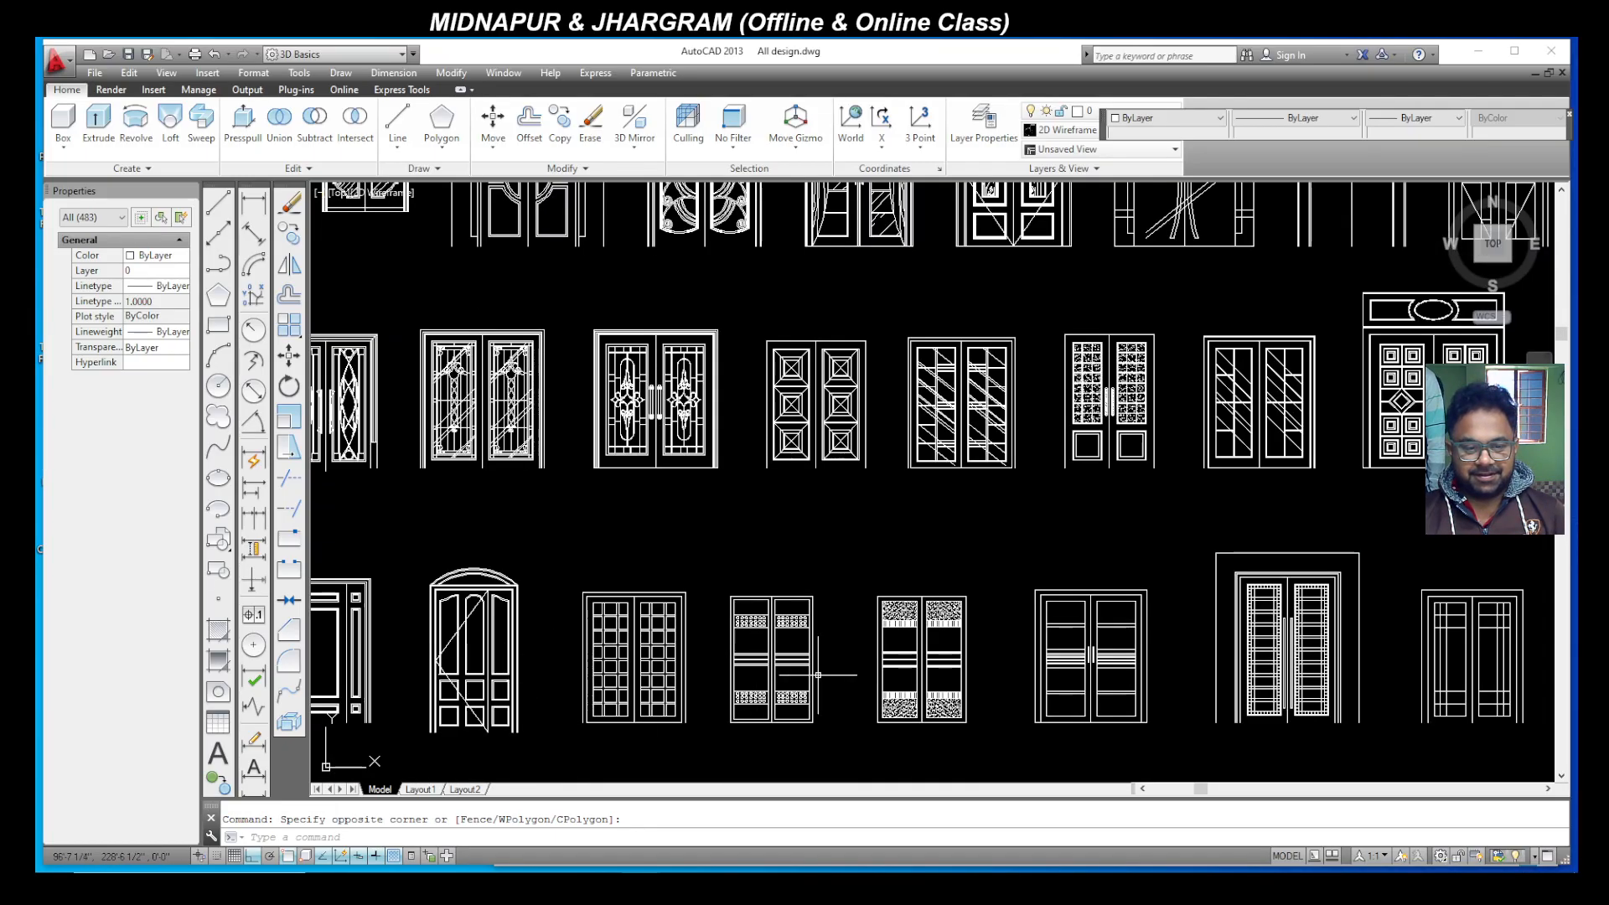
# Step: Find the four-panel door design with diagonal lattice at the end of the catalogue's four-leaf row and copy it to the clipboard
pyautogui.scroll(-1, 494, 678)
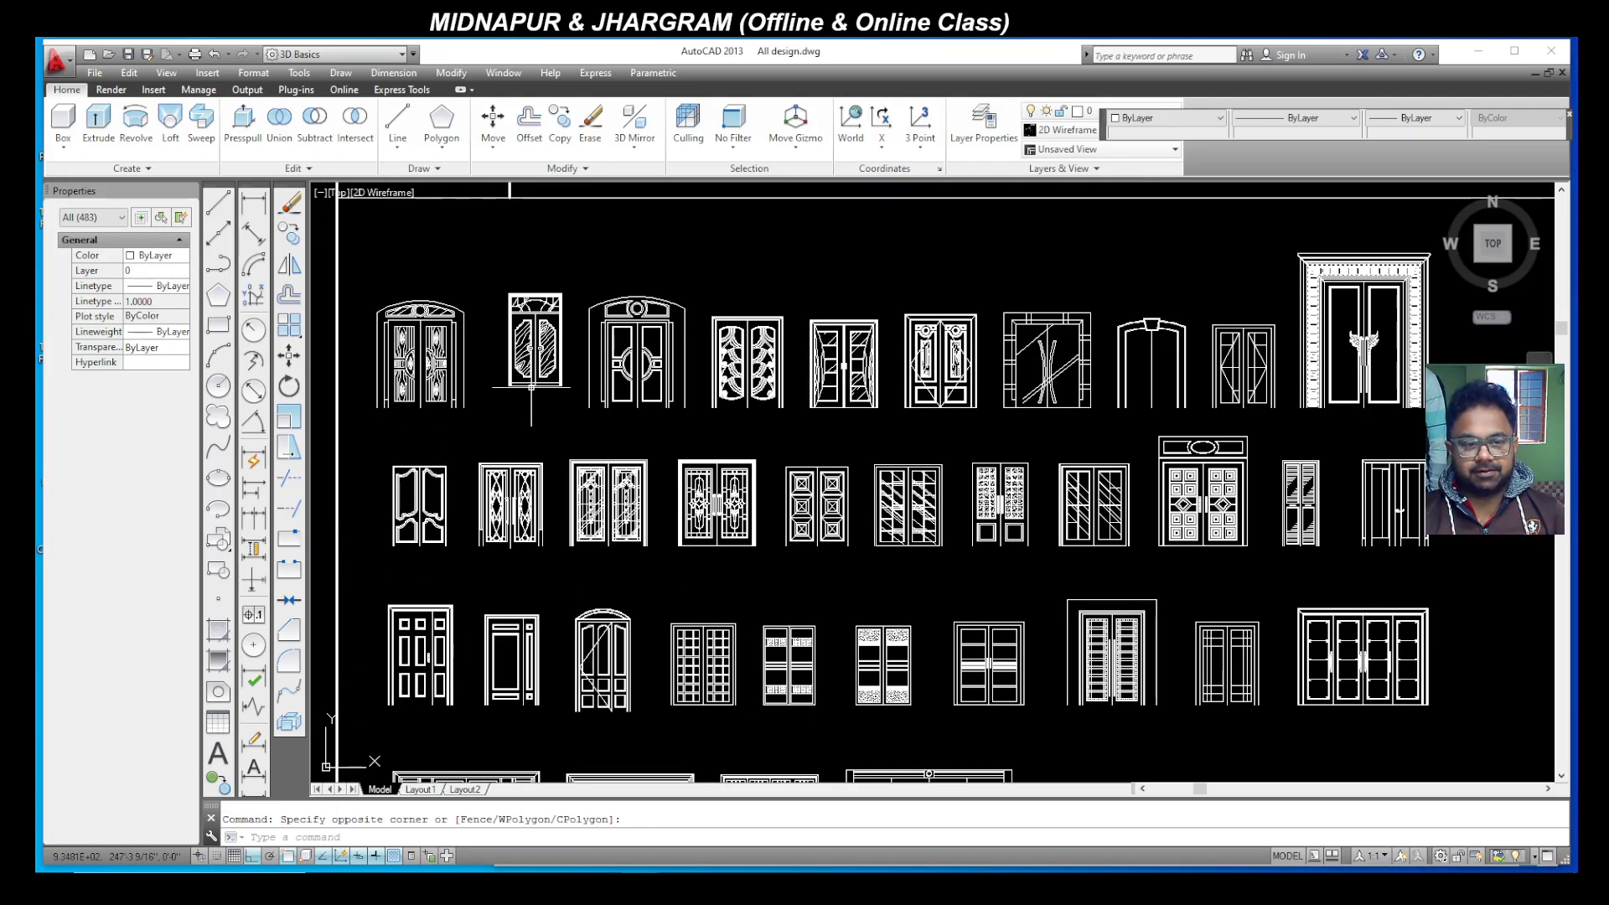
pyautogui.scroll(-2, 682, 411)
pyautogui.scroll(4, 622, 693)
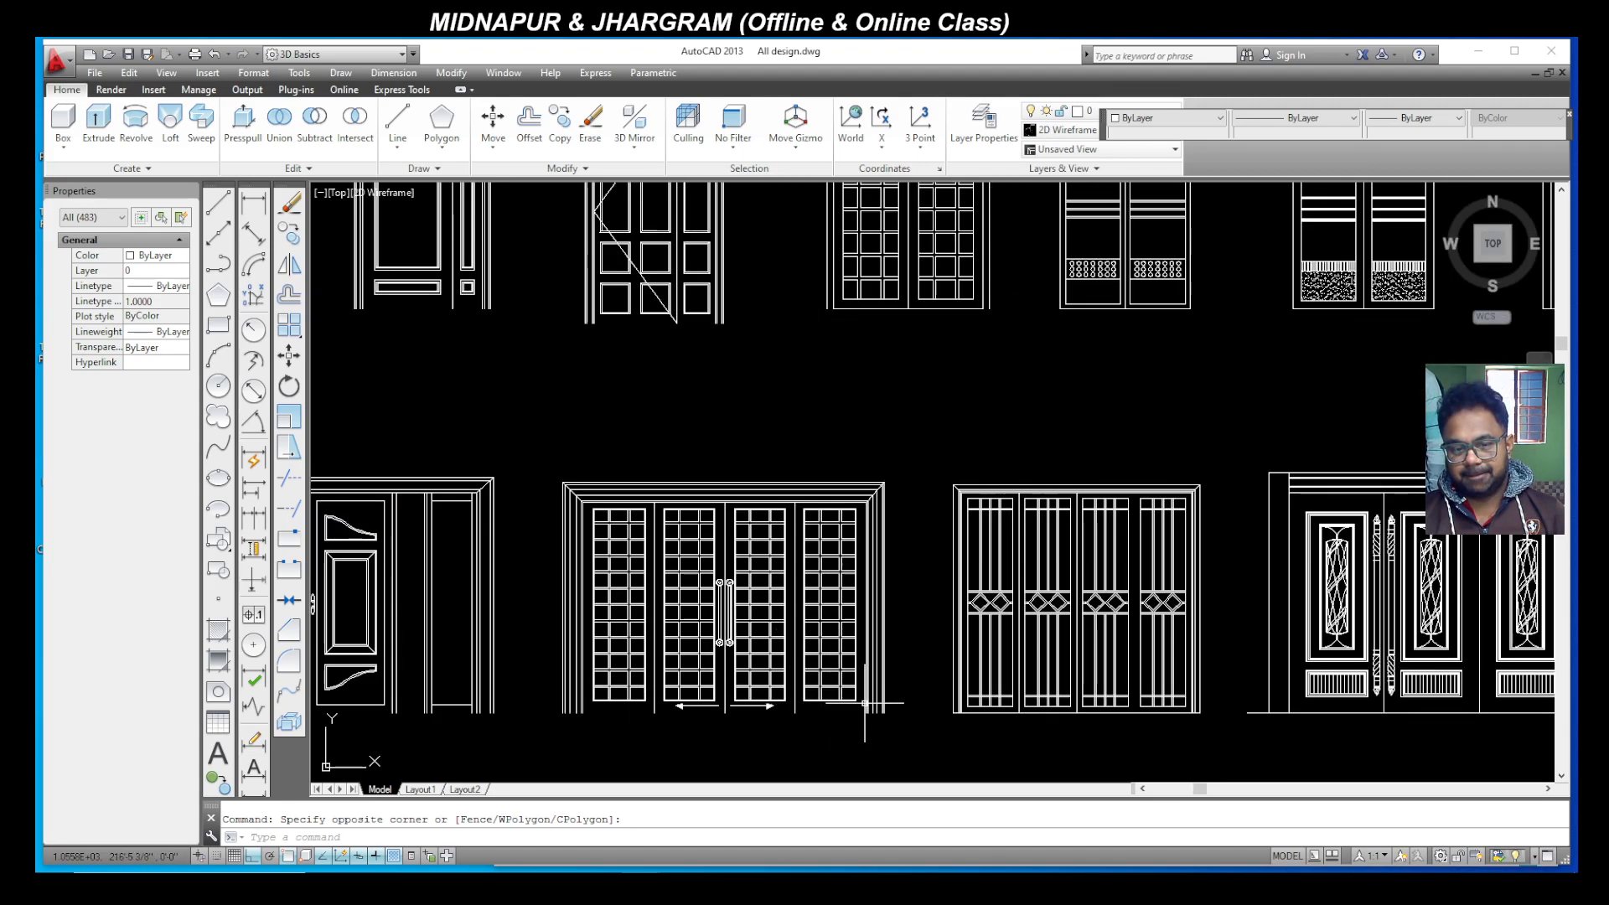
pyautogui.scroll(-5, 878, 683)
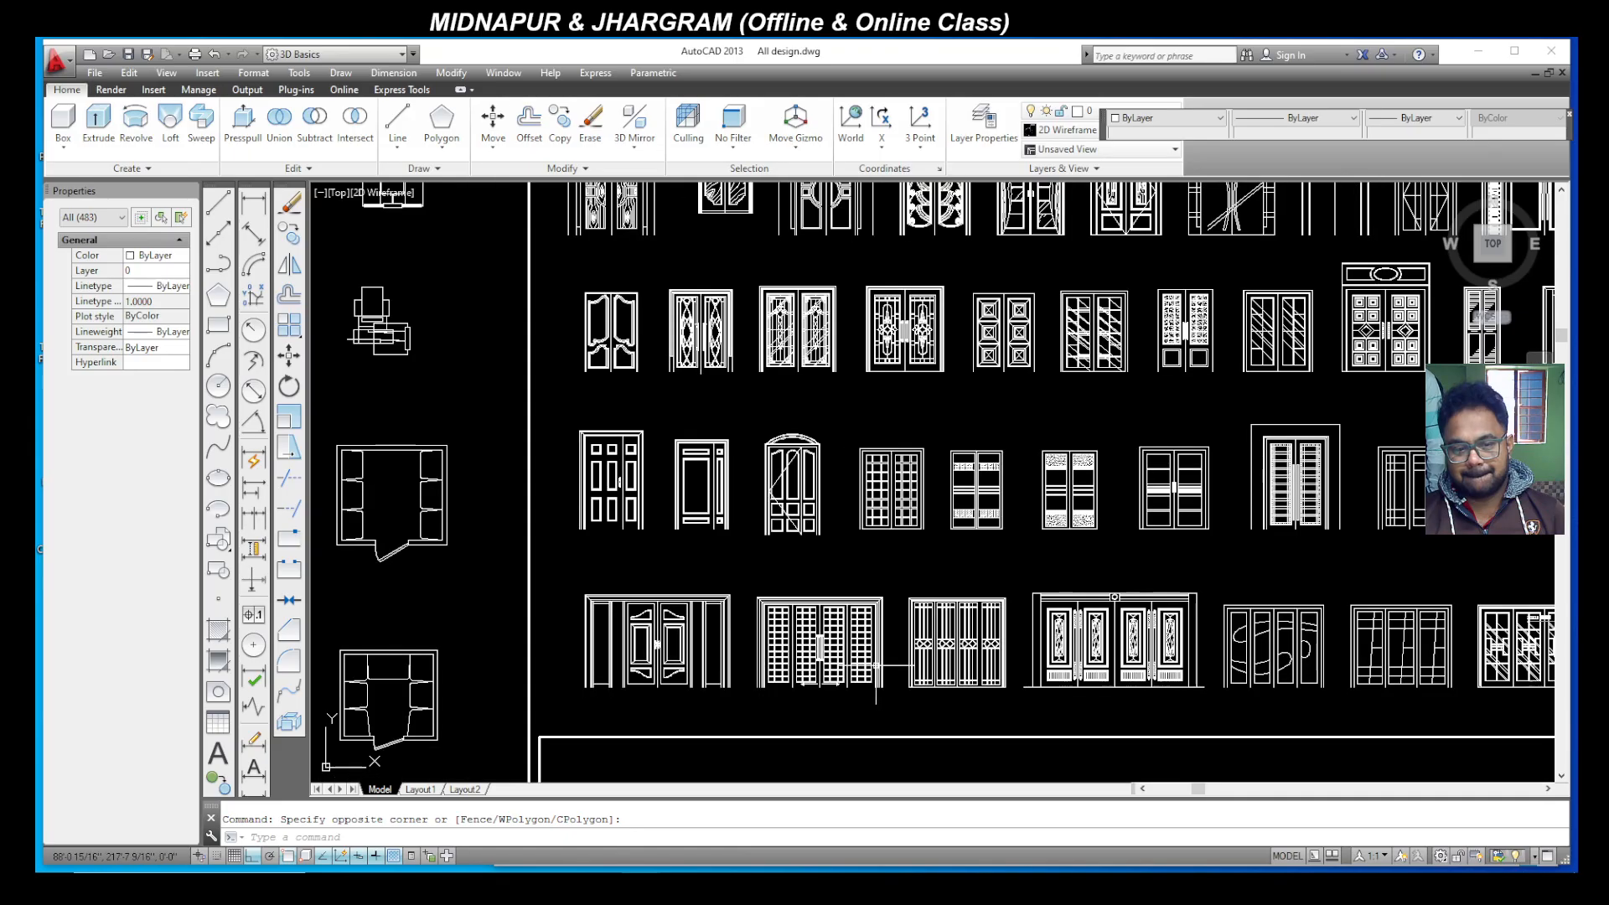
pyautogui.scroll(5, 1378, 647)
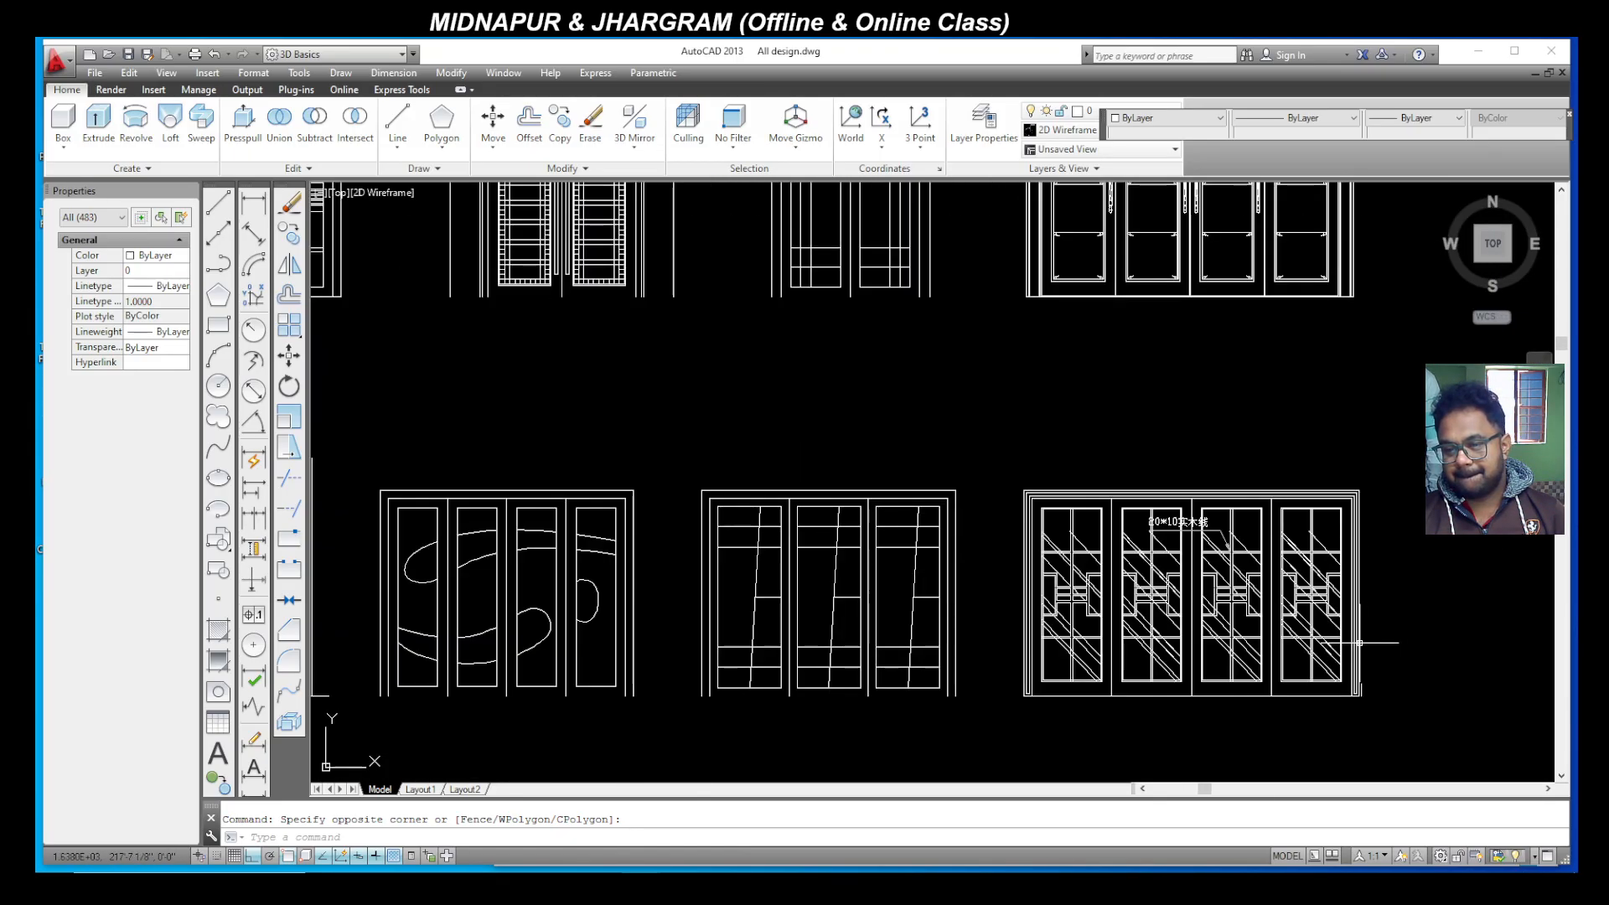
pyautogui.scroll(2, 1359, 642)
pyautogui.click(1336, 715)
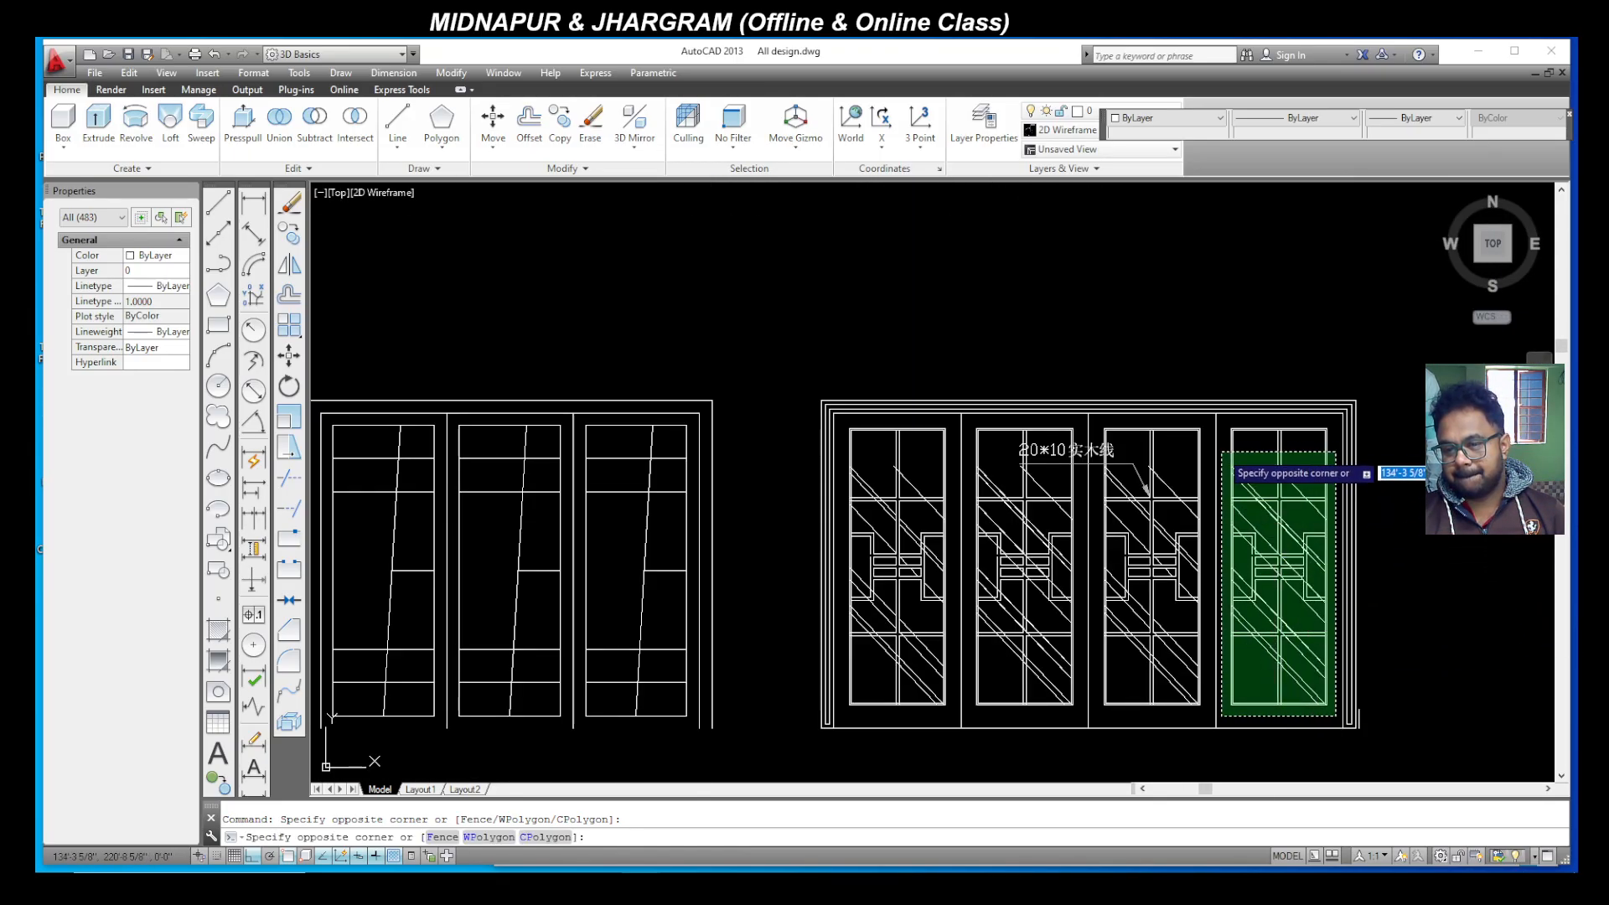
pyautogui.click(1224, 432)
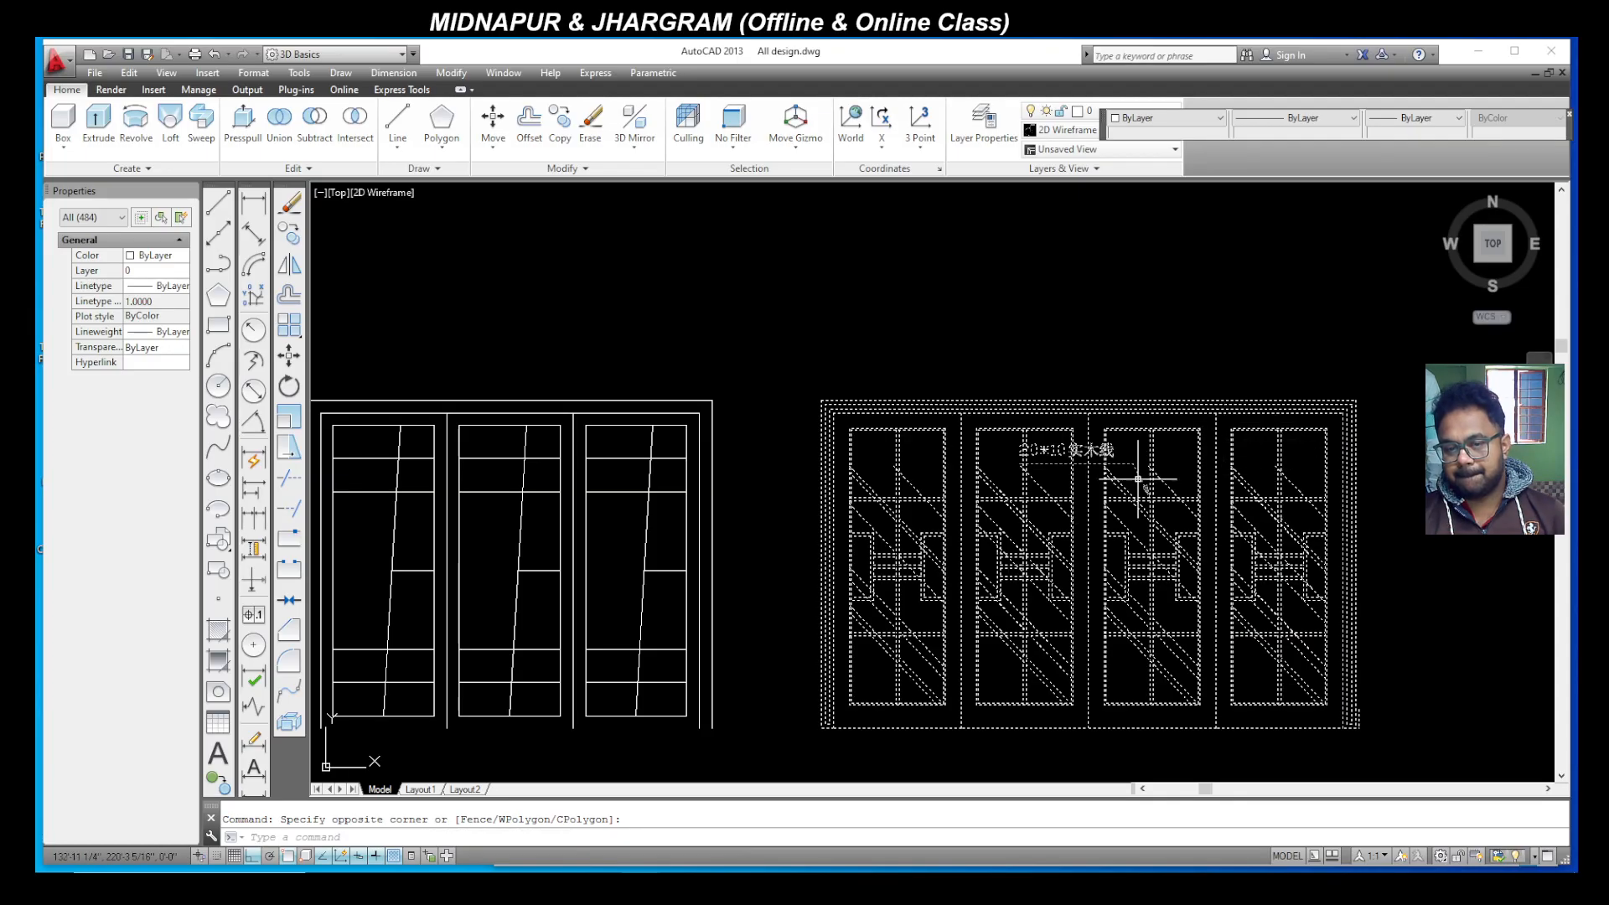
pyautogui.hotkey('ctrl', 'c')
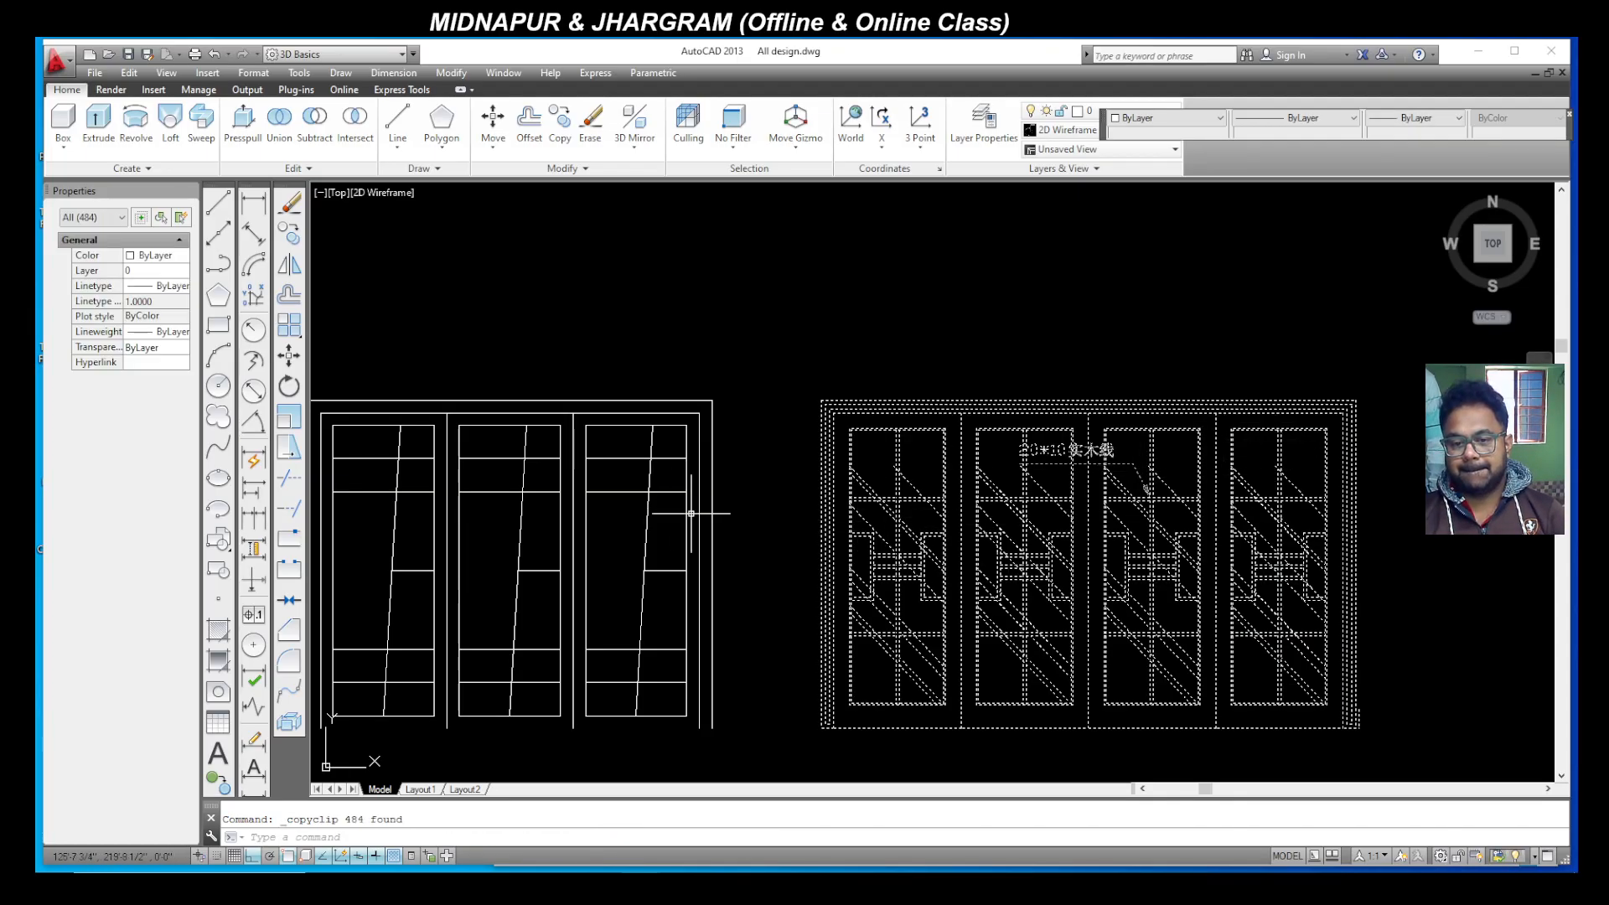
# Step: Switch to SEM 3 _ PLATE 1_ BUILDING 2024.dwg and paste the four-panel lattice design beside the elevation's window opening
pyautogui.scroll(-2, 928, 519)
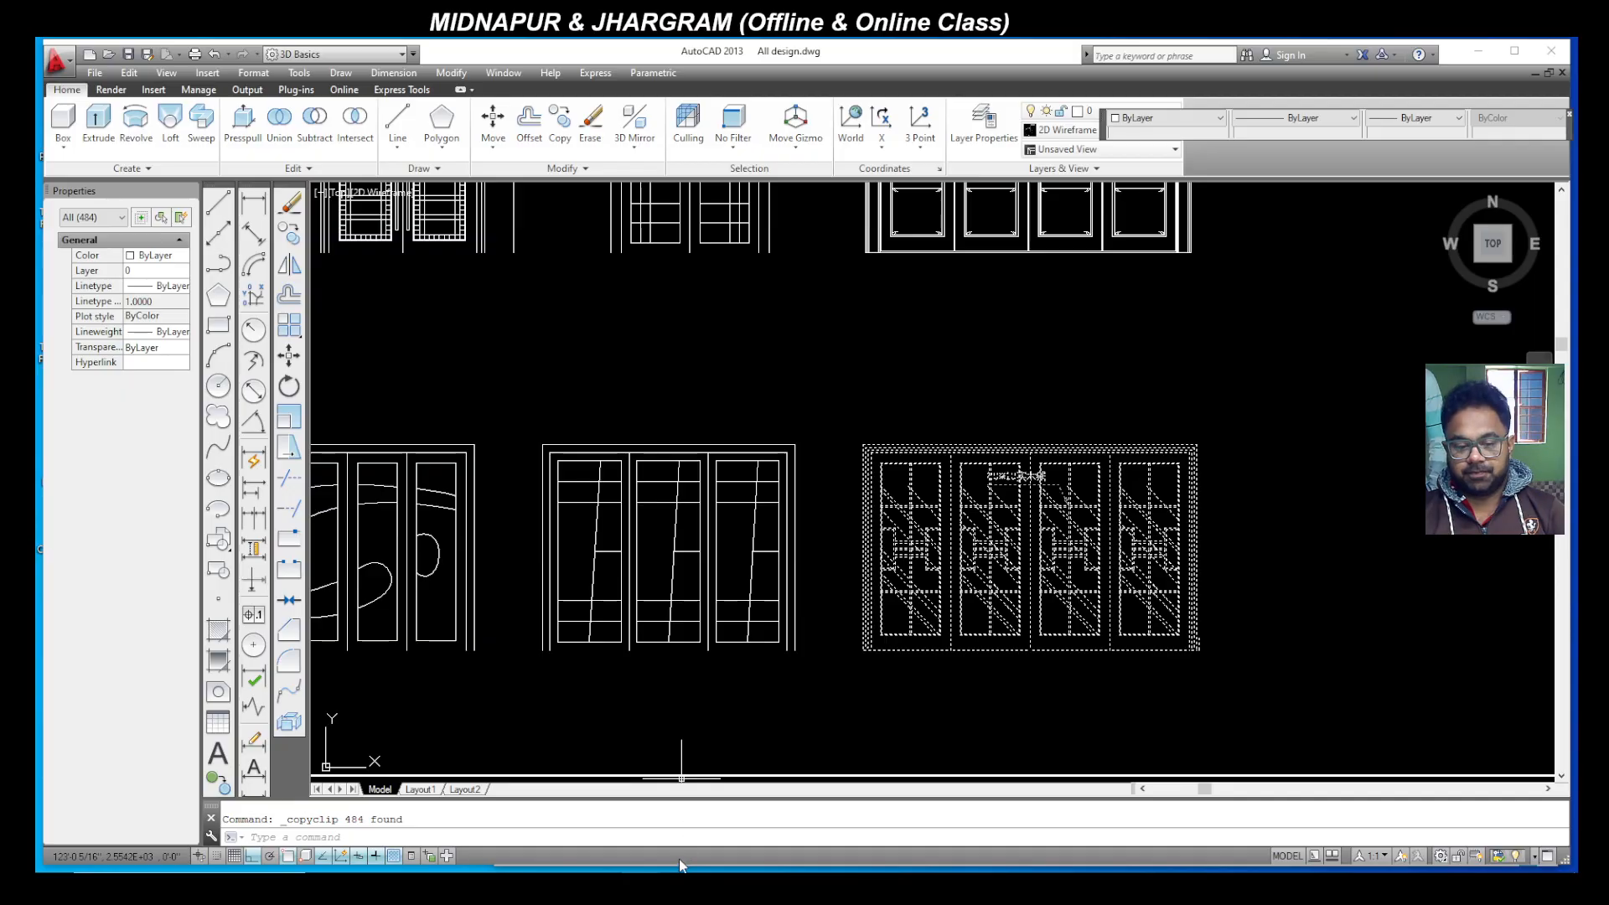
pyautogui.moveTo(680, 864)
pyautogui.click(556, 826)
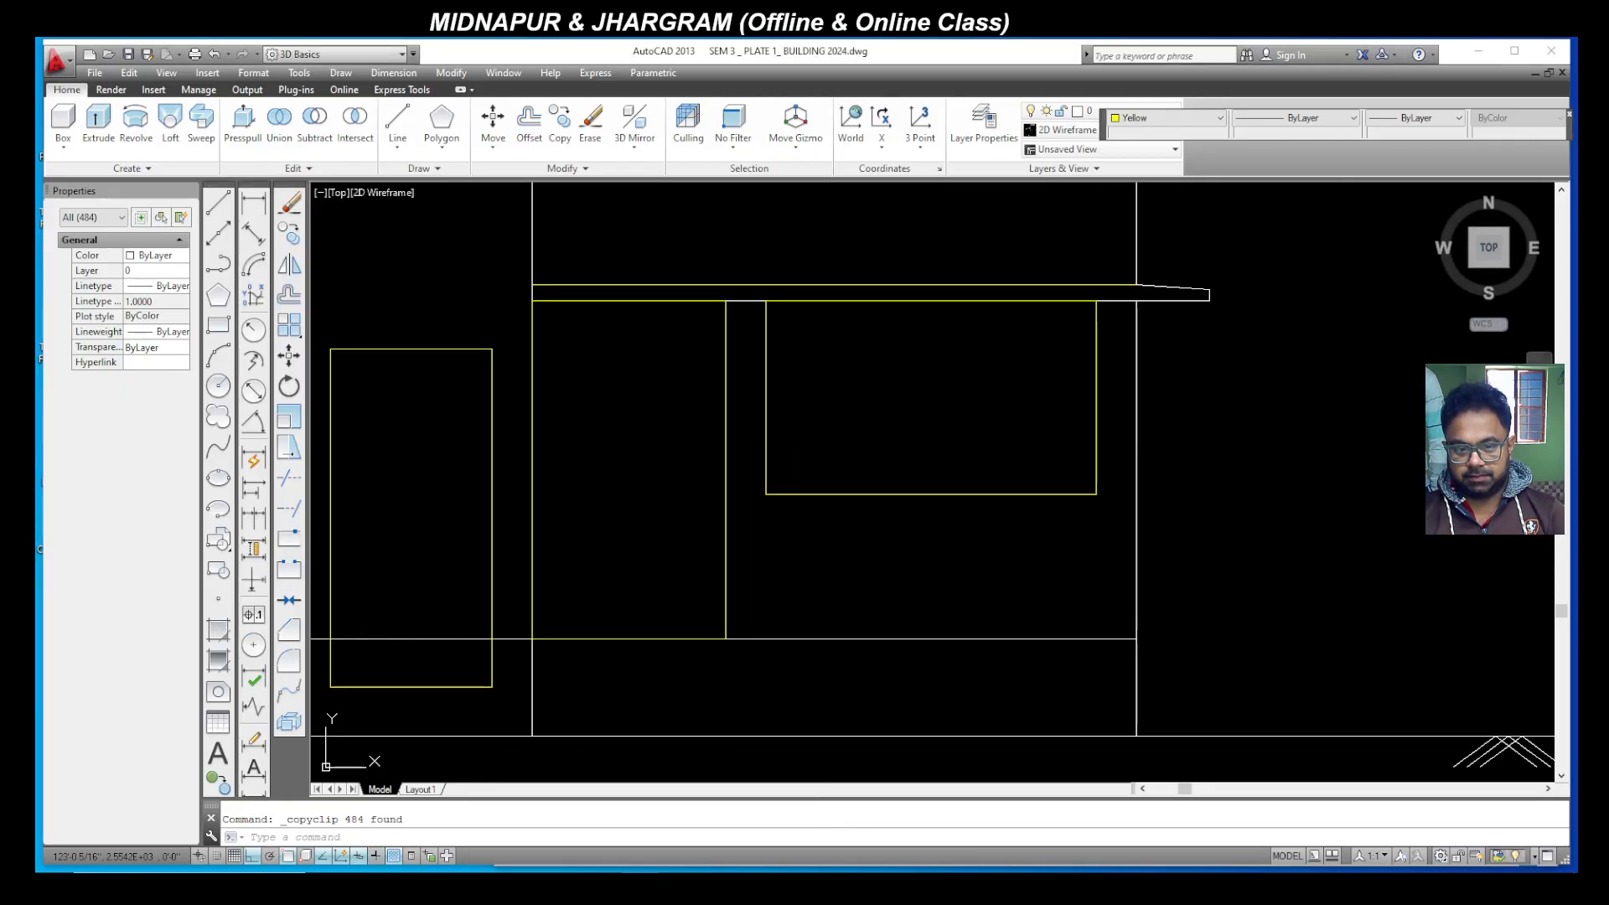
pyautogui.hotkey('ctrl', 'v')
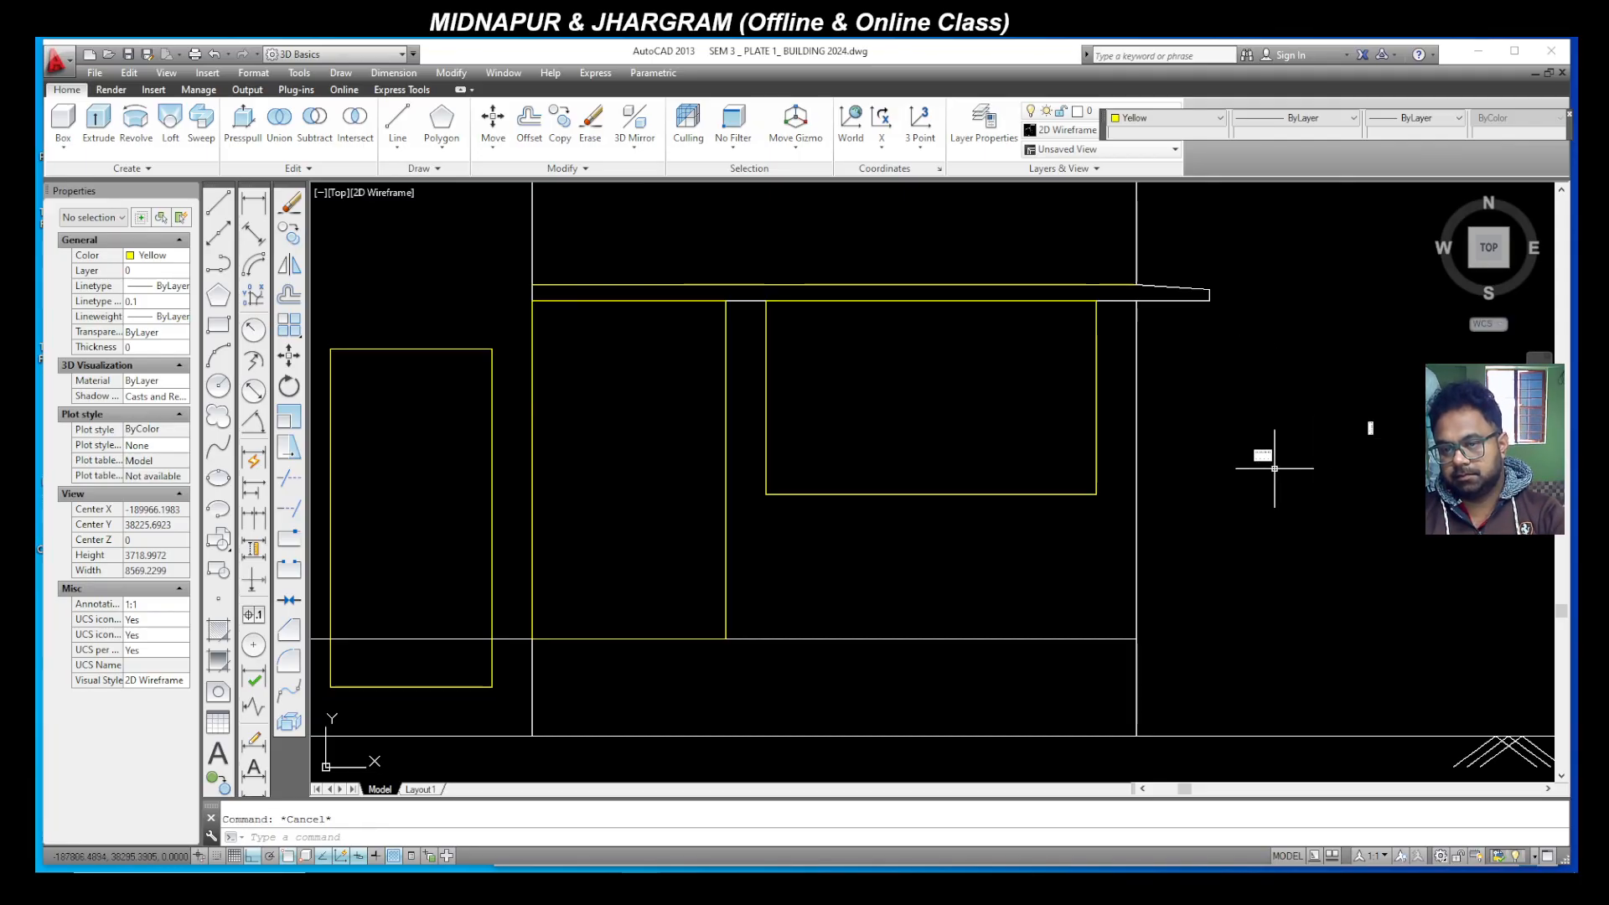
# Step: Measure the overall height of the pasted four-panel design with a vertical linear dimension beside its outer frame
pyautogui.scroll(2, 1280, 471)
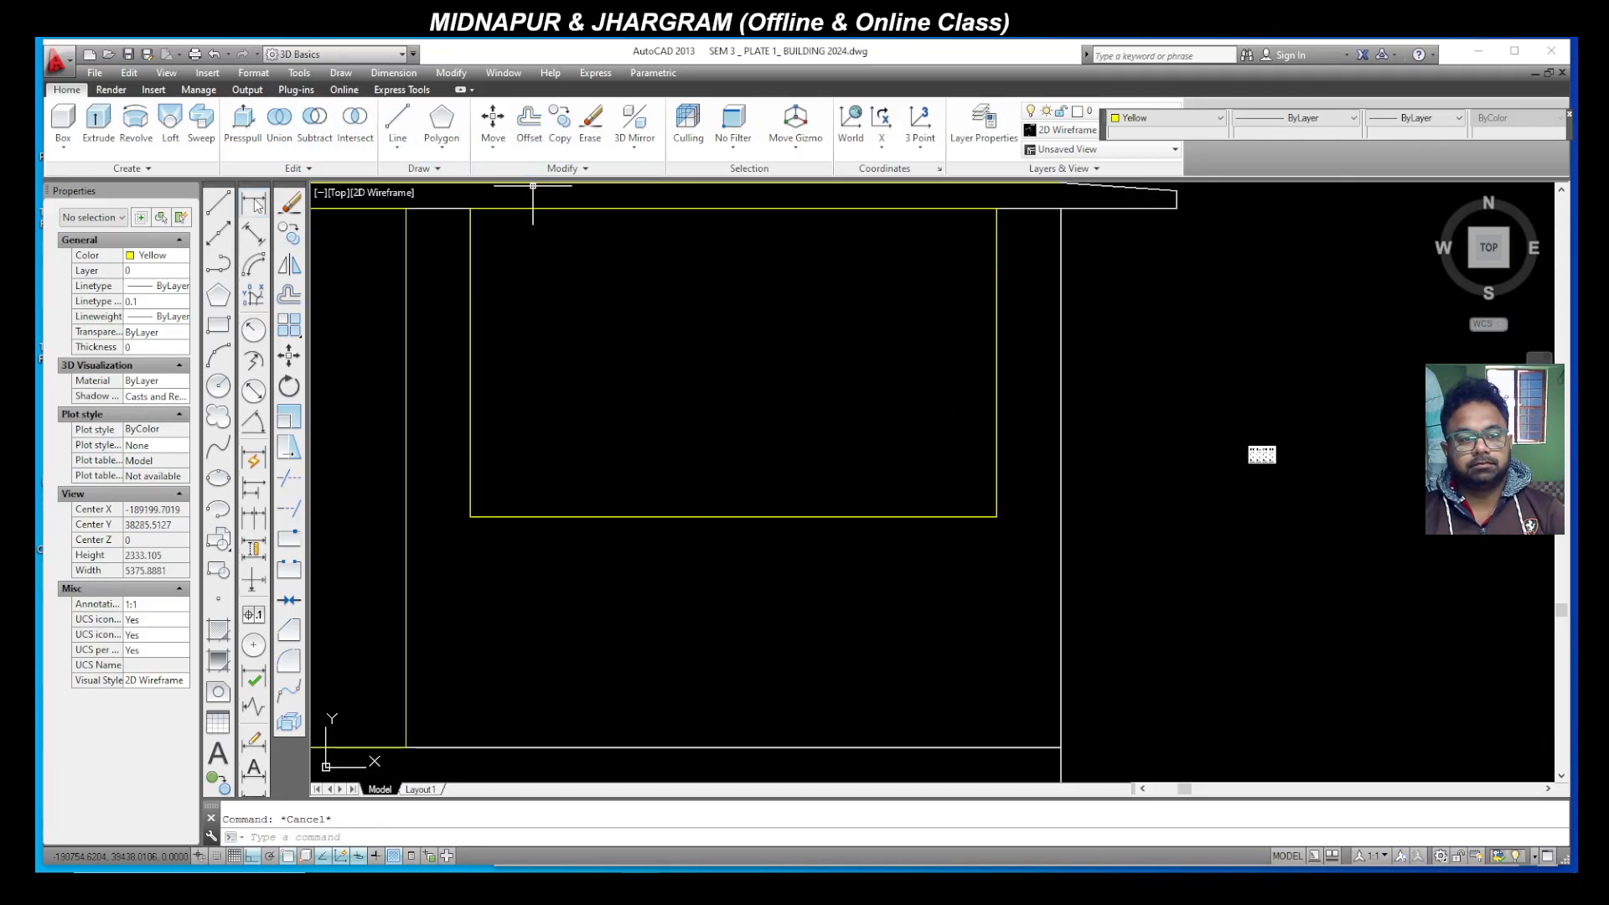
pyautogui.scroll(8, 1307, 470)
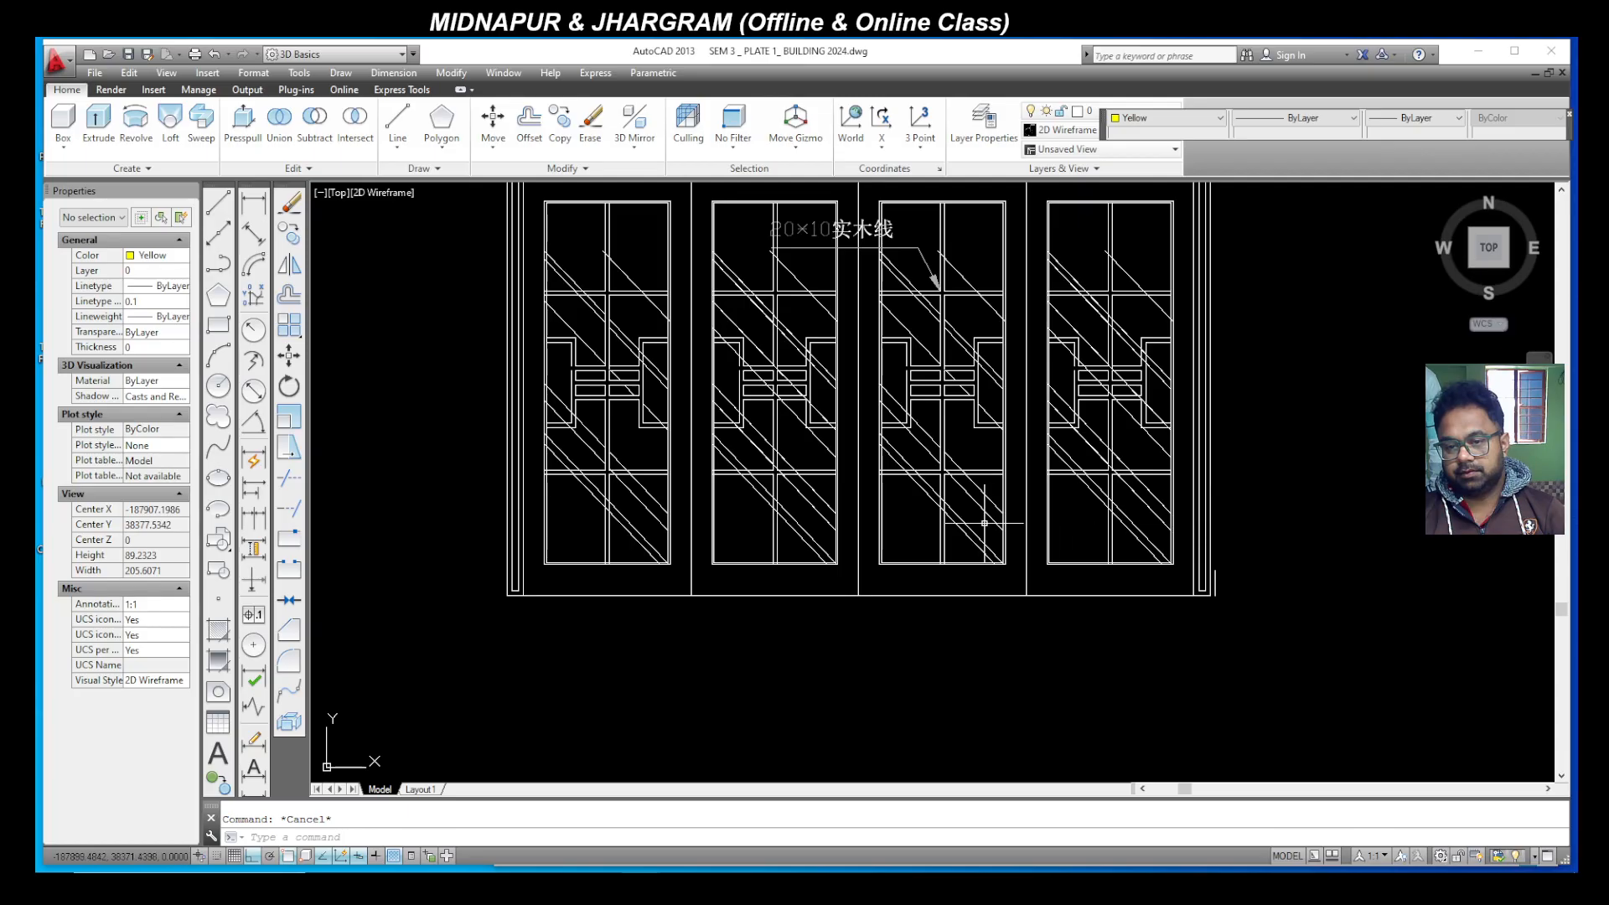
pyautogui.scroll(-2, 891, 456)
pyautogui.click(254, 203)
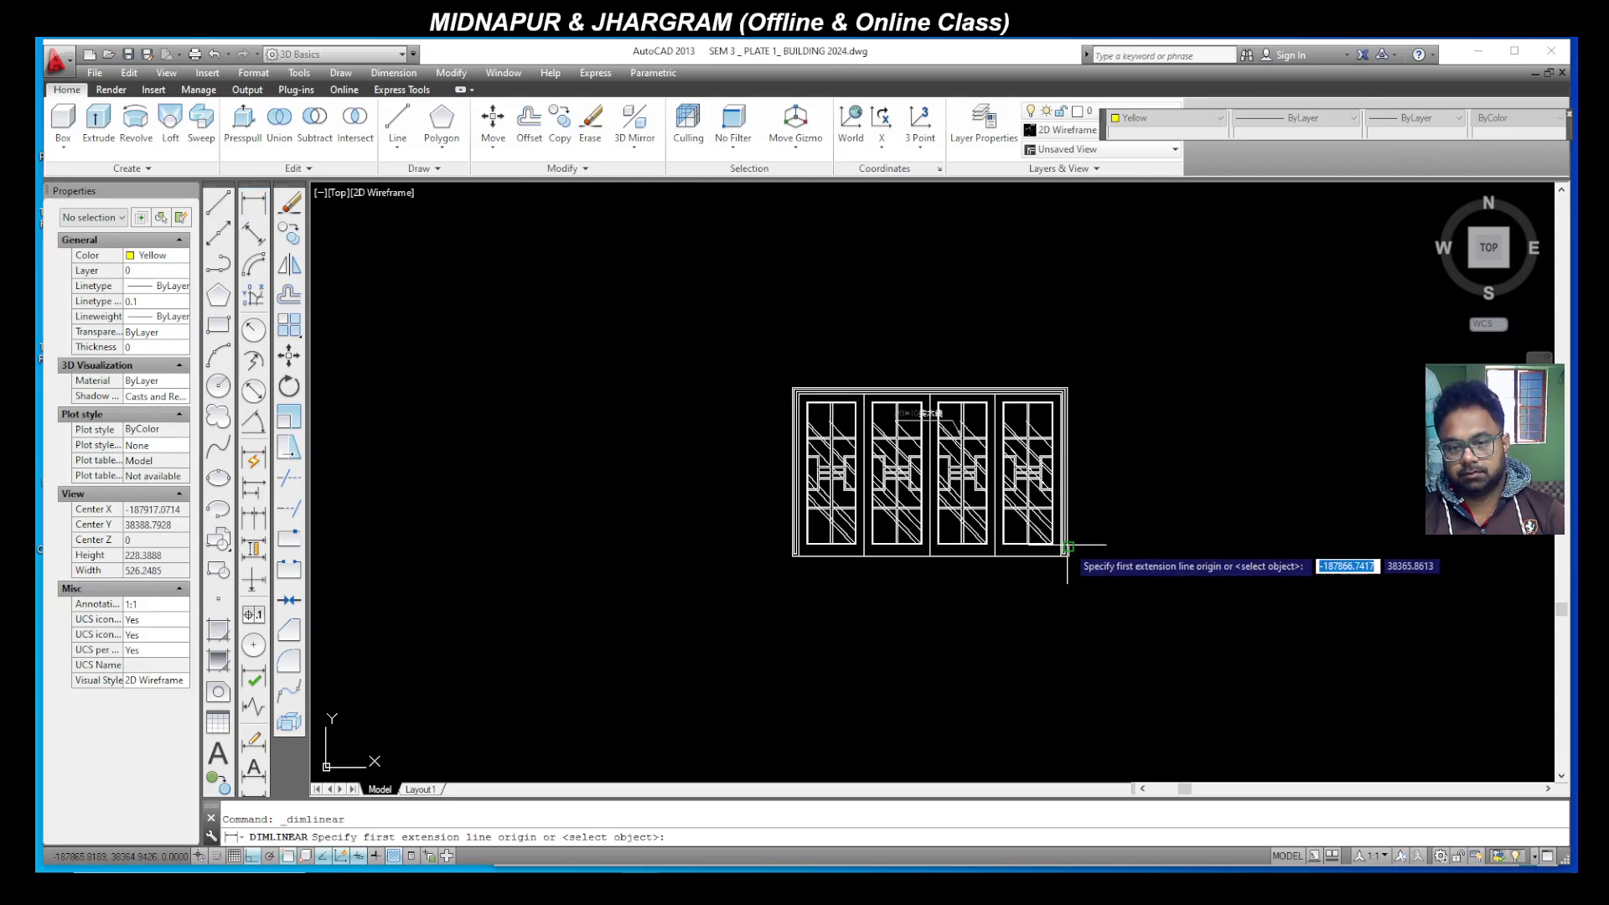
pyautogui.scroll(6, 1081, 549)
pyautogui.click(1016, 591)
pyautogui.scroll(-4, 1018, 586)
pyautogui.scroll(5, 1024, 346)
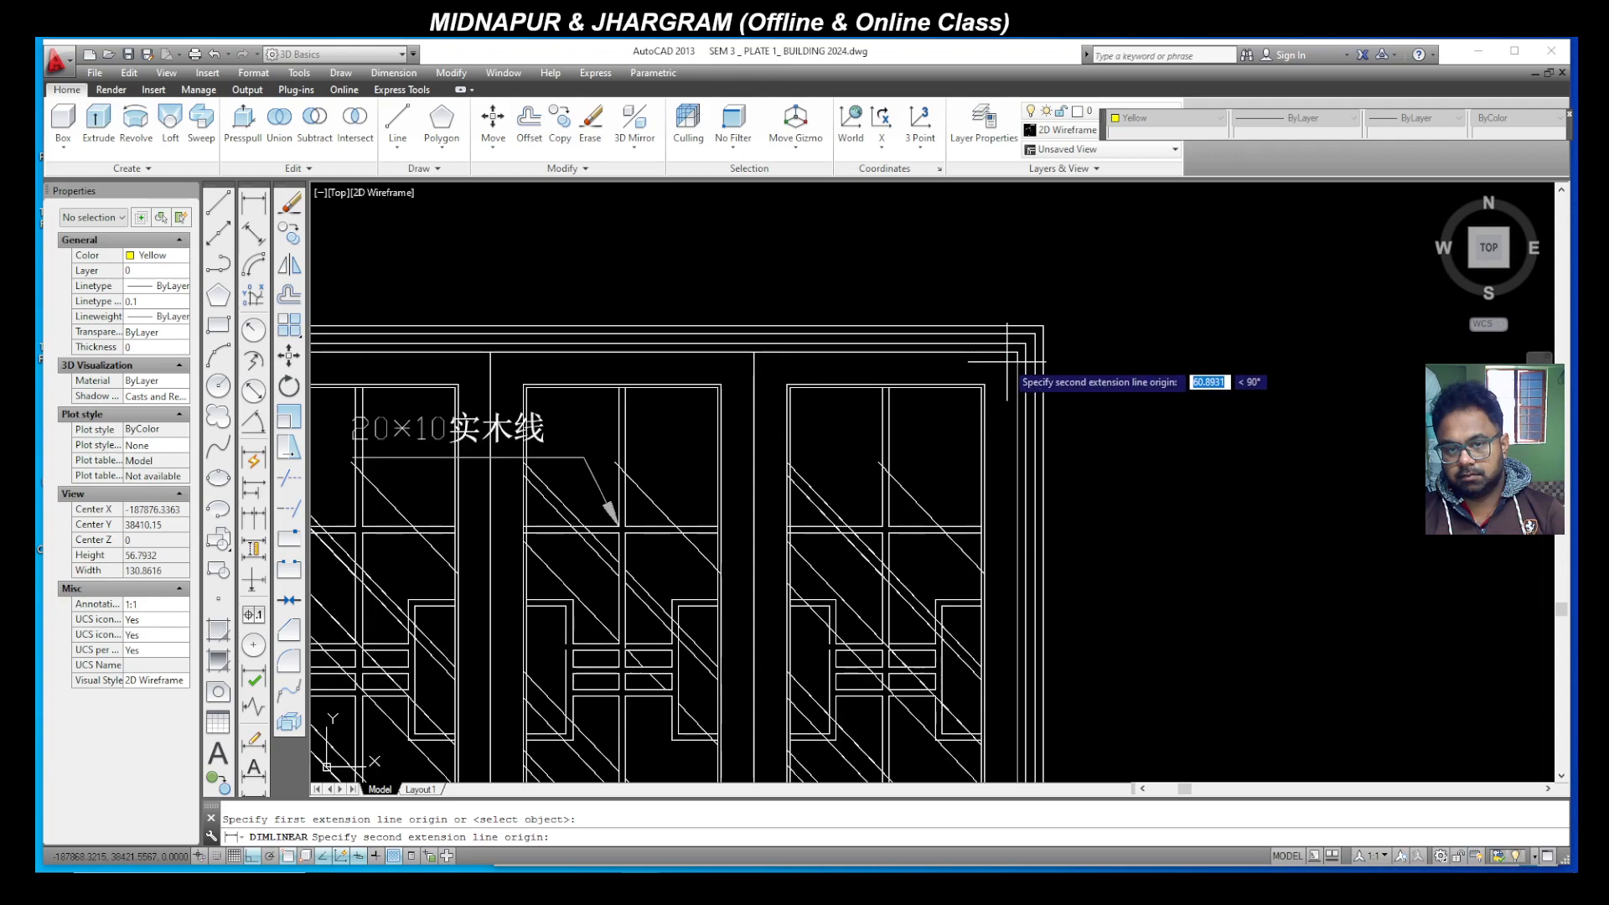
pyautogui.click(1061, 327)
pyautogui.scroll(-4, 1062, 327)
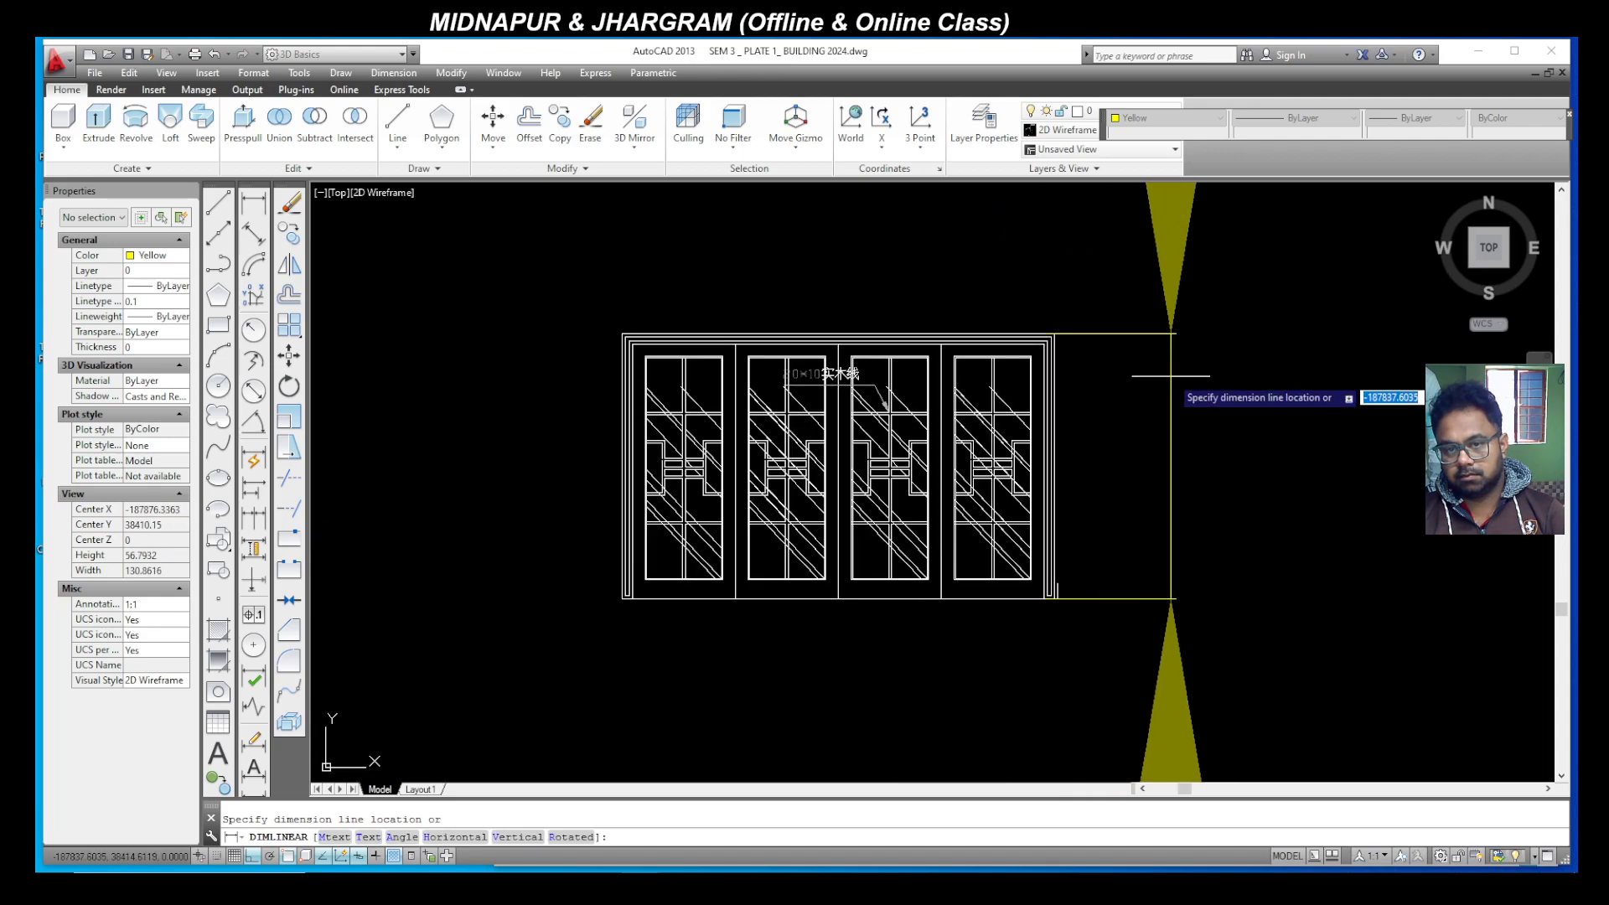
pyautogui.click(1165, 429)
pyautogui.scroll(6, 1134, 436)
pyautogui.scroll(-2, 1132, 343)
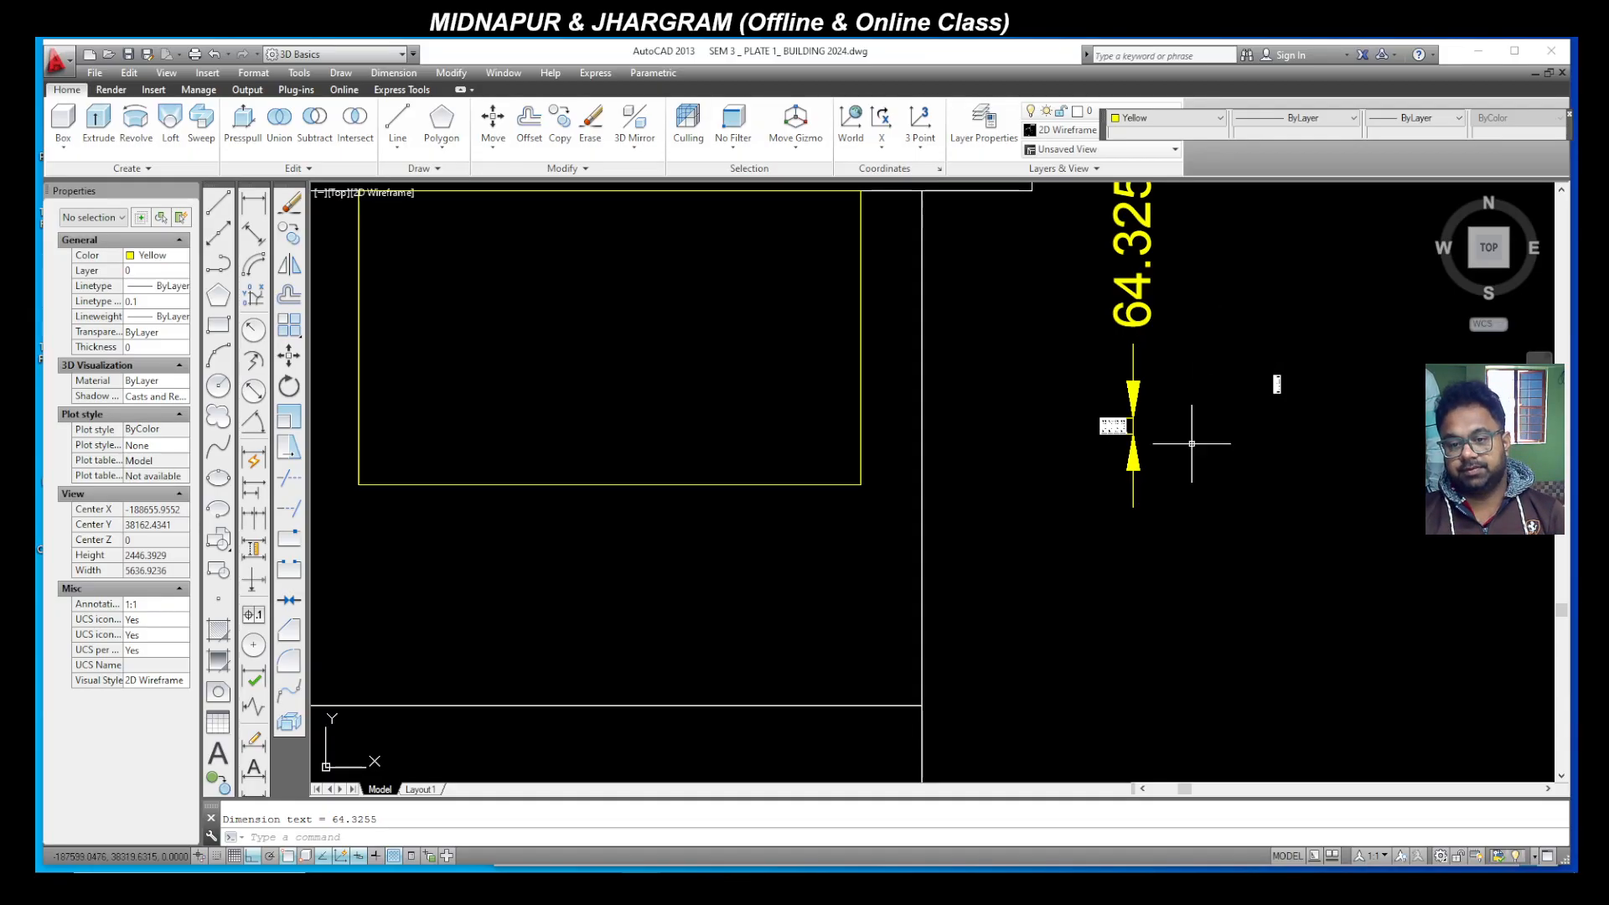
# Step: Delete the height dimension beside the pasted four-panel design
pyautogui.scroll(-4, 1195, 377)
pyautogui.scroll(6, 1160, 503)
pyautogui.click(1085, 403)
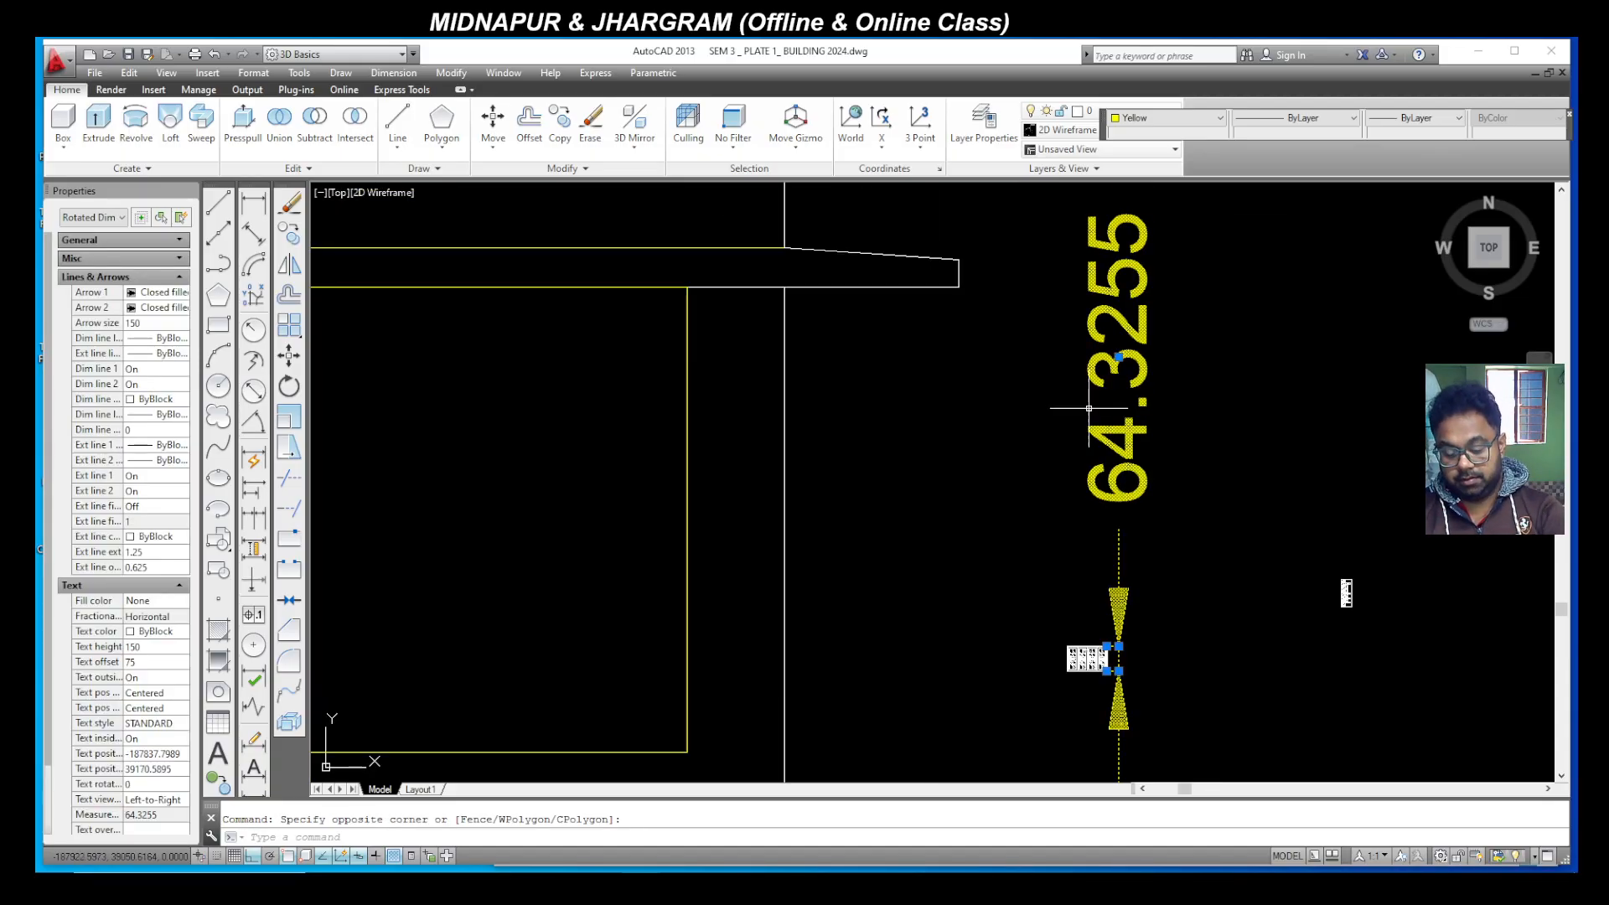
pyautogui.press('Delete')
# Step: Move the pasted four-panel design and the small block next to it farther right, away from the elevation
pyautogui.scroll(-3, 1318, 575)
pyautogui.click(1308, 601)
pyautogui.click(1105, 495)
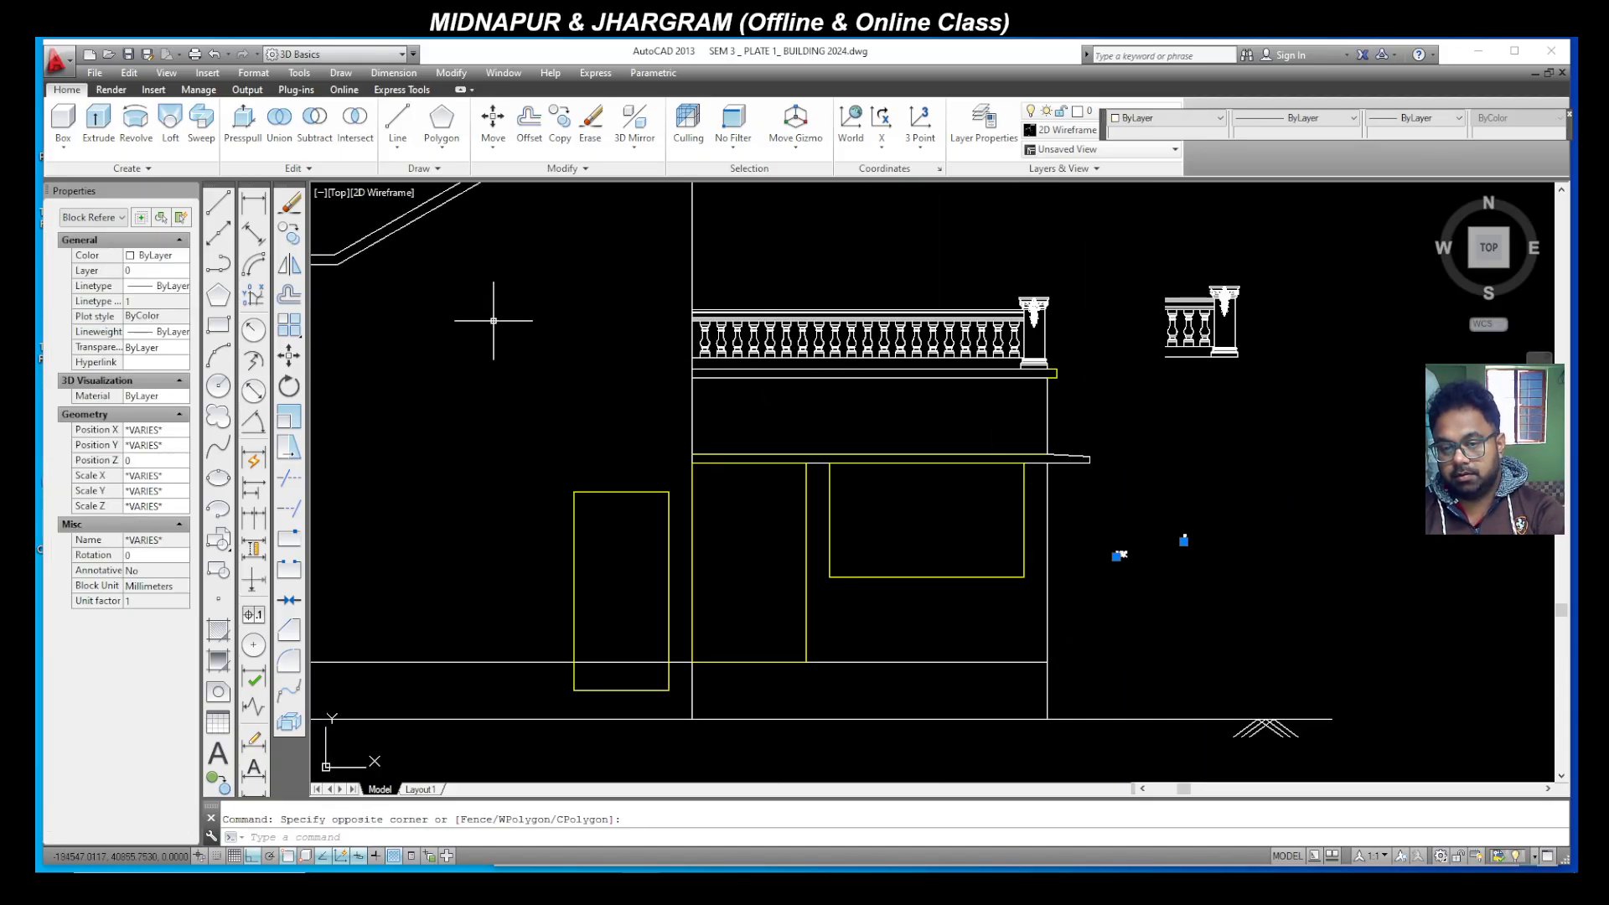
pyautogui.click(289, 357)
pyautogui.click(535, 456)
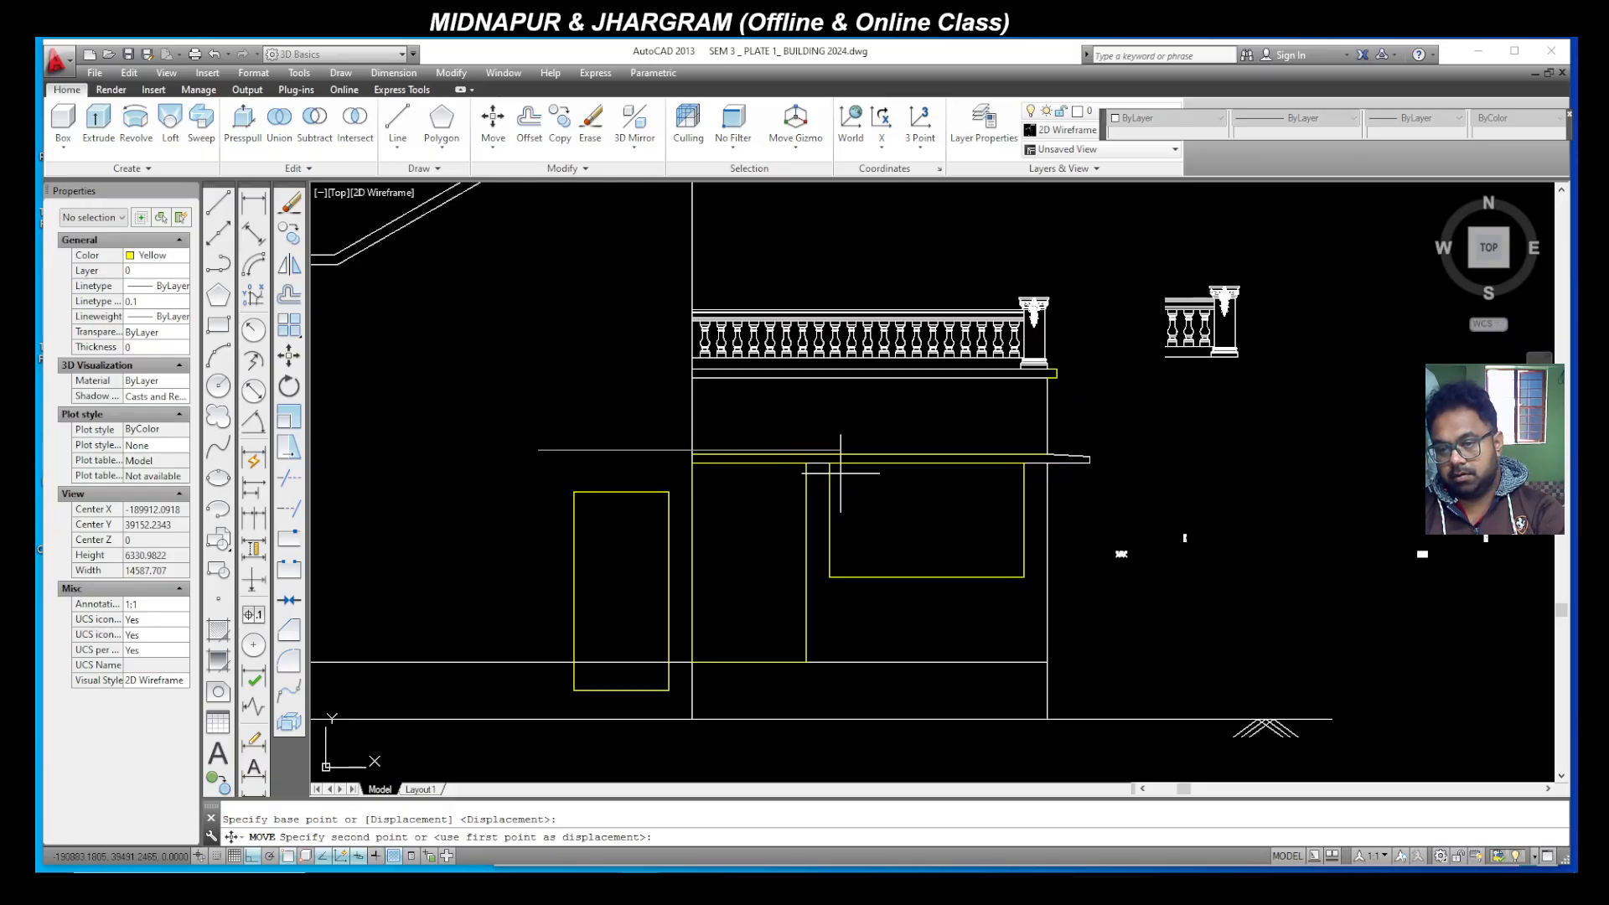
pyautogui.press('Escape')
pyautogui.scroll(-3, 1341, 540)
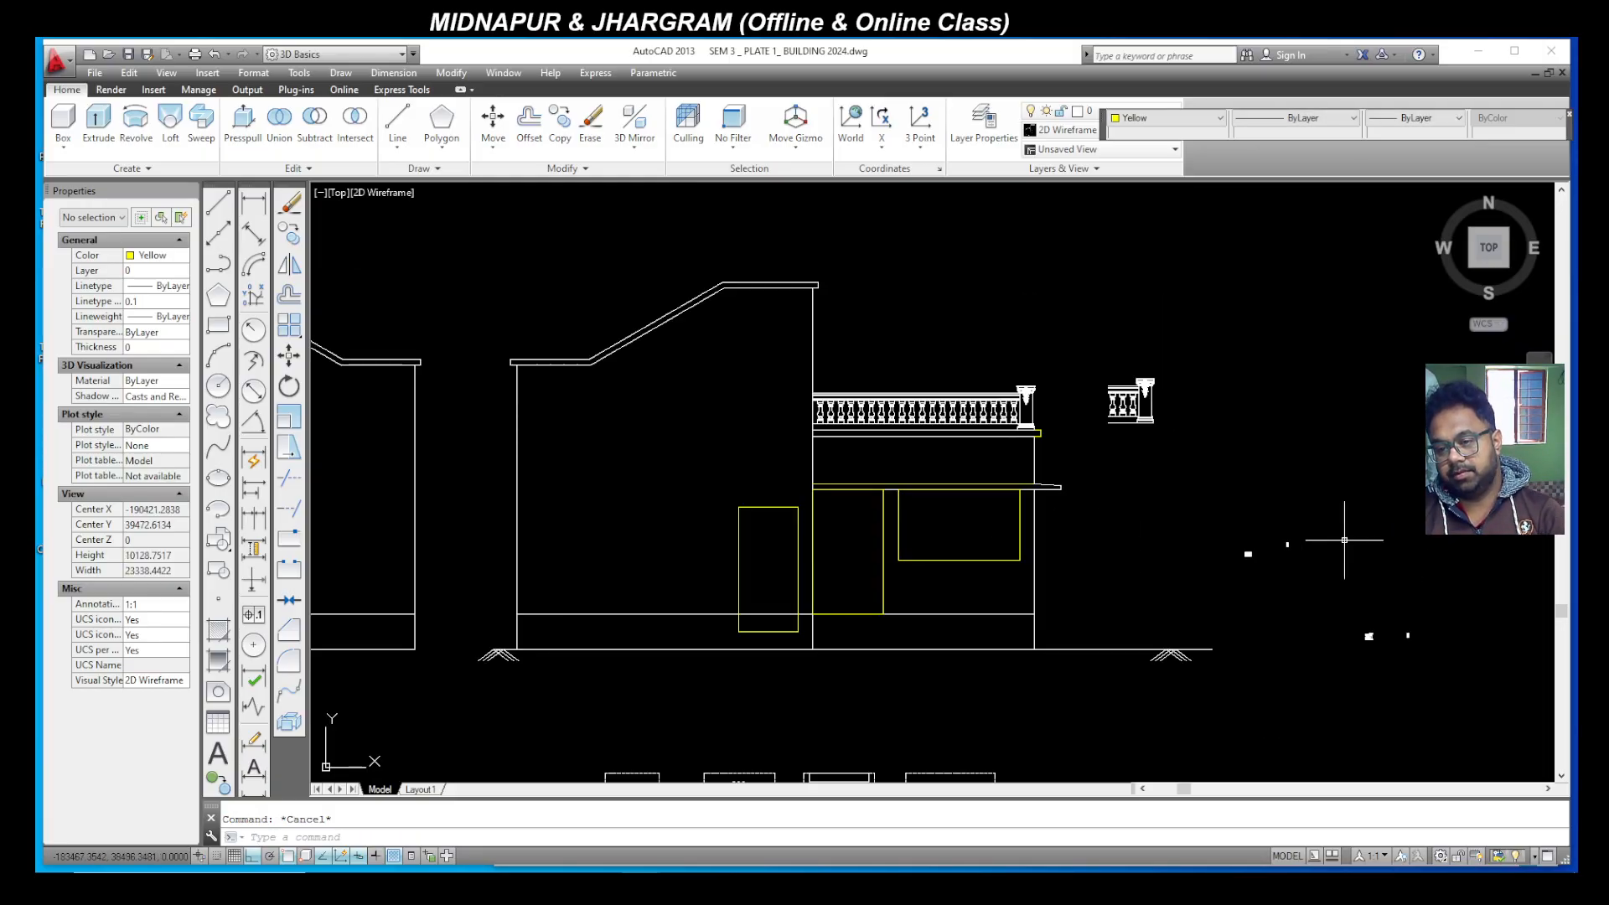
# Step: Scale the four-panel design block by a factor of 18.65 about its lower-right corner
pyautogui.scroll(5, 1261, 552)
pyautogui.click(1337, 612)
pyautogui.click(1208, 503)
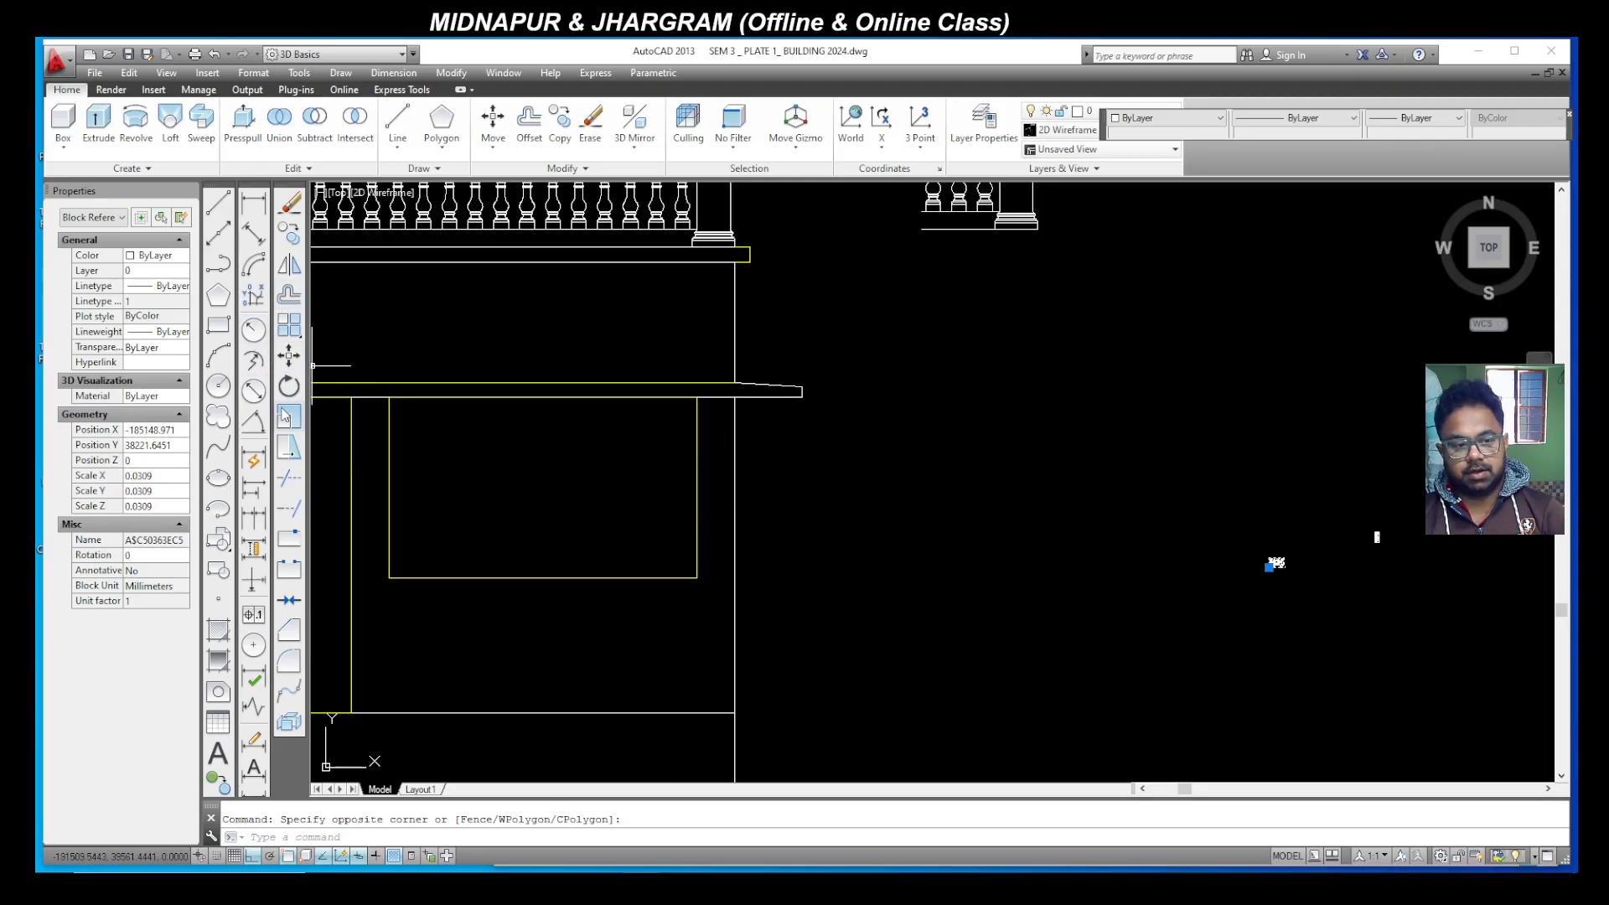
pyautogui.click(288, 416)
pyautogui.scroll(6, 1265, 559)
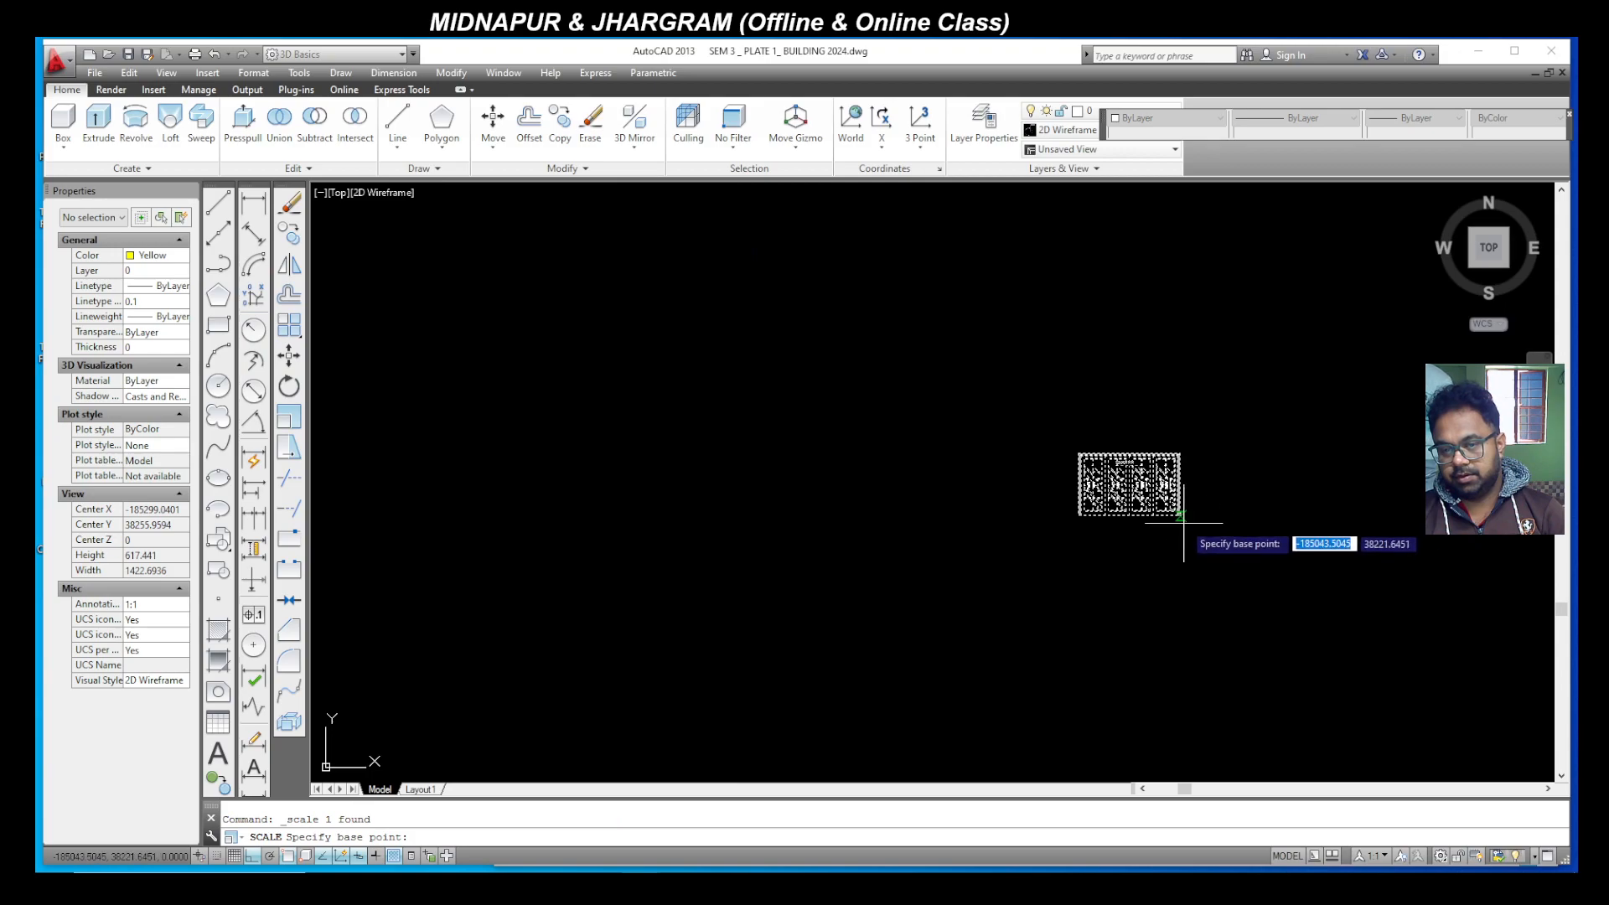
pyautogui.scroll(4, 1183, 523)
pyautogui.click(1167, 507)
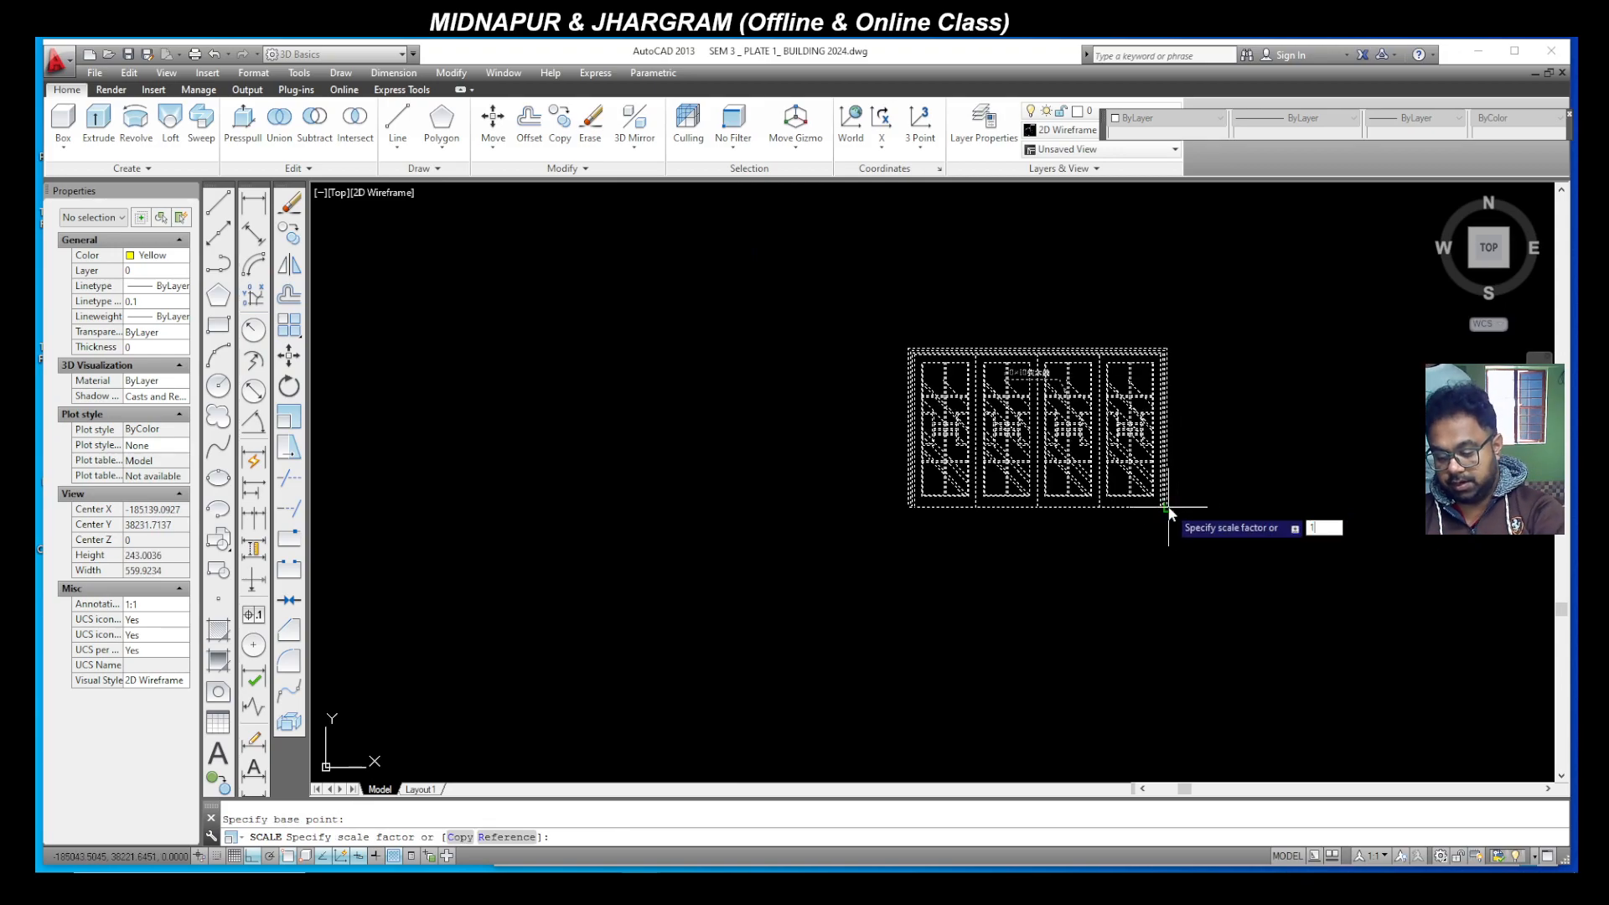
pyautogui.write('18.65')
pyautogui.press('Return')
pyautogui.scroll(-12, 1173, 604)
pyautogui.scroll(2, 918, 501)
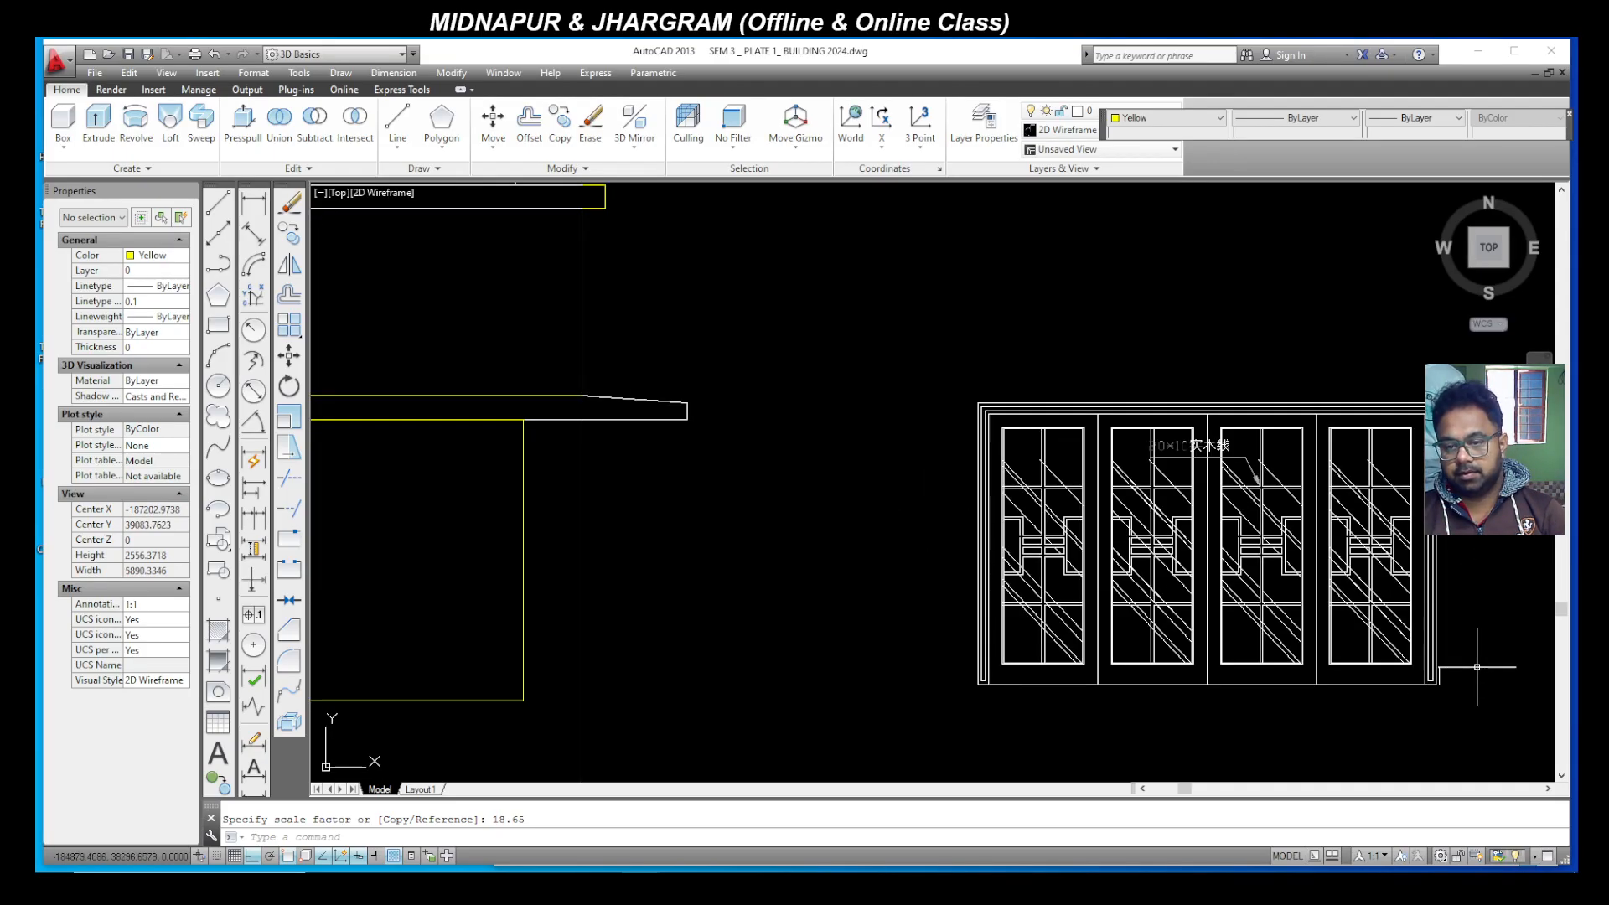
pyautogui.click(1419, 667)
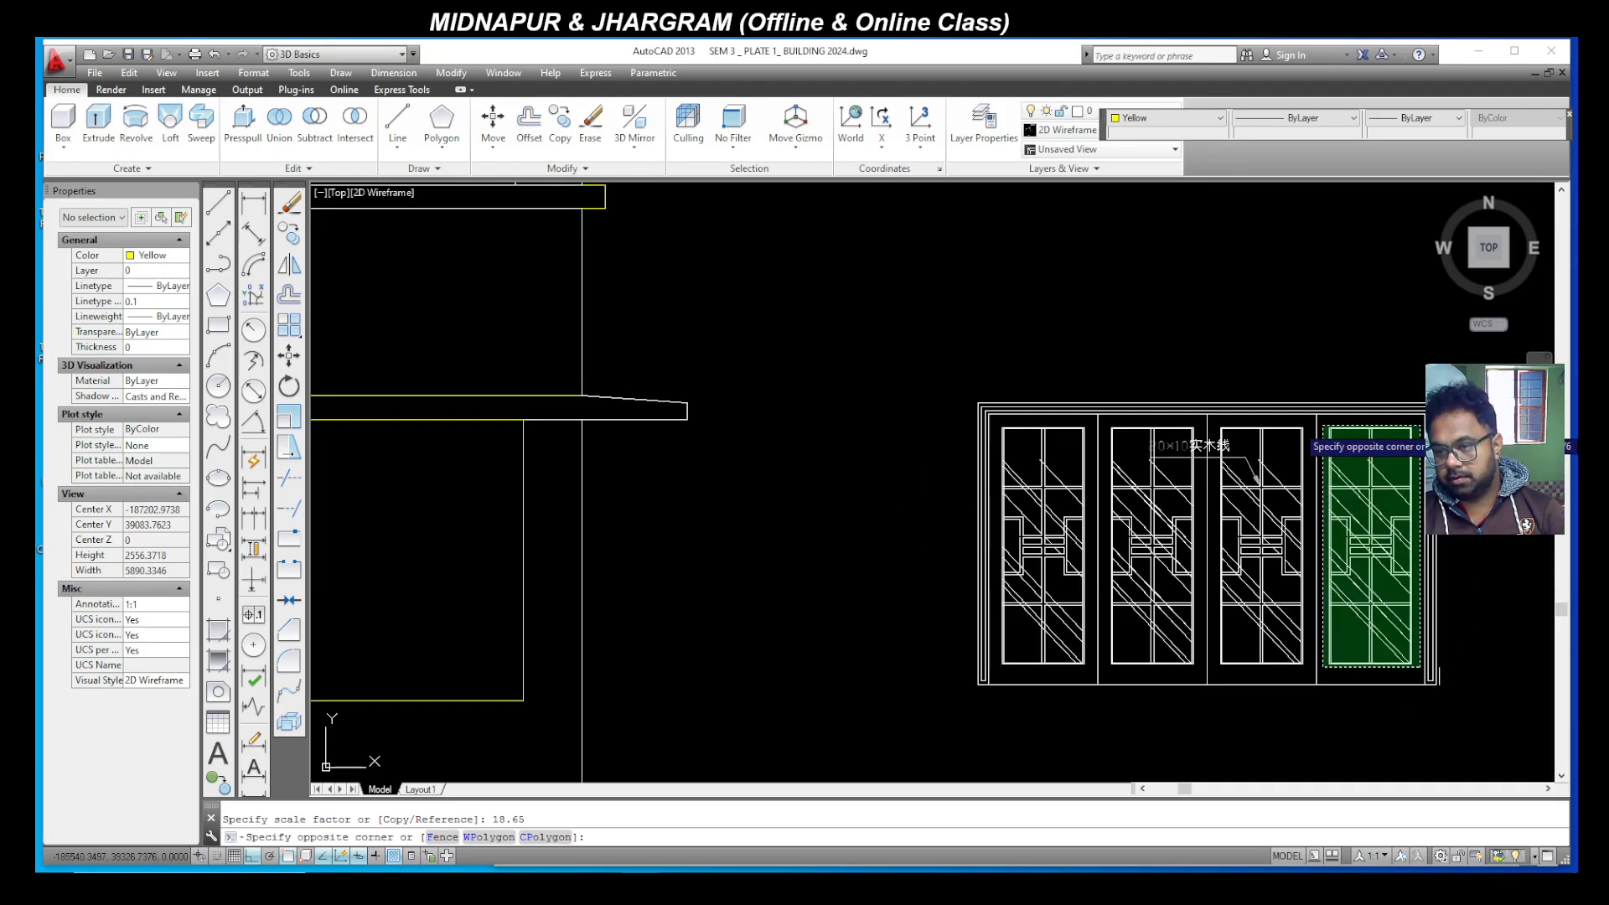
pyautogui.click(1322, 423)
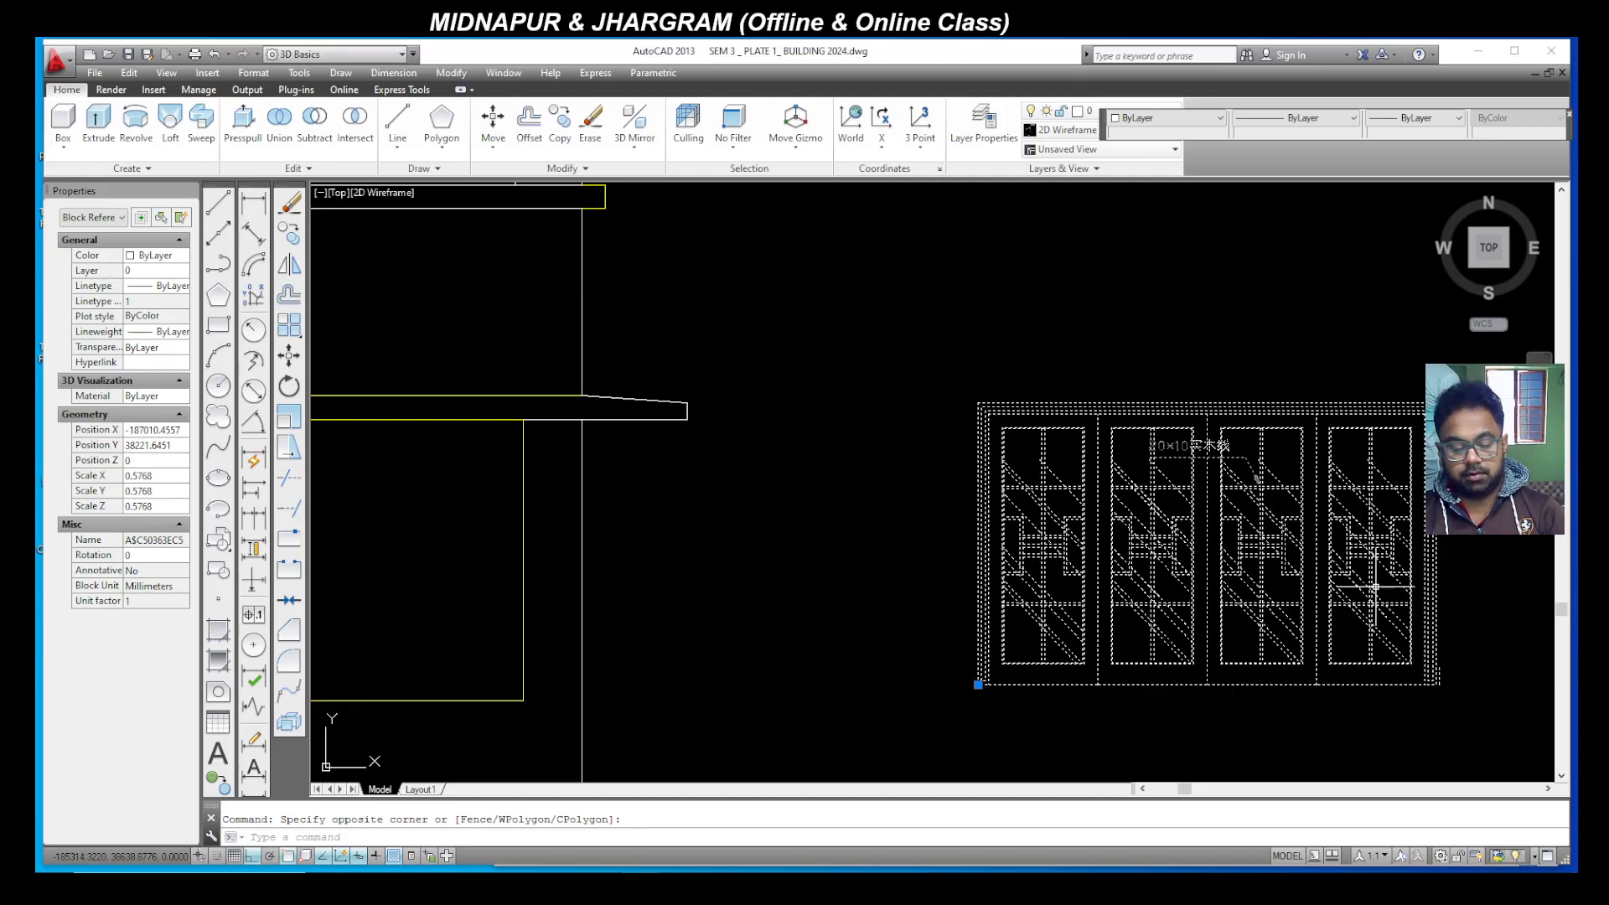
pyautogui.press('Escape')
# Step: Explode the enlarged four-panel design block into separate objects
pyautogui.scroll(-2, 951, 623)
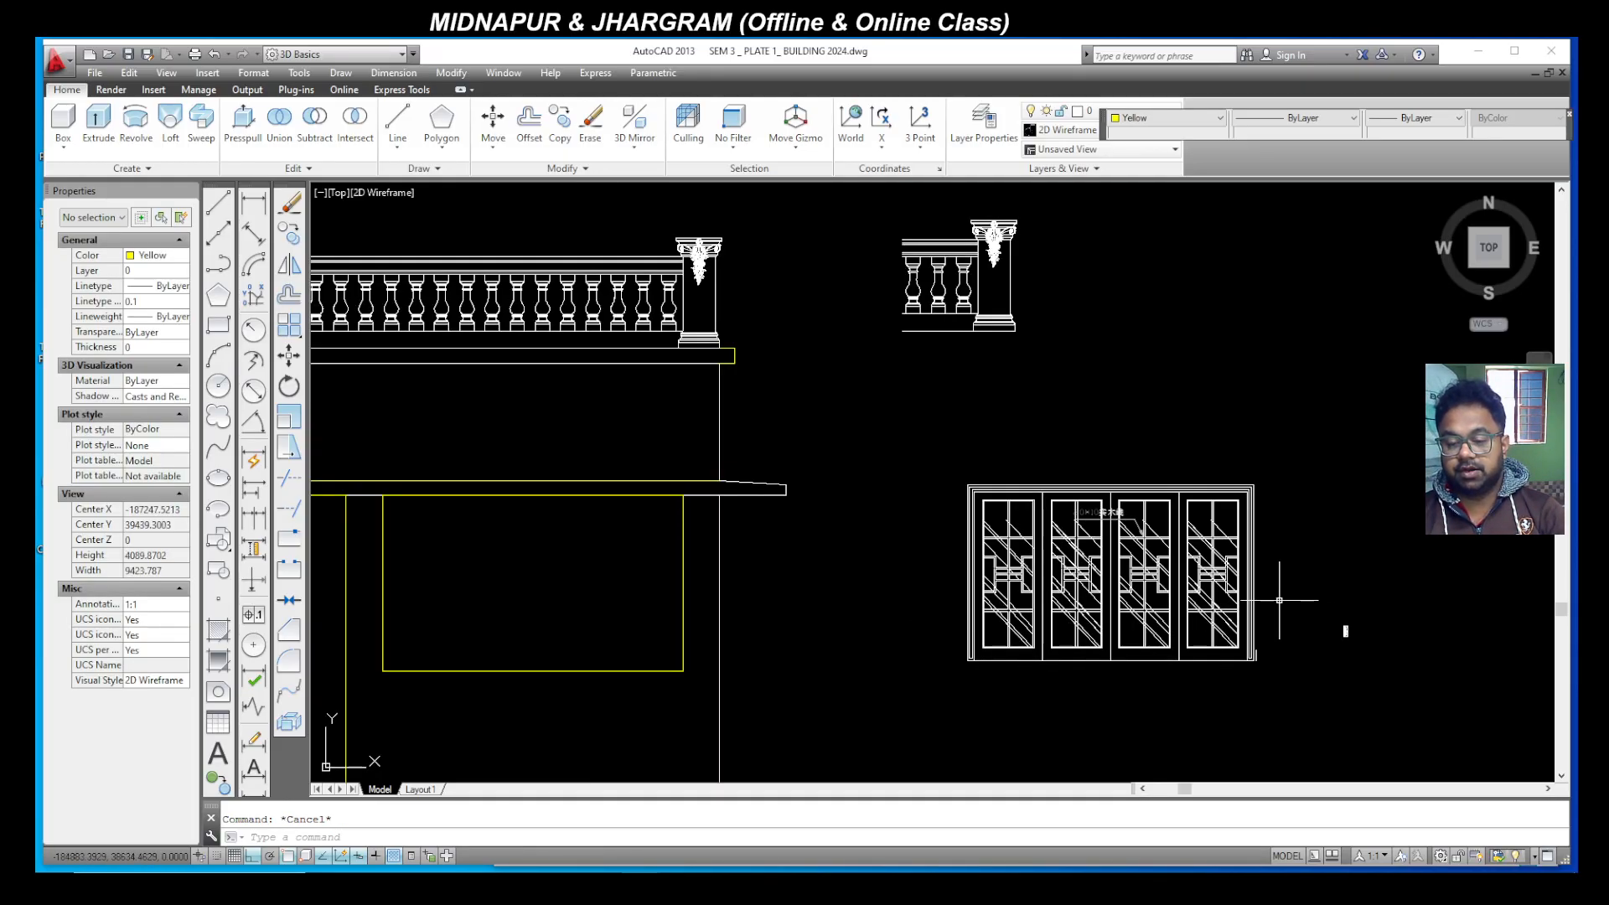
pyautogui.click(1277, 689)
pyautogui.click(955, 385)
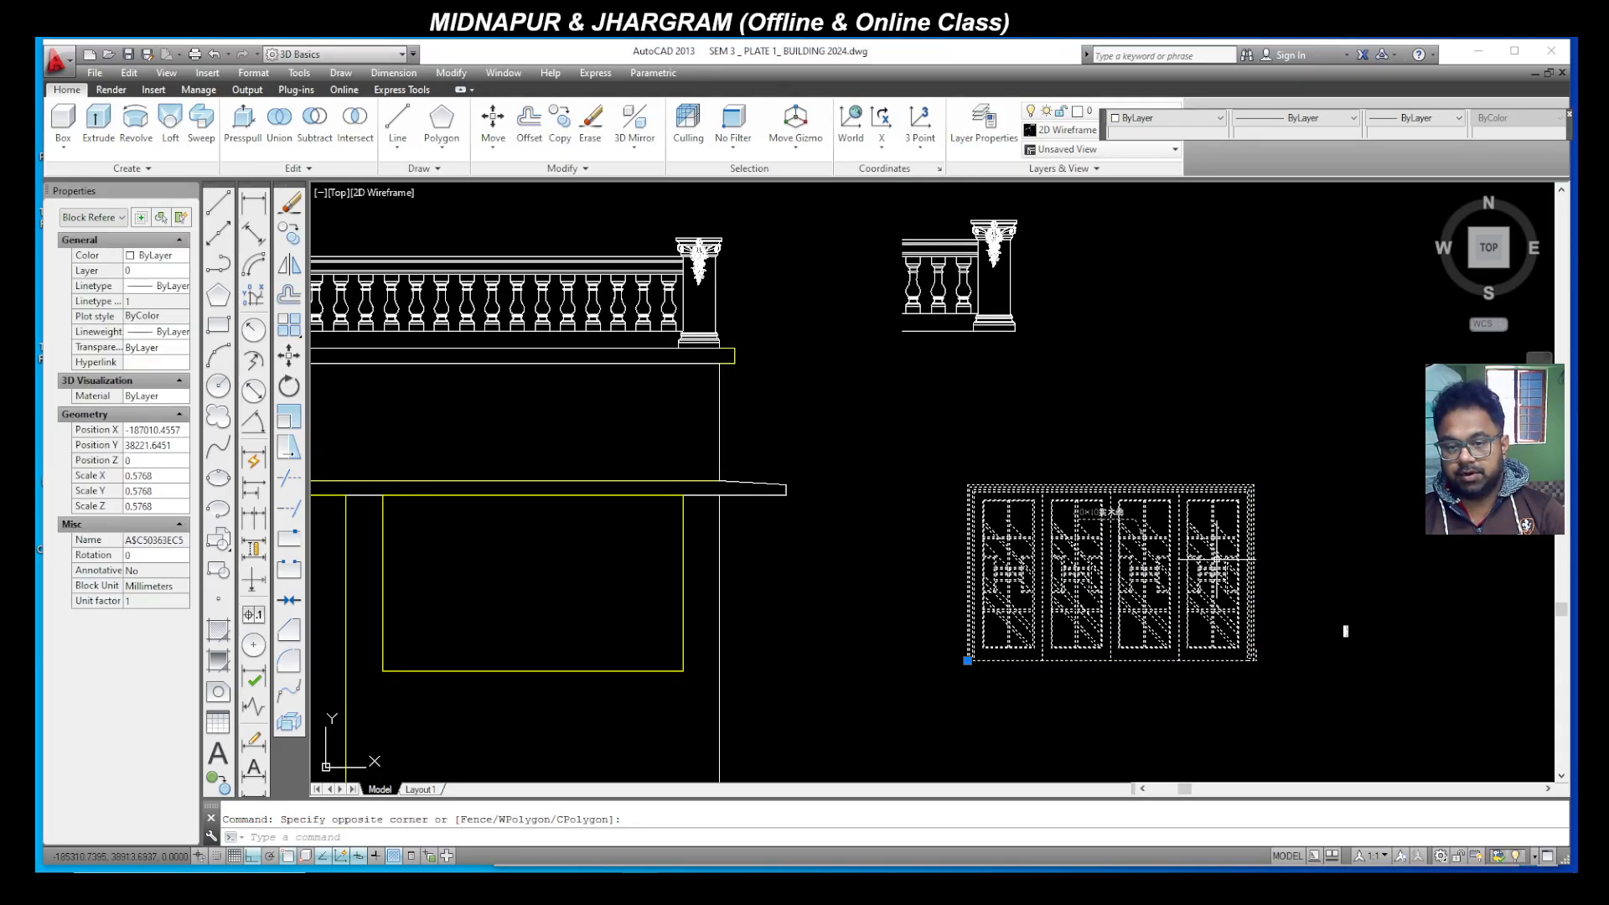
pyautogui.write('x')
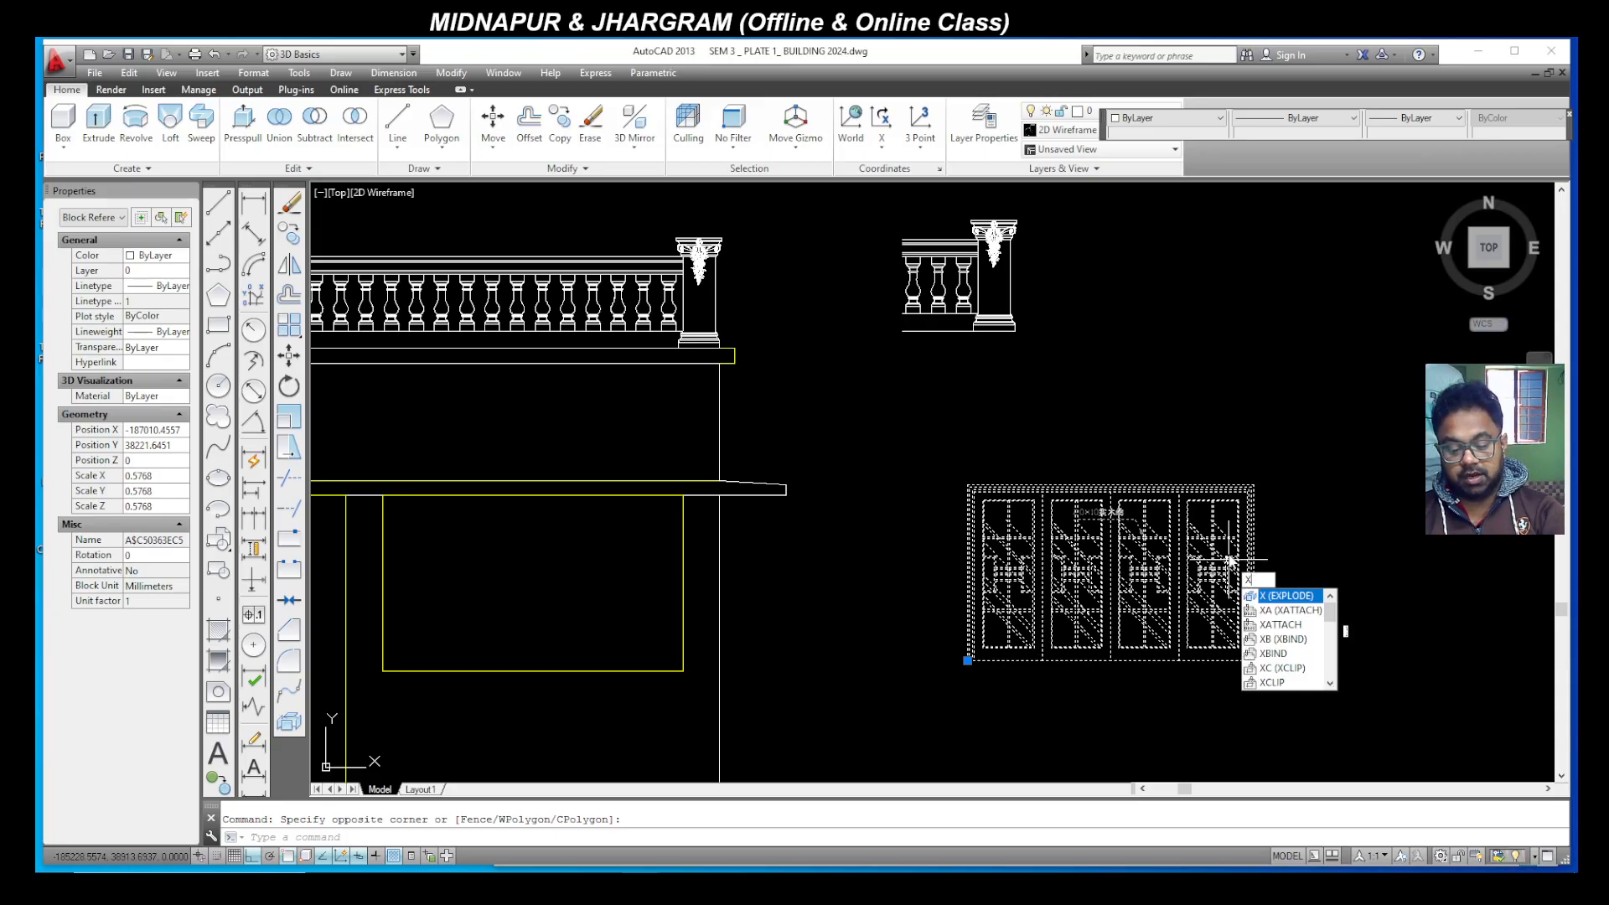
pyautogui.press('Return')
# Step: Copy the rightmost lattice panel into the elevation's window opening, matching the frame's lower-right corner to the opening's lower-right corner
pyautogui.scroll(4, 1232, 620)
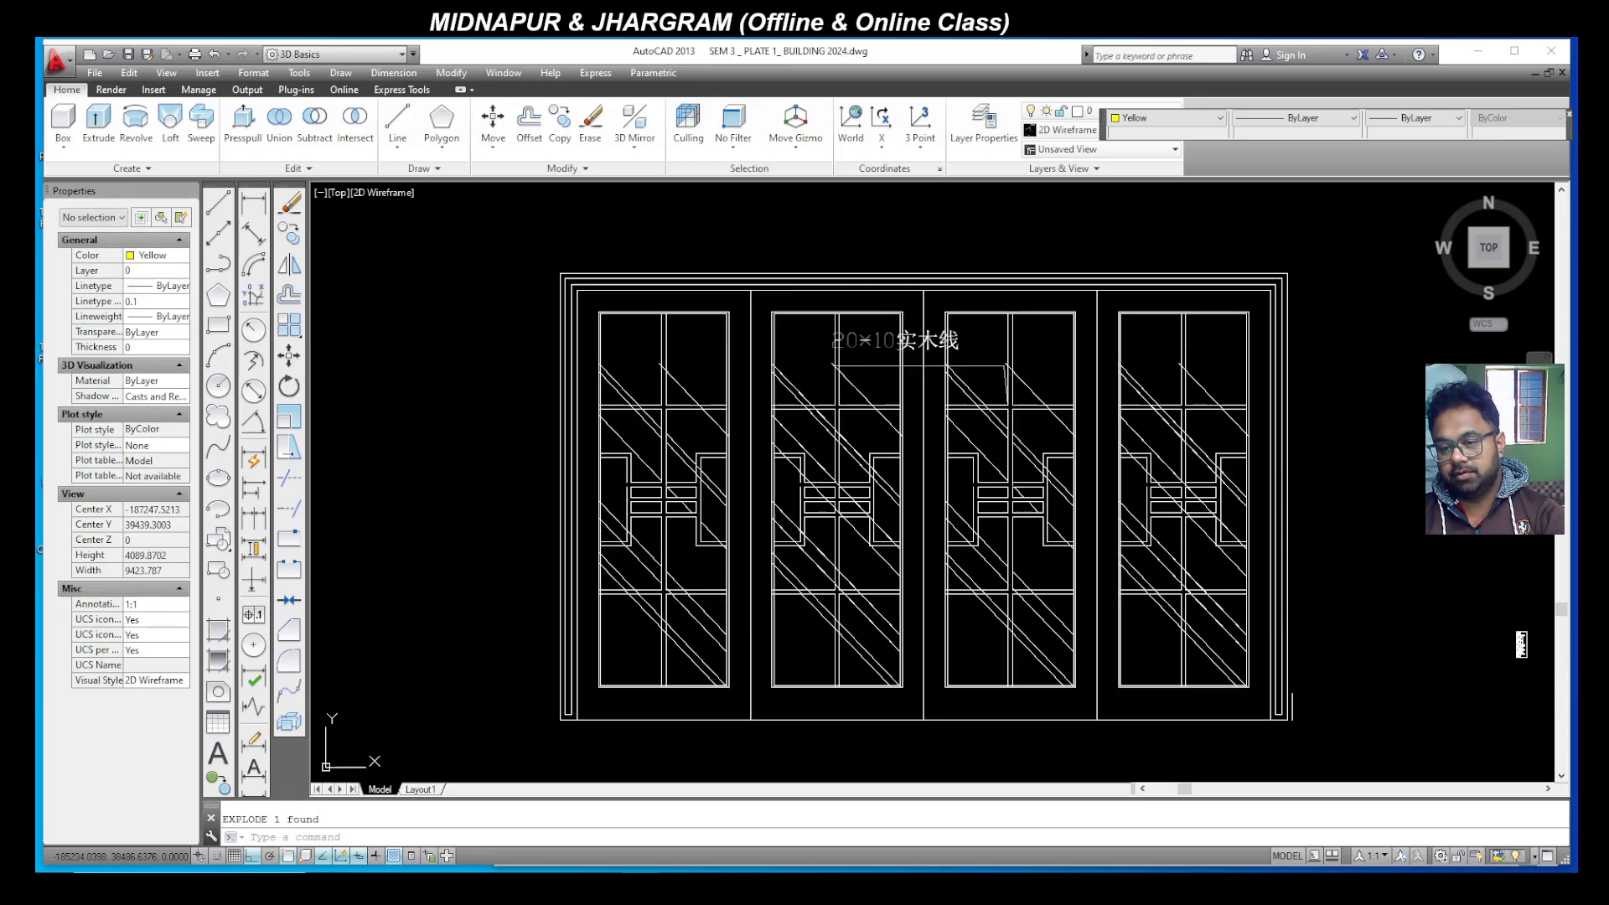
pyautogui.click(1261, 702)
pyautogui.scroll(-2, 1206, 595)
pyautogui.click(1142, 415)
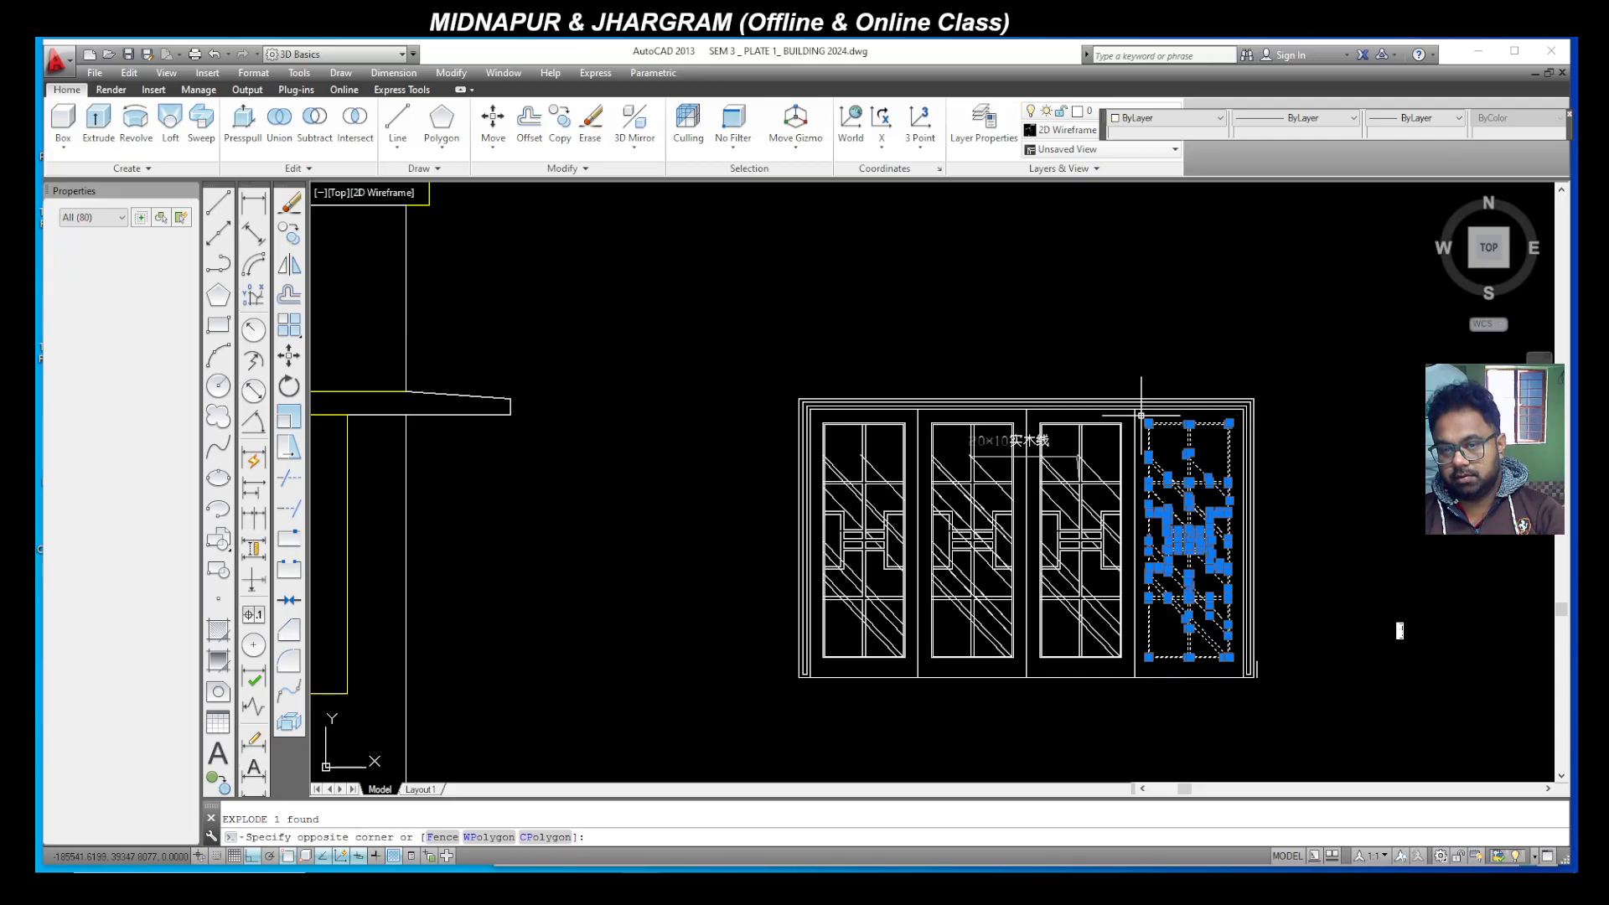
pyautogui.click(291, 238)
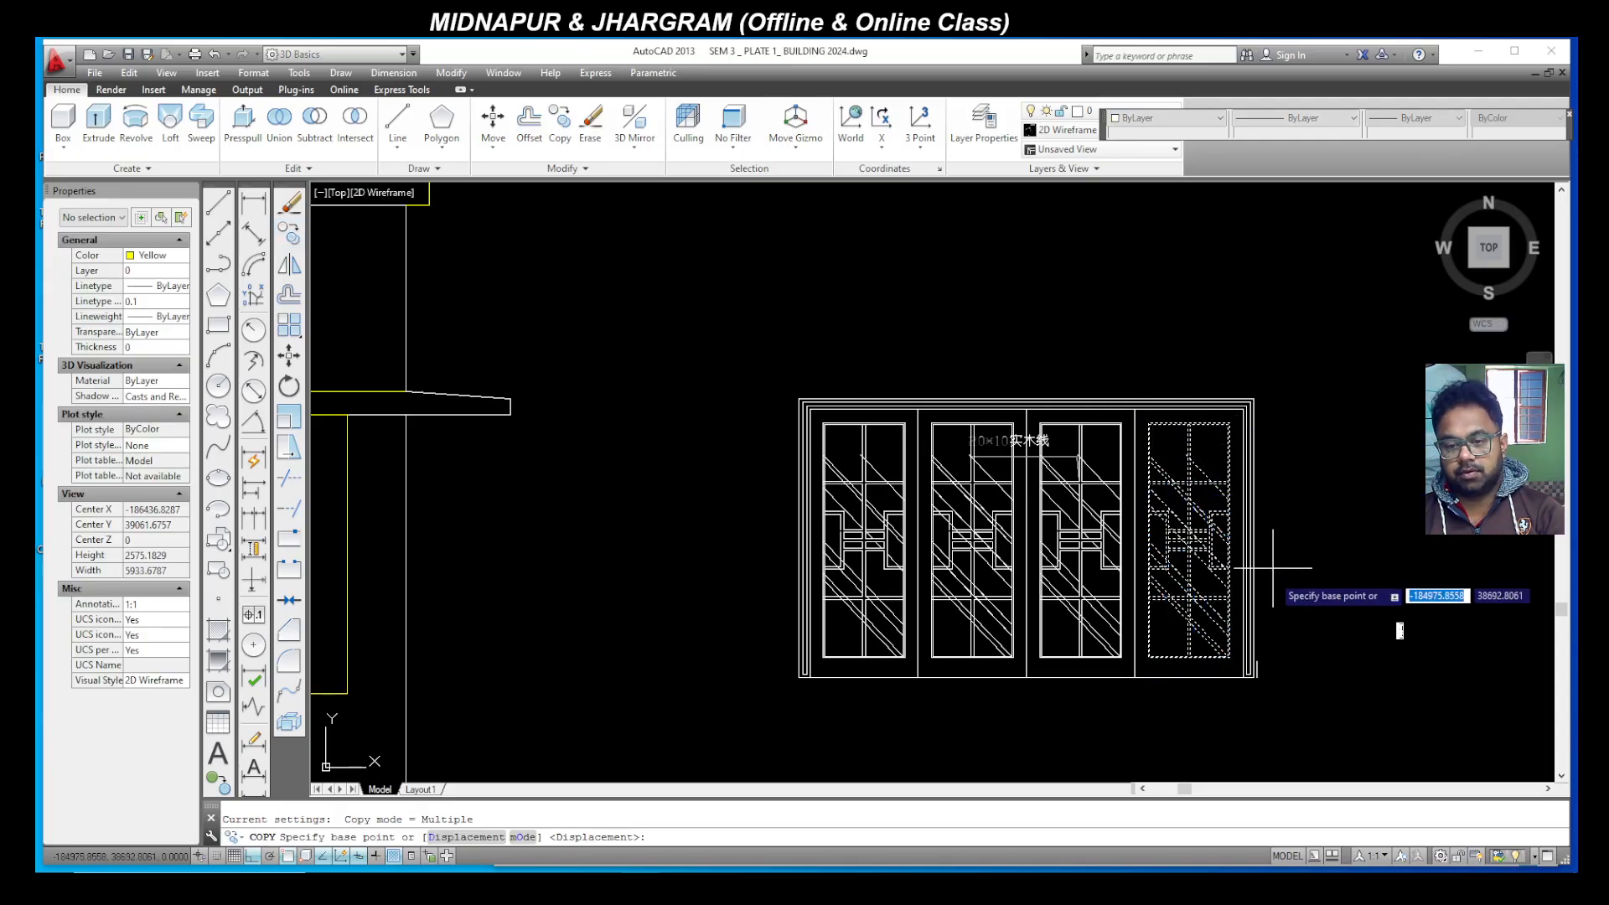
pyautogui.click(1252, 663)
pyautogui.scroll(-4, 1252, 664)
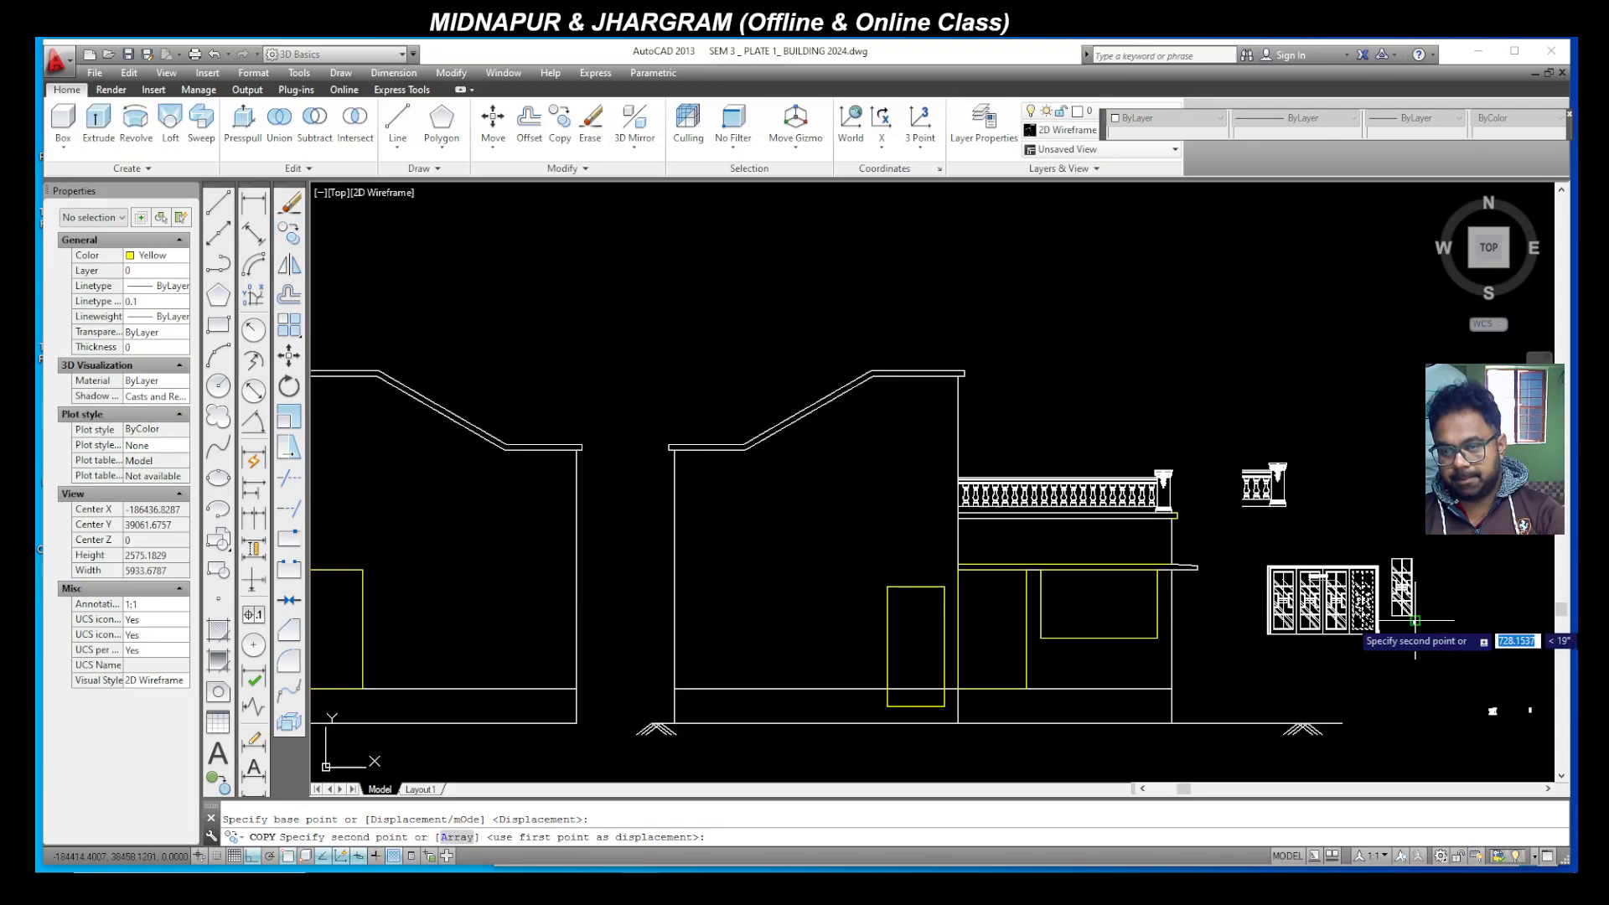
pyautogui.scroll(5, 1200, 630)
pyautogui.click(1199, 630)
pyautogui.press('Escape')
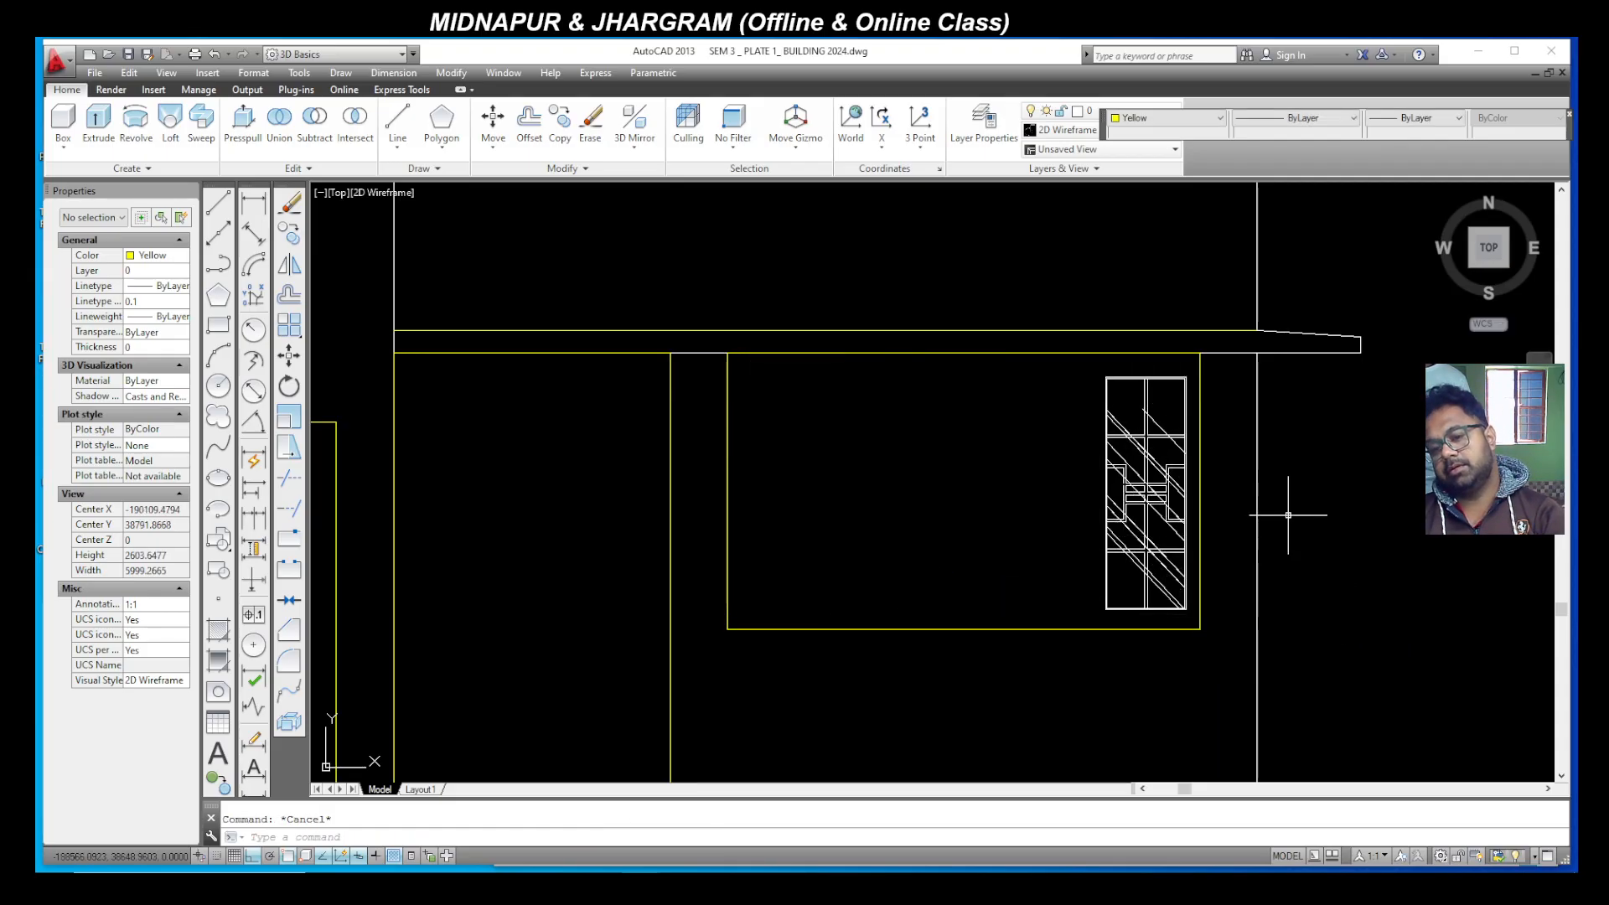
pyautogui.scroll(-4, 1005, 460)
pyautogui.scroll(5, 1048, 539)
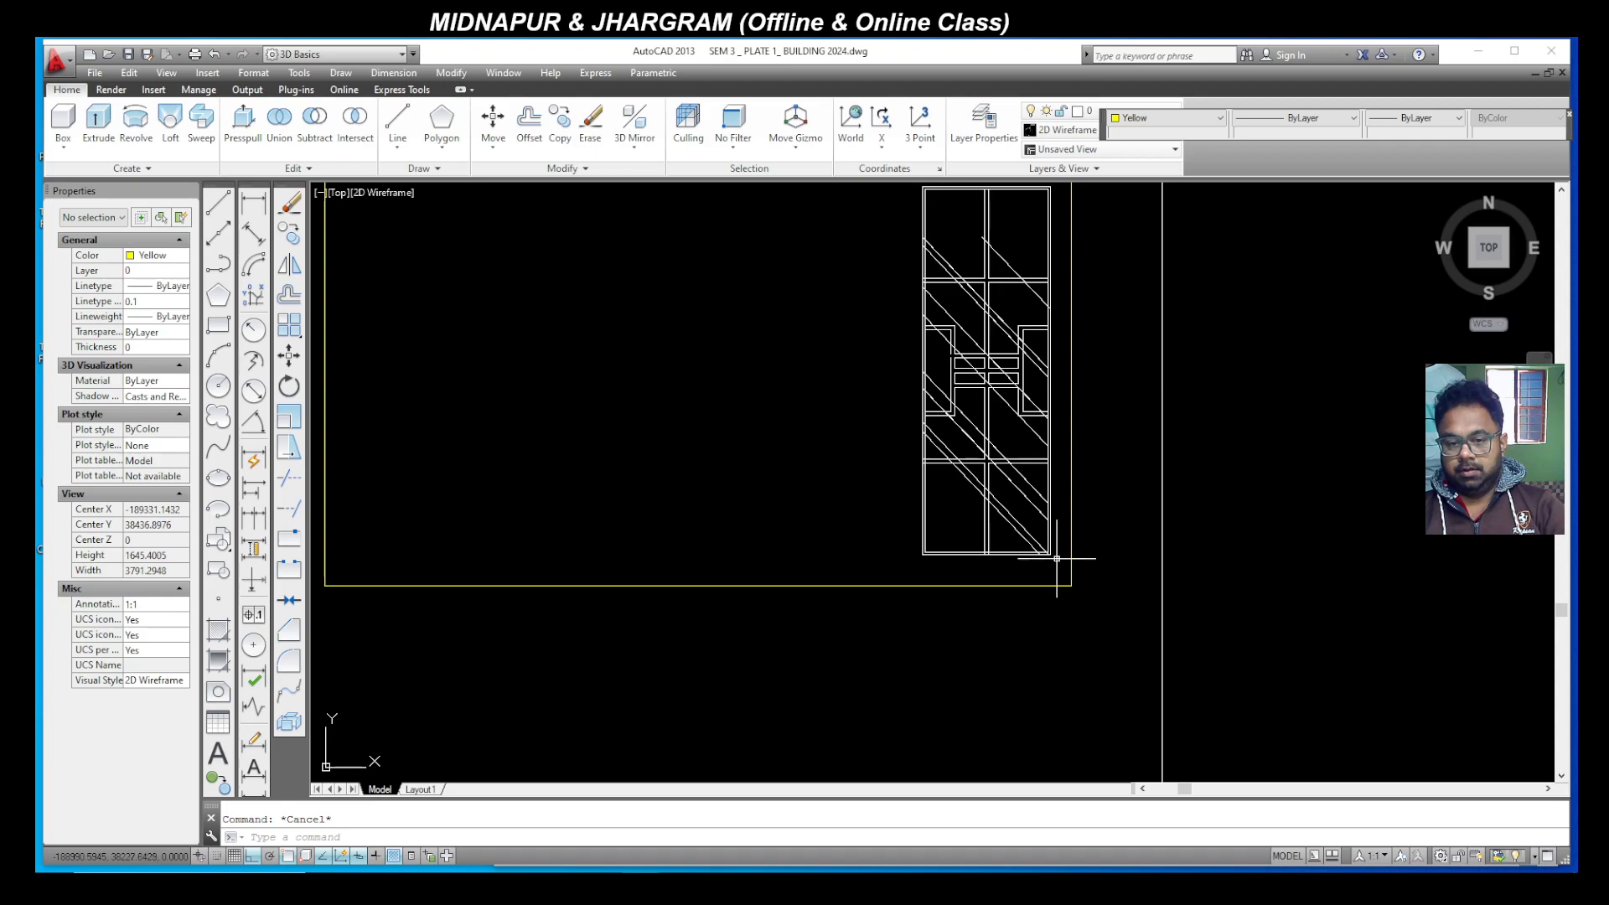
# Step: Move the lattice panel inside the window opening slightly left, away from the opening's right edge
pyautogui.scroll(-3, 1057, 556)
pyautogui.click(1060, 565)
pyautogui.click(998, 410)
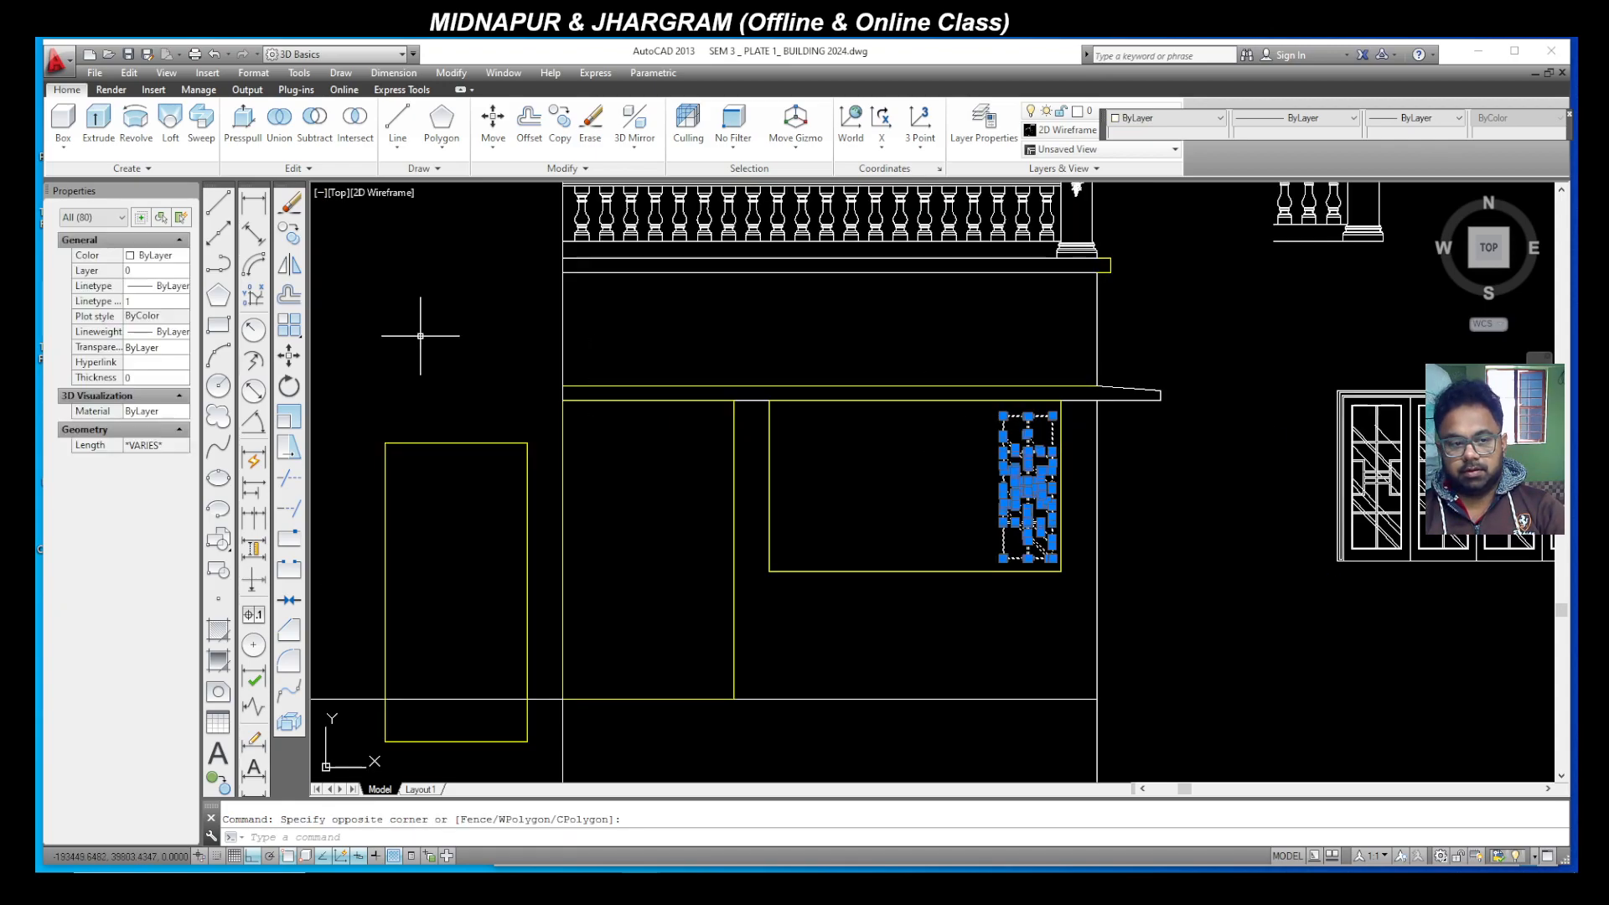
pyautogui.click(288, 358)
pyautogui.scroll(3, 1079, 630)
pyautogui.click(1078, 637)
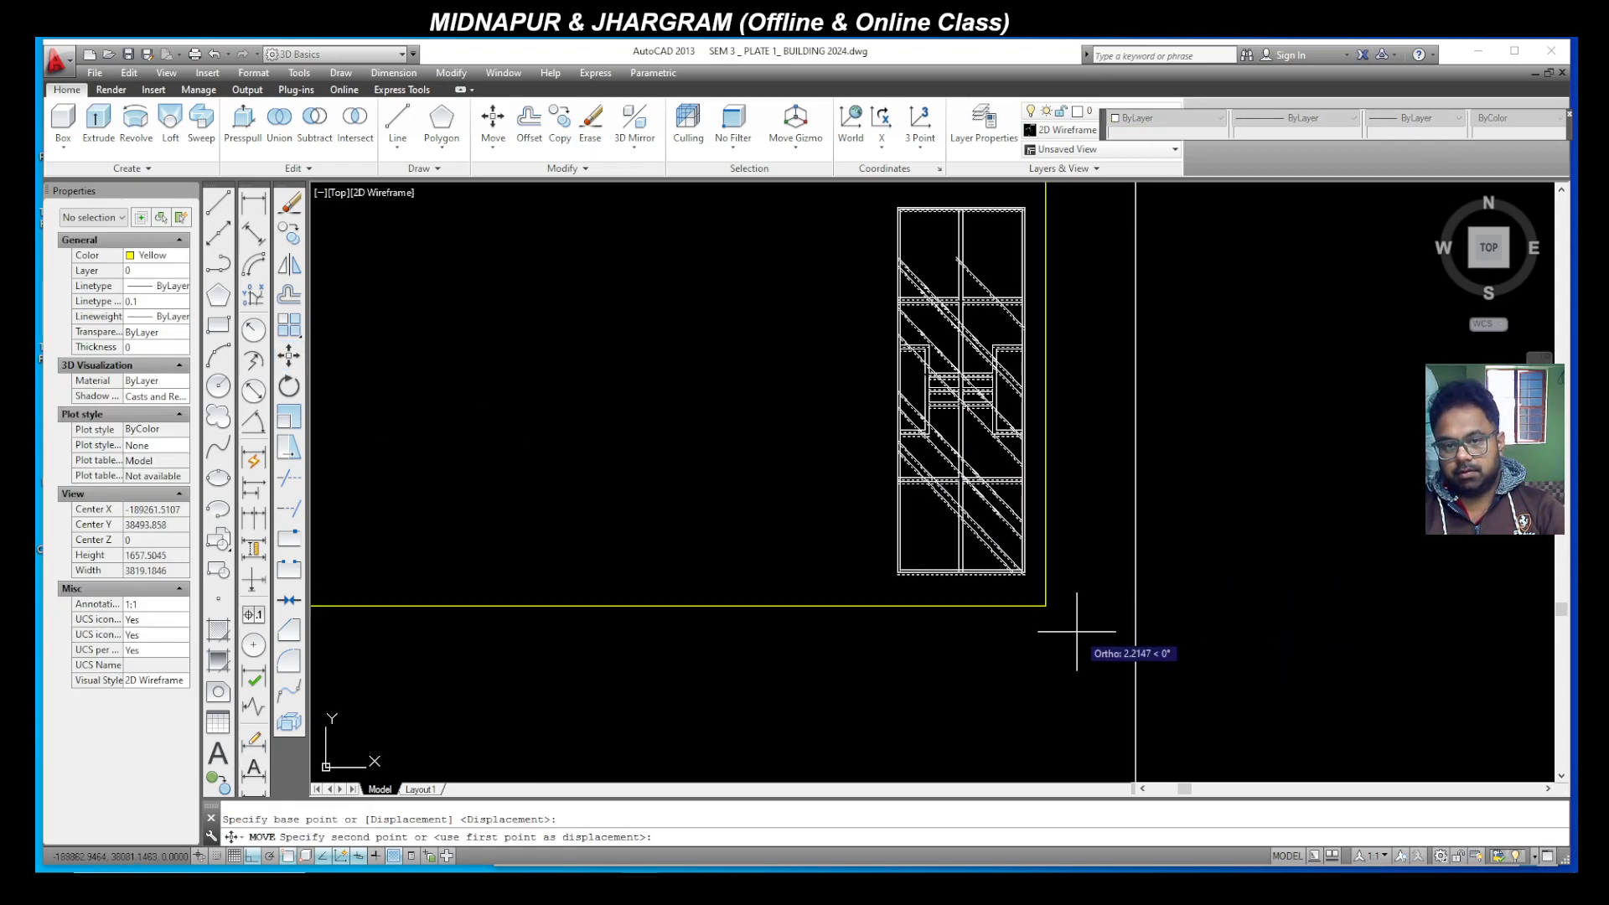
pyautogui.click(1062, 624)
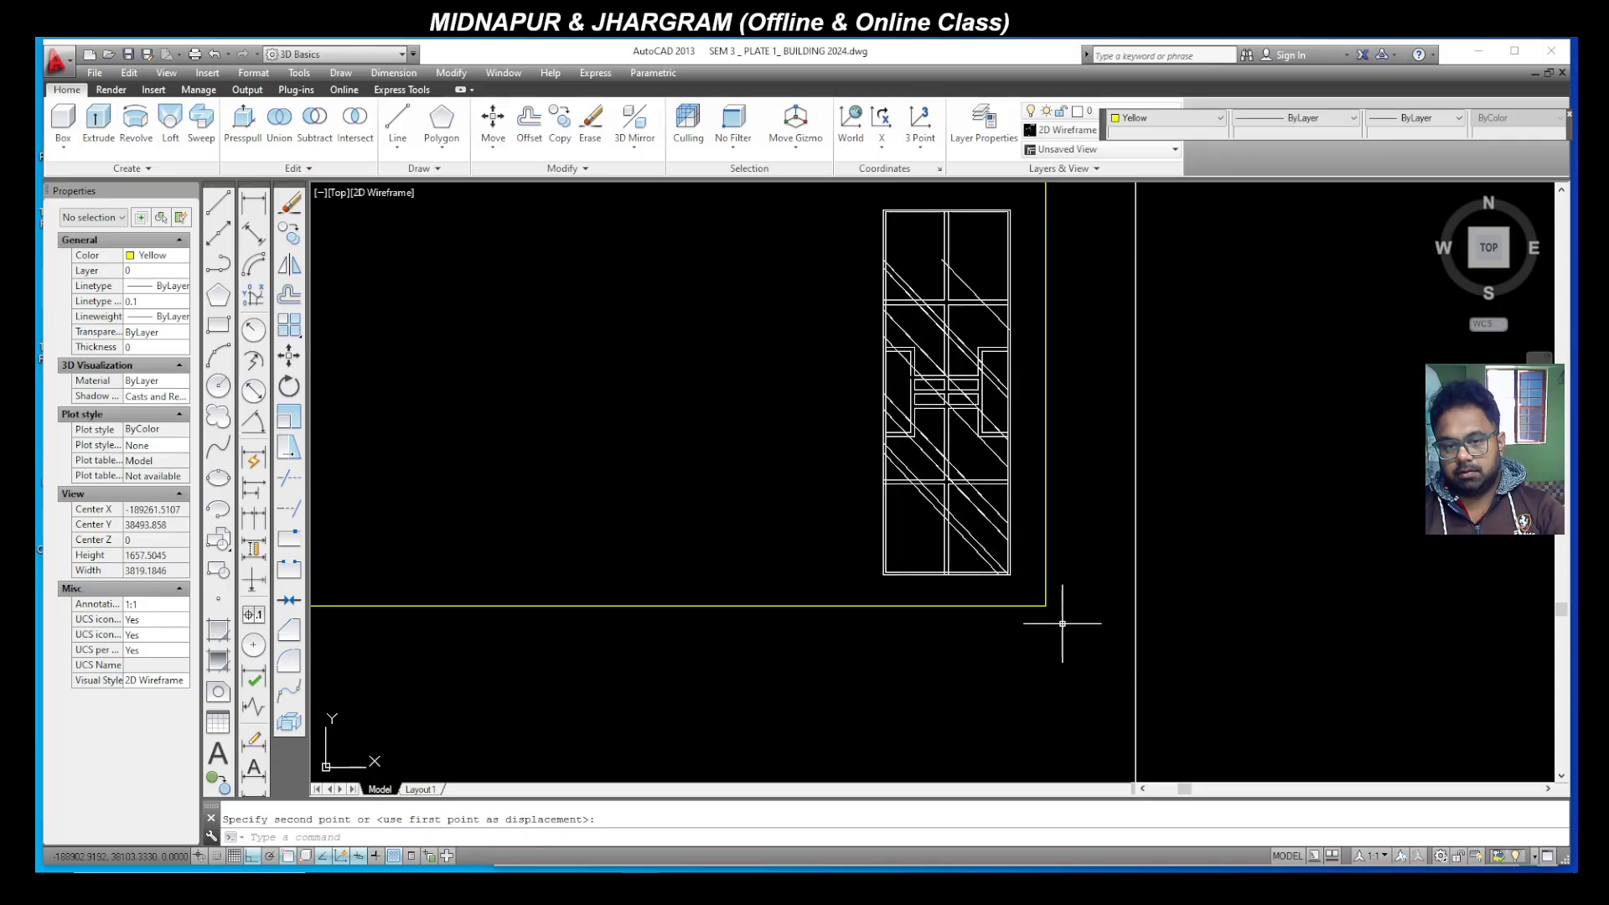
# Step: Move the lattice panel horizontally farther left, just right of the middle of the window opening
pyautogui.scroll(-4, 1095, 573)
pyautogui.scroll(2, 1095, 572)
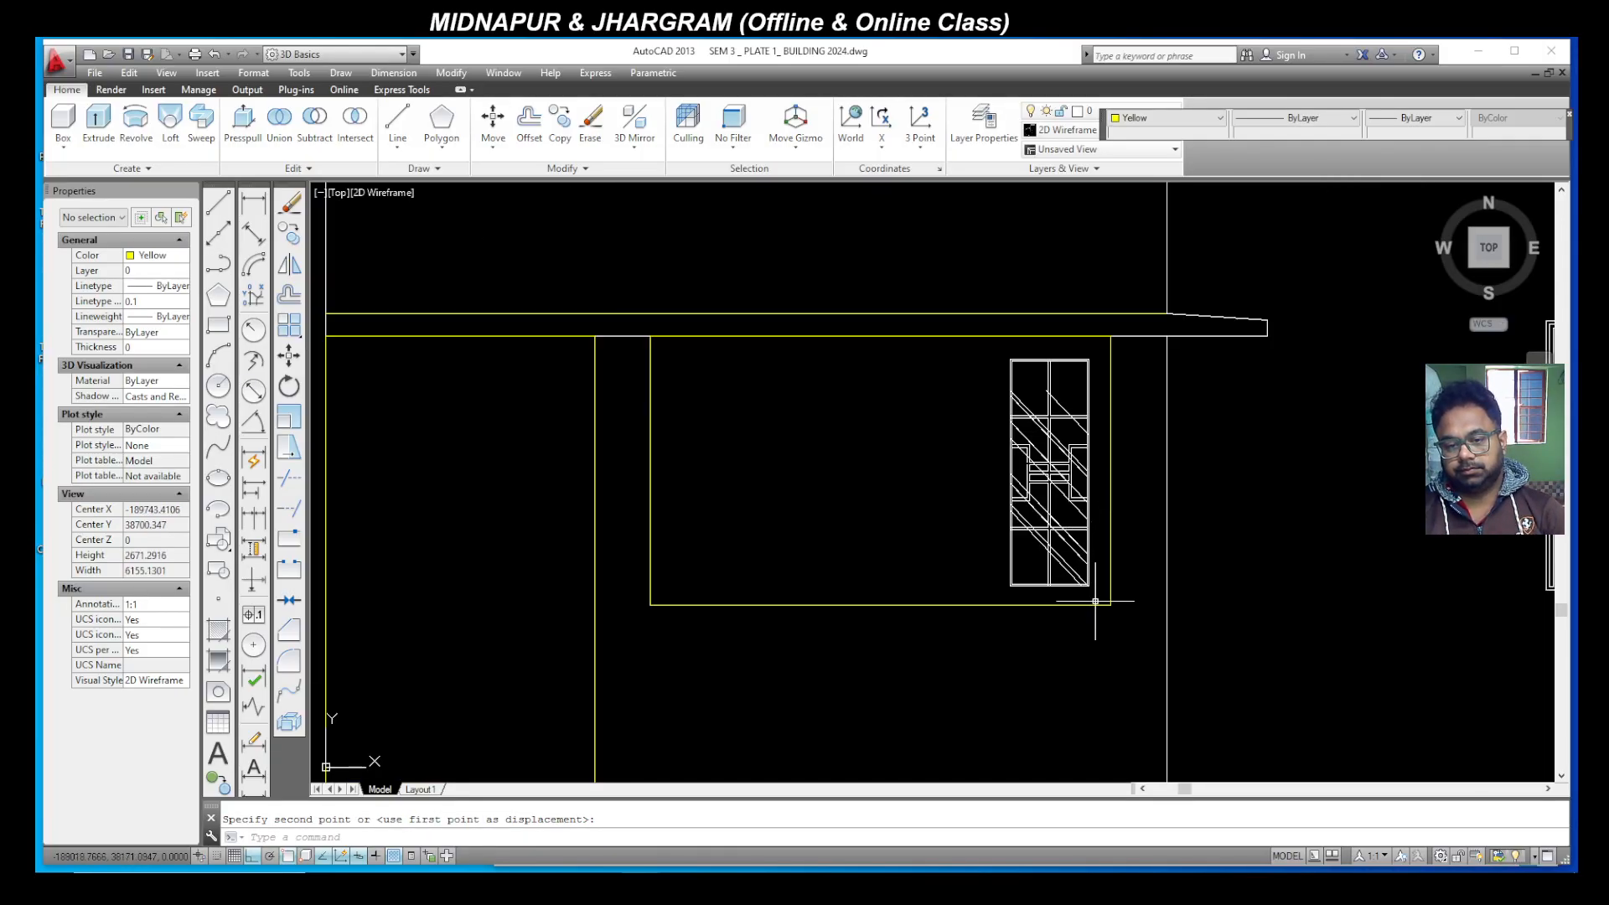
pyautogui.click(1095, 601)
pyautogui.click(985, 346)
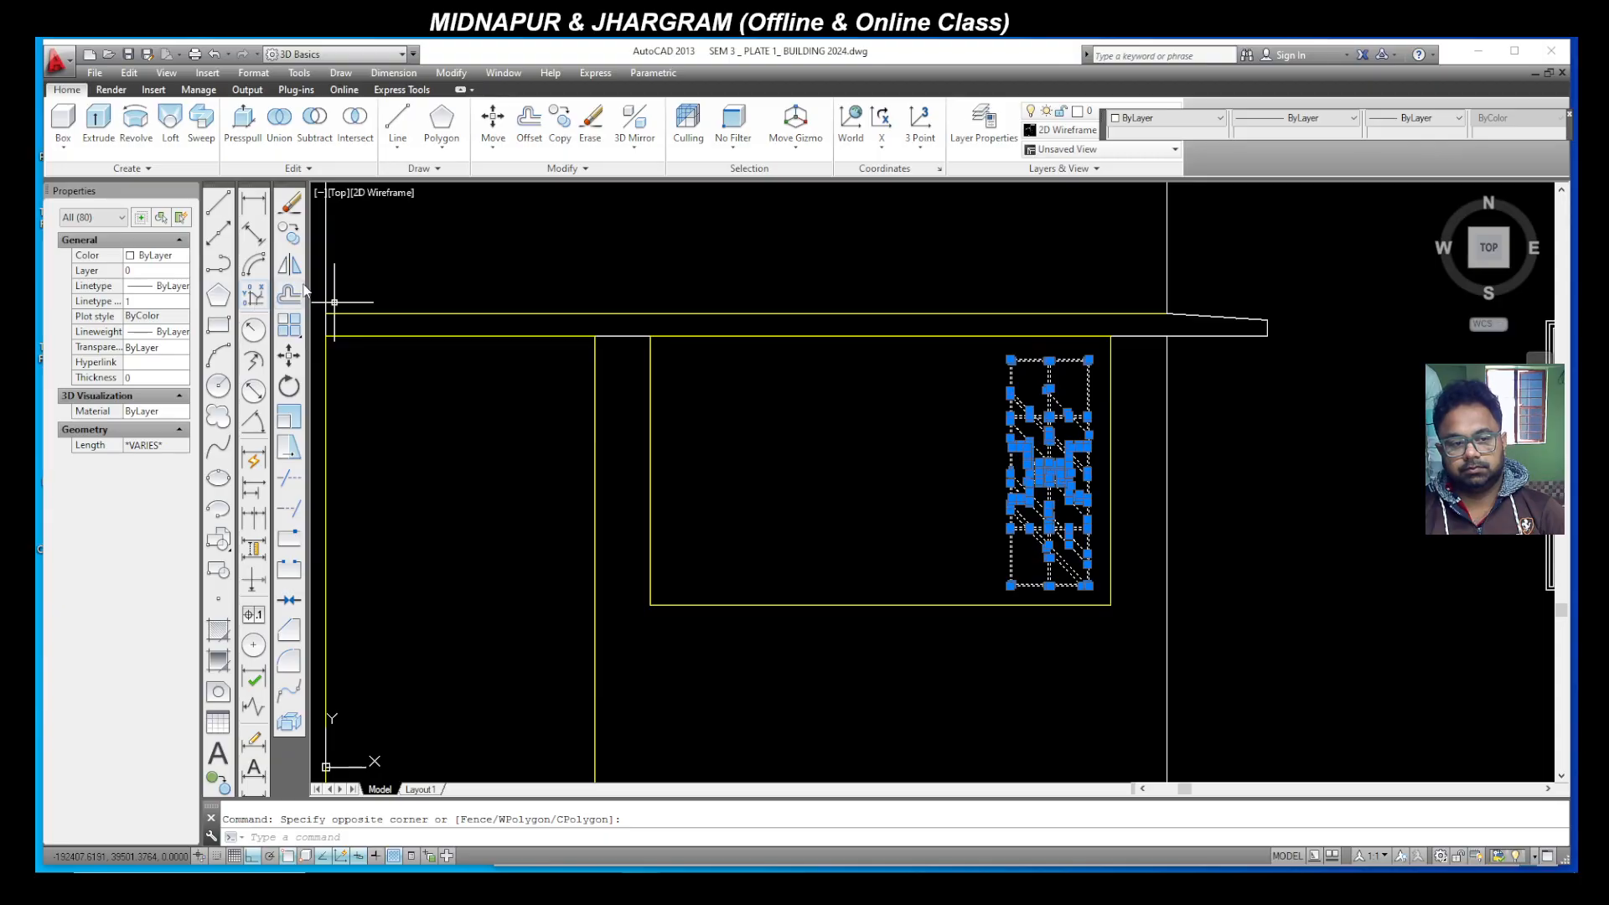
pyautogui.click(289, 359)
pyautogui.scroll(4, 1089, 587)
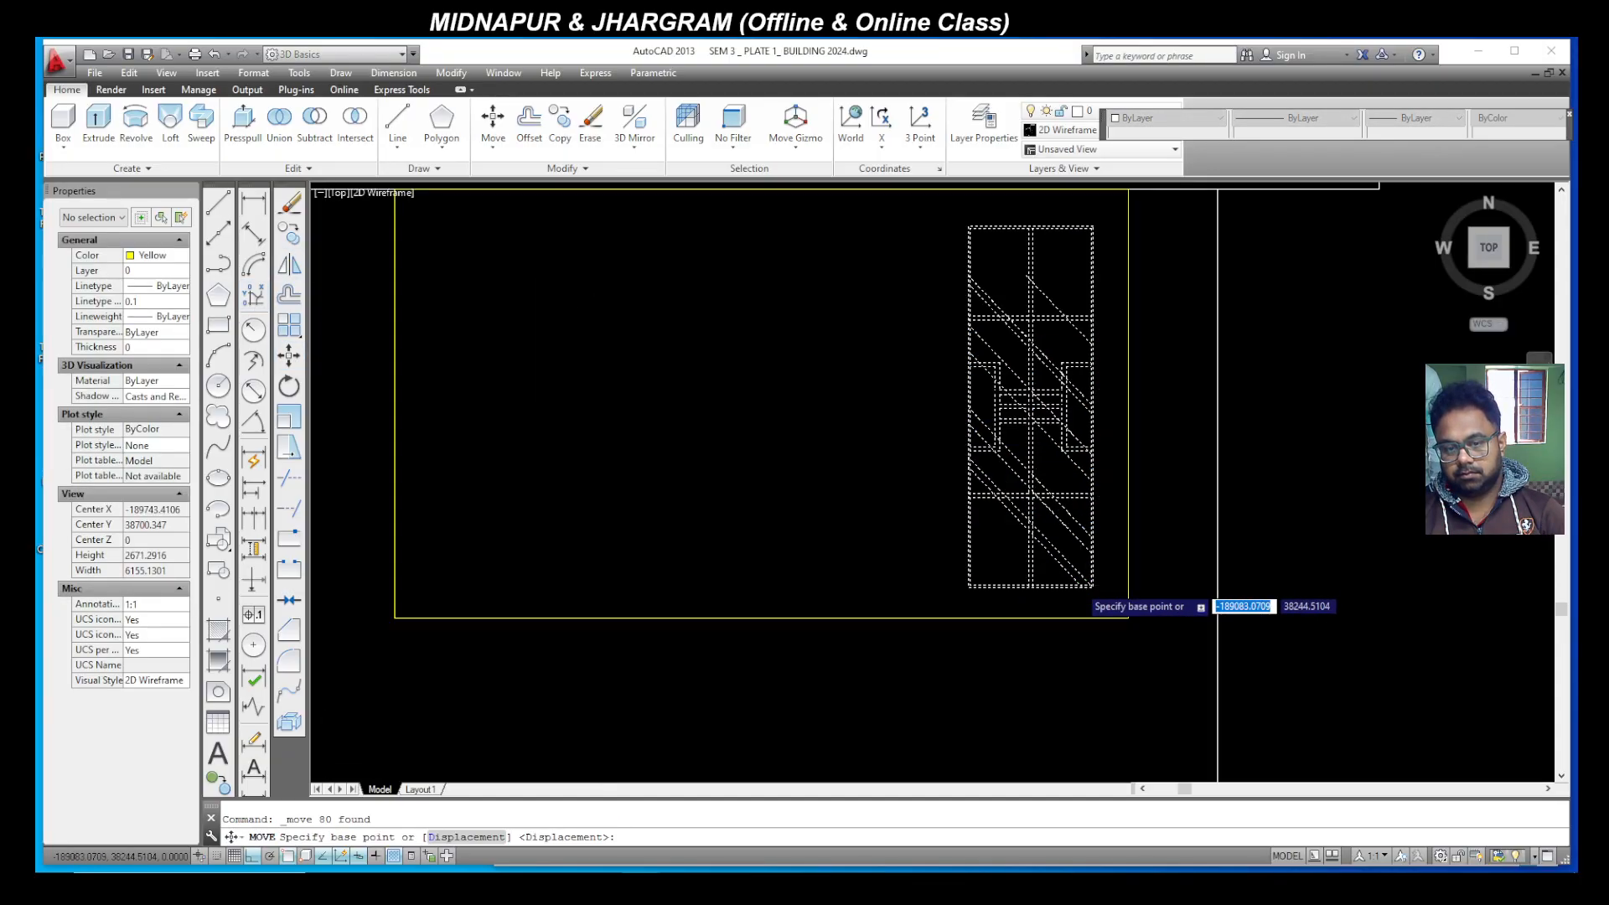
pyautogui.click(1099, 588)
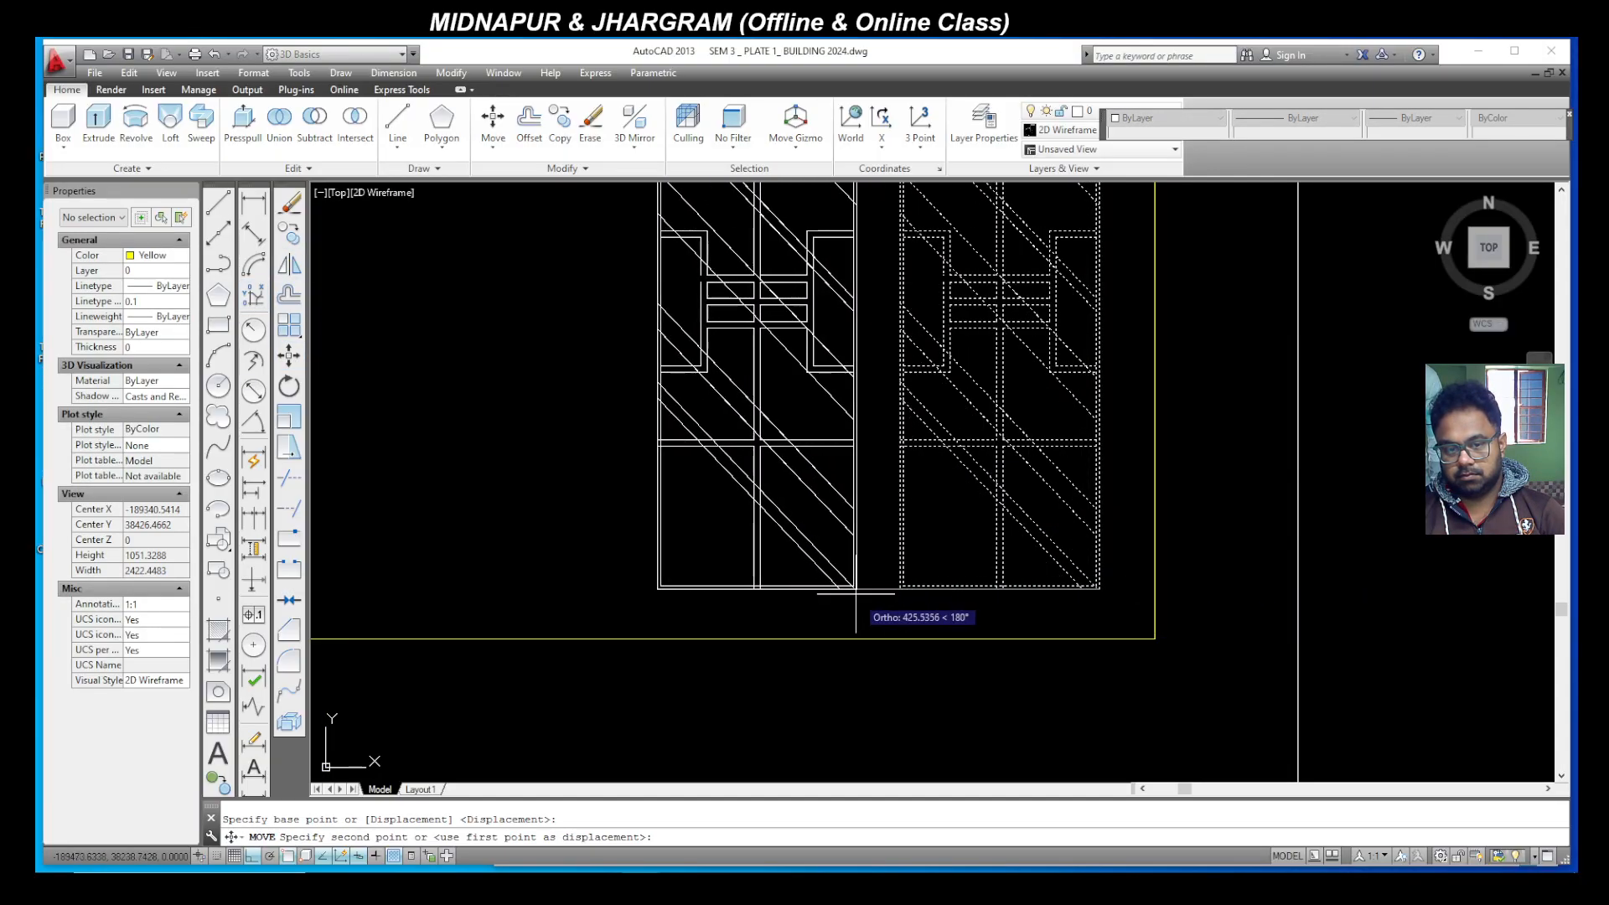
pyautogui.click(844, 590)
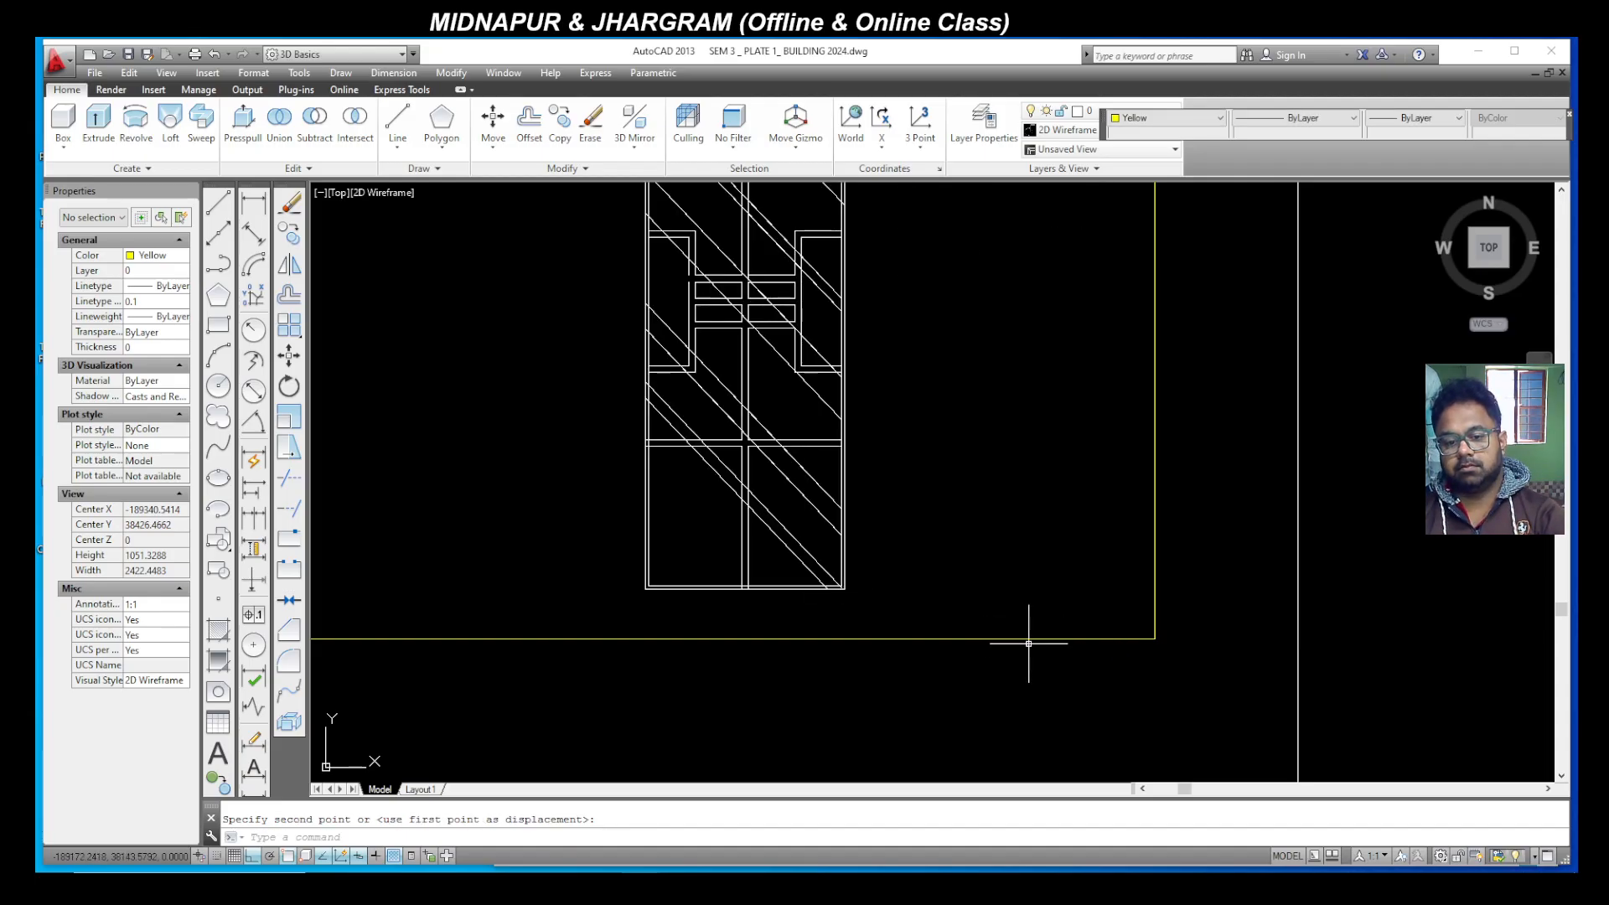
pyautogui.scroll(-2, 1029, 644)
pyautogui.press('Escape')
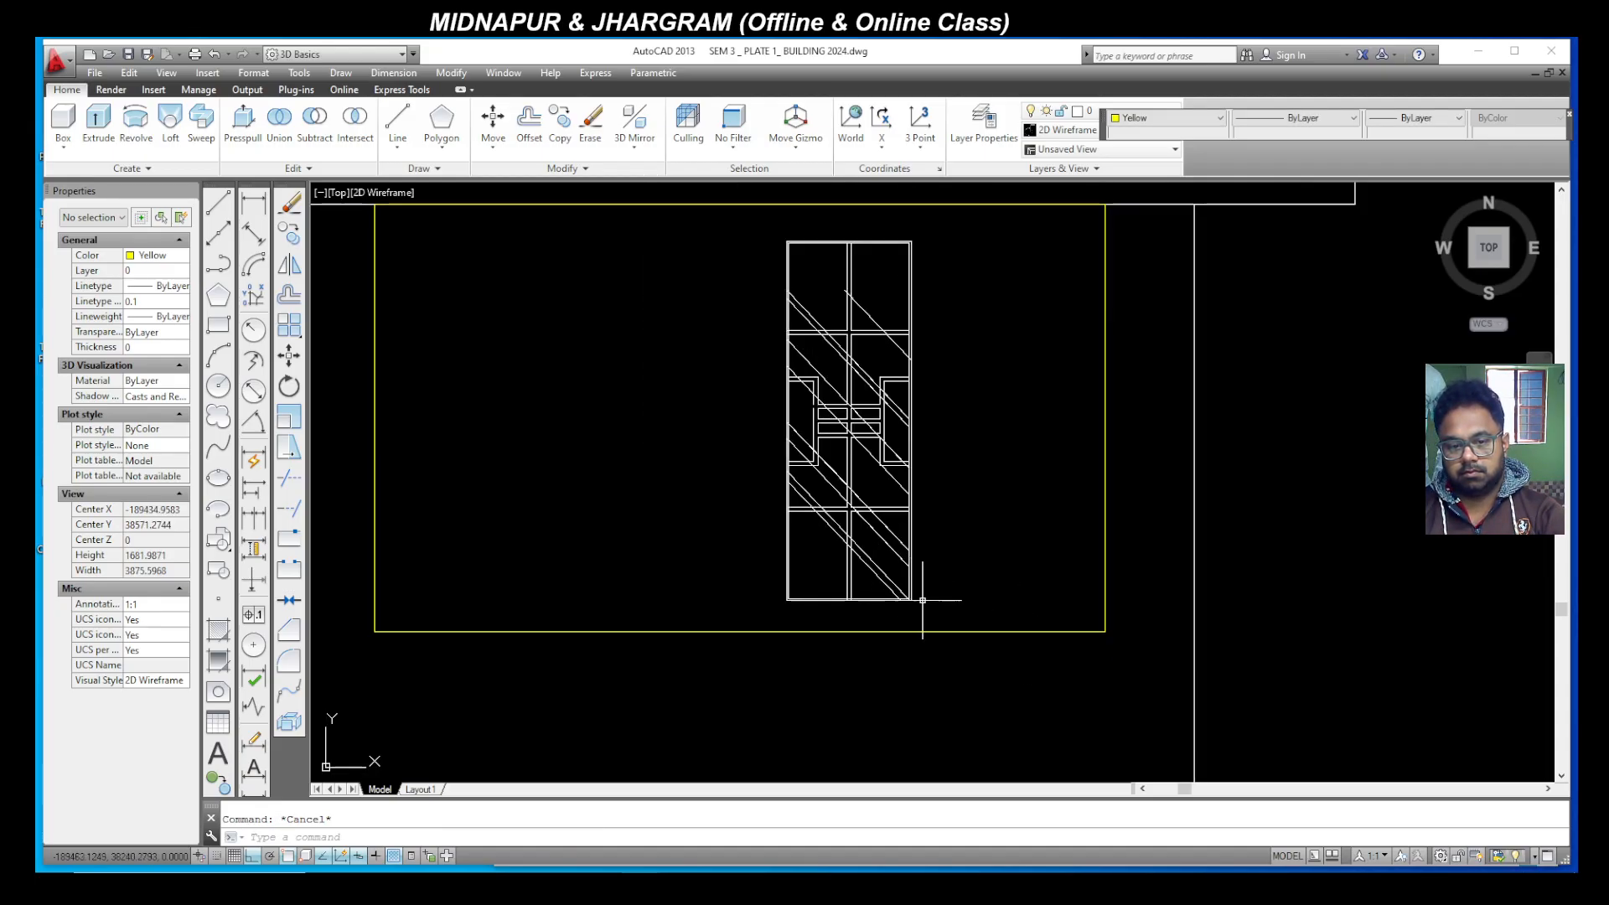
# Step: Copy the lattice panel about 470 units horizontally to the right, near the window opening's right edge
pyautogui.click(933, 606)
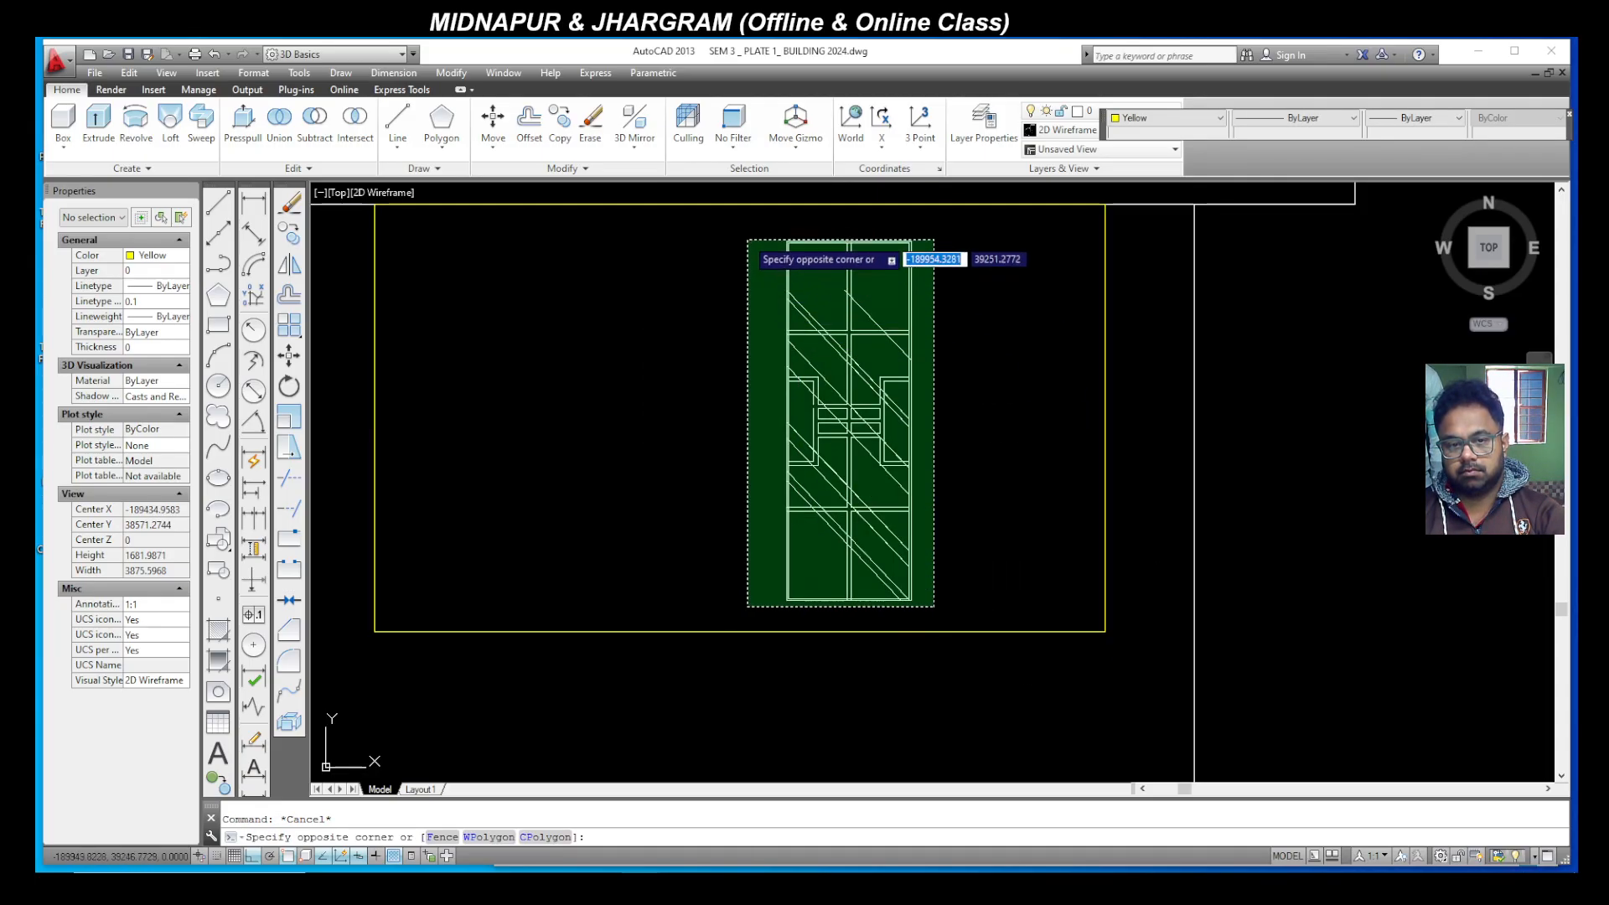
pyautogui.click(741, 223)
pyautogui.click(290, 235)
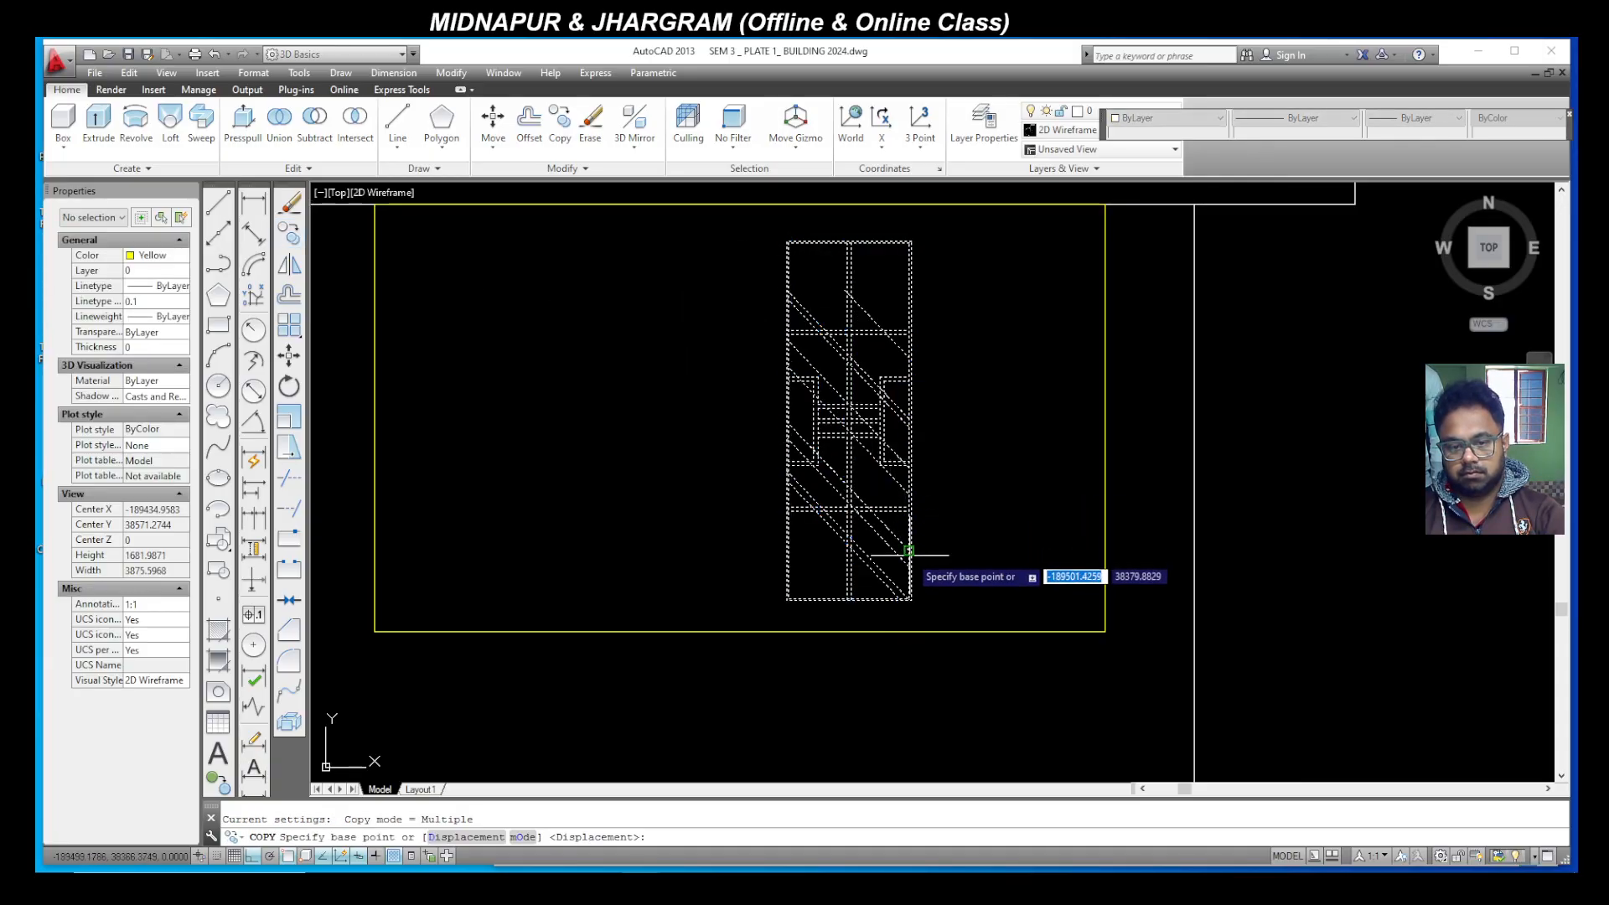
pyautogui.click(910, 600)
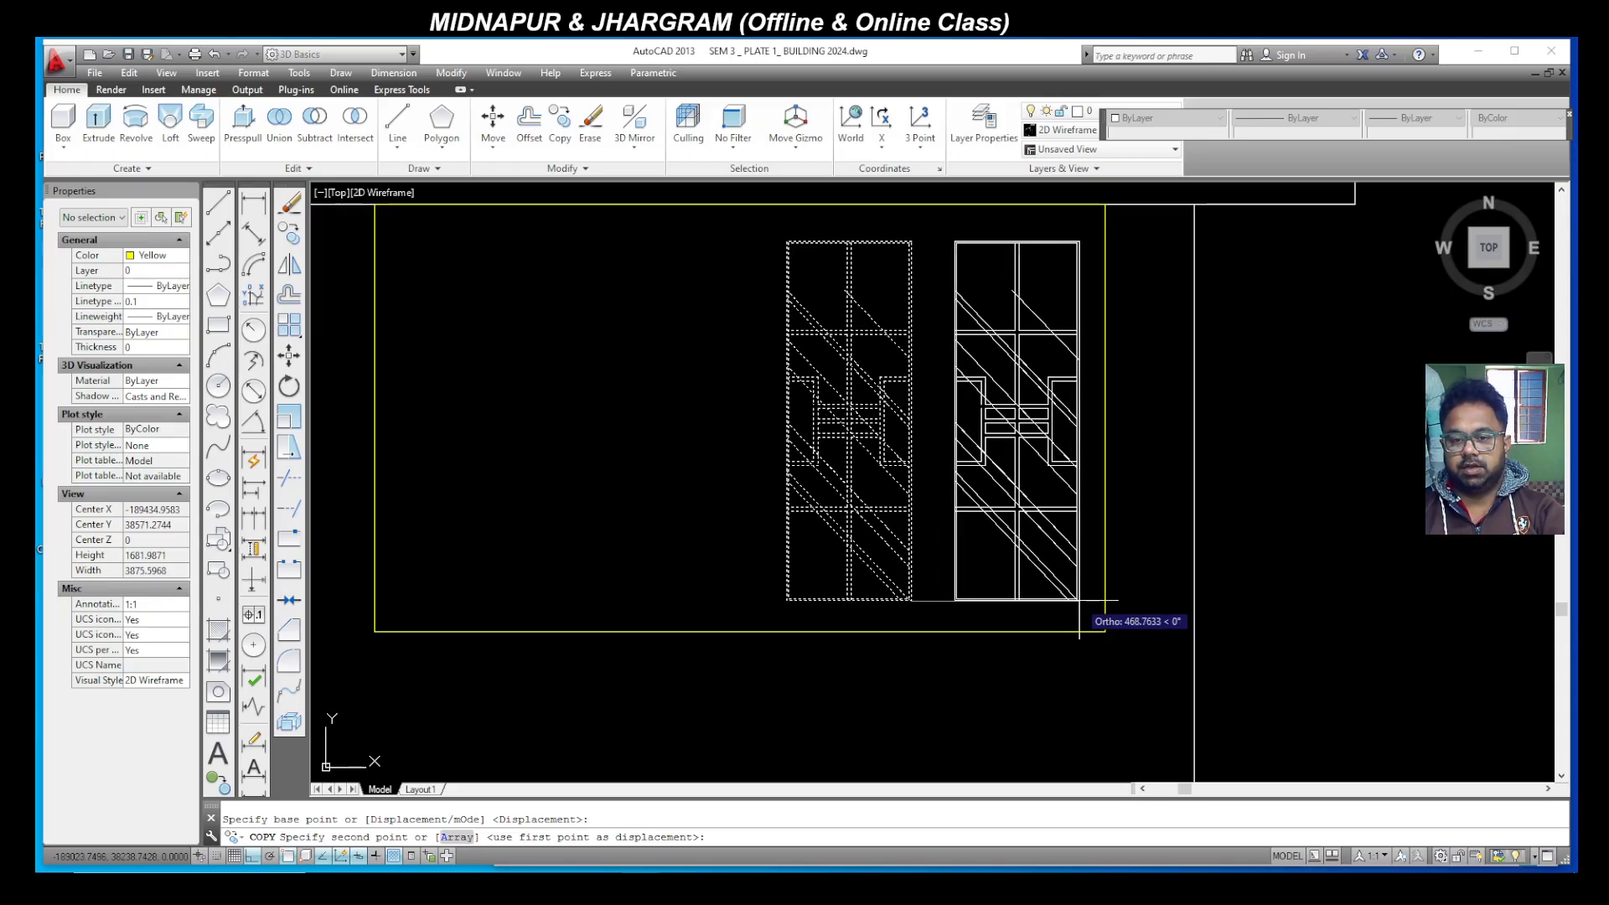
pyautogui.click(1081, 601)
pyautogui.press('Escape')
# Step: Copy the original lattice panel horizontally to the left end of the window opening, using its lower-left corner as base point
pyautogui.click(925, 611)
pyautogui.click(693, 252)
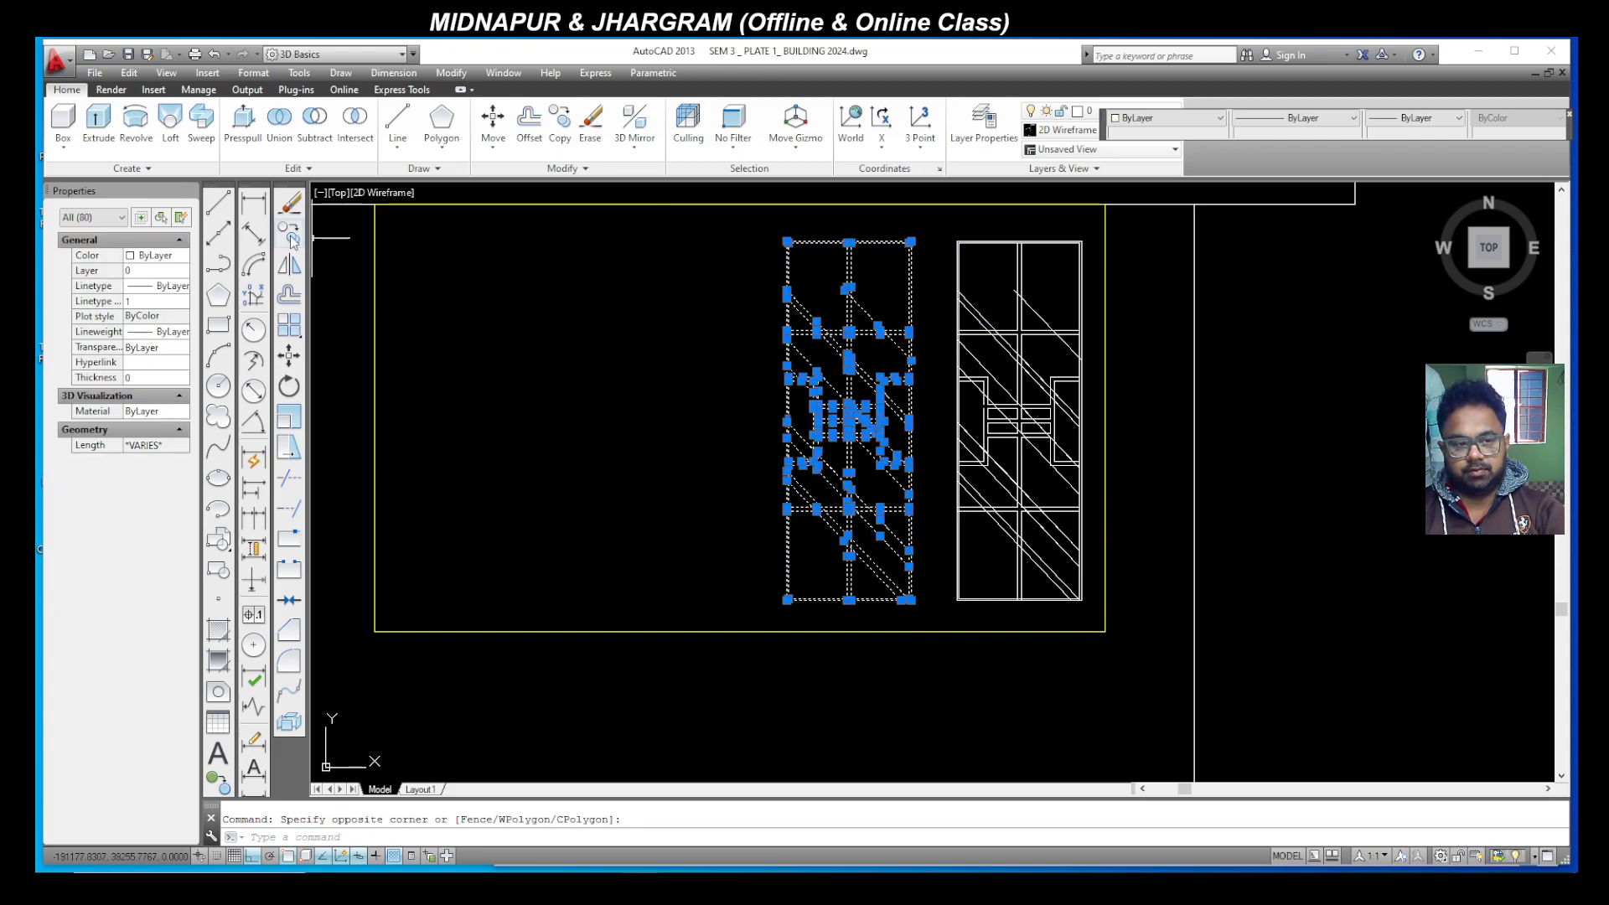
pyautogui.press('Escape')
pyautogui.click(920, 609)
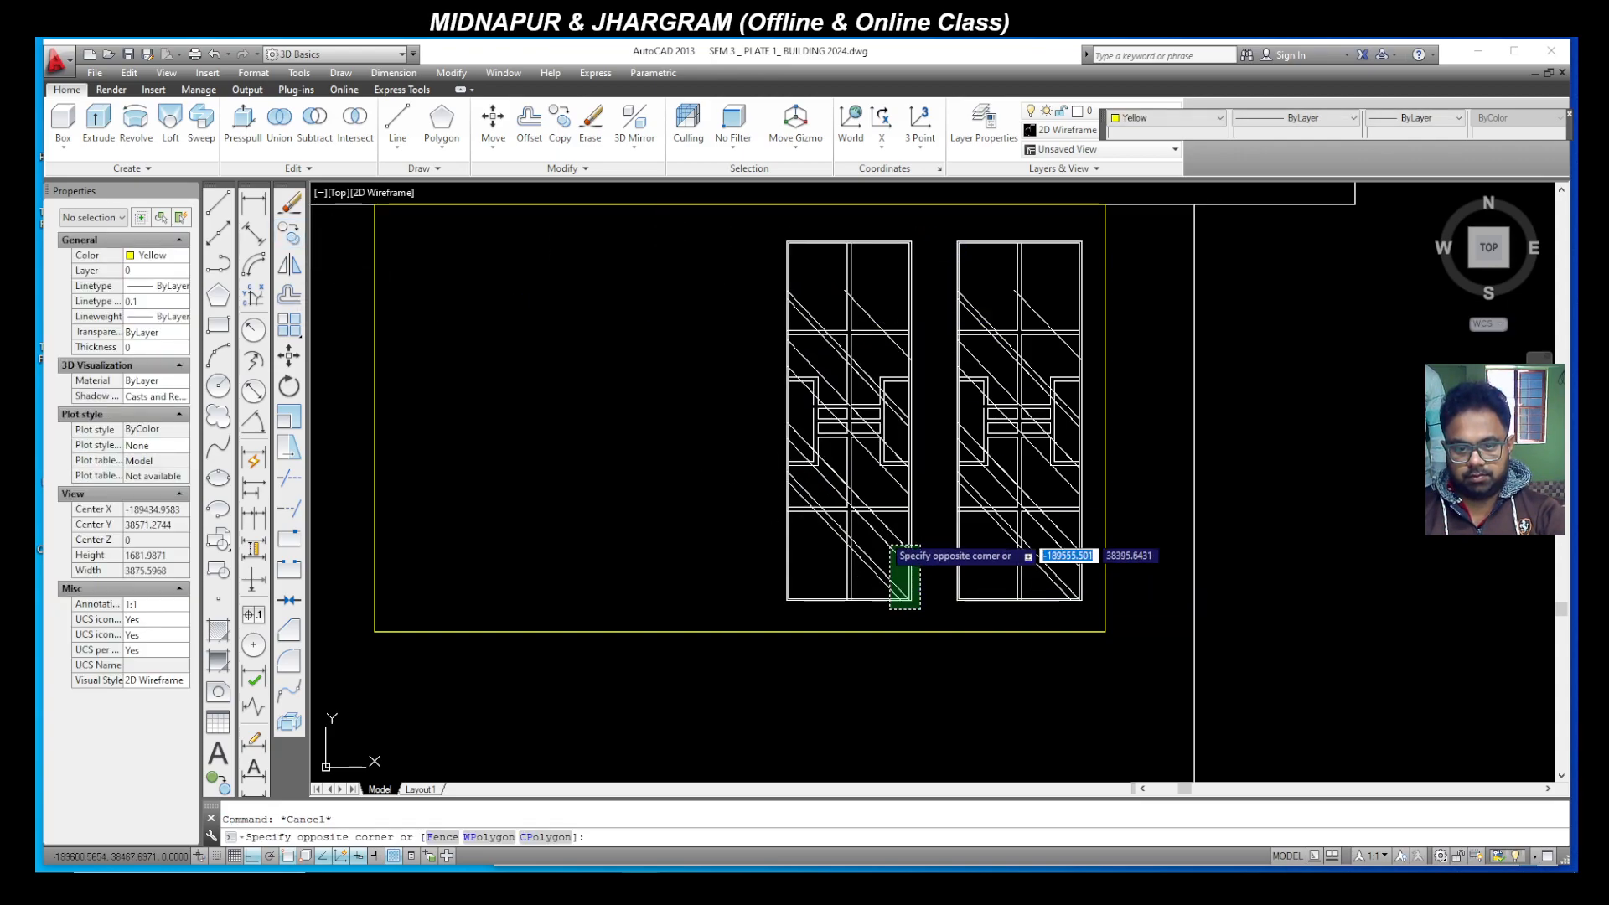
pyautogui.click(727, 232)
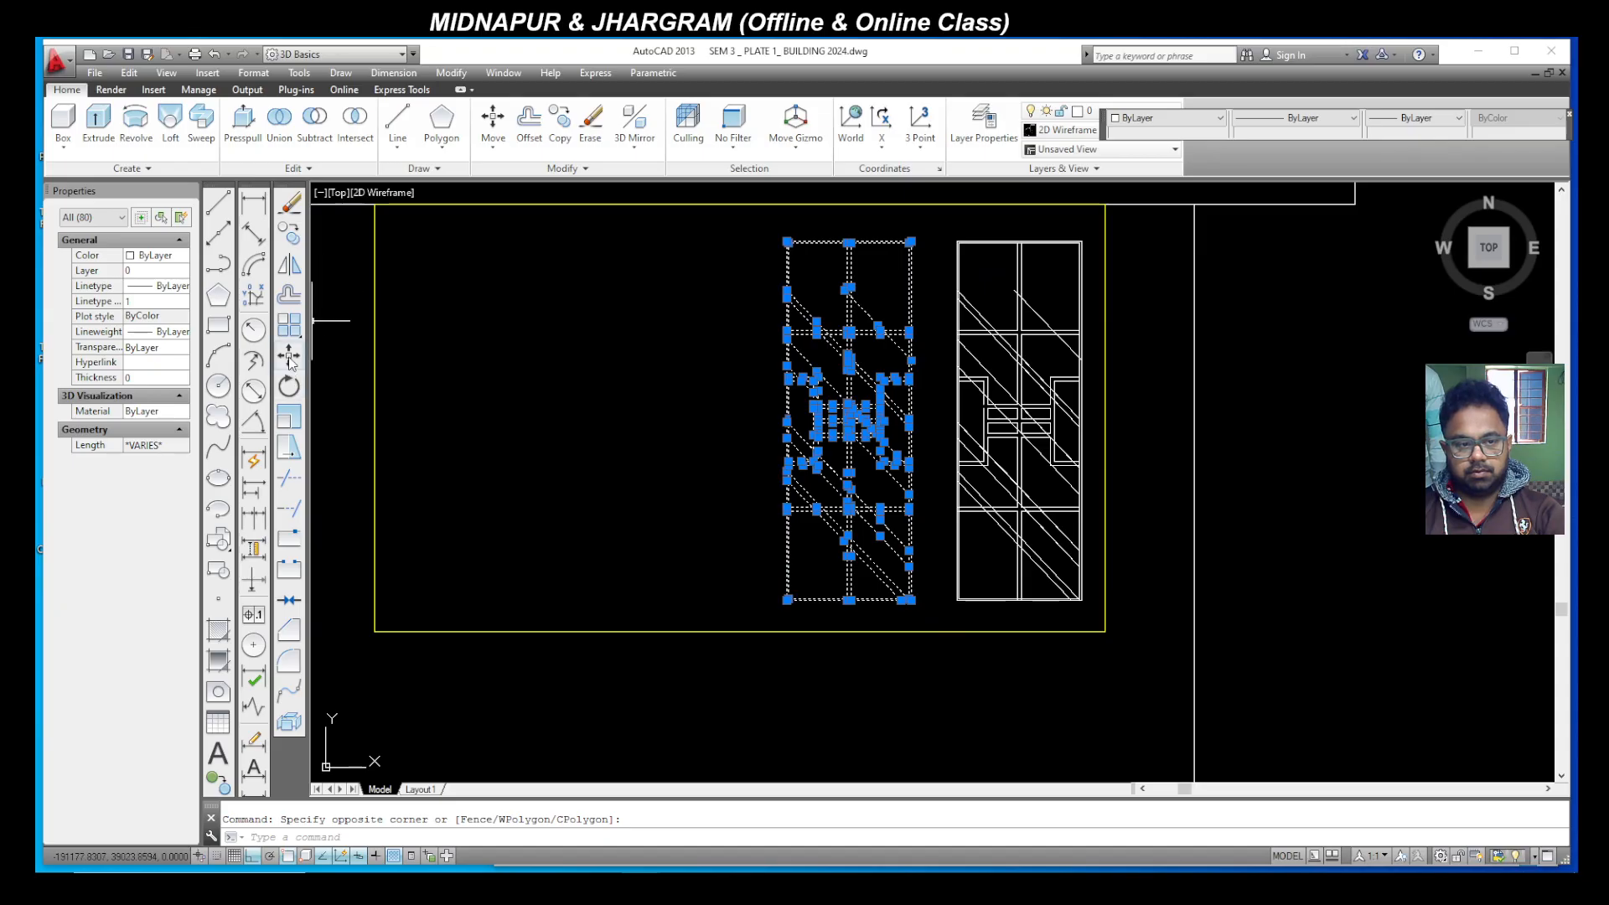
pyautogui.click(291, 241)
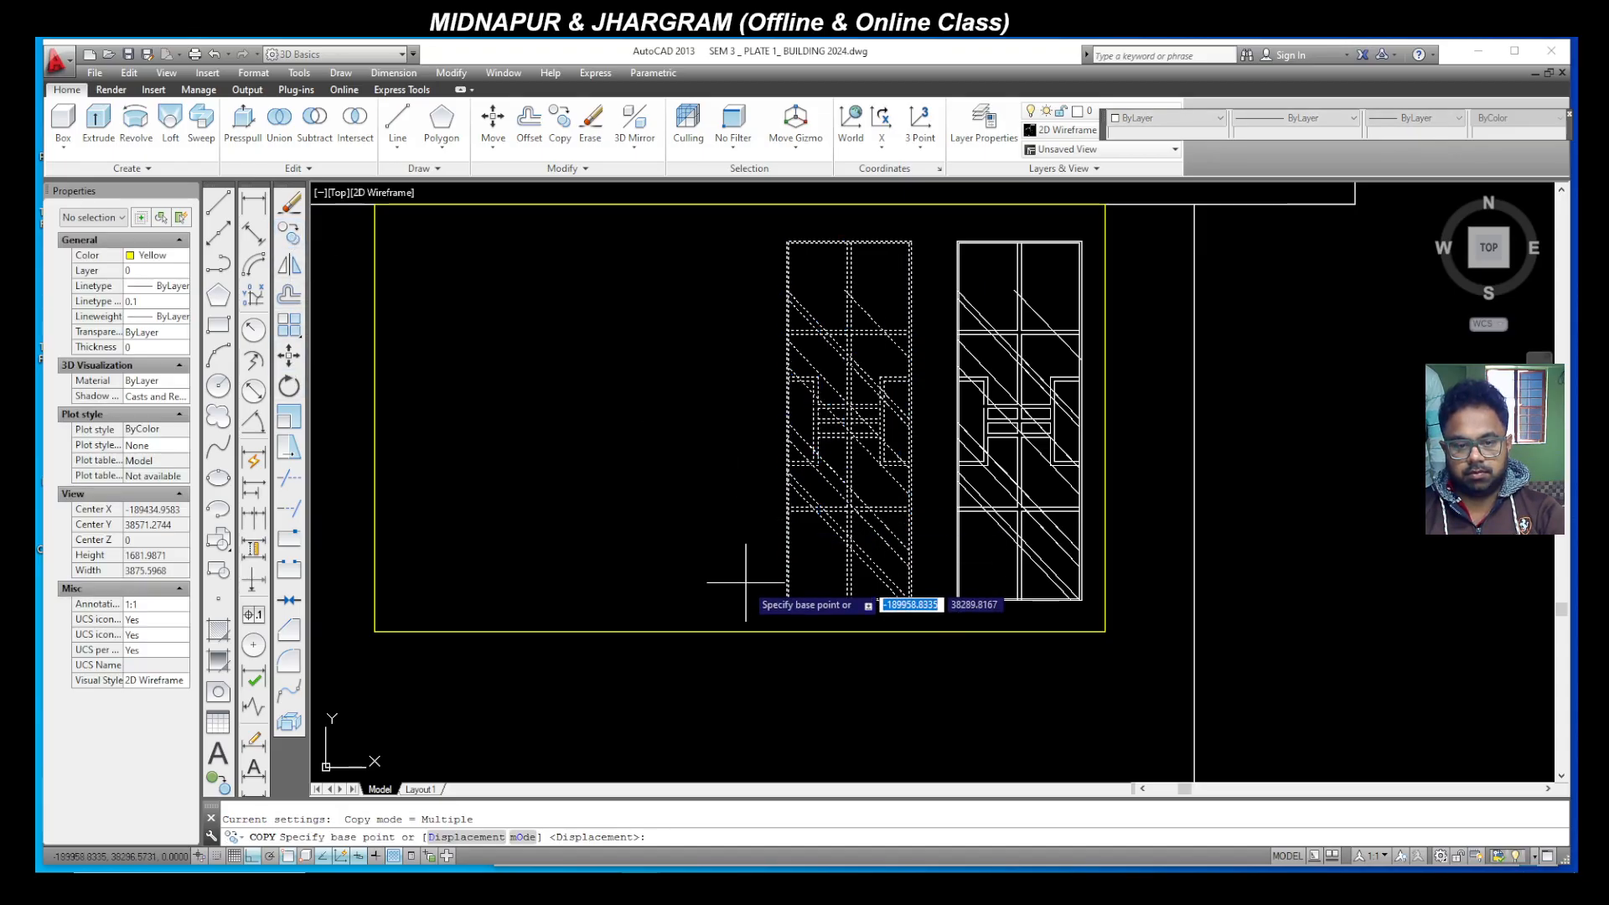
pyautogui.click(786, 600)
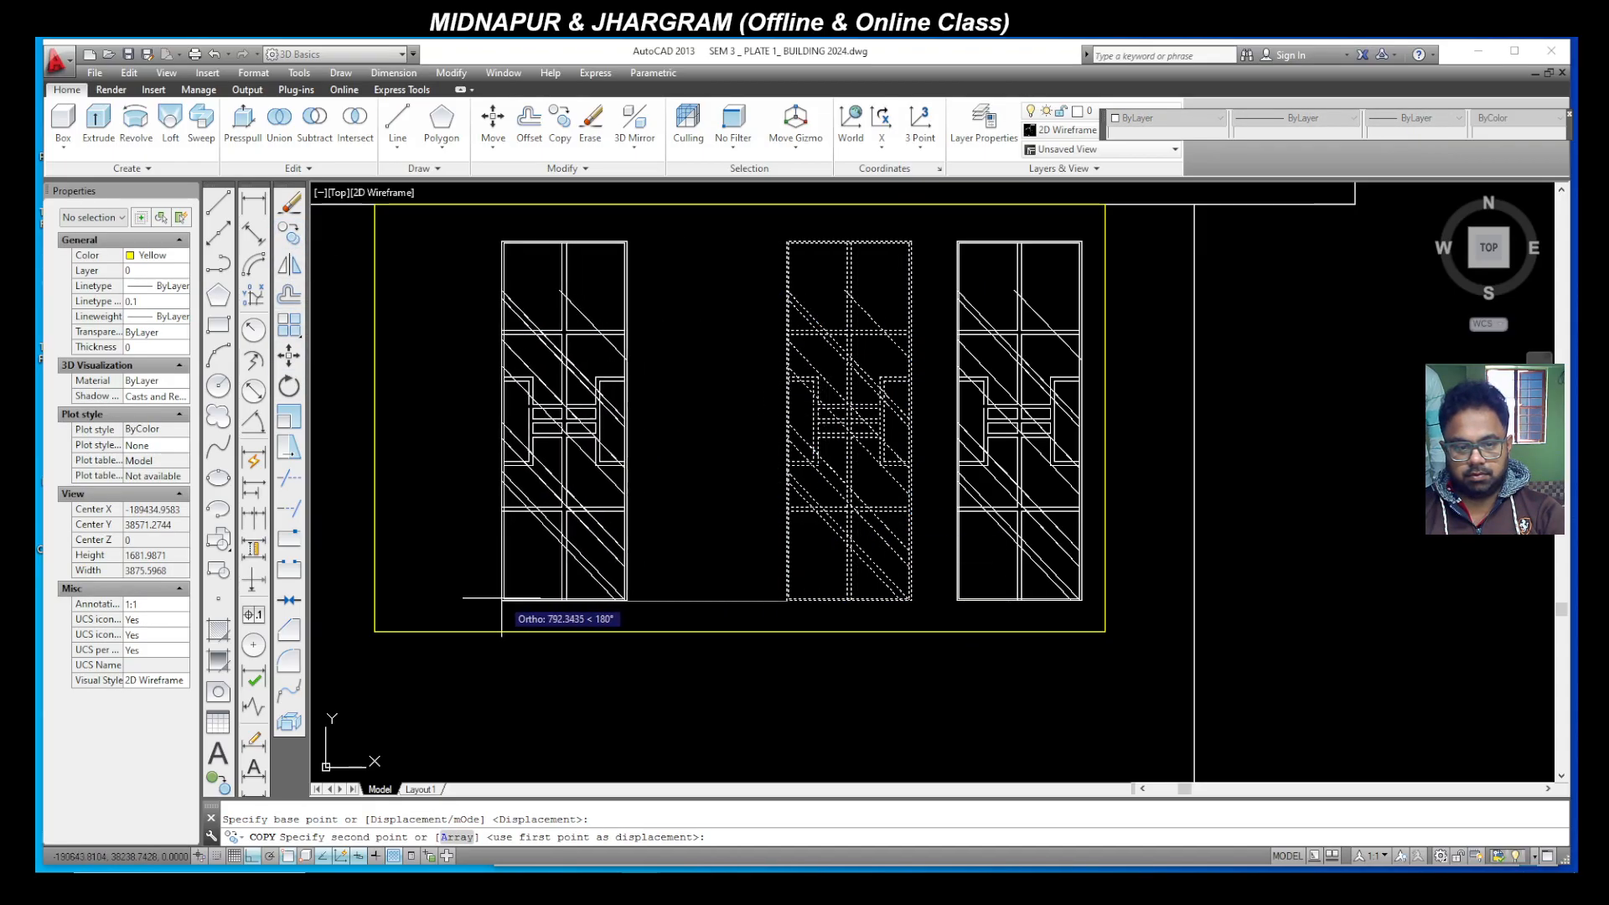
pyautogui.click(393, 600)
pyautogui.press('Escape')
# Step: Copy the original lattice panel about 700 units to the left, beside the leftmost panel
pyautogui.click(926, 616)
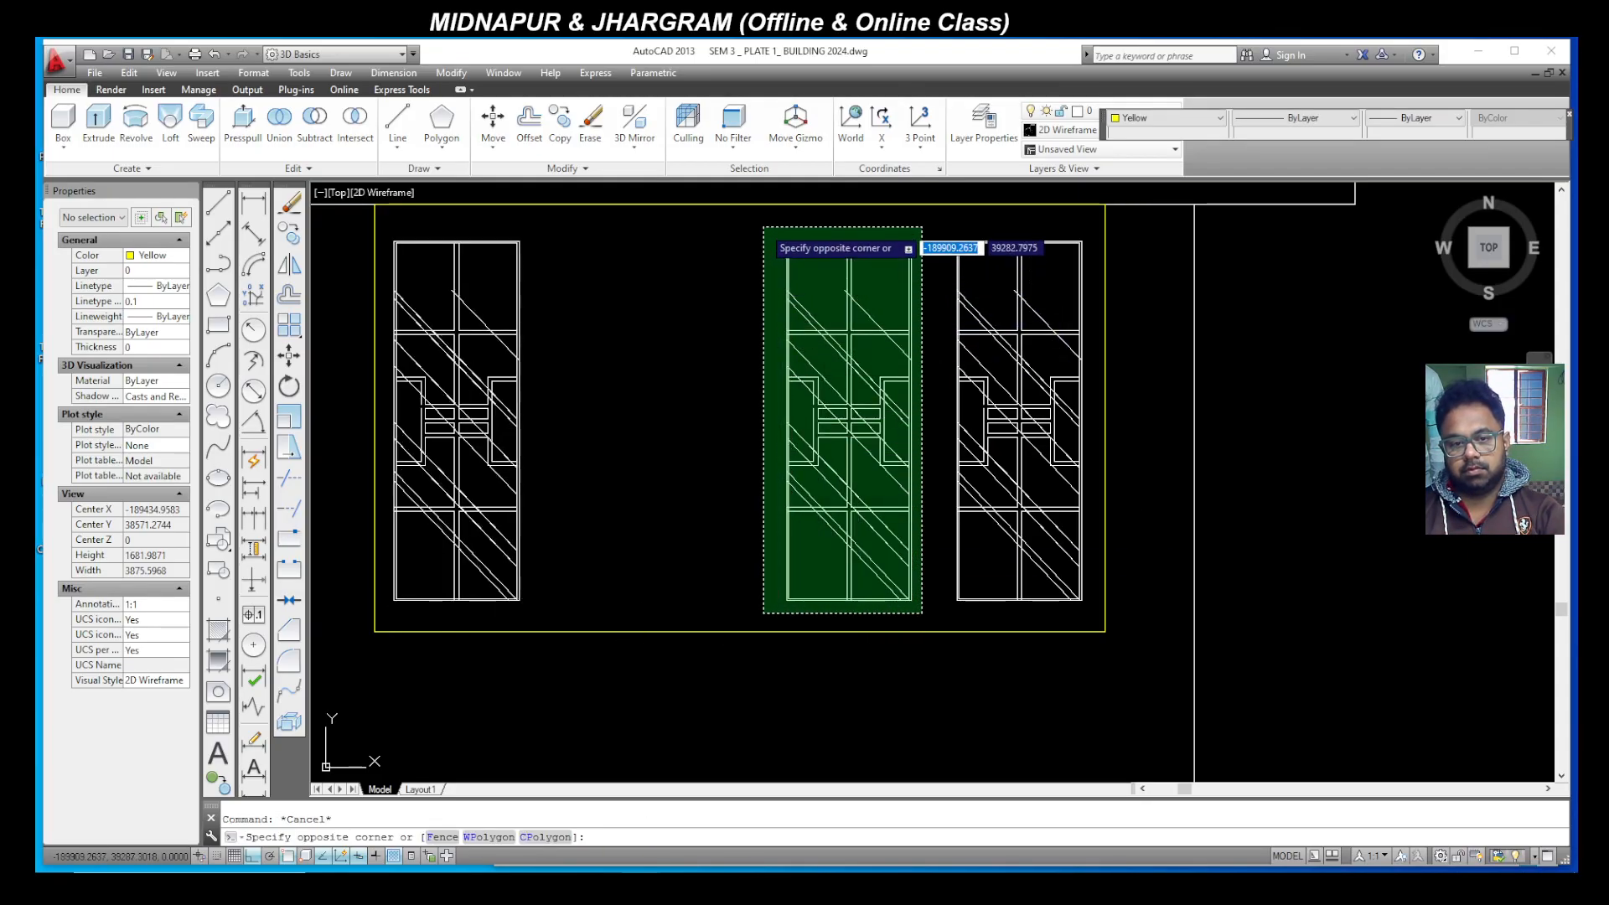
pyautogui.click(764, 228)
pyautogui.click(291, 245)
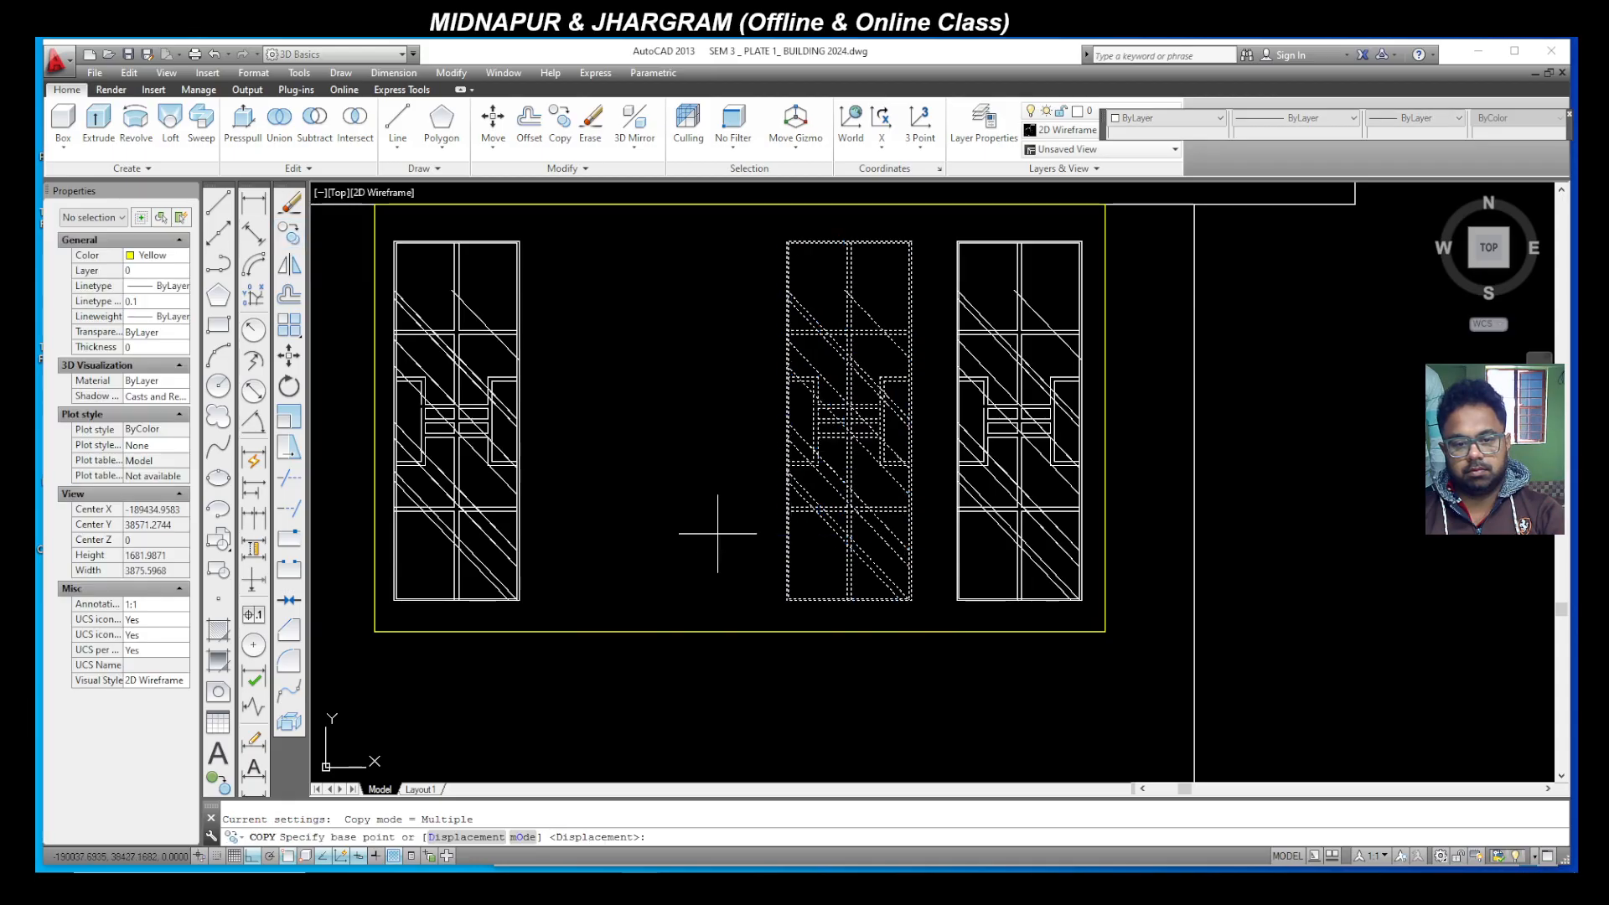
pyautogui.click(786, 600)
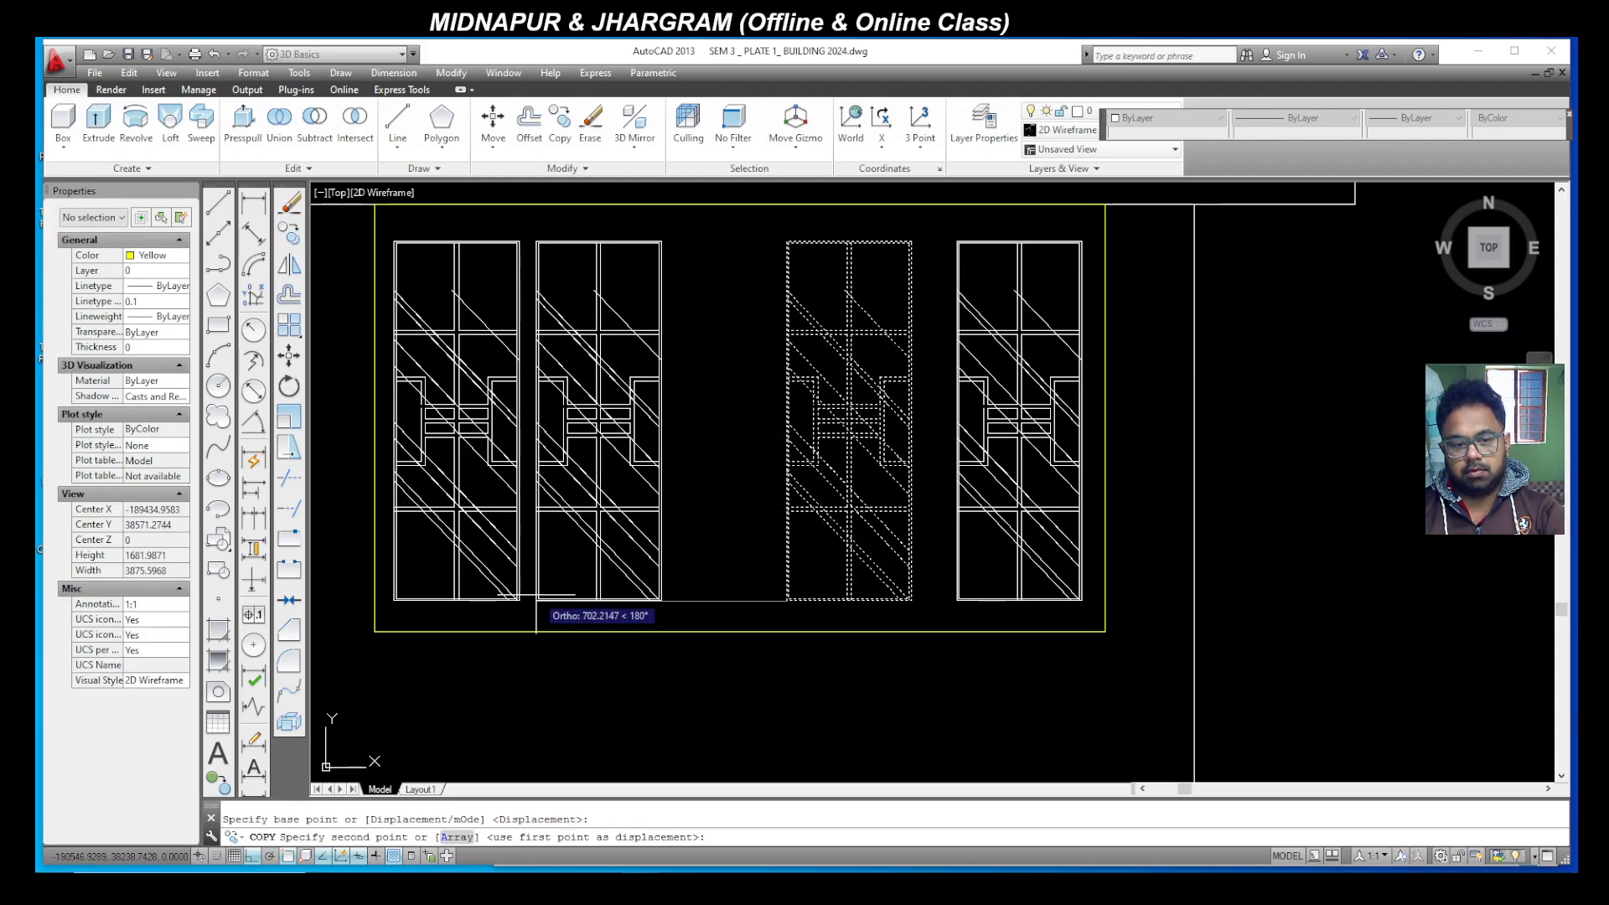
pyautogui.press('Escape')
# Step: Move the original lattice panel horizontally to the right, closer to the rightmost panel
pyautogui.click(925, 614)
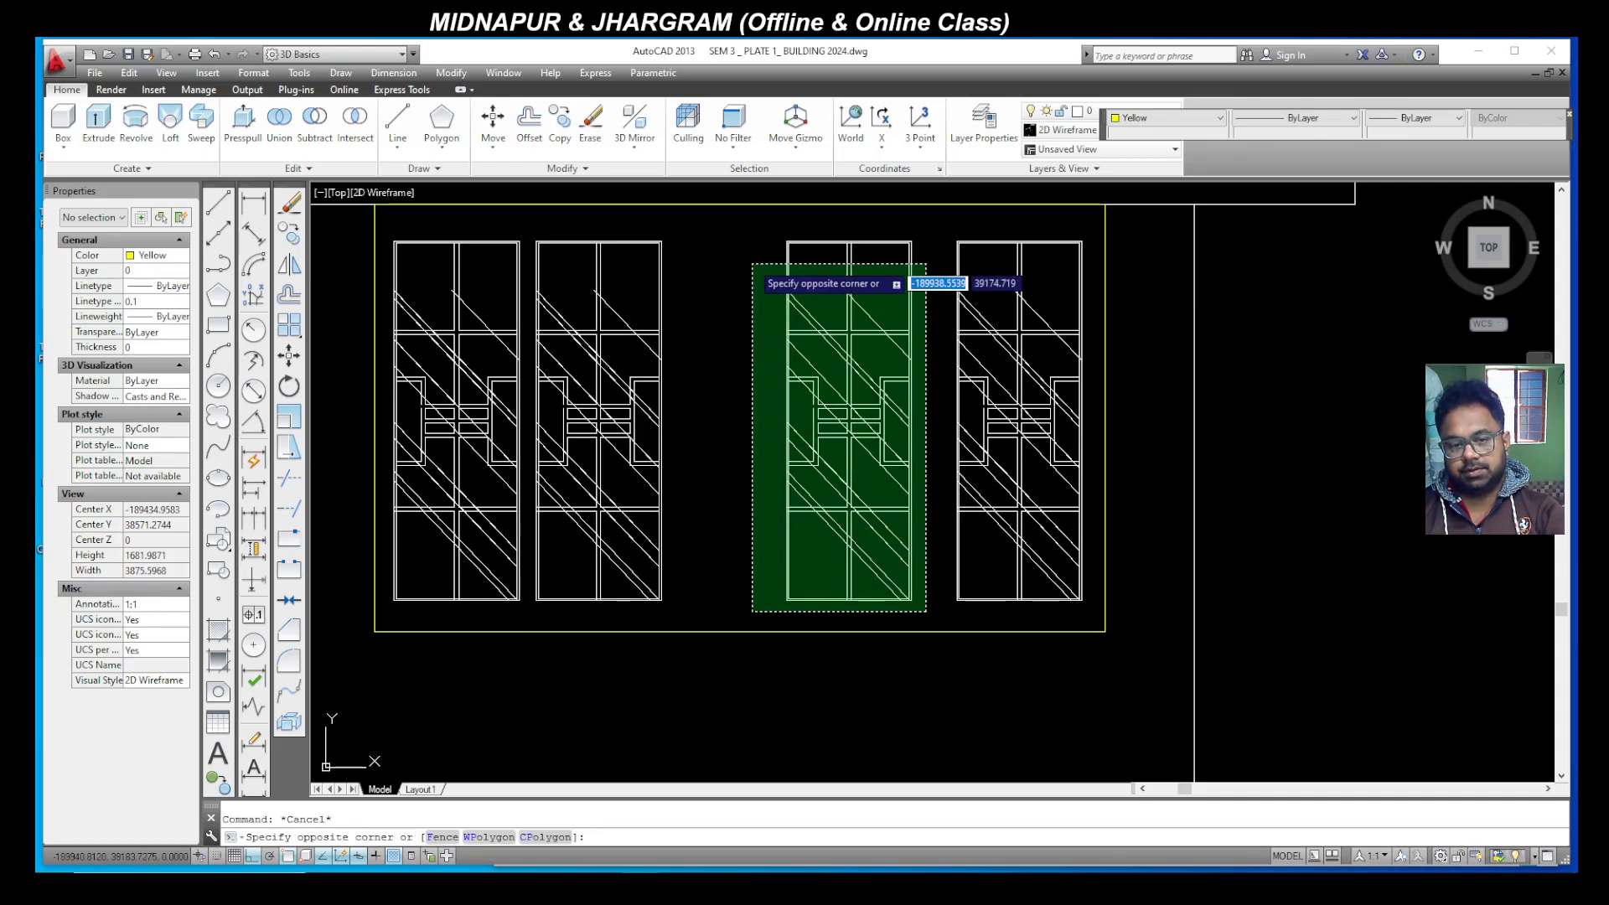
pyautogui.click(753, 227)
pyautogui.click(286, 356)
pyautogui.click(739, 600)
pyautogui.press('Escape')
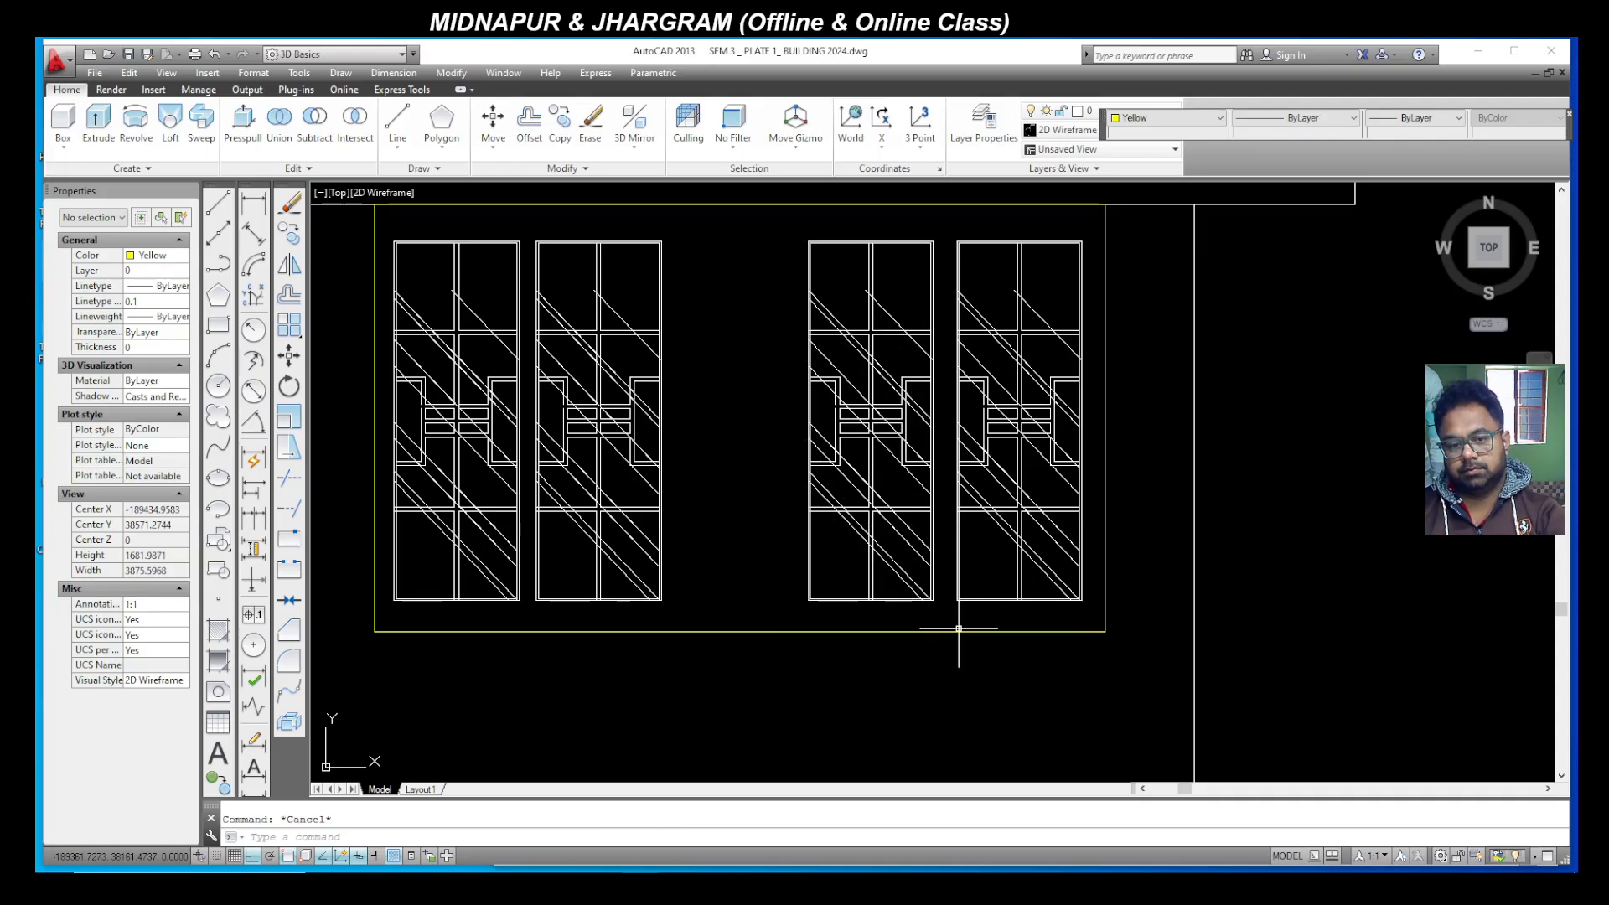
# Step: Move the rightmost lattice panel slightly right, closer to the window opening's right edge
pyautogui.click(1091, 617)
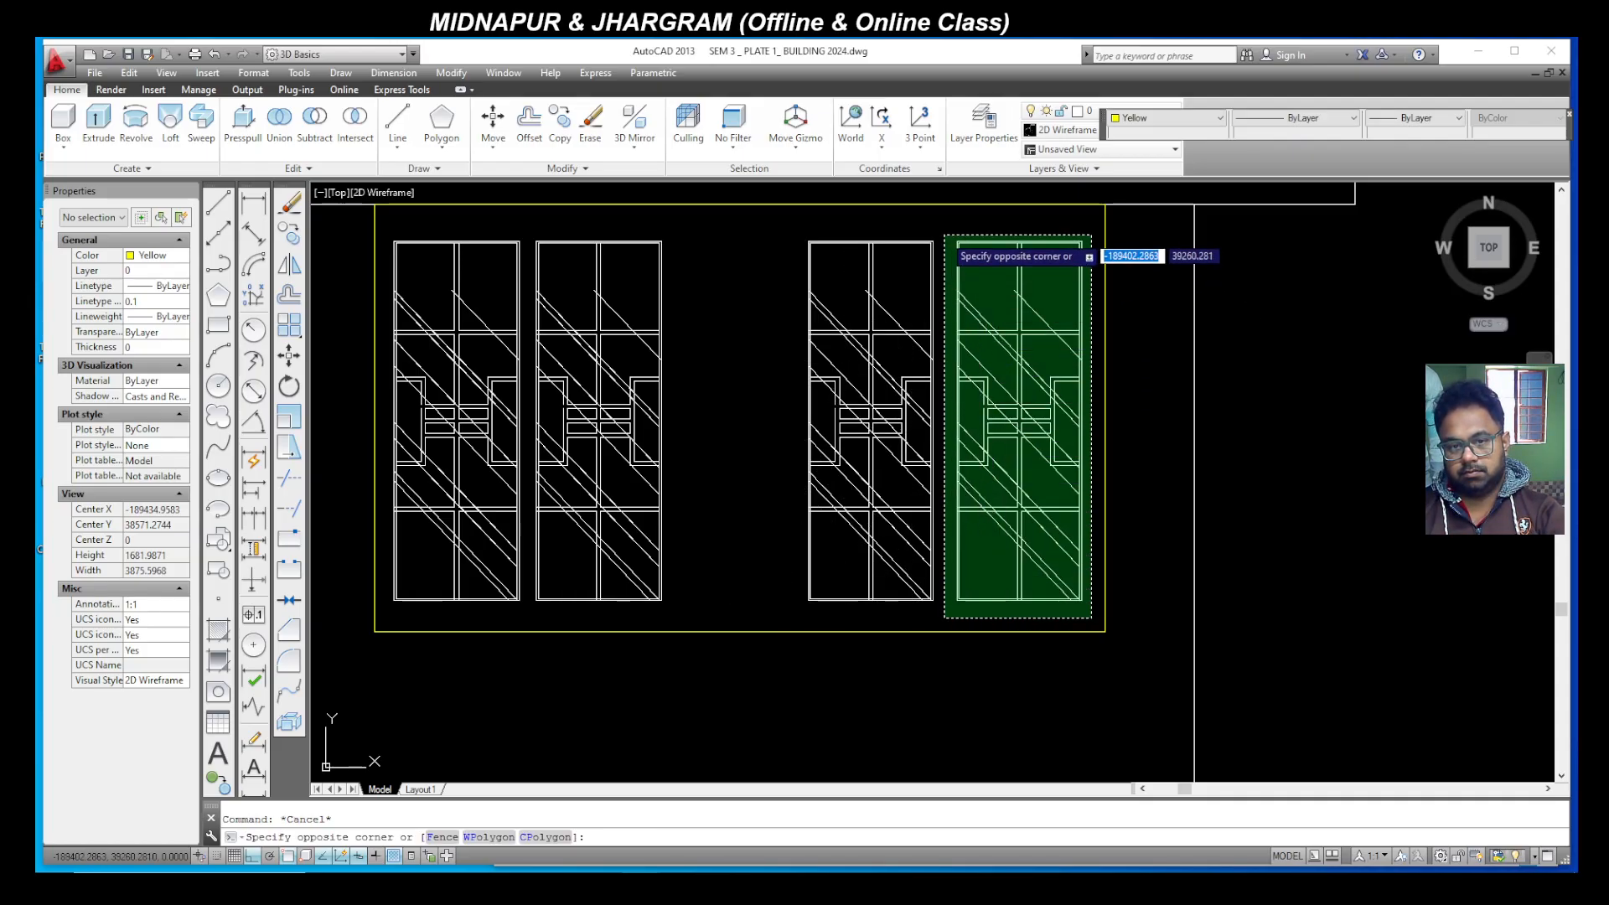
pyautogui.click(943, 235)
pyautogui.click(286, 360)
pyautogui.click(346, 360)
pyautogui.click(353, 373)
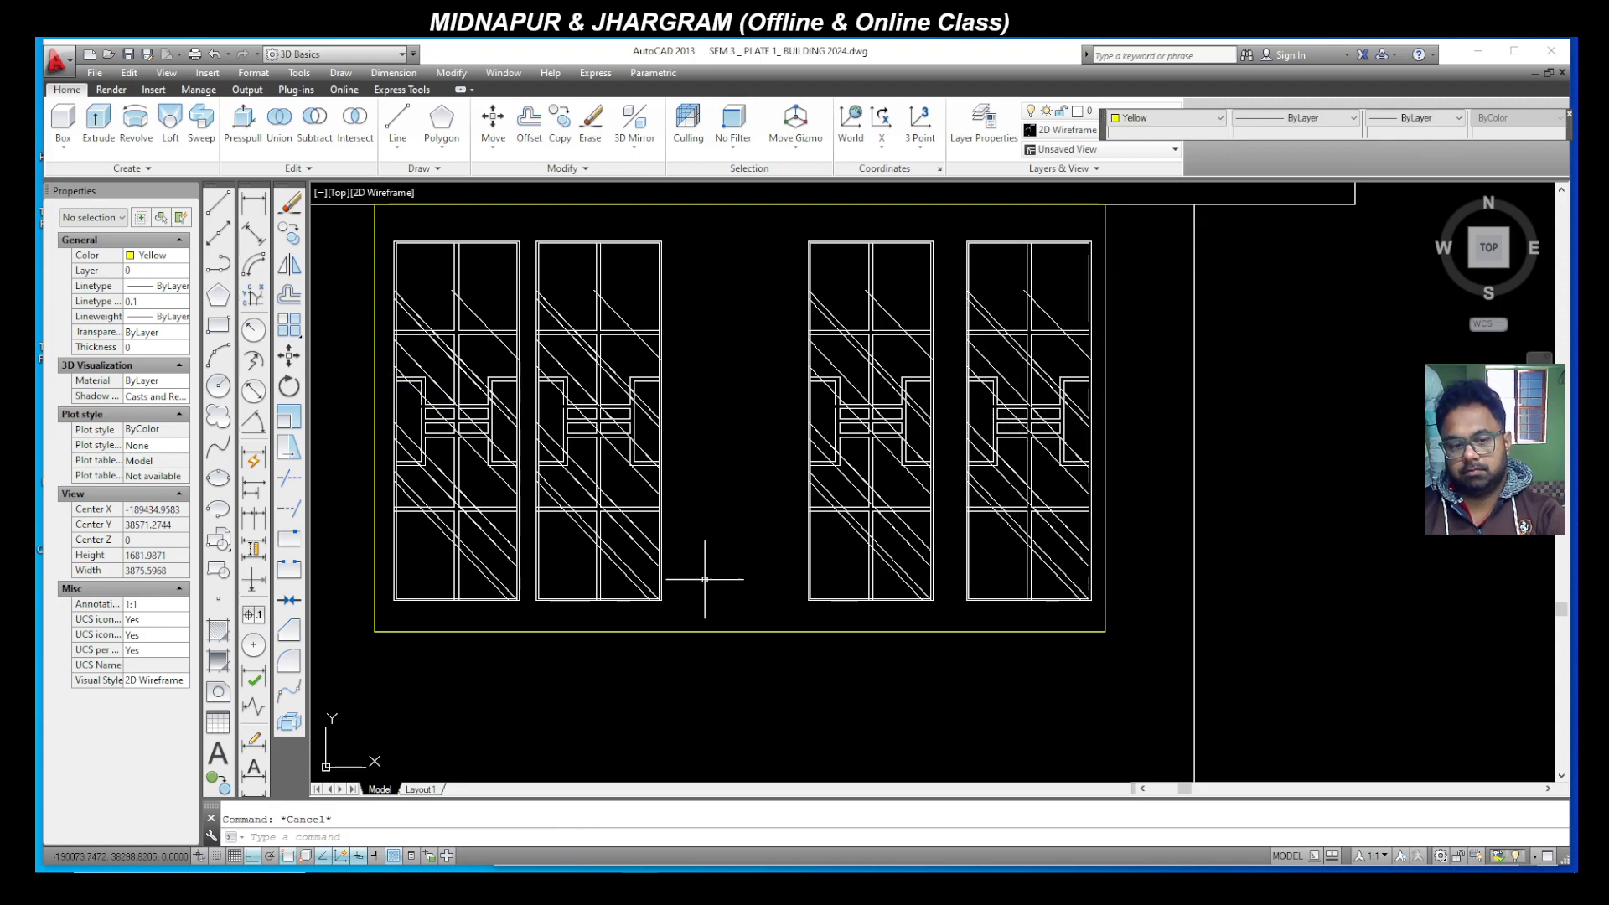
# Step: Move the two left-hand lattice panels together slightly left, closer to the window opening's left edge
pyautogui.click(712, 618)
pyautogui.click(383, 218)
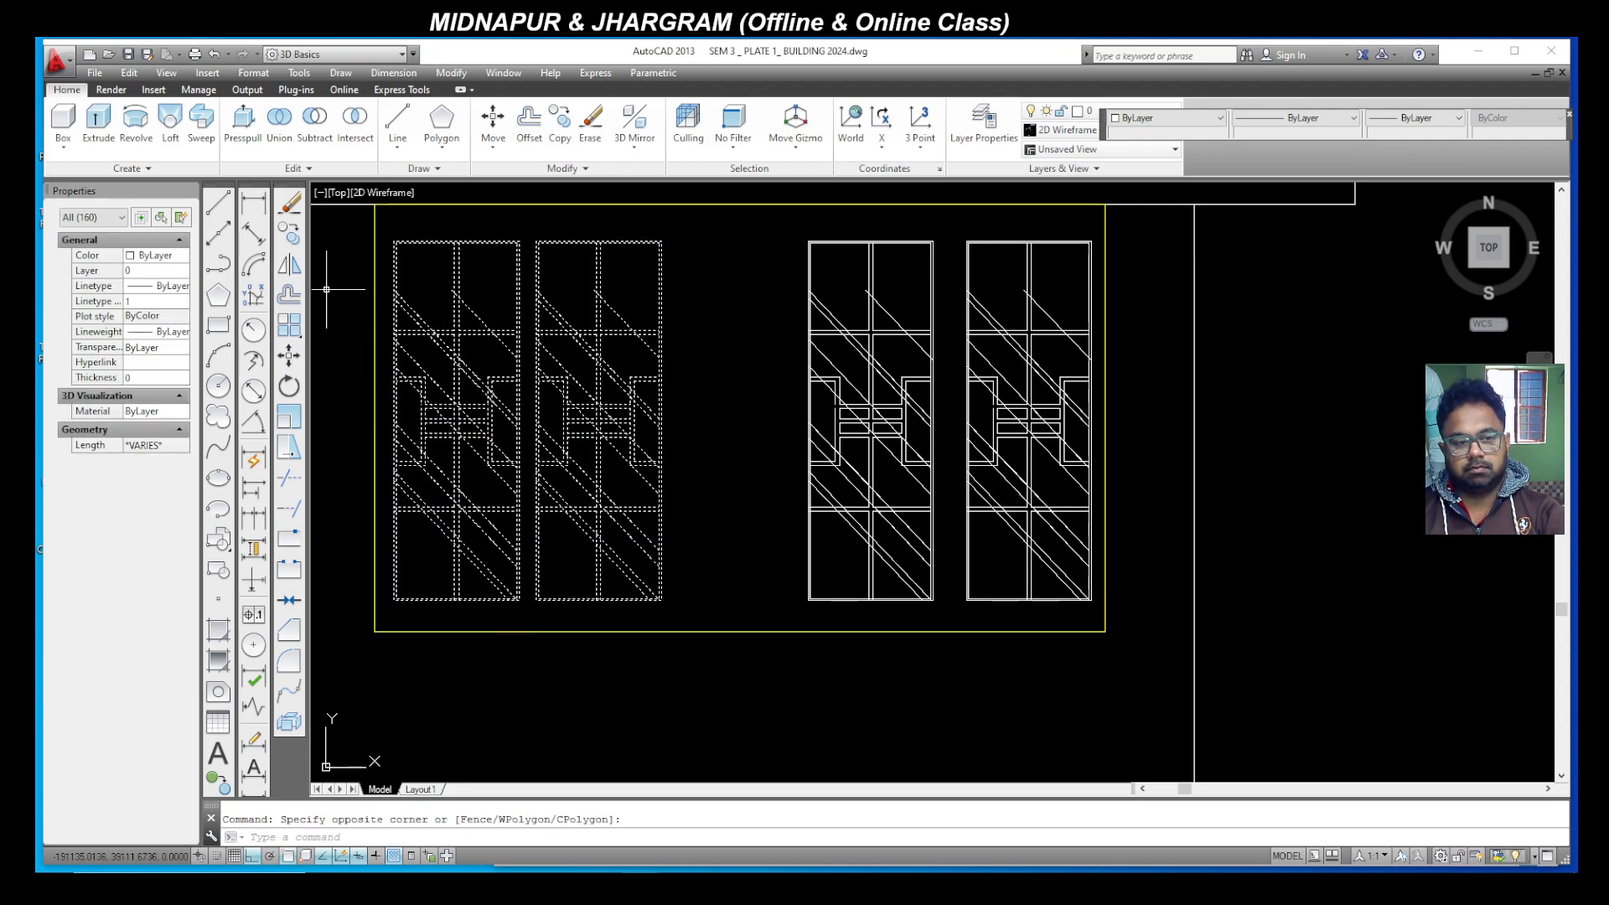
pyautogui.click(290, 359)
pyautogui.click(785, 683)
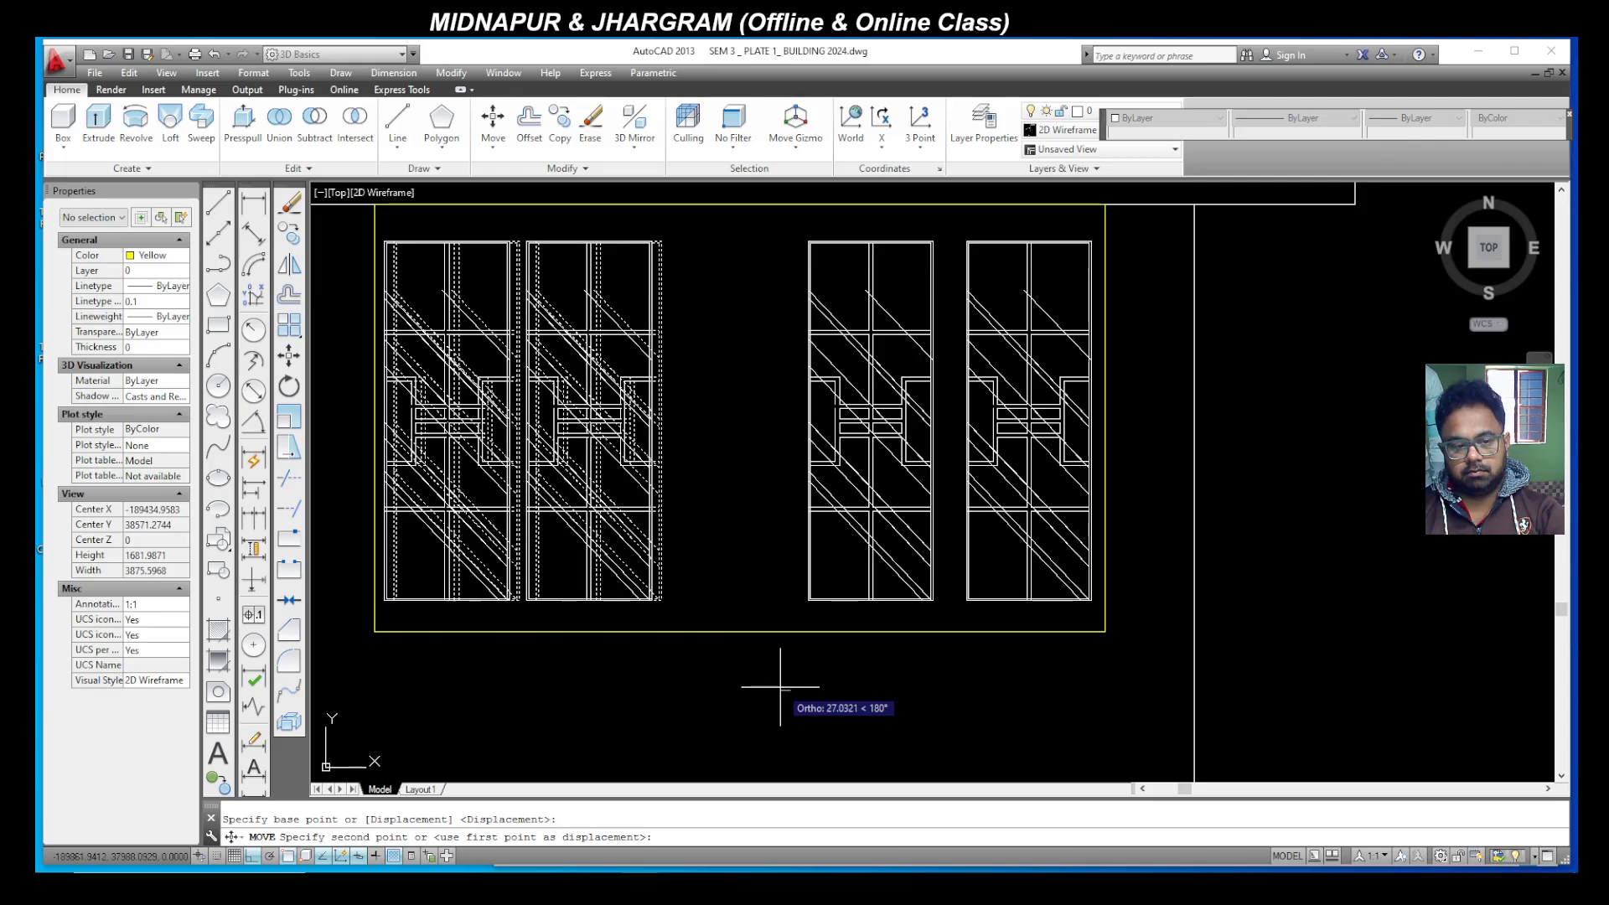
pyautogui.press('Escape')
# Step: Move the inner right-hand lattice panel slightly right to narrow its gap to the rightmost panel
pyautogui.click(933, 612)
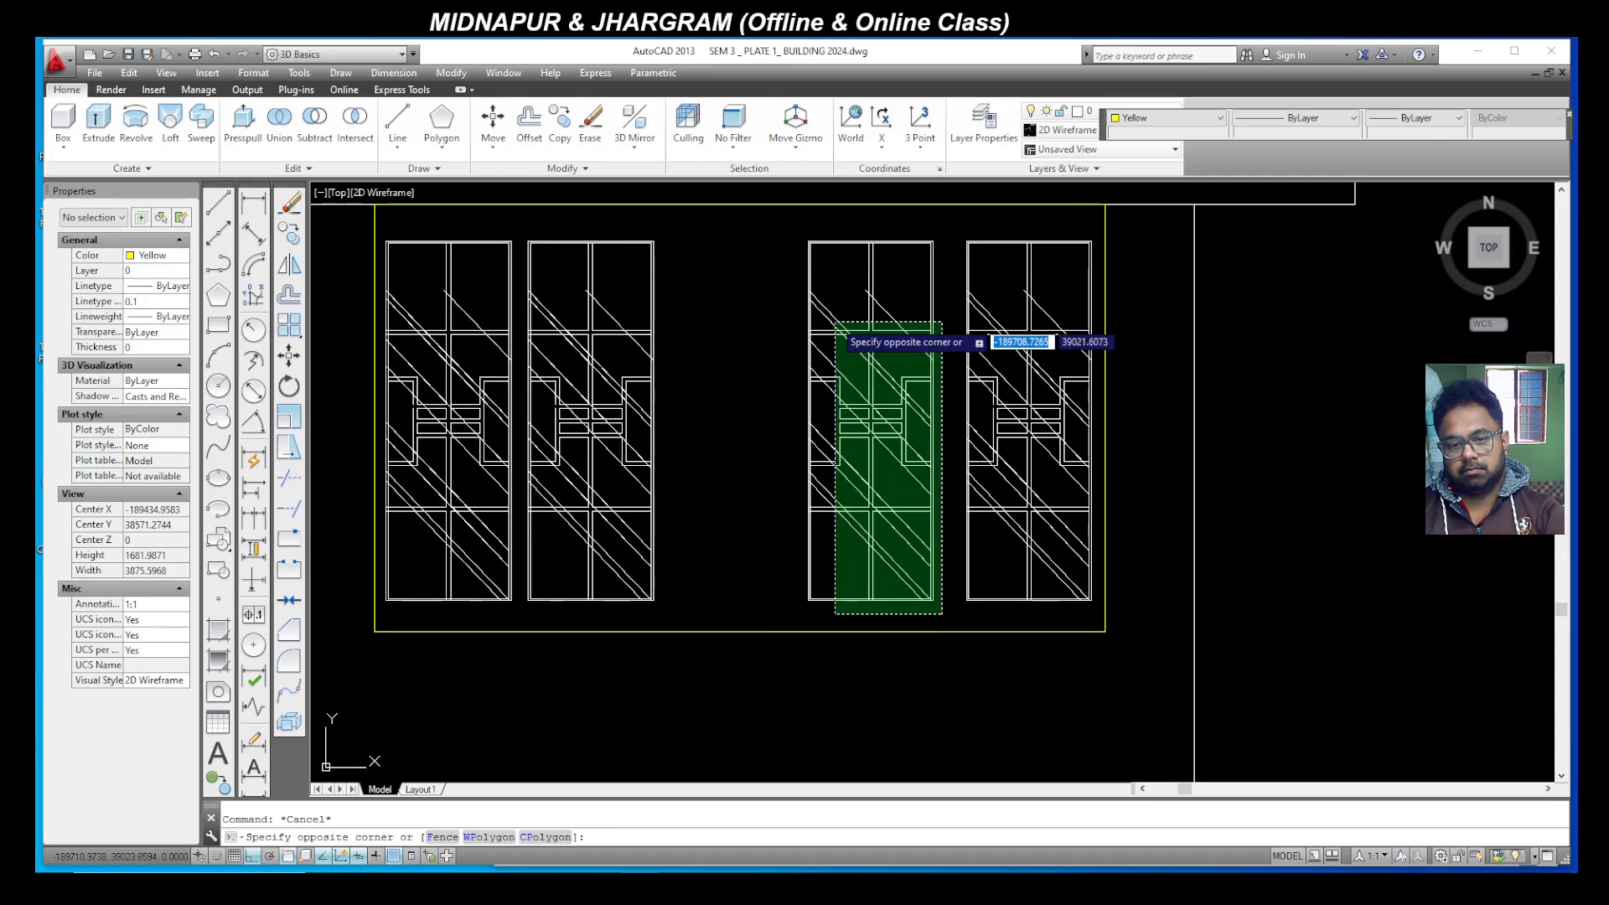
pyautogui.click(807, 238)
pyautogui.click(289, 358)
pyautogui.click(629, 686)
pyautogui.press('Escape')
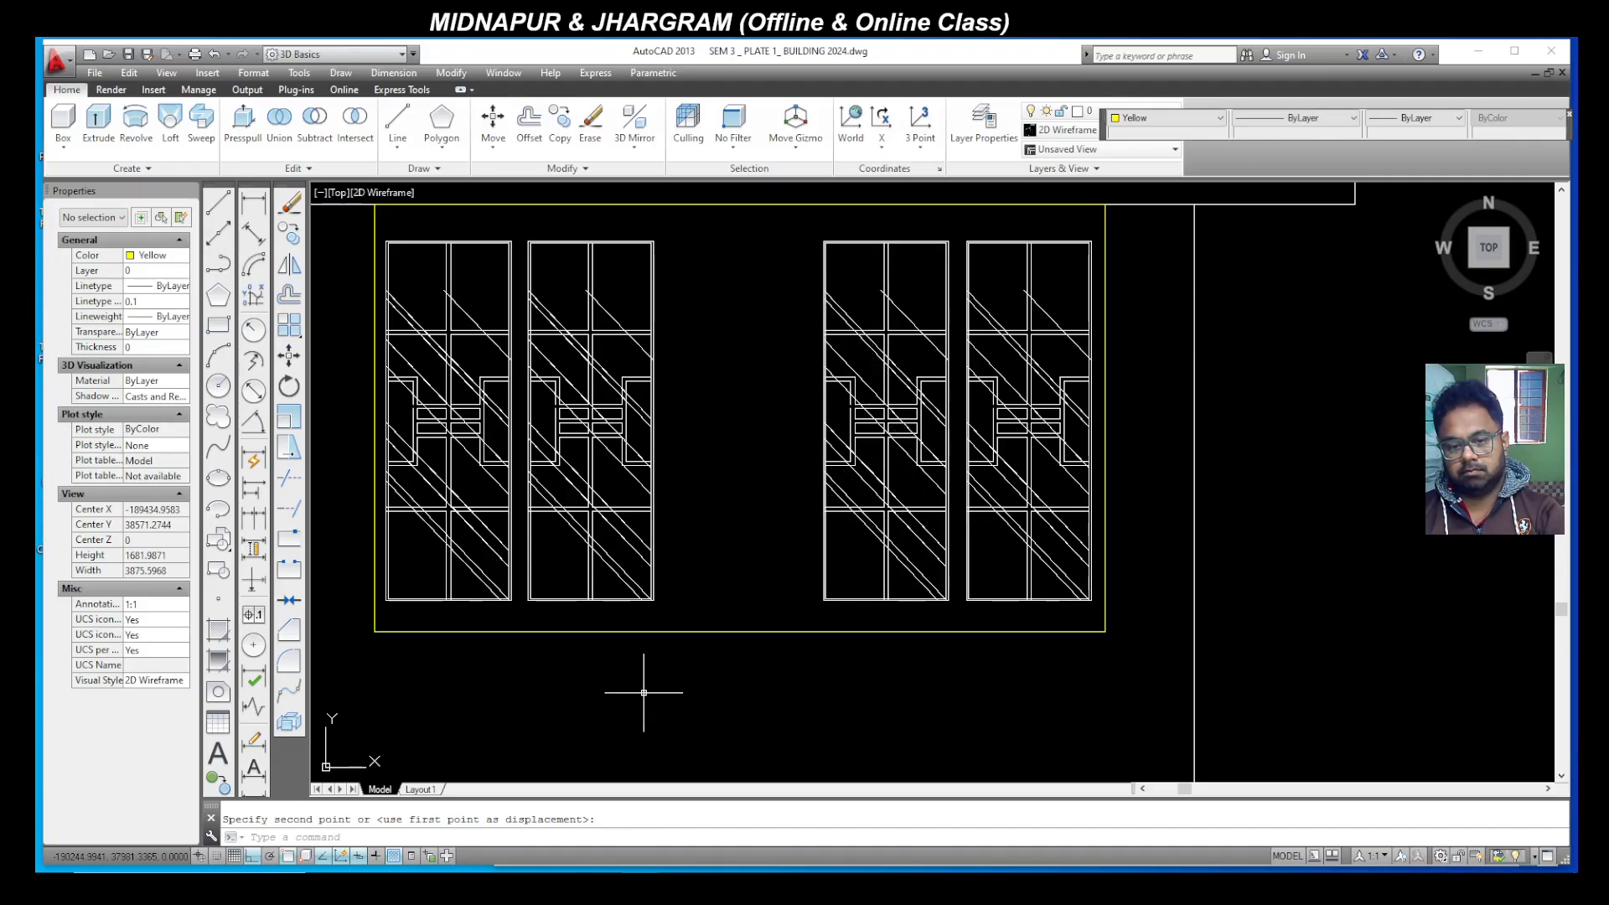
# Step: Copy the inner right-hand lattice panel about 410 units to the left, filling the gap in the middle of the window opening
pyautogui.click(955, 614)
pyautogui.click(786, 235)
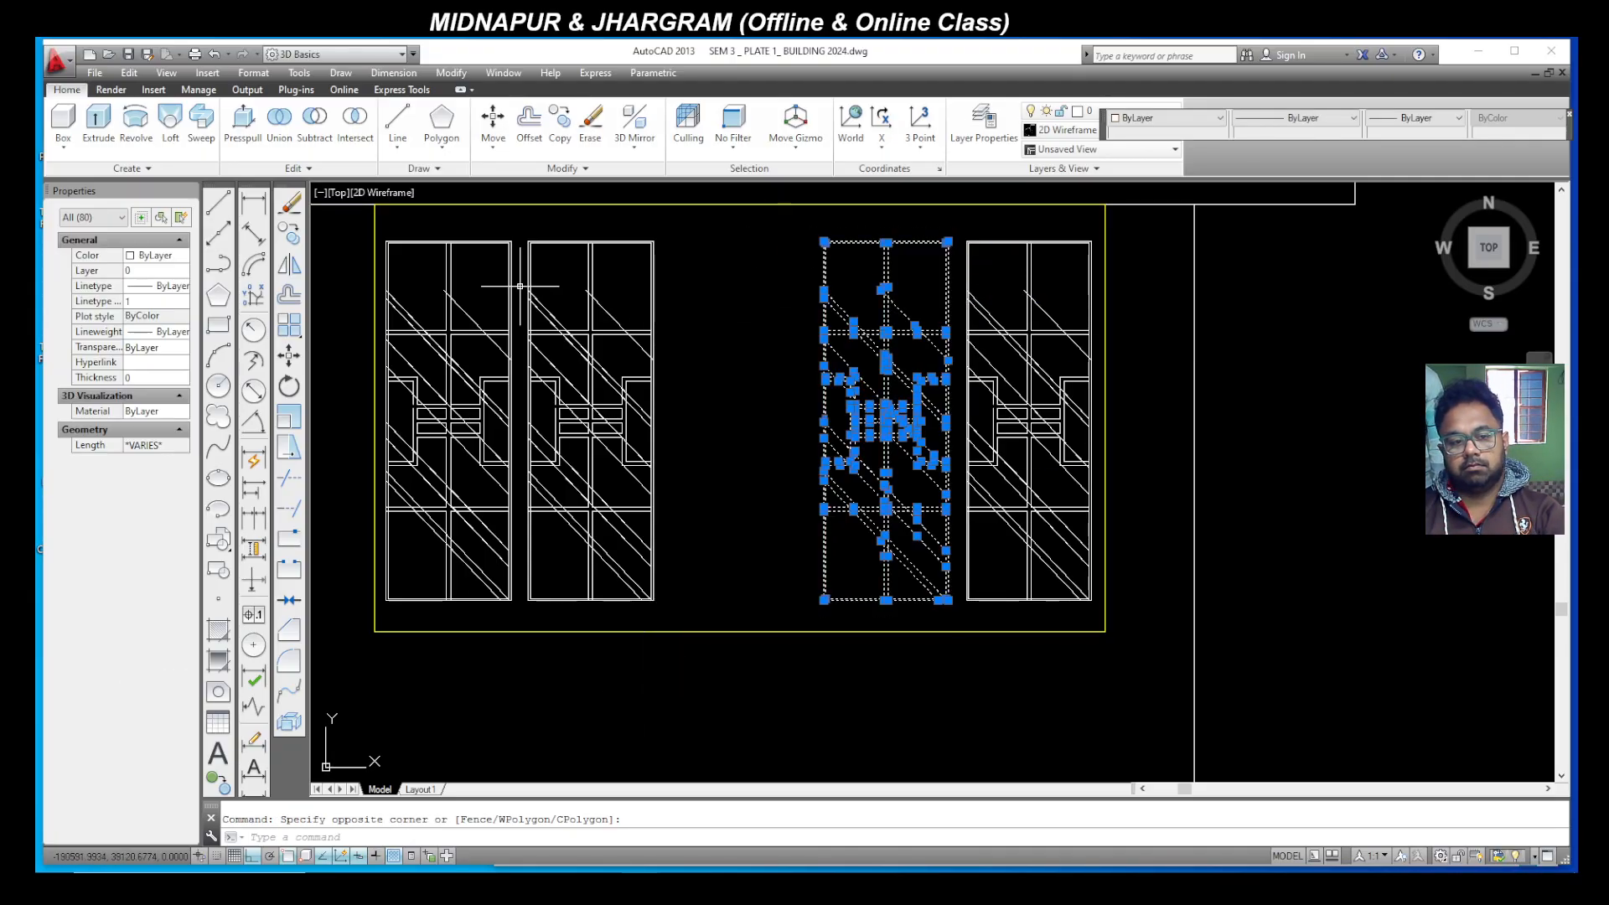
pyautogui.click(290, 233)
pyautogui.click(993, 695)
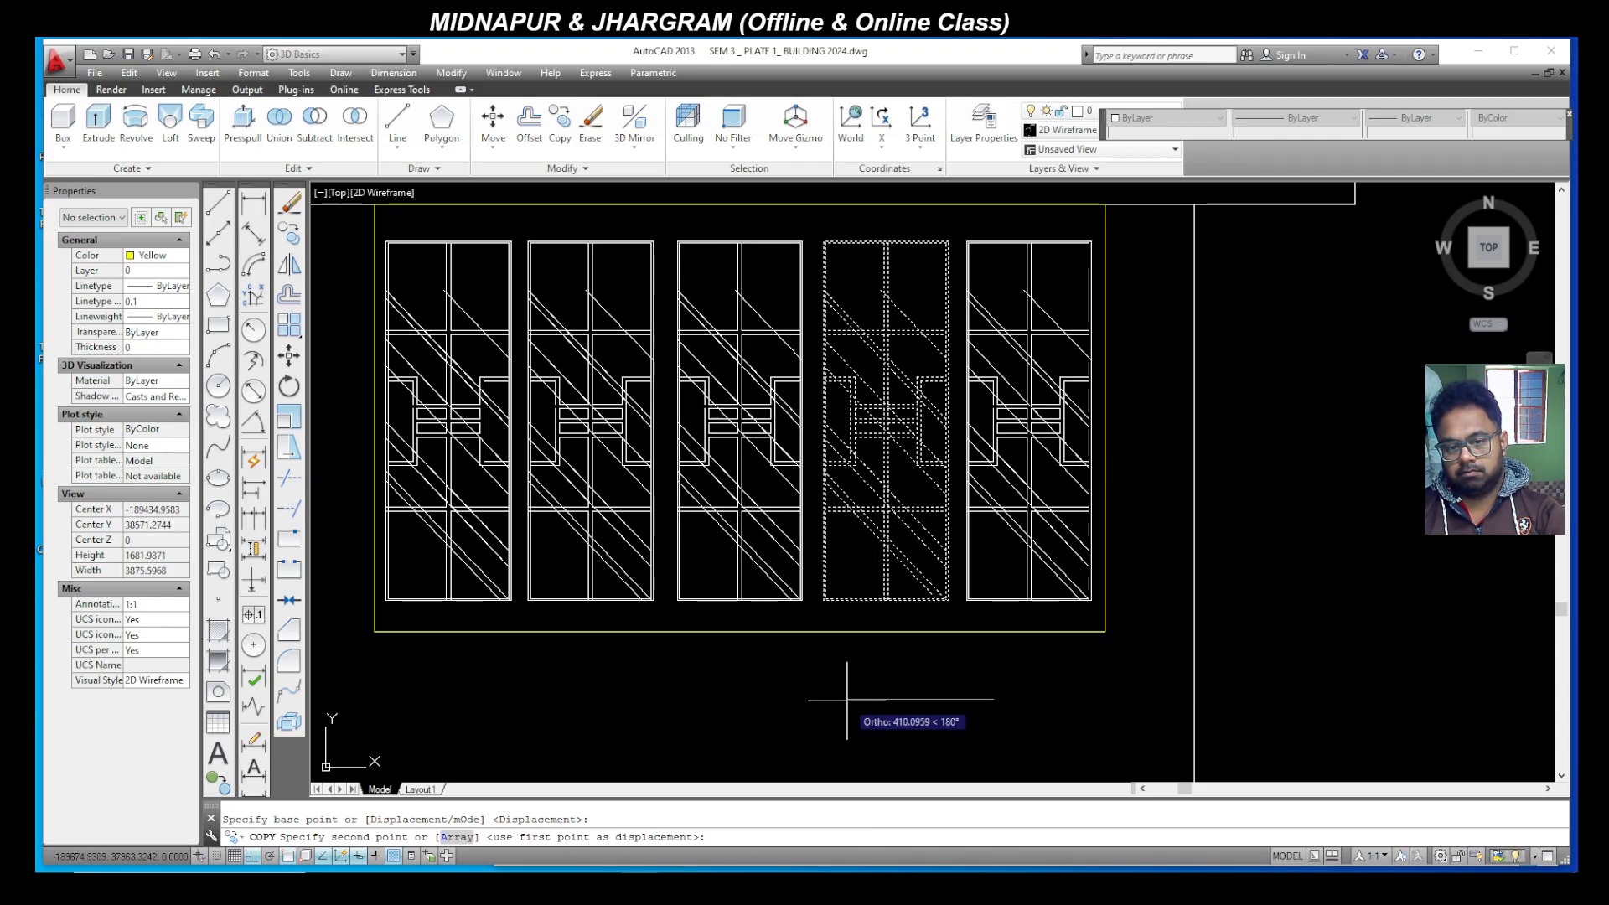
pyautogui.press('Escape')
pyautogui.scroll(-8, 891, 646)
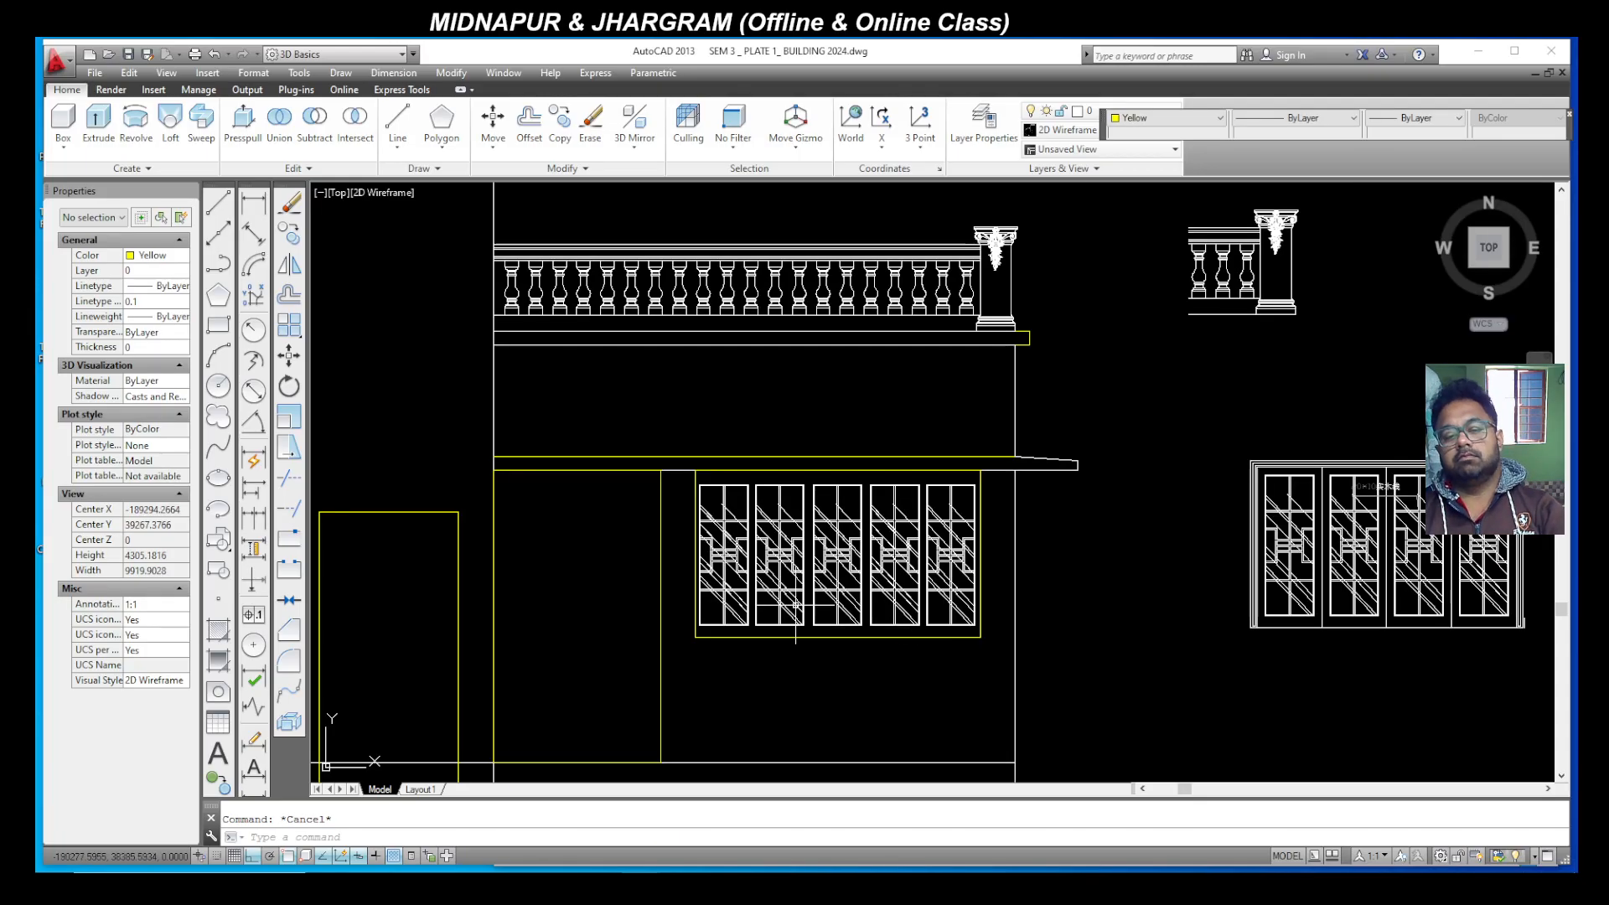
pyautogui.scroll(3, 827, 612)
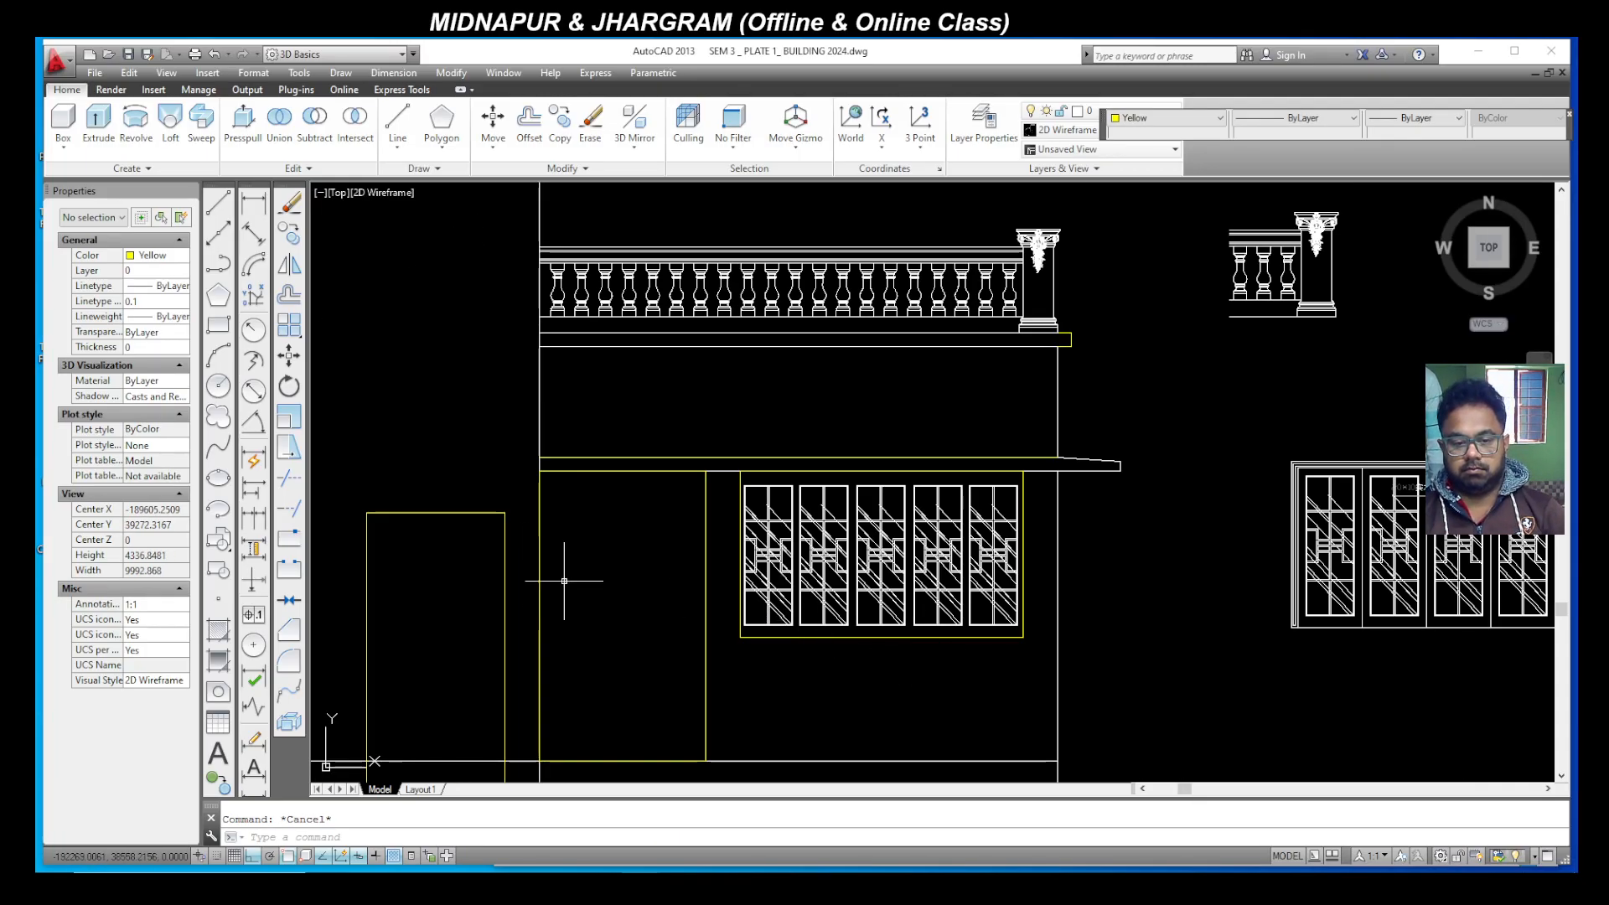
pyautogui.scroll(4, 915, 602)
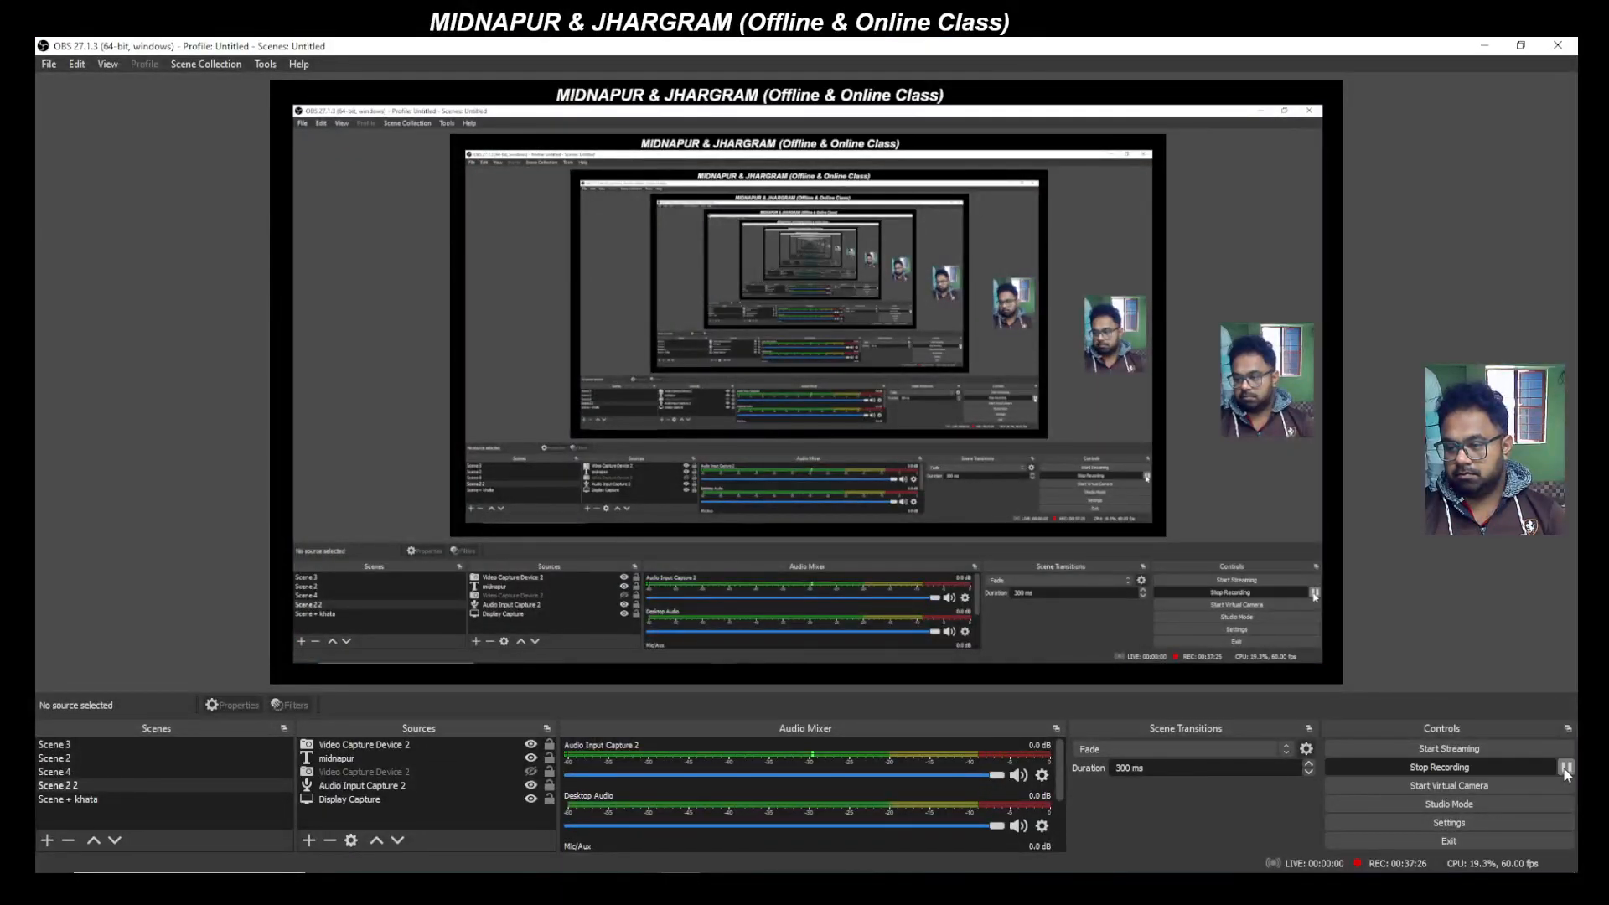
pyautogui.click(1483, 42)
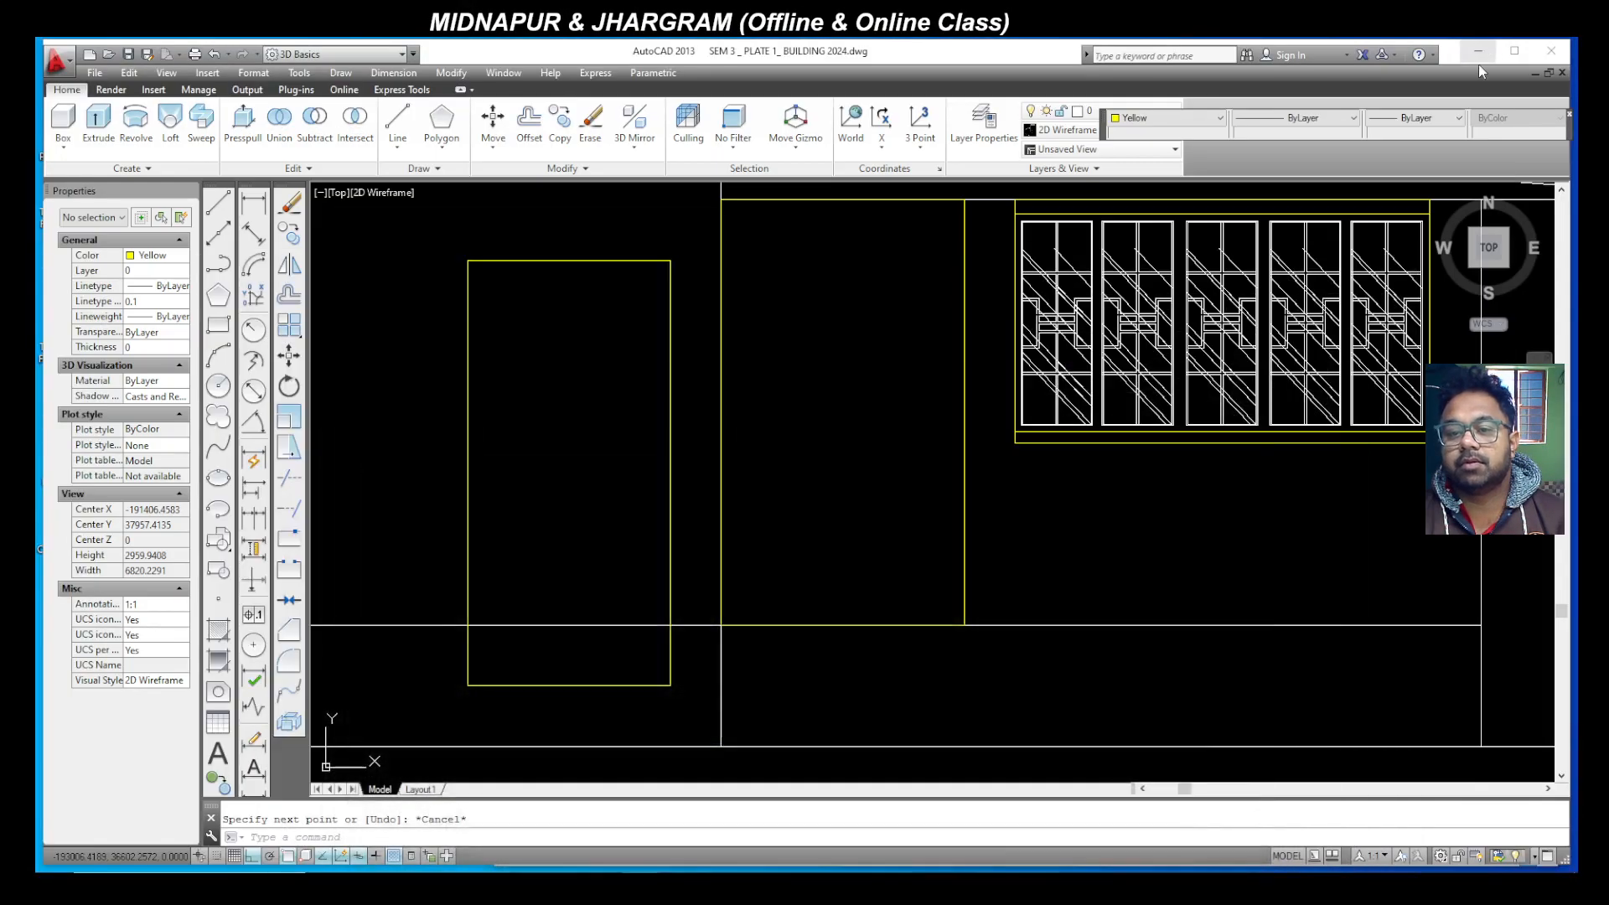
pyautogui.scroll(-4, 930, 486)
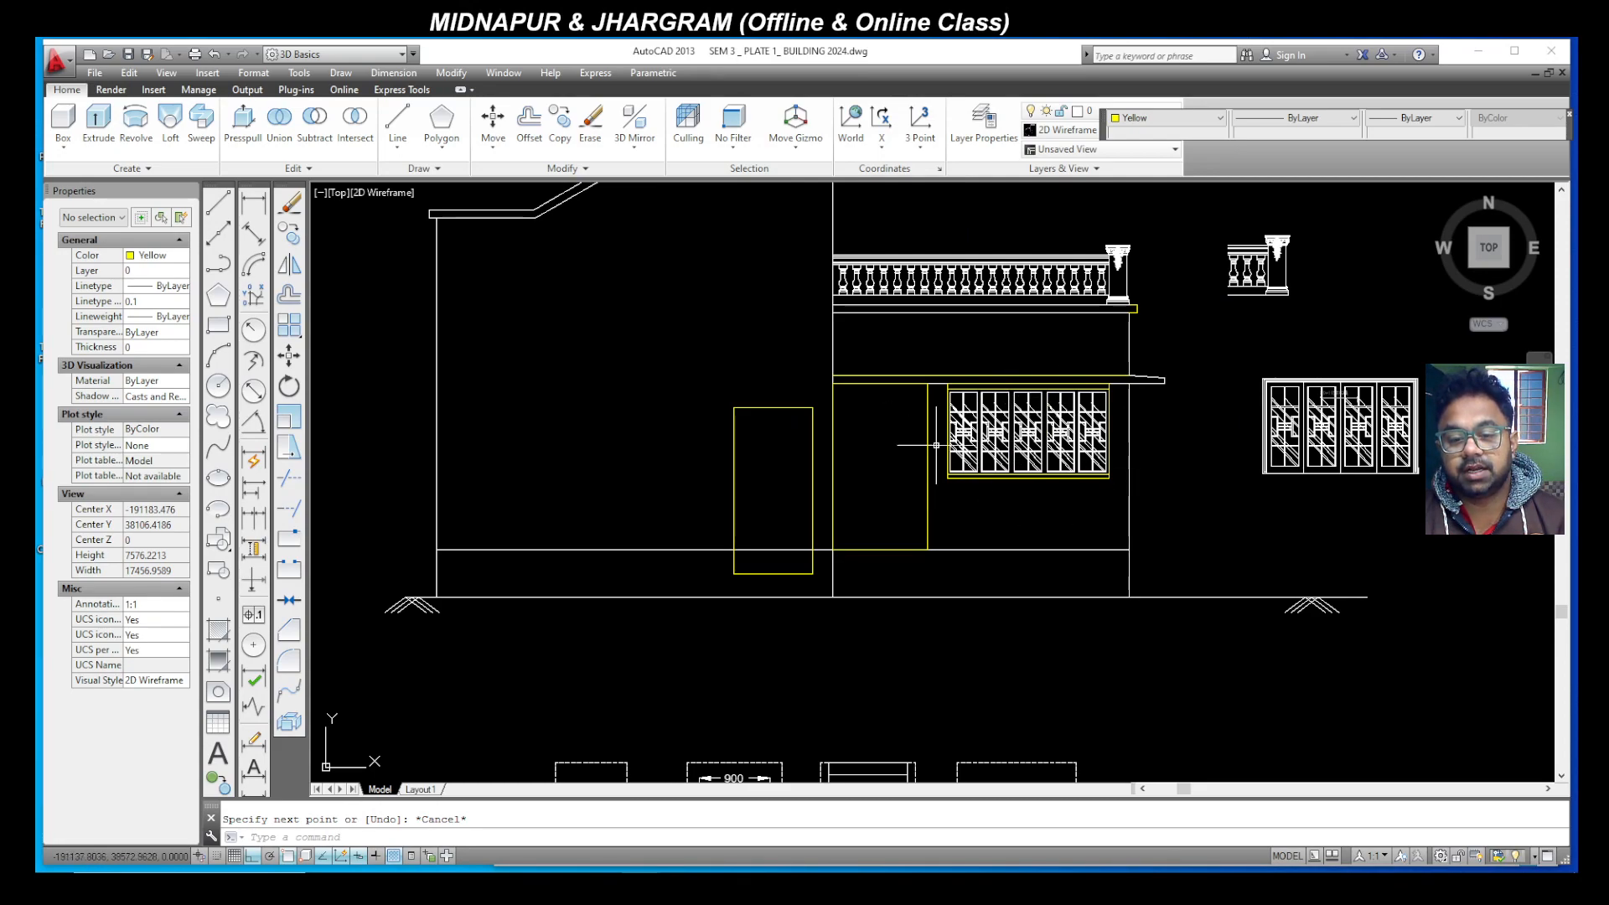
pyautogui.scroll(-2, 935, 414)
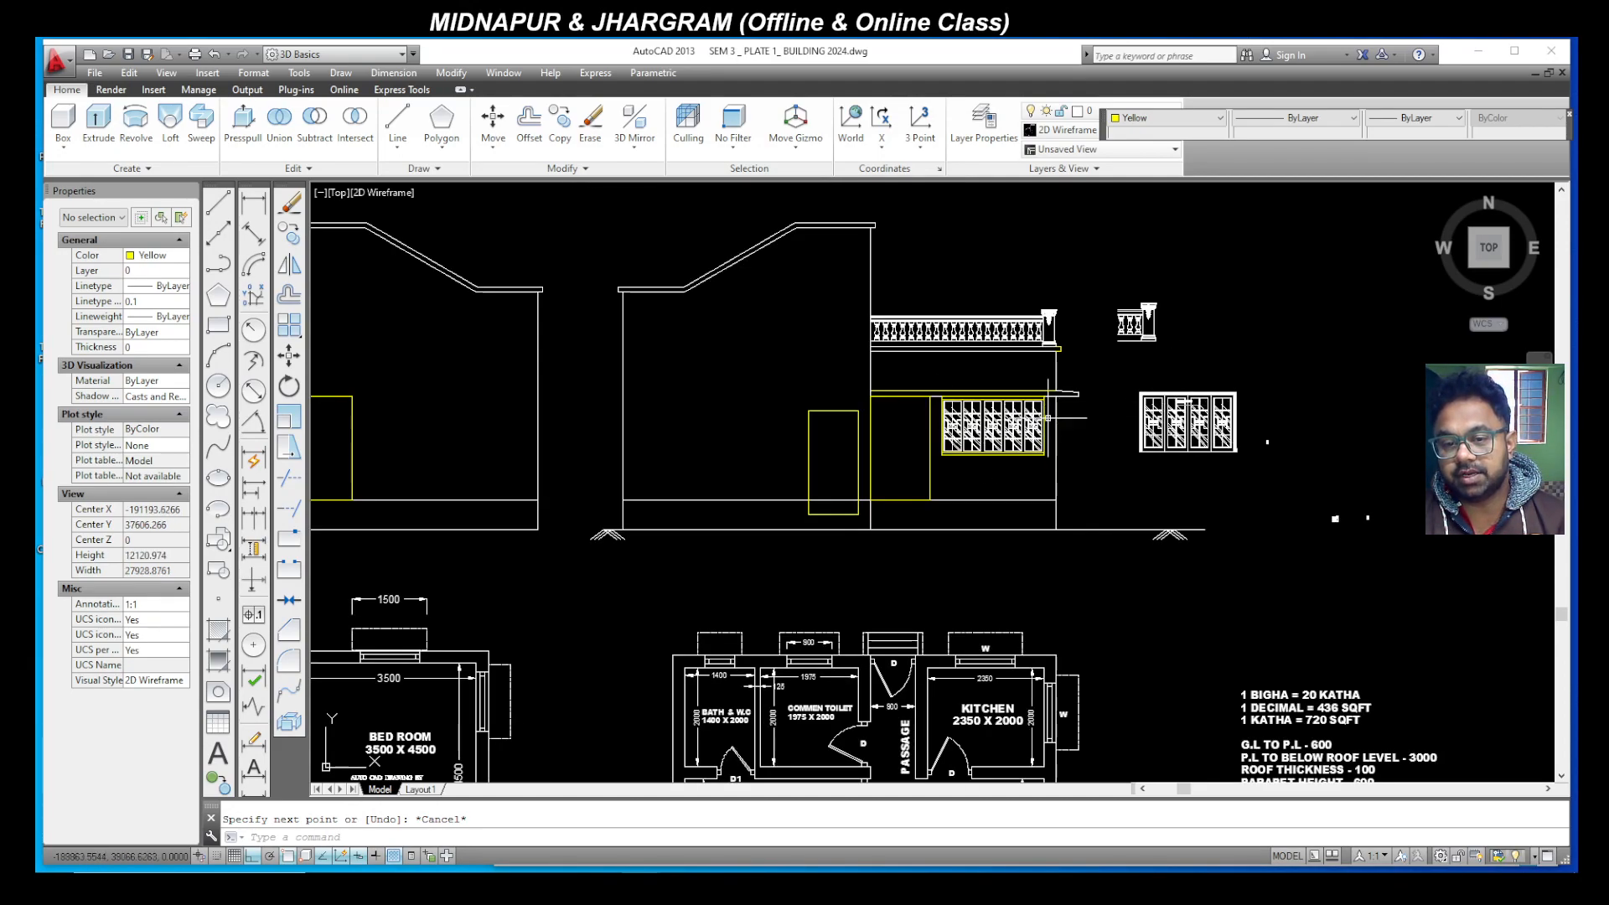
pyautogui.scroll(6, 1229, 362)
pyautogui.scroll(-4, 1229, 362)
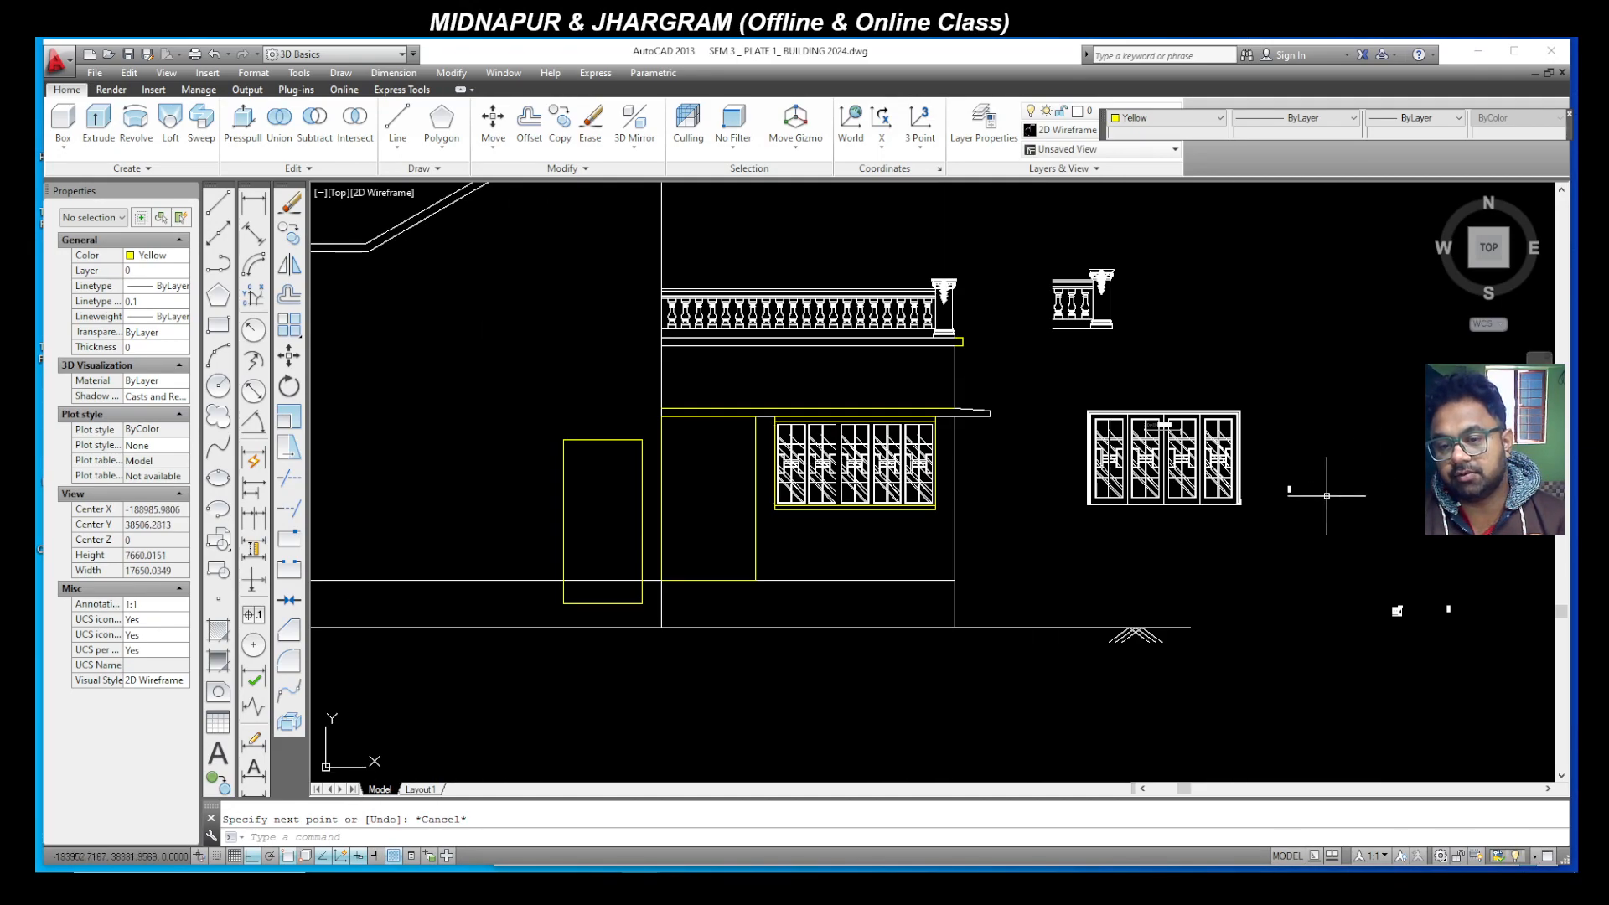
pyautogui.click(1292, 534)
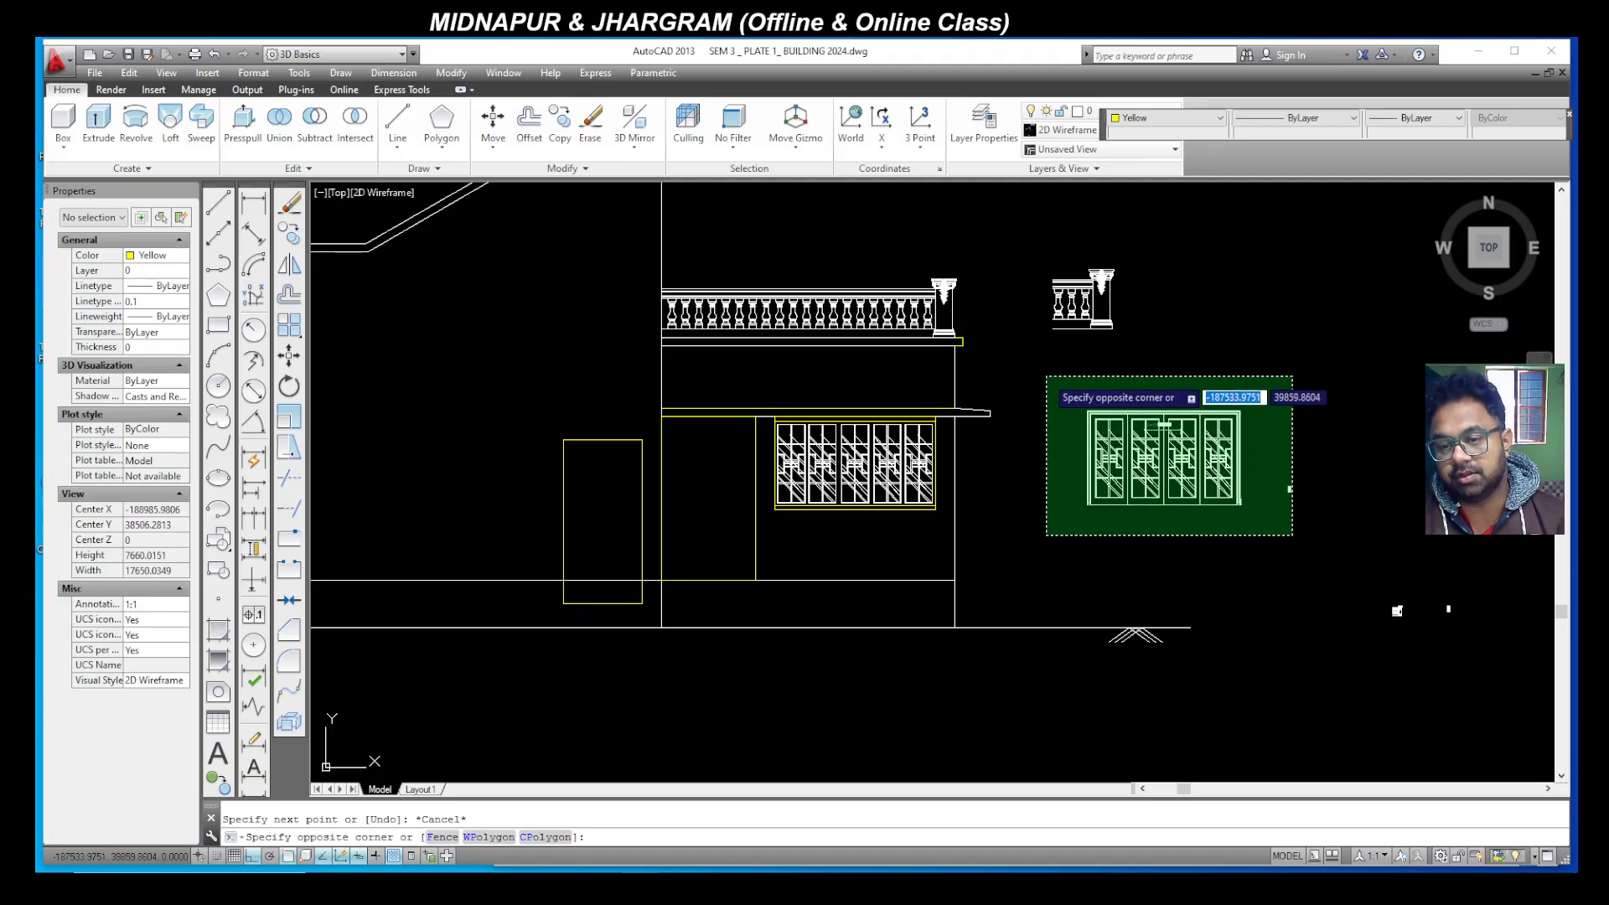
pyautogui.click(1047, 377)
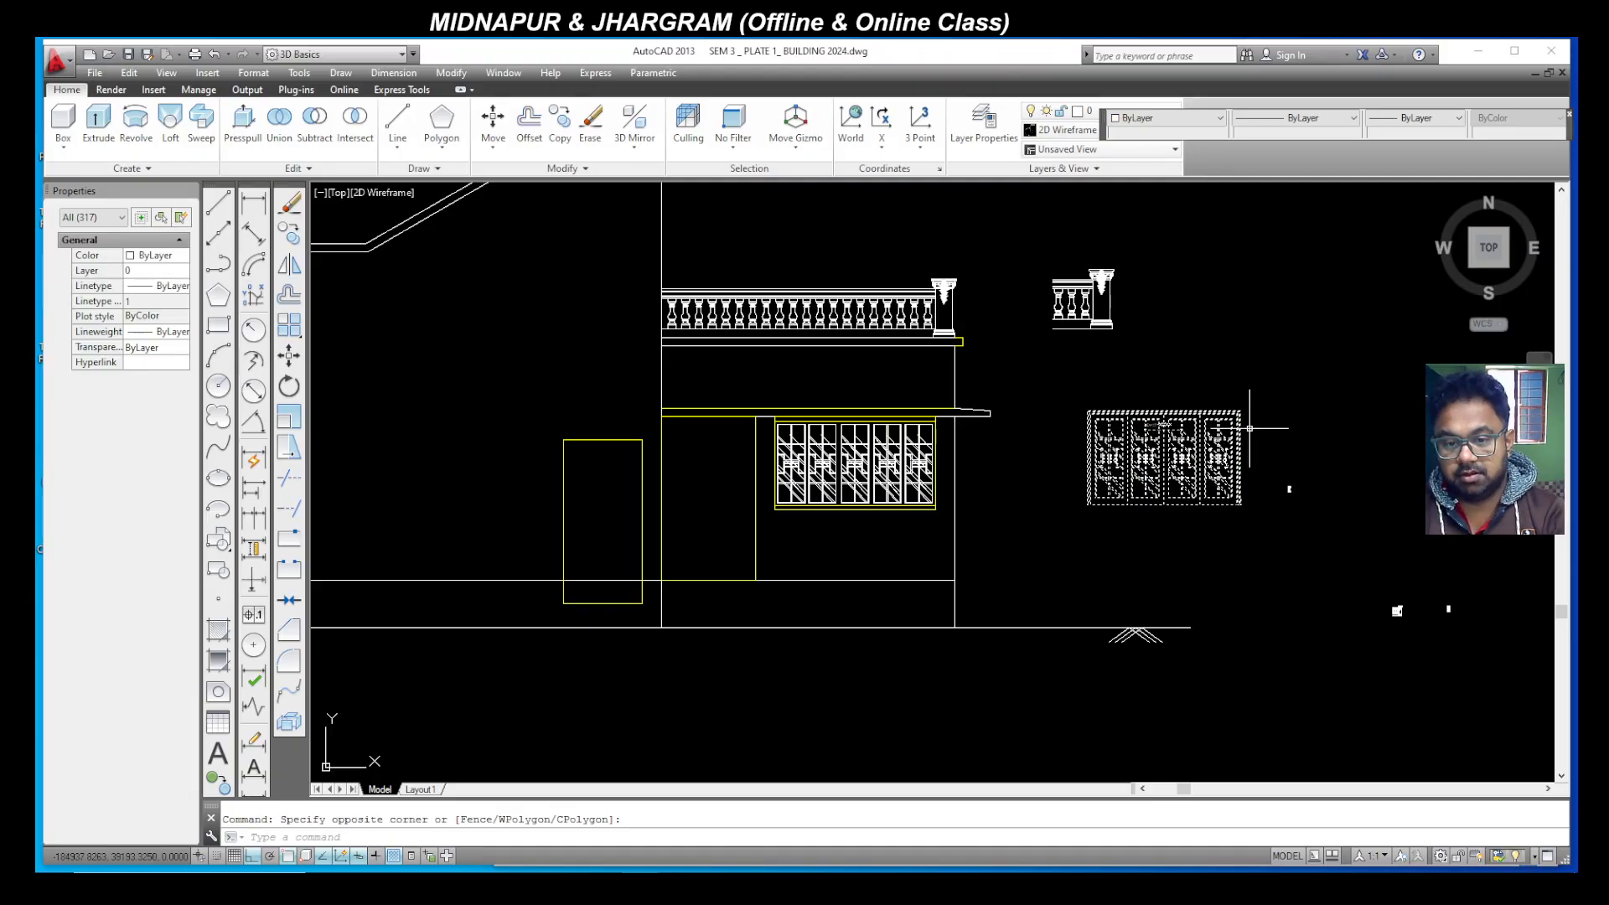
pyautogui.press('Escape')
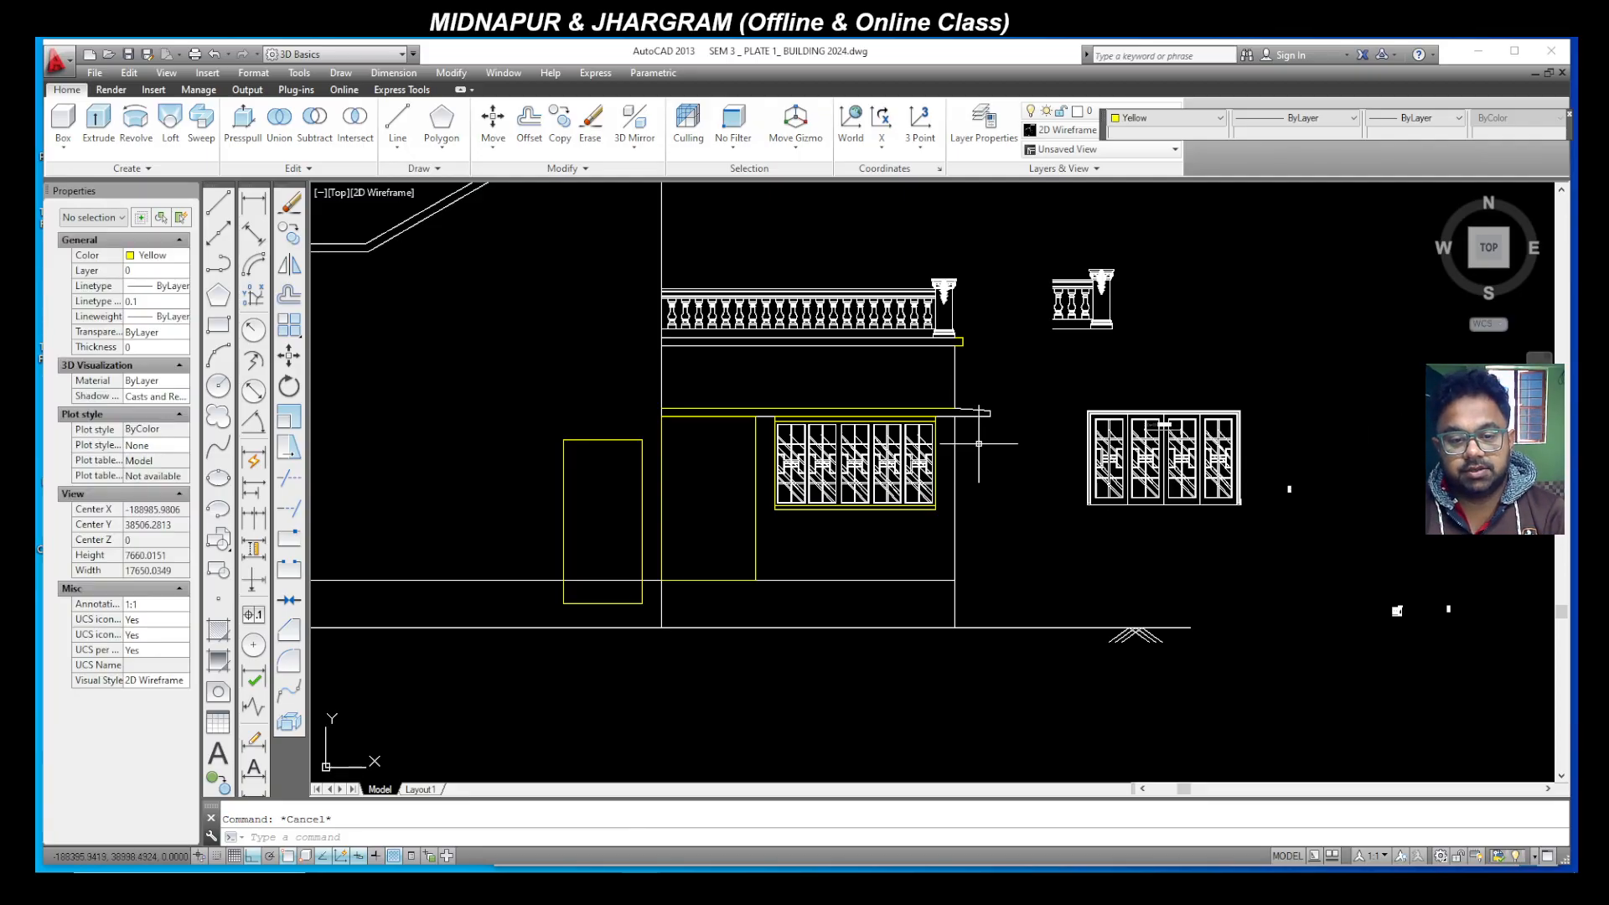
# Step: Examine the verandah steps and doors in the floor plan and the panelled doors and steps in the reference sheet's front elevation
pyautogui.scroll(-5, 1288, 435)
pyautogui.scroll(6, 921, 419)
pyautogui.scroll(8, 959, 563)
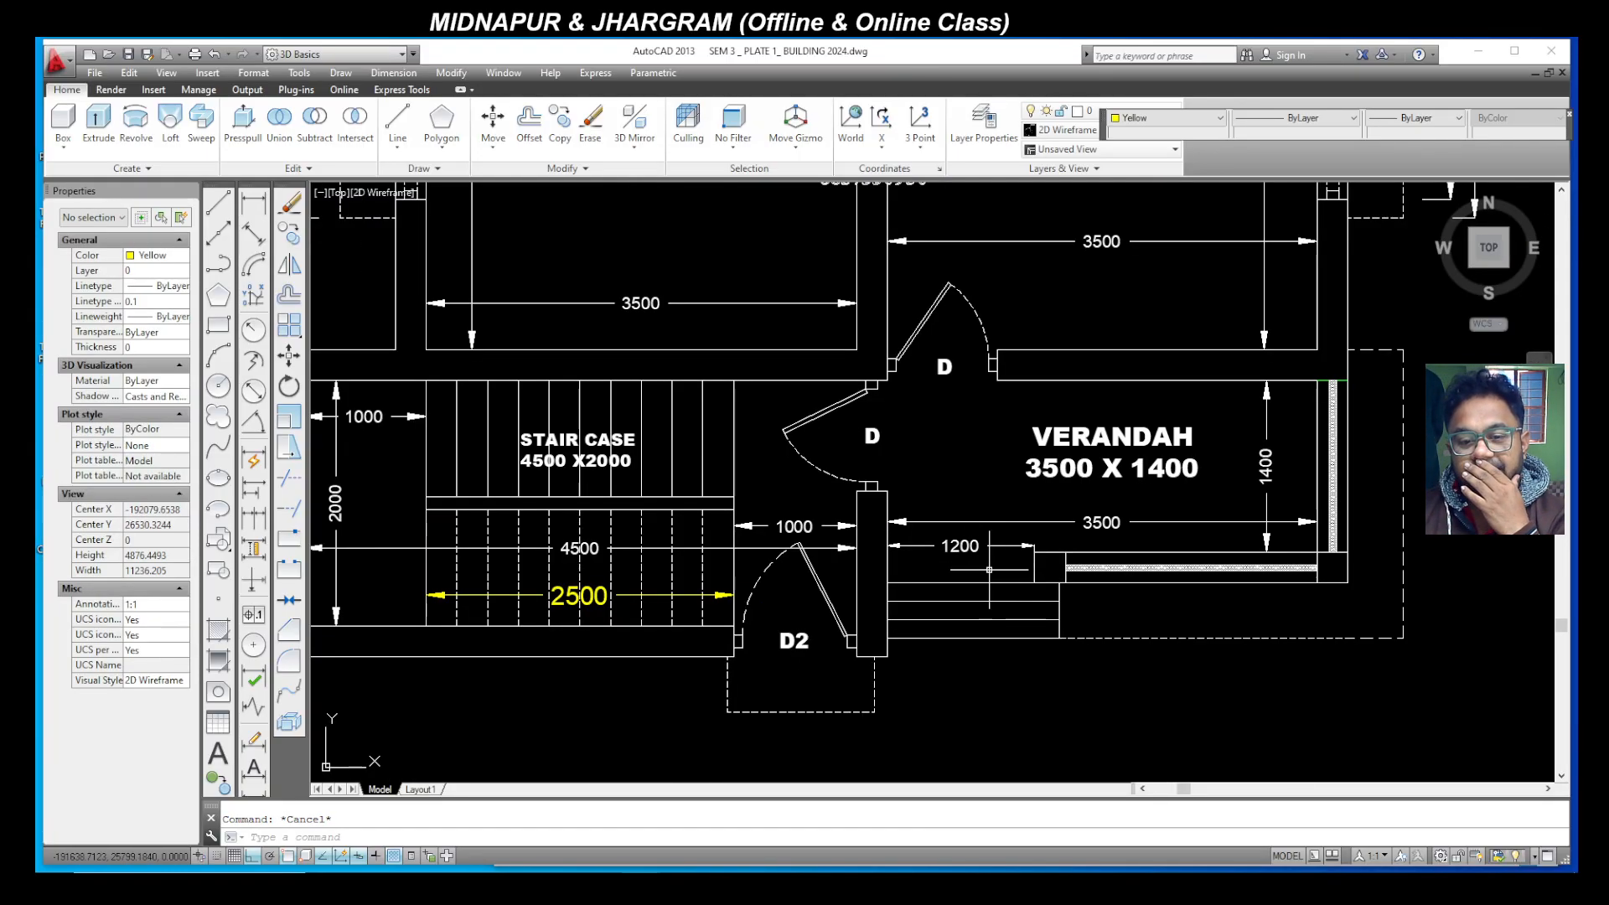
pyautogui.scroll(-3, 926, 596)
pyautogui.scroll(-5, 978, 454)
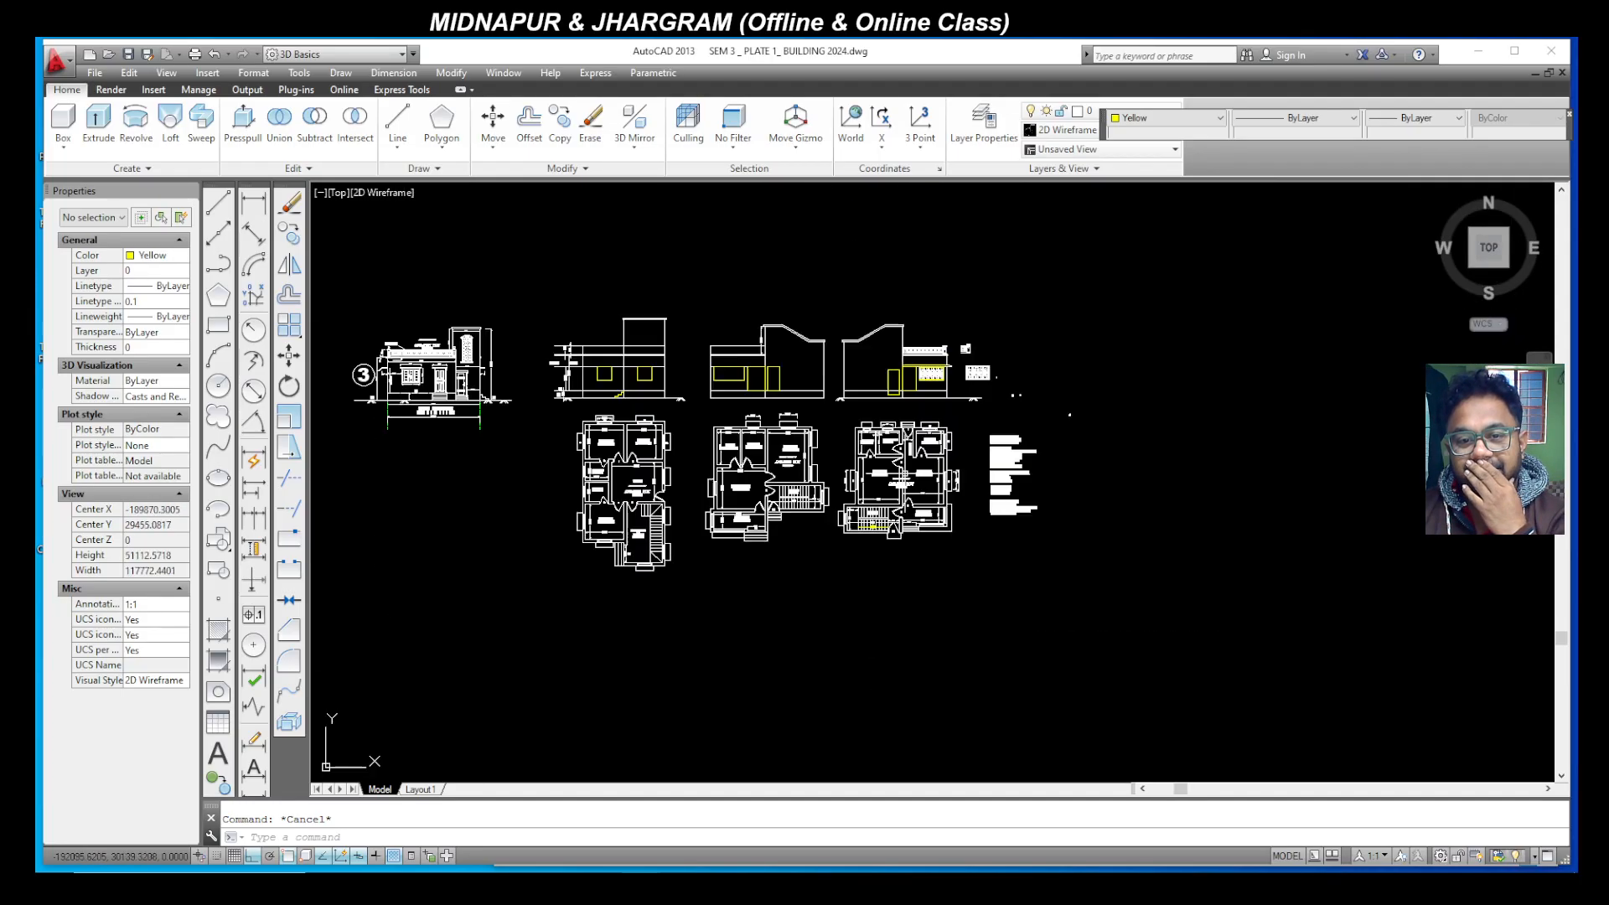
pyautogui.scroll(-3, 689, 487)
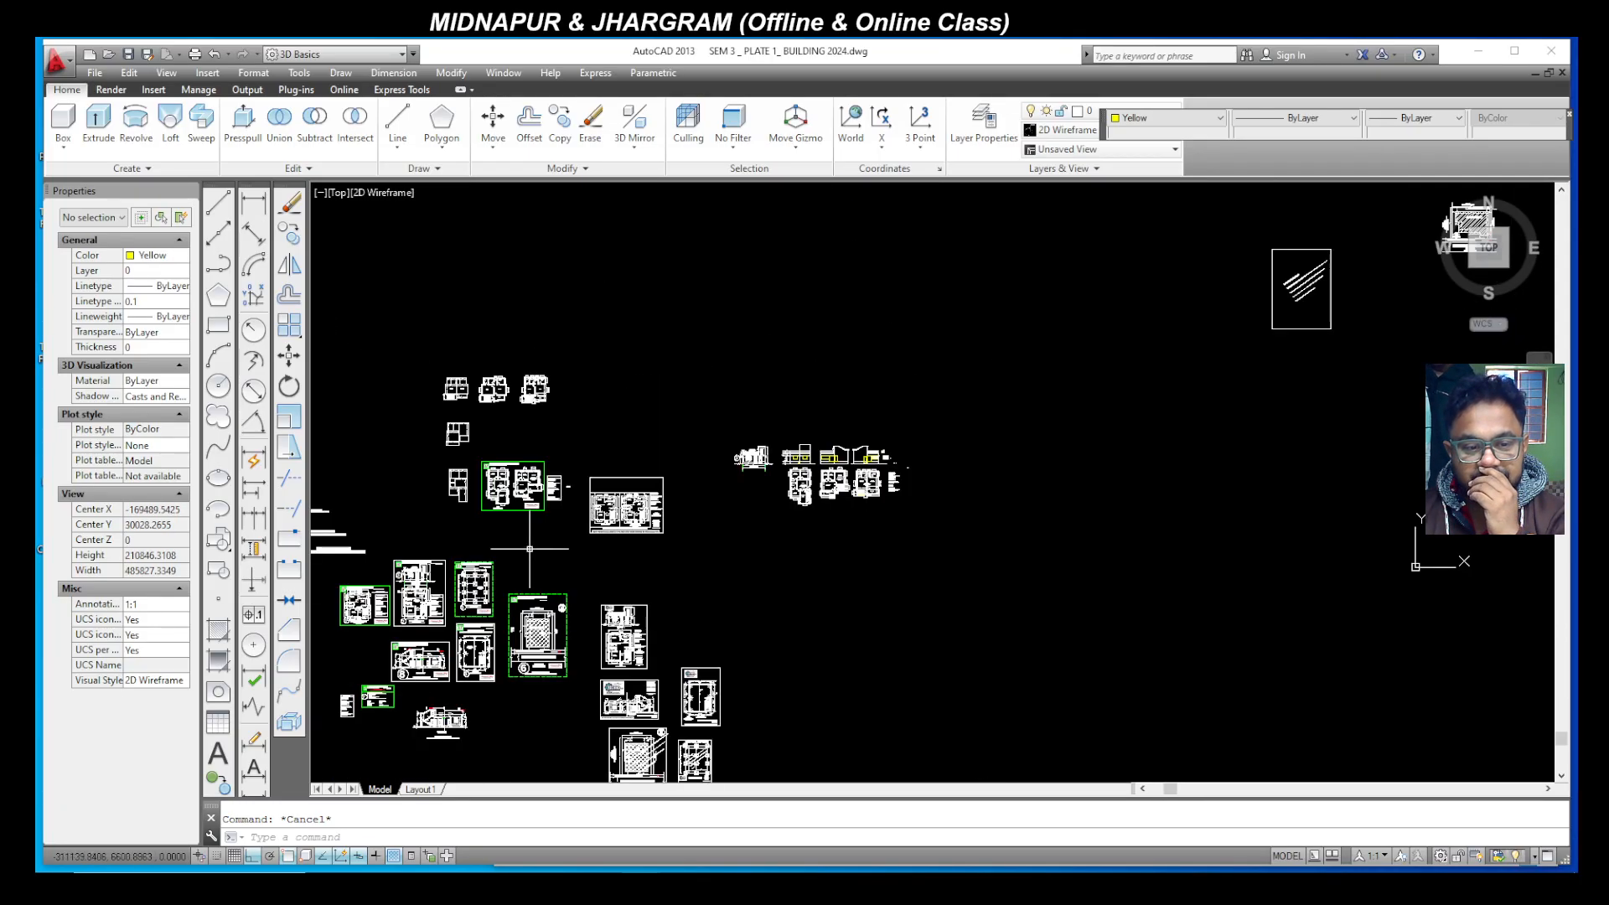
pyautogui.scroll(3, 691, 591)
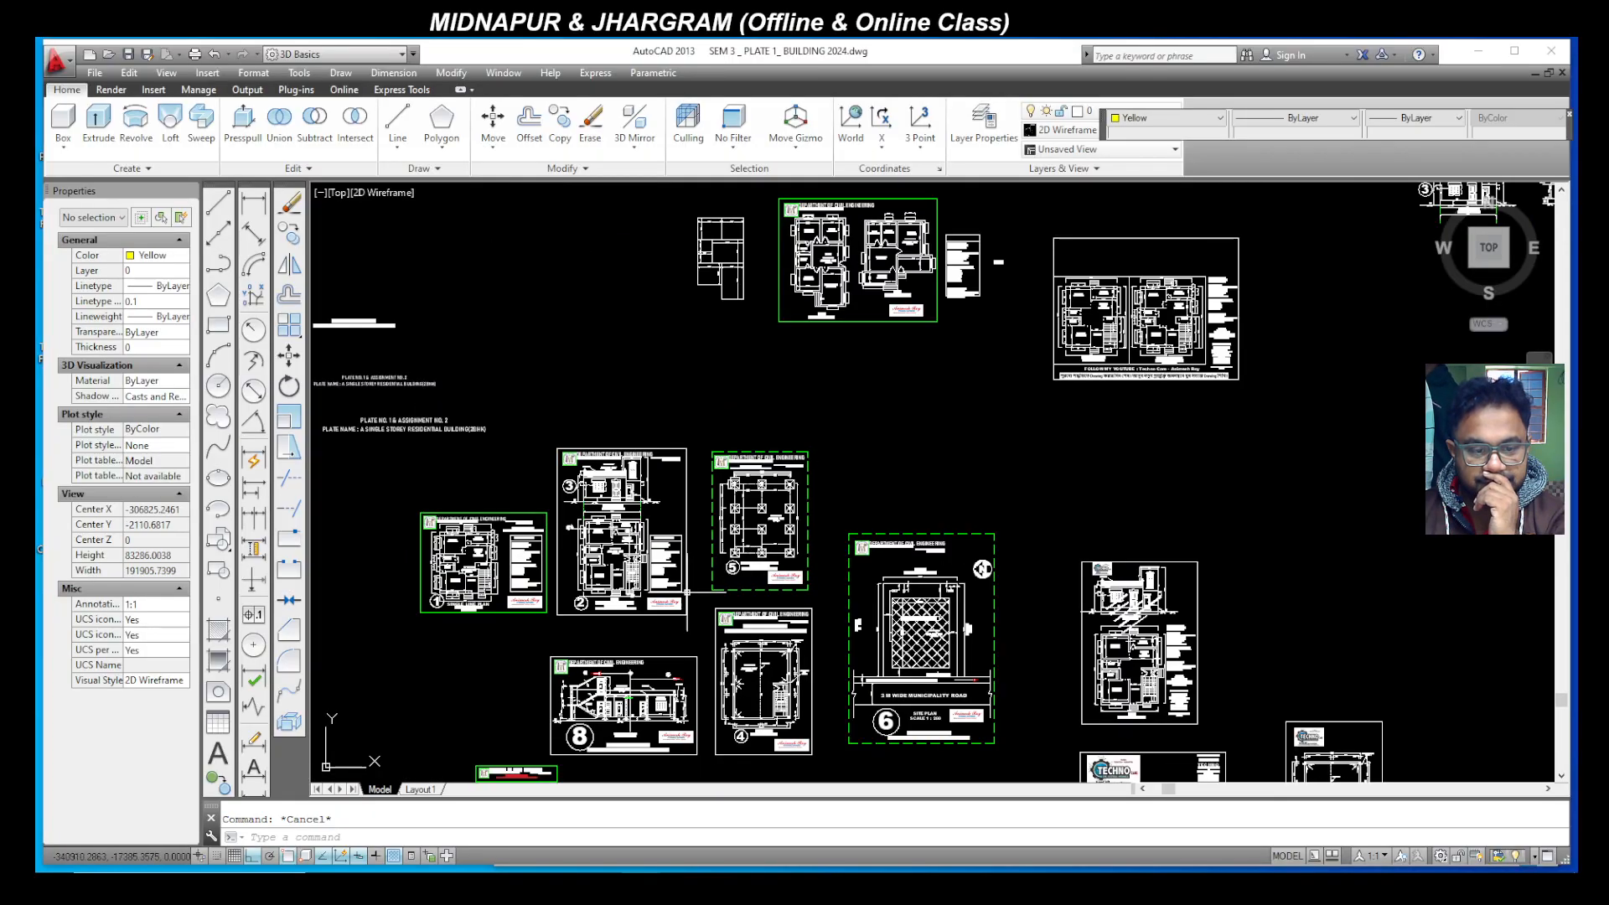
pyautogui.scroll(6, 599, 736)
pyautogui.scroll(-4, 795, 633)
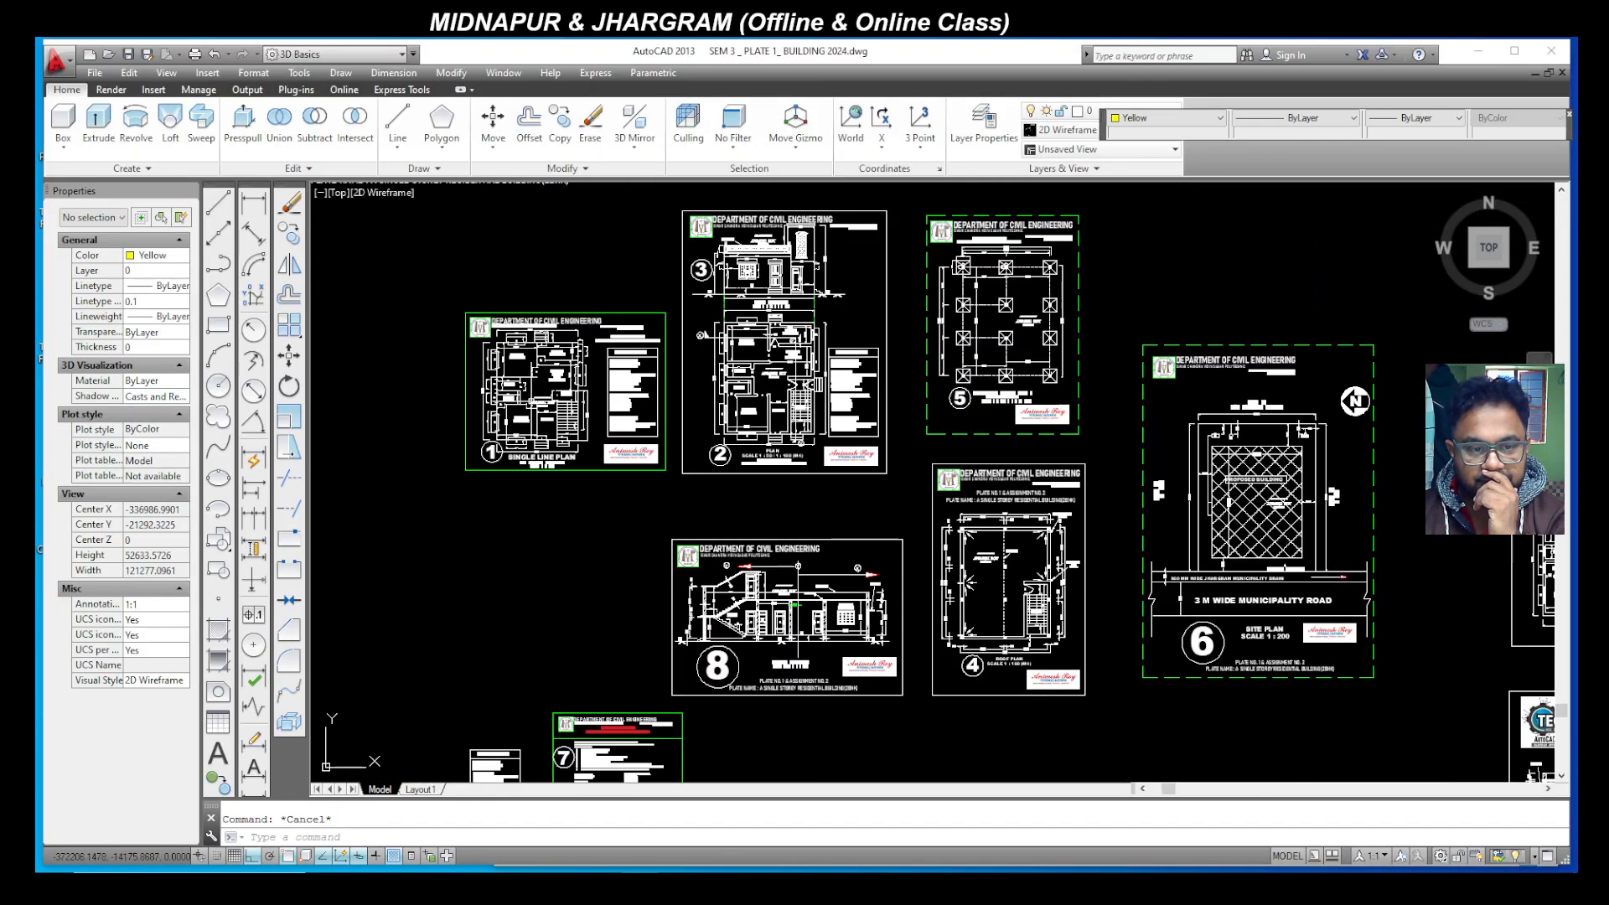
pyautogui.scroll(-2, 575, 557)
pyautogui.scroll(9, 770, 287)
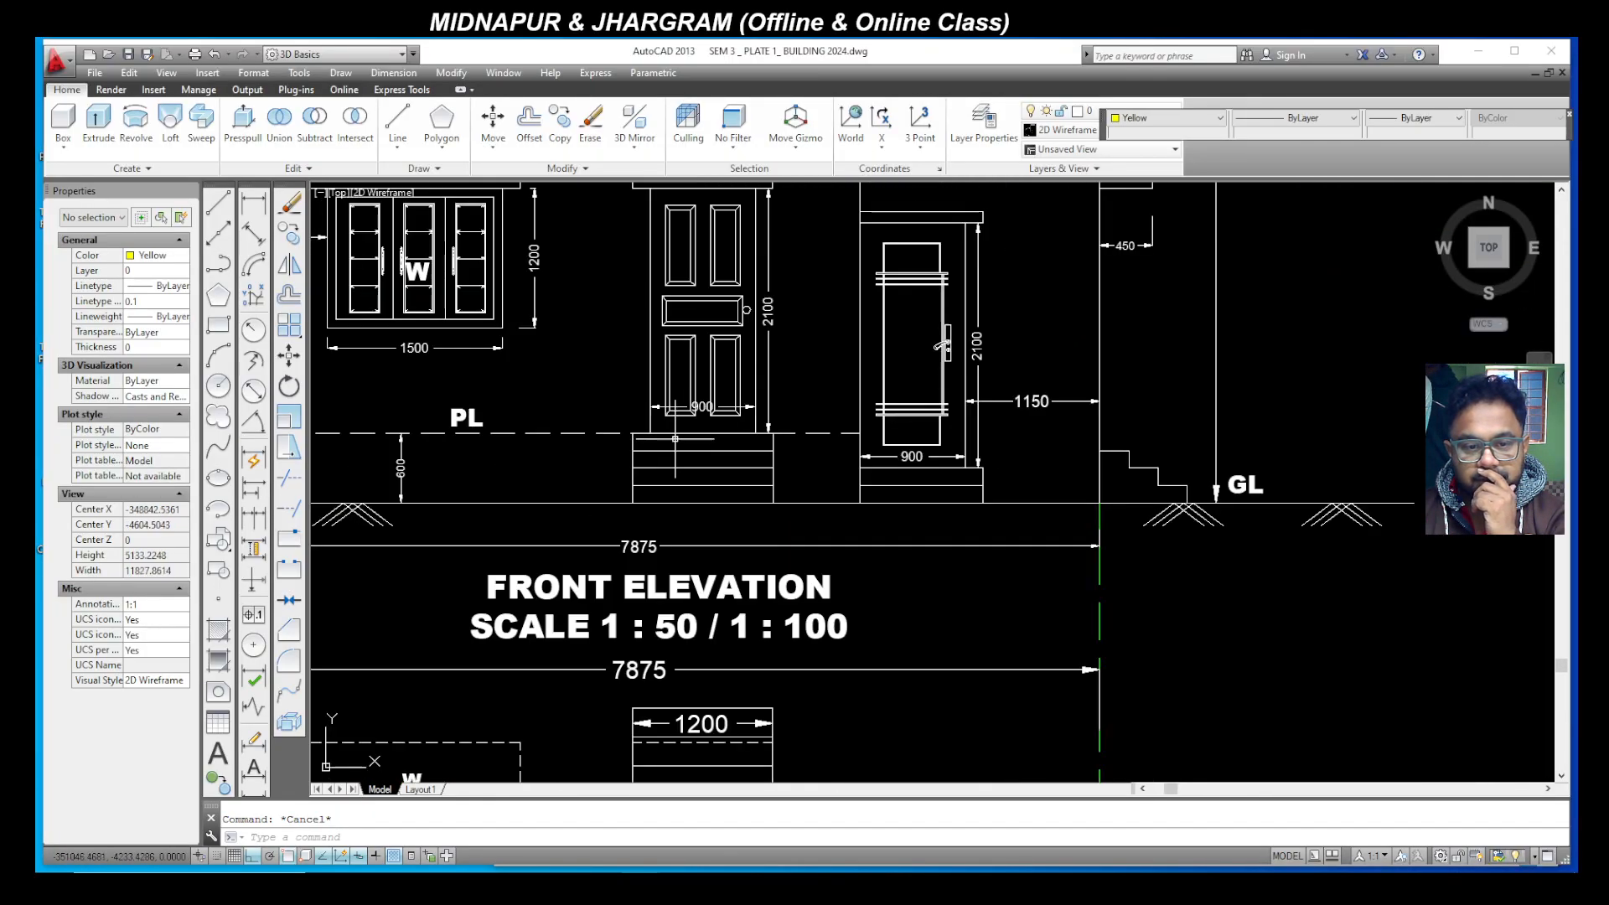
pyautogui.scroll(-2, 737, 445)
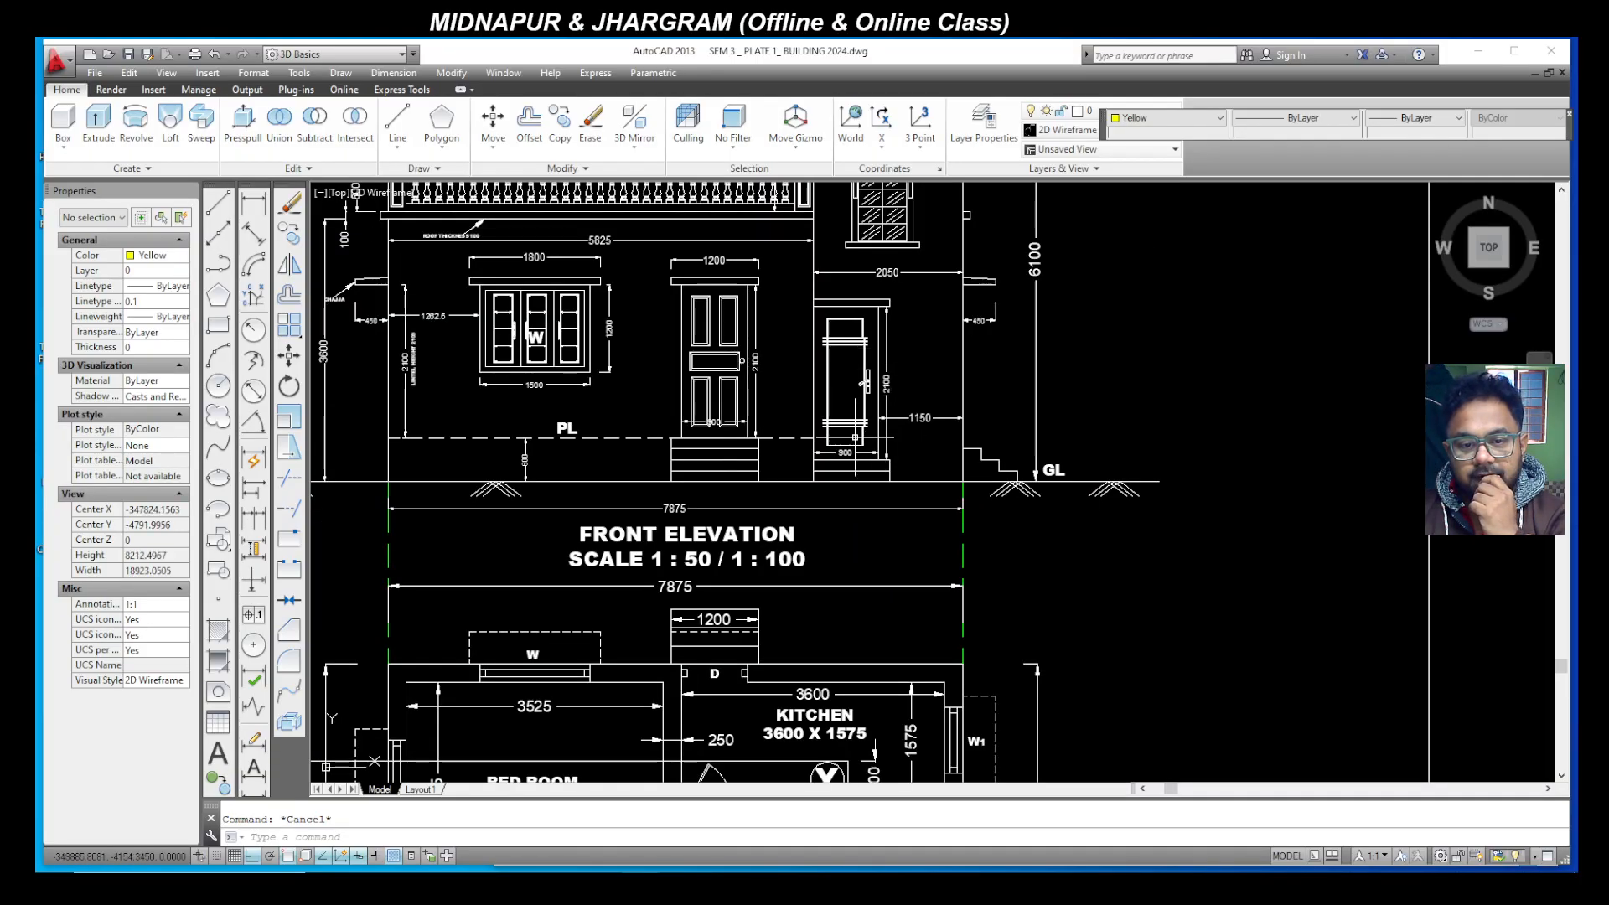
pyautogui.scroll(-6, 616, 451)
pyautogui.scroll(-8, 732, 416)
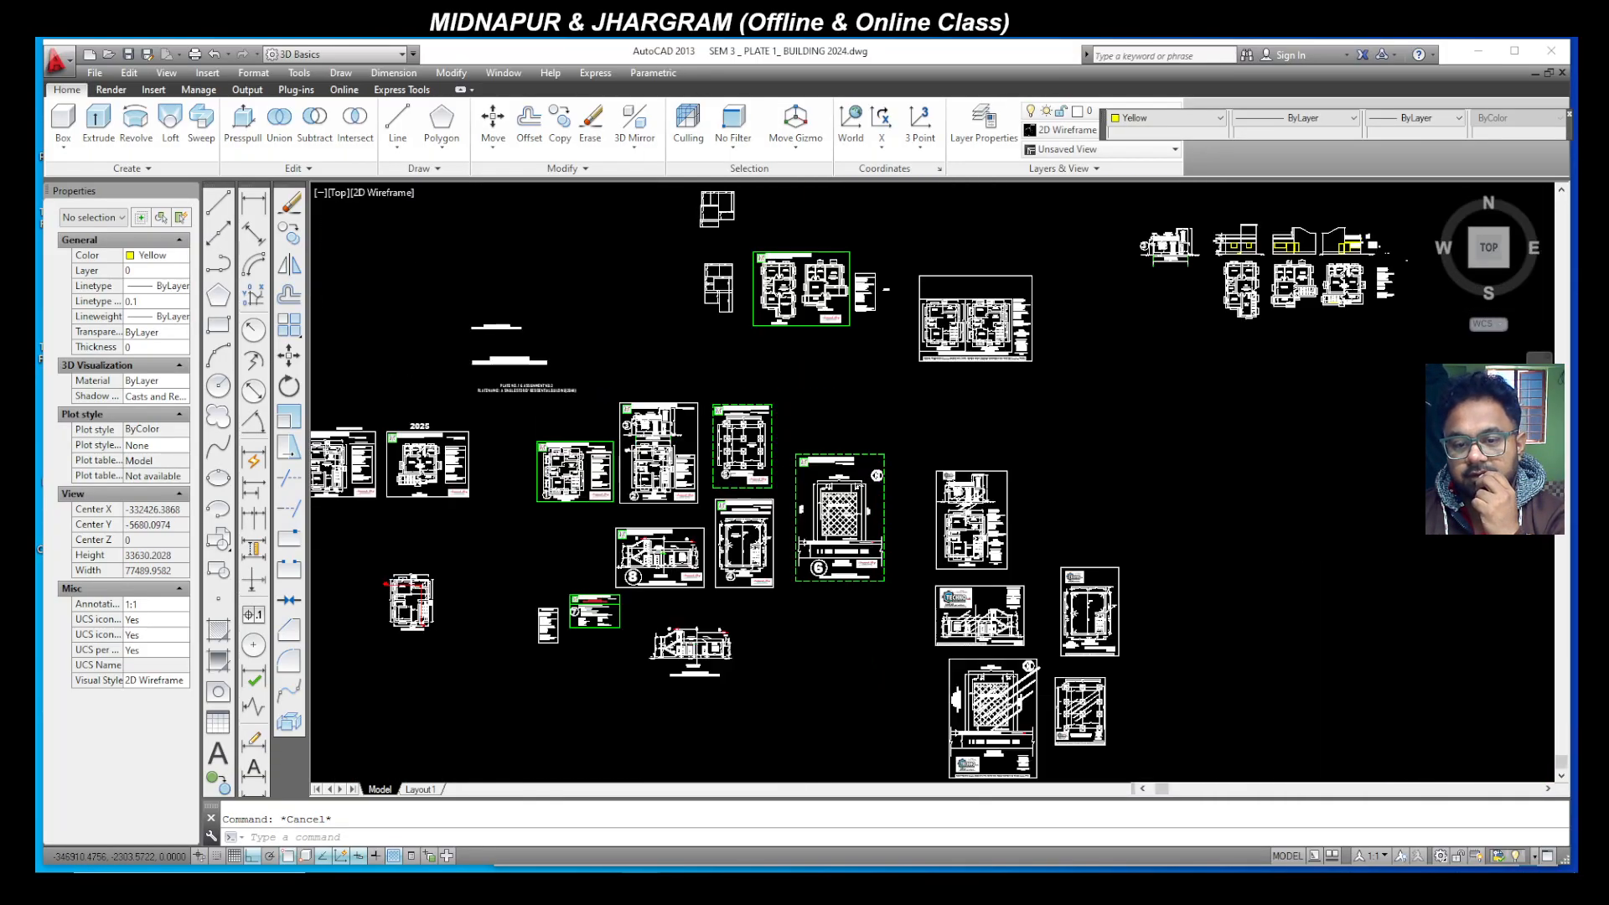
# Step: Draw a rectangle over the right half of the door opening beside the lattice window, from its lower right corner to the midpoint of its head
pyautogui.scroll(15, 1050, 315)
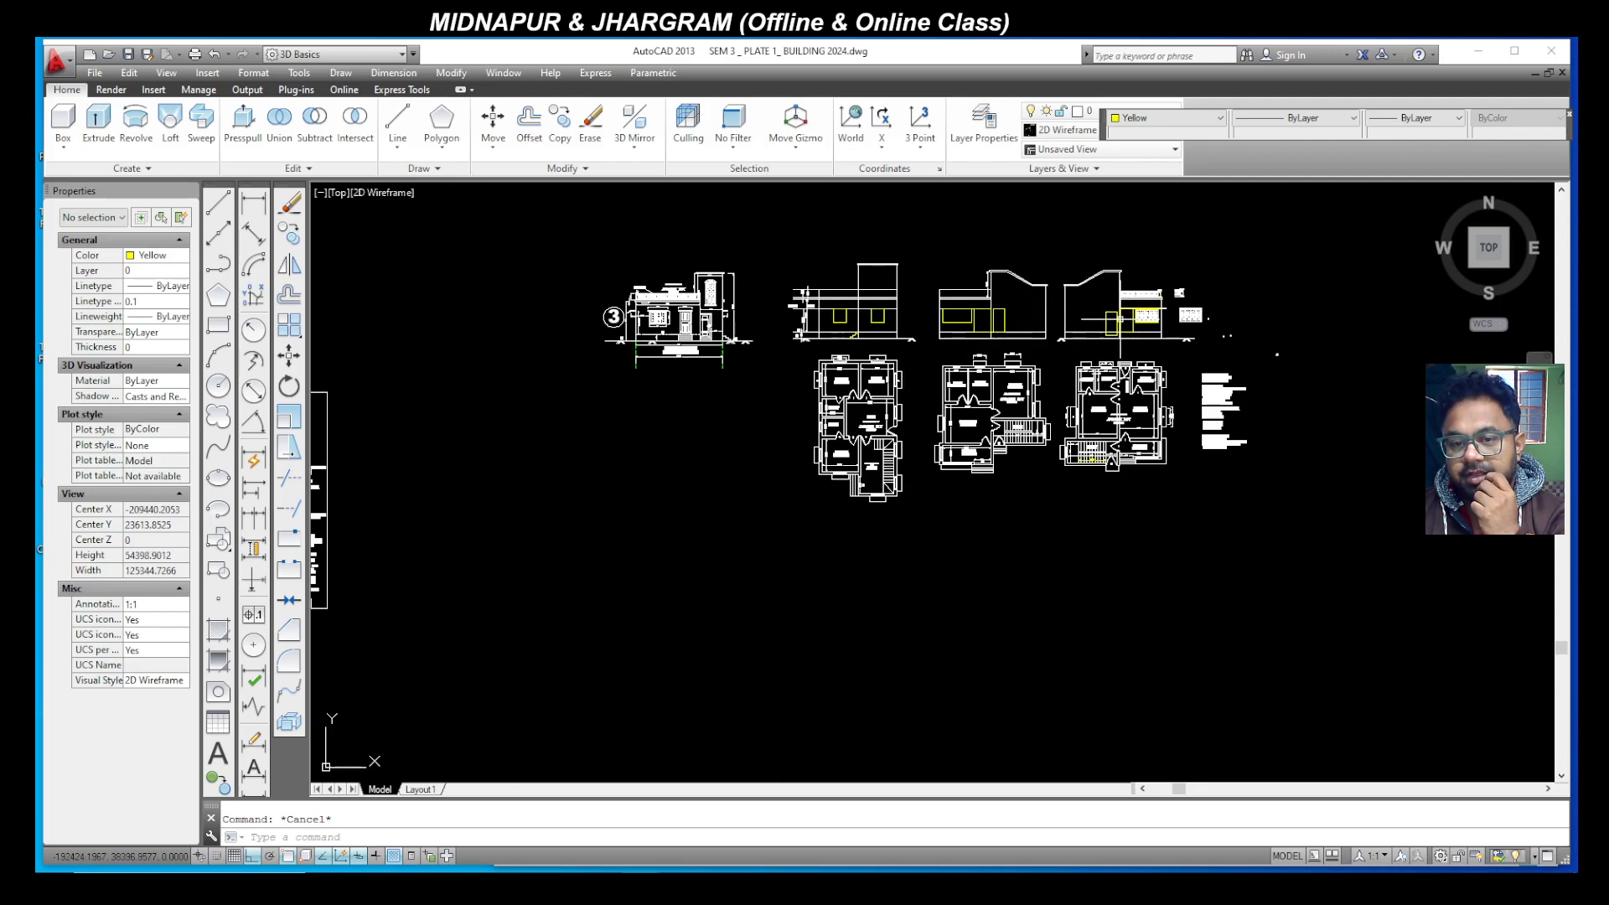
pyautogui.scroll(-2, 1115, 359)
pyautogui.scroll(1, 977, 369)
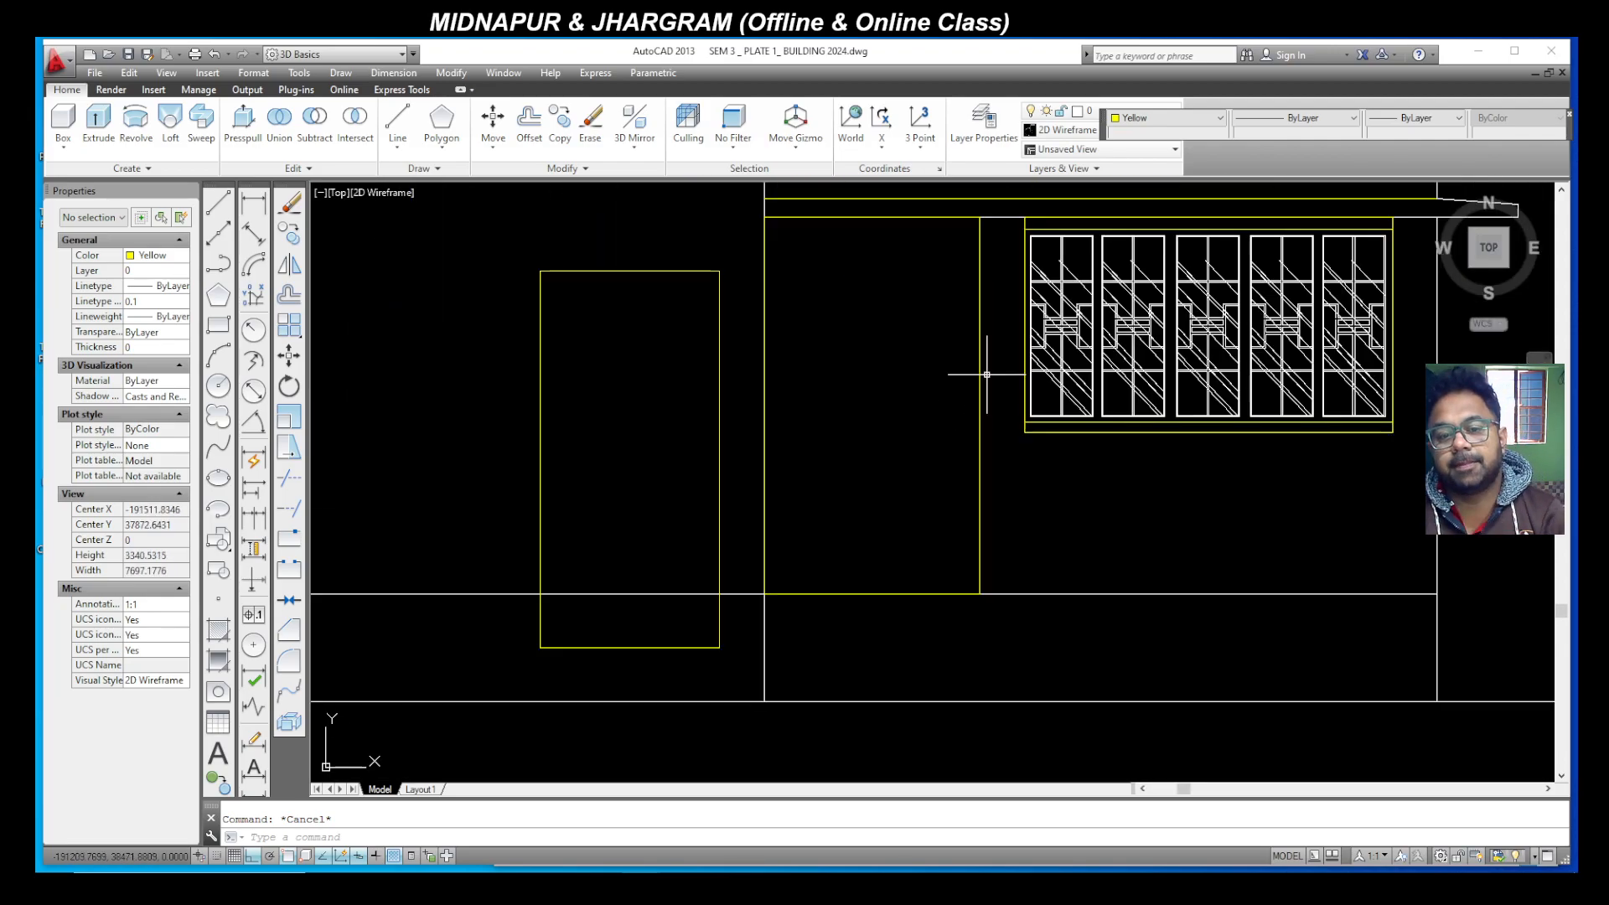
pyautogui.scroll(-1, 1001, 282)
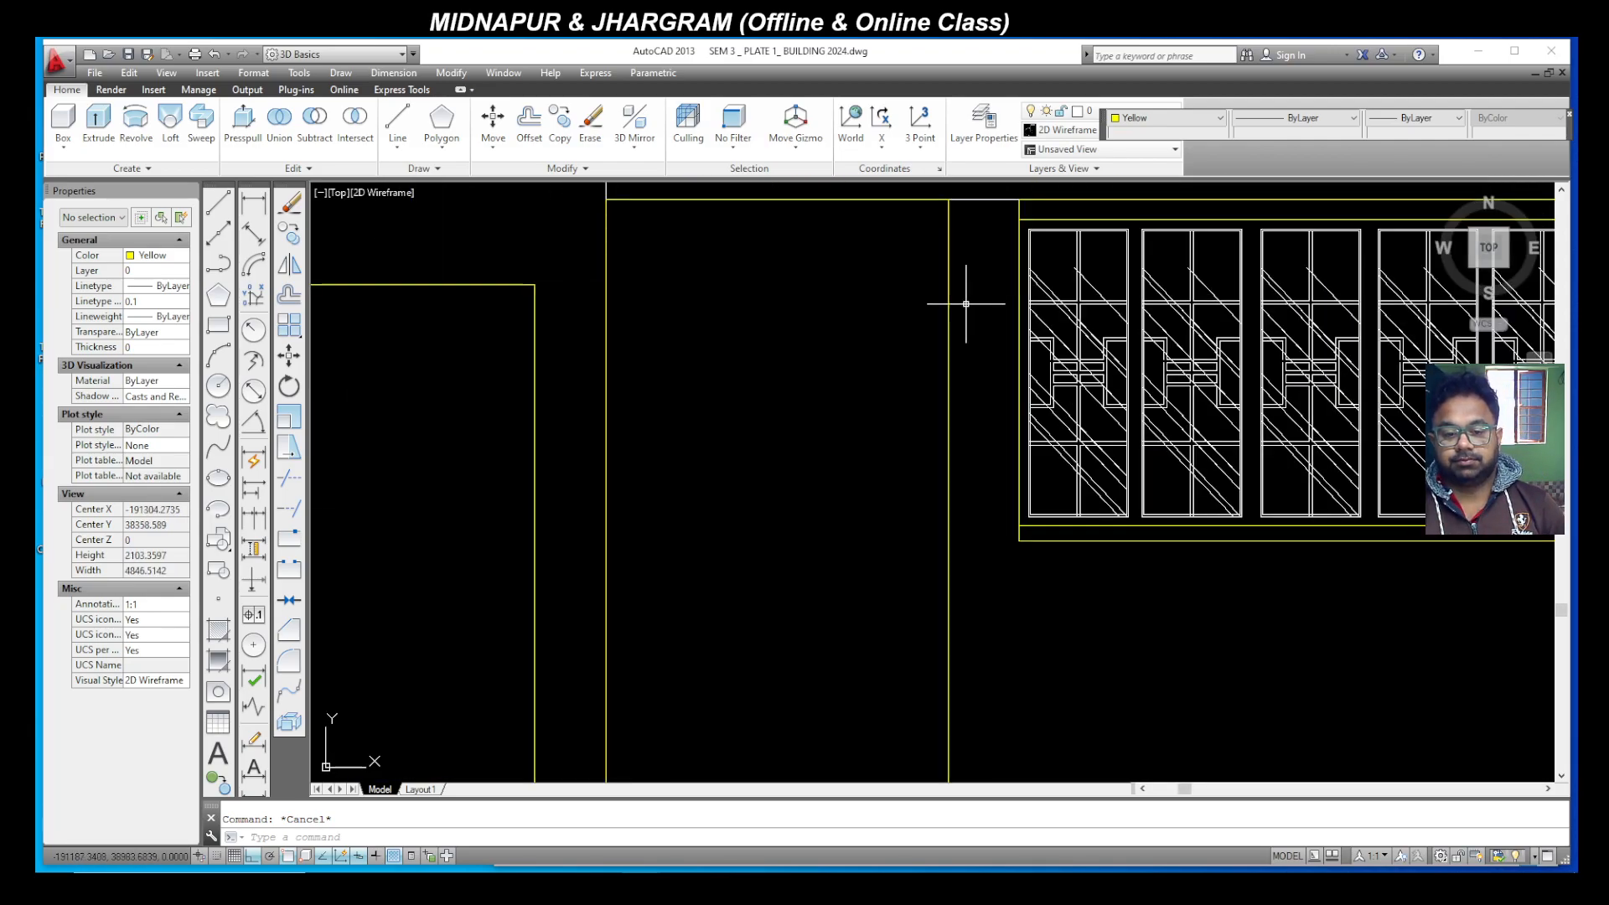
pyautogui.scroll(1, 931, 311)
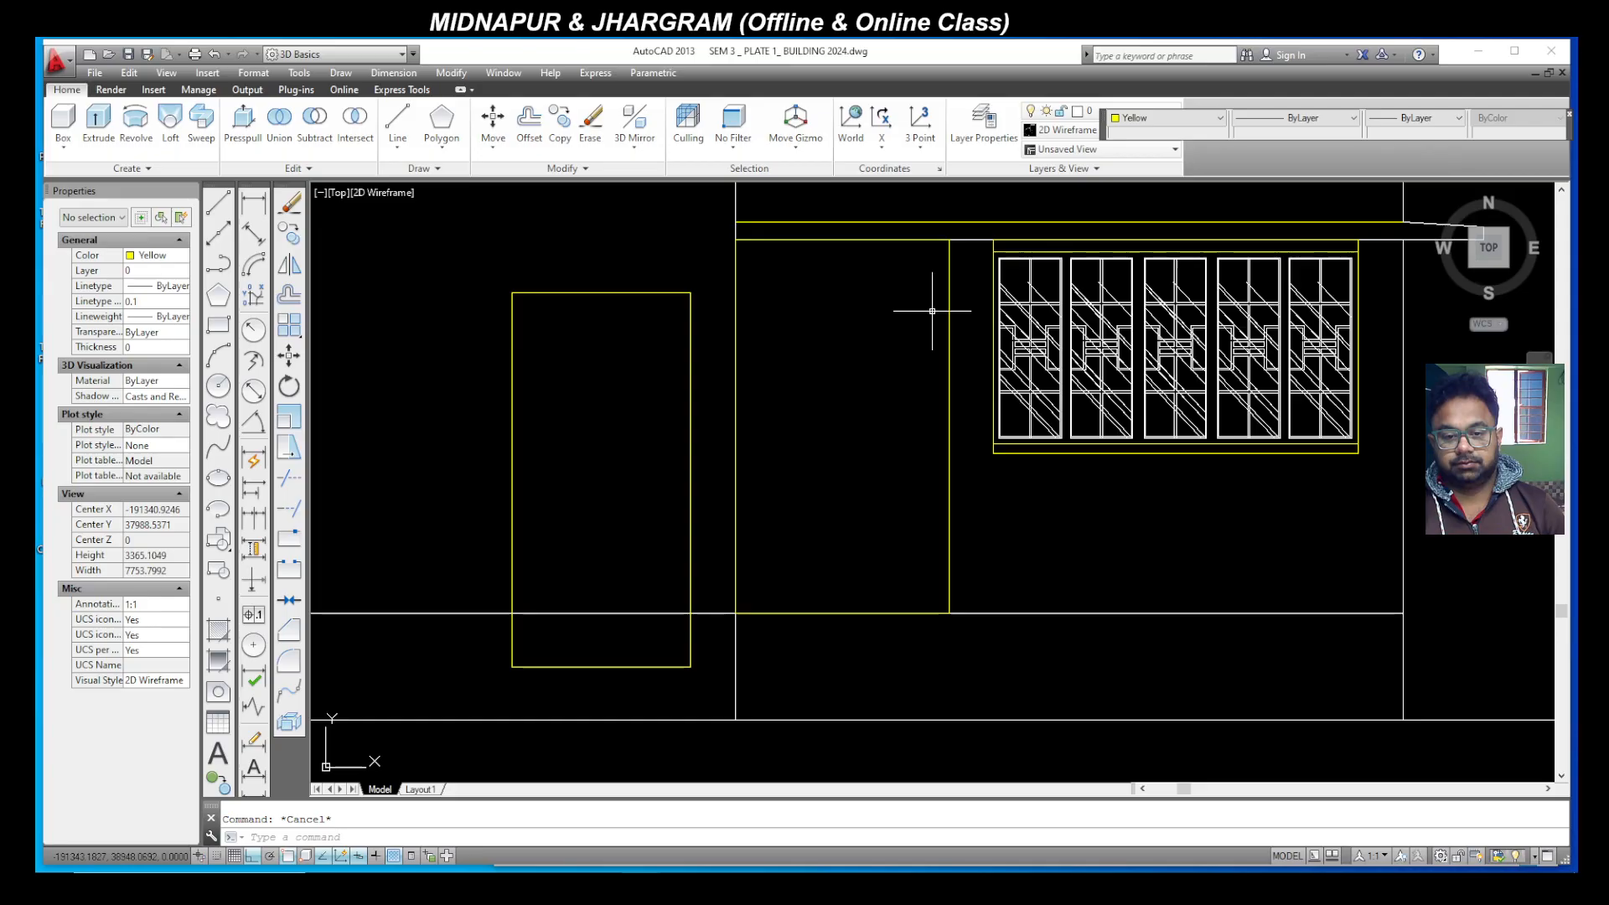
pyautogui.click(218, 327)
pyautogui.click(949, 613)
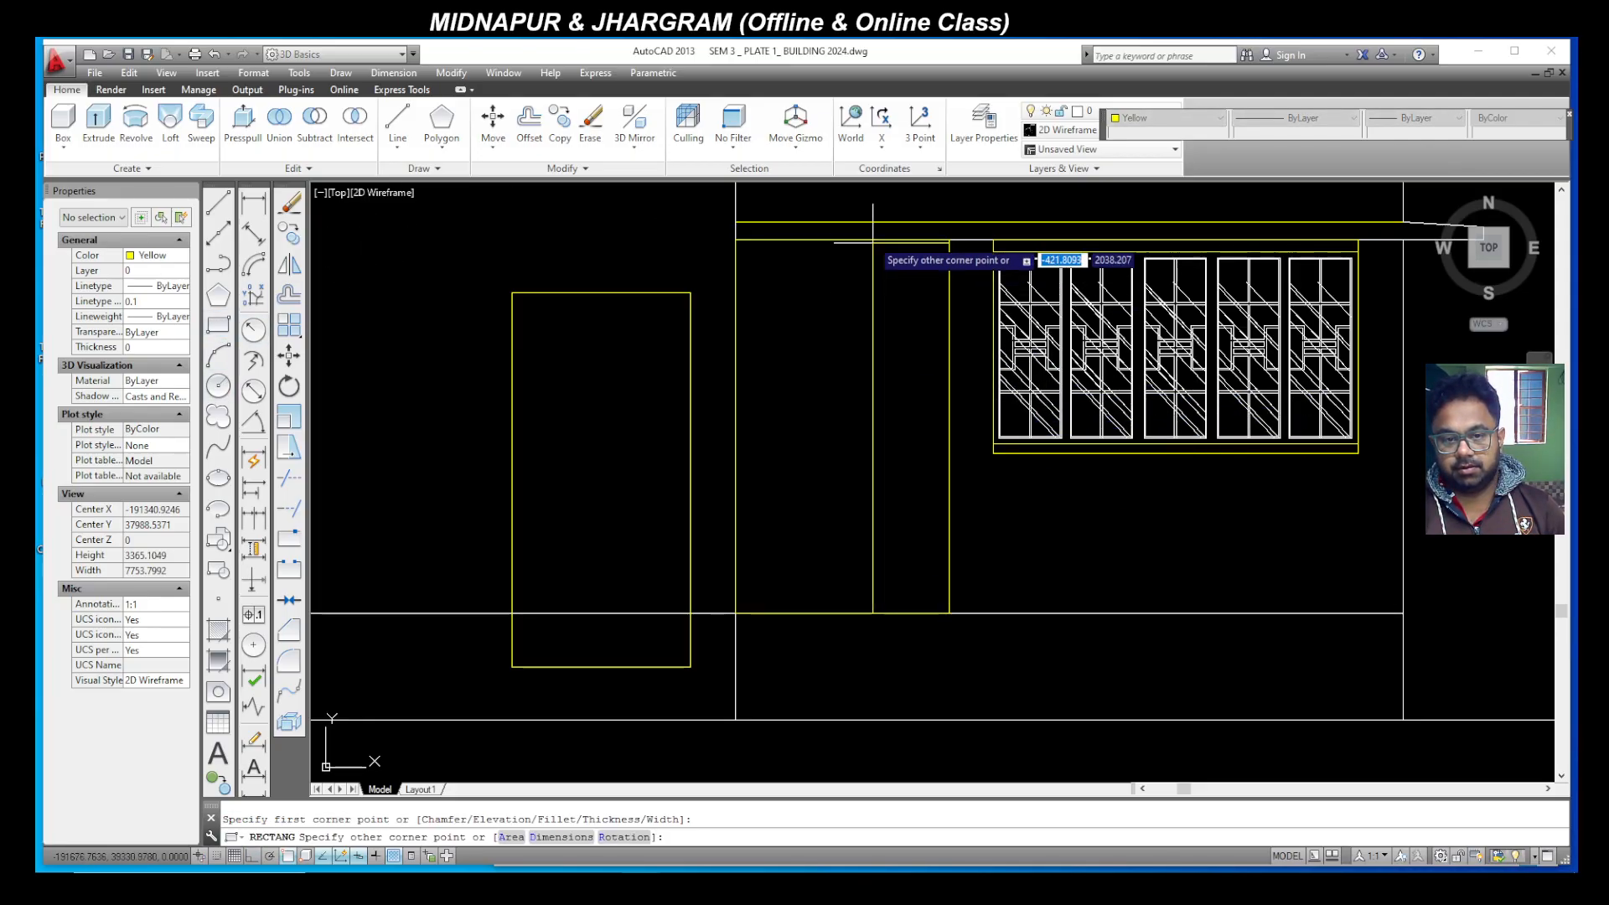
pyautogui.click(841, 239)
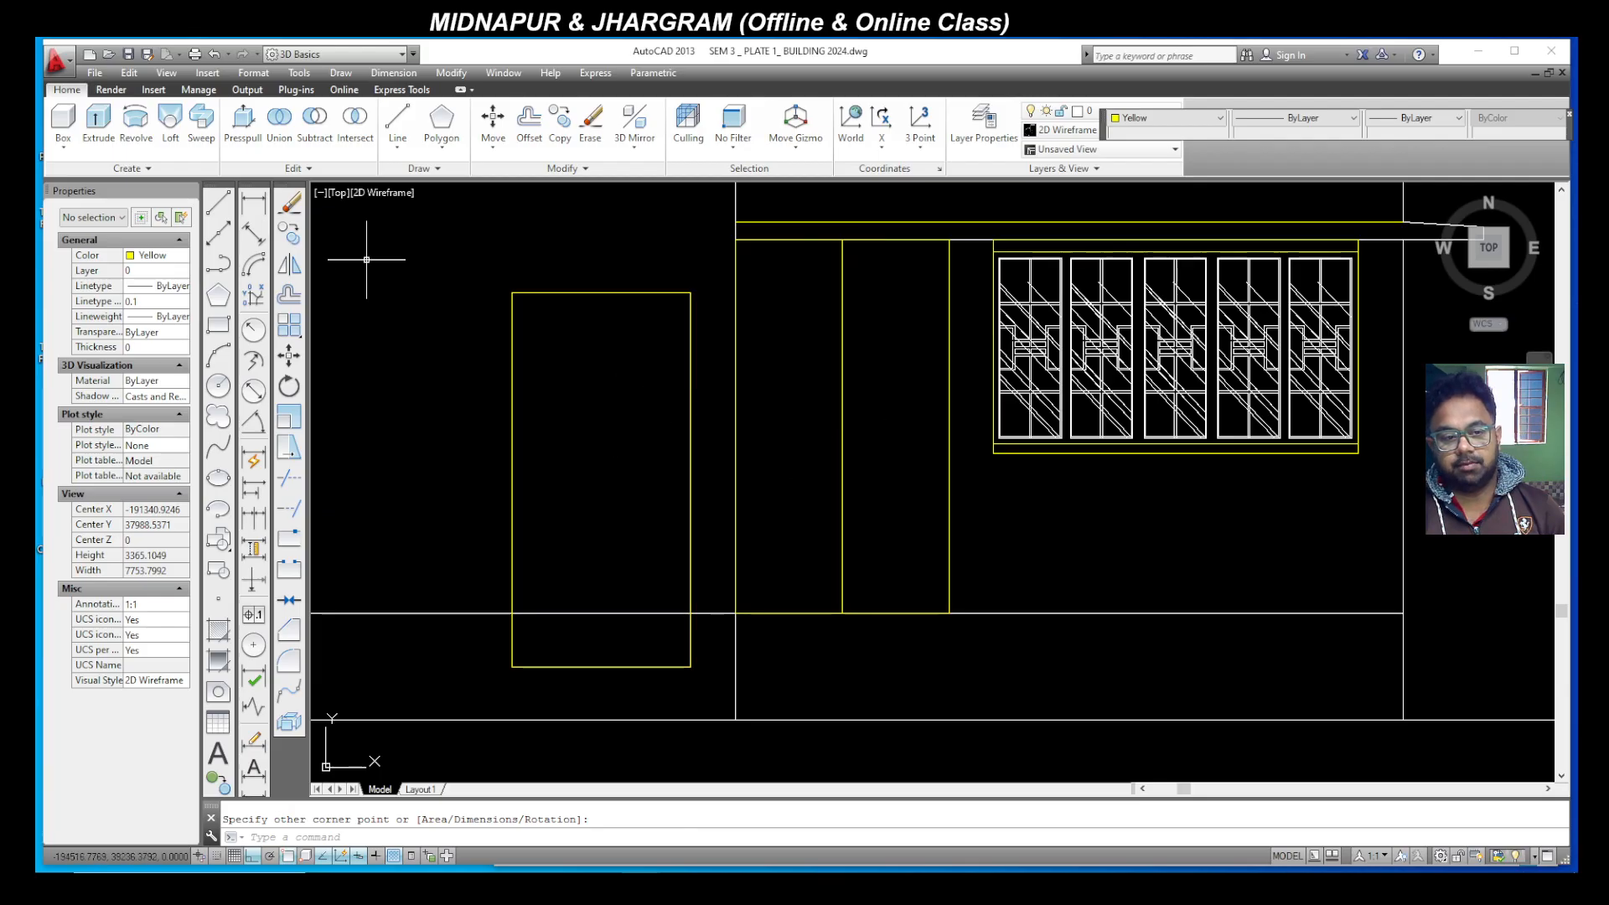
# Step: Start a second rectangle for the other half of the door opening beside the lattice window
pyautogui.click(218, 327)
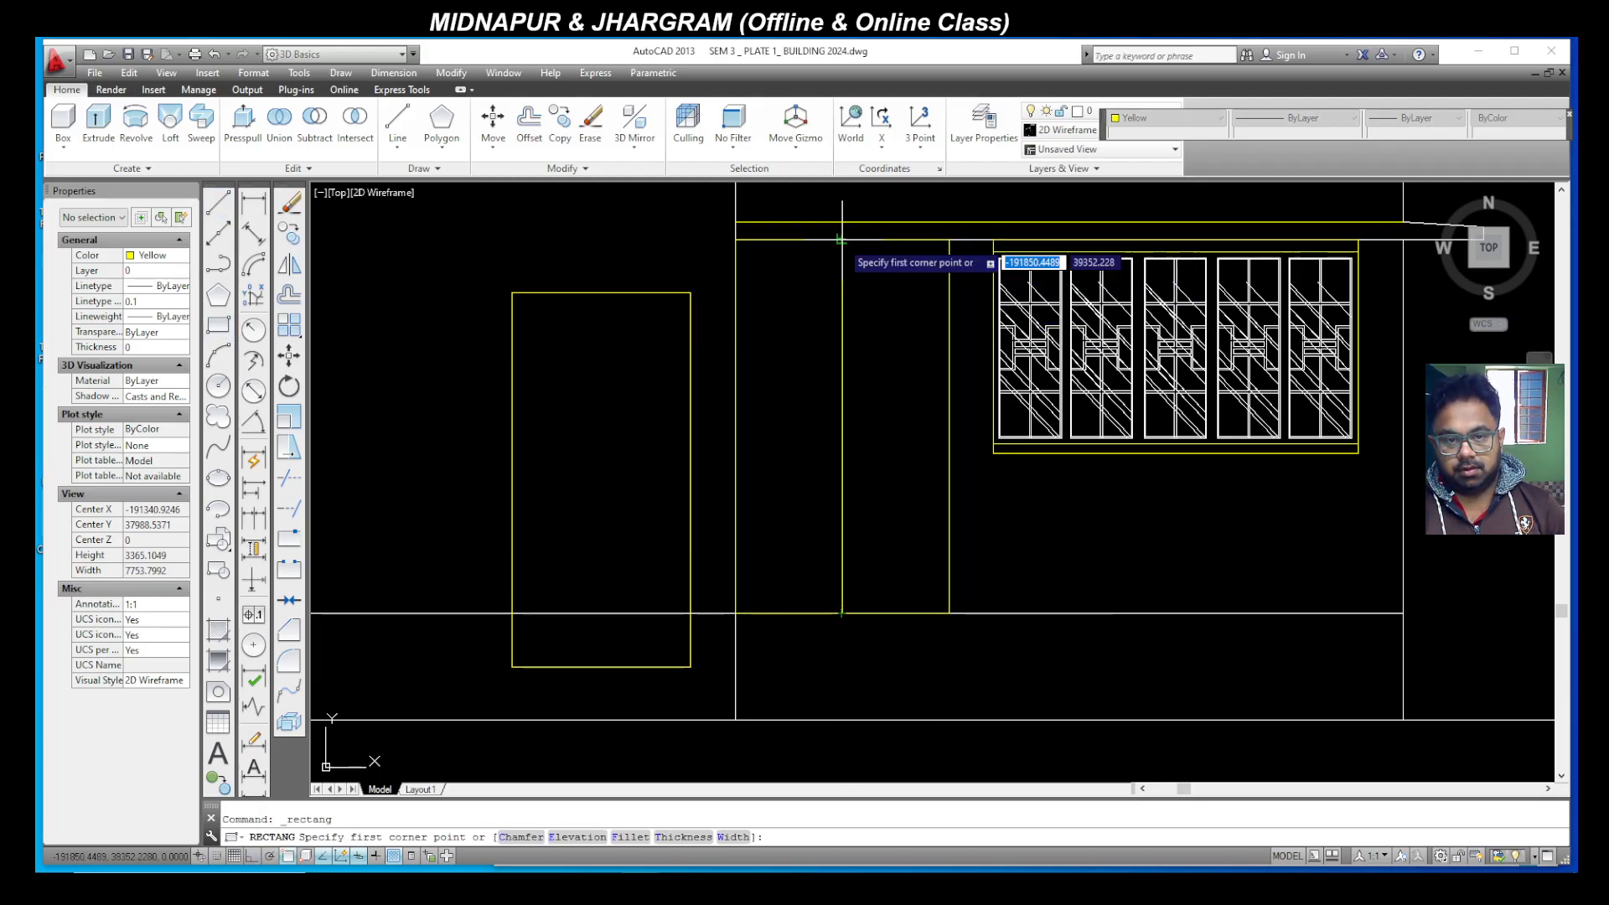
# Step: Draw full-height rectangles over both quarters of the door's right half, plus one over the inner half of the first quarter
pyautogui.click(895, 612)
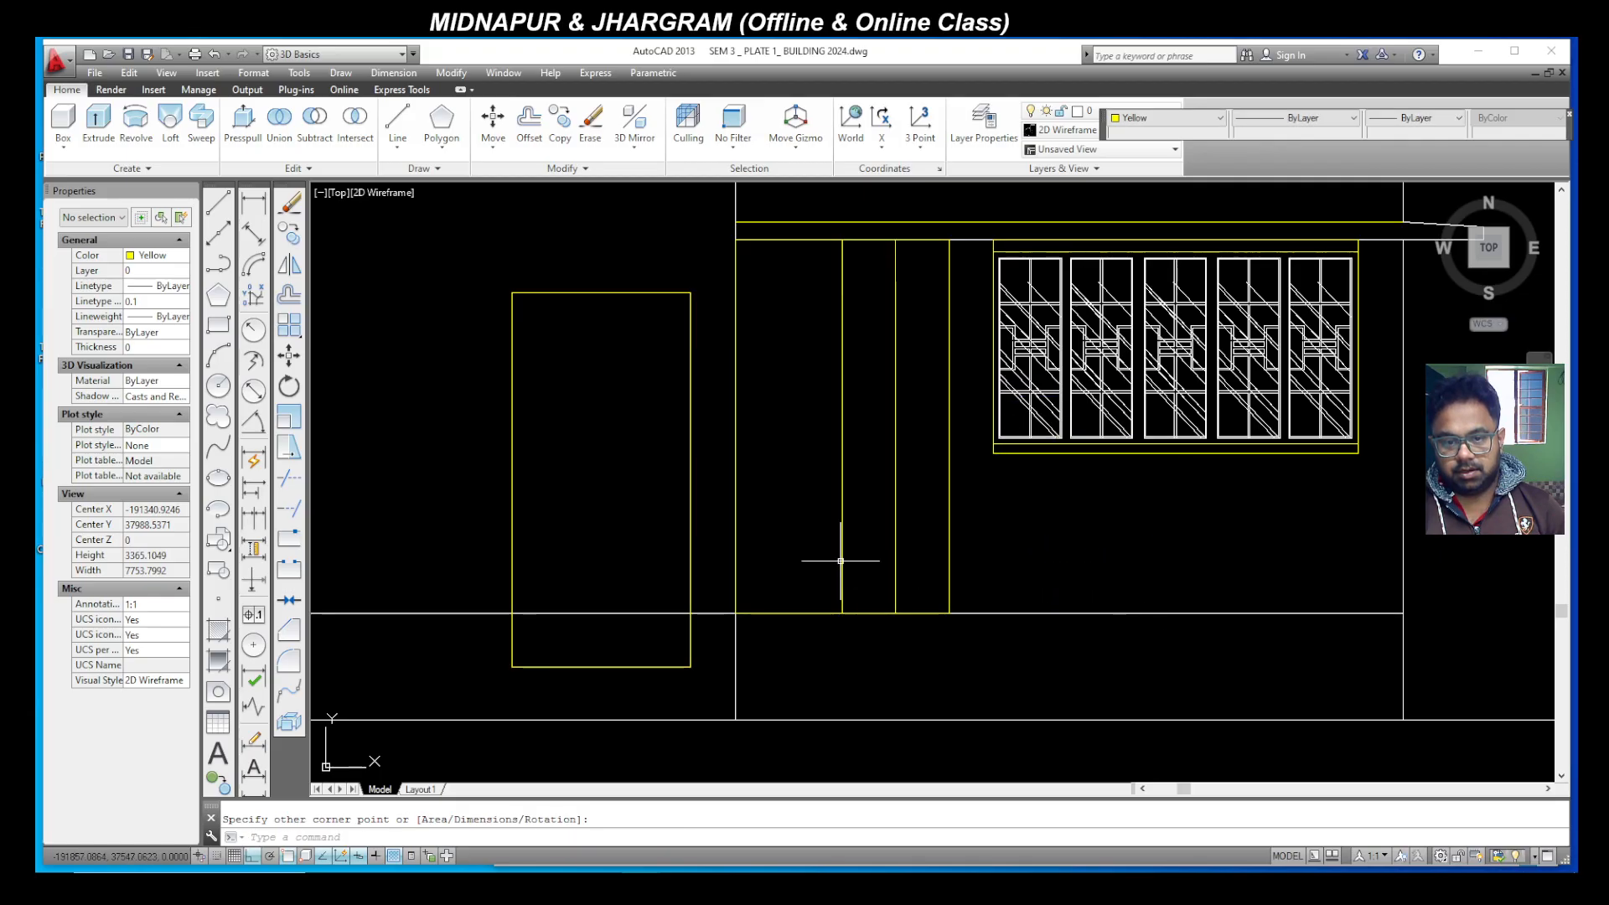
pyautogui.click(217, 327)
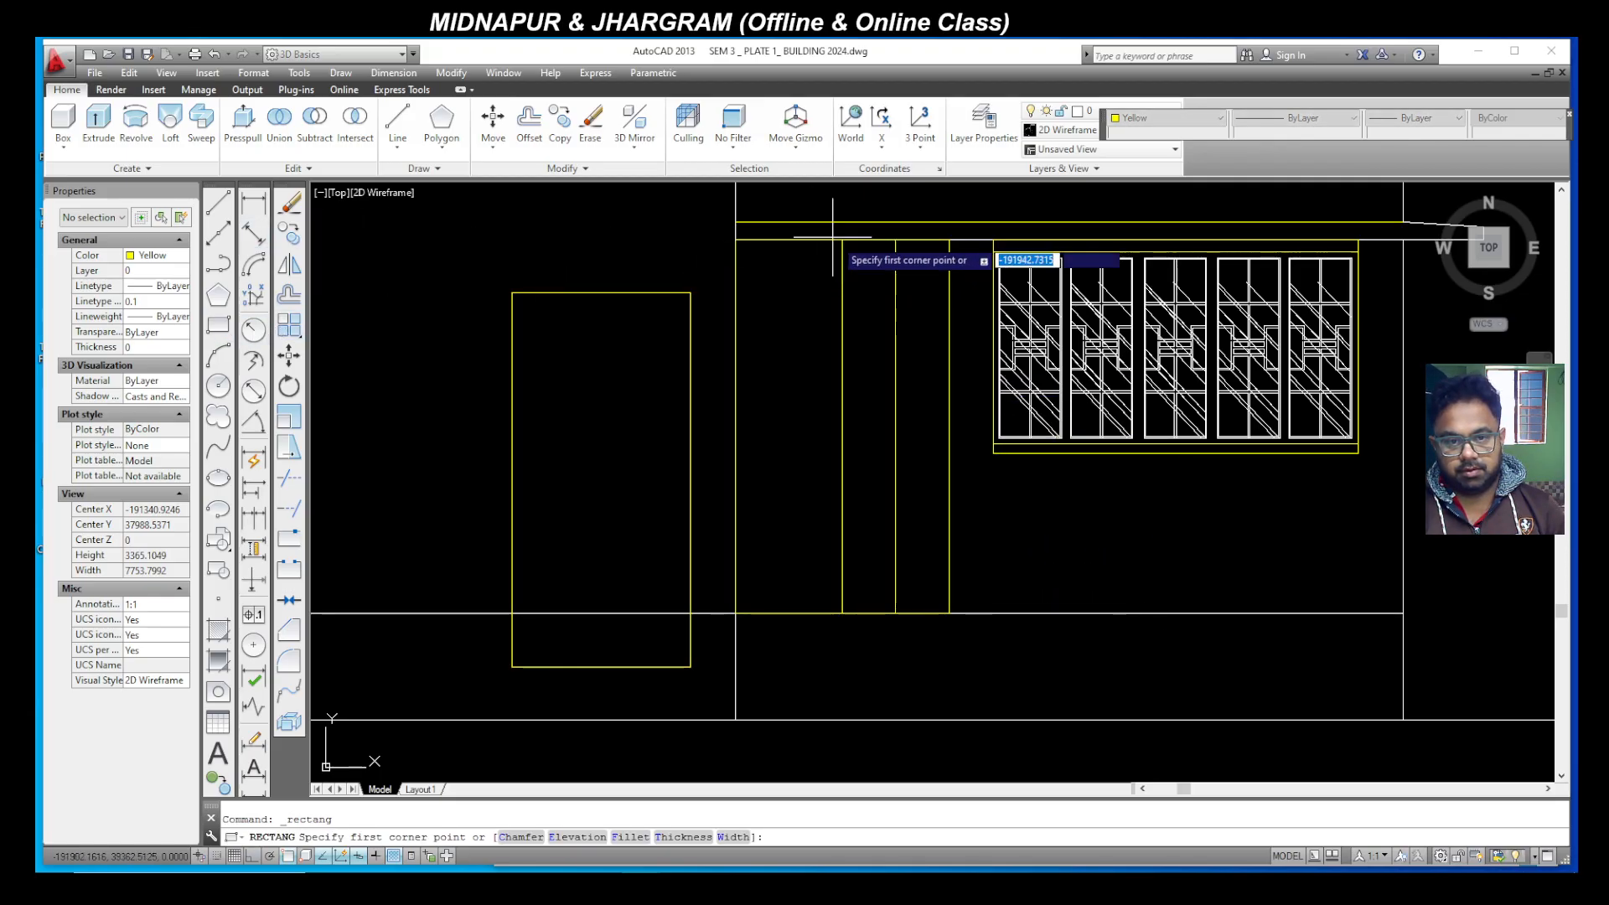
pyautogui.click(836, 240)
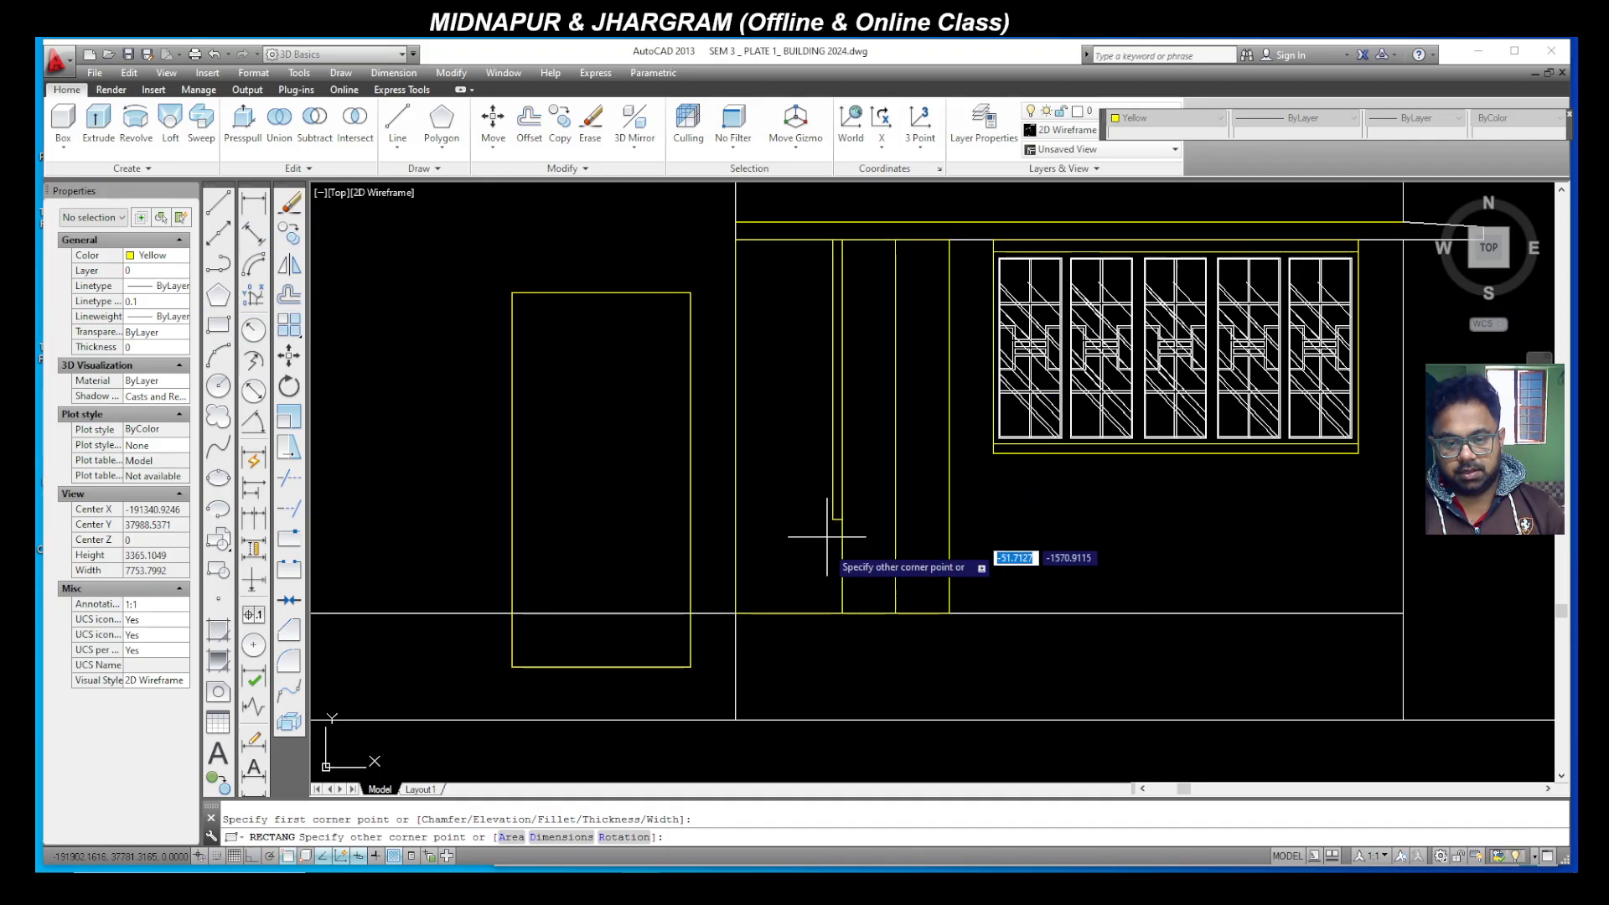
pyautogui.click(869, 614)
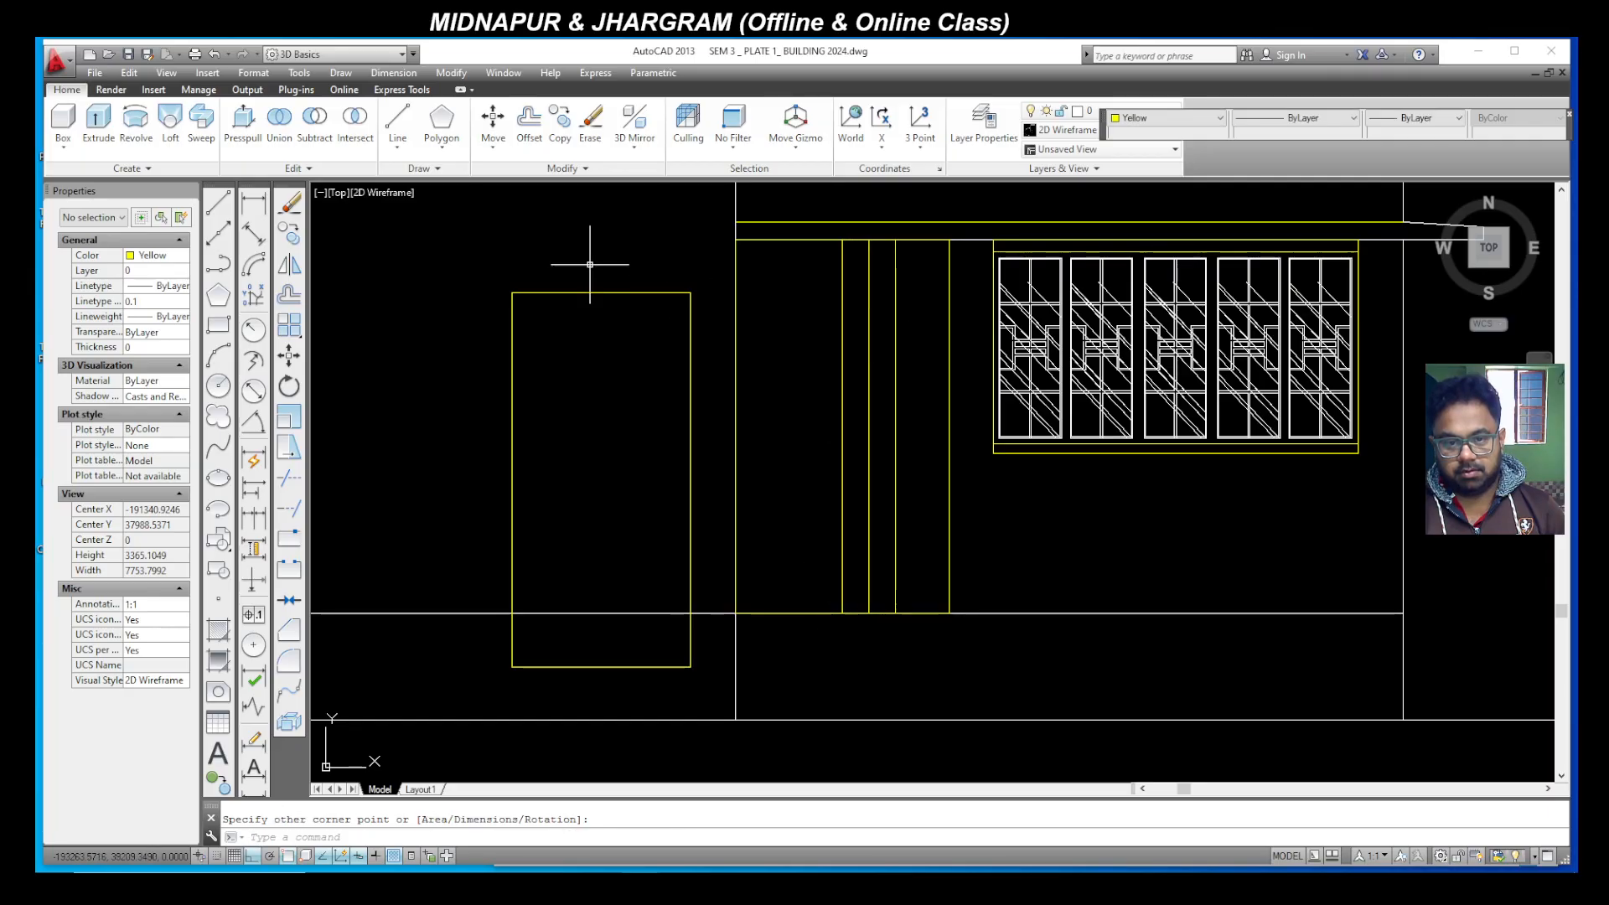
pyautogui.click(221, 327)
pyautogui.click(895, 240)
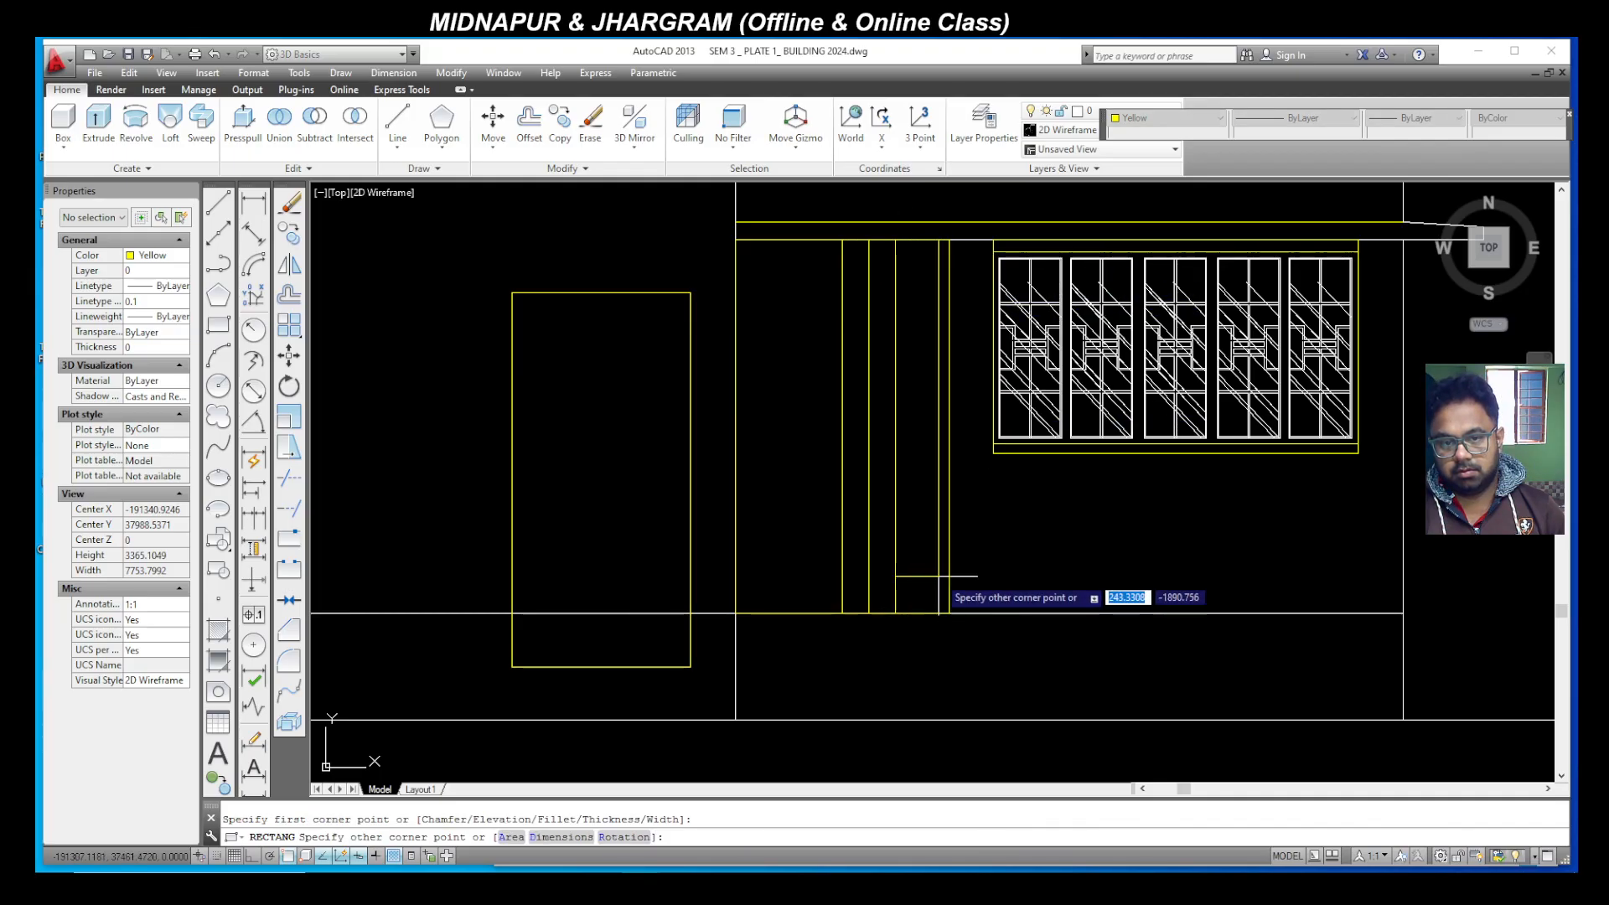
pyautogui.click(948, 612)
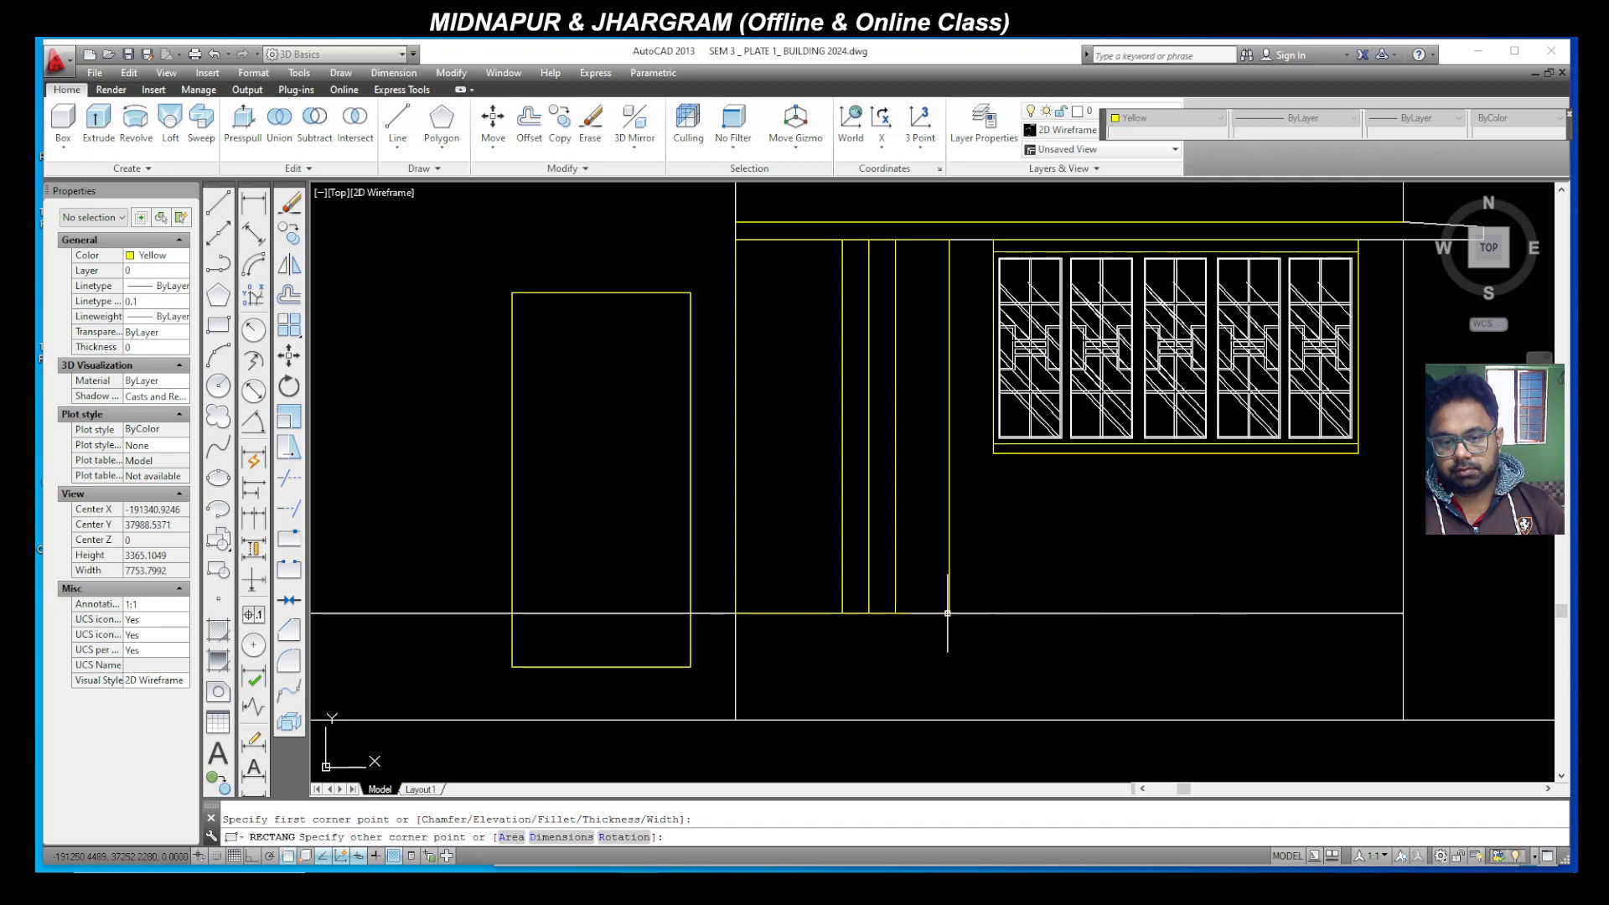
# Step: Copy the narrow full-height rectangle from the door's centre line to the middle of its right half
pyautogui.click(856, 545)
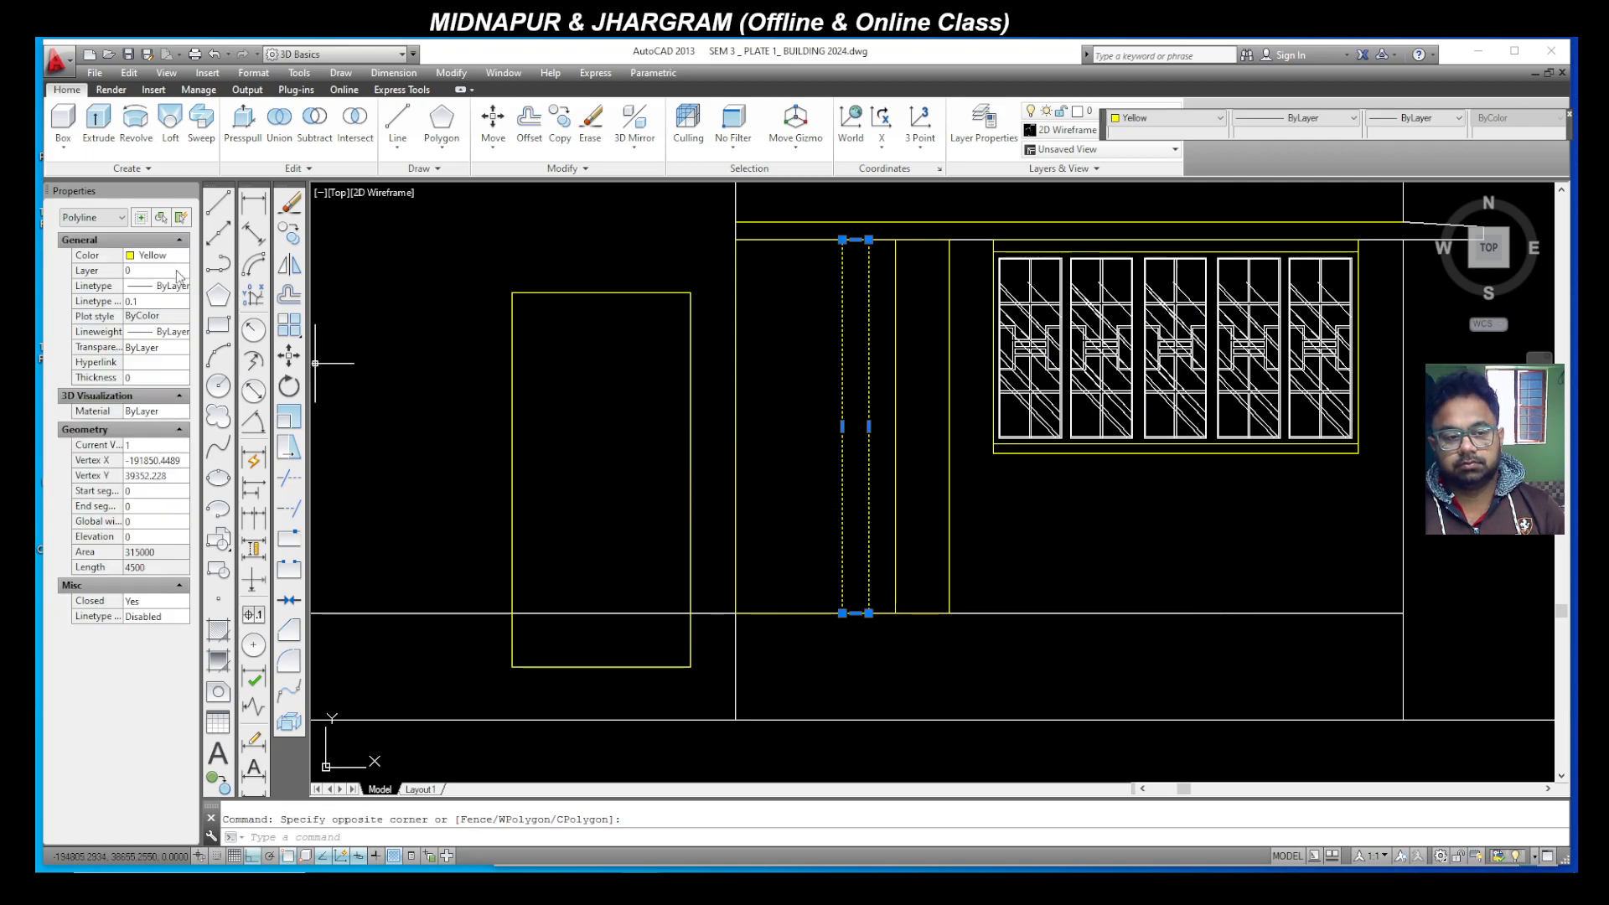
pyautogui.click(291, 239)
pyautogui.click(842, 612)
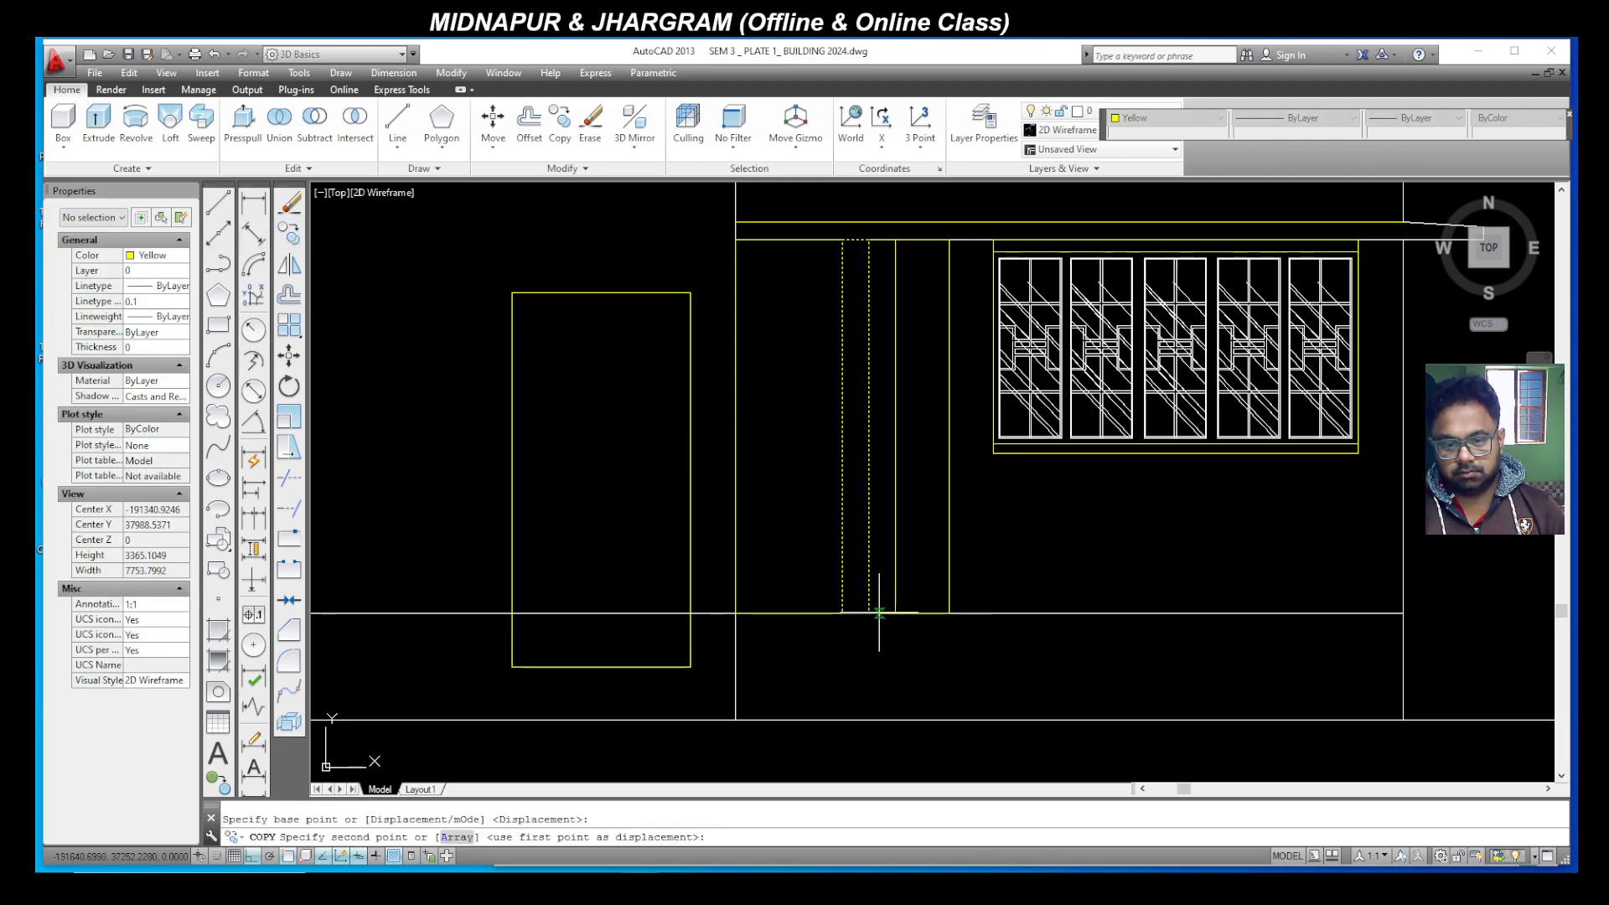
pyautogui.click(894, 612)
pyautogui.press('Escape')
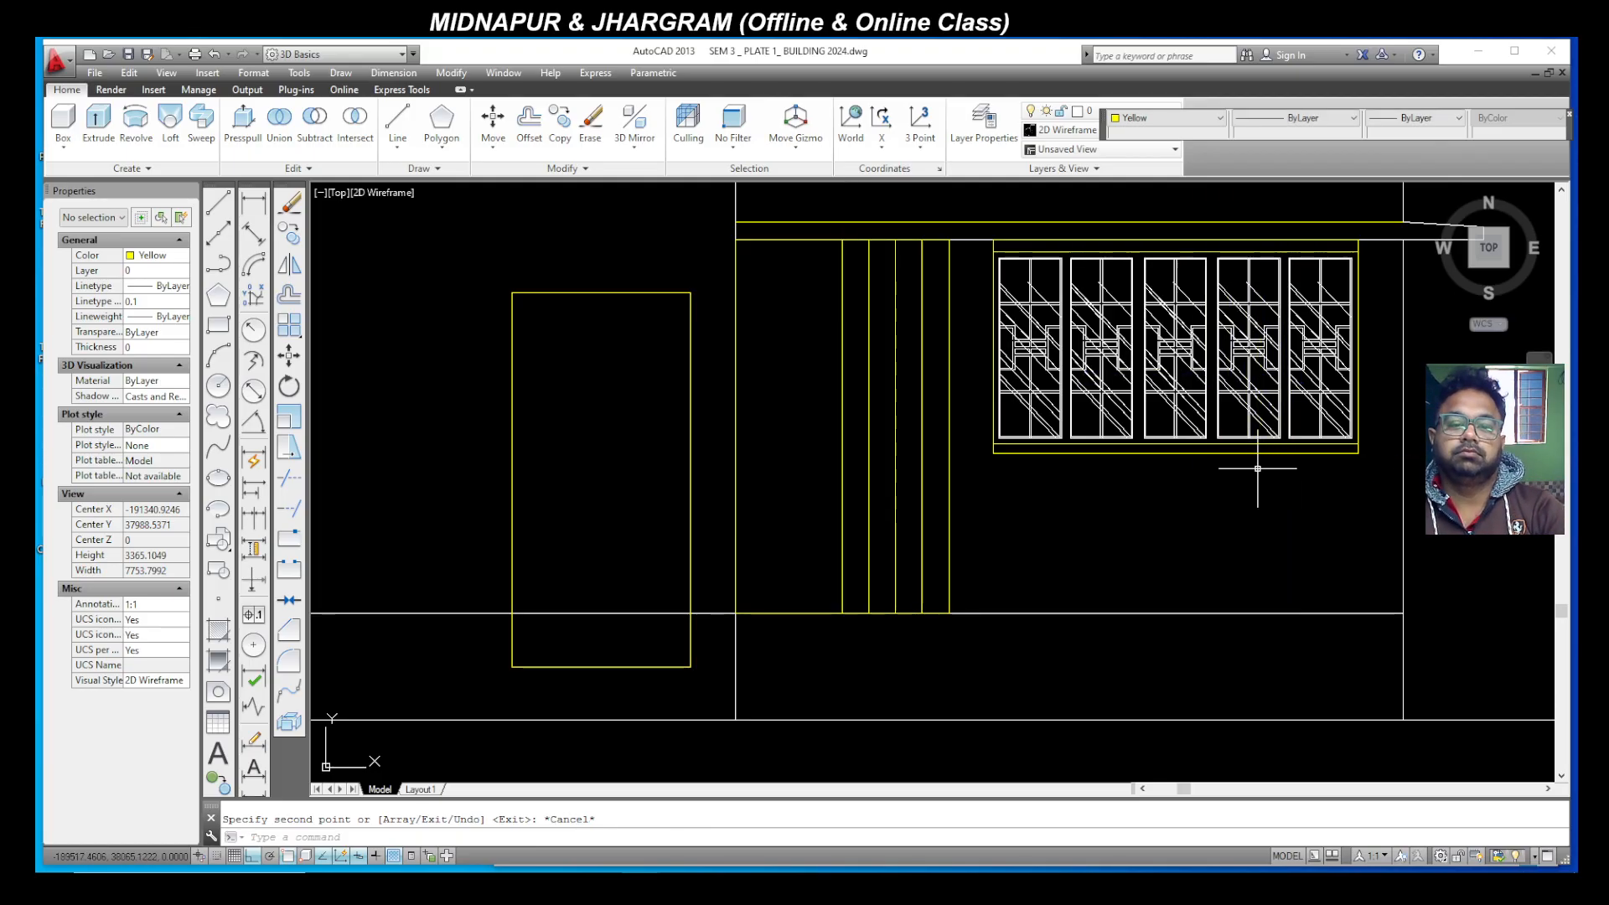
# Step: Draw a full-height rectangle about 207 units wide along the door's left edge
pyautogui.scroll(2, 746, 273)
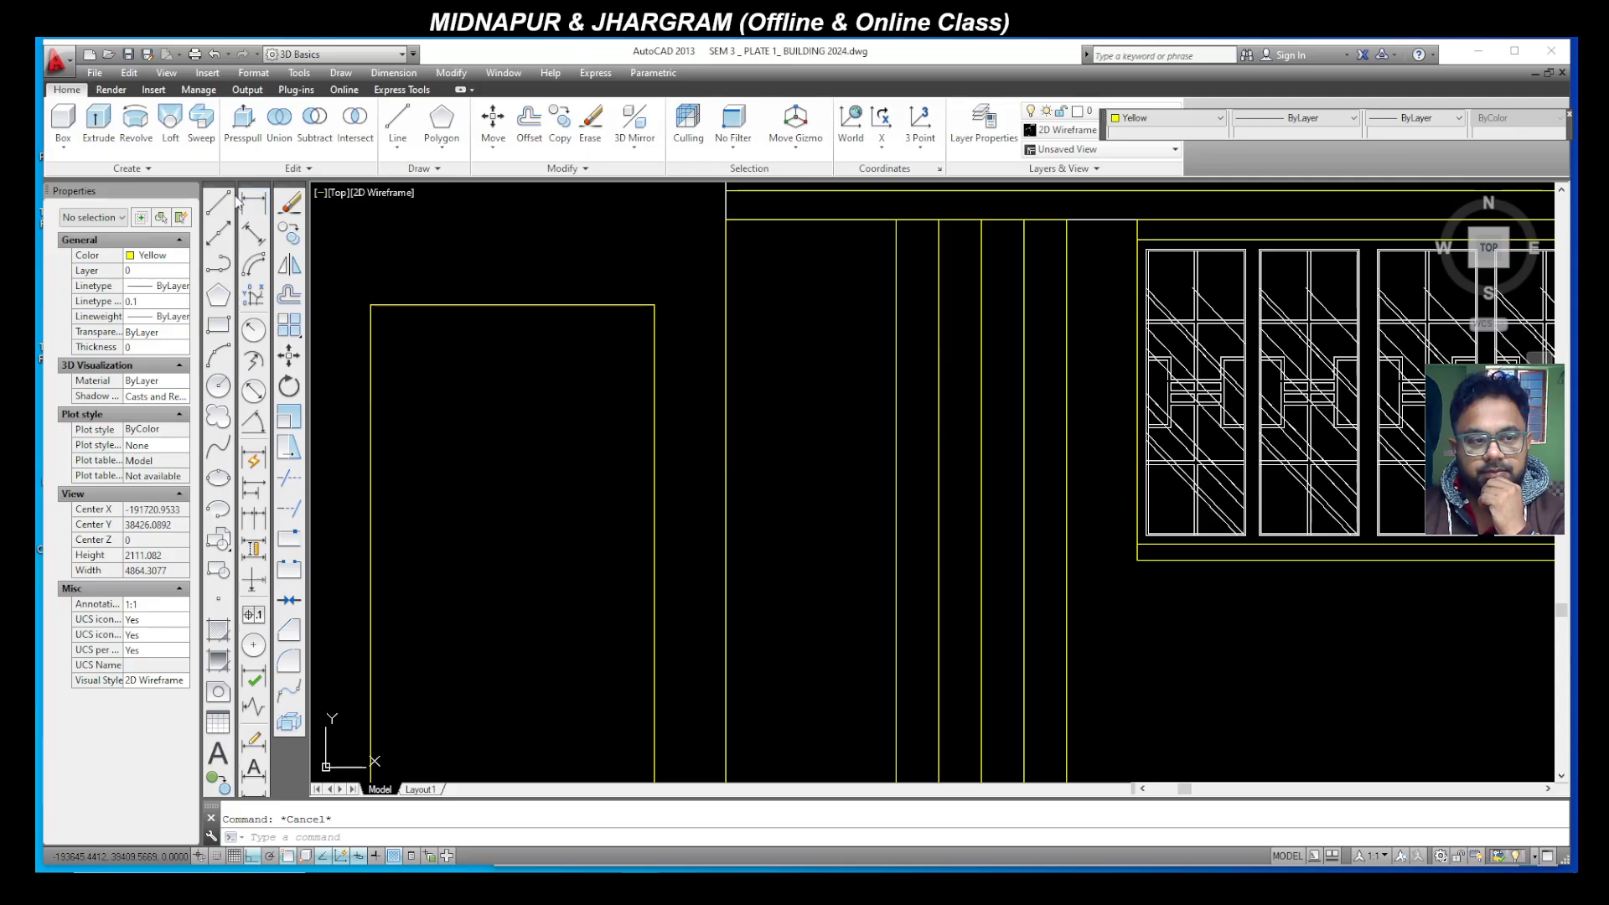
pyautogui.click(218, 327)
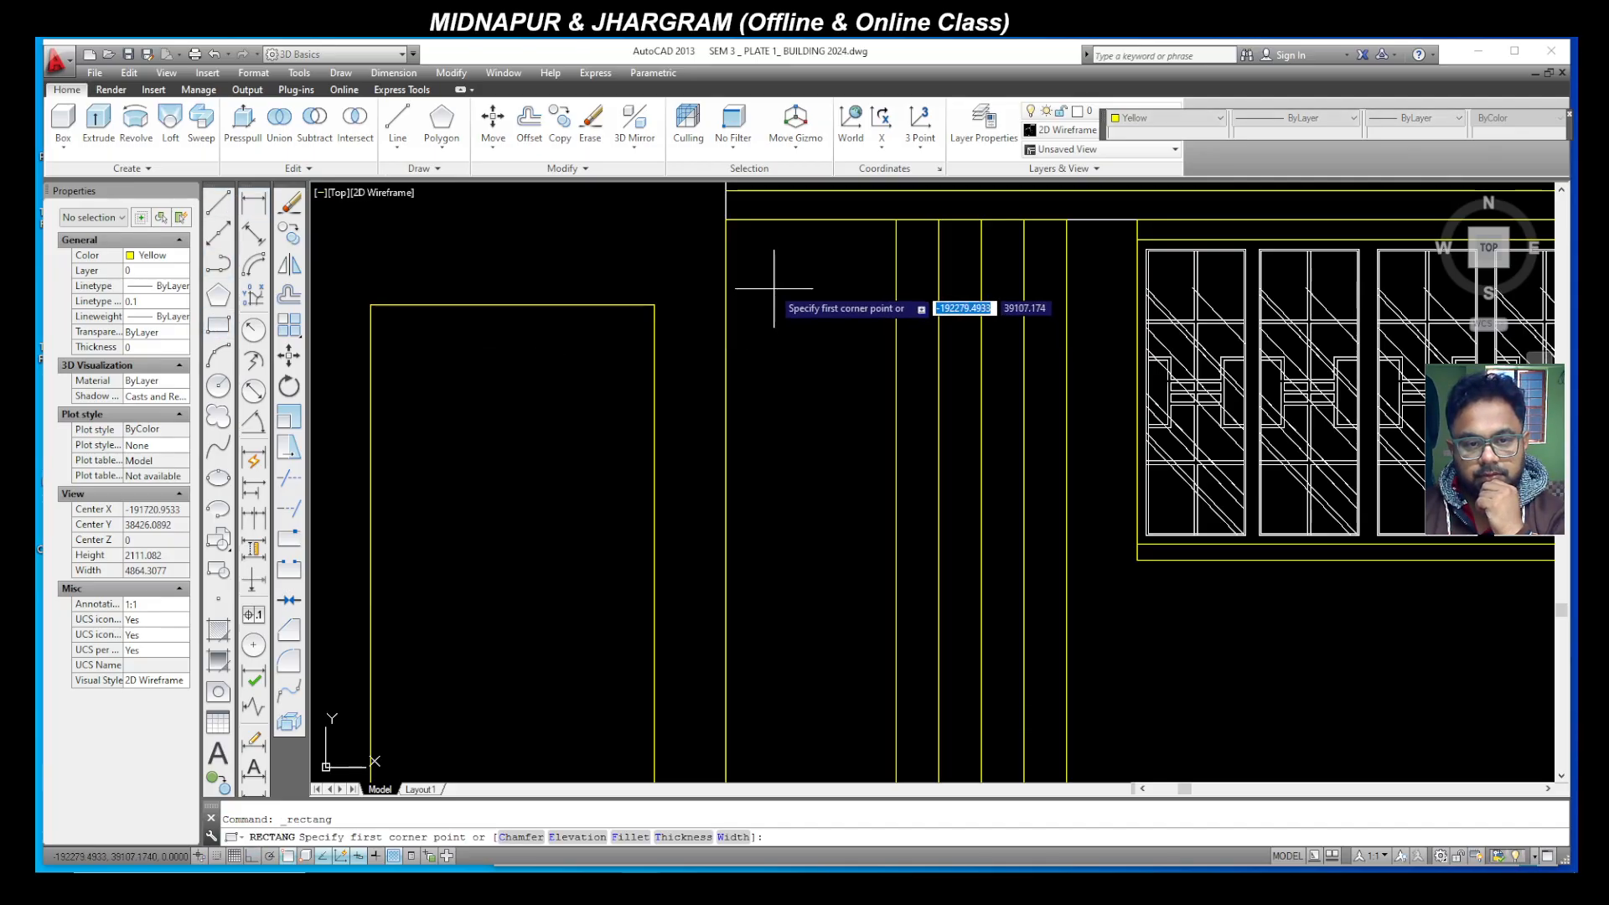
pyautogui.click(726, 219)
pyautogui.scroll(-2, 739, 221)
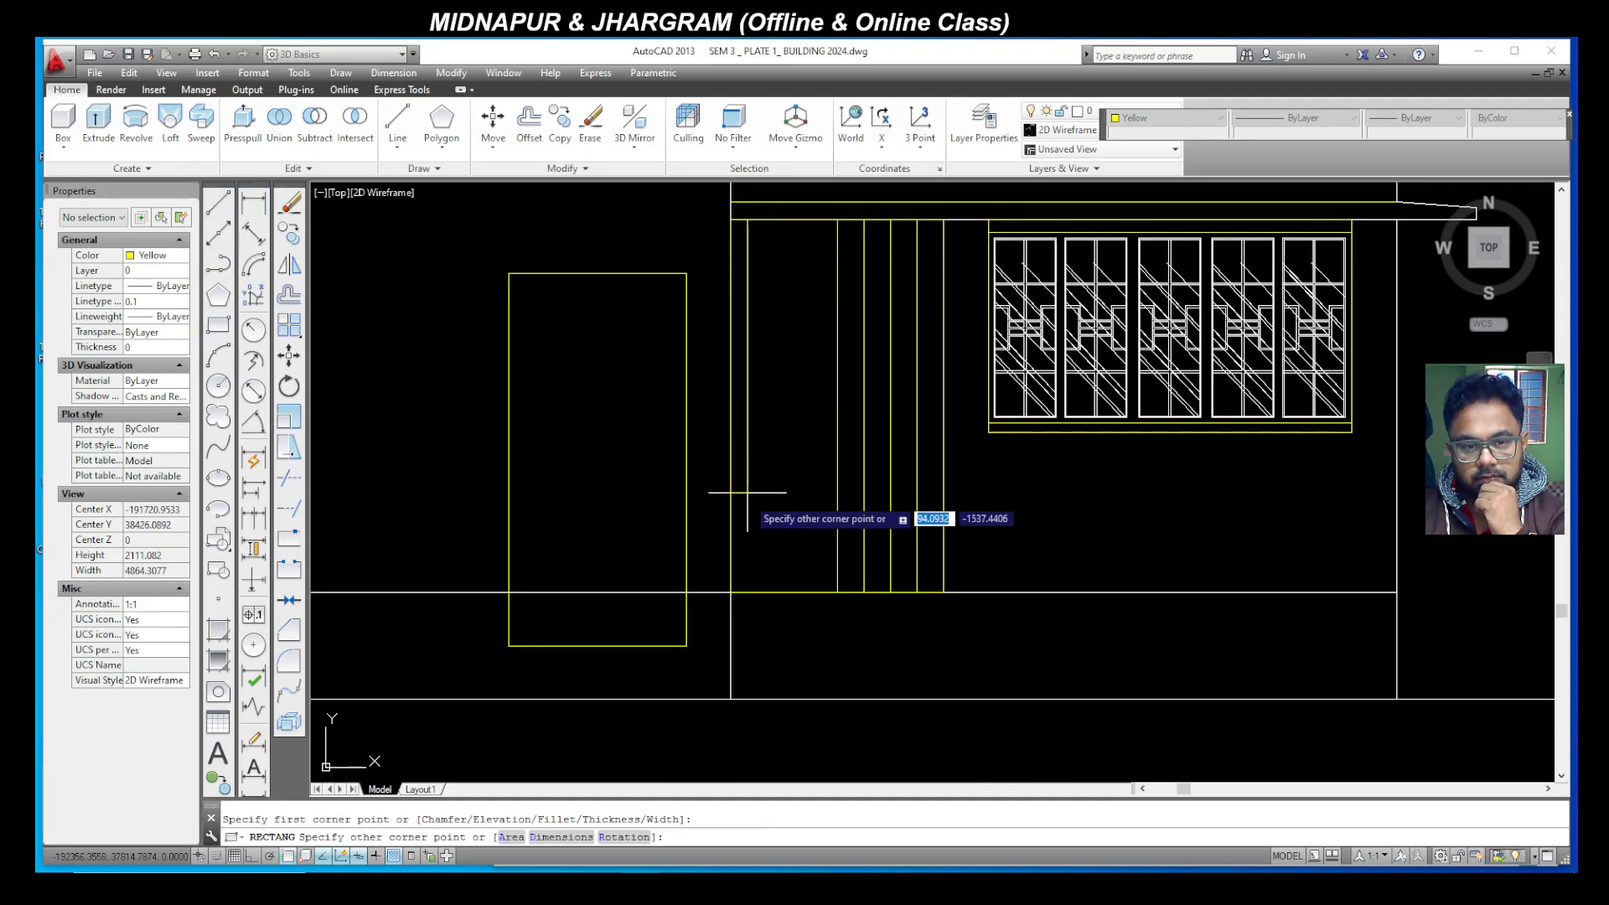
pyautogui.click(766, 592)
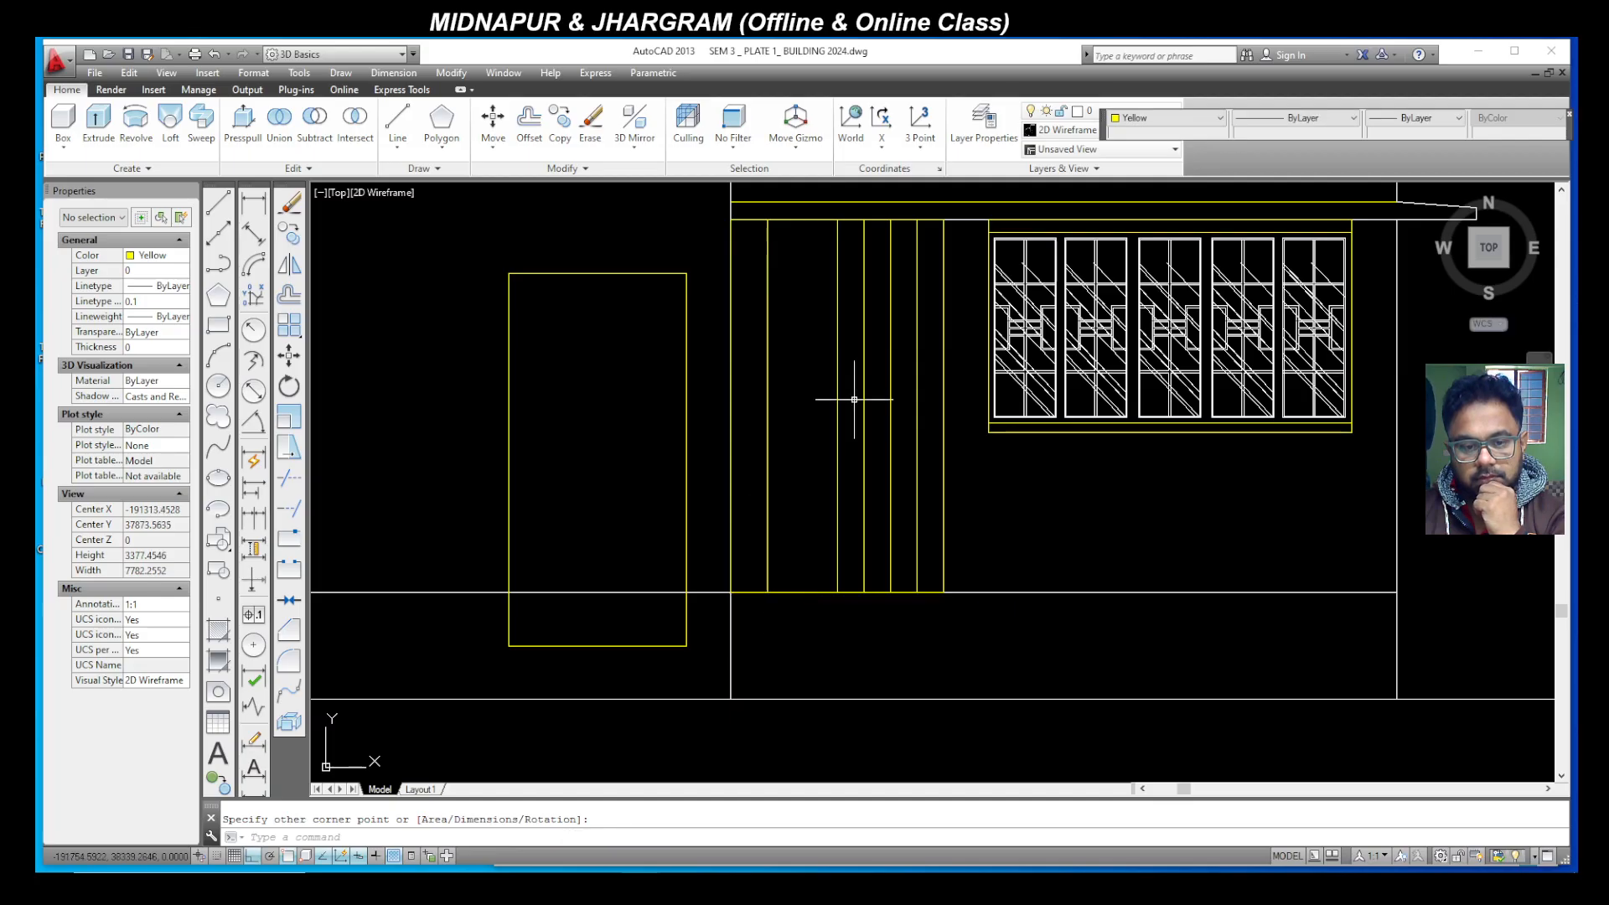
# Step: Draw two more full-height rectangles over the left half and the left quarter of the door's left-edge strip
pyautogui.click(219, 326)
pyautogui.click(714, 219)
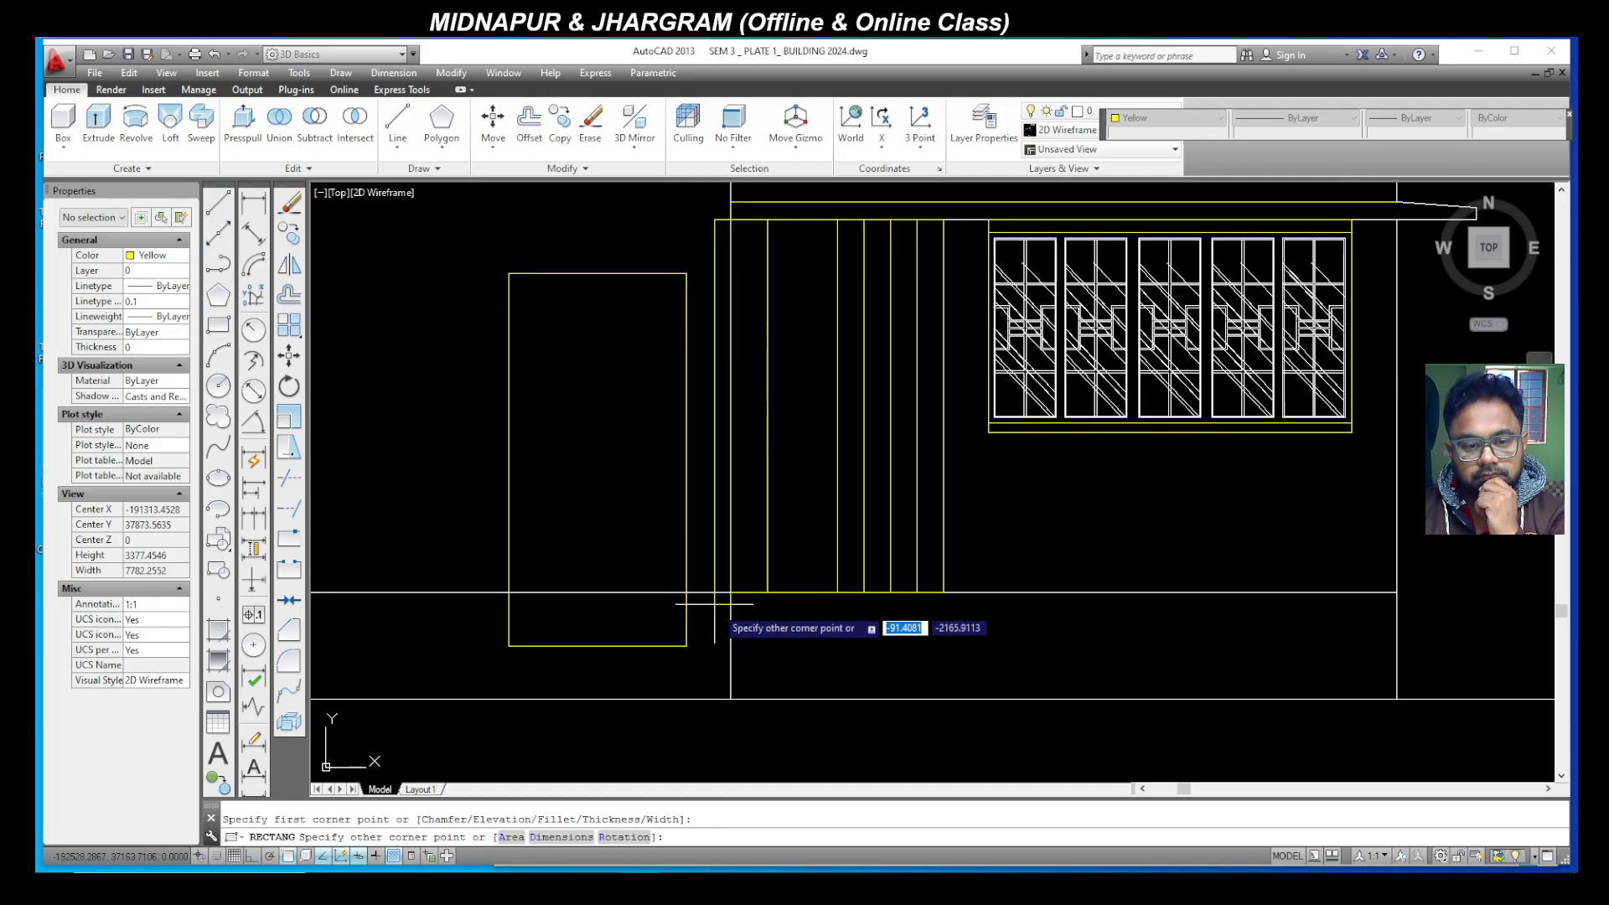
pyautogui.click(730, 592)
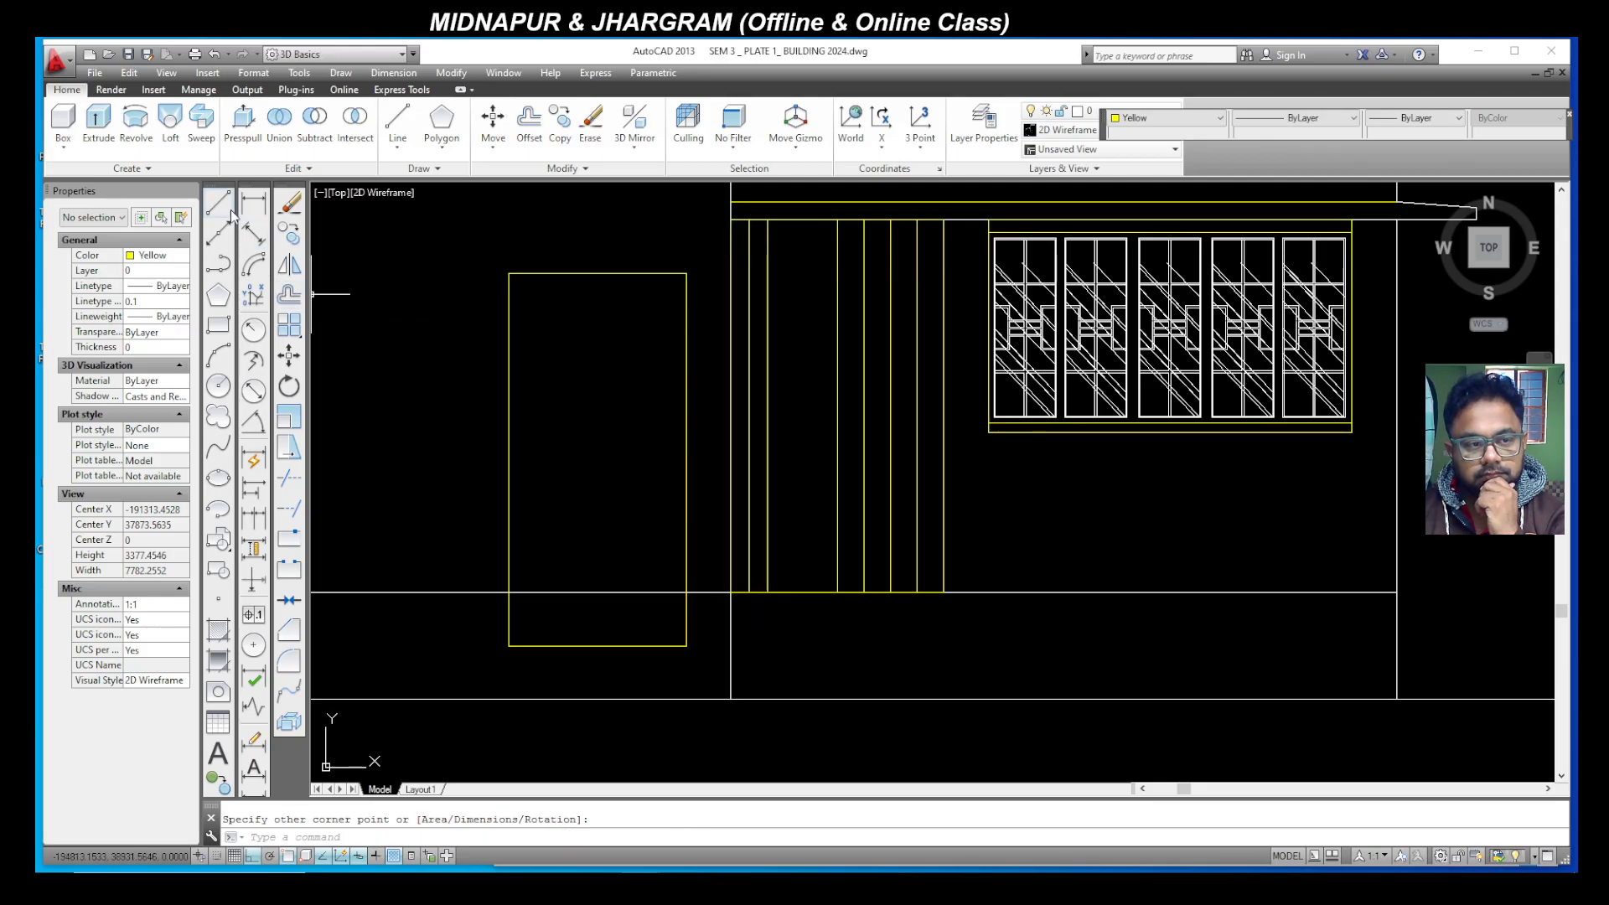
pyautogui.click(218, 325)
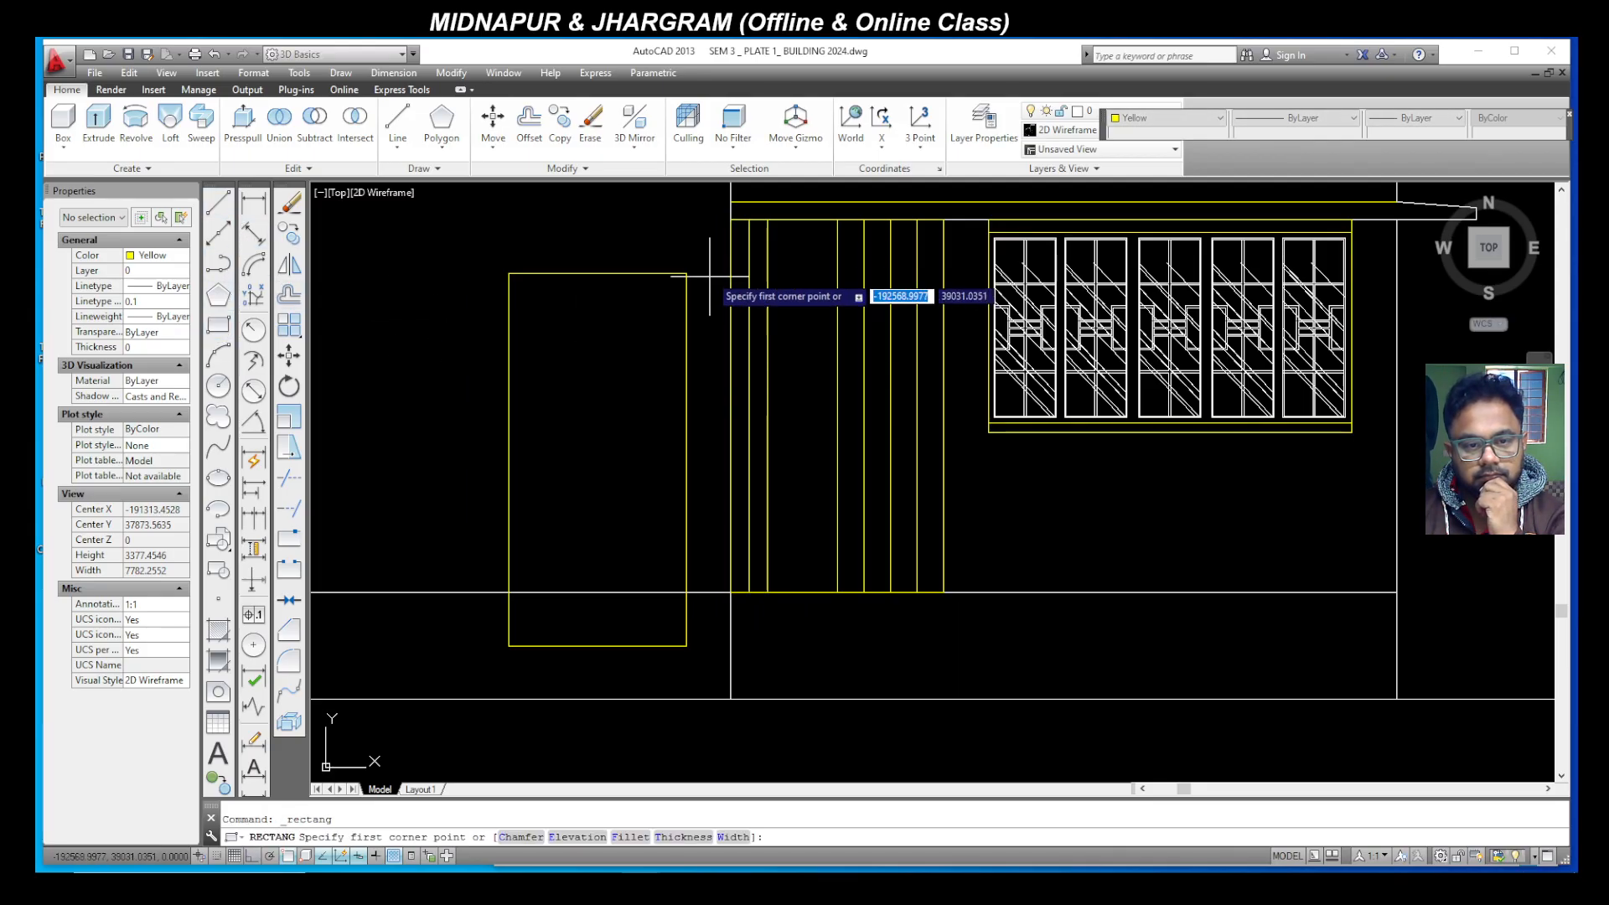
pyautogui.click(742, 220)
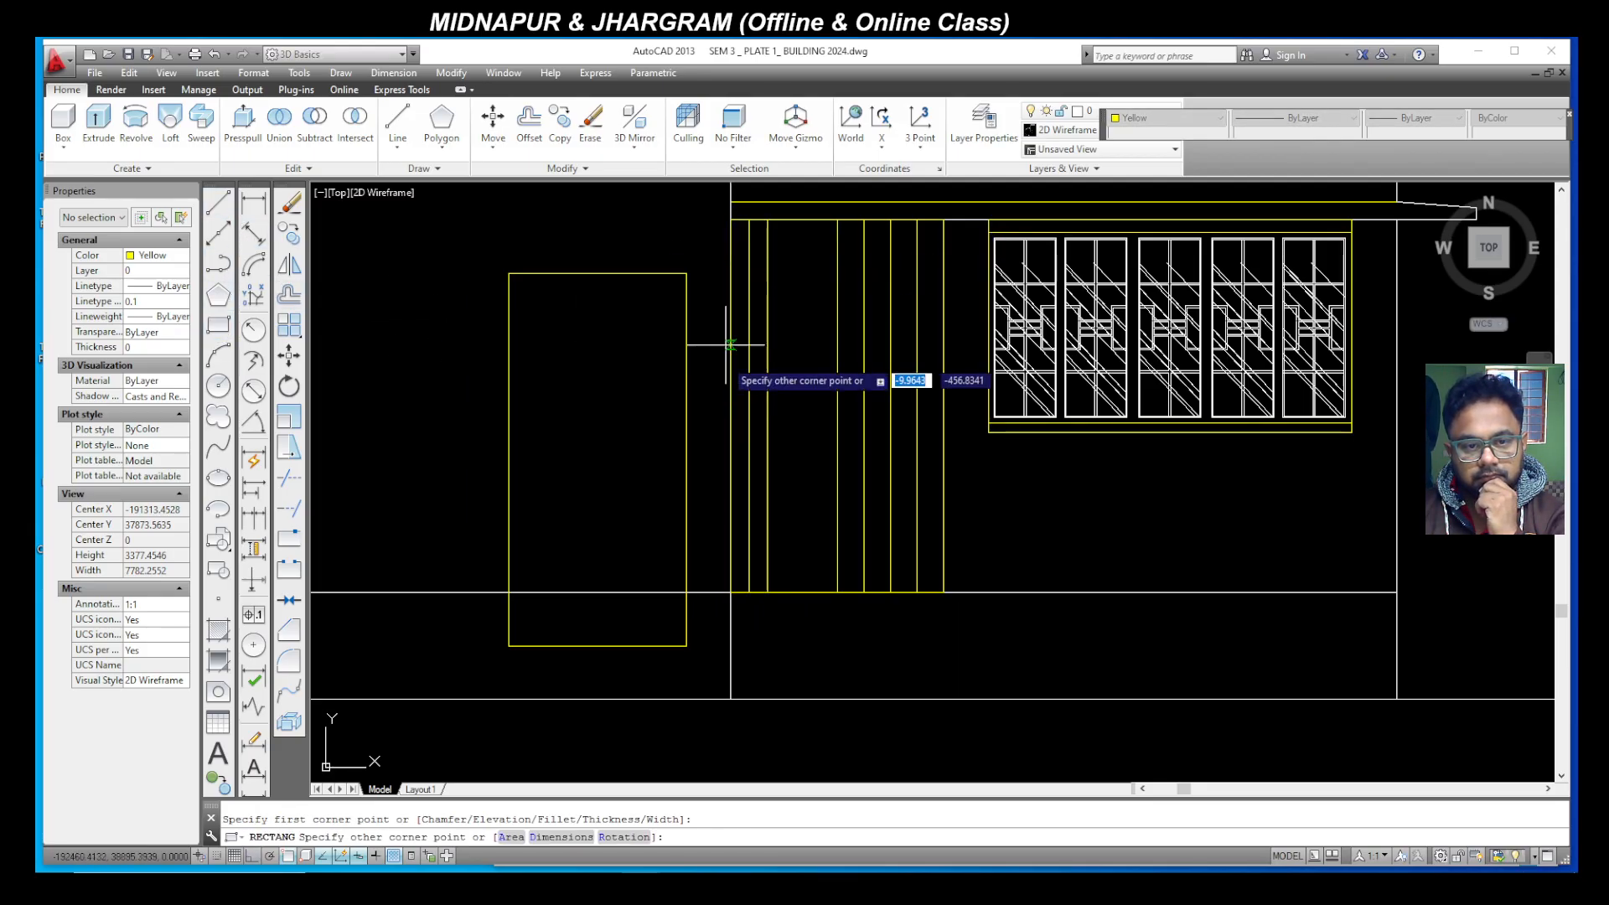
pyautogui.click(740, 592)
# Step: Copy the narrowest rectangle at the door's left edge to the middle of the left-edge strip
pyautogui.click(221, 328)
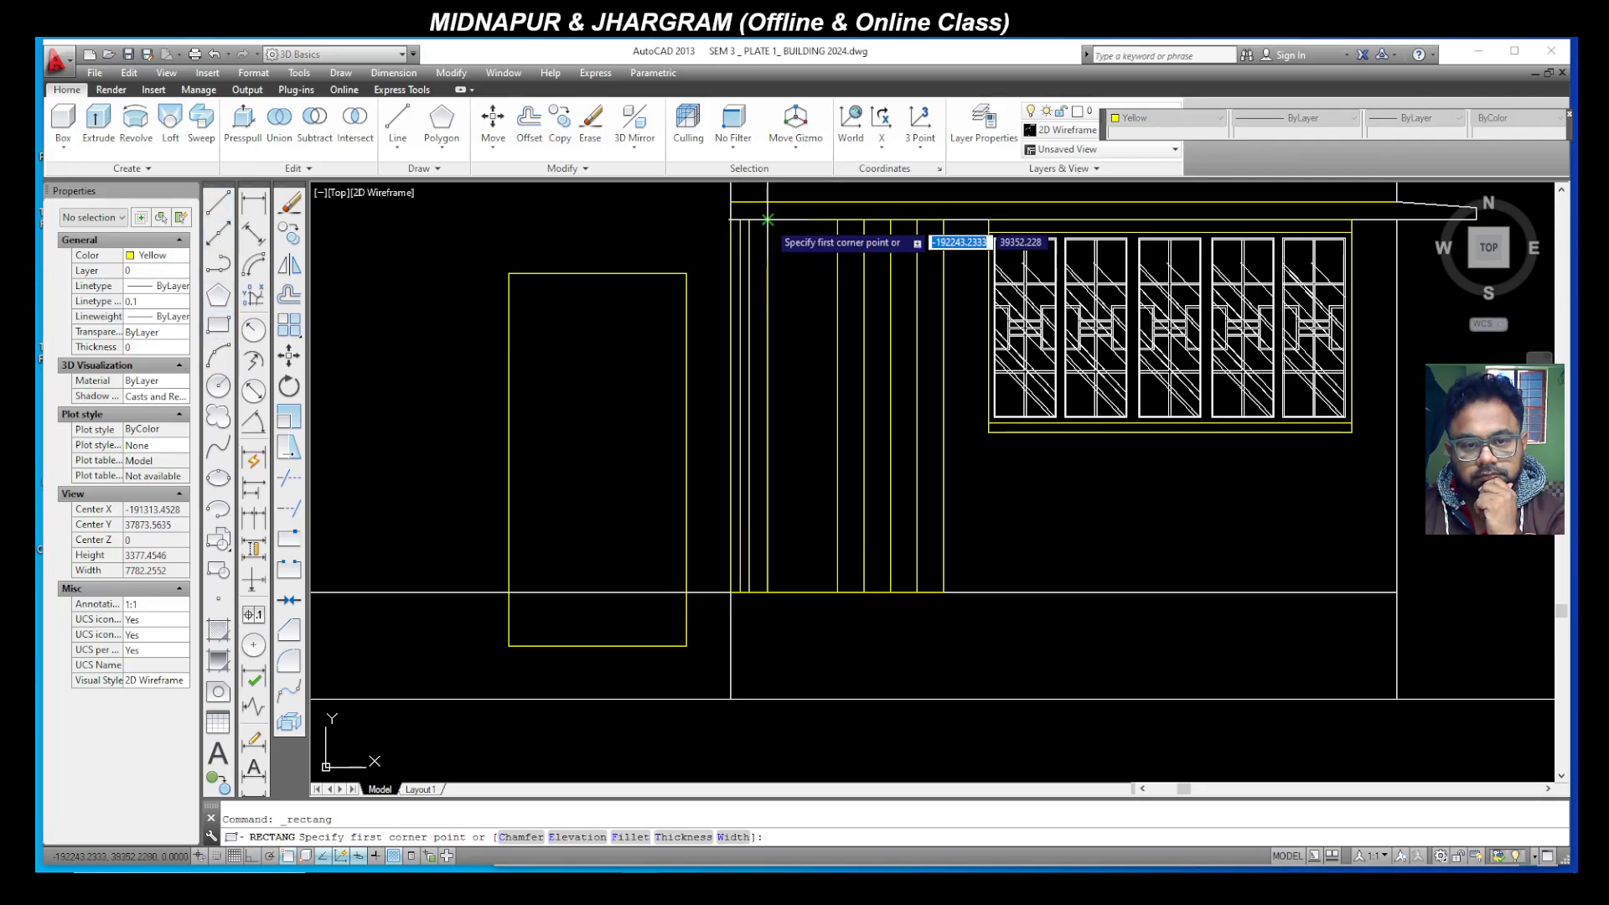
pyautogui.press('Escape')
pyautogui.click(745, 533)
pyautogui.click(735, 536)
pyautogui.click(294, 243)
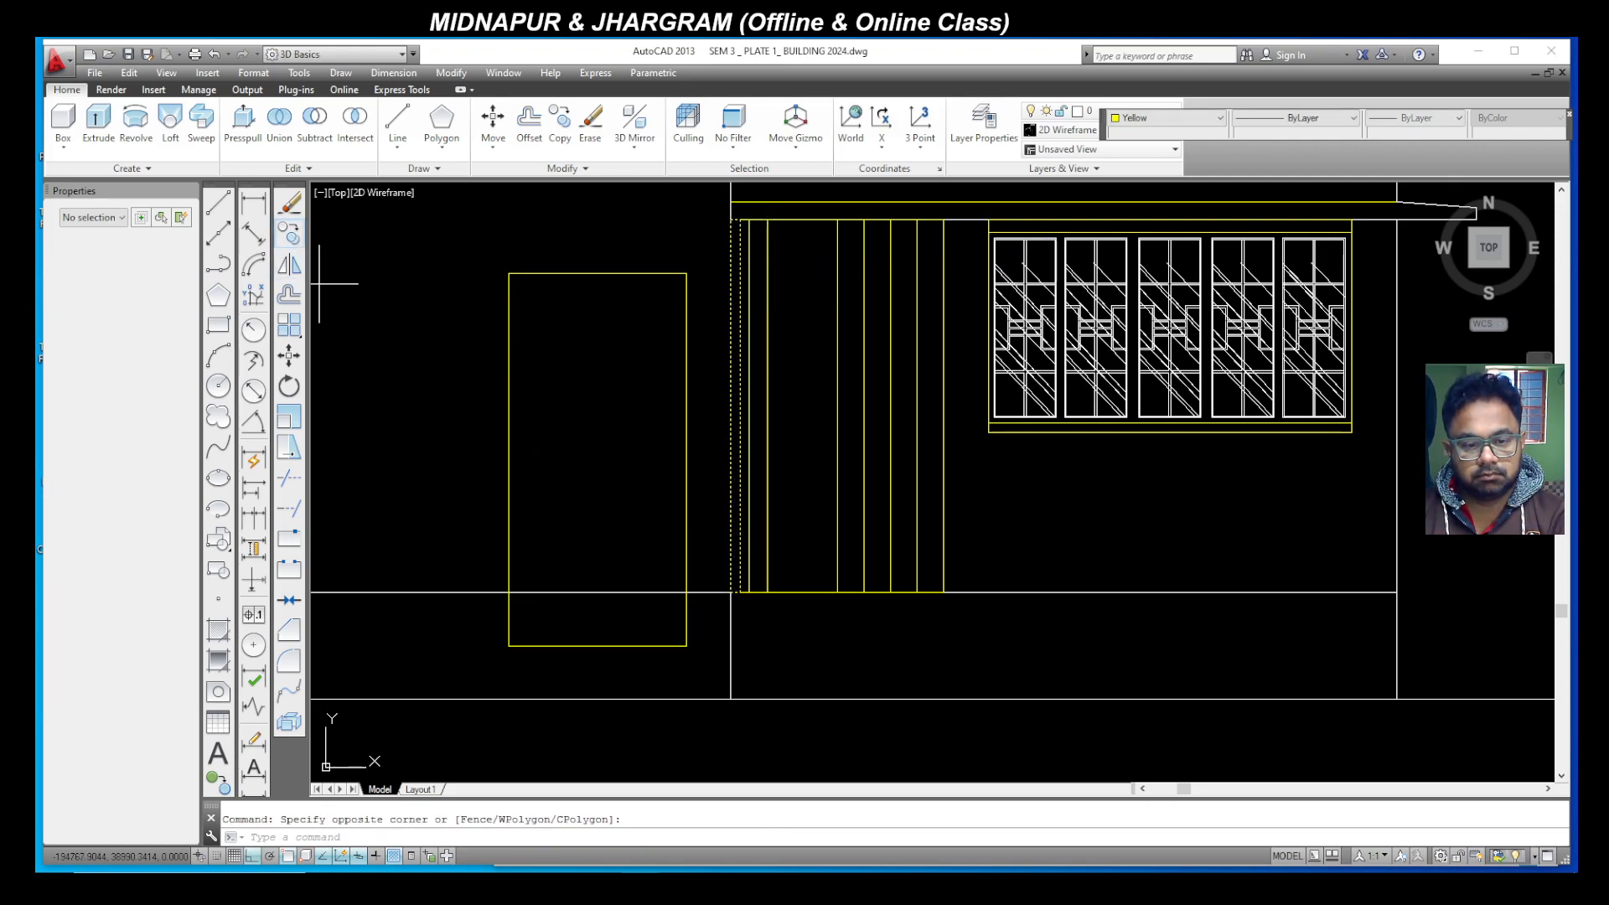
pyautogui.click(741, 592)
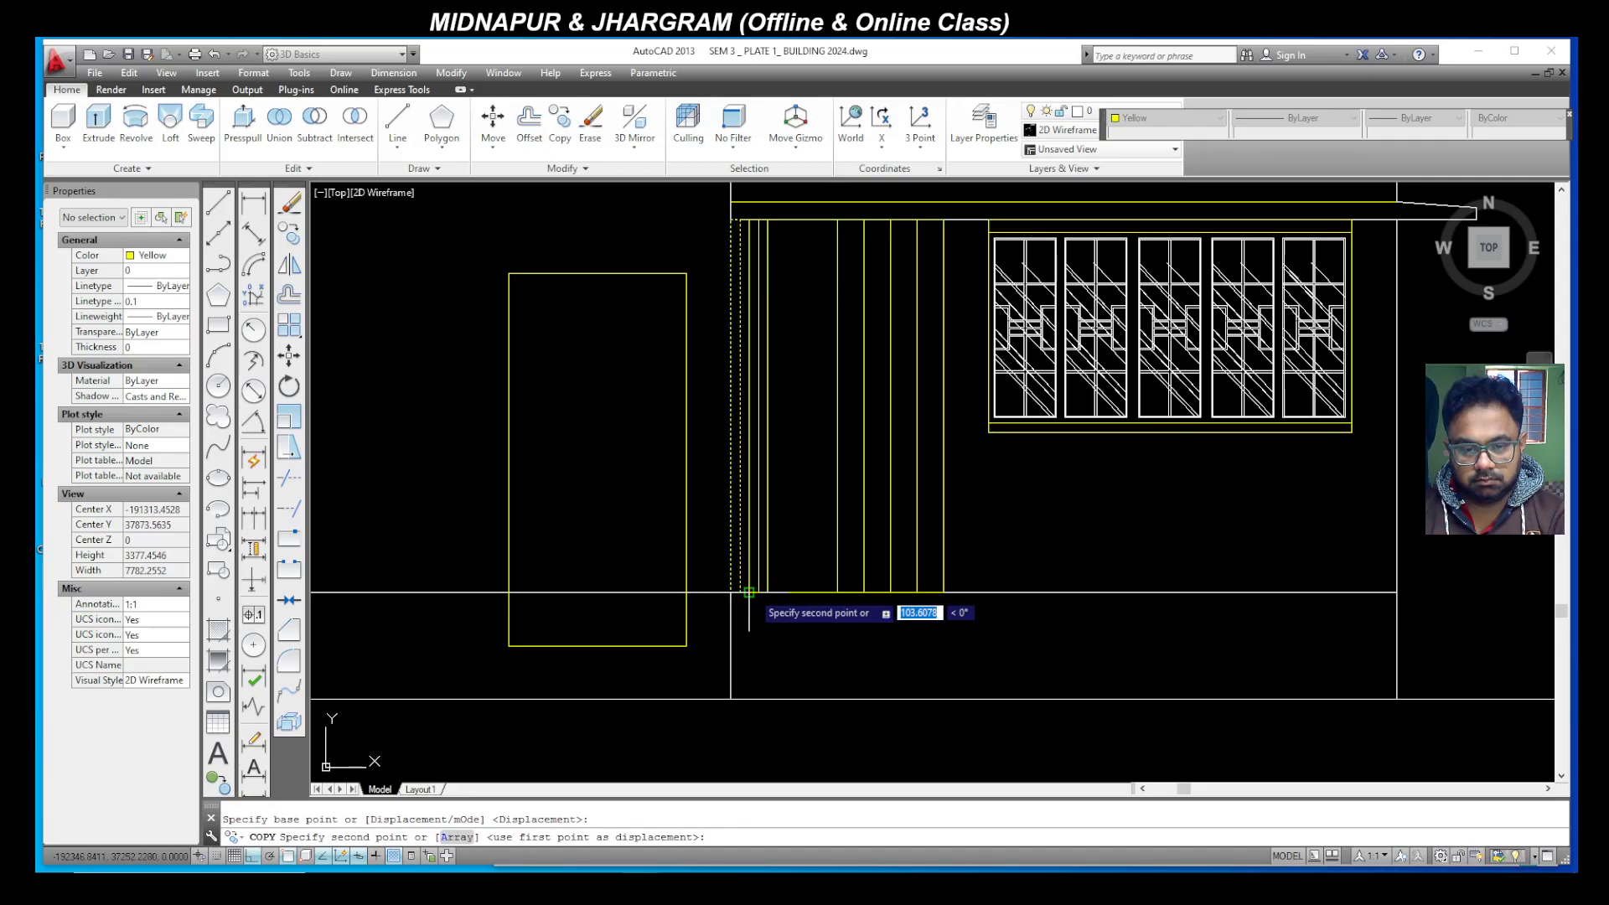
pyautogui.press('Escape')
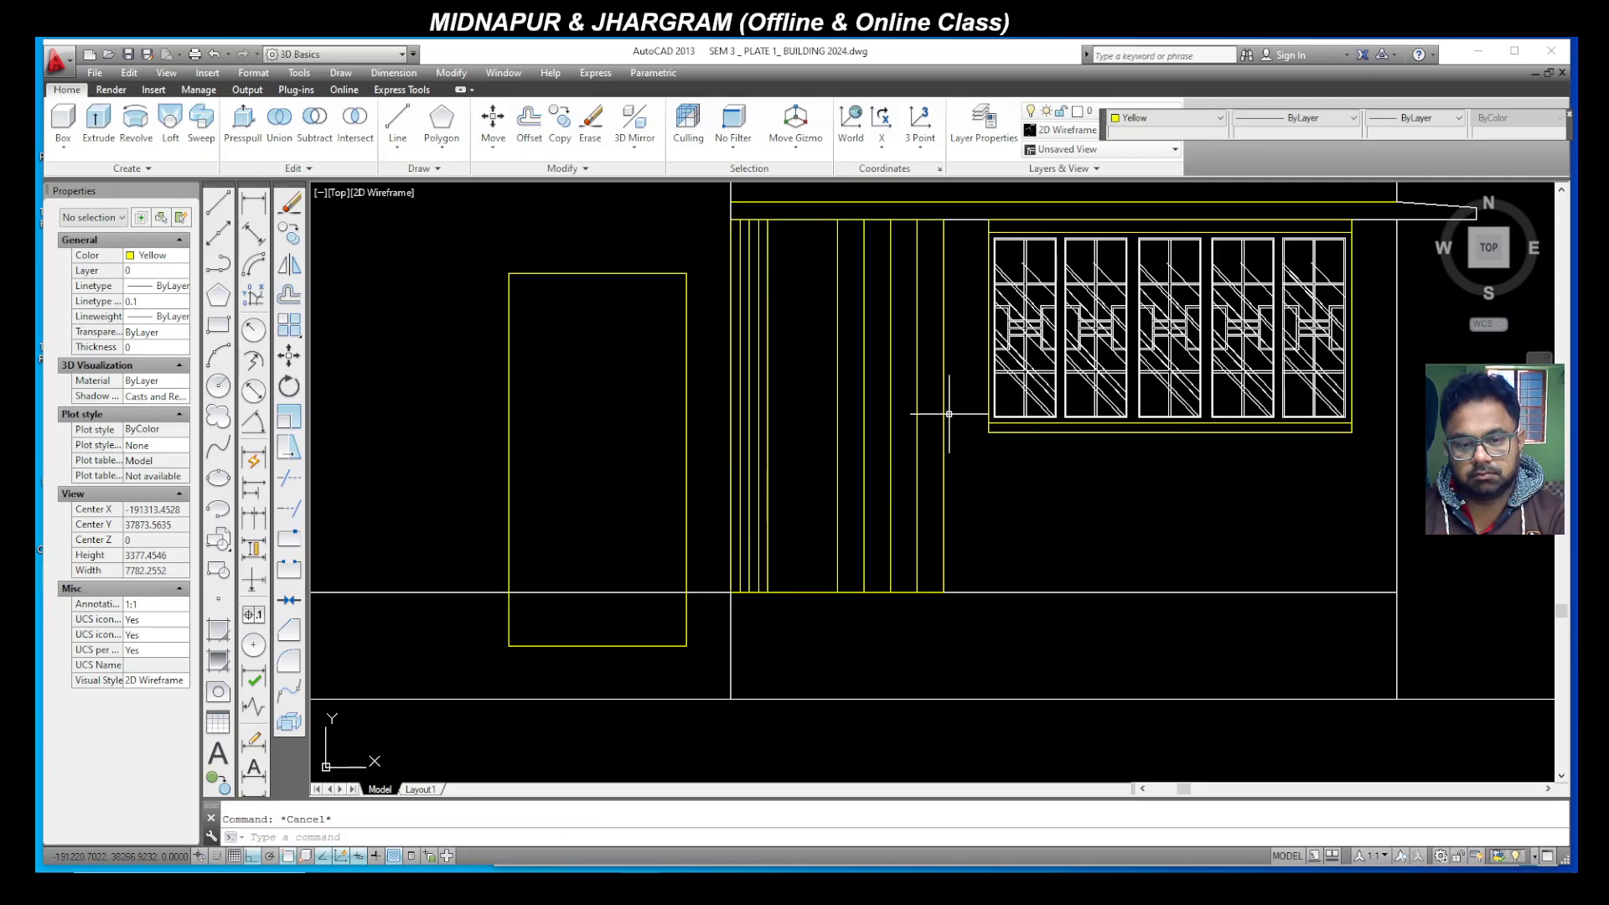
# Step: Draw a horizontal rectangle 1200 wide and about 163 high across the top of the door
pyautogui.click(218, 324)
pyautogui.click(732, 220)
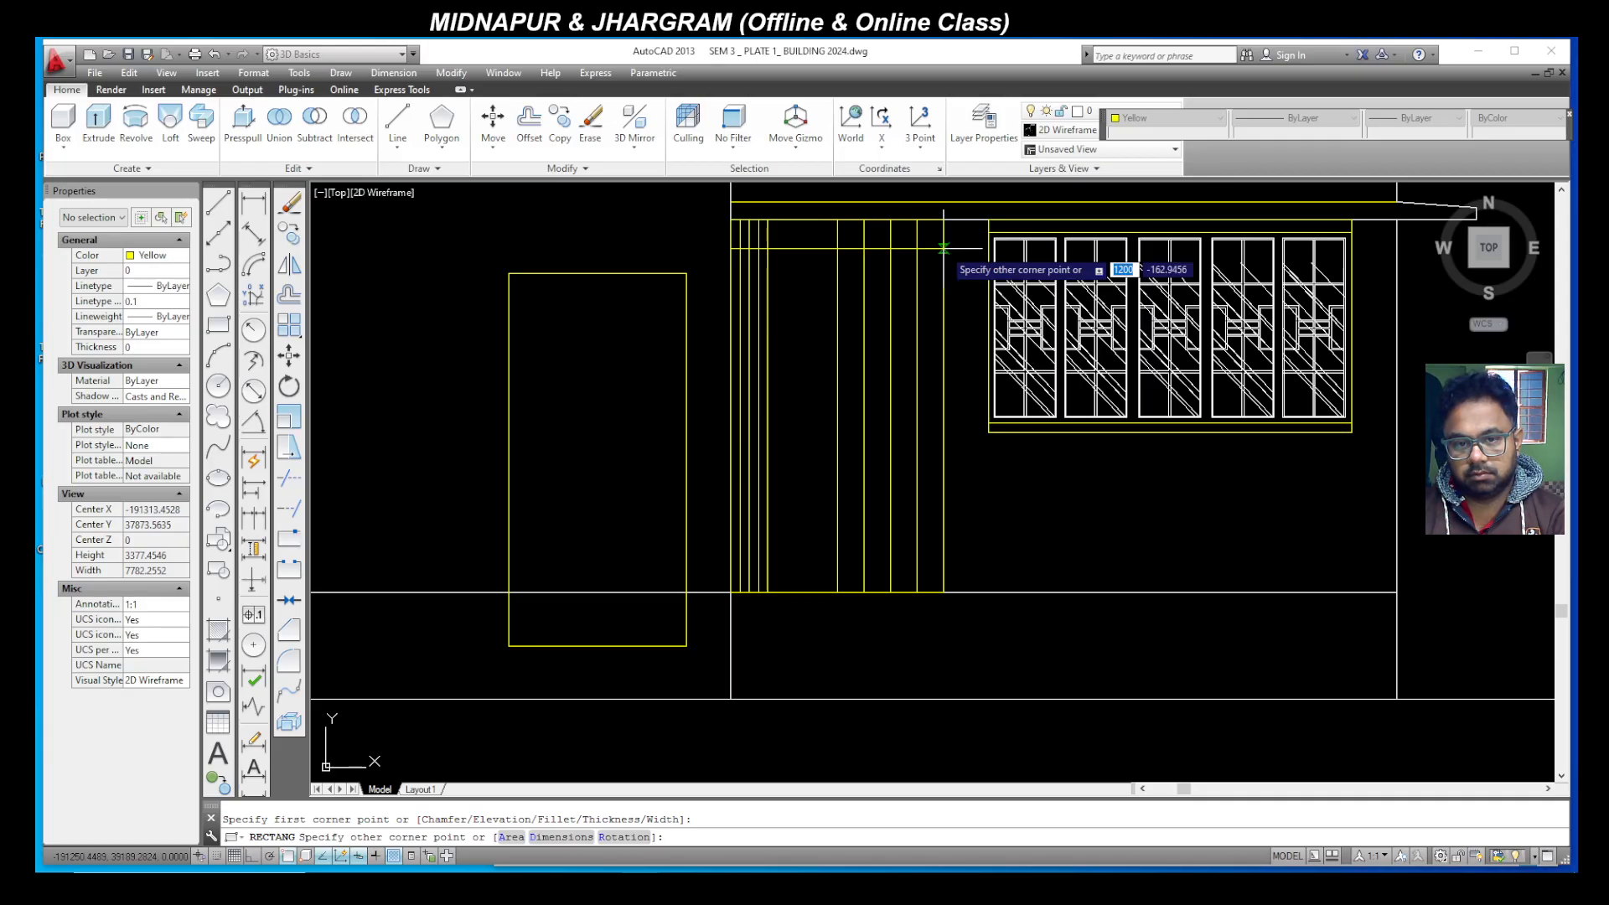
pyautogui.press('Return')
# Step: Copy the horizontal rectangle repeatedly down the door, stacking the copies edge to edge to near the bottom
pyautogui.click(926, 231)
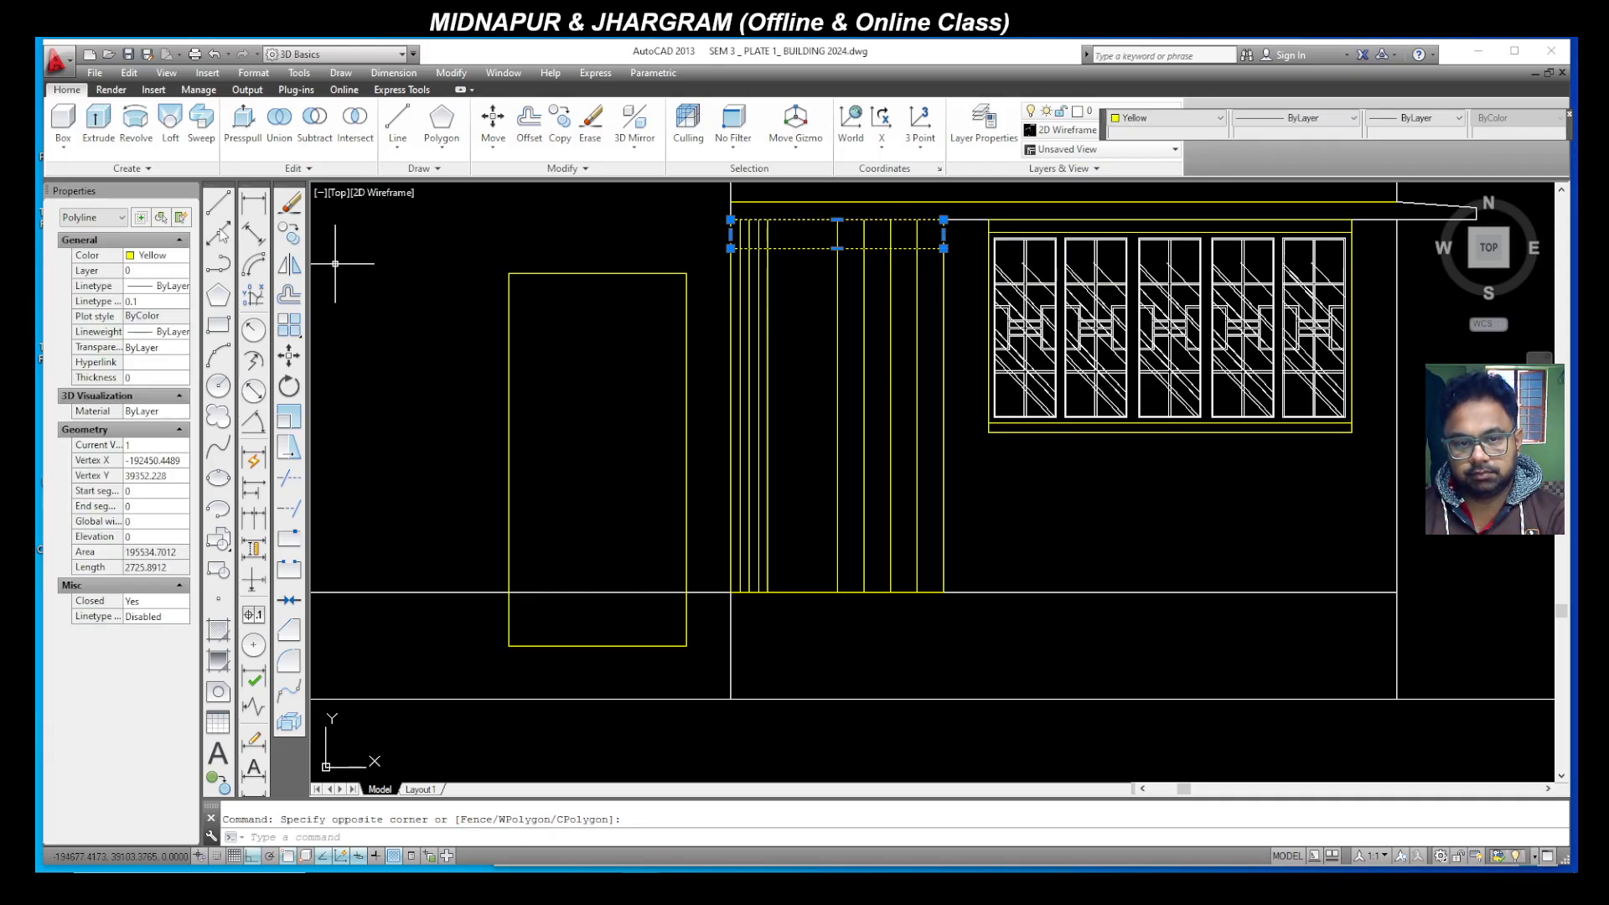
pyautogui.click(298, 239)
pyautogui.click(943, 248)
pyautogui.click(943, 248)
pyautogui.click(943, 278)
pyautogui.click(943, 307)
pyautogui.click(943, 336)
pyautogui.click(944, 364)
pyautogui.click(944, 393)
pyautogui.click(943, 451)
pyautogui.click(943, 479)
pyautogui.click(943, 508)
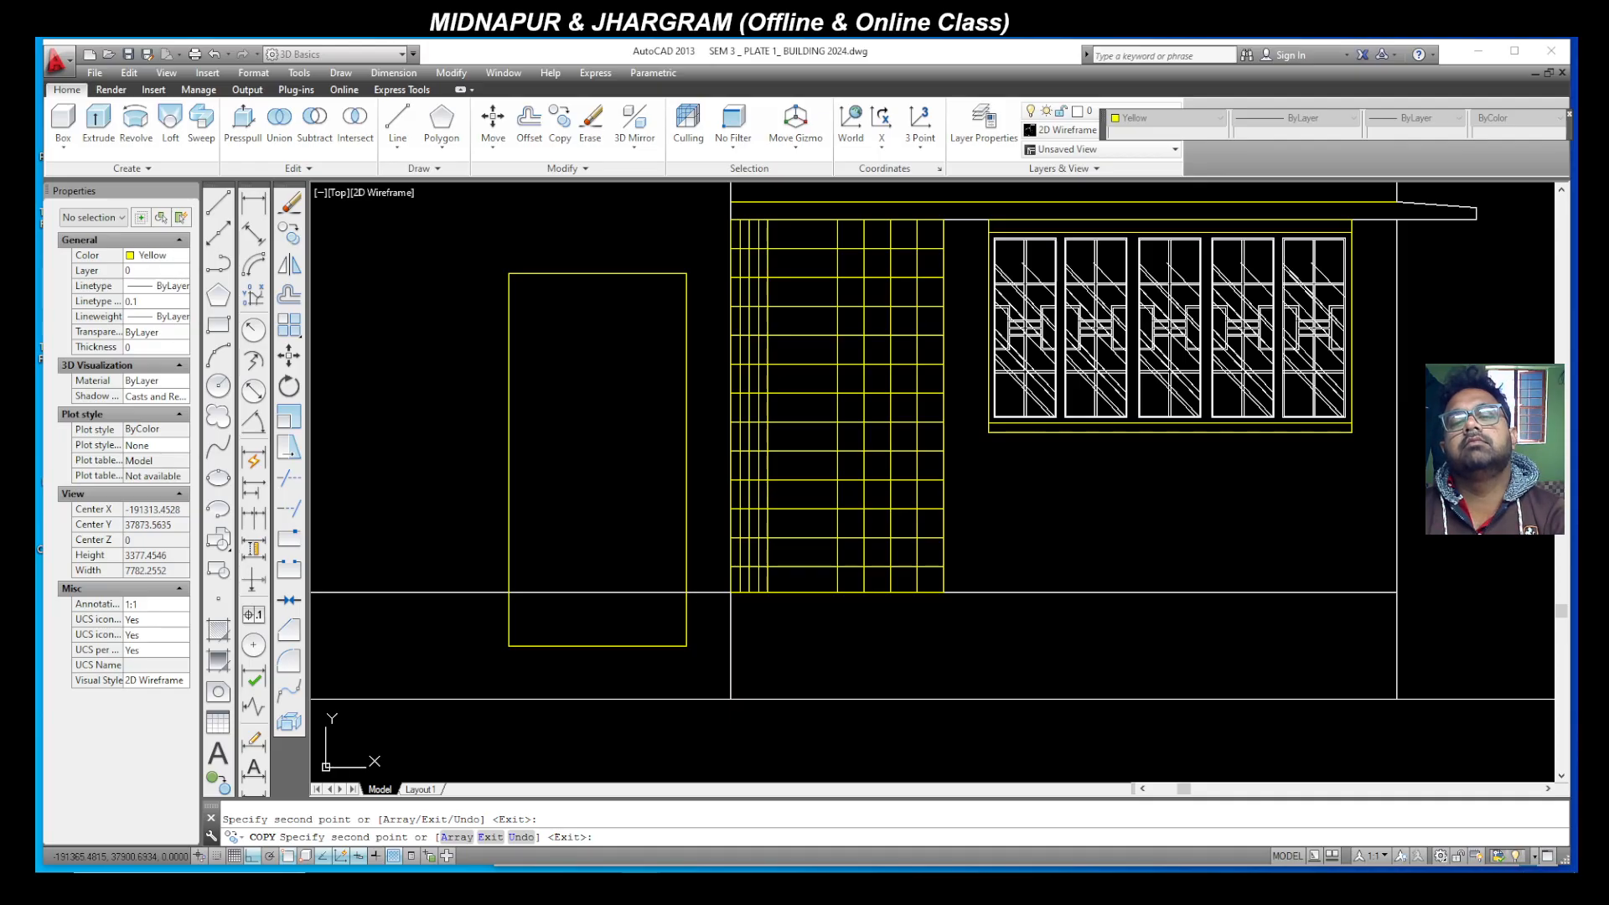
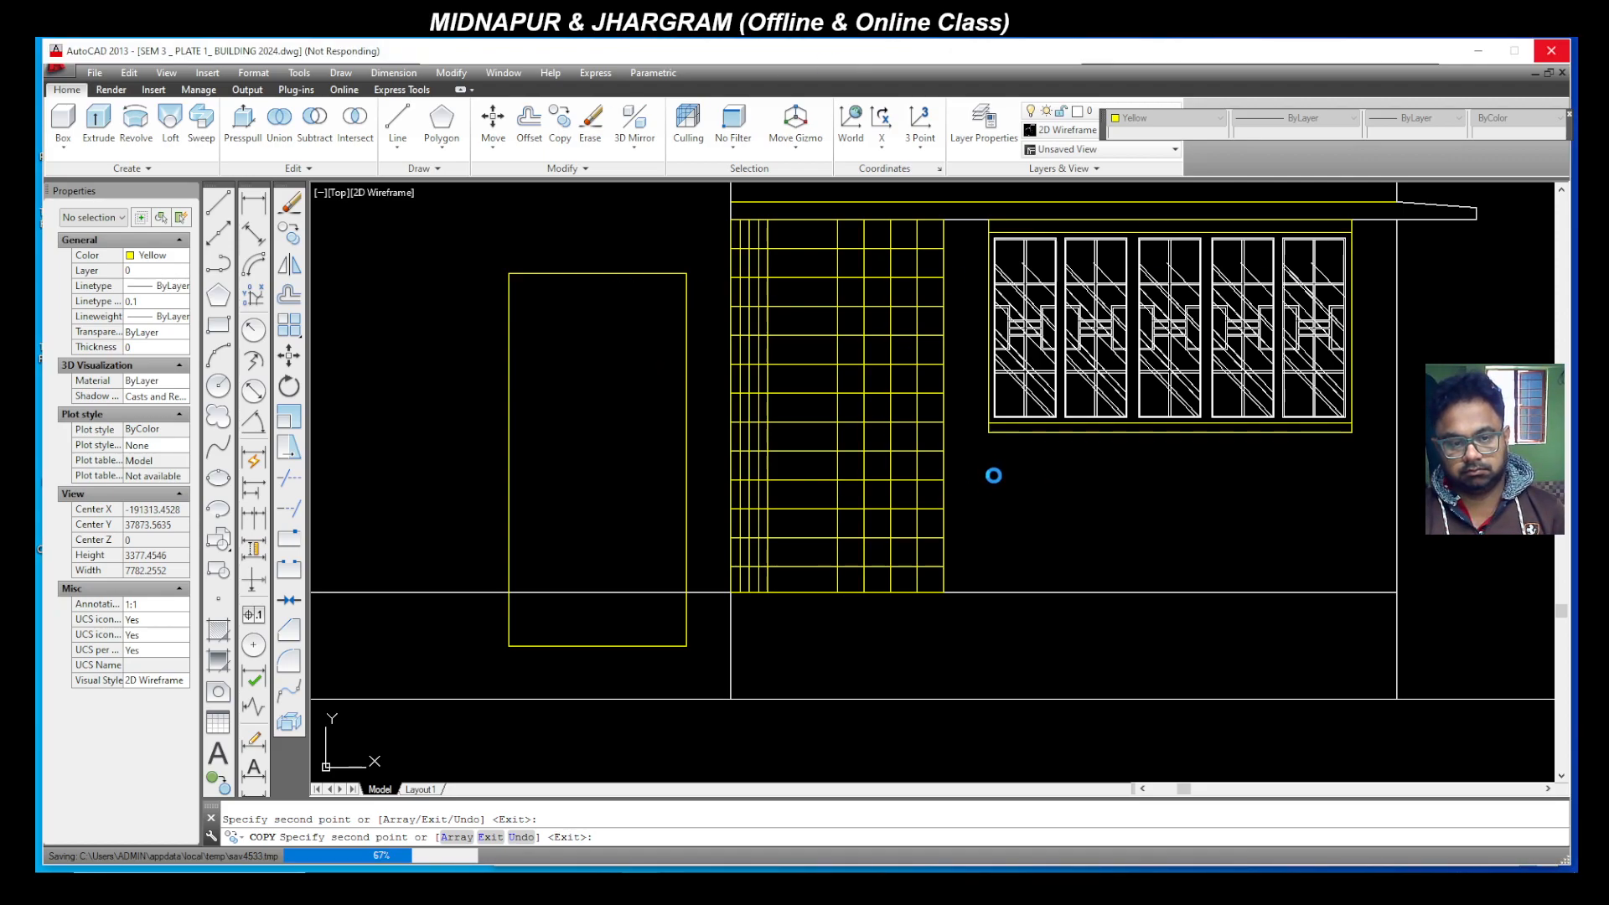
pyautogui.press('Escape')
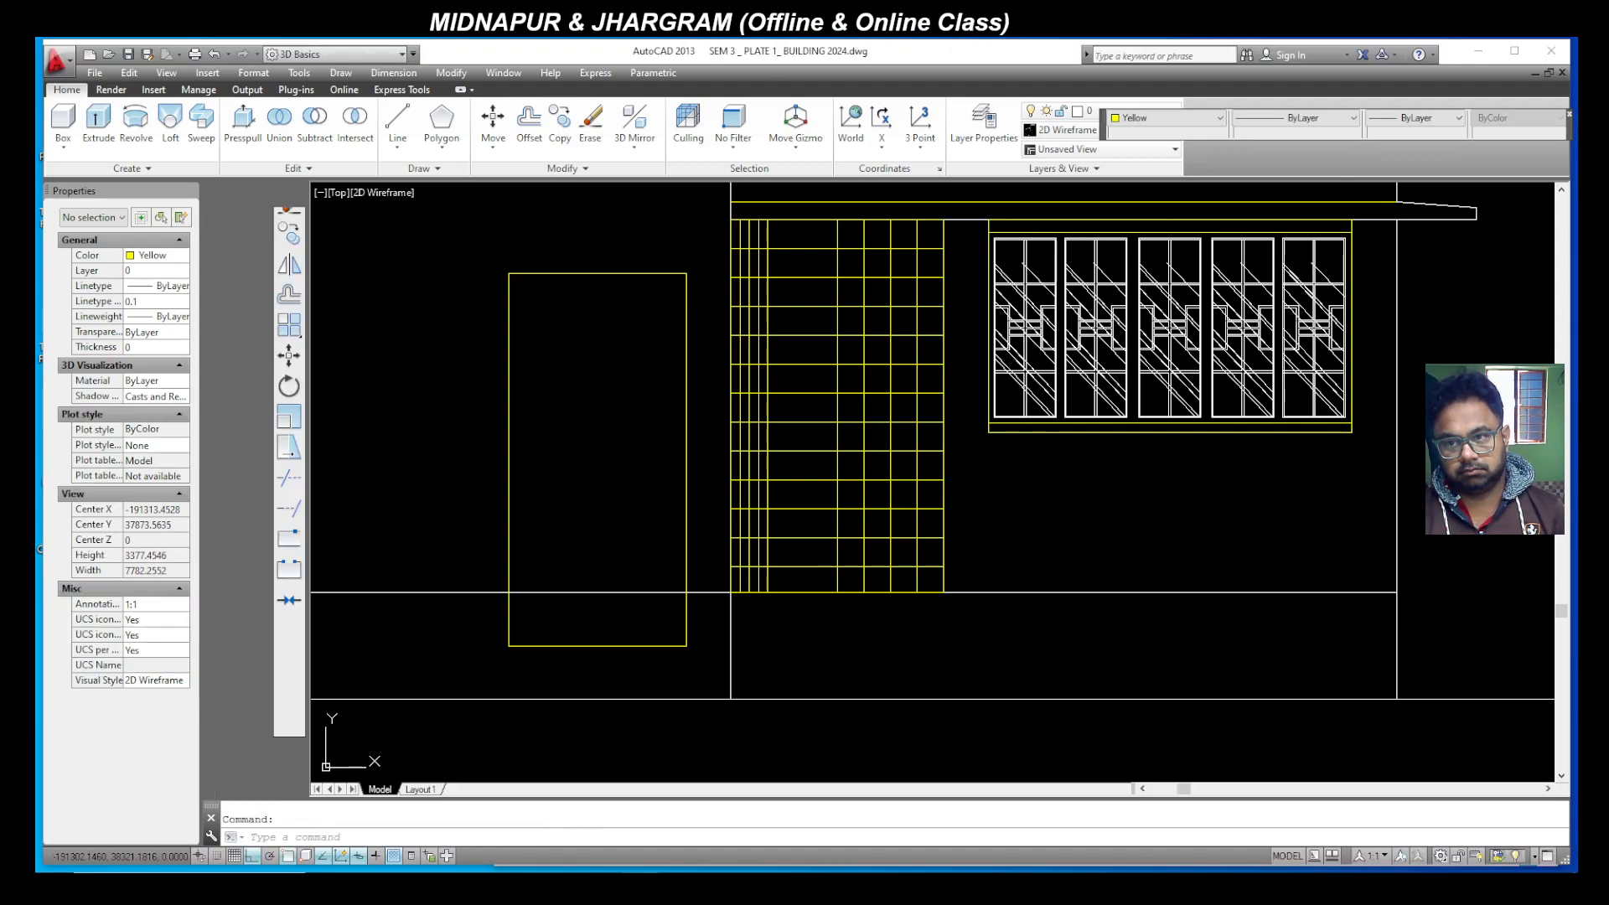
# Step: Draw crossing diagonal lines in the second cell from the top of the door's rightmost column
pyautogui.click(217, 204)
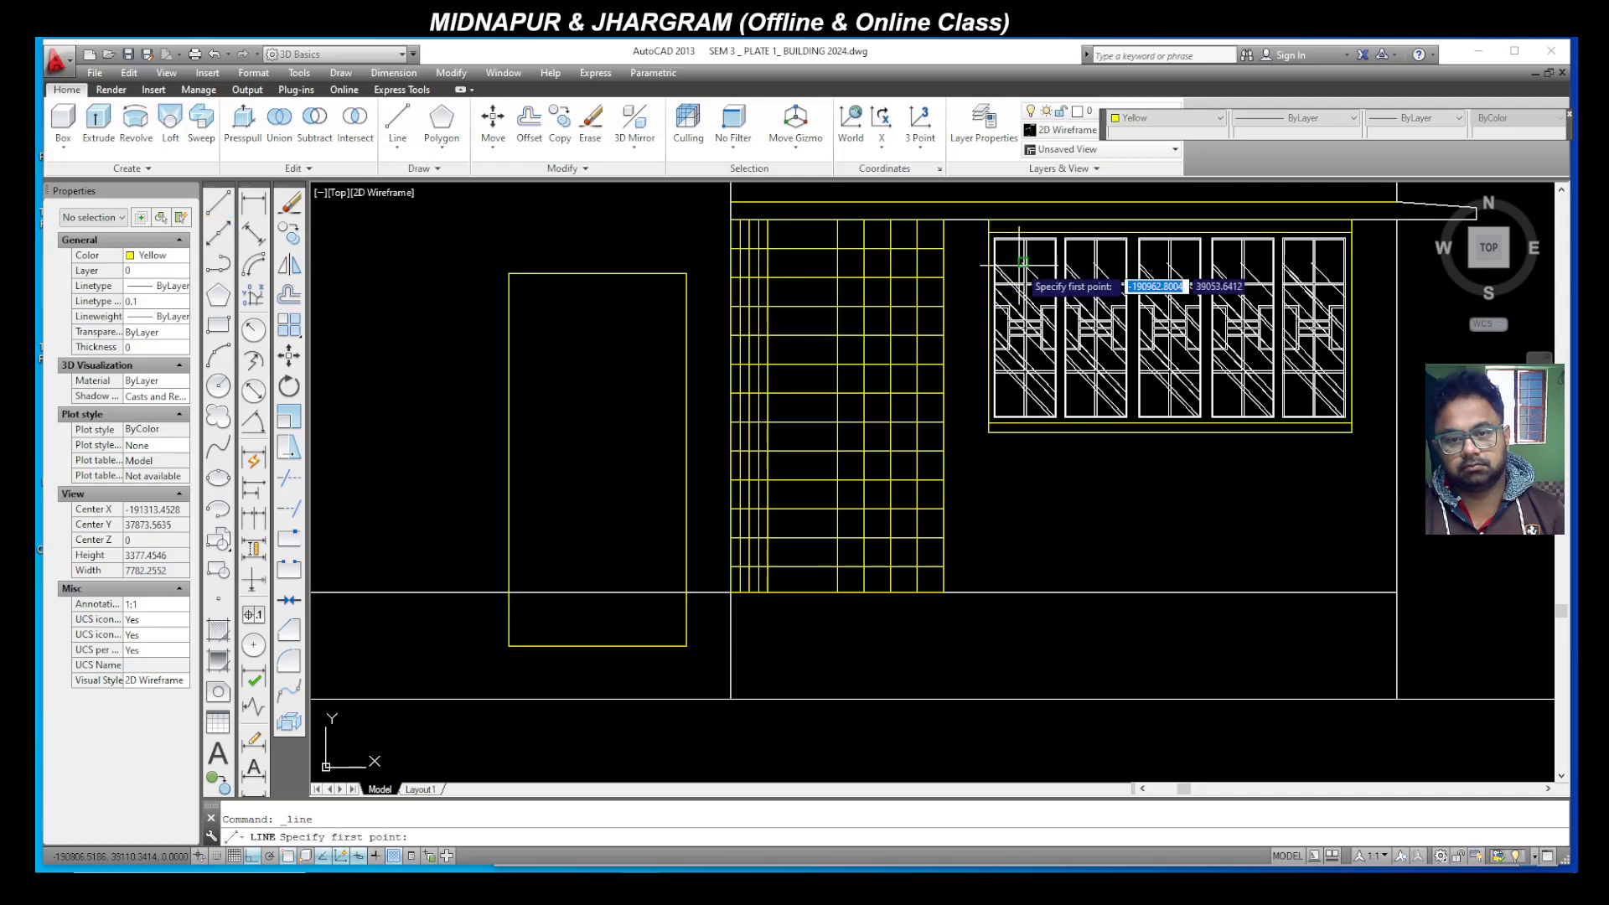
pyautogui.scroll(4, 955, 247)
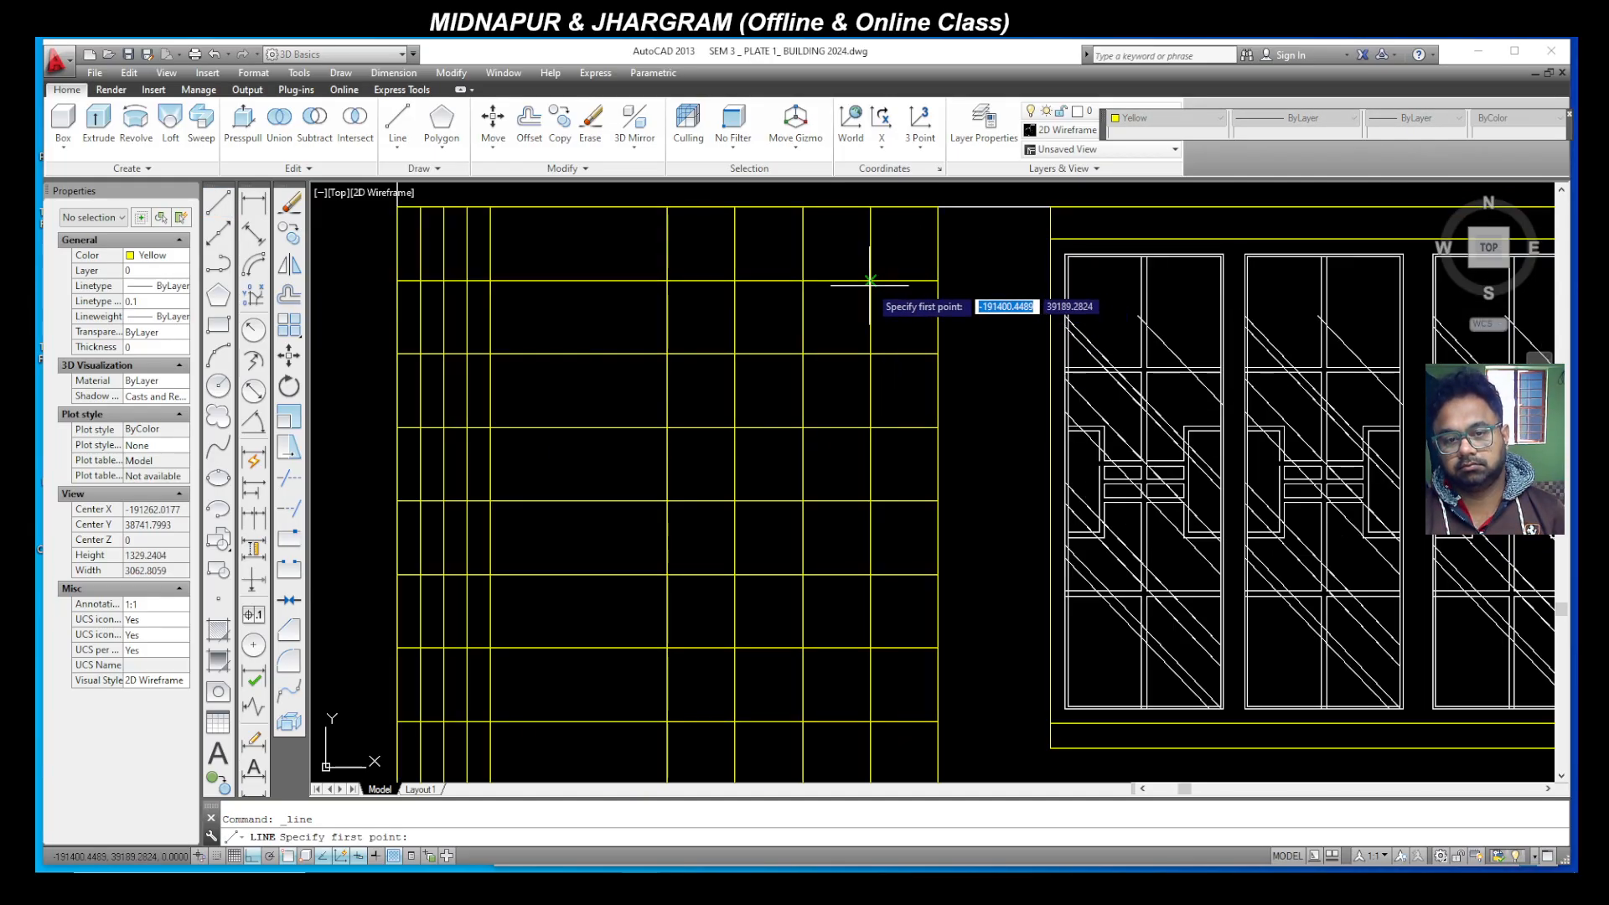
pyautogui.click(871, 280)
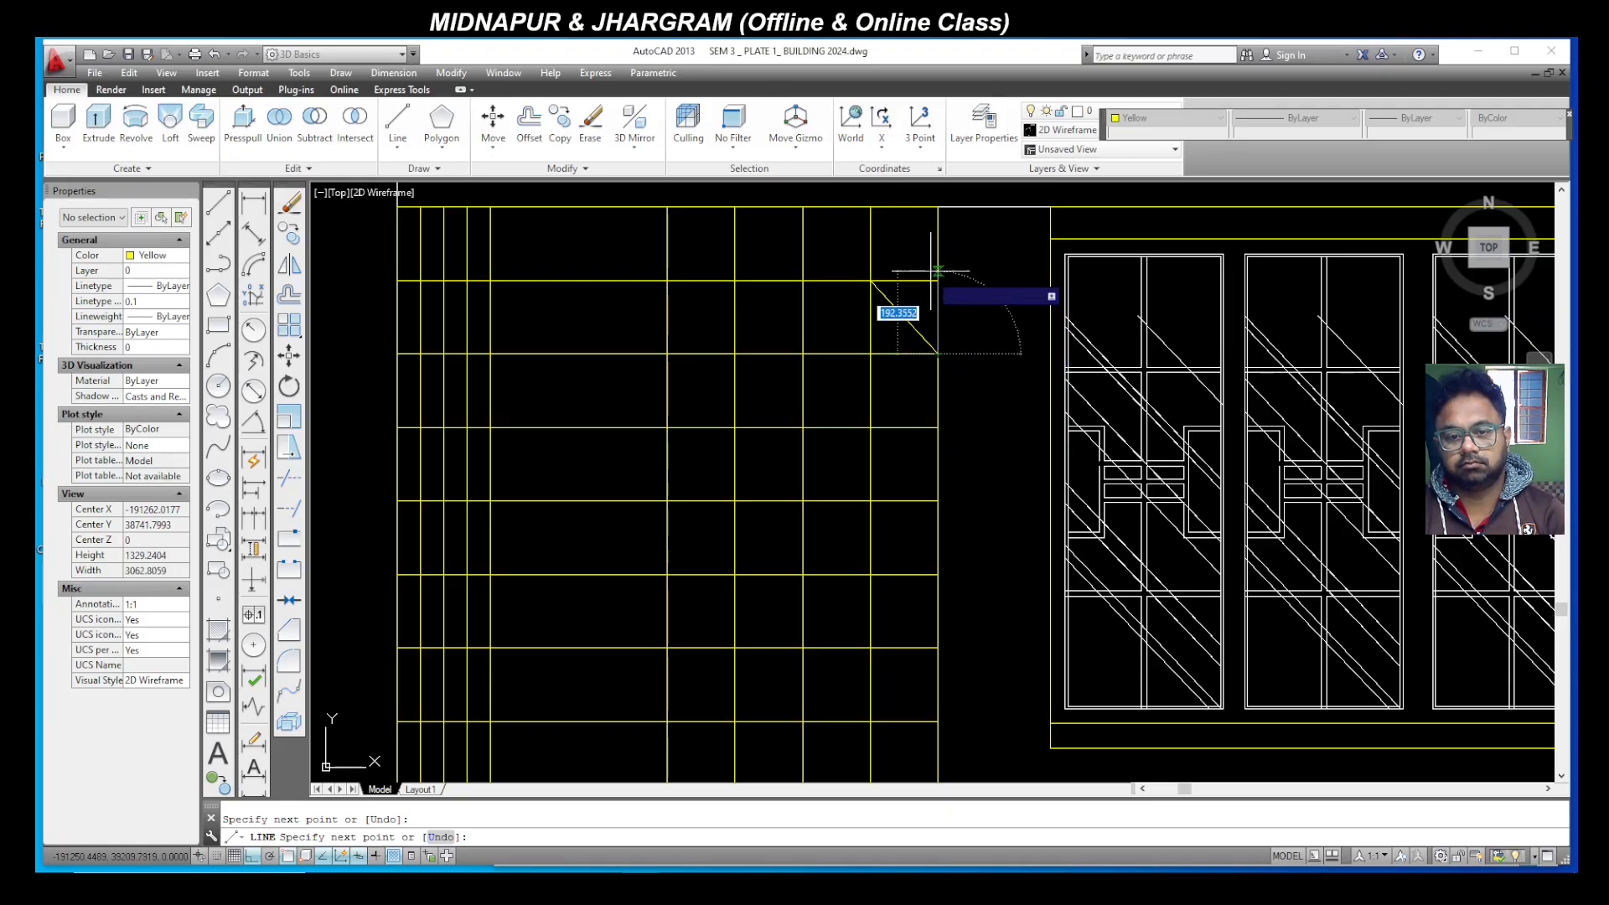
pyautogui.click(938, 352)
pyautogui.click(872, 352)
pyautogui.click(939, 280)
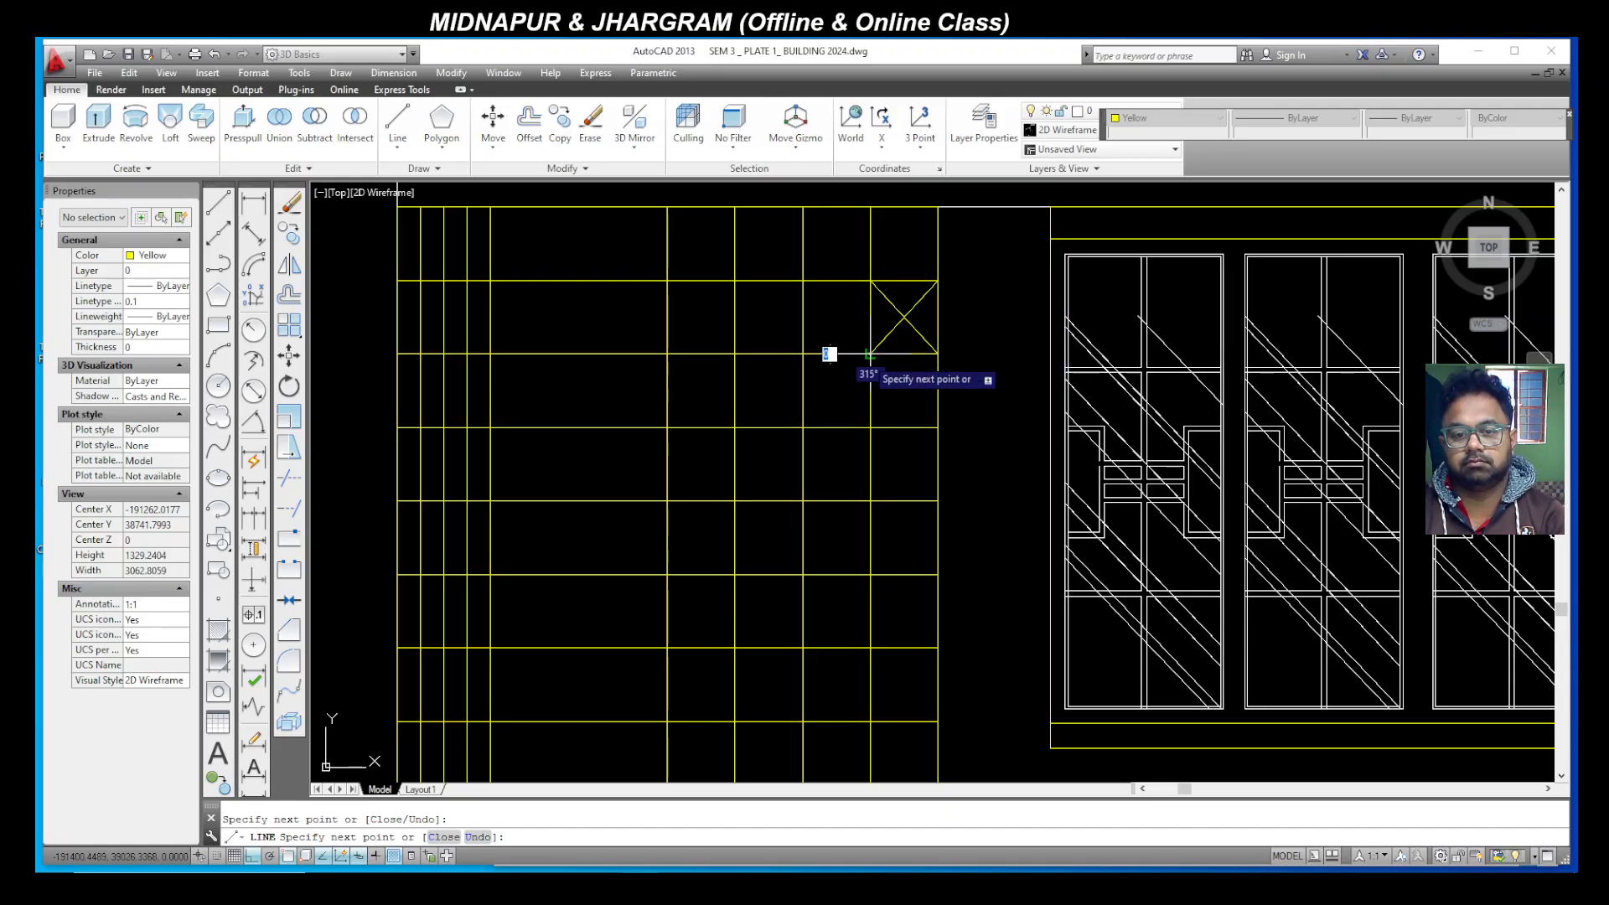
pyautogui.press('Escape')
# Step: Draw a single diagonal line across the fourth cell from the top of the rightmost column
pyautogui.press('space')
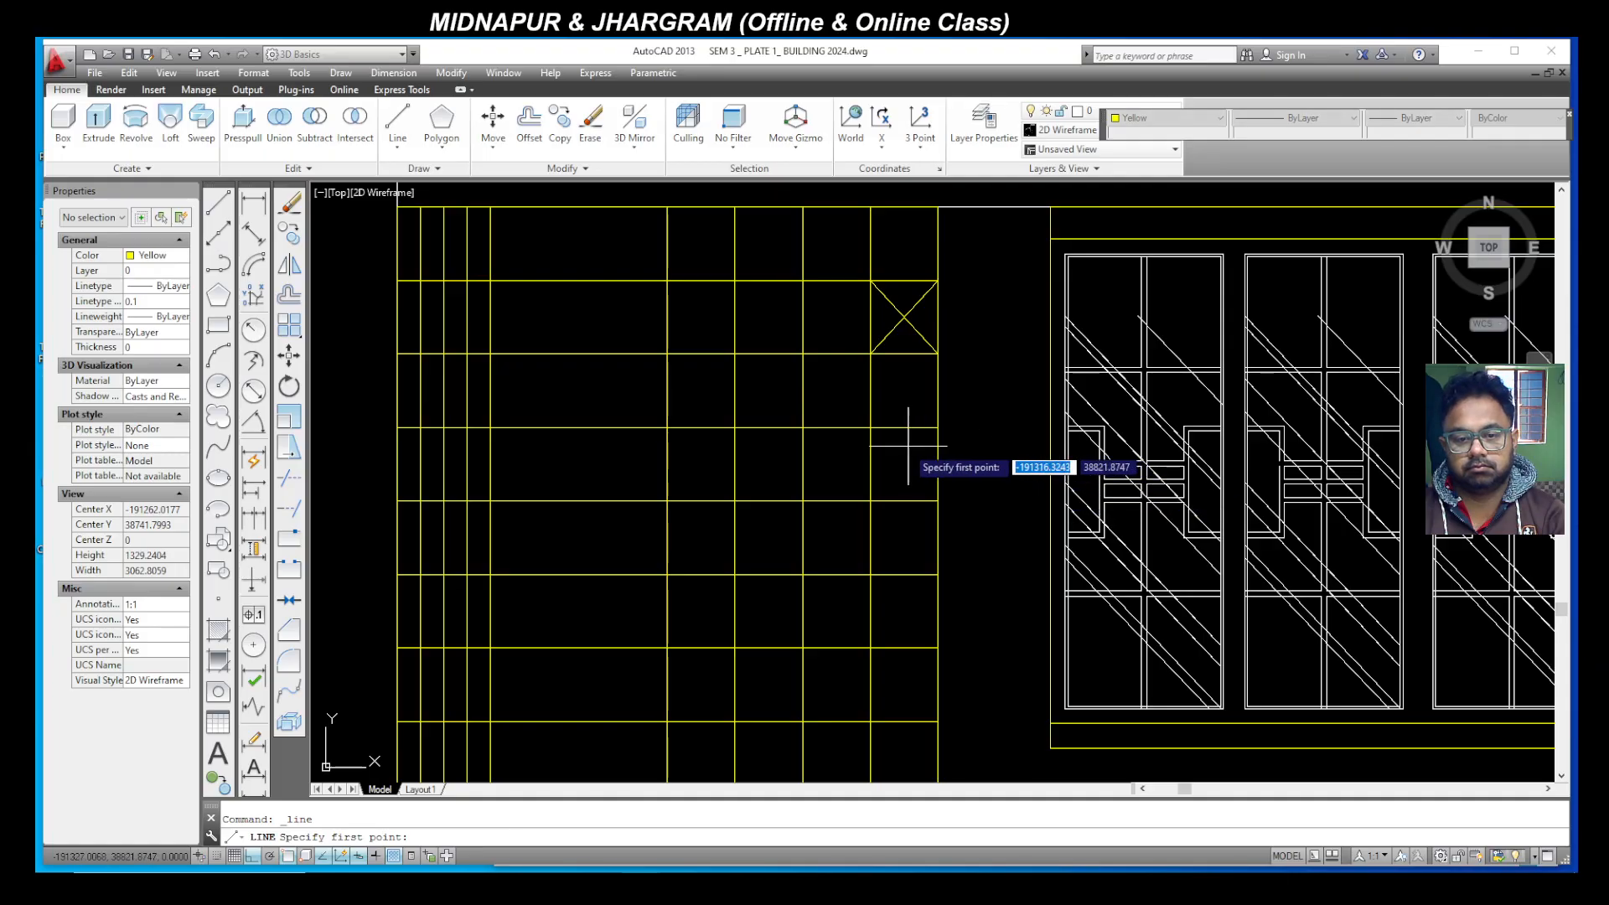
pyautogui.click(938, 427)
pyautogui.click(938, 500)
pyautogui.press('Escape')
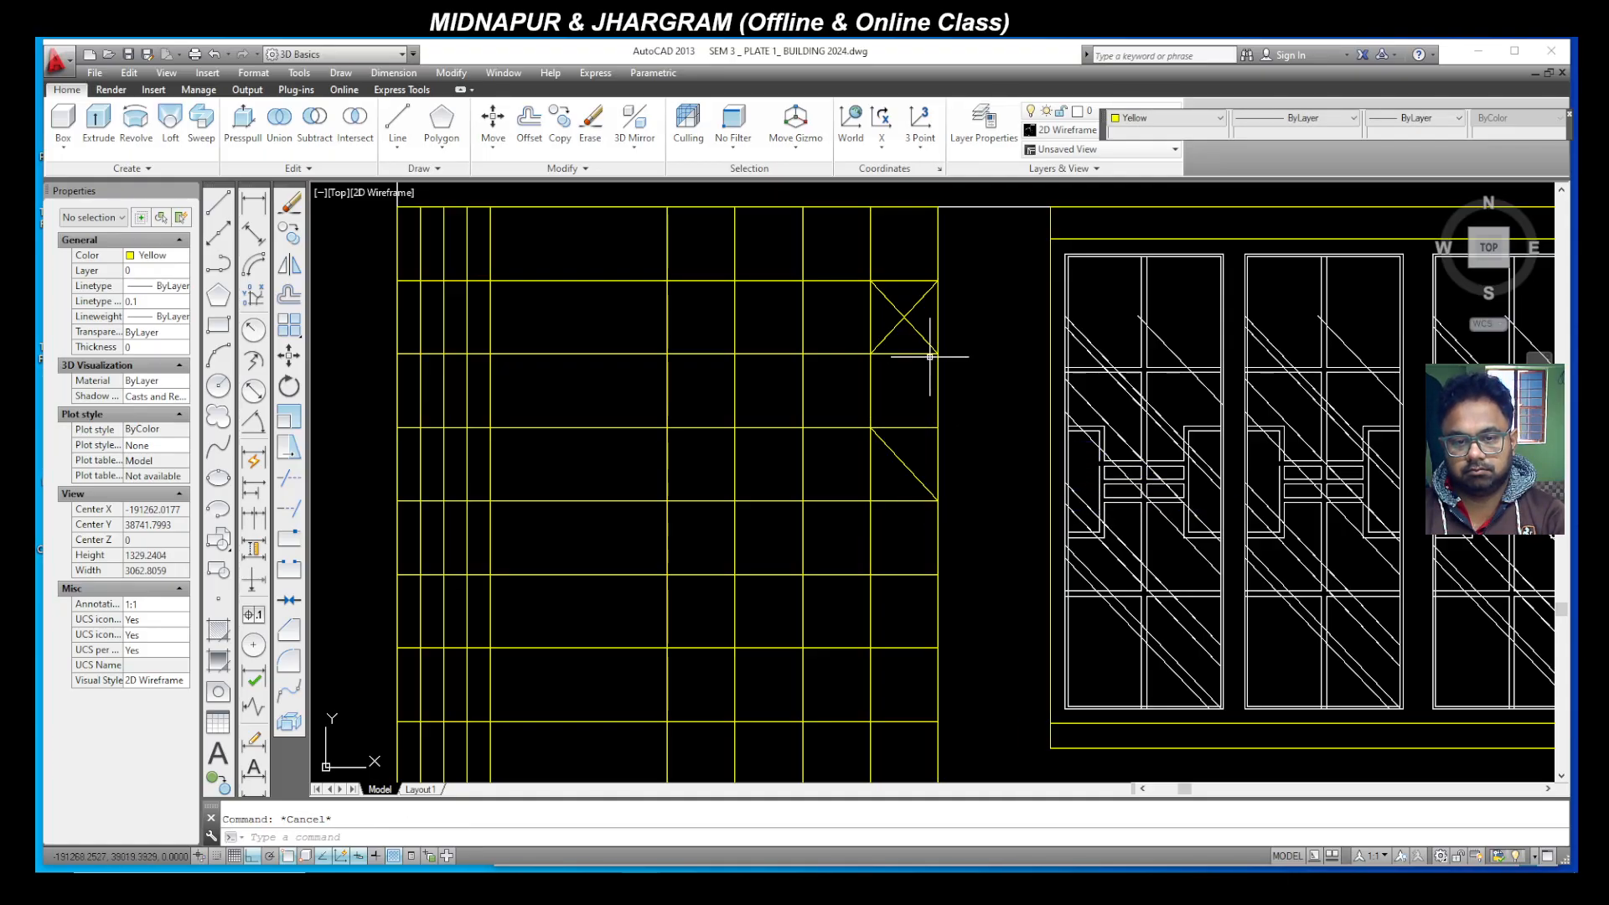
# Step: Copy the crossed diagonals down the door's rightmost column into every second cell, to near the bottom
pyautogui.click(926, 318)
pyautogui.click(898, 324)
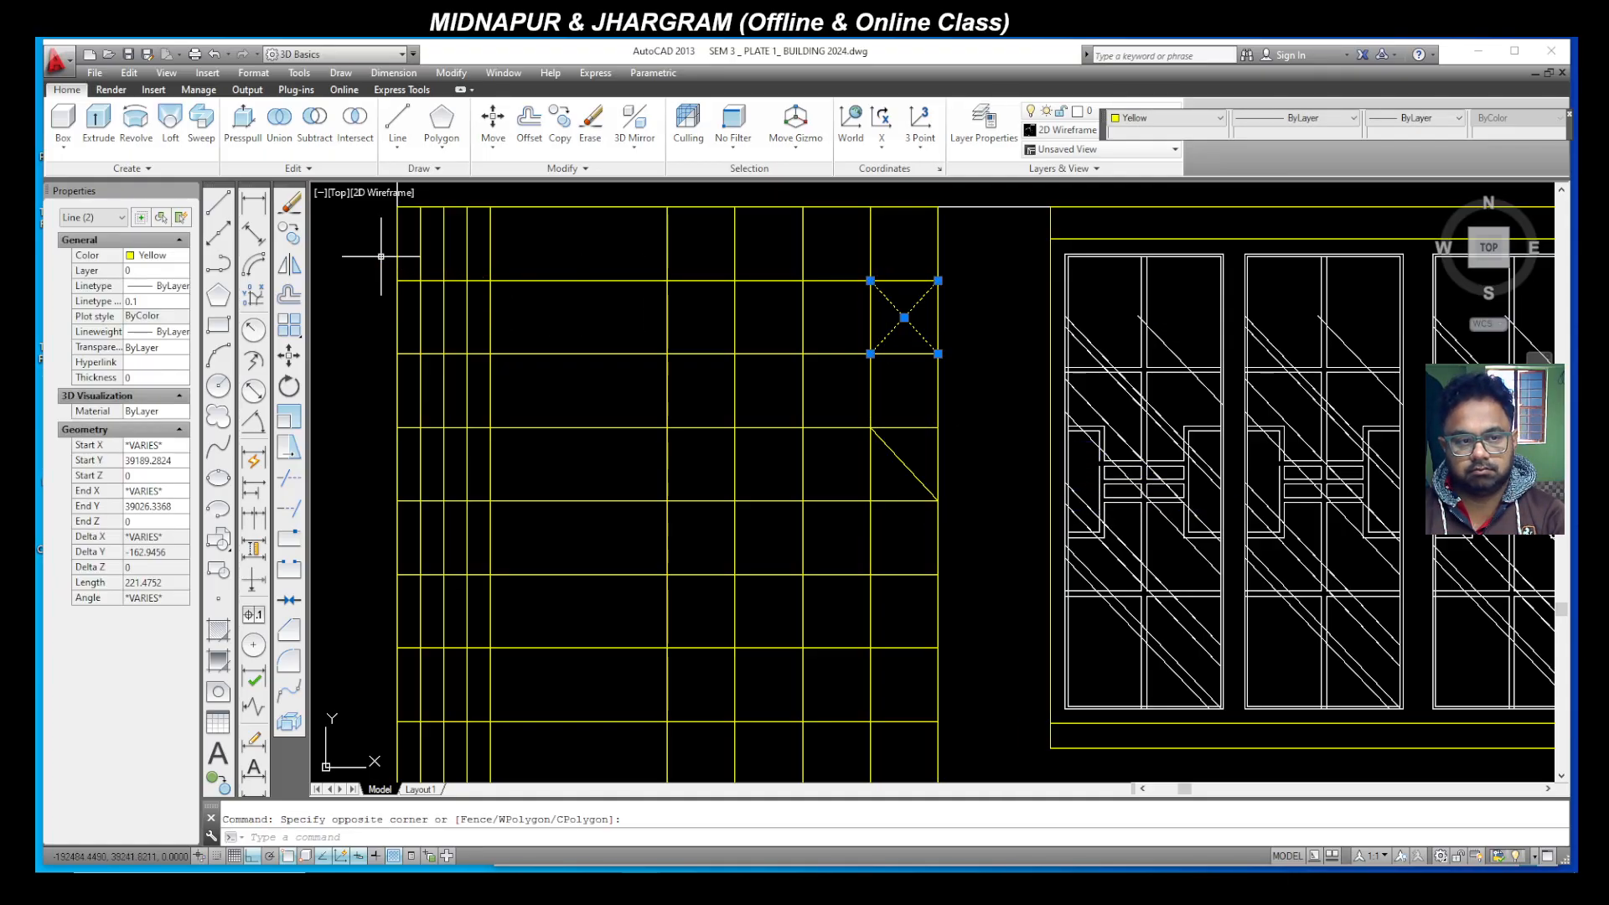
pyautogui.click(289, 235)
pyautogui.click(939, 280)
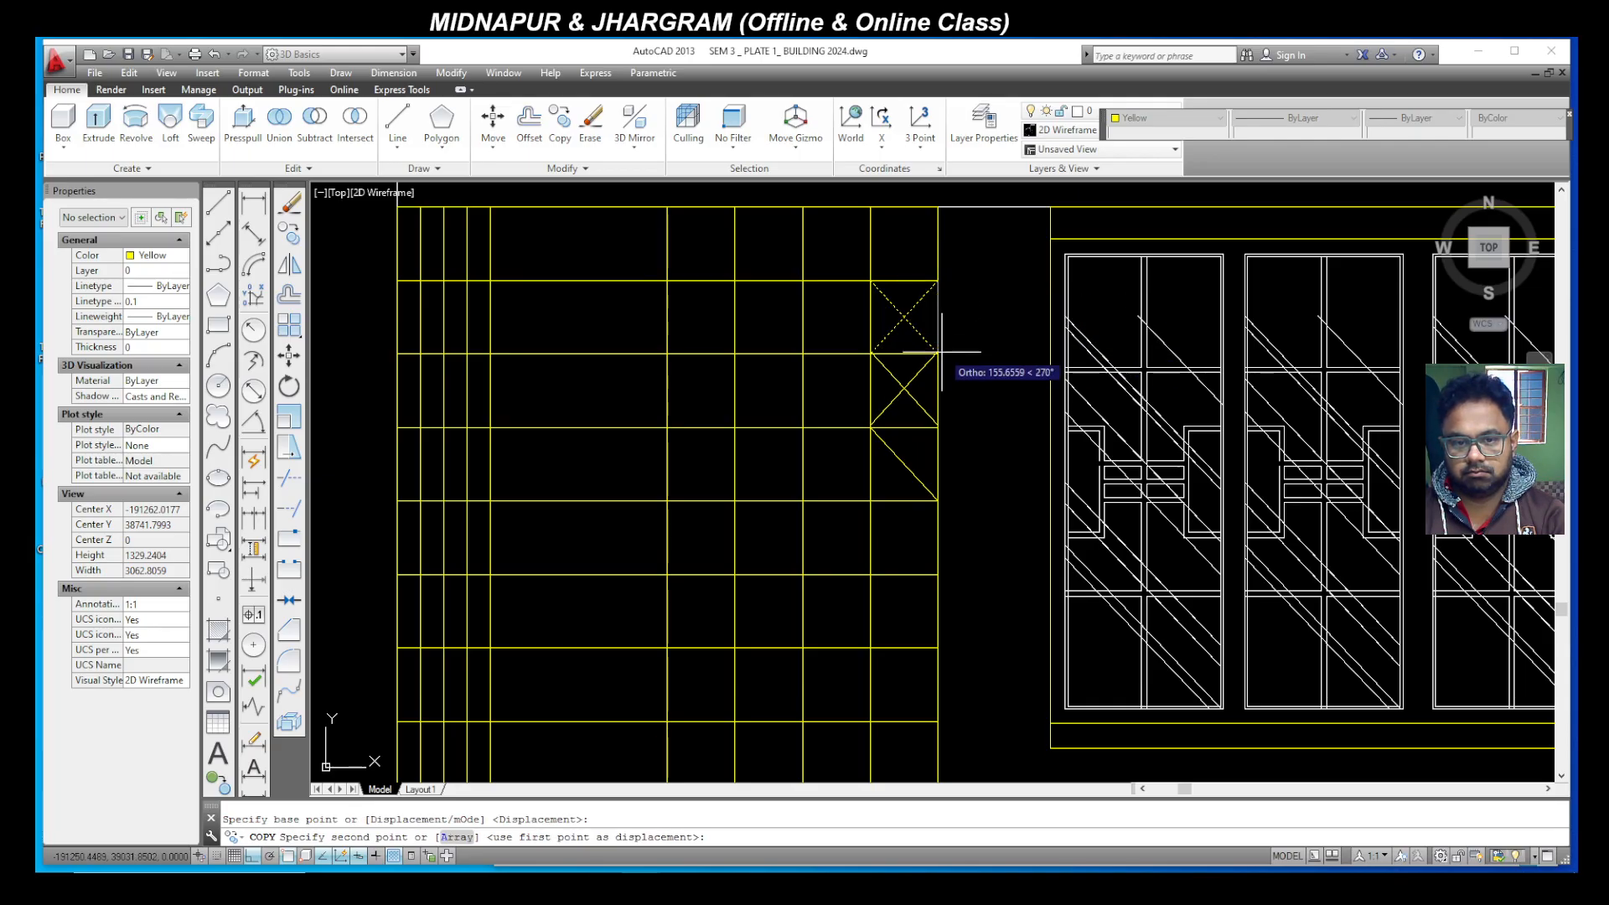
pyautogui.click(938, 428)
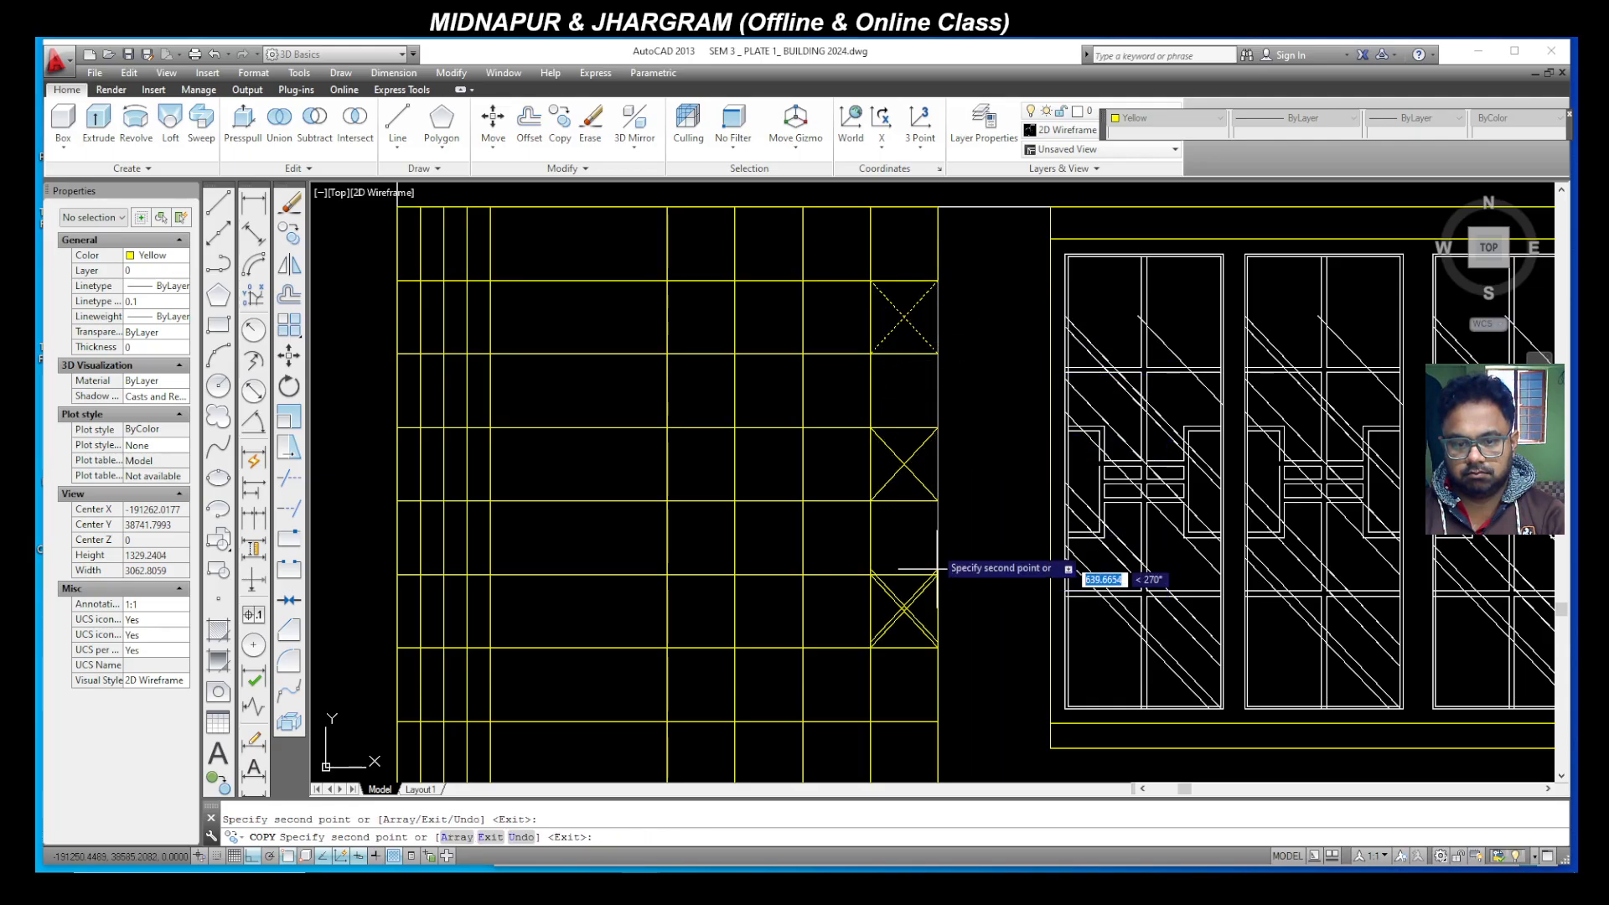
pyautogui.scroll(-2, 937, 501)
pyautogui.scroll(2, 952, 583)
pyautogui.click(908, 568)
pyautogui.scroll(-3, 916, 505)
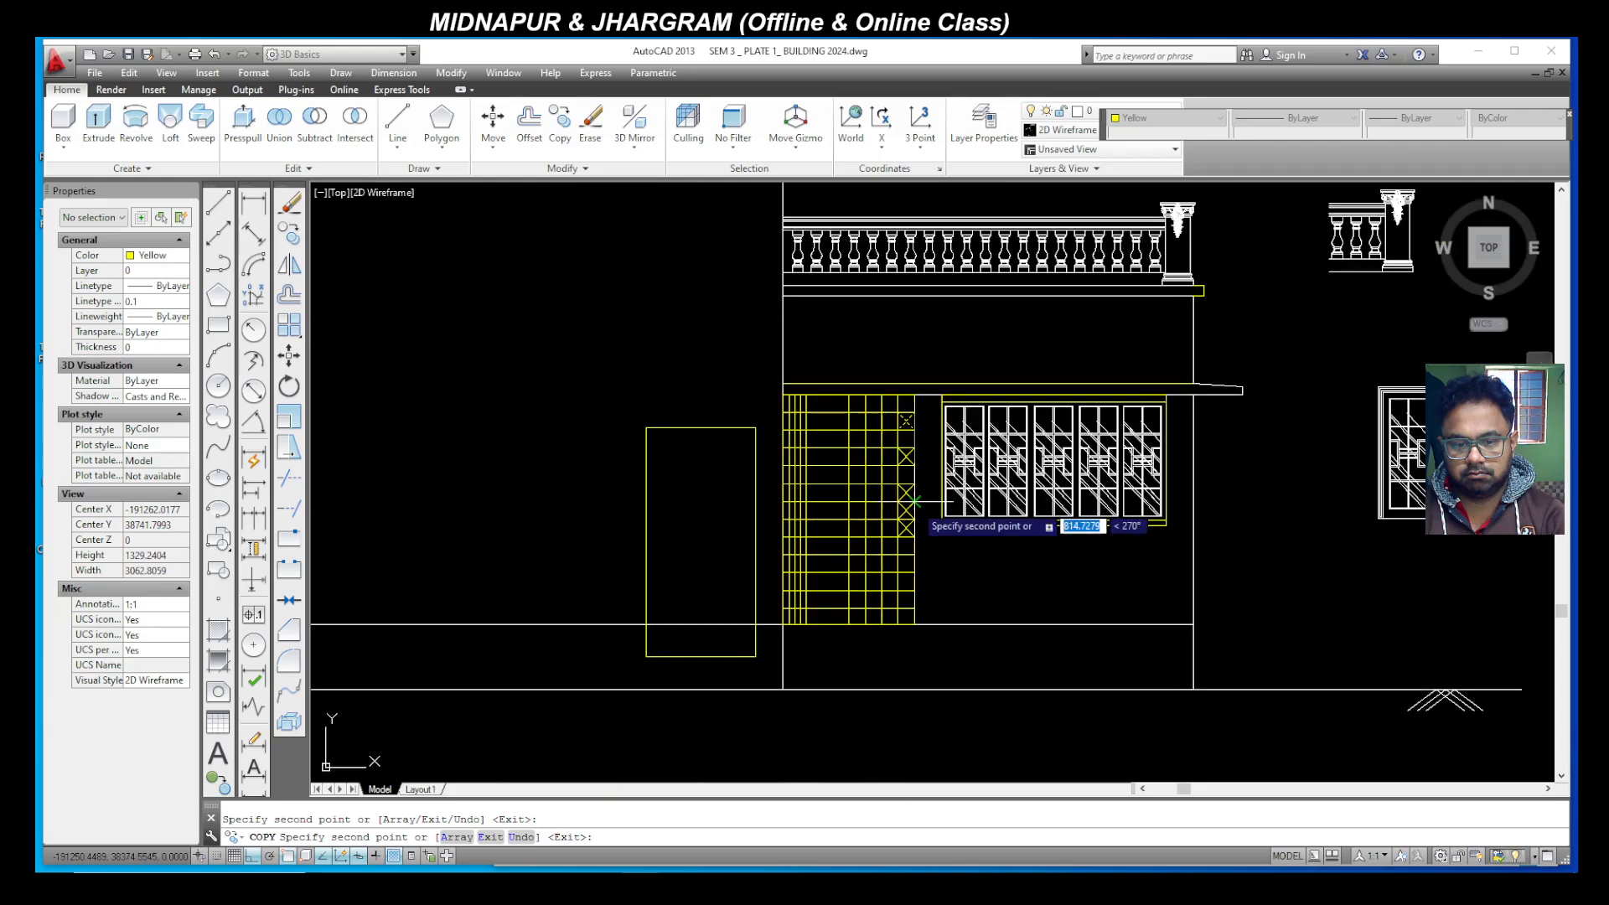
pyautogui.scroll(3, 915, 503)
pyautogui.click(907, 531)
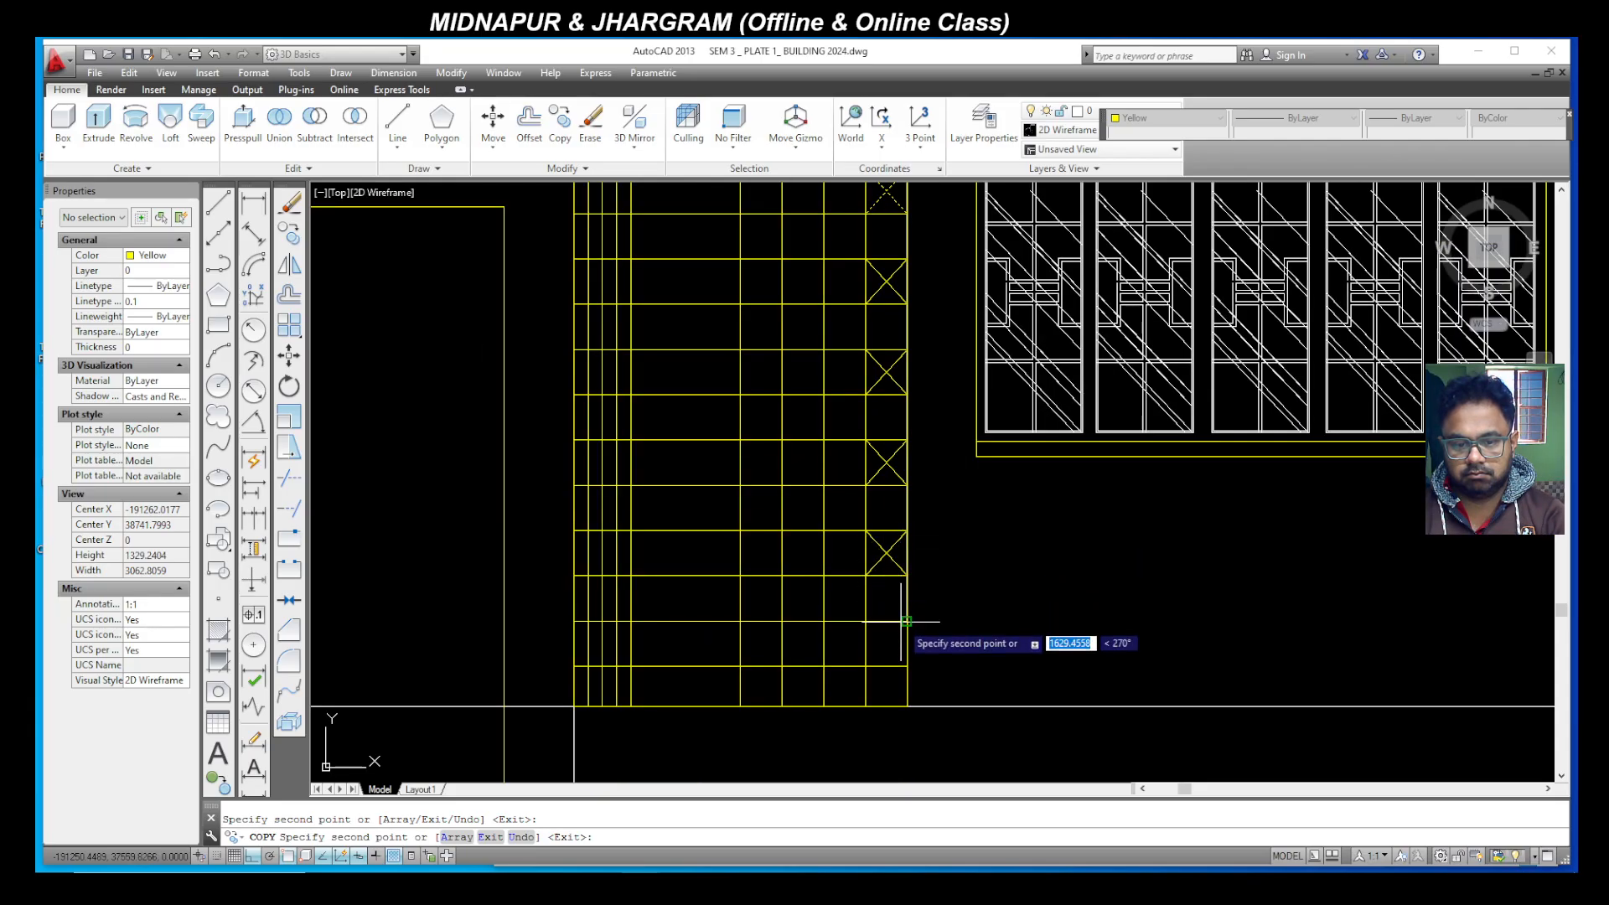
pyautogui.press('Escape')
# Step: Copy all the crosses of the rightmost column into the three adjacent columns to the left, in the same rows
pyautogui.click(897, 662)
pyautogui.click(878, 628)
pyautogui.click(898, 541)
pyautogui.click(872, 547)
pyautogui.click(894, 462)
pyautogui.click(874, 453)
pyautogui.click(897, 377)
pyautogui.click(874, 364)
pyautogui.scroll(-2, 945, 449)
pyautogui.scroll(3, 924, 386)
pyautogui.click(929, 388)
pyautogui.click(904, 369)
pyautogui.click(936, 241)
pyautogui.click(902, 223)
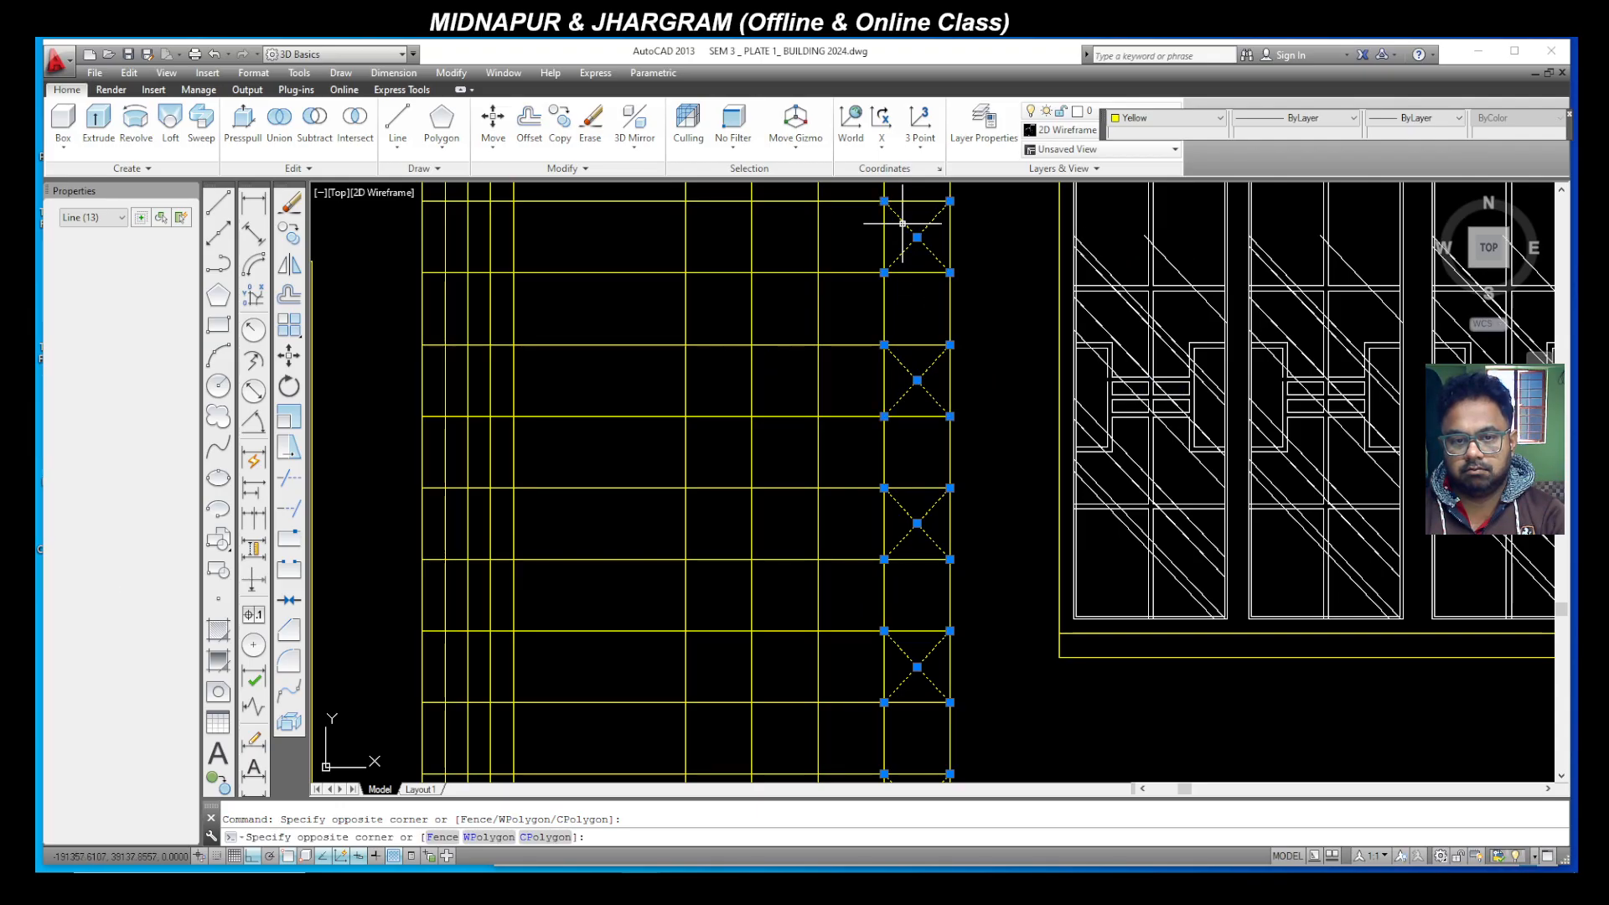
pyautogui.scroll(-5, 976, 453)
pyautogui.scroll(-2, 883, 458)
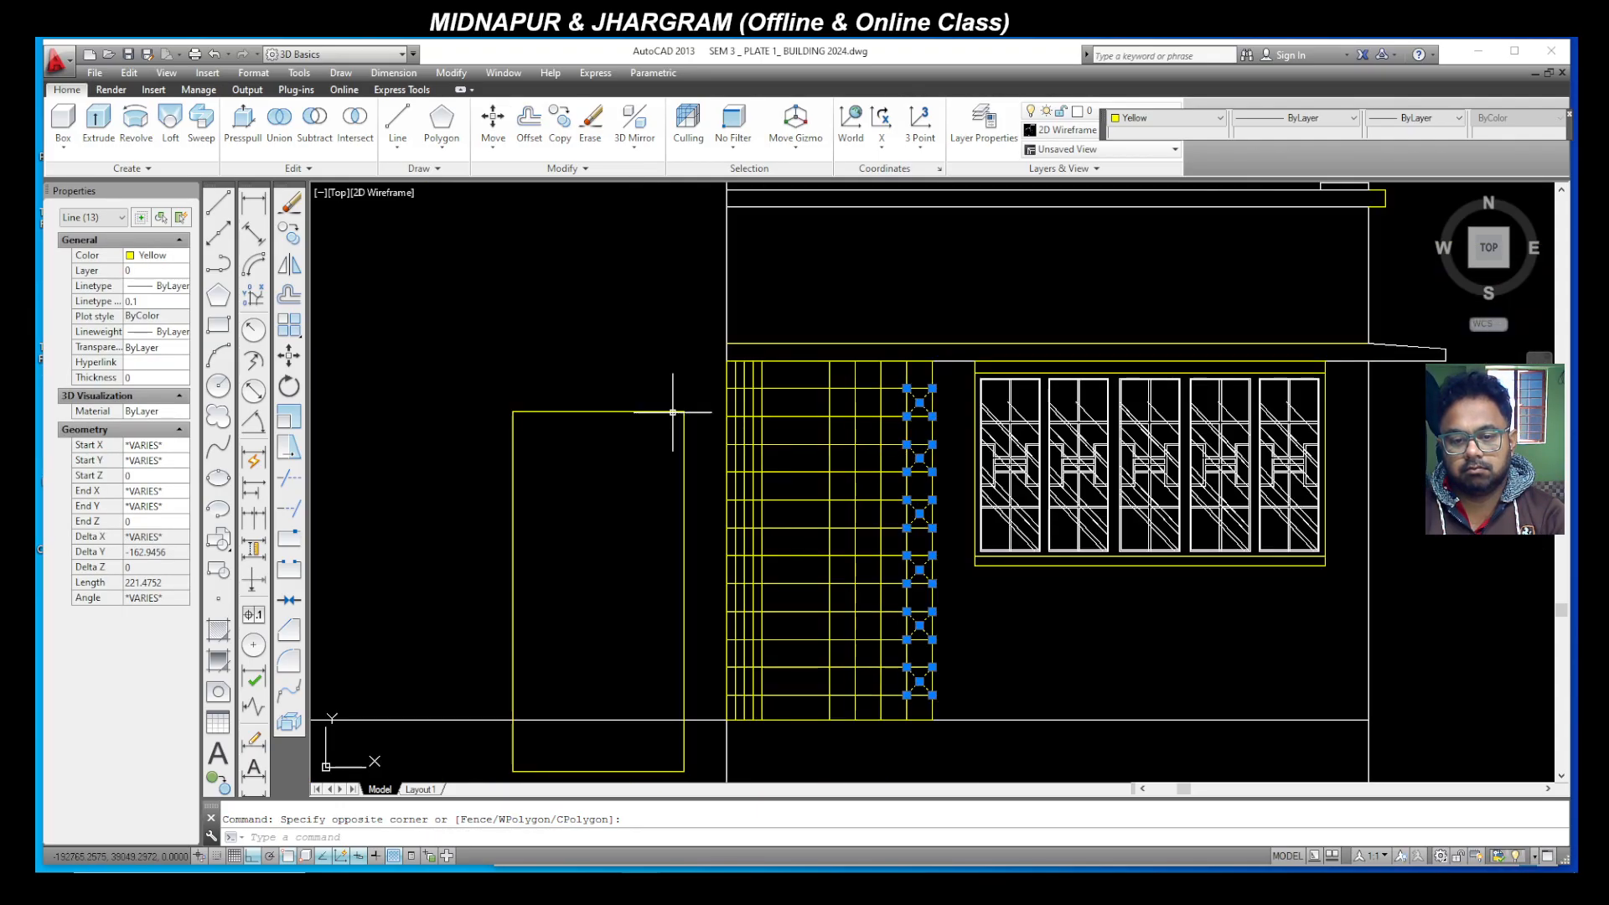
pyautogui.write('co')
pyautogui.press('Return')
pyautogui.scroll(2, 922, 456)
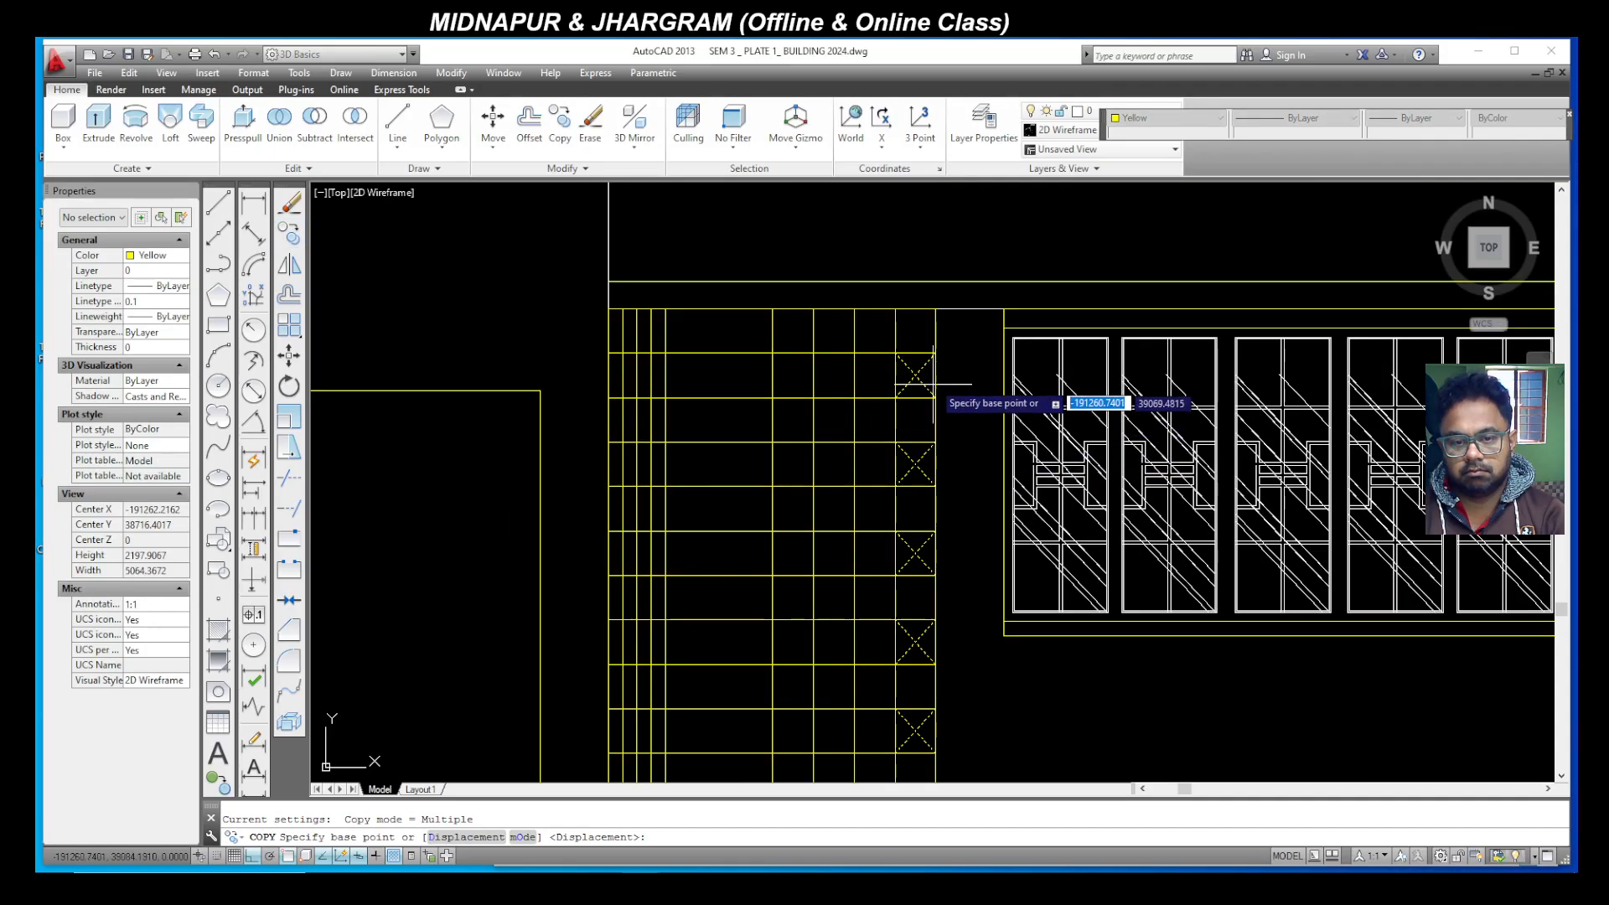
pyautogui.click(936, 353)
pyautogui.click(894, 353)
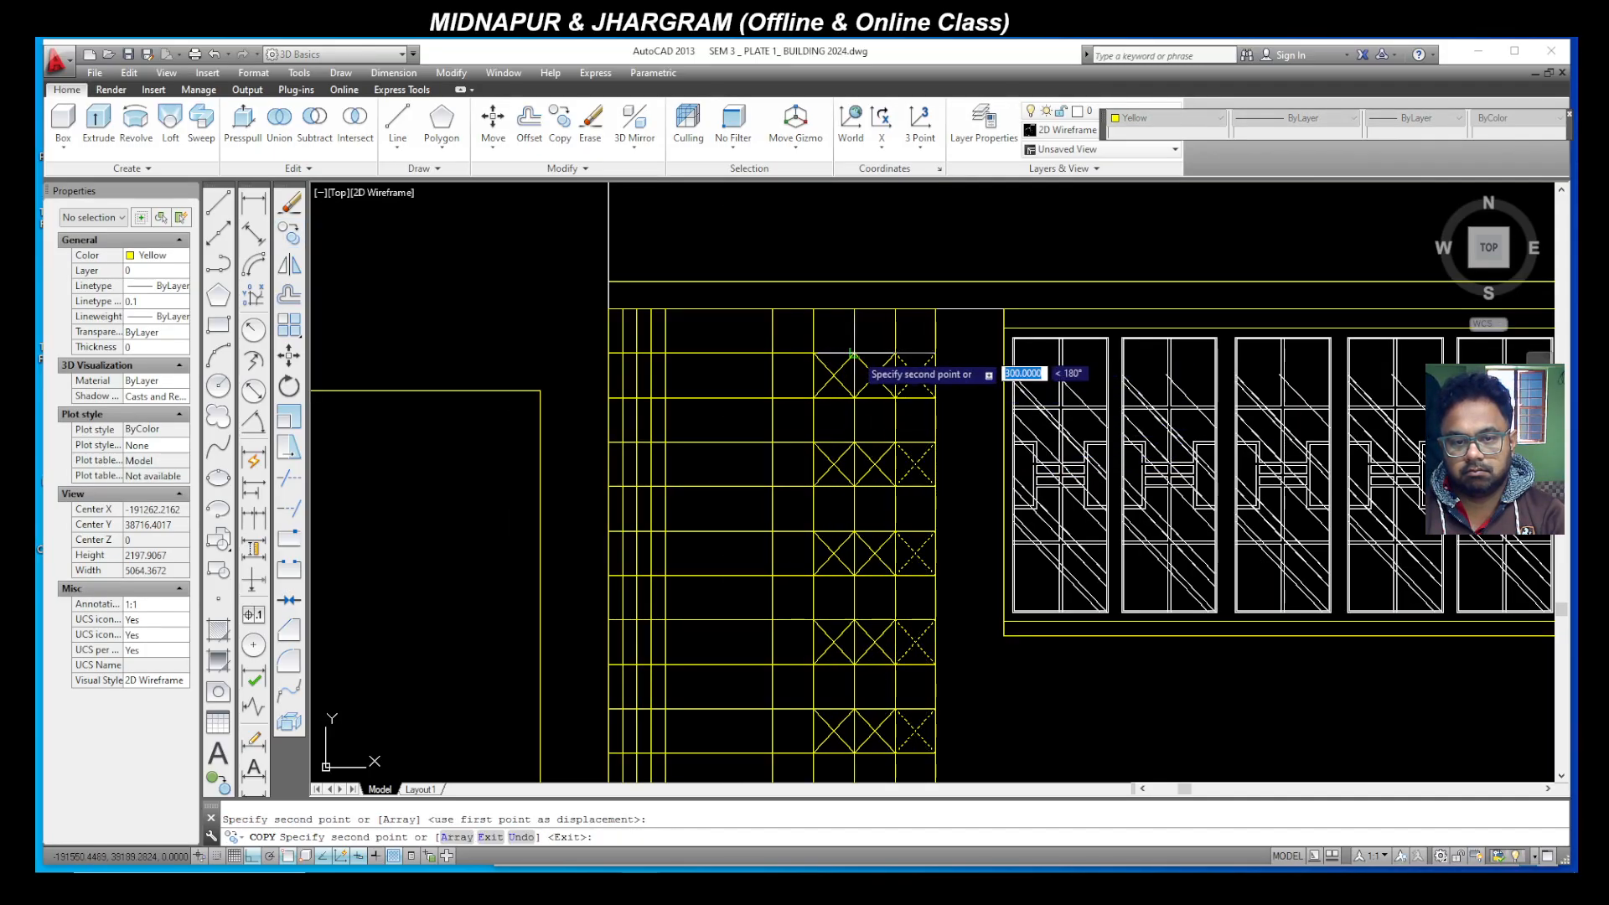
pyautogui.press('Escape')
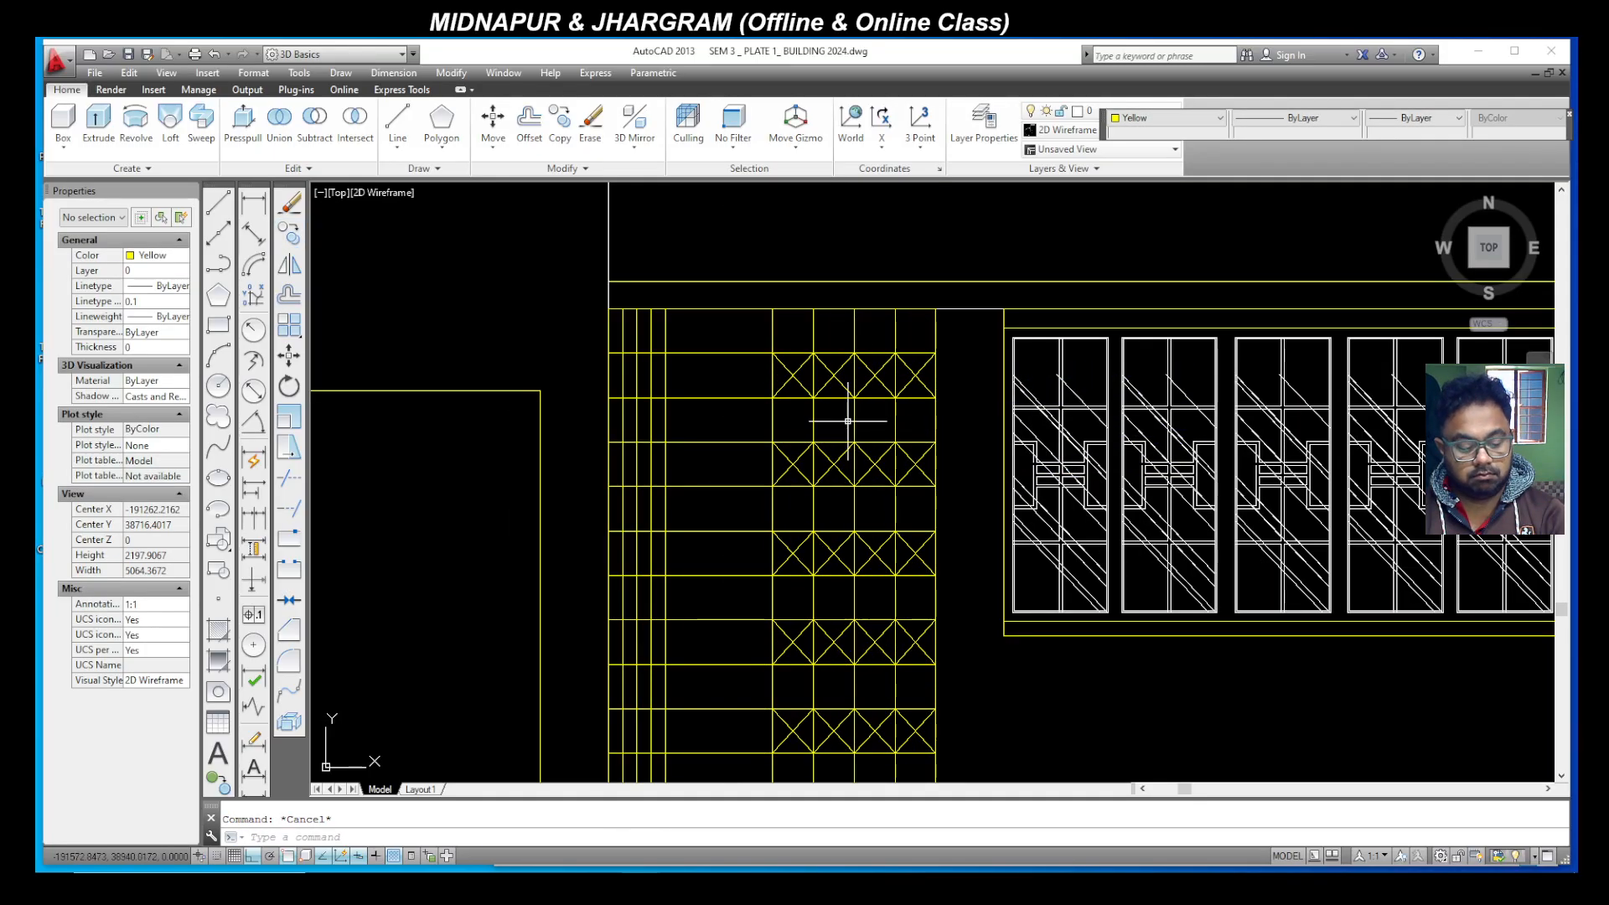
# Step: Trim the vertical dividers between the wide crosses in the door's upper three crossed rows
pyautogui.write('TR')
pyautogui.press('Return')
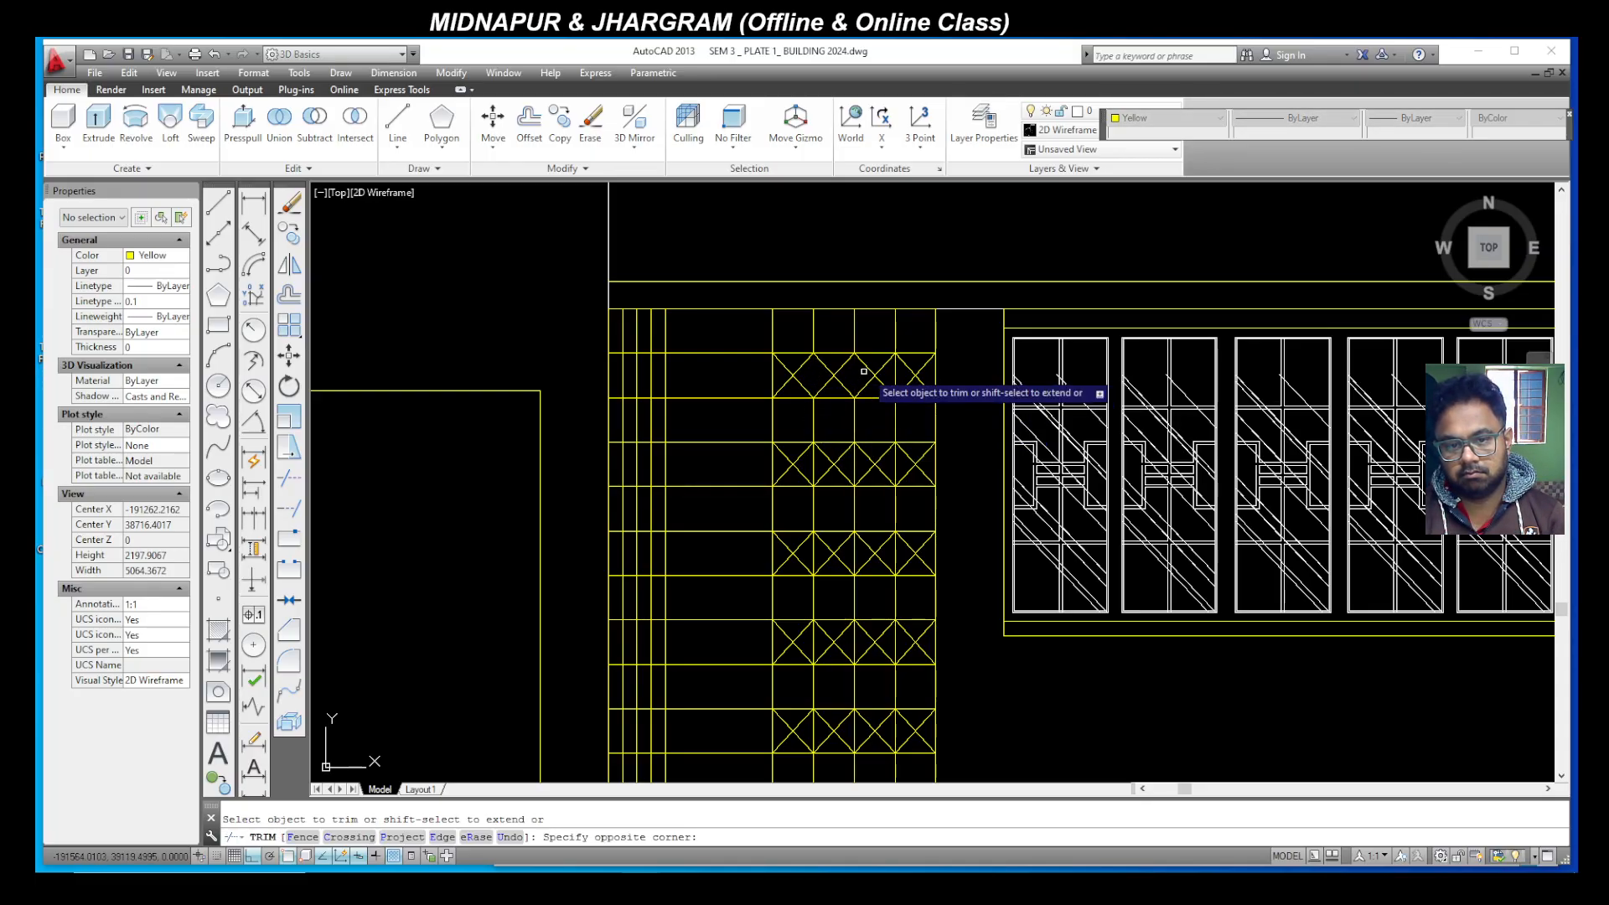
pyautogui.click(808, 461)
pyautogui.click(861, 469)
pyautogui.click(849, 460)
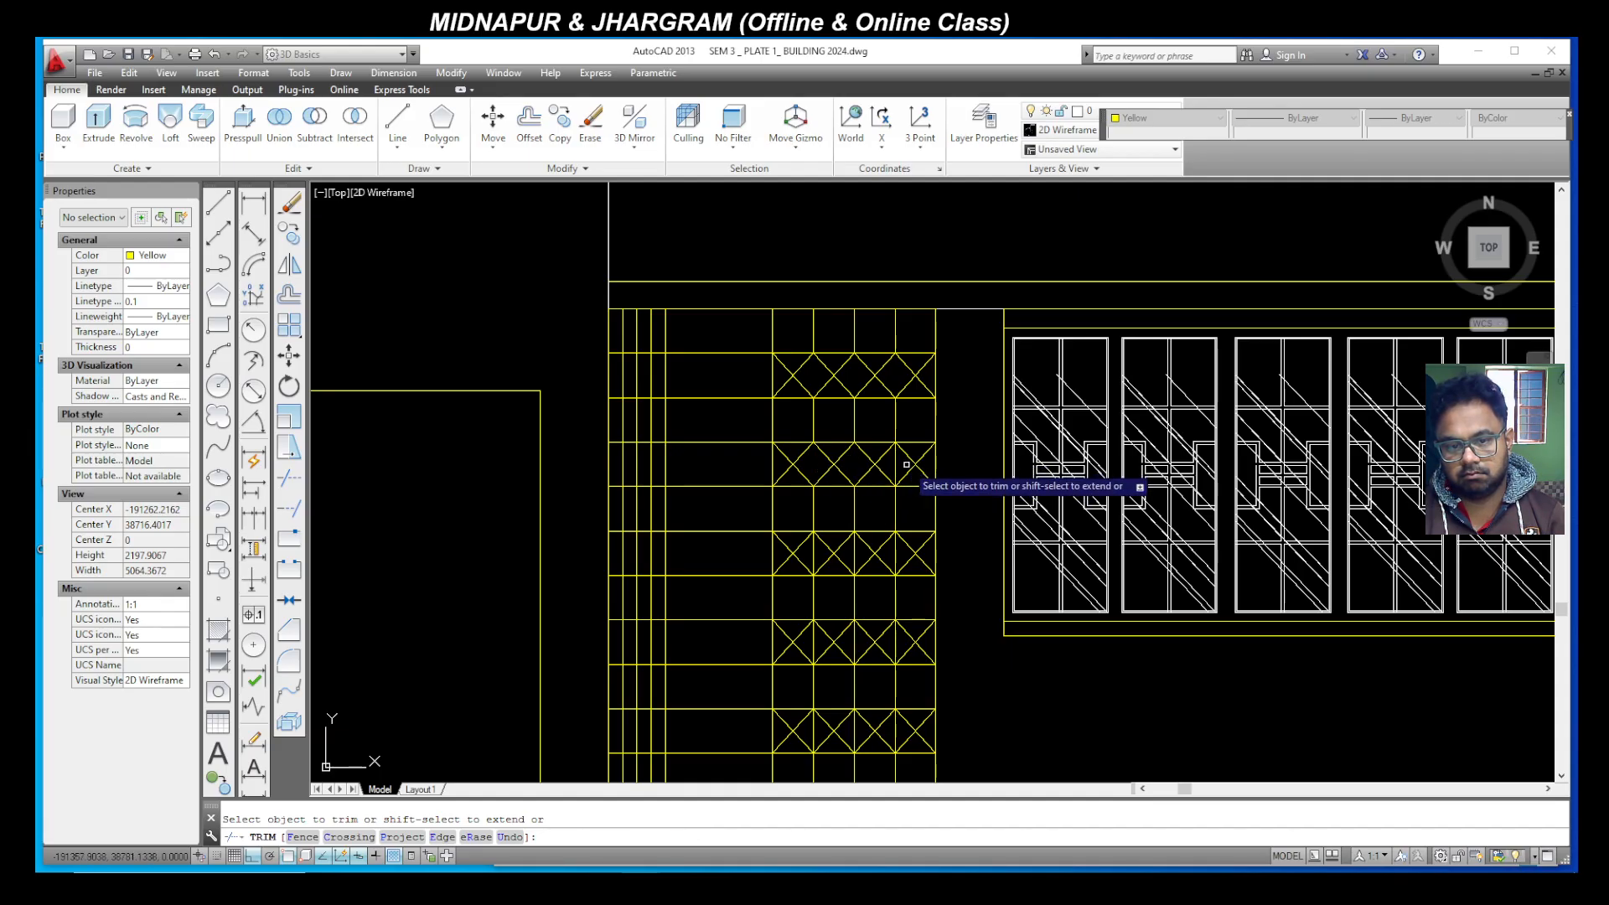
pyautogui.click(897, 549)
pyautogui.click(851, 552)
pyautogui.click(830, 561)
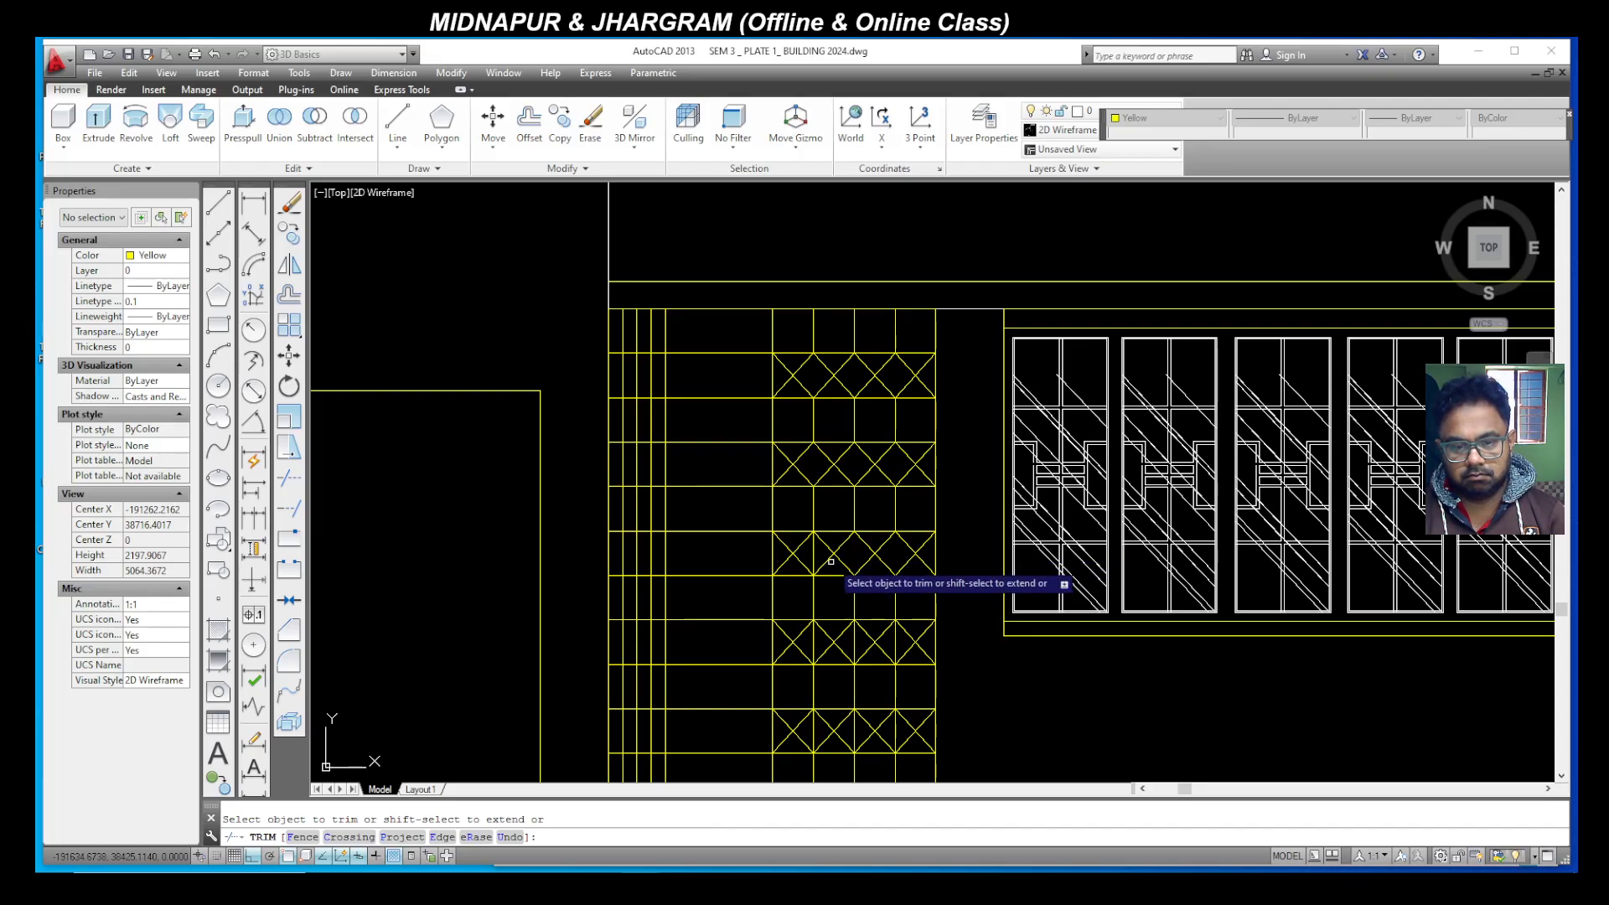
pyautogui.click(798, 543)
# Step: Trim the vertical dividers between the wide crosses in the door's lower three crossed rows
pyautogui.scroll(-2, 848, 538)
pyautogui.scroll(3, 841, 546)
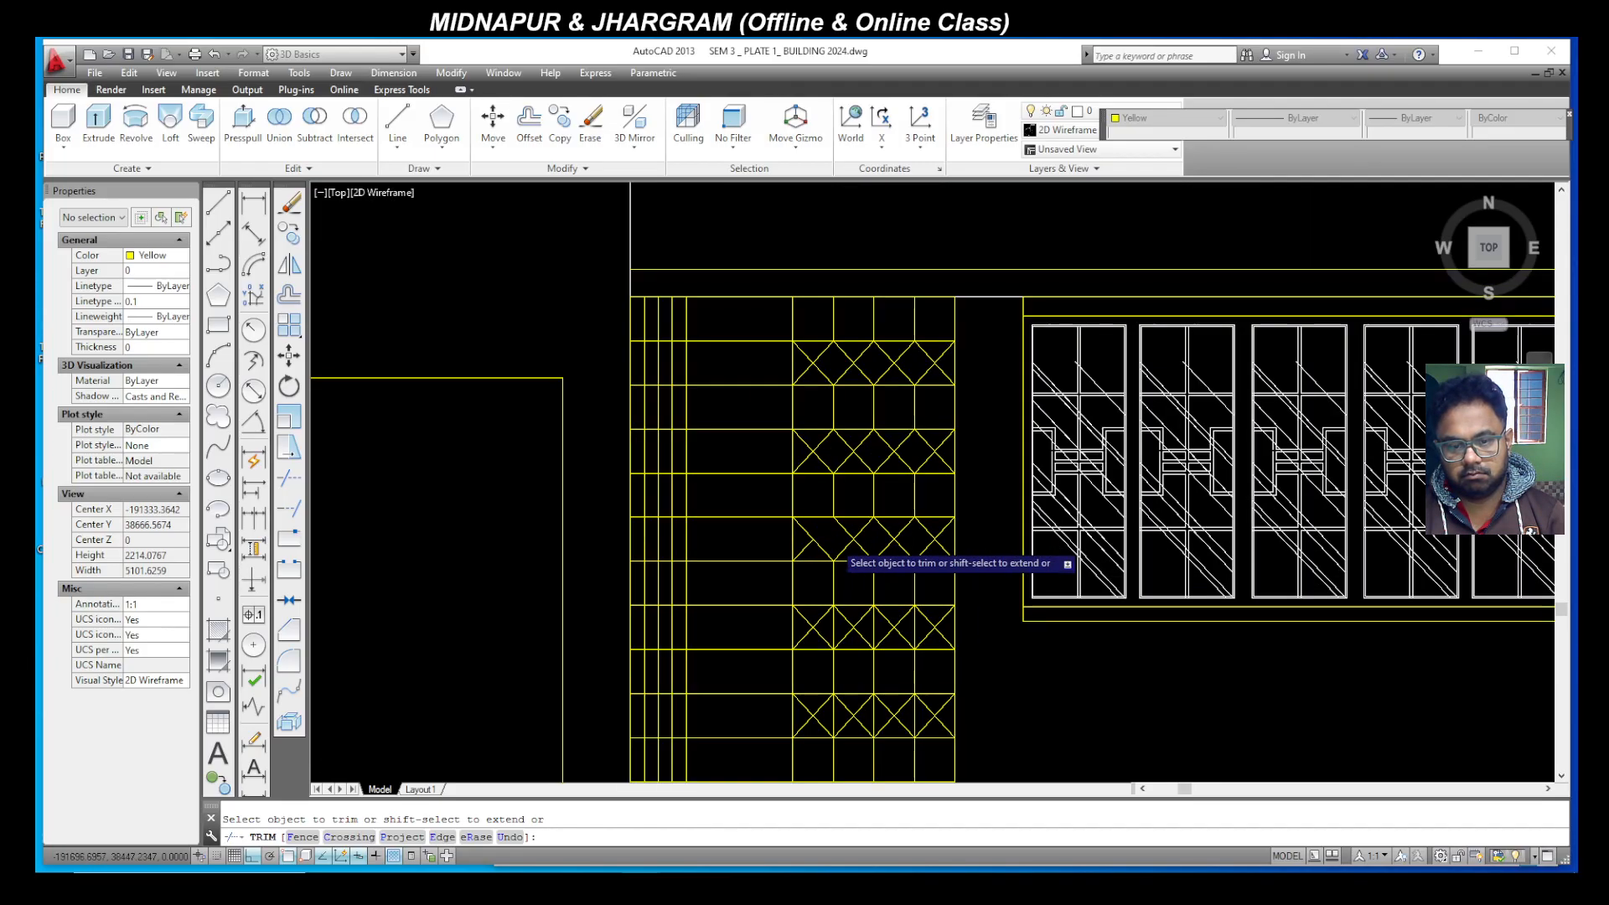
pyautogui.scroll(2, 836, 675)
pyautogui.click(829, 709)
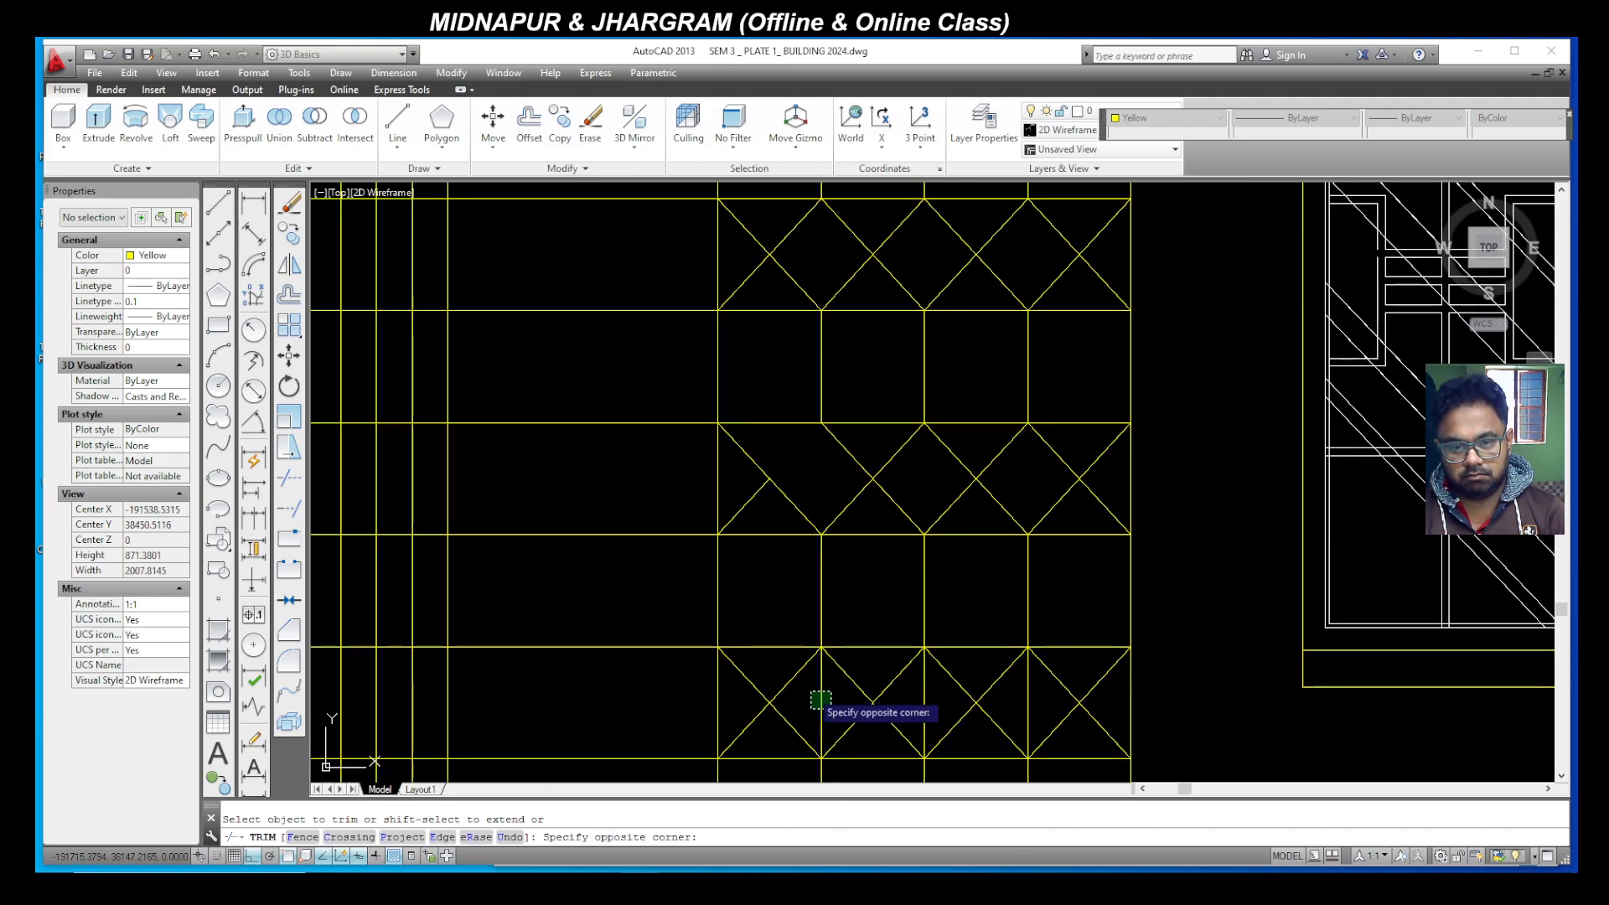
pyautogui.click(811, 692)
pyautogui.click(933, 706)
pyautogui.click(909, 689)
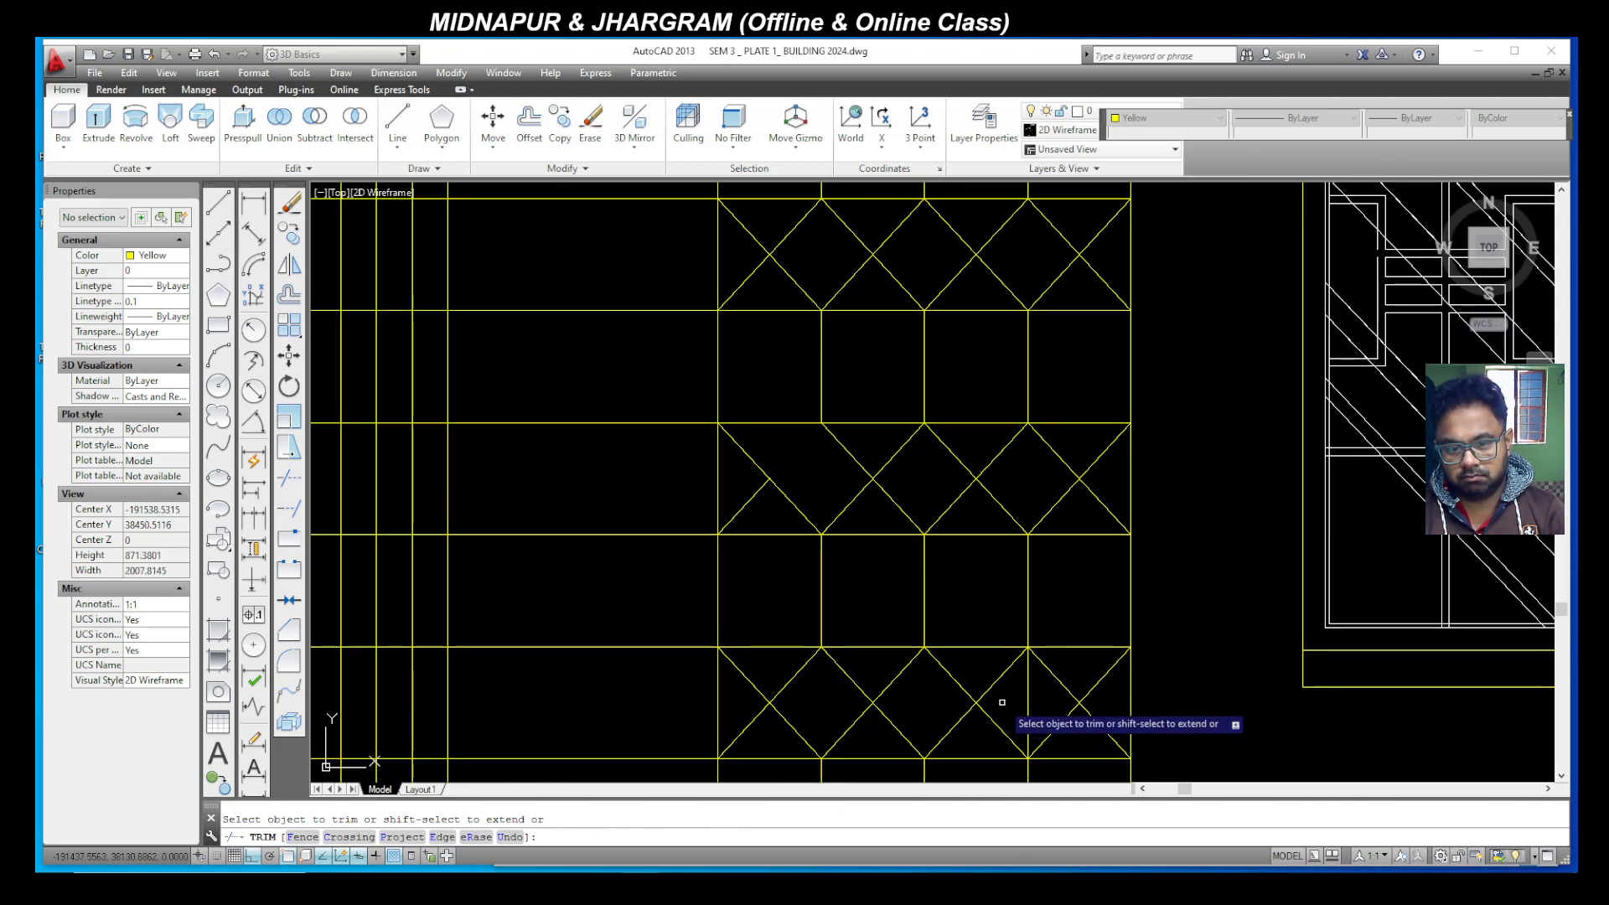
pyautogui.scroll(-2, 1005, 712)
pyautogui.scroll(2, 1005, 729)
pyautogui.click(897, 739)
pyautogui.click(898, 741)
pyautogui.click(975, 730)
pyautogui.click(999, 741)
pyautogui.click(1065, 725)
pyautogui.scroll(-3, 1089, 729)
pyautogui.scroll(1, 1001, 616)
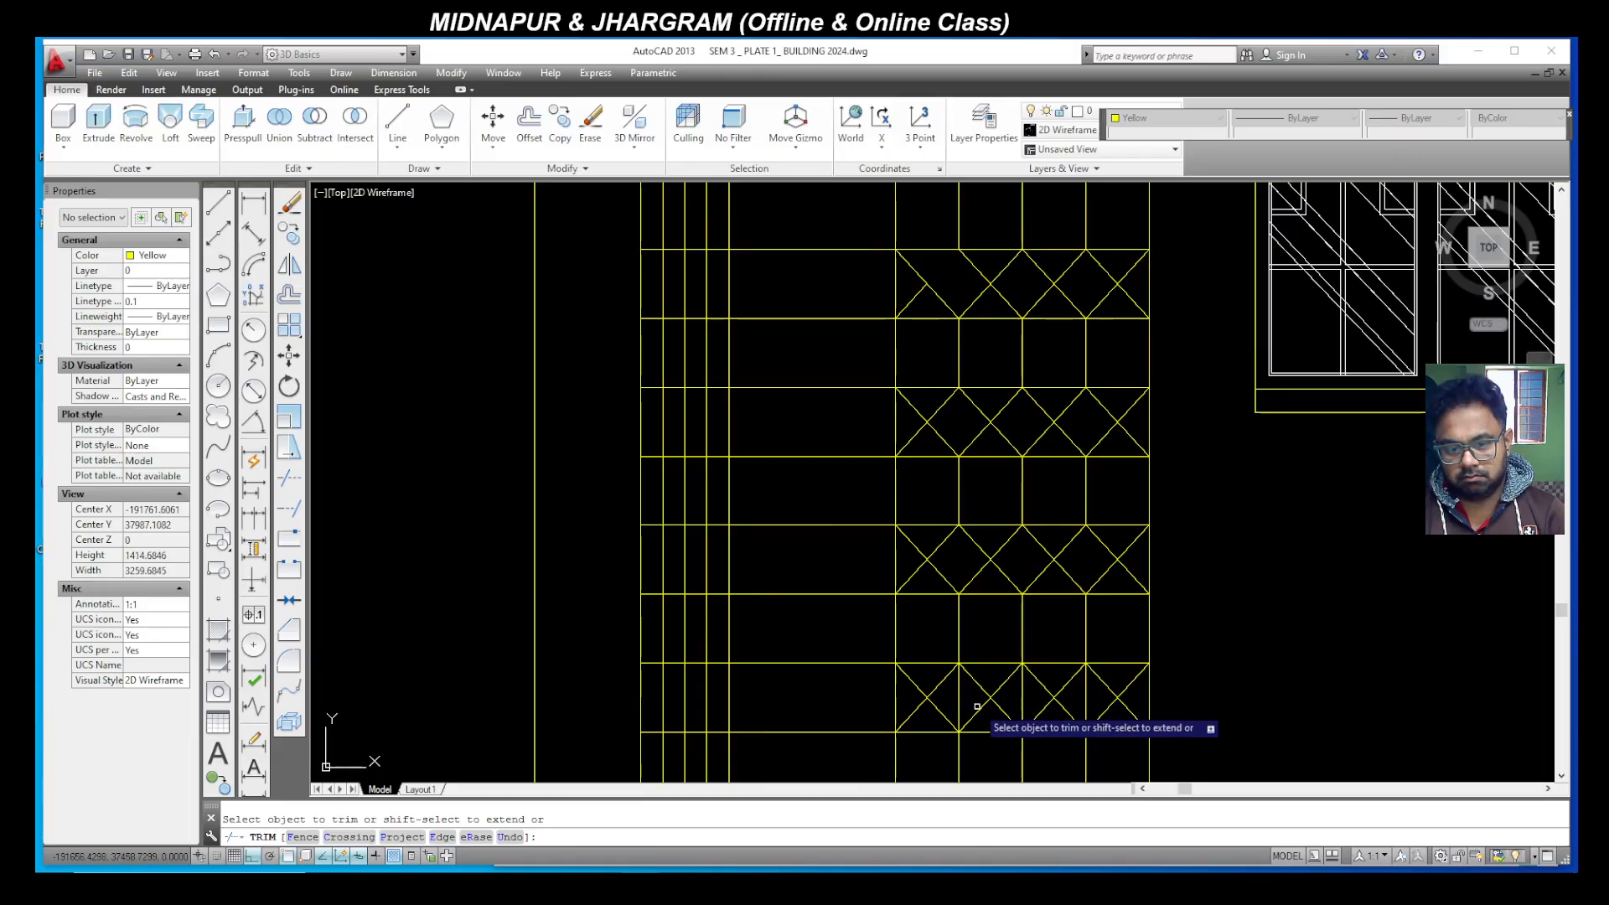
pyautogui.click(953, 694)
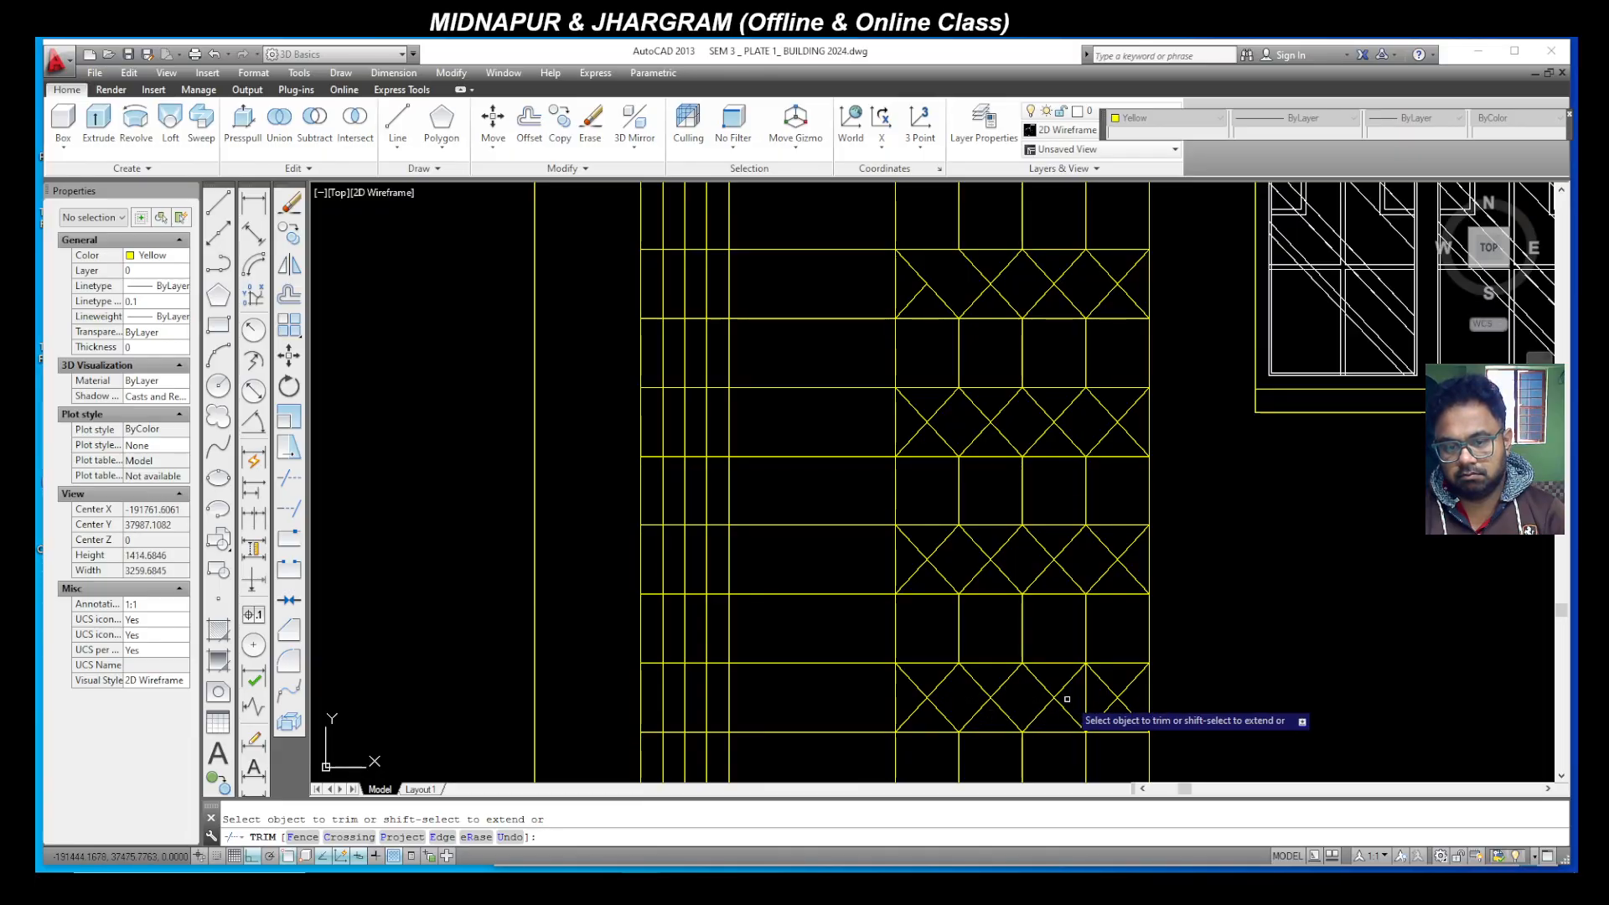
pyautogui.scroll(-2, 1072, 720)
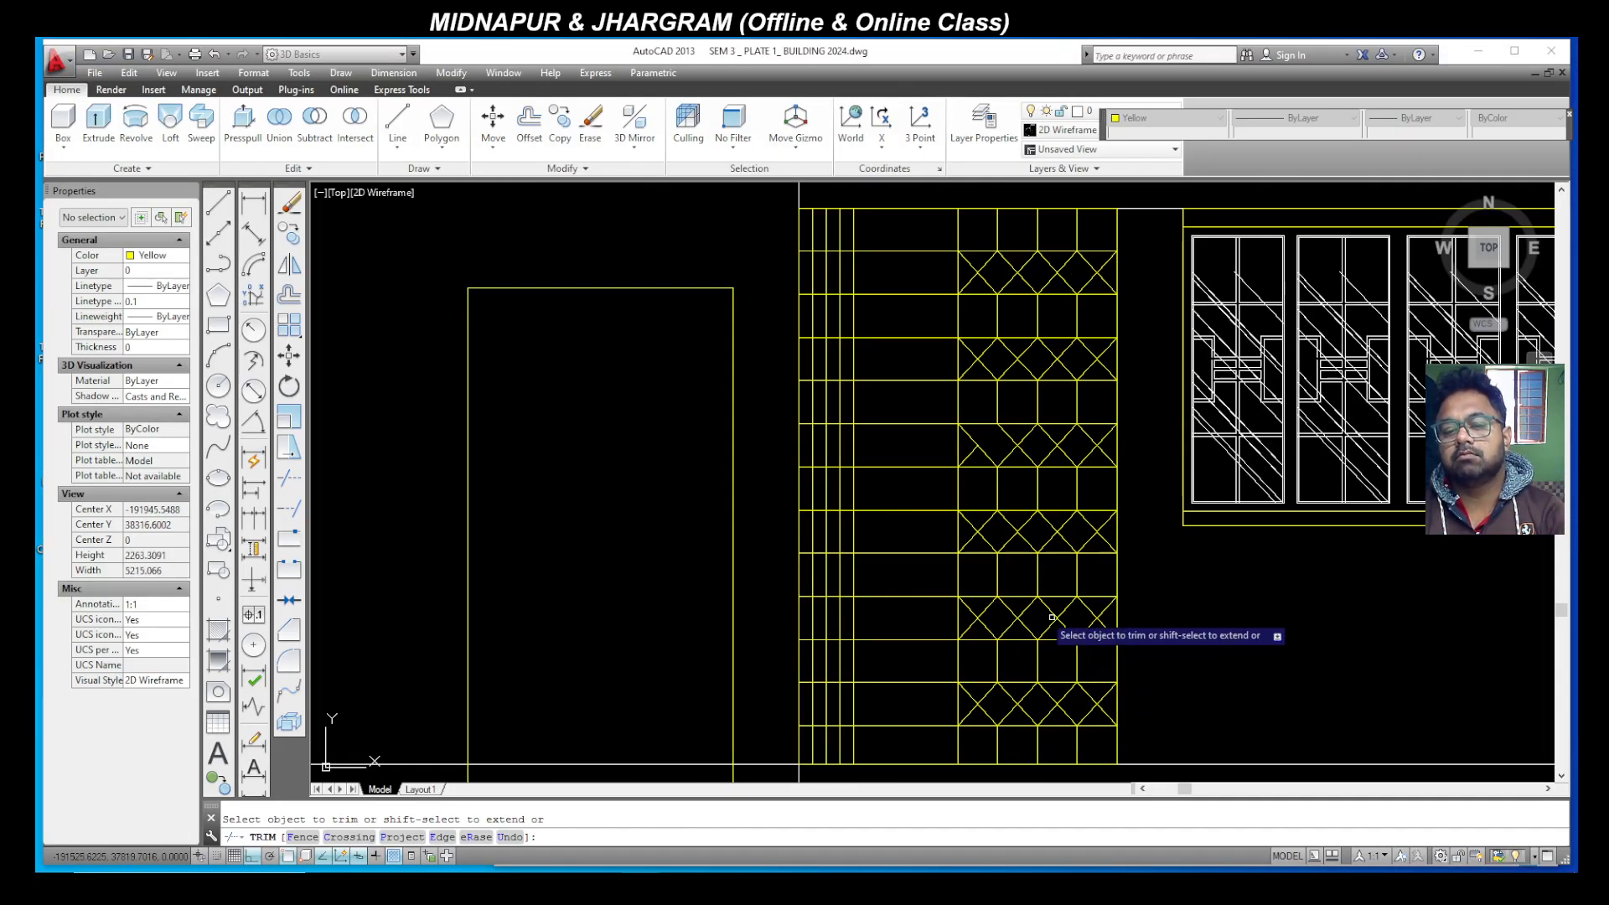
pyautogui.press('Escape')
pyautogui.scroll(1, 1034, 436)
pyautogui.click(1035, 438)
pyautogui.click(1005, 442)
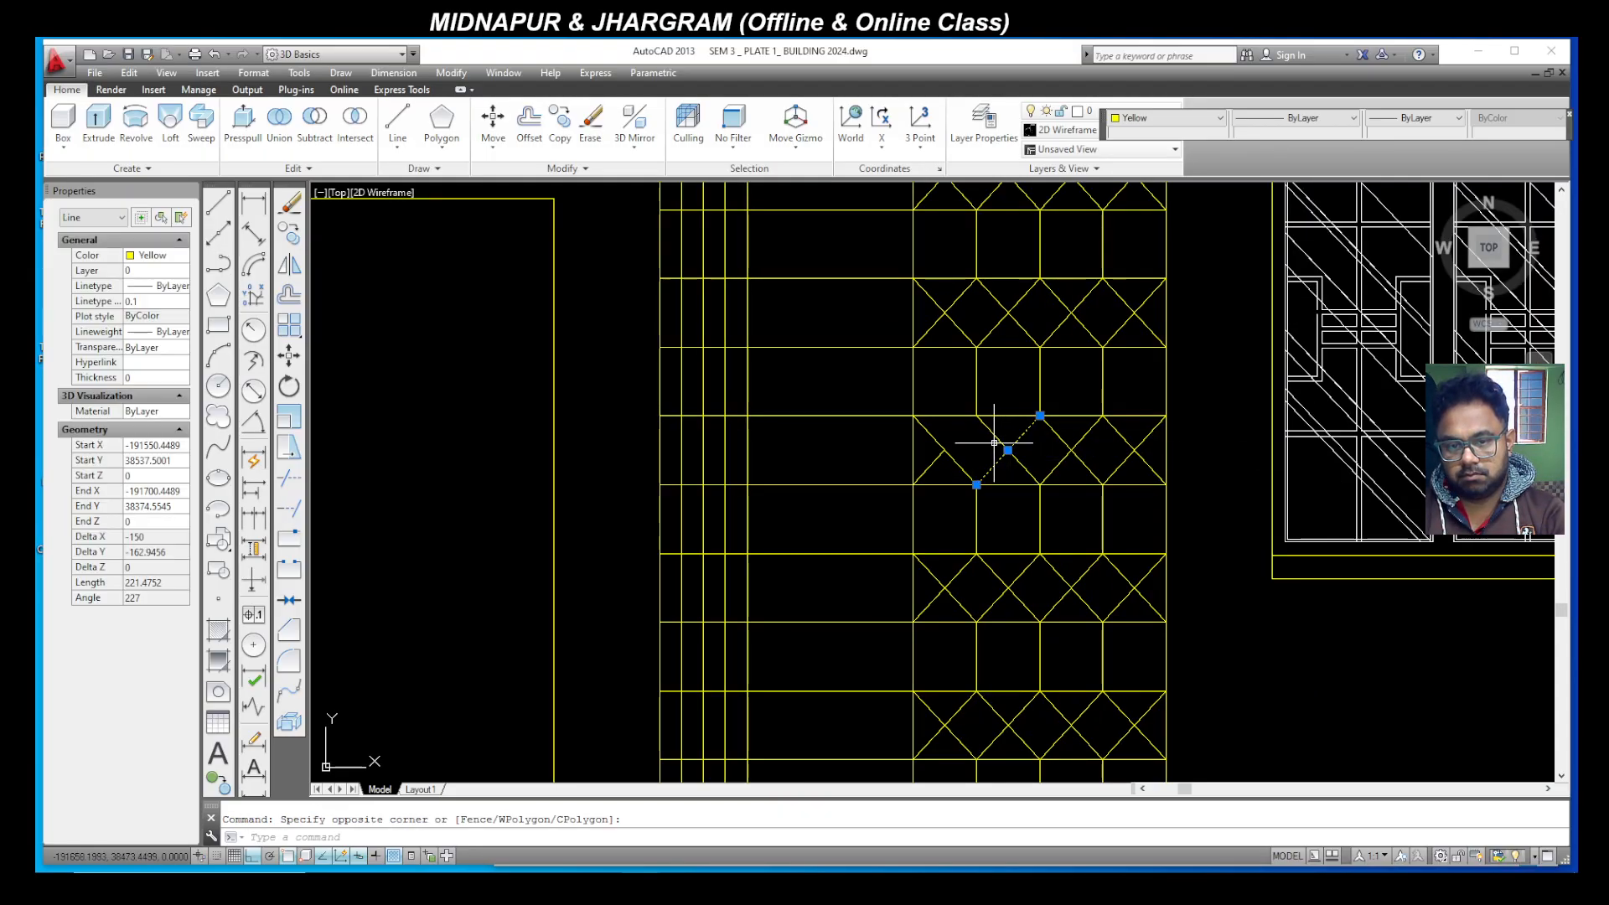
pyautogui.click(295, 239)
pyautogui.click(977, 484)
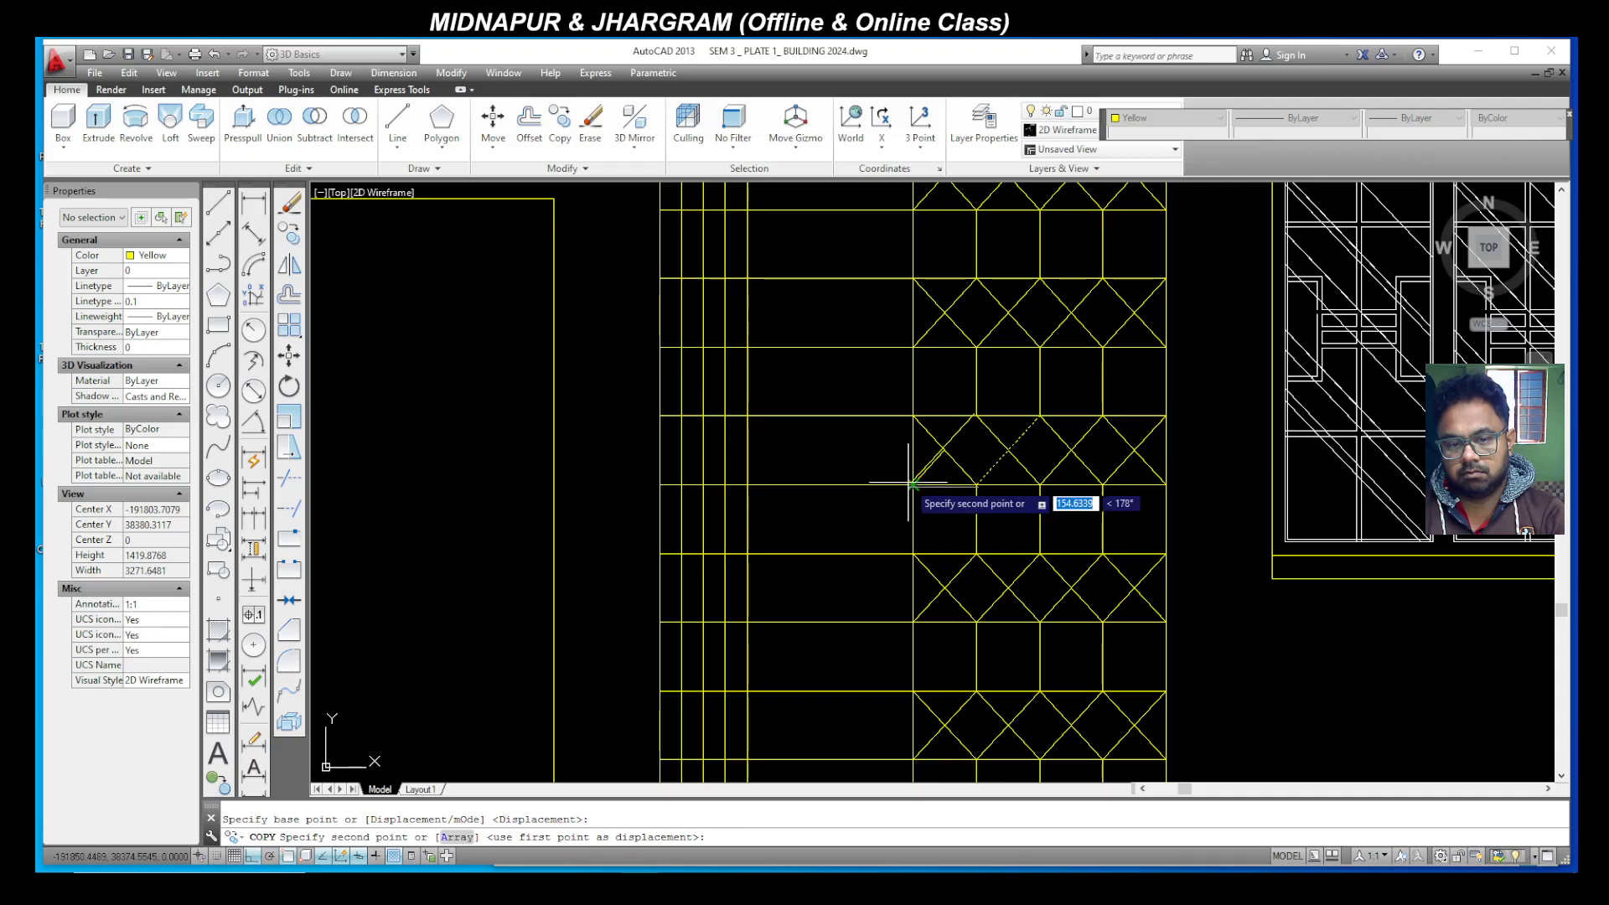
pyautogui.press('Escape')
# Step: Copy the neighbouring cell's rising diagonal 150 to the left to complete the first wide cross in the third crossed row
pyautogui.click(1003, 480)
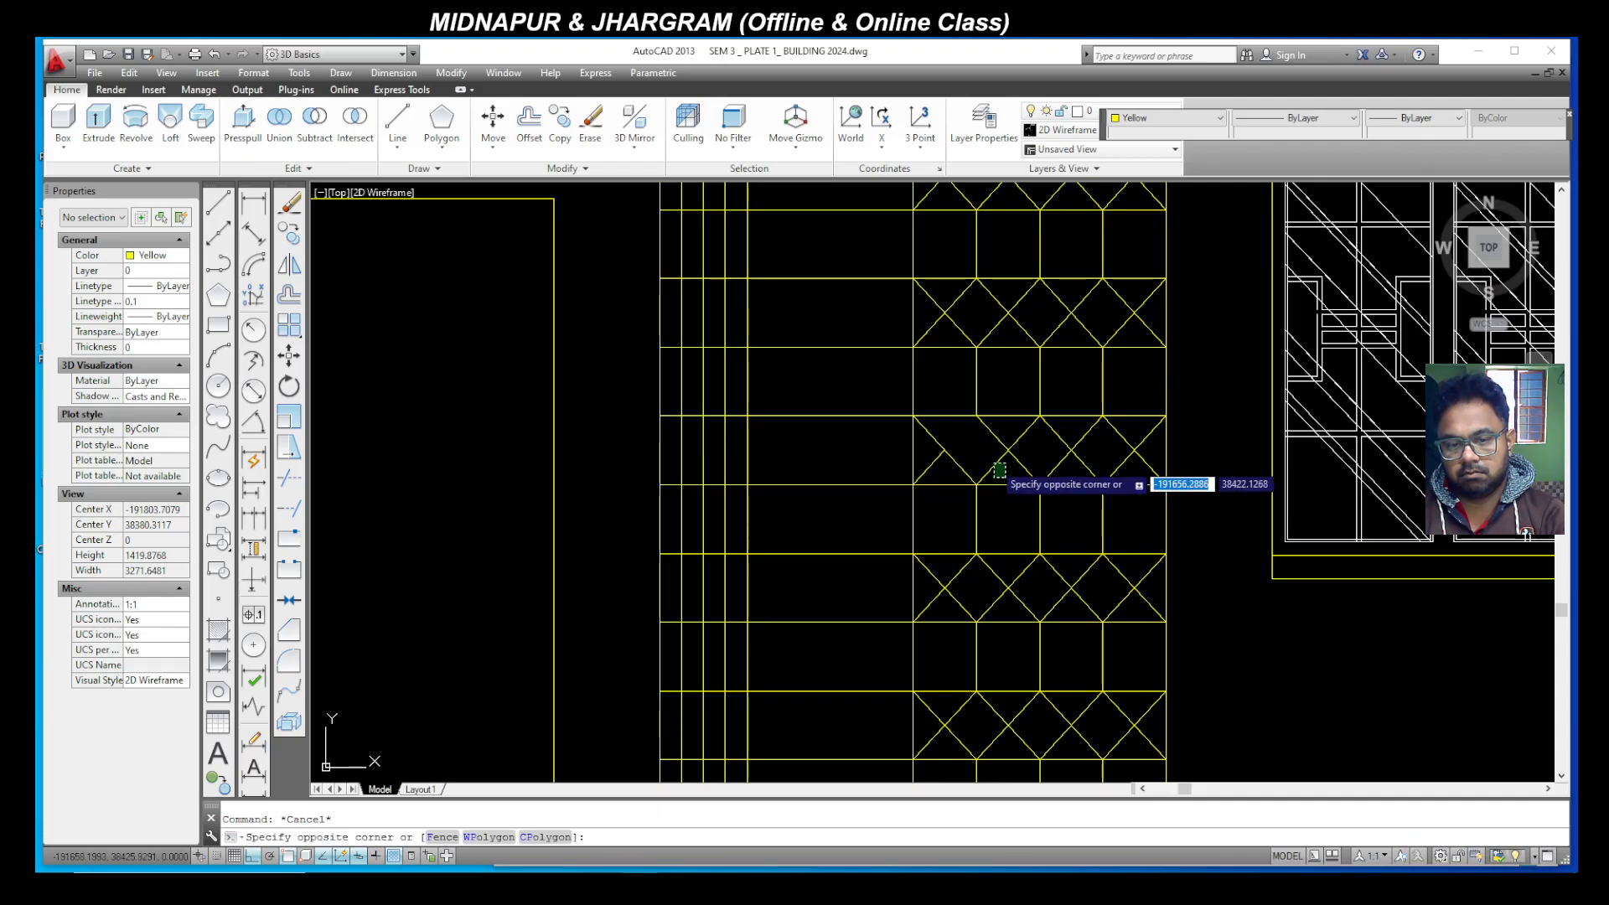
pyautogui.click(982, 463)
pyautogui.click(290, 235)
pyautogui.scroll(4, 1003, 486)
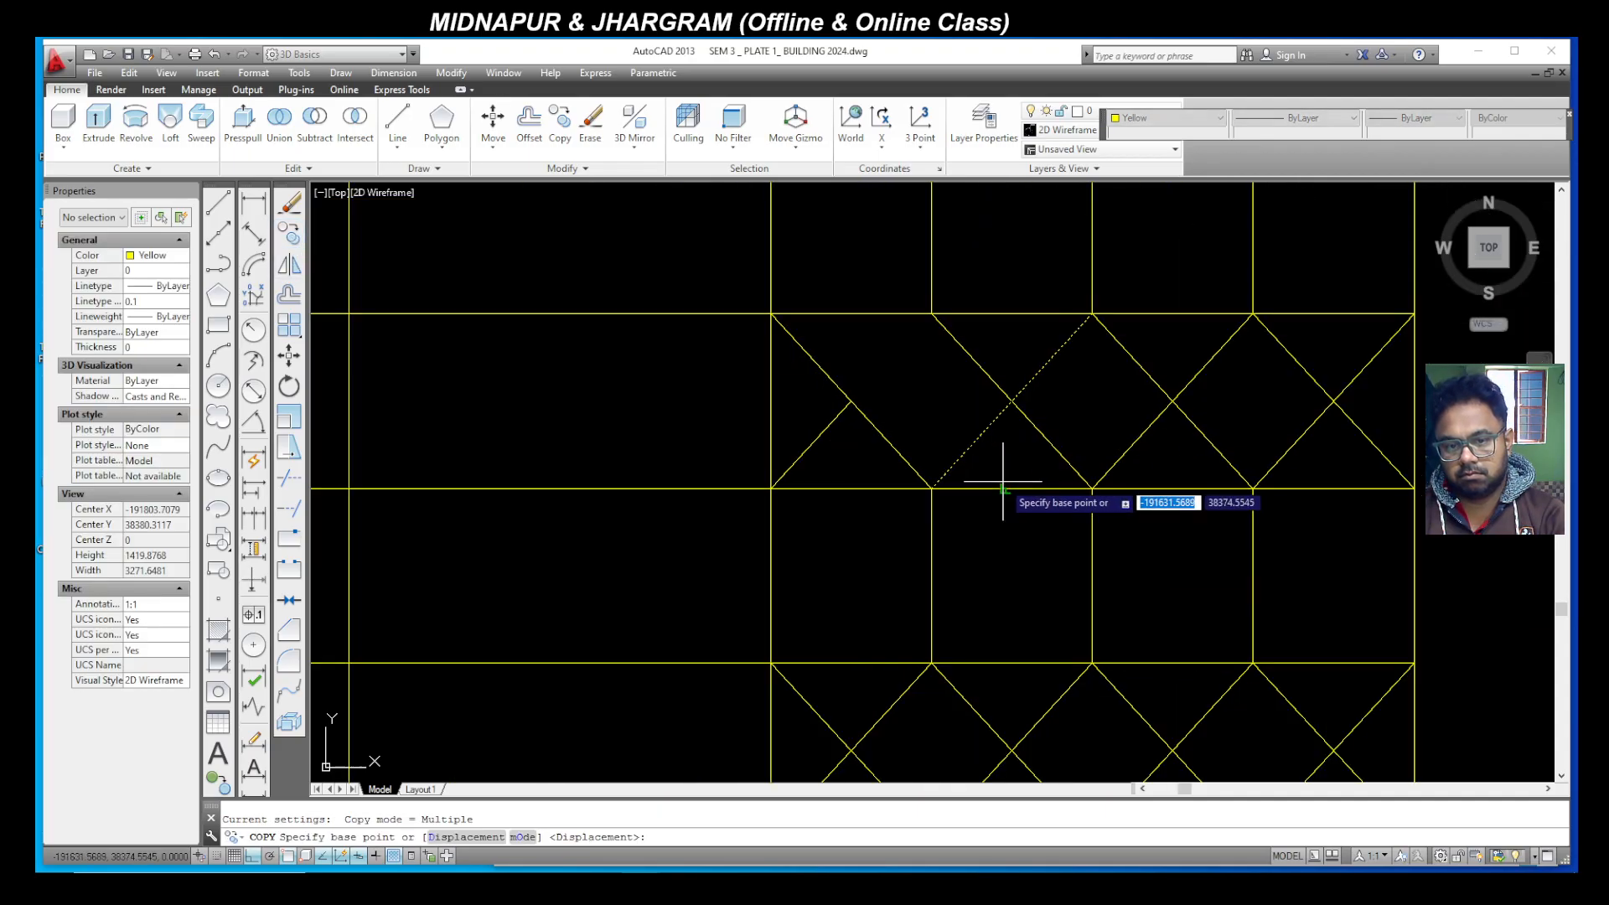
pyautogui.click(931, 489)
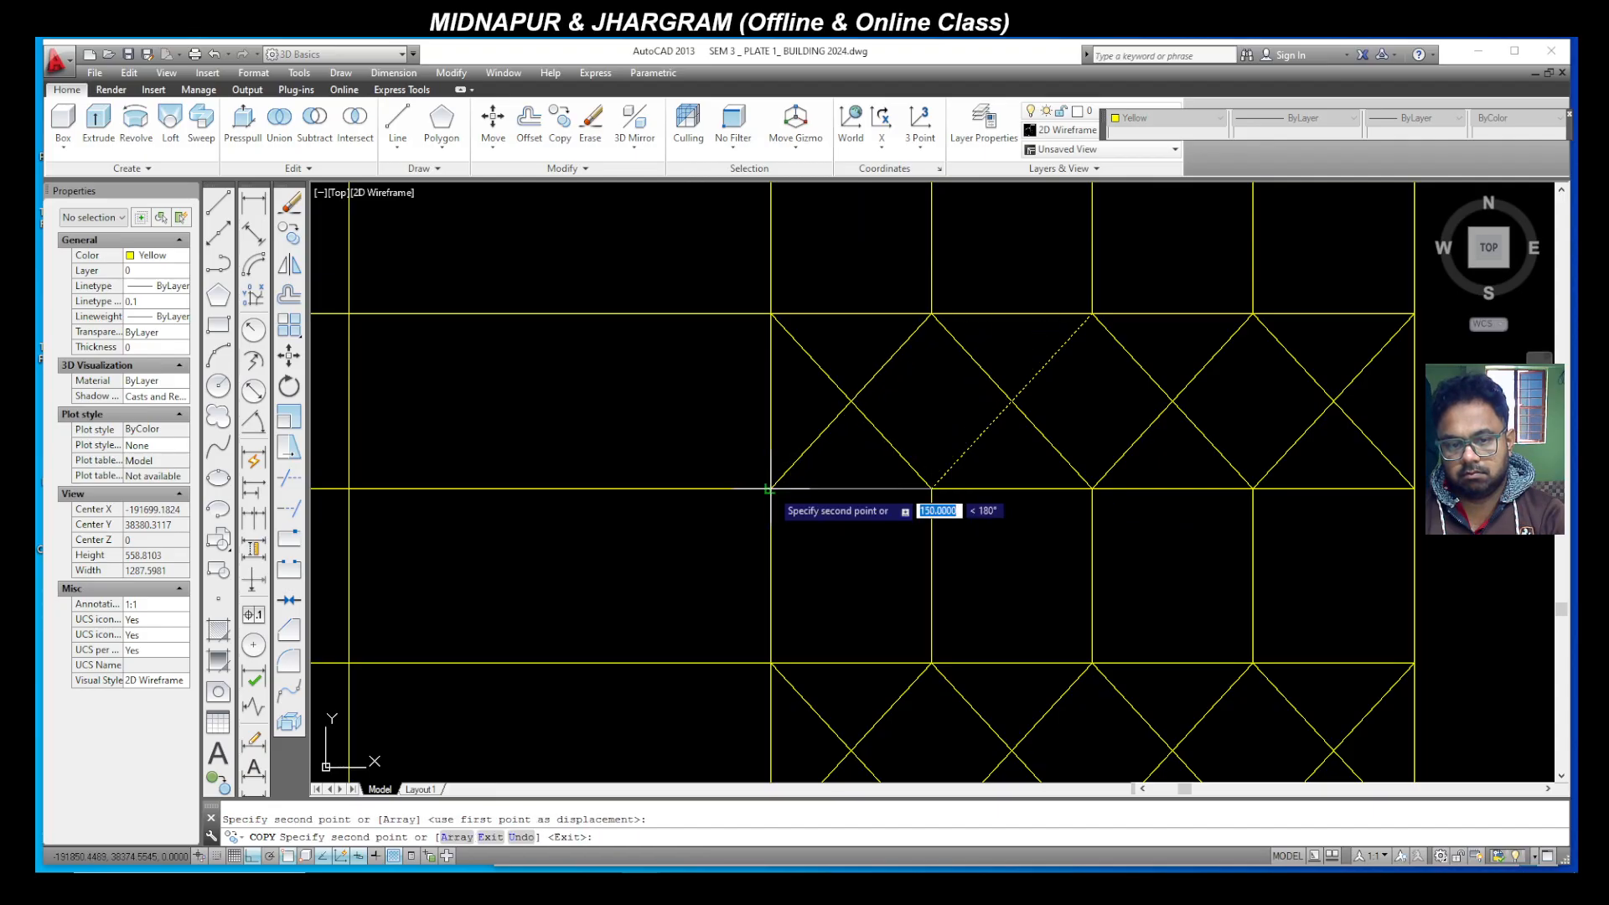
pyautogui.click(769, 488)
pyautogui.press('Return')
pyautogui.click(888, 557)
pyautogui.click(852, 471)
pyautogui.scroll(-2, 824, 497)
pyautogui.scroll(-4, 888, 499)
pyautogui.press('Escape')
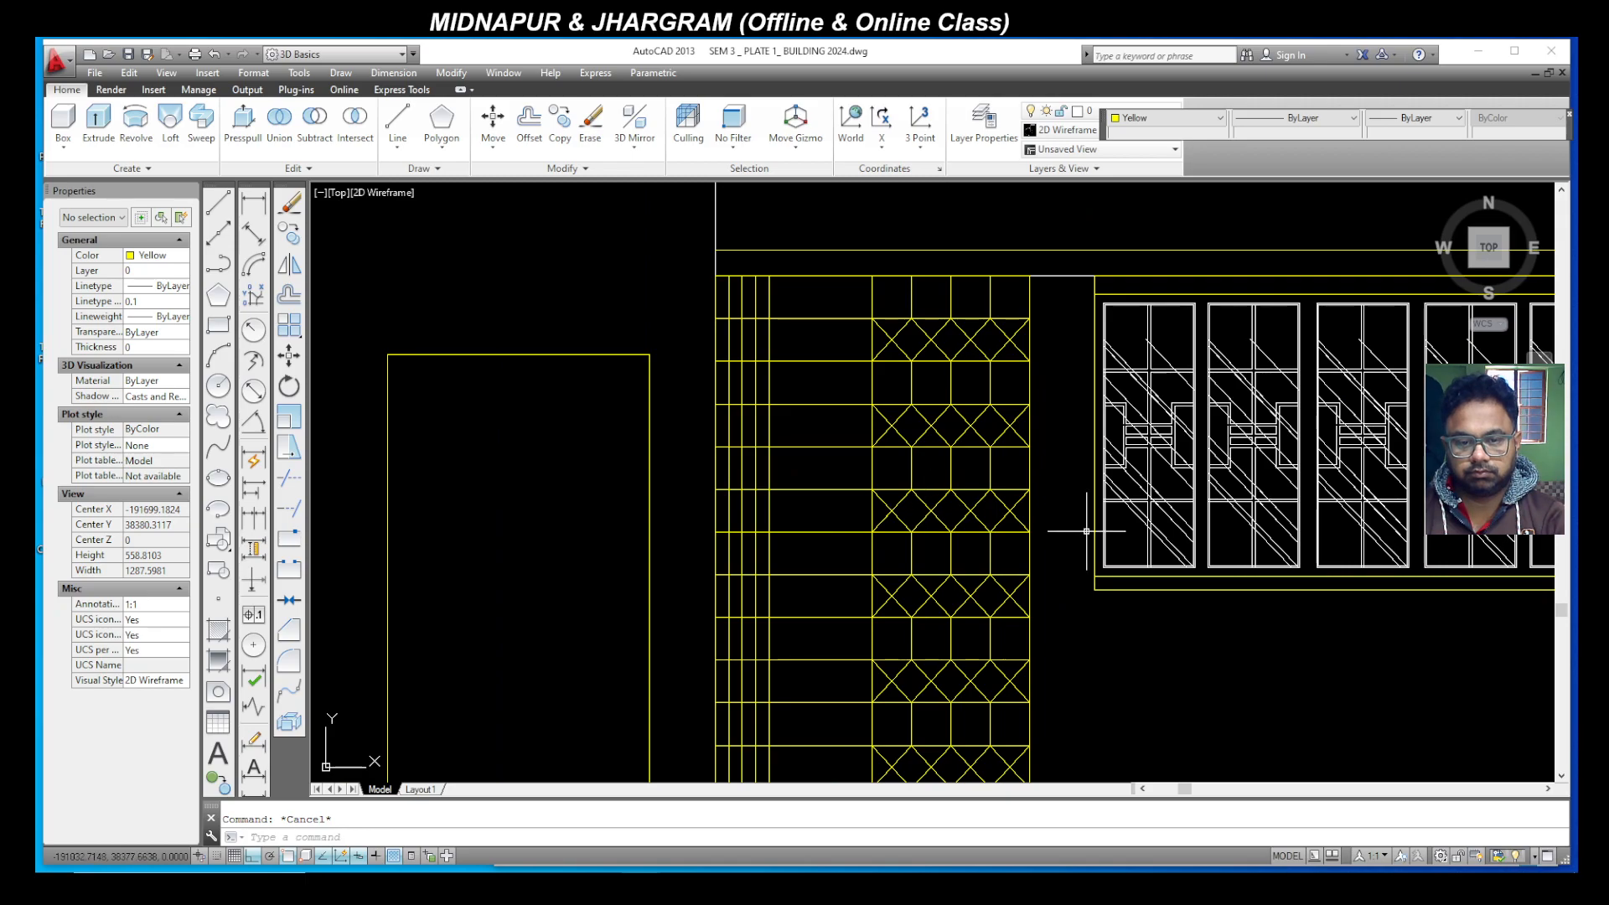
# Step: Draw two crossing diagonals in the second cell from the top of the door's leftmost narrow strip
pyautogui.scroll(-5, 1091, 533)
pyautogui.scroll(8, 953, 475)
pyautogui.click(218, 205)
pyautogui.click(907, 378)
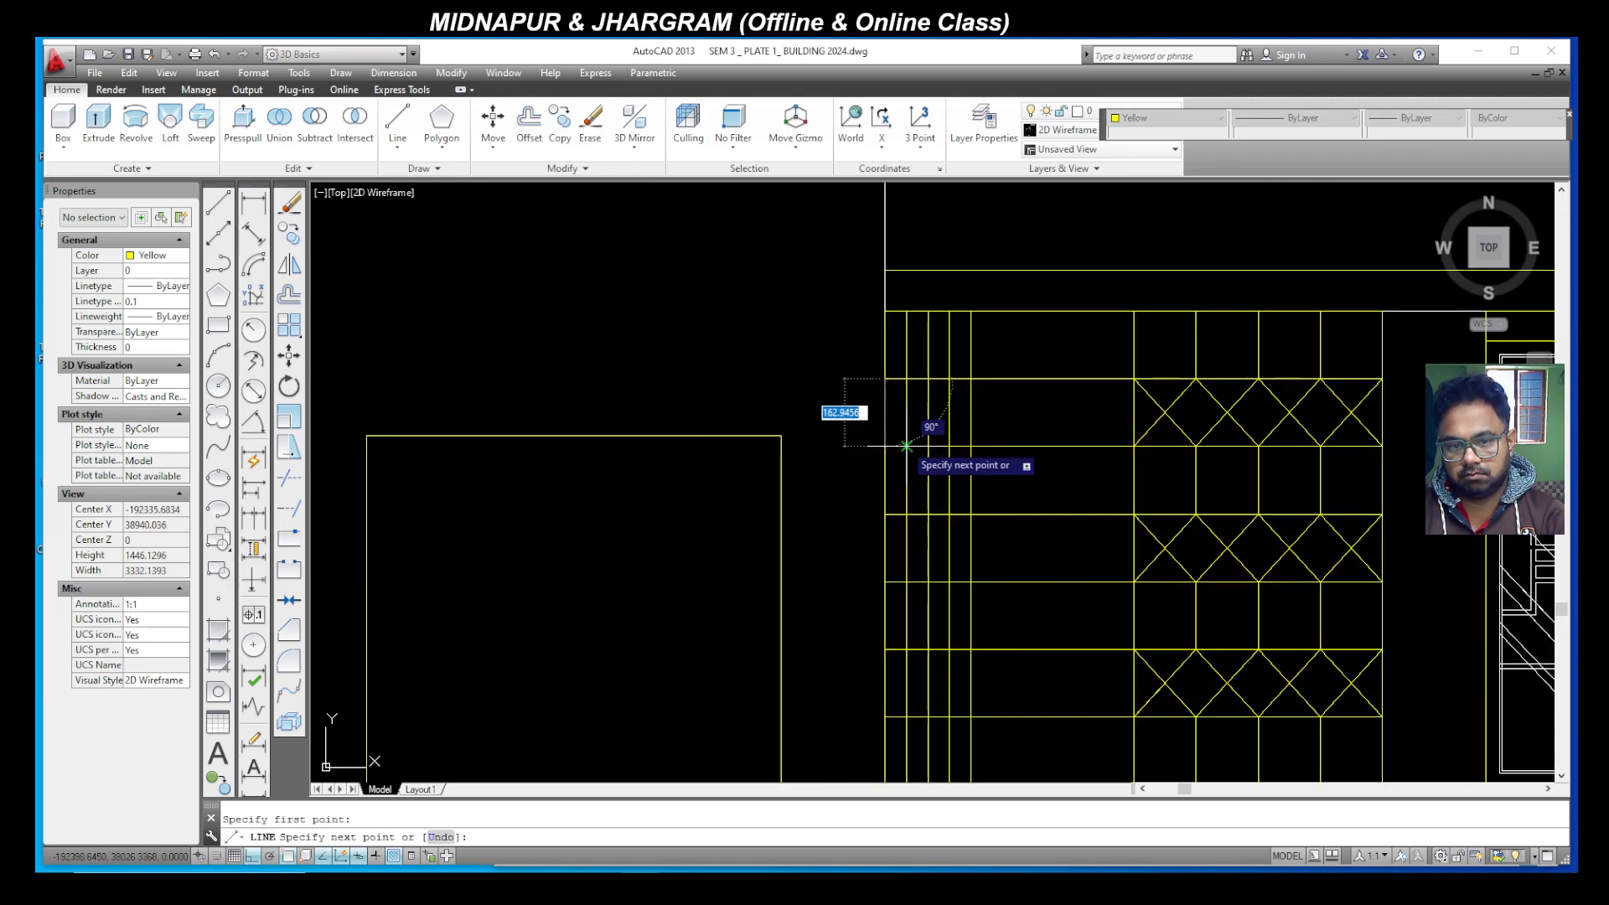
pyautogui.click(907, 445)
pyautogui.click(905, 379)
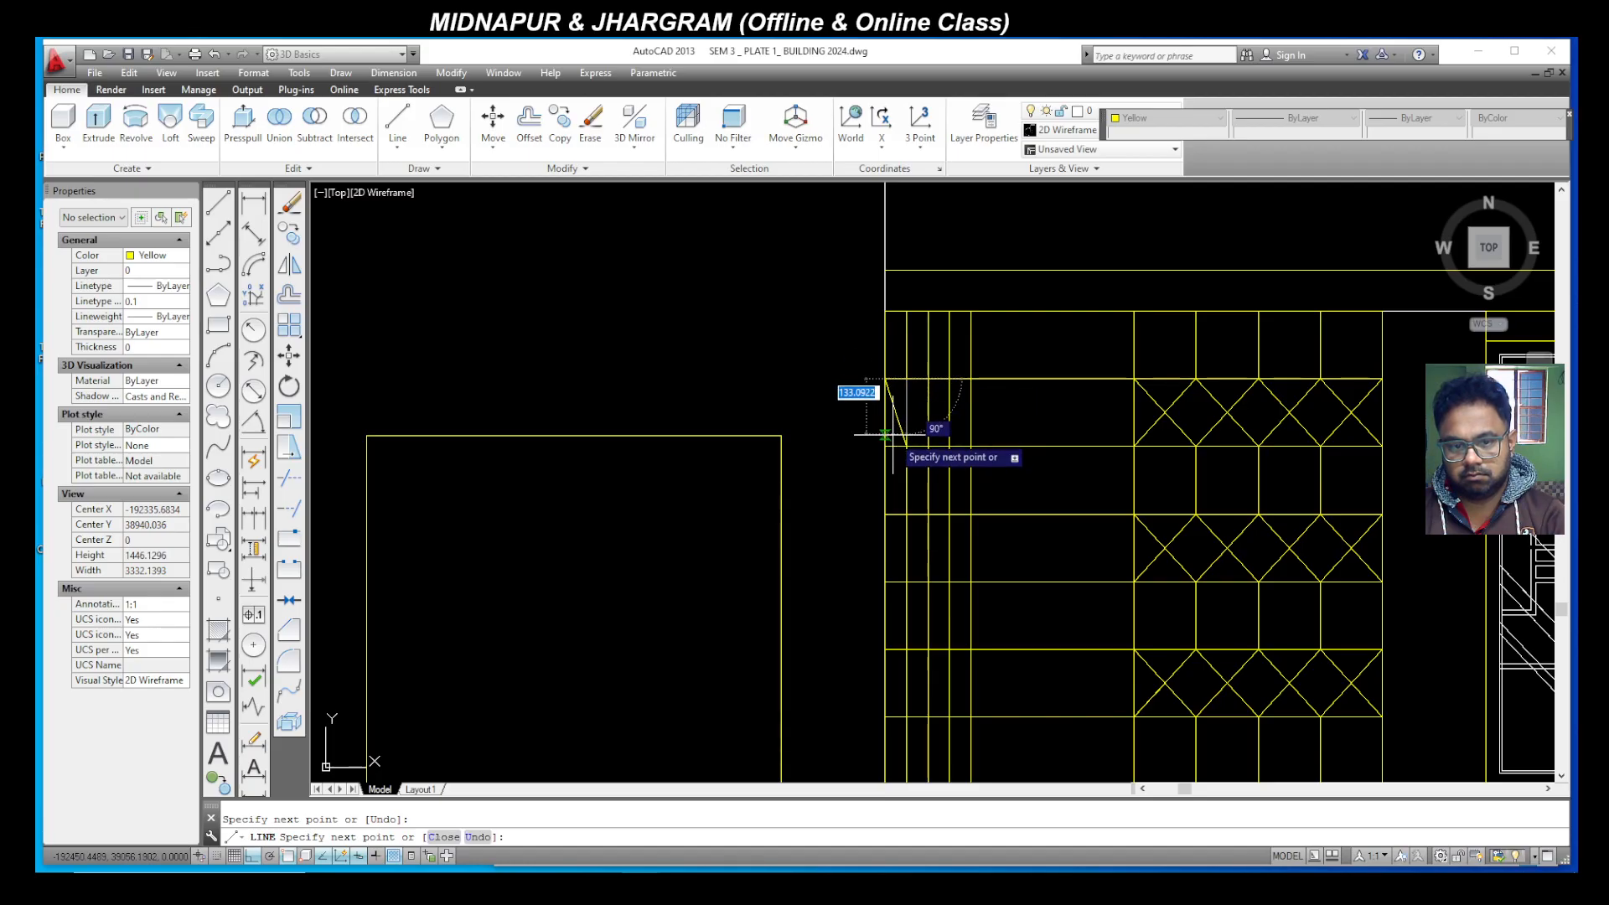
pyautogui.click(885, 446)
pyautogui.press('Escape')
pyautogui.press('Escape')
# Step: Copy the narrow cross into the three narrow strips to its right in the same row
pyautogui.scroll(2, 899, 417)
pyautogui.click(896, 426)
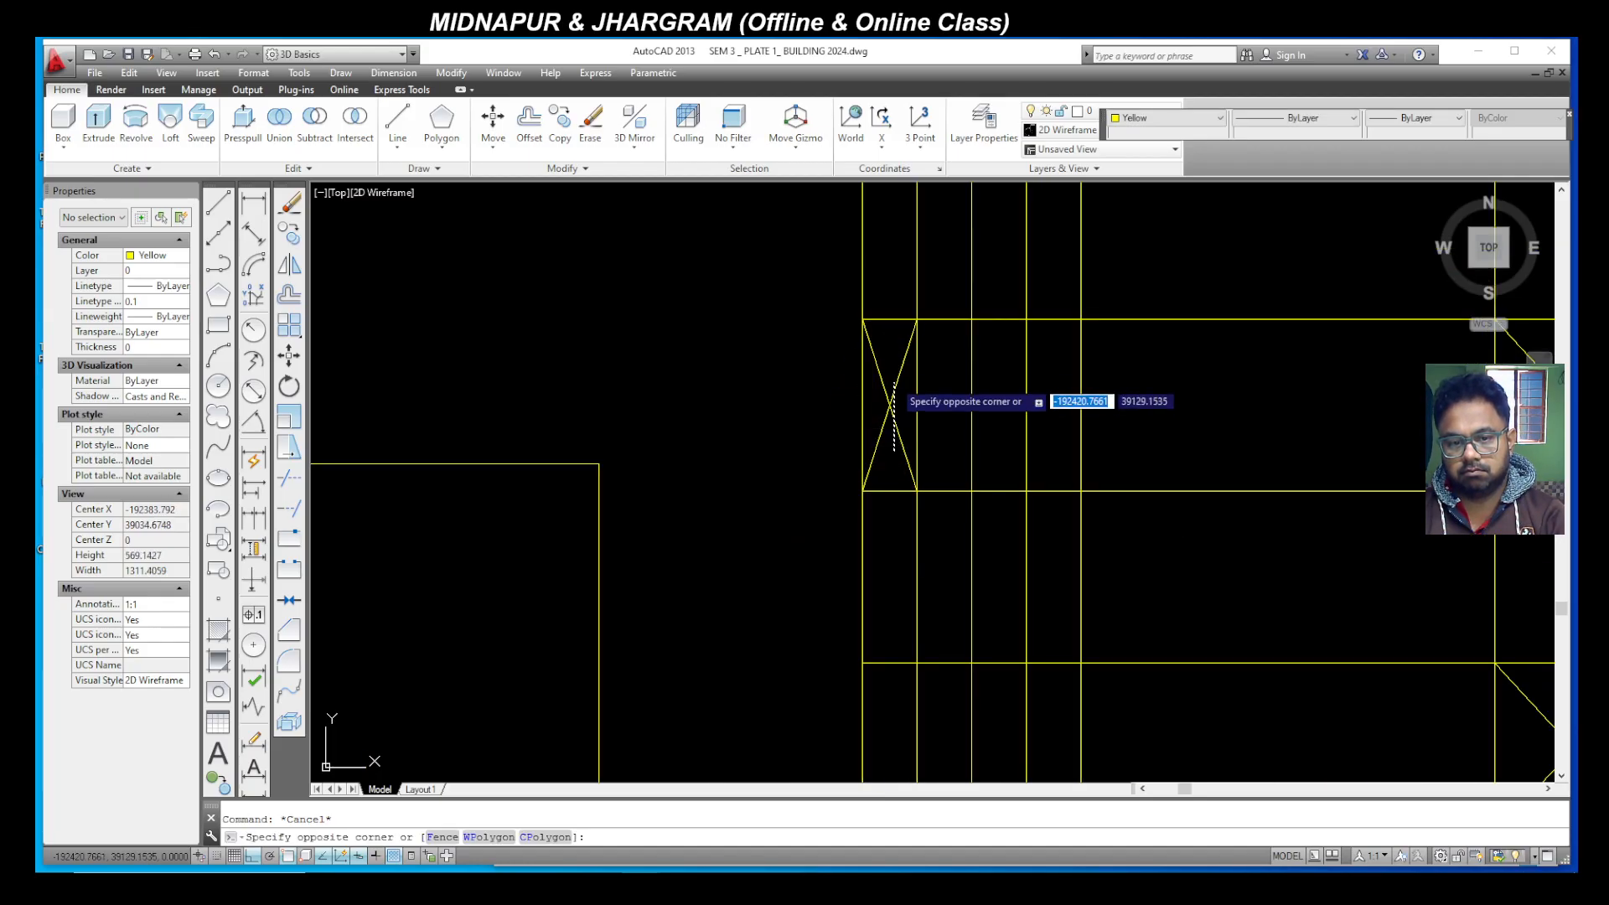
pyautogui.click(862, 359)
pyautogui.click(289, 234)
pyautogui.click(862, 319)
pyautogui.click(917, 319)
pyautogui.click(971, 319)
pyautogui.click(1026, 319)
pyautogui.press('Escape')
# Step: Copy the row of four narrow crosses down the strips into the alternate rows that hold the wide crosses
pyautogui.scroll(-4, 900, 379)
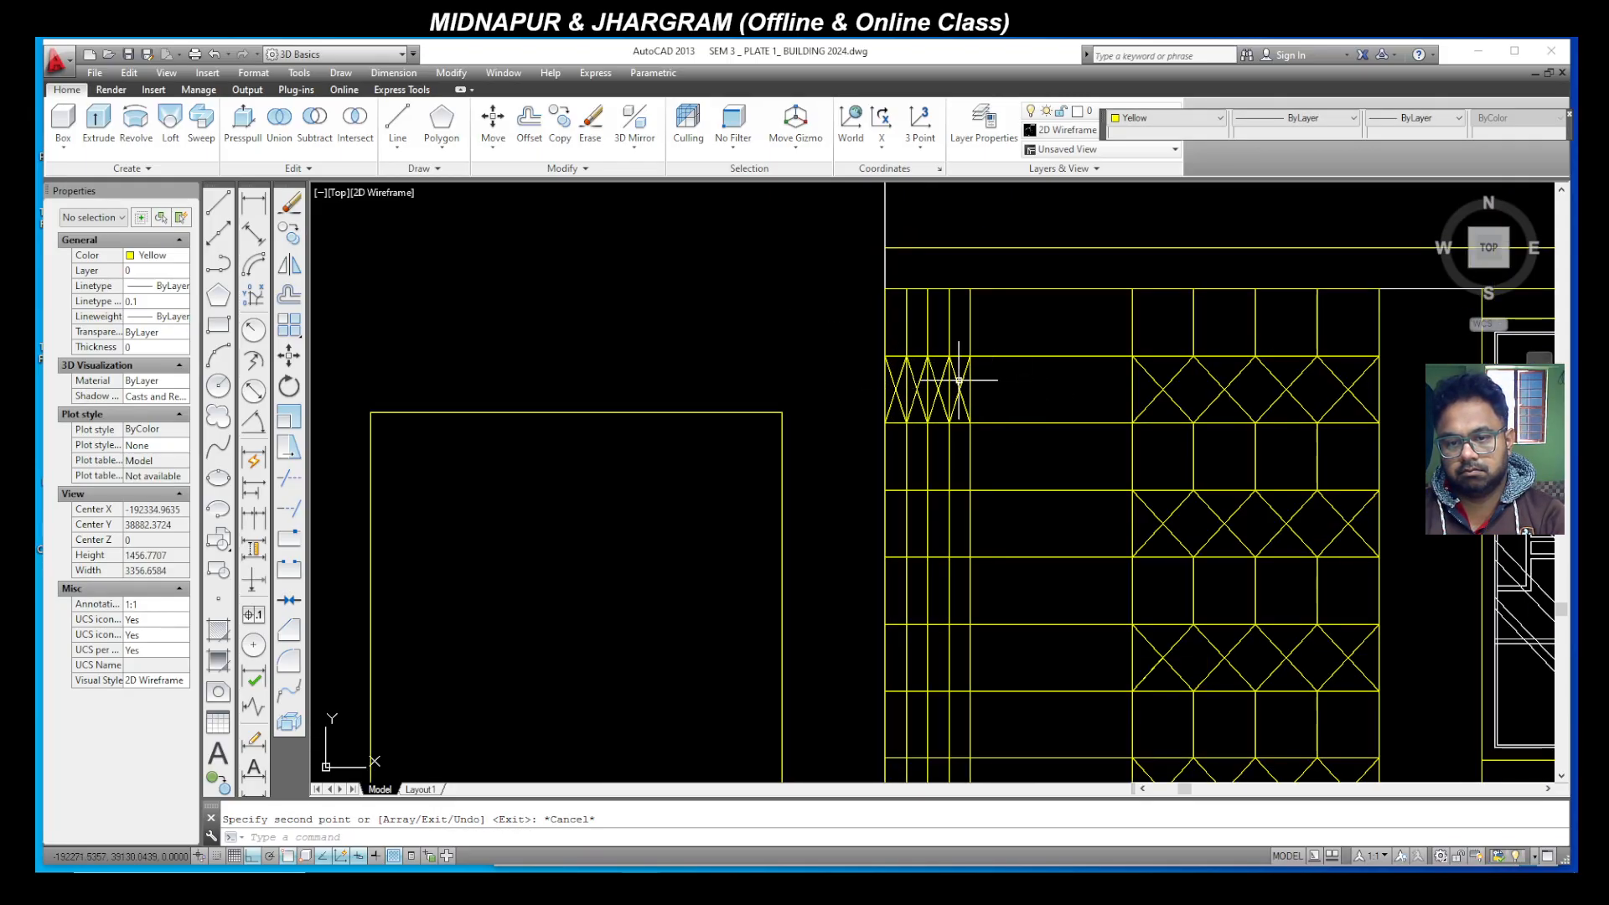
pyautogui.scroll(4, 951, 398)
pyautogui.click(976, 372)
pyautogui.click(930, 368)
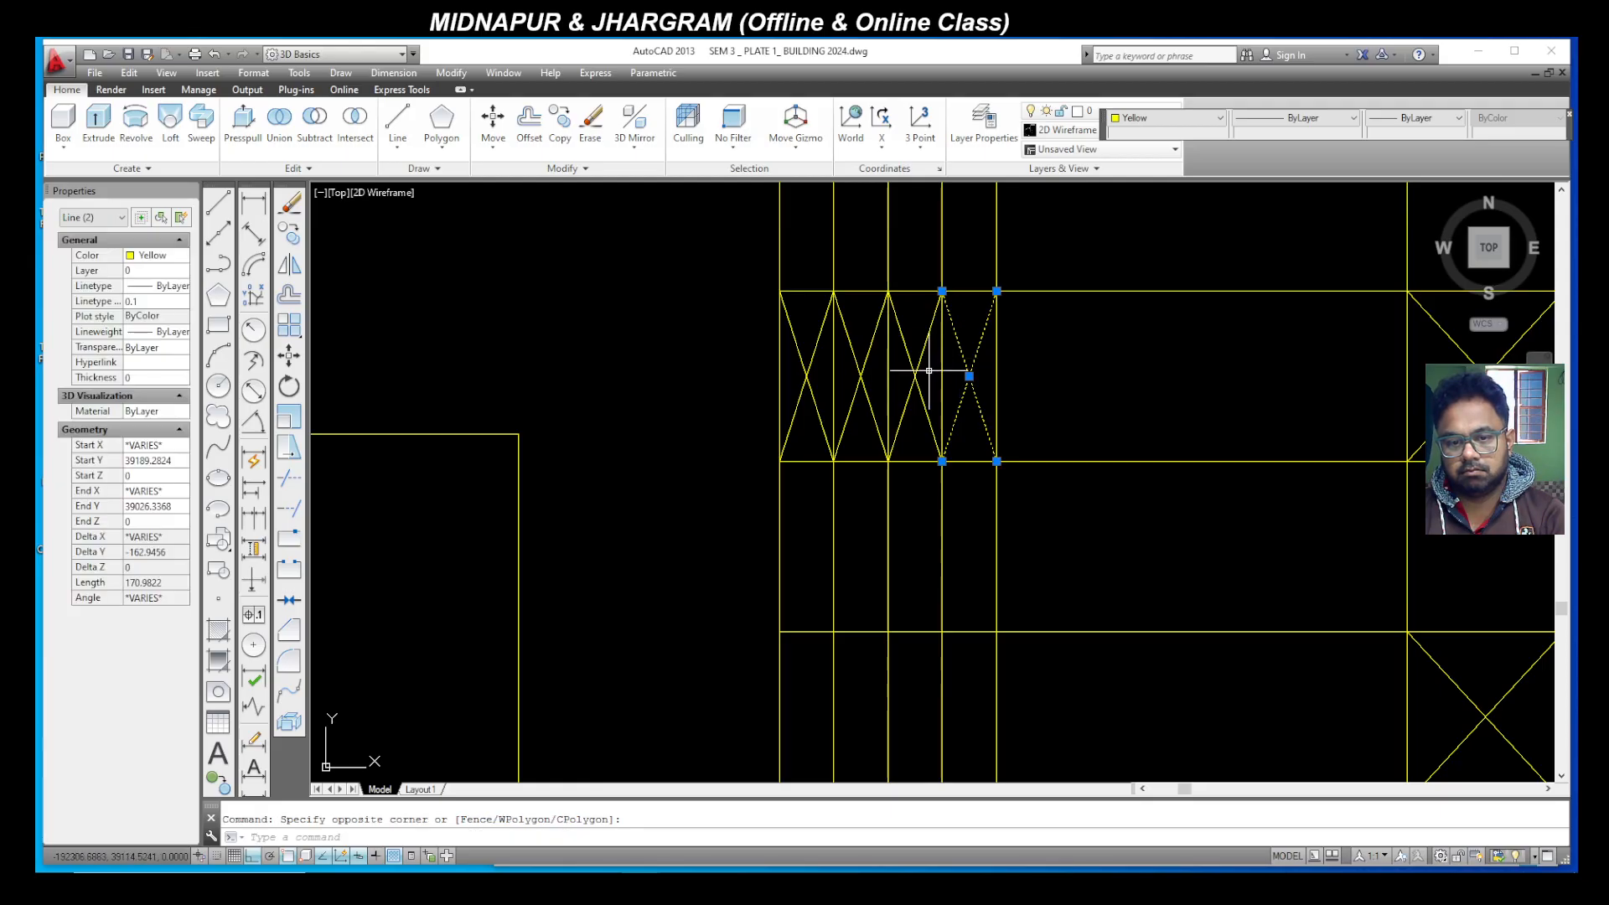
pyautogui.click(913, 372)
pyautogui.click(863, 370)
pyautogui.click(858, 372)
pyautogui.click(807, 374)
pyautogui.click(793, 379)
pyautogui.click(292, 238)
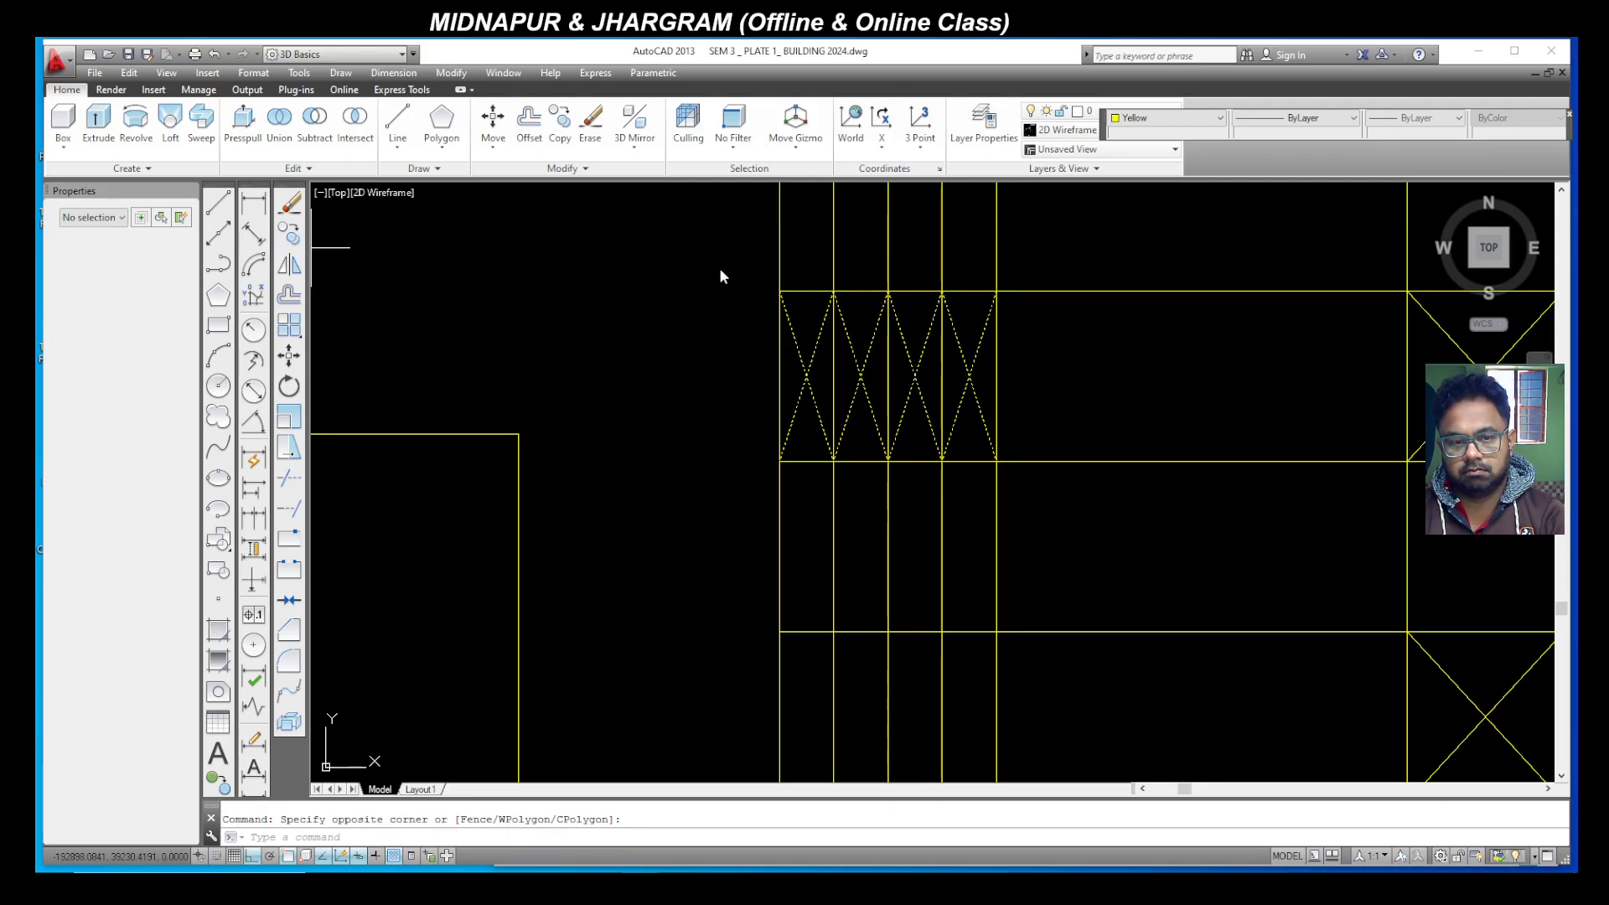
pyautogui.click(779, 293)
pyautogui.scroll(-2, 780, 295)
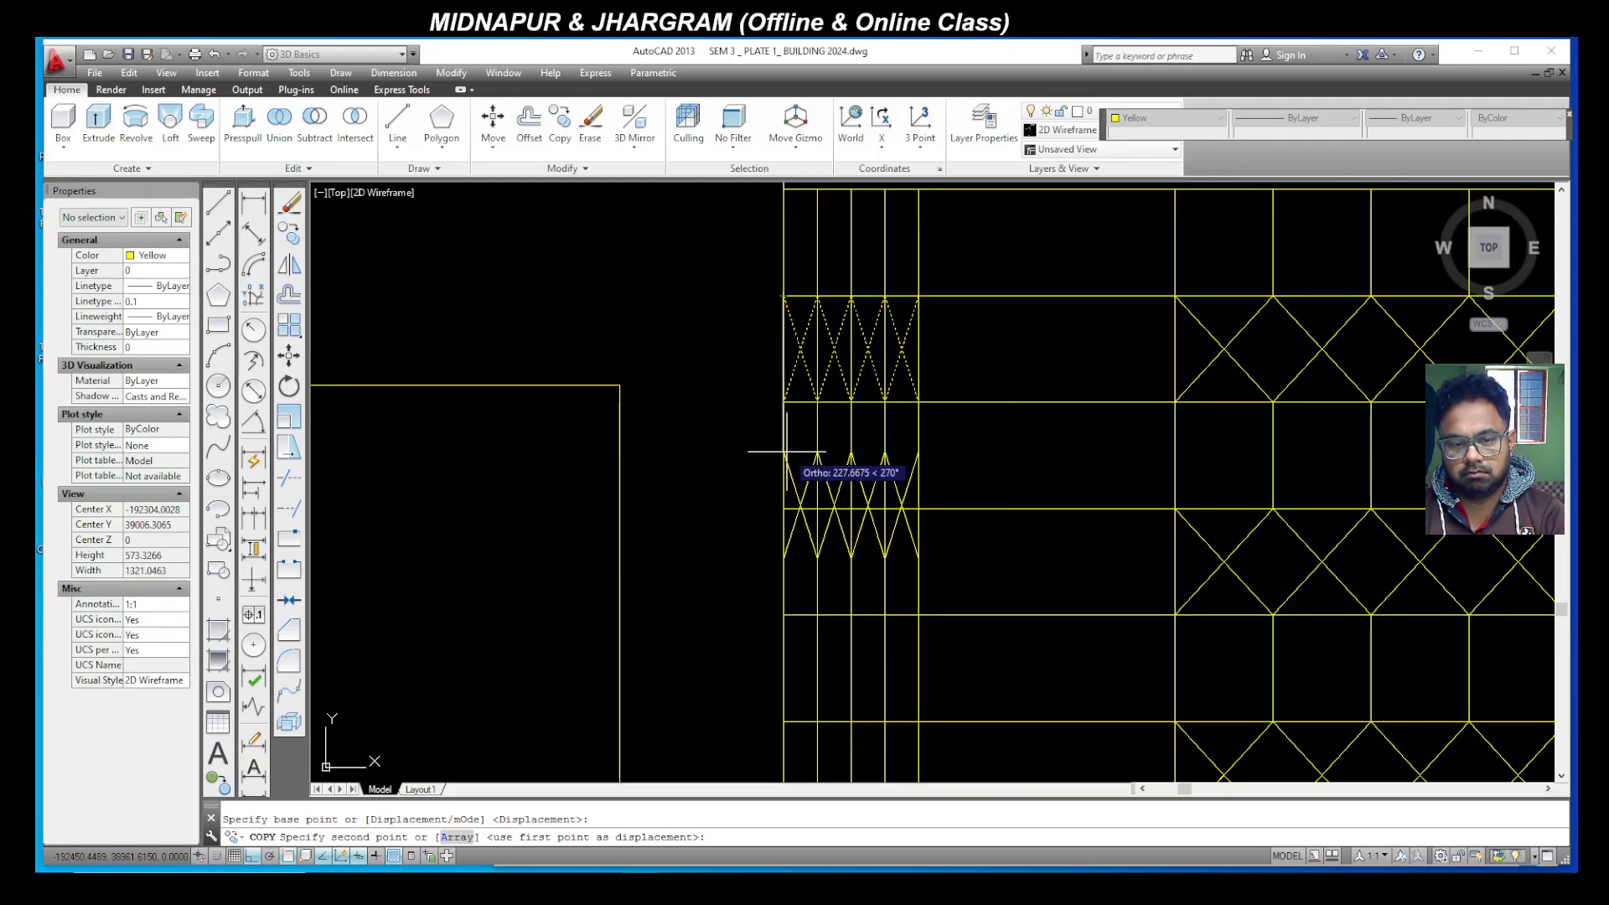
pyautogui.click(783, 509)
pyautogui.scroll(-5, 797, 430)
pyautogui.scroll(3, 782, 495)
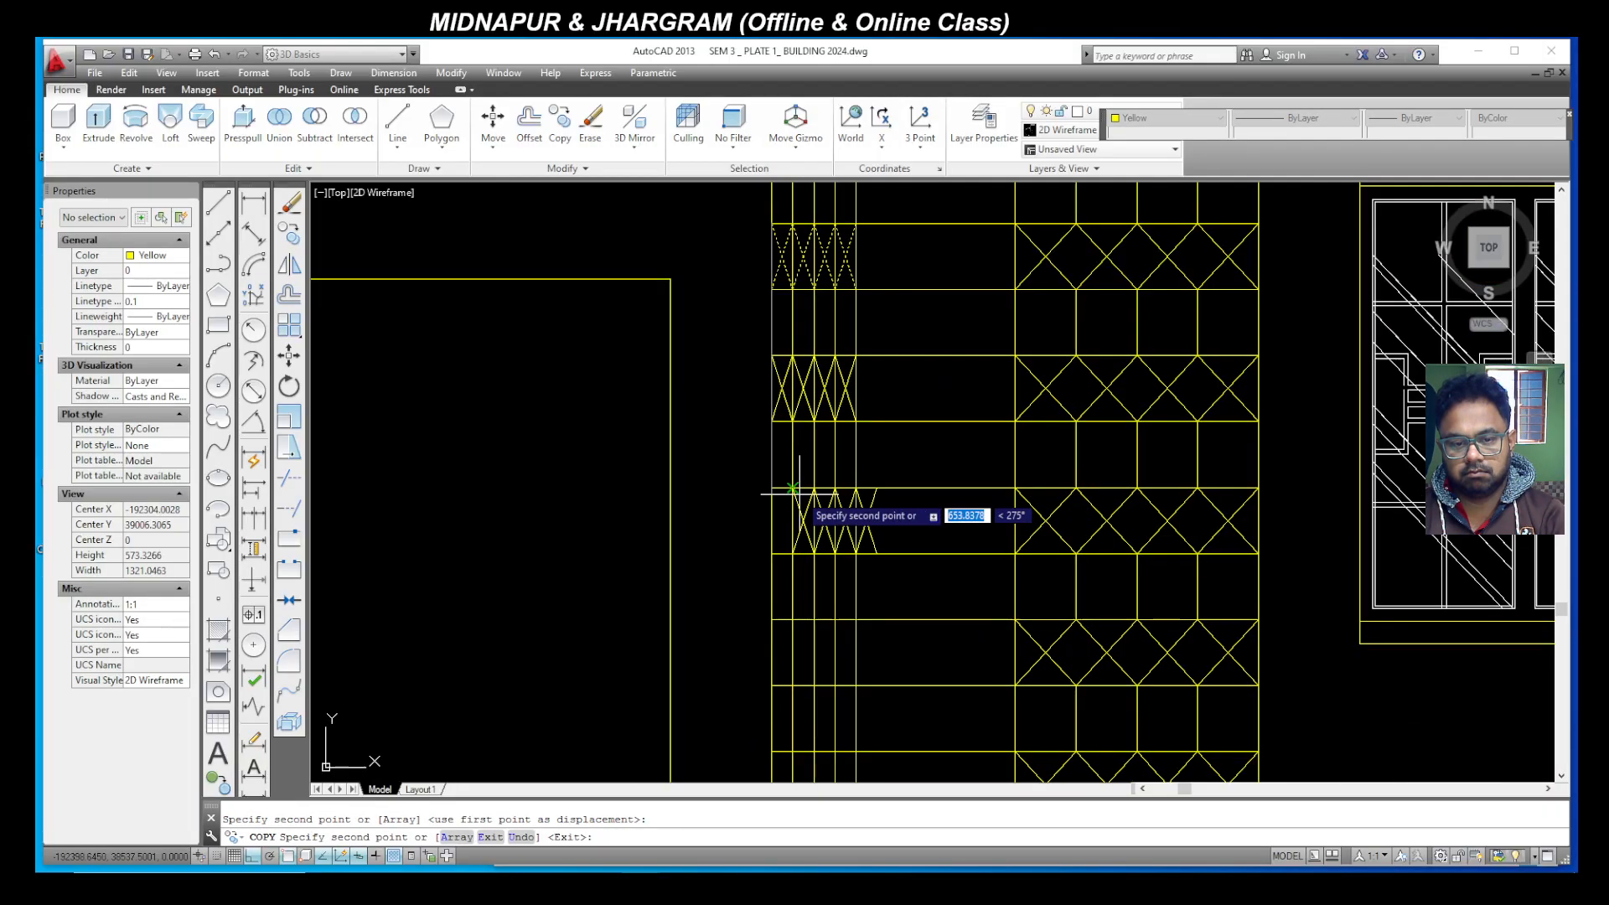
pyautogui.click(772, 620)
pyautogui.scroll(-2, 776, 586)
pyautogui.scroll(3, 790, 628)
pyautogui.scroll(-3, 721, 578)
pyautogui.scroll(3, 742, 628)
pyautogui.press('Escape')
# Step: Trim the three inner divider lines out of the narrow crosses in the door's first and second crossed rows
pyautogui.scroll(-3, 746, 620)
pyautogui.scroll(2, 790, 393)
pyautogui.scroll(4, 771, 452)
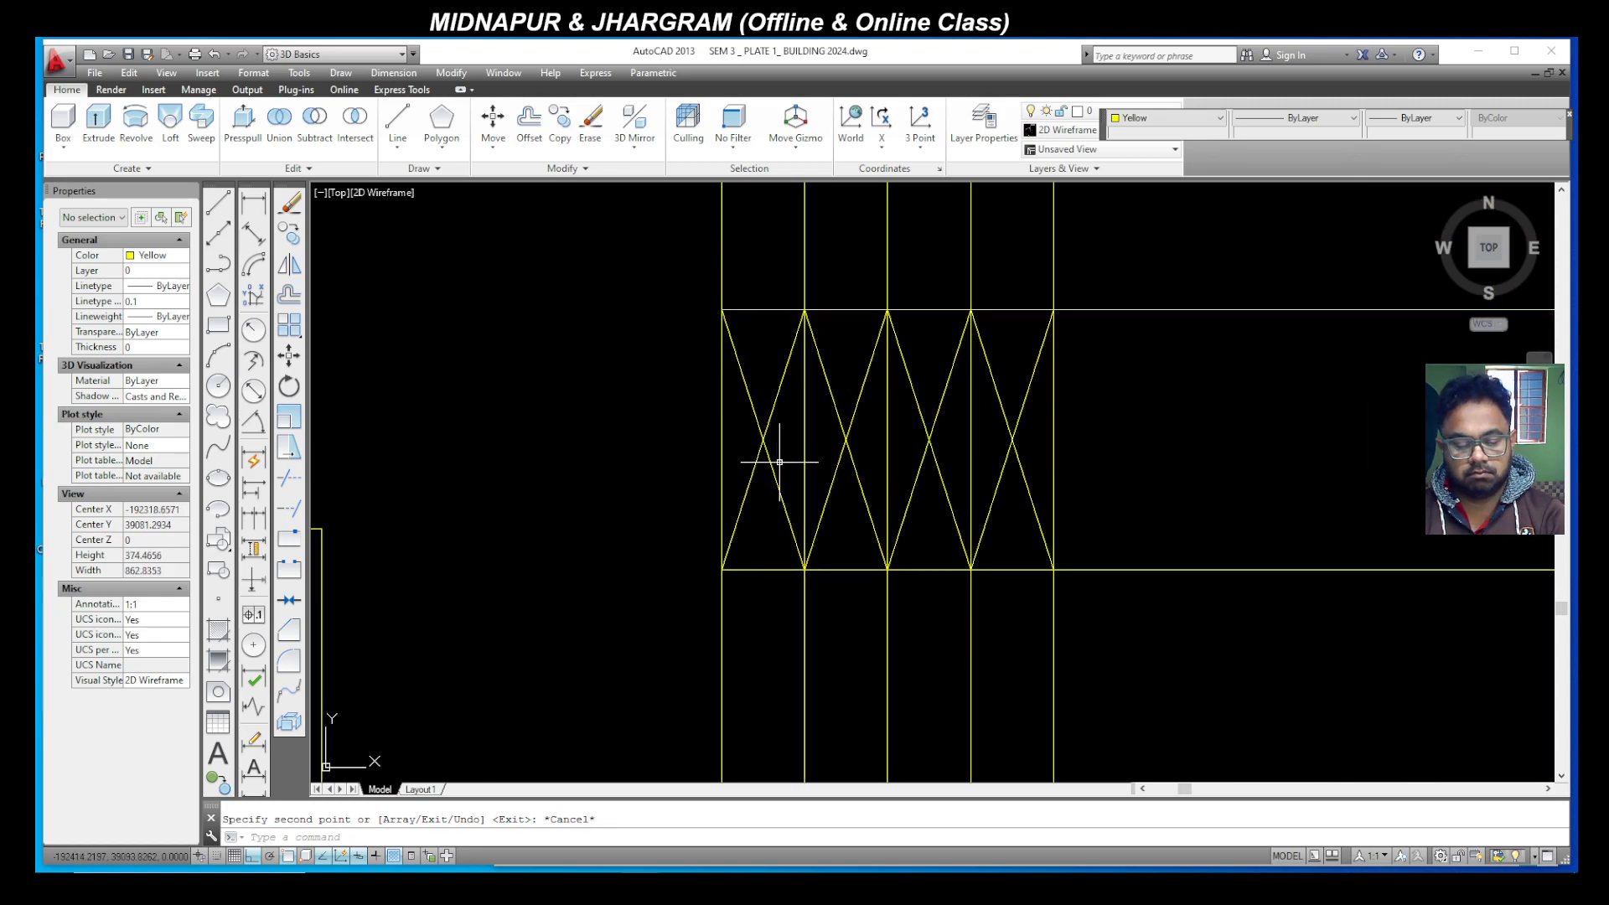
pyautogui.press('Return')
pyautogui.press('Return')
pyautogui.click(819, 457)
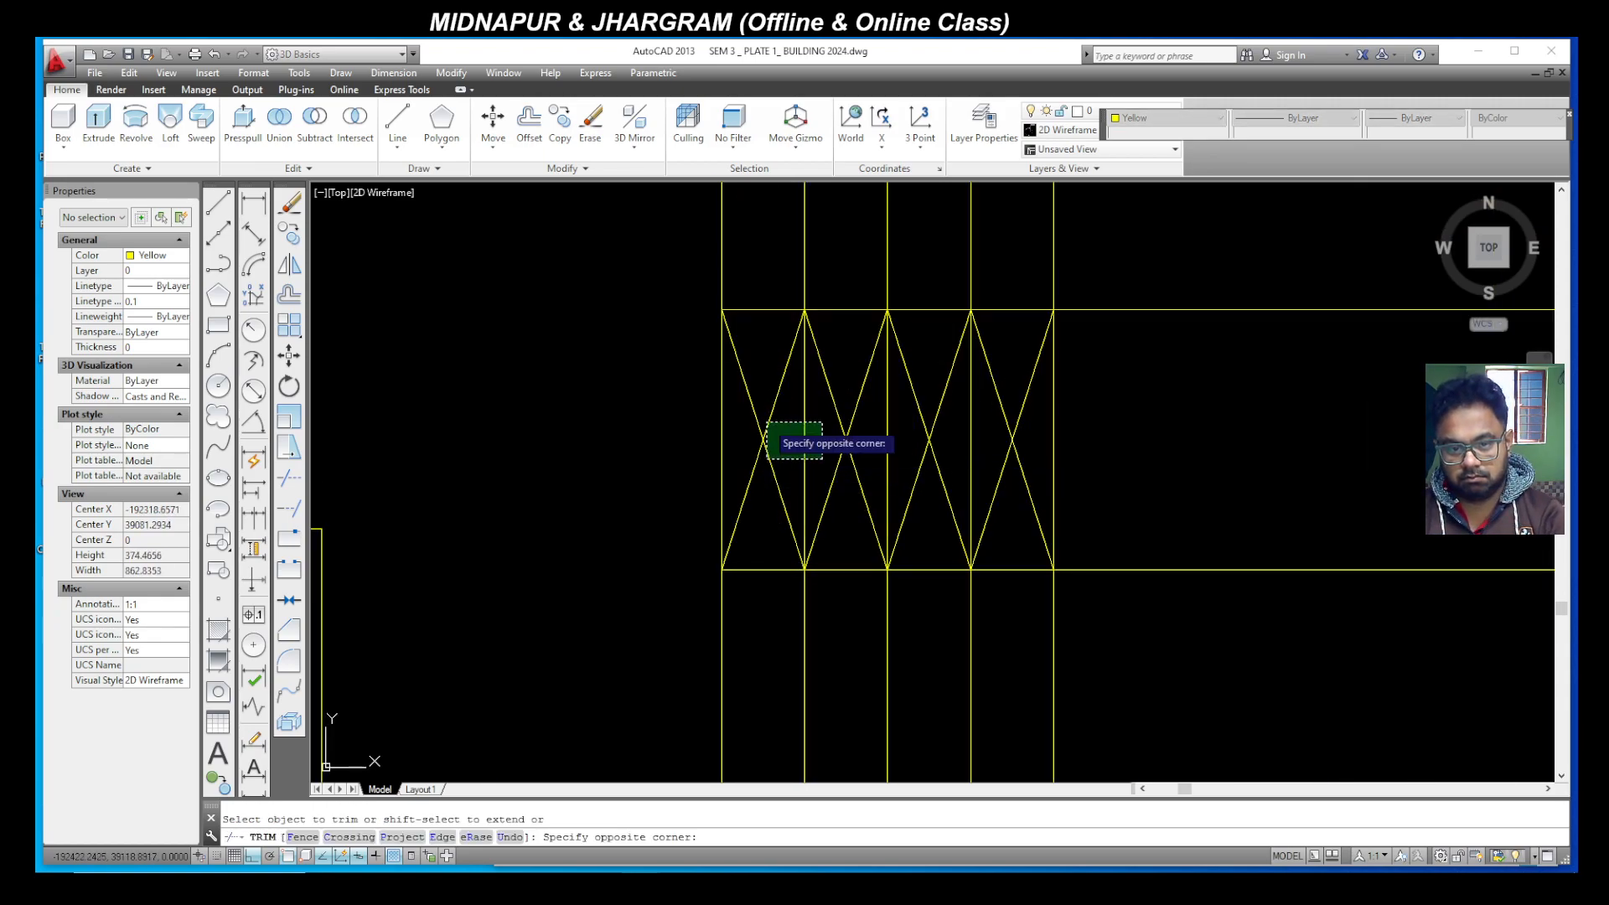
pyautogui.click(764, 422)
pyautogui.write('u')
pyautogui.press('Return')
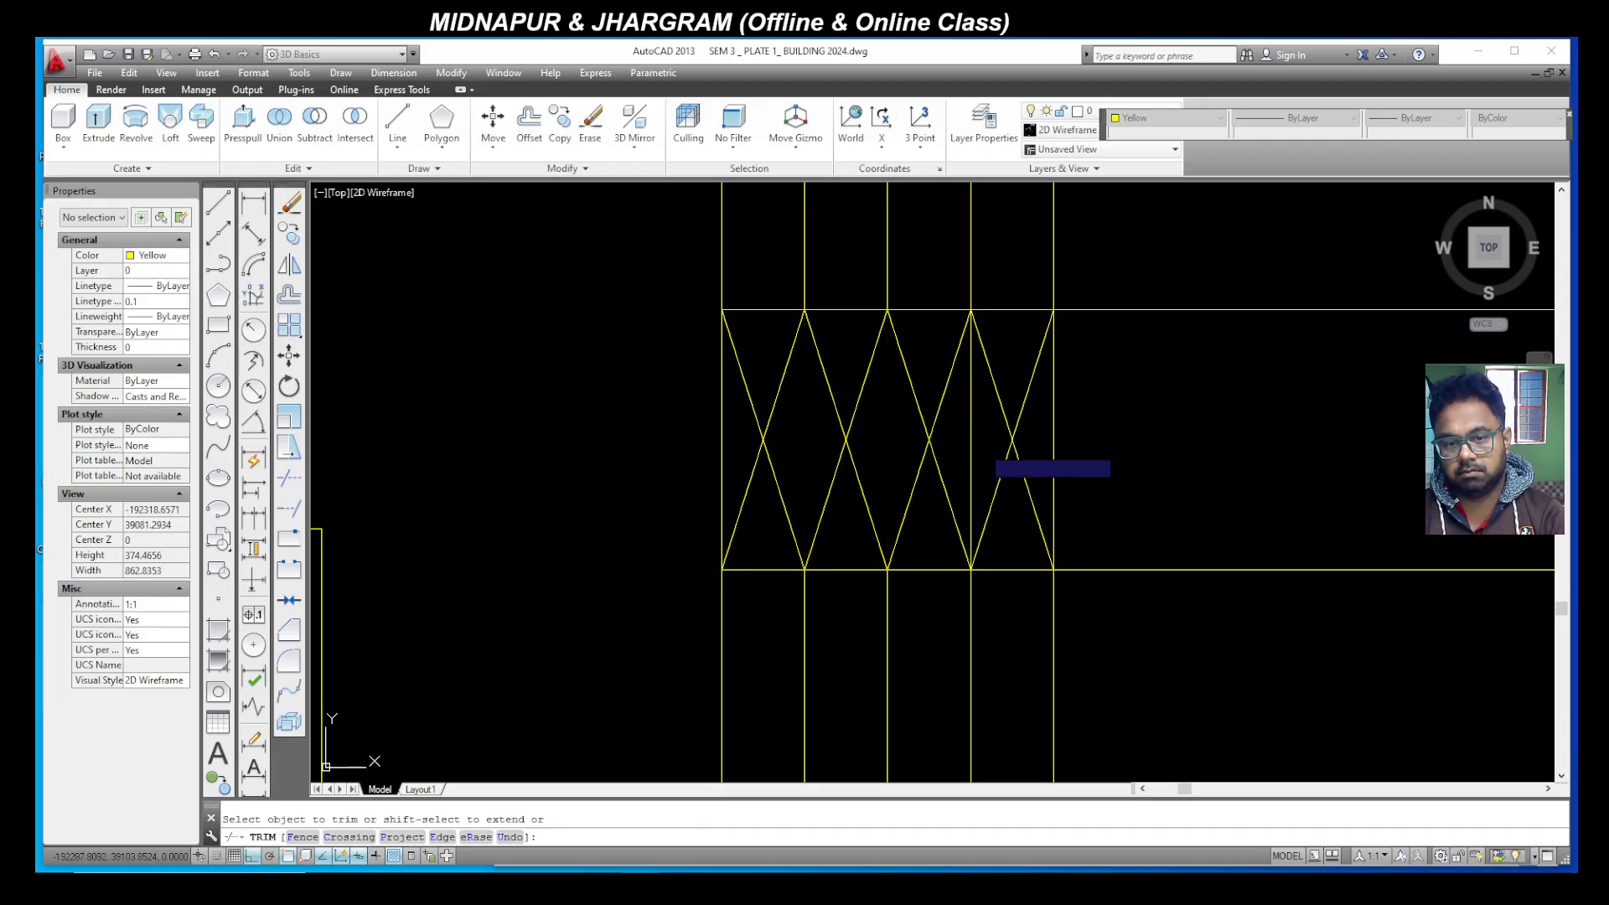
pyautogui.scroll(-4, 989, 442)
pyautogui.scroll(5, 916, 534)
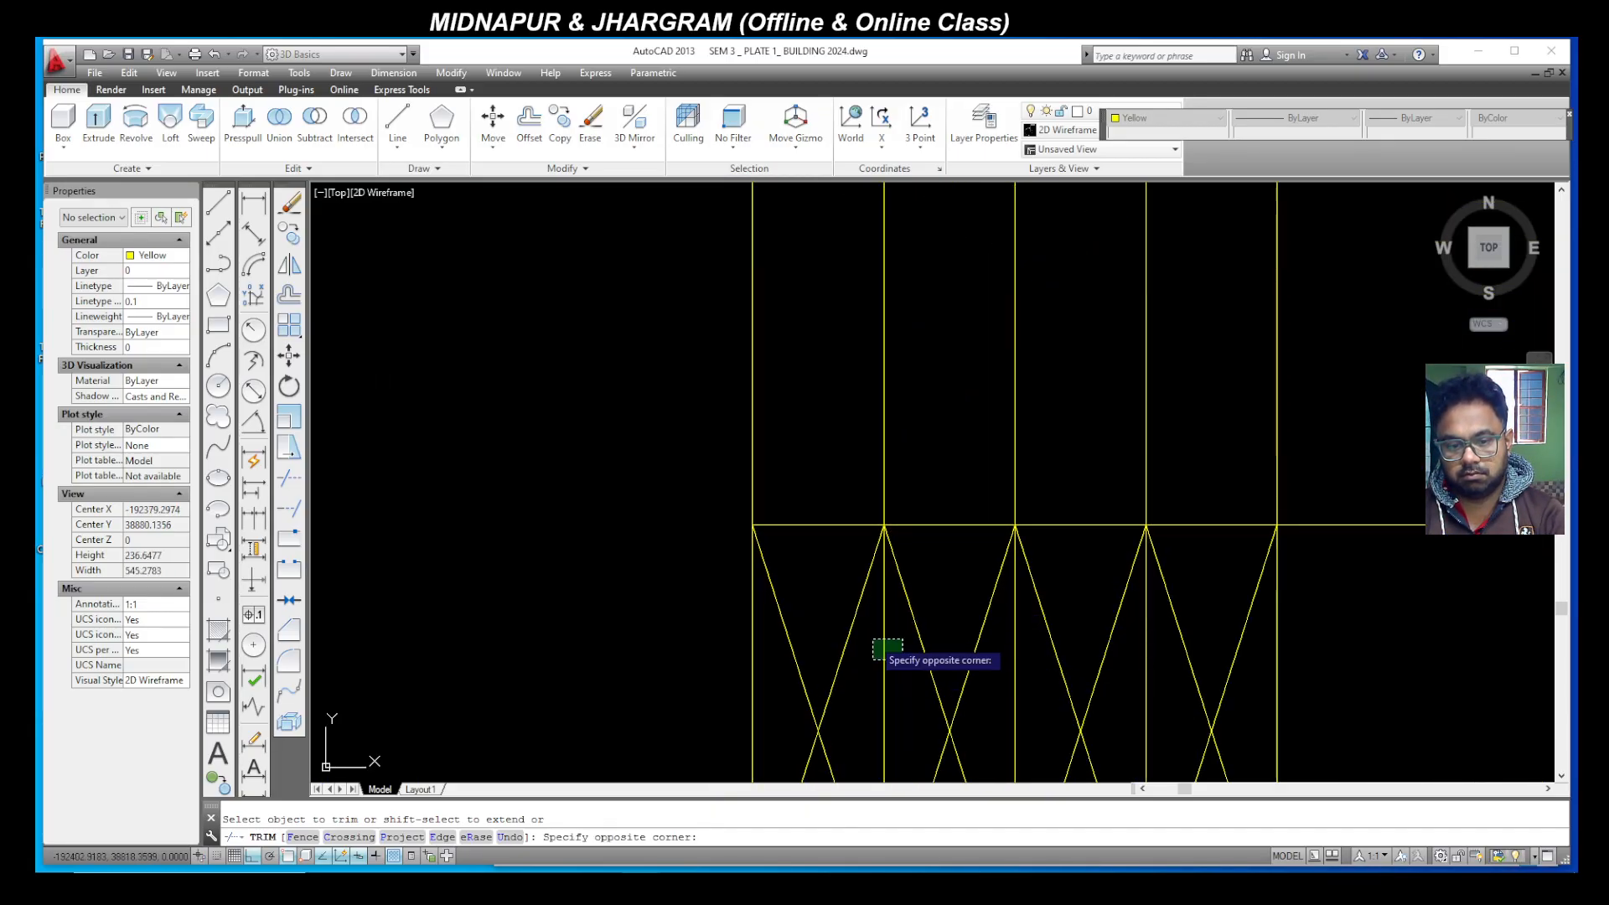
pyautogui.scroll(-3, 897, 649)
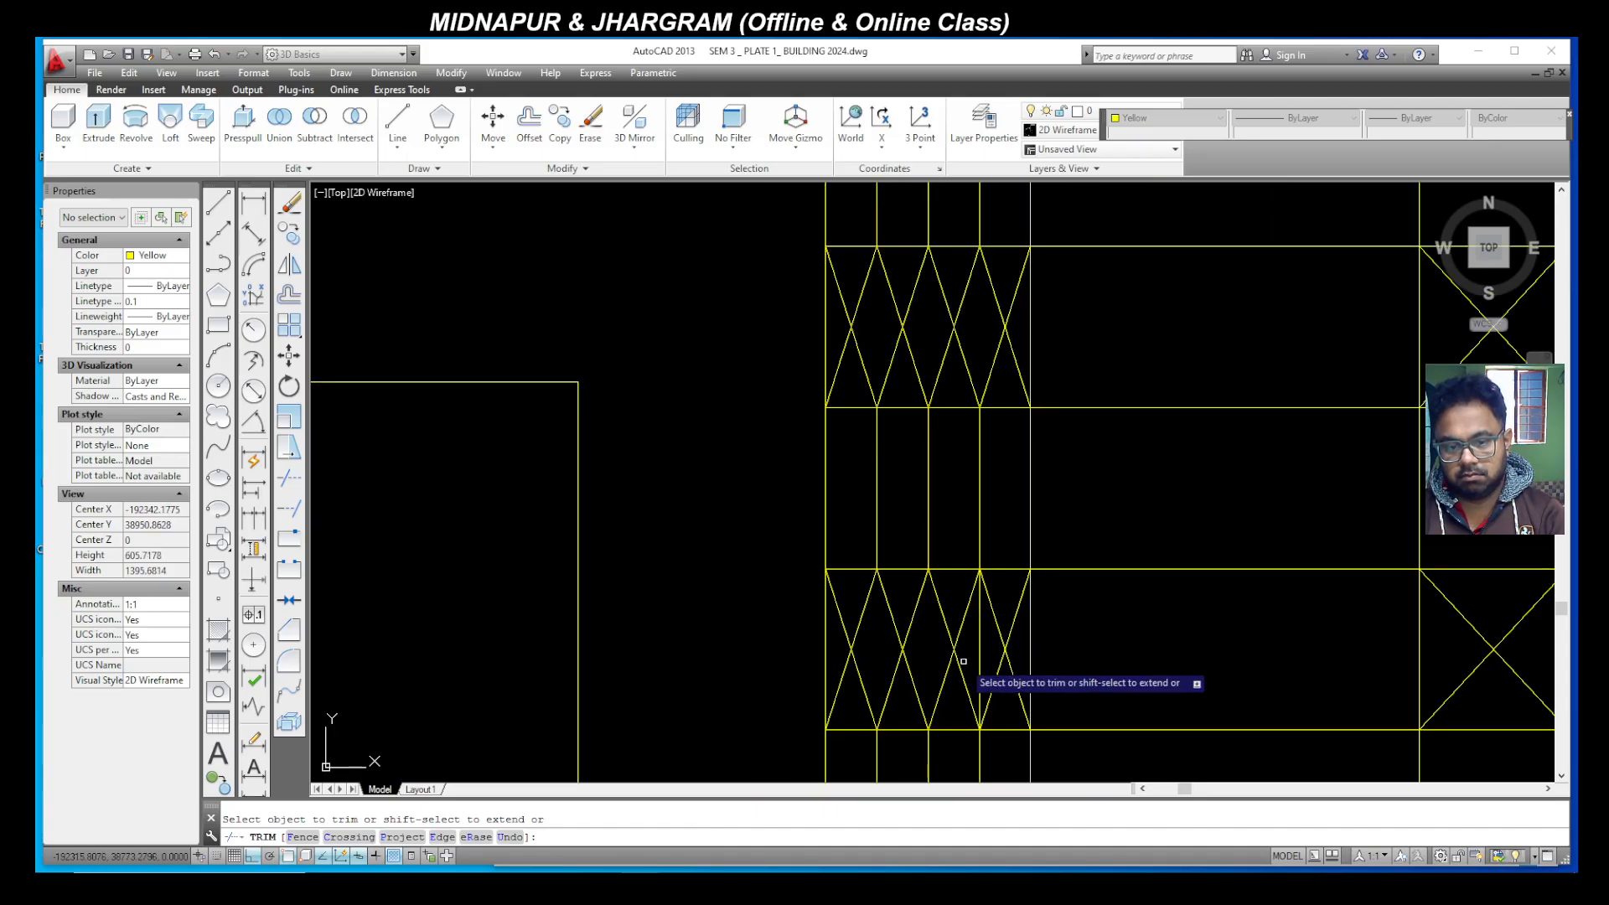
pyautogui.click(947, 542)
# Step: Trim the three inner divider lines out of the narrow crosses in the third and fourth crossed rows
pyautogui.scroll(-3, 938, 579)
pyautogui.scroll(4, 926, 607)
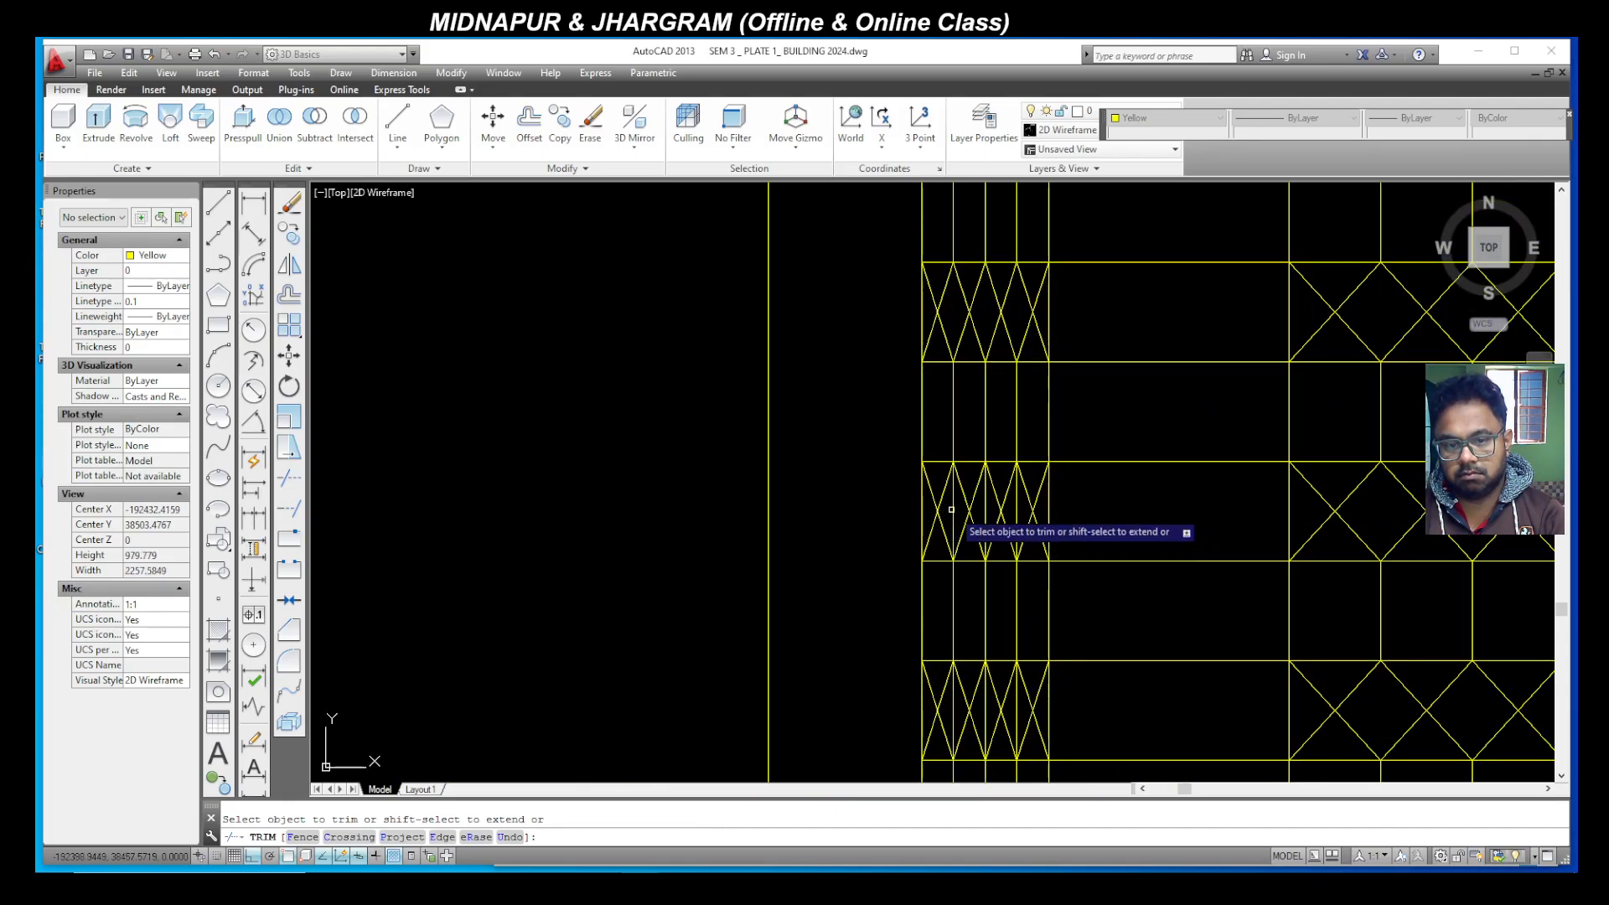
pyautogui.click(936, 512)
pyautogui.click(1016, 522)
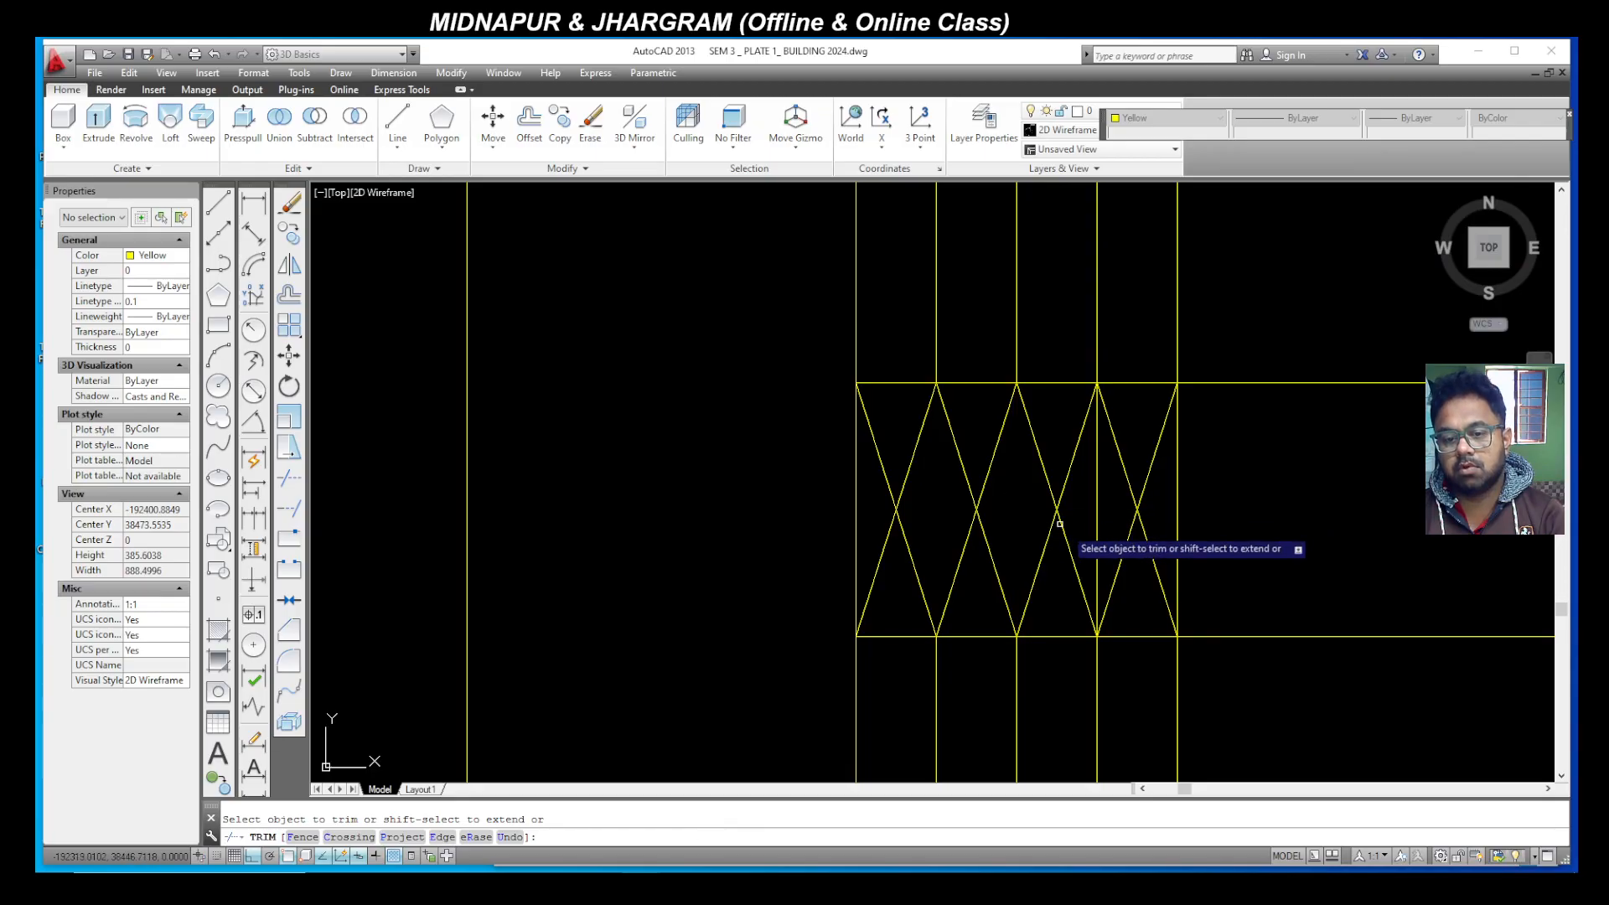
pyautogui.click(1097, 513)
pyautogui.scroll(-3, 1006, 519)
pyautogui.scroll(3, 982, 620)
pyautogui.click(946, 554)
pyautogui.click(1047, 565)
pyautogui.click(1131, 589)
# Step: Trim the three inner divider lines out of the narrow crosses in the fifth and sixth crossed rows
pyautogui.scroll(-3, 1061, 528)
pyautogui.scroll(1, 1017, 678)
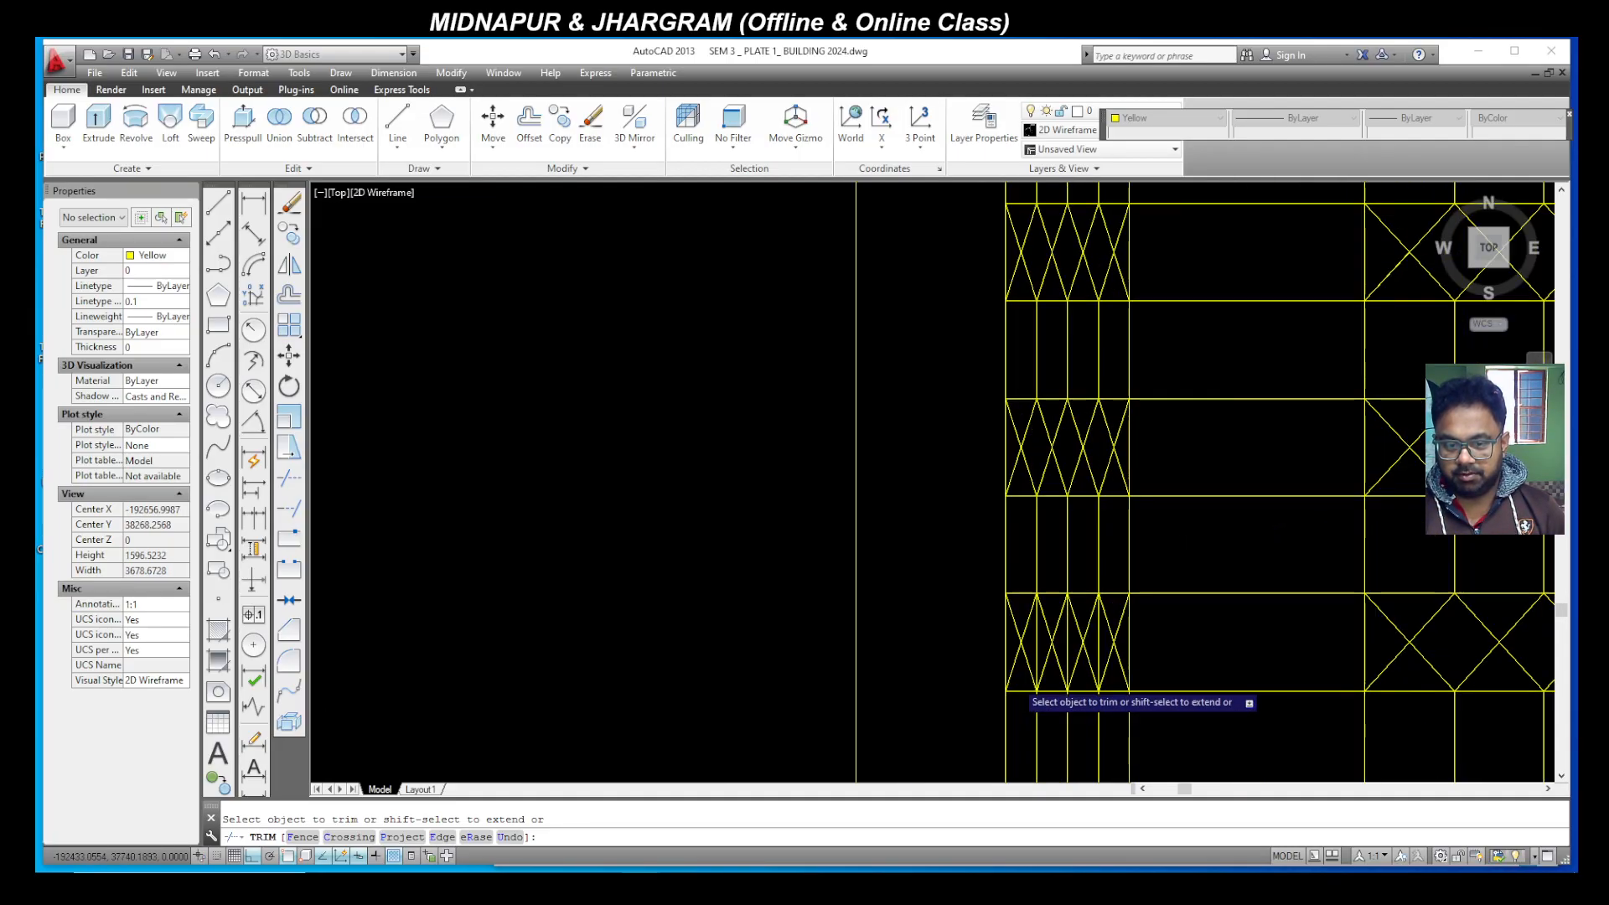
pyautogui.scroll(3, 1018, 680)
pyautogui.click(1109, 581)
pyautogui.click(1056, 525)
pyautogui.scroll(-1, 1019, 580)
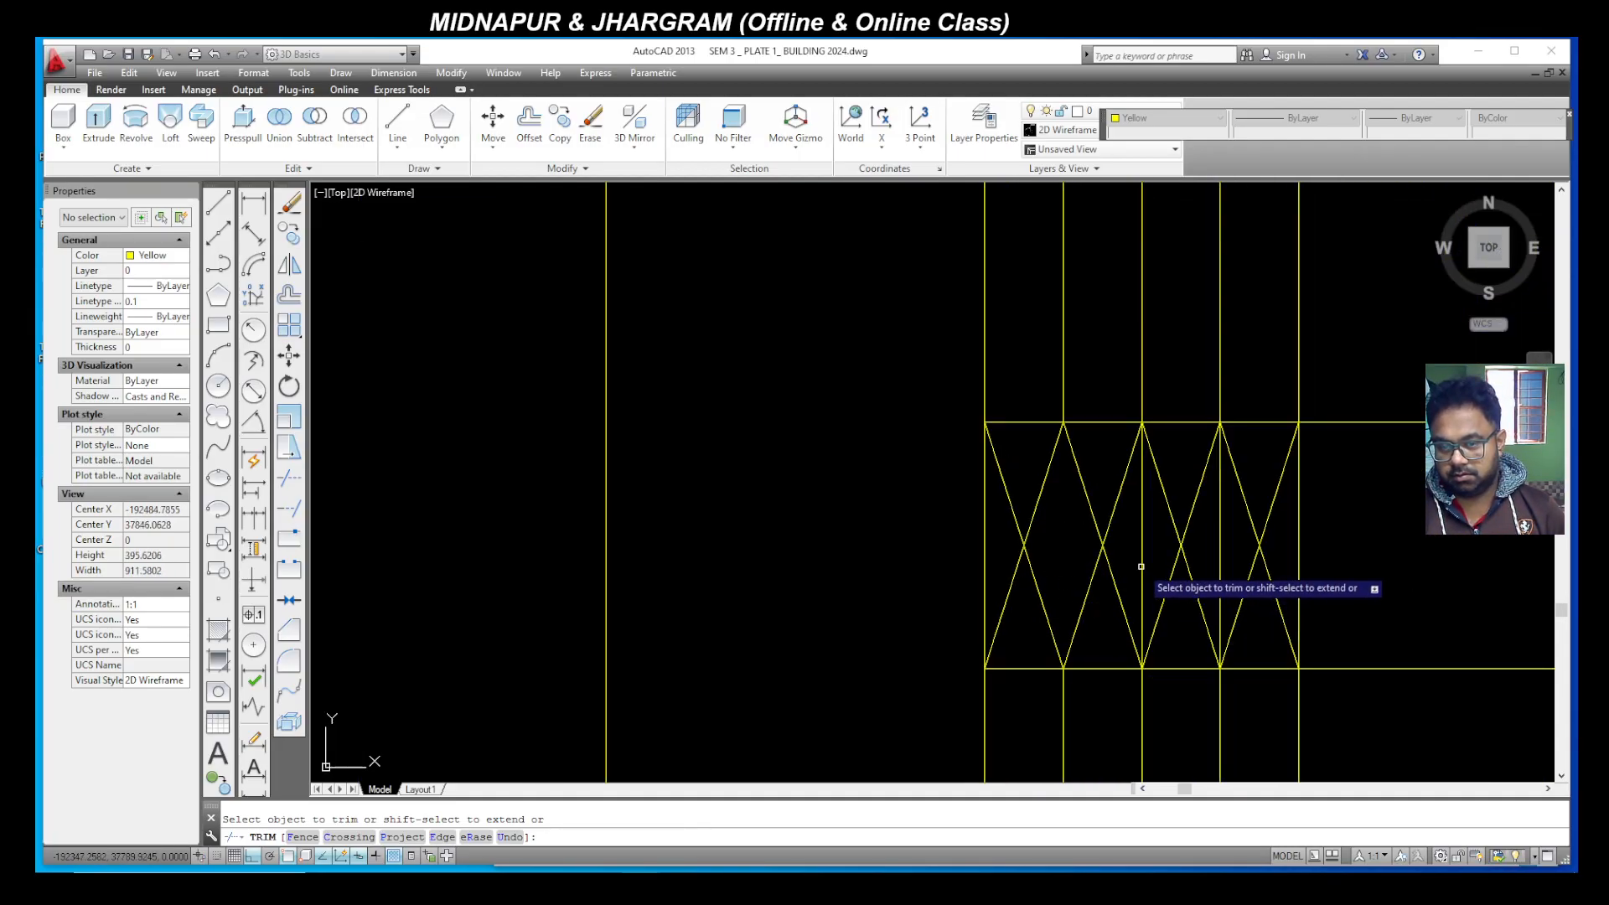
pyautogui.scroll(-3, 1040, 477)
pyautogui.scroll(5, 1039, 477)
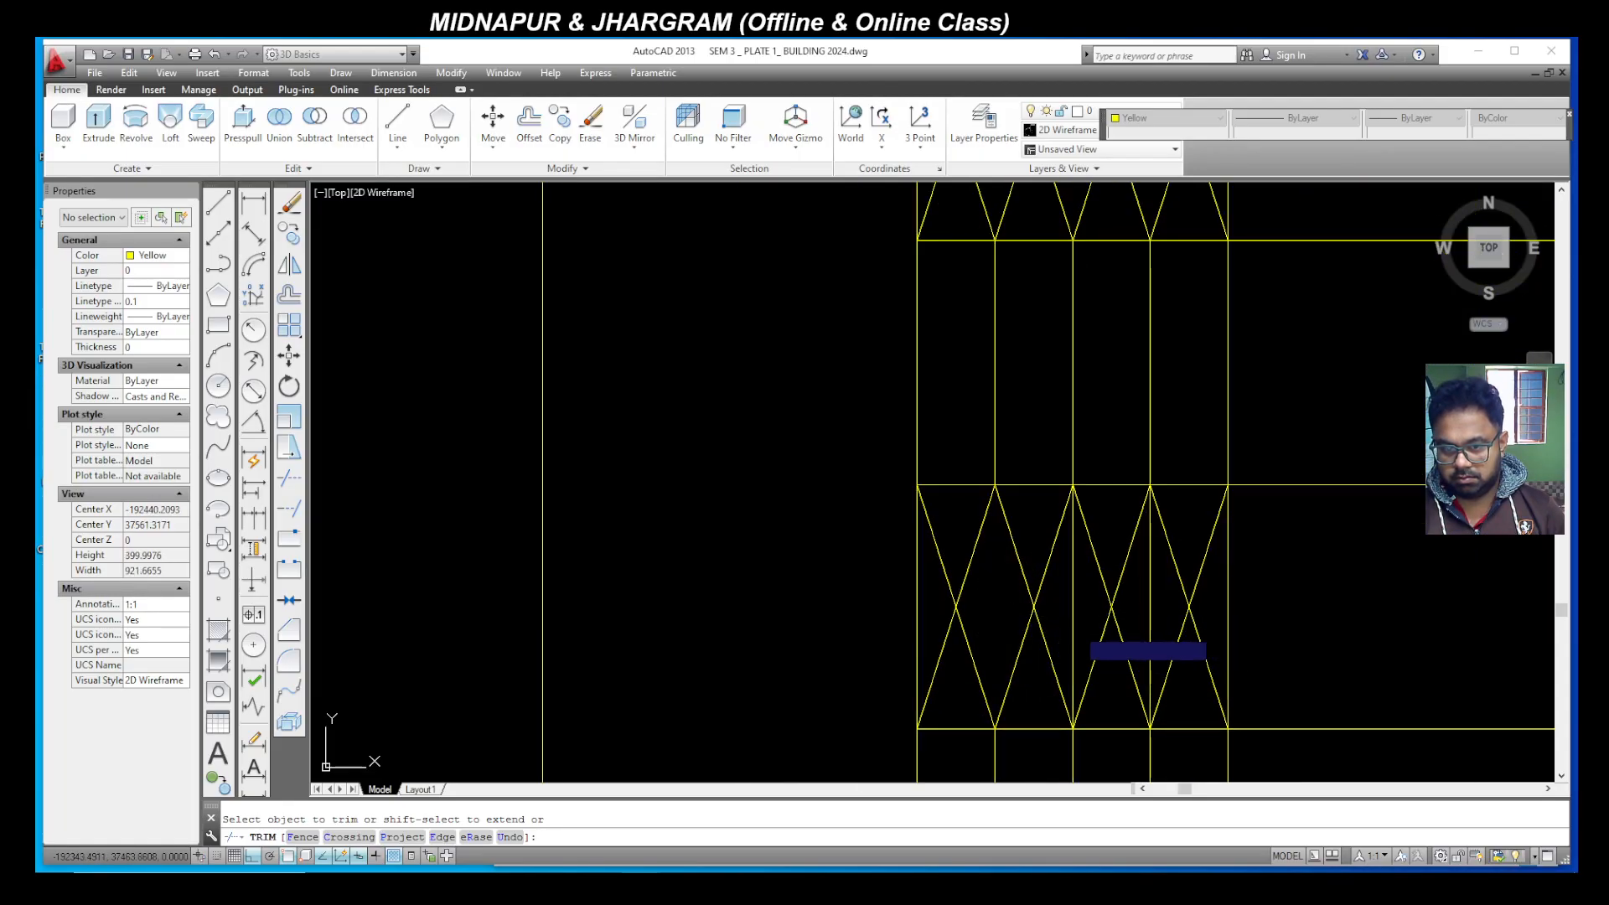
pyautogui.scroll(-8, 1123, 609)
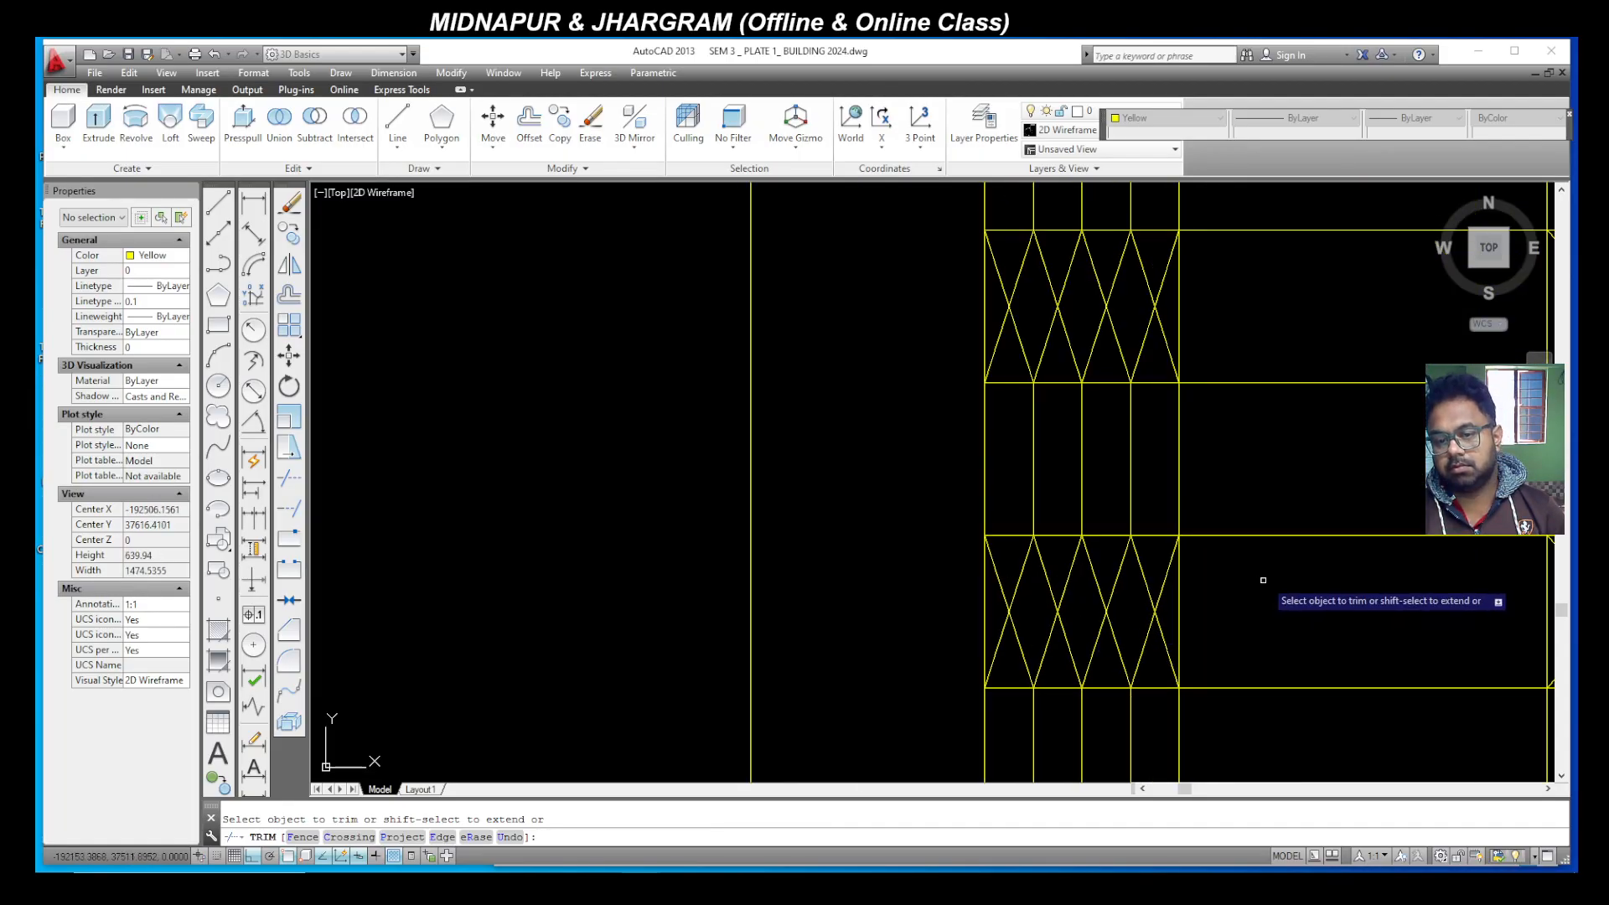
pyautogui.press('Escape')
pyautogui.scroll(5, 1117, 620)
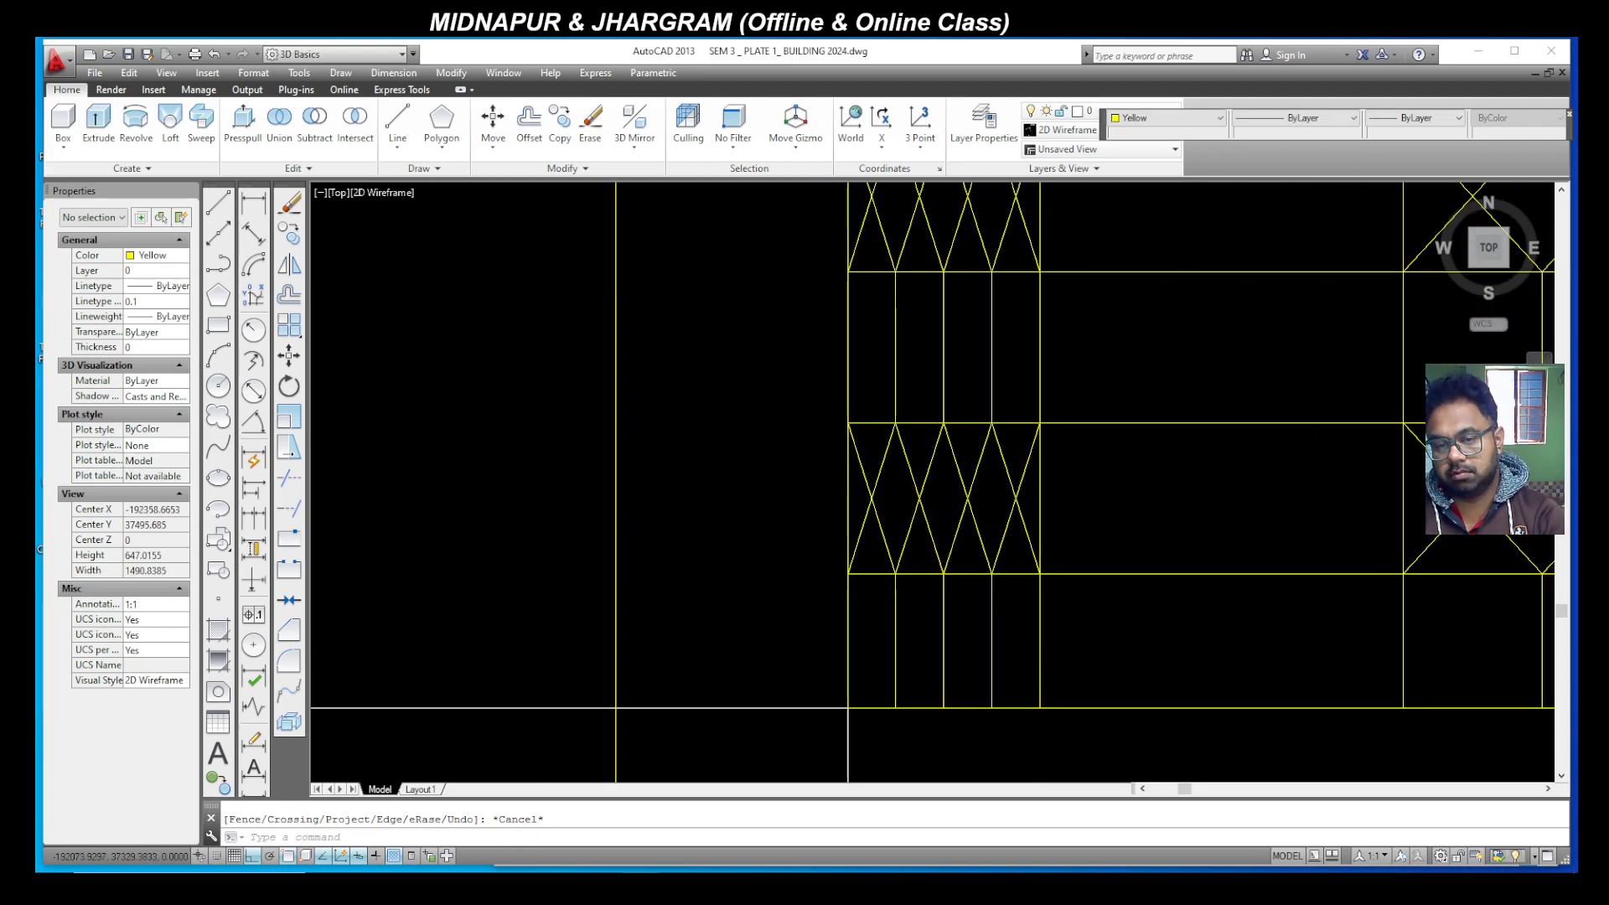
pyautogui.scroll(-5, 1196, 636)
pyautogui.click(1157, 631)
pyautogui.scroll(-4, 1150, 616)
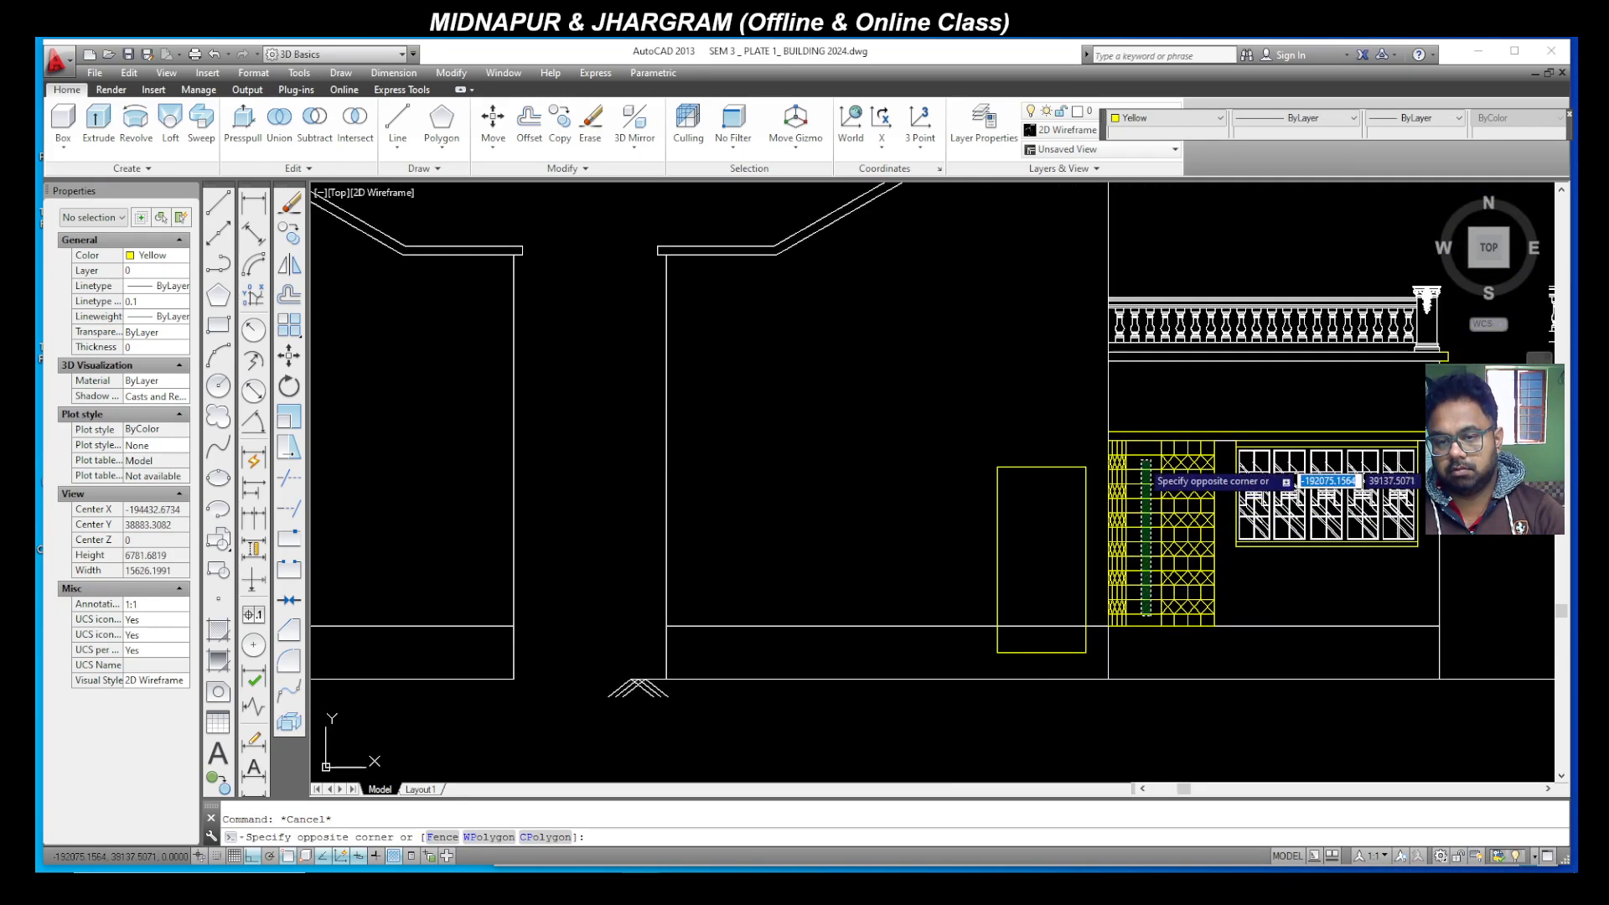
pyautogui.click(1140, 446)
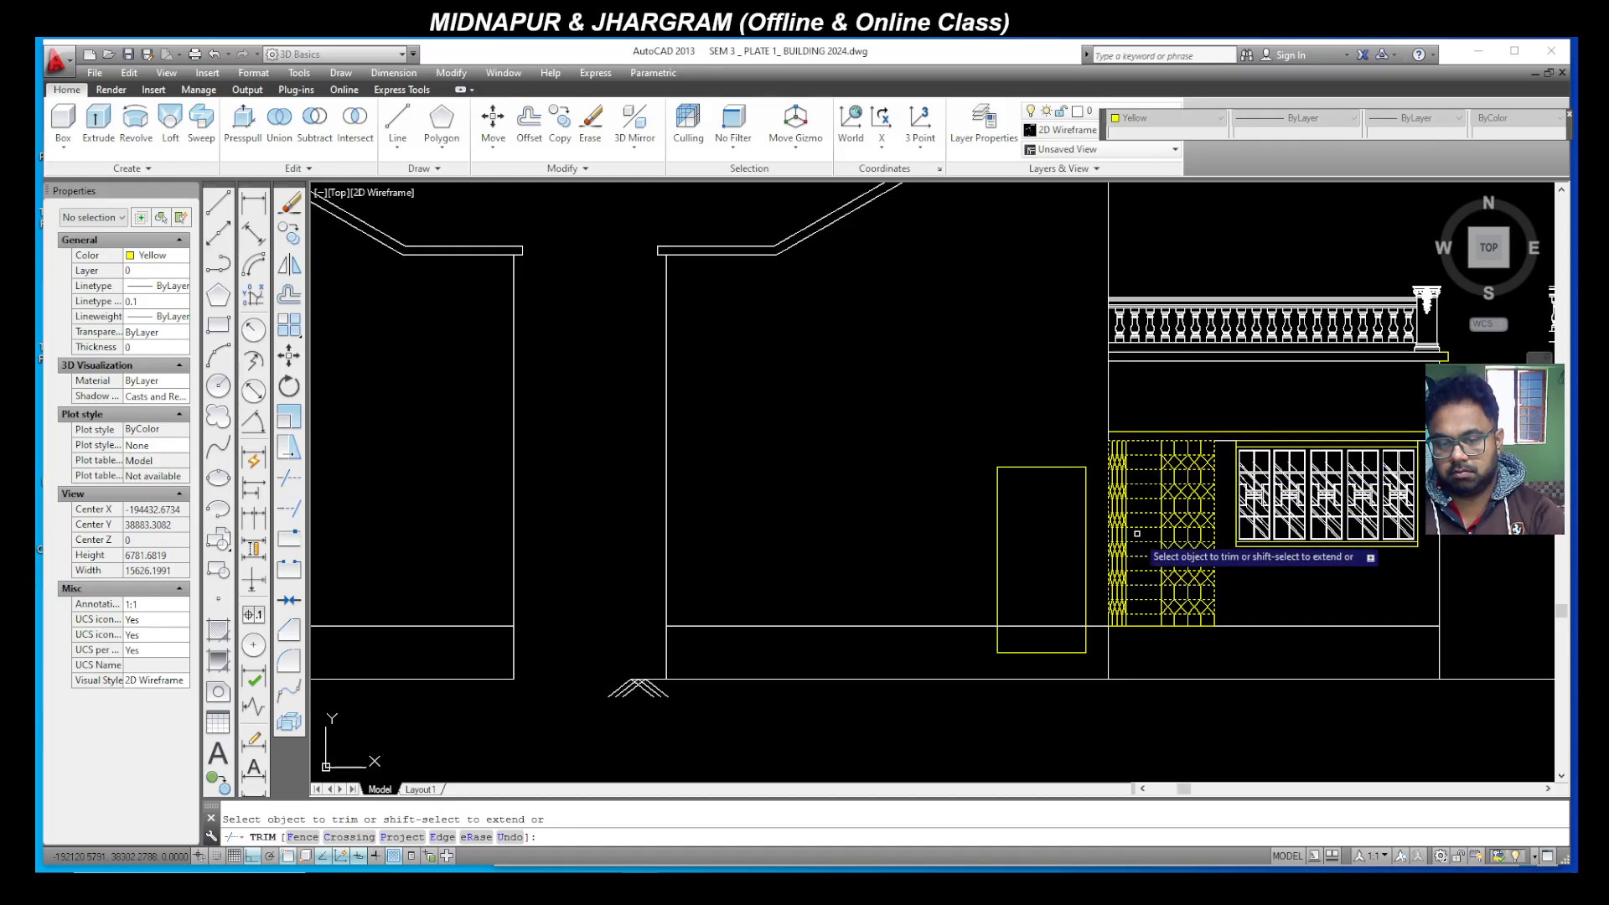
pyautogui.press('Escape')
pyautogui.click(1155, 615)
pyautogui.press('Escape')
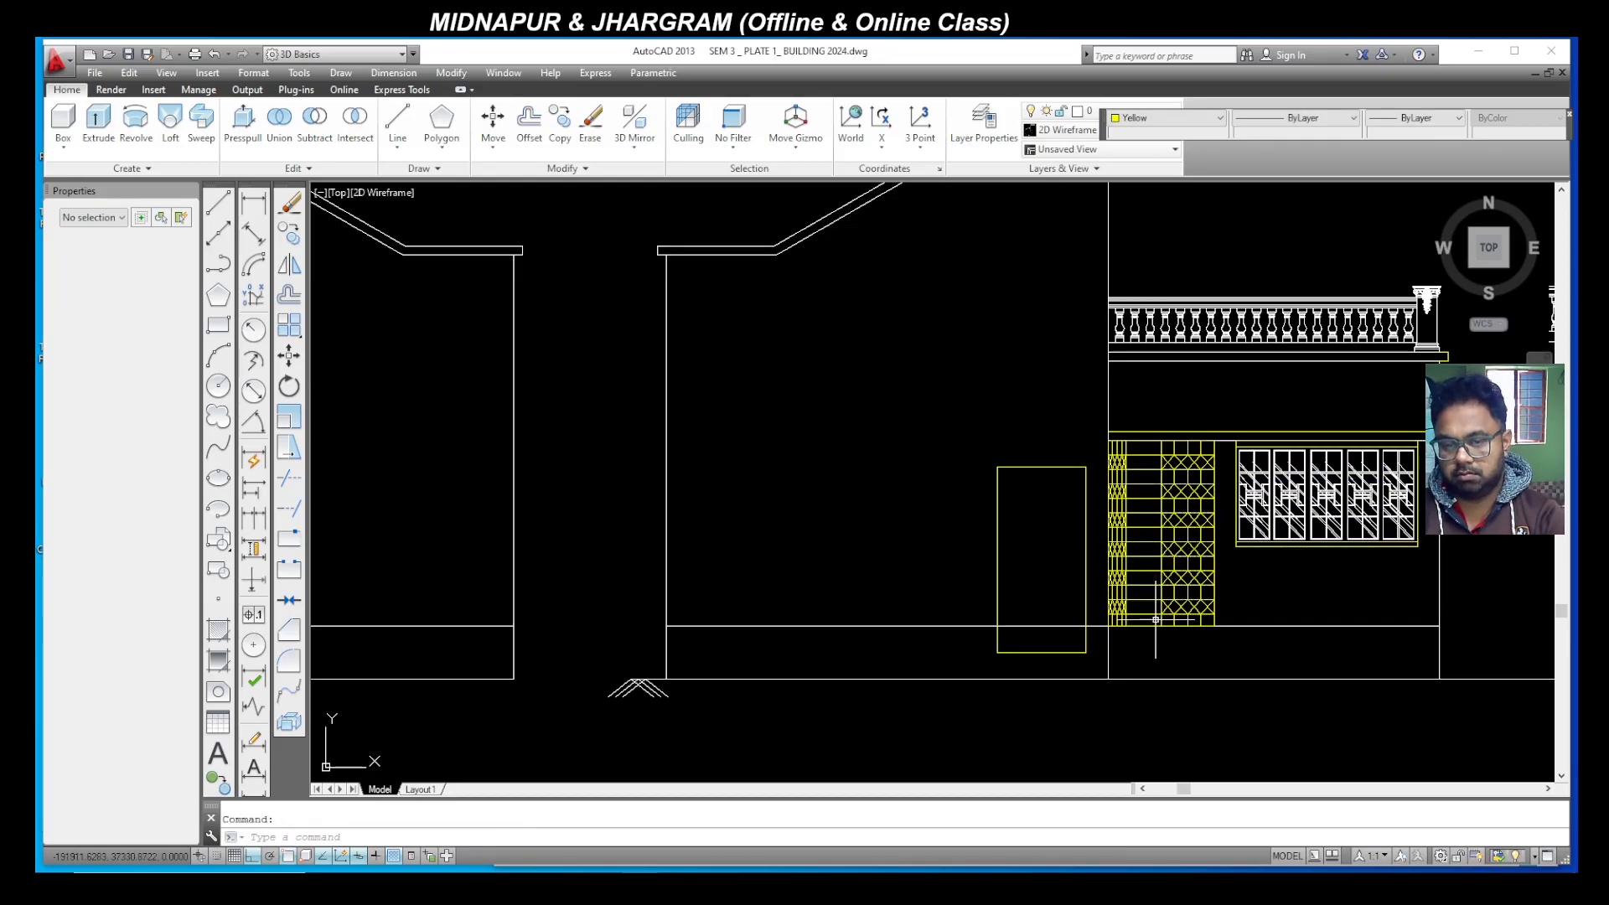
# Step: Erase the twelve horizontal lines that run across the door between its top and bottom edges
pyautogui.click(1156, 619)
pyautogui.click(1139, 453)
pyautogui.press('Delete')
# Step: Draw a circle of about 19 radius centred on the lower end of the door's first inner narrow divider
pyautogui.scroll(-3, 1081, 570)
pyautogui.scroll(5, 1077, 577)
pyautogui.scroll(4, 1077, 577)
pyautogui.scroll(-3, 923, 682)
pyautogui.scroll(6, 922, 682)
pyautogui.scroll(2, 943, 587)
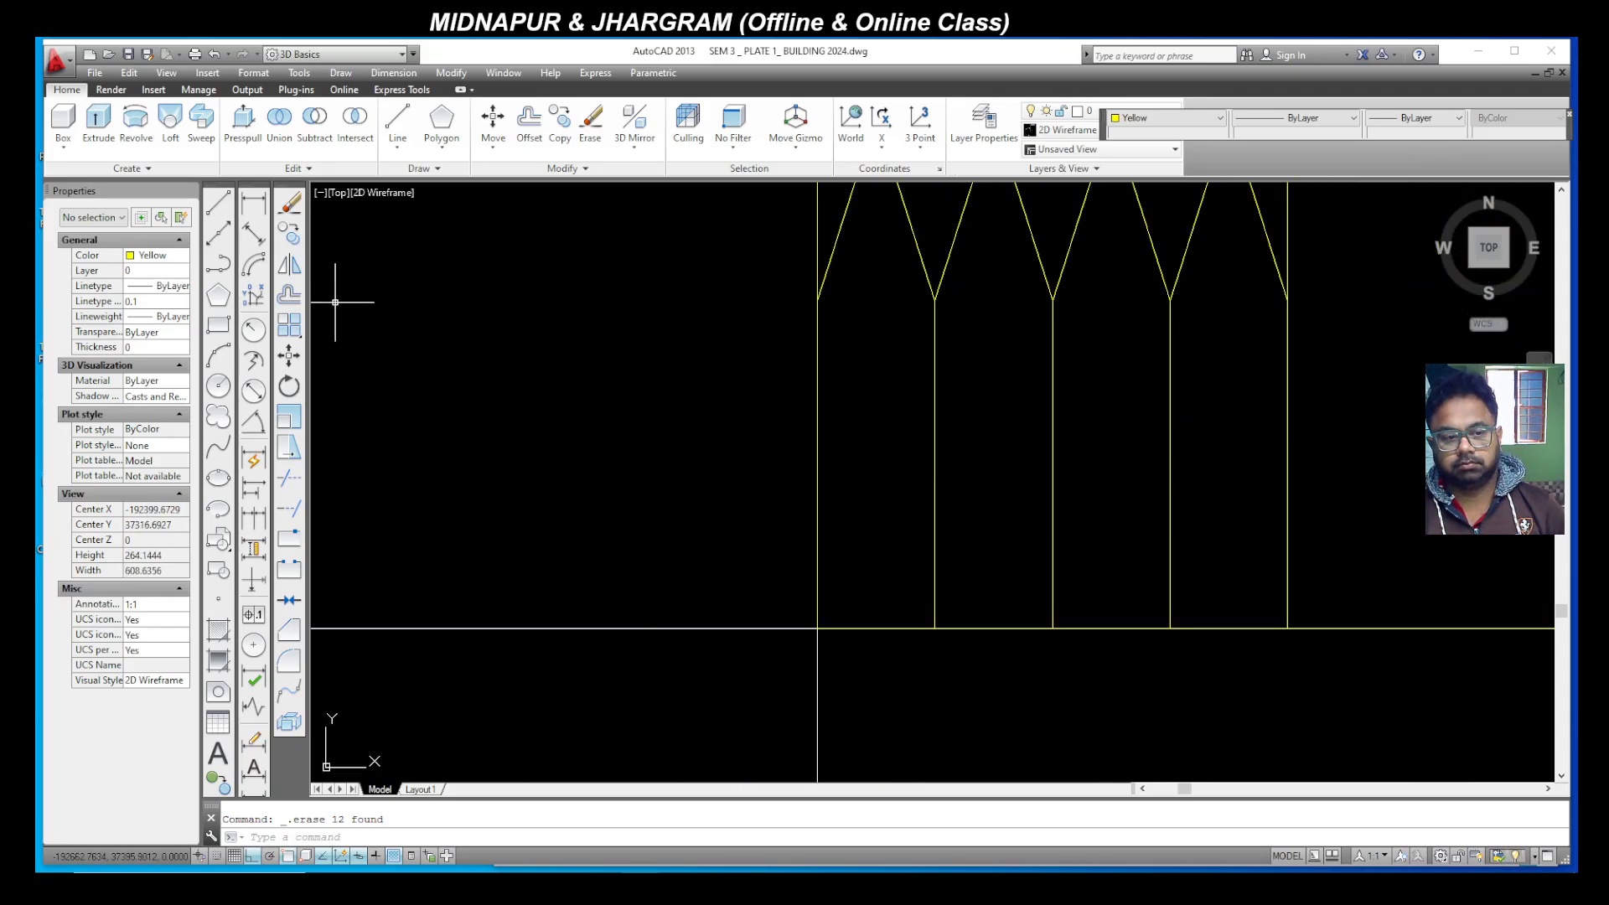
pyautogui.click(218, 387)
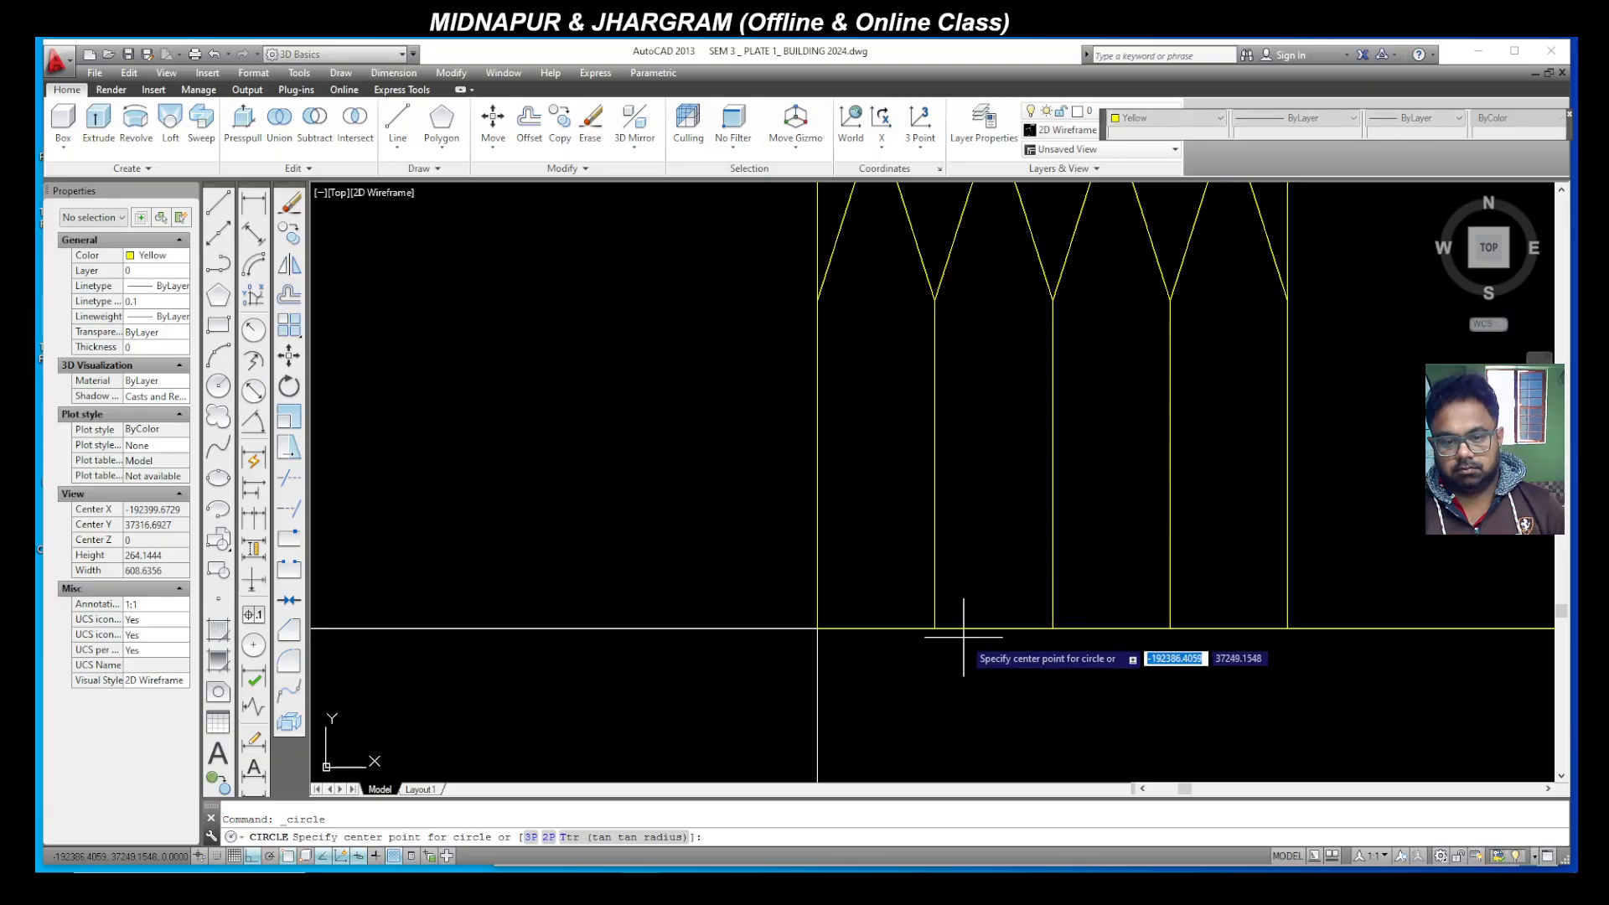
pyautogui.click(934, 628)
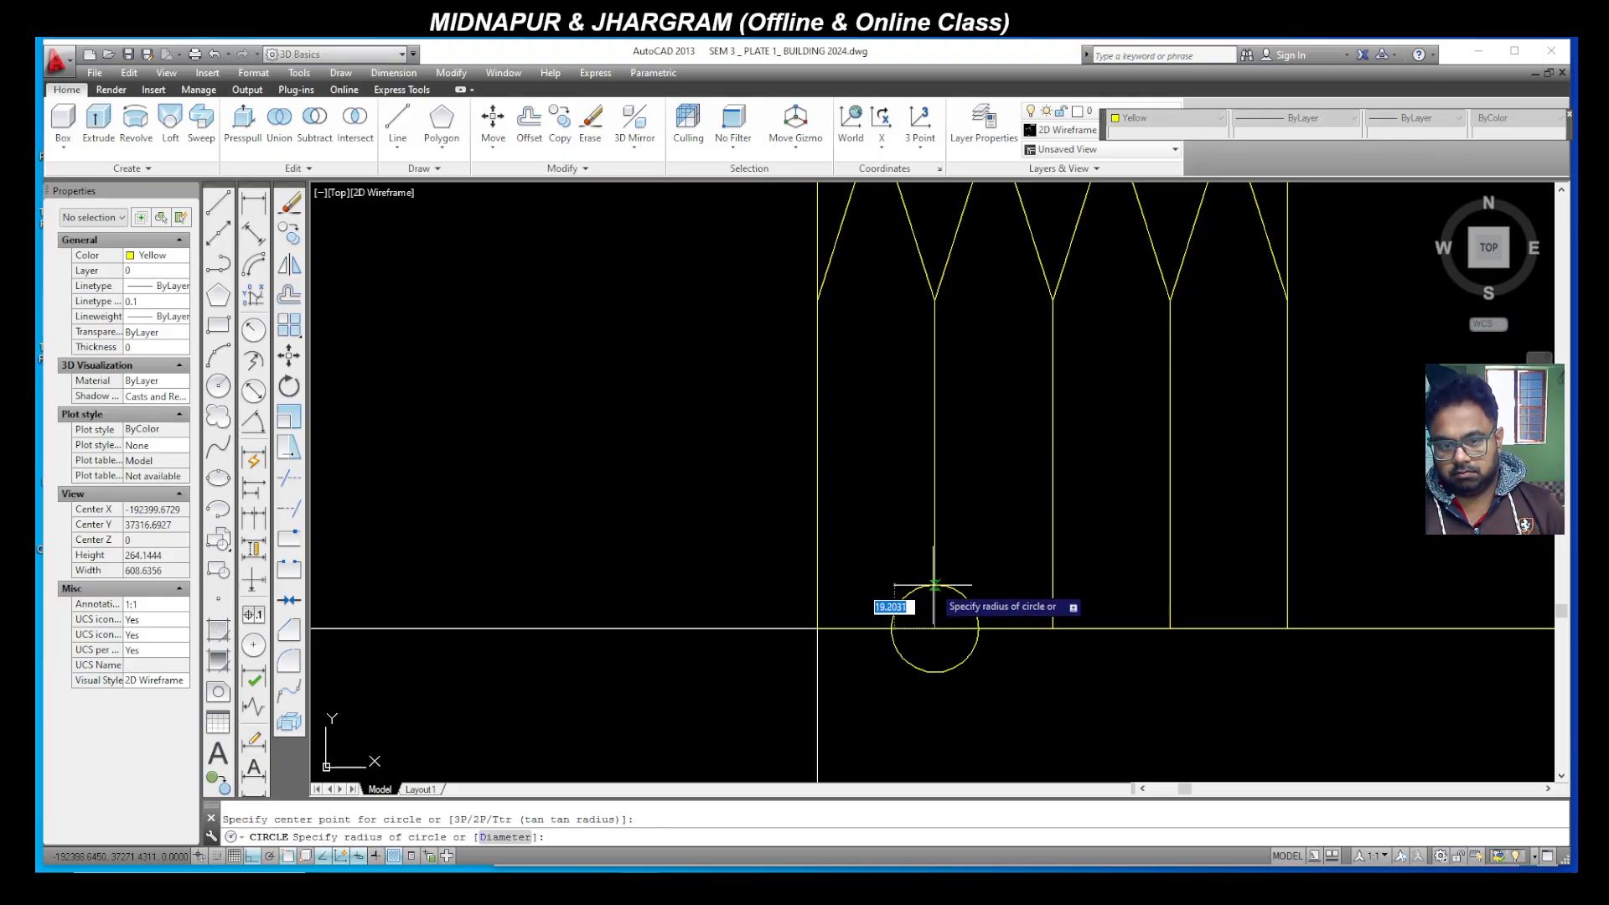
pyautogui.click(934, 584)
# Step: Copy the circle up by its radius so it rests on the door's bottom line, and erase the original circle
pyautogui.click(962, 664)
pyautogui.click(863, 642)
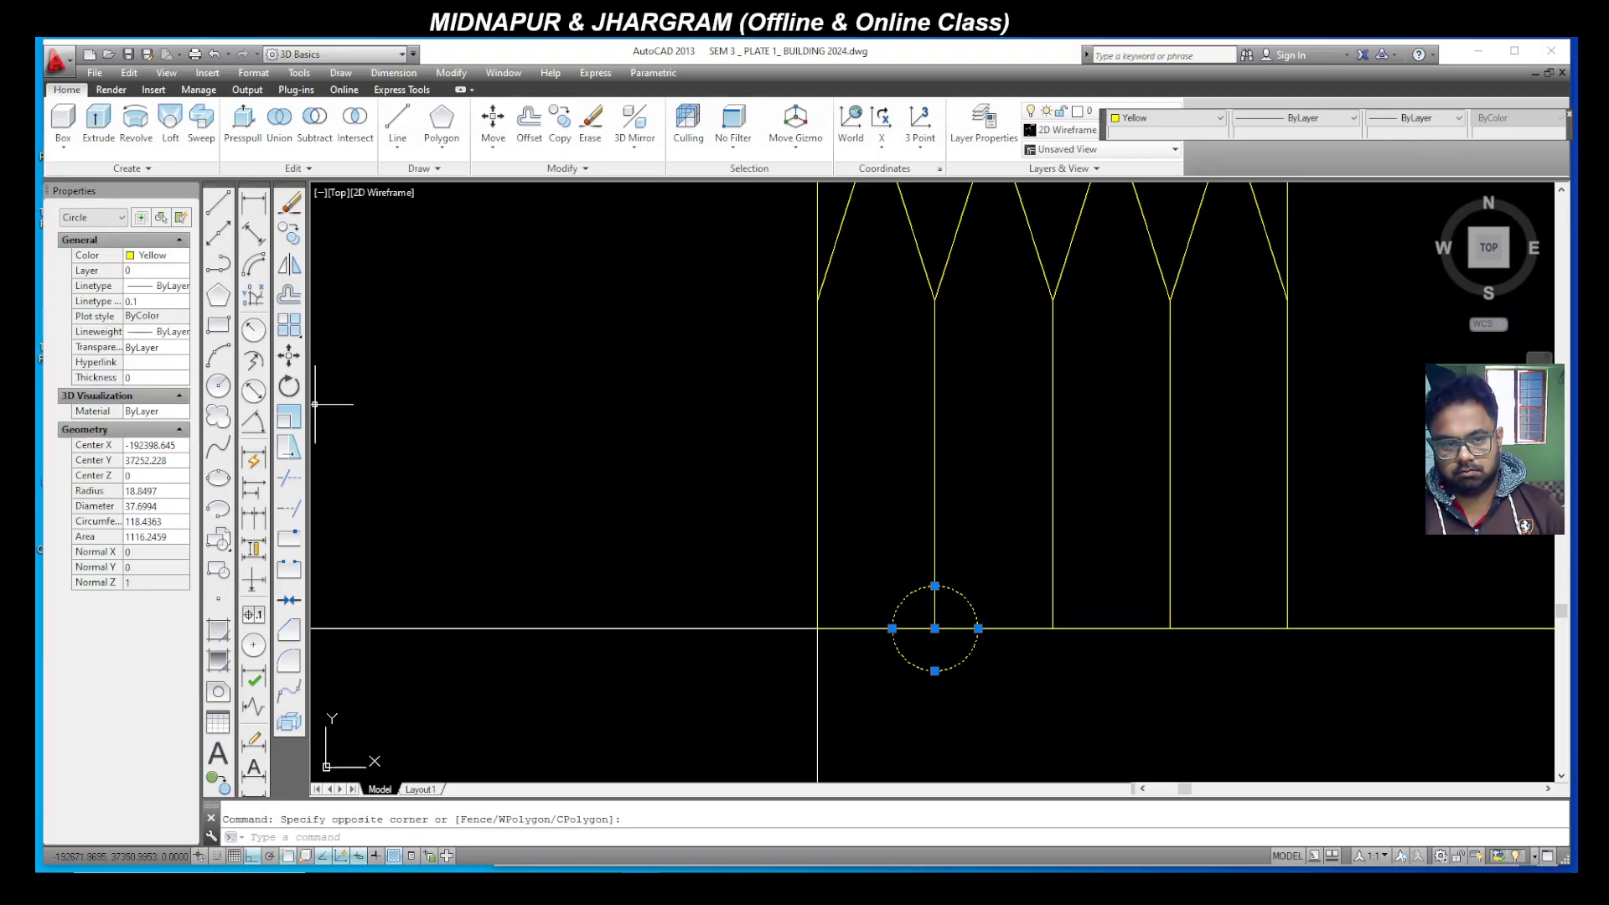
pyautogui.click(289, 233)
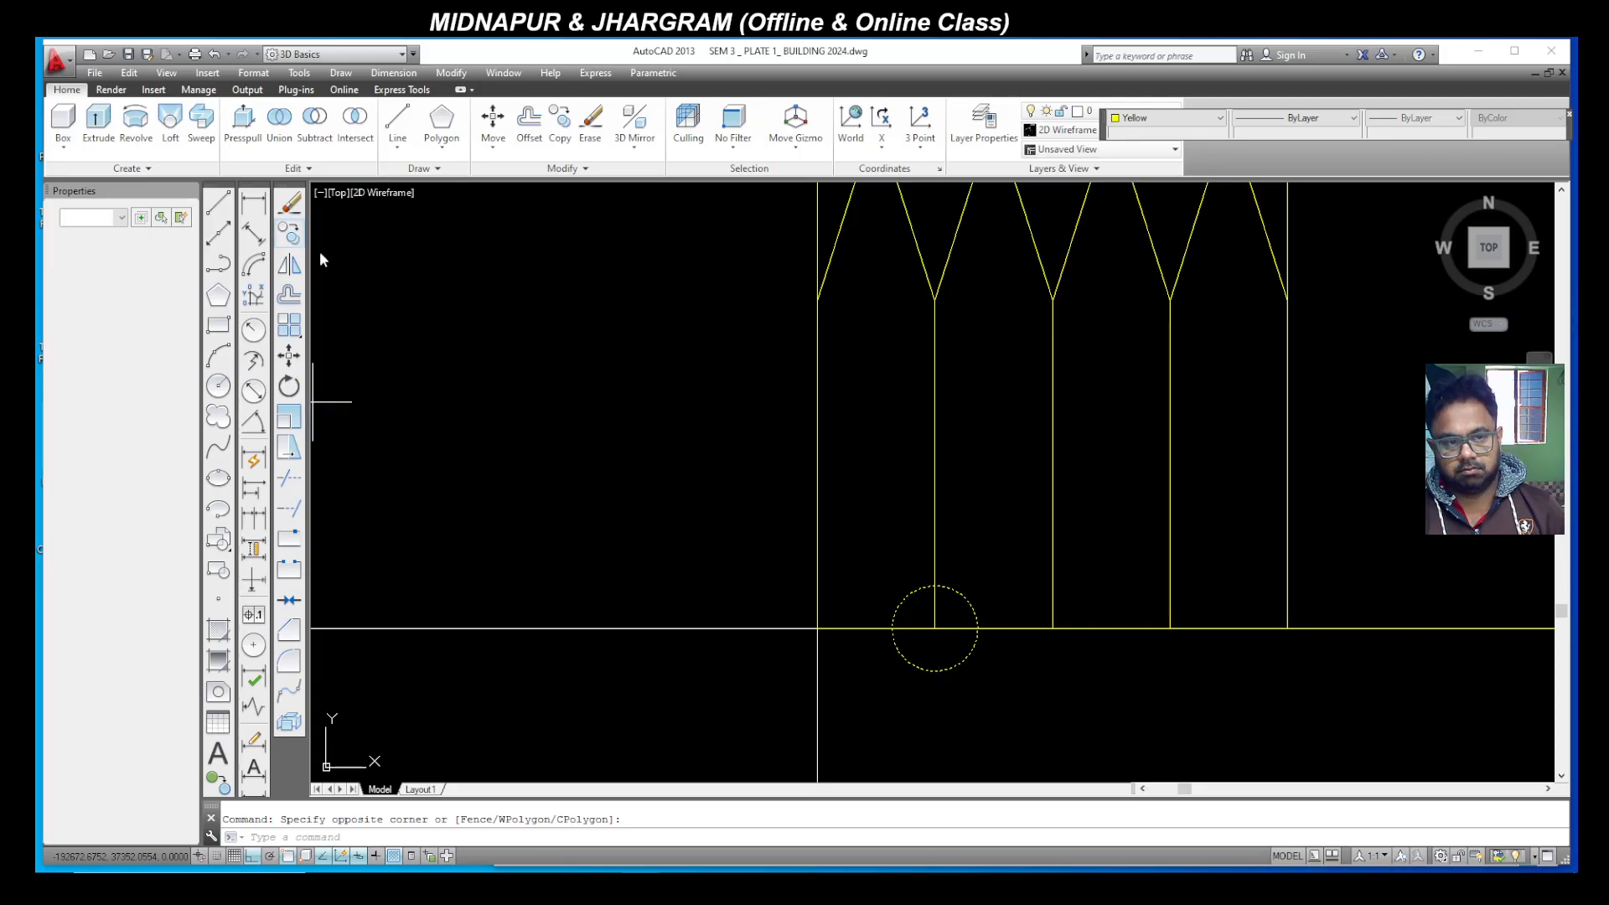
pyautogui.click(934, 671)
pyautogui.click(935, 629)
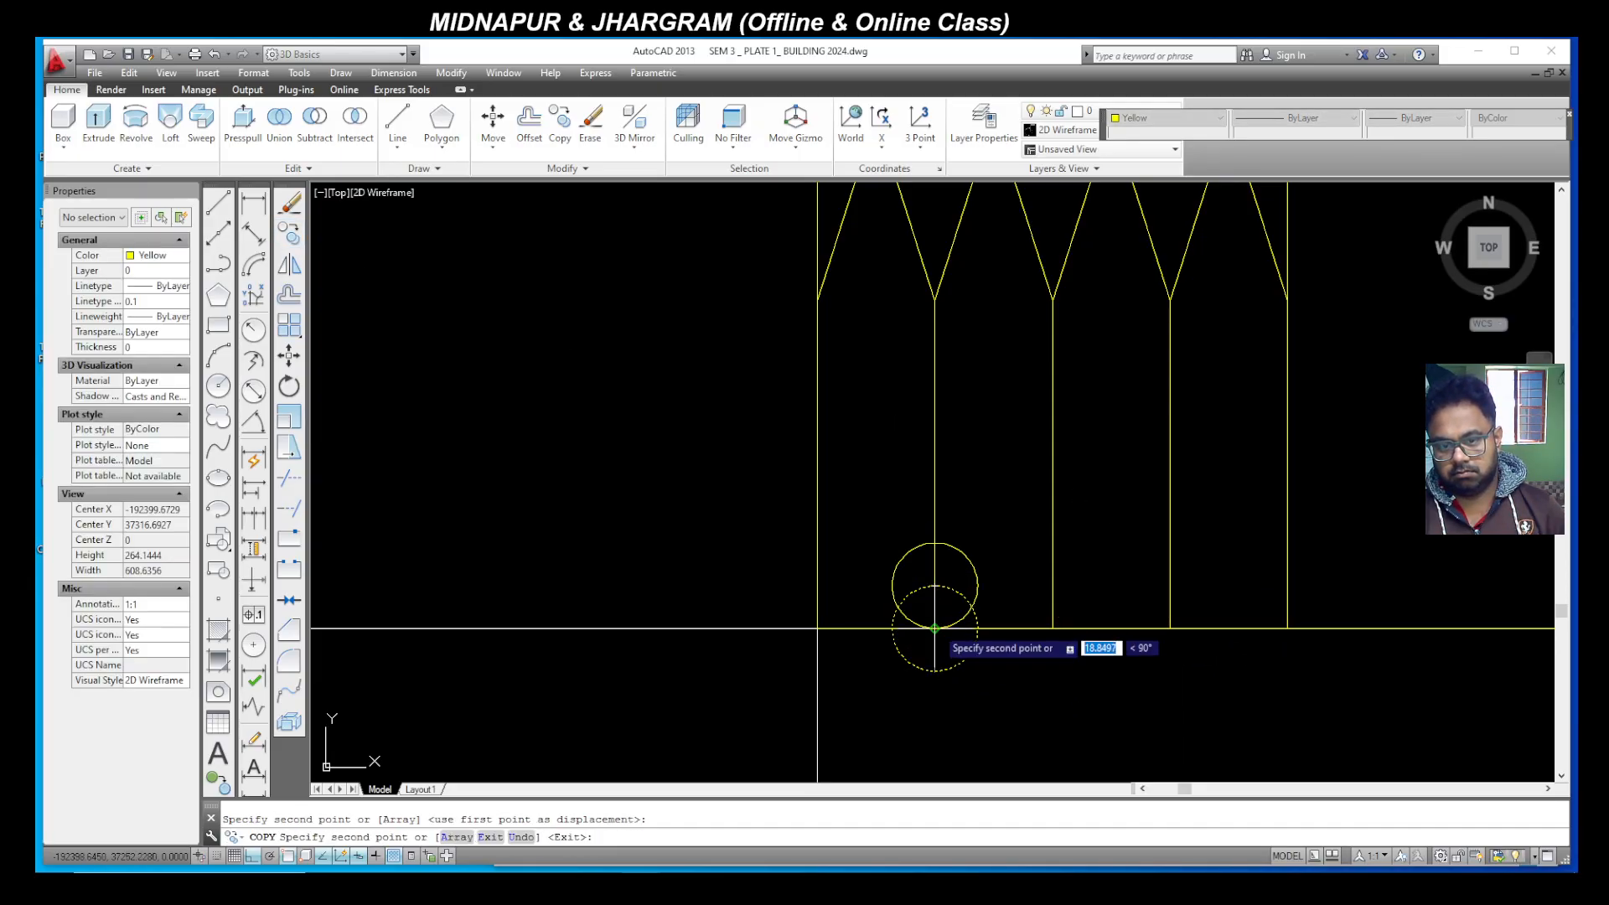
pyautogui.press('Escape')
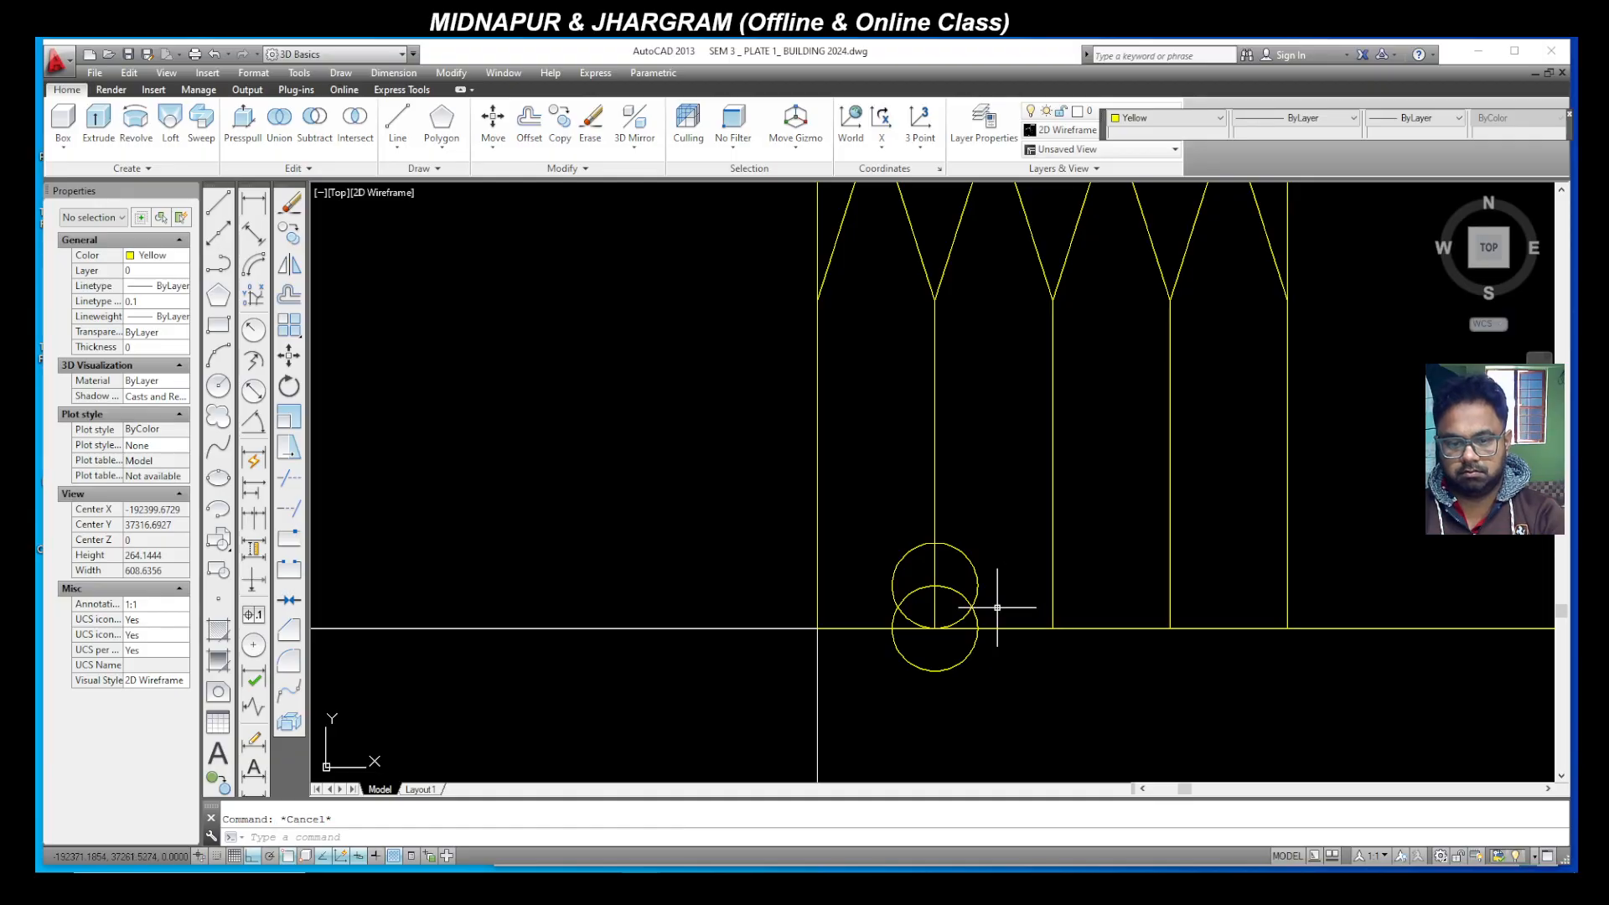
pyautogui.click(973, 666)
pyautogui.click(948, 653)
pyautogui.press('Delete')
# Step: Copy the circle to the lower ends of the three narrow-strip lines to its right
pyautogui.click(996, 610)
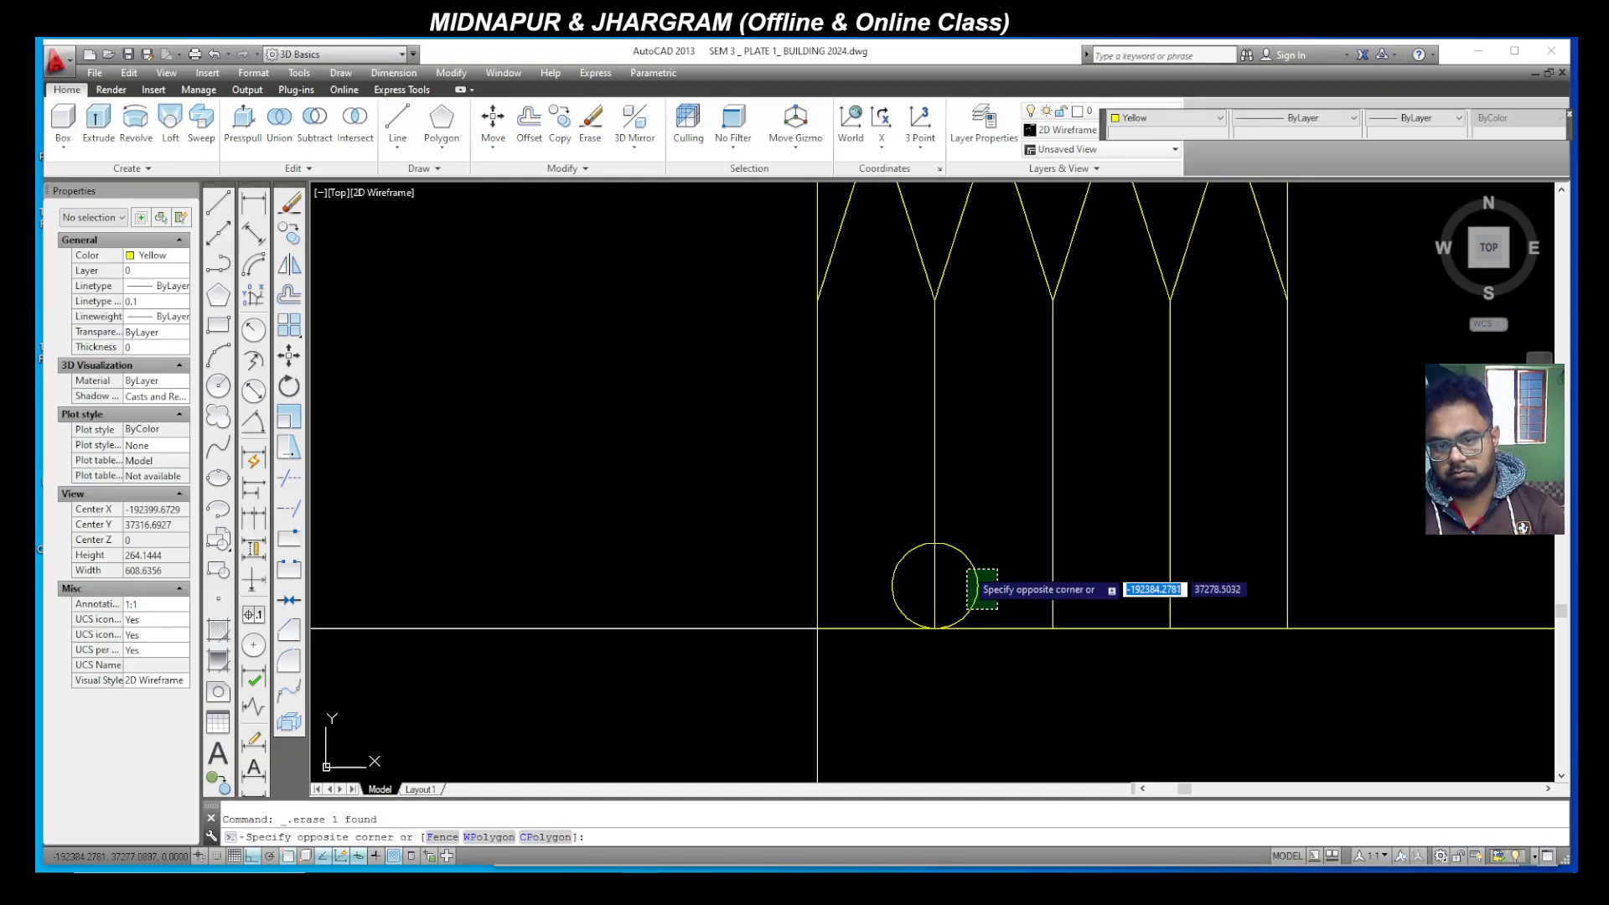
pyautogui.click(963, 570)
pyautogui.click(289, 240)
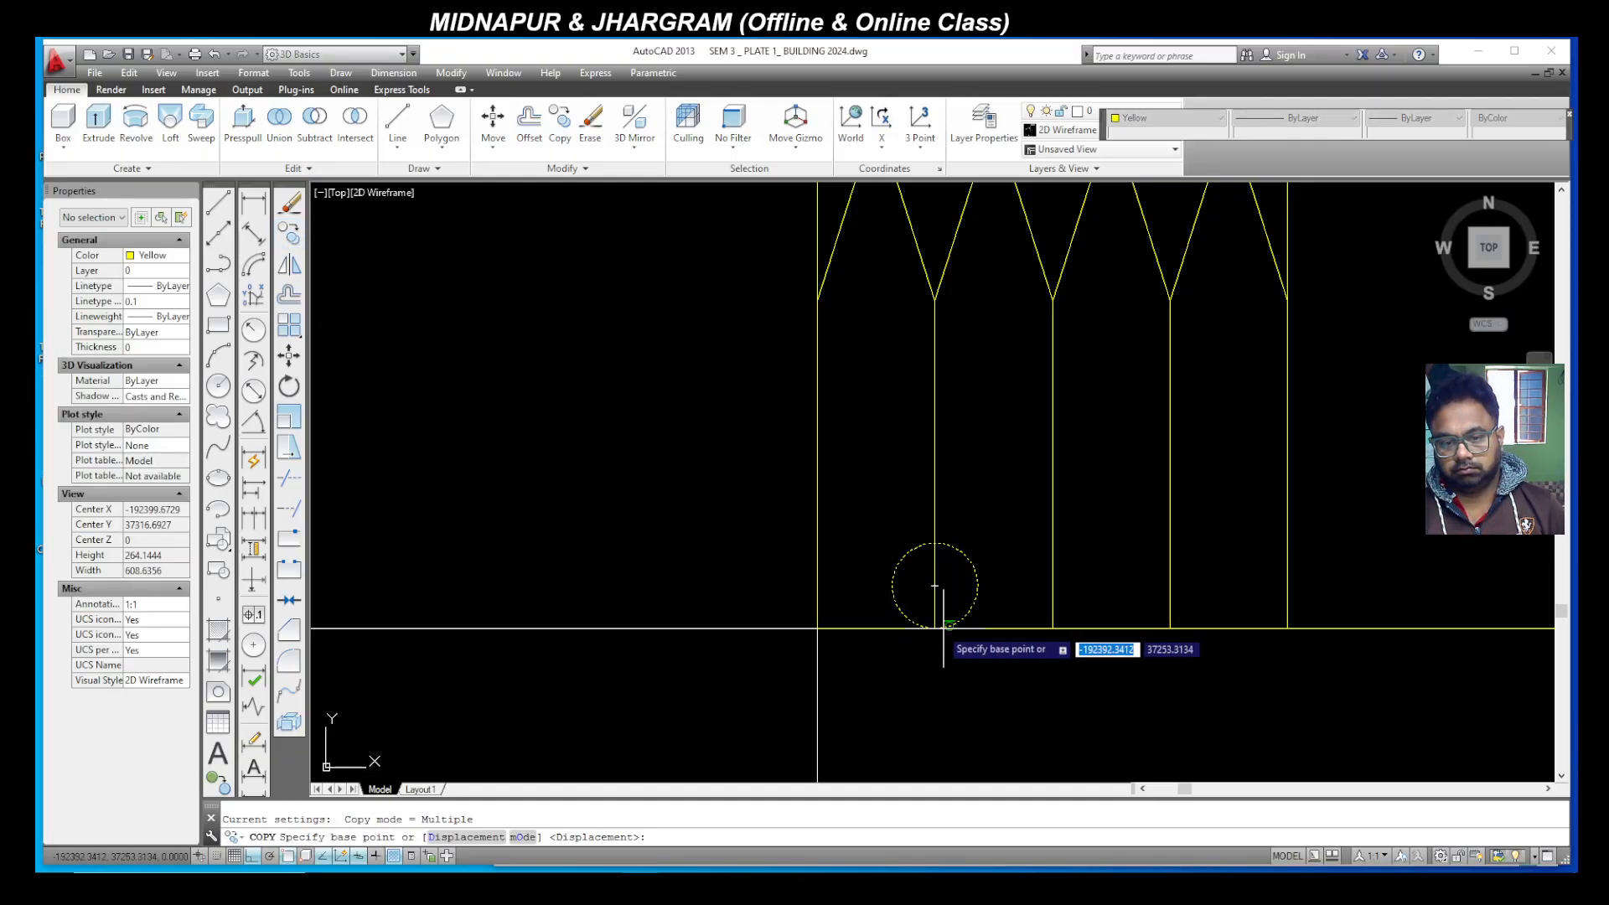
pyautogui.click(1053, 627)
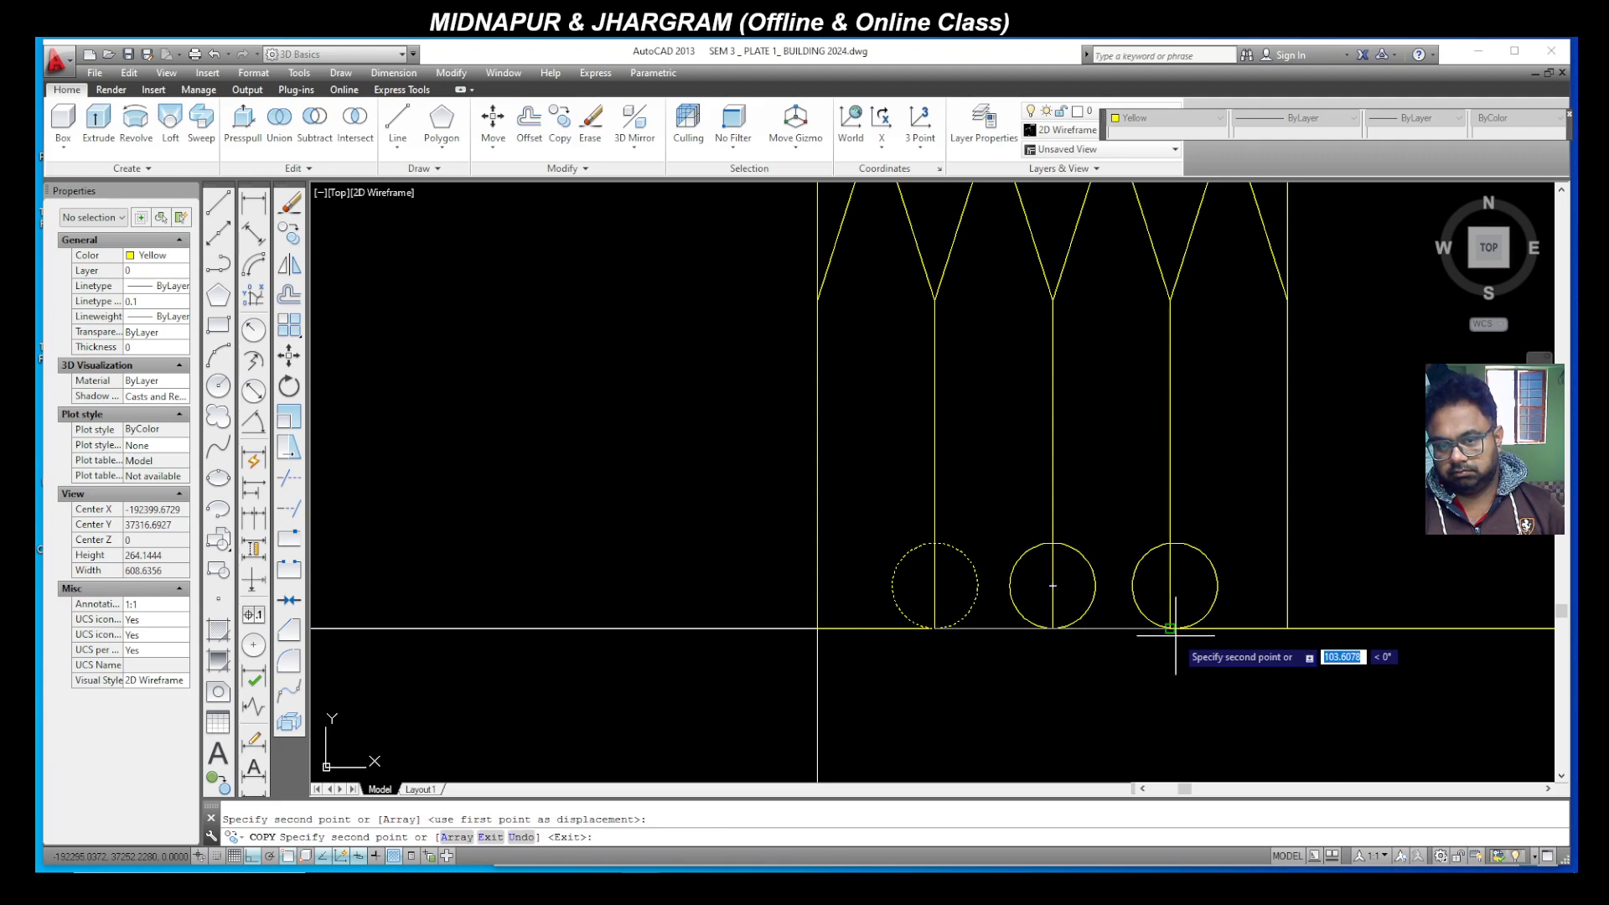
pyautogui.click(1171, 627)
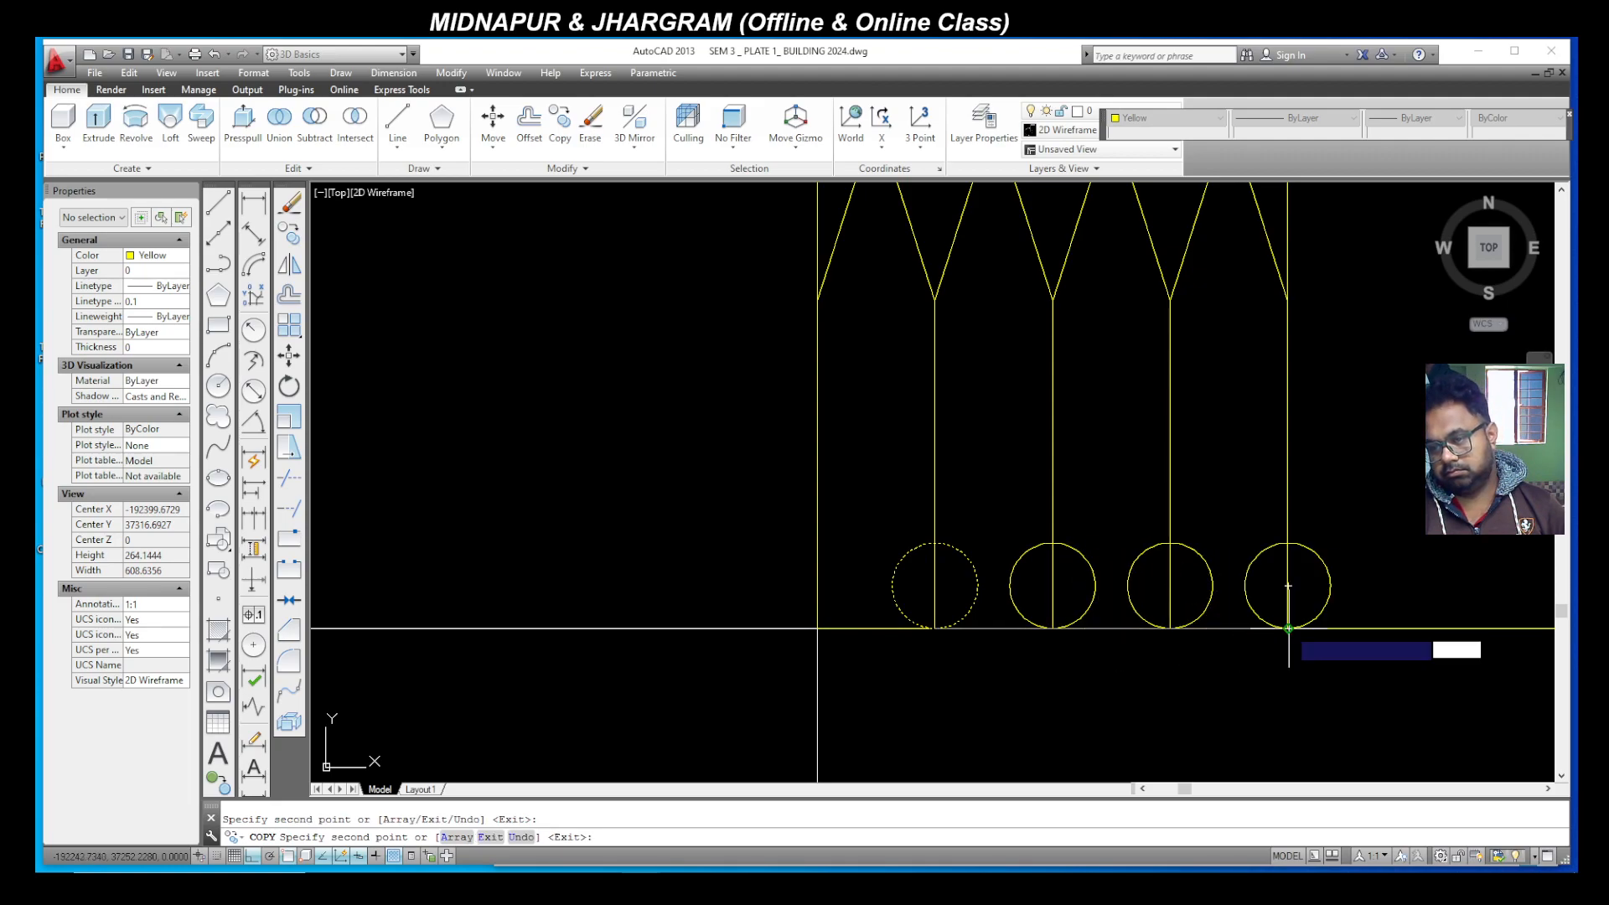
pyautogui.press('Escape')
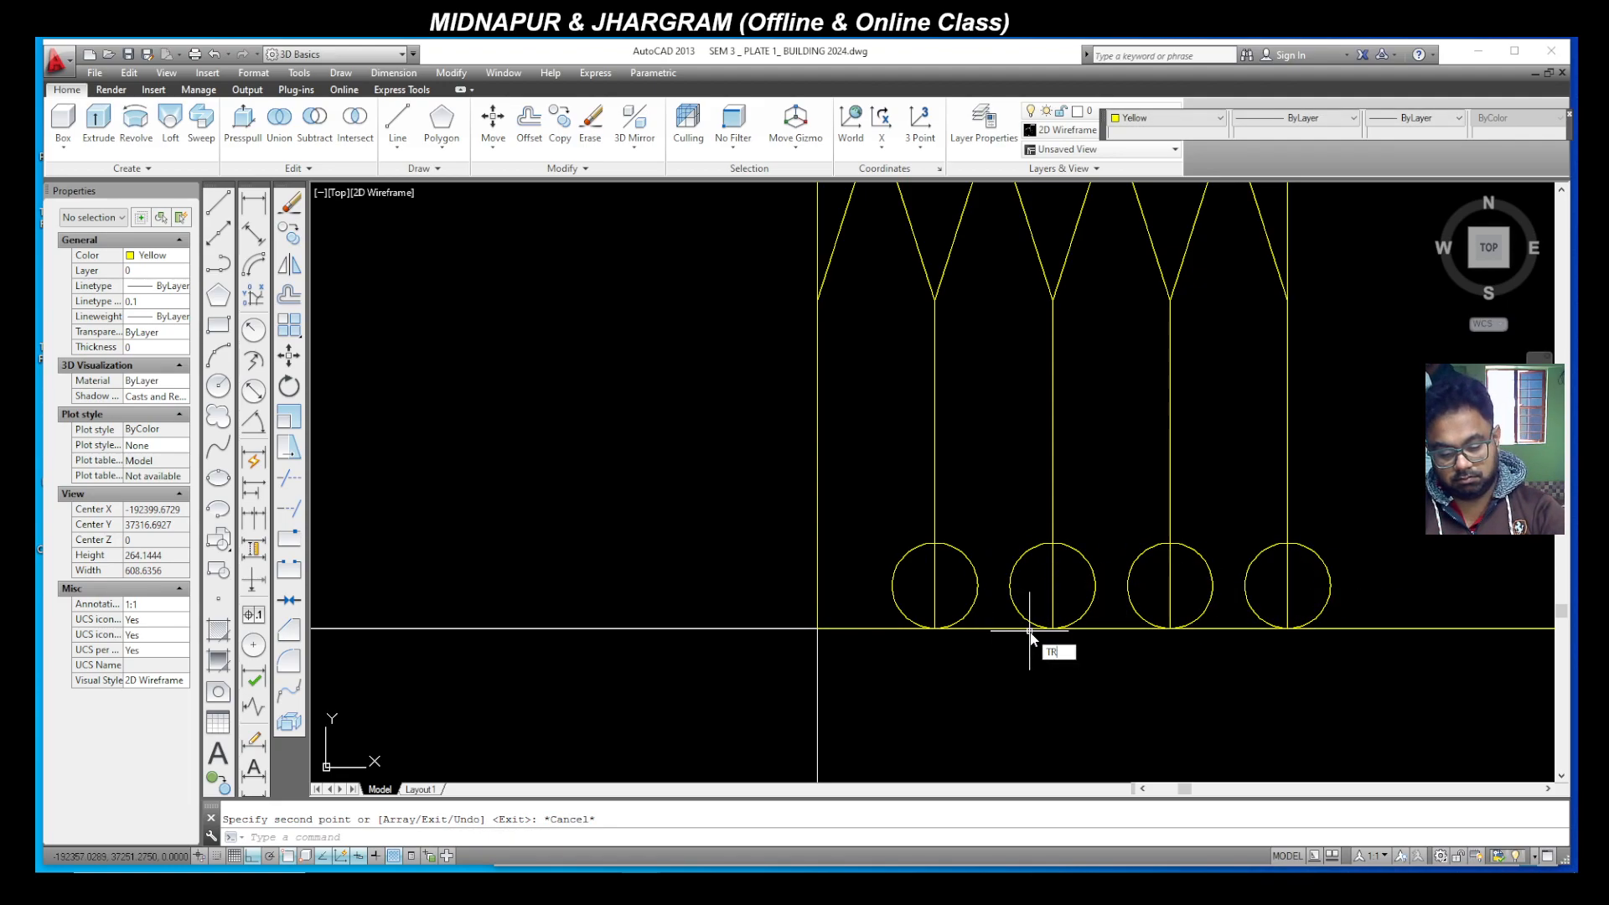
# Step: Trim the vertical lines inside the four bottom circles
pyautogui.write('tr')
pyautogui.press('Return')
pyautogui.press('Return')
pyautogui.click(934, 603)
pyautogui.click(1053, 603)
pyautogui.click(1170, 584)
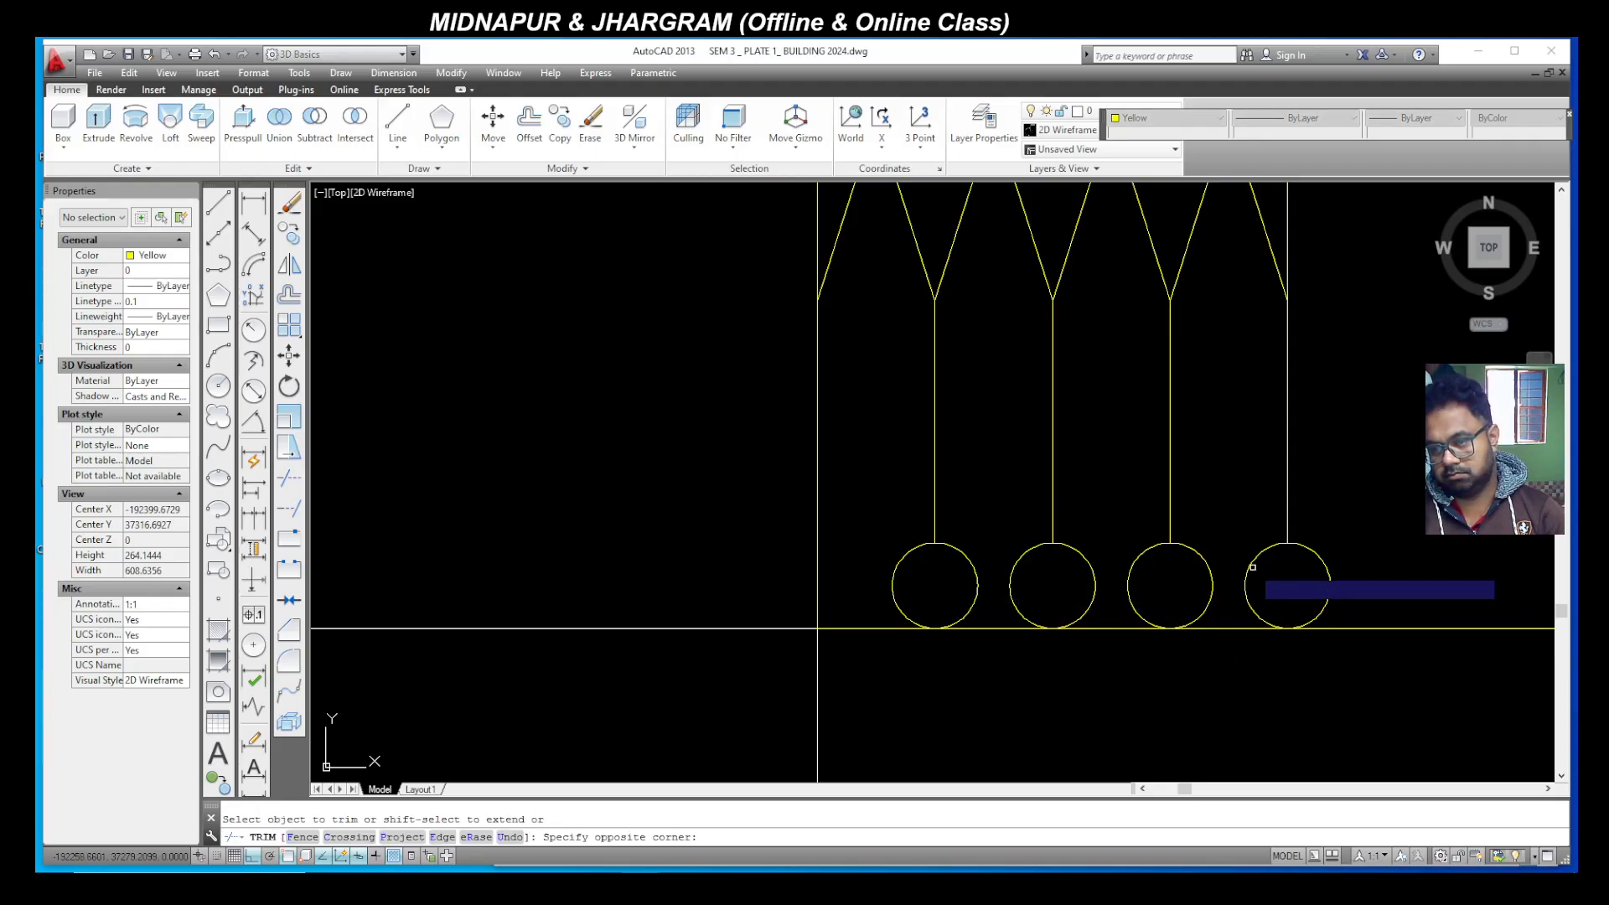
pyautogui.scroll(-10, 829, 561)
pyautogui.press('Escape')
# Step: Erase the whole panel of wide strips and crosses at the right side of the door
pyautogui.scroll(4, 1030, 586)
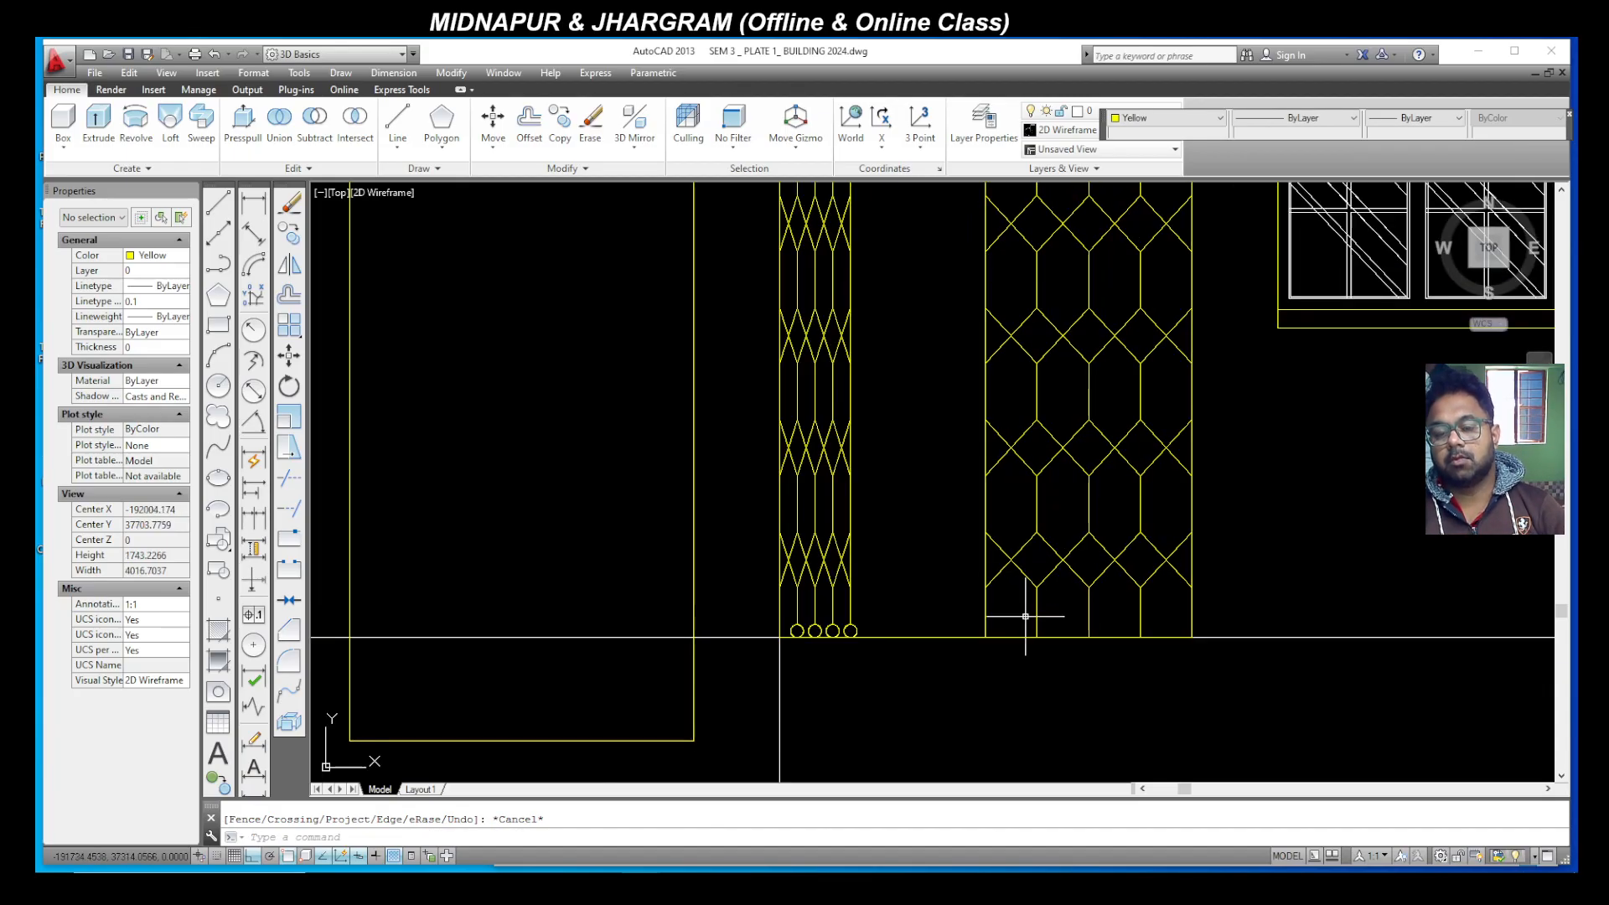
pyautogui.scroll(-6, 1026, 617)
pyautogui.scroll(2, 997, 519)
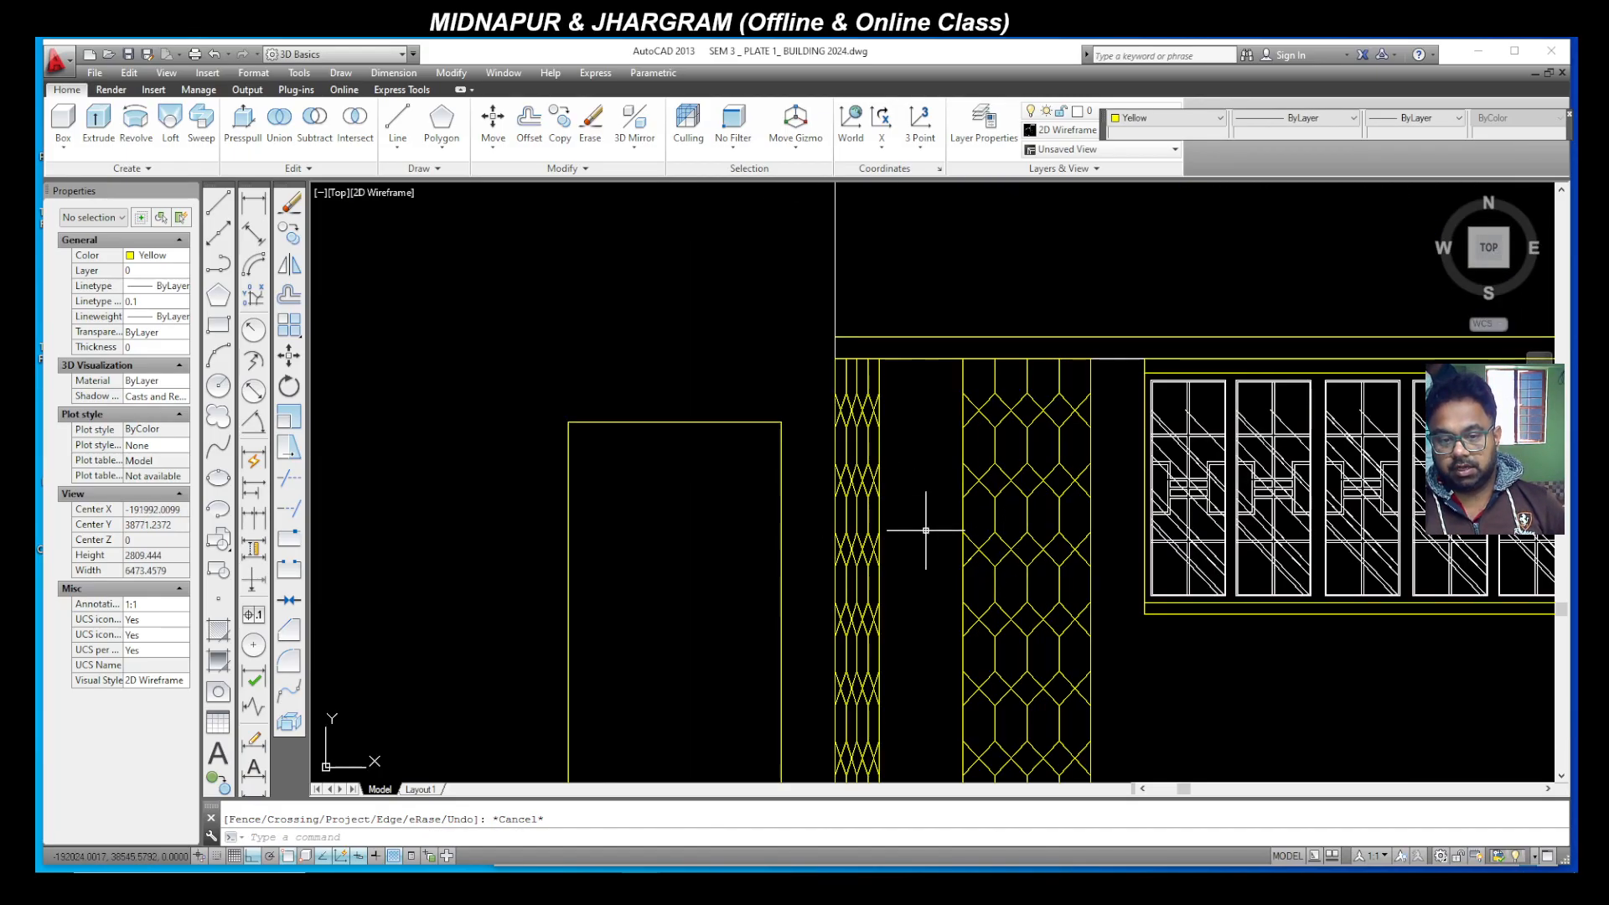
pyautogui.scroll(-2, 947, 554)
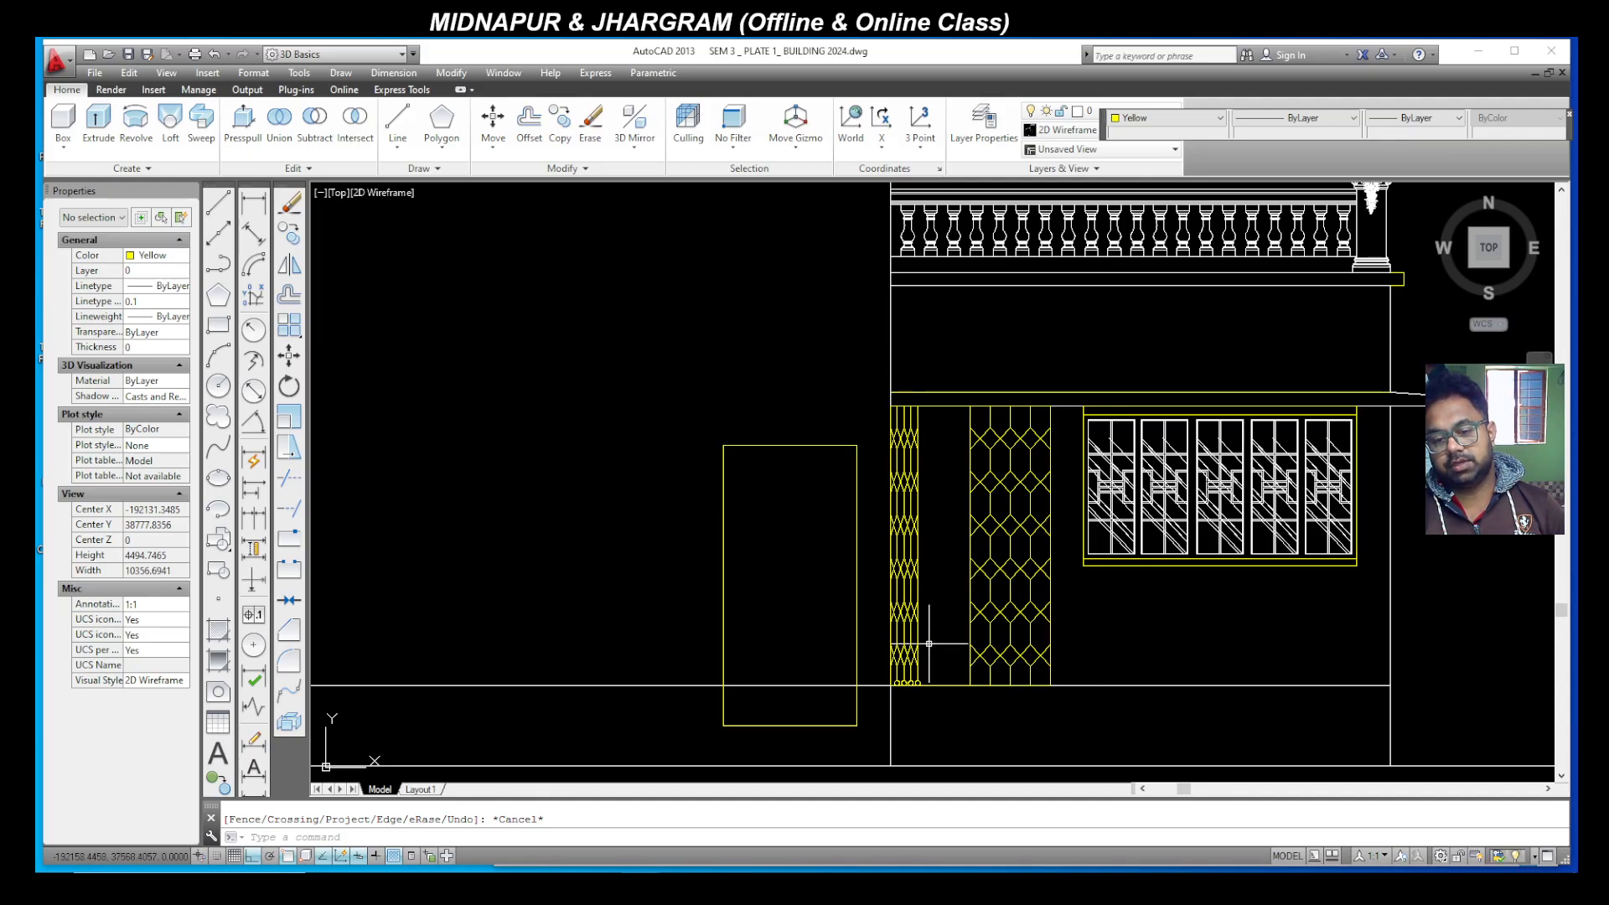
pyautogui.click(1058, 683)
pyautogui.click(947, 417)
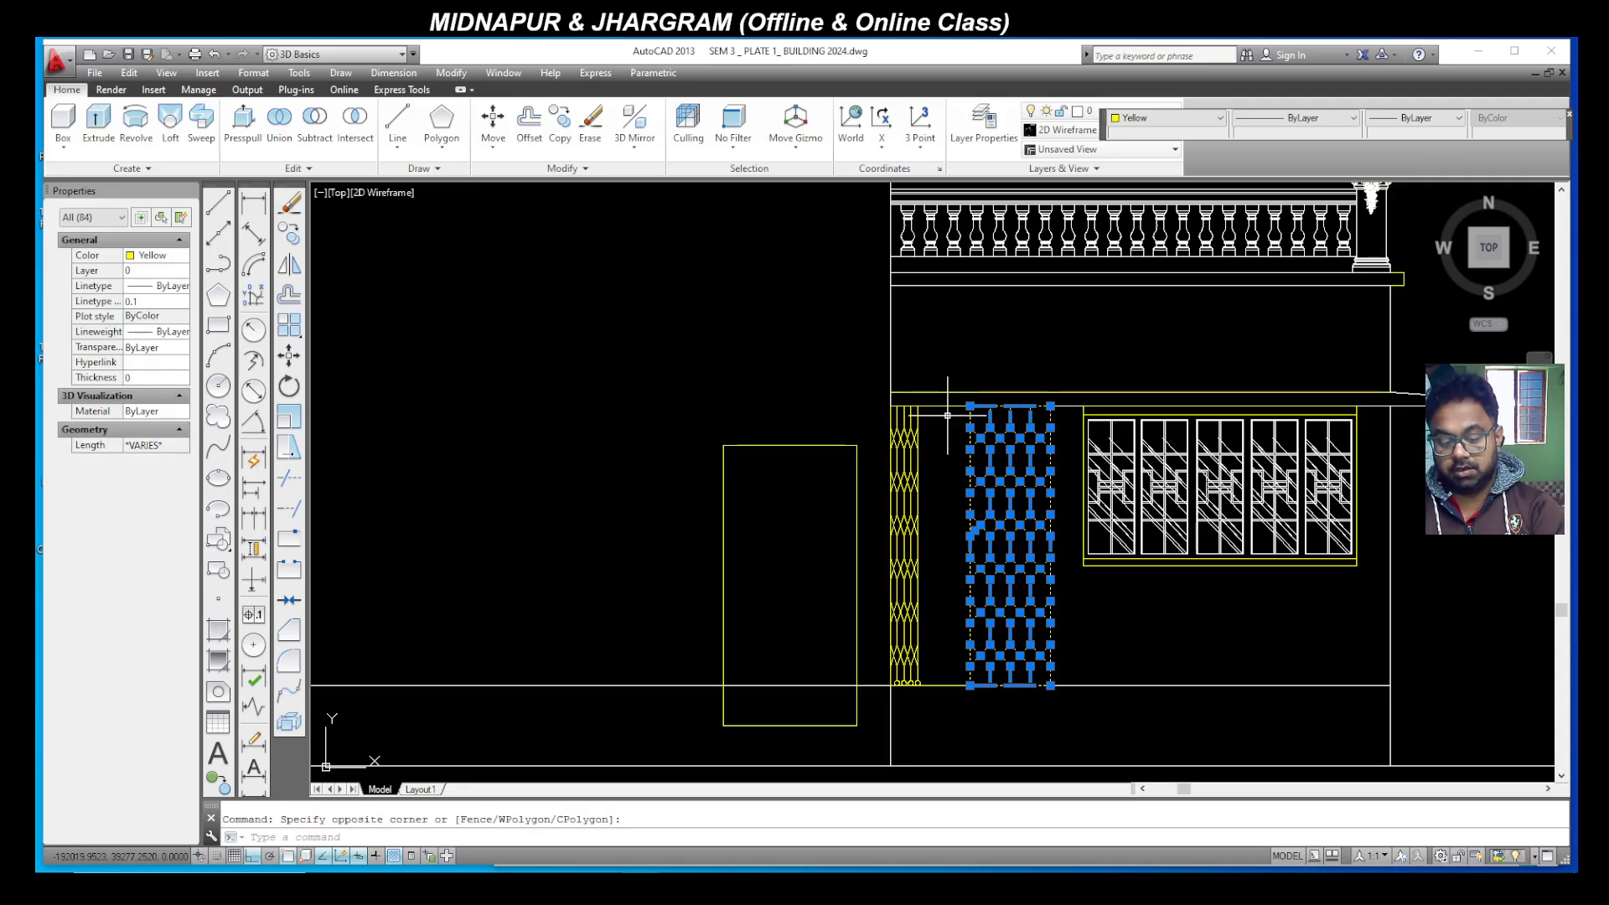
pyautogui.press('Delete')
pyautogui.scroll(4, 948, 682)
pyautogui.scroll(-4, 922, 696)
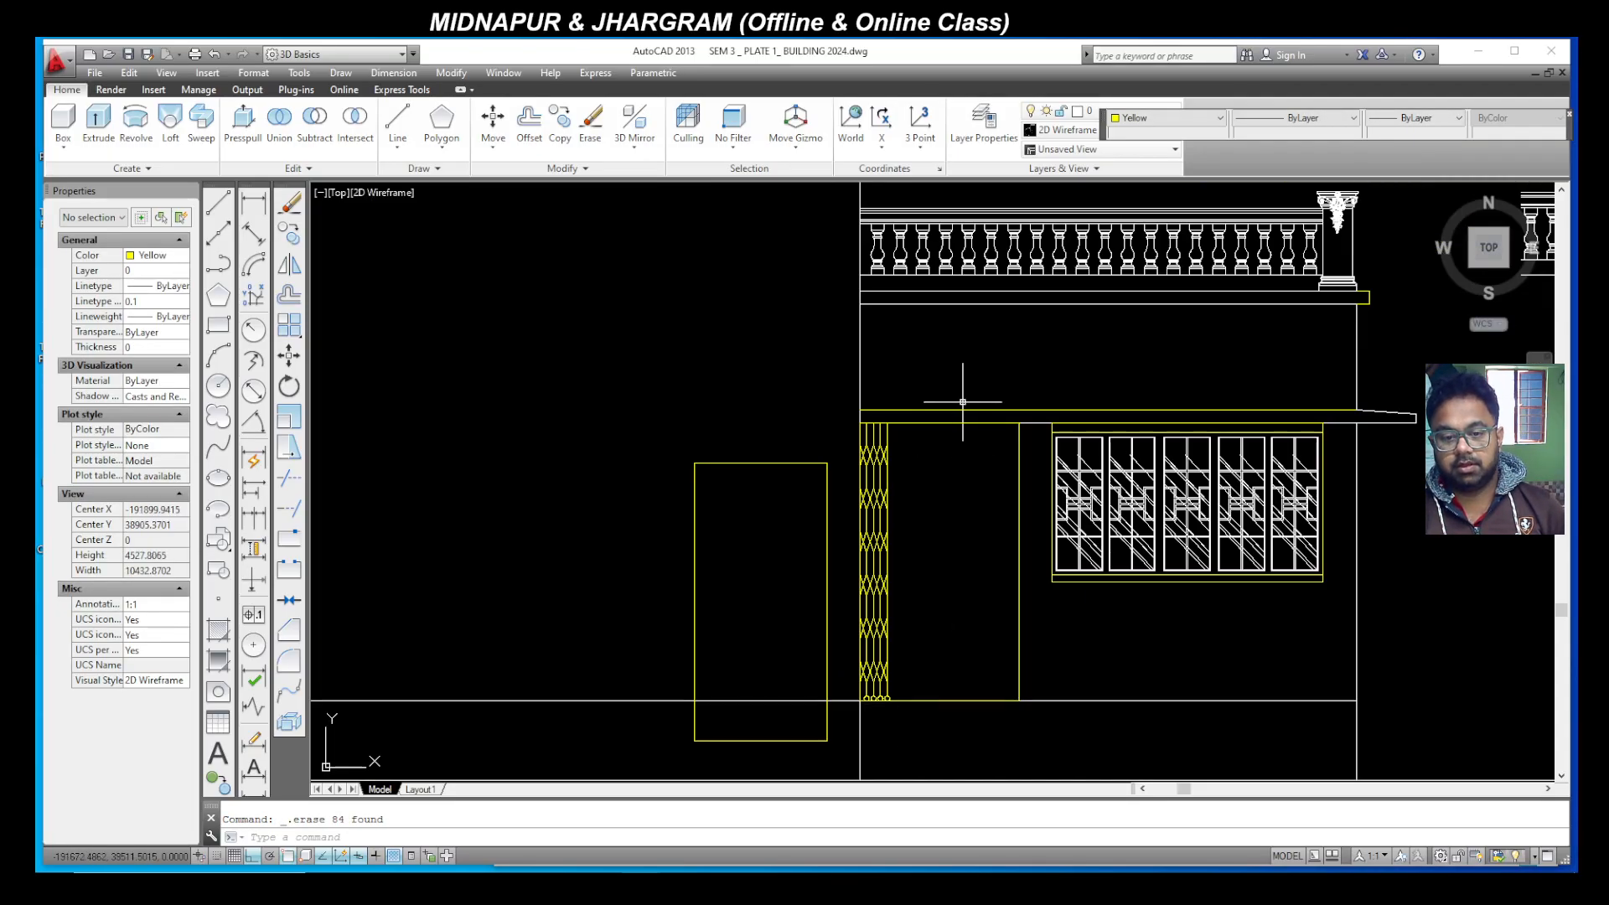
pyautogui.scroll(4, 921, 437)
pyautogui.click(219, 205)
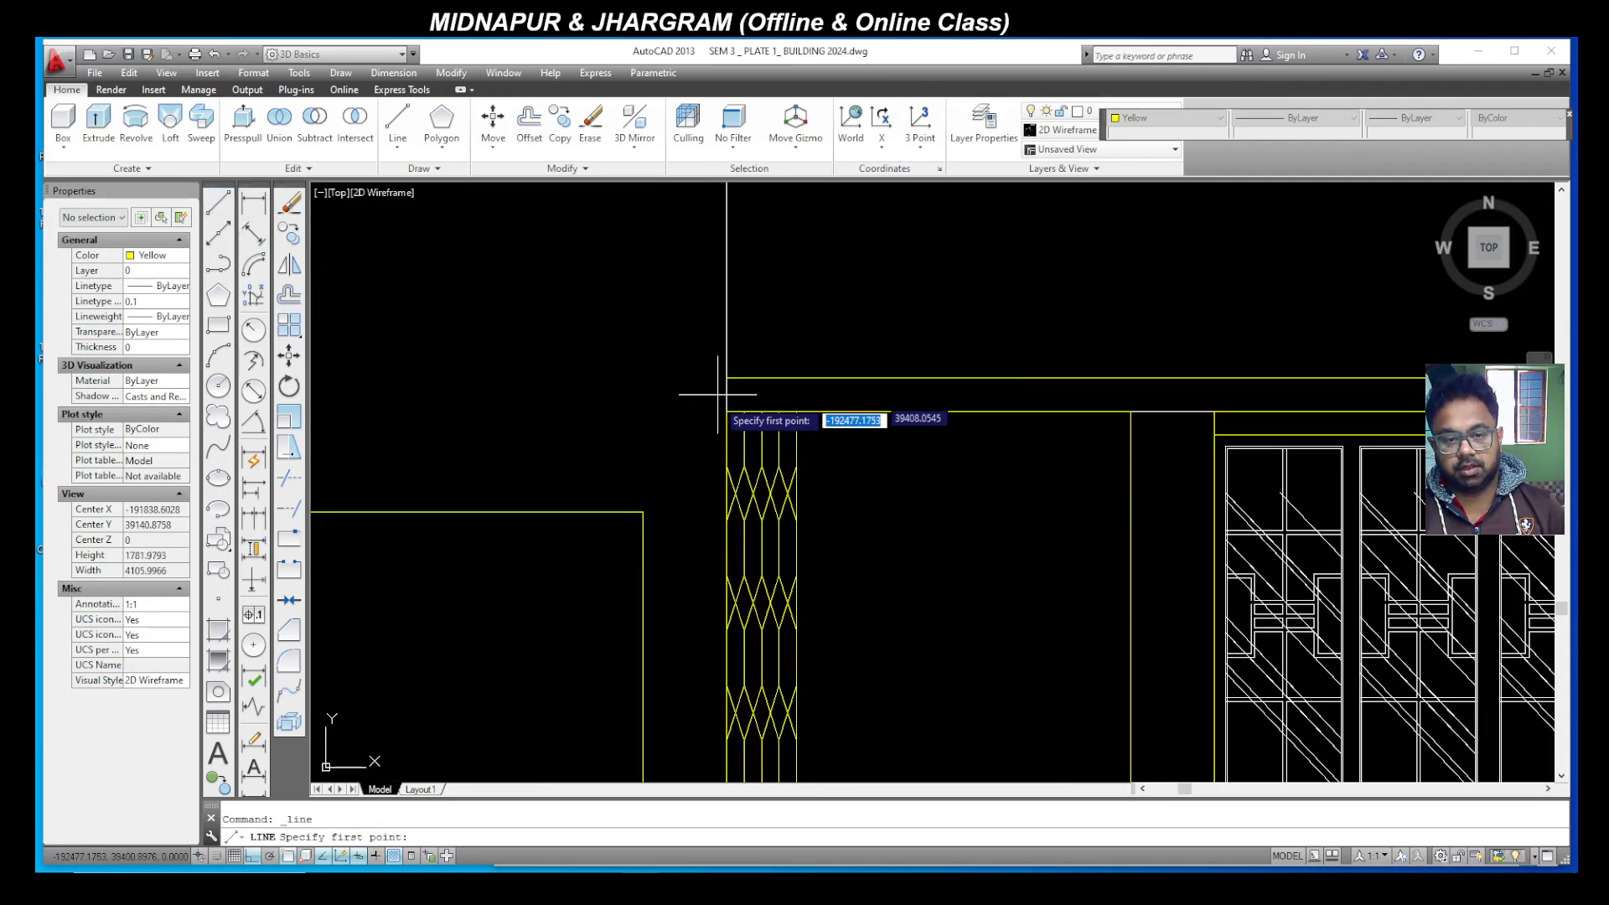
pyautogui.click(727, 412)
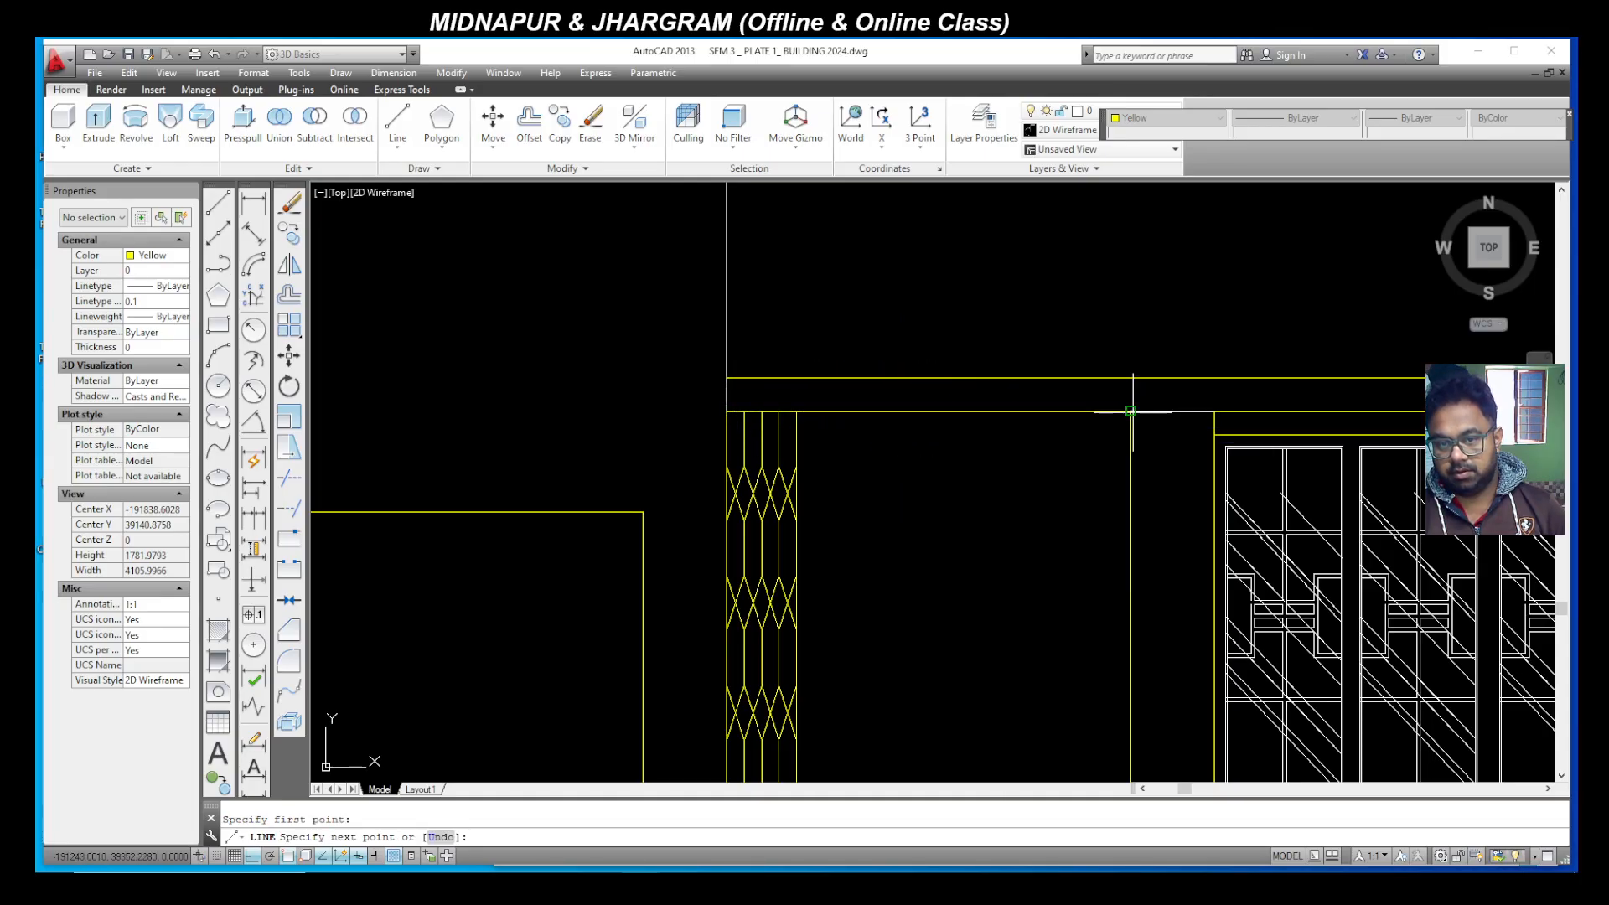
pyautogui.press('Escape')
pyautogui.scroll(-3, 1123, 413)
pyautogui.scroll(4, 991, 495)
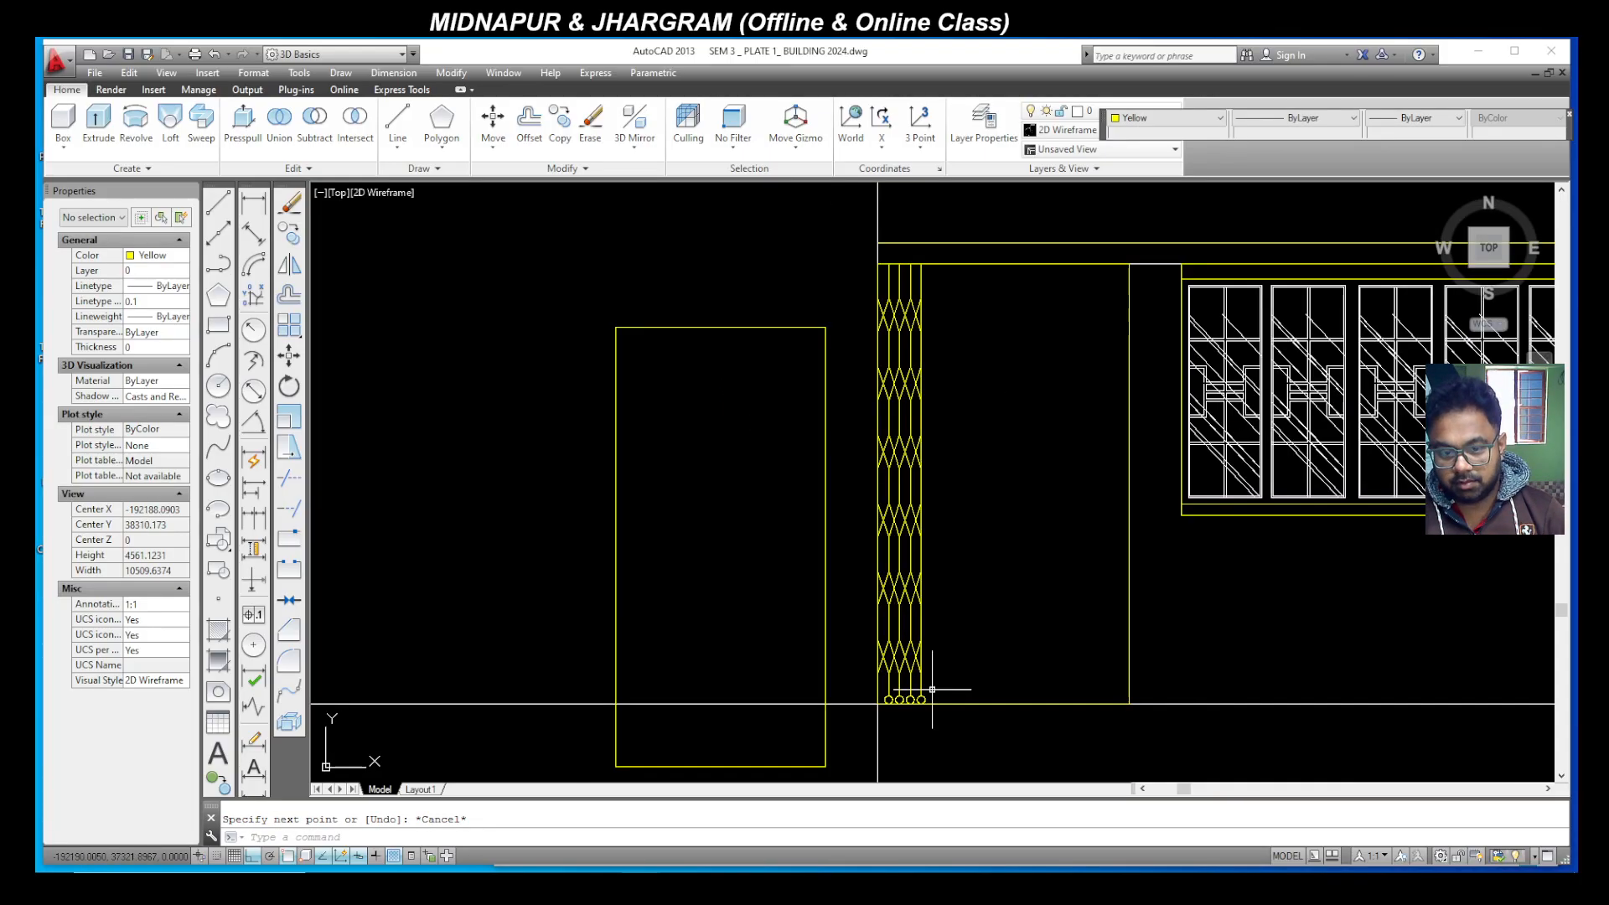
# Step: Mirror the narrow-strip panel with its bottom circles about the door opening's vertical centre line, keeping the source objects
pyautogui.click(913, 713)
pyautogui.scroll(-4, 913, 713)
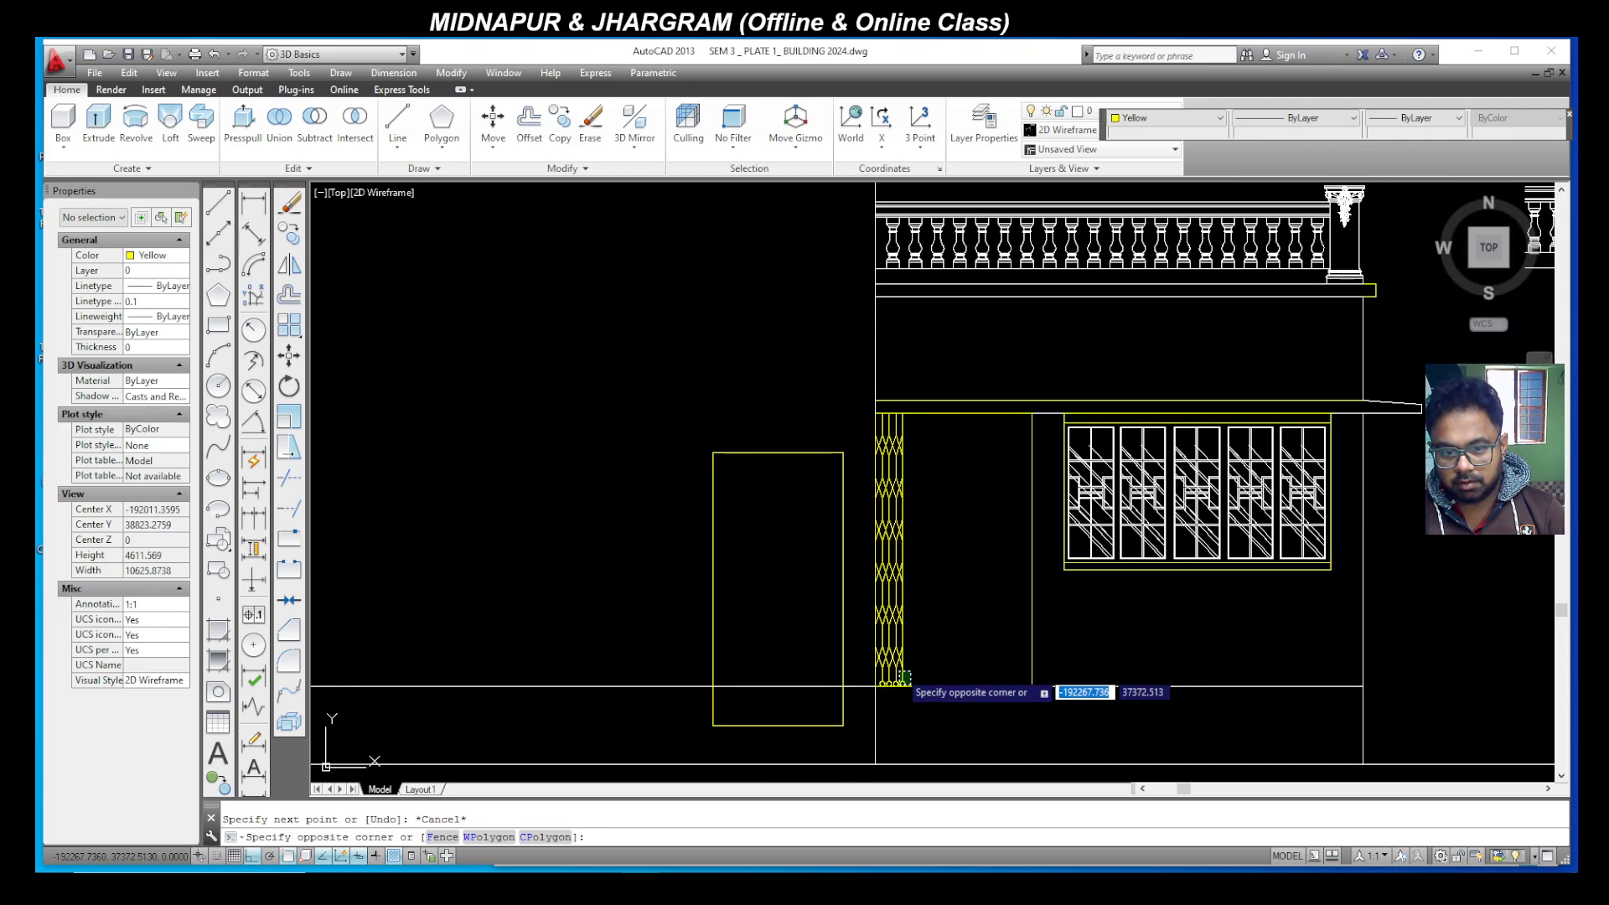
pyautogui.click(878, 414)
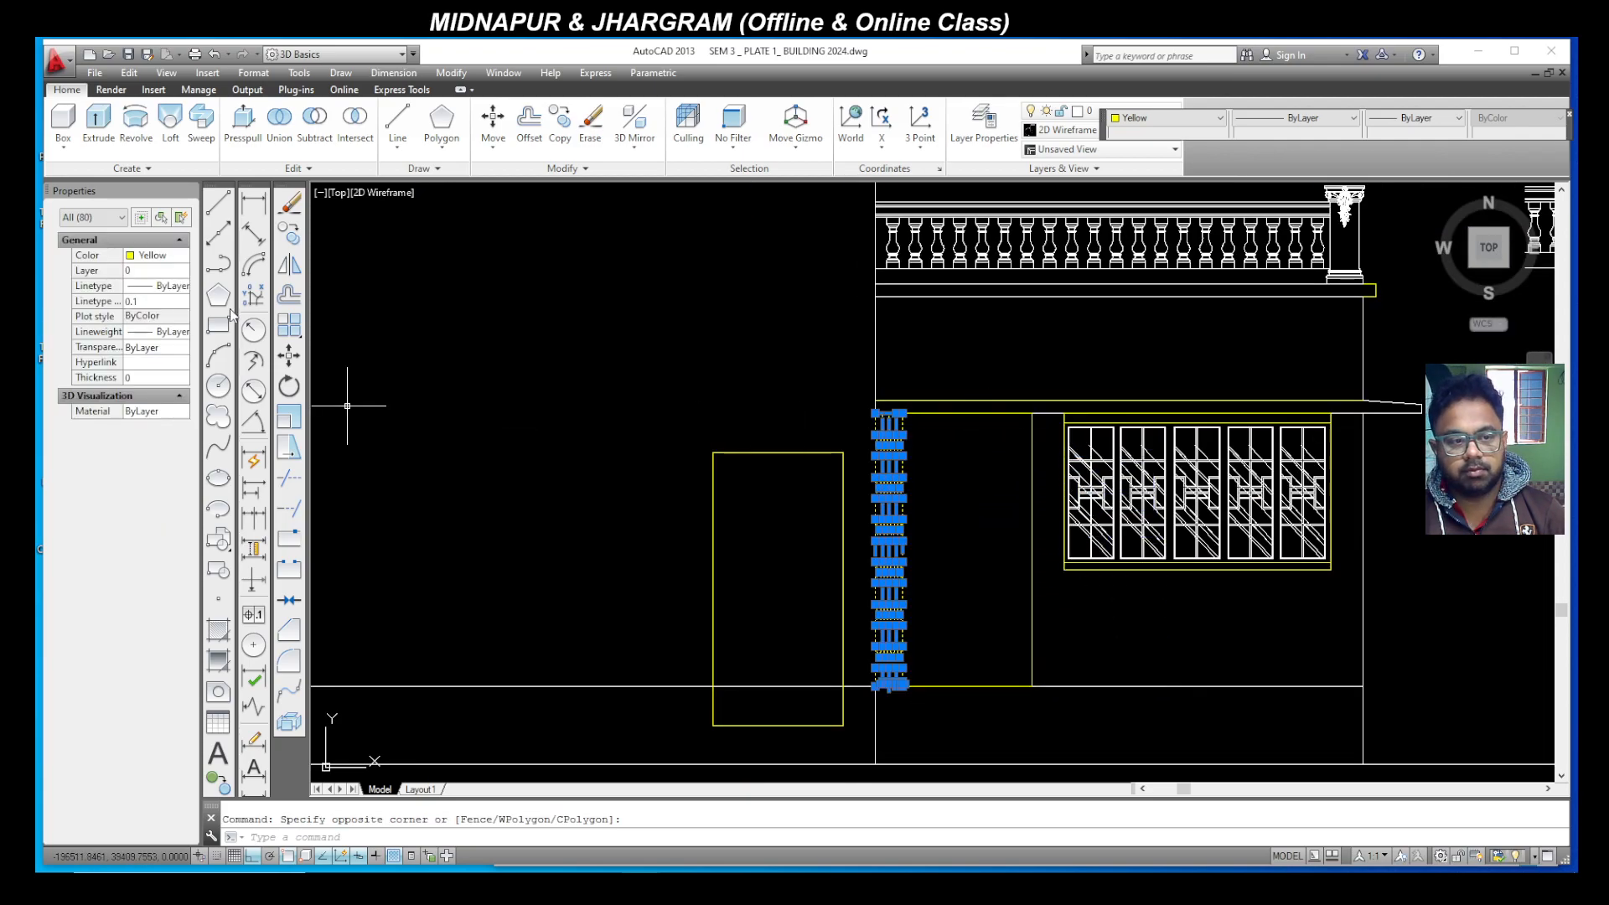
pyautogui.click(290, 267)
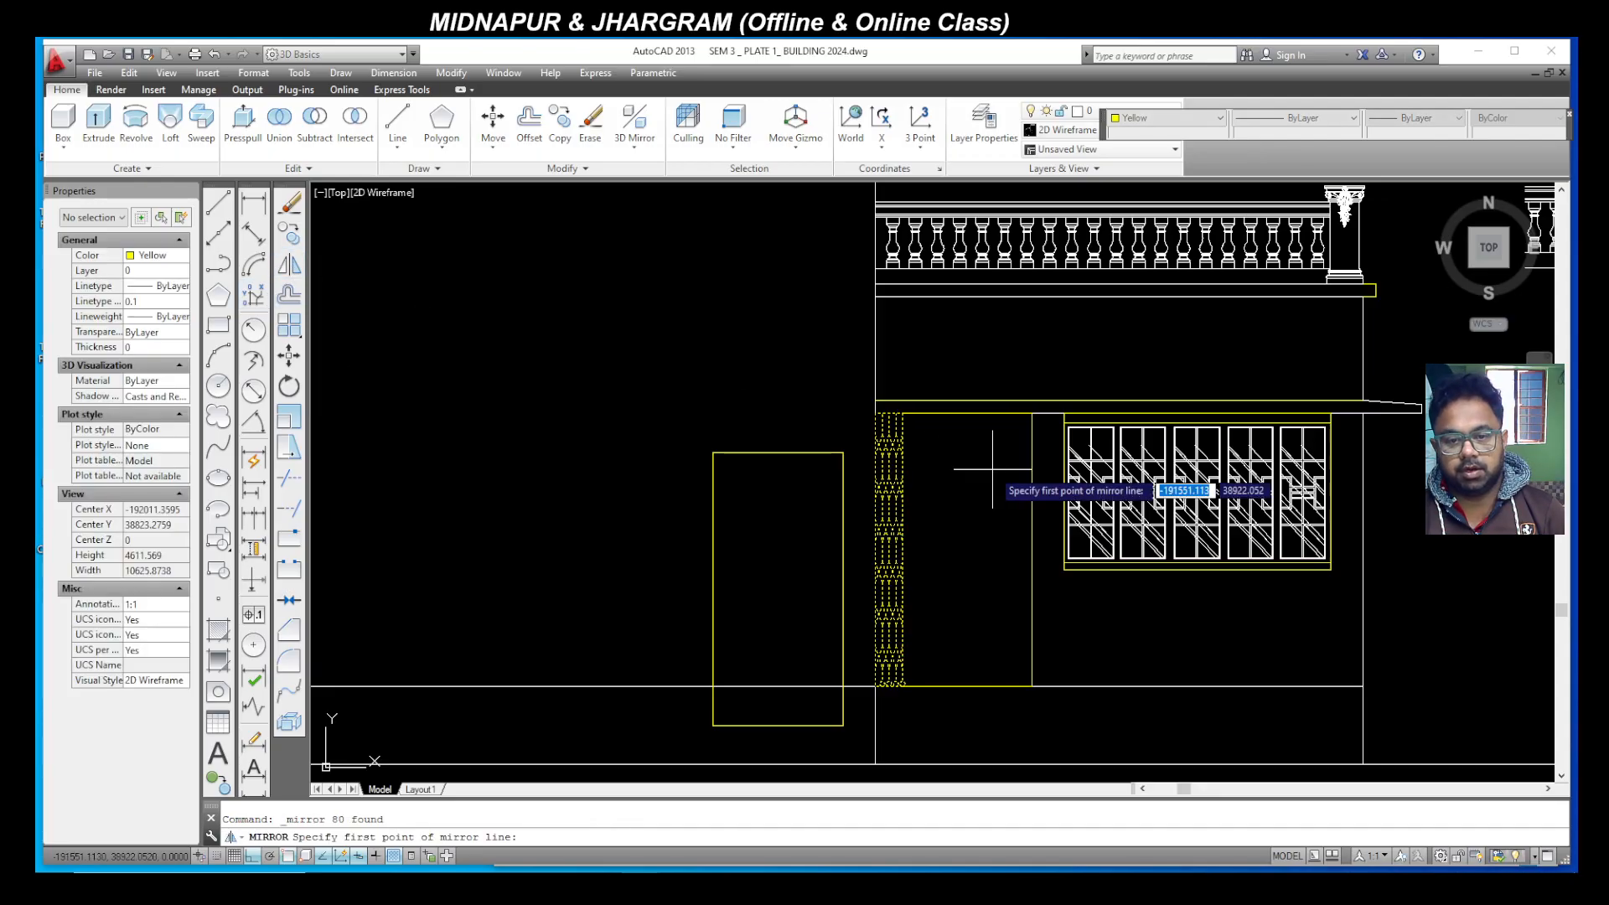
pyautogui.click(954, 414)
pyautogui.click(953, 743)
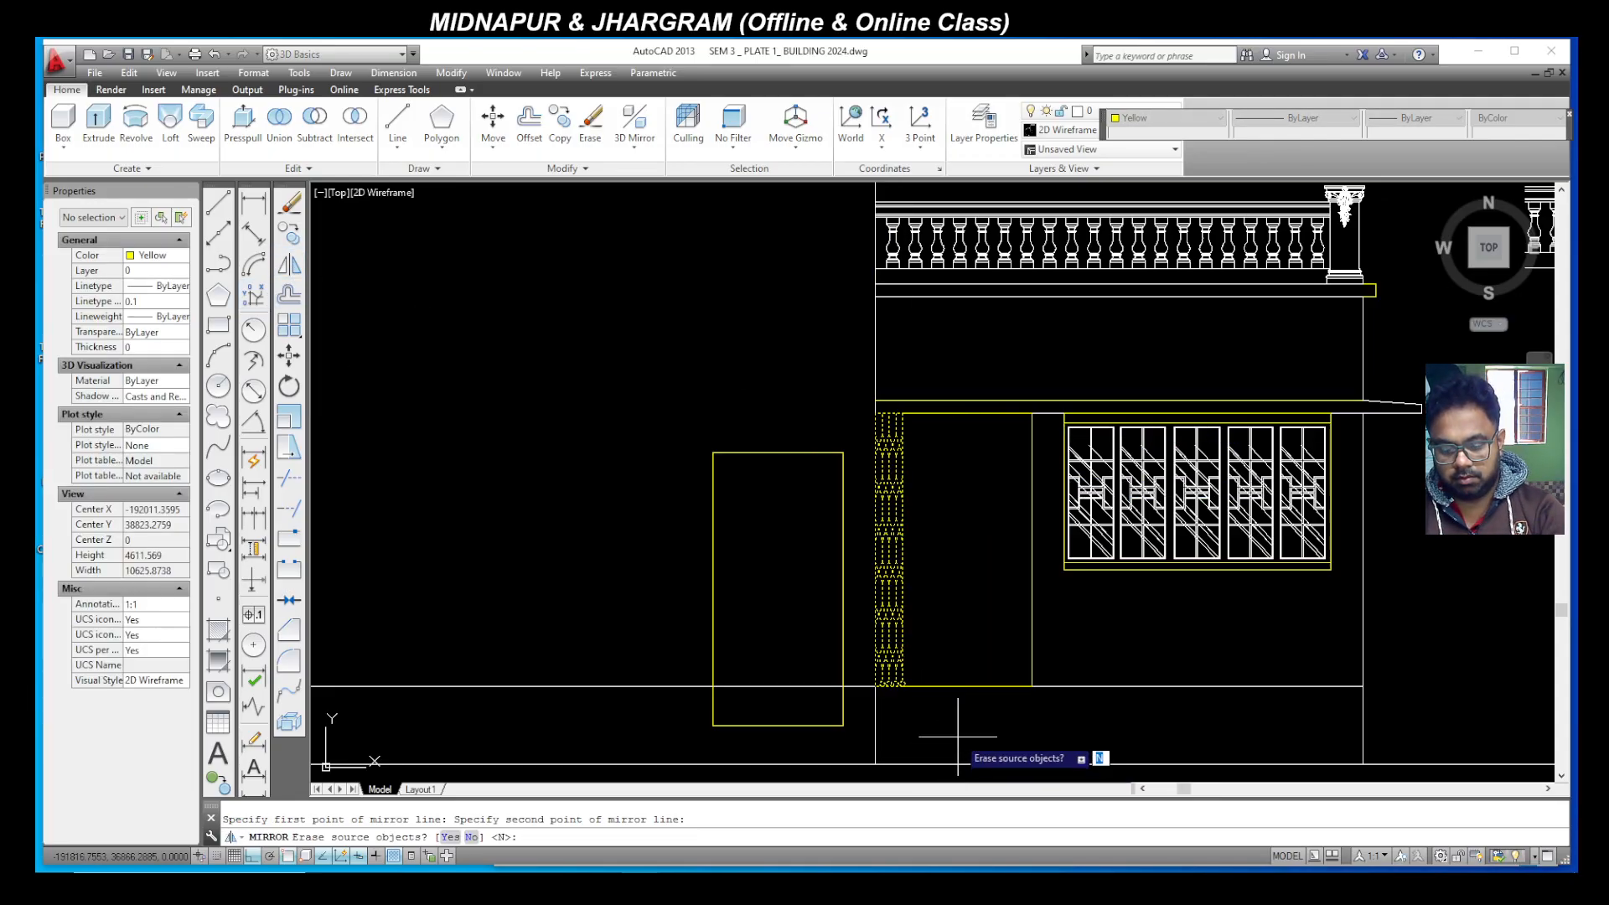
pyautogui.press('Return')
pyautogui.scroll(-5, 955, 593)
pyautogui.scroll(5, 947, 601)
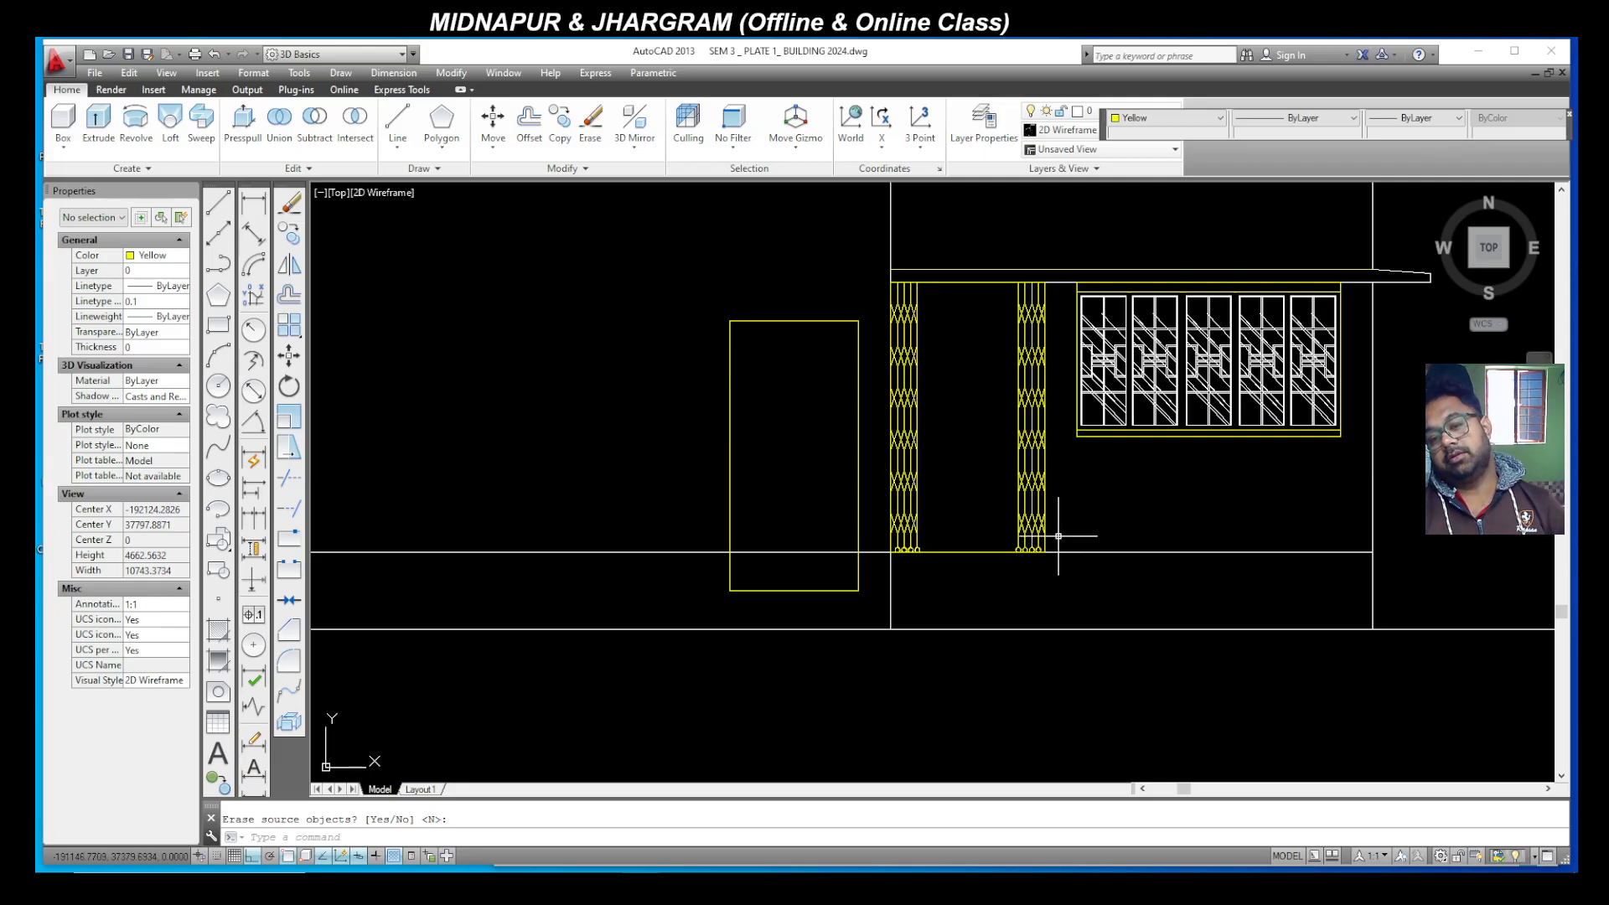
# Step: Look through the drawing's plates for the single door with the lever handle in the dimensioned front elevation
pyautogui.scroll(-6, 1060, 540)
pyautogui.scroll(5, 912, 546)
pyautogui.scroll(-8, 891, 539)
pyautogui.scroll(6, 863, 700)
pyautogui.scroll(-6, 899, 719)
pyautogui.scroll(2, 863, 503)
pyautogui.scroll(-2, 863, 500)
pyautogui.scroll(-6, 804, 553)
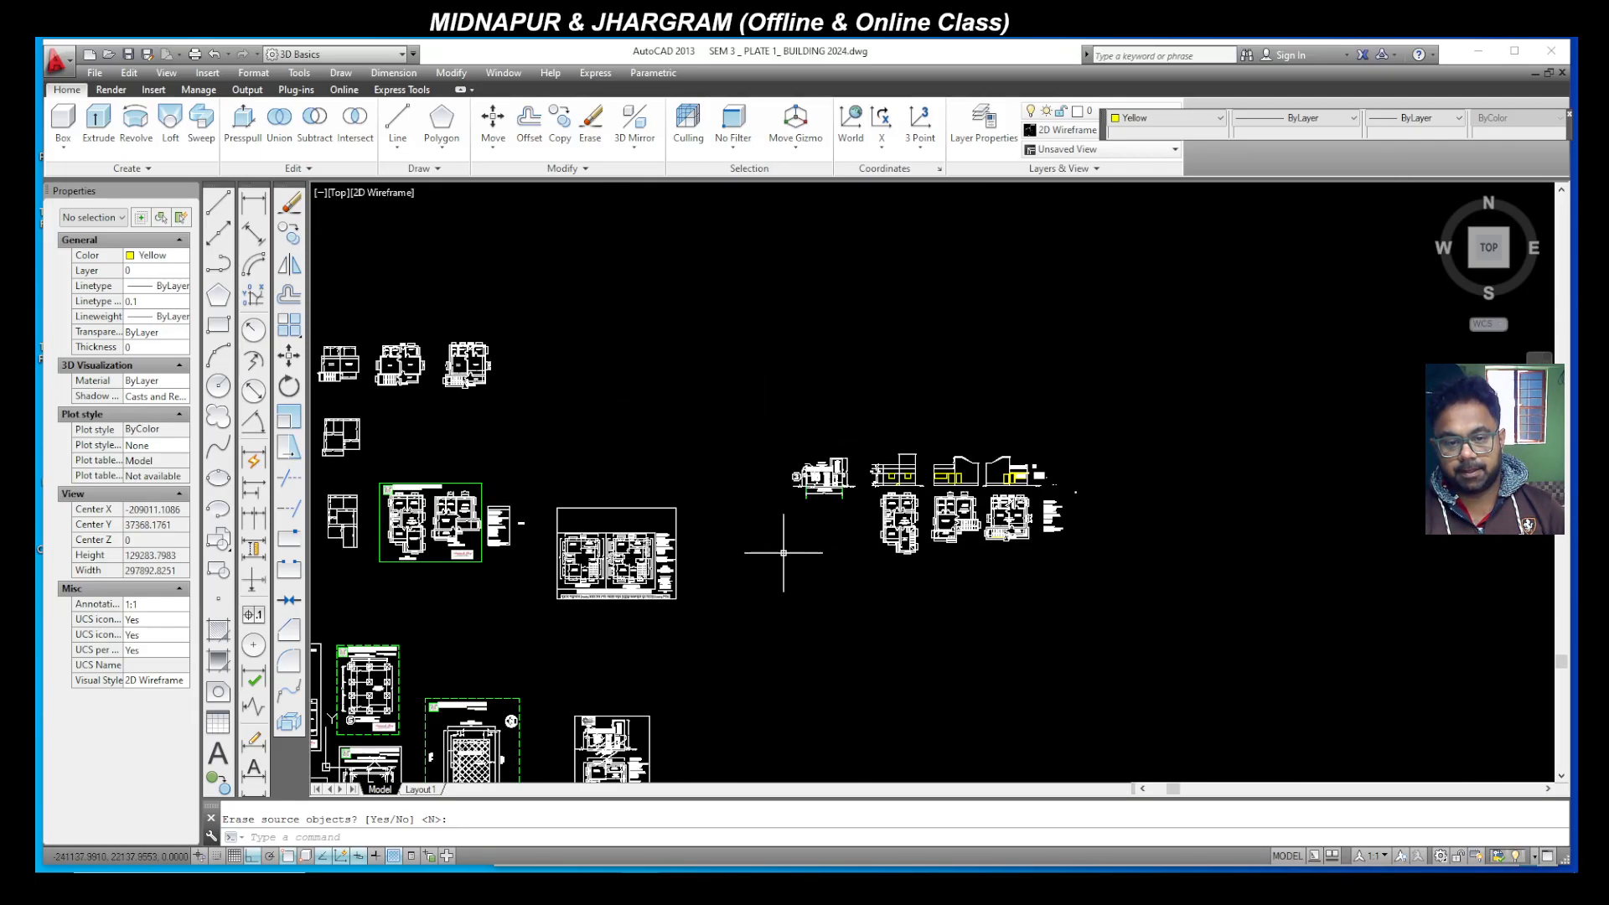
pyautogui.scroll(-4, 711, 511)
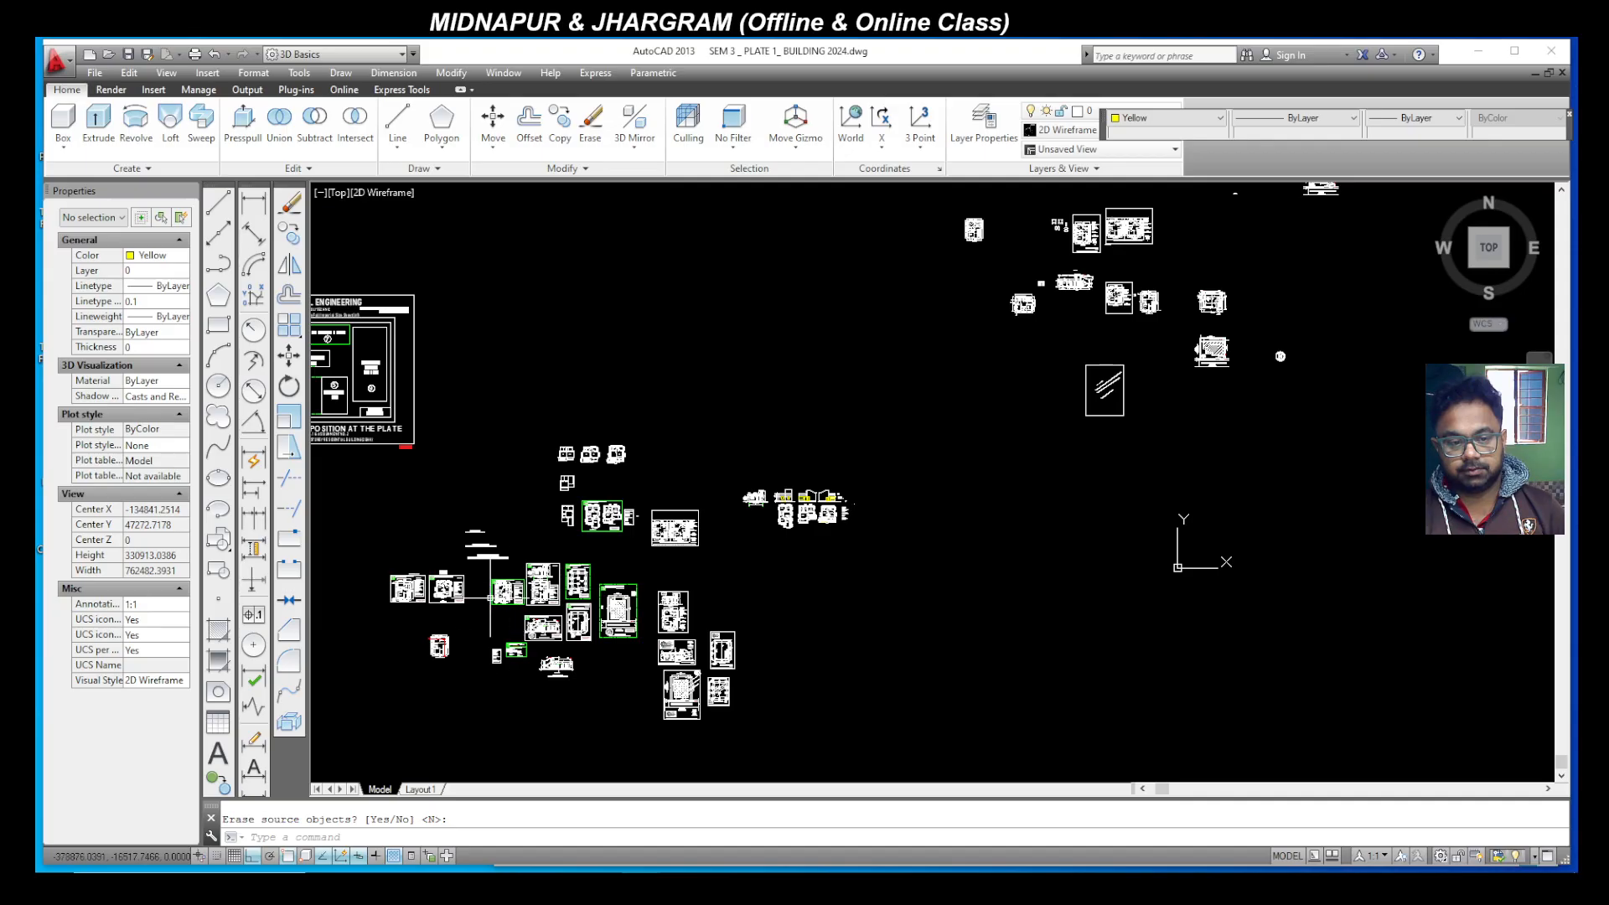
pyautogui.scroll(4, 492, 596)
pyautogui.scroll(14, 576, 564)
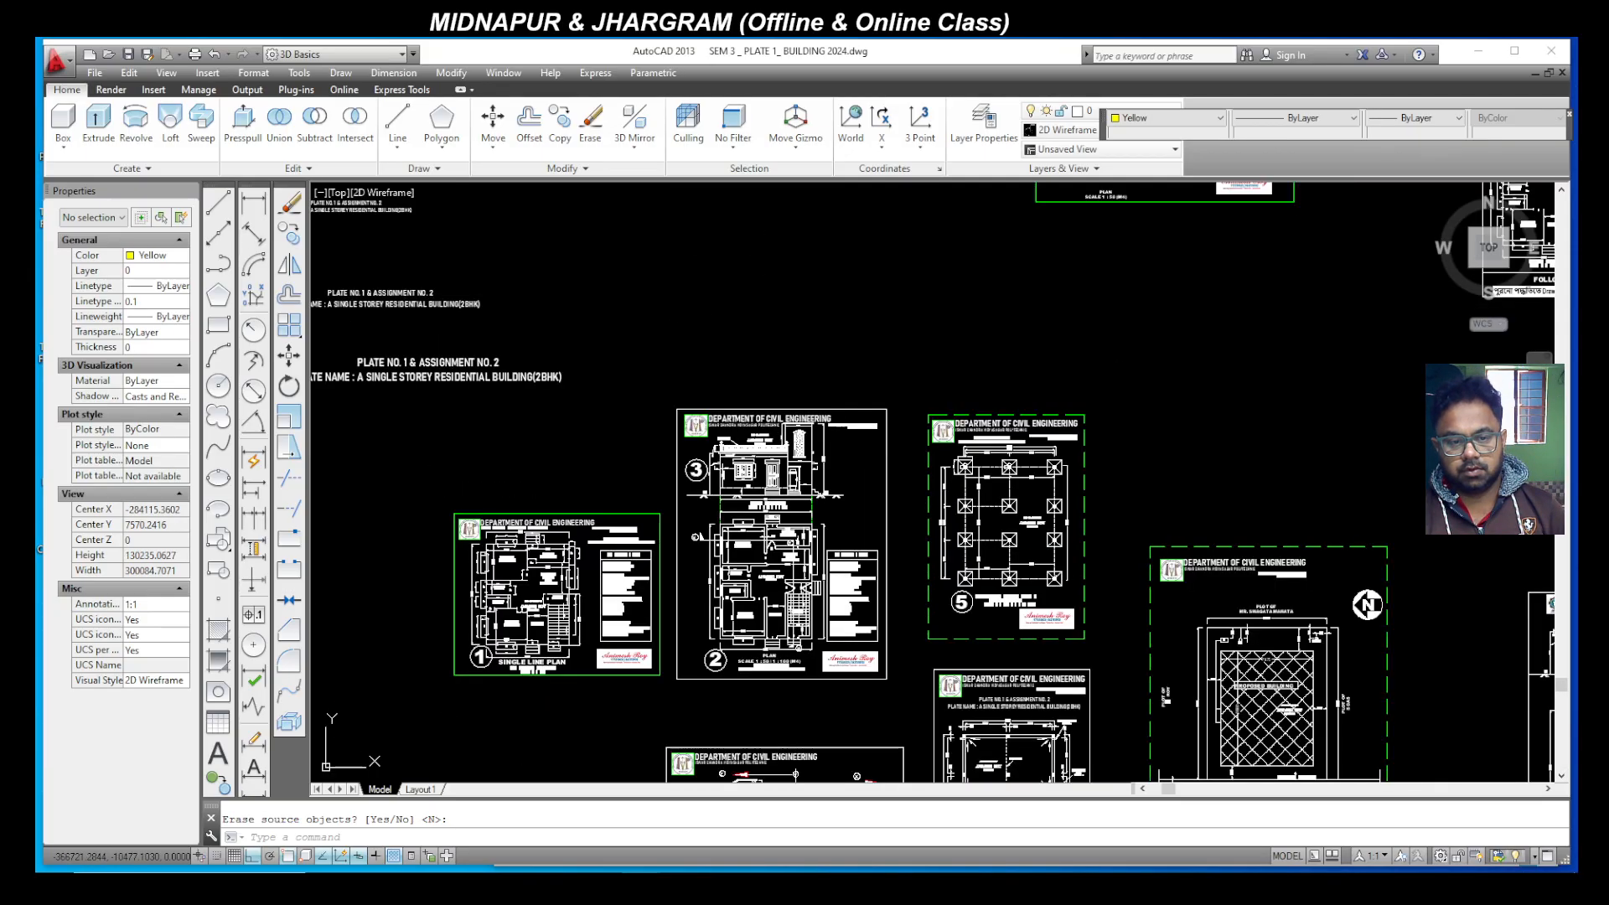
pyautogui.scroll(4, 758, 584)
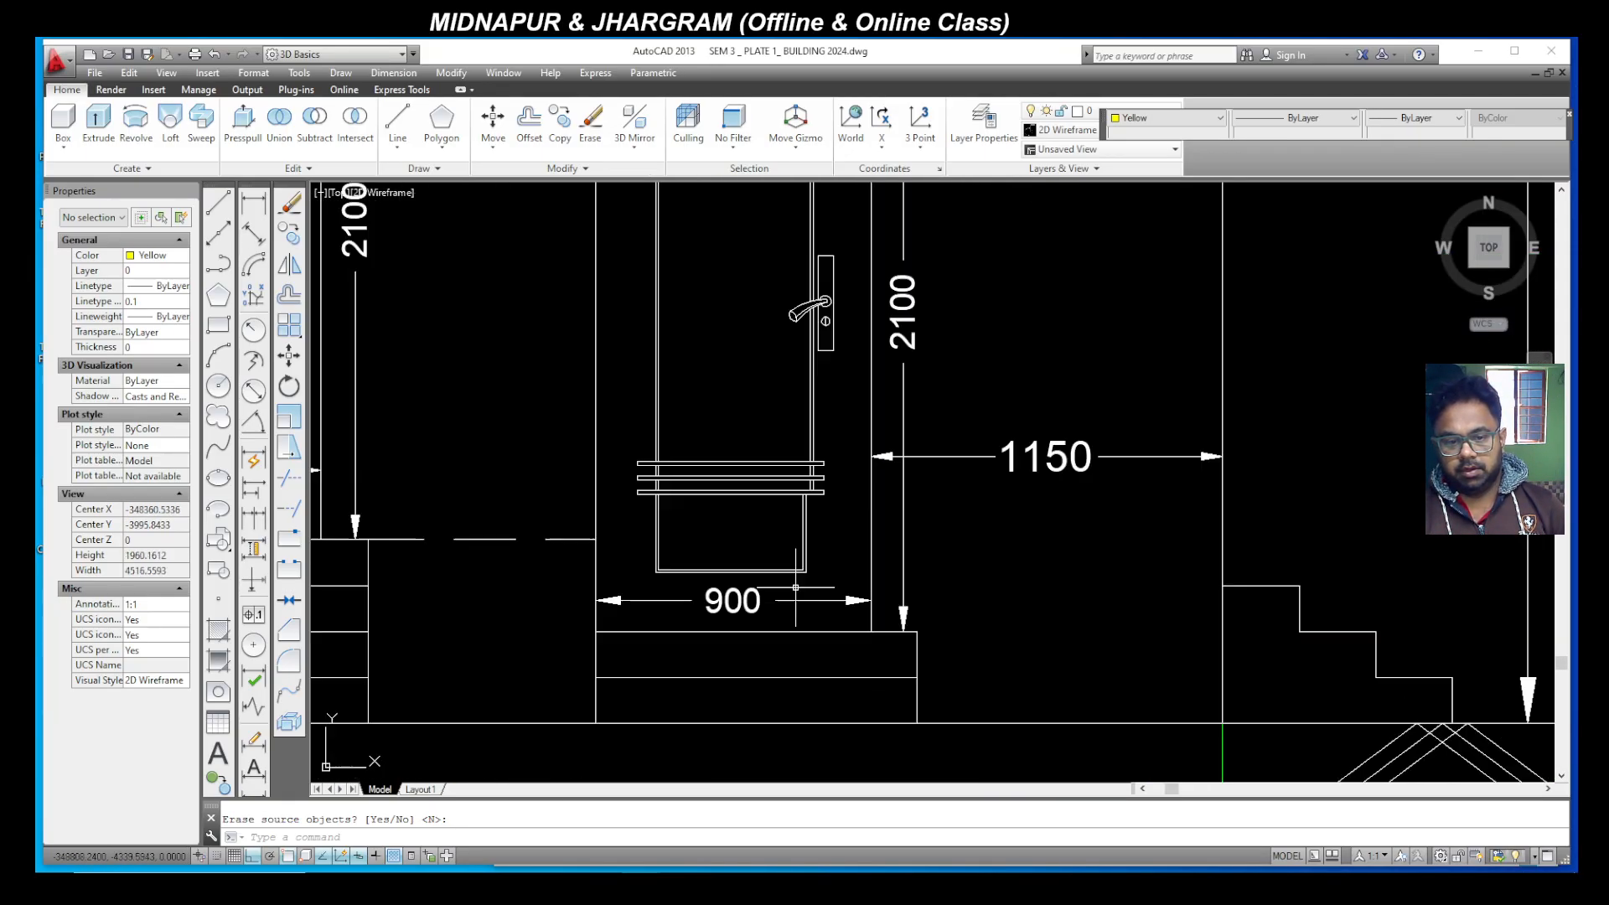
# Step: Copy the lever-handle door's inner details and its 900 dimension, from the opening's upper right corner to the yellow frame's upper right corner, with Ortho off
pyautogui.click(854, 617)
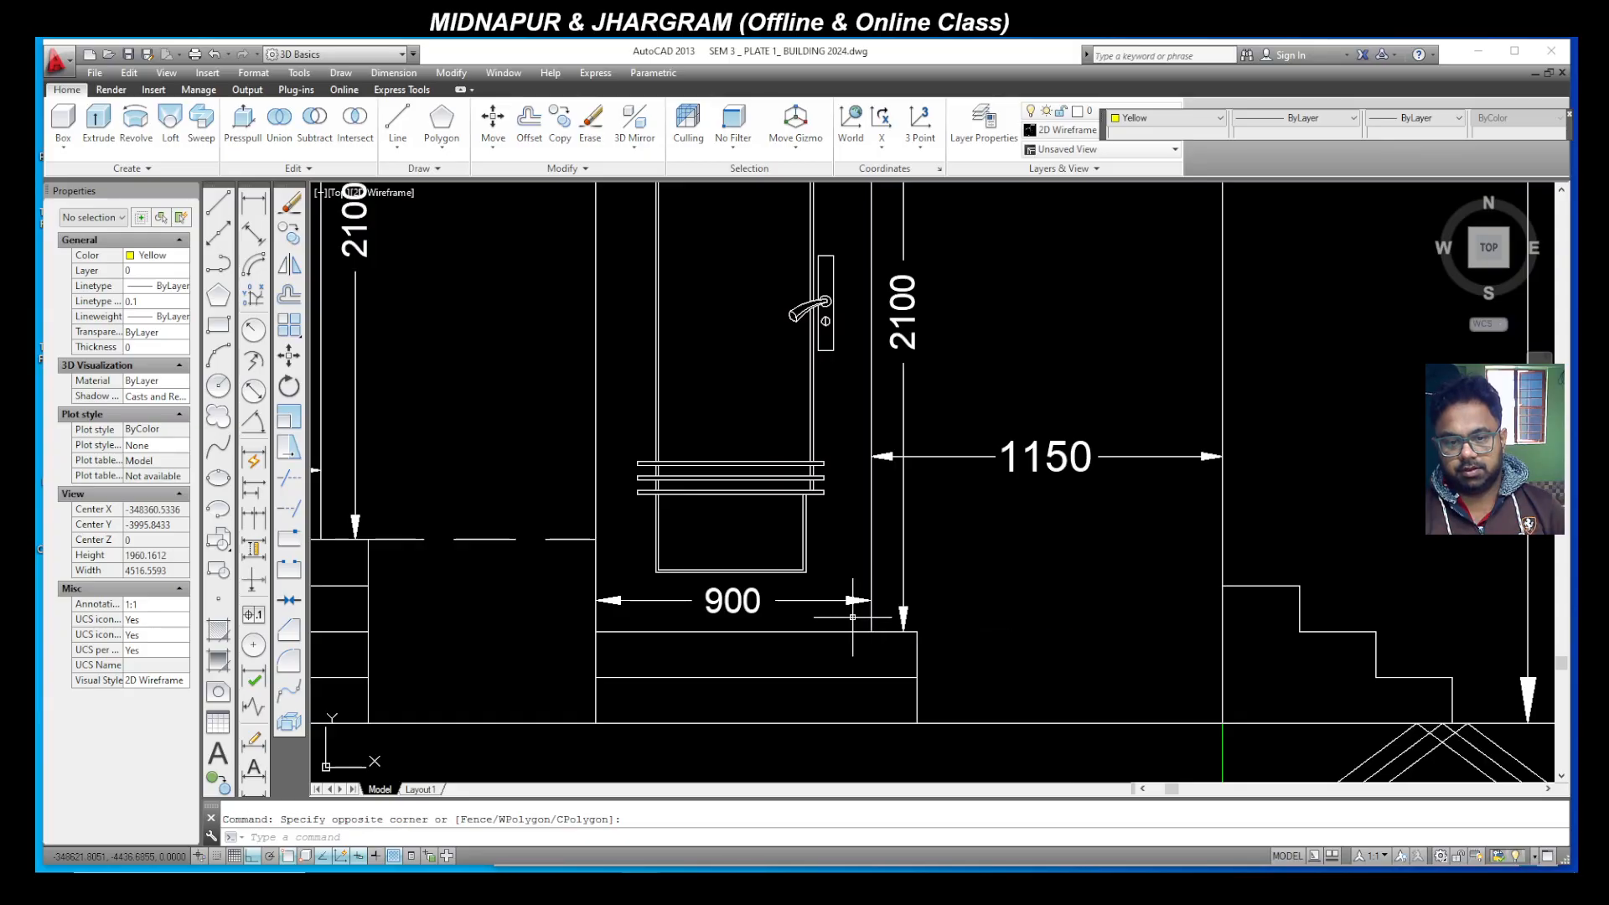
pyautogui.scroll(-4, 855, 621)
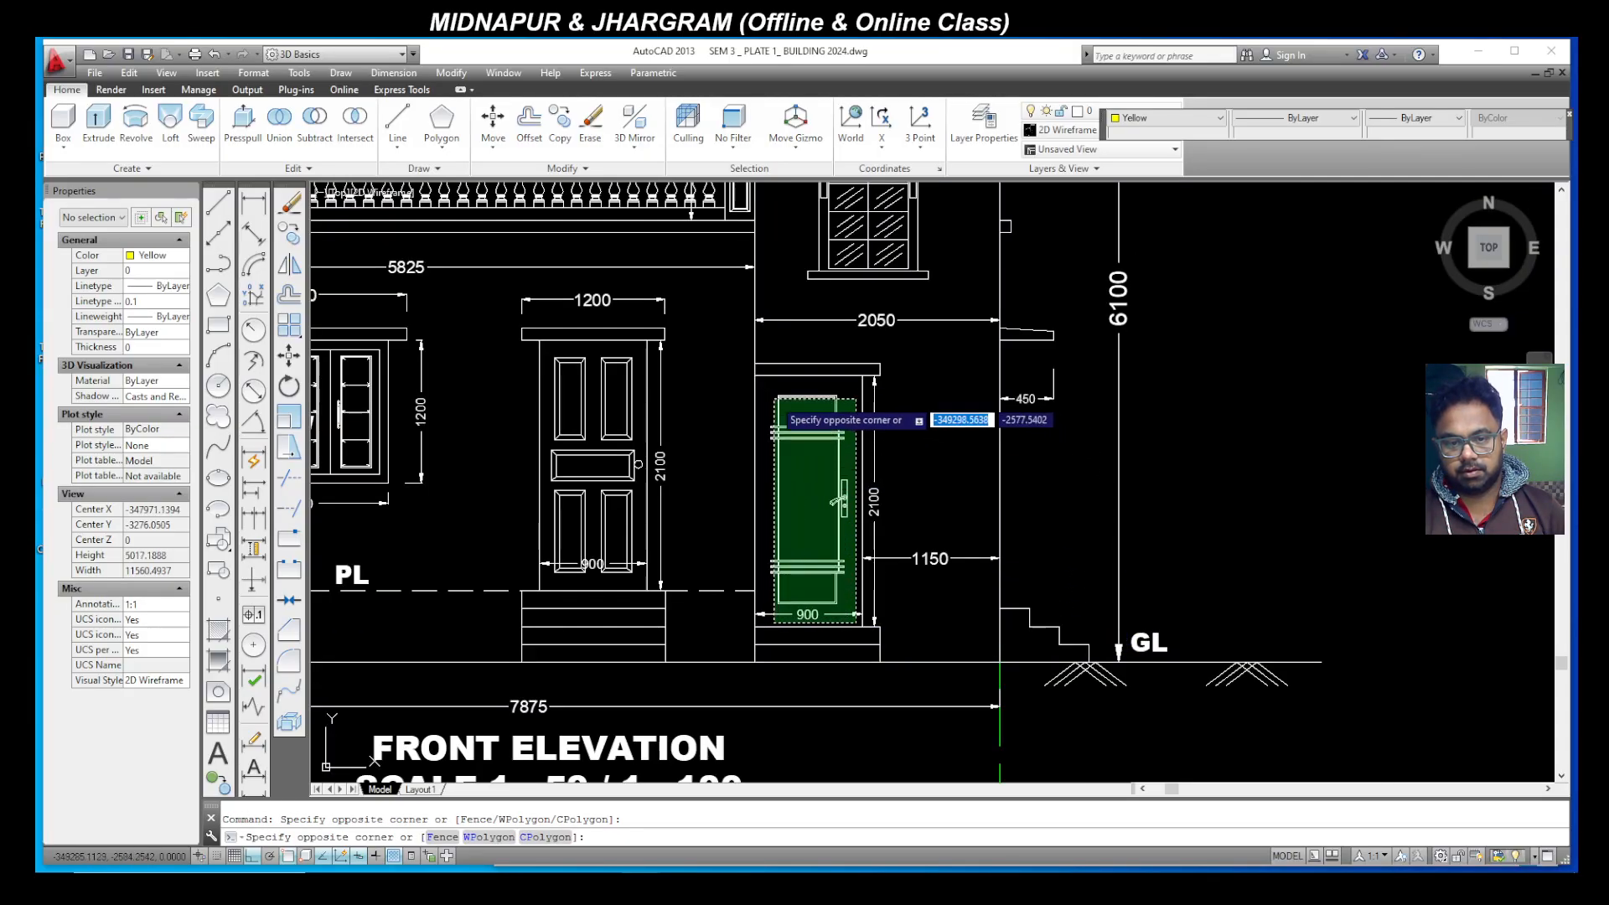
pyautogui.click(764, 385)
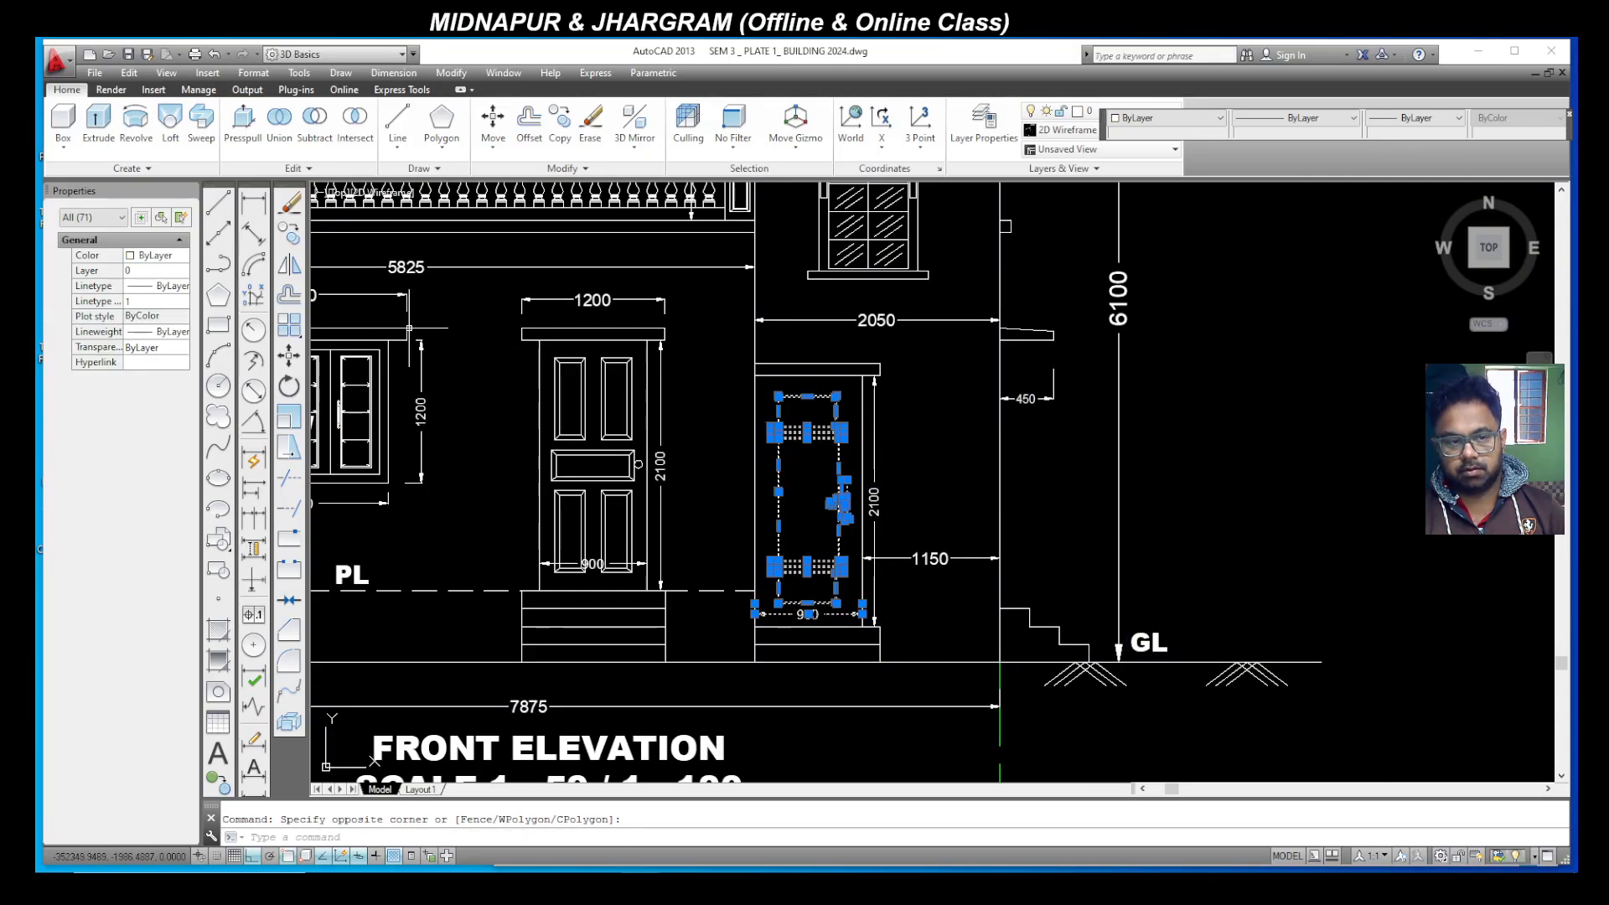
pyautogui.click(290, 234)
pyautogui.click(875, 375)
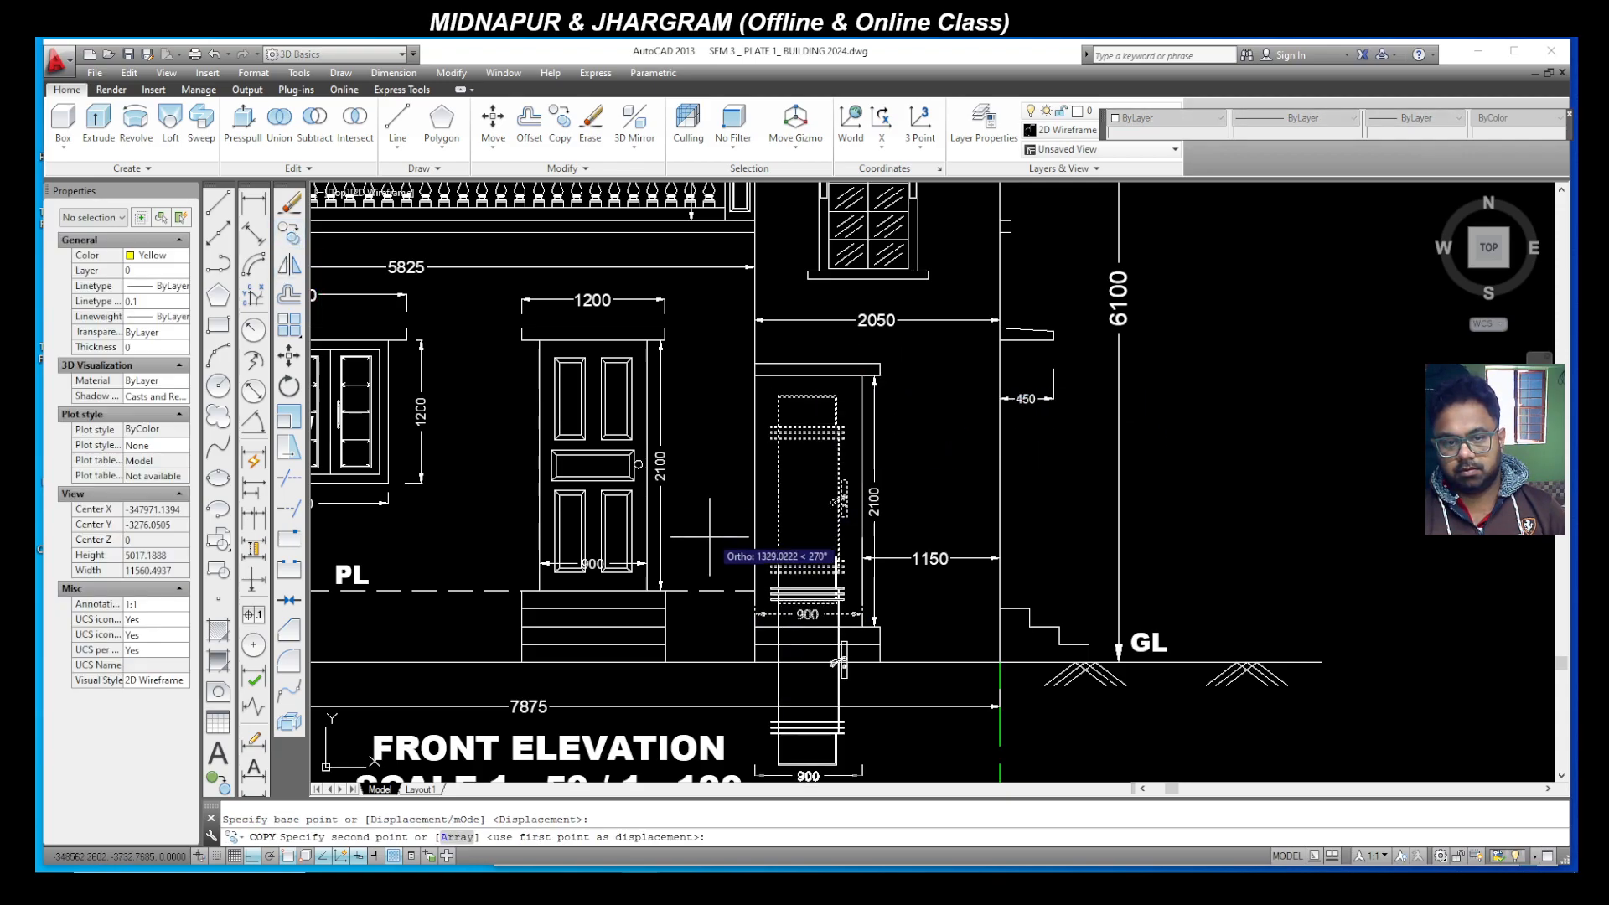
pyautogui.scroll(-5, 712, 533)
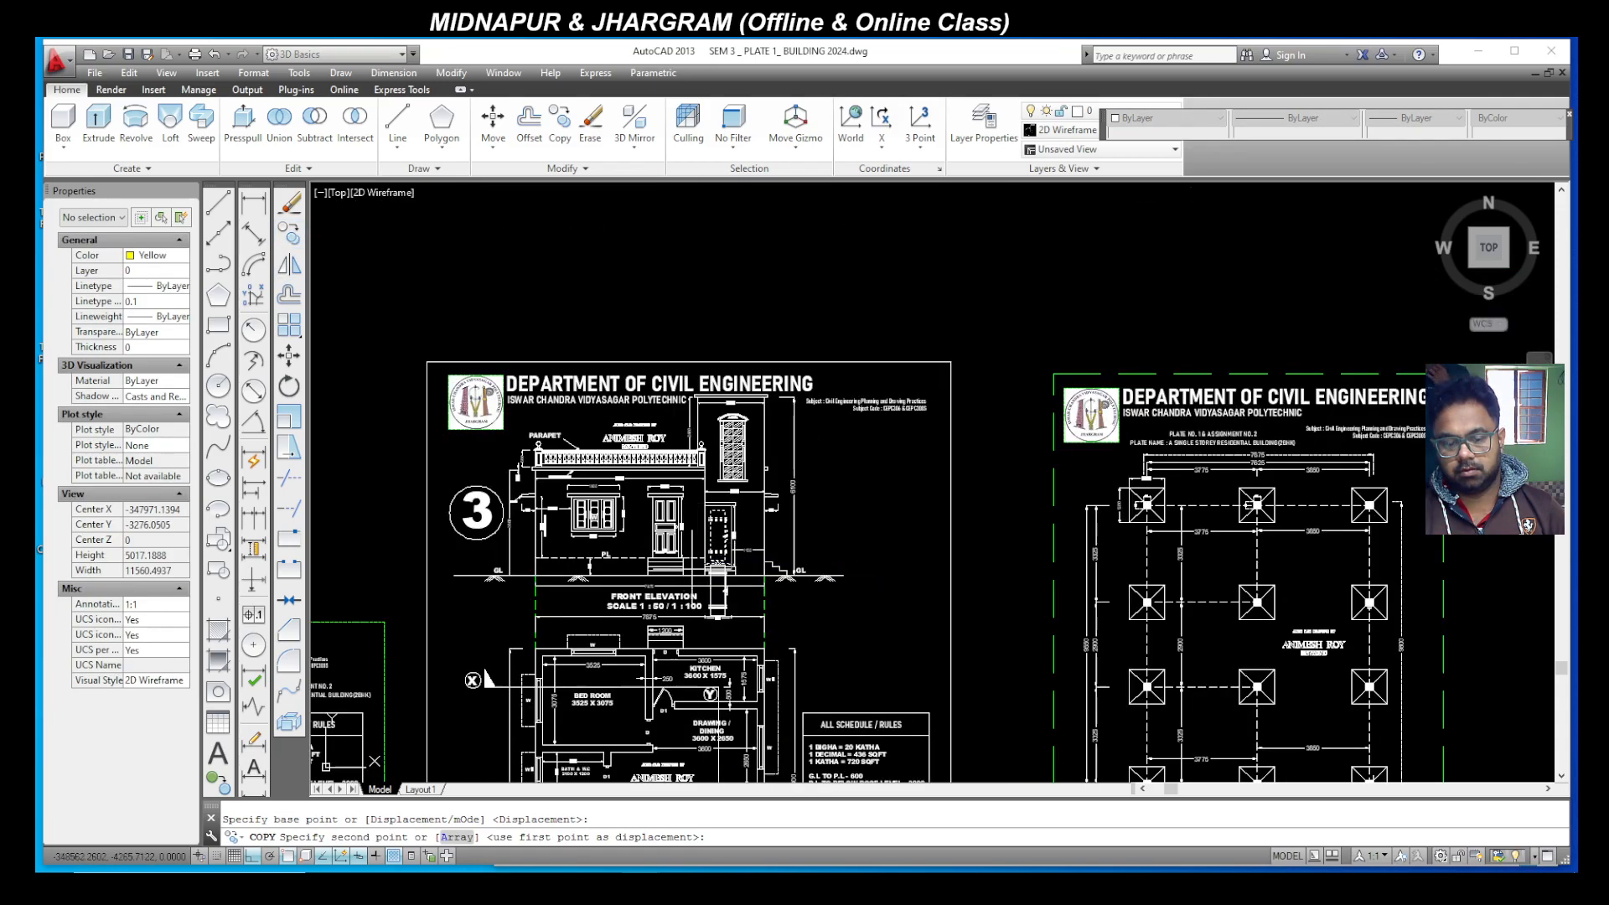
pyautogui.click(251, 855)
pyautogui.scroll(-3, 838, 536)
pyautogui.scroll(-3, 947, 516)
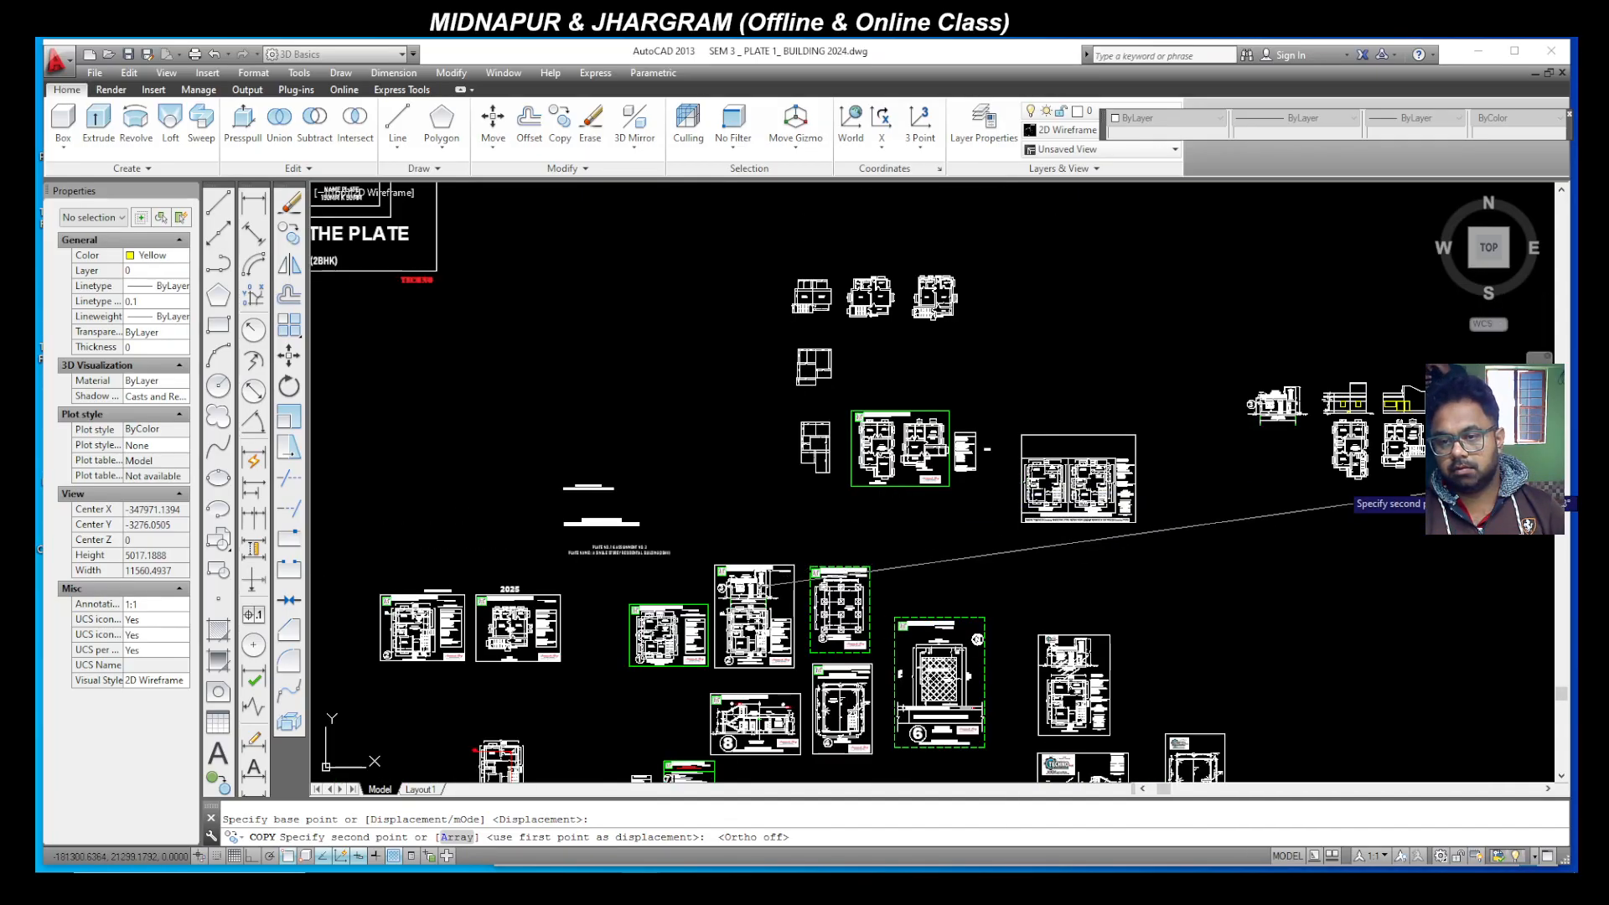
pyautogui.scroll(6, 1341, 481)
pyautogui.scroll(-2, 922, 402)
pyautogui.scroll(5, 946, 402)
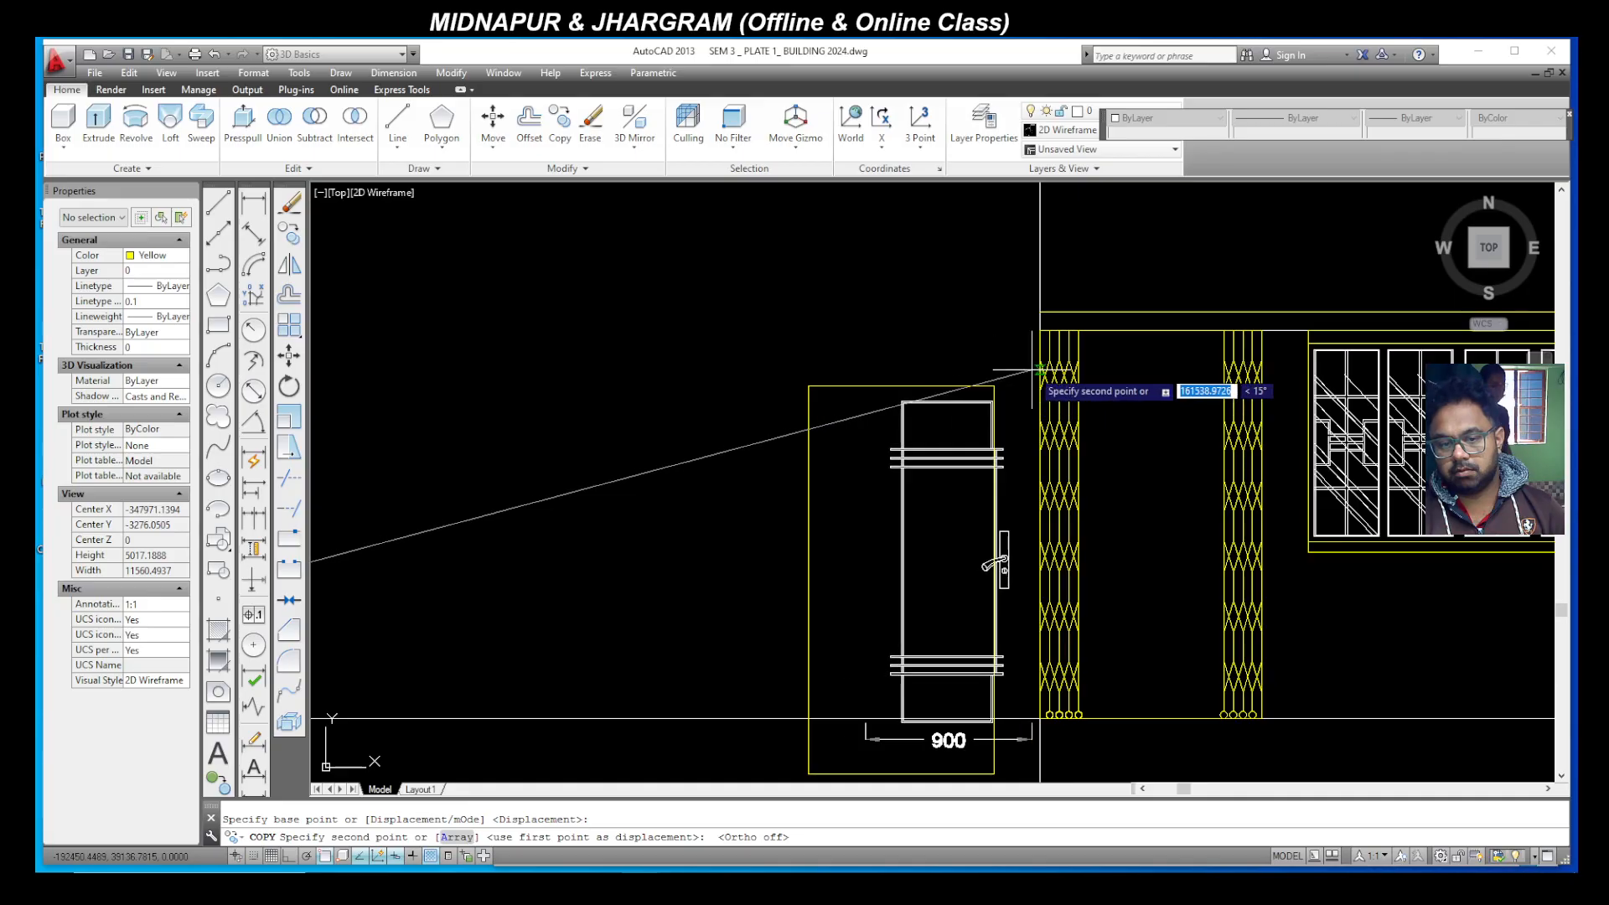
pyautogui.scroll(-4, 1031, 369)
pyautogui.scroll(4, 1005, 365)
pyautogui.scroll(-1, 1004, 369)
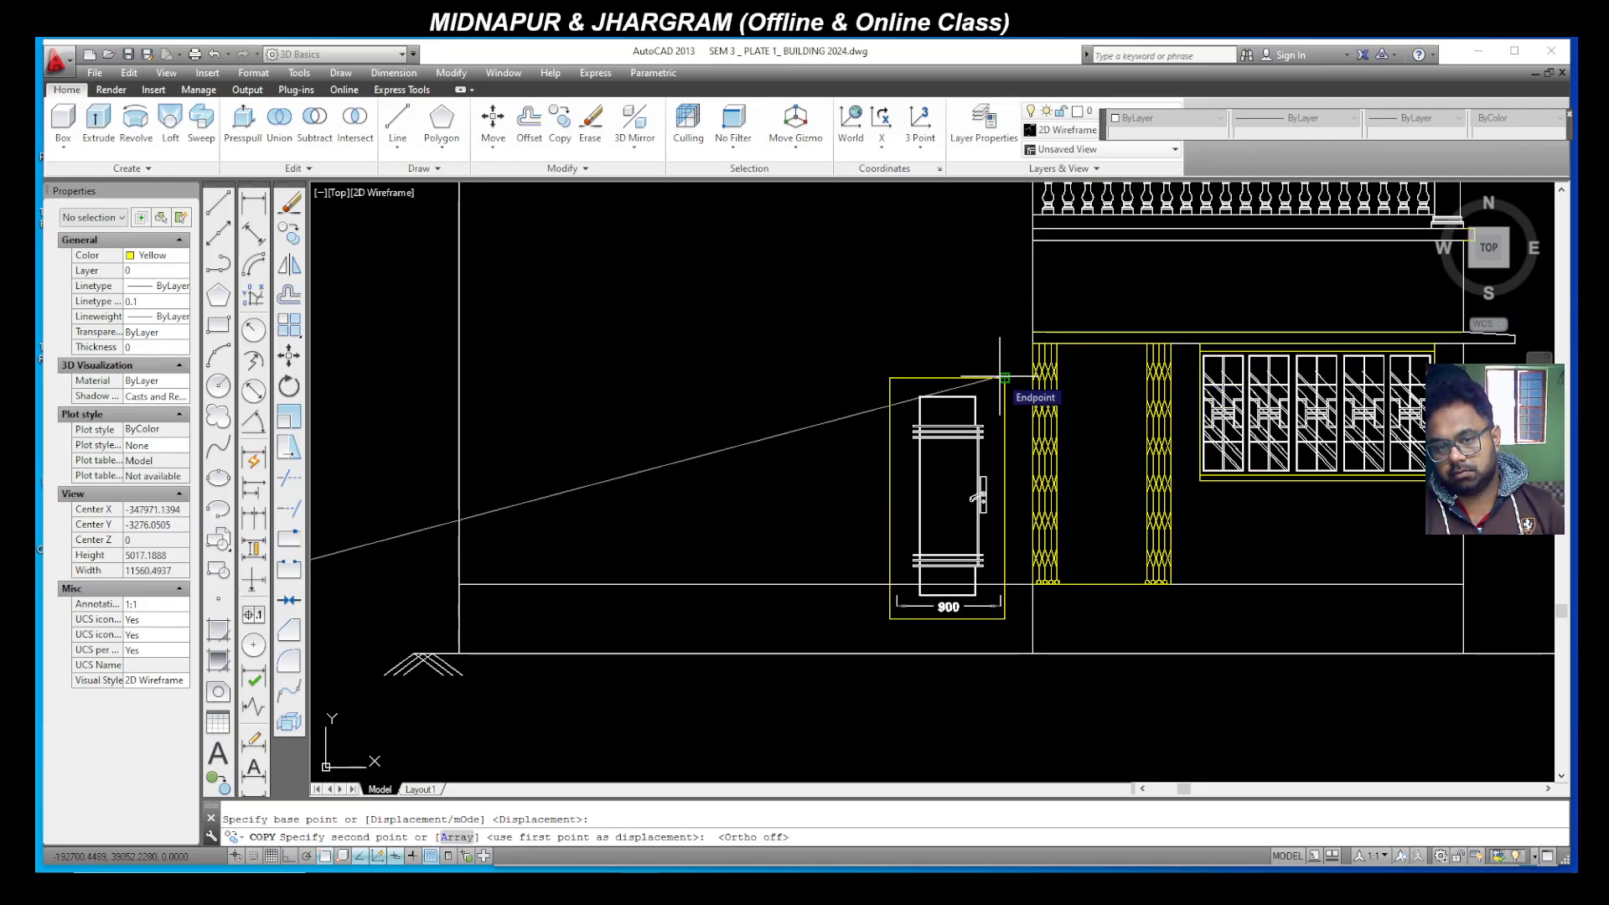
pyautogui.click(1004, 378)
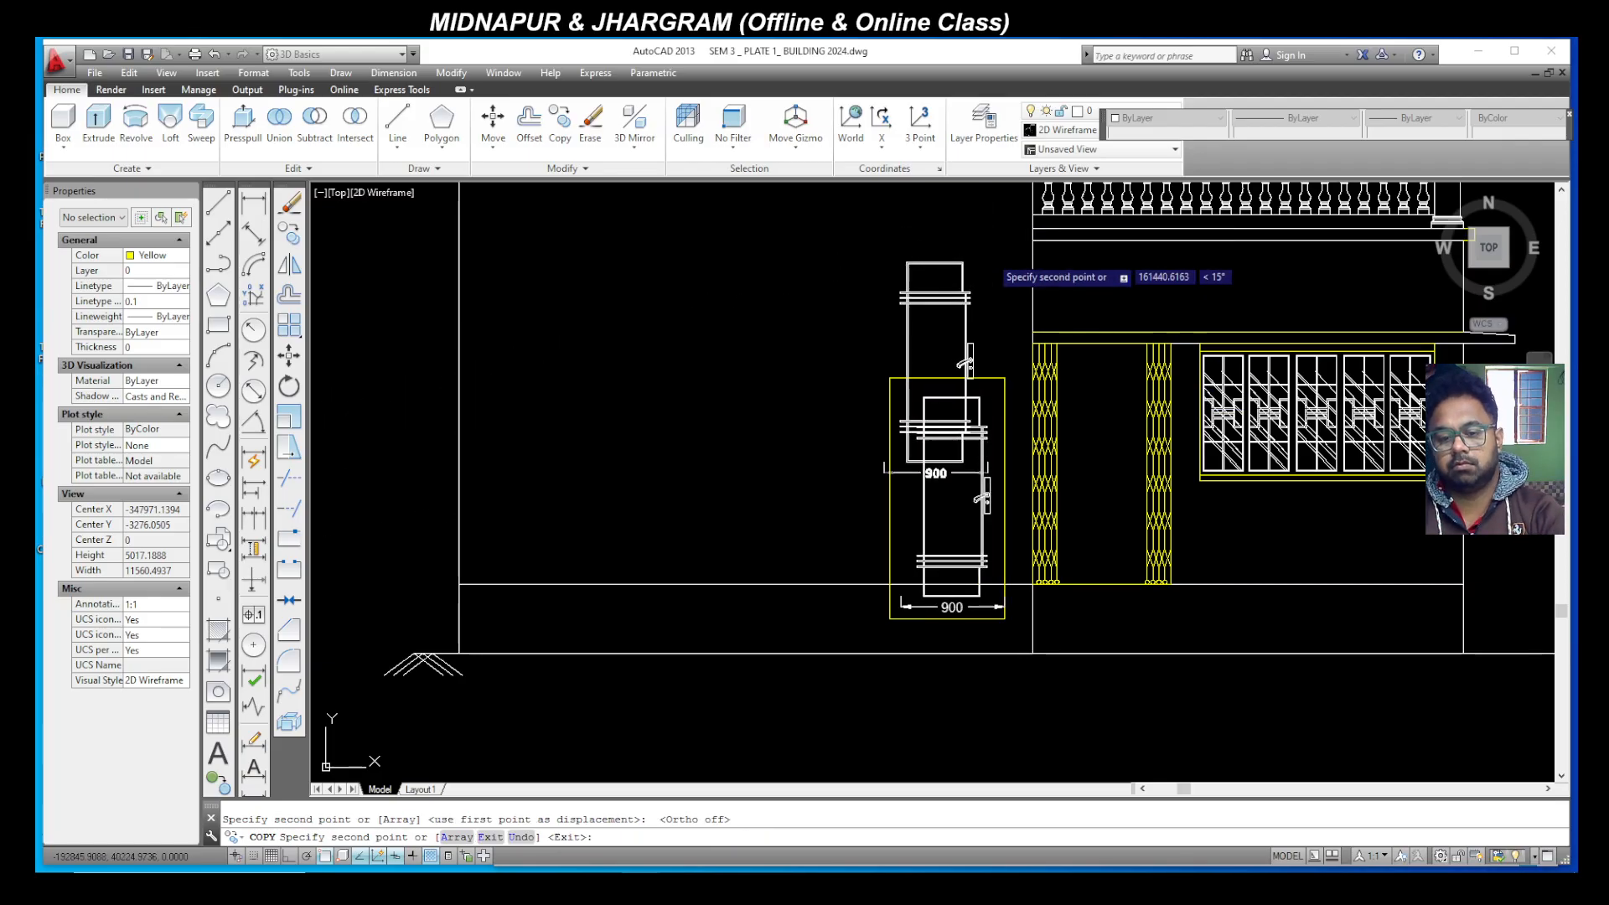
pyautogui.press('Escape')
# Step: Erase the copied 900 dimension below the door details in the yellow frame
pyautogui.scroll(4, 975, 613)
pyautogui.click(975, 612)
pyautogui.click(951, 575)
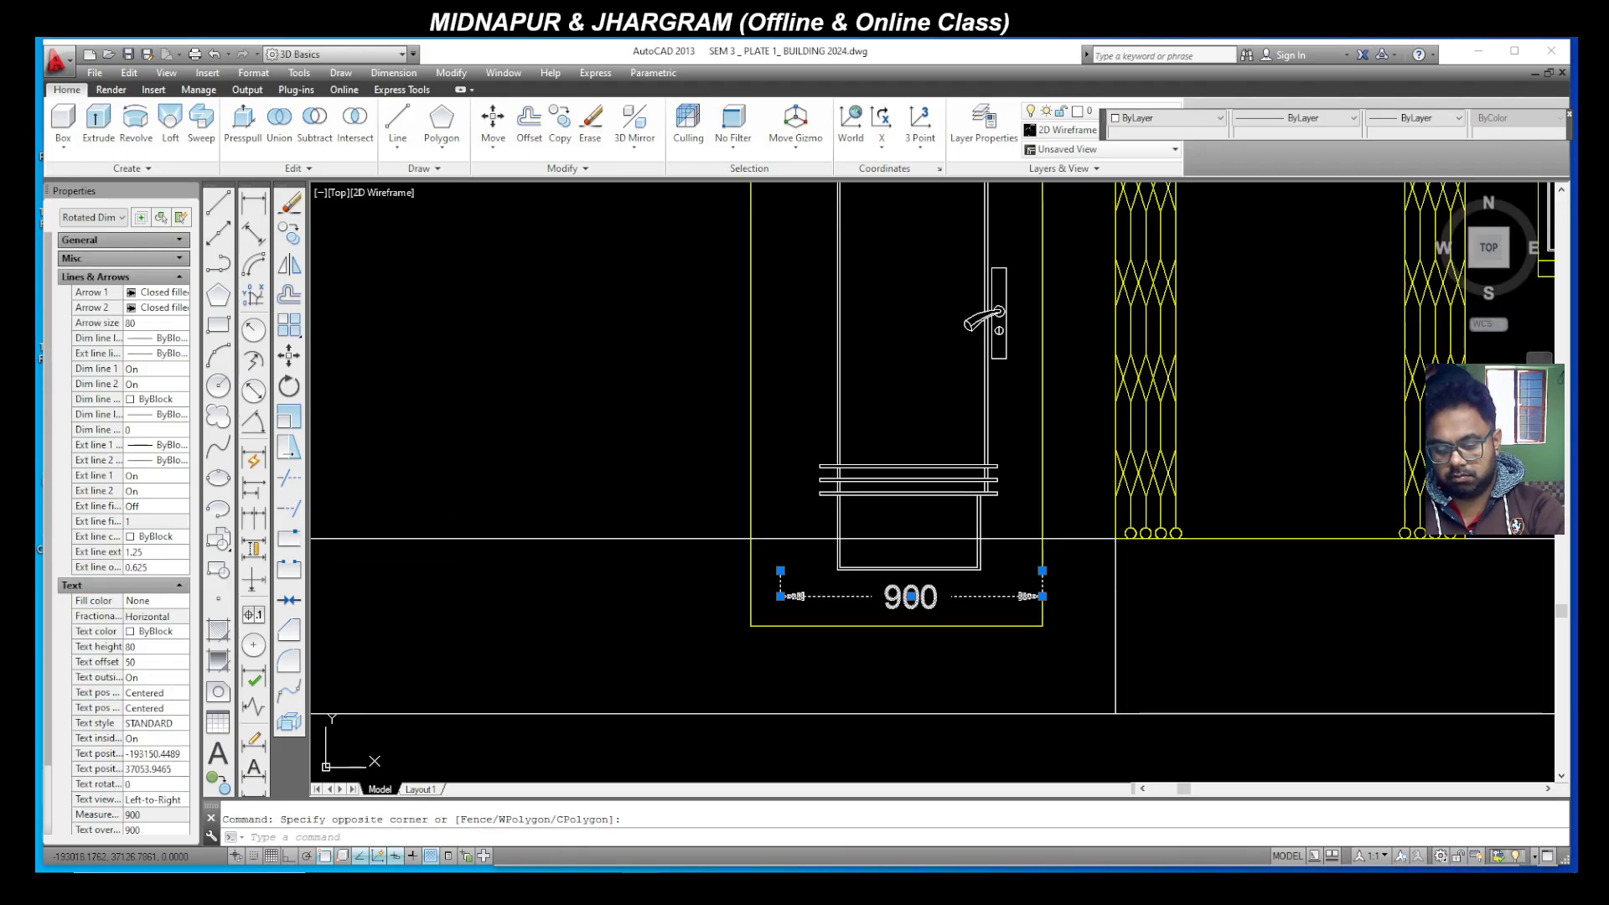
pyautogui.press('Delete')
pyautogui.press('Escape')
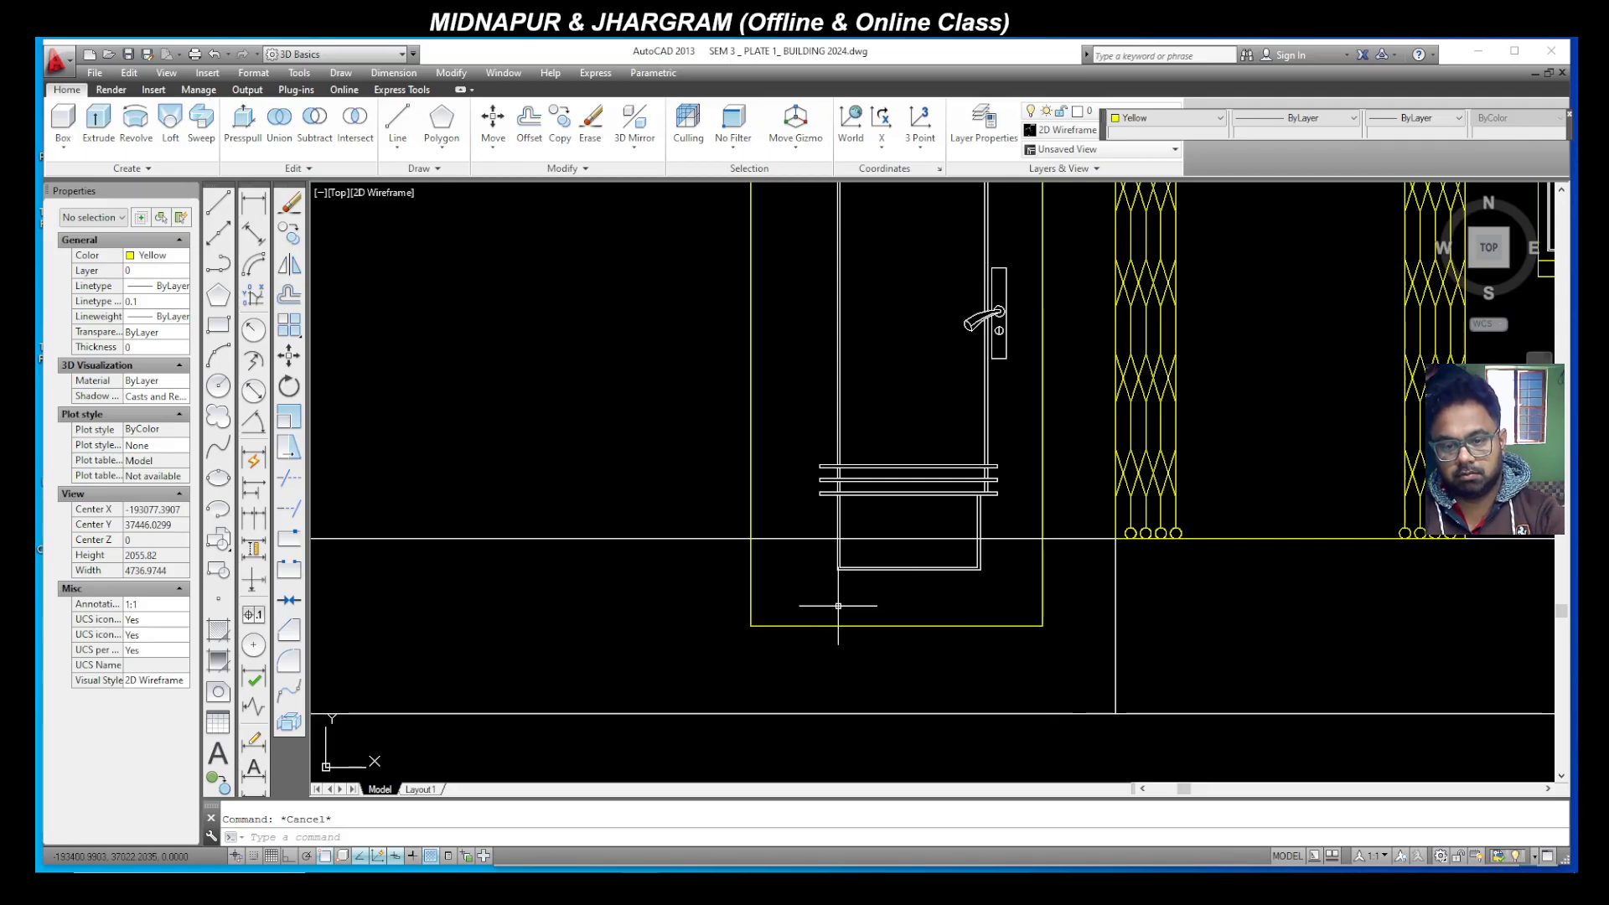
# Step: Try to trim the horizontal line crossing the lower part of the yellow door frame
pyautogui.write('tr')
pyautogui.press('Return')
pyautogui.press('Return')
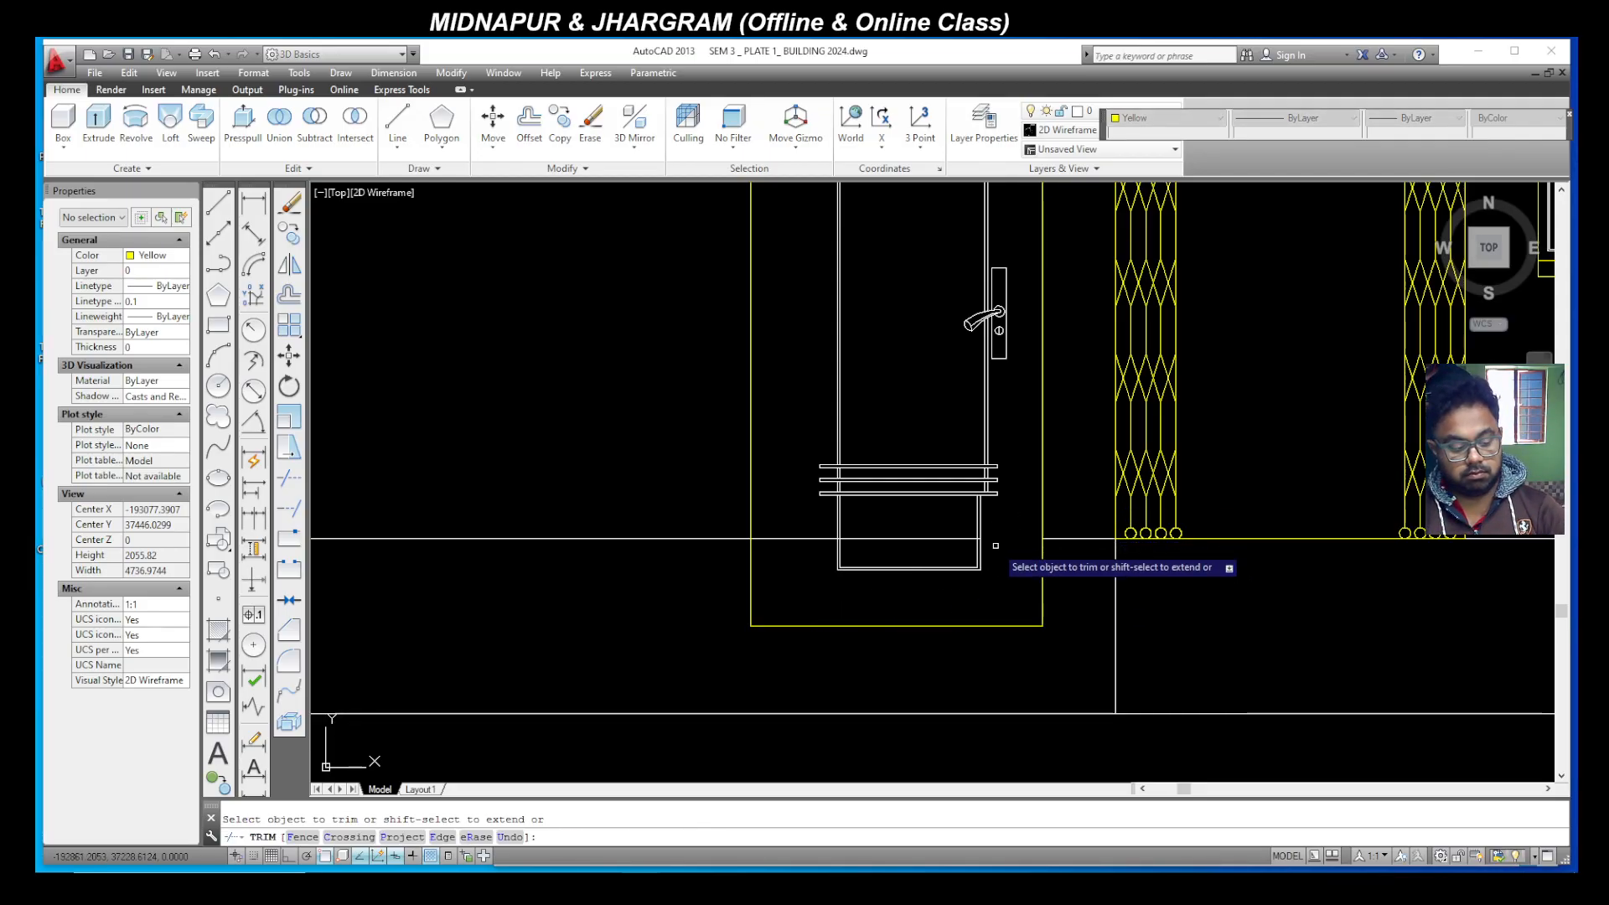
pyautogui.press('Escape')
# Step: Erase the two overlapping horizontal lines that cross the lower part of the yellow door frame
pyautogui.click(662, 538)
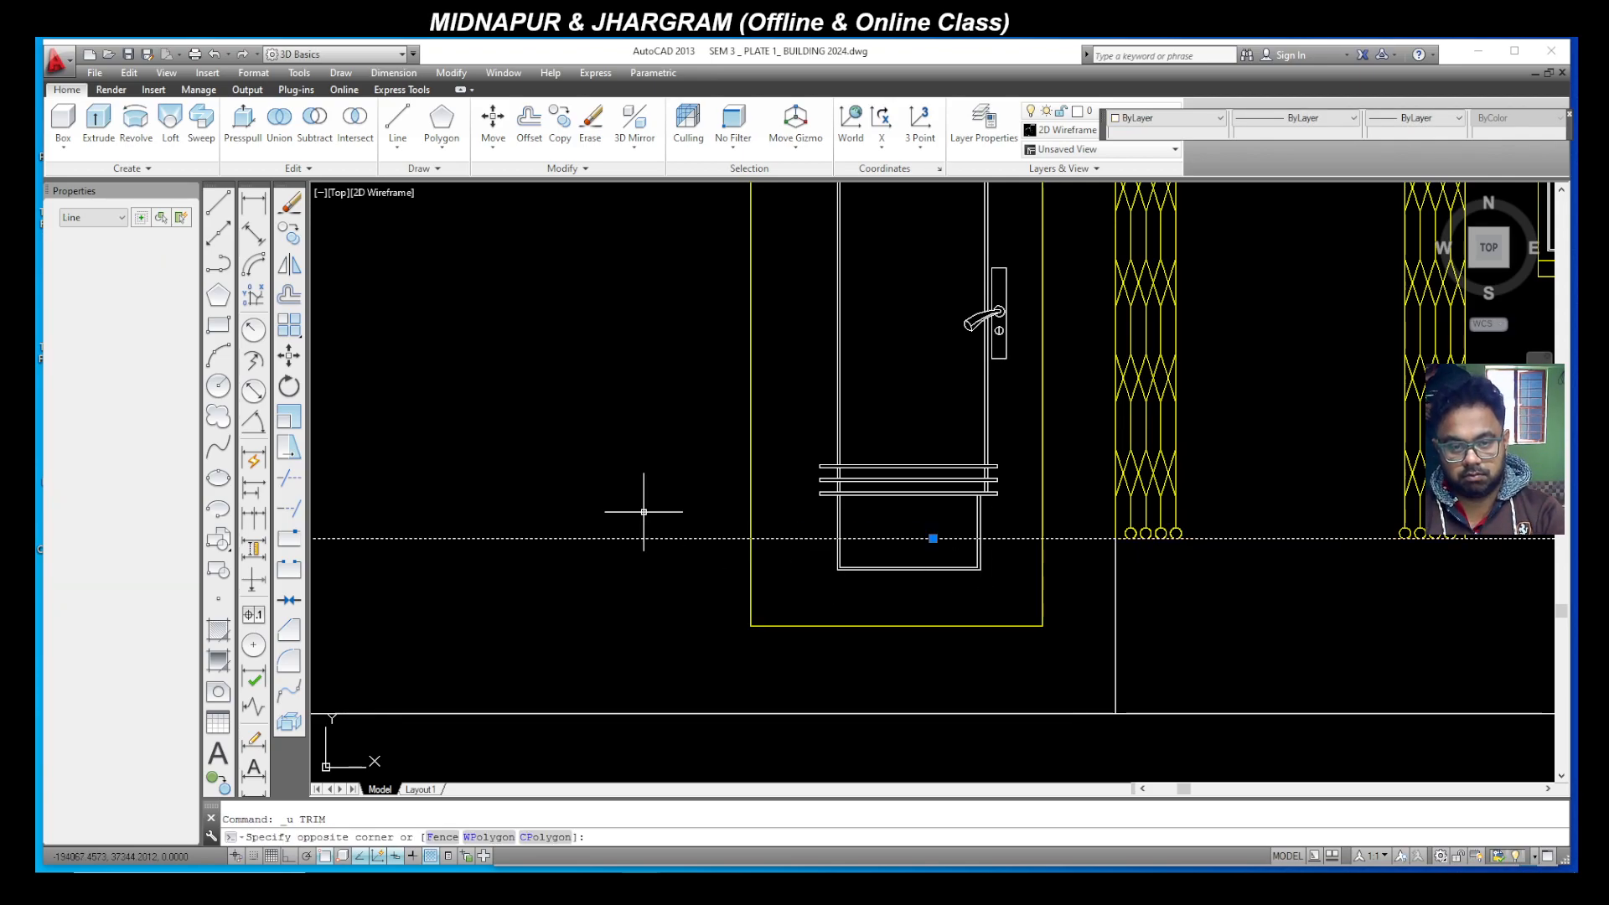
pyautogui.press('Delete')
pyautogui.click(1003, 562)
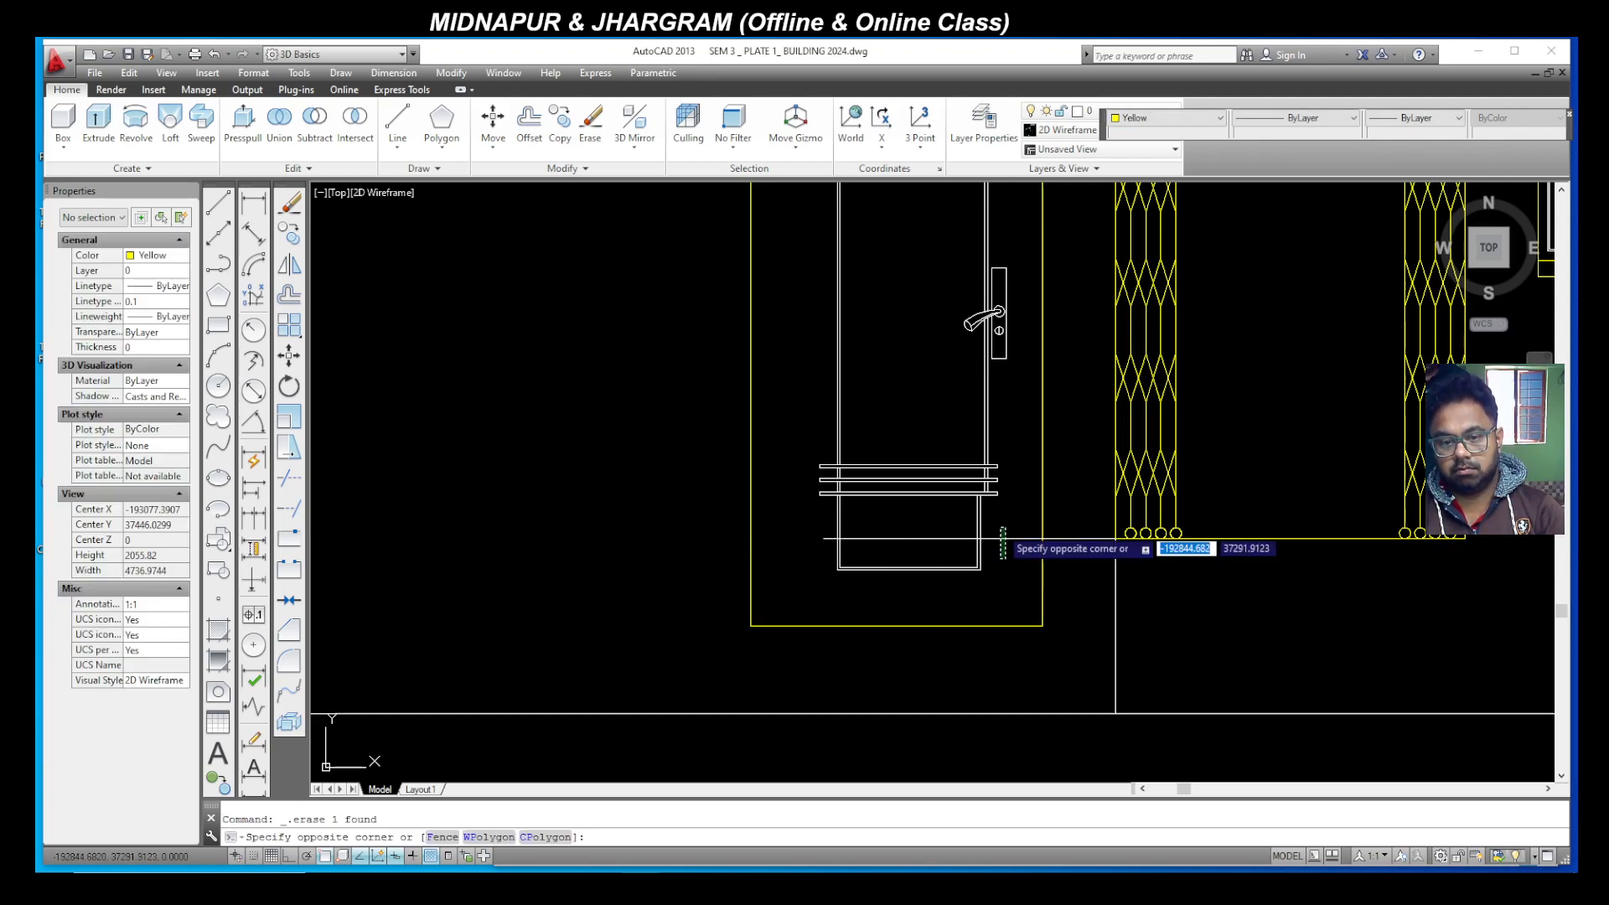
pyautogui.click(996, 521)
pyautogui.press('Delete')
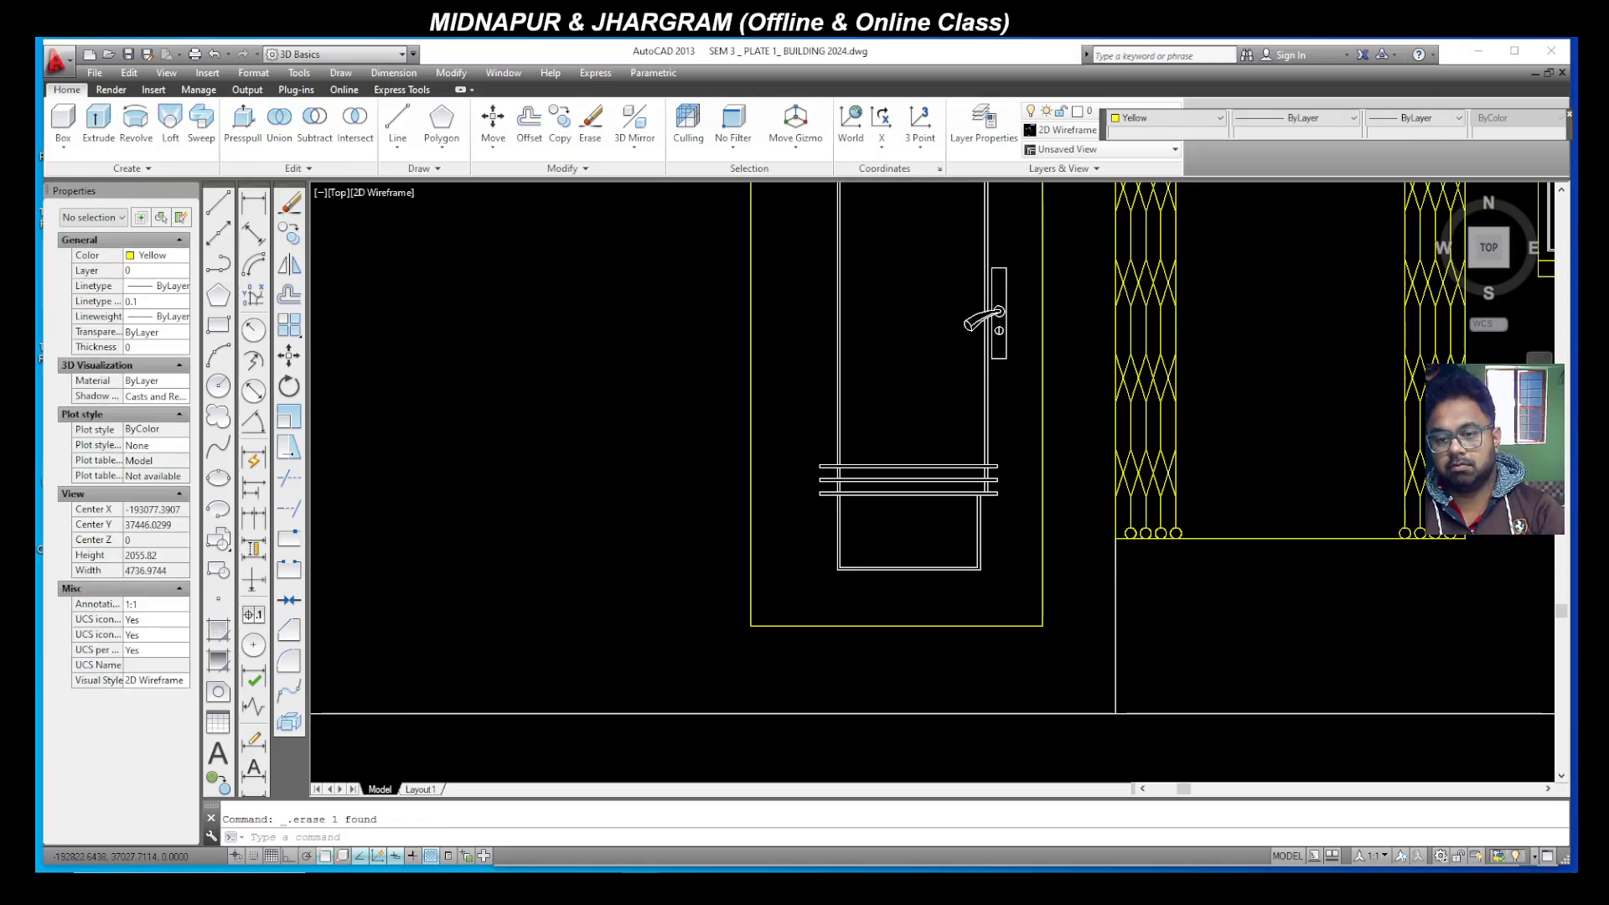
# Step: Offset the top line and both side lines of the yellow door frame 75 inward
pyautogui.scroll(-4, 992, 559)
pyautogui.scroll(4, 989, 433)
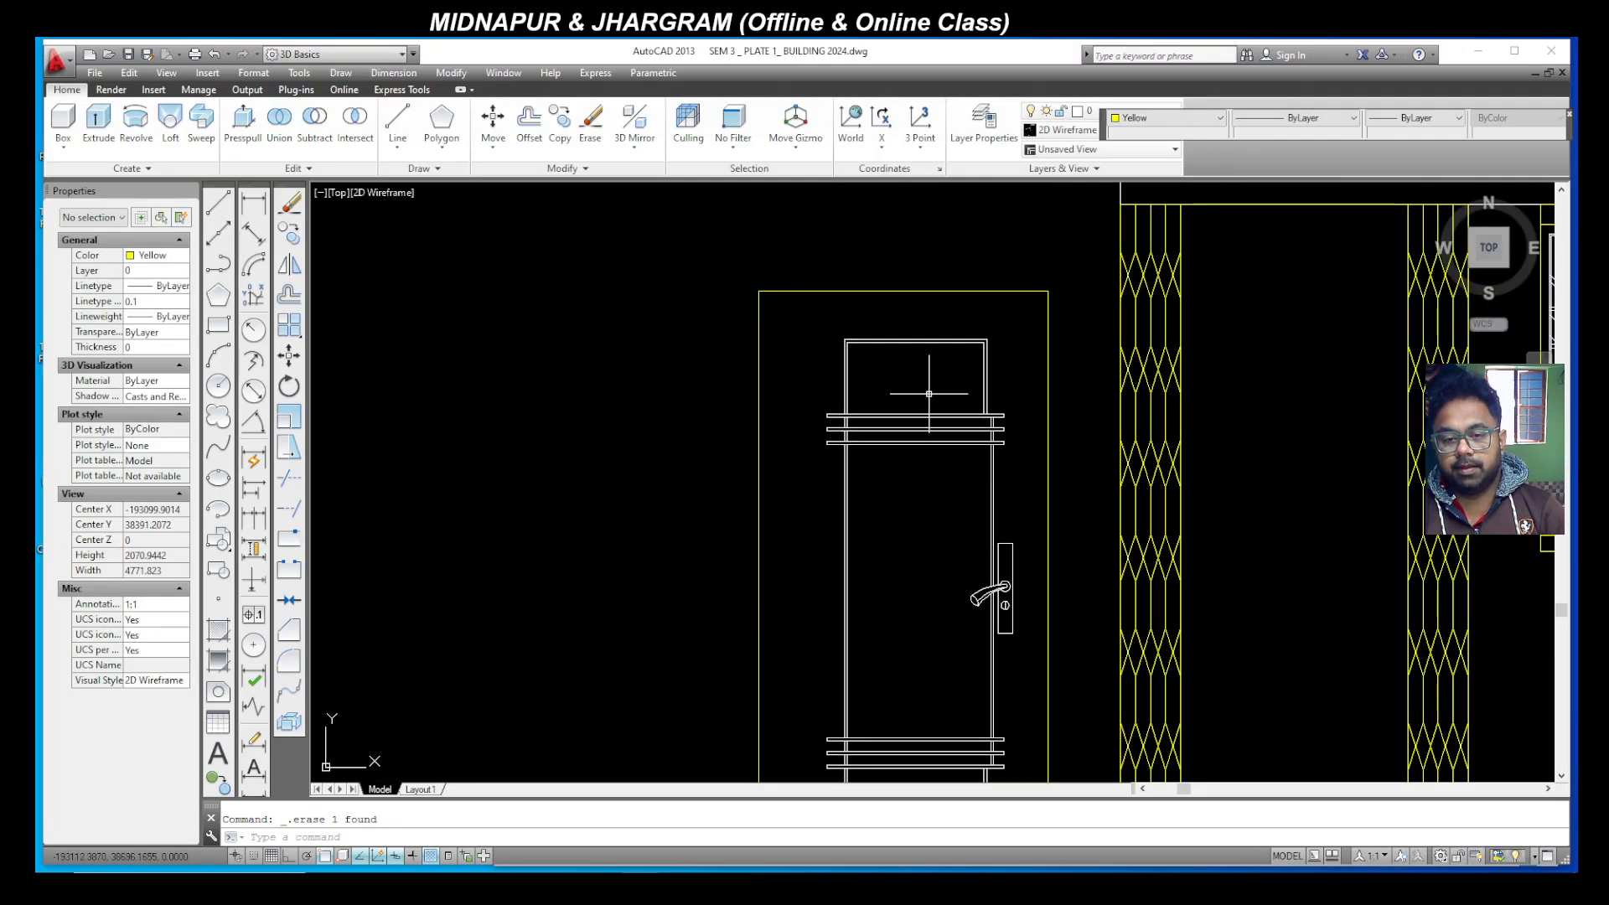
pyautogui.click(288, 294)
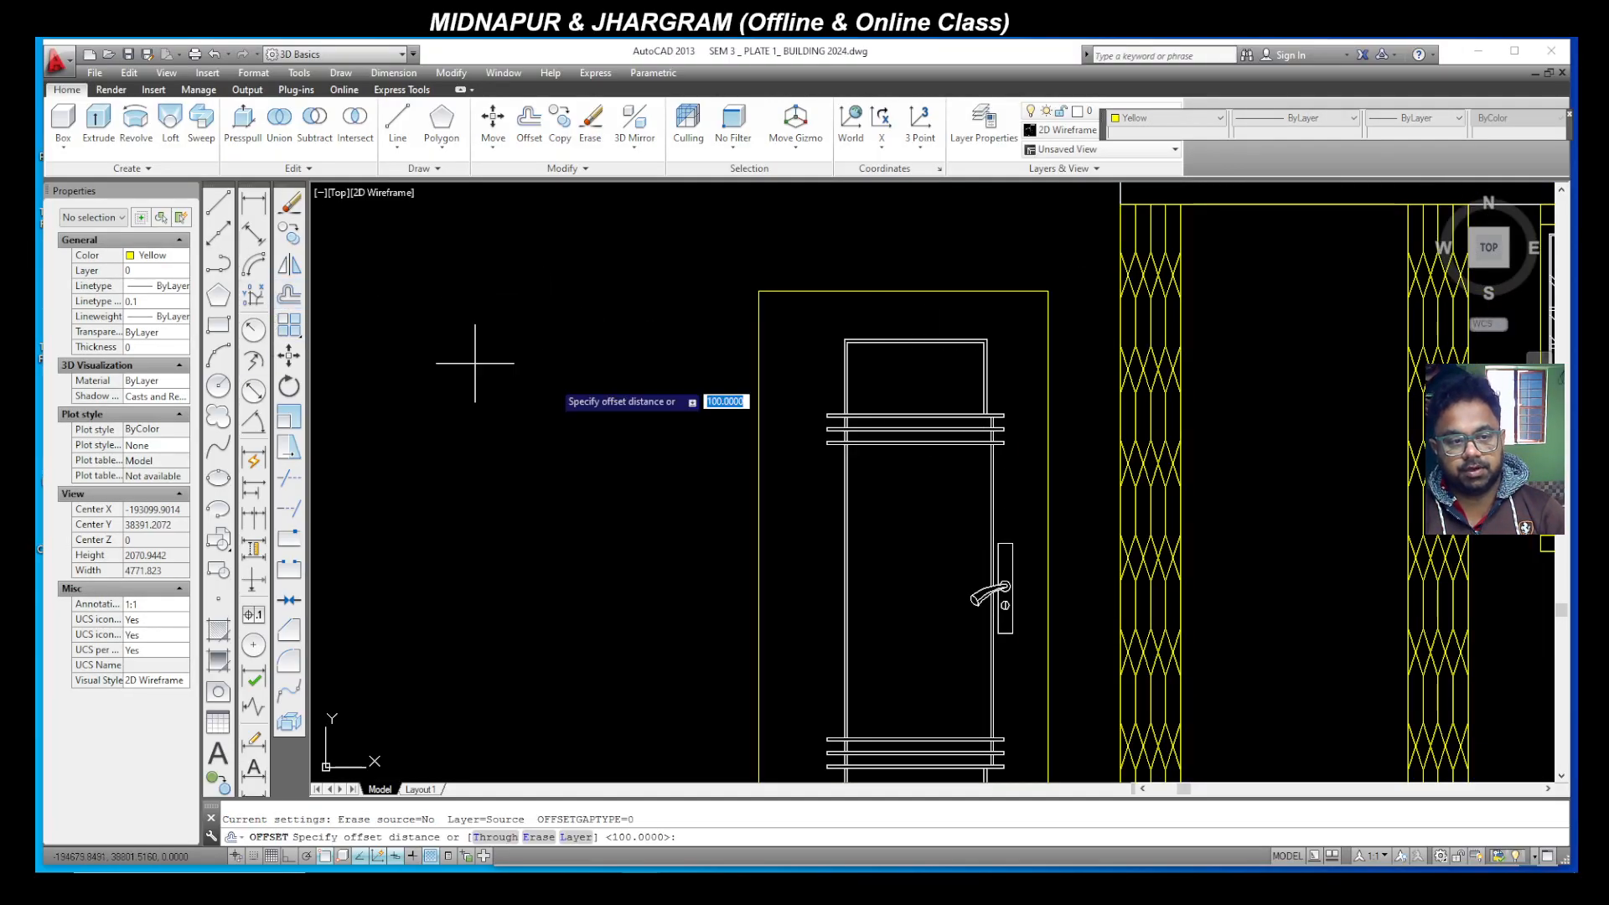
pyautogui.press('Return')
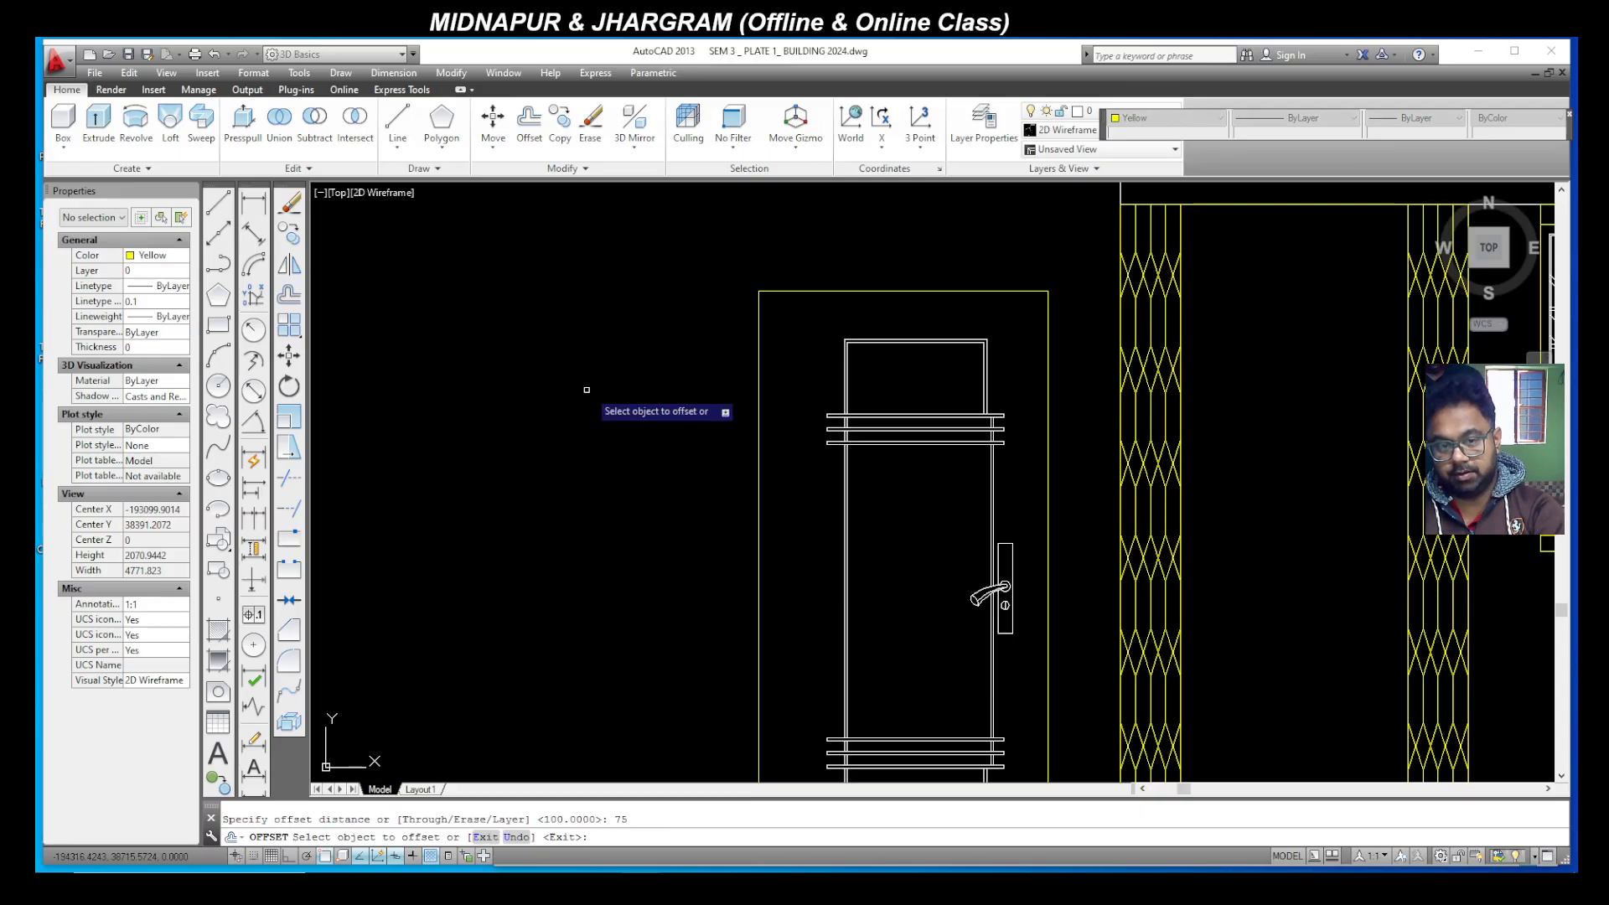
pyautogui.click(871, 291)
pyautogui.click(871, 308)
pyautogui.click(759, 333)
pyautogui.click(928, 344)
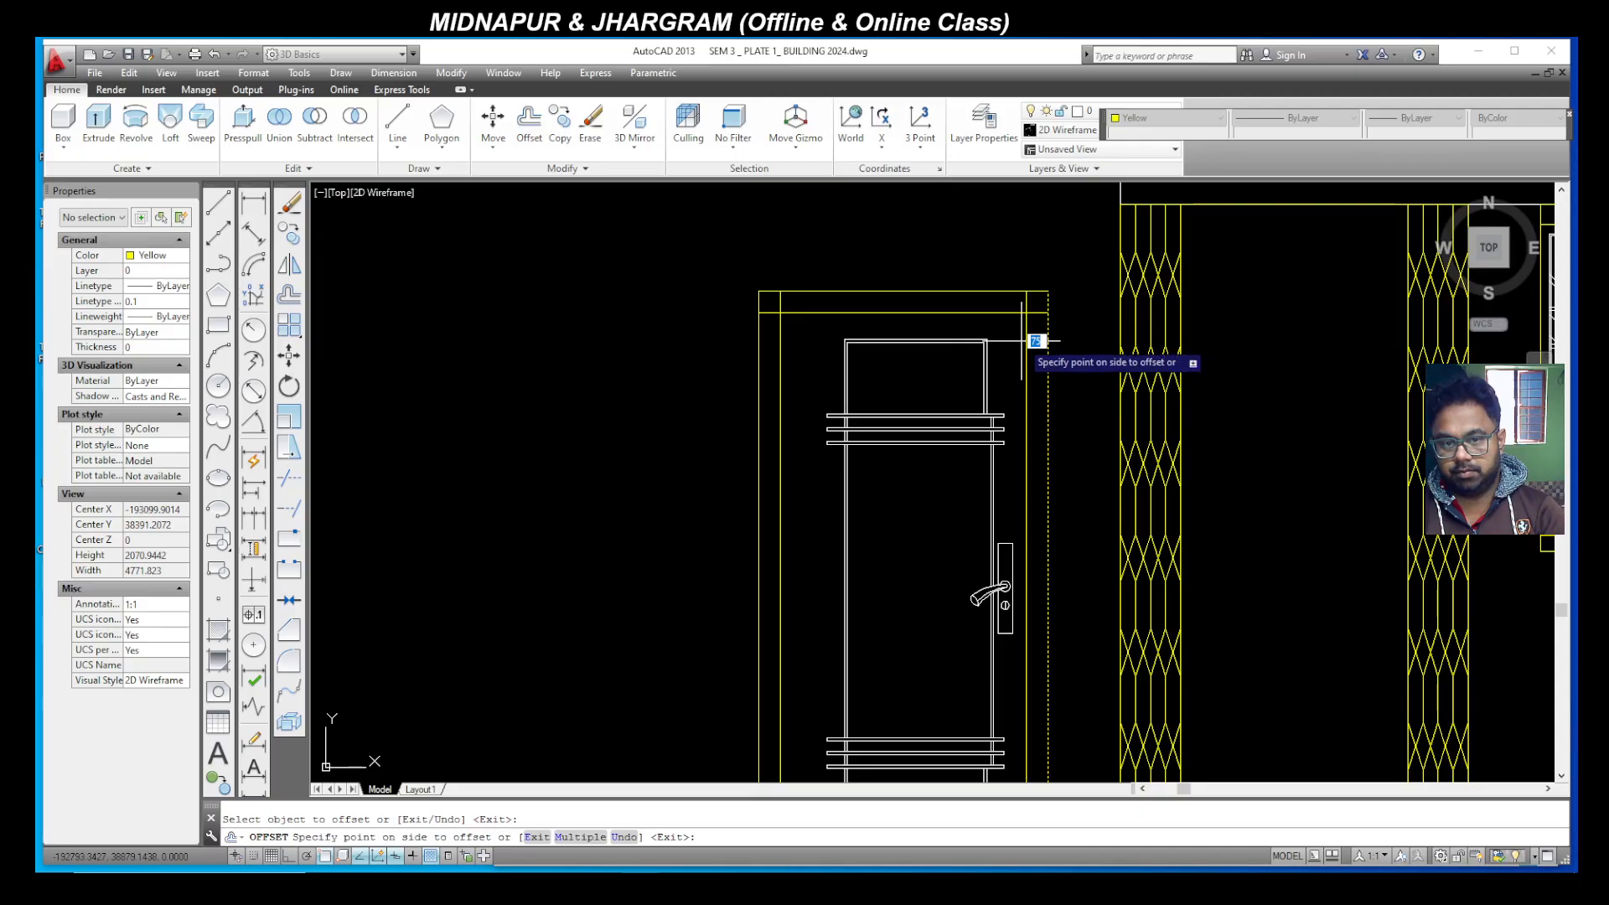
pyautogui.scroll(-4, 907, 299)
pyautogui.press('Escape')
# Step: Trim the overlapping ends of the inner offset lines at the top corners of the single door's yellow frame
pyautogui.scroll(6, 974, 292)
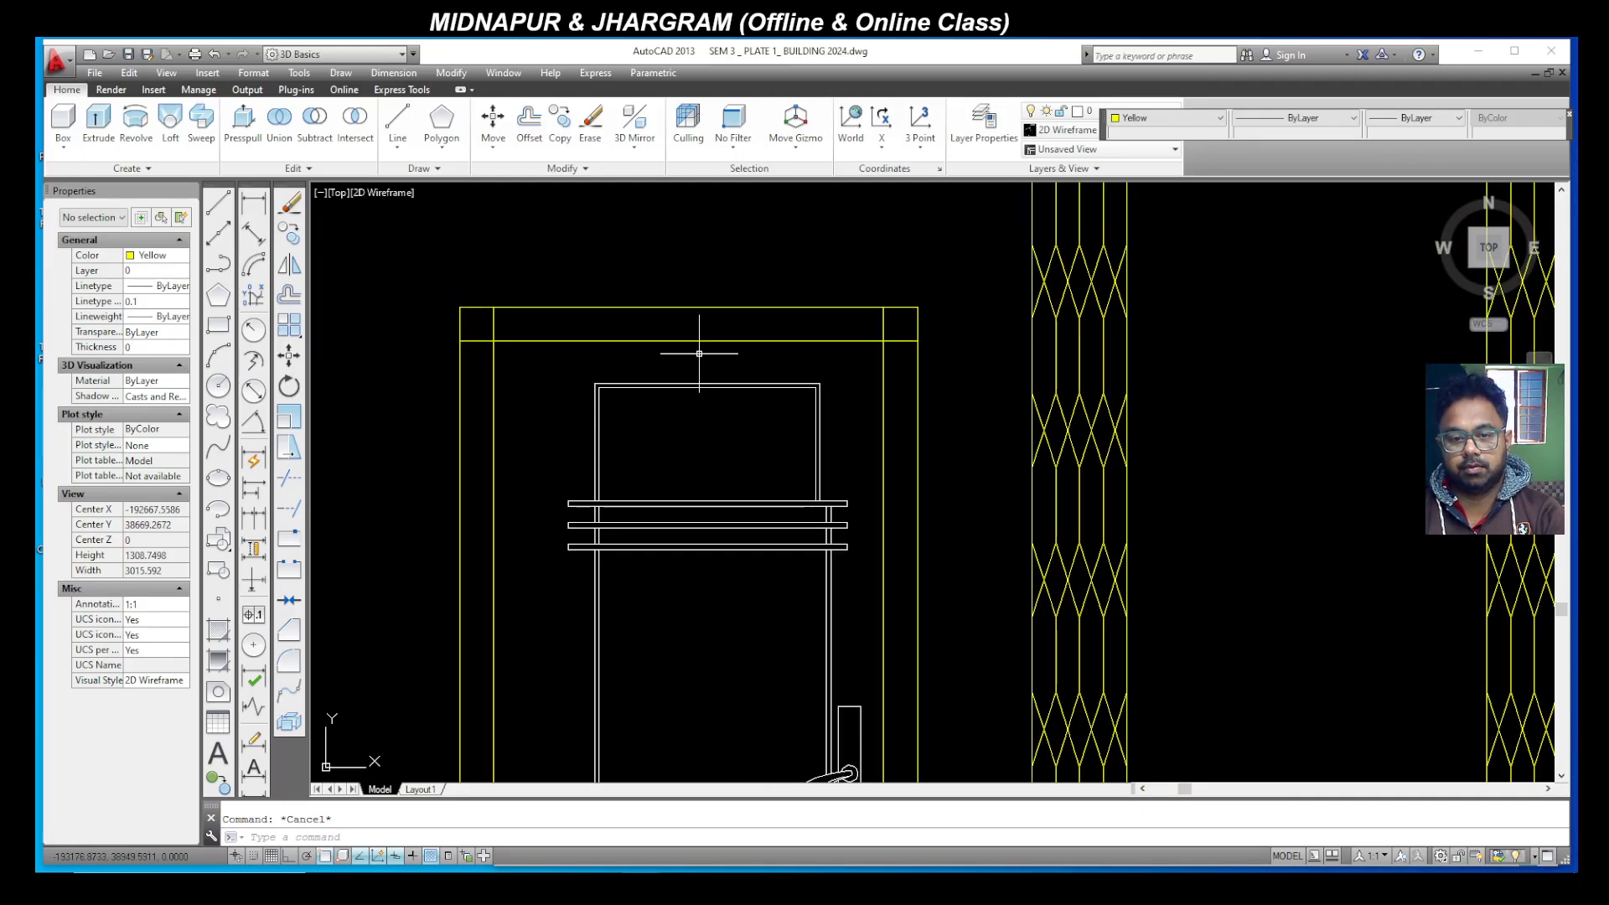
pyautogui.click(223, 206)
pyautogui.press('Escape')
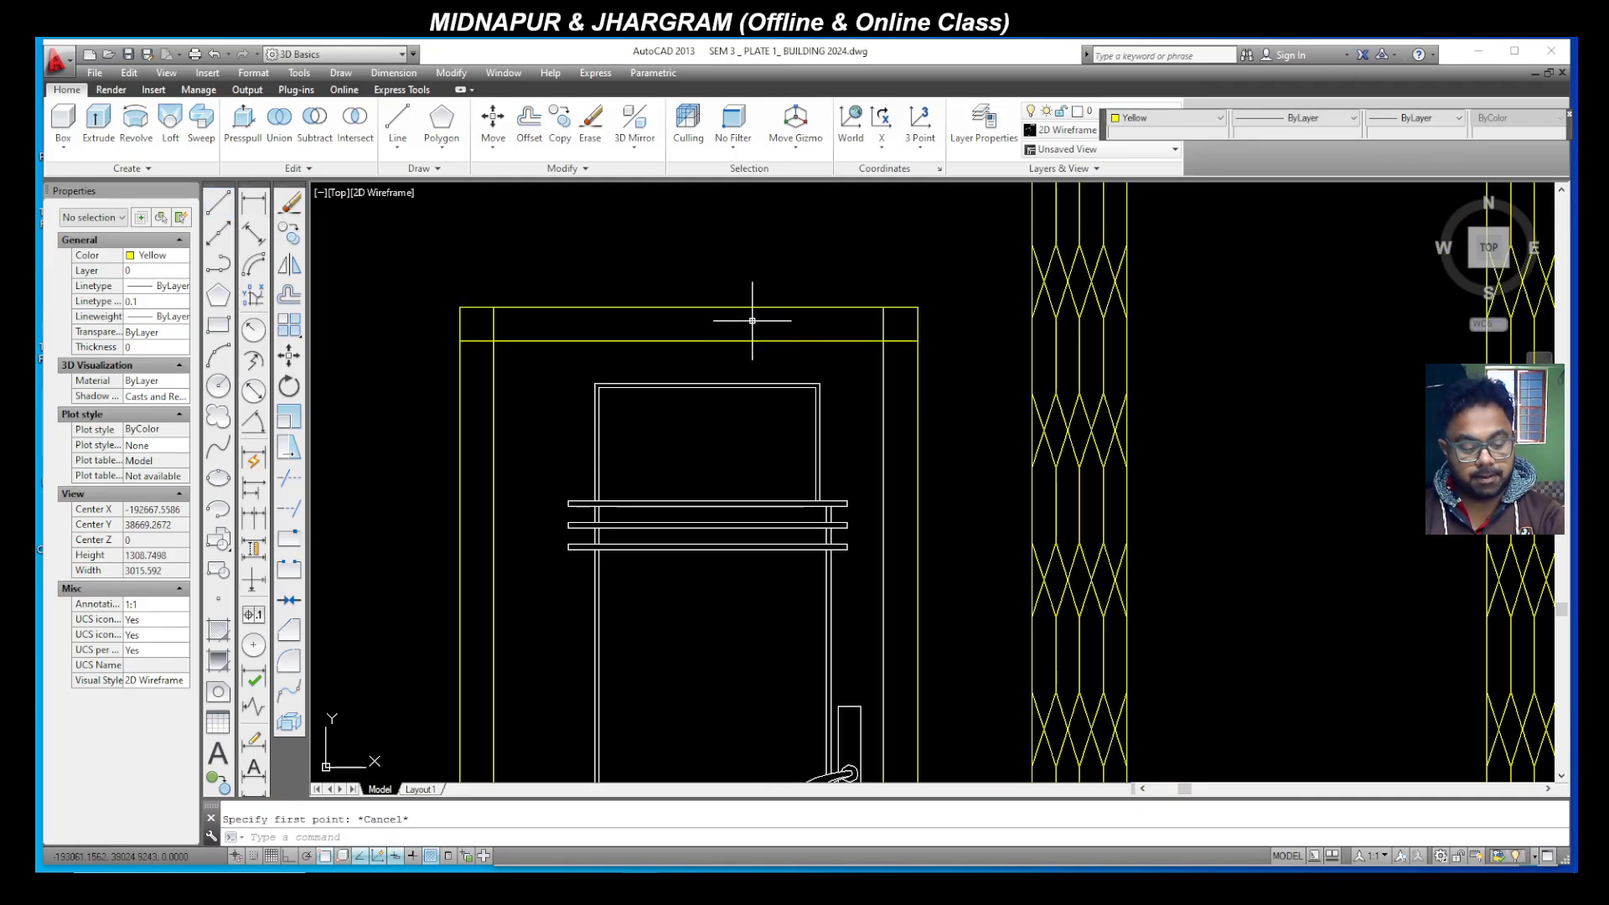
pyautogui.press('Return')
pyautogui.press('Return')
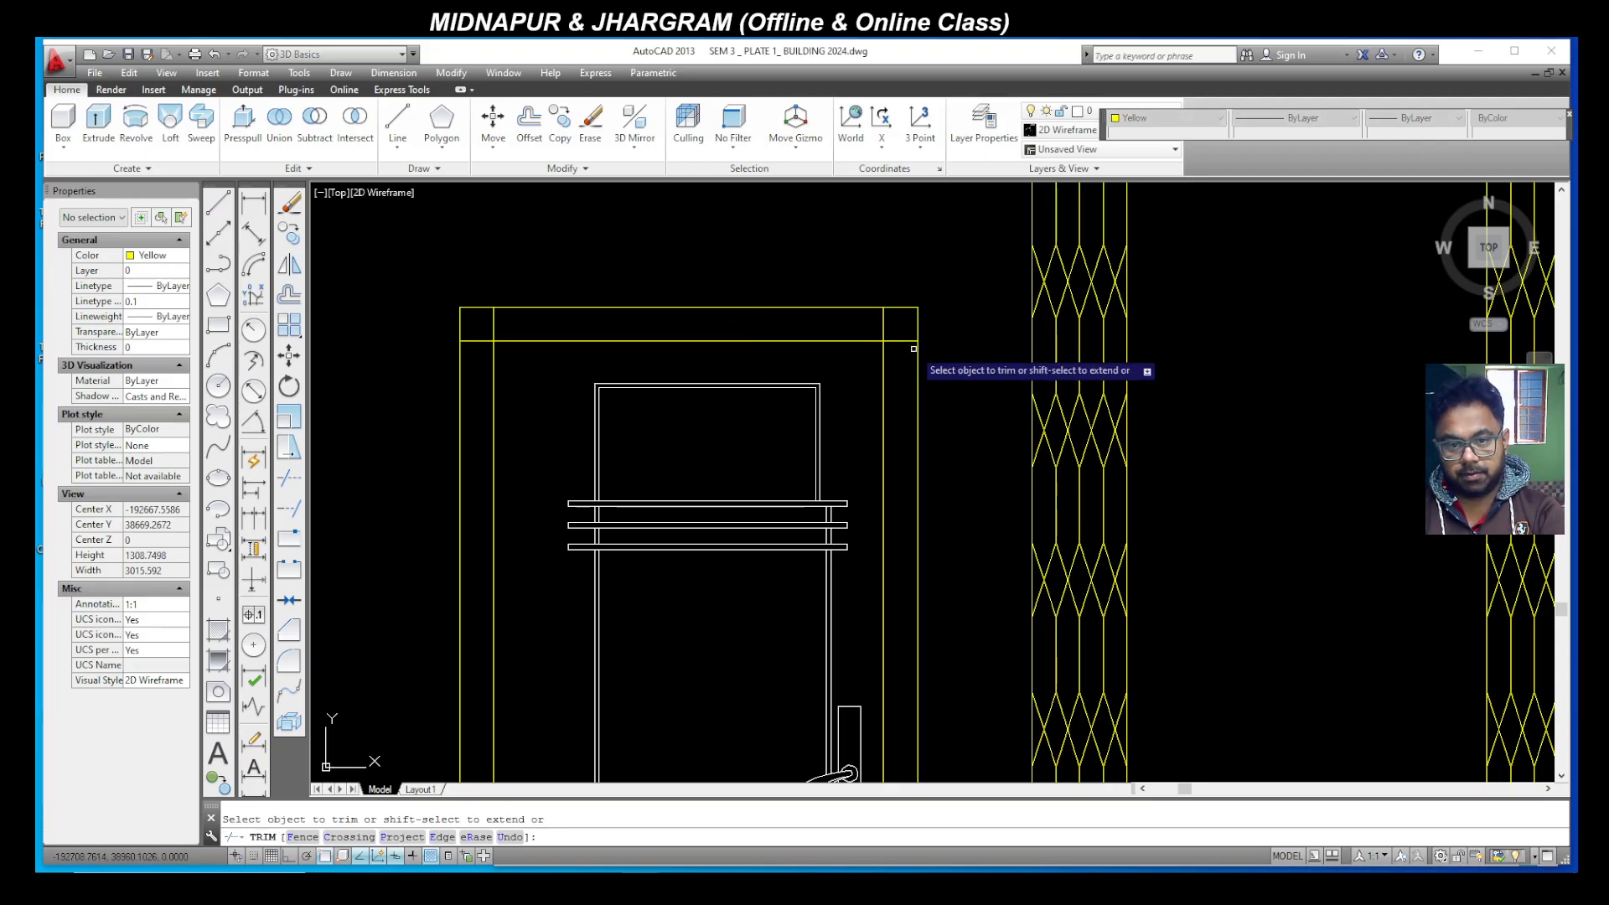
pyautogui.click(897, 324)
pyautogui.click(872, 318)
pyautogui.scroll(-4, 718, 347)
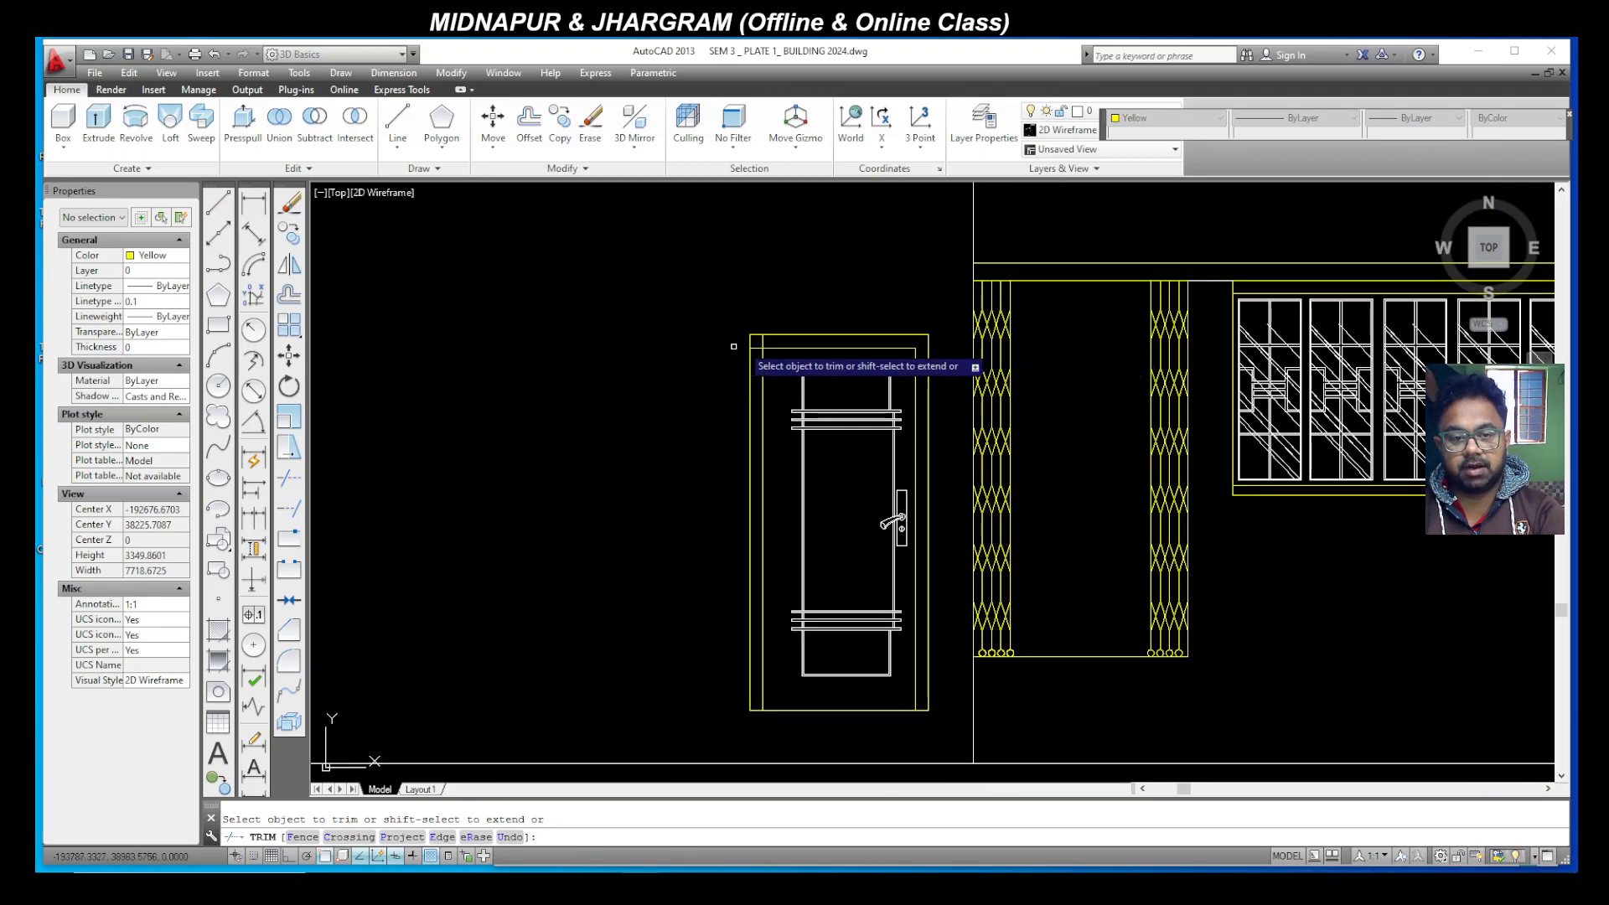
pyautogui.scroll(4, 758, 345)
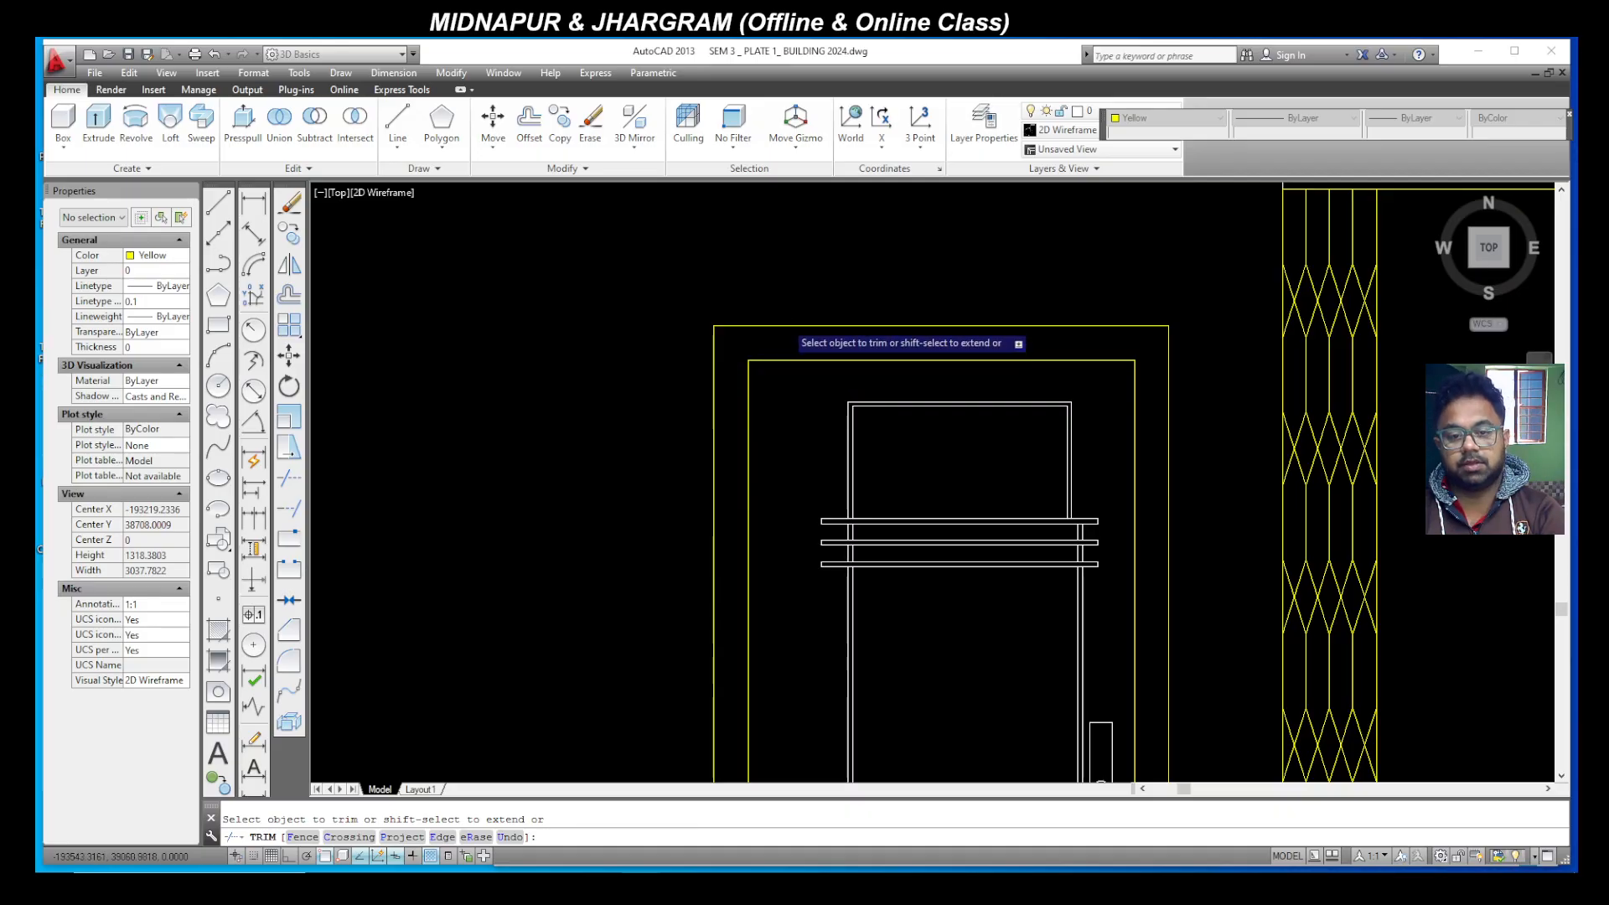
pyautogui.scroll(-4, 783, 320)
pyautogui.press('Escape')
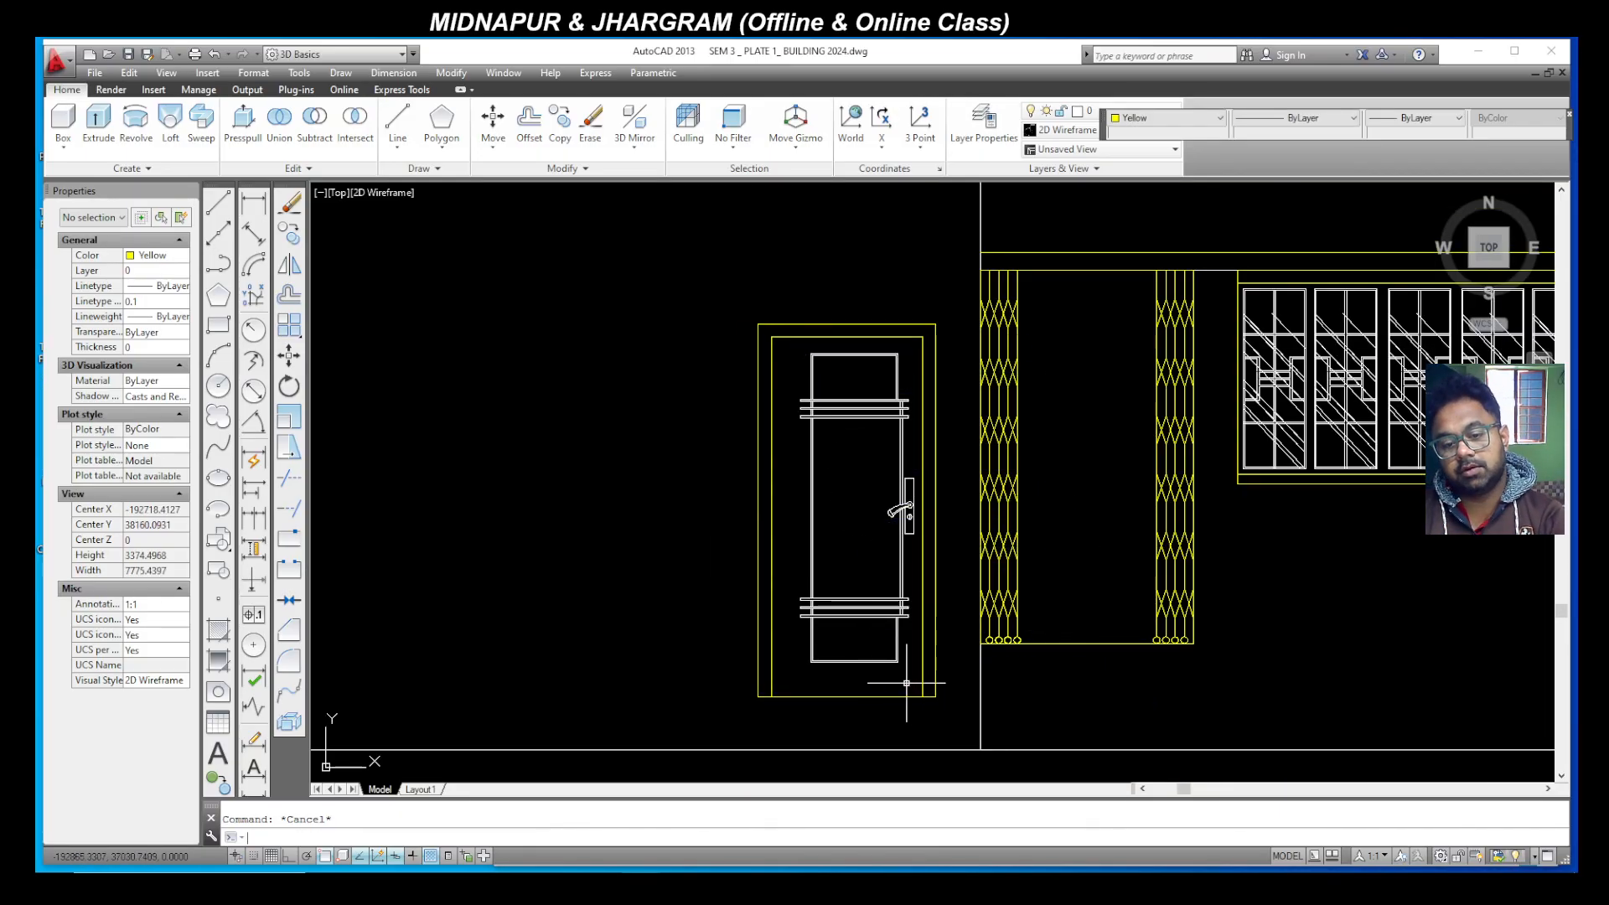
pyautogui.click(917, 685)
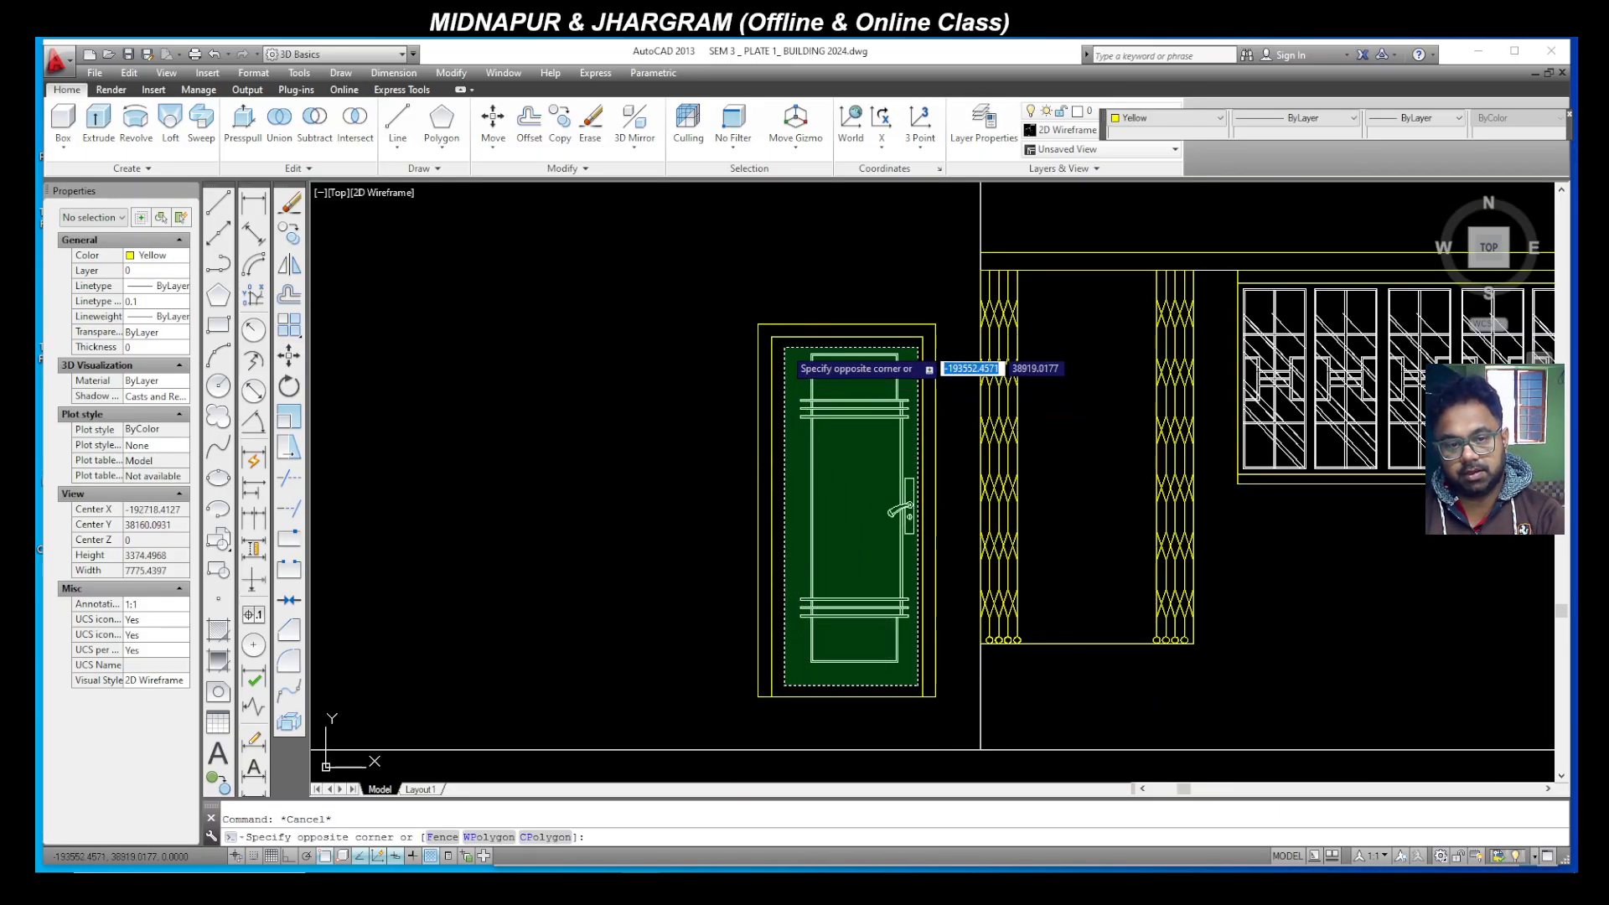
pyautogui.click(775, 340)
pyautogui.scroll(-4, 945, 484)
pyautogui.press('Escape')
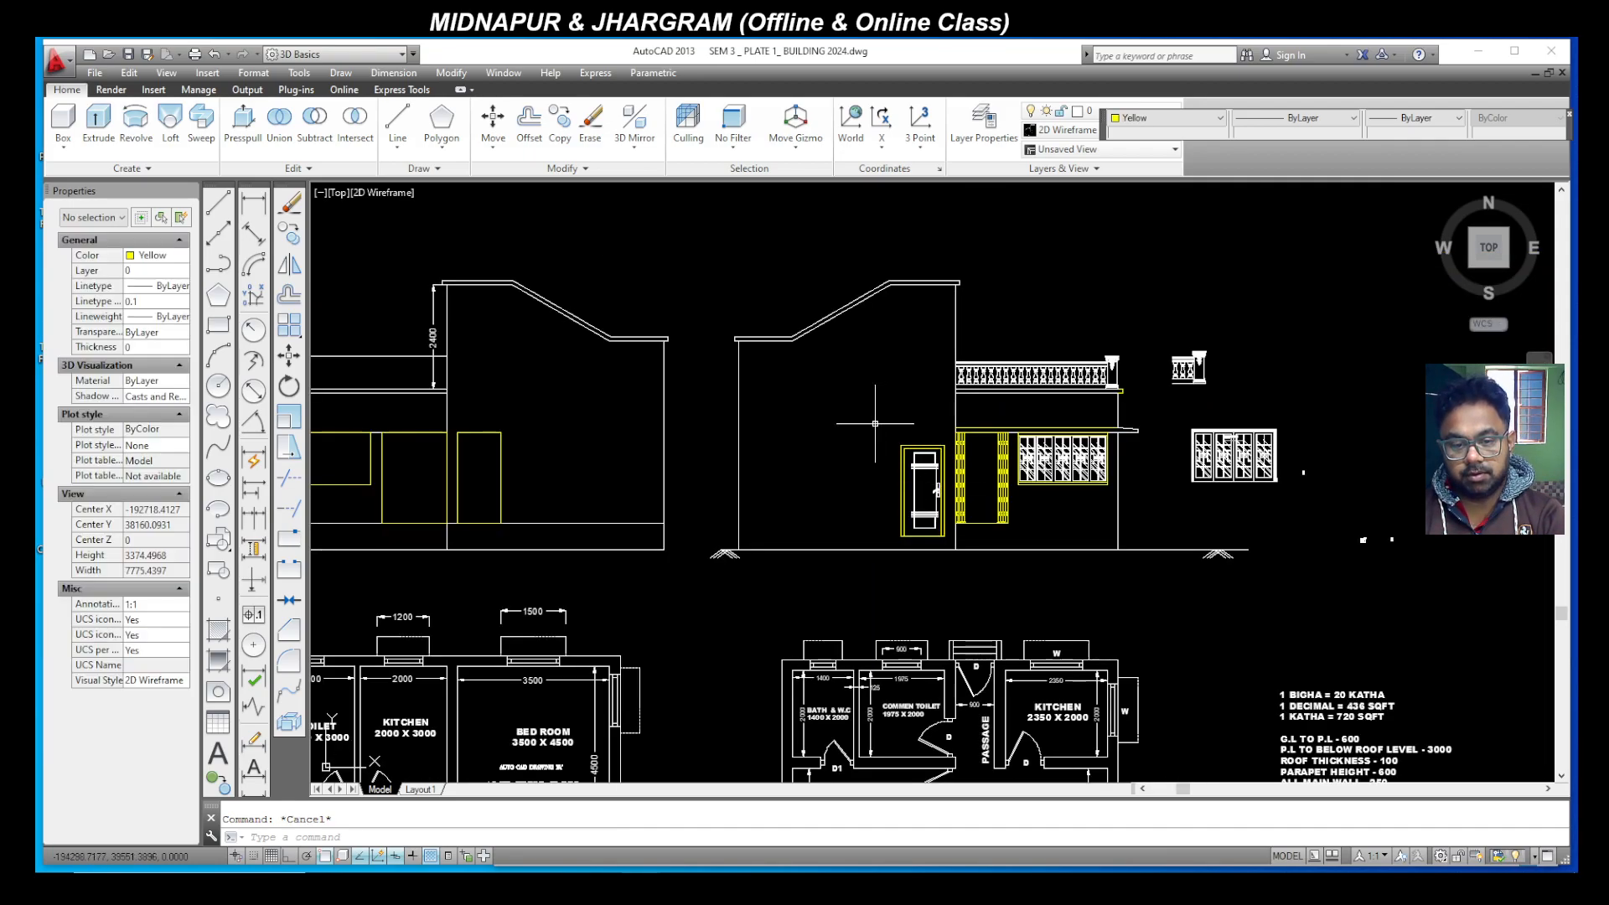
# Step: Move the white door design out of the yellow frame into the empty wall area beside it
pyautogui.scroll(-2, 892, 687)
pyautogui.scroll(6, 892, 687)
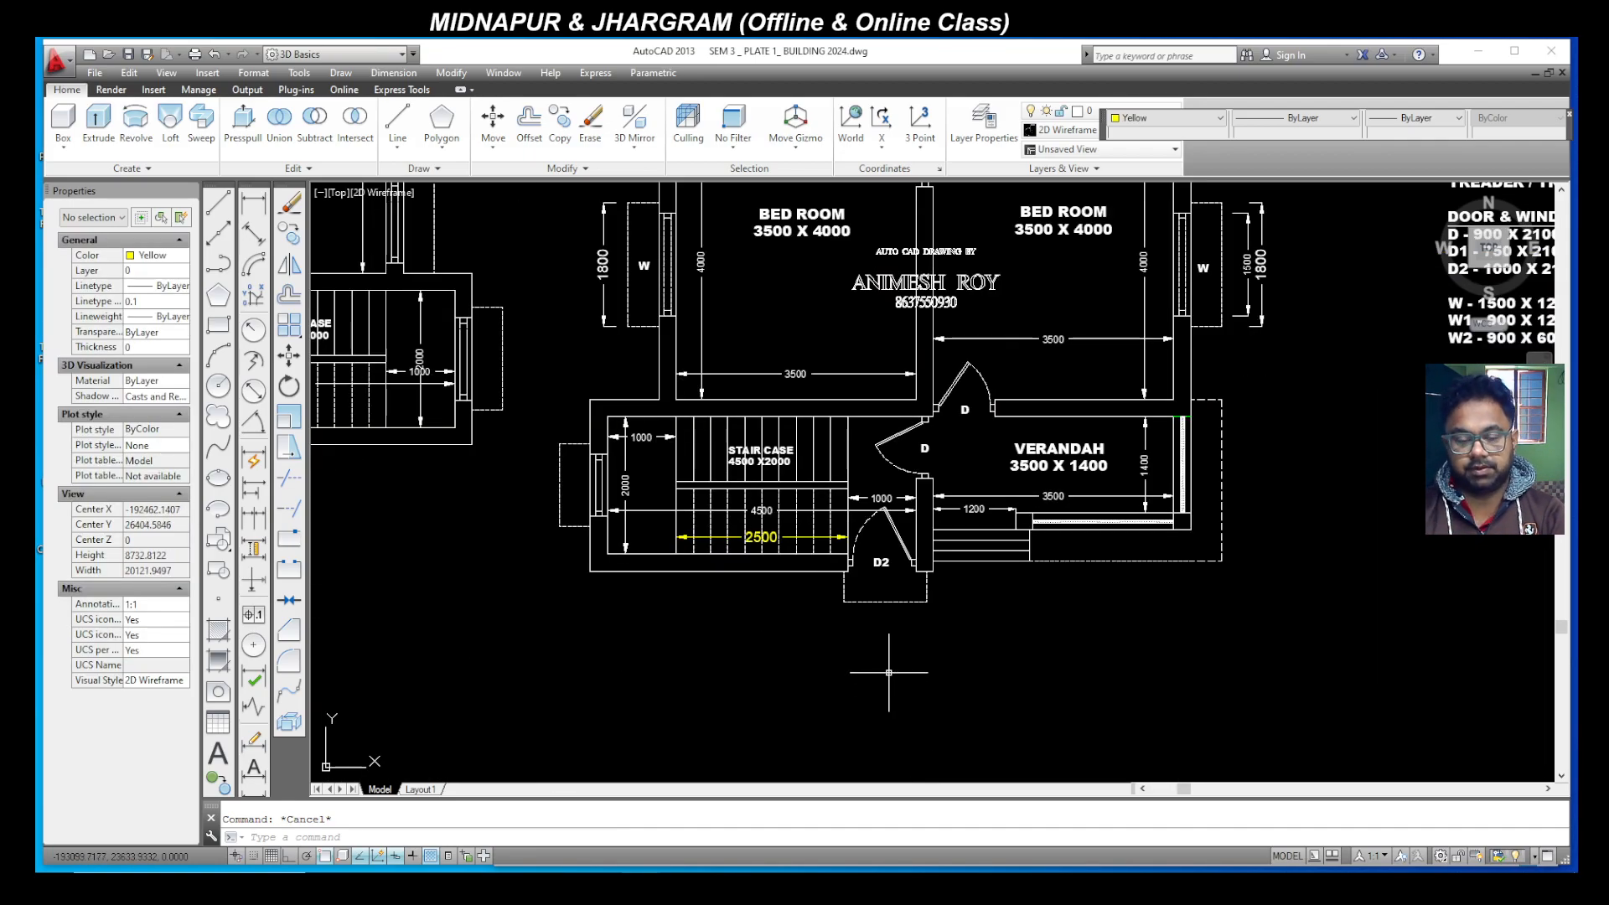
pyautogui.scroll(-6, 786, 634)
pyautogui.scroll(12, 821, 404)
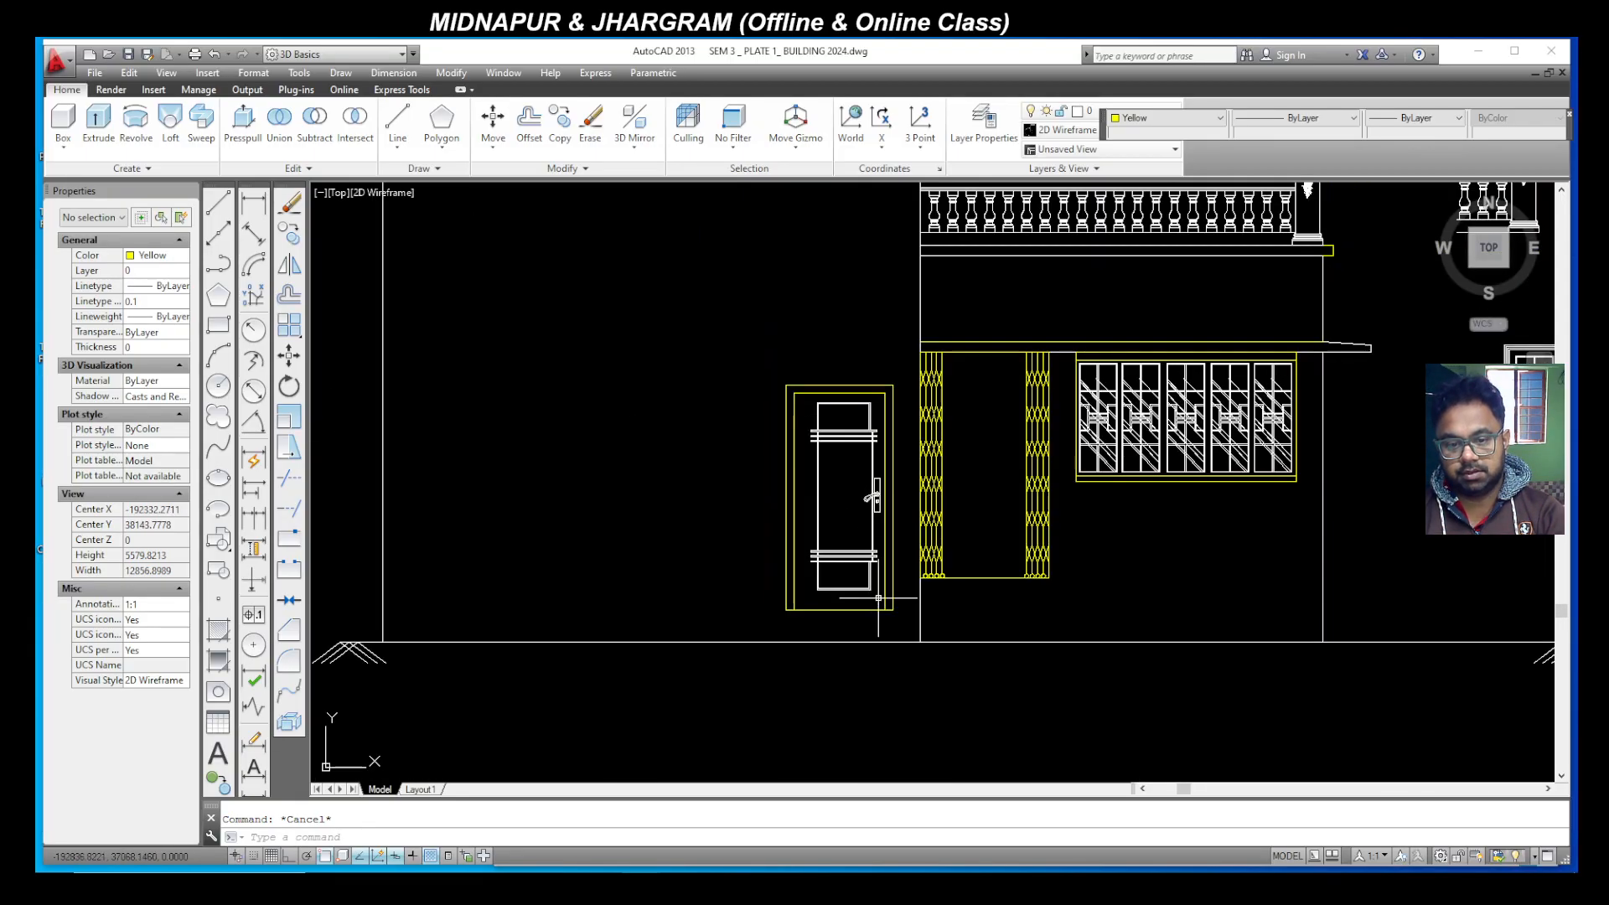
pyautogui.click(881, 605)
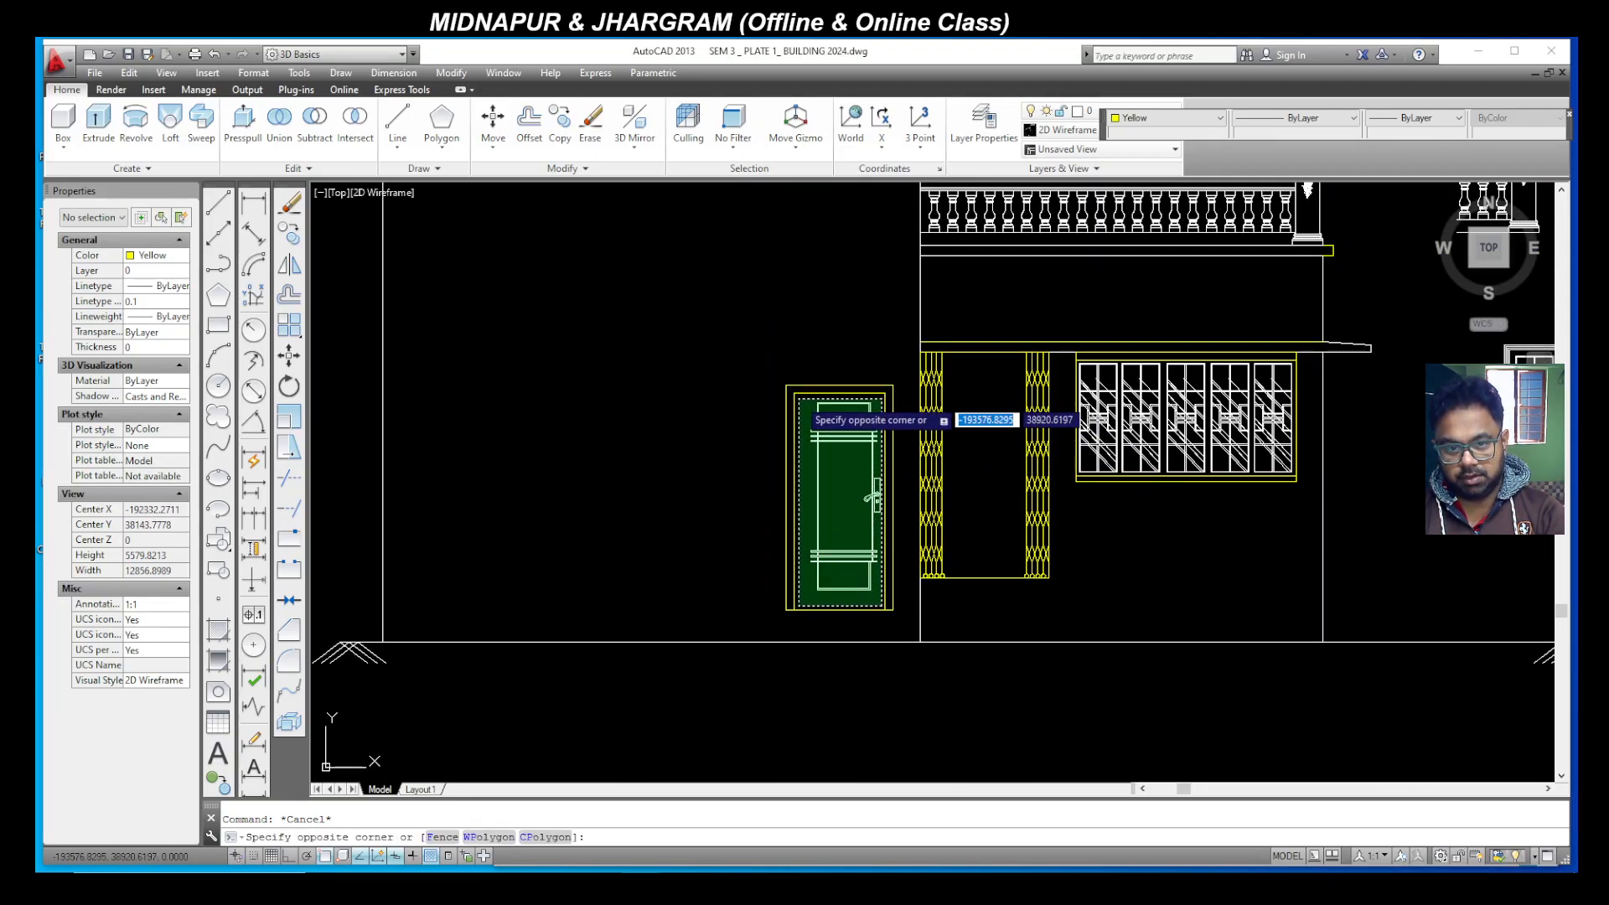
pyautogui.click(799, 399)
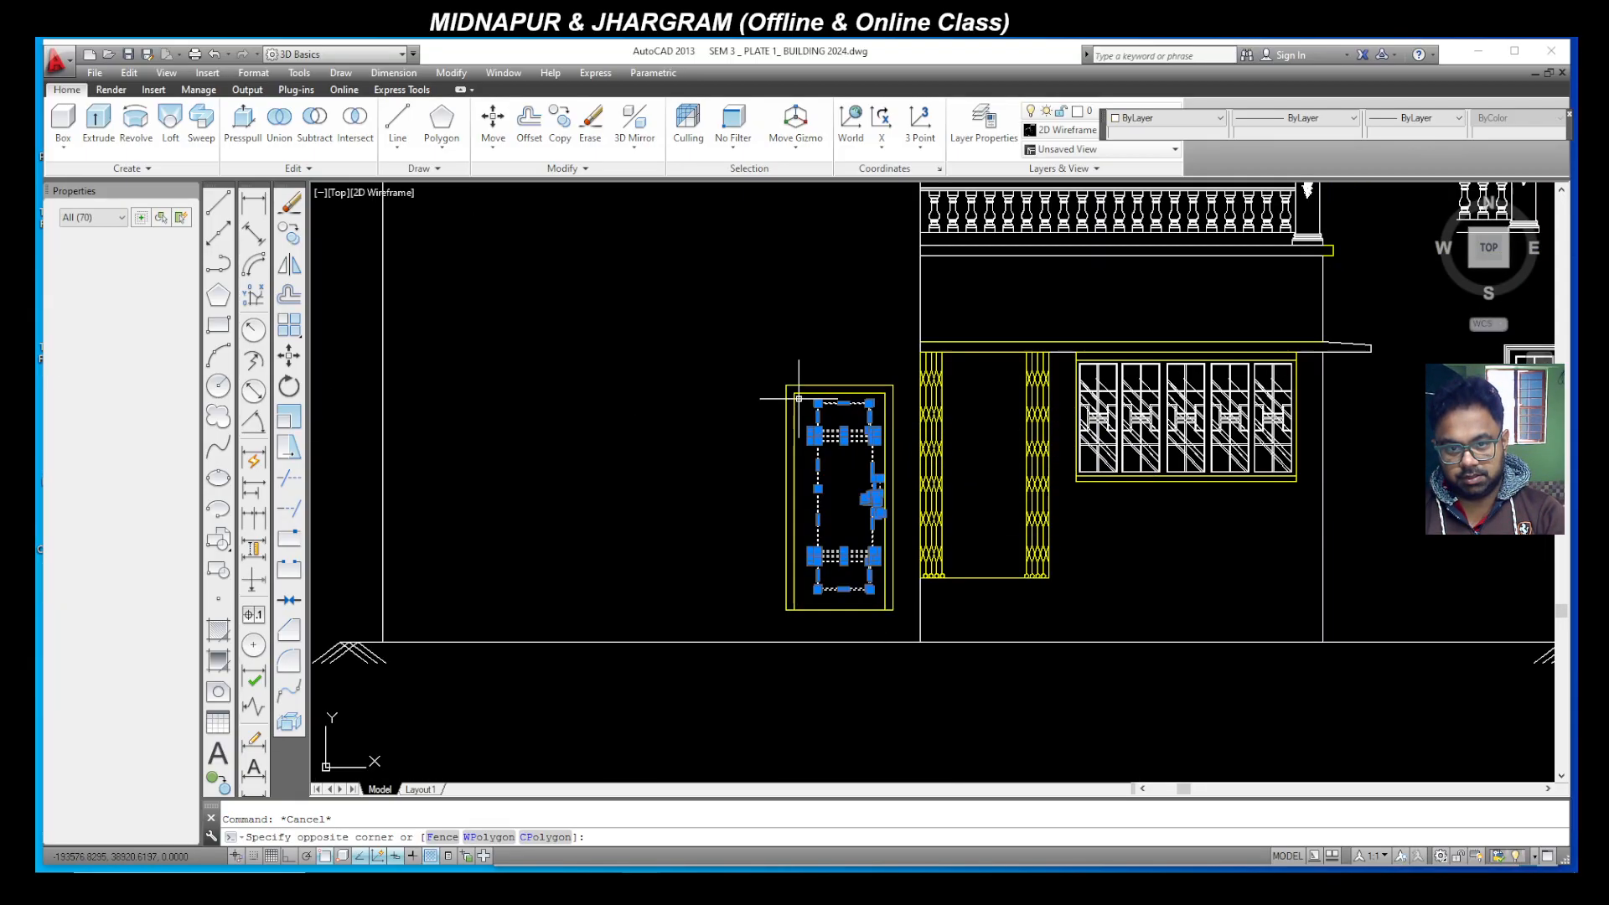
pyautogui.click(289, 359)
pyautogui.click(696, 315)
pyautogui.click(604, 318)
pyautogui.press('Escape')
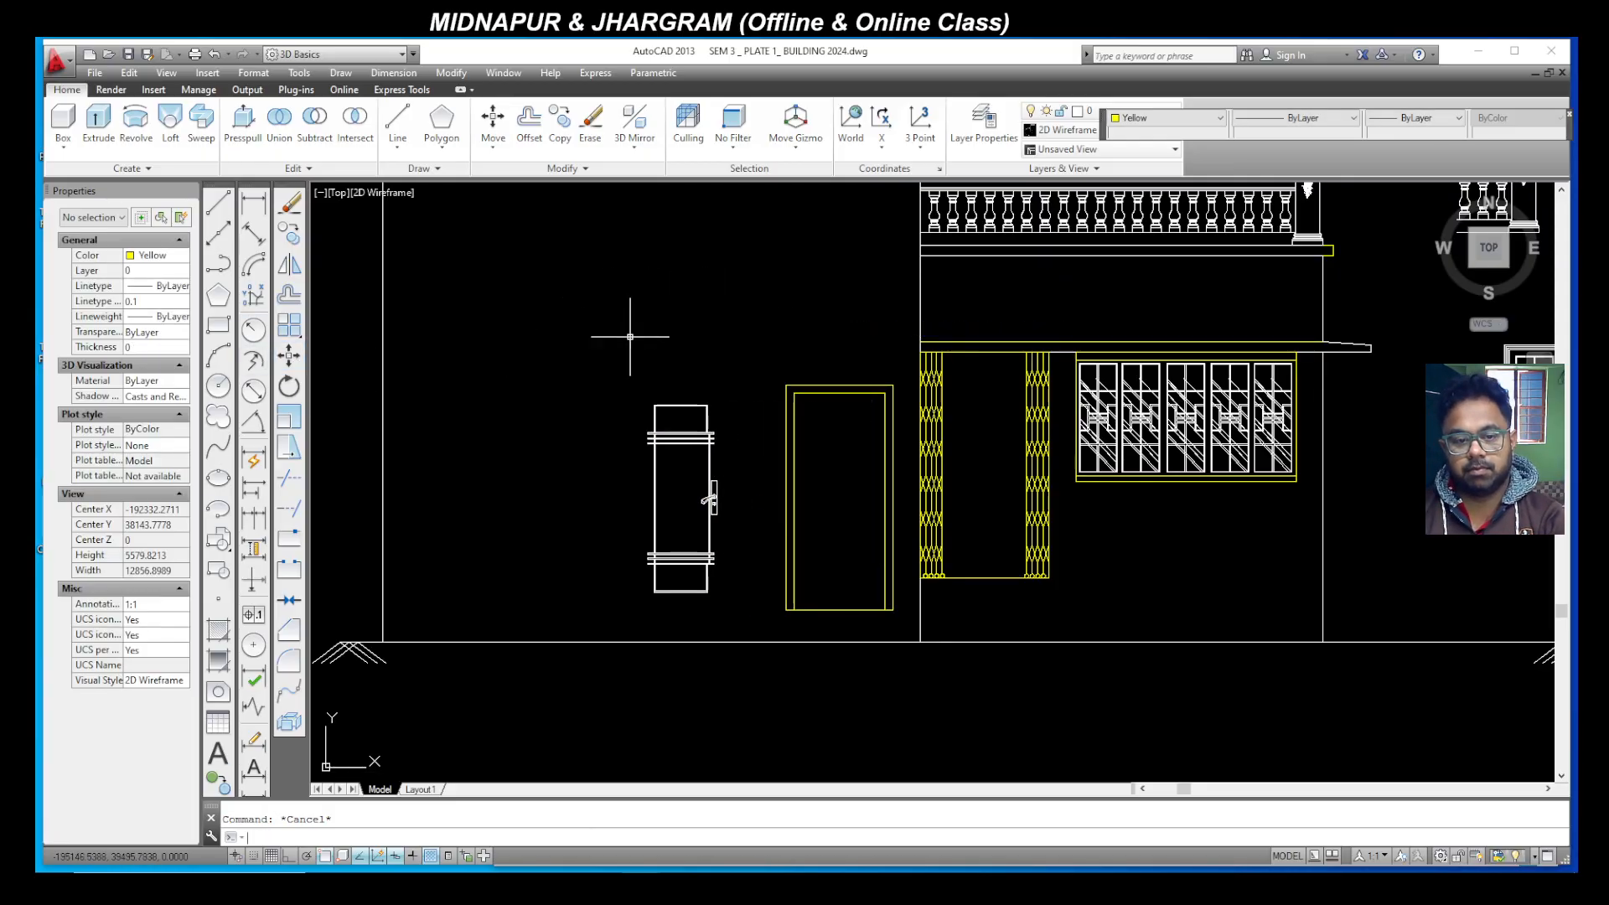
# Step: Mirror the moved door design about a vertical line beside it, keeping the source objects
pyautogui.click(769, 616)
pyautogui.click(545, 309)
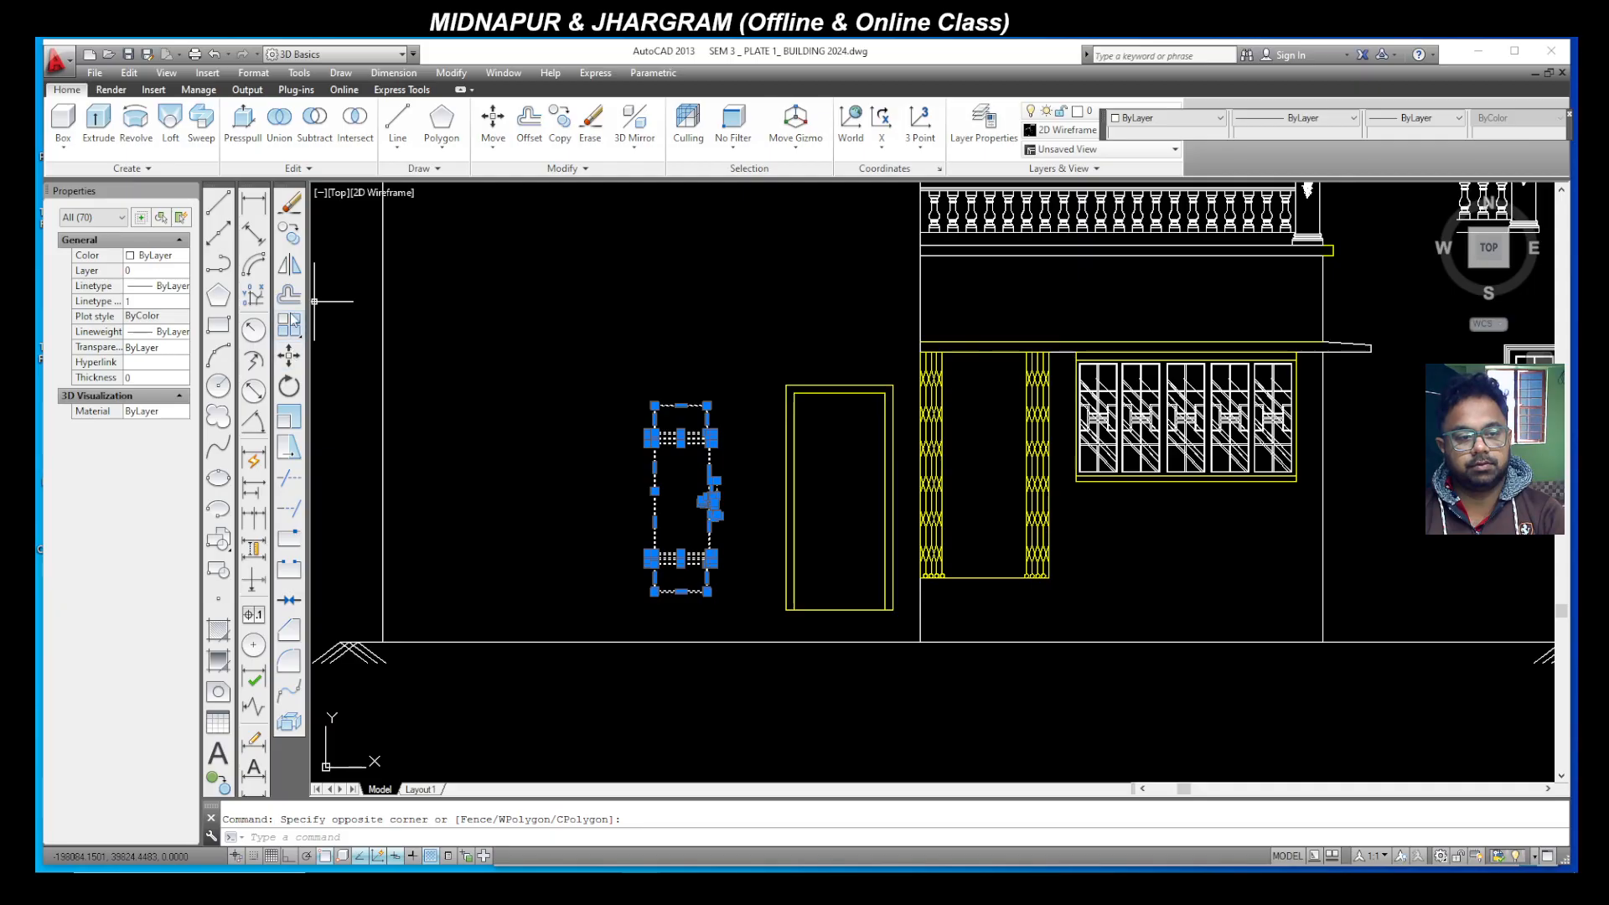
pyautogui.click(292, 267)
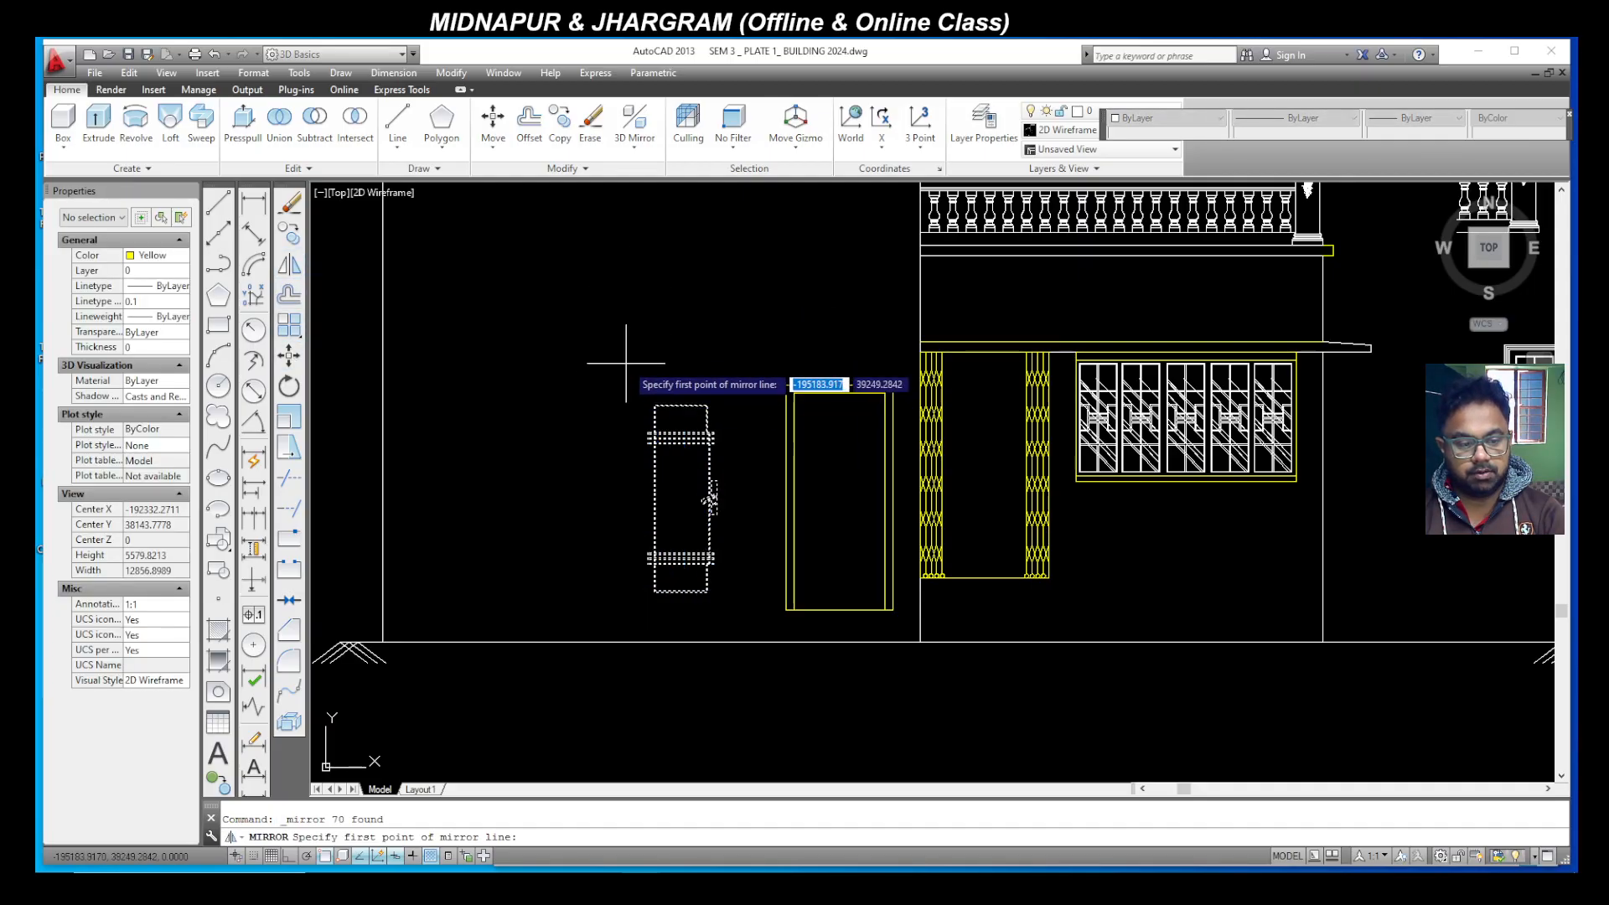
pyautogui.click(291, 858)
pyautogui.click(621, 426)
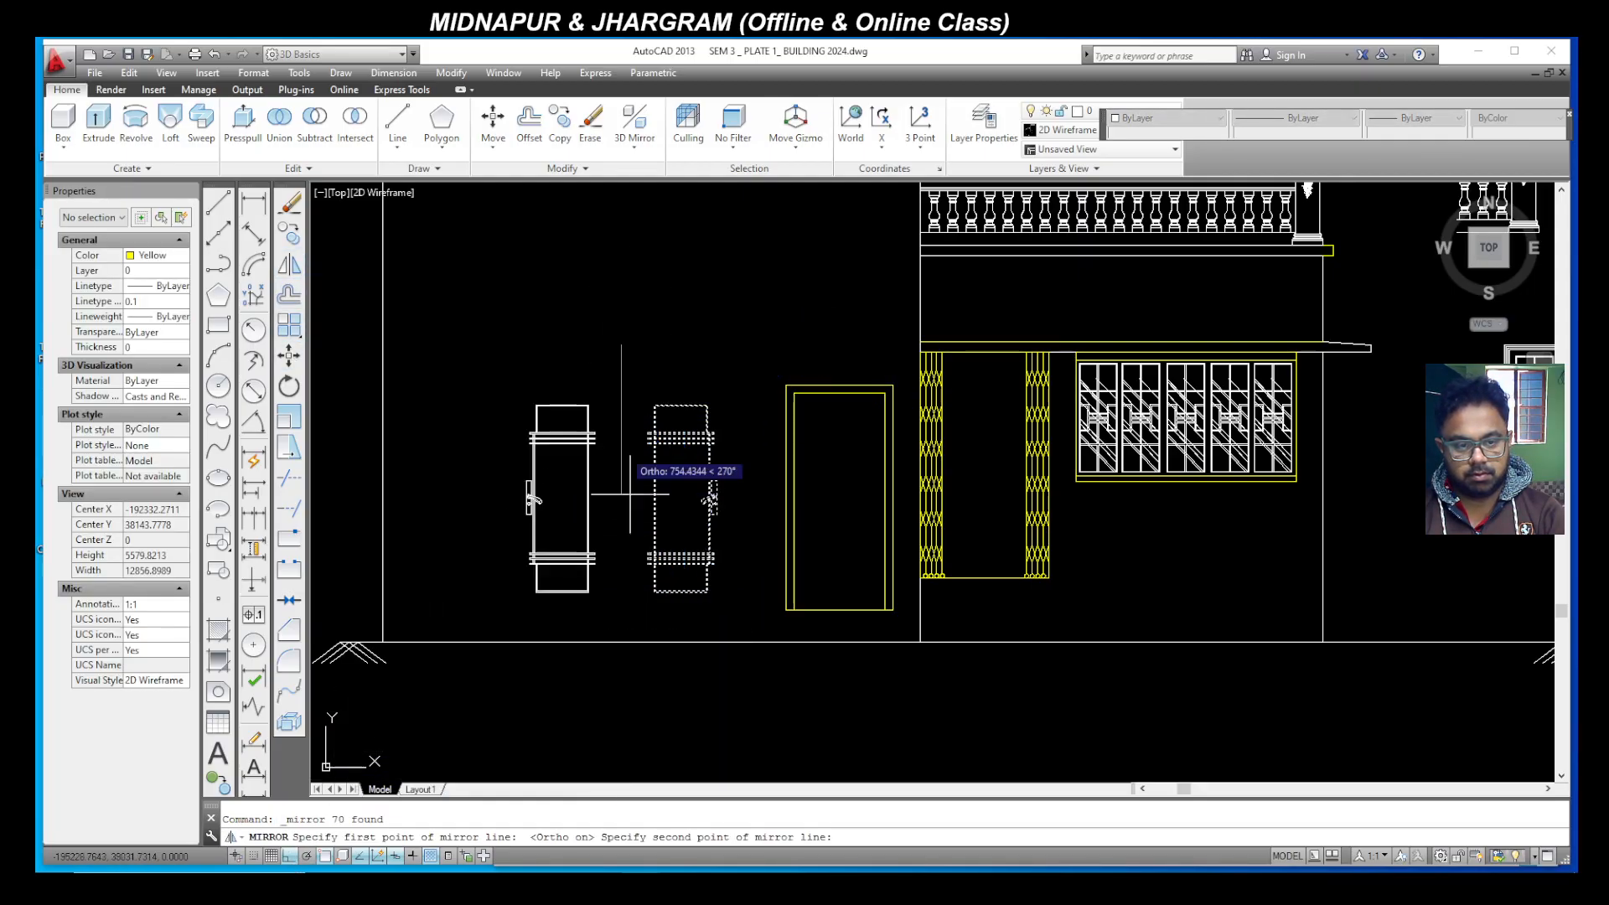
pyautogui.click(616, 616)
pyautogui.press('Return')
# Step: Copy the mirrored door design from its upper corner into the single door's yellow frame
pyautogui.click(652, 611)
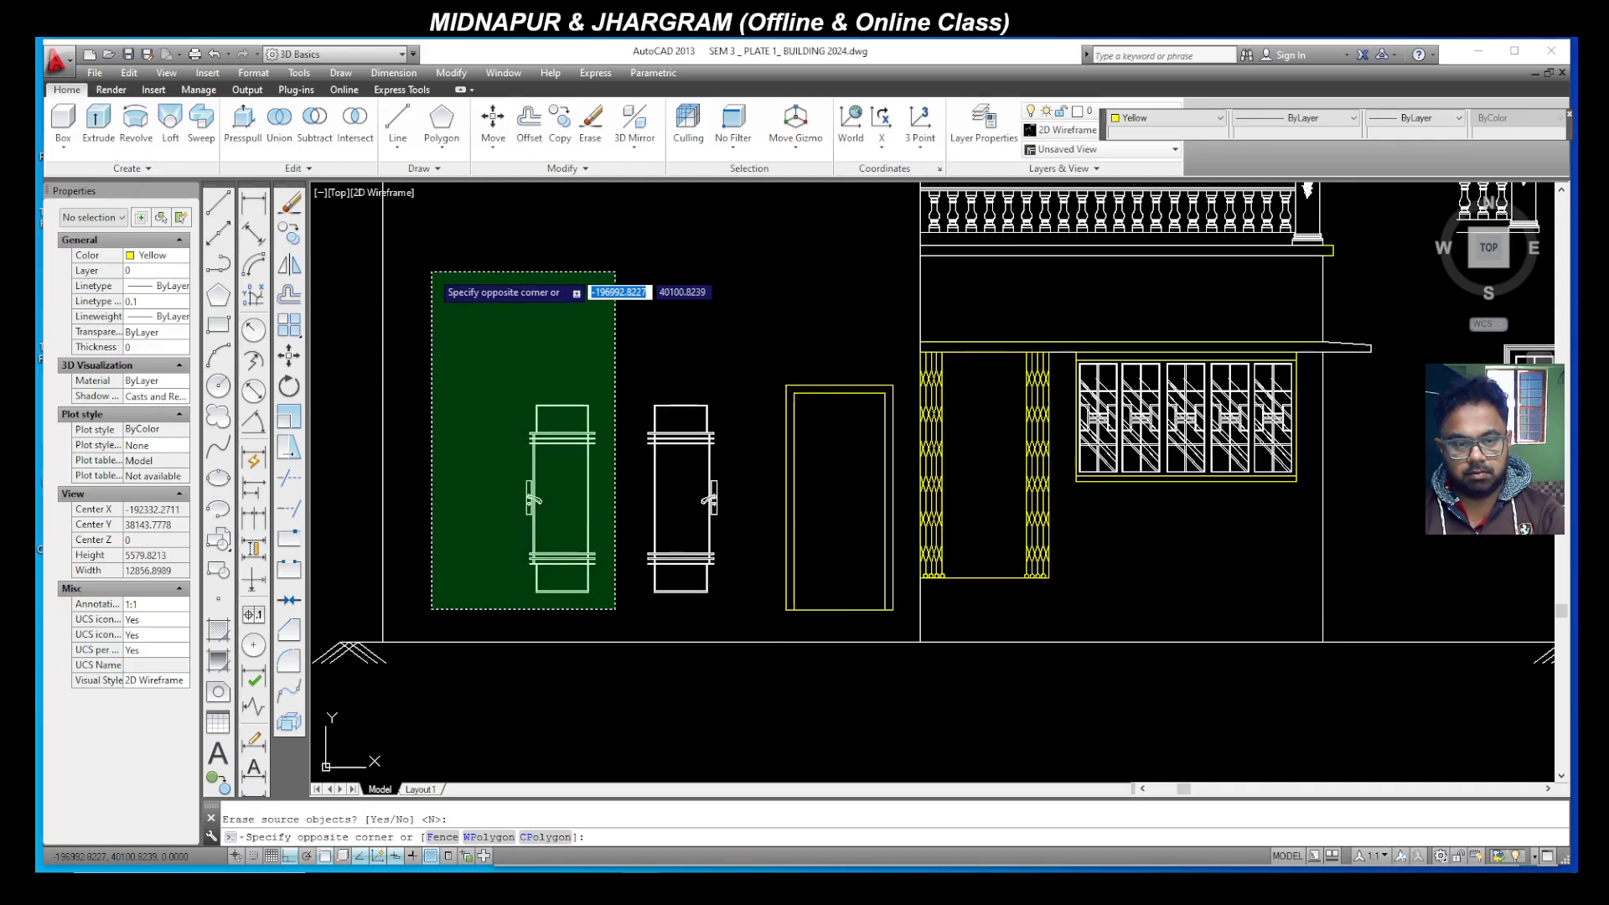
pyautogui.click(430, 272)
pyautogui.click(288, 235)
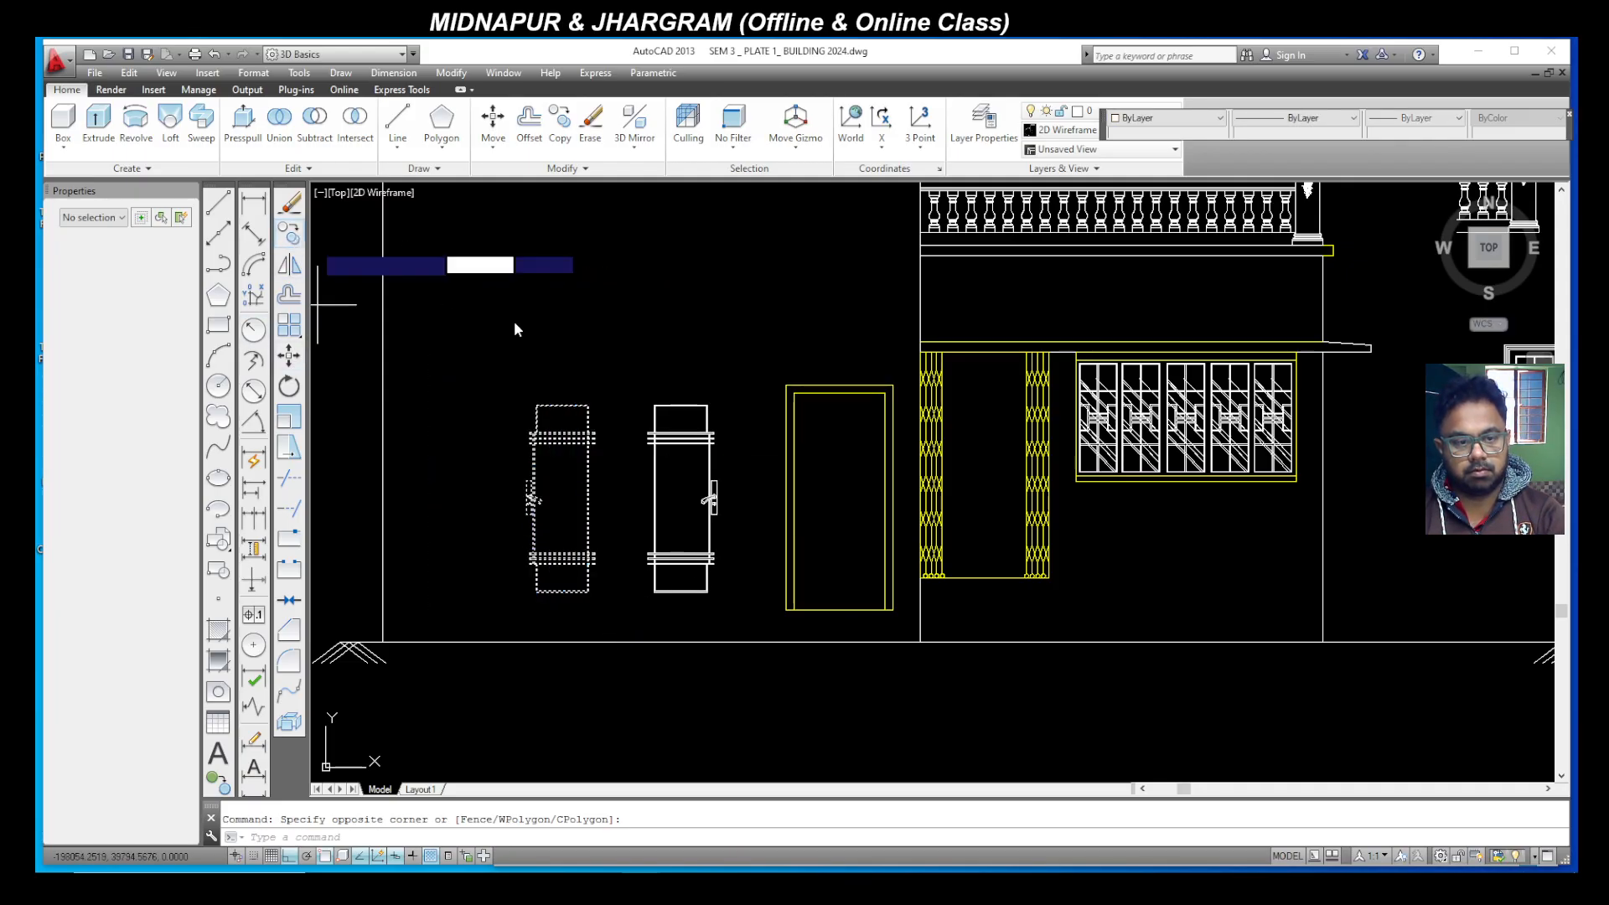
pyautogui.scroll(4, 545, 405)
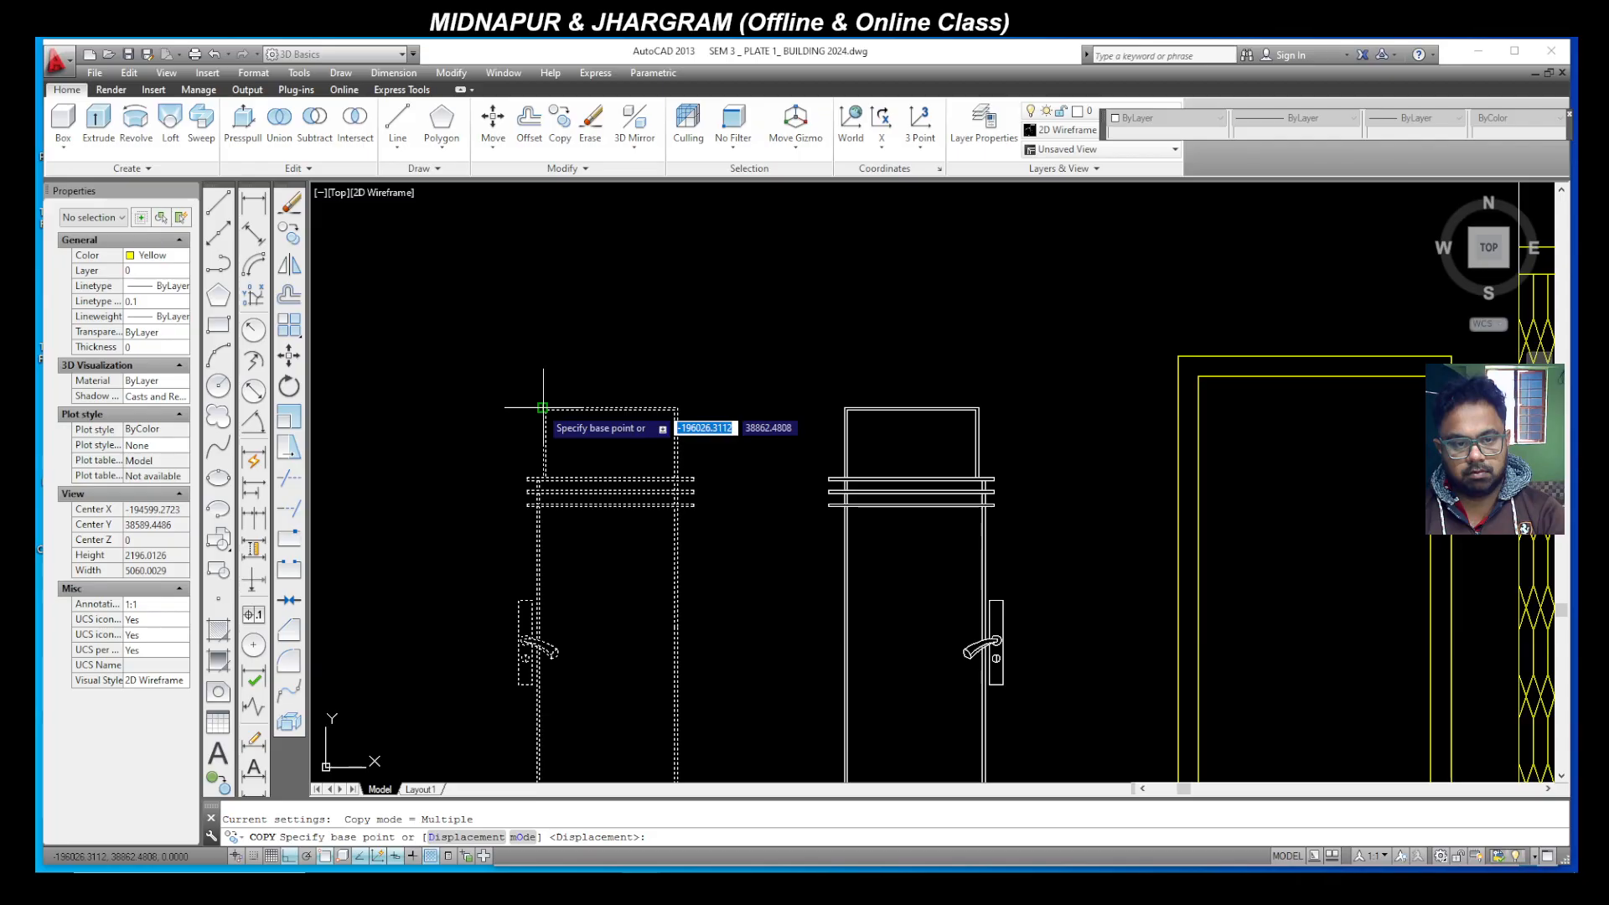
pyautogui.click(544, 405)
pyautogui.scroll(-6, 449, 367)
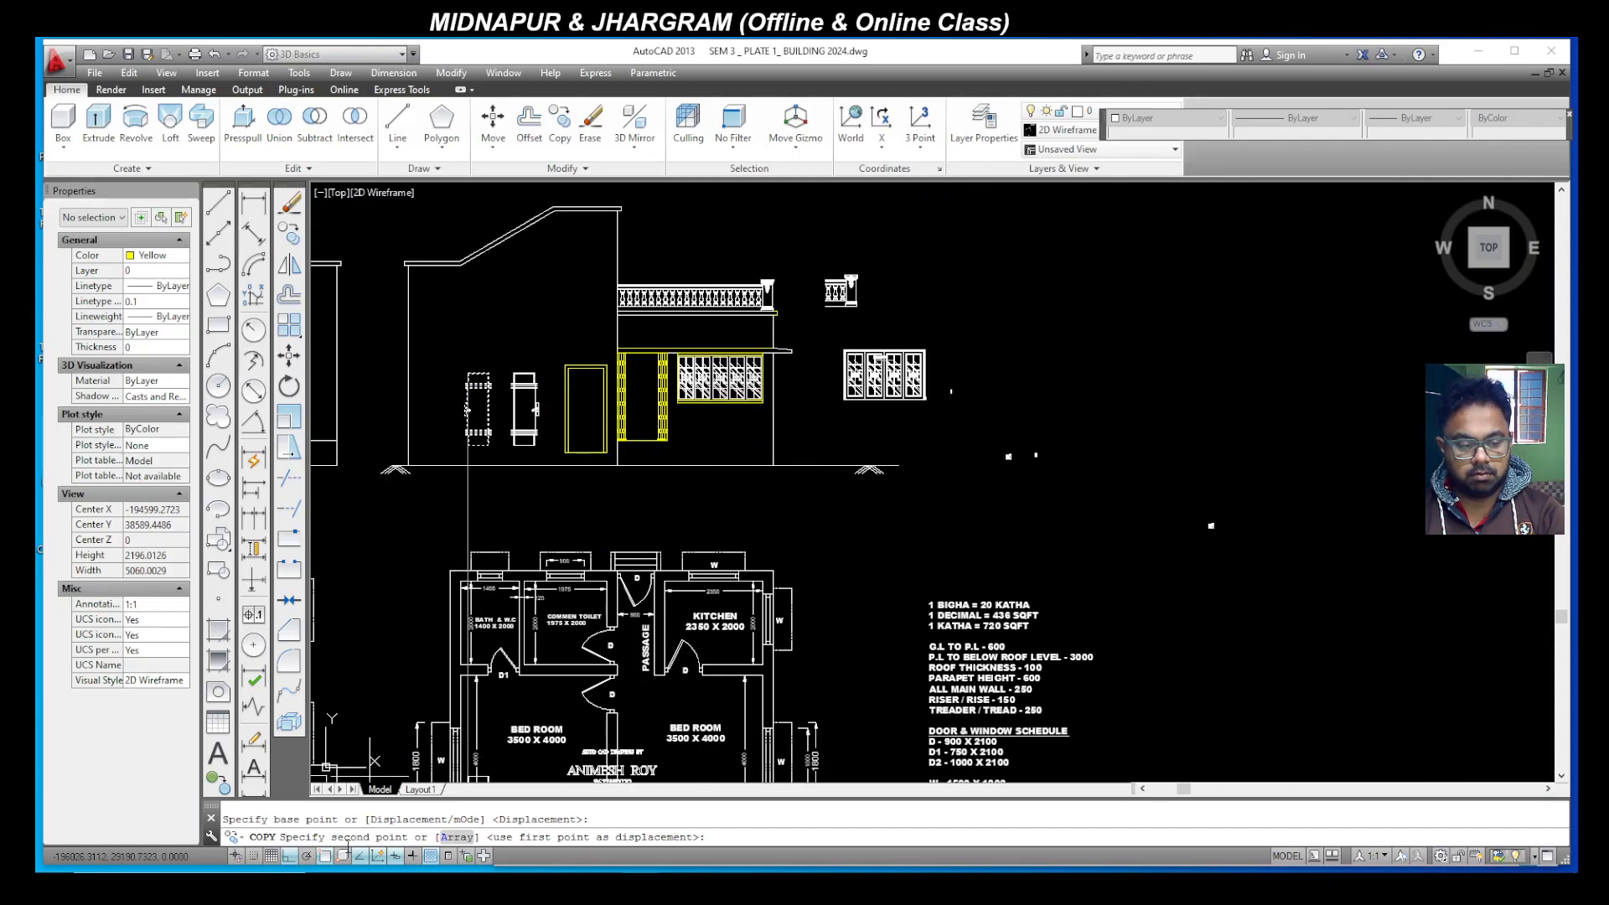
pyautogui.click(289, 855)
pyautogui.scroll(5, 570, 402)
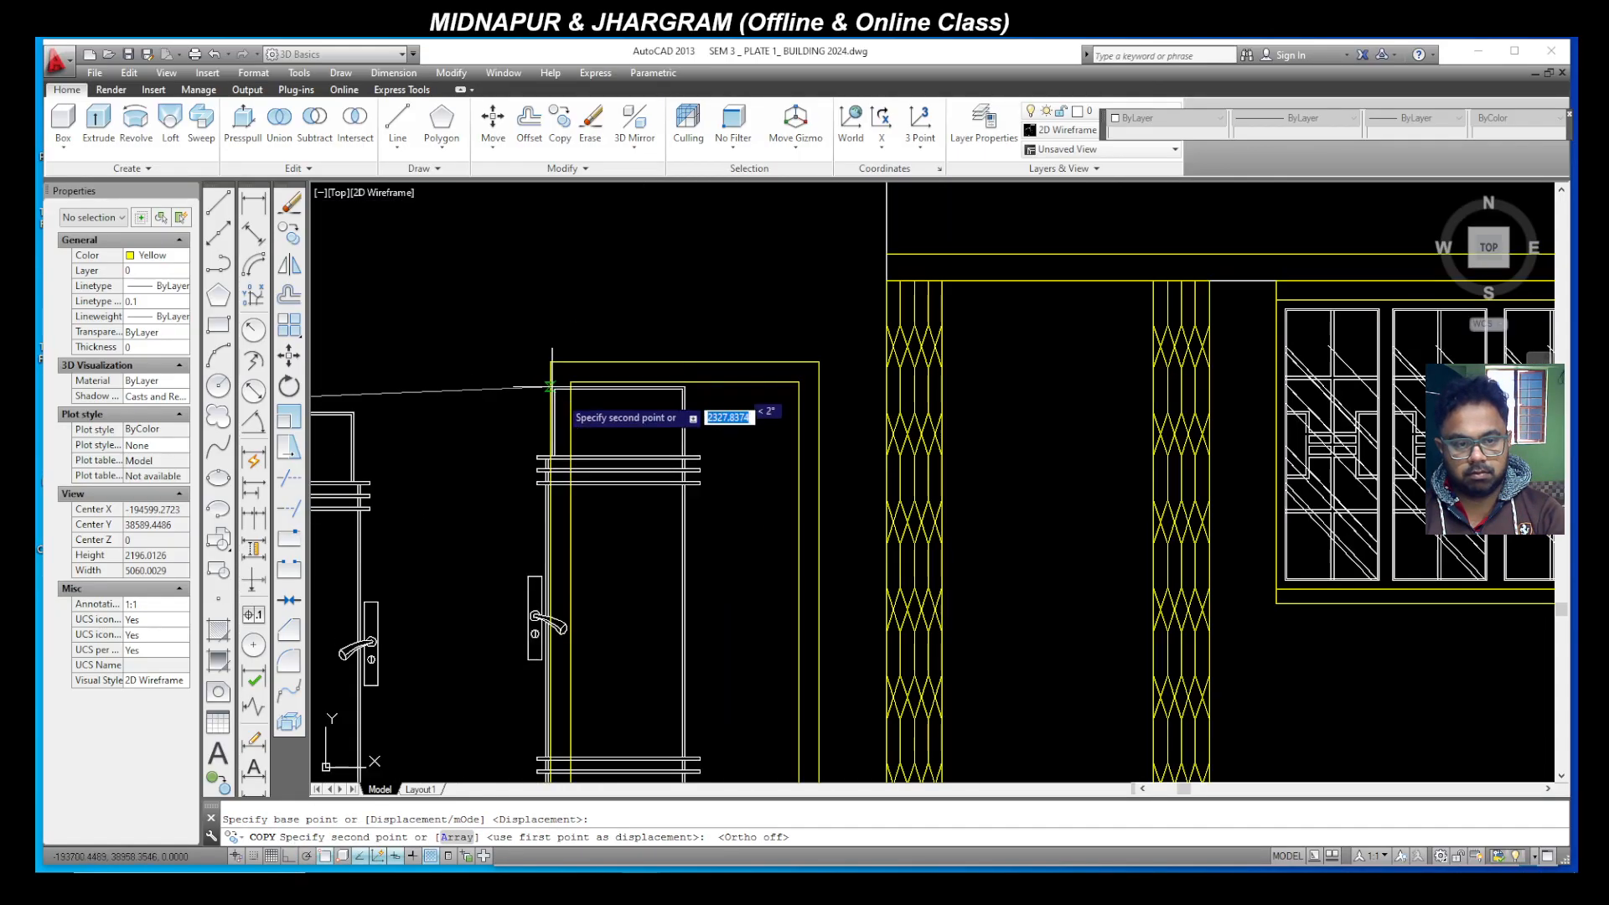
pyautogui.scroll(-2, 630, 409)
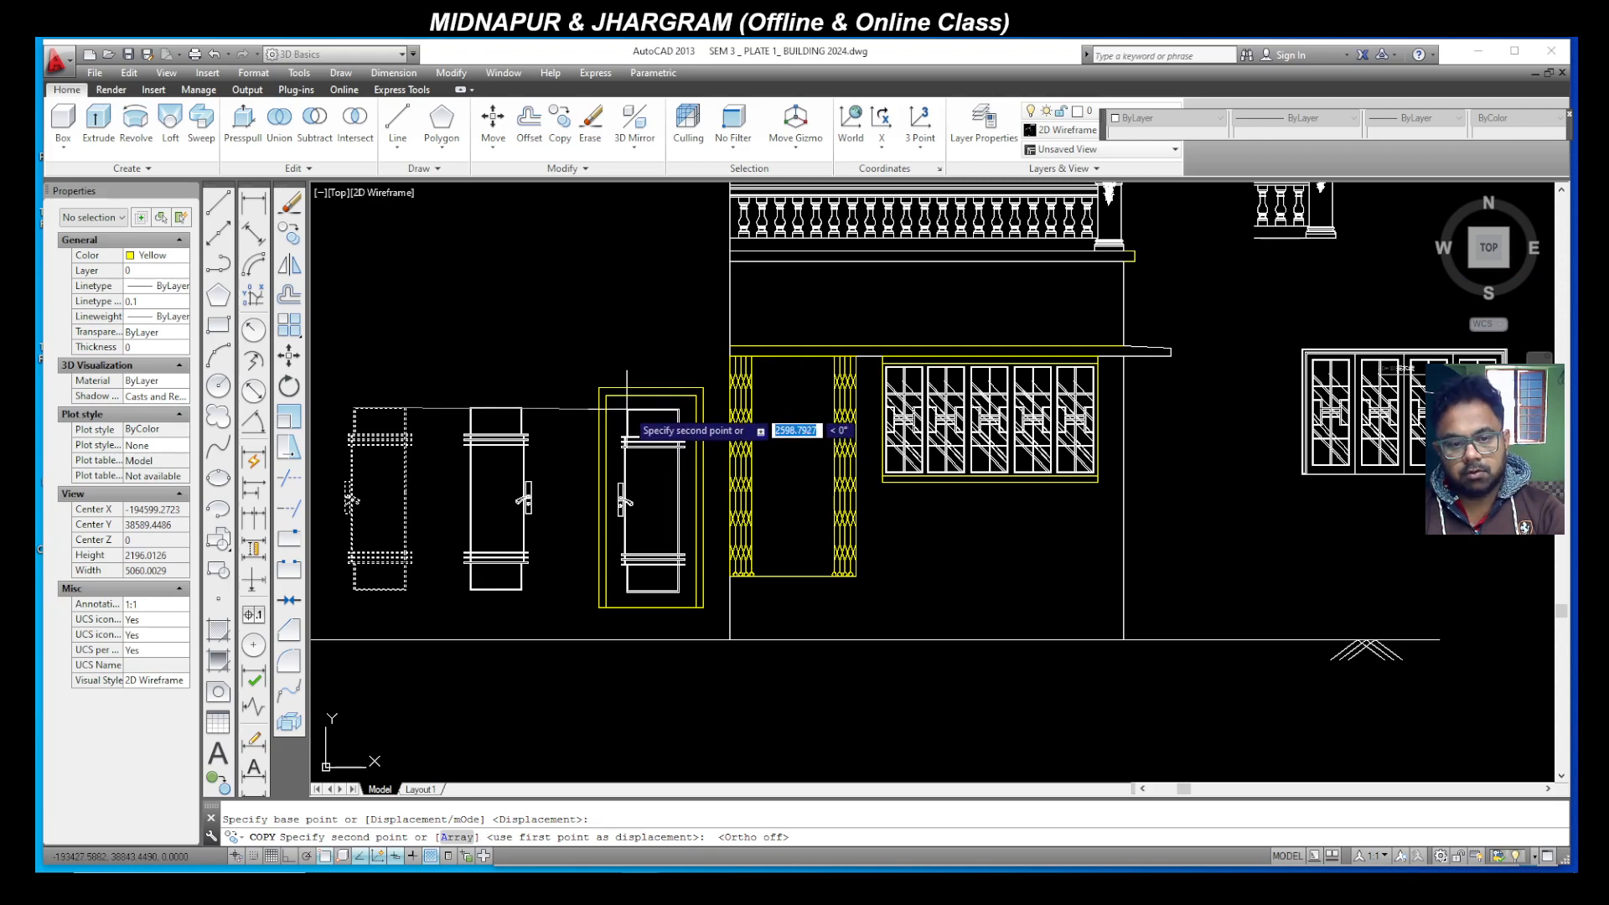
pyautogui.press('Escape')
# Step: Erase the original and mirrored door designs left outside the yellow frame
pyautogui.click(573, 616)
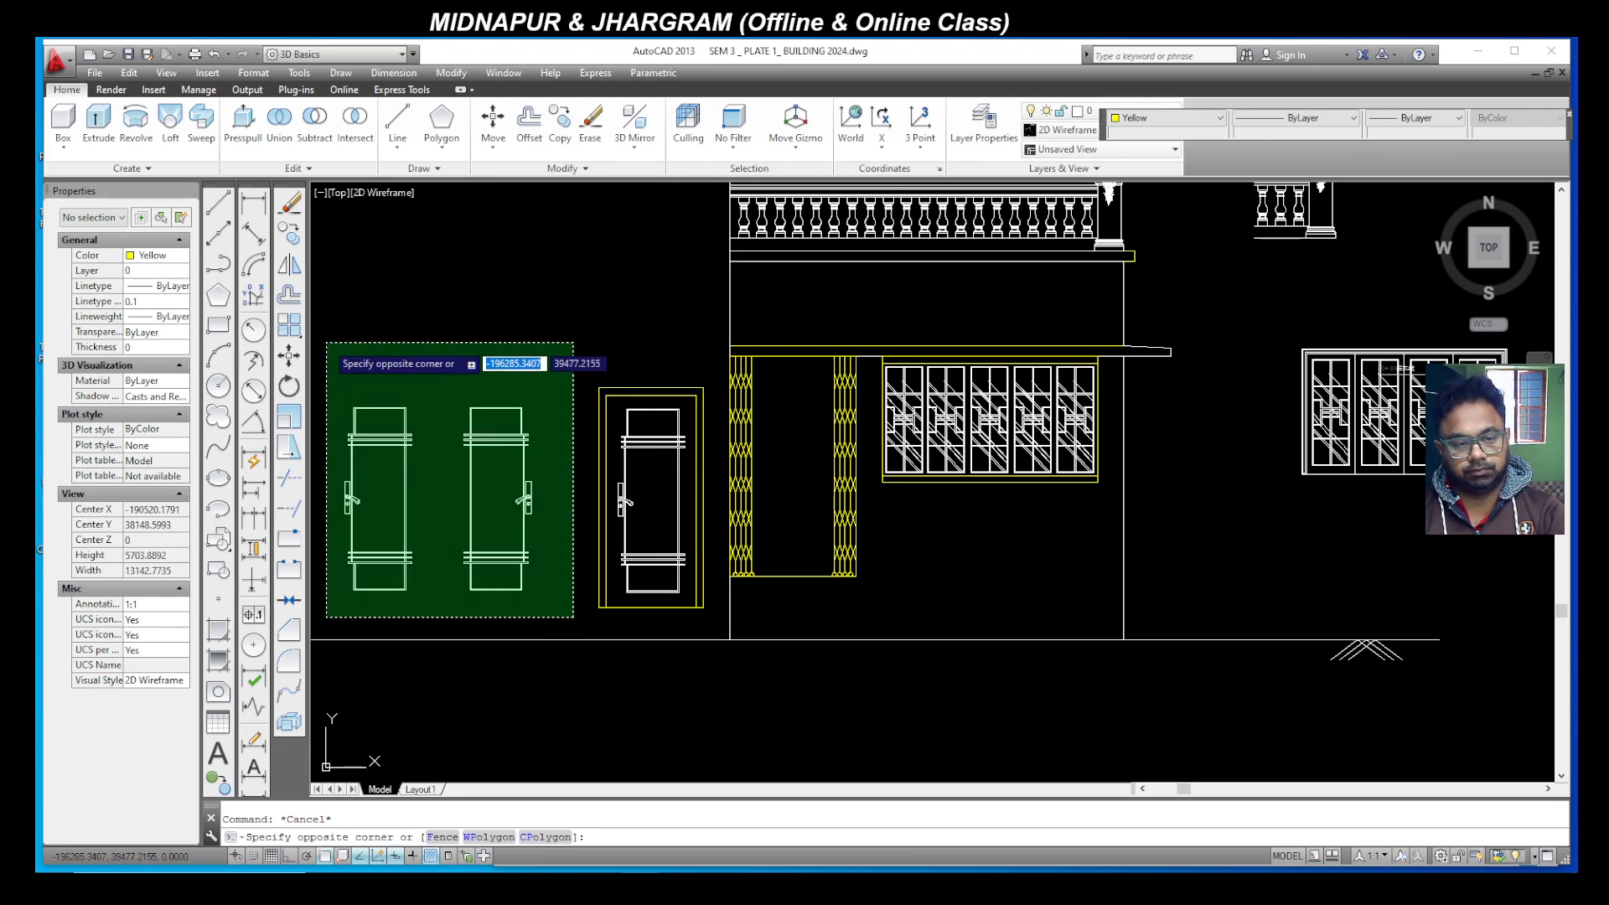
pyautogui.click(327, 342)
pyautogui.press('Delete')
# Step: Measure how far the verandah steps extend past the edge of the 1200 opening in the floor plan
pyautogui.scroll(-6, 926, 480)
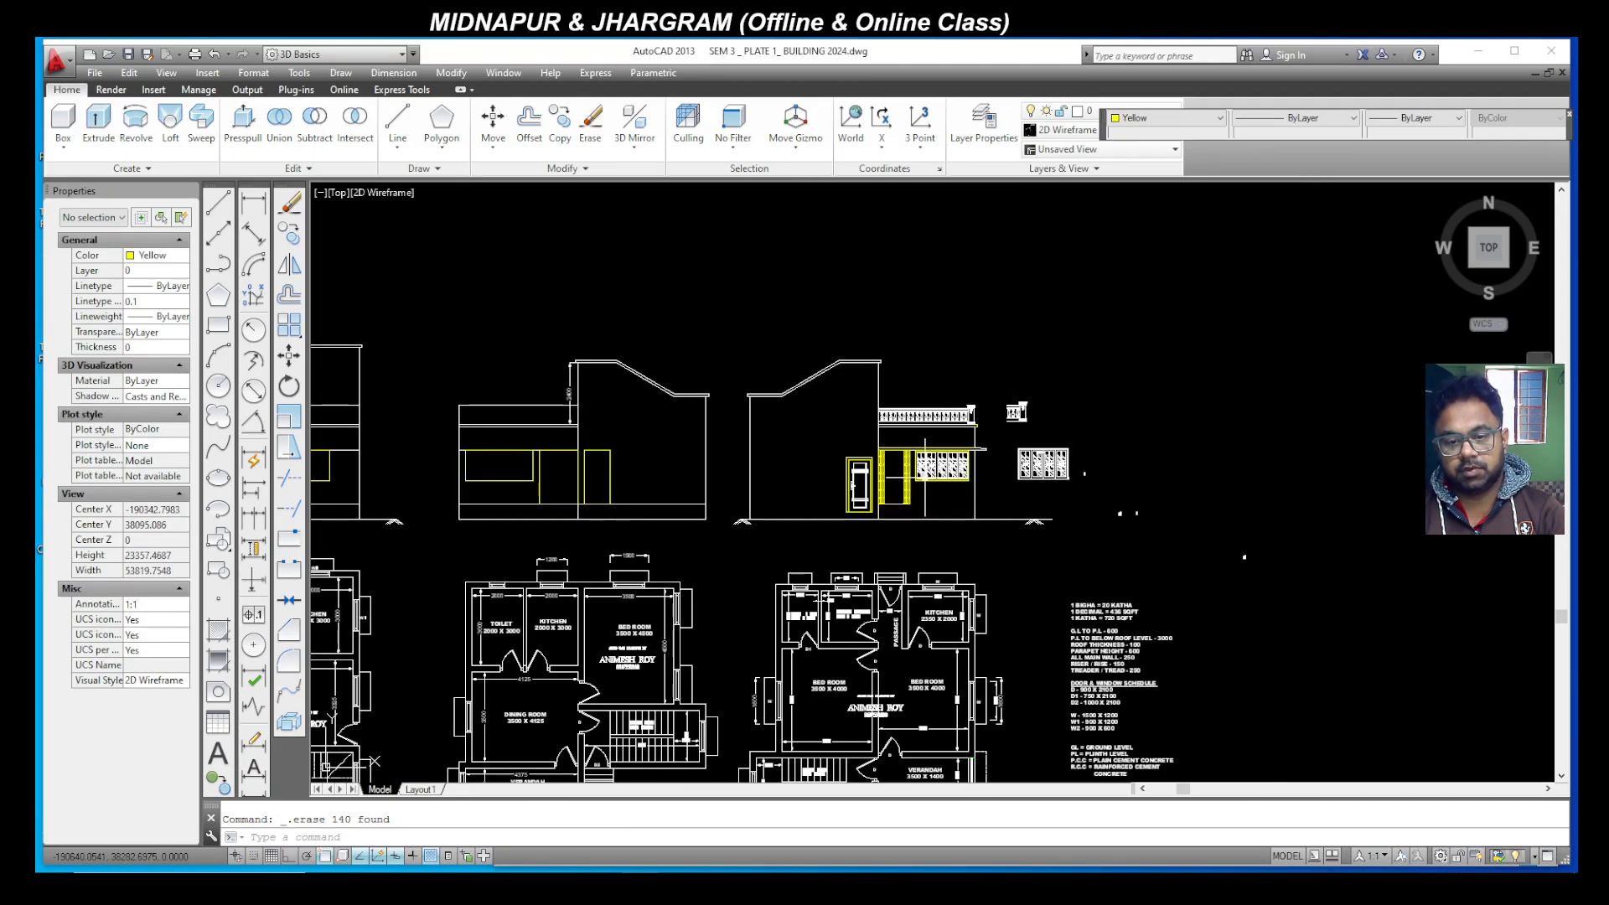
pyautogui.scroll(-3, 908, 514)
pyautogui.scroll(12, 868, 504)
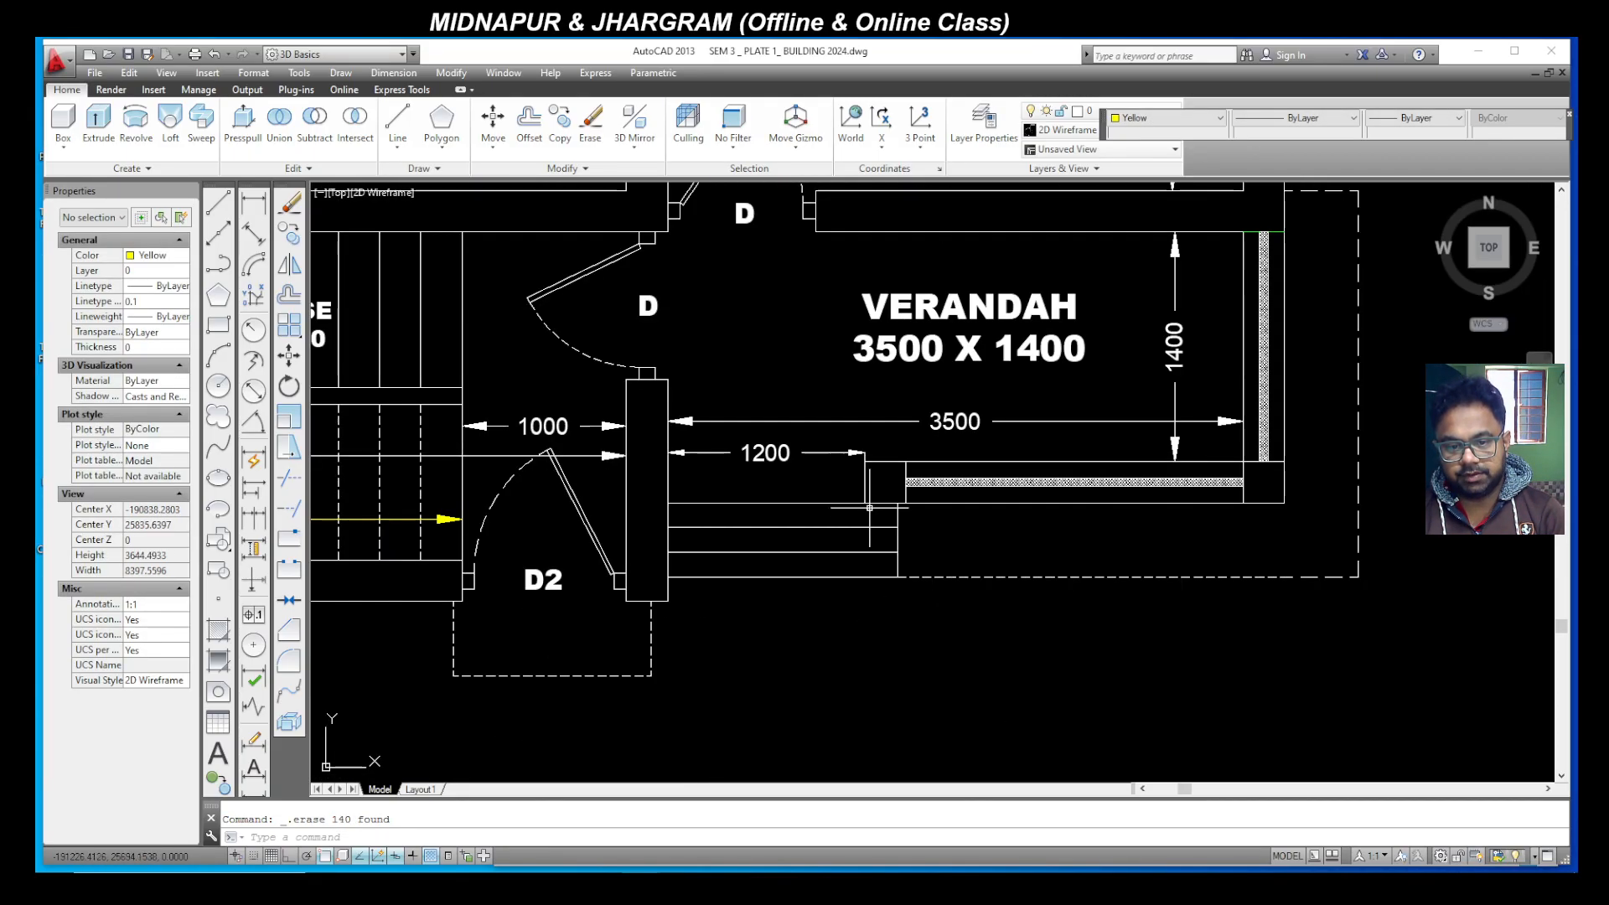
pyautogui.scroll(4, 882, 508)
pyautogui.click(255, 209)
pyautogui.click(802, 508)
pyautogui.click(886, 508)
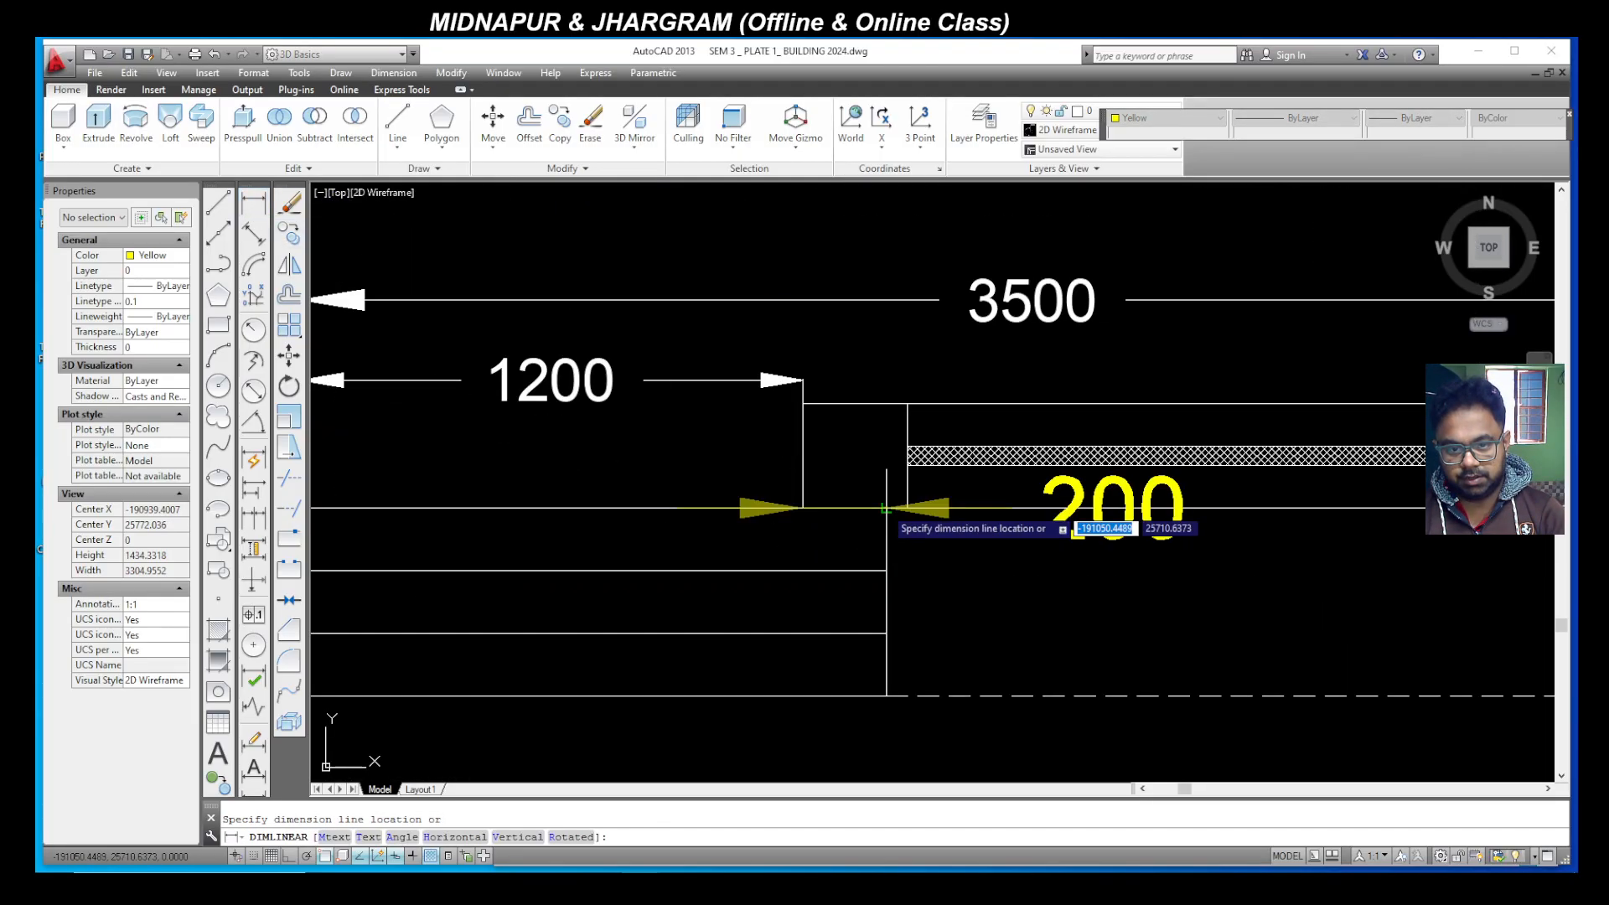
pyautogui.press('Escape')
pyautogui.scroll(-8, 886, 557)
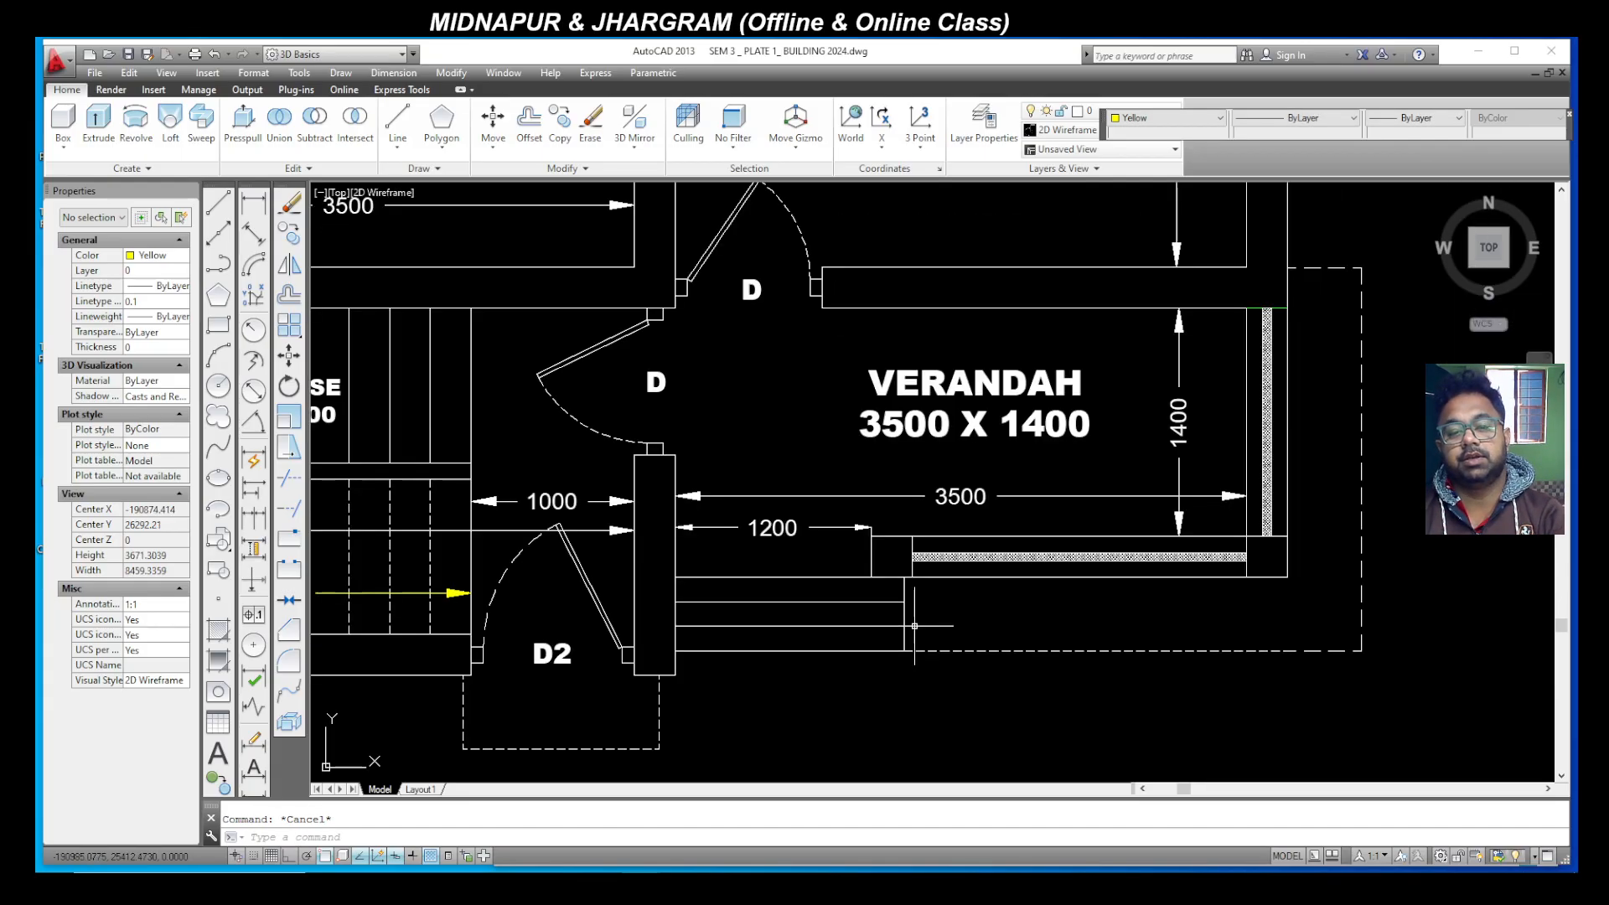
# Step: Draw the first step below the collapsible door with lines 200 outward, 150 down and back to the wall line
pyautogui.scroll(8, 888, 336)
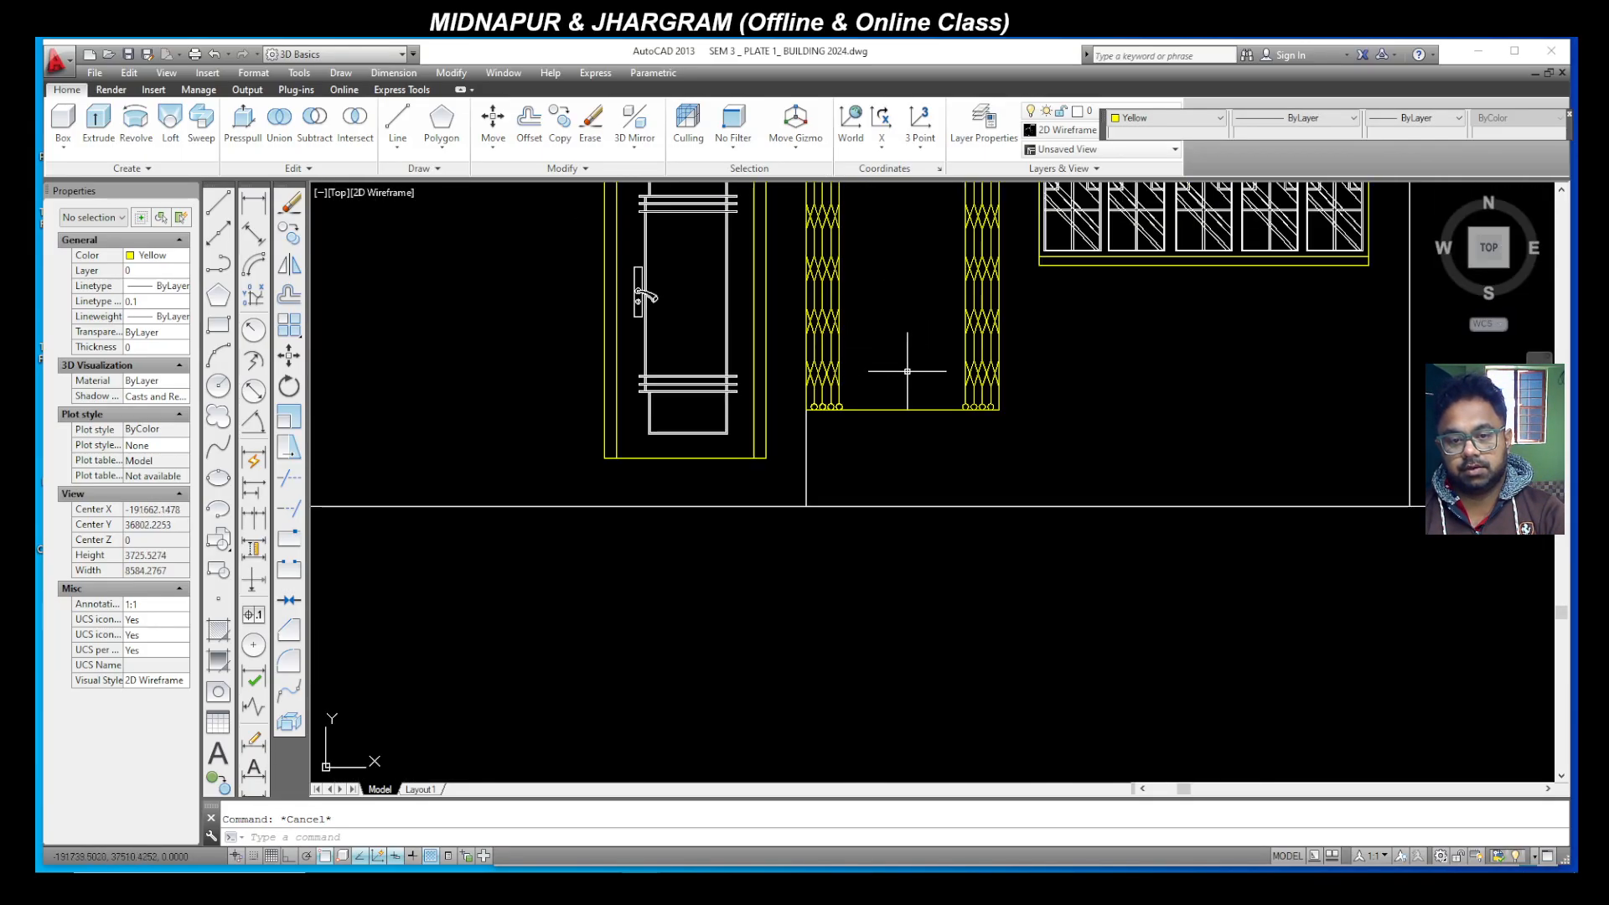
pyautogui.click(228, 204)
pyautogui.click(994, 408)
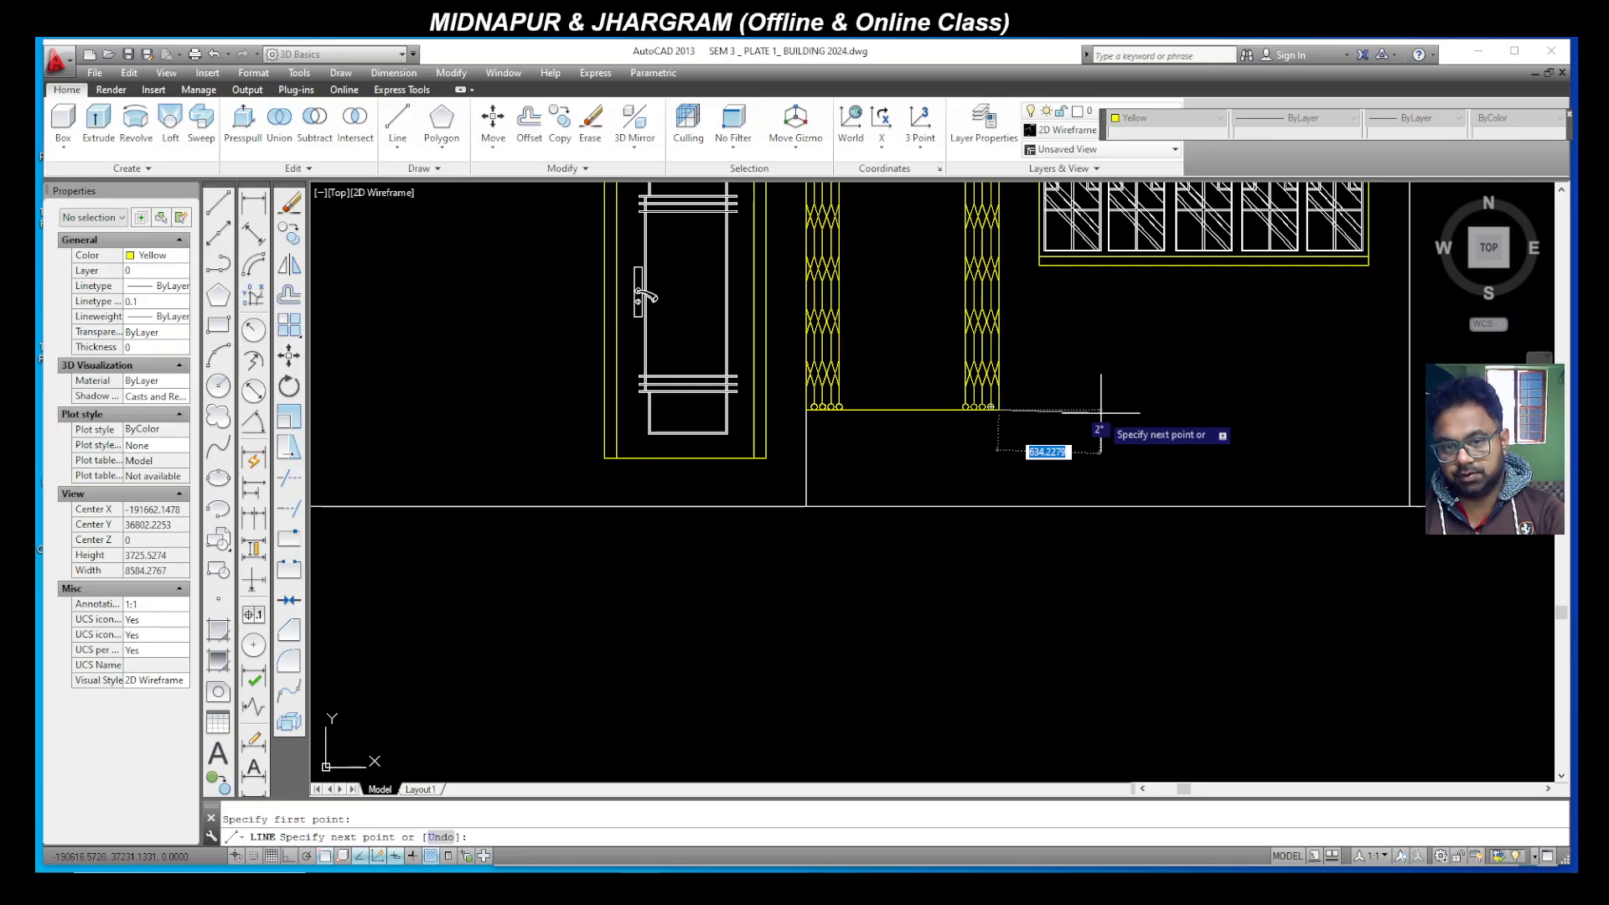
pyautogui.click(292, 856)
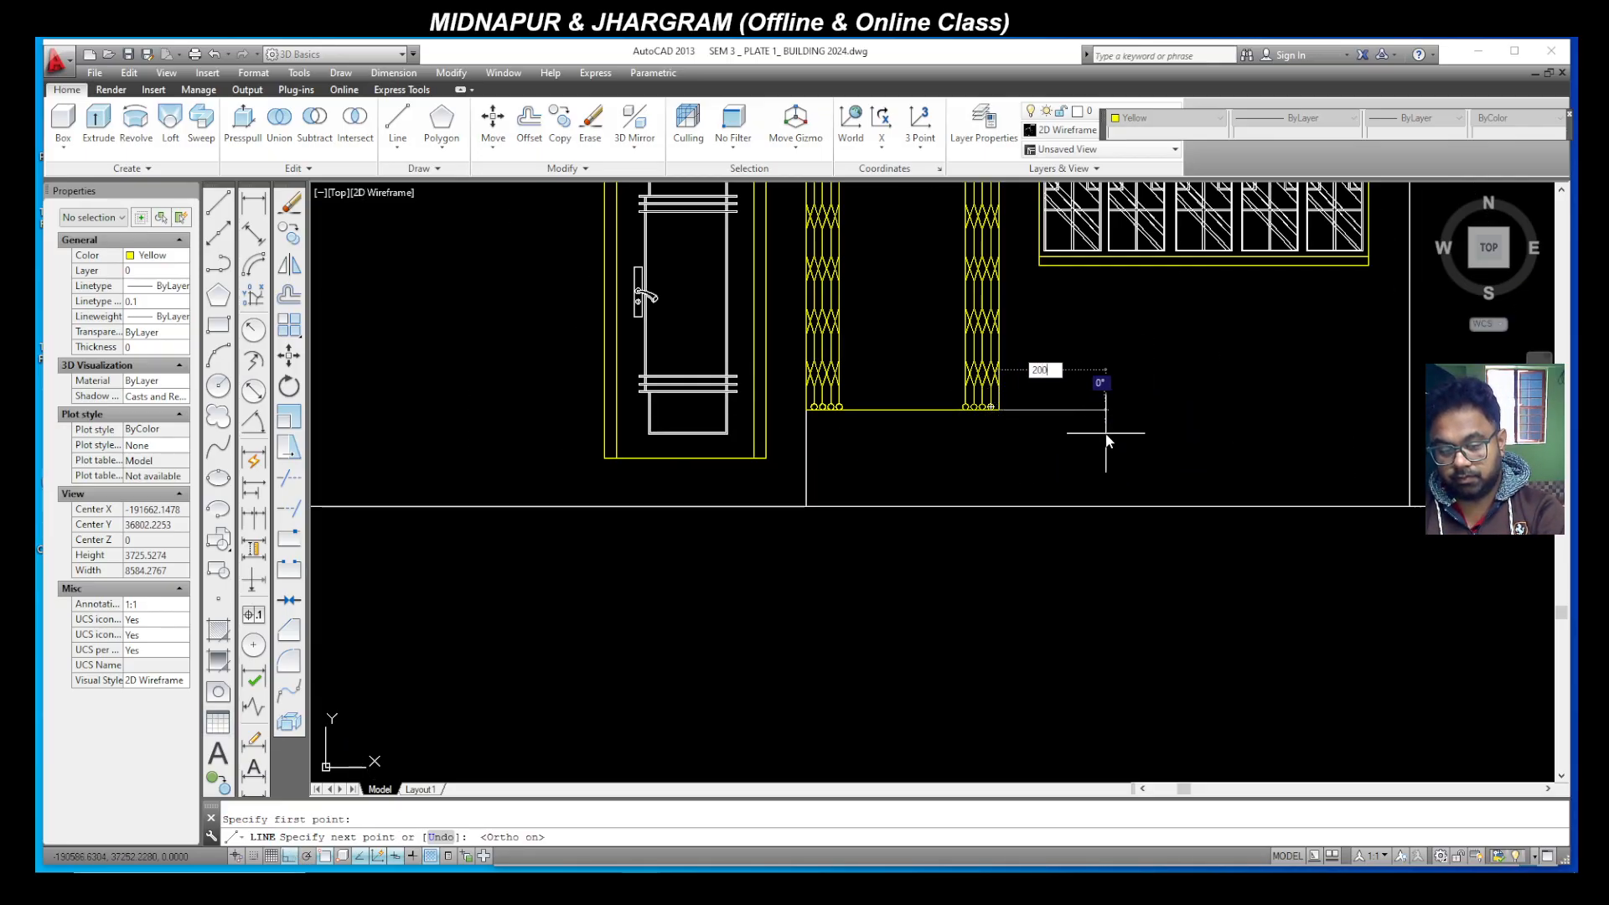
pyautogui.press('Return')
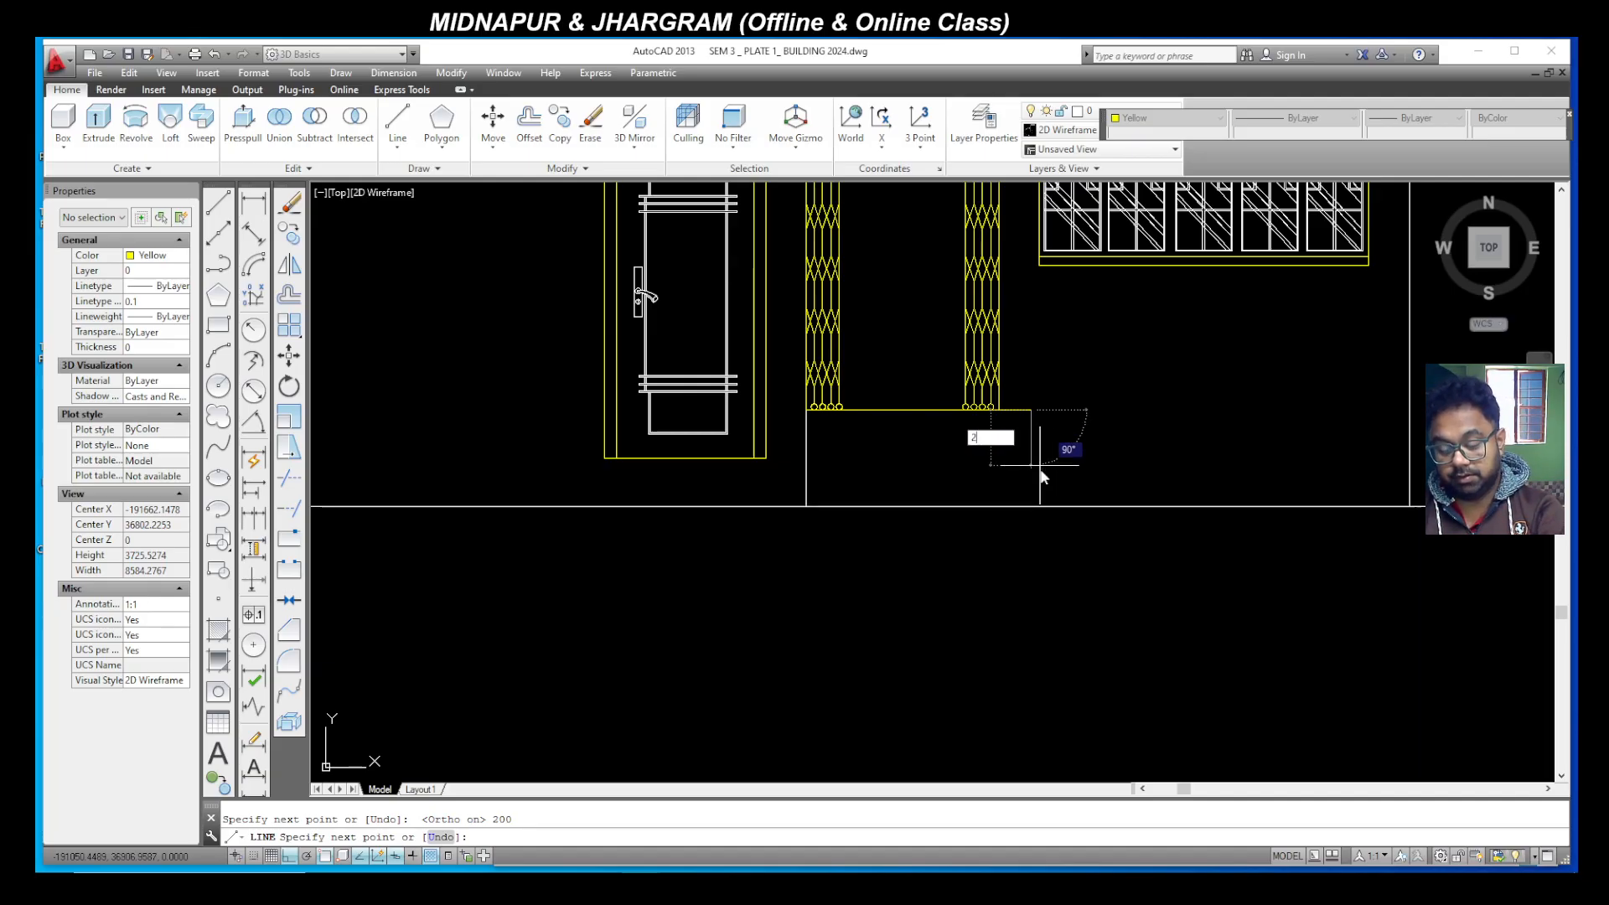
pyautogui.write('150')
pyautogui.press('Return')
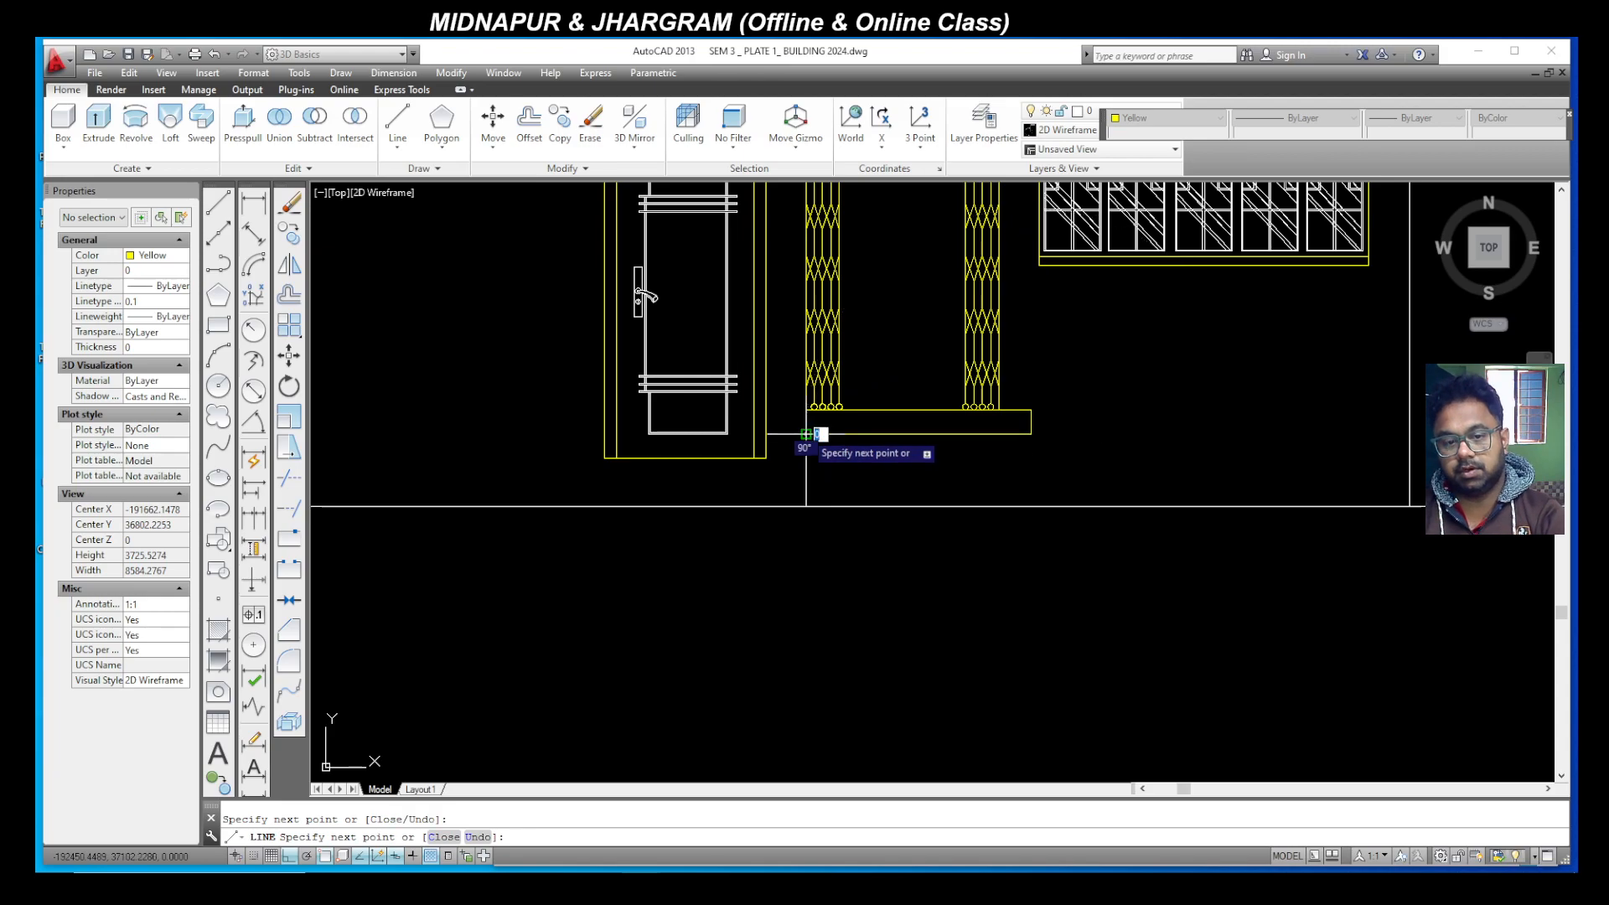
pyautogui.press('Escape')
pyautogui.click(1061, 451)
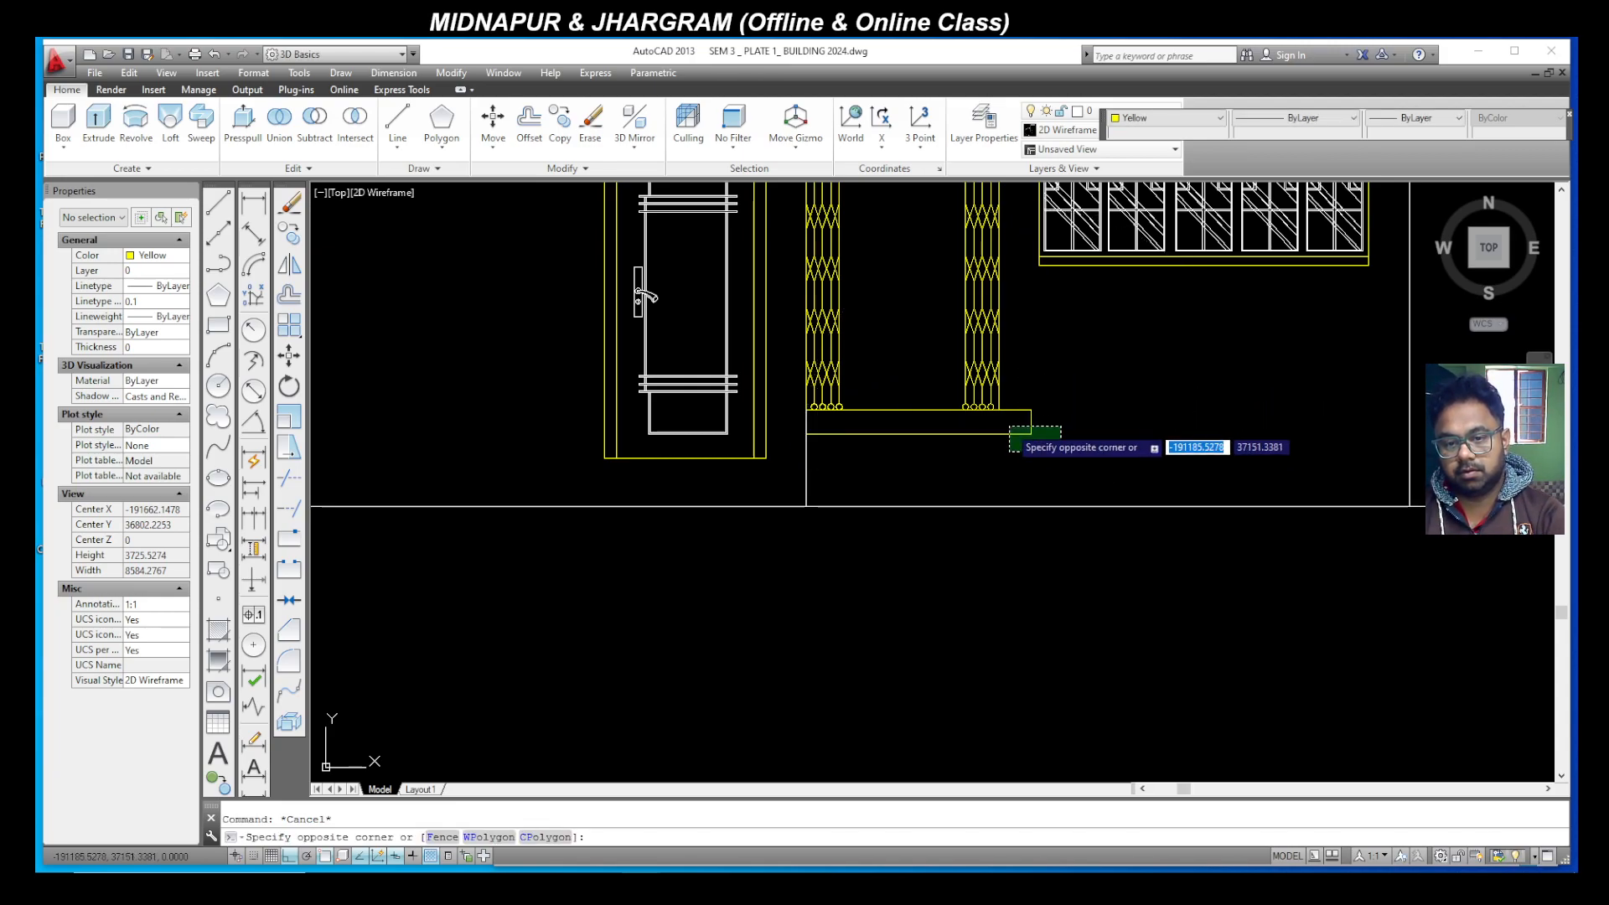
pyautogui.click(1017, 422)
pyautogui.click(281, 231)
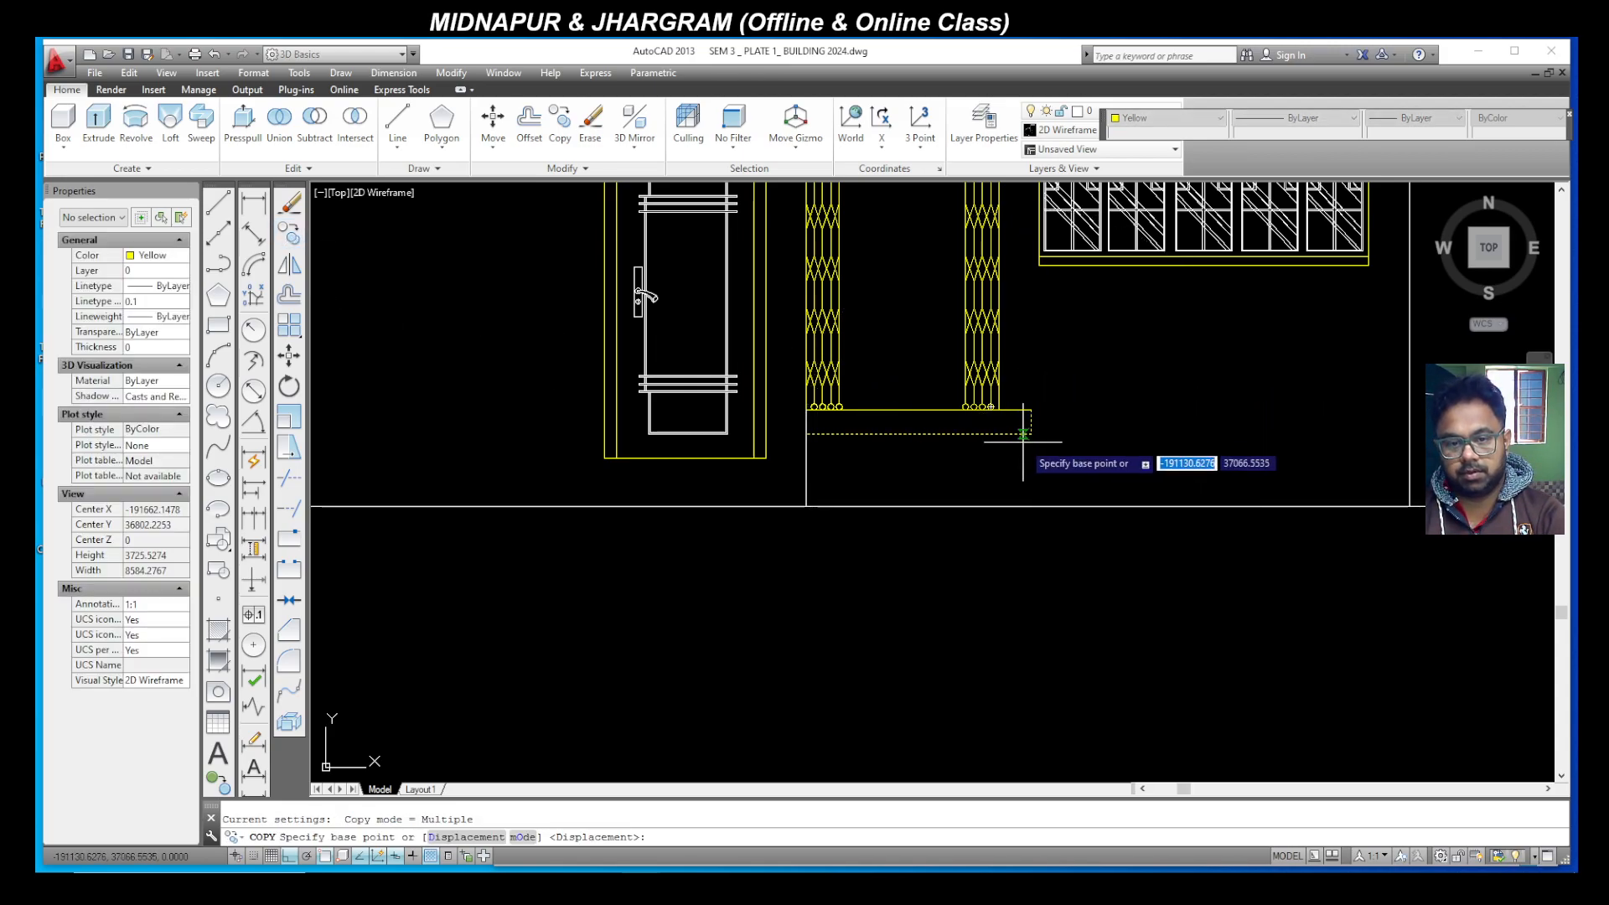
pyautogui.click(1031, 434)
pyautogui.press('Escape')
# Step: Copy the first step below the collapsible door three times downward at 150 spacing to reach the ground line
pyautogui.click(1052, 440)
pyautogui.click(1022, 423)
pyautogui.click(289, 233)
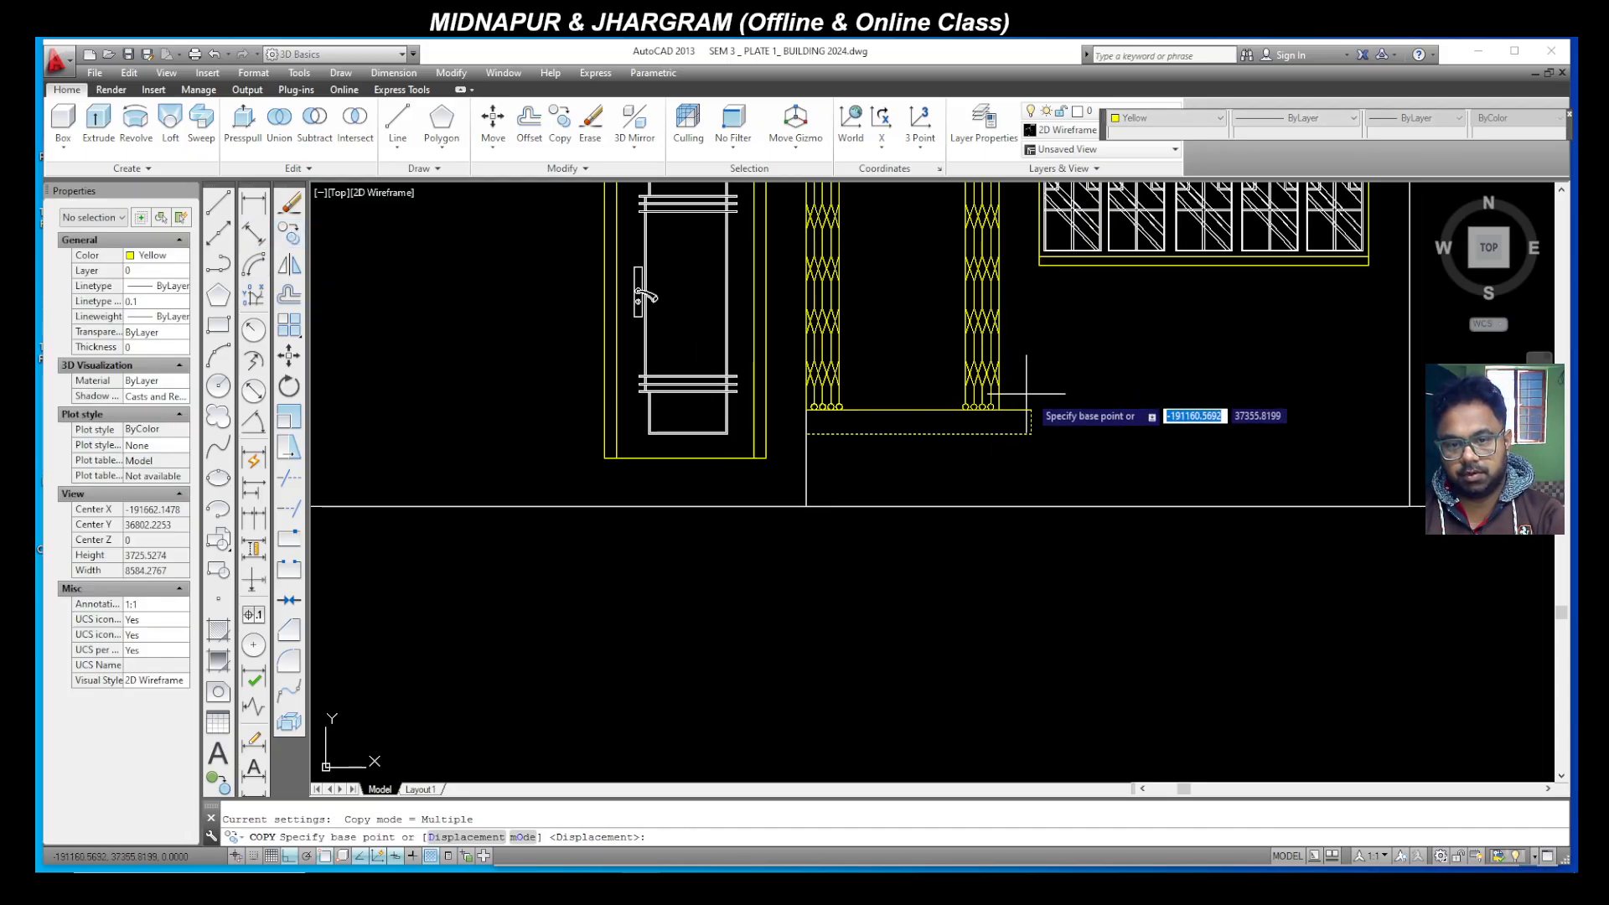
pyautogui.click(1030, 434)
pyautogui.click(1031, 434)
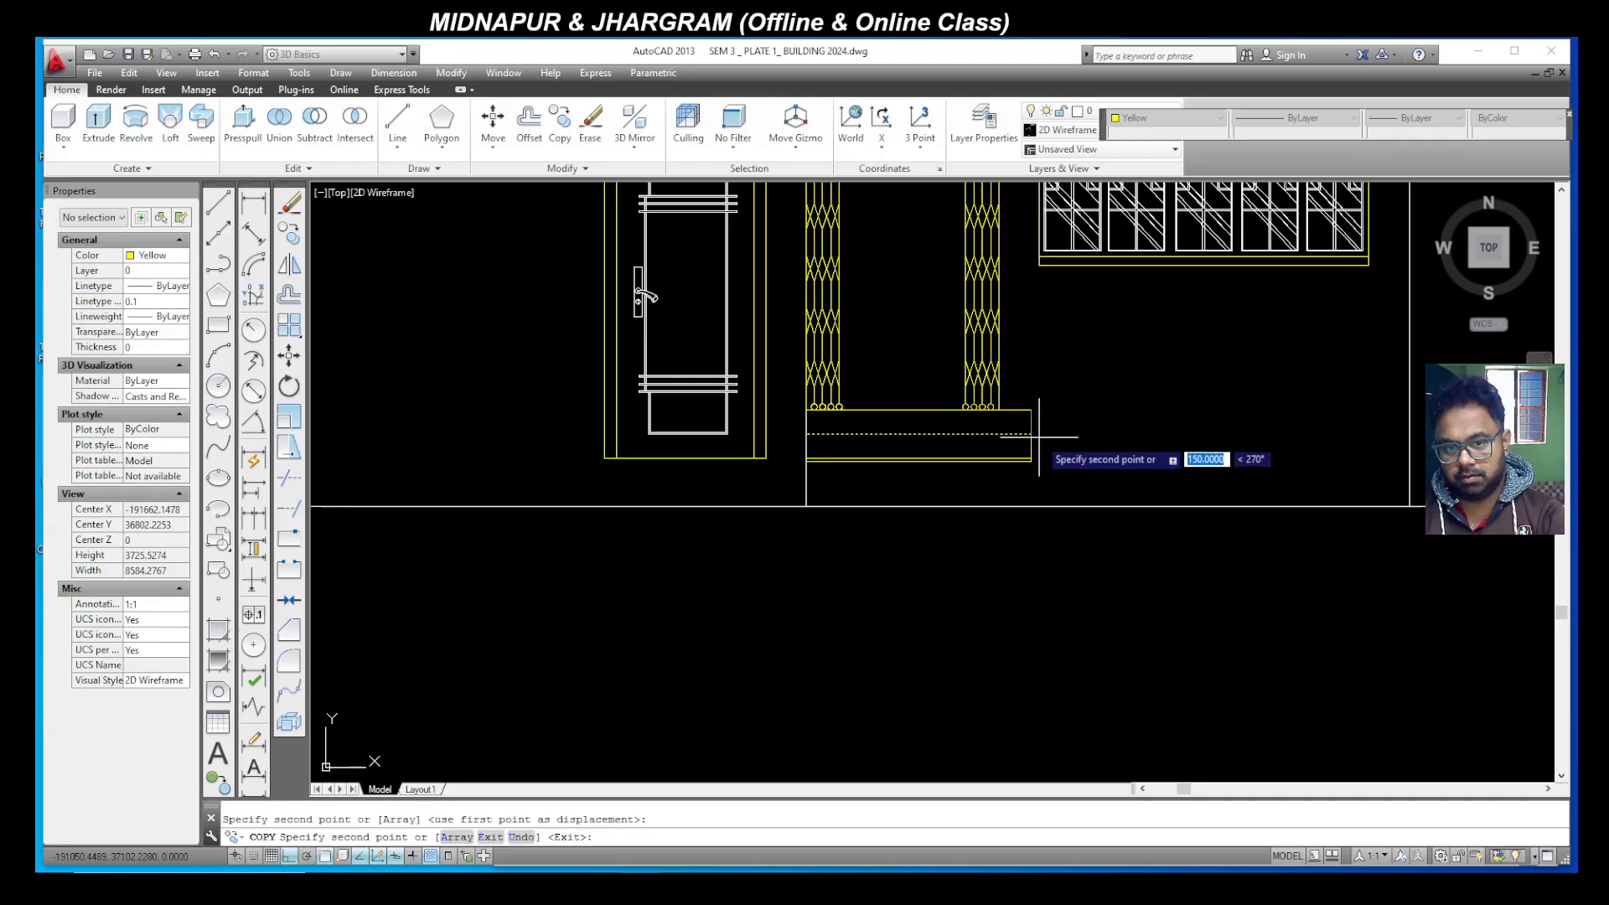
pyautogui.press('Escape')
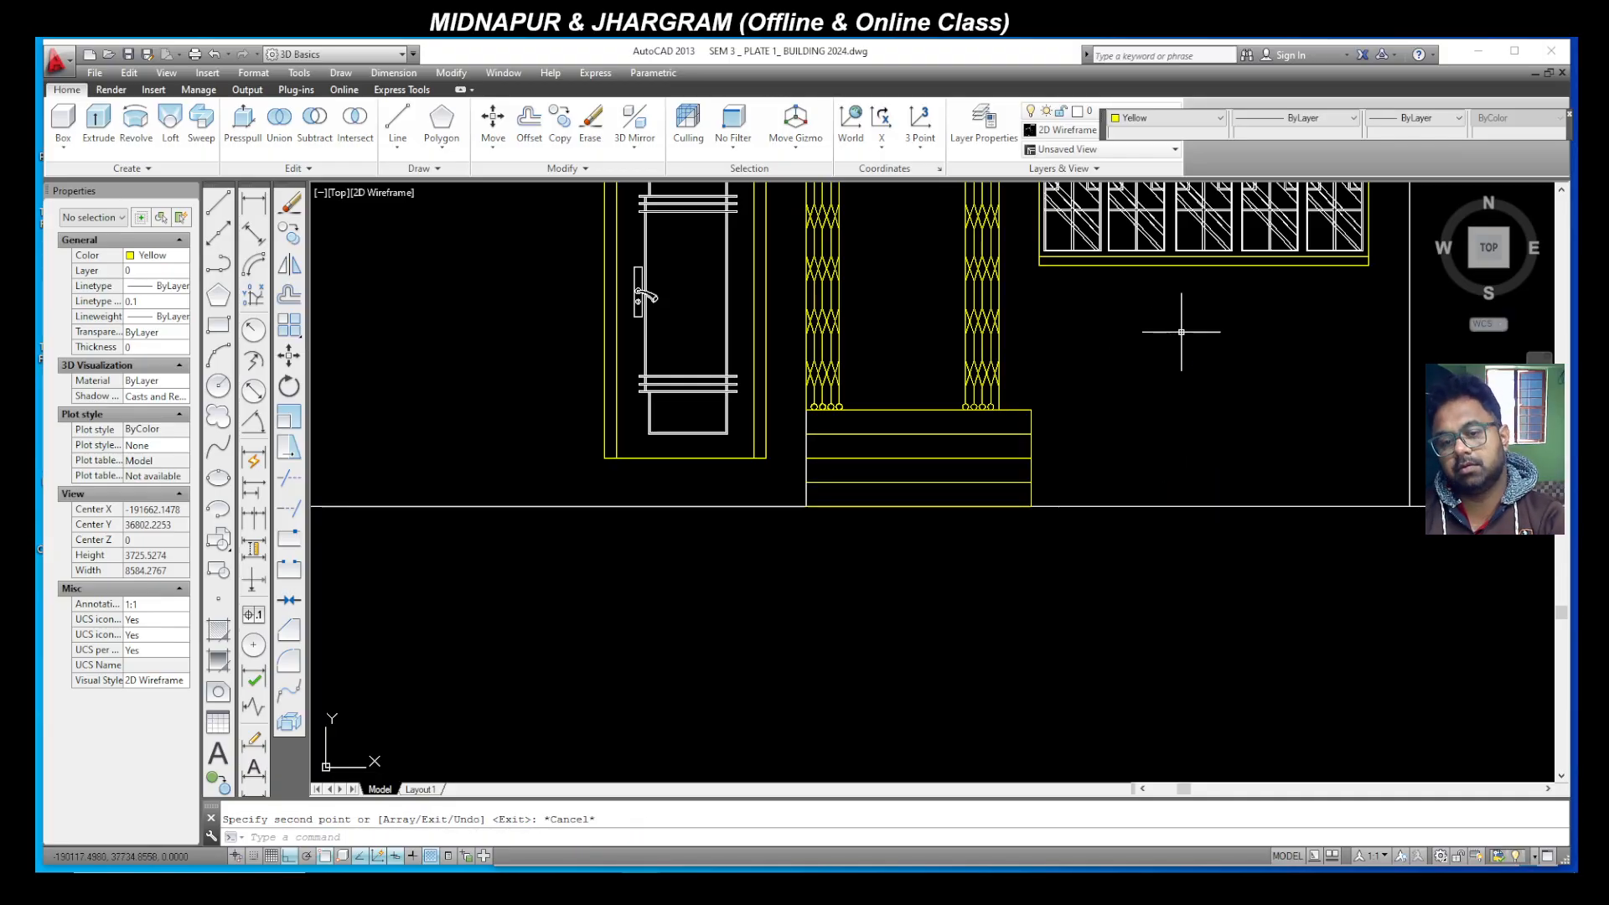
# Step: Compare the verandah steps and the D2 door in the floor plan with the doors and steps in the elevation
pyautogui.scroll(-6, 1123, 458)
pyautogui.scroll(5, 1070, 445)
pyautogui.scroll(-8, 1033, 378)
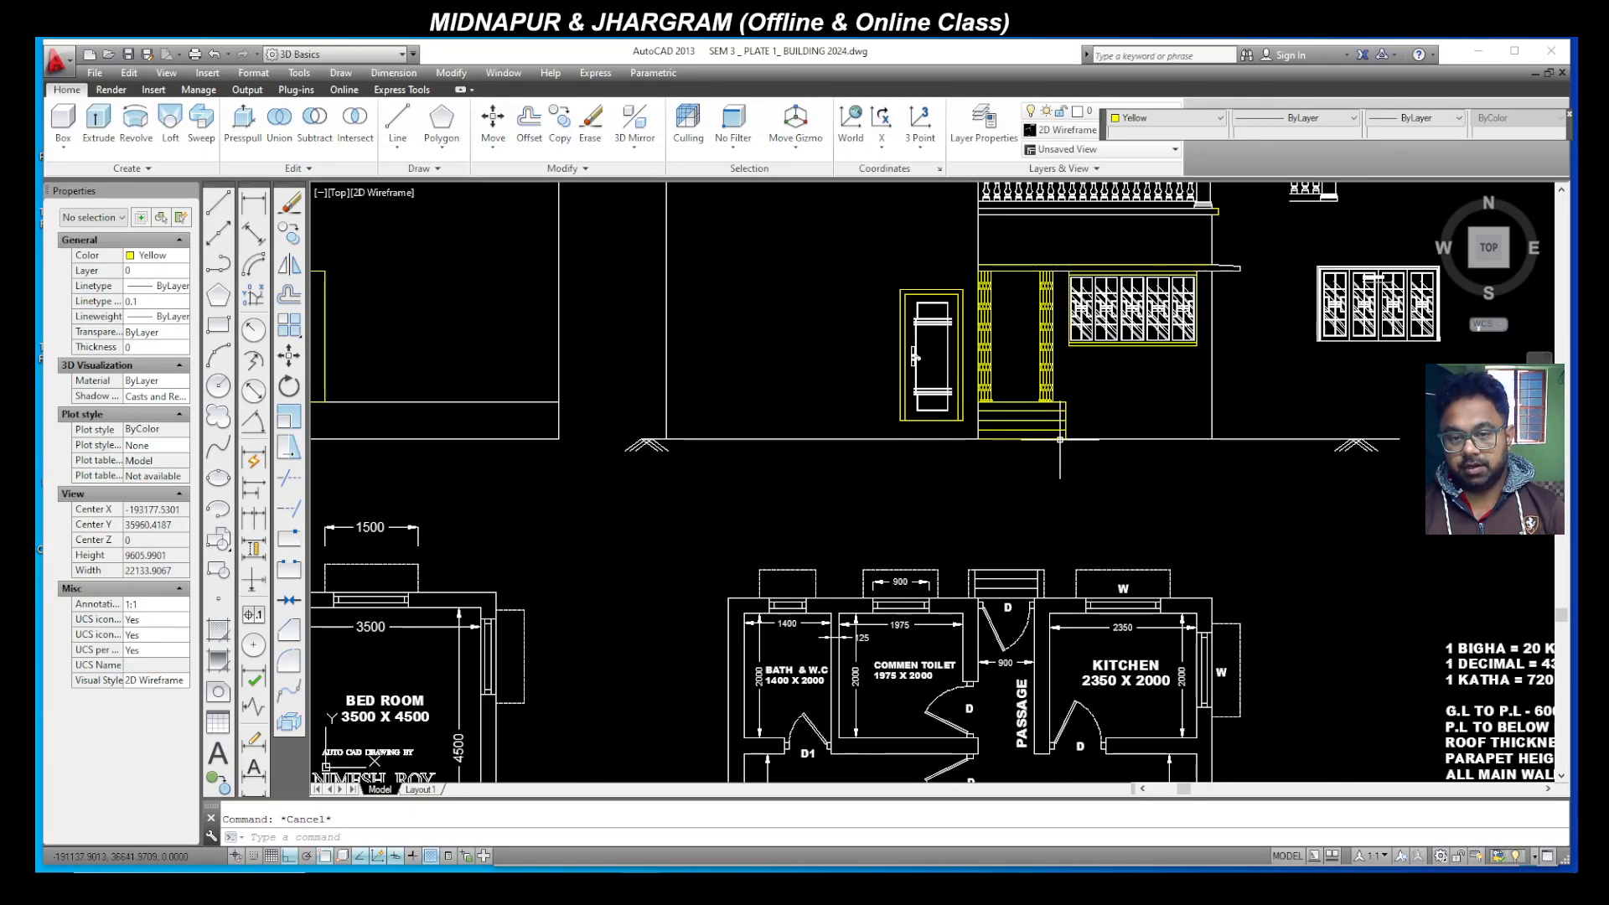
pyautogui.scroll(6, 1055, 683)
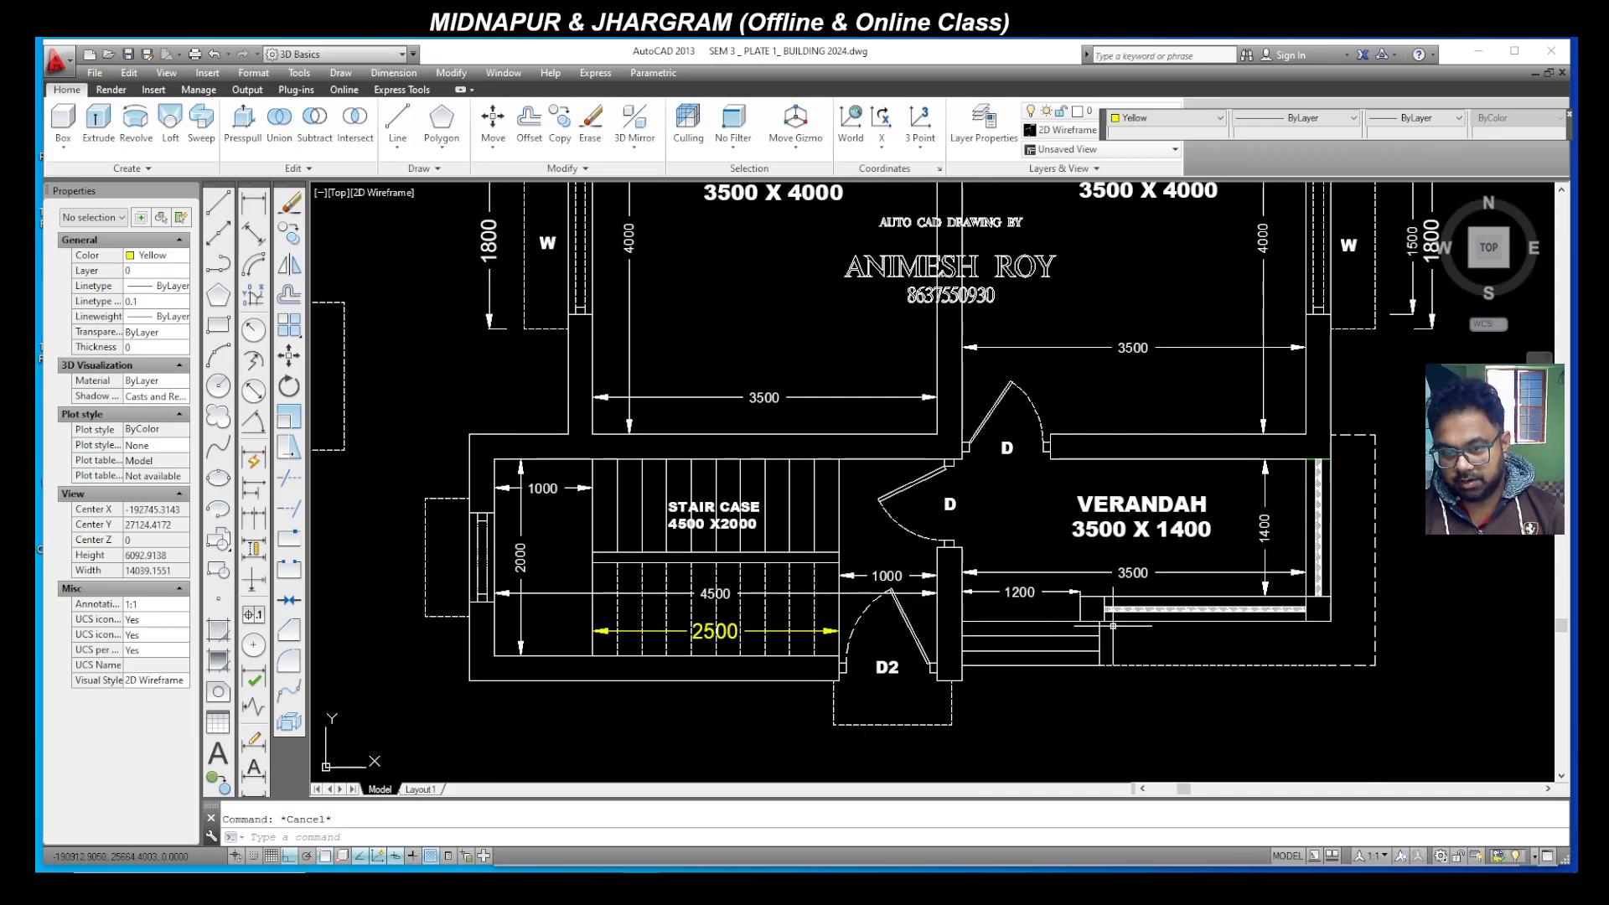
pyautogui.scroll(-7, 1081, 683)
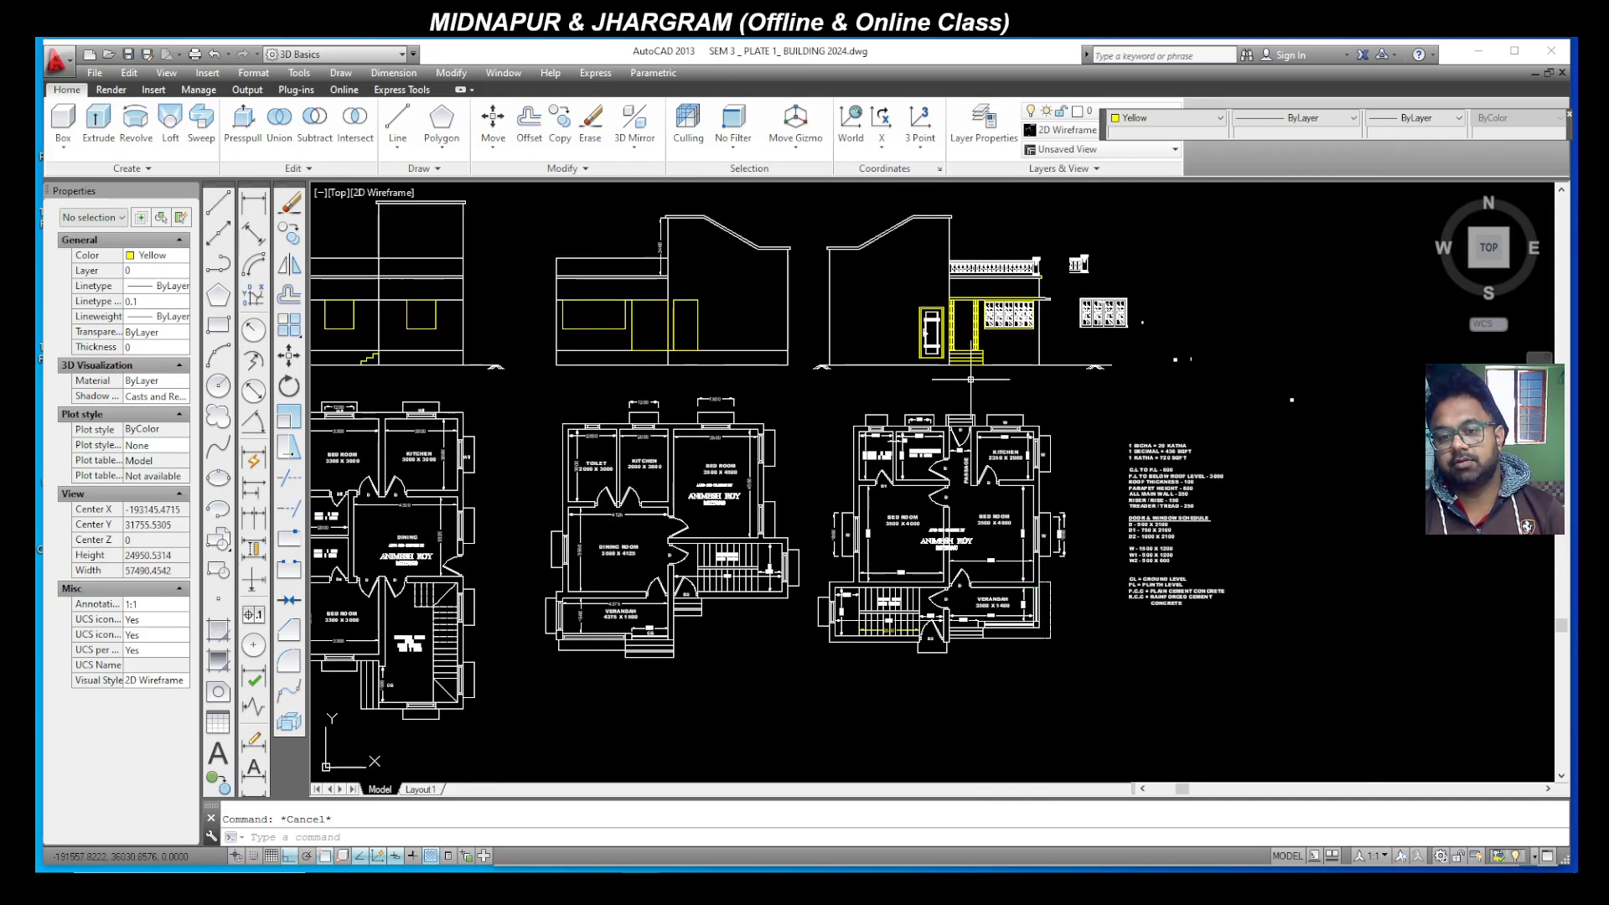
pyautogui.scroll(6, 972, 344)
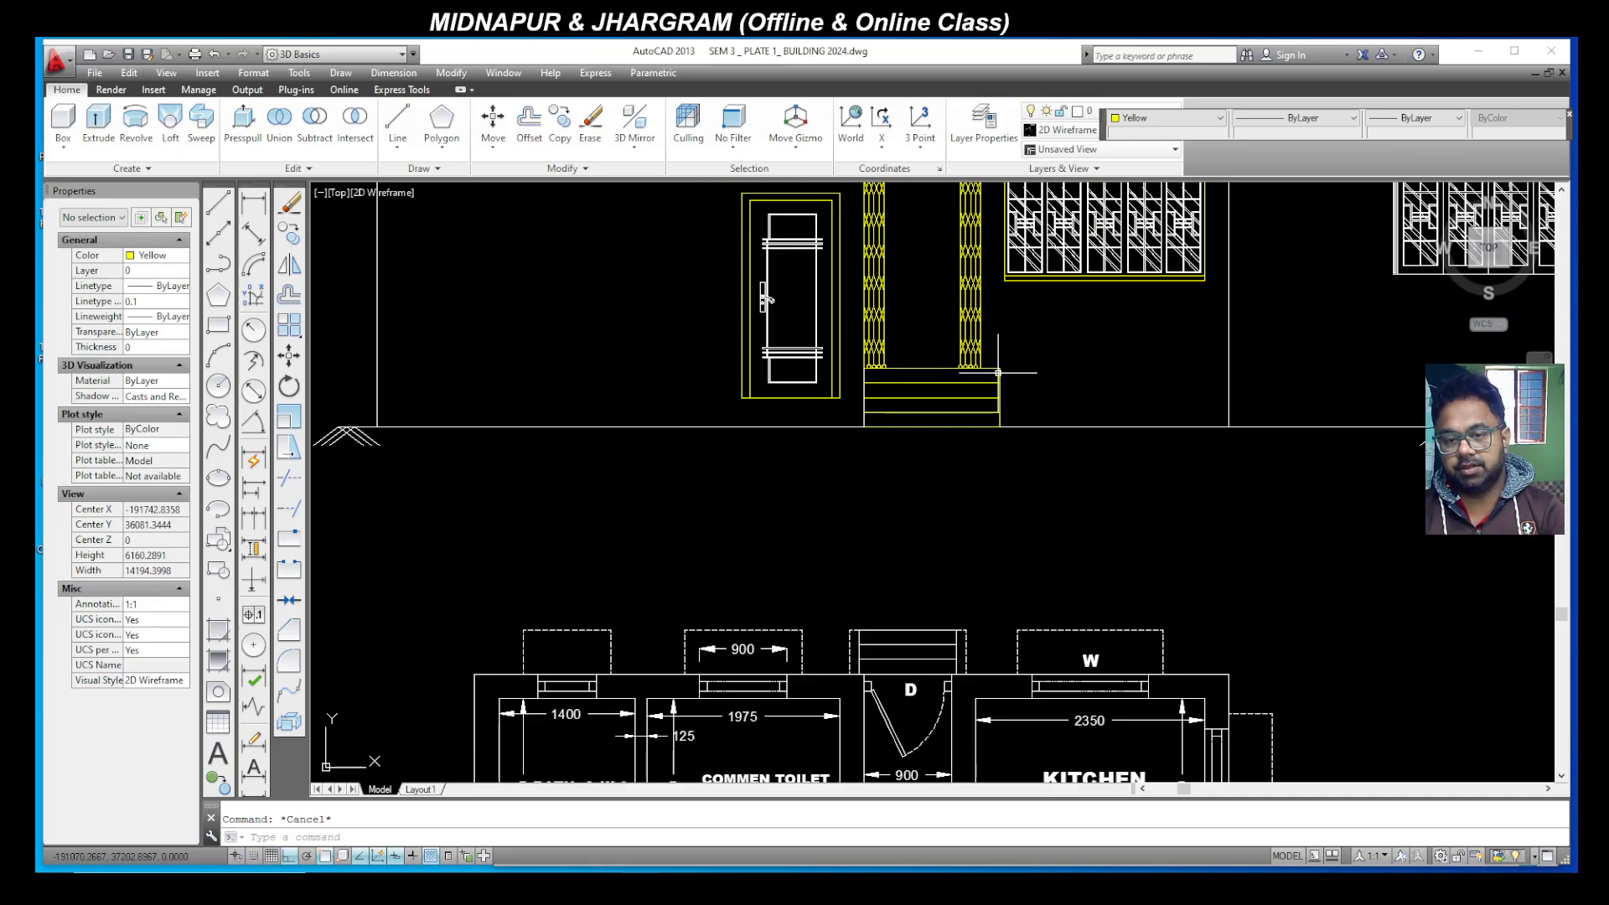
pyautogui.scroll(-6, 850, 349)
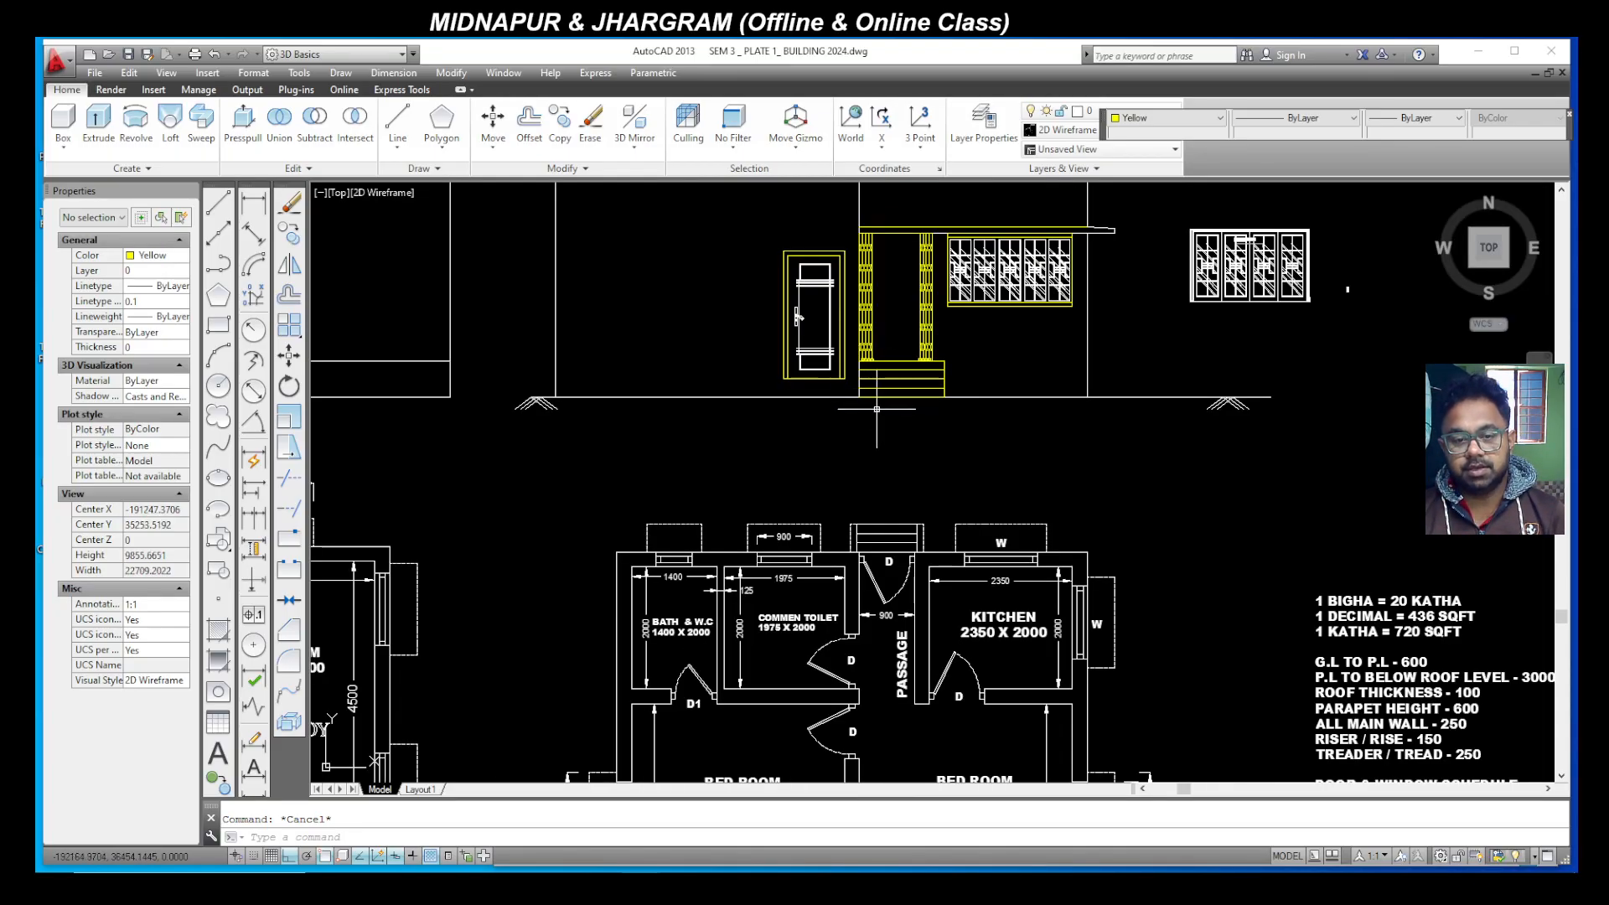
pyautogui.scroll(4, 903, 628)
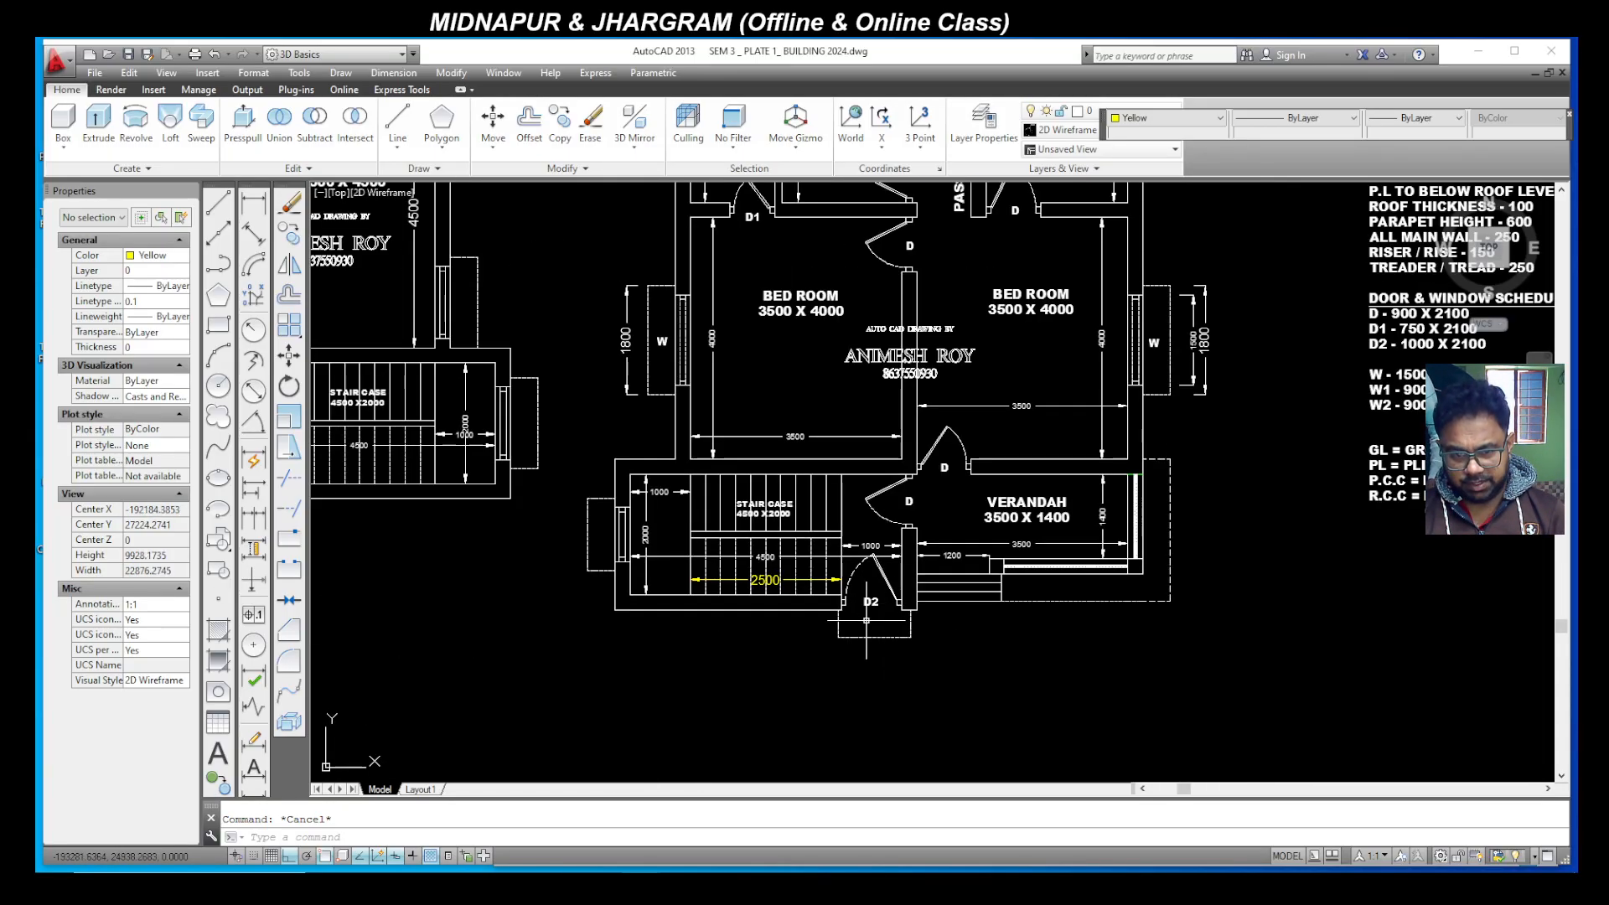
pyautogui.scroll(-4, 871, 624)
pyautogui.scroll(8, 877, 331)
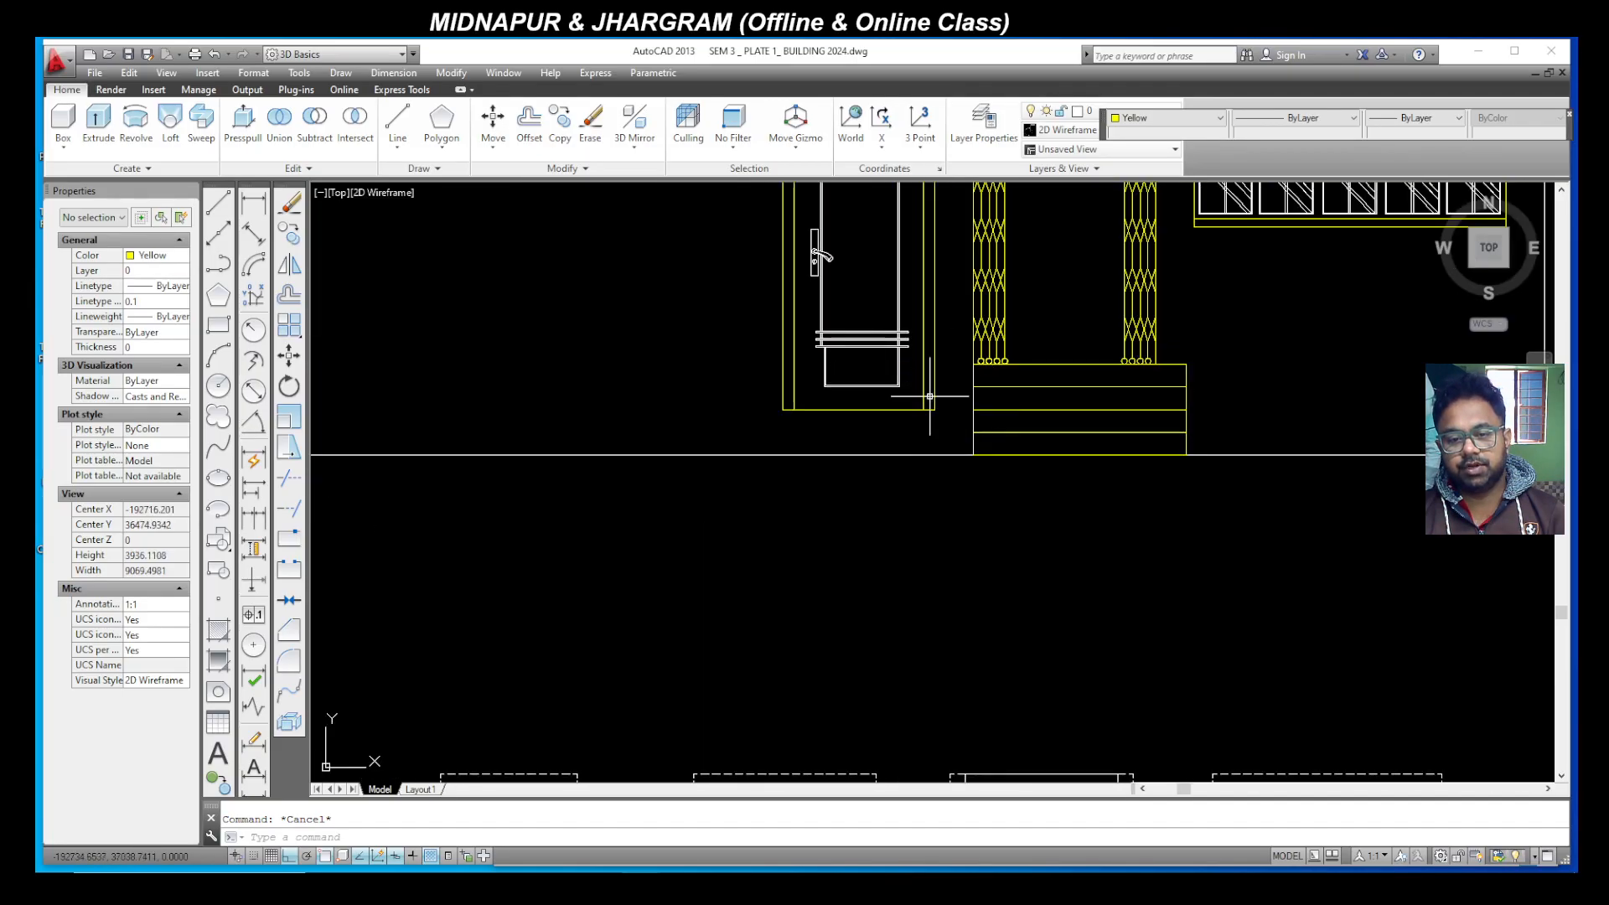
# Step: Draw the right edge of the single door's steps, 200 outward from the frame's lower right corner and 300 down to the ground line
pyautogui.click(218, 205)
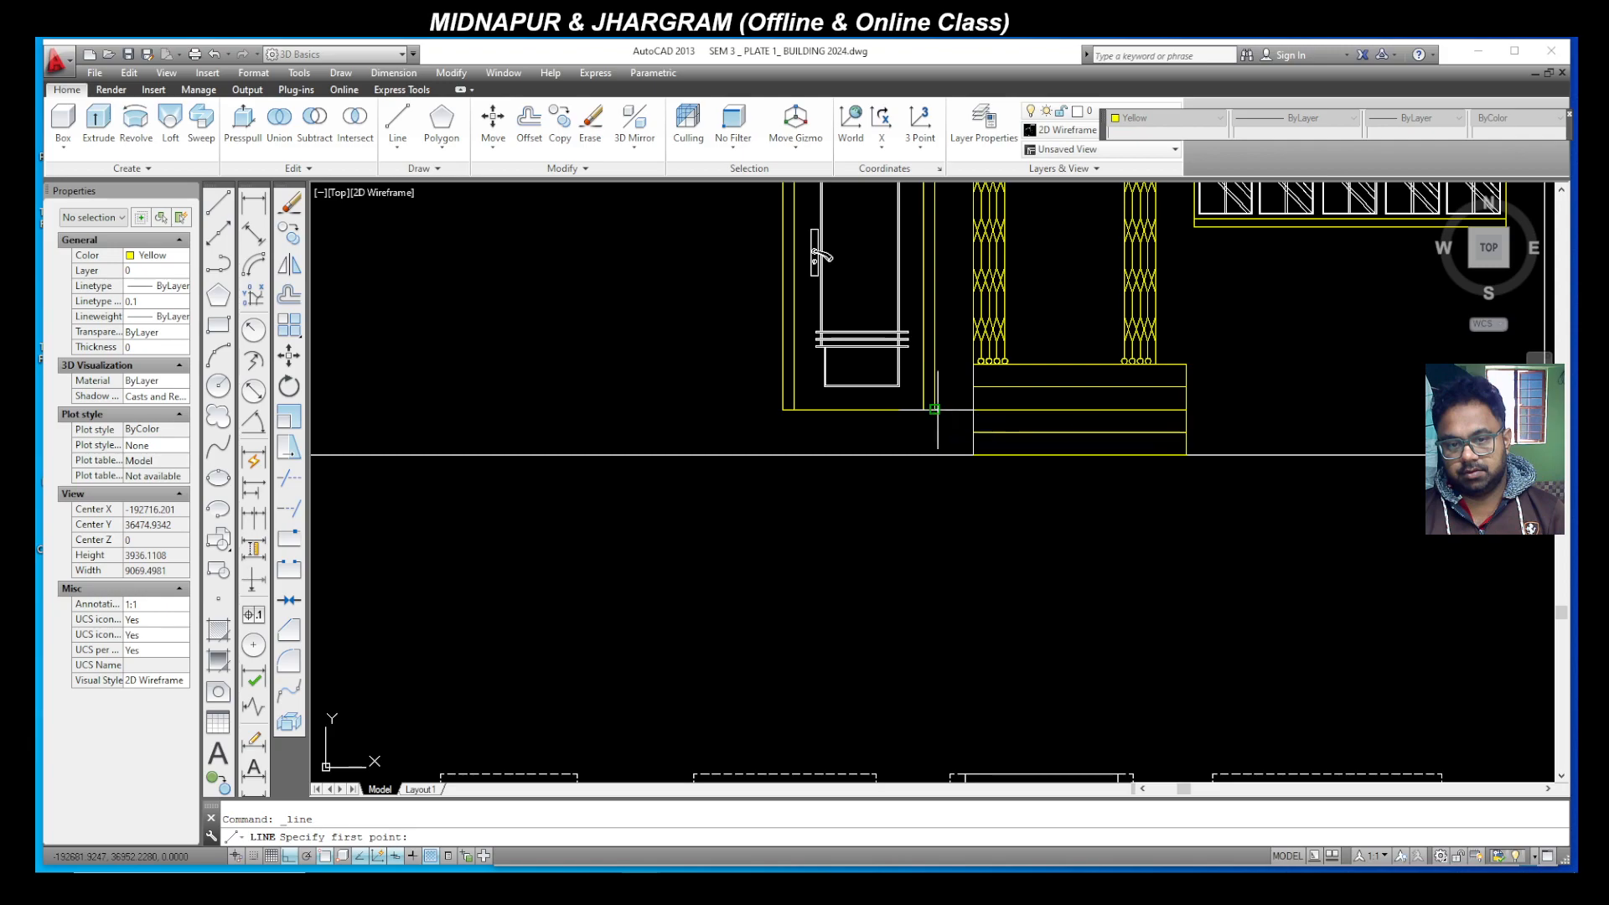
pyautogui.scroll(3, 955, 409)
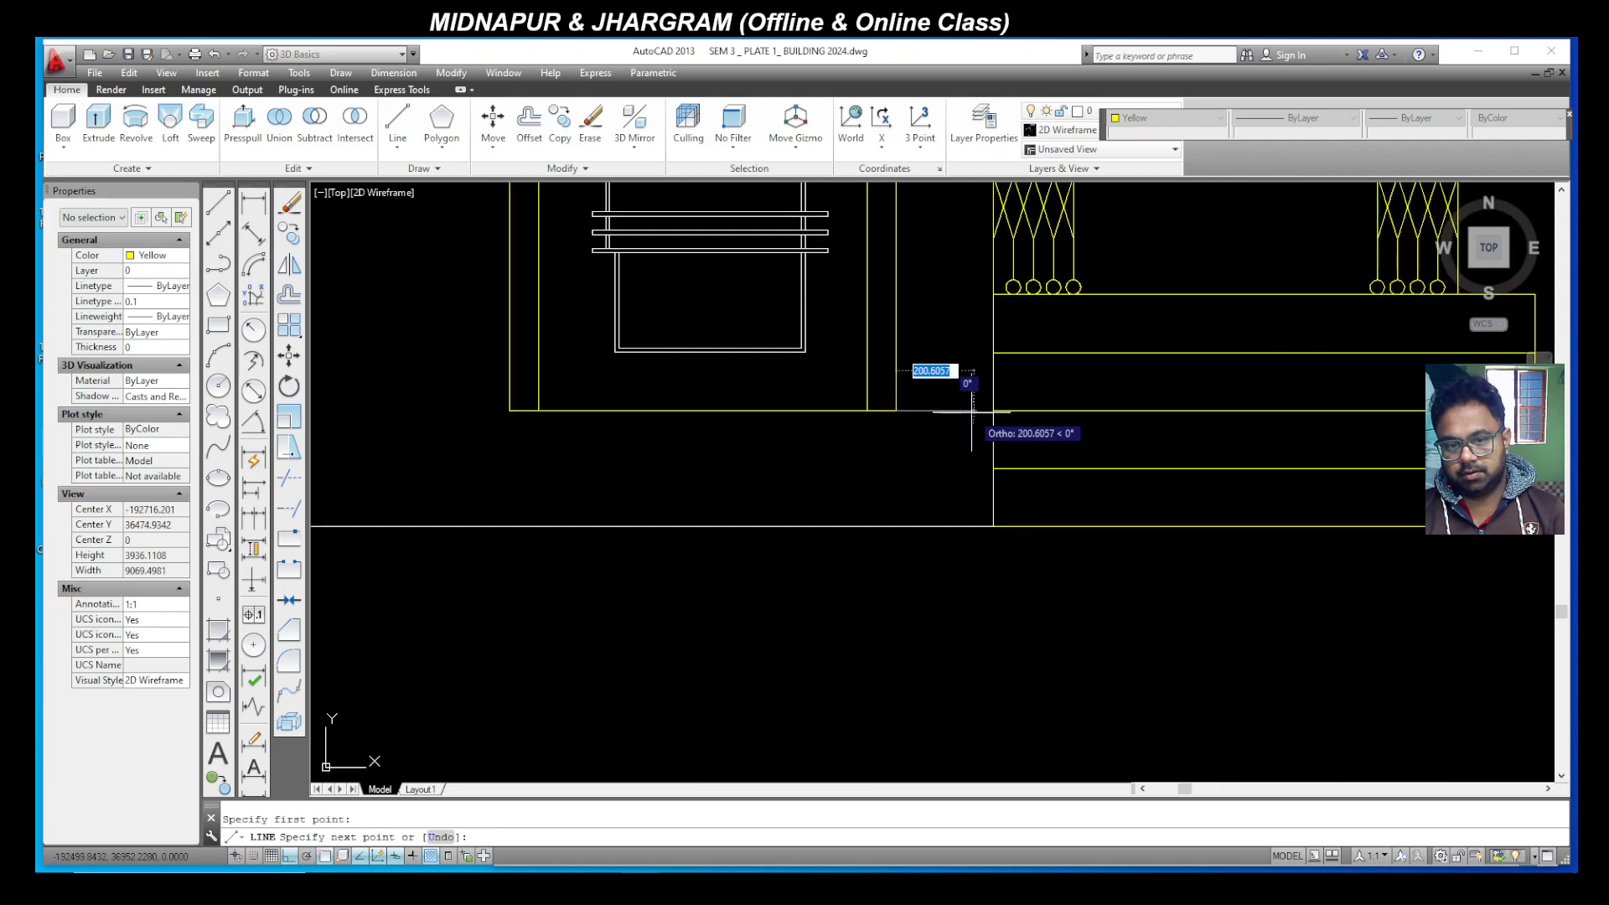
pyautogui.write('200')
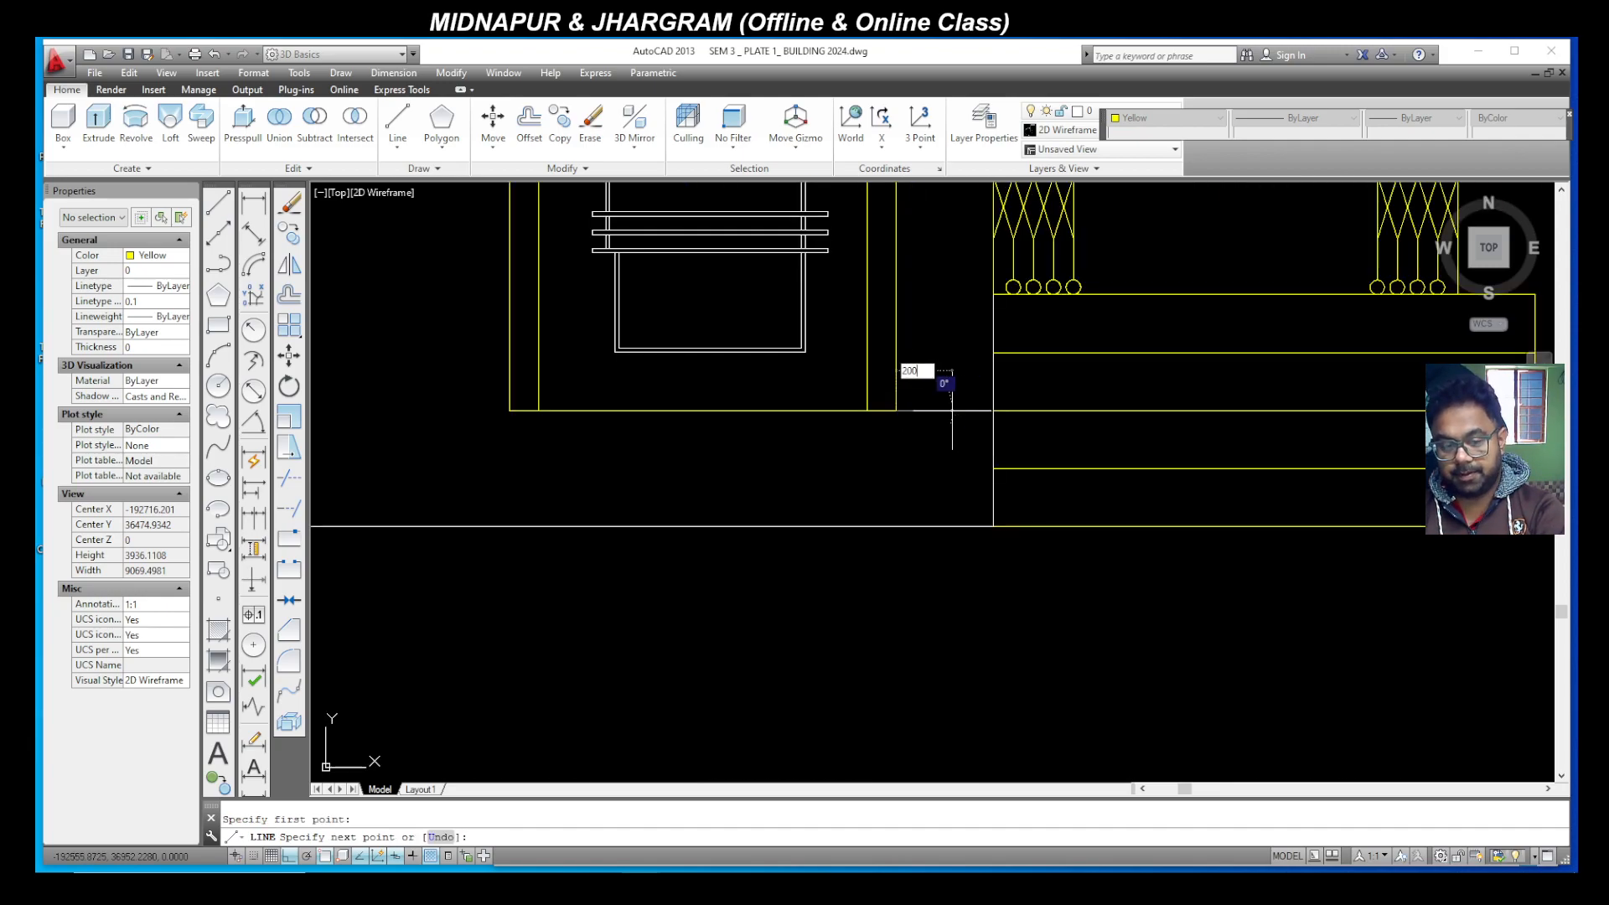
pyautogui.press('Return')
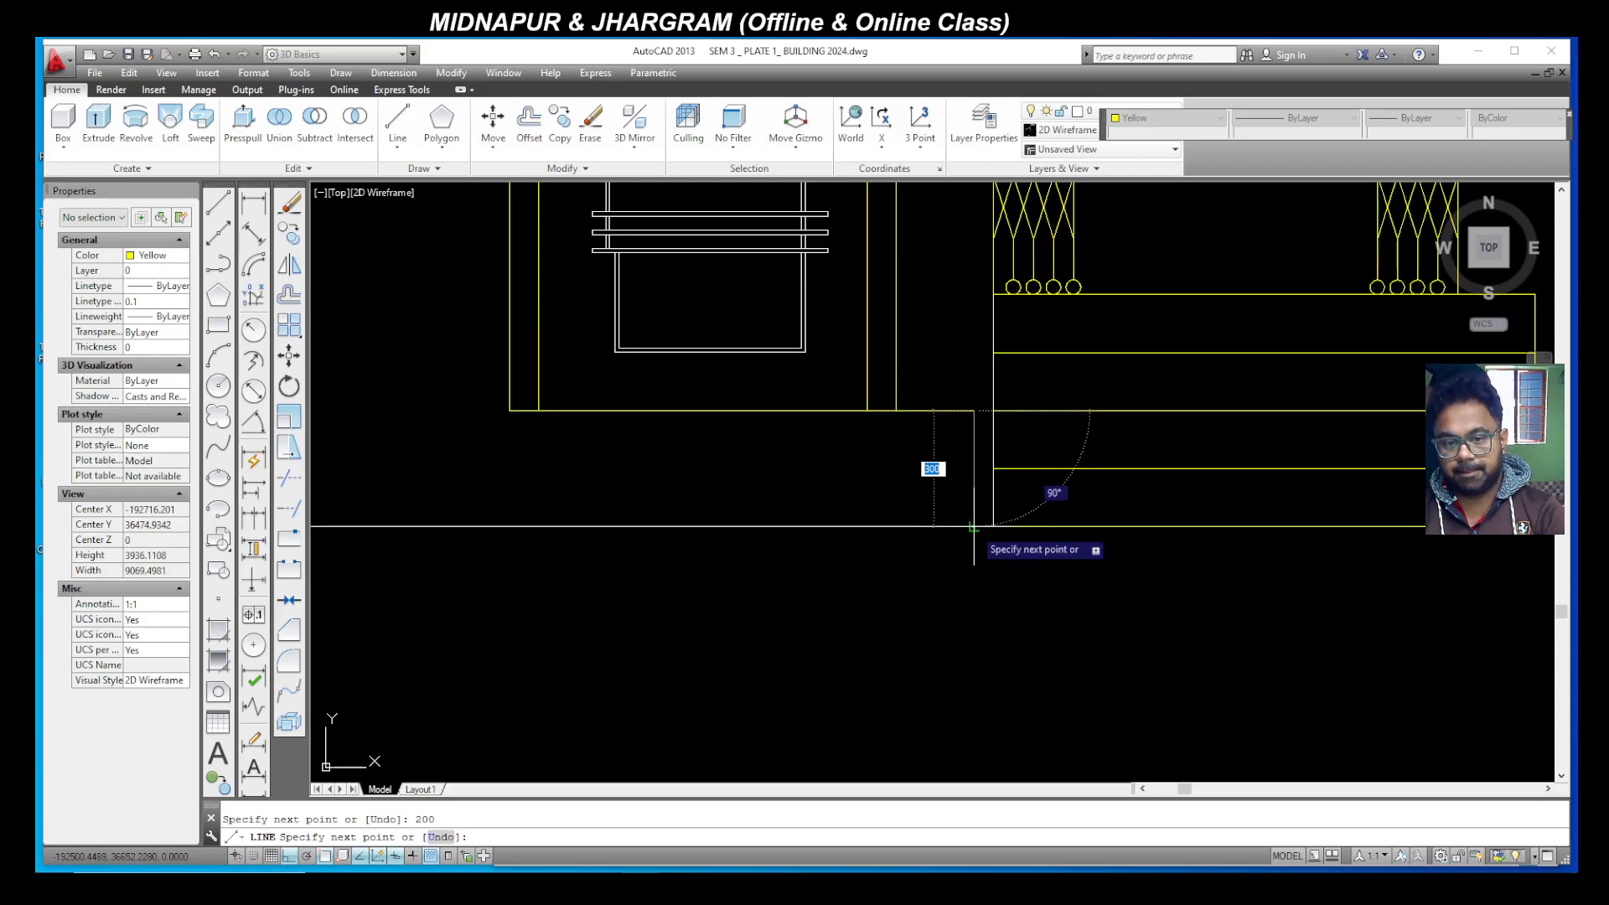
pyautogui.press('Escape')
# Step: Outline the single door's upper step from the frame's lower left corner: 200 outward, 150 down and across to the right edge
pyautogui.click(218, 204)
pyautogui.click(510, 410)
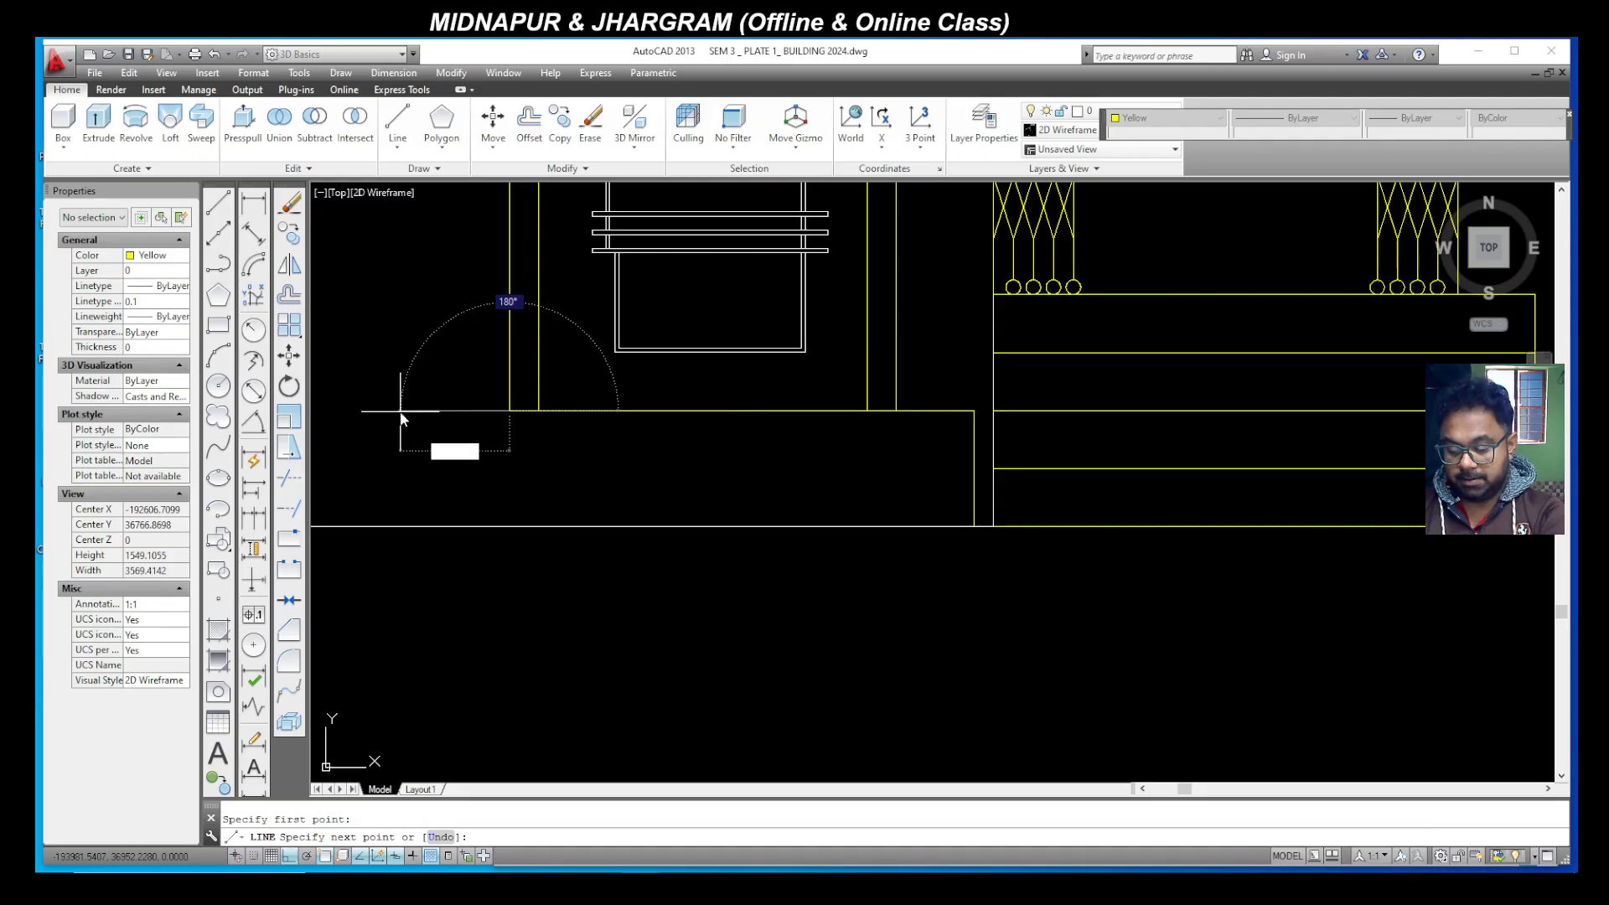
pyautogui.write('200')
pyautogui.press('Return')
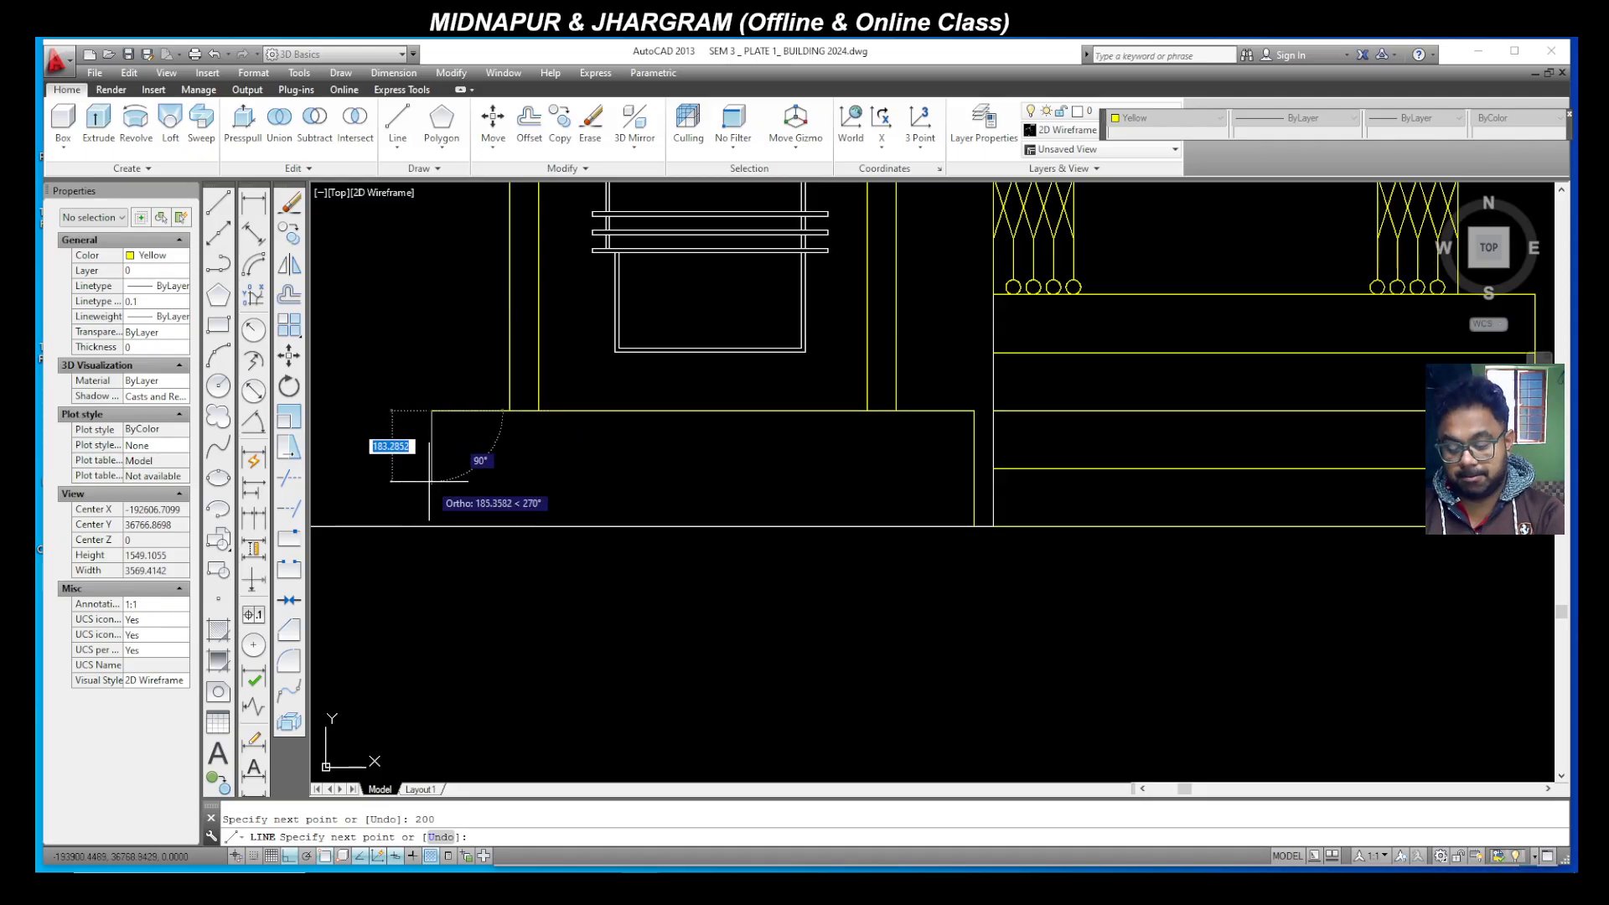
pyautogui.press('Return')
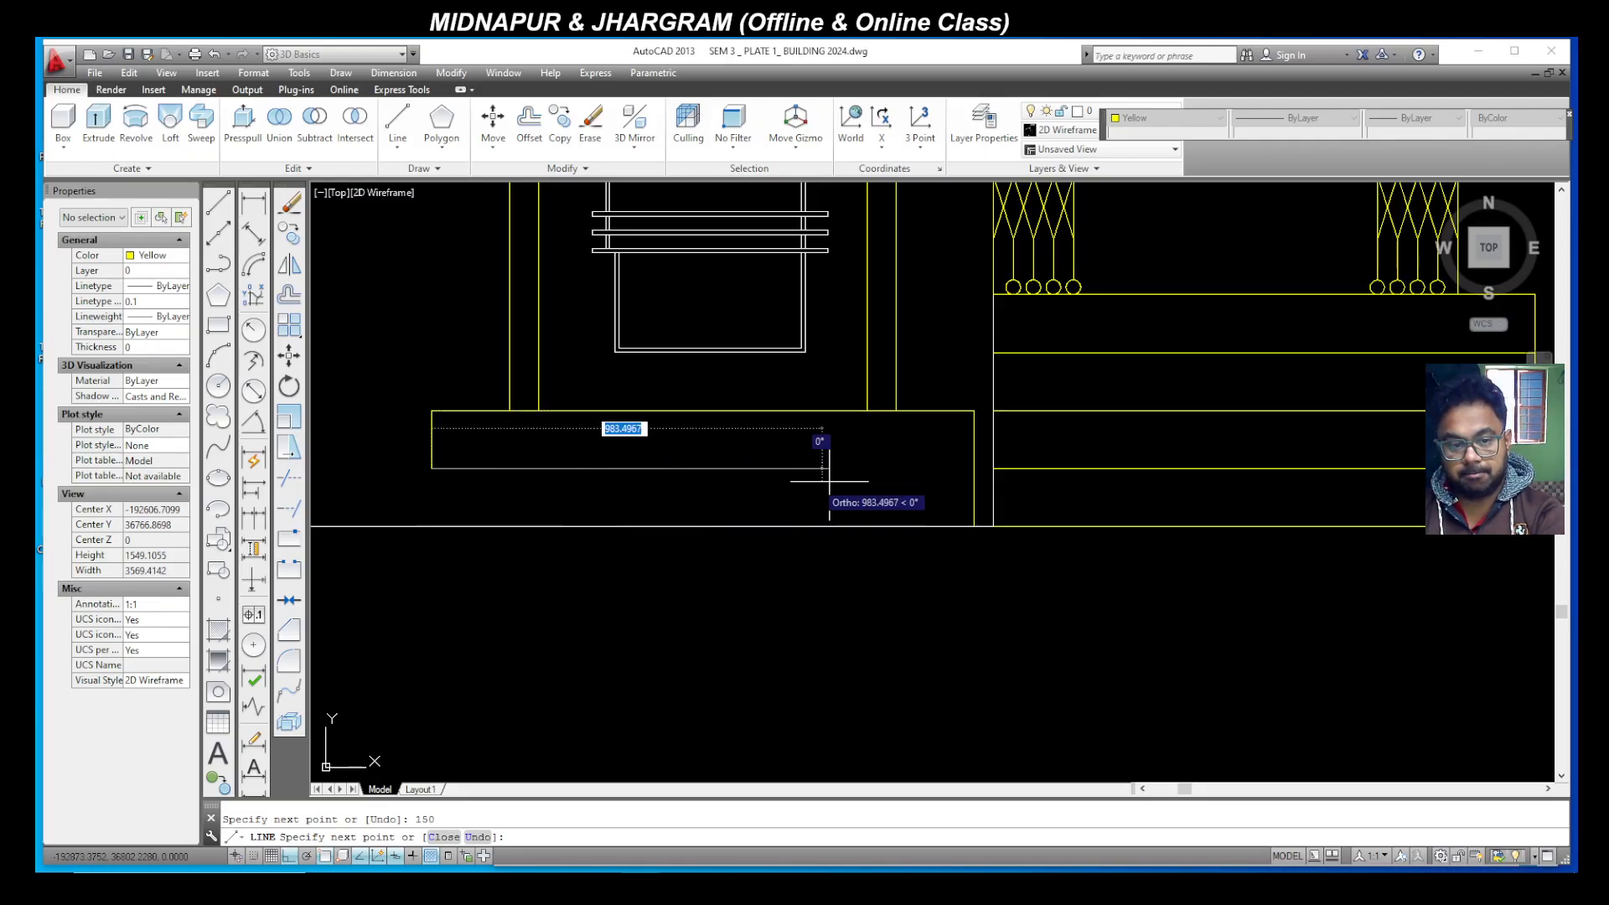
pyautogui.click(974, 468)
pyautogui.press('Escape')
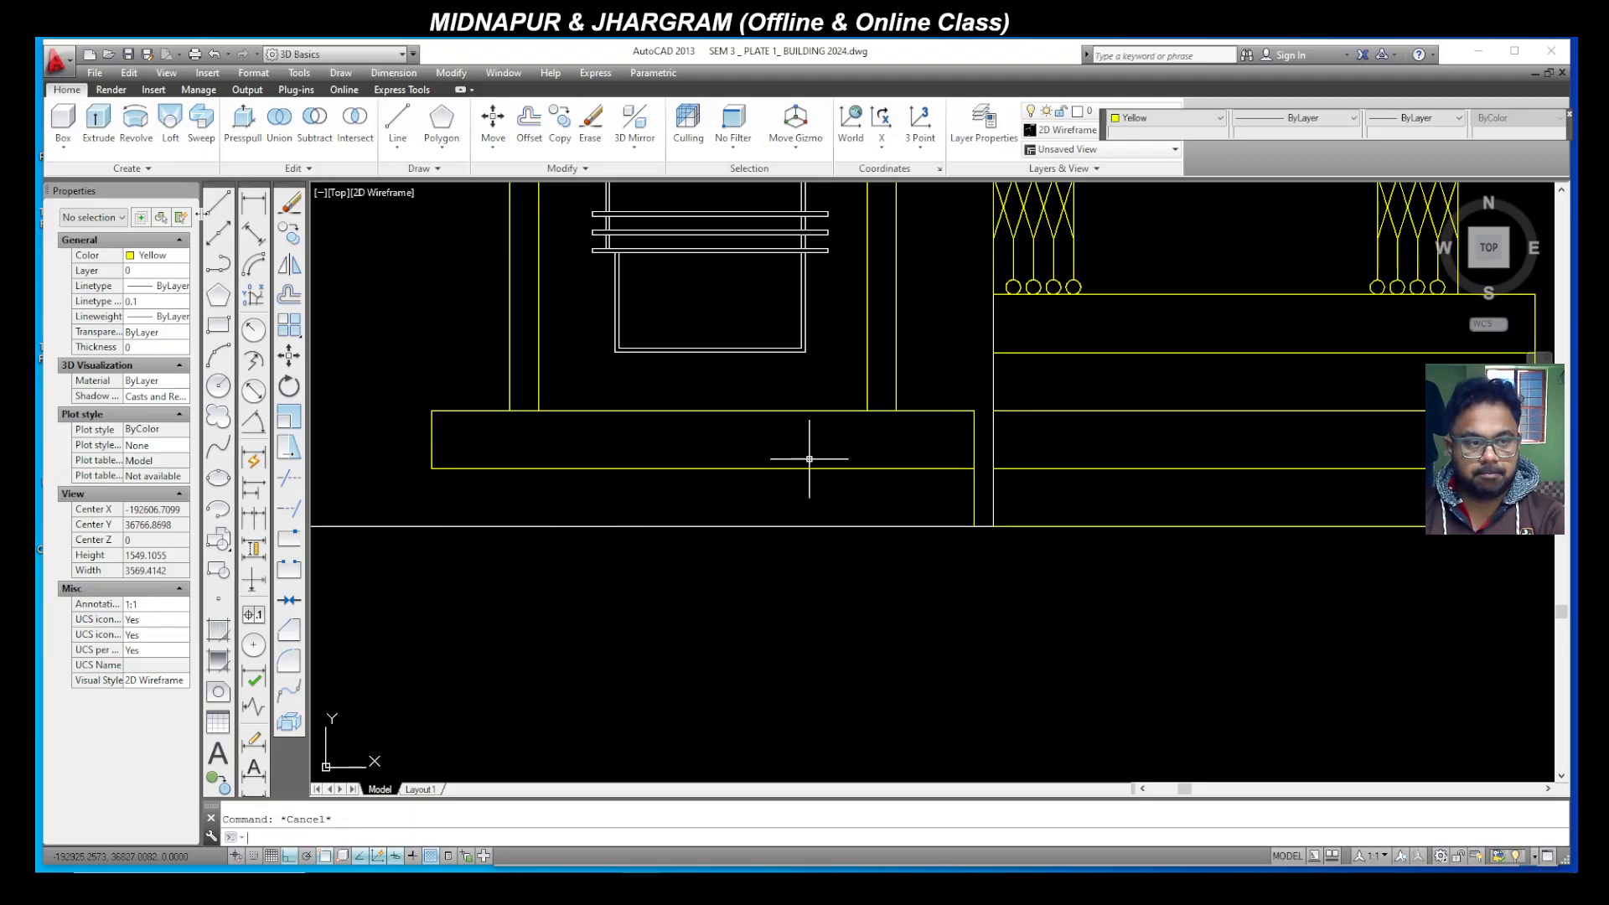
# Step: Close the single door's lower step with a vertical line from the upper step's lower left corner to the ground line
pyautogui.click(222, 209)
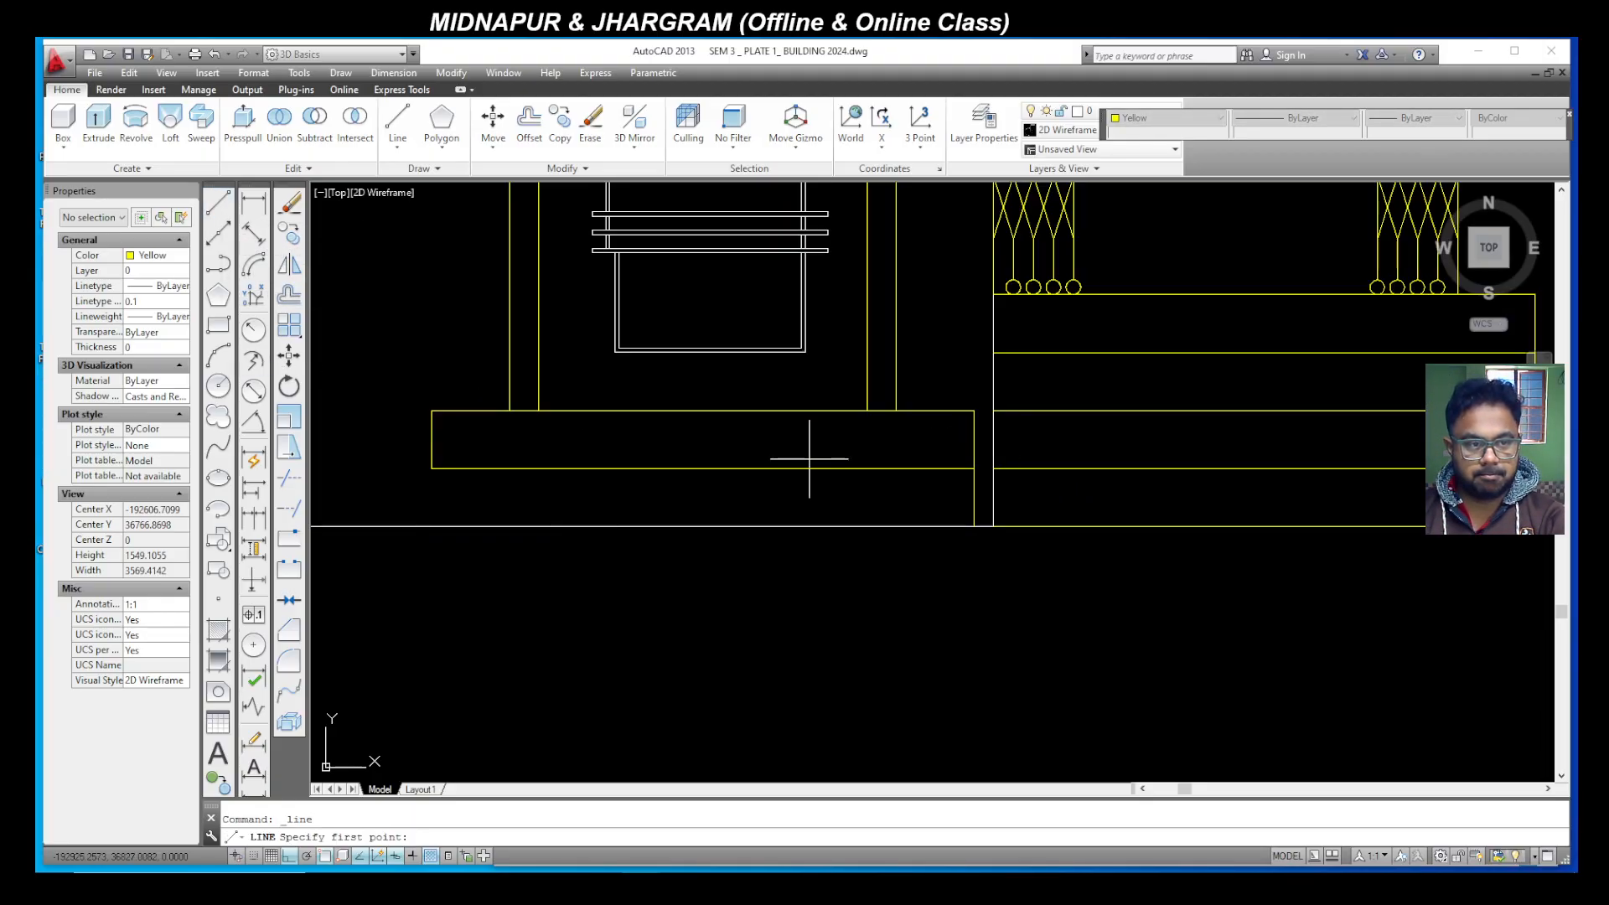
pyautogui.click(432, 468)
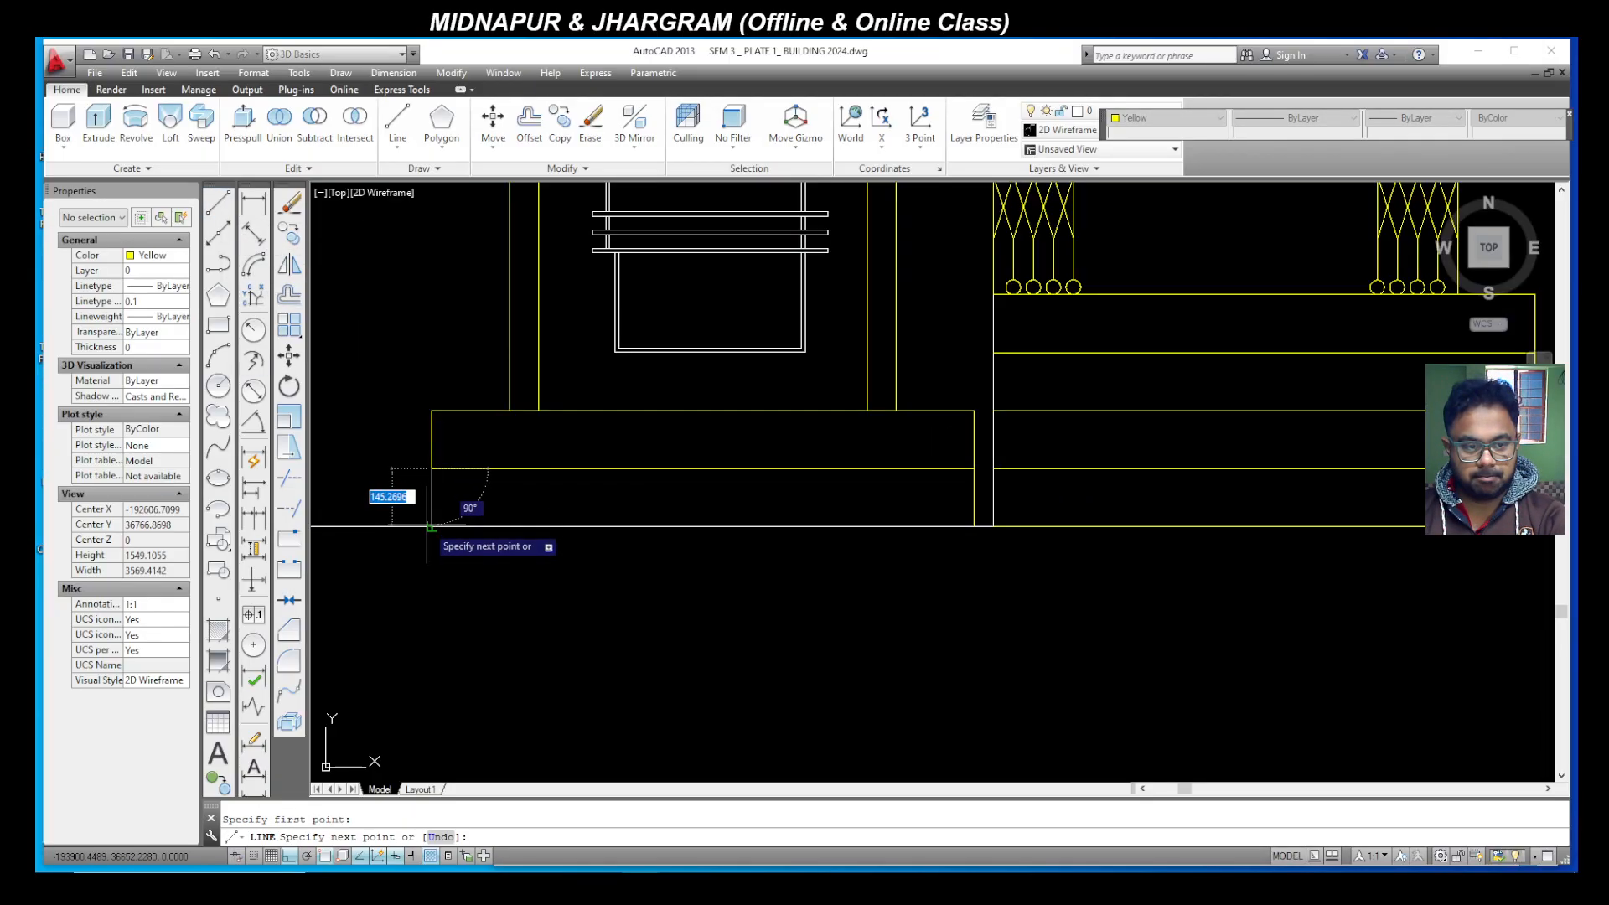
pyautogui.press('Escape')
# Step: Start the D2 door's first step in the floor plan with lines 200 along the right wall face and 250 outward
pyautogui.scroll(-2, 734, 450)
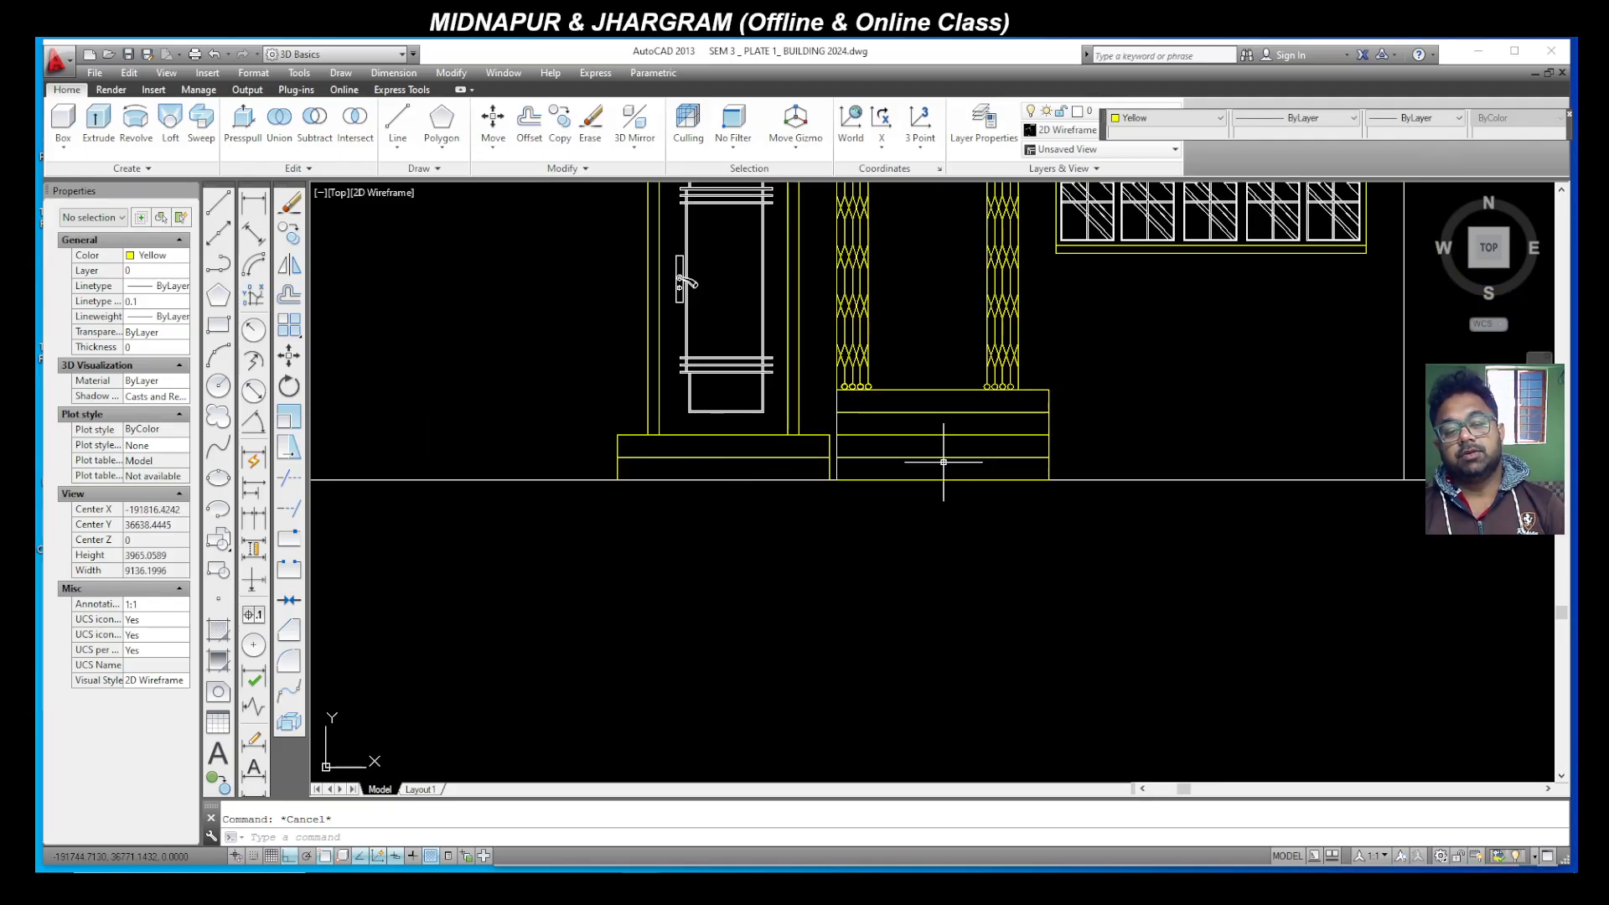
pyautogui.scroll(-3, 810, 456)
pyautogui.scroll(1, 875, 616)
pyautogui.scroll(-2, 881, 520)
pyautogui.scroll(10, 830, 693)
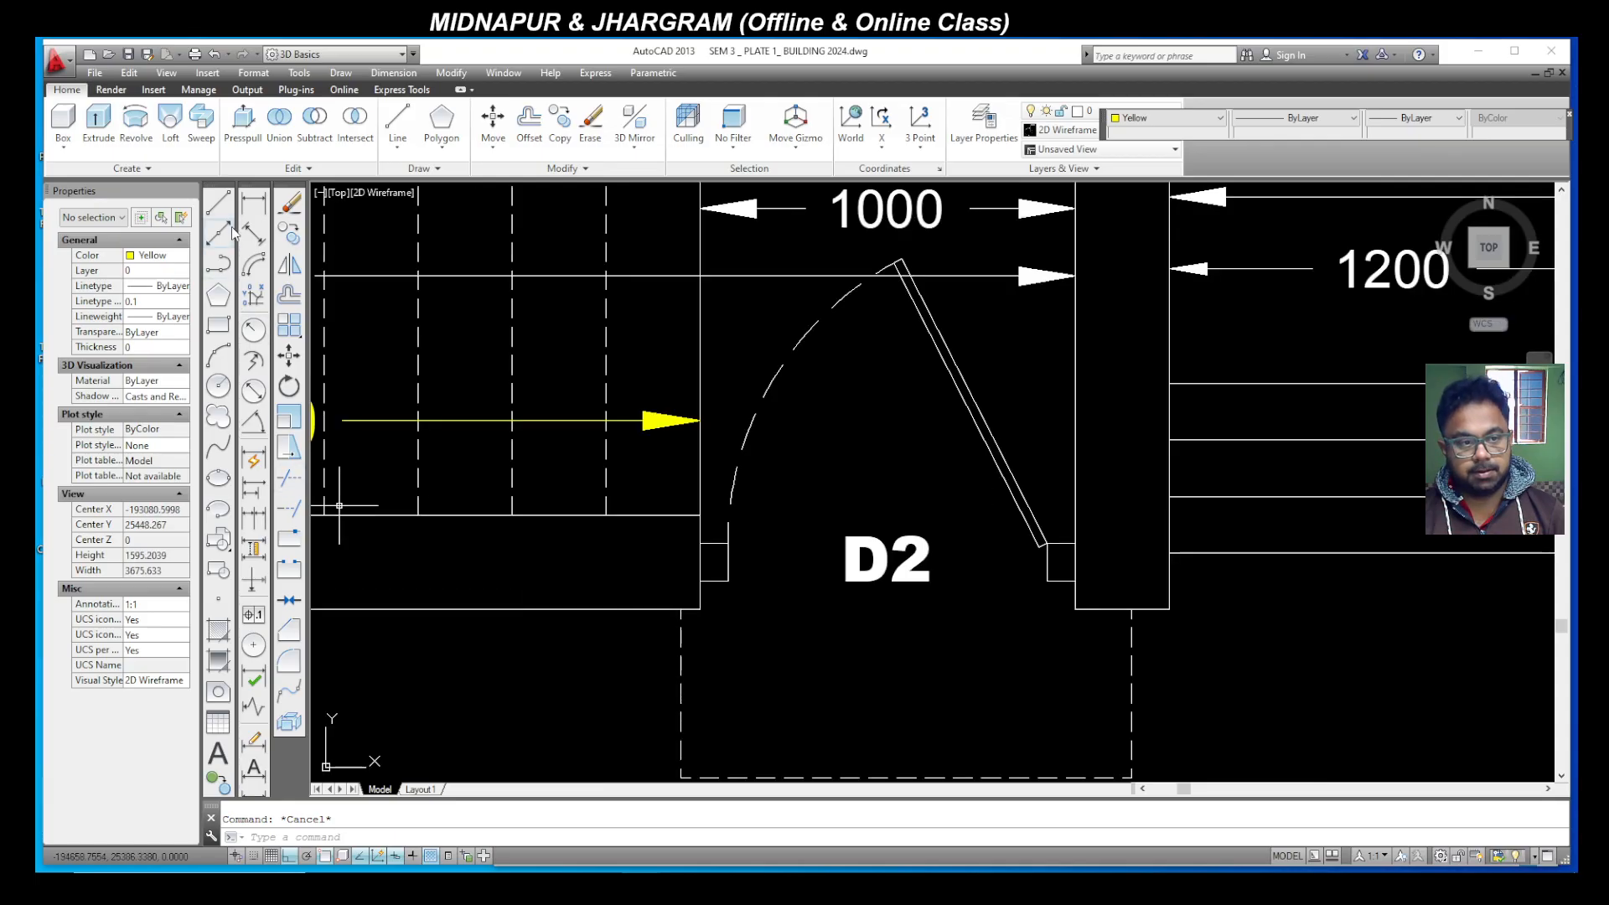
pyautogui.press('space')
pyautogui.click(1075, 610)
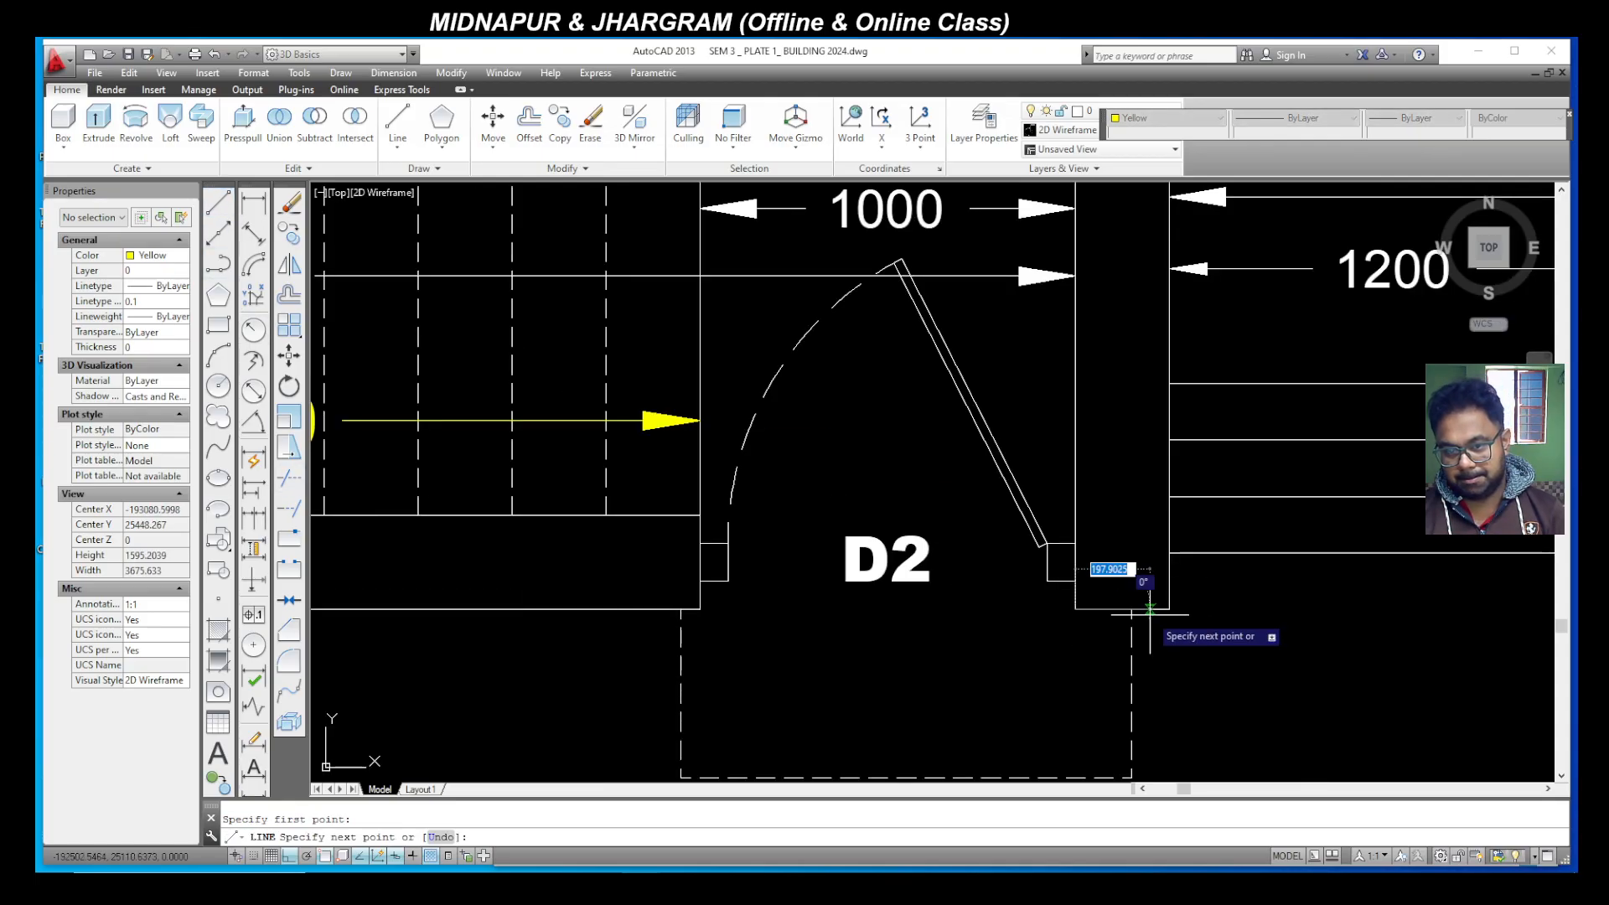
pyautogui.write('200')
pyautogui.press('Return')
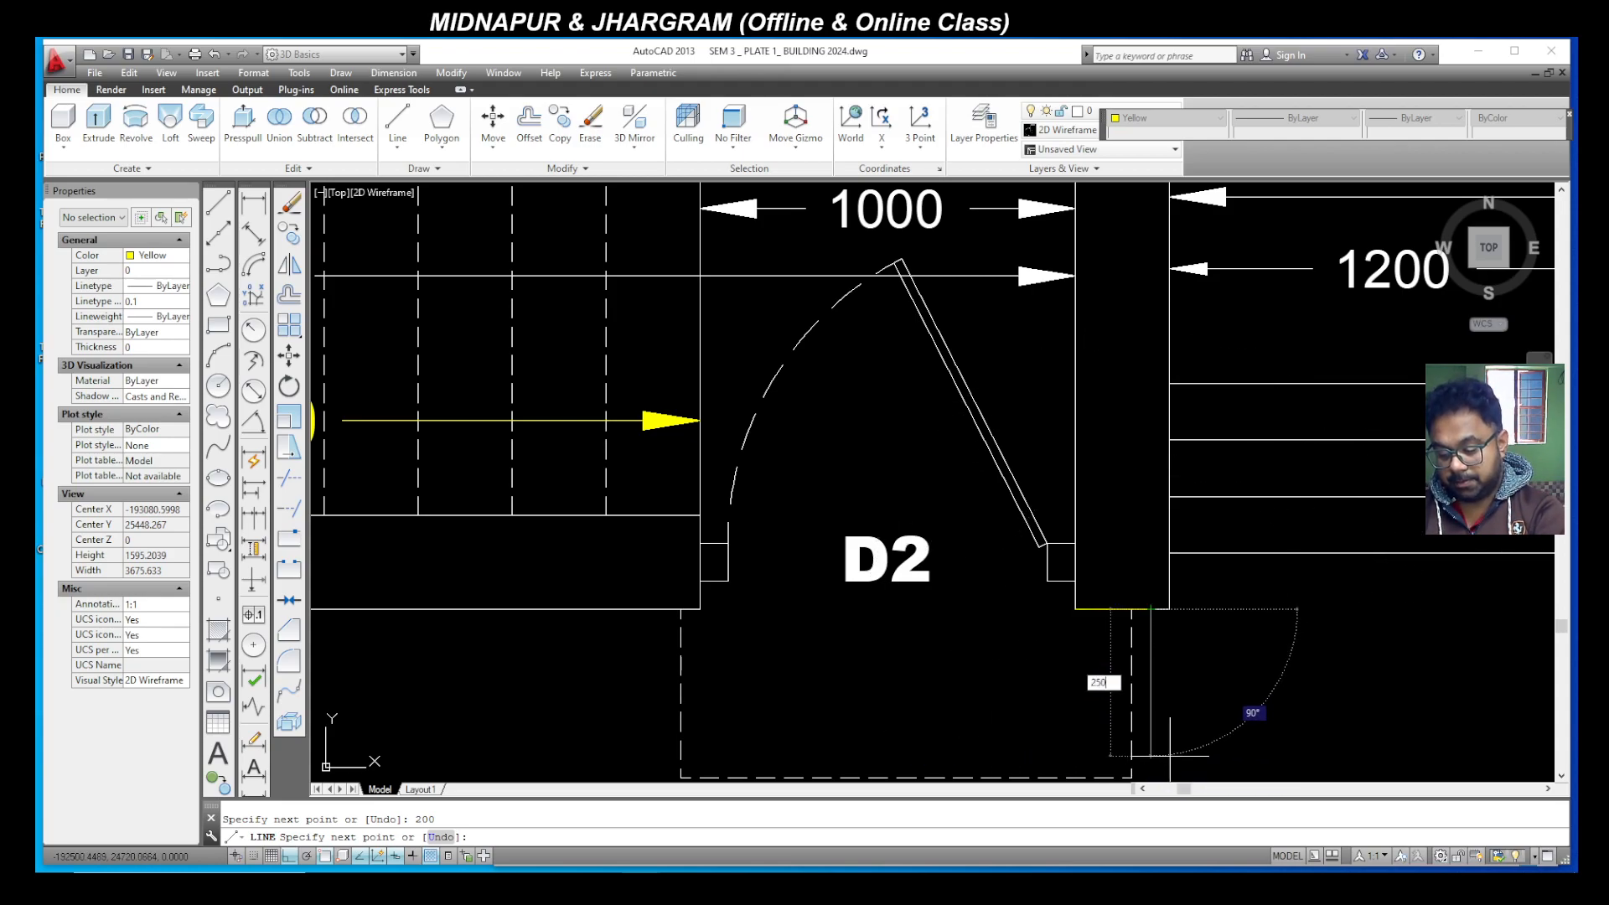
pyautogui.press('Return')
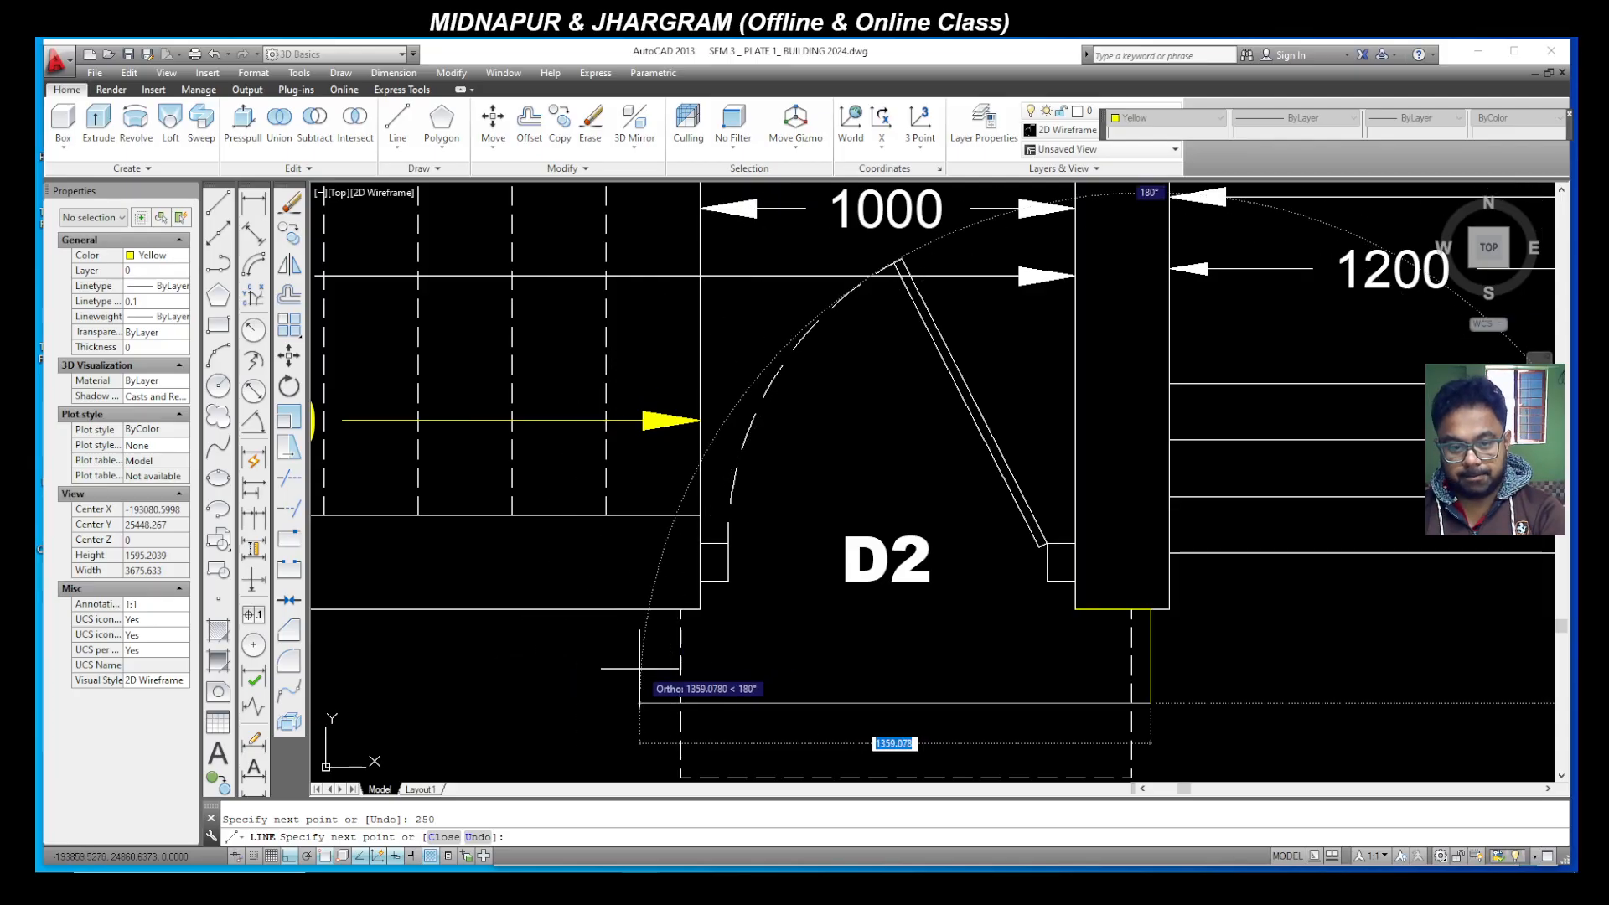
pyautogui.scroll(2, 644, 675)
pyautogui.press('Escape')
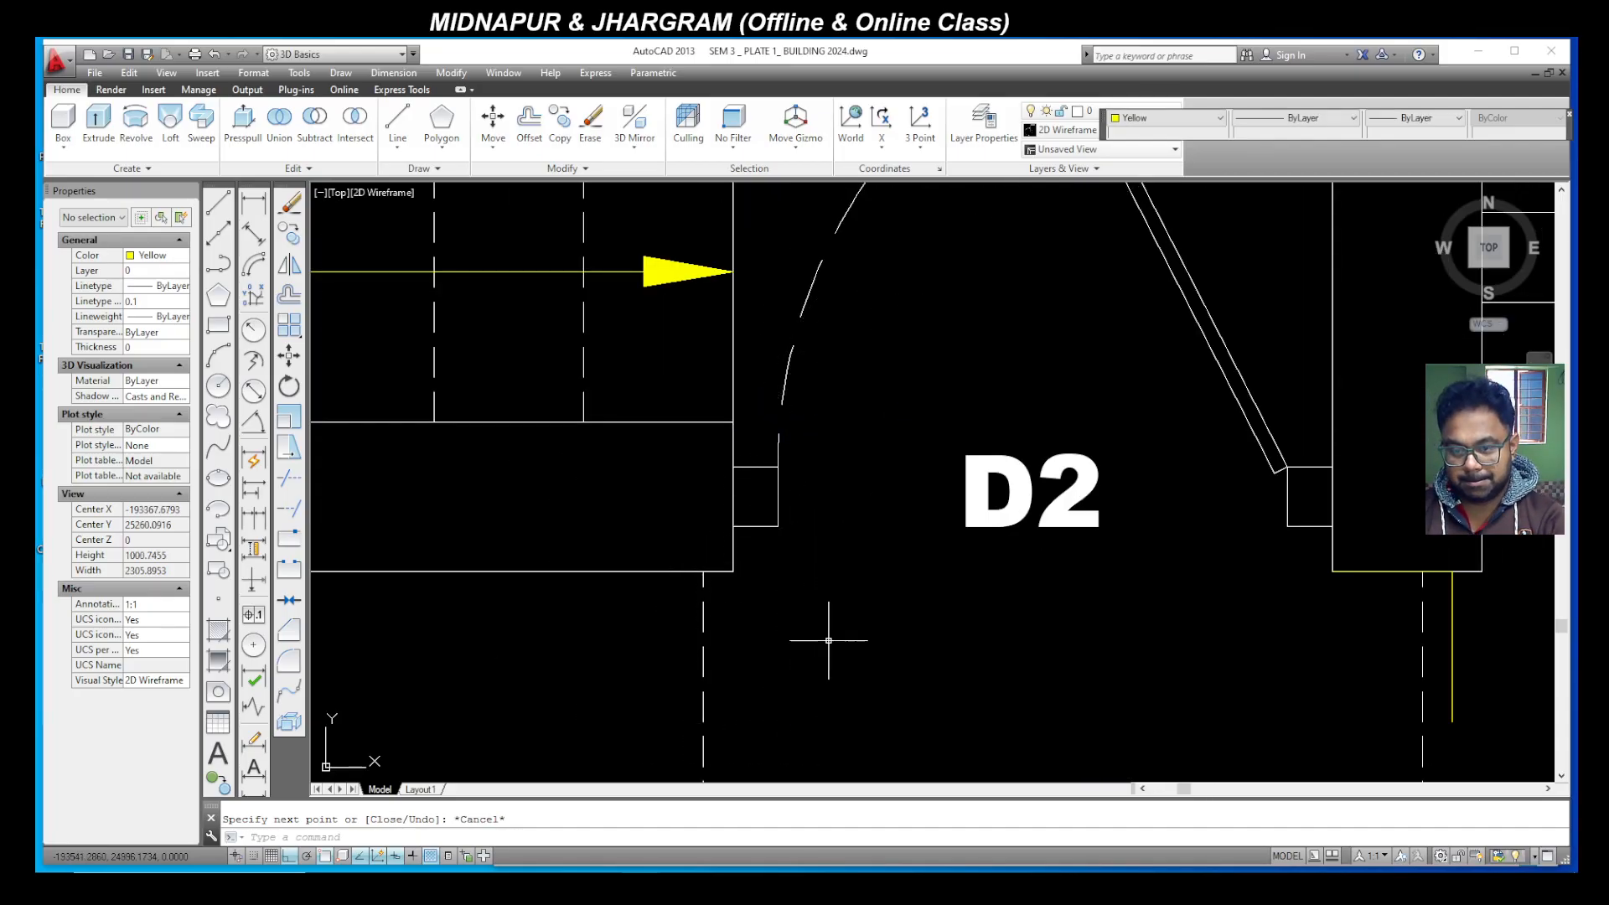
# Step: Complete D2's first step from the left wall corner with lines 200 along the wall, 250 outward and across to the opposite edge
pyautogui.click(220, 205)
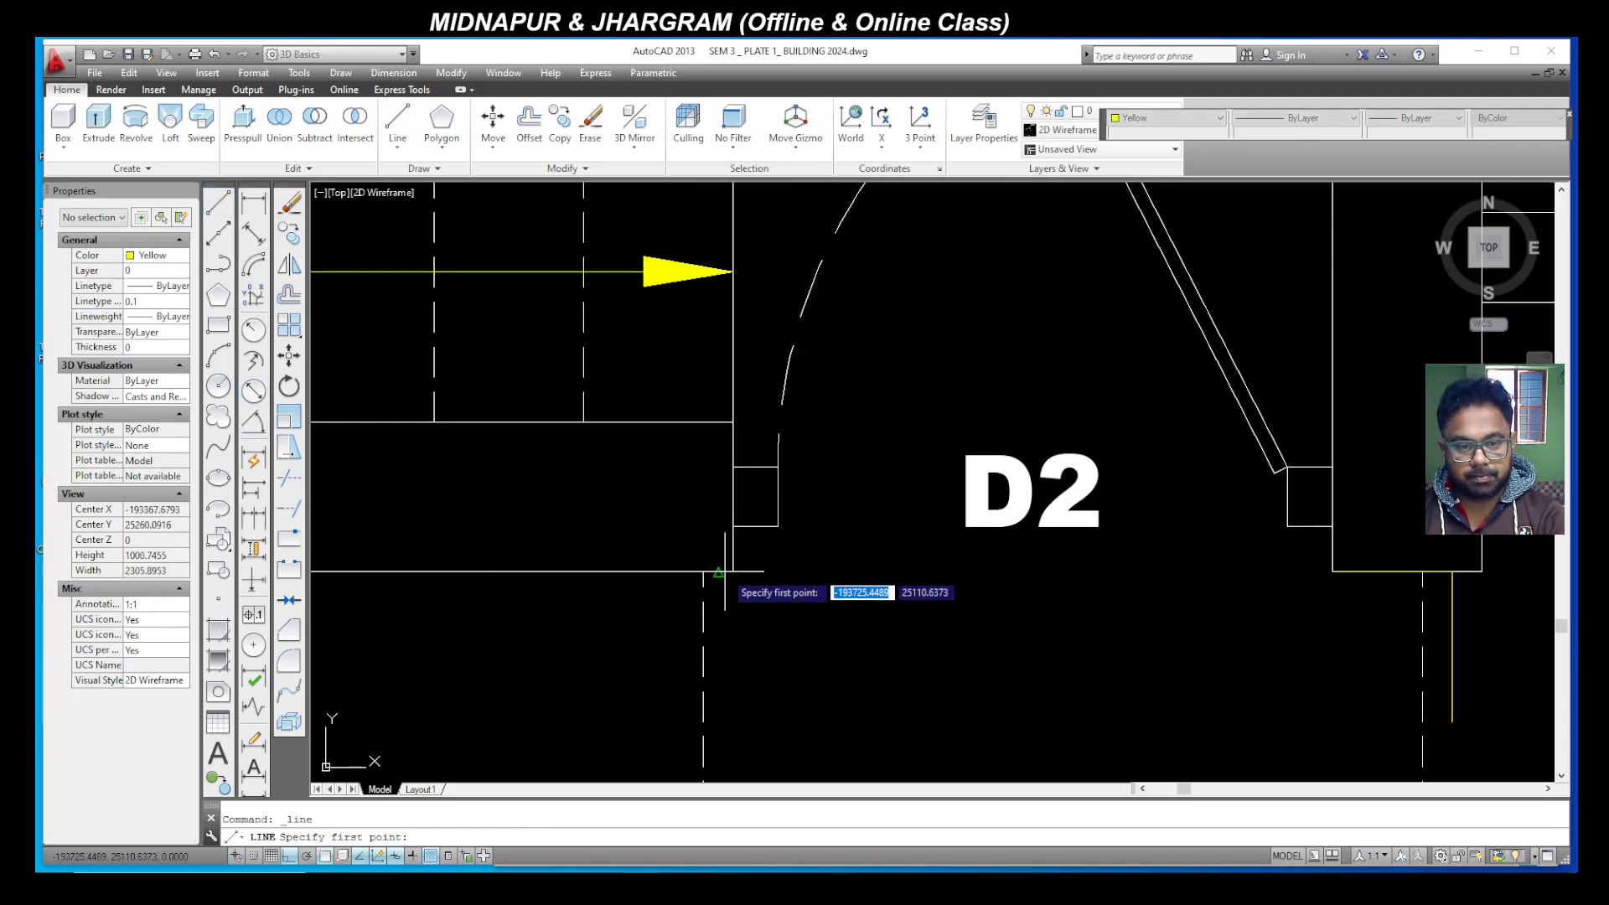
pyautogui.click(733, 571)
pyautogui.write('200')
pyautogui.press('Return')
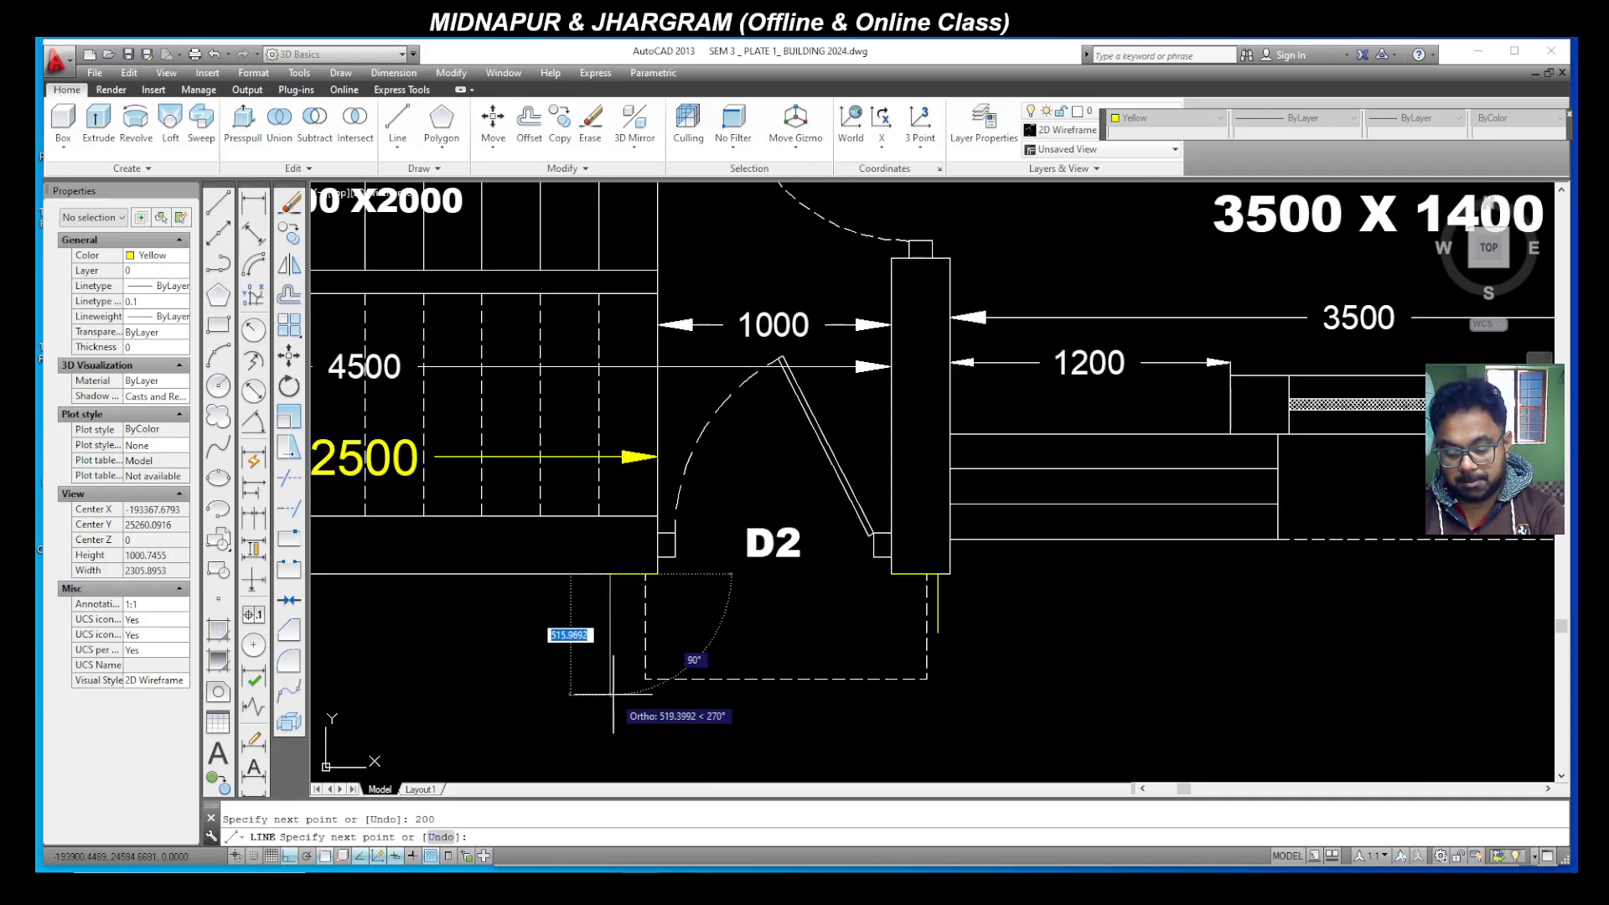
pyautogui.write('2')
pyautogui.press('Return')
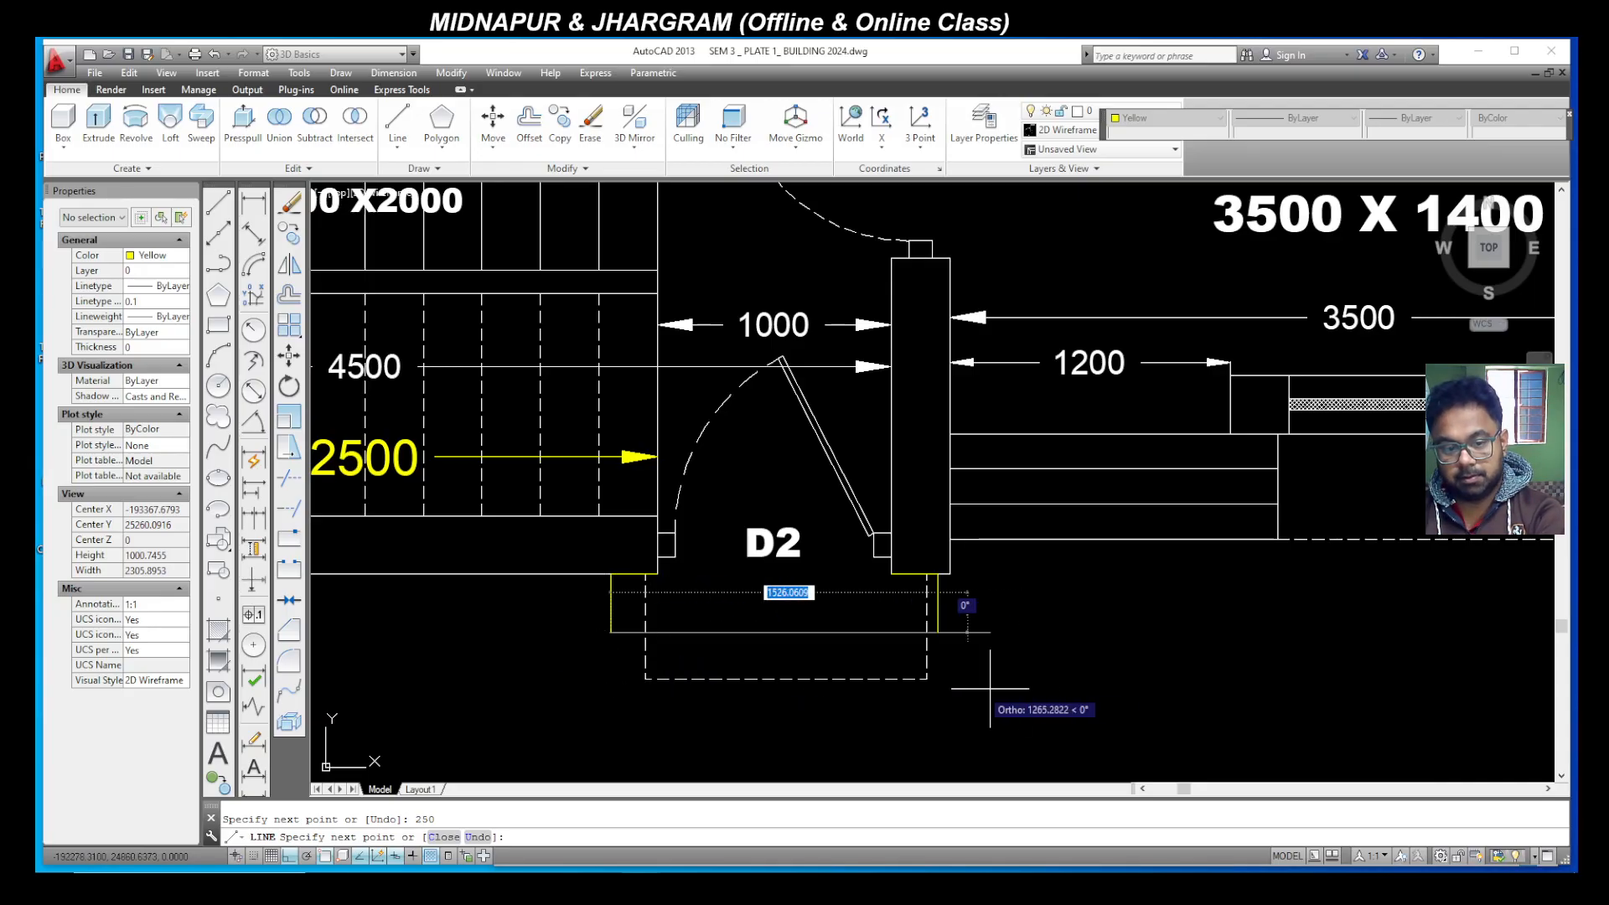
pyautogui.press('Escape')
# Step: Copy D2's first step outline 250 outward from its wall-side corner to form the second step
pyautogui.click(962, 625)
pyautogui.click(656, 637)
pyautogui.click(611, 608)
pyautogui.click(290, 234)
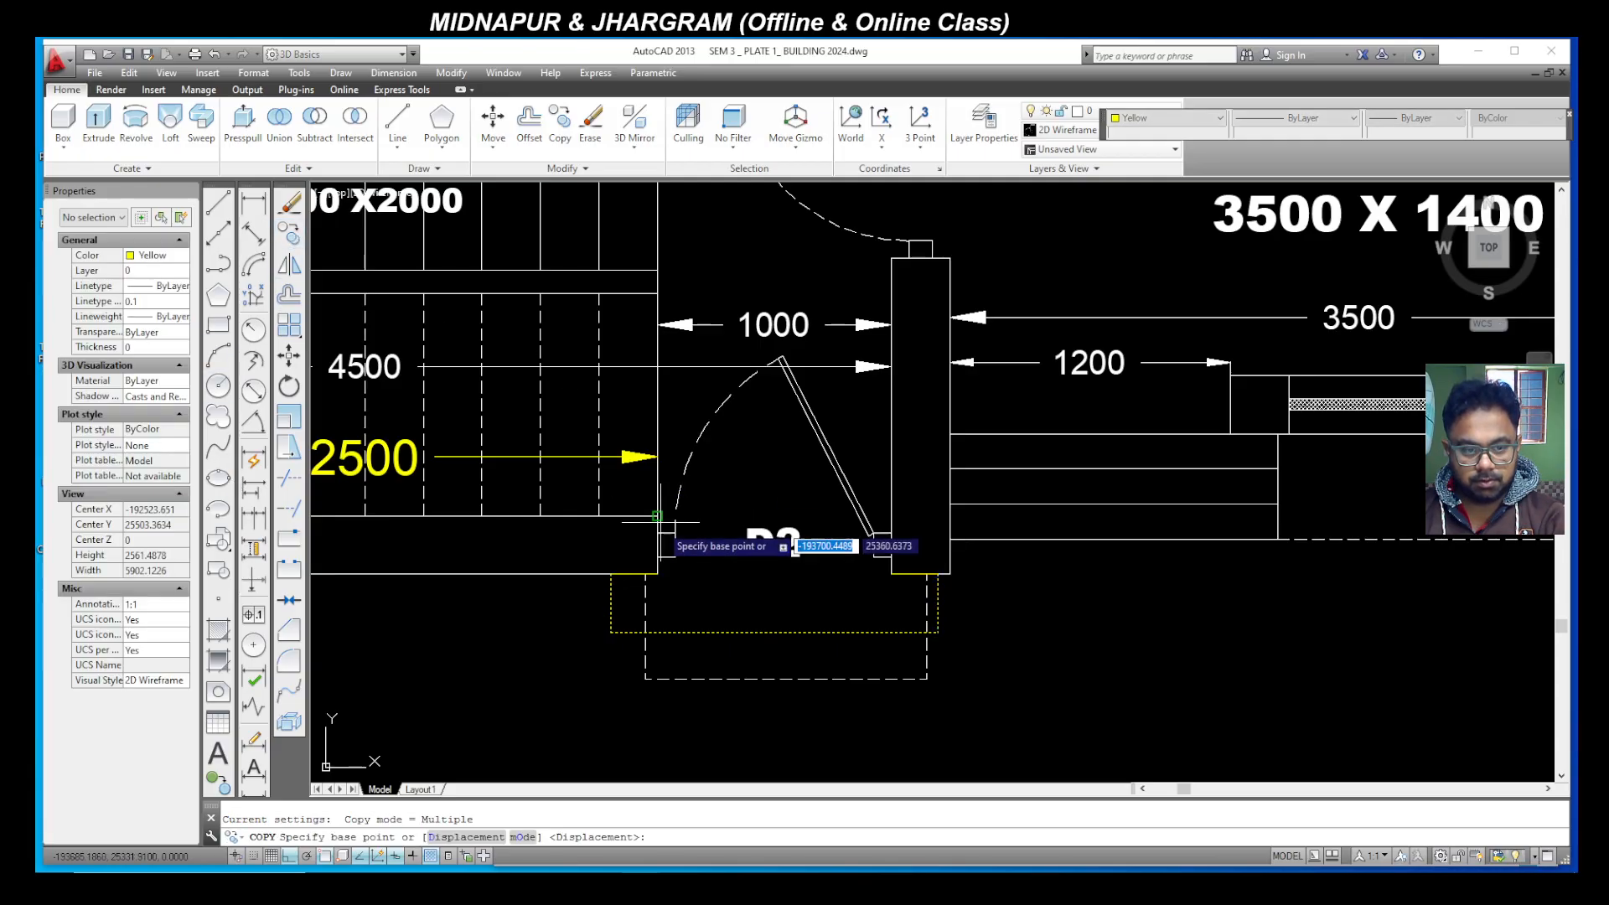
pyautogui.click(611, 574)
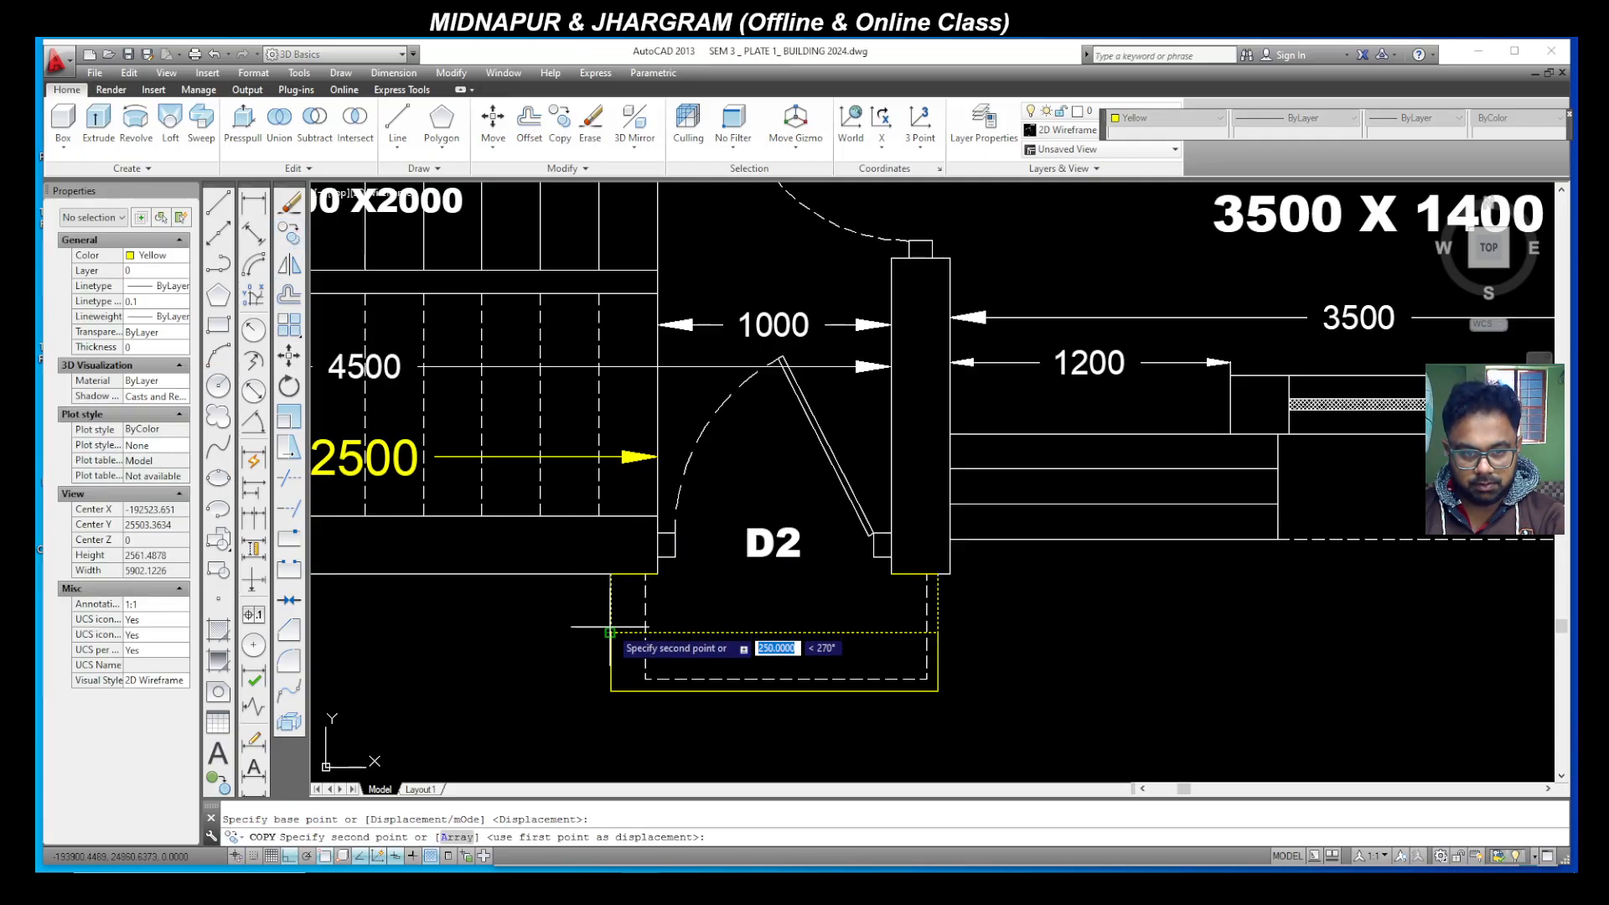
pyautogui.click(611, 633)
pyautogui.press('Escape')
pyautogui.press('Escape')
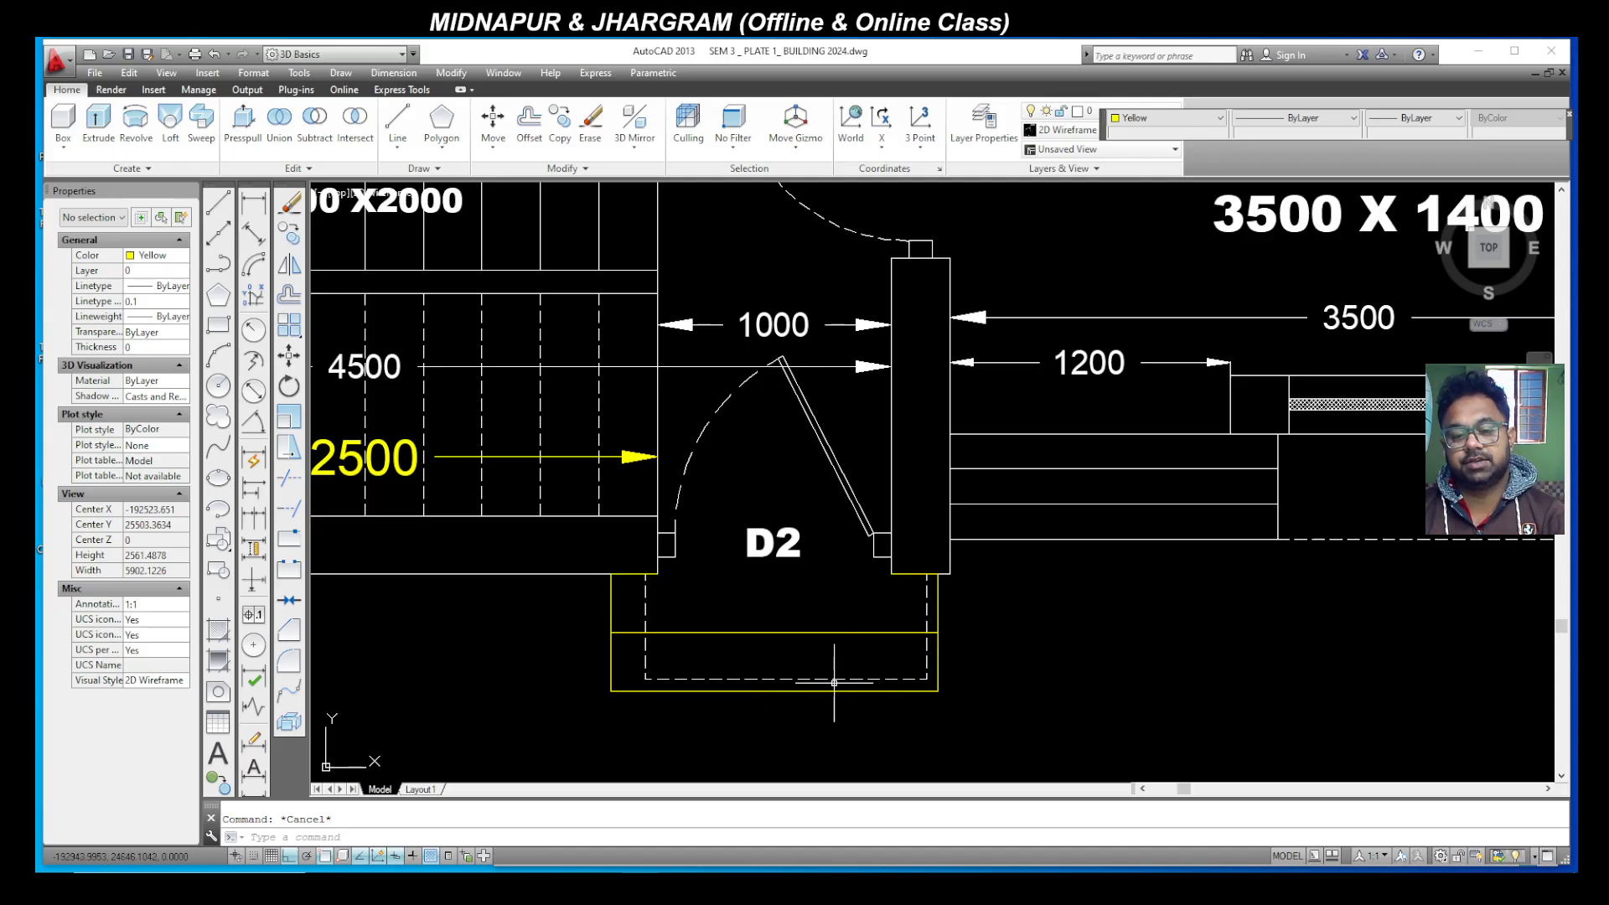
pyautogui.scroll(4, 833, 683)
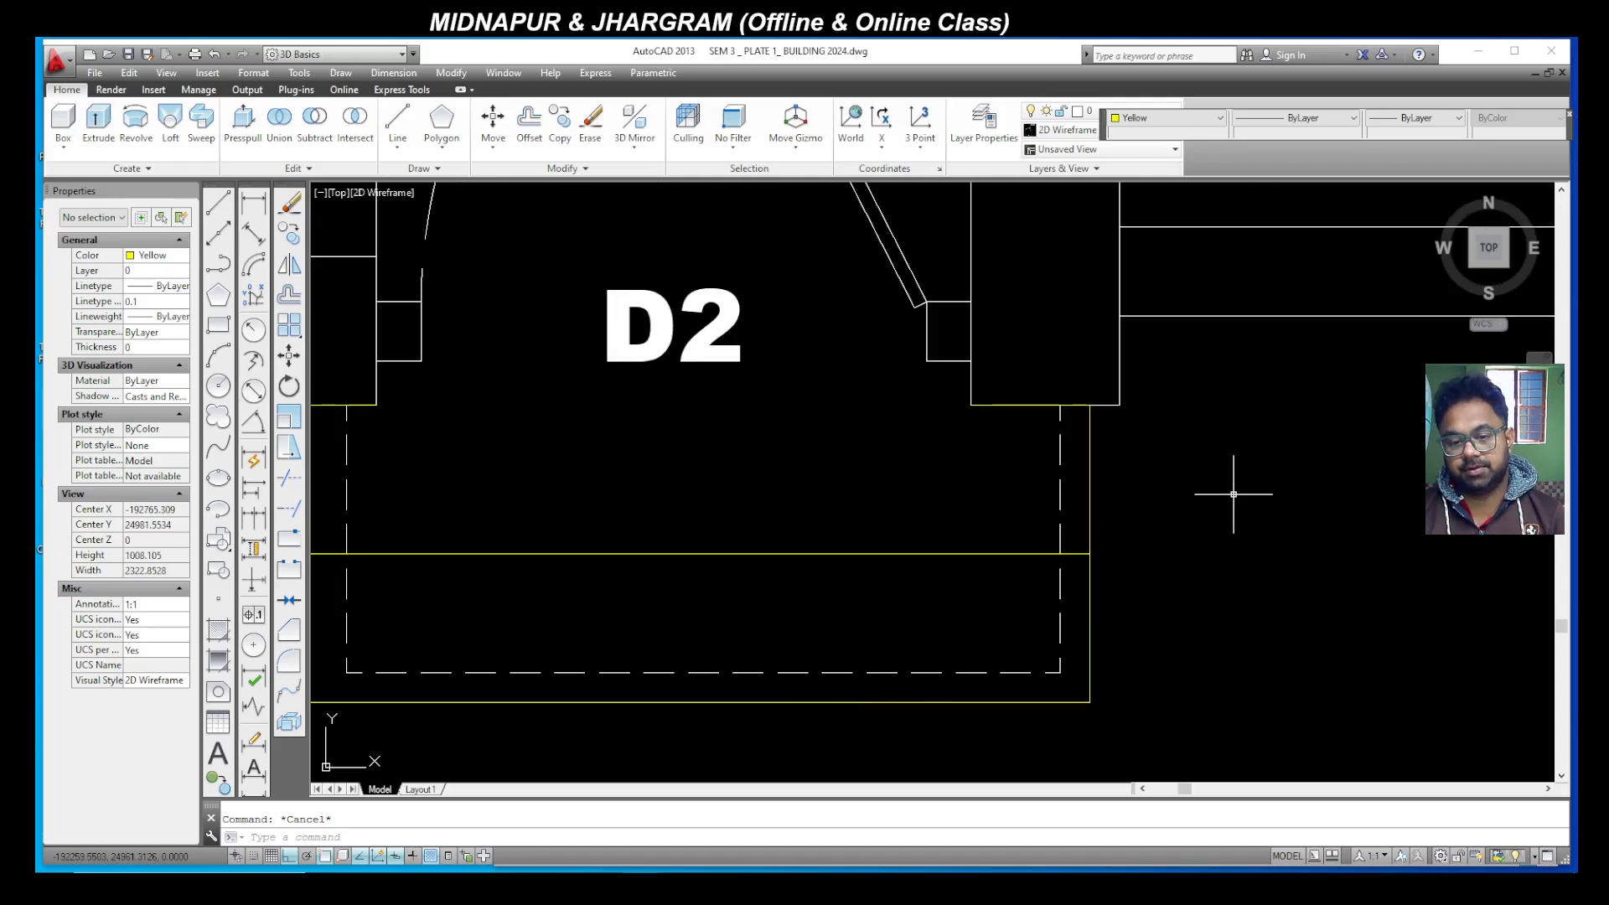
pyautogui.click(1079, 683)
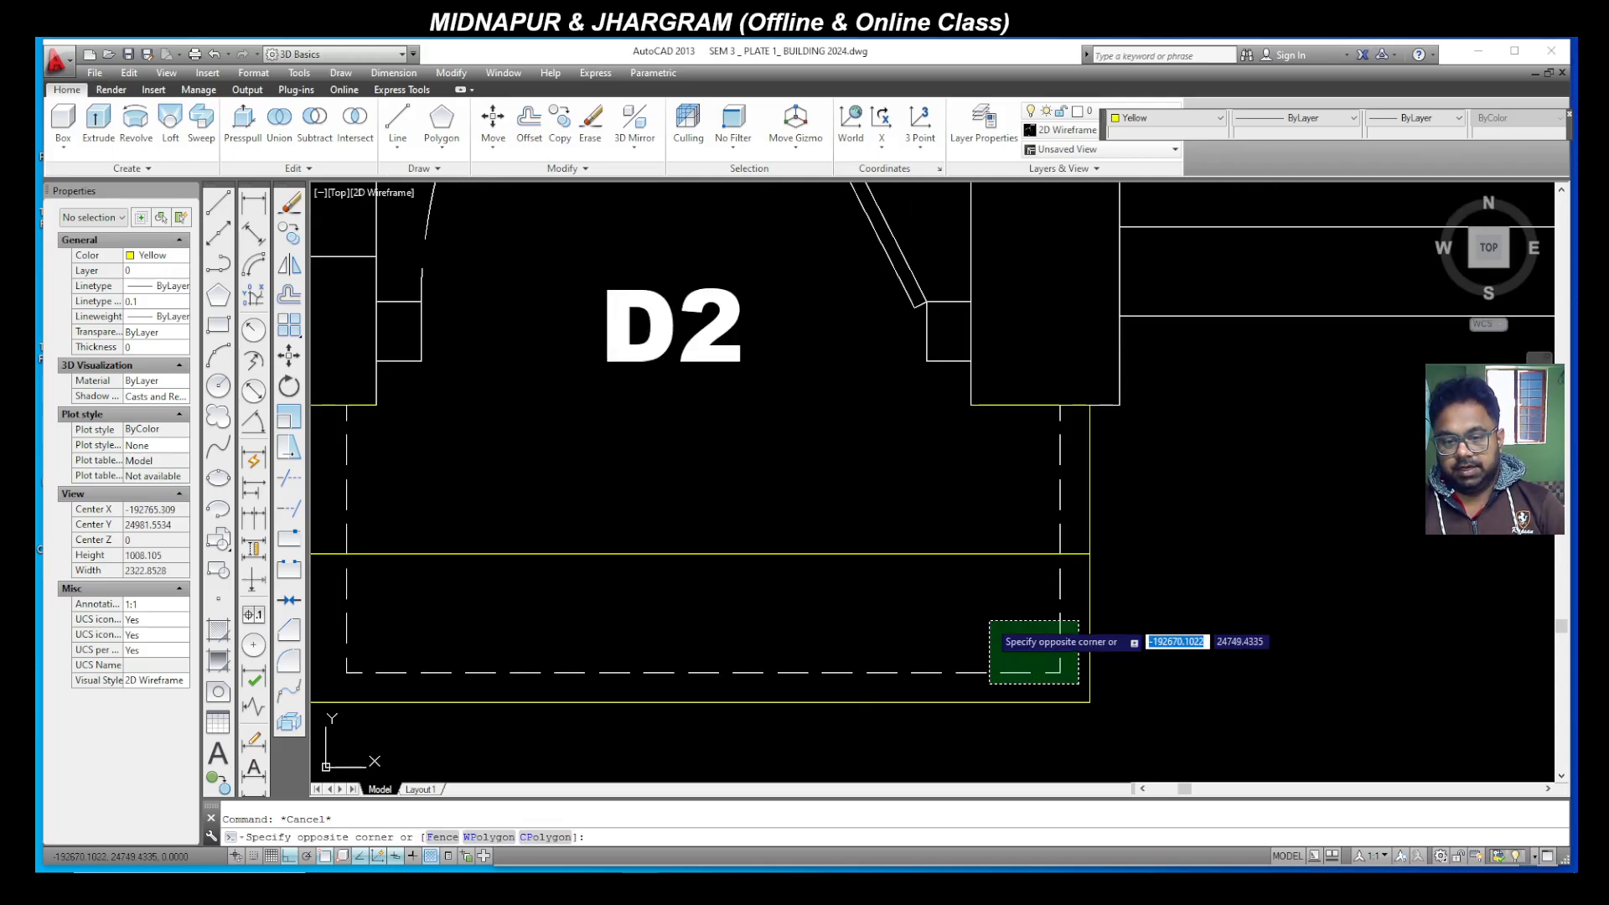
pyautogui.click(1046, 599)
pyautogui.click(1060, 405)
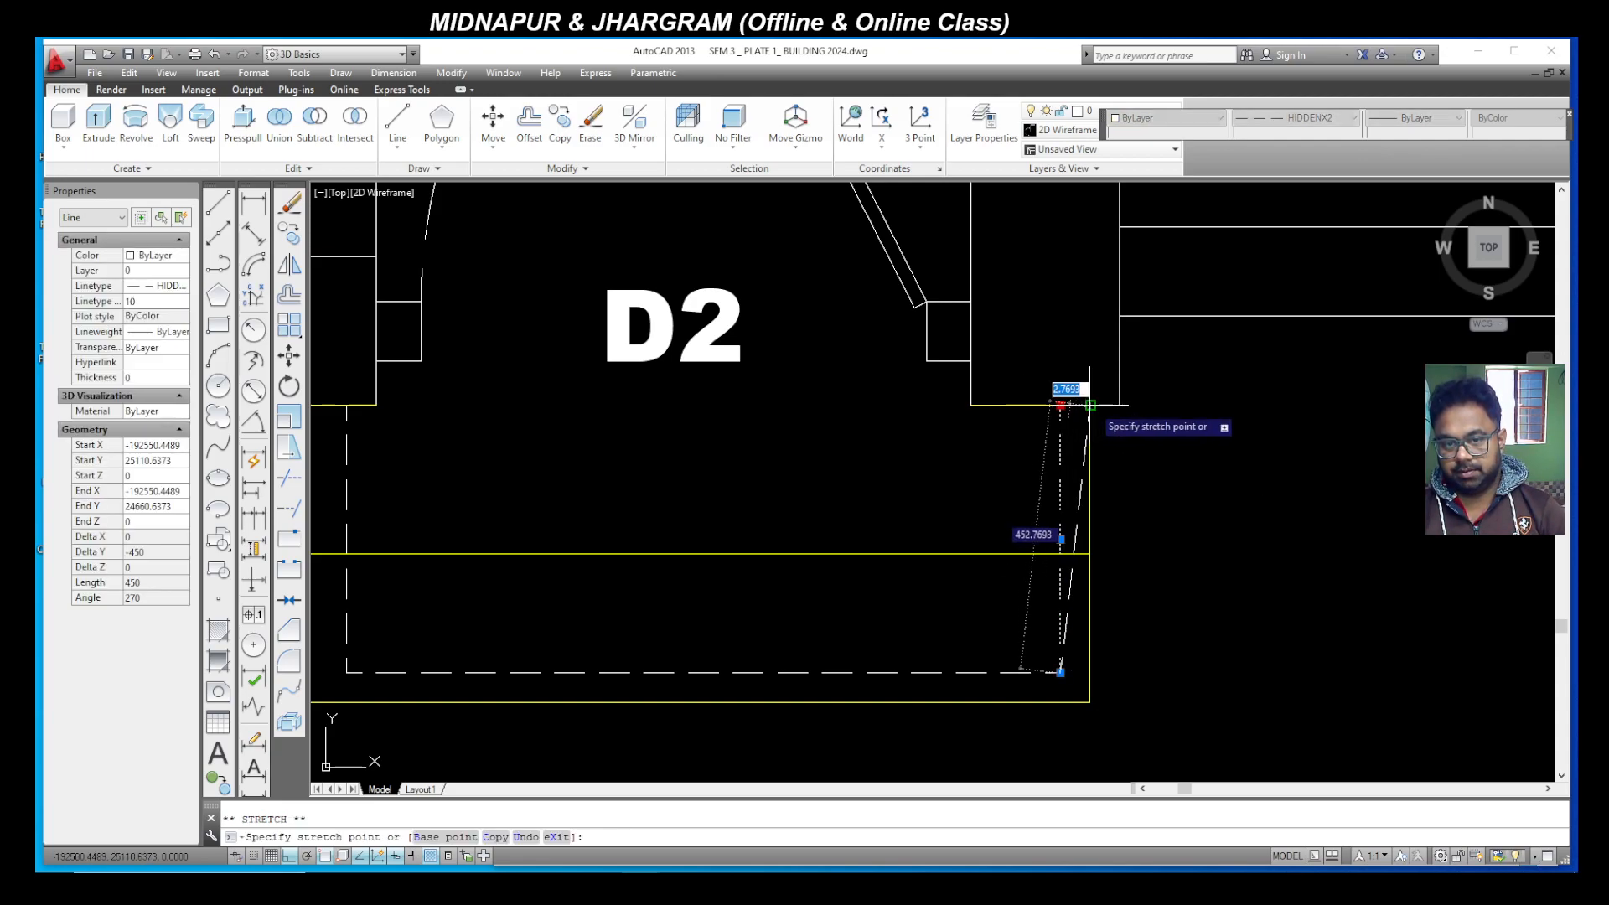
pyautogui.press('Escape')
pyautogui.press('Escape')
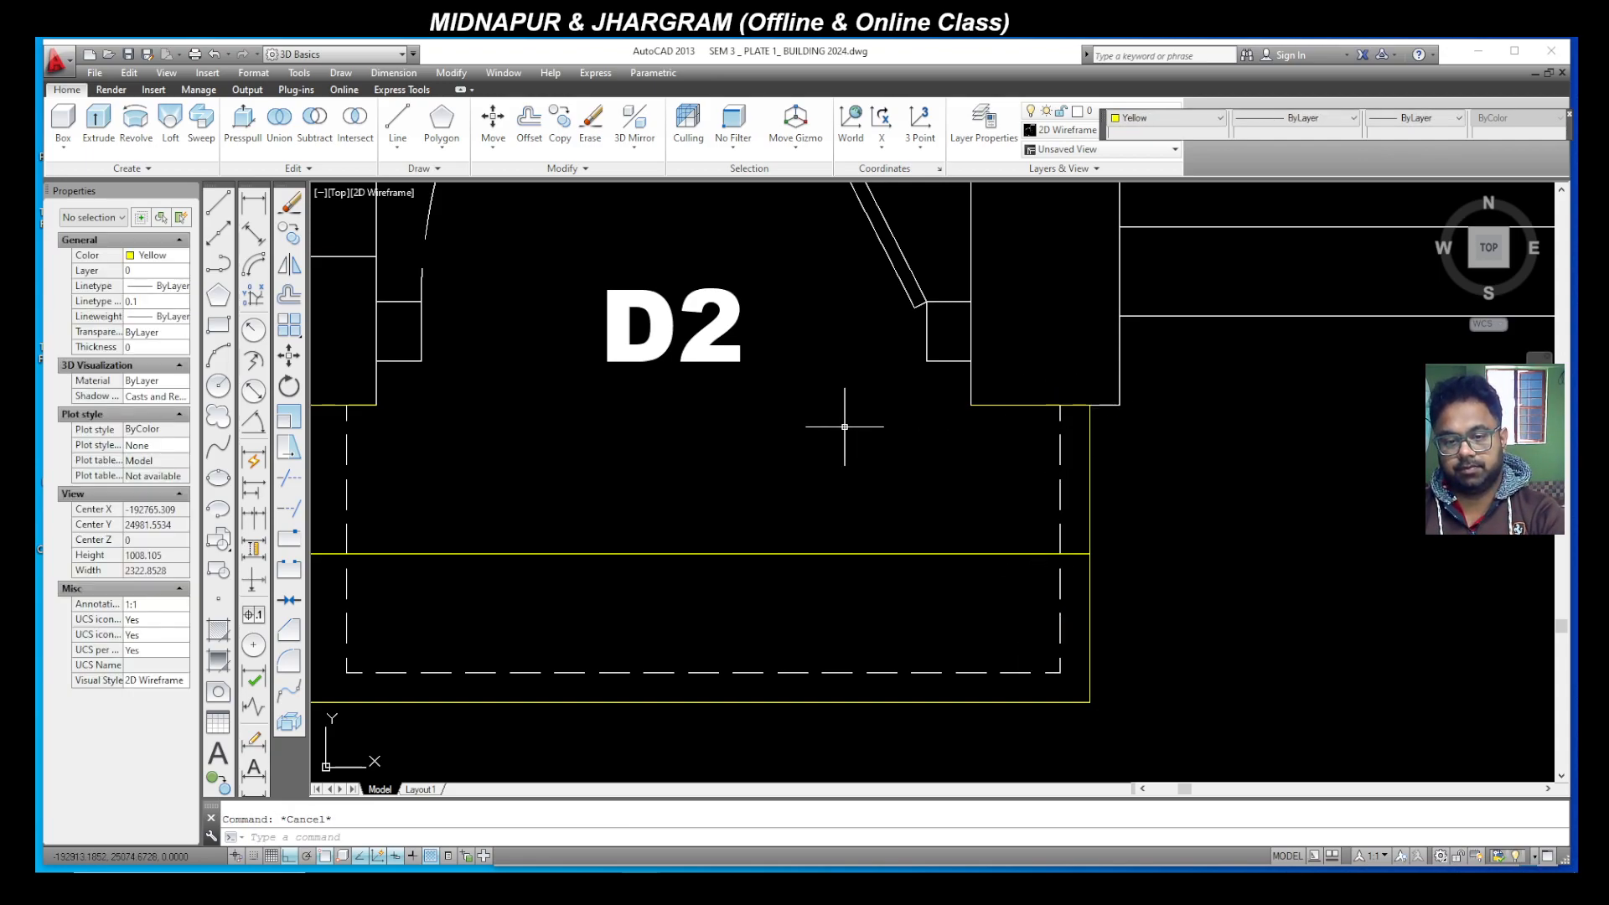
# Step: Move the right vertical dashed line outside door D2 from its upper end onto the right edge of the steps
pyautogui.click(1073, 515)
pyautogui.click(978, 460)
pyautogui.click(288, 358)
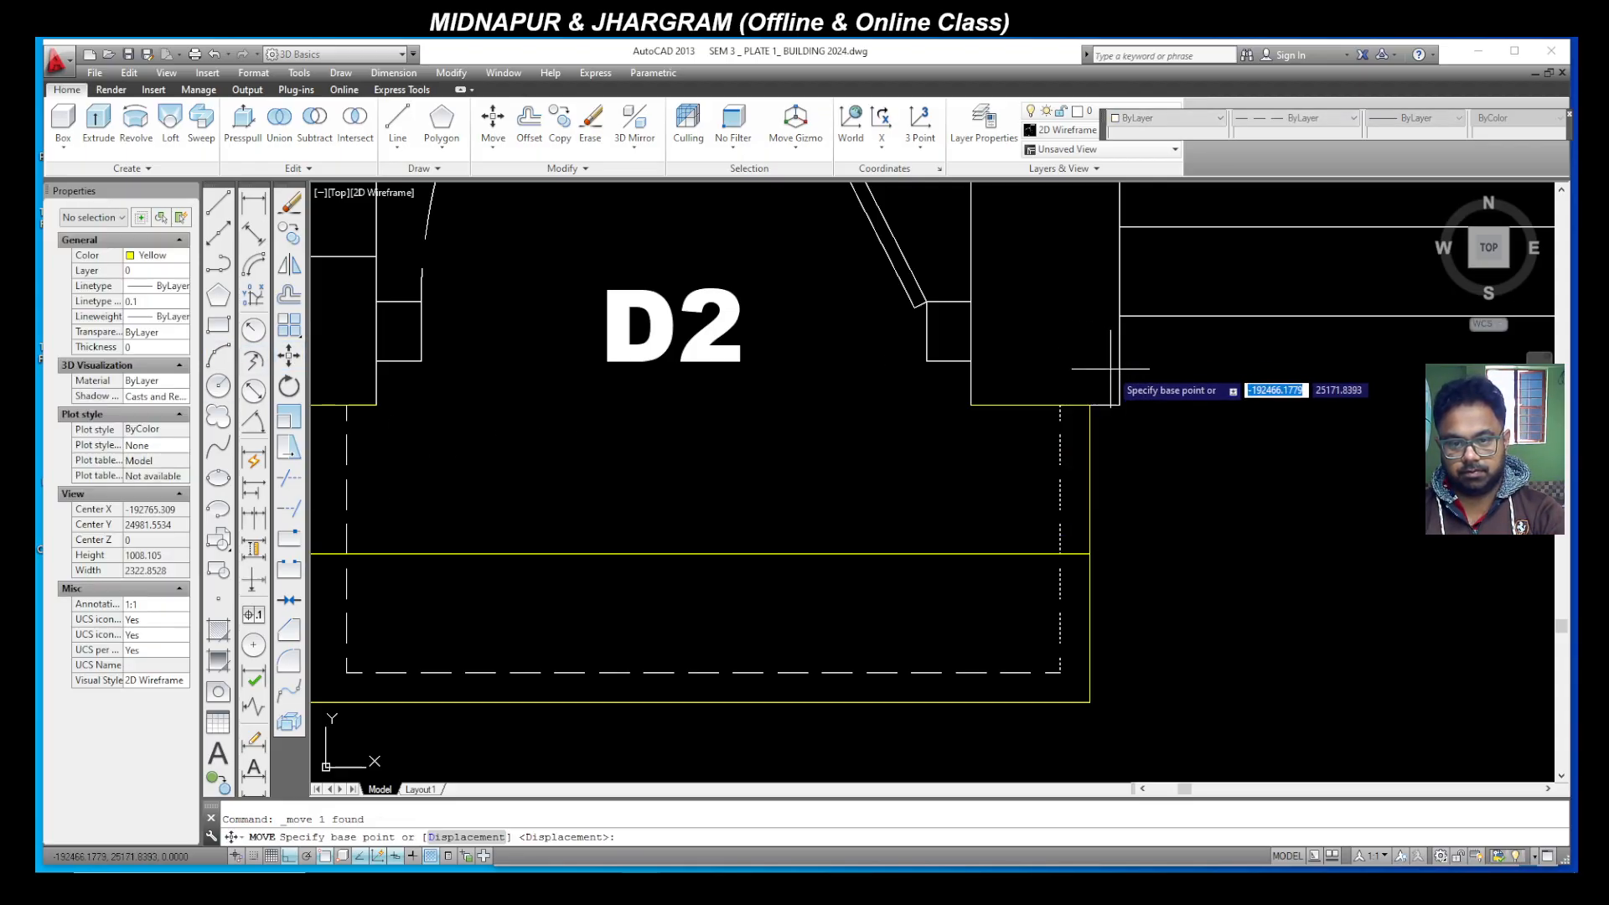
pyautogui.click(1060, 405)
pyautogui.press('Escape')
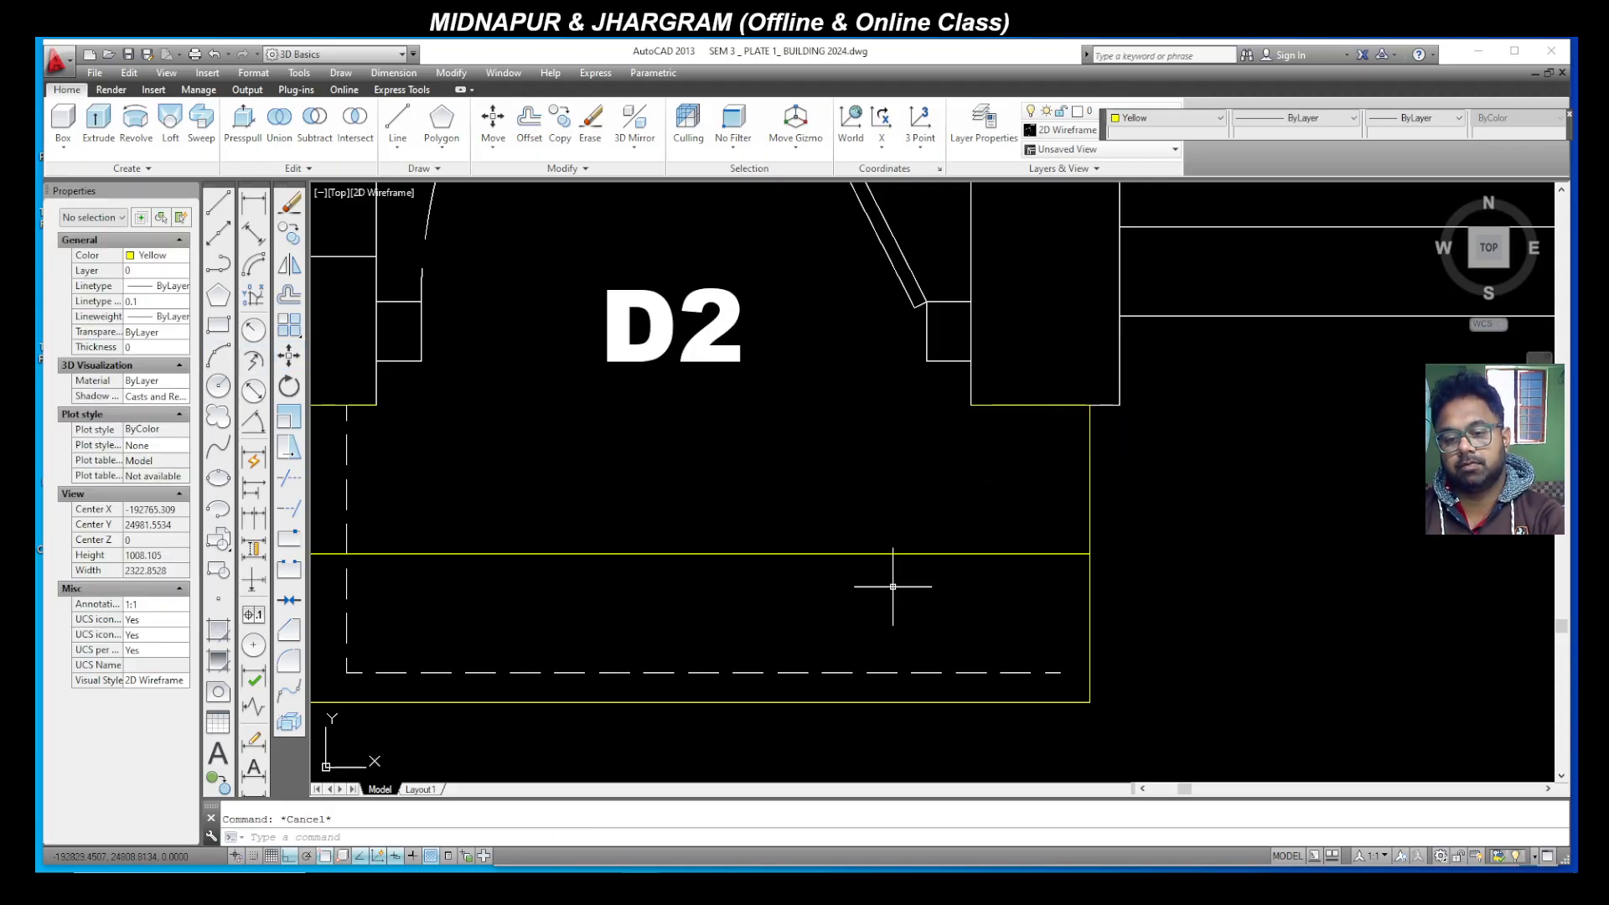
# Step: Move the left vertical dashed line outside door D2 from its upper end onto the left edge of the steps
pyautogui.scroll(-2, 549, 480)
pyautogui.scroll(2, 382, 482)
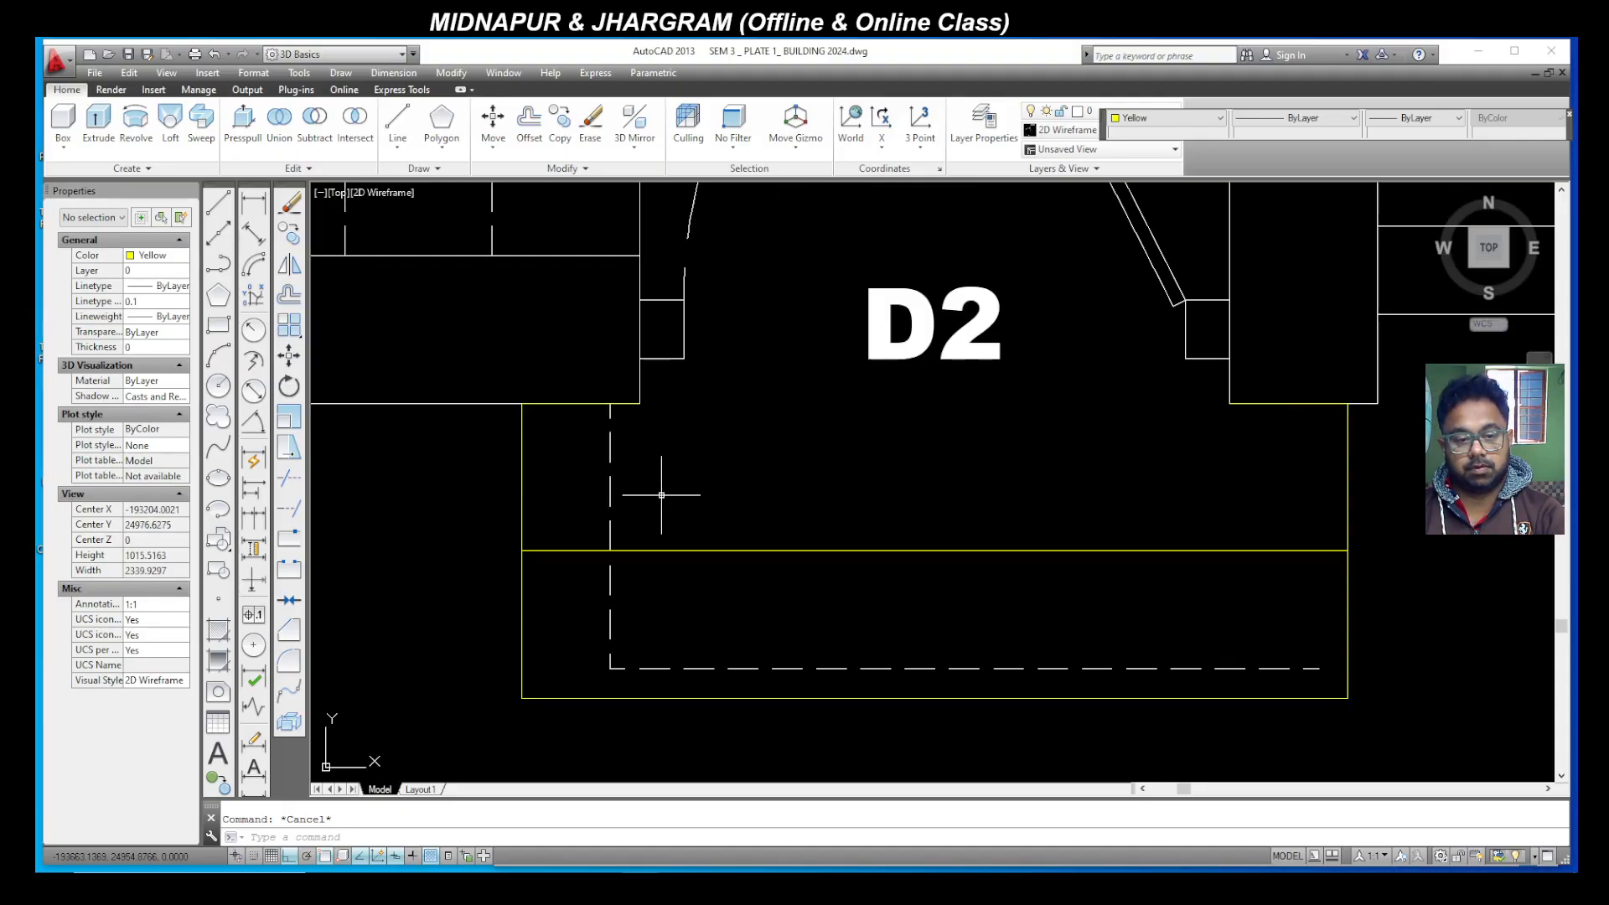
pyautogui.click(660, 494)
pyautogui.click(601, 460)
pyautogui.click(288, 358)
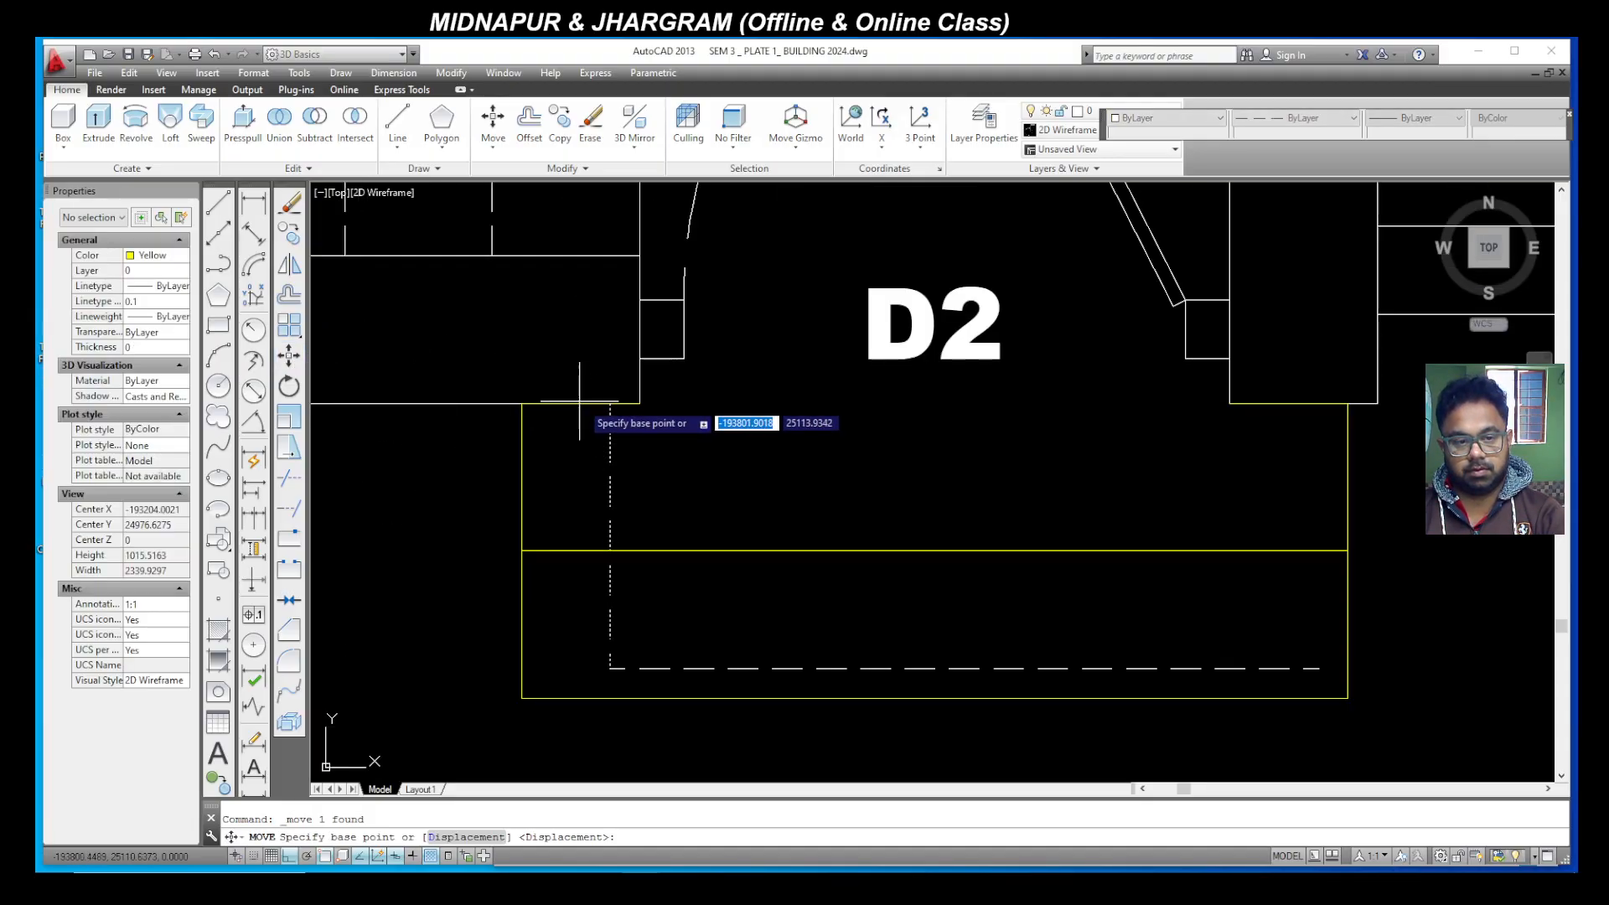
pyautogui.click(610, 404)
pyautogui.click(521, 403)
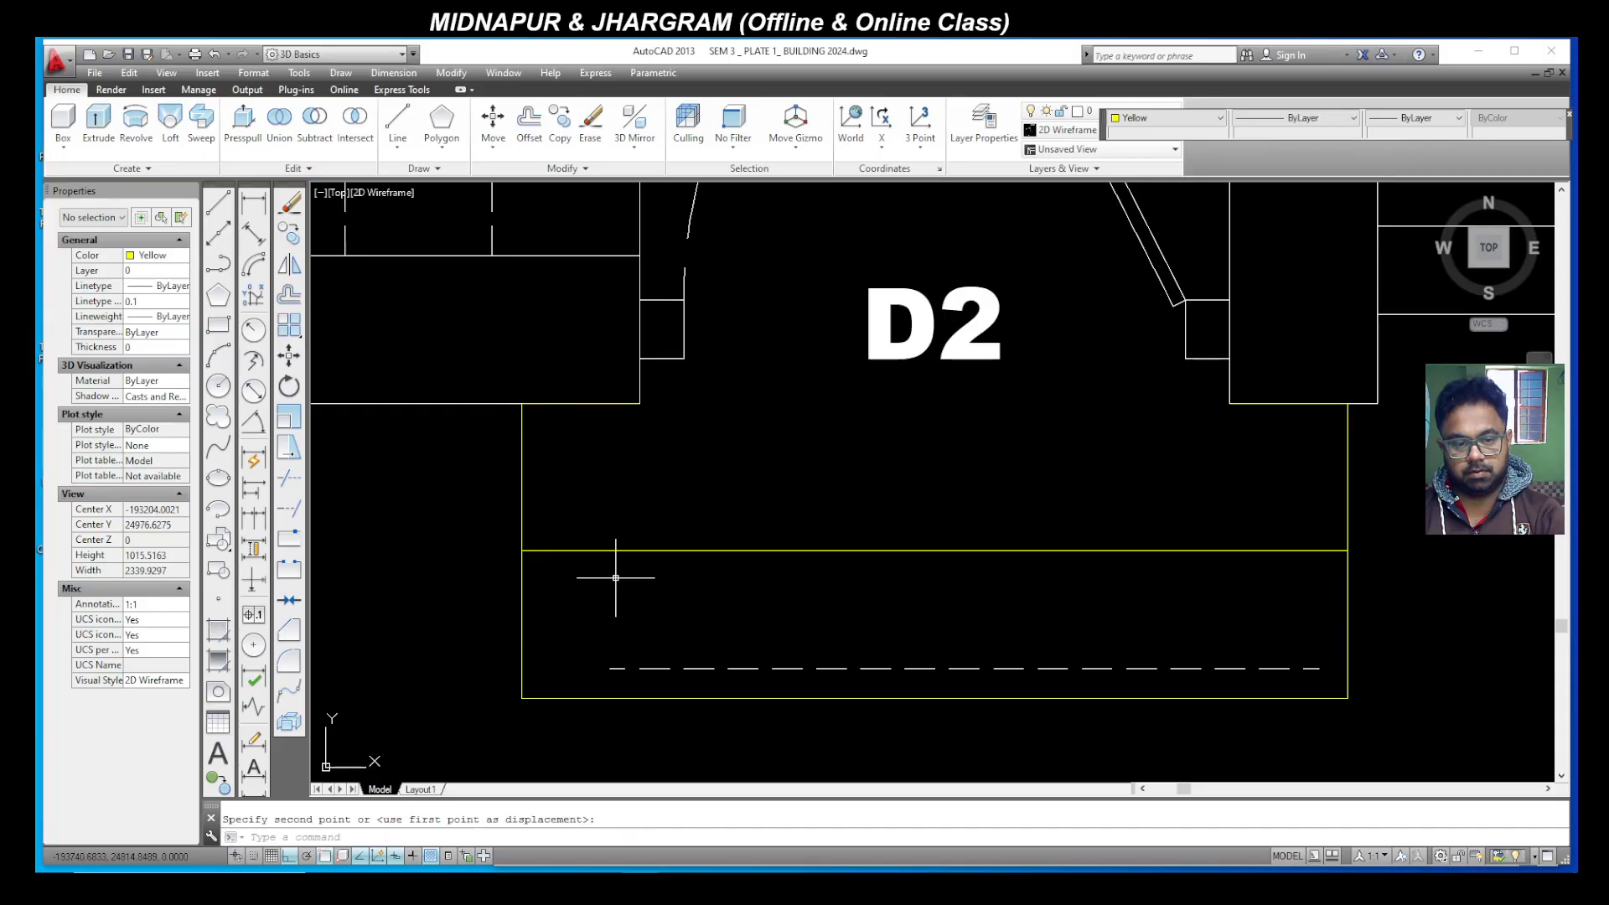
pyautogui.press('Escape')
# Step: Stretch both ends of the horizontal dashed line outside D2 to meet the side edges of the steps
pyautogui.click(666, 680)
pyautogui.click(647, 646)
pyautogui.click(610, 668)
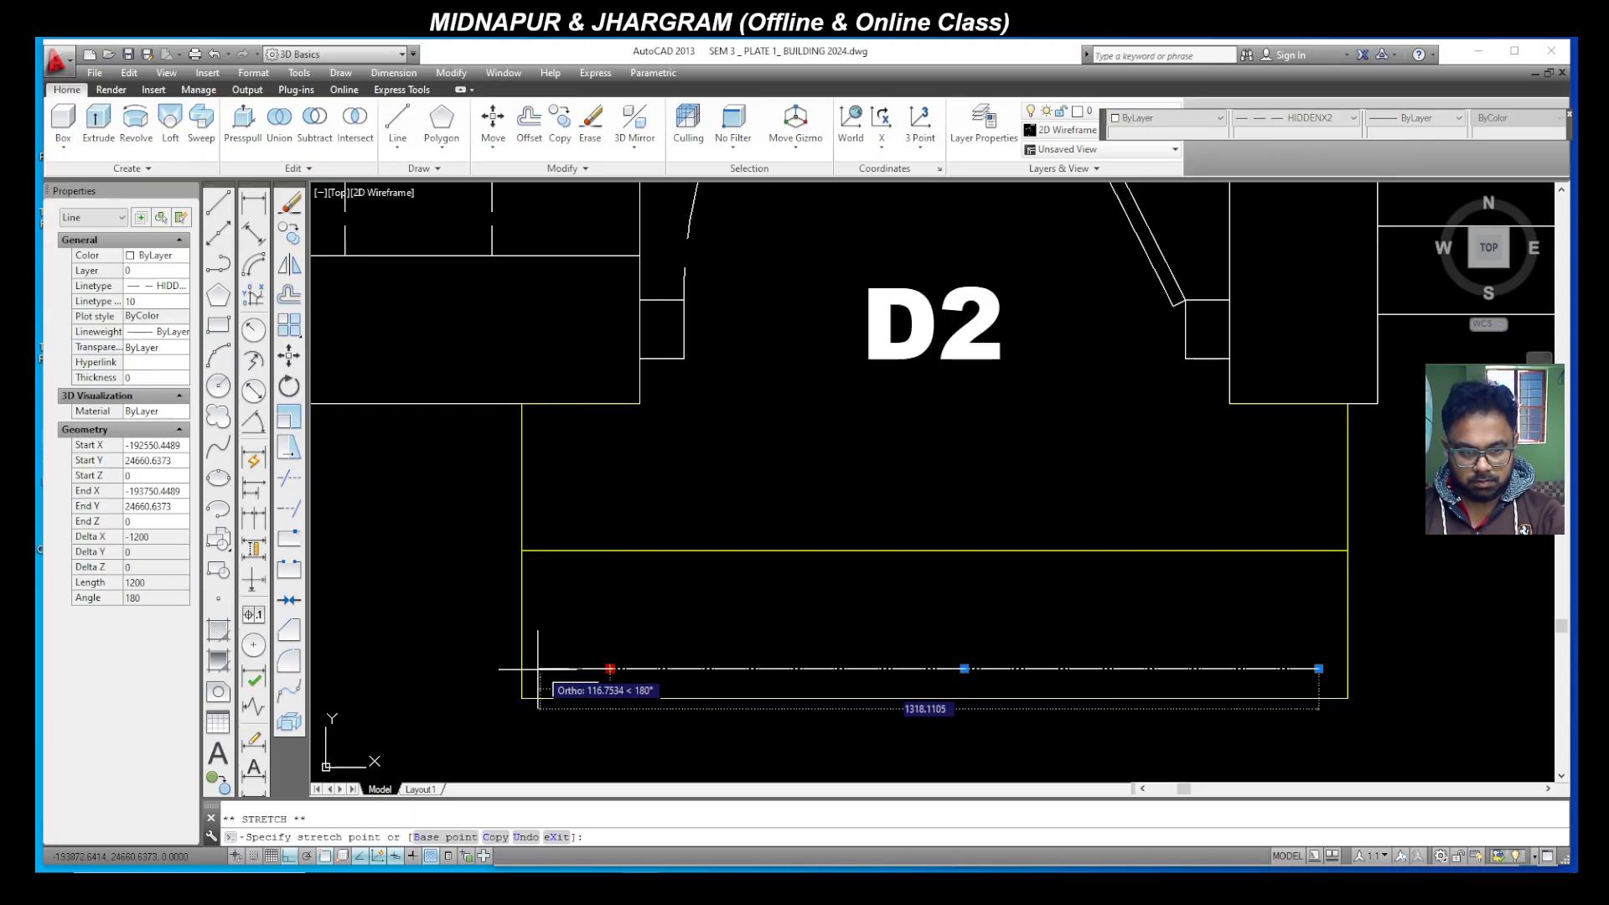
pyautogui.click(521, 667)
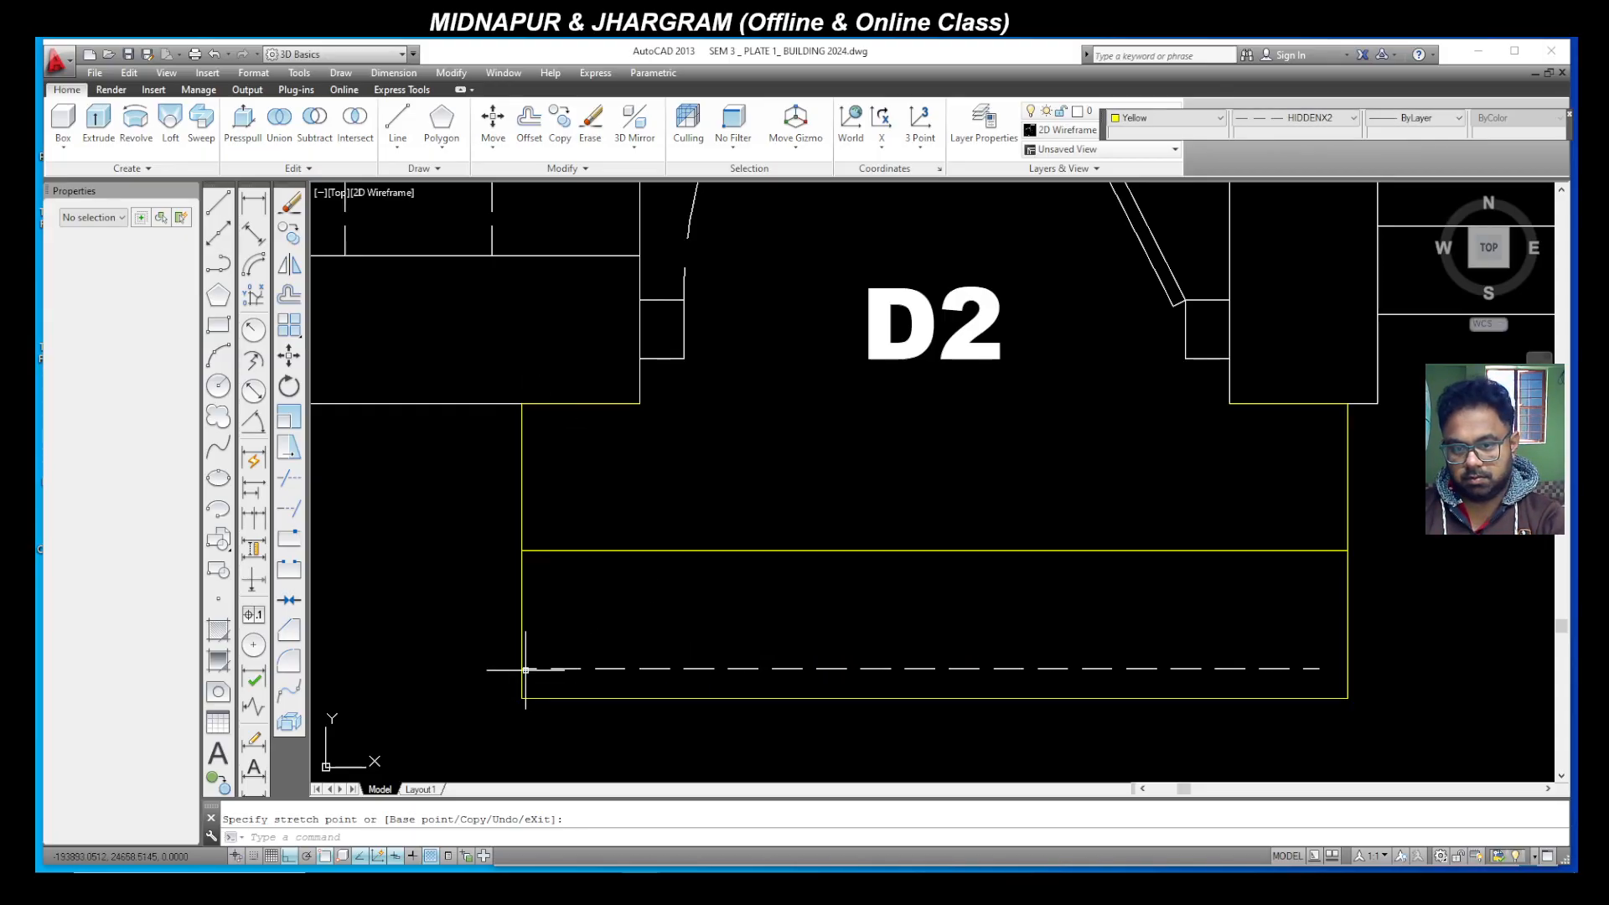
pyautogui.press('Escape')
pyautogui.click(1314, 669)
pyautogui.click(1347, 668)
pyautogui.press('Escape')
# Step: Start the shade over the elevation's single door with lines 200 outward from the frame's top right corner and 100 upward
pyautogui.scroll(-8, 1306, 638)
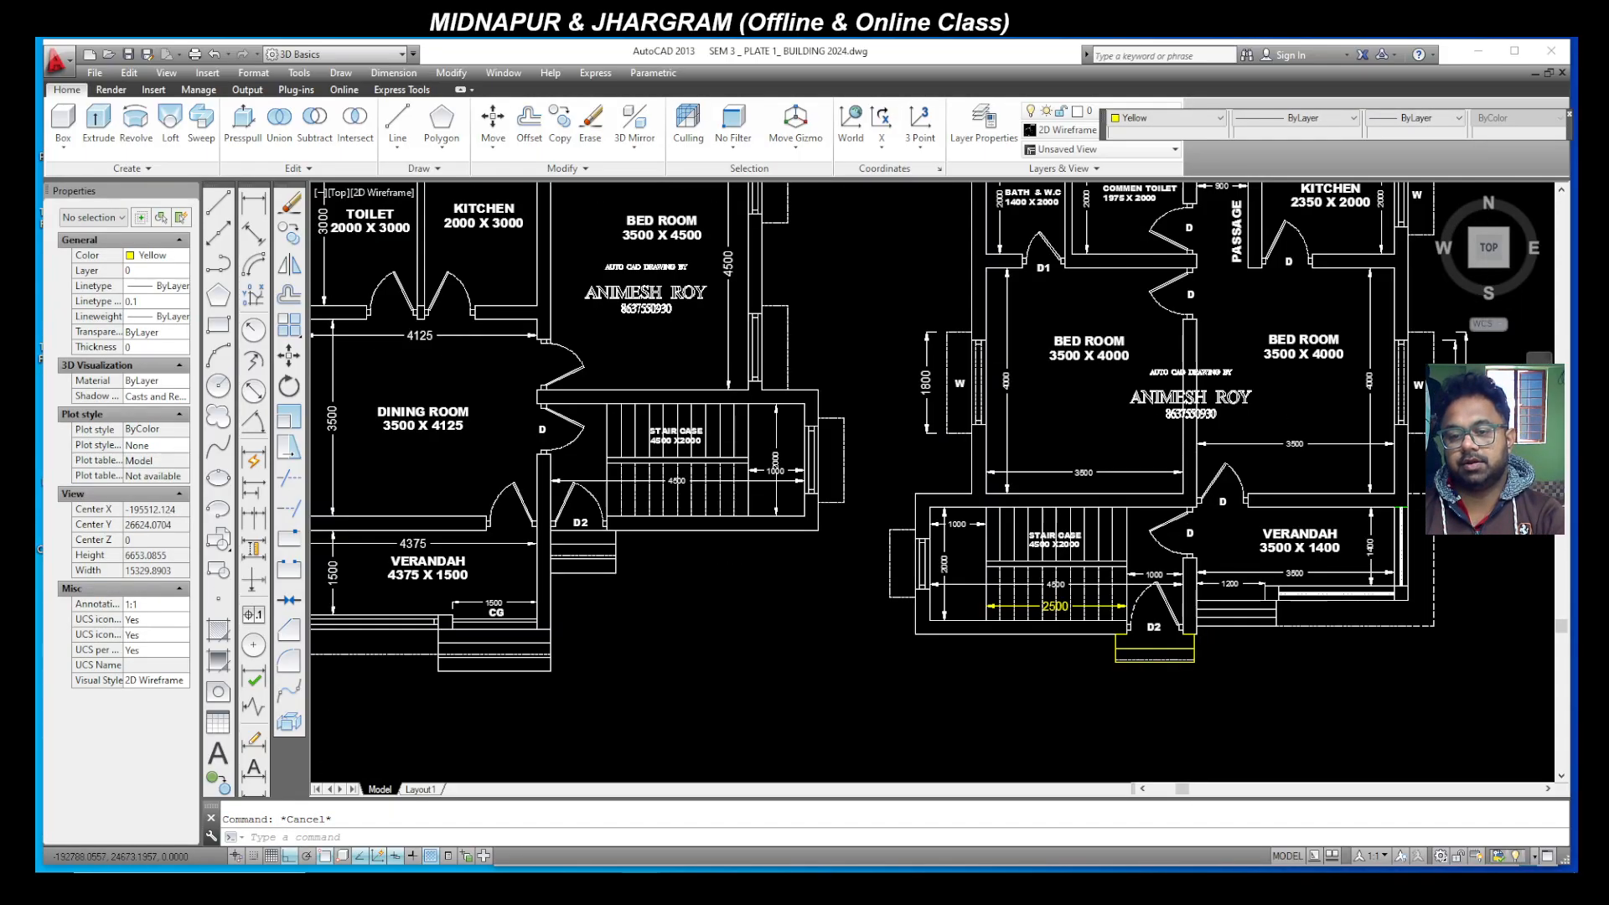
pyautogui.scroll(-2, 1154, 193)
pyautogui.scroll(5, 1240, 298)
pyautogui.scroll(-2, 1173, 318)
pyautogui.scroll(2, 1139, 347)
pyautogui.click(218, 202)
pyautogui.click(1057, 364)
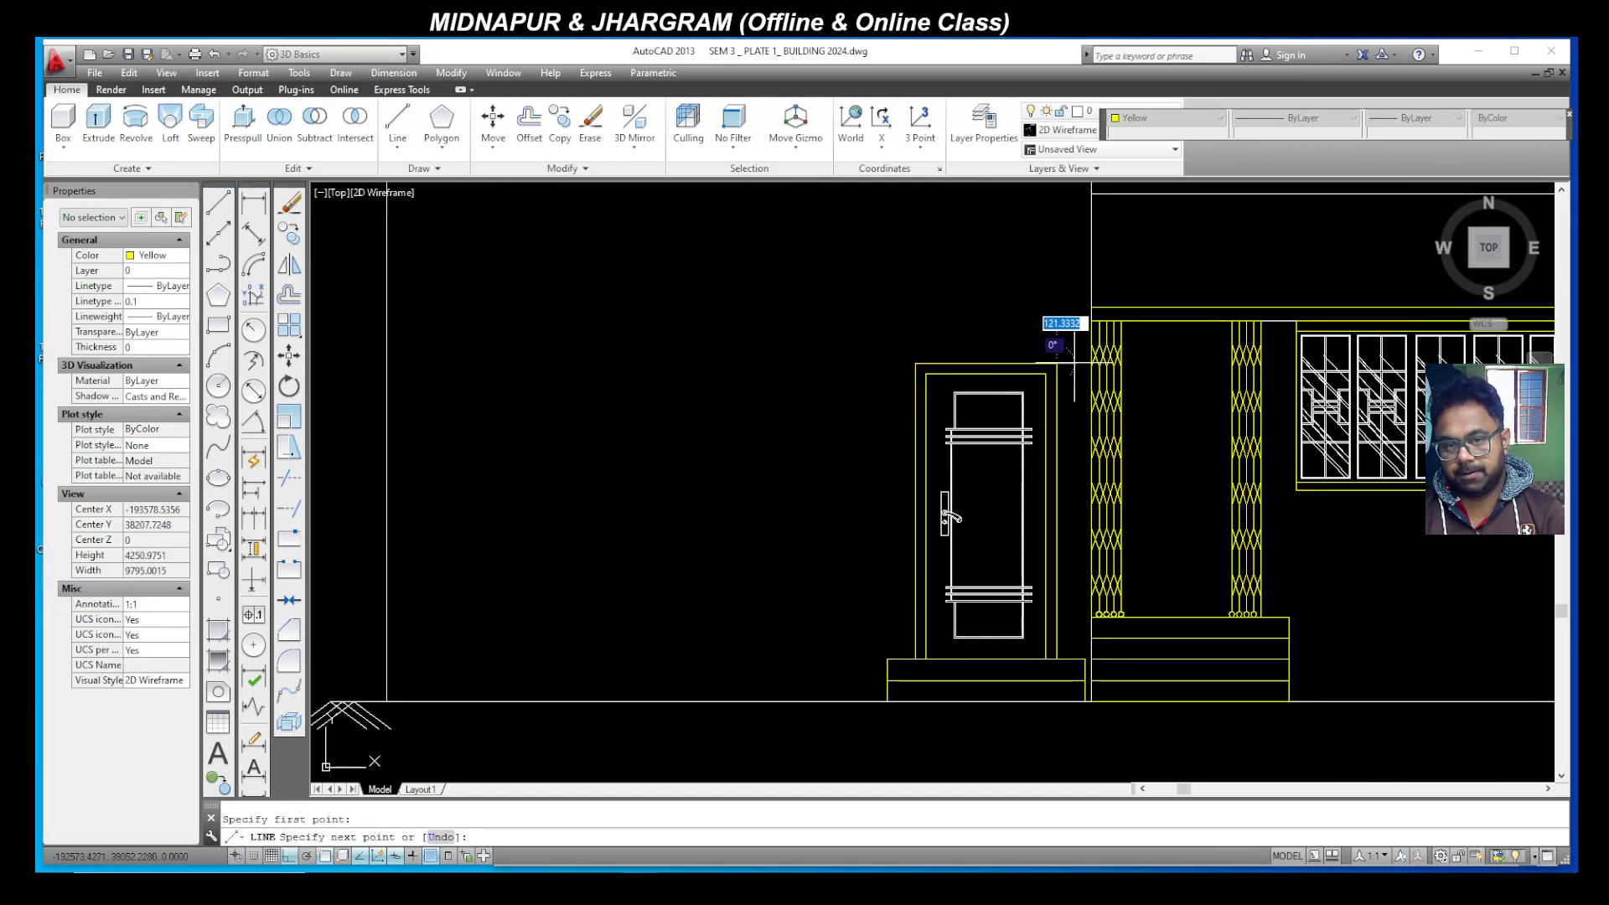
pyautogui.write('200')
pyautogui.press('Return')
pyautogui.write('10')
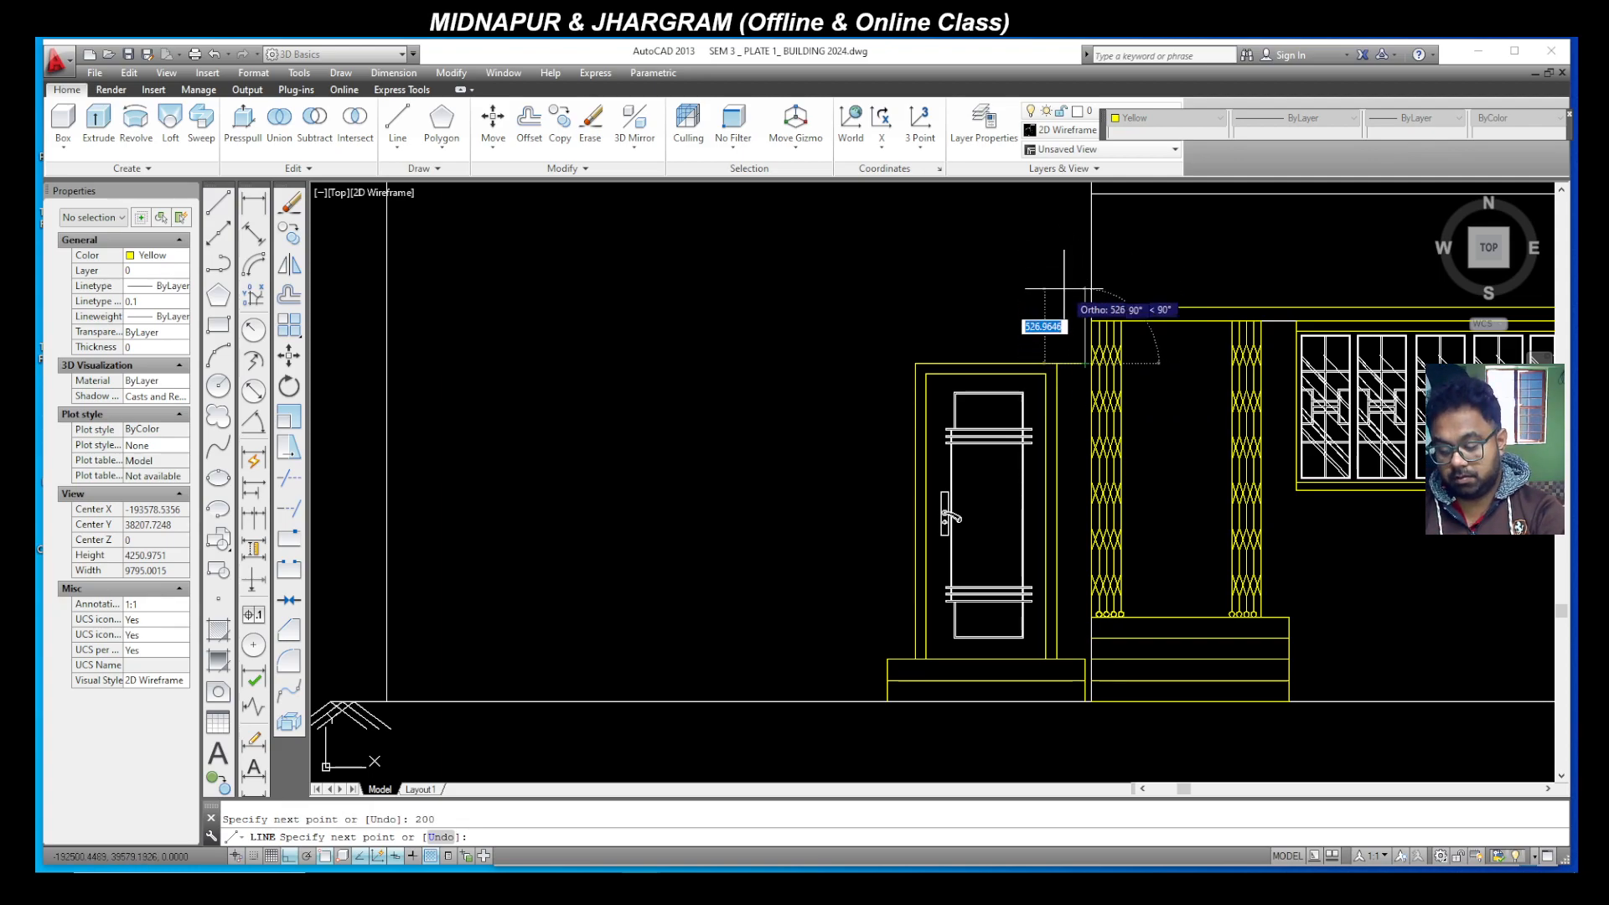
pyautogui.press('Return')
pyautogui.press('Escape')
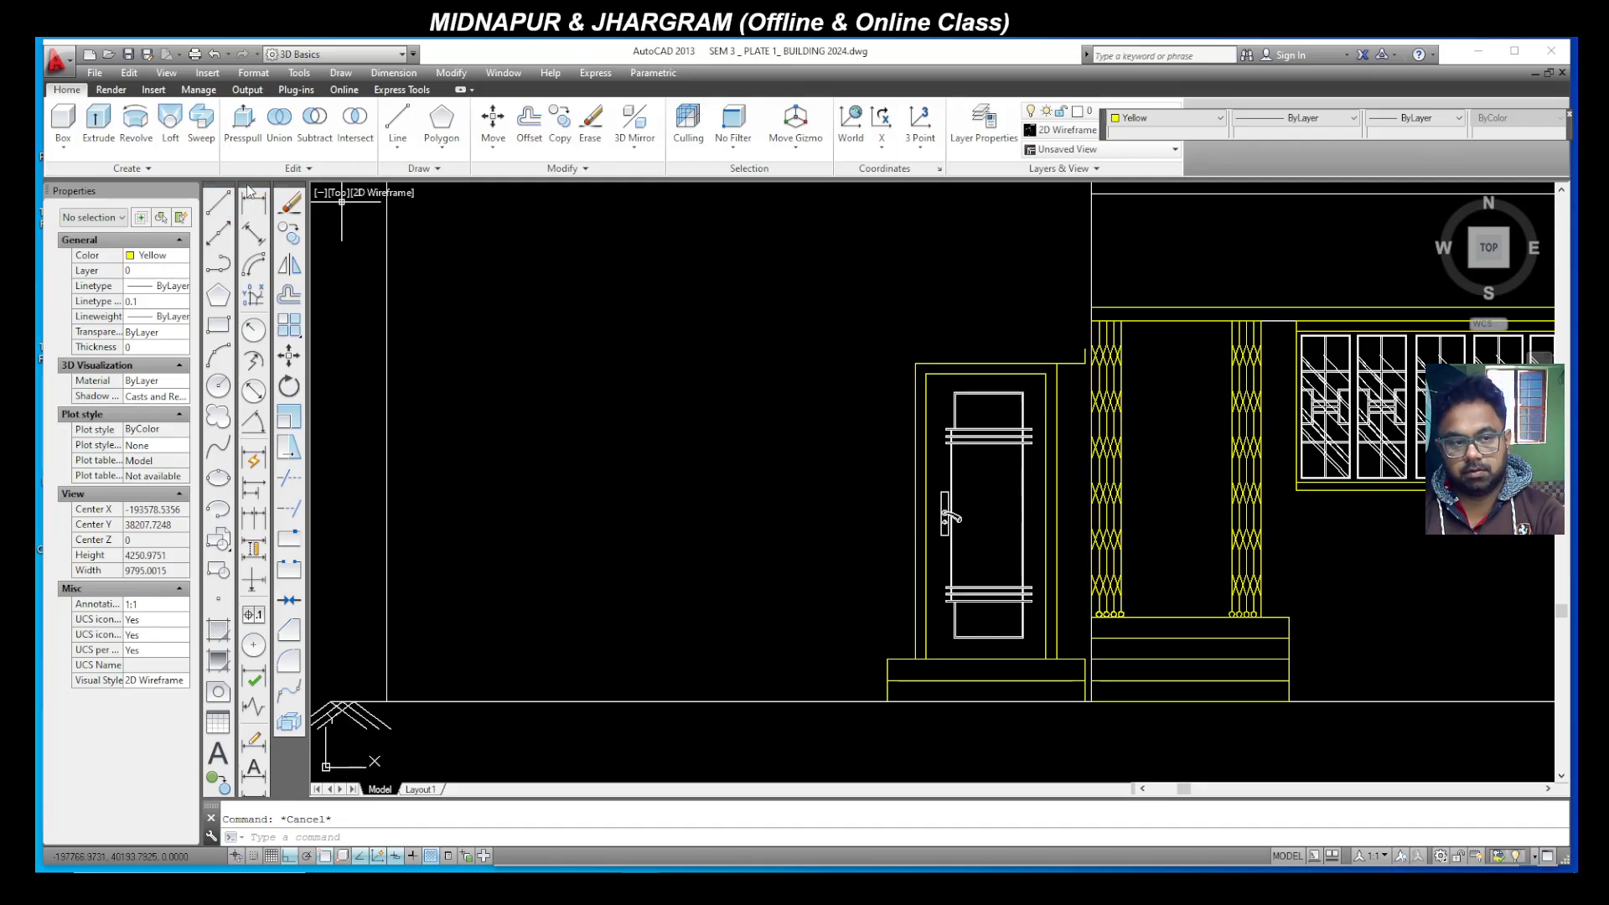
# Step: Complete the single door's shade with lines 200 outward from the frame's top left corner, 100 upward and across to the opposite upper corner
pyautogui.click(218, 203)
pyautogui.click(915, 364)
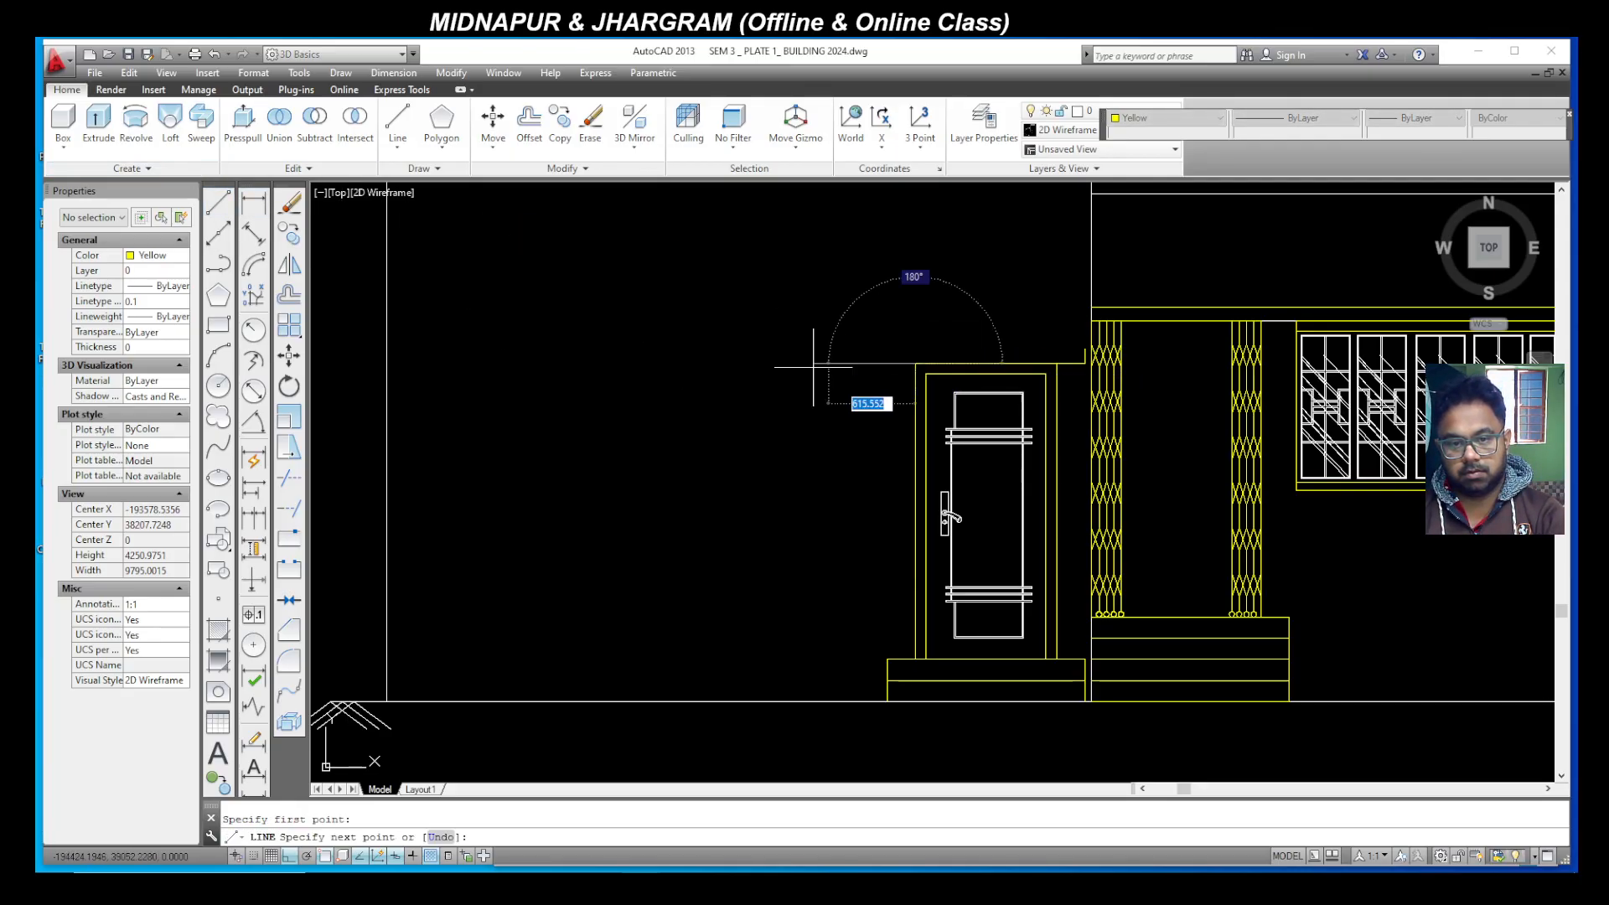
pyautogui.write('200')
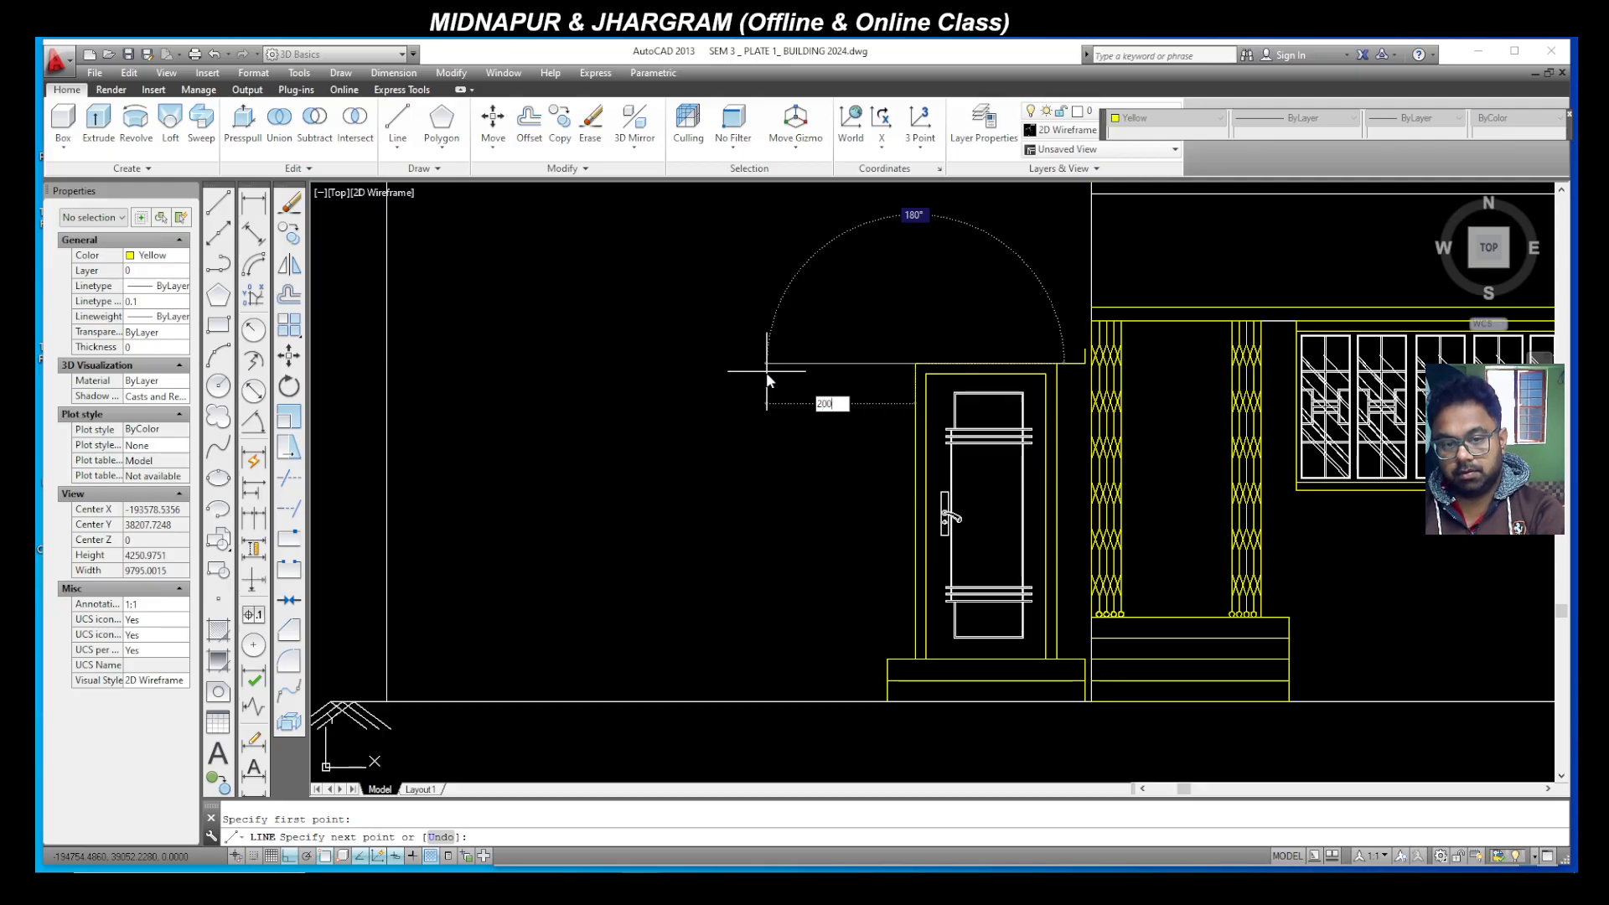
pyautogui.press('Return')
pyautogui.write('10')
pyautogui.press('Return')
pyautogui.click(1086, 350)
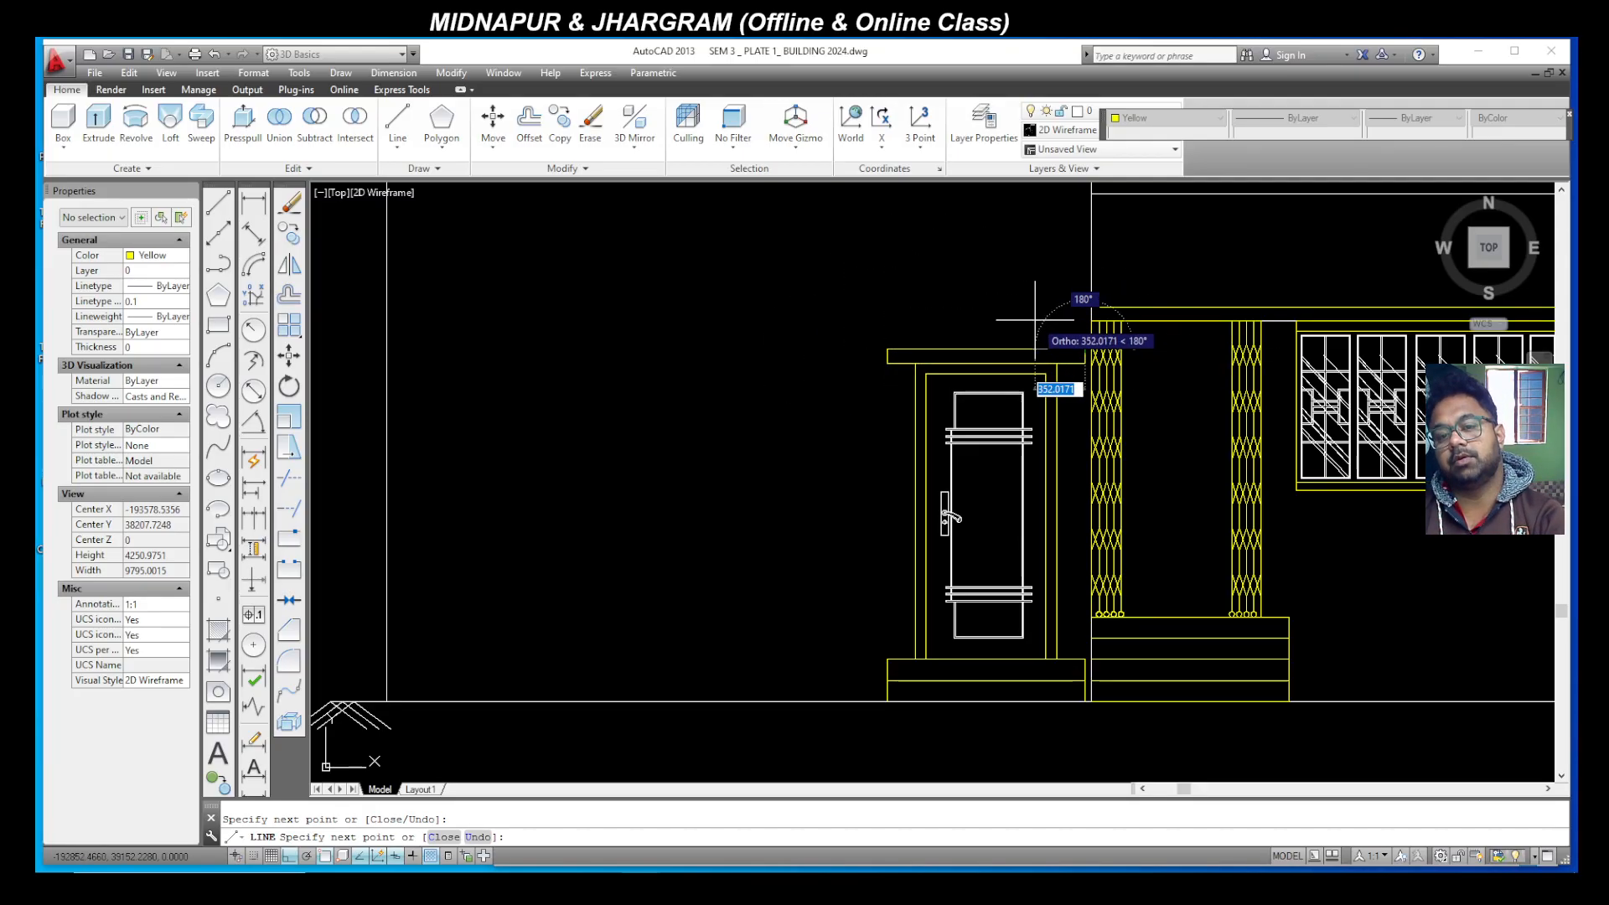
pyautogui.press('Escape')
# Step: Set the colour of the entire elevation with the single door, collapsible gate and window to ByLayer
pyautogui.scroll(-3, 847, 377)
pyautogui.scroll(1, 922, 415)
pyautogui.scroll(-1, 921, 437)
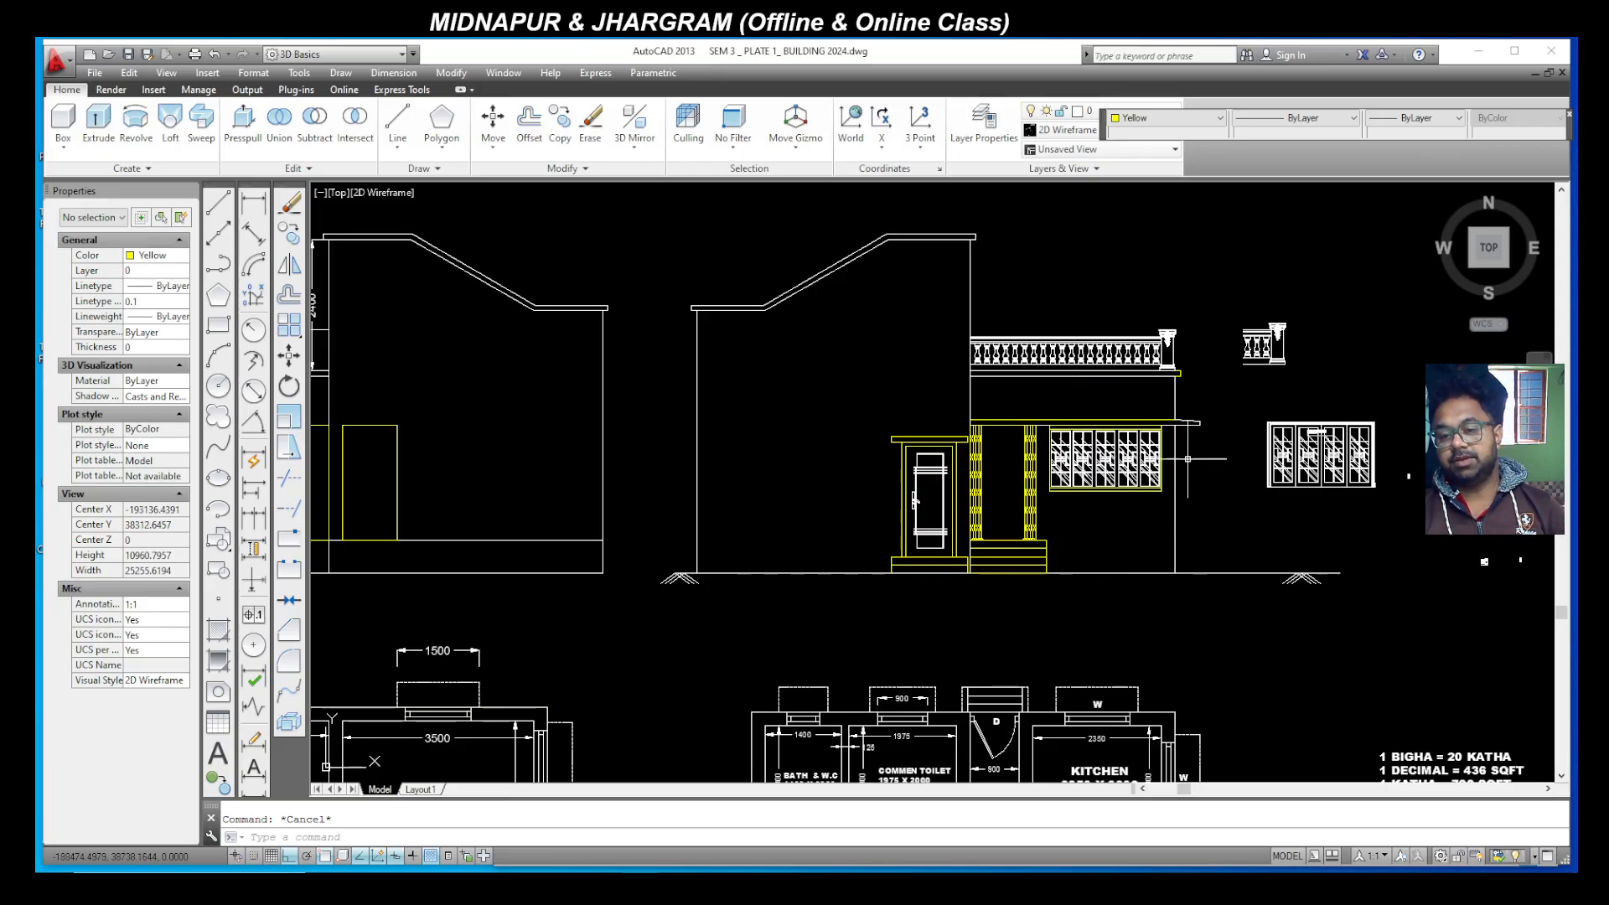
pyautogui.scroll(4, 966, 544)
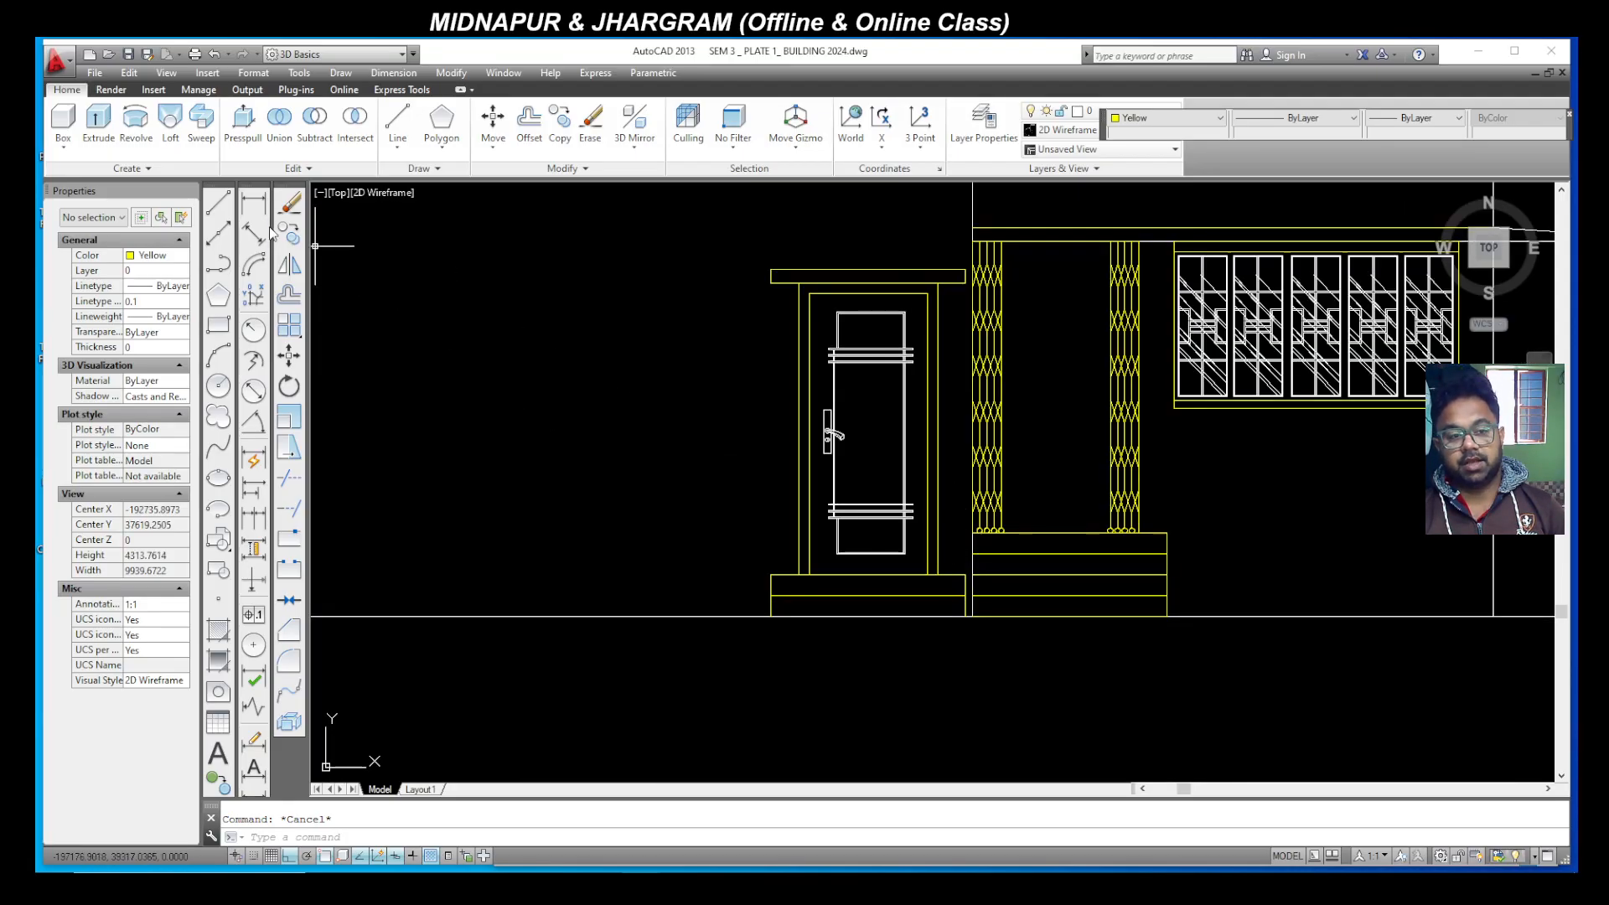
pyautogui.scroll(-4, 870, 610)
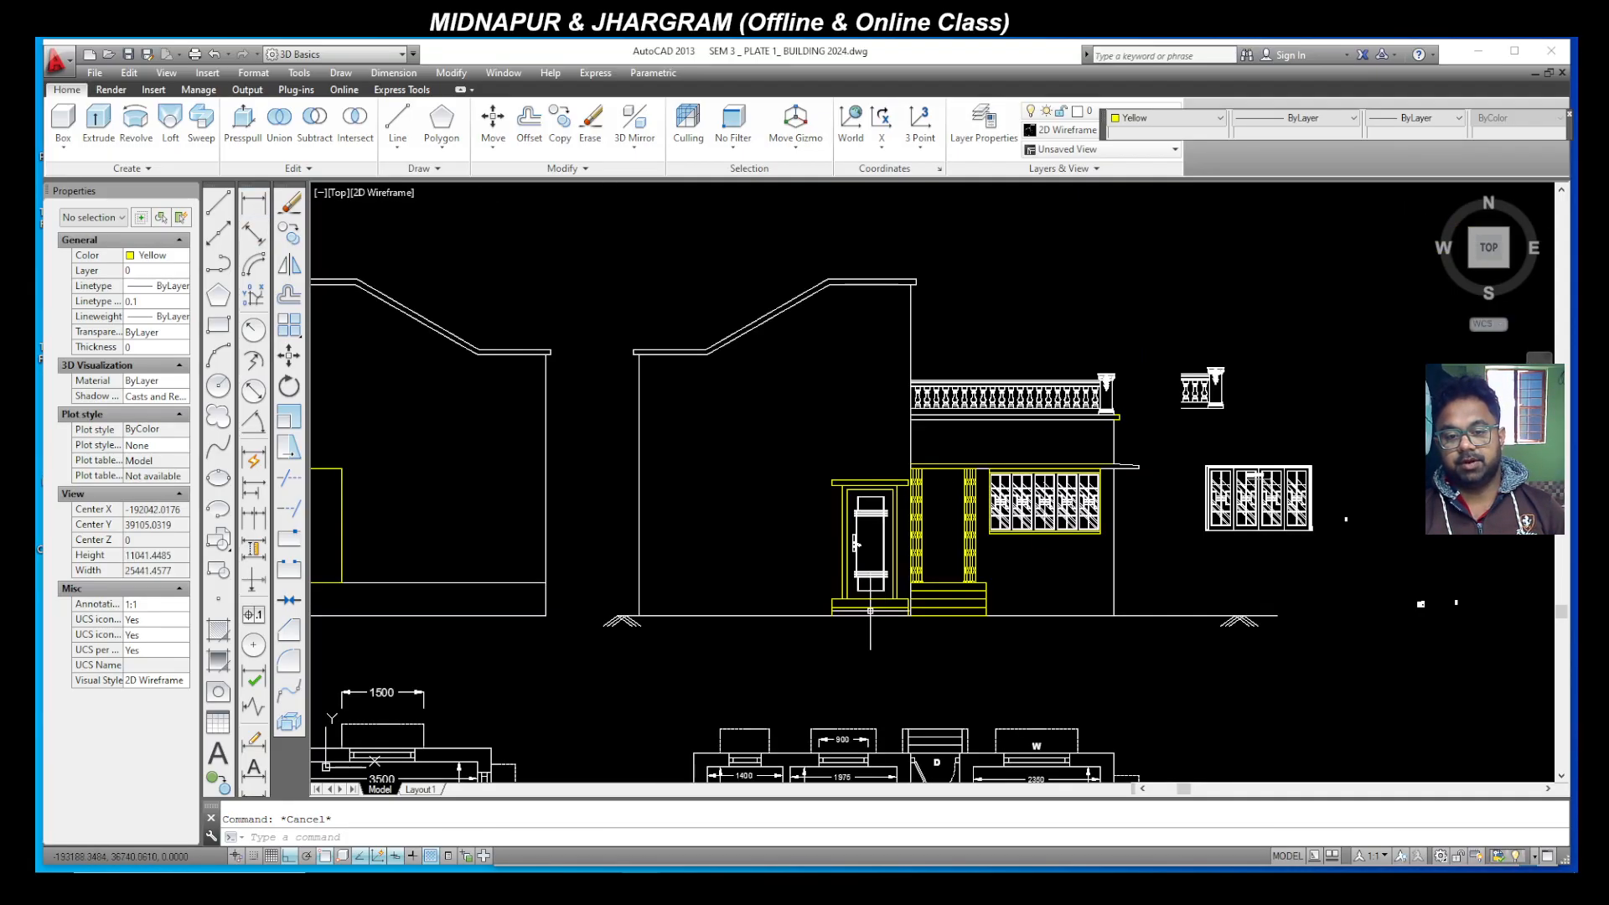
pyautogui.click(1152, 668)
pyautogui.click(607, 236)
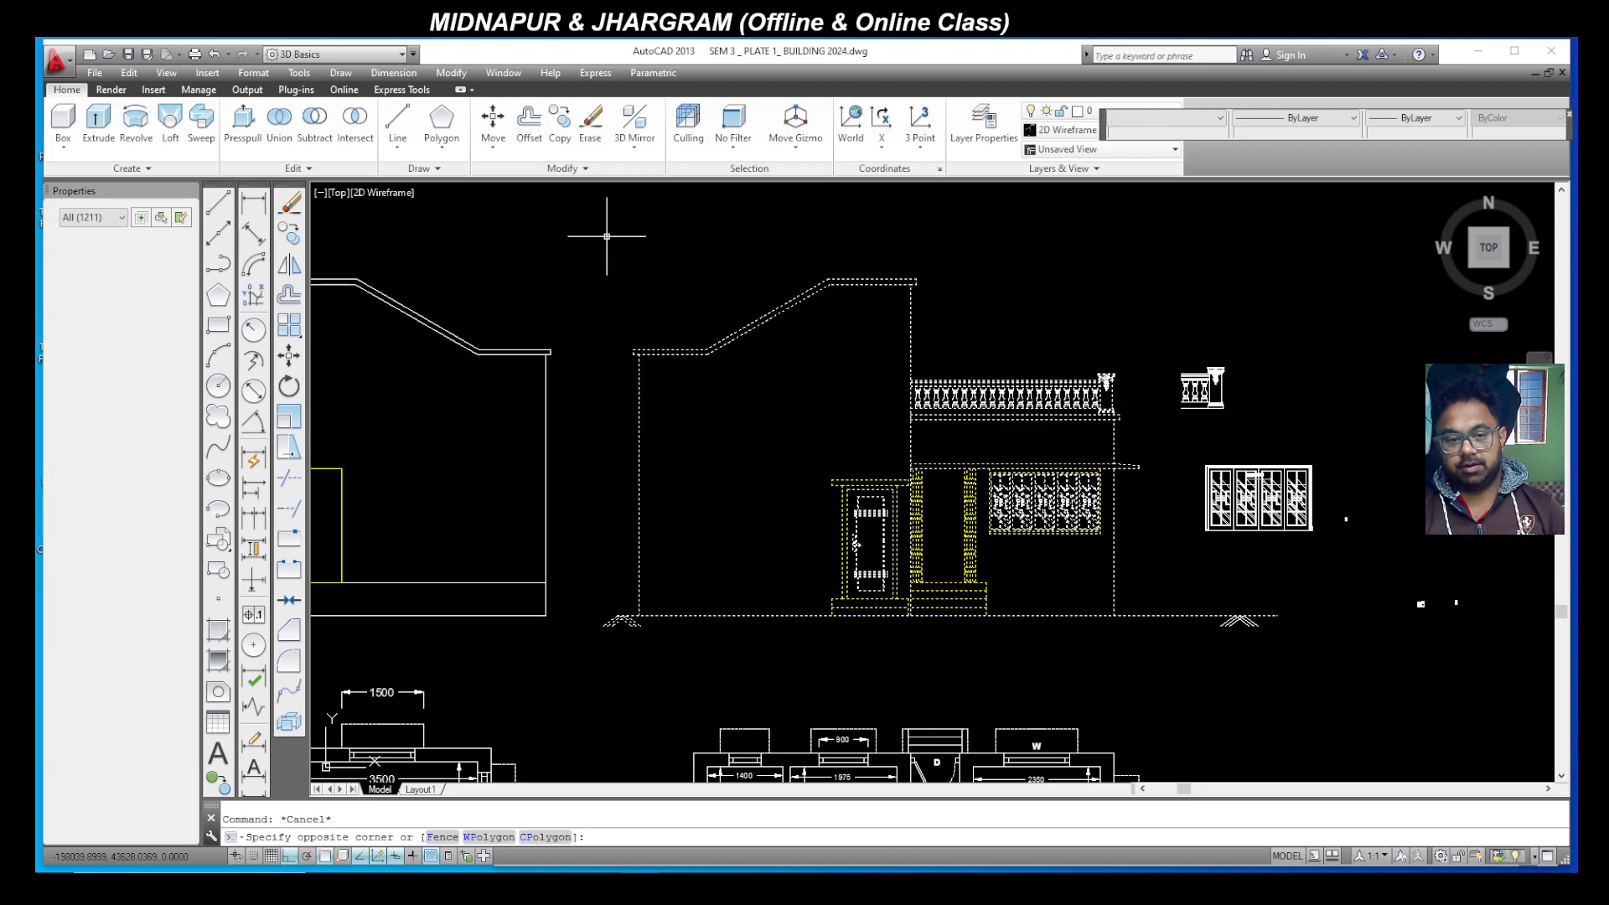
pyautogui.click(1202, 118)
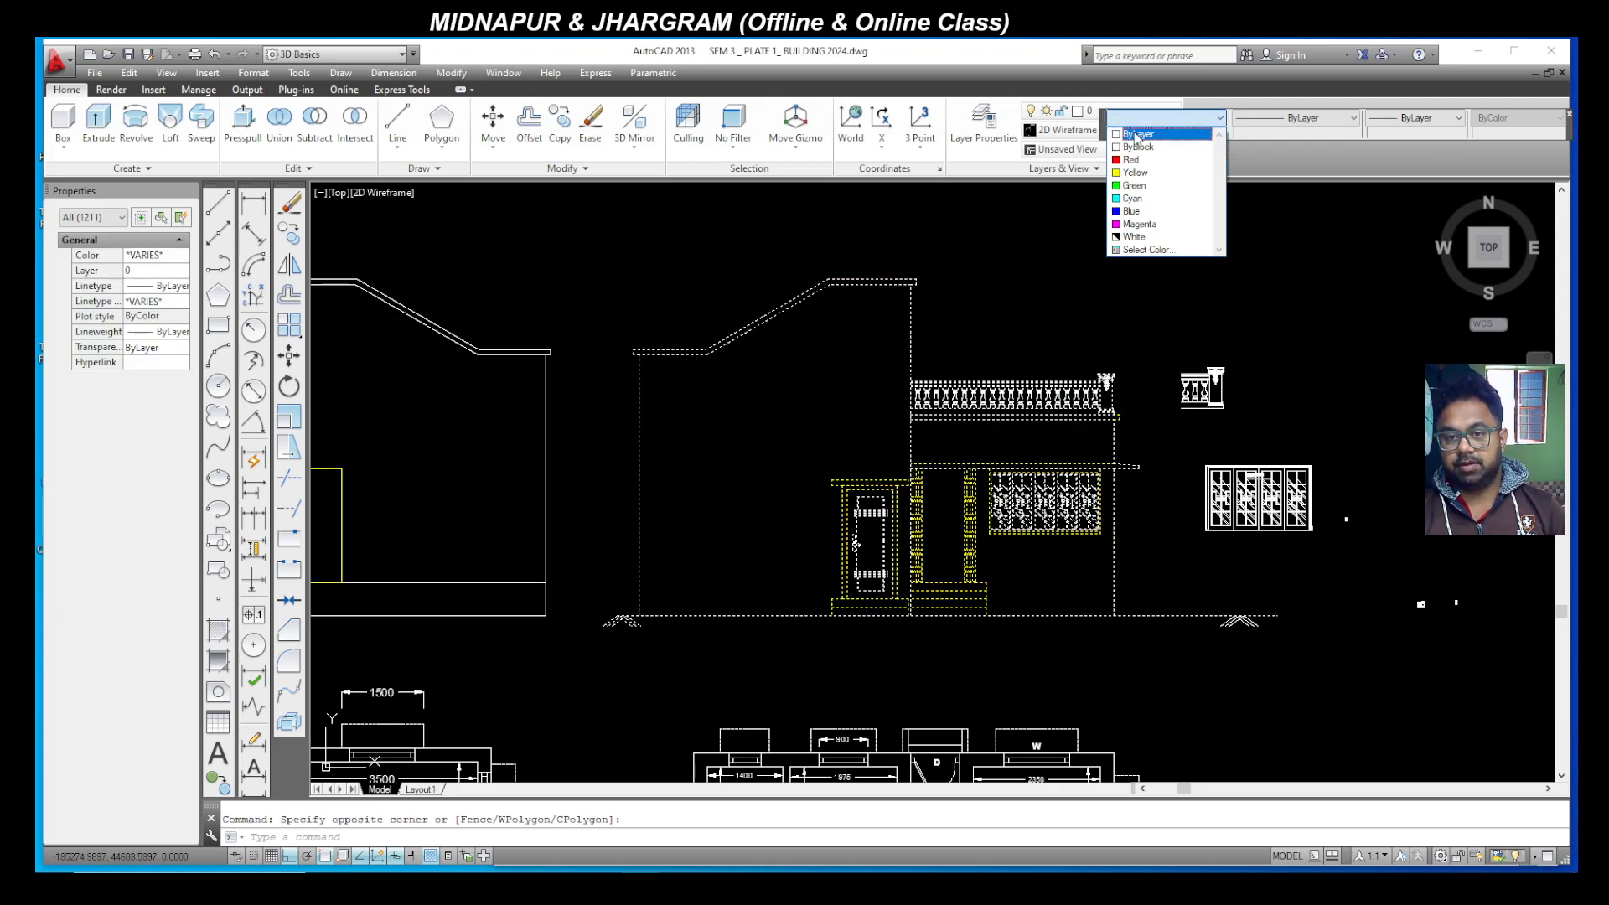
pyautogui.click(1132, 133)
pyautogui.press('Escape')
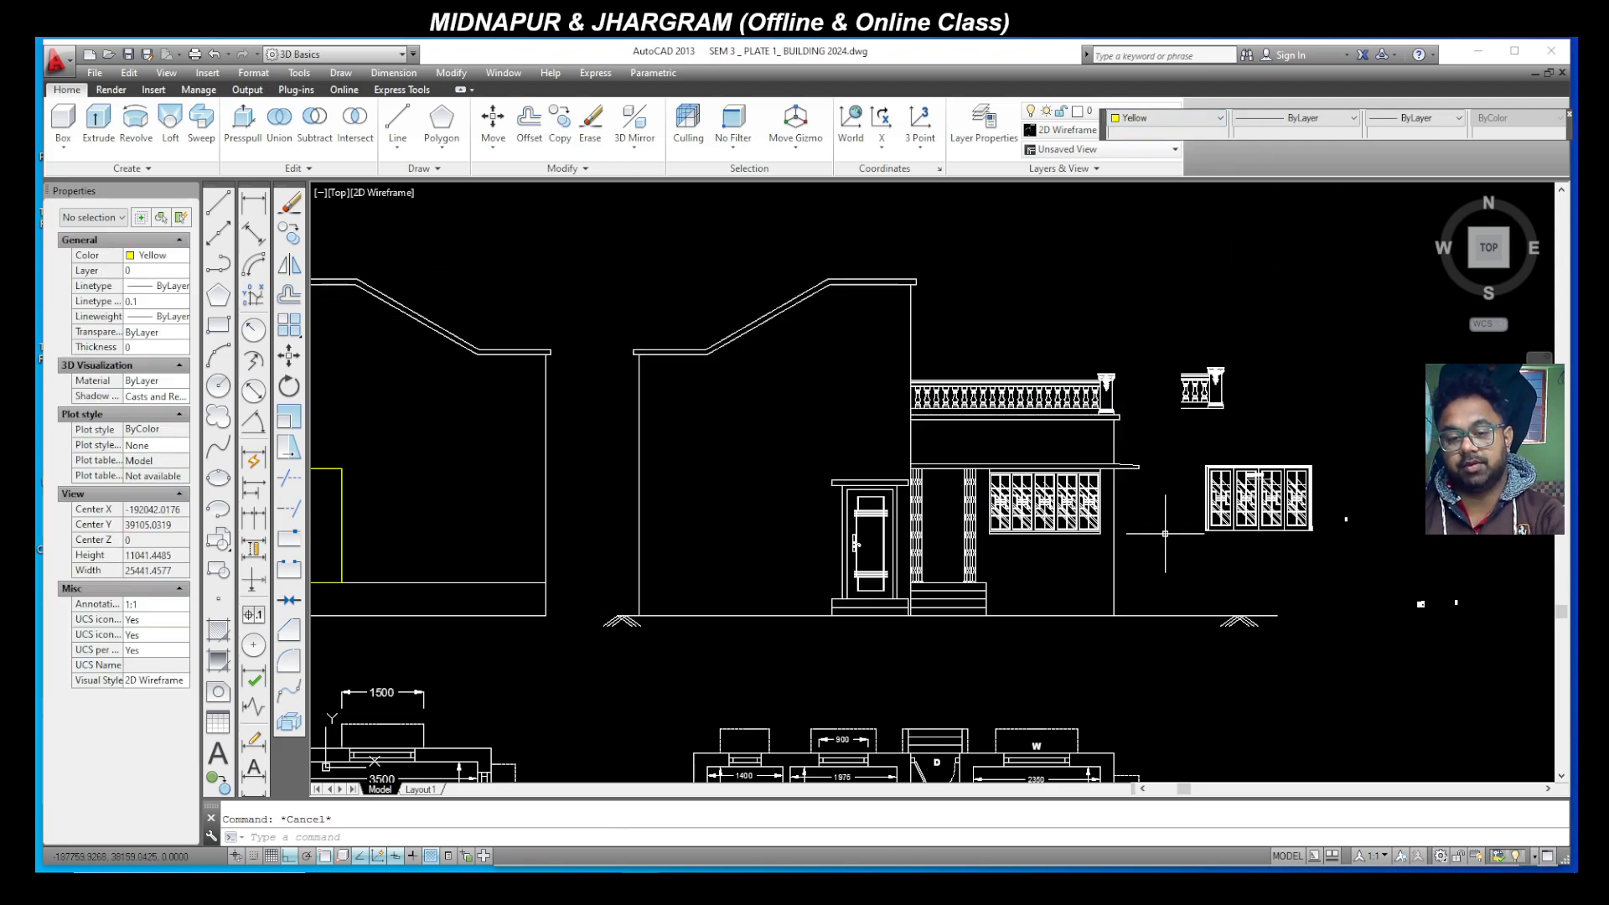
# Step: Examine the elevation beside the other elevations, and the front elevation and plan on the single storey residential building sheet
pyautogui.scroll(5, 856, 545)
pyautogui.scroll(-3, 842, 578)
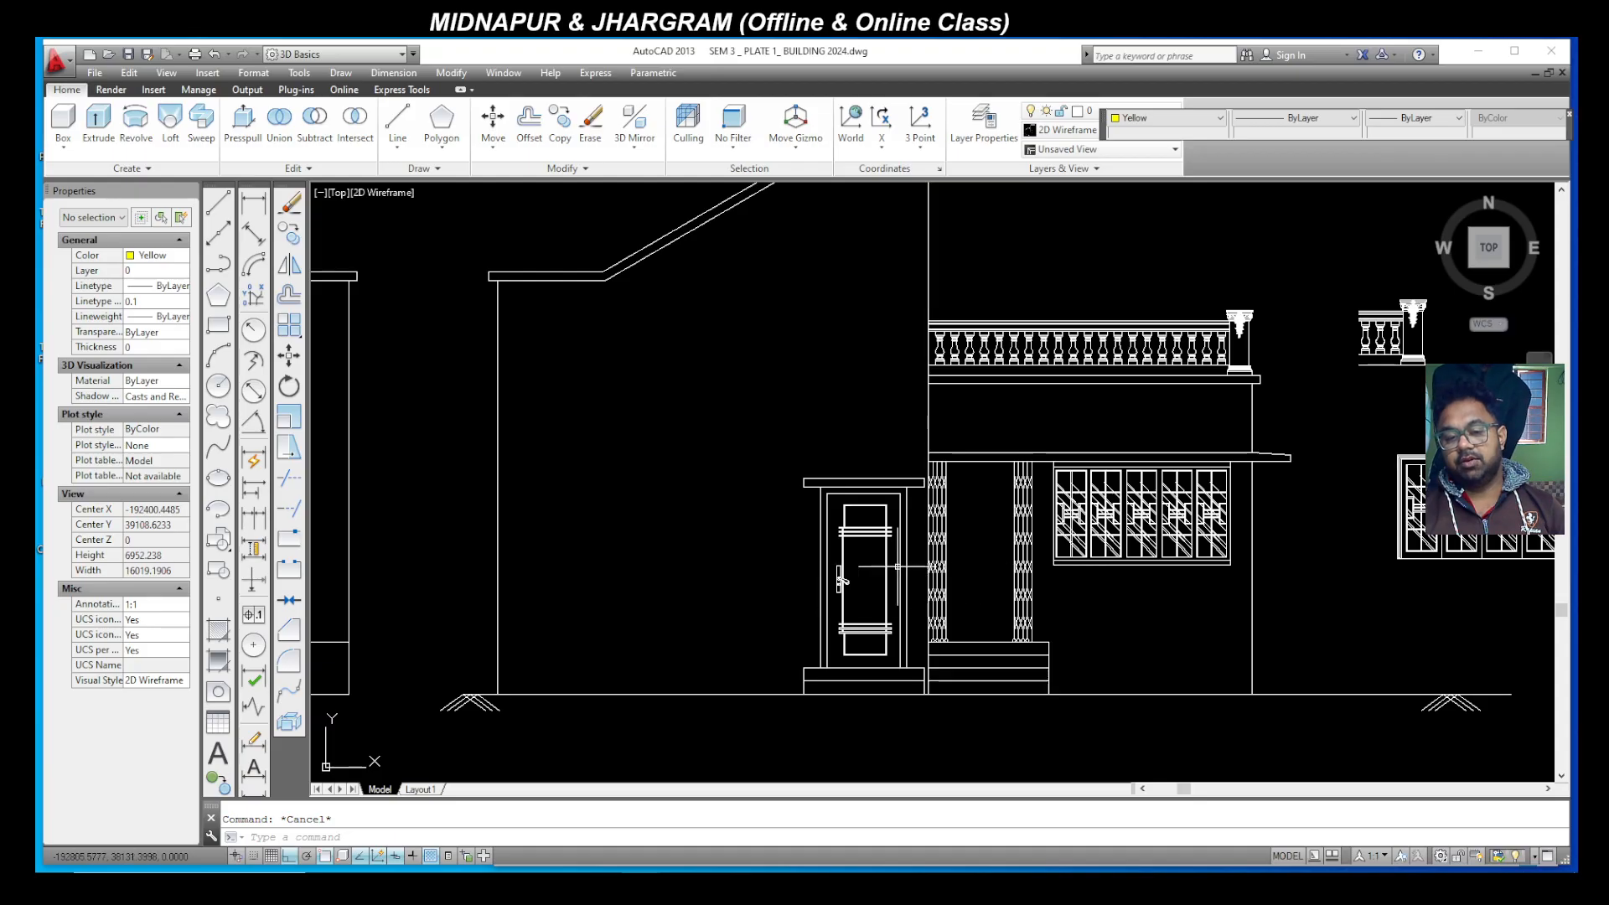
pyautogui.scroll(-2, 1001, 616)
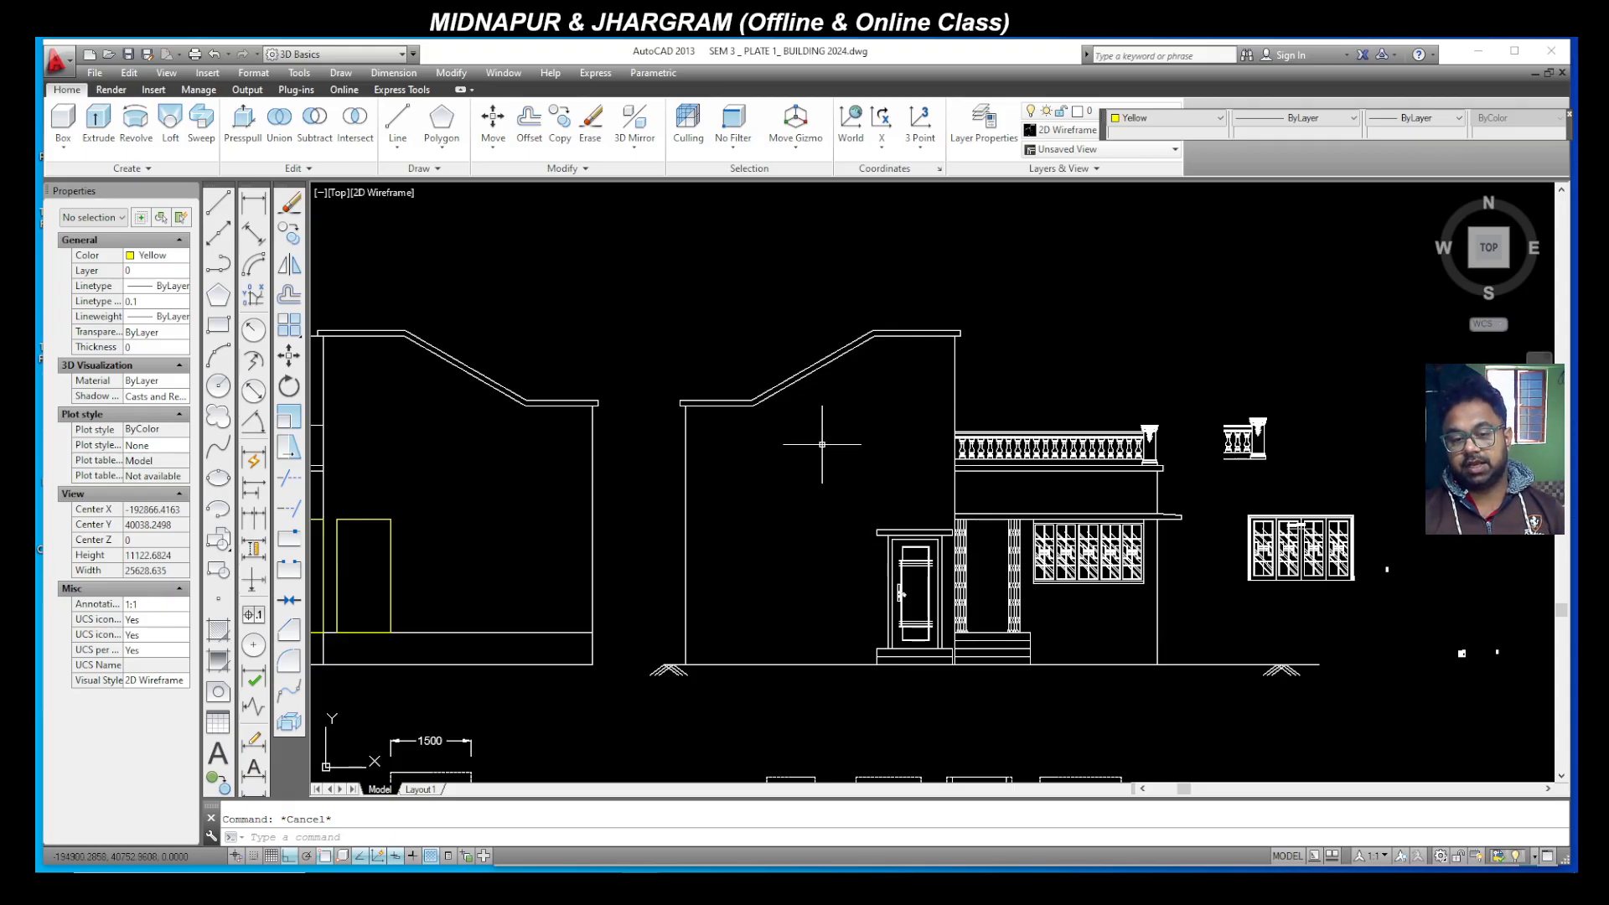
pyautogui.scroll(-3, 1016, 449)
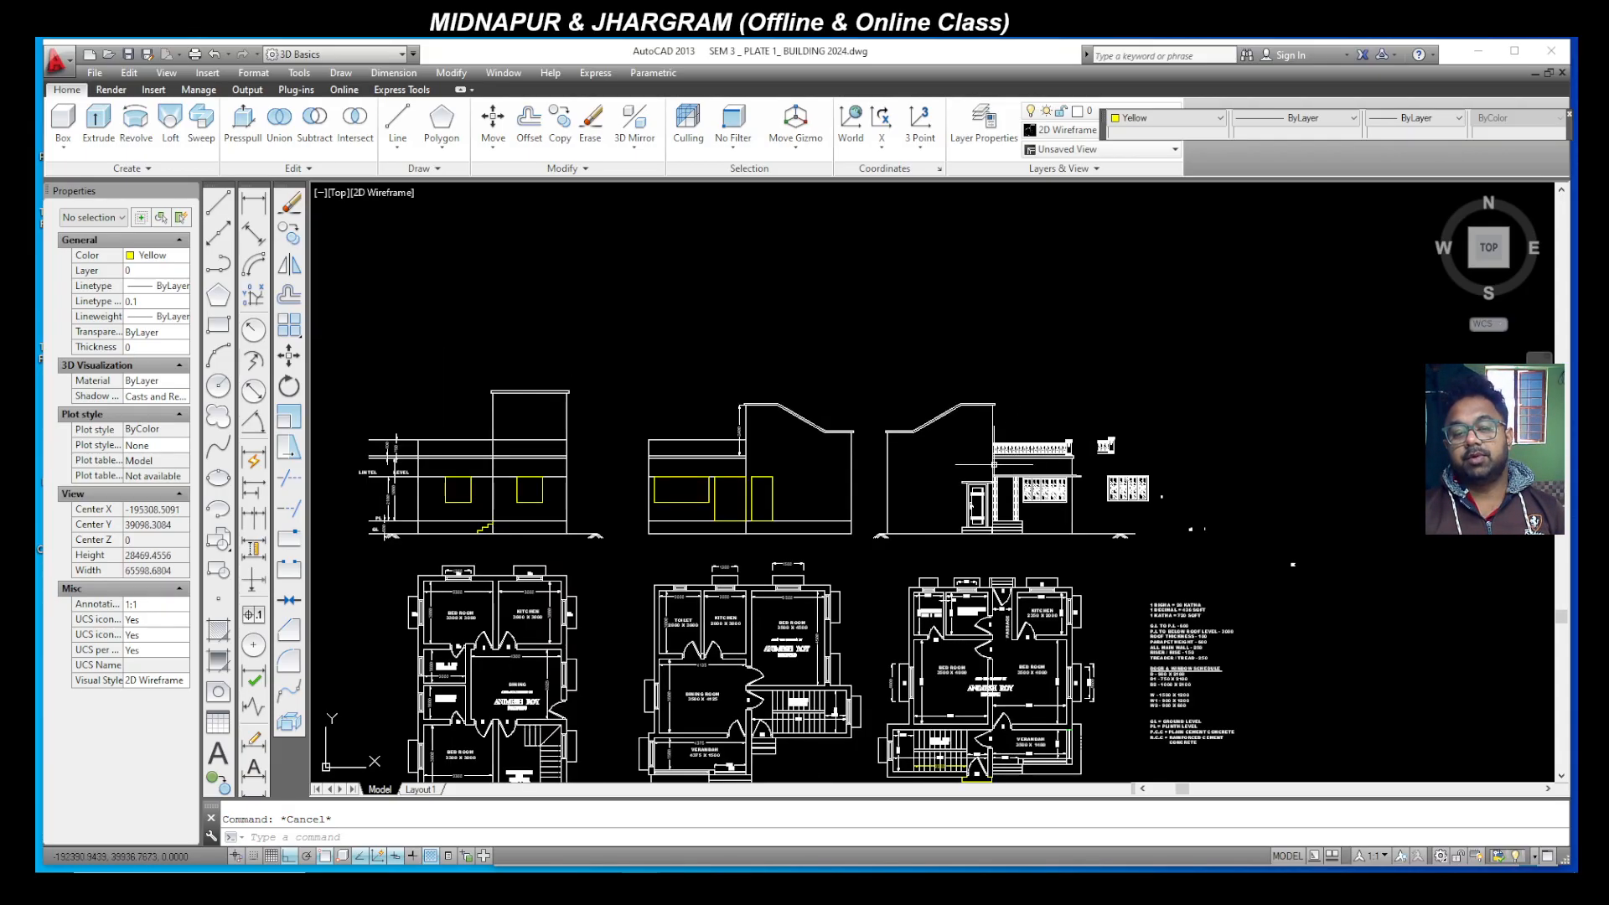
pyautogui.scroll(2, 765, 494)
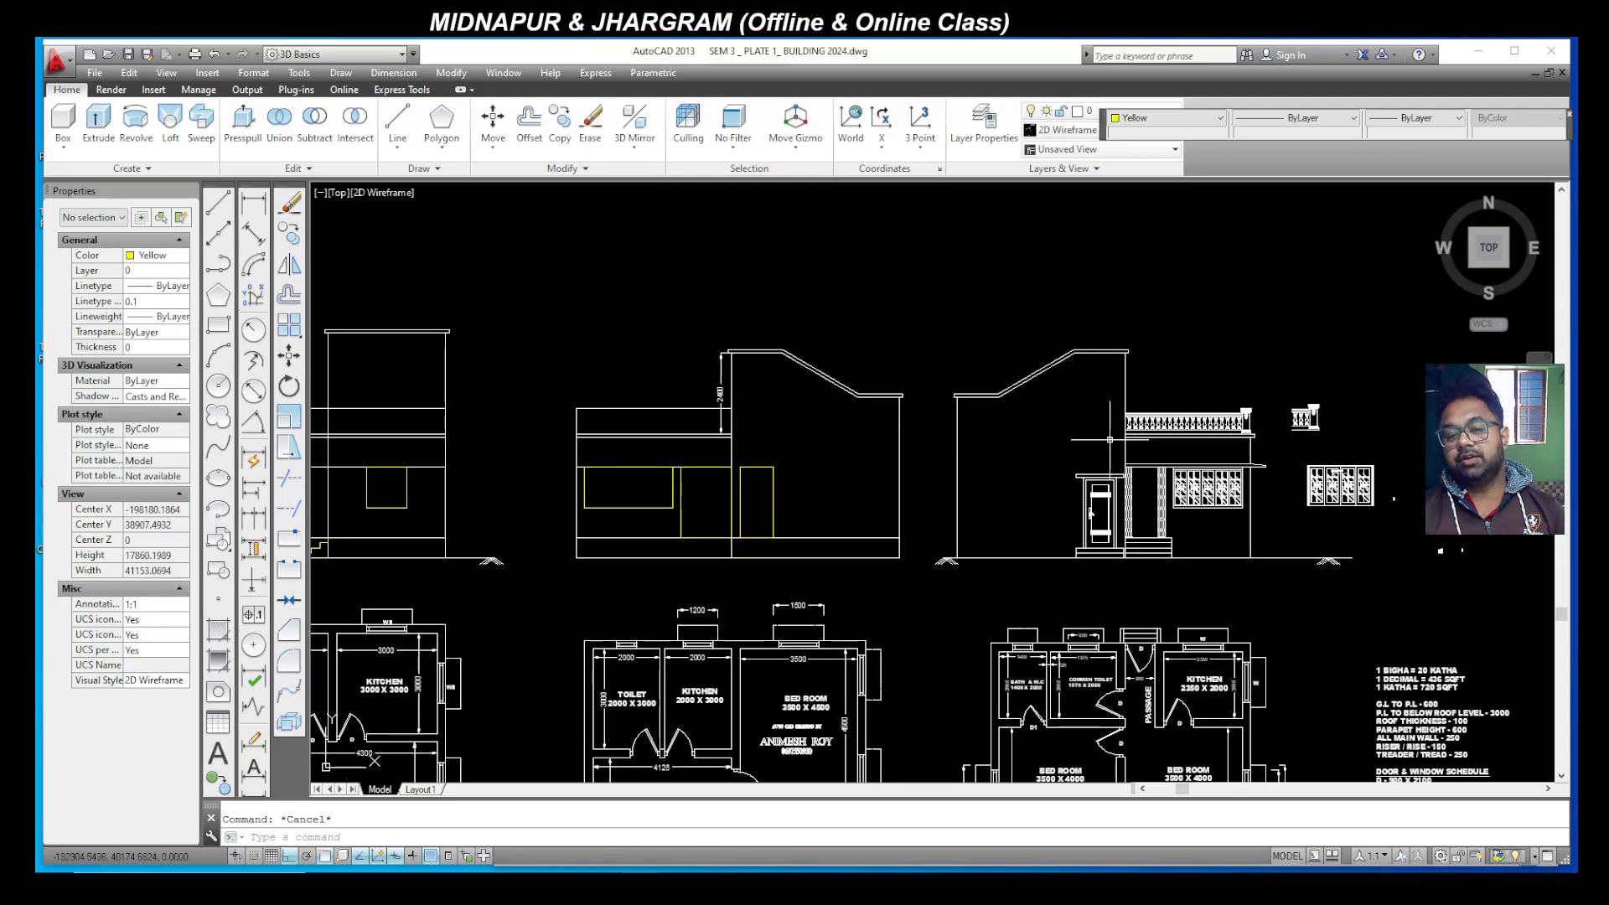
pyautogui.scroll(-6, 1110, 441)
pyautogui.scroll(-2, 802, 530)
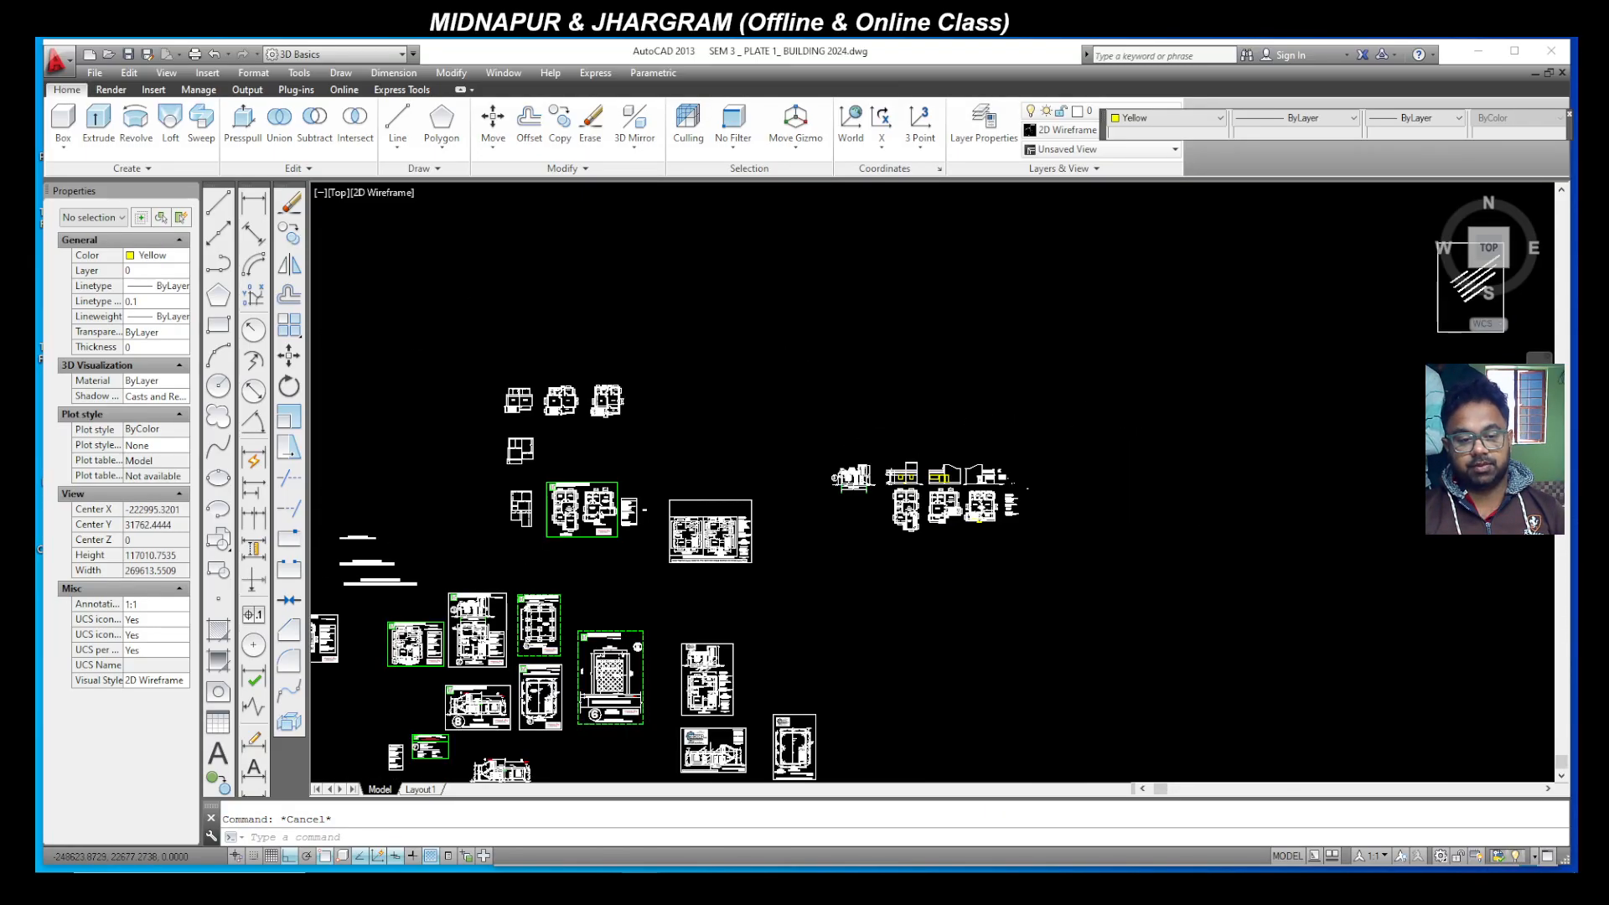
pyautogui.scroll(2, 443, 599)
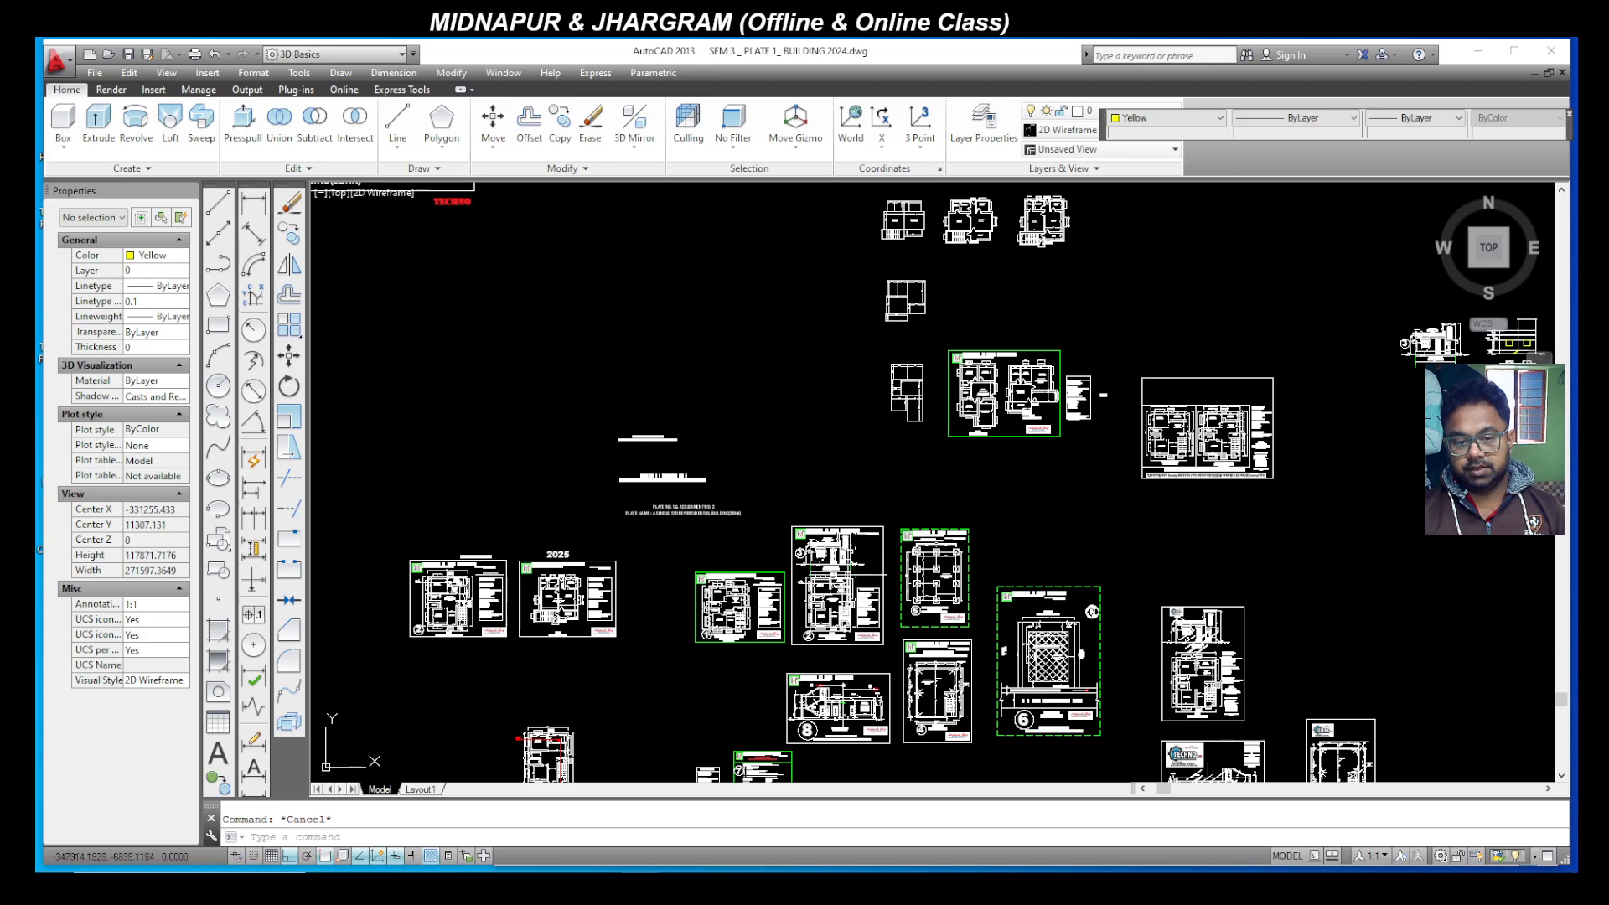
pyautogui.scroll(9, 868, 578)
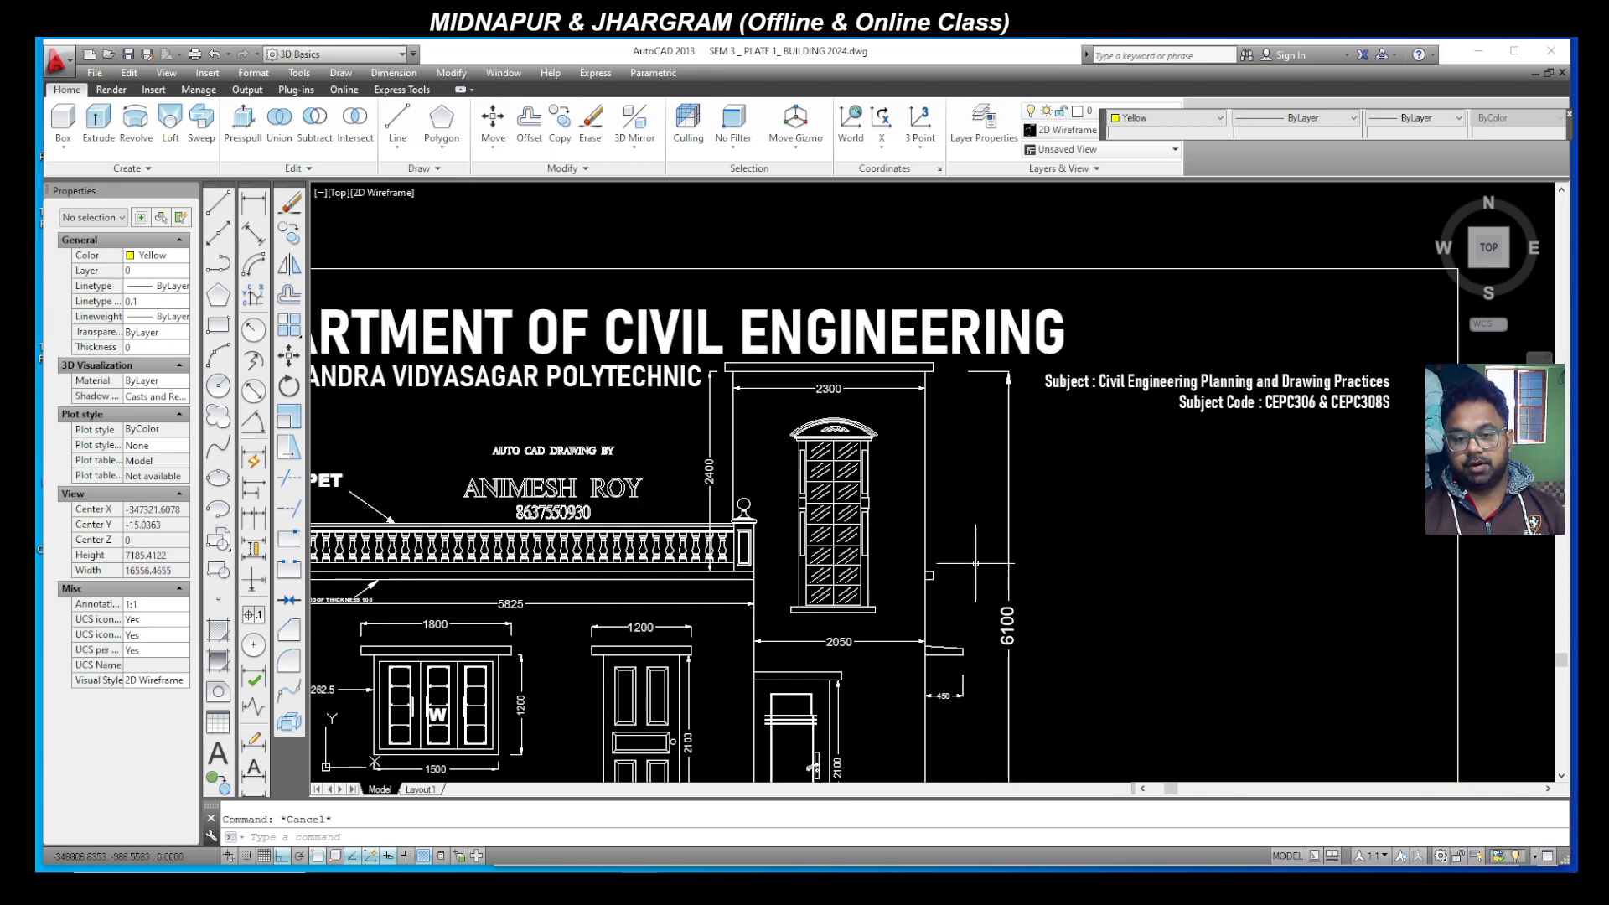
pyautogui.scroll(2, 946, 570)
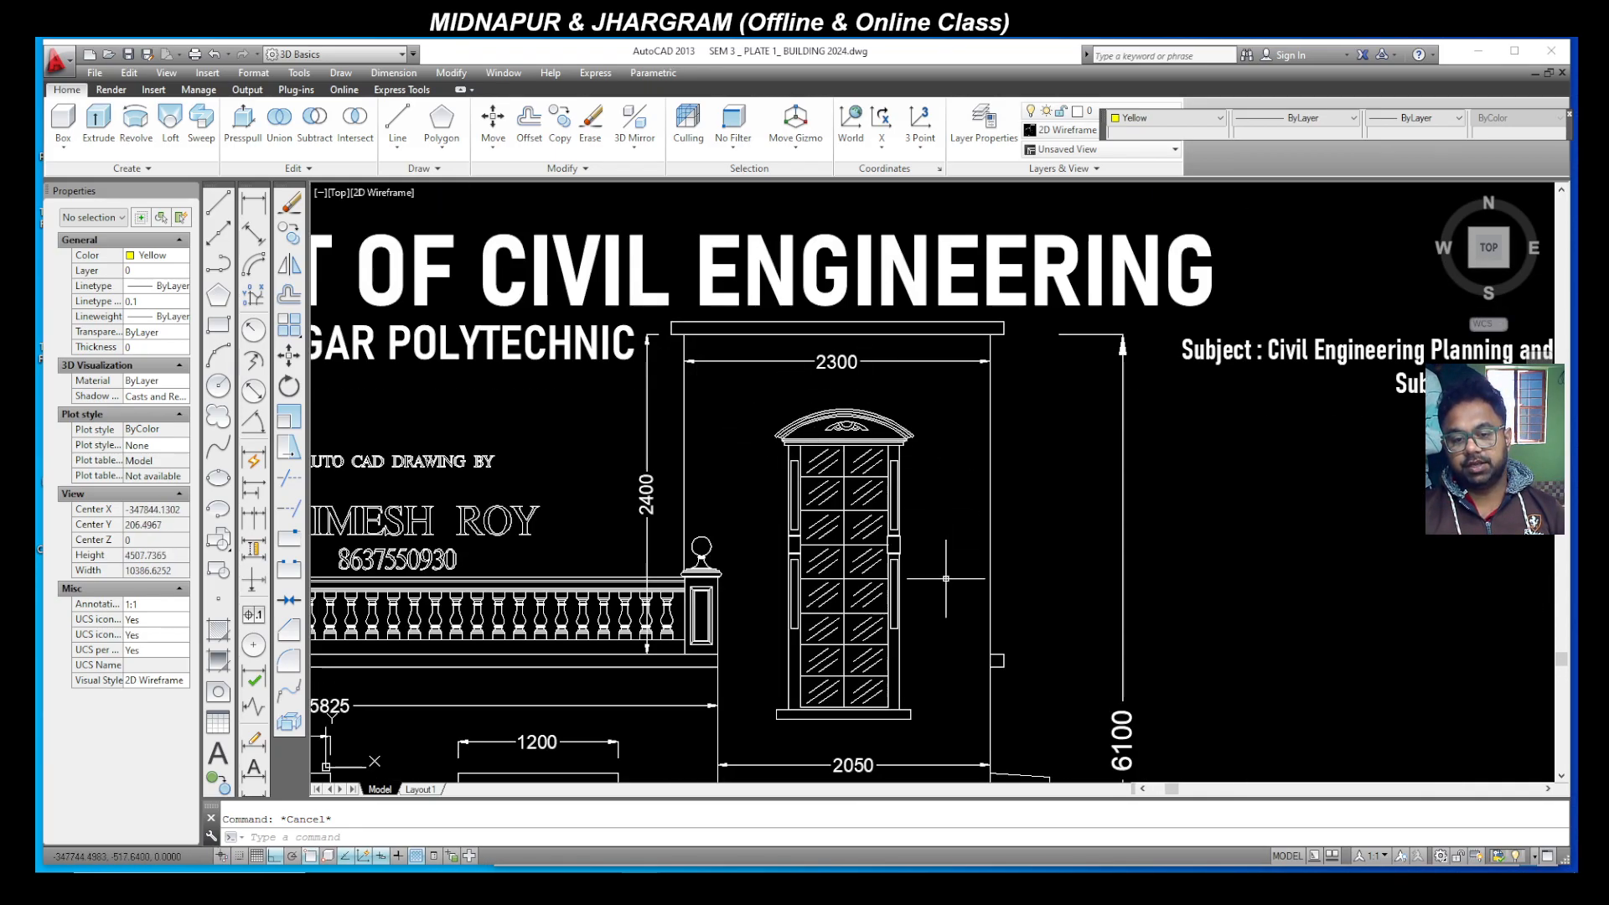
pyautogui.scroll(-10, 911, 422)
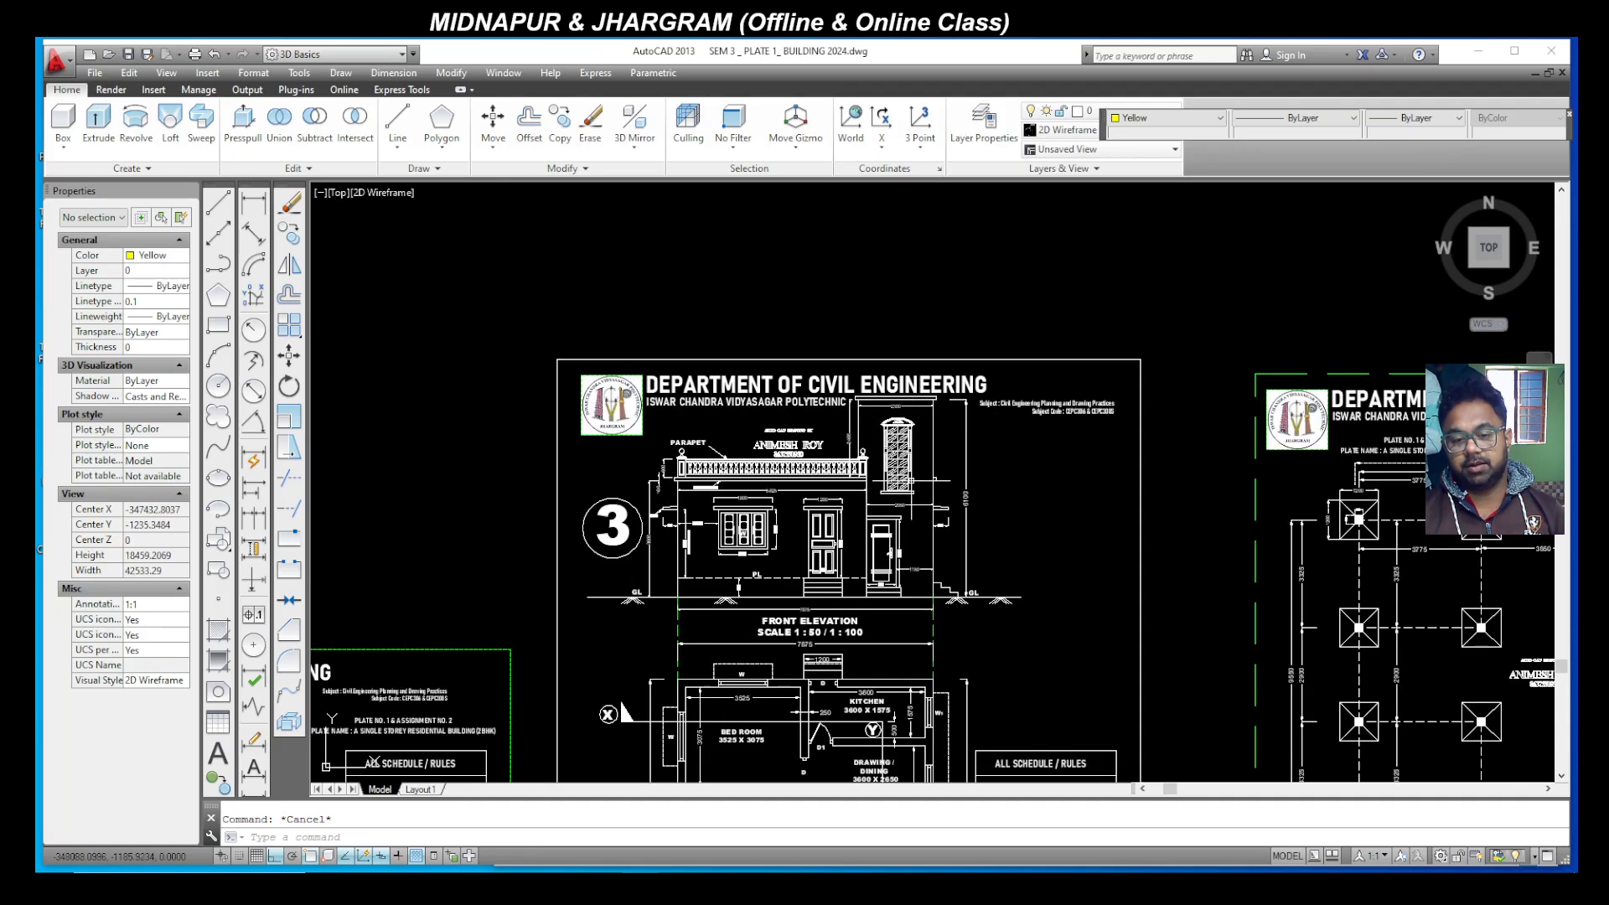
pyautogui.scroll(5, 824, 402)
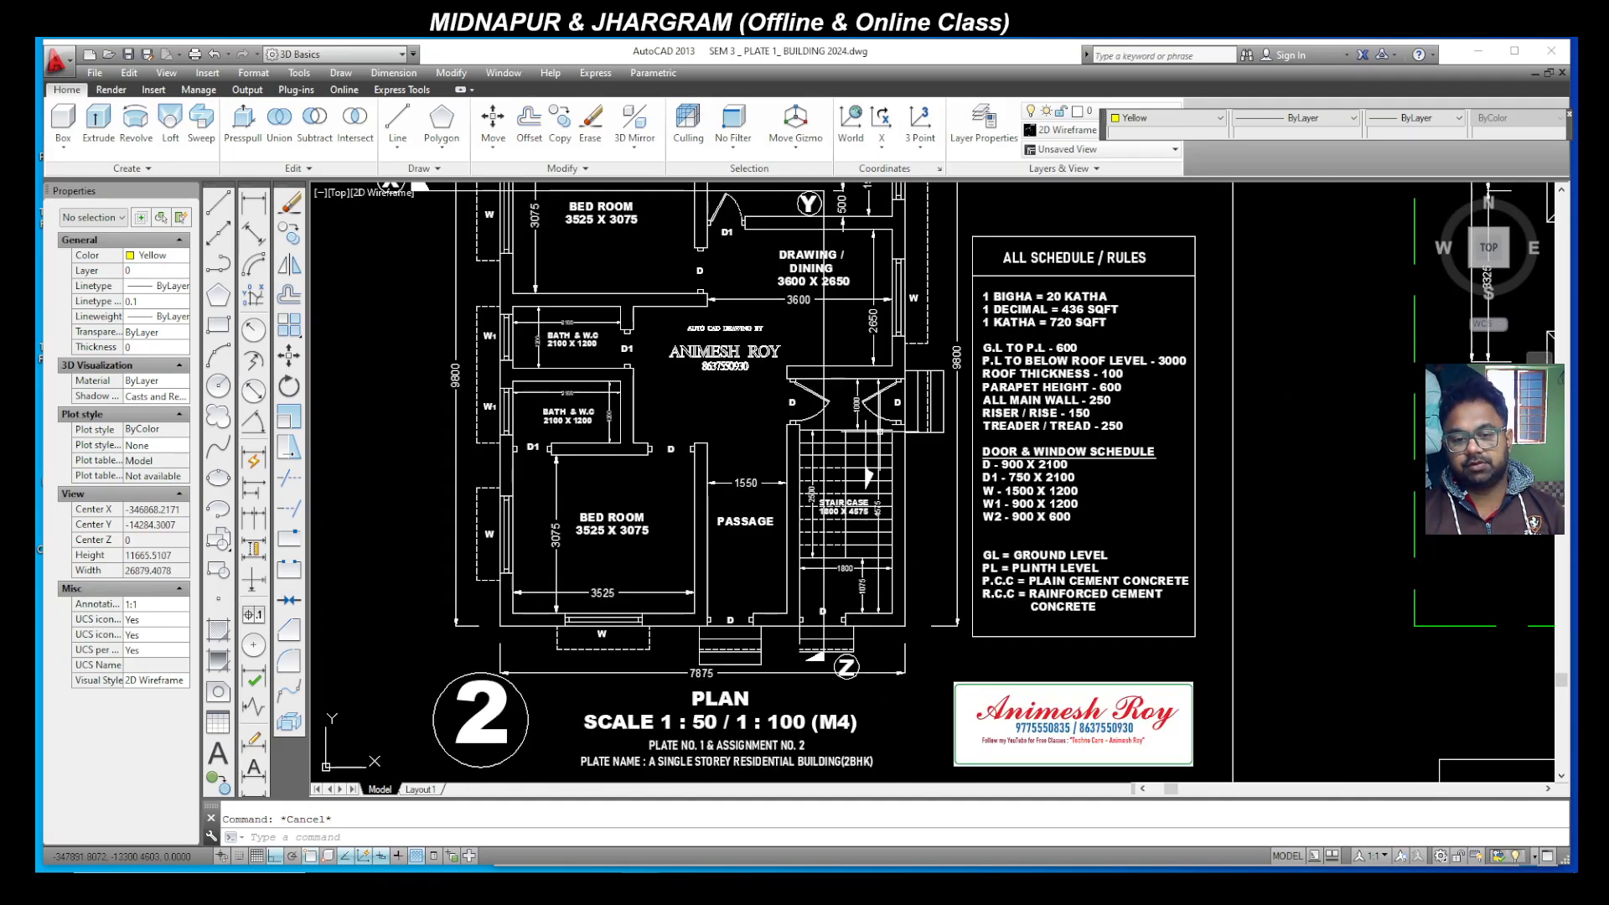
pyautogui.scroll(-5, 869, 652)
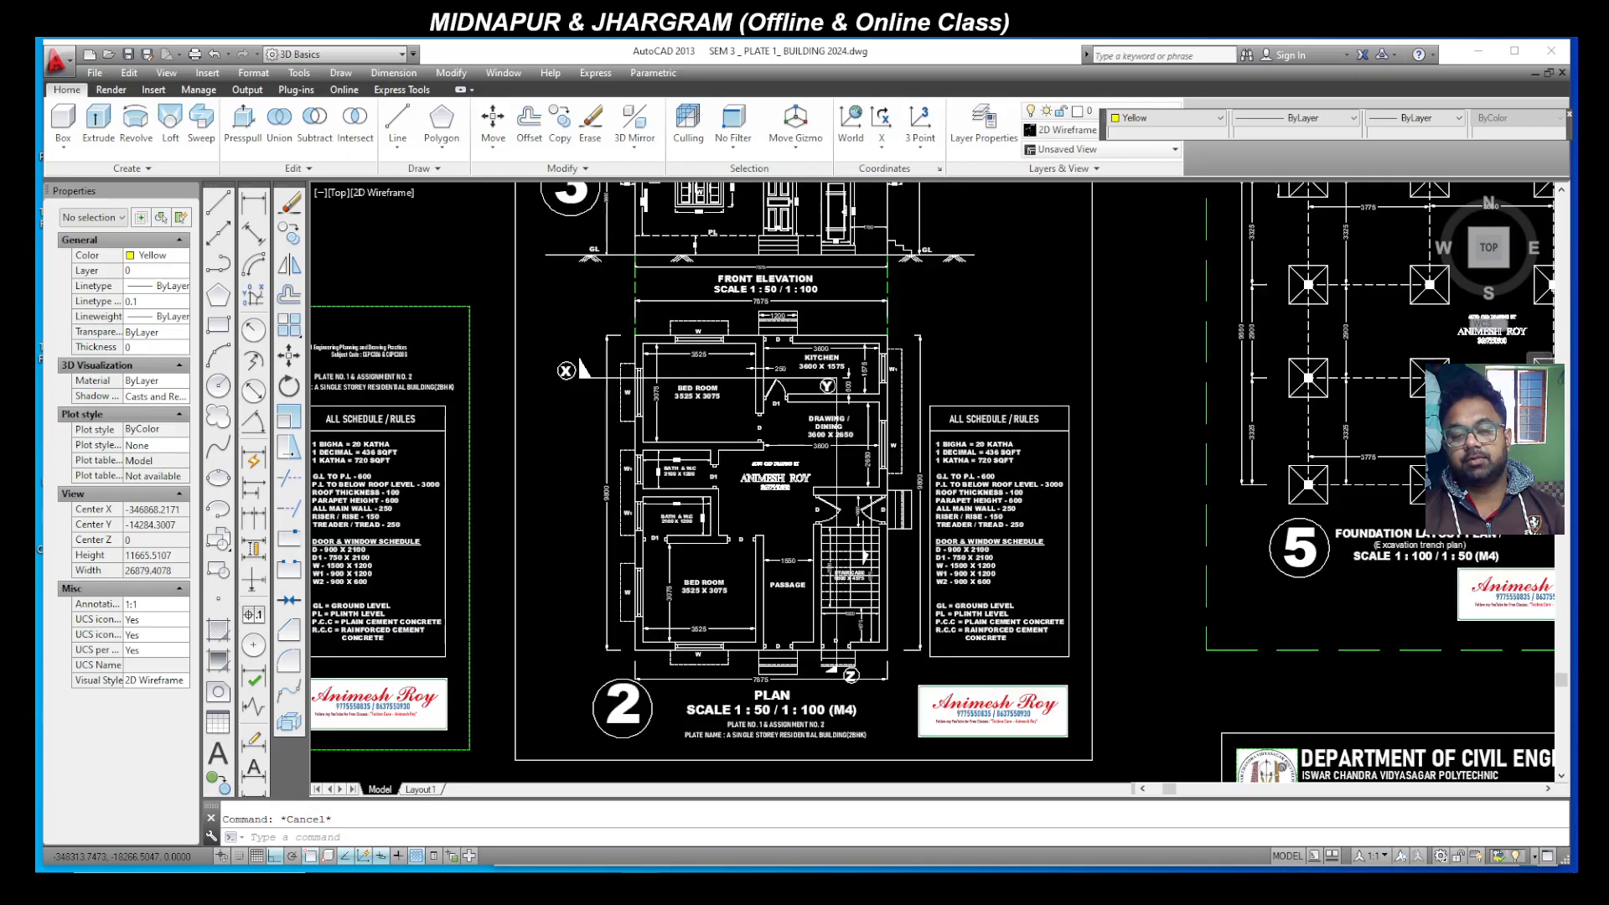
# Step: Examine the reference sheet's front elevation with its dimensions and level labels, and the elevations drawn above the floor plans
pyautogui.scroll(7, 888, 368)
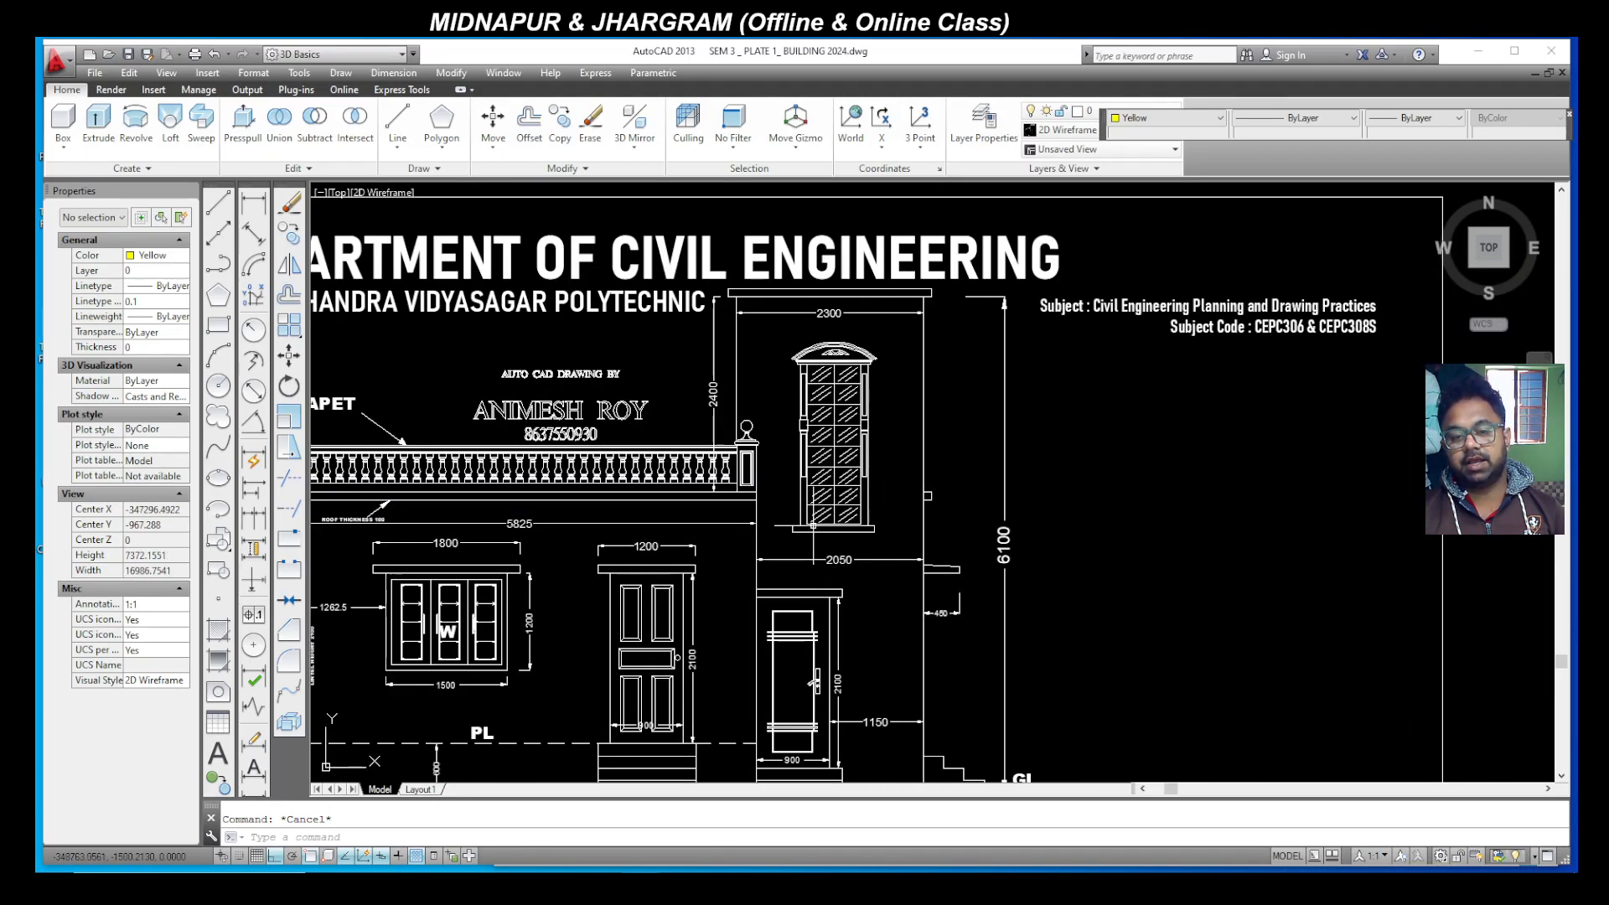
pyautogui.scroll(-5, 815, 524)
pyautogui.scroll(5, 737, 578)
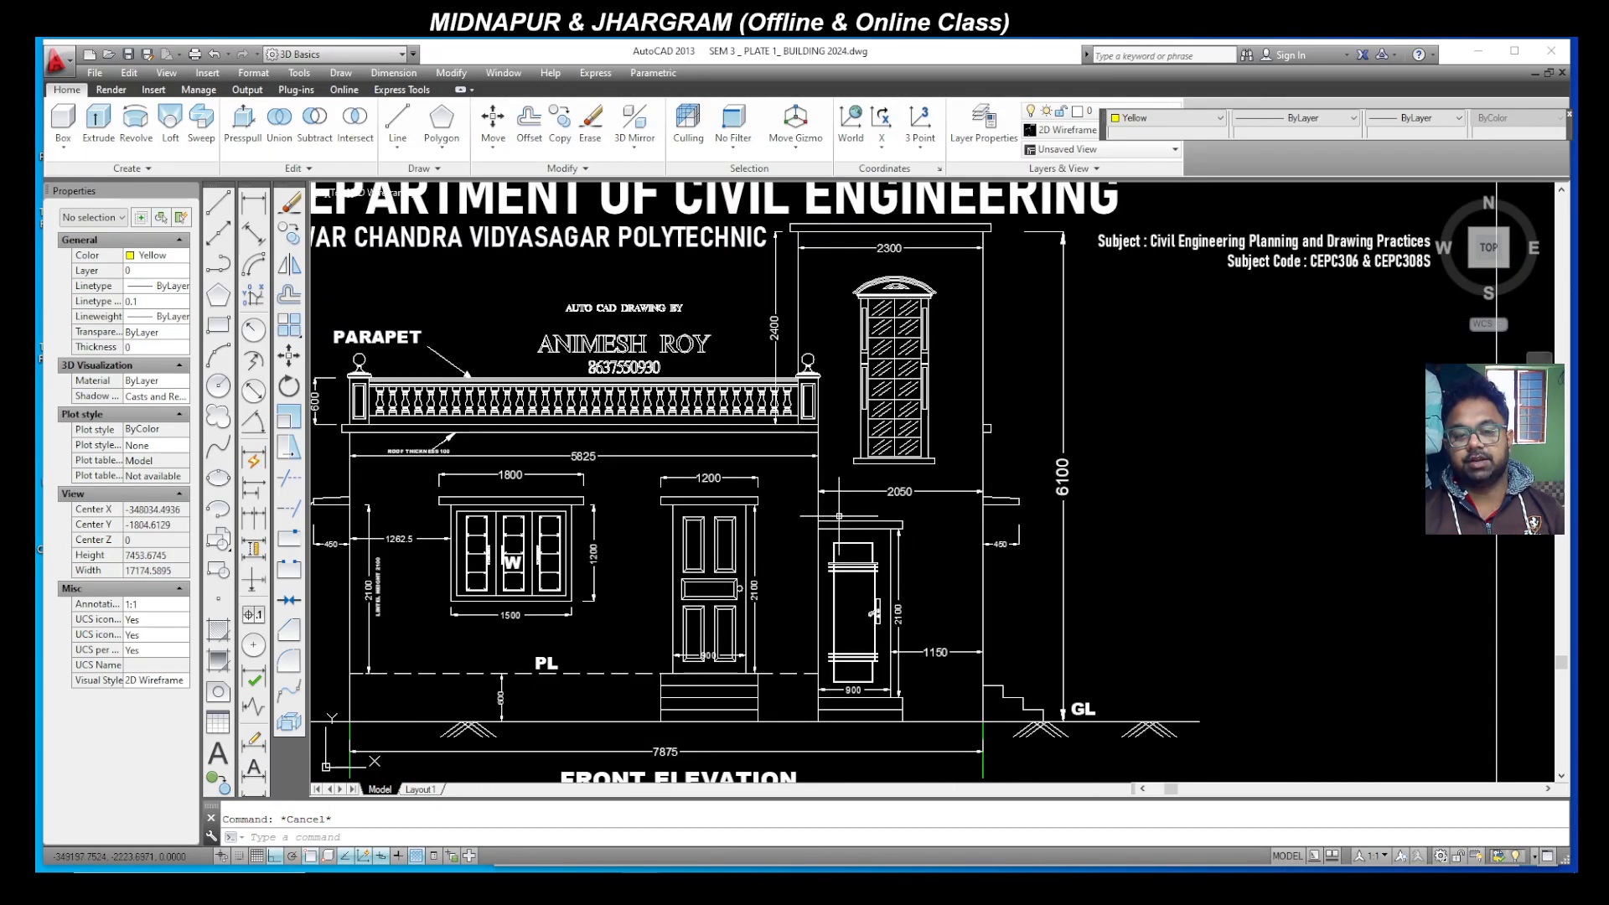
pyautogui.scroll(-15, 842, 513)
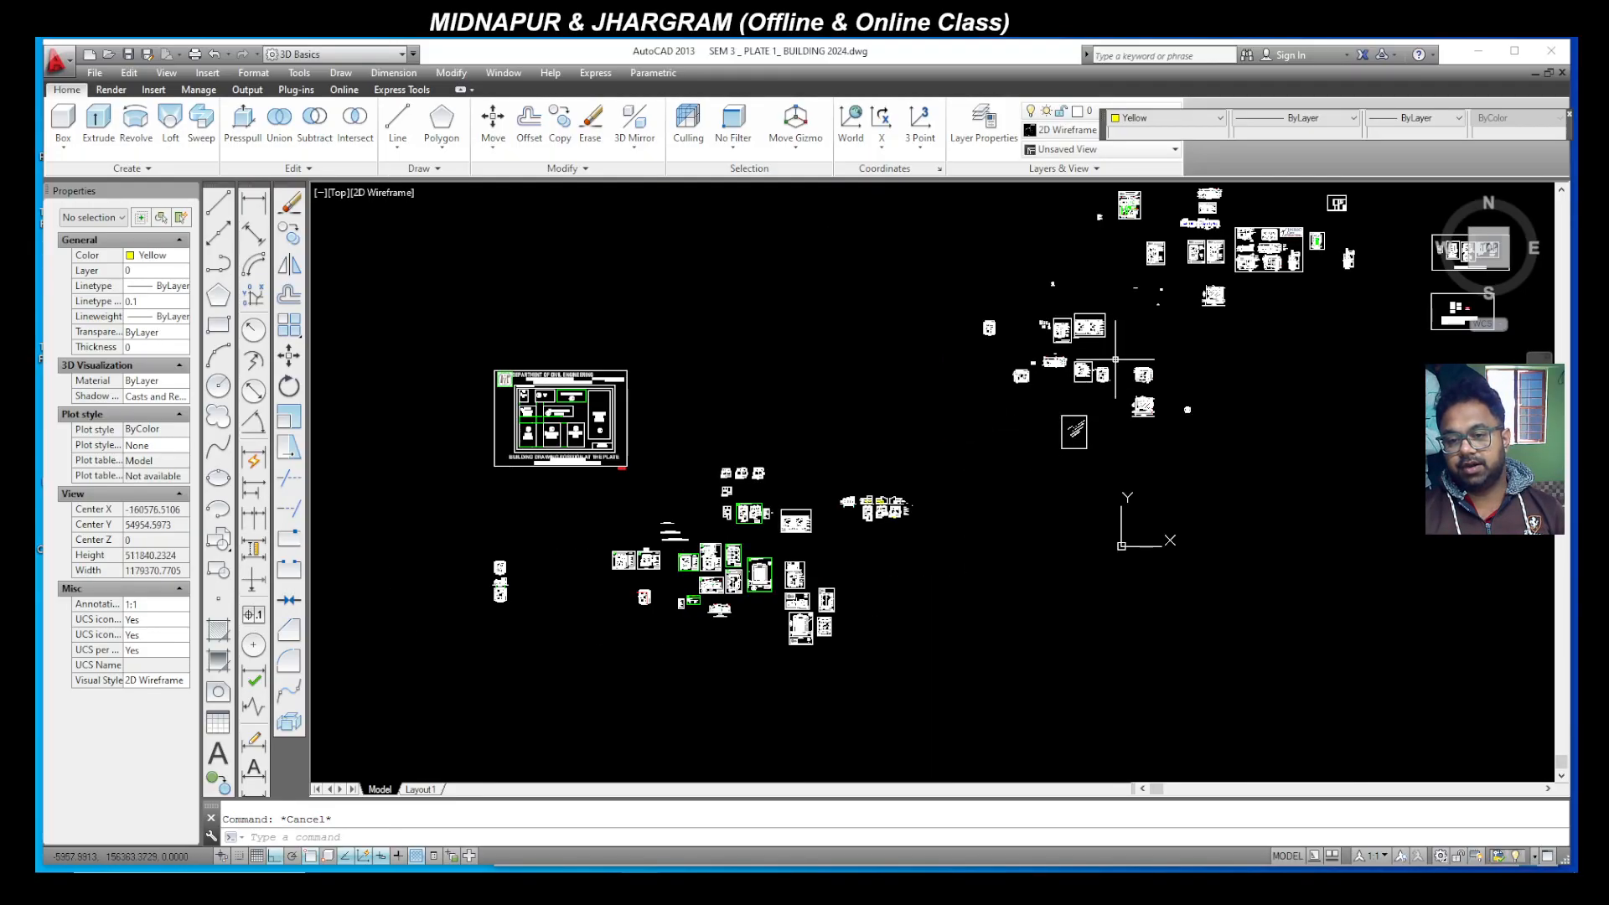
pyautogui.scroll(12, 892, 501)
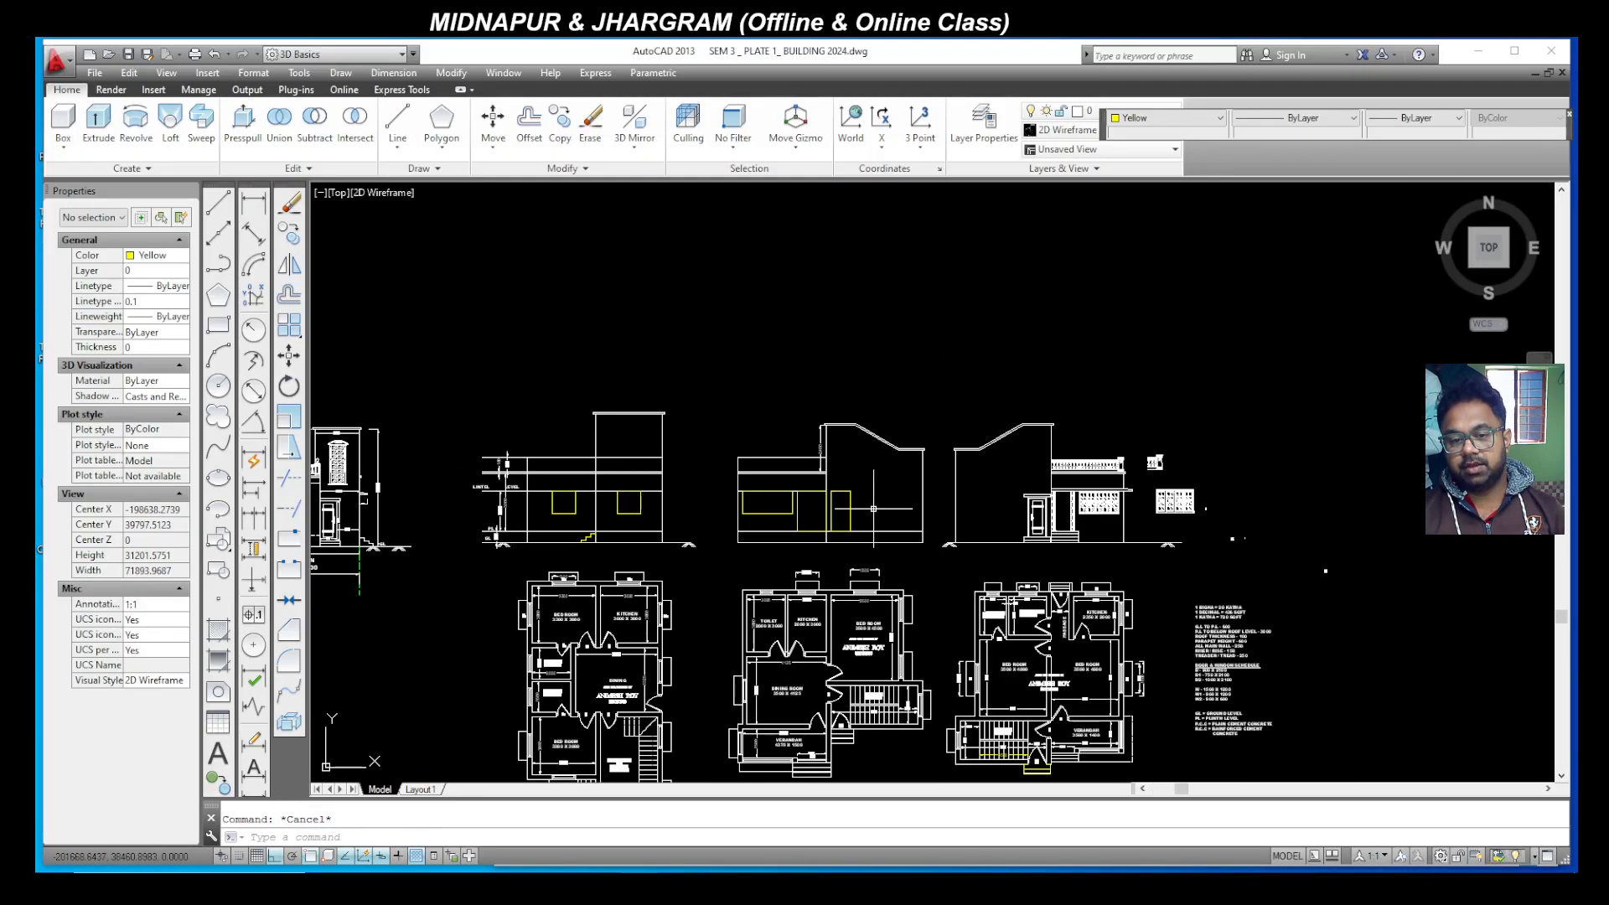
pyautogui.scroll(4, 1012, 482)
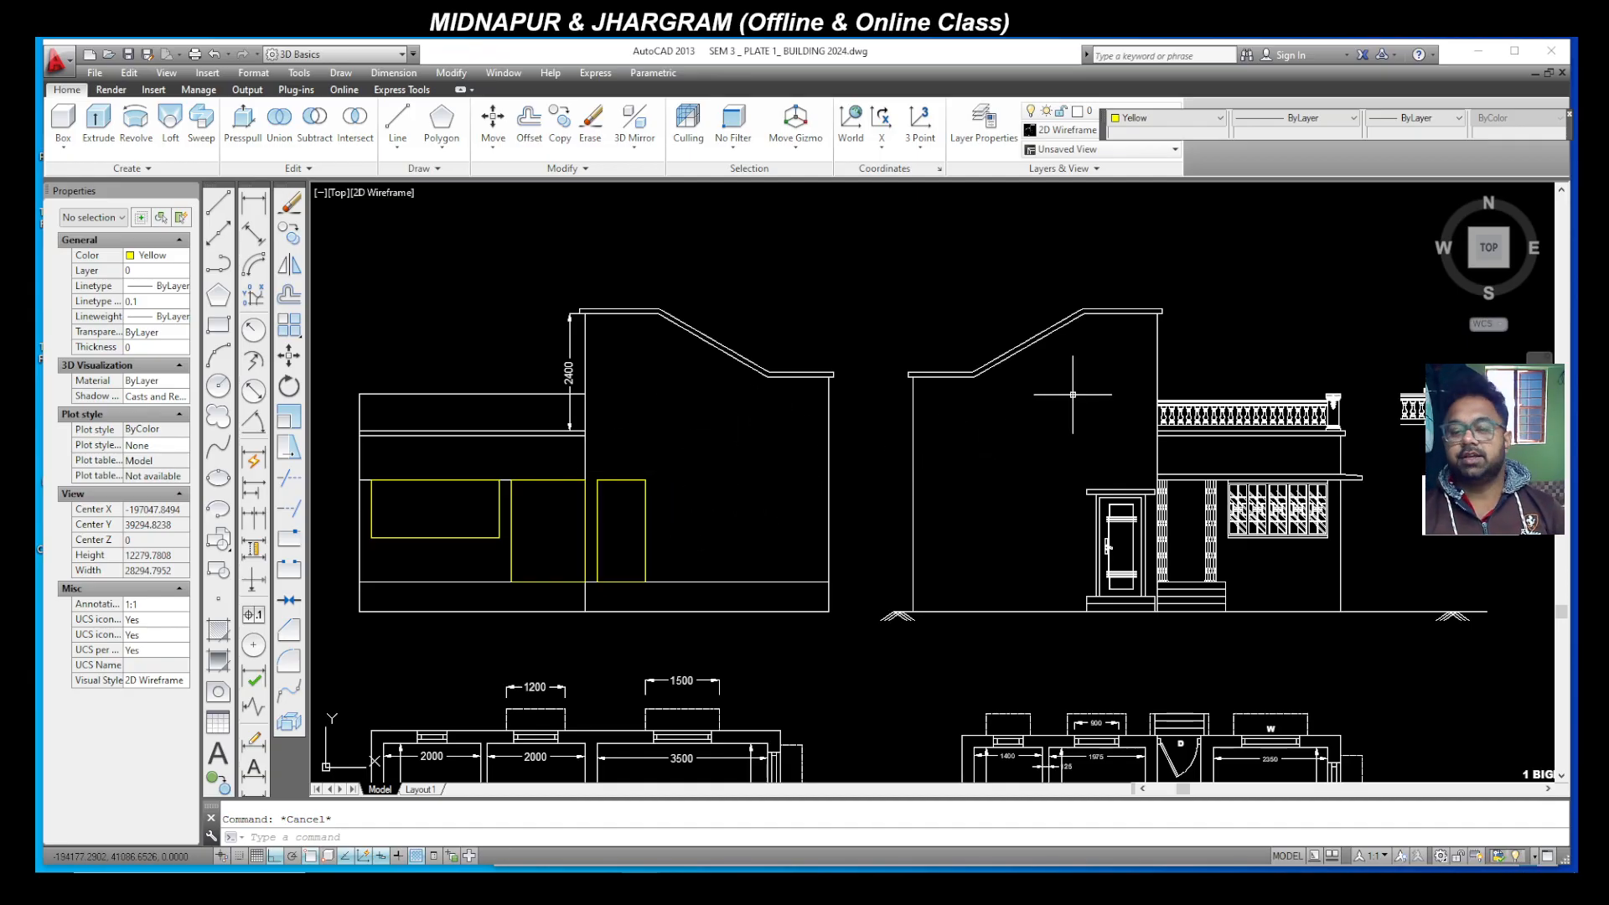
pyautogui.scroll(-2, 1020, 471)
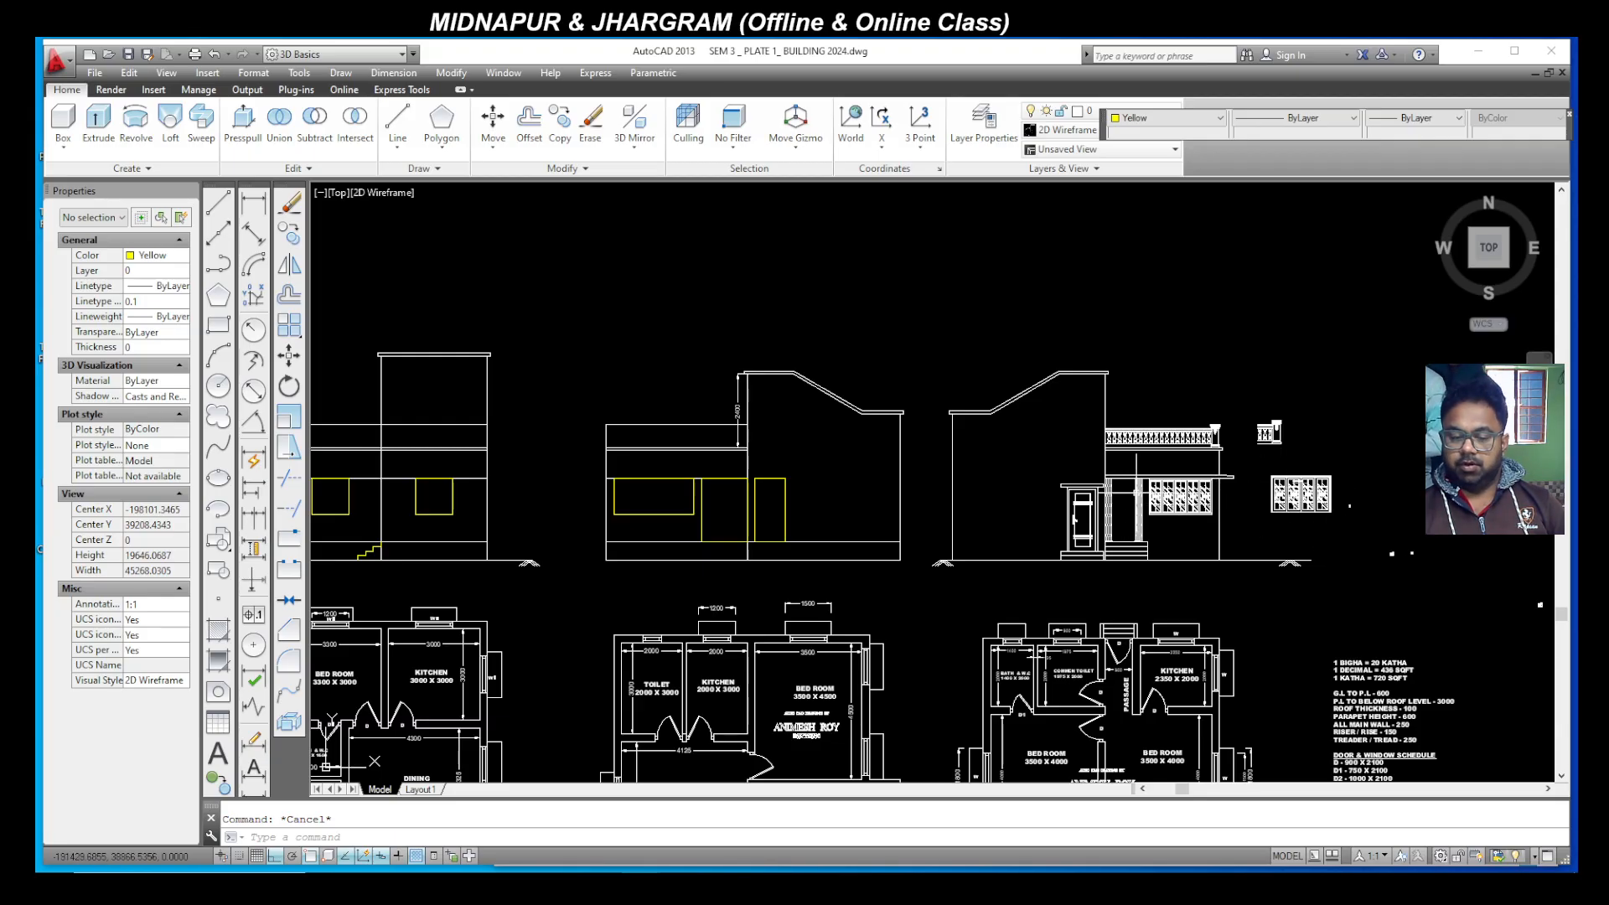
pyautogui.click(695, 864)
pyautogui.click(694, 864)
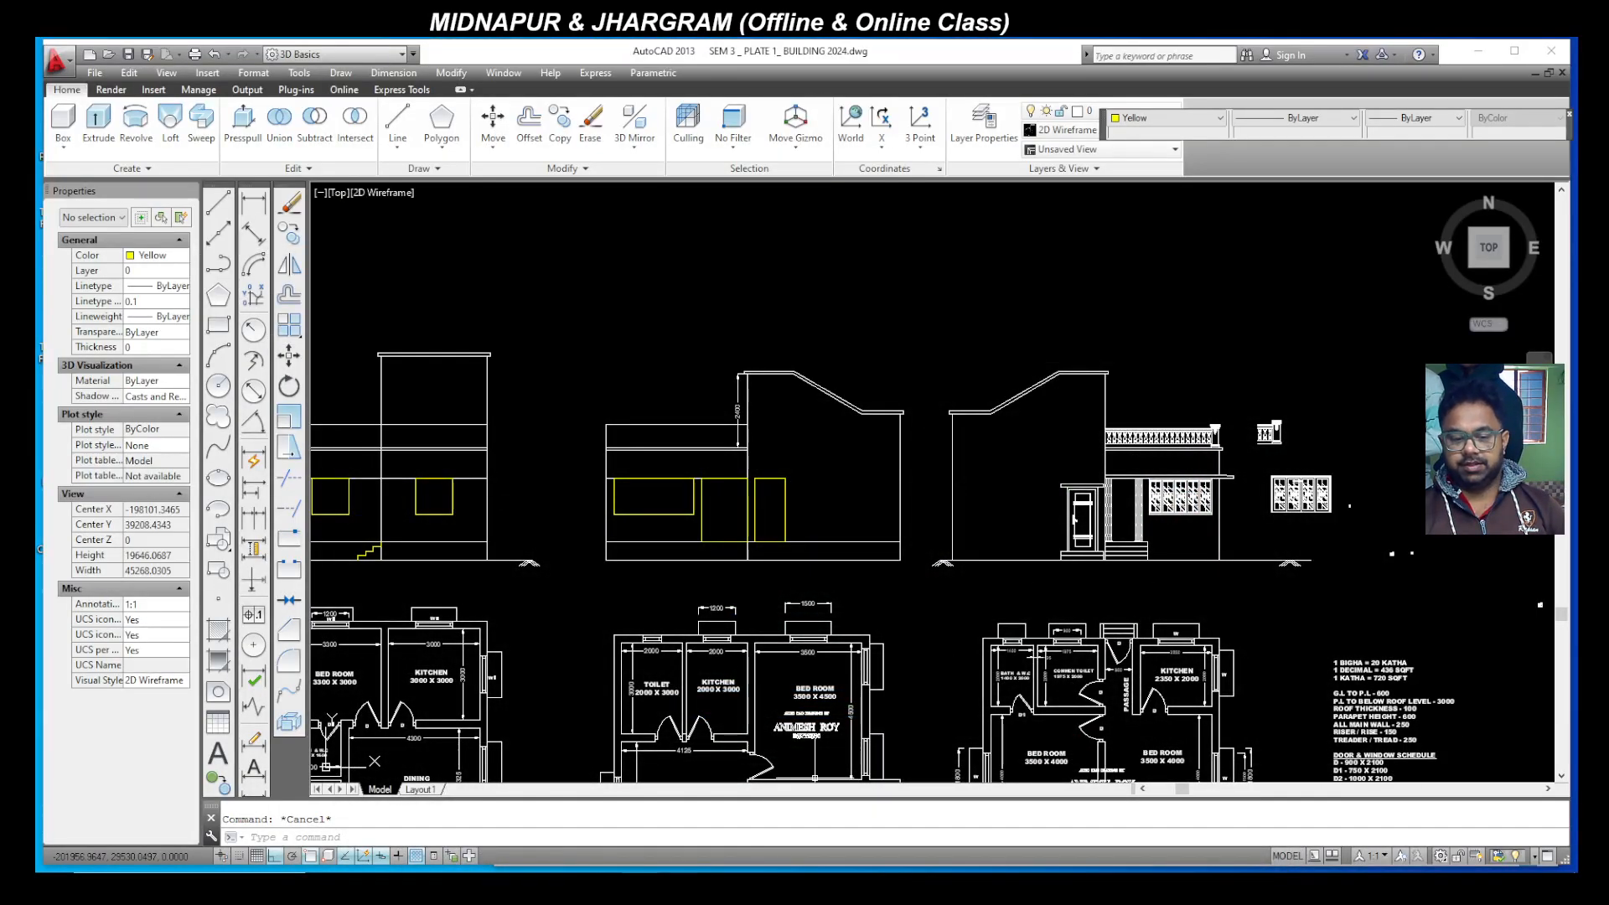
pyautogui.click(695, 864)
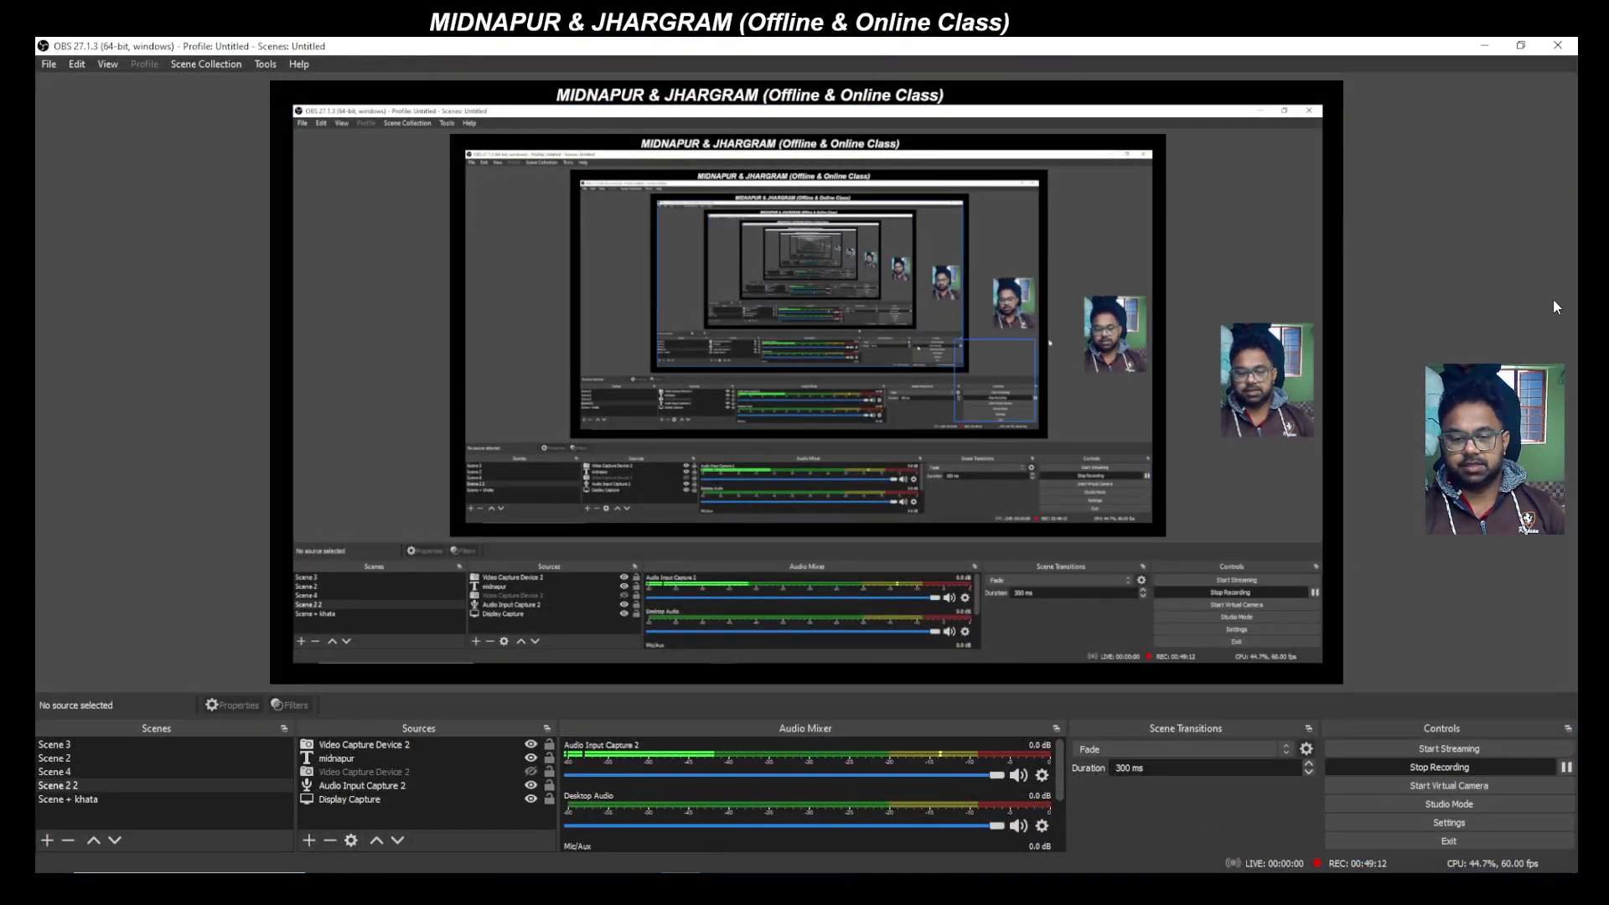
pyautogui.click(1484, 45)
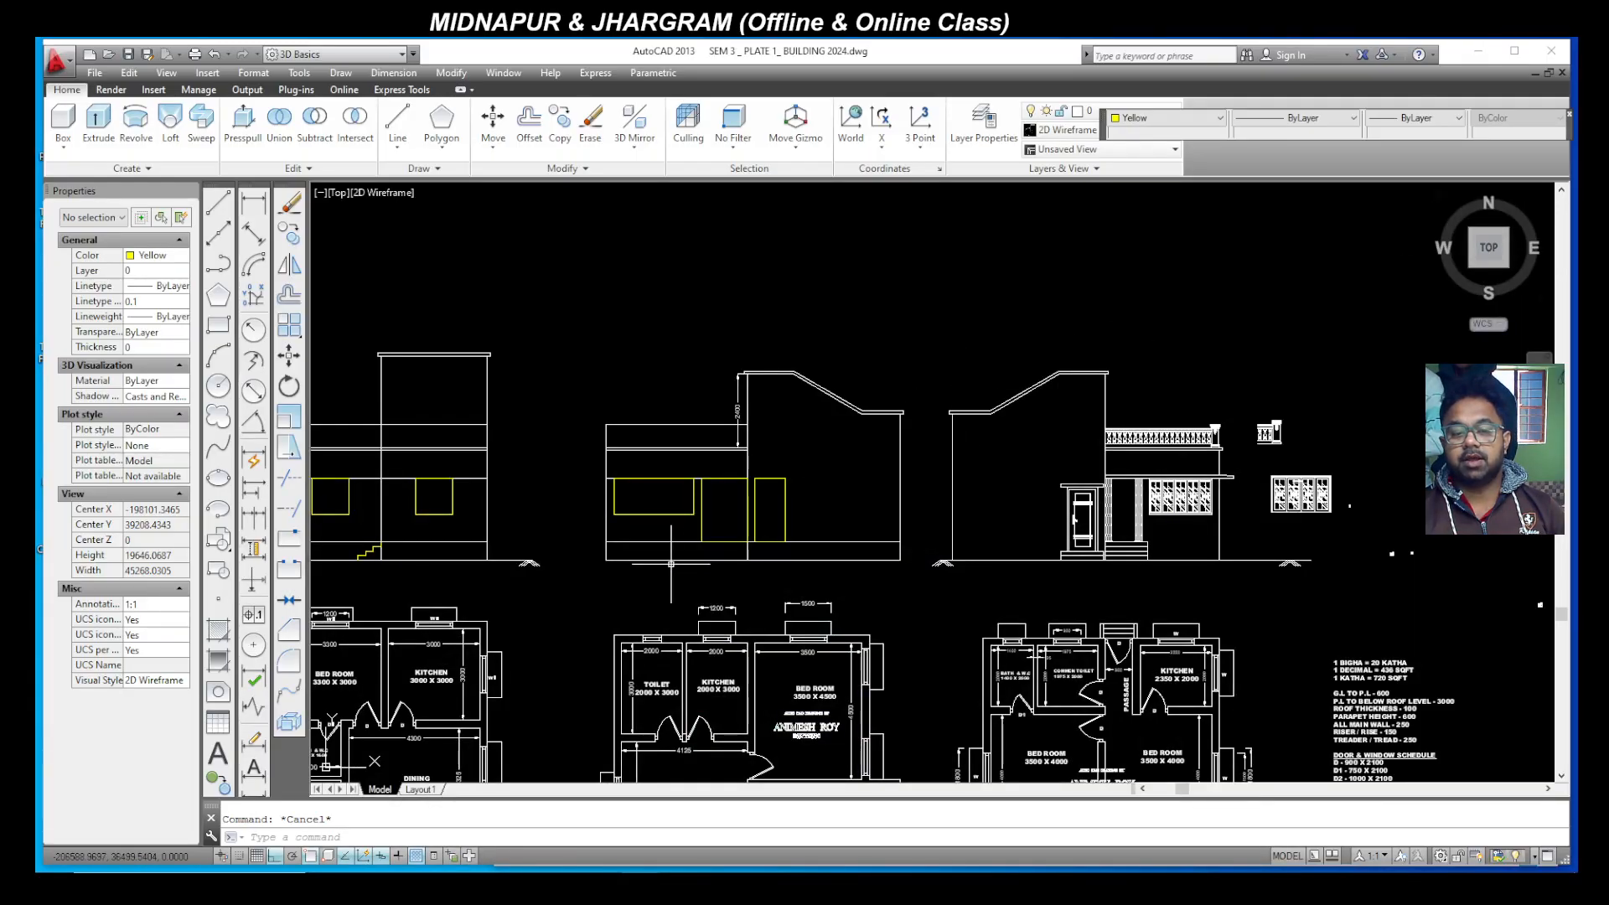
# Step: Compare the unfinished elevations with the completed elevation's door, collapsible gate, window and entrance steps
pyautogui.scroll(2, 615, 488)
pyautogui.scroll(-2, 586, 467)
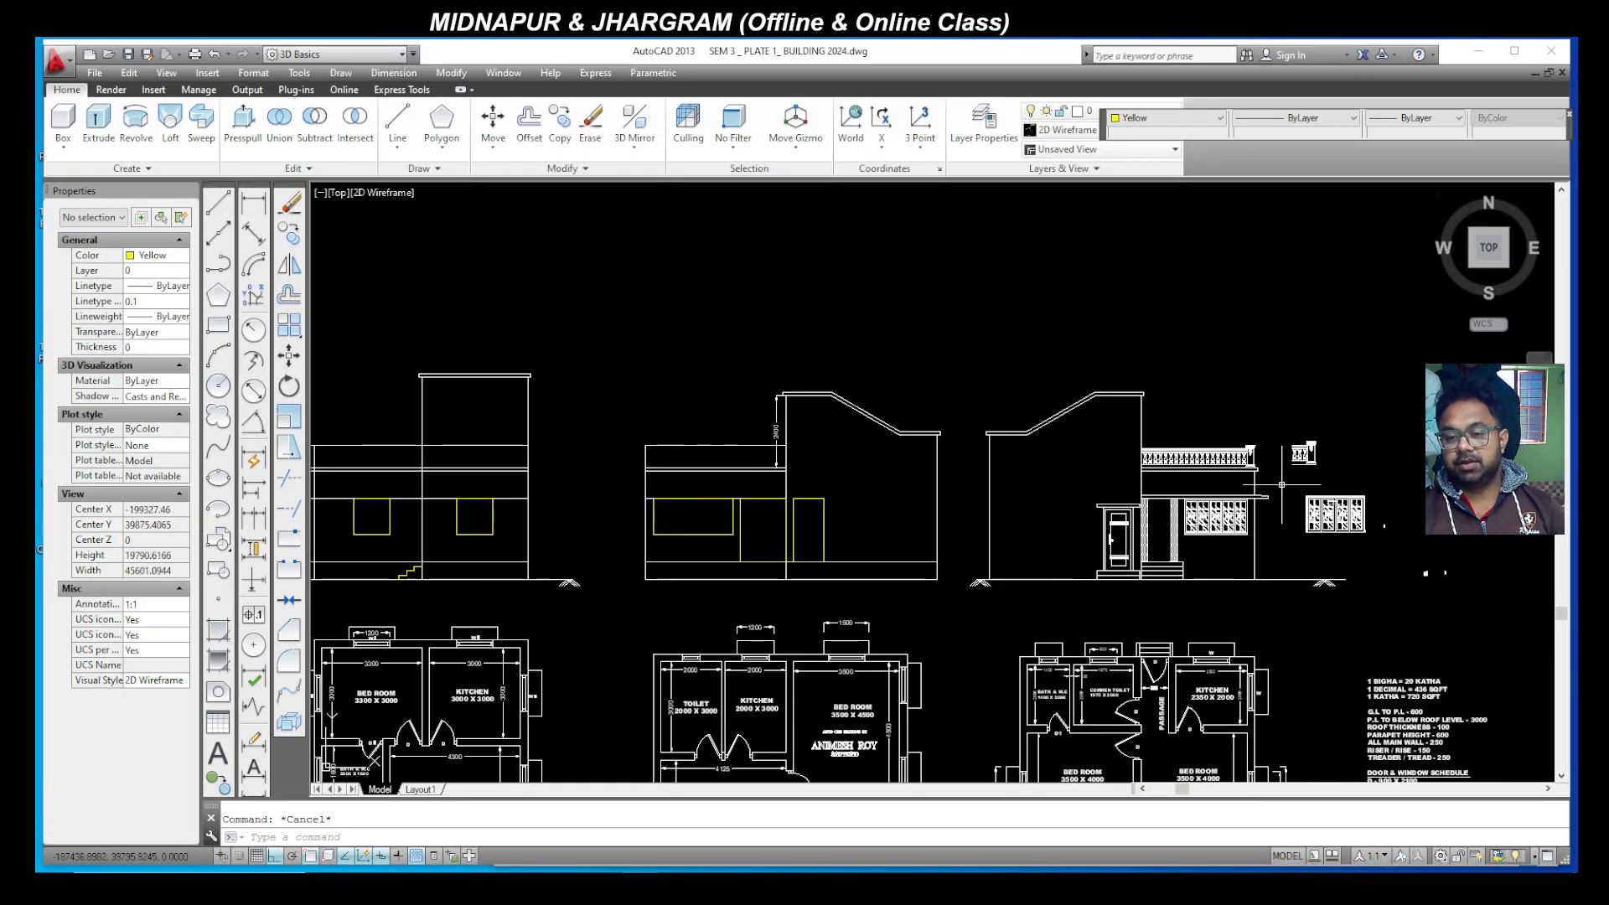
pyautogui.scroll(3, 1106, 486)
pyautogui.scroll(-3, 855, 492)
pyautogui.scroll(5, 788, 457)
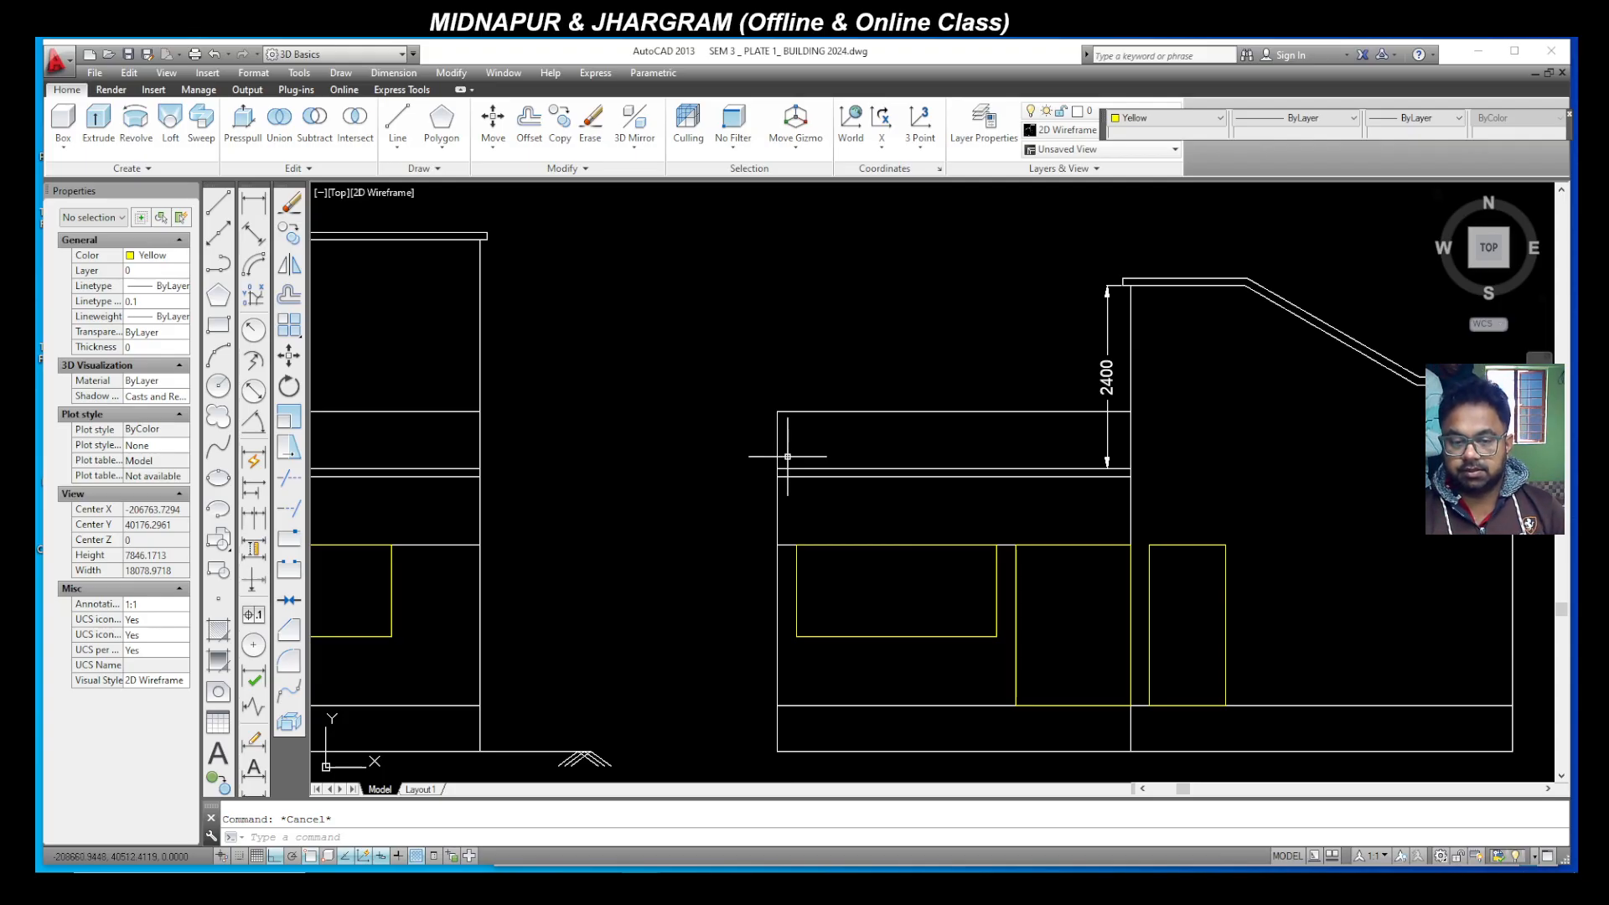
pyautogui.scroll(-3, 872, 476)
pyautogui.scroll(6, 1007, 614)
pyautogui.scroll(-2, 1007, 615)
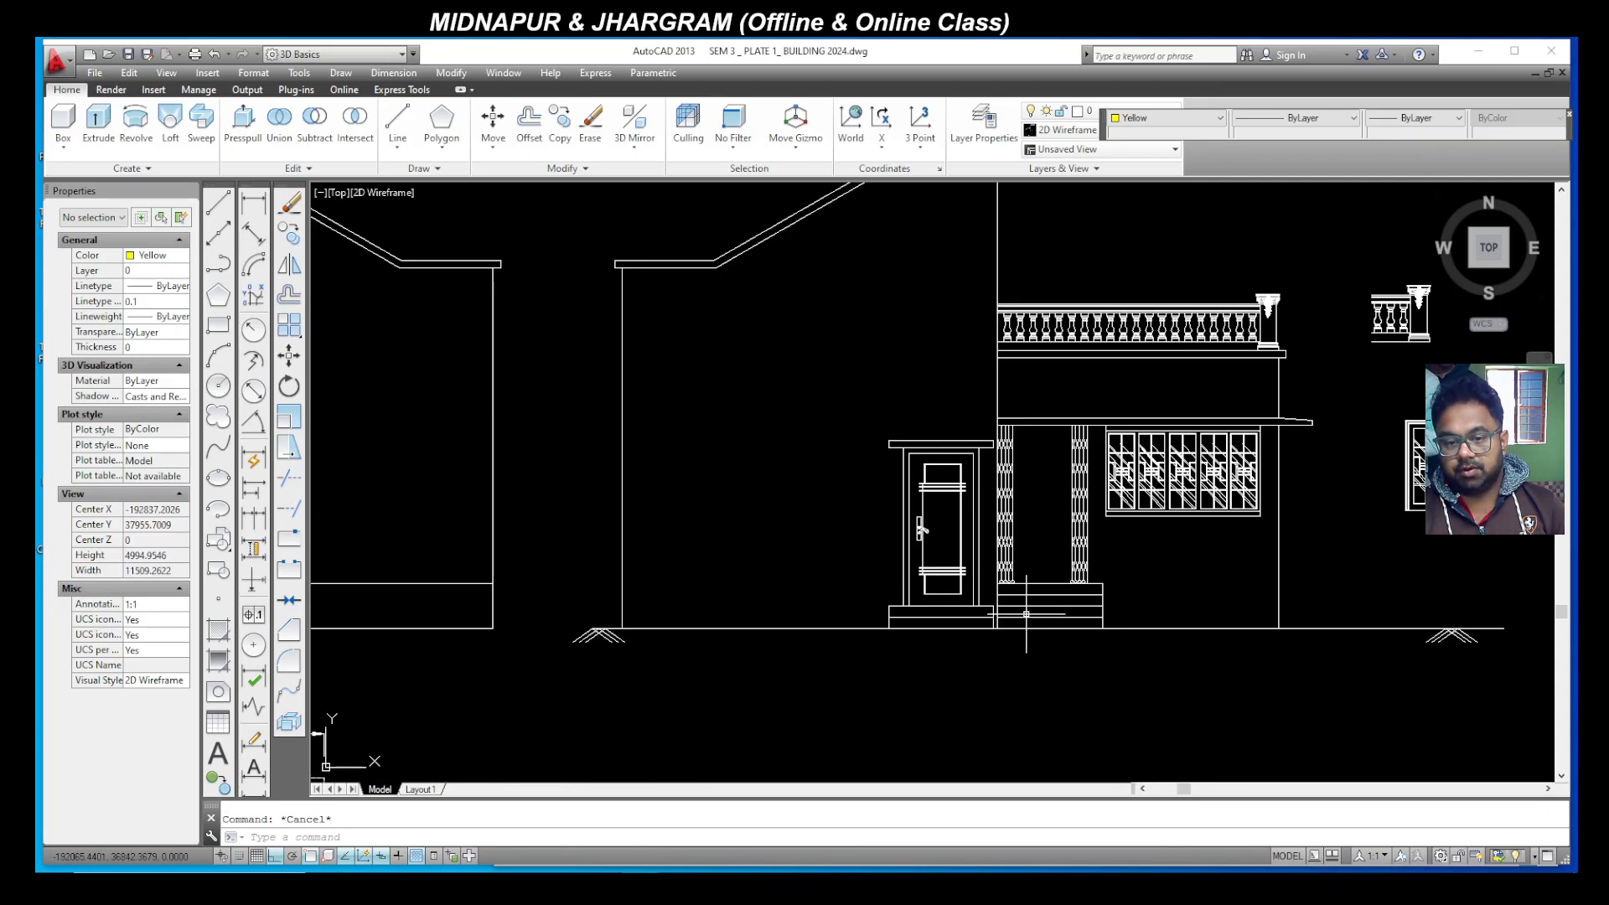
# Step: Set the current drawing colour to ByLayer for new objects
pyautogui.click(265, 205)
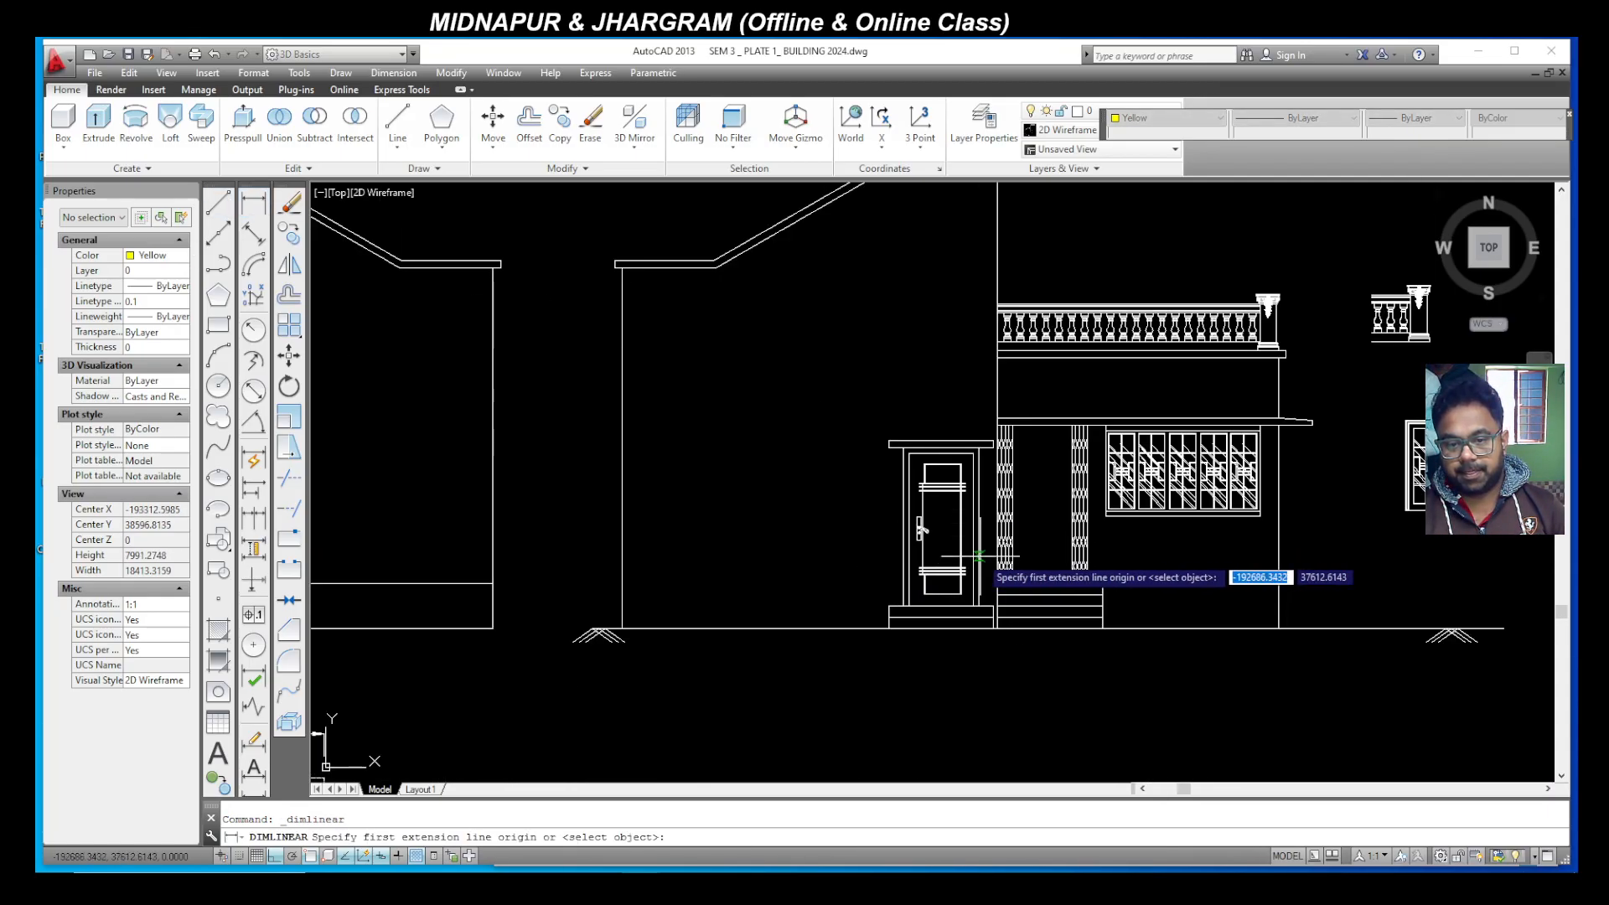
pyautogui.click(1156, 128)
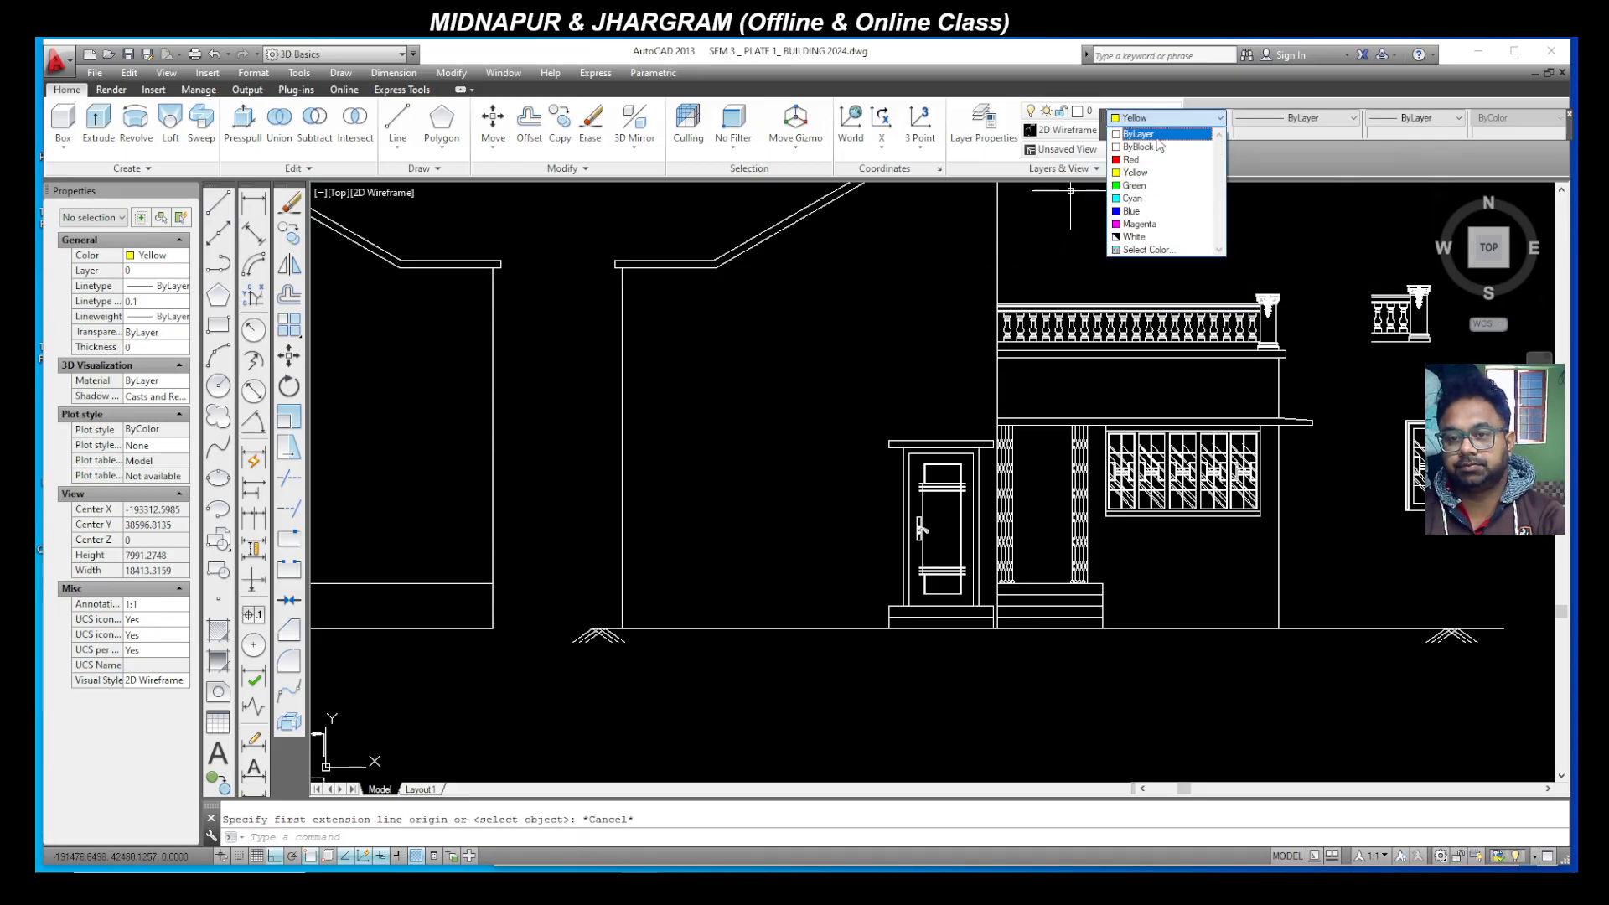
pyautogui.click(1156, 141)
pyautogui.scroll(-4, 1036, 482)
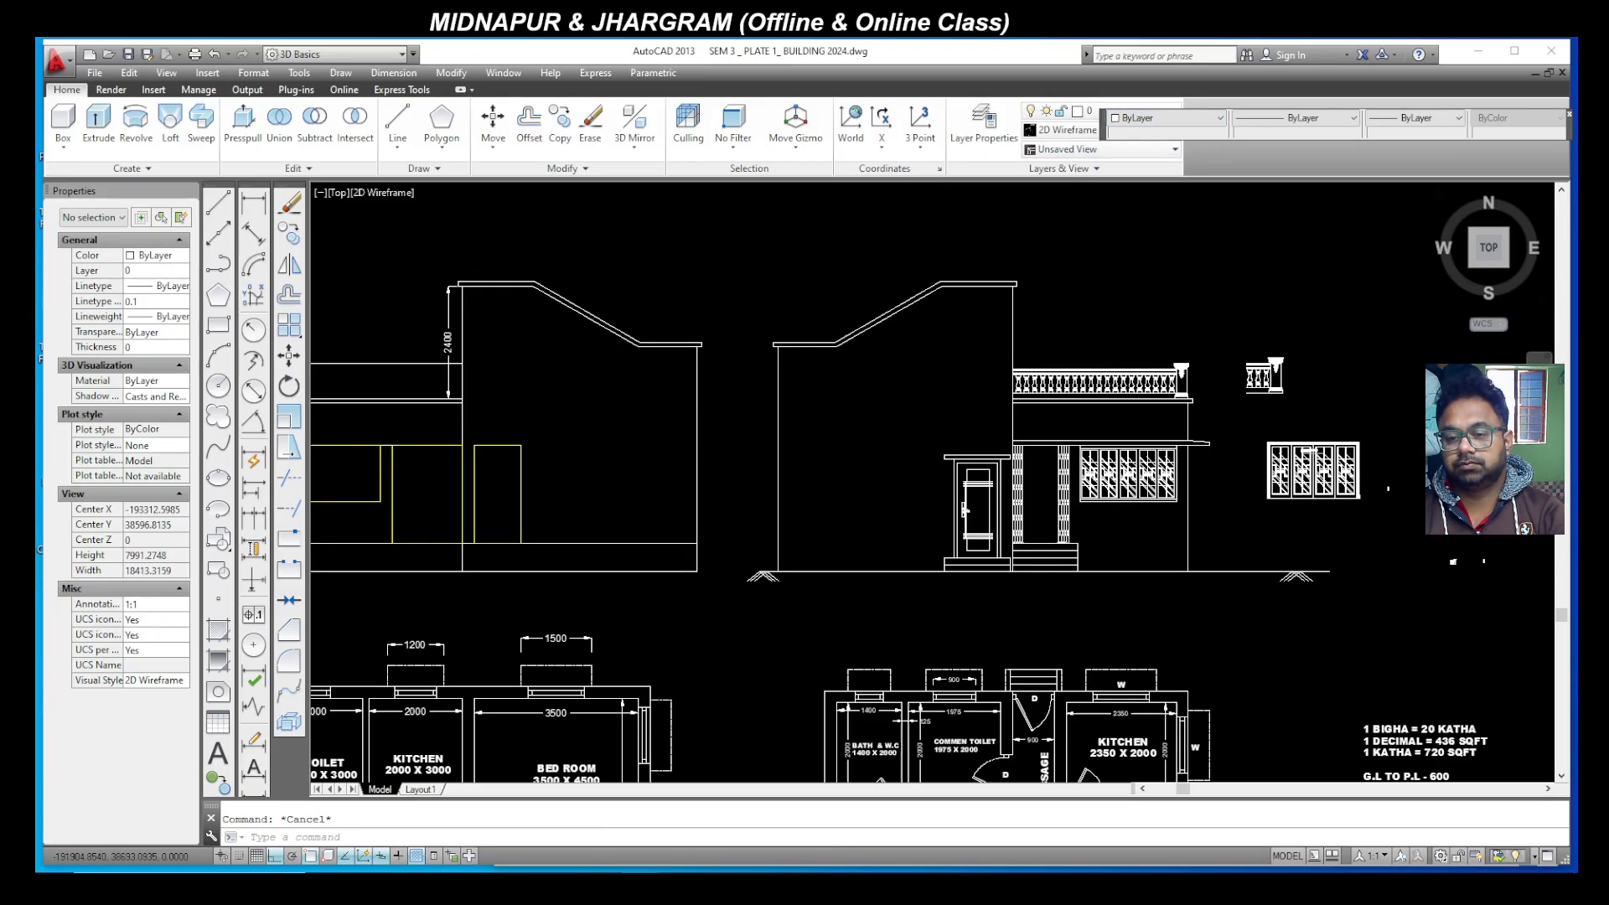
pyautogui.scroll(2, 1132, 467)
pyautogui.click(254, 204)
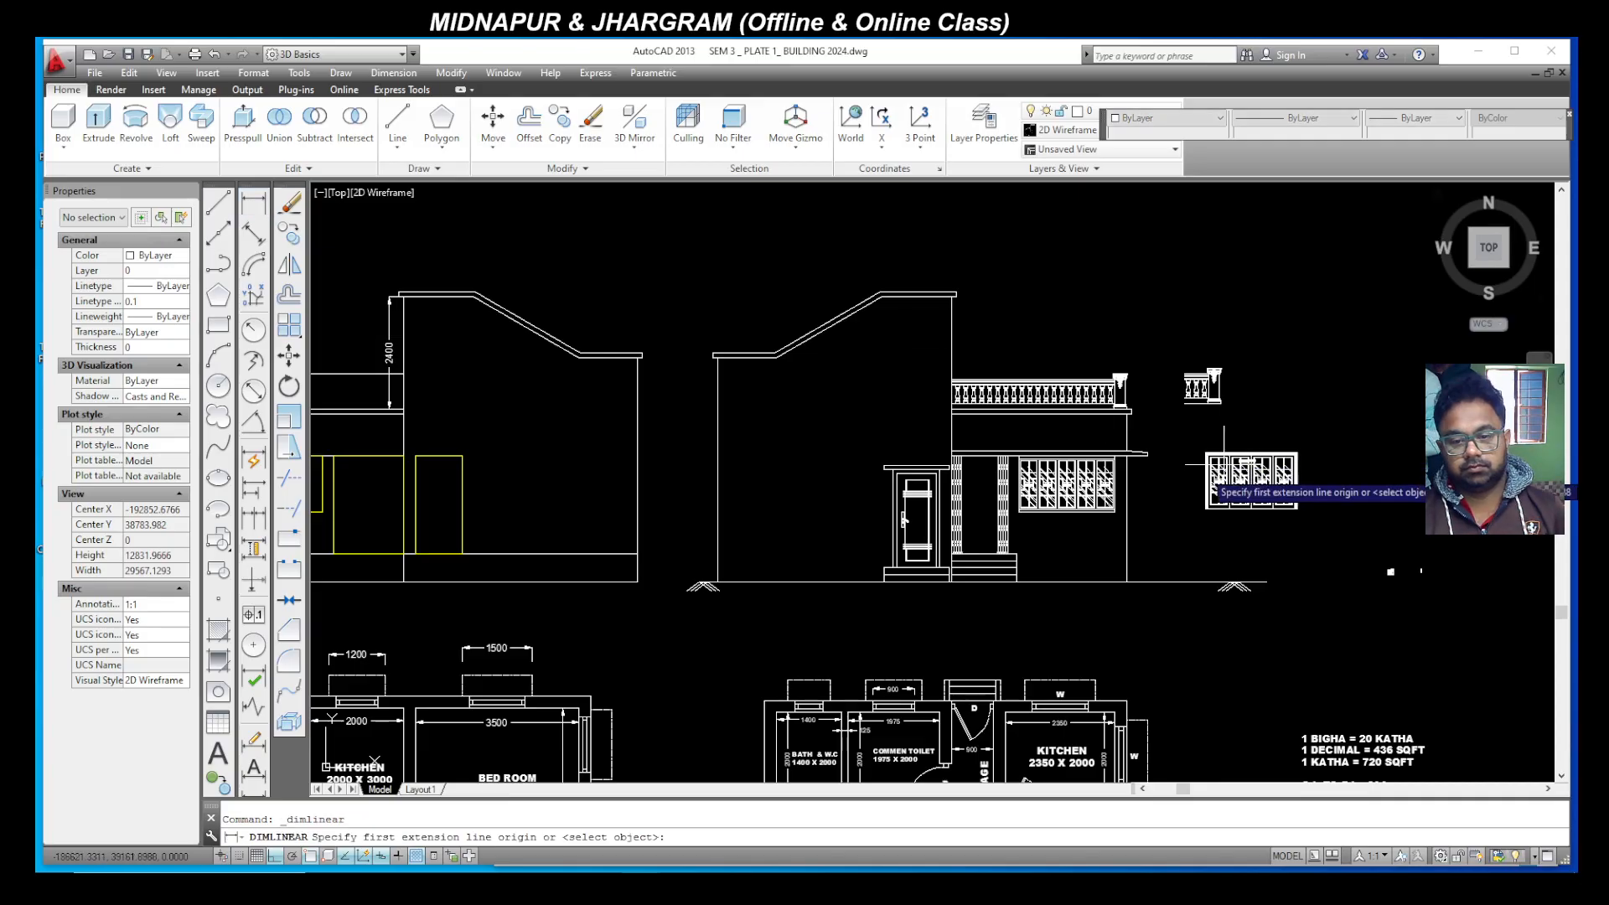
pyautogui.scroll(6, 1128, 556)
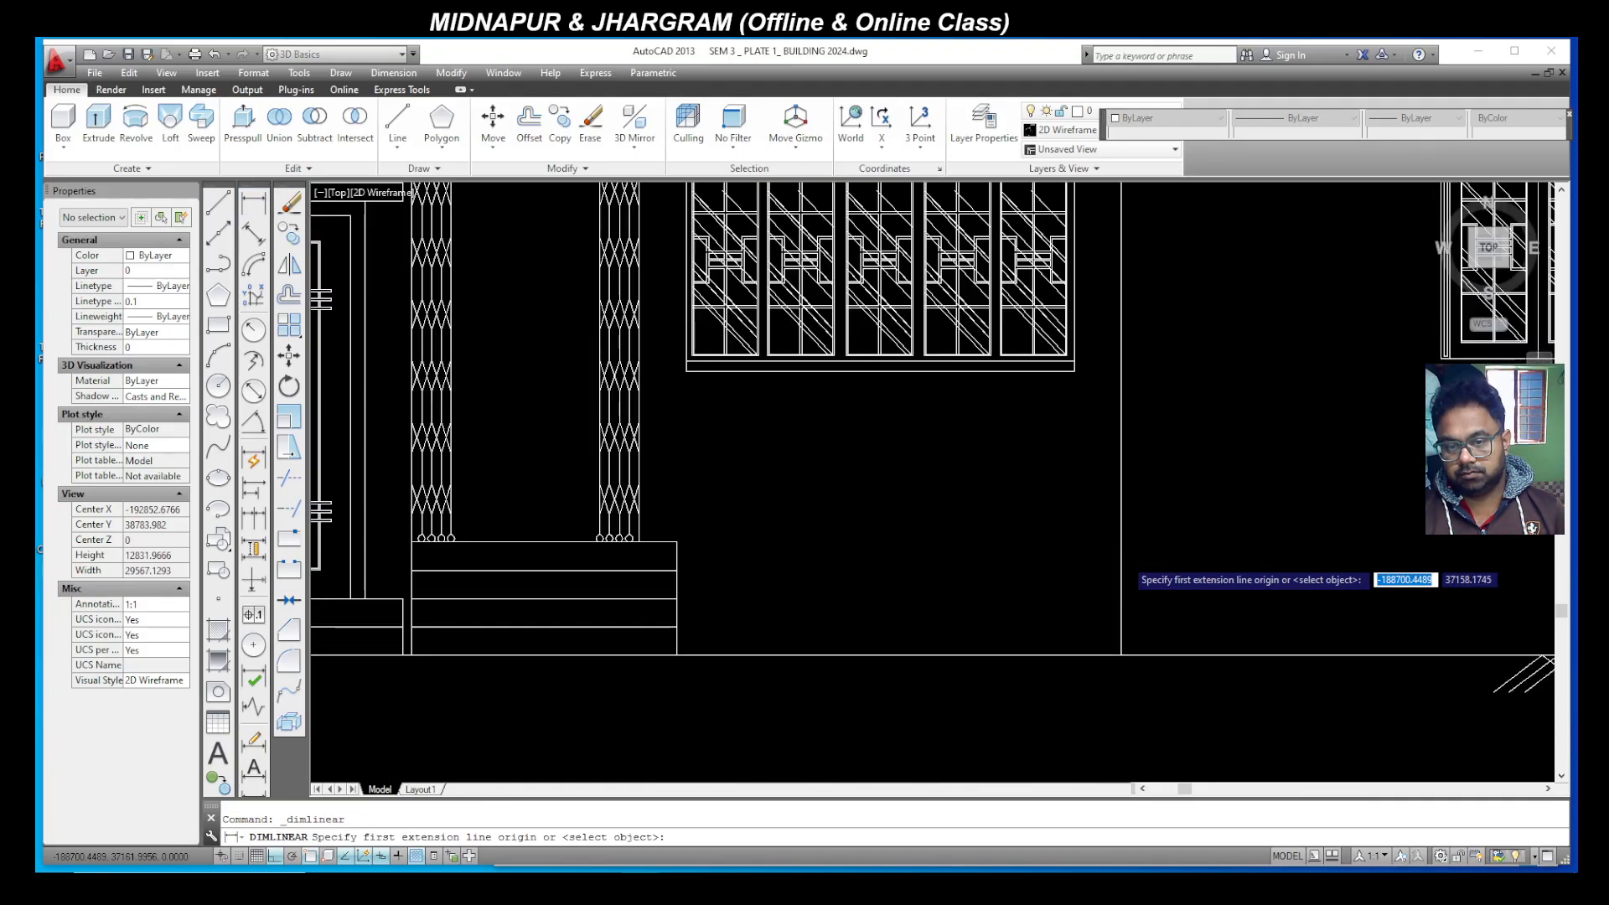
pyautogui.click(1145, 655)
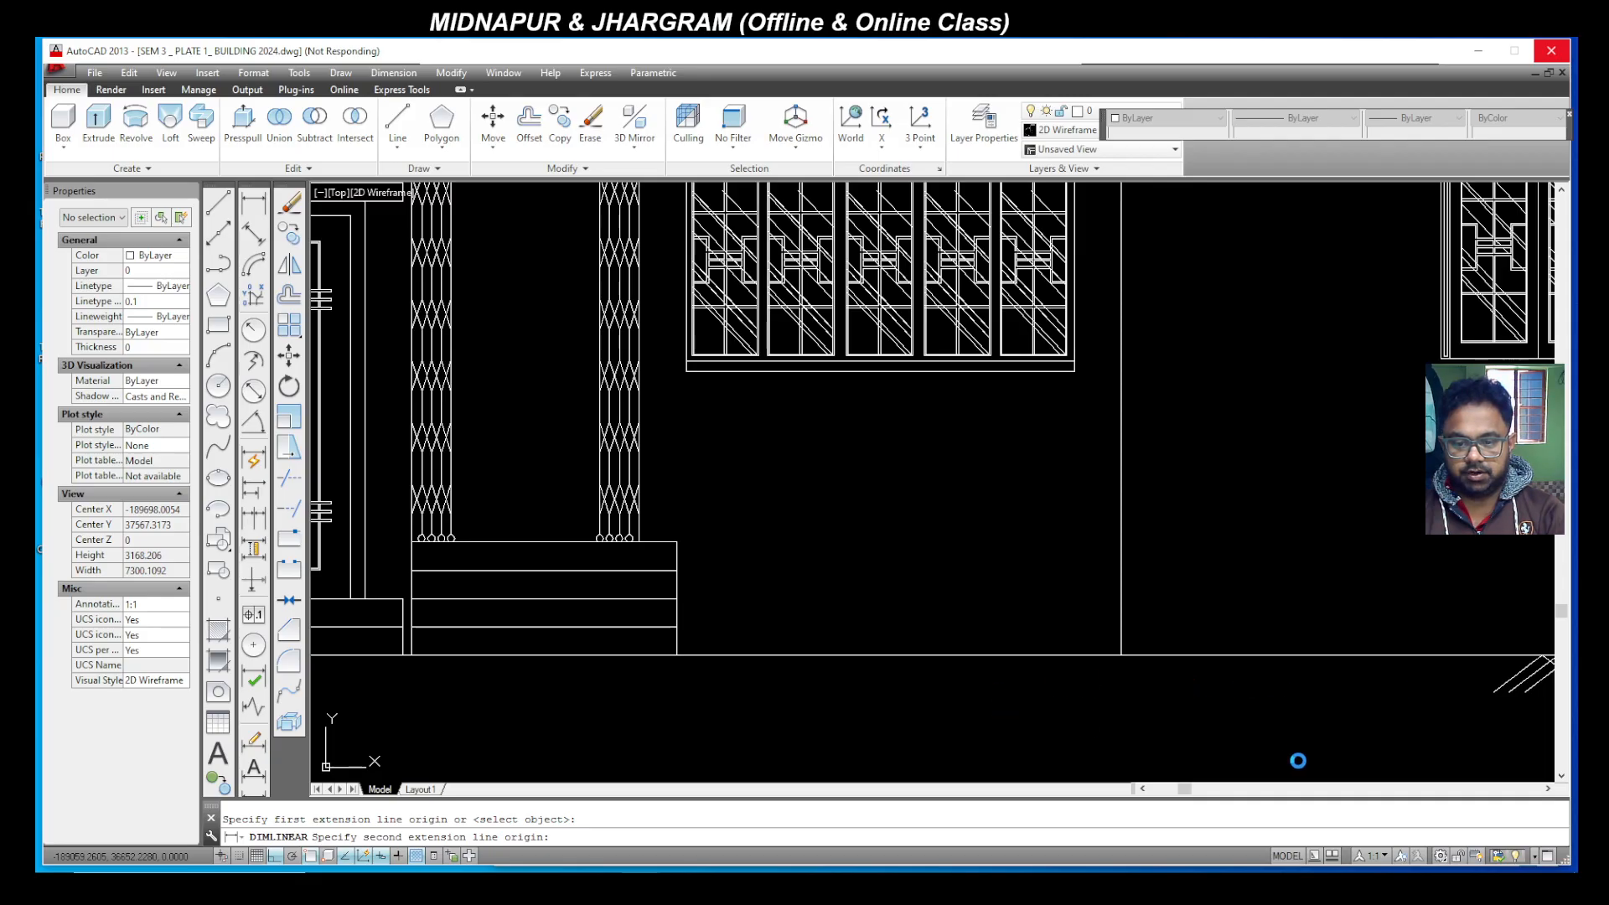
pyautogui.press('Escape')
pyautogui.press('Escape')
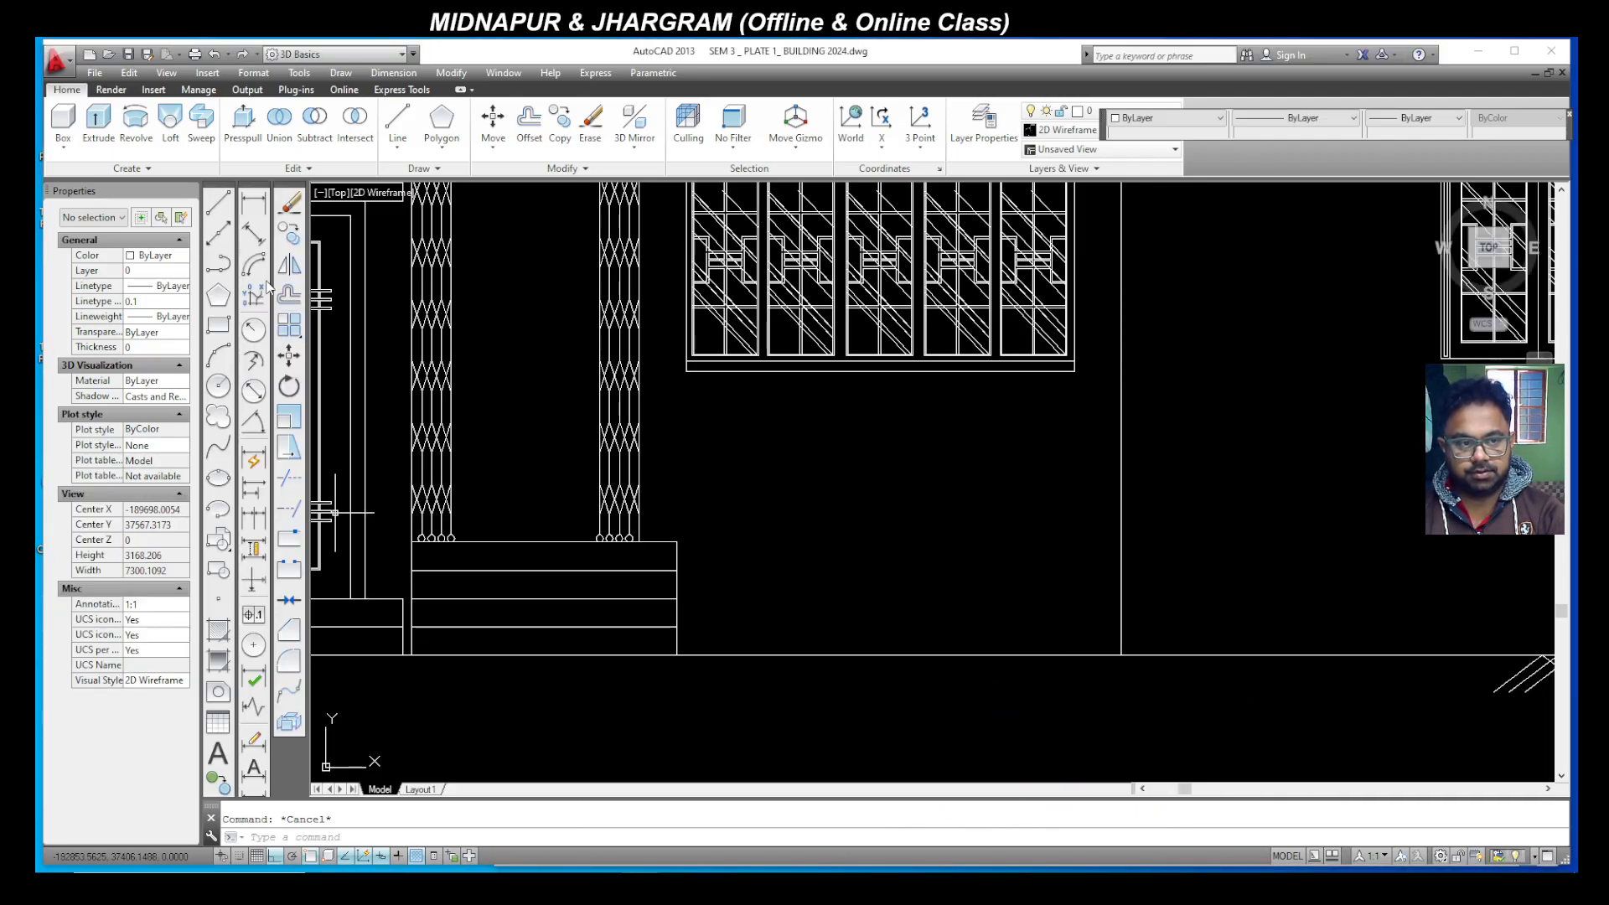
# Step: Add a vertical linear dimension for the height of the entrance steps below the collapsible gate, just outside their outer edge
pyautogui.click(254, 205)
pyautogui.click(677, 653)
pyautogui.click(676, 543)
pyautogui.click(730, 579)
# Step: Set the text height of the steps' height dimension to 100 and centre its text between the extension lines
pyautogui.click(781, 615)
pyautogui.click(702, 523)
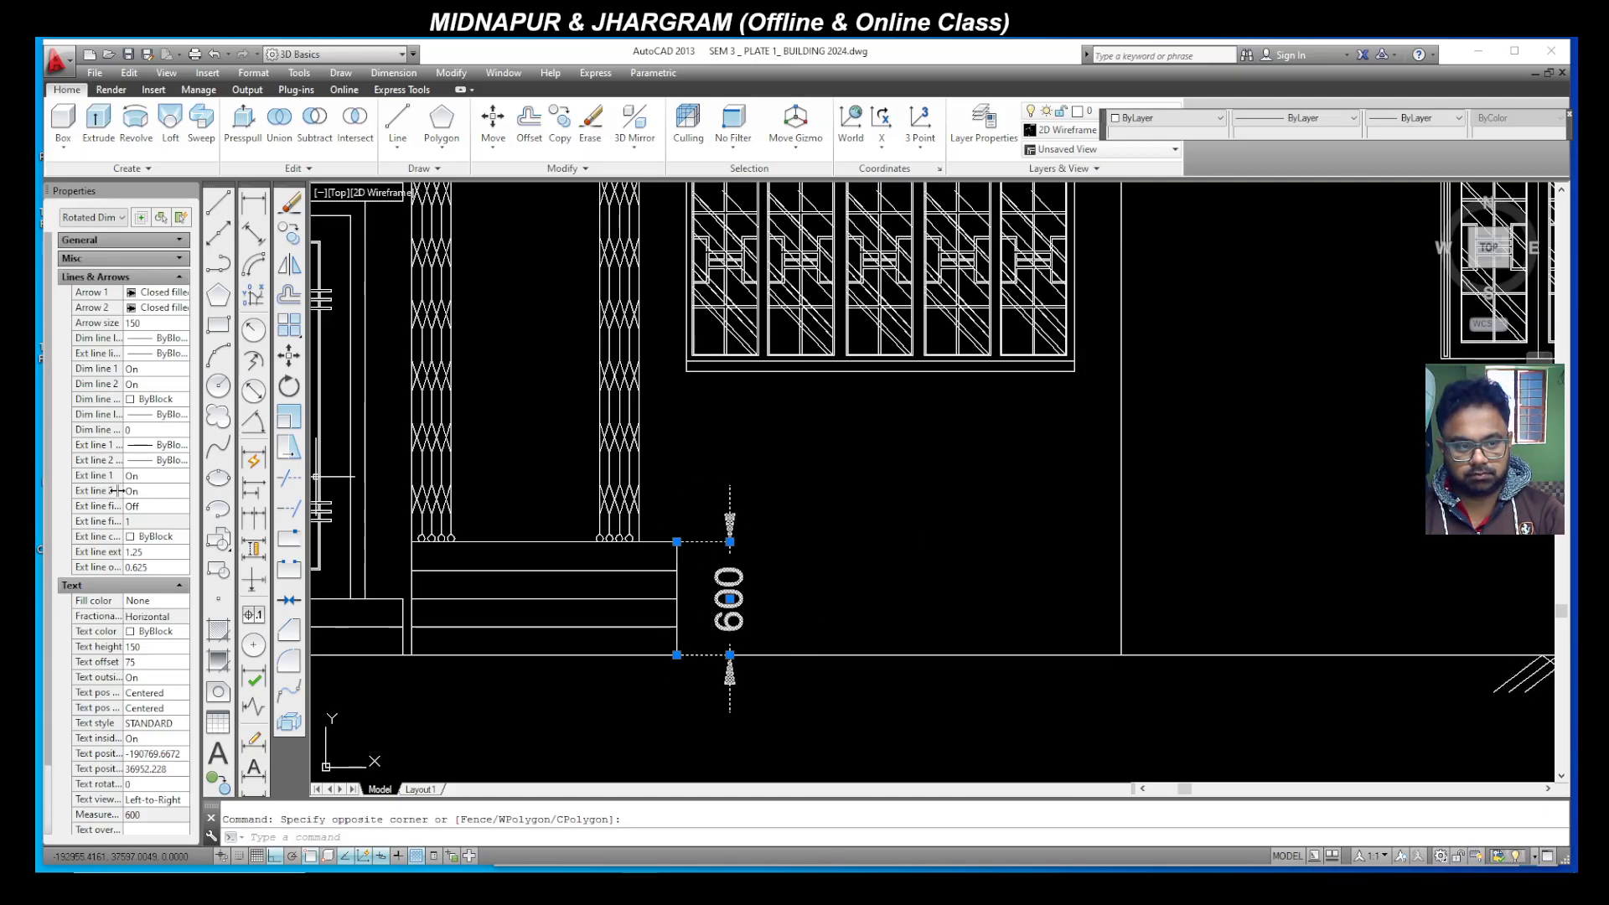
pyautogui.click(149, 646)
pyautogui.write('100')
pyautogui.press('Tab')
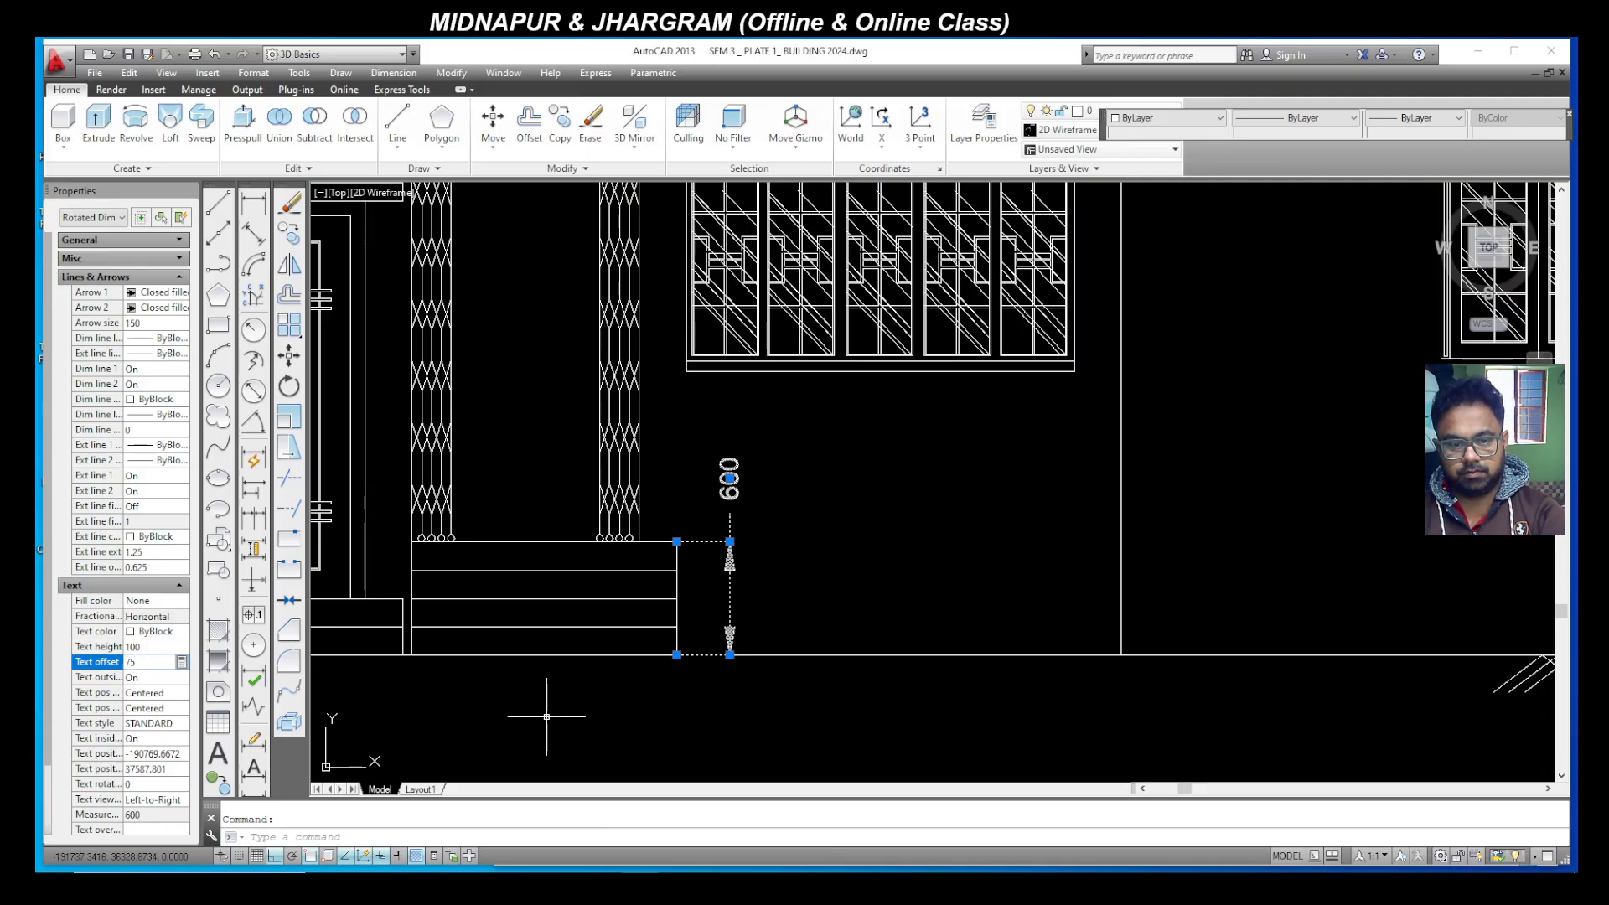
pyautogui.click(730, 478)
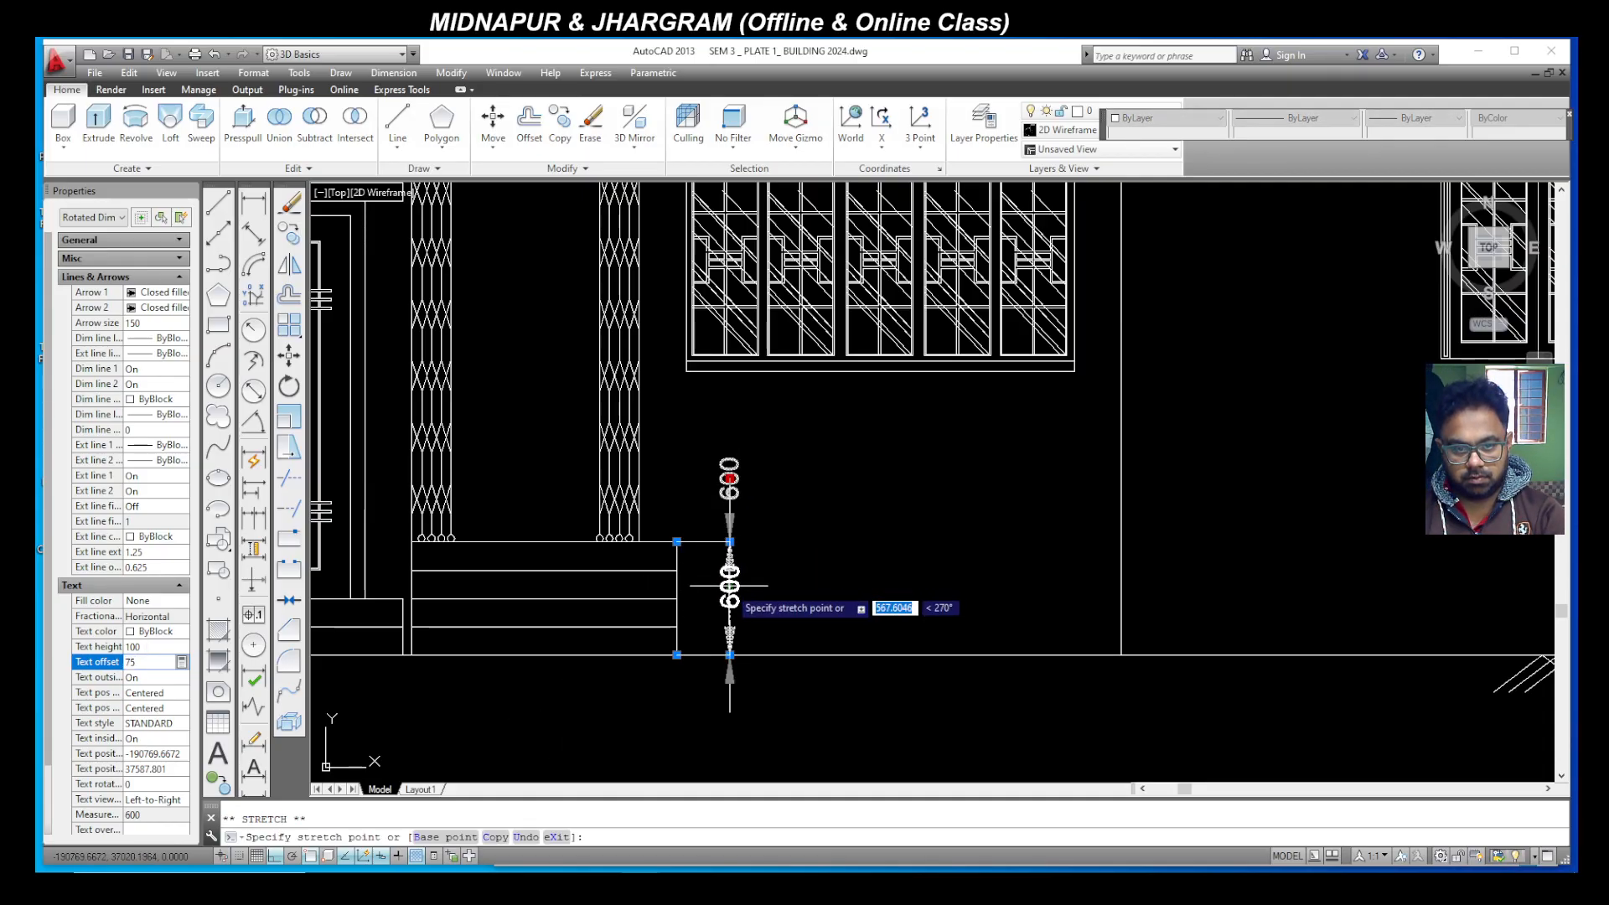
pyautogui.press('Escape')
# Step: Stretch the upper extension line origin of the steps' height dimension horizontally away from the steps by about 140
pyautogui.click(707, 545)
pyautogui.click(687, 536)
pyautogui.click(729, 598)
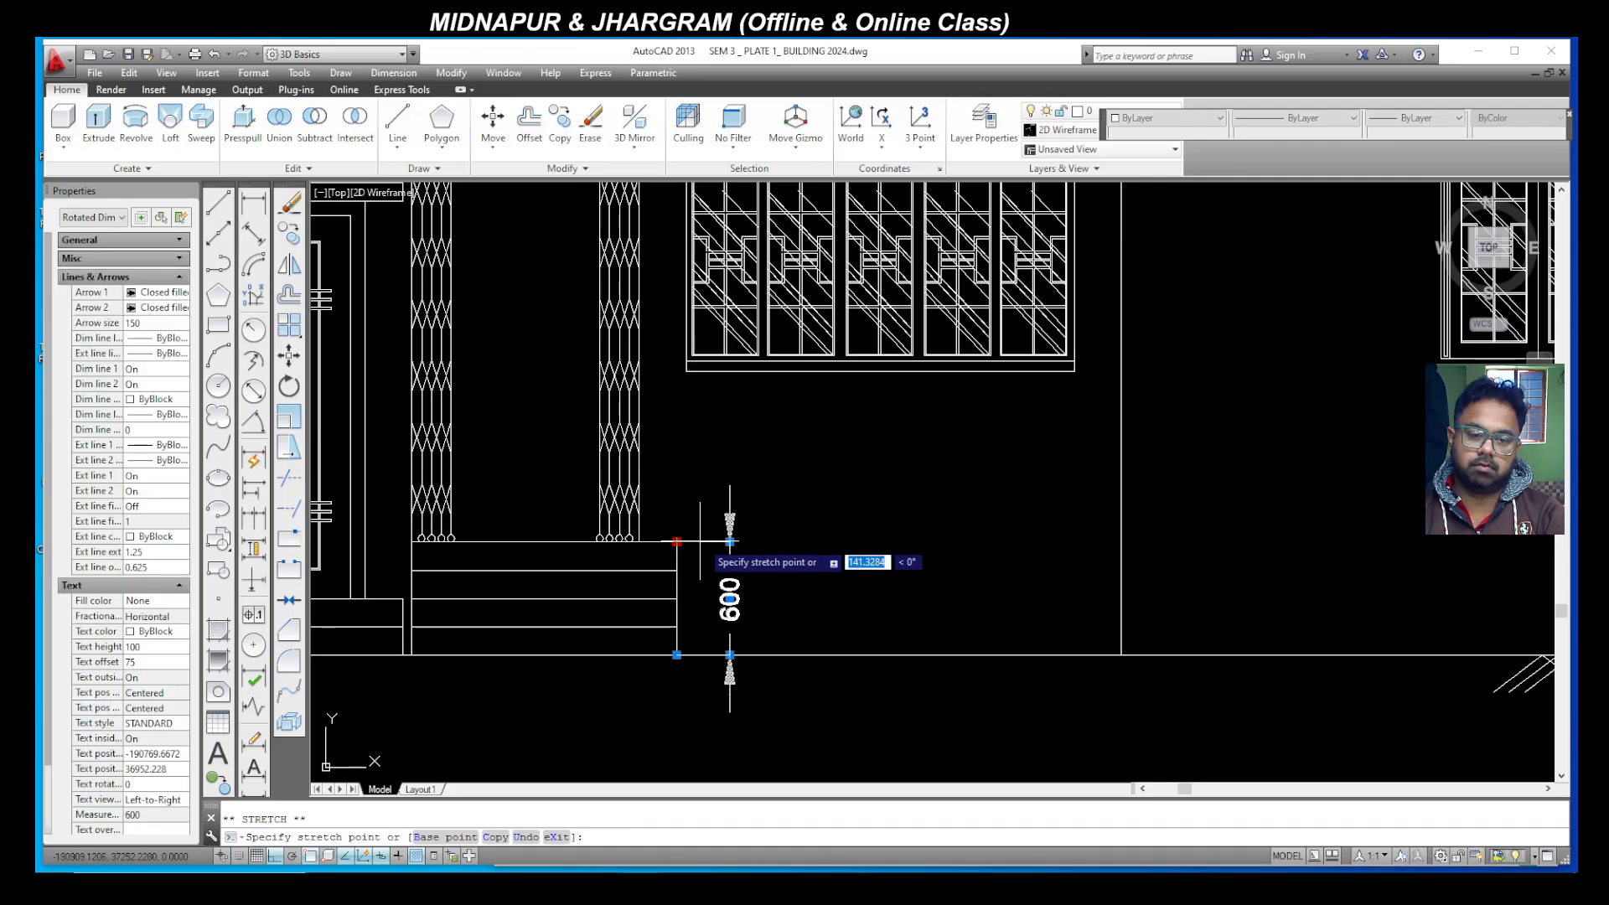
pyautogui.press('Escape')
pyautogui.press('Escape')
# Step: Copy the PL and GL labels from the first elevation horizontally to beside the steps' height dimension under the completed elevation's window
pyautogui.scroll(-2, 865, 582)
pyautogui.scroll(-5, 863, 583)
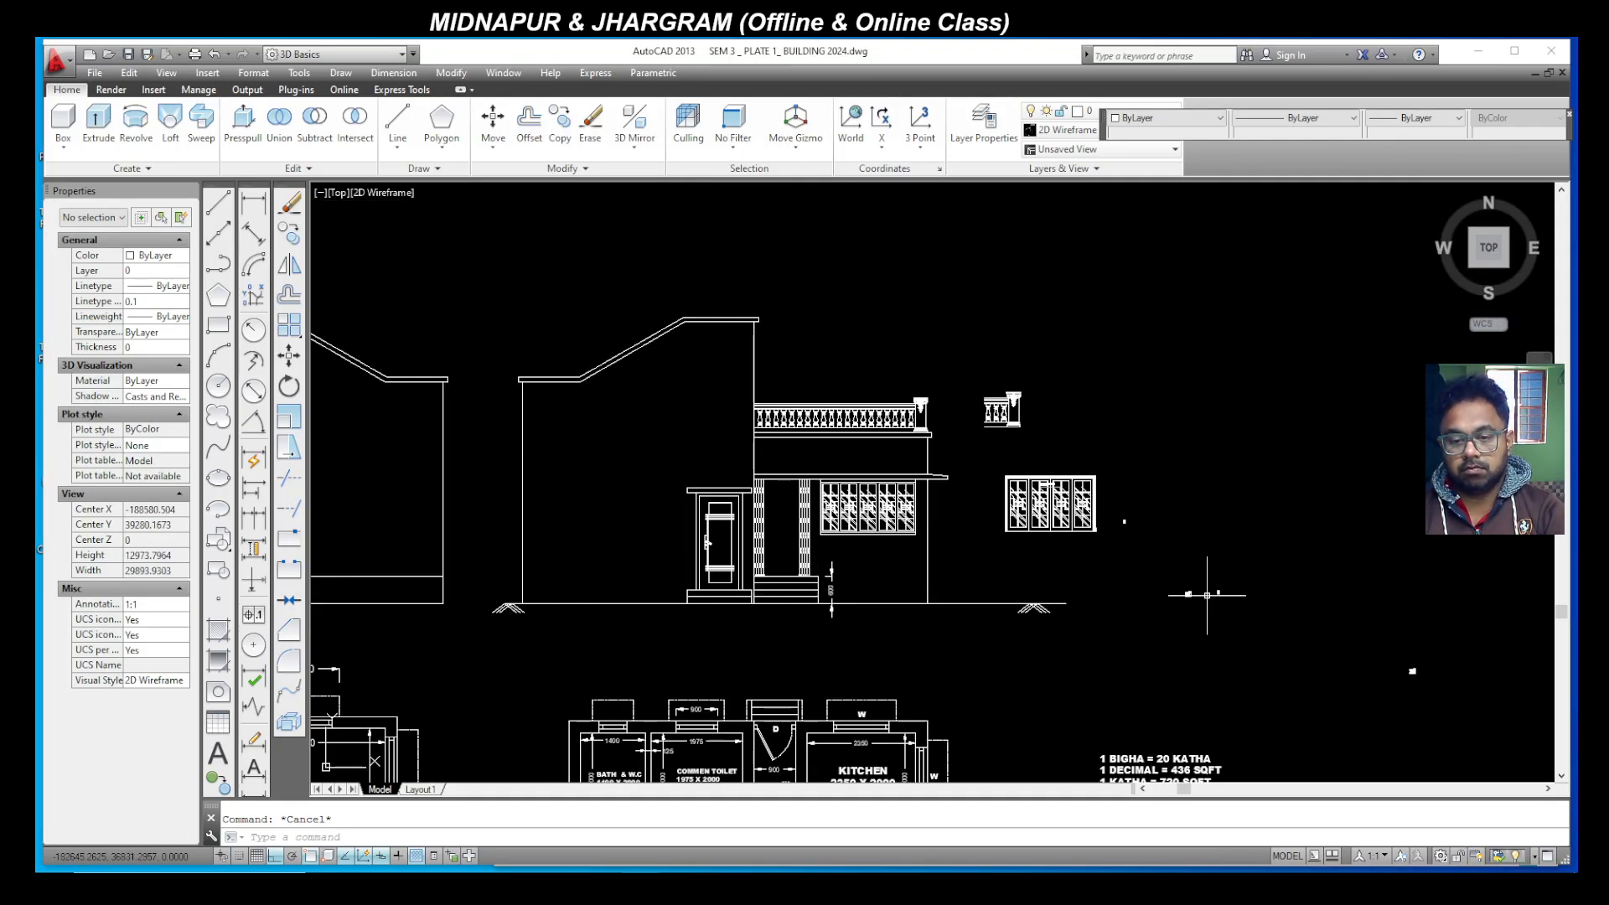
pyautogui.scroll(5, 1207, 595)
pyautogui.scroll(-5, 1185, 610)
pyautogui.scroll(-3, 587, 617)
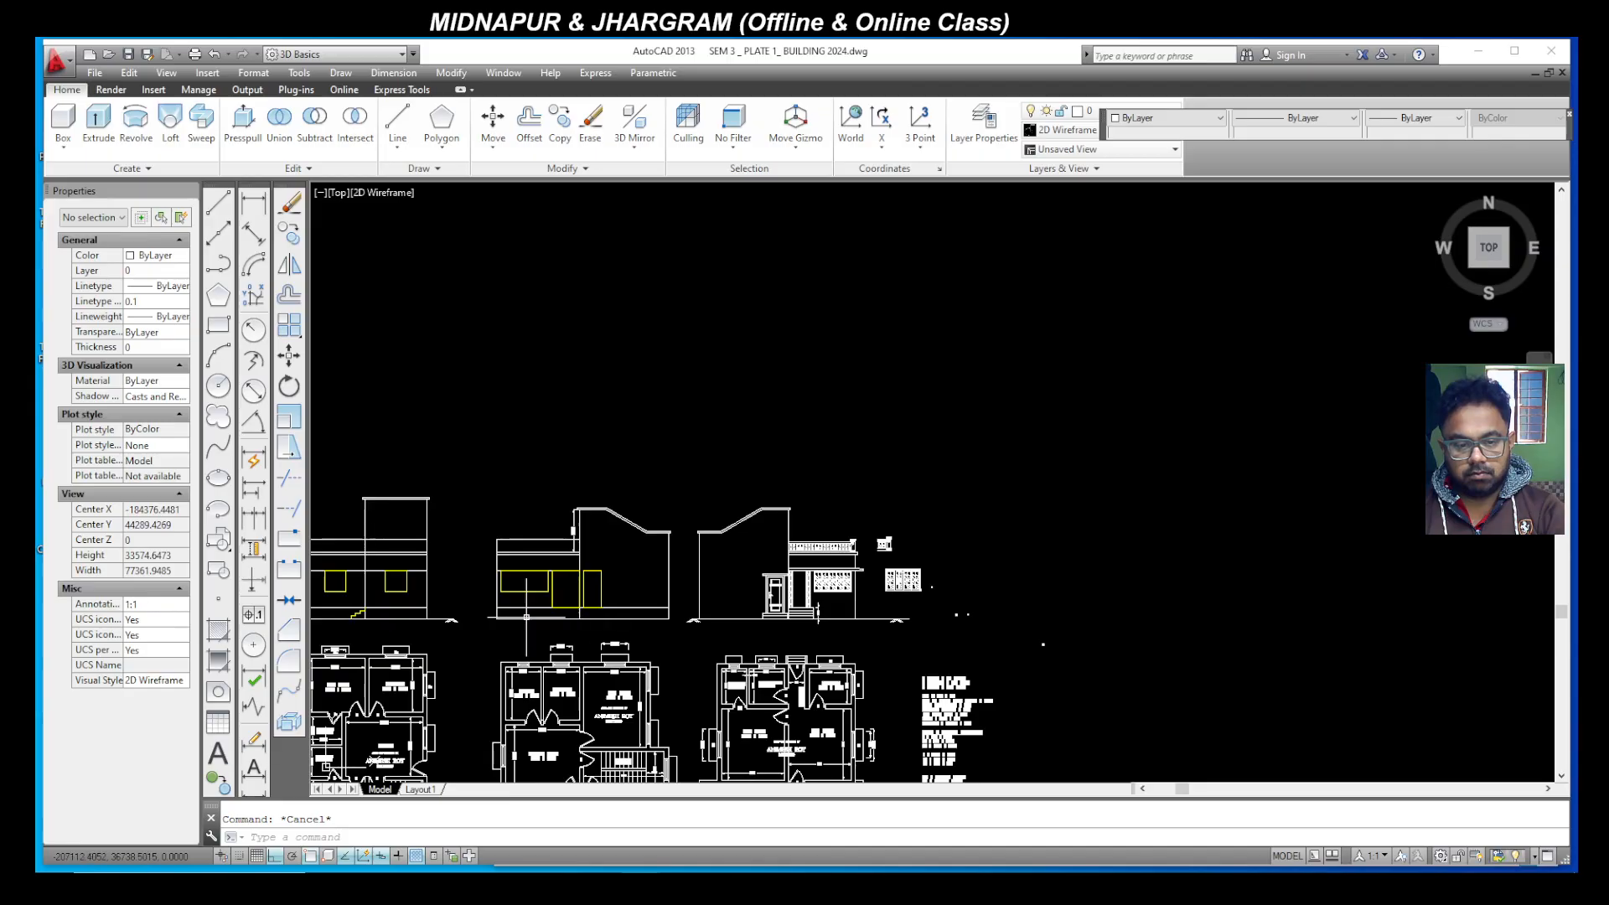
pyautogui.scroll(-3, 688, 609)
pyautogui.scroll(6, 476, 611)
pyautogui.scroll(5, 720, 611)
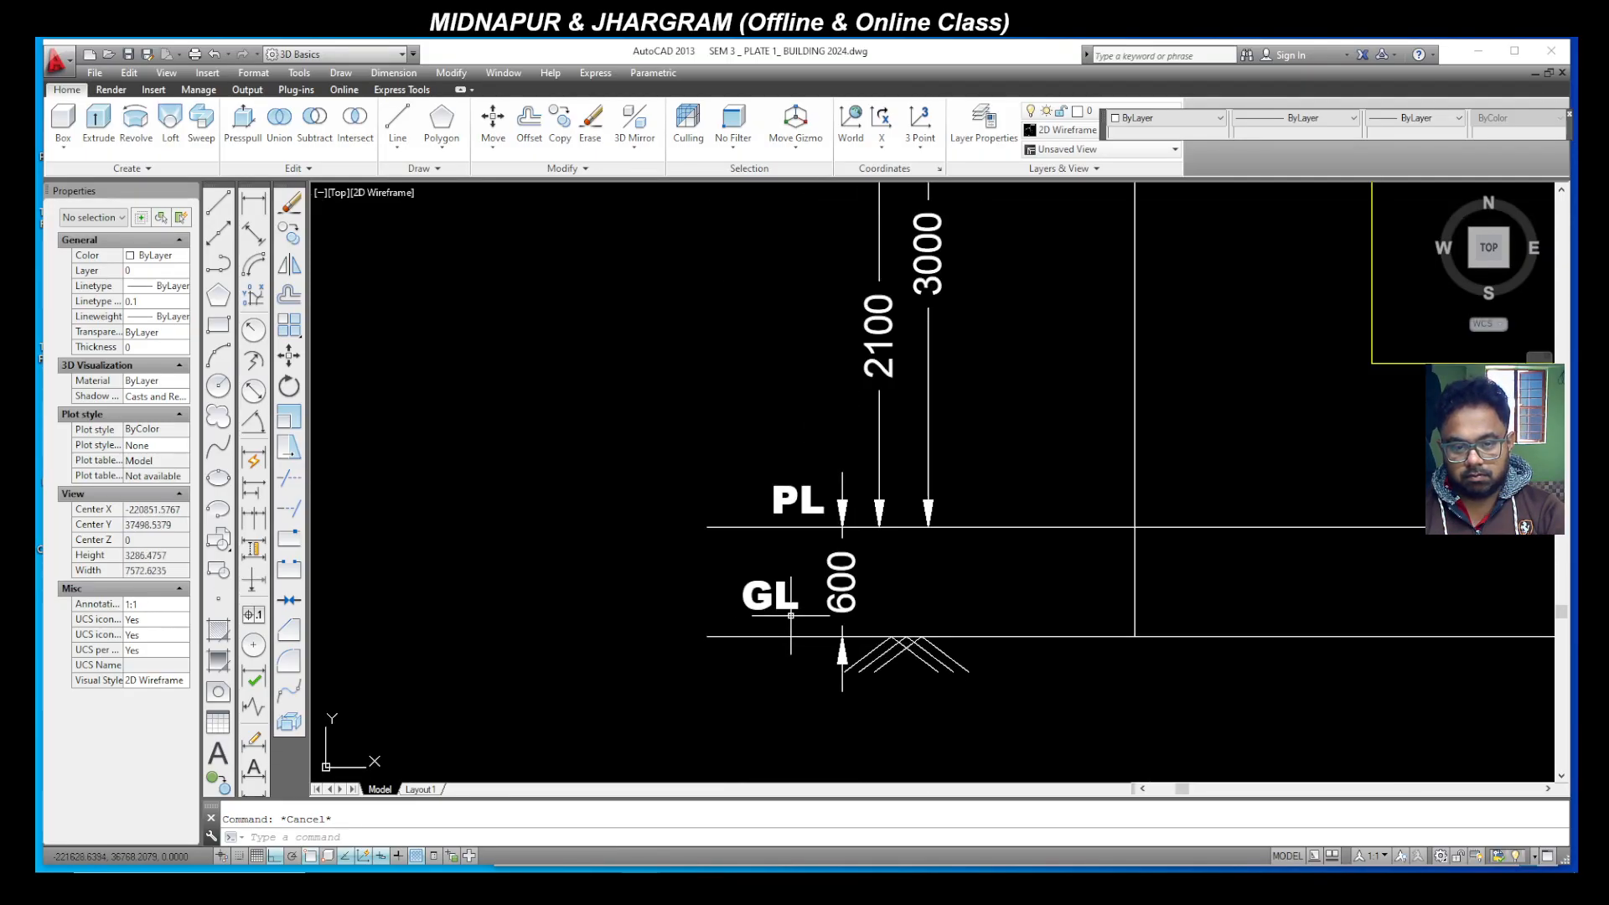
pyautogui.click(791, 614)
pyautogui.click(740, 560)
pyautogui.click(819, 515)
pyautogui.click(761, 475)
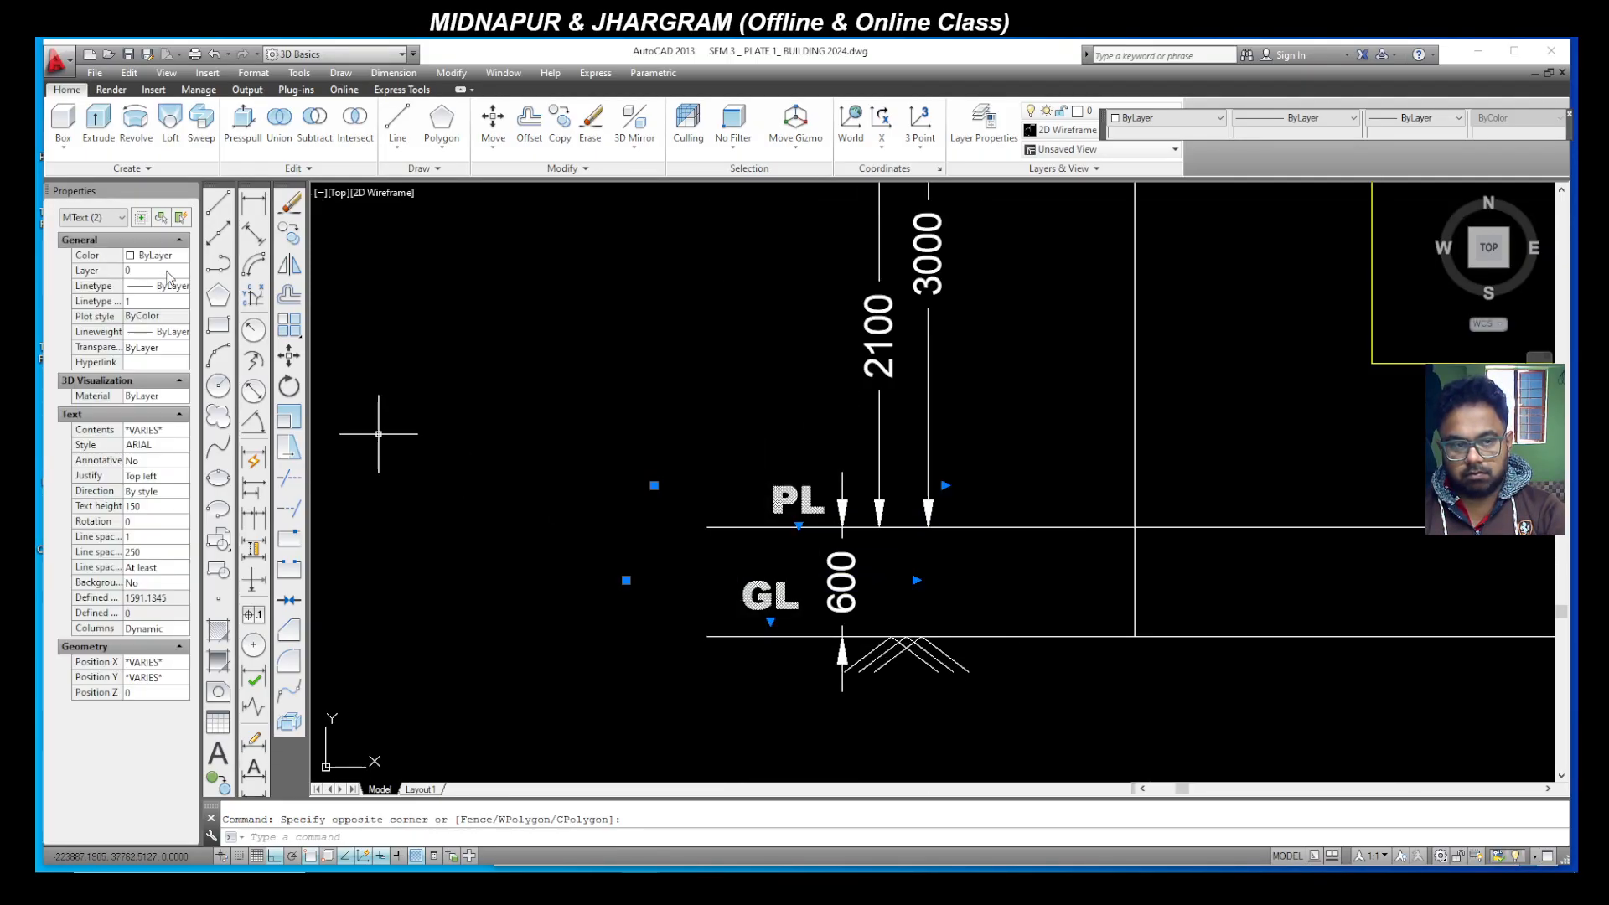
pyautogui.press('Escape')
pyautogui.click(758, 455)
pyautogui.scroll(-11, 514, 537)
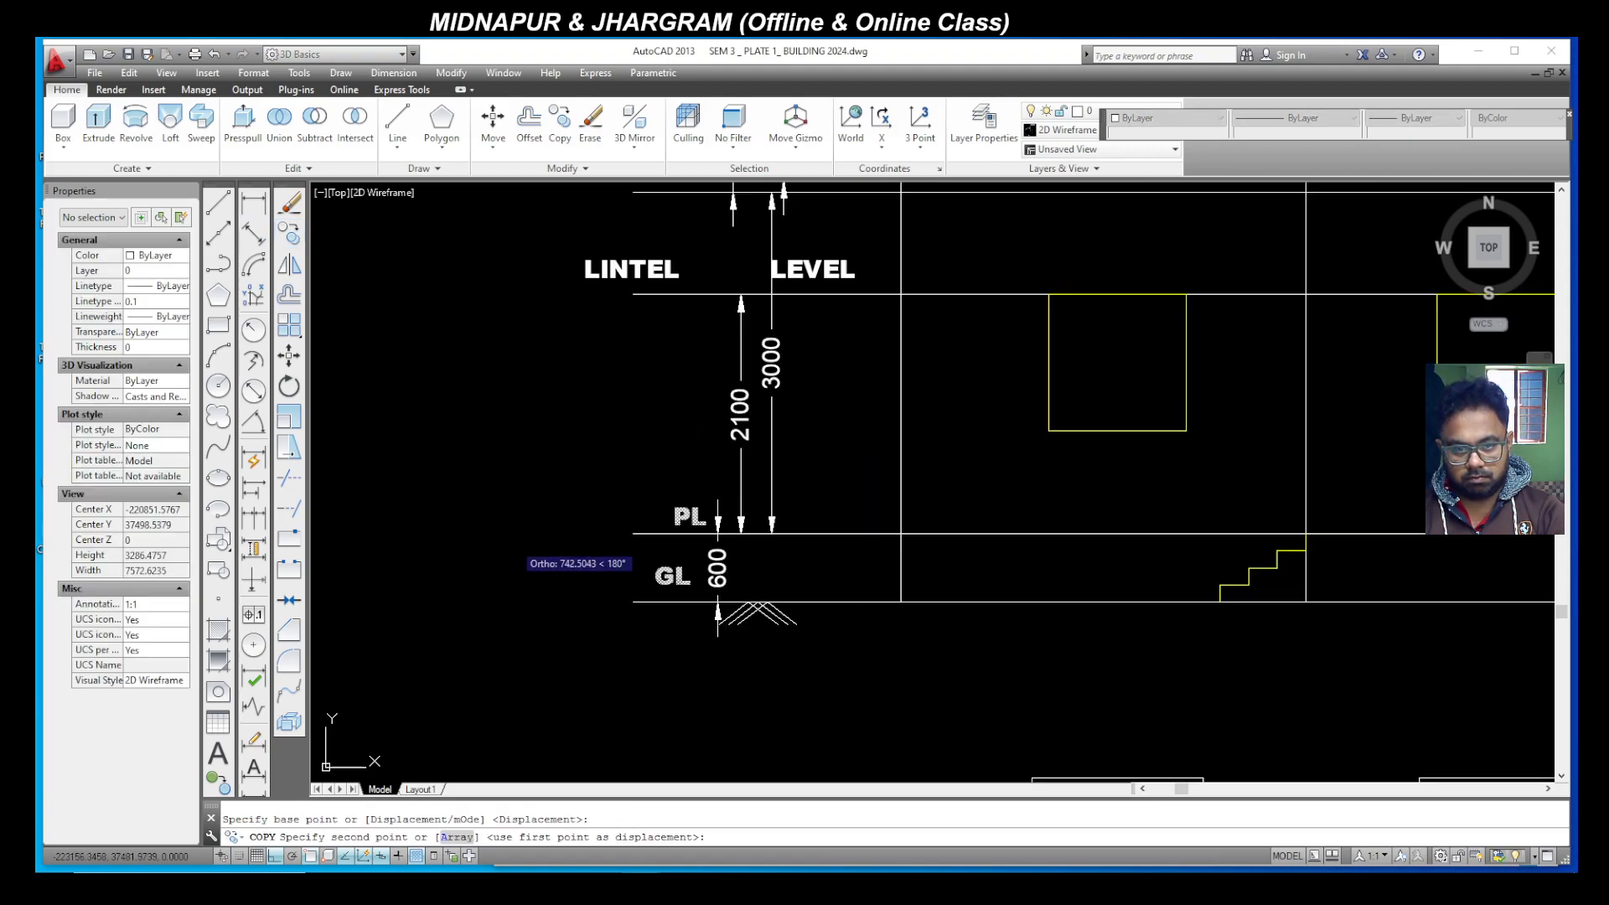
pyautogui.scroll(9, 1089, 524)
pyautogui.scroll(-3, 905, 576)
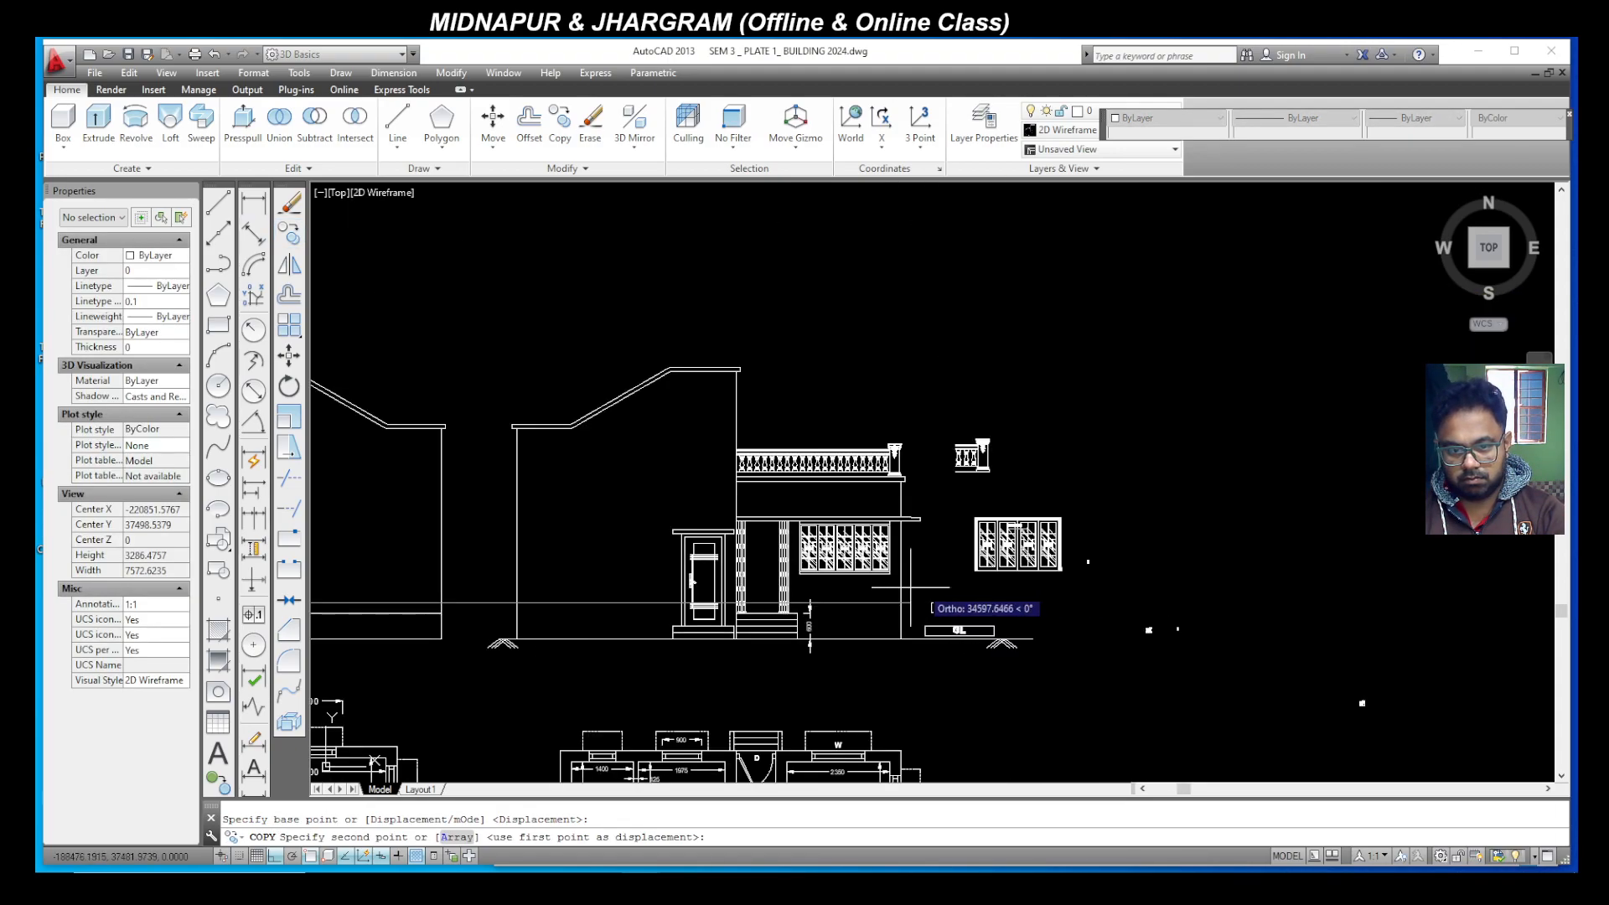
pyautogui.scroll(6, 808, 575)
pyautogui.scroll(-4, 802, 605)
pyautogui.scroll(2, 803, 605)
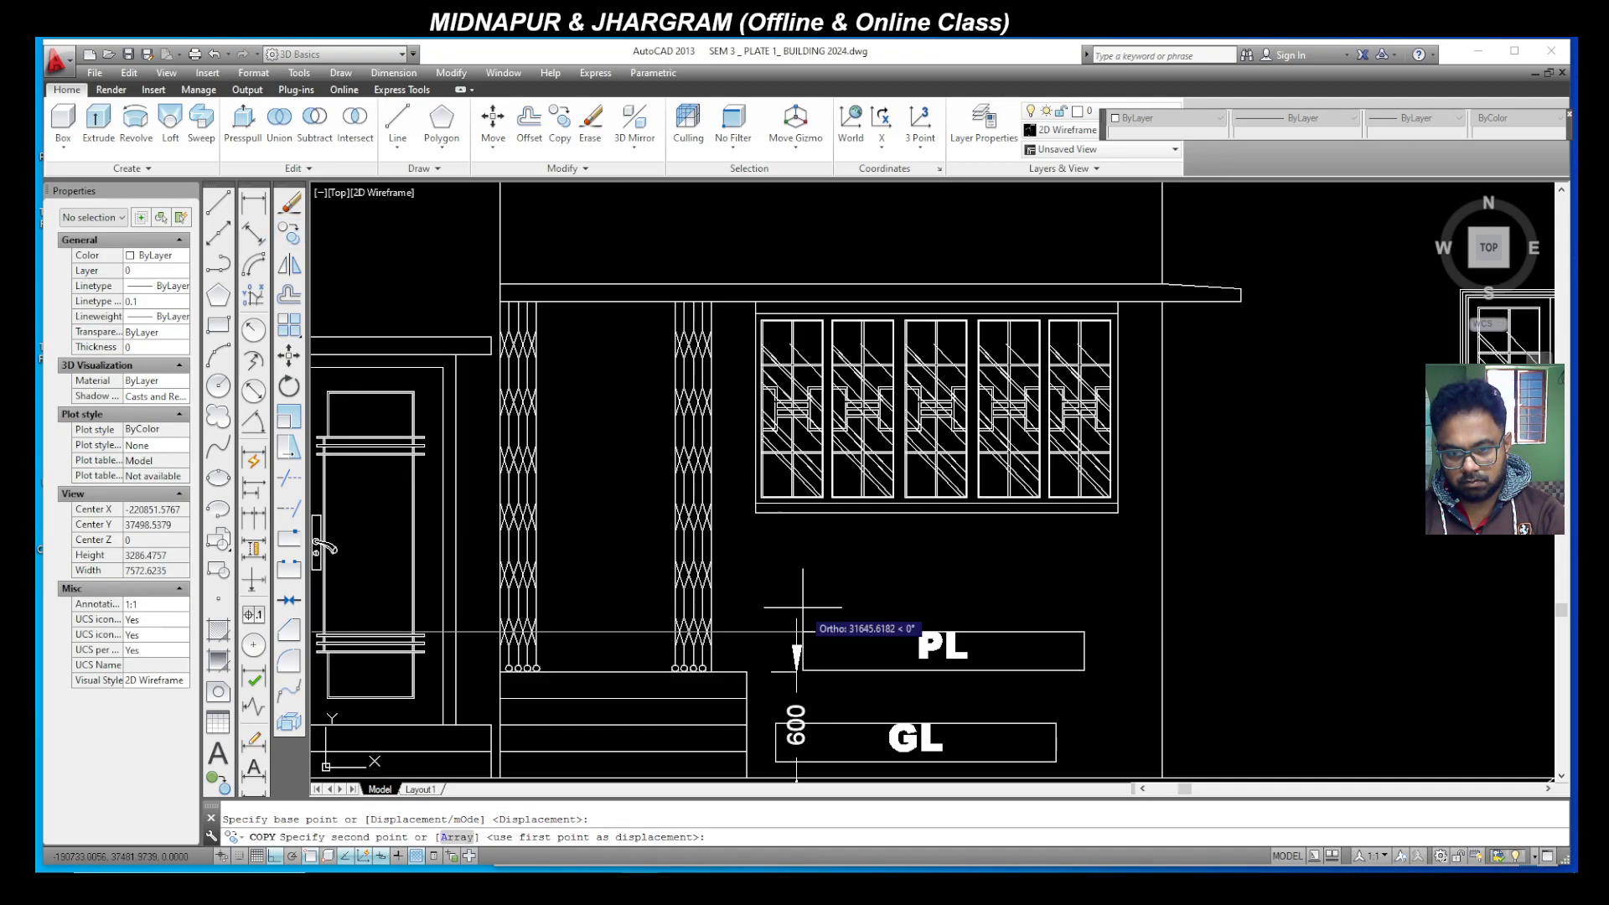
pyautogui.press('Escape')
# Step: Move the copied GL label about 83 straight down to sit just above the ground line
pyautogui.scroll(-2, 893, 658)
pyautogui.scroll(6, 901, 692)
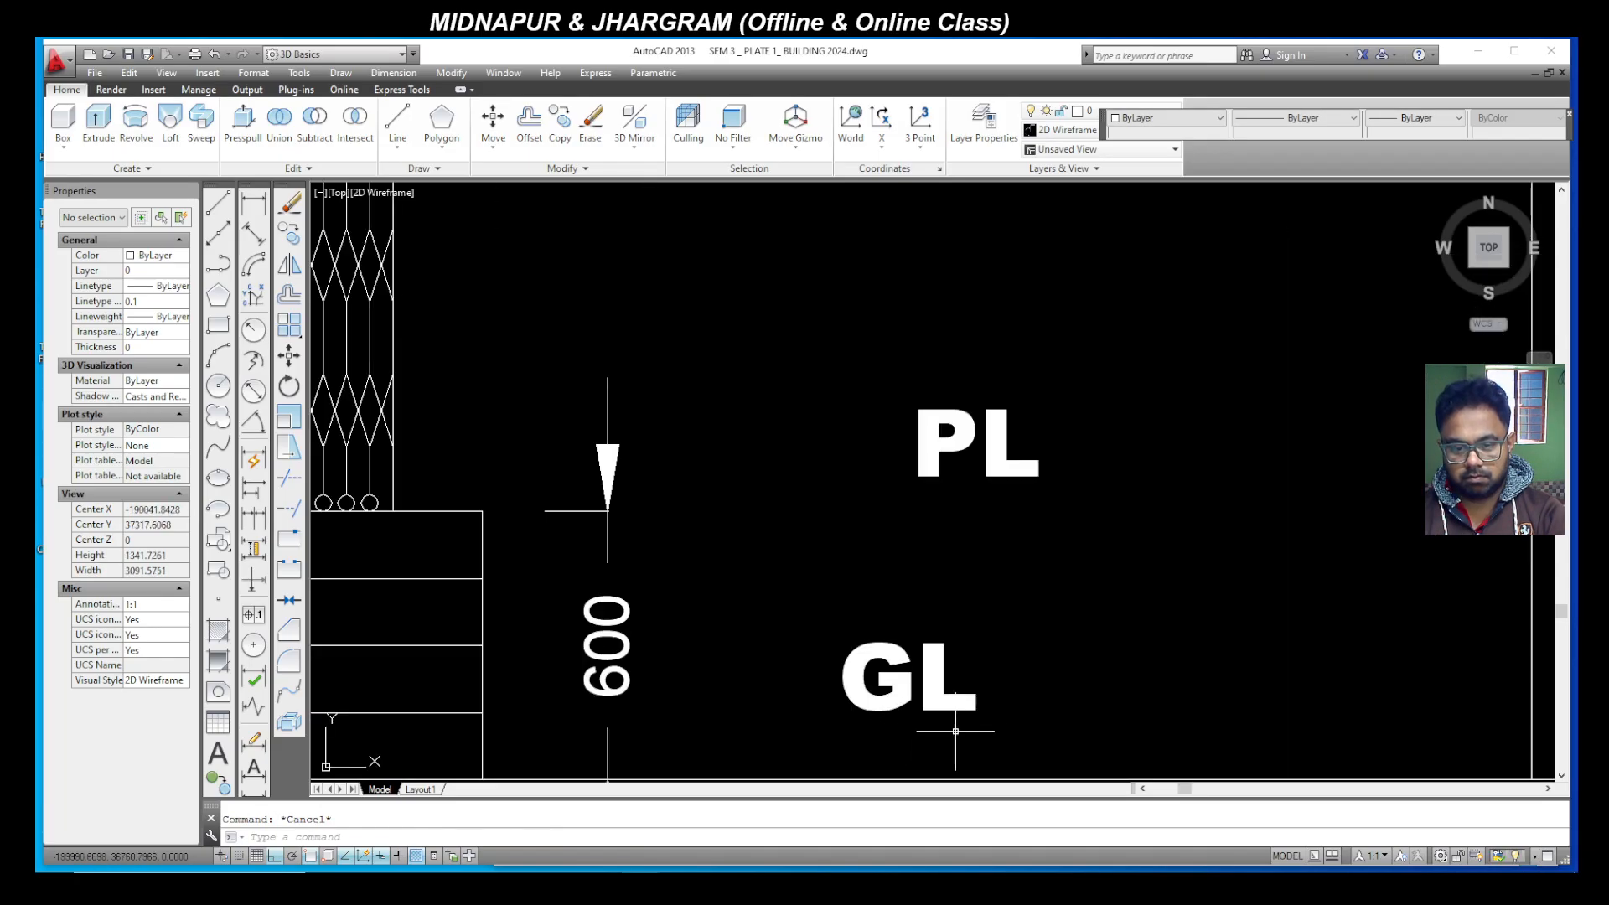
pyautogui.click(948, 729)
pyautogui.click(826, 611)
pyautogui.scroll(-4, 805, 590)
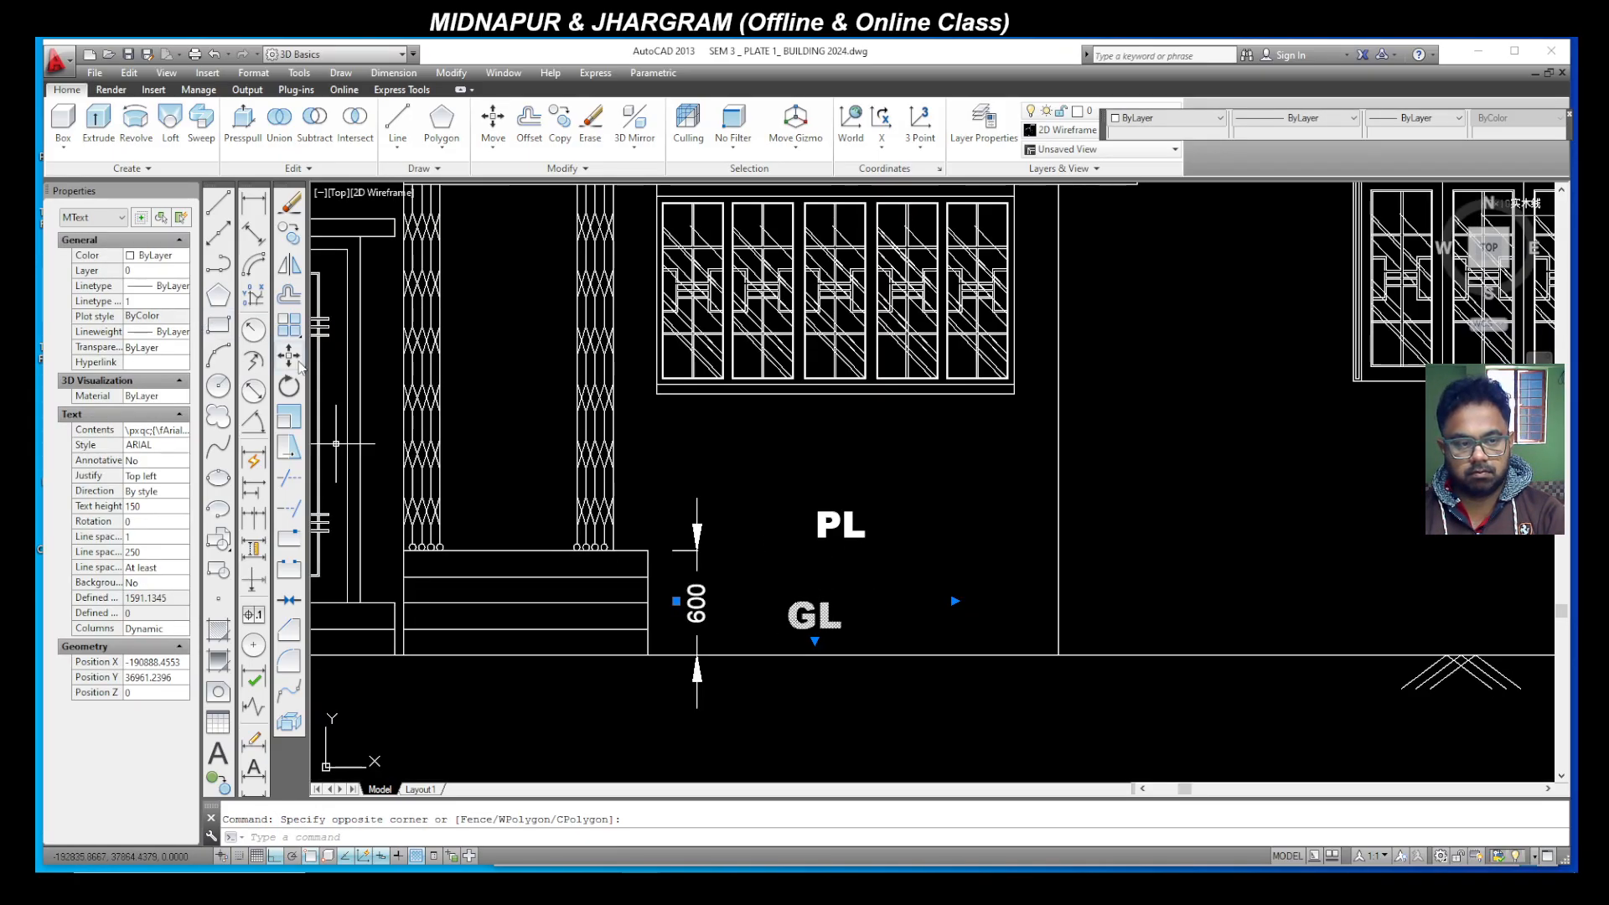
pyautogui.click(289, 356)
pyautogui.click(781, 655)
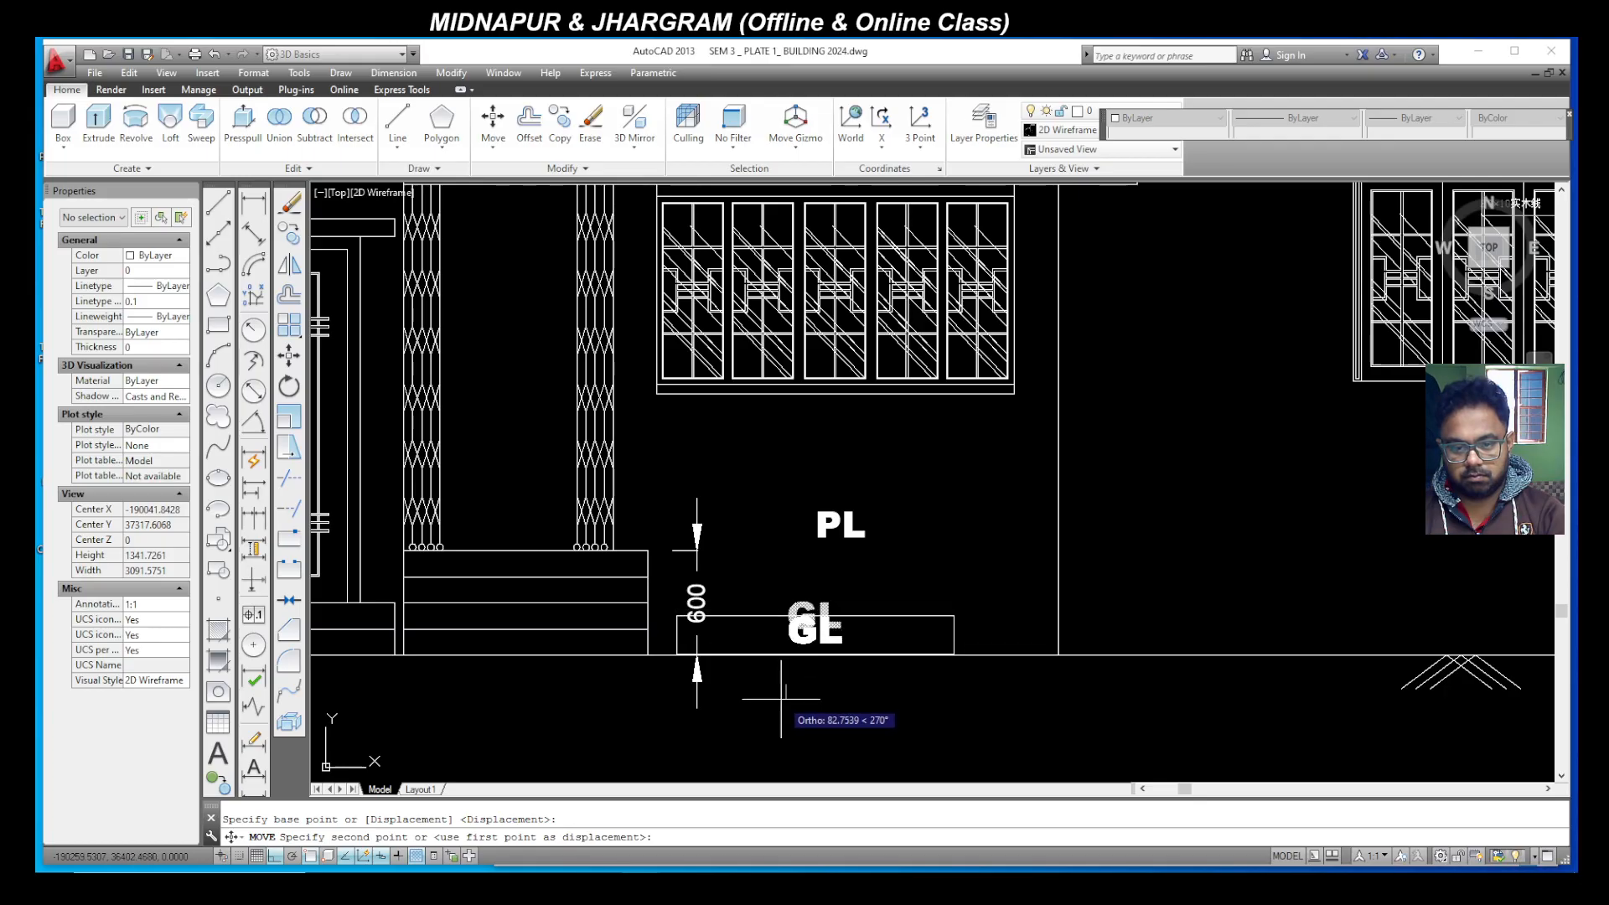
pyautogui.click(781, 698)
# Step: Move the copied PL label about 1094 horizontally toward the entrance so it sits above the end of the steps
pyautogui.click(891, 564)
pyautogui.click(826, 450)
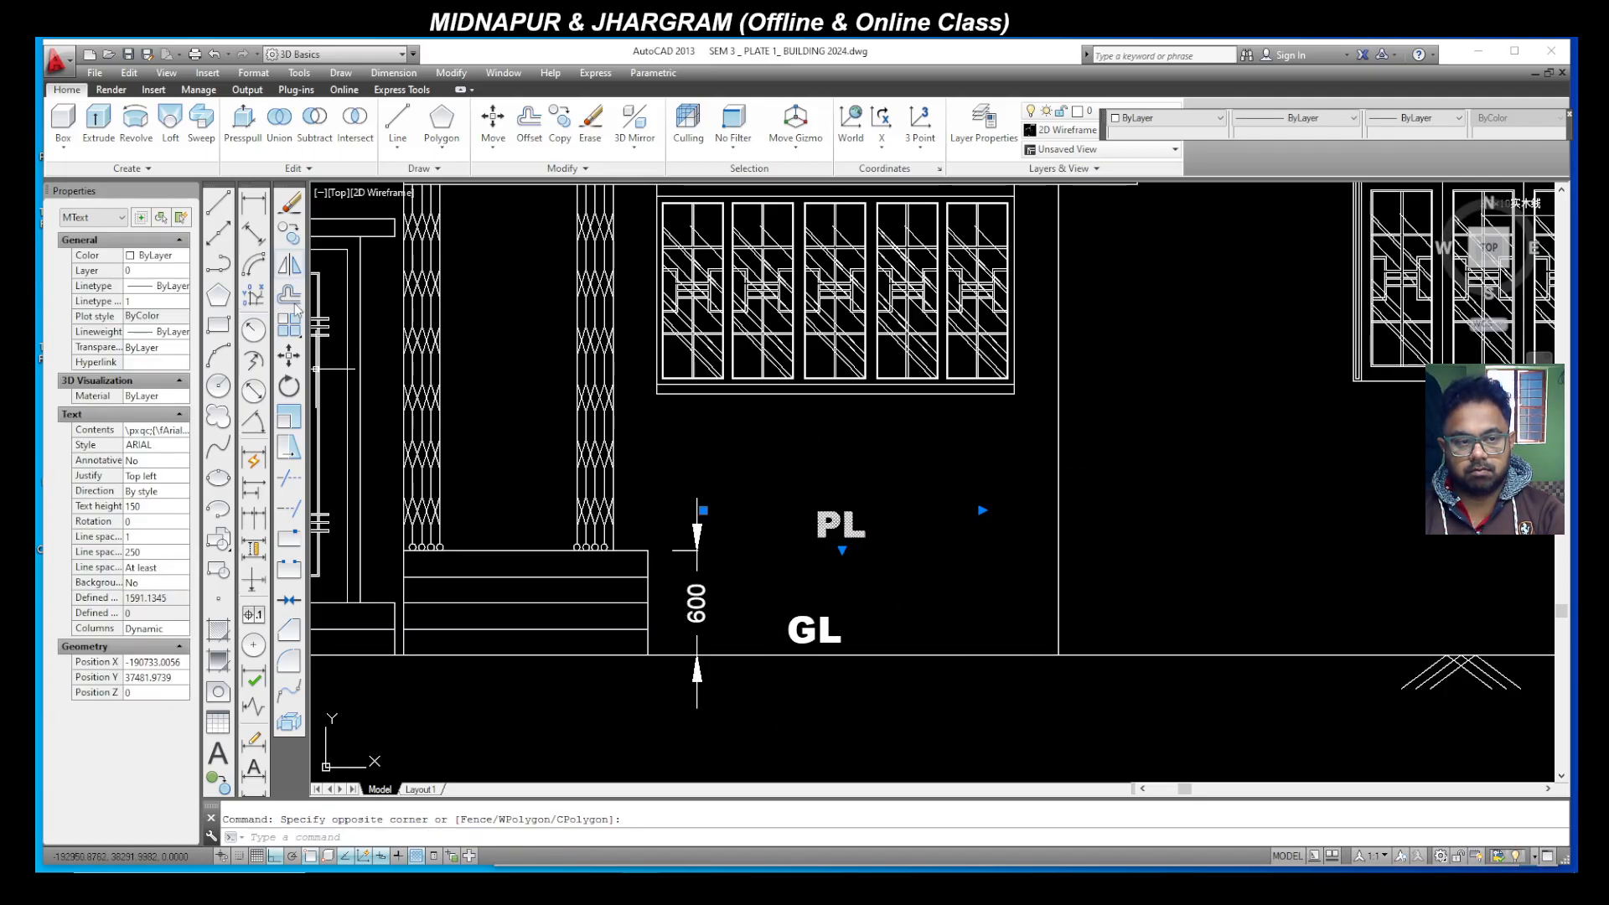
pyautogui.click(288, 355)
pyautogui.click(888, 492)
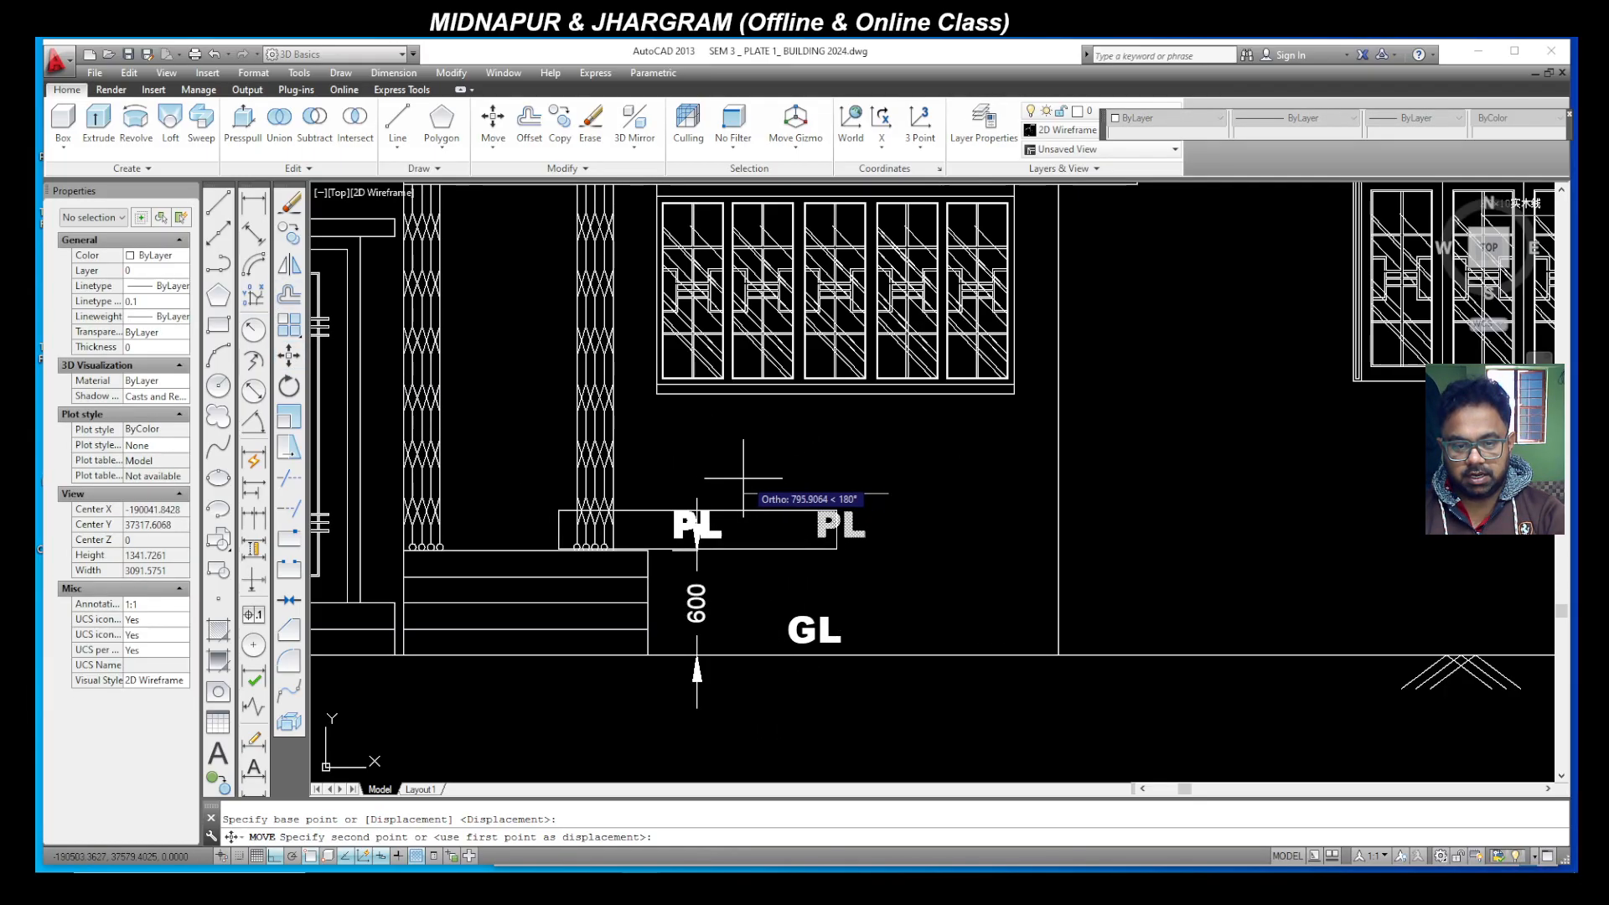
pyautogui.scroll(2, 700, 491)
pyautogui.press('Escape')
# Step: Set the text height of the PL and GL labels beside the steps' height dimension to 100
pyautogui.click(656, 575)
pyautogui.click(601, 496)
pyautogui.click(964, 729)
pyautogui.click(733, 394)
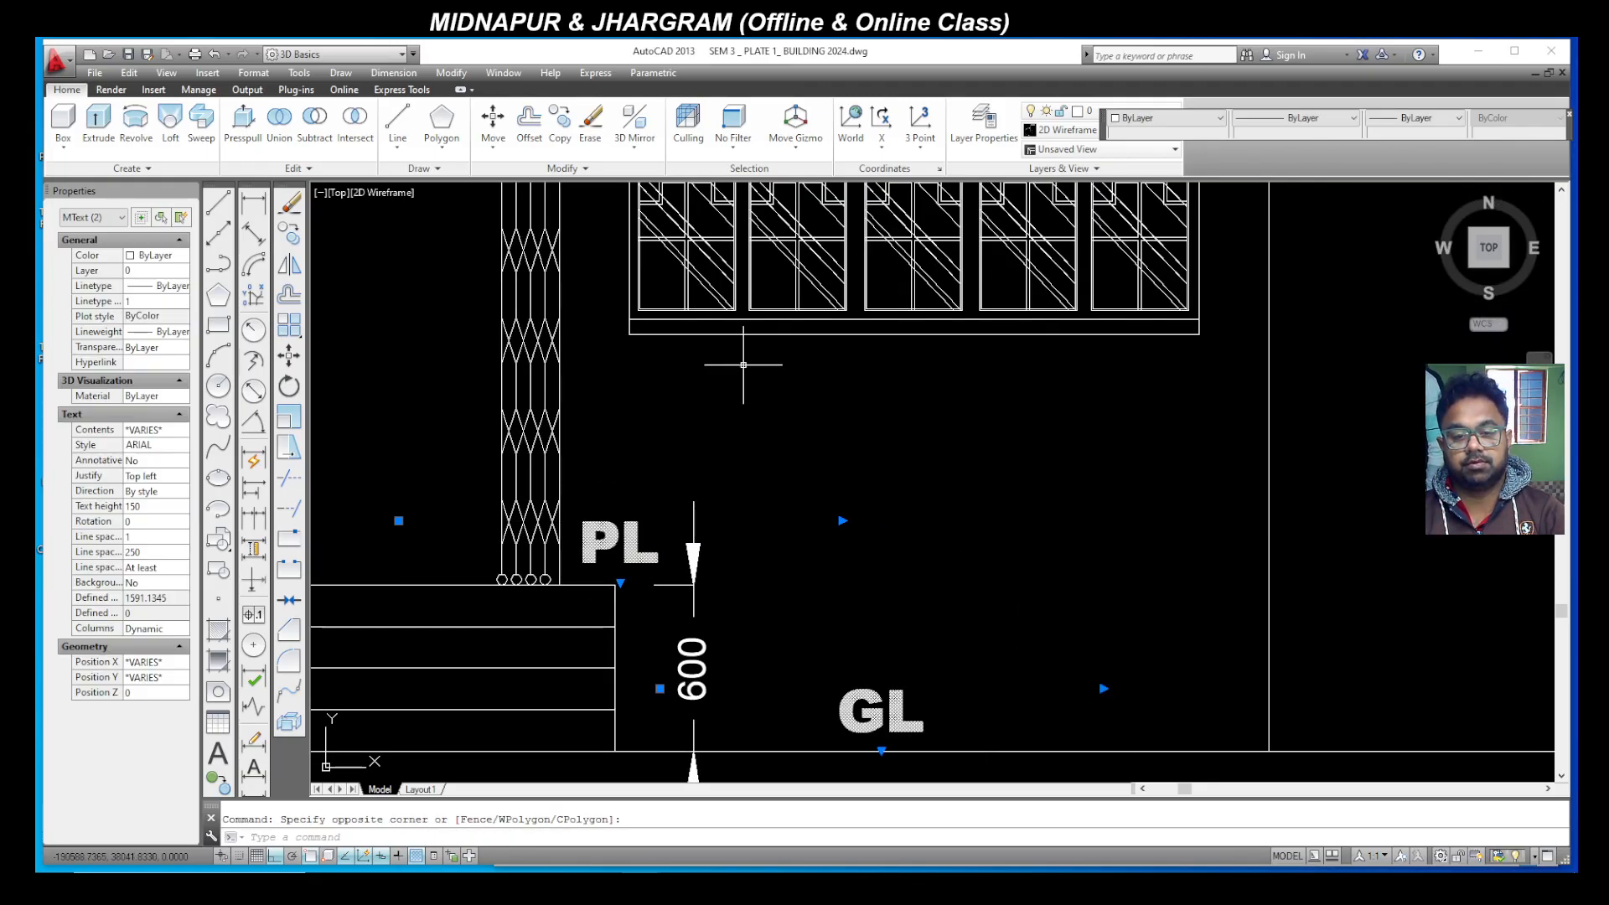
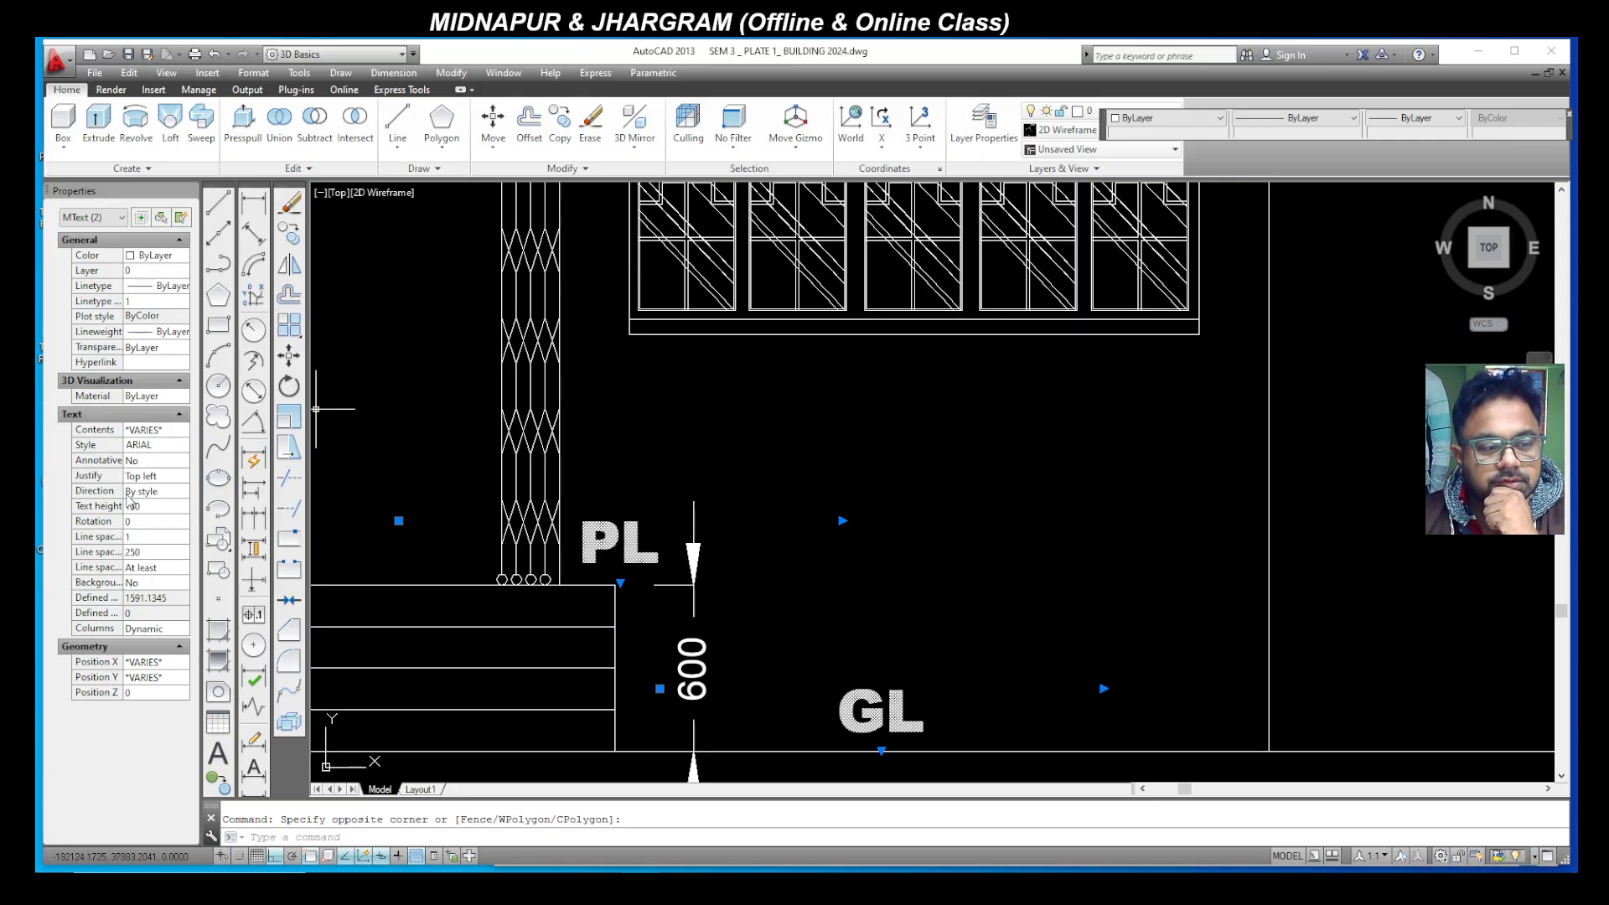
pyautogui.click(145, 506)
pyautogui.write('100')
pyautogui.press('Return')
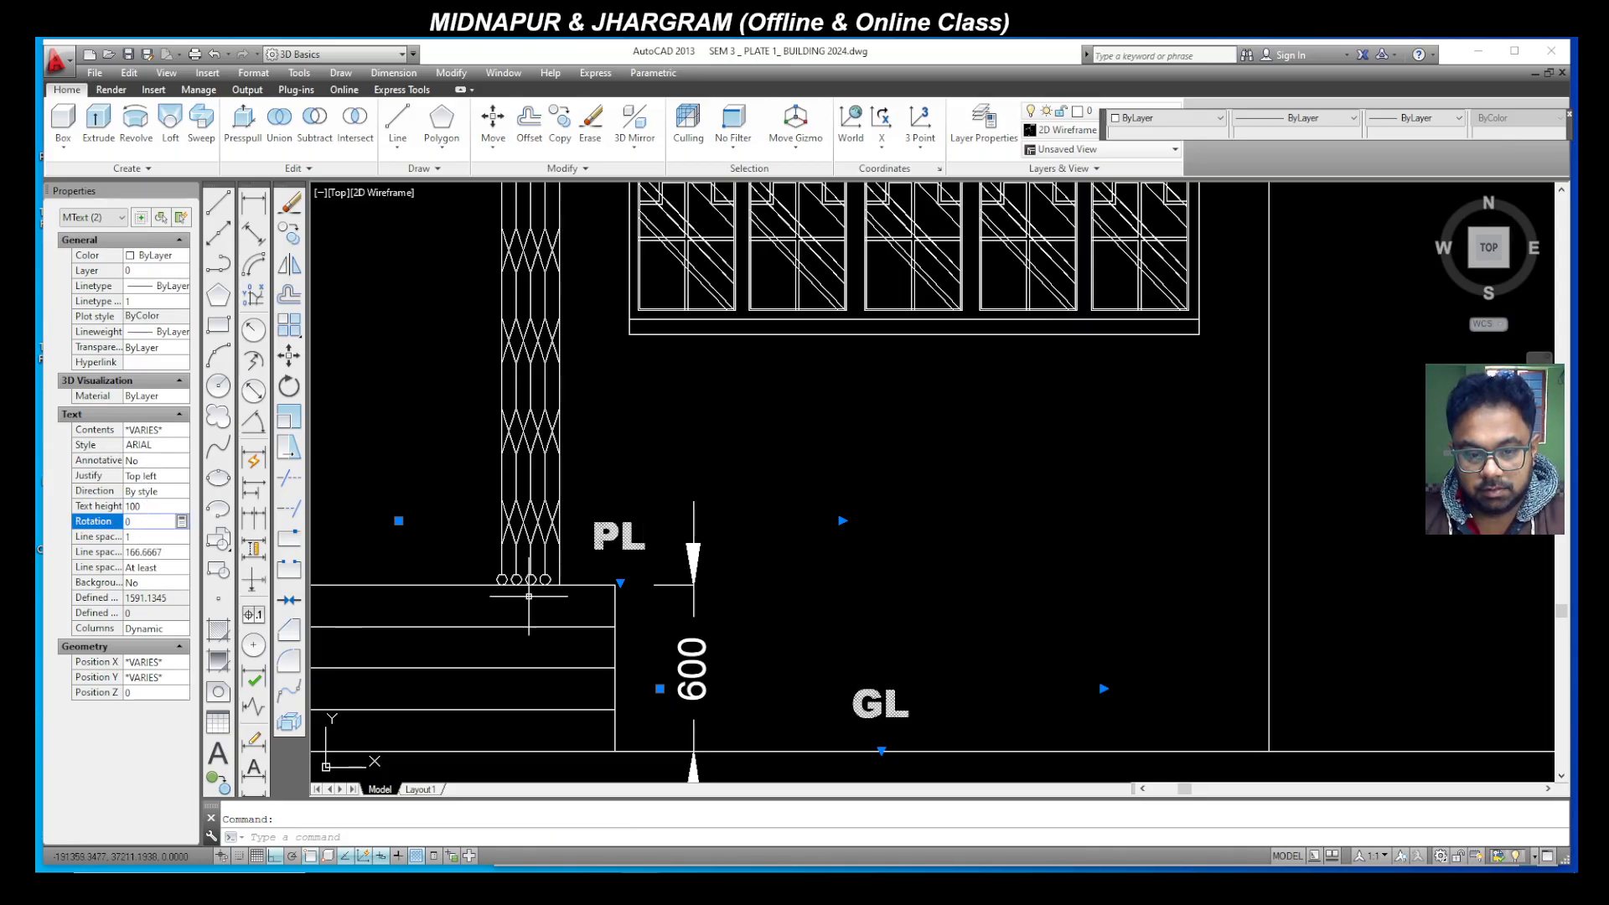
# Step: Move the GL label about 101 straight down so it rests just above the ground line
pyautogui.press('Escape')
pyautogui.click(950, 725)
pyautogui.click(873, 655)
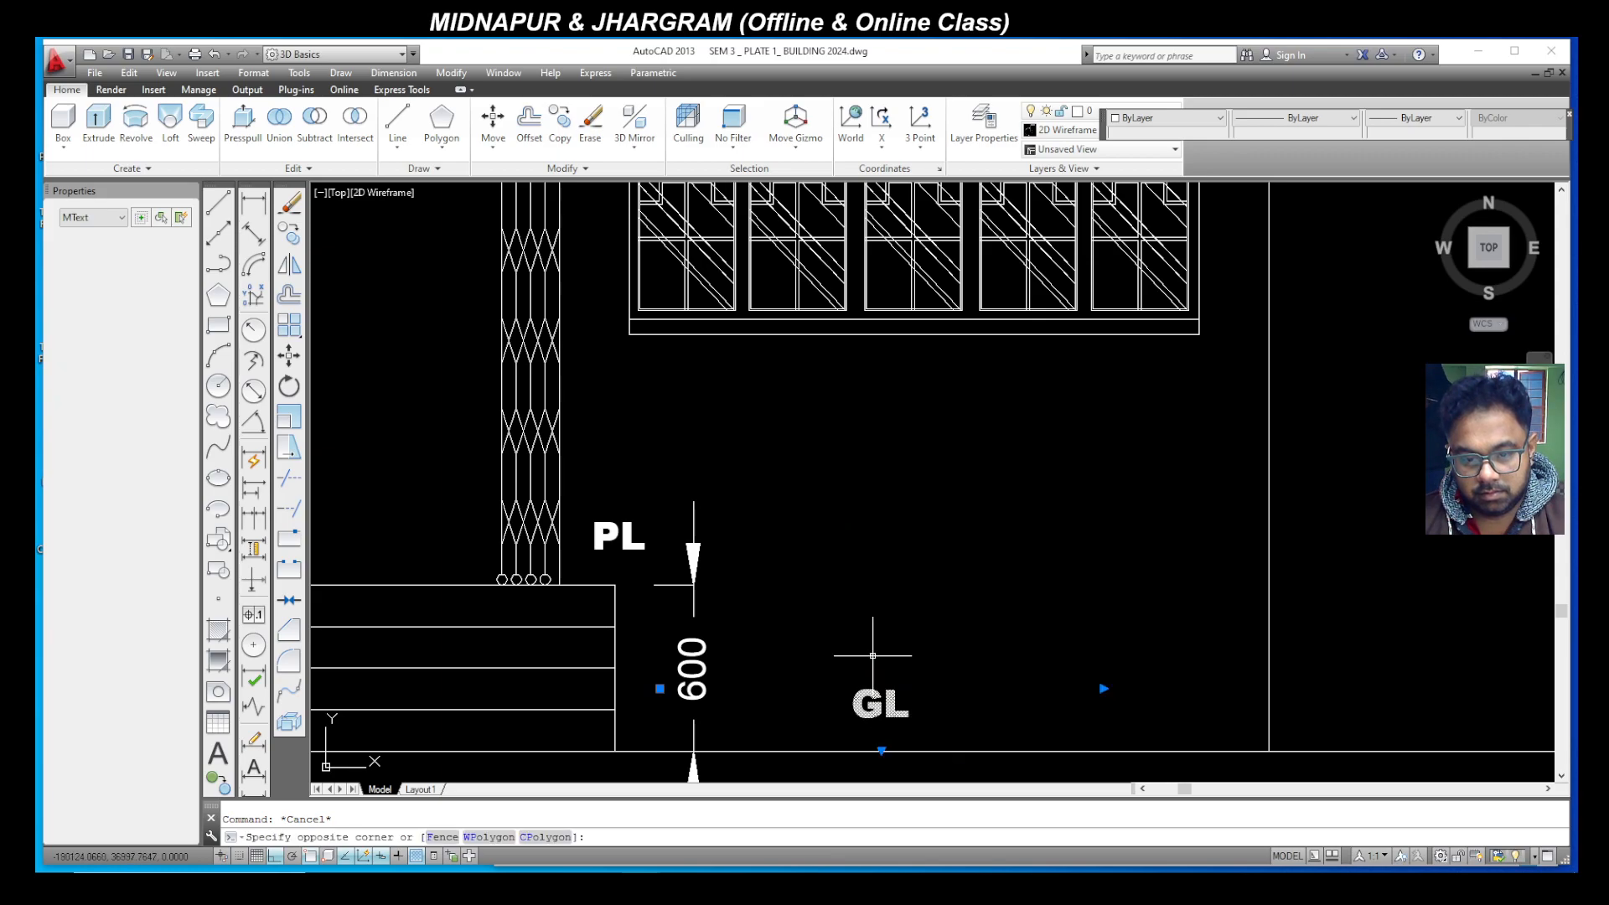
pyautogui.click(288, 355)
pyautogui.click(1036, 544)
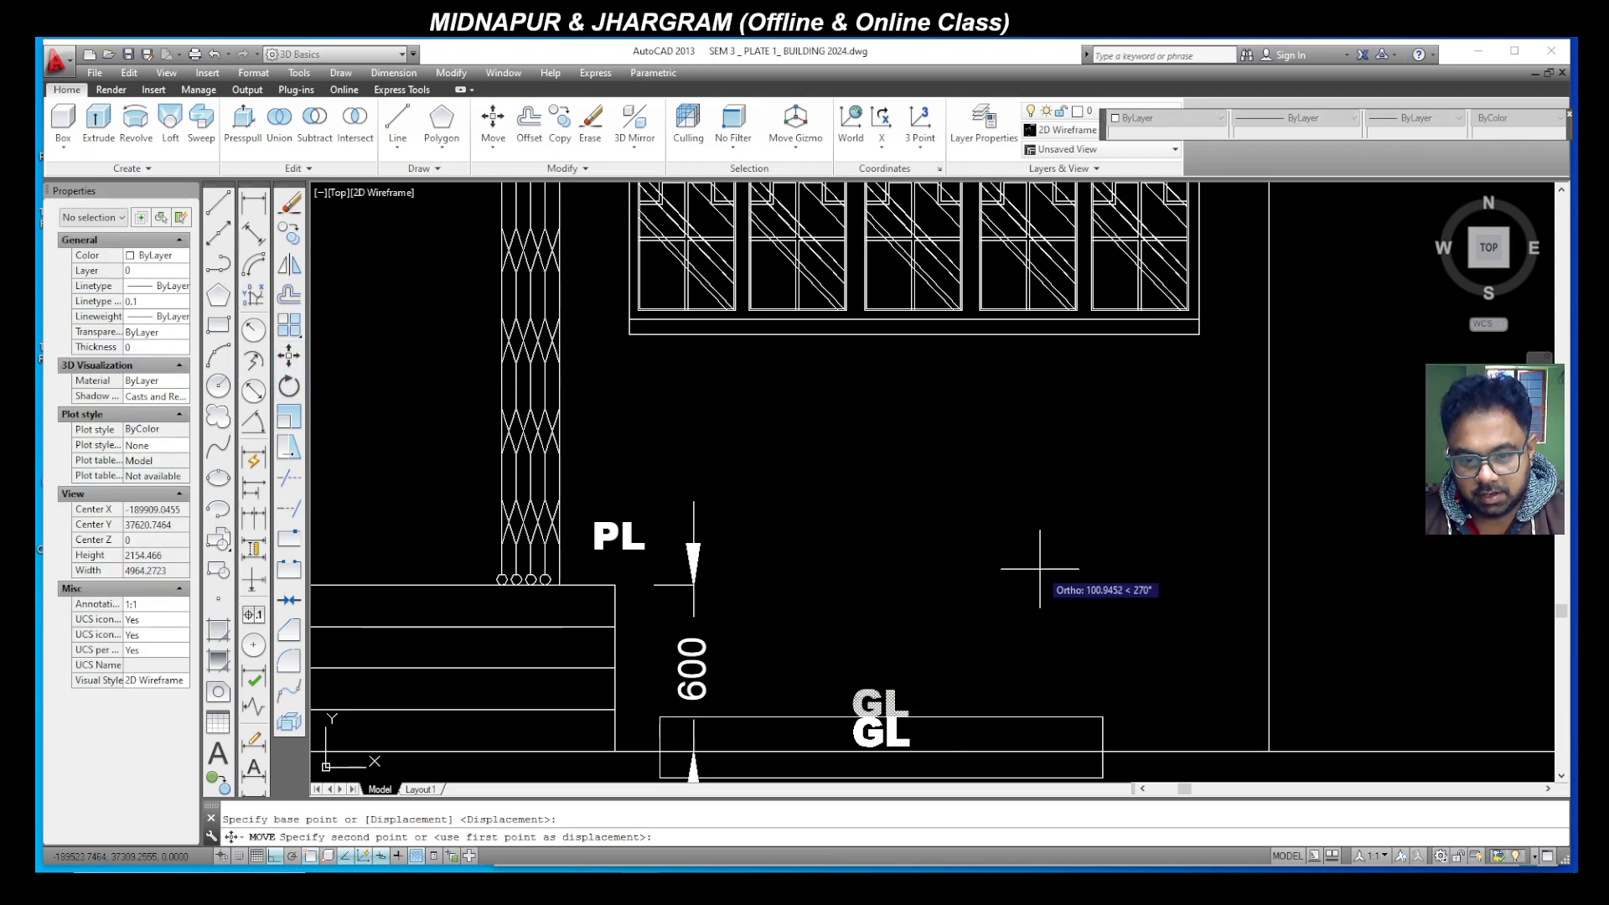
pyautogui.click(1037, 571)
pyautogui.press('Escape')
# Step: Move the PL label straight down so it rests just above the level of the top step
pyautogui.click(662, 549)
pyautogui.click(616, 495)
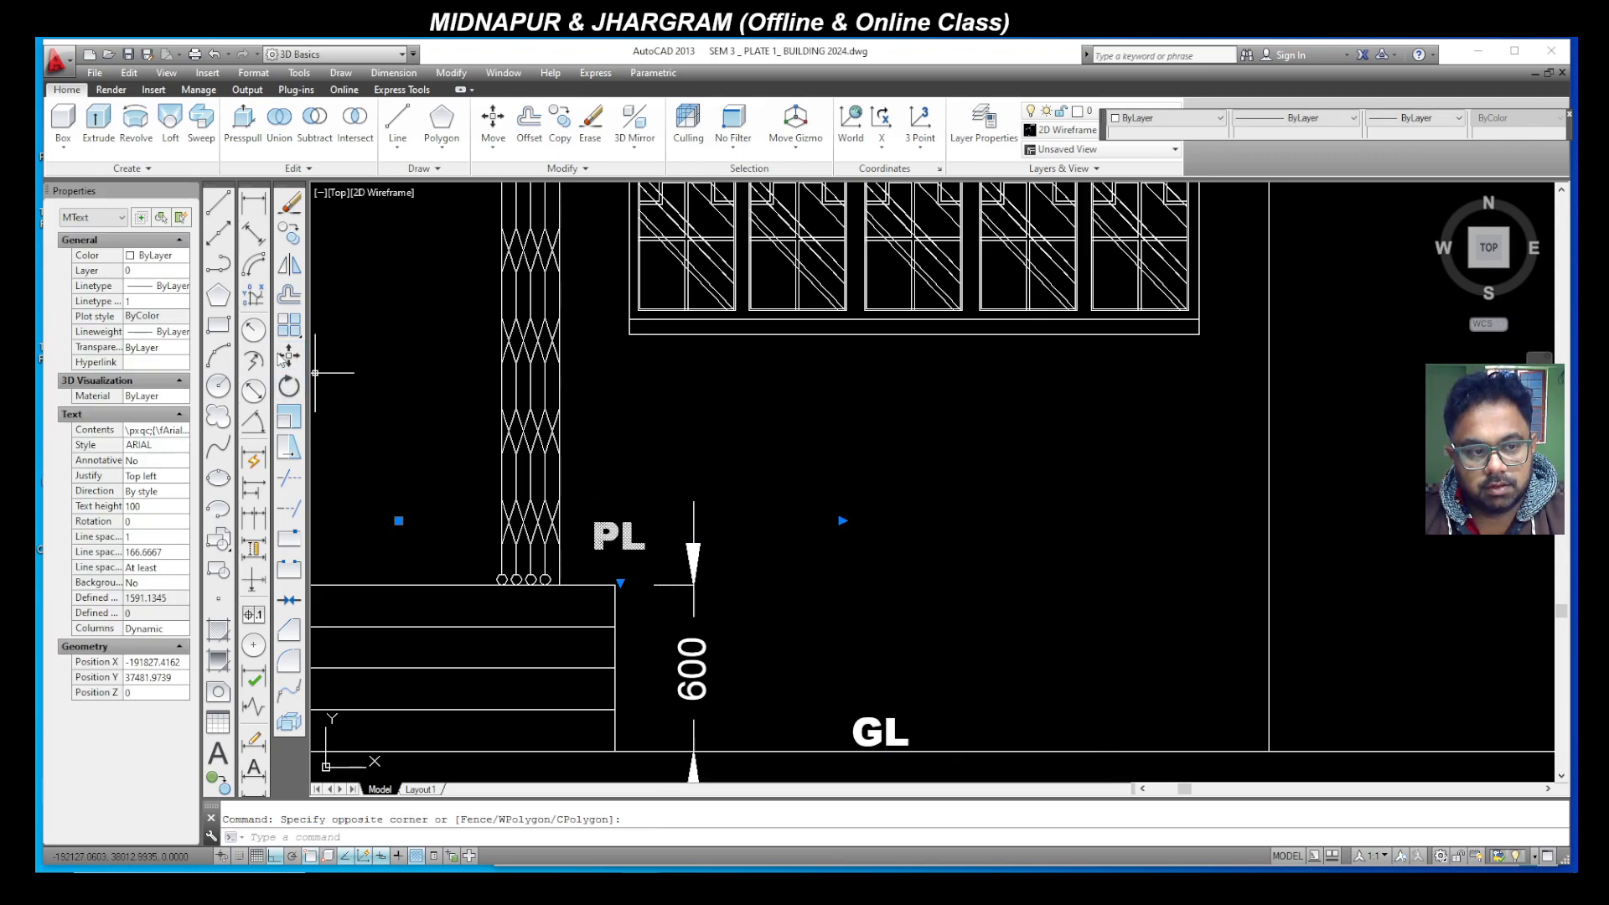
pyautogui.click(288, 355)
pyautogui.click(879, 419)
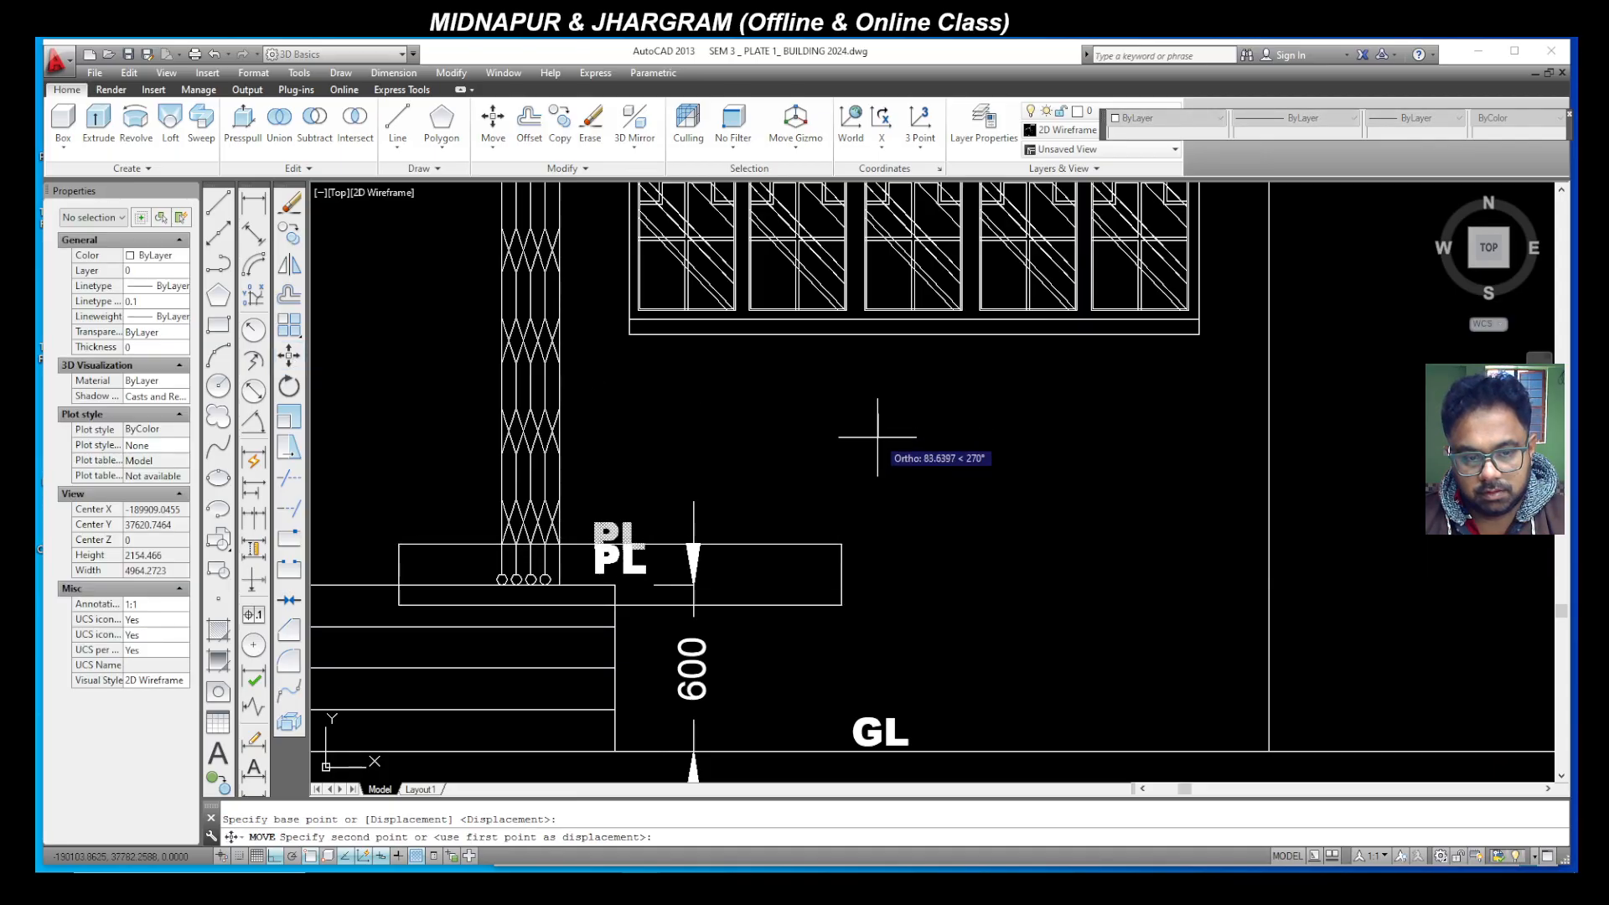
pyautogui.click(878, 442)
pyautogui.press('Escape')
pyautogui.scroll(-4, 884, 470)
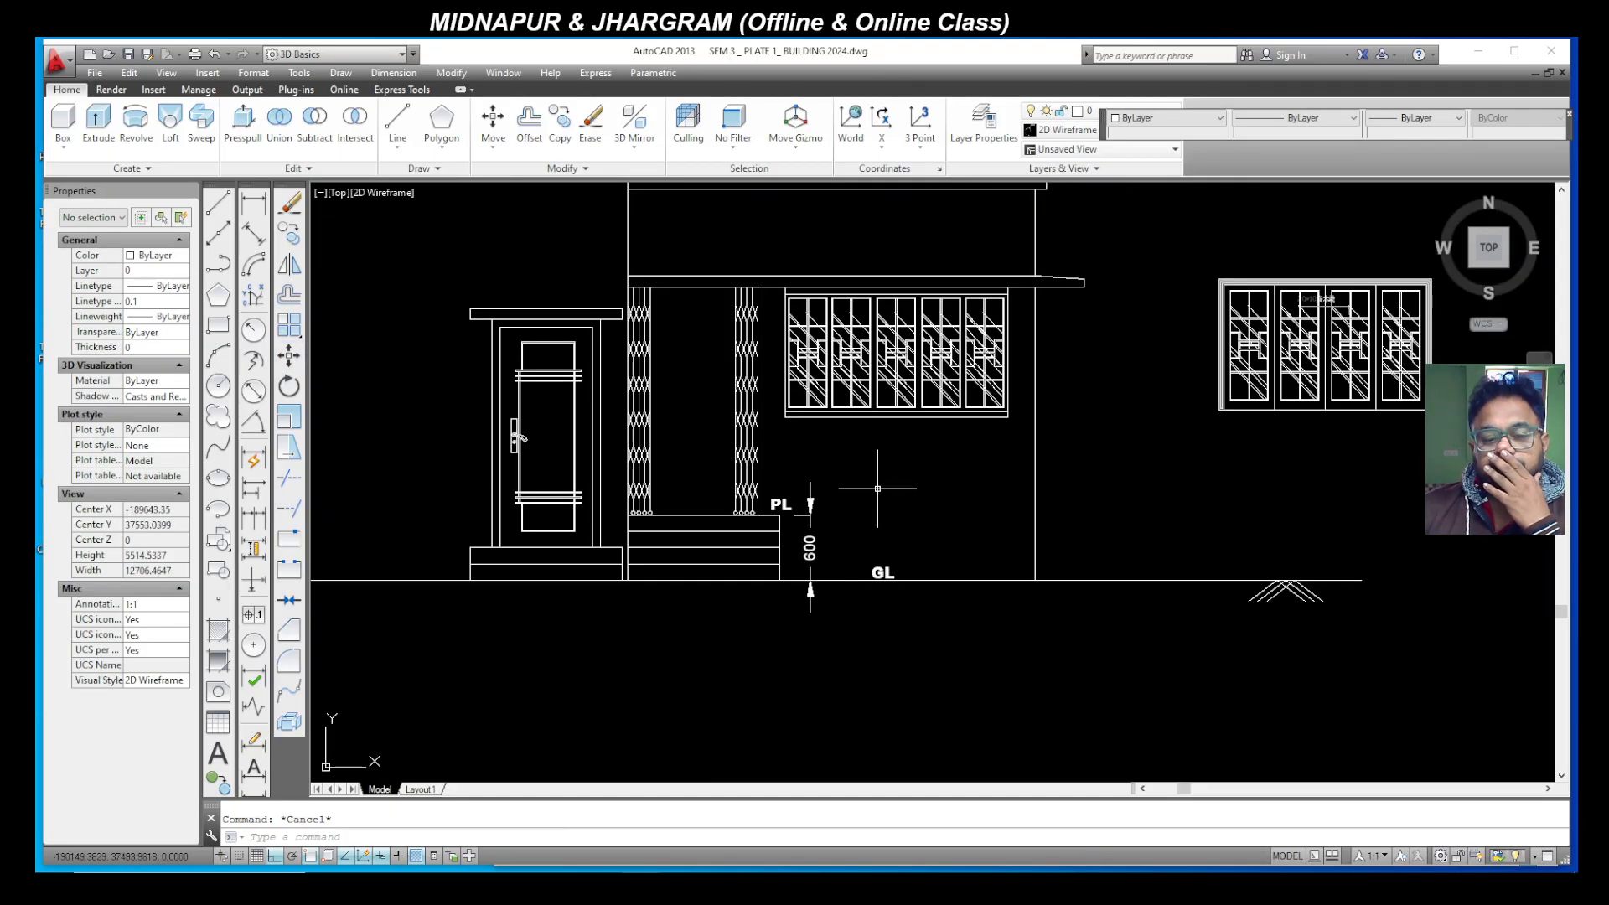
pyautogui.click(708, 817)
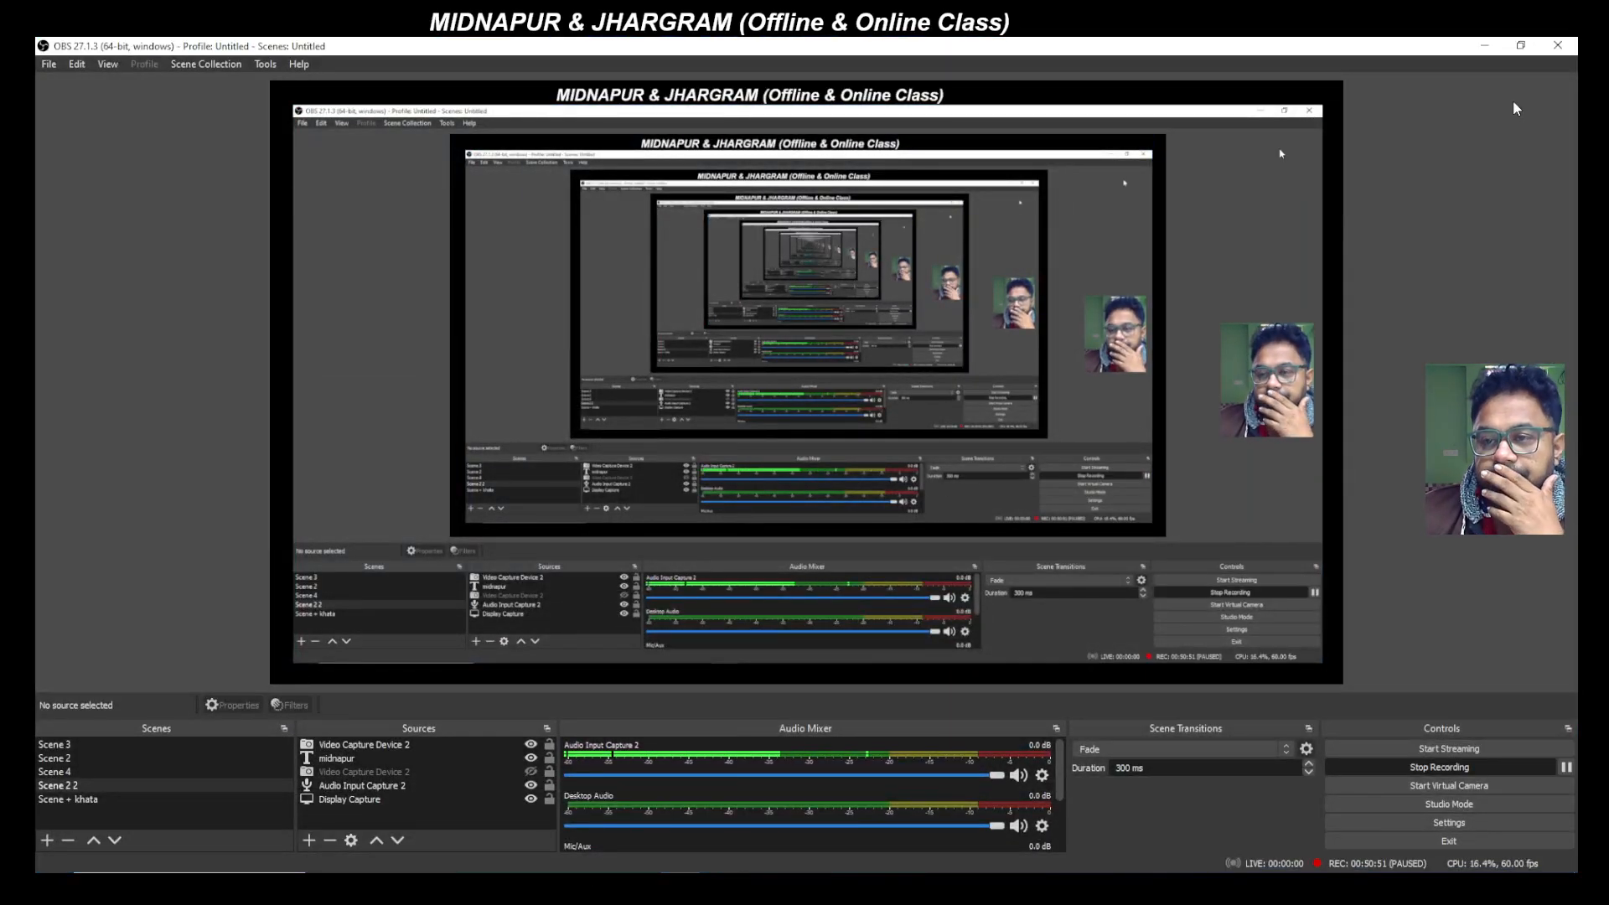
pyautogui.click(1485, 45)
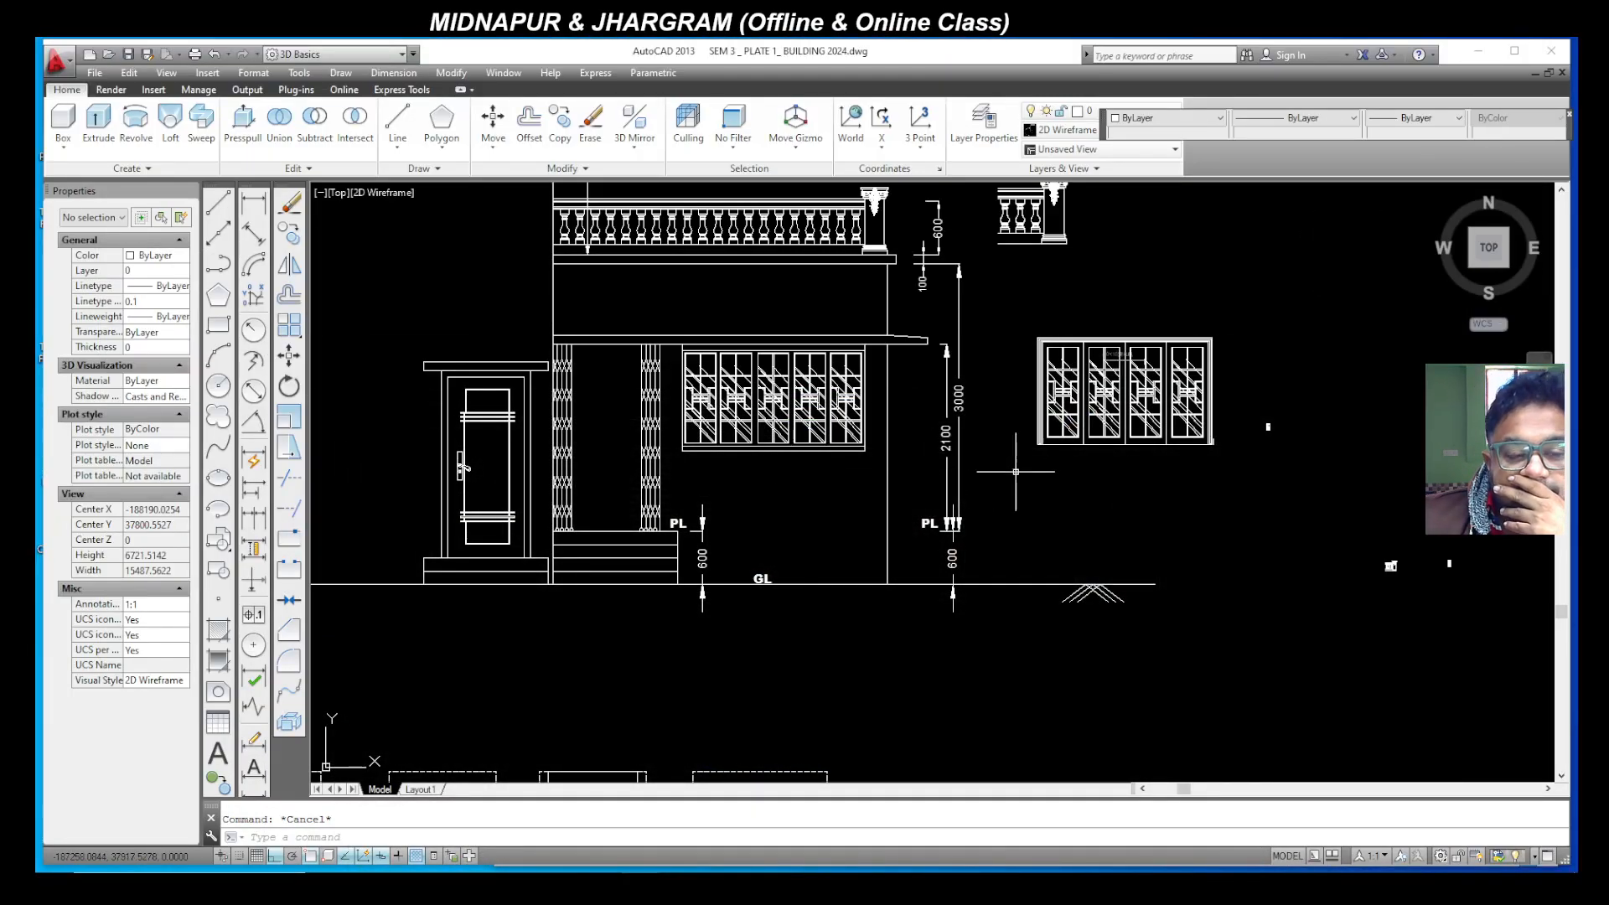
# Step: Add a horizontal linear dimension across the wall's full width in the band between the roof slab and the shade
pyautogui.scroll(-4, 1016, 472)
pyautogui.scroll(4, 961, 444)
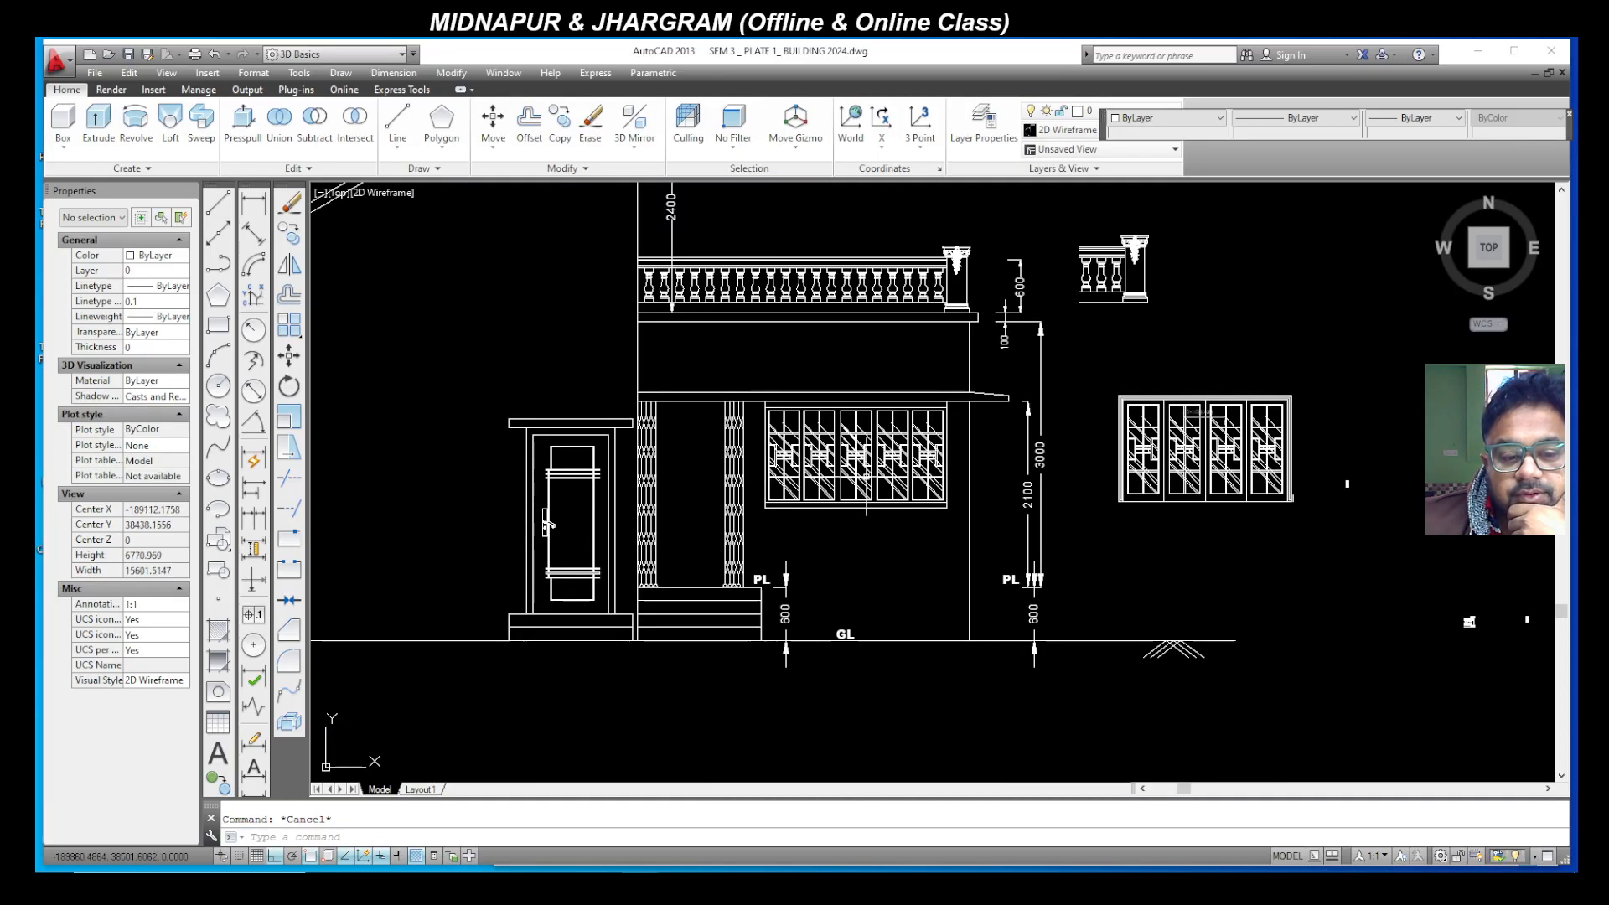
pyautogui.scroll(-4, 924, 489)
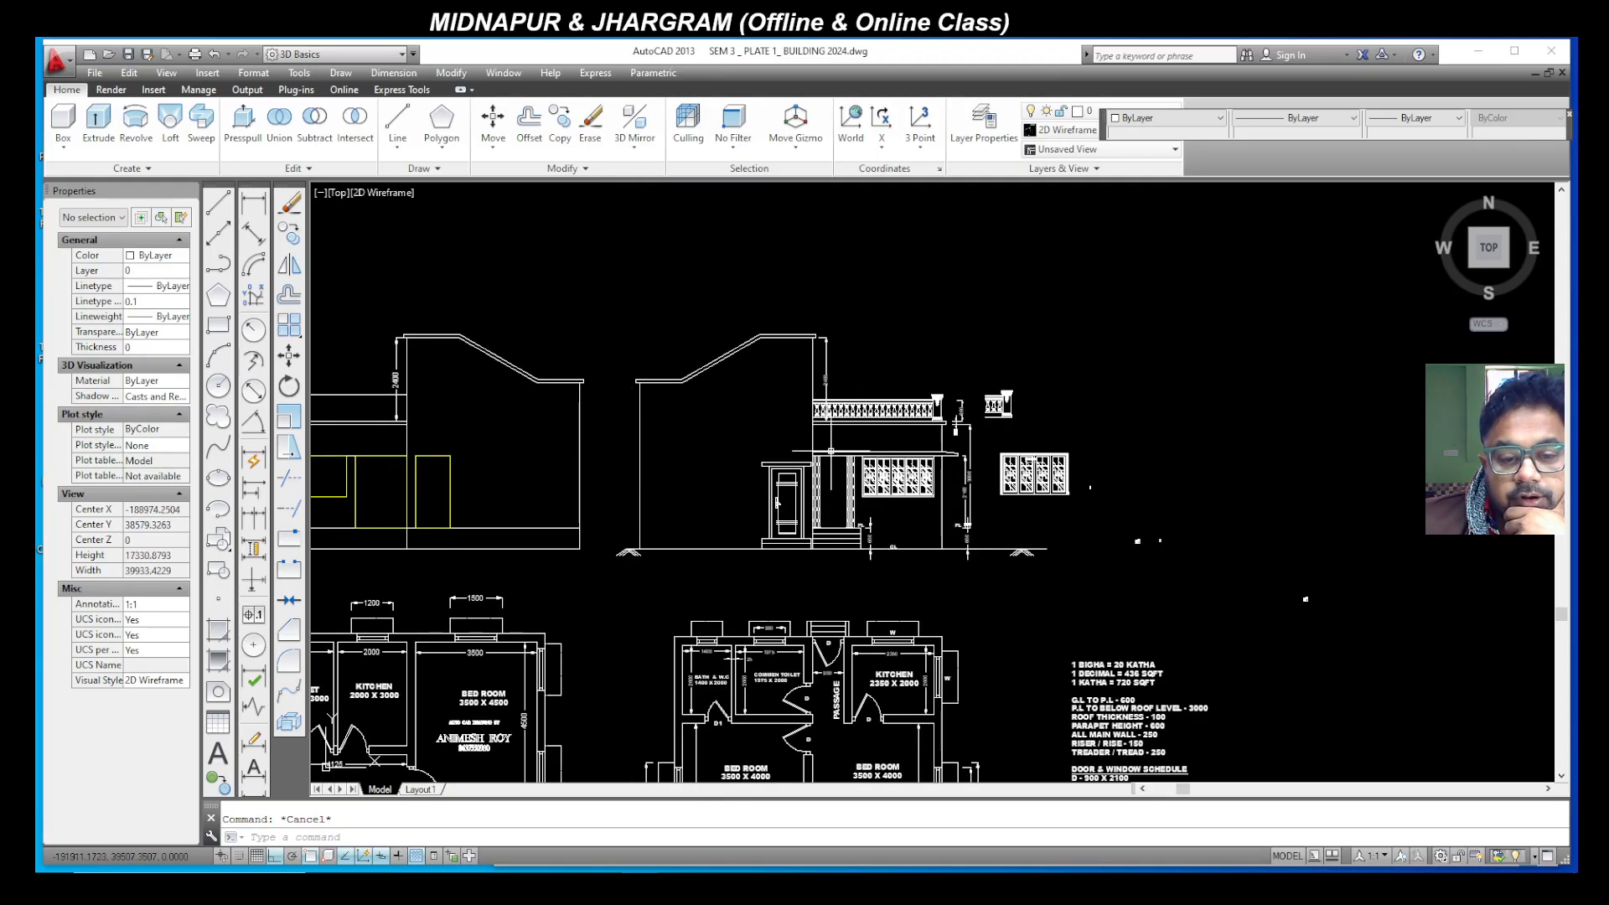
pyautogui.scroll(3, 831, 450)
pyautogui.scroll(3, 885, 487)
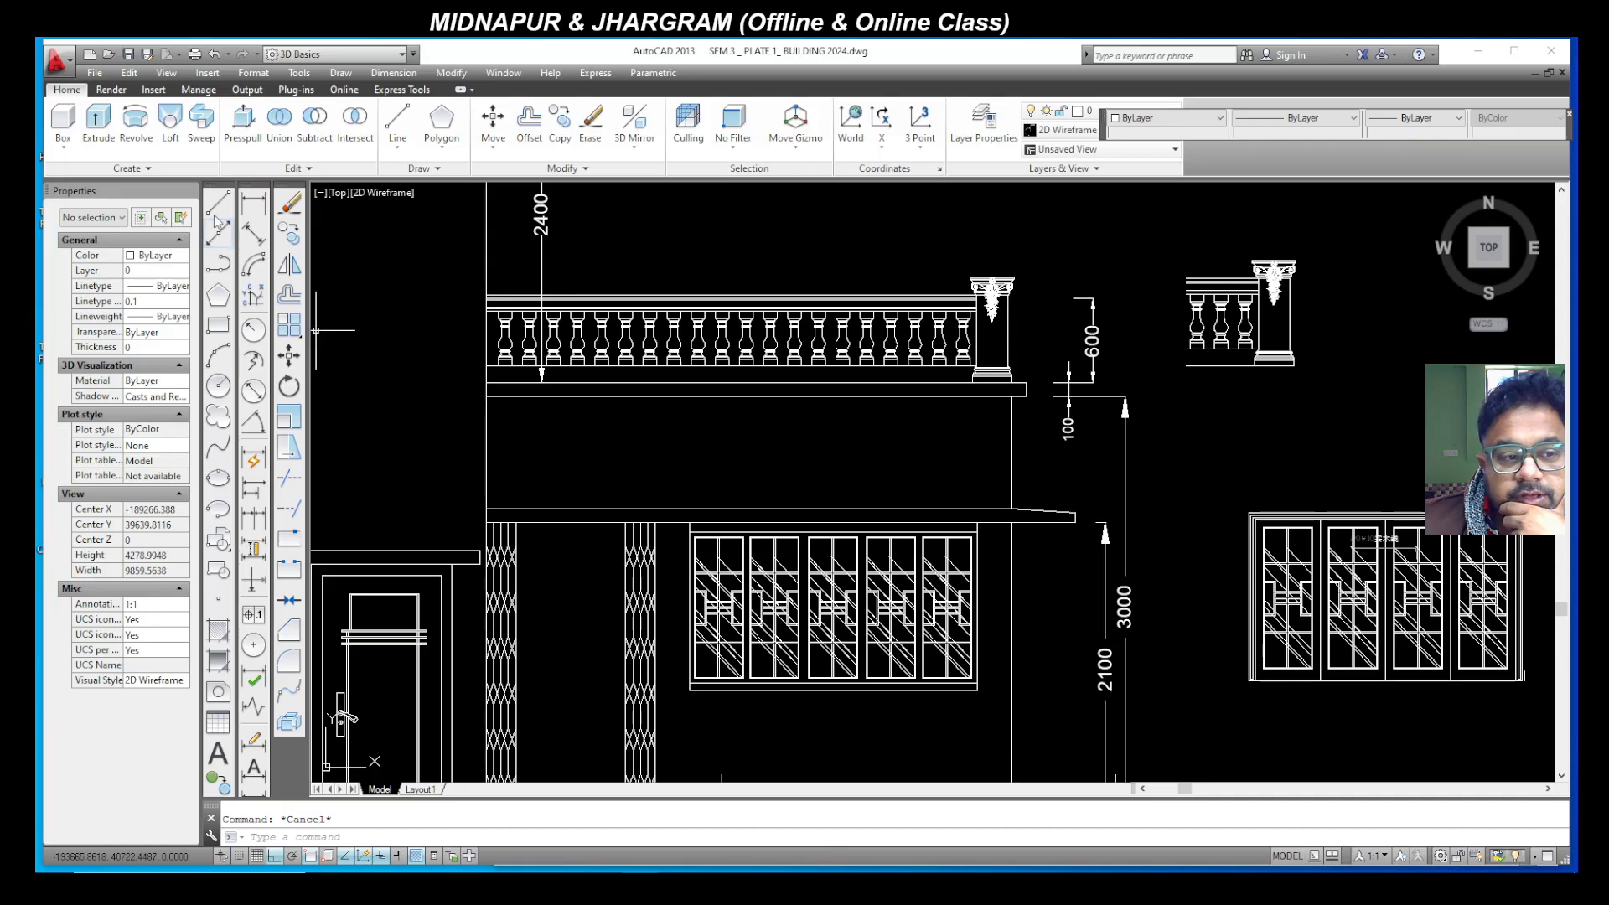
pyautogui.click(255, 204)
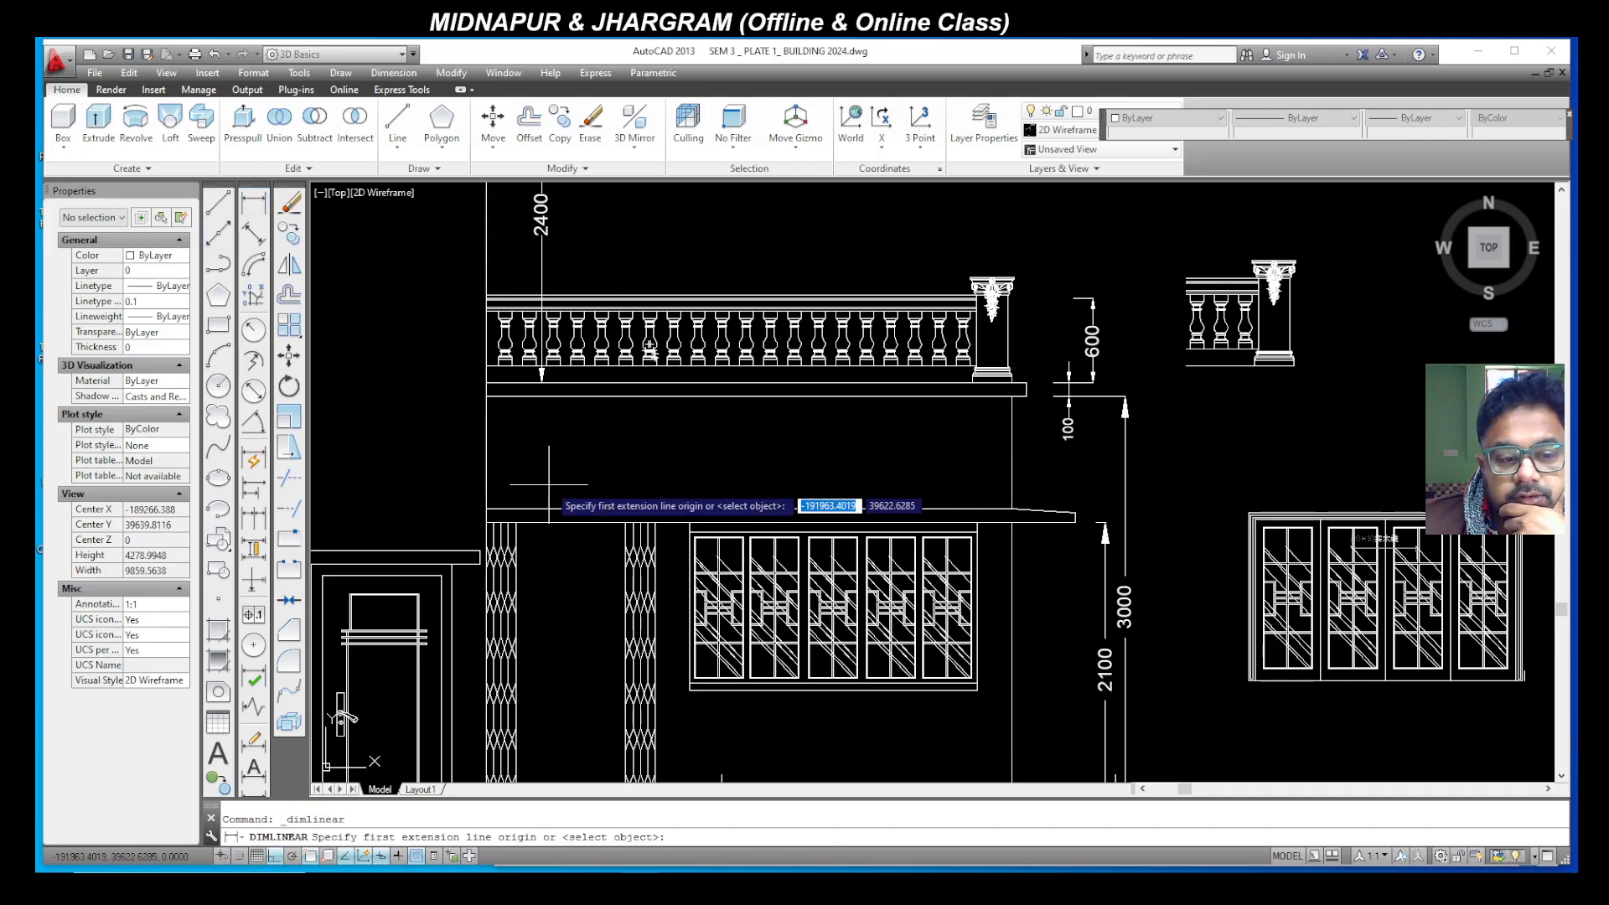
pyautogui.click(486, 460)
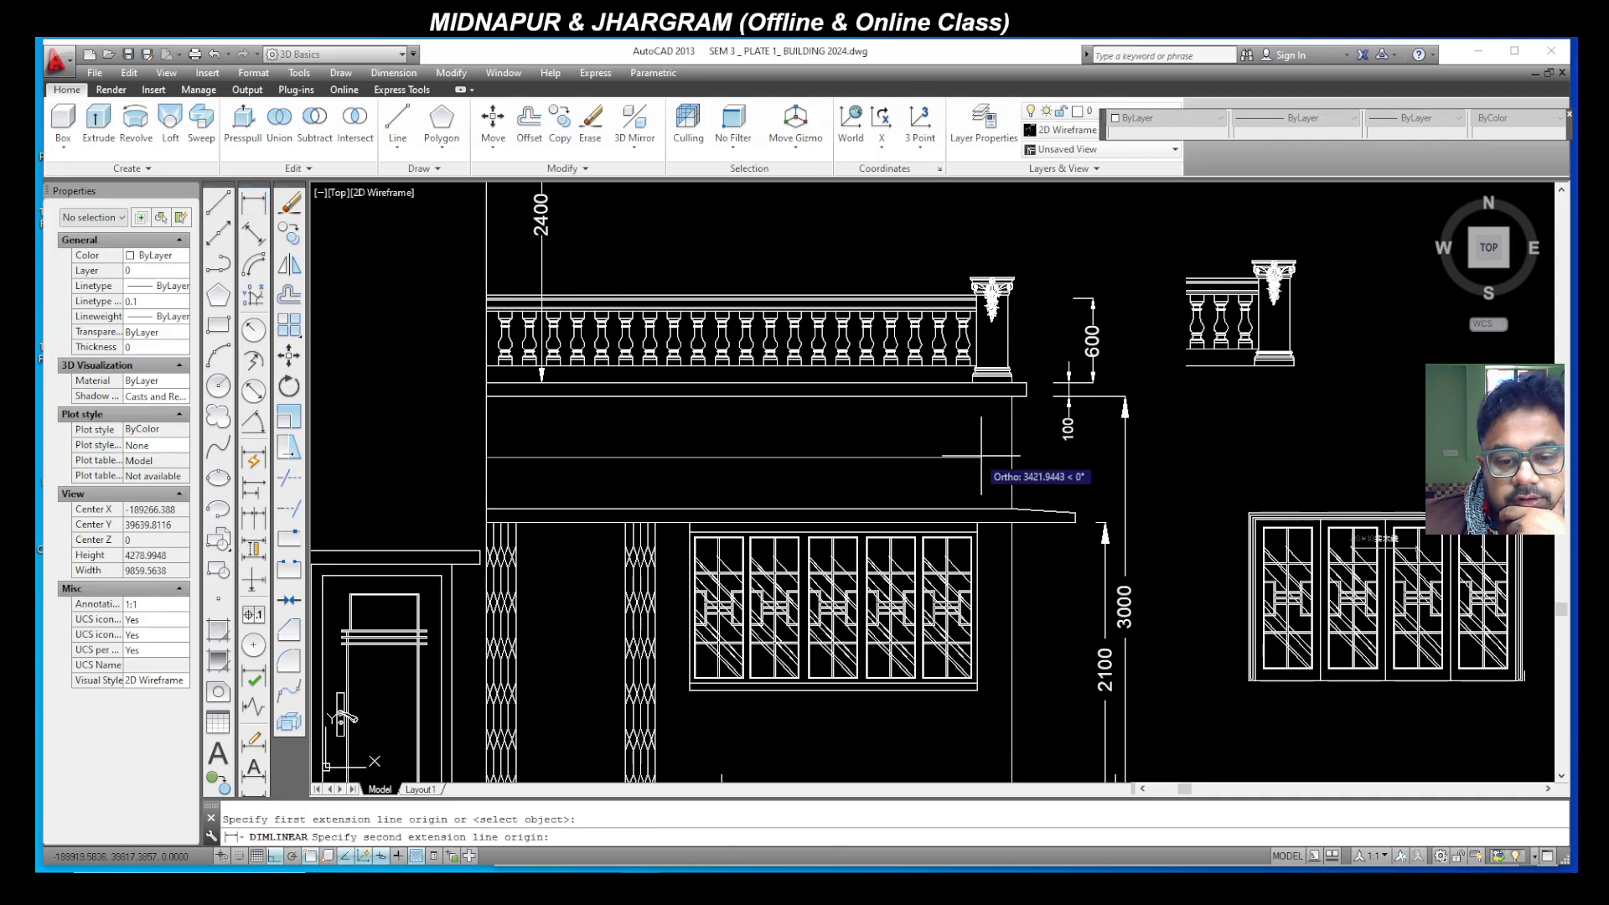
pyautogui.click(1011, 459)
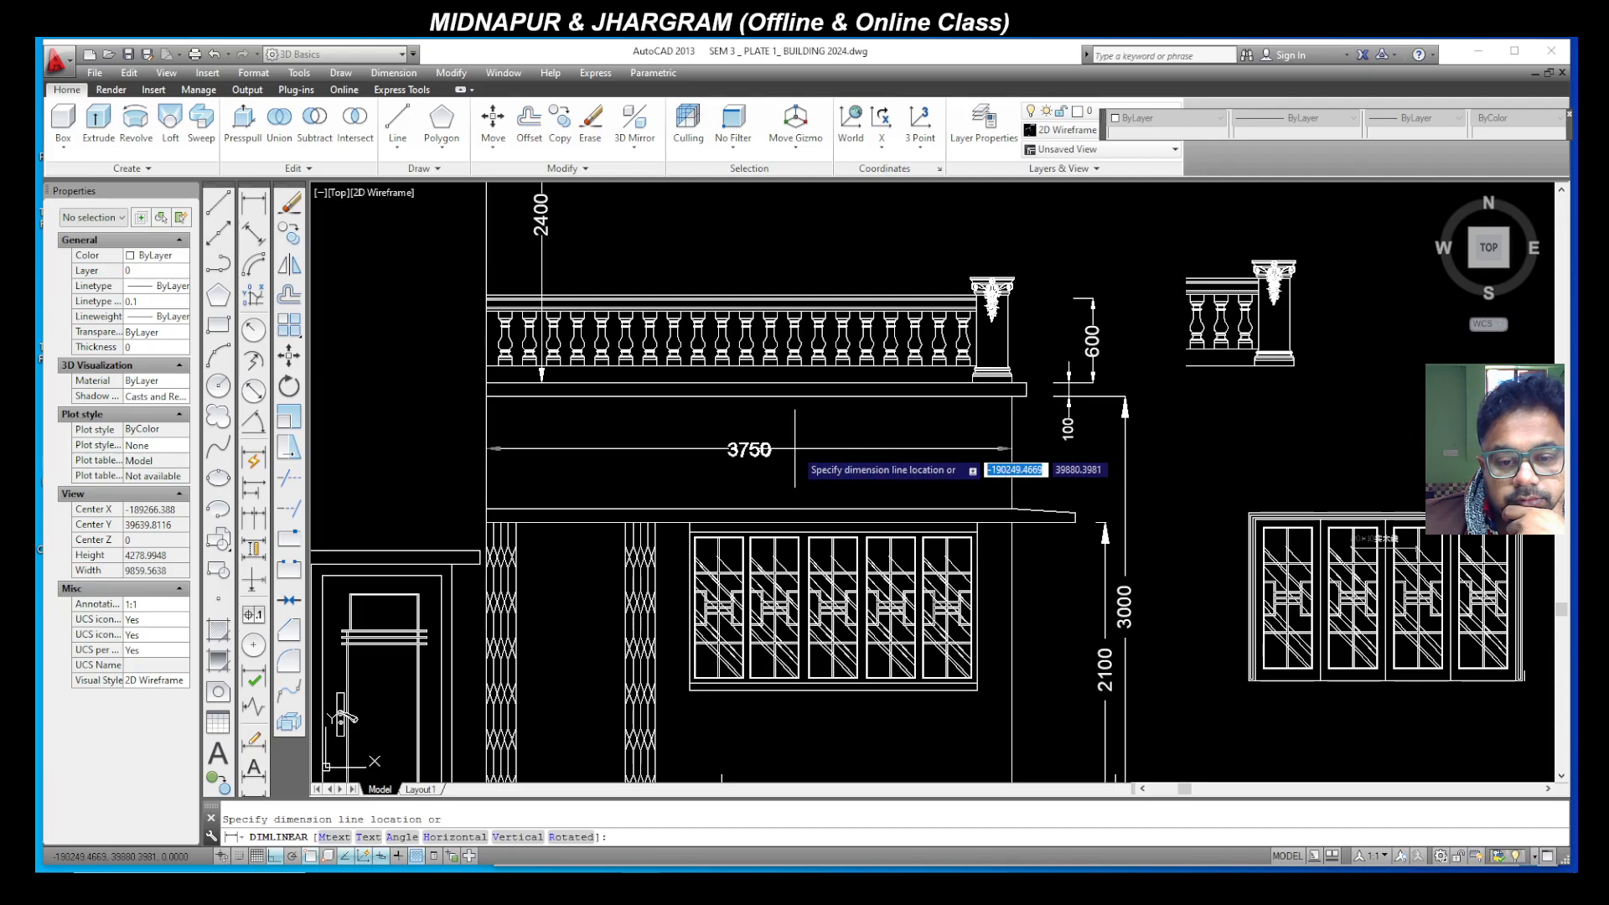
pyautogui.click(764, 444)
# Step: Add a vertical linear dimension from the shade's underside to the window's bottom edge, placed just inside the 2100 dimension
pyautogui.scroll(-2, 758, 449)
pyautogui.scroll(2, 872, 578)
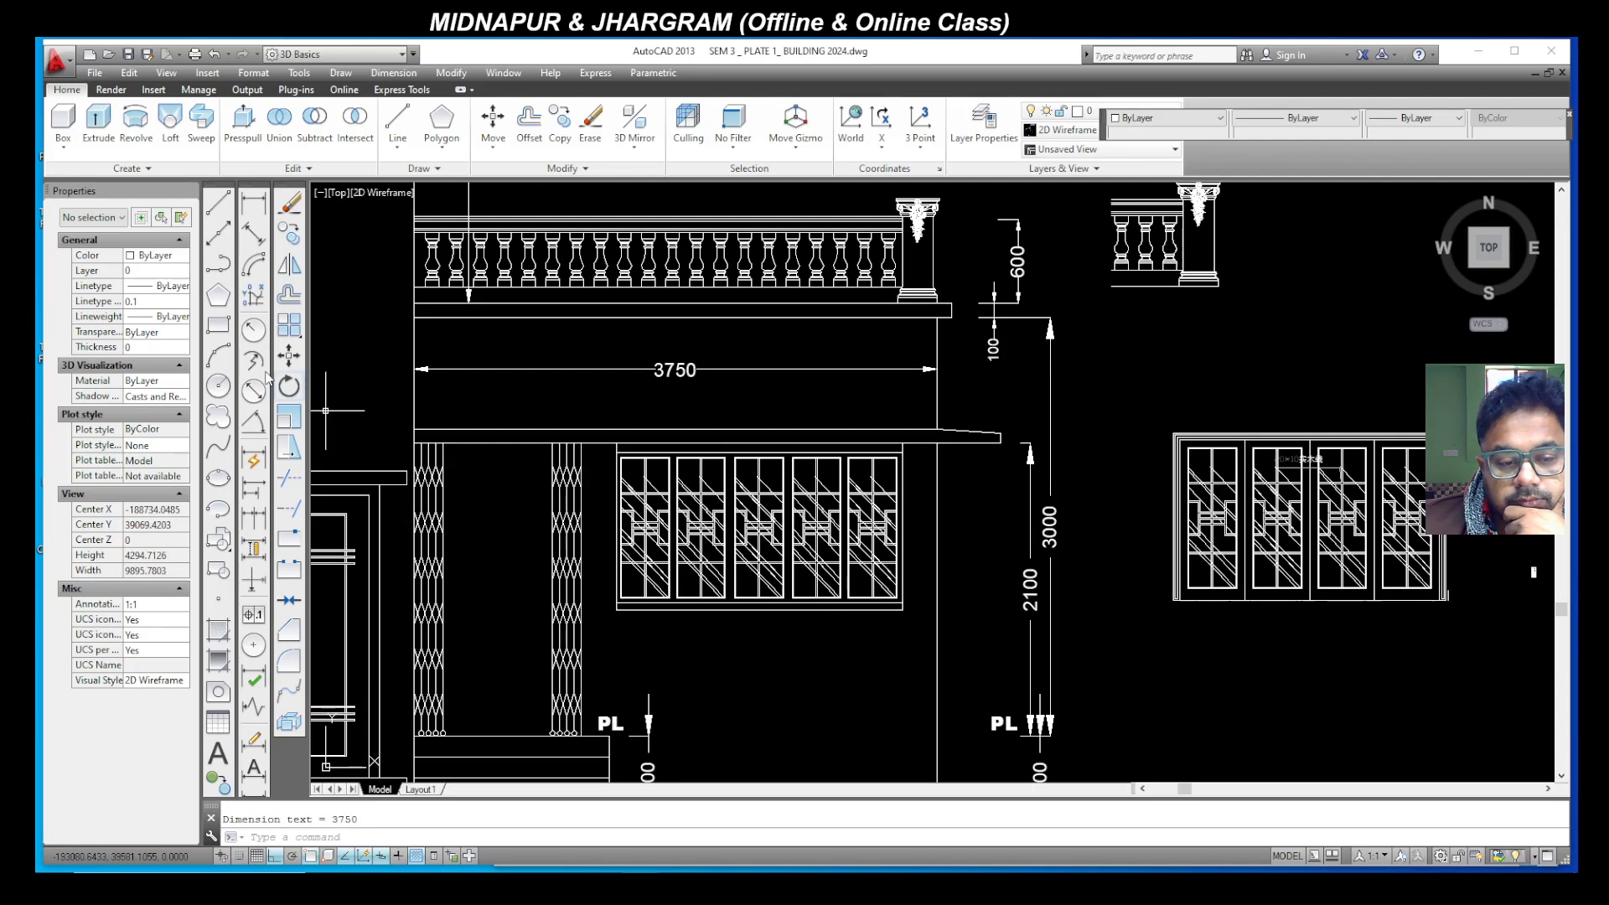
pyautogui.click(255, 203)
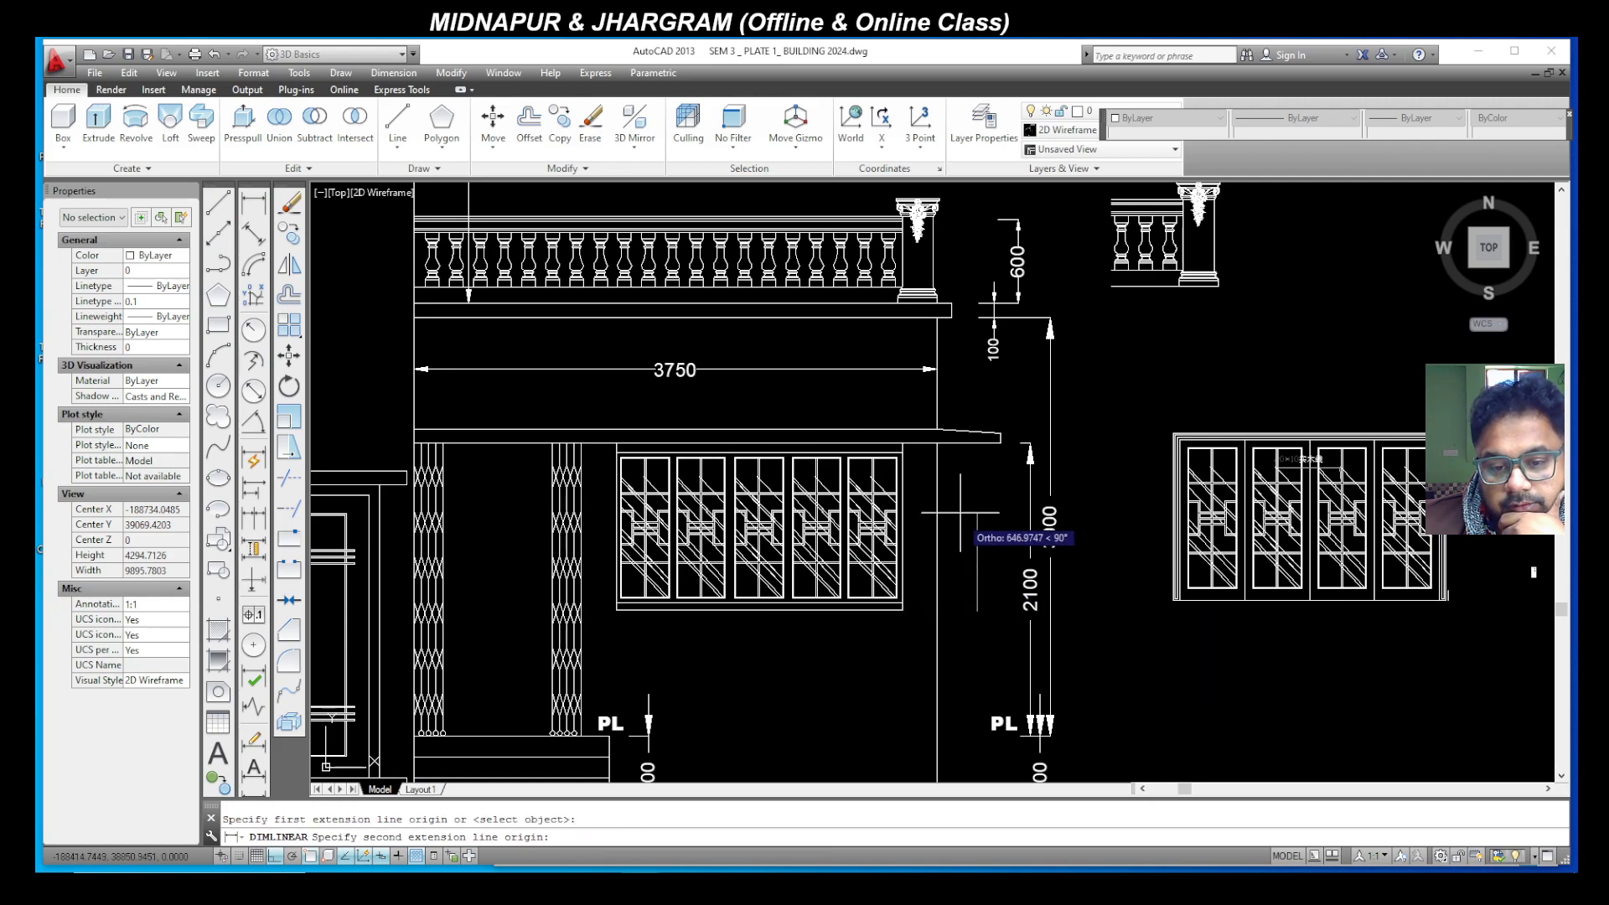
pyautogui.click(975, 443)
pyautogui.click(977, 609)
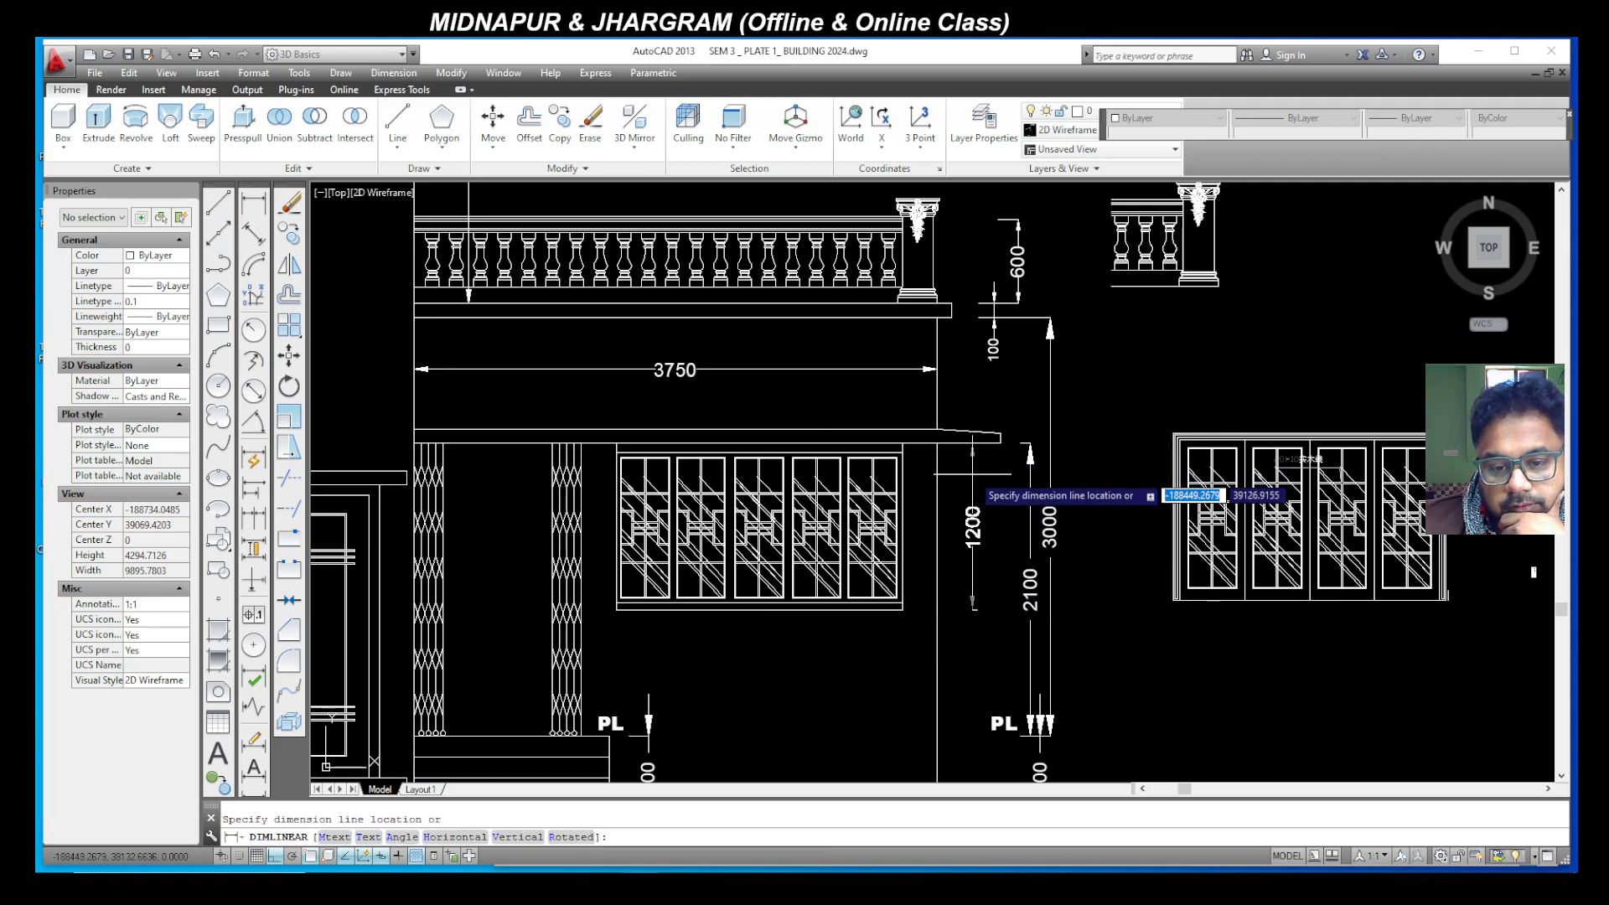
pyautogui.click(987, 483)
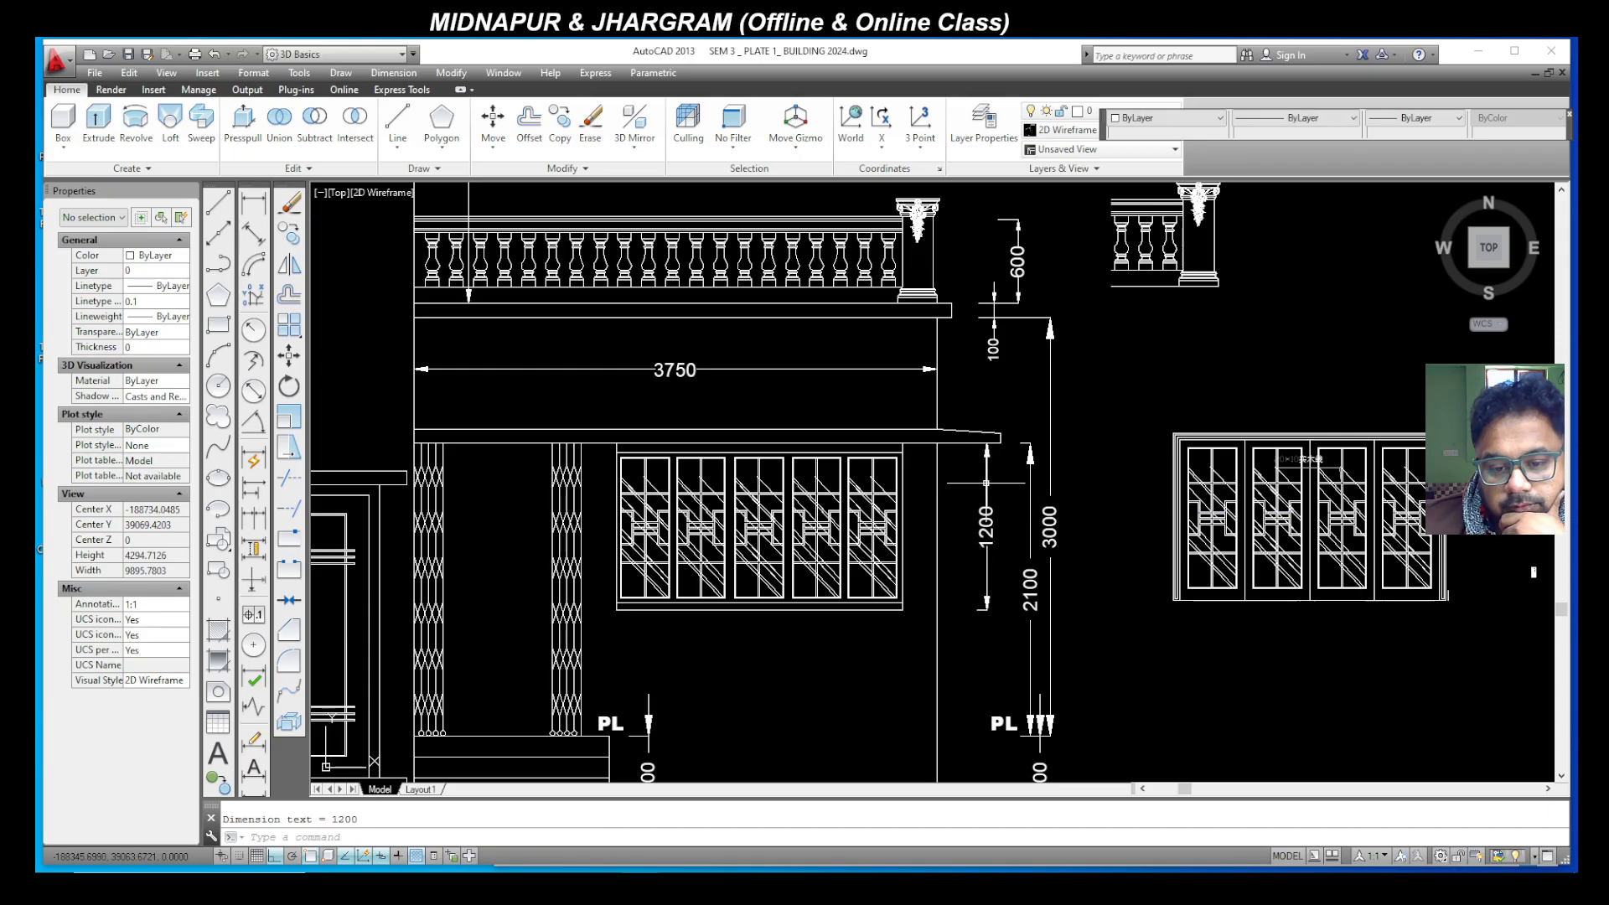
# Step: Add a horizontal linear dimension for the full width of the five-panel window, placed below its bottom edge
pyautogui.scroll(-3, 788, 490)
pyautogui.scroll(5, 729, 546)
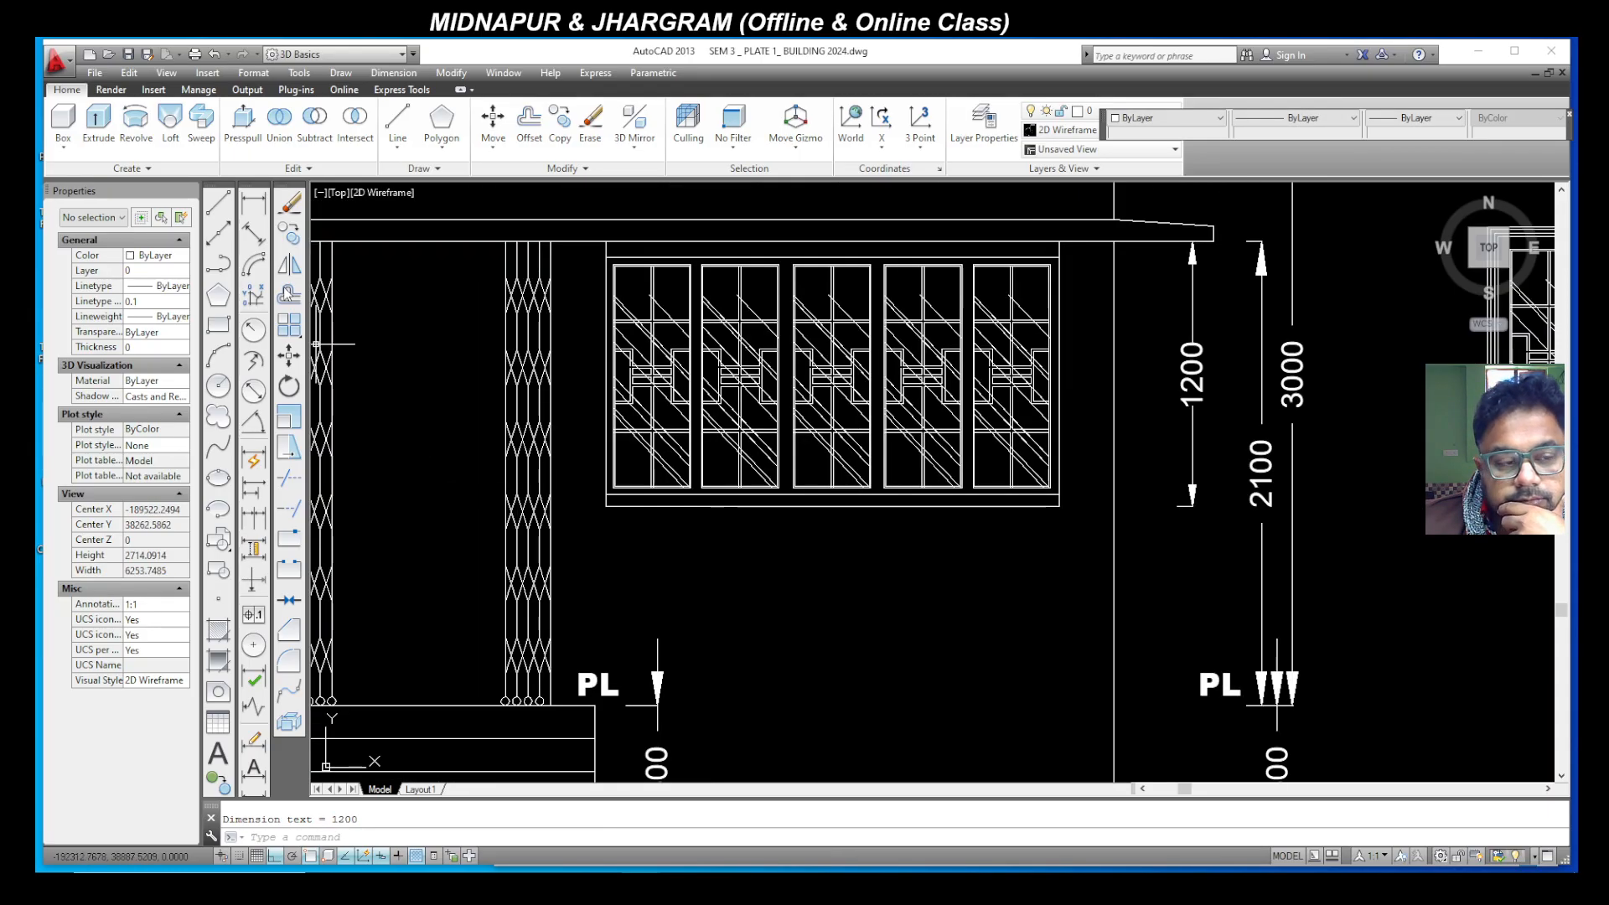
pyautogui.click(254, 205)
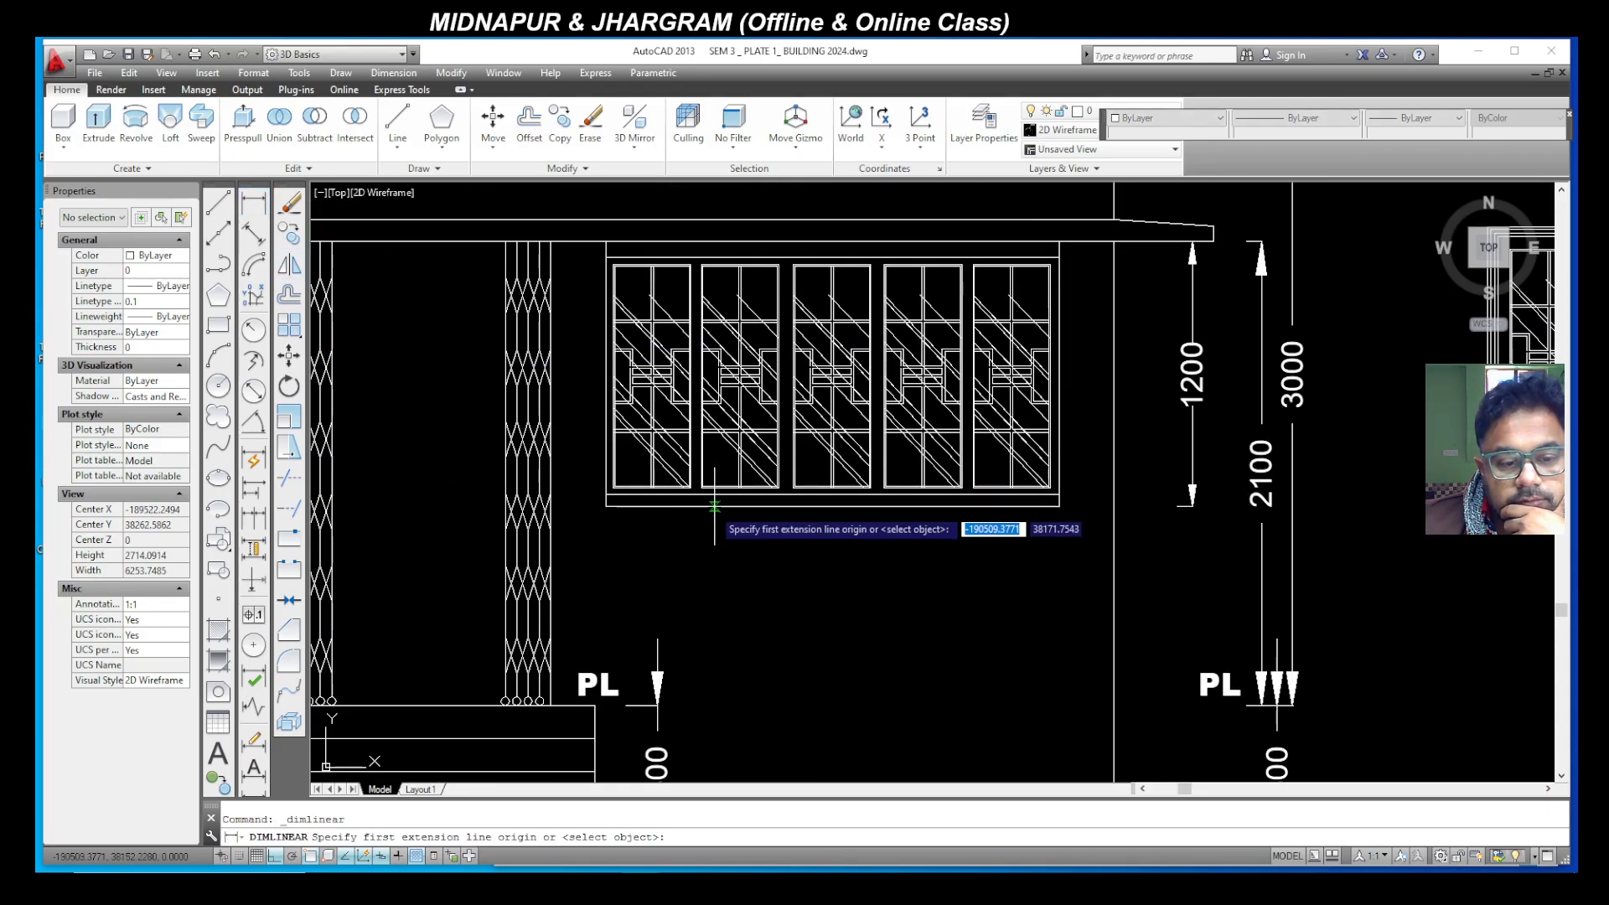
pyautogui.click(605, 506)
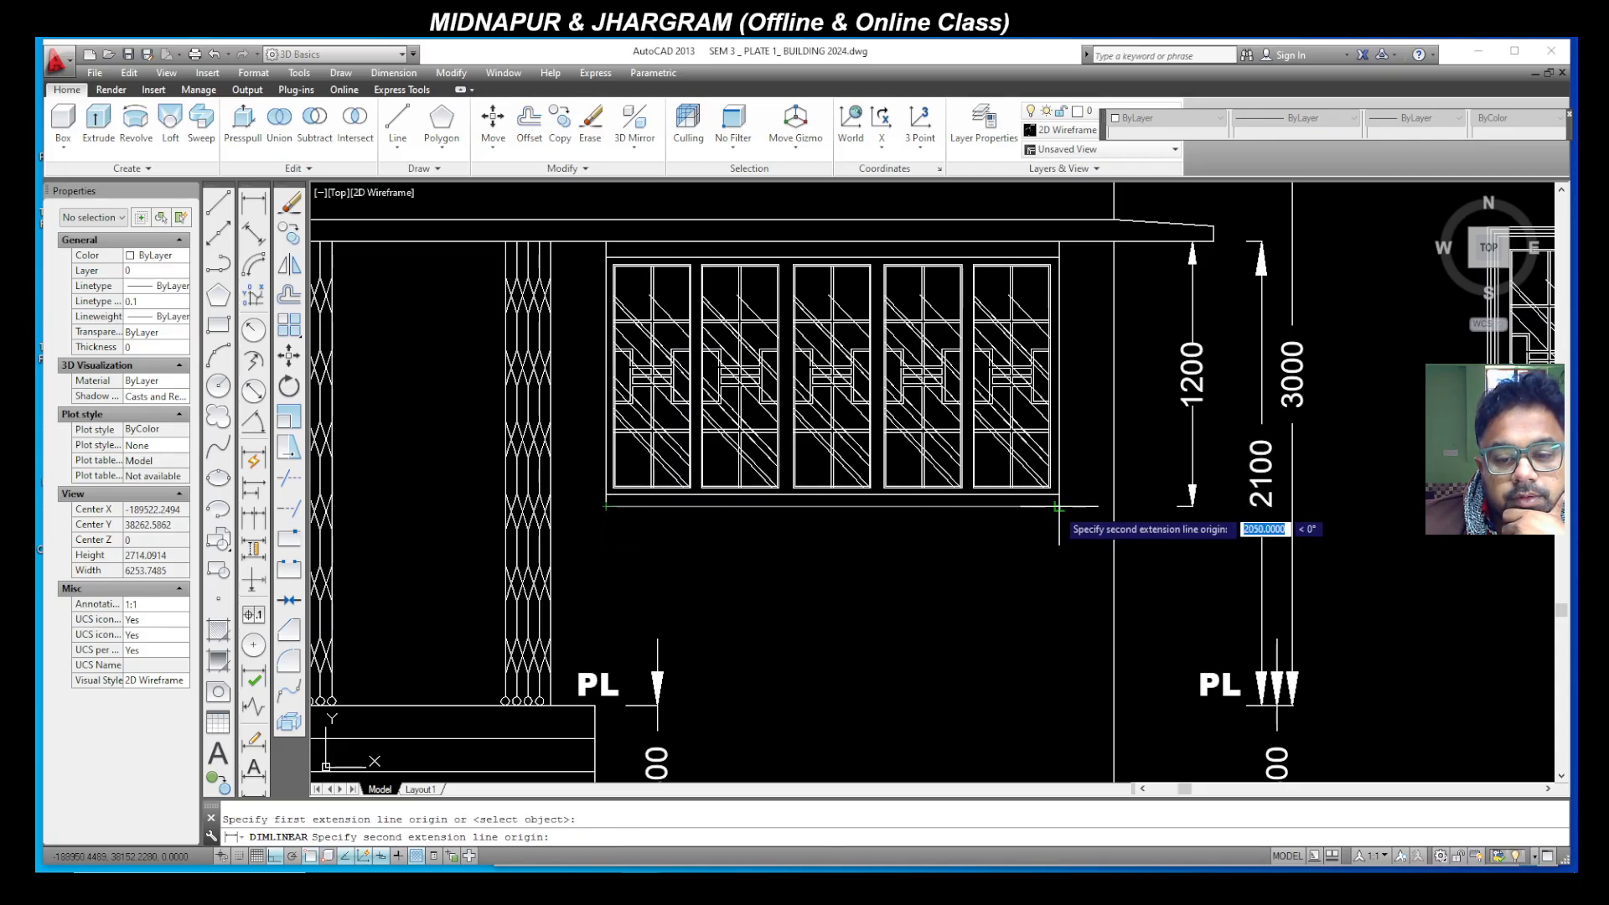
pyautogui.click(1059, 507)
pyautogui.click(826, 552)
# Step: Stretch both extension line origins of the window's width dimension about 106 straight down, clear of the window frame
pyautogui.click(630, 530)
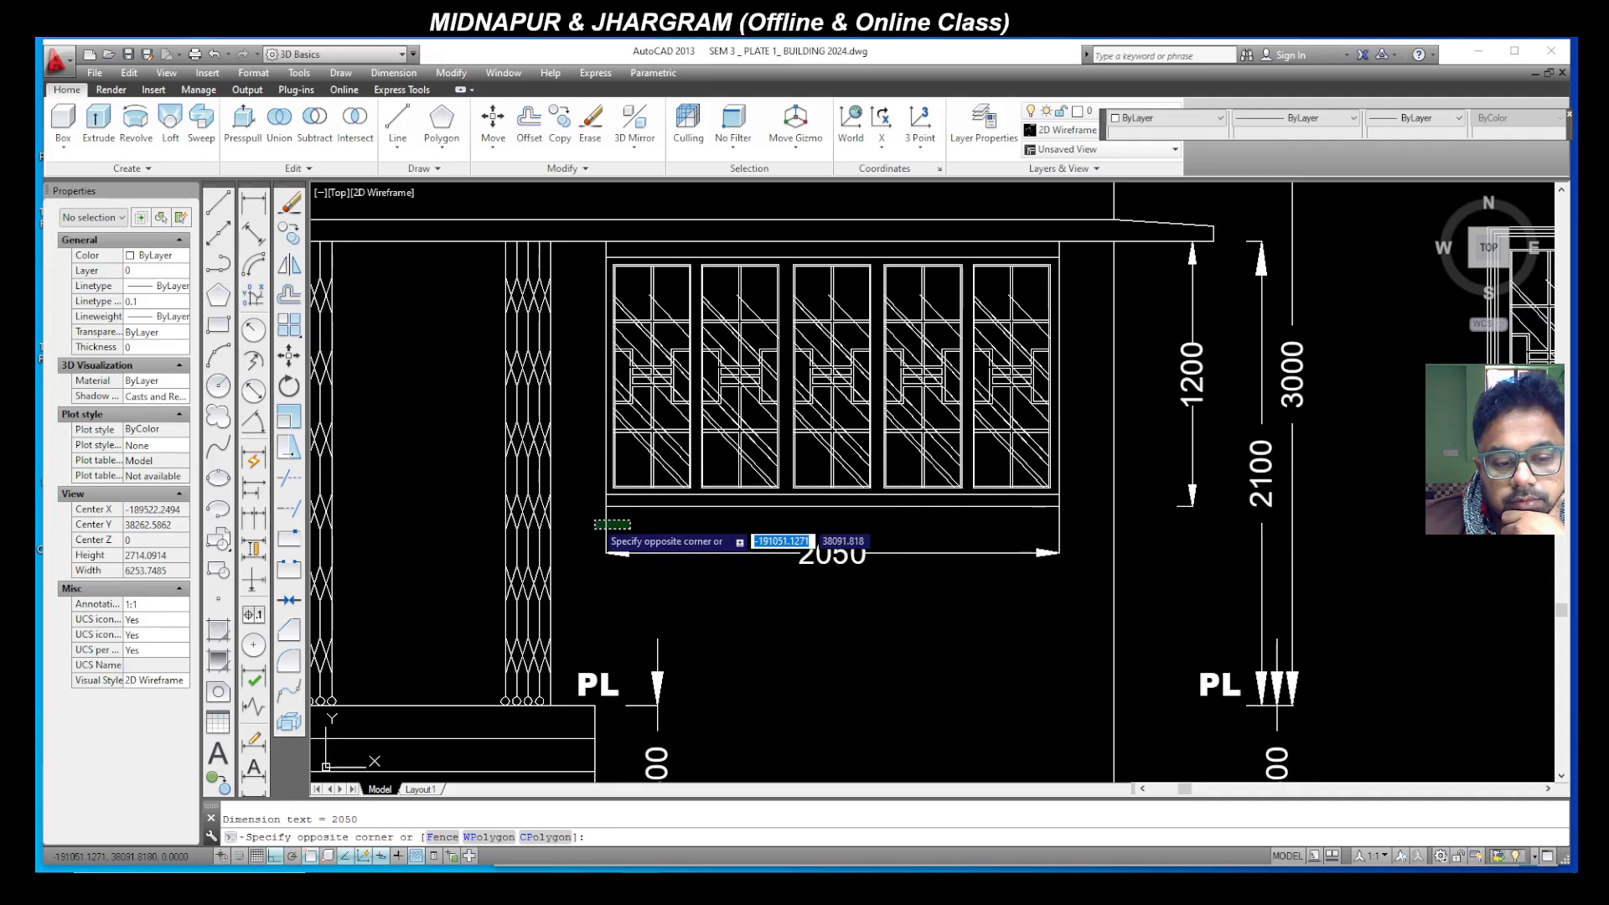
pyautogui.click(595, 517)
pyautogui.click(605, 506)
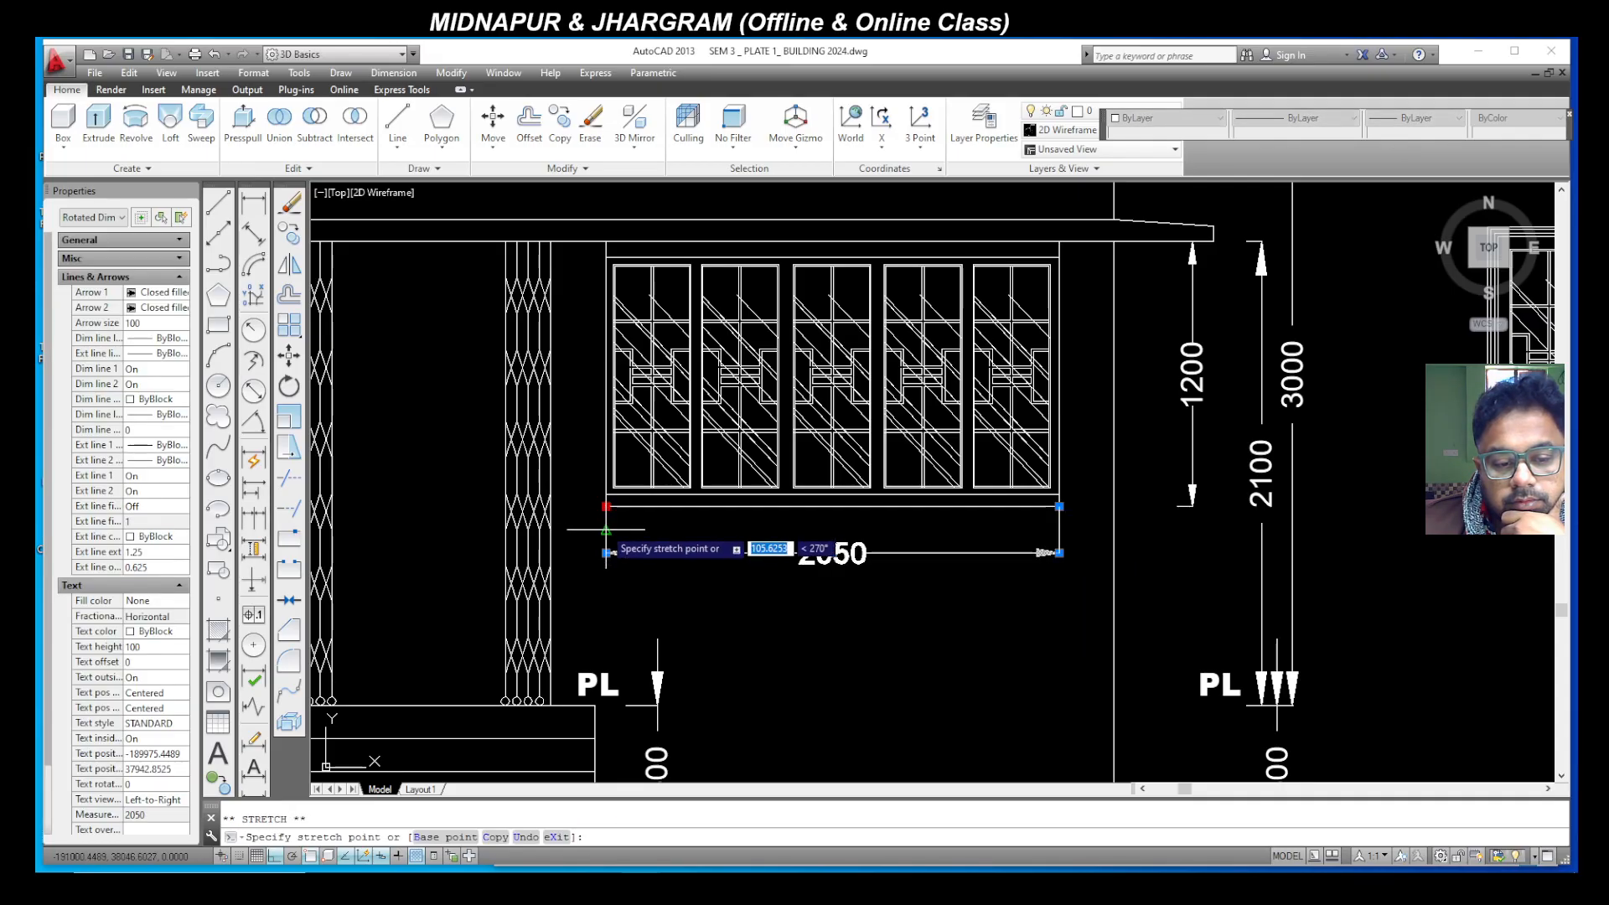
pyautogui.click(1063, 526)
pyautogui.click(1058, 522)
pyautogui.click(1059, 506)
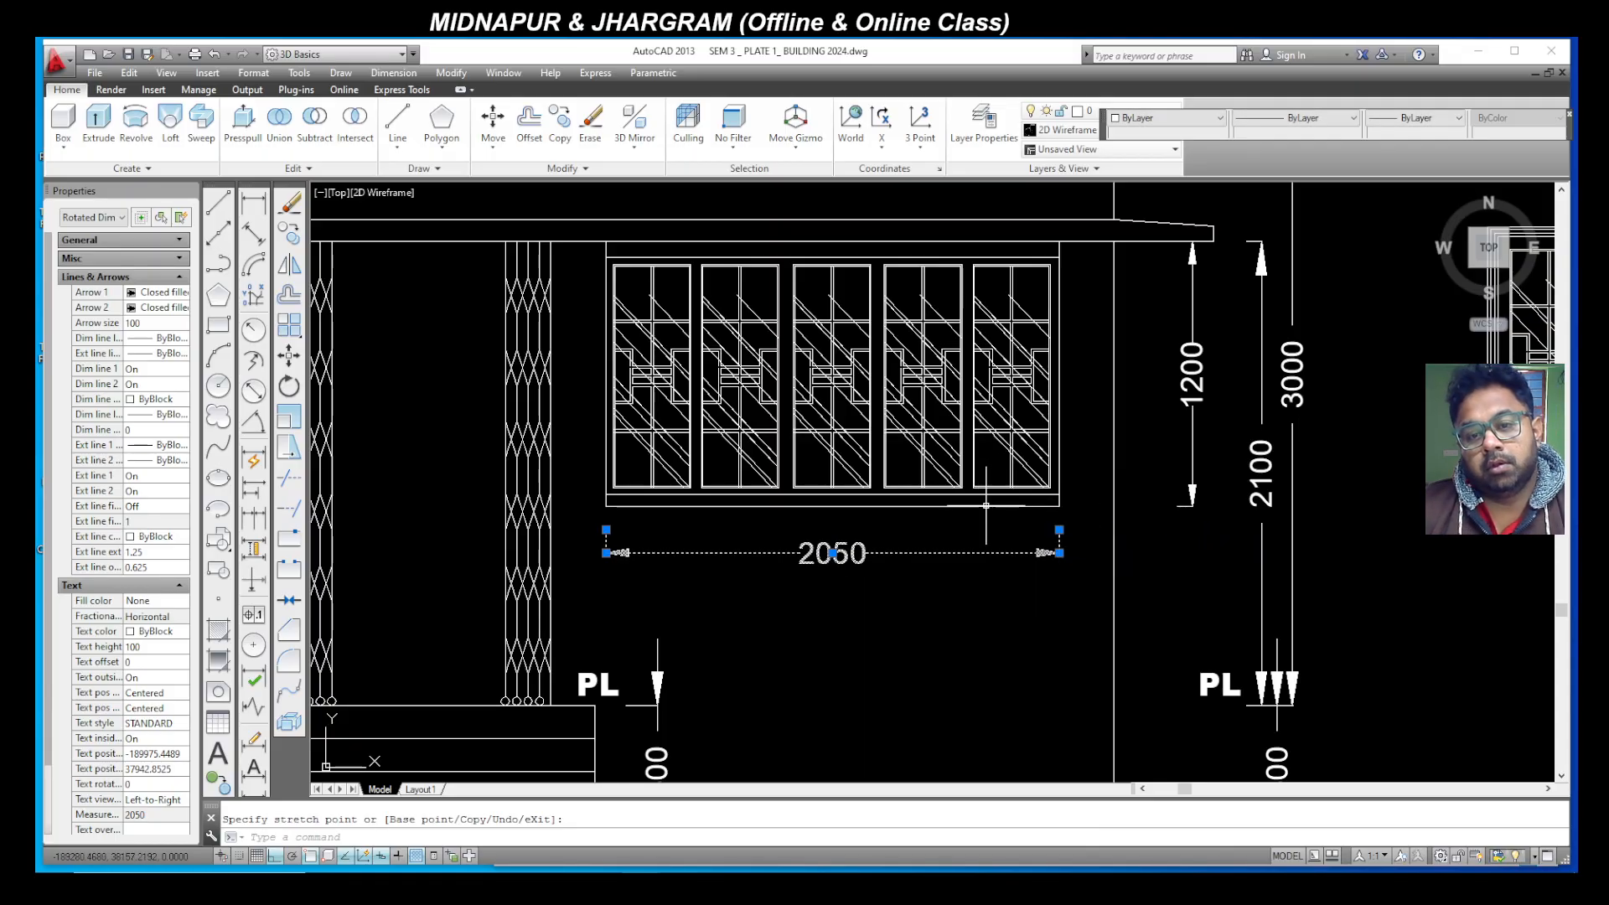
pyautogui.press('Escape')
# Step: Add a horizontal linear dimension between the wall's outer edge and the adjacent window edge, just below the window
pyautogui.scroll(-10, 987, 506)
pyautogui.scroll(8, 946, 745)
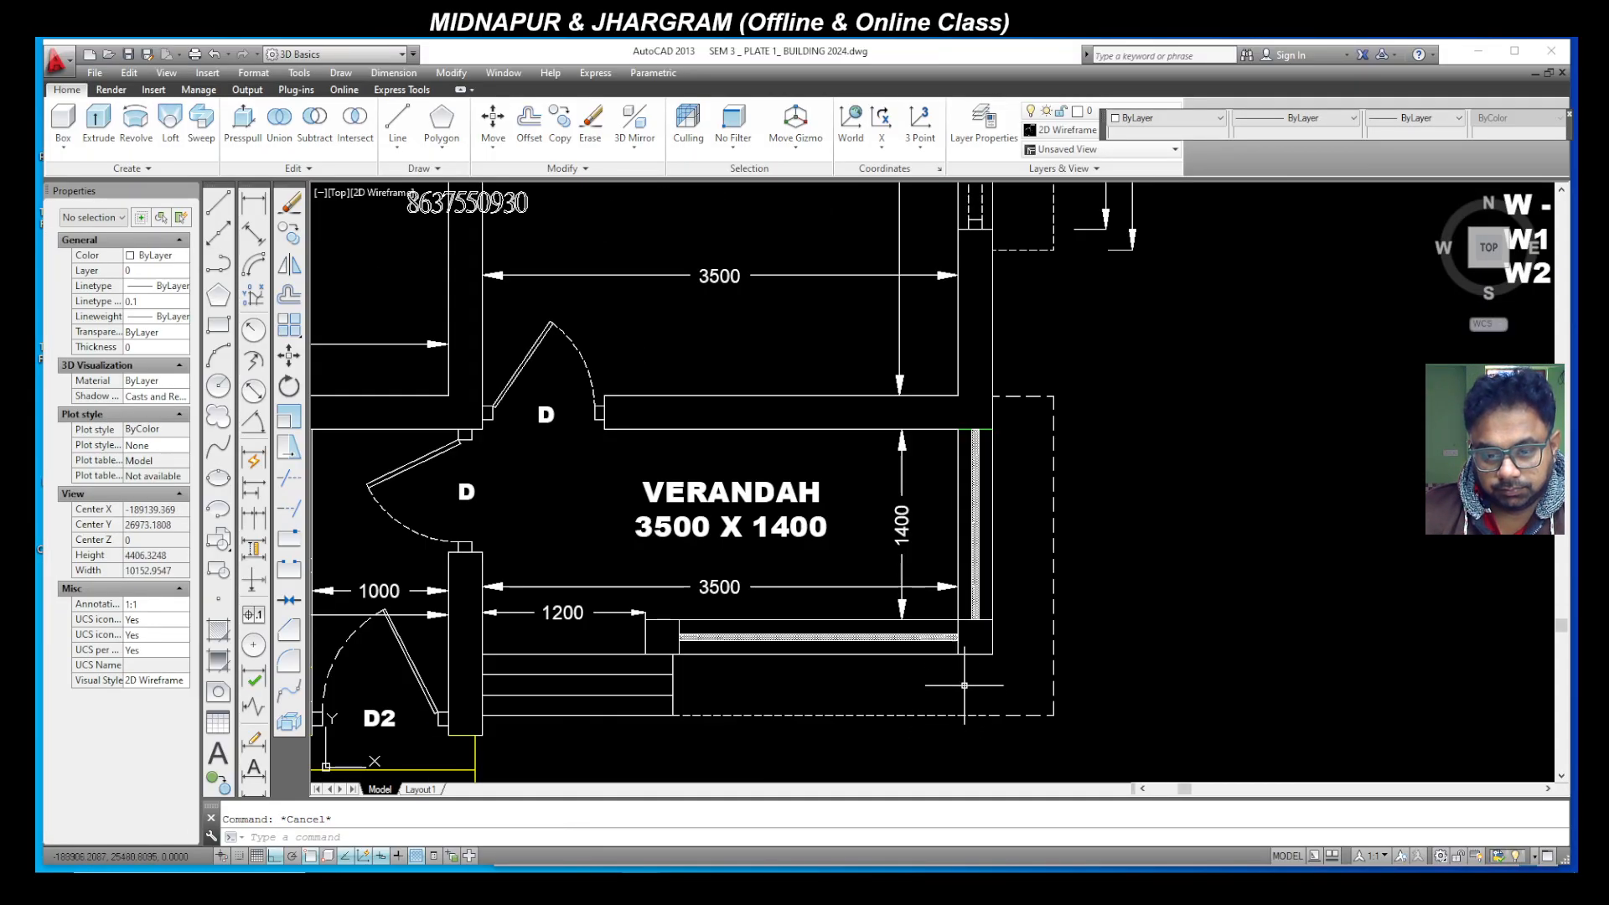
pyautogui.scroll(-6, 963, 653)
pyautogui.scroll(6, 964, 273)
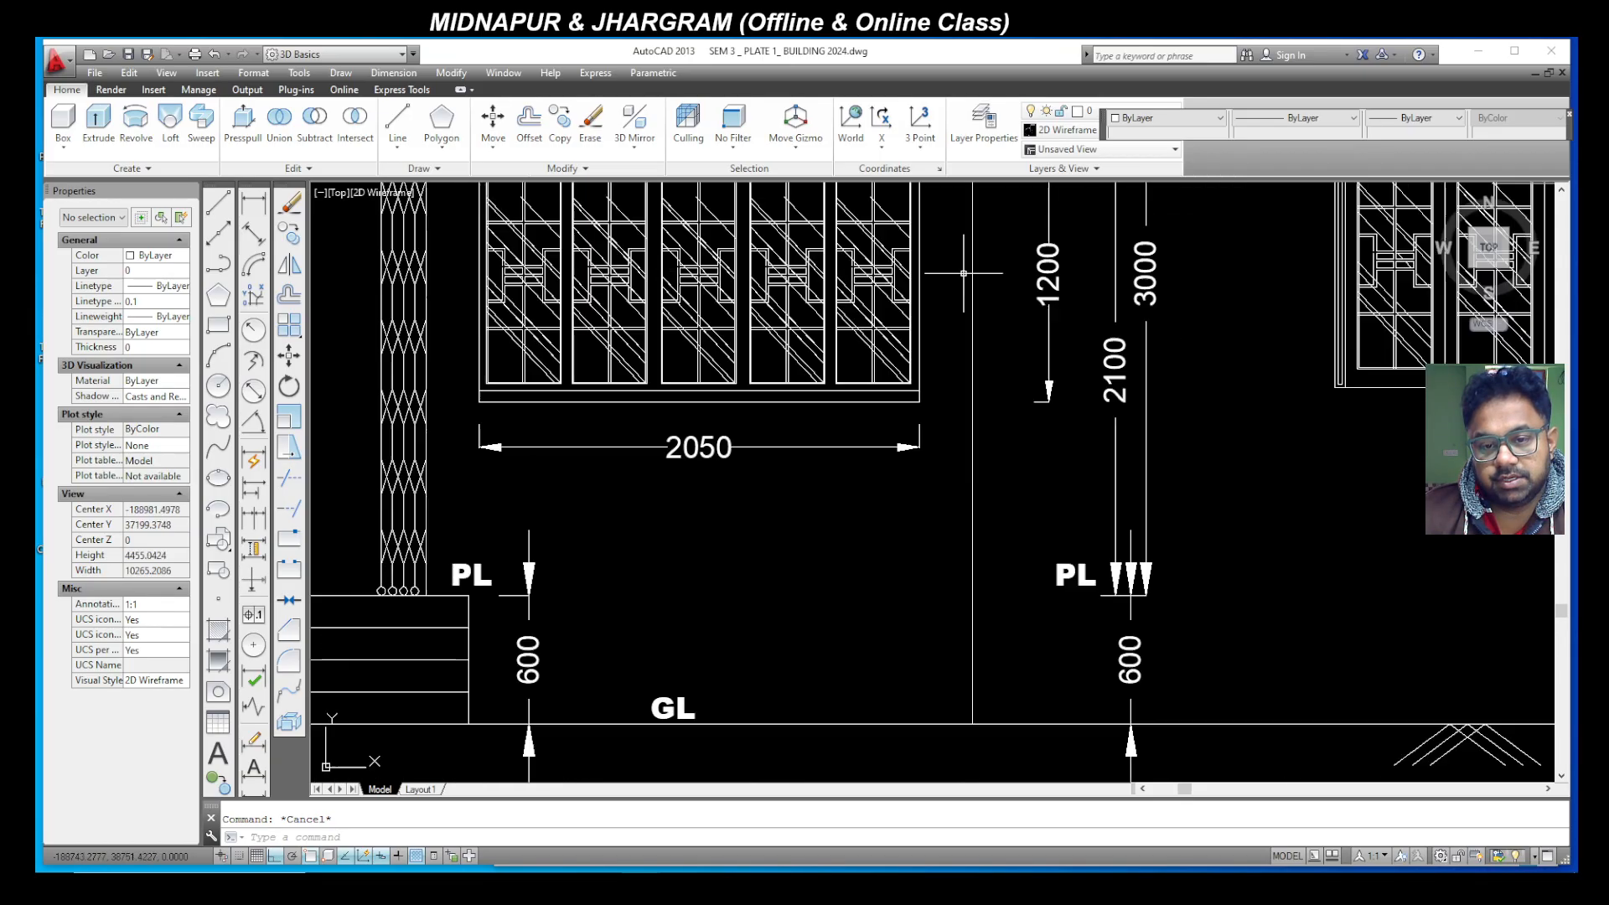
pyautogui.click(254, 202)
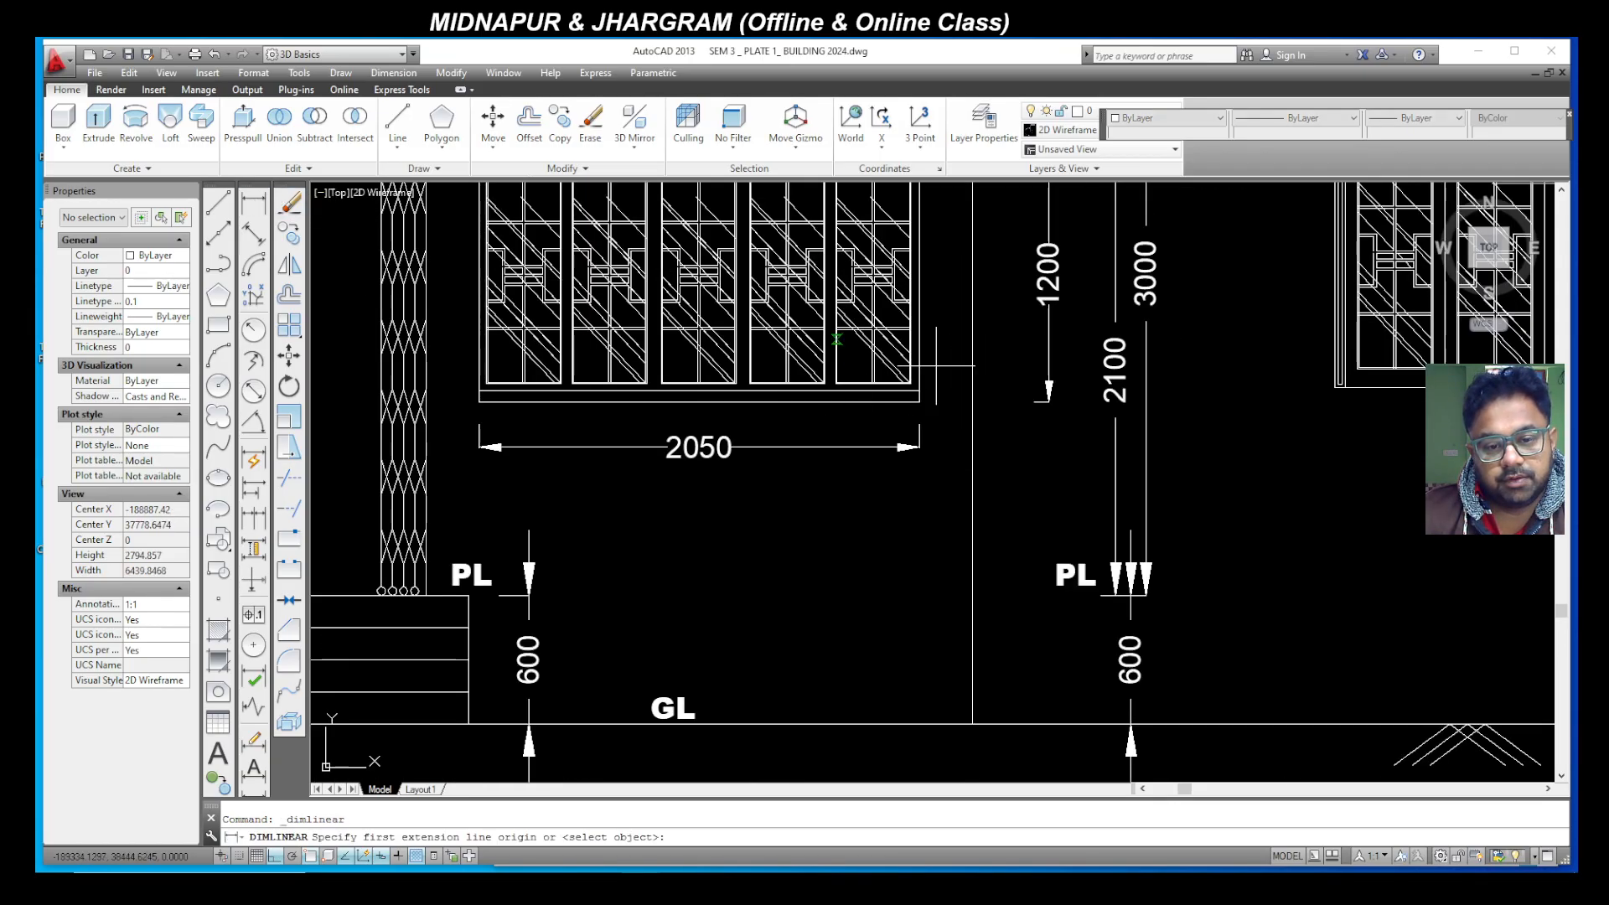
pyautogui.click(972, 435)
pyautogui.click(920, 436)
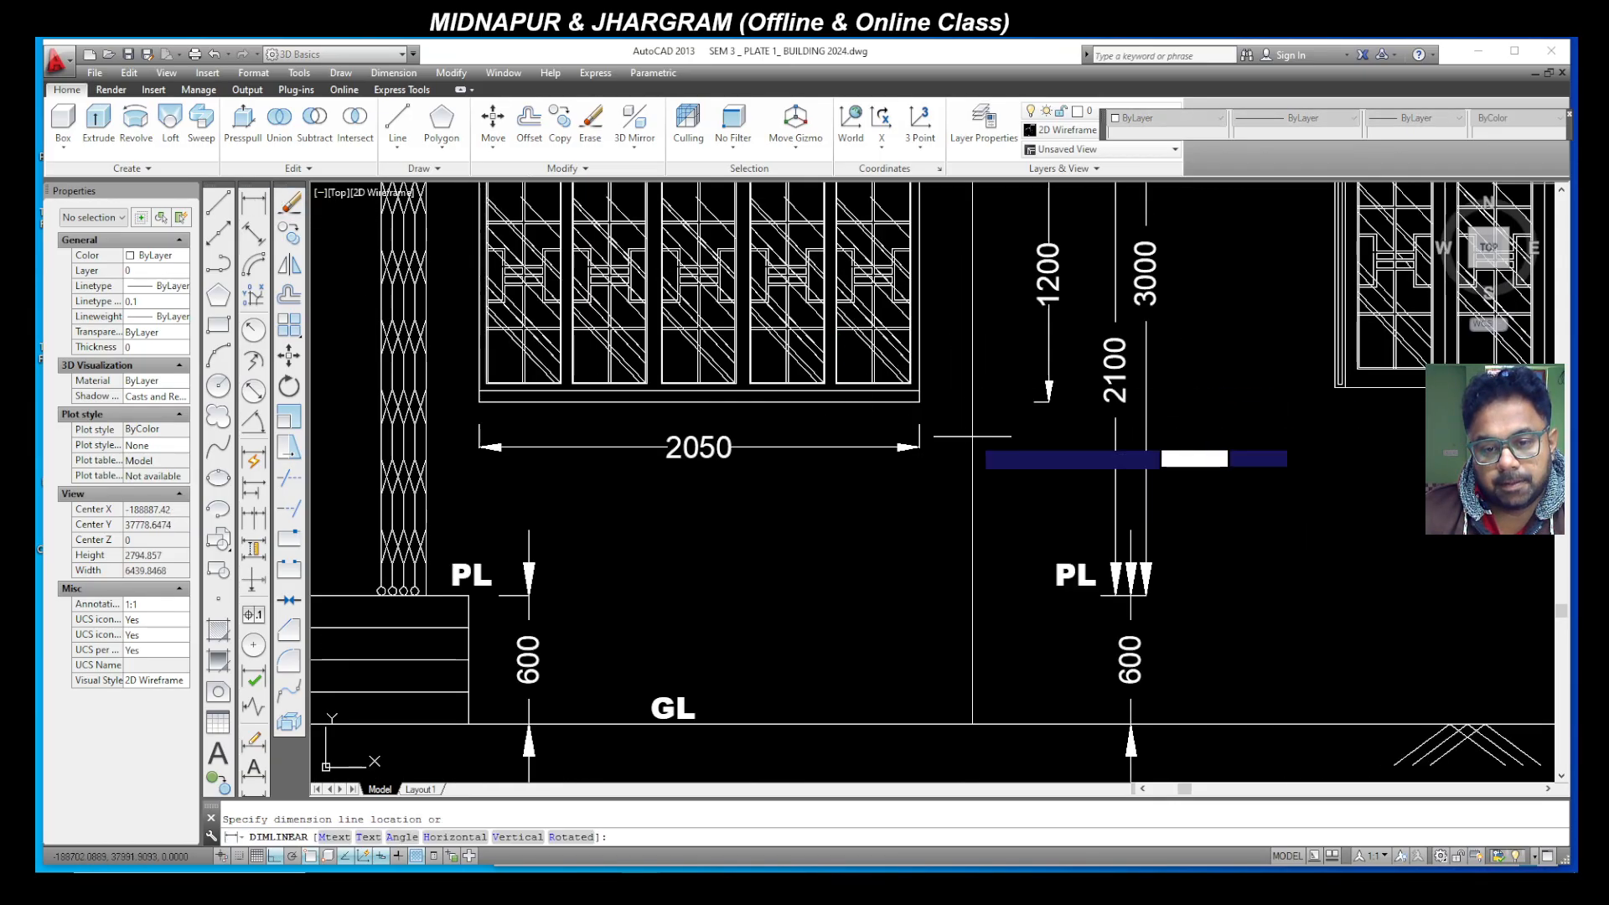
pyautogui.click(942, 436)
# Step: Place the window-to-wall dimension just below the window and set its text height and arrow size to 75
pyautogui.click(949, 459)
pyautogui.click(946, 439)
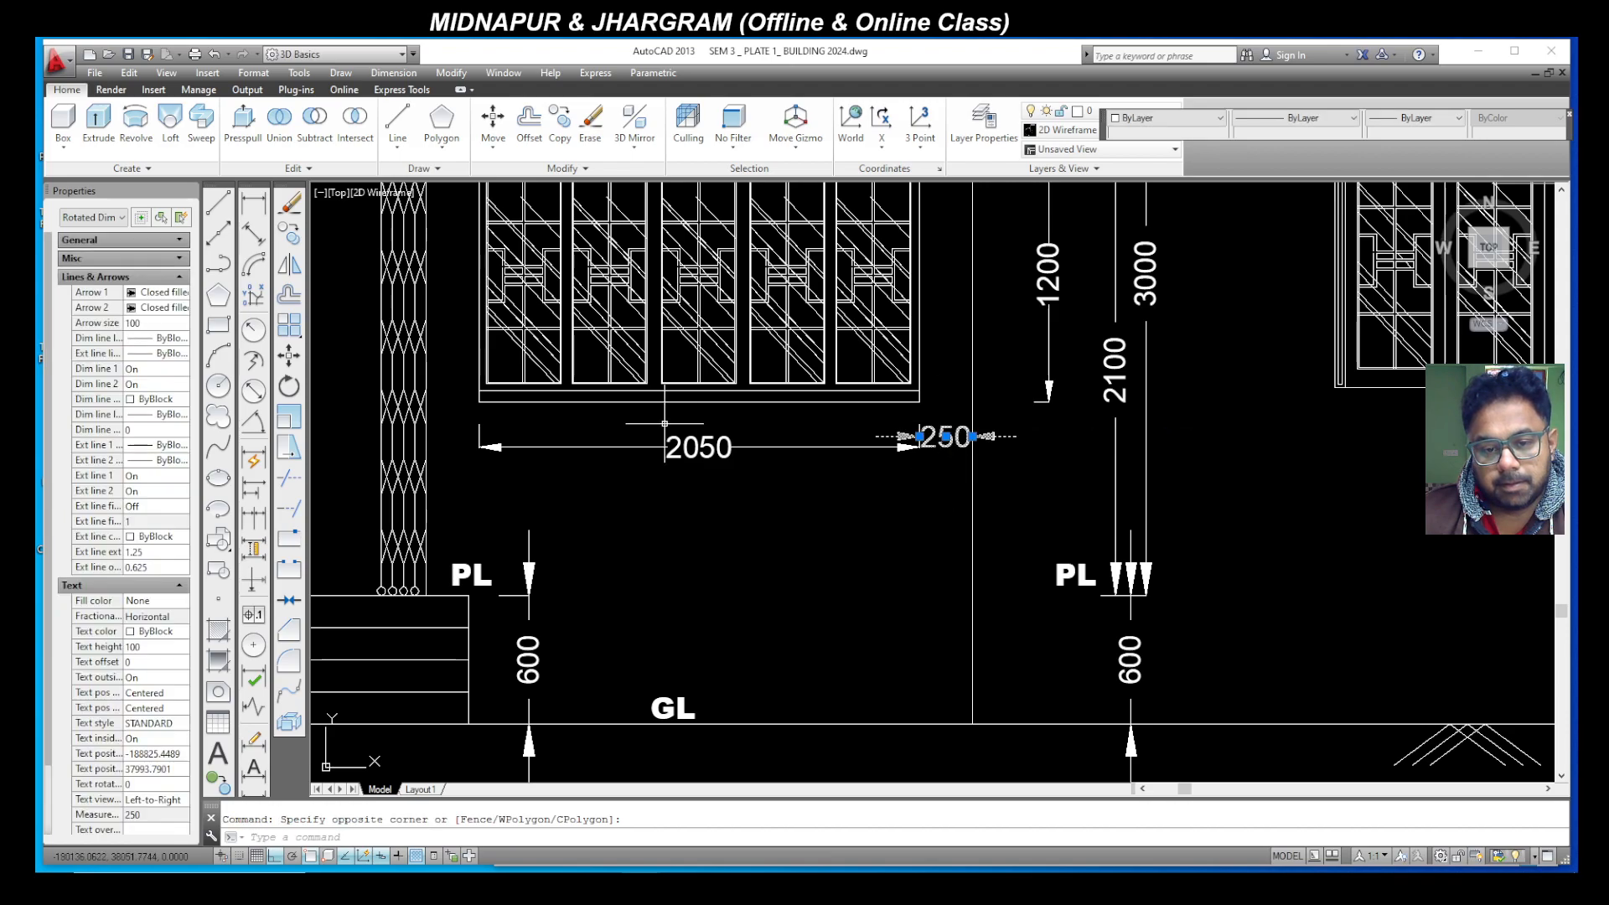
pyautogui.click(142, 647)
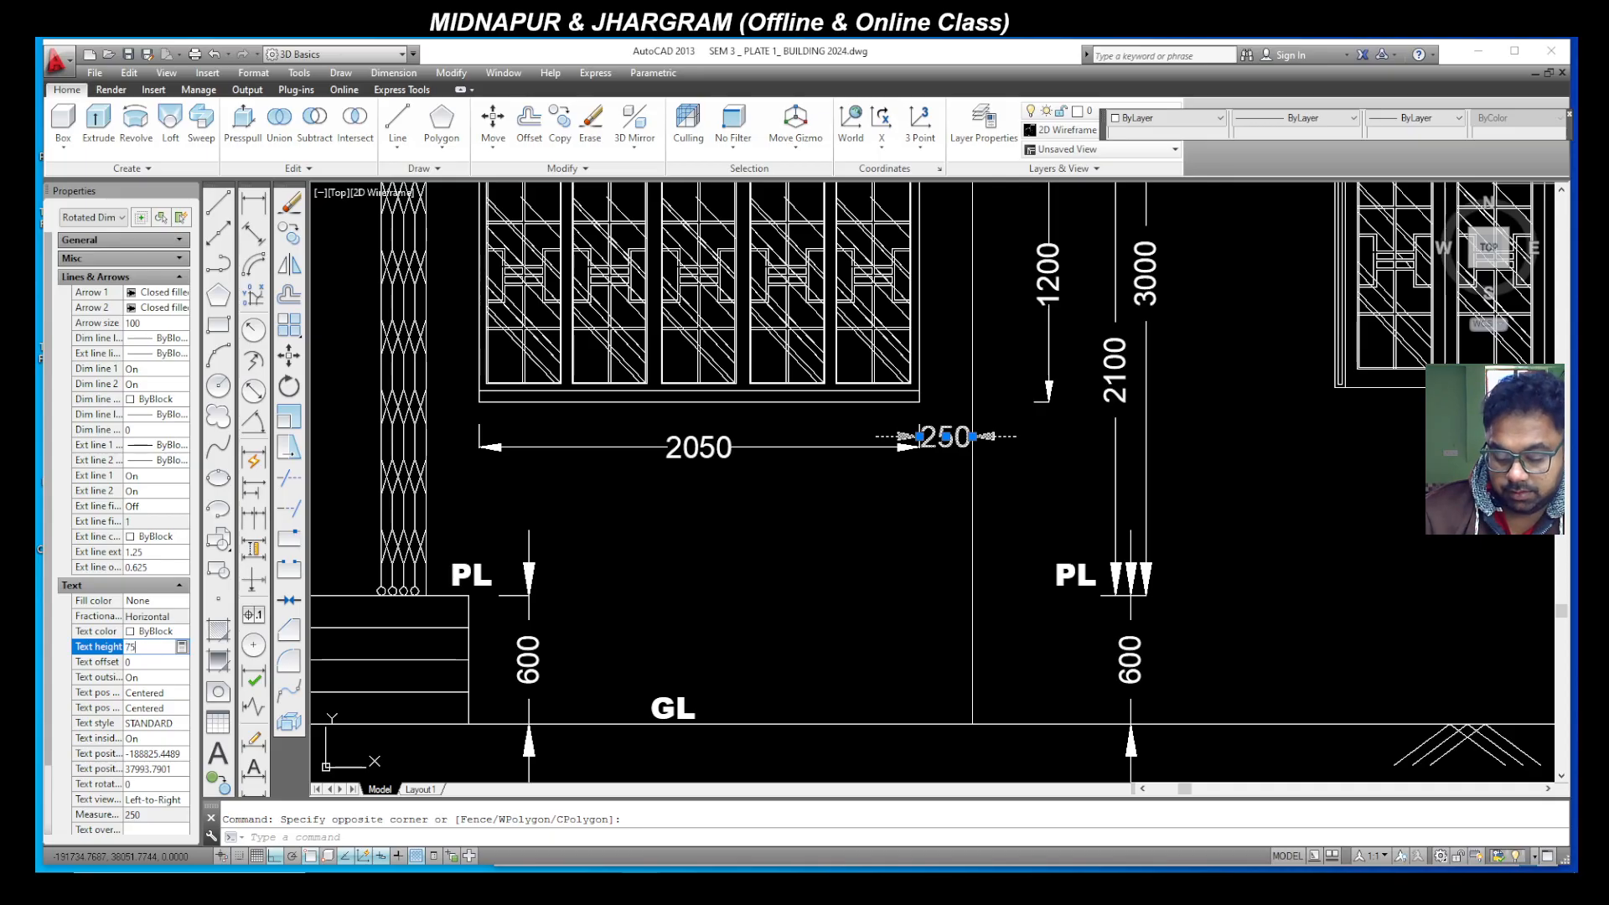
pyautogui.click(144, 658)
pyautogui.click(141, 325)
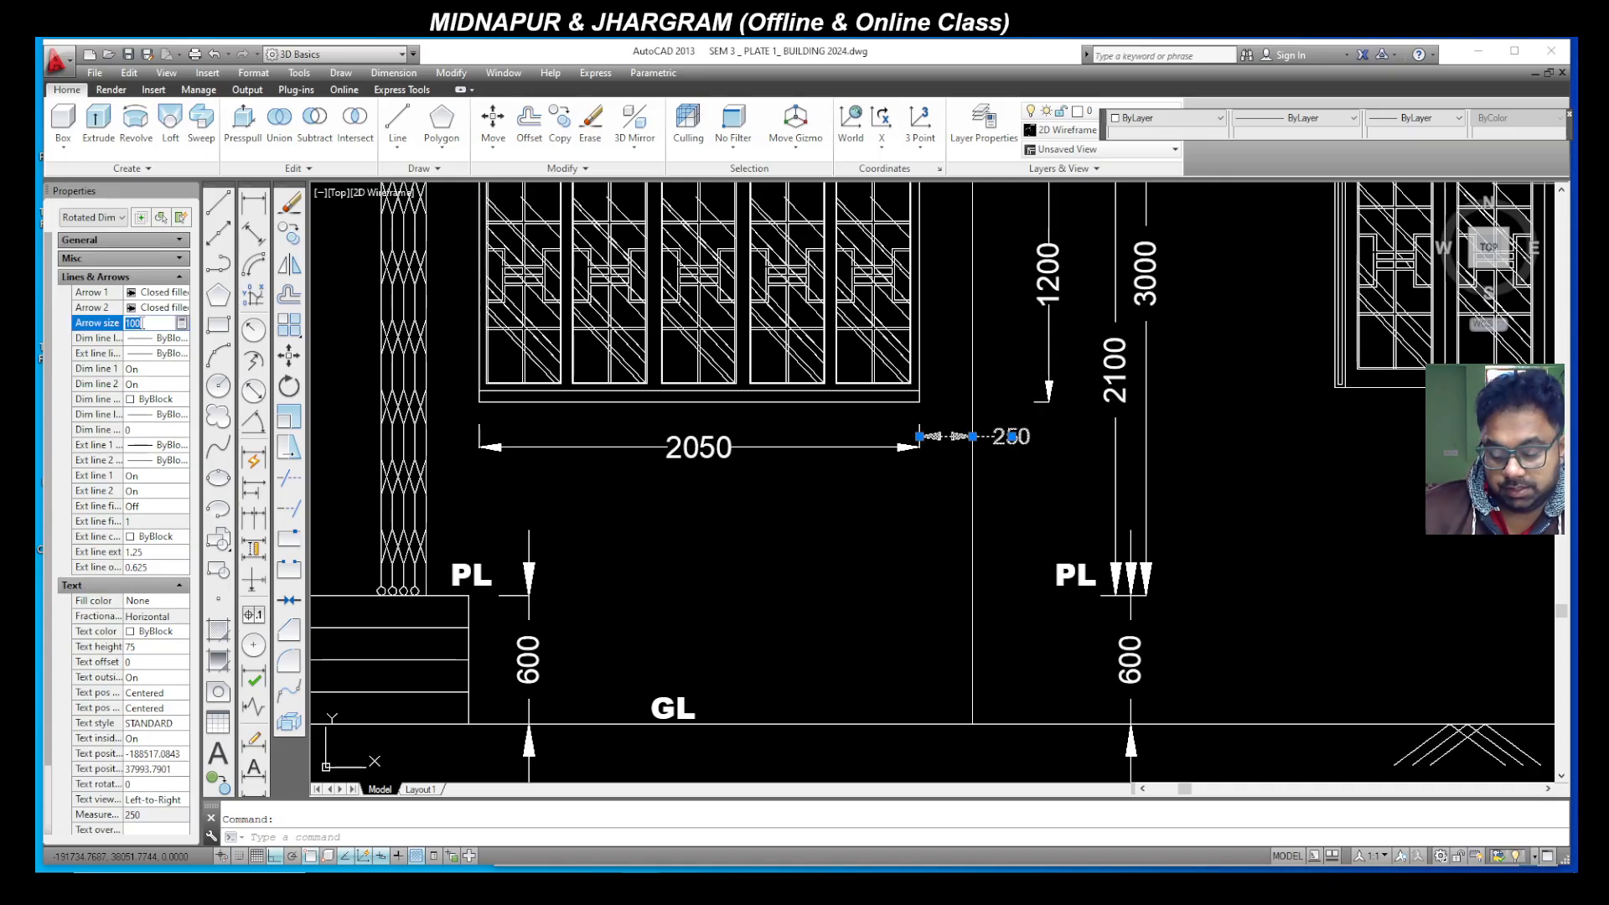
pyautogui.click(142, 333)
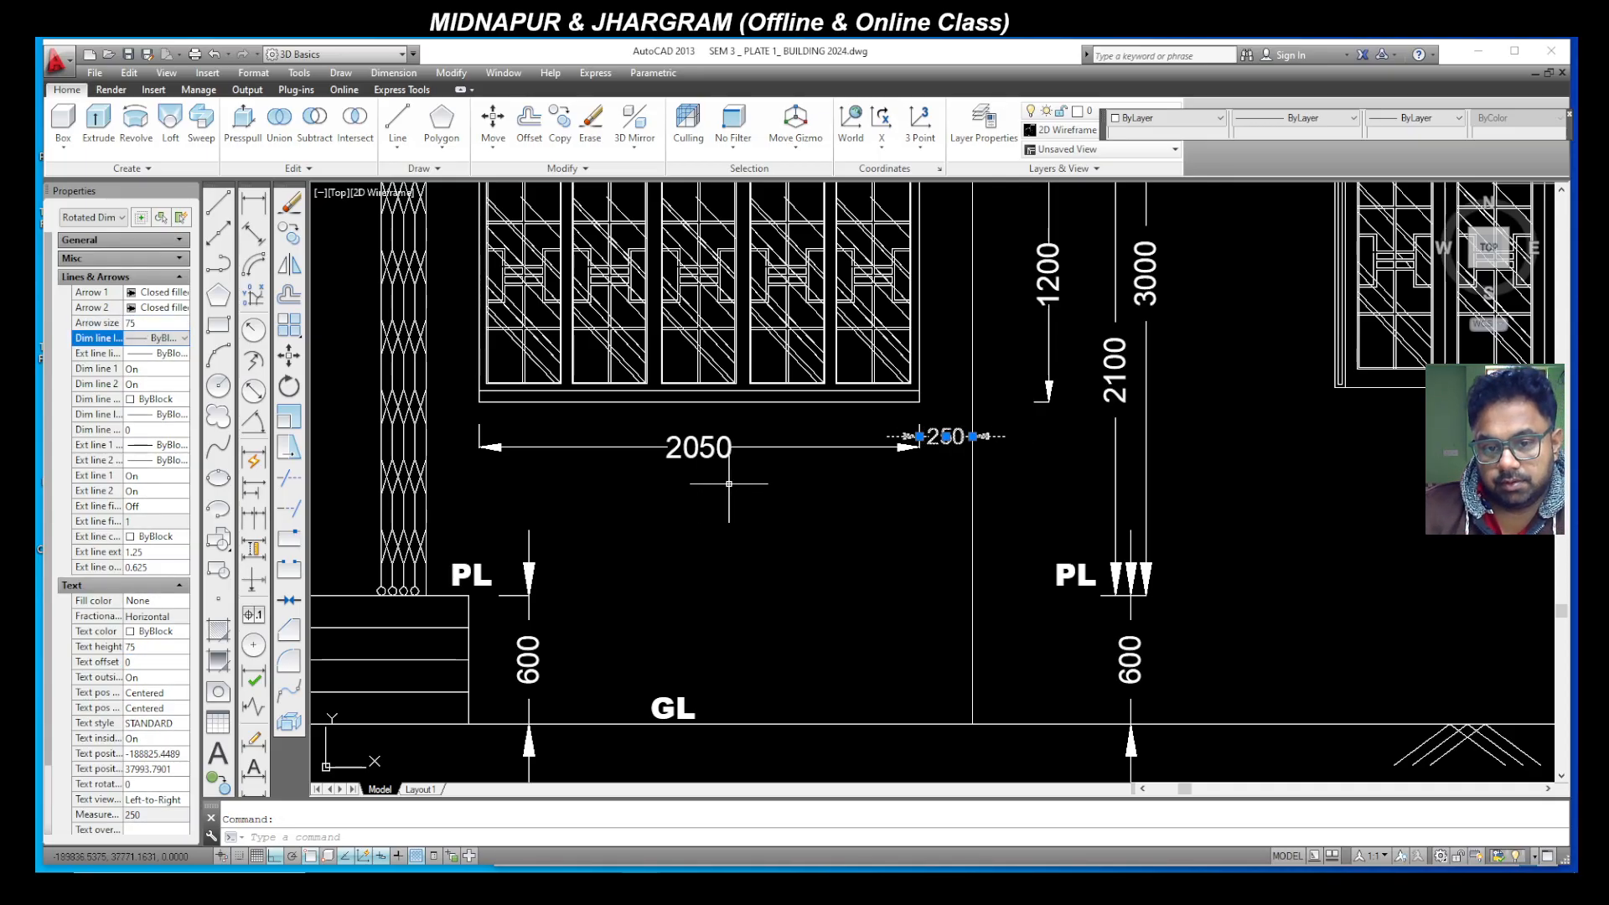
pyautogui.press('Escape')
pyautogui.scroll(-2, 909, 561)
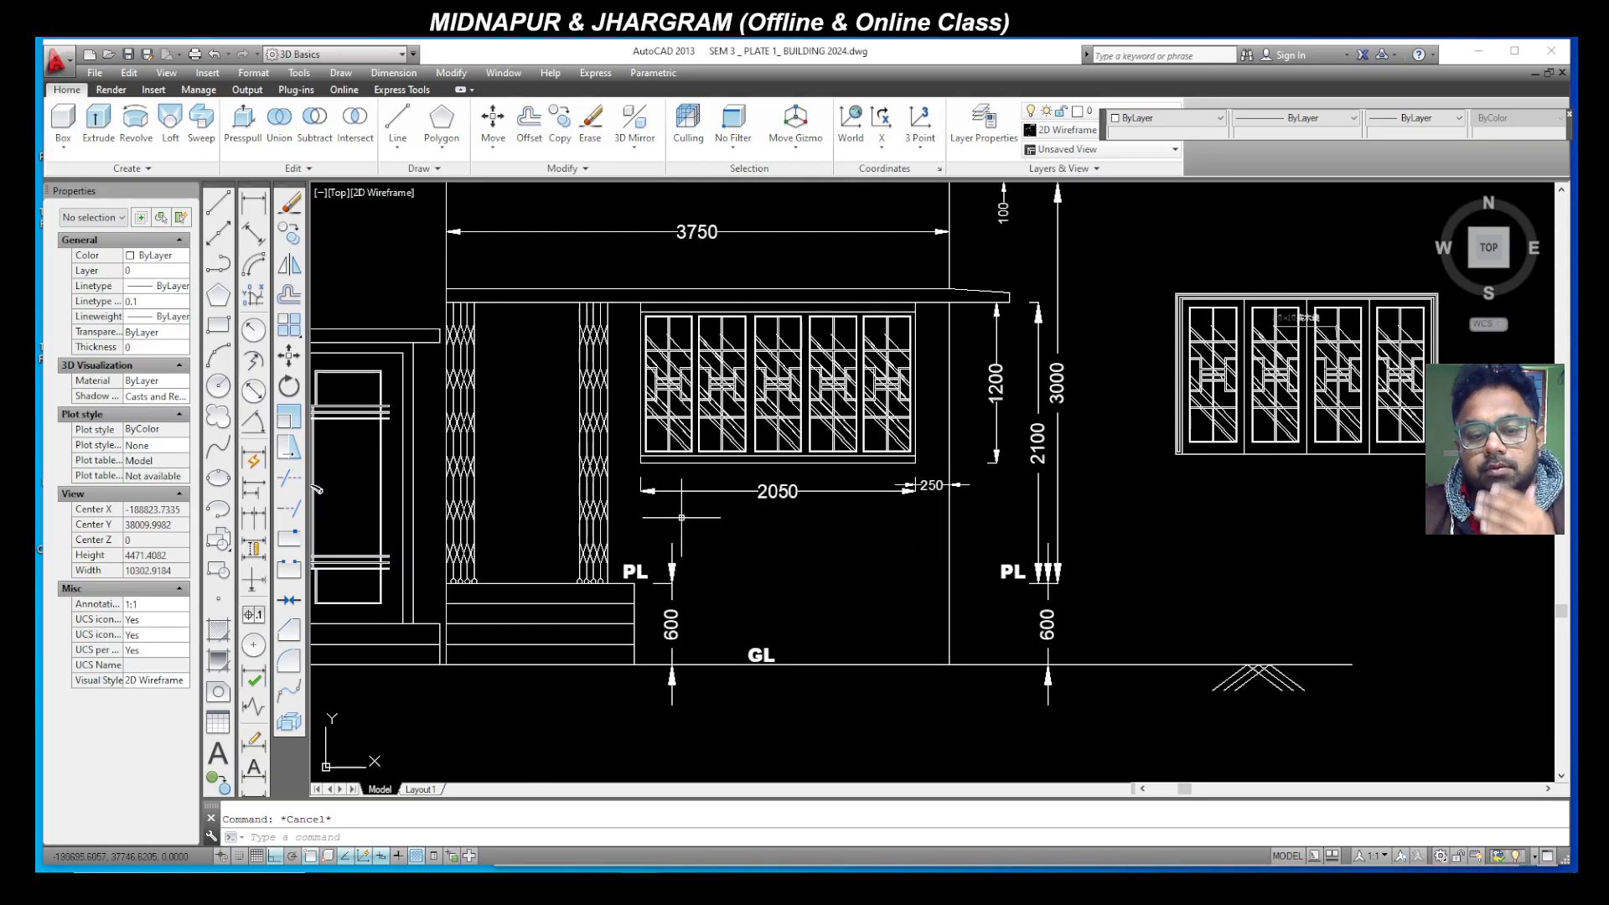
# Step: Add a horizontal linear dimension across the collapsible gate opening, placed a little above the top step
pyautogui.click(253, 203)
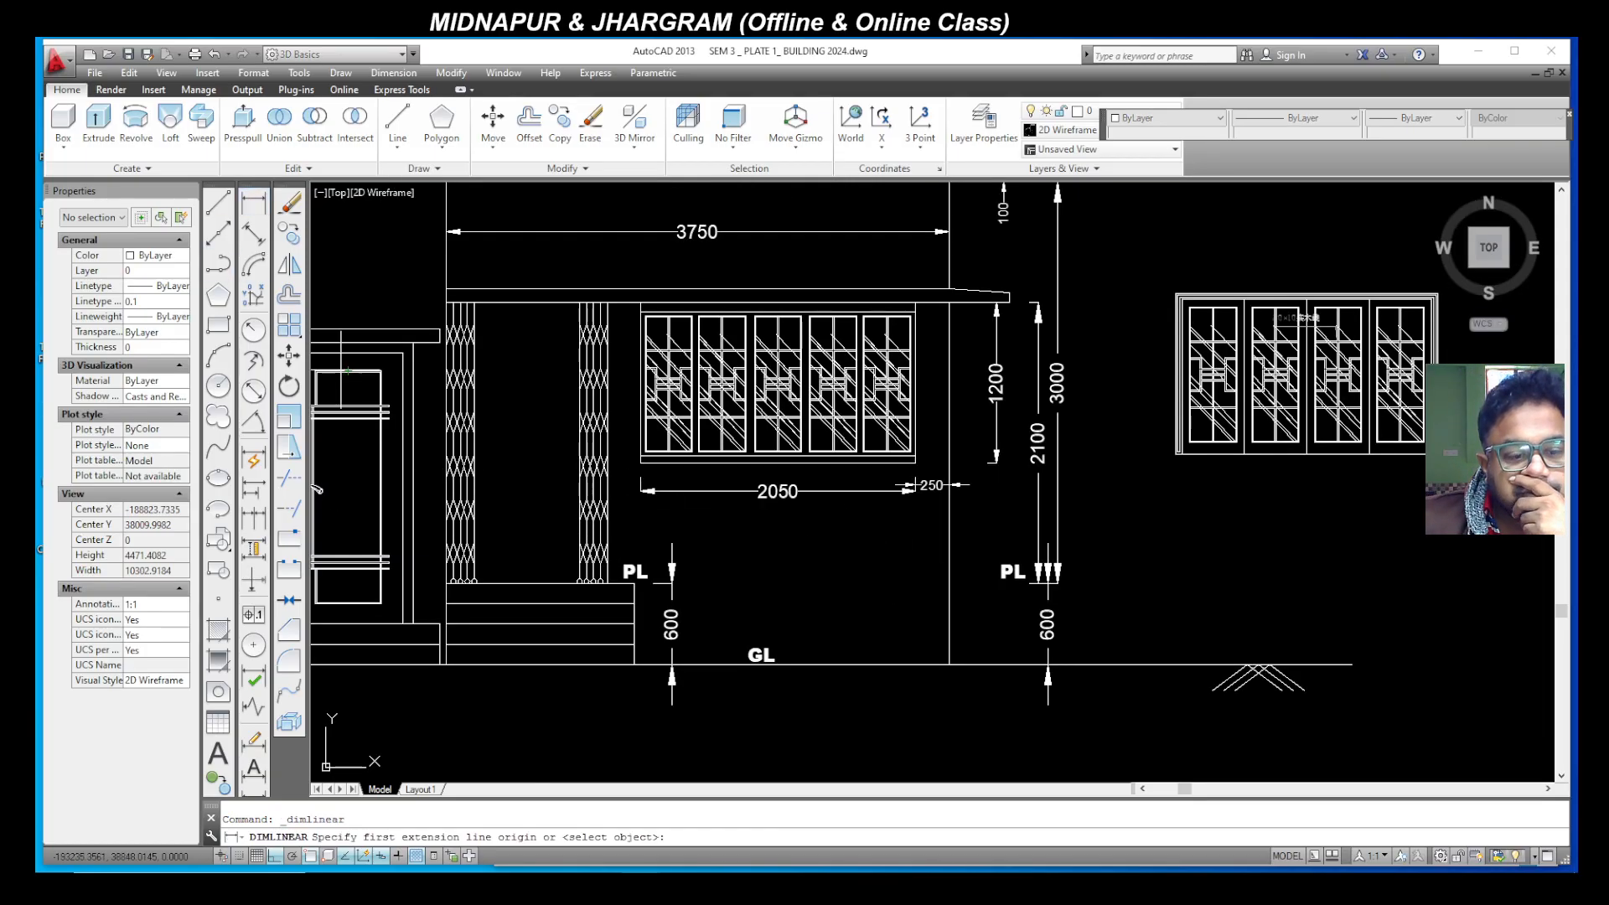
pyautogui.scroll(2, 441, 537)
pyautogui.click(442, 530)
pyautogui.click(695, 530)
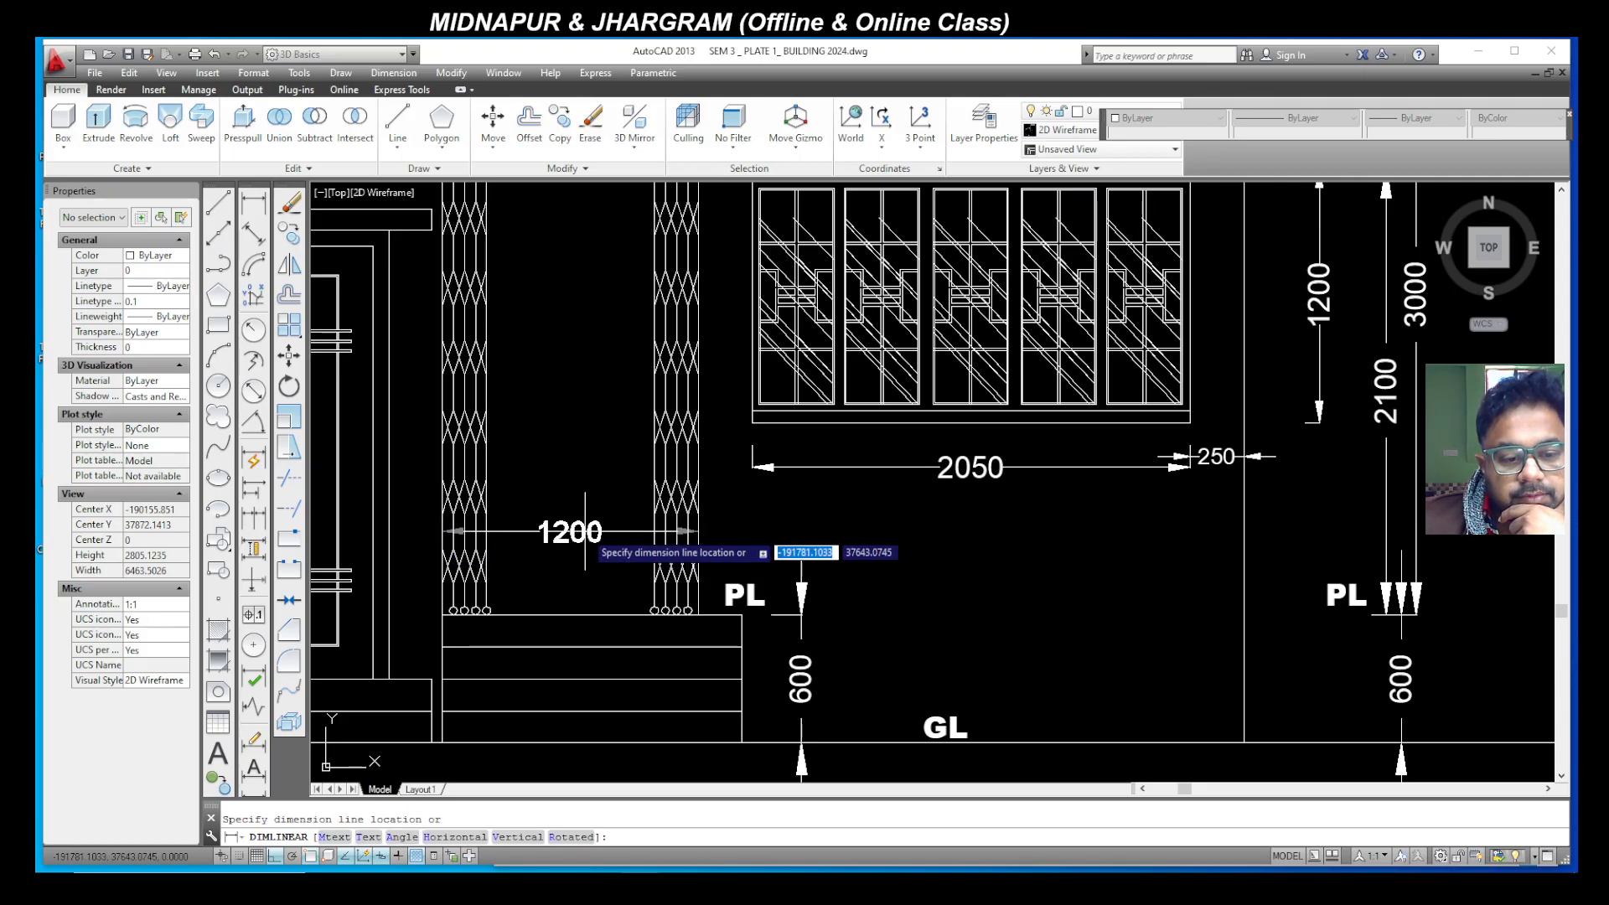
pyautogui.click(578, 531)
pyautogui.scroll(-2, 526, 610)
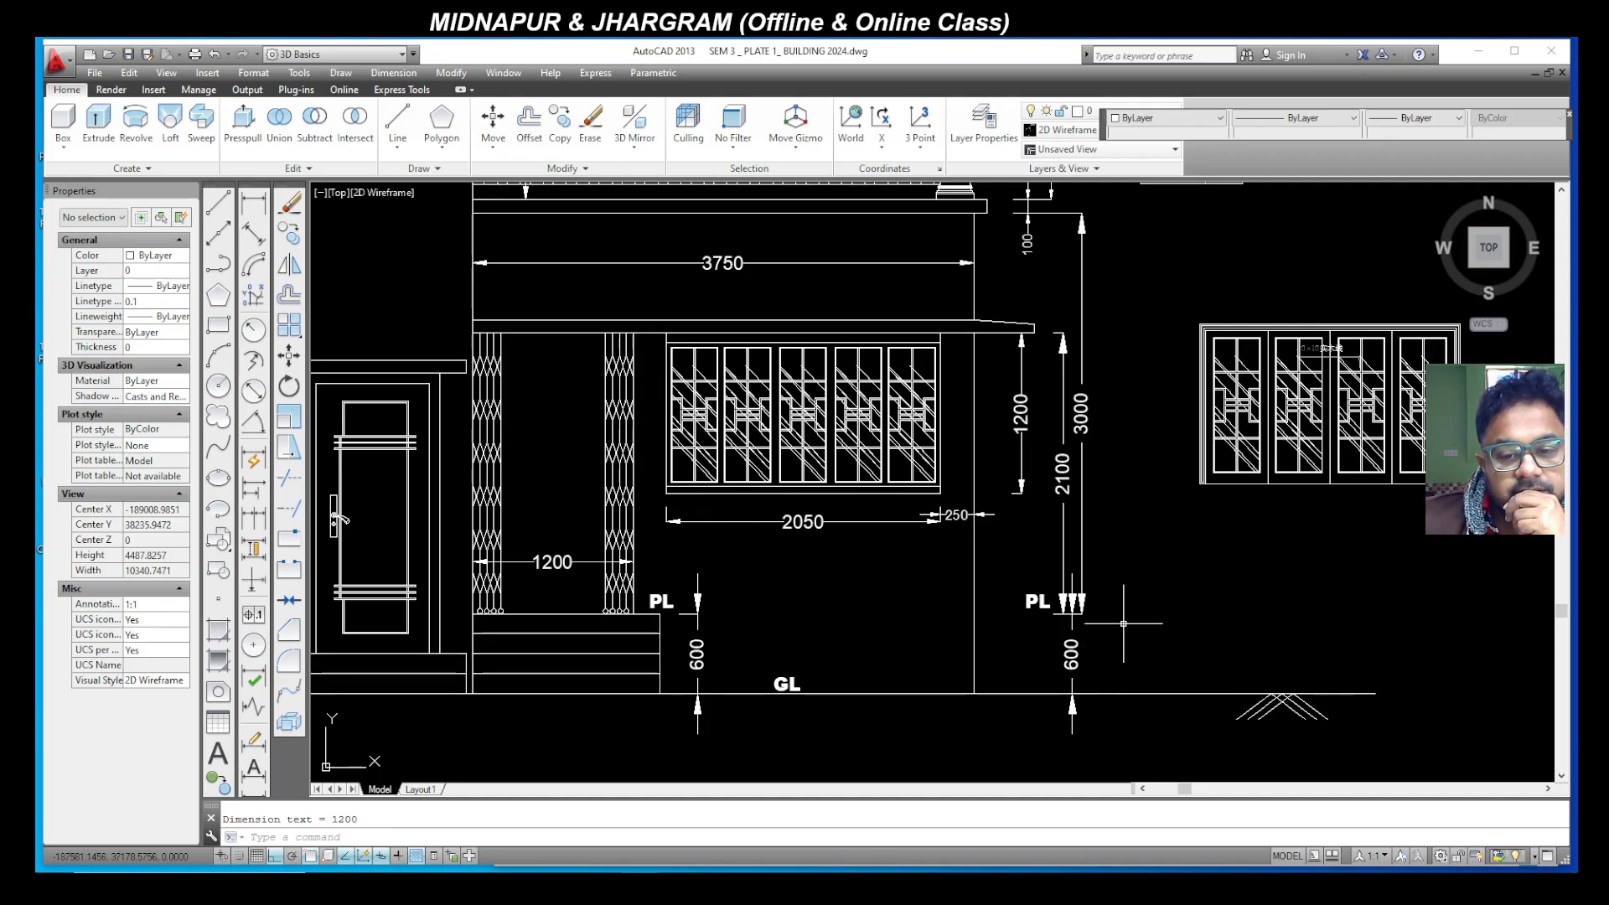
# Step: Add a horizontal linear dimension across the outer width of the door frame, placed below the door handle
pyautogui.click(1062, 507)
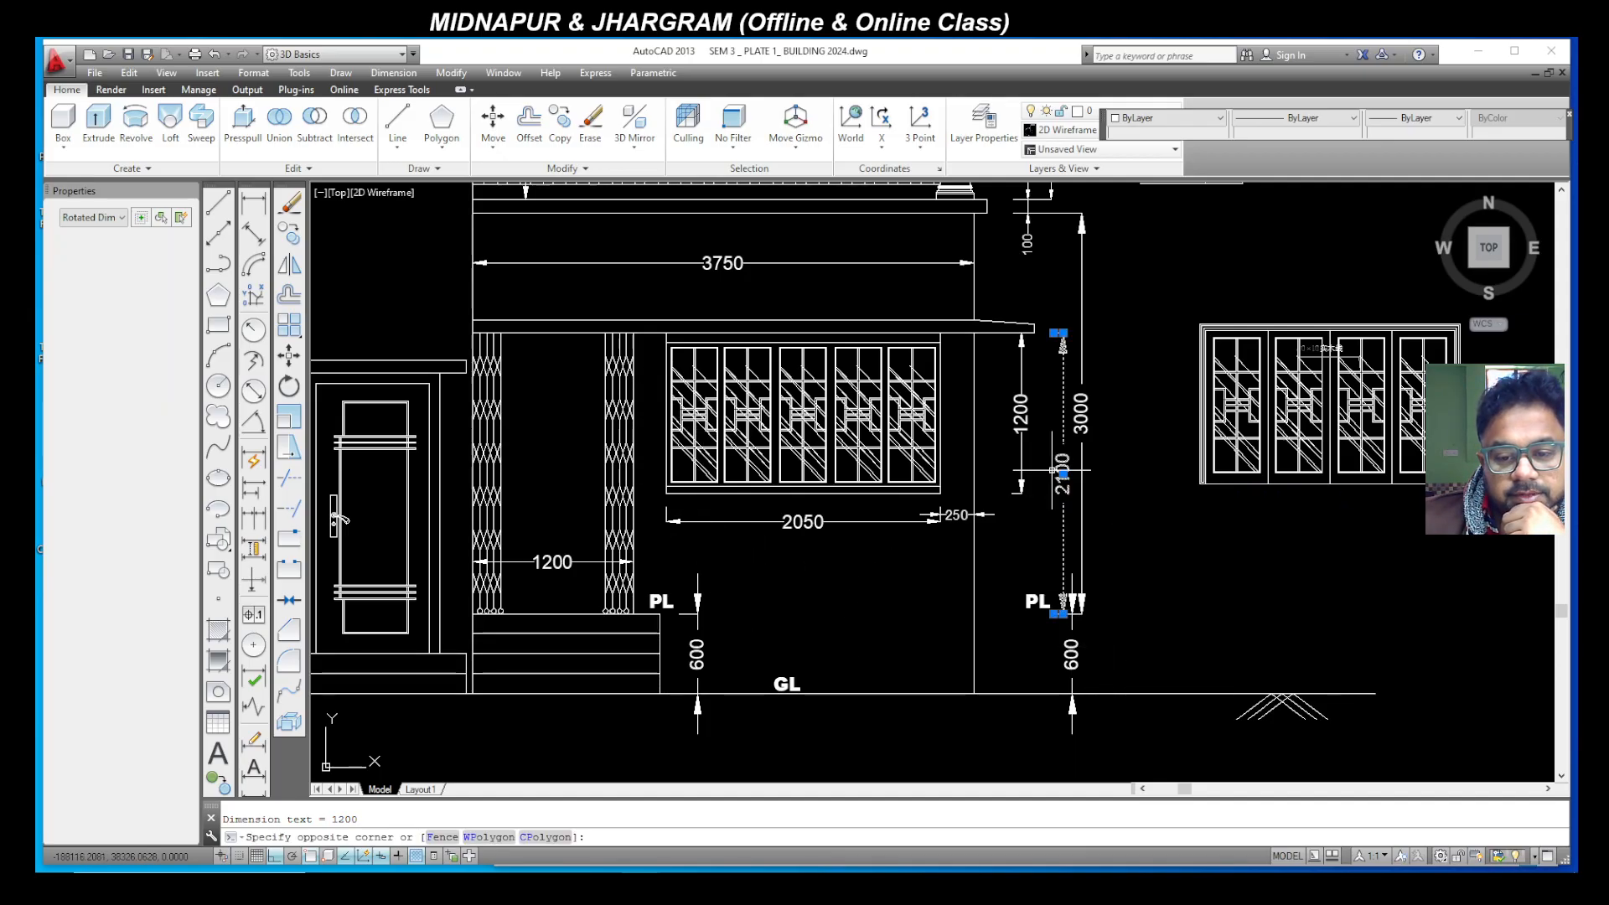
pyautogui.click(511, 421)
pyautogui.scroll(-2, 830, 491)
pyautogui.scroll(2, 681, 501)
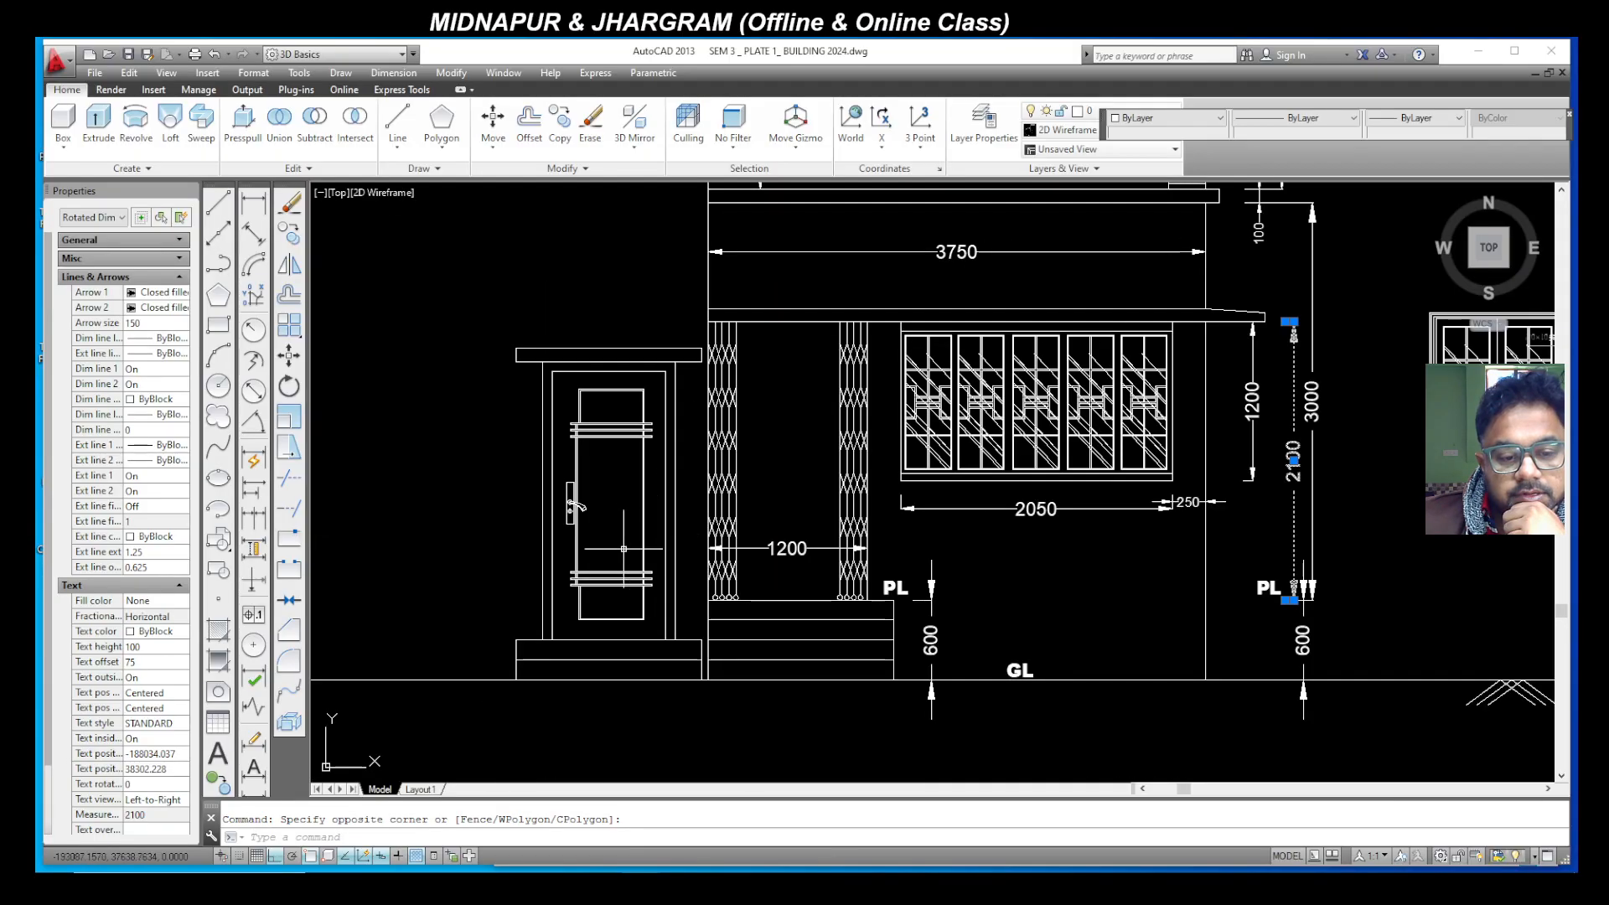
pyautogui.click(254, 204)
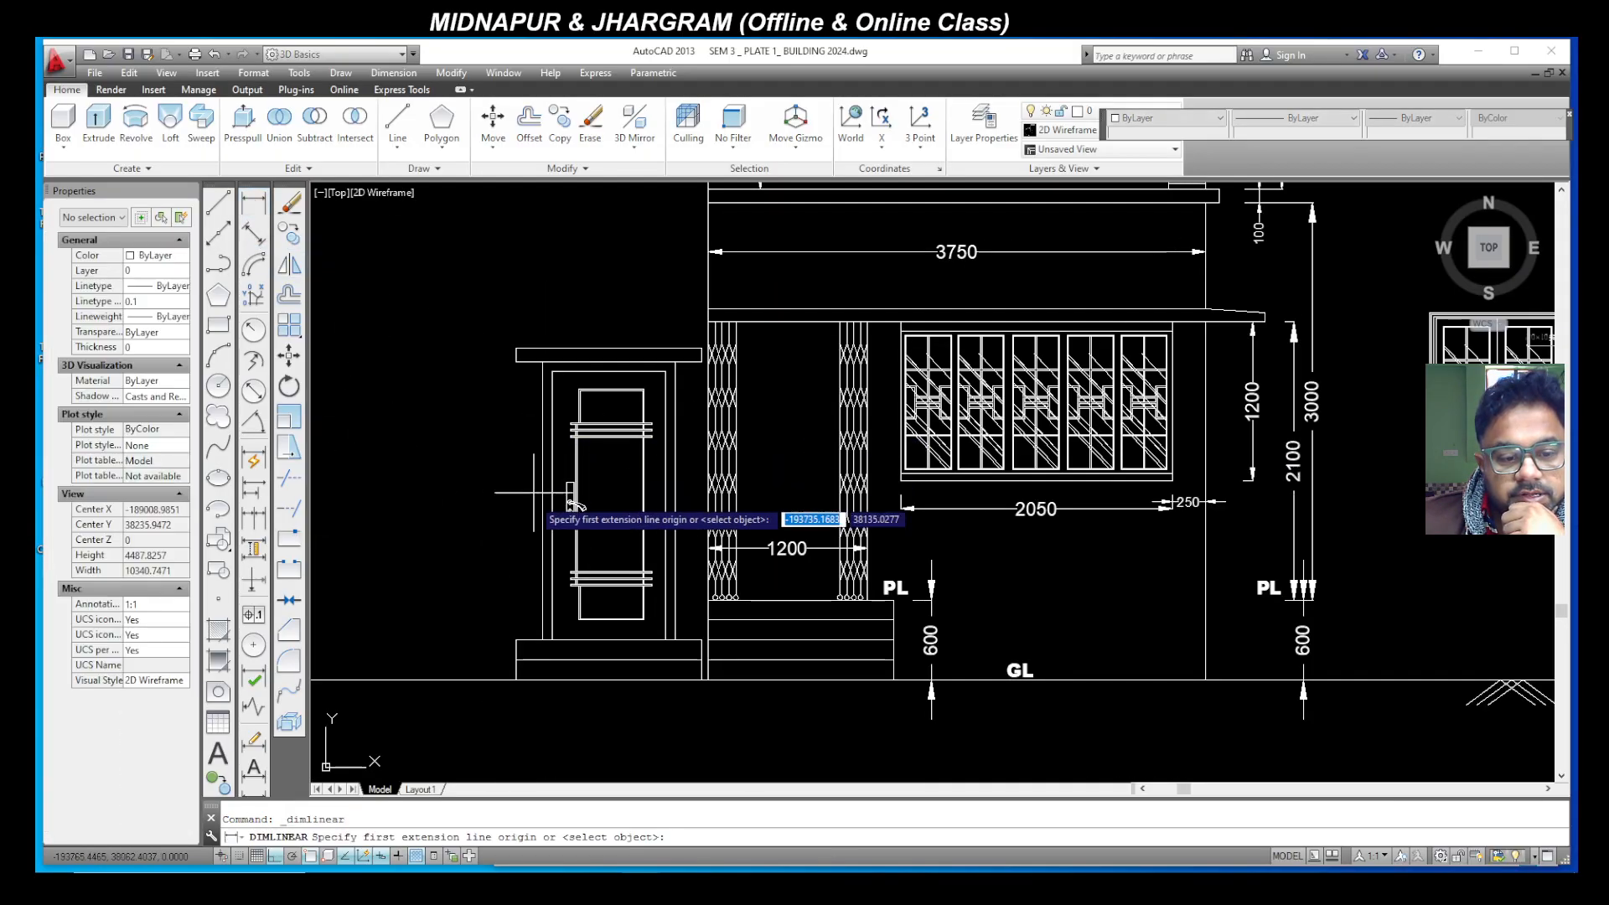
pyautogui.click(541, 544)
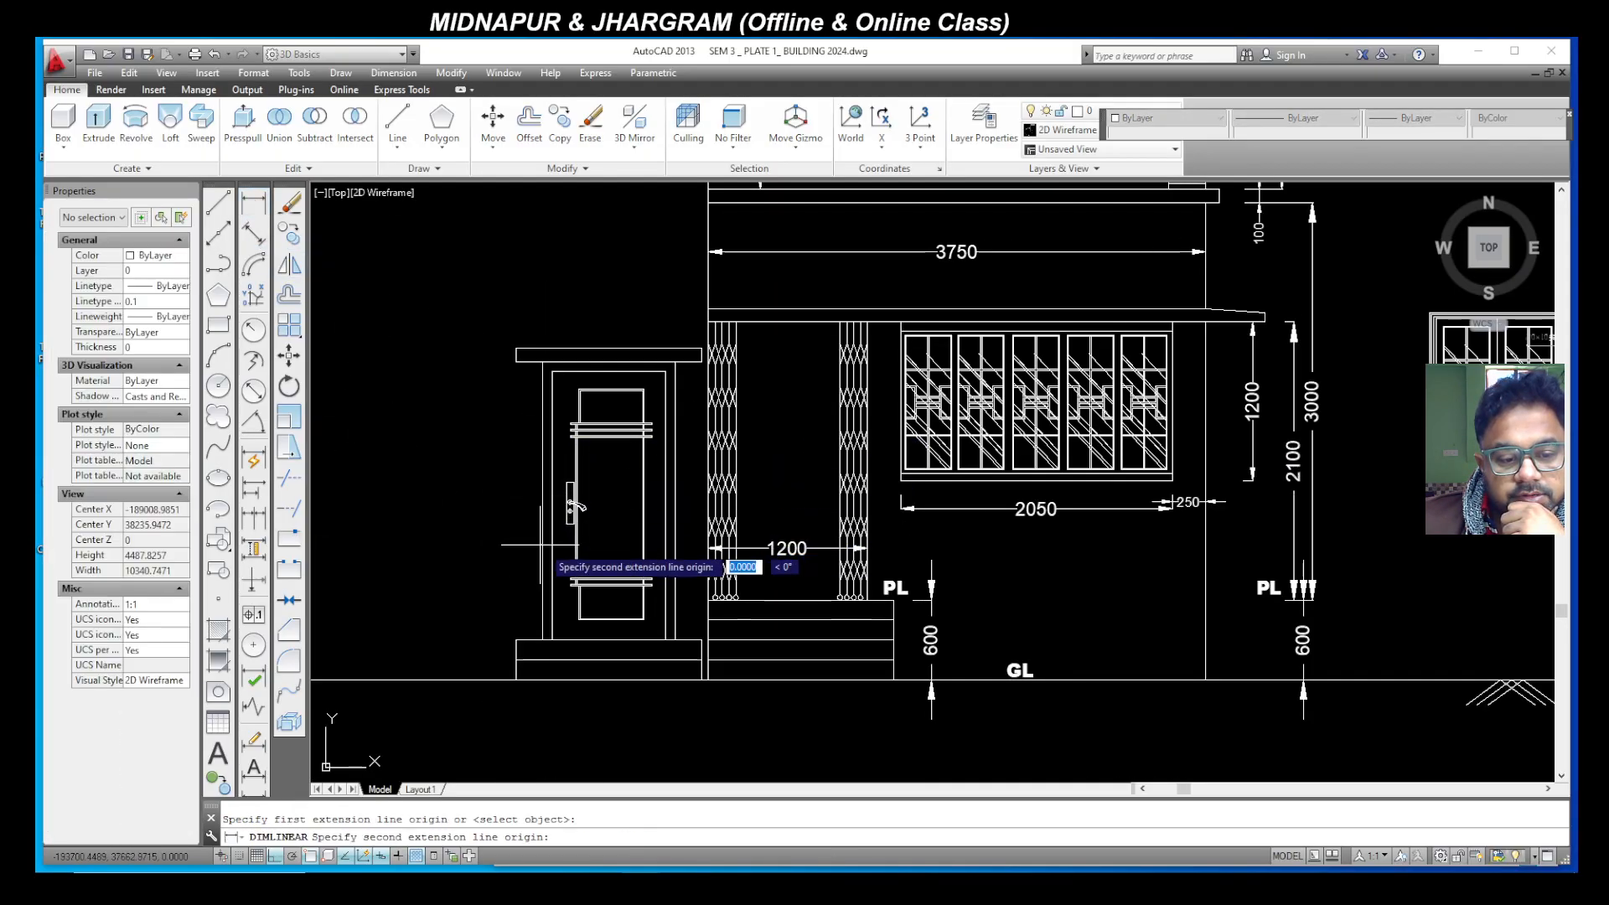
pyautogui.click(667, 546)
pyautogui.click(638, 548)
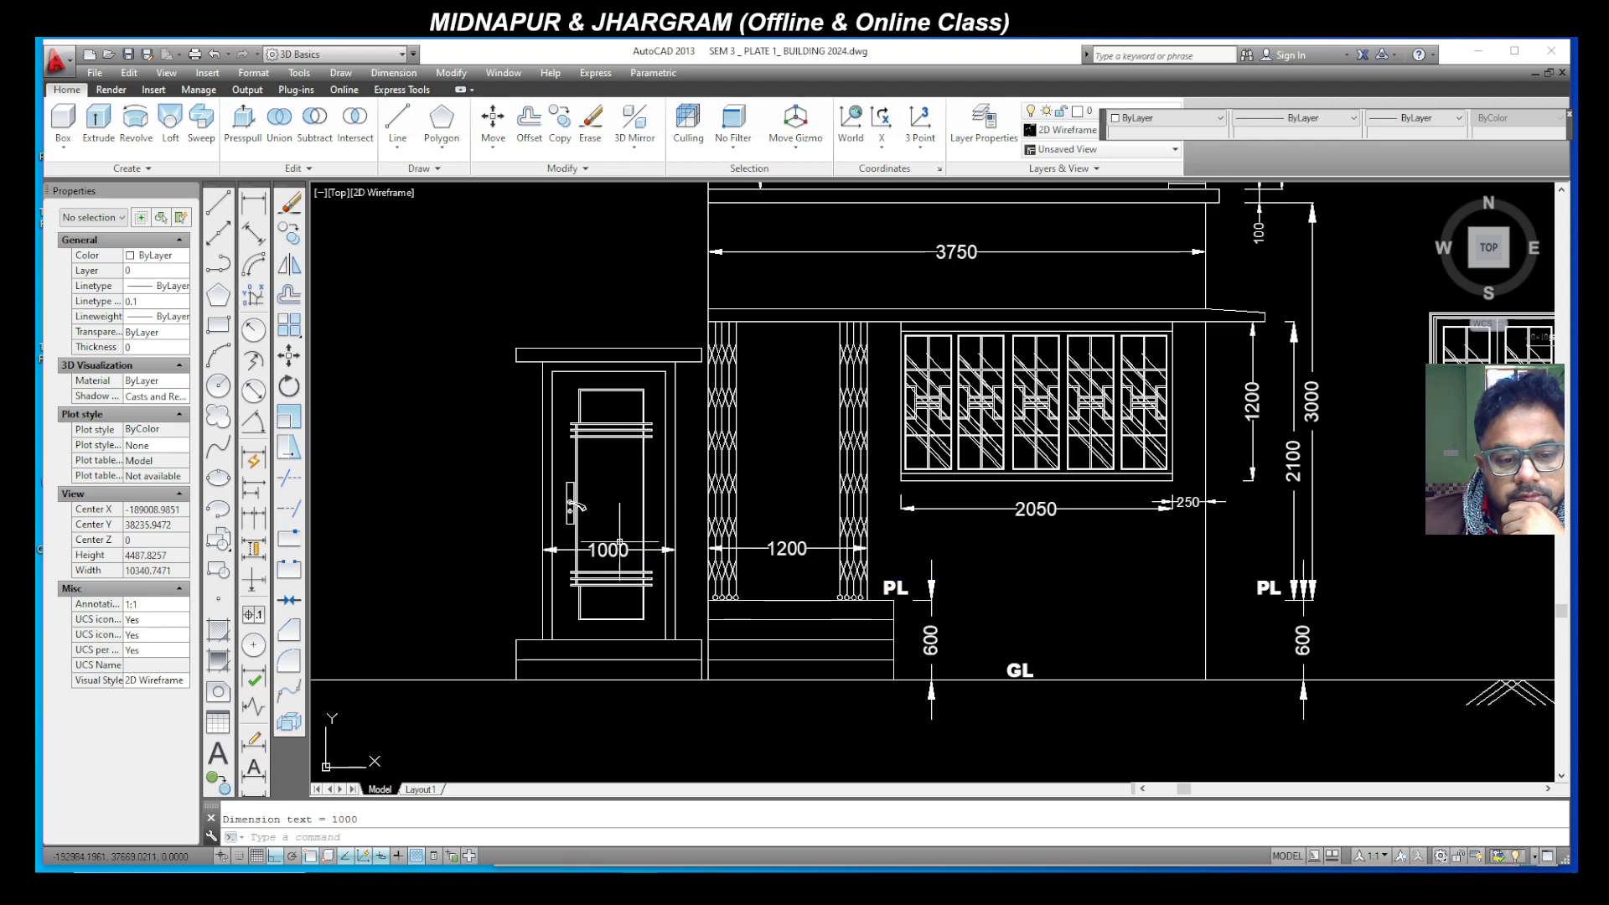
# Step: Add a vertical linear dimension from the door's base to the underside of its top slab, just outside the handle-side frame
pyautogui.click(253, 203)
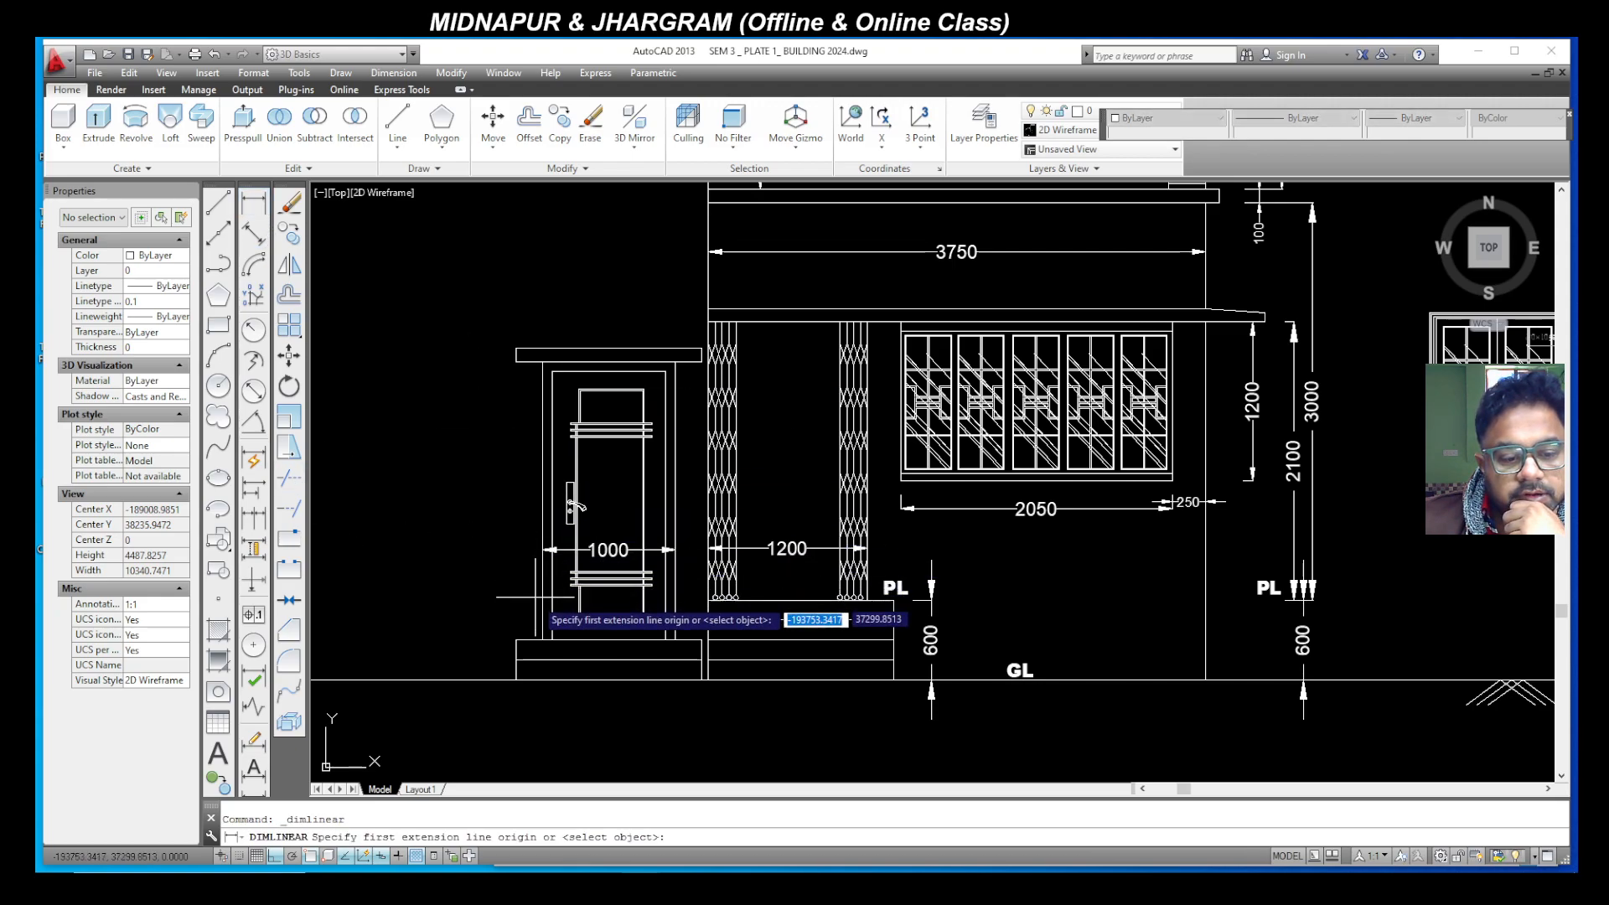
pyautogui.click(529, 640)
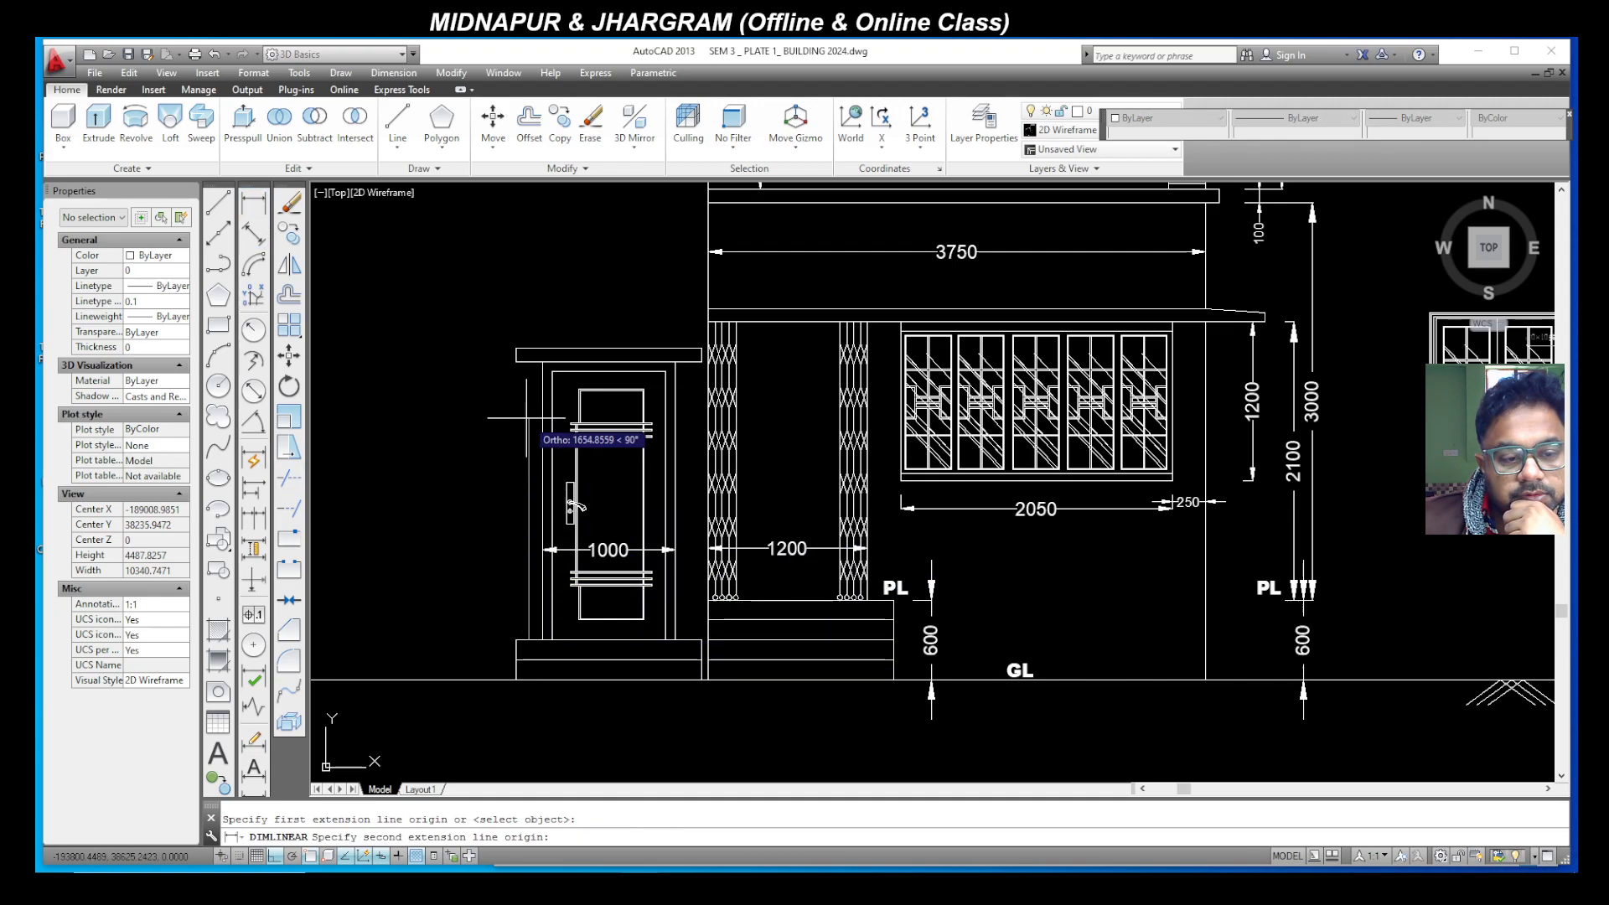
pyautogui.click(529, 362)
pyautogui.click(527, 395)
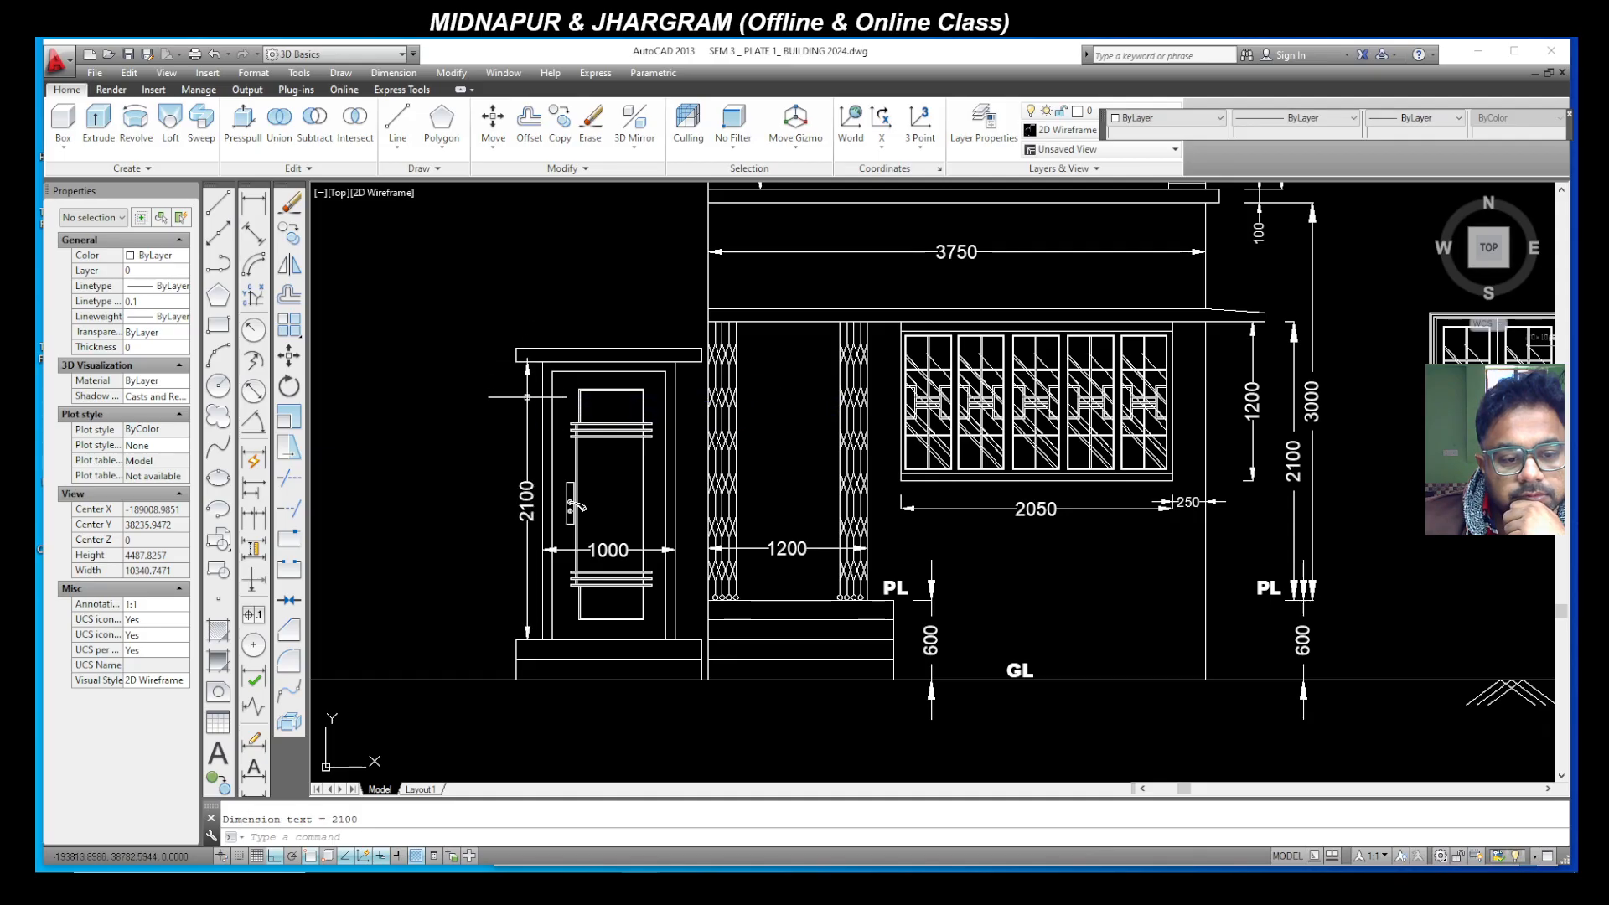
# Step: Set the arrow size and text height to 60 for the door's width and height dimensions and the gate width dimension
pyautogui.click(608, 551)
pyautogui.click(515, 492)
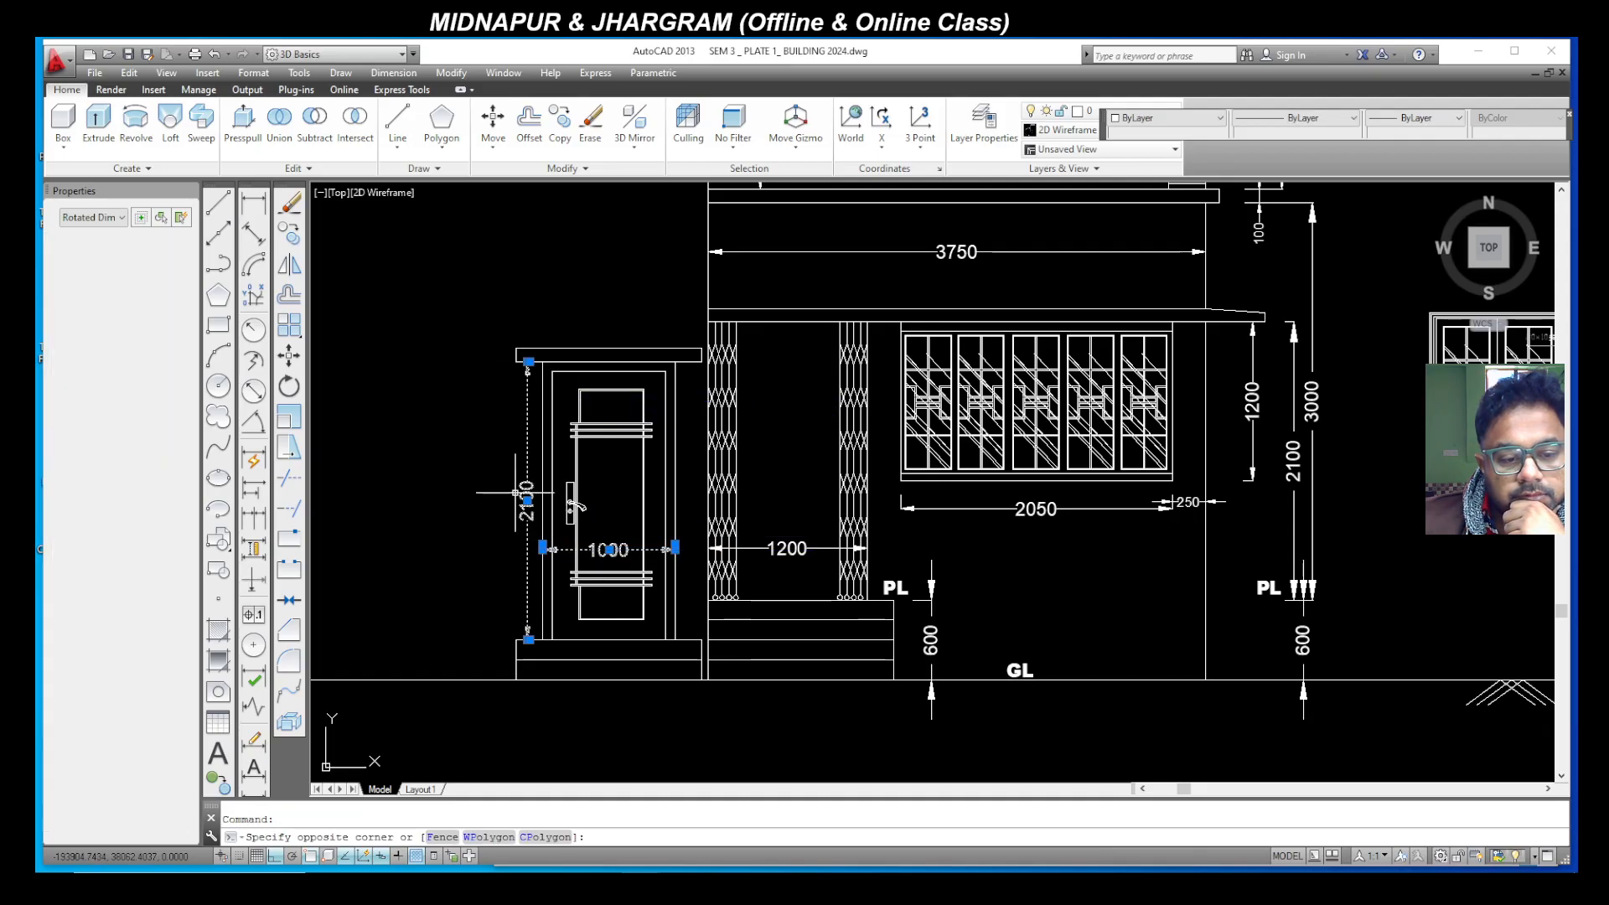
pyautogui.click(792, 549)
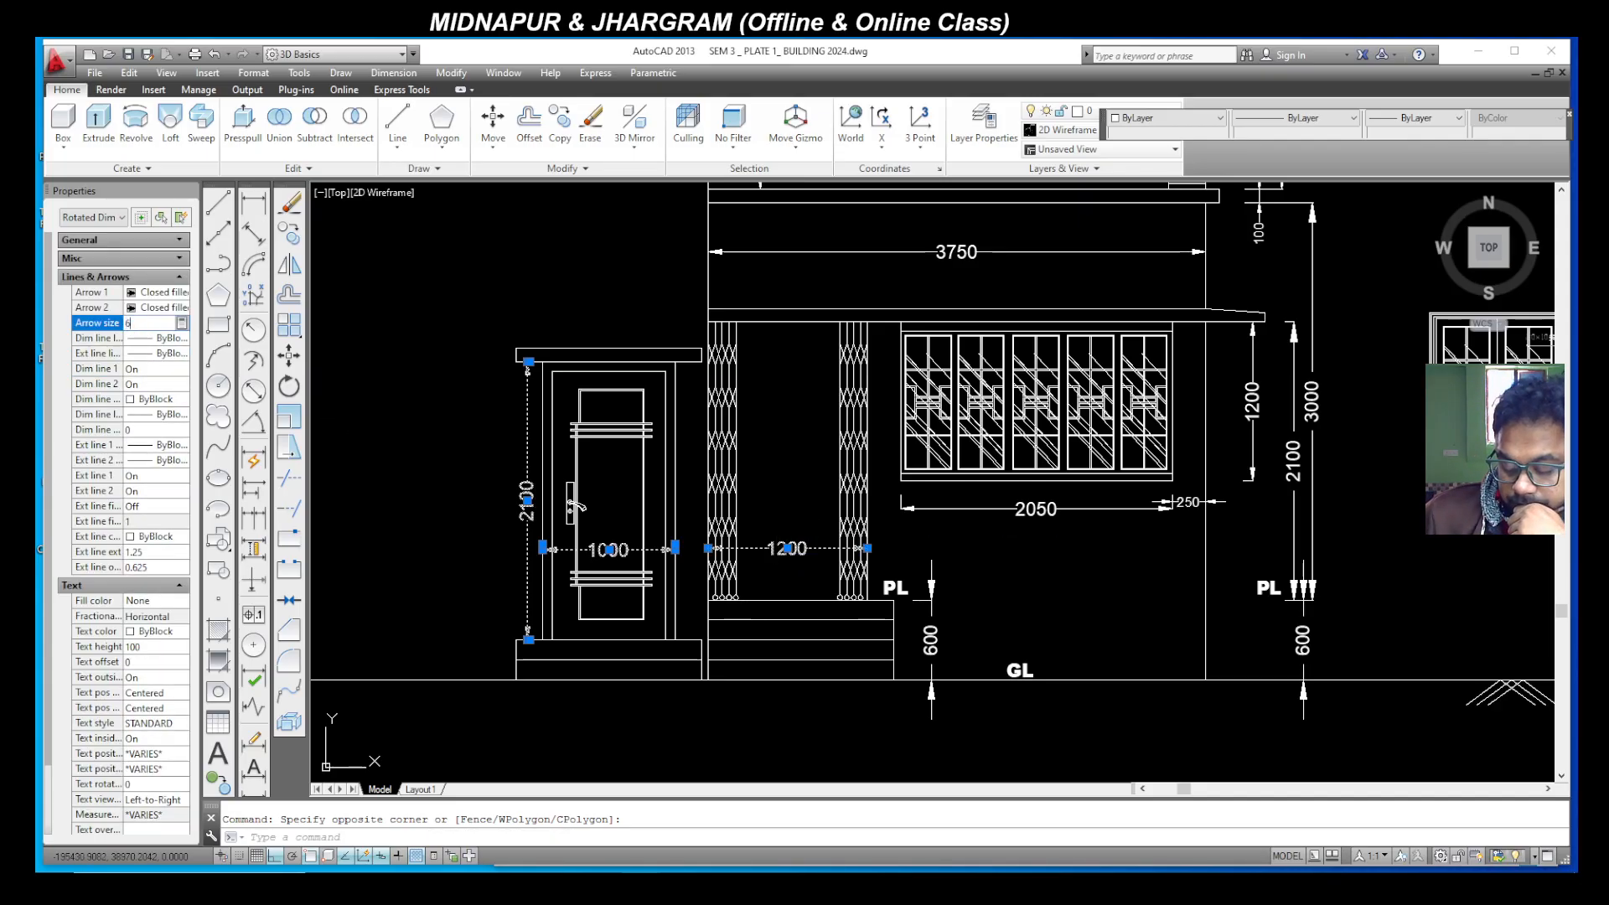
pyautogui.write('60')
pyautogui.click(143, 337)
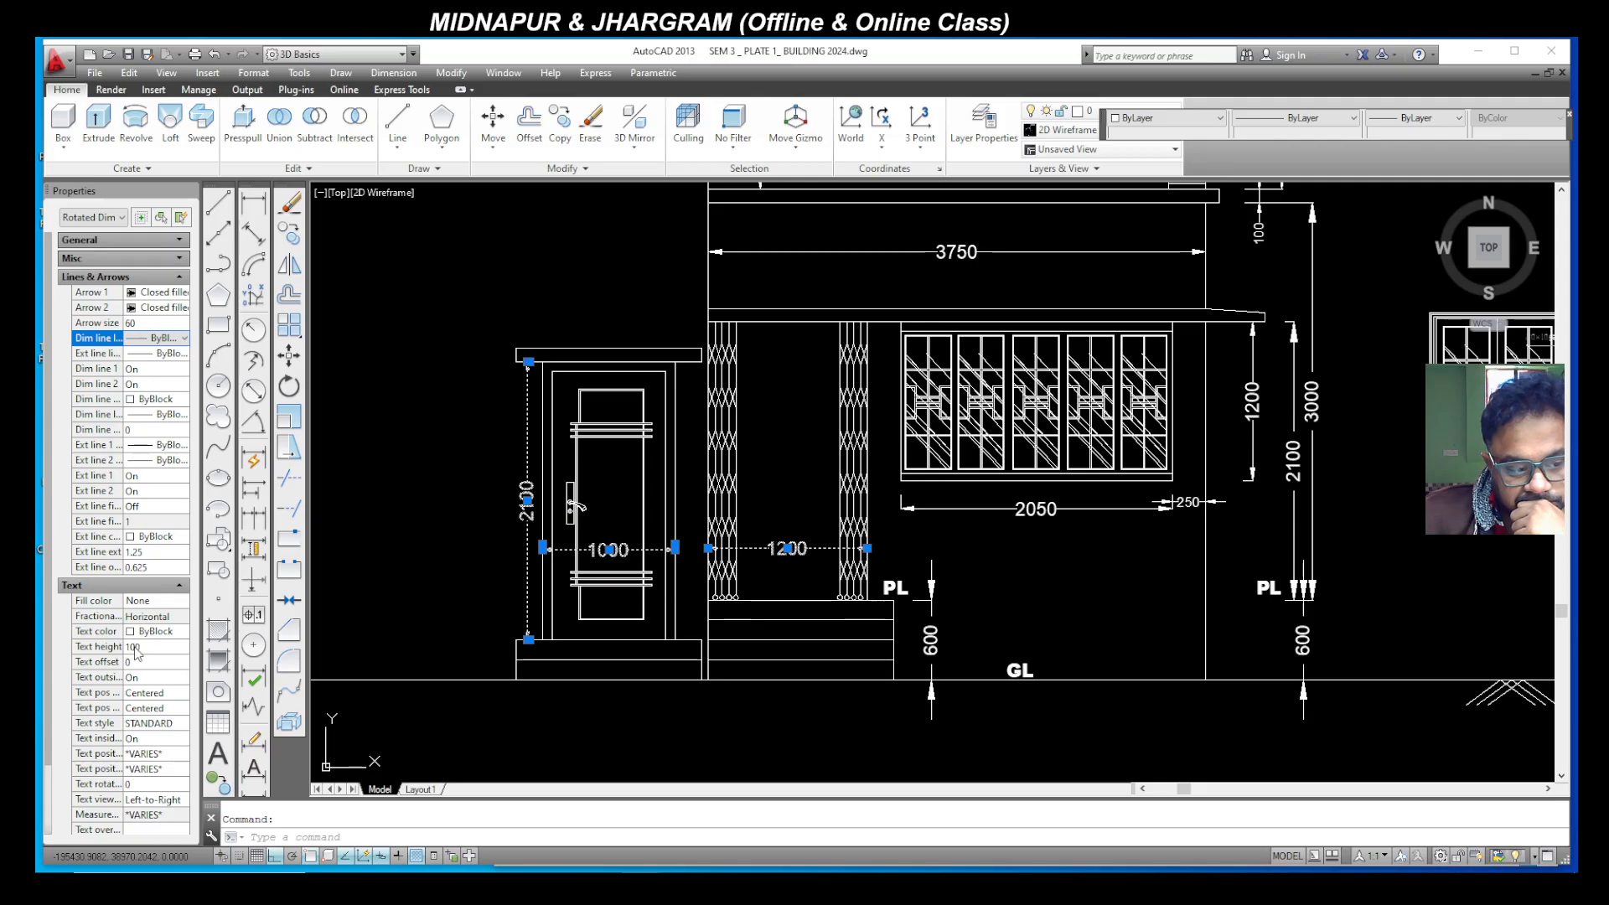
pyautogui.click(135, 648)
pyautogui.press('Tab')
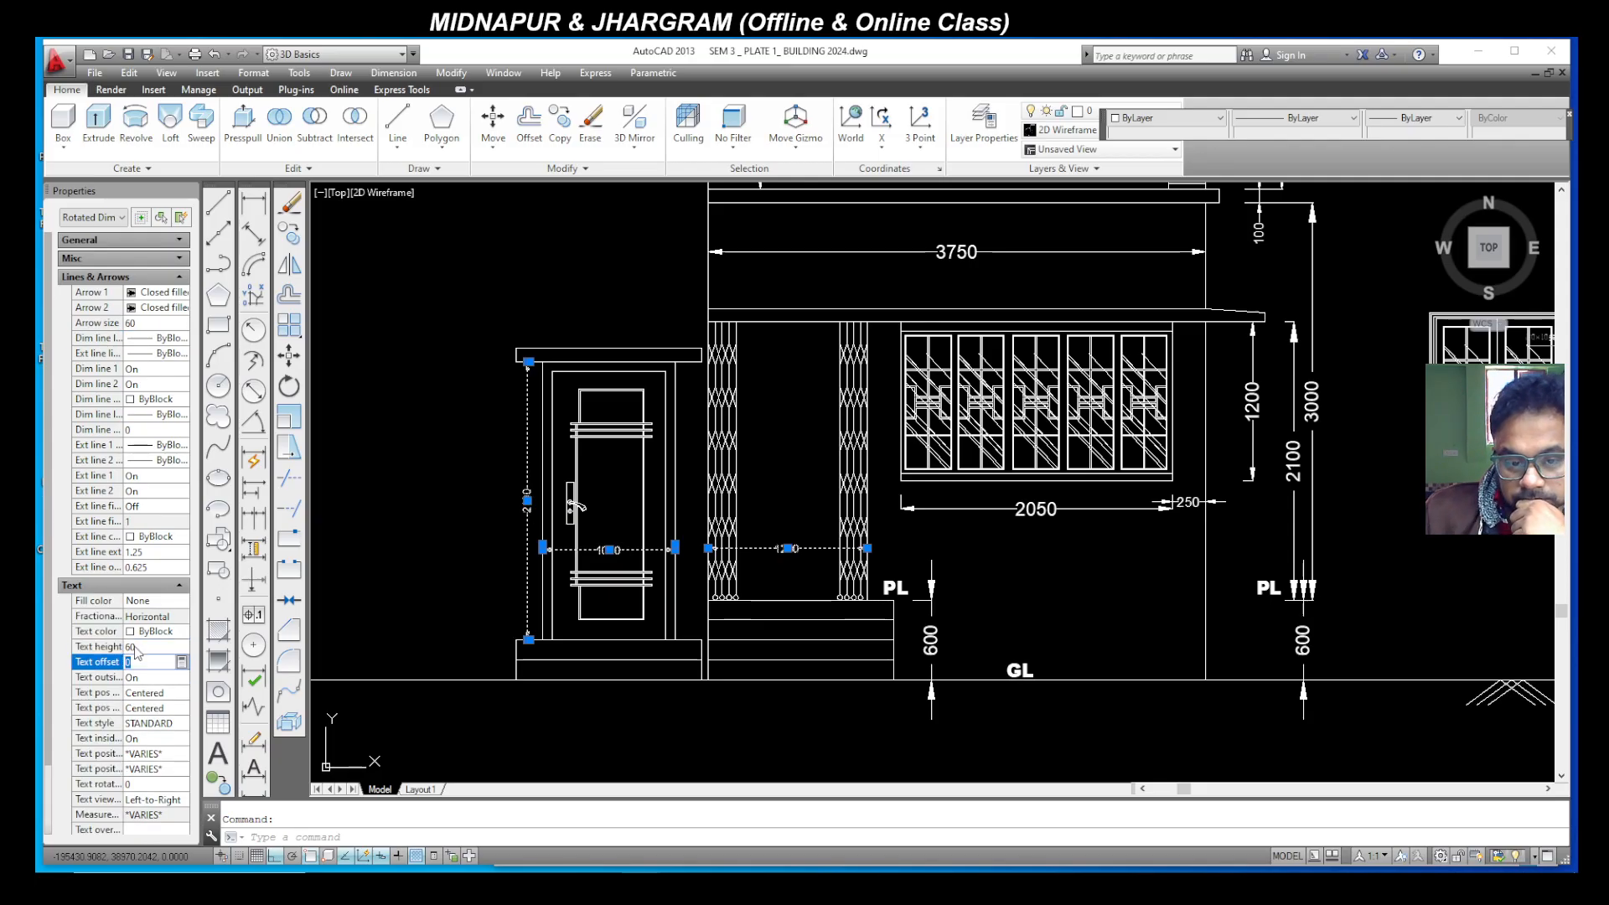
pyautogui.press('Escape')
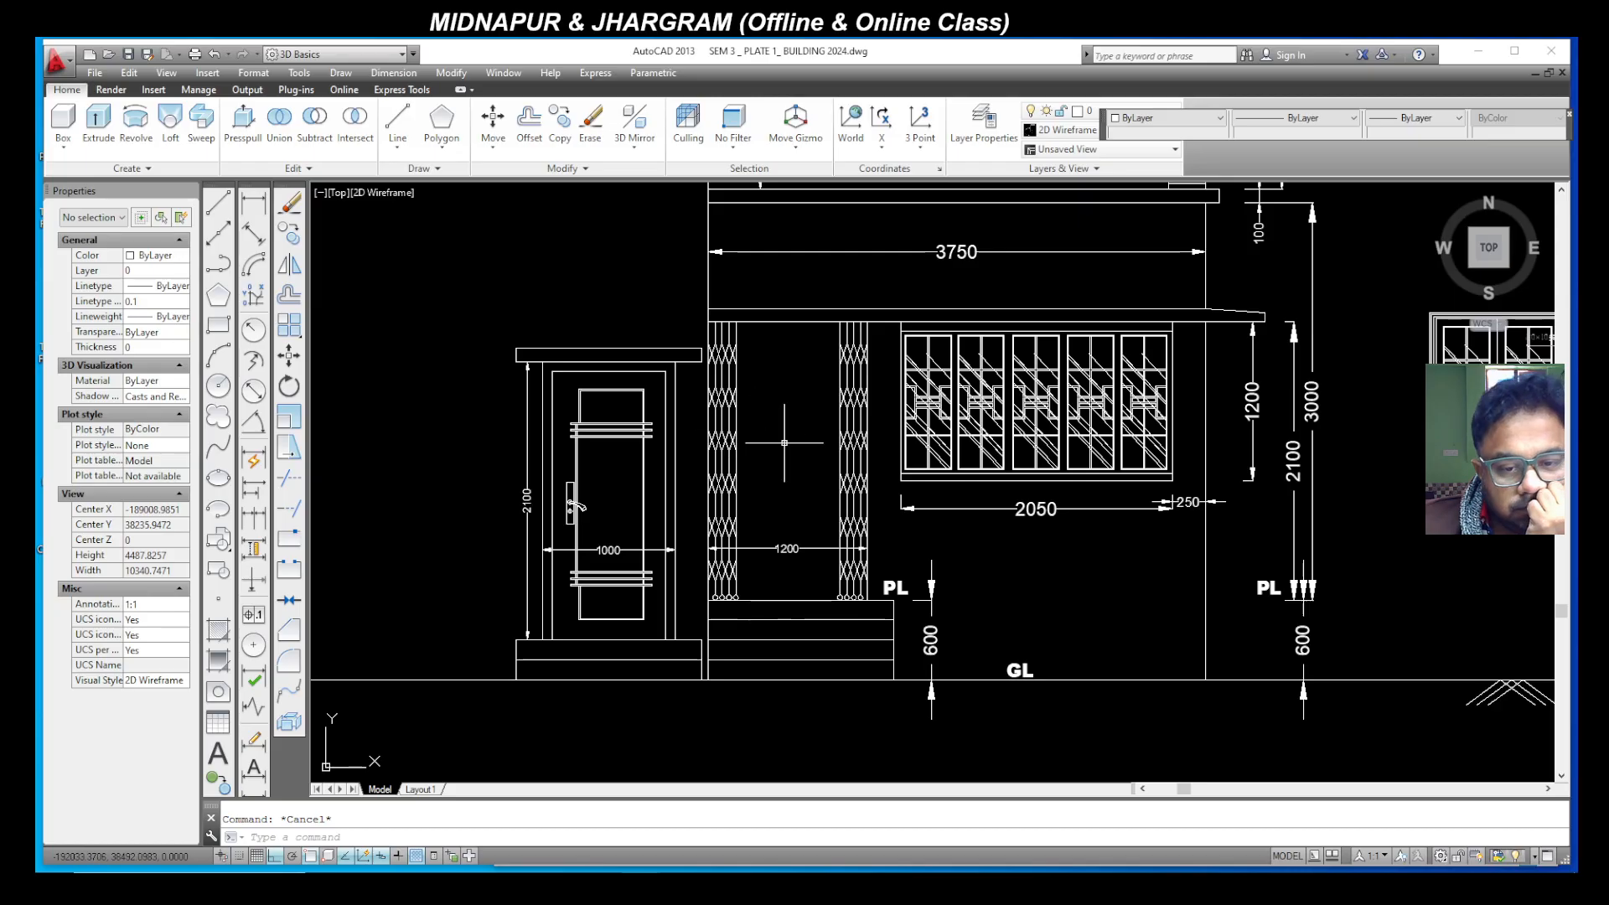
# Step: Copy the door's height dimension by its lower end onto the ground line just inside the tall block's far outer wall
pyautogui.scroll(-5, 907, 503)
pyautogui.scroll(5, 977, 456)
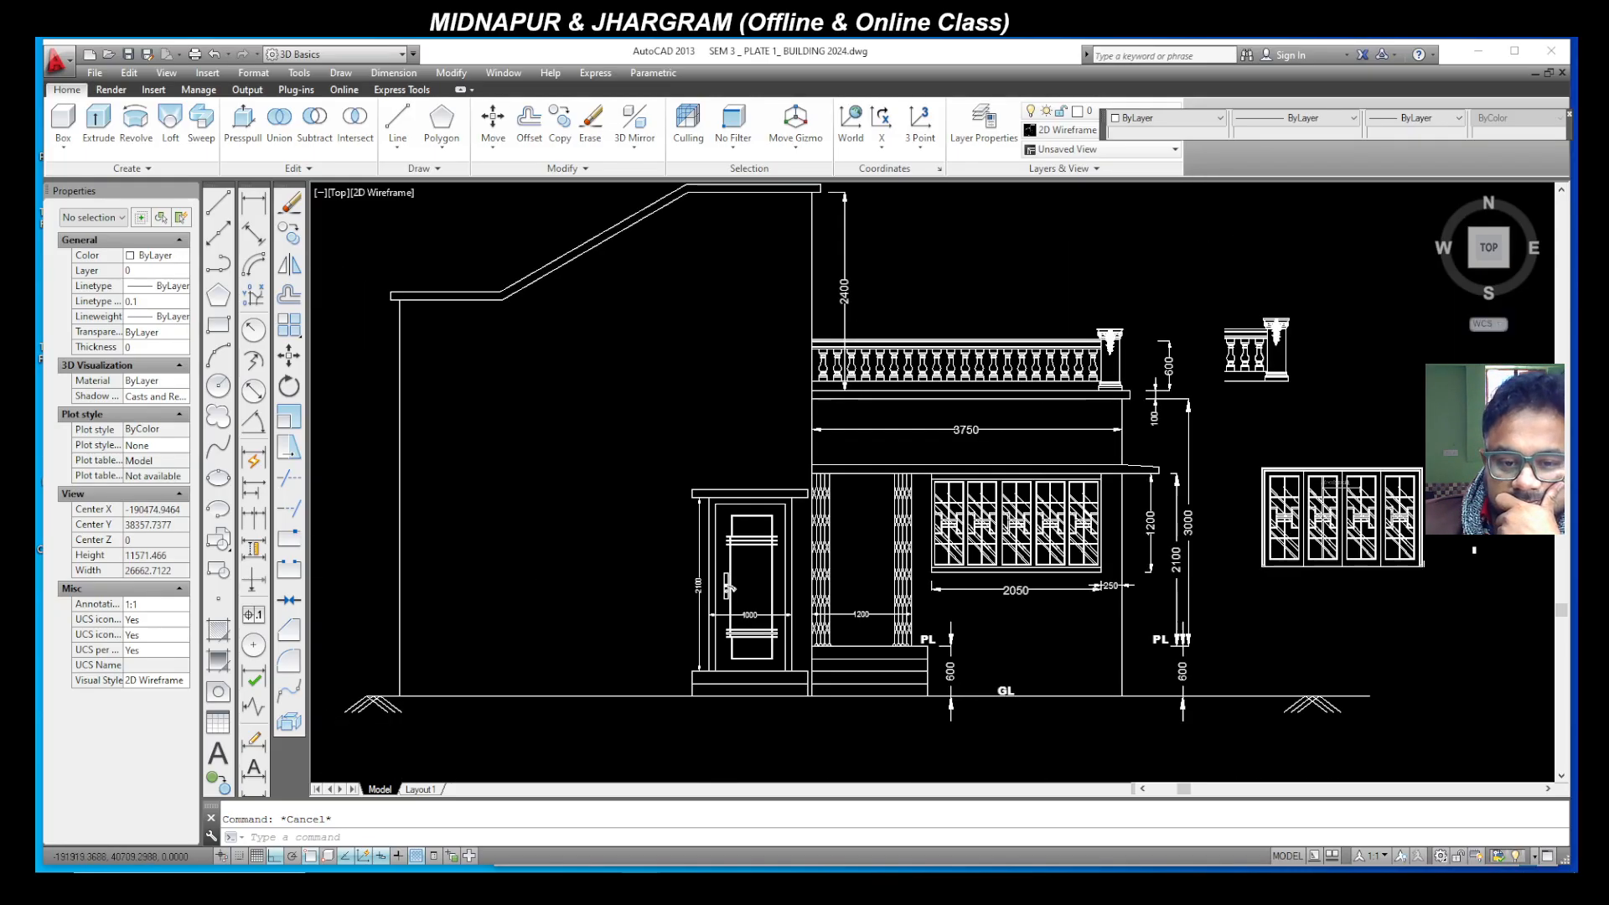
pyautogui.scroll(-5, 776, 414)
pyautogui.scroll(5, 631, 452)
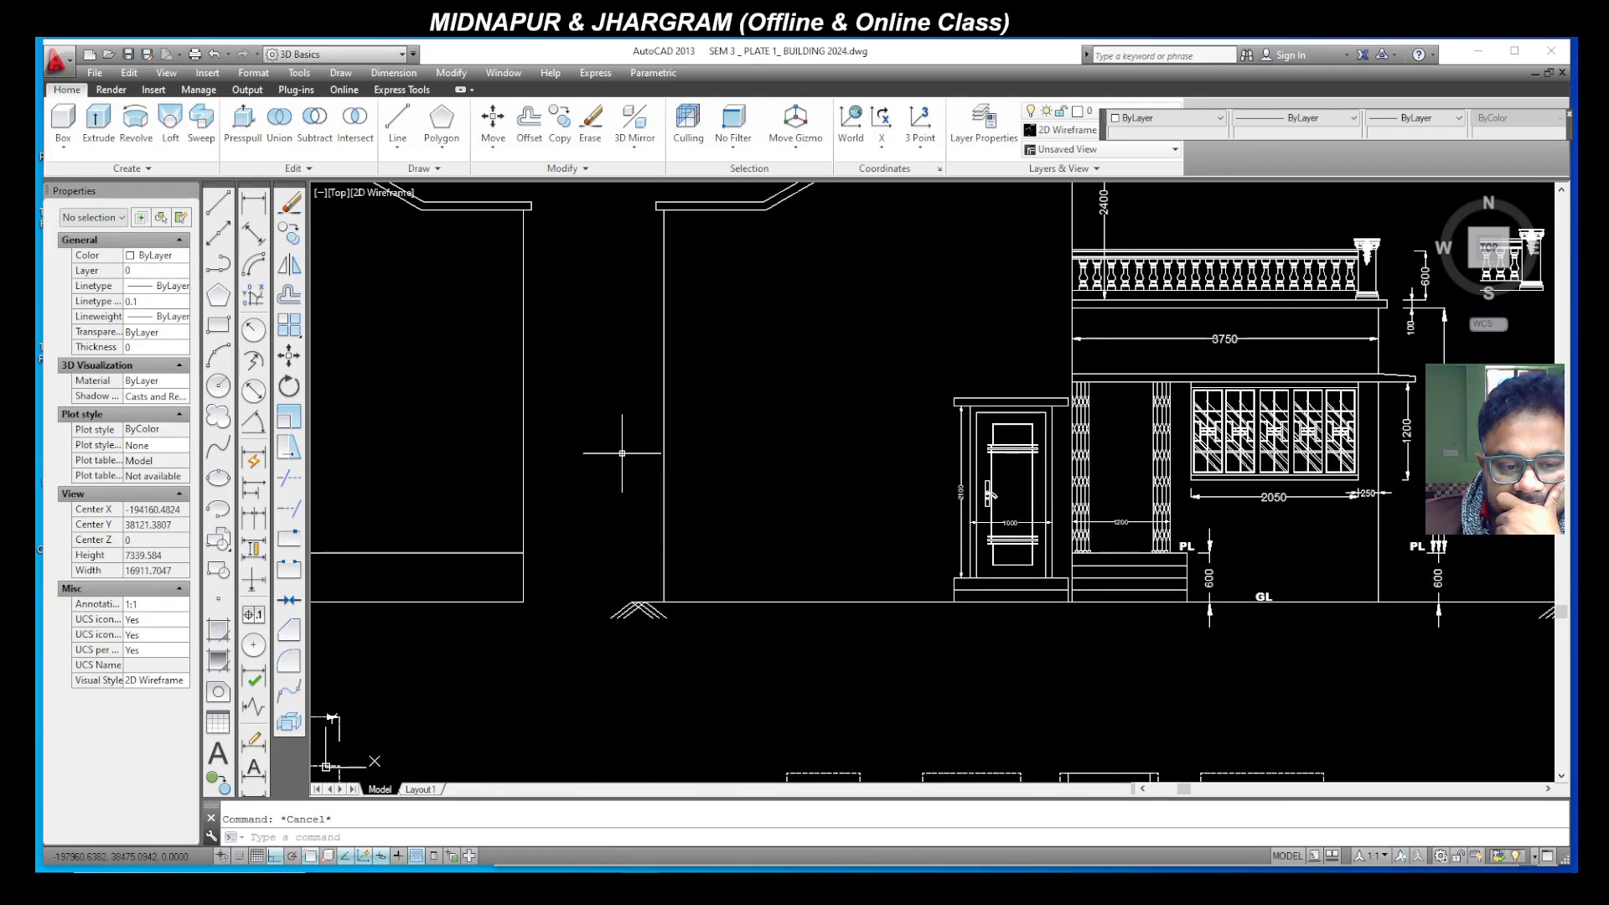
pyautogui.click(963, 500)
pyautogui.click(289, 237)
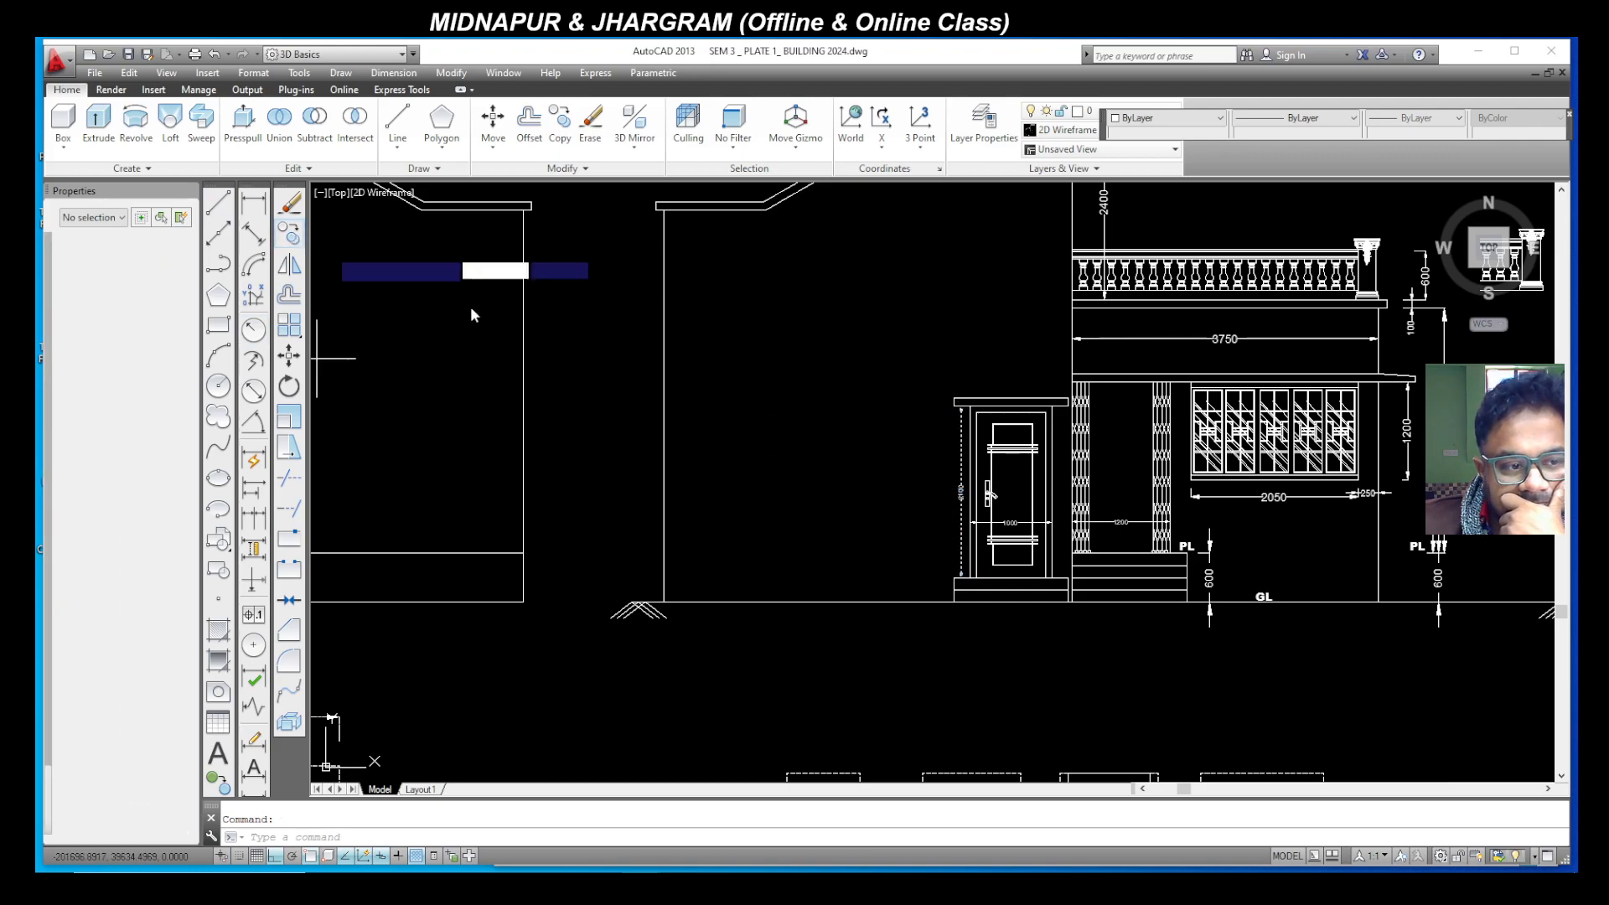
pyautogui.scroll(4, 983, 624)
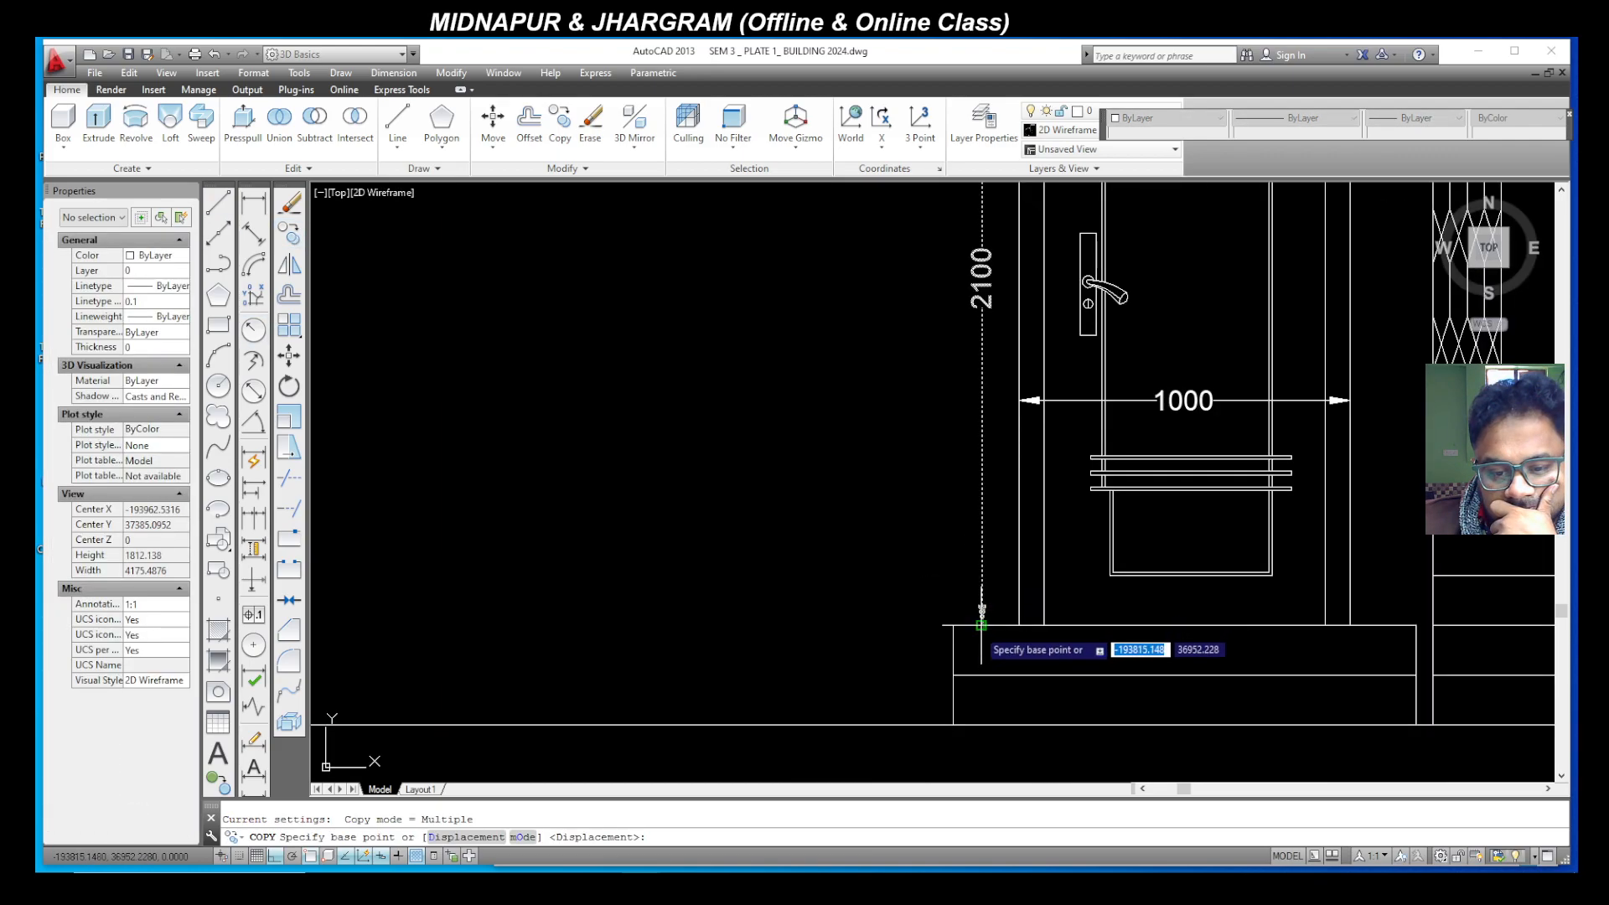
pyautogui.click(982, 624)
pyautogui.scroll(-4, 941, 594)
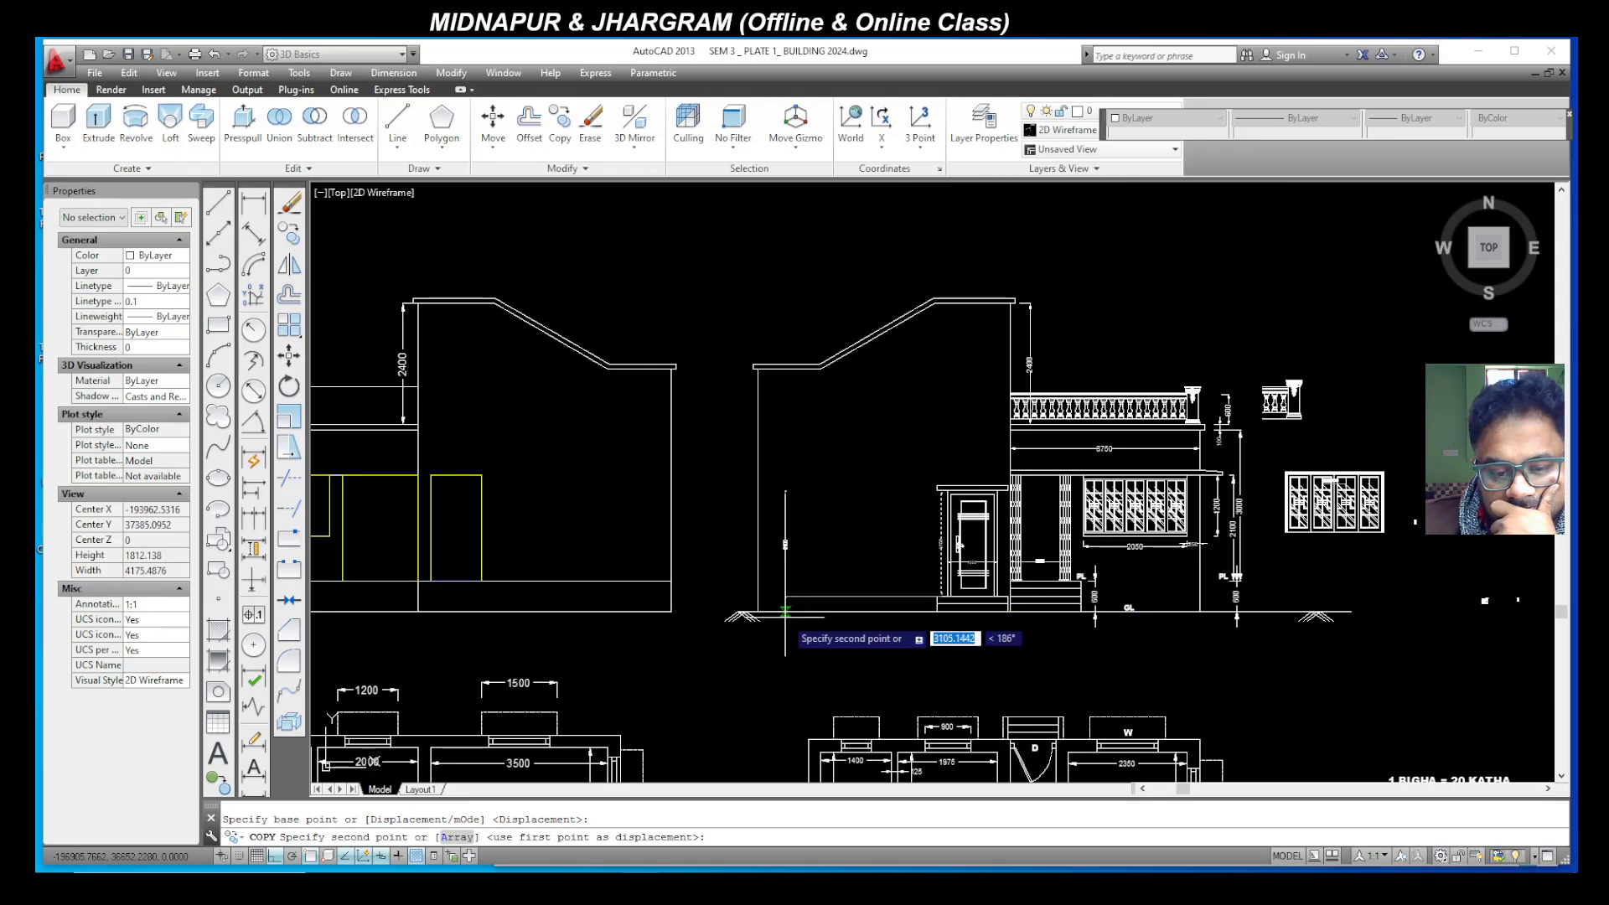
pyautogui.scroll(4, 792, 621)
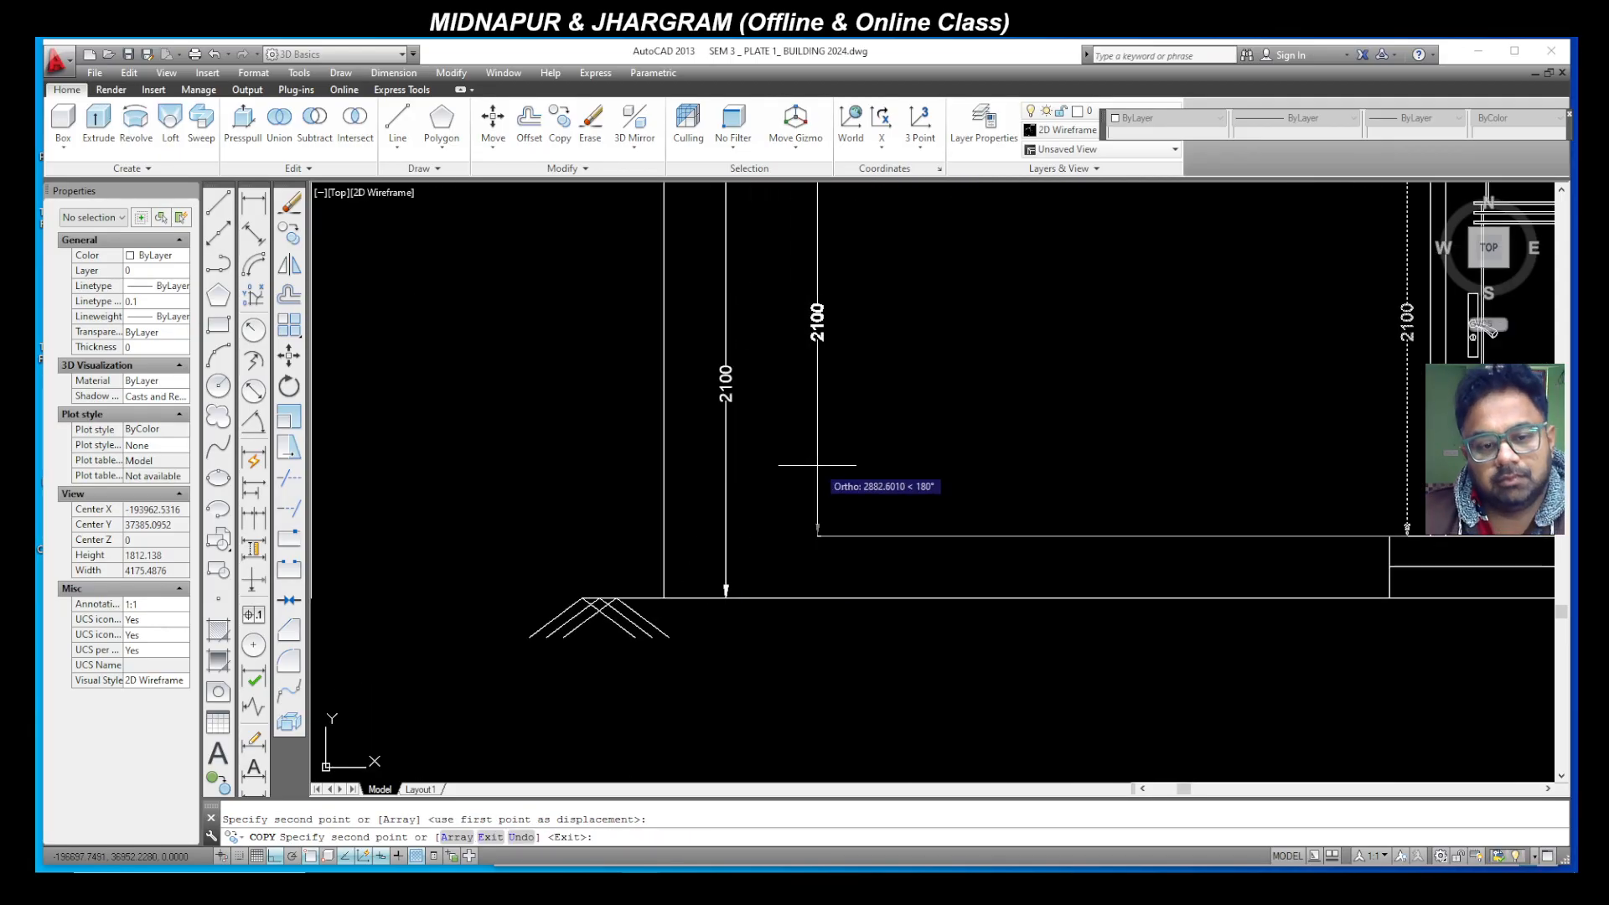
pyautogui.press('Escape')
# Step: Stretch the copied vertical dimension's upper end up to the underside of the tall block's roof slab
pyautogui.scroll(-4, 750, 521)
pyautogui.scroll(3, 806, 243)
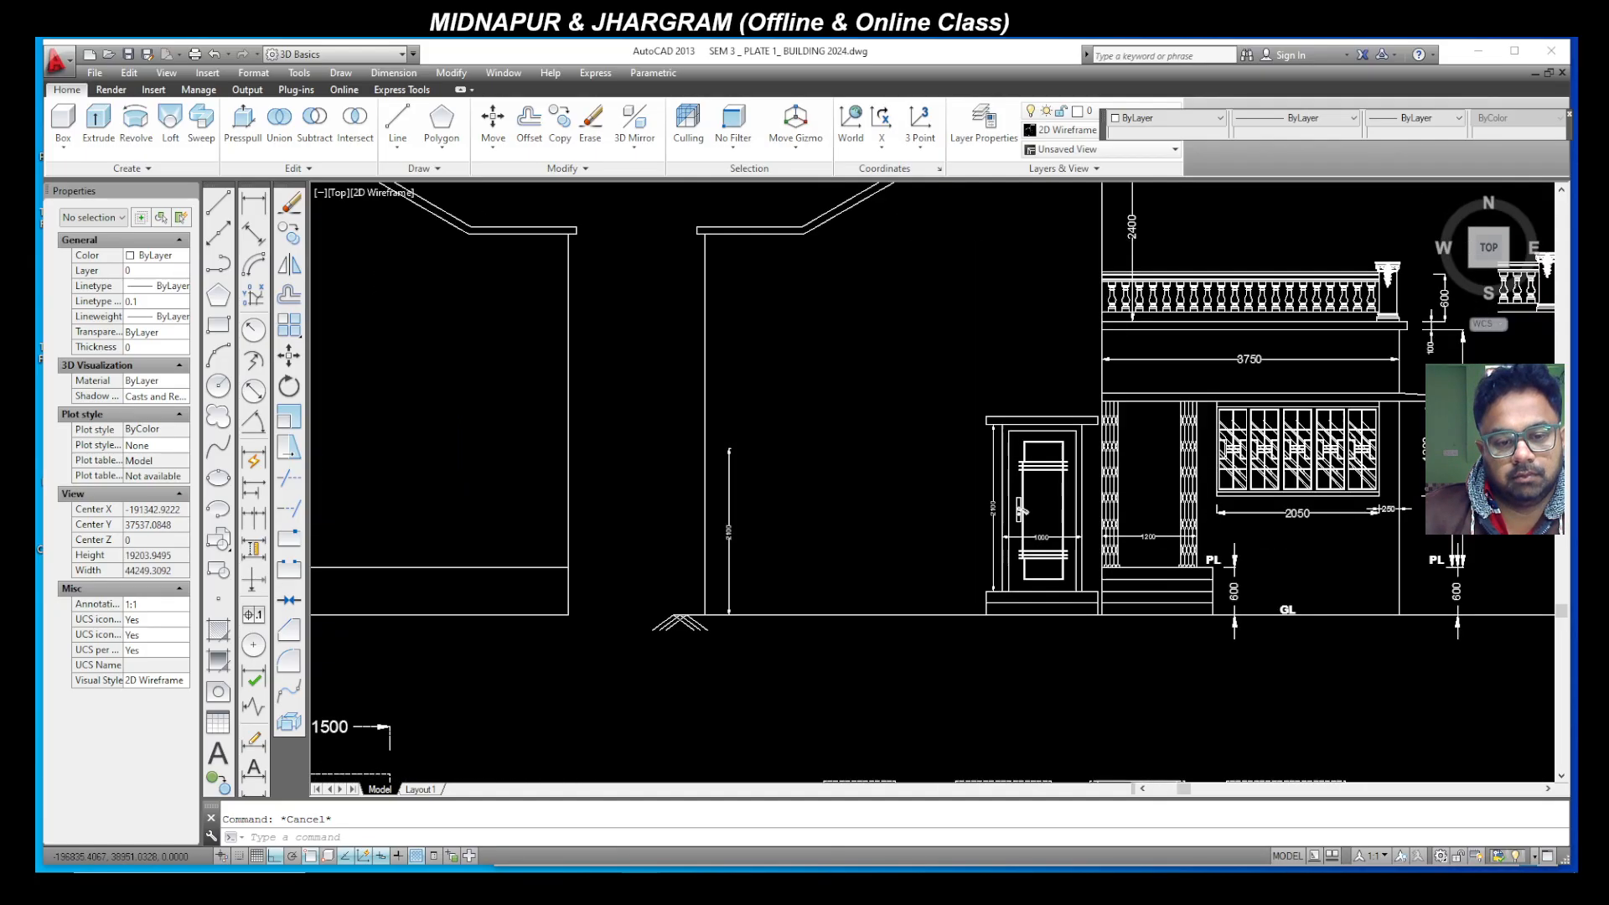
pyautogui.click(709, 453)
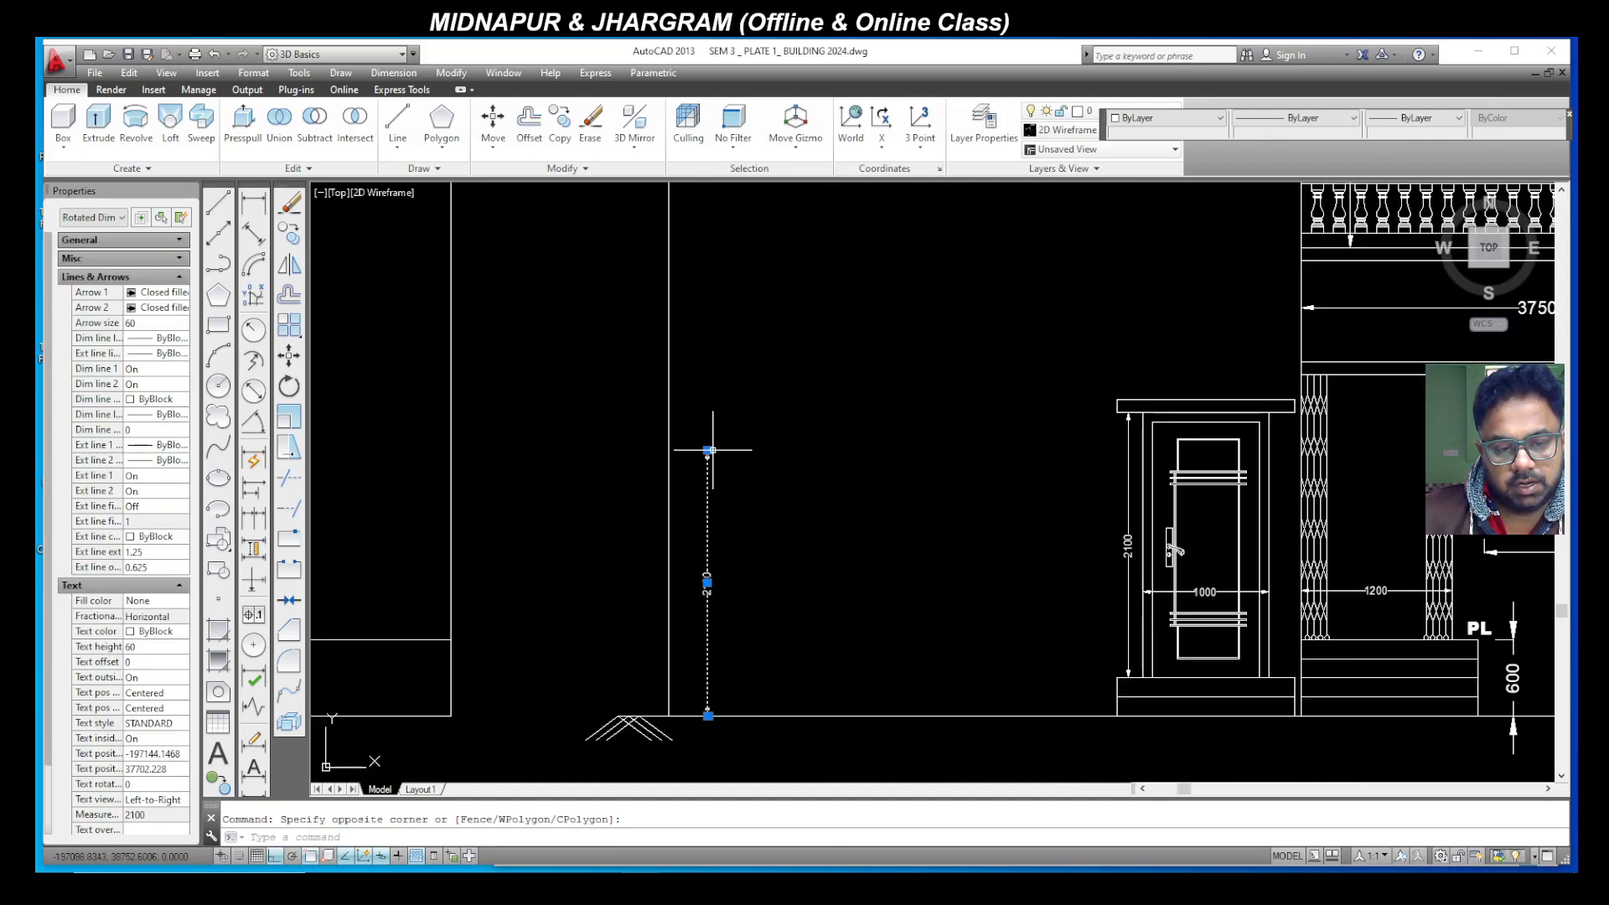
pyautogui.click(709, 450)
pyautogui.scroll(-3, 705, 452)
pyautogui.scroll(3, 704, 394)
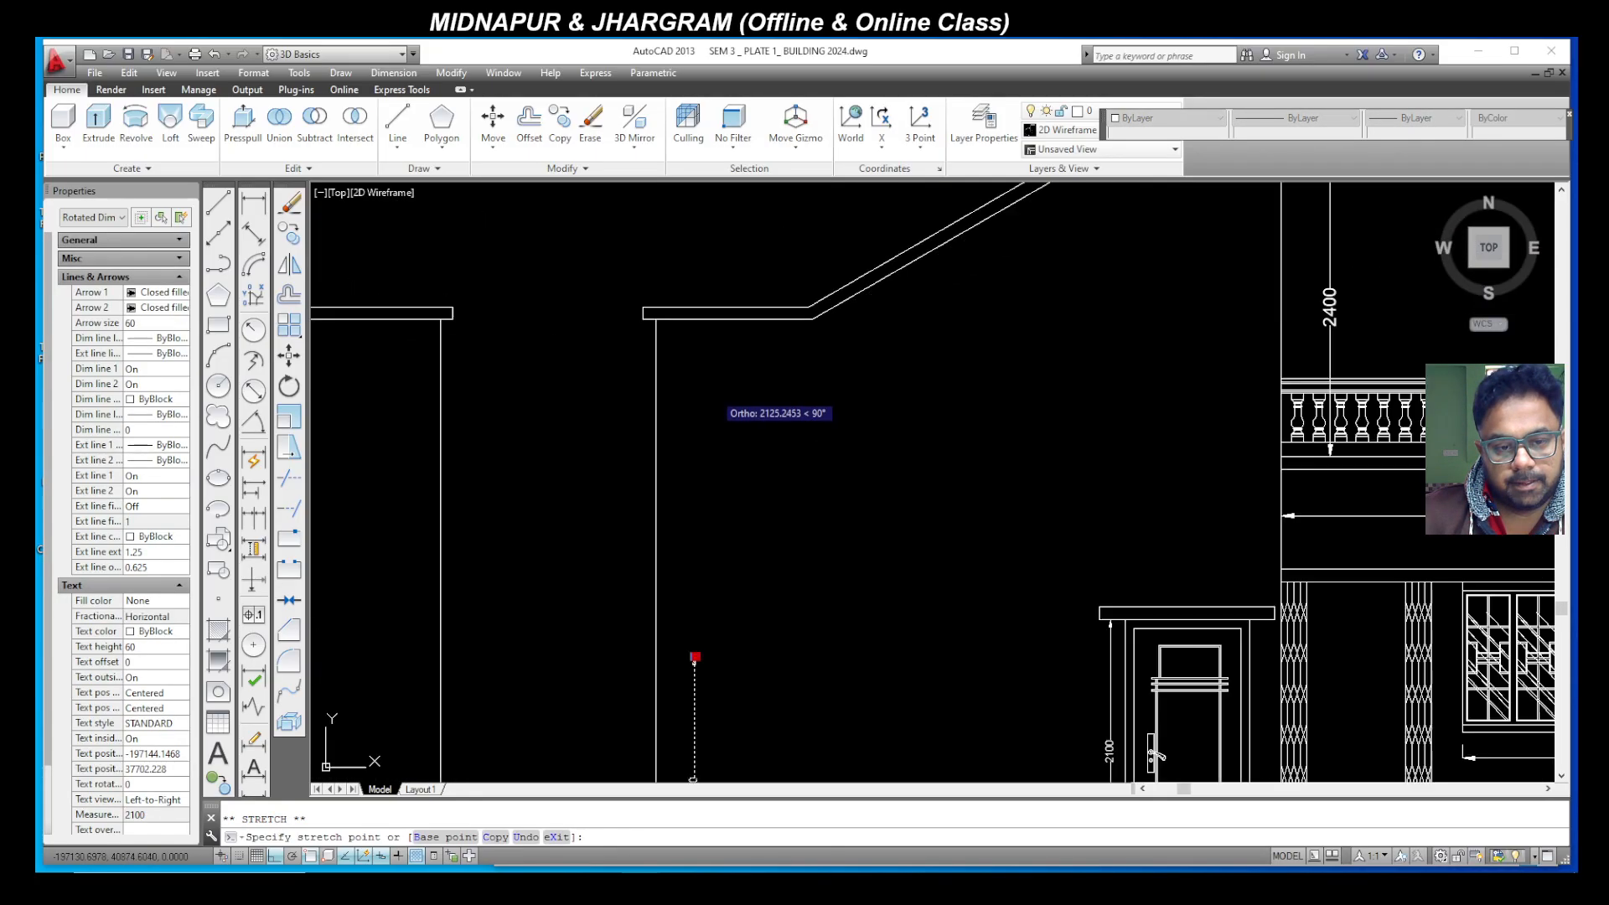
pyautogui.click(695, 319)
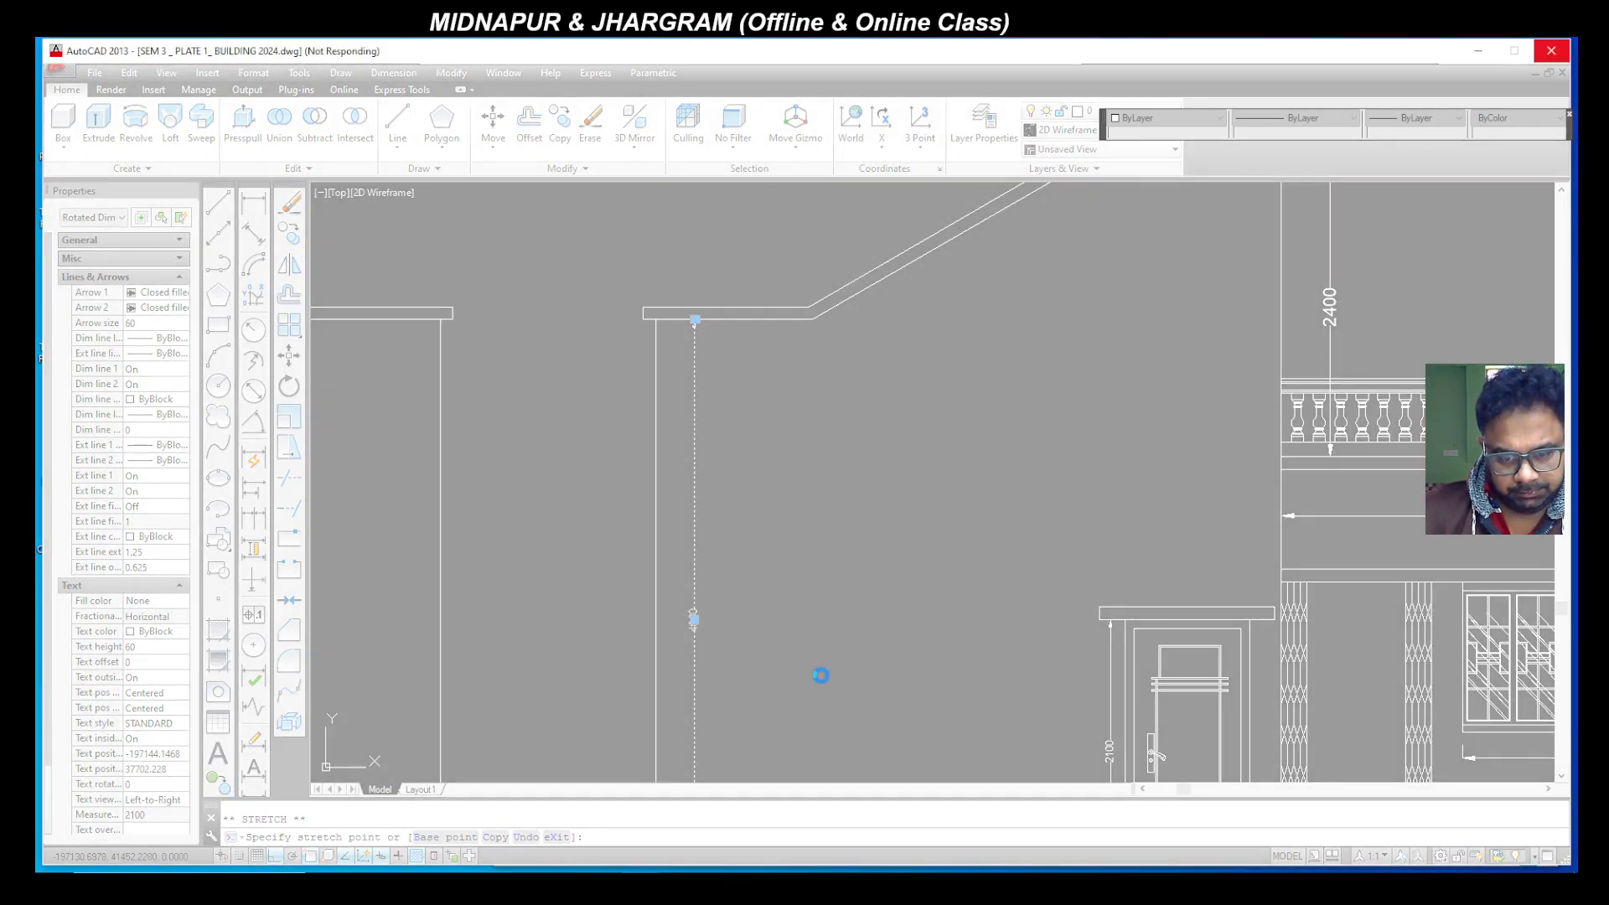
pyautogui.press('Escape')
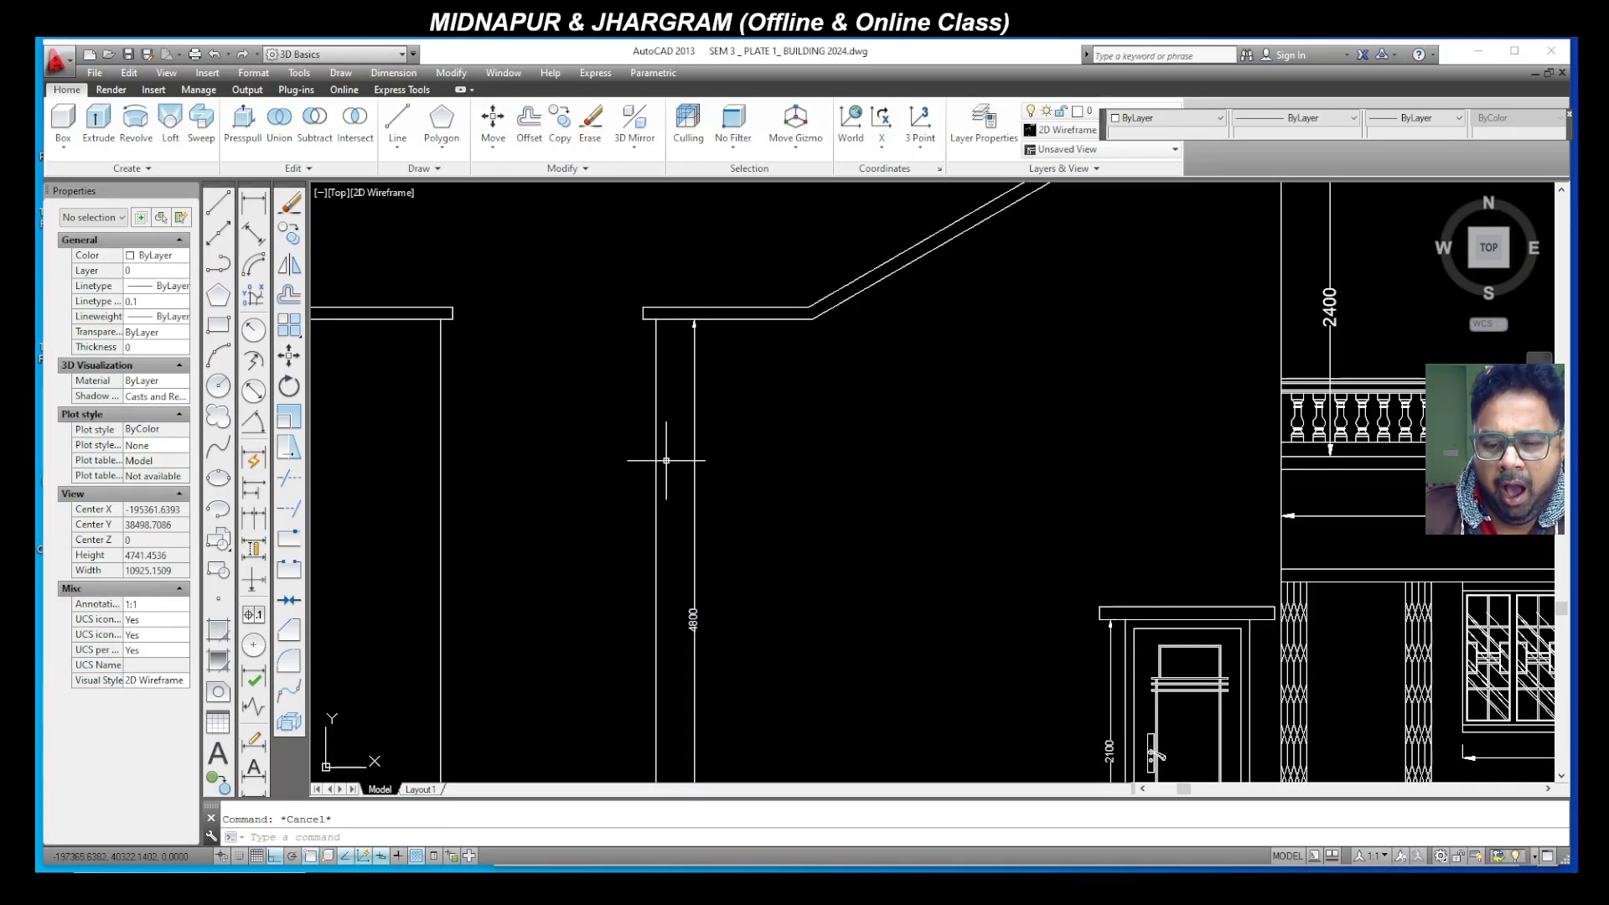
# Step: Copy the door's width dimension by its handle-side end onto the tall block's outer wall, just below the lower roof slab
pyautogui.scroll(-3, 674, 457)
pyautogui.scroll(5, 930, 544)
pyautogui.click(950, 572)
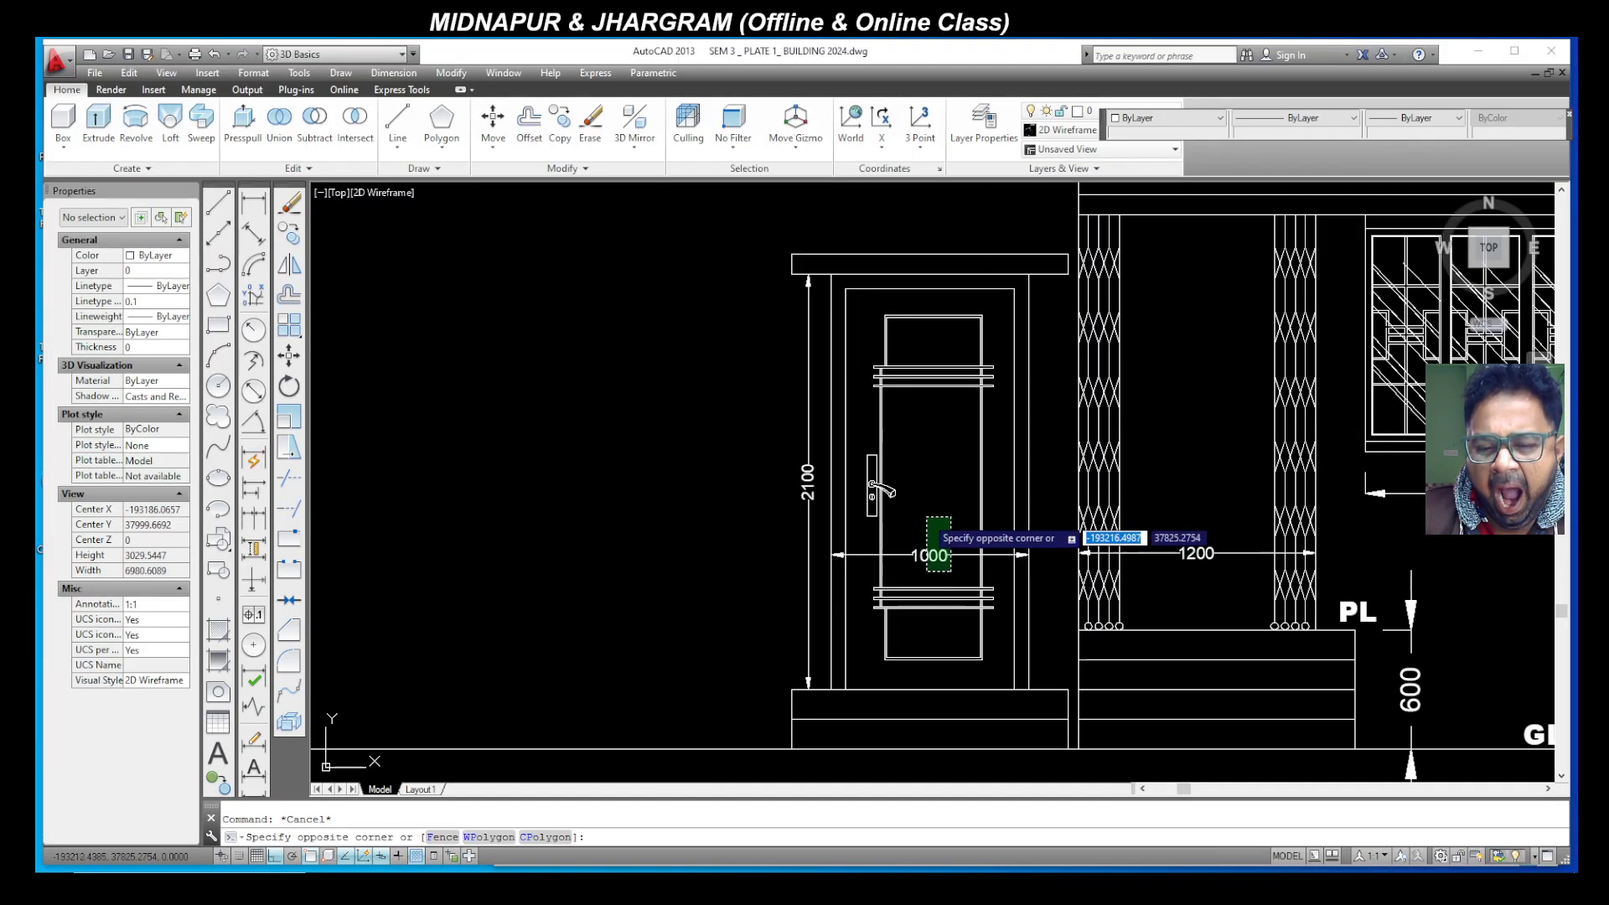
pyautogui.click(930, 523)
pyautogui.click(289, 238)
pyautogui.click(832, 552)
pyautogui.scroll(-3, 883, 595)
pyautogui.scroll(-3, 838, 578)
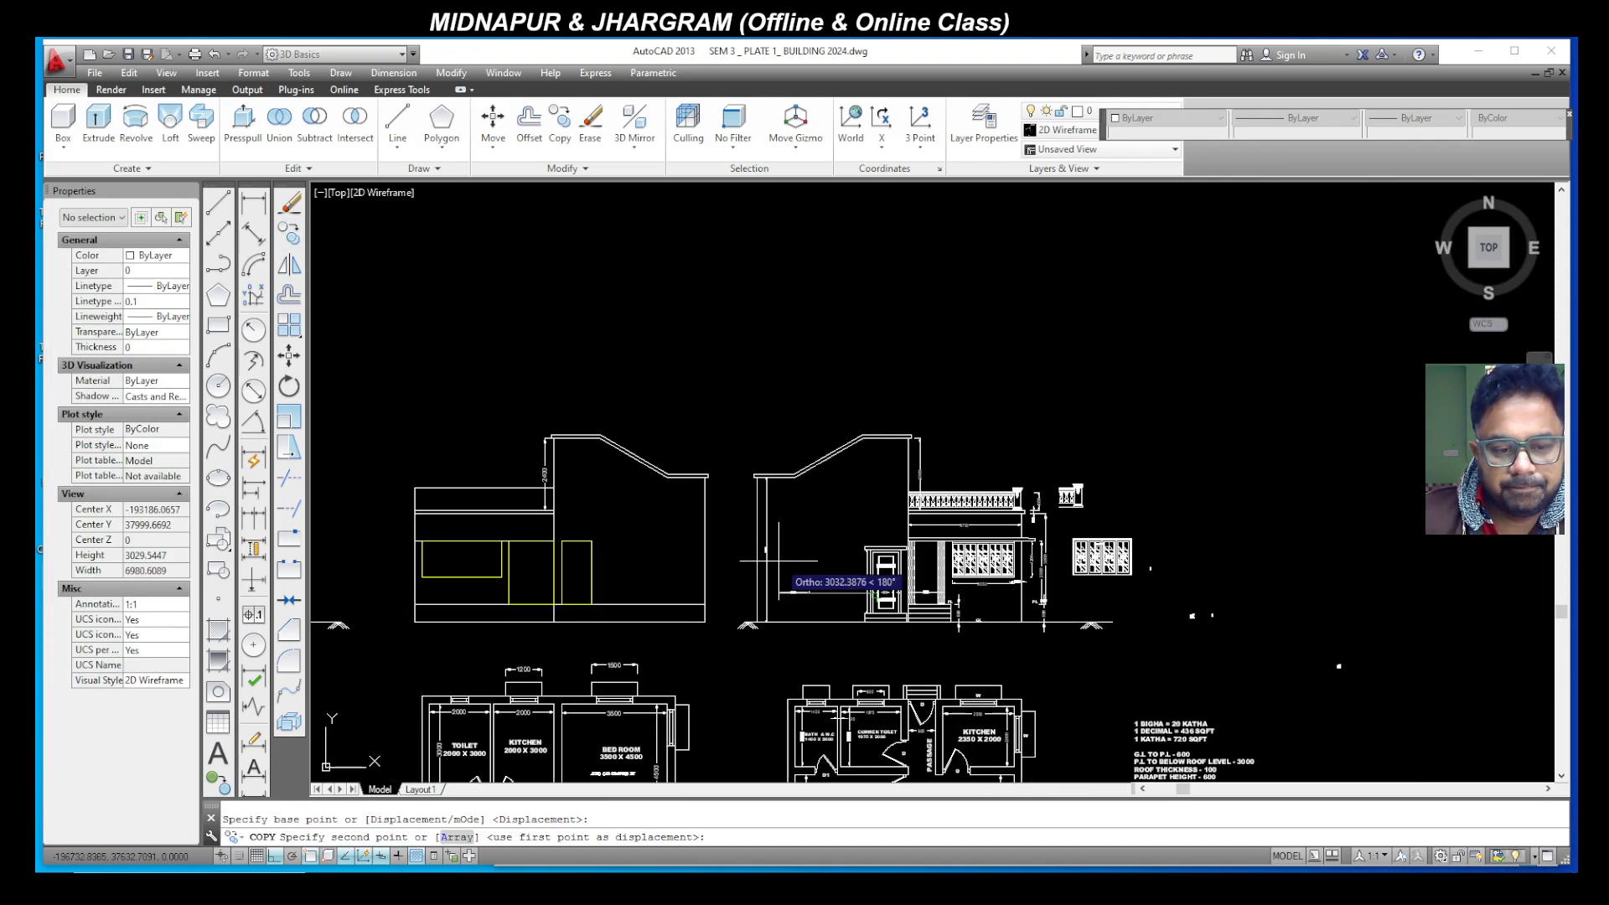
pyautogui.scroll(6, 754, 492)
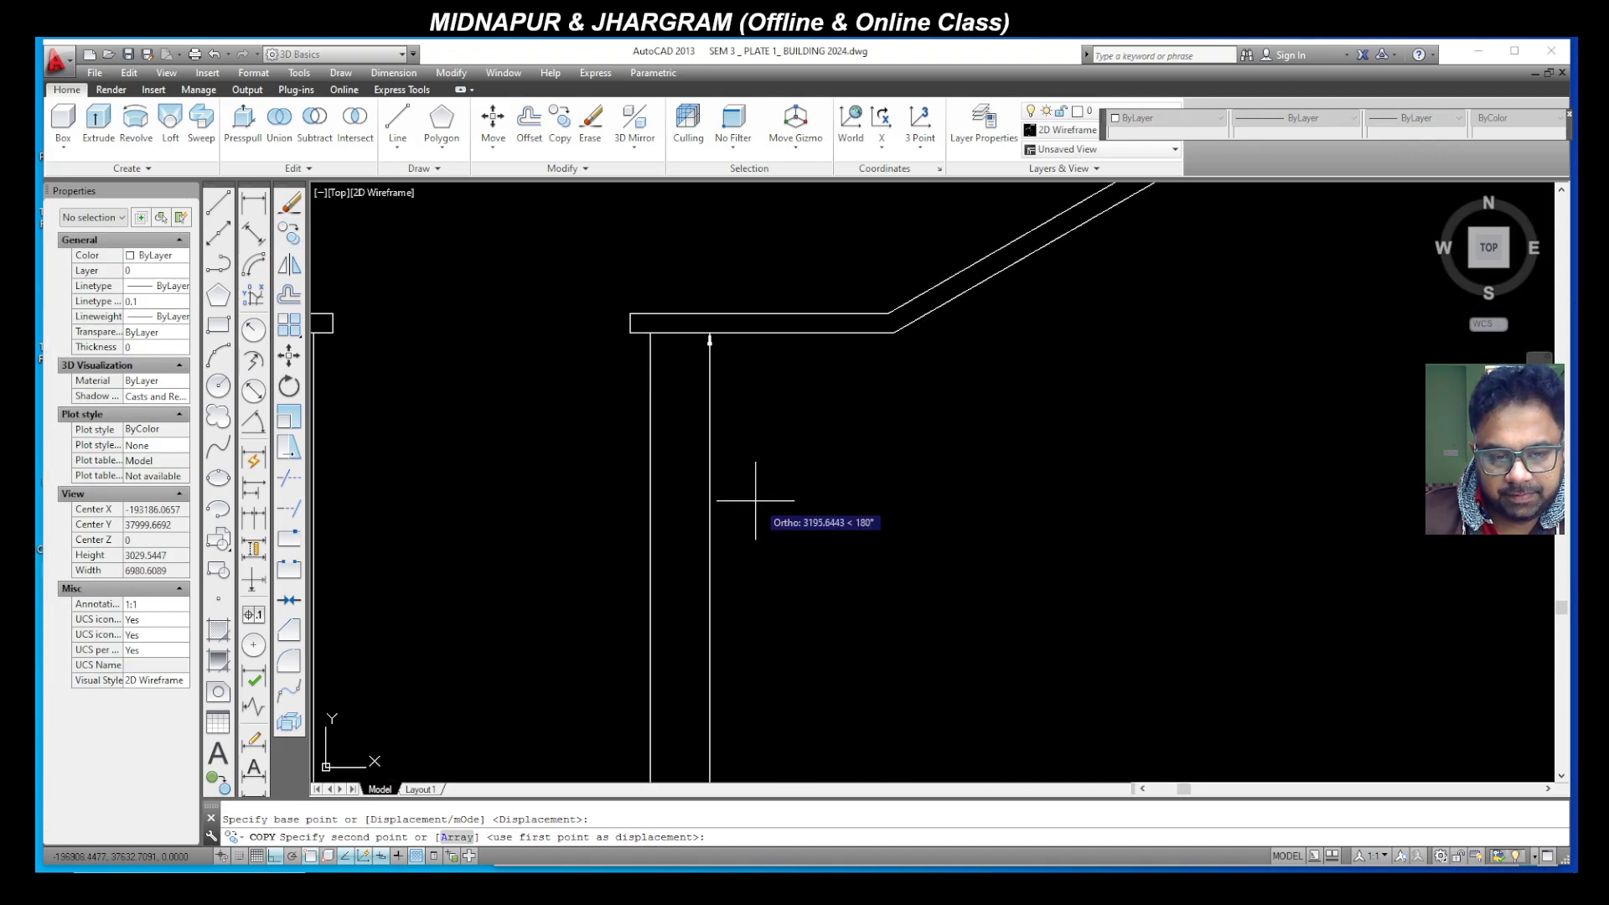
pyautogui.click(821, 397)
pyautogui.press('Escape')
# Step: Stretch the copied dimension's free end to the underside corner where the lower flat slab meets the sloping roof
pyautogui.click(836, 423)
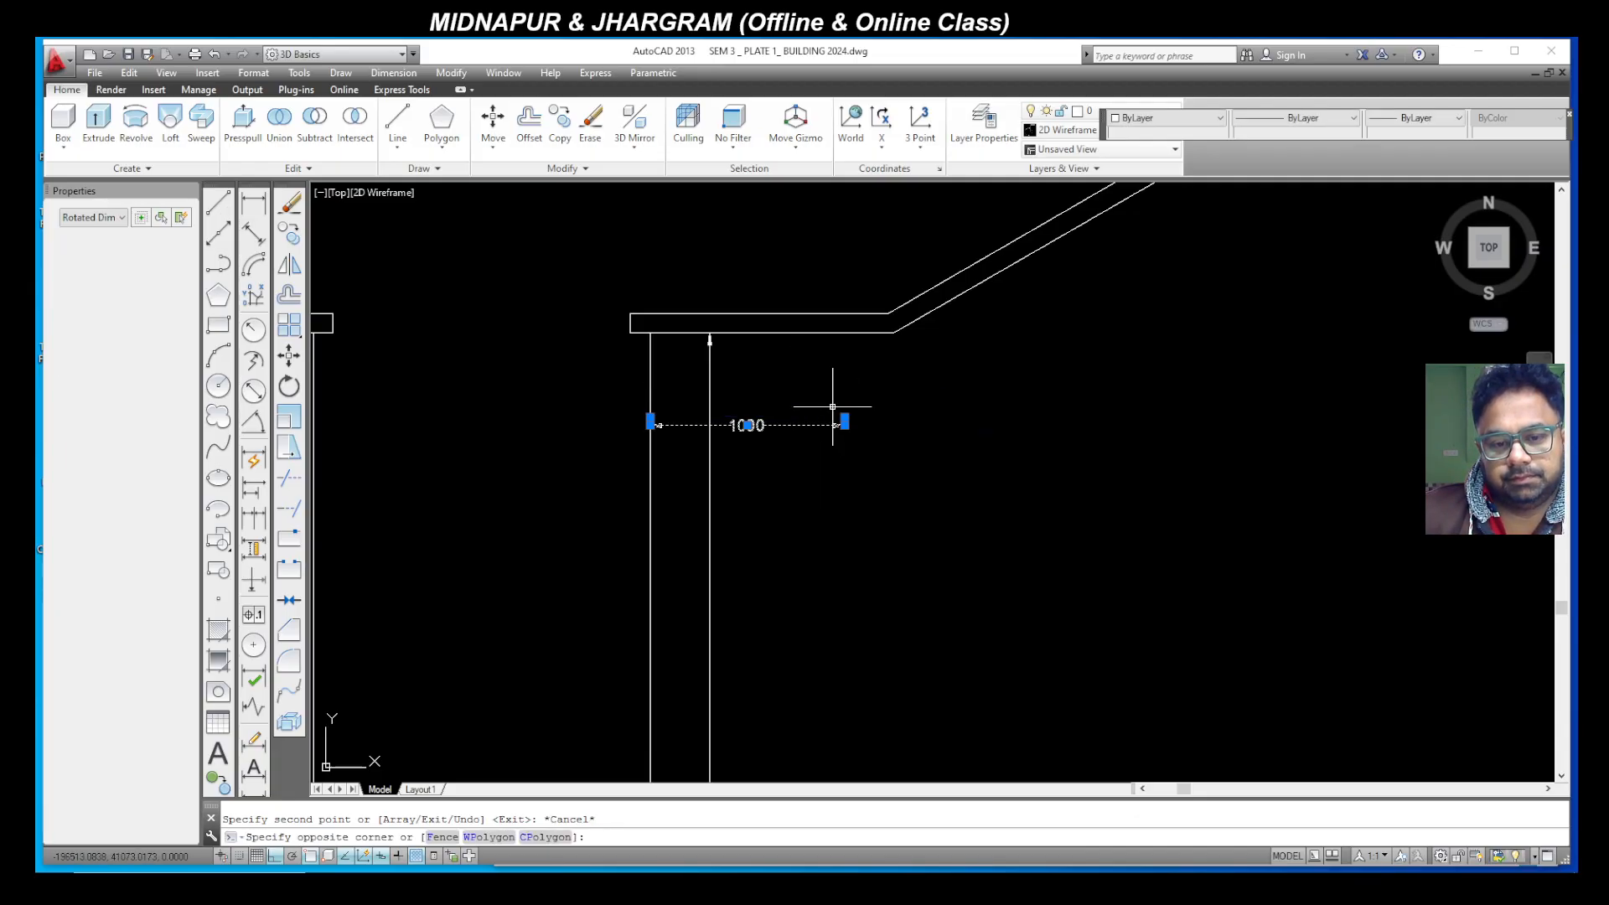
pyautogui.click(844, 419)
pyautogui.scroll(3, 880, 402)
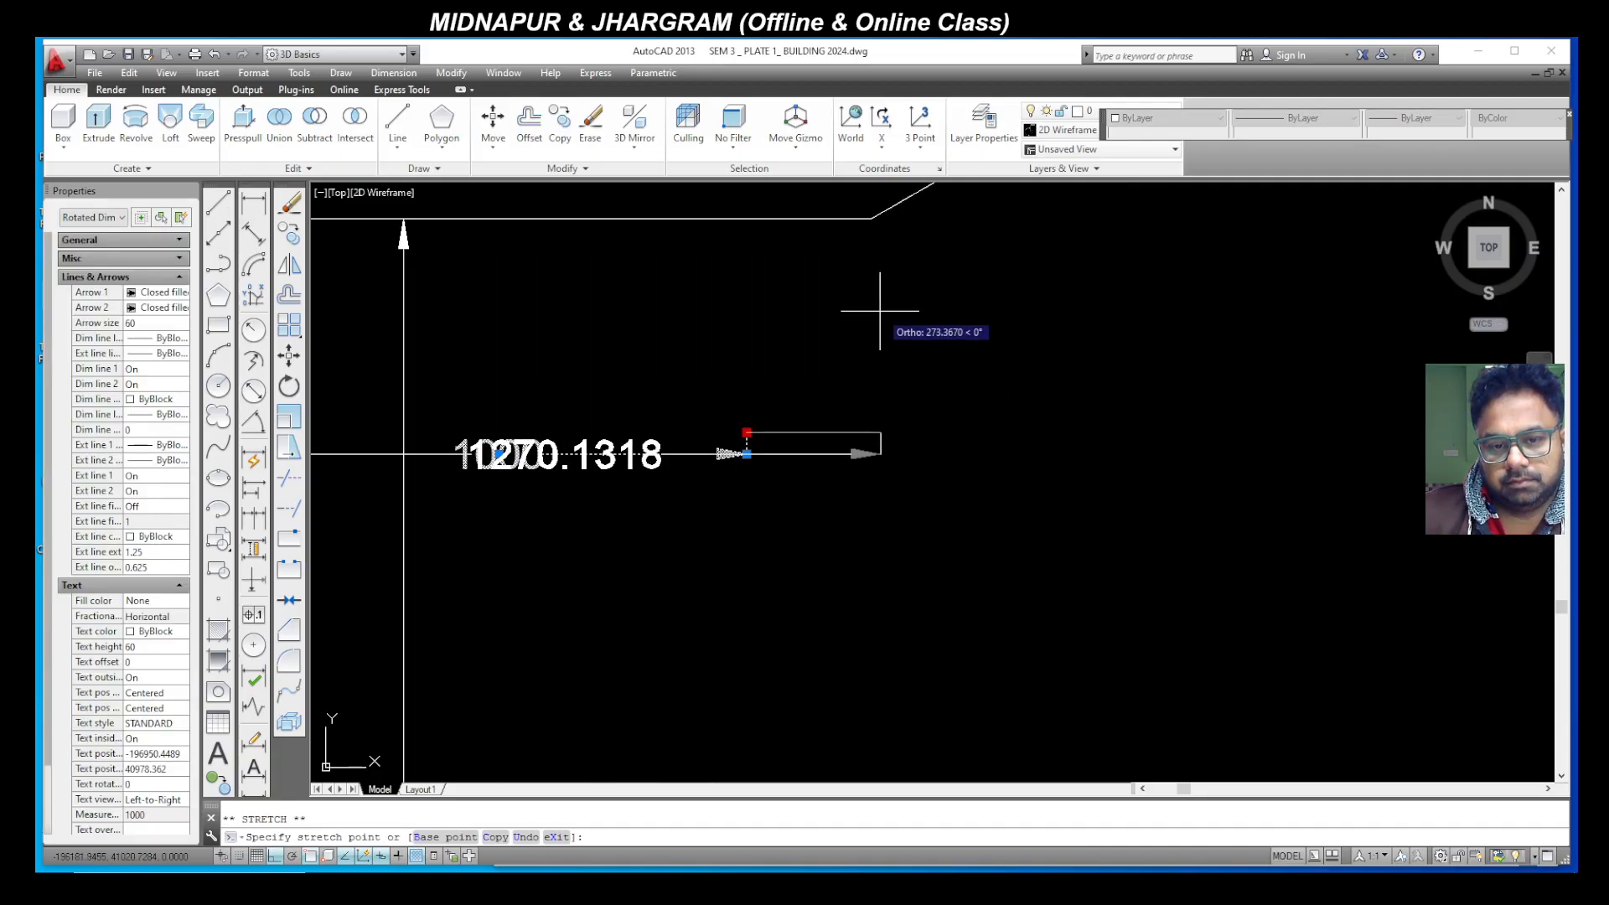
pyautogui.click(871, 219)
pyautogui.press('Escape')
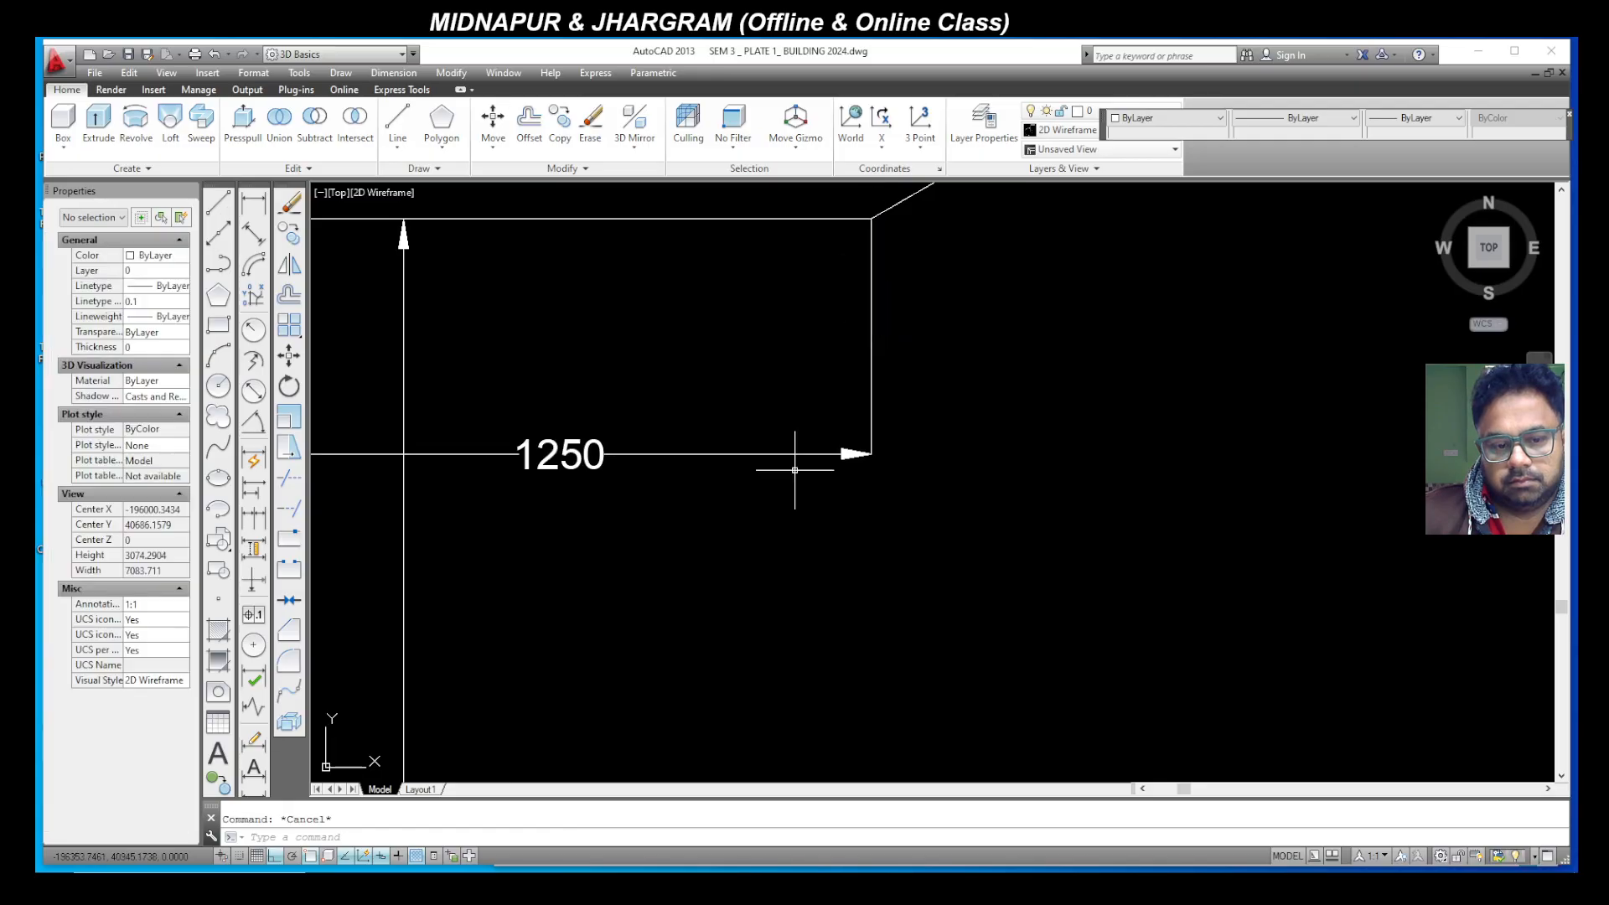
# Step: Shorten the extension line of the lower slab's horizontal dimension by pulling its origin down from the slab corner
pyautogui.scroll(-3, 899, 431)
pyautogui.click(994, 406)
pyautogui.click(869, 388)
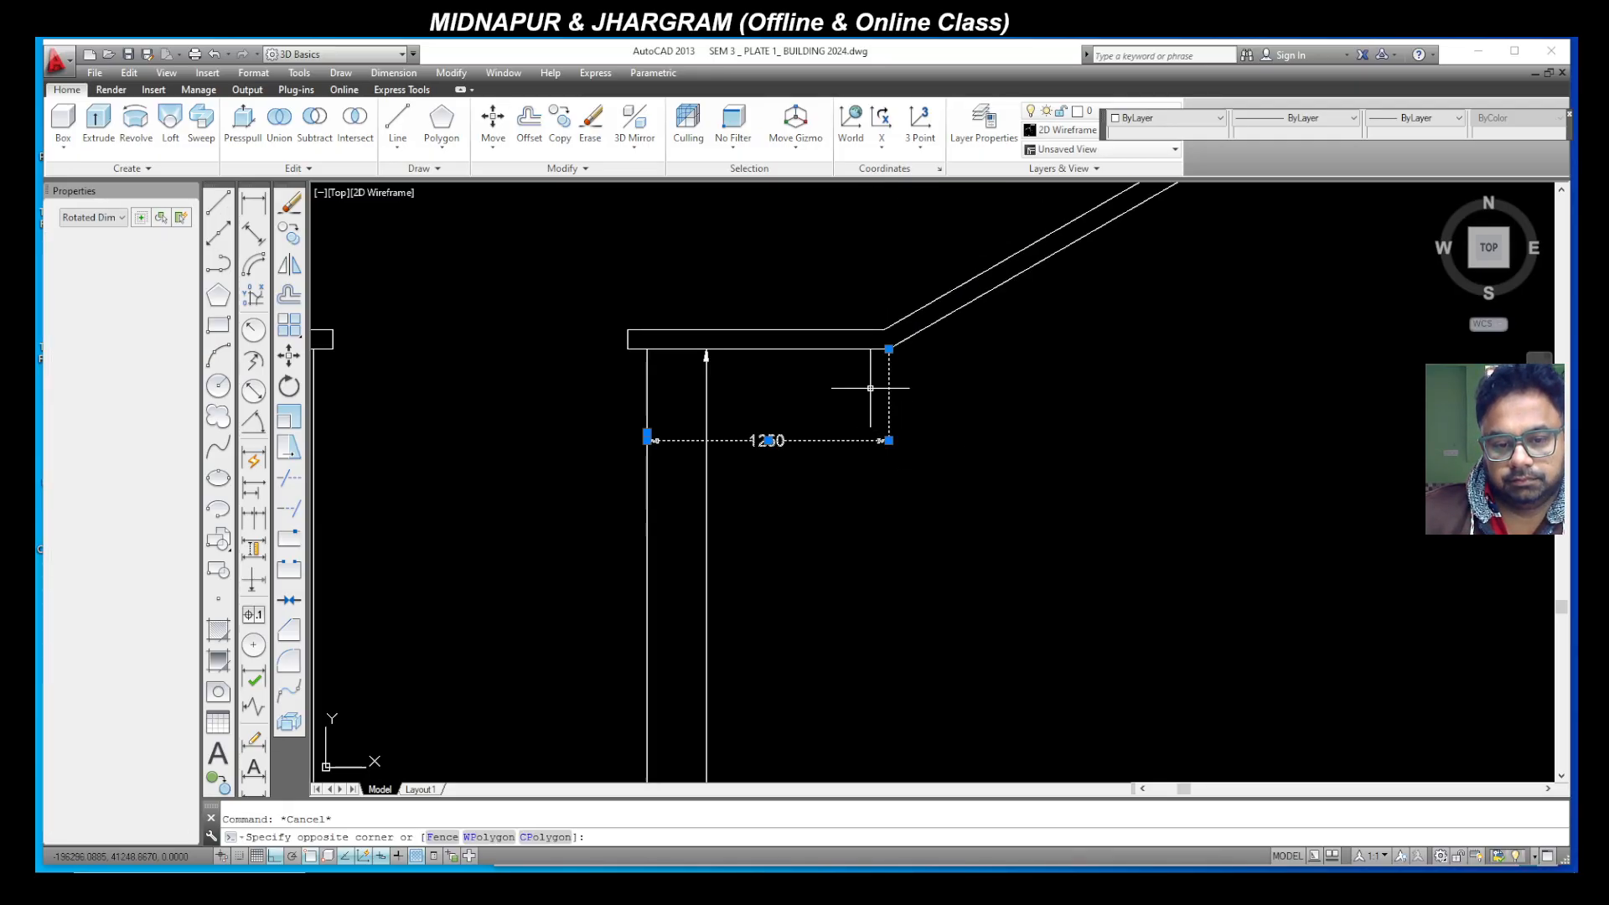
pyautogui.click(888, 349)
pyautogui.click(888, 394)
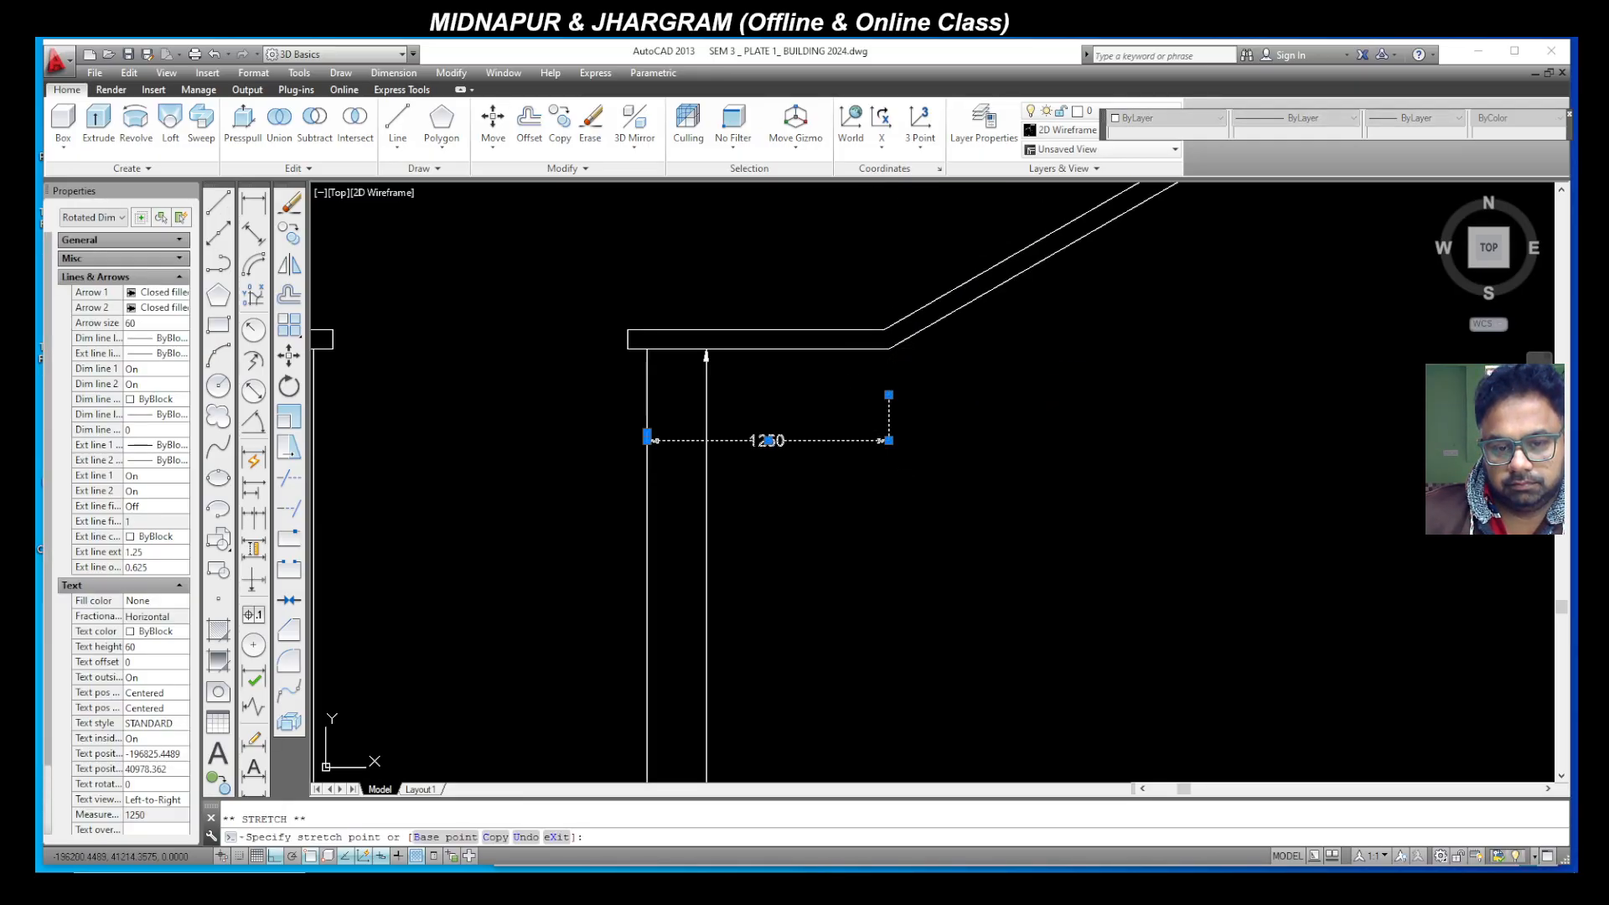
pyautogui.press('Escape')
# Step: Copy the 1250 dimension by its inner end onto the tall block's inner wall, just below the upper roof slab
pyautogui.click(819, 489)
pyautogui.click(770, 408)
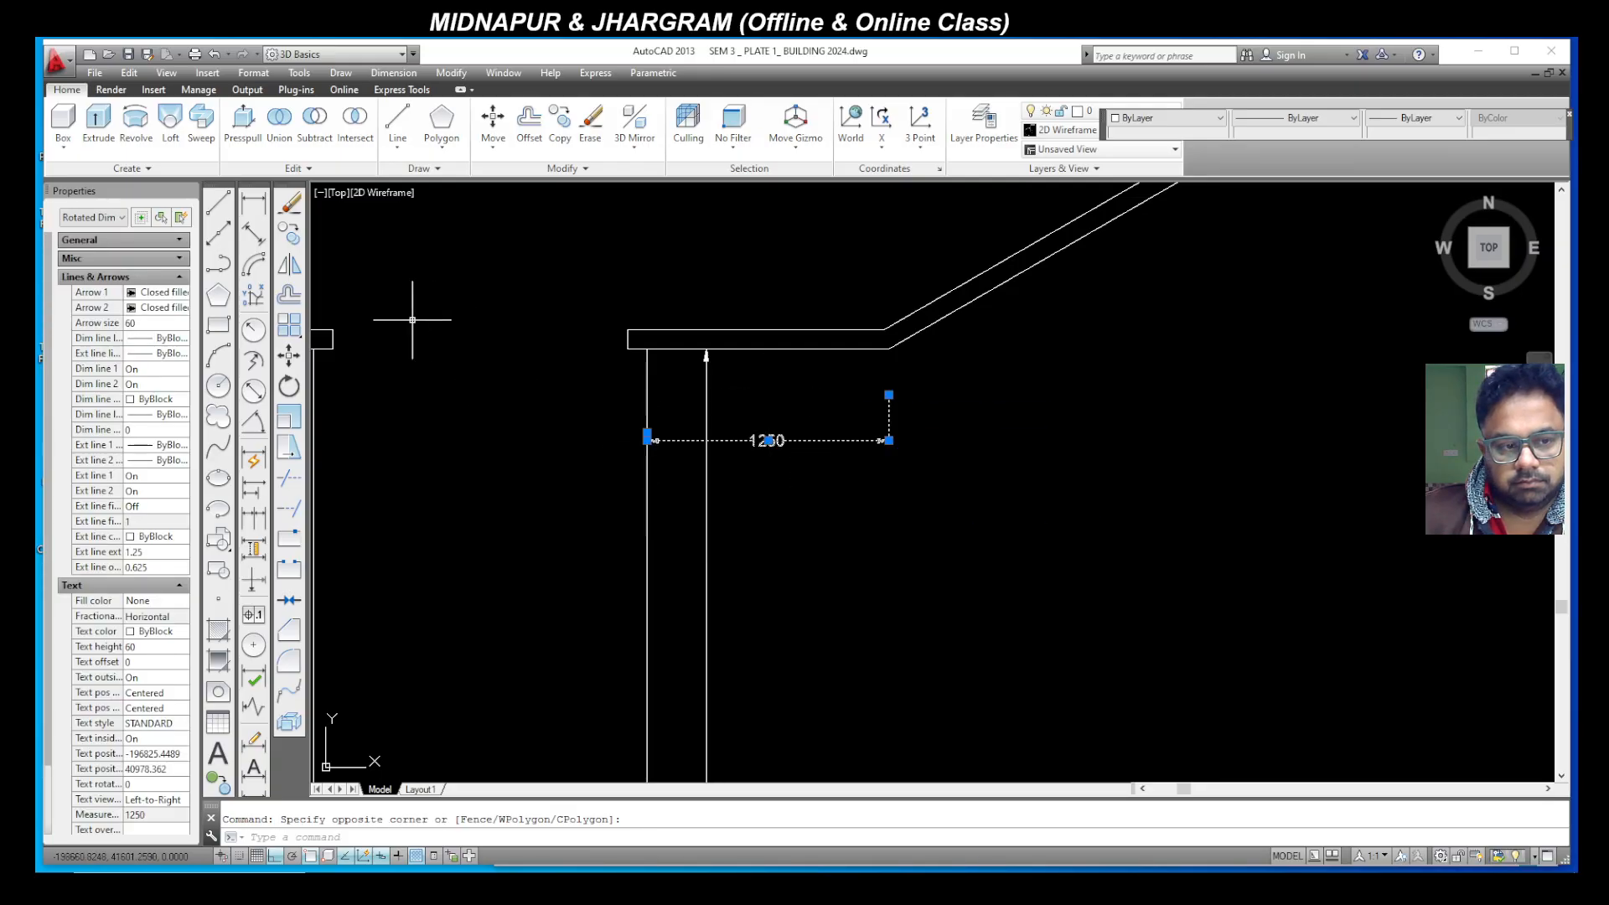
pyautogui.click(881, 439)
pyautogui.scroll(-5, 788, 469)
pyautogui.scroll(3, 861, 429)
pyautogui.scroll(3, 872, 461)
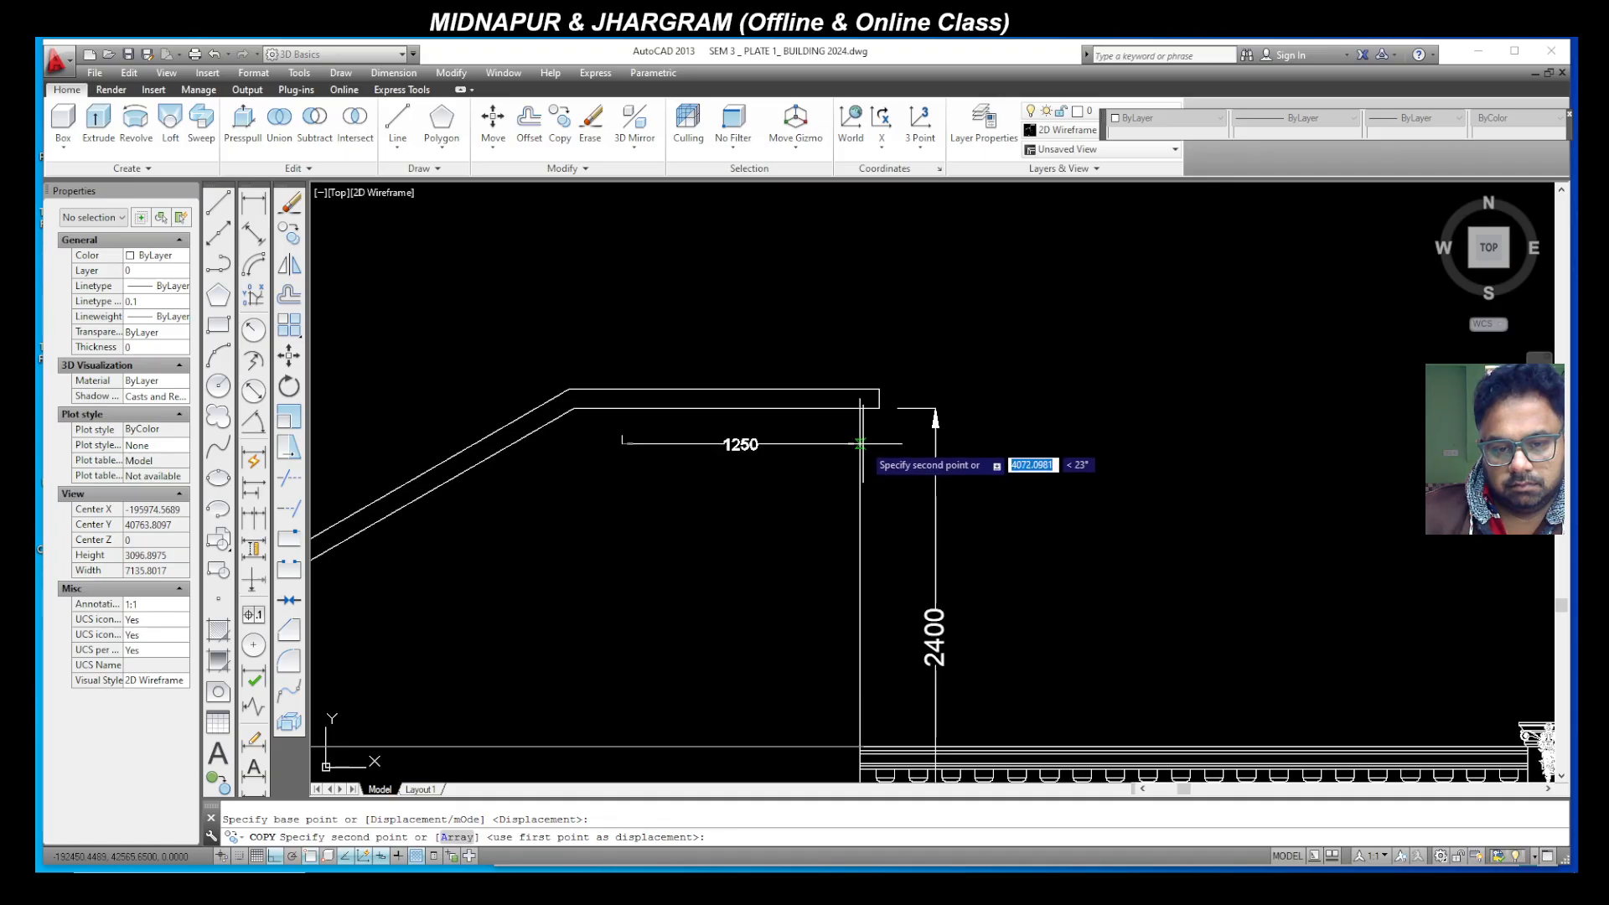
pyautogui.click(859, 459)
pyautogui.press('Return')
# Step: Stretch the copied dimension's free end to the underside corner where the upper flat slab meets the sloping roof
pyautogui.scroll(2, 631, 457)
pyautogui.click(628, 460)
pyautogui.click(621, 451)
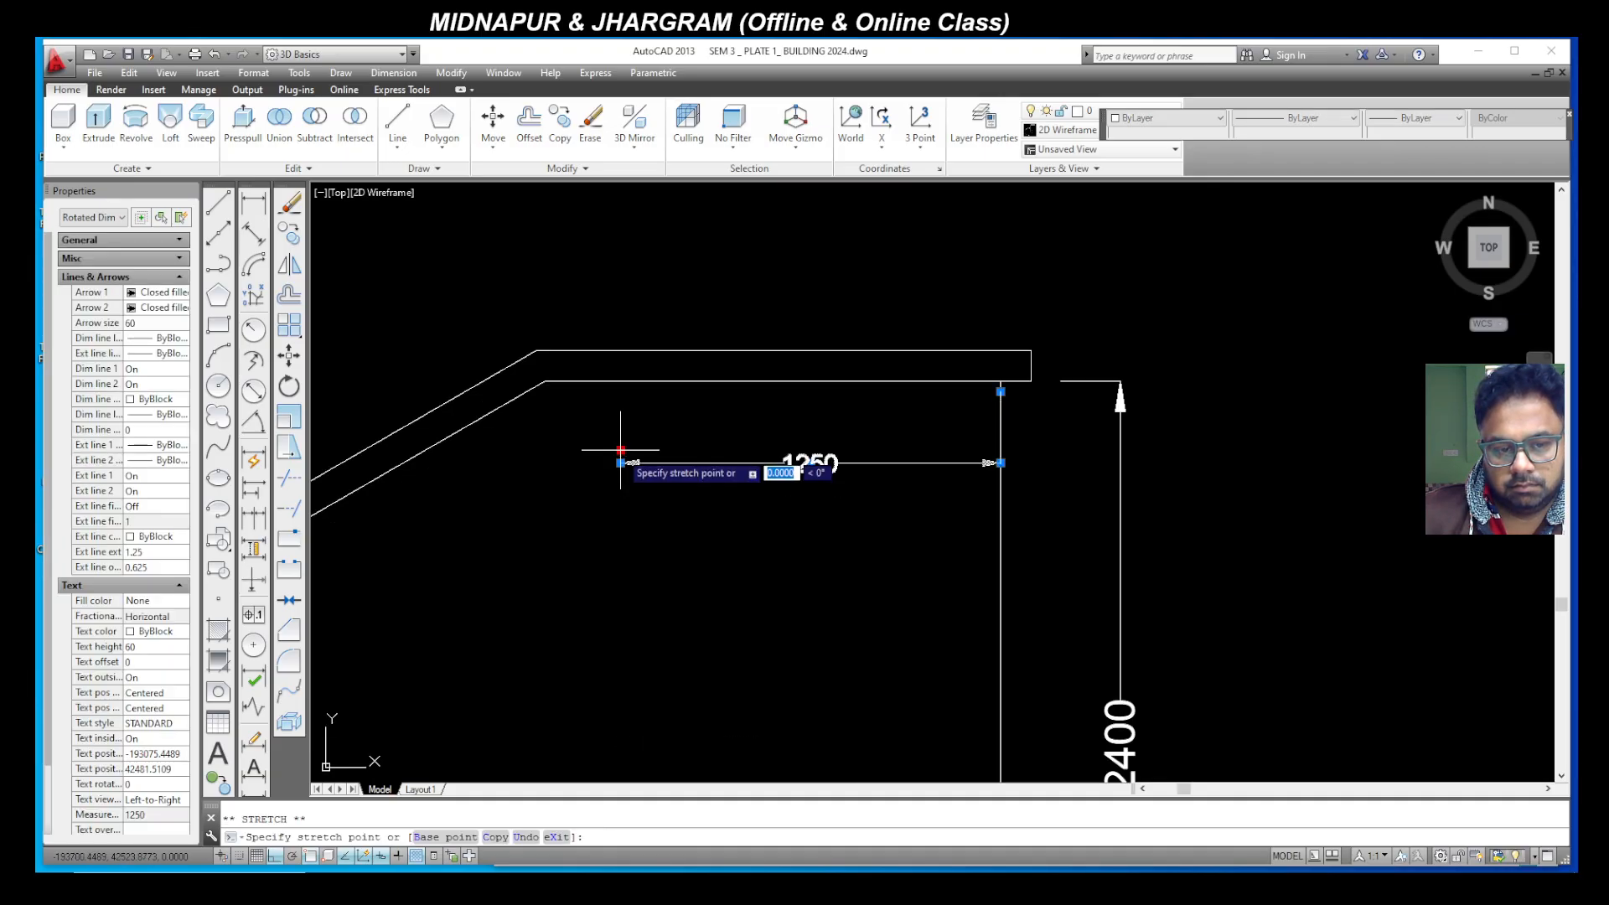
pyautogui.click(546, 383)
pyautogui.press('Escape')
# Step: Shorten the extension line at the sloping-roof end of the upper slab's horizontal dimension, clear of the slab corner
pyautogui.click(585, 469)
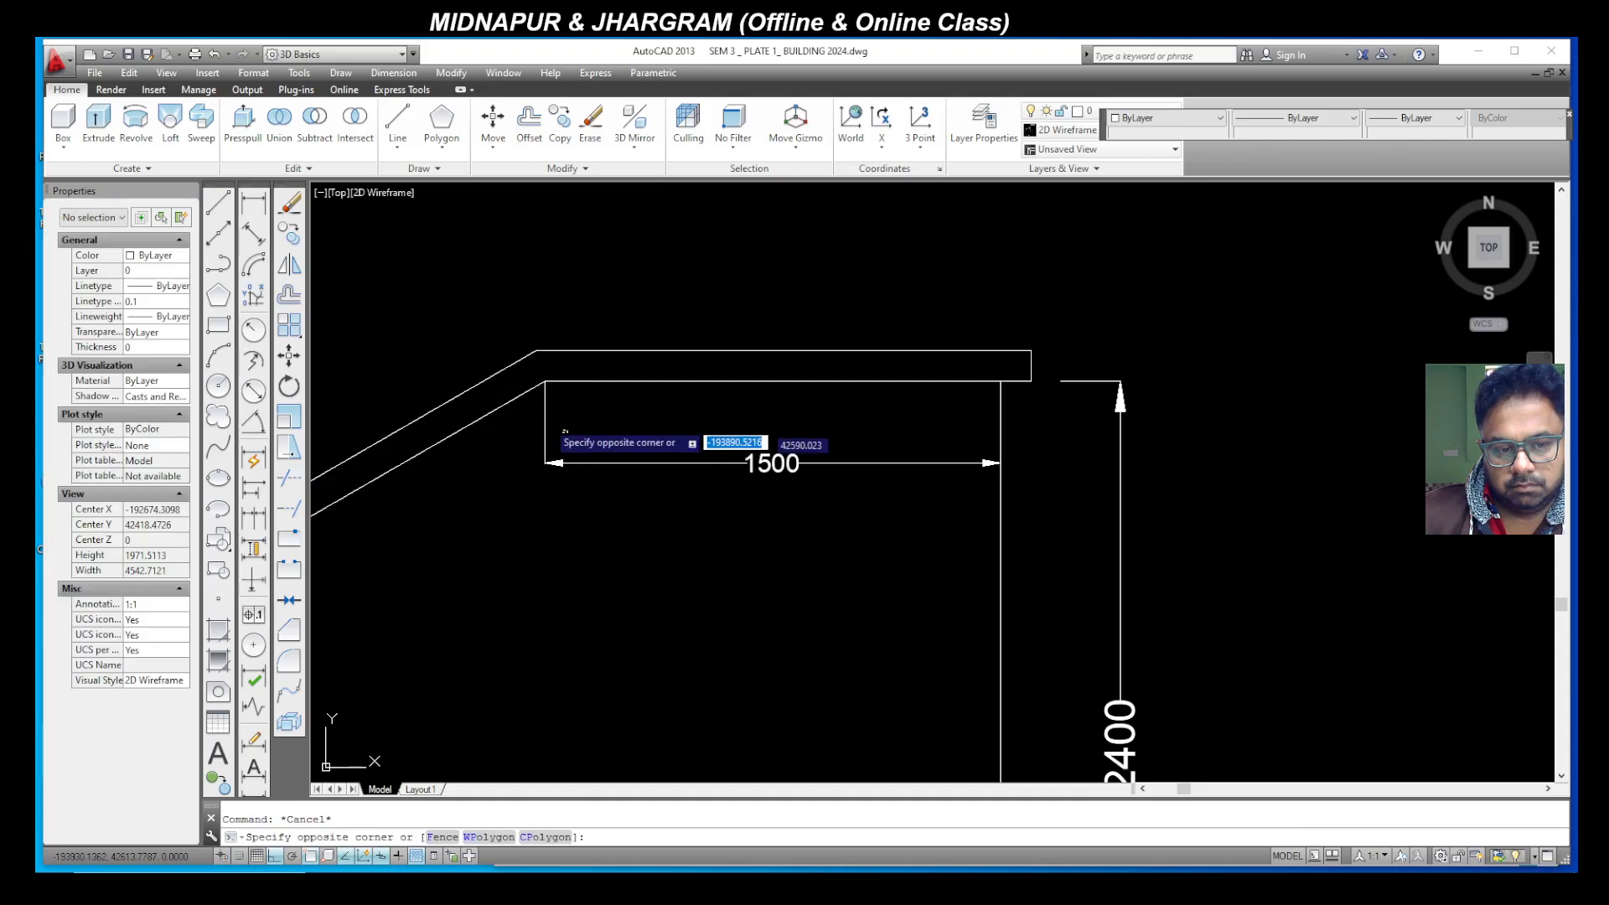
pyautogui.click(545, 420)
pyautogui.click(544, 381)
pyautogui.click(546, 432)
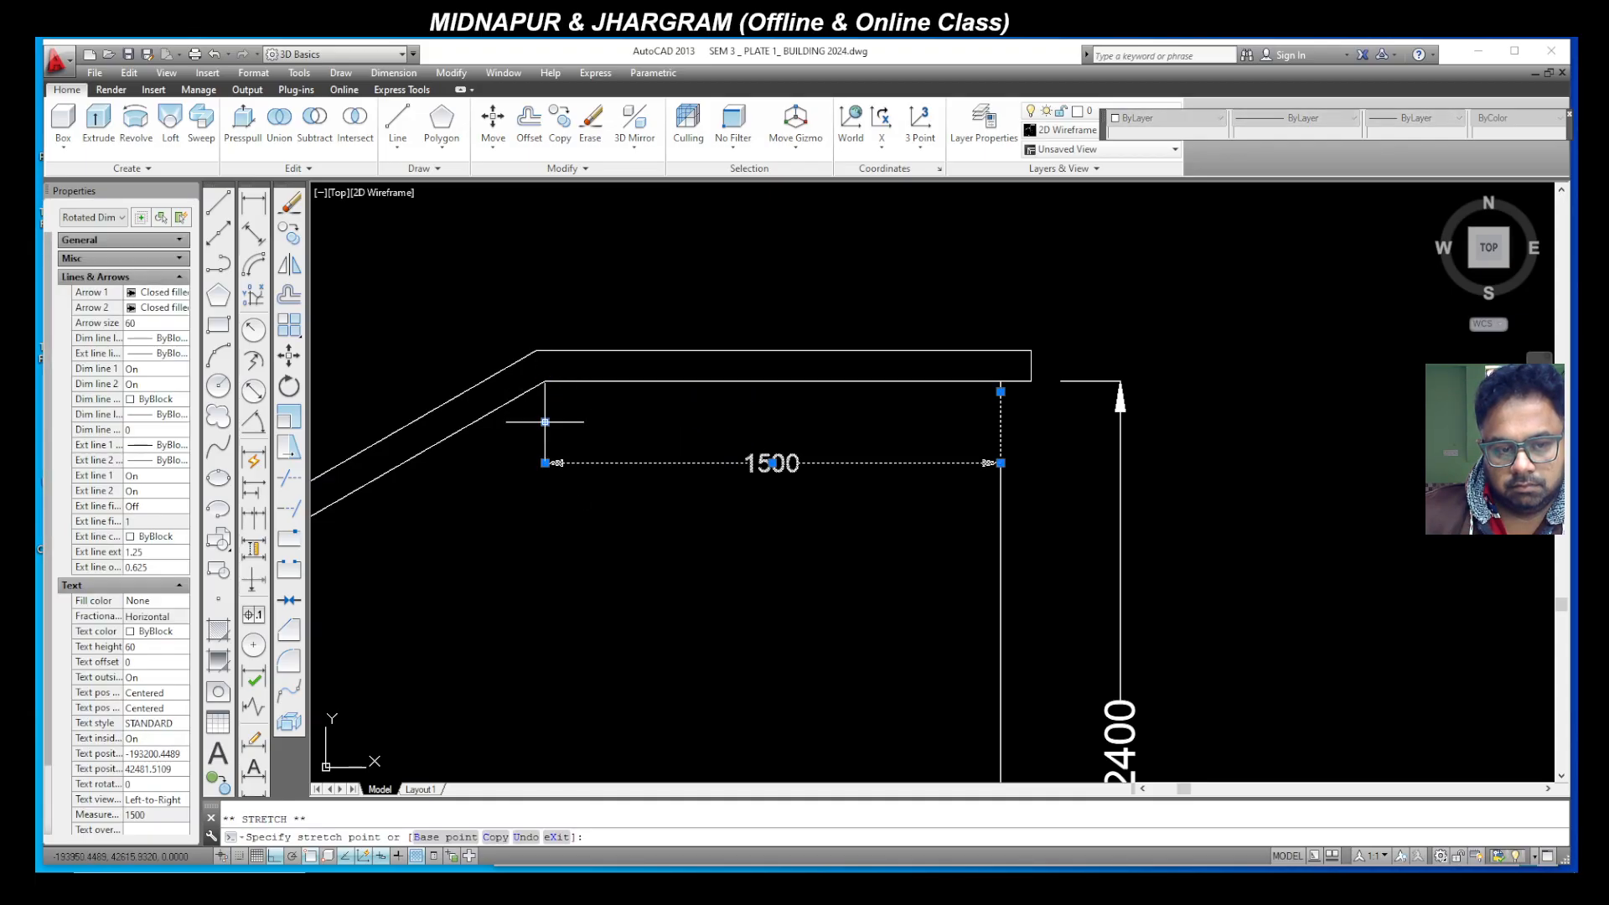
pyautogui.press('Escape')
# Step: Draw a box projecting 450 outward and 300 high from the tall block's outer wall, starting 300 below the lower slab's underside
pyautogui.scroll(-5, 746, 412)
pyautogui.scroll(2, 625, 507)
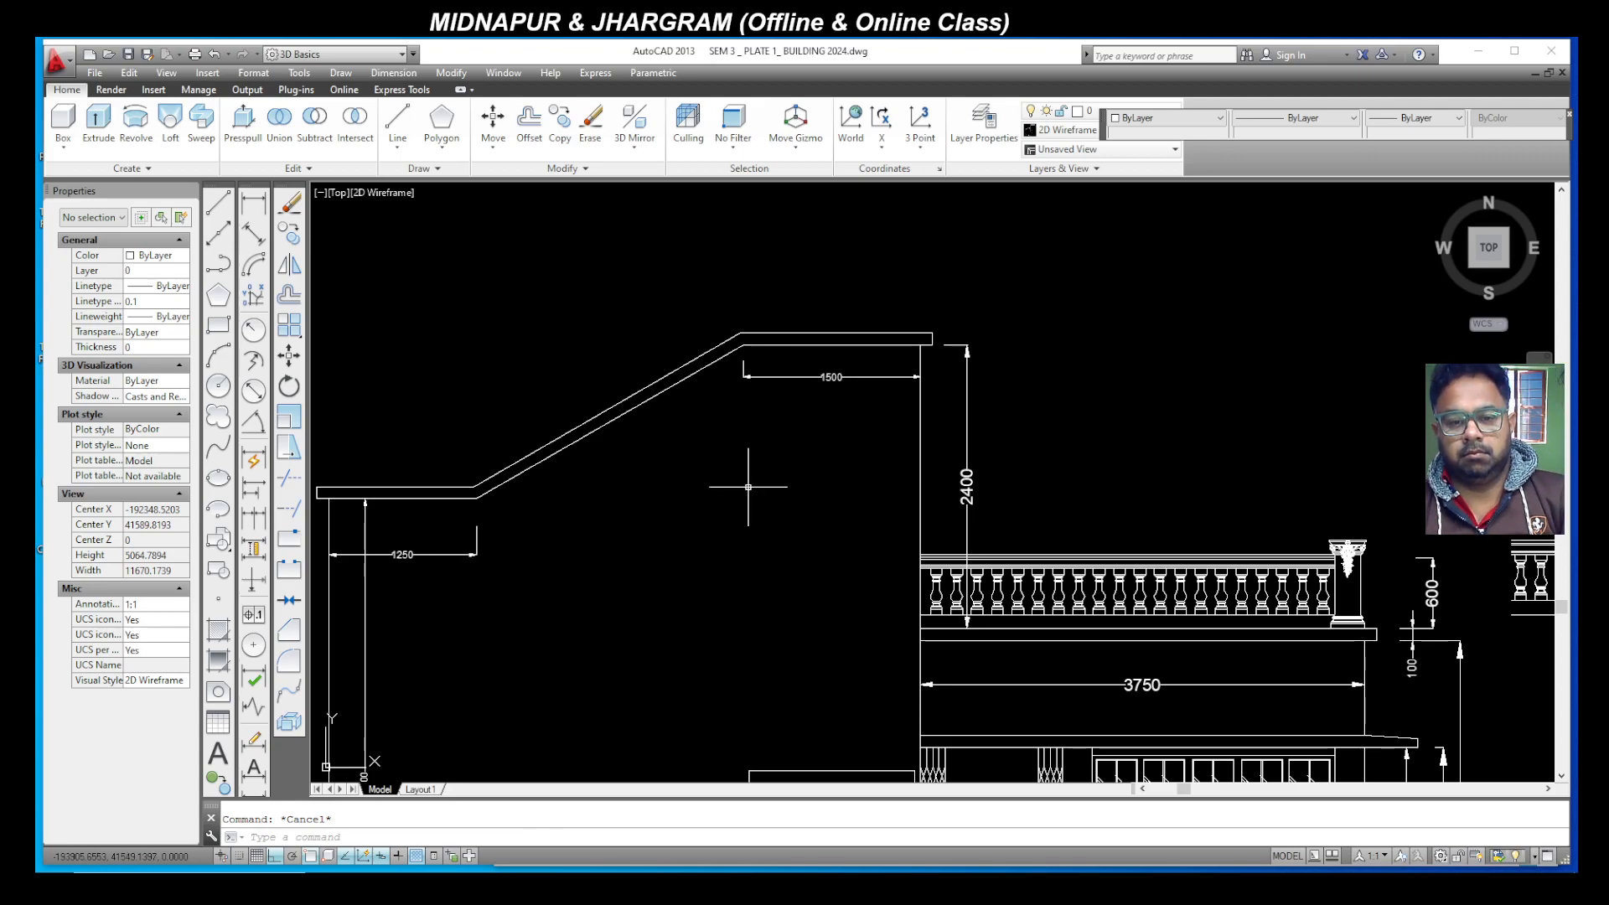
pyautogui.scroll(-1, 693, 477)
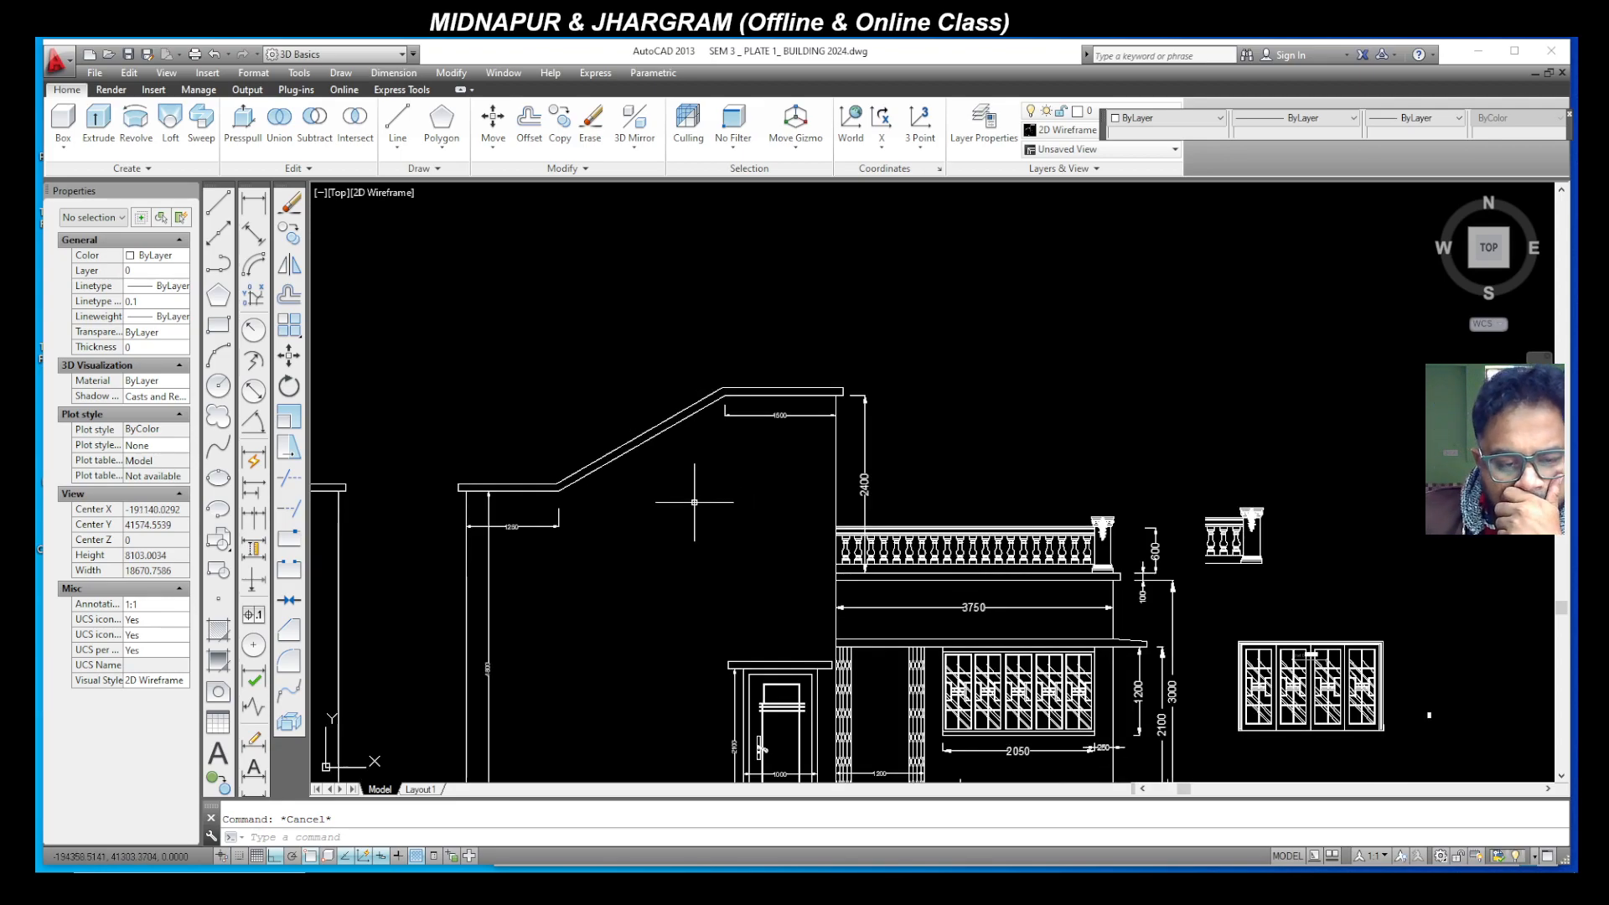
pyautogui.scroll(-1, 657, 493)
pyautogui.scroll(1, 787, 611)
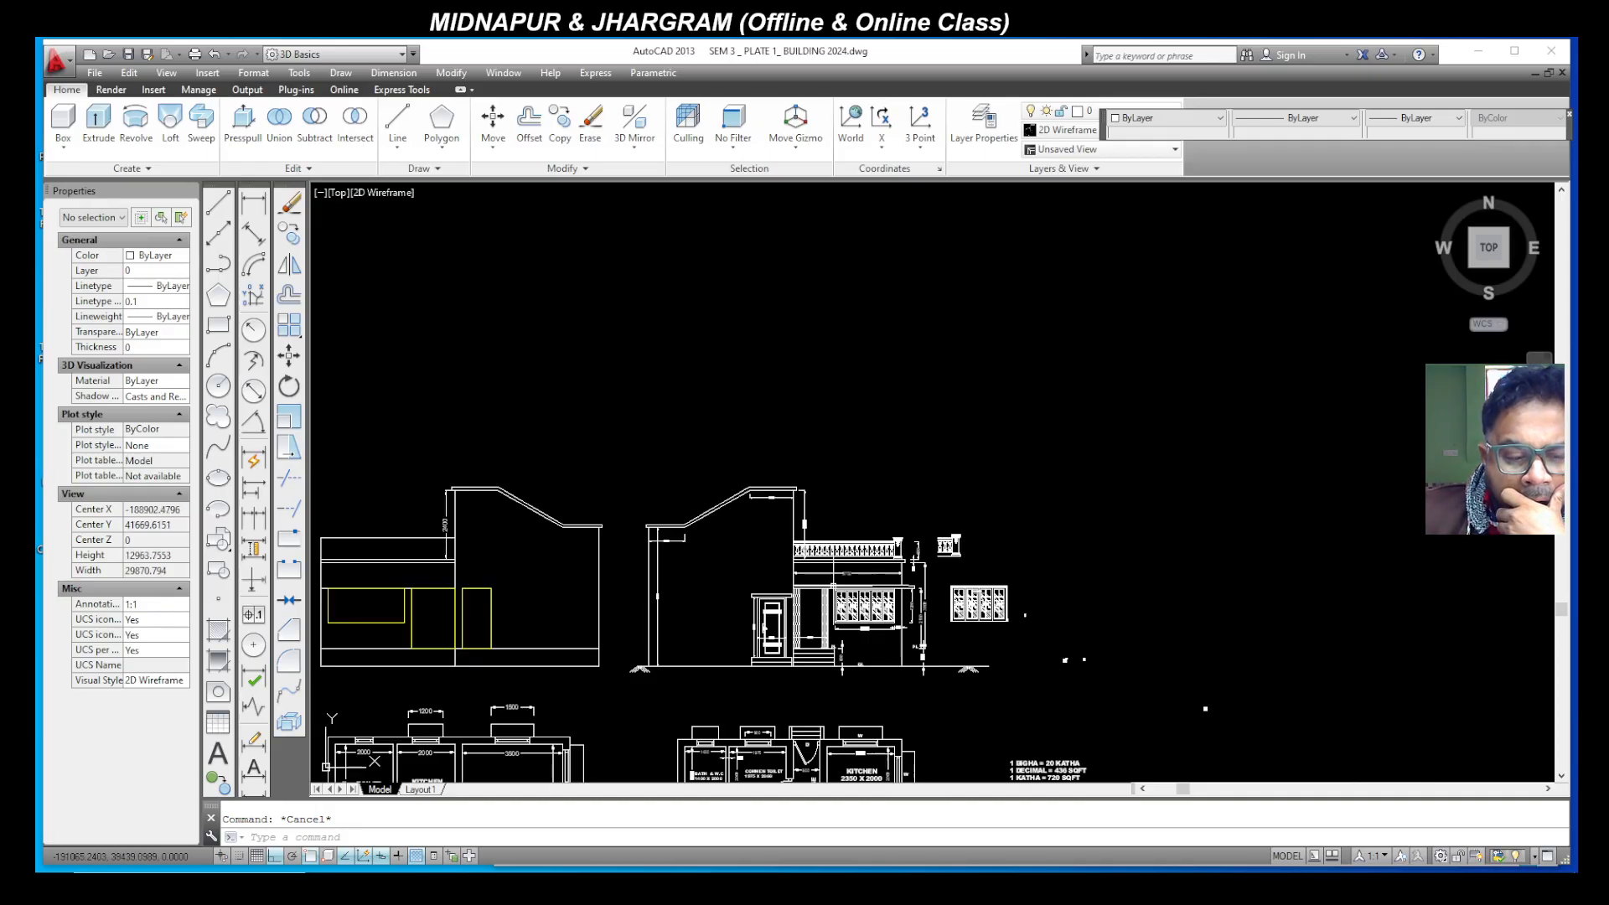
pyautogui.scroll(1, 605, 605)
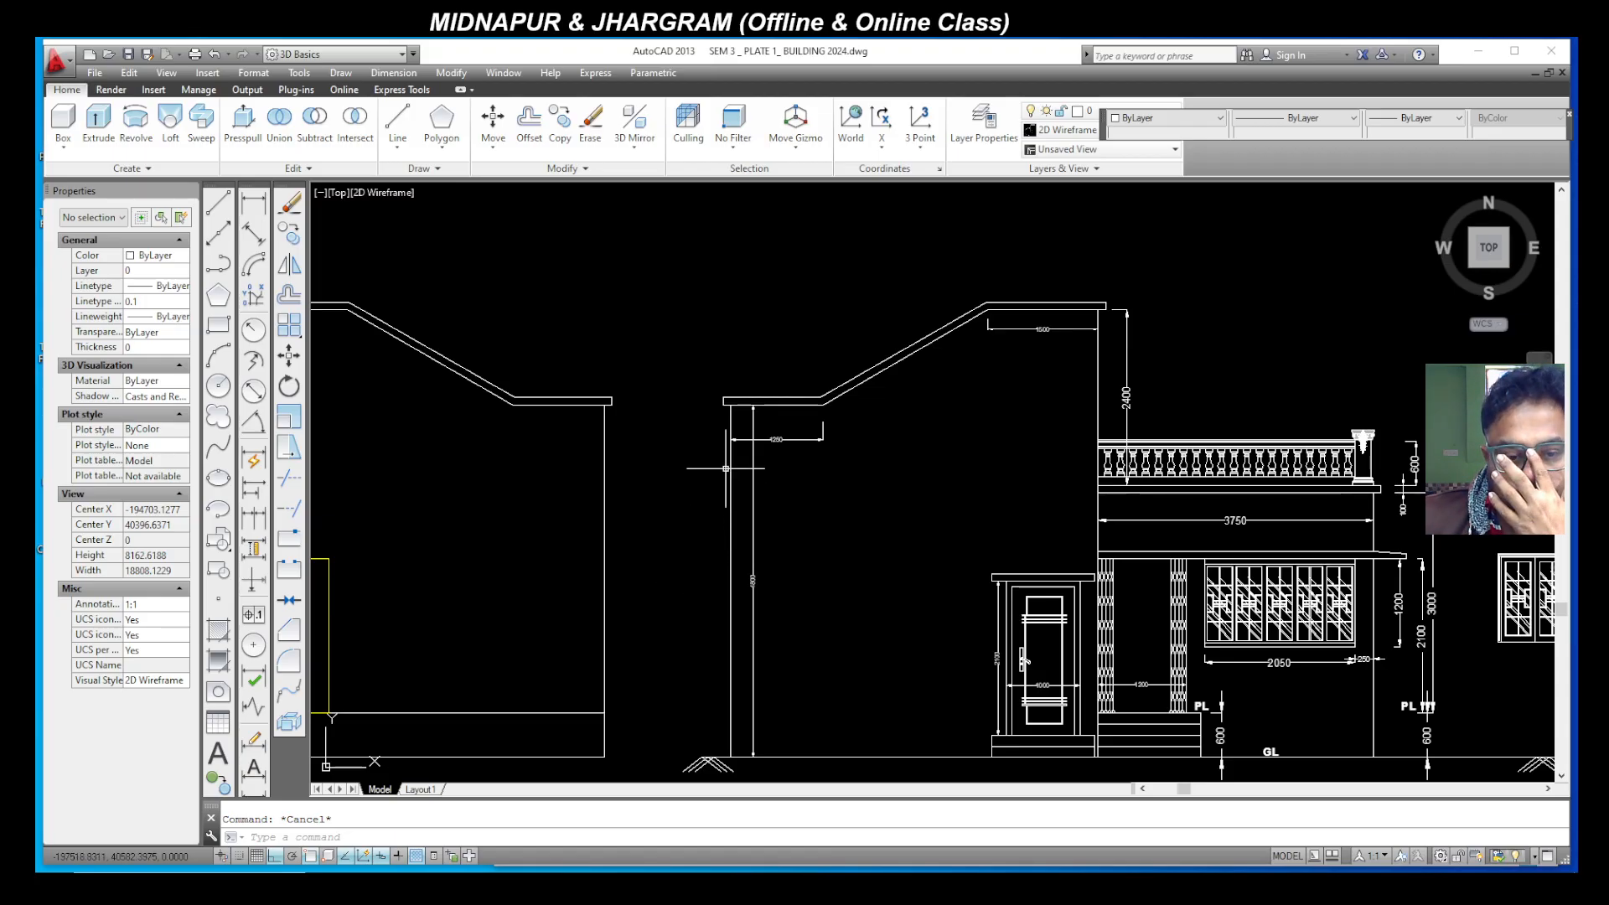
pyautogui.click(221, 209)
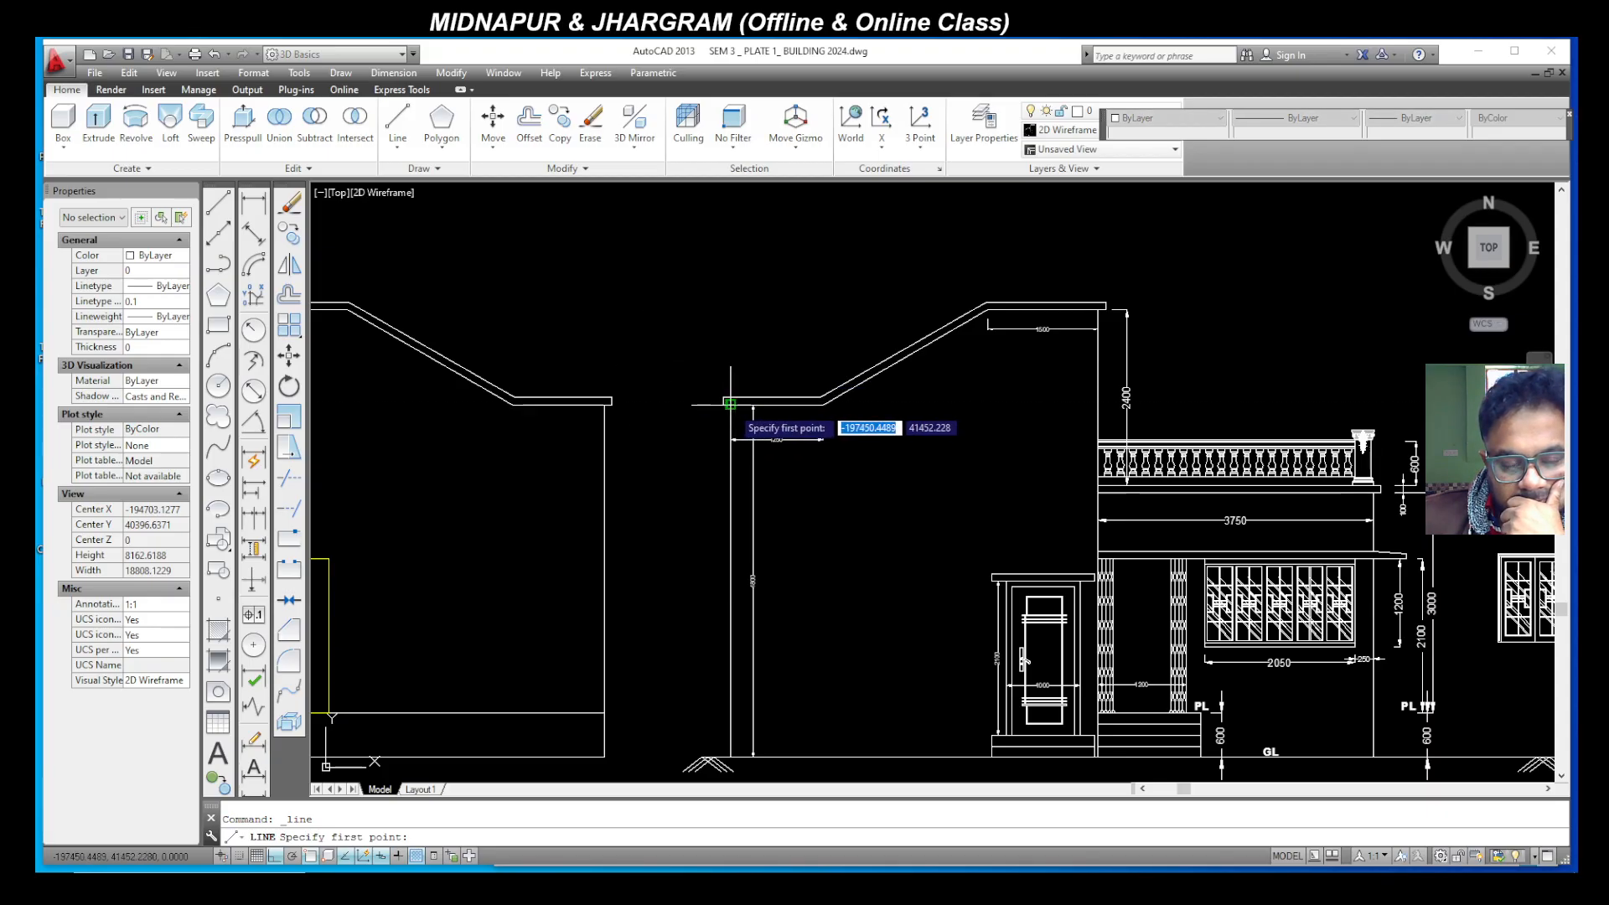
pyautogui.click(730, 403)
pyautogui.scroll(6, 734, 404)
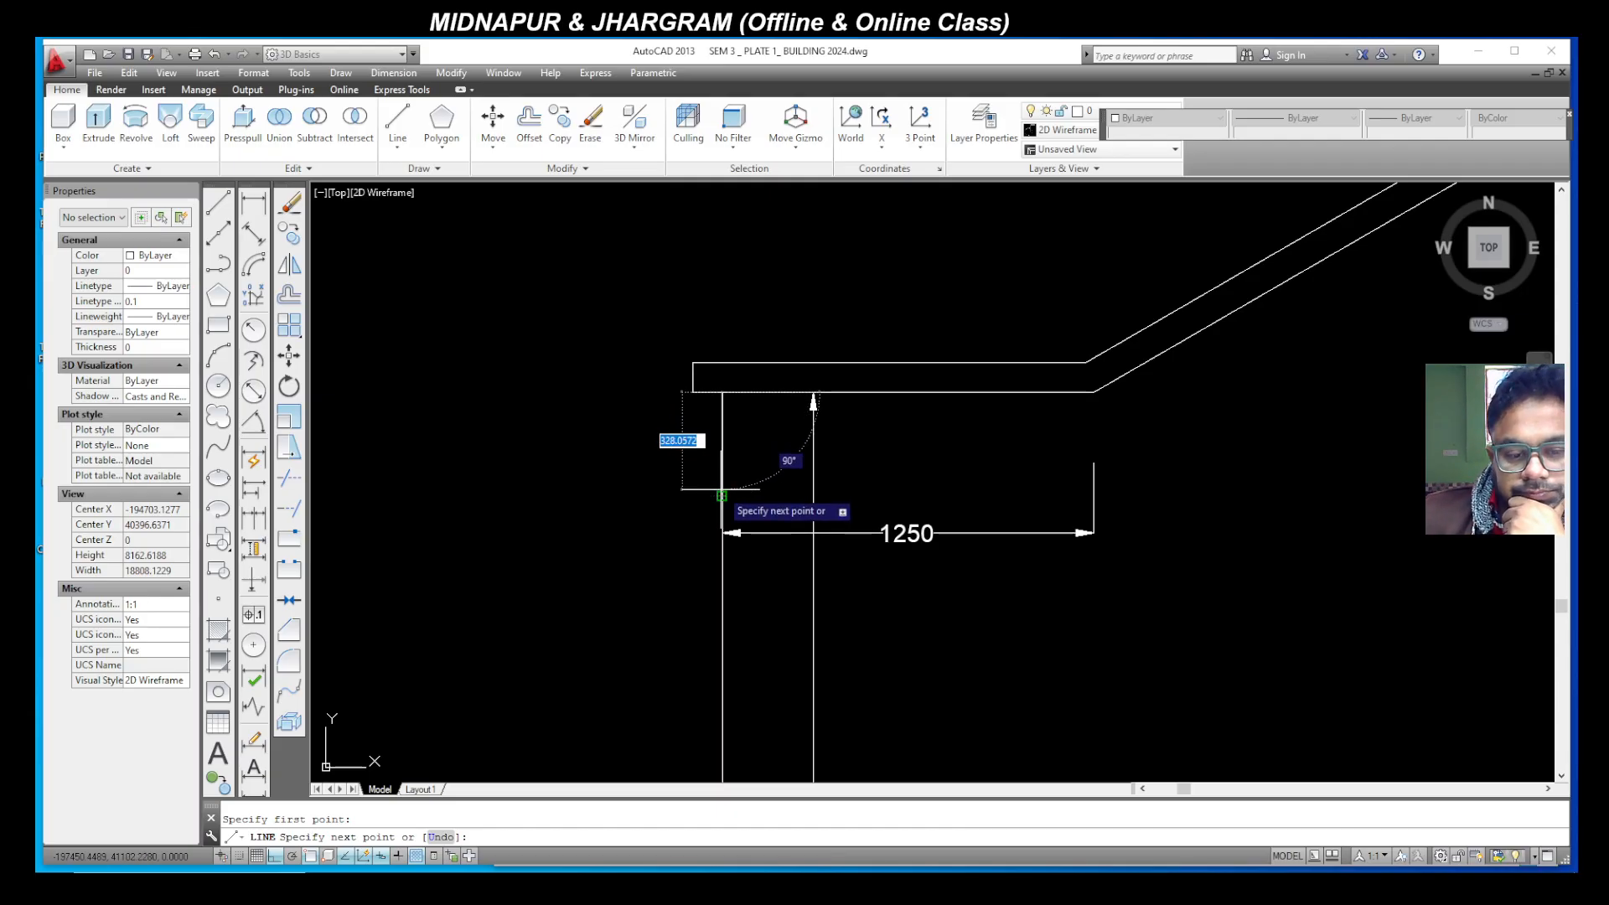
pyautogui.write('300')
pyautogui.press('Return')
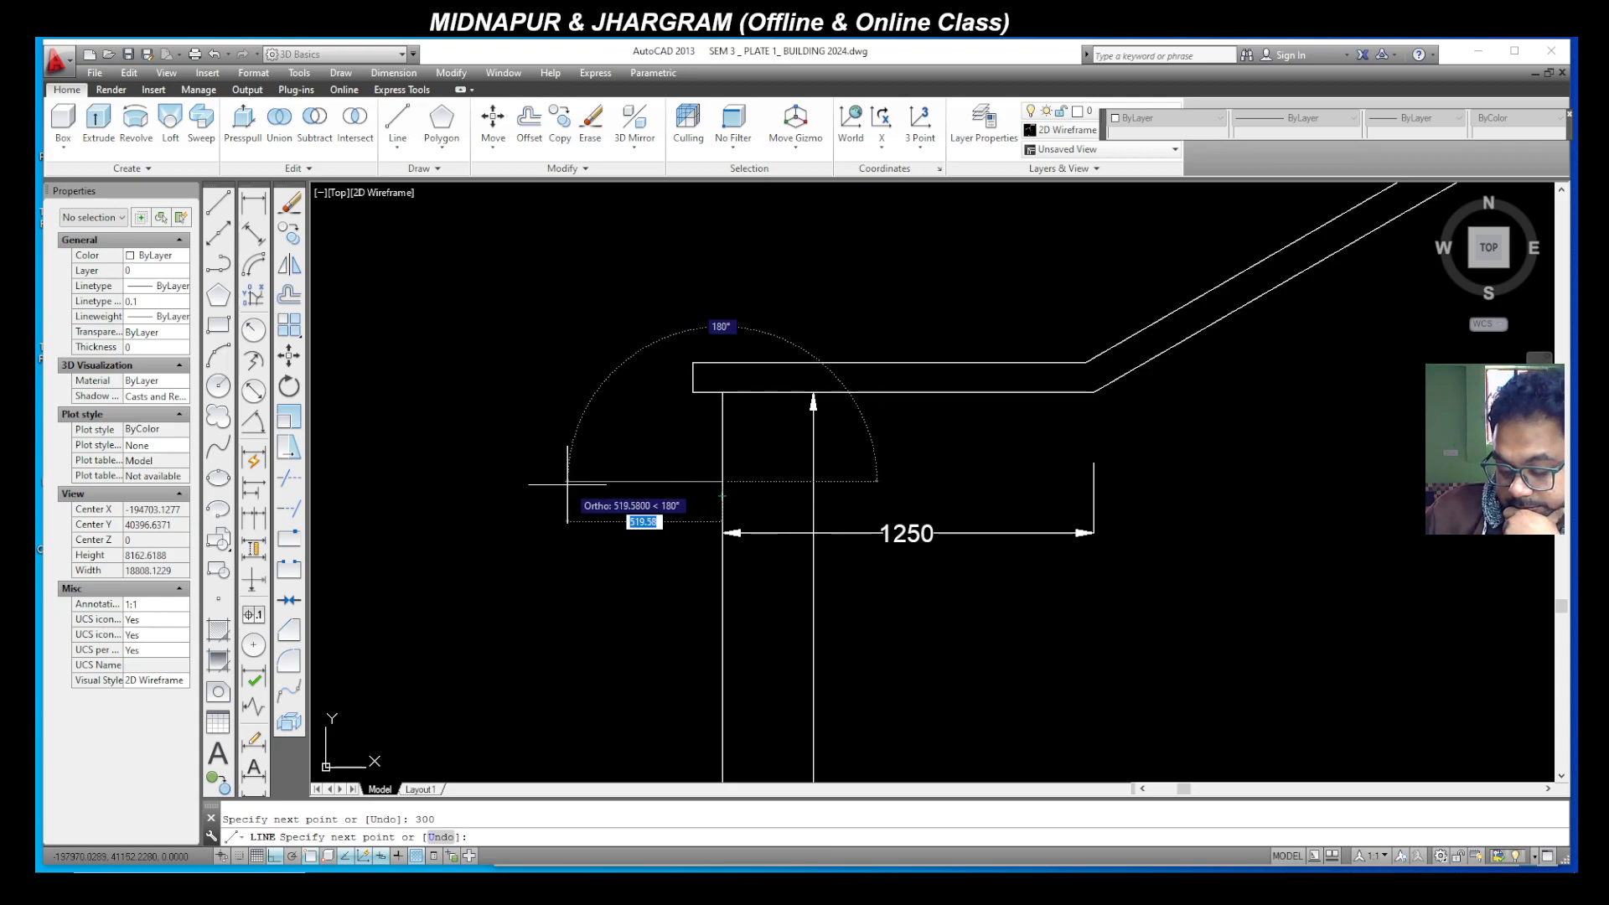
pyautogui.write('450')
pyautogui.press('Return')
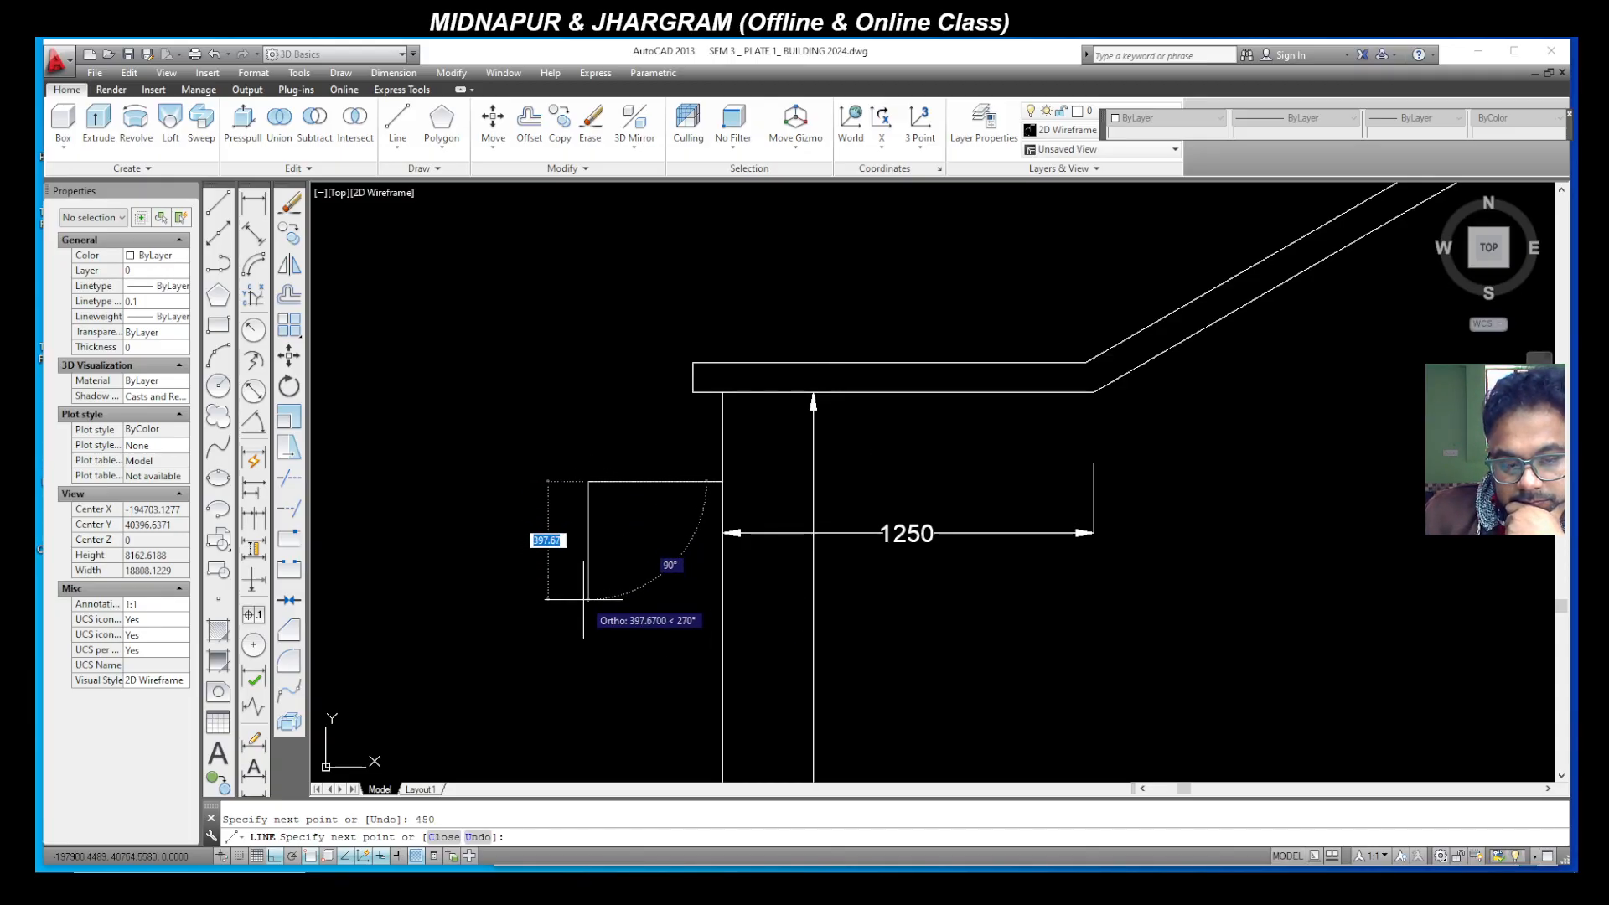
pyautogui.write('300')
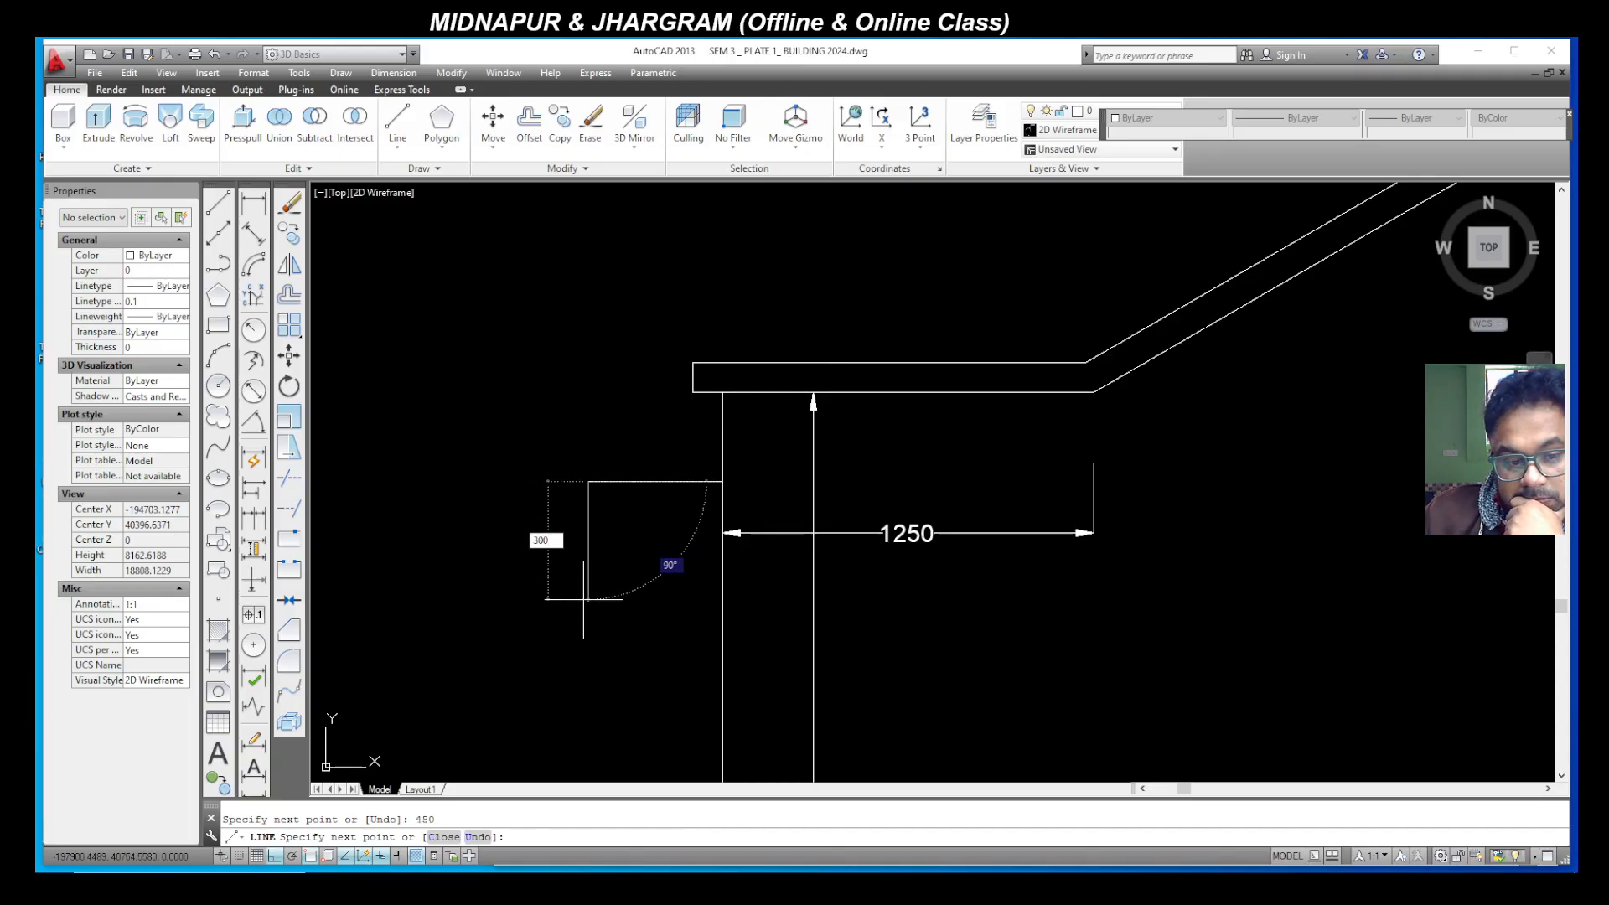
pyautogui.press('Return')
pyautogui.click(721, 570)
pyautogui.press('Escape')
# Step: Draw a horizontal construction line between the facing outer walls of the two elevations, below the projecting box
pyautogui.scroll(-5, 720, 571)
pyautogui.scroll(-2, 659, 579)
pyautogui.scroll(4, 679, 591)
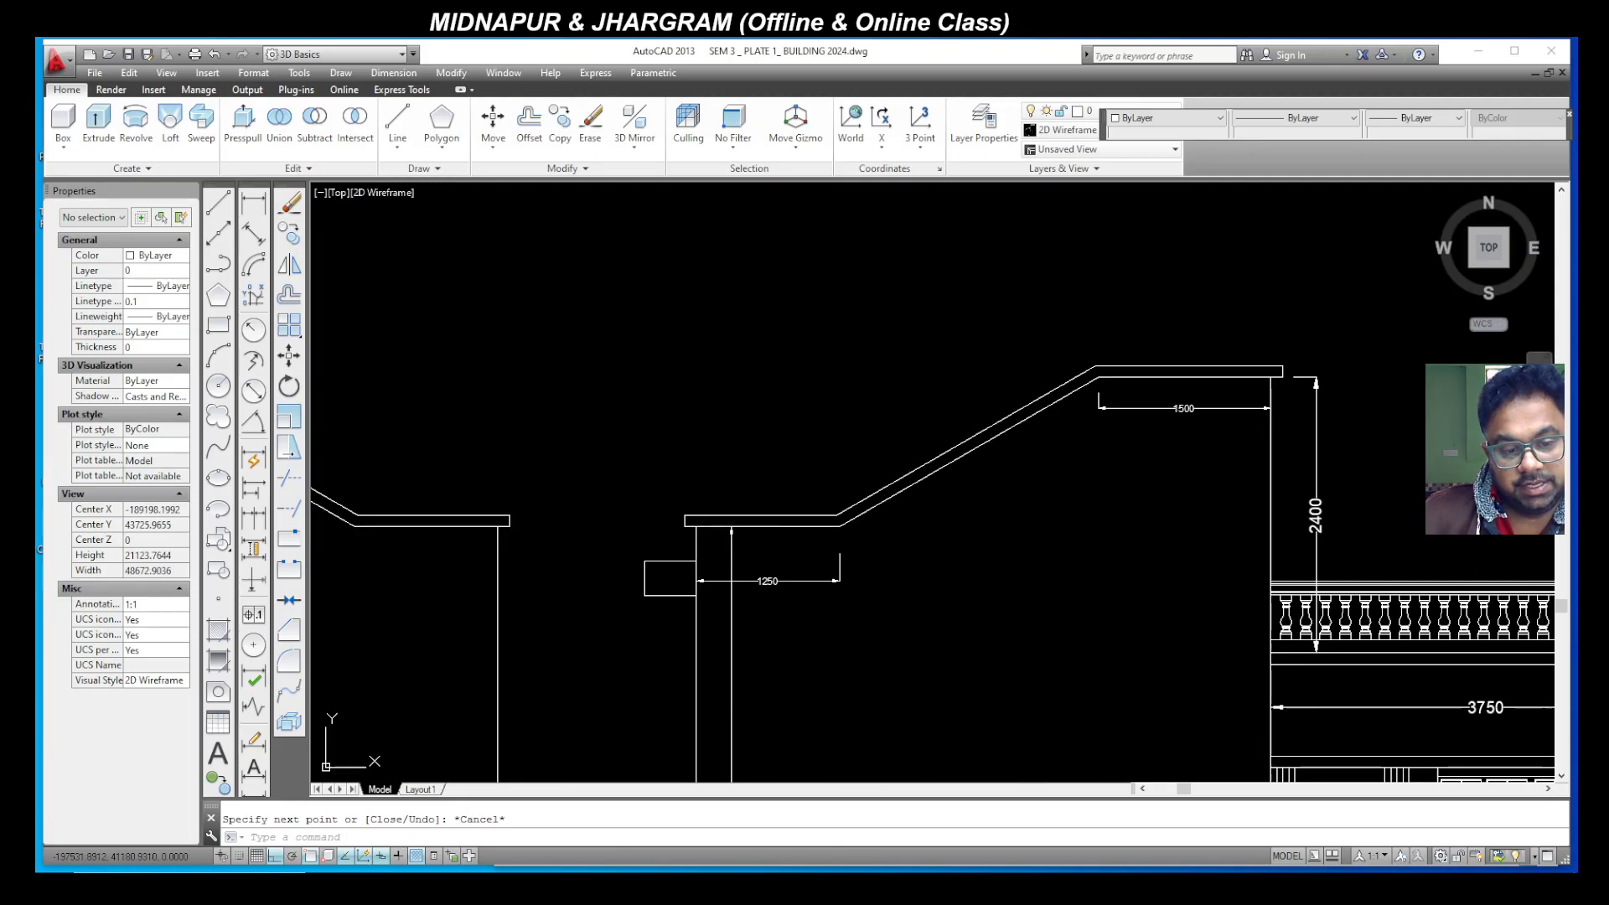
pyautogui.scroll(-2, 683, 765)
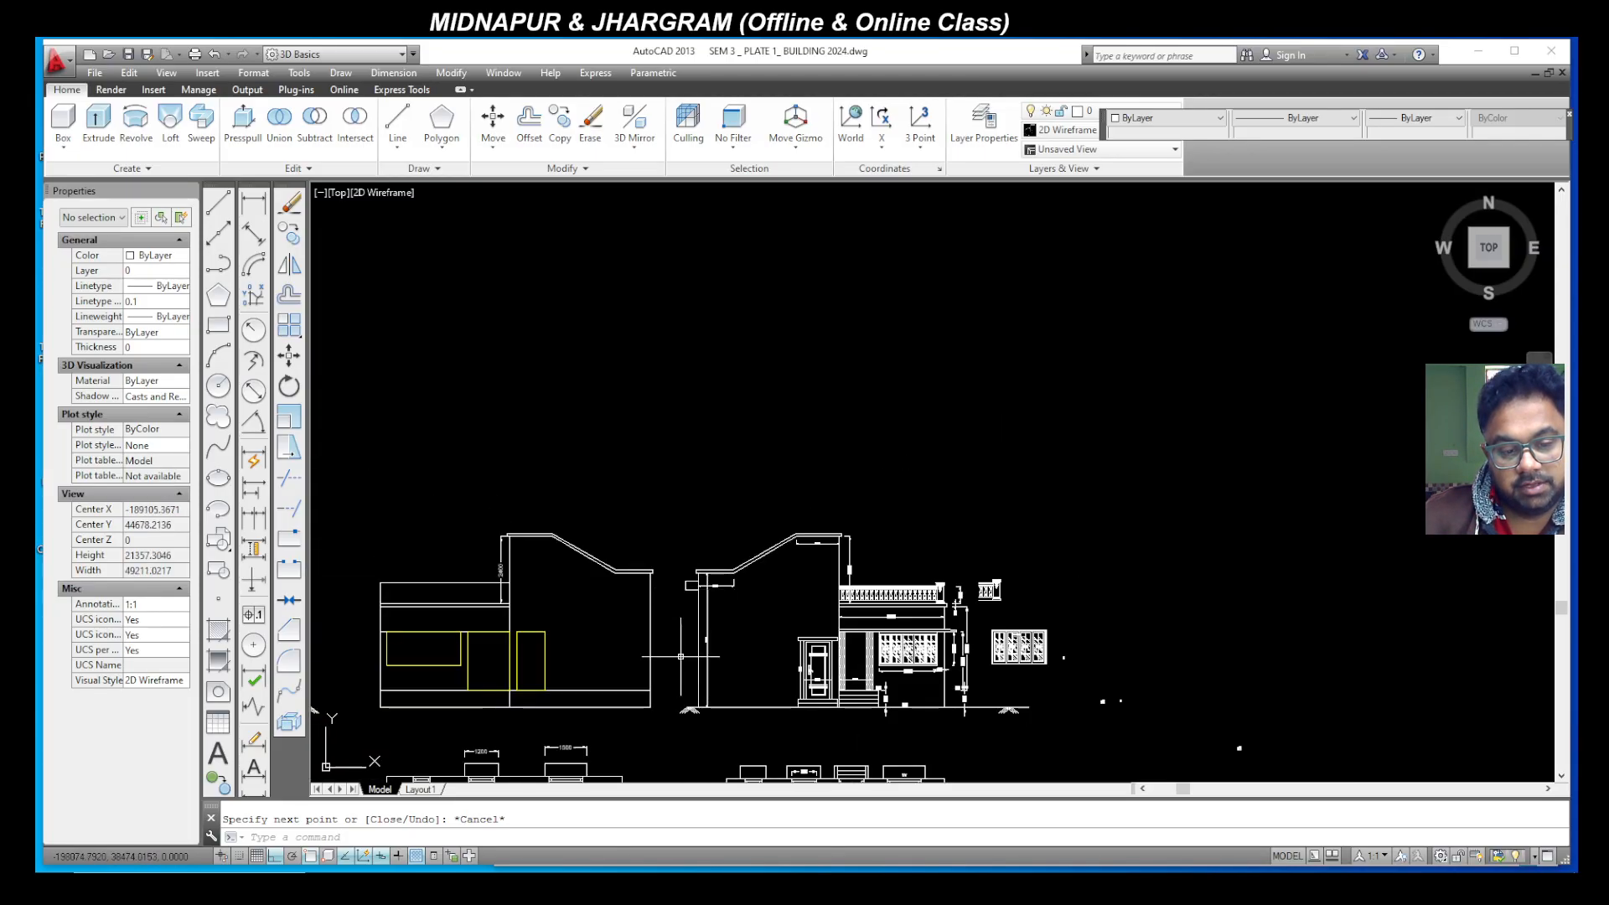
pyautogui.scroll(2, 690, 639)
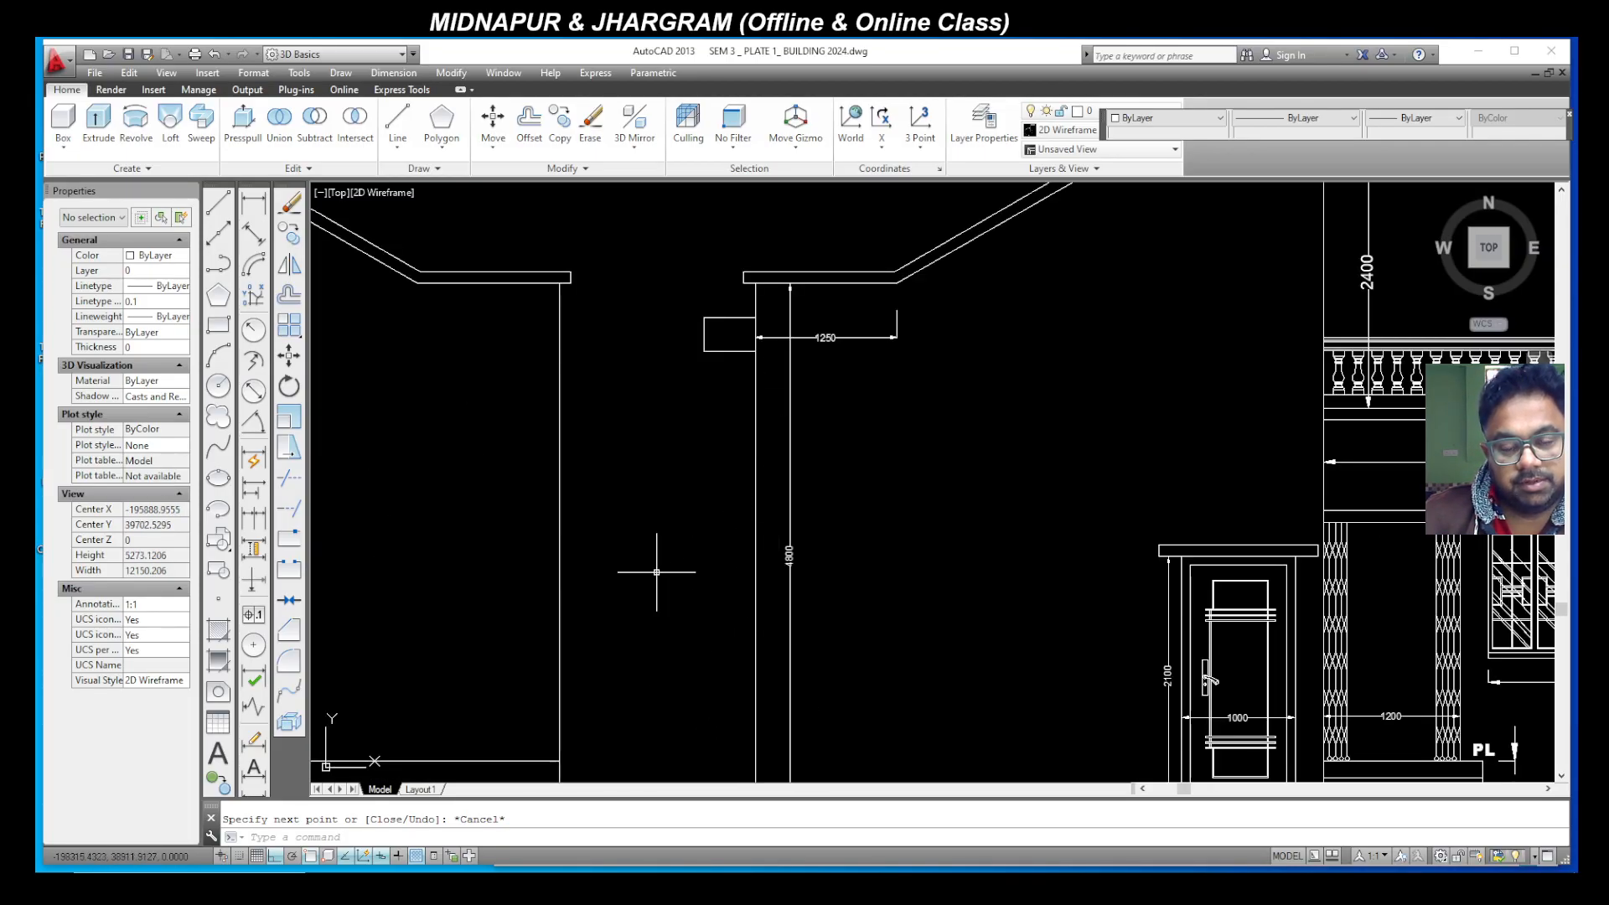
pyautogui.click(726, 370)
pyautogui.click(681, 245)
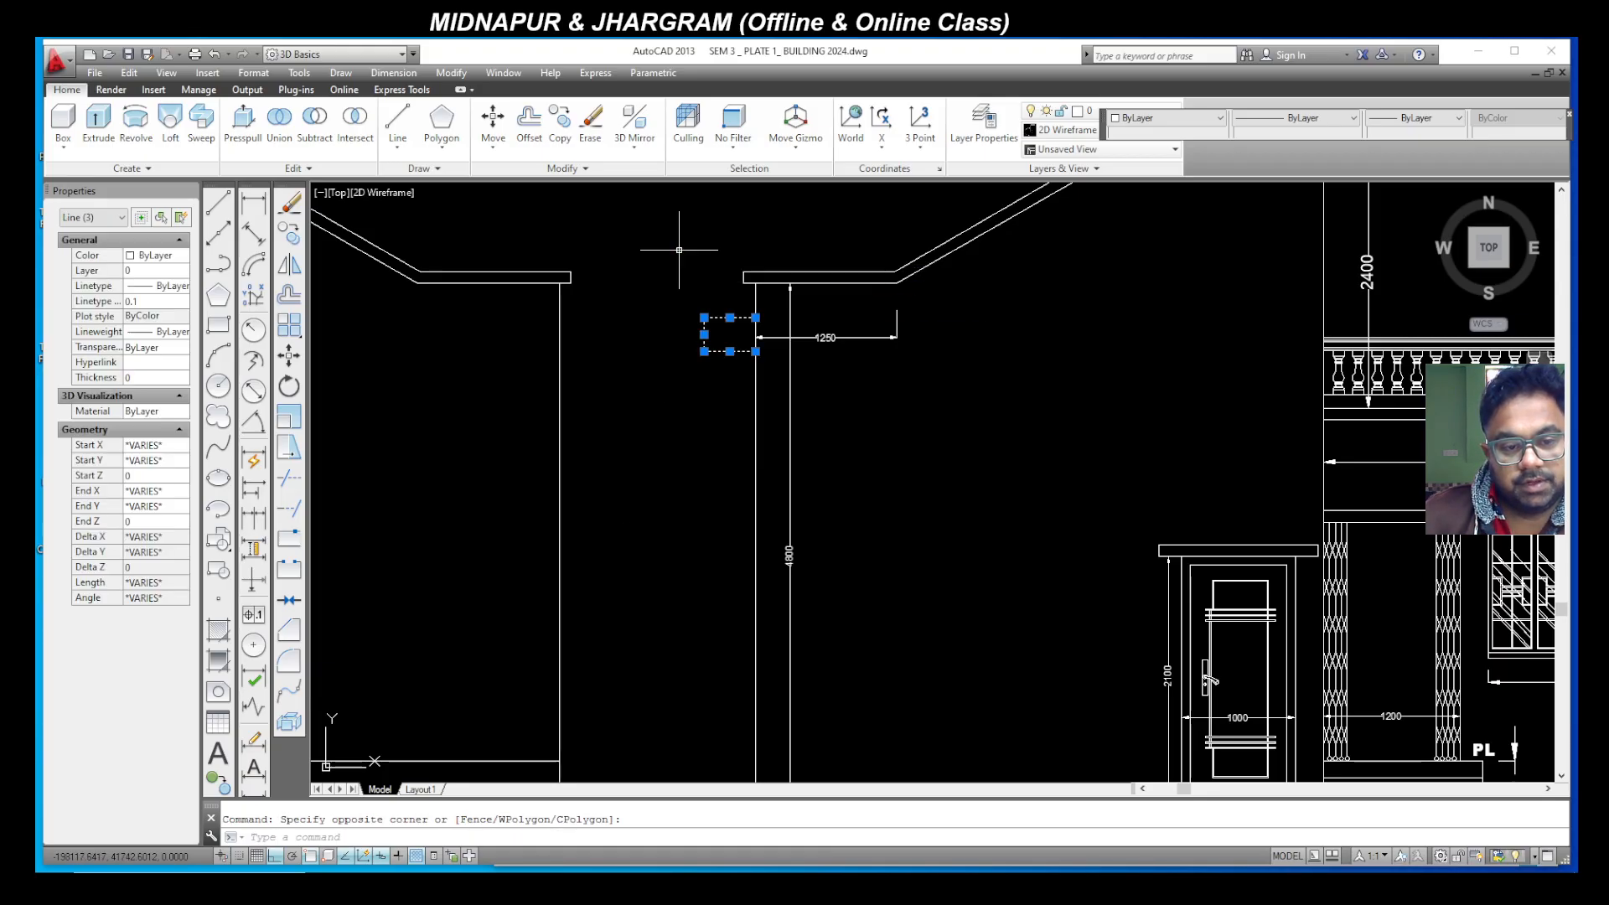
pyautogui.press('Escape')
pyautogui.click(225, 208)
pyautogui.click(558, 577)
pyautogui.click(755, 577)
pyautogui.press('Escape')
# Step: Mirror the projecting box about a vertical axis through the construction line's midpoint, keeping the original, and erase the construction line
pyautogui.click(734, 389)
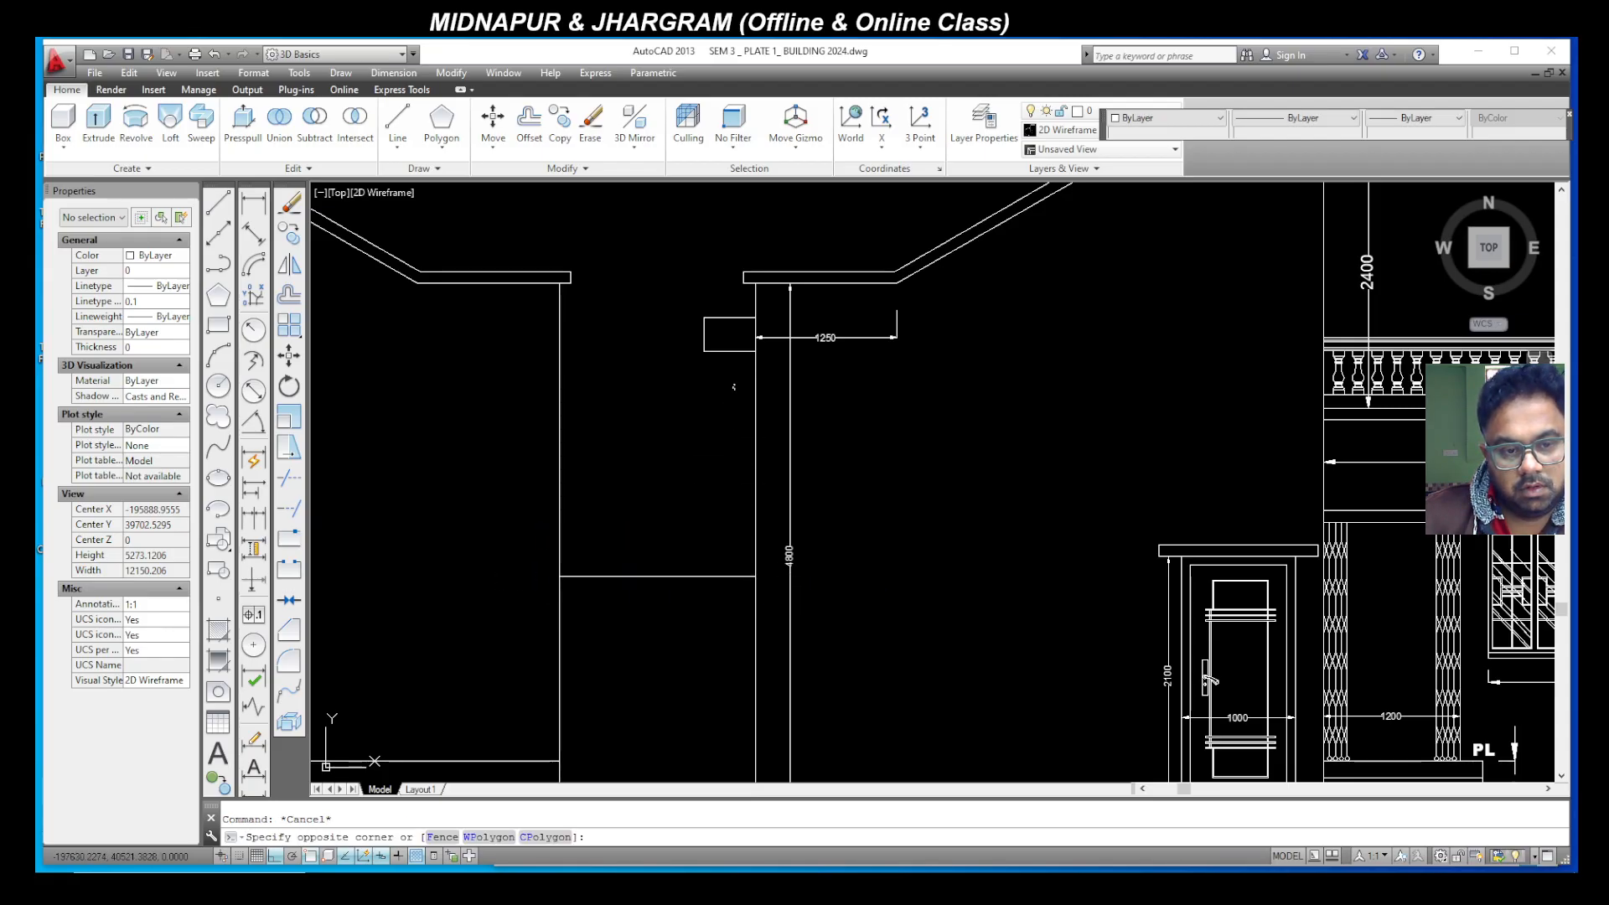
pyautogui.click(692, 289)
pyautogui.click(290, 267)
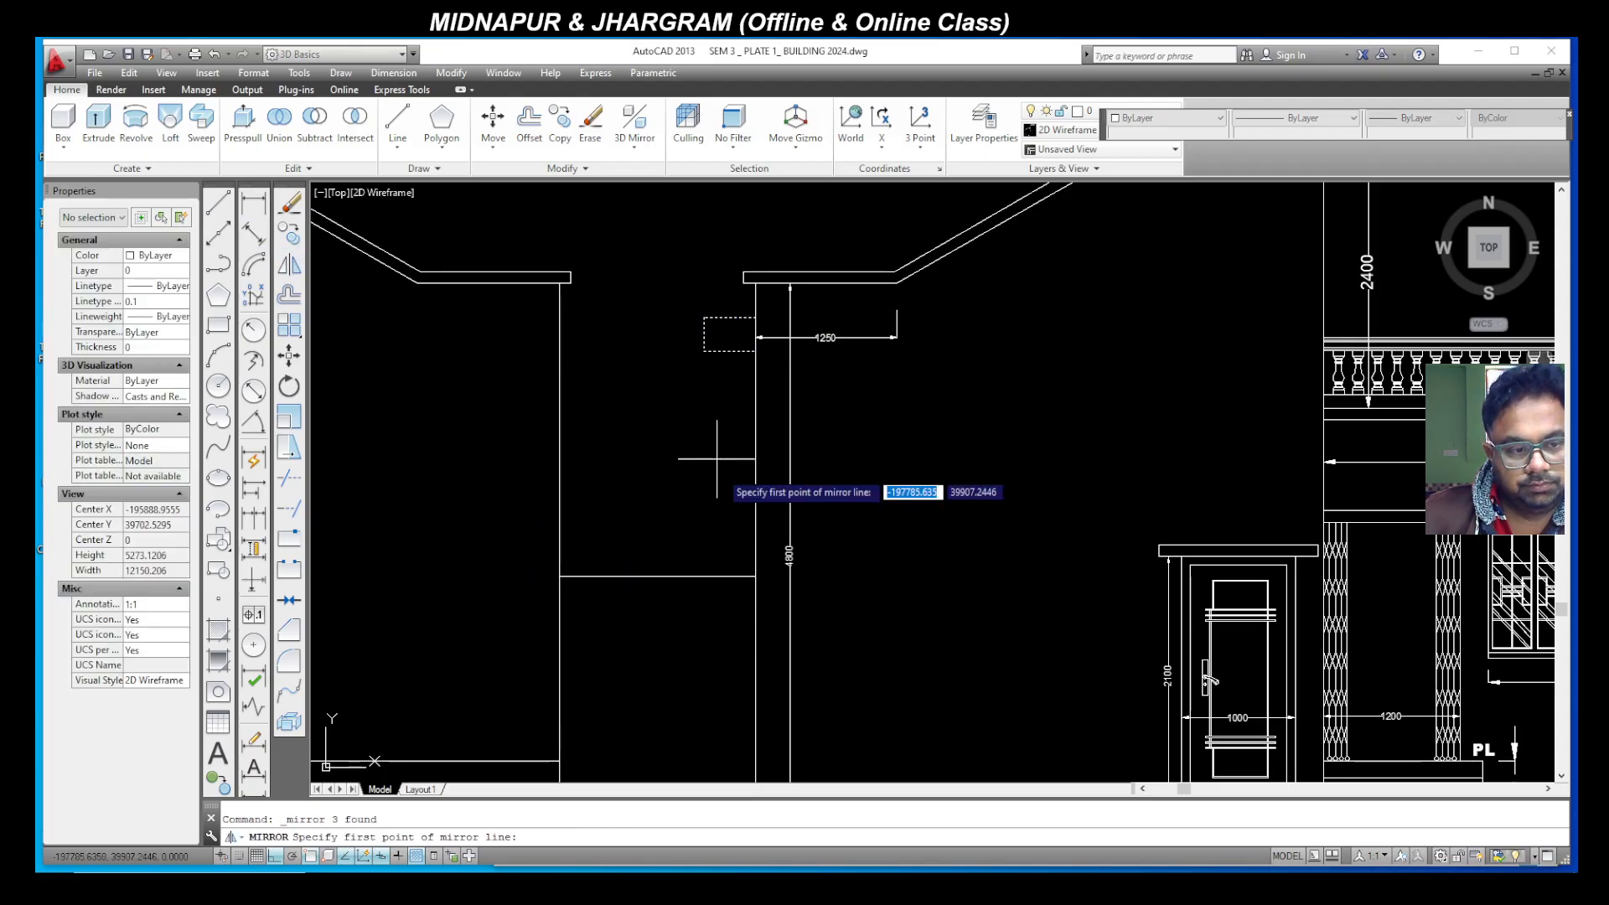
pyautogui.click(657, 577)
pyautogui.click(663, 213)
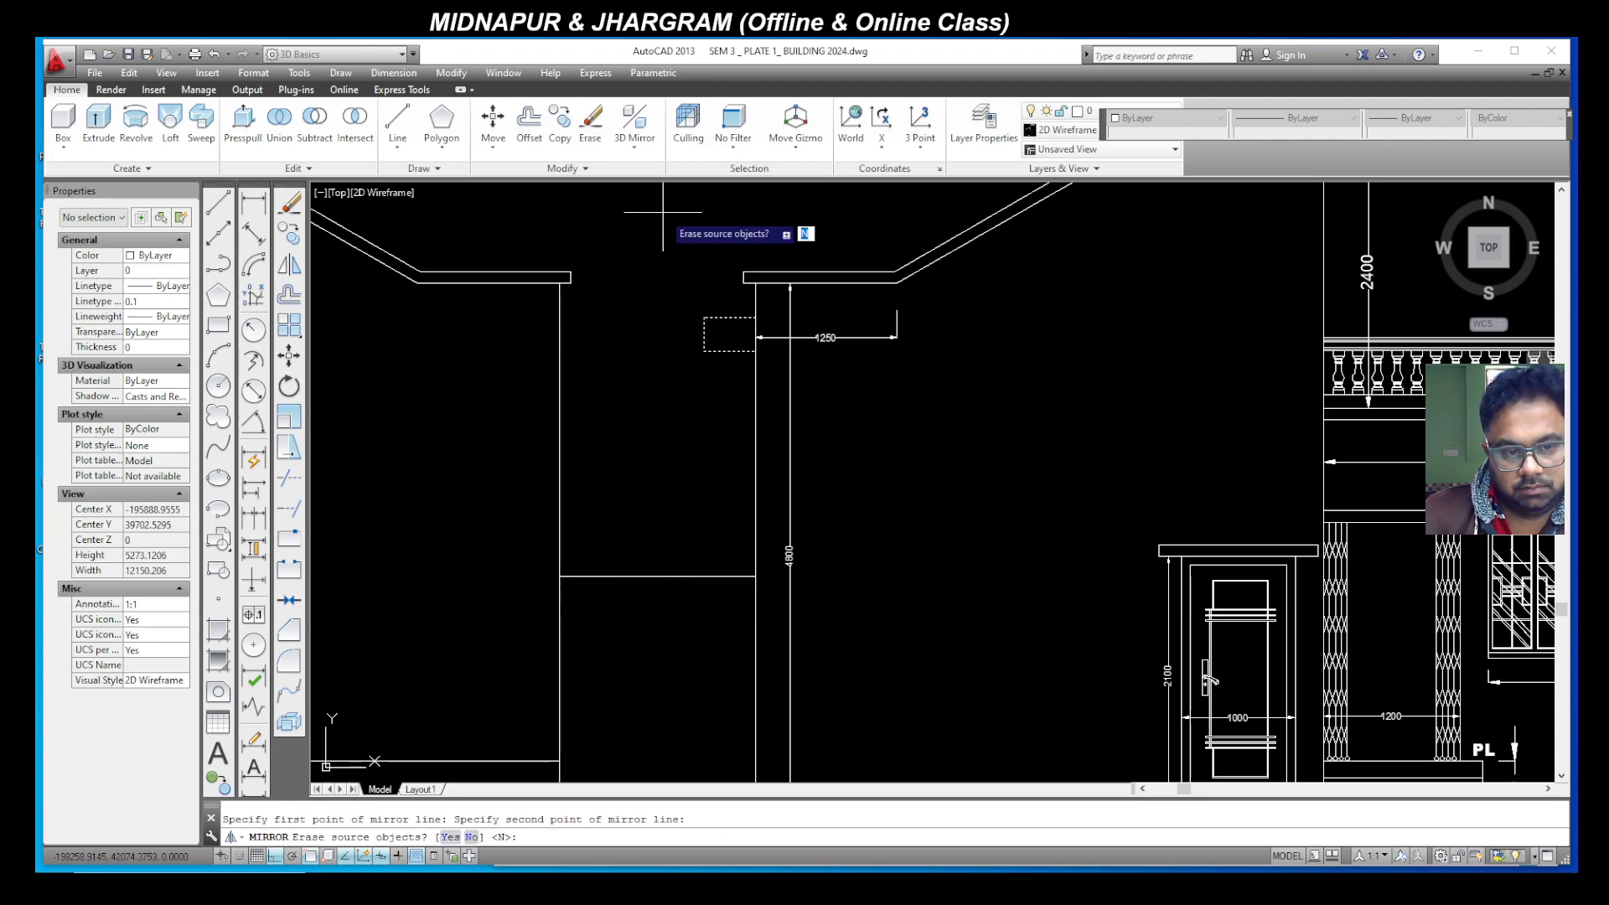
pyautogui.press('Return')
pyautogui.click(670, 576)
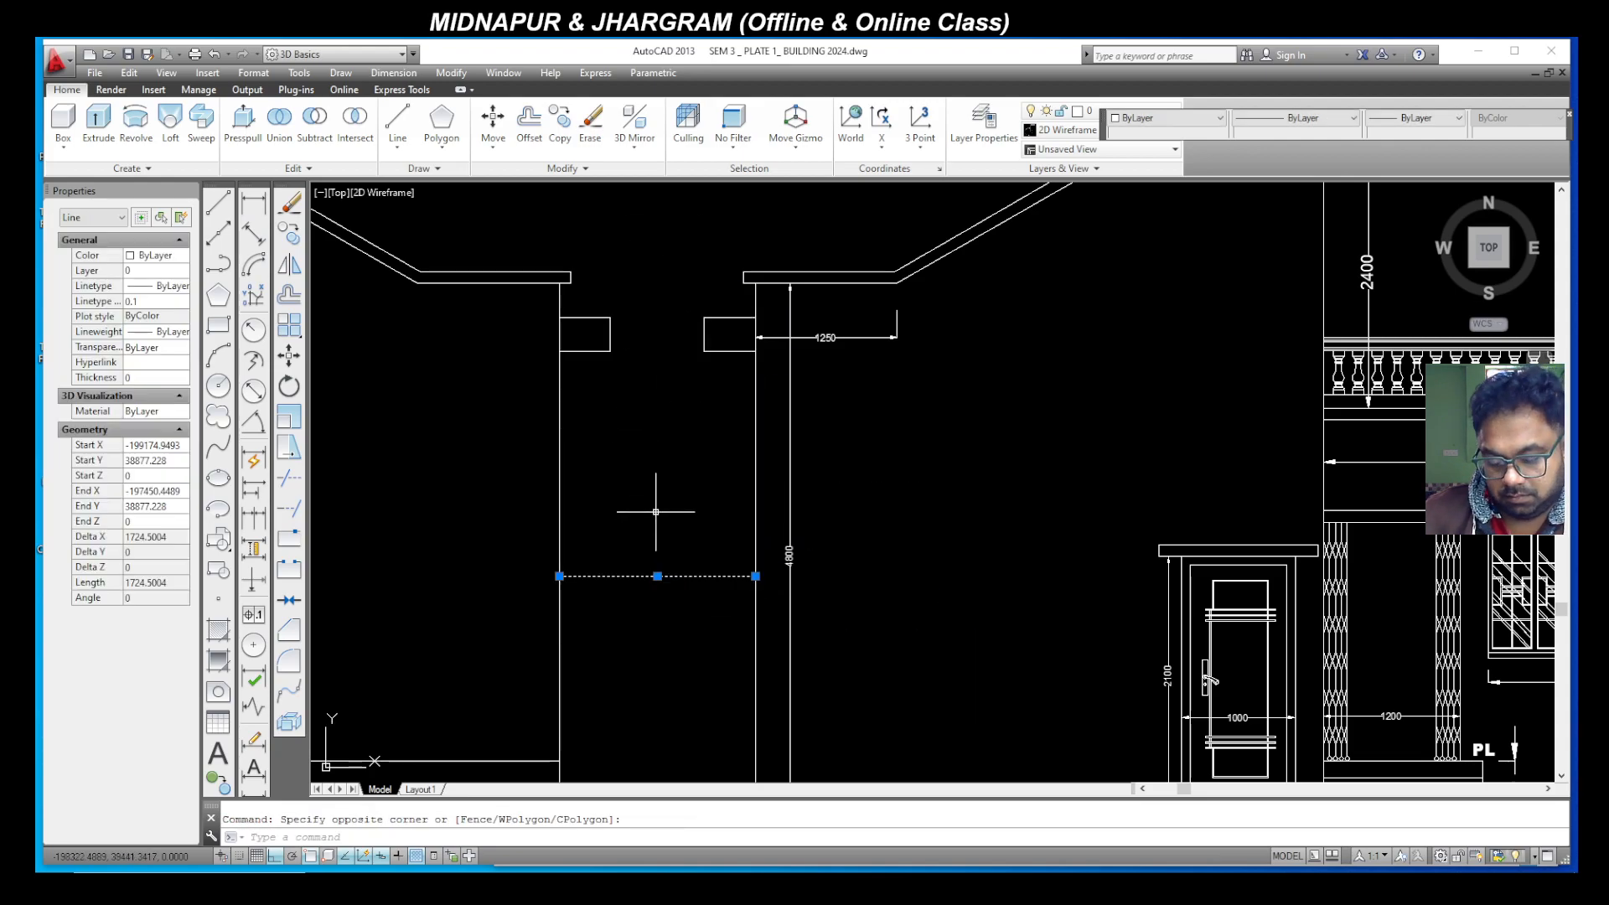
pyautogui.press('Delete')
# Step: Draw a temporary horizontal line joining the facing outer walls of the two elevations, about halfway up the walls
pyautogui.scroll(-3, 658, 474)
pyautogui.scroll(1, 627, 482)
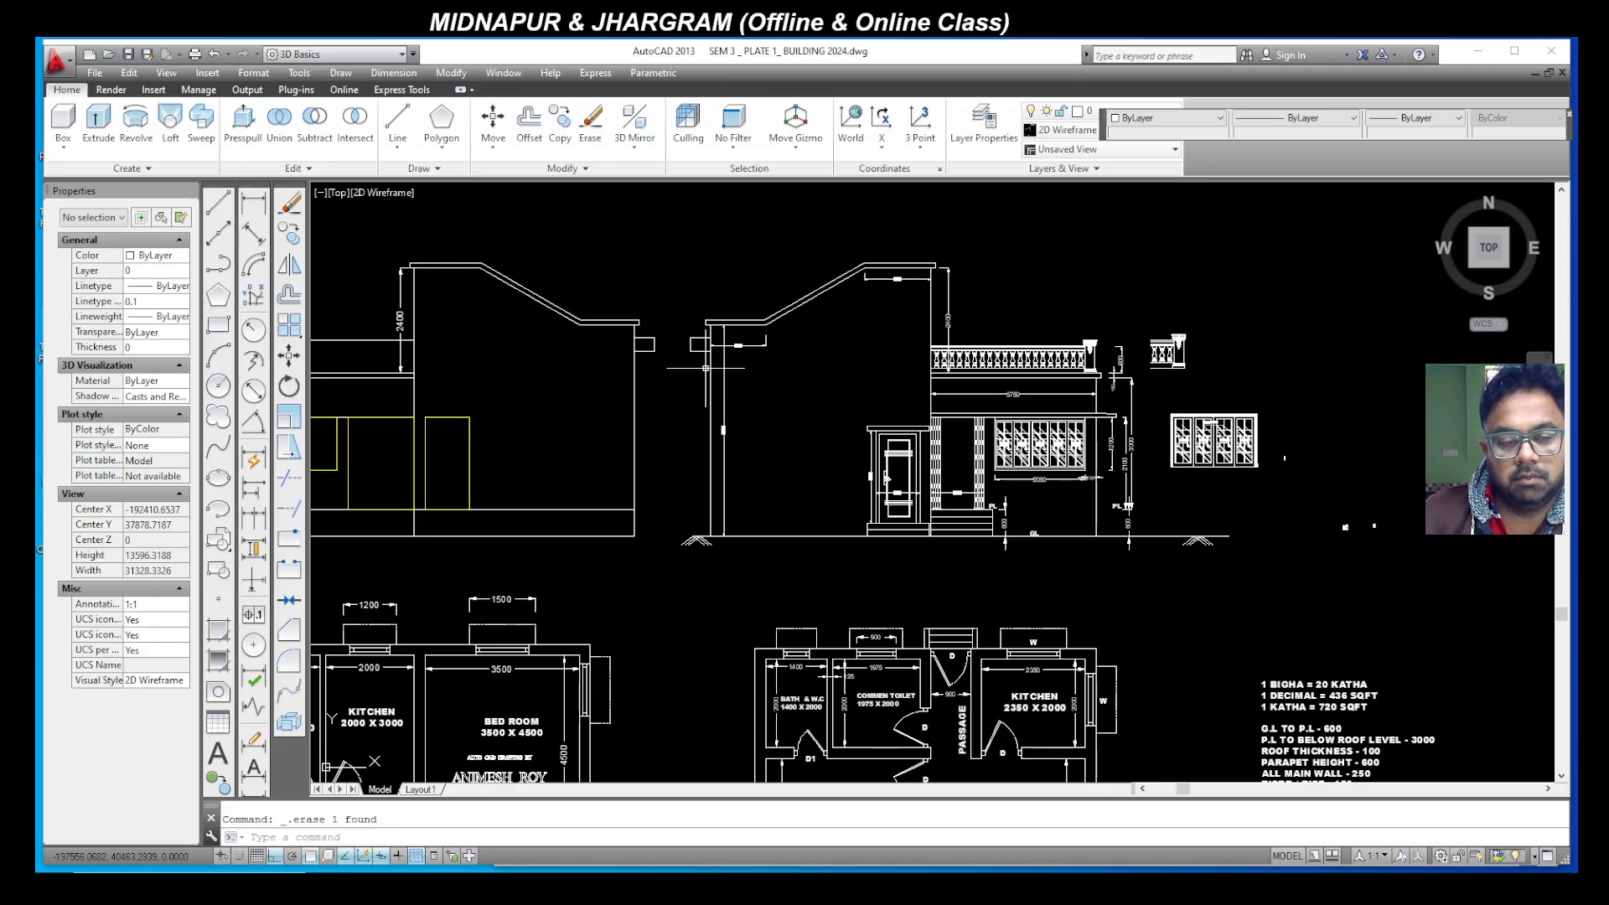
pyautogui.scroll(3, 708, 384)
pyautogui.scroll(-1, 862, 420)
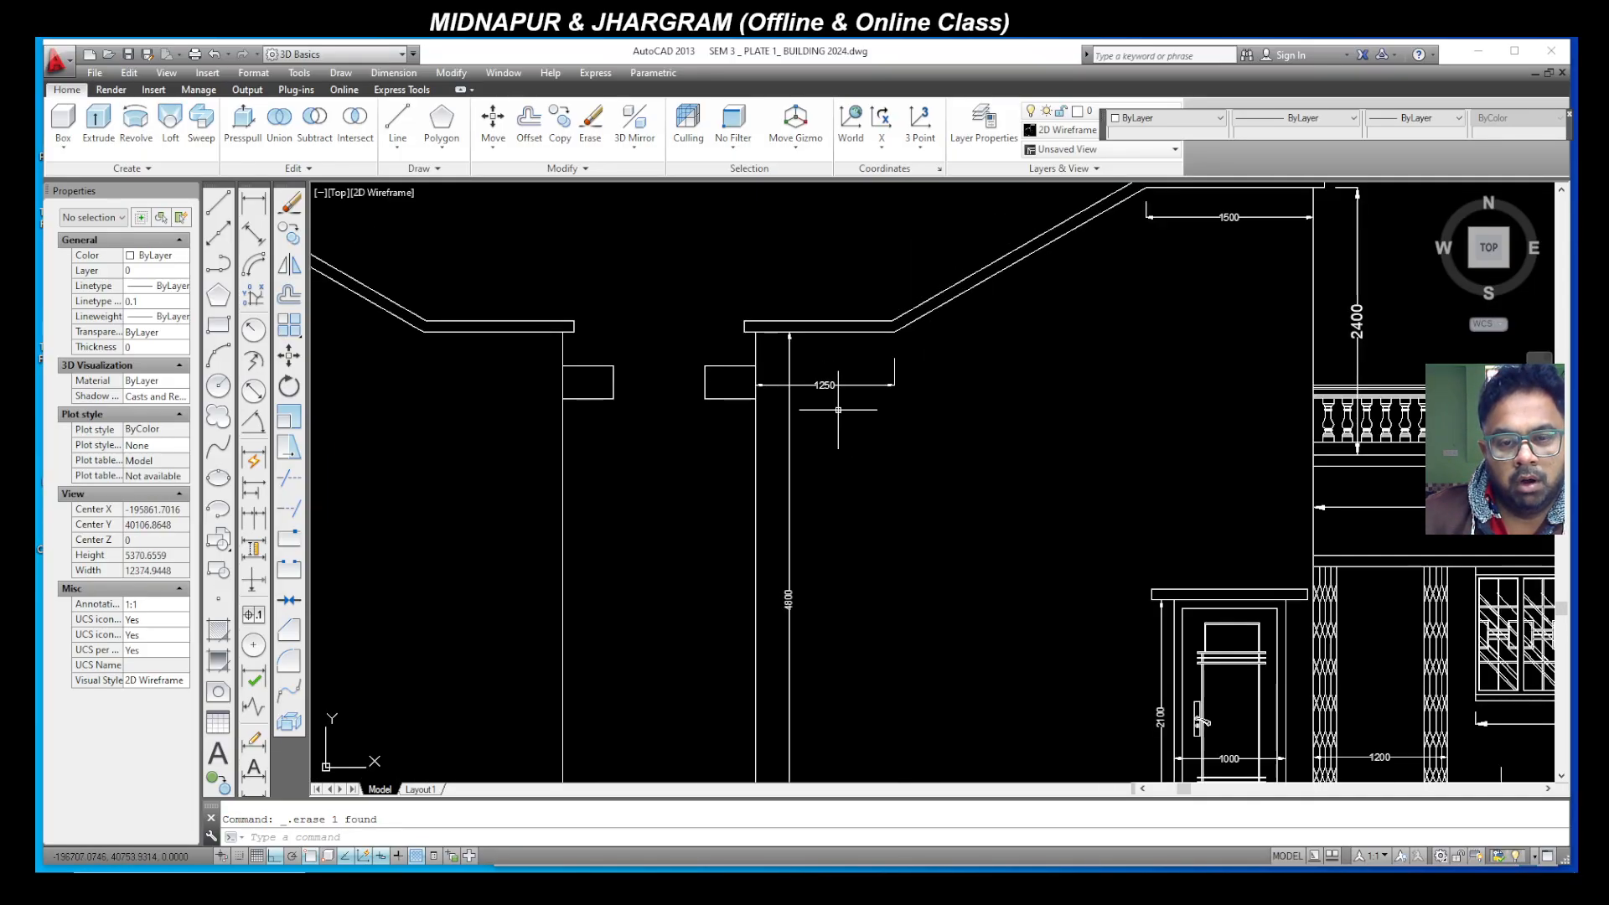
pyautogui.scroll(-3, 838, 410)
pyautogui.scroll(2, 762, 414)
pyautogui.press('Escape')
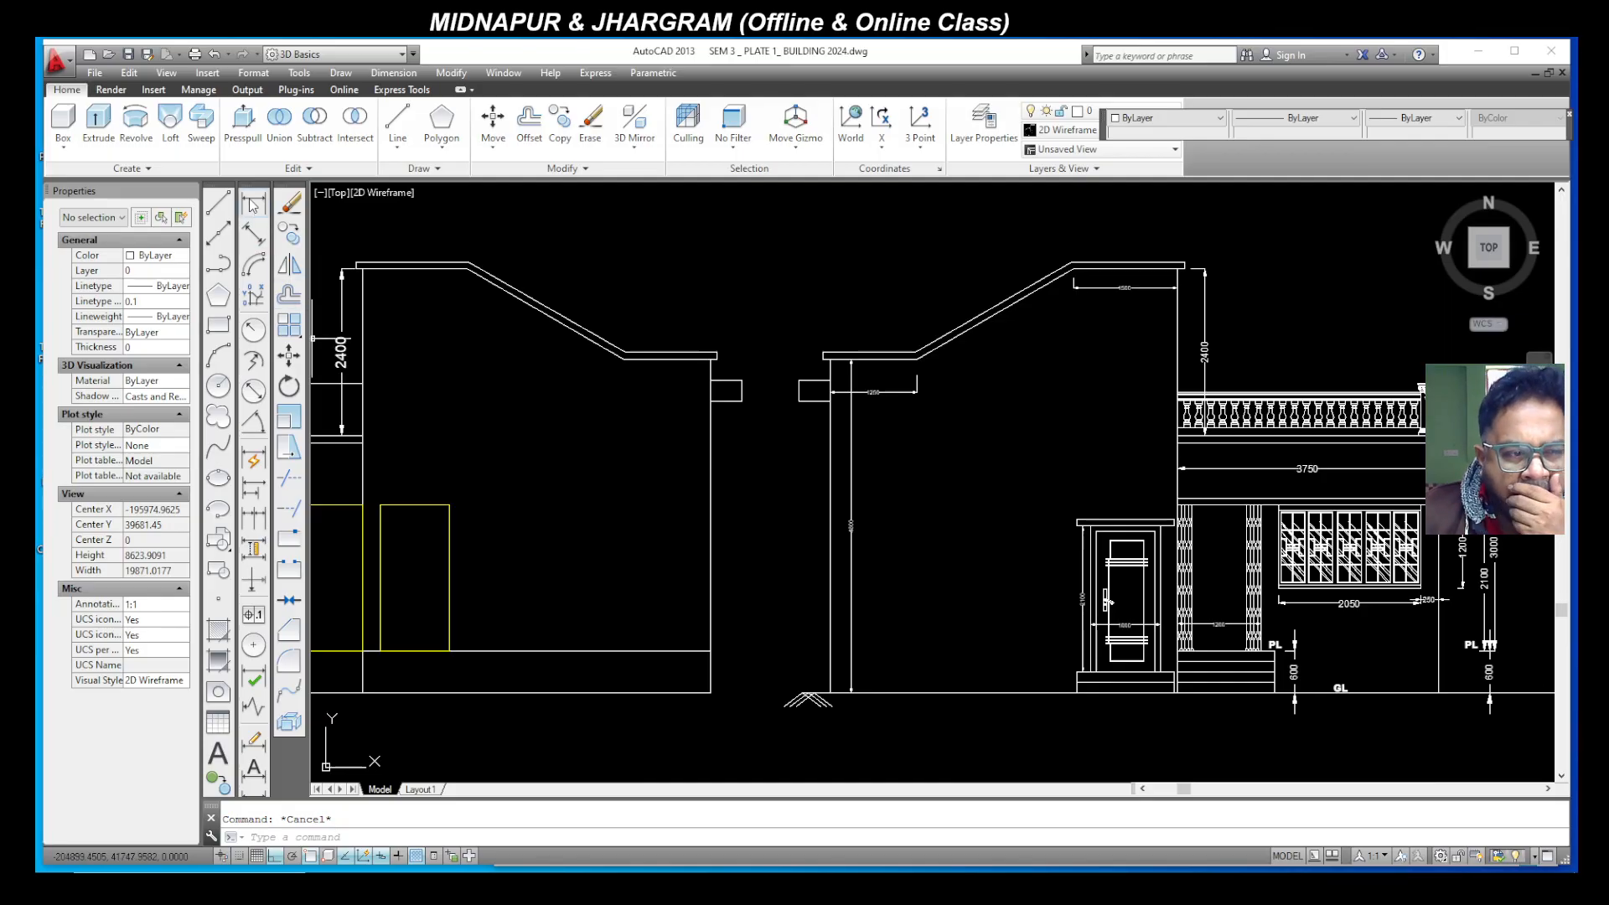
pyautogui.click(220, 210)
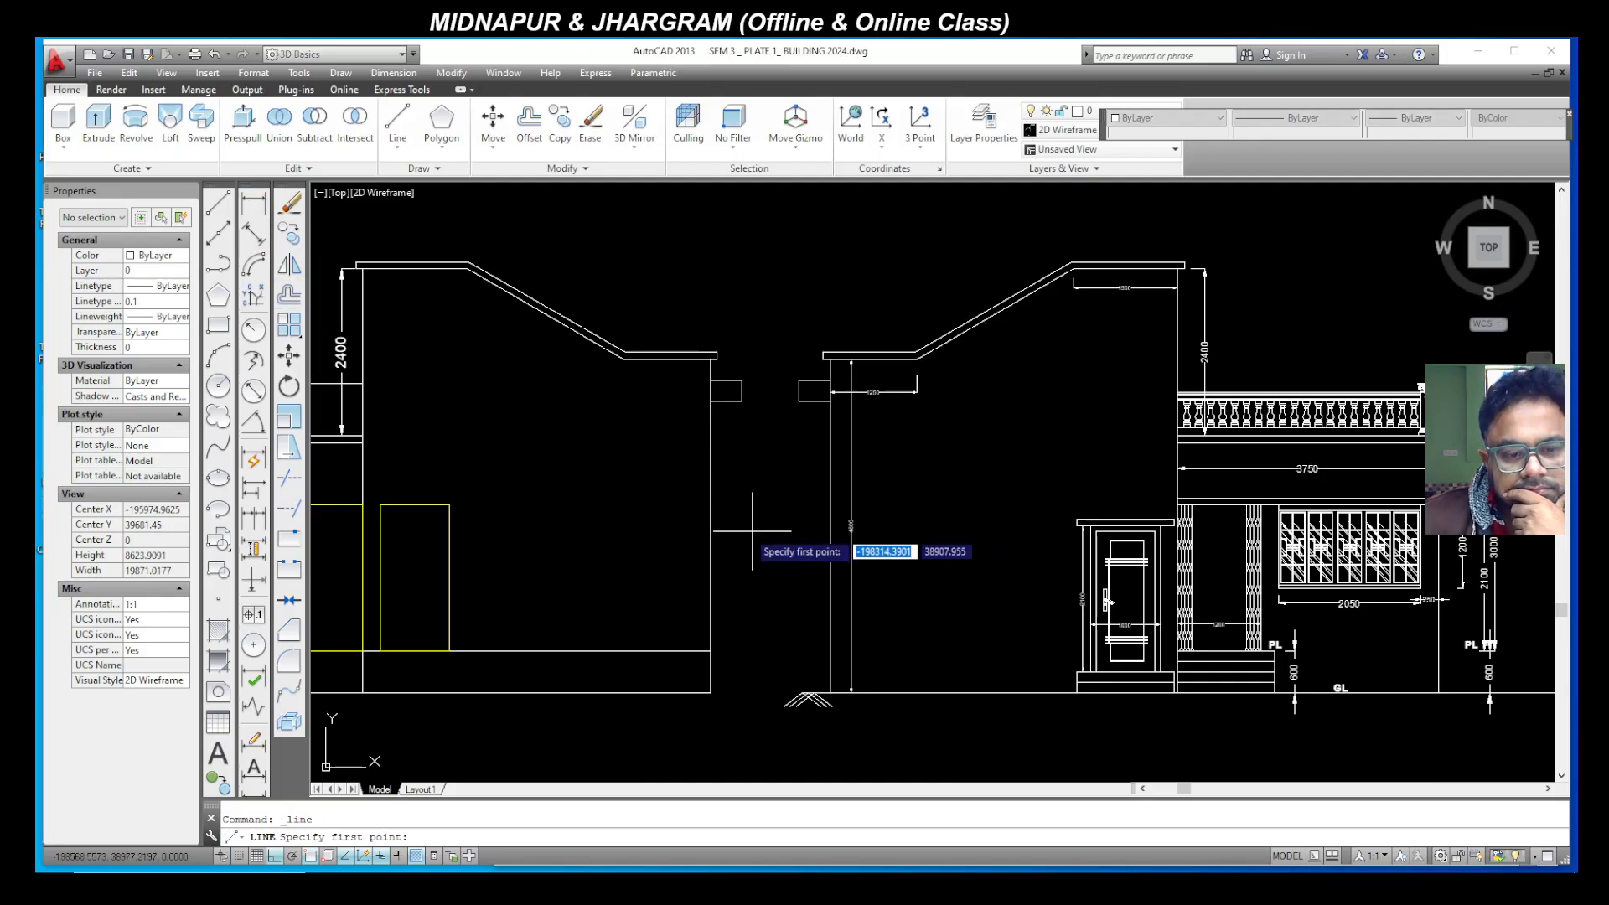
pyautogui.click(711, 526)
pyautogui.click(830, 526)
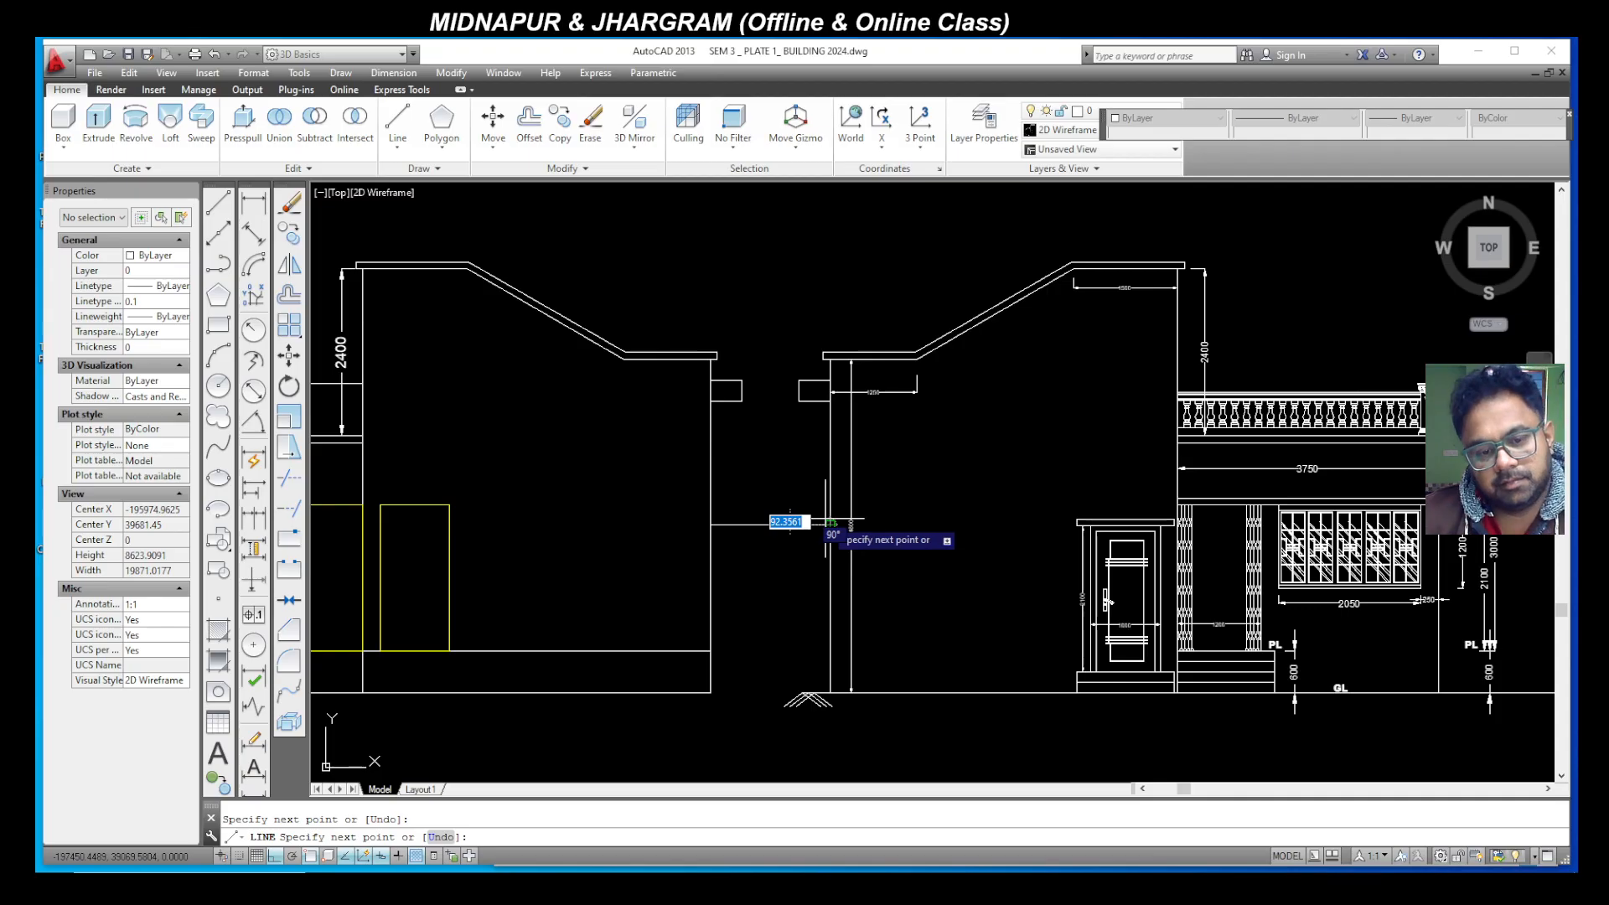
pyautogui.press('Escape')
# Step: Mirror the tall block's wall-height and two slab dimensions about a vertical axis through the temporary line's midpoint, keeping the originals, and erase that line
pyautogui.click(919, 597)
pyautogui.click(886, 471)
pyautogui.click(1099, 285)
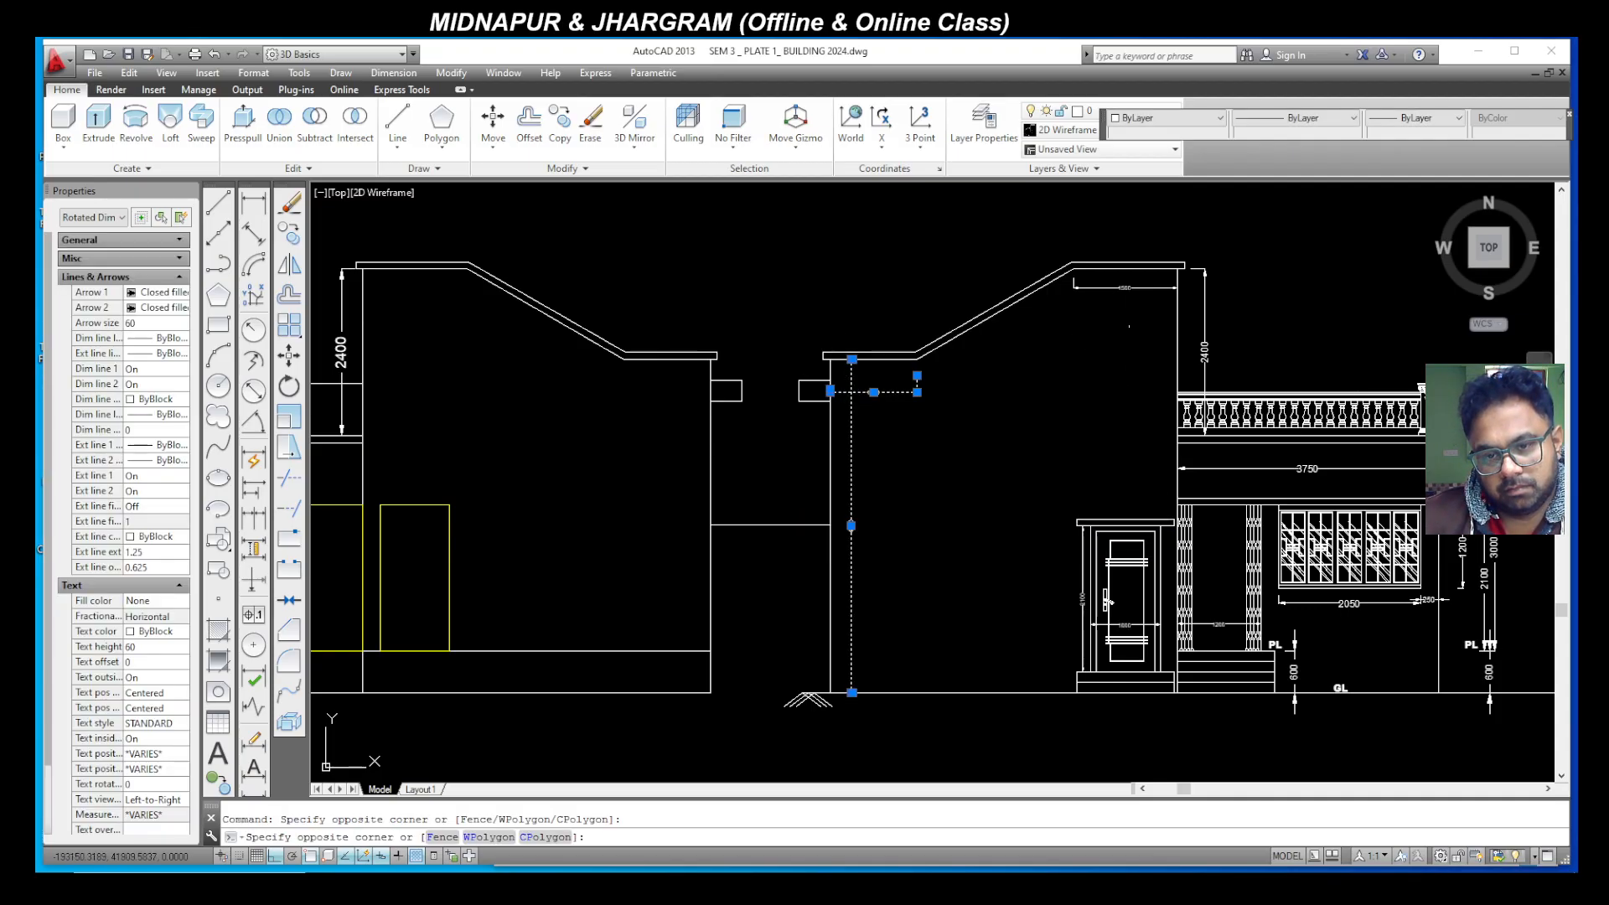
pyautogui.click(290, 266)
pyautogui.click(770, 524)
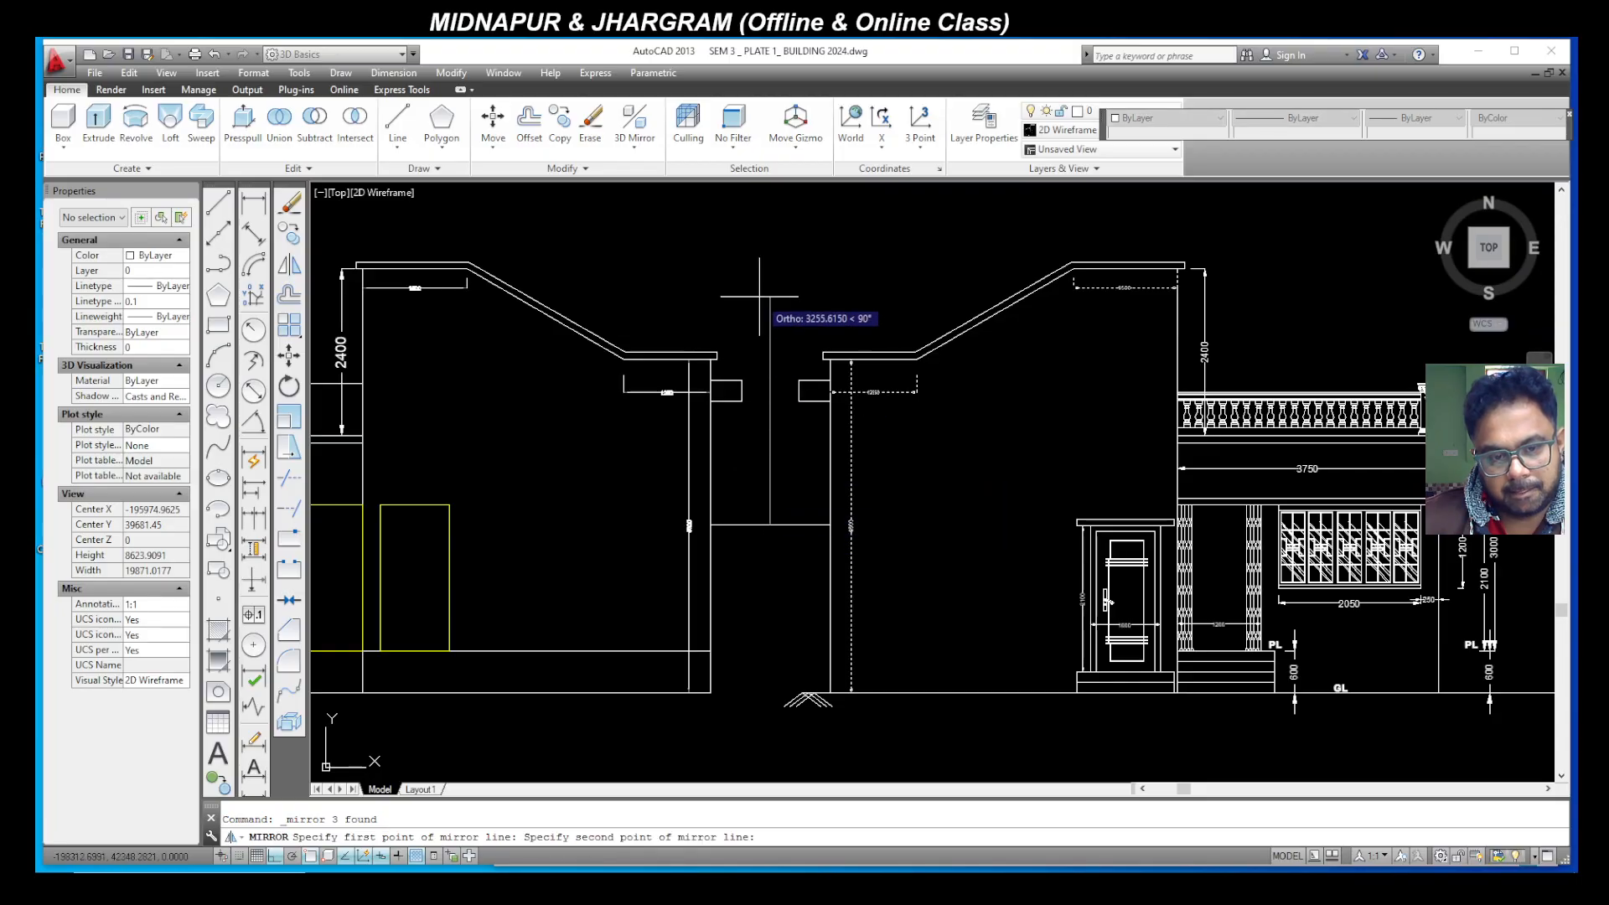
pyautogui.click(761, 287)
pyautogui.press('Return')
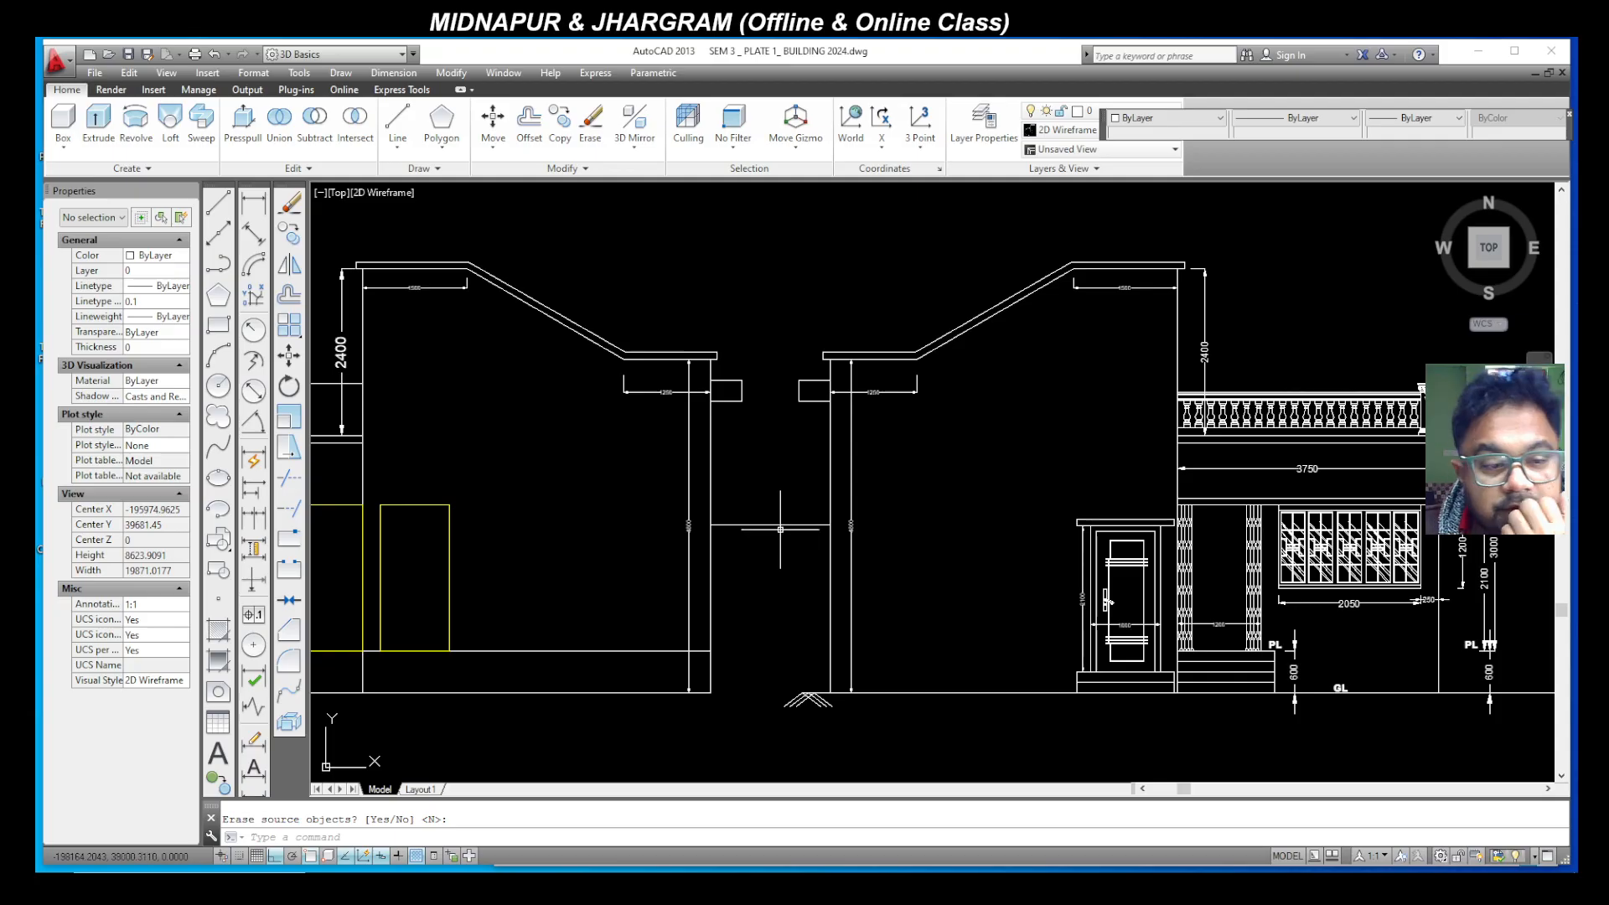
pyautogui.scroll(-2, 835, 543)
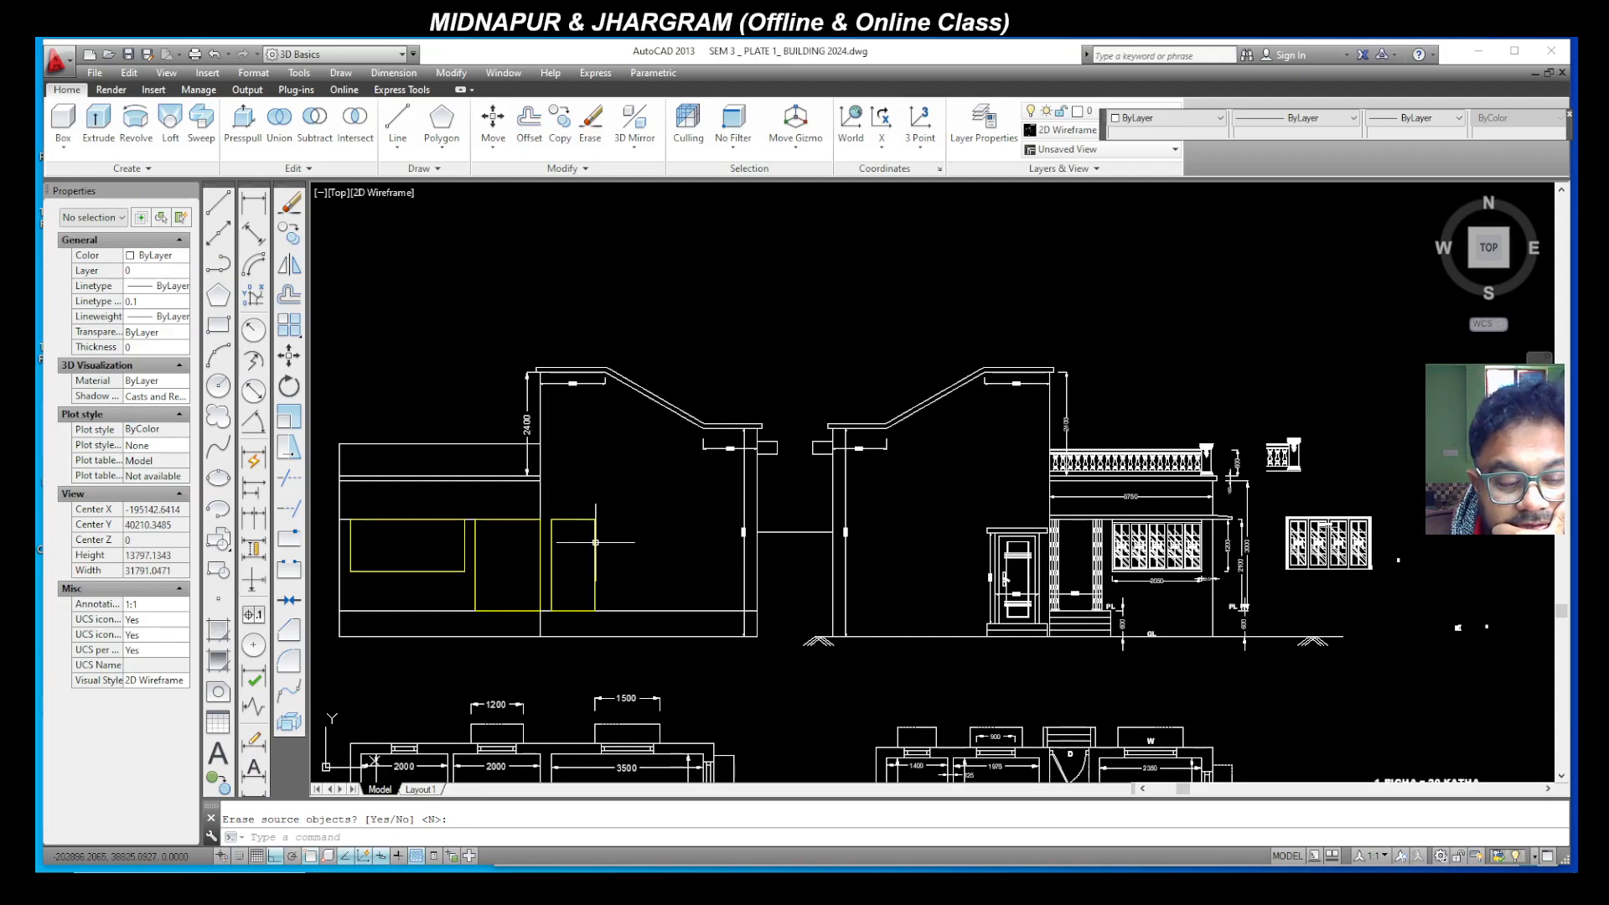
pyautogui.click(795, 532)
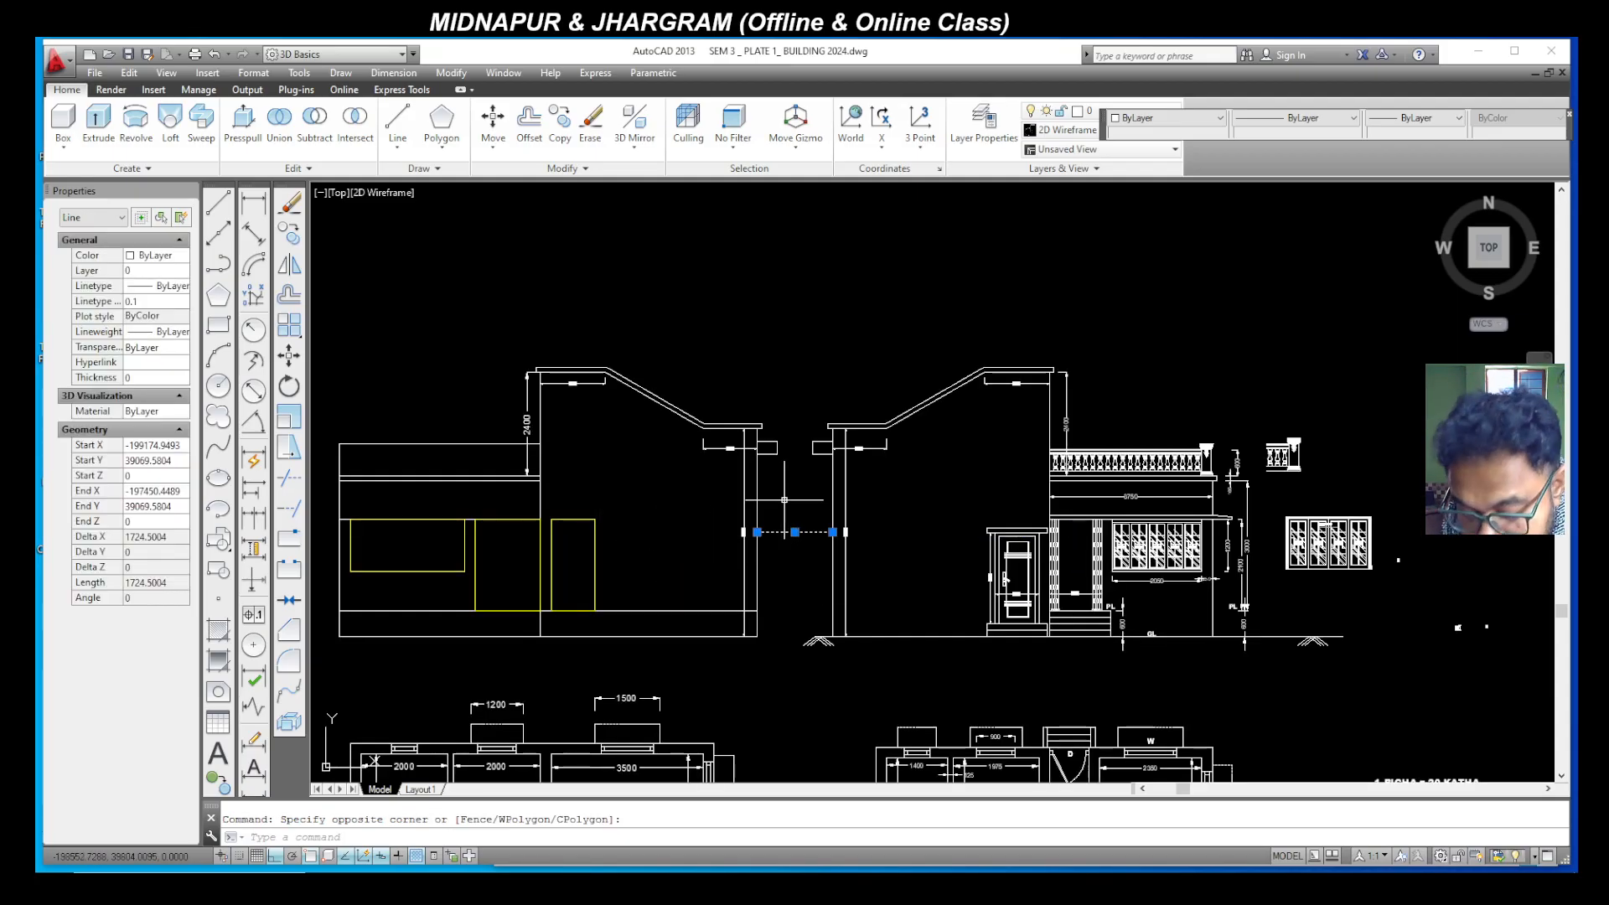
pyautogui.press('Delete')
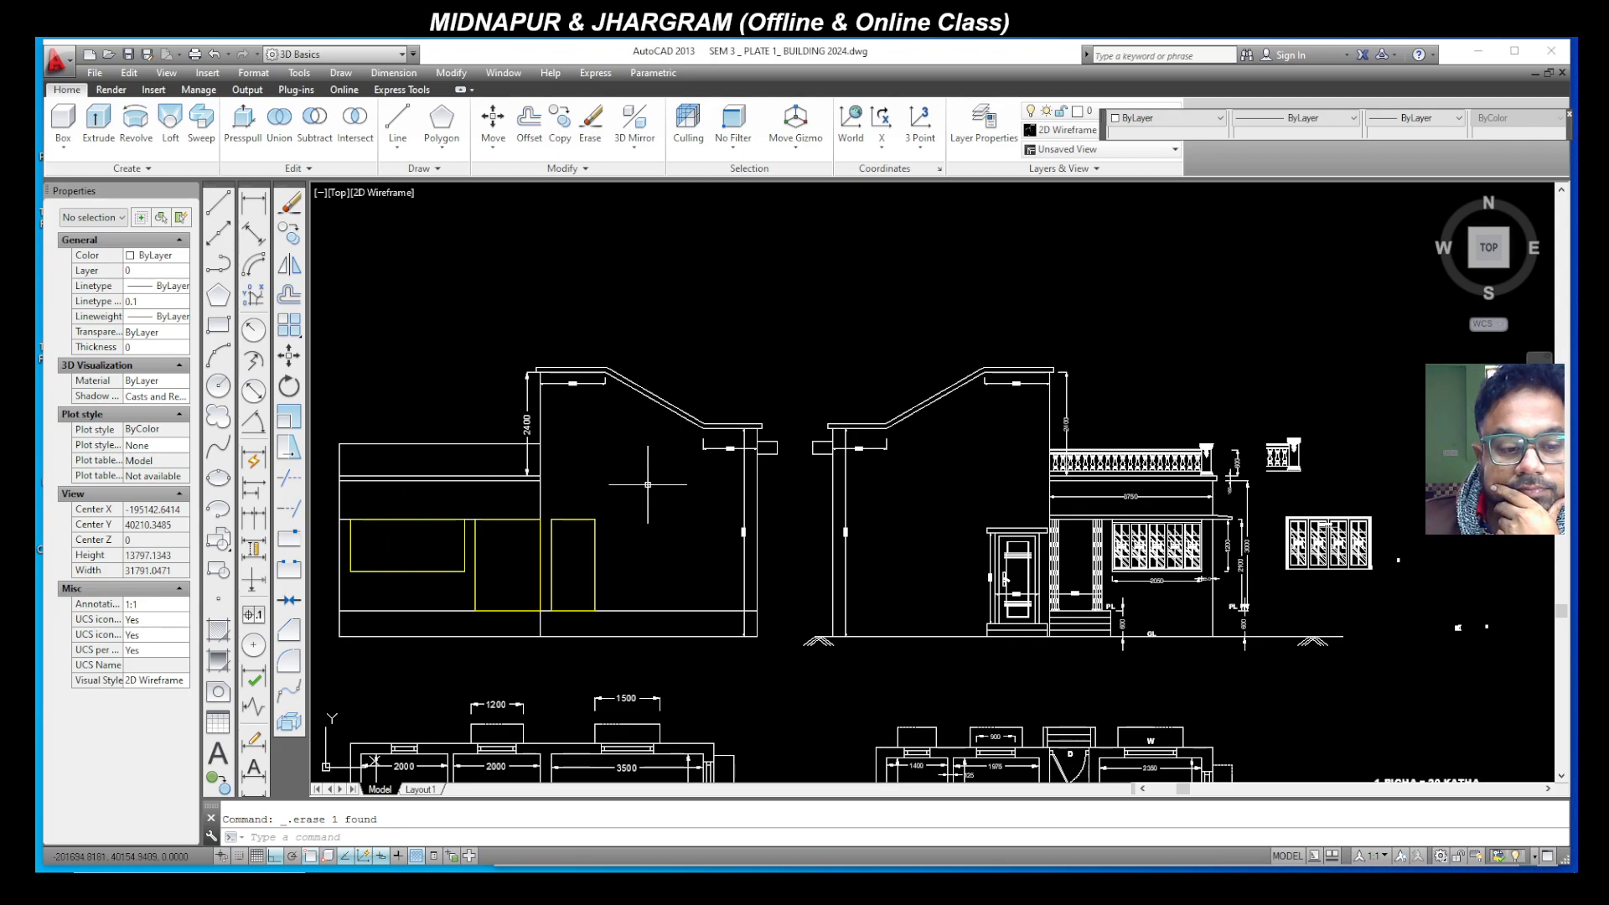
# Step: Examine the dimensioned elevation, including its door, window, level dimensions and the parapet balustrade with its end pillar
pyautogui.scroll(-2, 701, 502)
pyautogui.scroll(4, 507, 496)
pyautogui.scroll(-5, 513, 478)
pyautogui.scroll(5, 553, 490)
pyautogui.scroll(-4, 584, 499)
pyautogui.scroll(5, 838, 503)
pyautogui.scroll(-2, 1081, 506)
pyautogui.scroll(-2, 717, 602)
pyautogui.scroll(2, 832, 560)
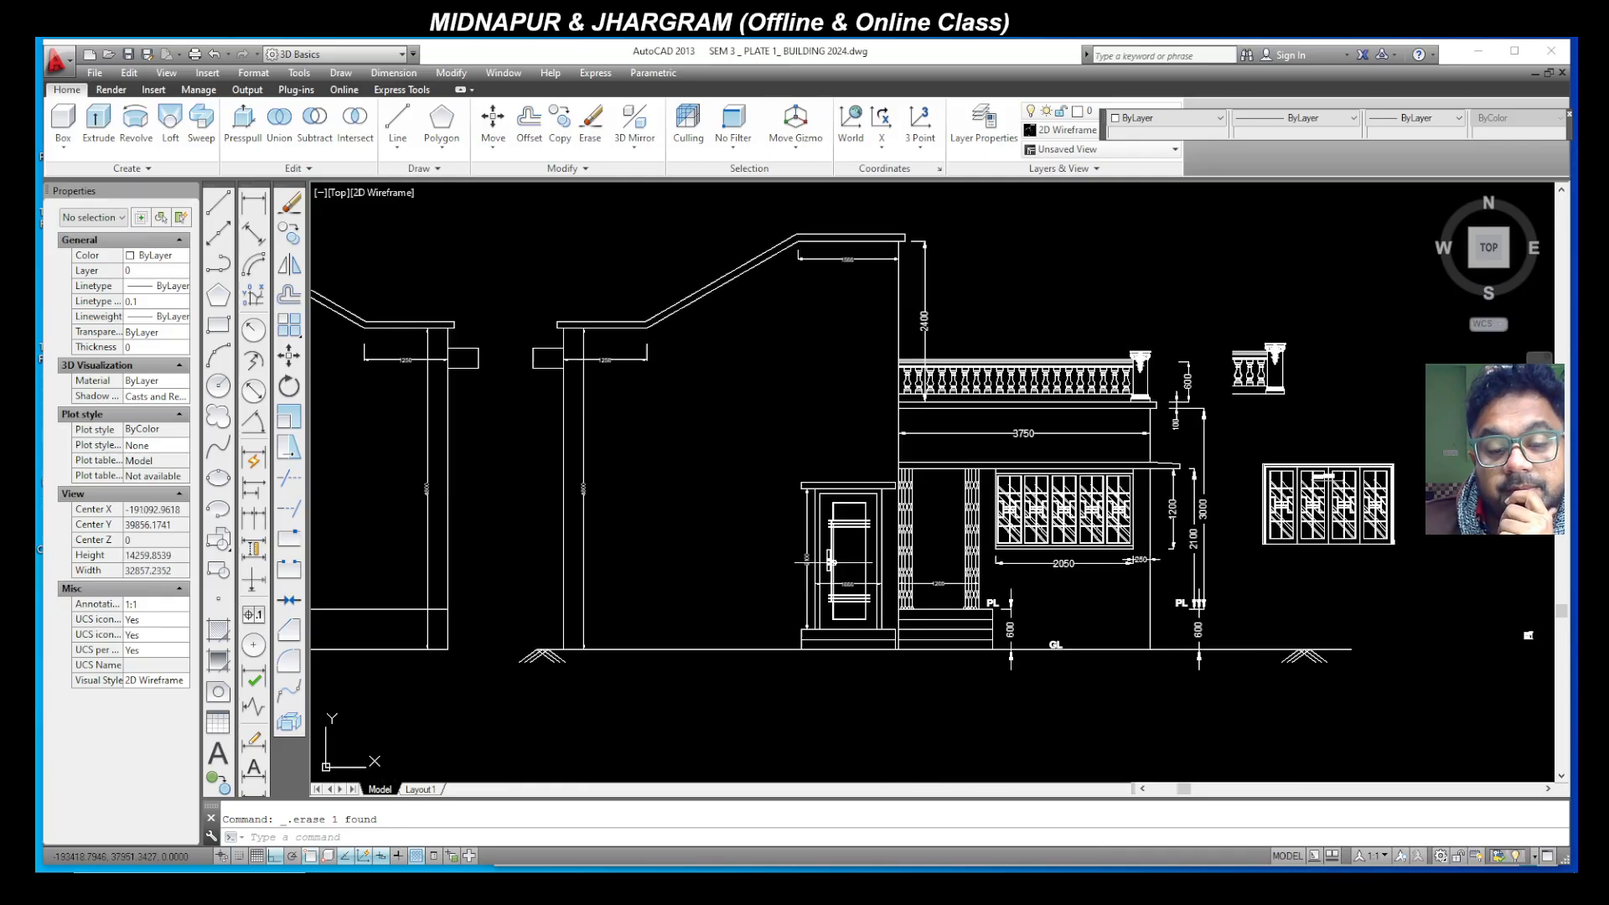
pyautogui.scroll(2, 831, 560)
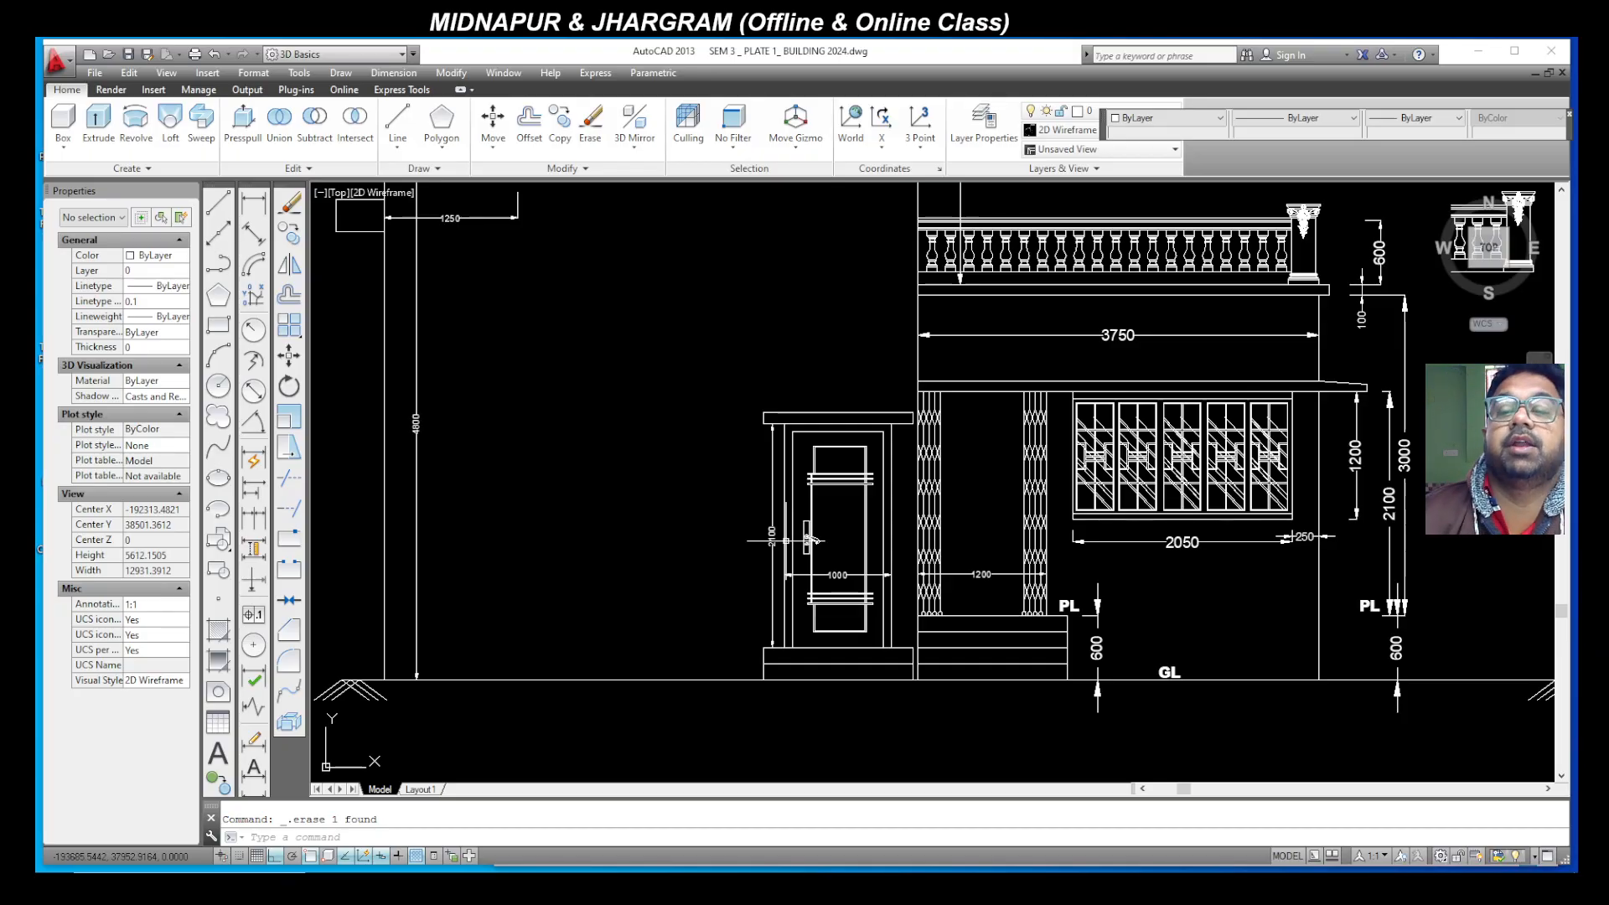
pyautogui.scroll(6, 1320, 197)
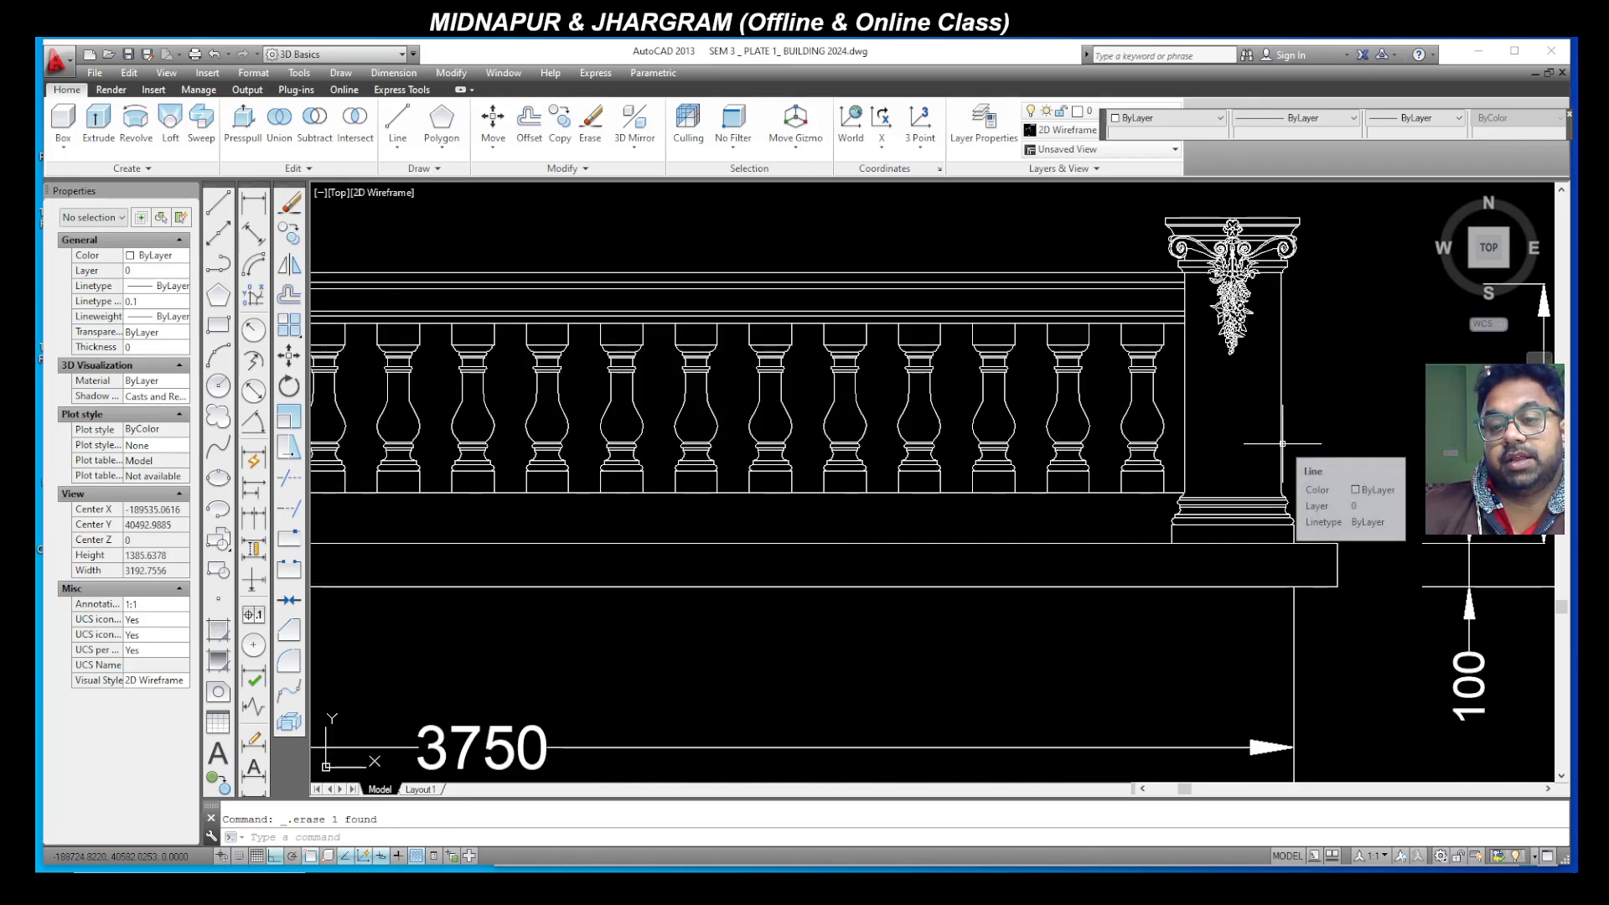
pyautogui.scroll(-2, 1339, 351)
pyautogui.scroll(-6, 1088, 388)
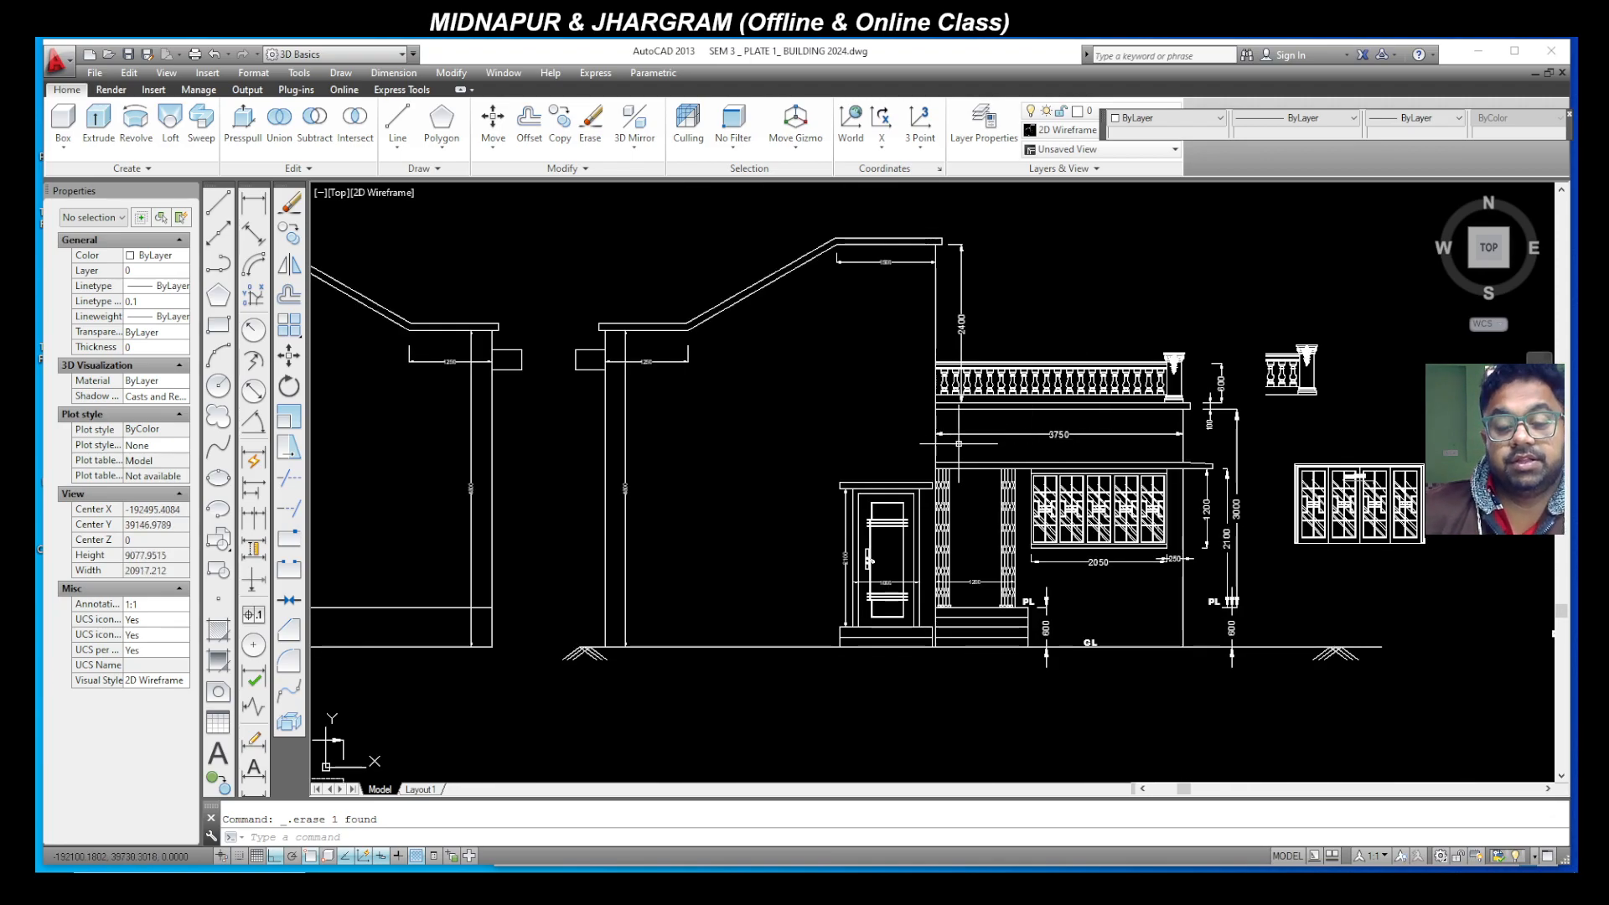
# Step: Dimension the tall block's horizontal width from its outer wall to the wall beside the balustrade, placing the dimension above the door
pyautogui.scroll(2, 842, 394)
pyautogui.click(253, 203)
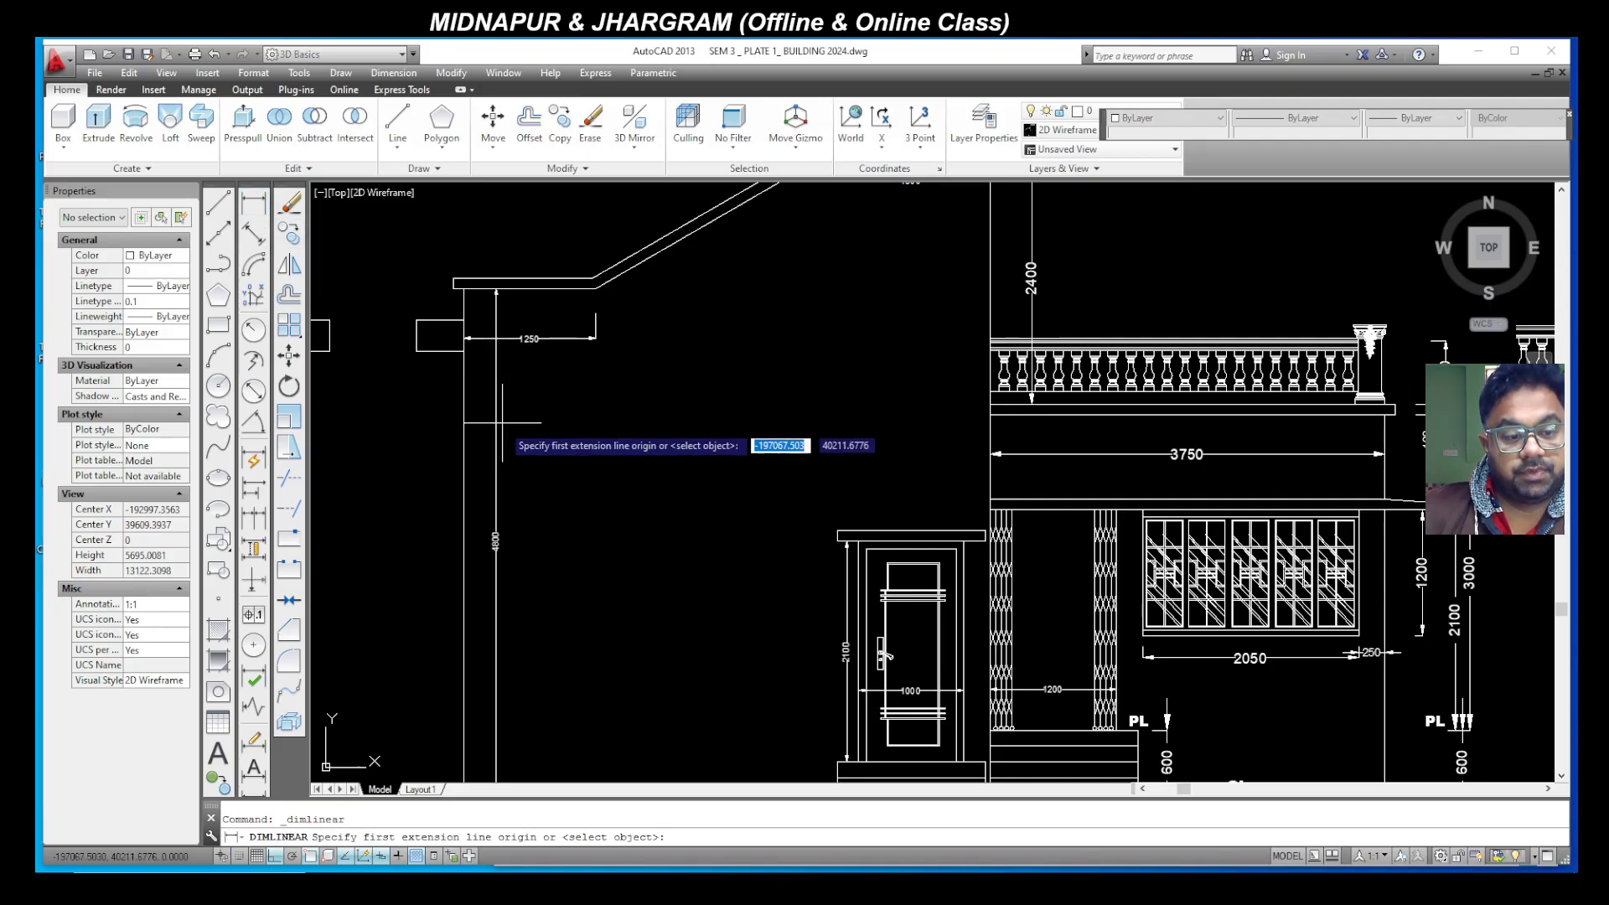
pyautogui.click(463, 447)
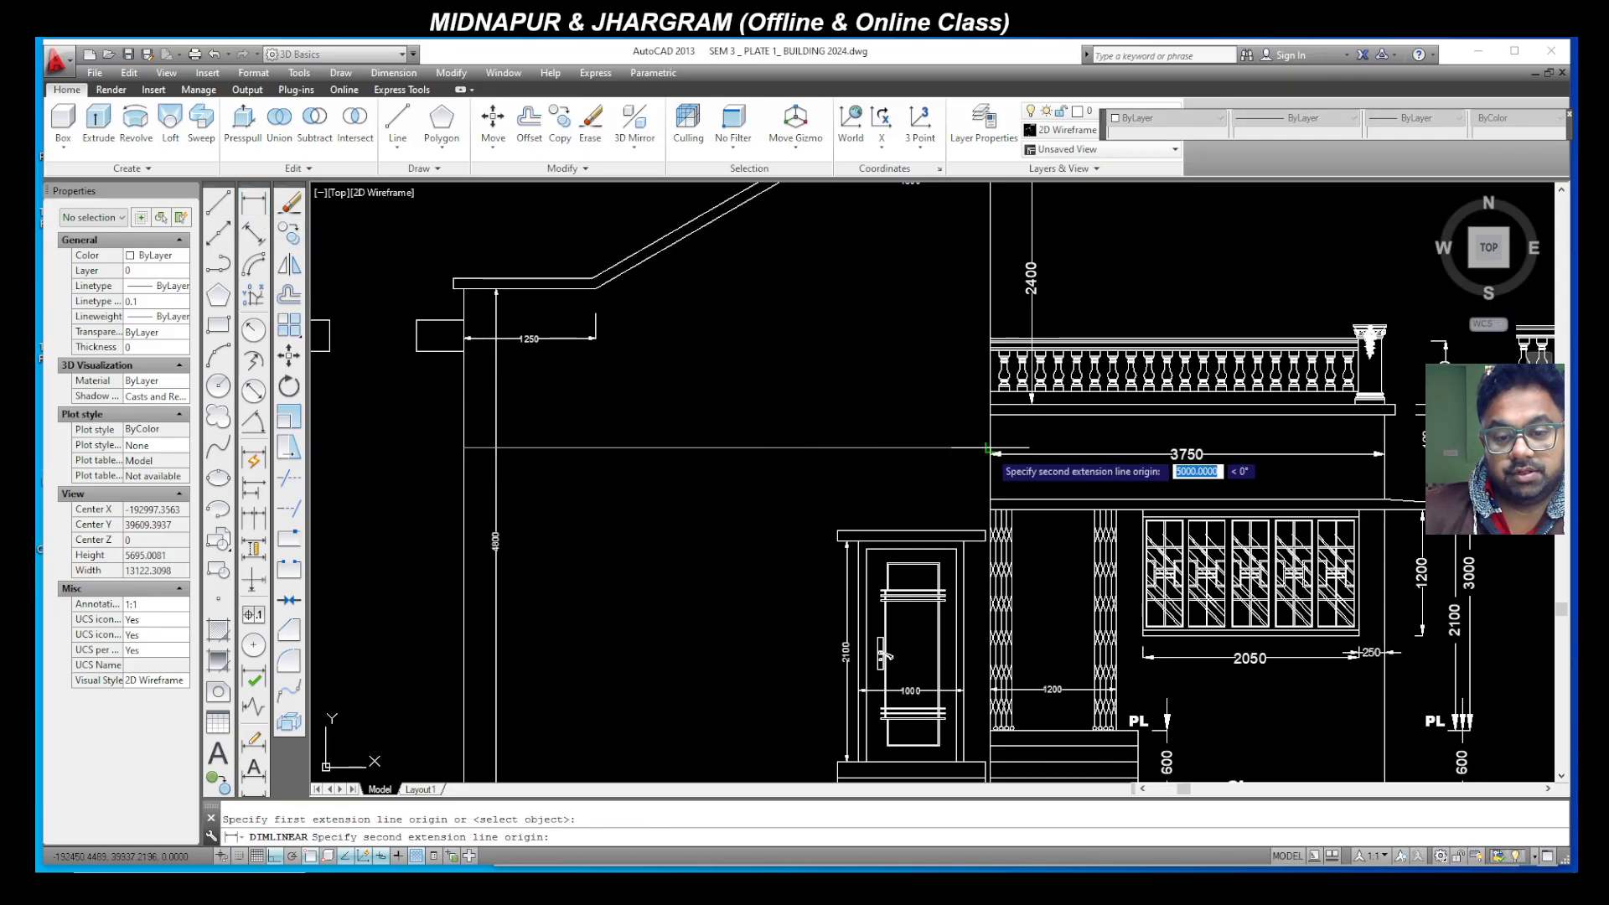
pyautogui.click(989, 447)
pyautogui.click(986, 448)
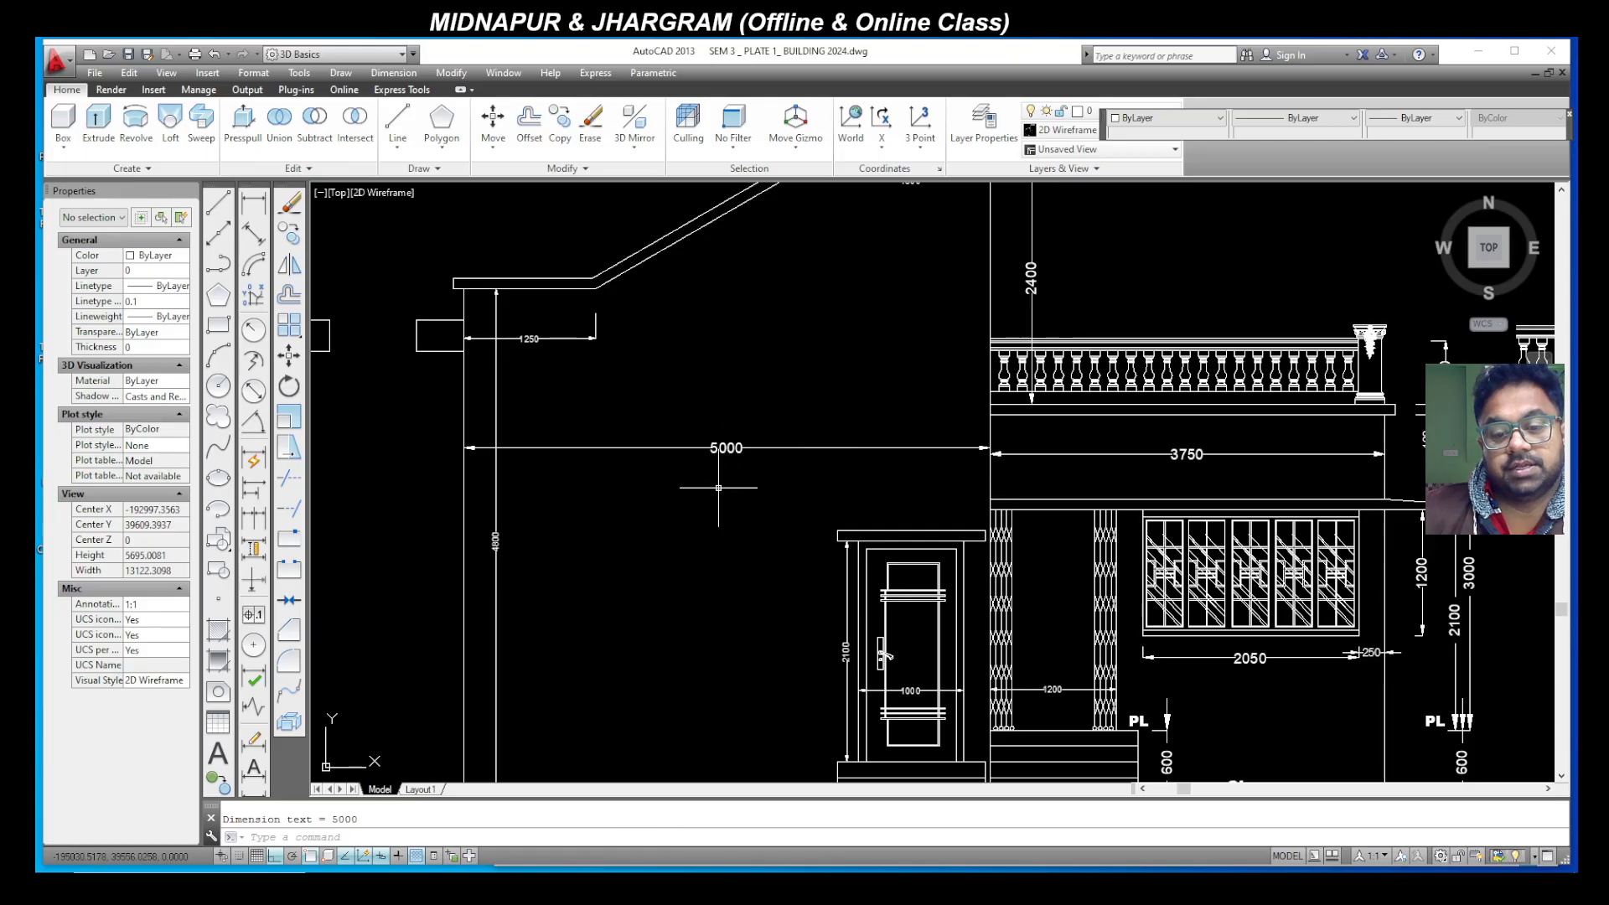
pyautogui.scroll(-2, 916, 492)
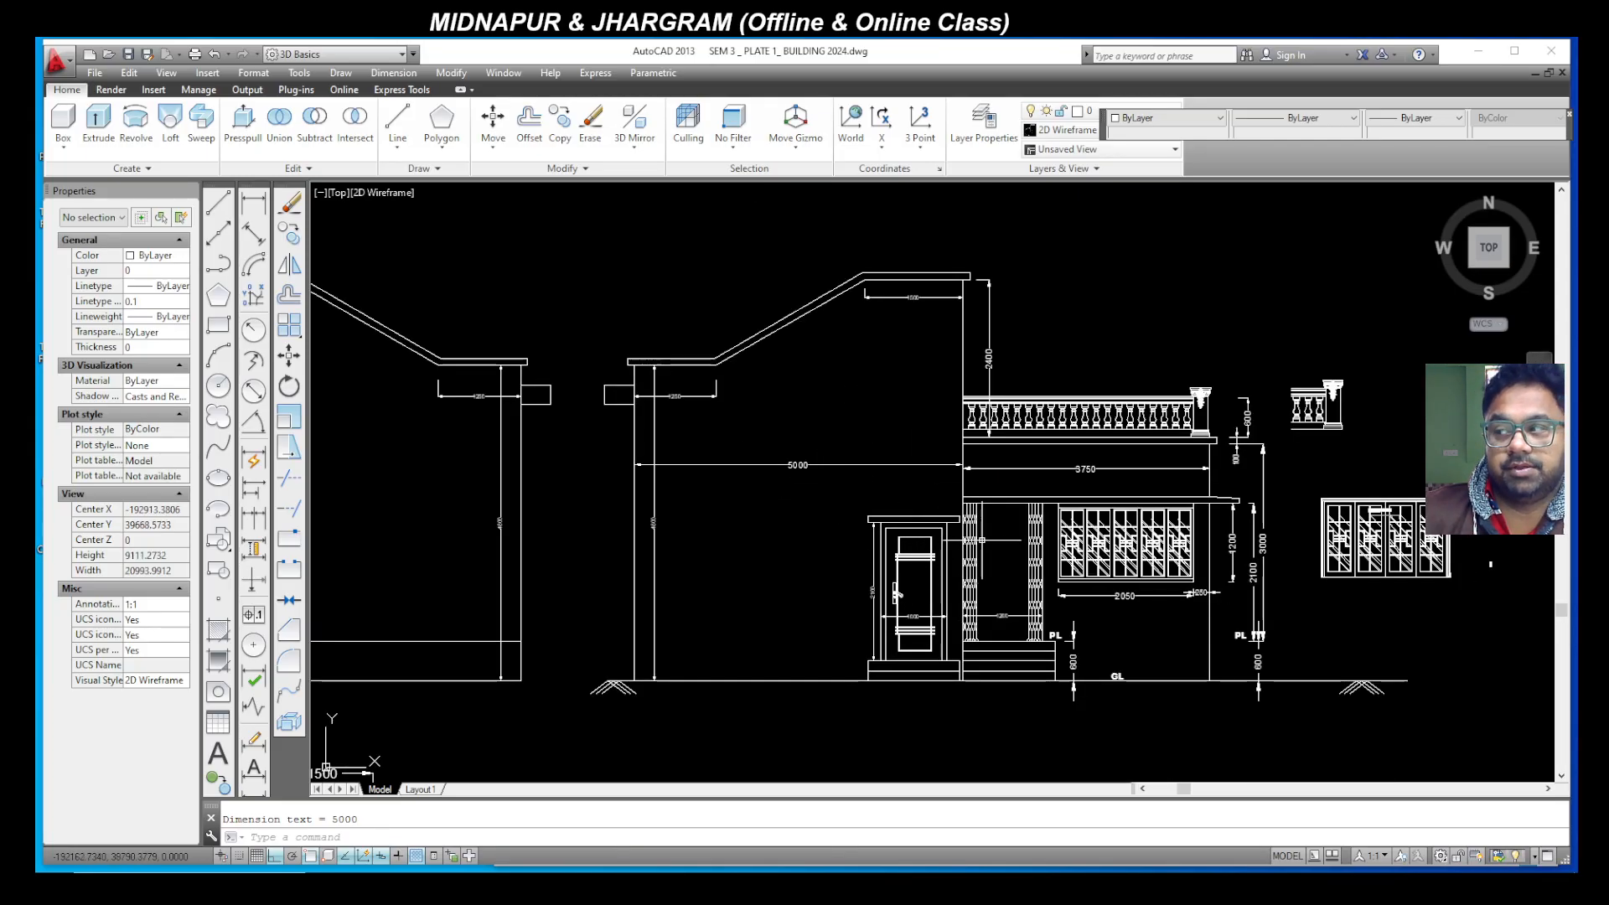
pyautogui.scroll(-5, 1157, 586)
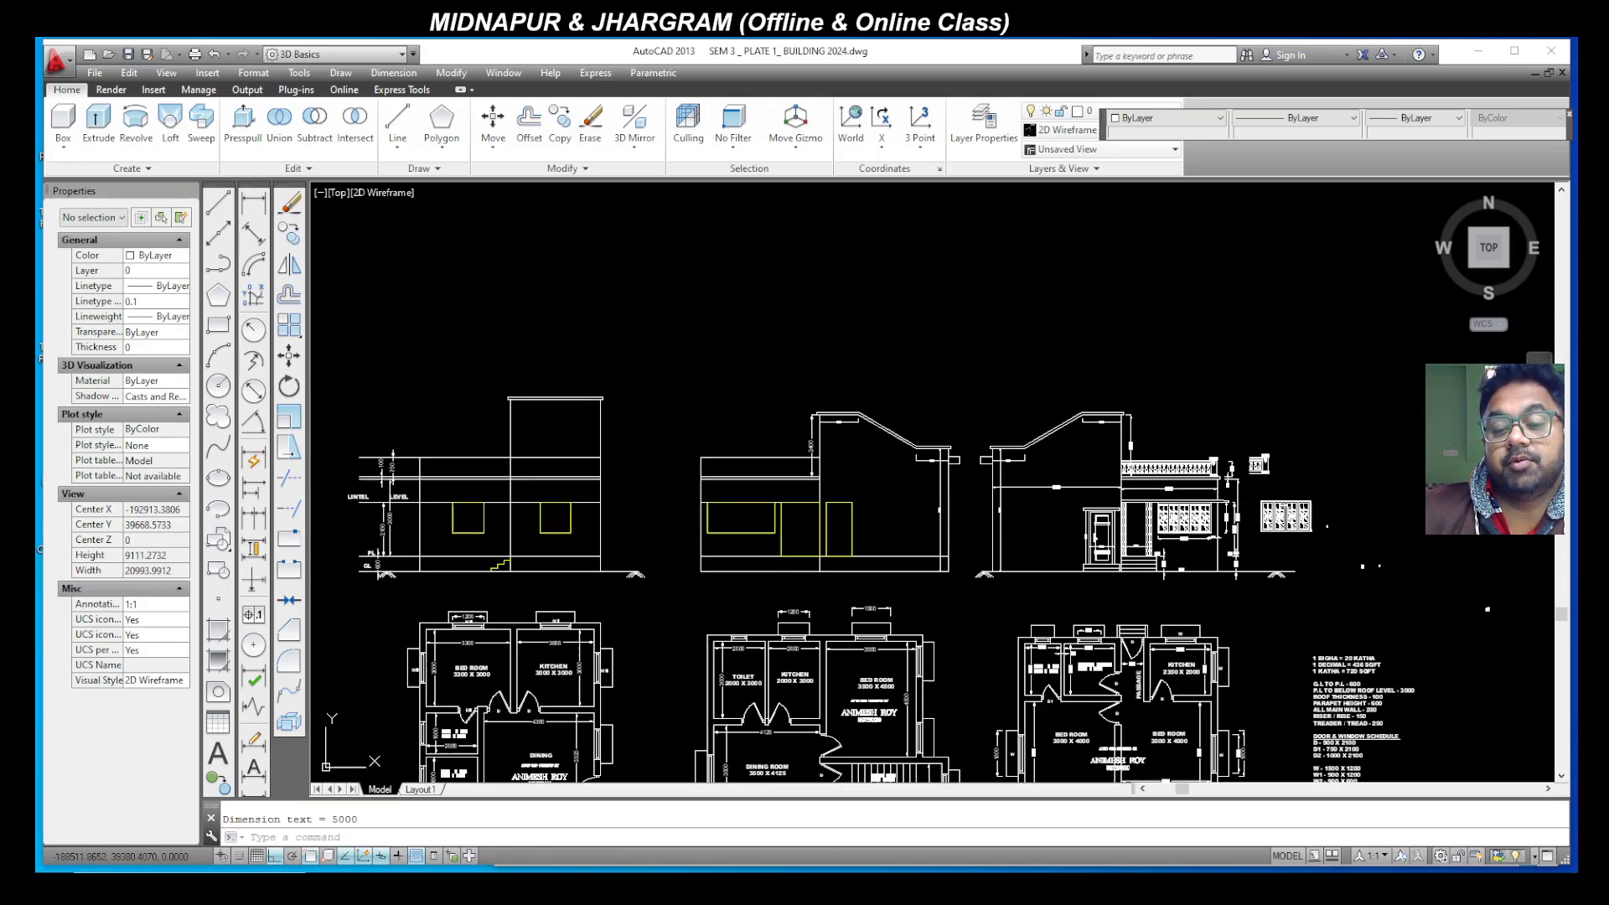
pyautogui.scroll(2, 1103, 698)
pyautogui.scroll(-1, 1103, 698)
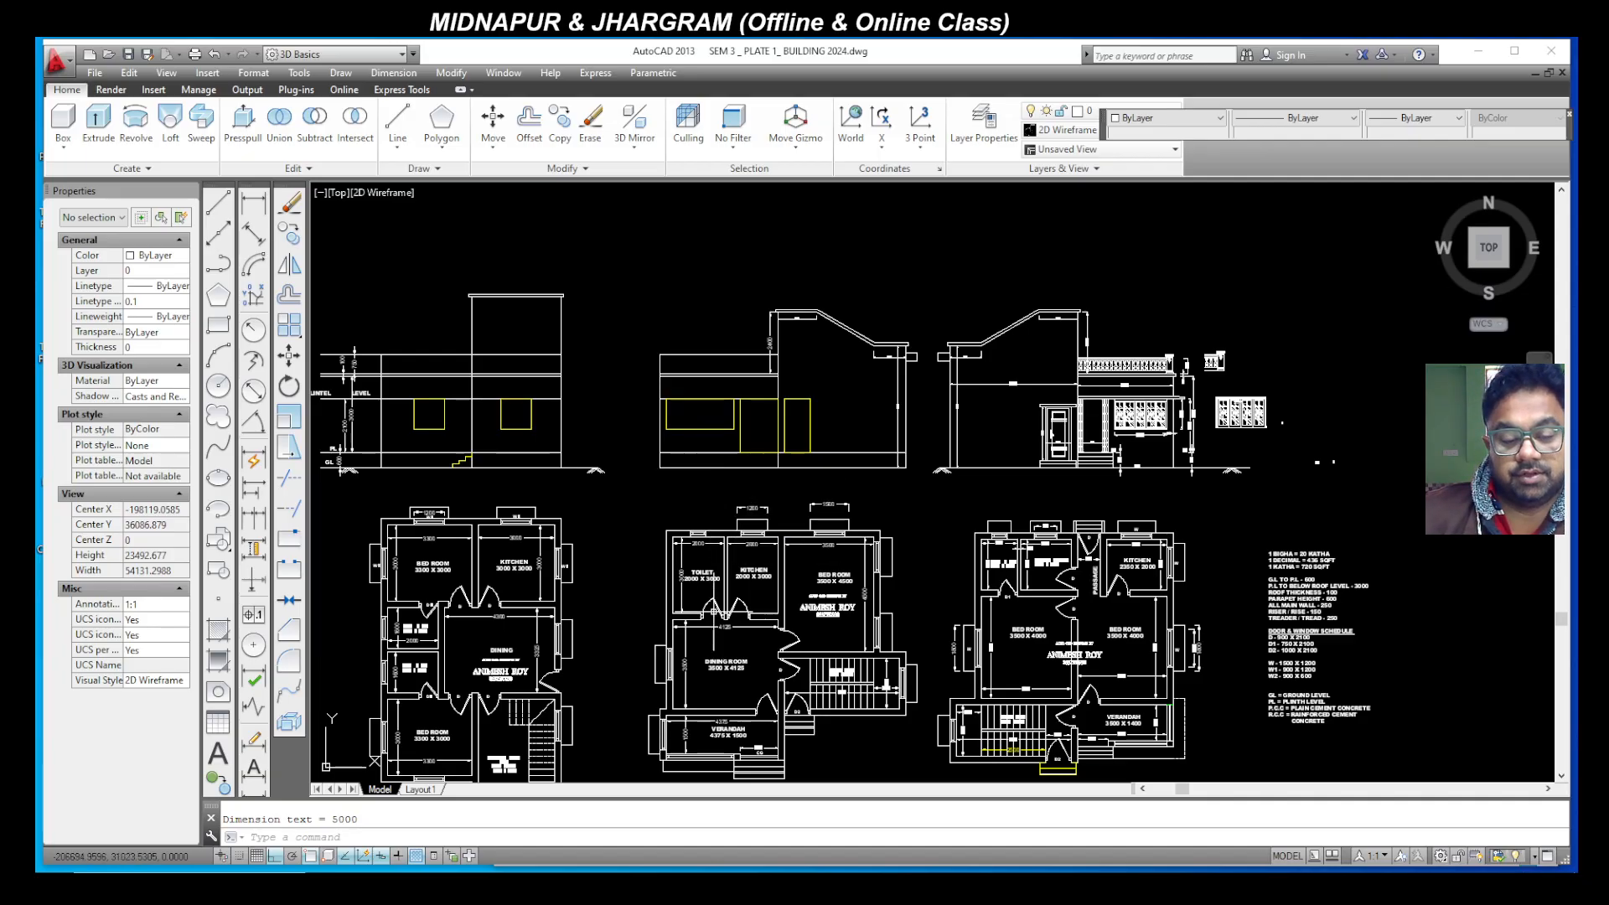
pyautogui.click(680, 871)
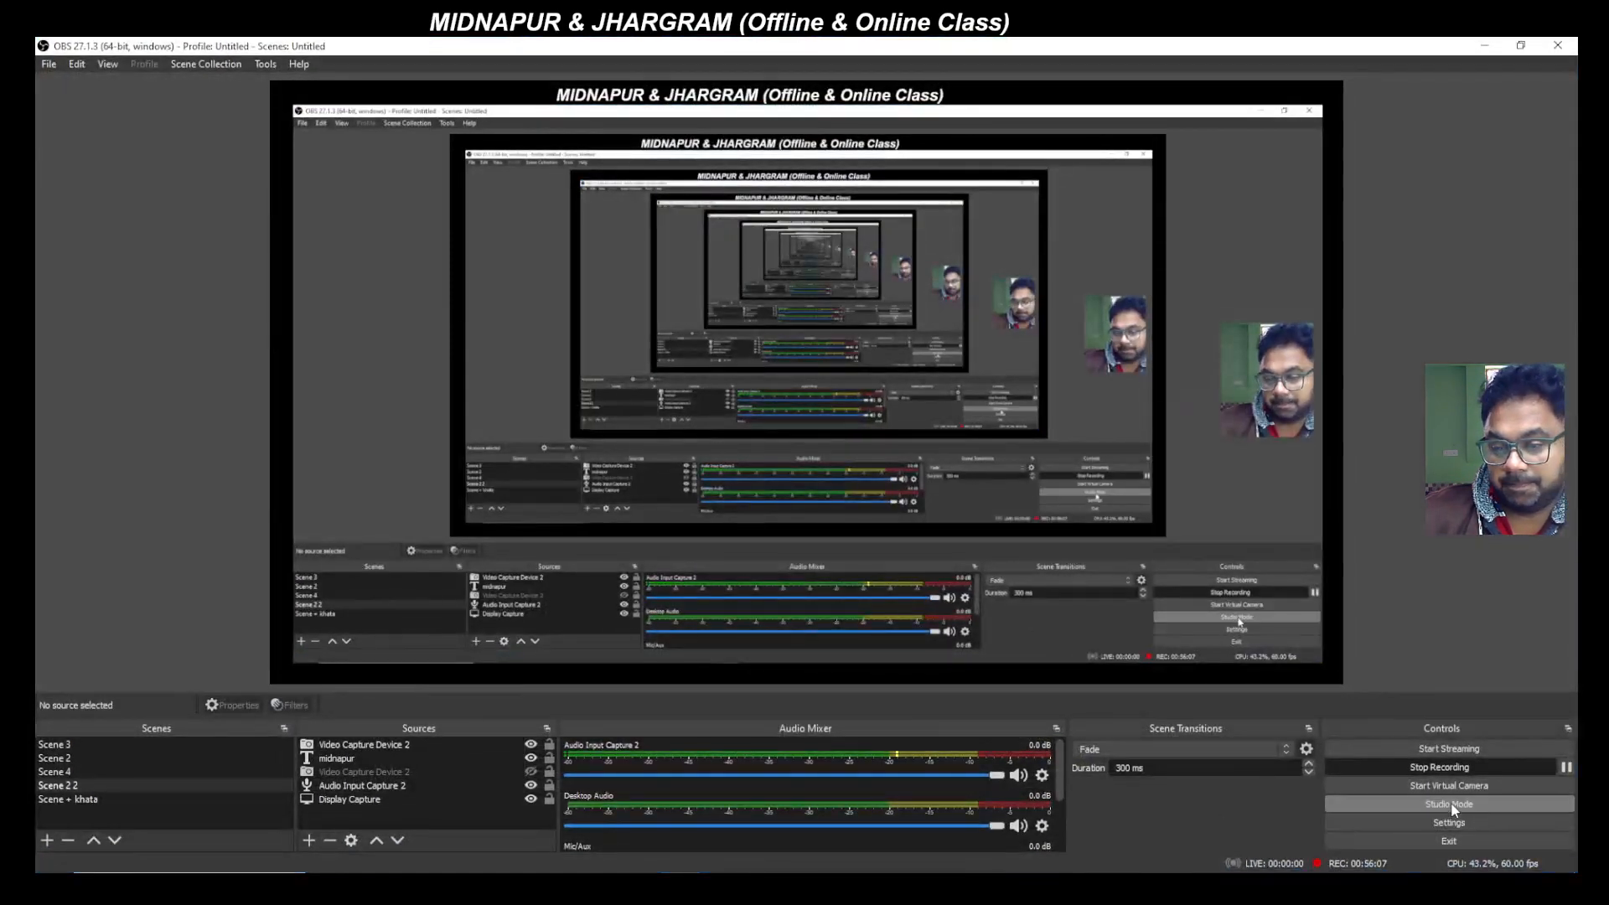